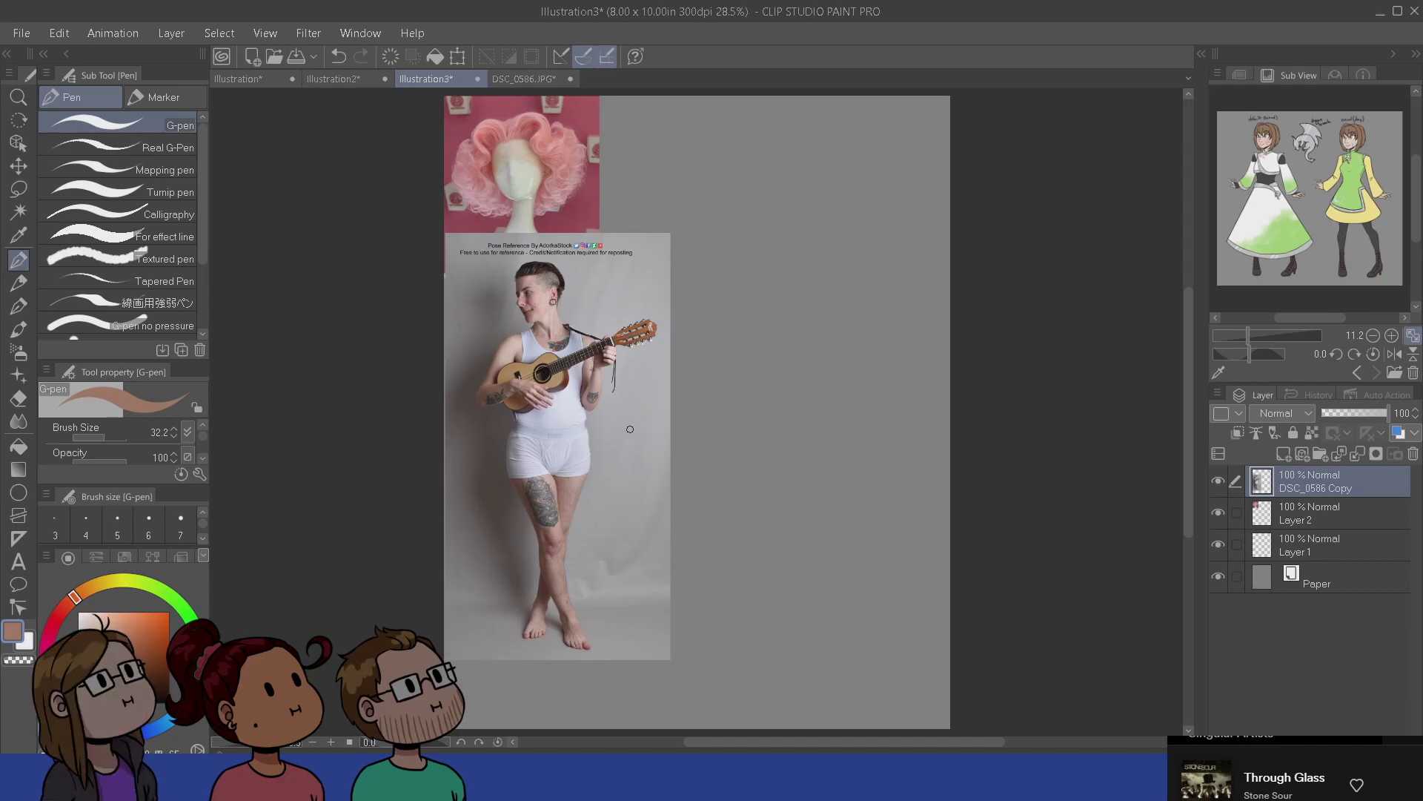
key("ctrl+x")
scroll(630, 429, "up", 1)
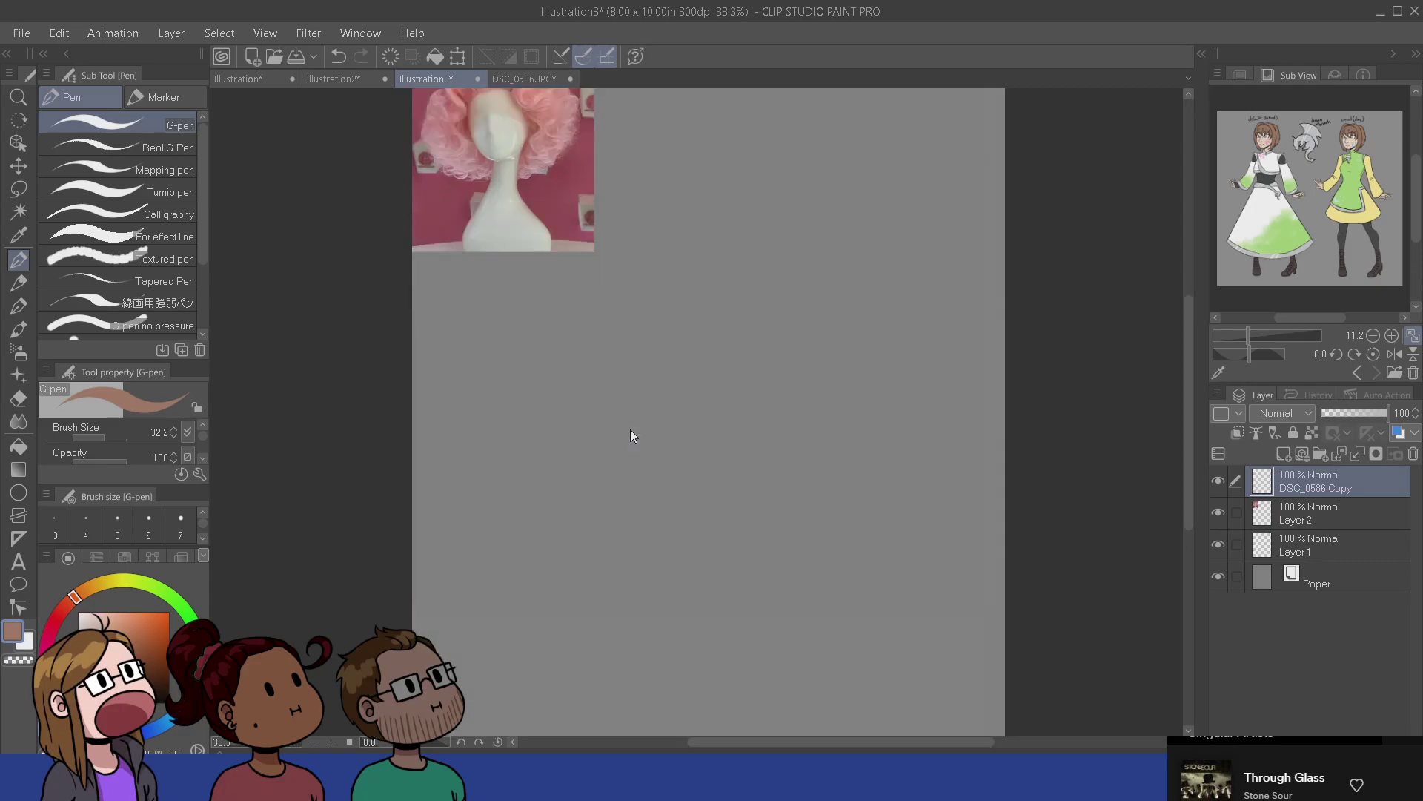
key("ctrl+z")
- Move Layer 1 above the DSC_0586 Copy and Layer 2 photo layers and make it the active layer
left_click_drag(845, 495, 787, 482)
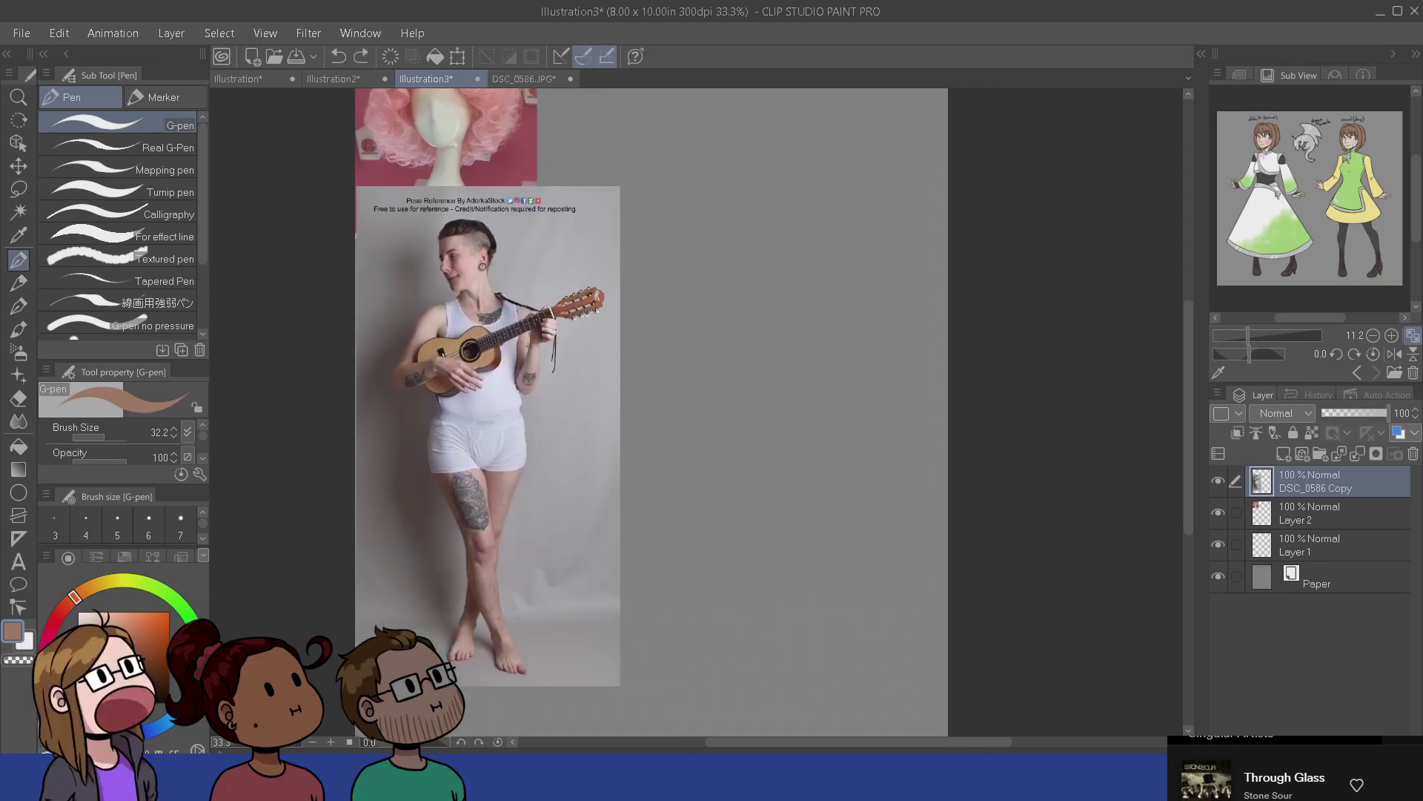
left_click_drag(1289, 546, 1305, 471)
left_click(1309, 526)
left_click(1307, 543, "ctrl")
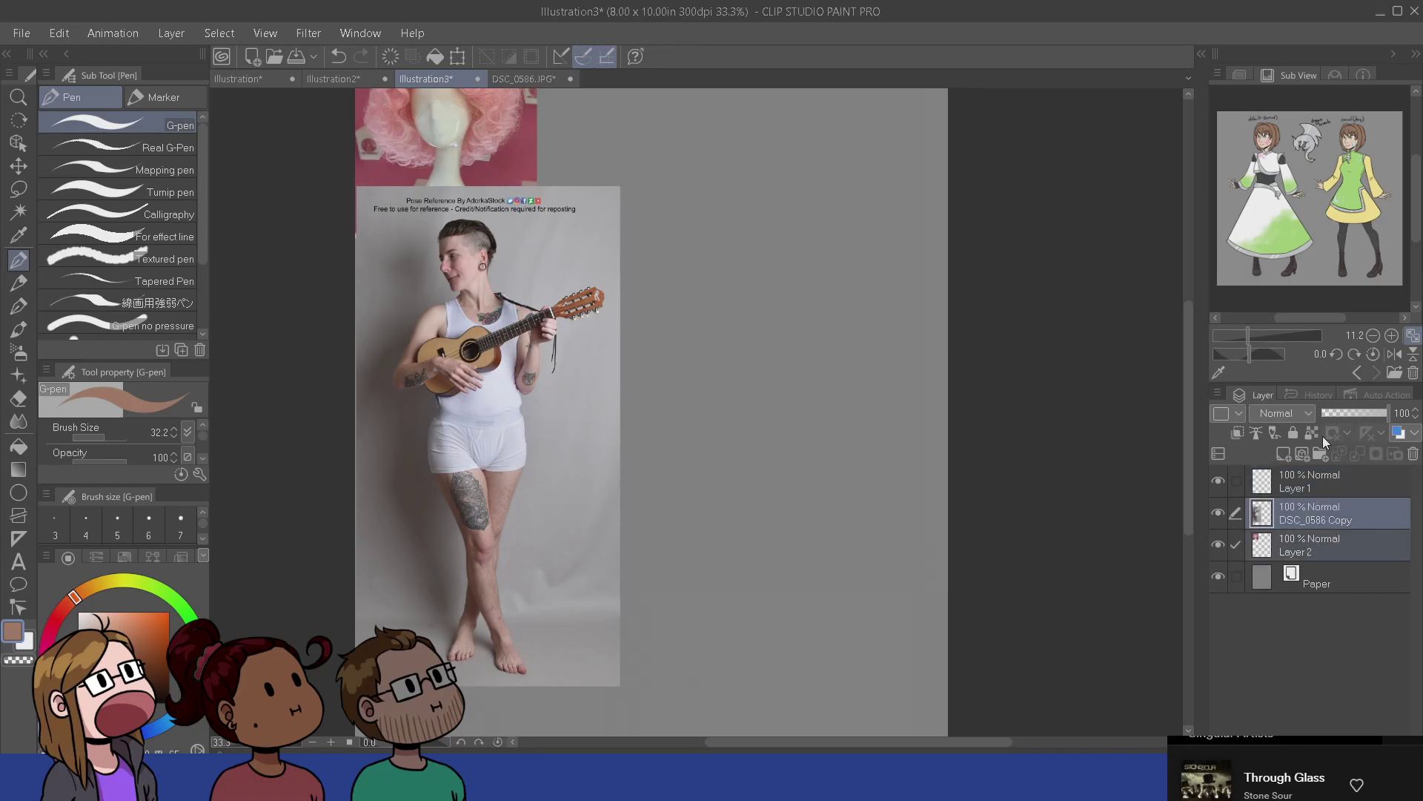
left_click(1319, 512)
left_click(1314, 484)
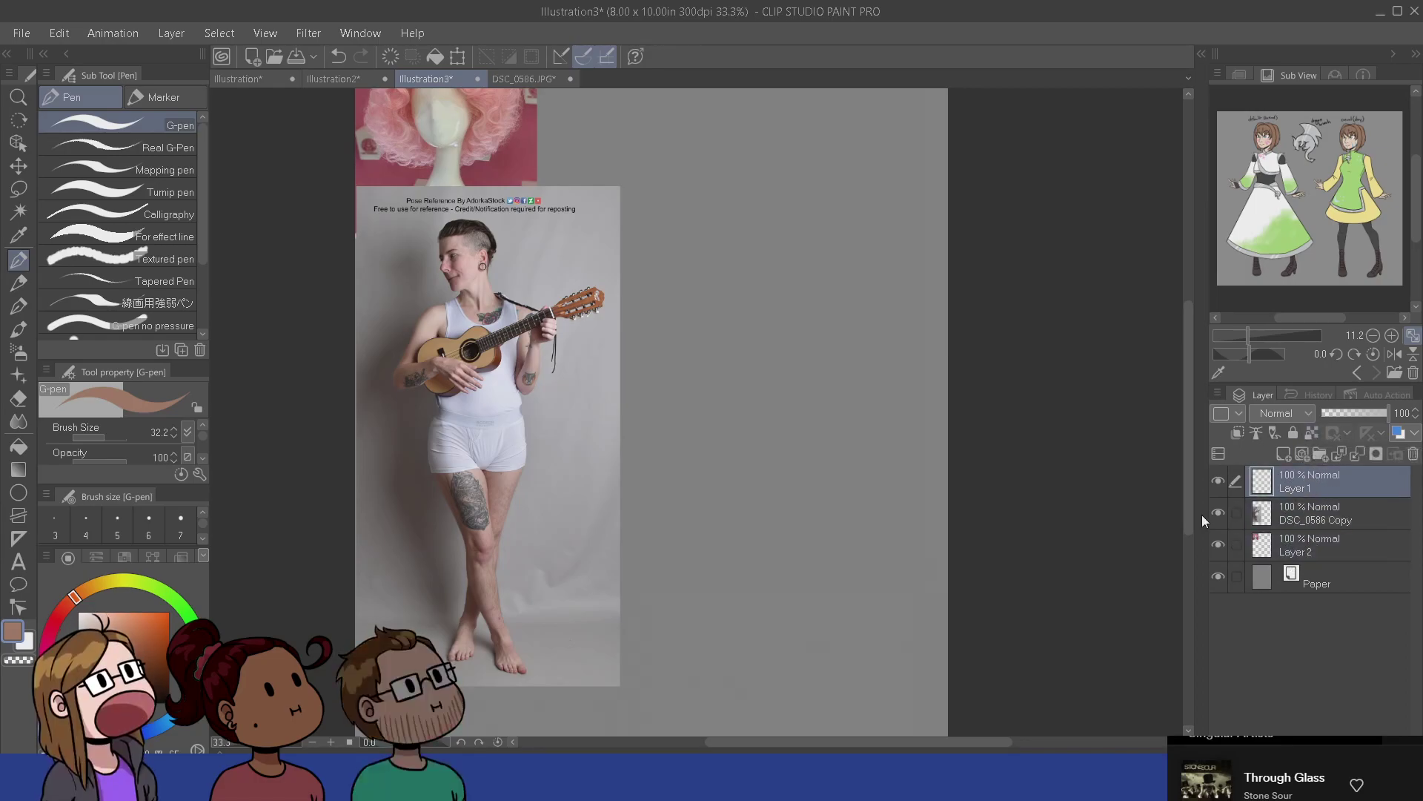
- Sample the dark hair colour from the pose photo and choose the Dense watercolor brush for sketching
left_click_drag(875, 460, 766, 520)
left_click(358, 291, "alt")
left_click(359, 291, "alt")
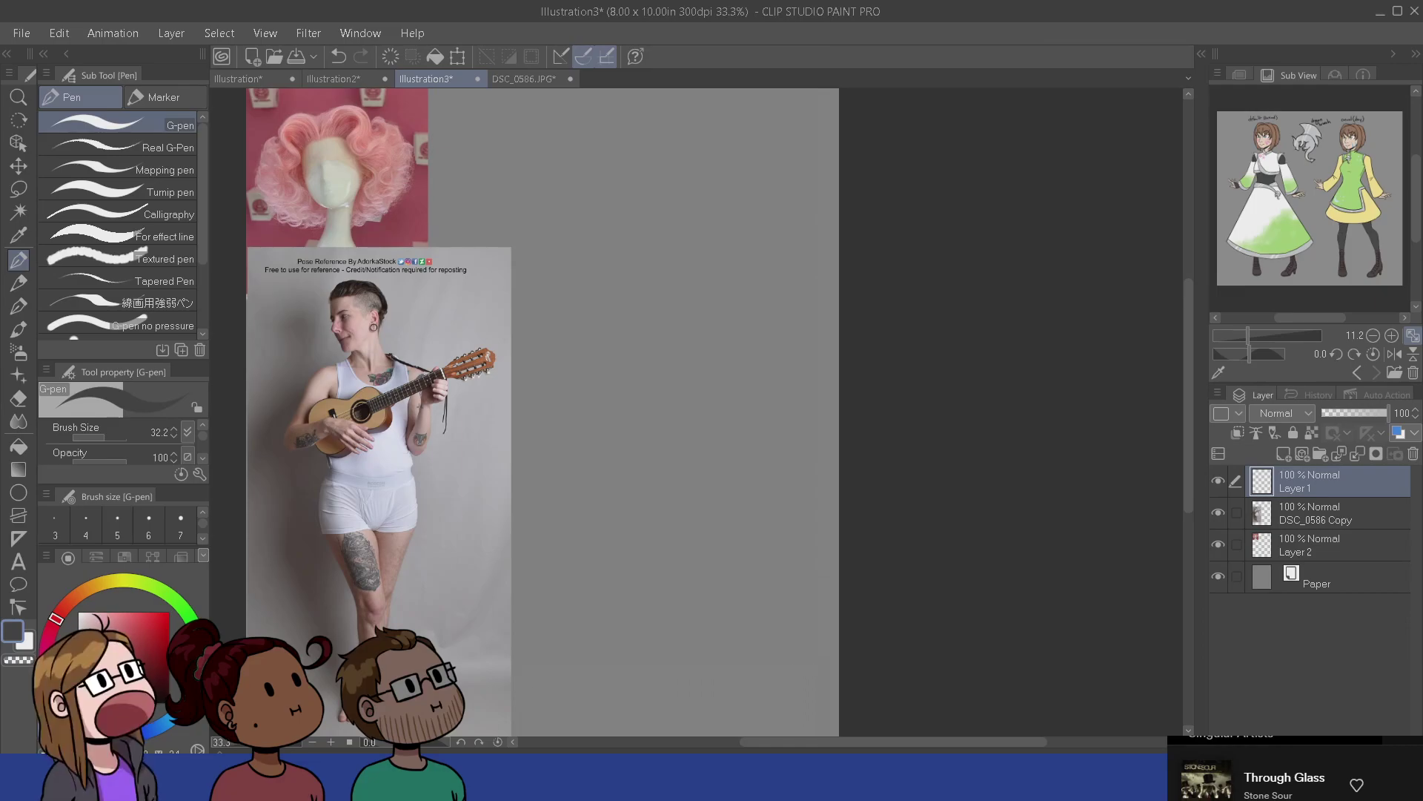
left_click_drag(651, 480, 682, 546)
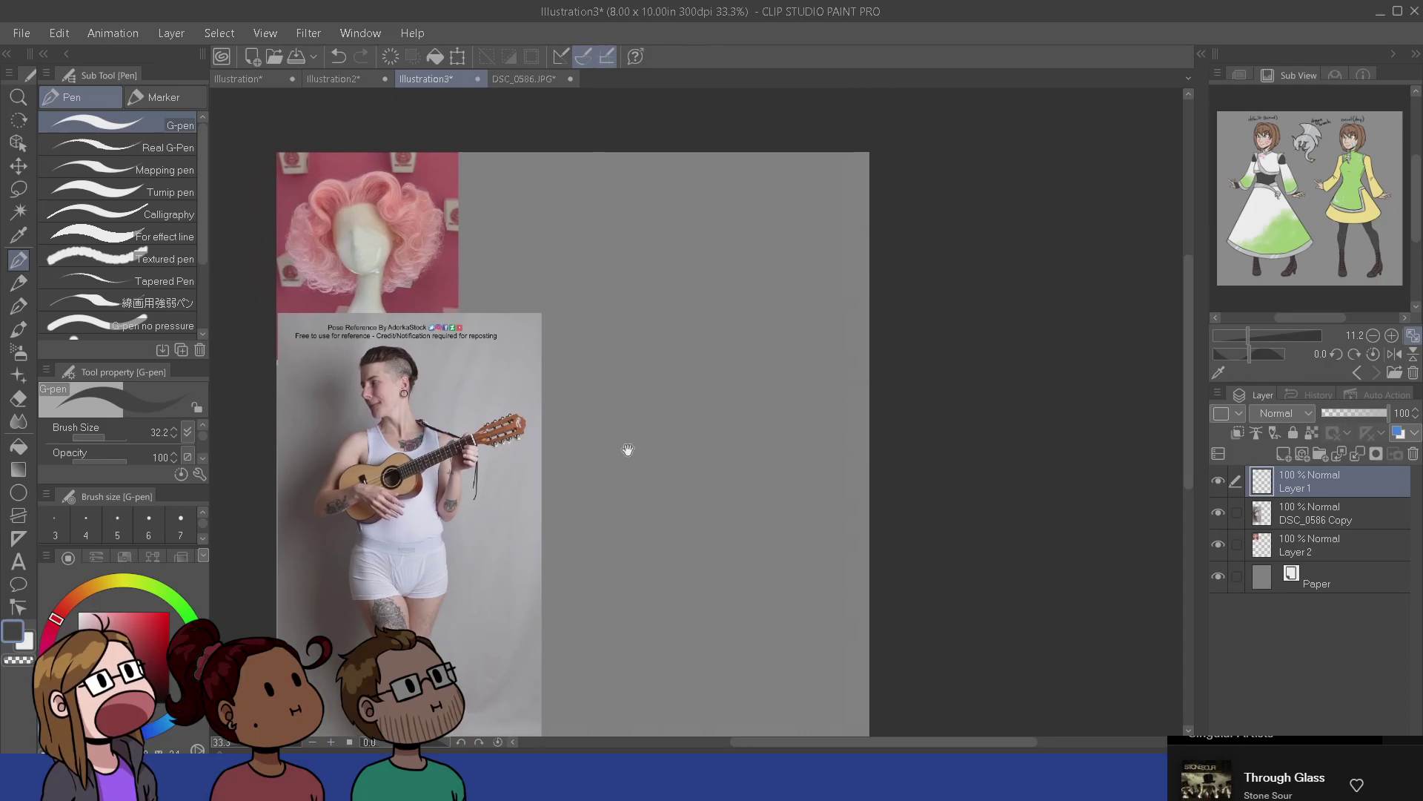
scroll(628, 451, "down", 3)
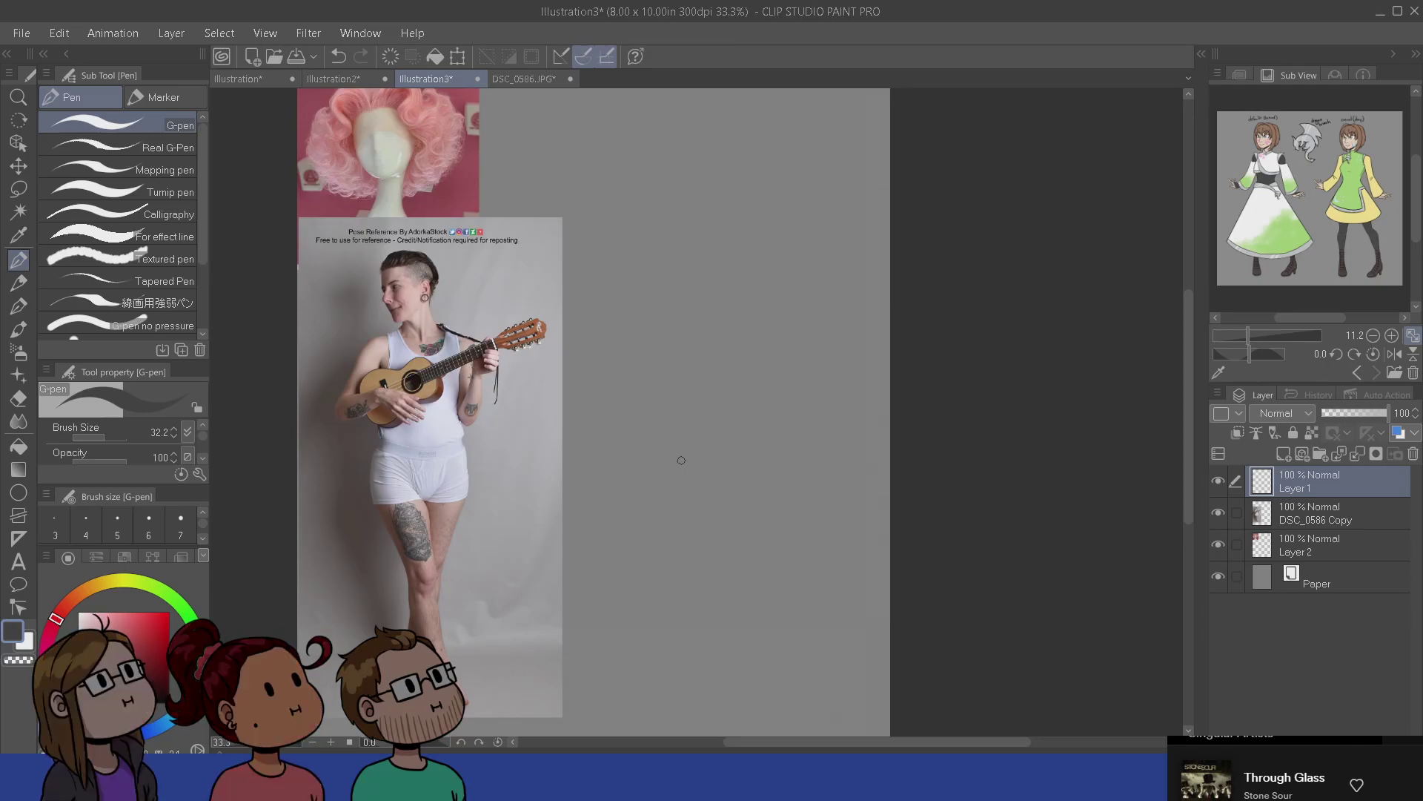
left_click_drag(659, 405, 660, 424)
key("b")
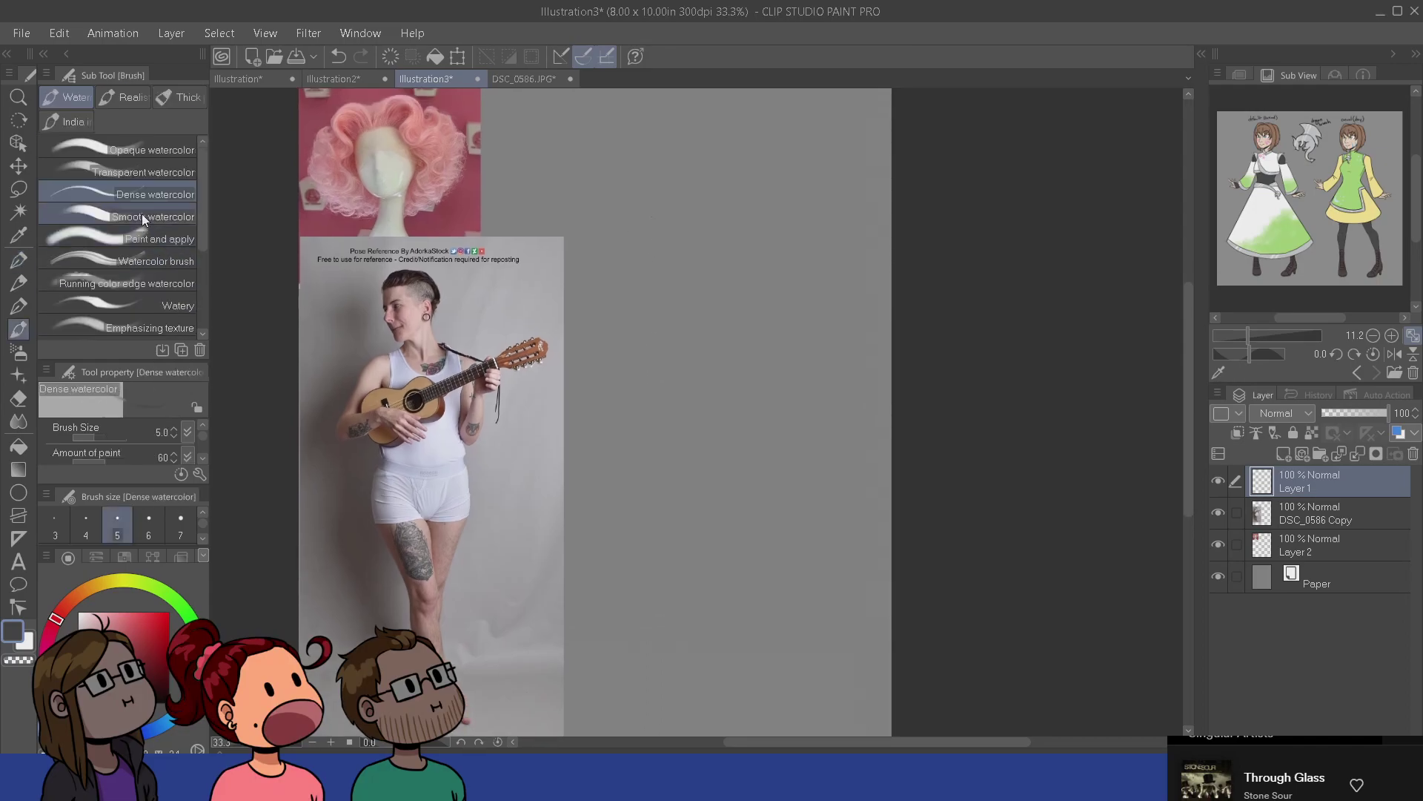
left_click(137, 194)
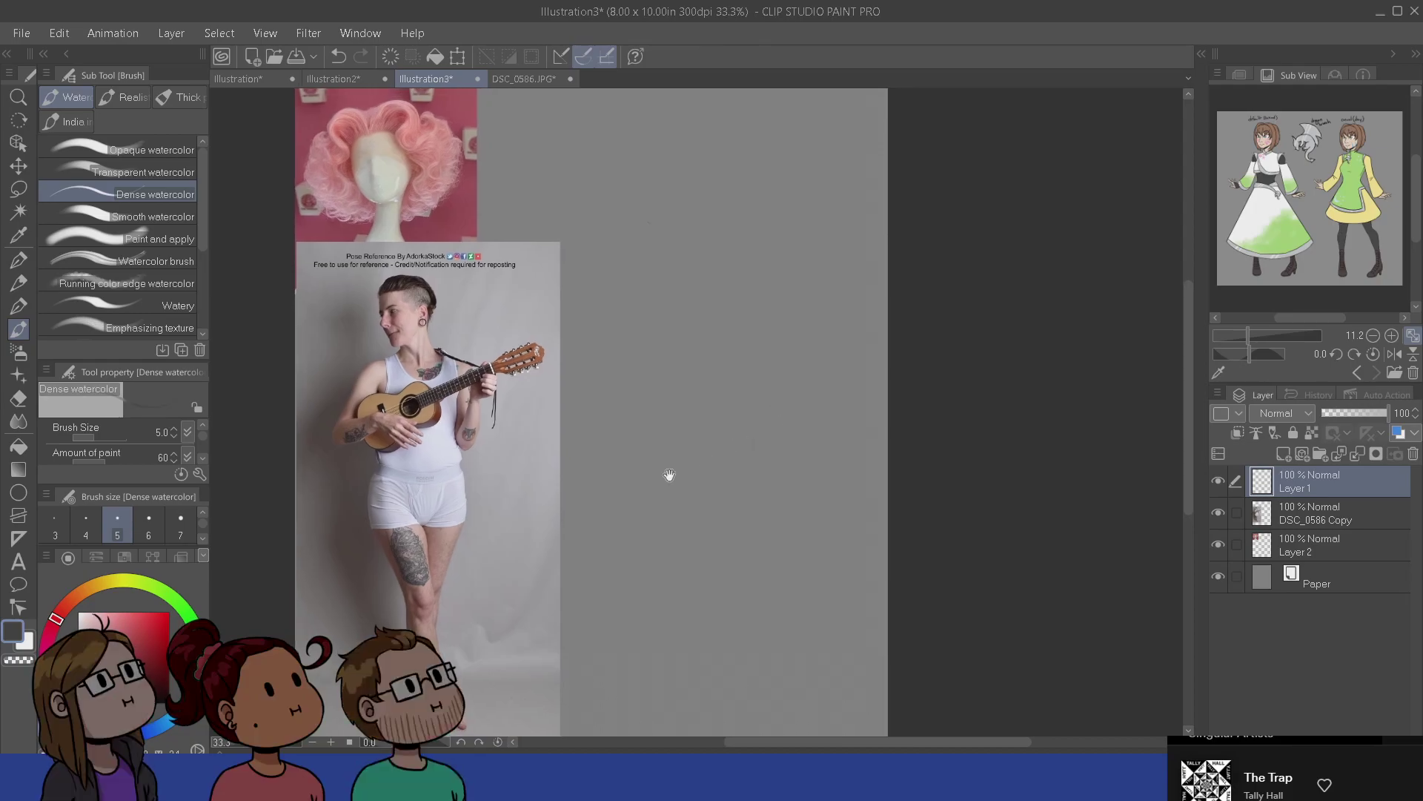
left_click_drag(668, 471, 663, 502)
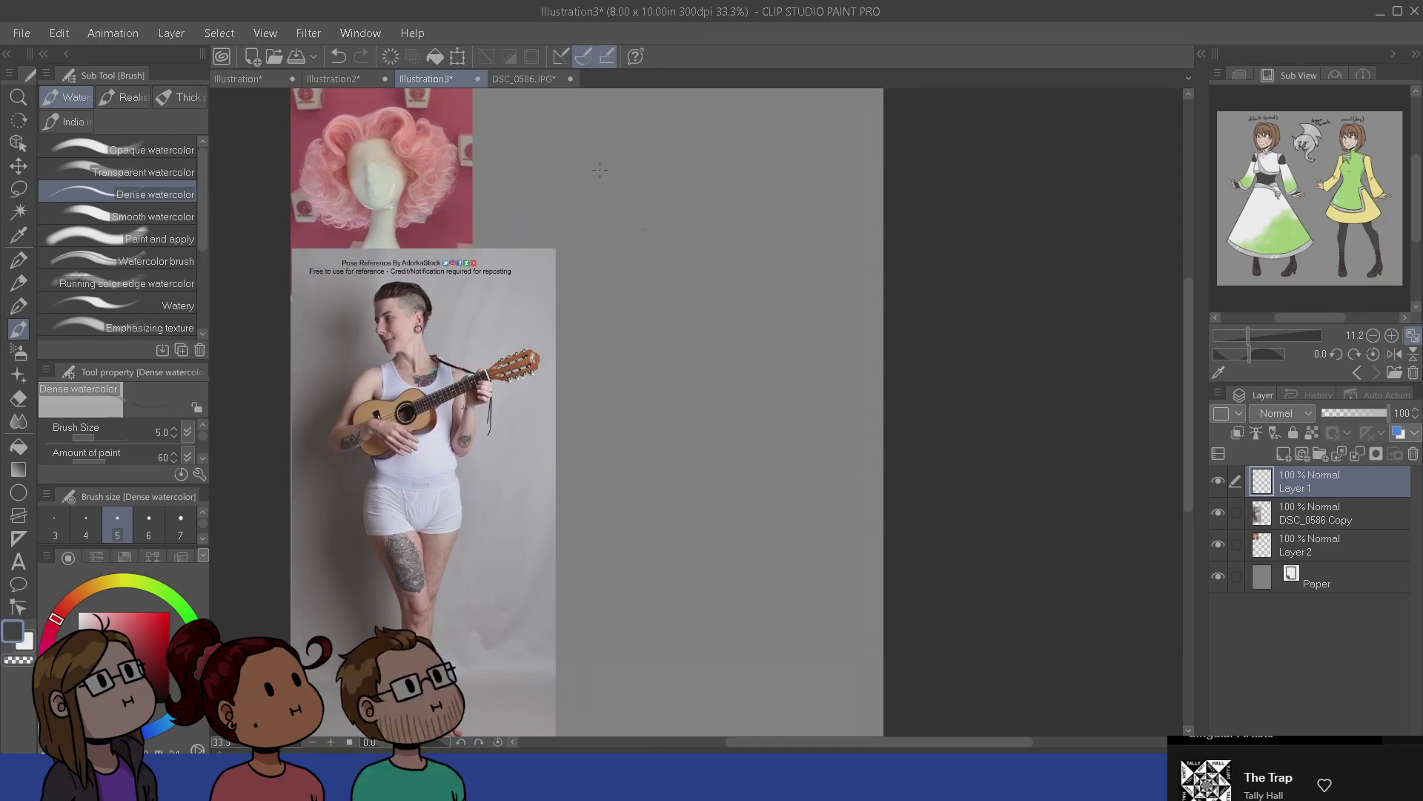
left_click_drag(583, 165, 579, 240)
key("ctrl+z")
left_click_drag(594, 148, 580, 213)
key("ctrl+z")
key("ctrl+z")
- Trace a rough skeleton over the pose photo on Layer 1, covering the head, shoulders, torso, hips, arms, crossed legs and feet
left_click_drag(390, 340, 422, 329)
left_click_drag(357, 378, 469, 372)
left_click_drag(364, 374, 382, 434)
mouse_move(463, 409)
left_mouse_down()
mouse_move(459, 469)
mouse_move(444, 437)
left_mouse_up()
mouse_move(375, 468)
left_mouse_down()
mouse_move(439, 484)
mouse_move(370, 534)
mouse_move(461, 483)
mouse_move(421, 532)
mouse_move(418, 436)
mouse_move(435, 614)
left_mouse_up()
key("ctrl+z")
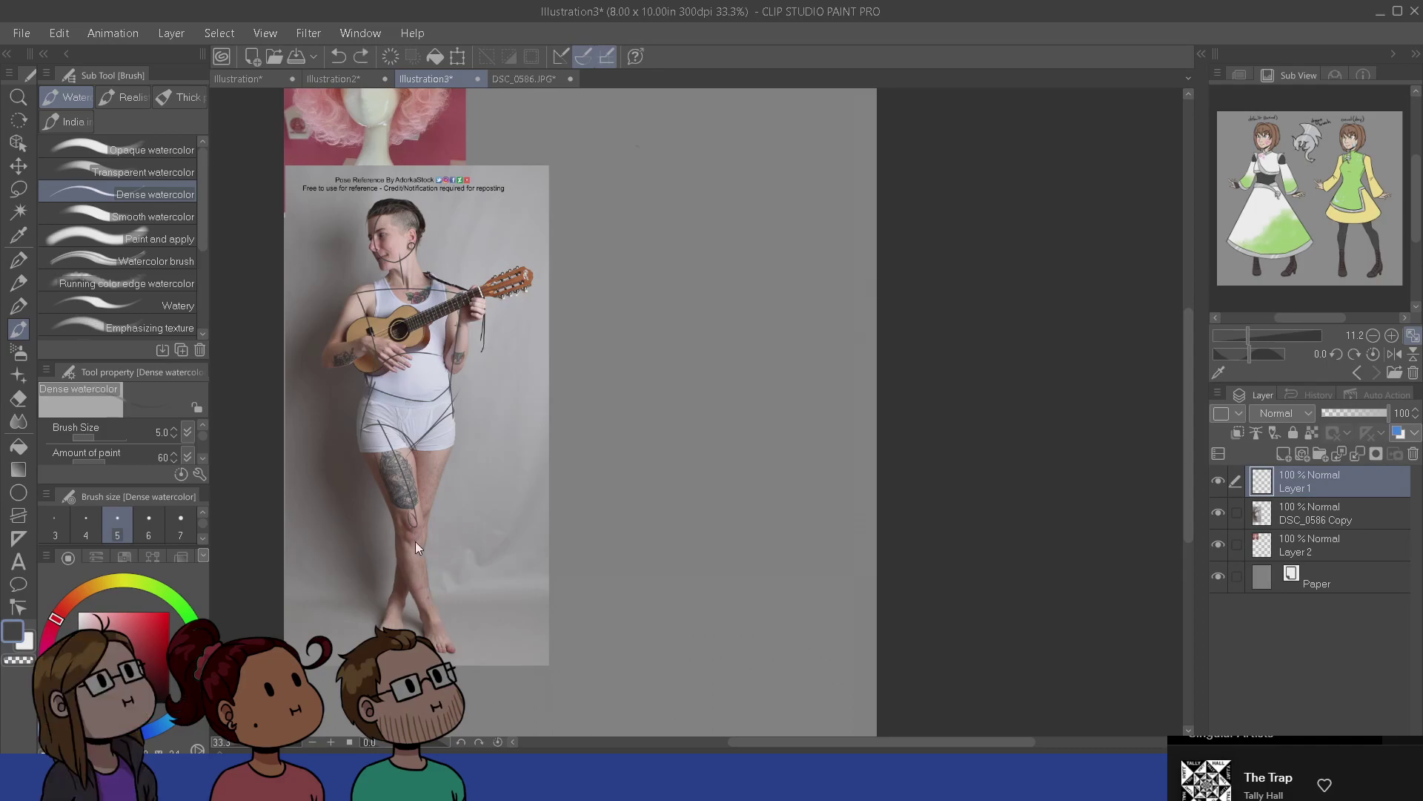
mouse_move(412, 531)
left_mouse_down()
mouse_move(427, 630)
mouse_move(476, 673)
left_mouse_up()
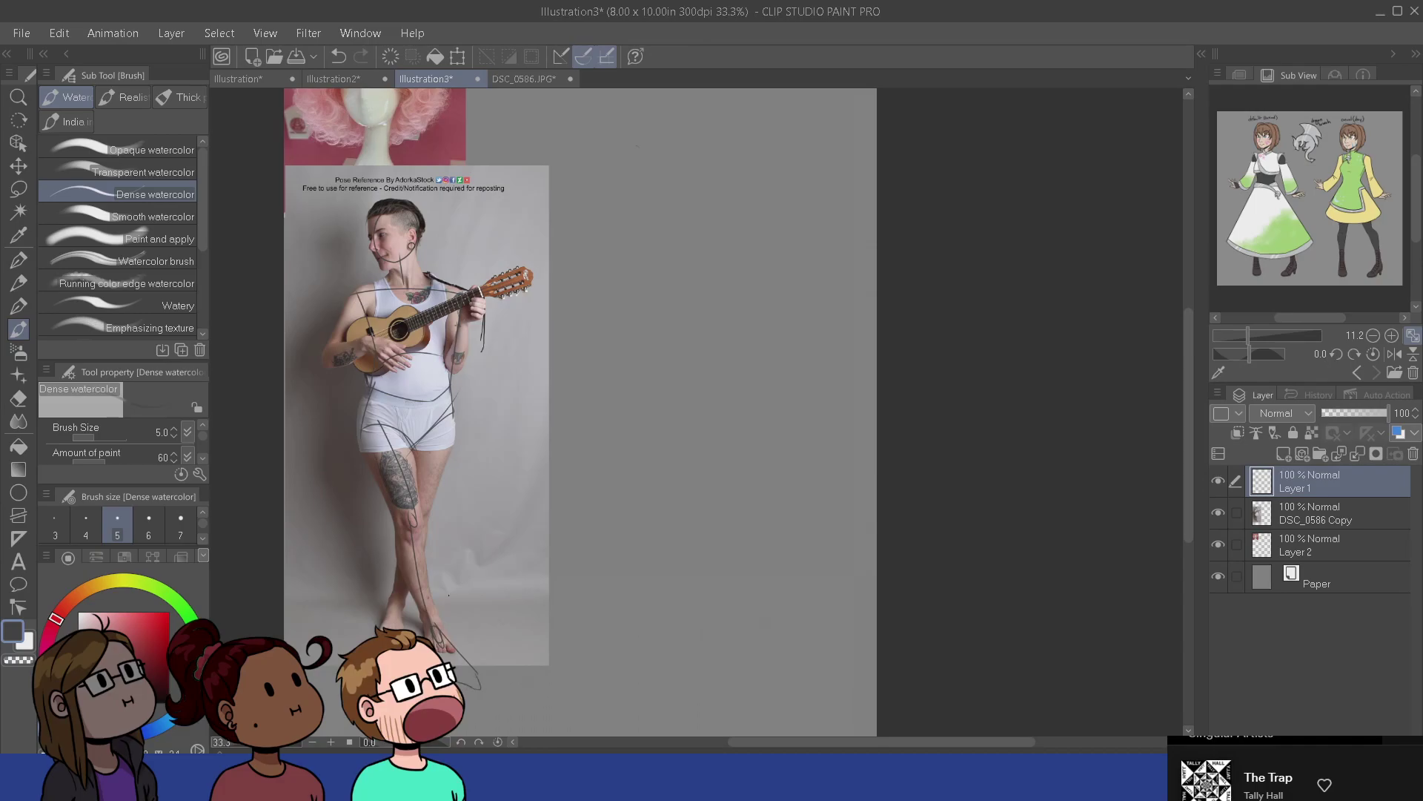
mouse_move(452, 402)
left_mouse_down()
mouse_move(444, 487)
mouse_move(421, 519)
left_mouse_up()
left_click_drag(368, 287, 333, 356)
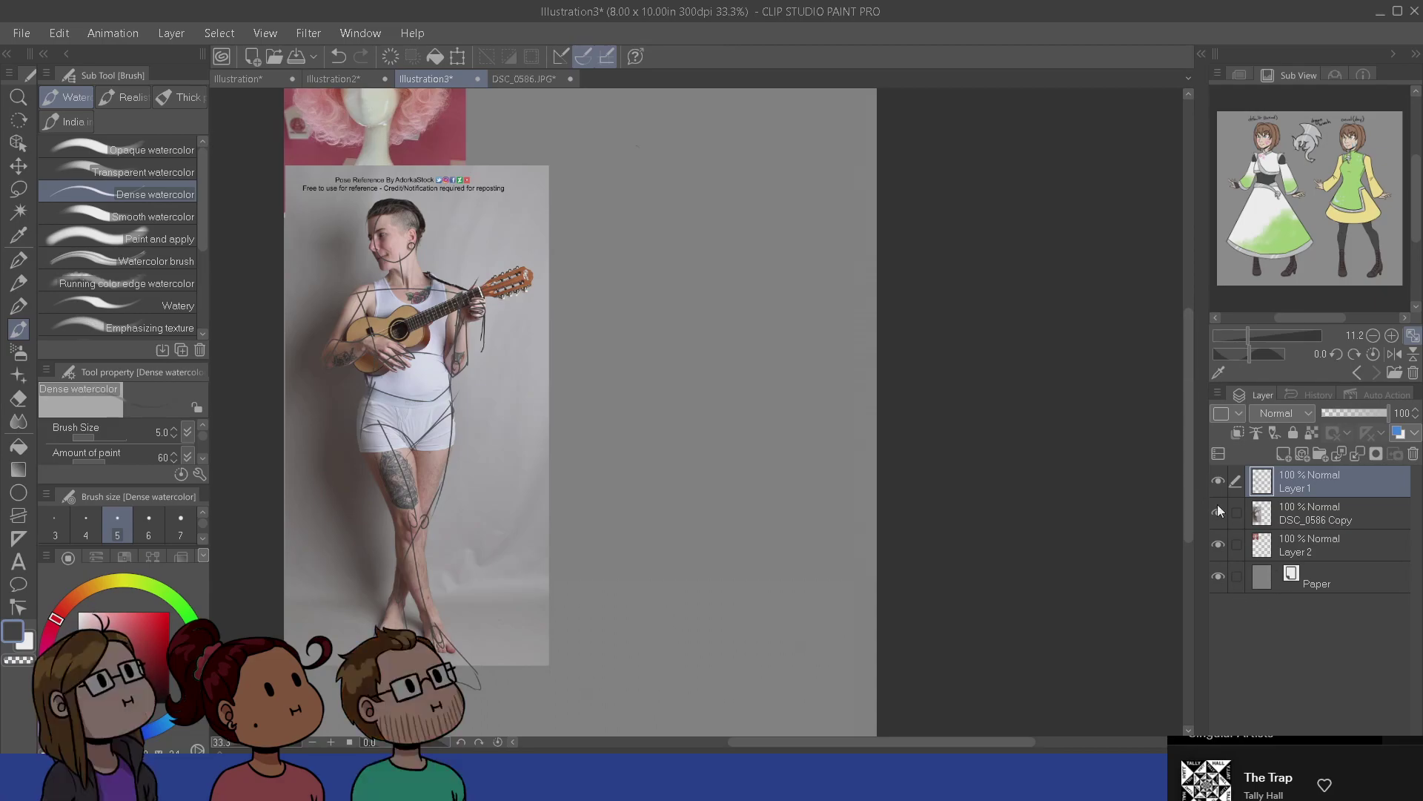
- Transform the traced skeleton, shifting it beside the pose photo and enlarging it until it nearly fills the canvas height
key("ctrl+t")
left_click_drag(639, 691, 664, 726)
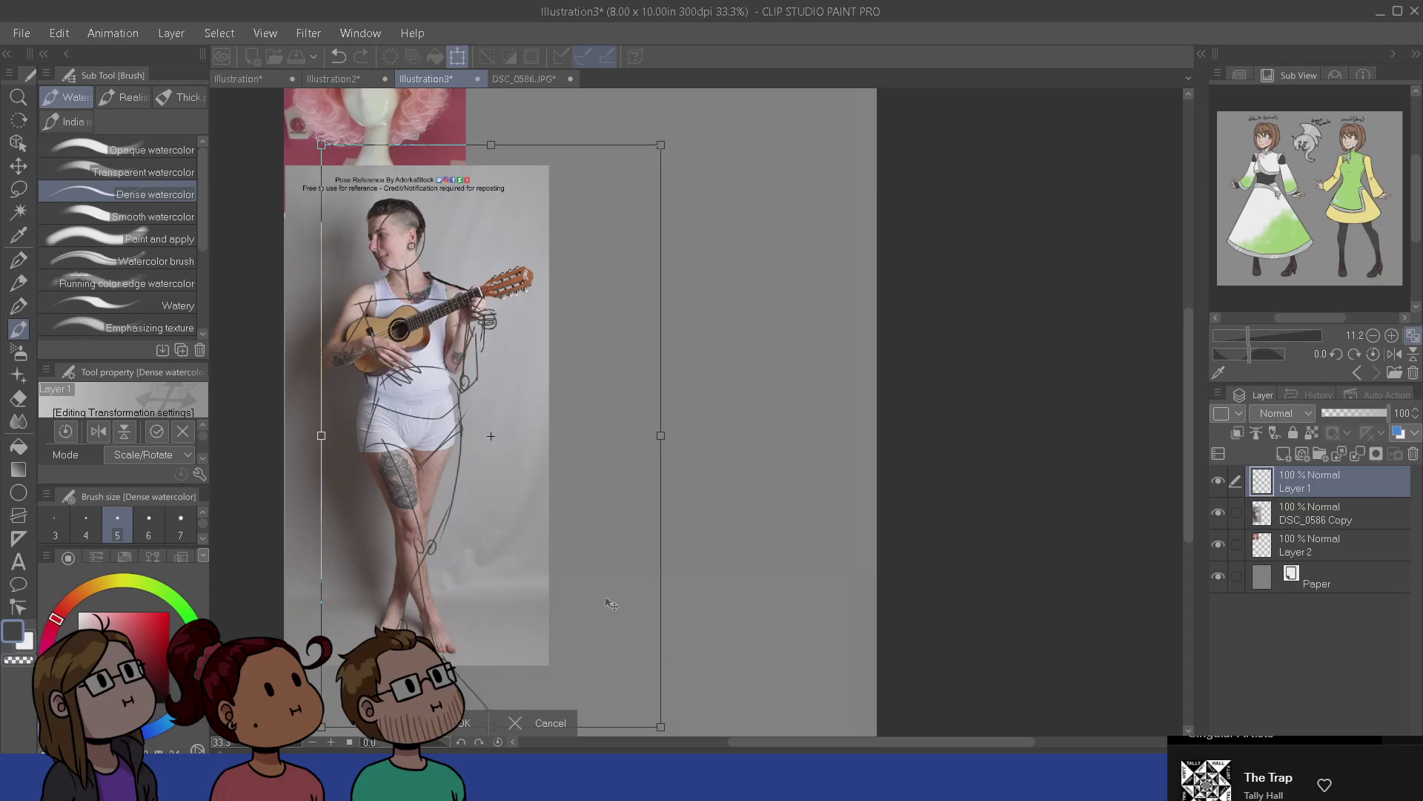
mouse_move(593, 602)
left_mouse_down()
mouse_move(657, 556)
mouse_move(591, 582)
mouse_move(543, 543)
mouse_move(621, 479)
left_mouse_up()
mouse_move(620, 468)
left_mouse_down()
mouse_move(576, 586)
mouse_move(603, 591)
mouse_move(598, 489)
left_mouse_up()
scroll(611, 630, "down", 1)
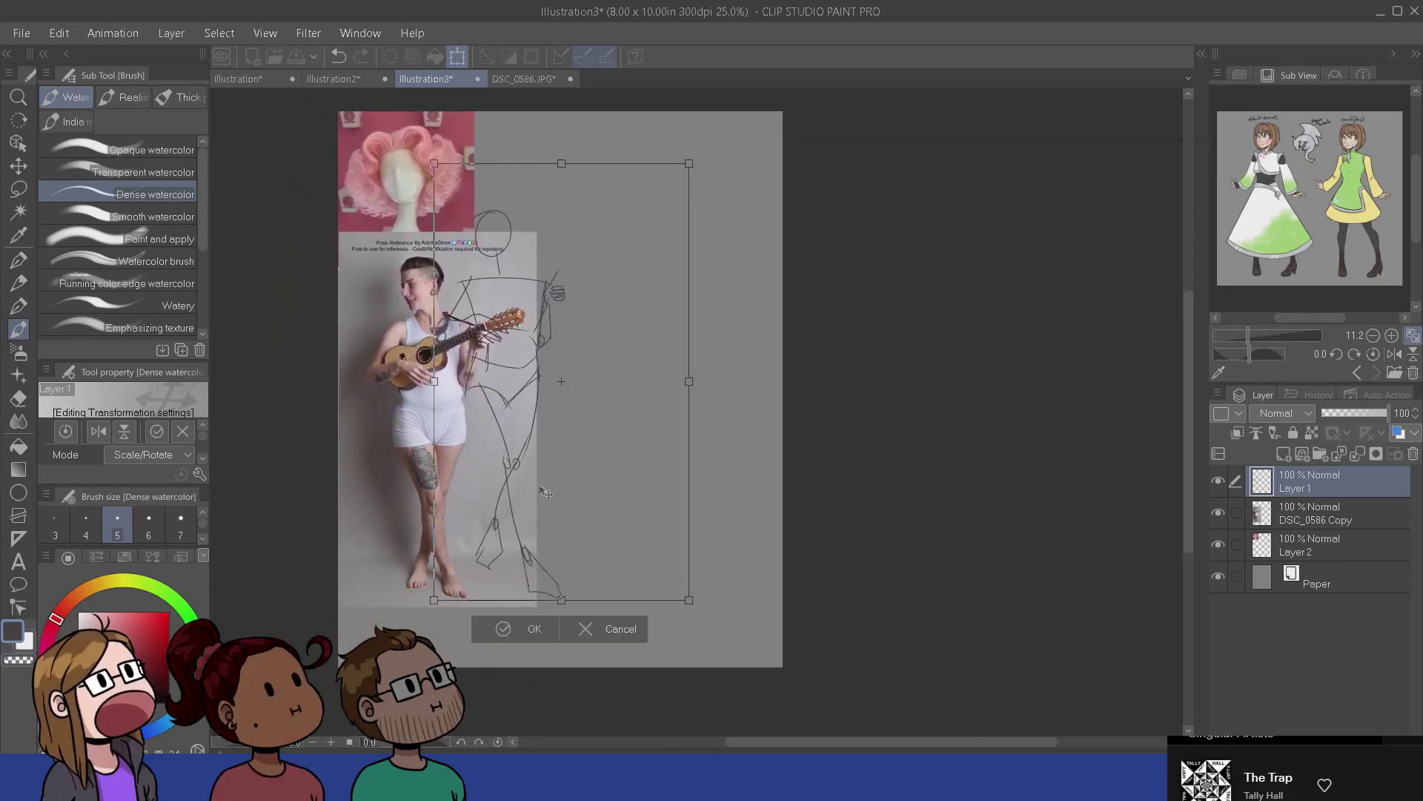
mouse_move(536, 526)
left_mouse_down()
mouse_move(575, 443)
mouse_move(551, 476)
left_mouse_up()
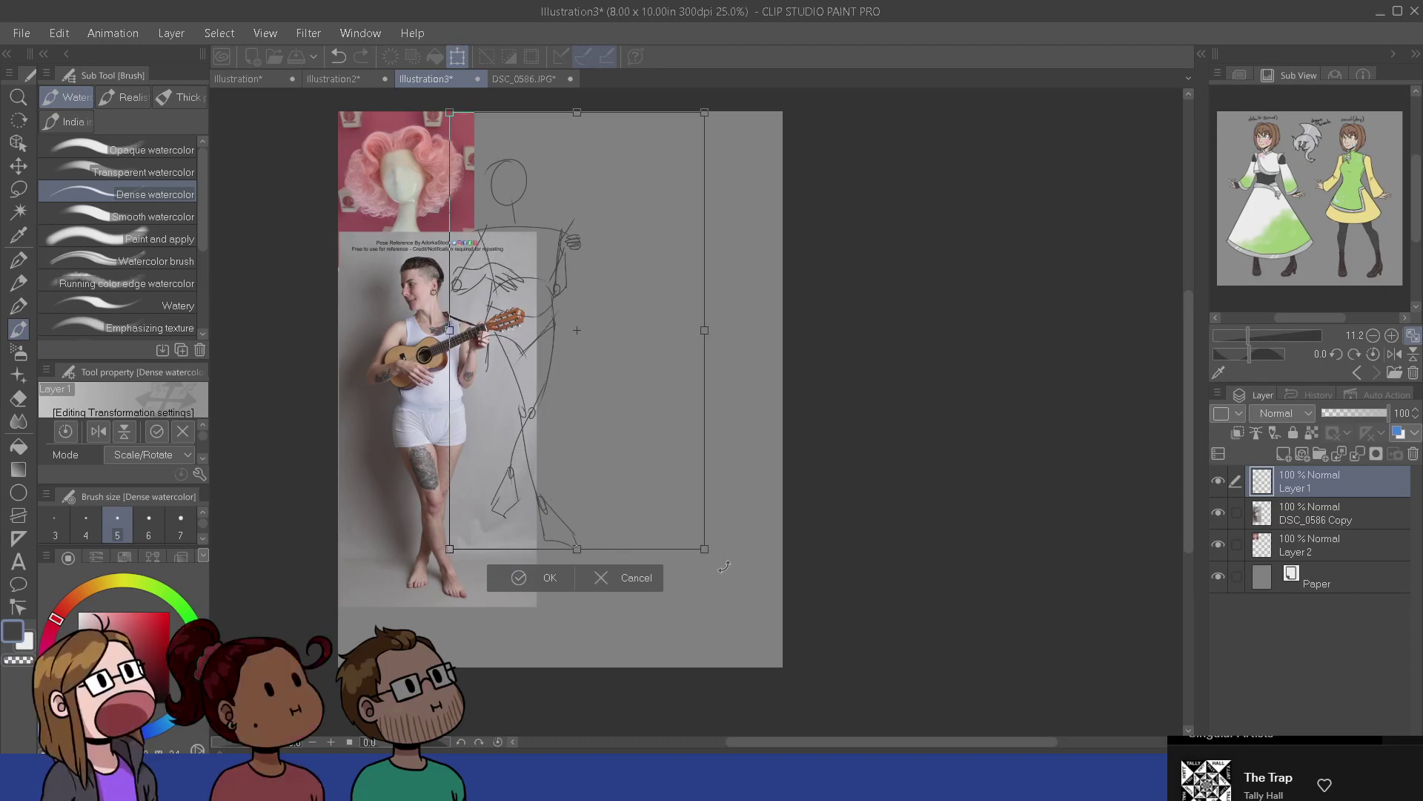
left_click_drag(705, 550, 778, 652)
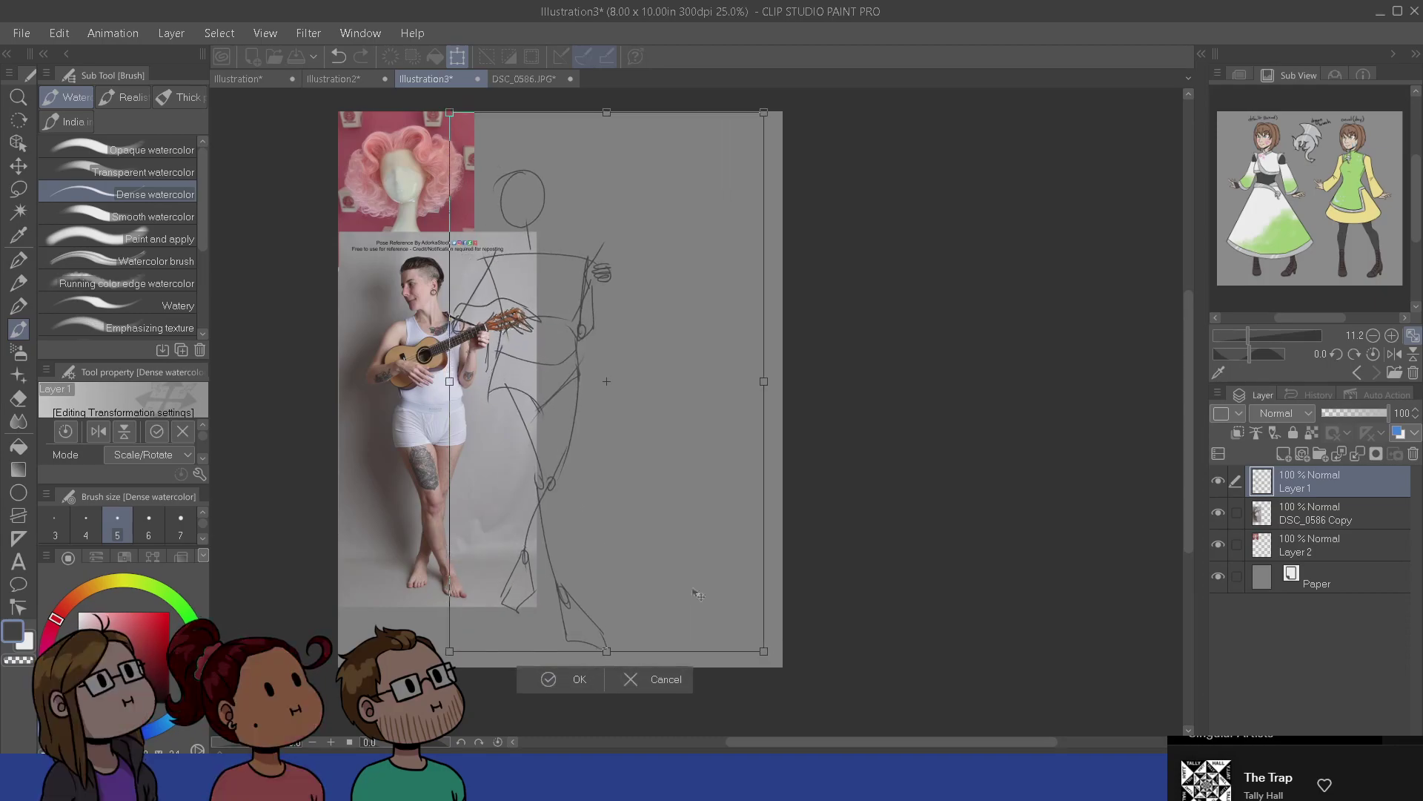
left_click_drag(637, 582, 639, 570)
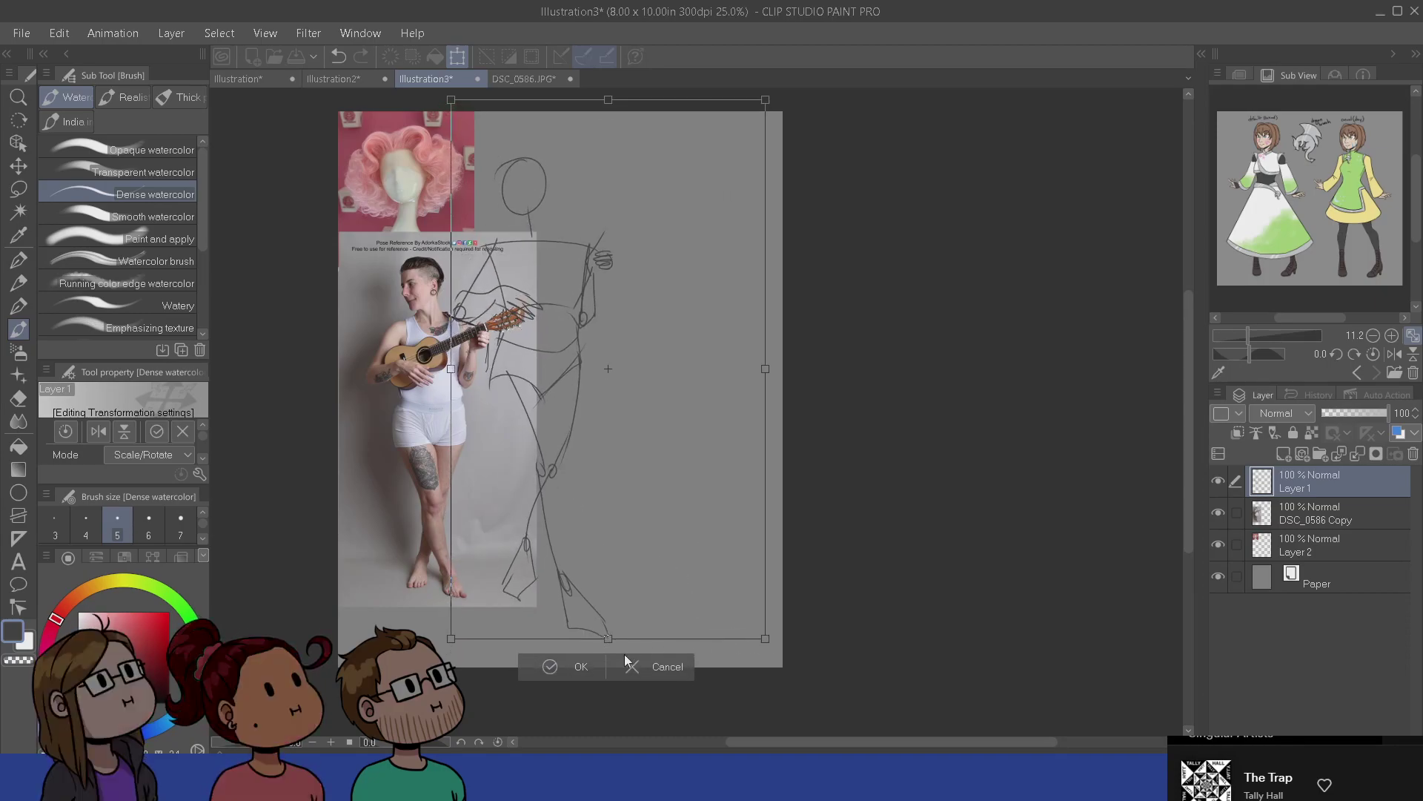
left_click(586, 669)
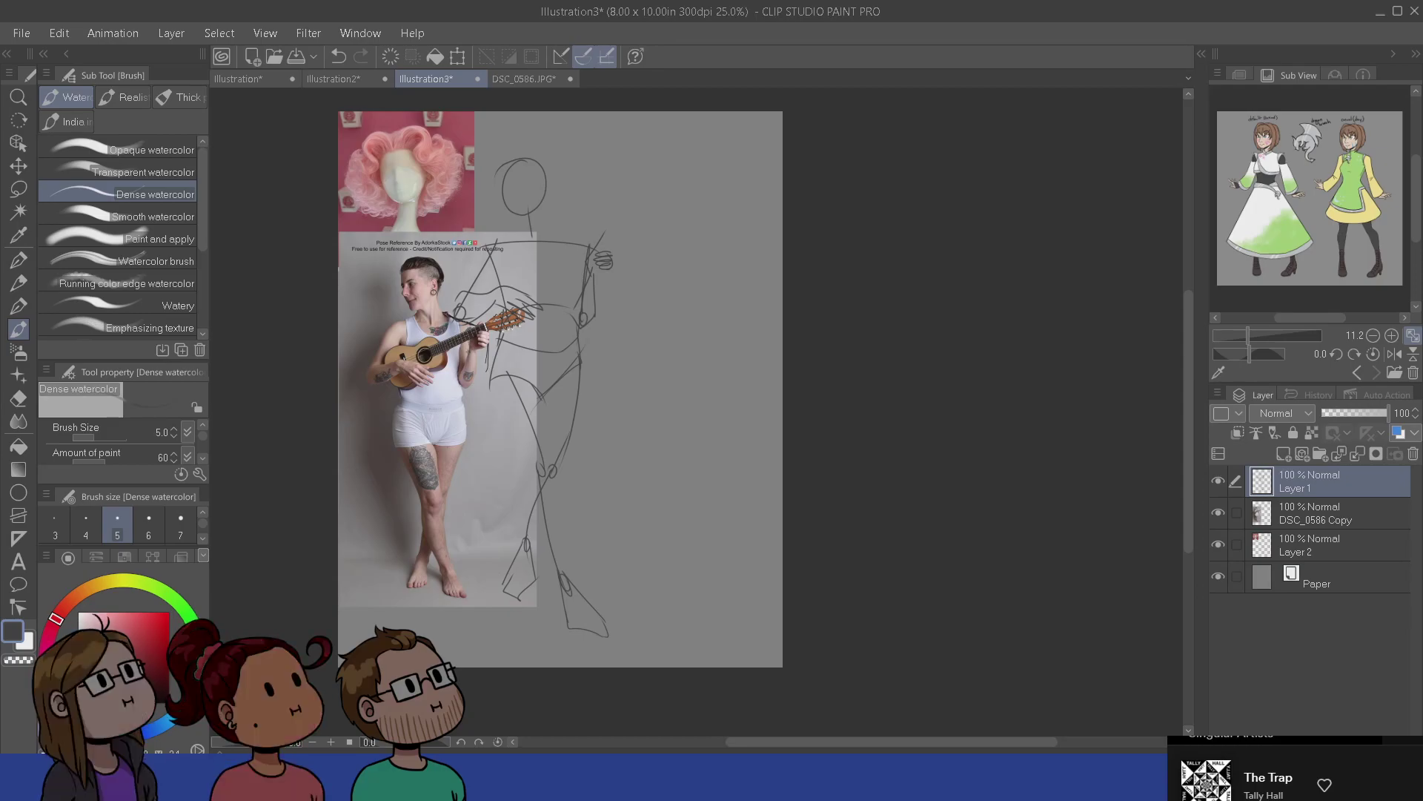
- Lower the DSC_0586 Copy photo layer's opacity to 32% and make Layer 1 active again
scroll(584, 666, "down", 2)
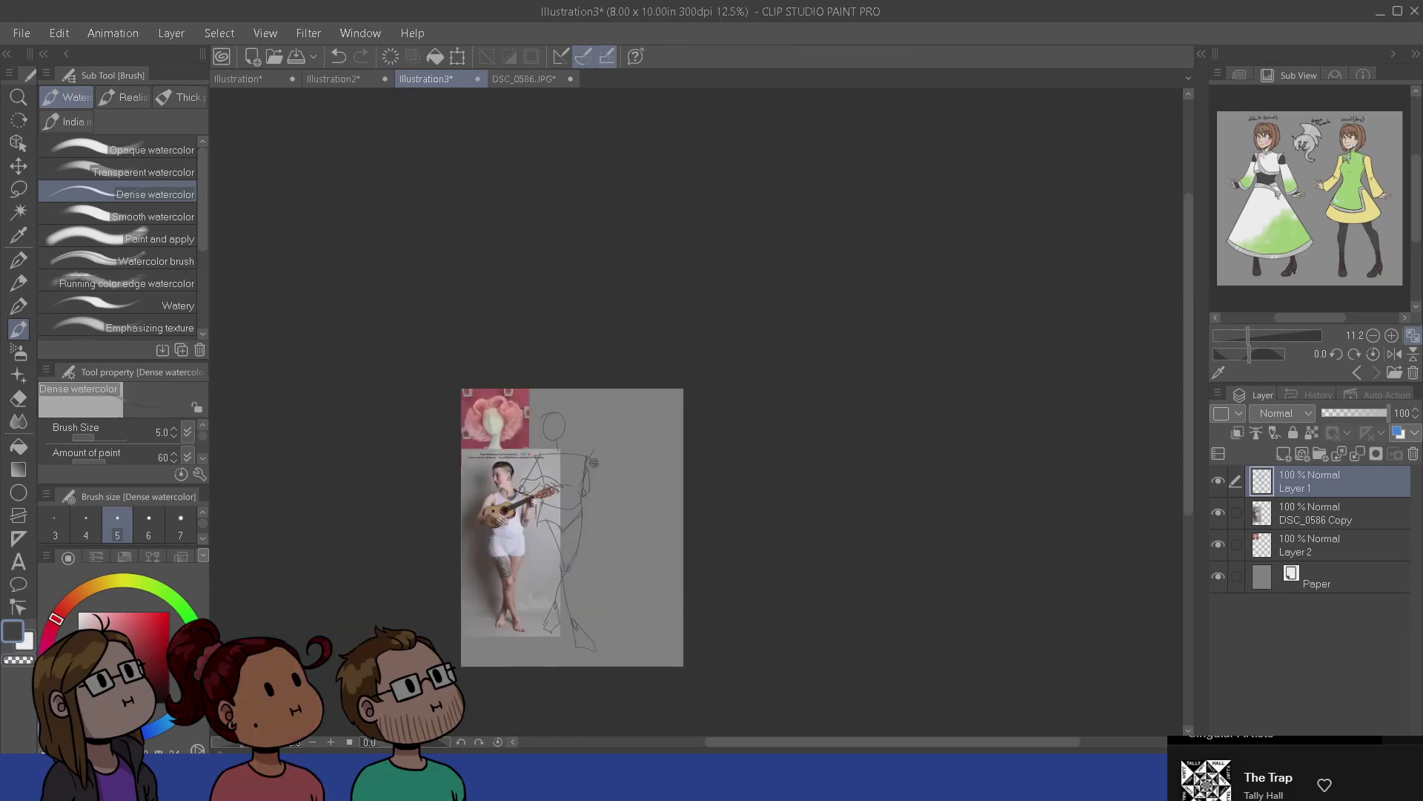
scroll(585, 667, "up", 3)
left_click_drag(741, 493, 842, 626)
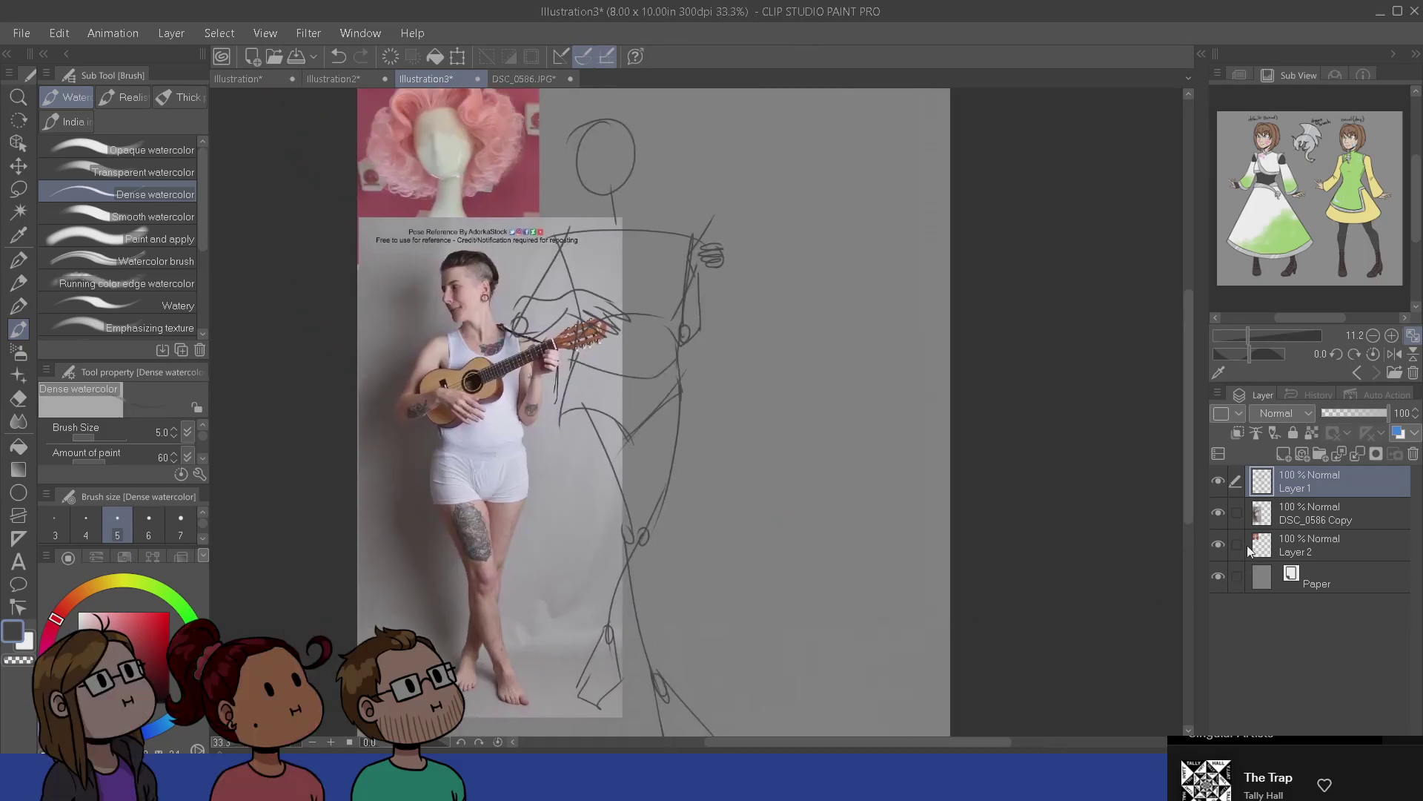
left_click(1316, 515)
left_click(1357, 413)
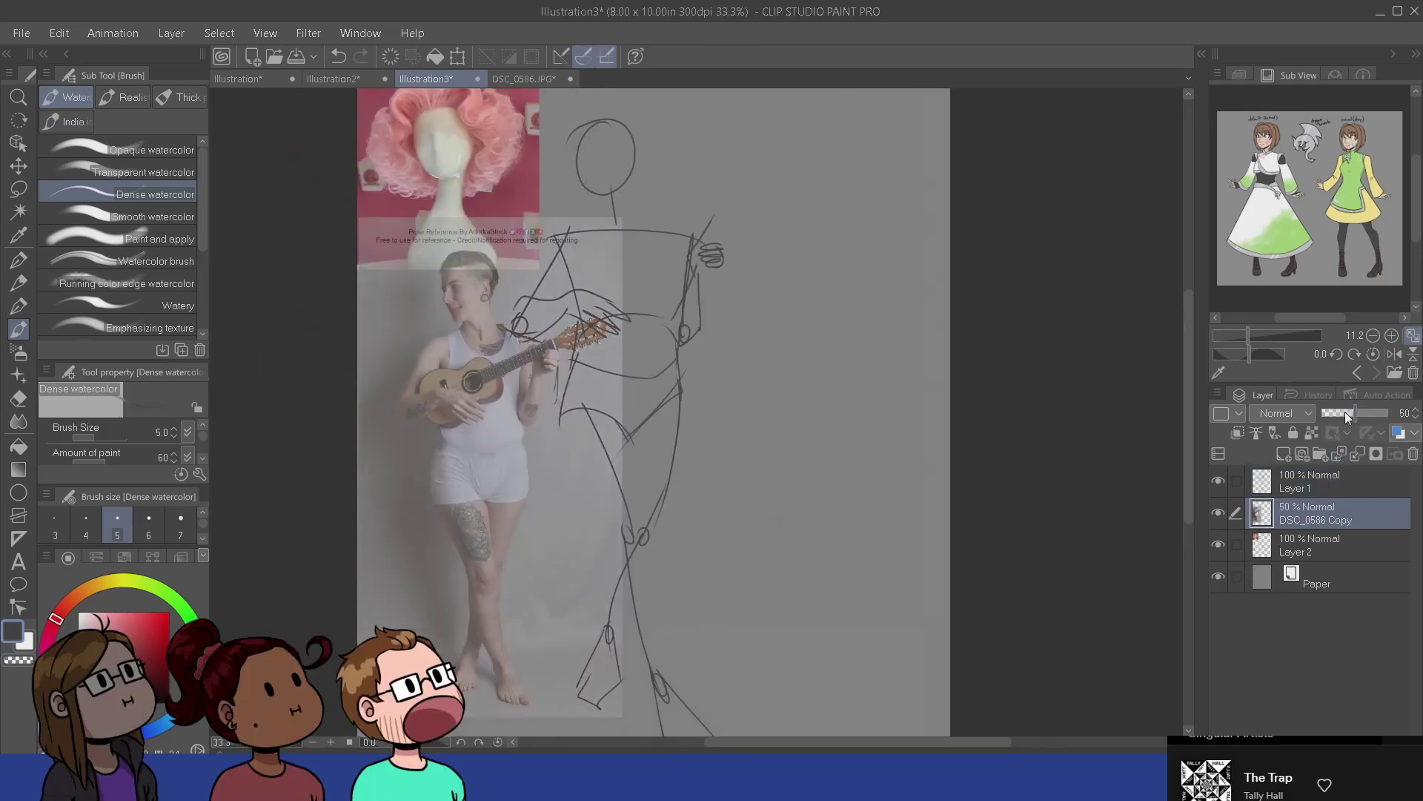
left_click_drag(1347, 416, 1345, 414)
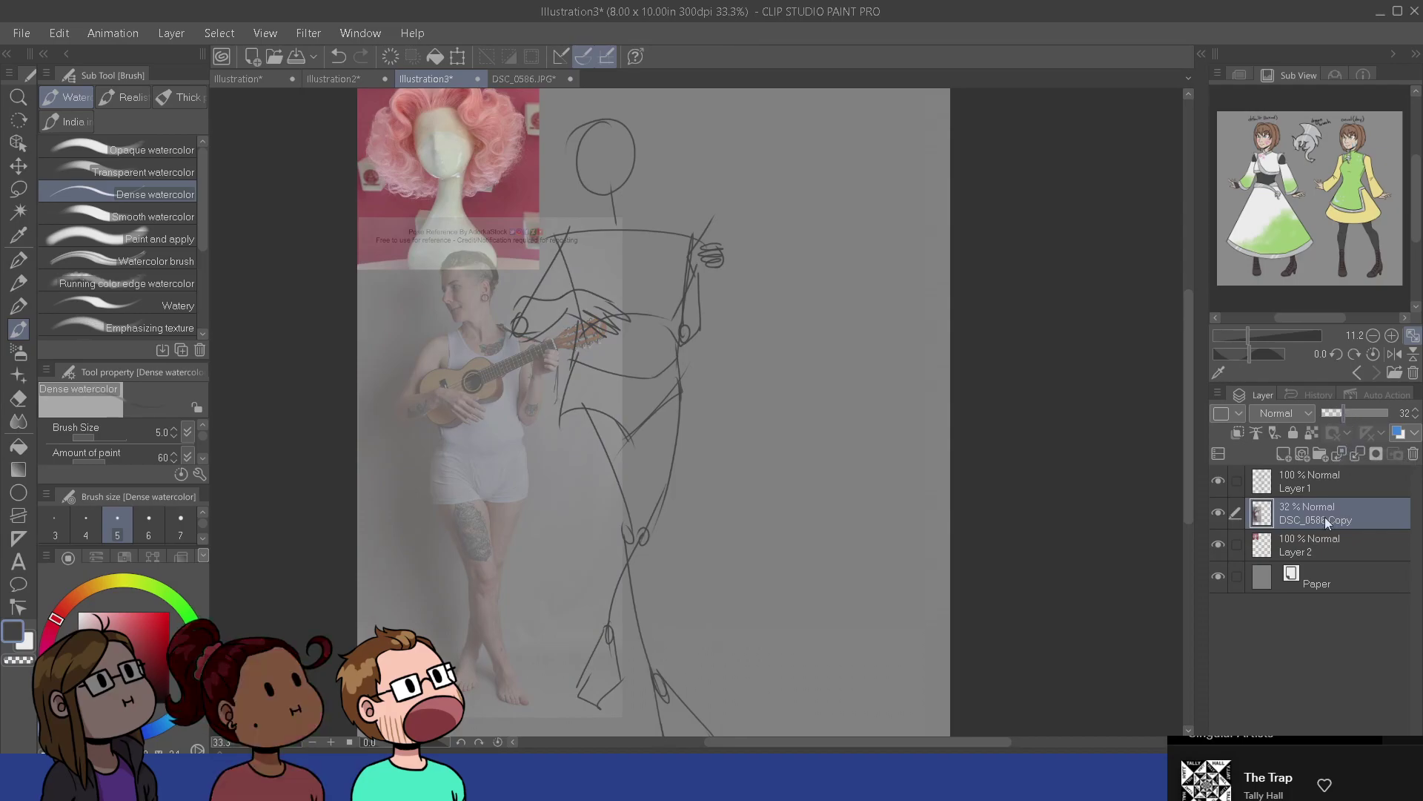
left_click(1316, 546)
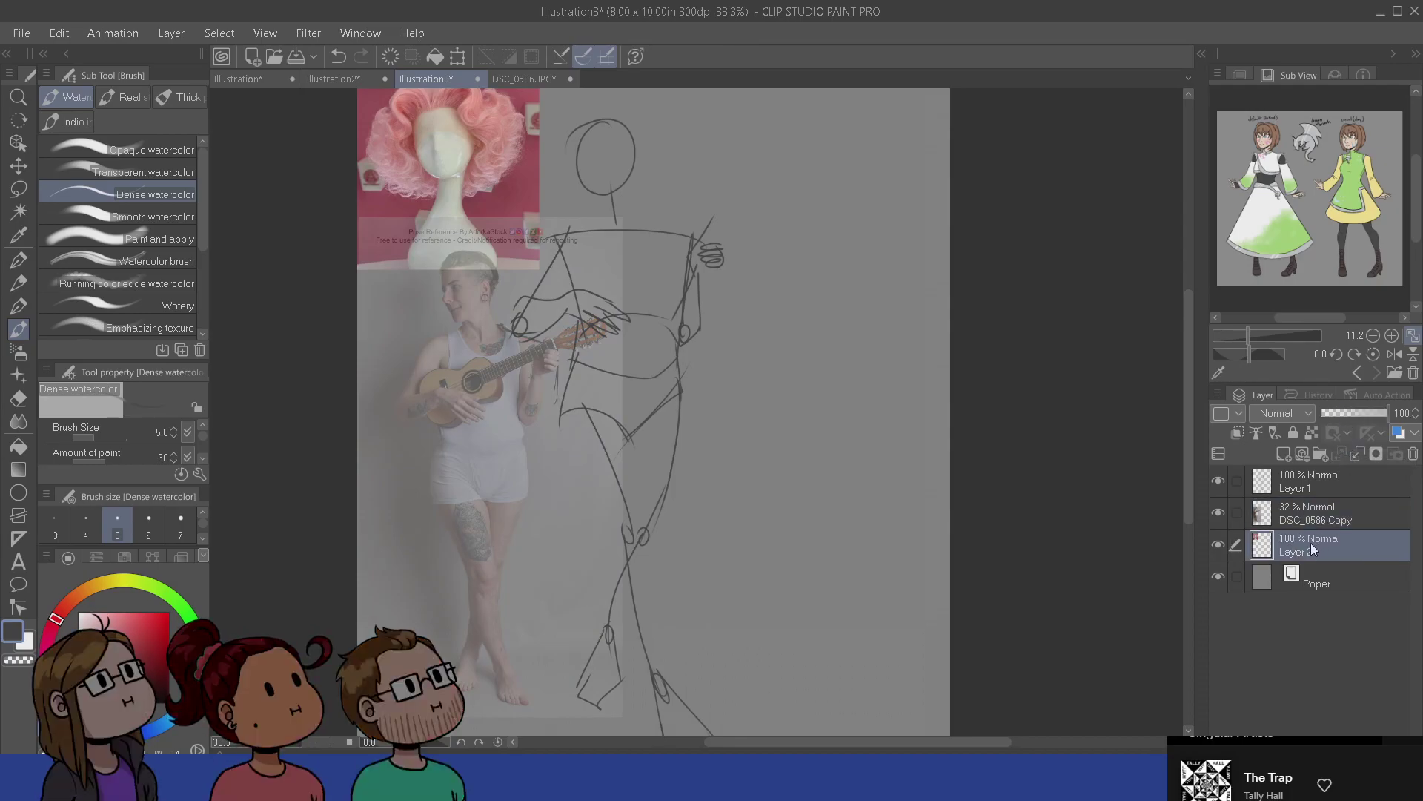
left_click(1328, 483)
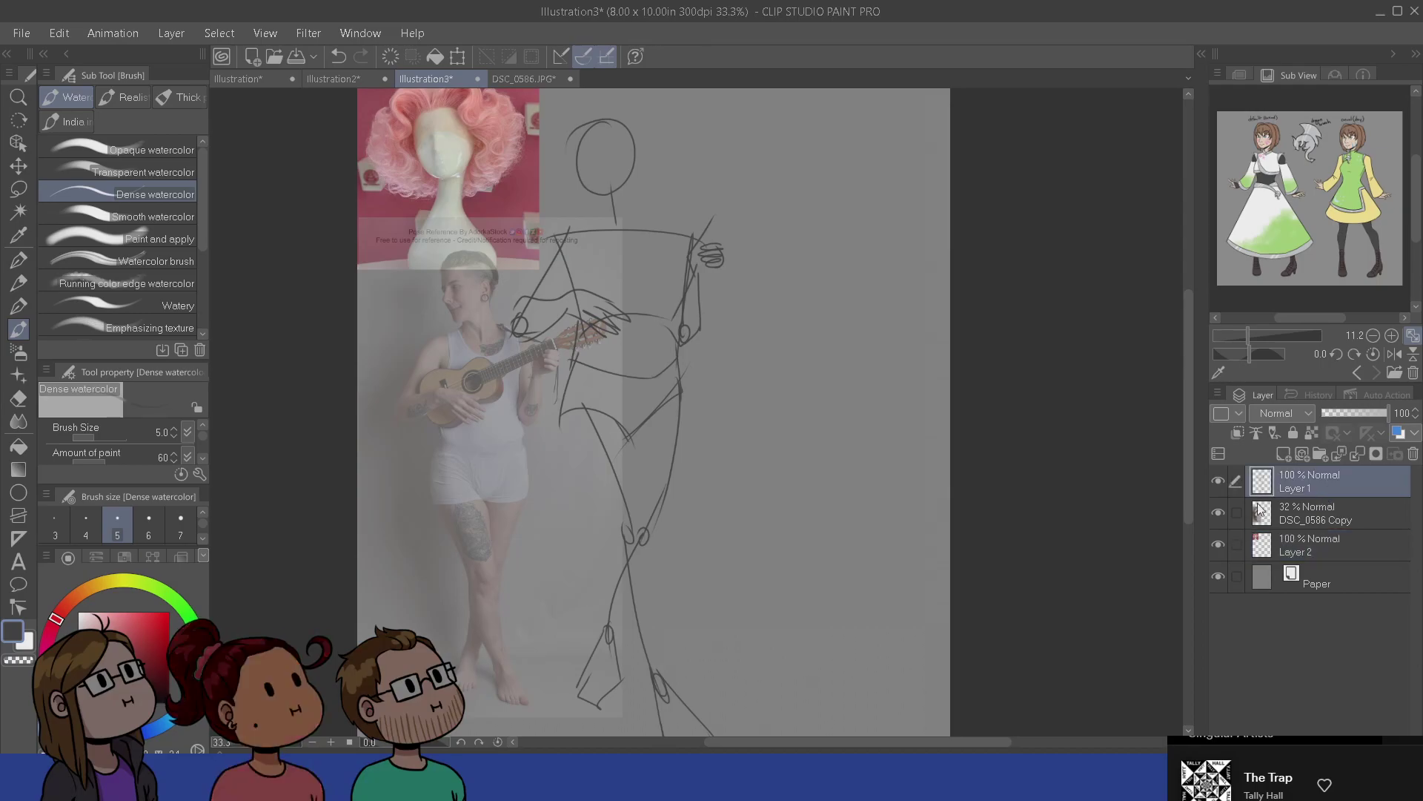
- Redraw both sides of the figure's torso as curves tapering into the waist, erasing overlapping construction lines
left_click_drag(793, 601, 784, 592)
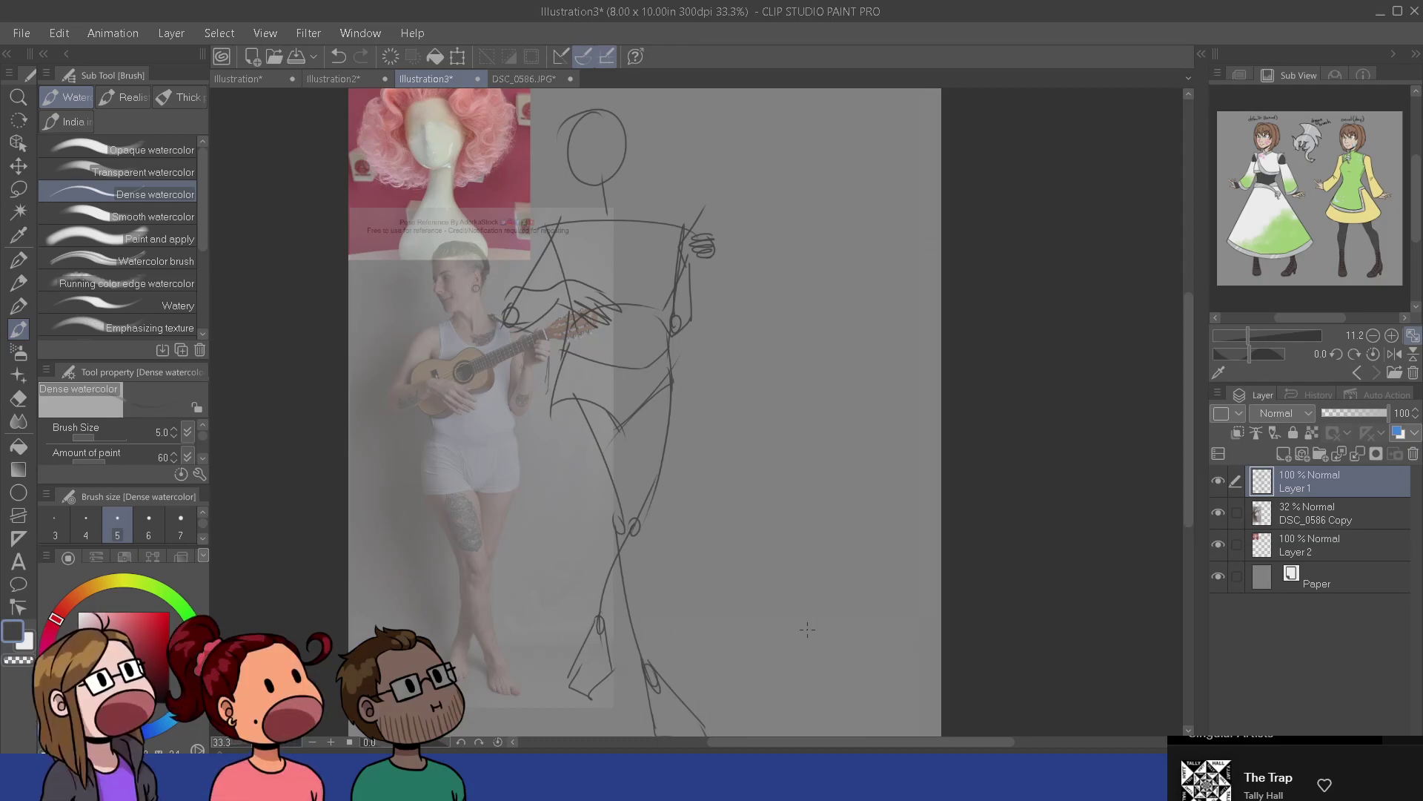
scroll(807, 629, "up", 1)
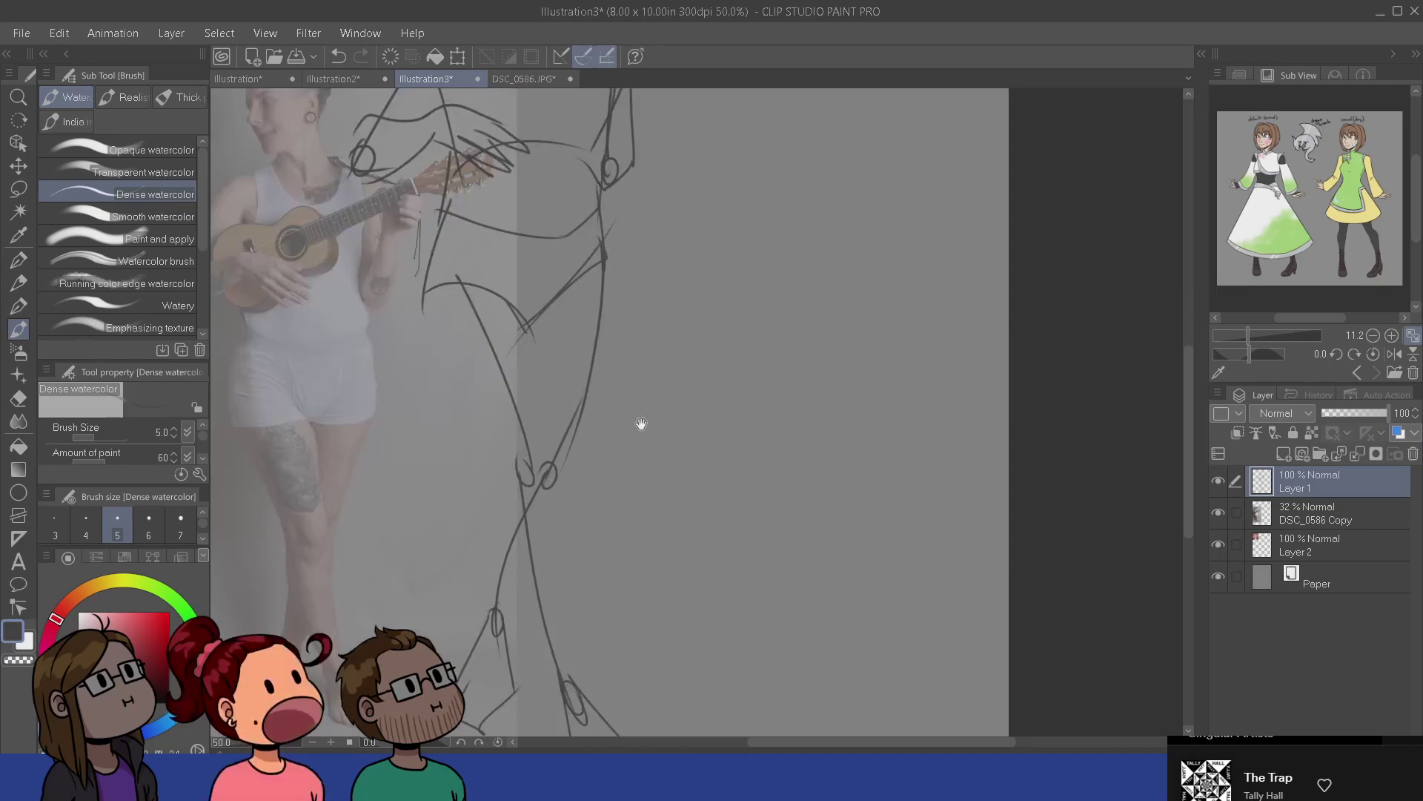
mouse_move(513, 261)
left_mouse_down()
mouse_move(639, 540)
mouse_move(645, 605)
left_mouse_up()
left_click_drag(552, 391, 586, 502)
left_click_drag(561, 449, 586, 506)
key("e")
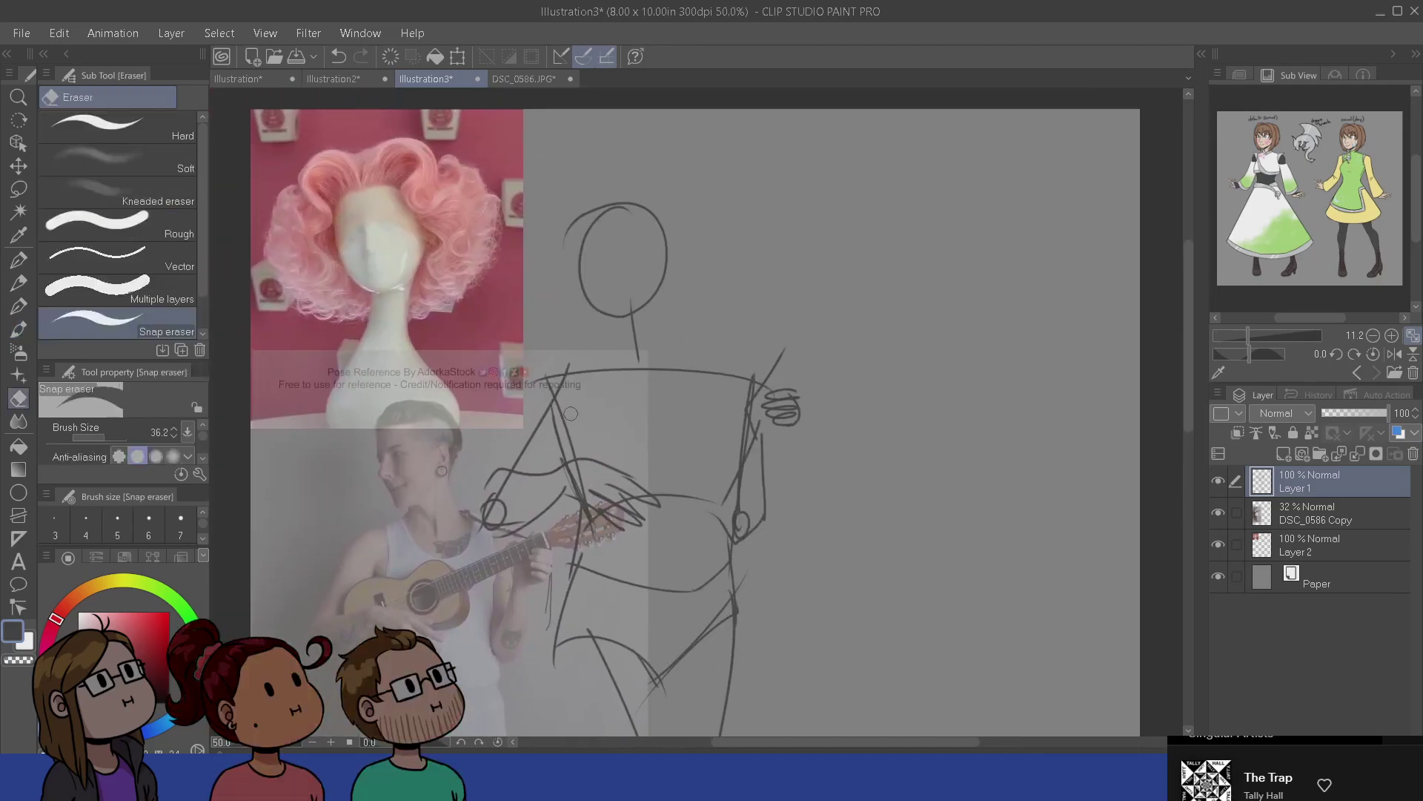
key("b")
left_click_drag(557, 430, 595, 505)
key("e")
mouse_move(560, 417)
left_mouse_down()
mouse_move(599, 518)
mouse_move(588, 511)
mouse_move(571, 586)
left_mouse_up()
key("b")
left_click_drag(747, 415, 726, 587)
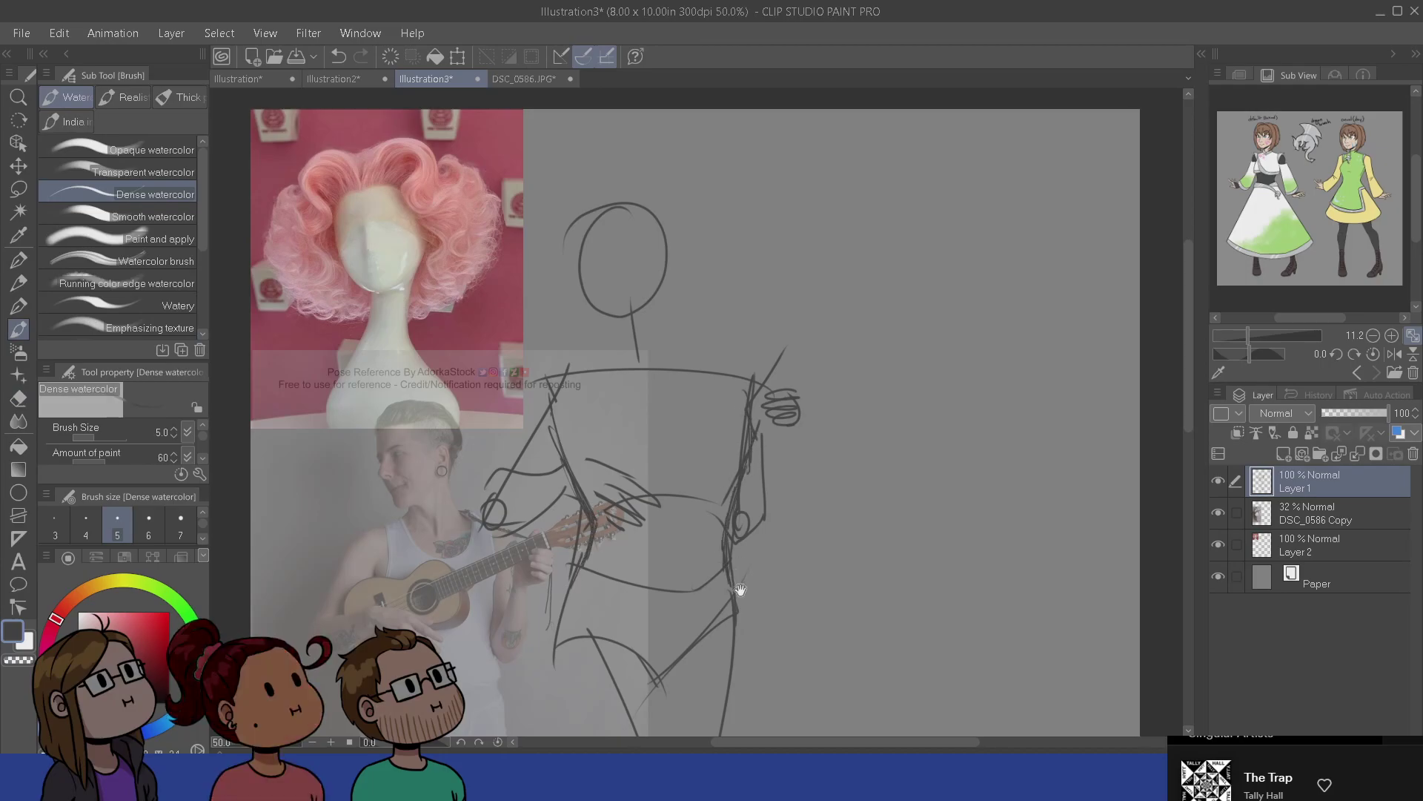
- Erase the elbow circle of the raised arm where it overlaps the waist, using the Snap eraser
scroll(737, 589, "down", 1)
key("e")
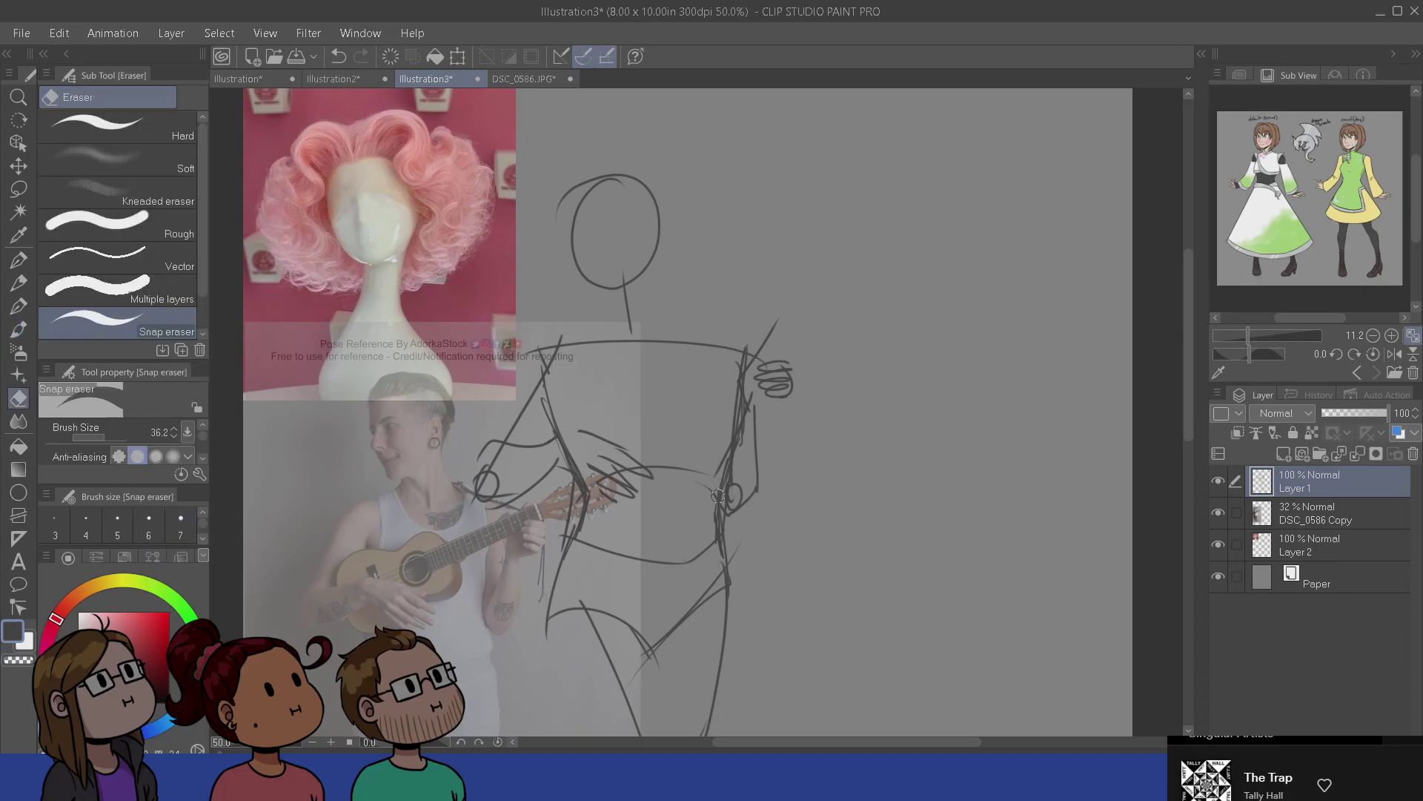
mouse_move(734, 467)
left_mouse_down()
mouse_move(738, 549)
mouse_move(730, 467)
left_mouse_up()
- Set the Dense watercolor brush size to 7 and draw the sides of the neck and a V-shaped collar line
key("b")
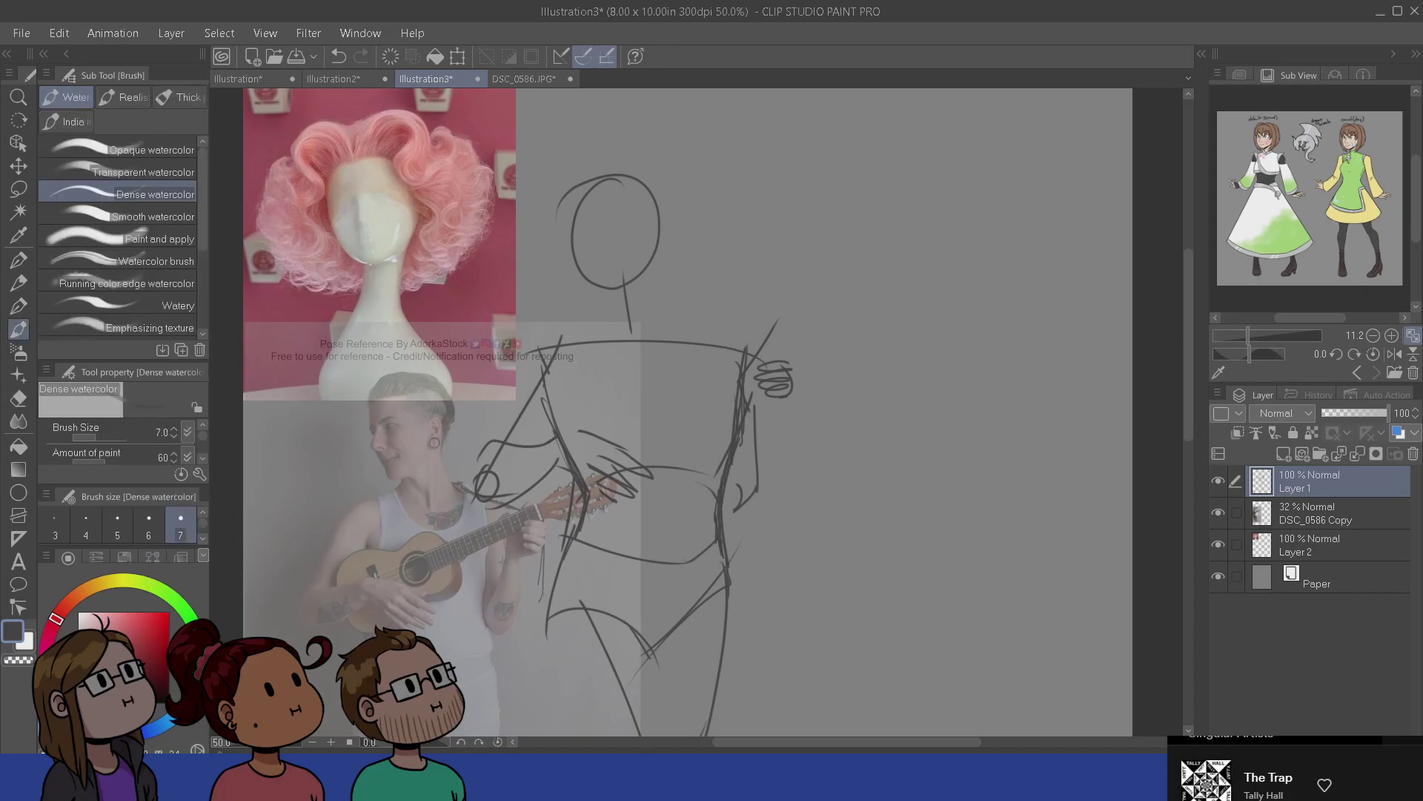
left_click_drag(617, 284, 621, 343)
key("ctrl+z")
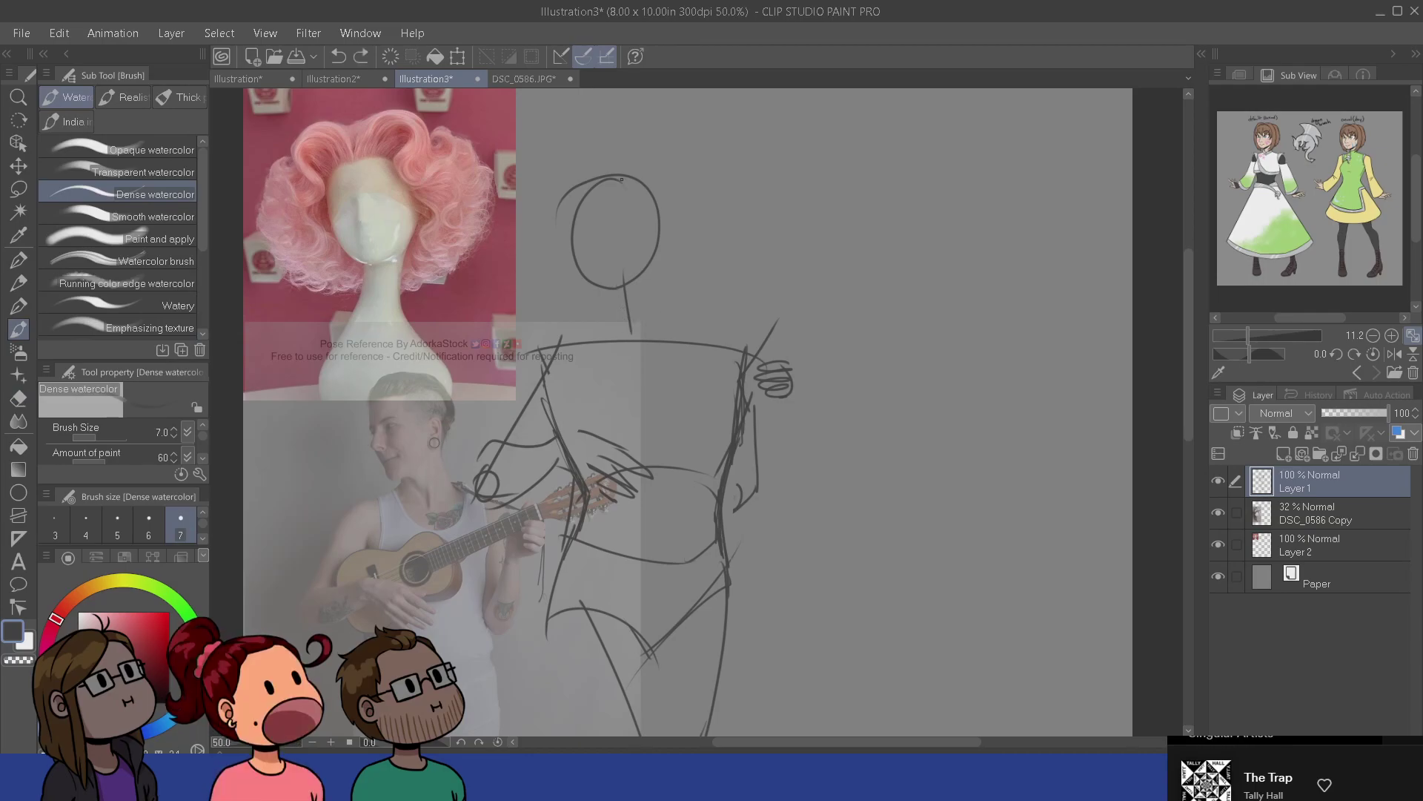
key("ctrl+y")
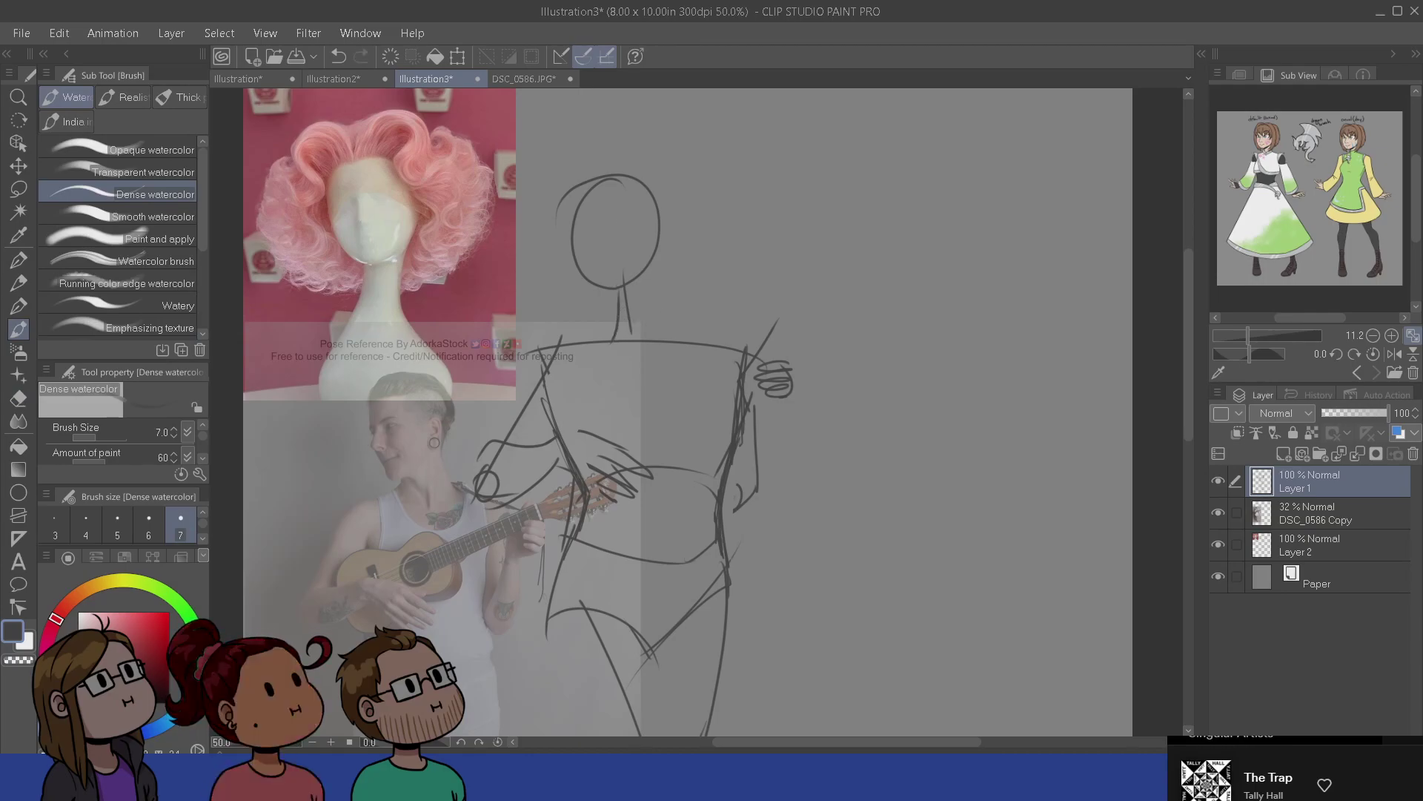
left_click_drag(671, 342, 660, 300)
mouse_move(606, 344)
left_mouse_down()
mouse_move(670, 378)
mouse_move(656, 371)
mouse_move(692, 345)
left_mouse_up()
- Sketch a vertical center line and a tilted eye line on the head oval as face guidelines, with one side of the jaw
key("e")
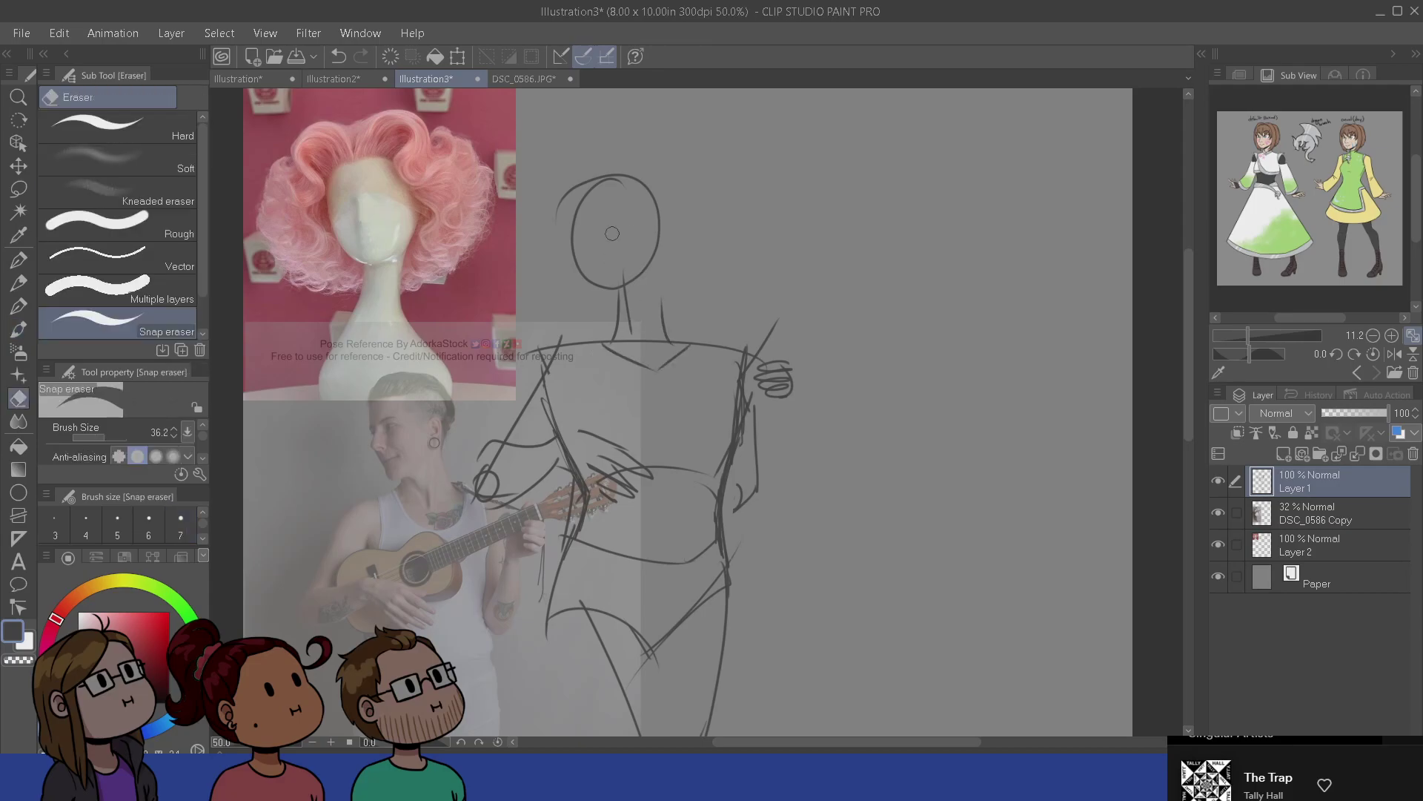
key("b")
left_click_drag(613, 184, 622, 297)
key("ctrl+z")
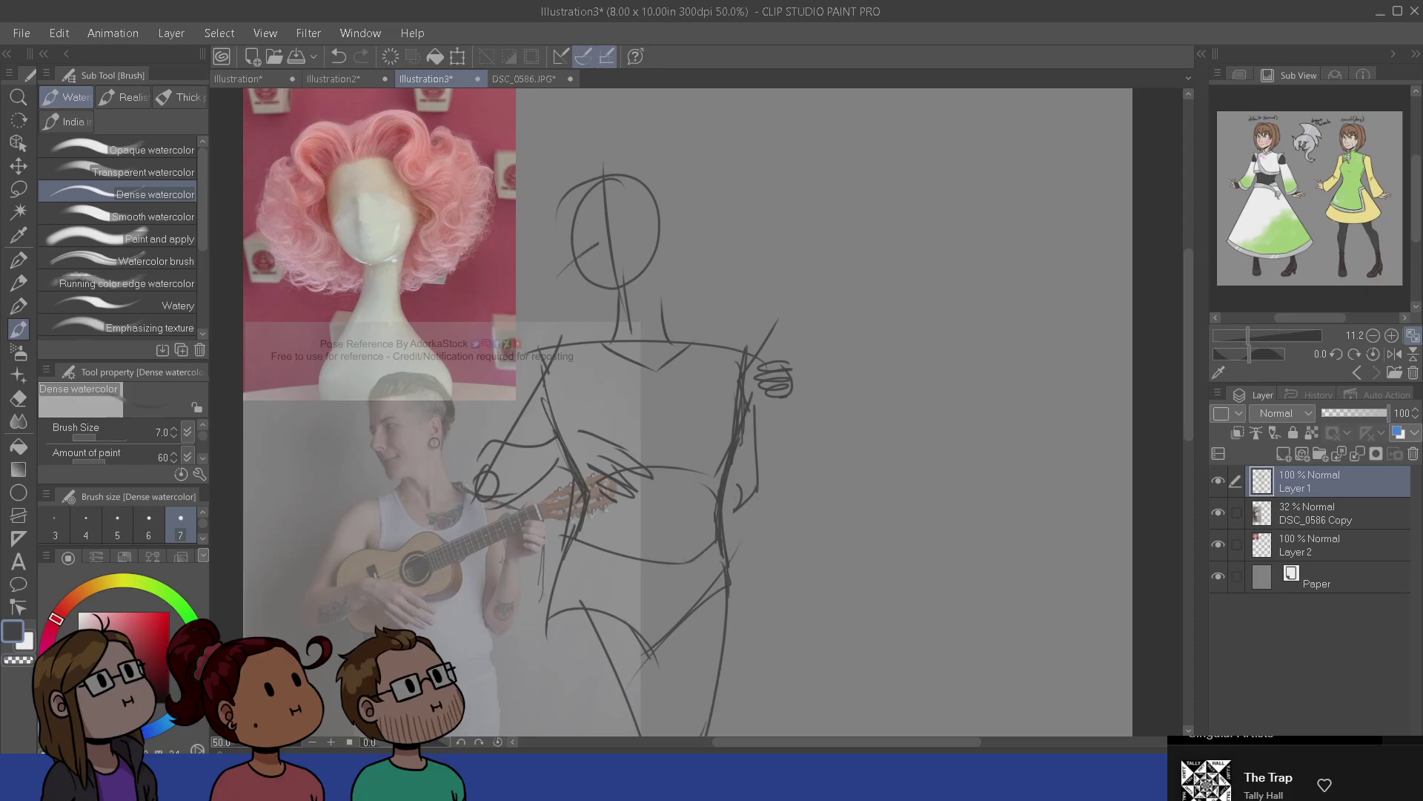
left_click_drag(597, 243, 687, 217)
mouse_move(573, 234)
left_mouse_down()
mouse_move(611, 313)
mouse_move(662, 250)
mouse_move(630, 320)
mouse_move(593, 293)
mouse_move(577, 255)
mouse_move(614, 311)
mouse_move(582, 252)
left_mouse_up()
- Outline the tapered jaw and cheek, add the ear, and erase the guideline ends and old oval around the chin
key("e")
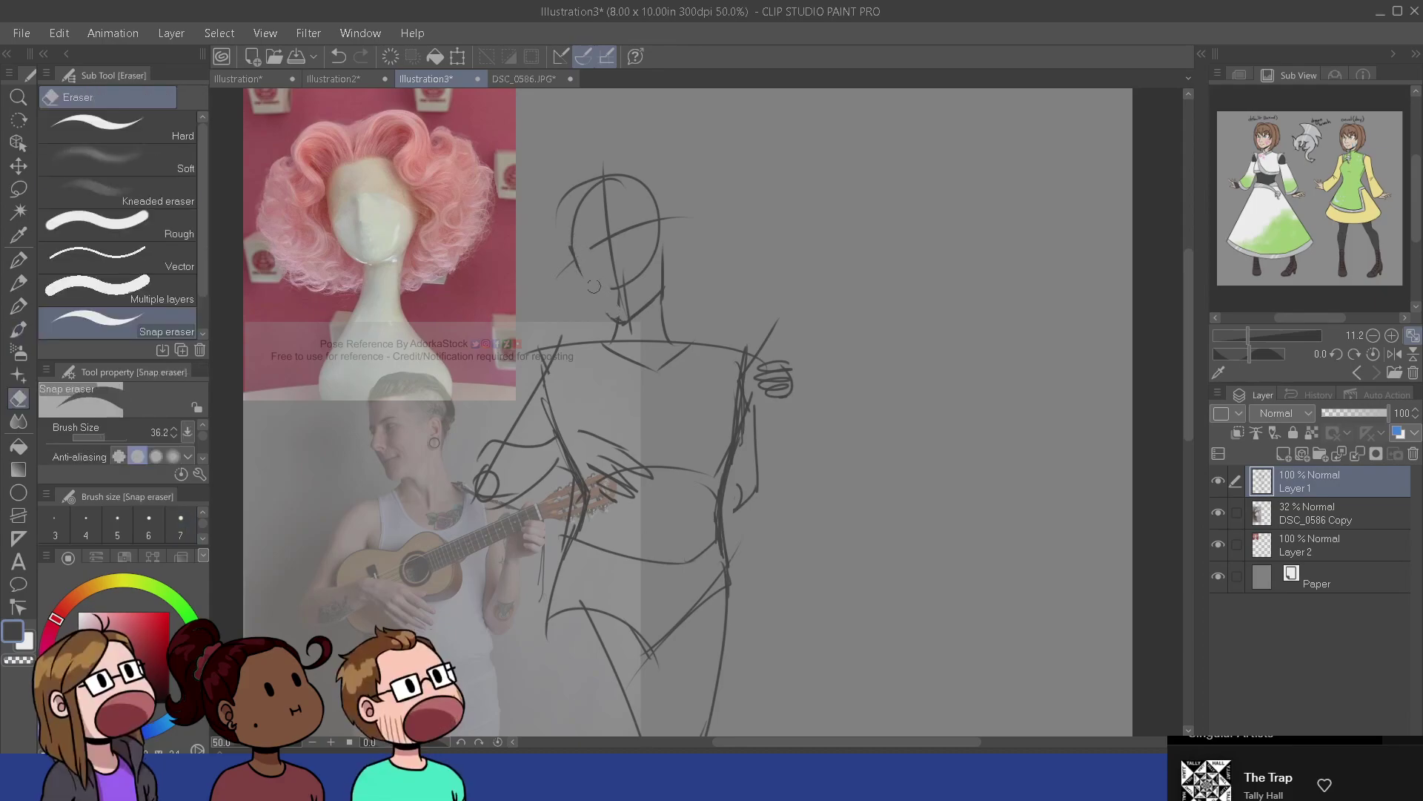
key("b")
mouse_move(613, 321)
left_mouse_down()
mouse_move(571, 232)
mouse_move(588, 183)
left_mouse_up()
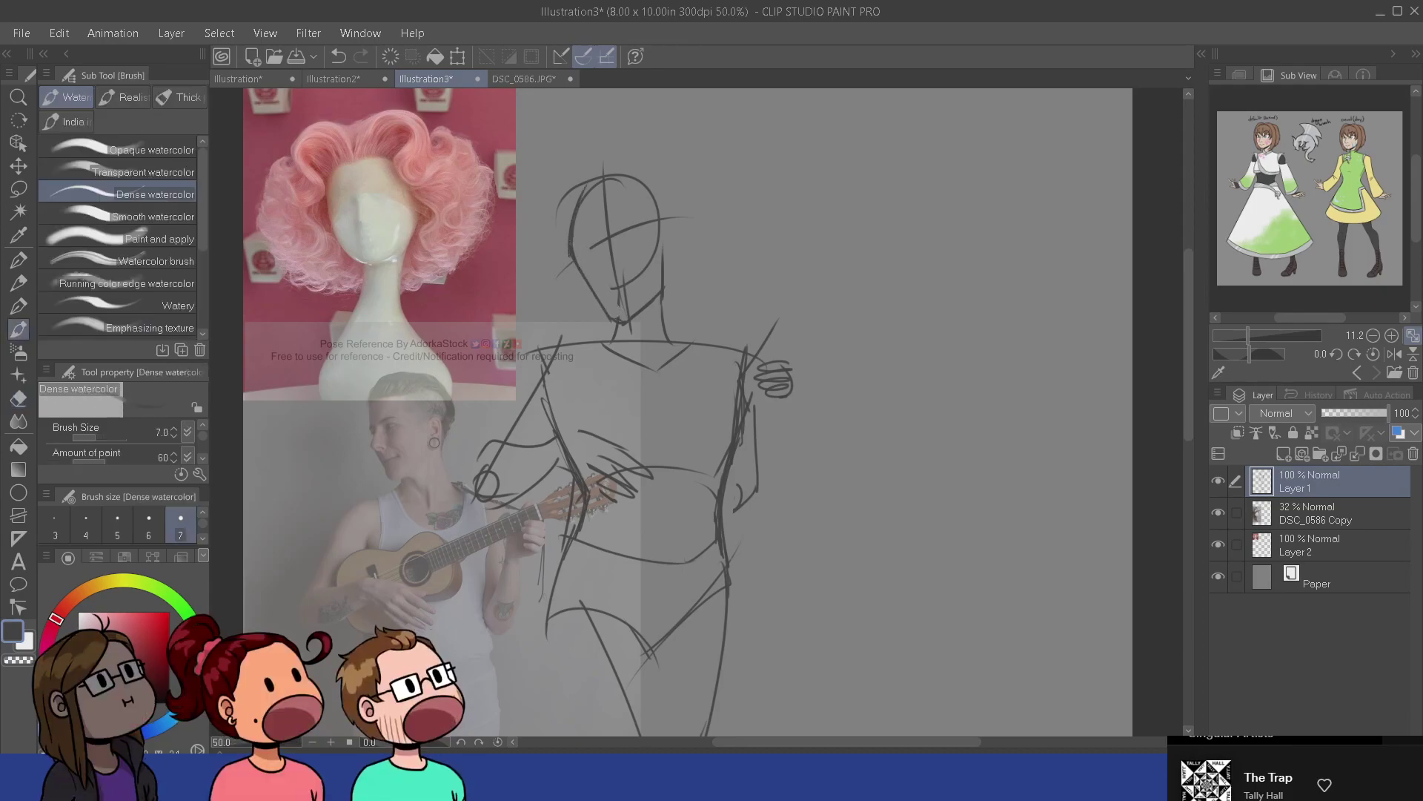
left_click_drag(661, 220, 679, 263)
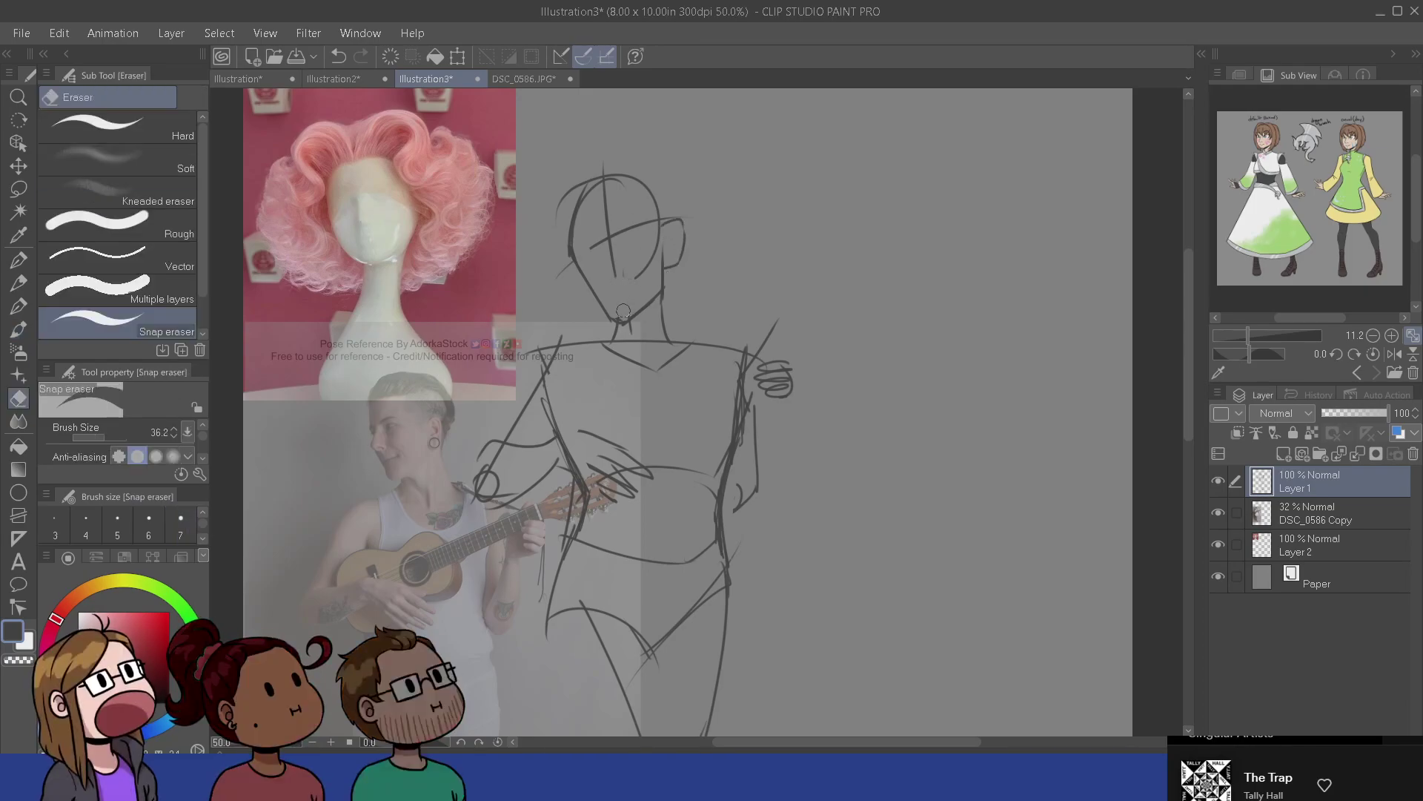
left_click_drag(580, 274, 614, 326)
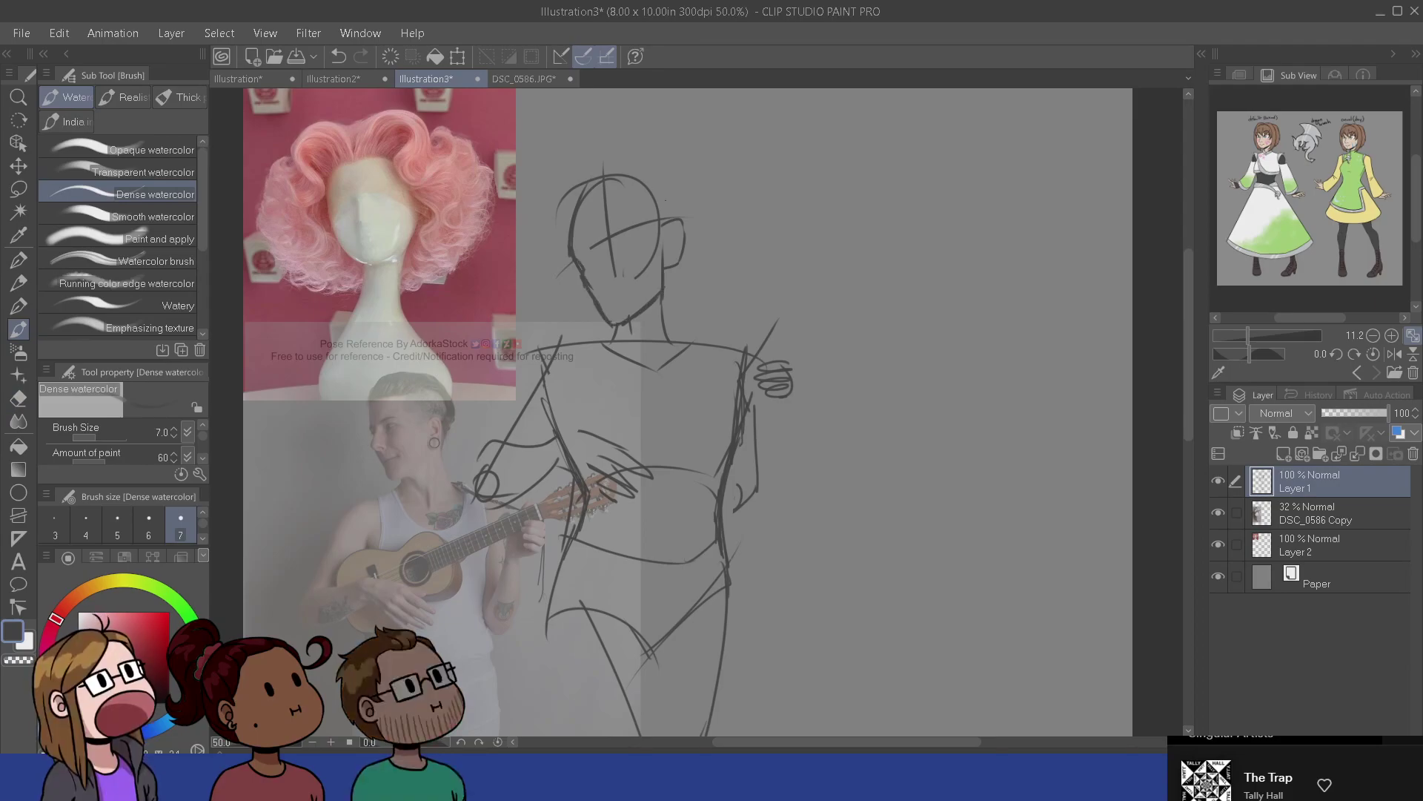
- Redraw the top of the skull and erase most of the face guidelines inside the head
mouse_move(614, 172)
left_mouse_down()
mouse_move(673, 213)
mouse_move(663, 181)
mouse_move(606, 179)
mouse_move(658, 210)
mouse_move(593, 246)
mouse_move(614, 271)
left_mouse_up()
key("e")
key("b")
- Select the head with a freehand outline, adjust its placement slightly with a transform, and clear the selection
key("m")
mouse_move(575, 225)
left_mouse_down()
mouse_move(561, 241)
mouse_move(590, 326)
mouse_move(640, 332)
mouse_move(609, 130)
mouse_move(562, 171)
left_mouse_up()
key("b")
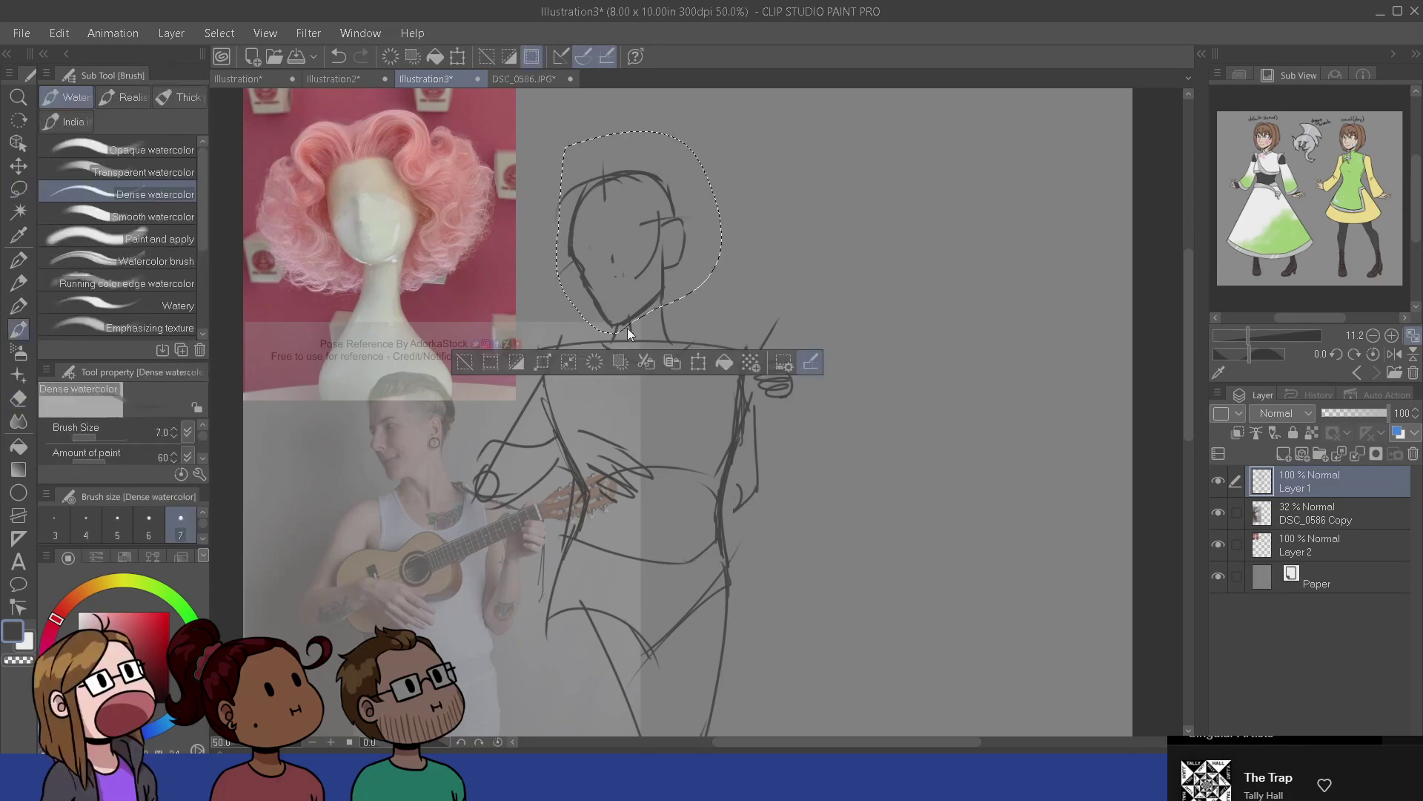
key("ctrl+t")
left_click_drag(557, 334, 593, 316)
left_click(589, 359)
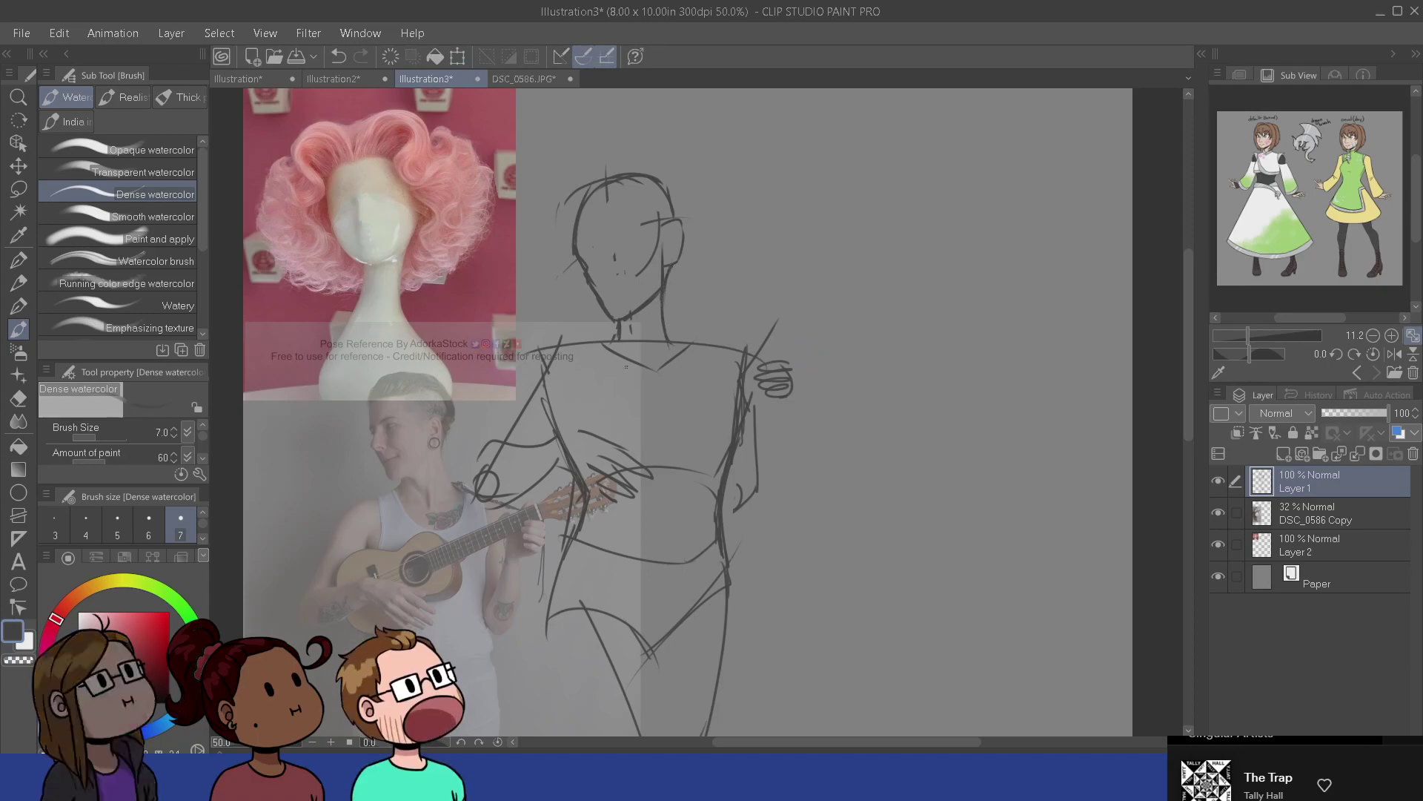
- Clean up the sides of the neck and turn the V-shaped collar line into two separate collarbones
key("e")
key("b")
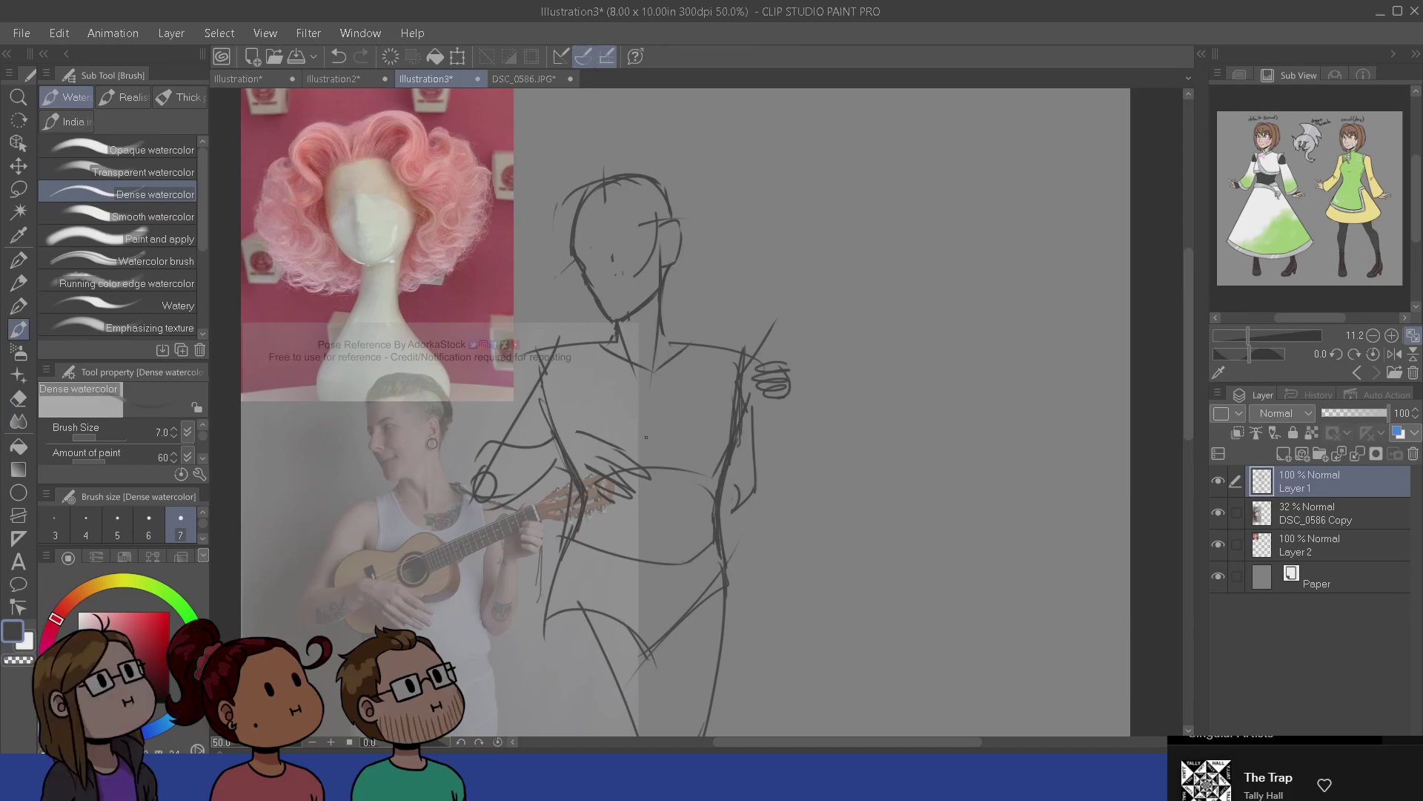
key("e")
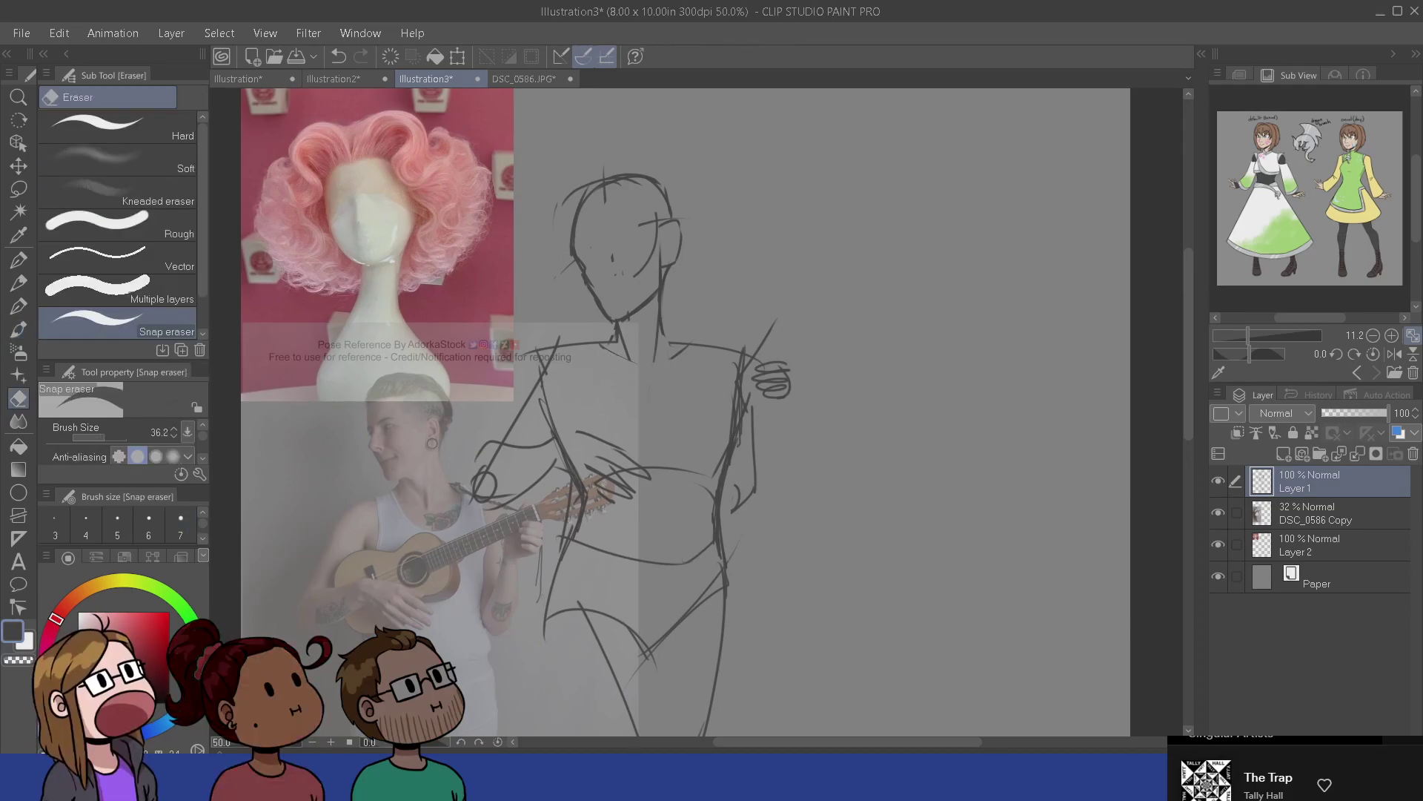
key("b")
- Erase the torso side line where it crosses the forearm and hand at the waist
scroll(654, 404, "down", 2)
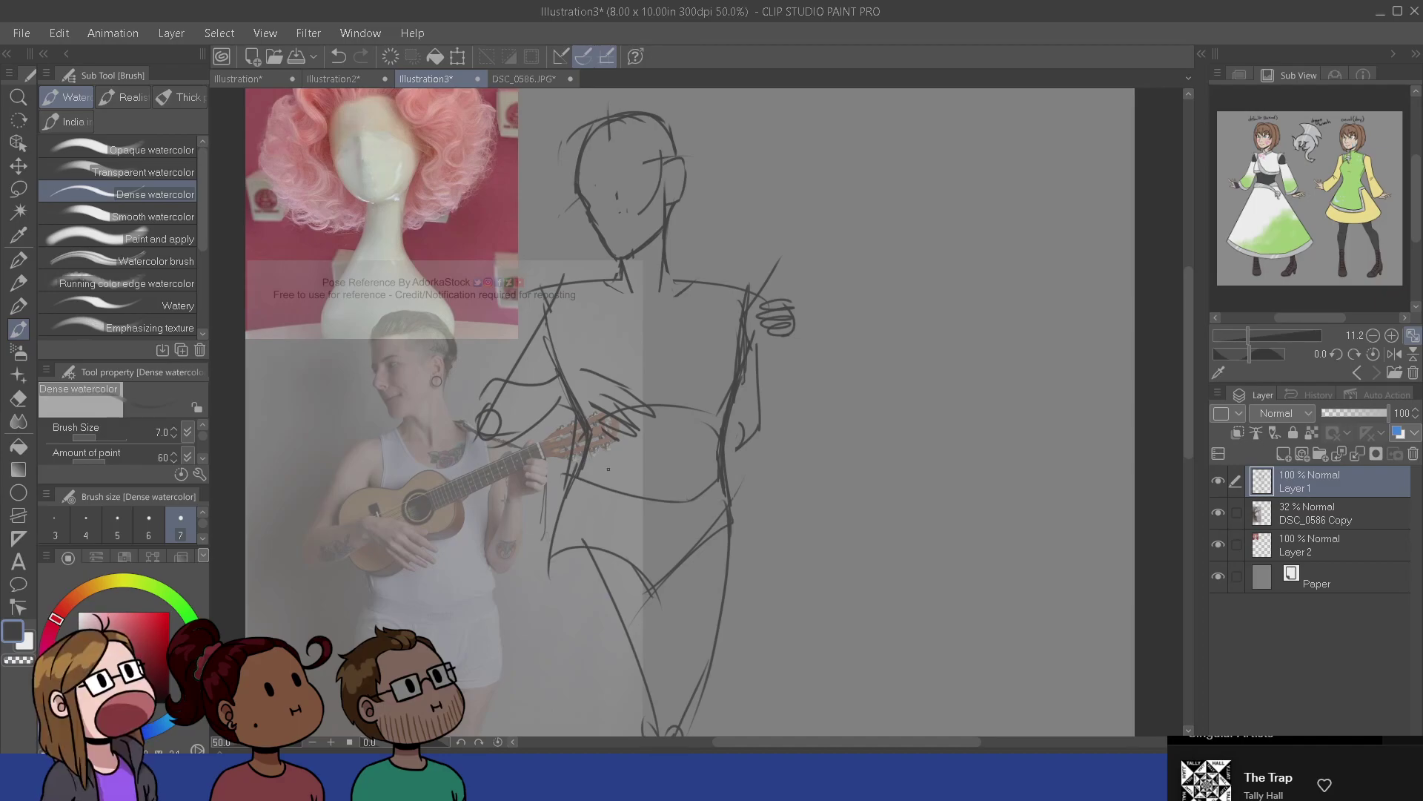
key("e")
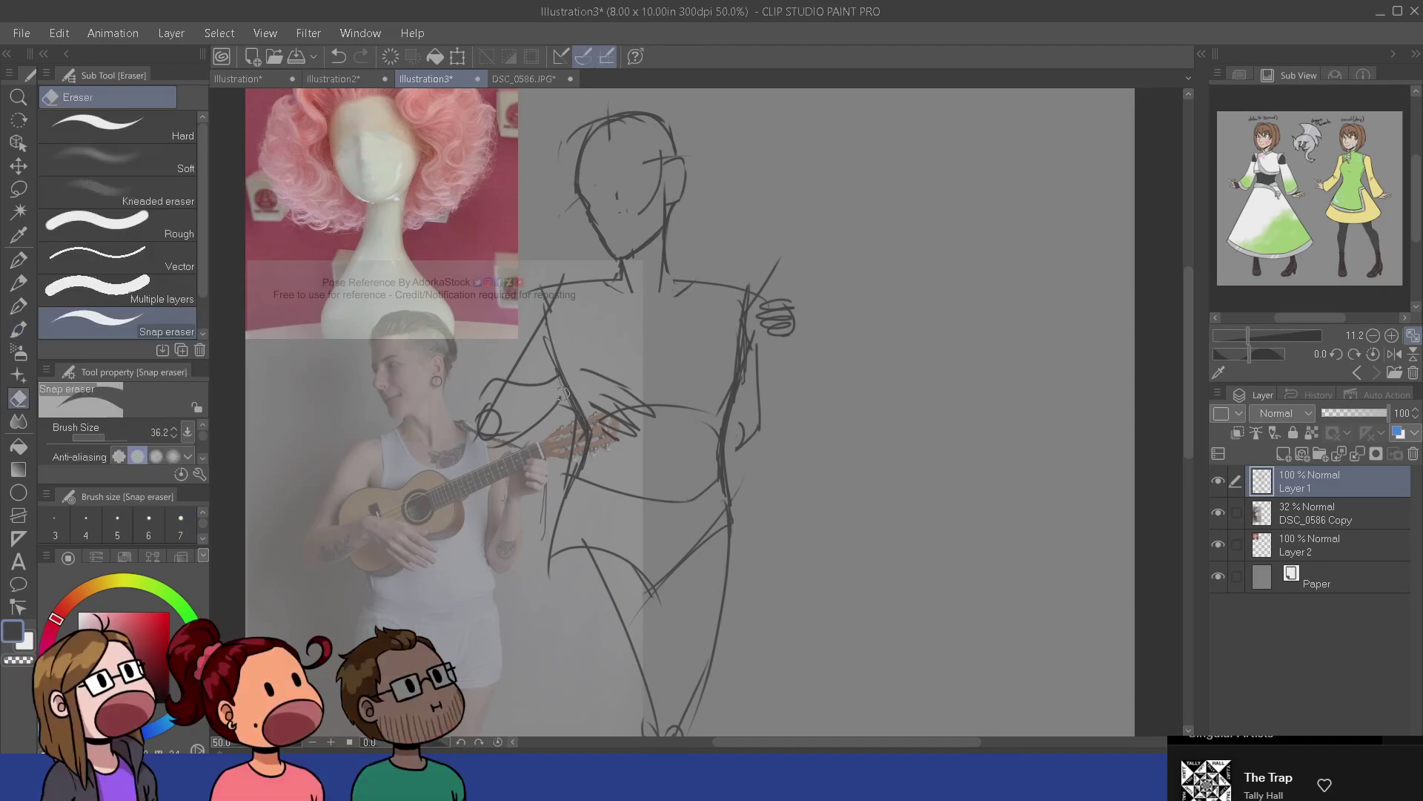
key("b")
left_click_drag(654, 598, 634, 446)
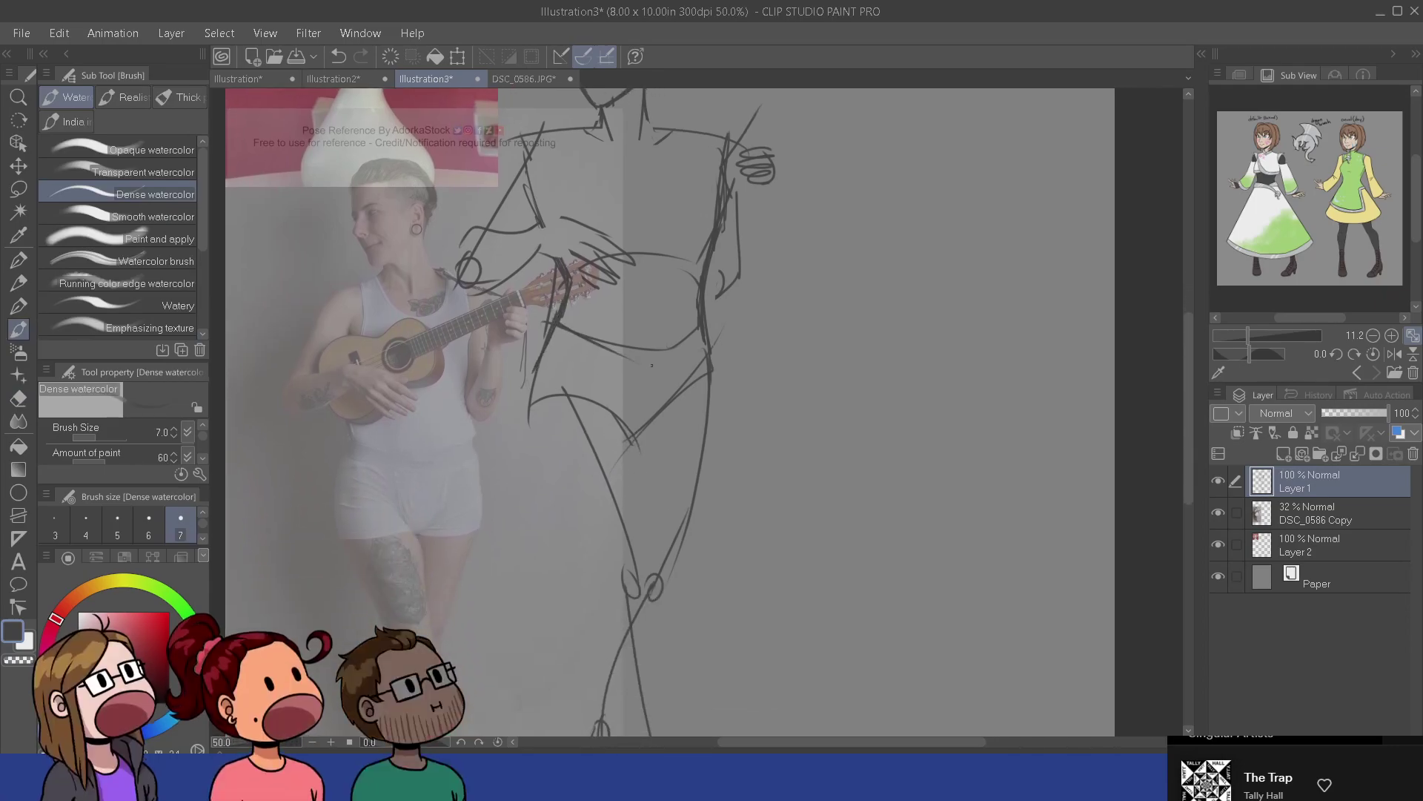
left_click_drag(653, 384, 653, 517)
key("e")
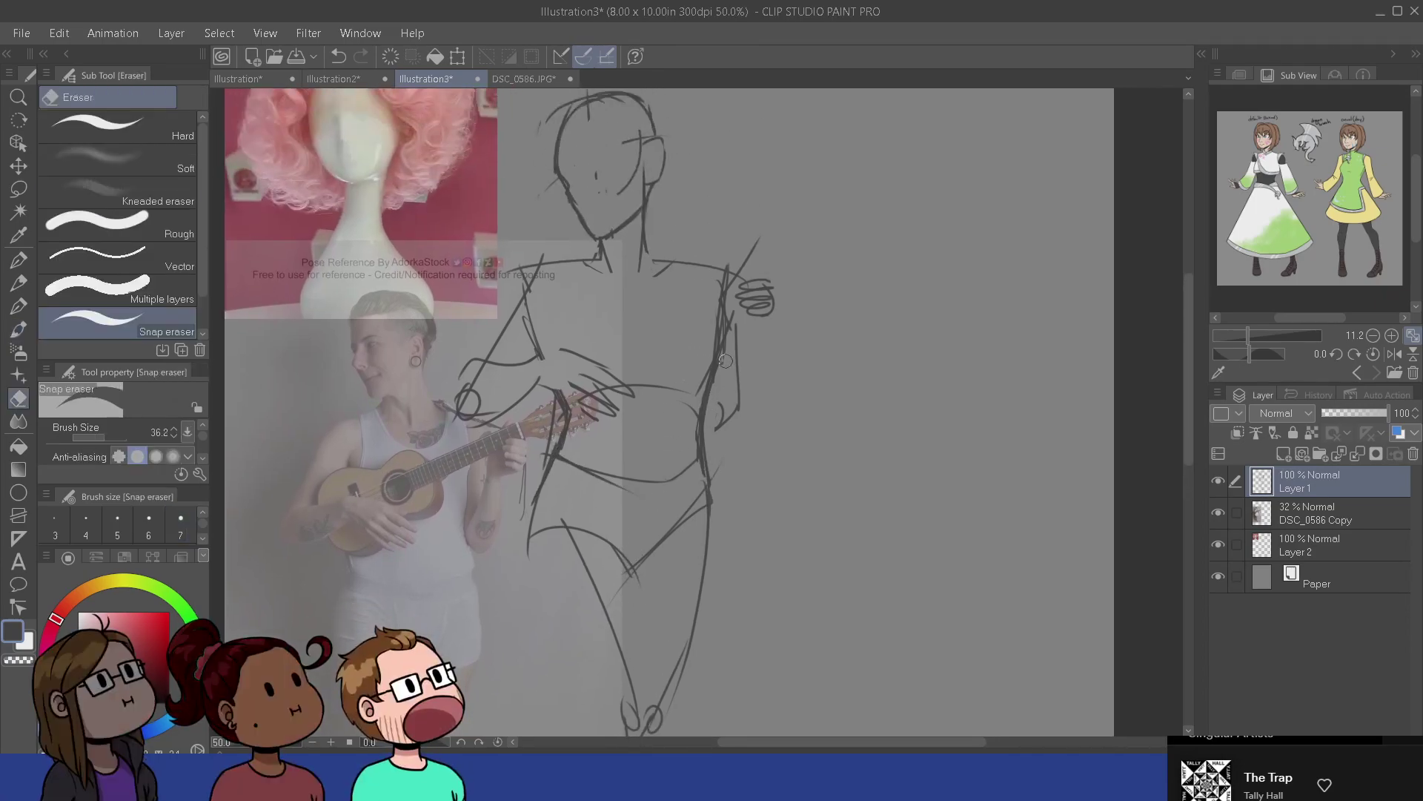
- Erase the doubled torso line beside the raised hand, redraw that side as a cleaner contour, and add shoulder curves
mouse_move(725, 368)
left_mouse_down()
mouse_move(723, 300)
mouse_move(705, 340)
left_mouse_up()
key("b")
mouse_move(555, 261)
left_mouse_down()
mouse_move(533, 290)
mouse_move(621, 303)
left_mouse_up()
key("ctrl+z")
mouse_move(535, 263)
left_mouse_down()
mouse_move(639, 301)
mouse_move(664, 289)
mouse_move(642, 283)
mouse_move(702, 271)
left_mouse_up()
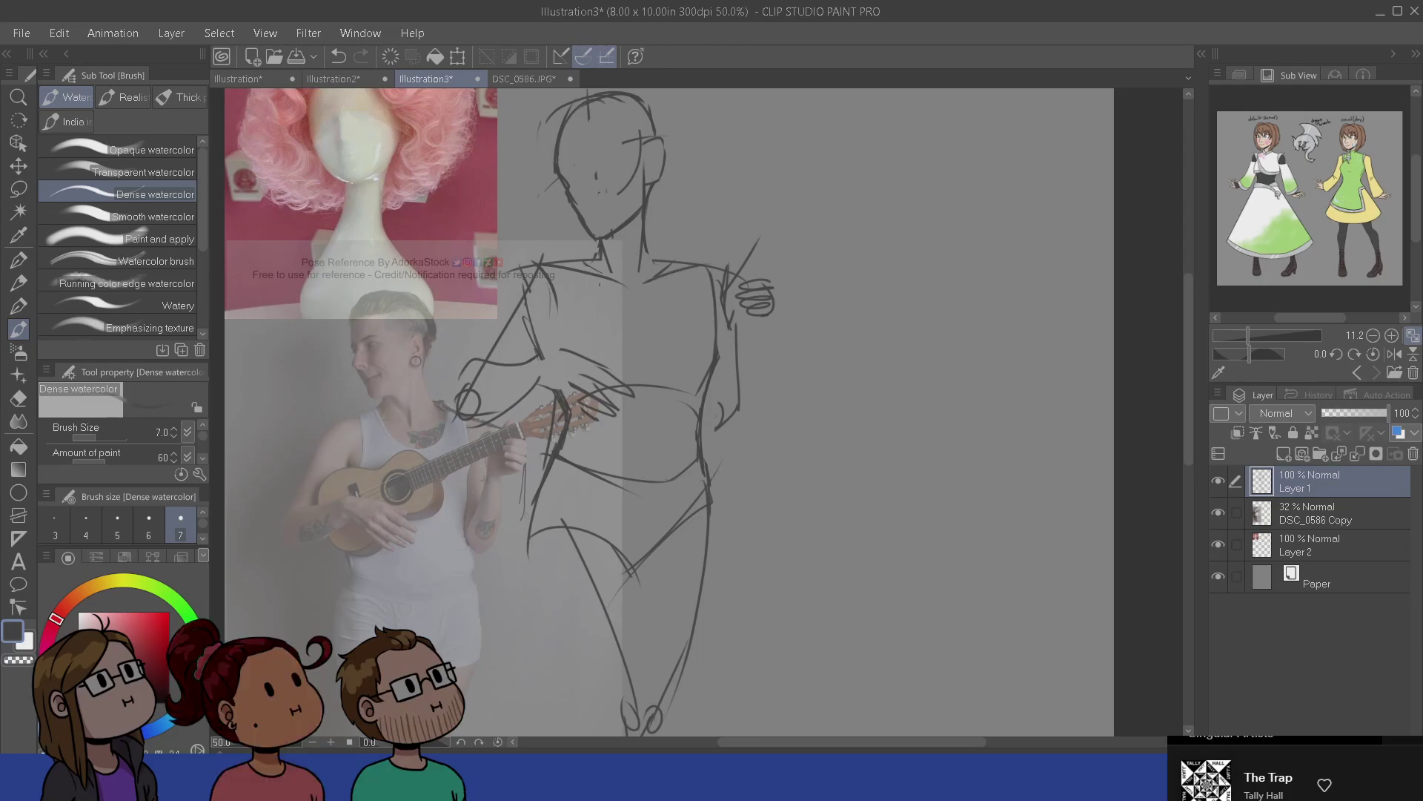
- Draw a slanted open smile with teeth on the face and erase the leftover guidelines around it
left_click_drag(553, 268, 538, 368)
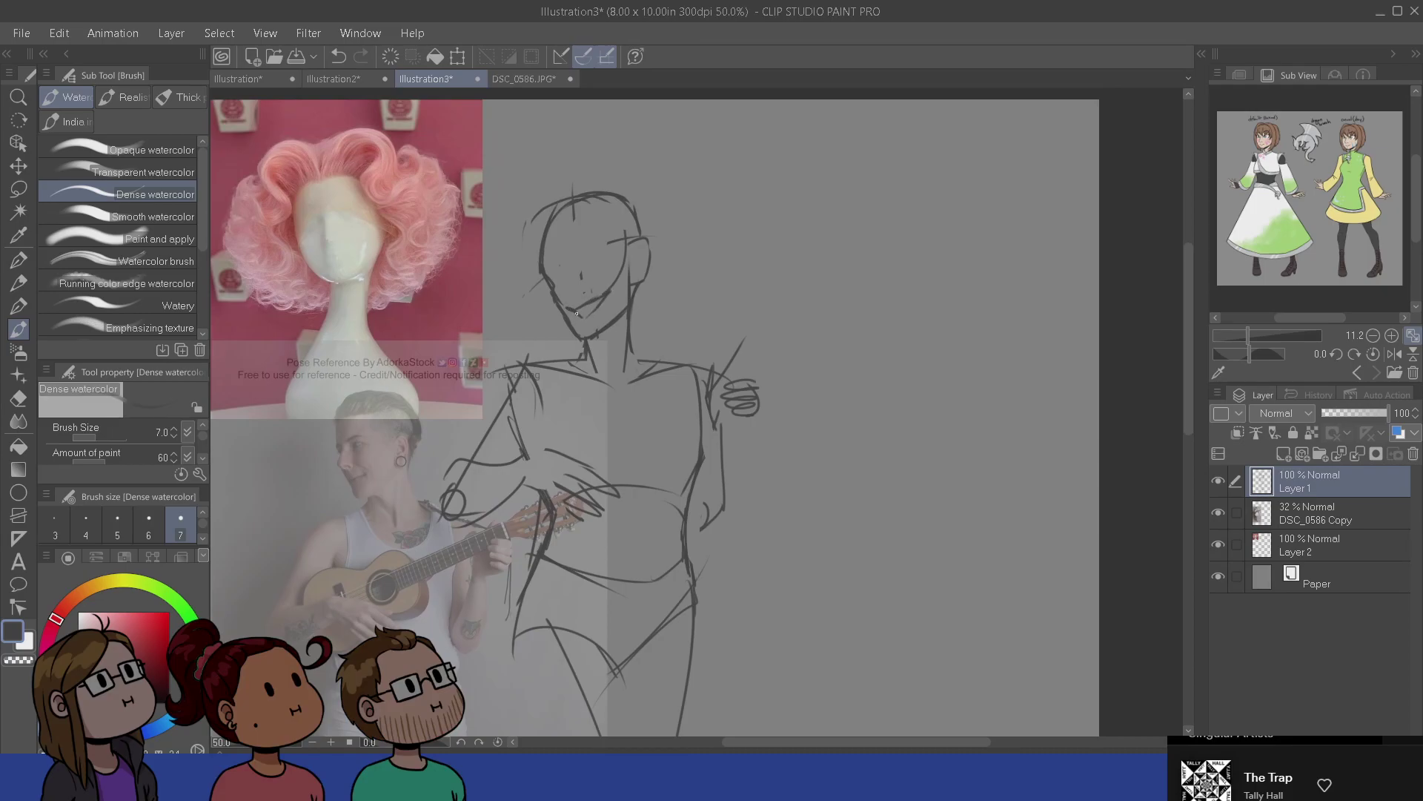
key("ctrl+z")
key("e")
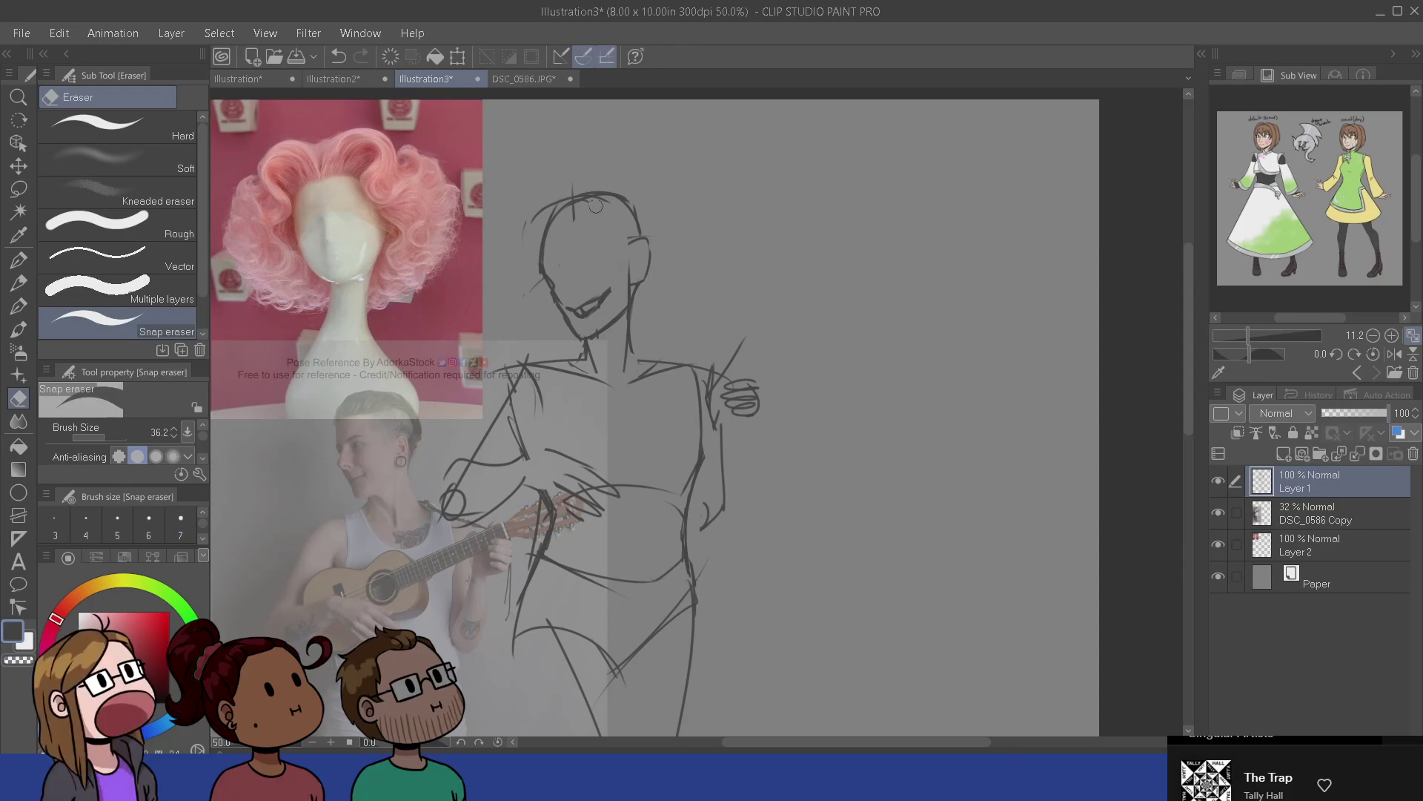
- Redraw a light curved eye line and center line across the face, erasing stray marks around them
key("b")
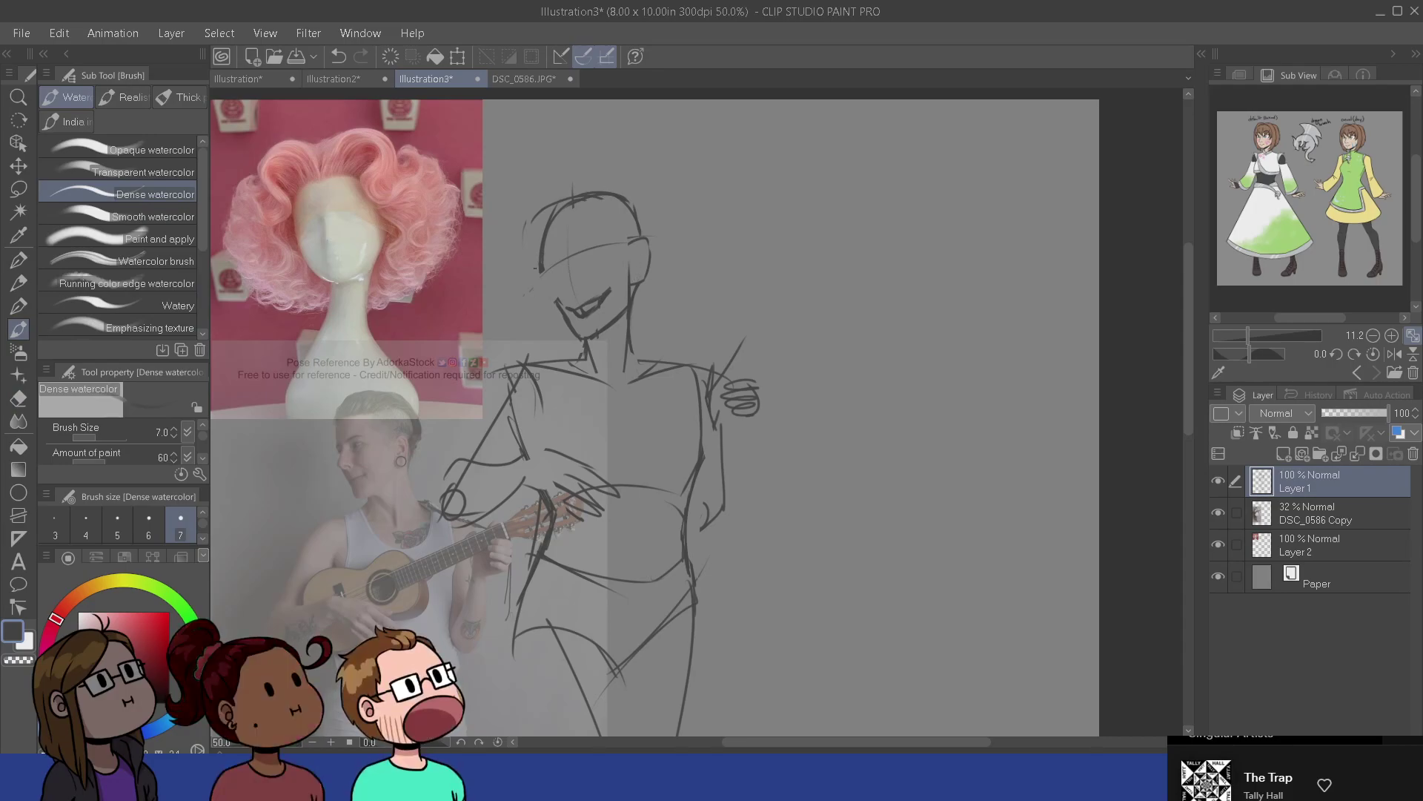
key("e")
key("b")
key("e")
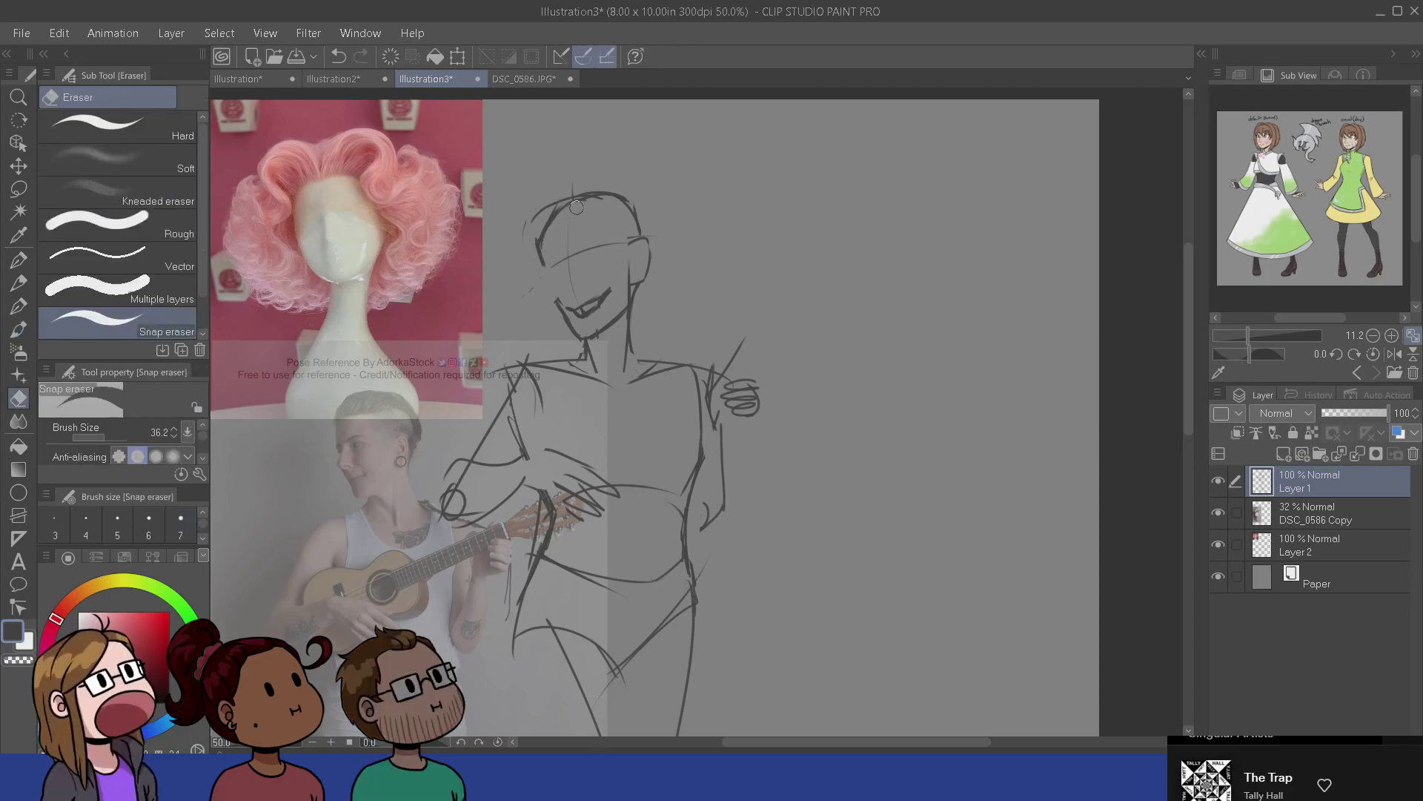
key("b")
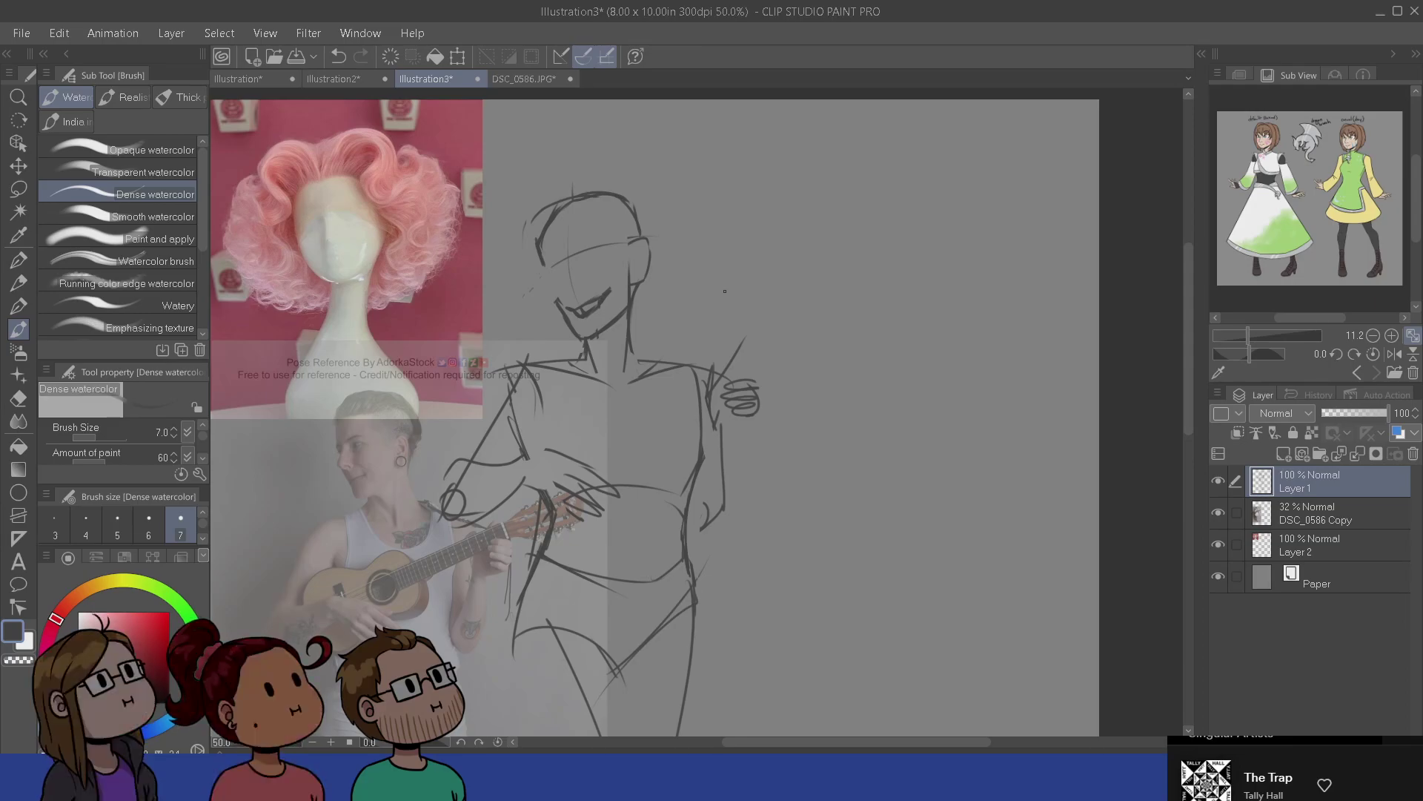
- Redraw the cheek contour from the brow down to the jaw beside the smile
left_click_drag(581, 461, 588, 508)
key("e")
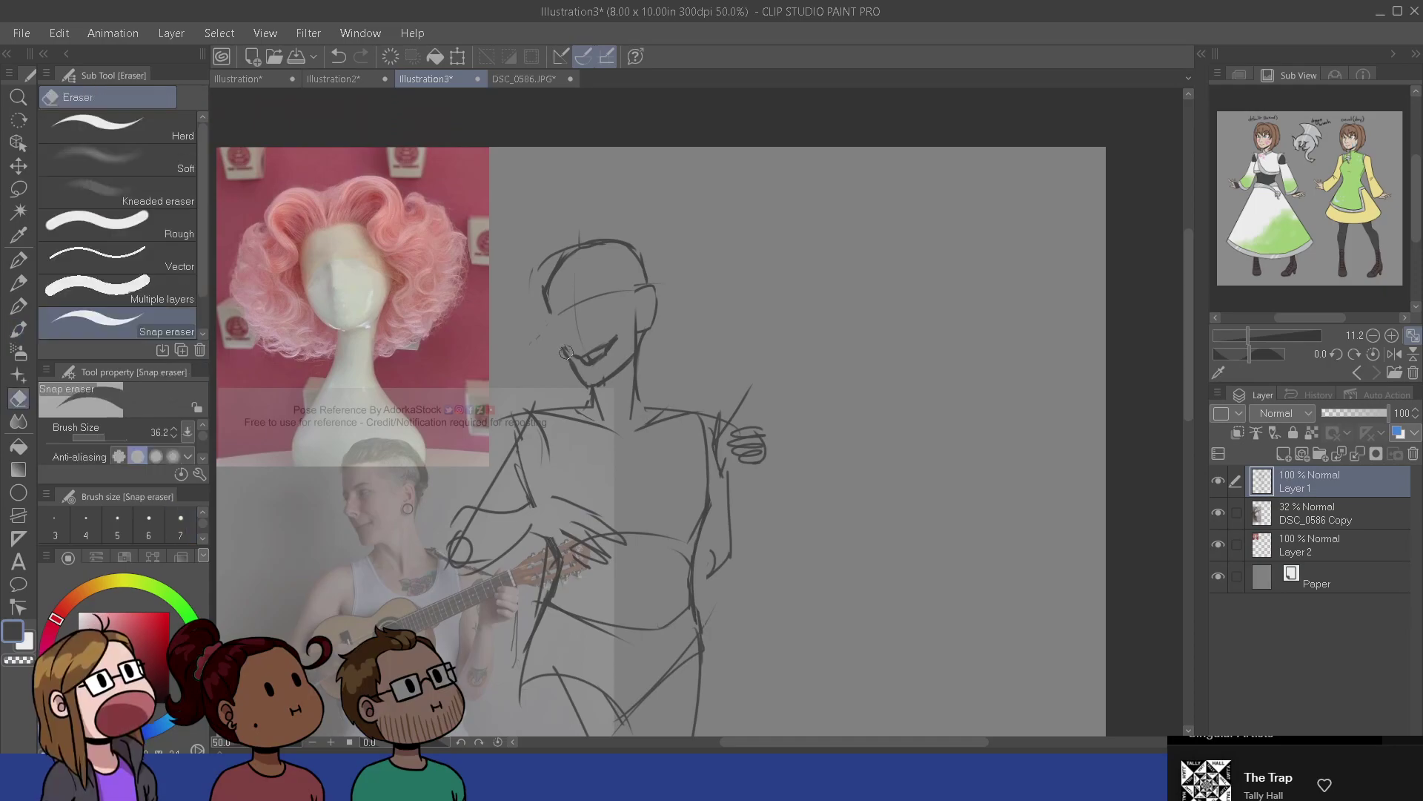
key("b")
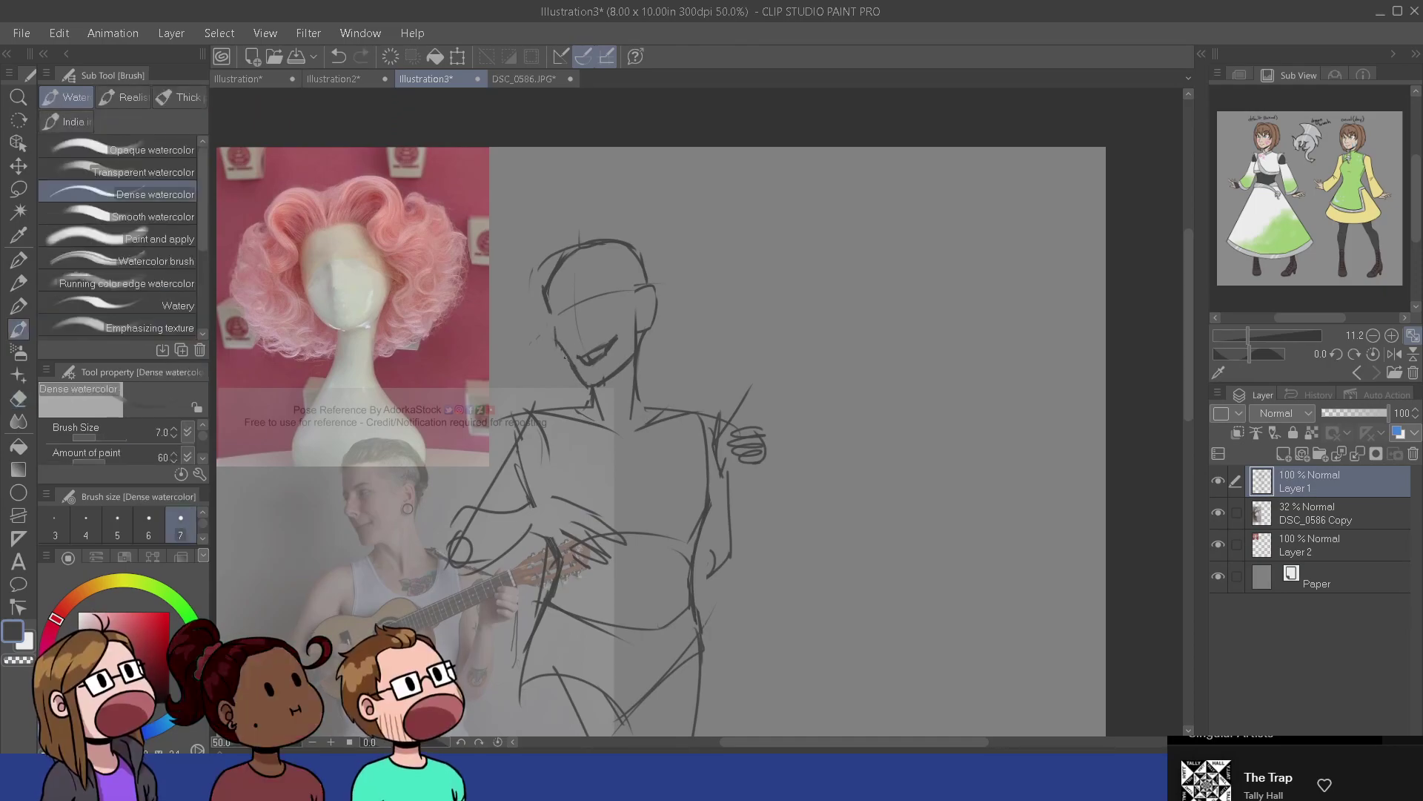
left_click_drag(555, 345, 573, 365)
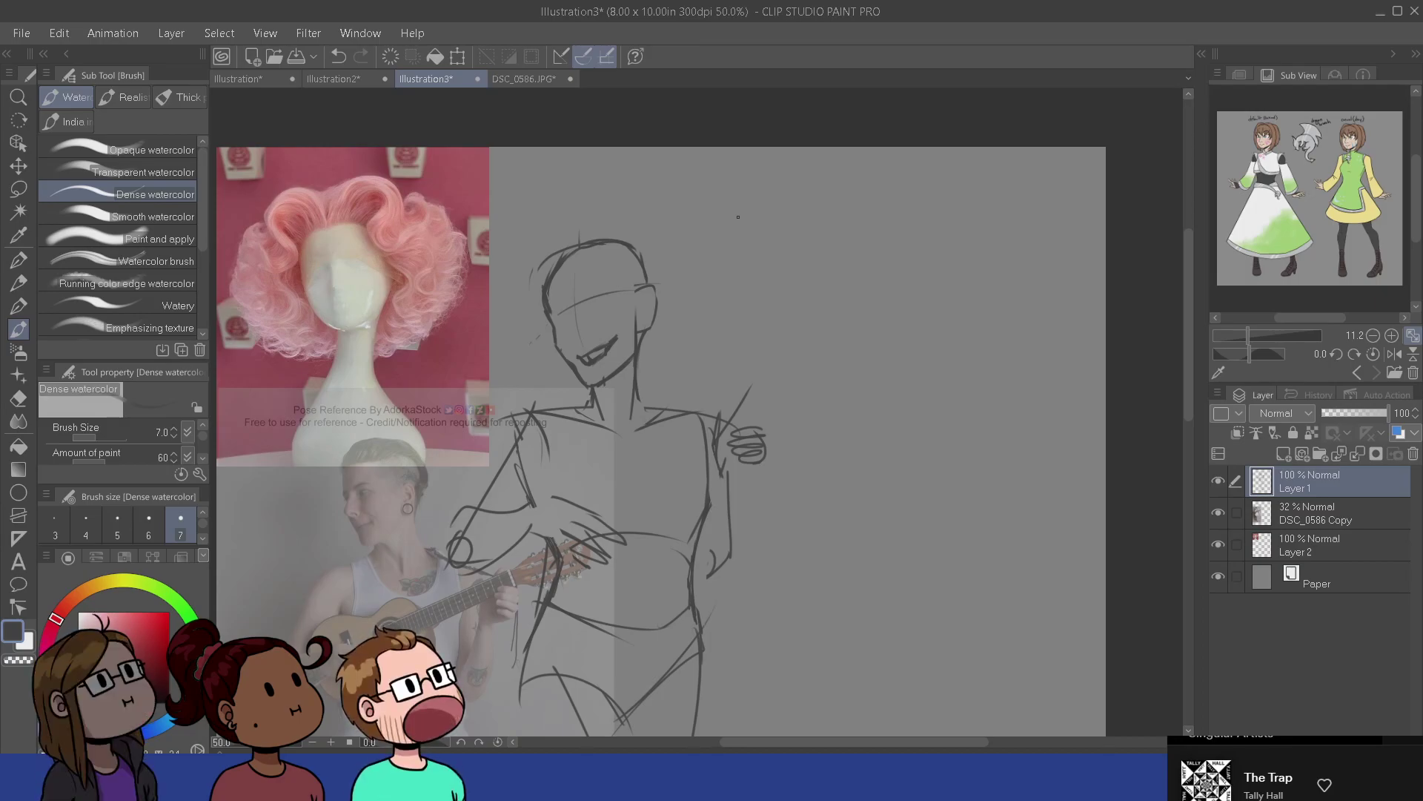
- Touch up the base of the neck with a short slope into the shoulder and clean up the cheek
left_click_drag(631, 501, 632, 496)
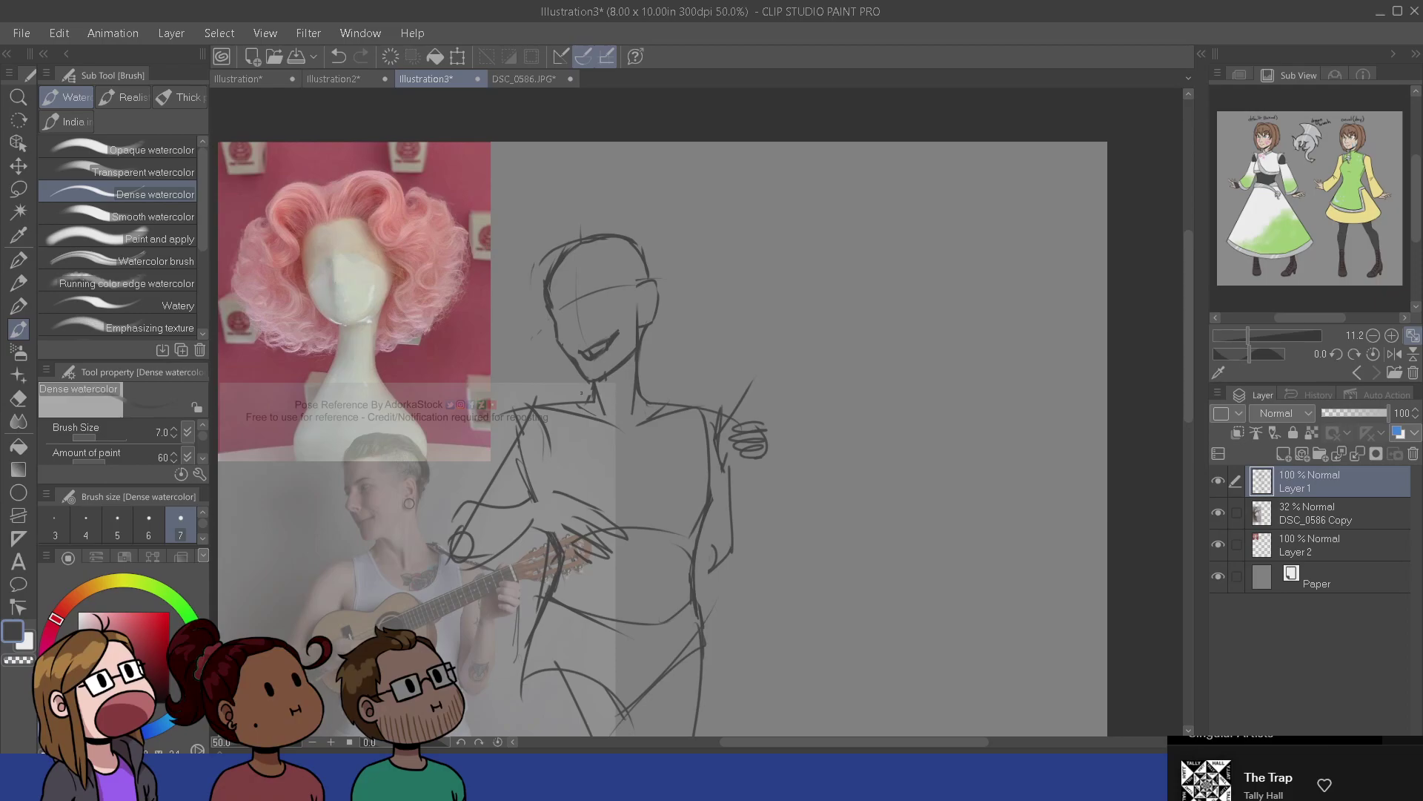
left_click_drag(578, 393, 574, 401)
key("e")
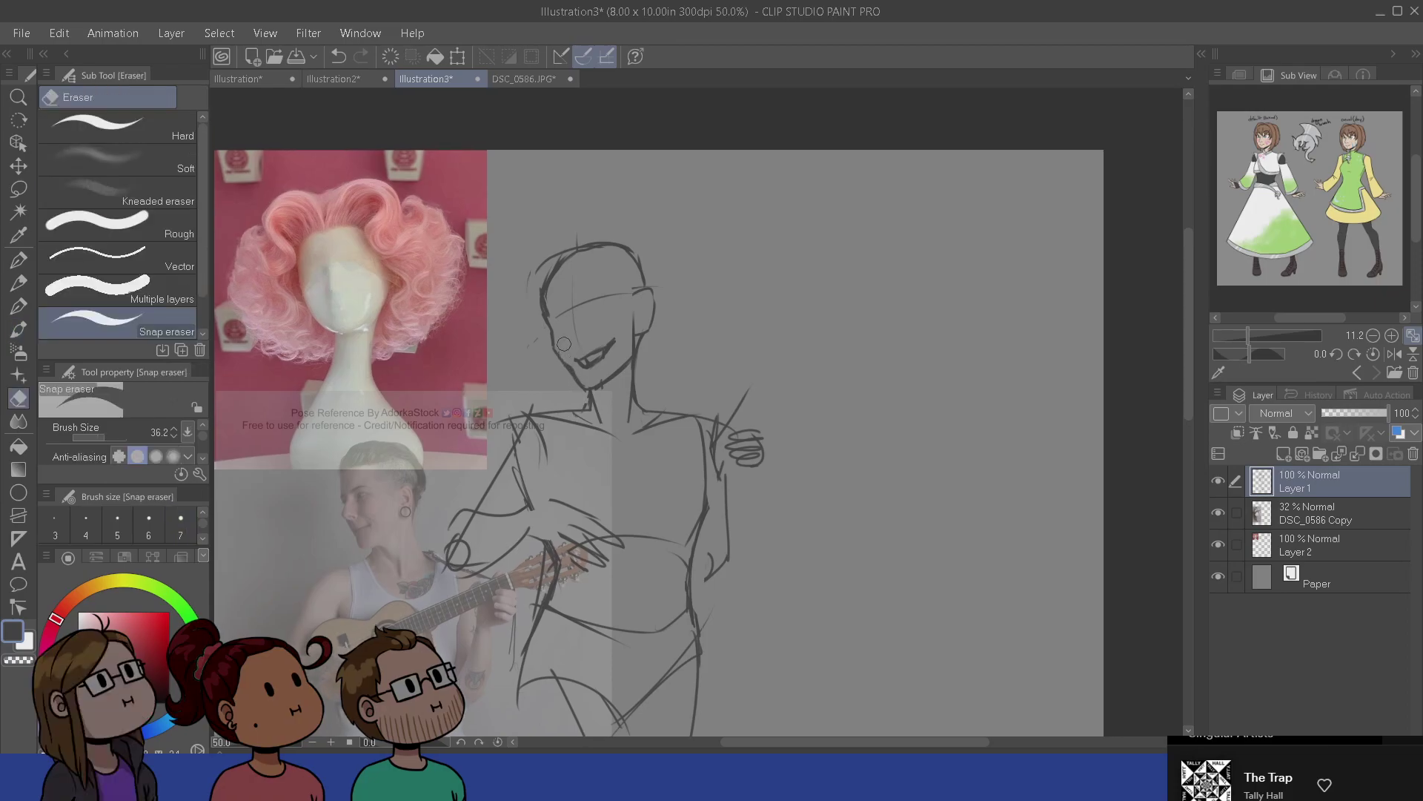
key("b")
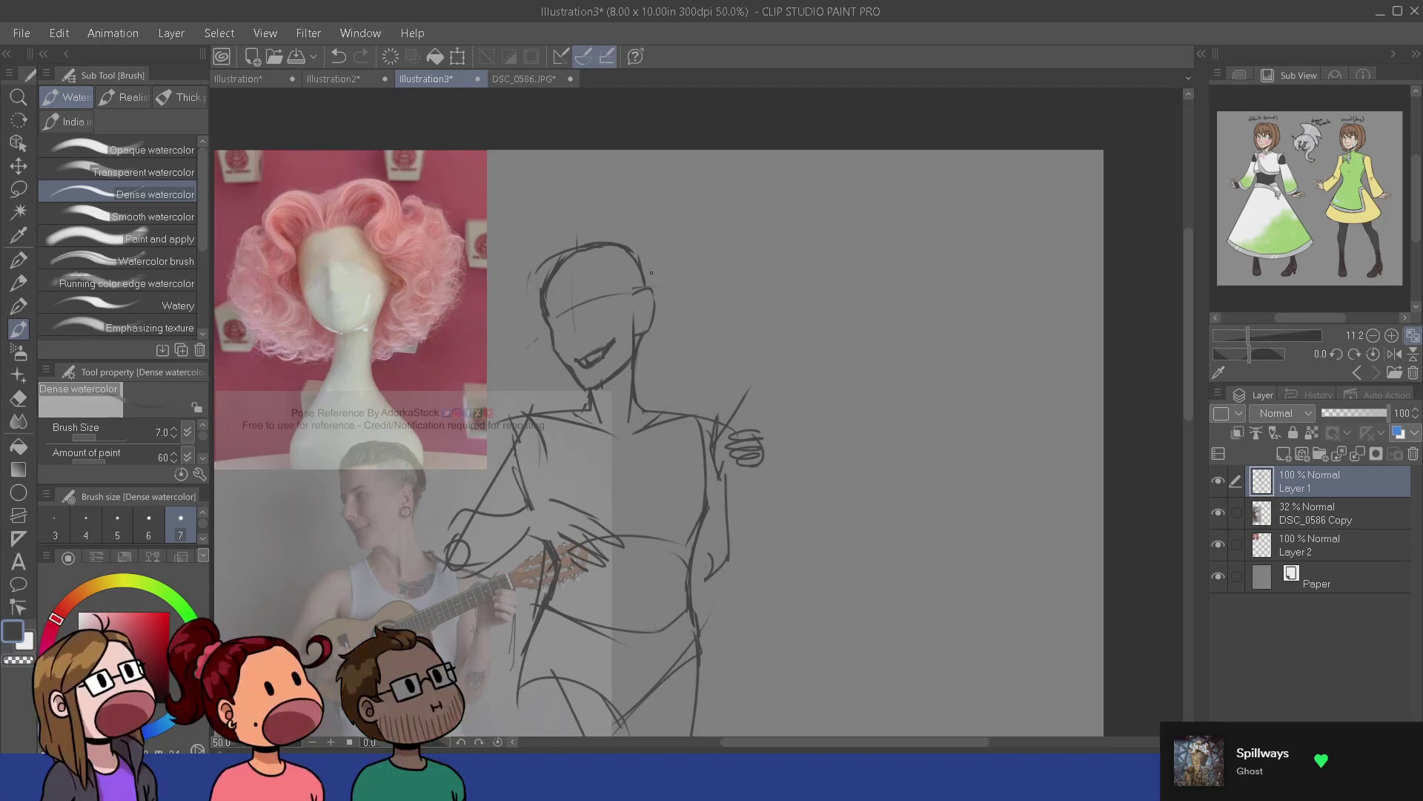
- Draw the outer contour of the arm nearest the reference photos, from the shoulder down to the elbow
left_click_drag(669, 540, 677, 541)
left_click_drag(629, 376, 659, 328)
left_click_drag(744, 536, 750, 454)
left_click_drag(602, 340, 614, 375)
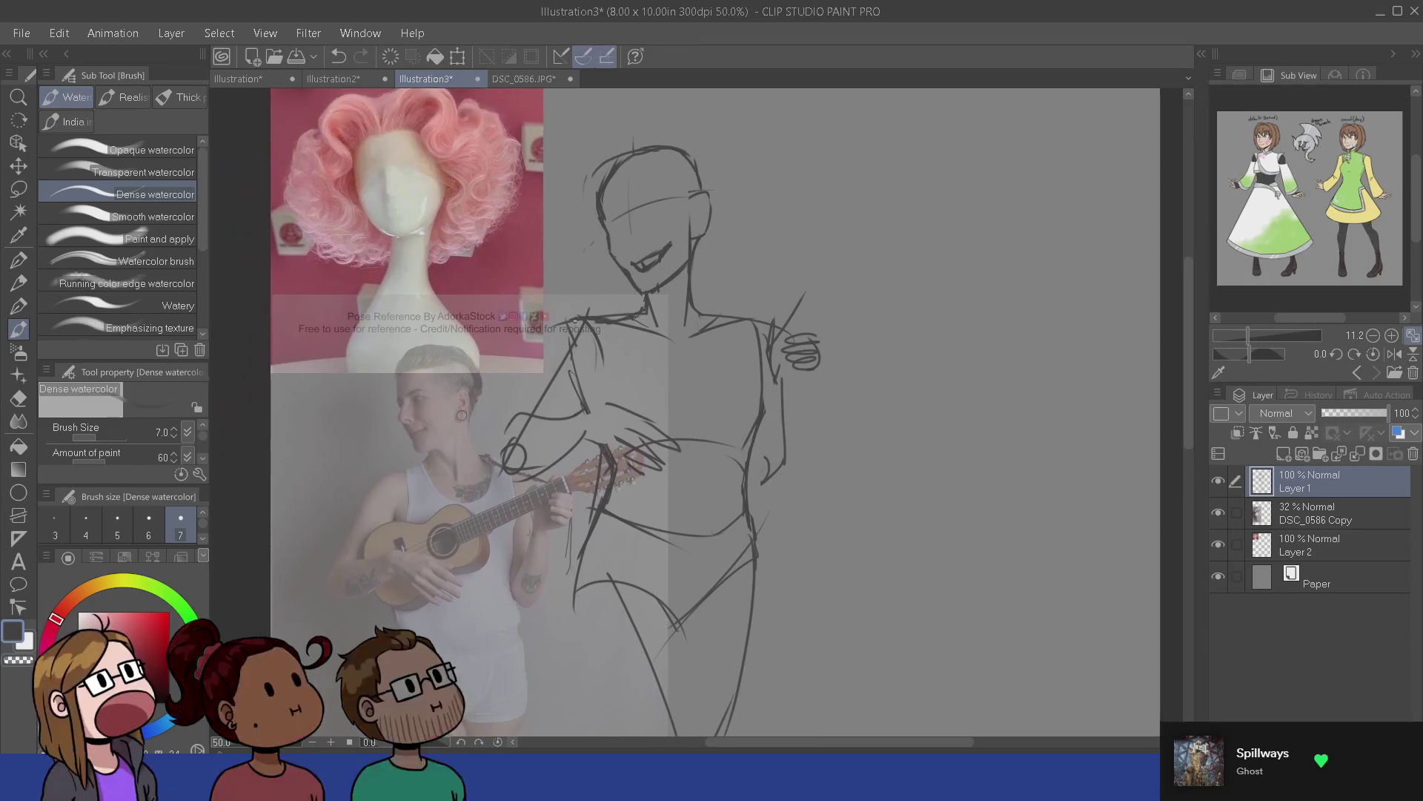
mouse_move(562, 324)
left_mouse_down()
mouse_move(517, 424)
mouse_move(497, 446)
left_mouse_up()
left_click_drag(569, 361, 553, 420)
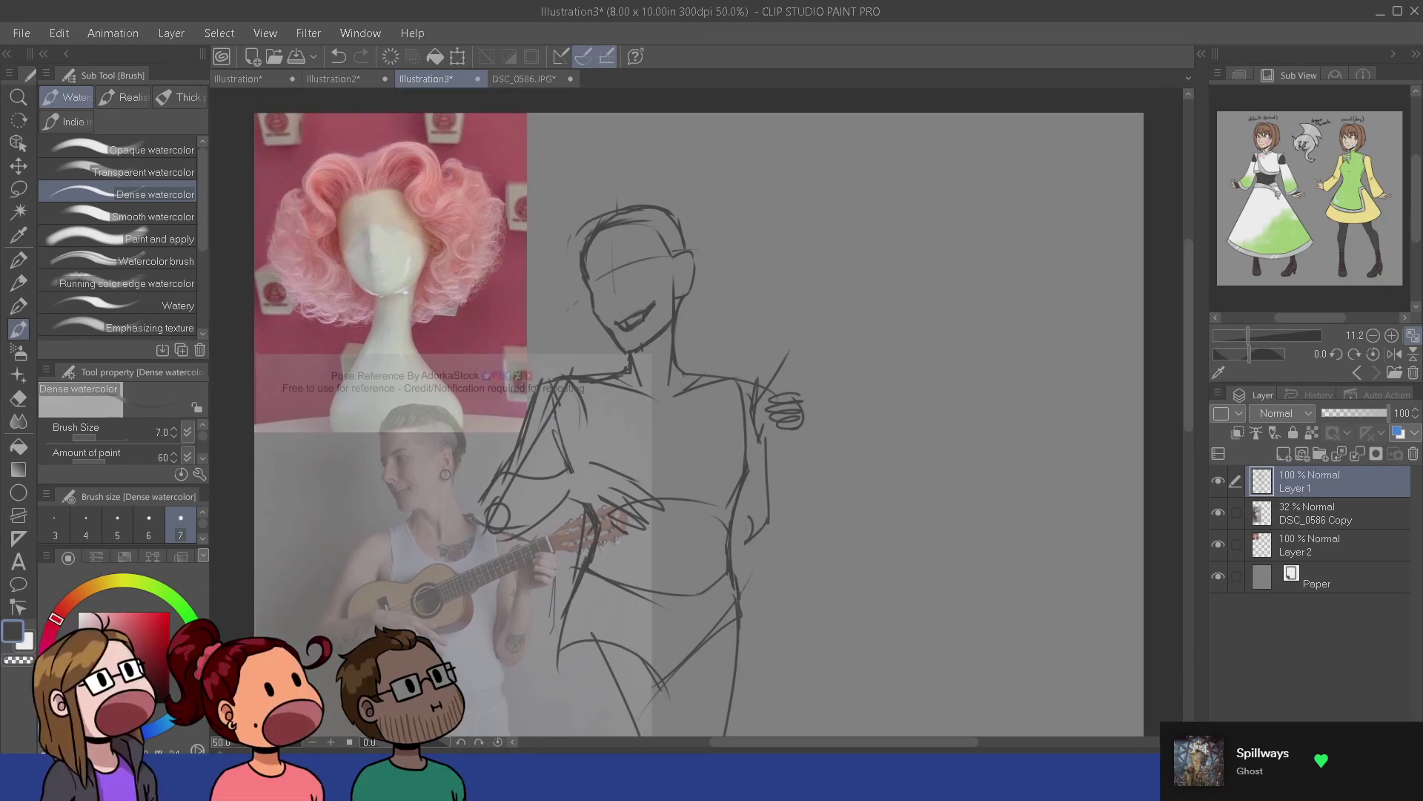
- Sketch the chest curves, breastbone line and abdomen lines on the torso, erasing the scribbled hand at the waist
scroll(634, 376, "down", 3)
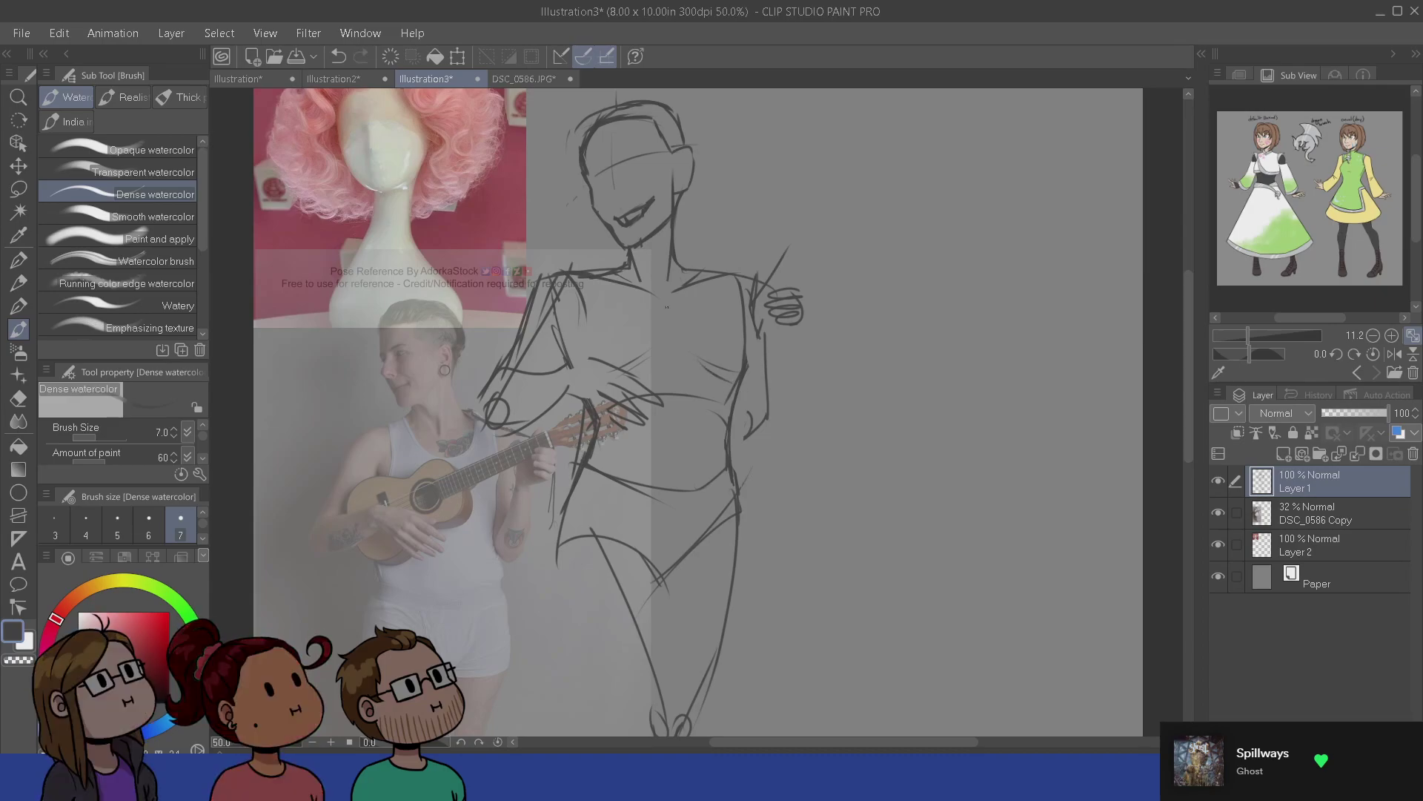
left_click_drag(667, 310, 659, 368)
key("ctrl+z")
mouse_move(601, 412)
left_mouse_down()
mouse_move(619, 438)
mouse_move(680, 428)
left_mouse_up()
key("e")
key("b")
mouse_move(664, 507)
left_mouse_down()
mouse_move(651, 404)
mouse_move(678, 481)
left_mouse_up()
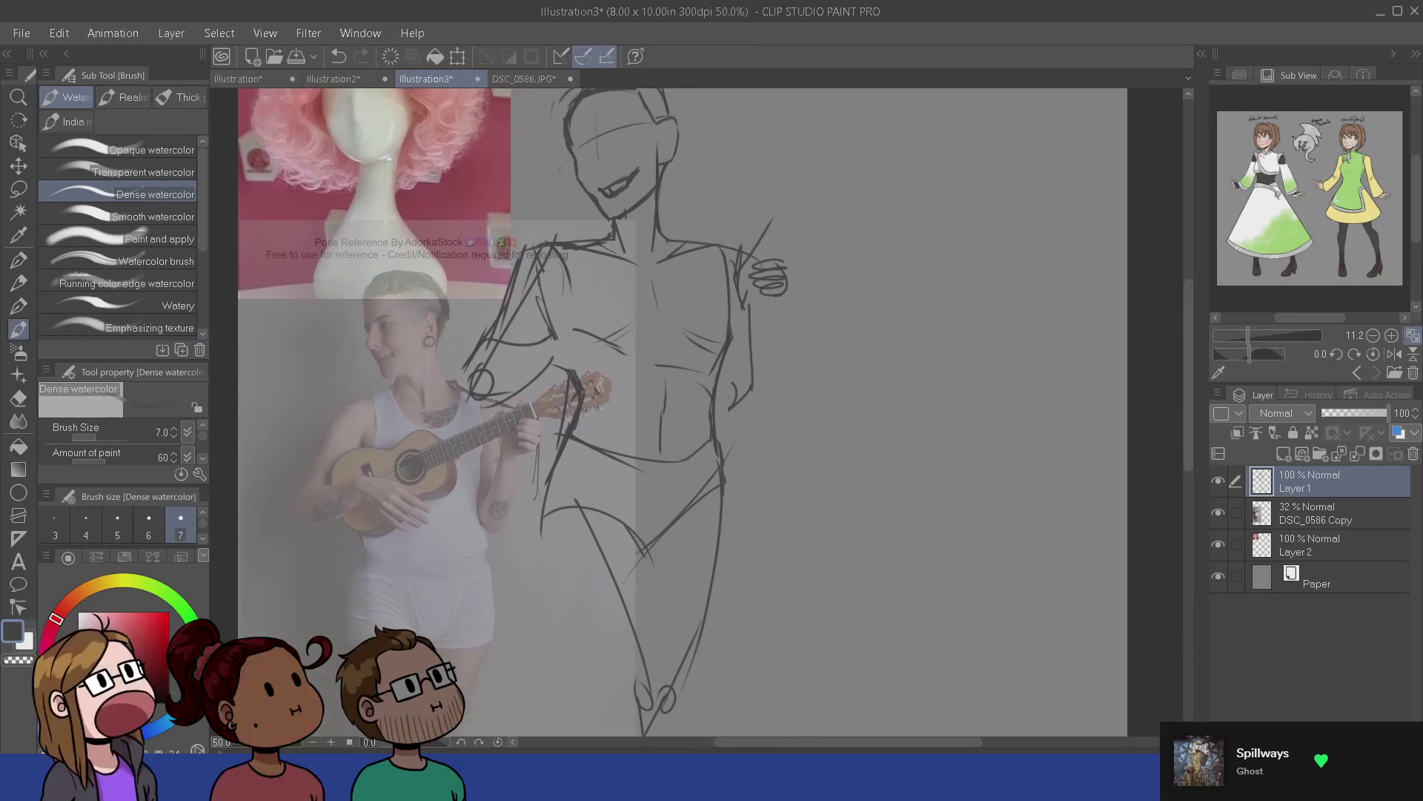
left_click_drag(640, 382, 661, 486)
- Erase the elbow circle and inner construction lines of the arm nearest the photos, and redraw the elbow contour
key("e")
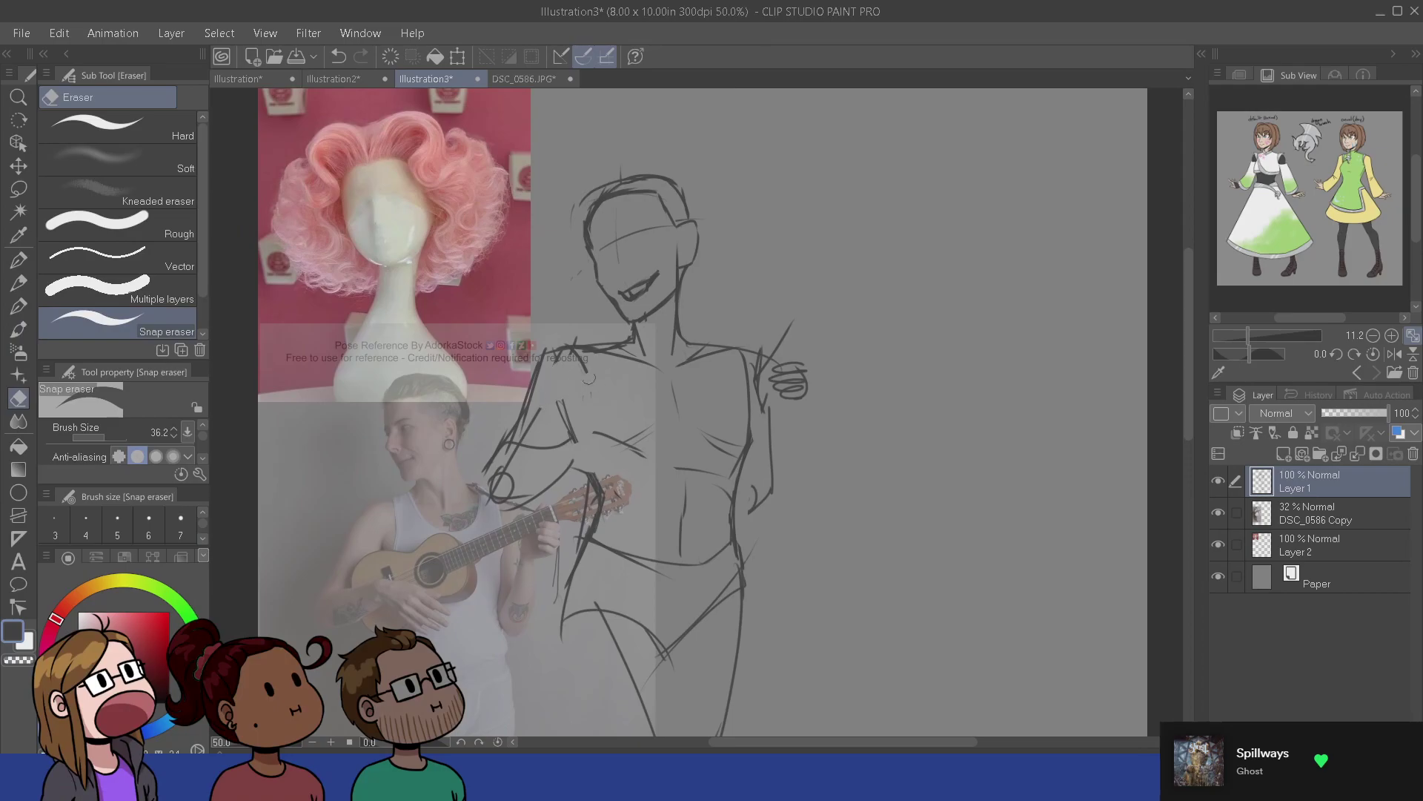
key("b")
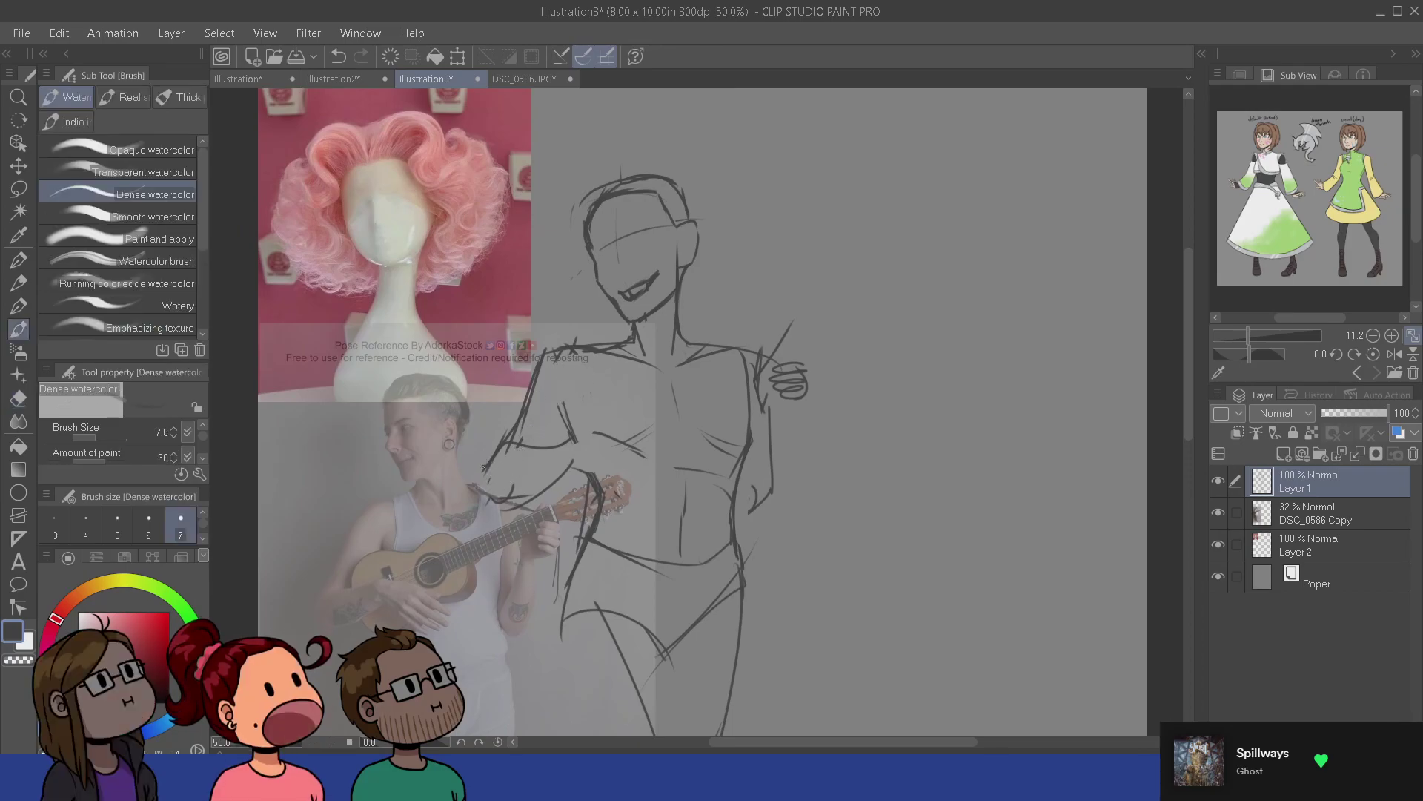
key("ctrl+z")
left_click_drag(497, 448, 485, 504)
key("e")
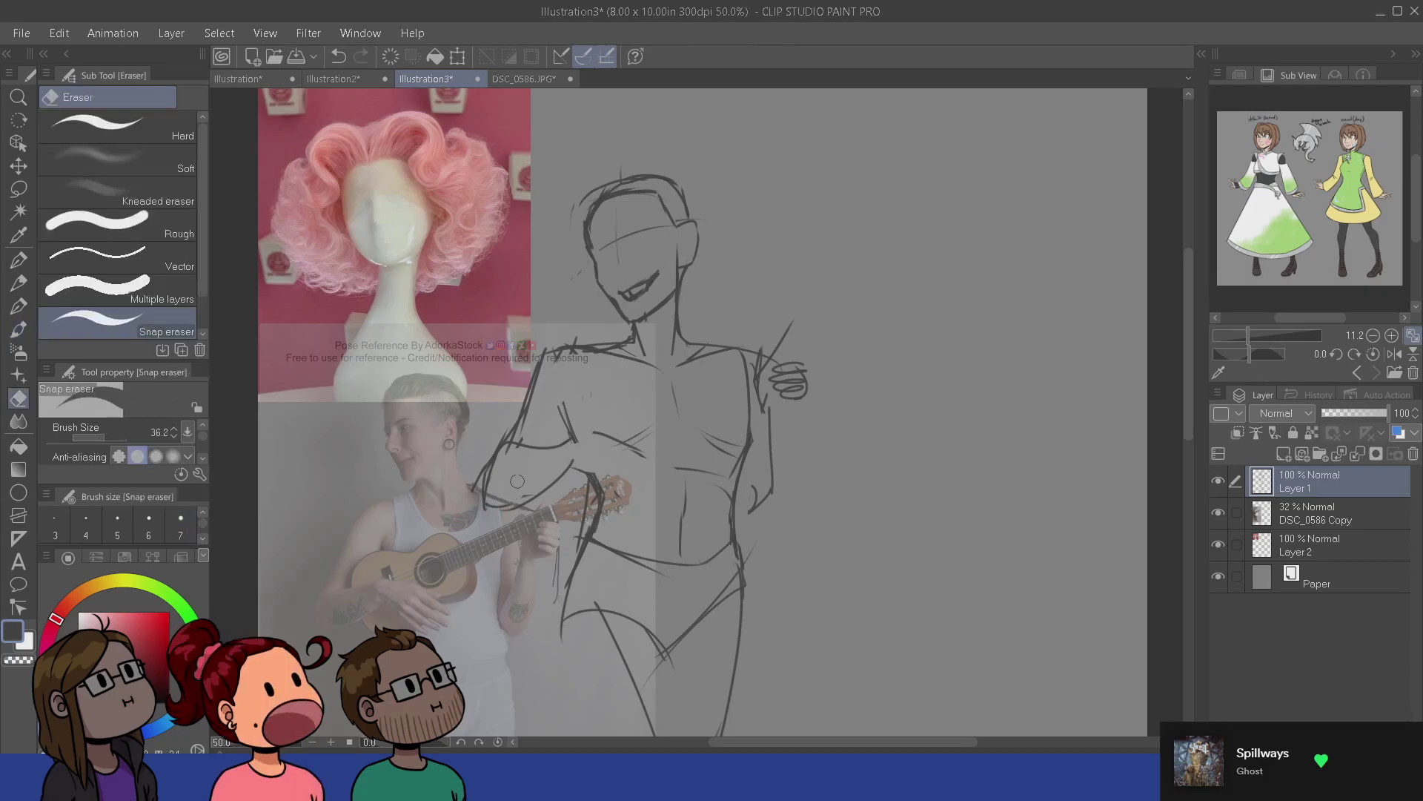
key("b")
- Draw small rolled curls along the front hairline, based on the pink wig, and erase the overlapping skull line
left_click_drag(627, 399, 647, 452)
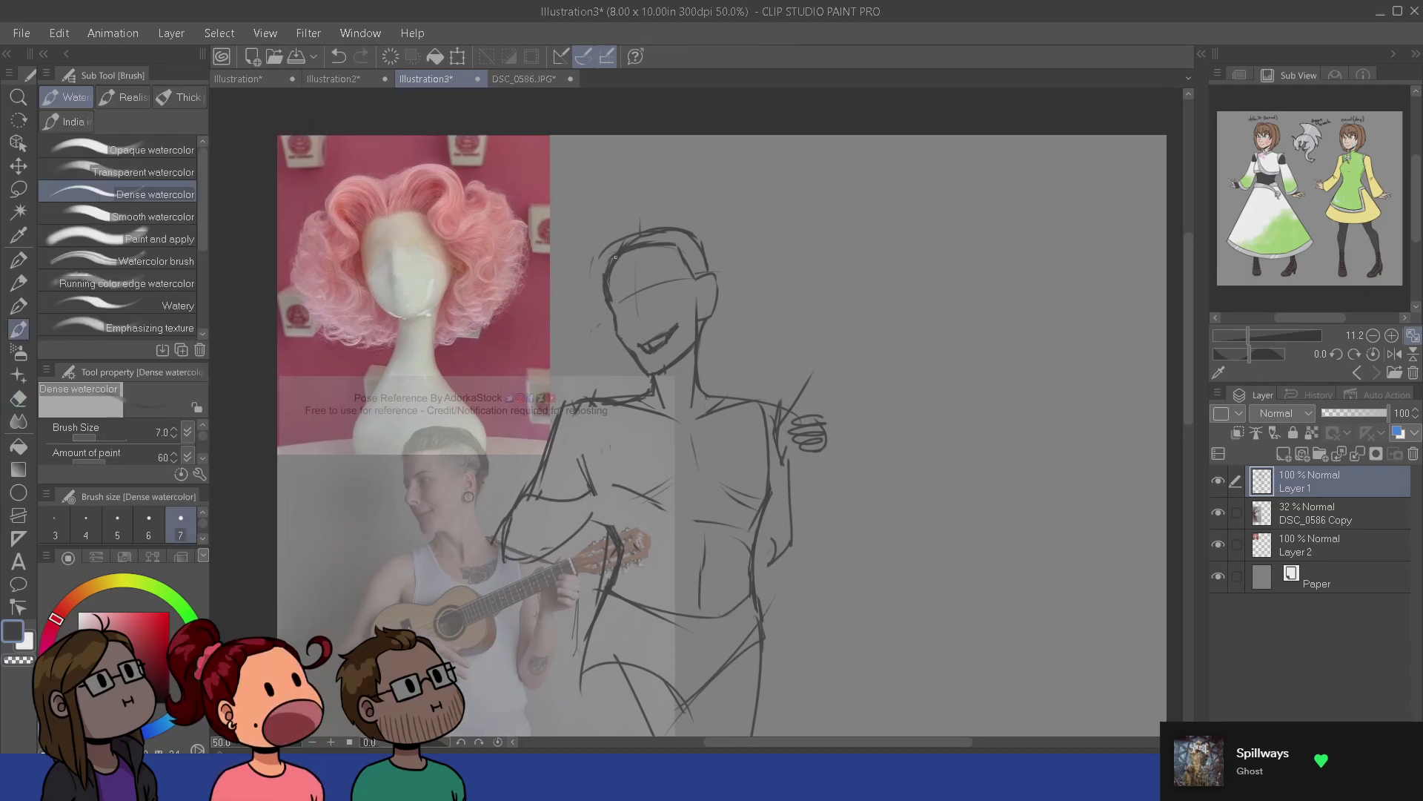
mouse_move(593, 252)
left_mouse_down()
mouse_move(629, 236)
mouse_move(604, 263)
left_mouse_up()
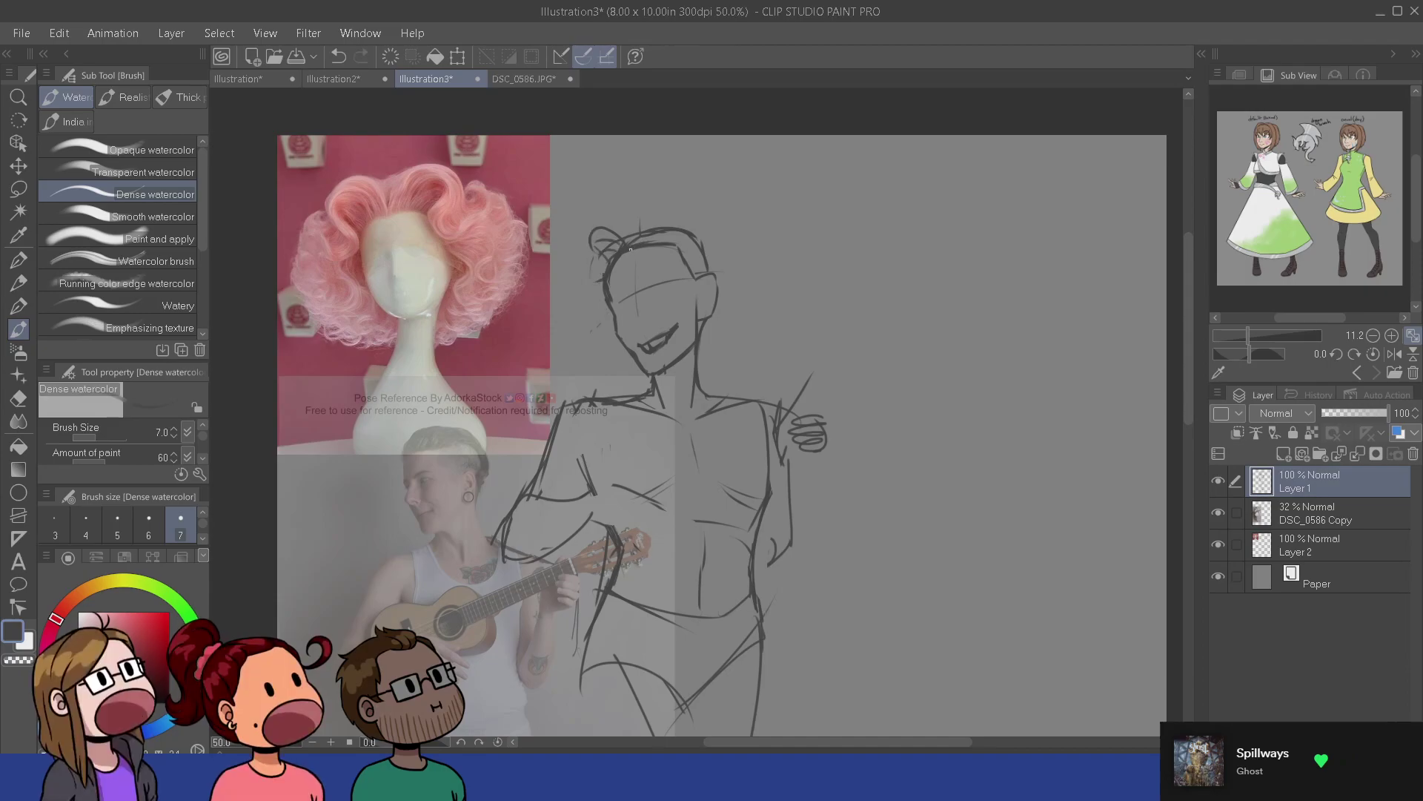
left_click_drag(642, 244, 691, 246)
key("ctrl+z")
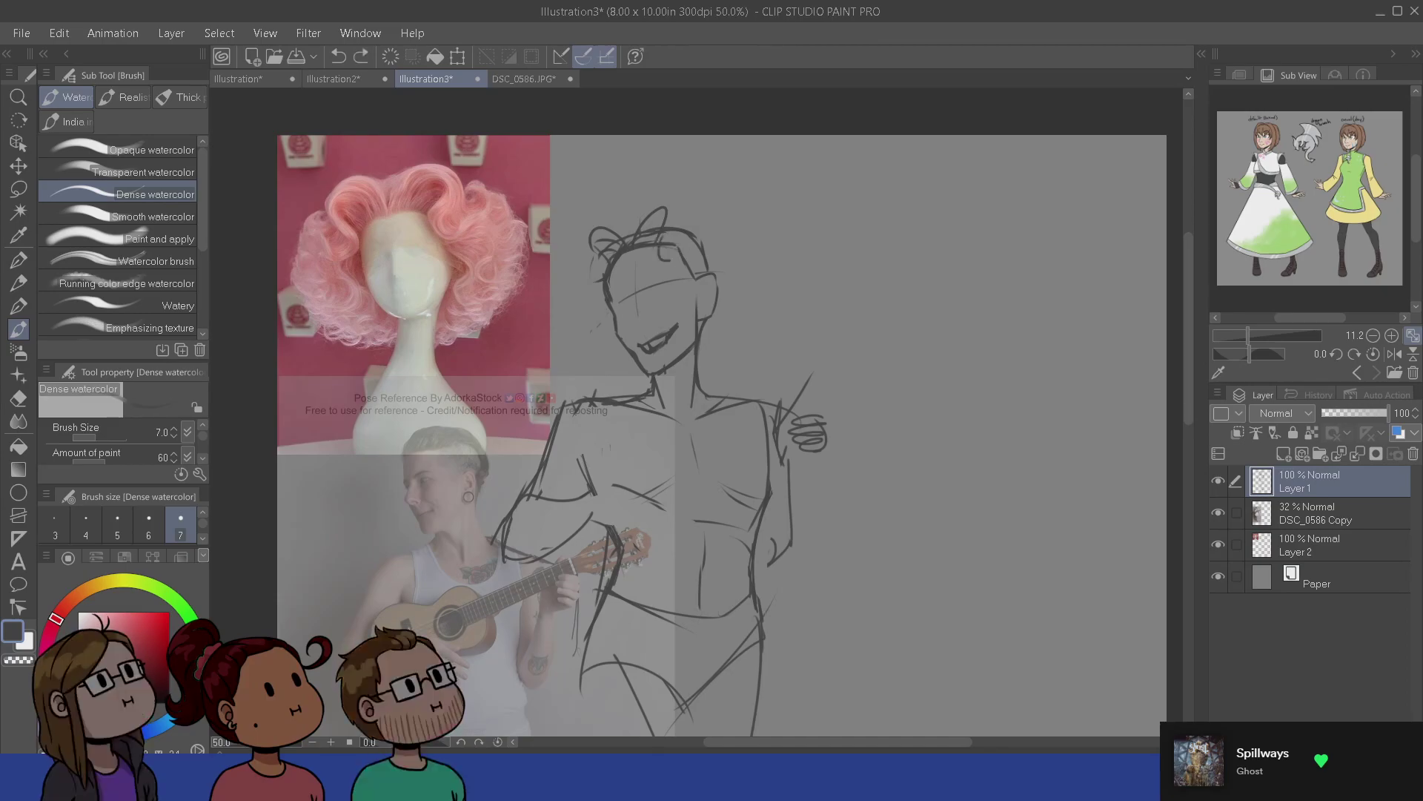
key("e")
left_click(646, 234)
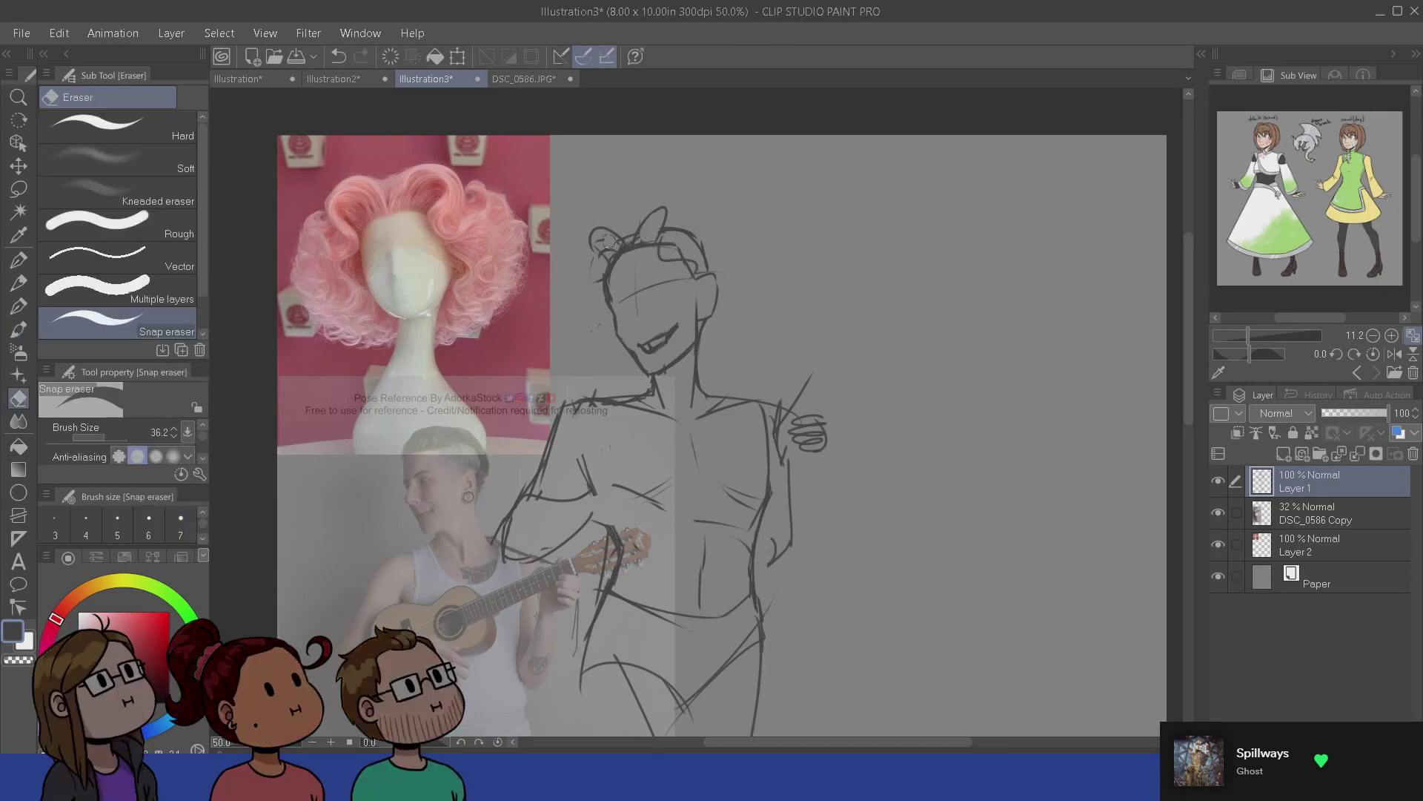
key("b")
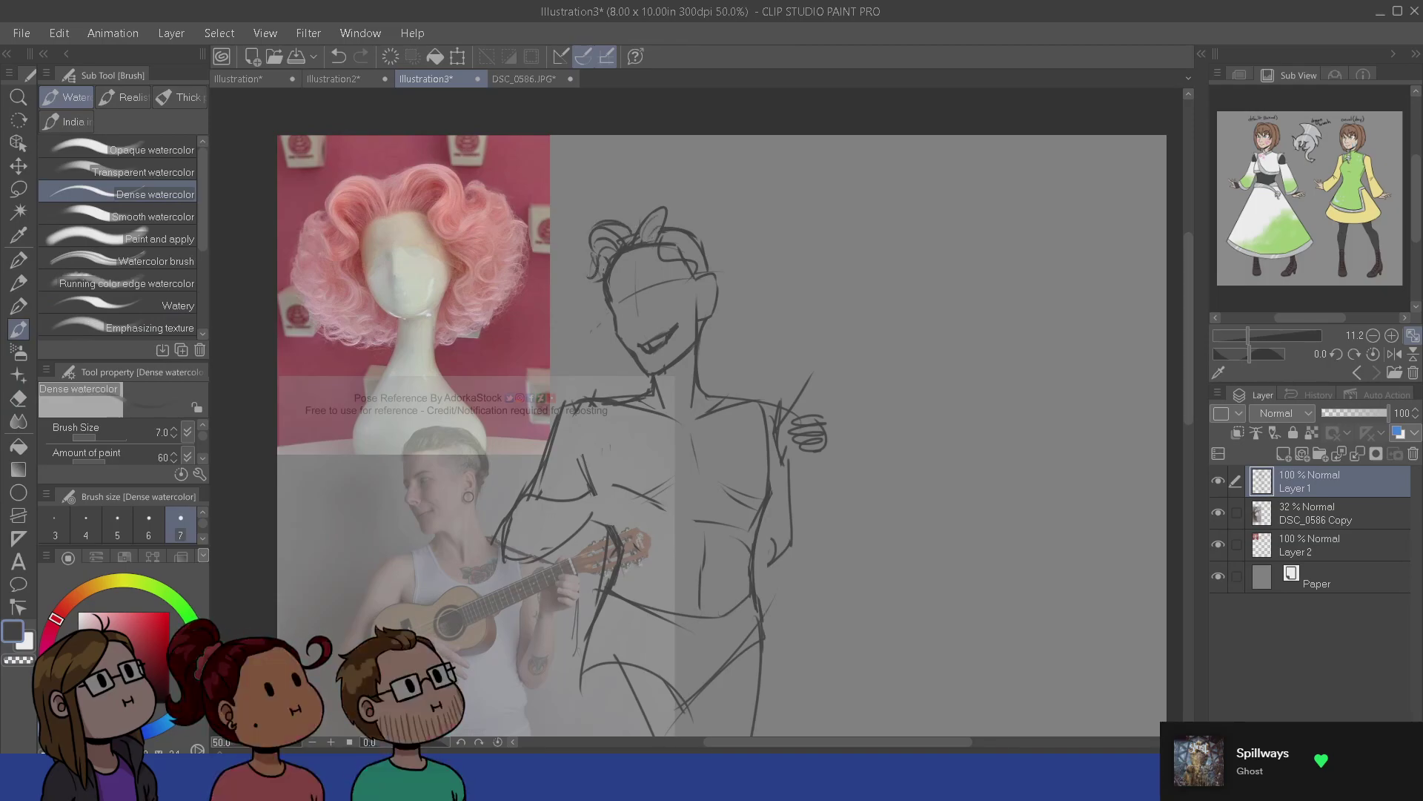
- Add looped curls at the temple and a fluffy hair outline down to jaw level on the side nearest the wig photo
mouse_move(594, 260)
left_mouse_down()
mouse_move(582, 256)
mouse_move(583, 351)
mouse_move(613, 370)
left_mouse_up()
key("ctrl+z")
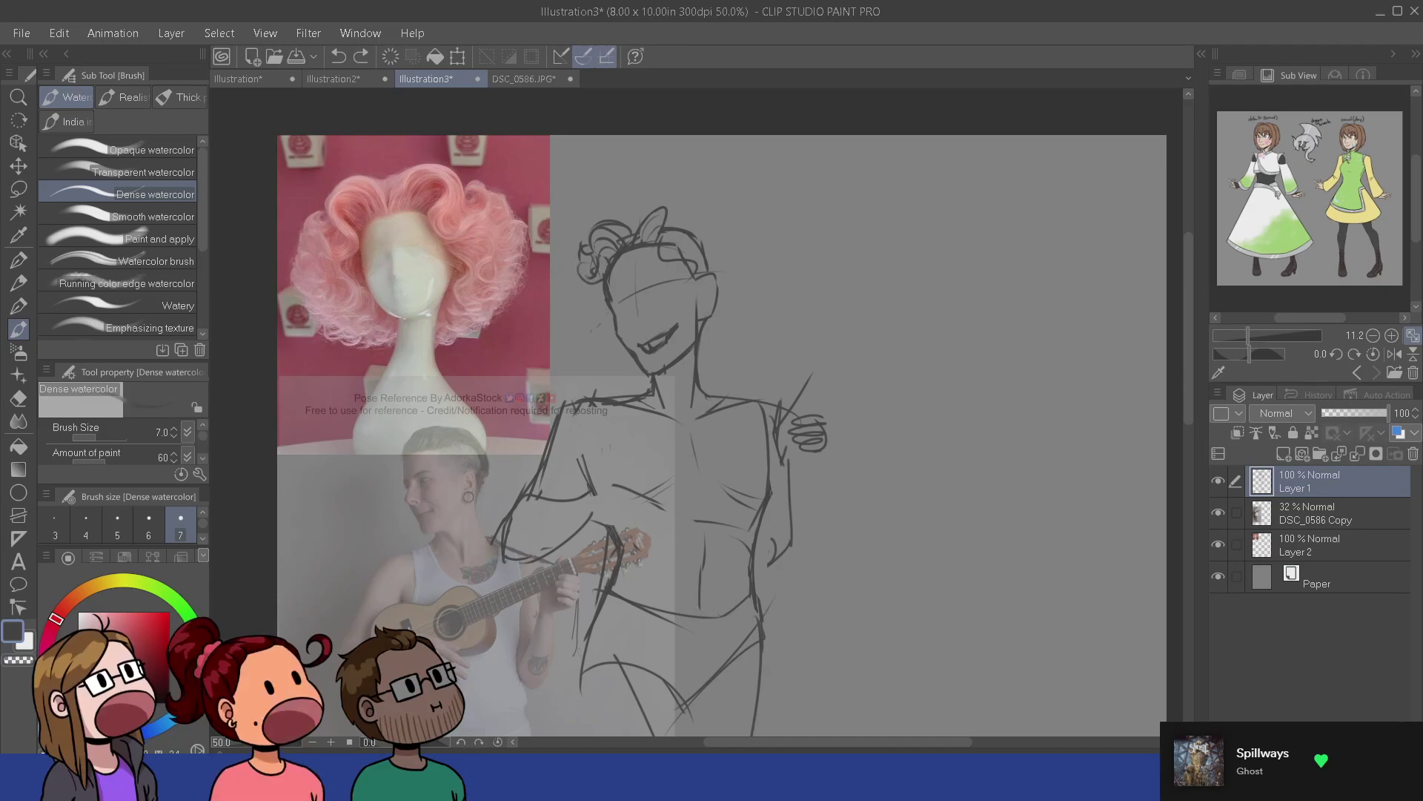
left_click_drag(586, 260, 570, 275)
left_click_drag(559, 352, 633, 385)
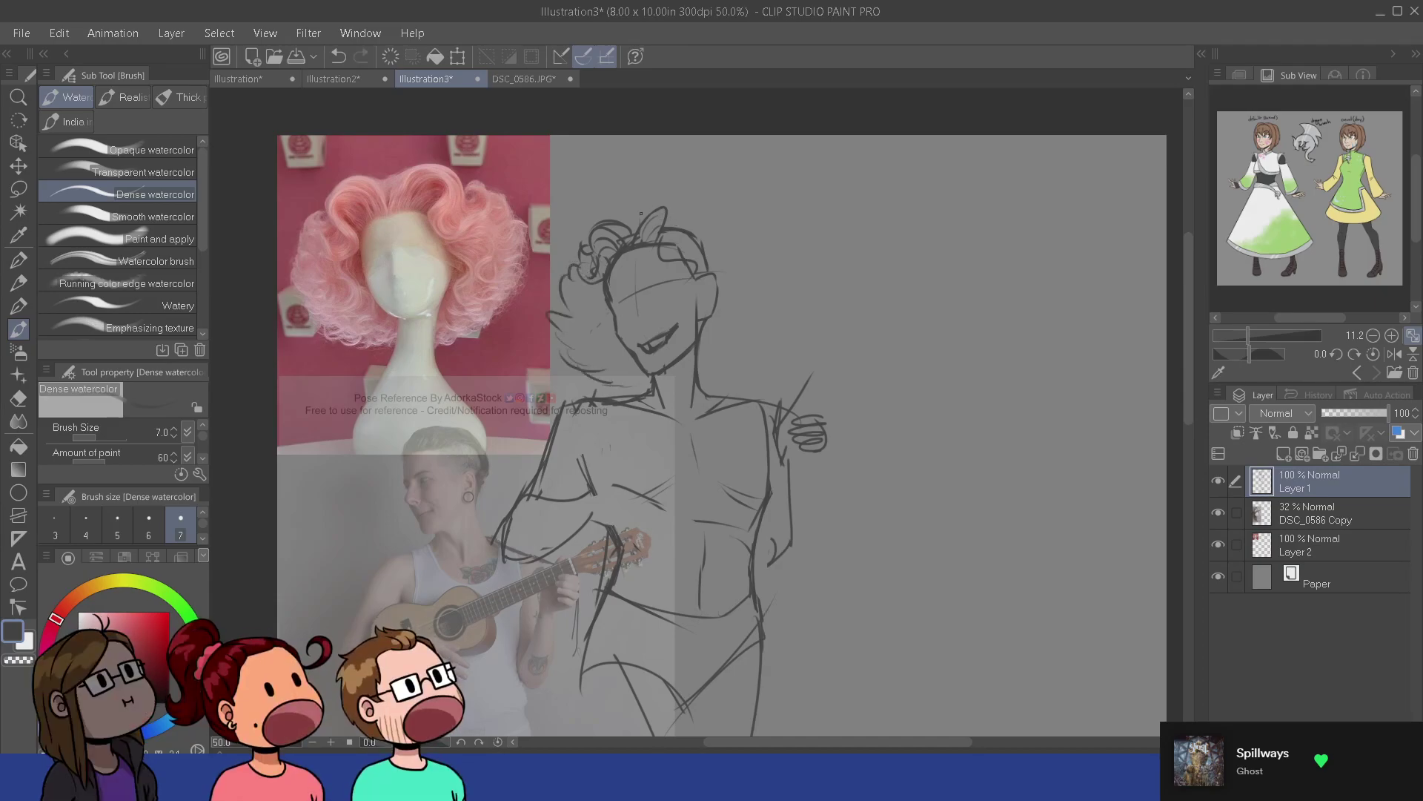
- Draw the tall rolled curl over the crown and strands by the ear, erasing the skull line beneath them
left_click_drag(646, 212, 642, 231)
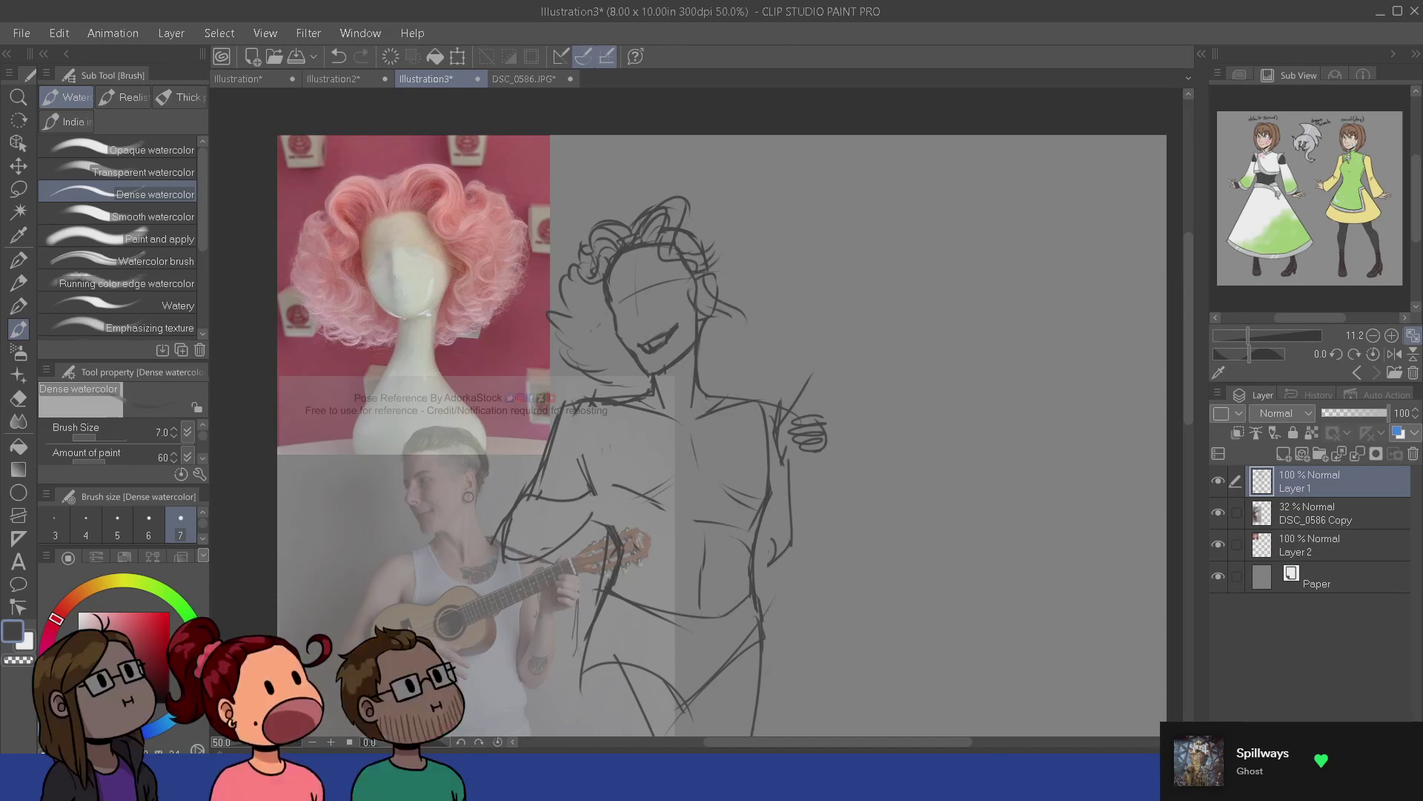
mouse_move(691, 283)
left_mouse_down()
mouse_move(738, 295)
mouse_move(734, 328)
left_mouse_up()
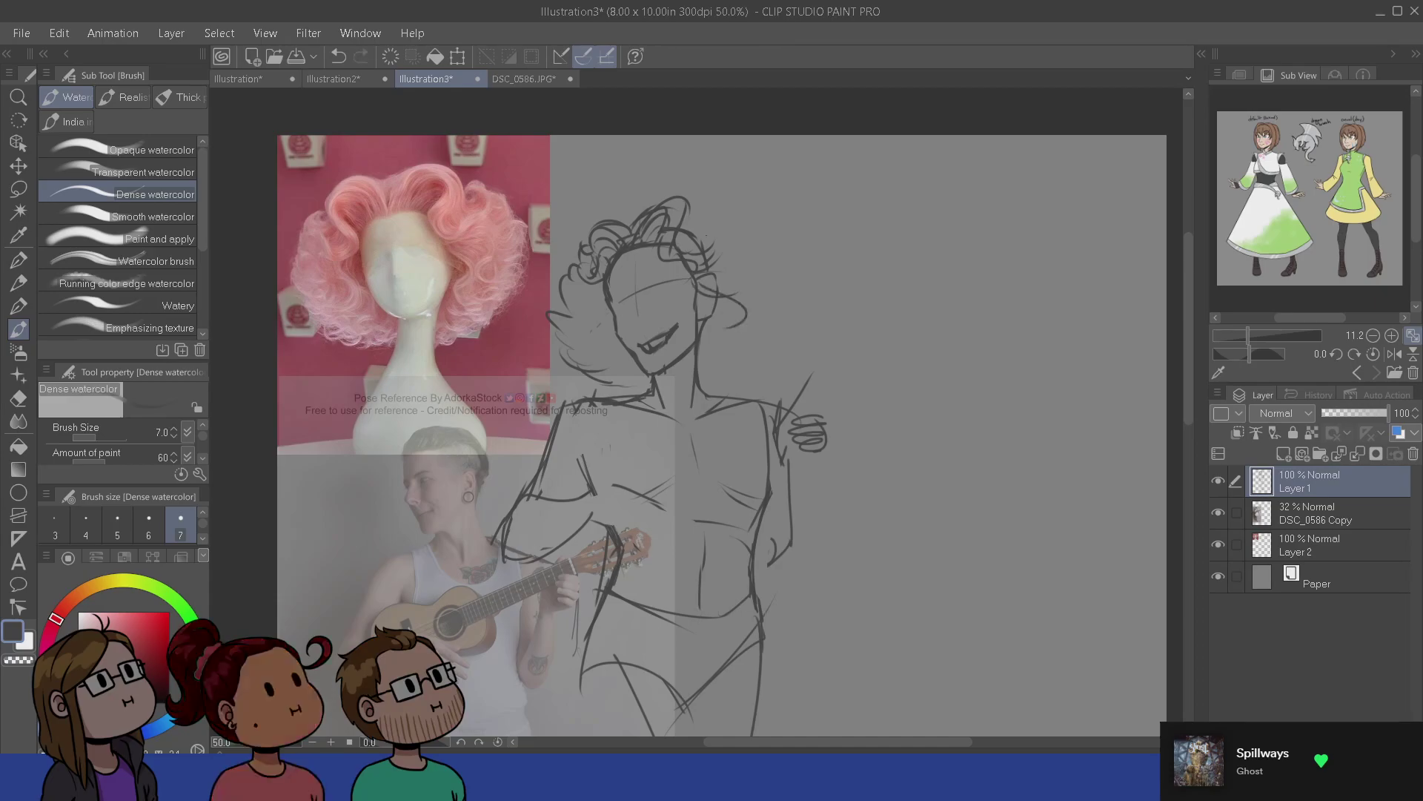
key("e")
left_click_drag(680, 229, 670, 250)
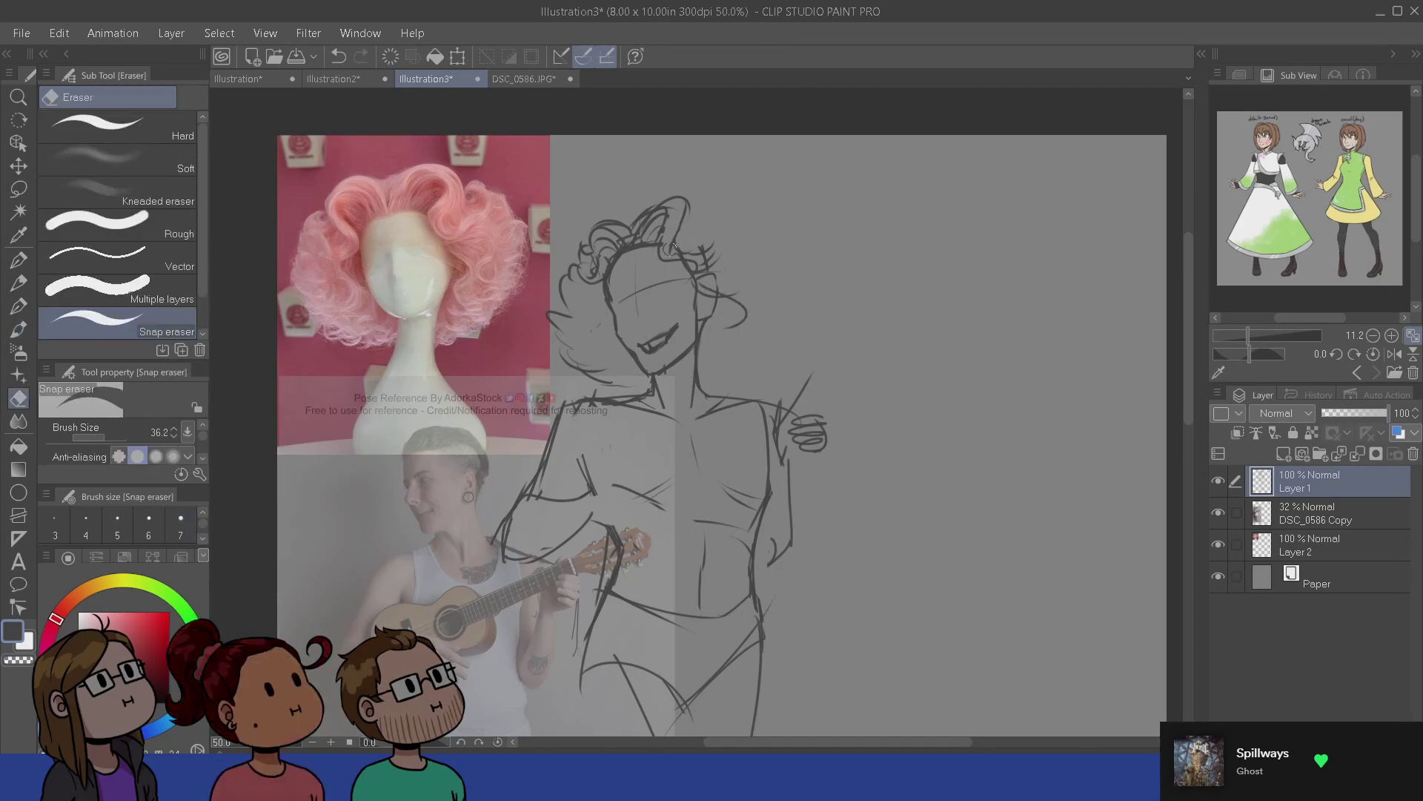
key("b")
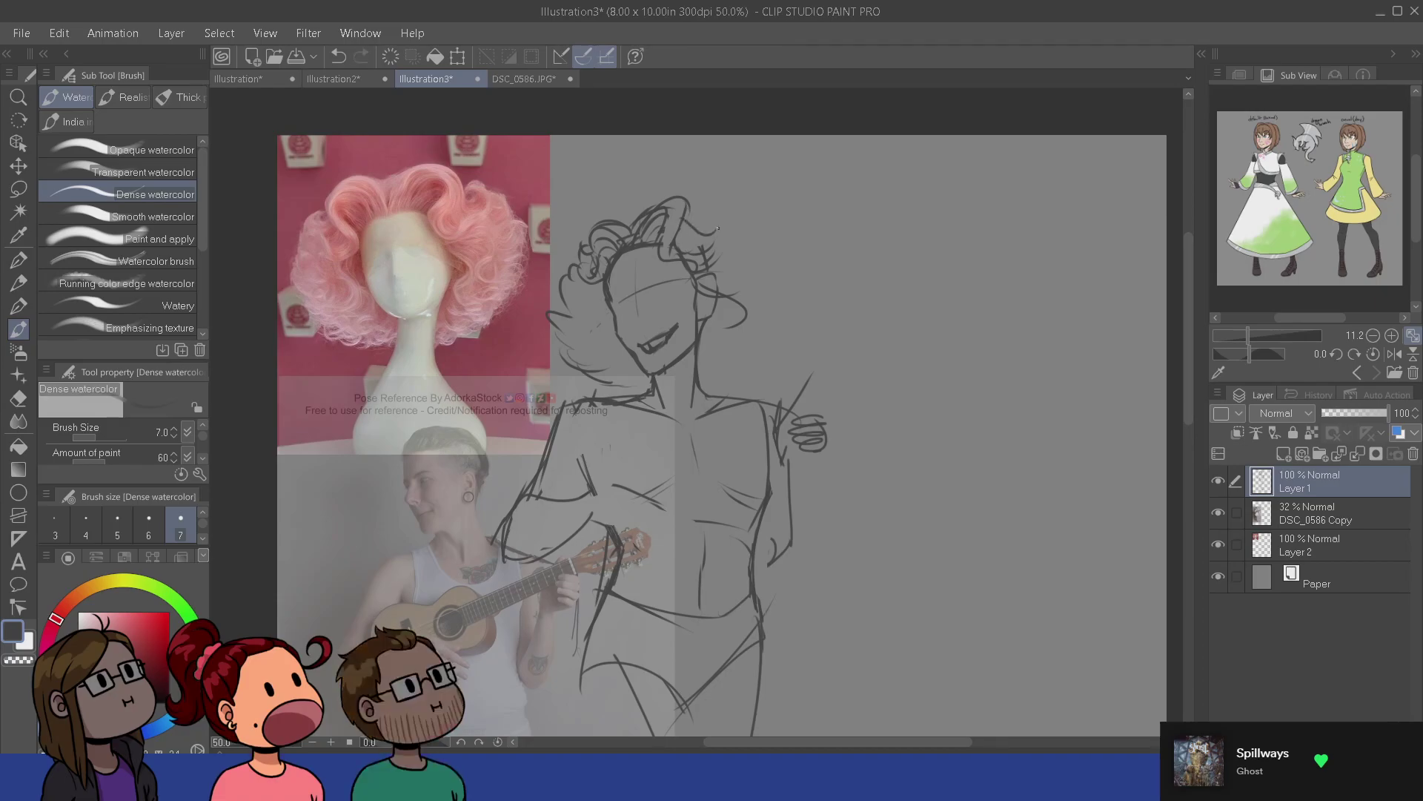
- Fill out the hair on the side away from the photos with large rounded curls down to jaw level
mouse_move(708, 219)
left_mouse_down()
mouse_move(699, 230)
mouse_move(778, 332)
mouse_move(729, 360)
mouse_move(768, 297)
mouse_move(746, 248)
mouse_move(692, 244)
mouse_move(713, 209)
mouse_move(748, 250)
left_mouse_up()
key("e")
key("b")
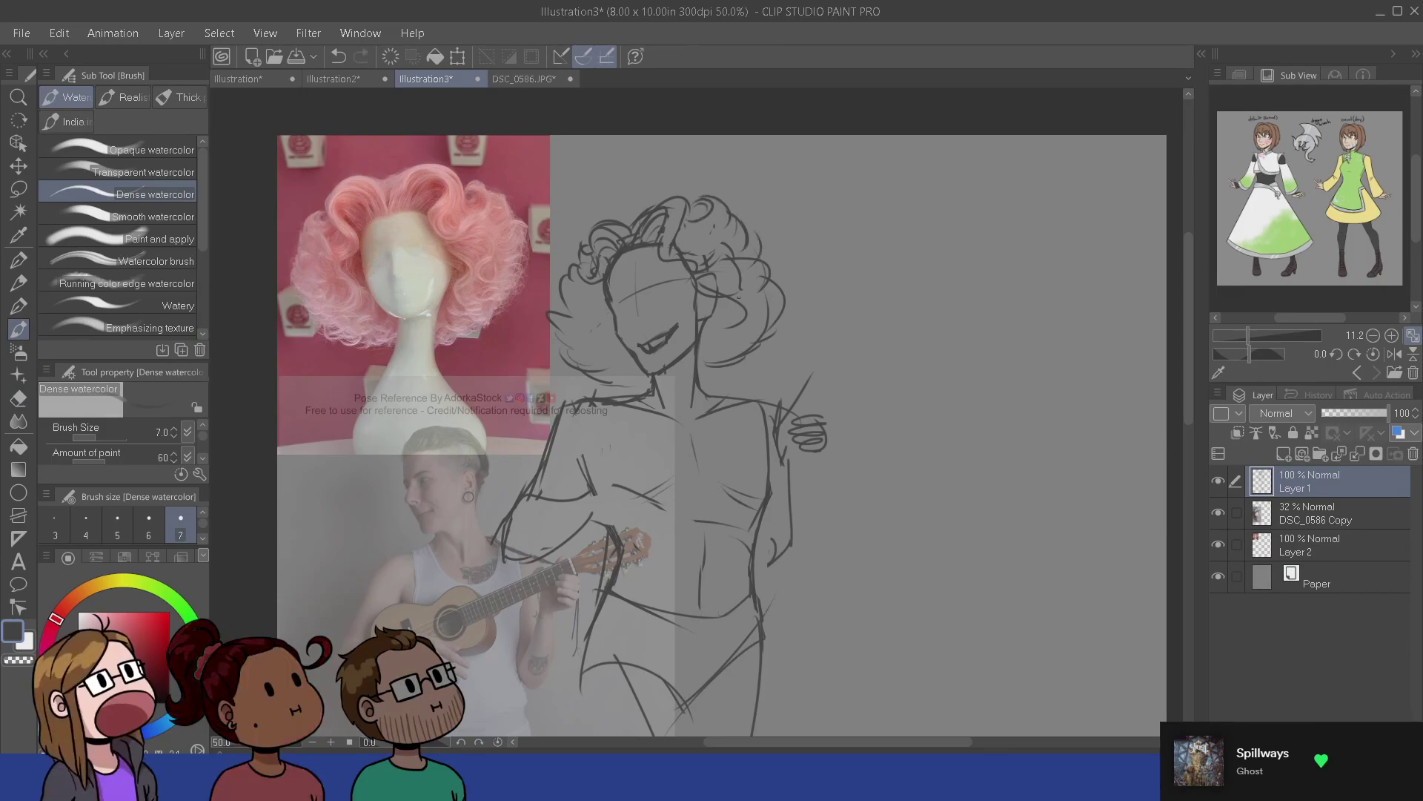
key("e")
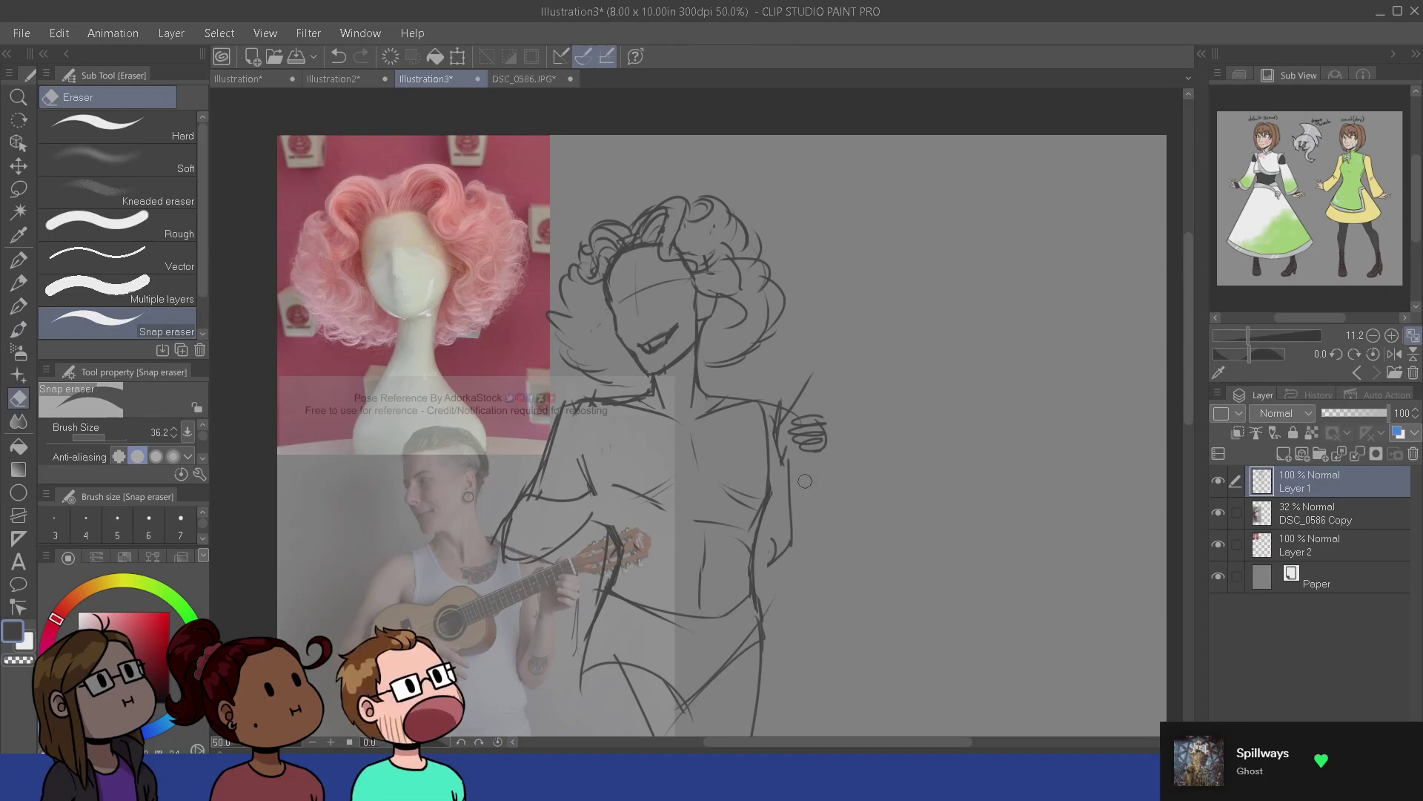
- Touch up the armpit lines where the arm nearest the photos meets the chest
key("b")
left_click_drag(657, 524, 660, 497)
left_click_drag(667, 391, 678, 408)
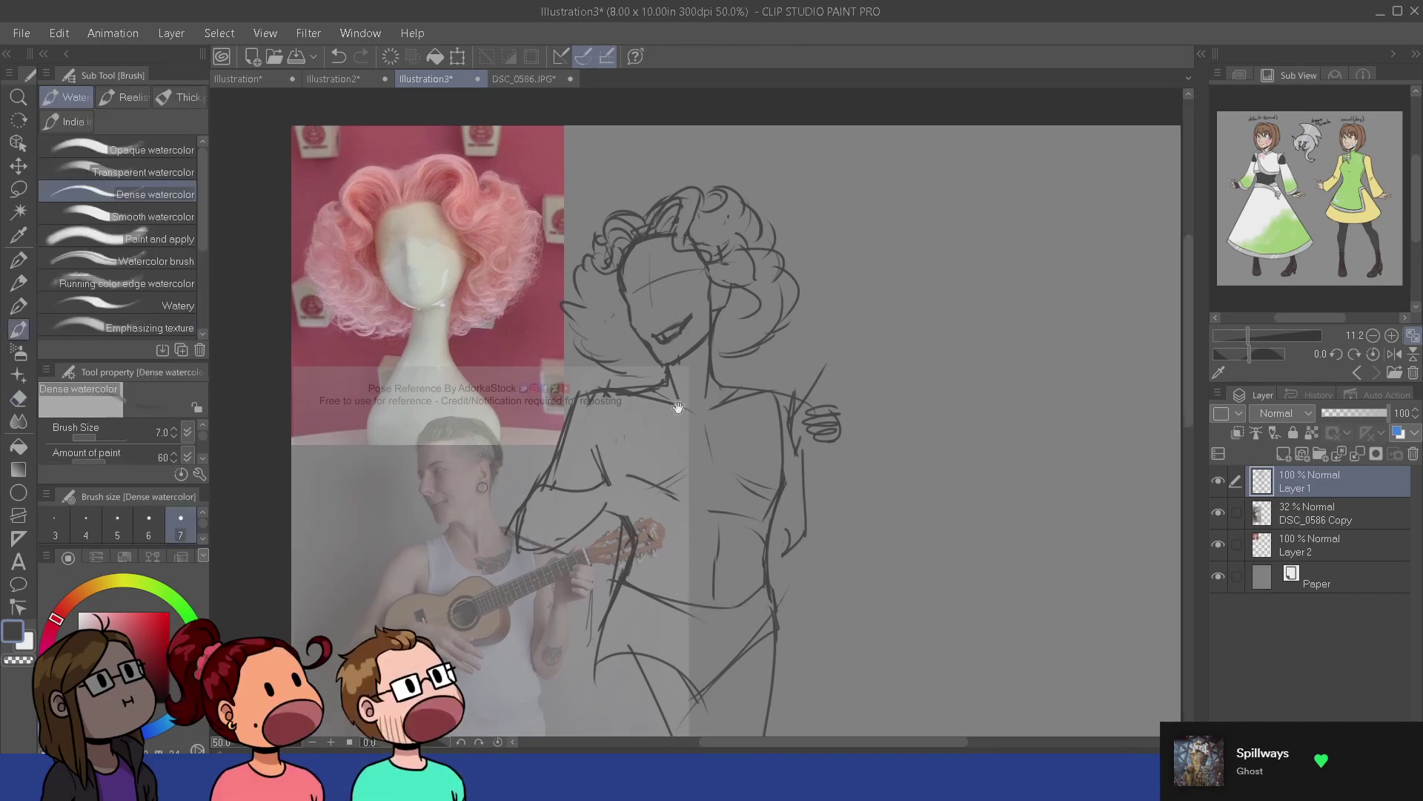
key("e")
key("b")
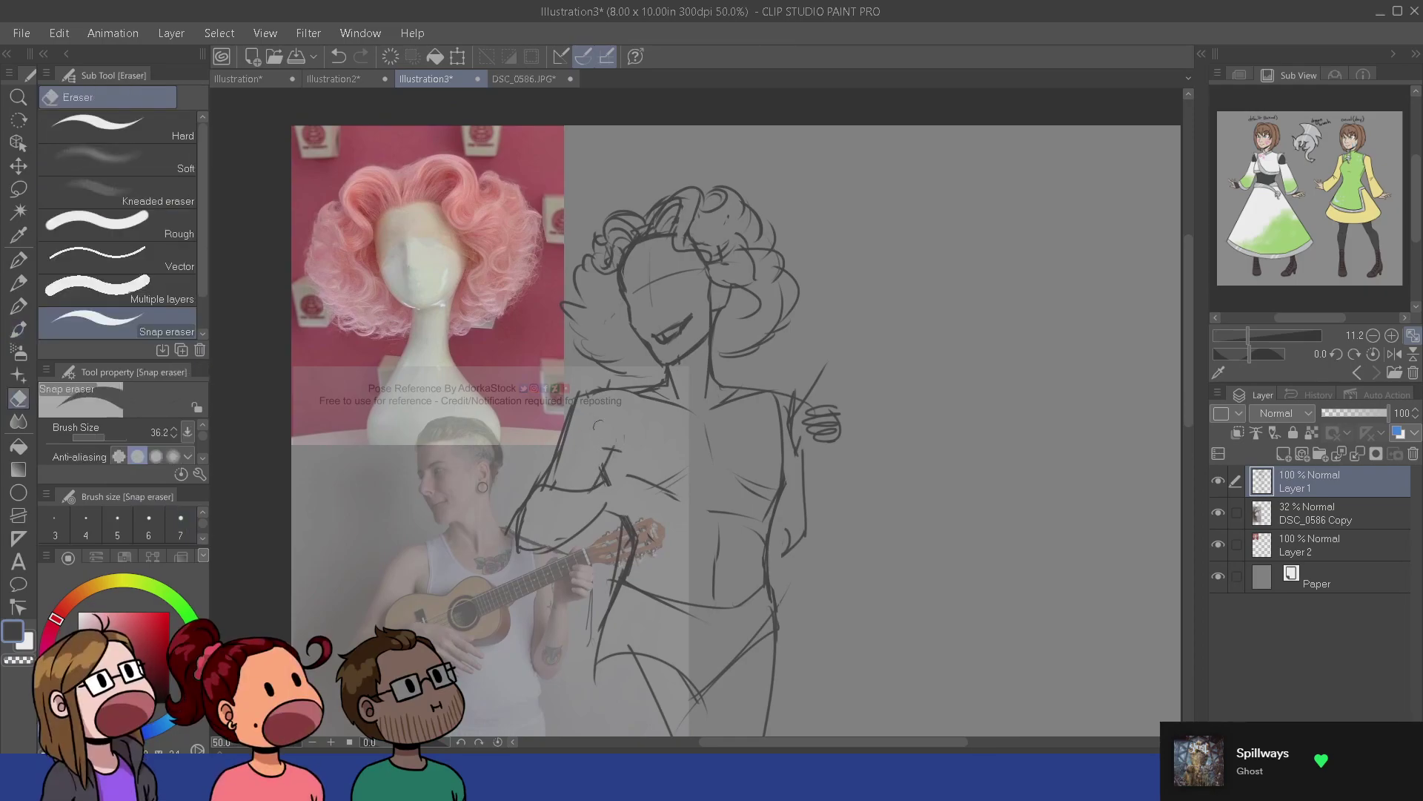
mouse_move(710, 555)
left_mouse_down()
mouse_move(695, 517)
mouse_move(708, 447)
left_mouse_up()
left_click_drag(658, 495, 662, 469)
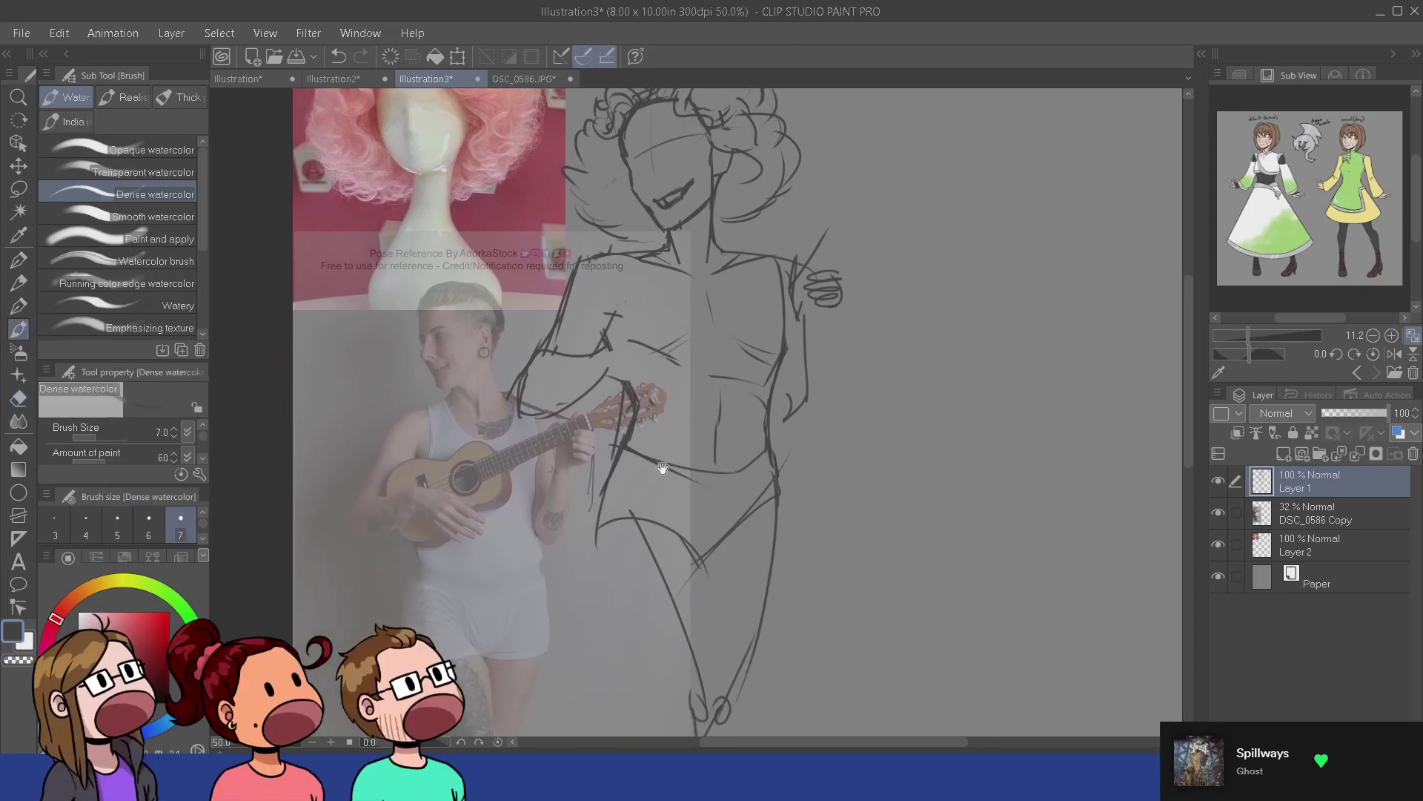
left_click_drag(694, 572, 689, 515)
key("m")
mouse_move(593, 368)
left_mouse_down()
mouse_move(653, 389)
mouse_move(864, 564)
mouse_move(548, 720)
mouse_move(608, 367)
left_mouse_up()
key("b")
left_click_drag(786, 601, 762, 444)
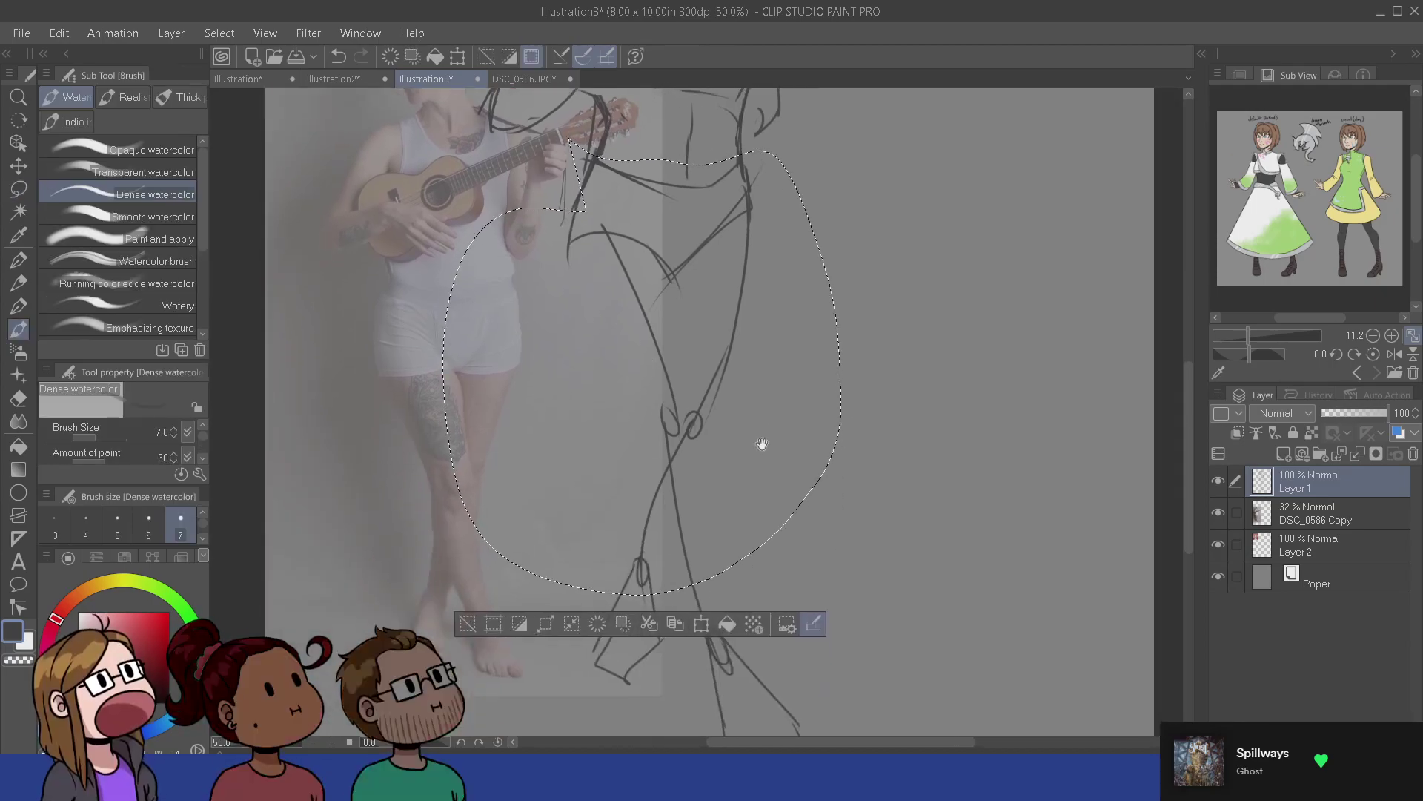
scroll(735, 504, "down", 1)
key("ctrl+d")
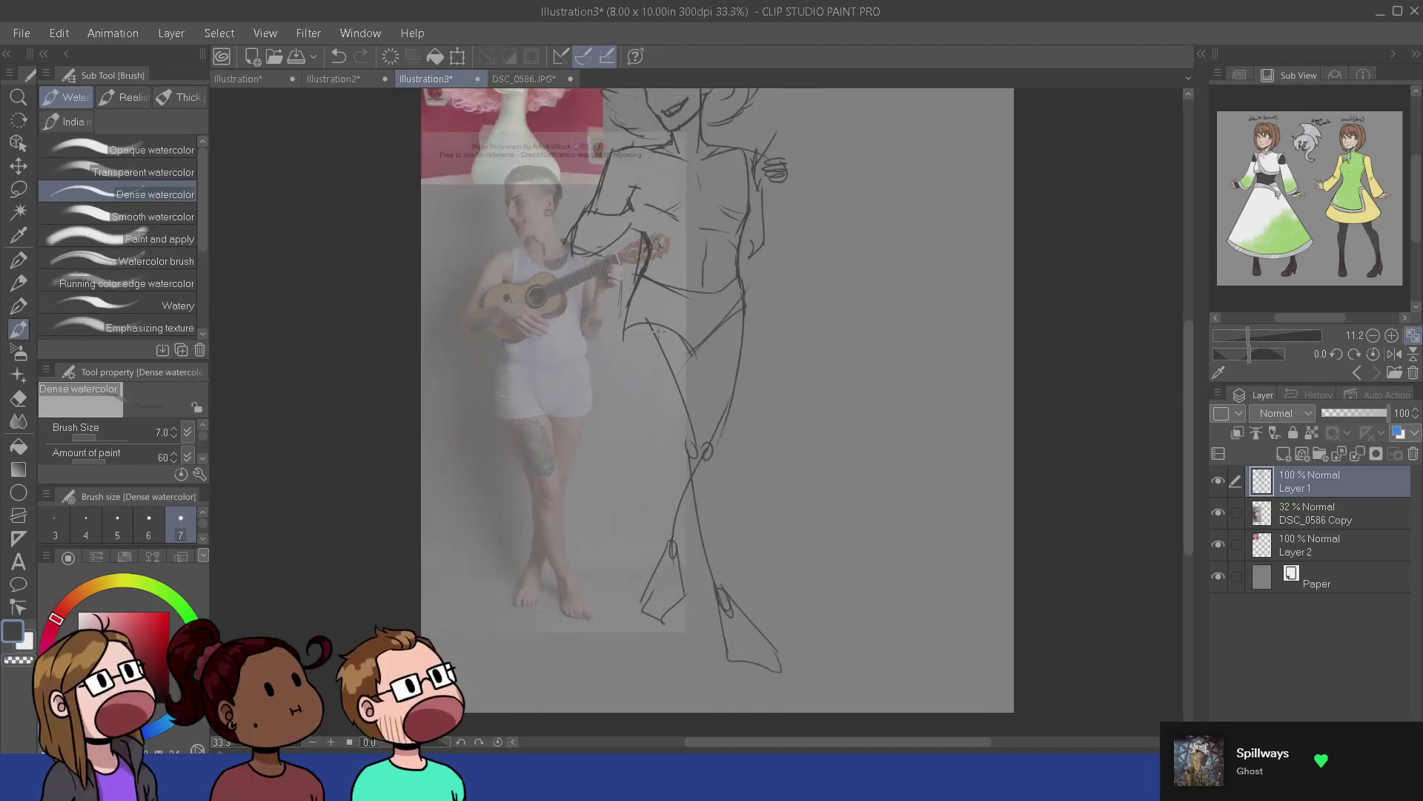
- Lasso the figure's hips, legs and feet and move them slightly down to lengthen the torso
key("m")
mouse_move(615, 300)
left_mouse_down()
mouse_move(648, 266)
mouse_move(771, 271)
mouse_move(905, 652)
mouse_move(638, 276)
left_mouse_up()
key("b")
key("ctrl+t")
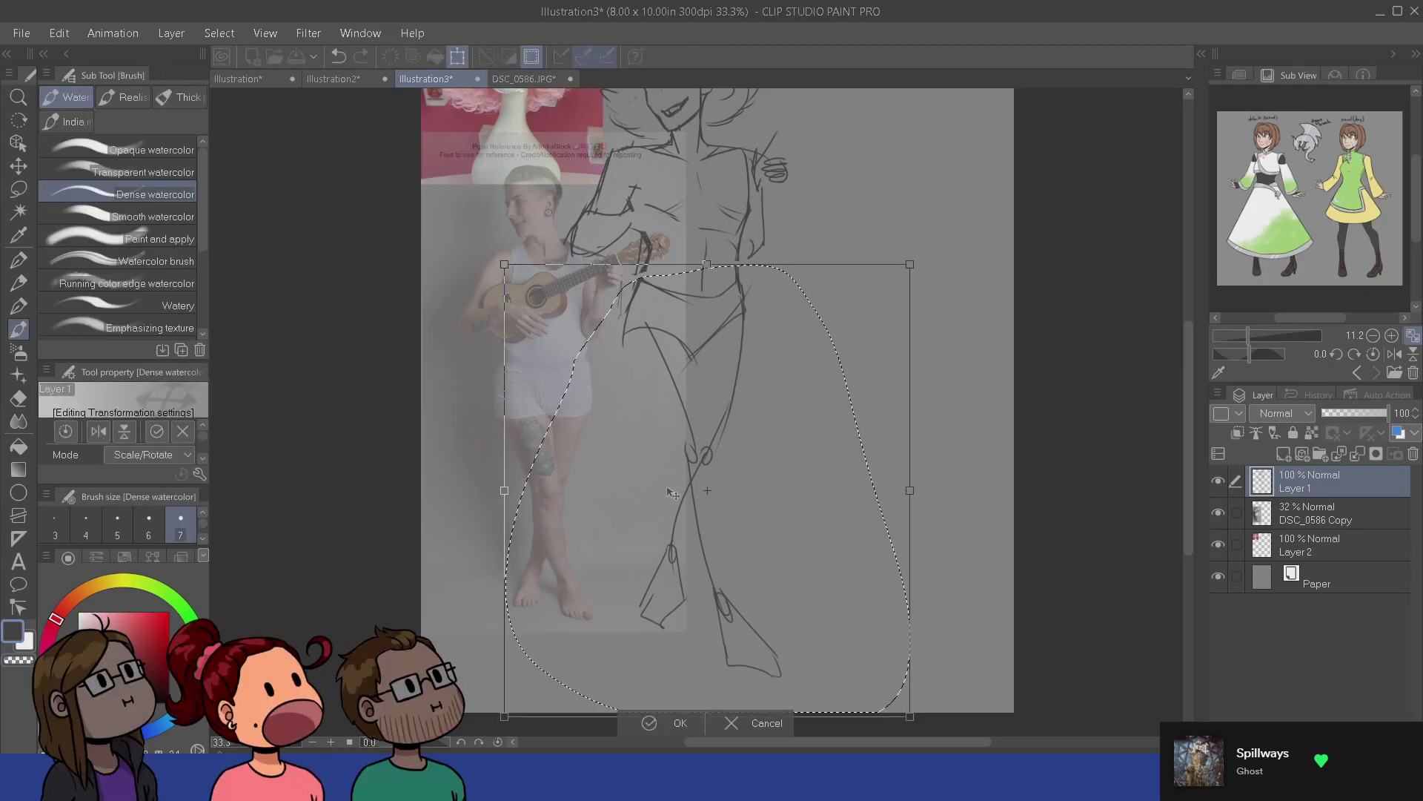
left_click(657, 723)
- Redraw the torso side nearest the photos from armpit through waist to hip, and trim the end of the waistband line
left_click_drag(654, 458, 638, 605)
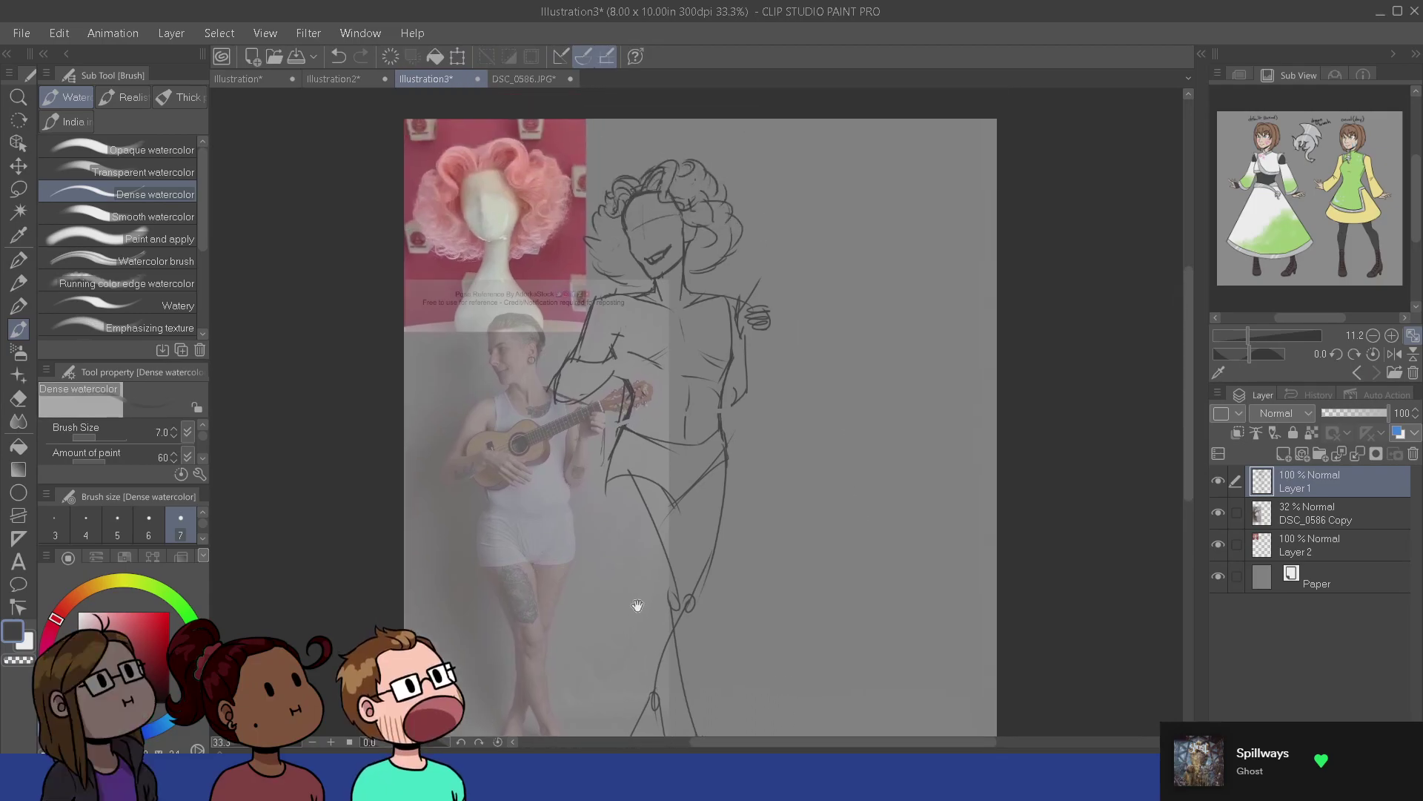
scroll(637, 602, "up", 1)
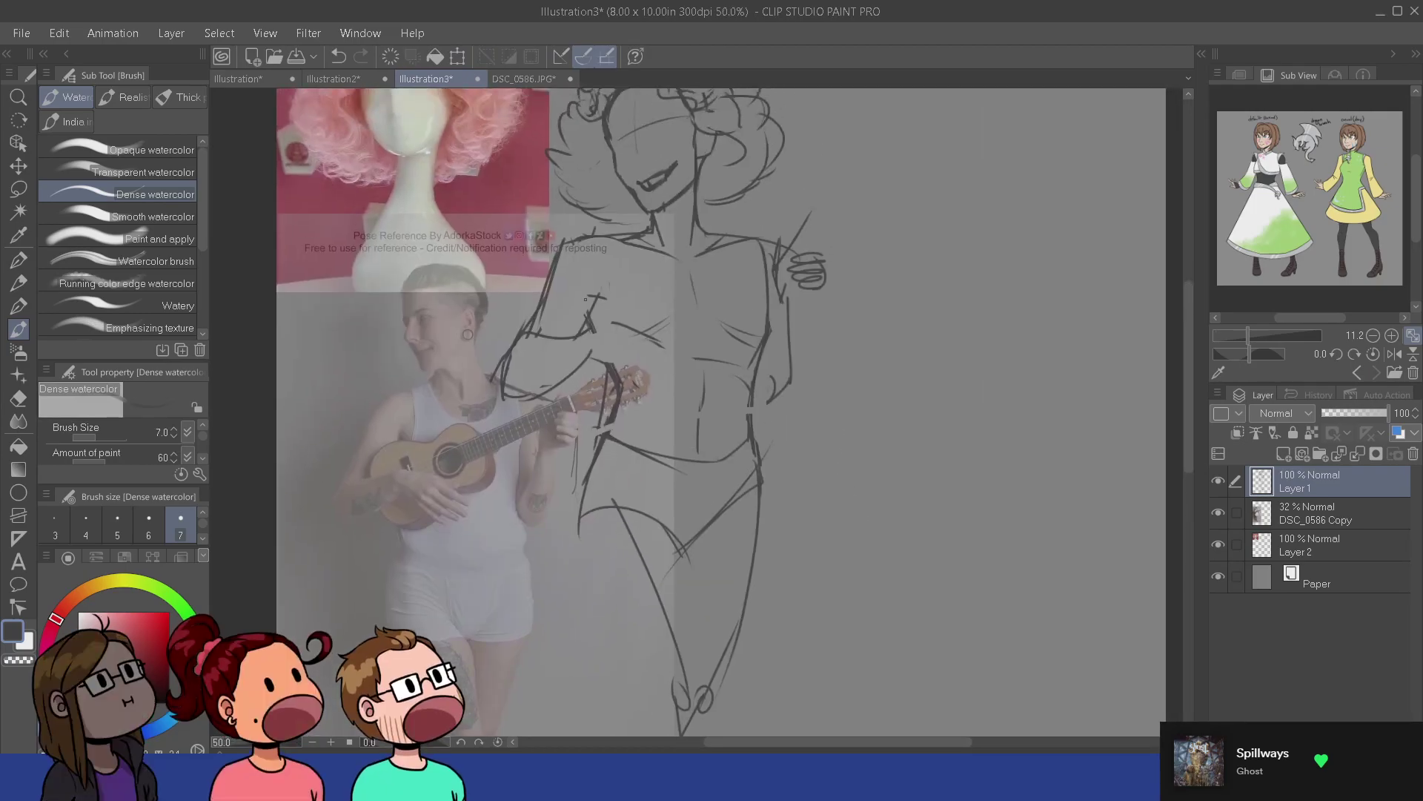
left_click_drag(586, 316, 624, 396)
key("e")
key("b")
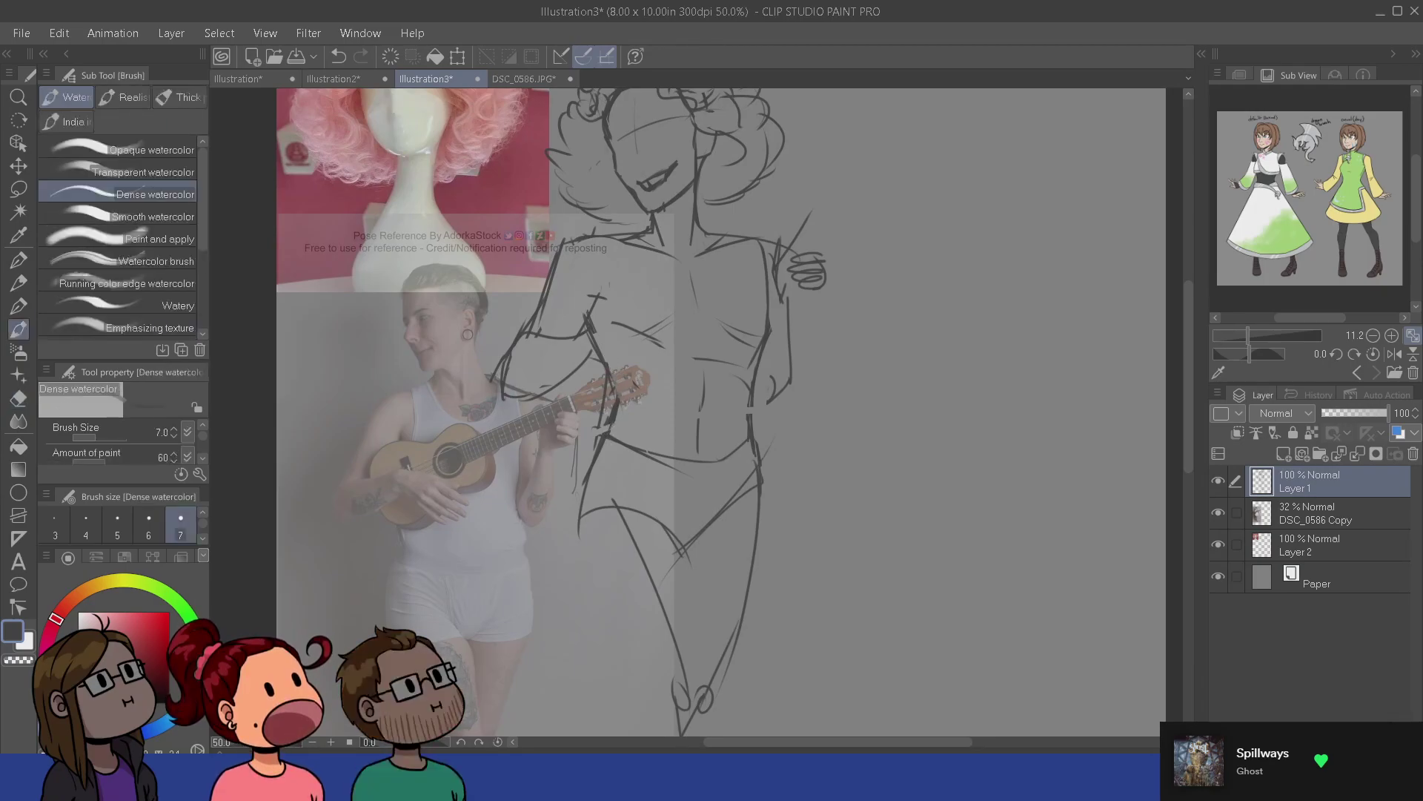
left_click_drag(576, 495, 592, 449)
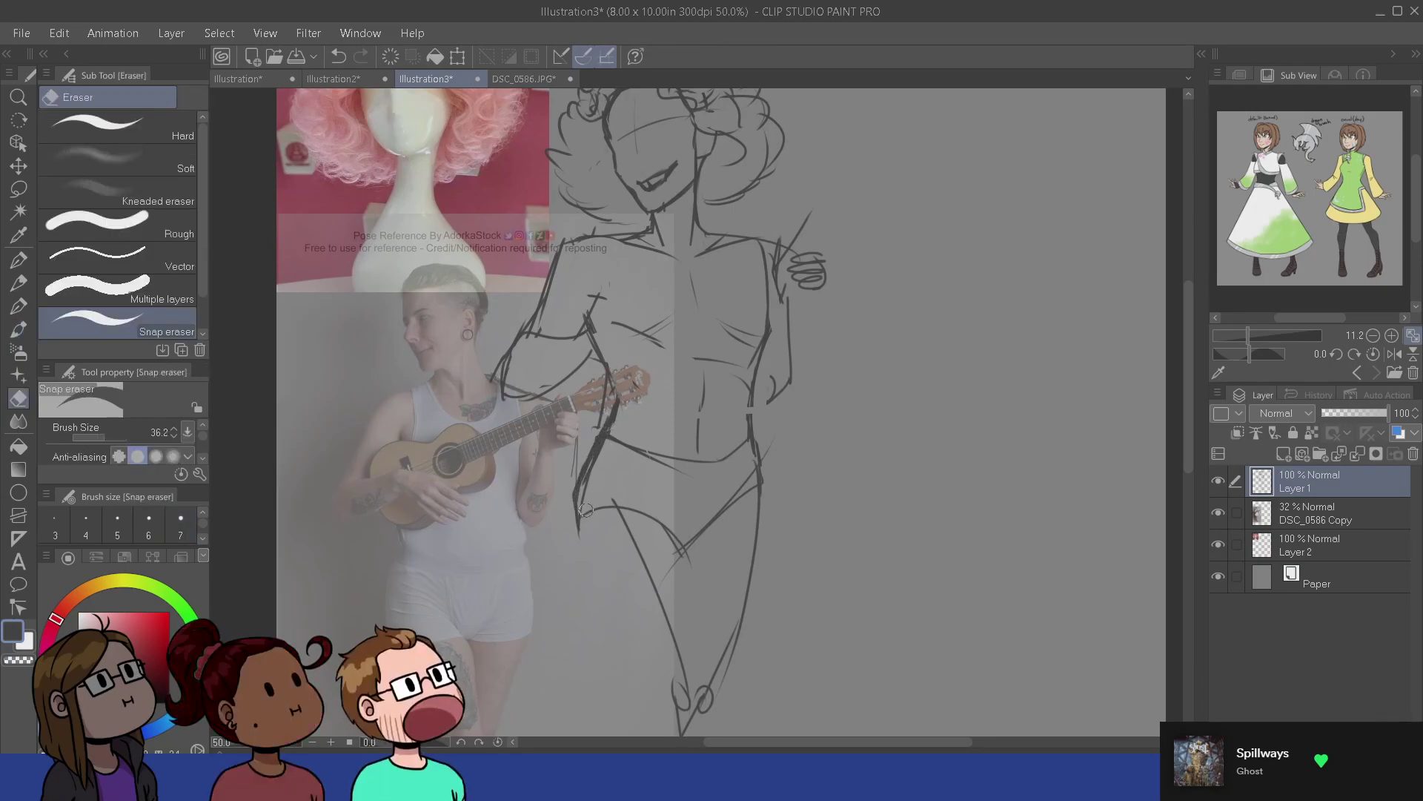
key("e")
key("b")
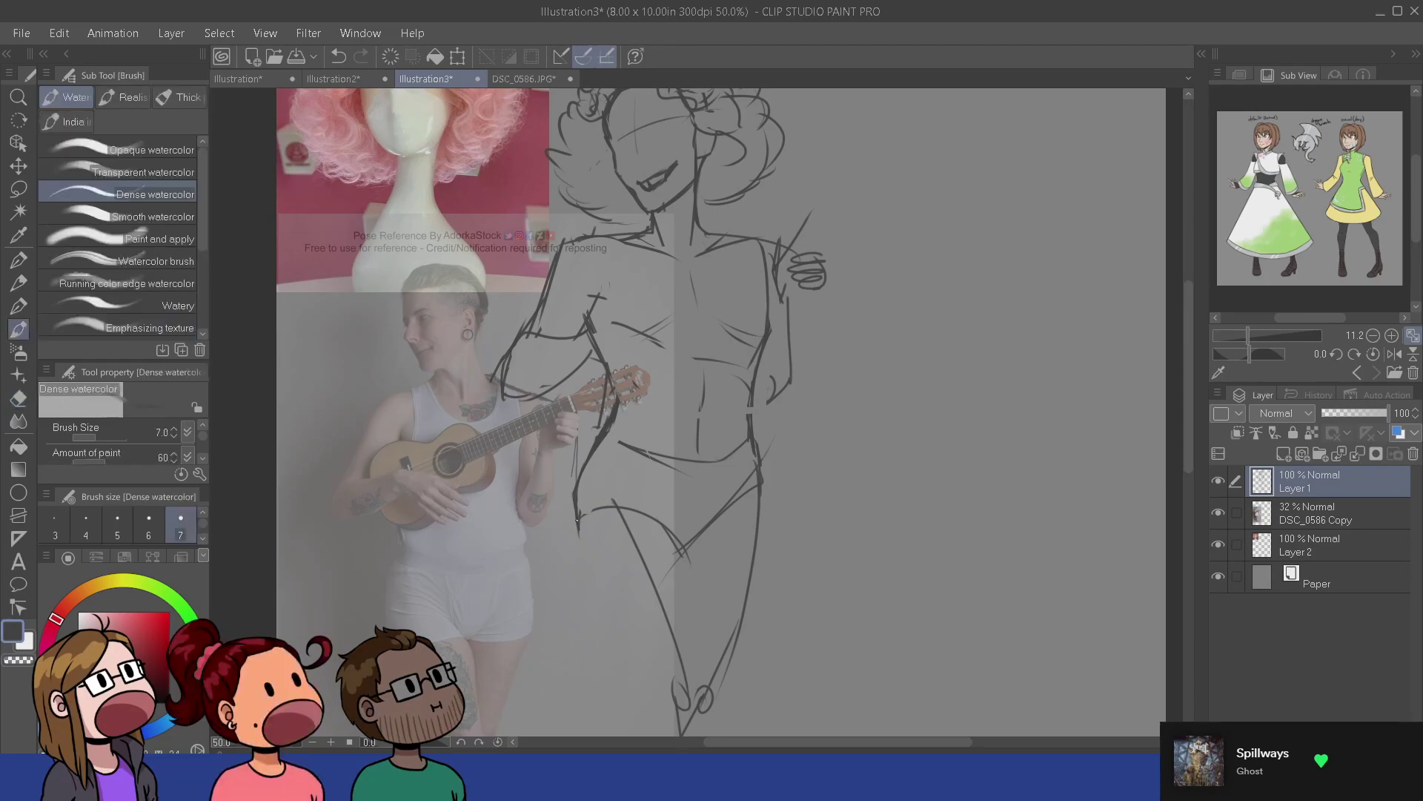
- Draw the outer and inner contours of the thigh nearest the photos, from the hip and crotch down to the knee
left_click_drag(616, 617, 597, 531)
mouse_move(562, 422)
left_mouse_down()
mouse_move(643, 628)
mouse_move(567, 468)
mouse_move(630, 621)
left_mouse_up()
left_click_drag(591, 566, 645, 670)
key("ctrl+z")
key("ctrl+z")
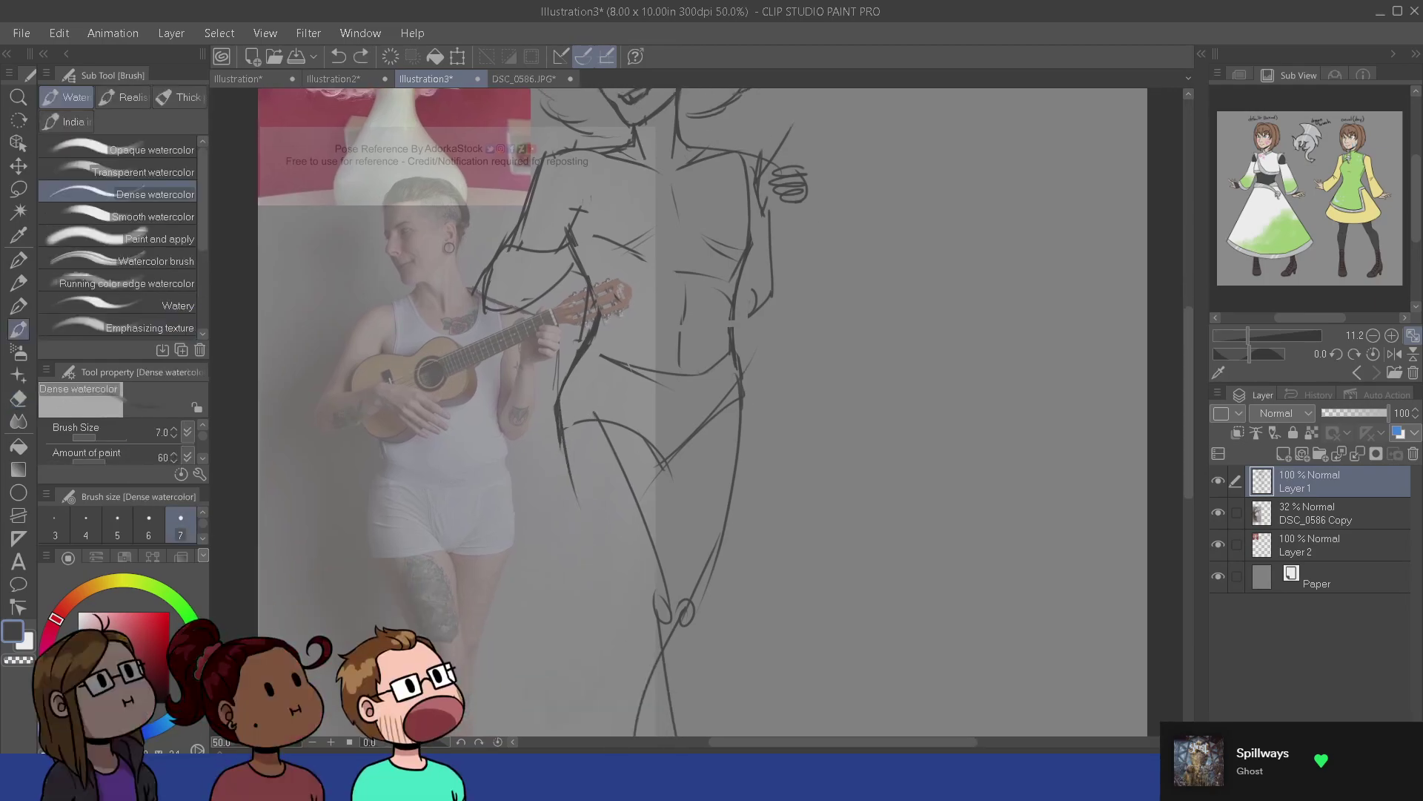
mouse_move(562, 437)
left_mouse_down()
mouse_move(600, 554)
mouse_move(655, 637)
left_mouse_up()
left_click_drag(596, 544, 652, 638)
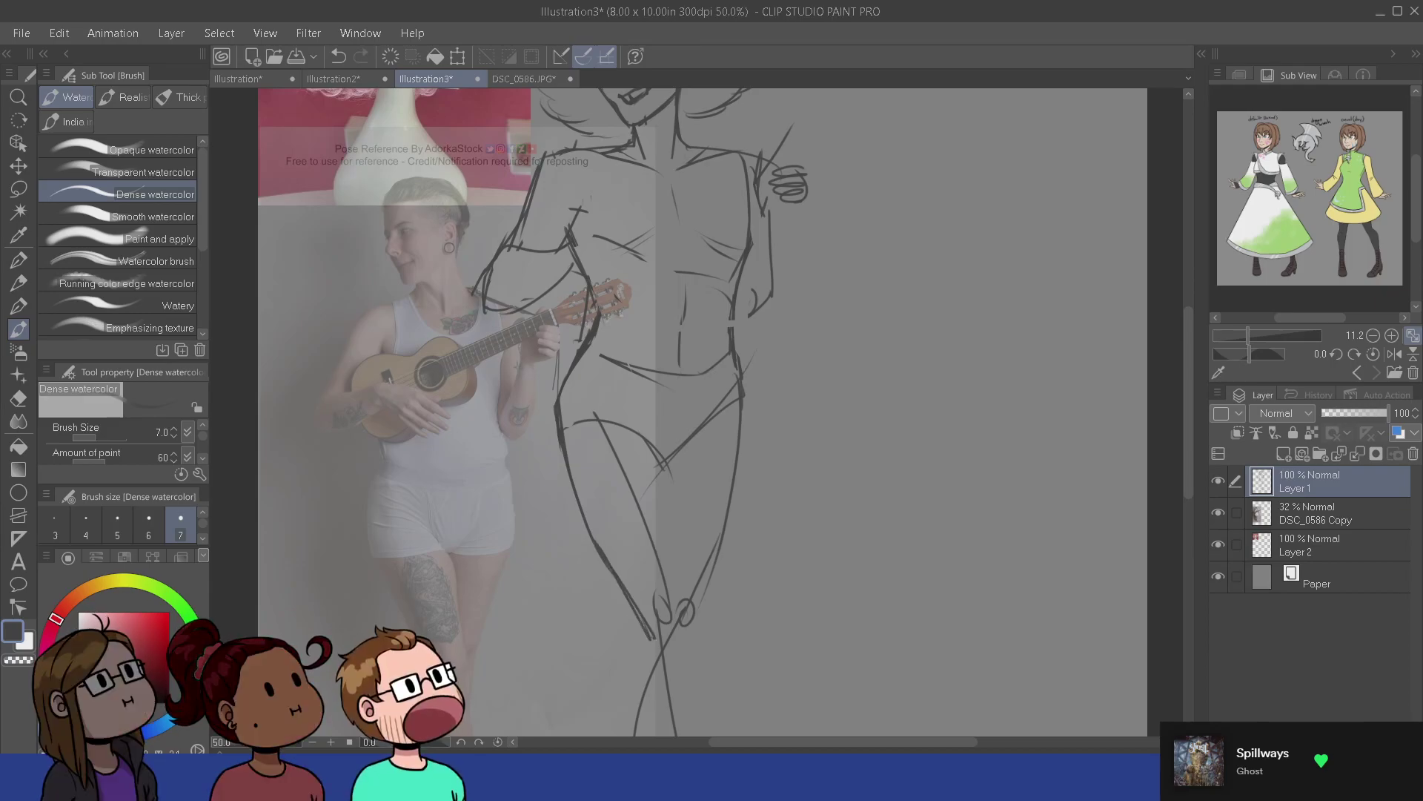
left_click_drag(624, 416, 658, 453)
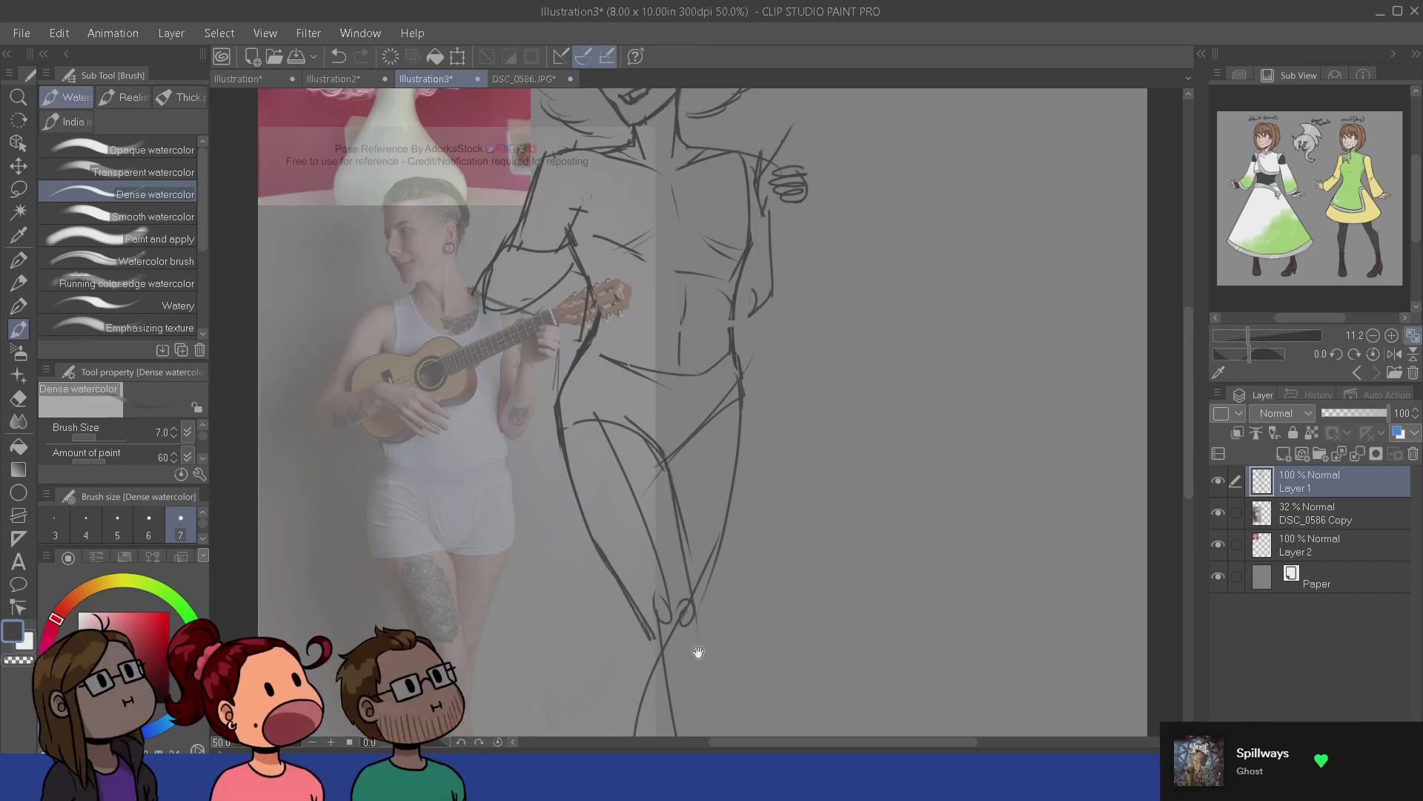
- Erase the centre construction line and knee circle inside the thigh nearest the photos
mouse_move(698, 652)
left_mouse_down()
mouse_move(637, 389)
mouse_move(586, 424)
left_mouse_up()
key("ctrl+z")
key("e")
mouse_move(568, 215)
left_mouse_down()
mouse_move(609, 357)
mouse_move(602, 506)
mouse_move(646, 592)
left_mouse_up()
- Draw both contours of the front crossed leg's lower half from the knee down to the ankle
key("b")
left_click_drag(619, 530, 647, 597)
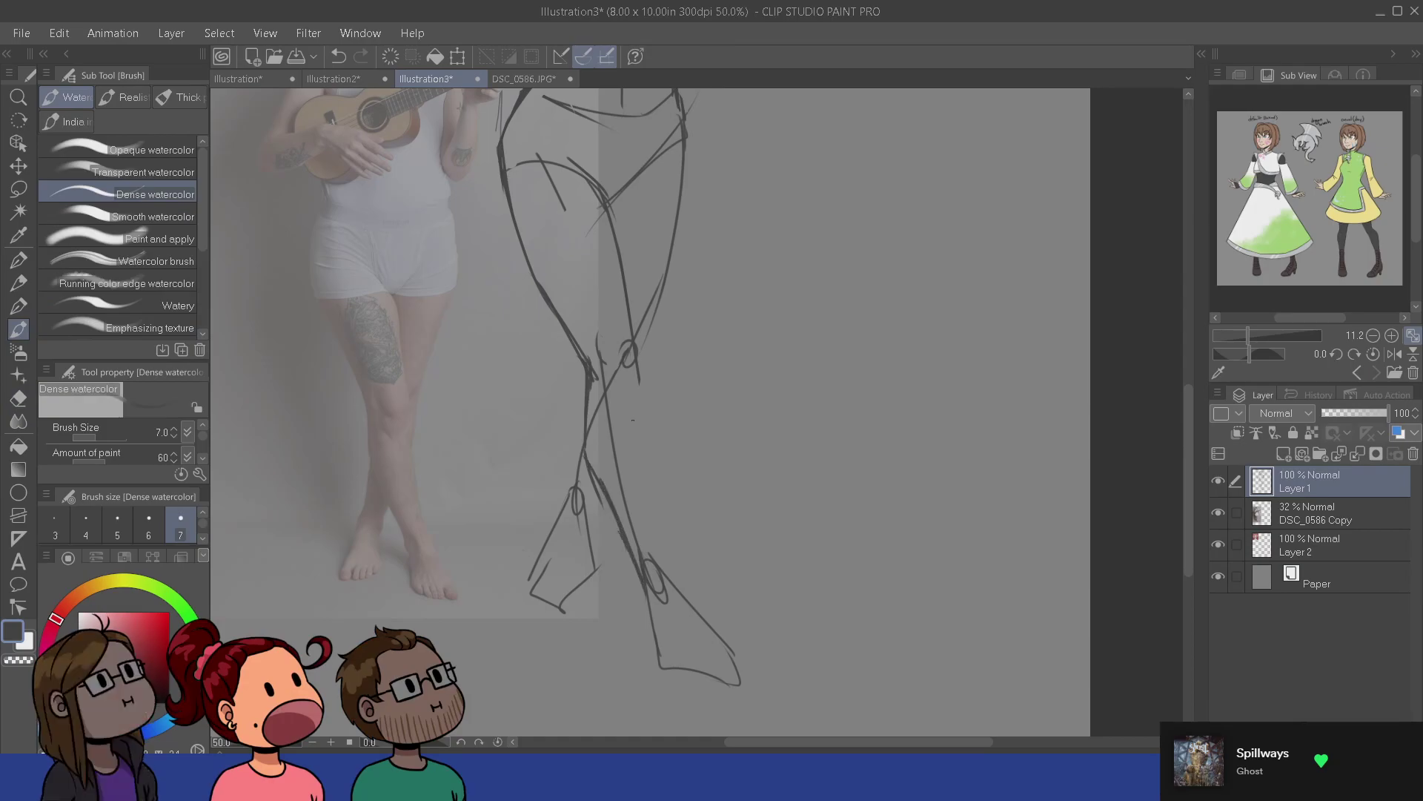
left_click_drag(639, 382, 635, 505)
key("ctrl+z")
left_click_drag(638, 371, 658, 564)
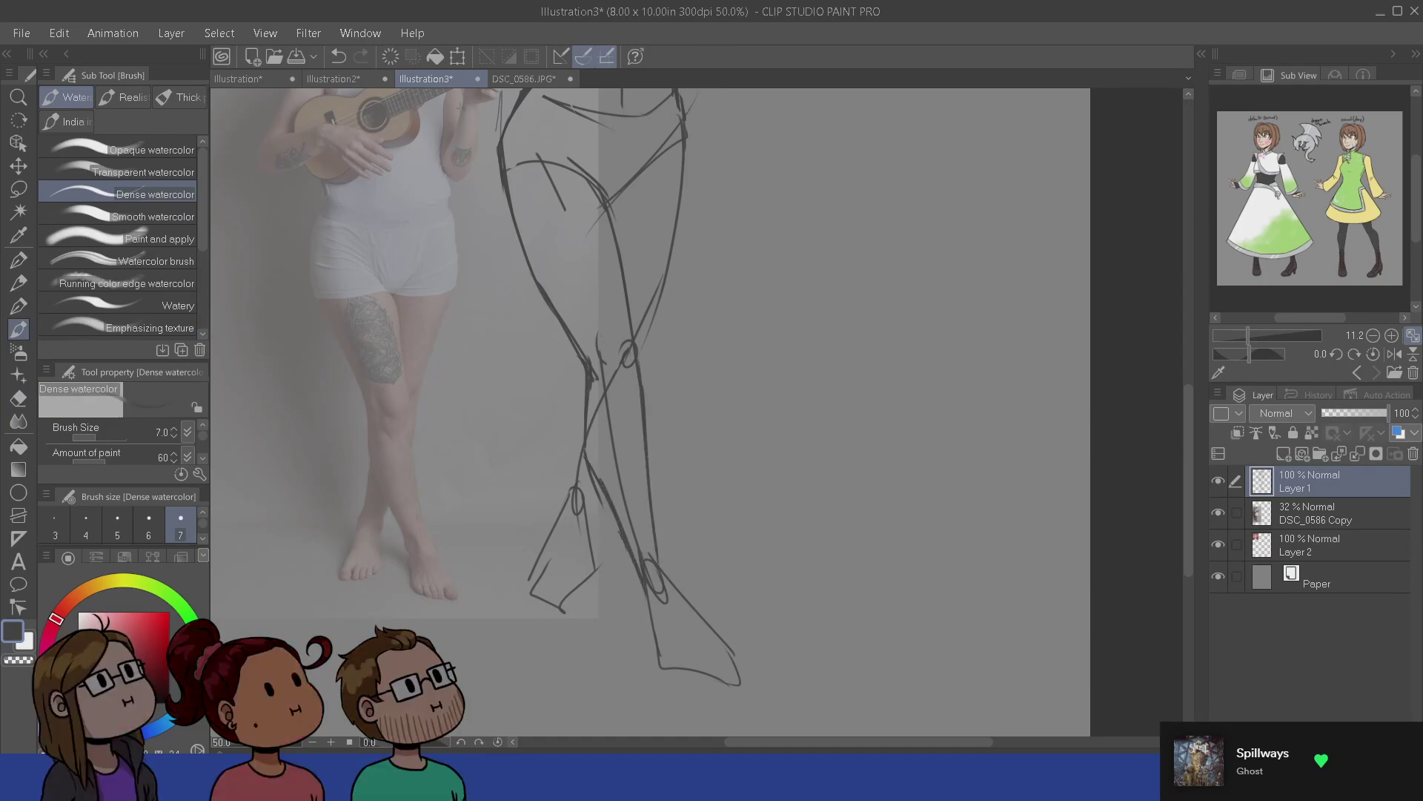
- Erase the front leg's ankle circle and redraw its foot with ankle, heel, instep and toes
mouse_move(652, 499)
left_mouse_down()
mouse_move(665, 577)
mouse_move(605, 530)
left_mouse_up()
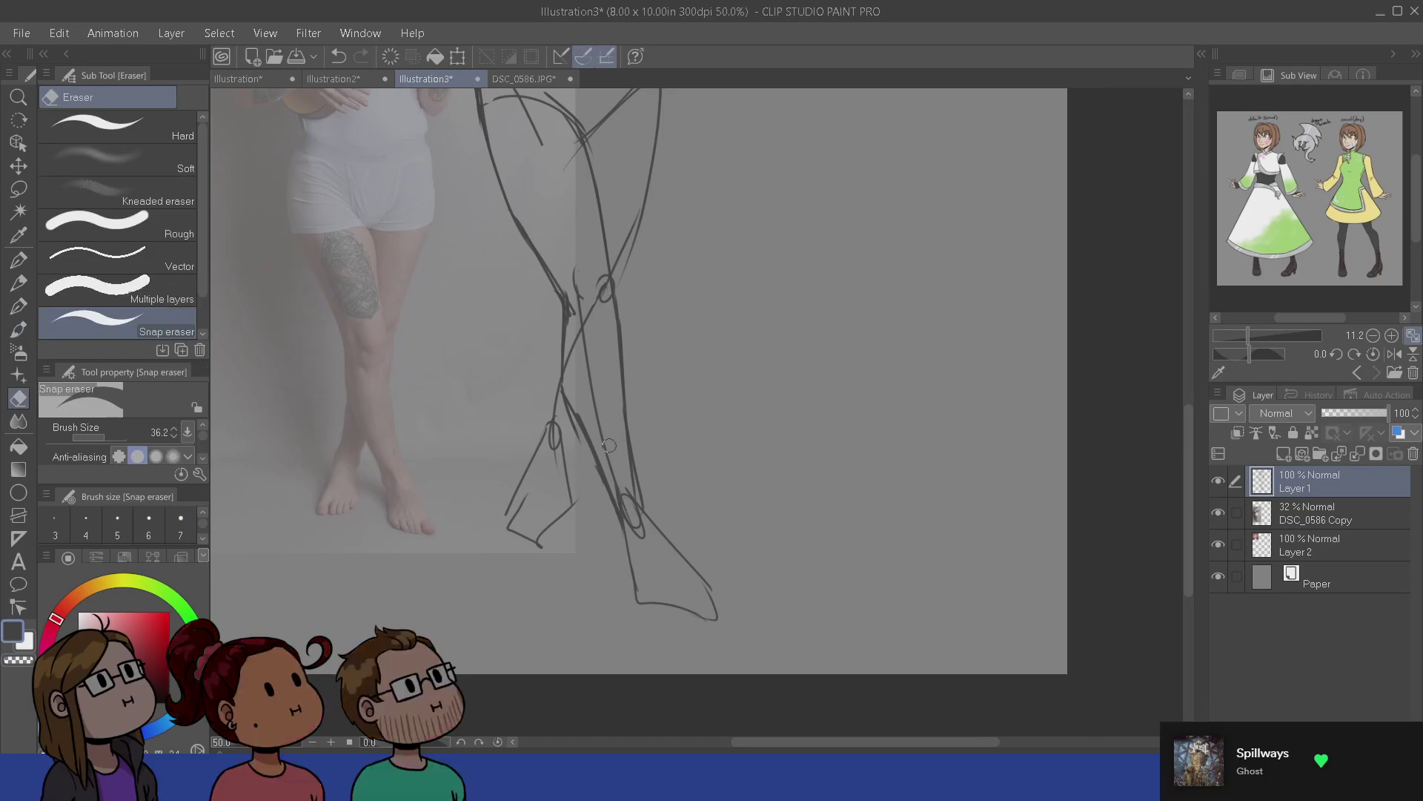
key("ctrl+z")
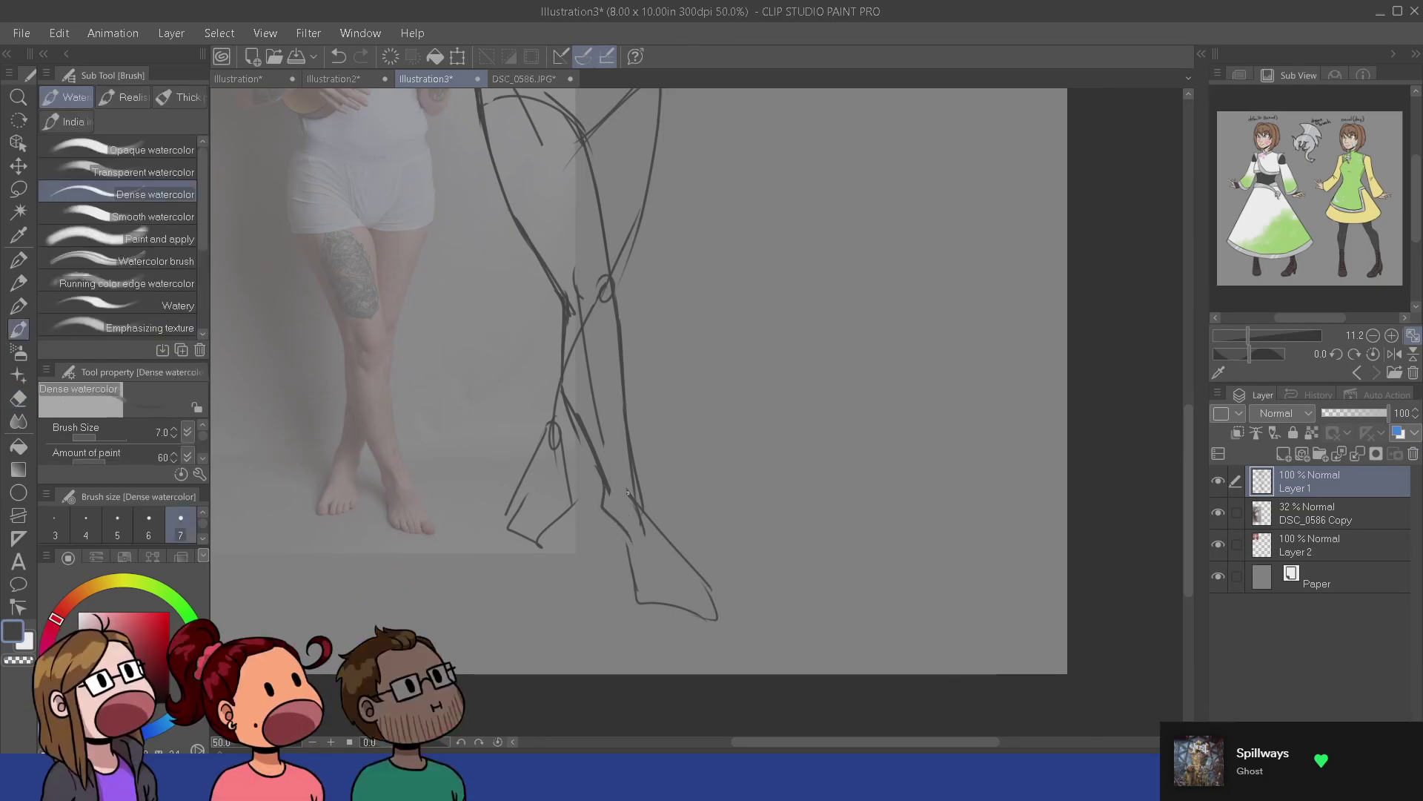
key("e")
key("b")
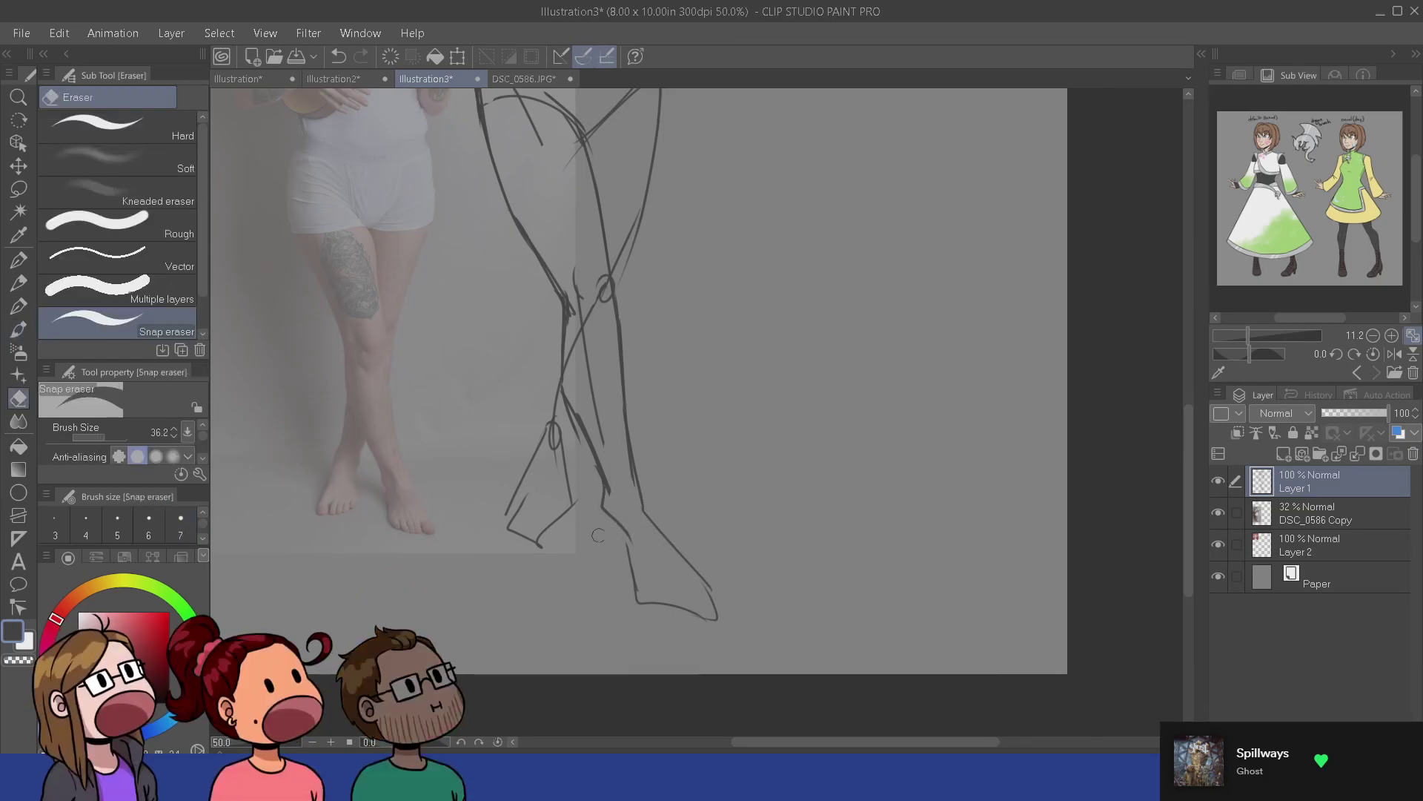
key("ctrl+z")
left_click_drag(610, 519, 619, 567)
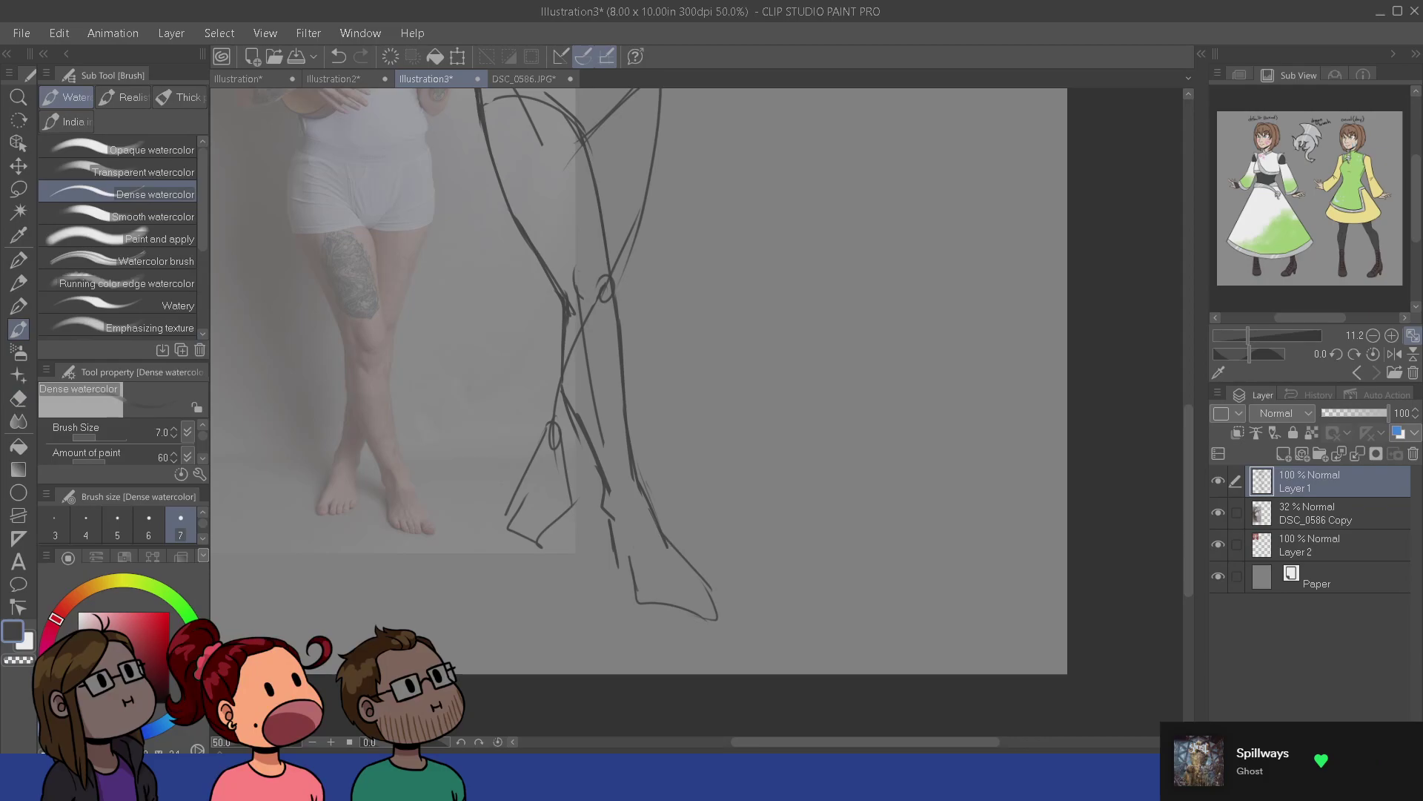
mouse_move(665, 587)
left_mouse_down()
mouse_move(619, 565)
mouse_move(645, 588)
left_mouse_up()
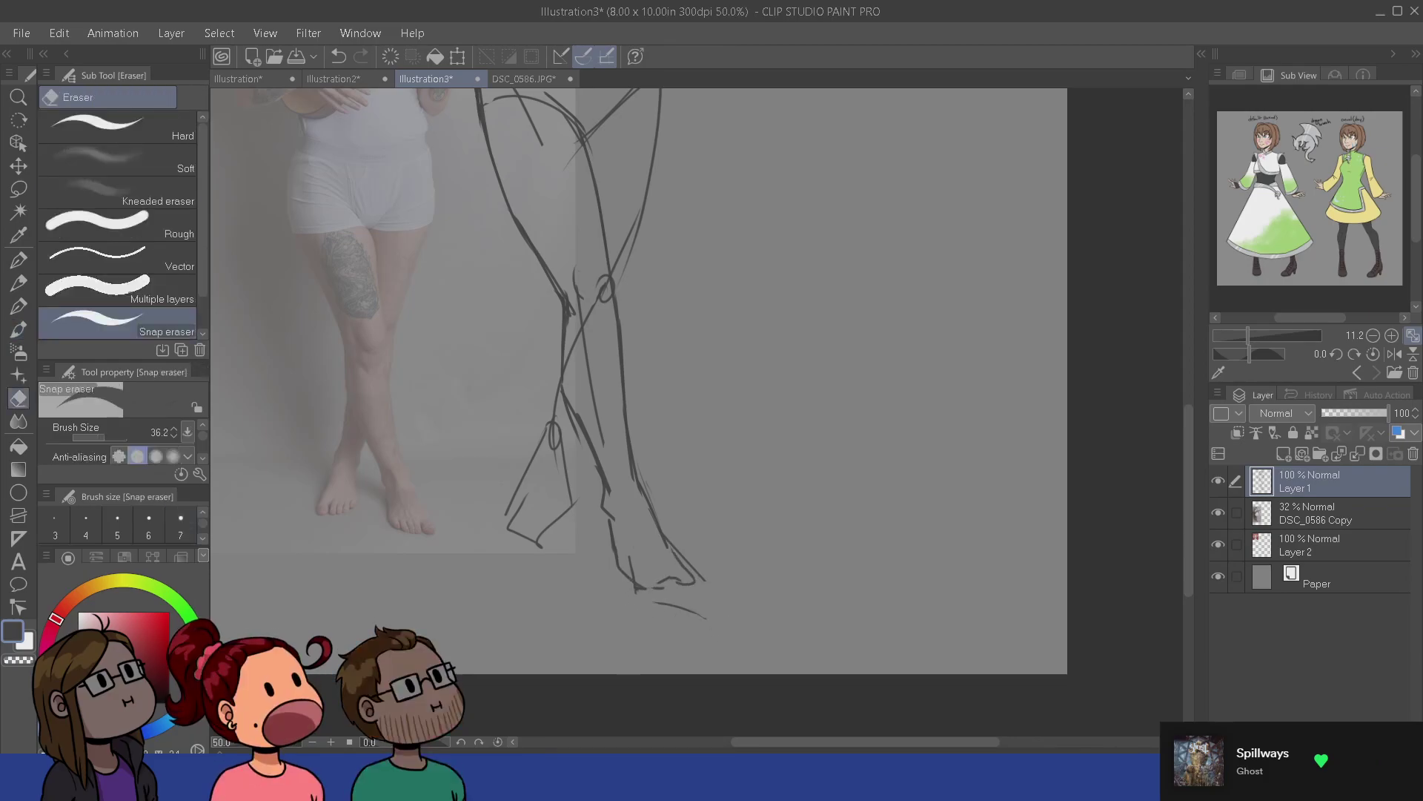
- Erase the remaining knee circle and the leftover guide lines inside the legs and across the upper thigh
key("e")
scroll(645, 588, "up", 5)
left_click_drag(602, 478, 618, 642)
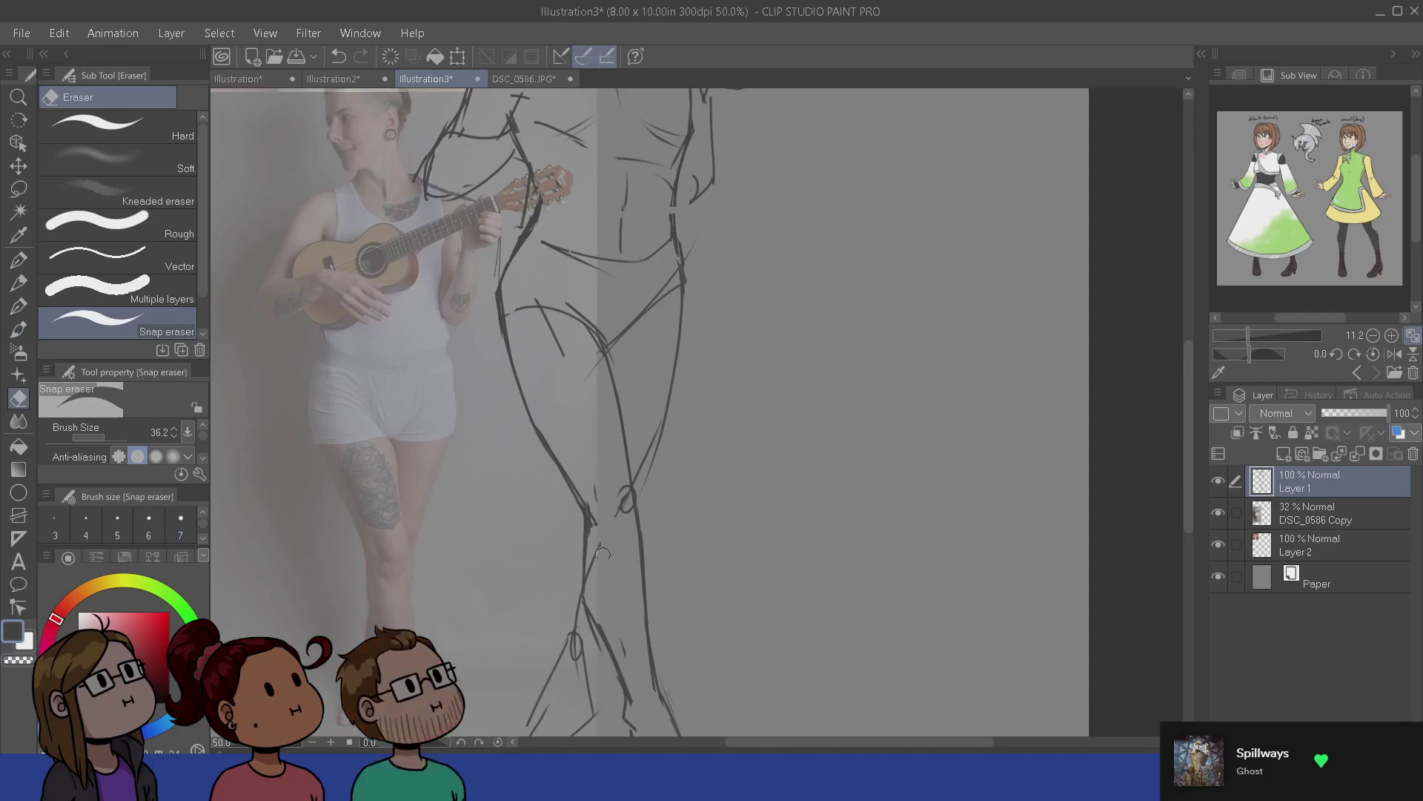
scroll(607, 499, "up", 4)
scroll(597, 489, "left", 1)
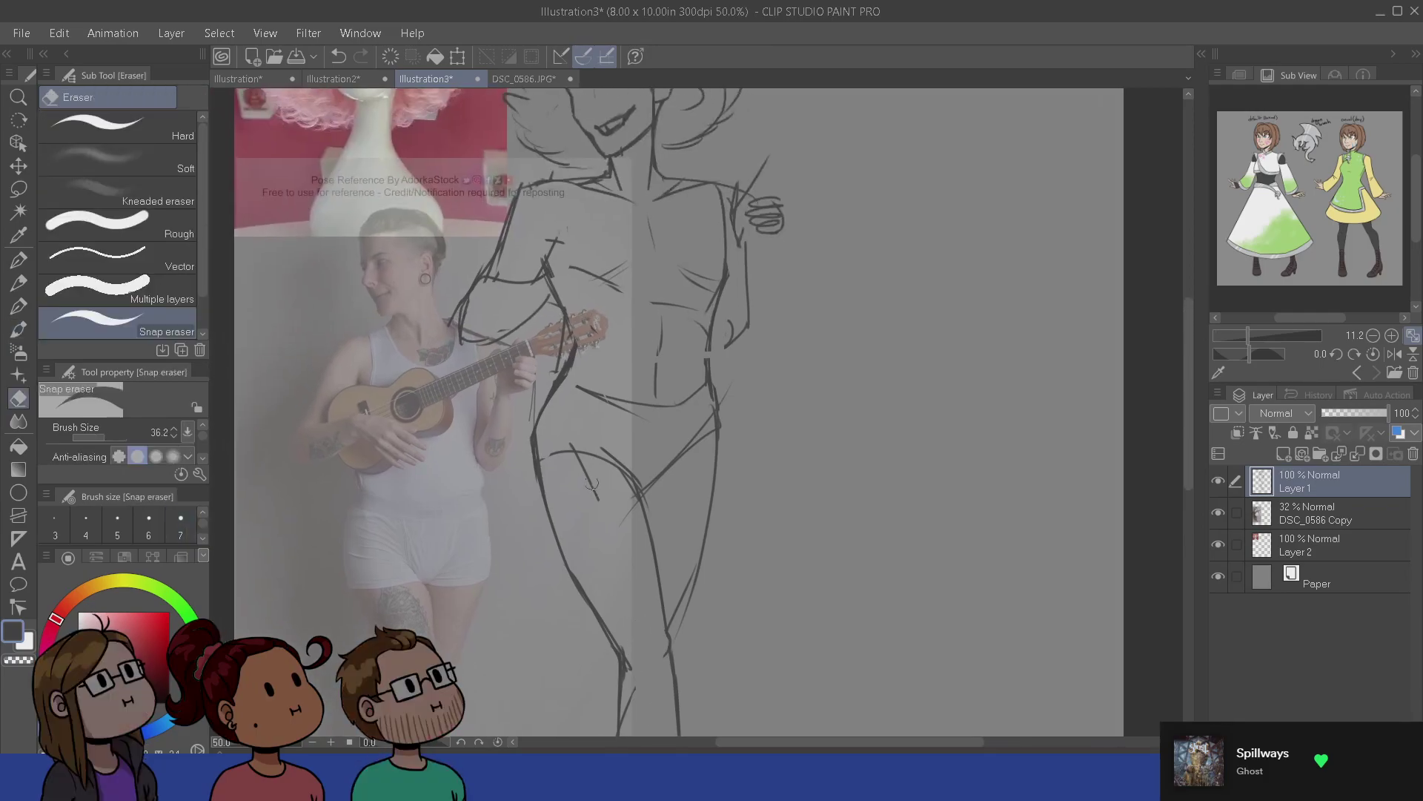
key("b")
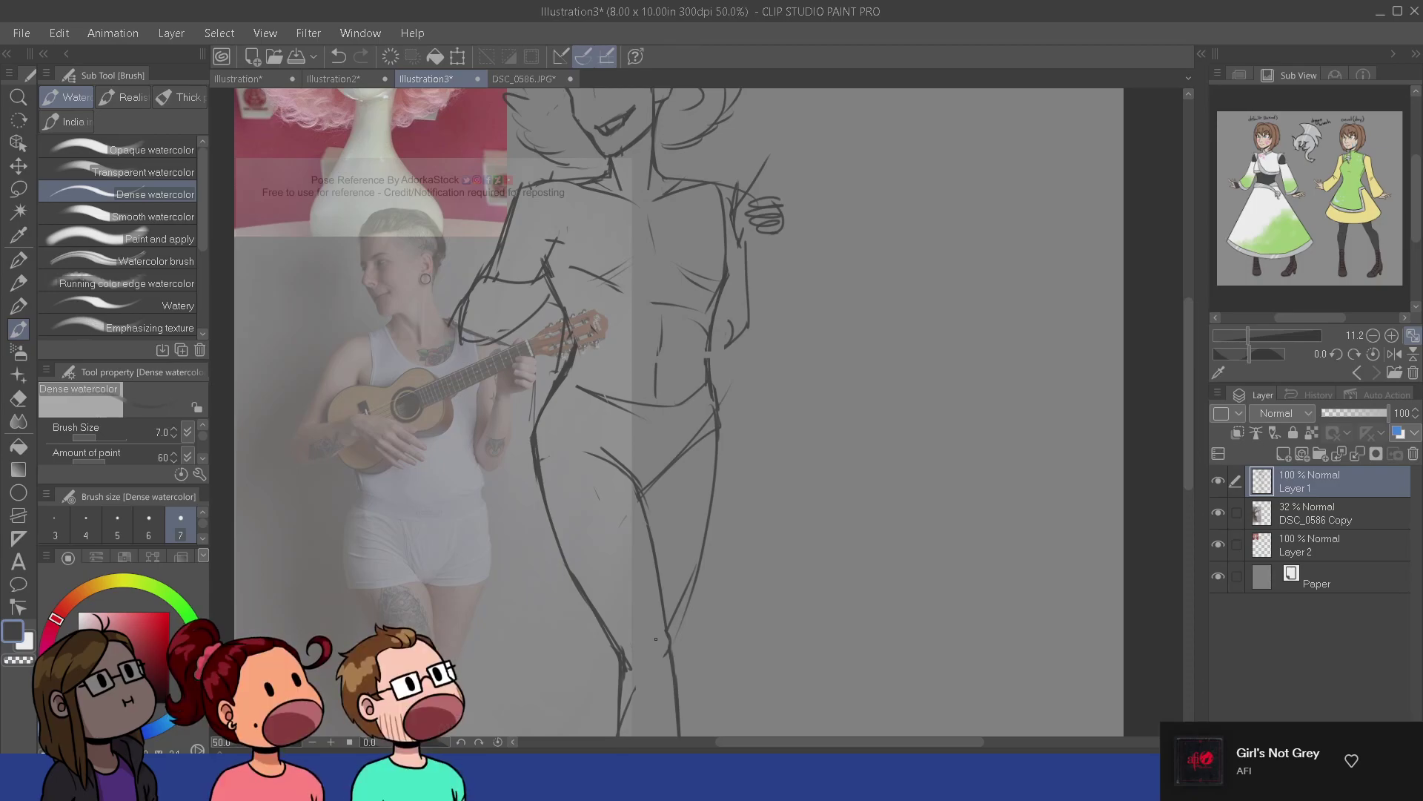
- Refine the outer hip and thigh contour nearest the photos into one smooth curve down to the knee
left_click_drag(598, 547, 599, 575)
key("e")
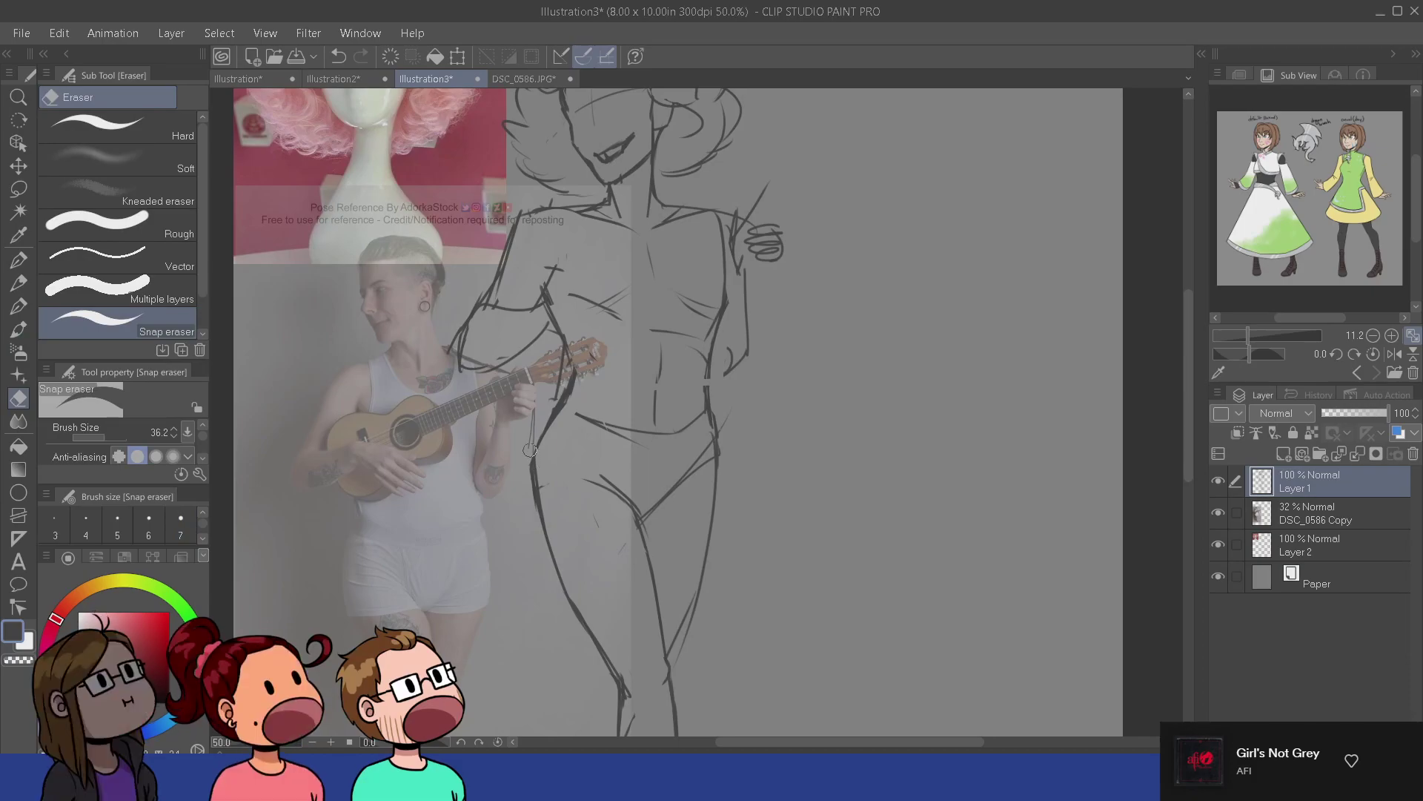
key("b")
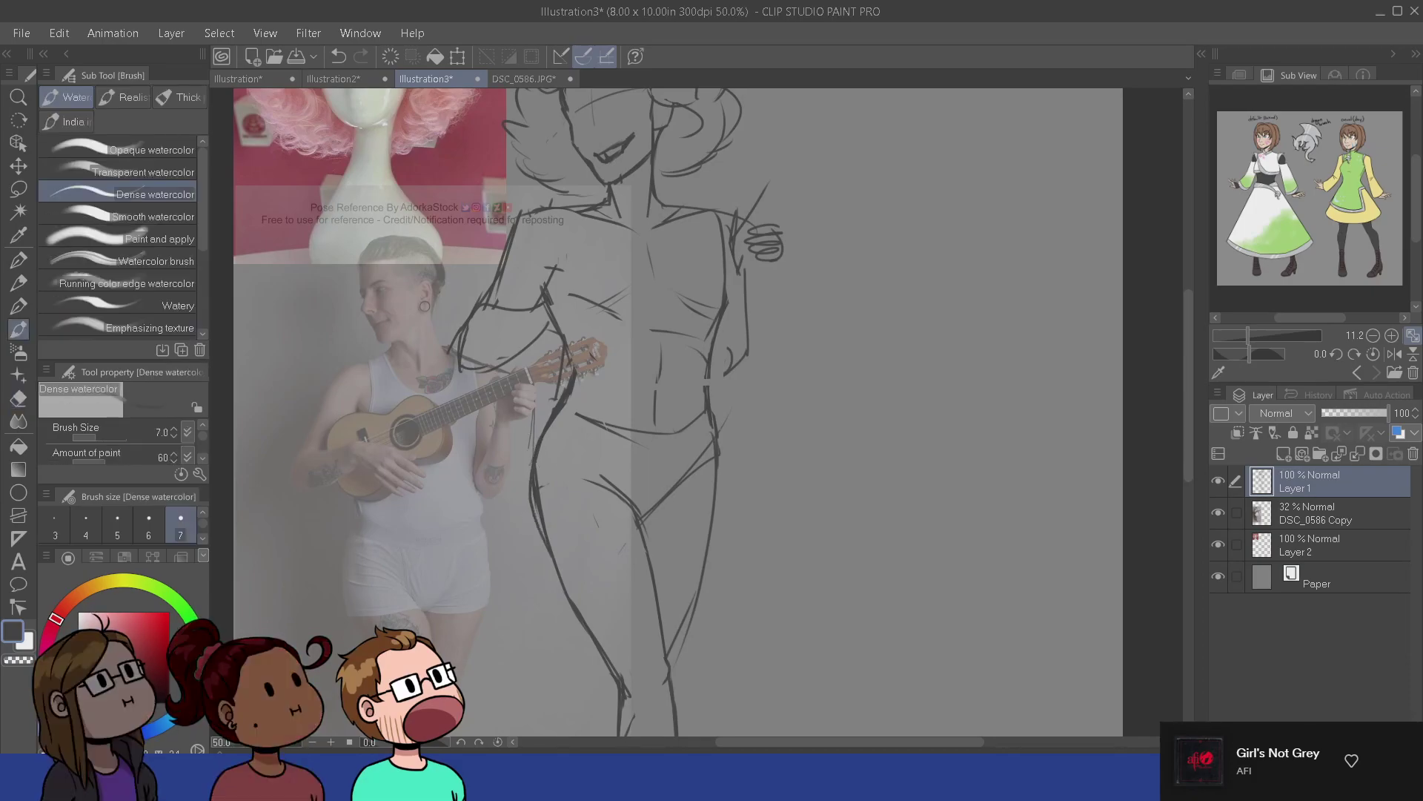
key("e")
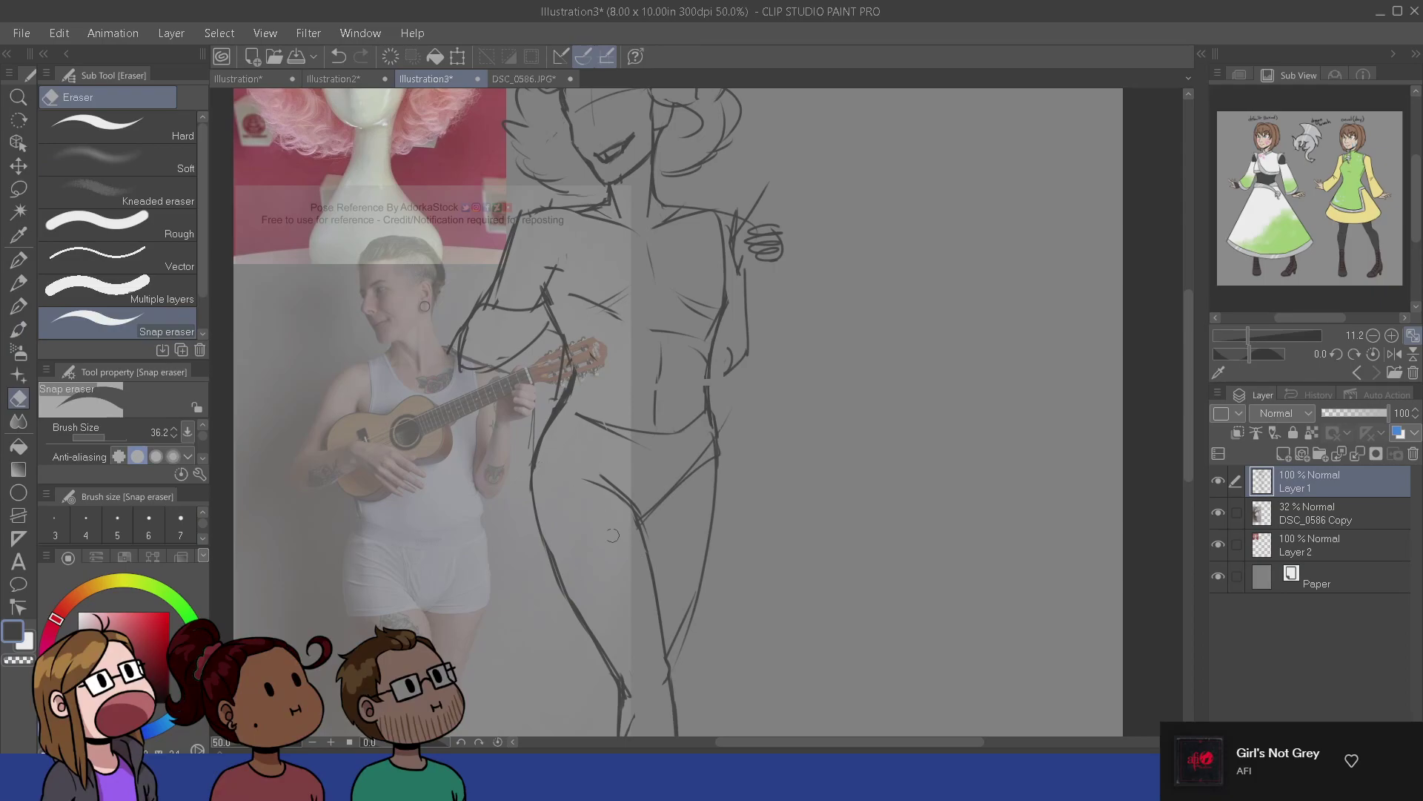
key("b")
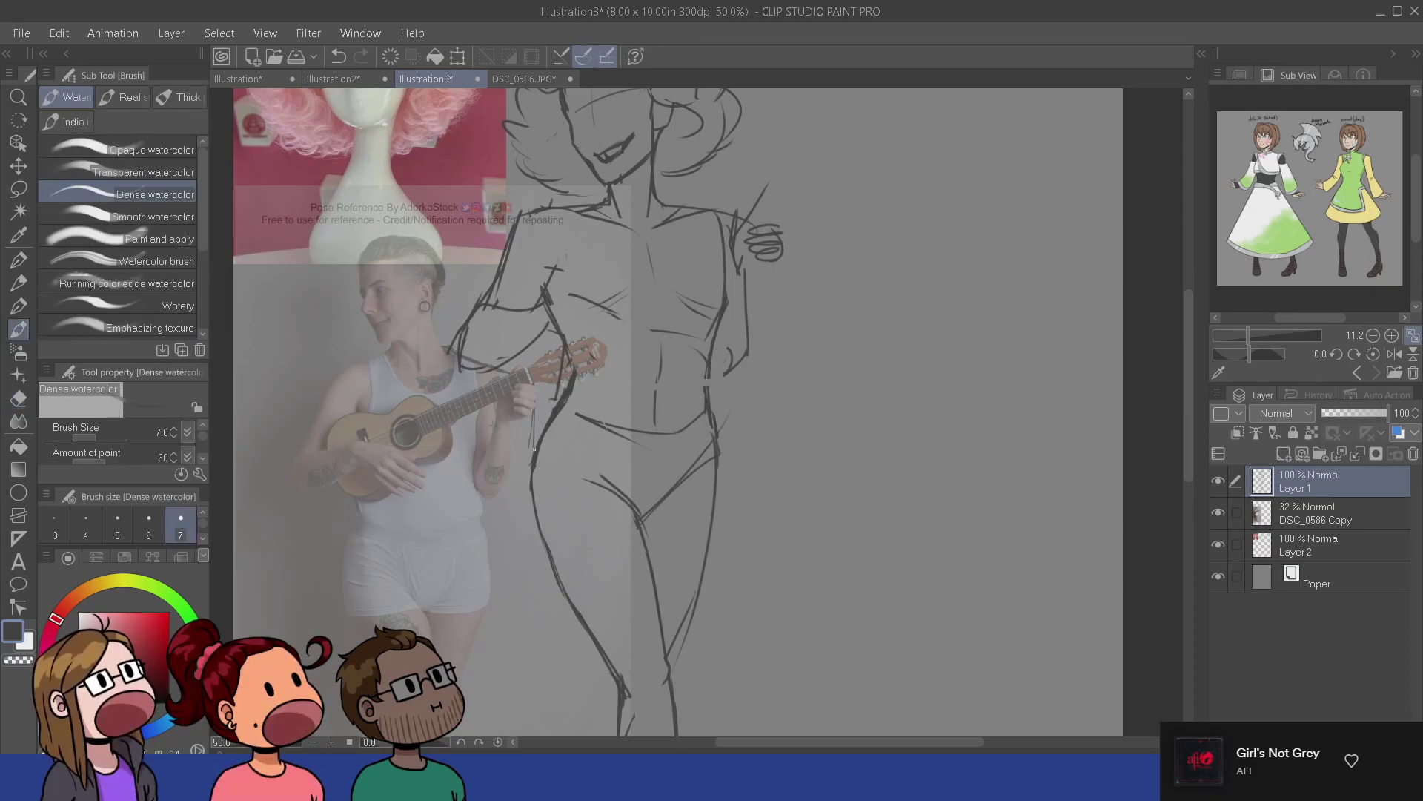
left_click_drag(534, 448, 545, 551)
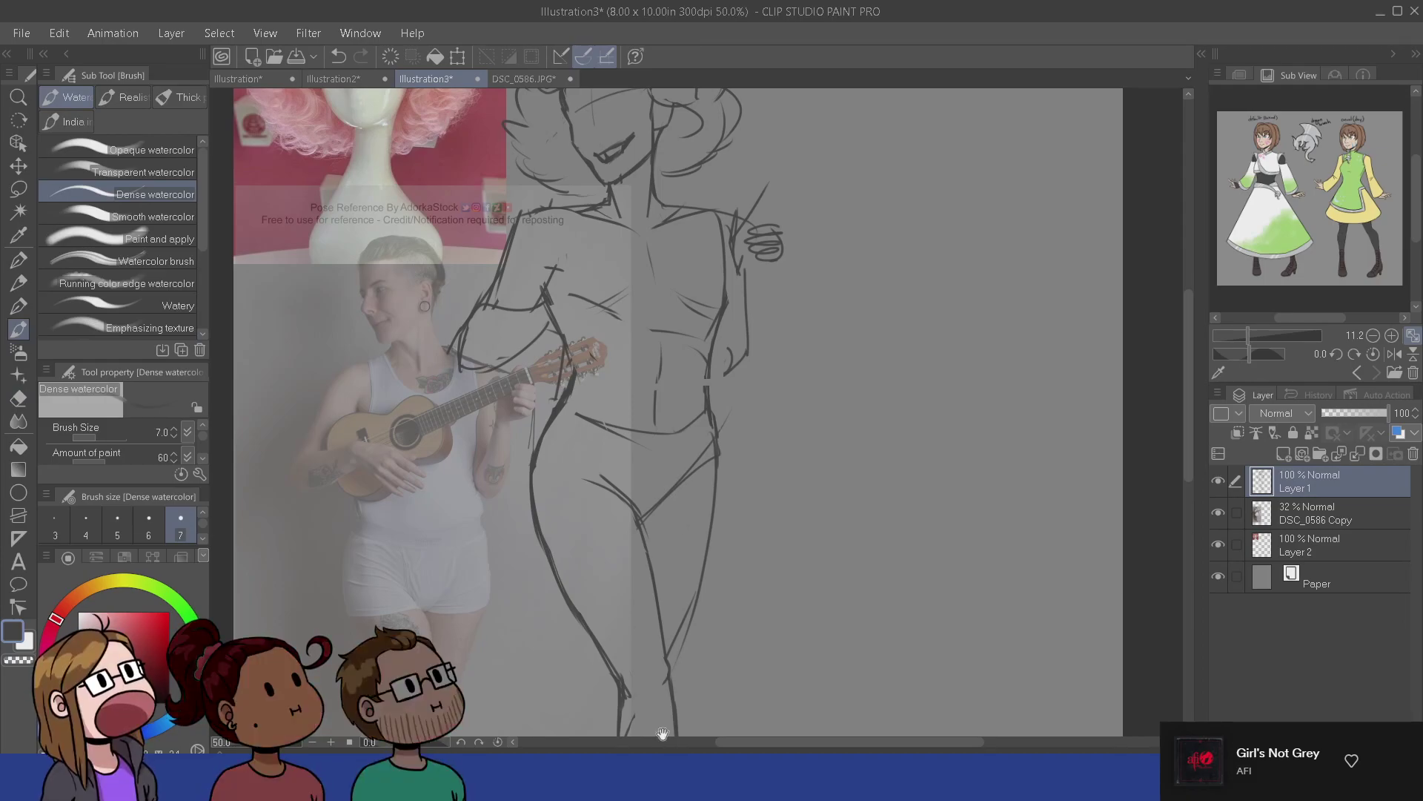
left_click_drag(732, 571, 700, 512)
left_click_drag(517, 497, 553, 465)
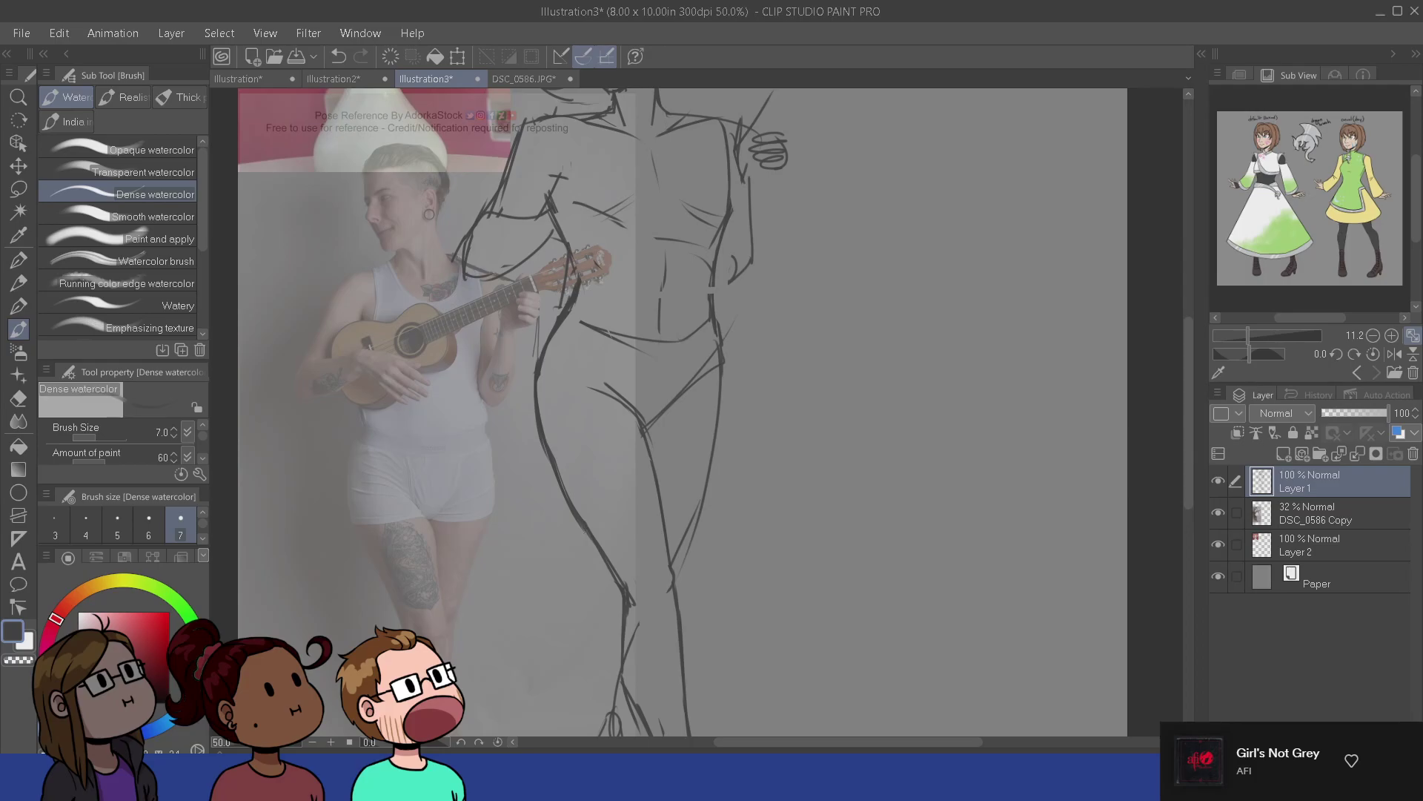
key("e")
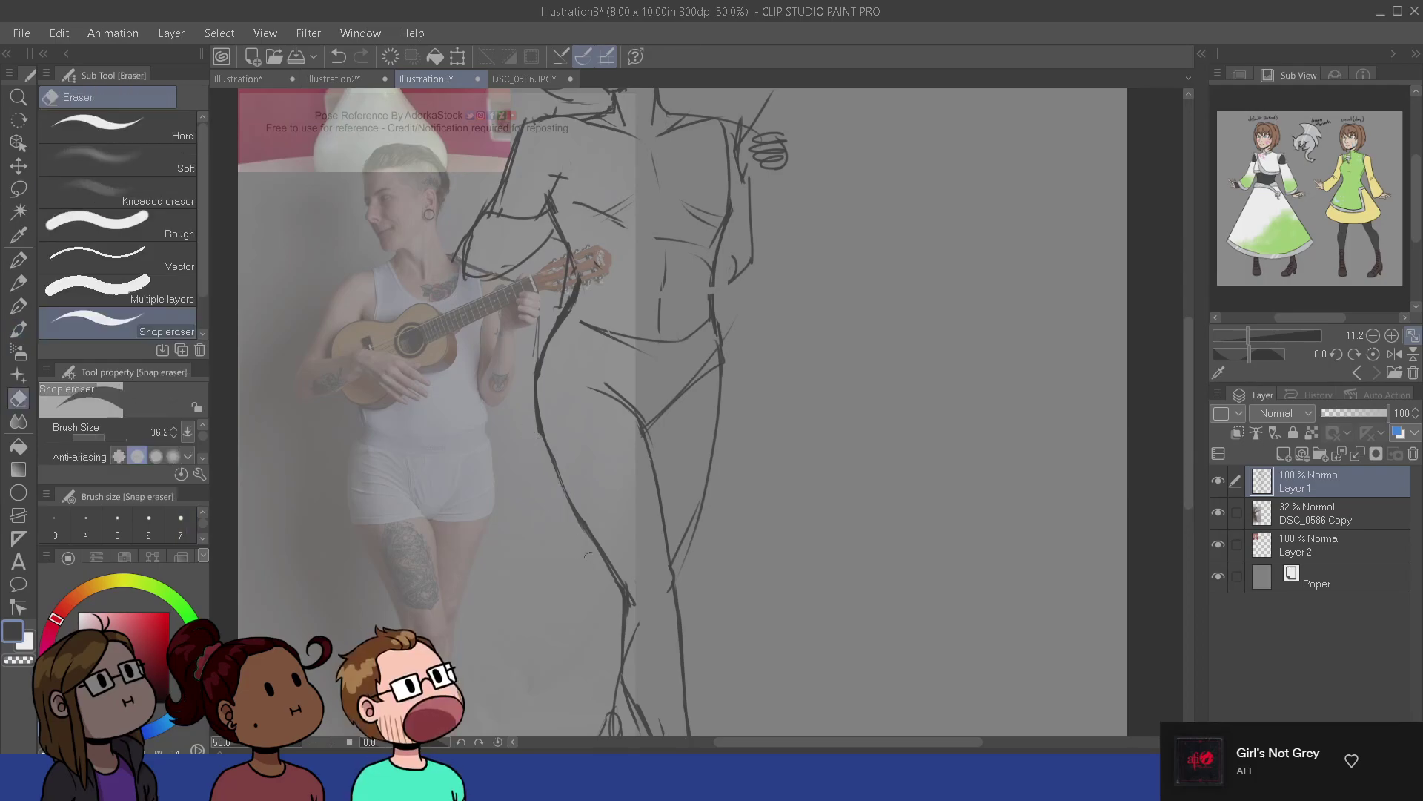
key("b")
- Erase the diagonal crease line between the crotch and the far hip, along with the stray lines beside that hip
key("e")
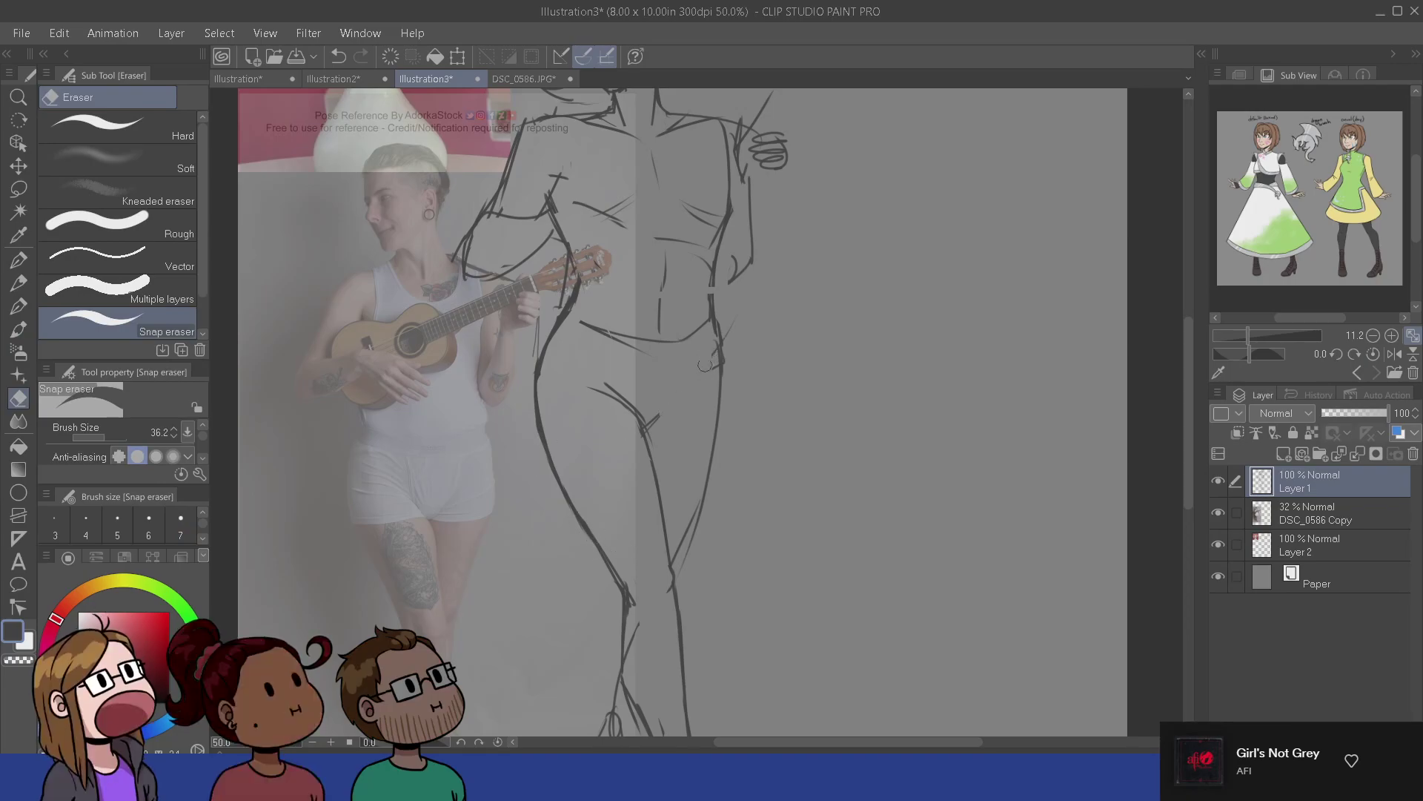
key("b")
left_click_drag(703, 322, 683, 419)
key("e")
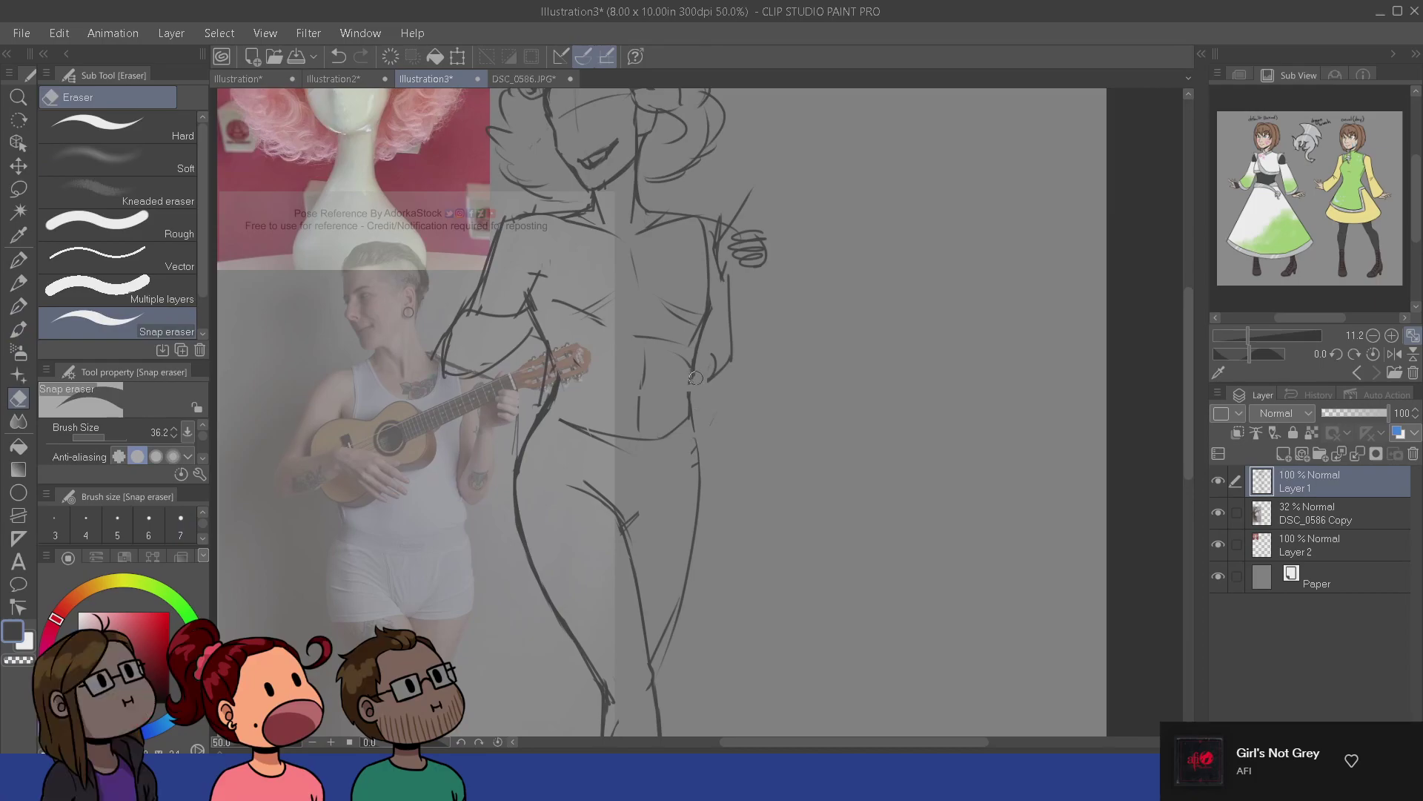
- Join the far waist to the hip and clean up the far thigh's outer contour down to the knee
key("b")
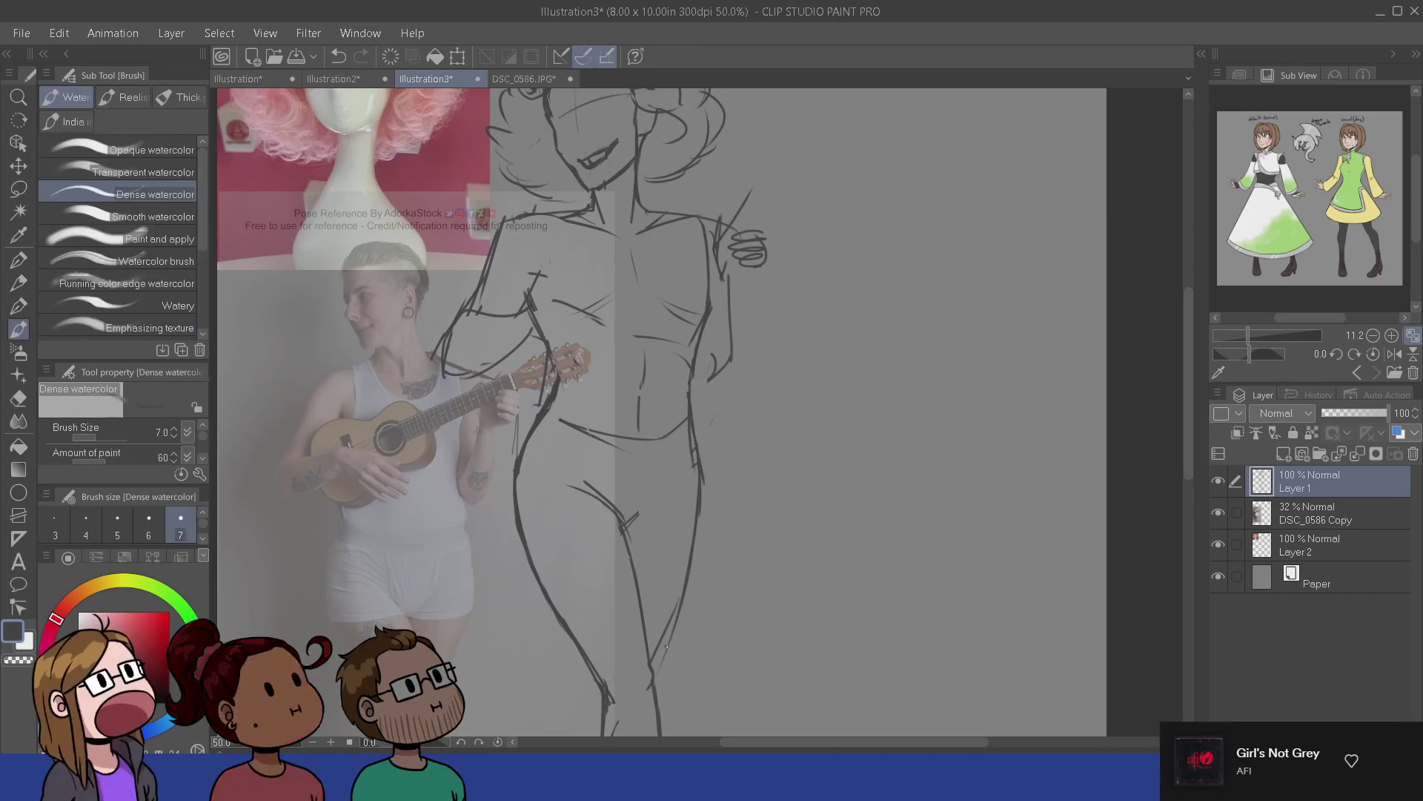
mouse_move(662, 654)
left_mouse_down()
mouse_move(652, 667)
mouse_move(670, 533)
left_mouse_up()
key("ctrl+z")
key("e")
key("b")
- Draw the back crossed leg's calf, ankle and foot with toes, replacing its ankle circle and boxy foot guide
left_click_drag(633, 588, 622, 461)
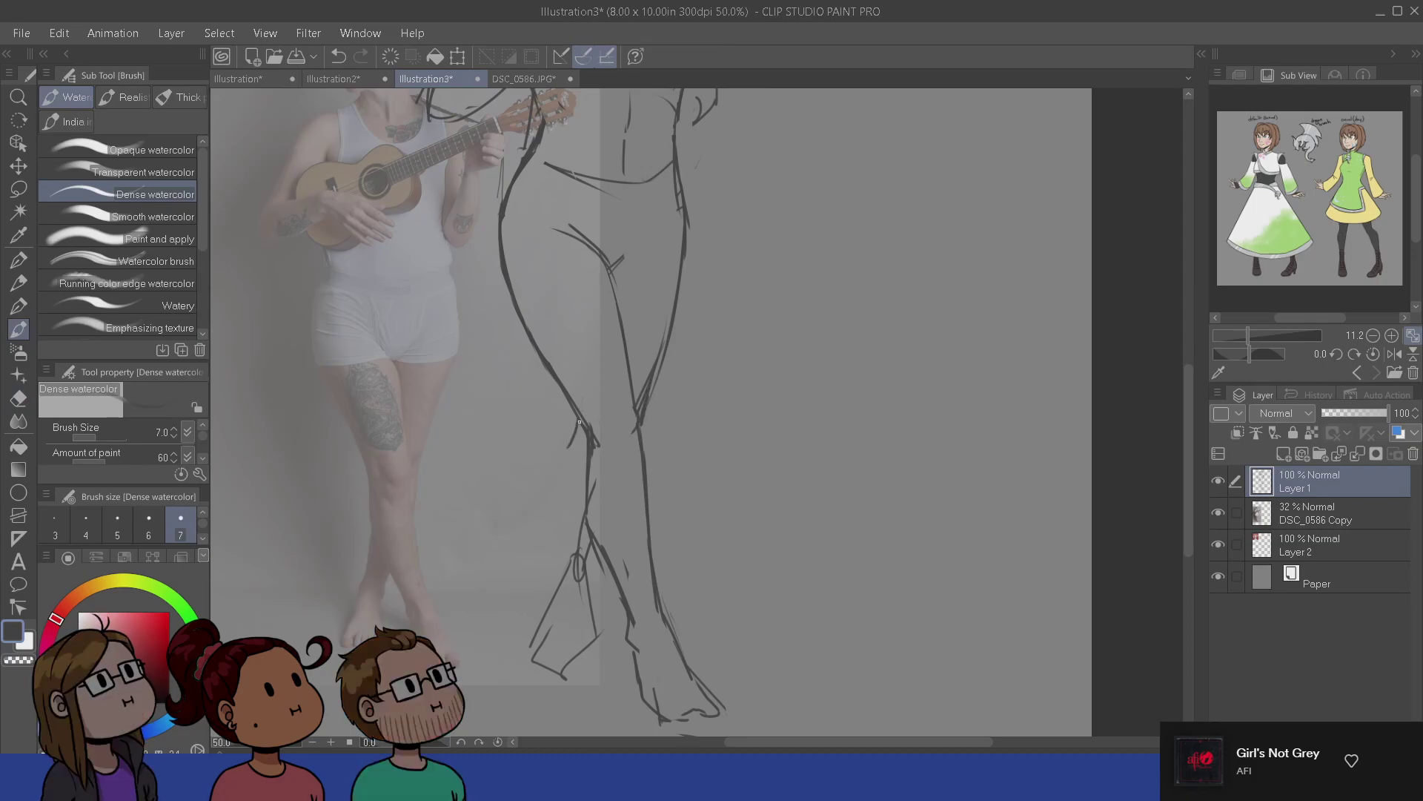
left_click_drag(571, 434, 564, 492)
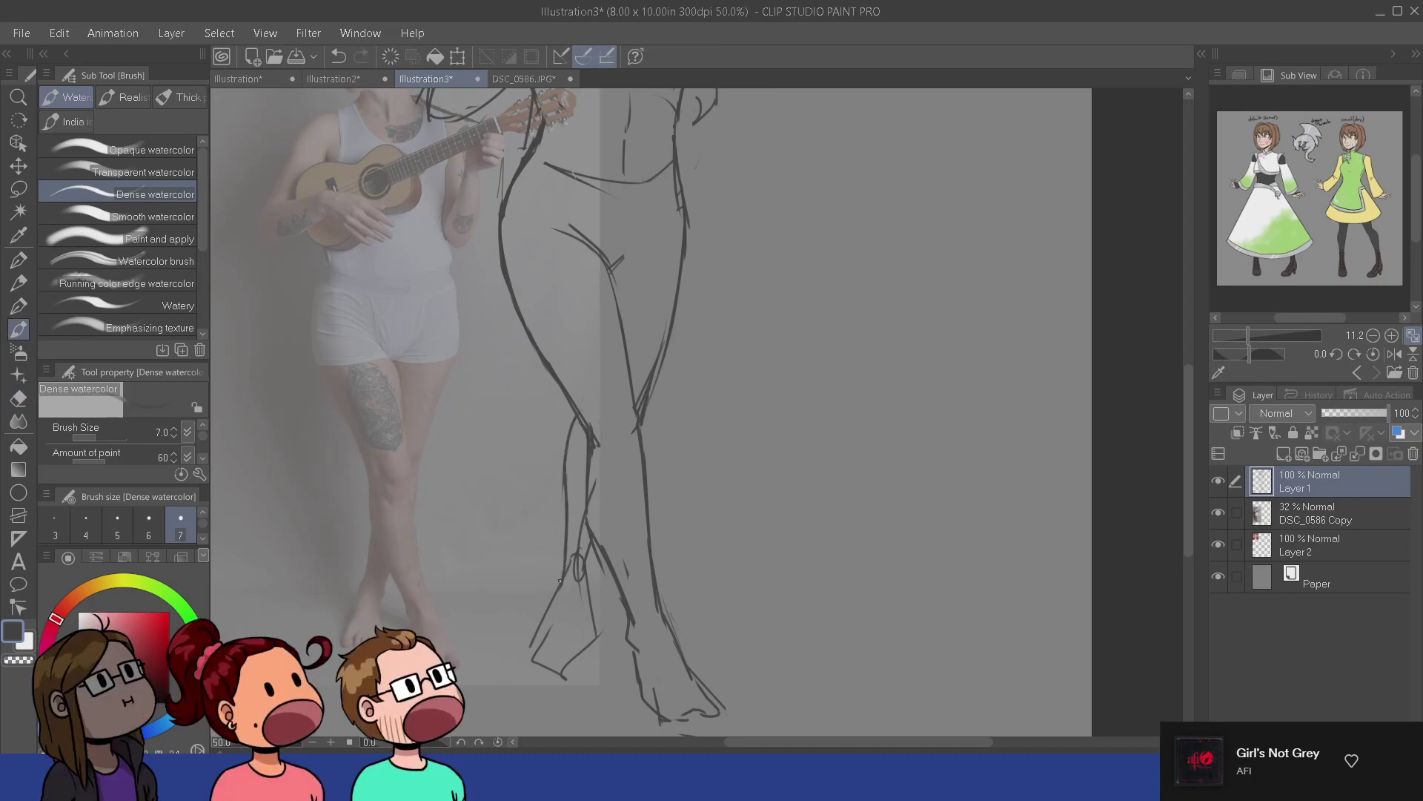
left_click_drag(565, 549, 530, 638)
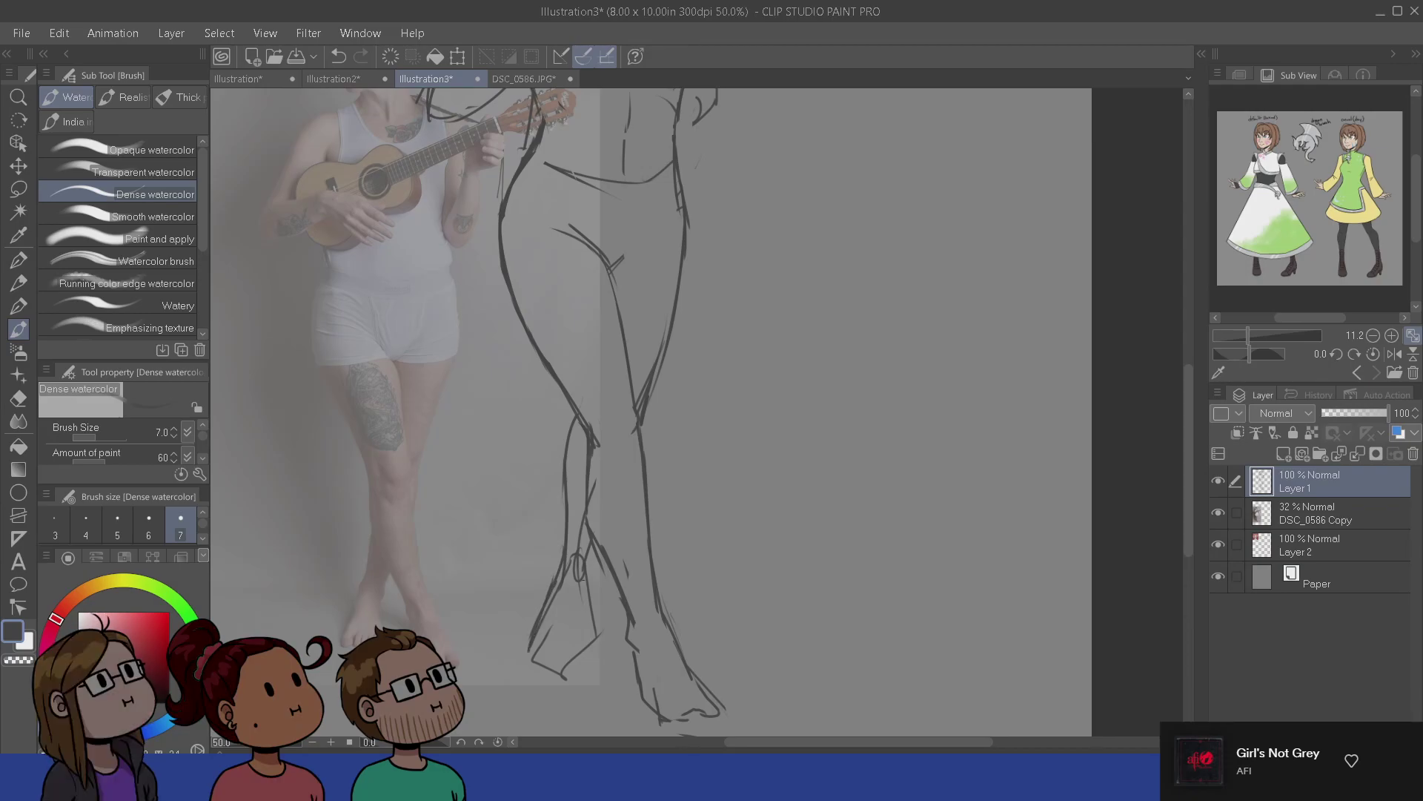
key("e")
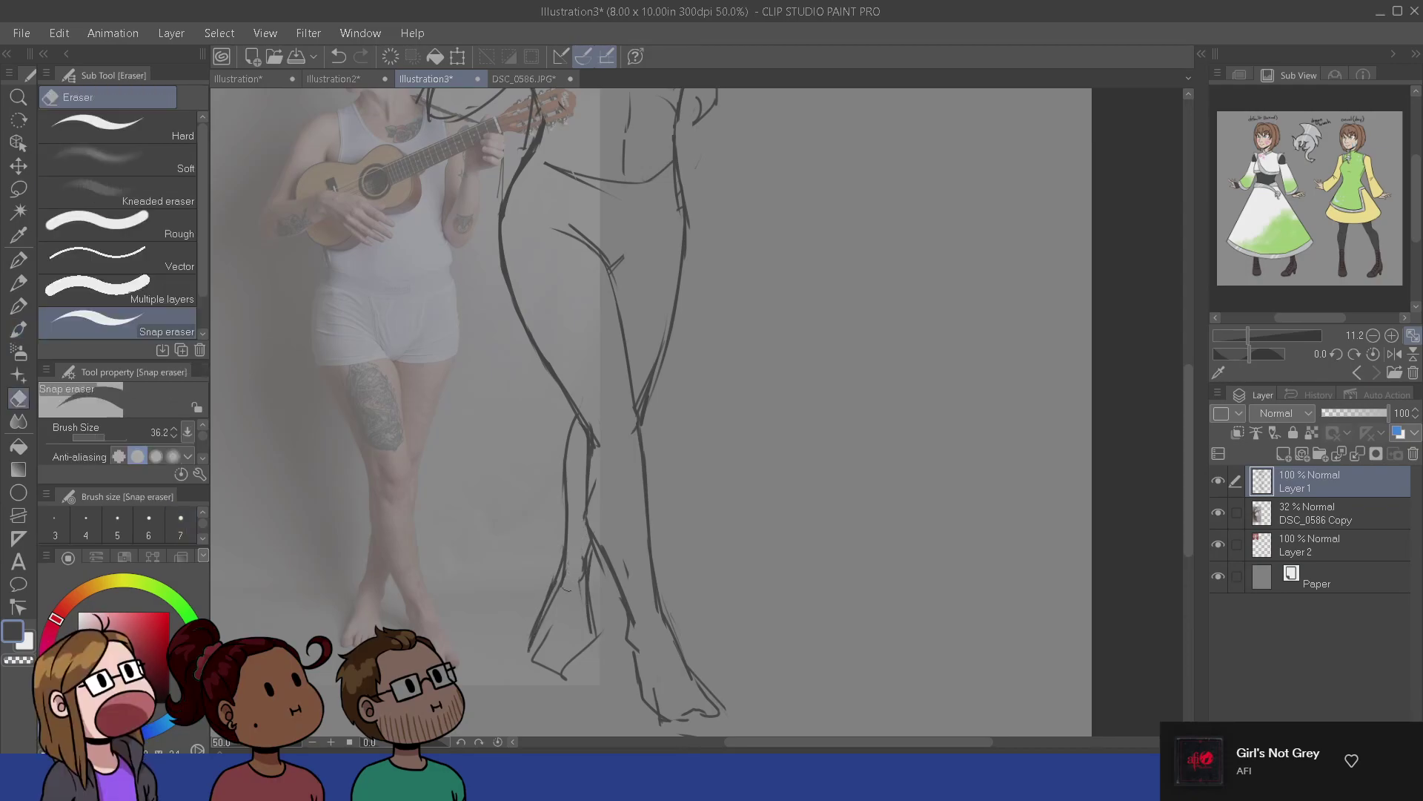
key("b")
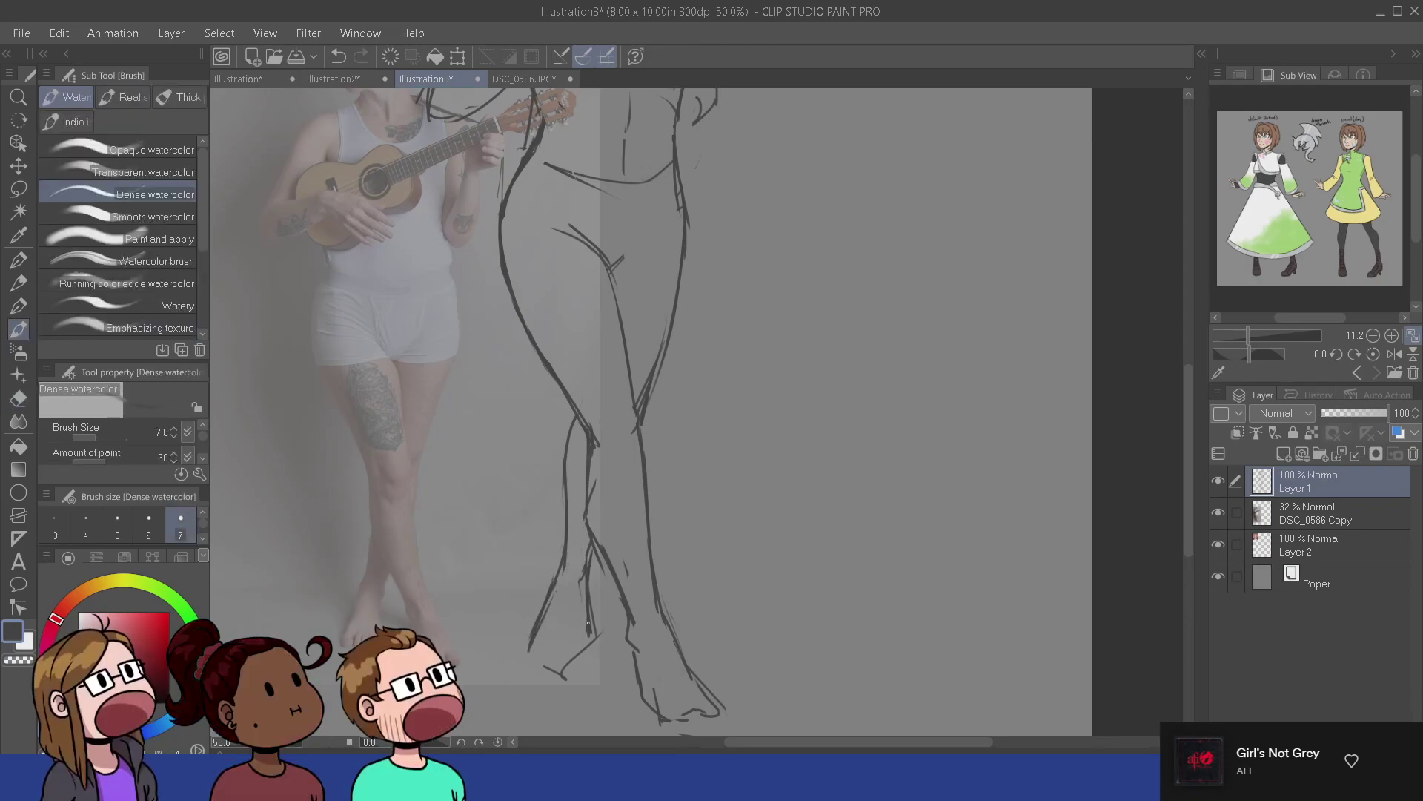
left_click_drag(529, 650, 546, 657)
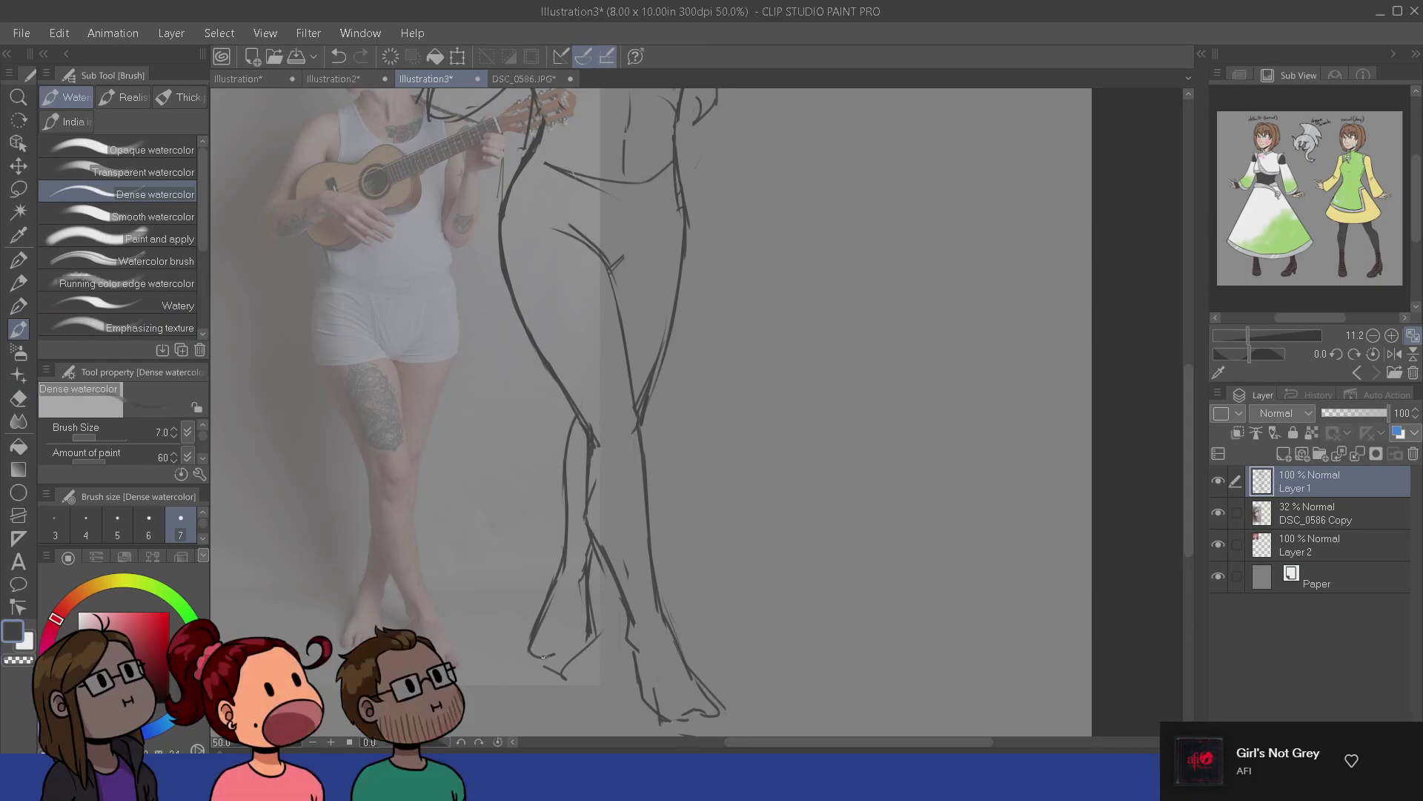
- Erase the leftover guide lines around the back foot, inside the shins and beneath the front foot
key("e")
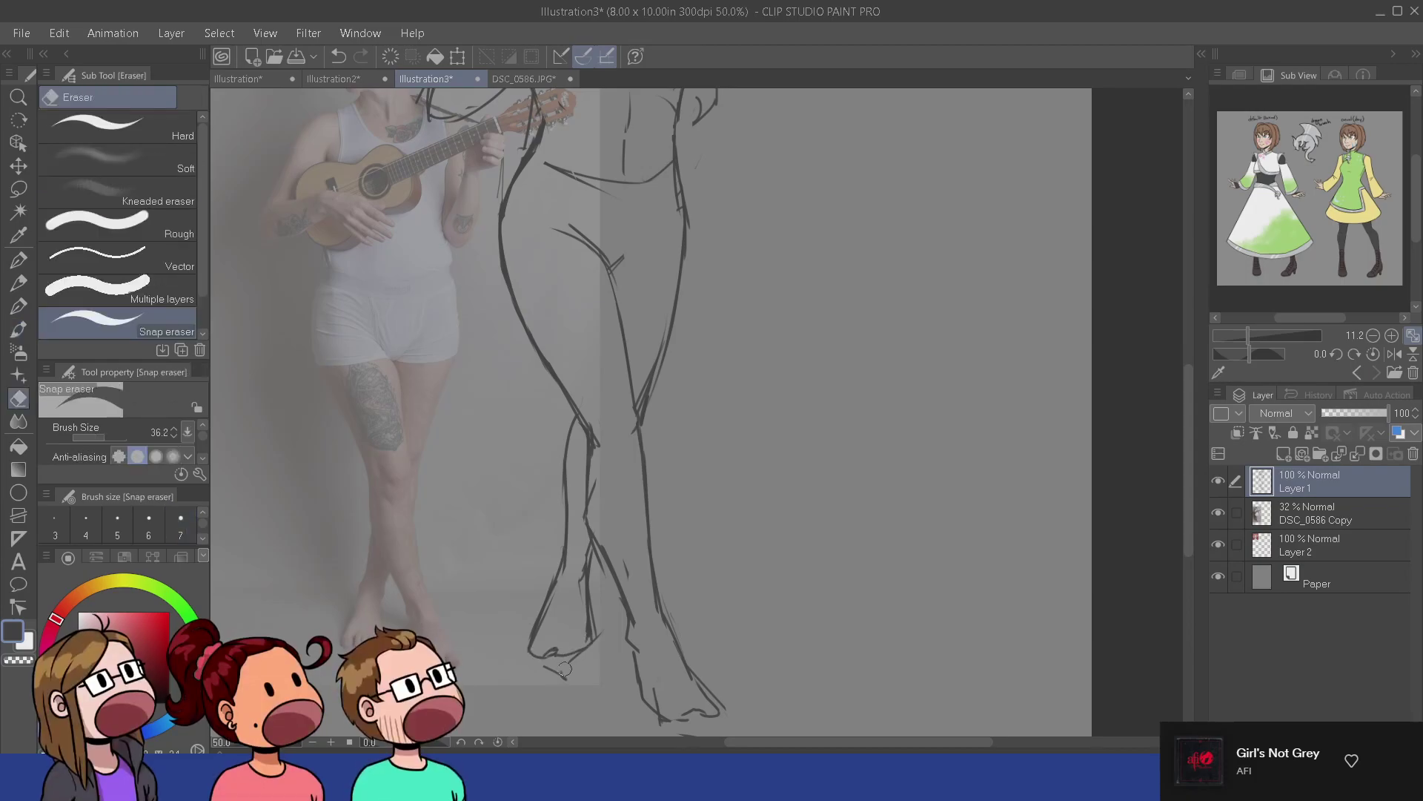
left_click_drag(567, 675, 586, 662)
left_click_drag(586, 567, 591, 533)
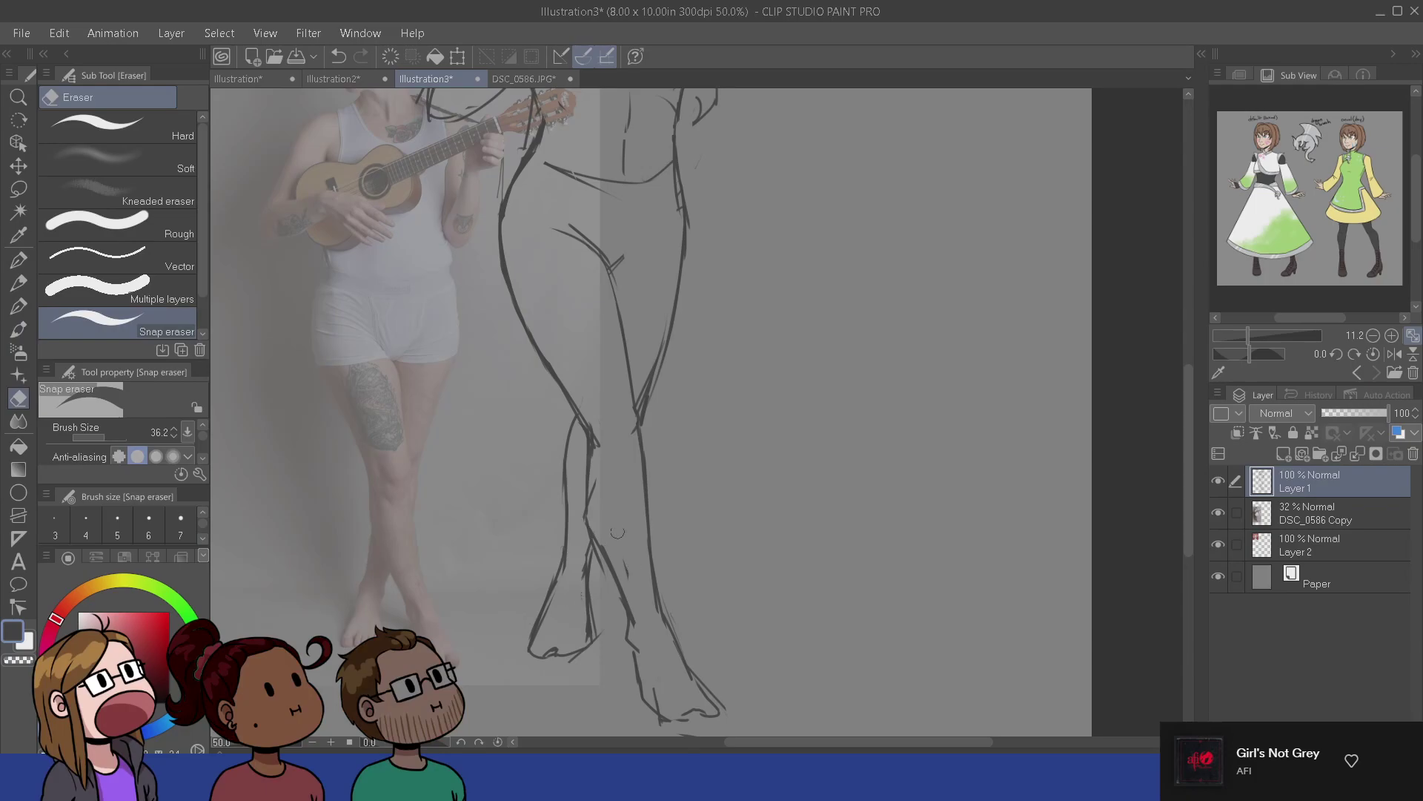
key("b")
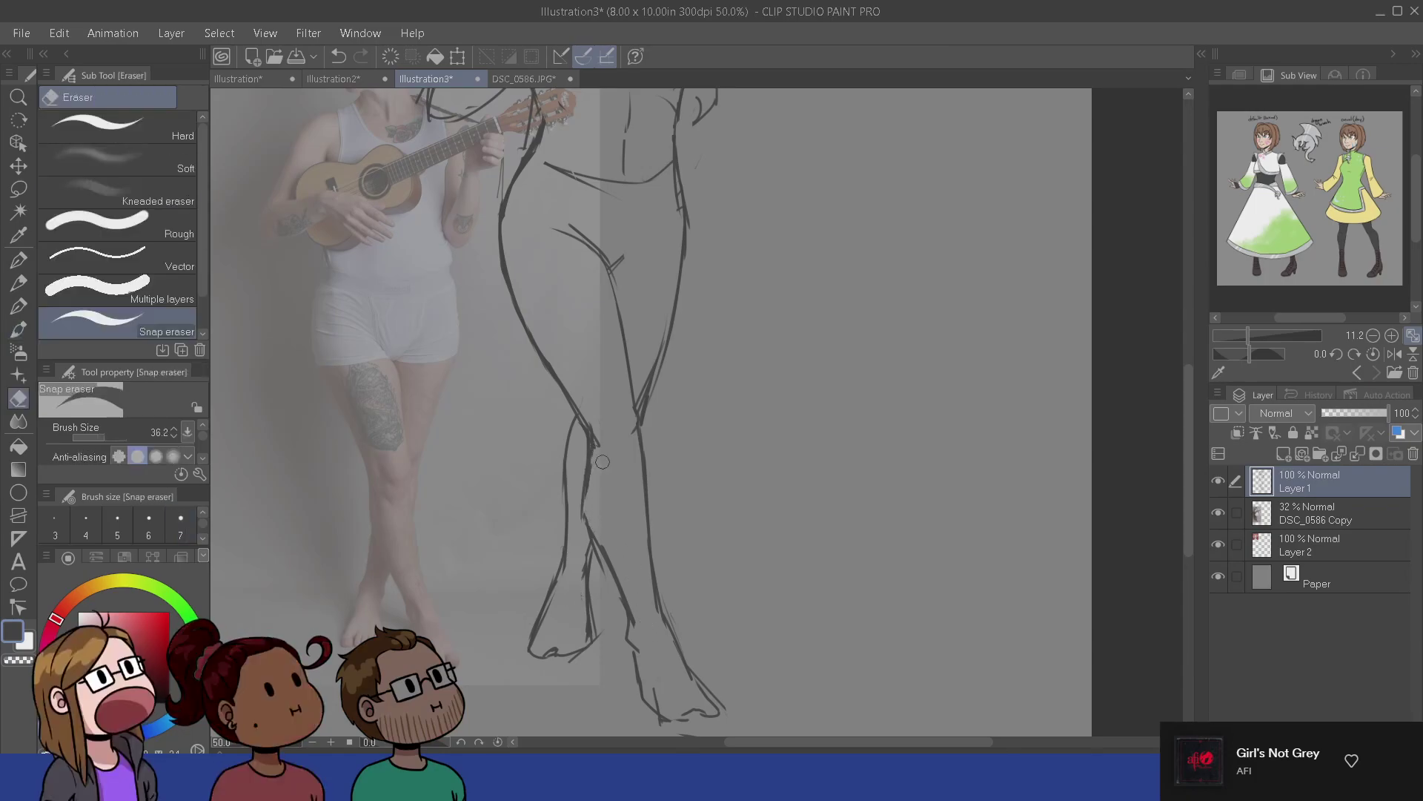
left_click_drag(631, 692, 571, 617)
key("e")
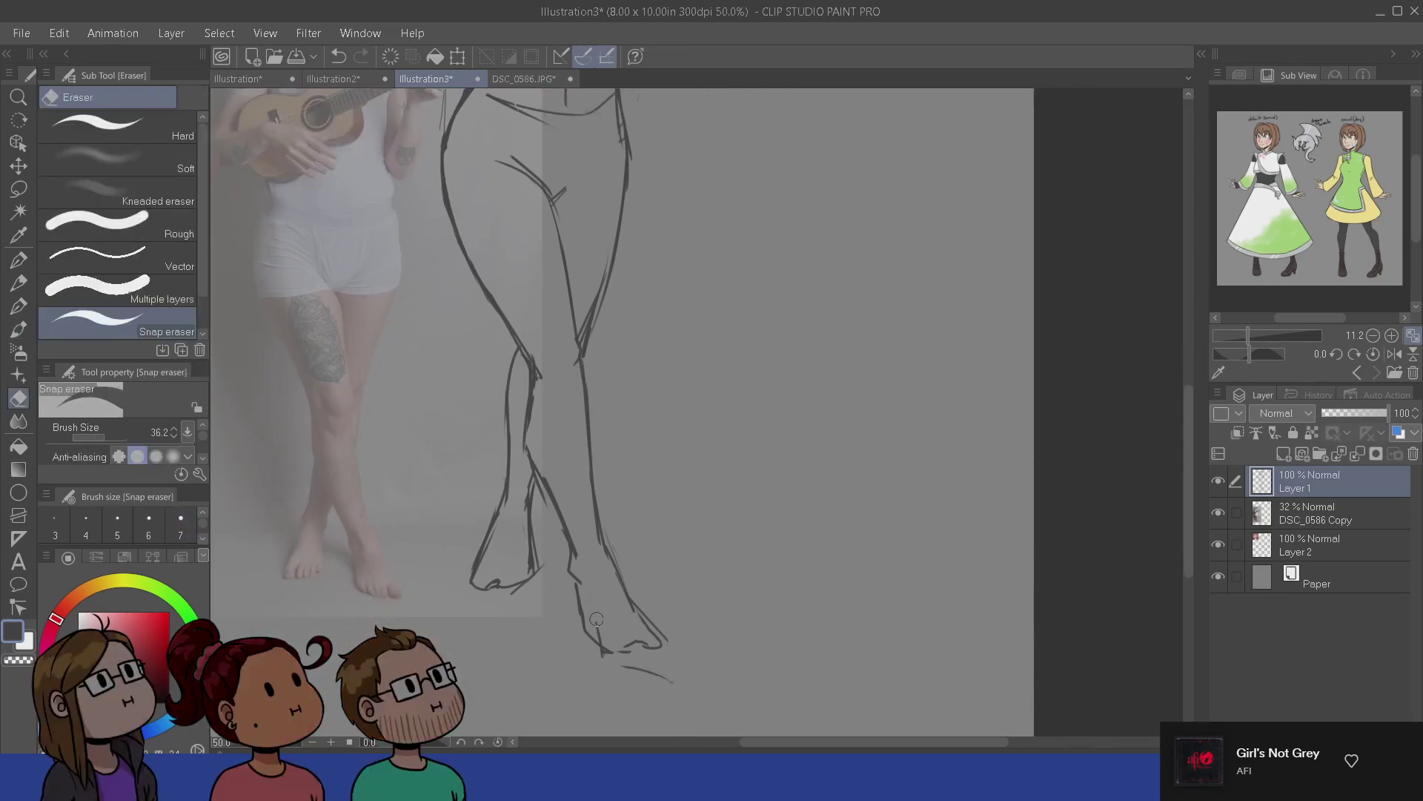
left_click_drag(604, 662, 683, 677)
- Add and tidy curly strands along both sides of the hair, following the pink wig photo
key("b")
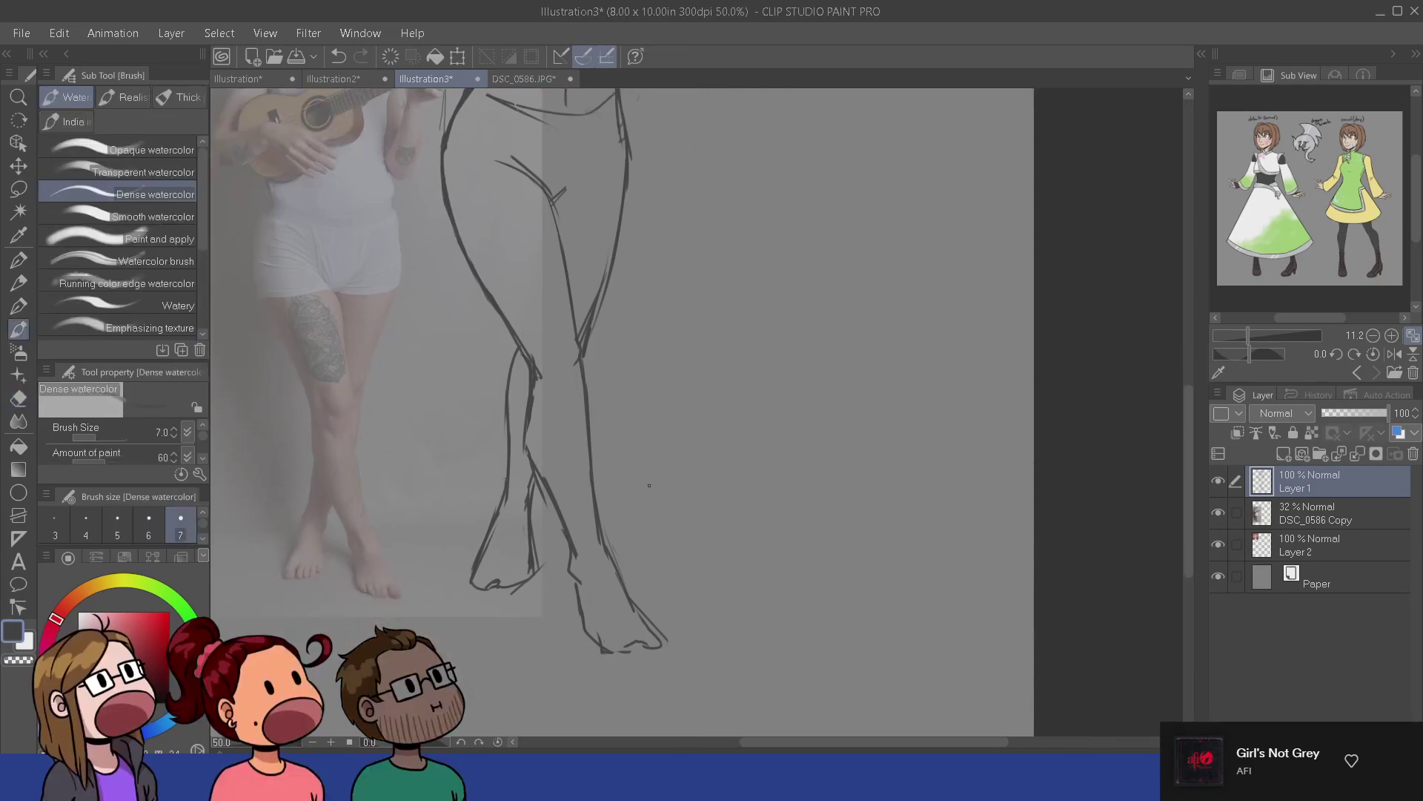
left_click_drag(594, 403, 641, 541)
left_click_drag(677, 331, 643, 621)
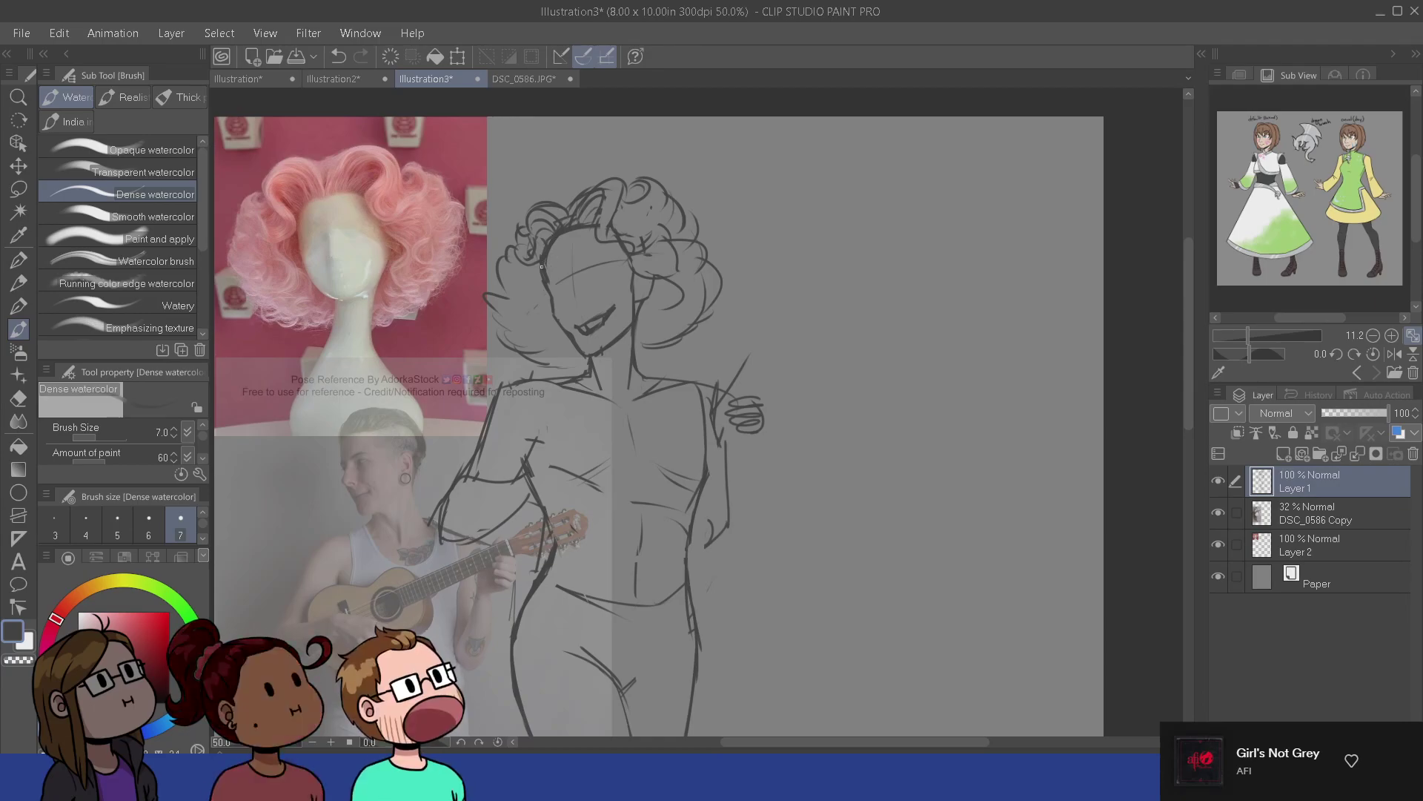
mouse_move(542, 266)
left_mouse_down()
mouse_move(526, 327)
mouse_move(532, 309)
left_mouse_up()
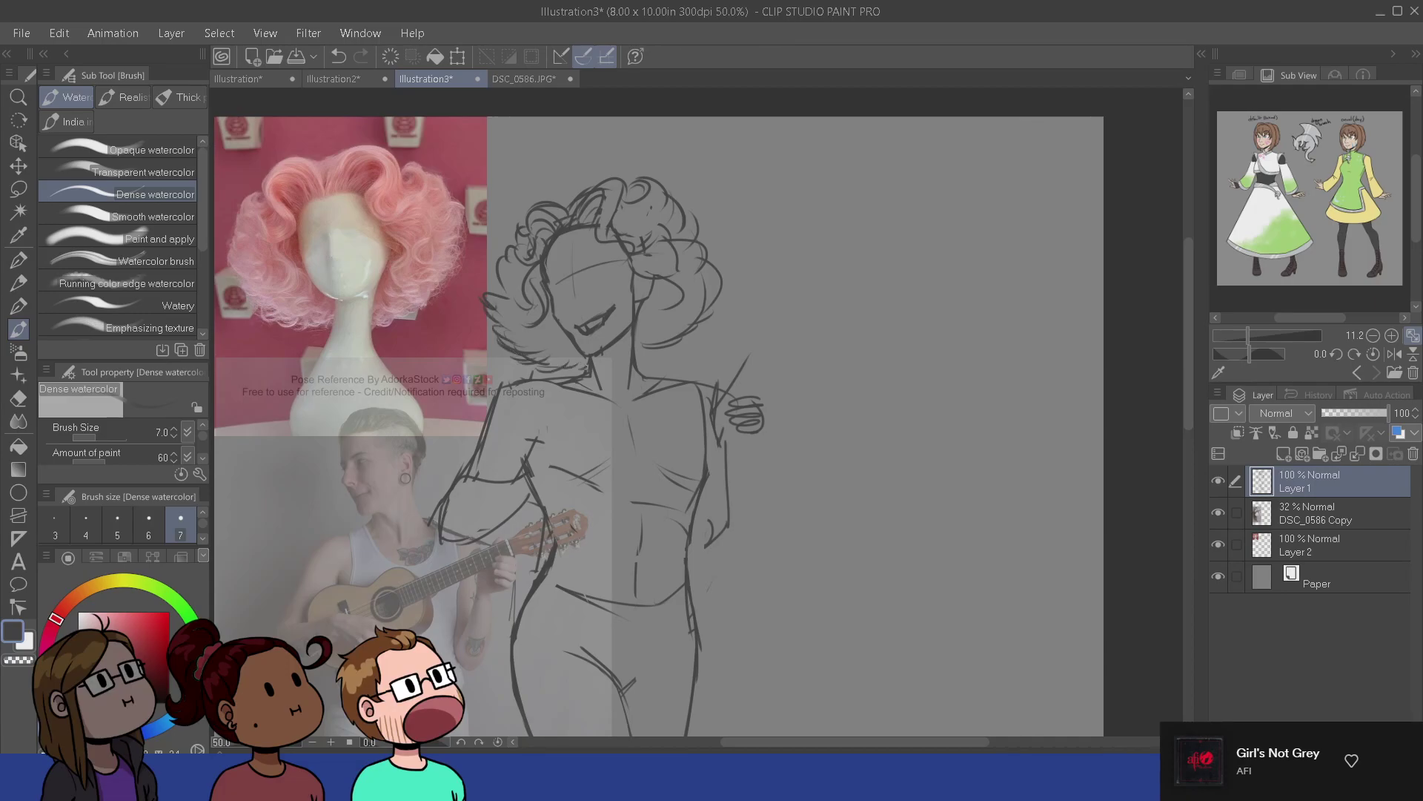
key("ctrl+z")
key("e")
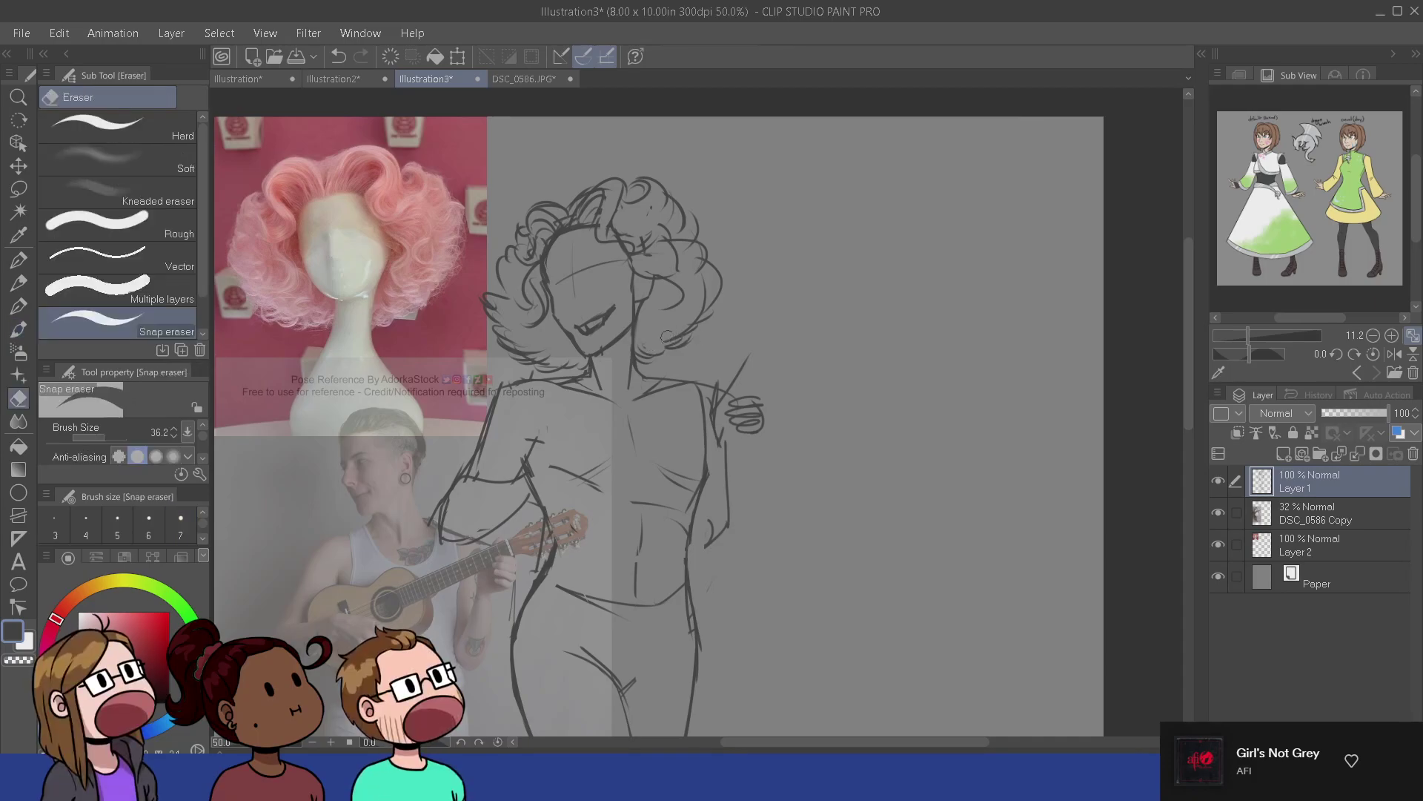
key("b")
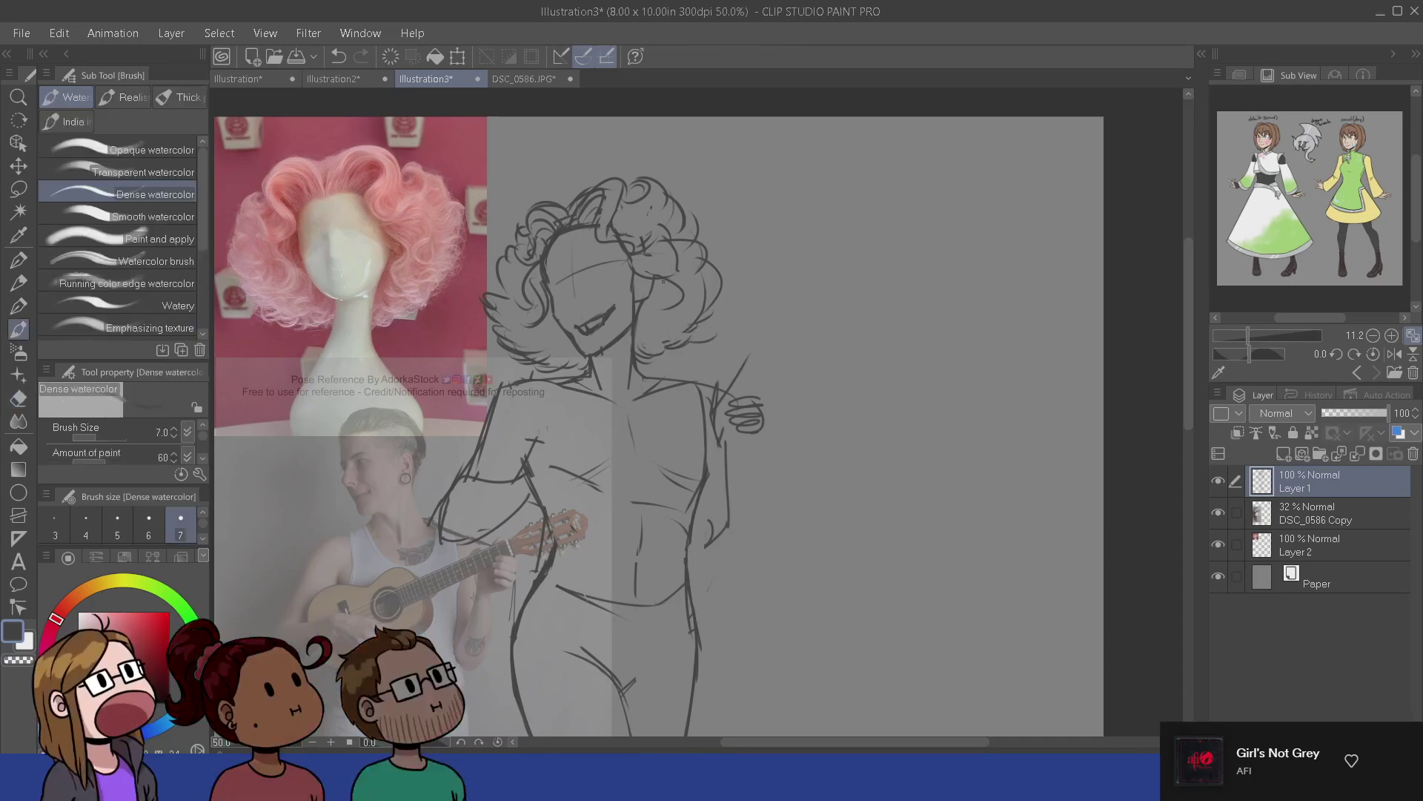
key("ctrl+z")
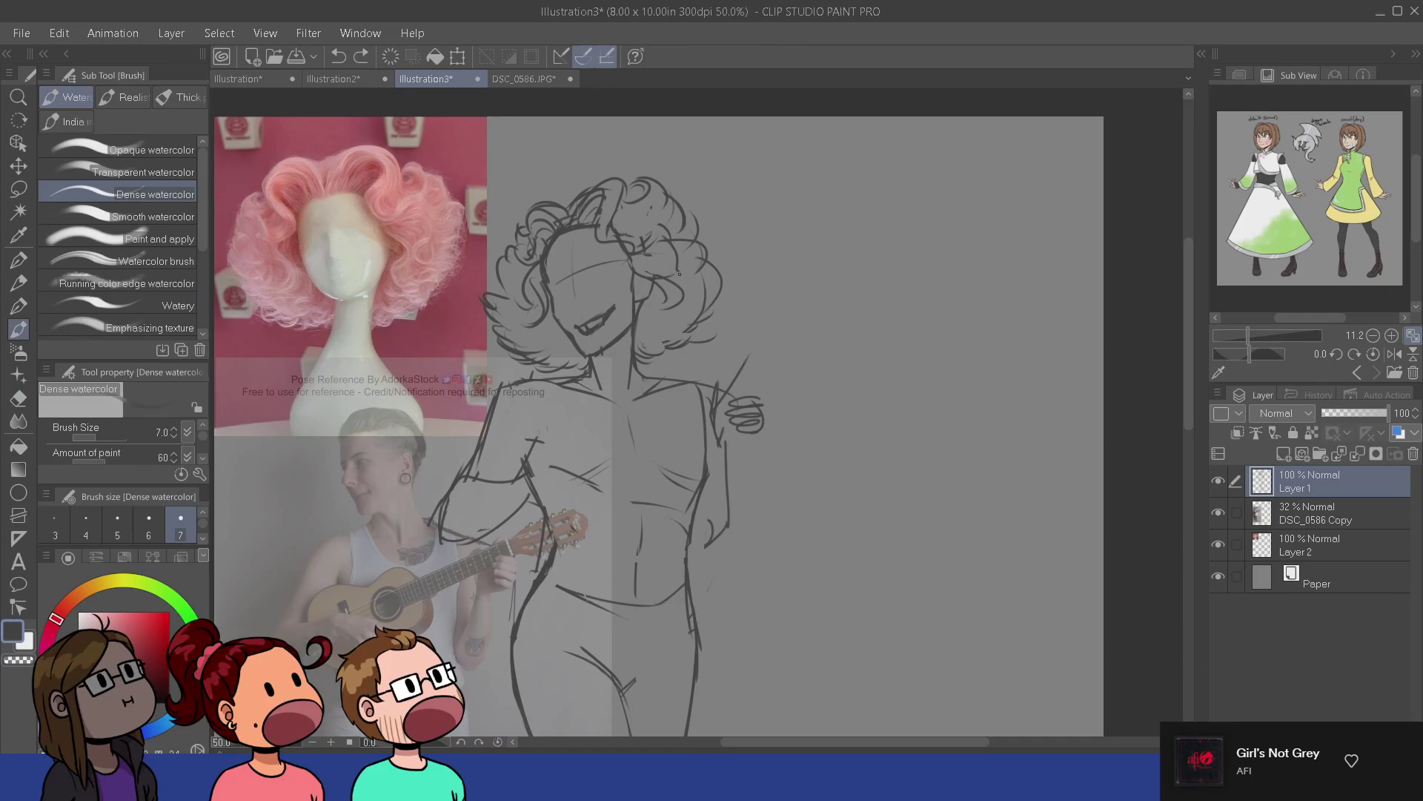
key("e")
key("b")
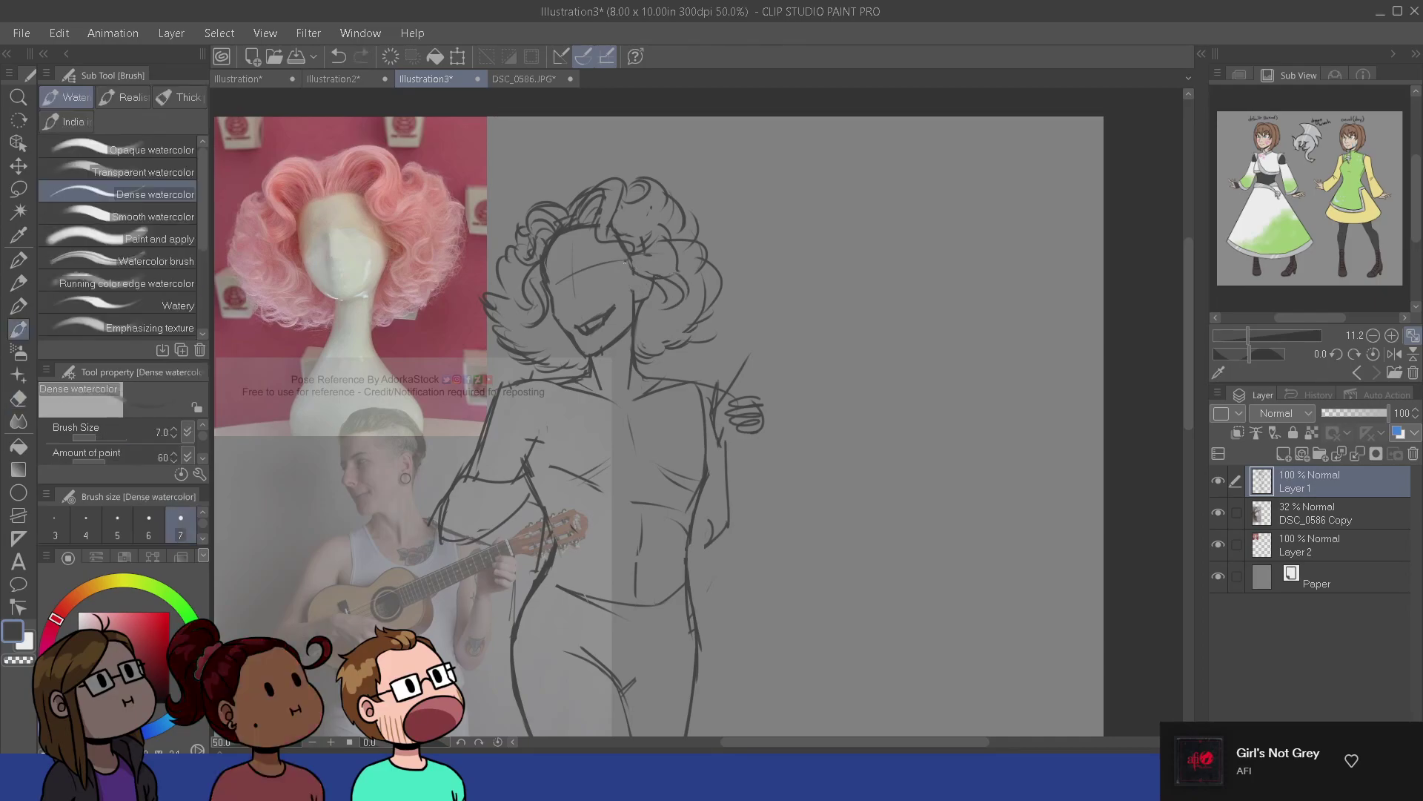
key("ctrl+z")
- Erase the torso line crossing the bent arm nearest the photos and extend its forearm towards the chest
left_click_drag(560, 519, 595, 478)
key("e")
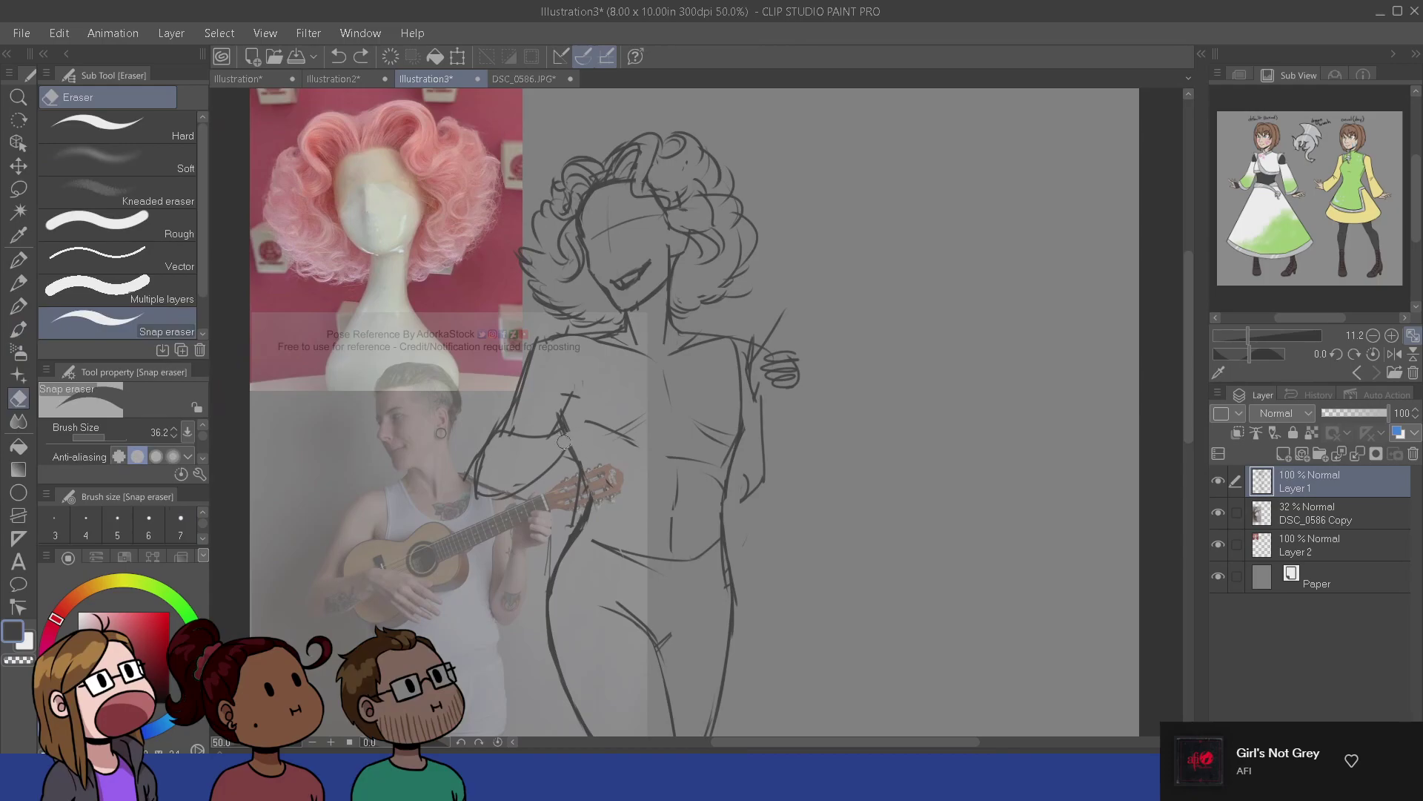
key("b")
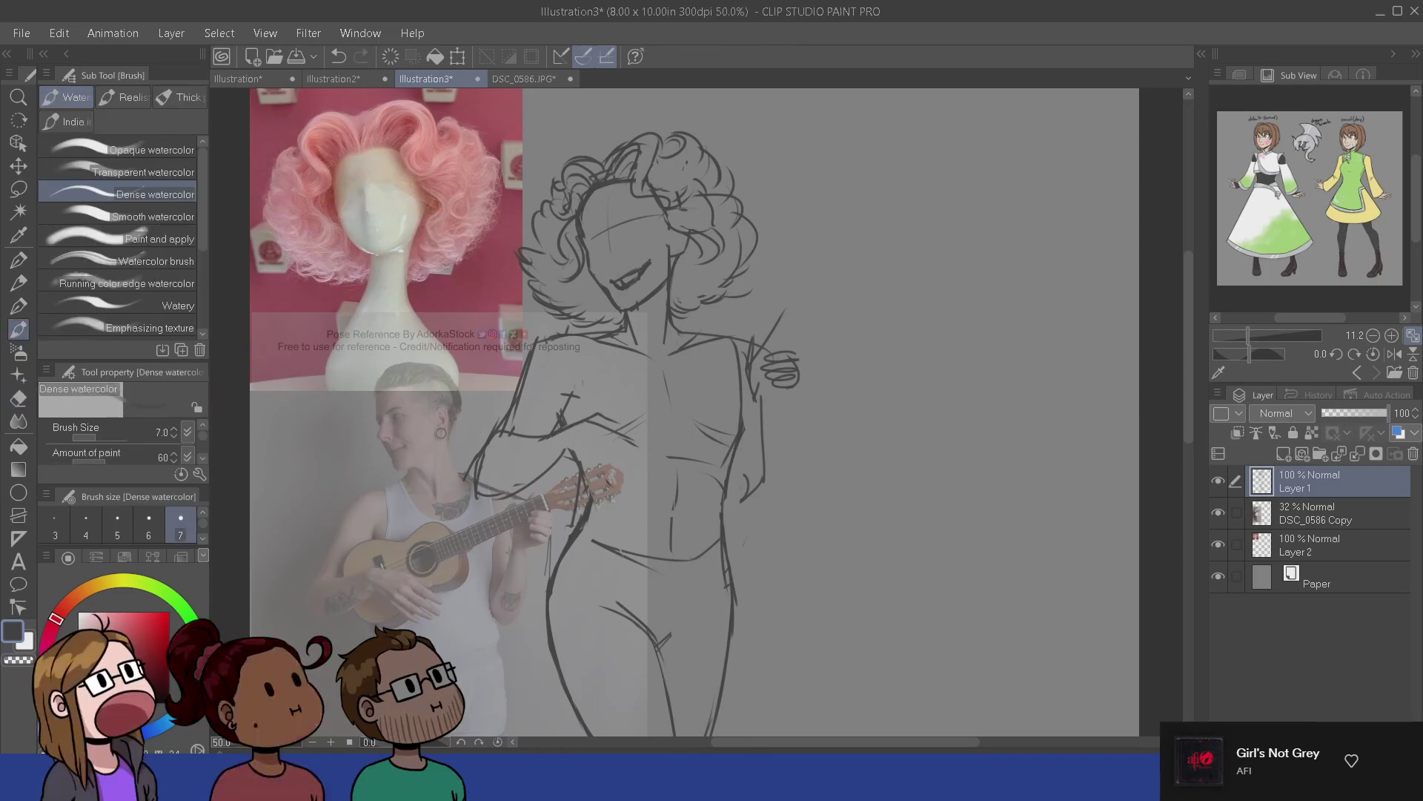
- Draw the hand of the bent arm nearest the photos with curled fingers in front of the torso
mouse_move(605, 420)
left_mouse_down()
mouse_move(642, 442)
mouse_move(638, 418)
left_mouse_up()
key("ctrl+z")
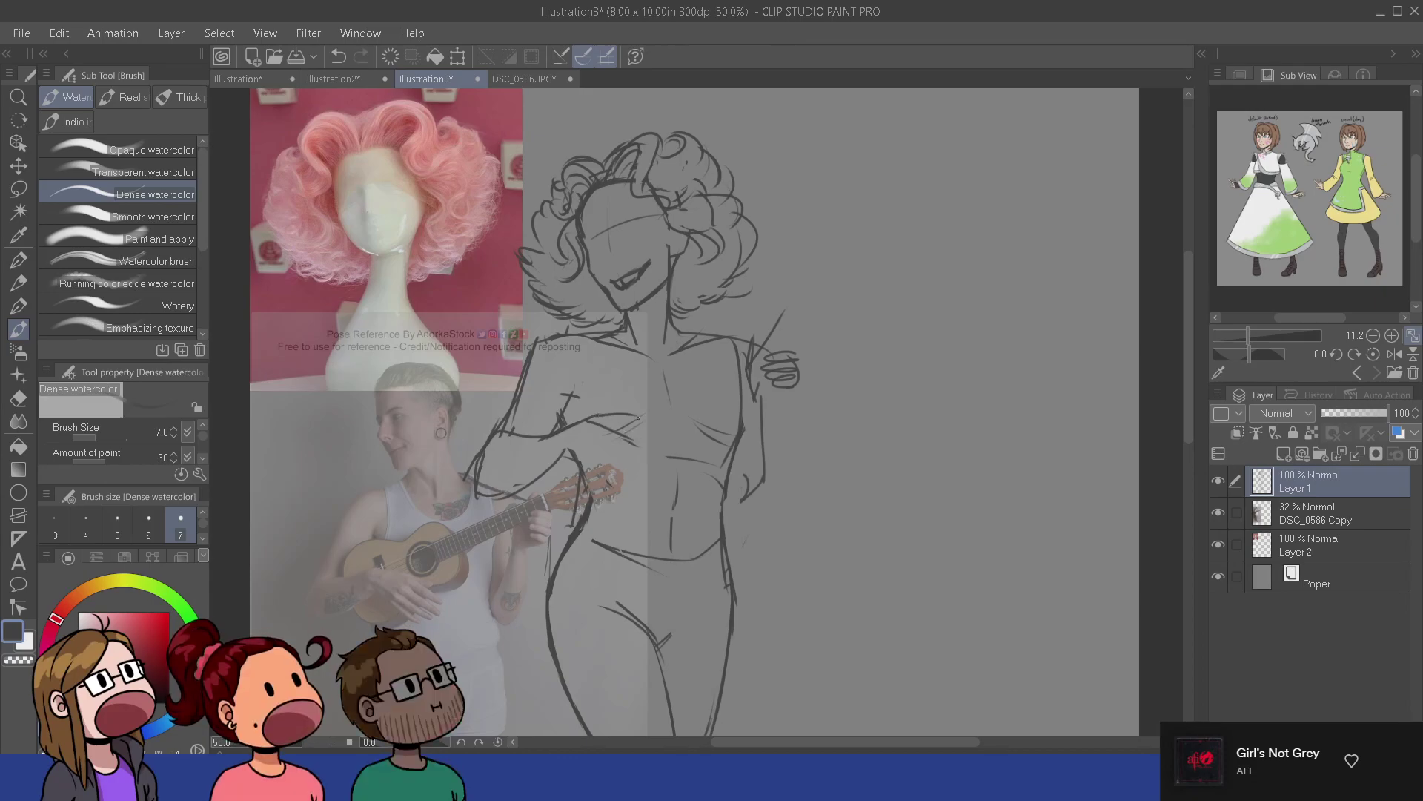
key("ctrl+z")
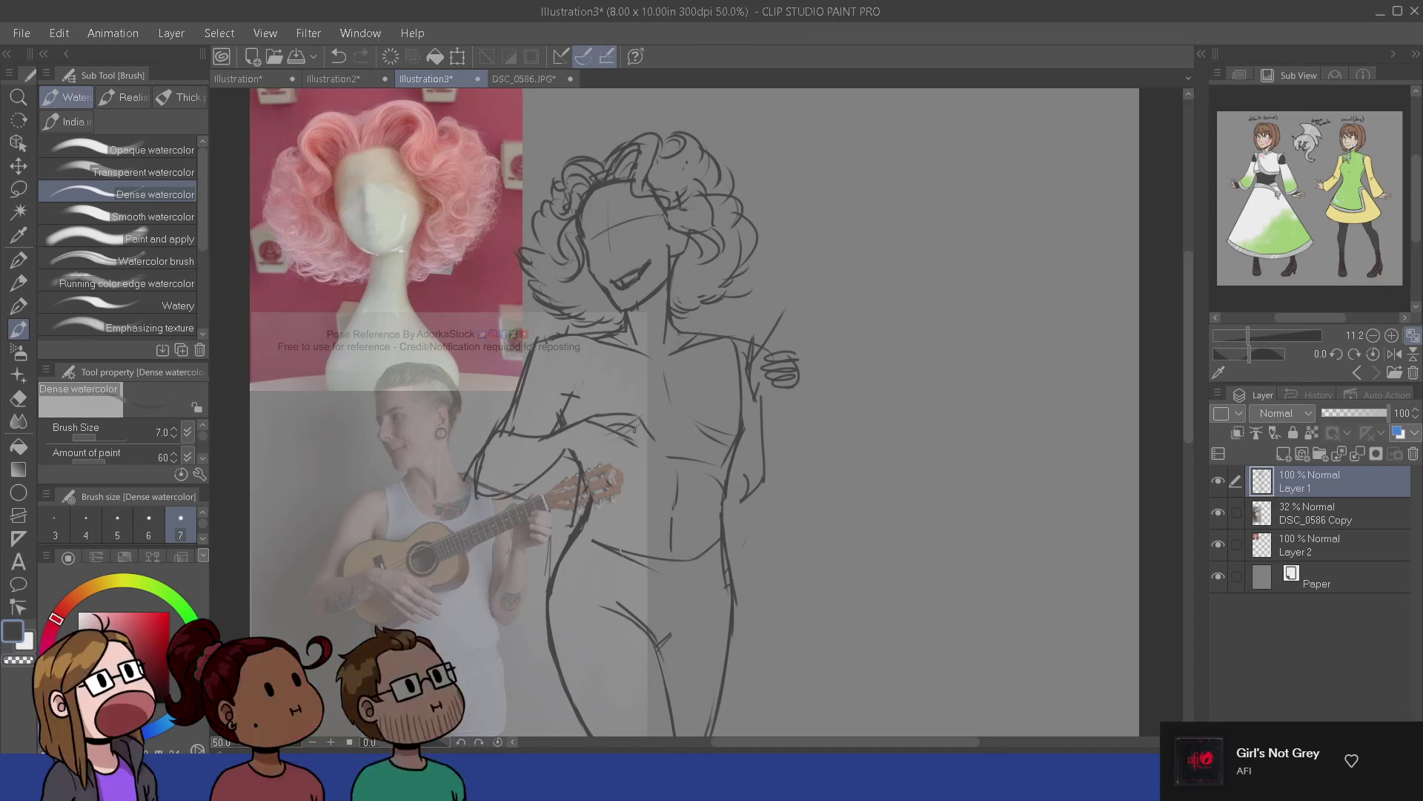
mouse_move(623, 429)
left_mouse_down()
mouse_move(642, 452)
mouse_move(608, 438)
mouse_move(646, 463)
mouse_move(599, 446)
mouse_move(645, 468)
left_mouse_up()
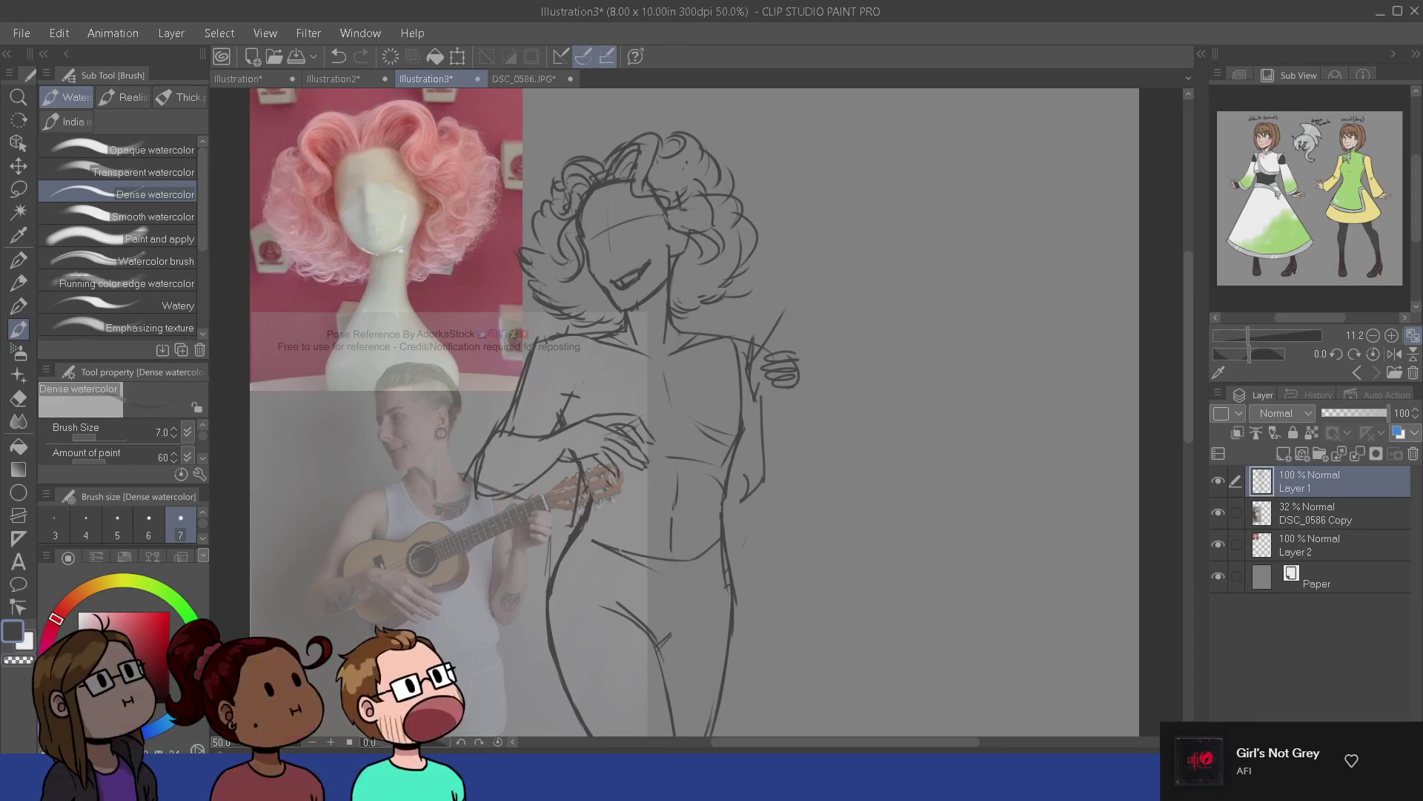
- Refine the curled fingers of the hand in front of the torso by alternately erasing and redrawing their lines
key("e")
key("b")
key("e")
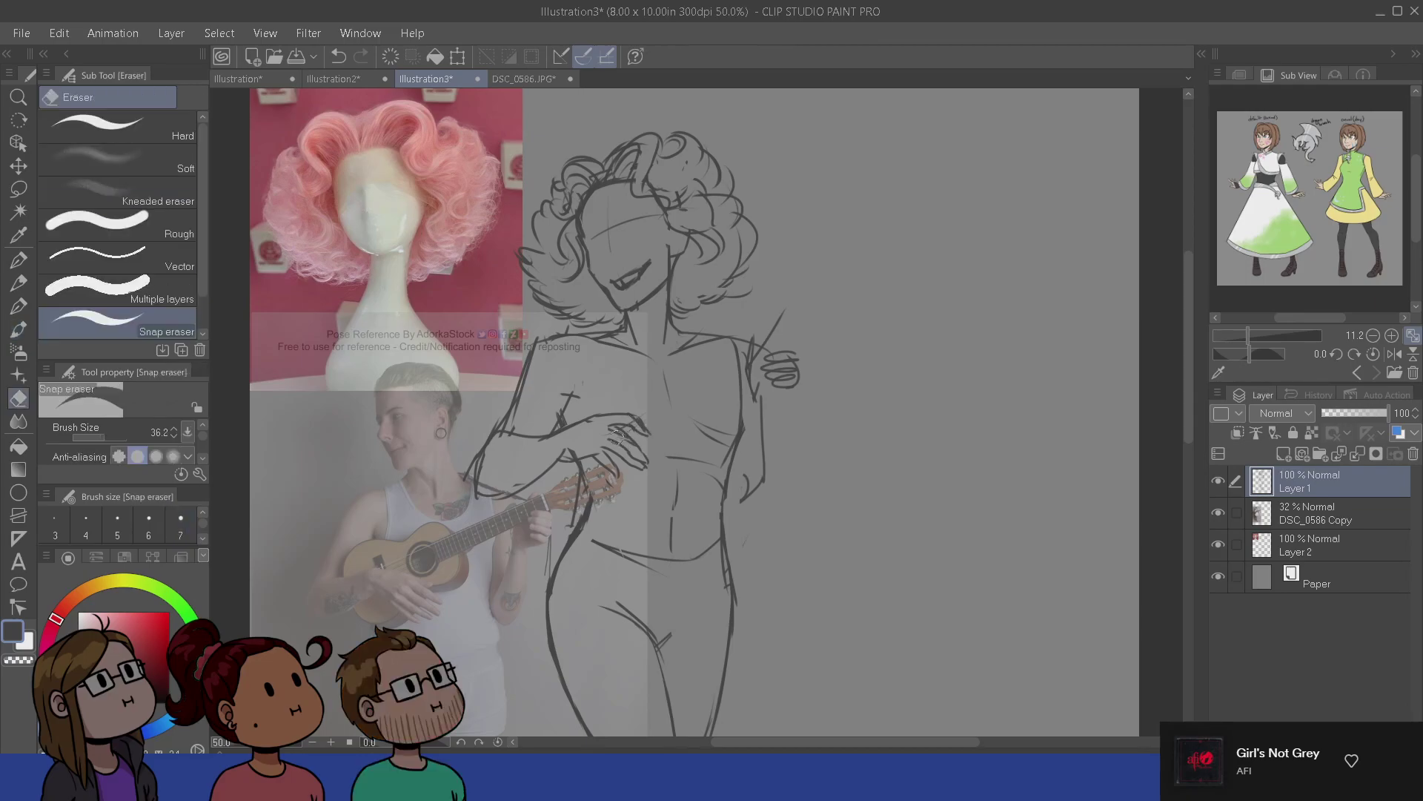
key("b")
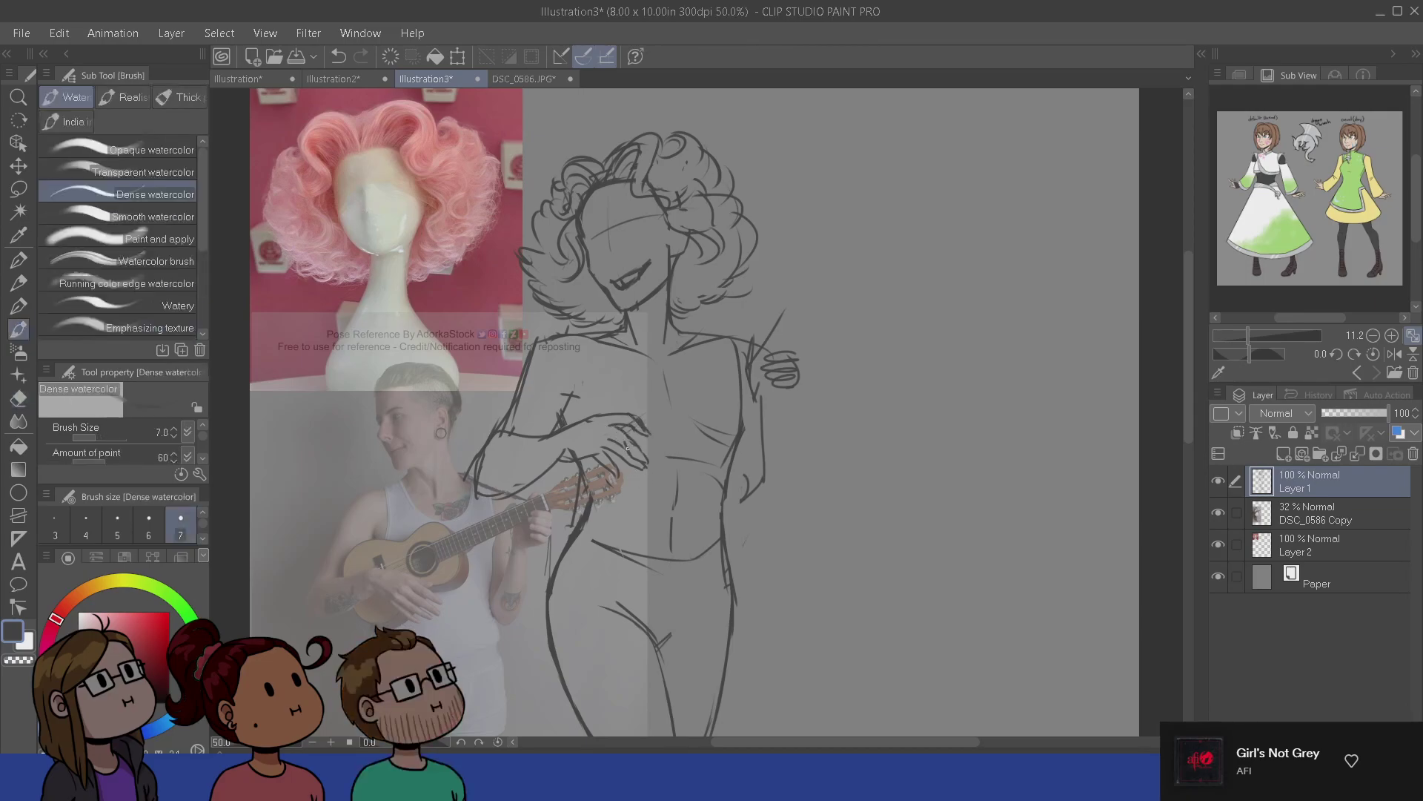
key("e")
key("b")
key("e")
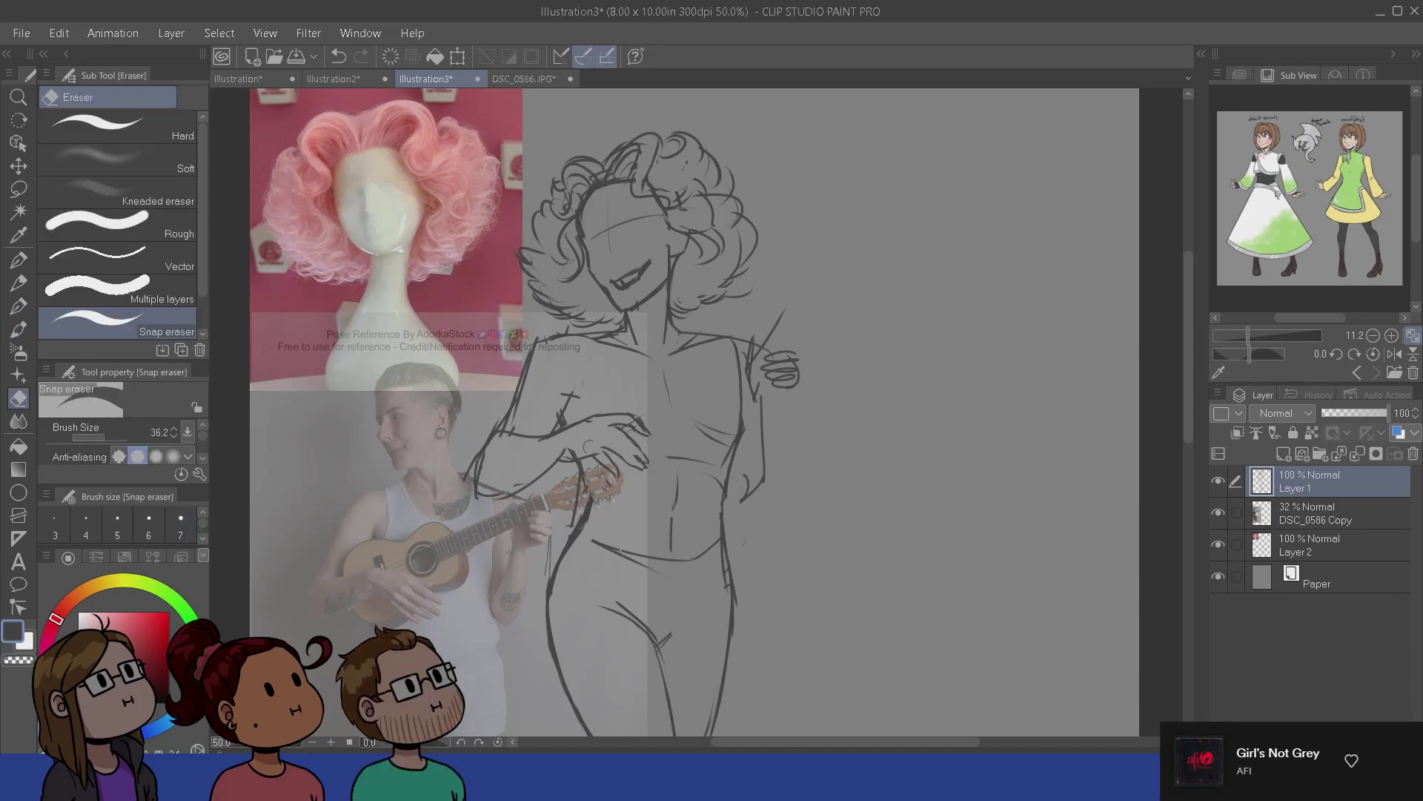
key("b")
key("ctrl+z")
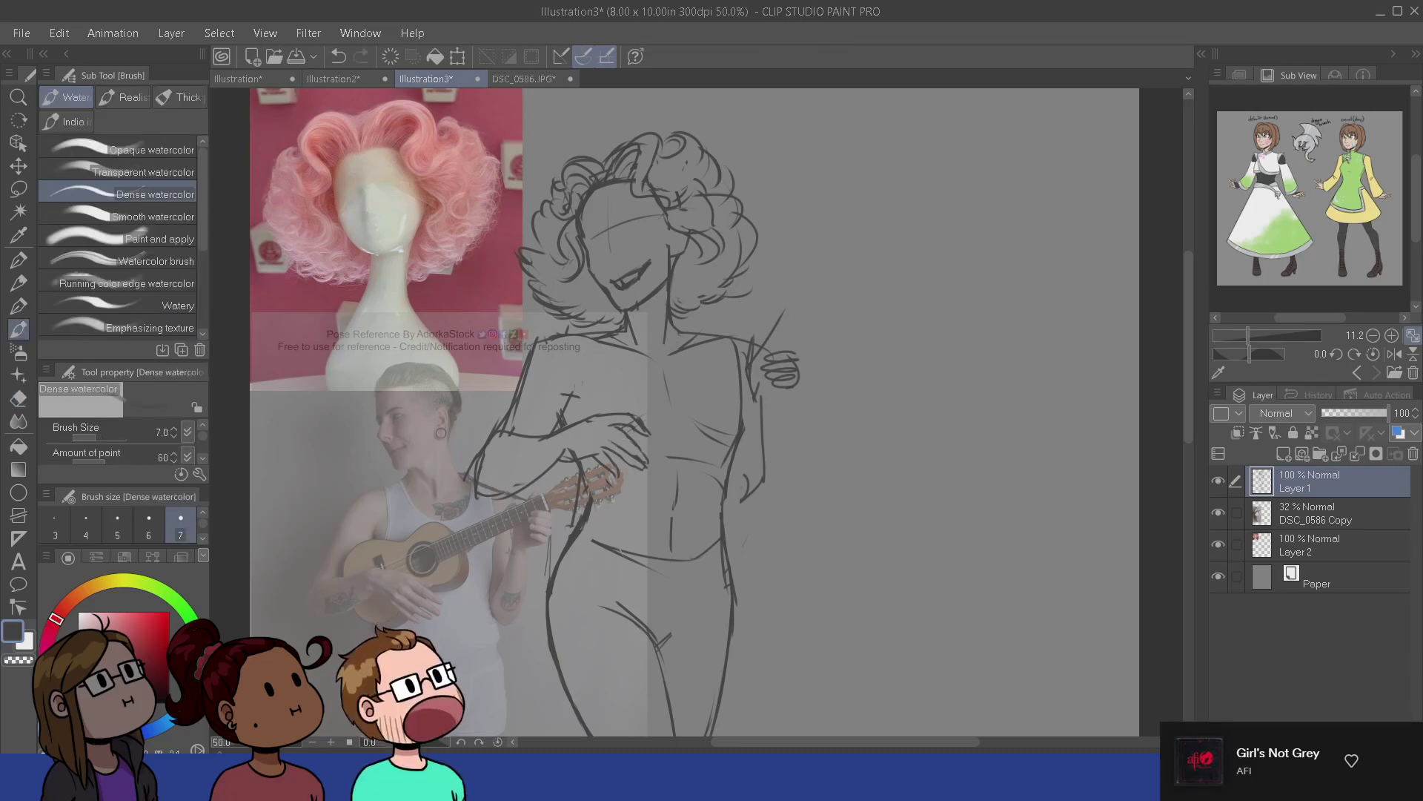
- Erase the stray lines around the elbow of the bent arm nearest the photos and tidy its outline
key("e")
key("b")
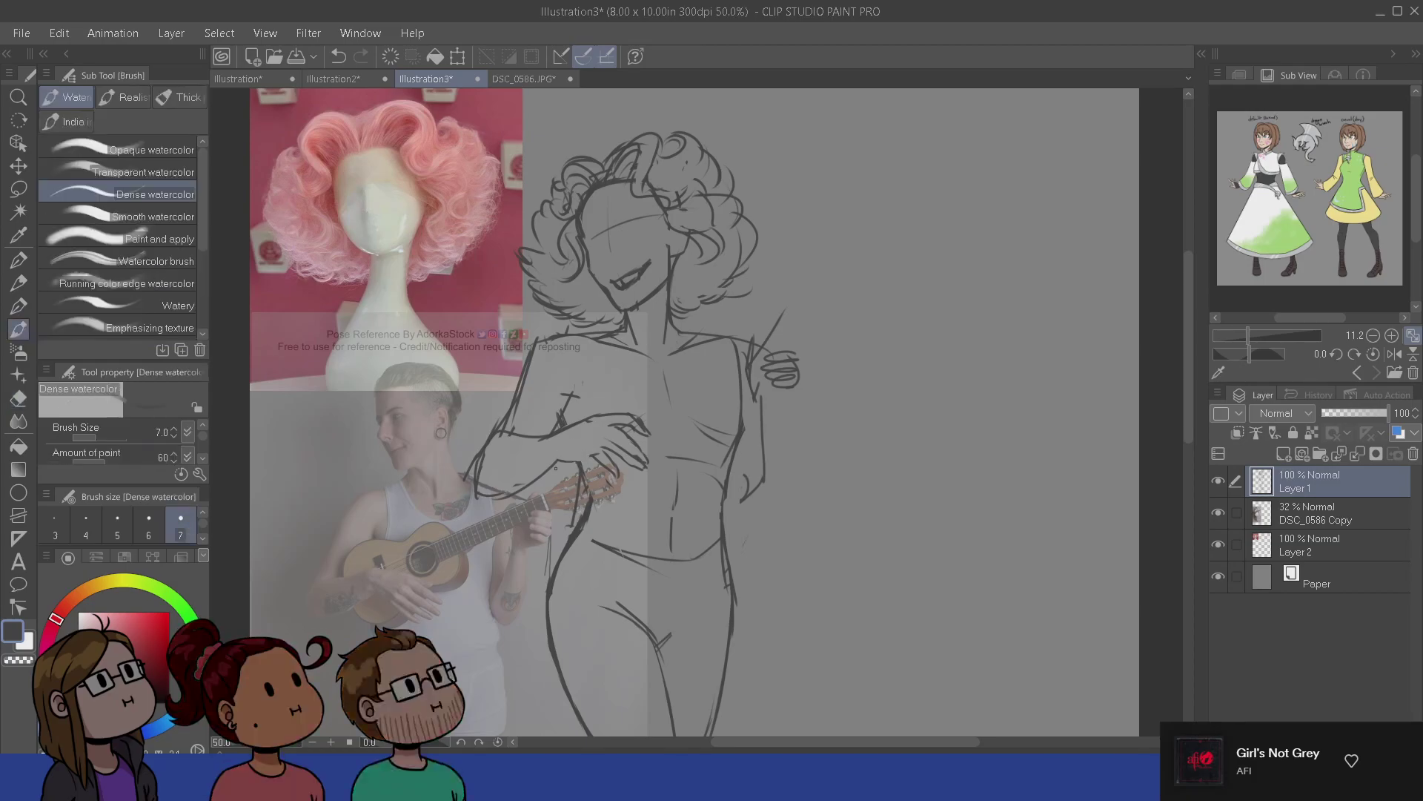
key("e")
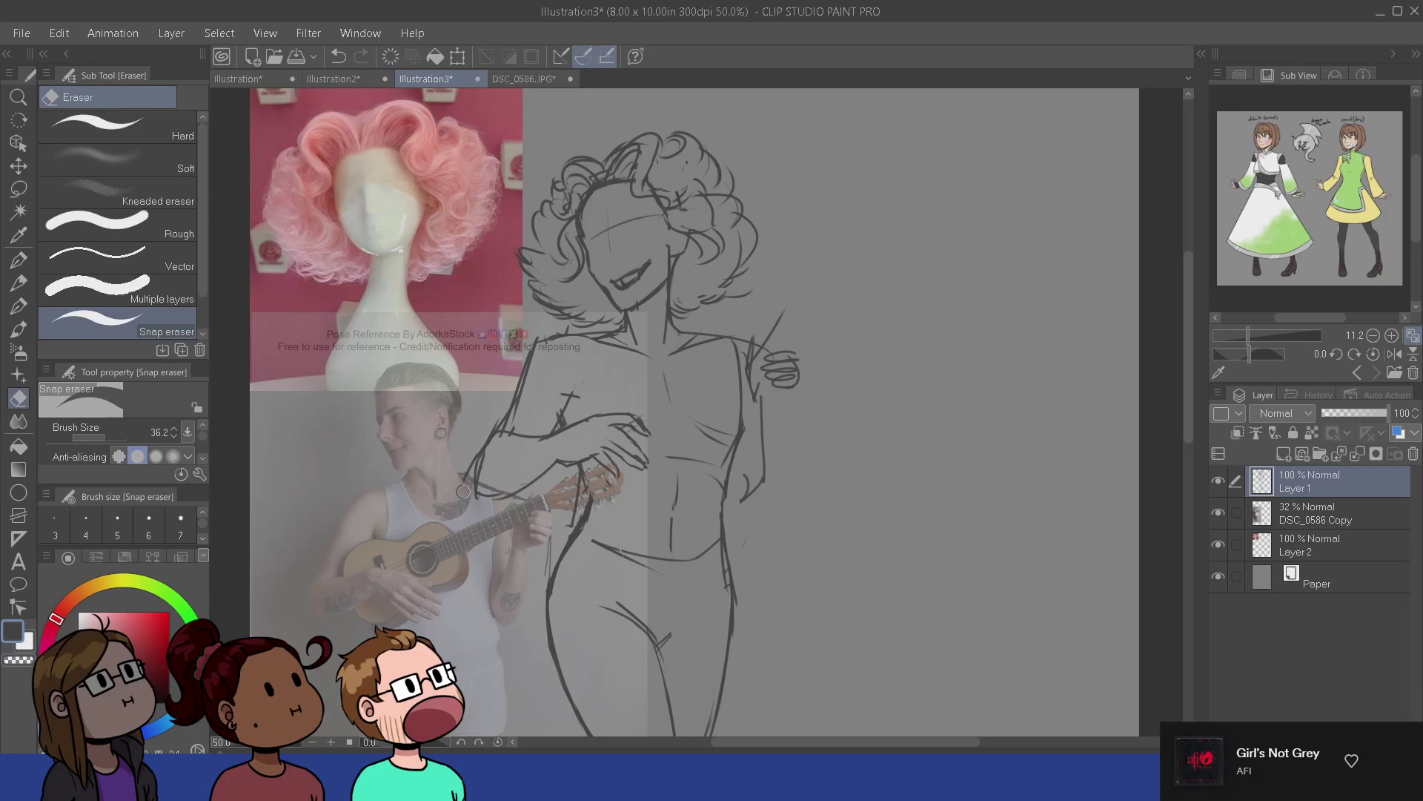
key("b")
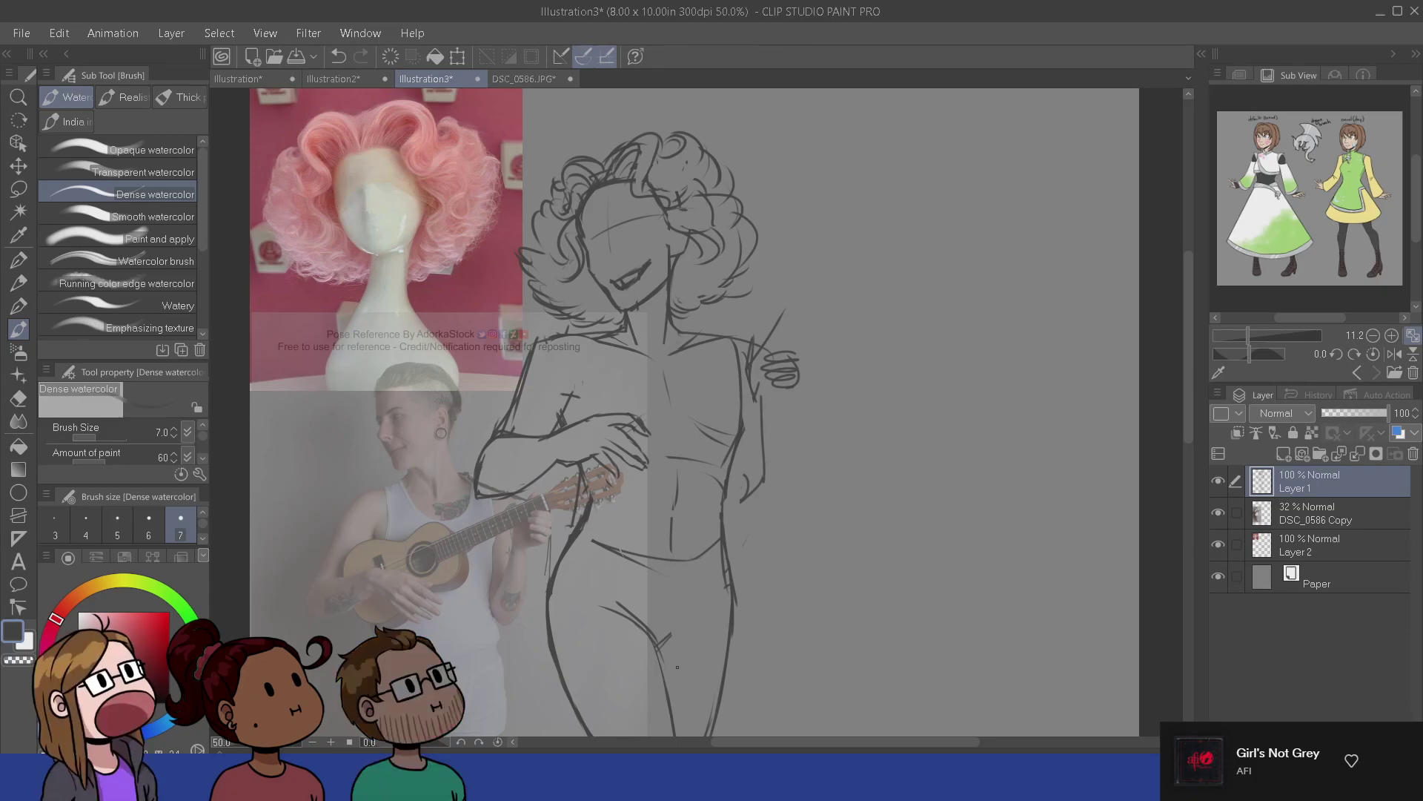
- Erase the waist contour on the side away from the photos and redraw it curving further inward
left_click_drag(604, 593, 573, 544)
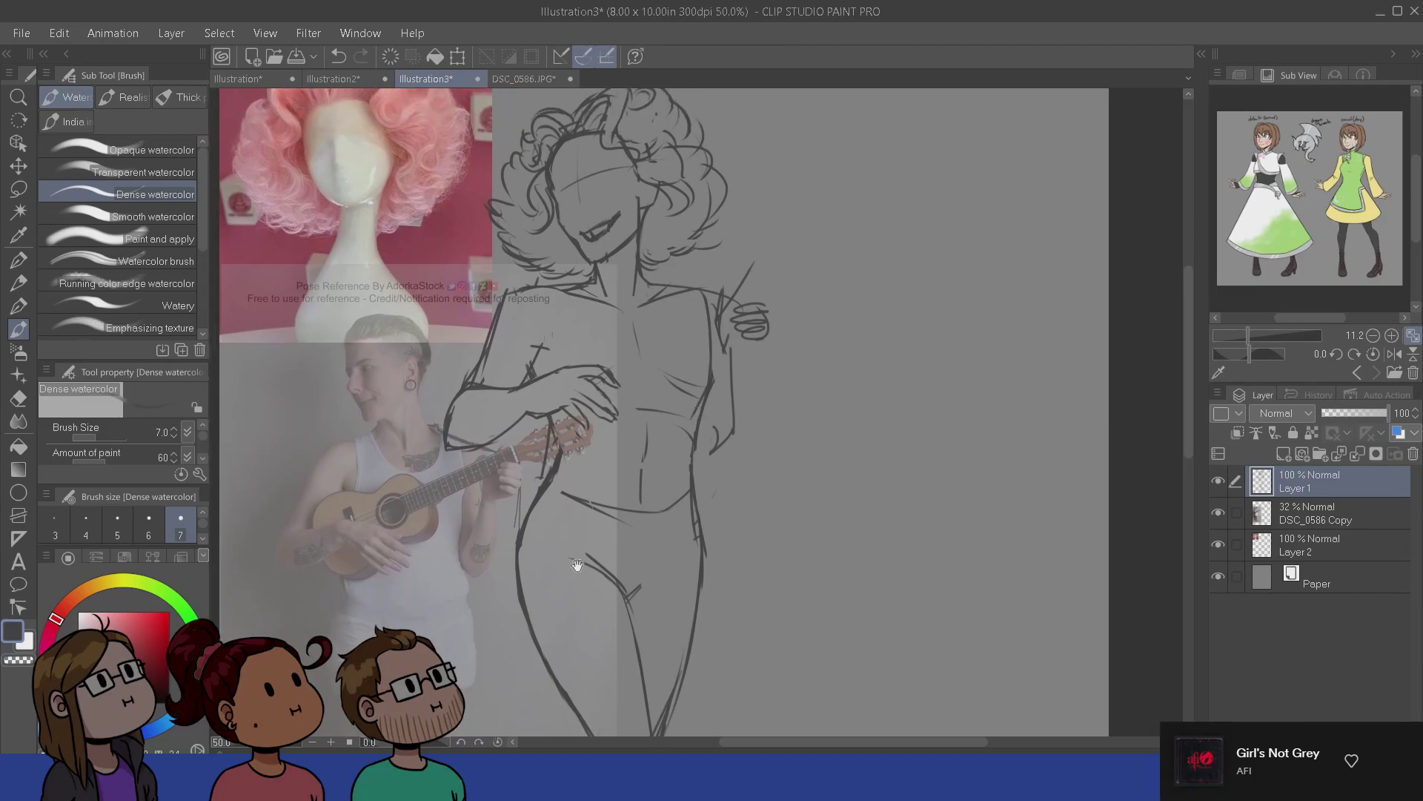
key("e")
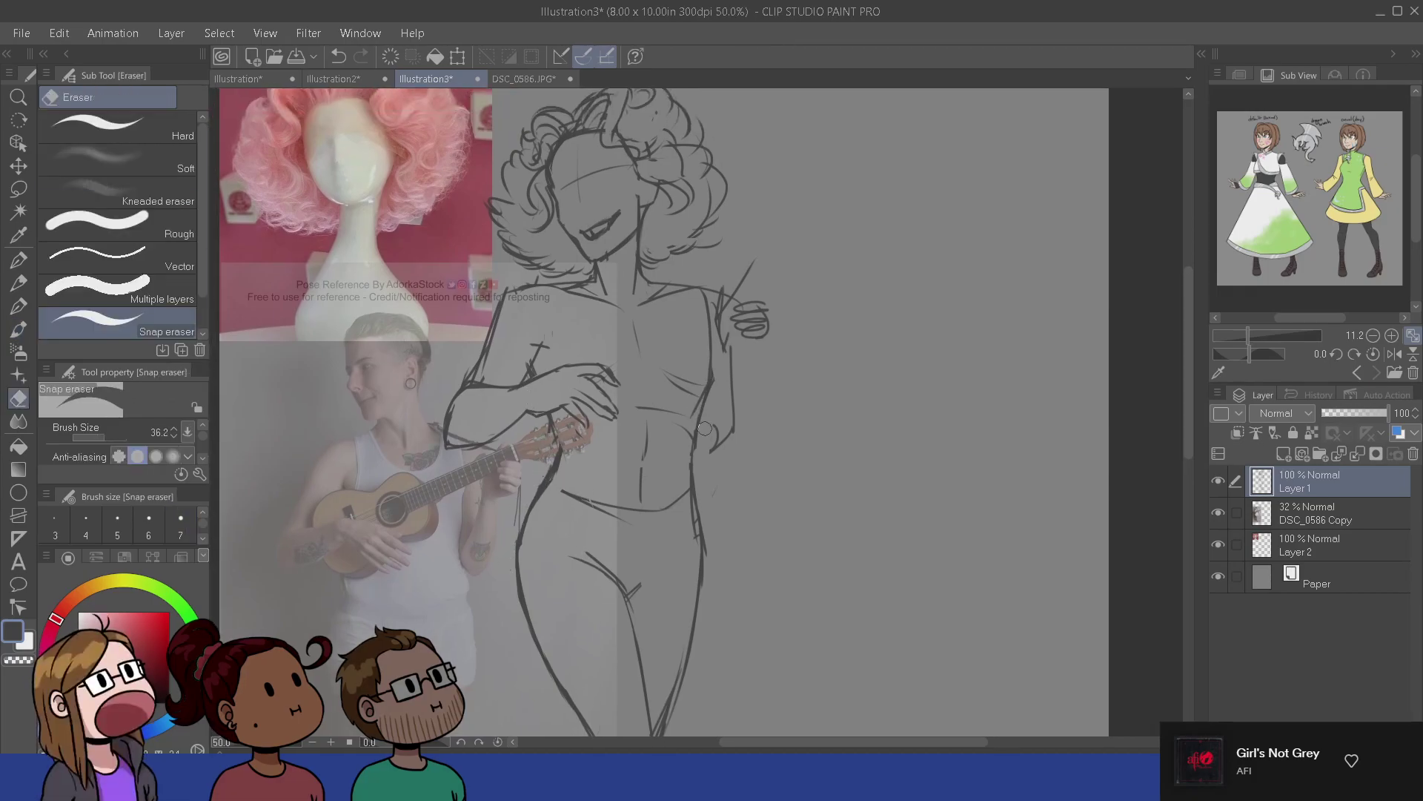
key("b")
left_click_drag(701, 323, 697, 525)
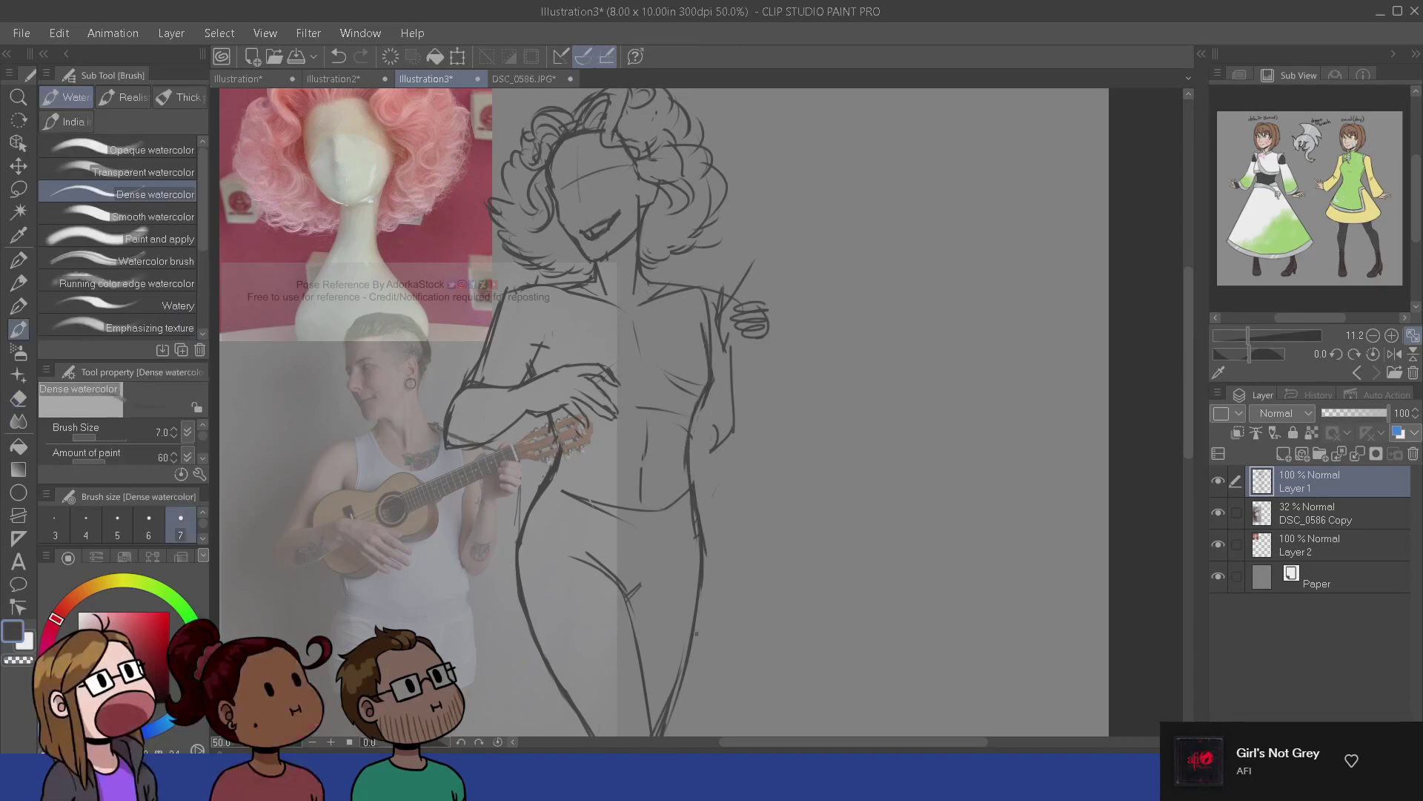
- Add curl lines to the crown of the hair on the side nearest the photos, following the pink wig photo
left_click_drag(633, 375, 685, 550)
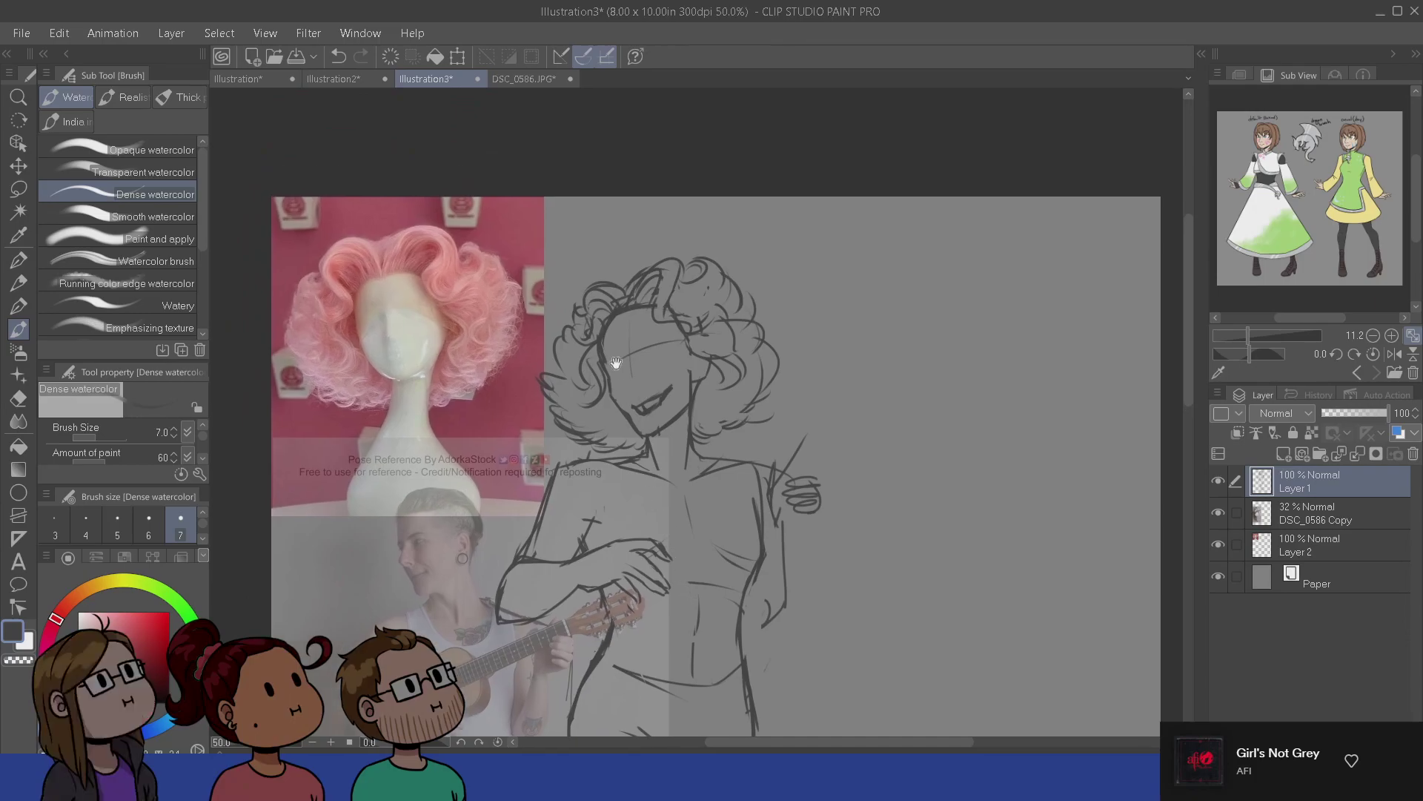
key("e")
key("b")
left_click_drag(612, 307, 596, 322)
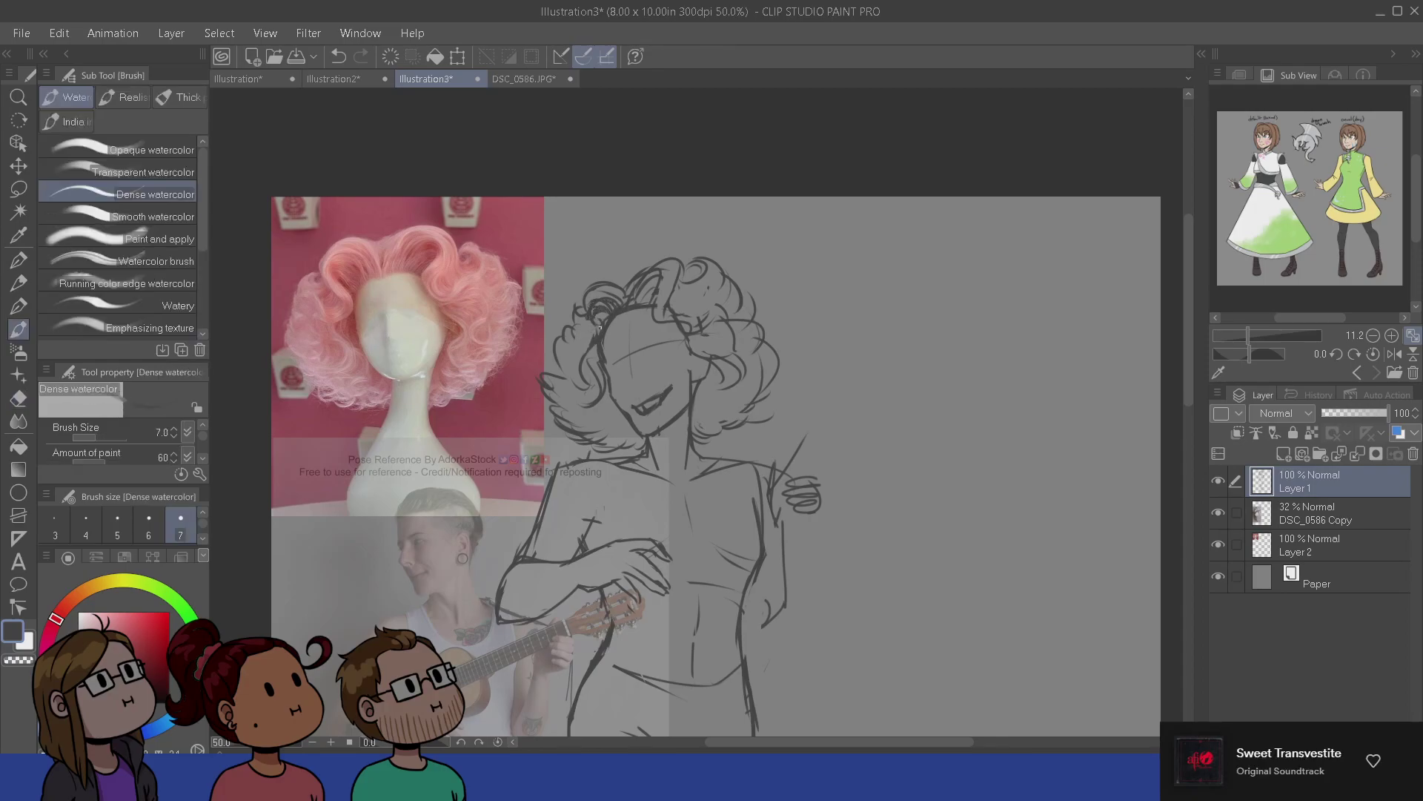
left_click_drag(597, 363, 576, 348)
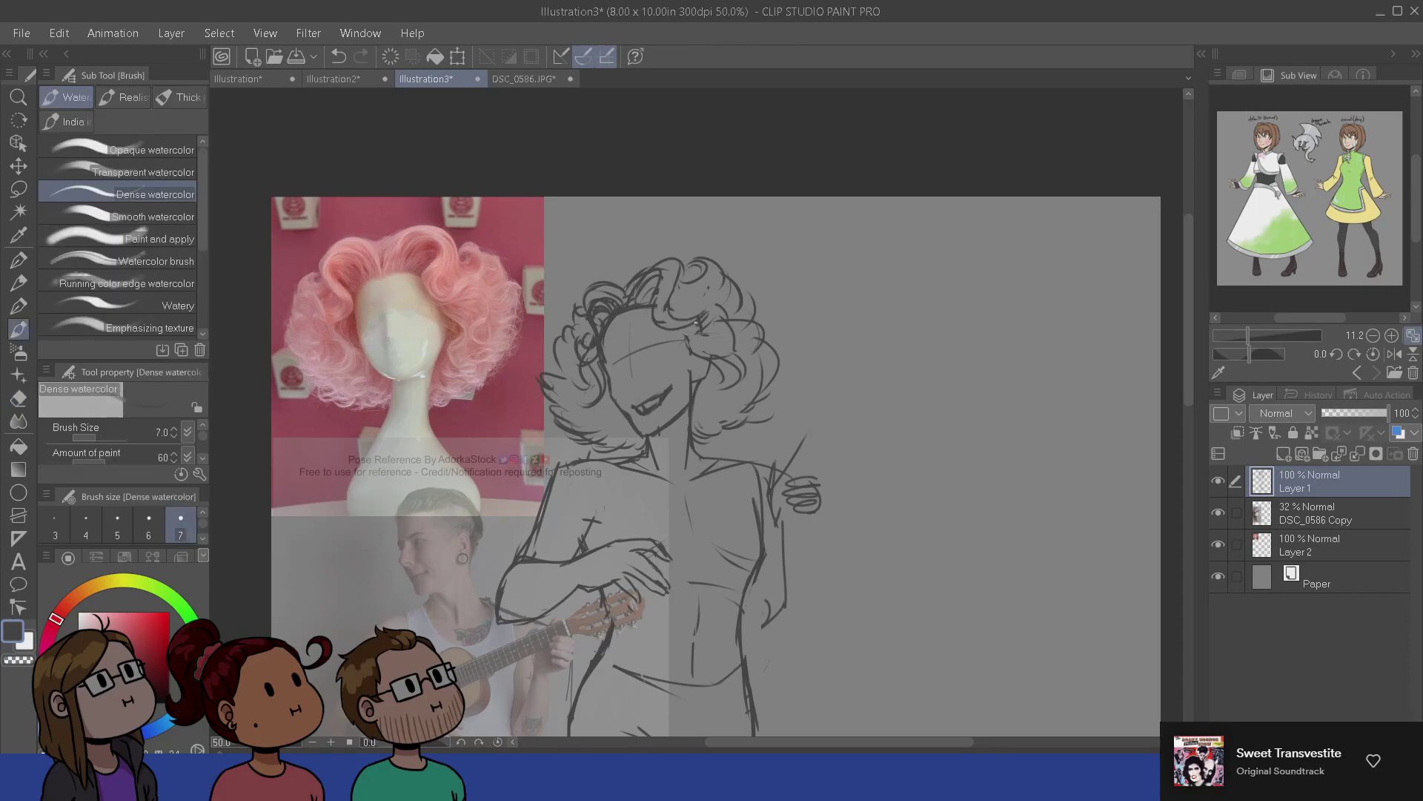
key("ctrl+z")
left_click_drag(652, 313, 694, 330)
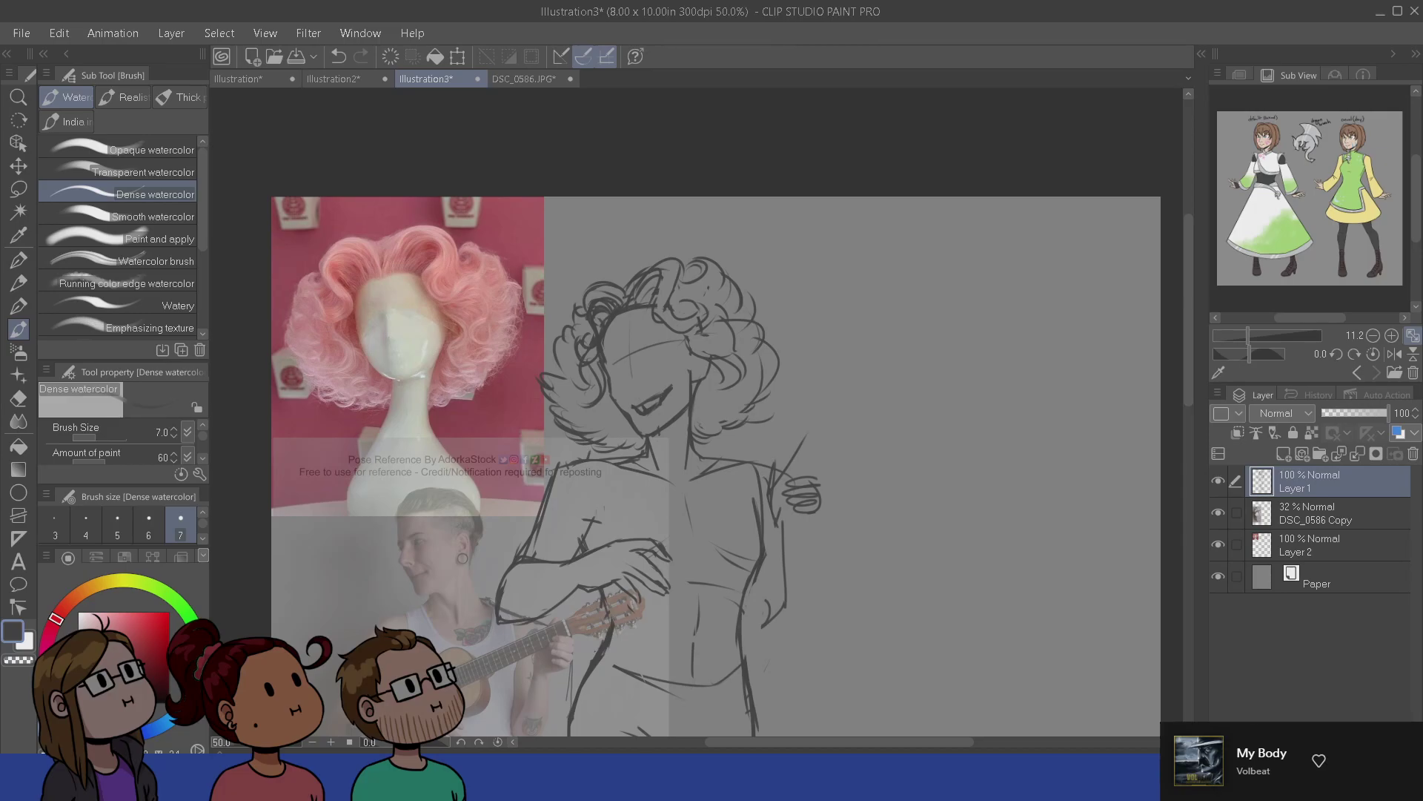
- Redraw the raised arm farthest from the photos with a lower elbow and a forearm reaching the hand, erasing its old forearm lines
left_click_drag(706, 555, 737, 460)
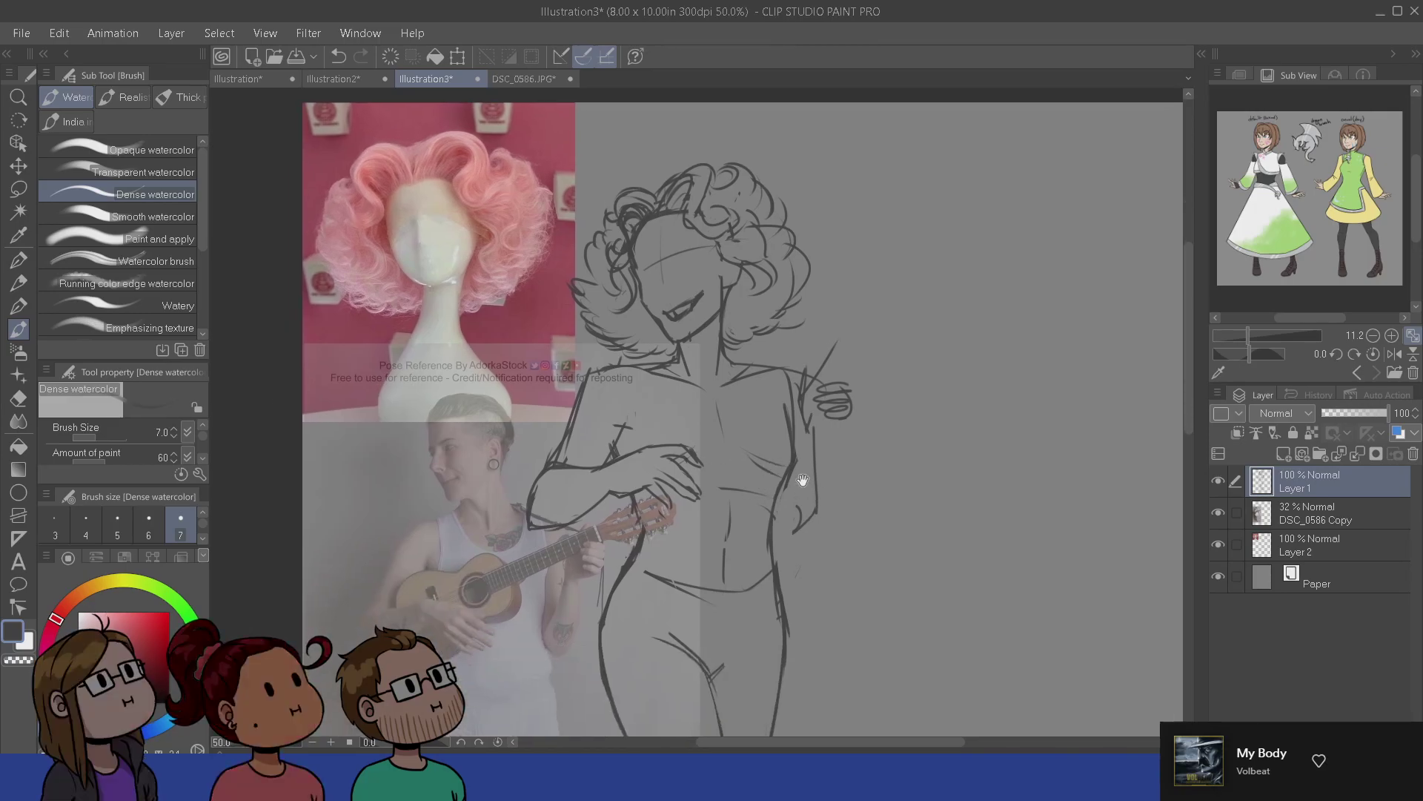
left_click_drag(761, 652, 817, 557)
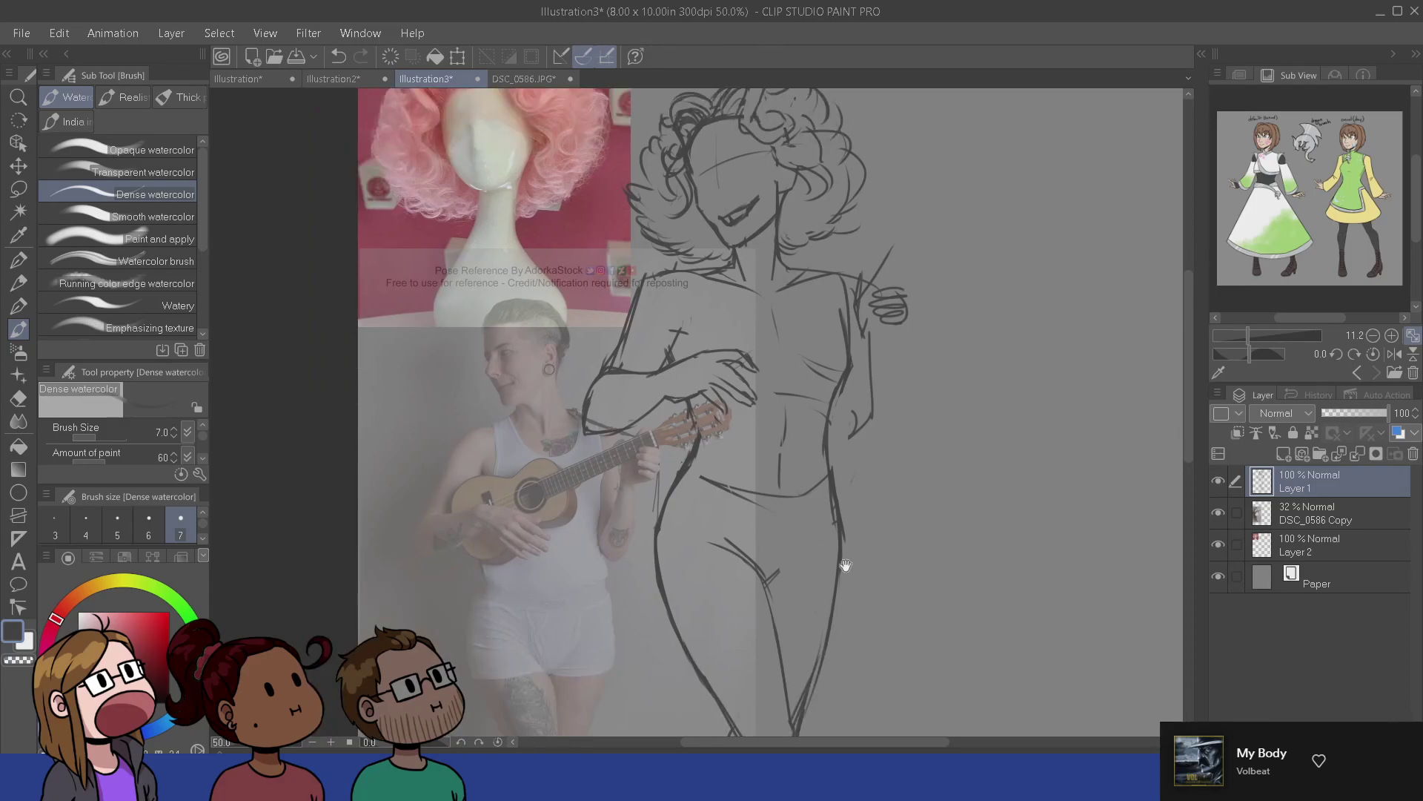
left_click_drag(812, 437, 806, 447)
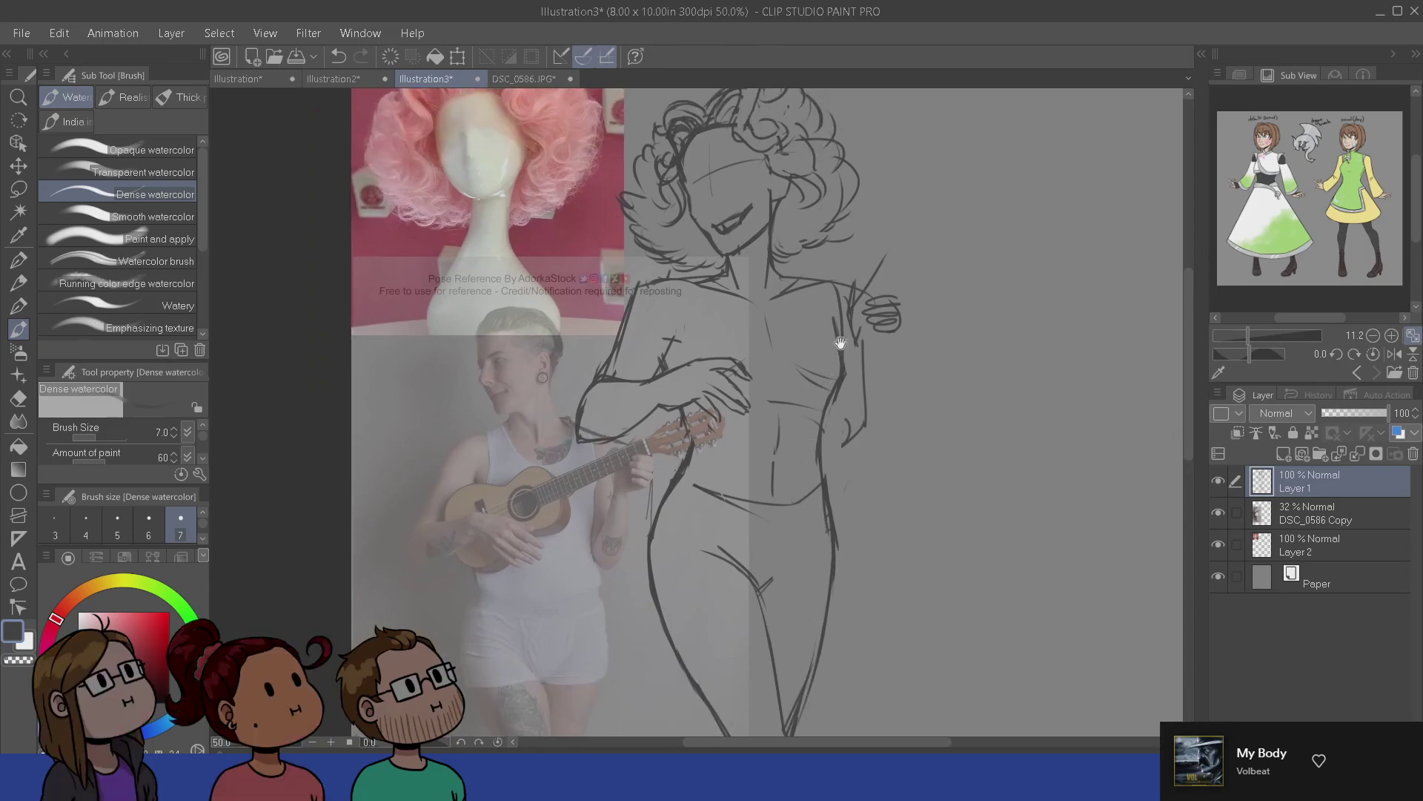
left_click_drag(840, 343, 811, 403)
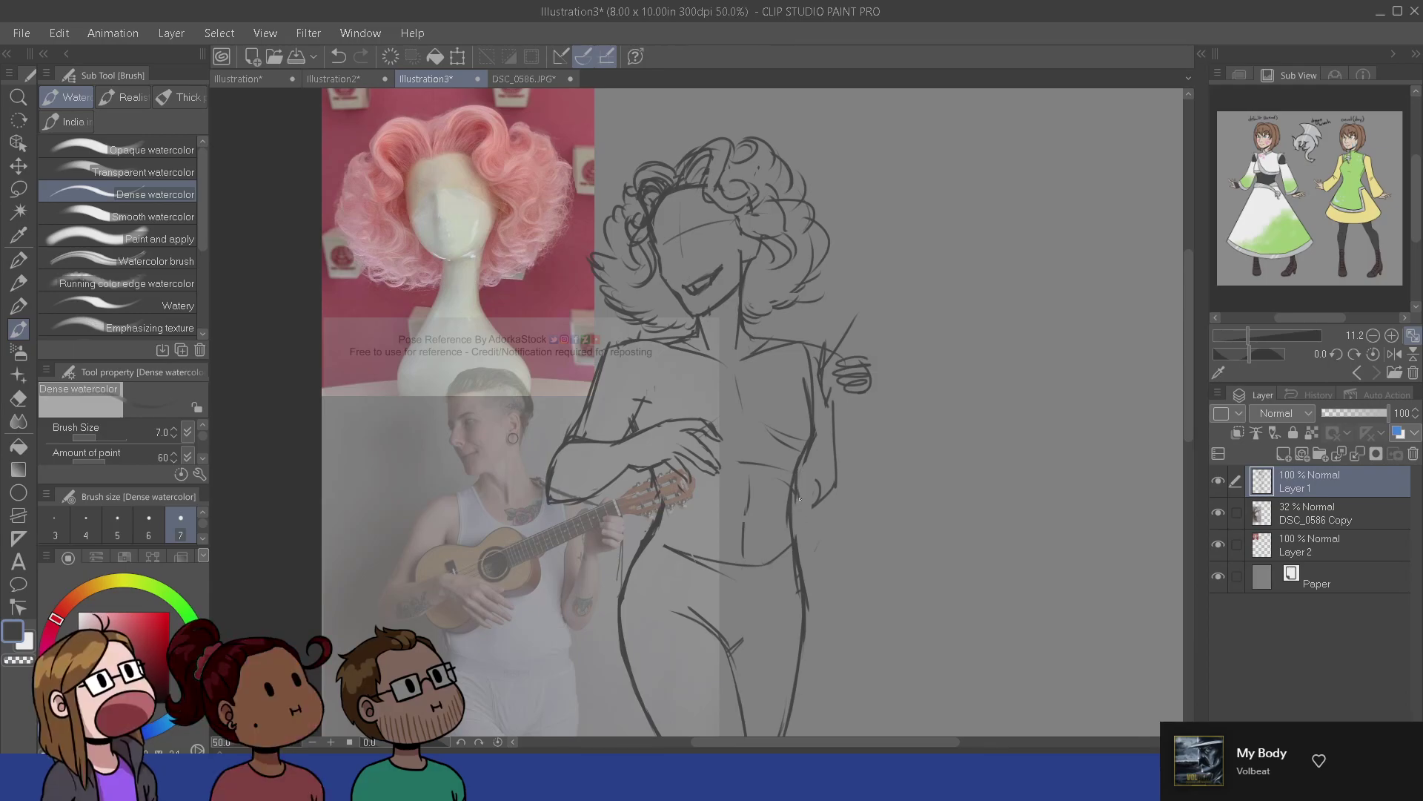
mouse_move(794, 496)
left_mouse_down()
mouse_move(822, 528)
mouse_move(848, 488)
left_mouse_up()
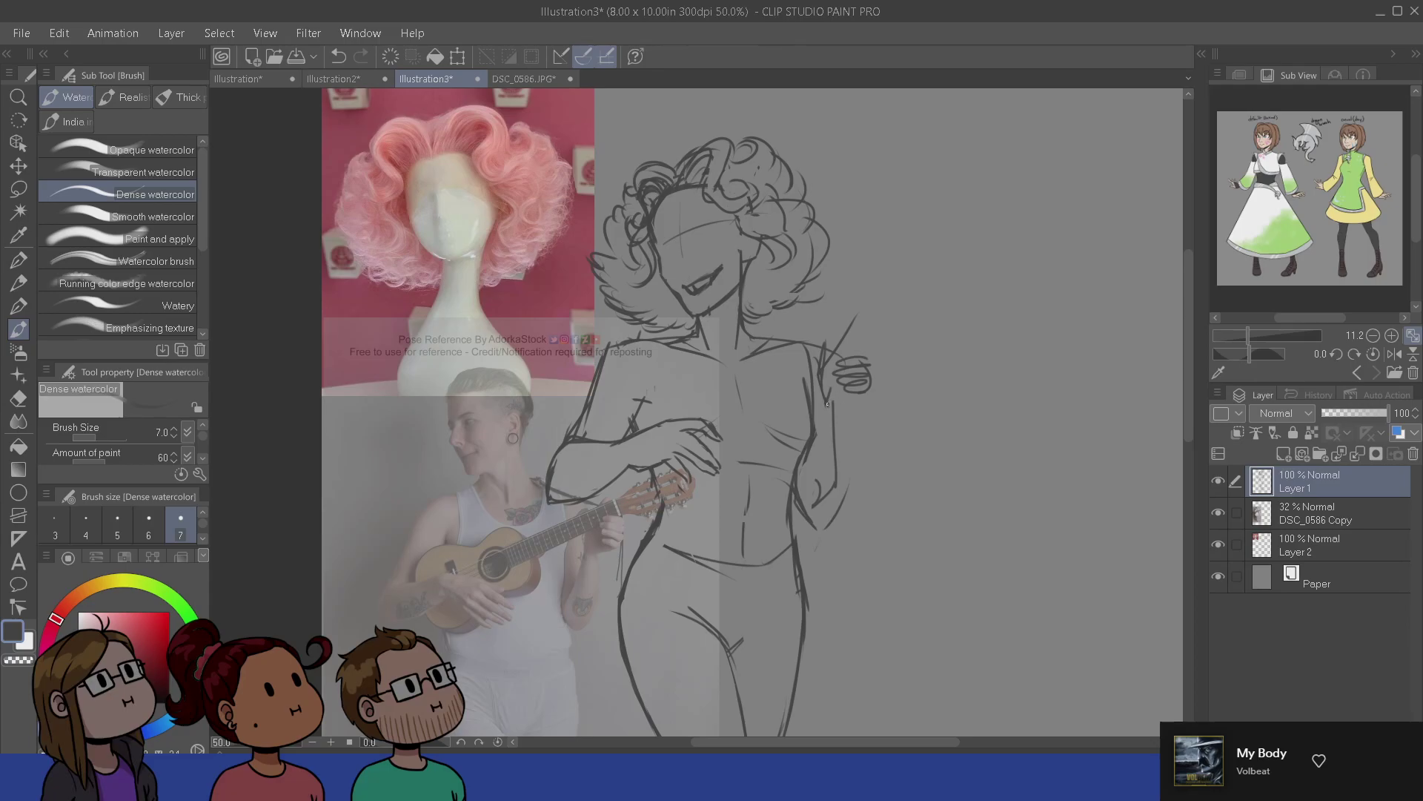
left_click_drag(824, 429, 813, 457)
mouse_move(803, 478)
left_mouse_down()
mouse_move(833, 437)
mouse_move(846, 470)
left_mouse_up()
mouse_move(854, 406)
left_mouse_down()
mouse_move(842, 514)
mouse_move(835, 413)
left_mouse_up()
key("e")
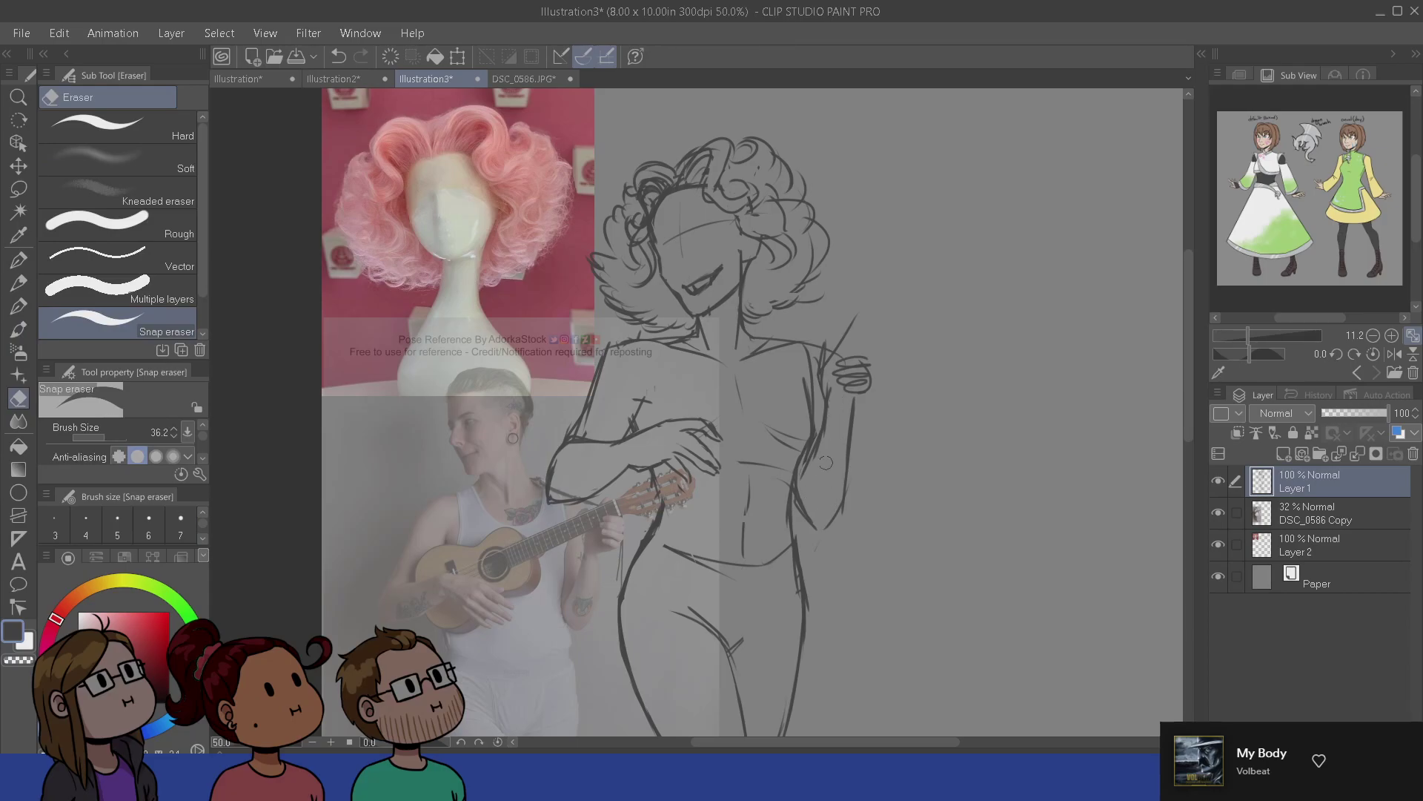
left_click_drag(808, 474, 827, 431)
key("b")
- Erase the outer upper-arm line of the bent arm nearest the photos and redraw it with a fuller curve
left_click_drag(674, 557, 692, 431)
left_click_drag(587, 332, 617, 493)
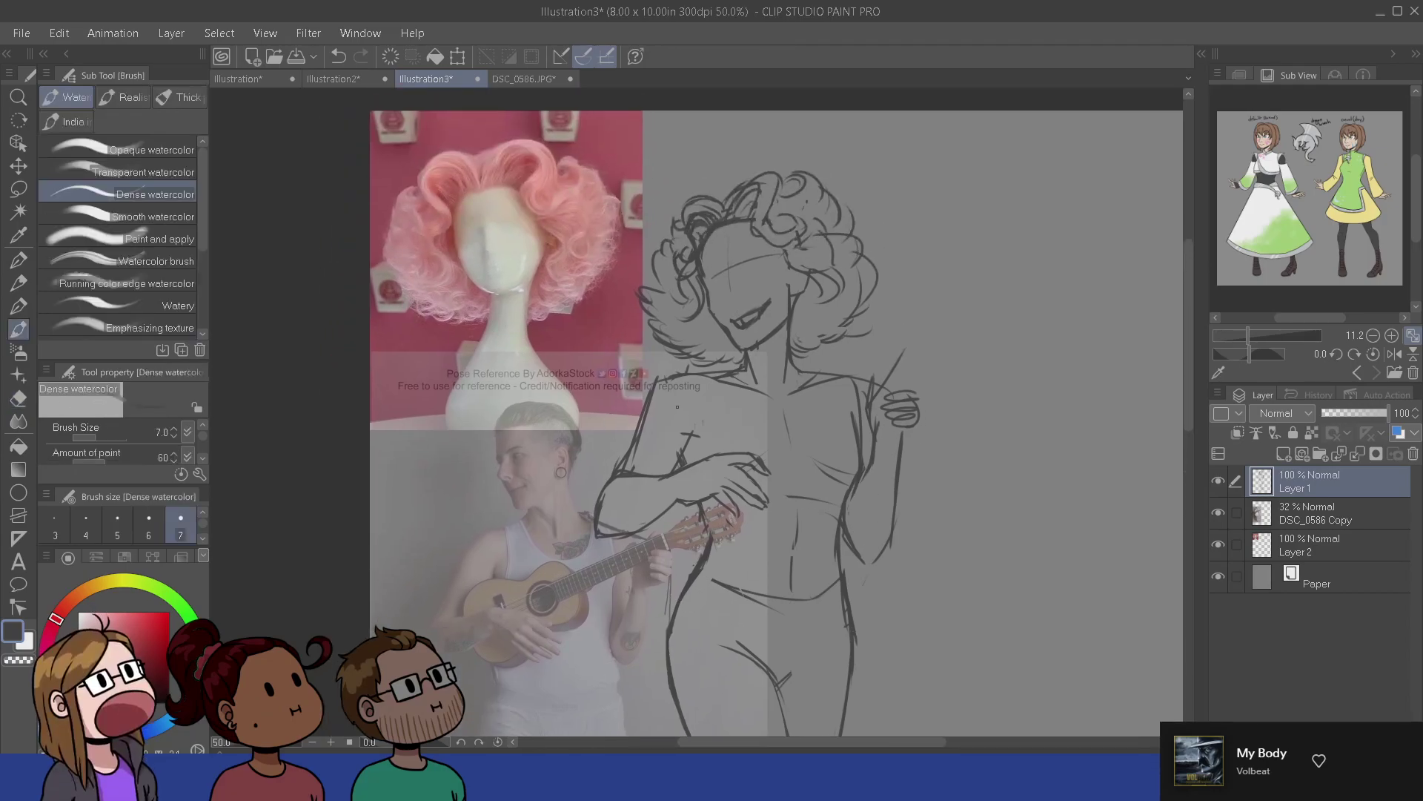
key("e")
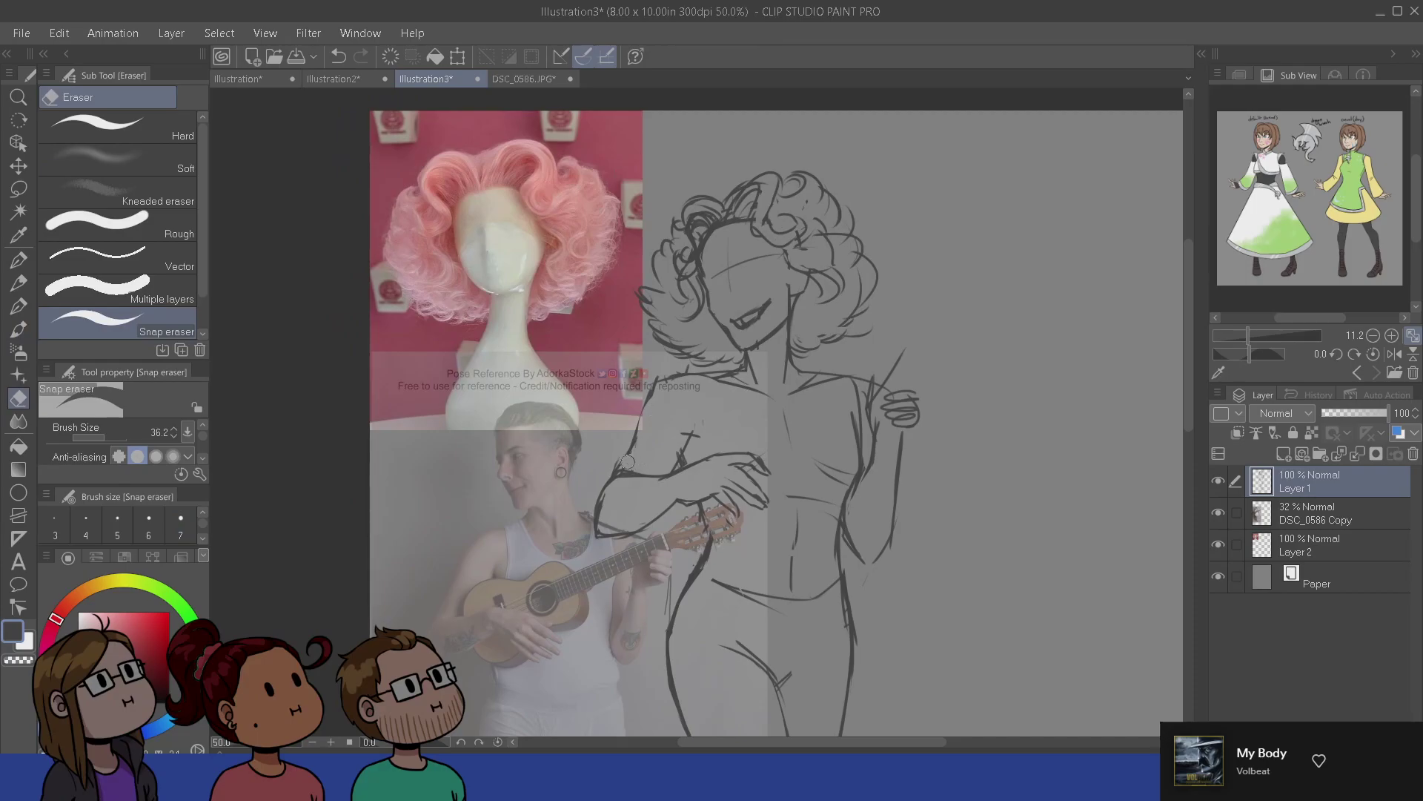
left_click_drag(628, 462, 642, 430)
key("b")
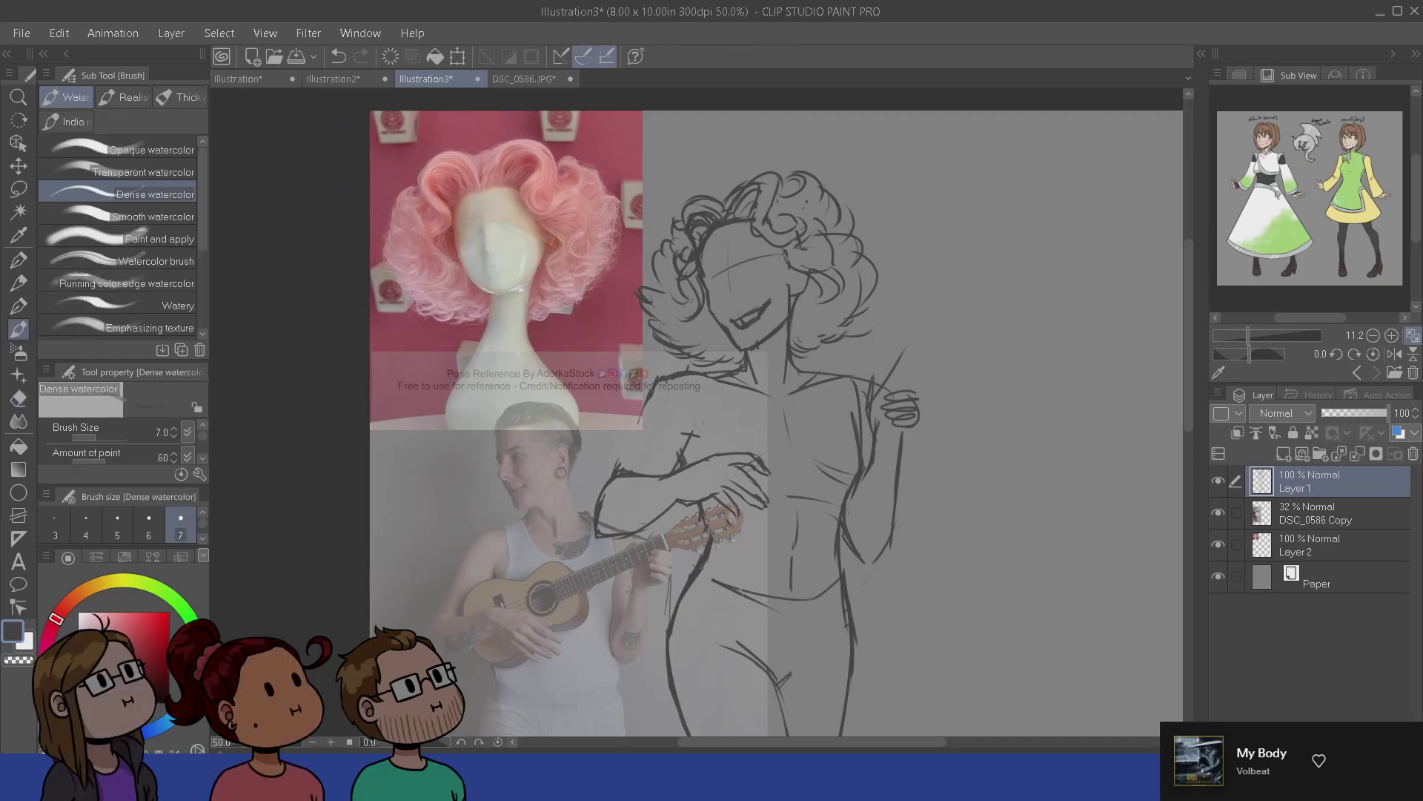
mouse_move(637, 417)
left_mouse_down()
mouse_move(611, 469)
mouse_move(645, 405)
left_mouse_up()
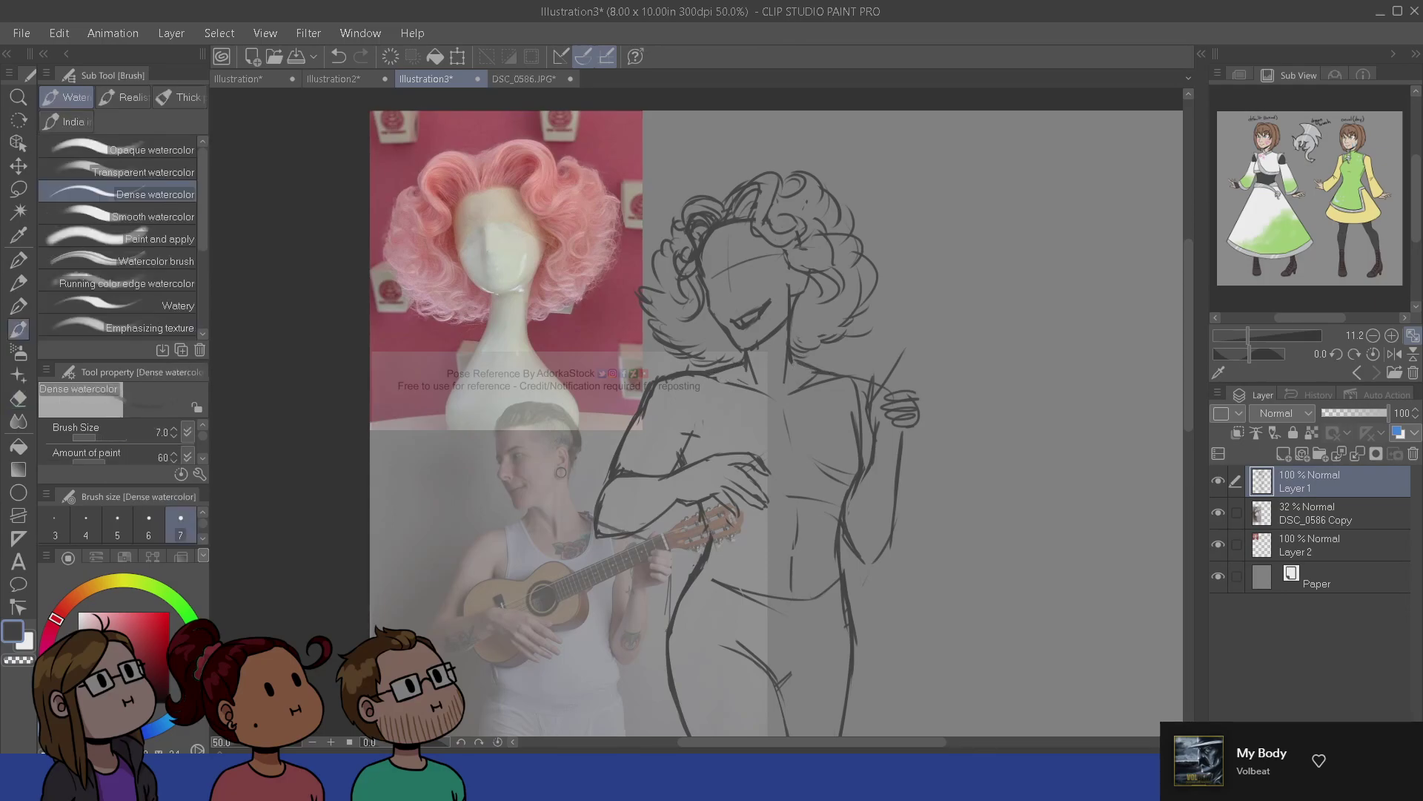
- Erase the torso line beside the raised arm and redraw the inner arm contour down to the elbow
scroll(784, 599, "down", 1)
key("e")
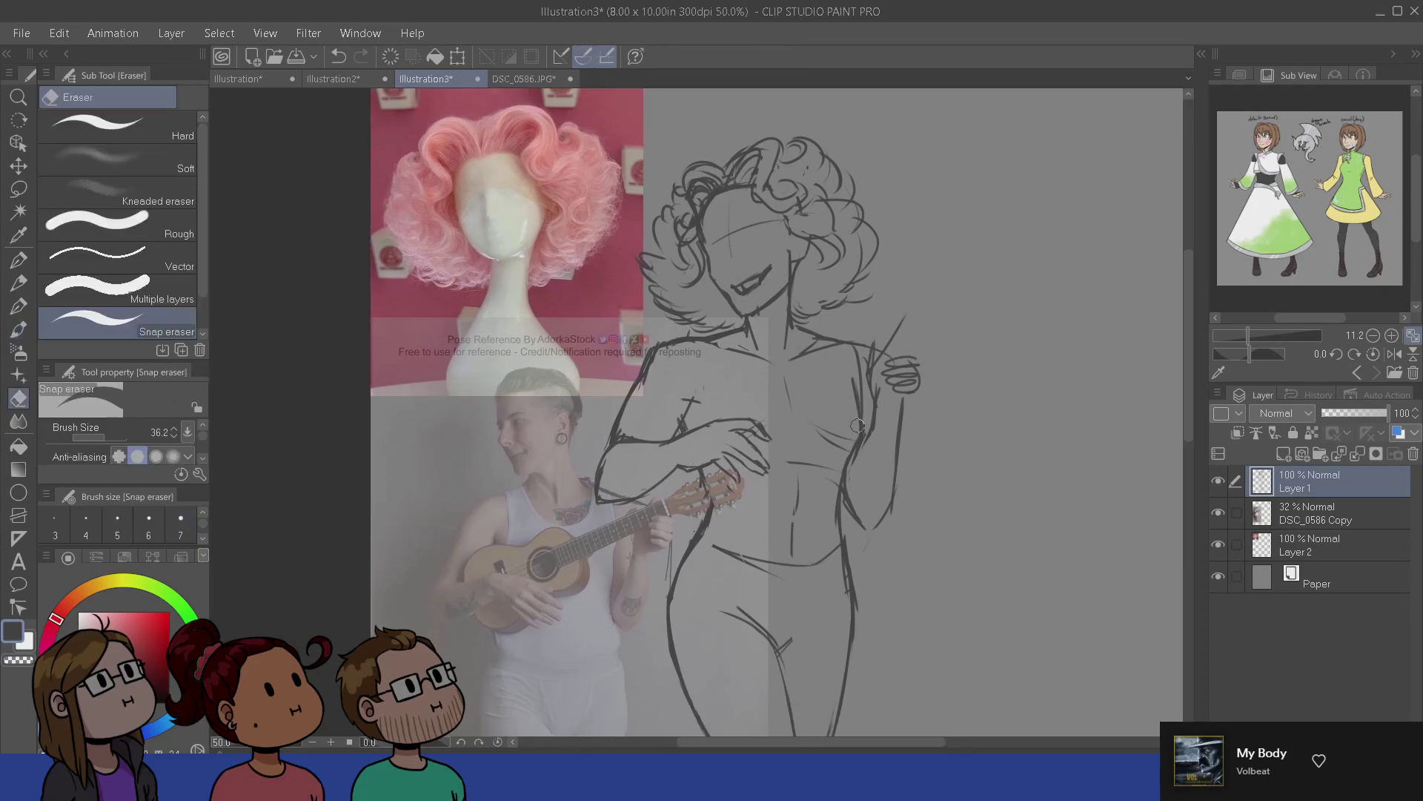
key("b")
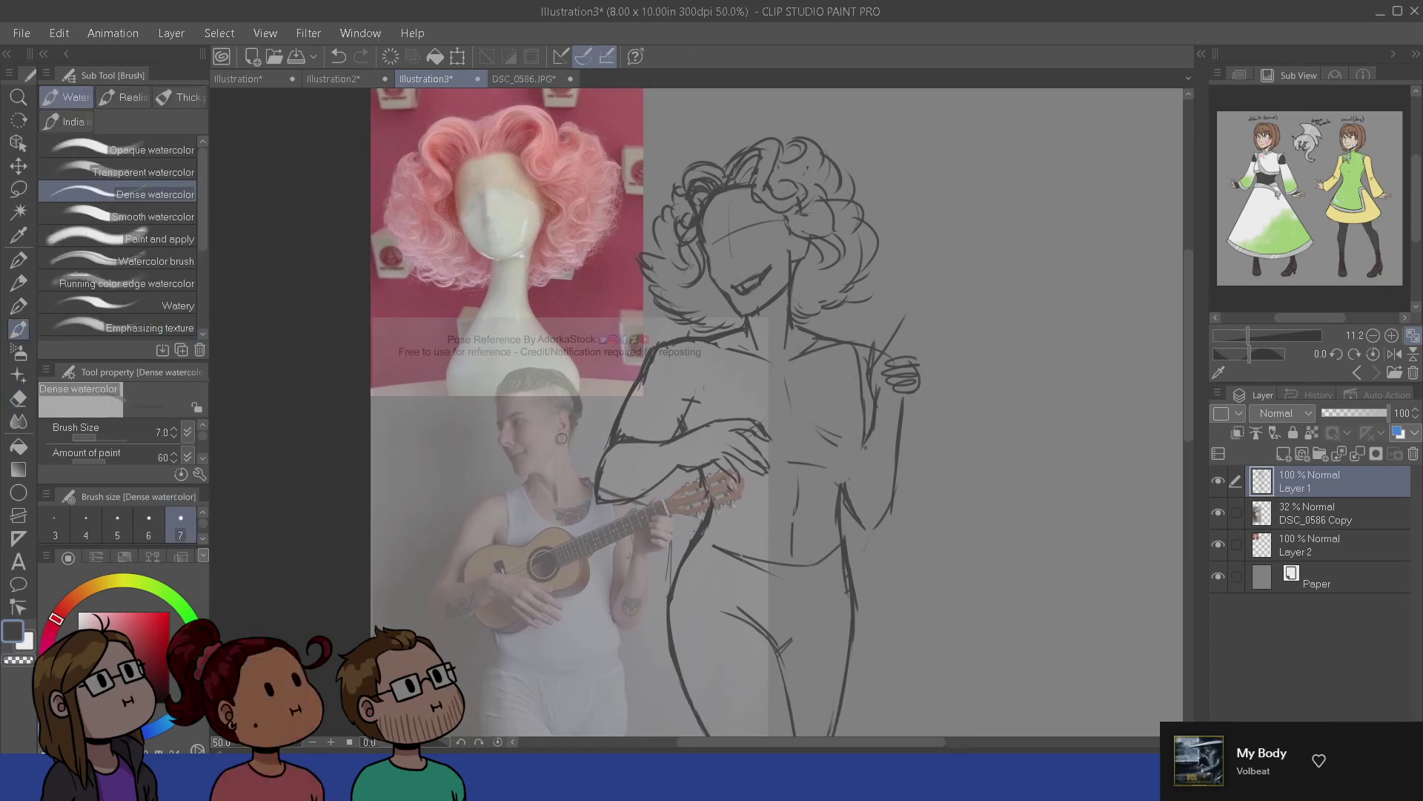
left_click_drag(866, 448, 845, 488)
- Erase the waist contour beneath the hand in front of the torso and redraw it
key("e")
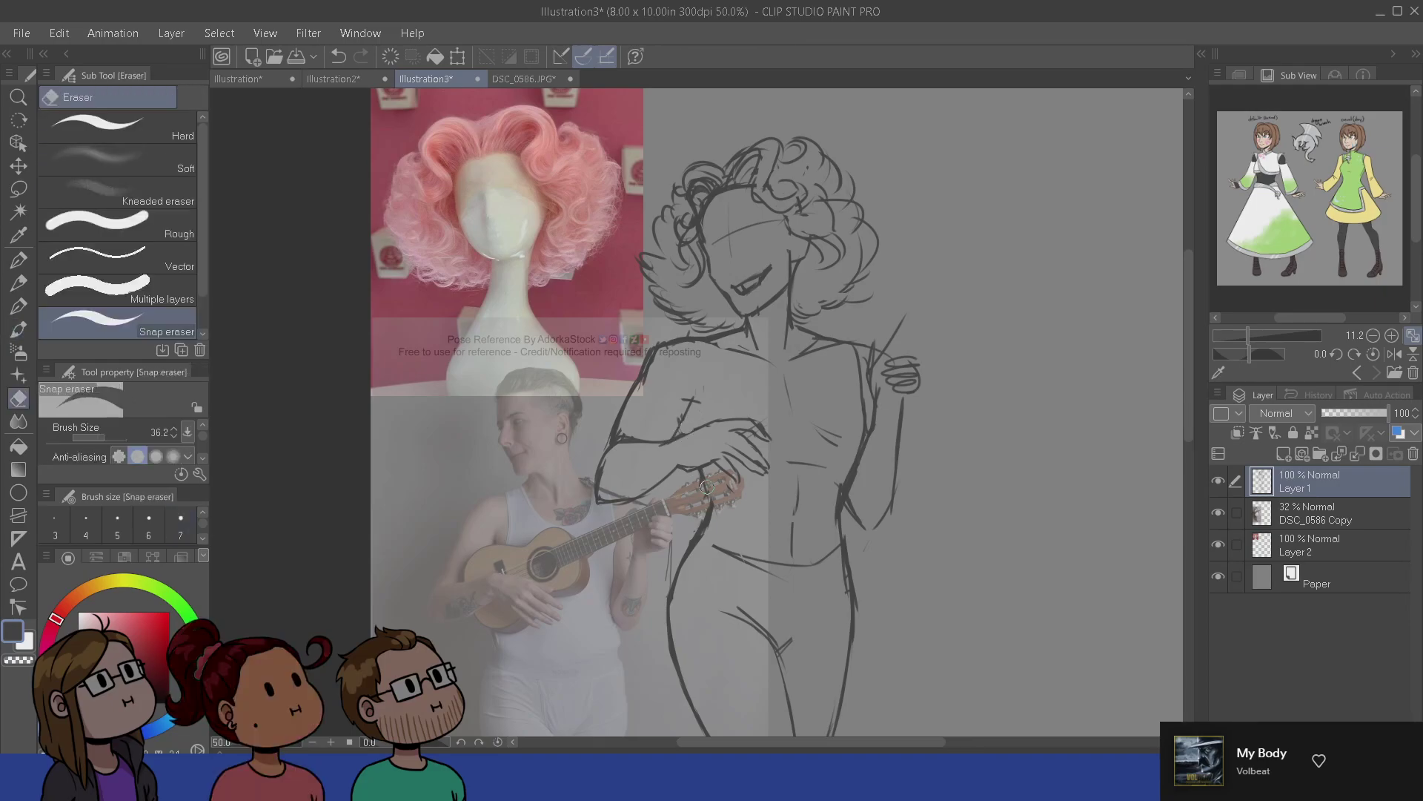
key("b")
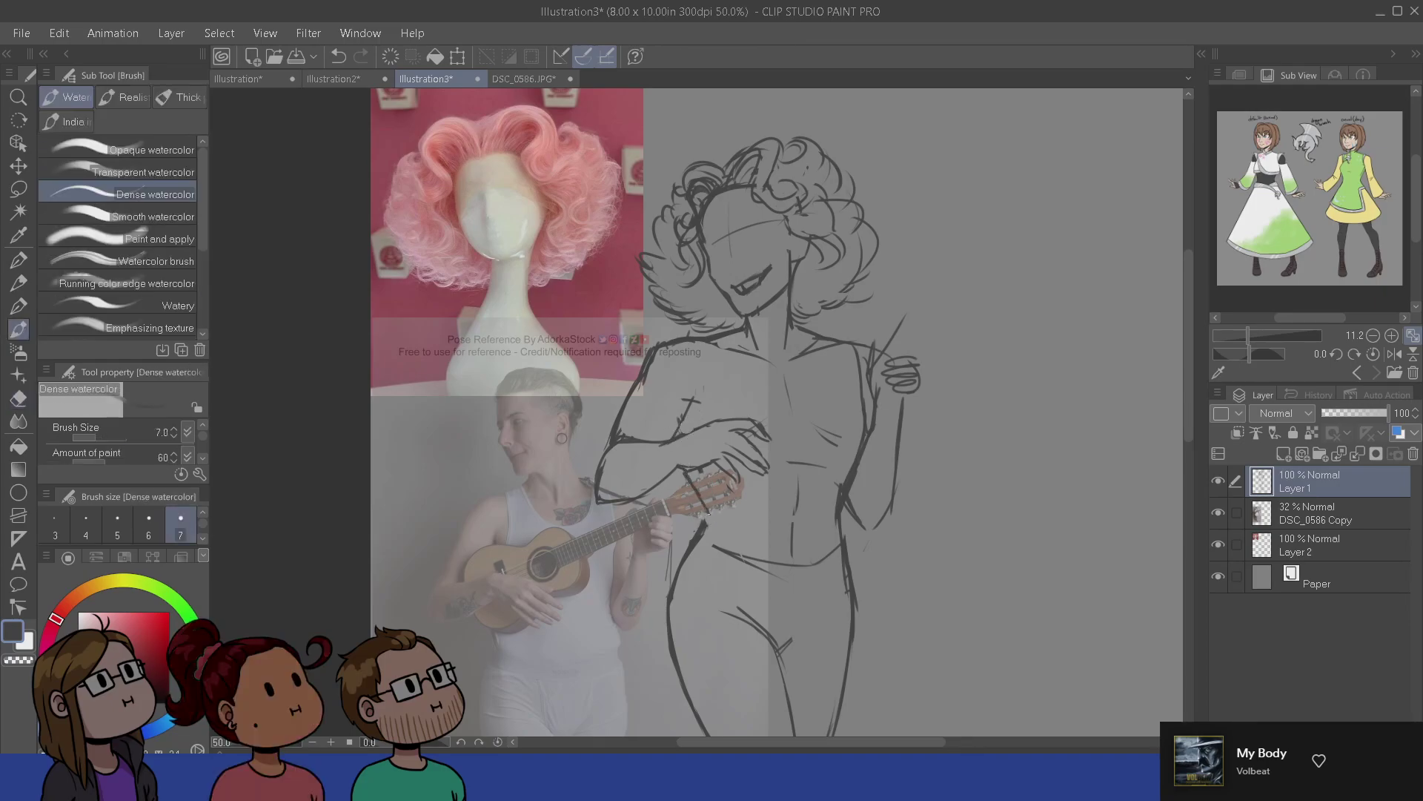
mouse_move(682, 469)
left_mouse_down()
mouse_move(710, 522)
mouse_move(700, 564)
mouse_move(673, 585)
mouse_move(703, 430)
left_mouse_up()
key("e")
key("b")
- Select both legs from the waistline down with a freehand selection and shift them slightly lower
scroll(703, 430, "down", 3)
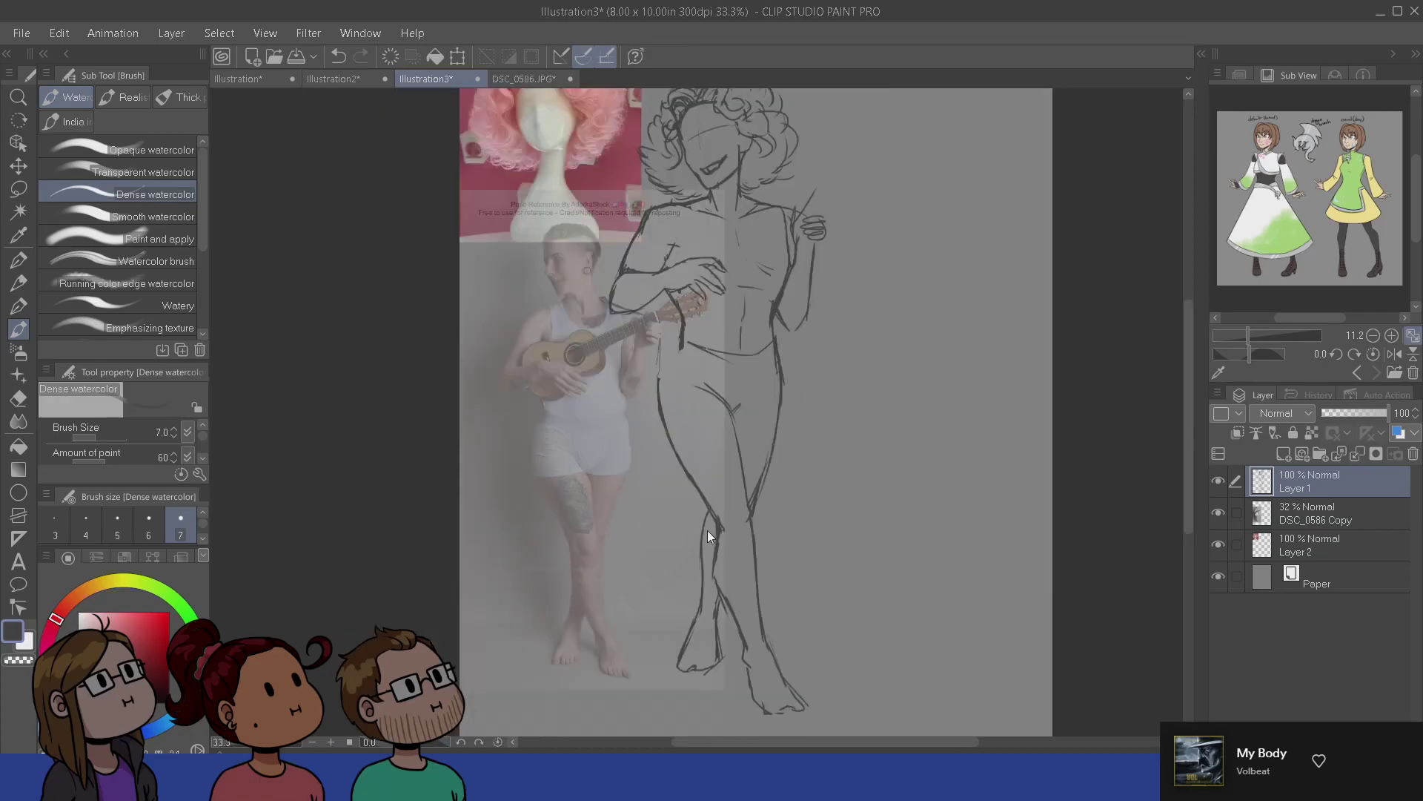
key("m")
mouse_move(677, 371)
left_mouse_down()
mouse_move(686, 393)
mouse_move(745, 400)
mouse_move(832, 620)
mouse_move(609, 512)
left_mouse_up()
key("b")
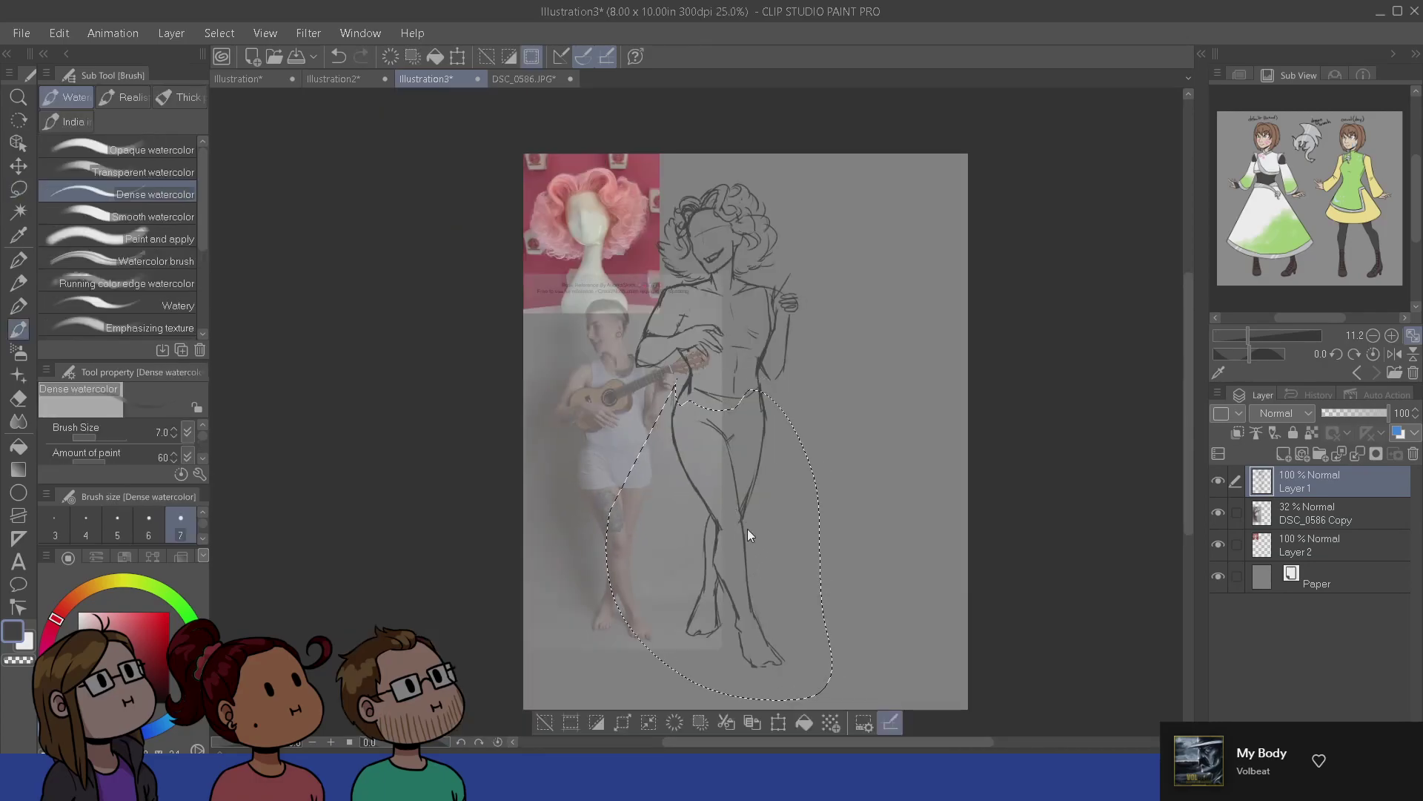
key("ctrl+t")
left_click(686, 721)
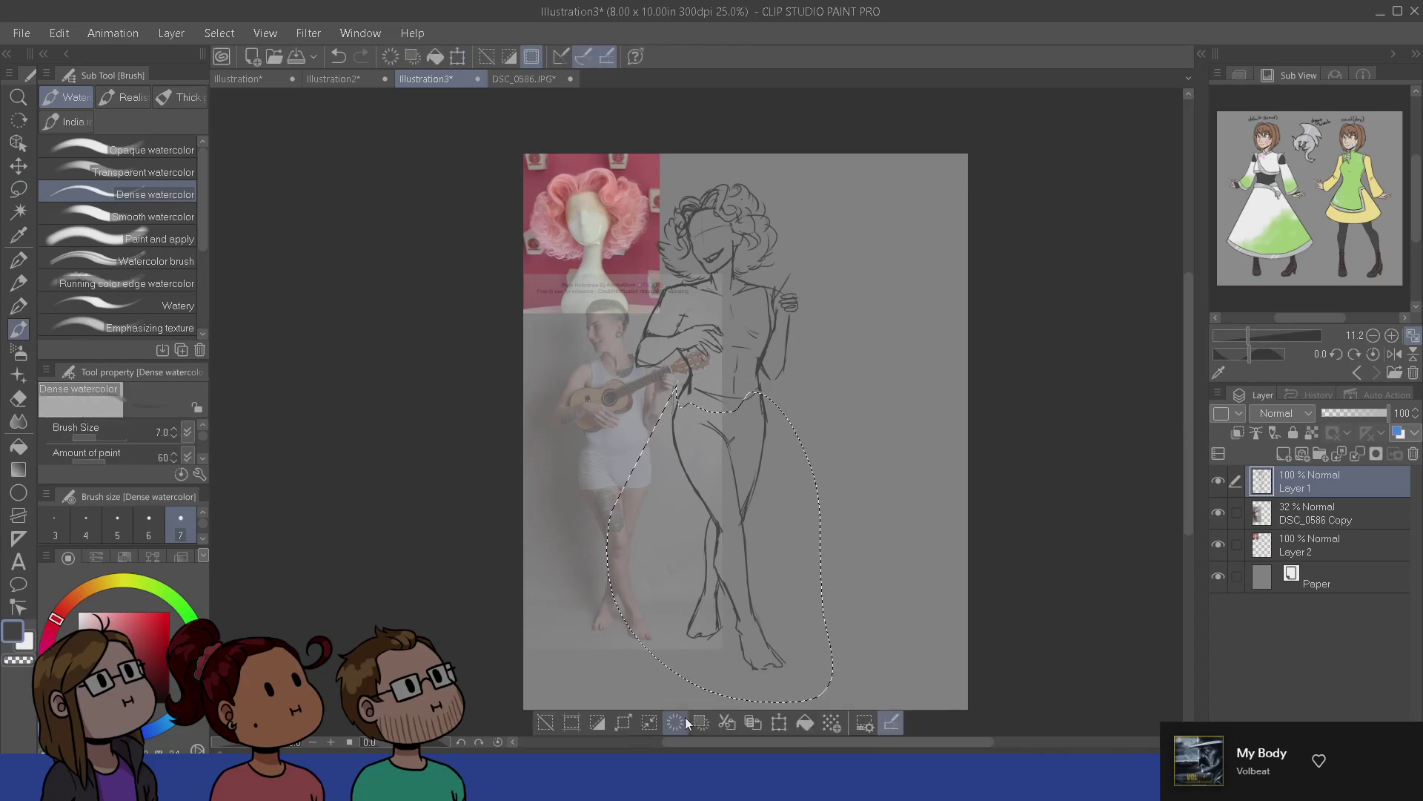
- Select both lower legs with a freehand selection, move them slightly down to lengthen the legs, and clear the selection
key("m")
mouse_move(645, 528)
left_mouse_down()
mouse_move(734, 487)
mouse_move(834, 682)
mouse_move(586, 582)
left_mouse_up()
key("b")
key("ctrl+t")
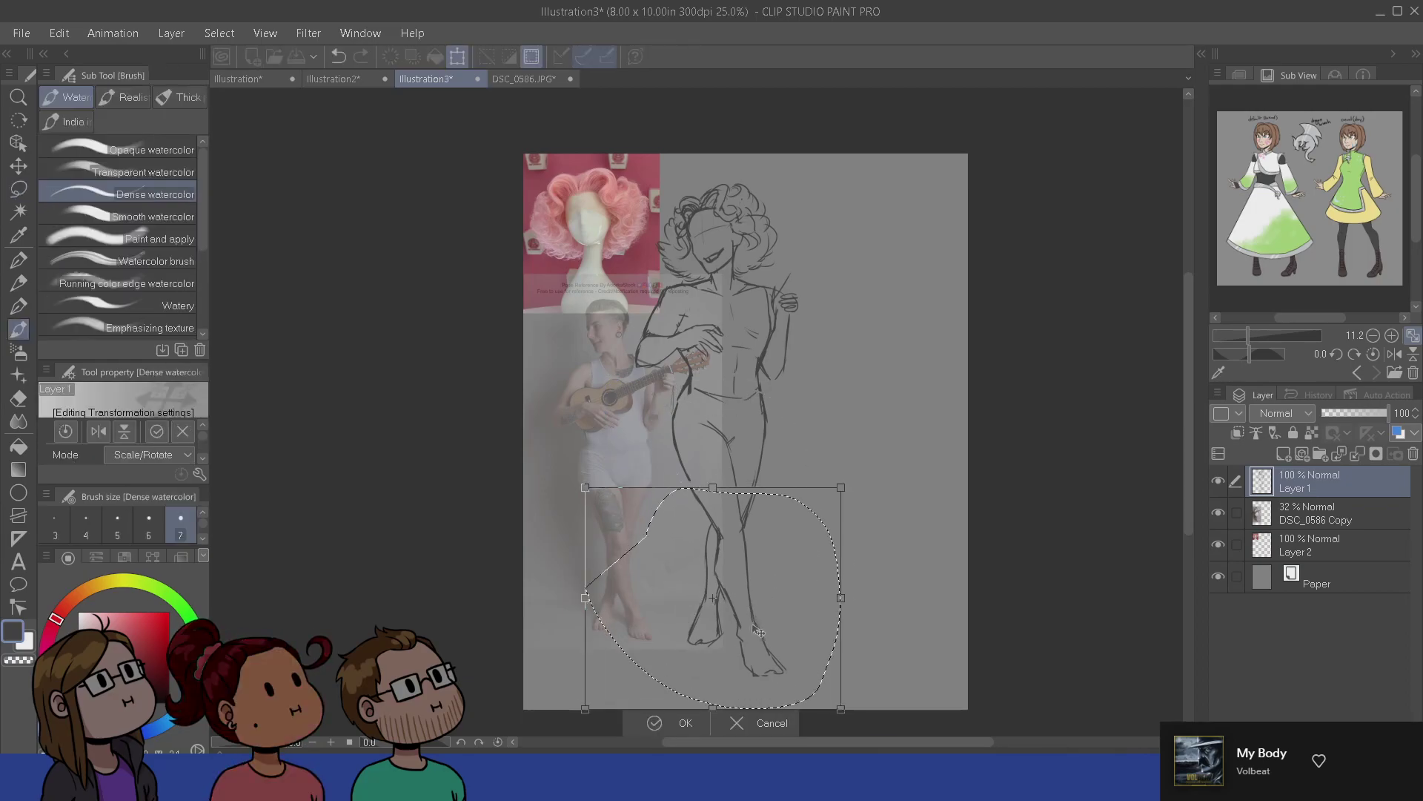
left_click(685, 722)
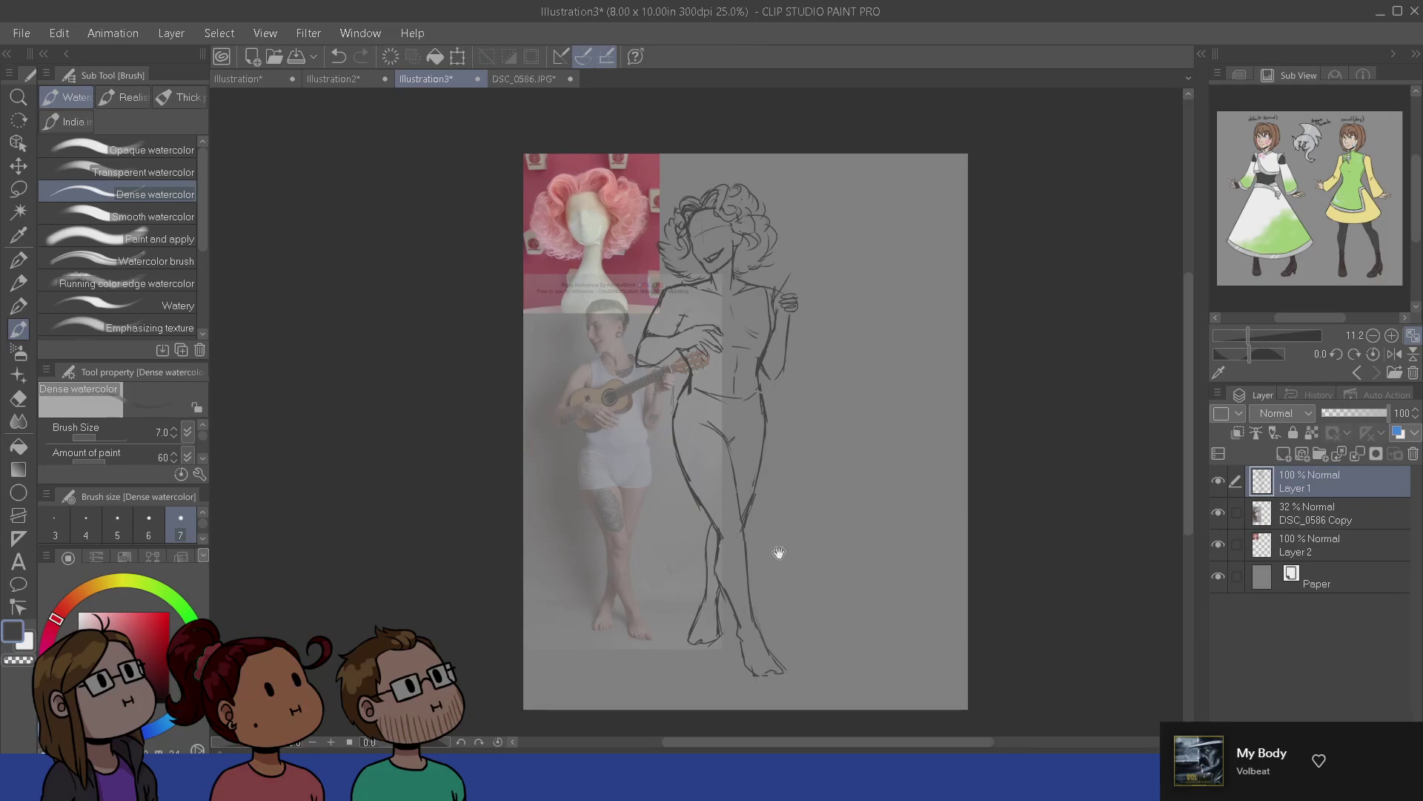
- Select the back foot with a freehand selection and move it slightly down
mouse_move(731, 544)
left_mouse_down()
mouse_move(725, 485)
mouse_move(651, 547)
left_mouse_up()
key("m")
key("b")
key("ctrl+t")
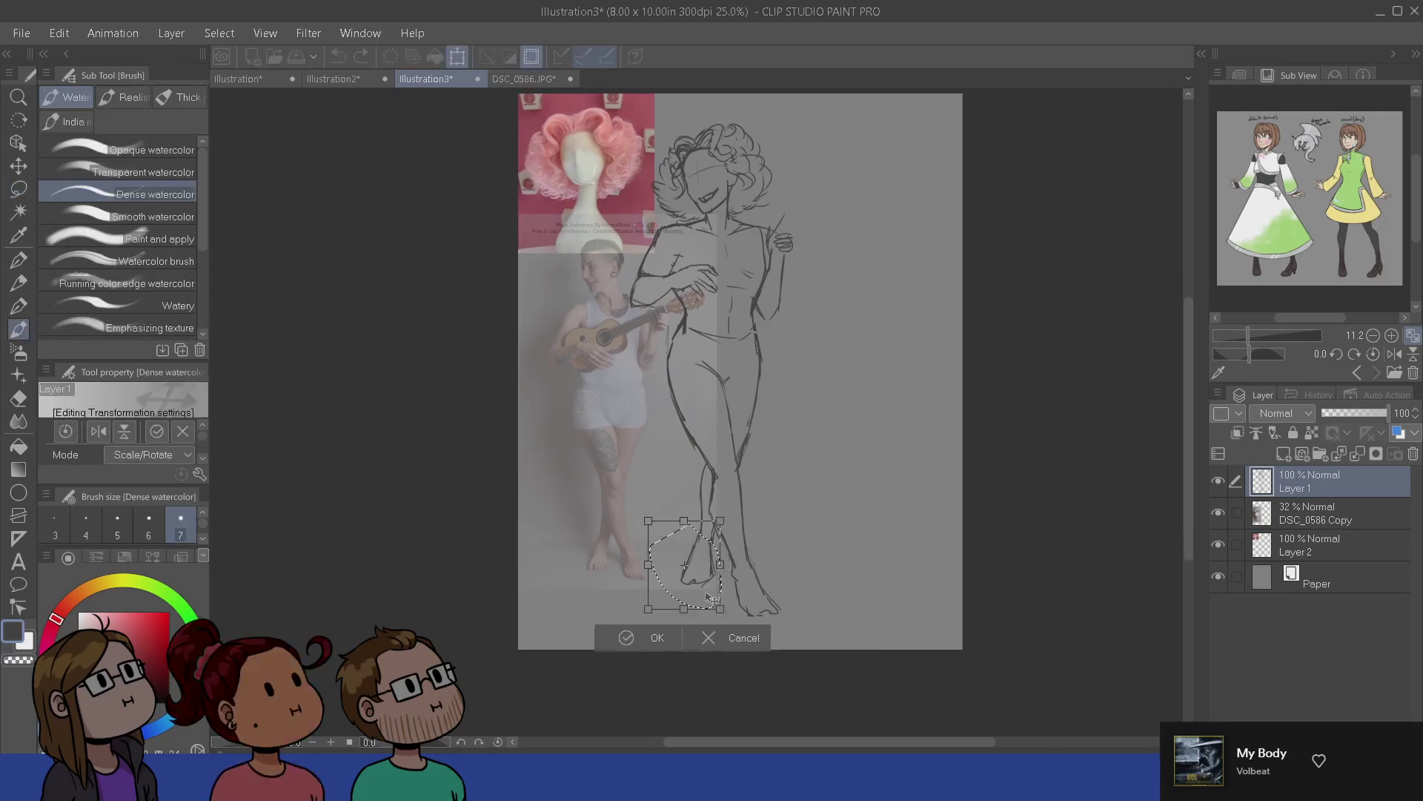
left_click_drag(713, 603, 714, 608)
left_click(670, 643)
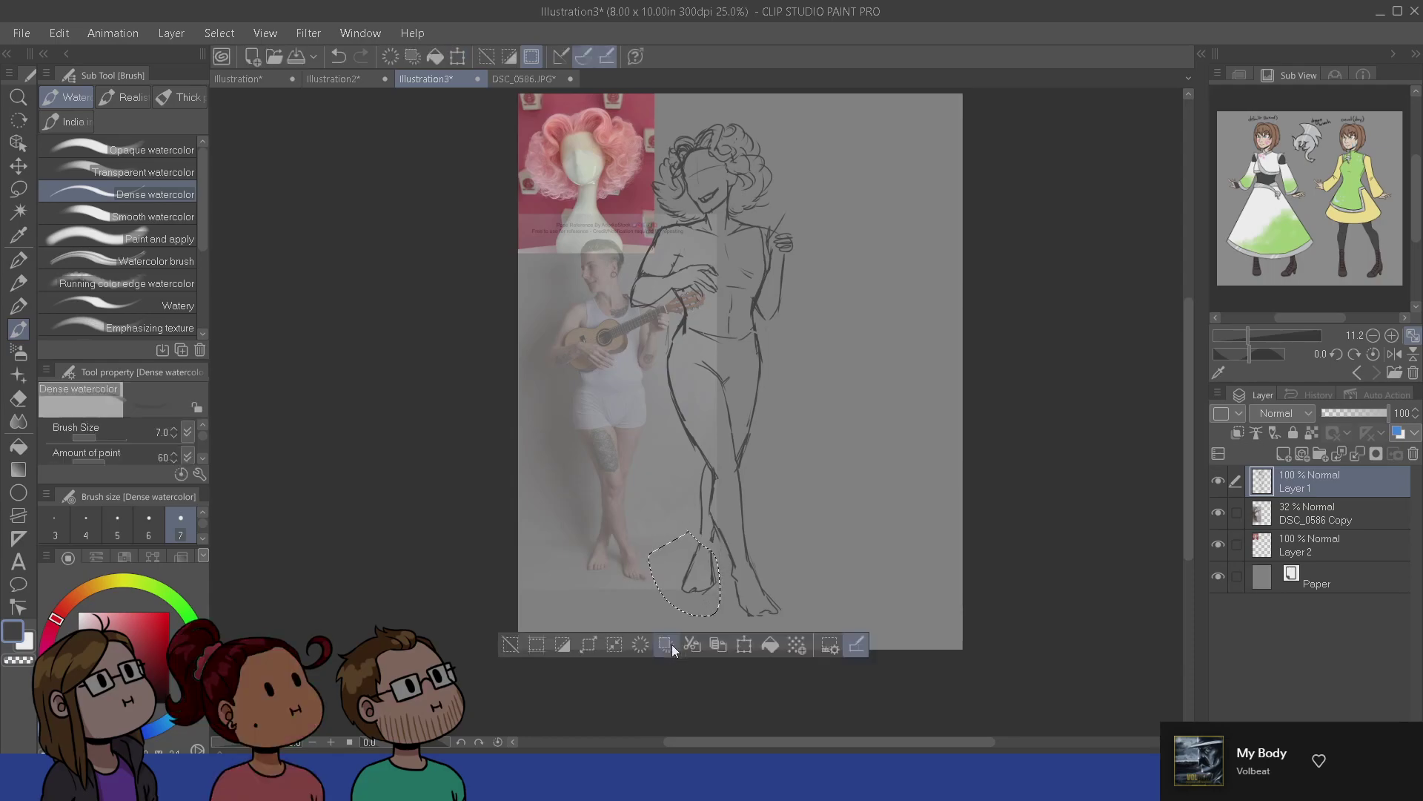
- Clear the selection and clean up the thick waist contour beneath the hand in front of the torso
key("ctrl+d")
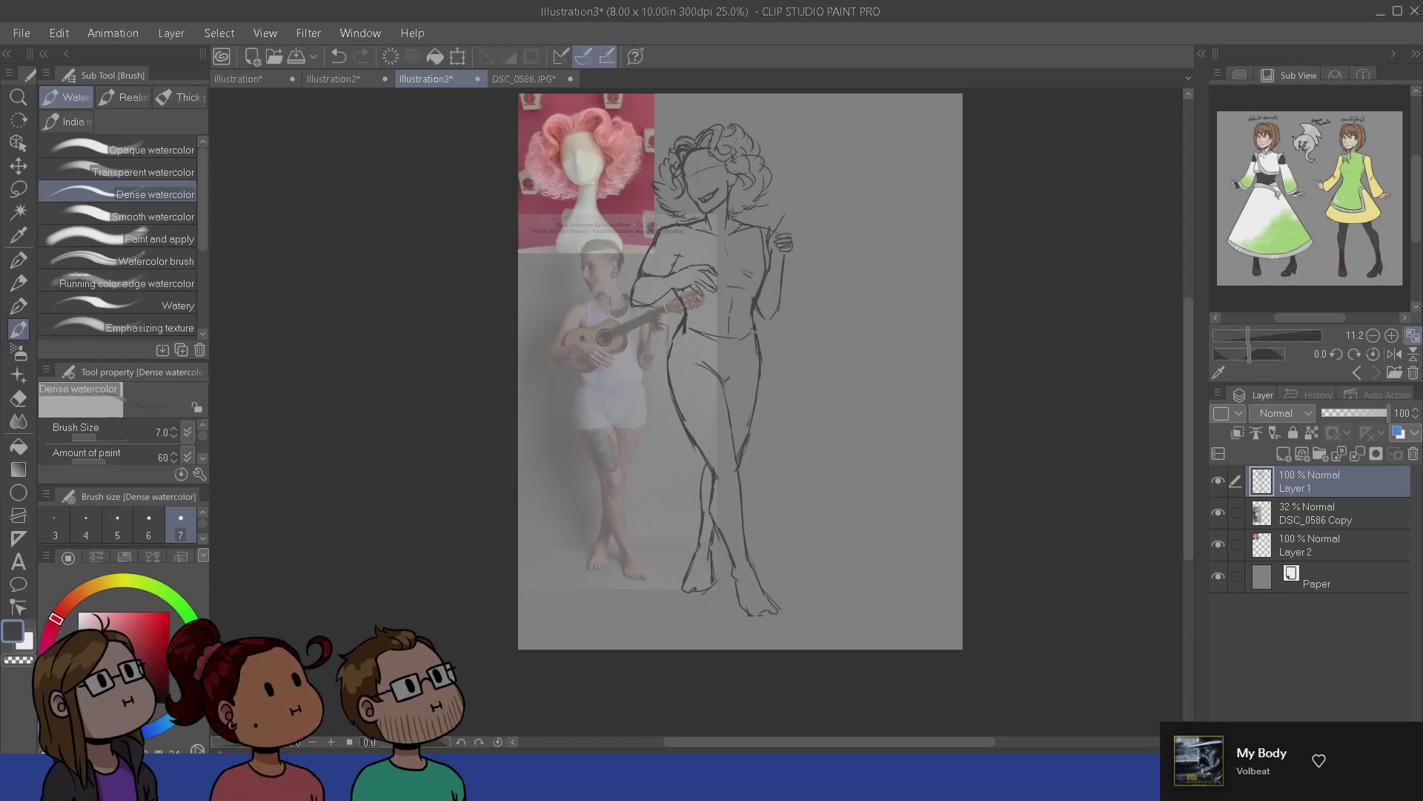
scroll(712, 584, "up", 2)
left_click_drag(713, 249, 690, 512)
key("e")
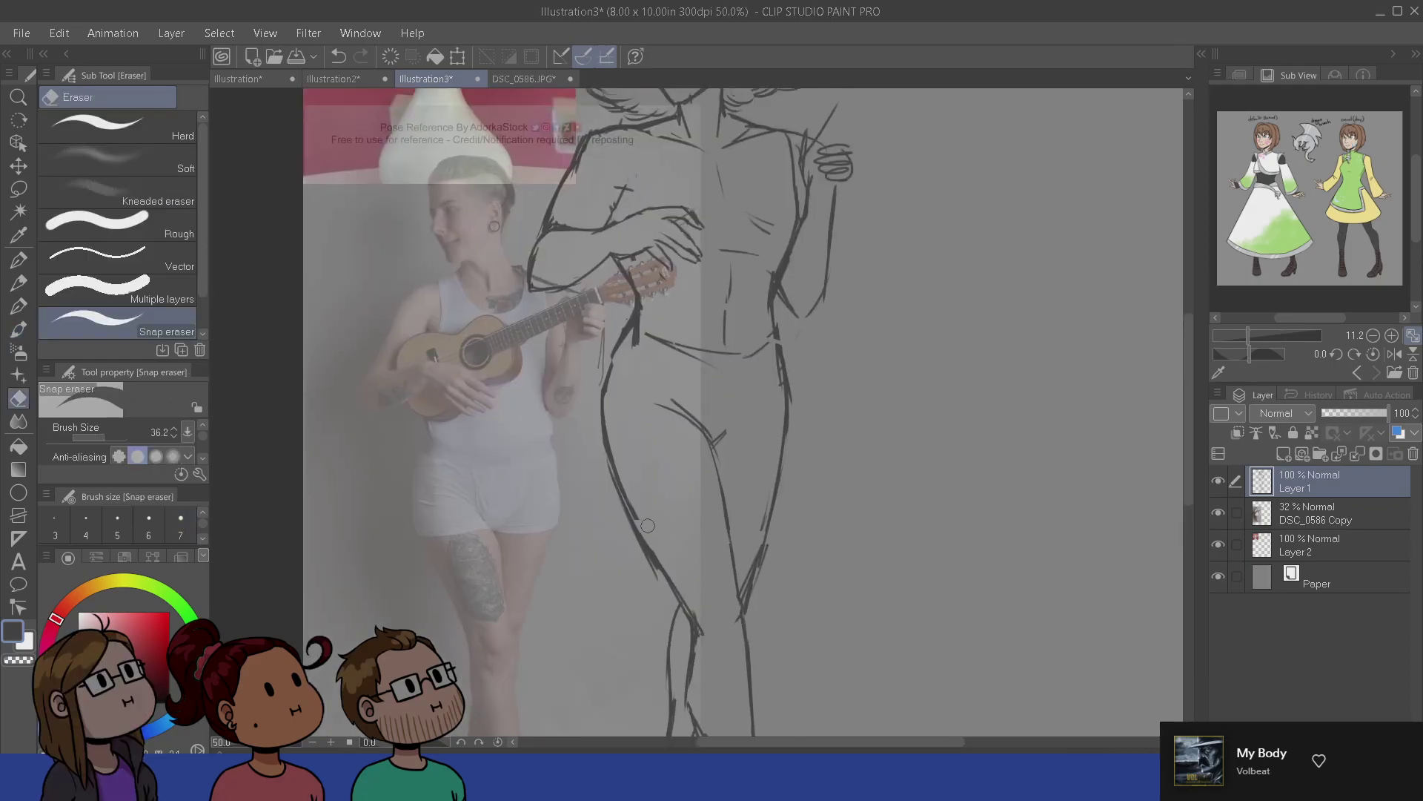
left_click_drag(632, 314, 631, 483)
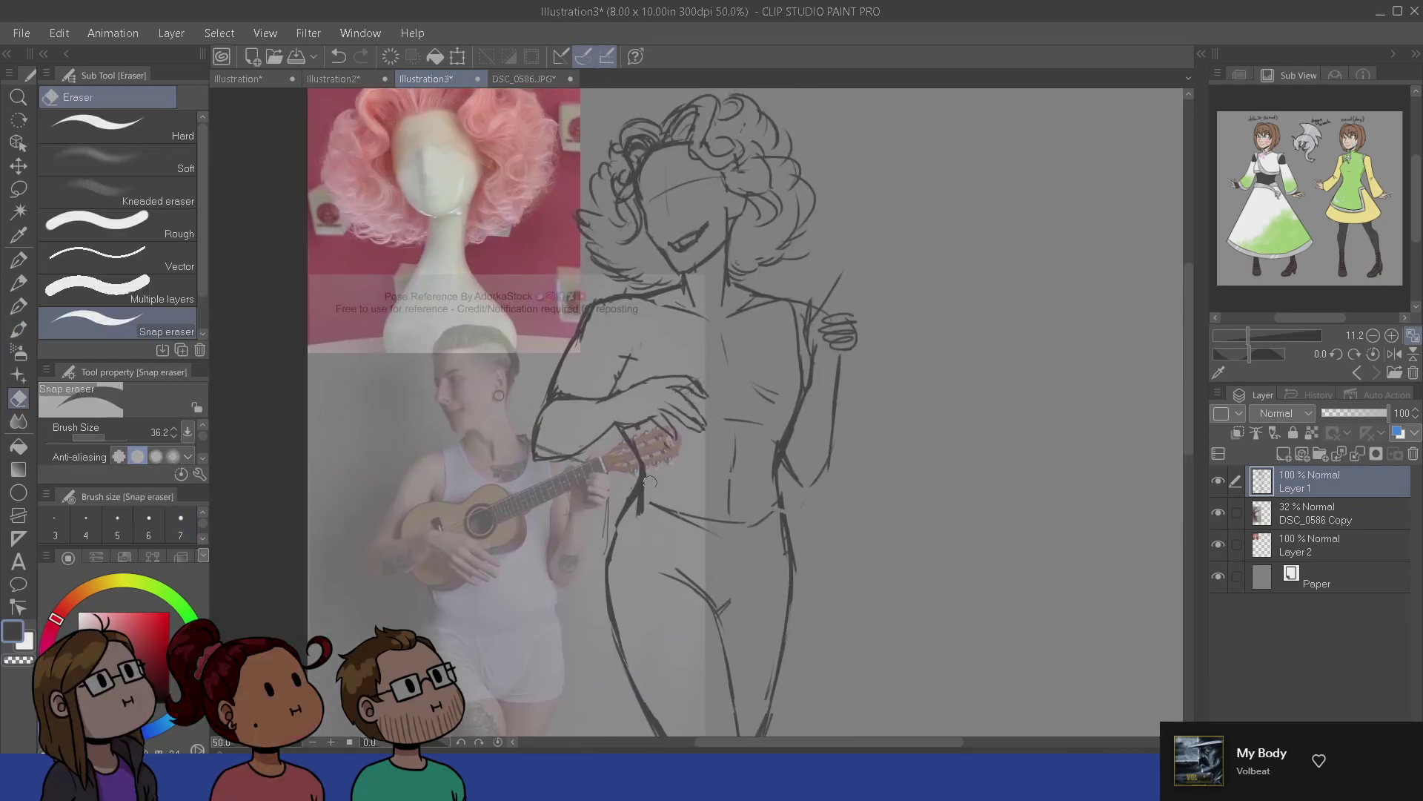
key("b")
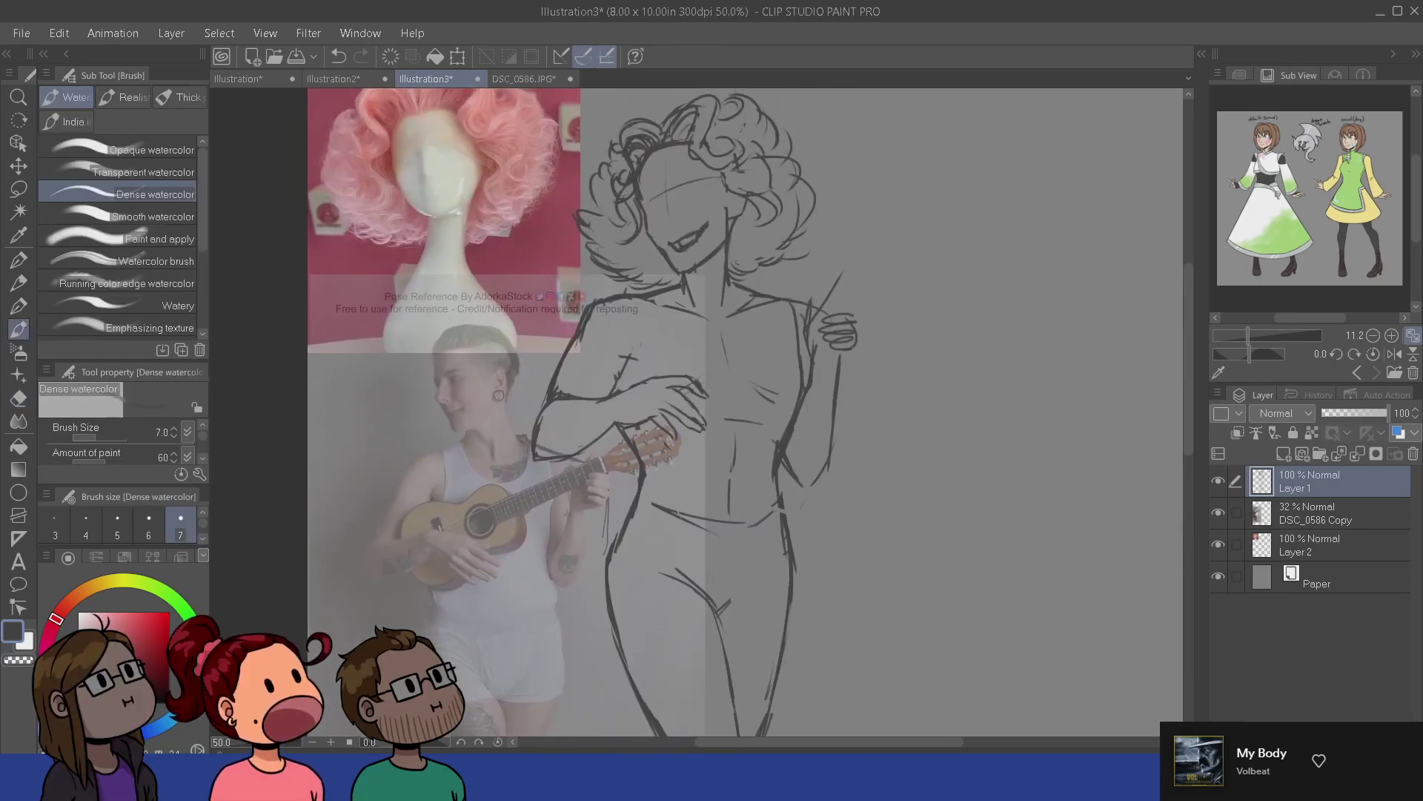
- Erase the hip contour on the raised-hand side and redraw it as a smoother line from waist to thigh
key("e")
left_click_drag(781, 495, 795, 569)
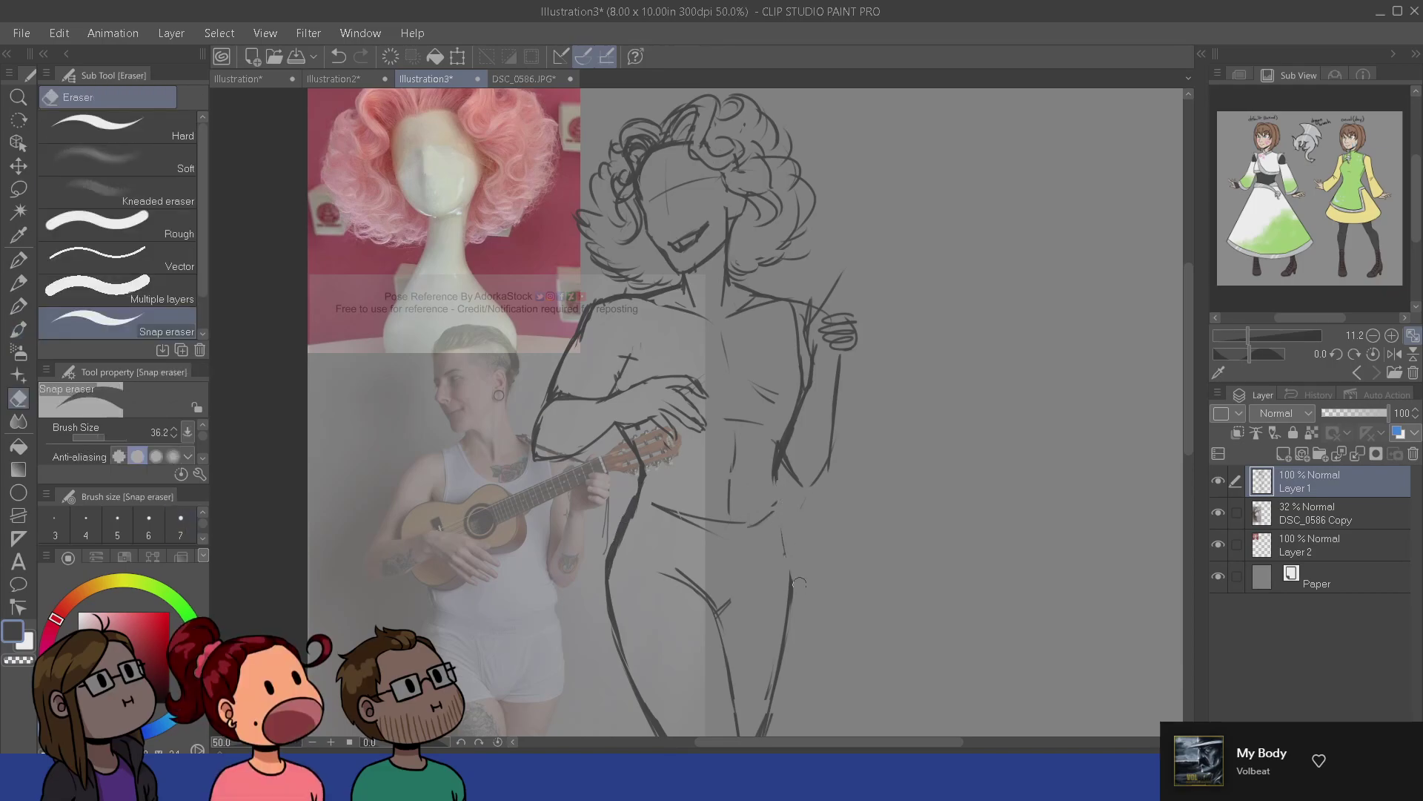
key("b")
left_click_drag(780, 466, 787, 550)
left_click_drag(771, 467, 776, 549)
left_click_drag(776, 479, 782, 564)
left_click_drag(780, 509, 789, 584)
key("ctrl+z")
key("ctrl+z")
left_click_drag(777, 478, 792, 585)
key("e")
left_click_drag(780, 483, 795, 569)
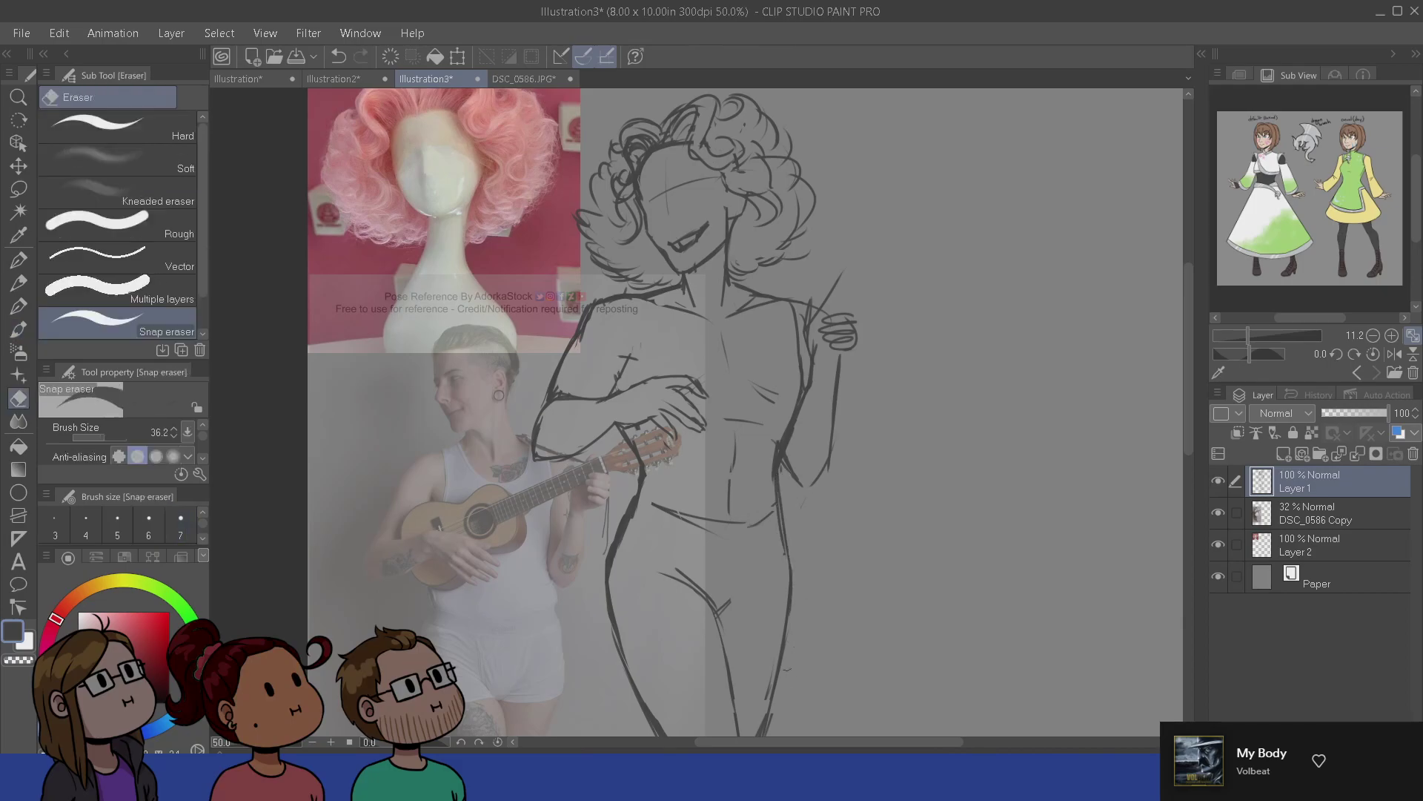
- Redraw the curved waistline across the hips so that it joins both side contours
key("b")
mouse_move(635, 493)
left_mouse_down()
mouse_move(684, 522)
mouse_move(776, 529)
mouse_move(672, 500)
left_mouse_up()
key("e")
key("b")
left_click_drag(780, 510, 697, 527)
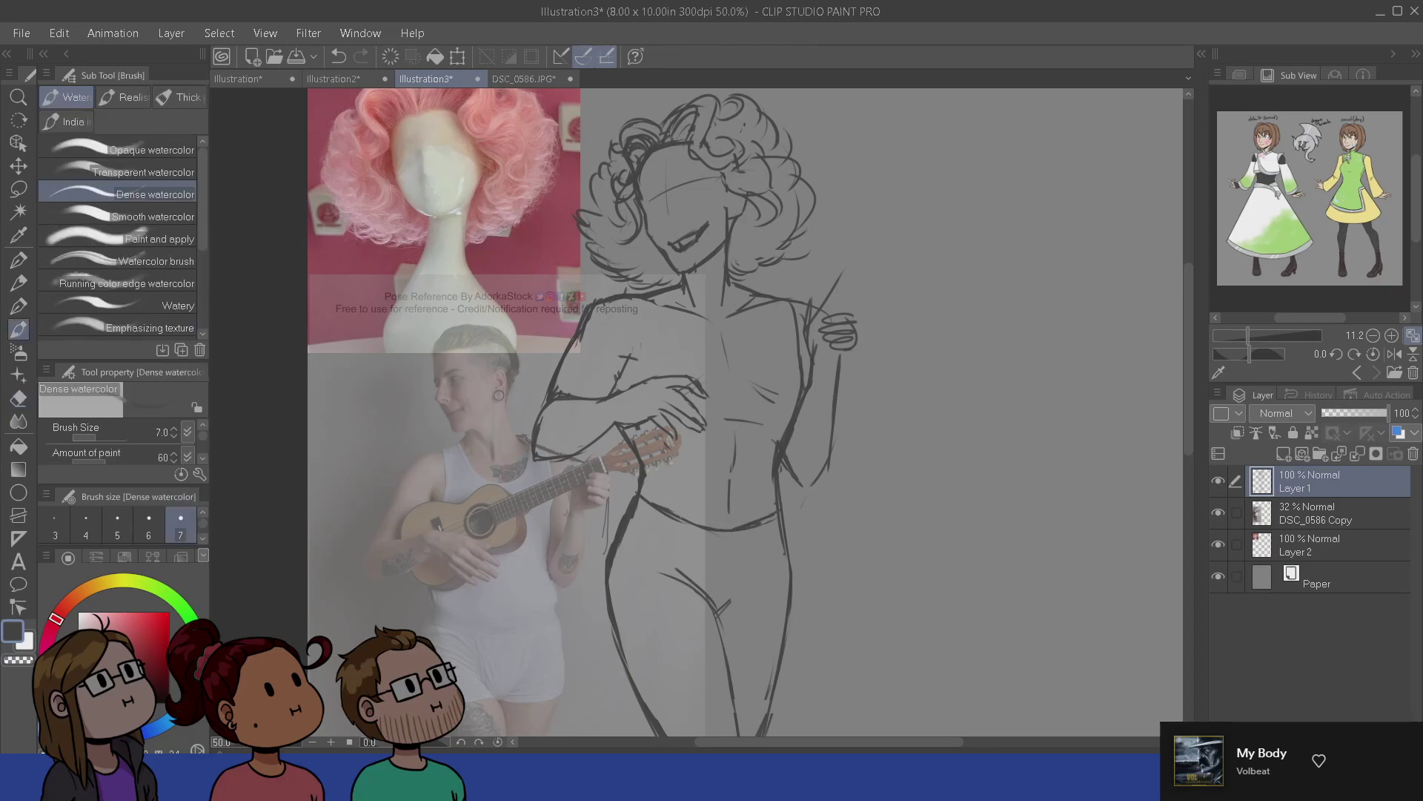
- Erase the raised fist and redraw it as an open hand with the thumb up and the fingers extended outward
left_click_drag(729, 690, 734, 616)
left_click_drag(728, 509, 749, 668)
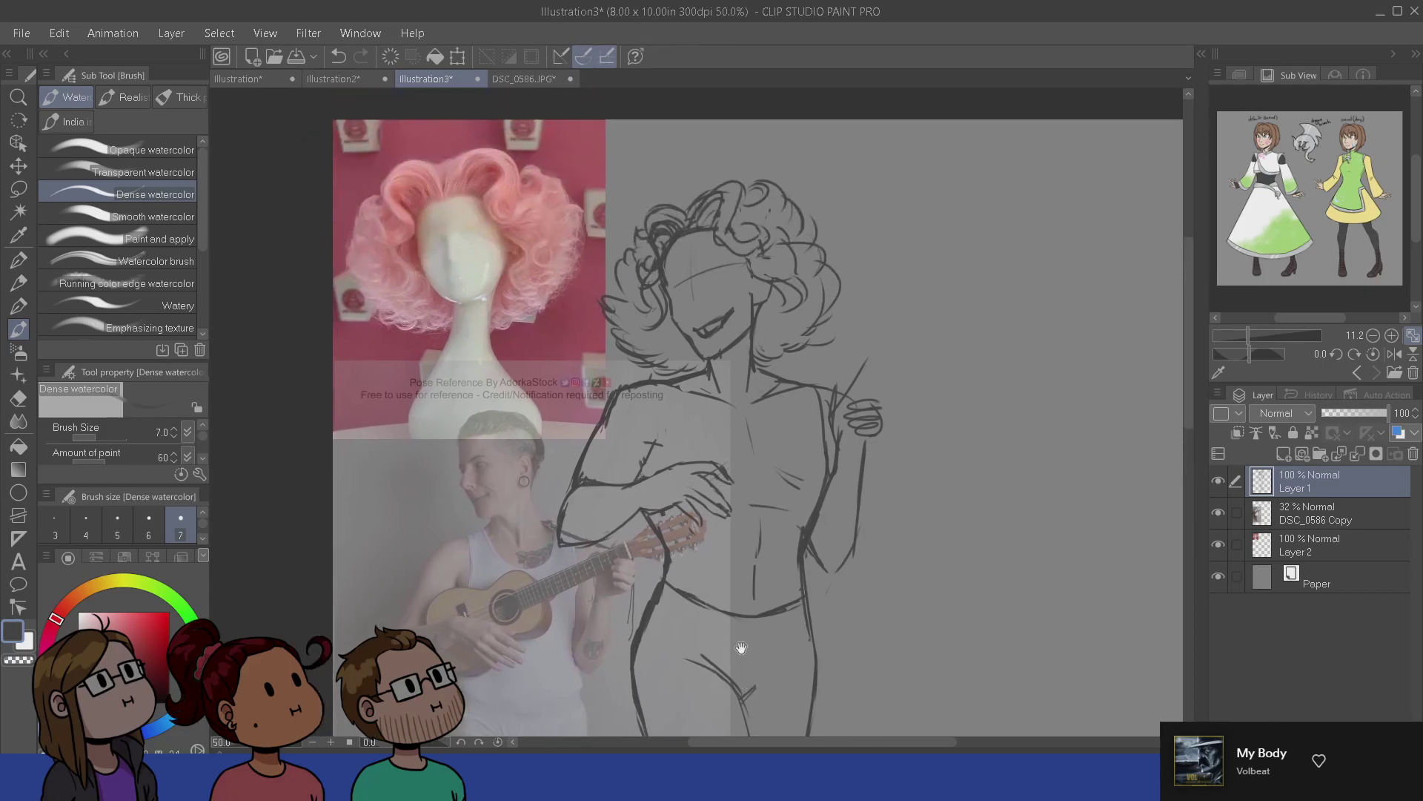
key("e")
mouse_move(882, 400)
left_mouse_down()
mouse_move(860, 416)
mouse_move(875, 430)
left_mouse_up()
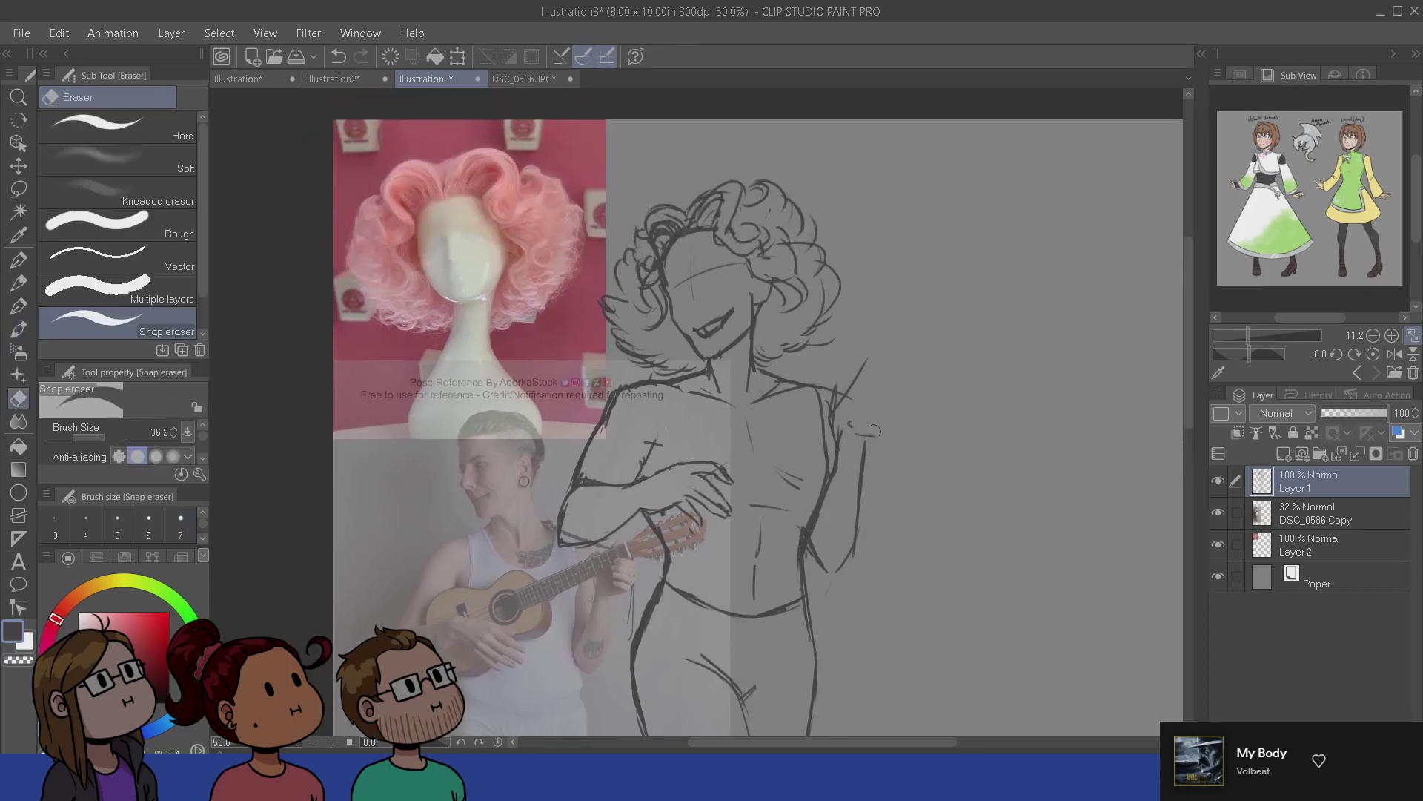
key("b")
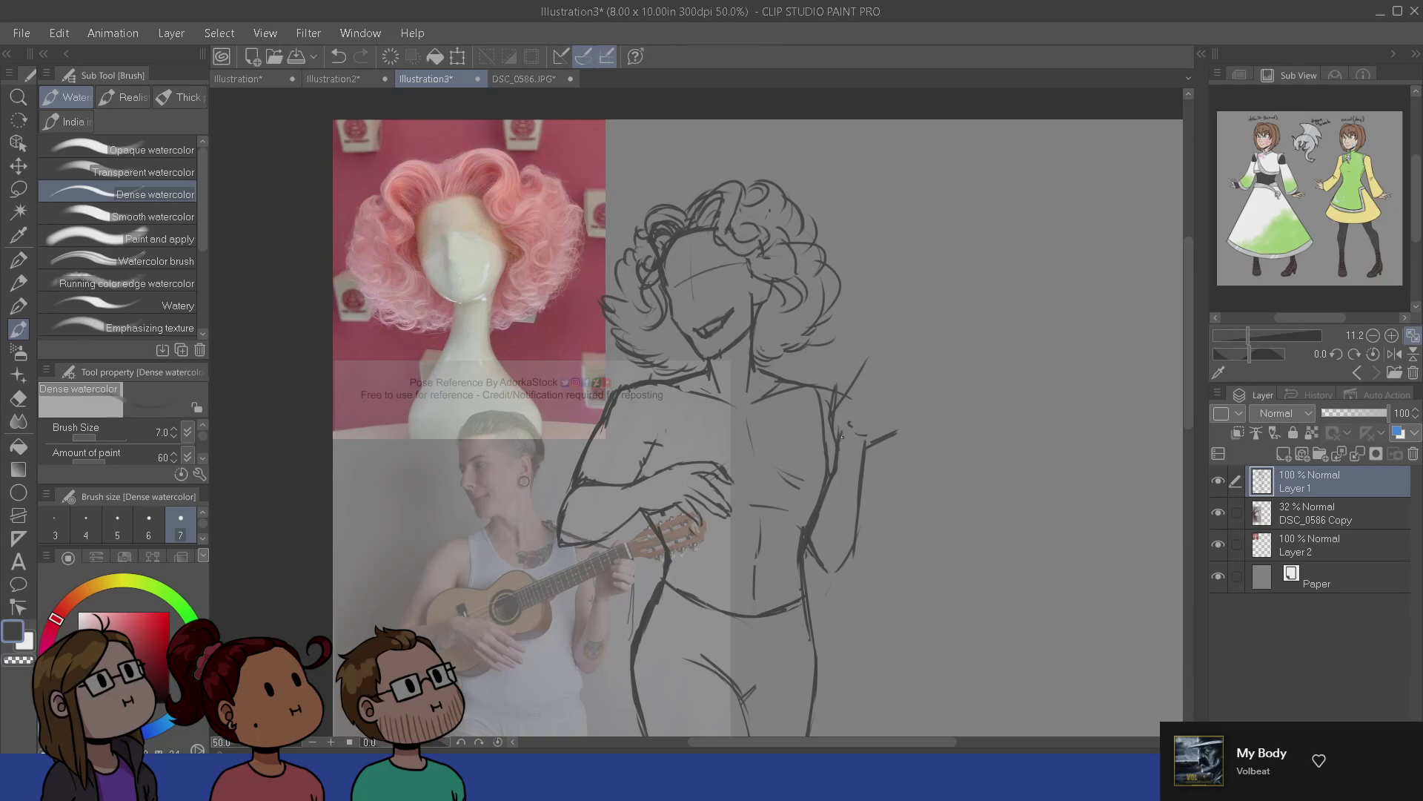
left_click_drag(842, 437, 848, 408)
left_click_drag(872, 366, 877, 382)
mouse_move(887, 393)
left_mouse_down()
mouse_move(917, 393)
mouse_move(908, 404)
left_mouse_up()
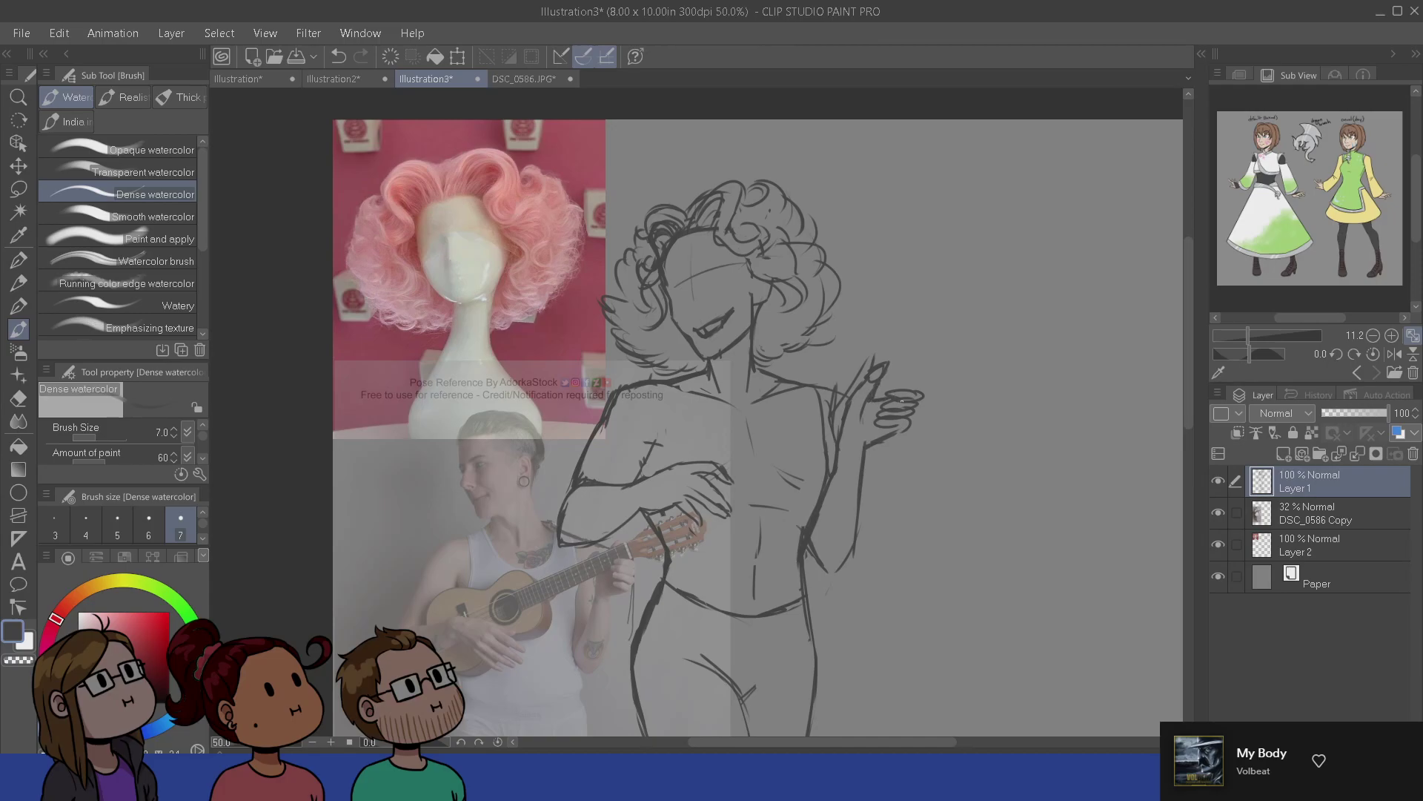
left_click_drag(832, 561, 853, 438)
- Transform the whole figure sketch by moving it to the right, clear of the reference photos, and apply the move
left_click_drag(834, 668, 807, 463)
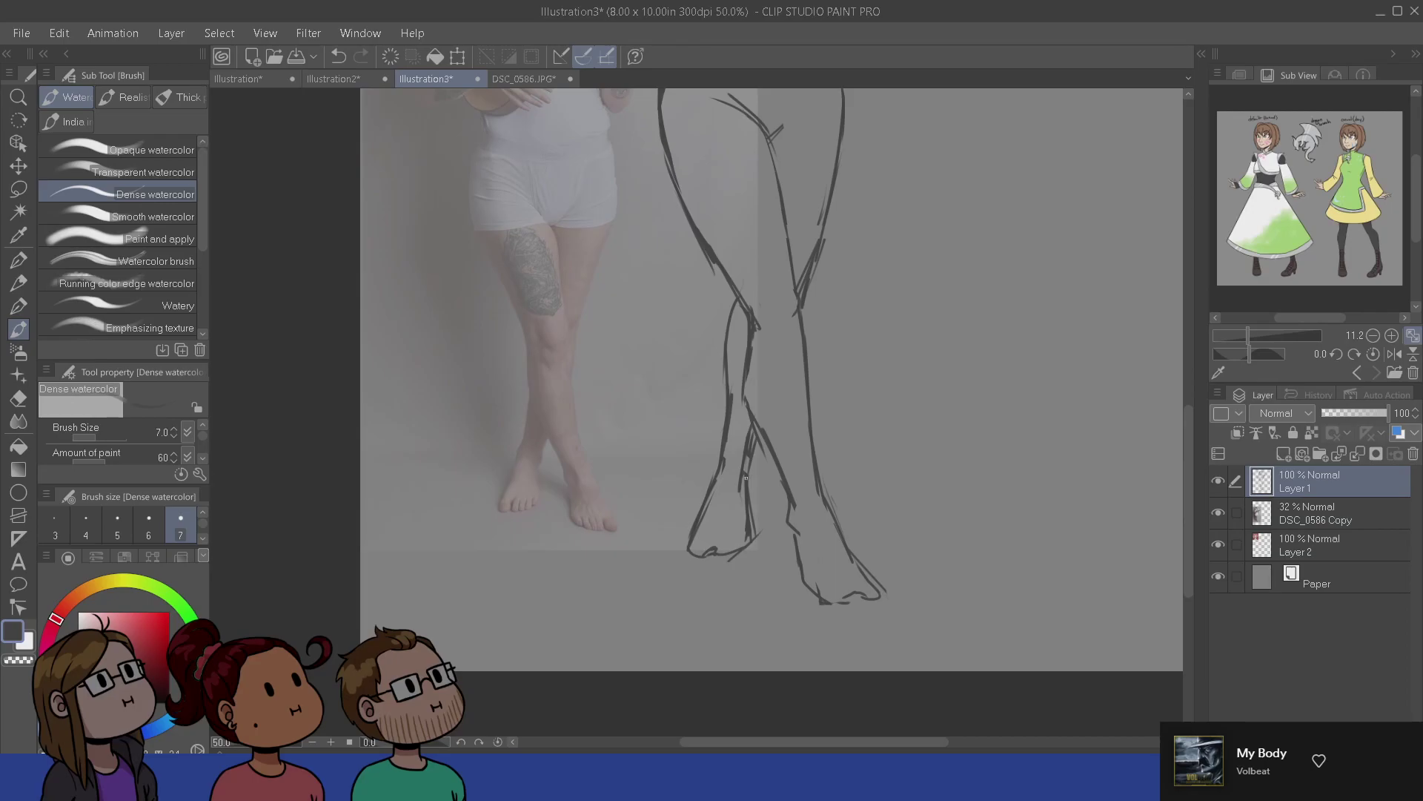
left_click_drag(778, 413, 791, 645)
left_click_drag(772, 499, 846, 700)
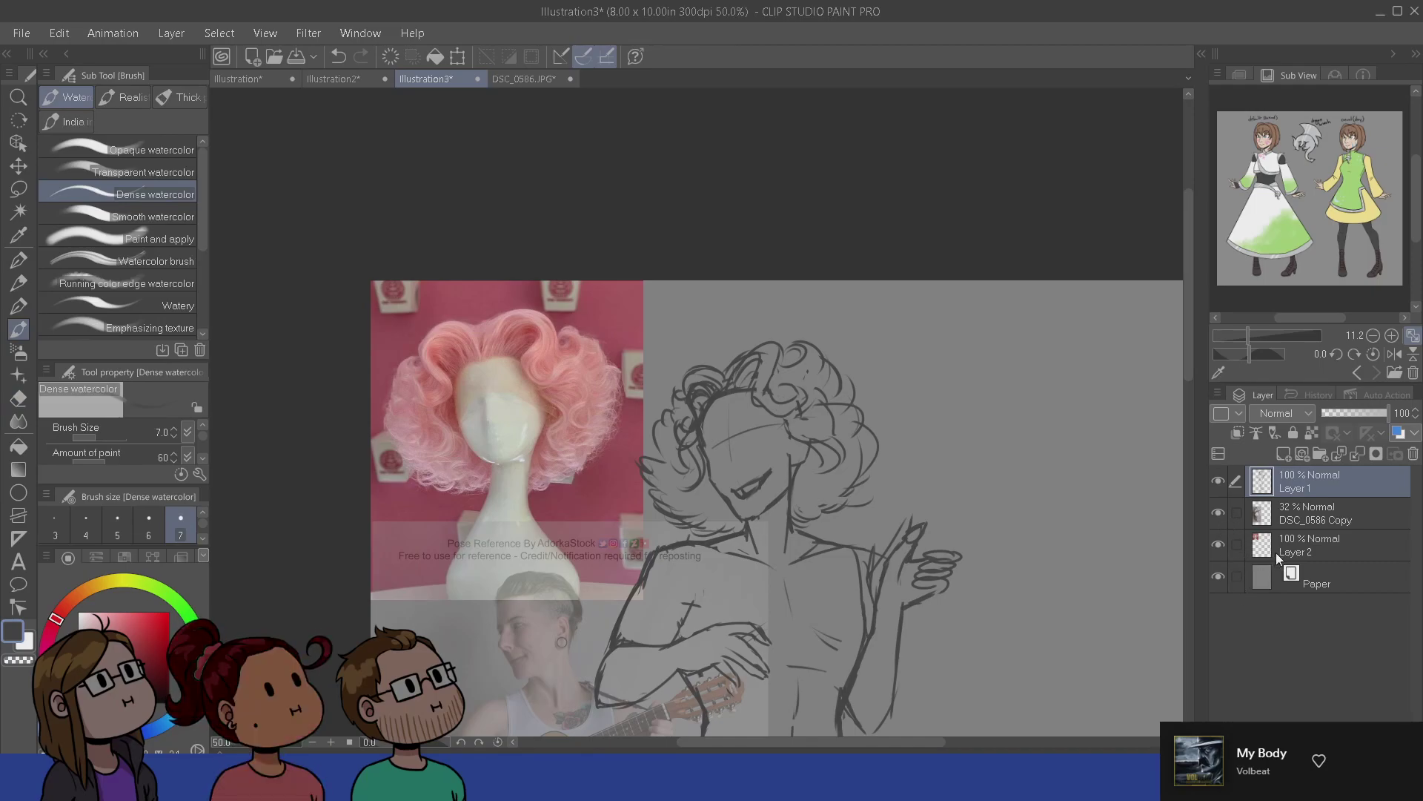
scroll(1020, 564, "down", 5)
scroll(1016, 470, "up", 4)
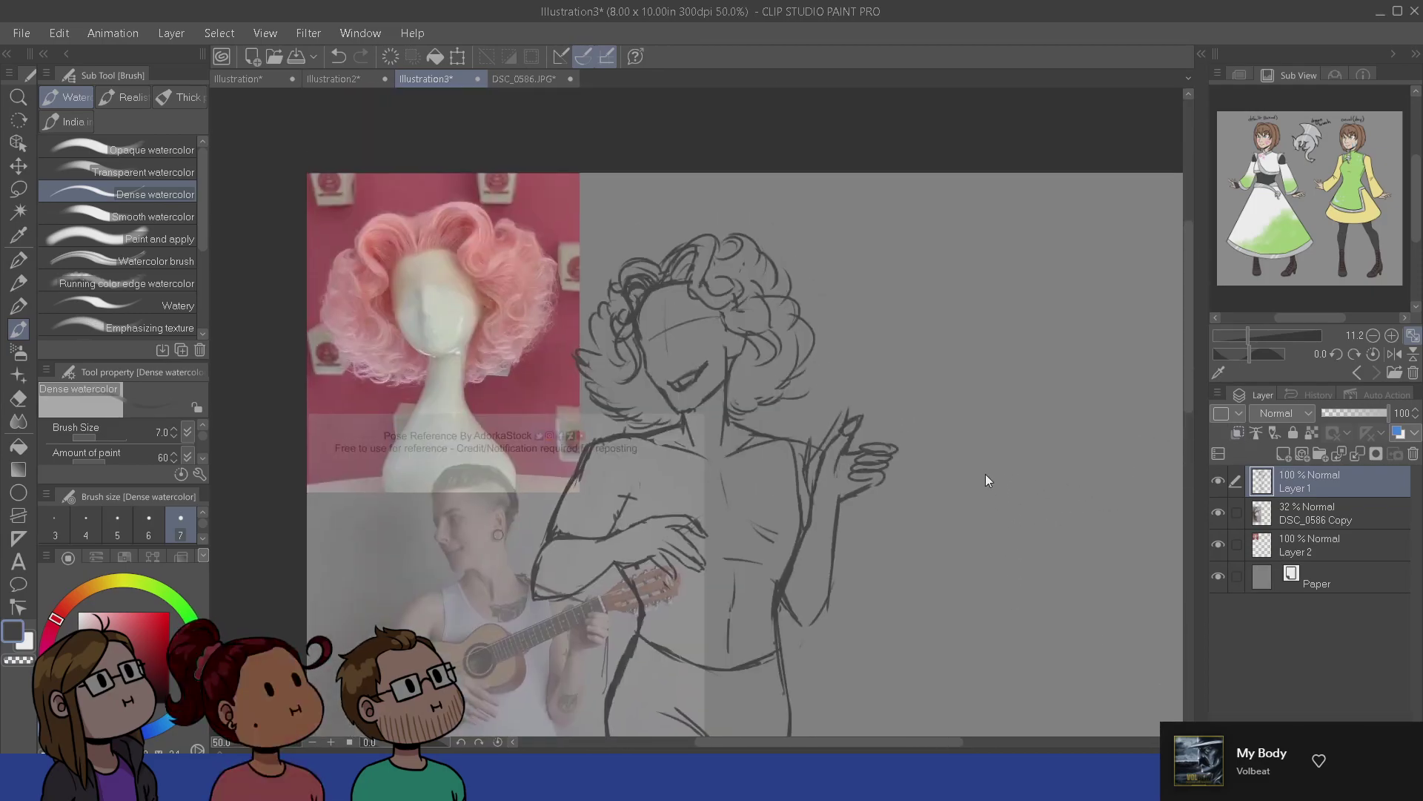
key("ctrl+t")
left_click_drag(768, 620, 960, 562)
left_click_drag(961, 561, 905, 398)
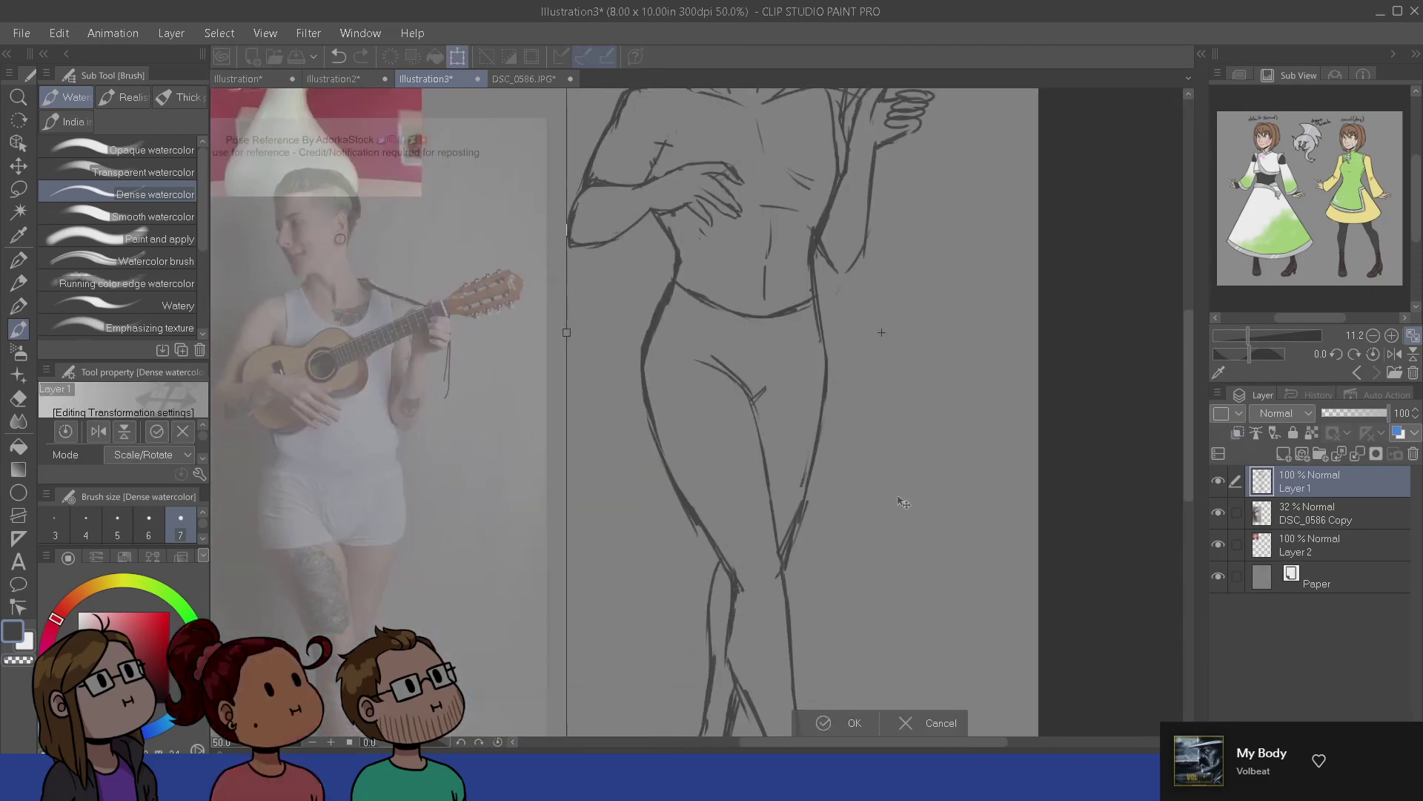
scroll(886, 445, "down", 4)
scroll(889, 519, "up", 4)
scroll(893, 615, "down", 1)
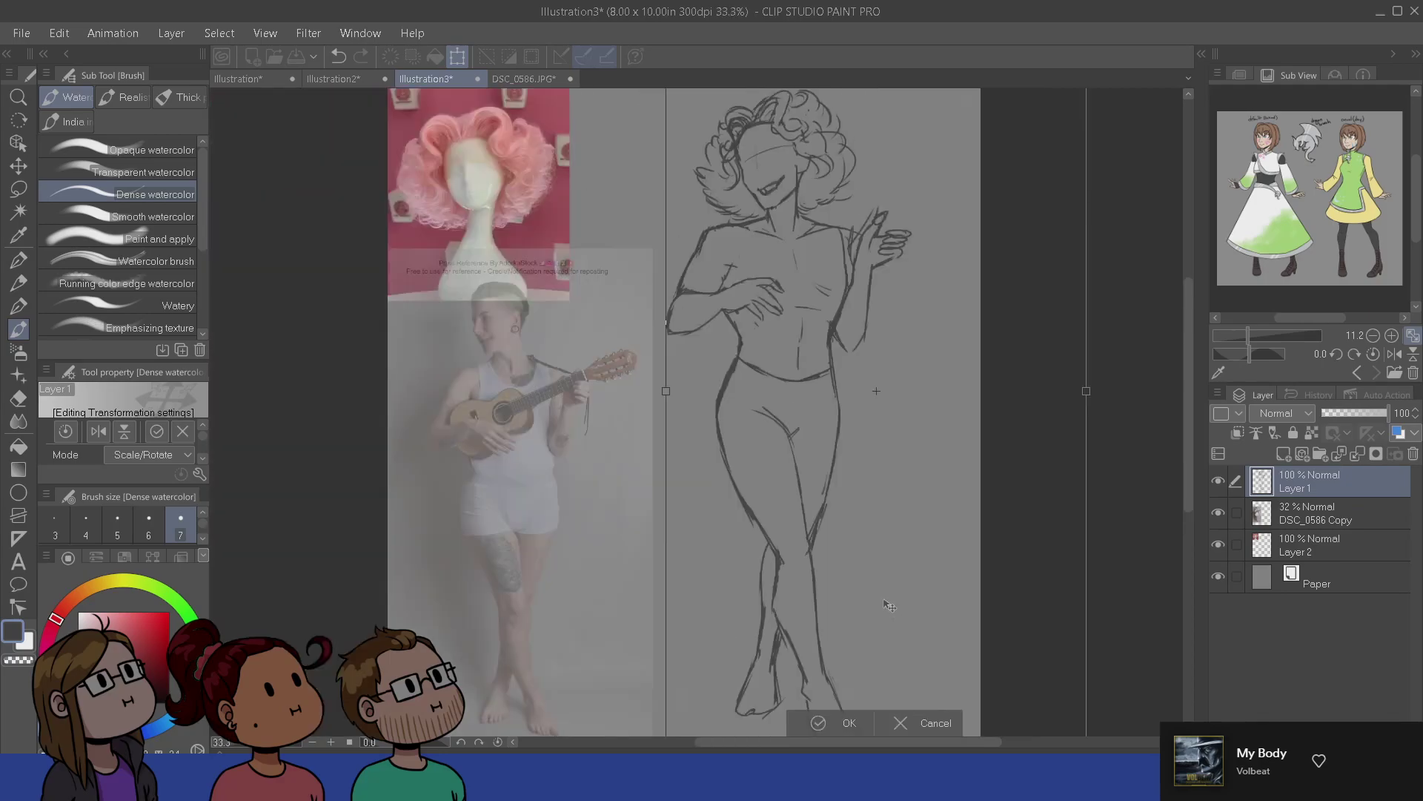
scroll(889, 606, "down", 1)
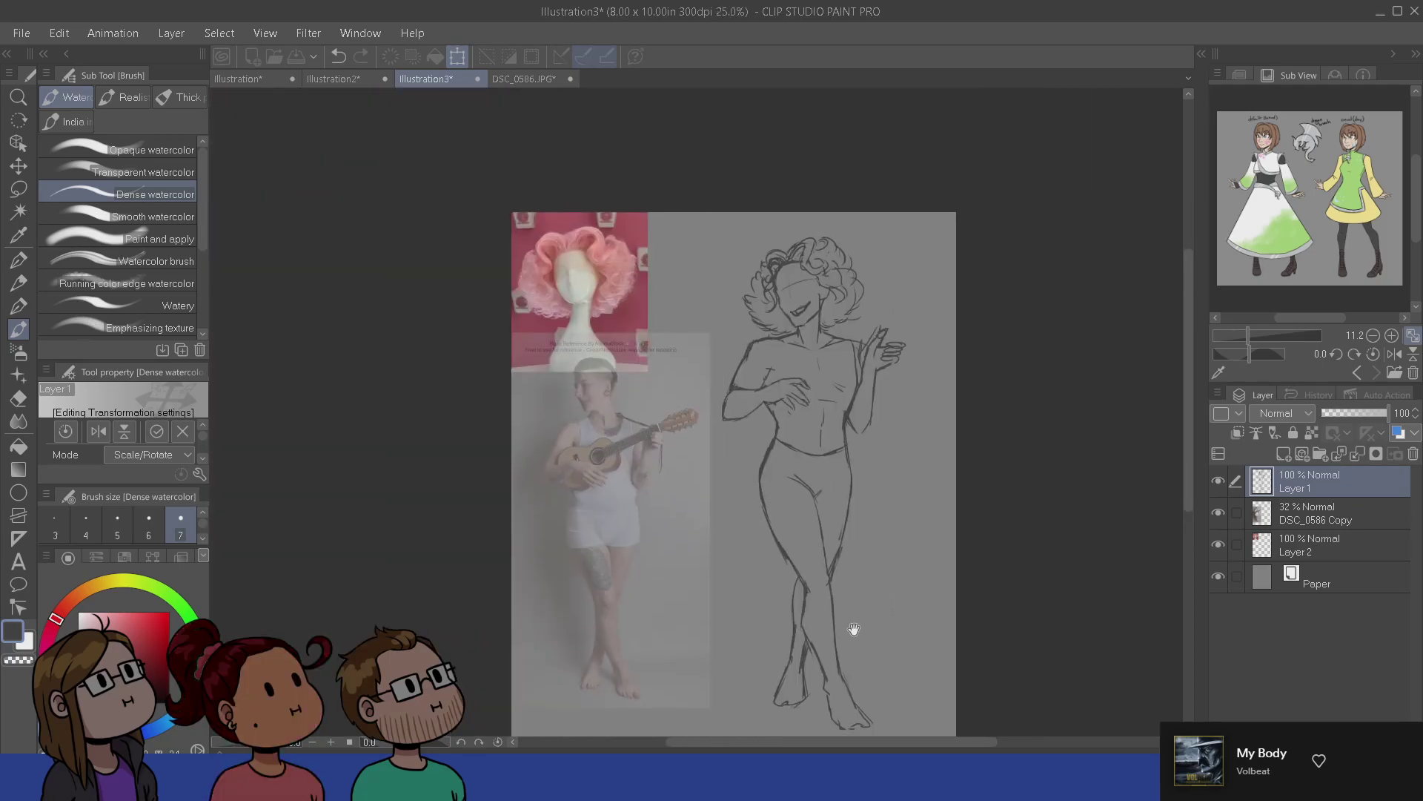
left_click_drag(854, 630, 874, 562)
left_click(921, 697)
- Erase the middle of the waistline and redraw it across the hips
scroll(909, 460, "up", 1)
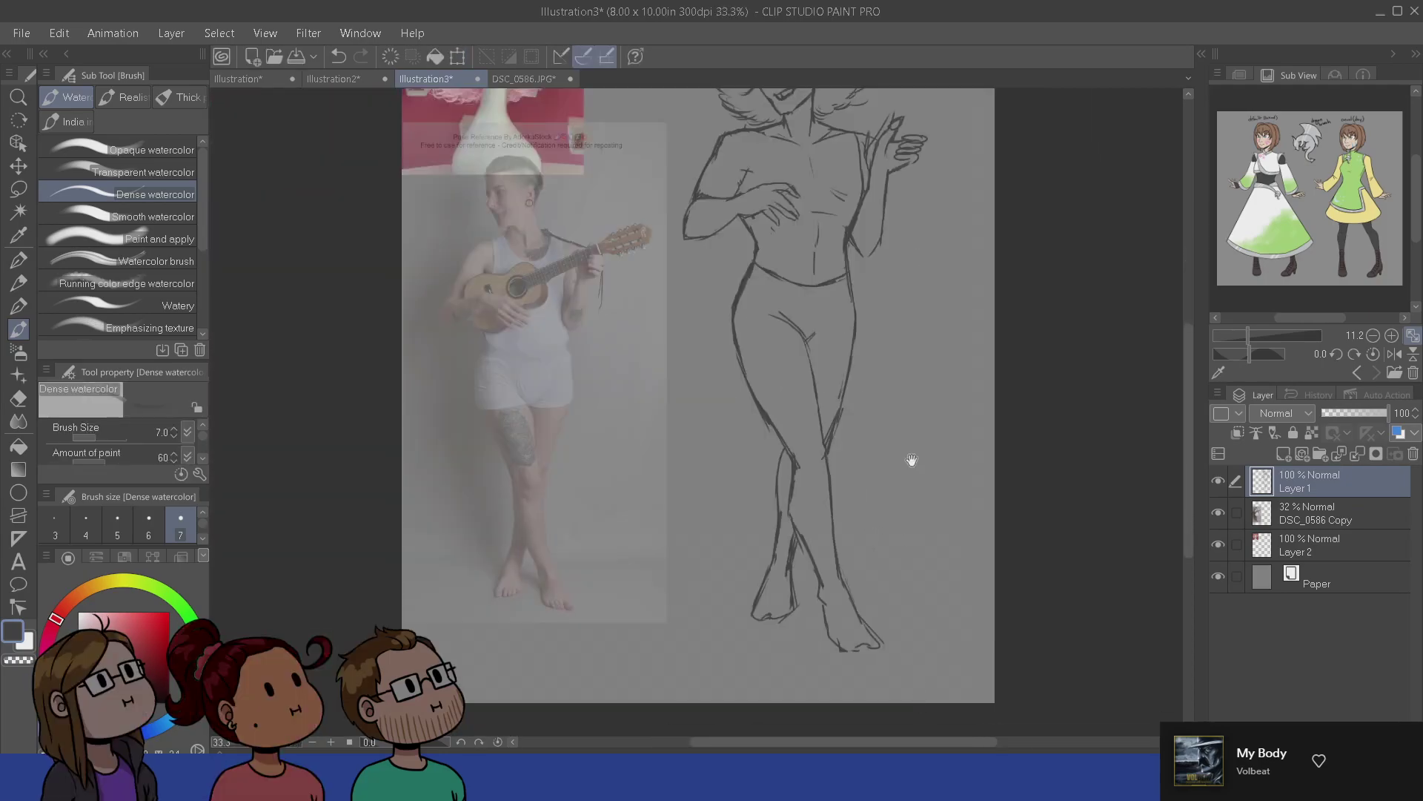
left_click_drag(909, 460, 905, 581)
left_click_drag(844, 497, 844, 594)
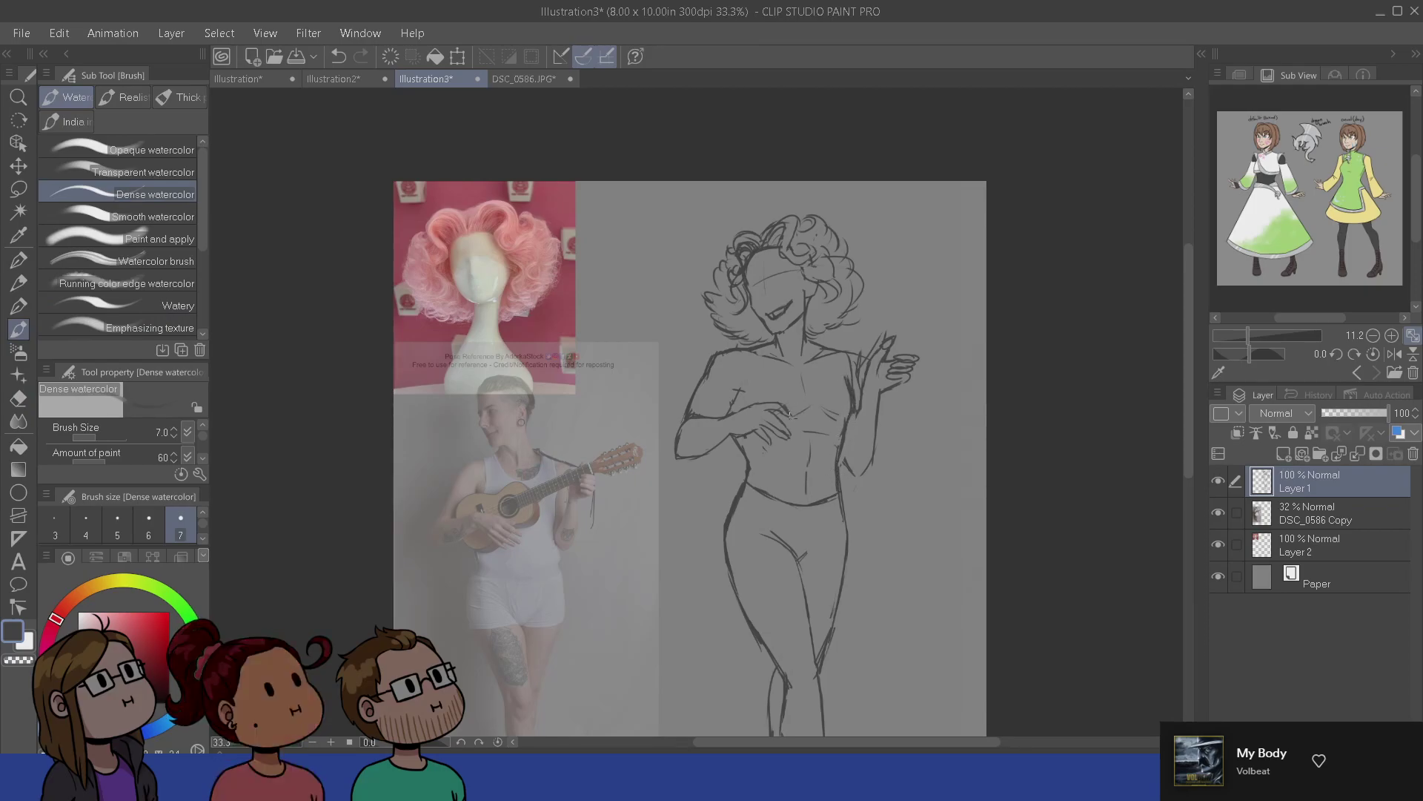
scroll(801, 570, "down", 1)
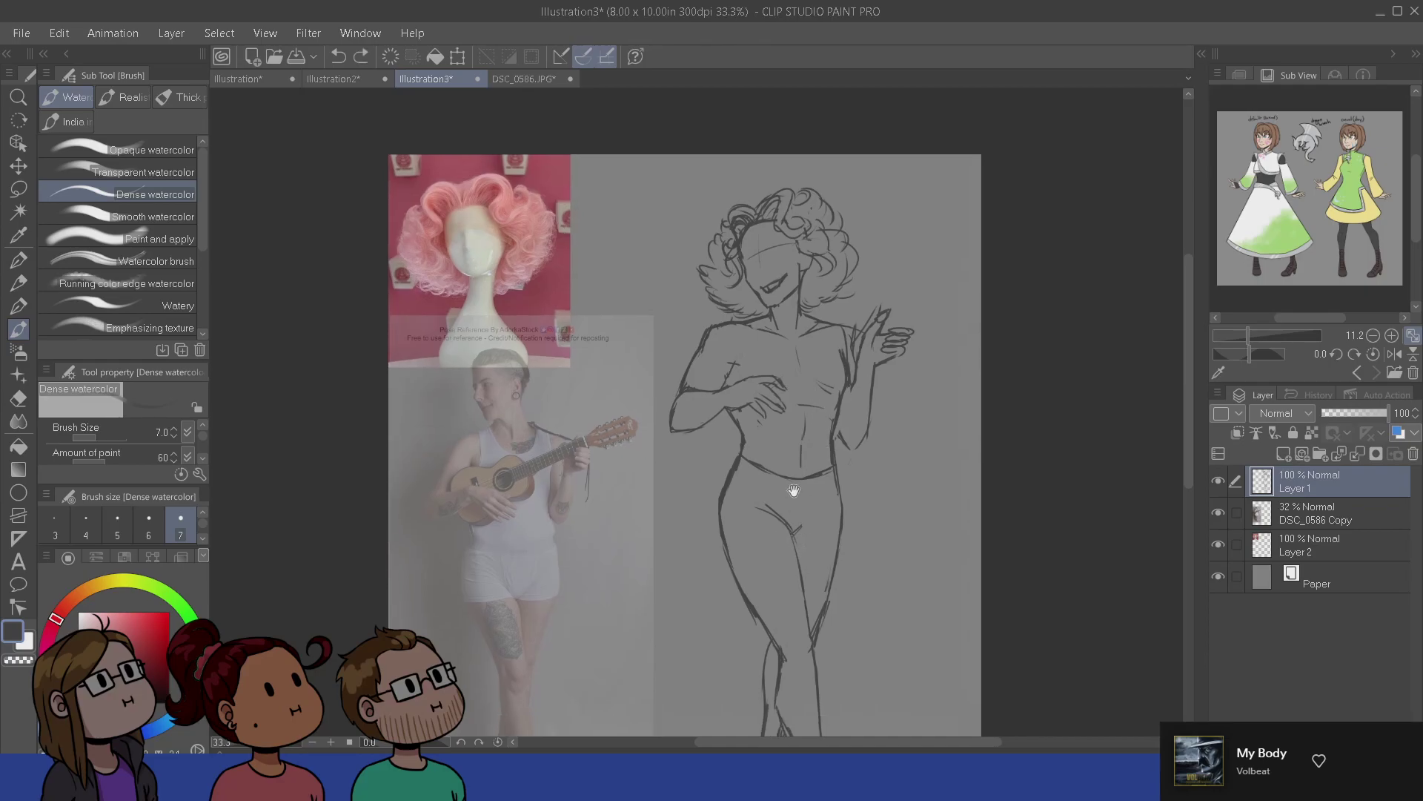
key("e")
left_click_drag(821, 477, 825, 471)
key("b")
mouse_move(813, 649)
left_mouse_down()
mouse_move(790, 543)
mouse_move(795, 637)
left_mouse_up()
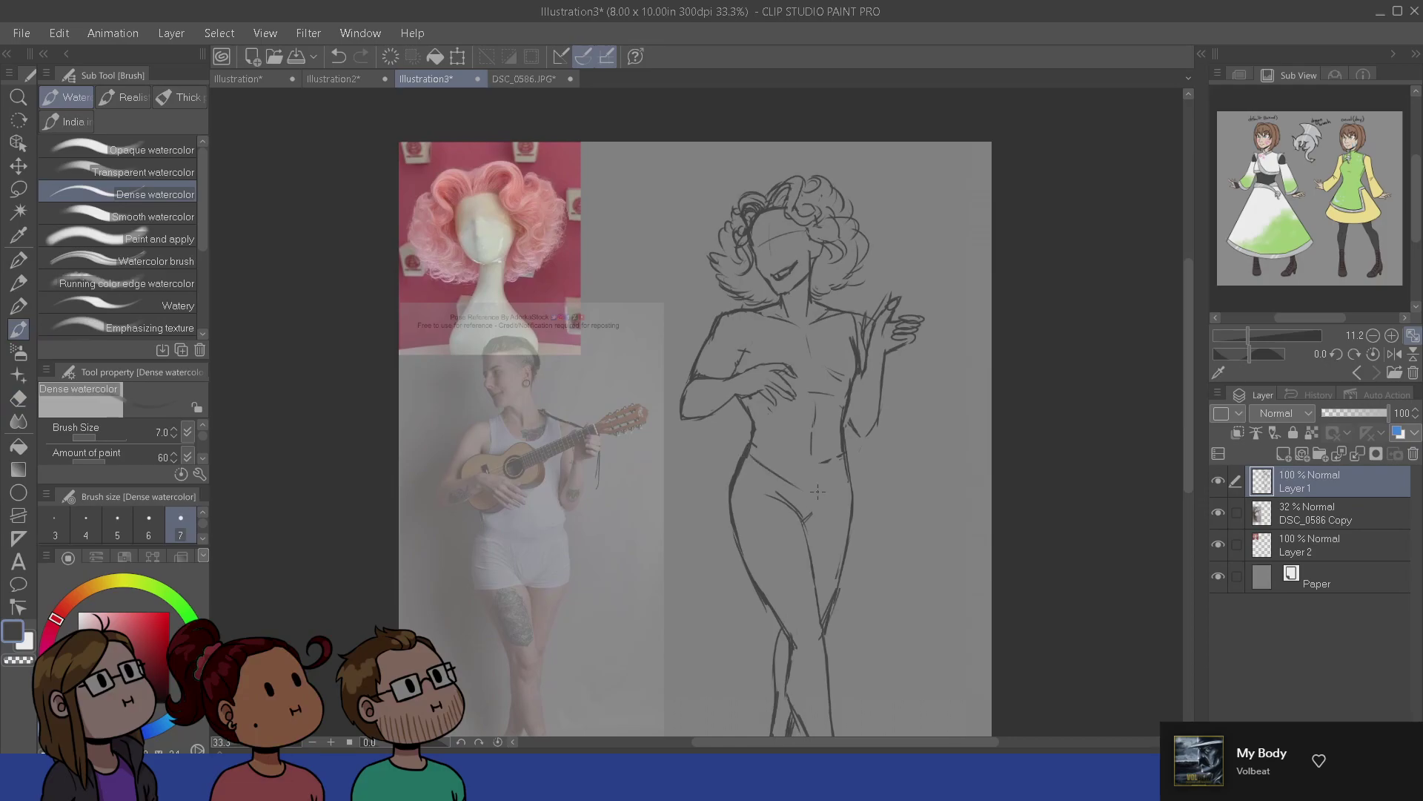
left_click_drag(805, 606, 834, 616)
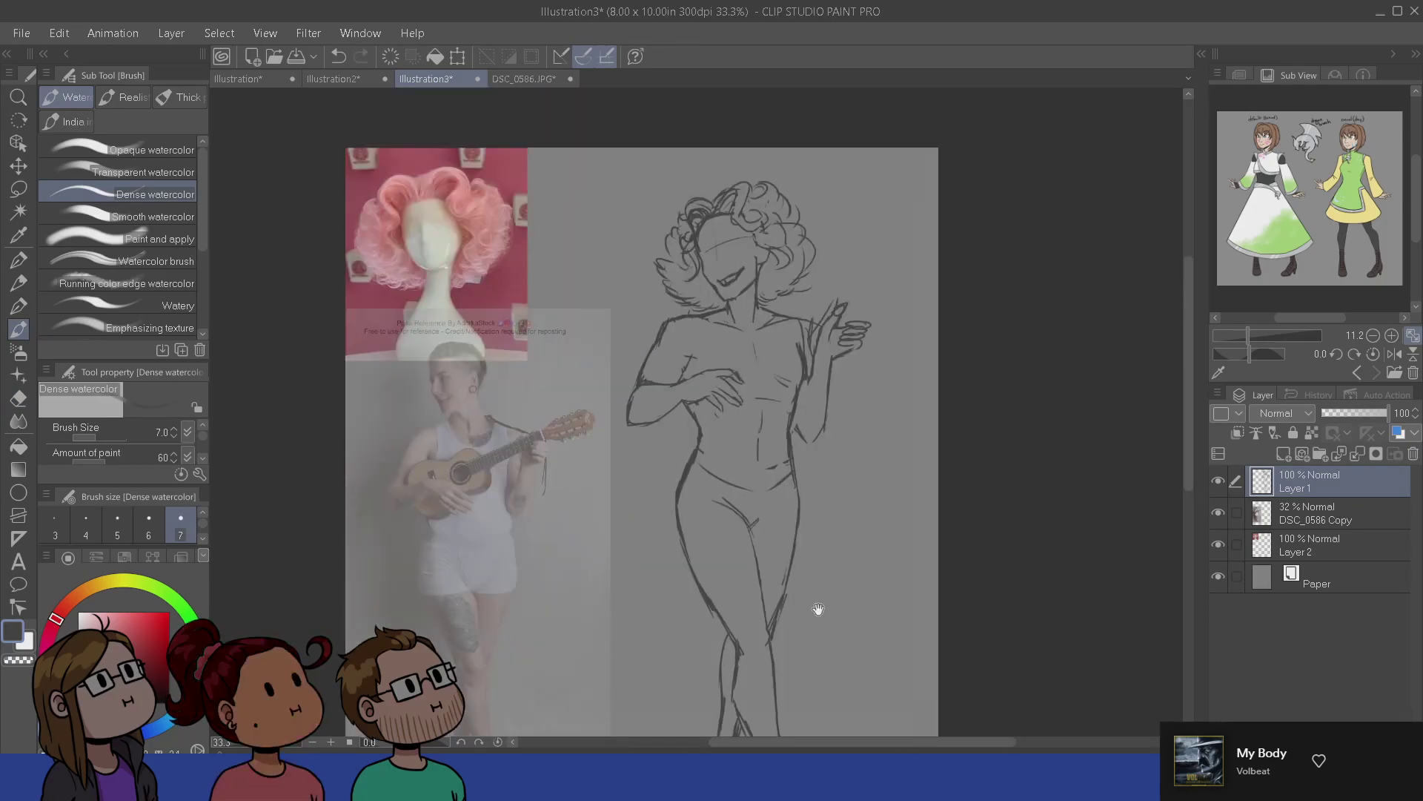
left_click_drag(791, 559, 812, 615)
- Clean up the bent arm and the waist contour beneath its hand, erasing the stray cross mark near the armpit
scroll(811, 615, "up", 1)
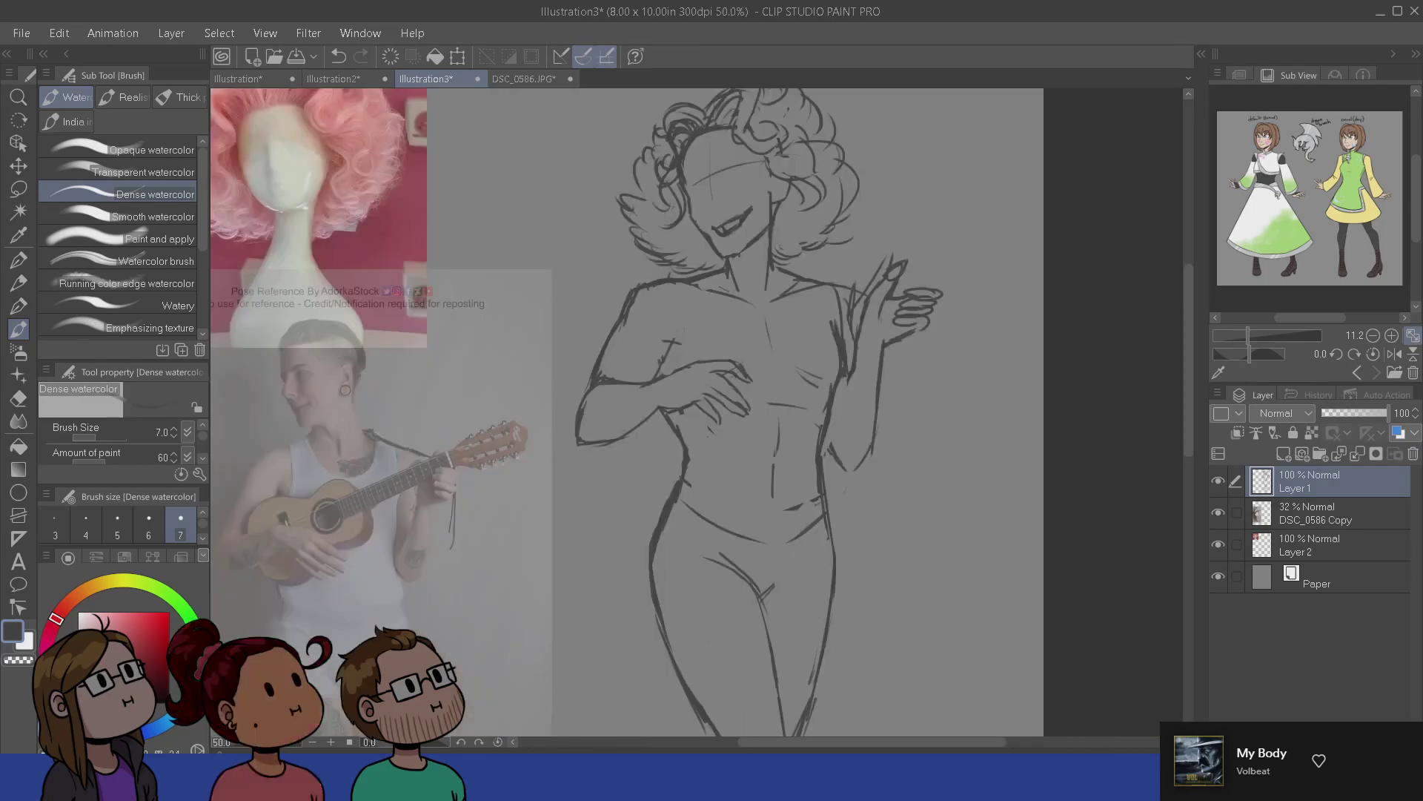
key("e")
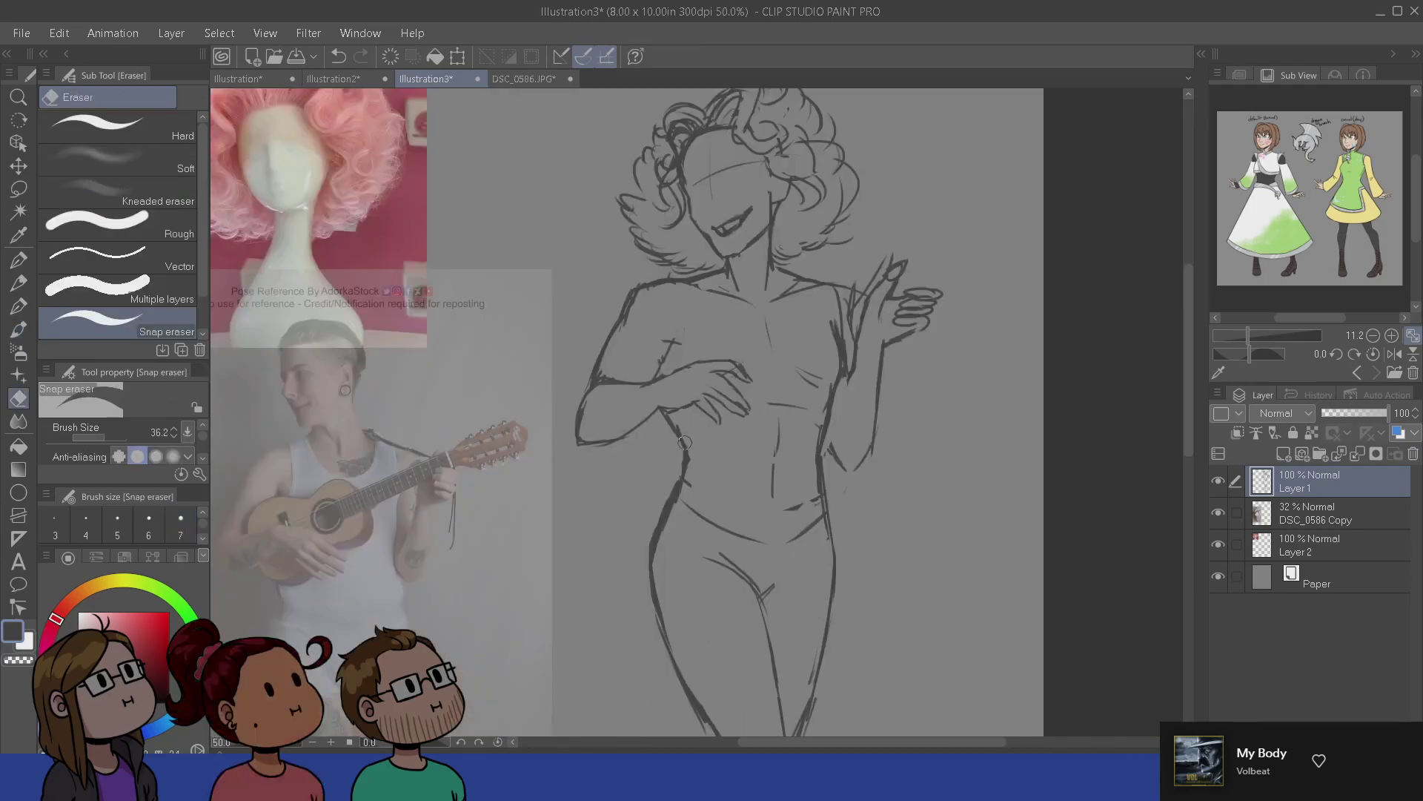
key("b")
mouse_move(593, 404)
left_mouse_down()
mouse_move(670, 408)
mouse_move(648, 448)
mouse_move(667, 378)
mouse_move(744, 385)
left_mouse_up()
key("e")
key("b")
key("ctrl+z")
key("e")
key("b")
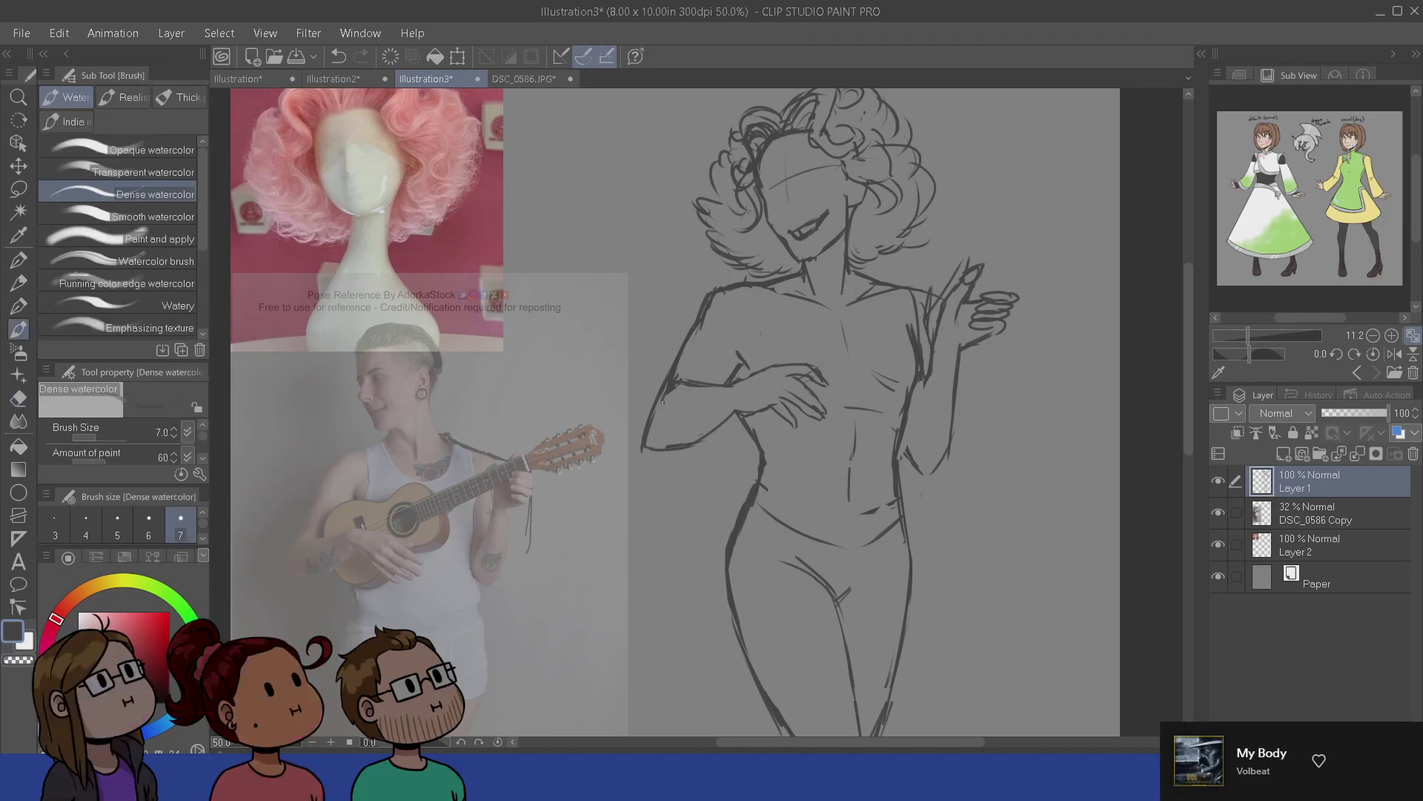
key("e")
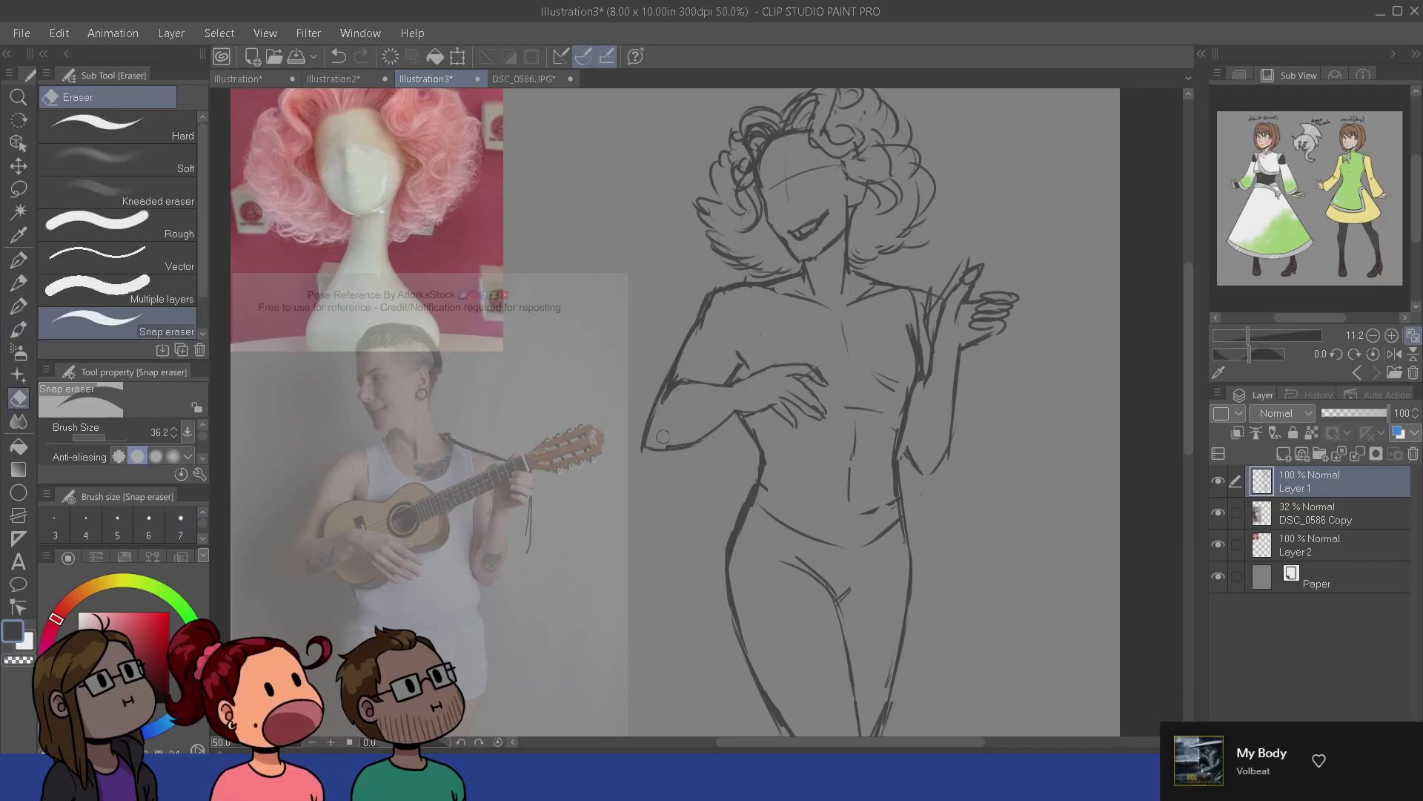
key("b")
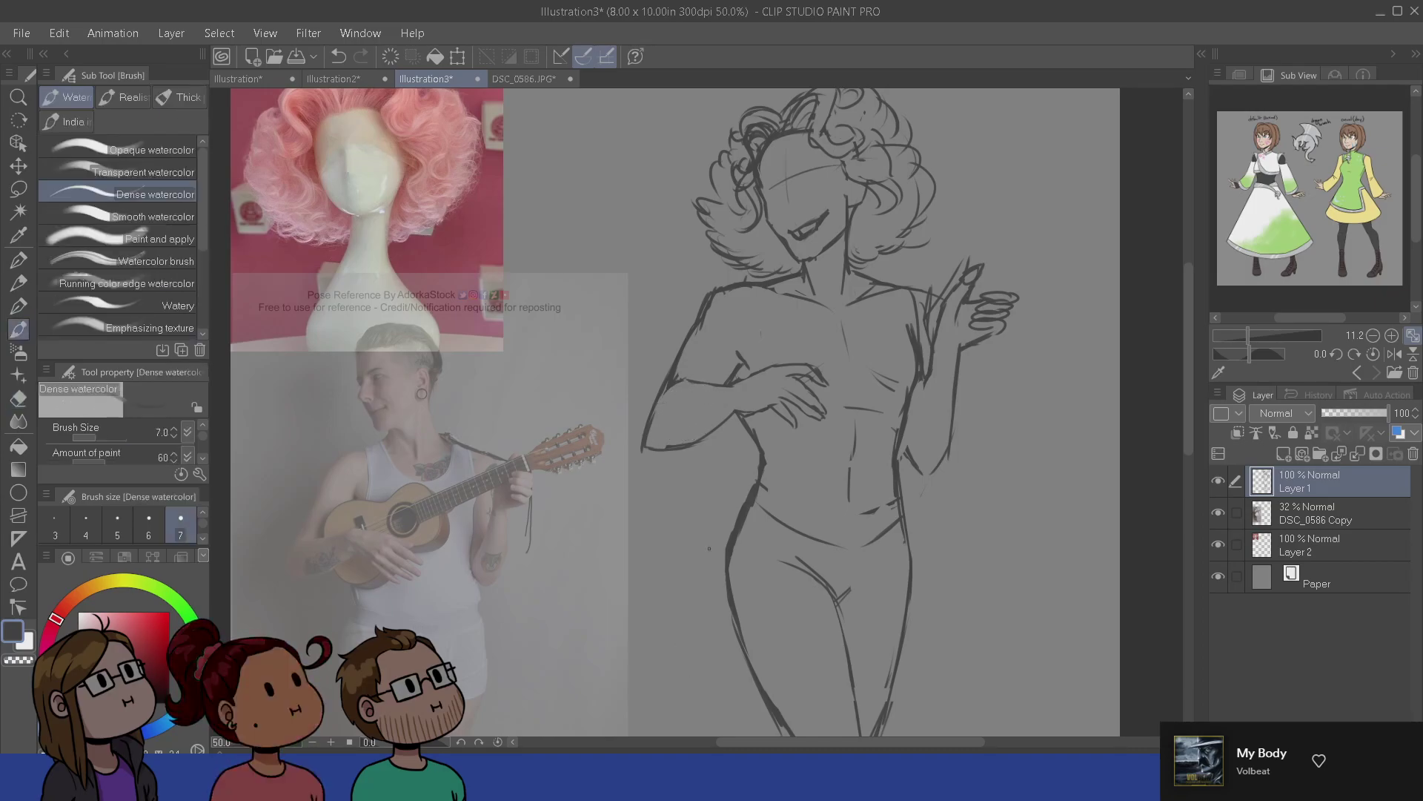
- Select the bent arm from shoulder to forearm with a freehand selection, shift it slightly outward, and touch up its joins
left_click_drag(730, 495, 704, 554)
key("m")
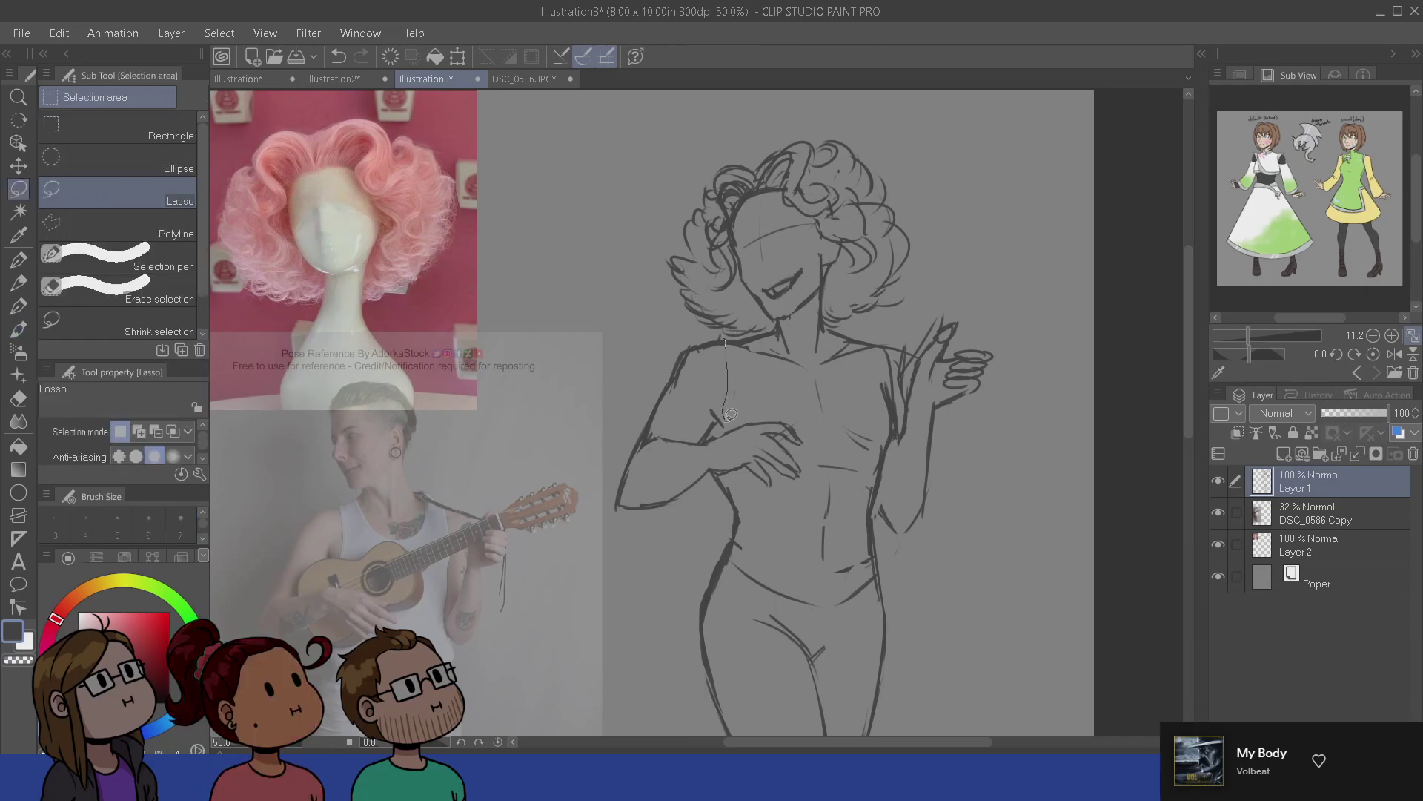
mouse_move(730, 414)
left_mouse_down()
mouse_move(710, 485)
mouse_move(607, 542)
mouse_move(652, 332)
left_mouse_up()
key("ctrl+t")
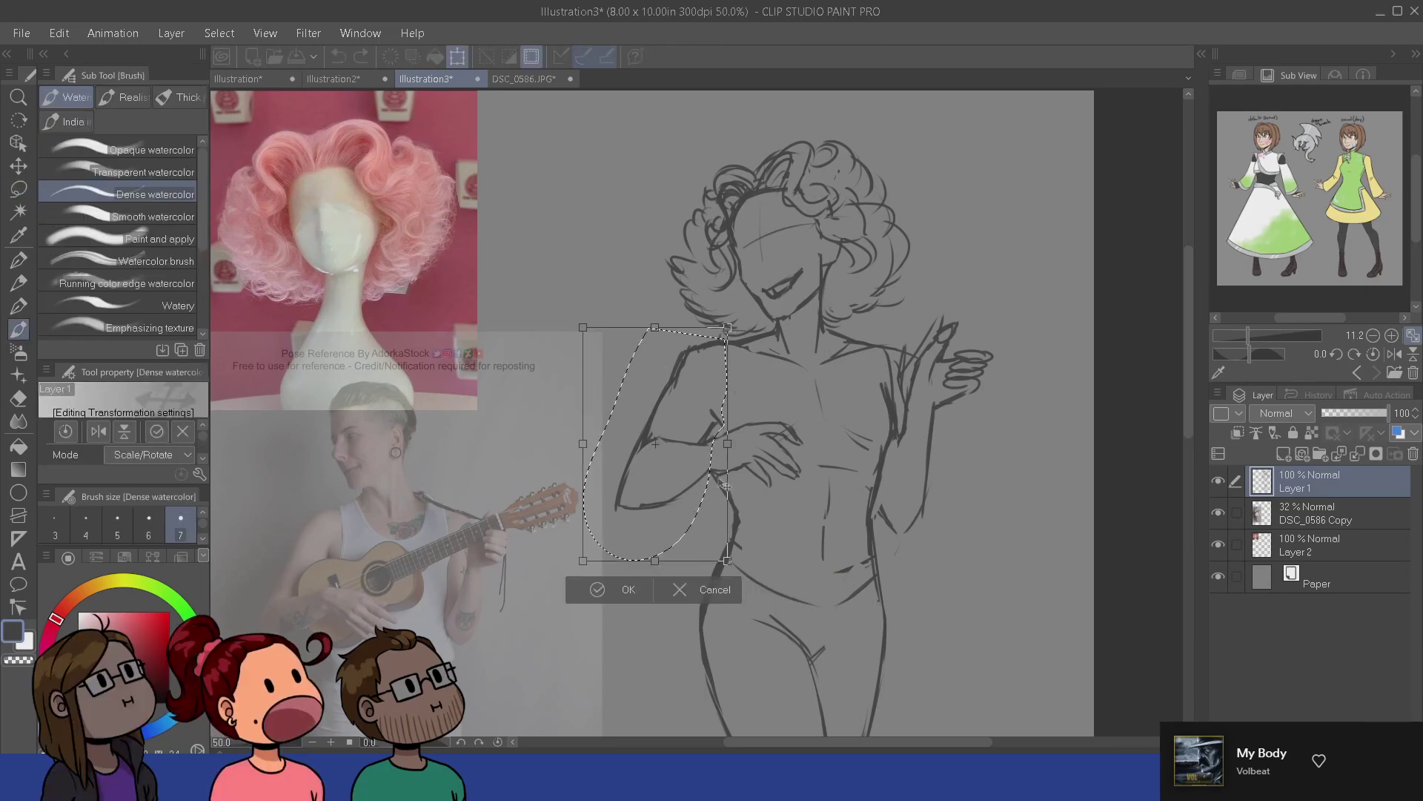
left_click_drag(678, 535, 676, 546)
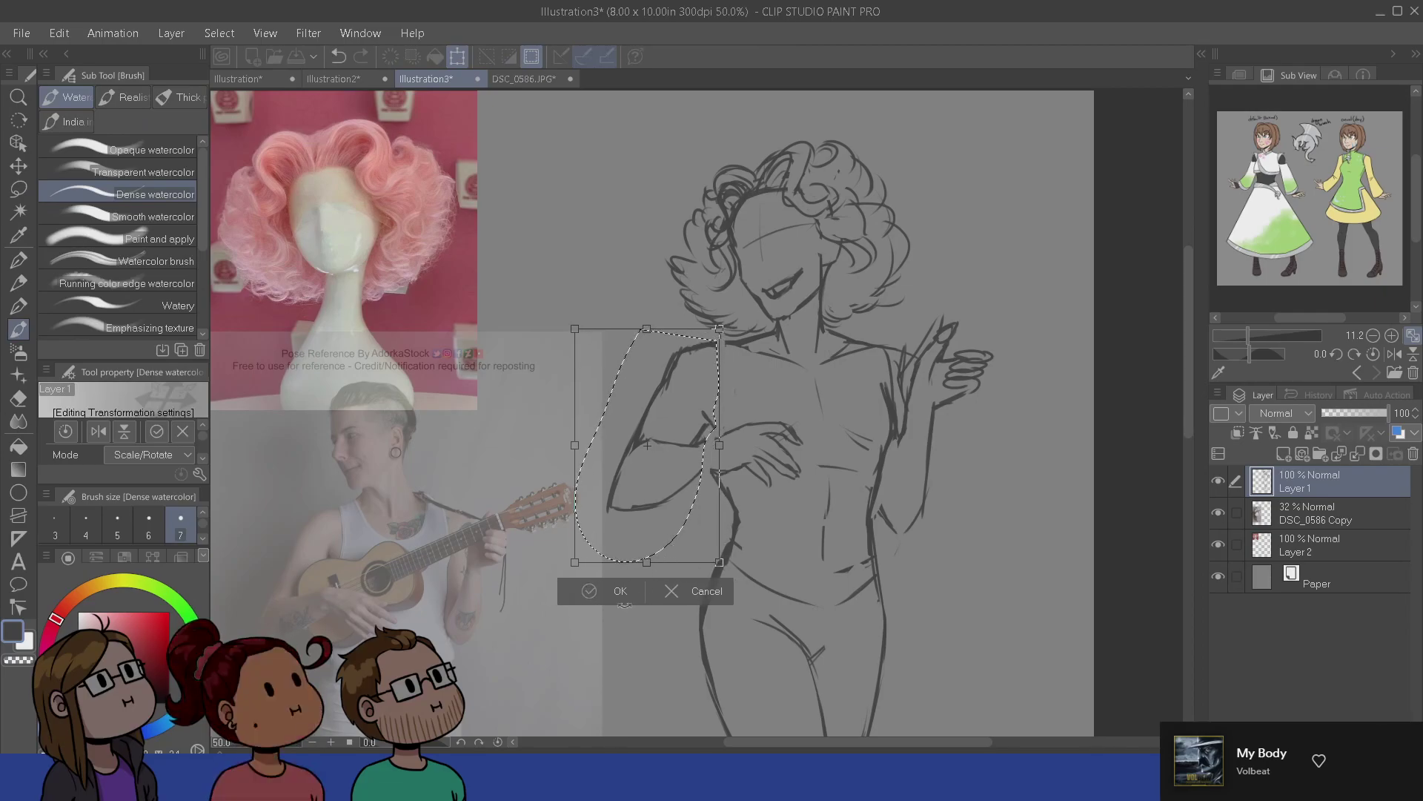
left_click(623, 593)
key("e")
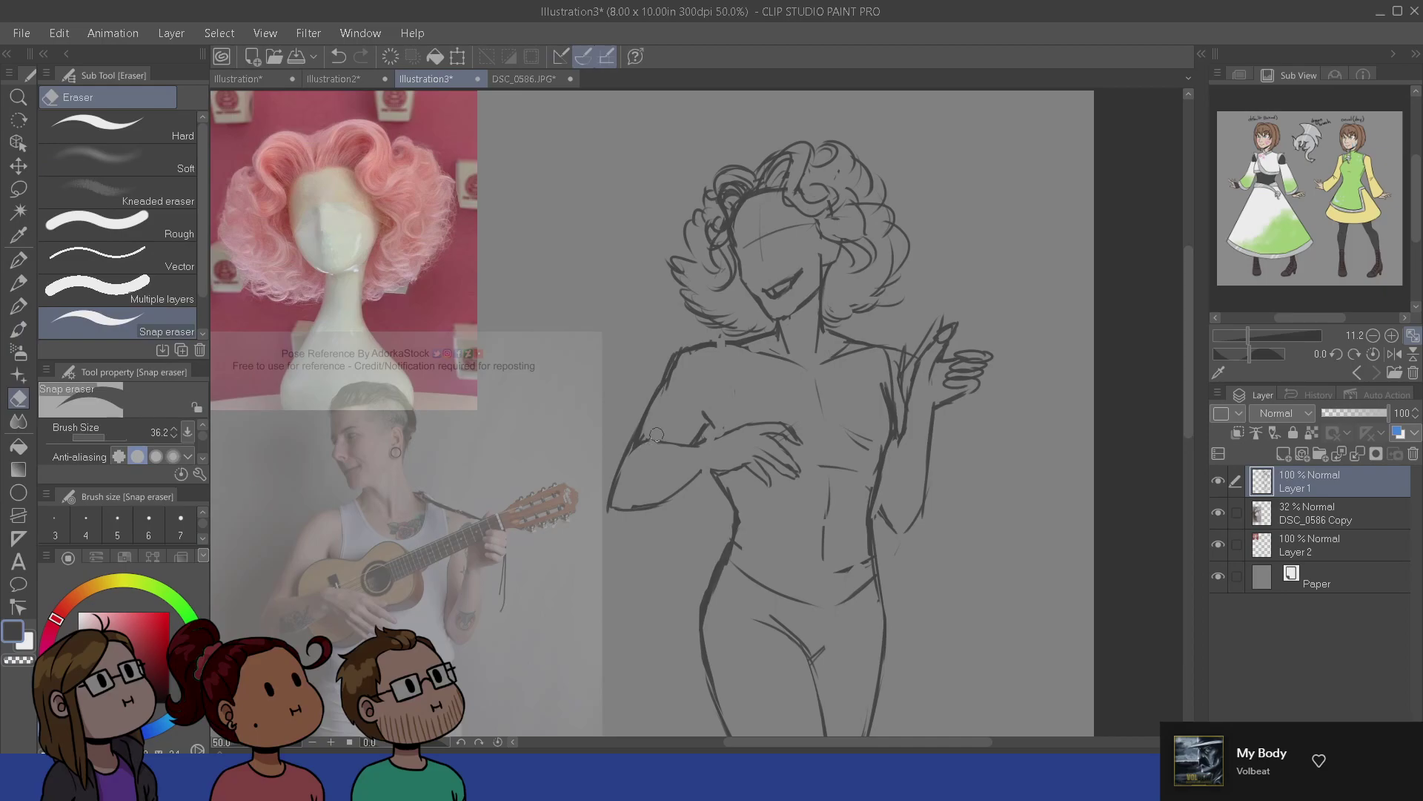
key("b")
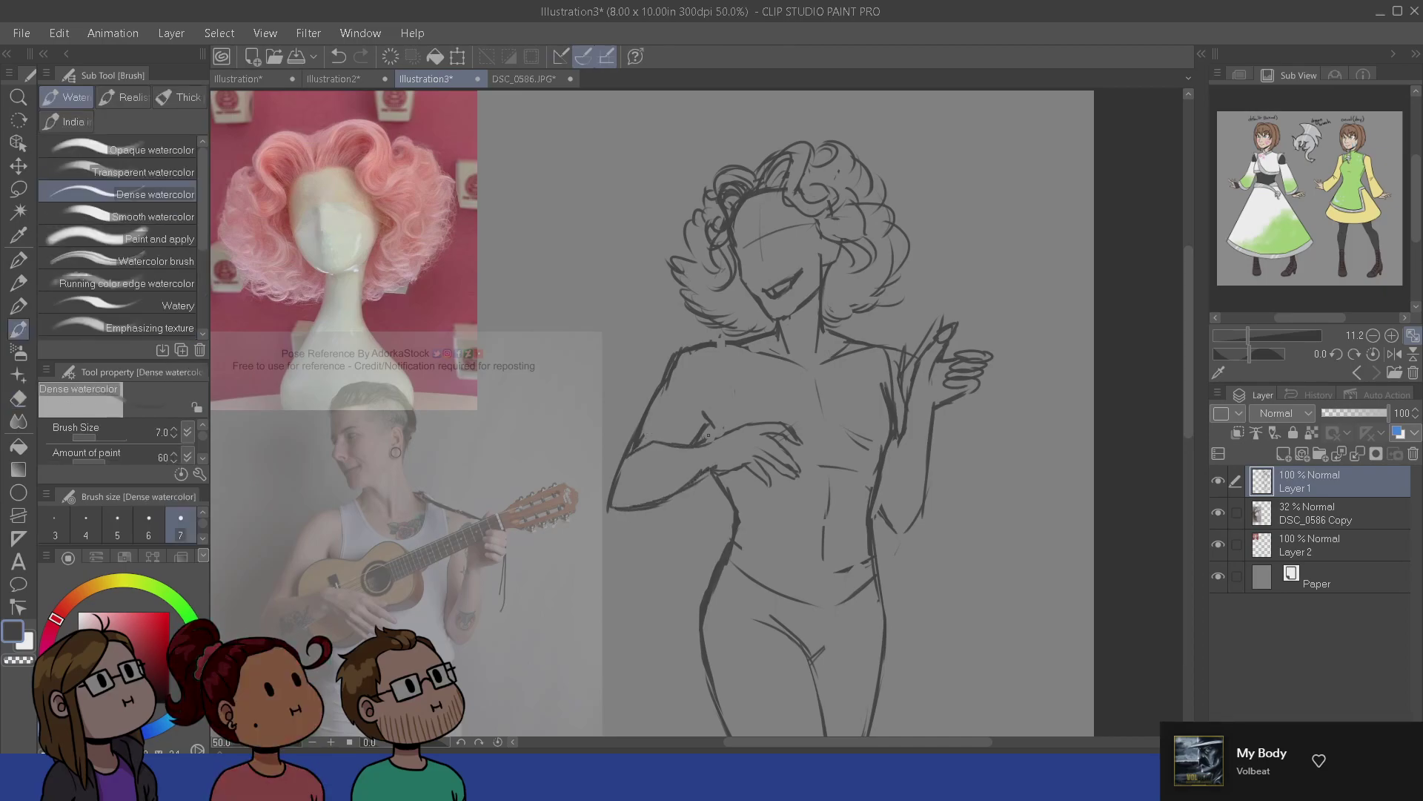
- Erase the overlapping lines between the raised hand and its shoulder and redraw the upper-arm and chest contours there
key("e")
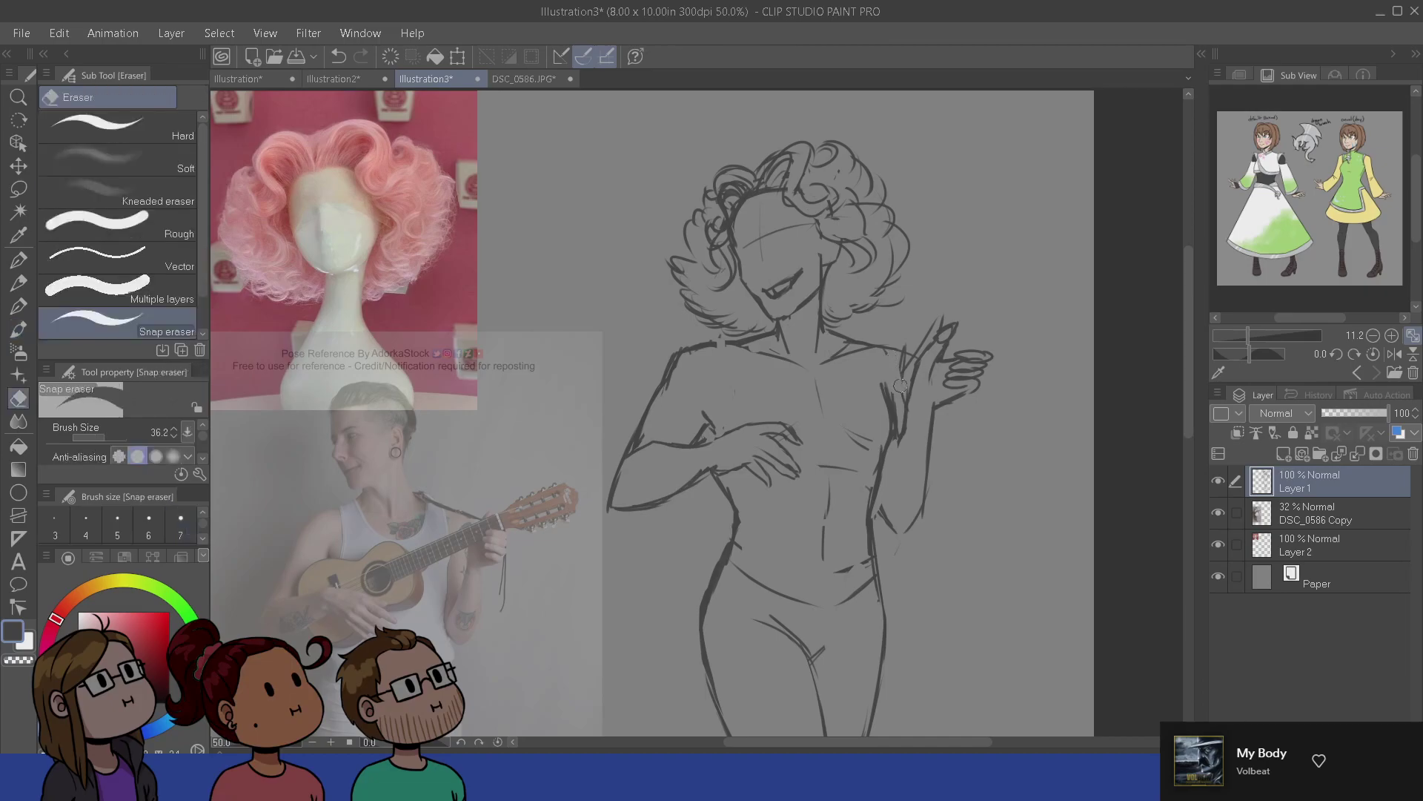
key("b")
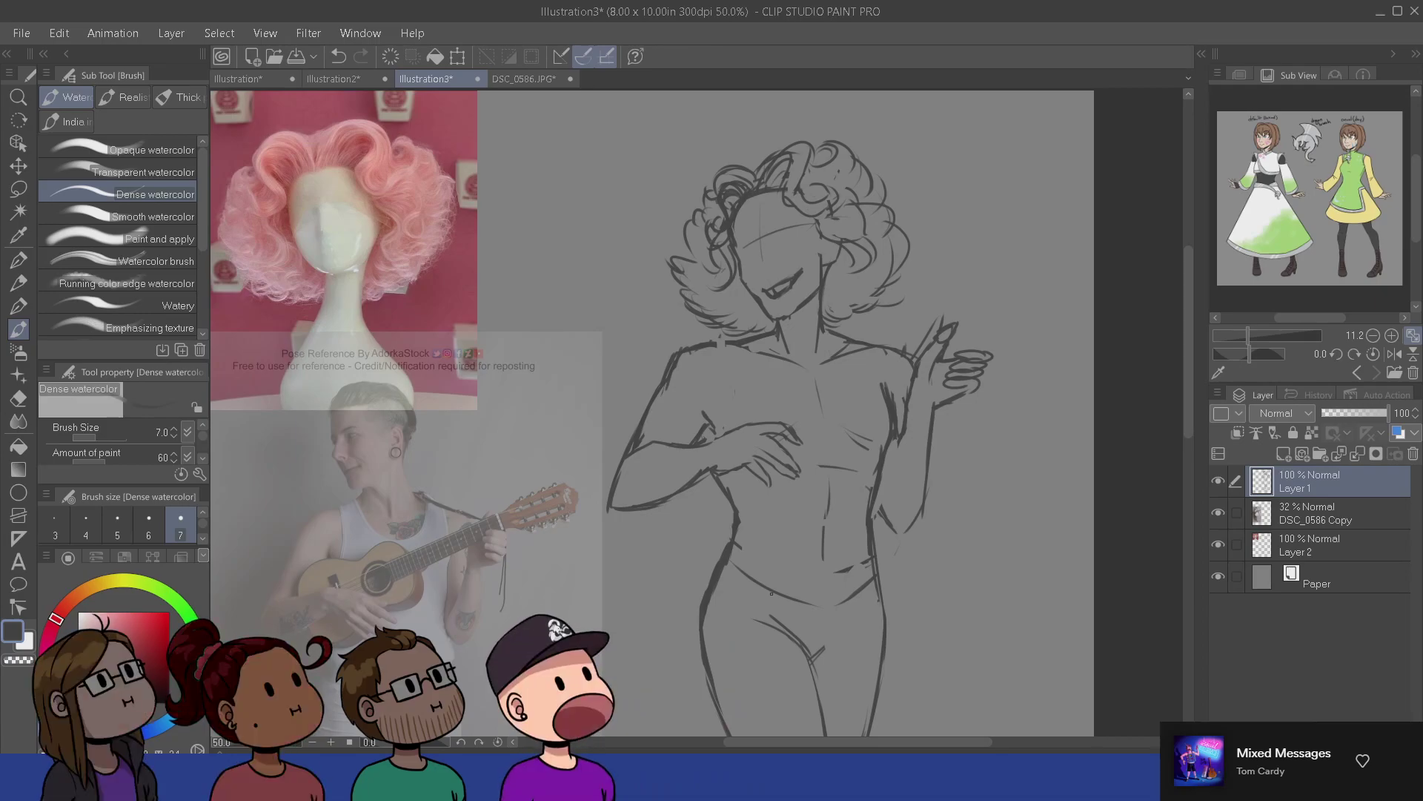
left_click_drag(886, 537, 843, 533)
key("e")
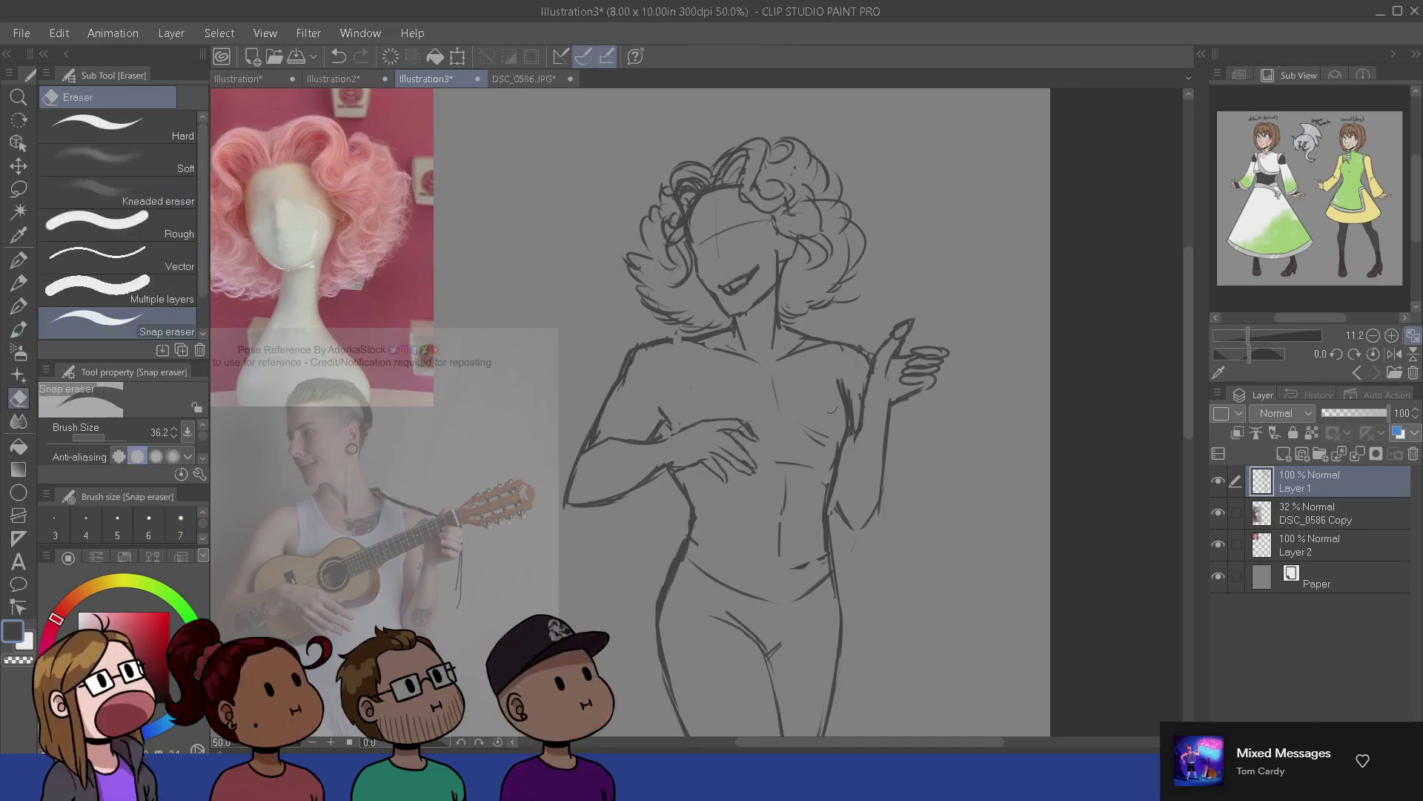
- Select both lower legs and feet with a freehand selection, shift them slightly downward, and clear the selection
key("b")
left_click_drag(788, 658, 769, 450)
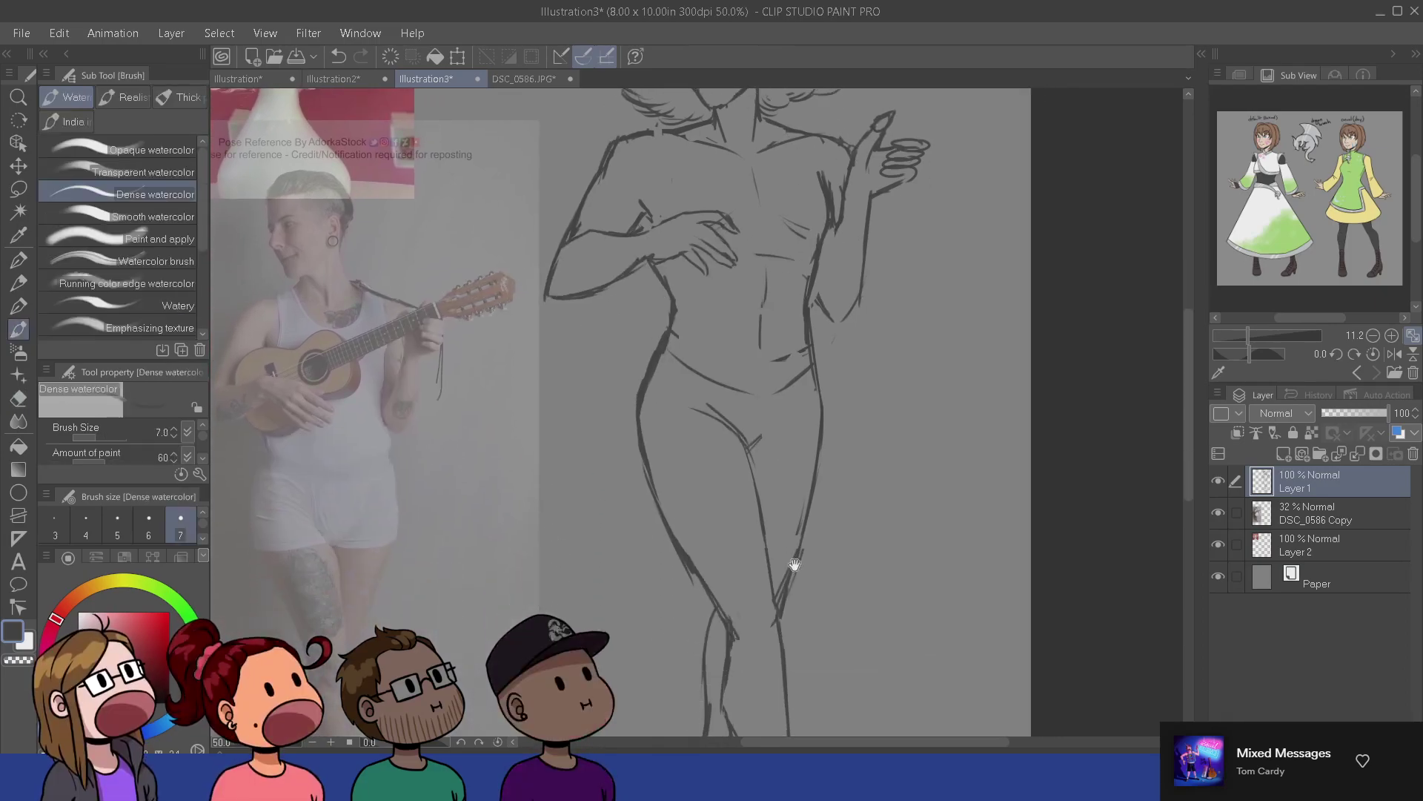
scroll(759, 425, "down", 3)
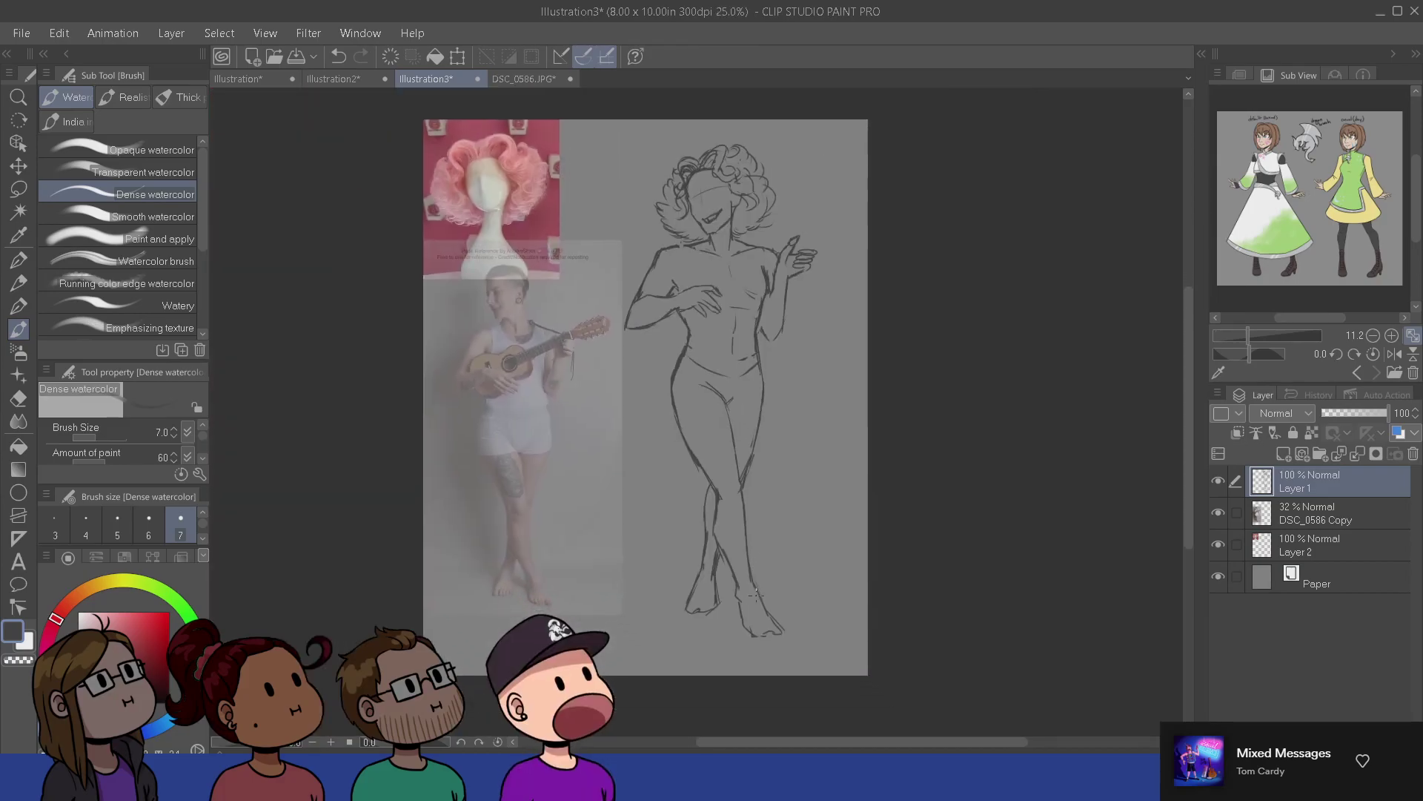
scroll(760, 607, "up", 1)
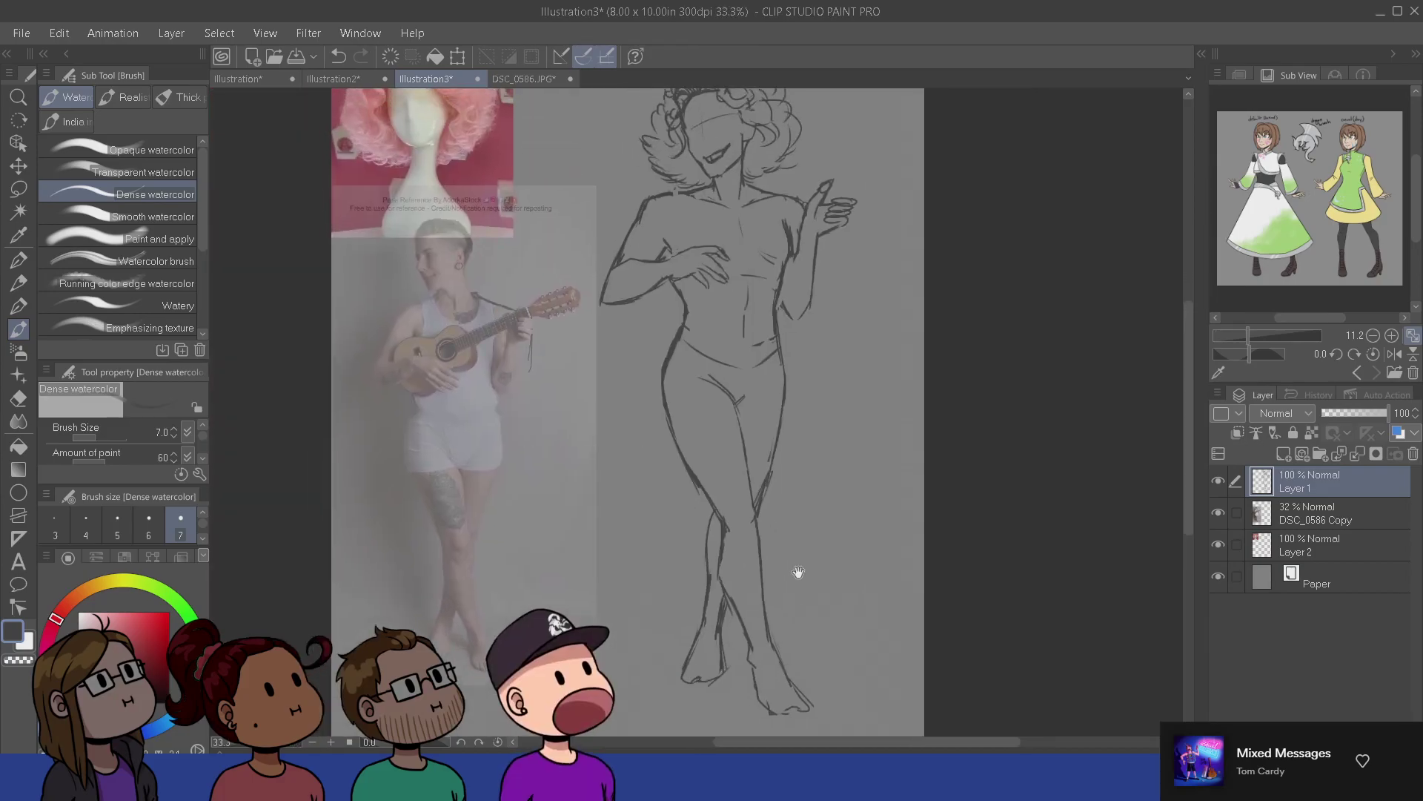
key("m")
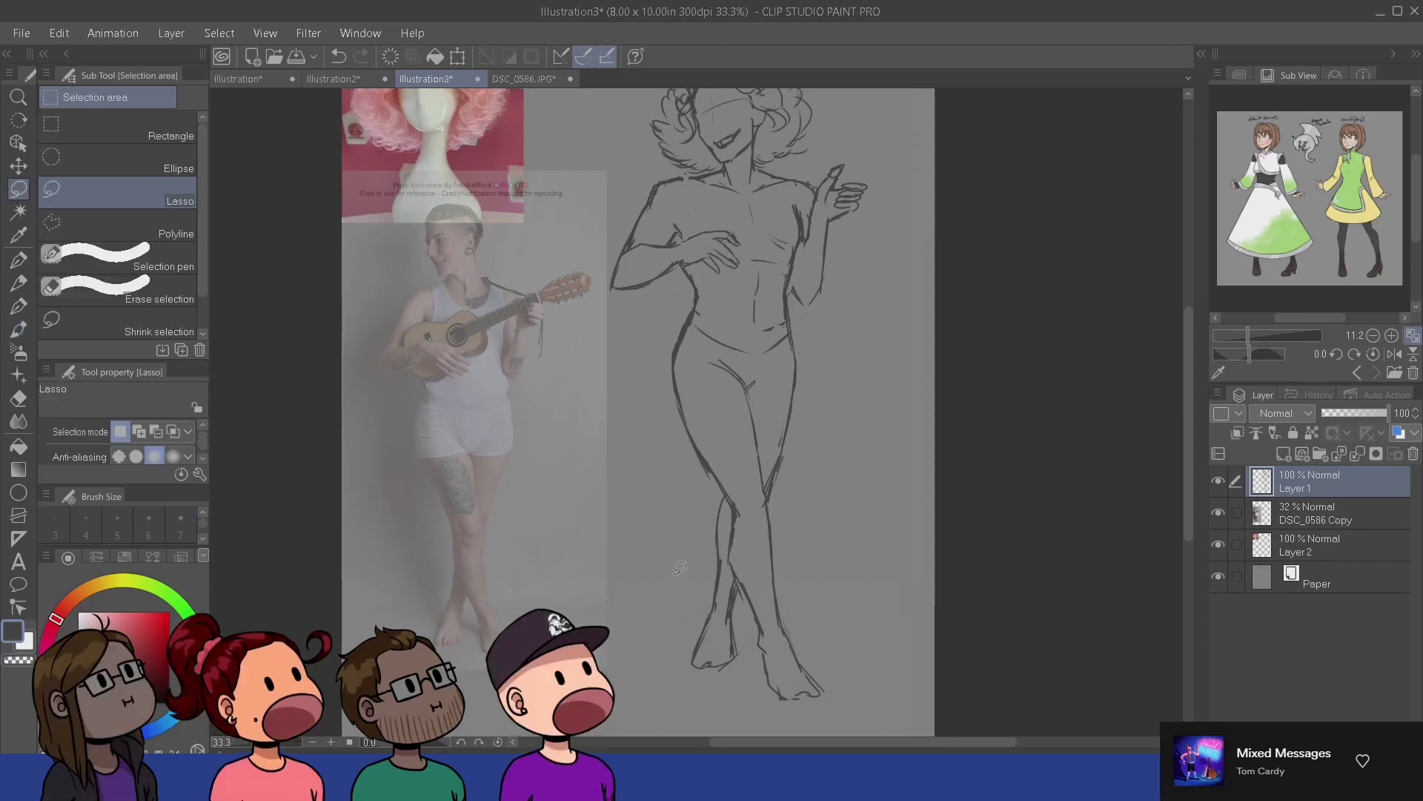
key("b")
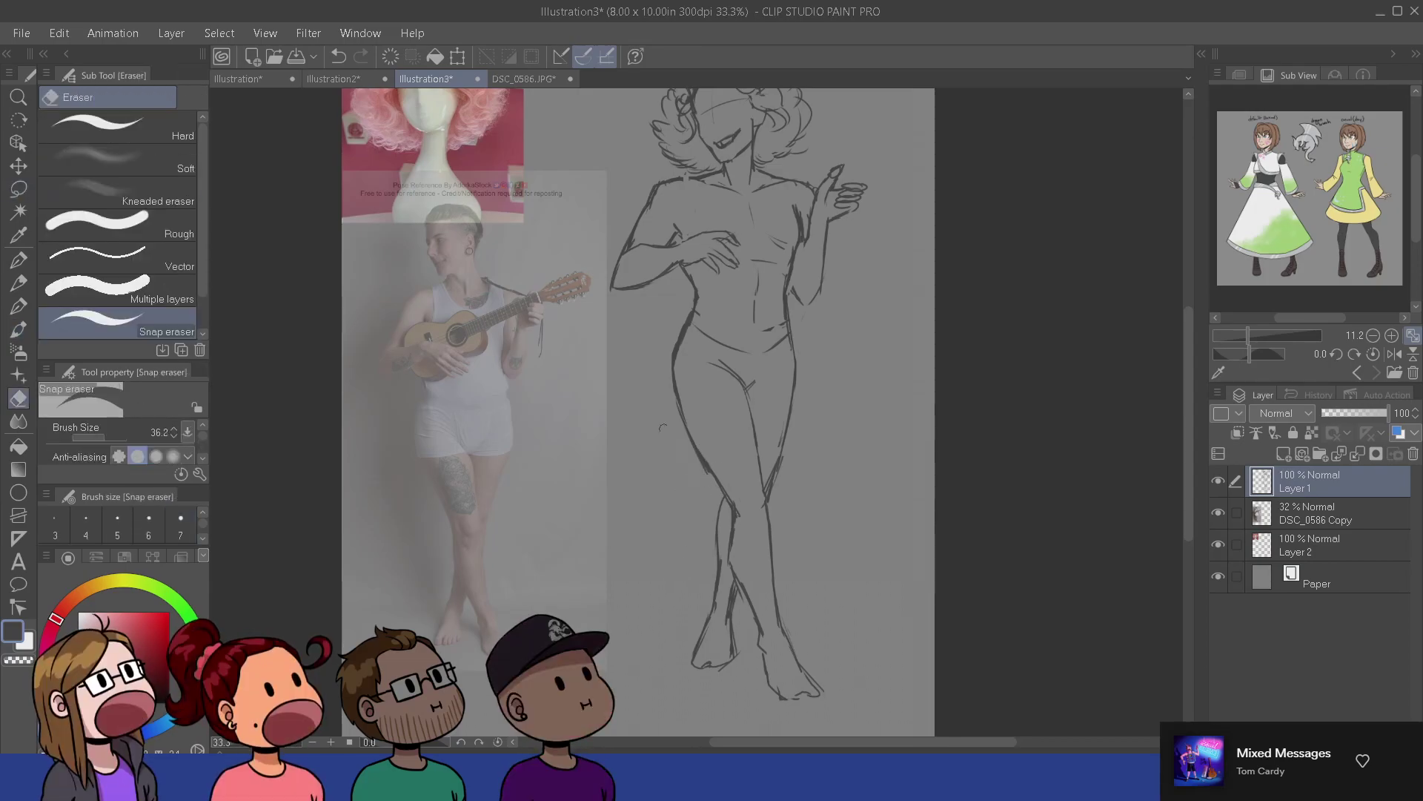
key("m")
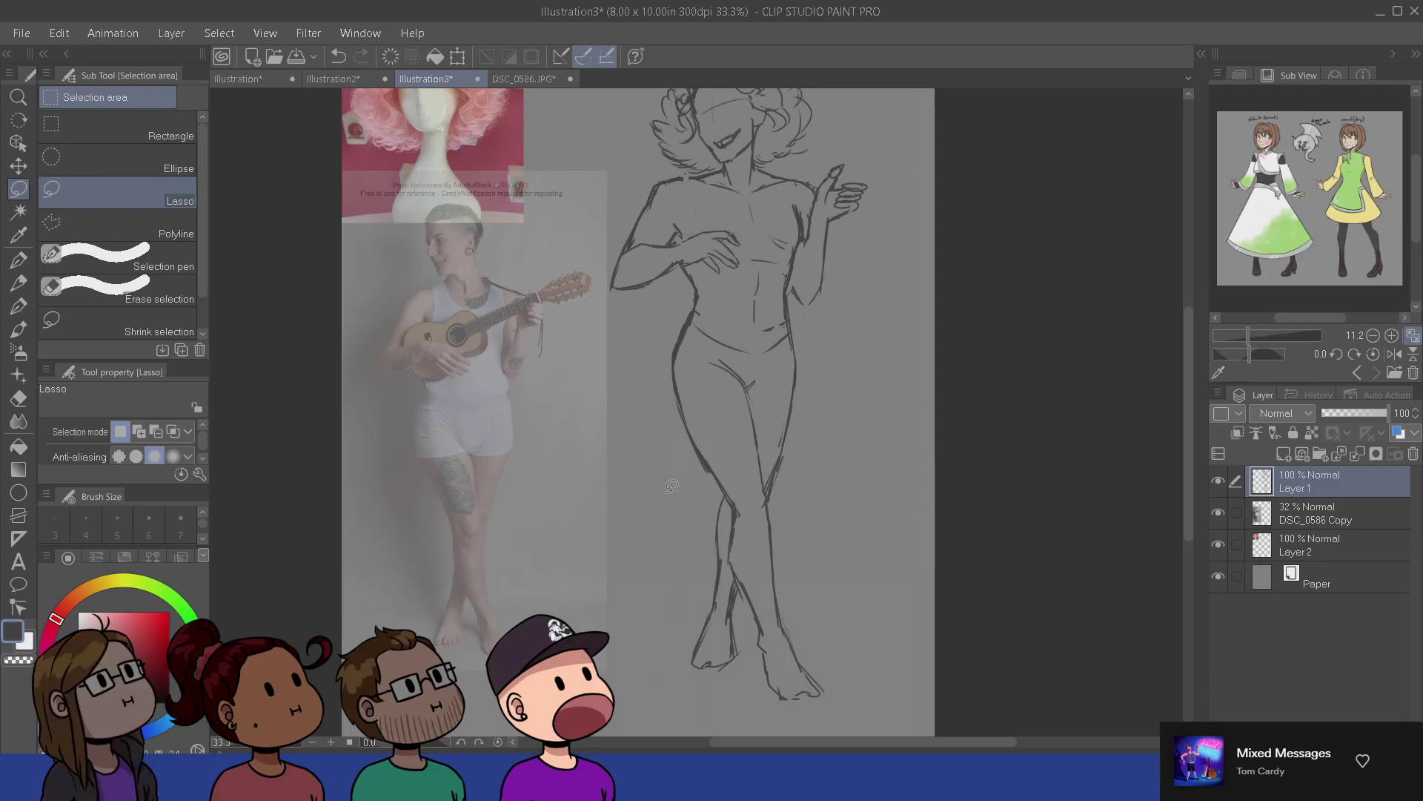
mouse_move(671, 486)
left_mouse_down()
mouse_move(727, 727)
mouse_move(875, 667)
mouse_move(670, 467)
left_mouse_up()
scroll(874, 668, "down", 1)
key("b")
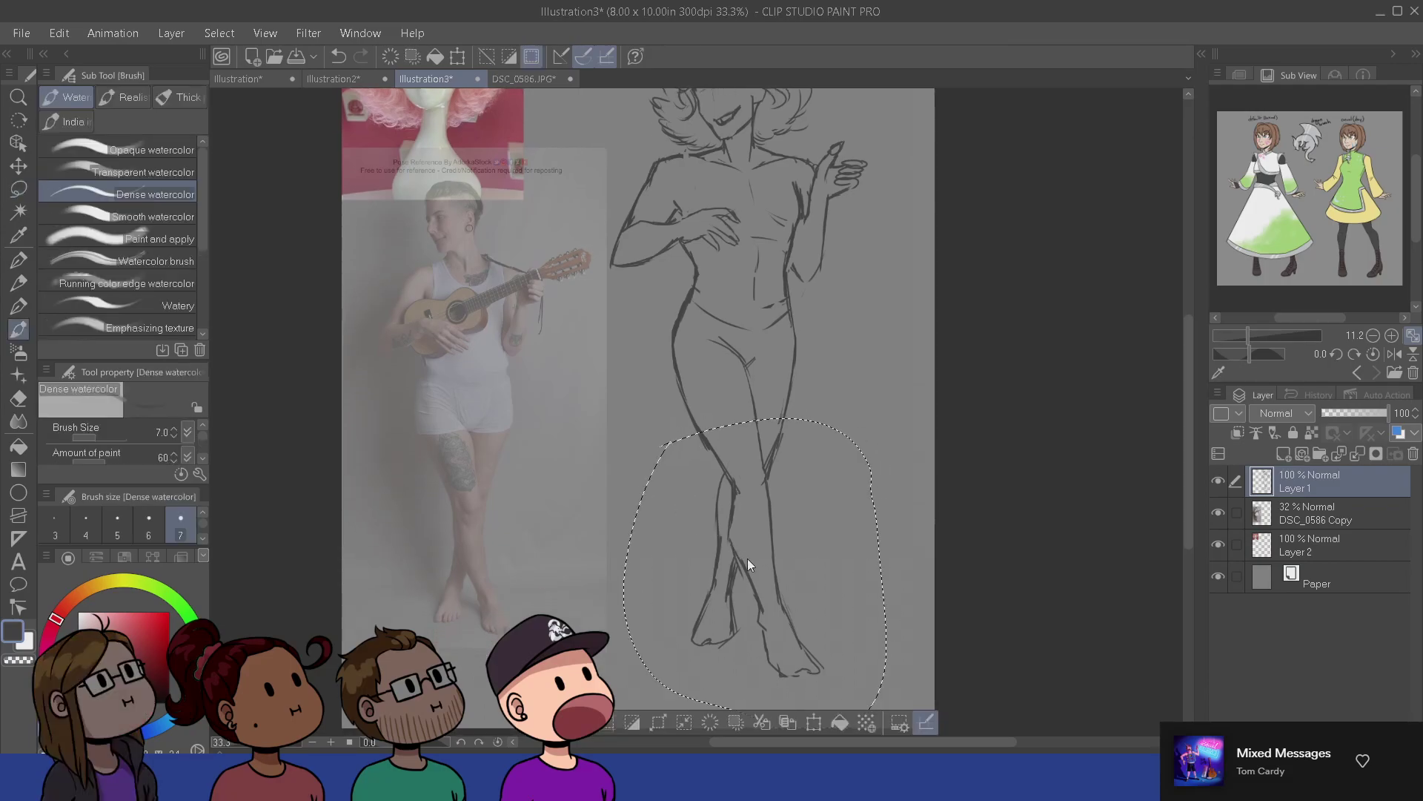
key("ctrl+t")
left_click_drag(783, 621, 784, 627)
left_click(719, 723)
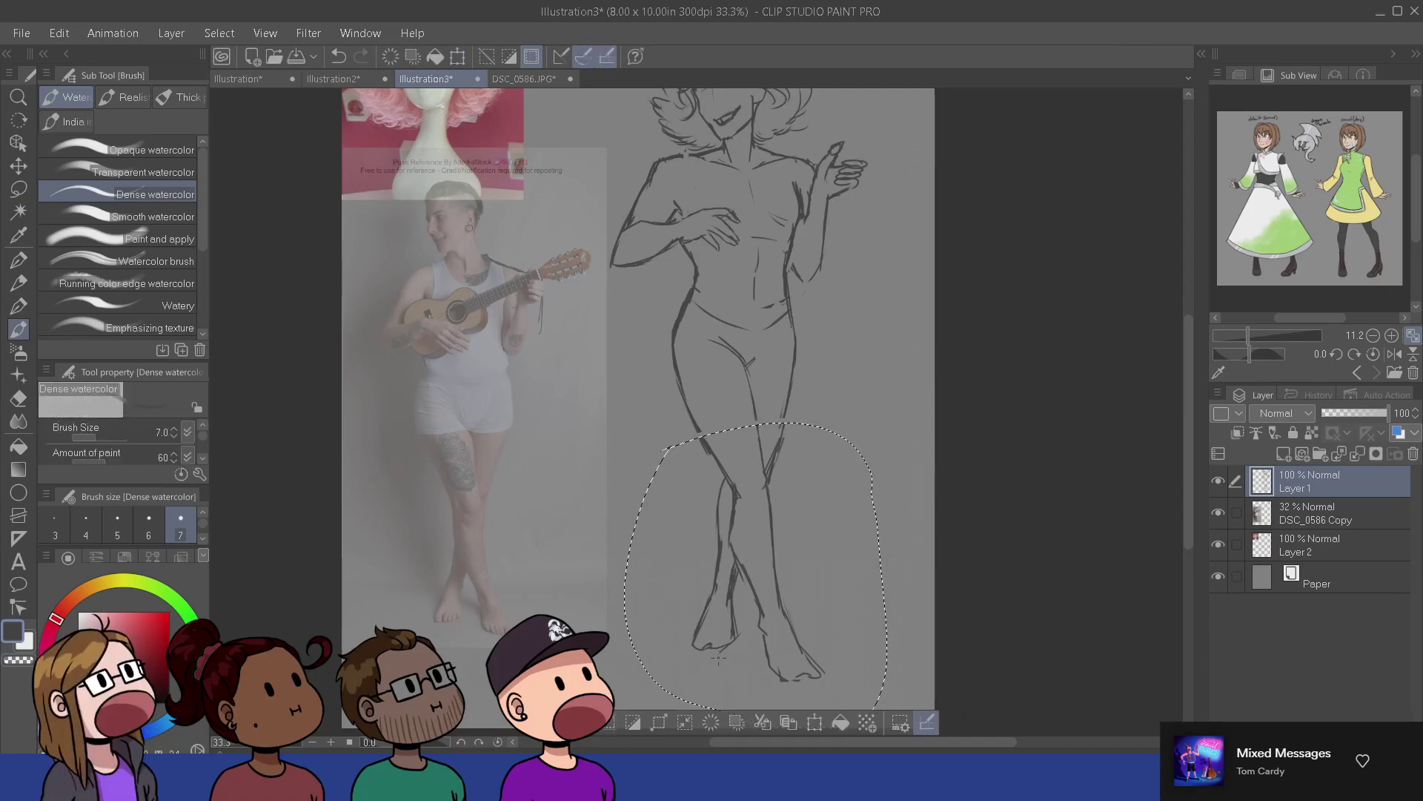
key("ctrl+d")
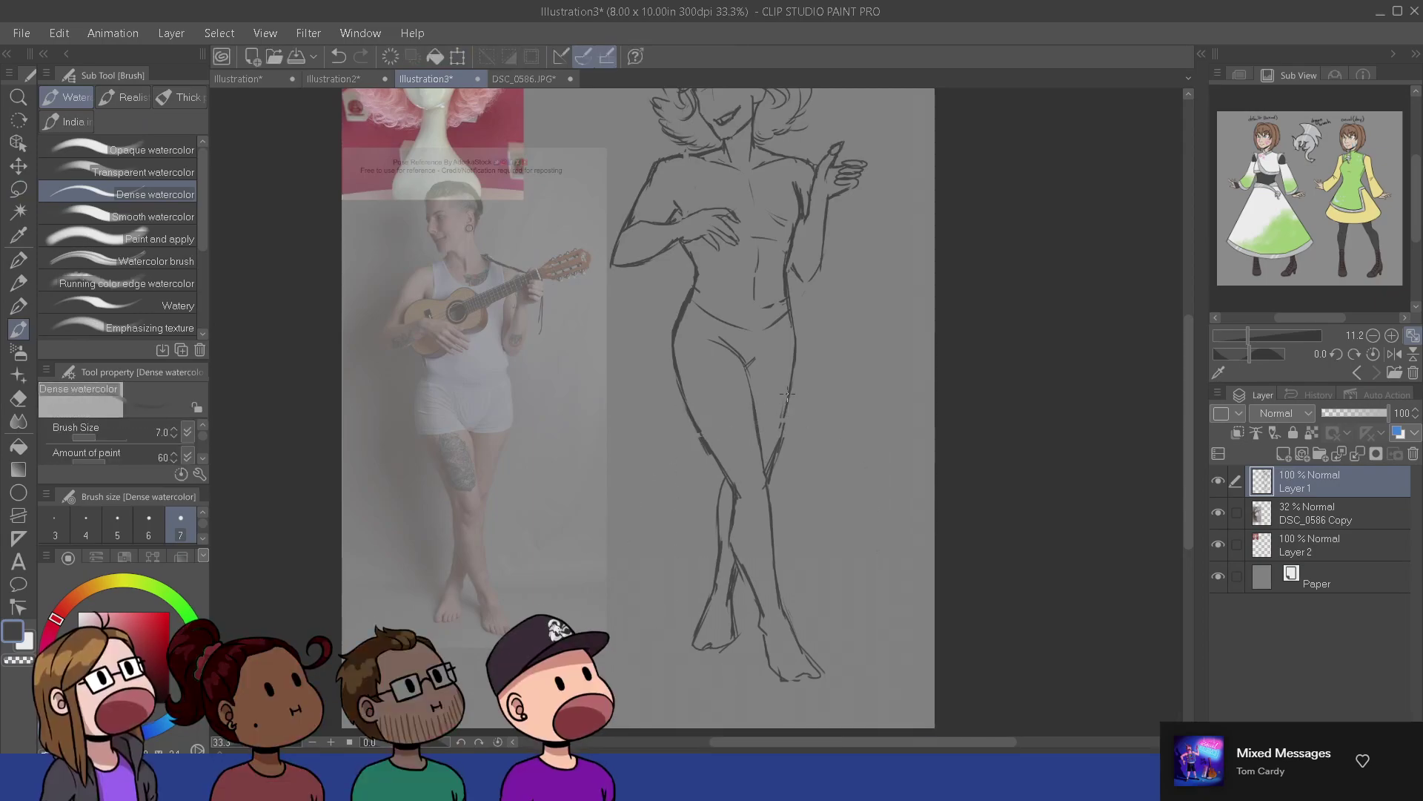
- Touch up the outer thigh contour above the knee and clean up the lines under the rear foot
key("e")
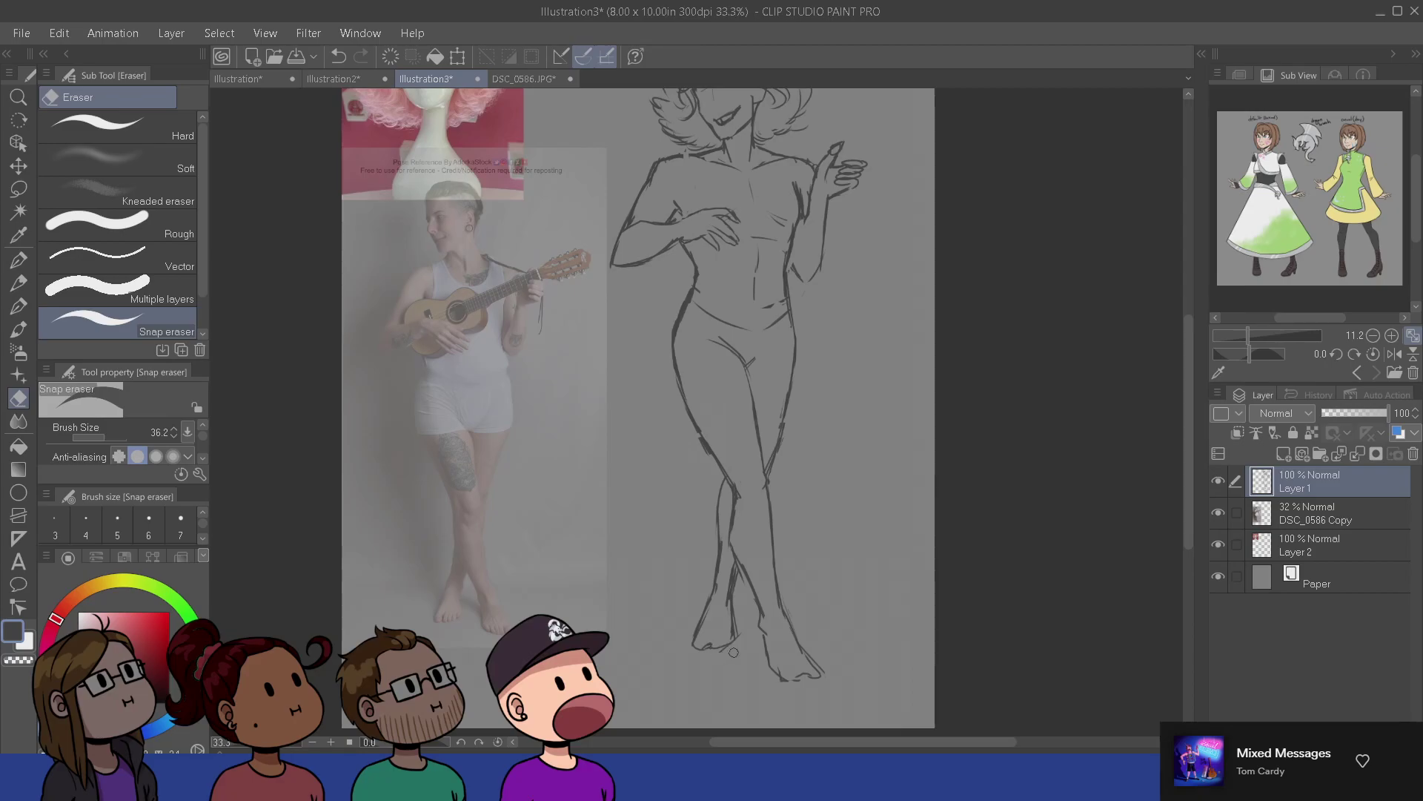
key("b")
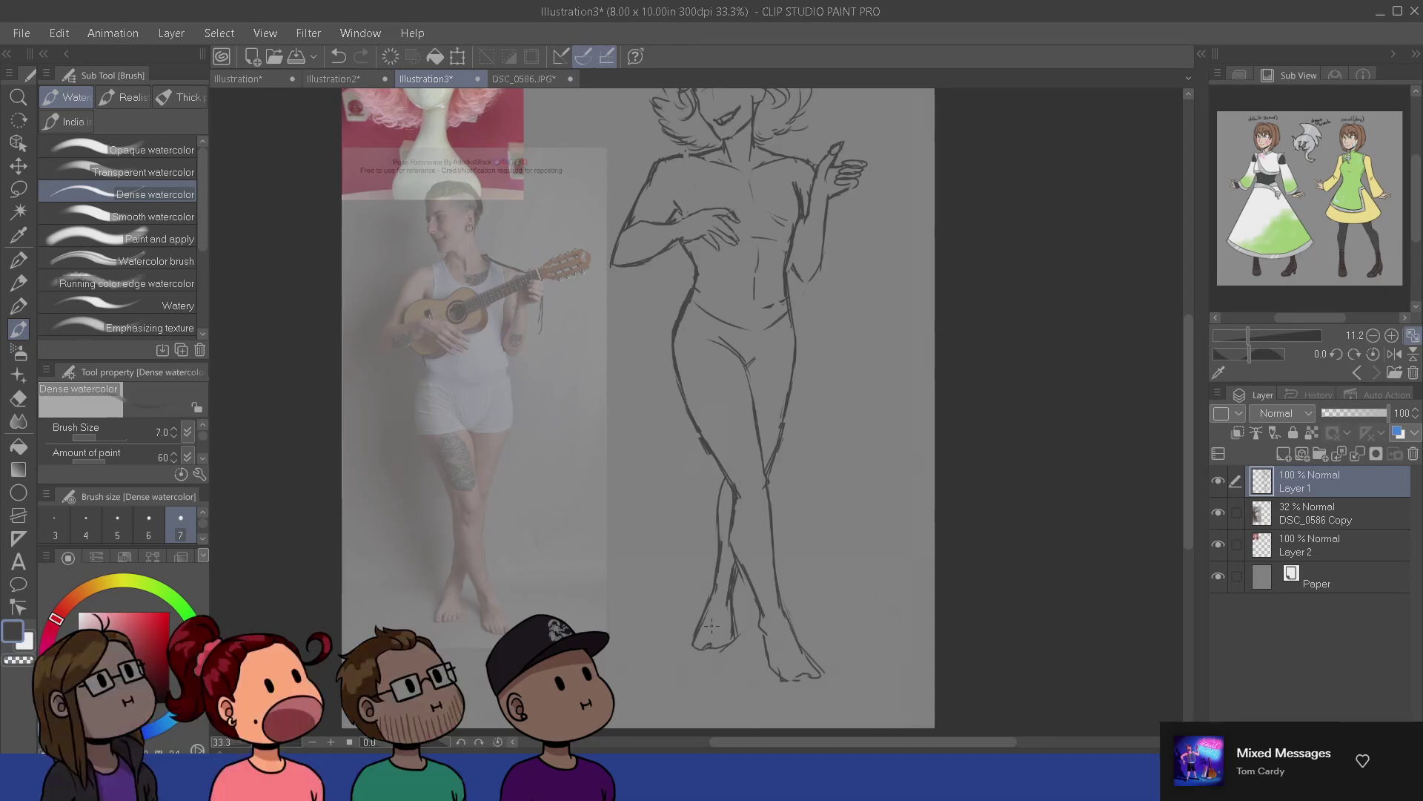
left_click_drag(730, 485, 691, 559)
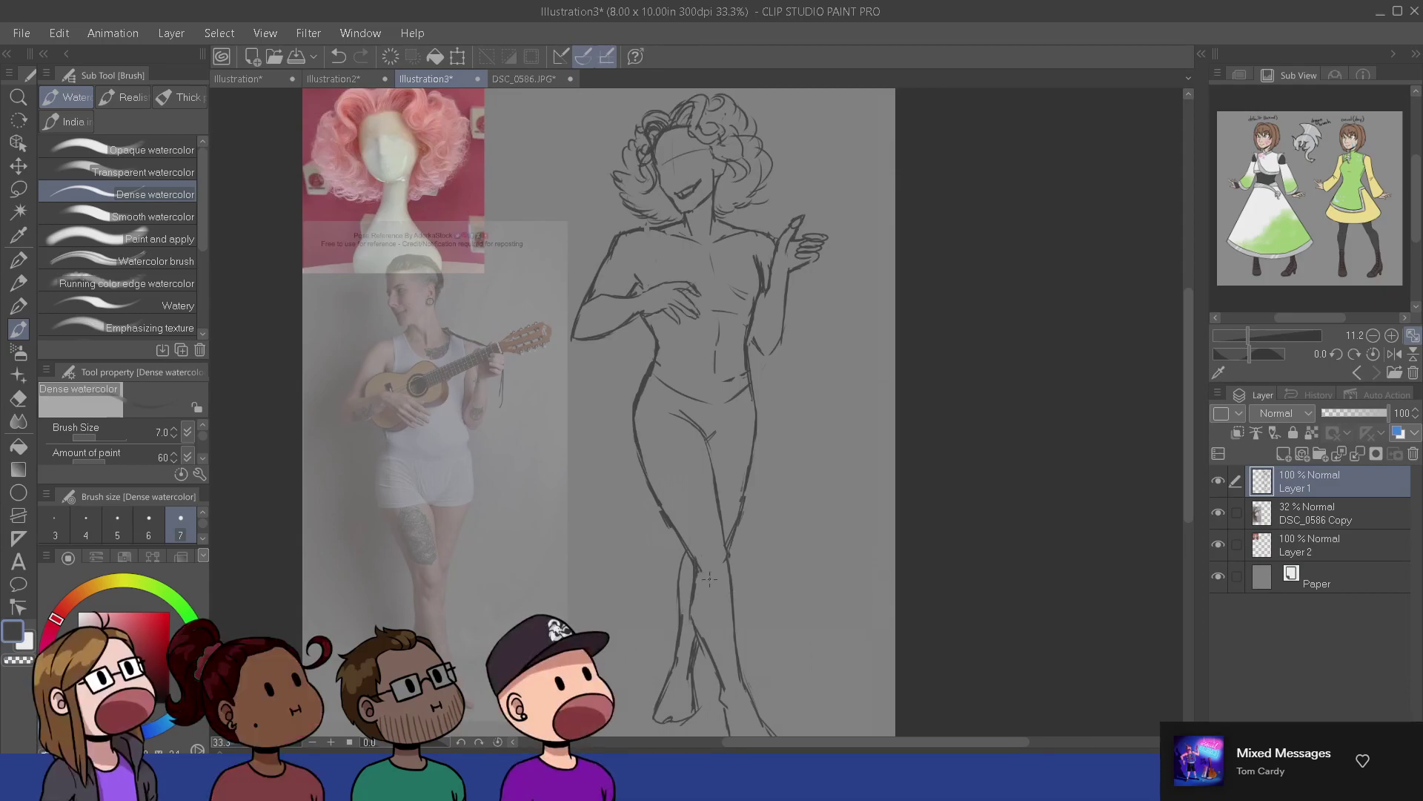
- Erase the construction guide lines across the face
scroll(710, 579, "up", 1)
mouse_move(626, 445)
left_mouse_down()
mouse_move(704, 648)
mouse_move(811, 625)
mouse_move(794, 632)
left_mouse_up()
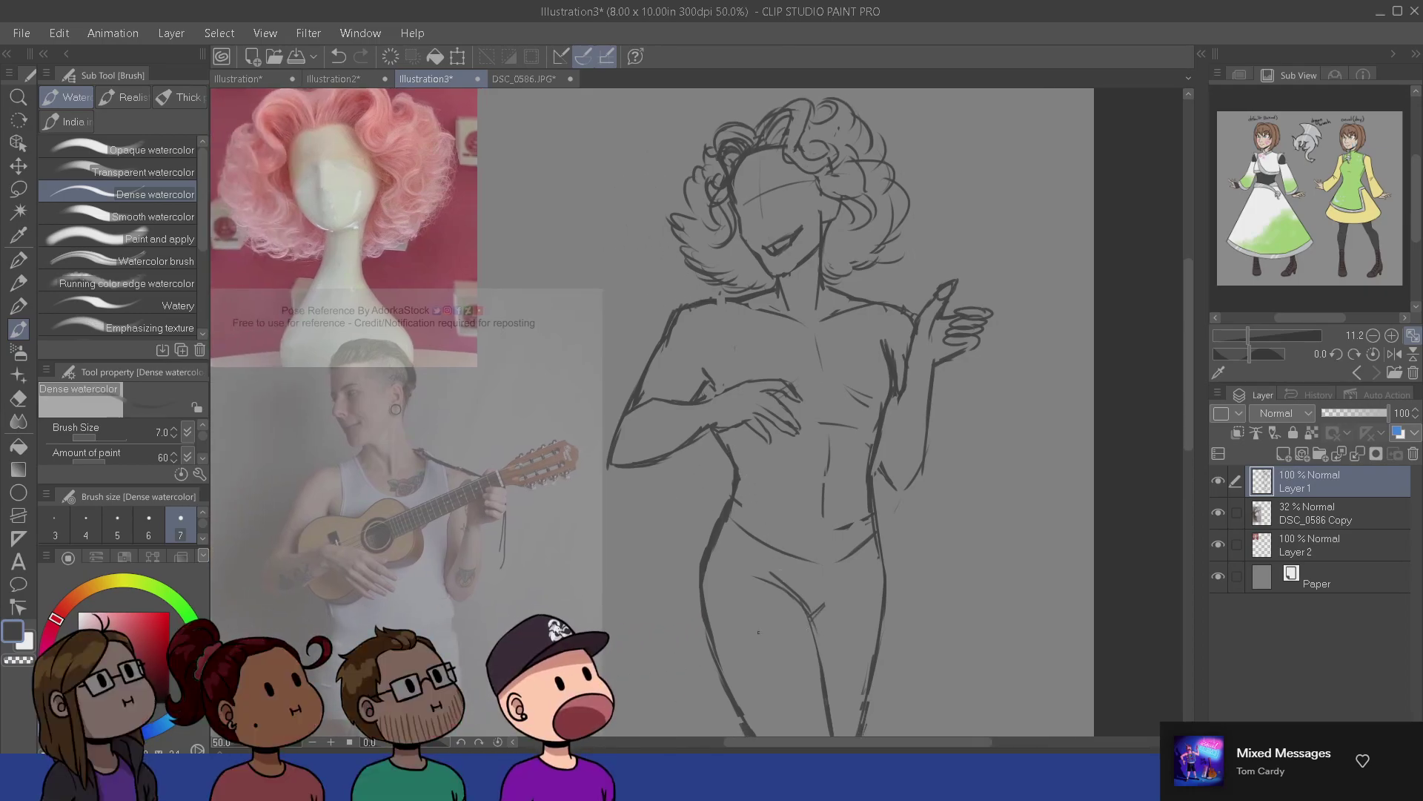
left_click_drag(854, 651, 862, 630)
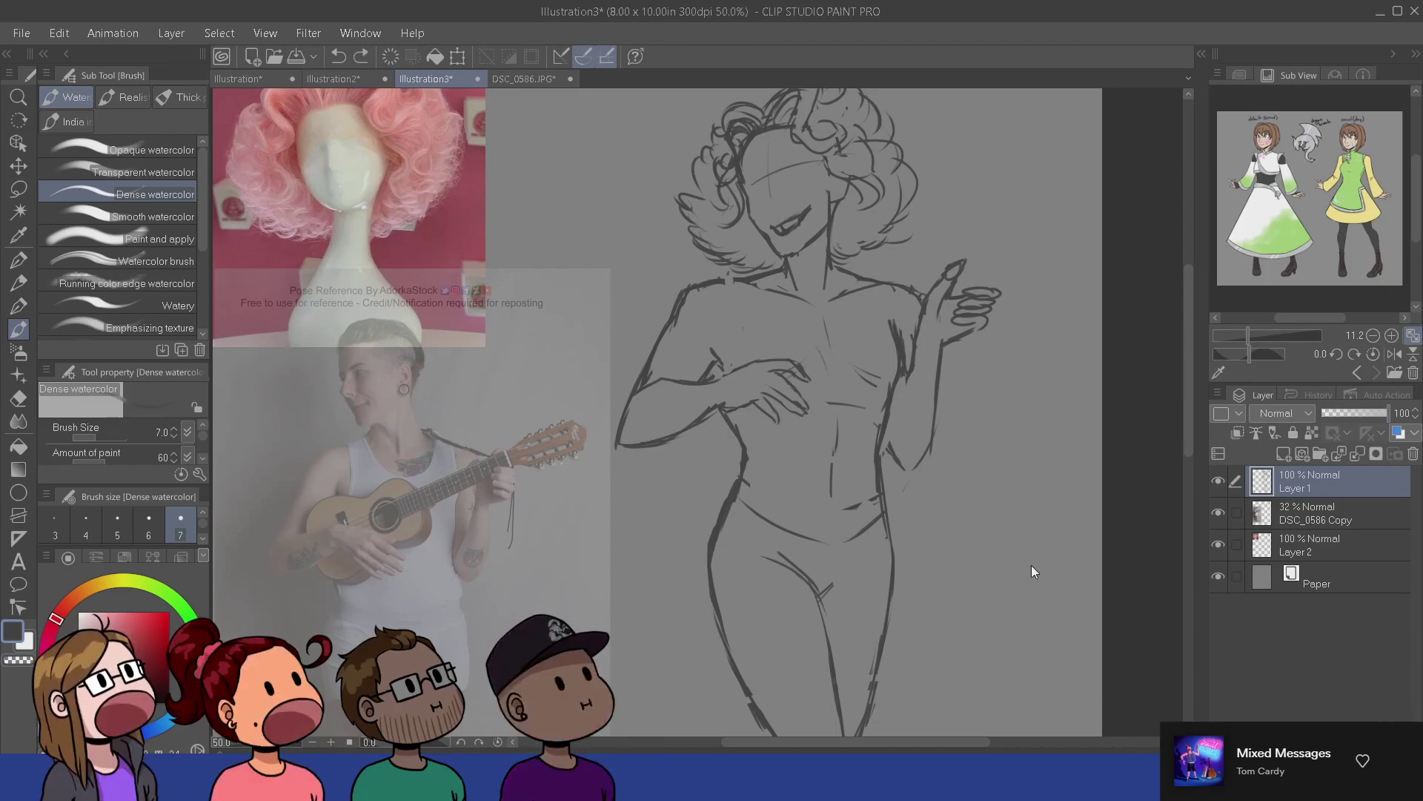
left_click_drag(1020, 581, 943, 606)
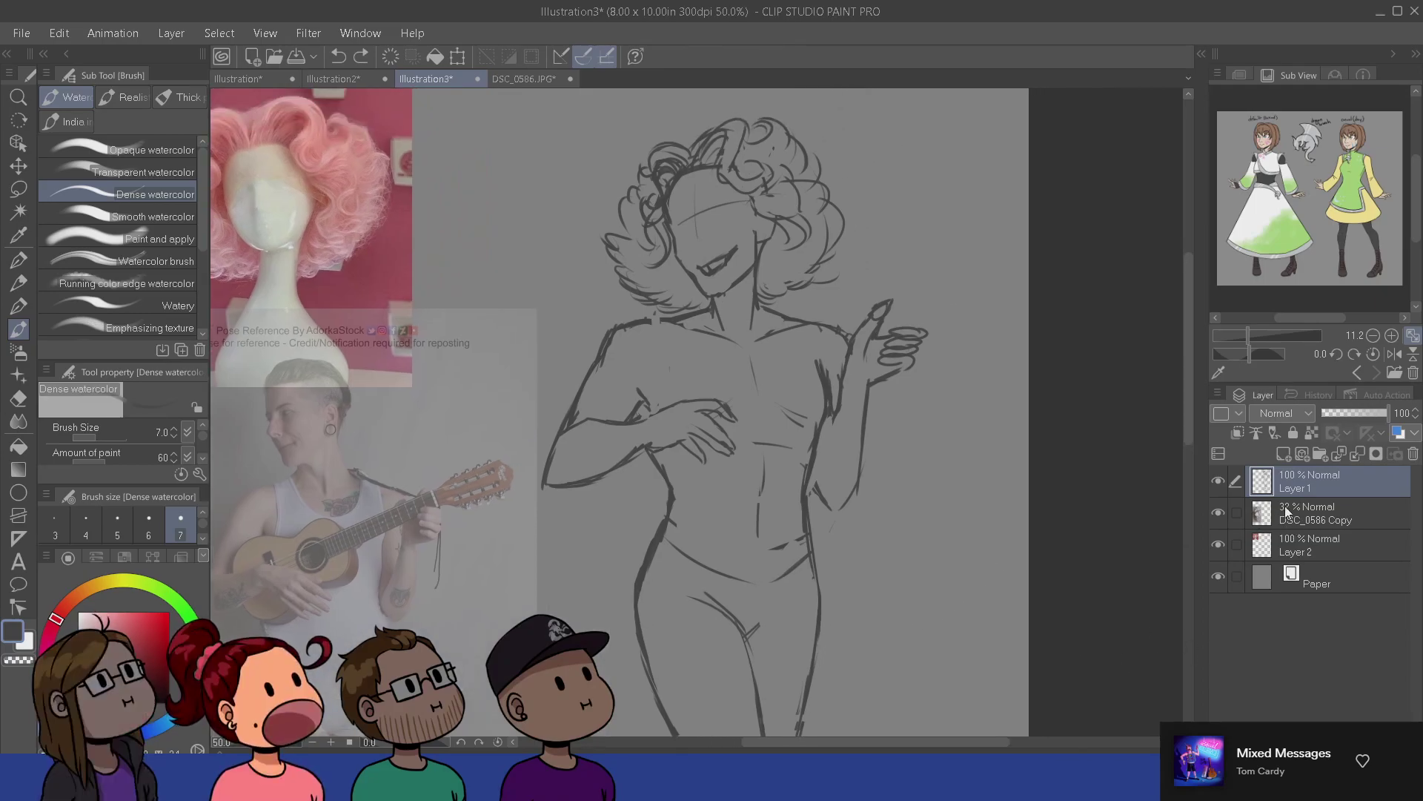
key("e")
left_click_drag(706, 215, 729, 209)
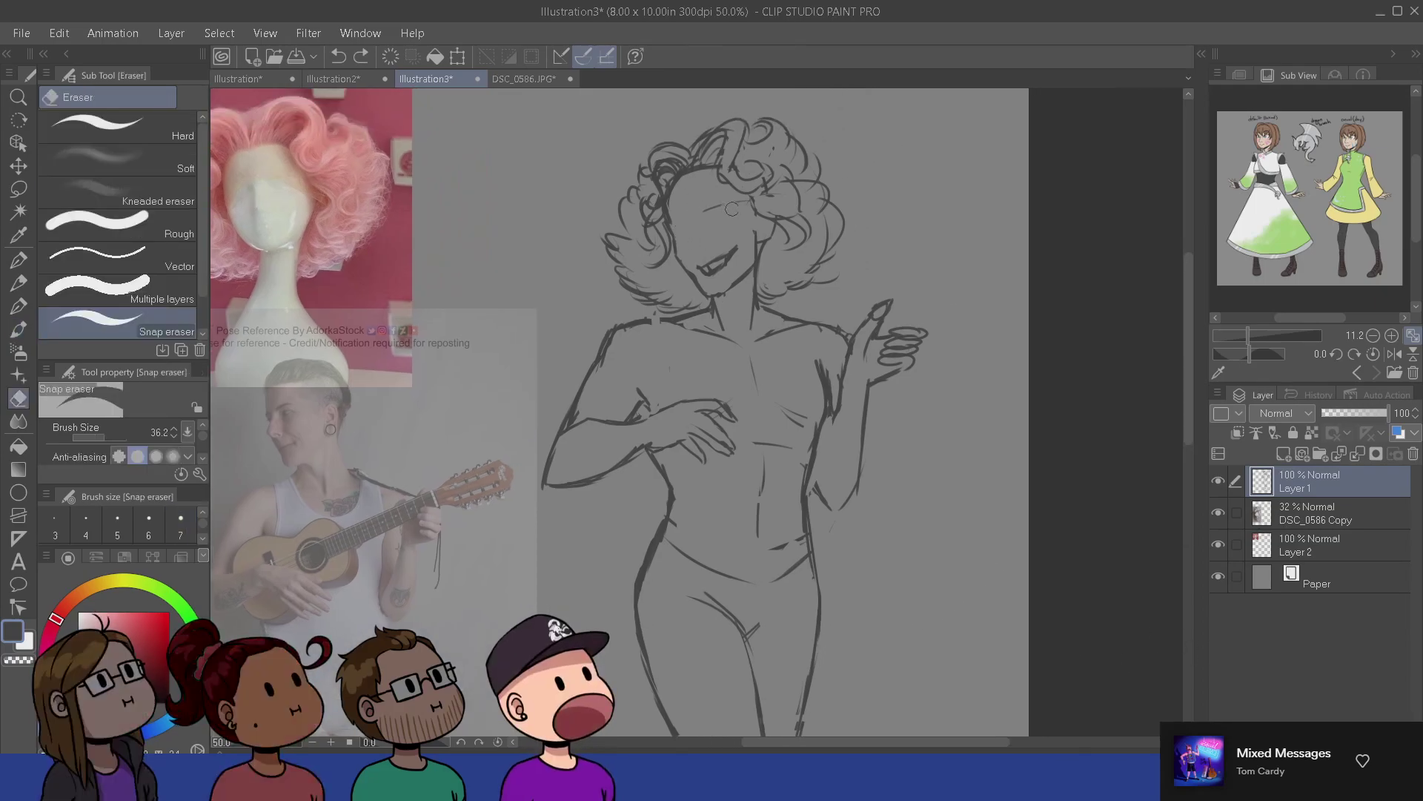
- Round off the bent arm's shoulder contour and erase the stray lines outside it
key("b")
mouse_move(850, 654)
left_mouse_down()
mouse_move(848, 627)
mouse_move(893, 621)
left_mouse_up()
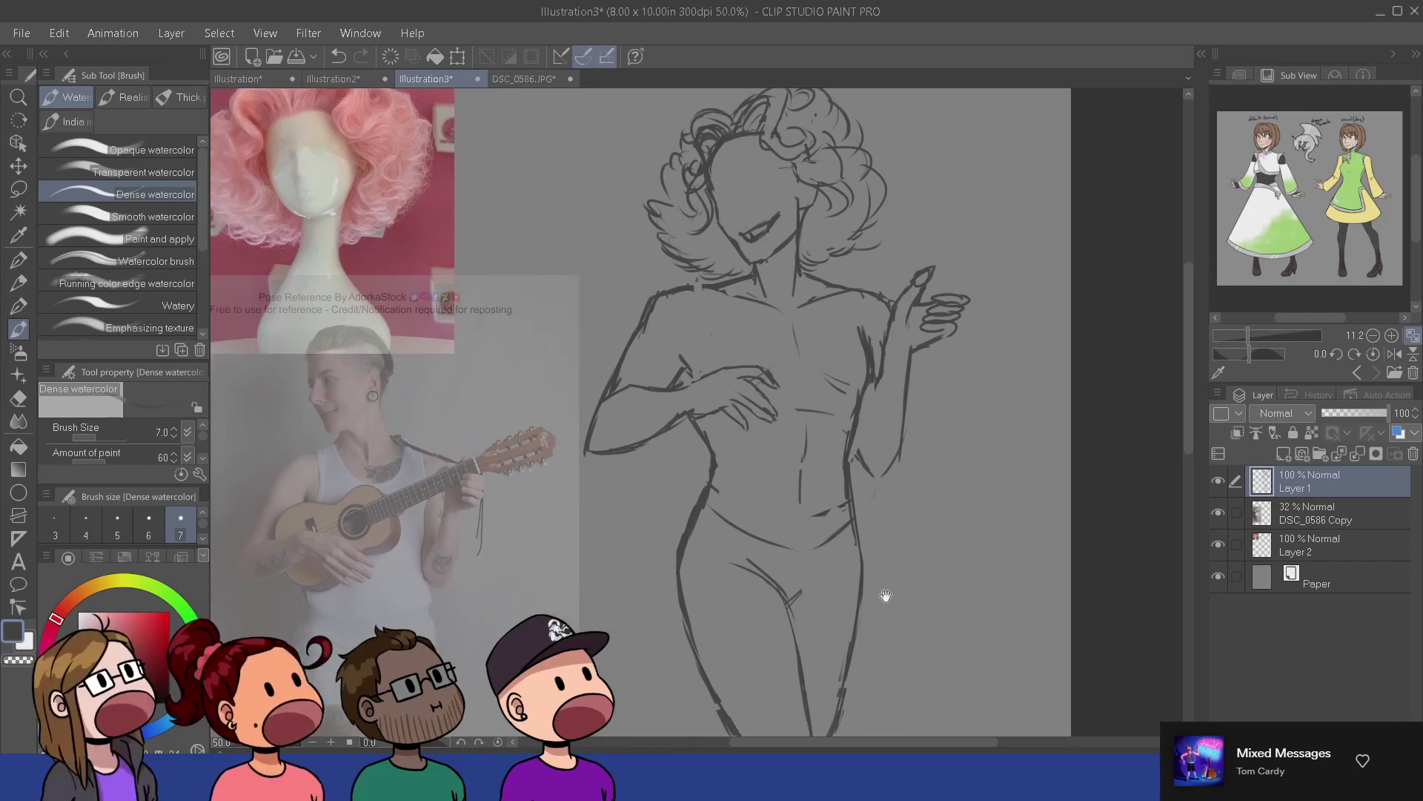
left_click_drag(807, 431, 782, 444)
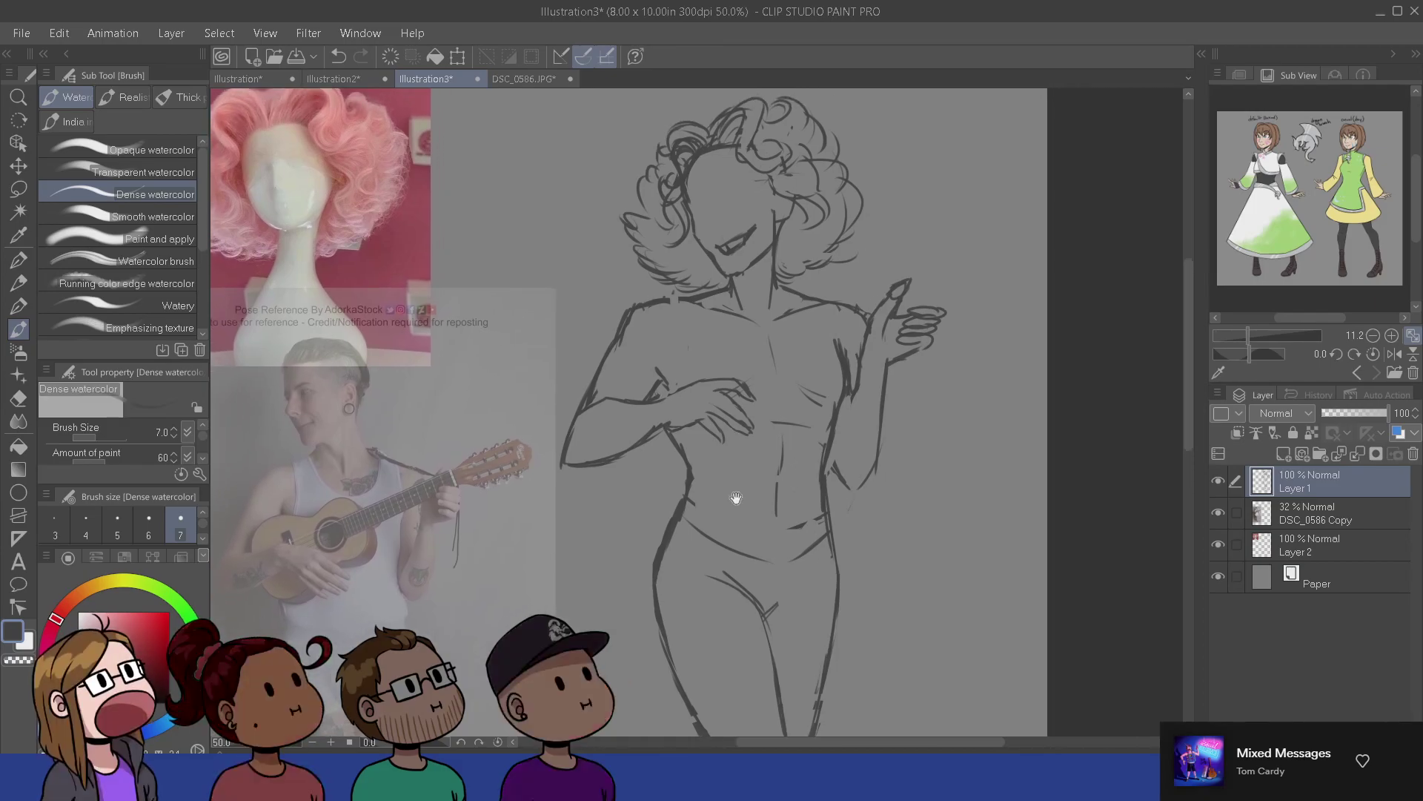
scroll(763, 530, "up", 1)
left_click_drag(764, 531, 720, 679)
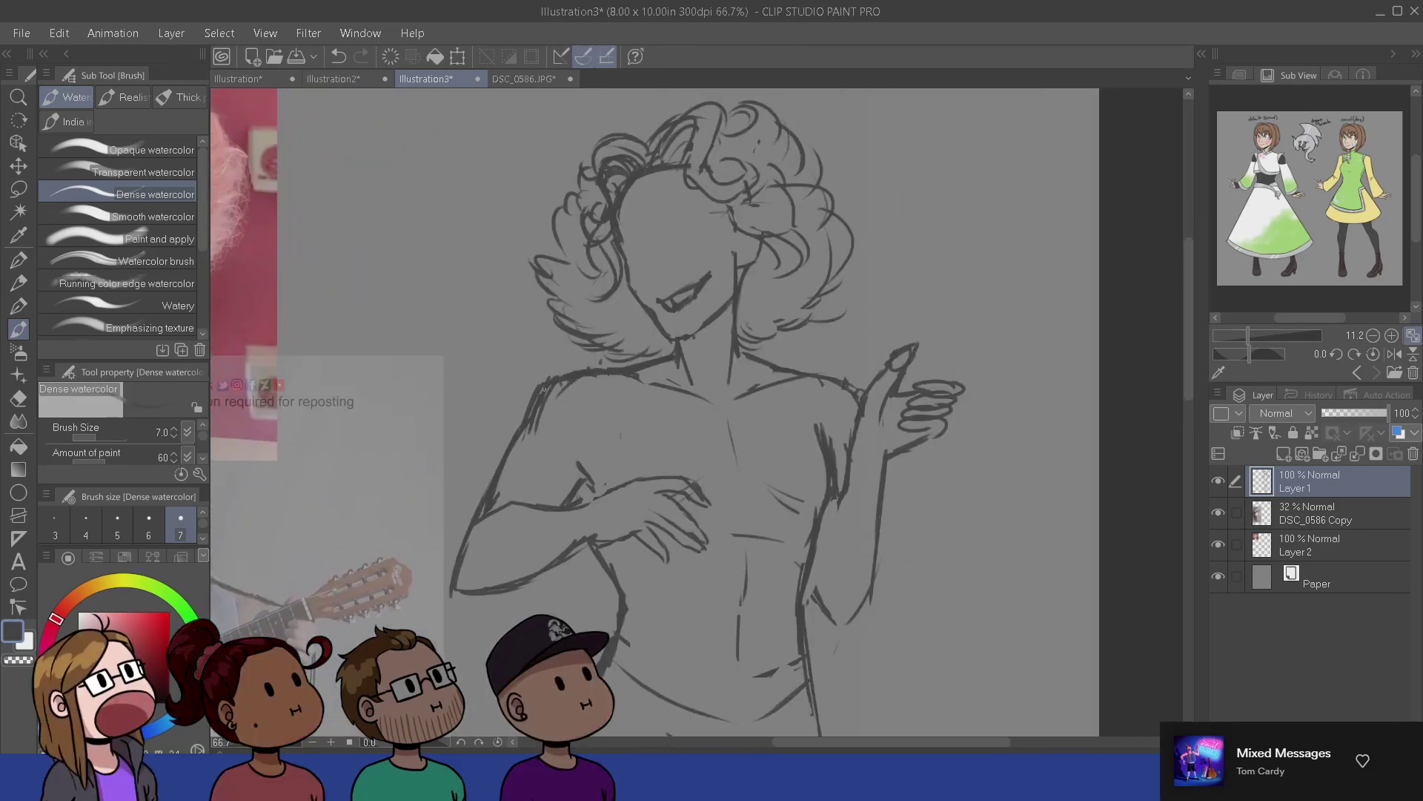
key("e")
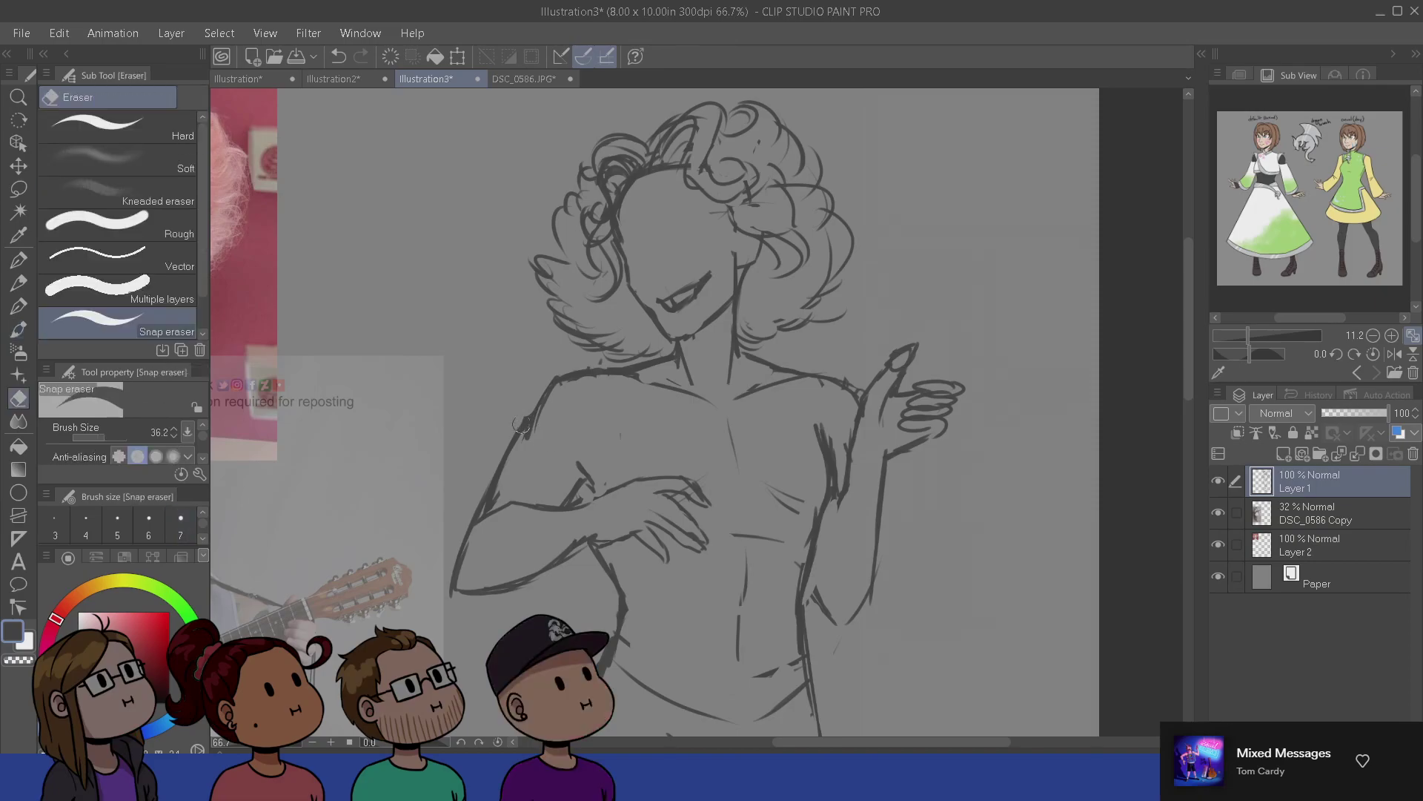
key("b")
- Erase the jaw and chin outline around the smiling mouth
mouse_move(640, 372)
left_mouse_down()
mouse_move(610, 498)
mouse_move(648, 514)
mouse_move(781, 485)
mouse_move(771, 496)
left_mouse_up()
scroll(642, 570, "up", 1)
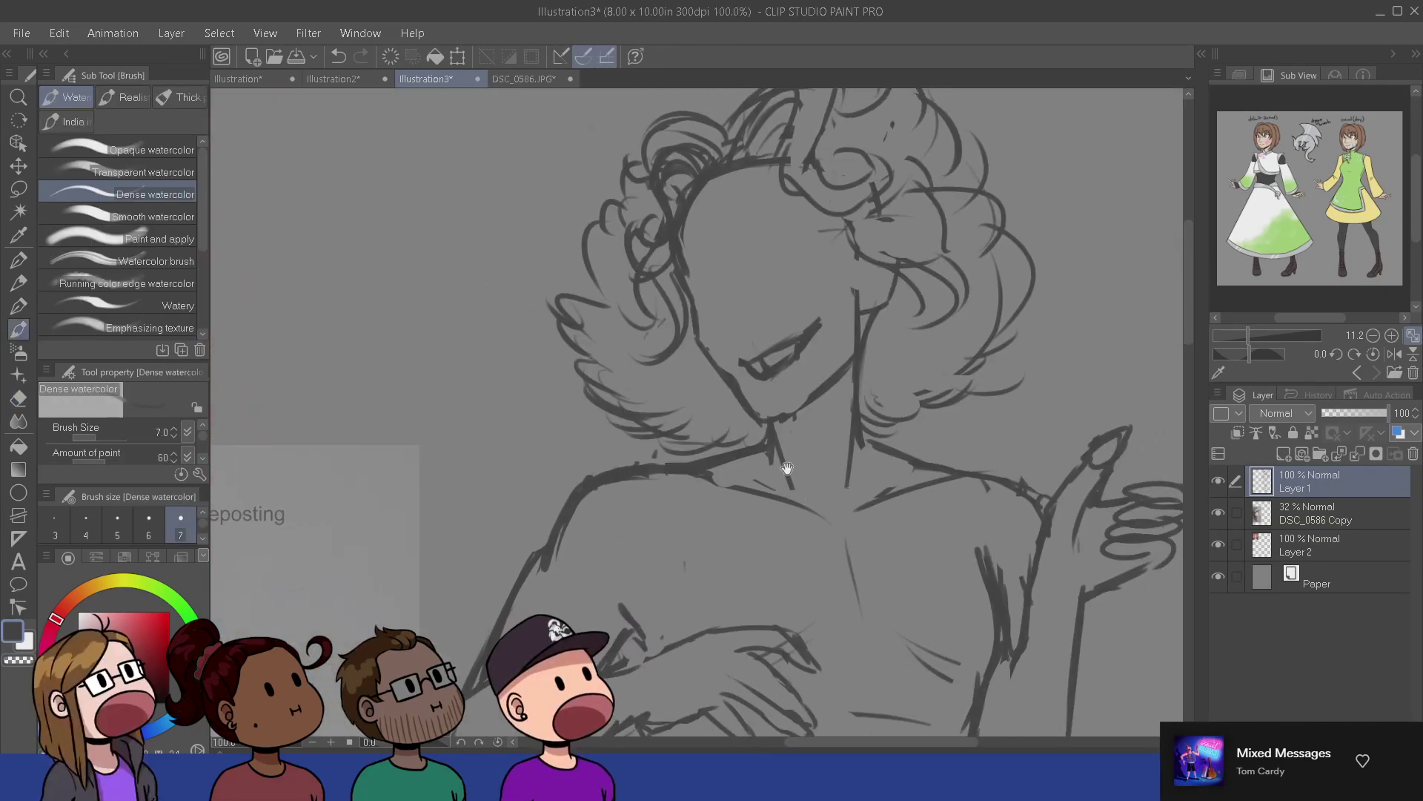
key("e")
mouse_move(721, 367)
left_mouse_down()
mouse_move(752, 408)
mouse_move(802, 424)
left_mouse_up()
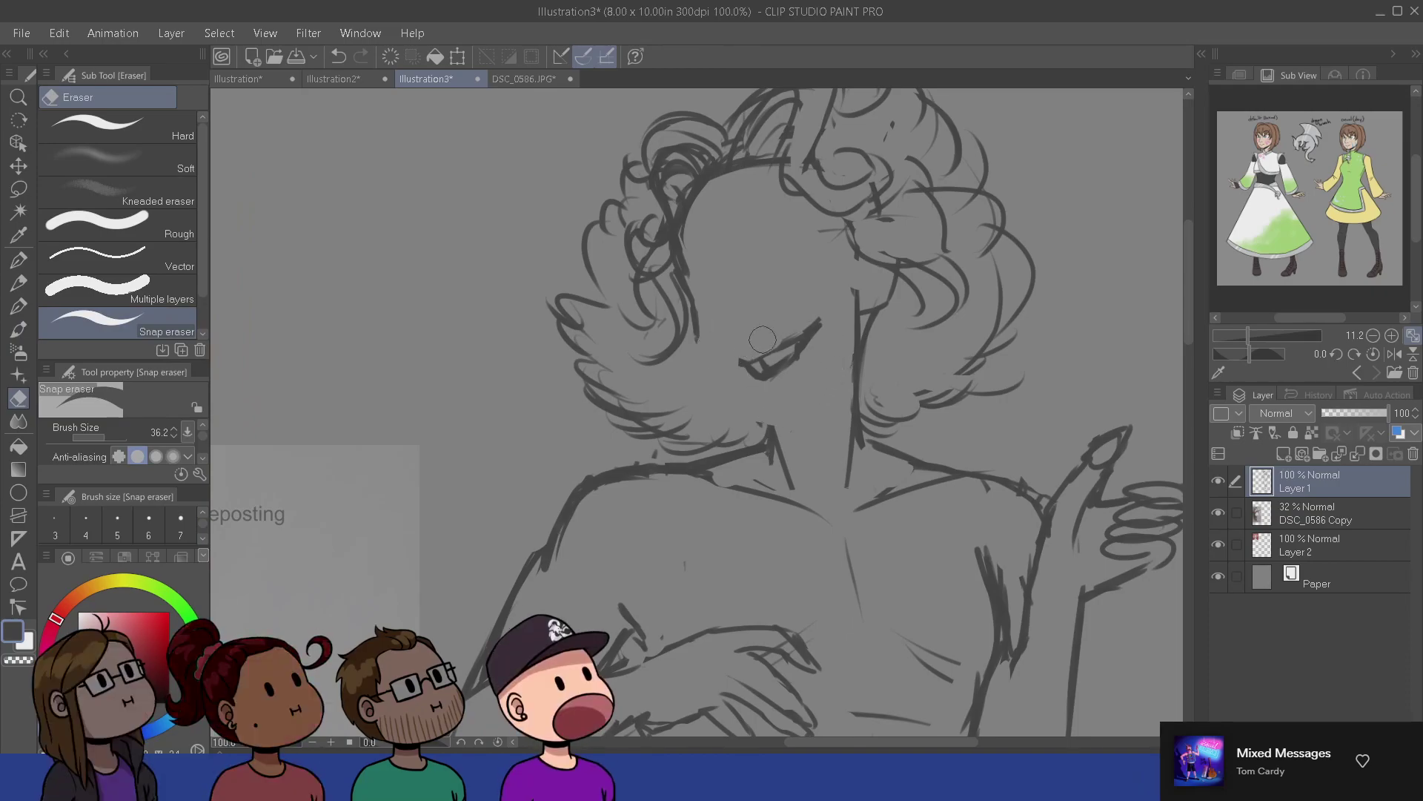
- Refine the open smile with brush size 5, thinning its outline and clearing the inside of the mouth
key("b")
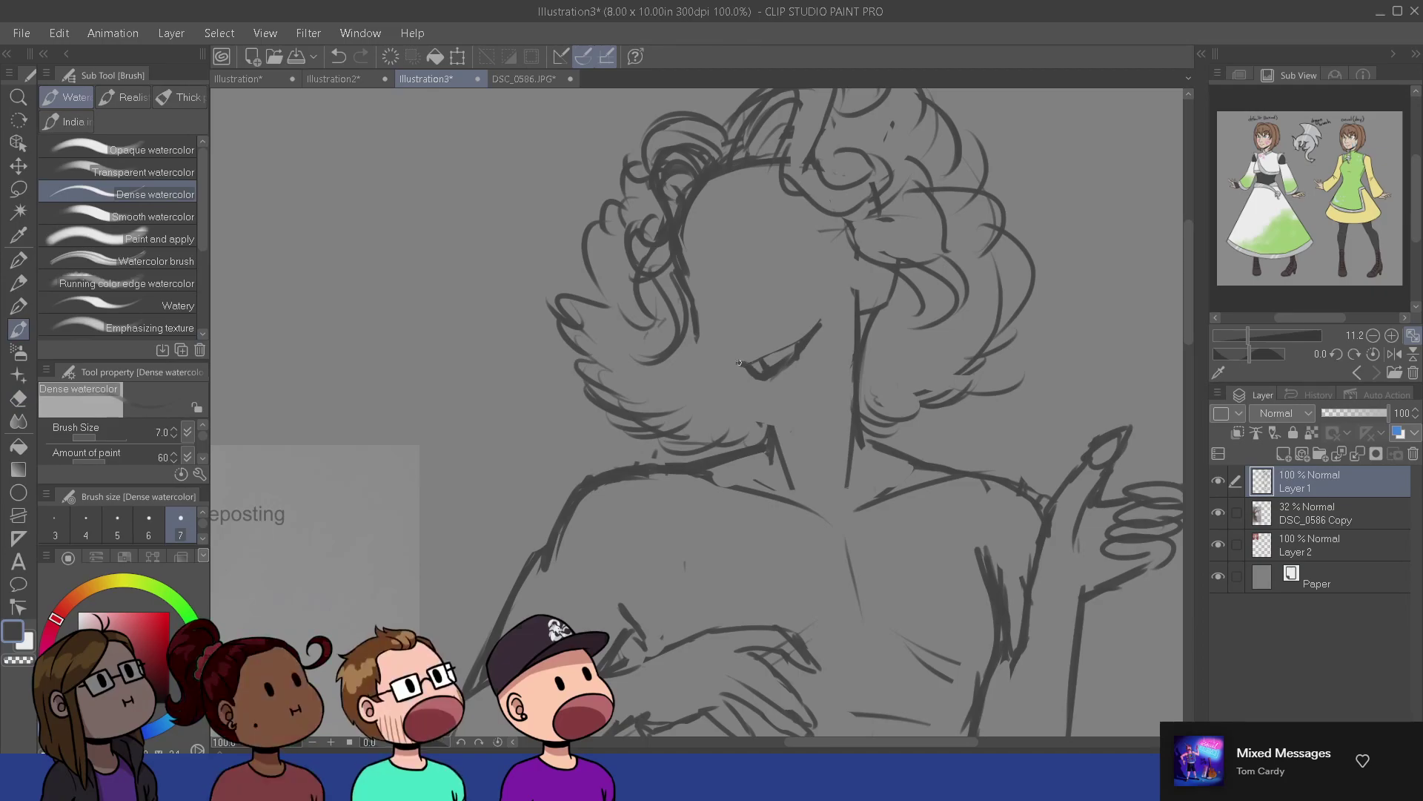
left_click_drag(763, 360, 783, 350)
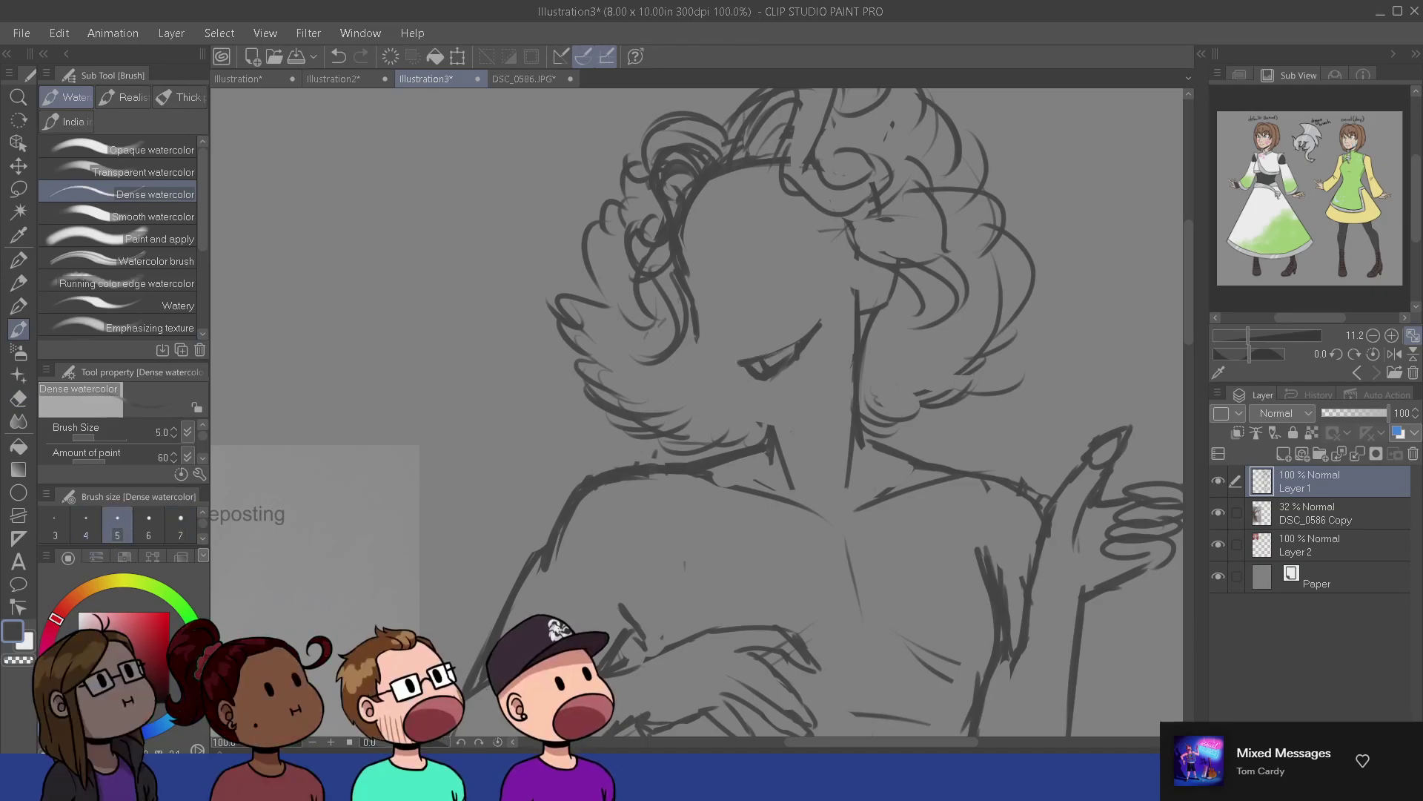
key("e")
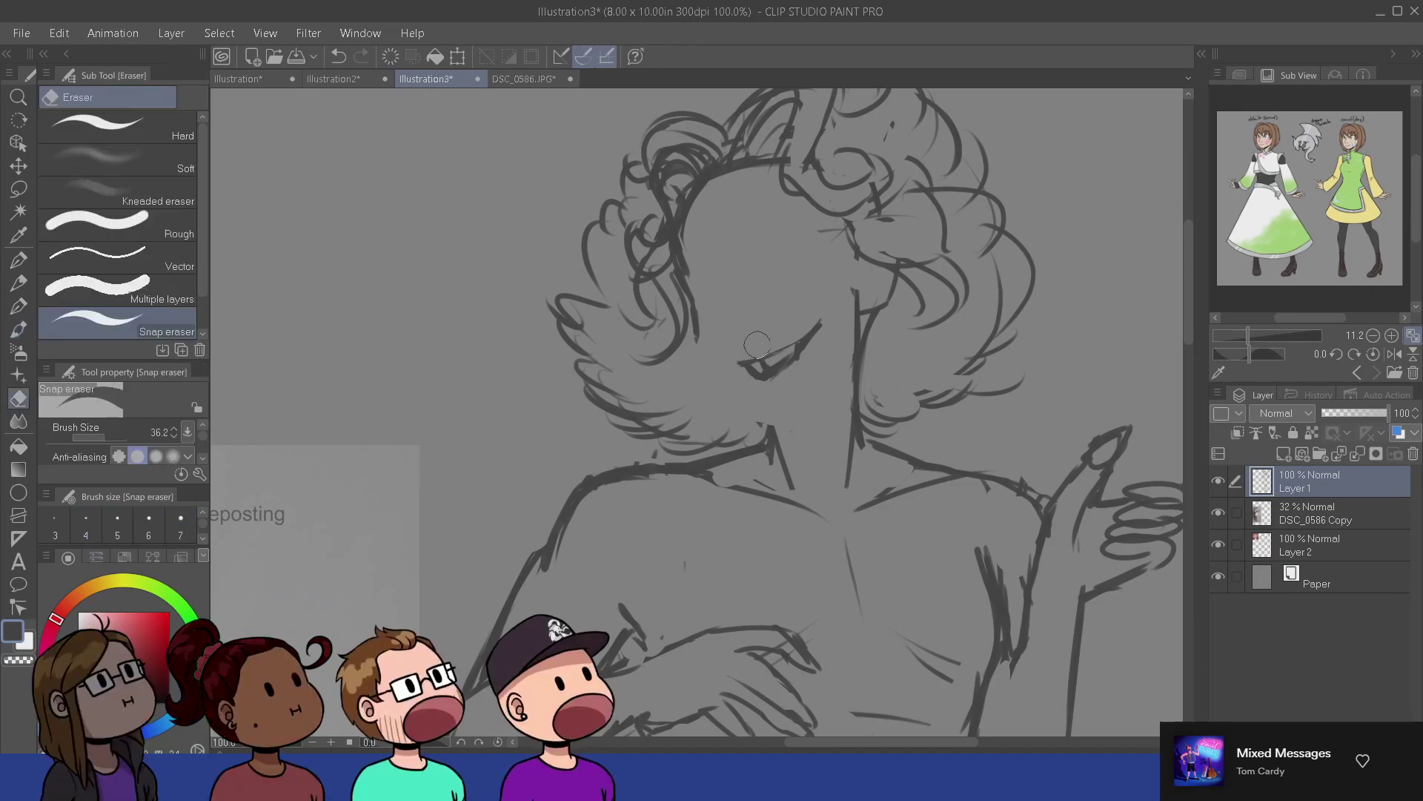
key("b")
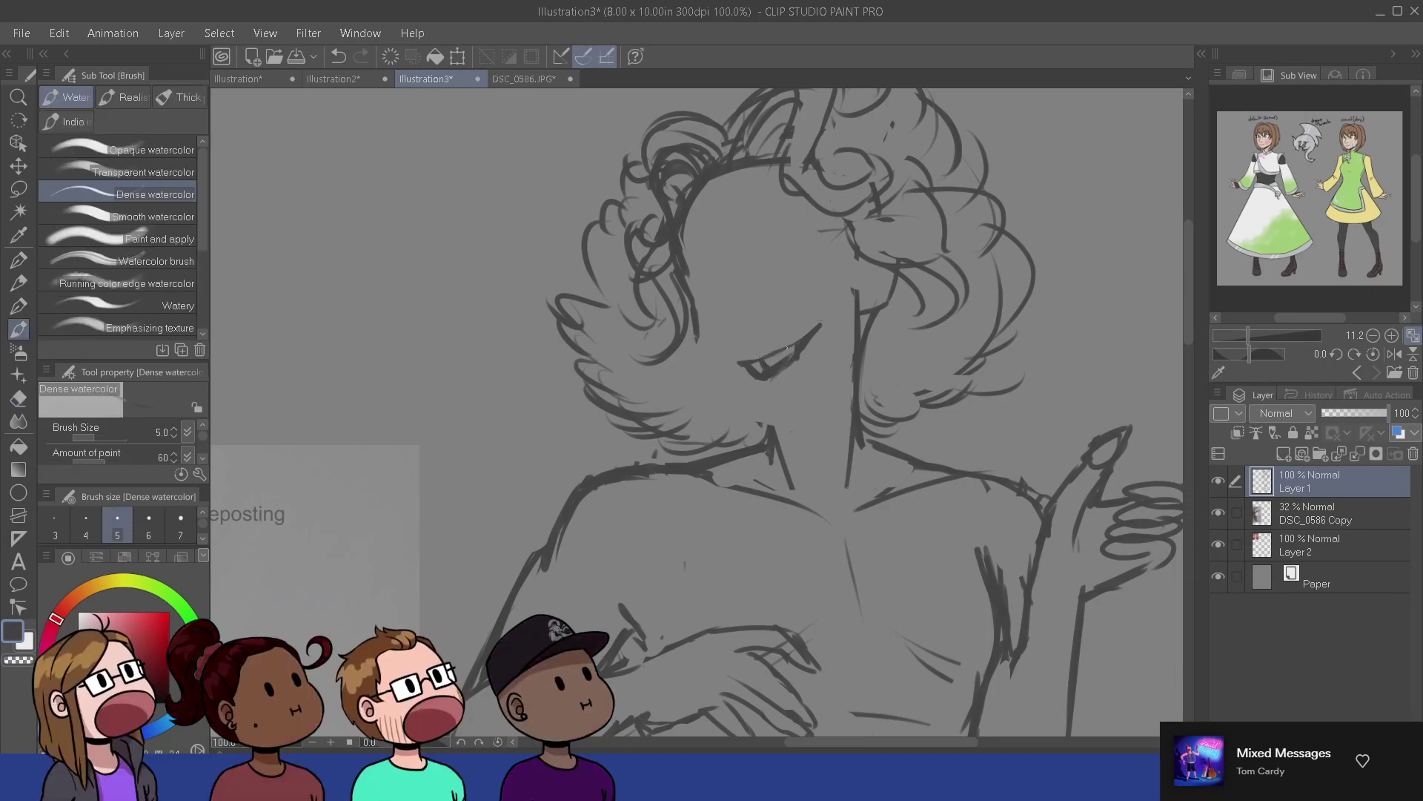
key("e")
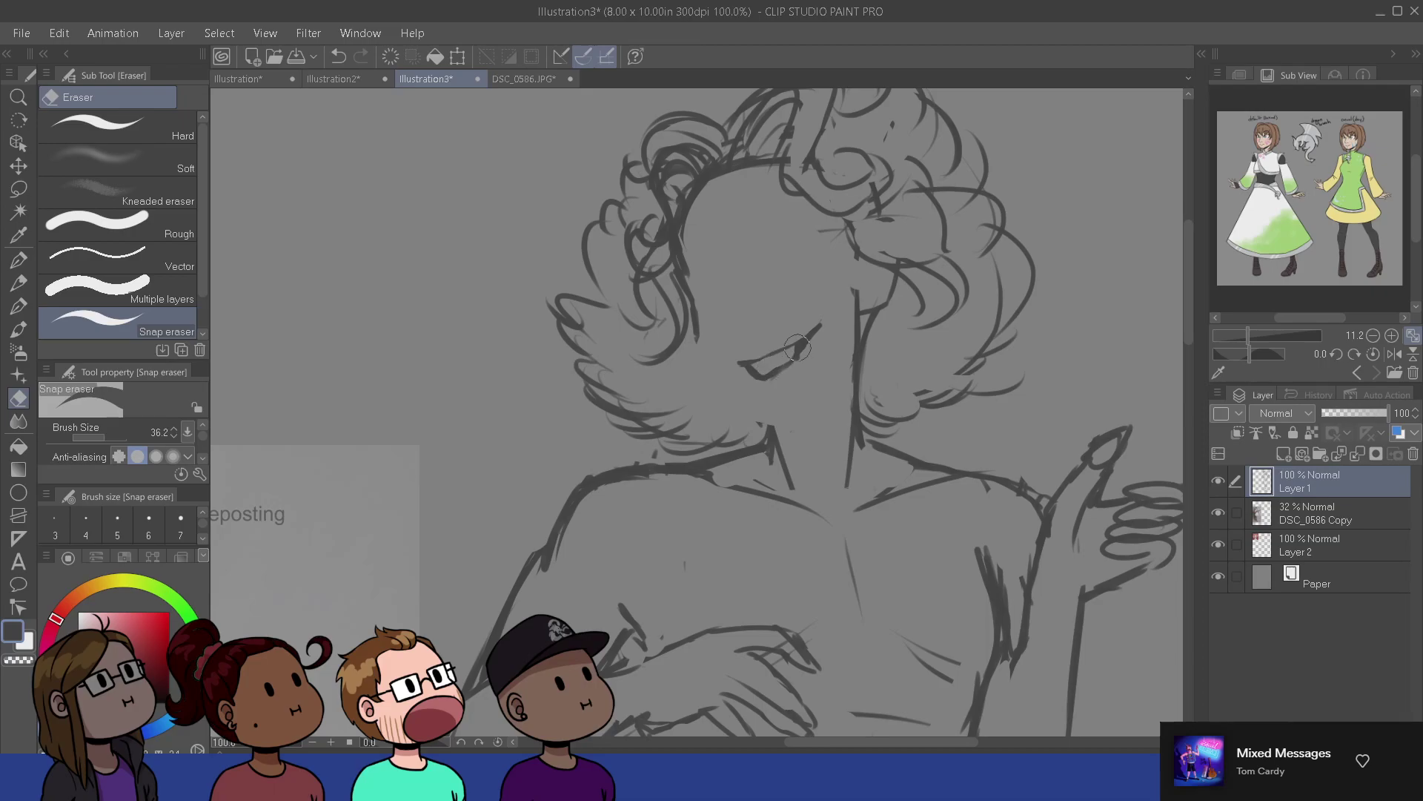
key("b")
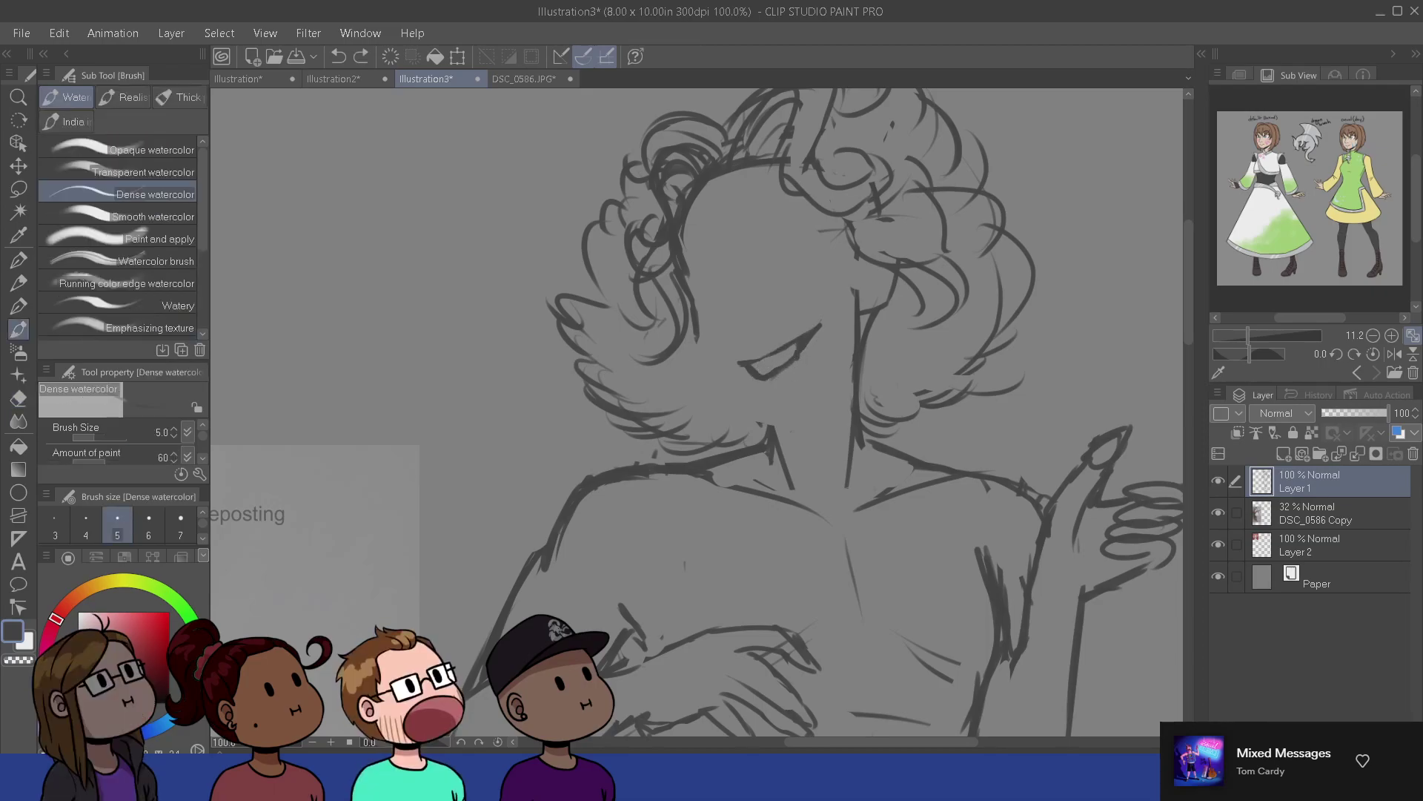
key("e")
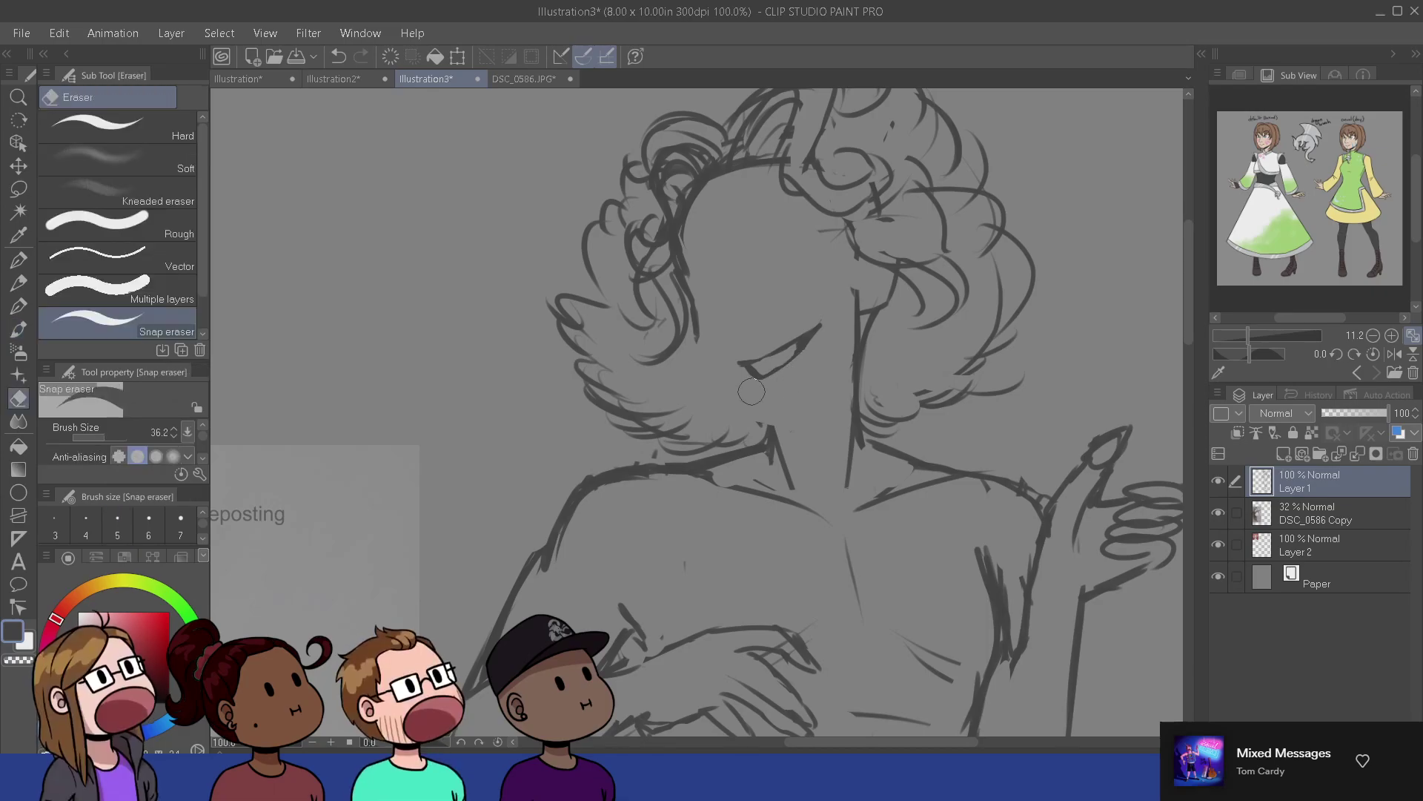
key("b")
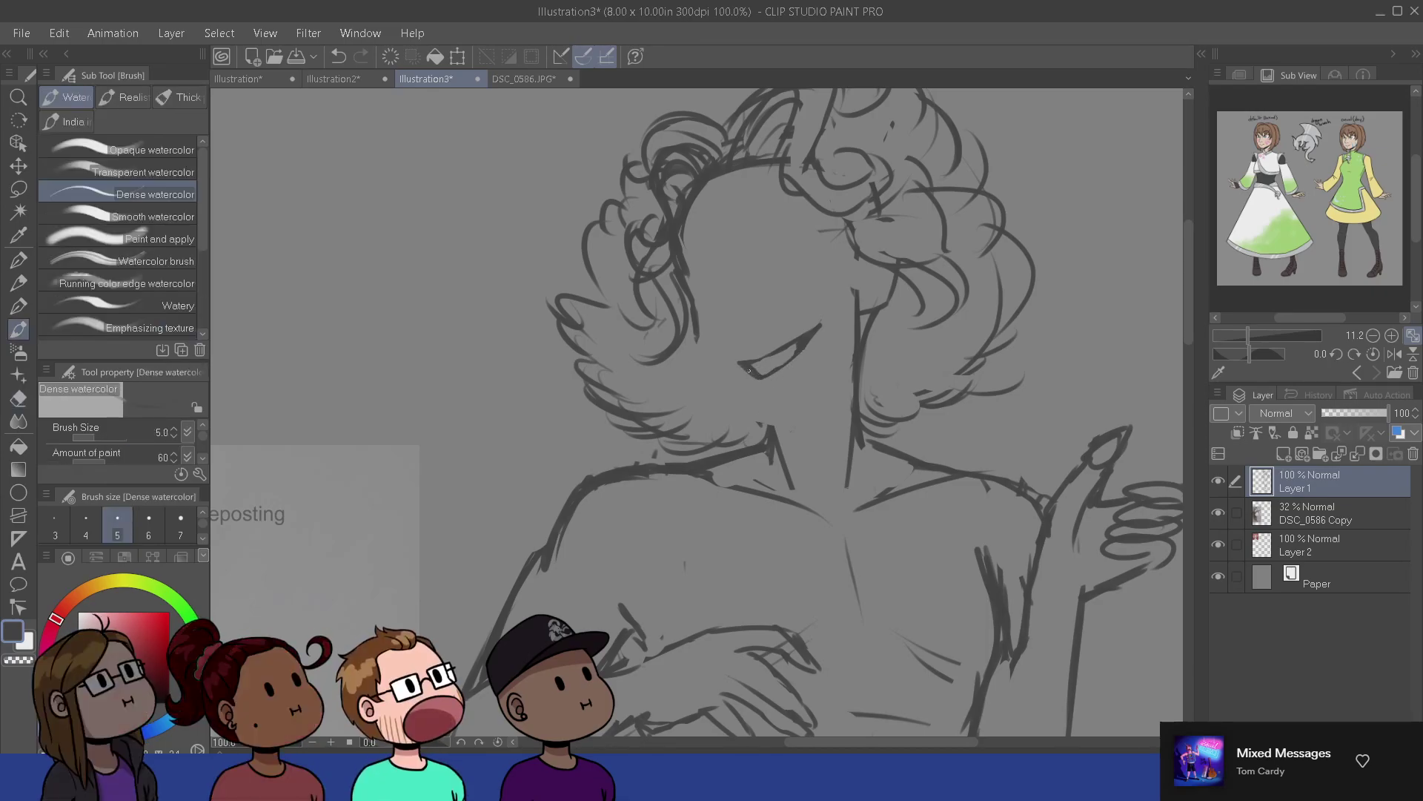
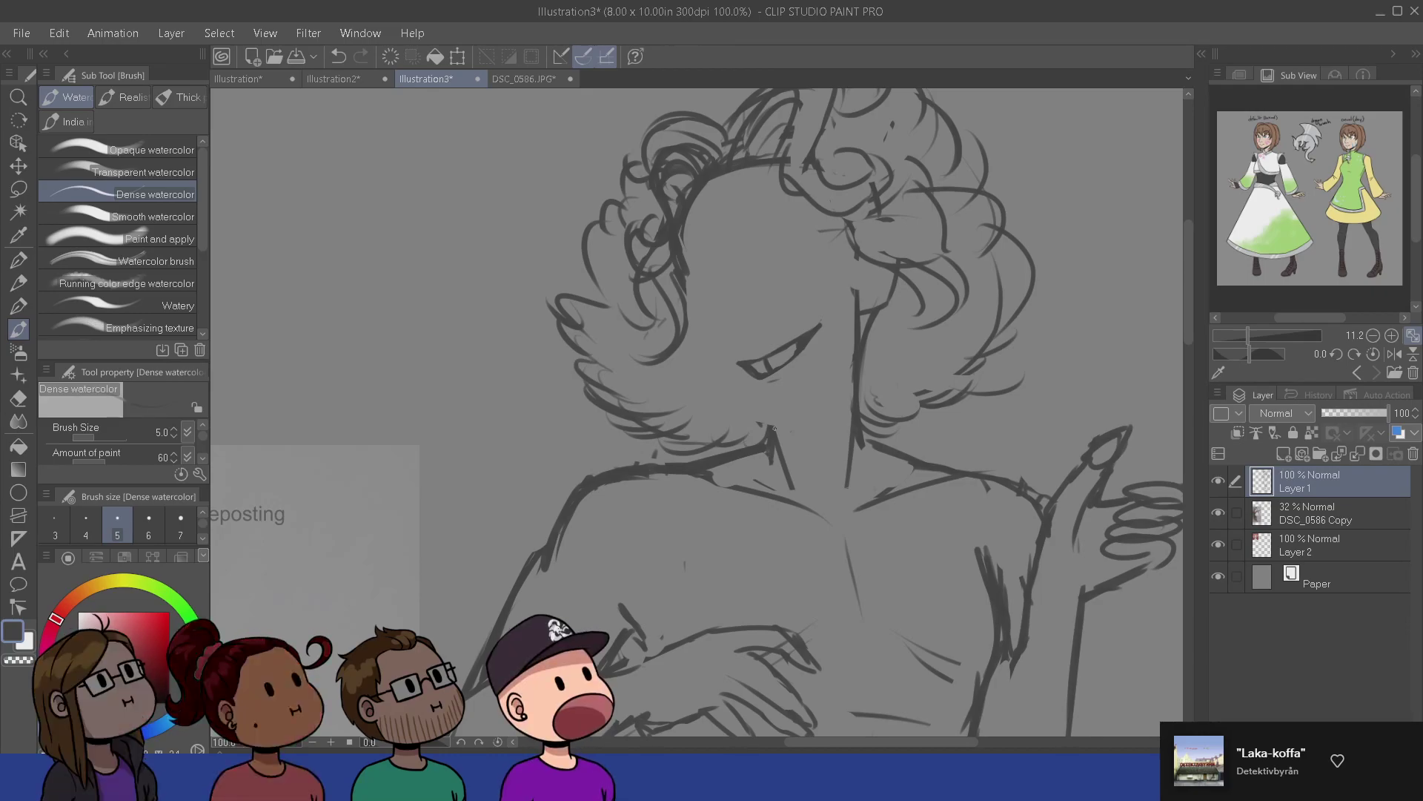
- Draw a new cheek, jaw and pointed chin outline around the smiling mouth and tidy its lines
scroll(775, 430, "up", 3)
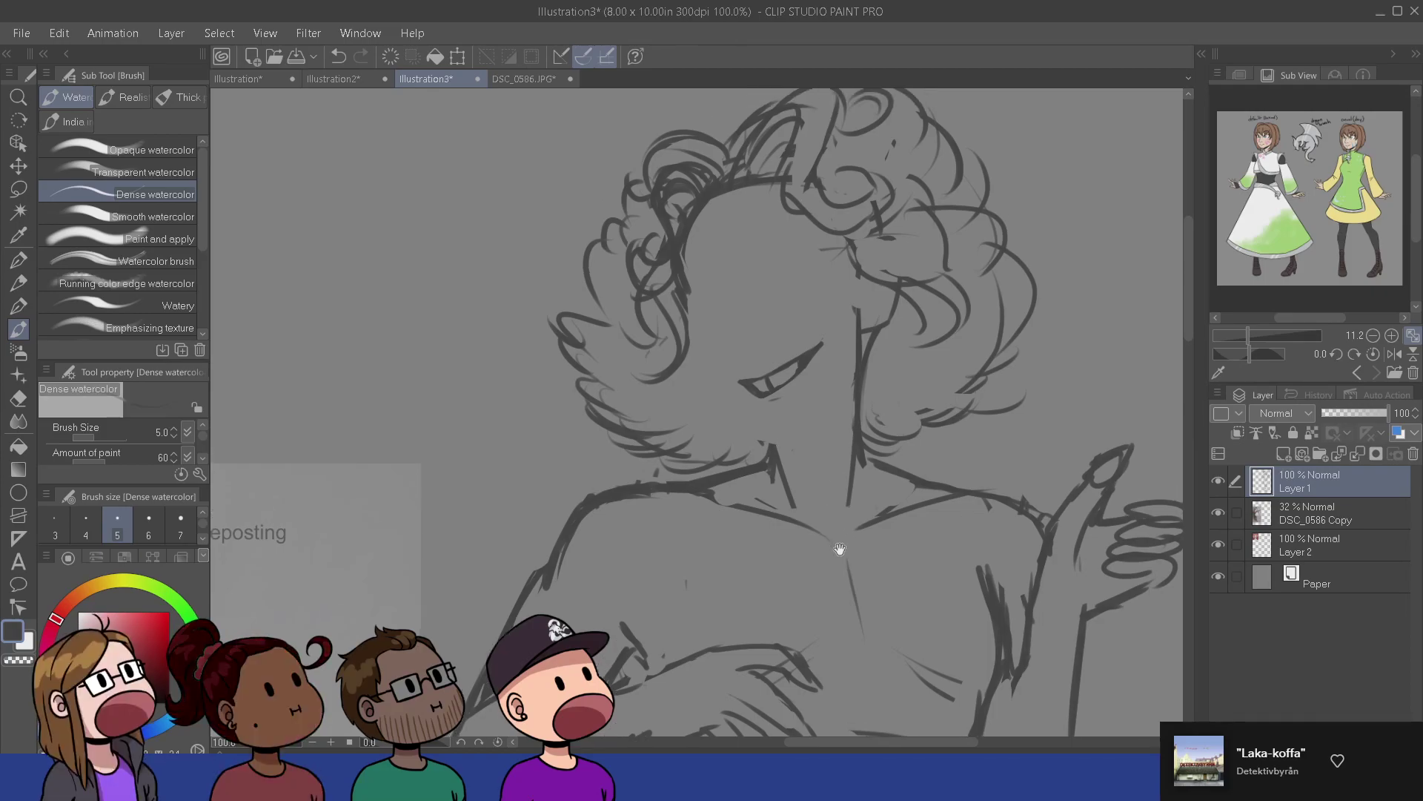
left_click_drag(768, 533, 759, 518)
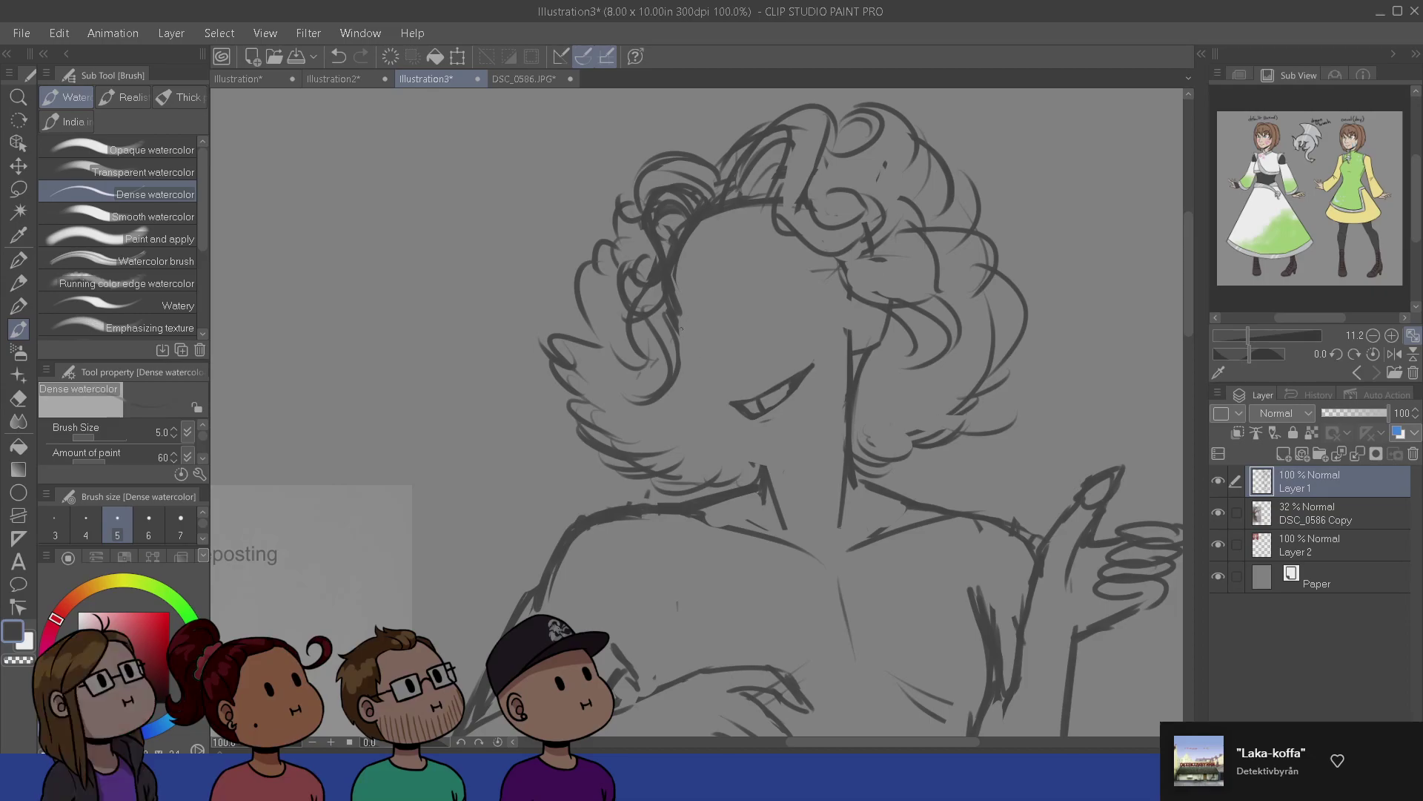
mouse_move(761, 463)
left_mouse_down()
mouse_move(931, 454)
mouse_move(1058, 492)
mouse_move(991, 467)
mouse_move(880, 485)
left_mouse_up()
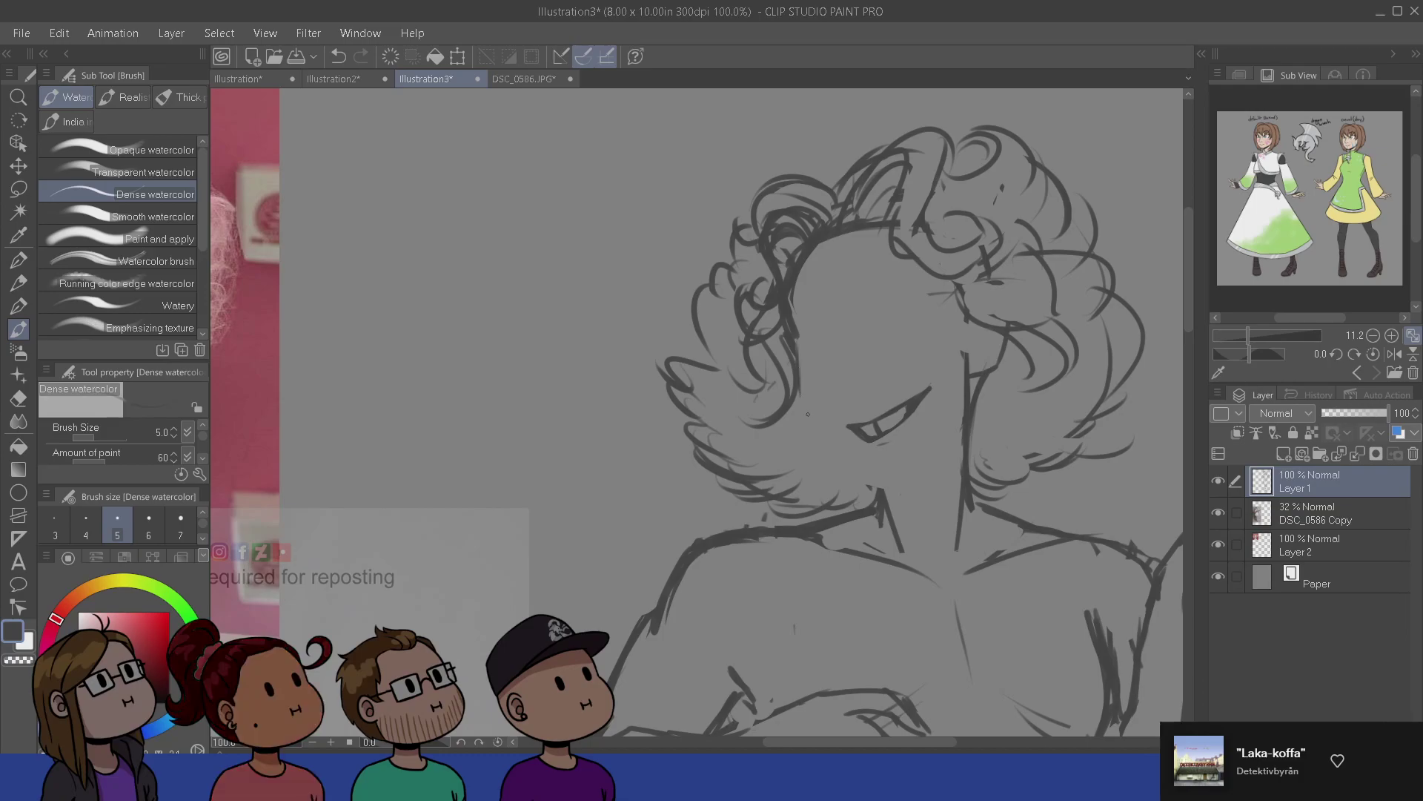
left_click_drag(804, 404, 832, 445)
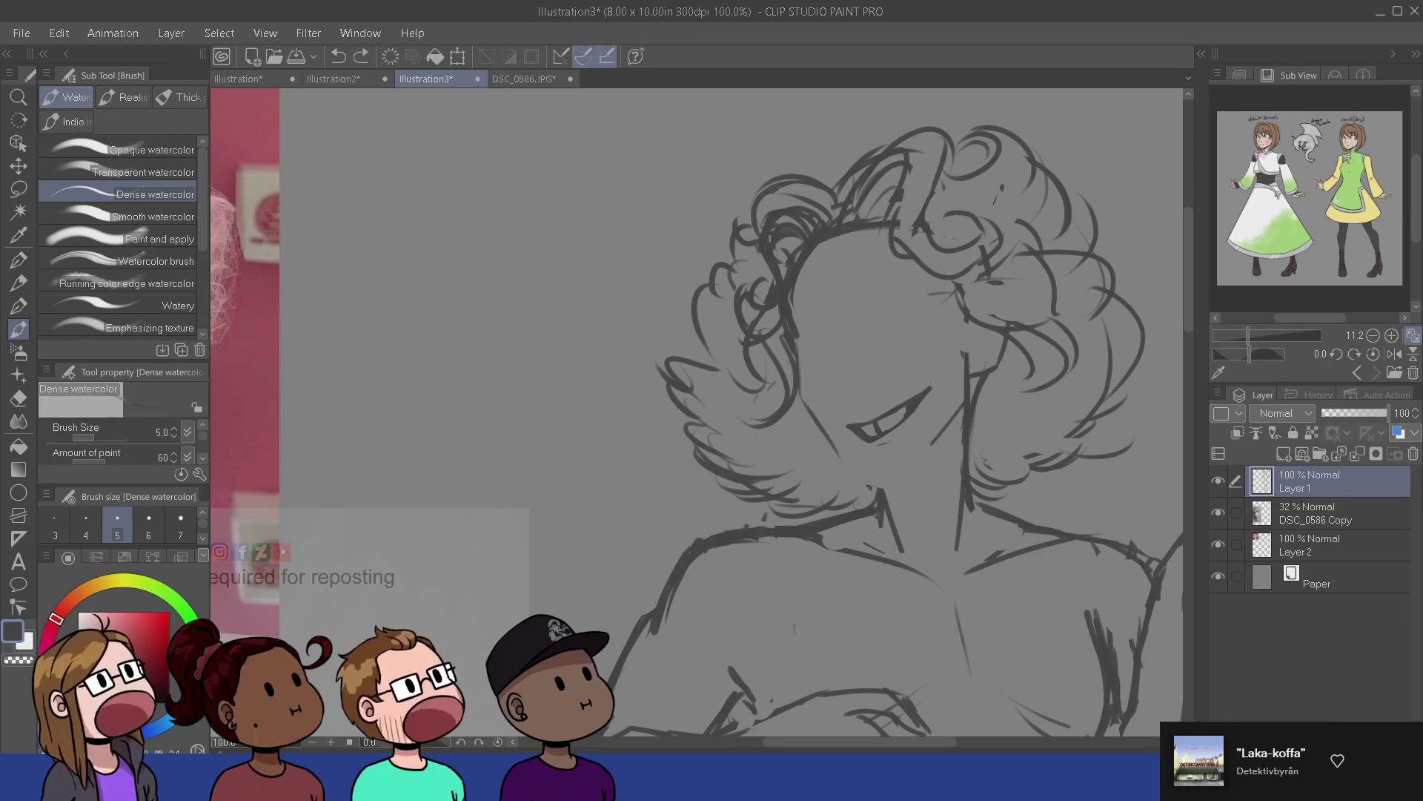
left_click_drag(932, 443, 900, 476)
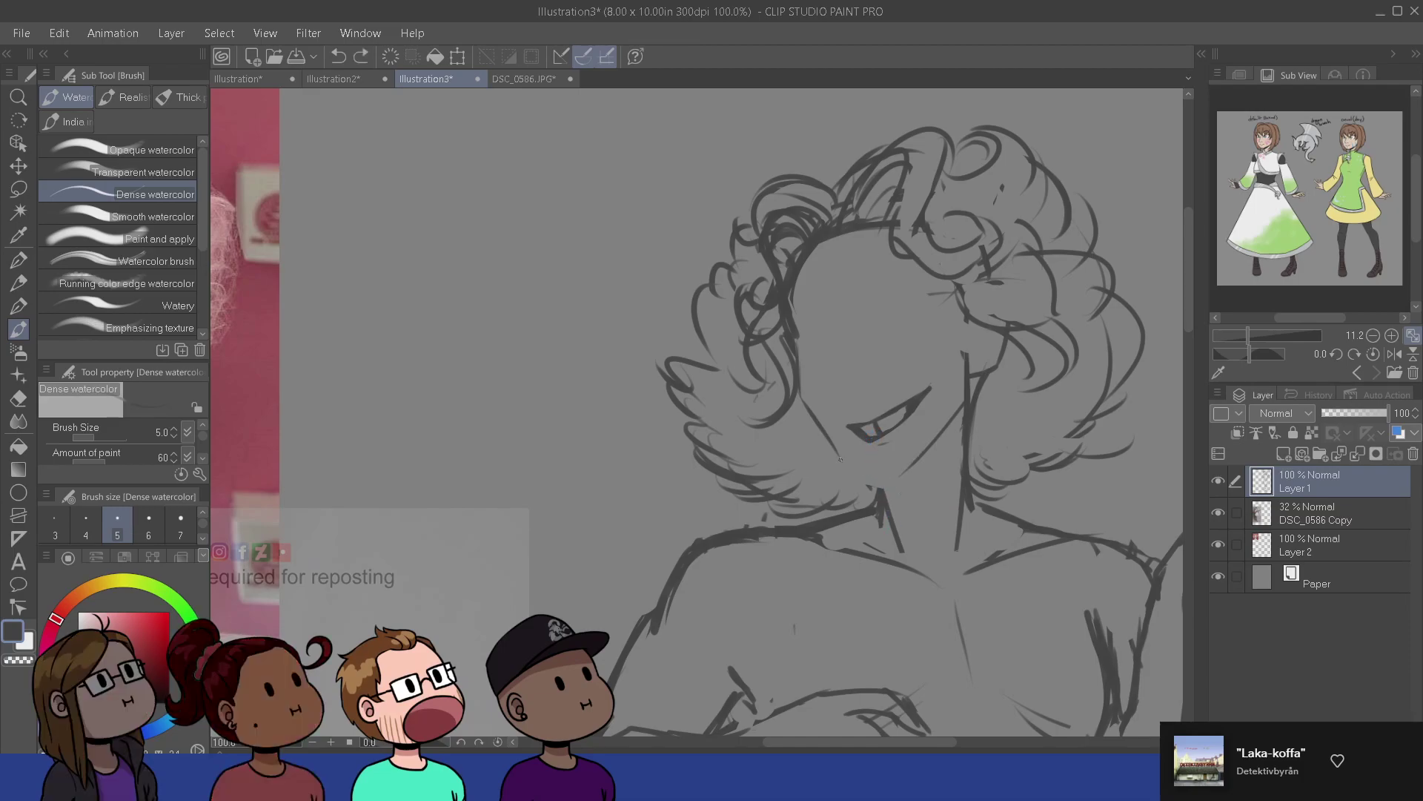
left_click_drag(847, 471, 884, 477)
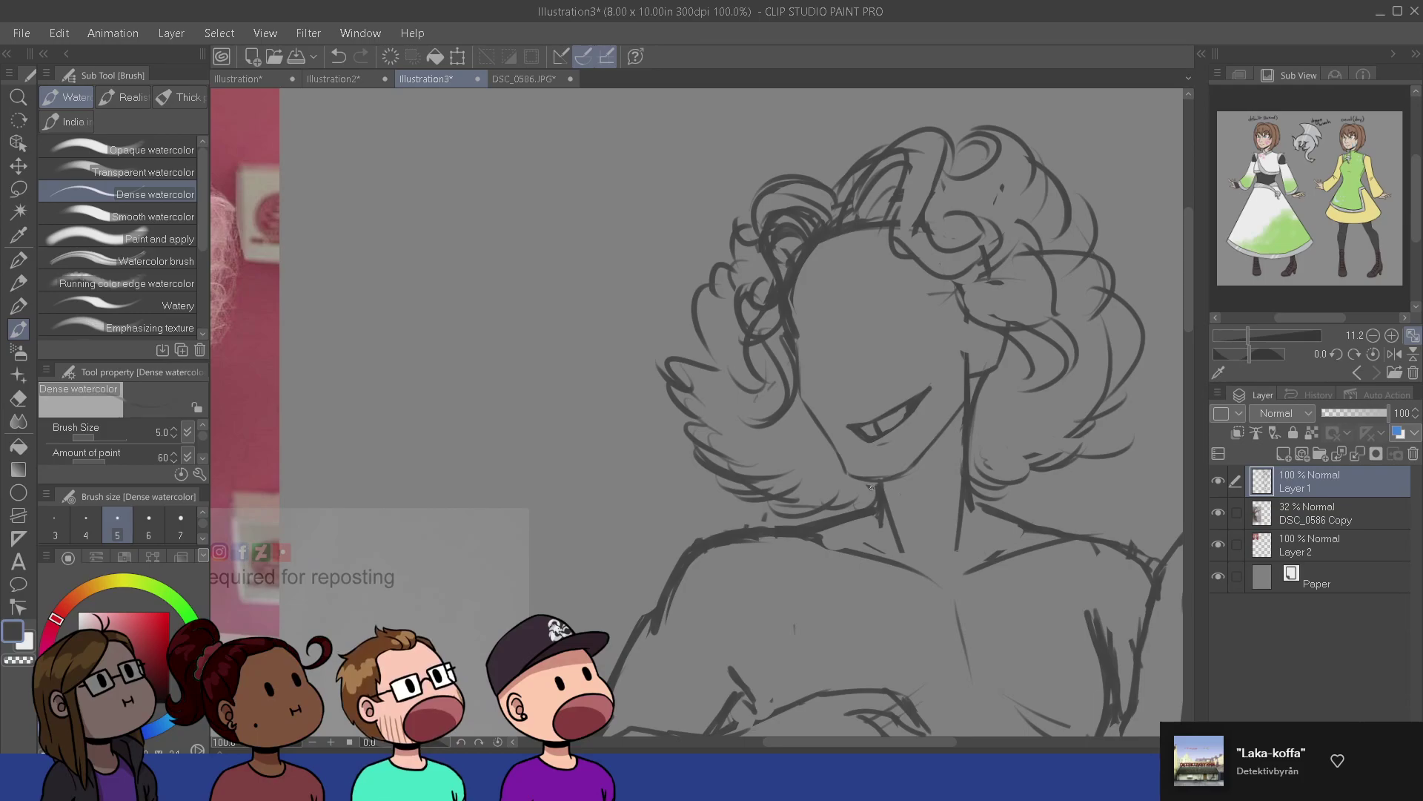
key("e")
key("b")
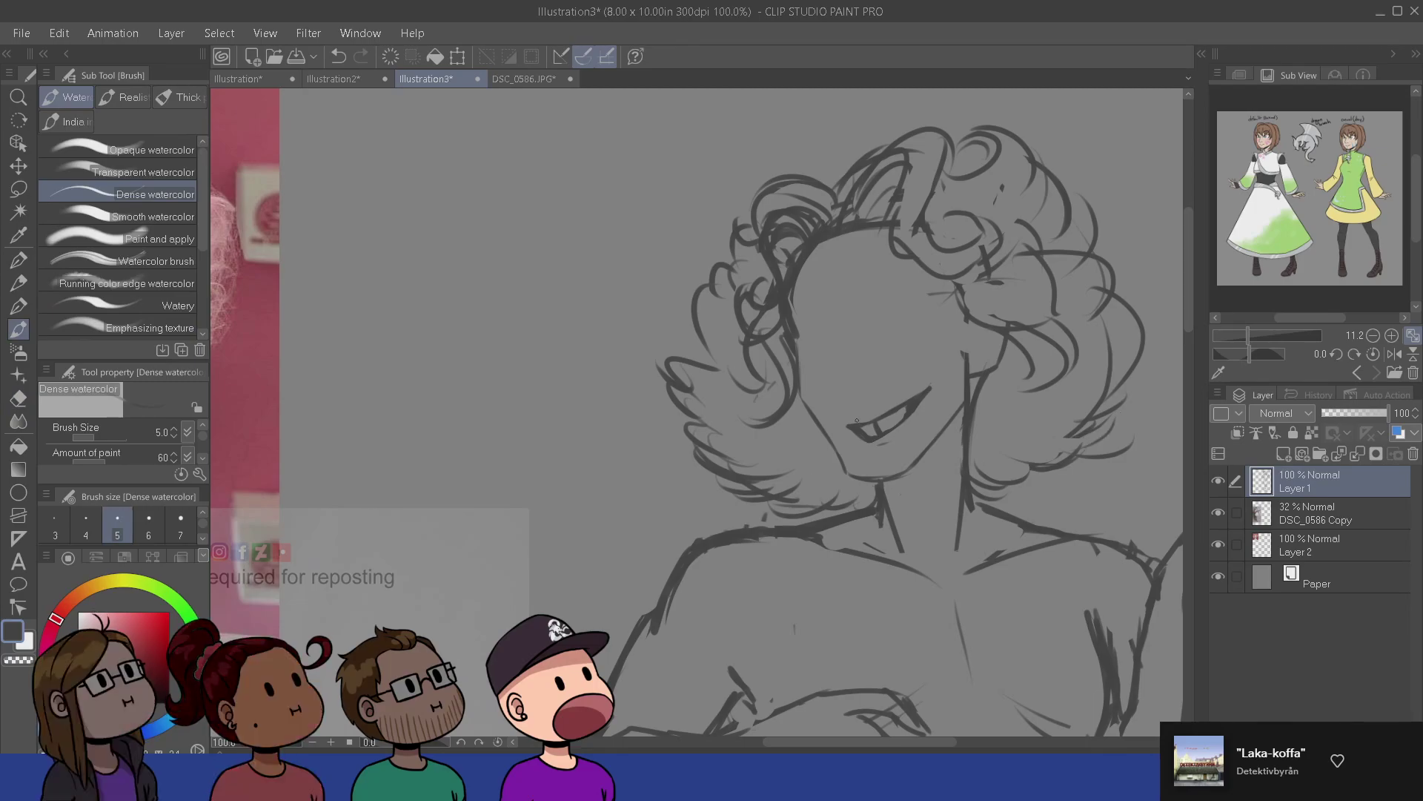
- Erase the dark overlapping strokes in the curls beside the temple and redraw the strands more thinly
key("e")
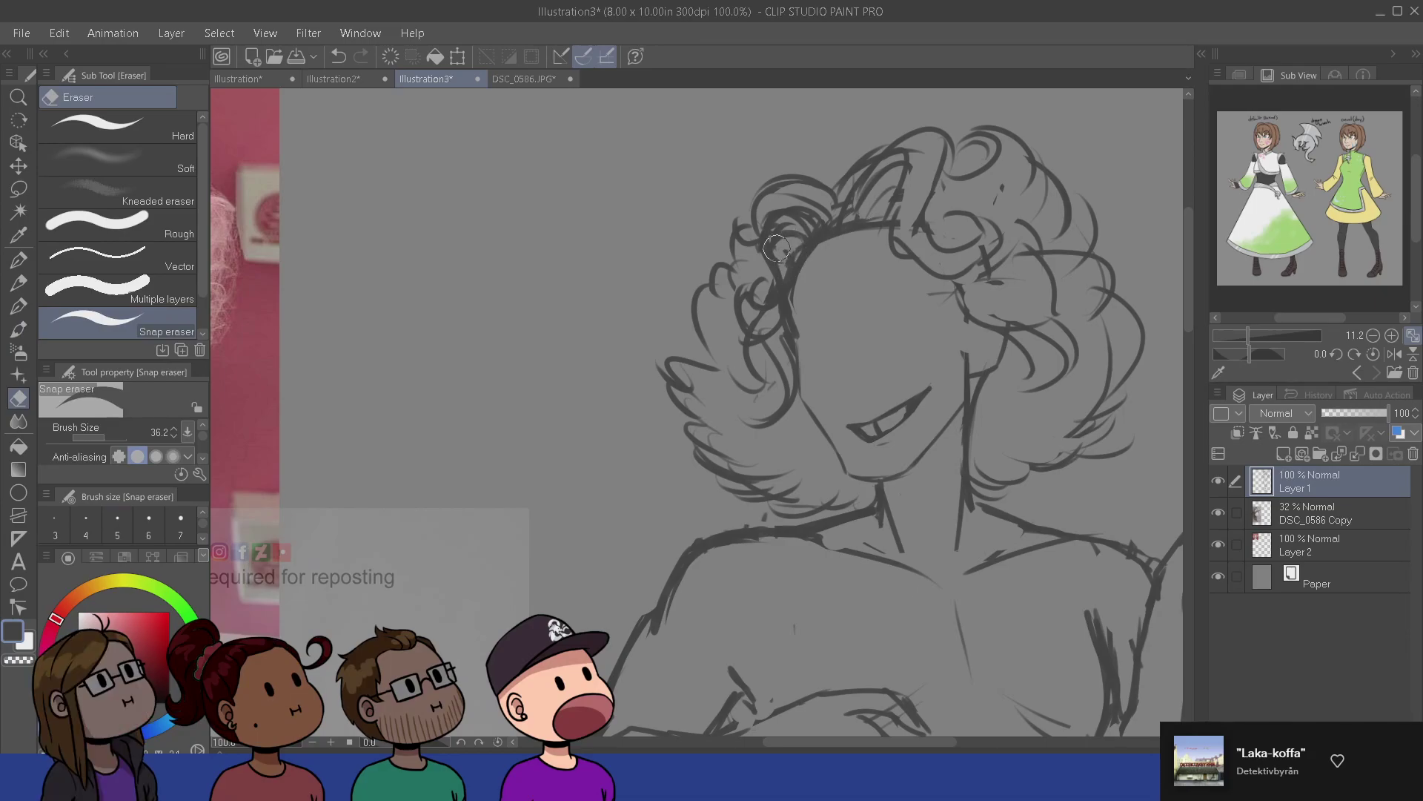
key("b")
left_click_drag(777, 268, 810, 221)
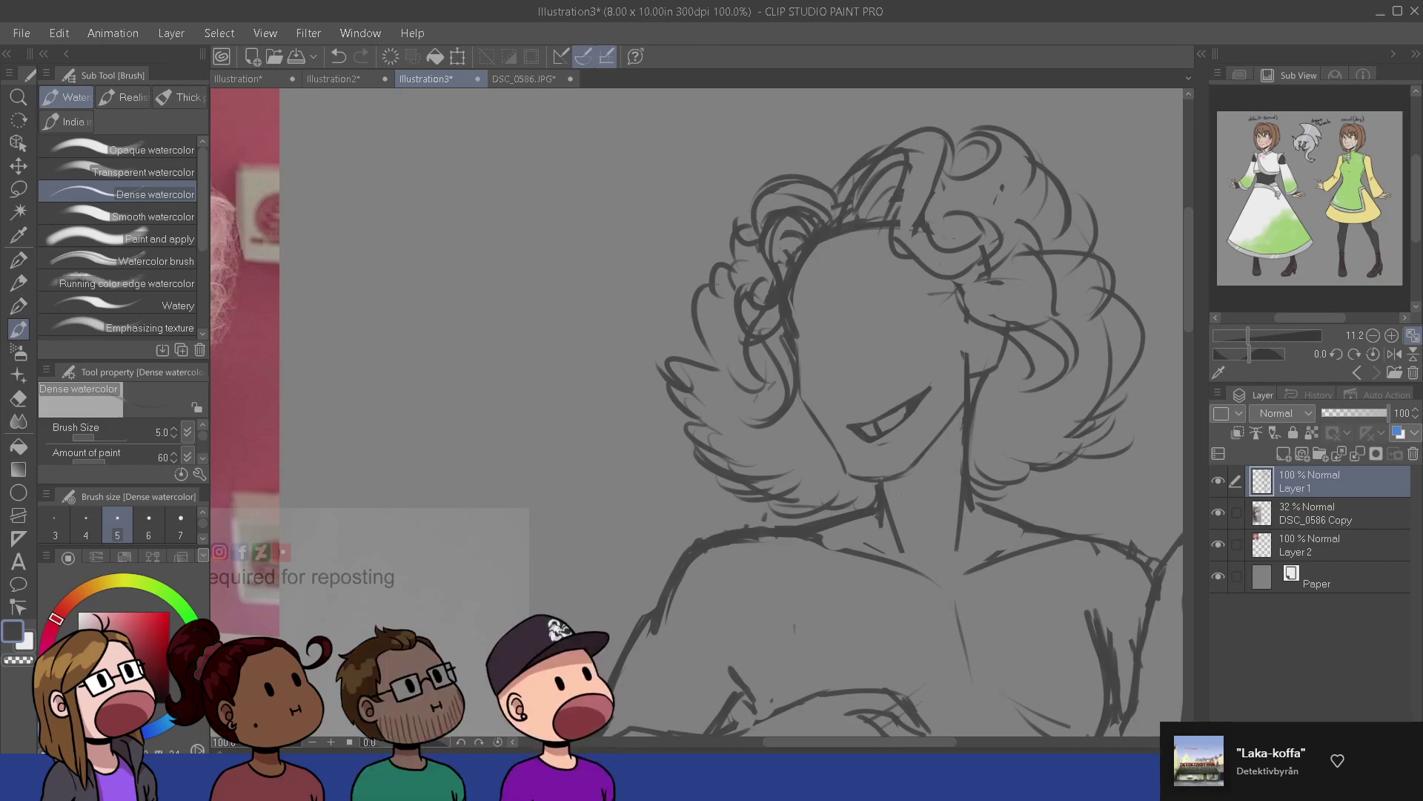
- Thin and clean up the face contour at the temple beside the curls
left_click_drag(961, 470, 974, 451)
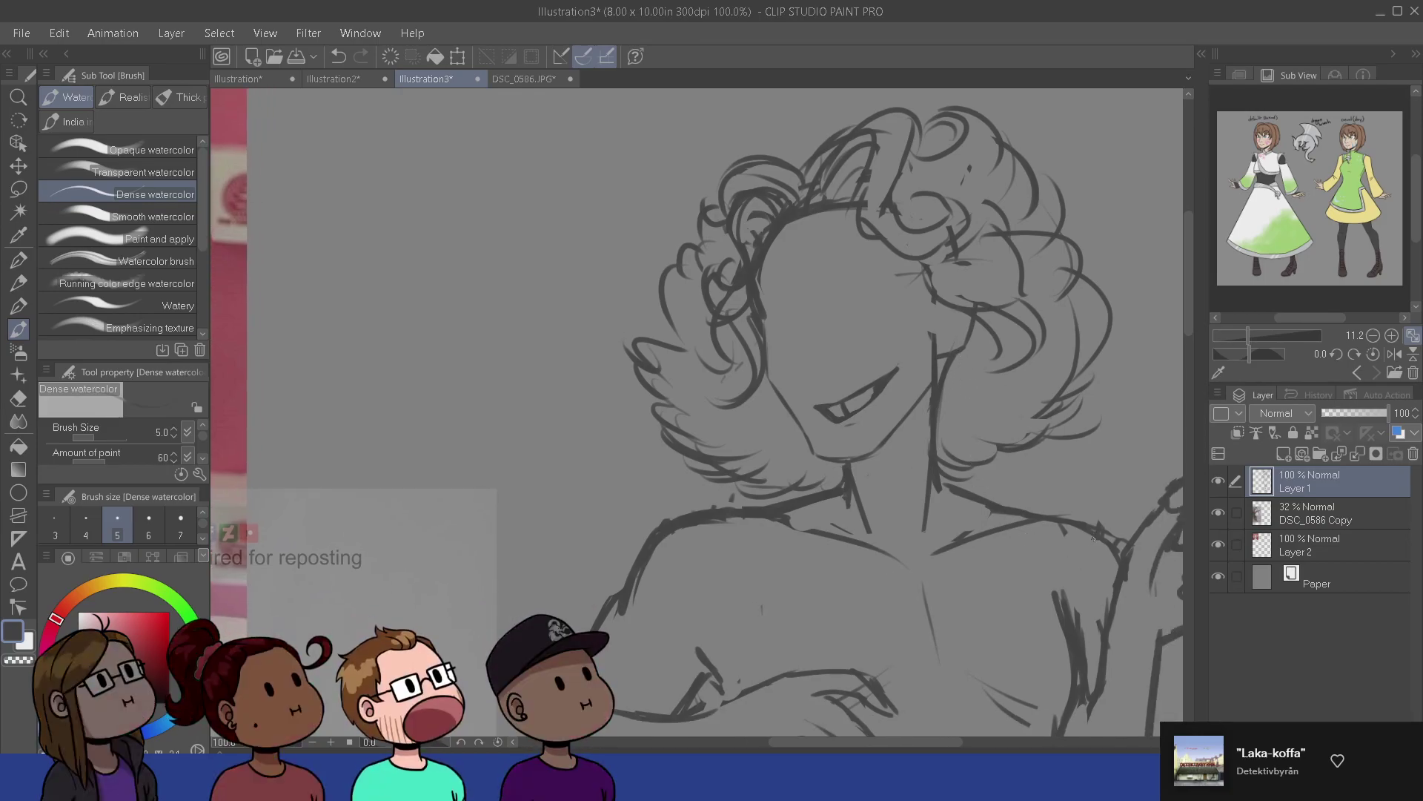
left_click_drag(785, 335, 760, 346)
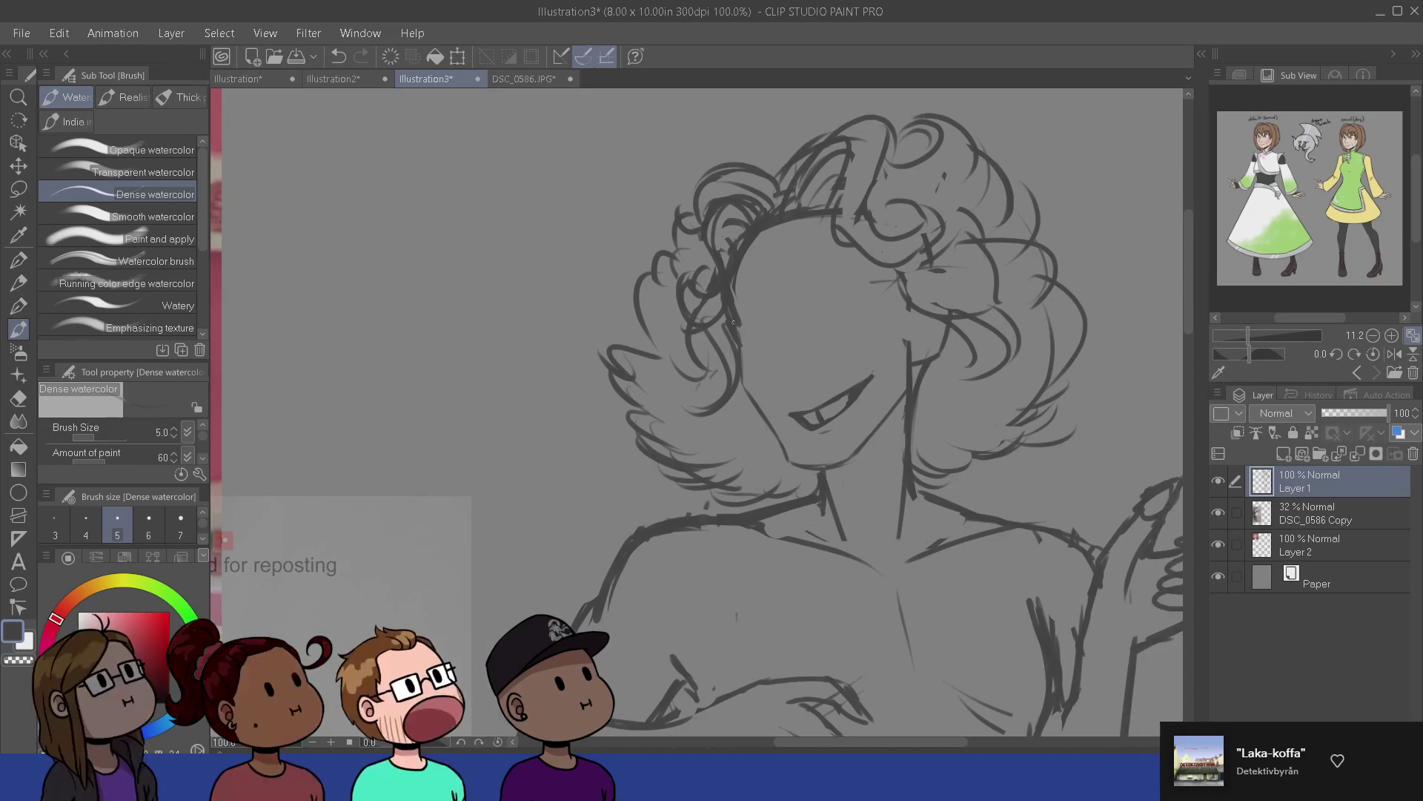
key("e")
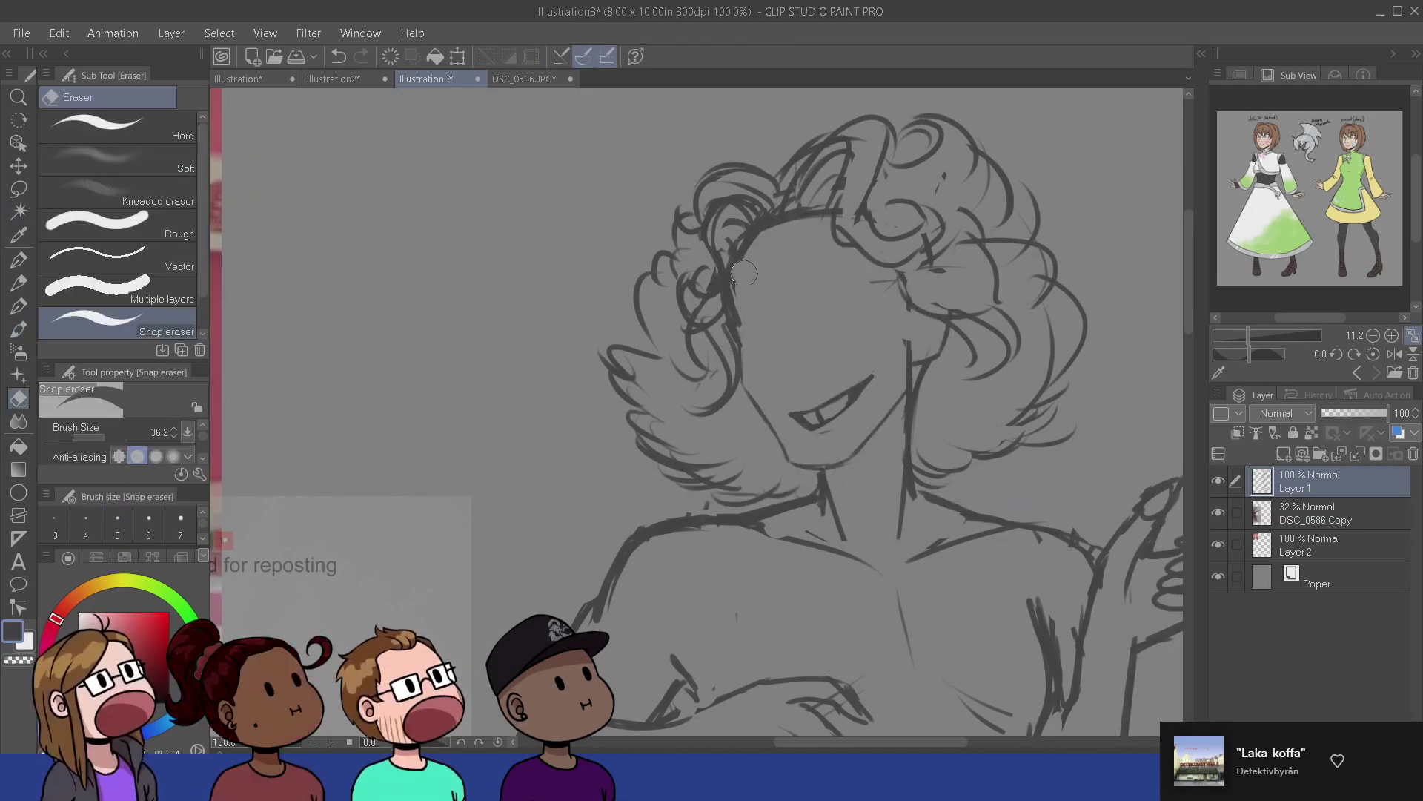
key("b")
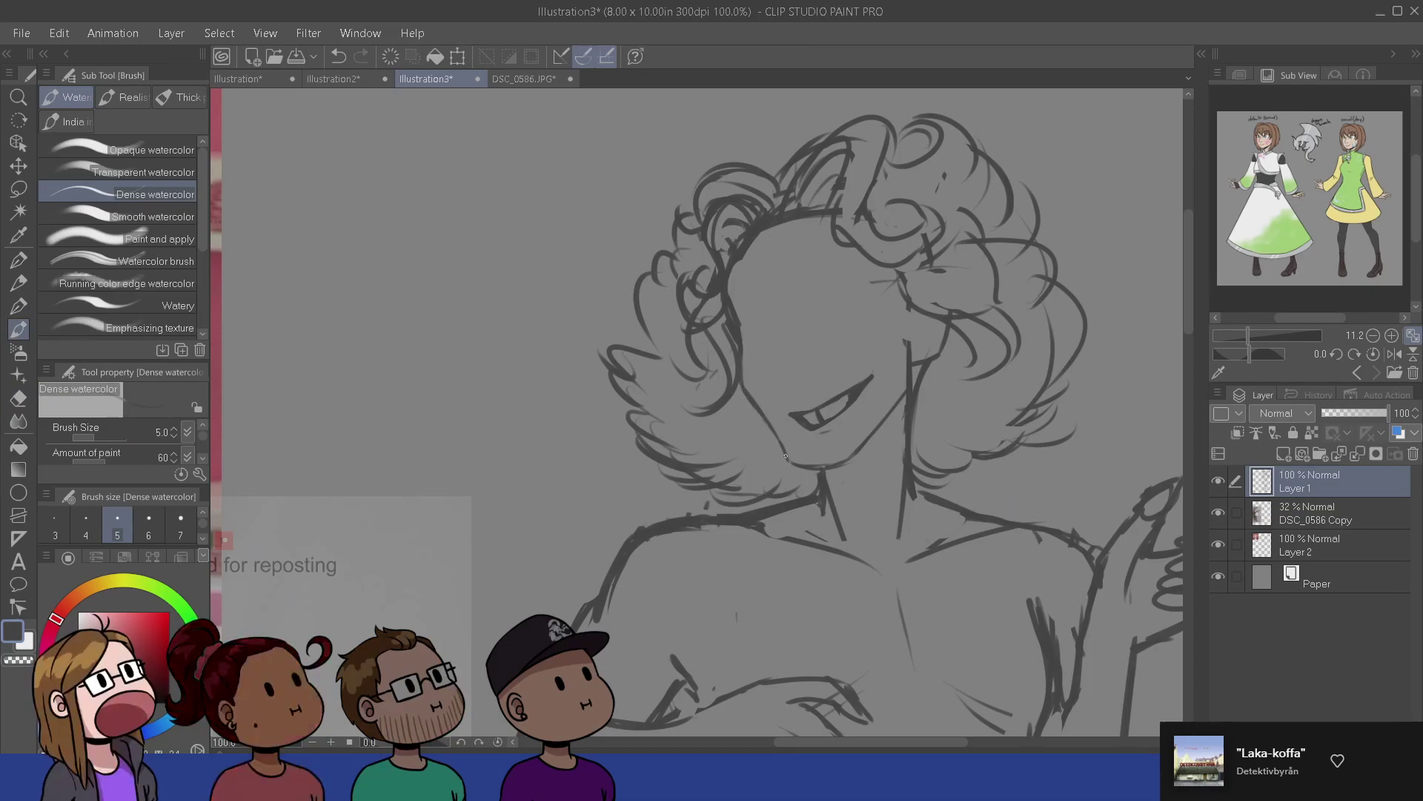
left_click_drag(879, 453, 872, 430)
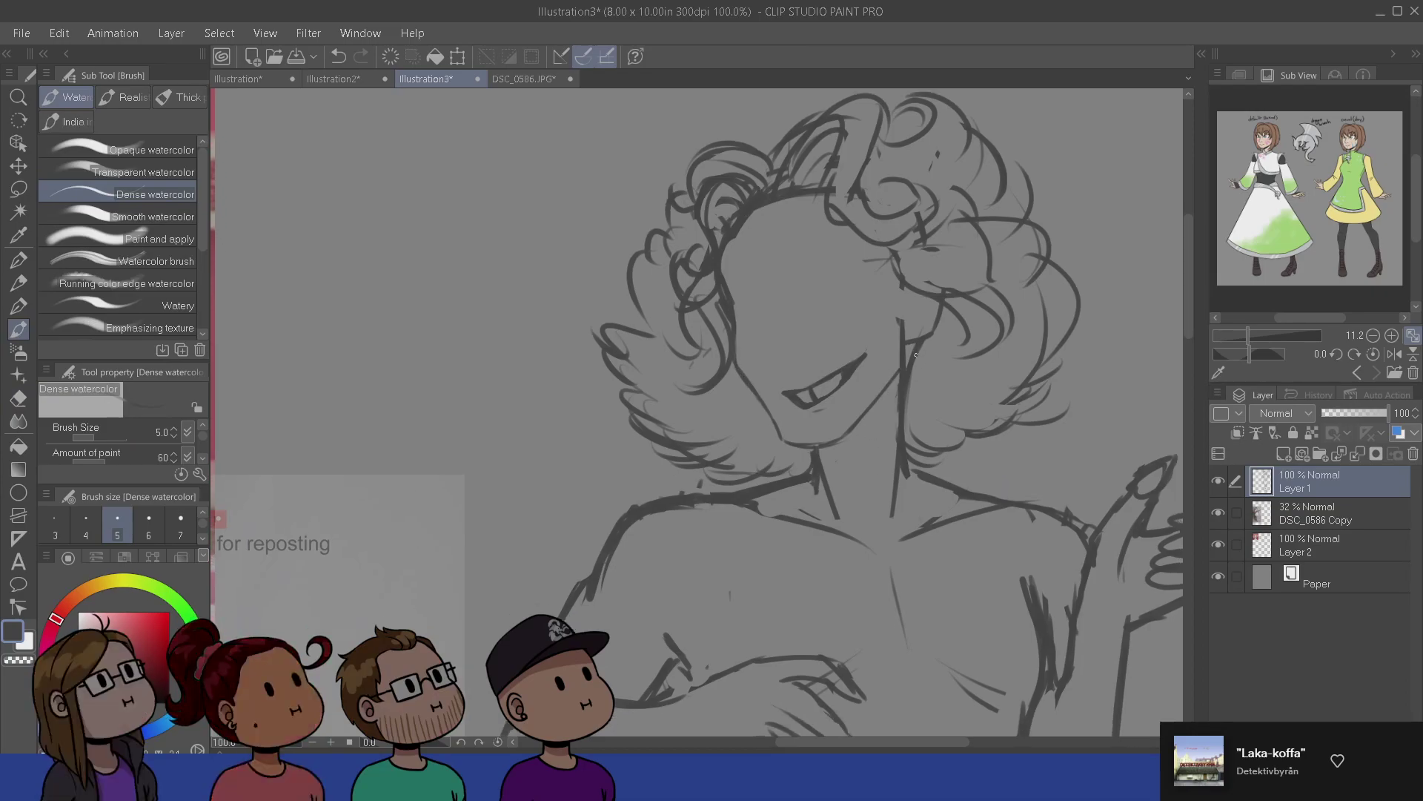
- Shorten the raised corner of the smile and clean up its tip
key("e")
key("b")
left_click_drag(756, 456, 705, 442)
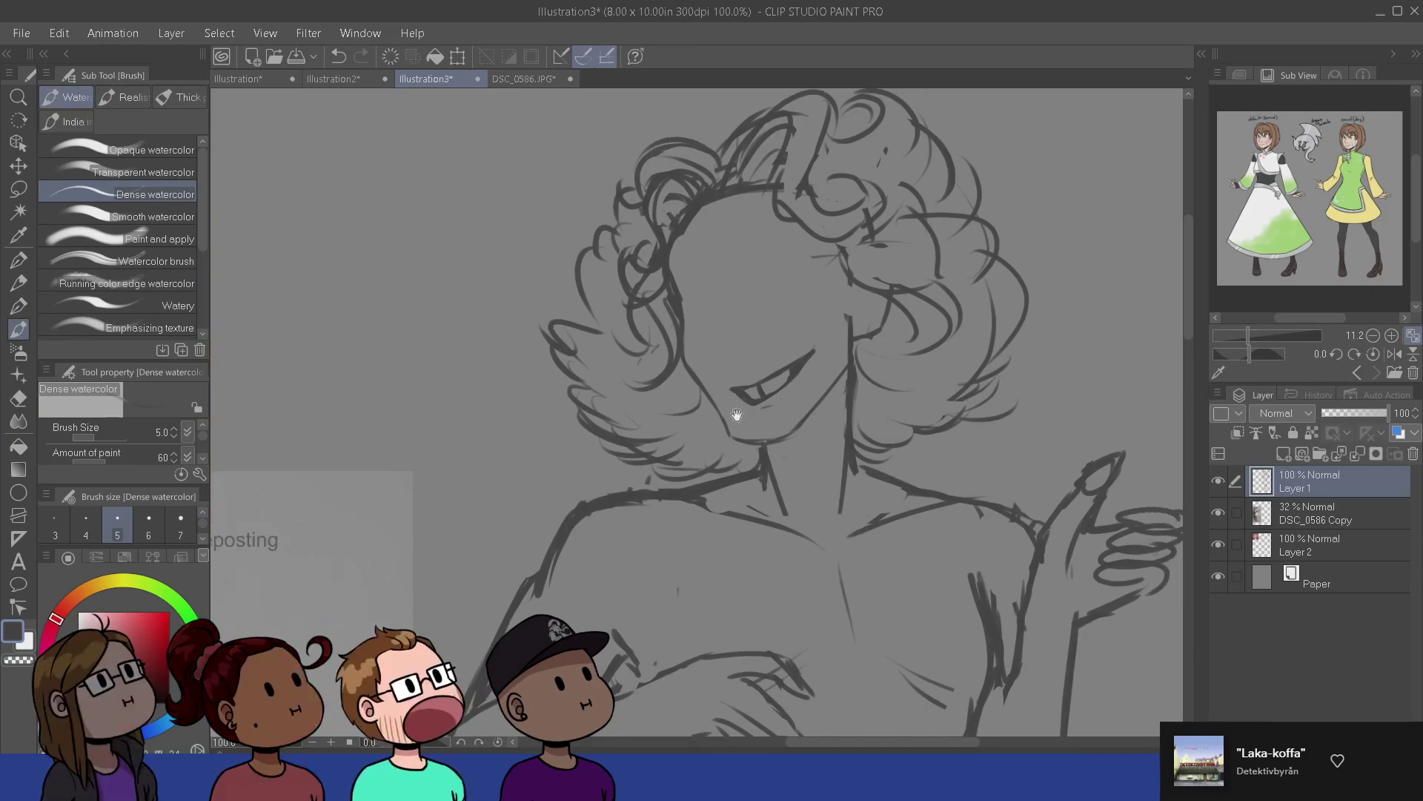
key("e")
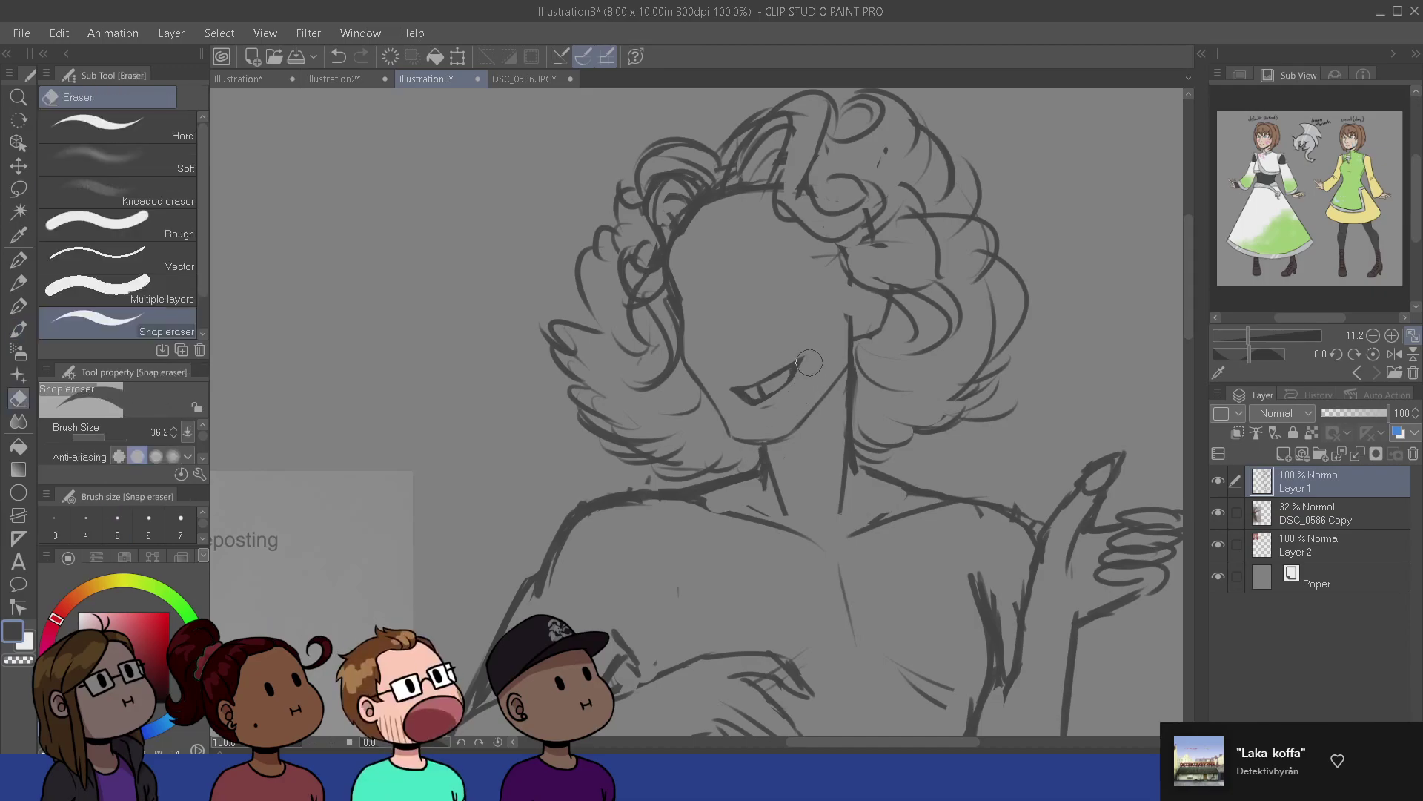
key("b")
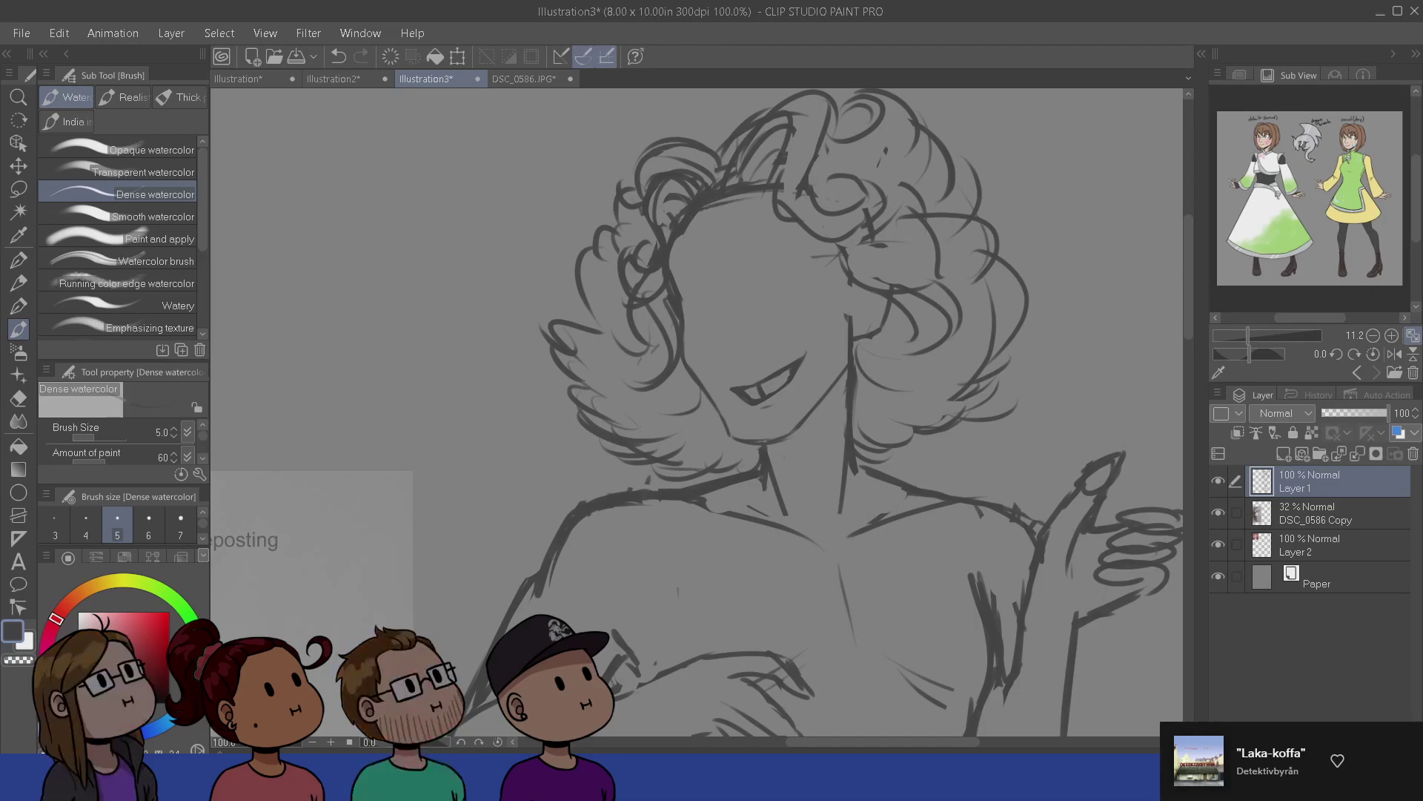
- Clean up the hairline across the forehead and redraw the looping curl beside the temple
key("e")
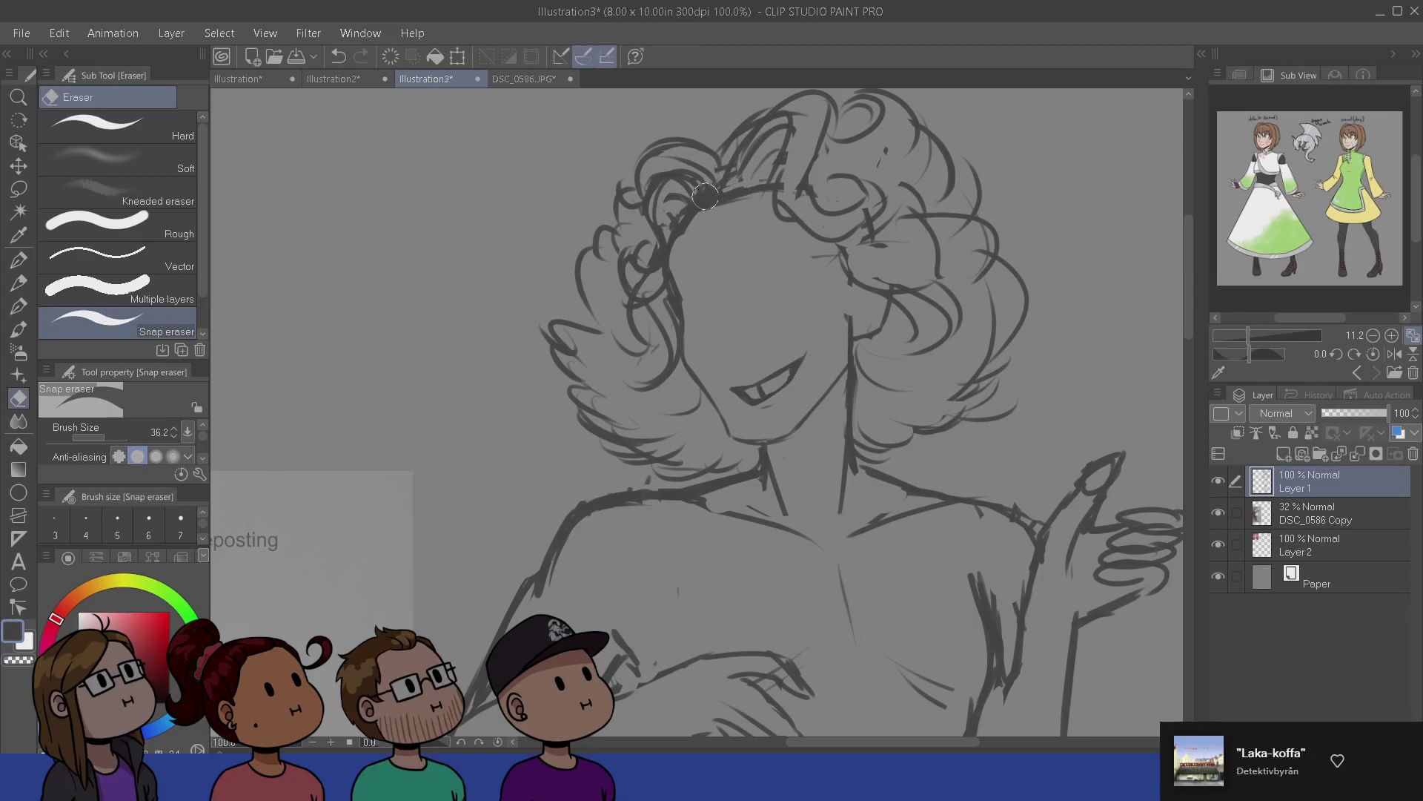
key("b")
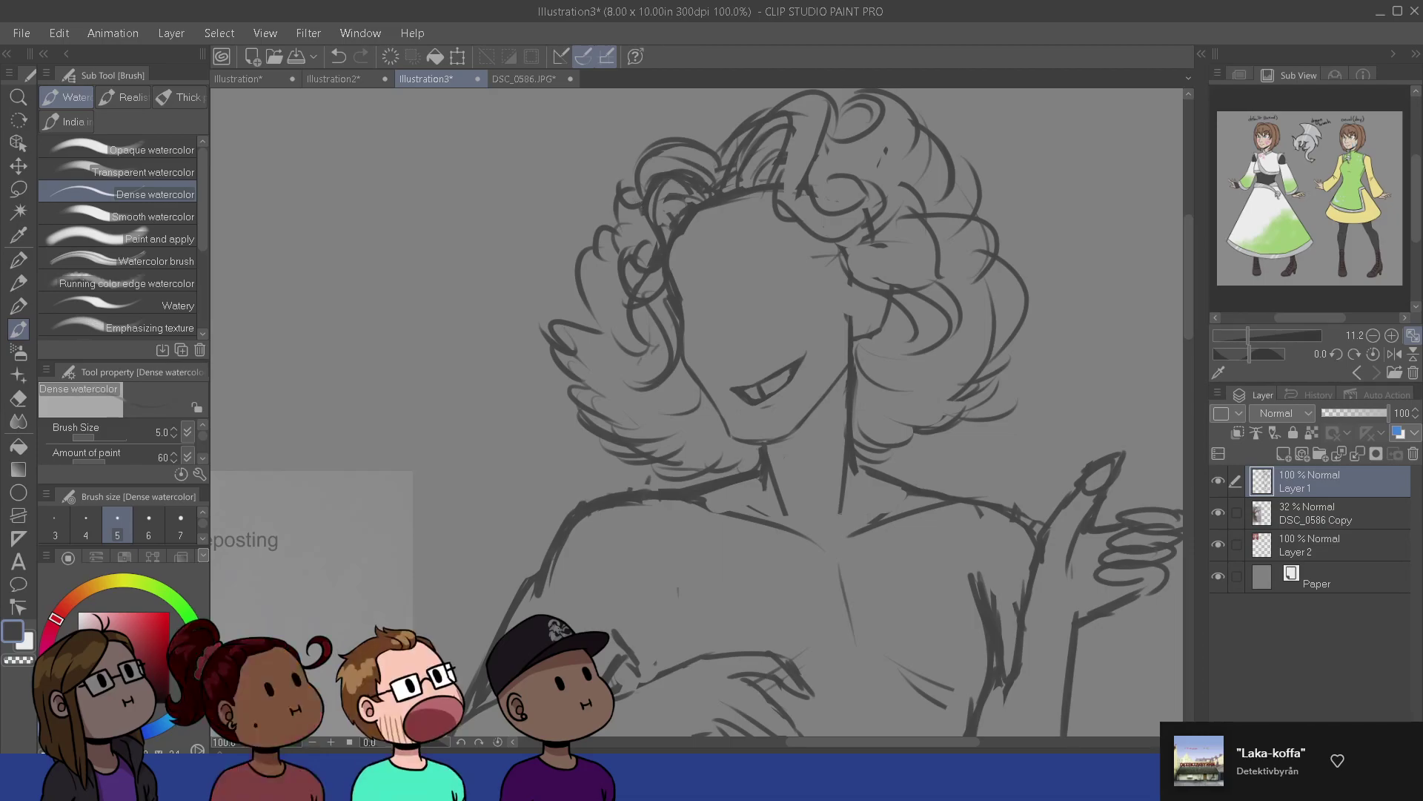
key("e")
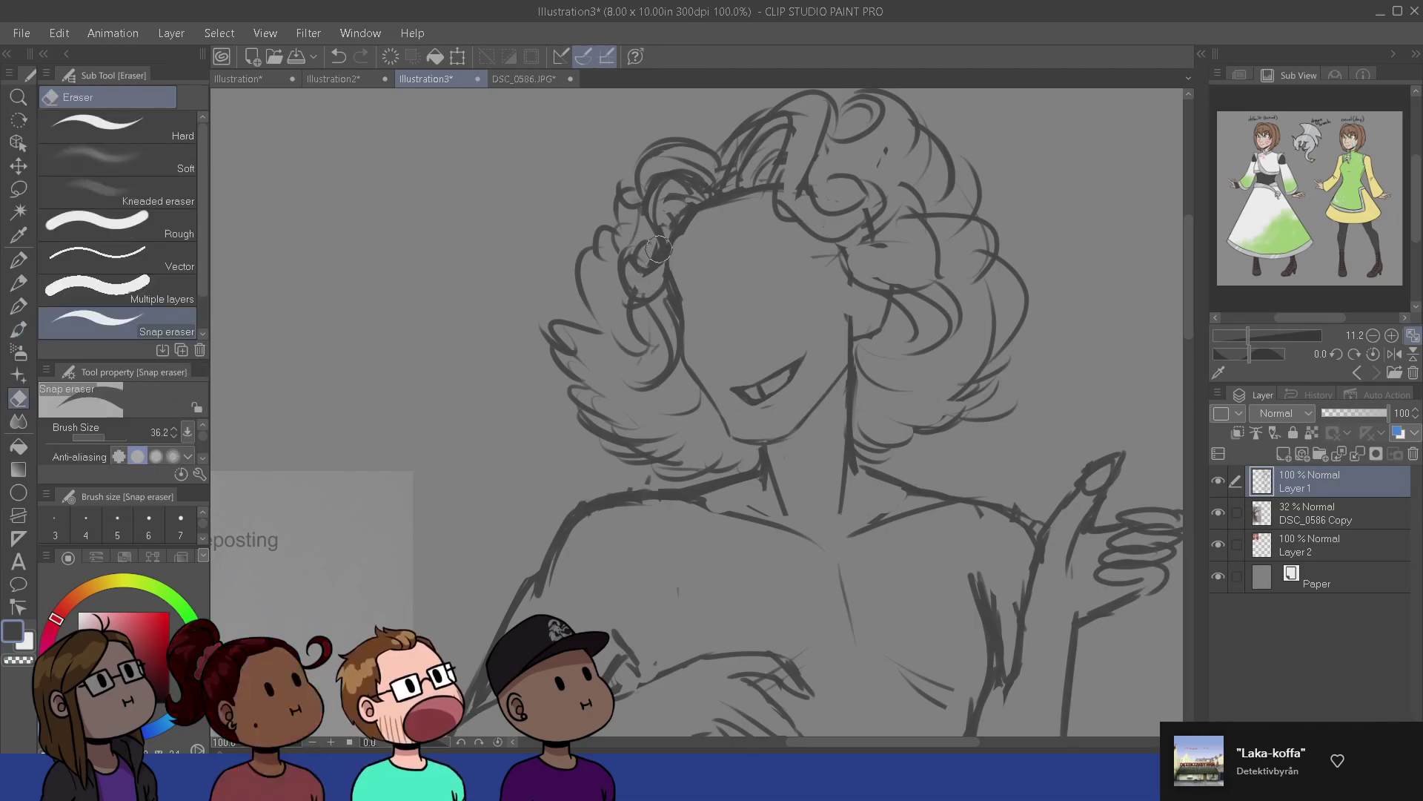
key("b")
key("e")
key("b")
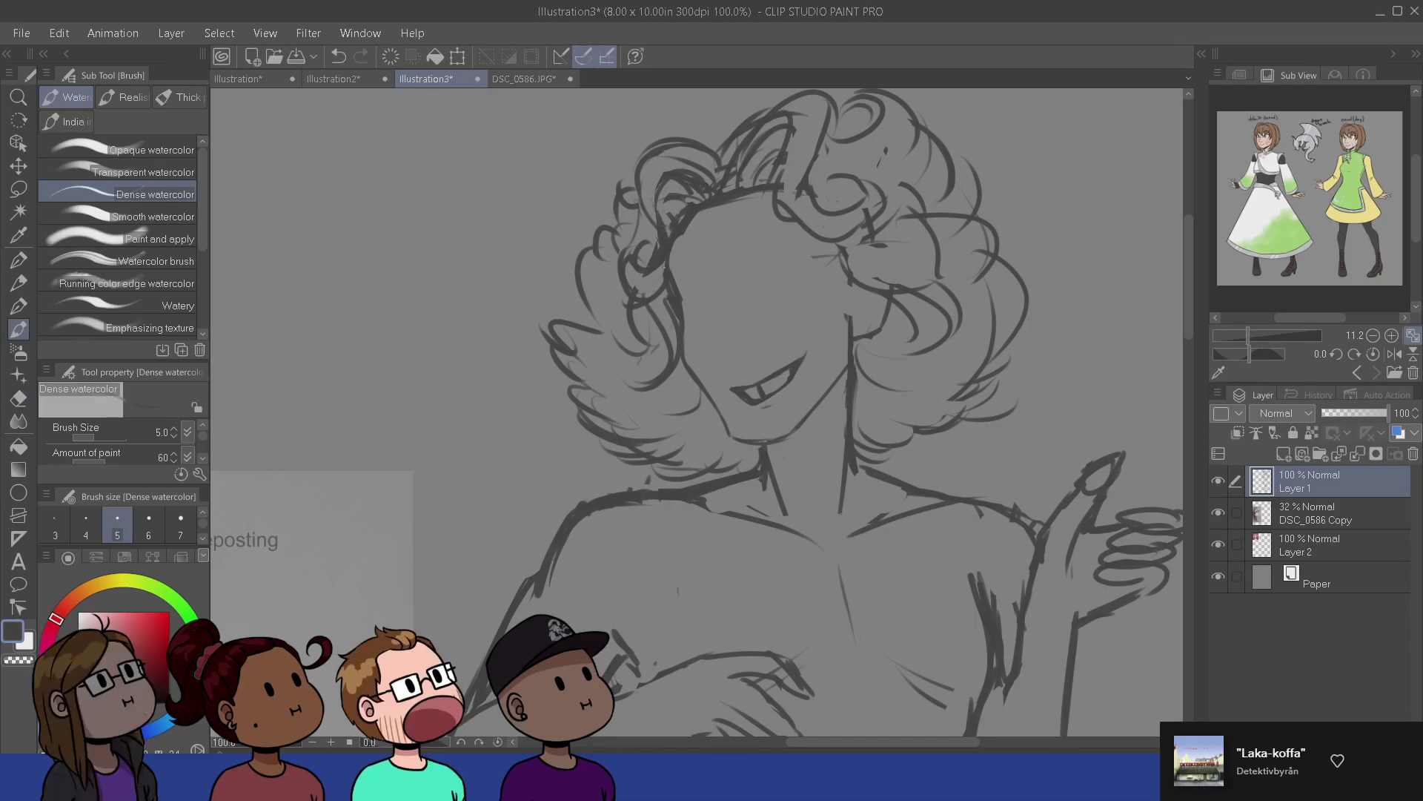
- Add thin strand lines inside the curls on both sides of the face
key("e")
key("b")
left_click_drag(657, 373, 604, 349)
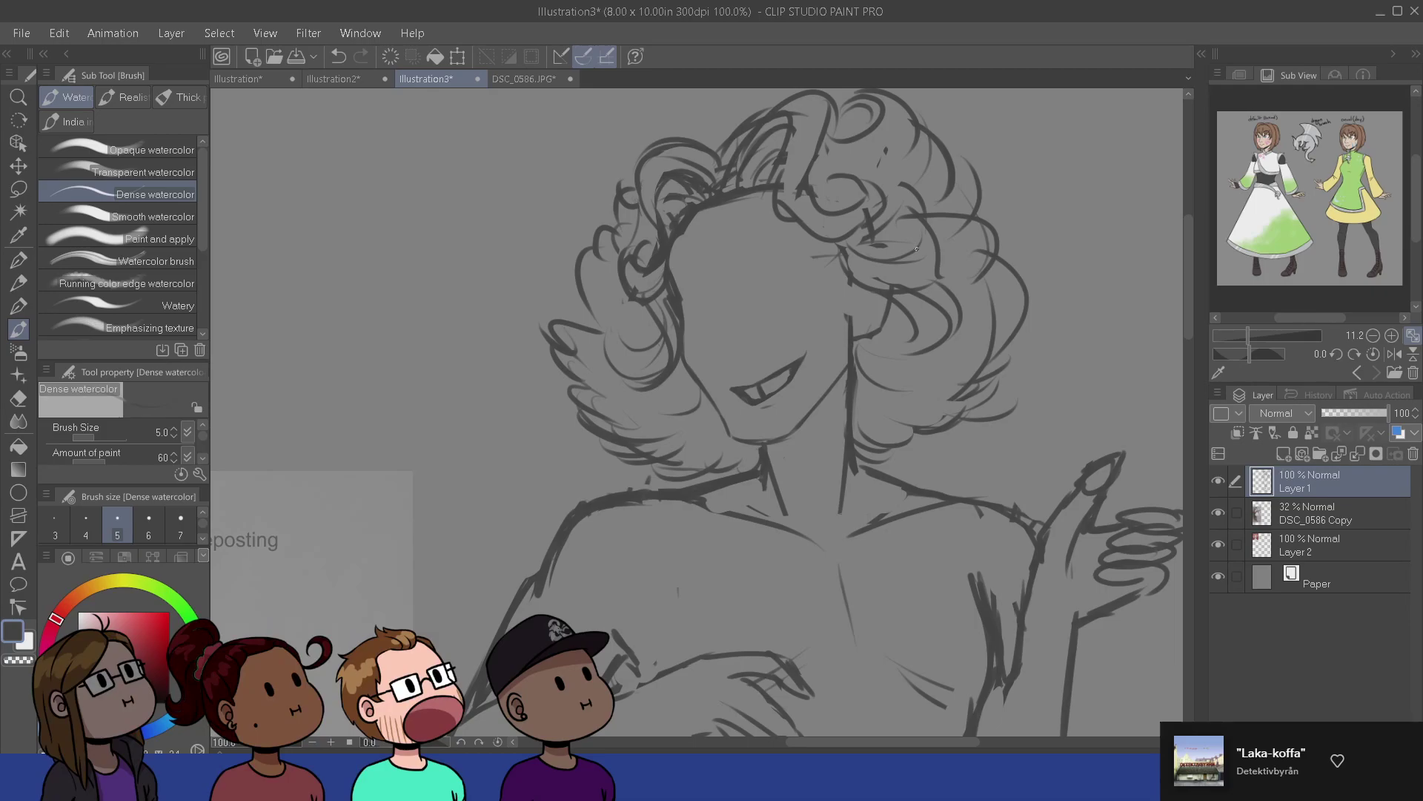
- Erase the messy strands in the swept lock above the forehead and redraw them as cleaner lines
scroll(917, 249, "up", 2)
key("e")
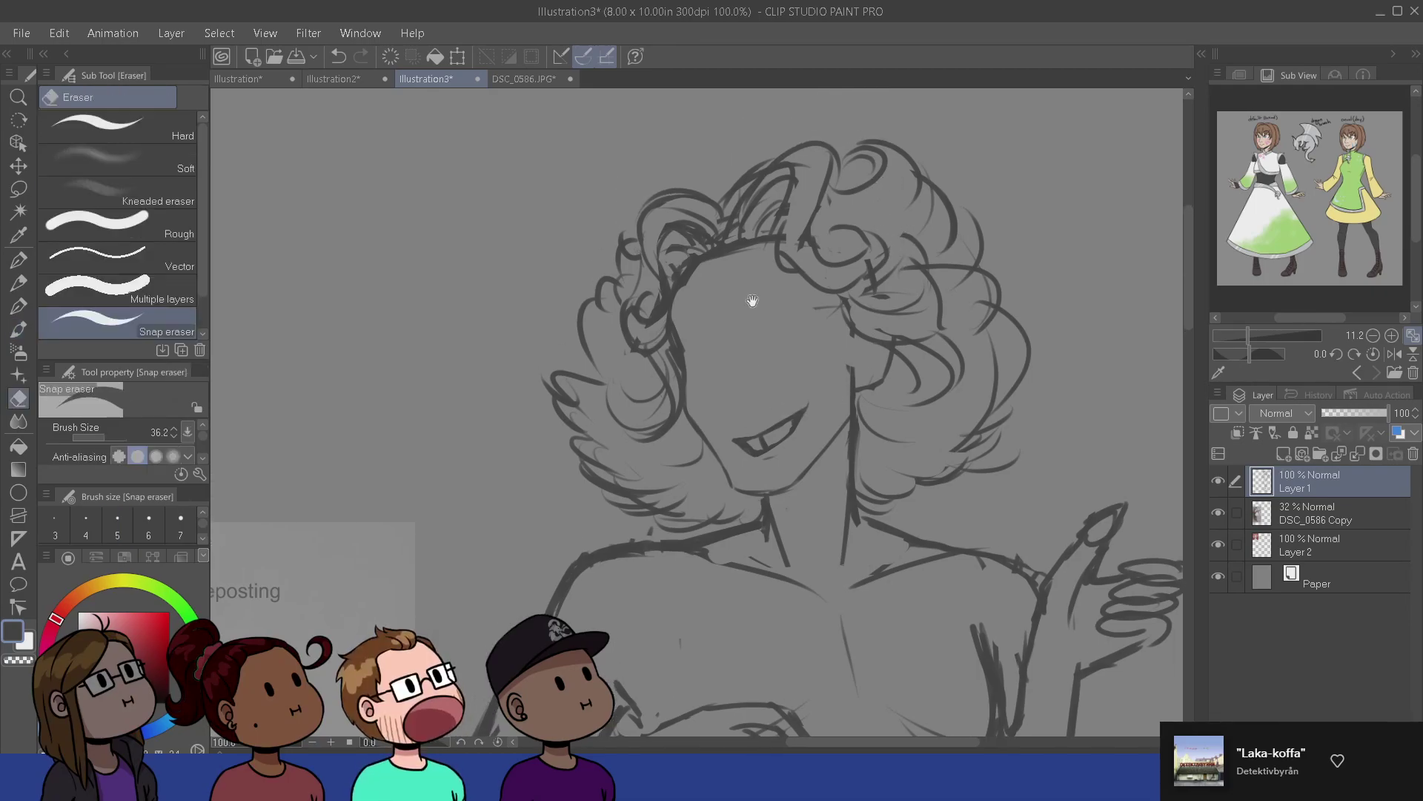
mouse_move(756, 211)
left_mouse_down()
mouse_move(732, 232)
mouse_move(796, 176)
left_mouse_up()
key("p")
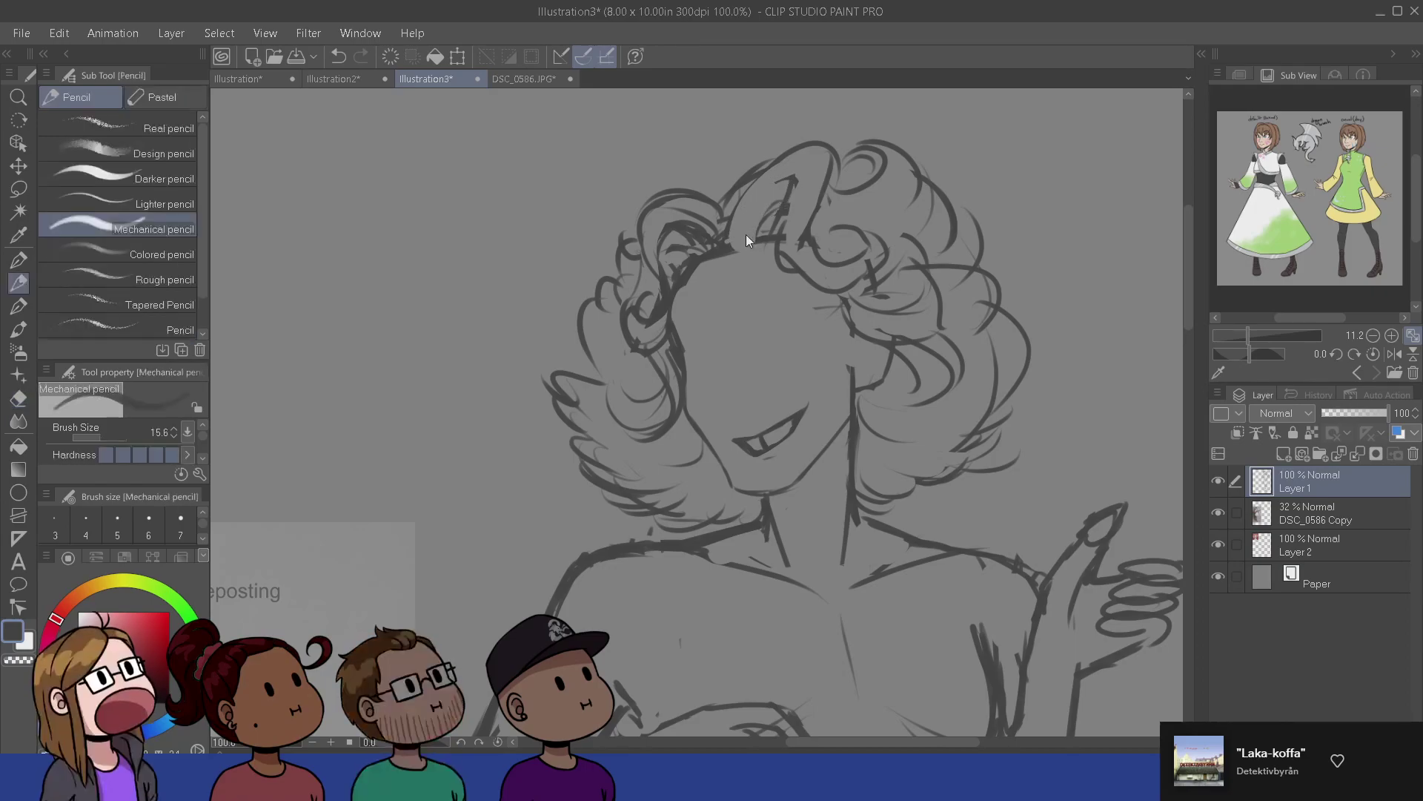
key("b")
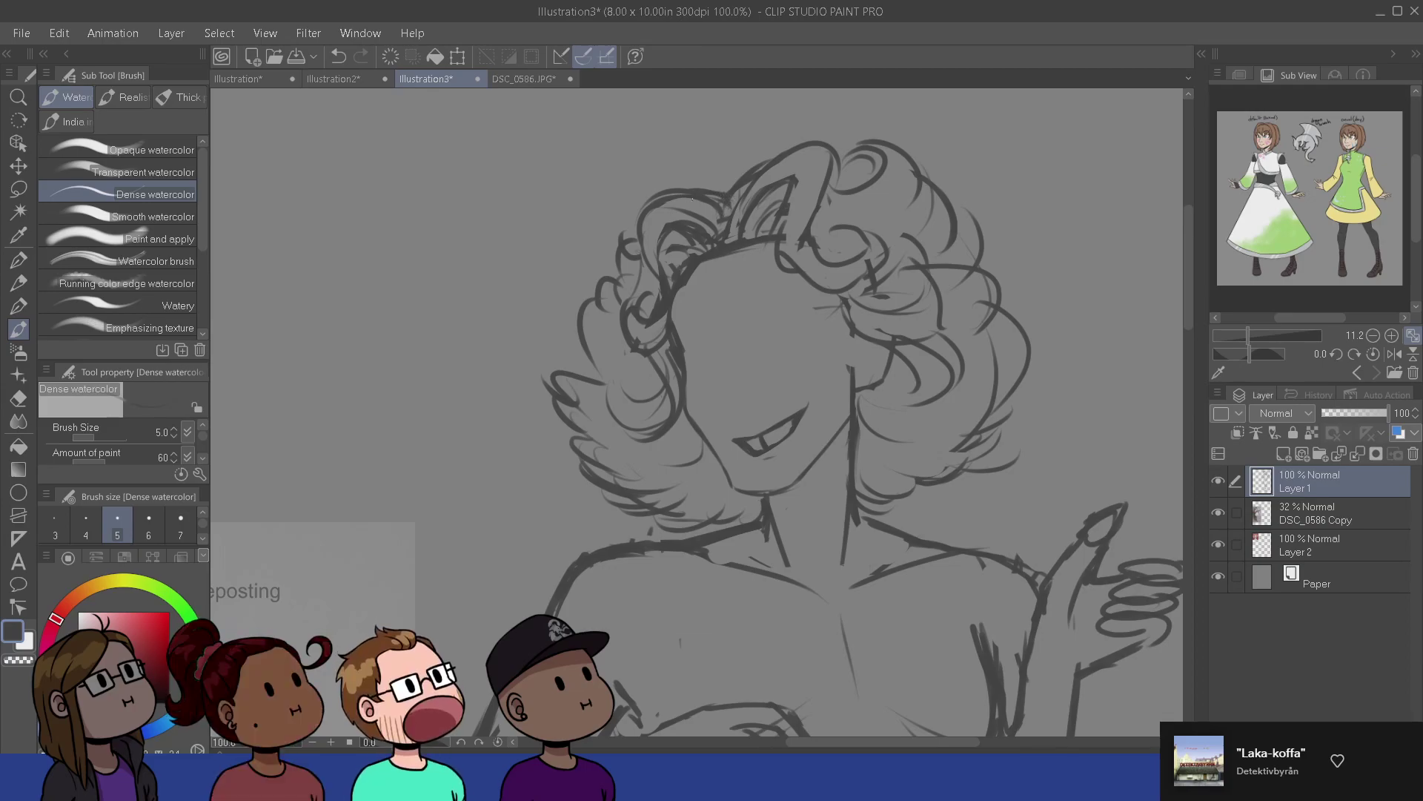
- Erase the stray outer strokes of the curl above the temple and redraw its rounded contour
key("e")
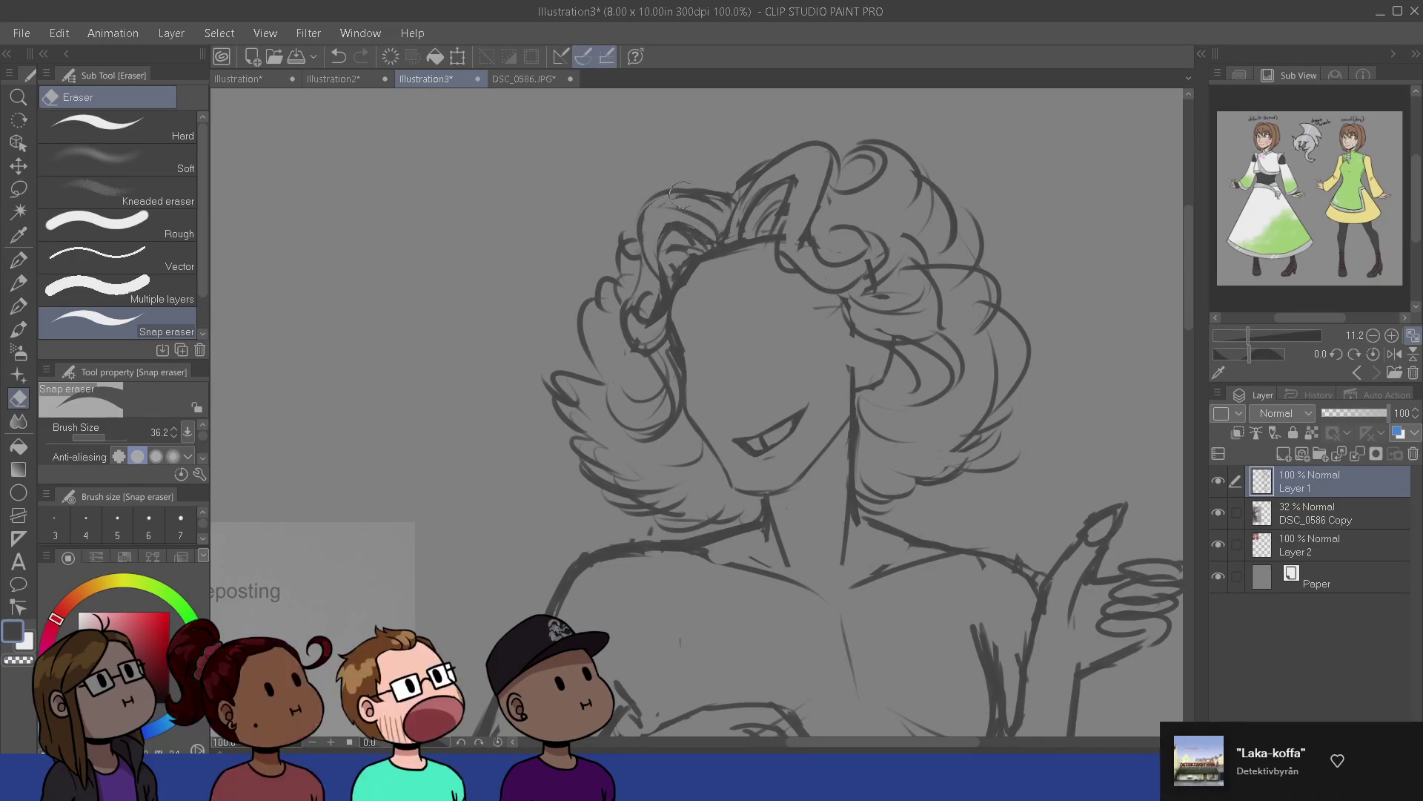
key("b")
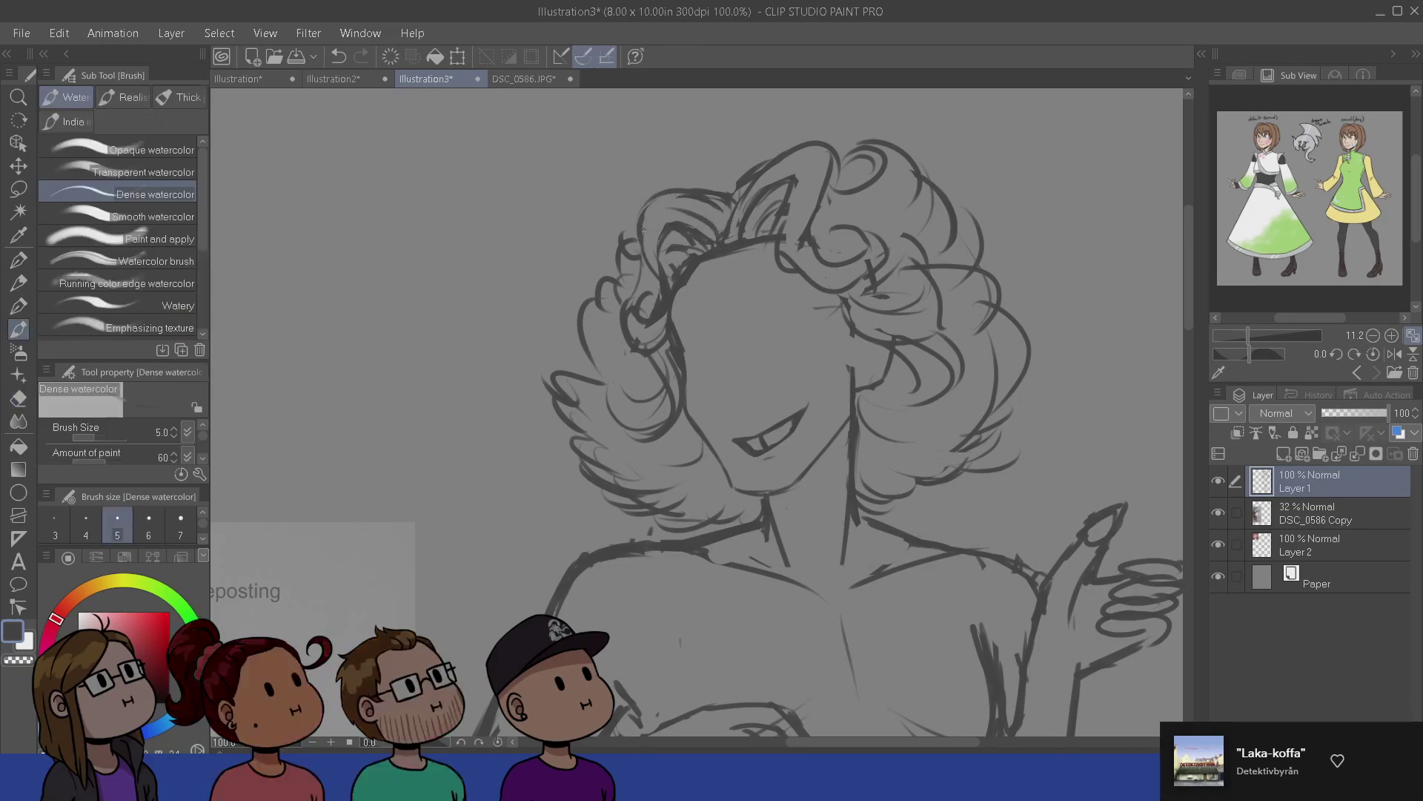
left_click_drag(674, 198, 636, 237)
- Darken the jawline from below the ear down to the chin with heavier strokes
key("space")
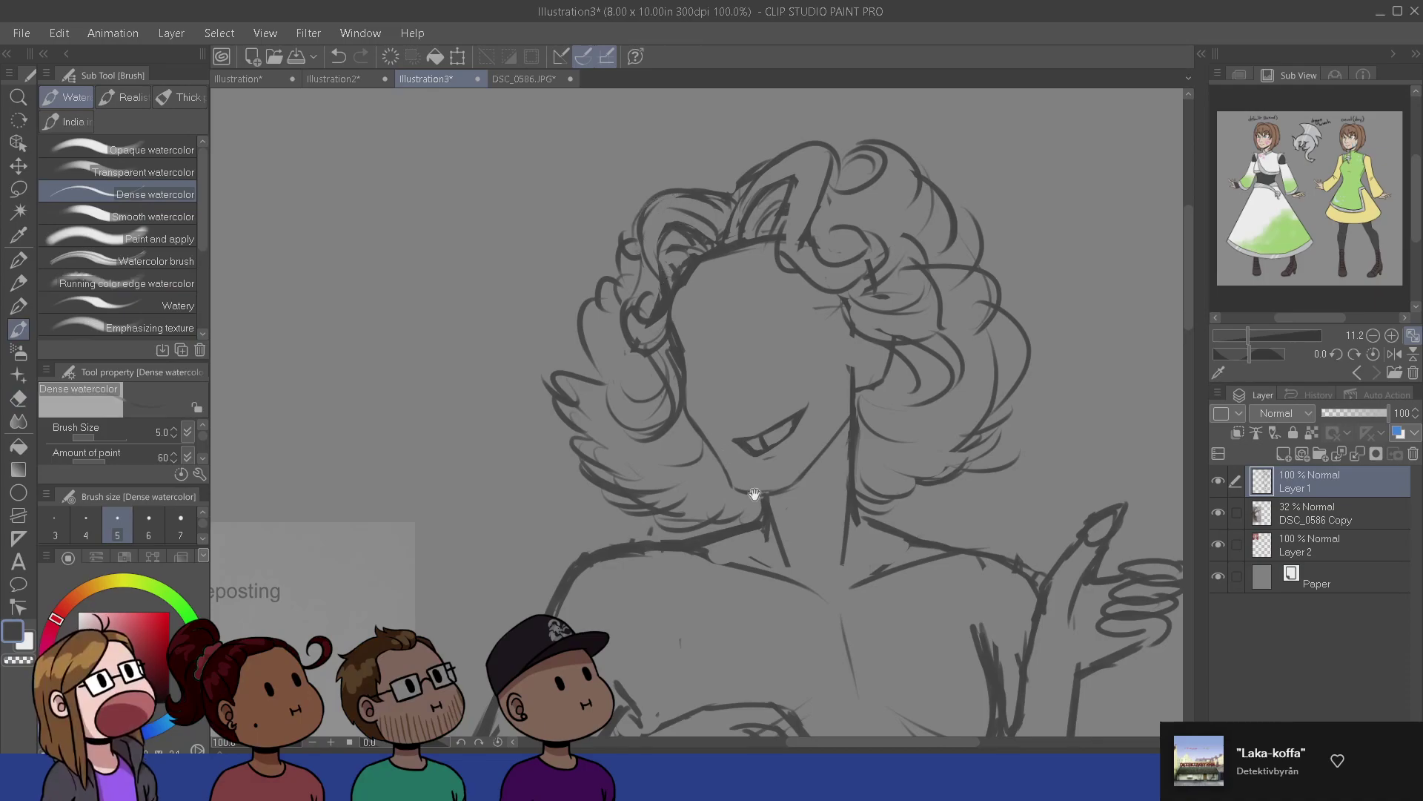
left_click_drag(755, 495, 717, 363)
left_click_drag(778, 417, 774, 326)
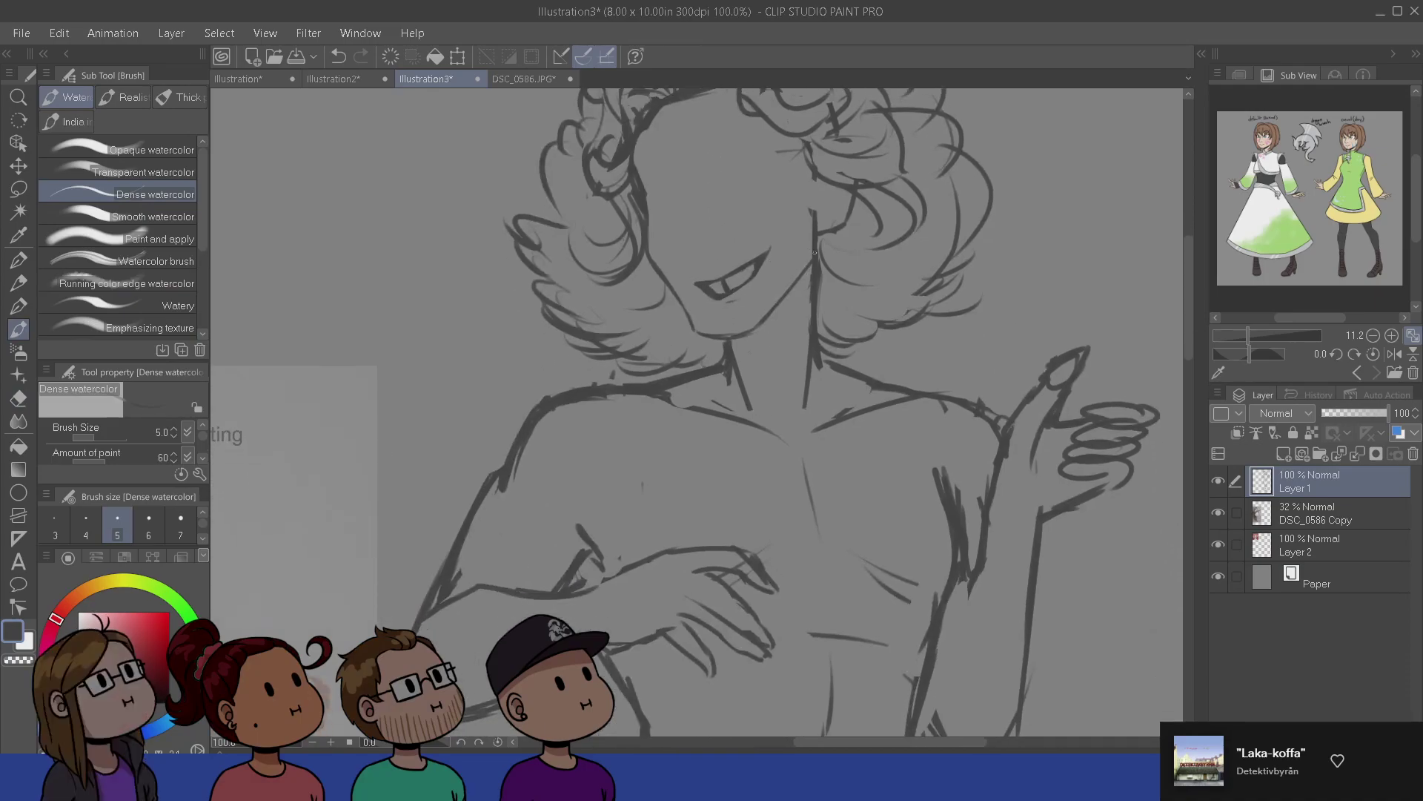
left_click_drag(811, 265, 787, 290)
mouse_move(812, 266)
left_mouse_down()
mouse_move(749, 347)
mouse_move(734, 340)
left_mouse_up()
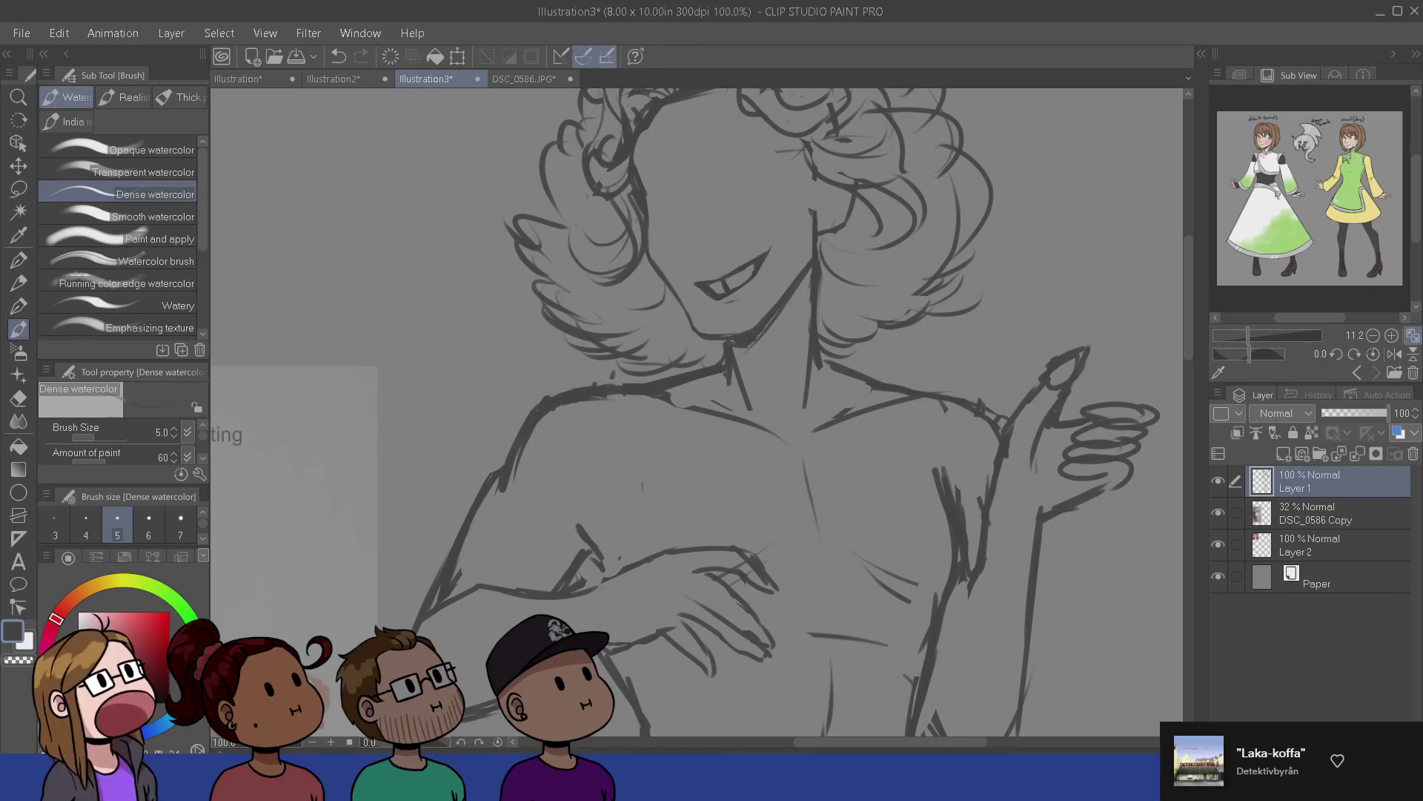
- Sketch the ear above the jawline and an angular nose with a nostril above the smile
scroll(703, 277, "up", 3)
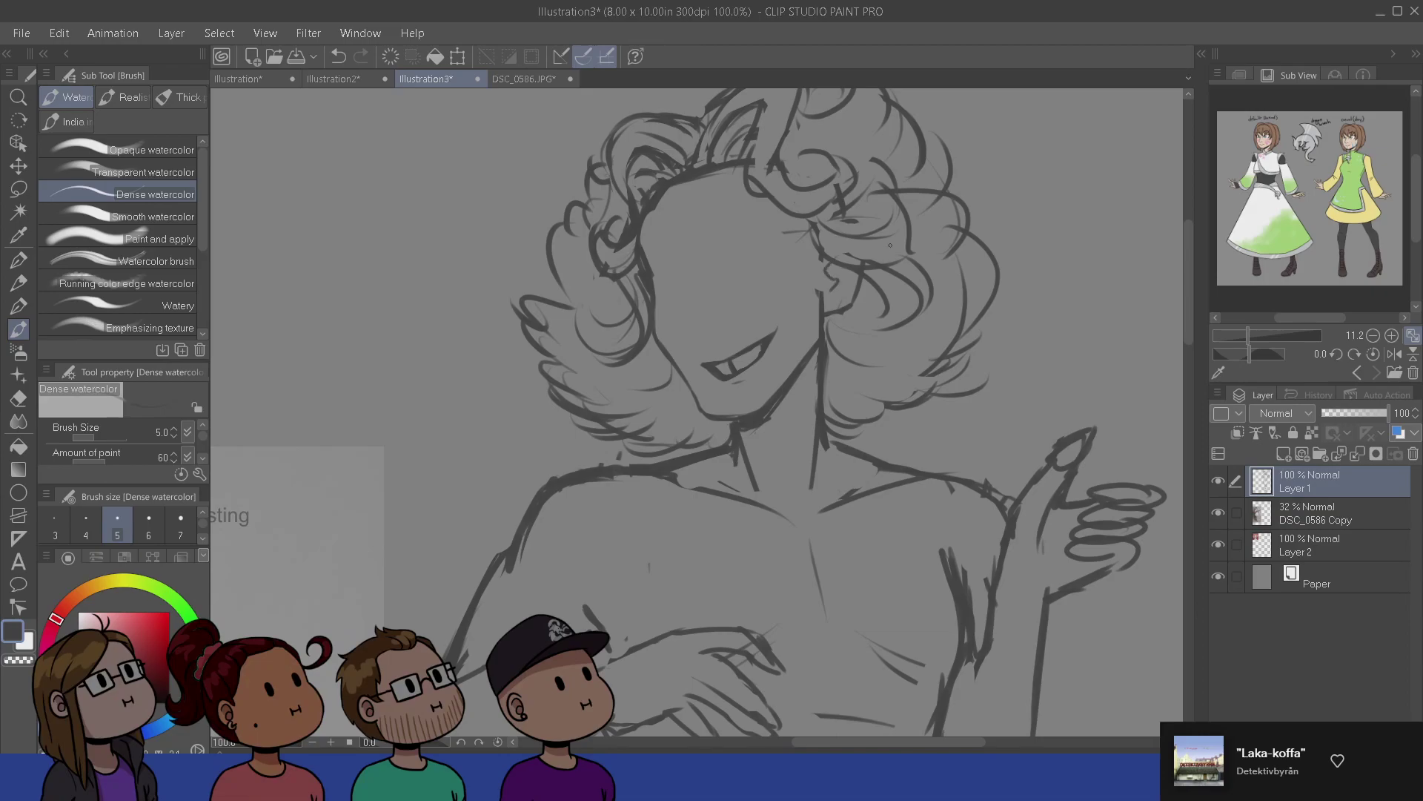
mouse_move(825, 277)
left_mouse_down()
mouse_move(832, 295)
mouse_move(827, 275)
mouse_move(847, 288)
left_mouse_up()
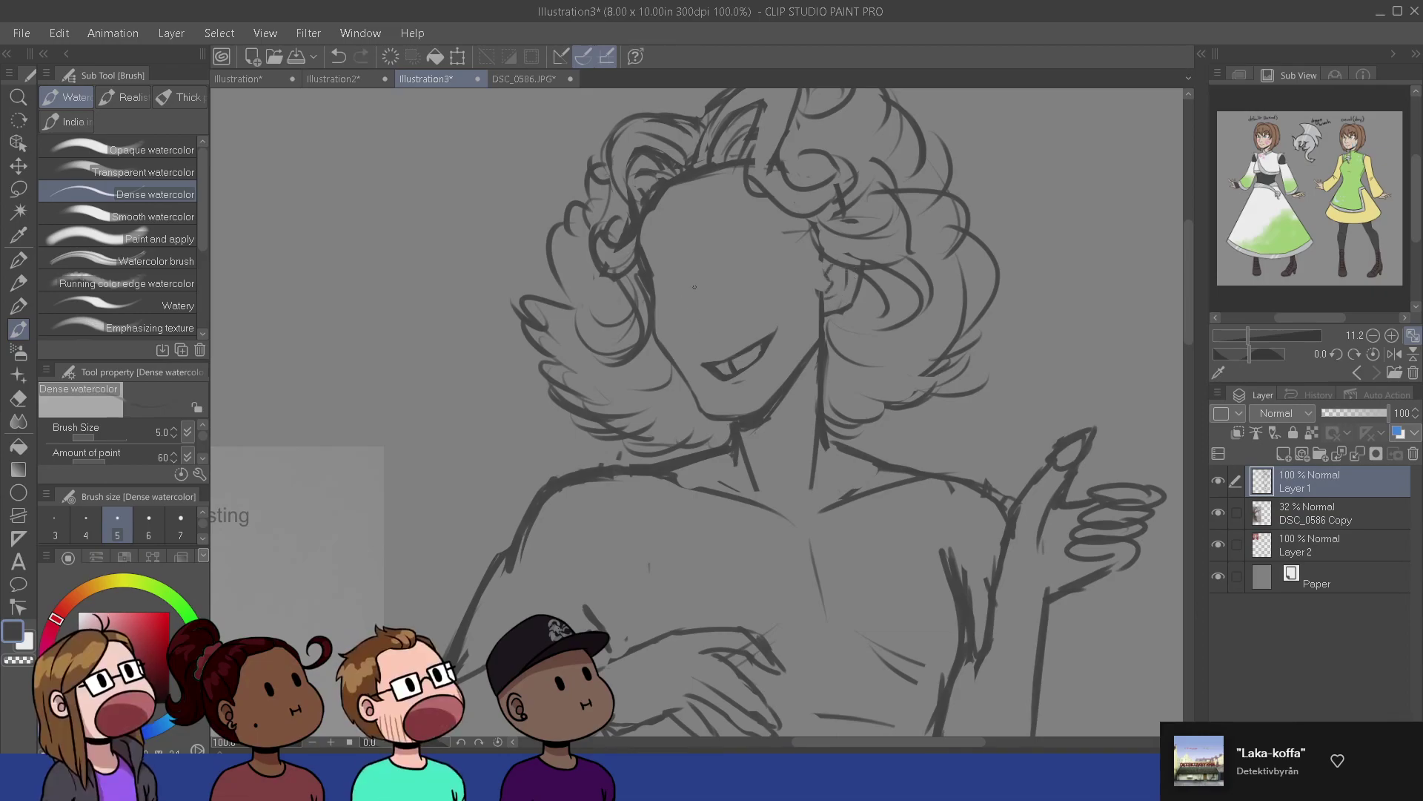
mouse_move(694, 280)
left_mouse_down()
mouse_move(678, 324)
mouse_move(704, 344)
left_mouse_up()
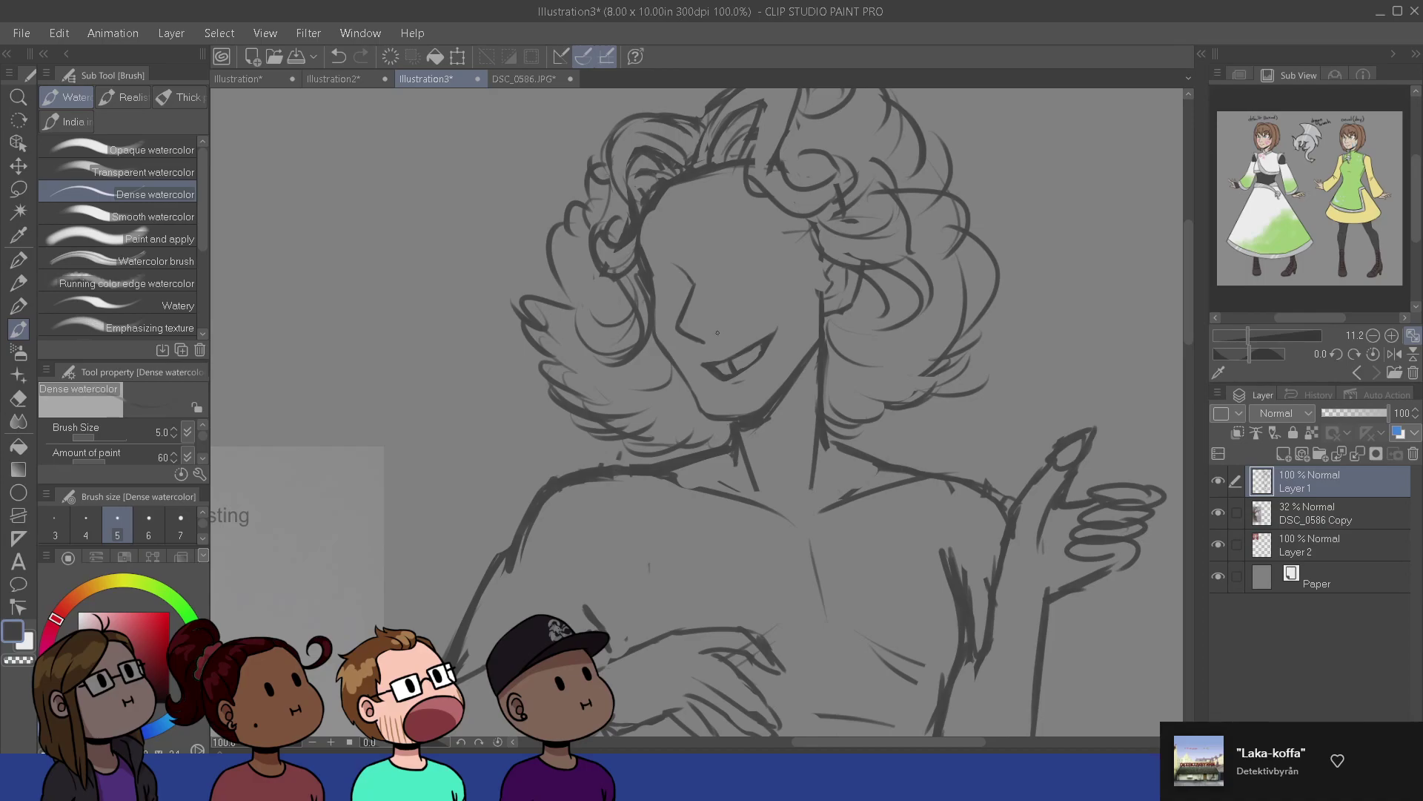
key("ctrl+z")
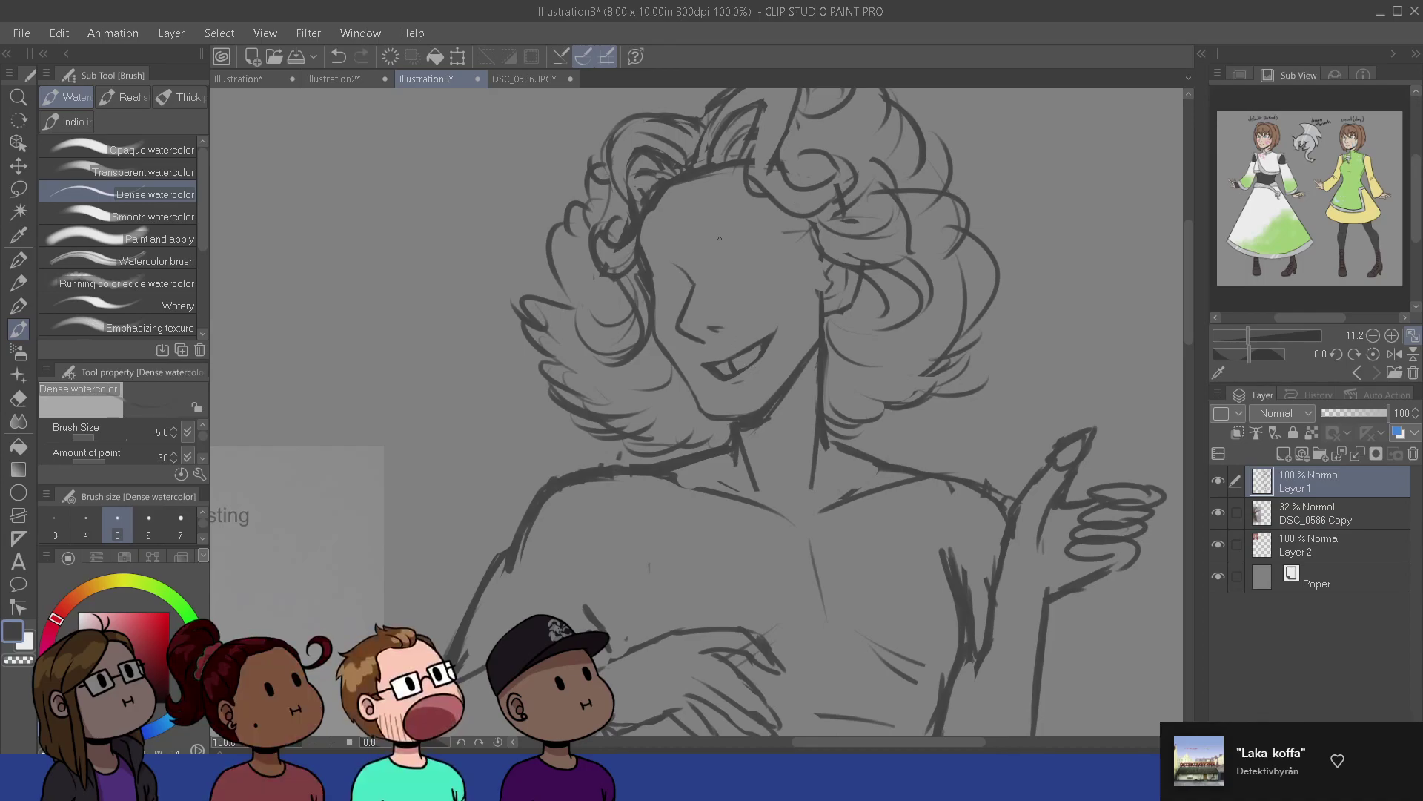
- Sketch arched brow lines on both sides of the nose bridge
mouse_move(717, 241)
left_mouse_down()
mouse_move(728, 223)
mouse_move(642, 249)
mouse_move(682, 271)
left_mouse_up()
key("e")
key("b")
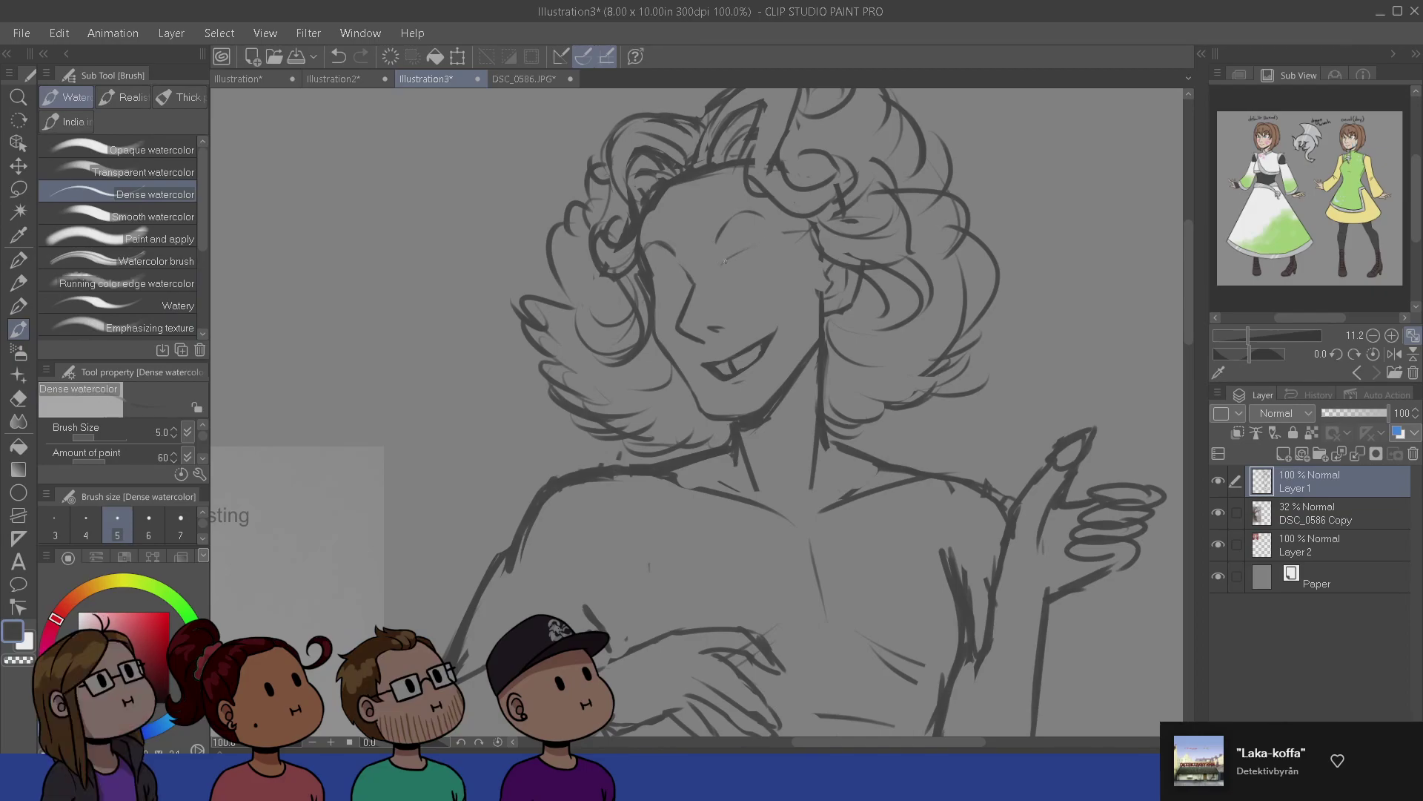
- Undo the last stroke over the eye and clean up stray marks around the smile with the eraser
key("ctrl+z")
key("e")
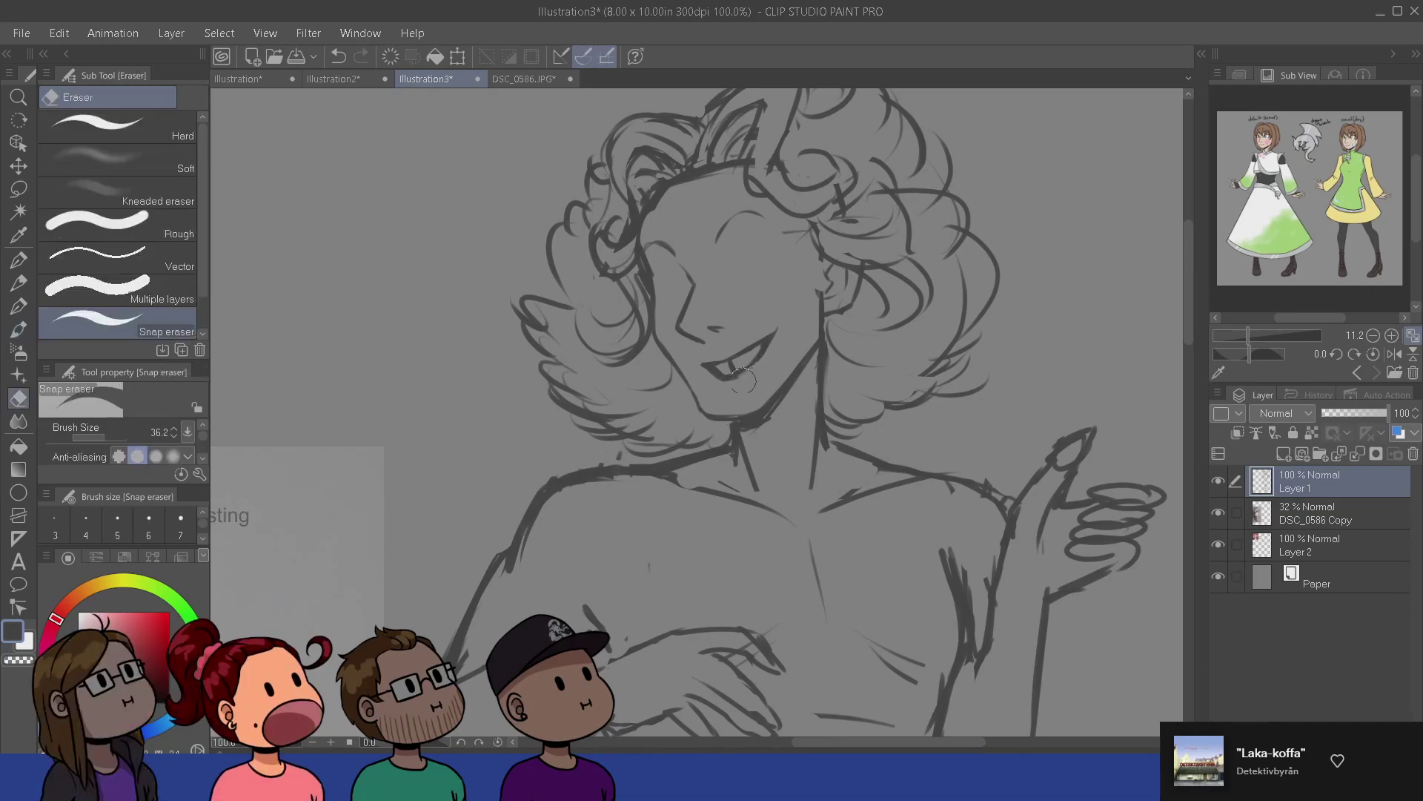
key("b")
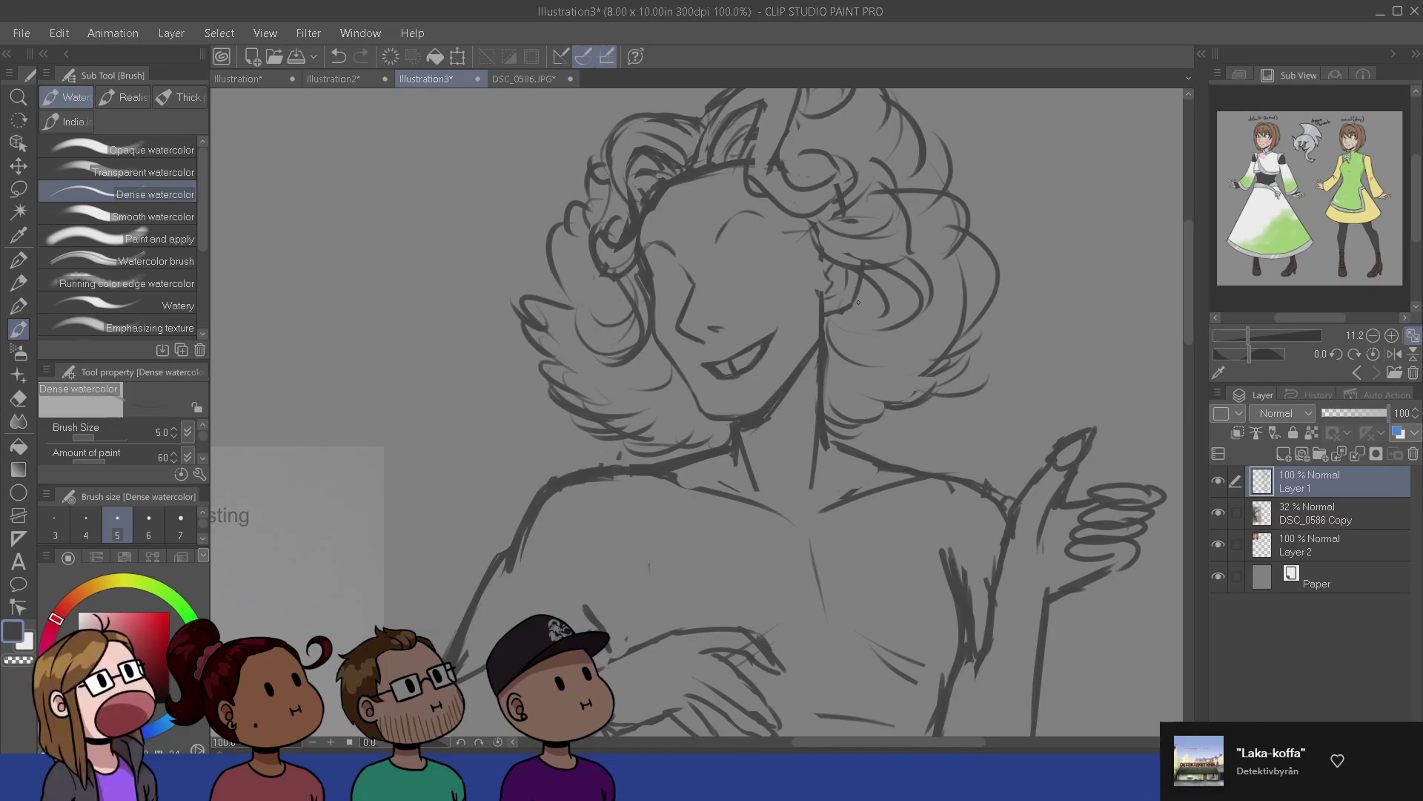
- Erase the stray marks beside the bent arm and along the waist of the torso sketch
scroll(861, 307, "down", 1)
left_click_drag(846, 582, 835, 429)
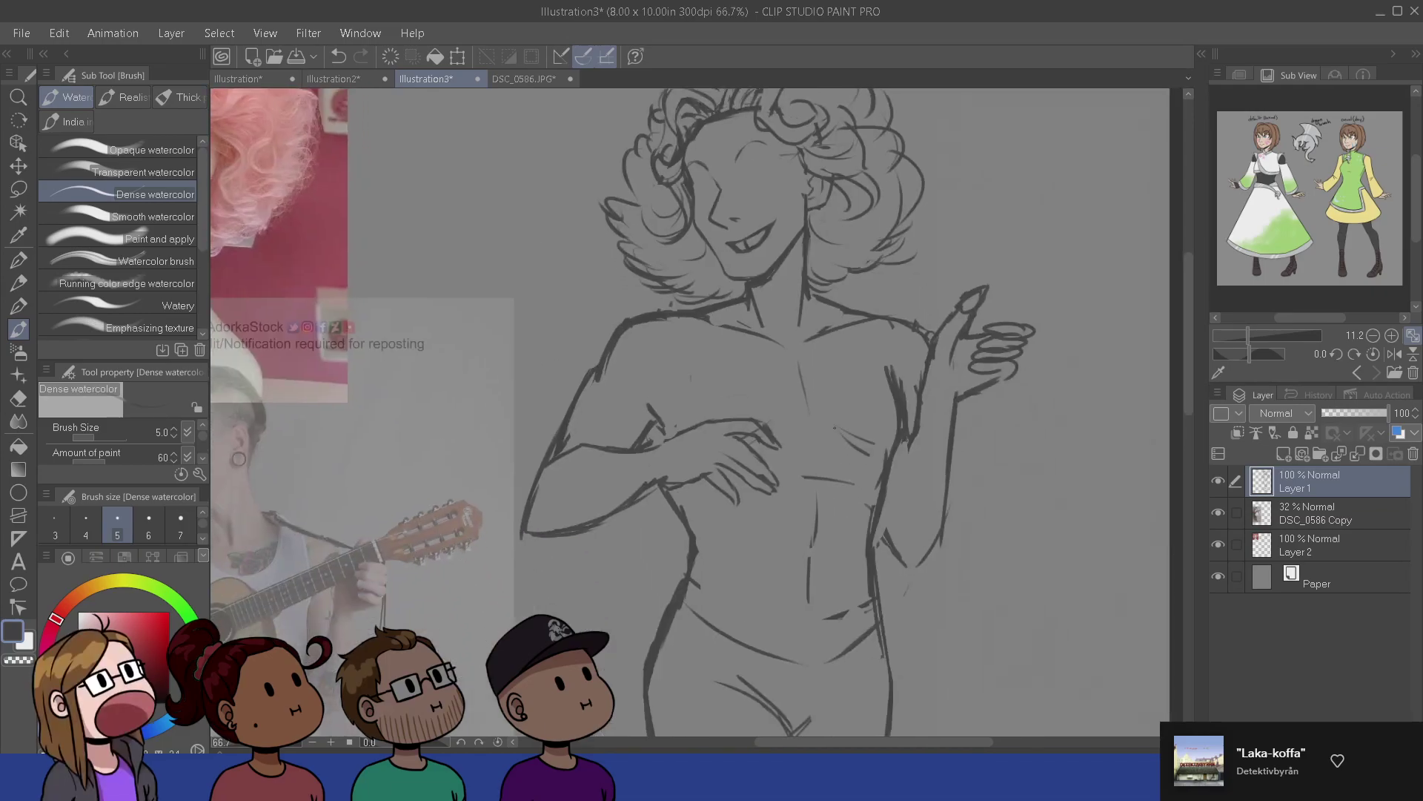
left_click_drag(650, 507, 665, 445)
key("e")
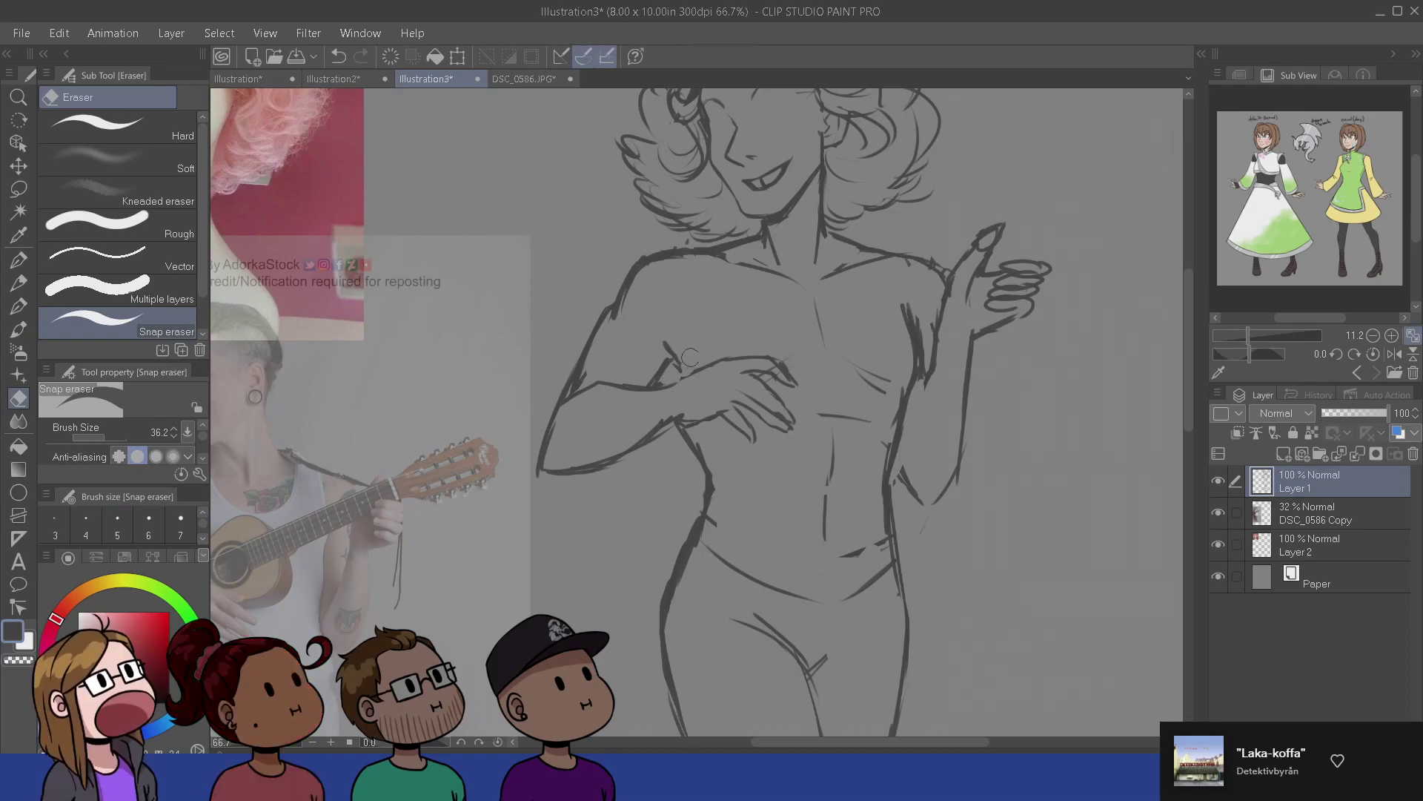
key("b")
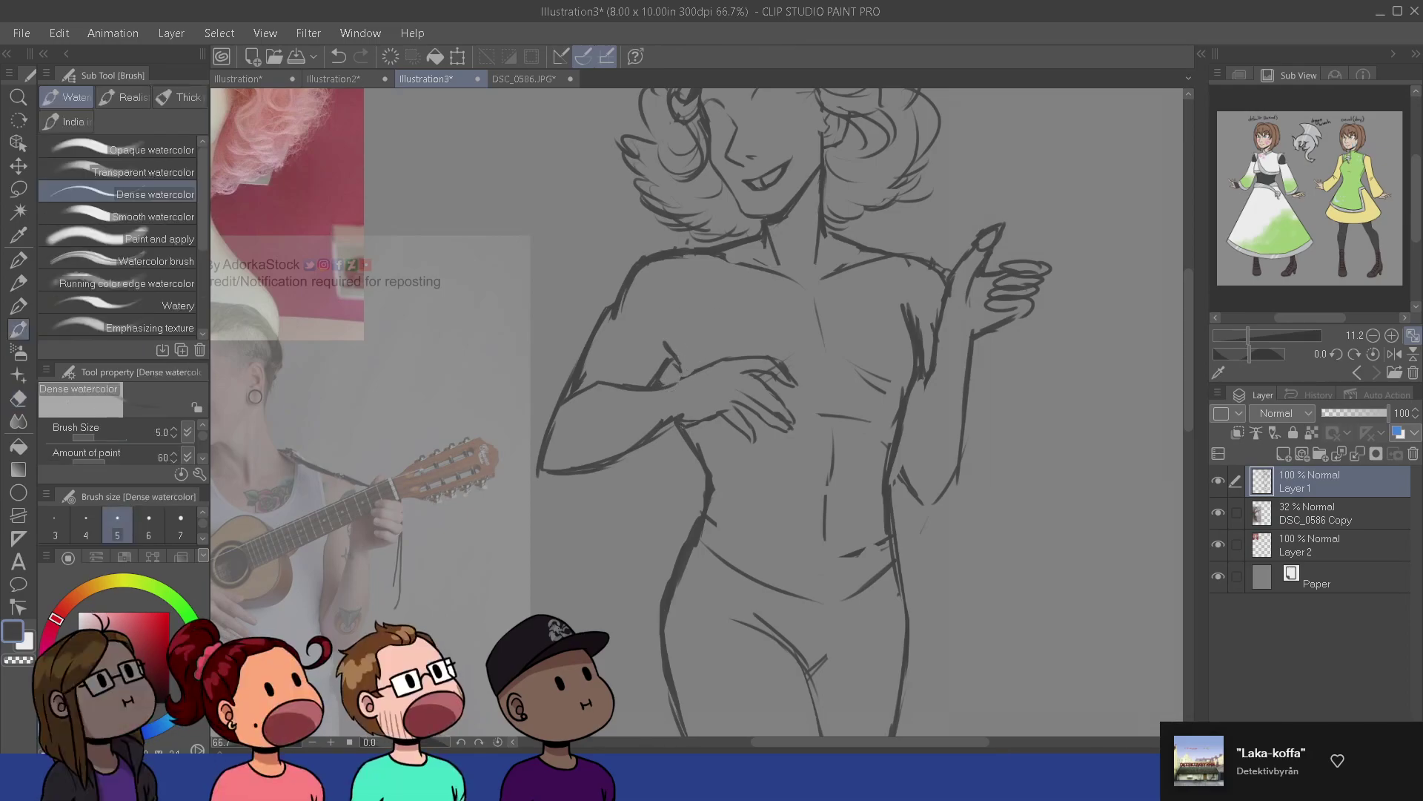
key("e")
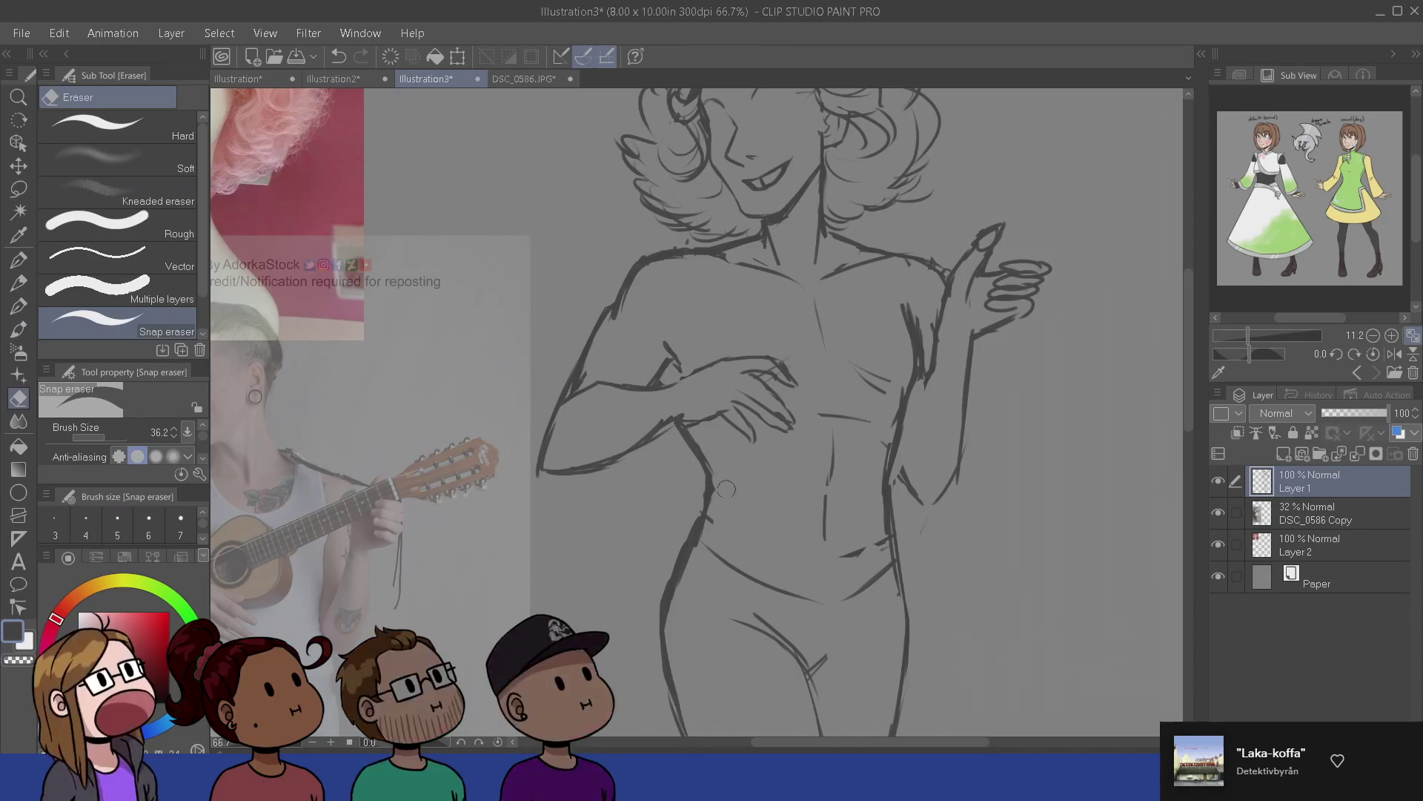
key("b")
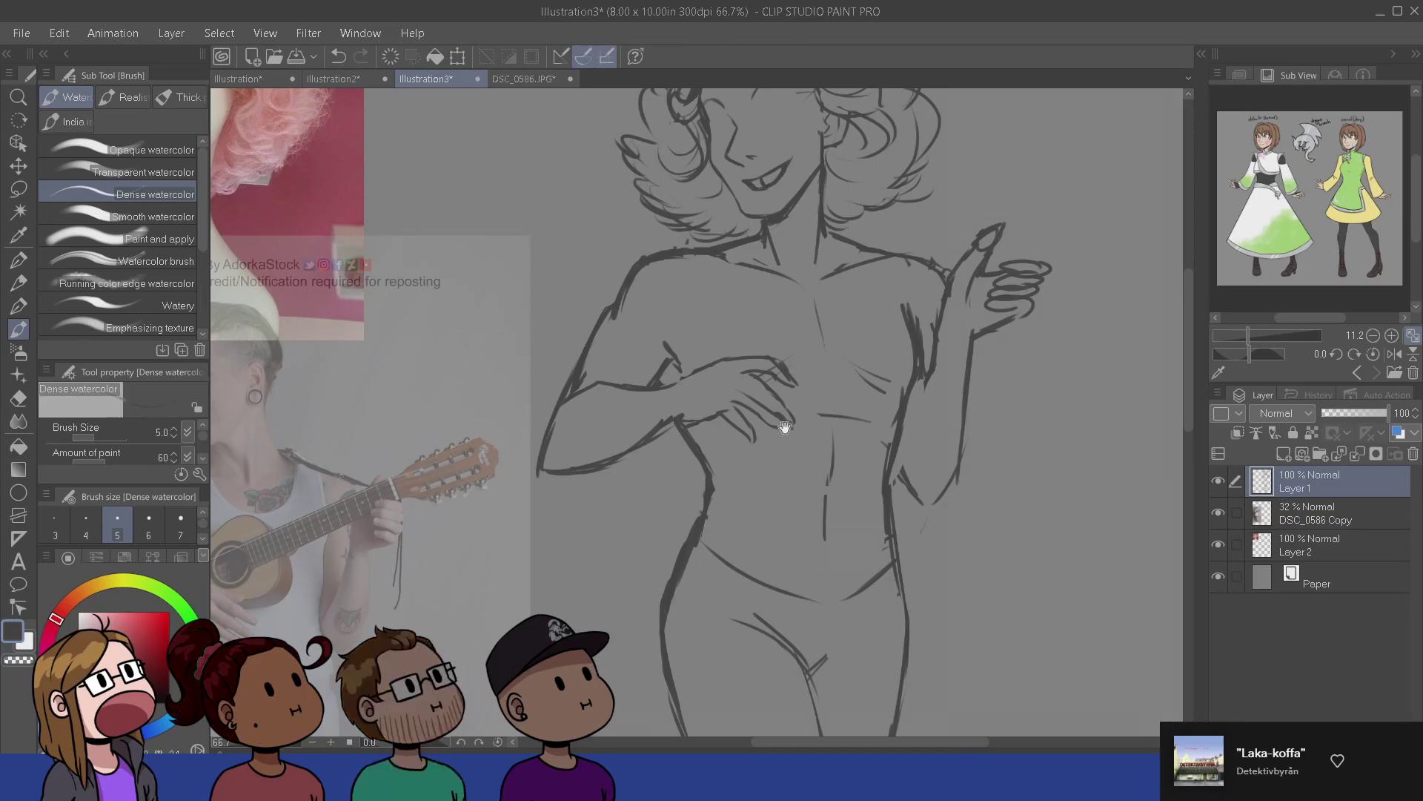
- Look over the head, hair, arms and torso of the sketch for lines that need correcting
left_click_drag(785, 428, 795, 512)
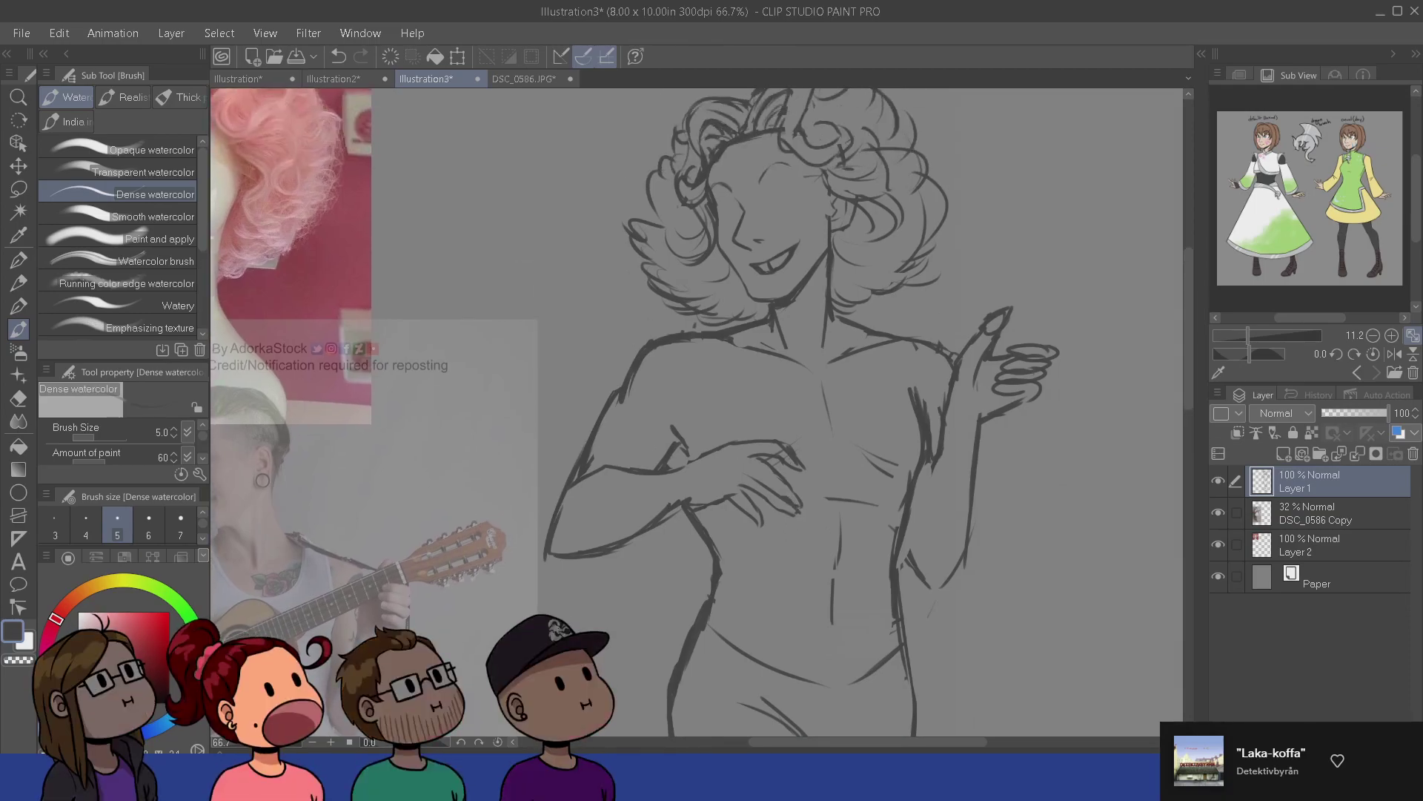
left_click_drag(816, 509, 788, 546)
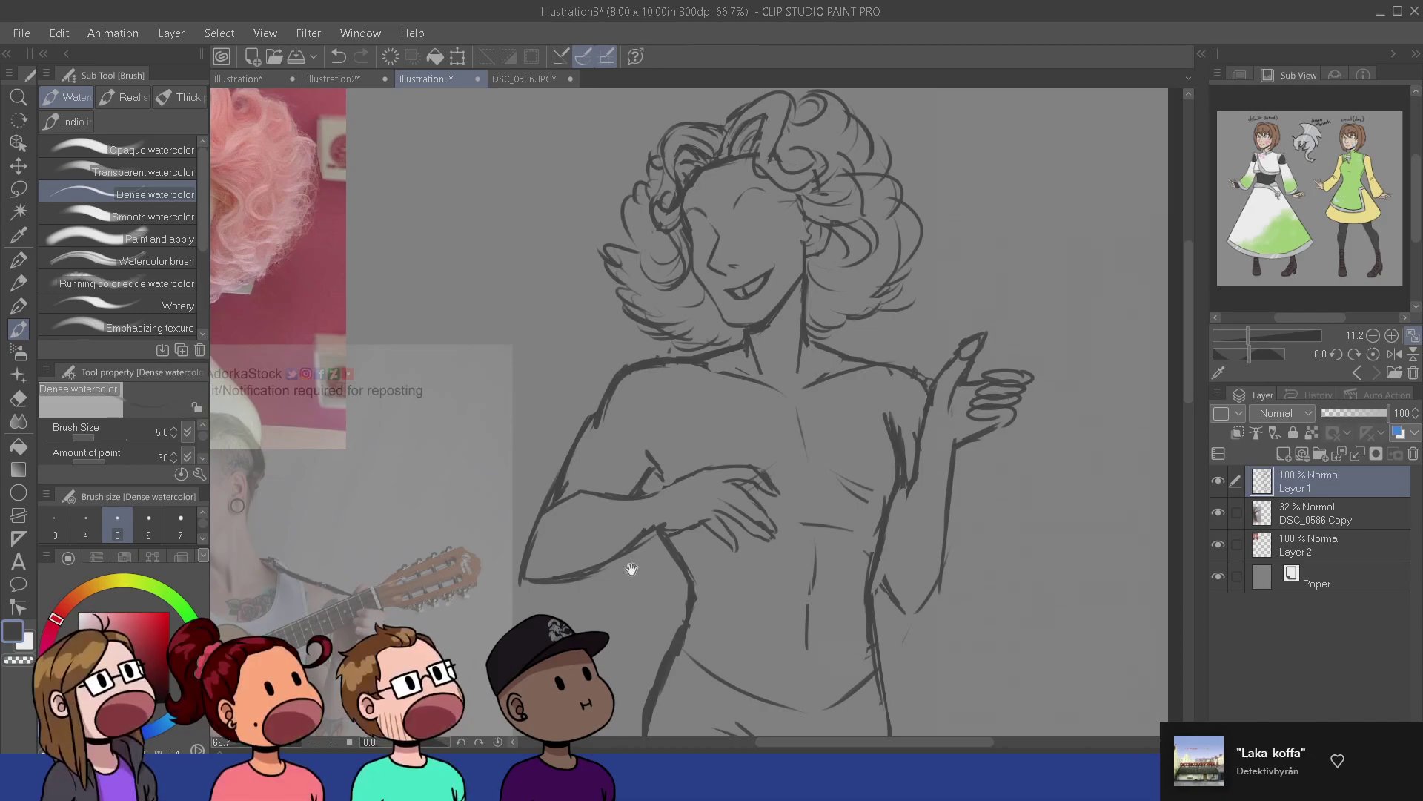
left_click_drag(825, 333, 899, 399)
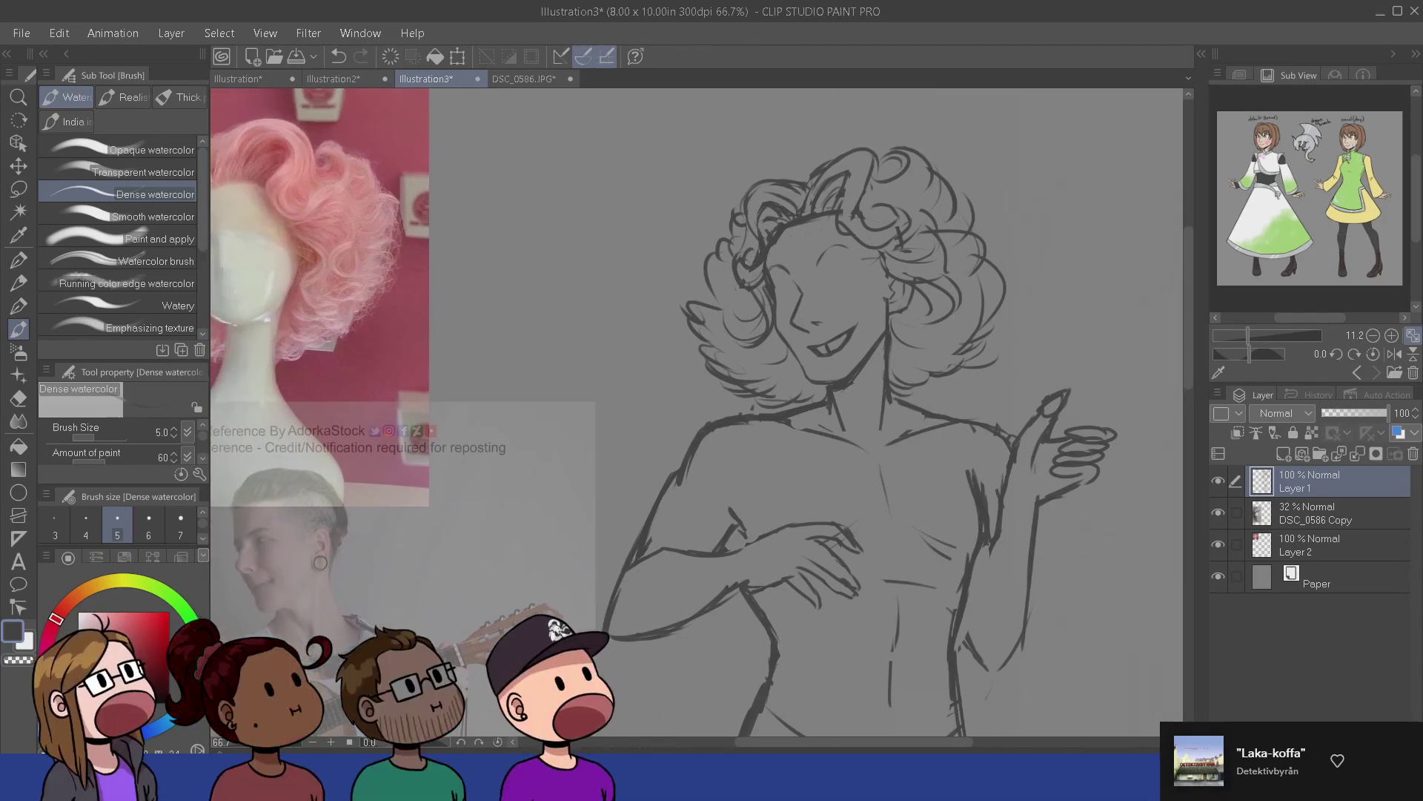
key("e")
key("b")
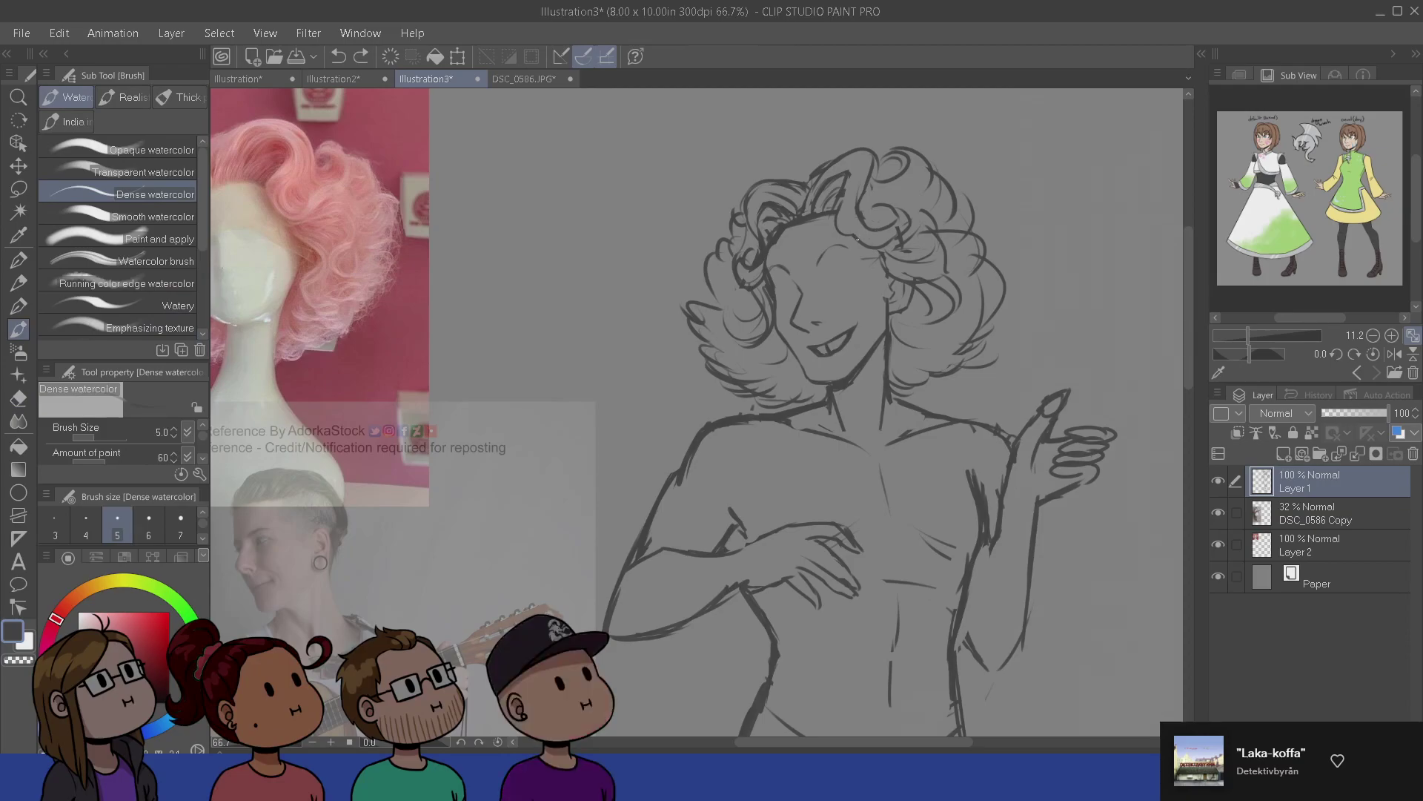
left_click_drag(801, 417, 775, 381)
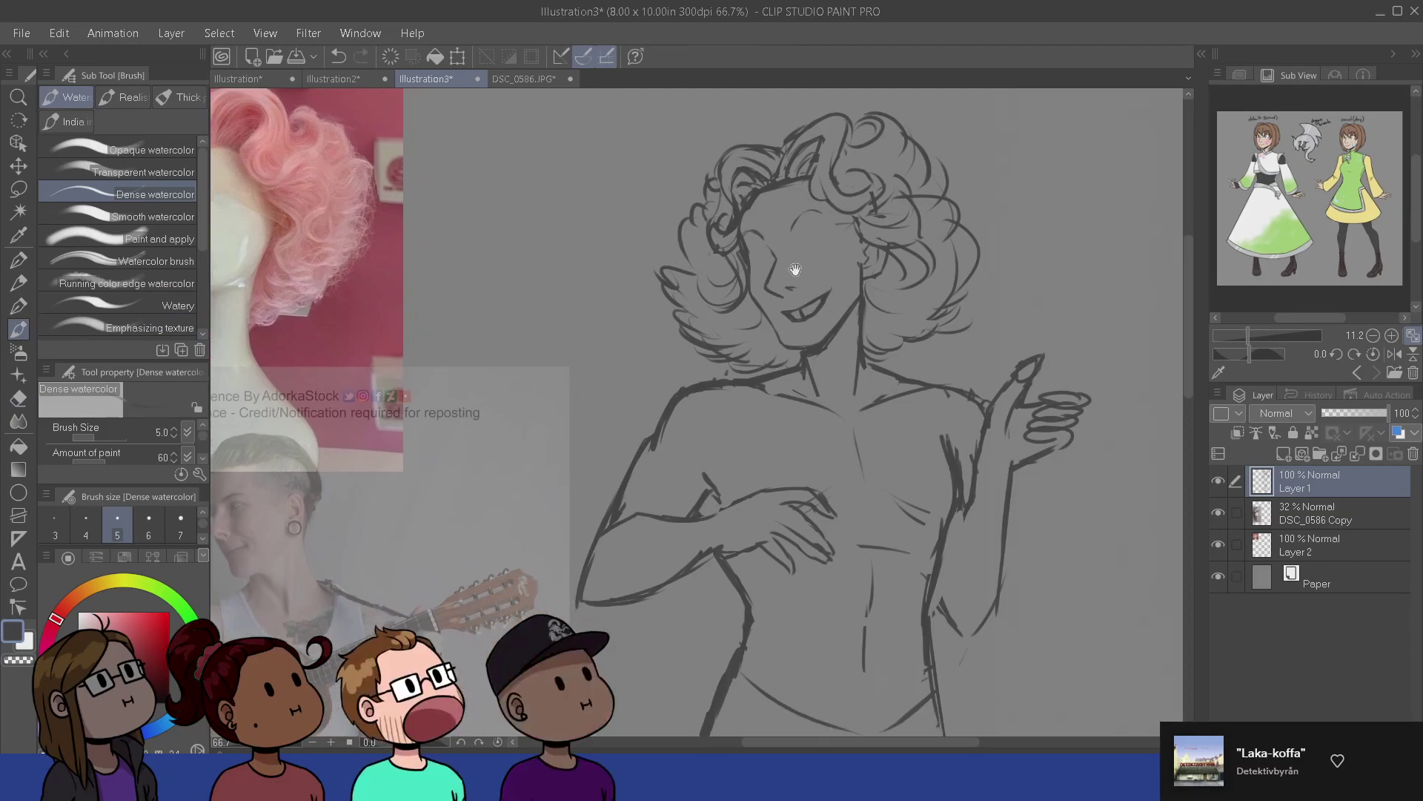
left_click_drag(809, 297, 771, 300)
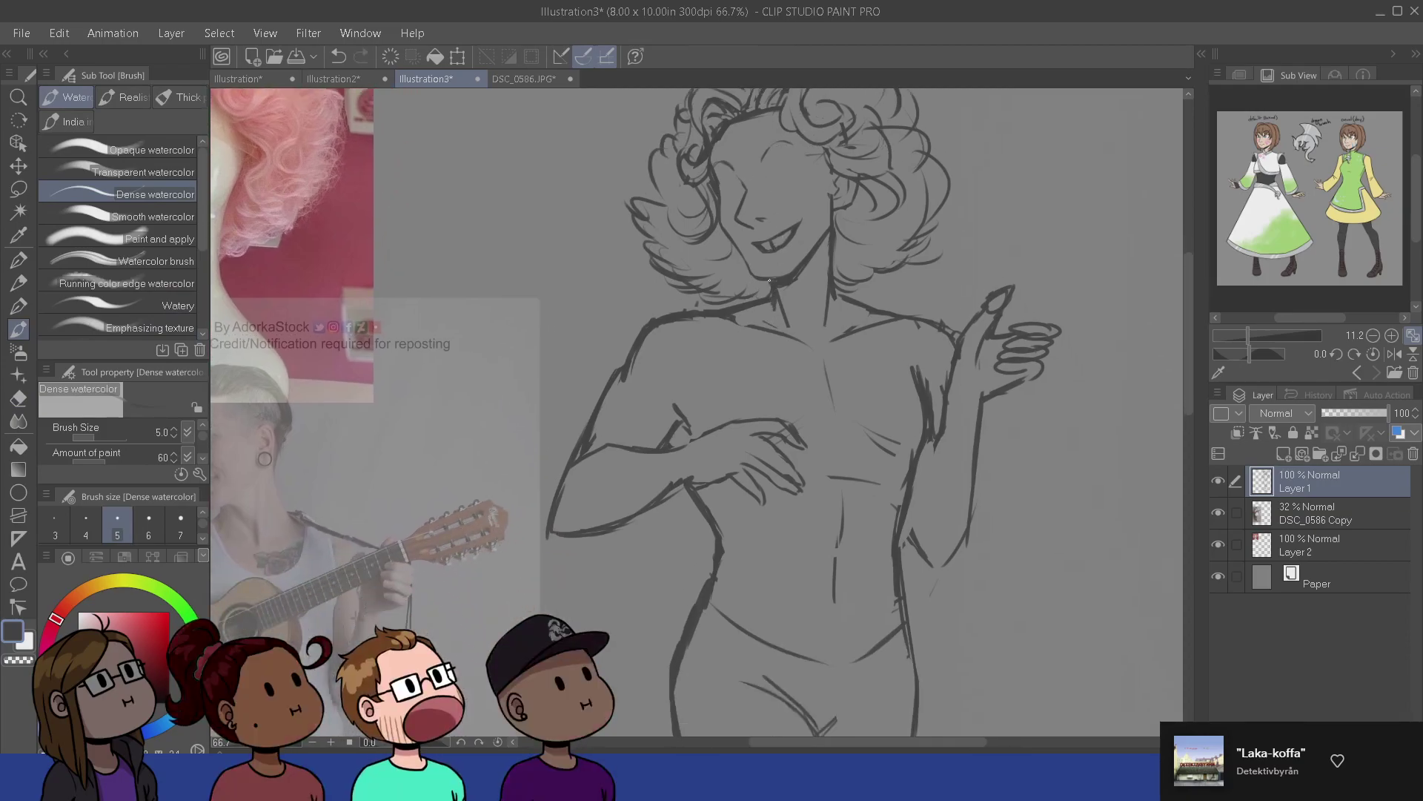
key("e")
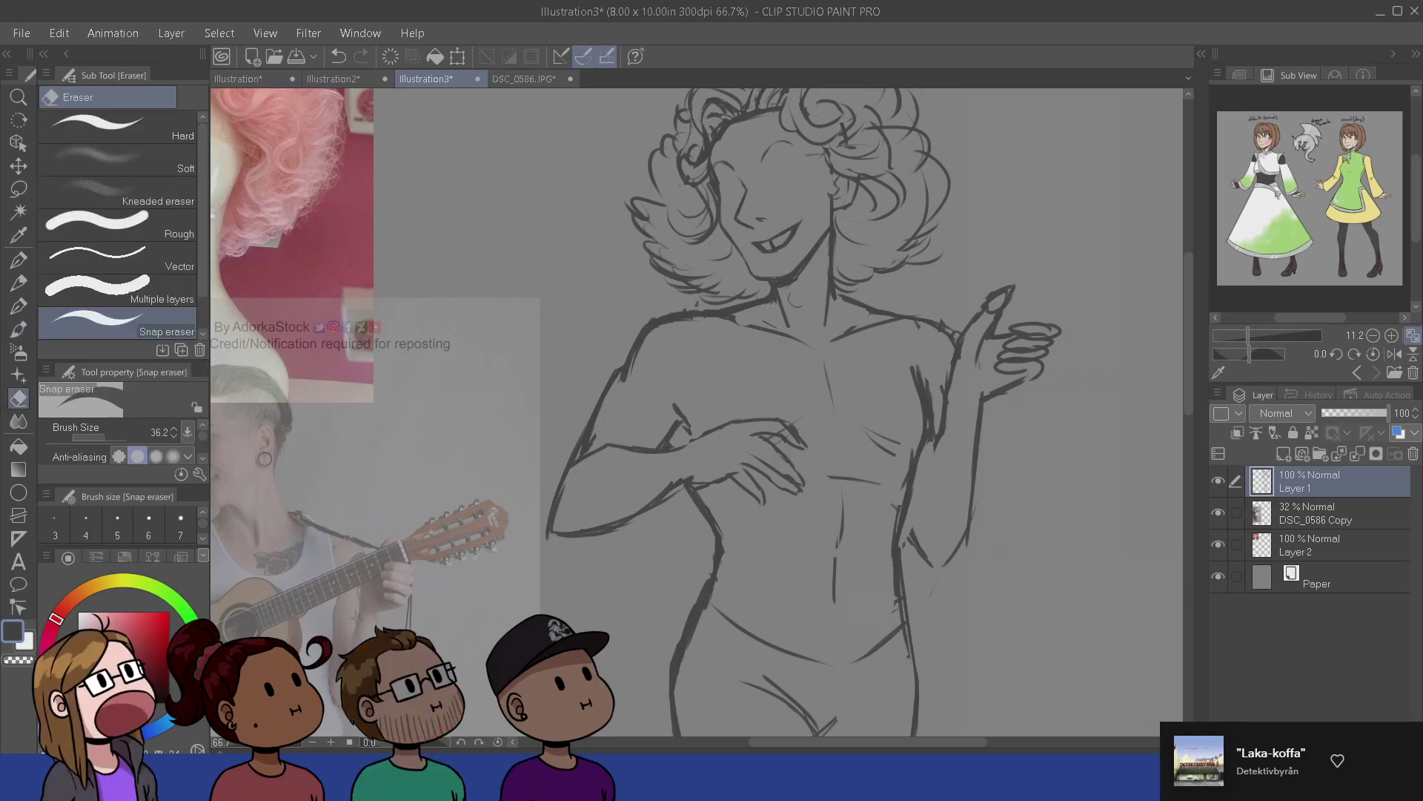
key("b")
left_click_drag(794, 464, 793, 248)
left_click_drag(879, 336, 836, 620)
left_click_drag(879, 425, 895, 633)
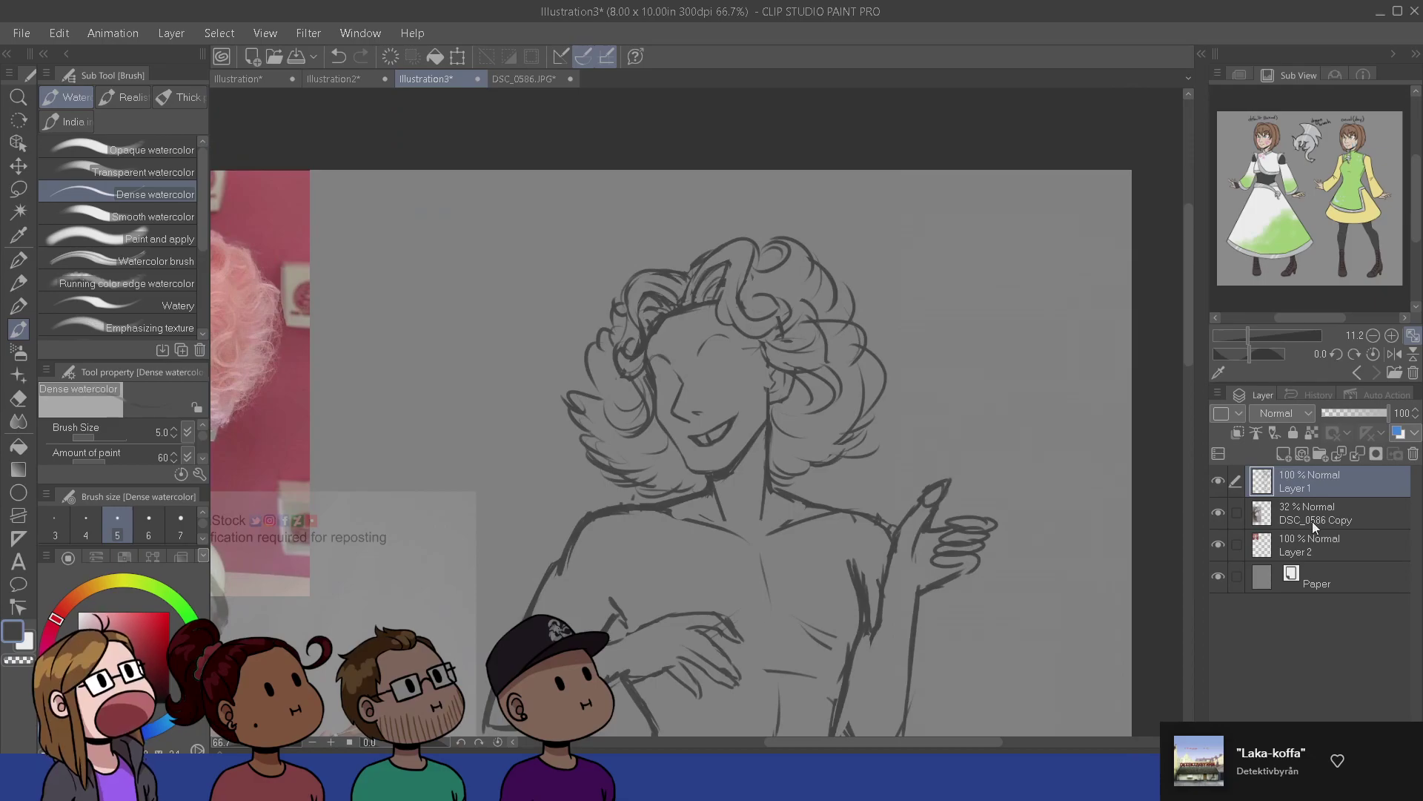
- Add a layer above the sketch, lower the sketch layer's opacity to 49%, and make the added layer active
left_click(1284, 454)
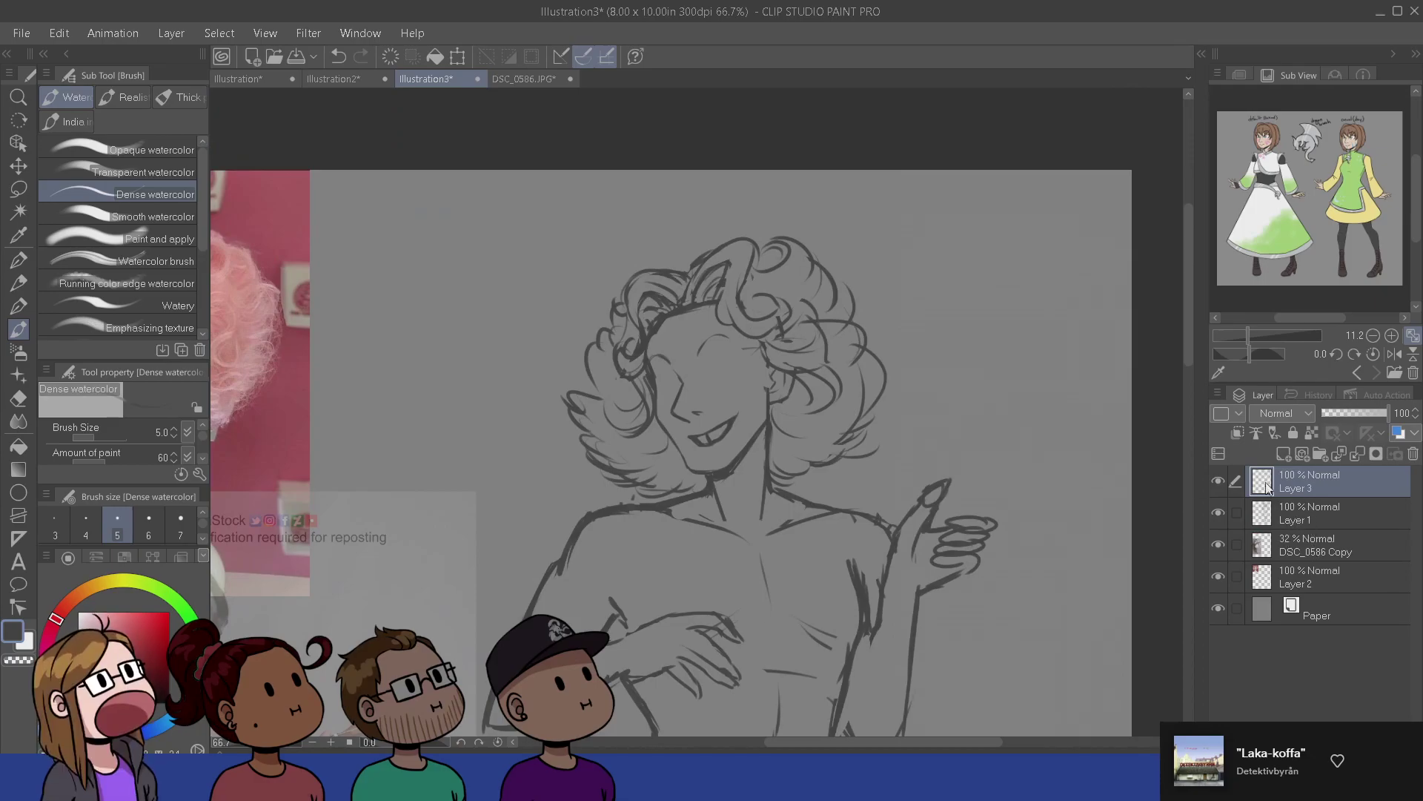
left_click(1289, 511)
left_click_drag(1360, 412, 1355, 414)
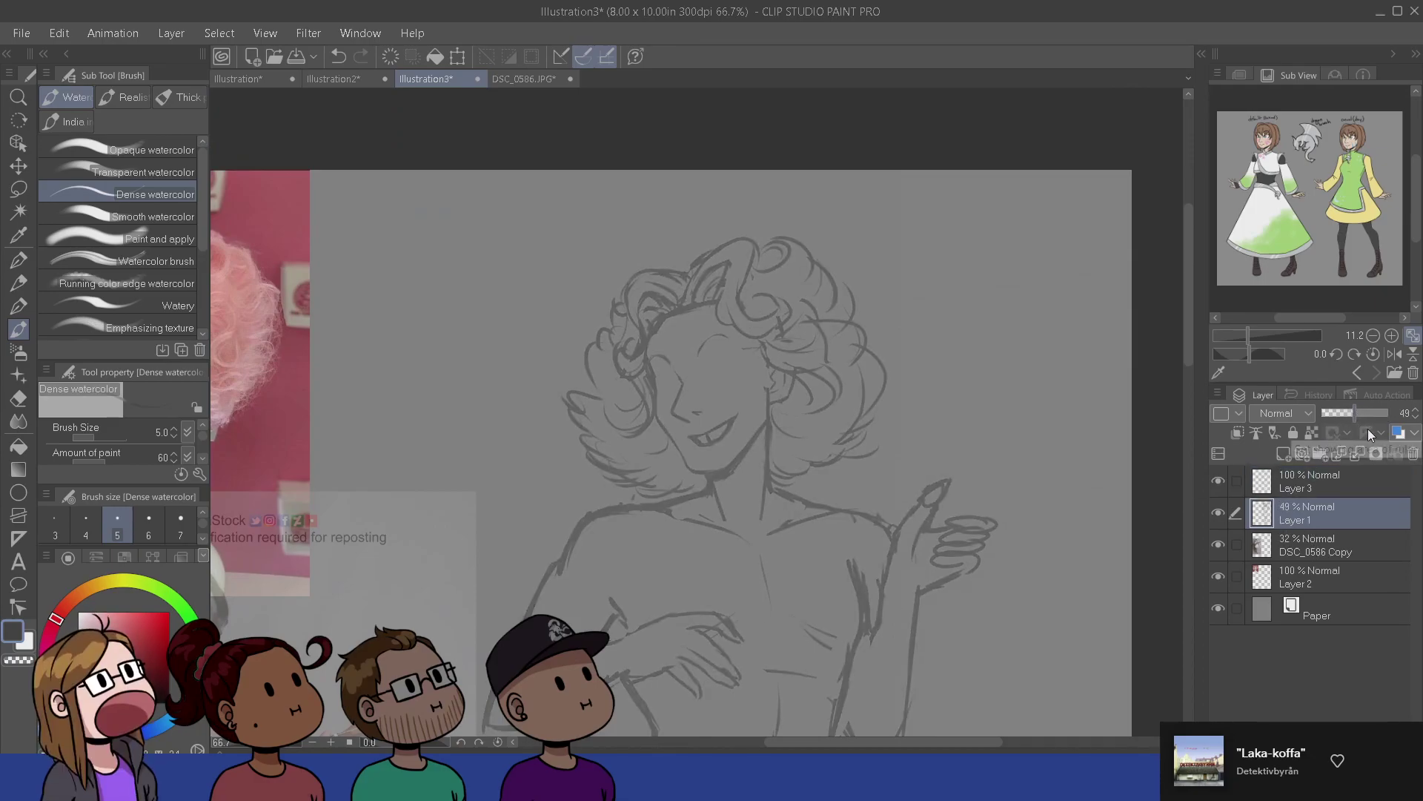
left_click_drag(775, 670, 696, 409)
left_click(1316, 490)
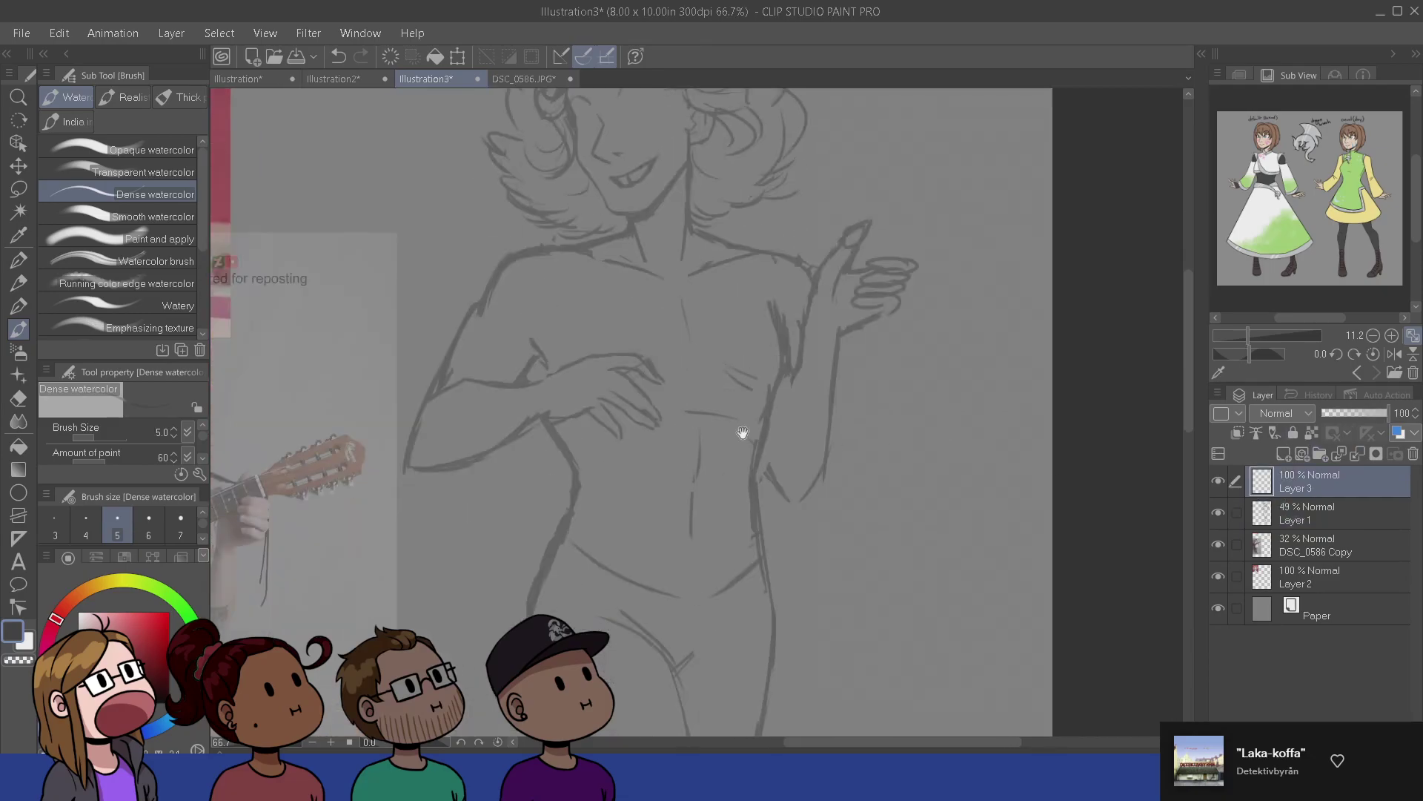
- Sketch a closed legwear outline on the front thigh with a curved, notched top edge tapering to the knee
mouse_move(691, 466)
left_mouse_down()
mouse_move(756, 588)
mouse_move(772, 511)
left_mouse_up()
left_click_drag(809, 605, 839, 616)
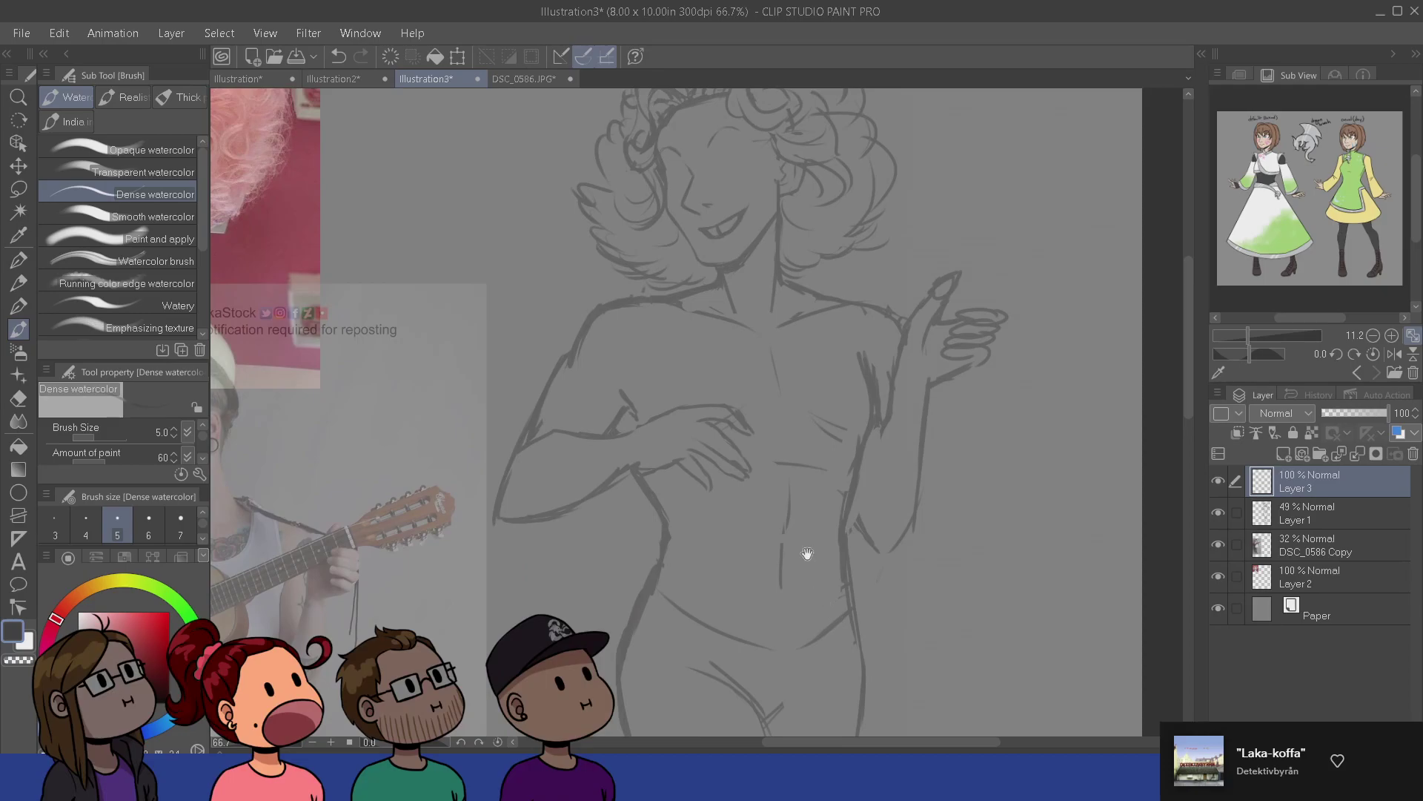
left_click_drag(821, 567, 851, 606)
mouse_move(670, 568)
left_mouse_down()
mouse_move(715, 585)
mouse_move(696, 514)
mouse_move(630, 407)
left_mouse_up()
left_click_drag(656, 664, 656, 534)
scroll(655, 534, "down", 1)
left_click_drag(733, 617, 725, 553)
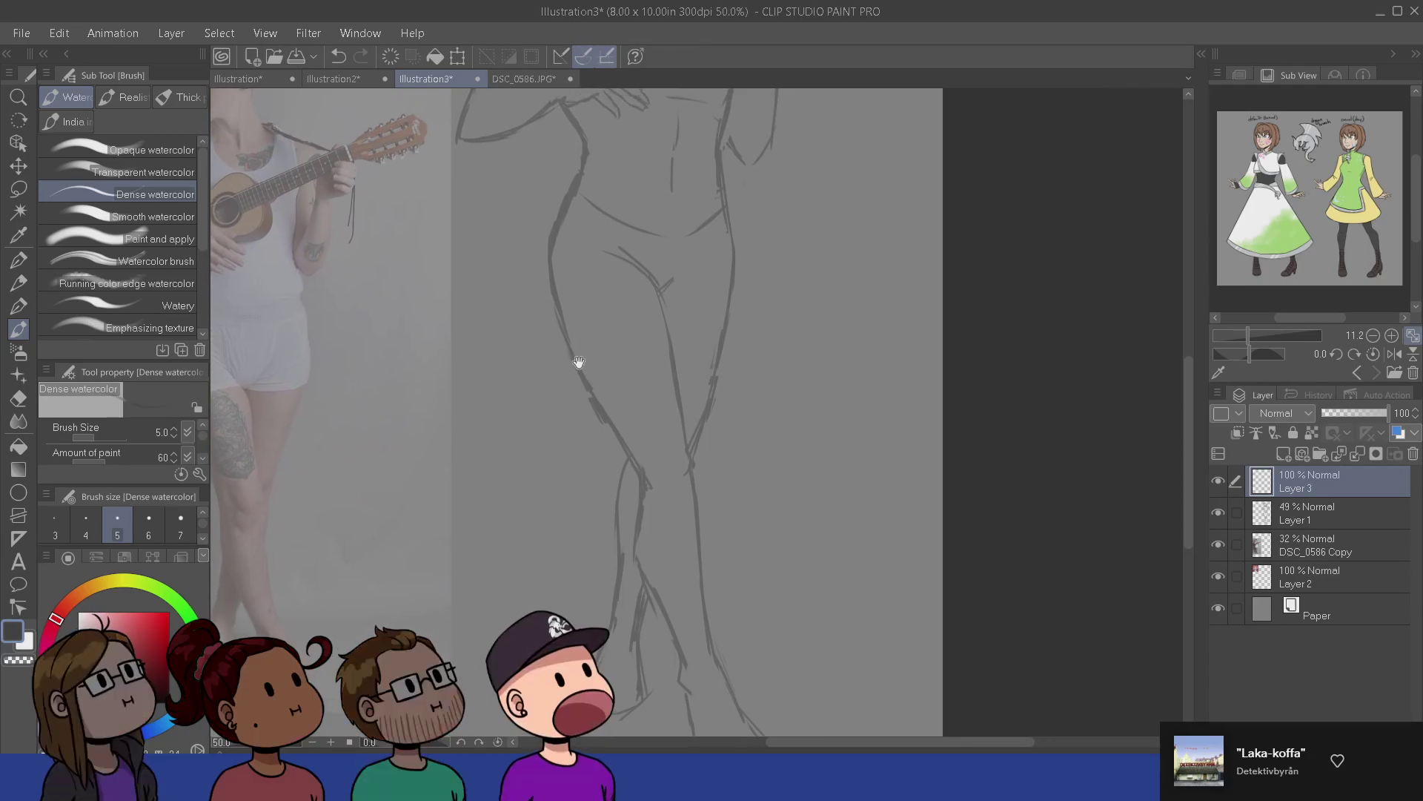
left_click_drag(658, 464, 687, 521)
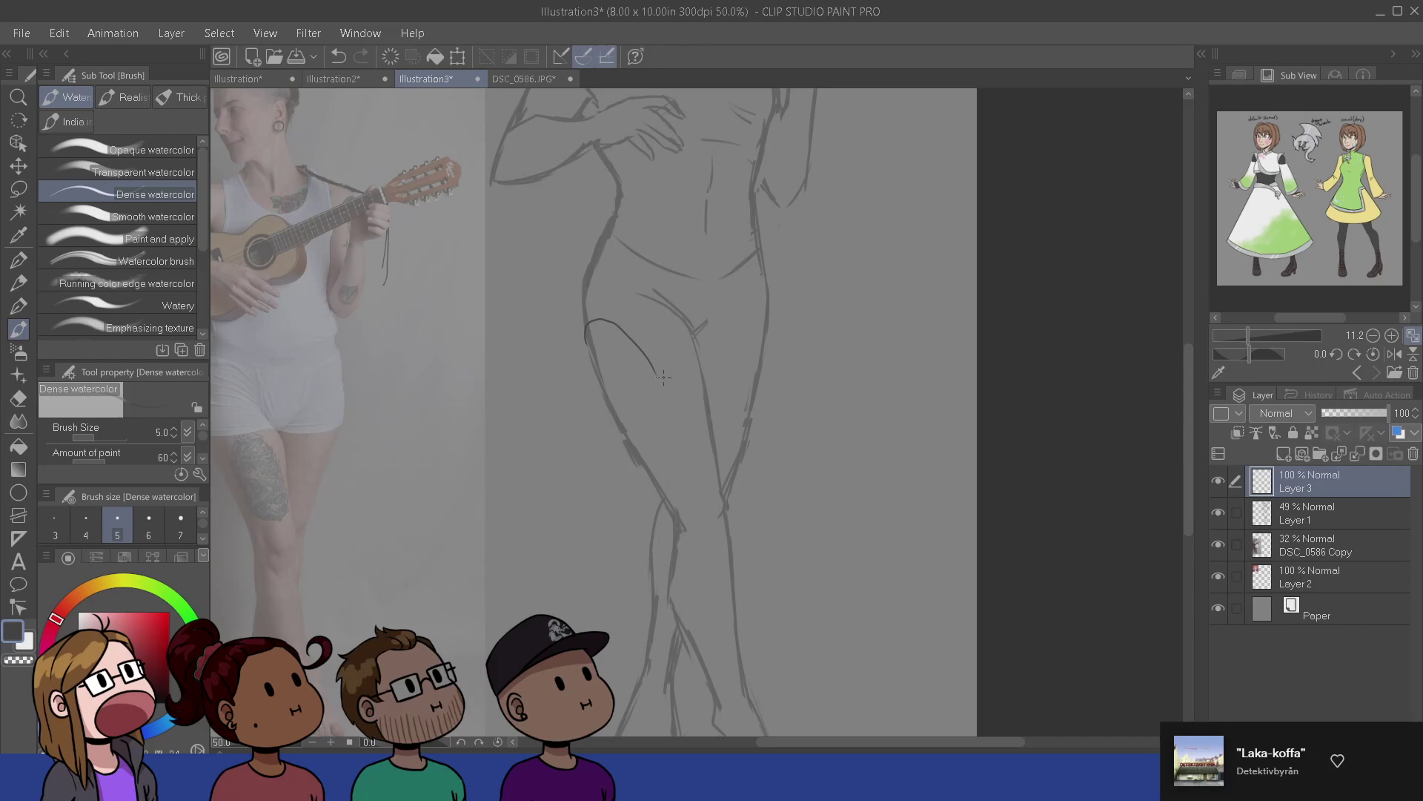
left_click_drag(664, 377, 692, 367)
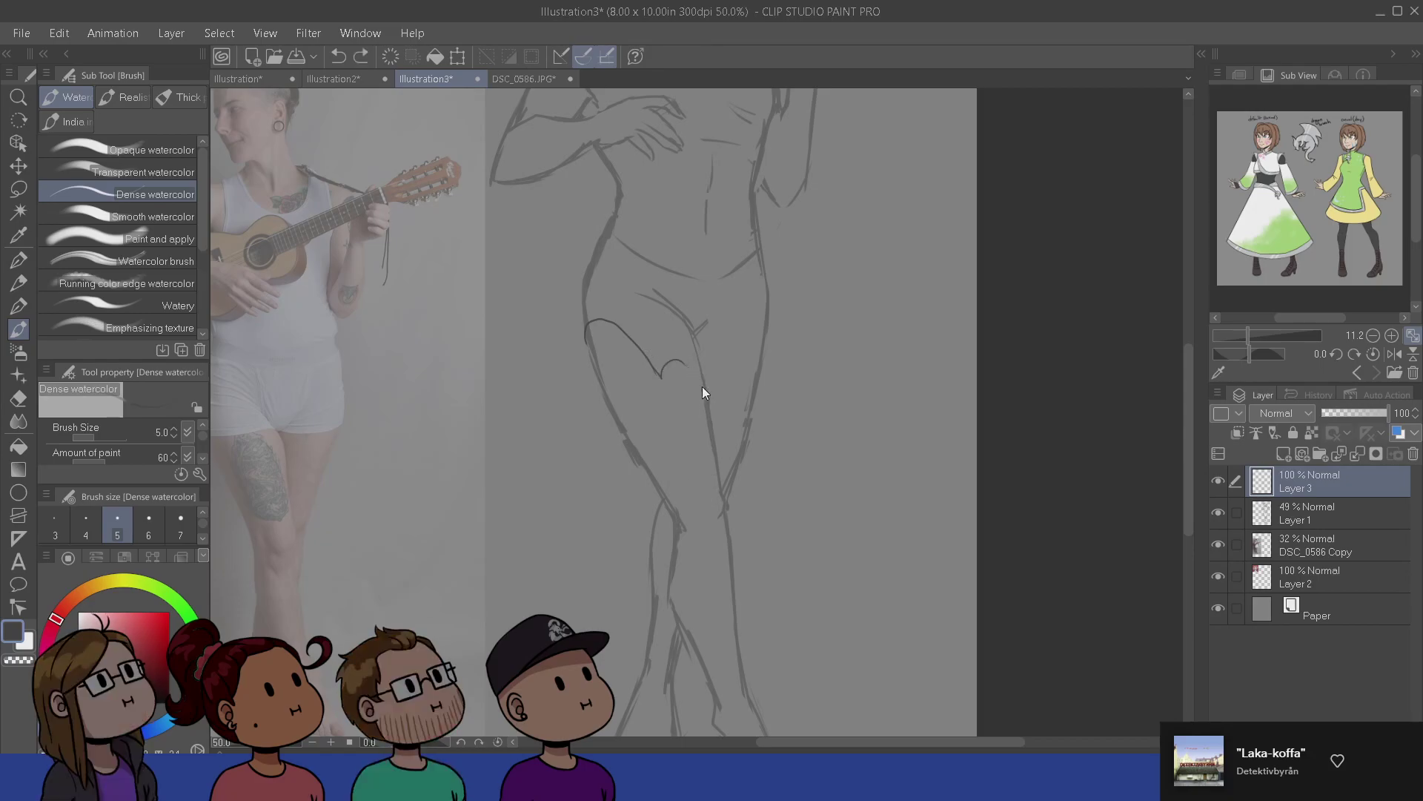
mouse_move(677, 362)
left_mouse_down()
mouse_move(701, 447)
mouse_move(683, 495)
left_mouse_up()
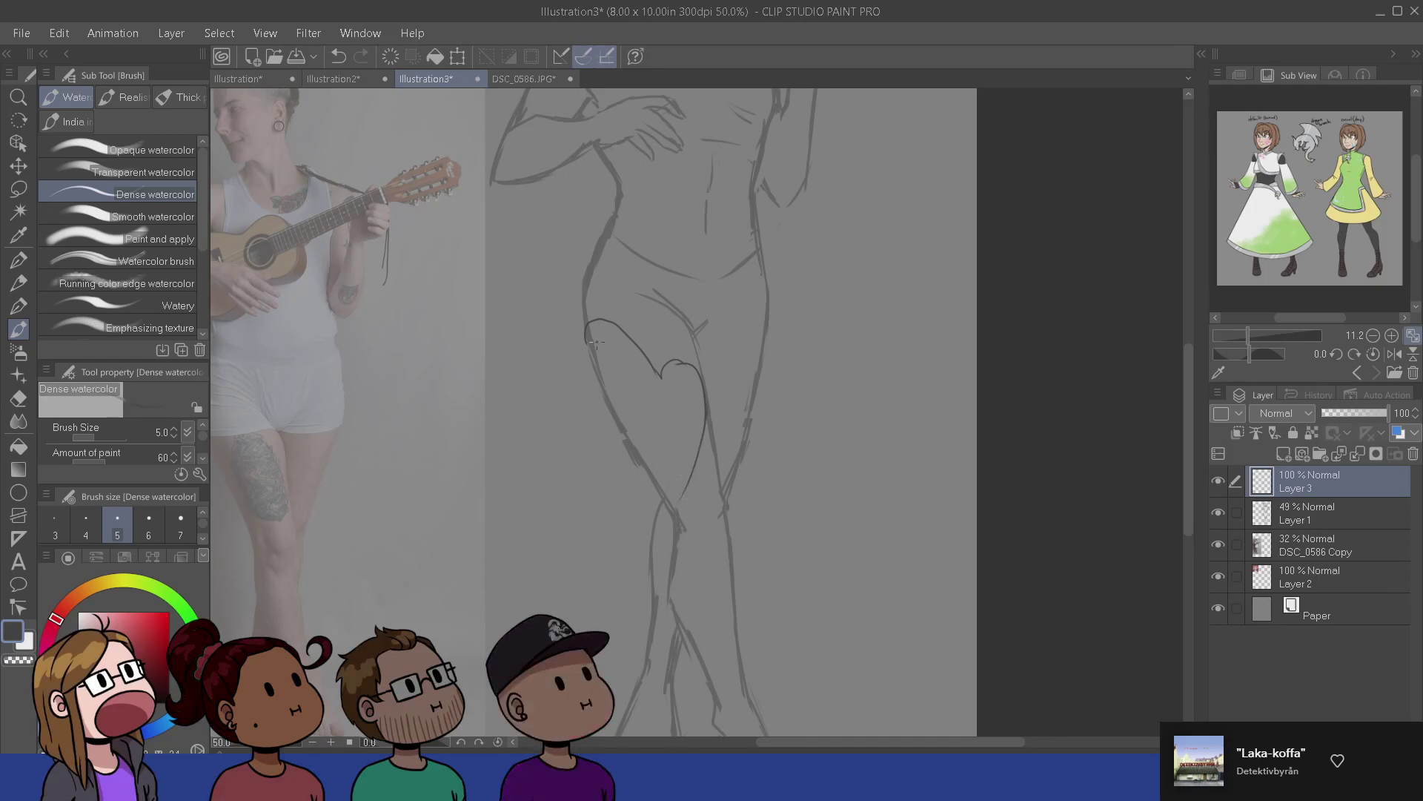
mouse_move(583, 339)
left_mouse_down()
mouse_move(672, 507)
mouse_move(688, 470)
mouse_move(673, 512)
left_mouse_up()
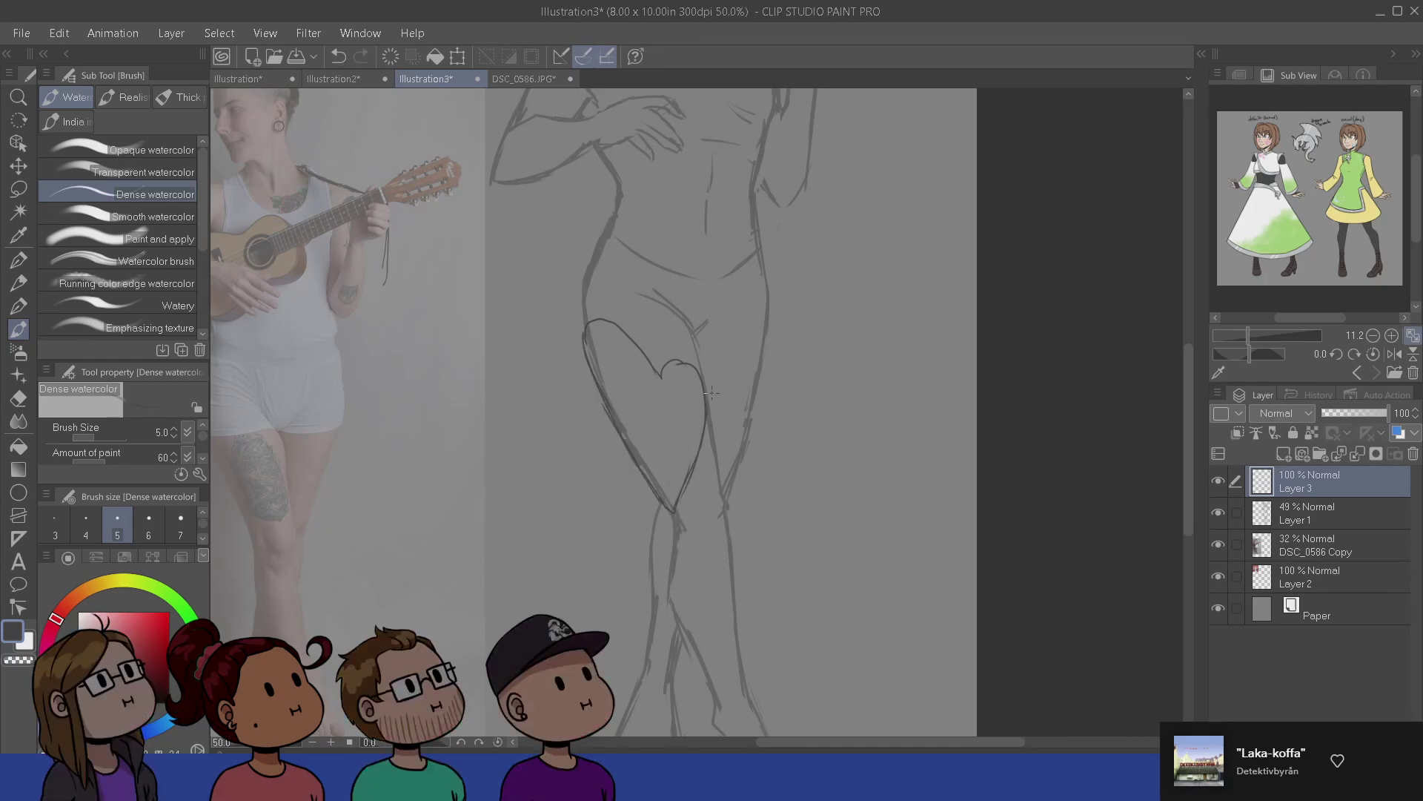
- Sketch a matching notched outline on the other thigh and a pointed, rounded shape over the front knee
left_click_drag(717, 428, 750, 354)
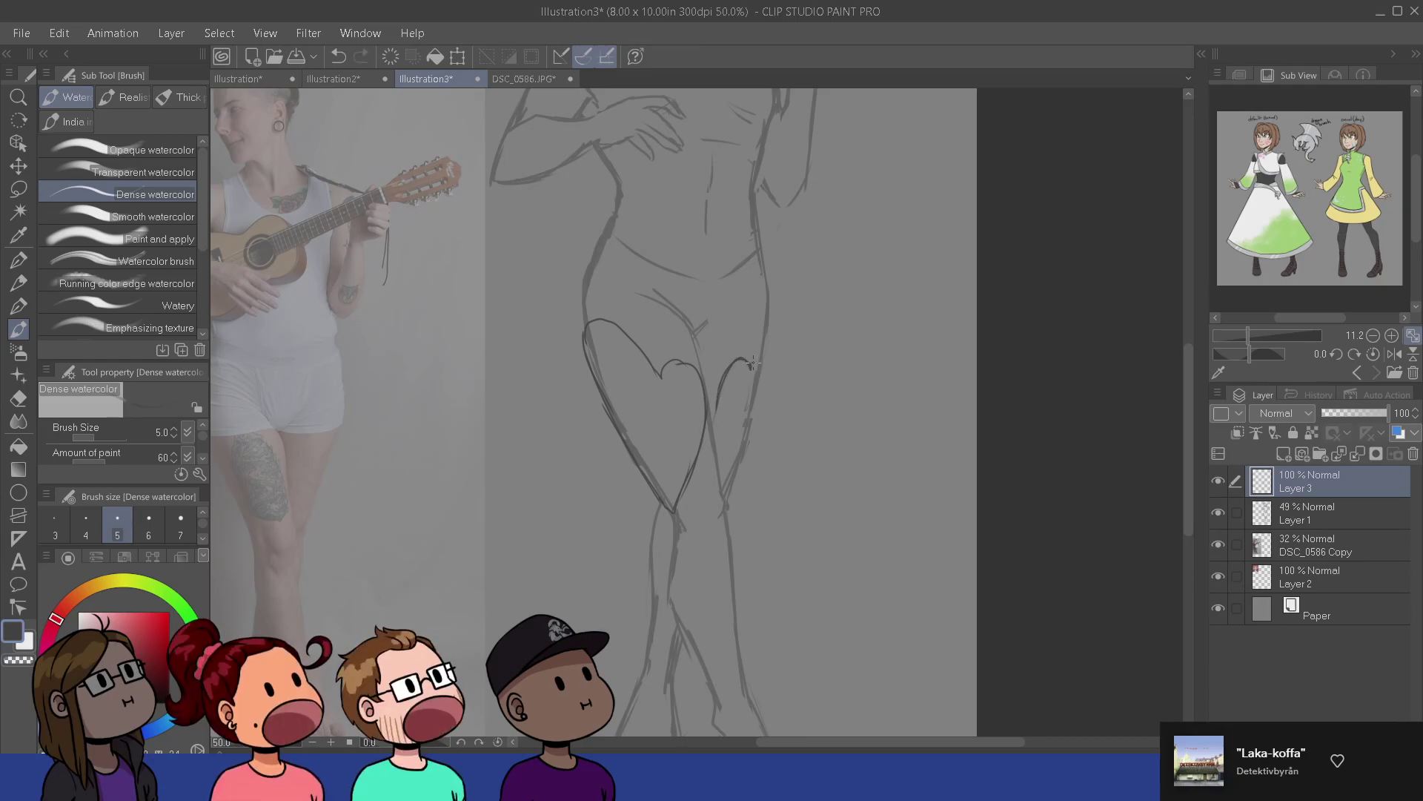
left_click_drag(775, 345, 750, 456)
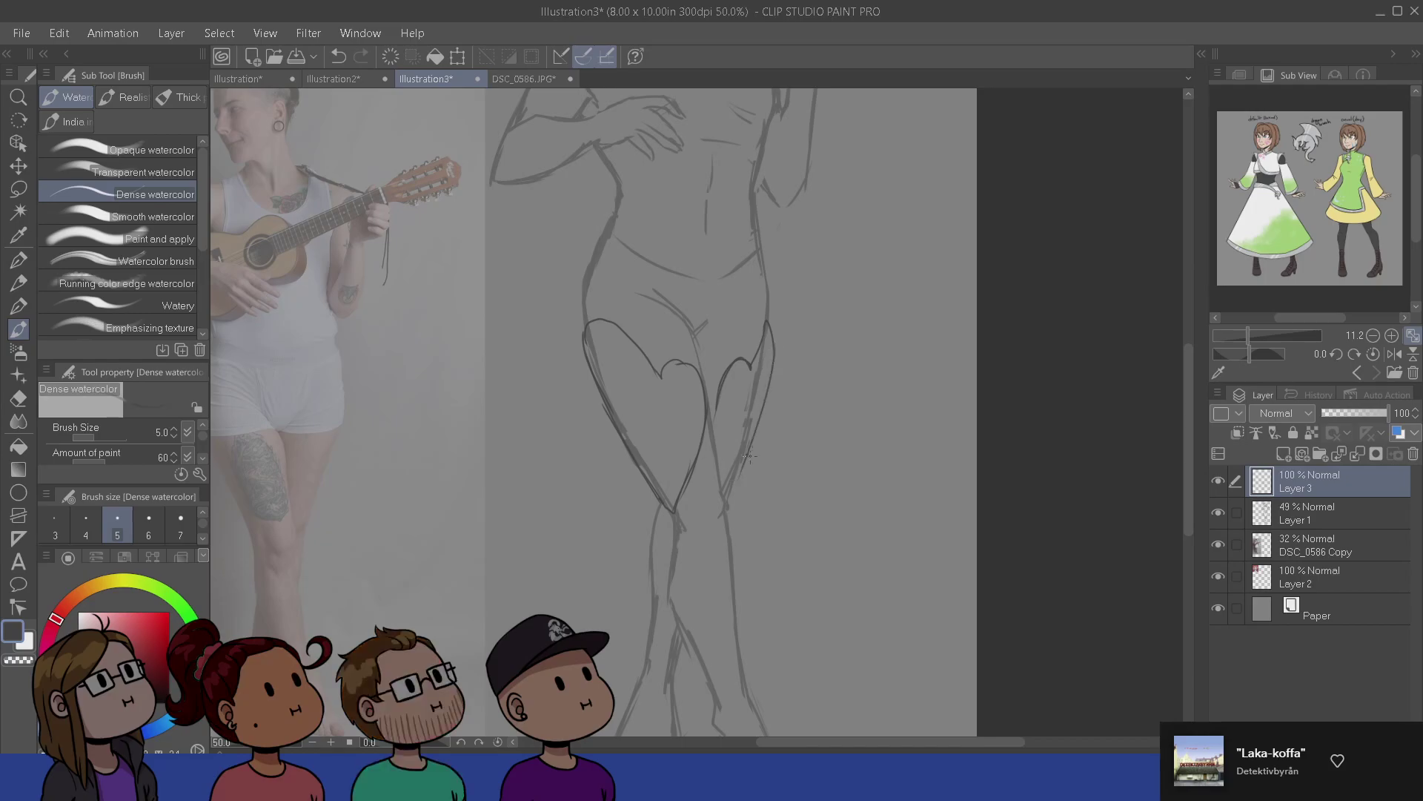
left_click_drag(707, 565, 674, 479)
mouse_move(693, 410)
left_mouse_down()
mouse_move(701, 394)
mouse_move(716, 443)
left_mouse_up()
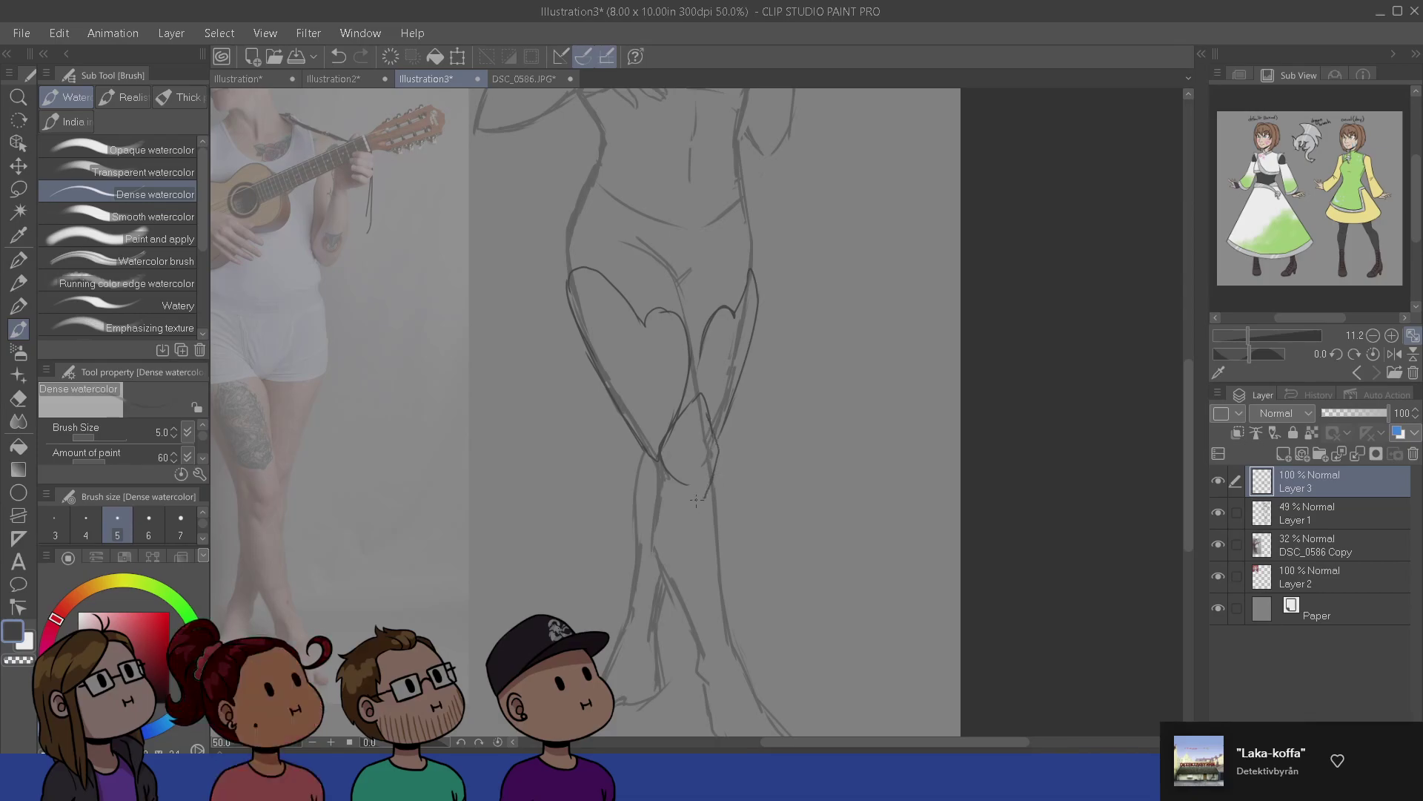
key("ctrl+z")
scroll(674, 483, "up", 2)
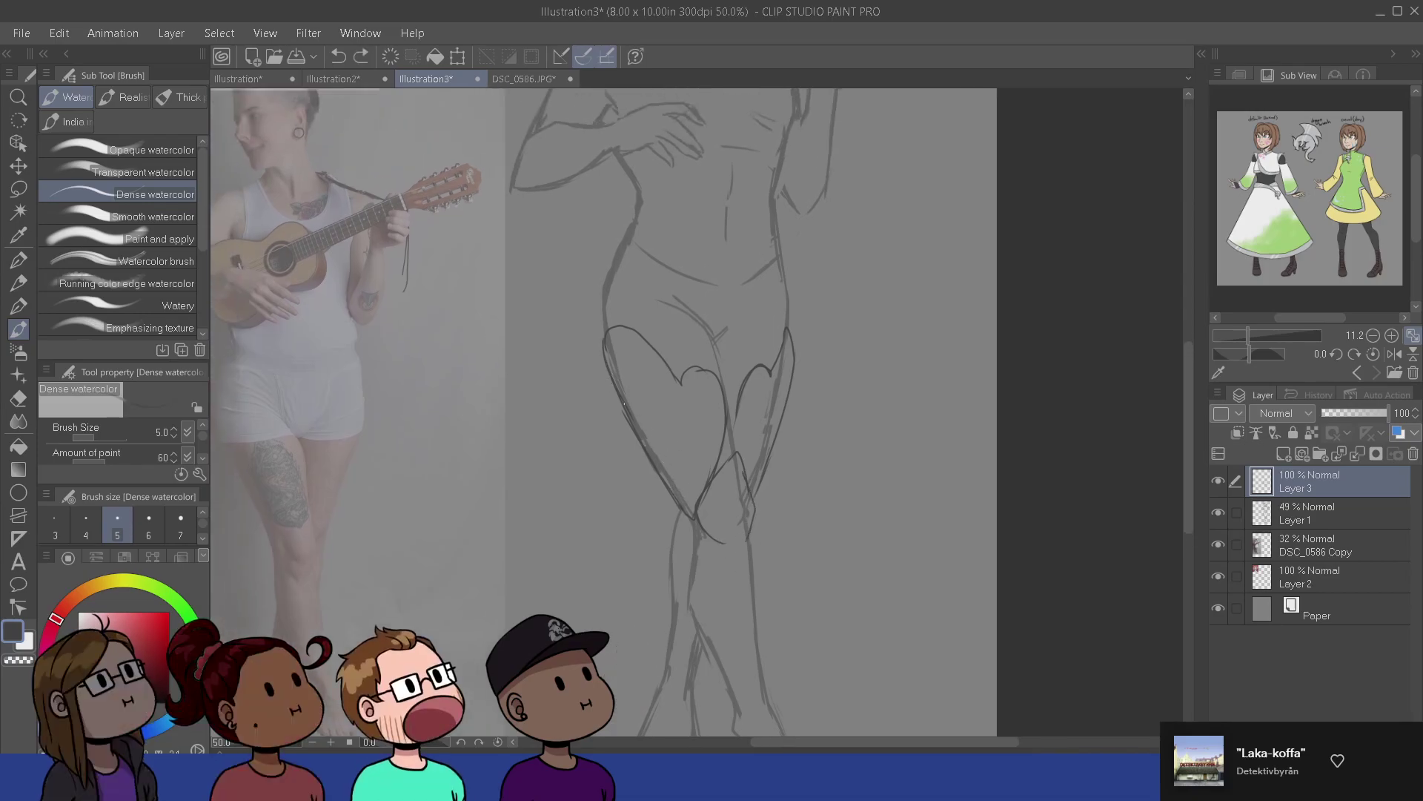
left_click_drag(786, 572, 759, 537)
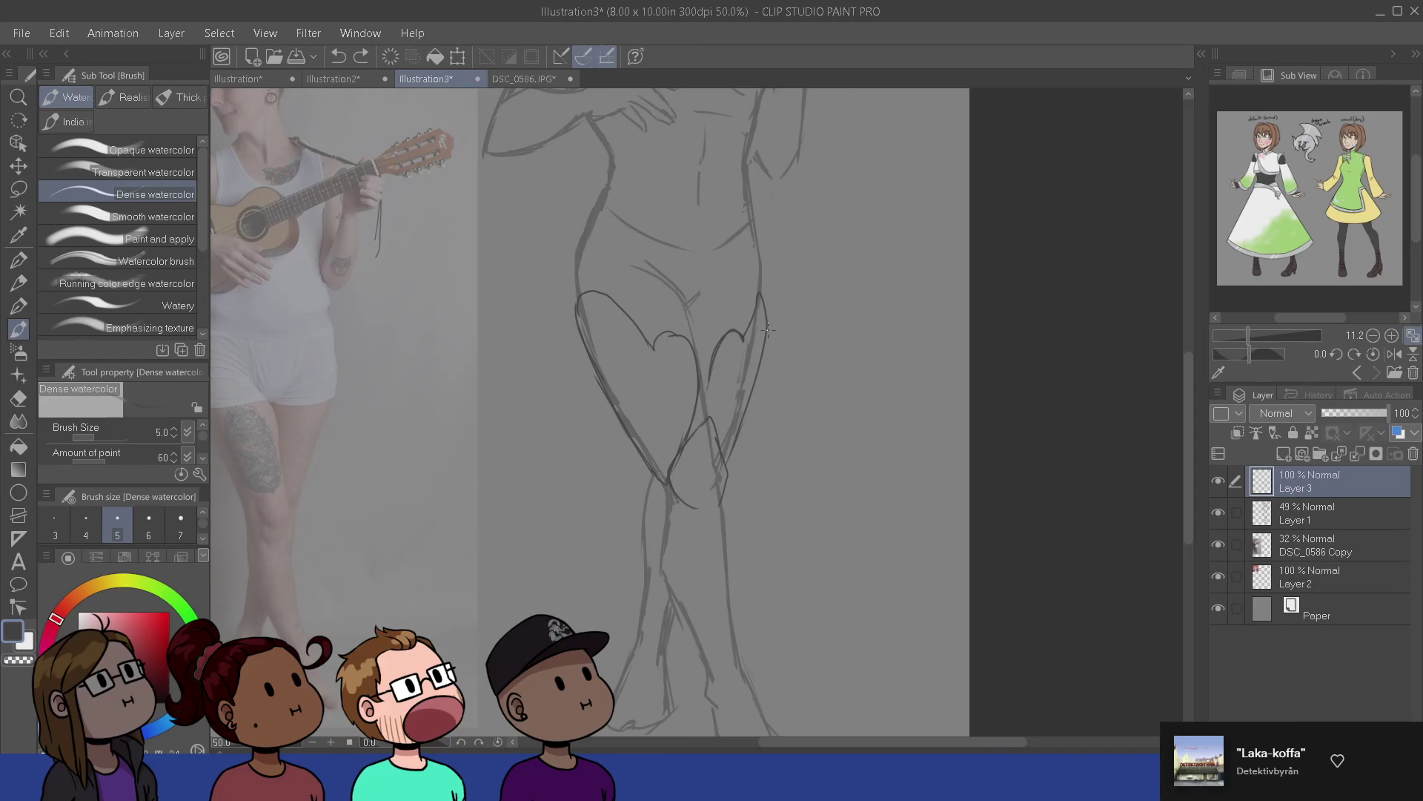
- Touch up the top edges of both thigh outlines and draw rounded scallop curves inside them
left_click_drag(754, 315, 759, 294)
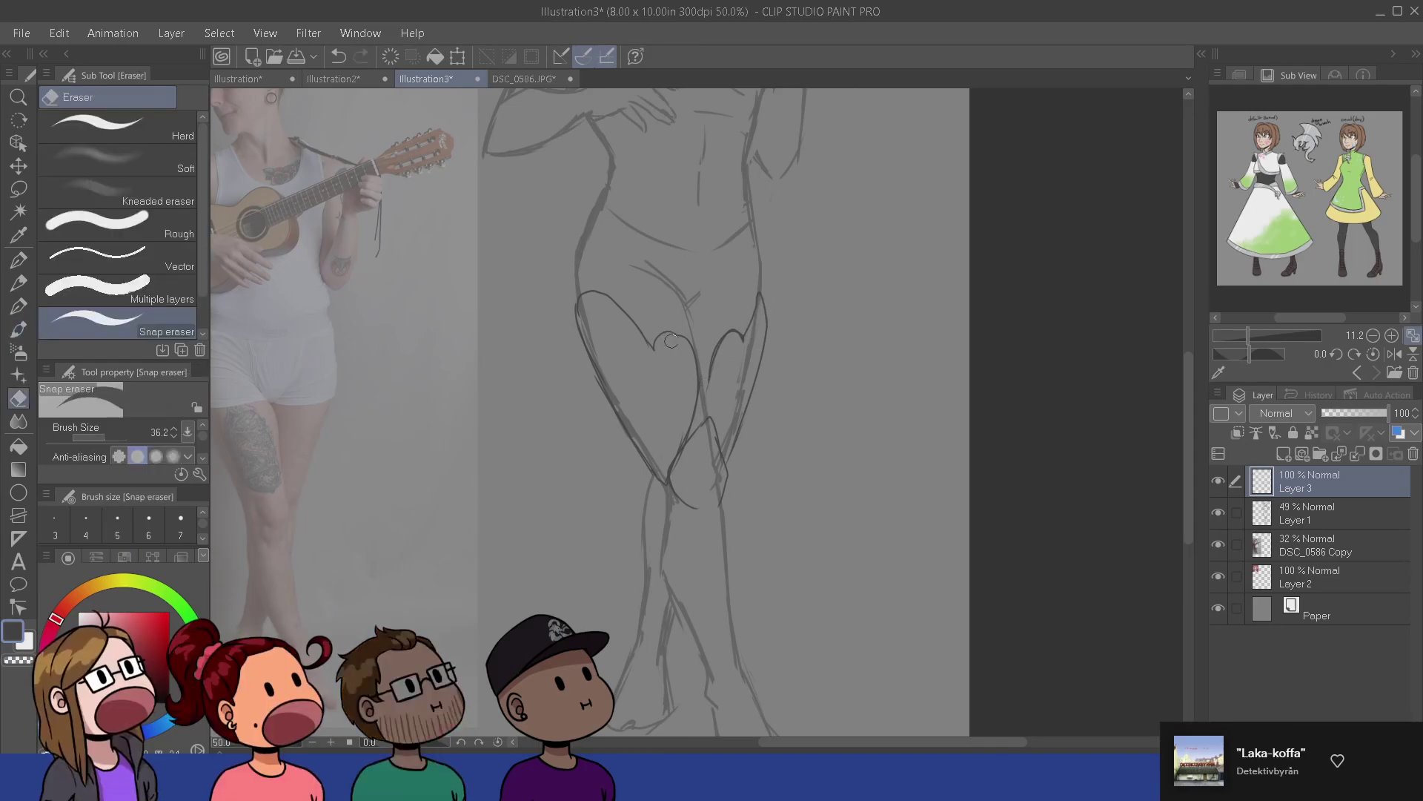
left_click_drag(655, 339, 681, 339)
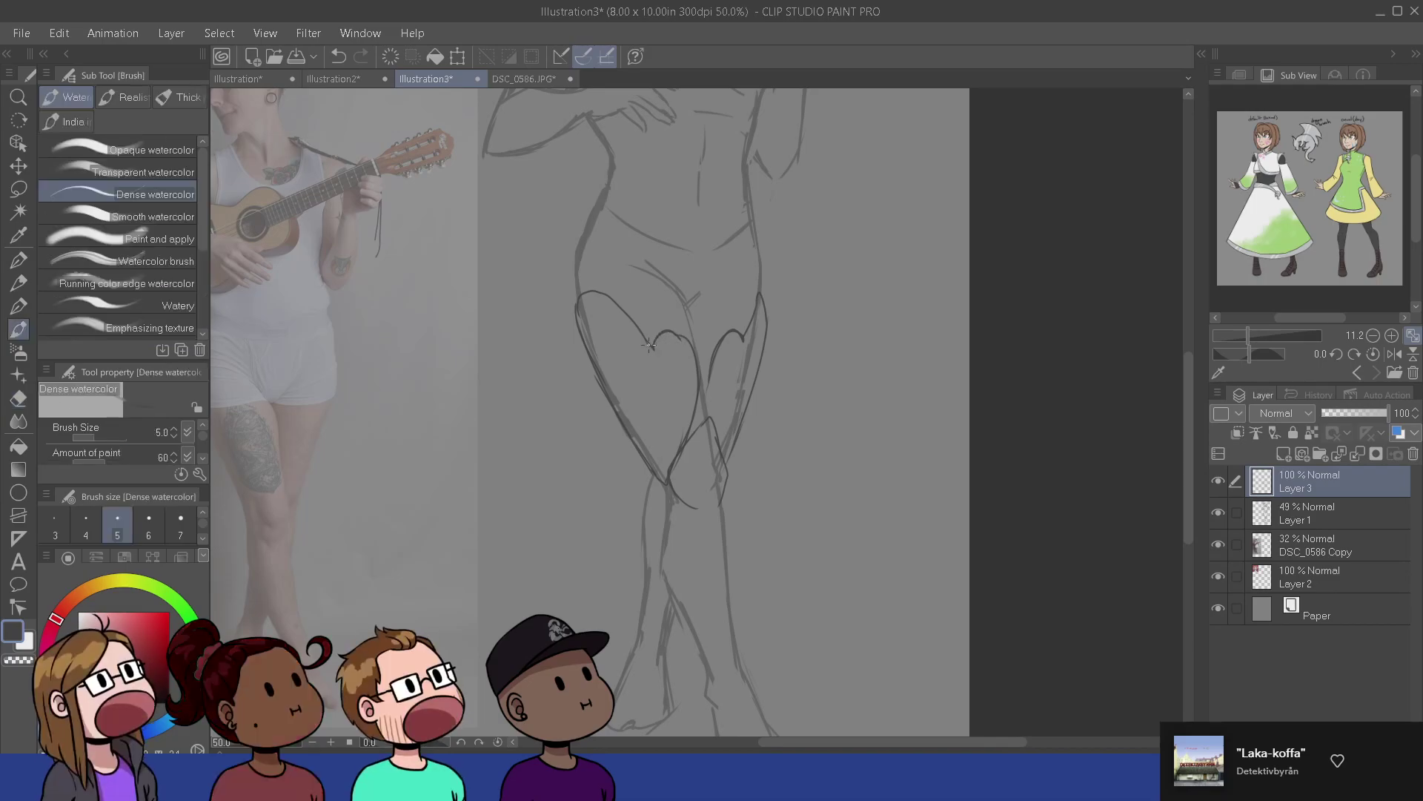
left_click_drag(578, 304, 622, 360)
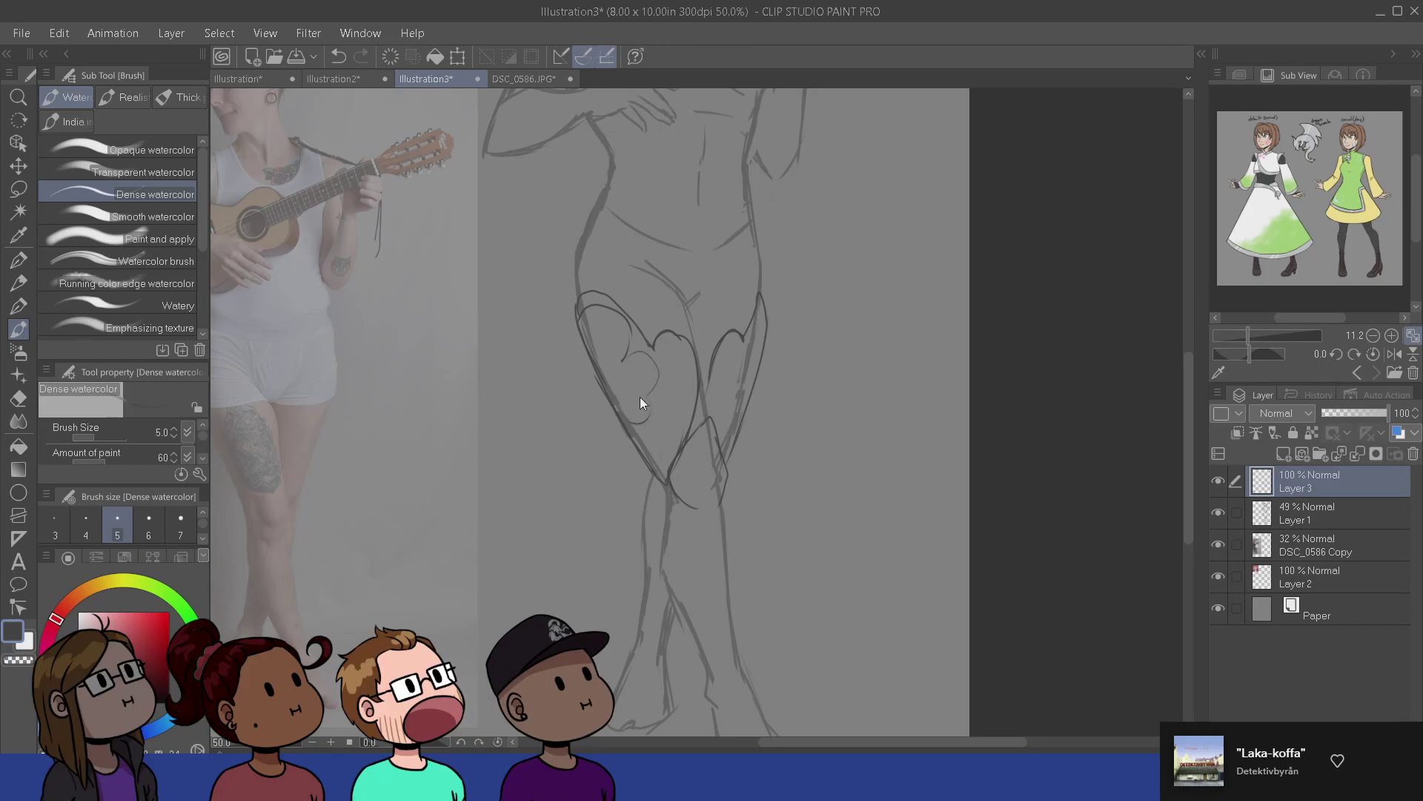
mouse_move(654, 342)
left_mouse_down()
mouse_move(664, 394)
mouse_move(637, 427)
left_mouse_up()
left_click_drag(736, 610, 712, 705)
left_click_drag(763, 407, 751, 407)
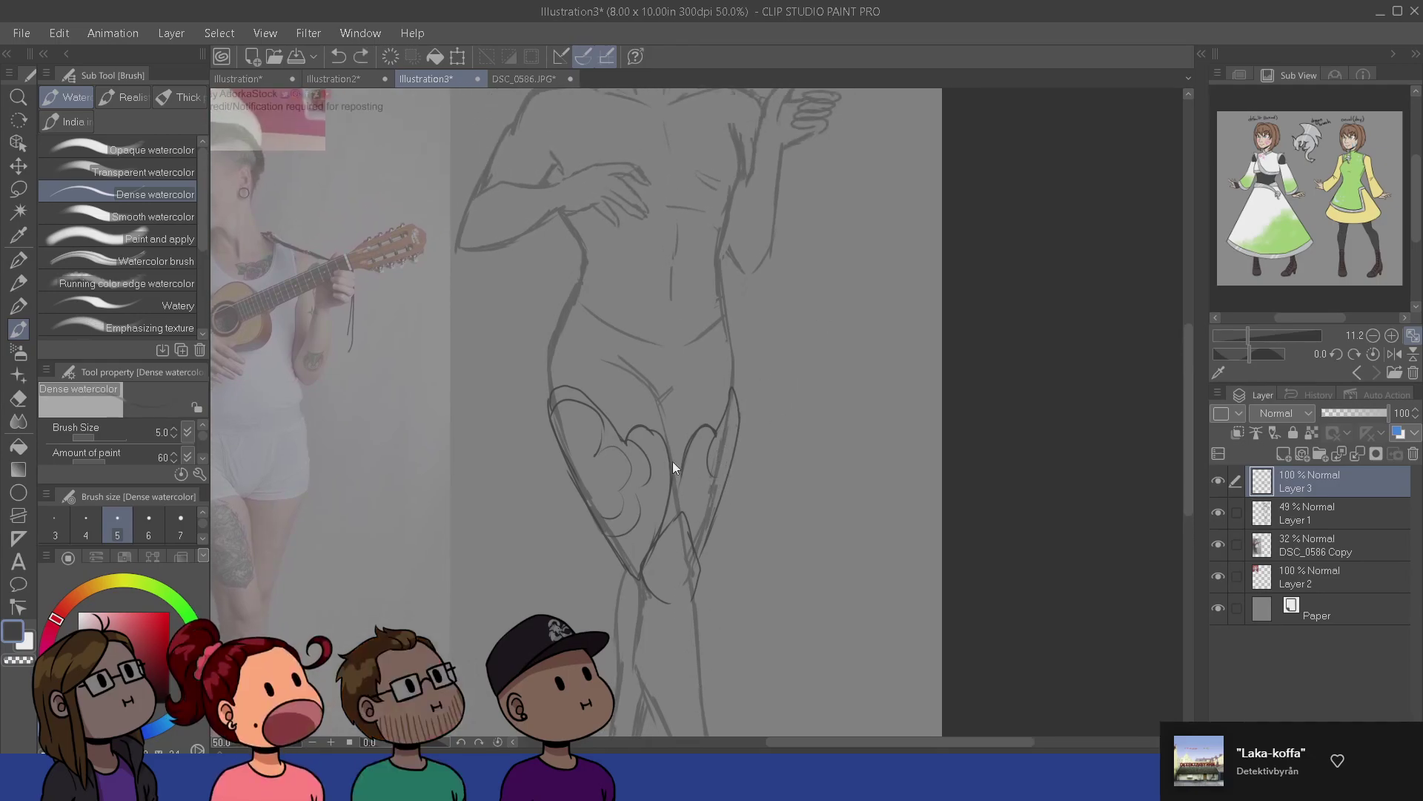
- Undo the scallop curves and erase the thigh and knee outlines with the eraser at size 126
key("ctrl+z")
key("ctrl+z")
key("ctrl+z")
key("ctrl+z")
key("ctrl+z")
key("ctrl+z")
key("ctrl+z")
key("w")
key("e")
left_click_drag(600, 447, 634, 447)
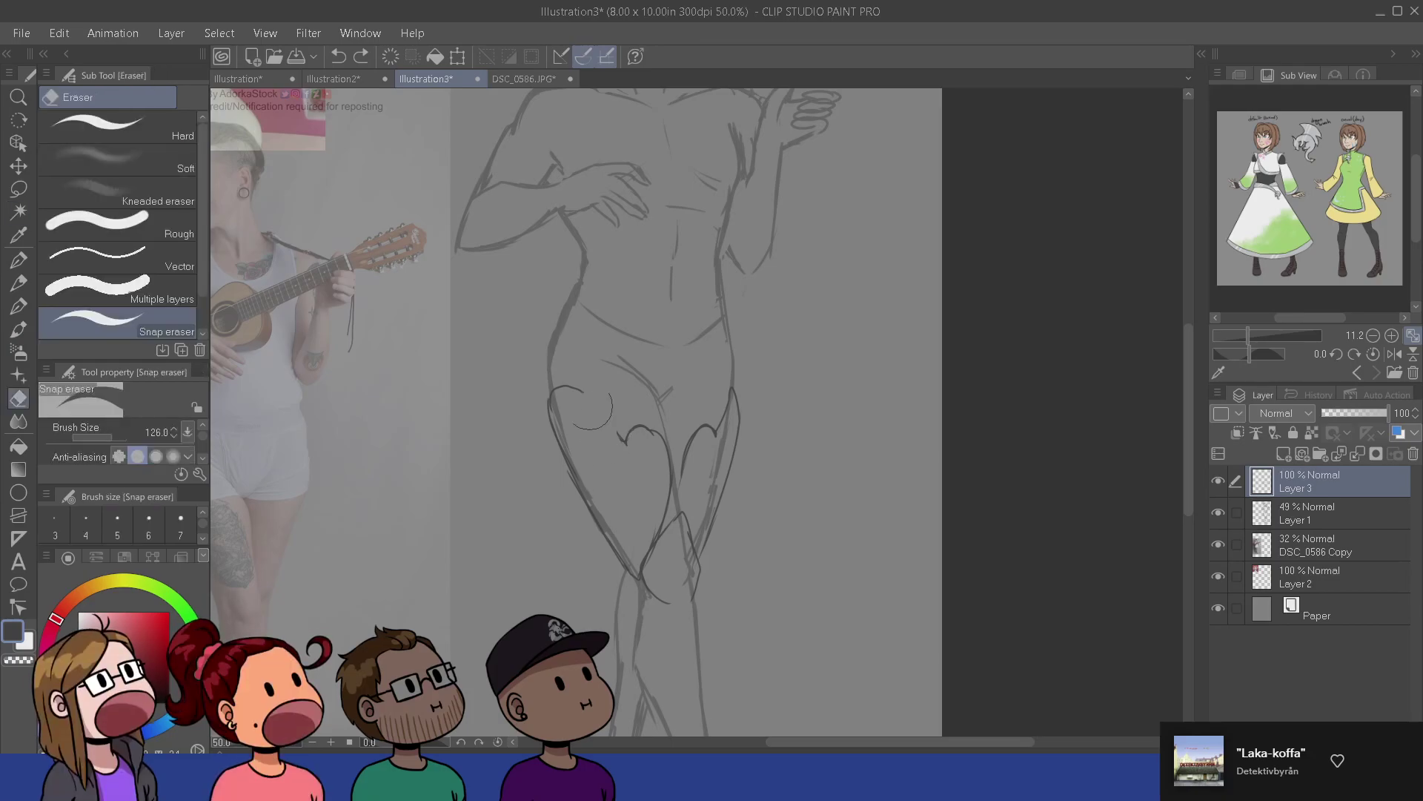
mouse_move(564, 393)
left_mouse_down()
mouse_move(630, 438)
mouse_move(756, 391)
left_mouse_up()
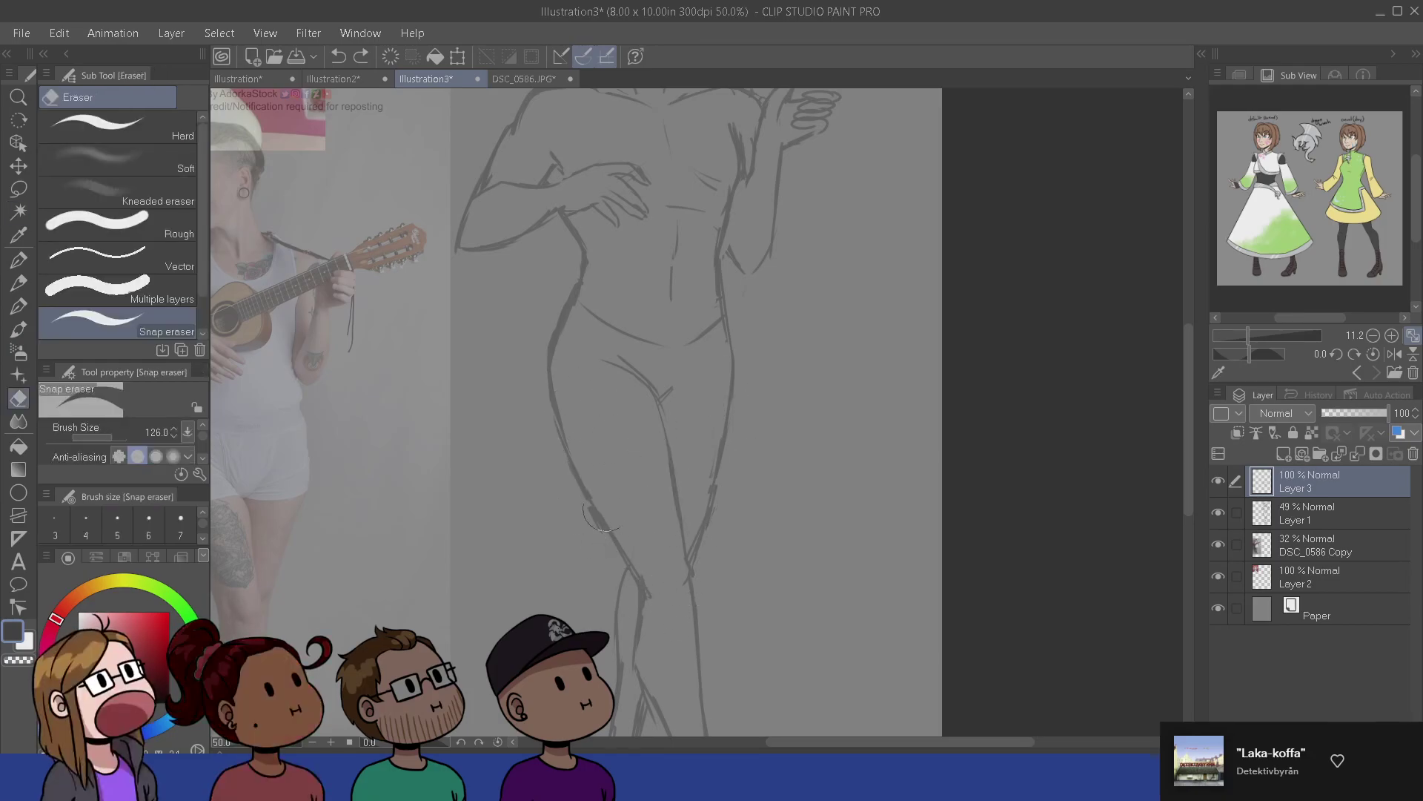
- Hide the DSC_0586 Copy pose photo layer
left_click_drag(592, 456, 806, 597)
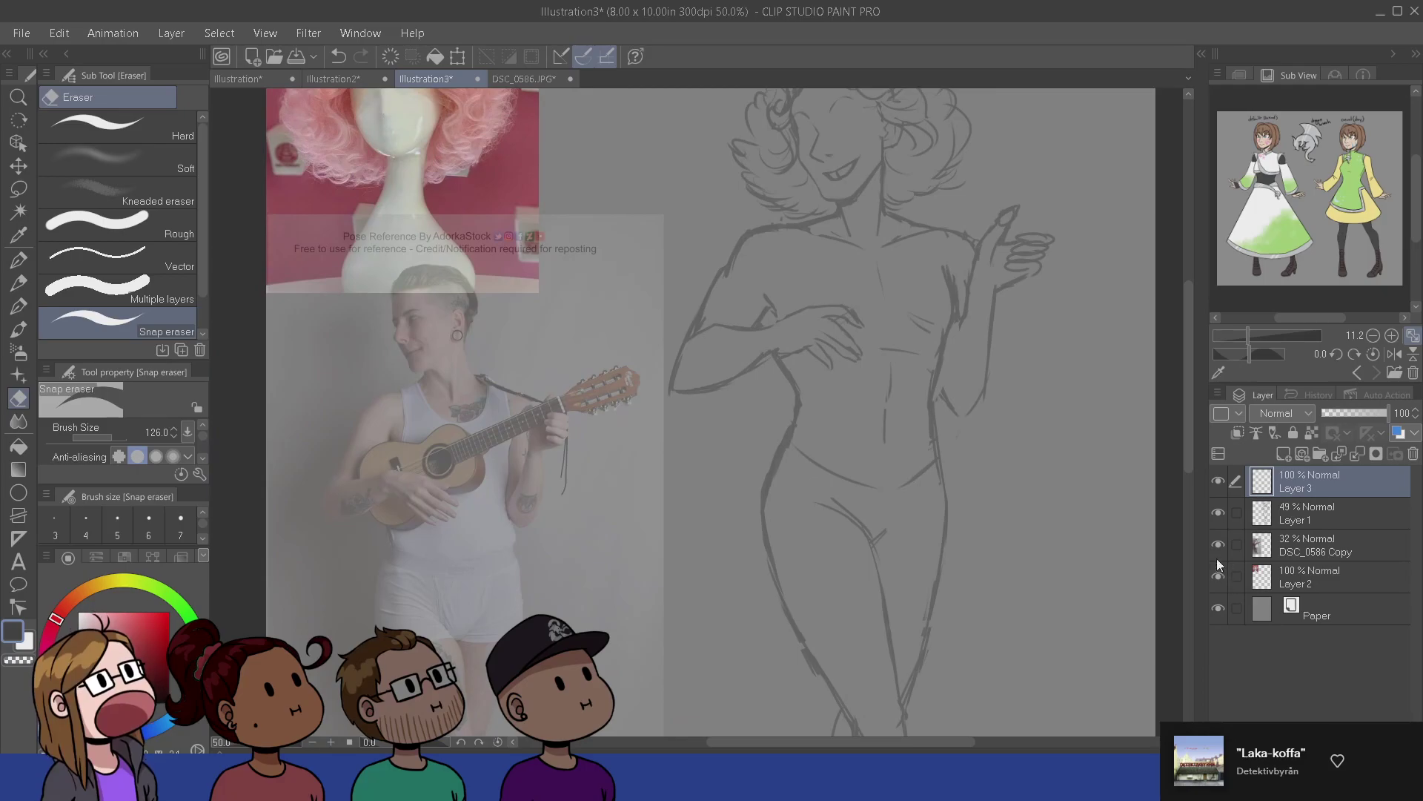
left_click(1217, 555)
left_click_drag(983, 470, 1000, 579)
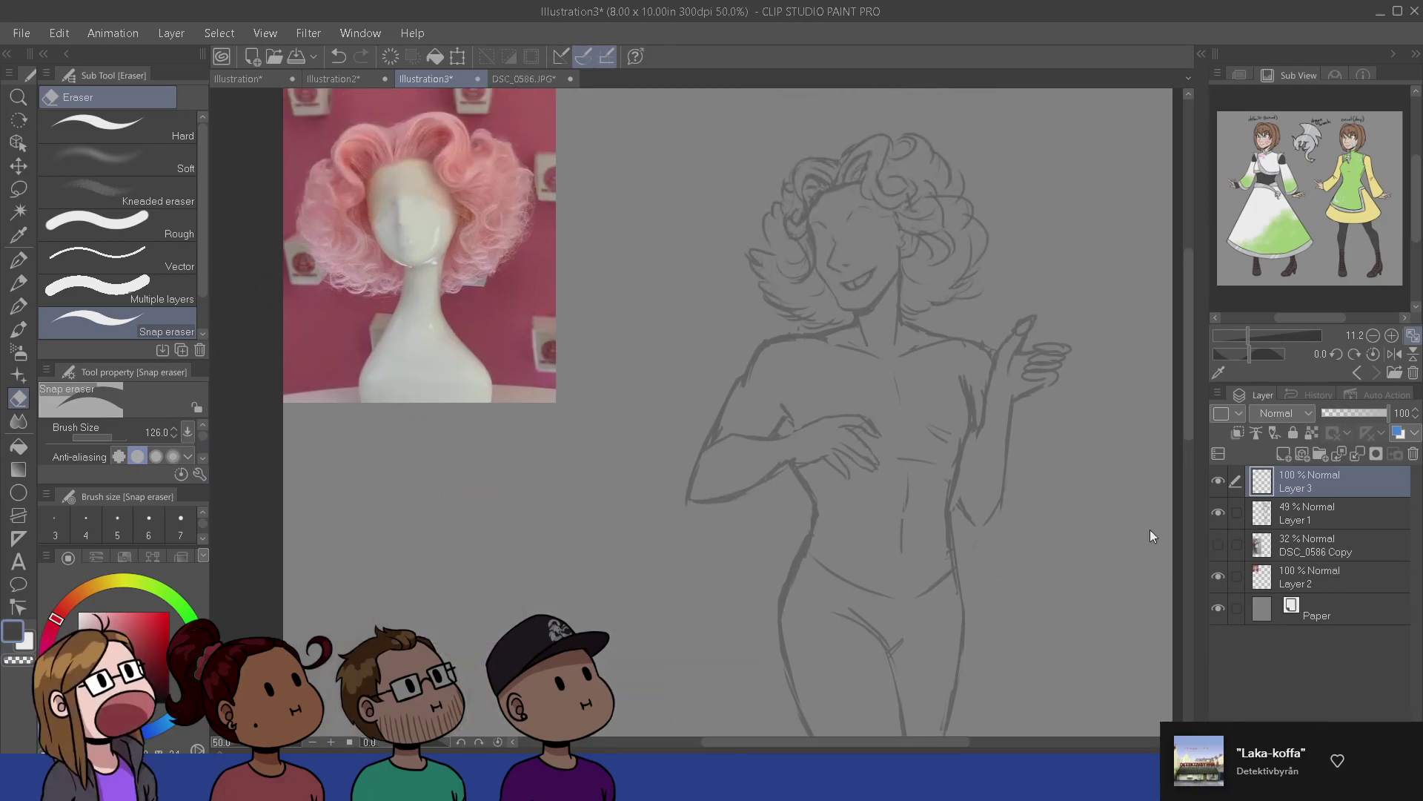
- Shift the figure sketch on Layer 1 sideways, closer to the wig photo
key("ctrl+t")
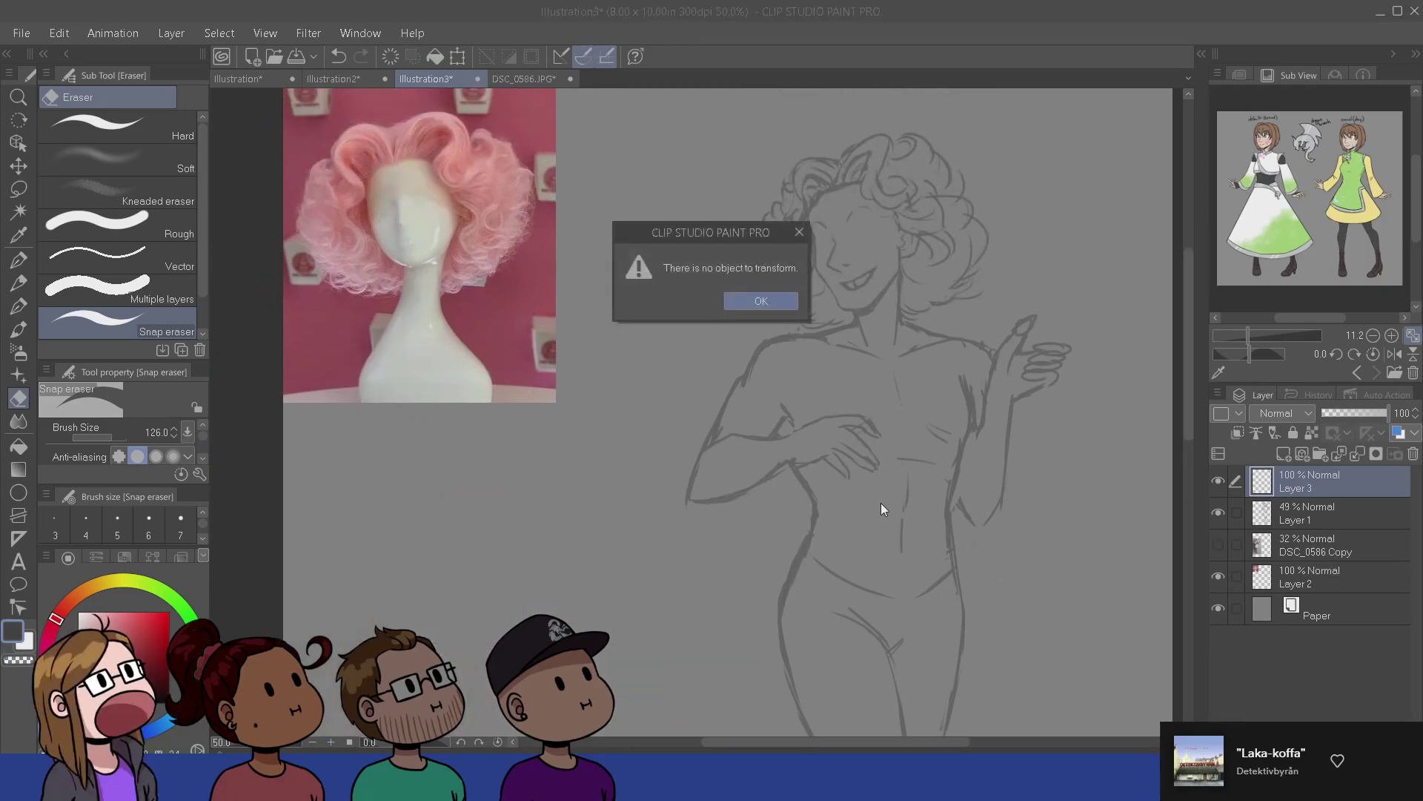
left_click(761, 300)
left_click(1260, 516)
key("ctrl+t")
left_click_drag(890, 472, 778, 472)
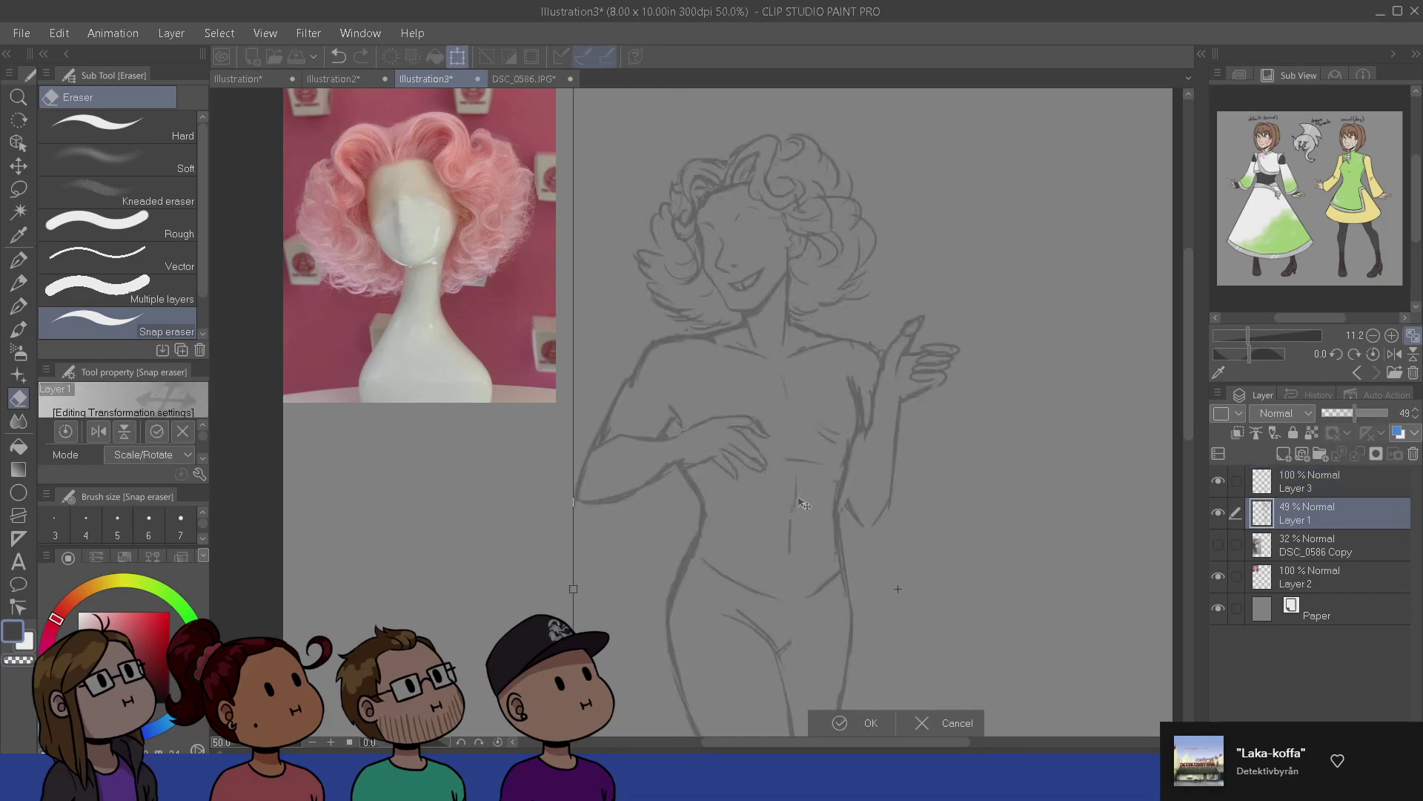
left_click(871, 722)
left_click_drag(834, 625, 791, 93)
left_click_drag(749, 307, 782, 695)
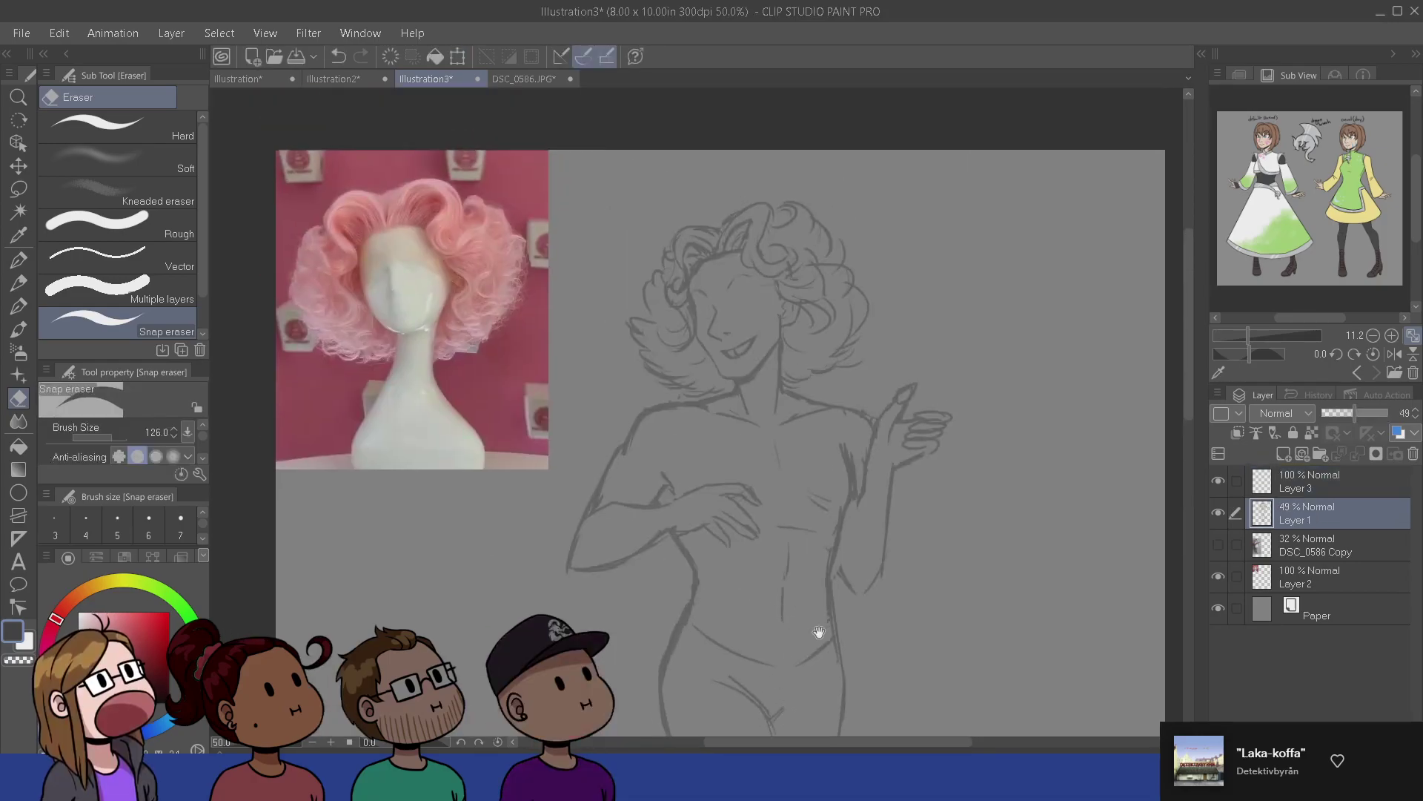
- On Layer 3, sketch a sweetheart neckline across the chest with the Dense watercolor brush at size 5
left_click(1325, 486)
mouse_move(706, 518)
left_mouse_down()
mouse_move(692, 484)
mouse_move(714, 474)
left_mouse_up()
key("b")
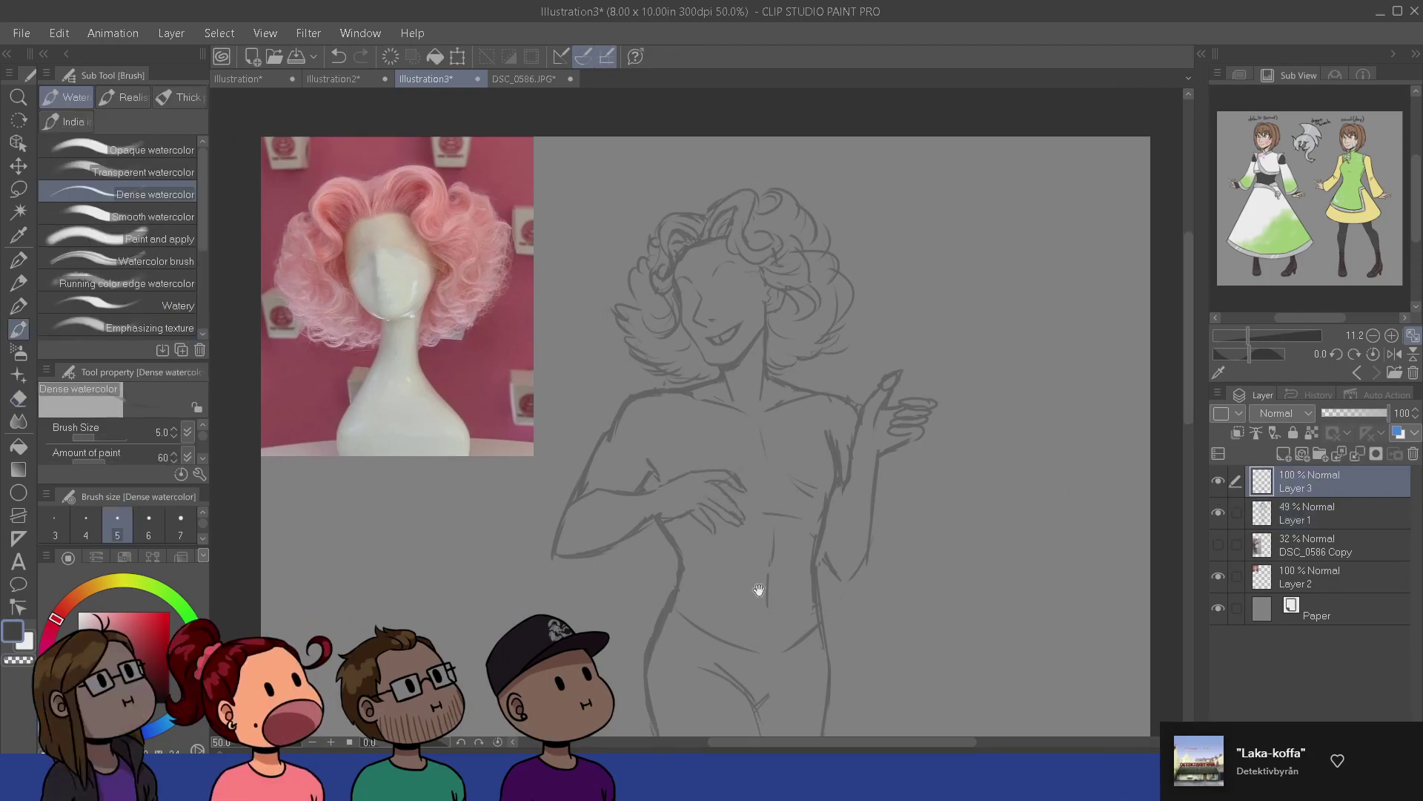
left_click_drag(742, 554, 732, 495)
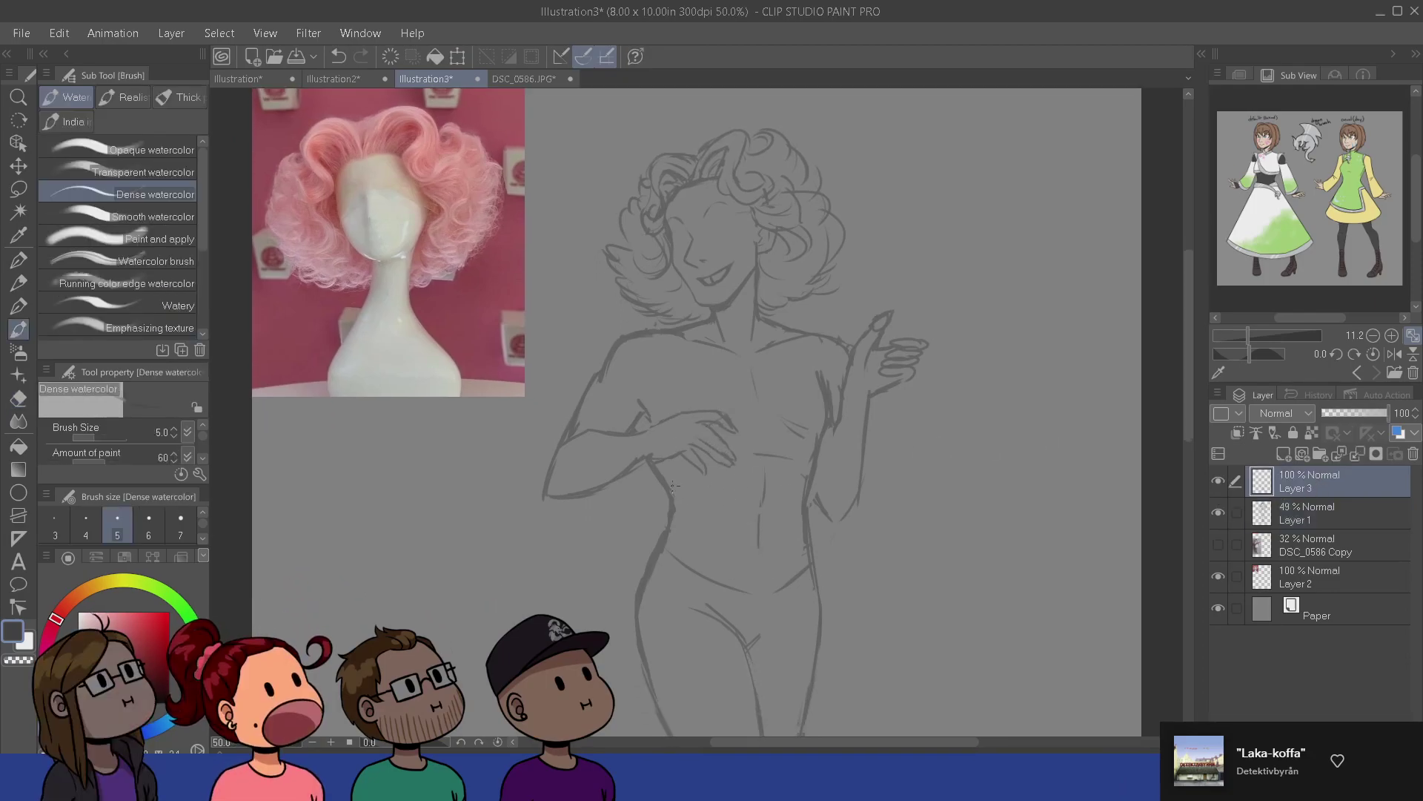
key("ctrl+z")
mouse_move(649, 468)
left_mouse_down()
mouse_move(748, 515)
mouse_move(752, 487)
mouse_move(774, 494)
mouse_move(819, 451)
mouse_move(667, 471)
mouse_move(676, 499)
left_mouse_up()
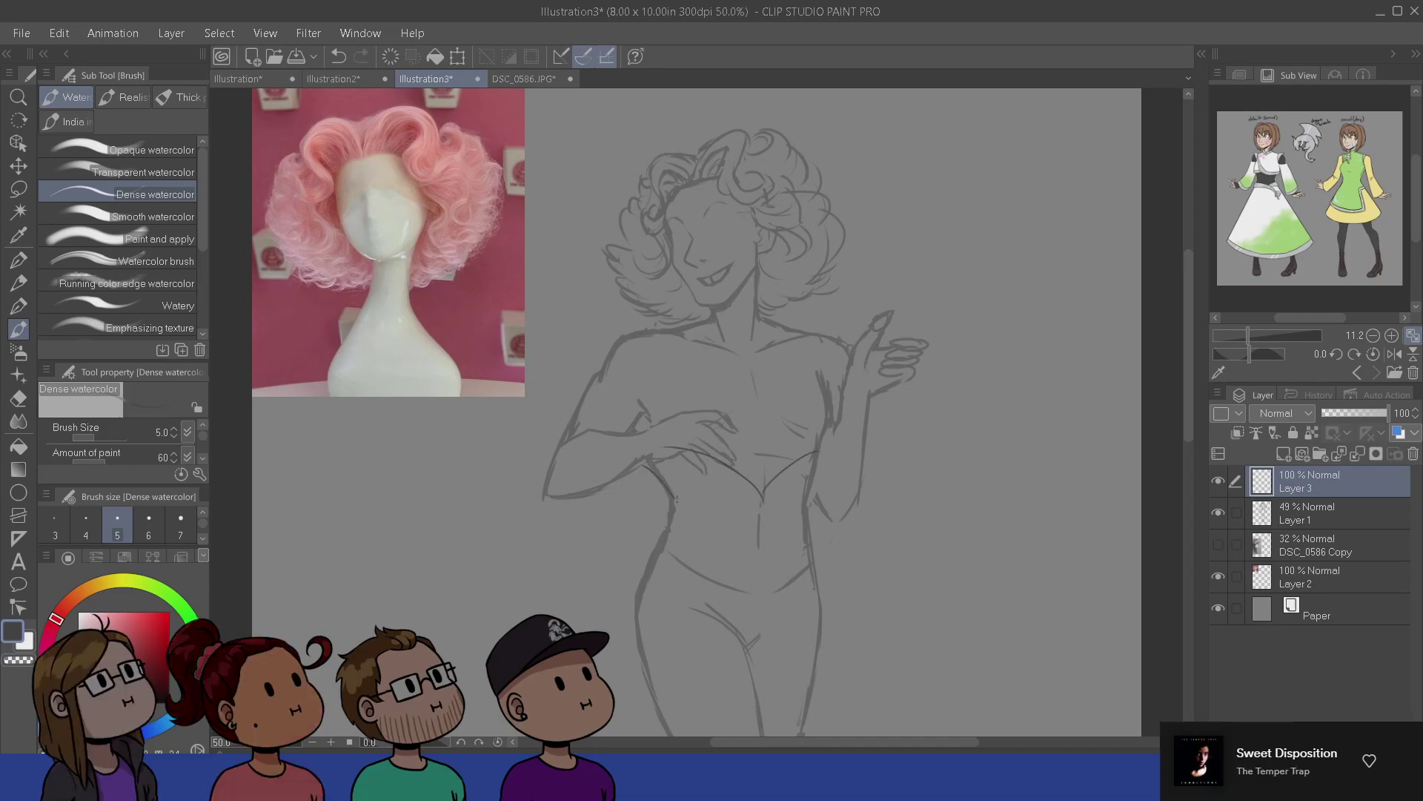
- Redraw the bodice's side contour under the bent arm, following the waist down to the hip
key("ctrl+z")
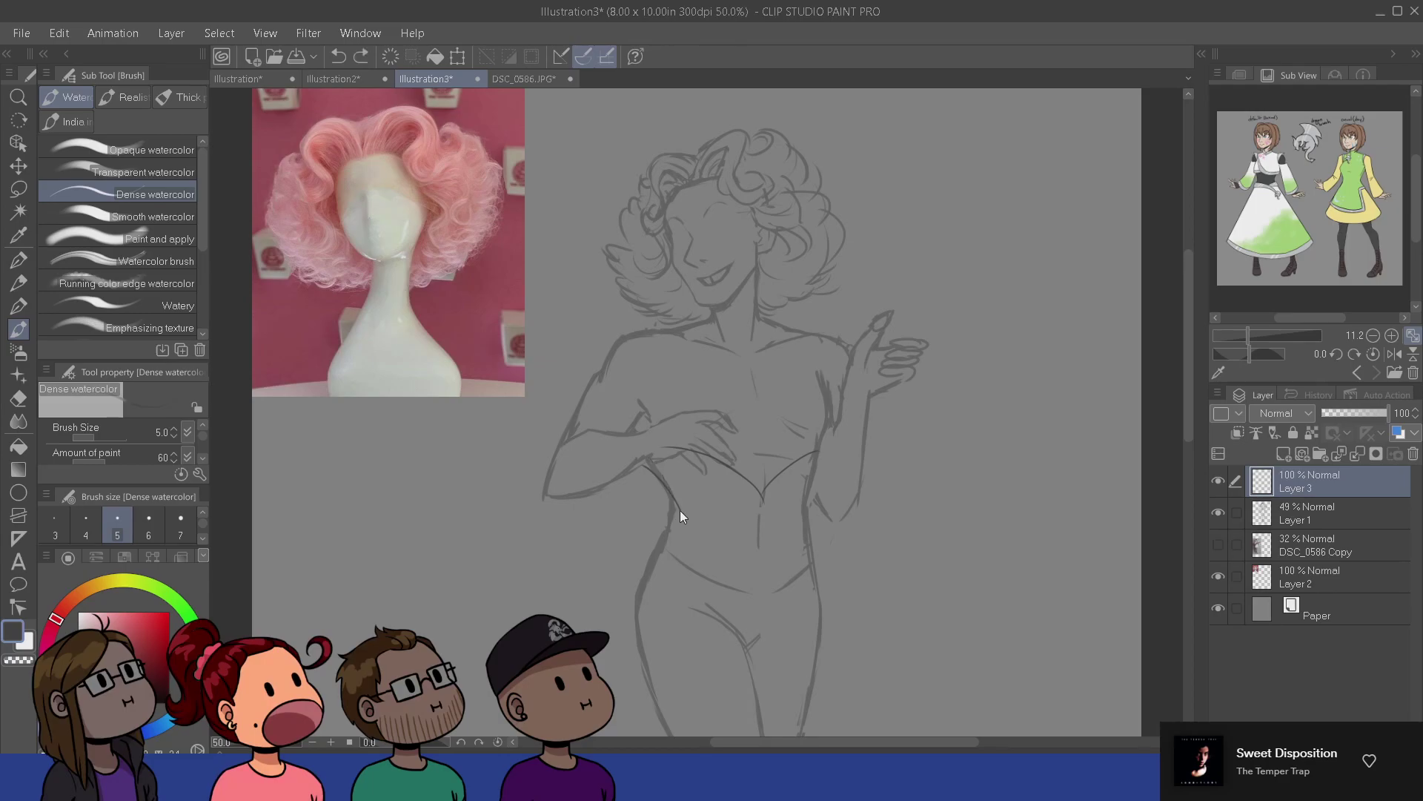
left_click_drag(675, 505, 653, 547)
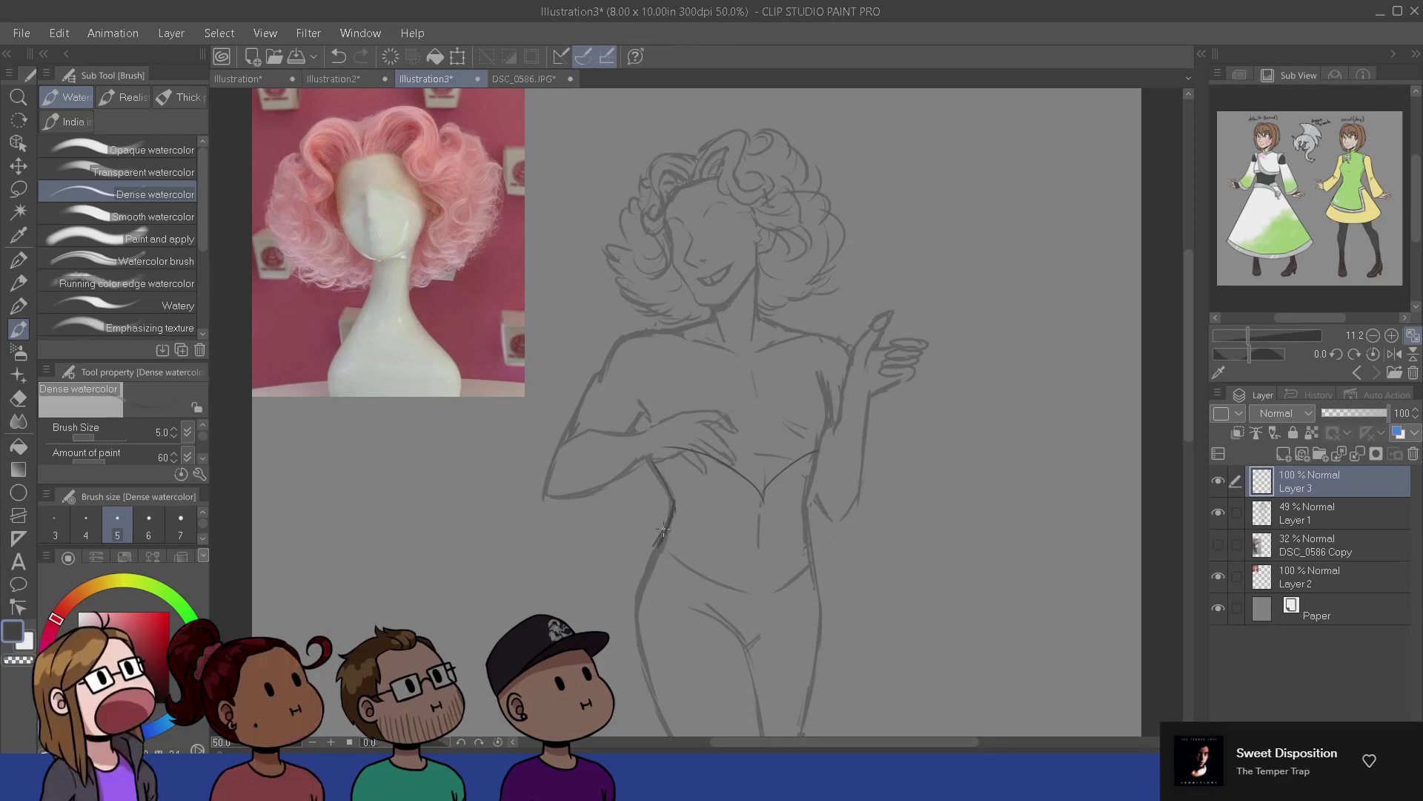
key("ctrl+z")
mouse_move(647, 465)
left_mouse_down()
mouse_move(666, 499)
mouse_move(651, 555)
left_mouse_up()
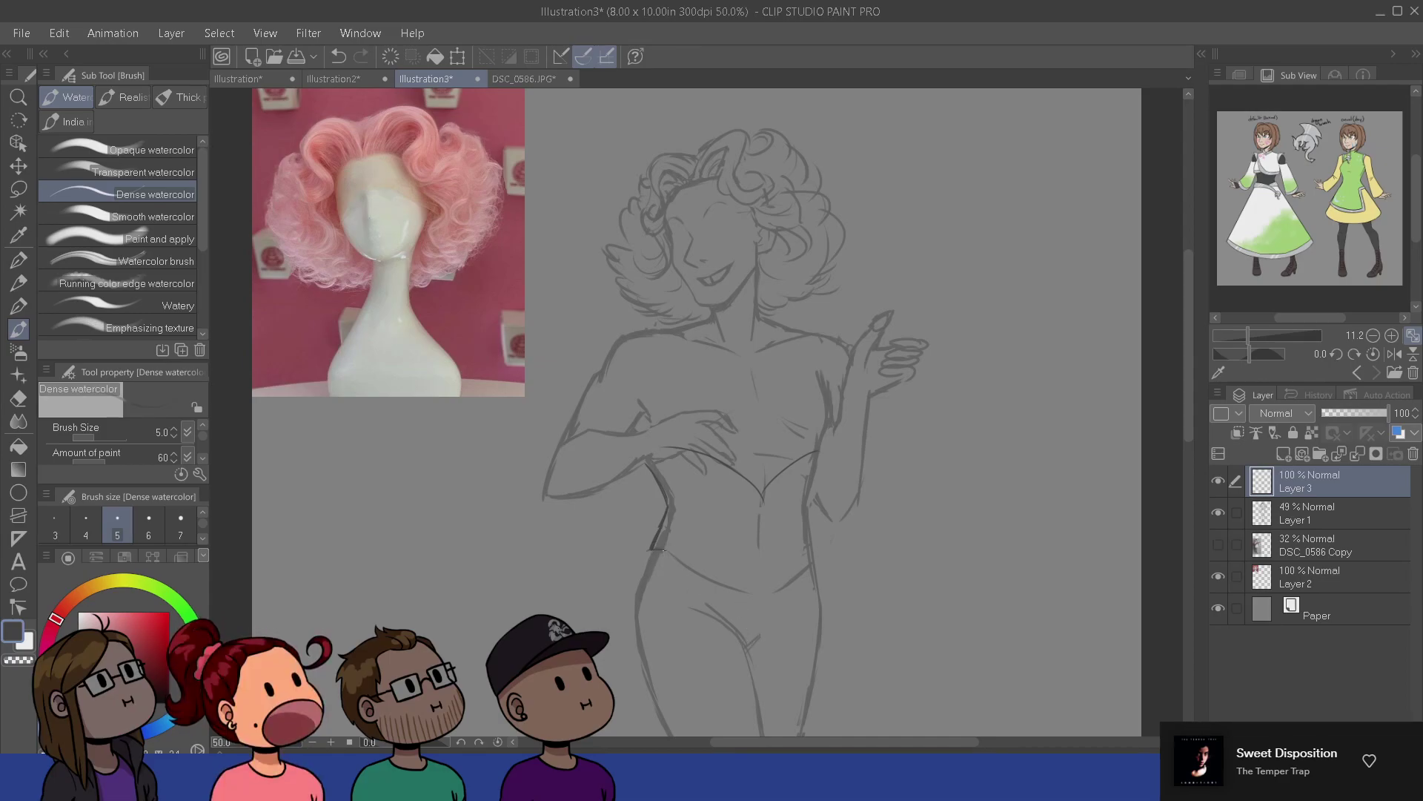
- Sketch the bodice's opposite side and a high-cut, leotard-style lower edge narrowing between the thighs
mouse_move(694, 558)
left_mouse_down()
mouse_move(740, 631)
mouse_move(766, 624)
mouse_move(789, 579)
left_mouse_up()
mouse_move(672, 533)
left_mouse_down()
mouse_move(668, 491)
mouse_move(763, 623)
mouse_move(785, 582)
mouse_move(779, 616)
left_mouse_up()
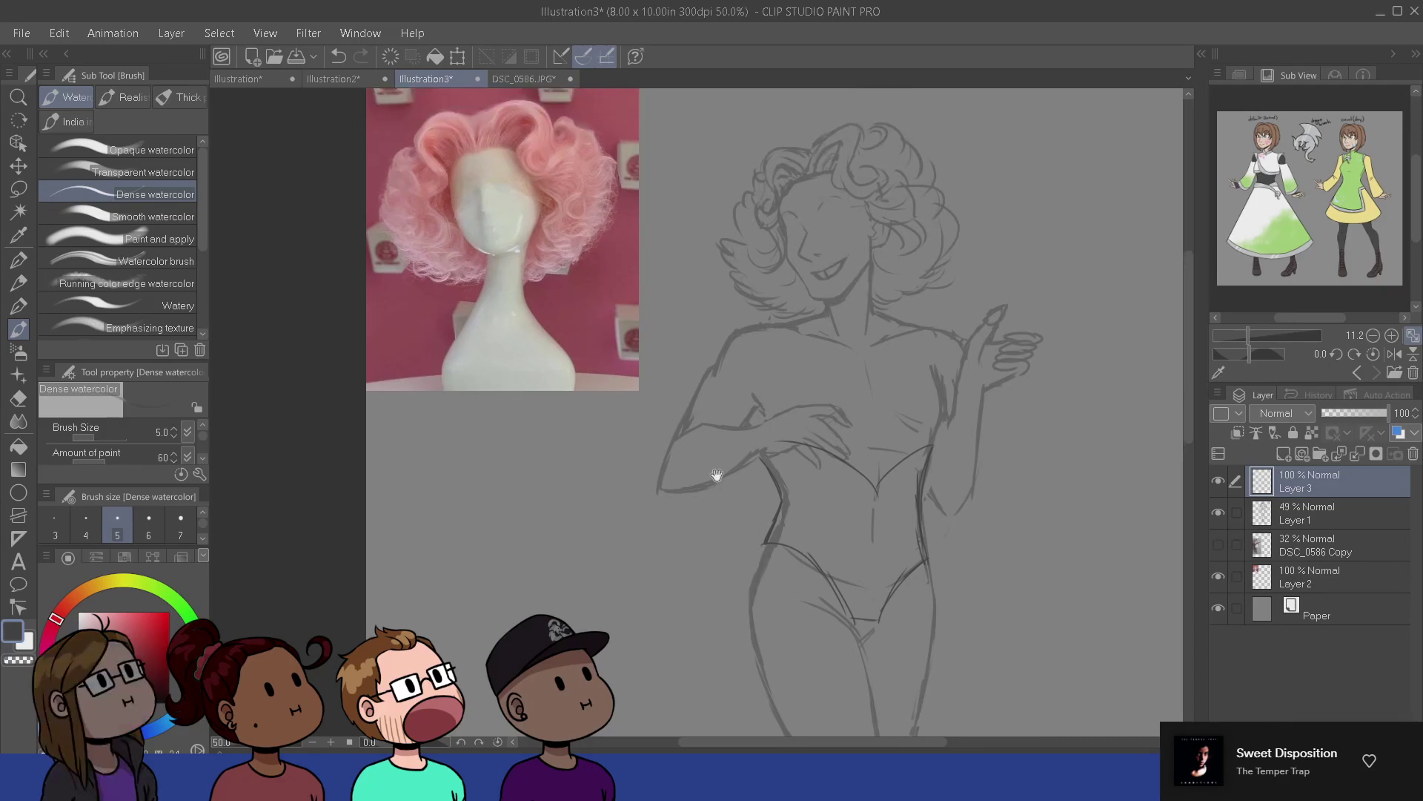
left_click_drag(720, 539, 711, 560)
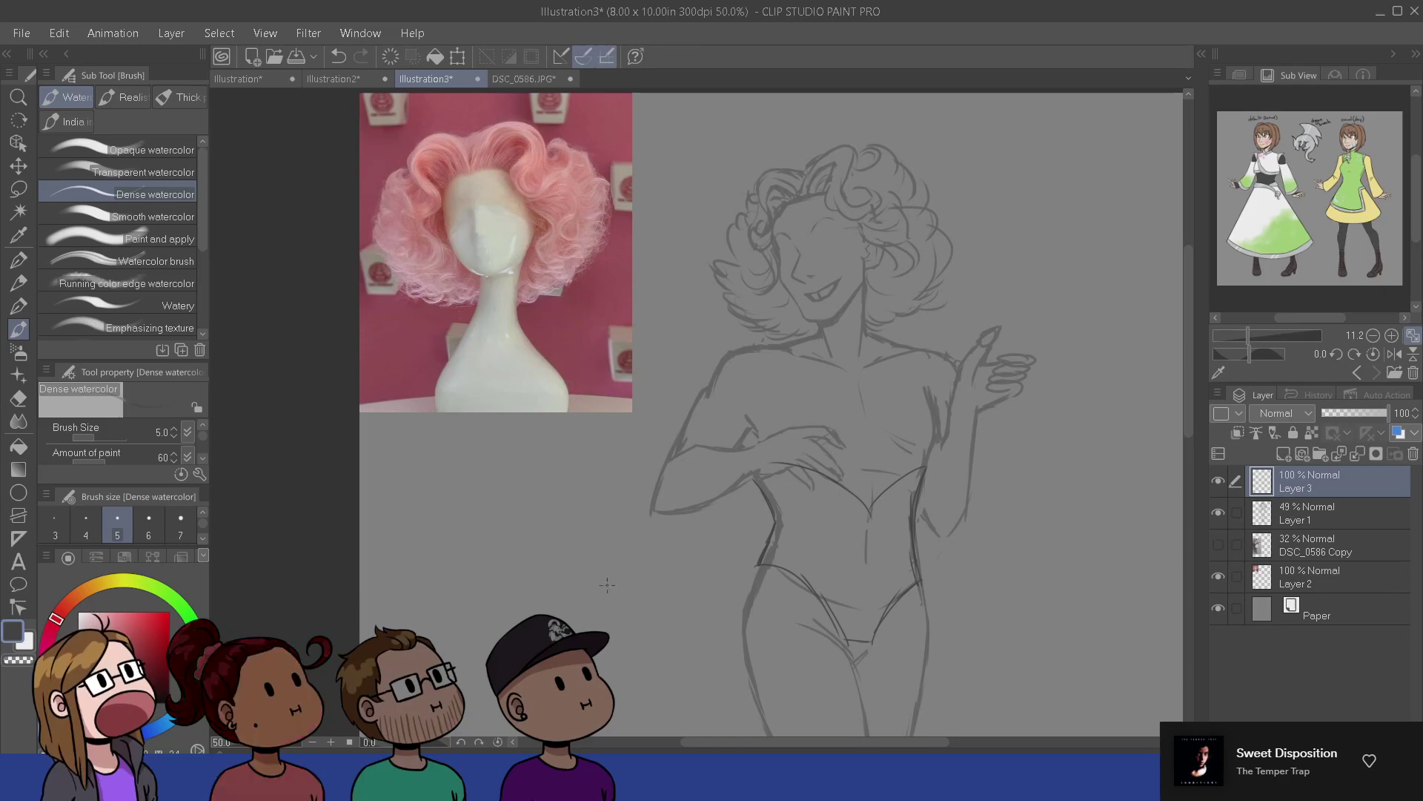
- Try out the Rose flower decoration brush with trails over the wig photo and undo the strokes
left_click(18, 354)
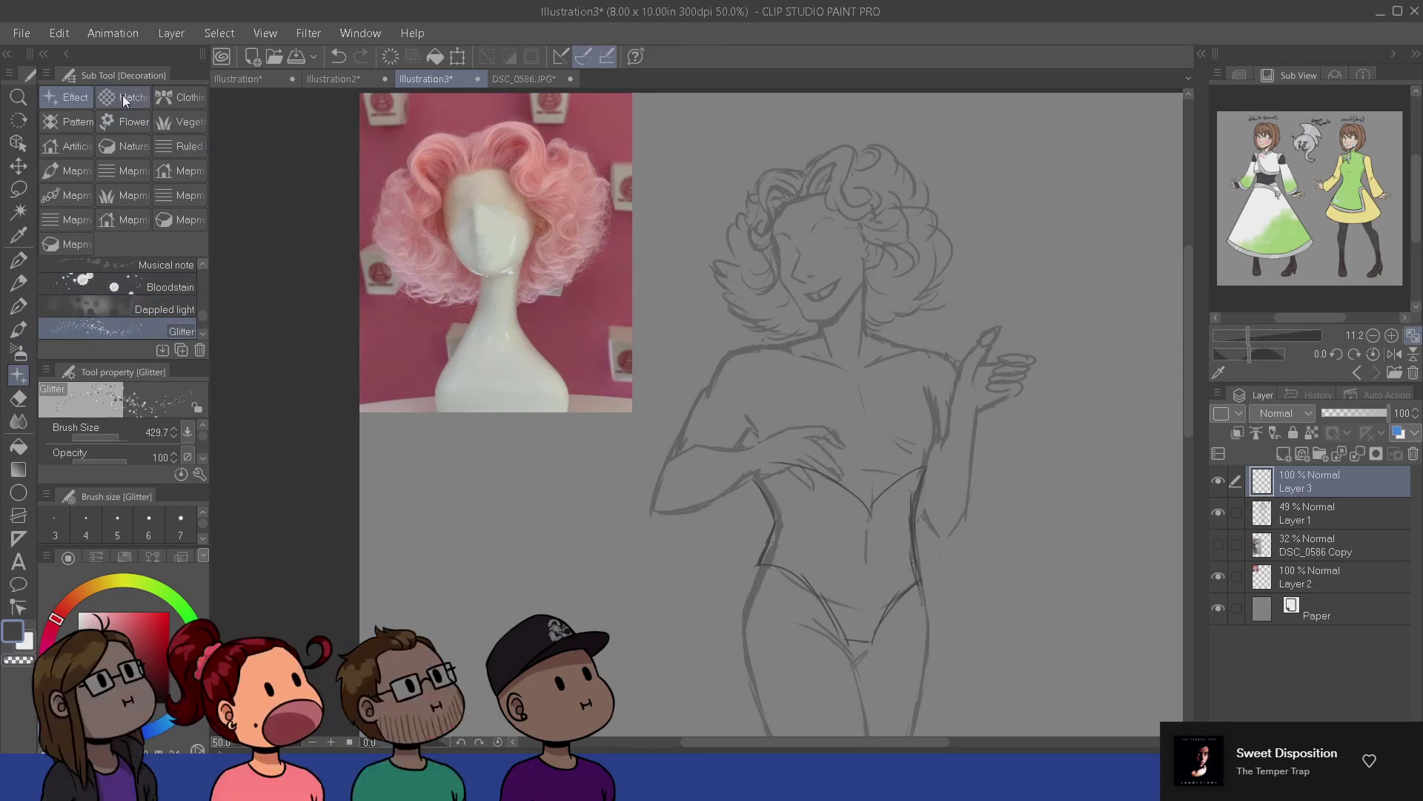
left_click(120, 123)
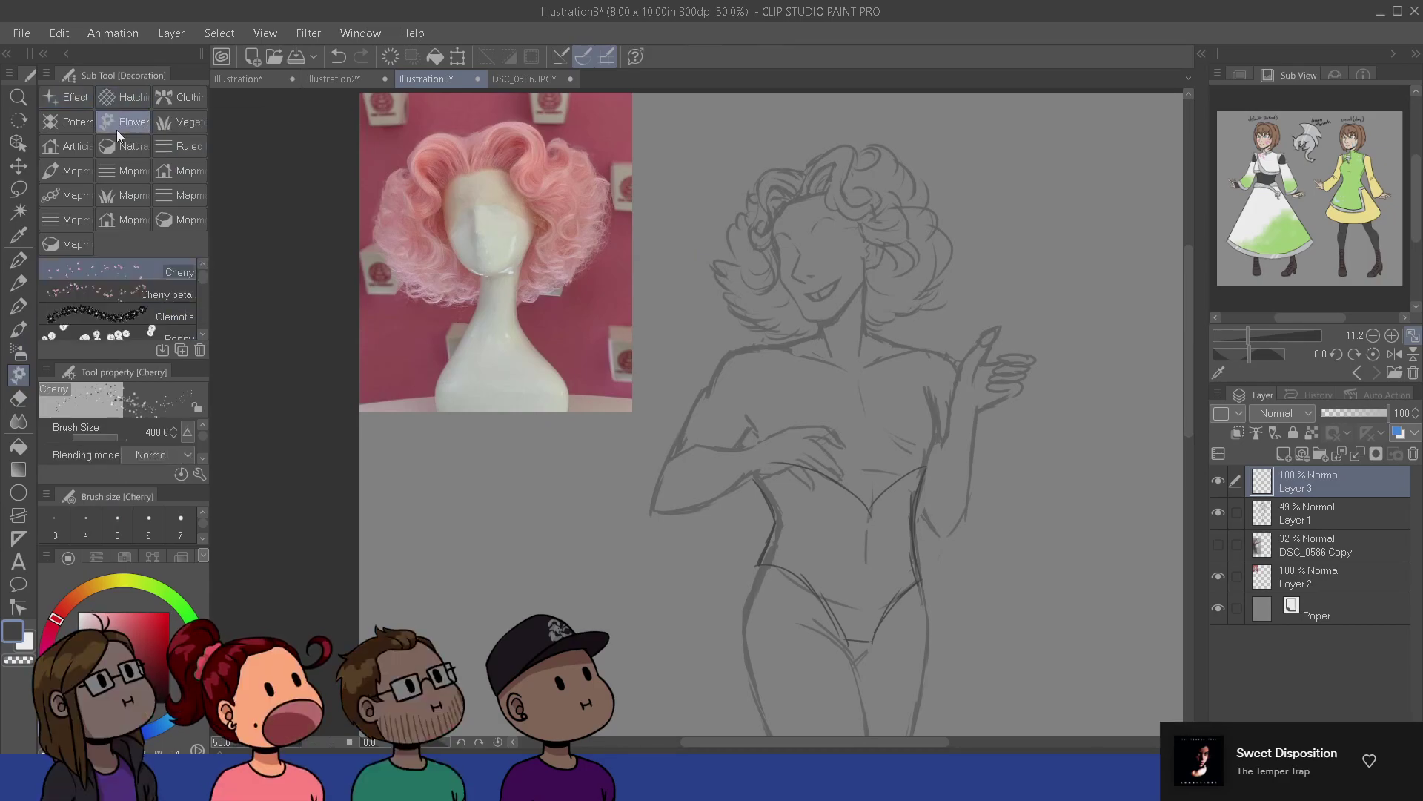
left_click(203, 334)
left_click(204, 334)
left_click(203, 333)
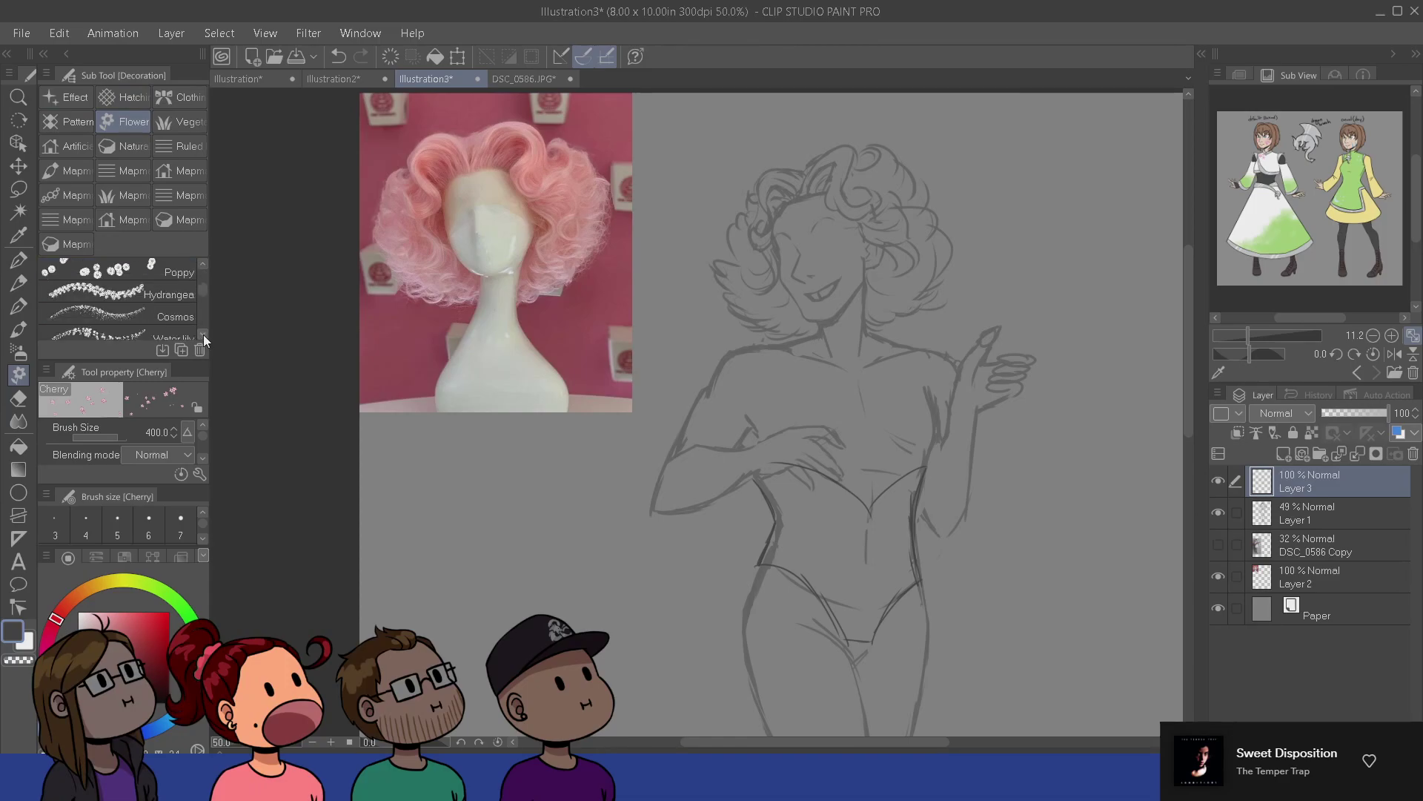
left_click(203, 333)
left_click(203, 335)
left_click(203, 335)
left_click(203, 335)
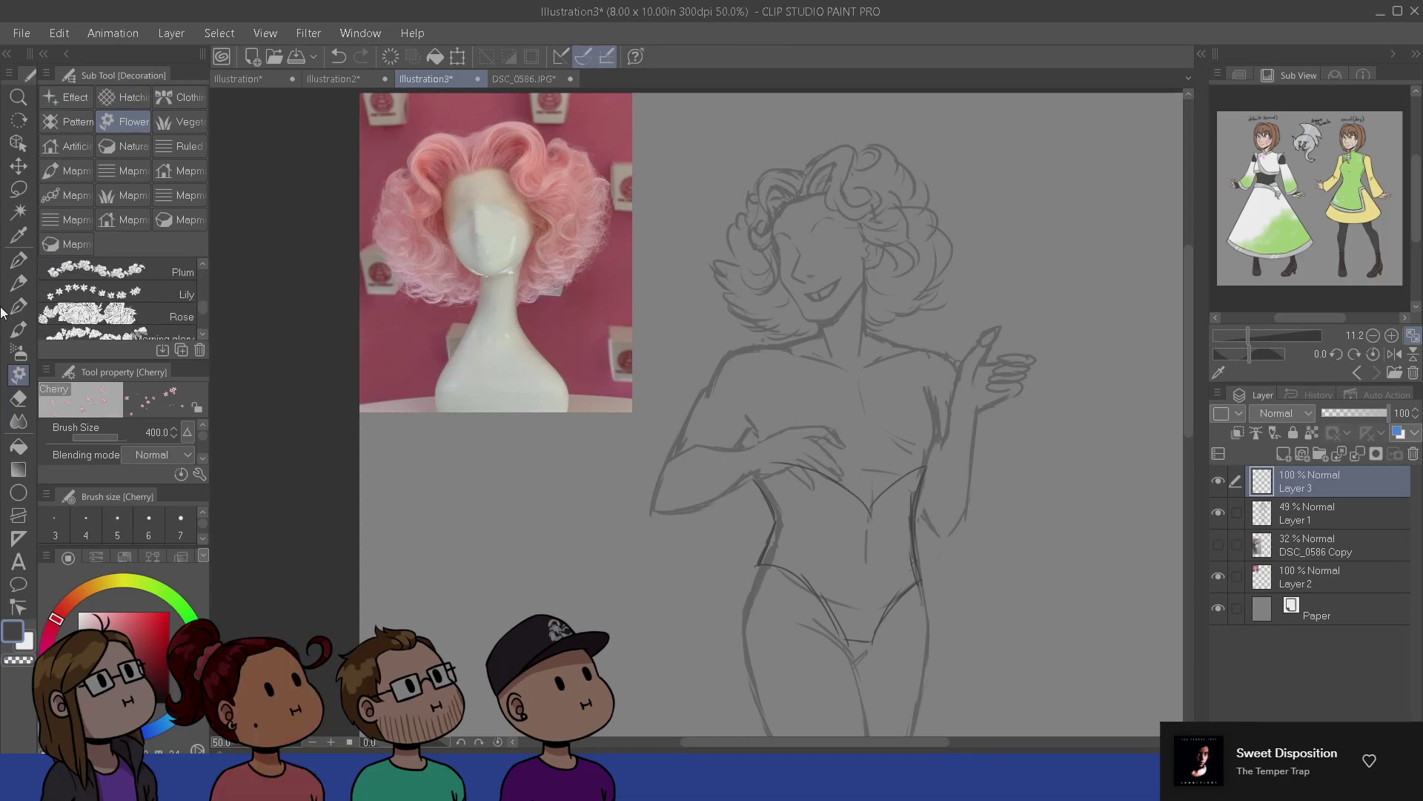
left_click(200, 335)
left_click(145, 276)
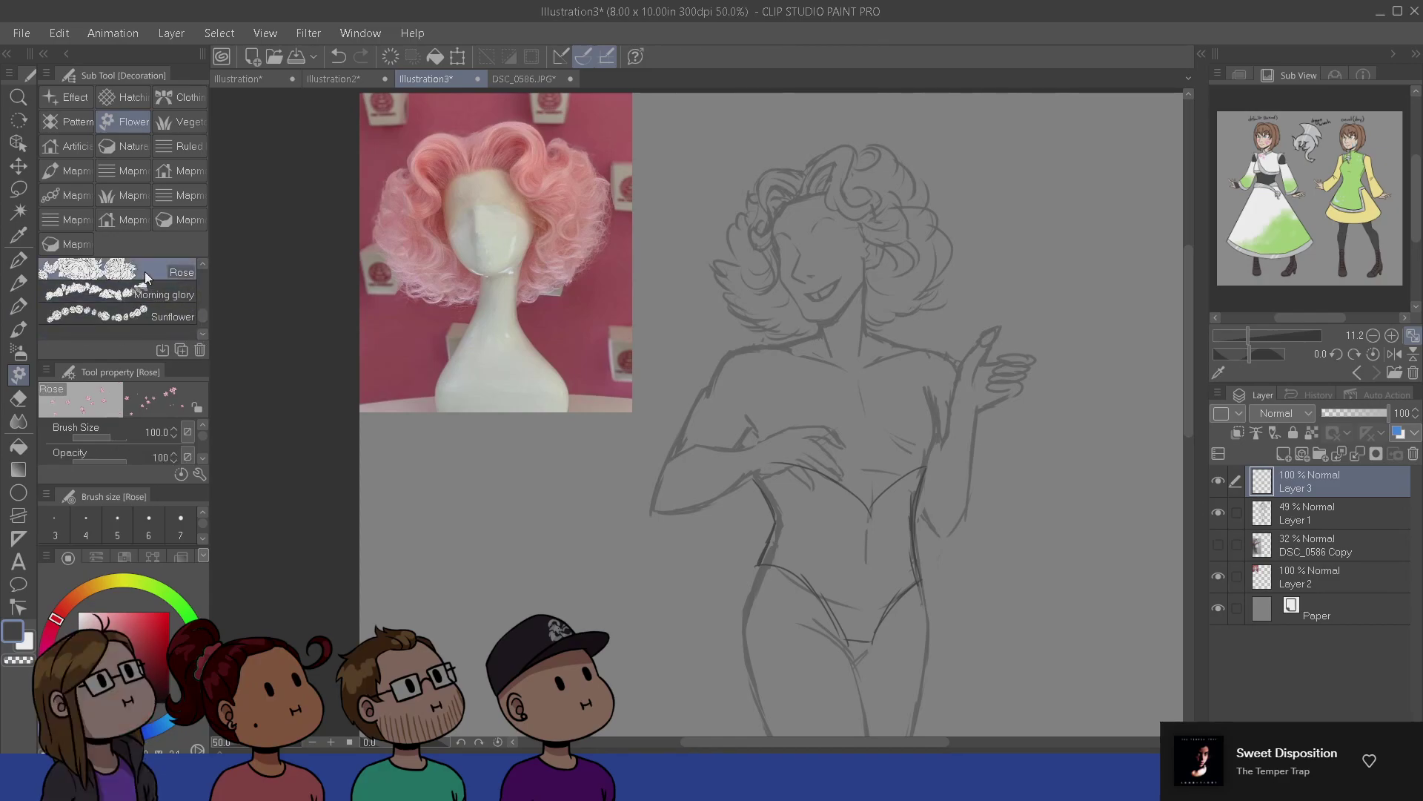
mouse_move(723, 341)
left_mouse_down()
mouse_move(660, 289)
mouse_move(542, 238)
mouse_move(404, 396)
left_mouse_up()
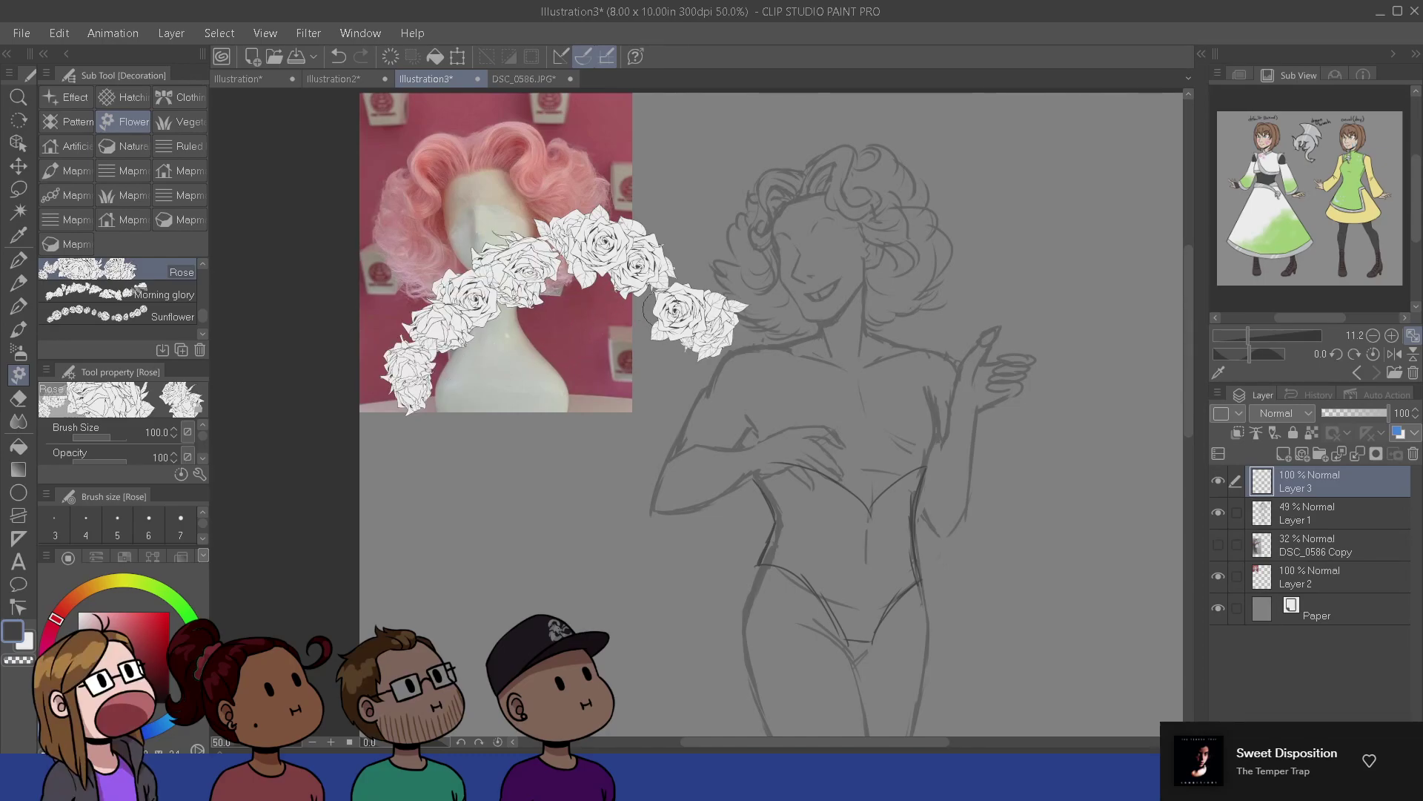
key("ctrl+z")
mouse_move(697, 361)
left_mouse_down()
mouse_move(534, 281)
mouse_move(475, 556)
mouse_move(519, 616)
mouse_move(593, 334)
mouse_move(401, 504)
left_mouse_up()
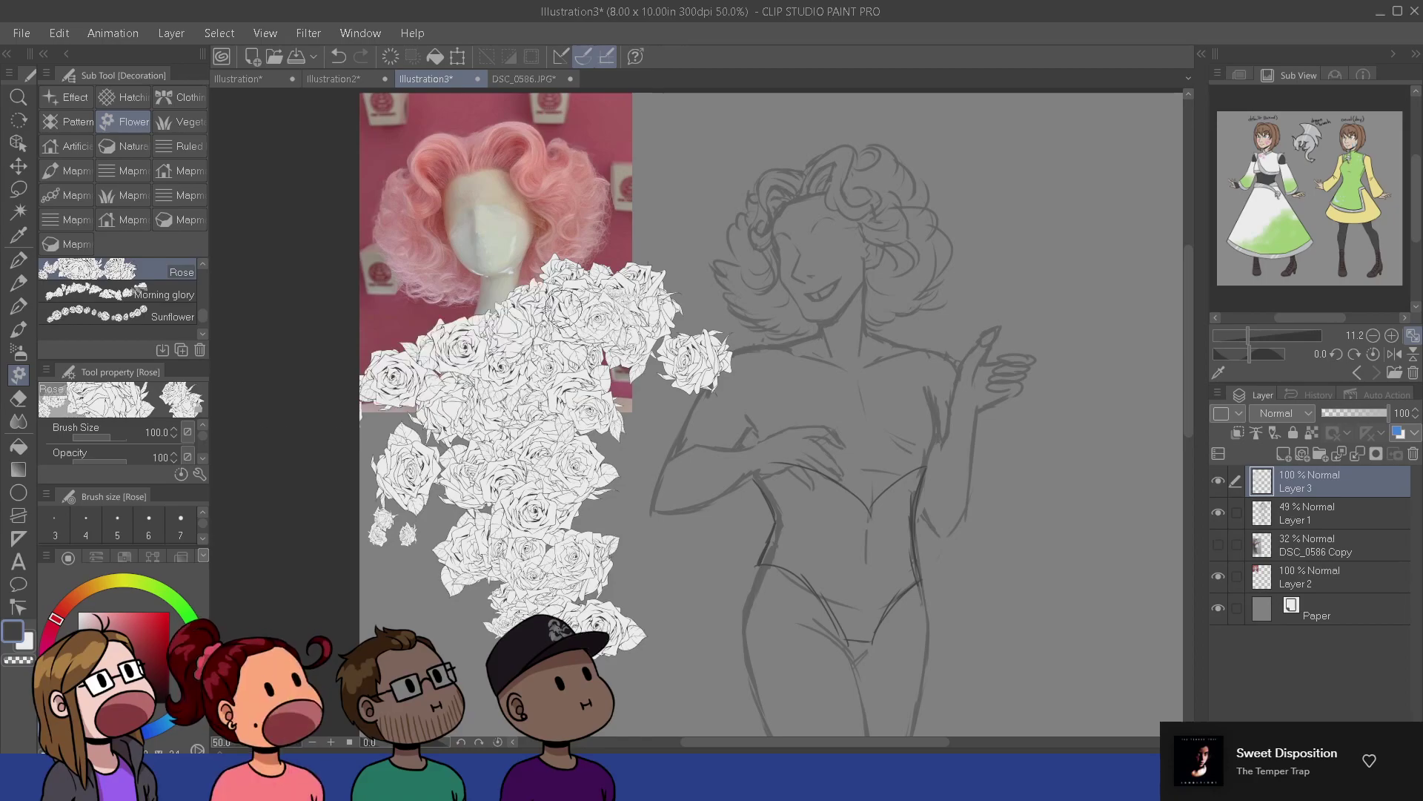
key("ctrl+z")
key("ctrl+z")
key("ctrl+z")
key("ctrl+z")
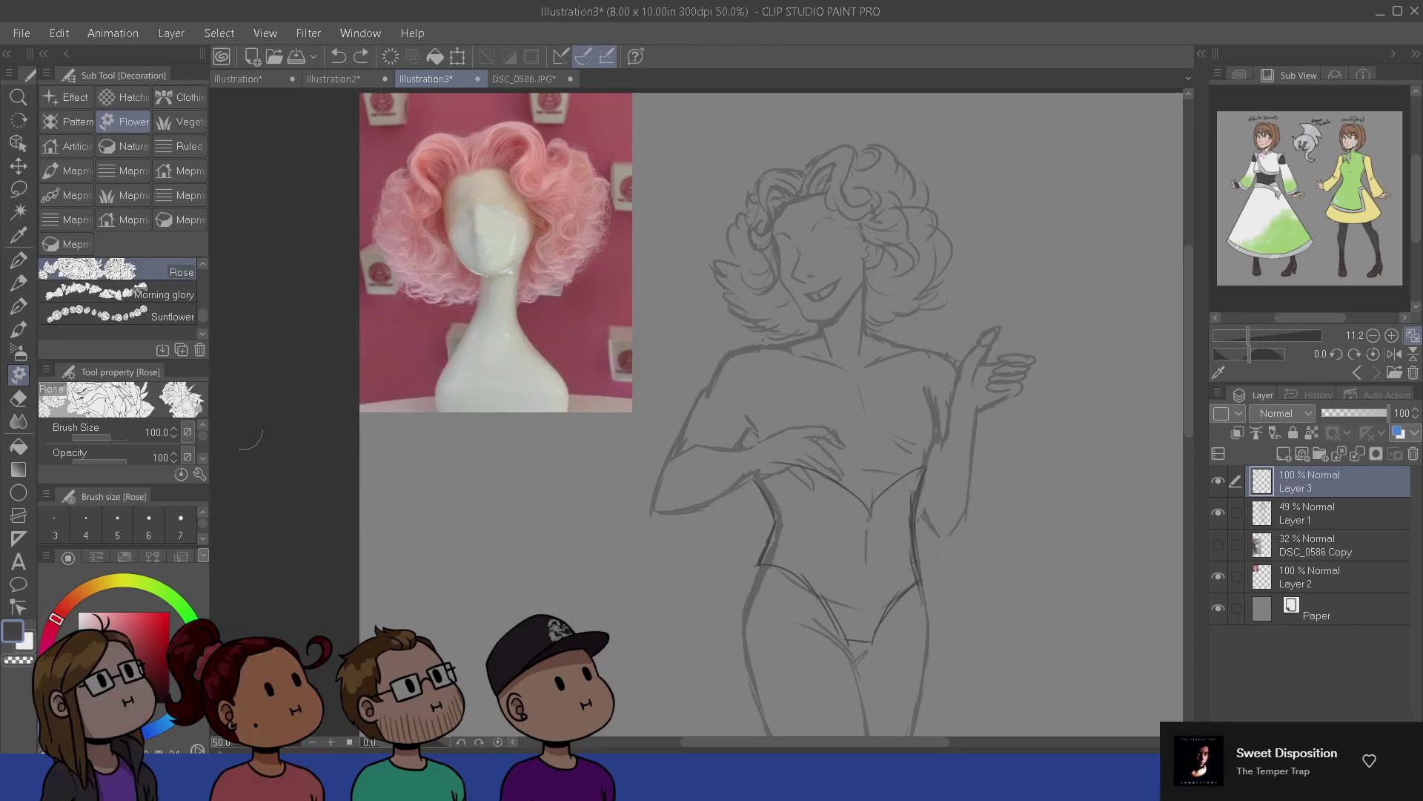
- Try out the Cherry petal decoration brush with sweeps around the figure and undo all the strokes
left_click_drag(201, 314, 202, 270)
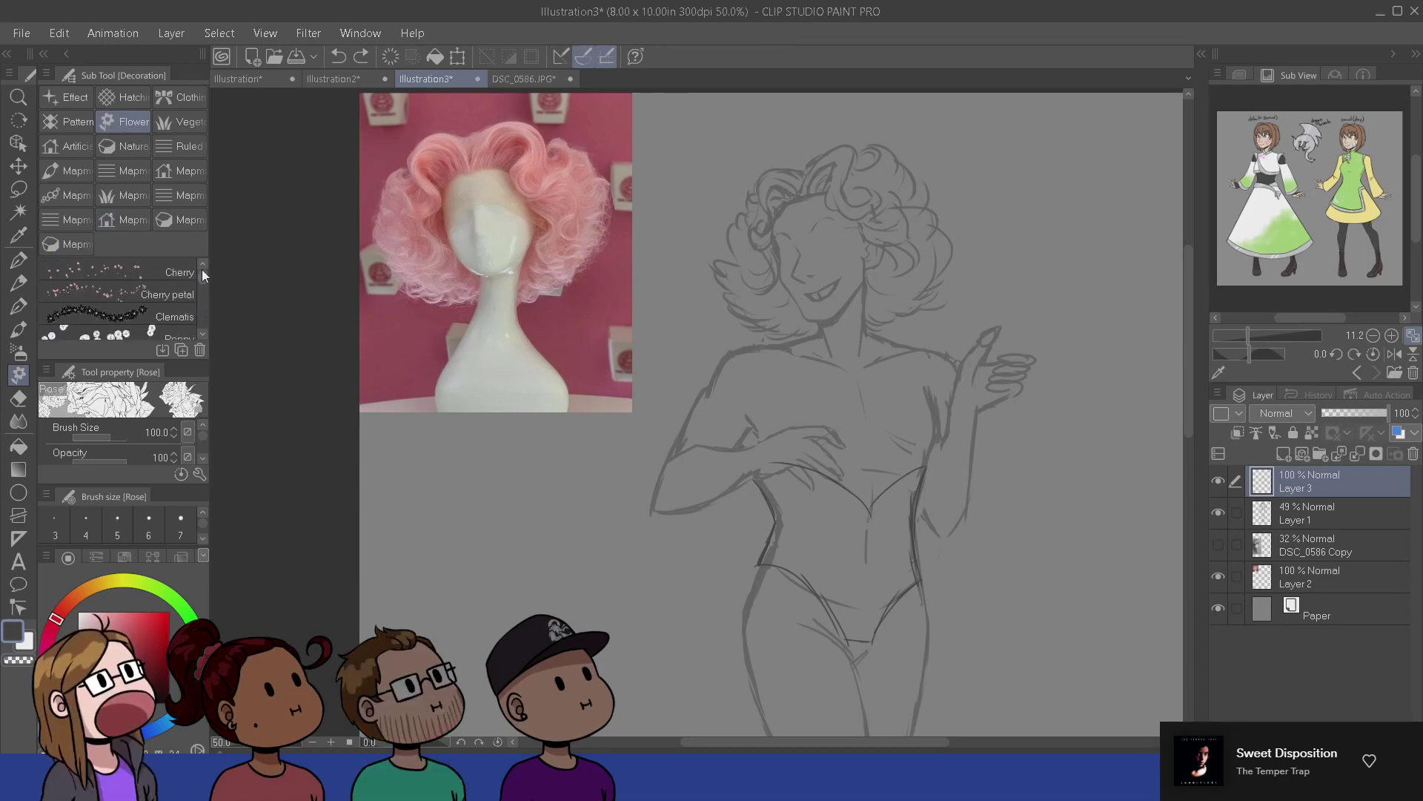
left_click(176, 291)
mouse_move(704, 347)
left_mouse_down()
mouse_move(553, 347)
mouse_move(483, 447)
mouse_move(482, 539)
left_mouse_up()
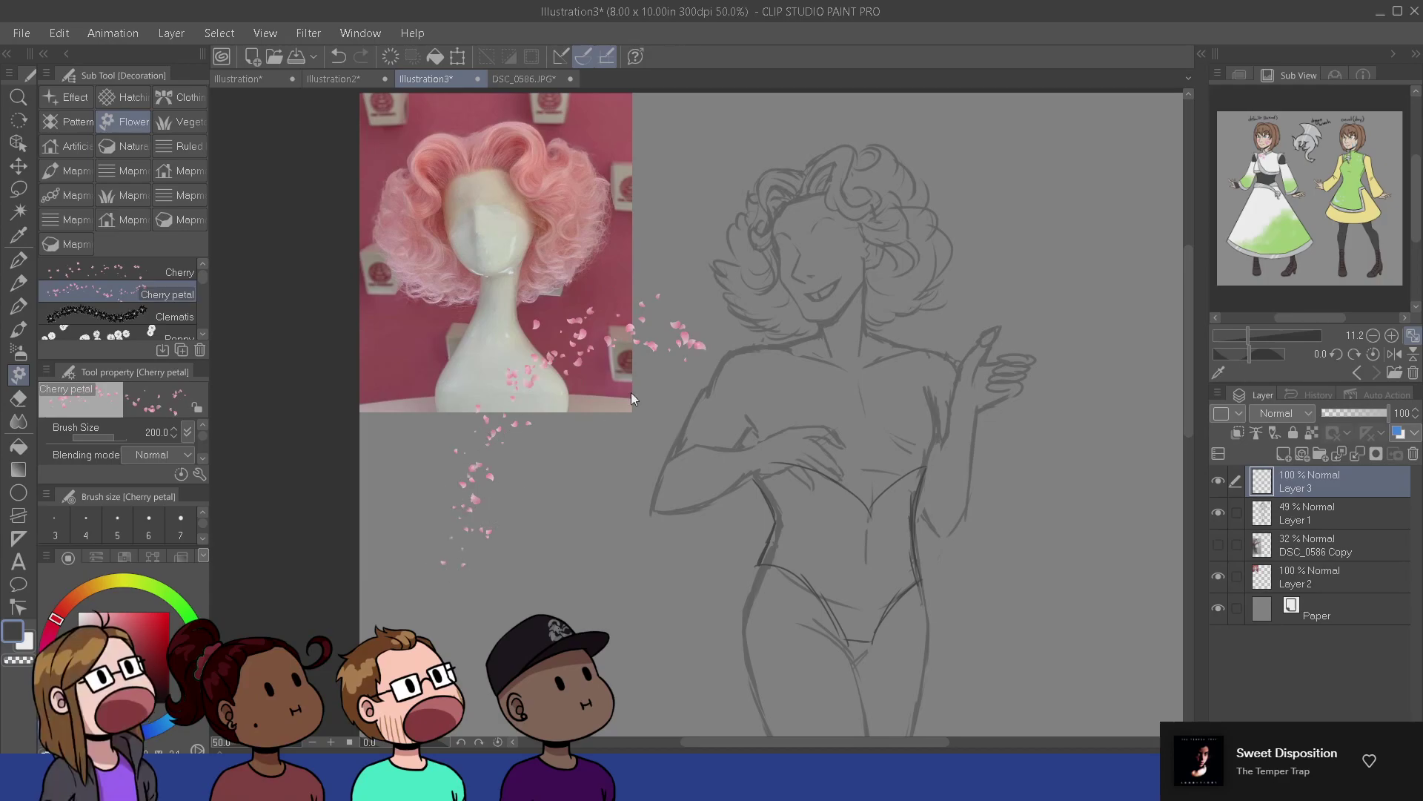
key("ctrl+z")
mouse_move(702, 367)
left_mouse_down()
mouse_move(650, 383)
mouse_move(564, 361)
mouse_move(470, 431)
left_mouse_up()
mouse_move(695, 369)
left_mouse_down()
mouse_move(465, 407)
mouse_move(652, 393)
mouse_move(444, 538)
mouse_move(641, 384)
mouse_move(441, 622)
mouse_move(1172, 148)
mouse_move(708, 601)
left_mouse_up()
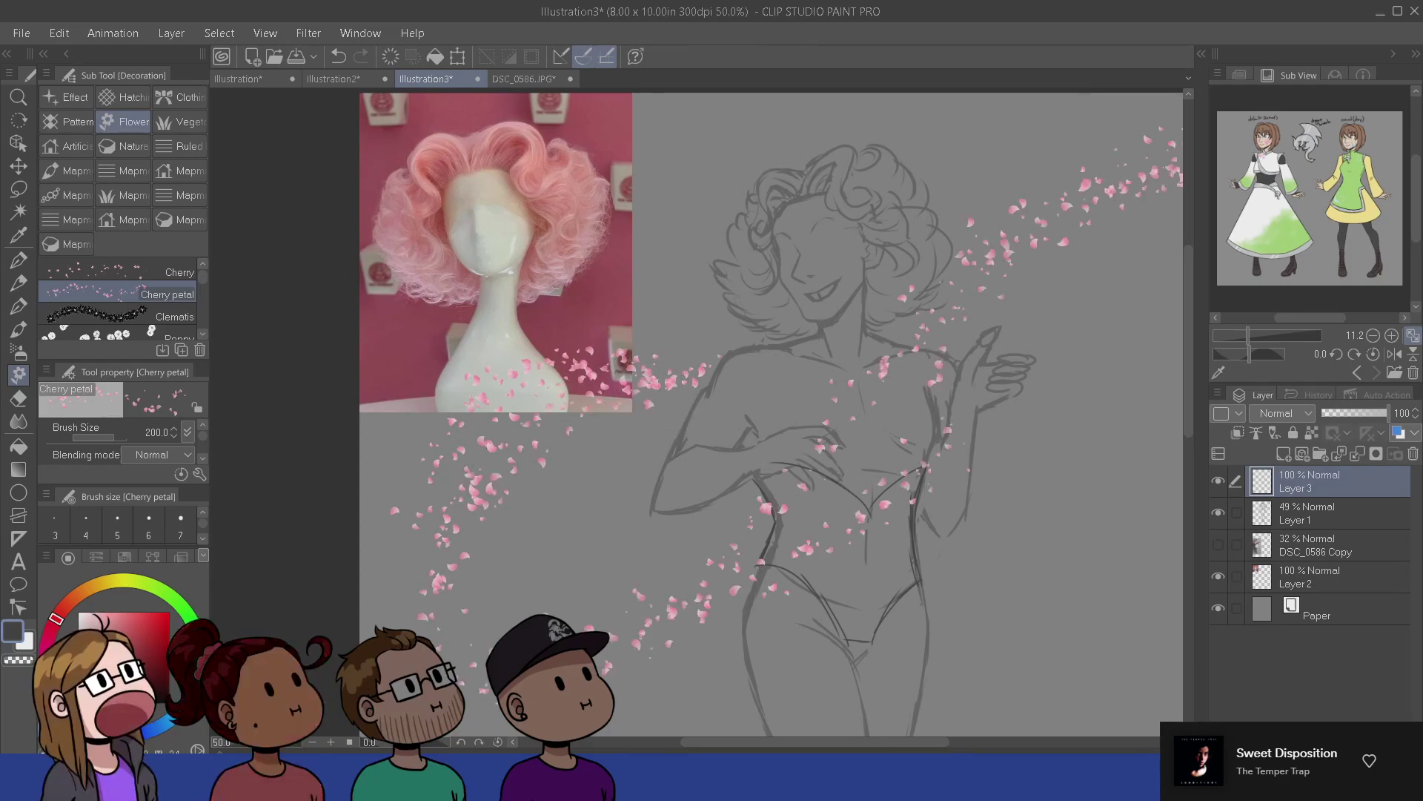
key("ctrl+z")
key("ctrl+z")
key("ctrl+z")
key("ctrl+z")
key("ctrl+z")
key("ctrl+z")
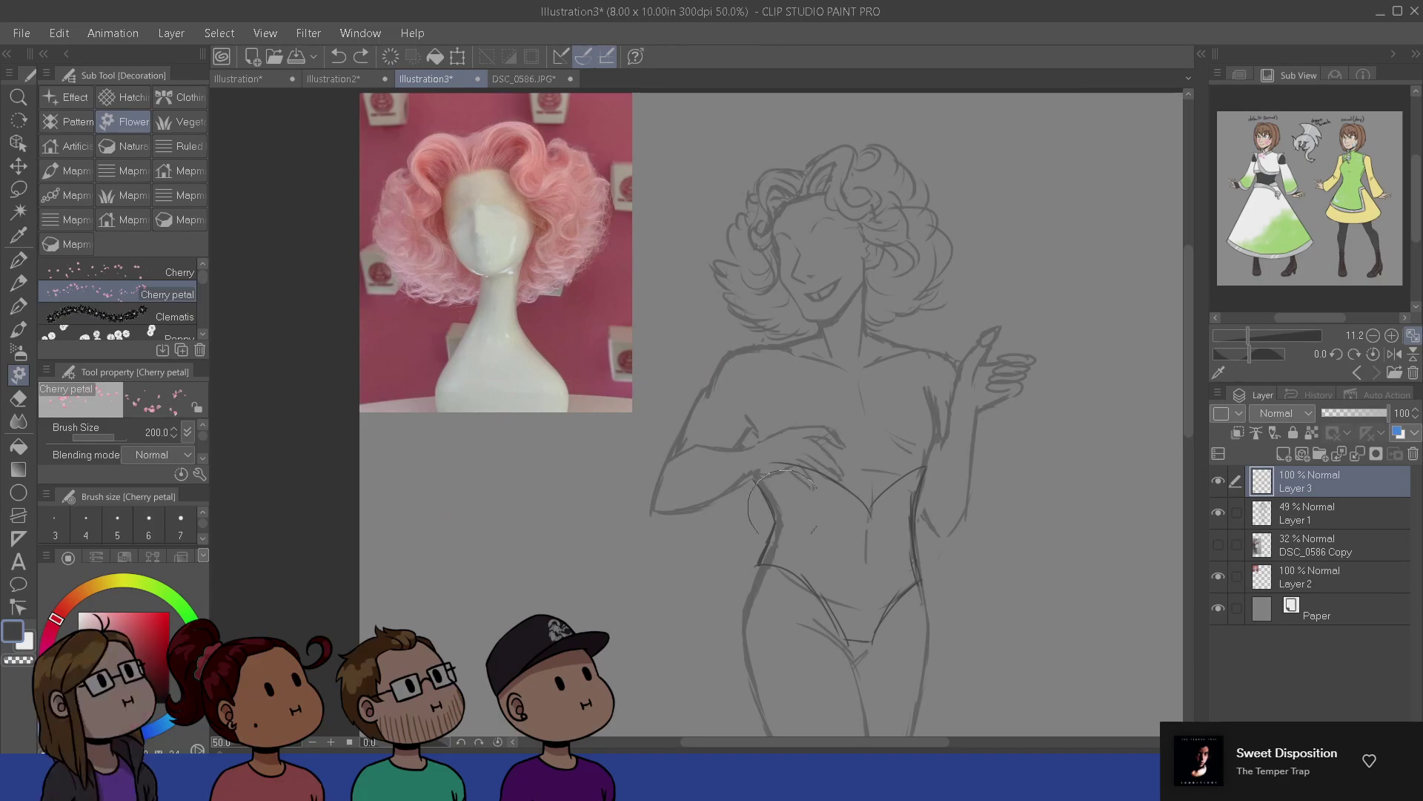
- Erase the narrow crotch section and leg-opening lines of the leotard-style lower edge
left_click_drag(785, 507, 624, 457)
key("b")
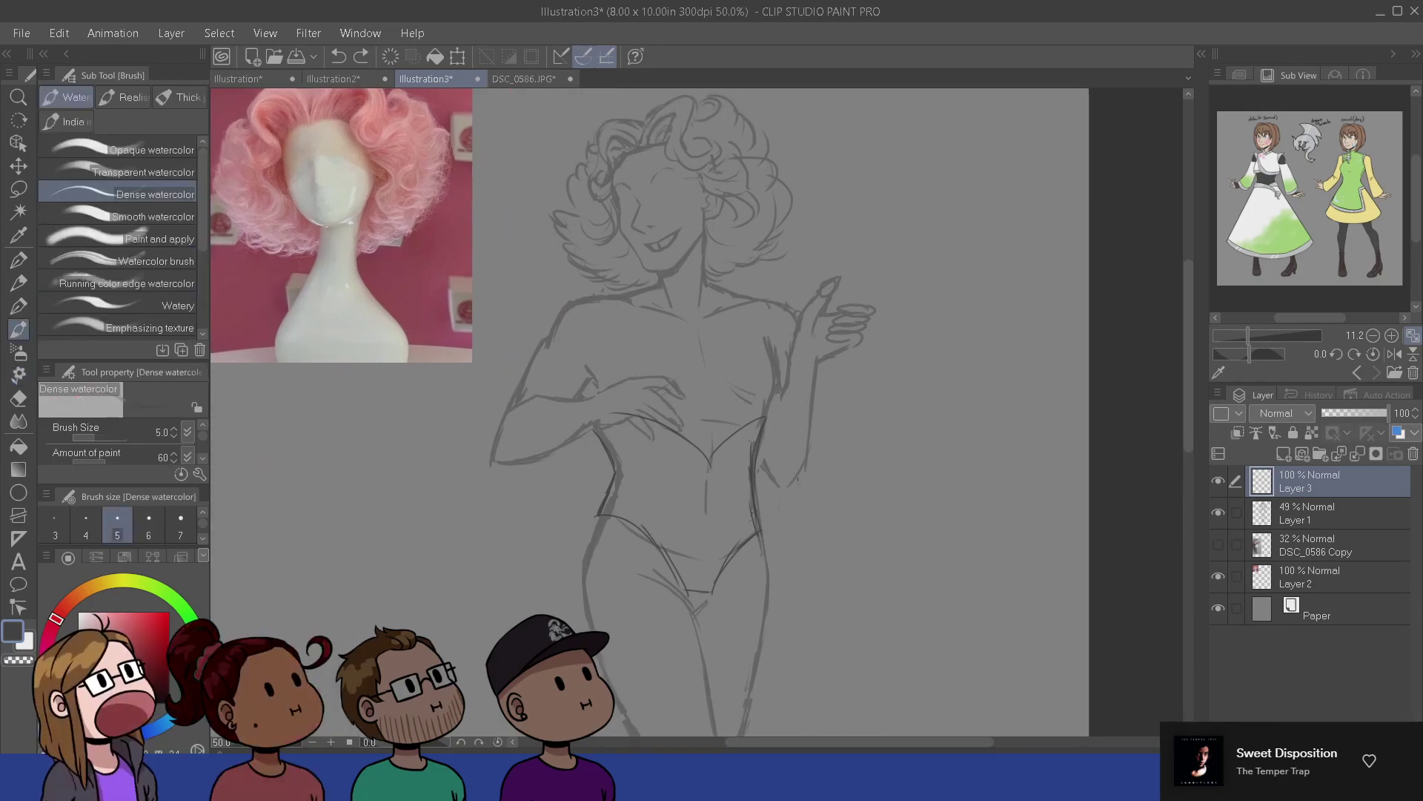
left_click_drag(814, 496, 798, 540)
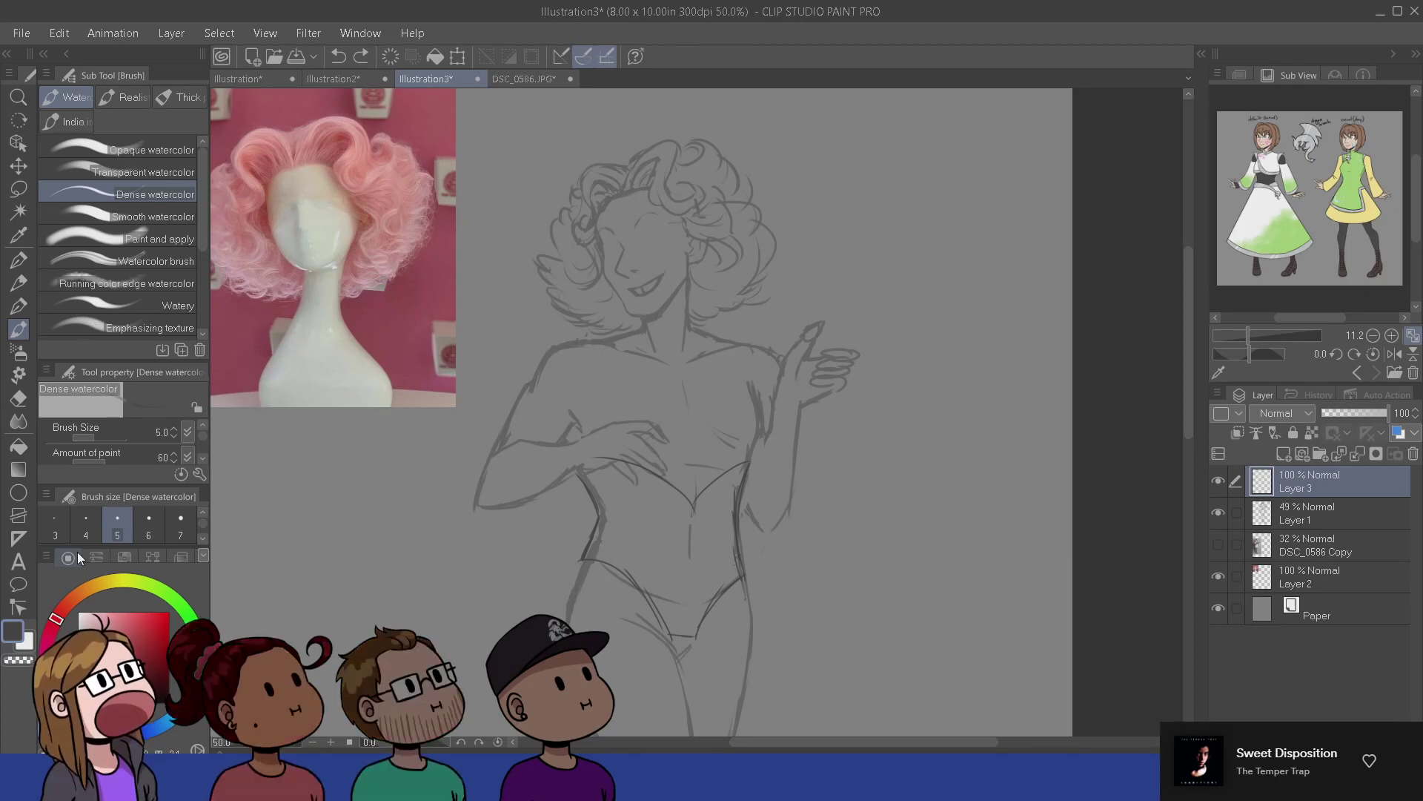
key("ctrl+plus")
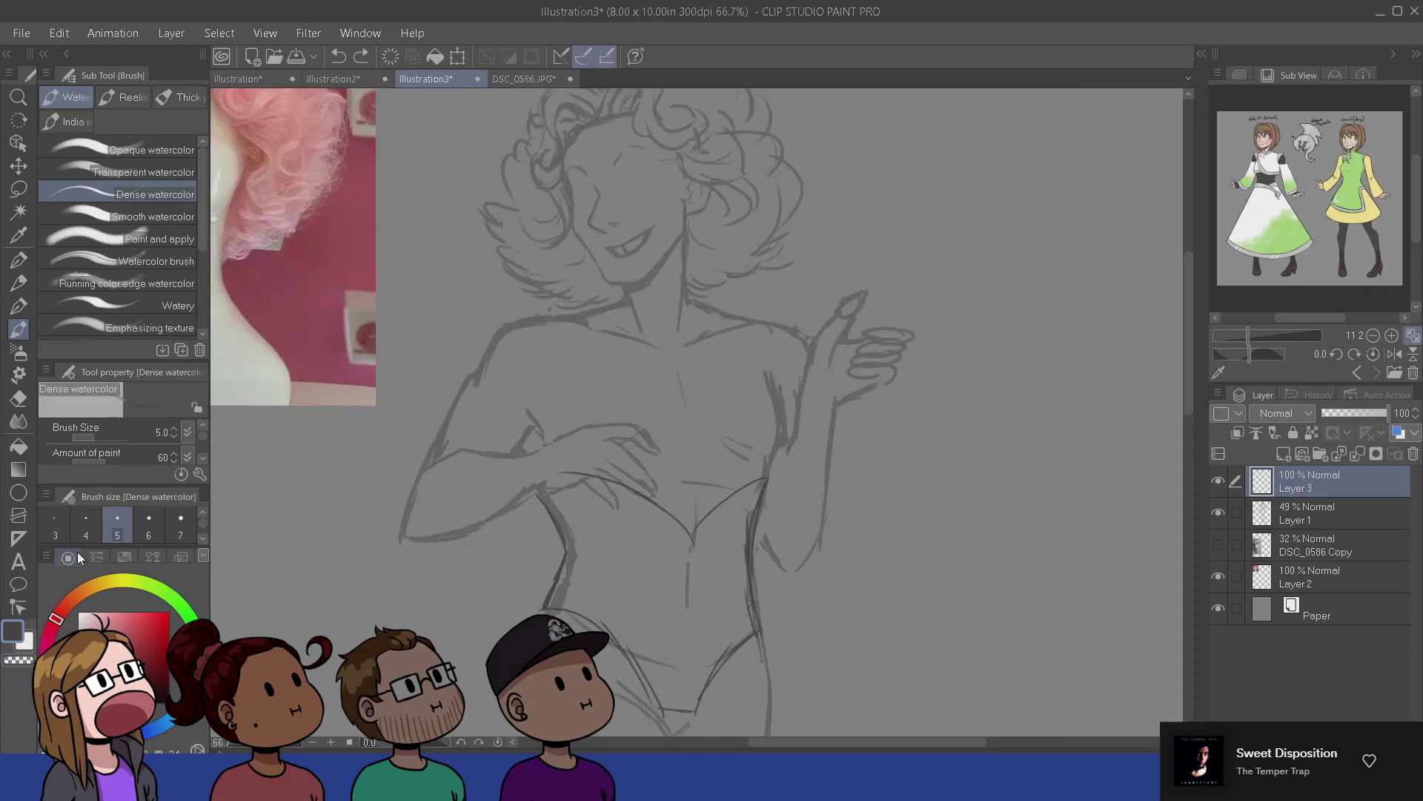
left_click_drag(601, 494, 600, 505)
left_click_drag(543, 421, 549, 446)
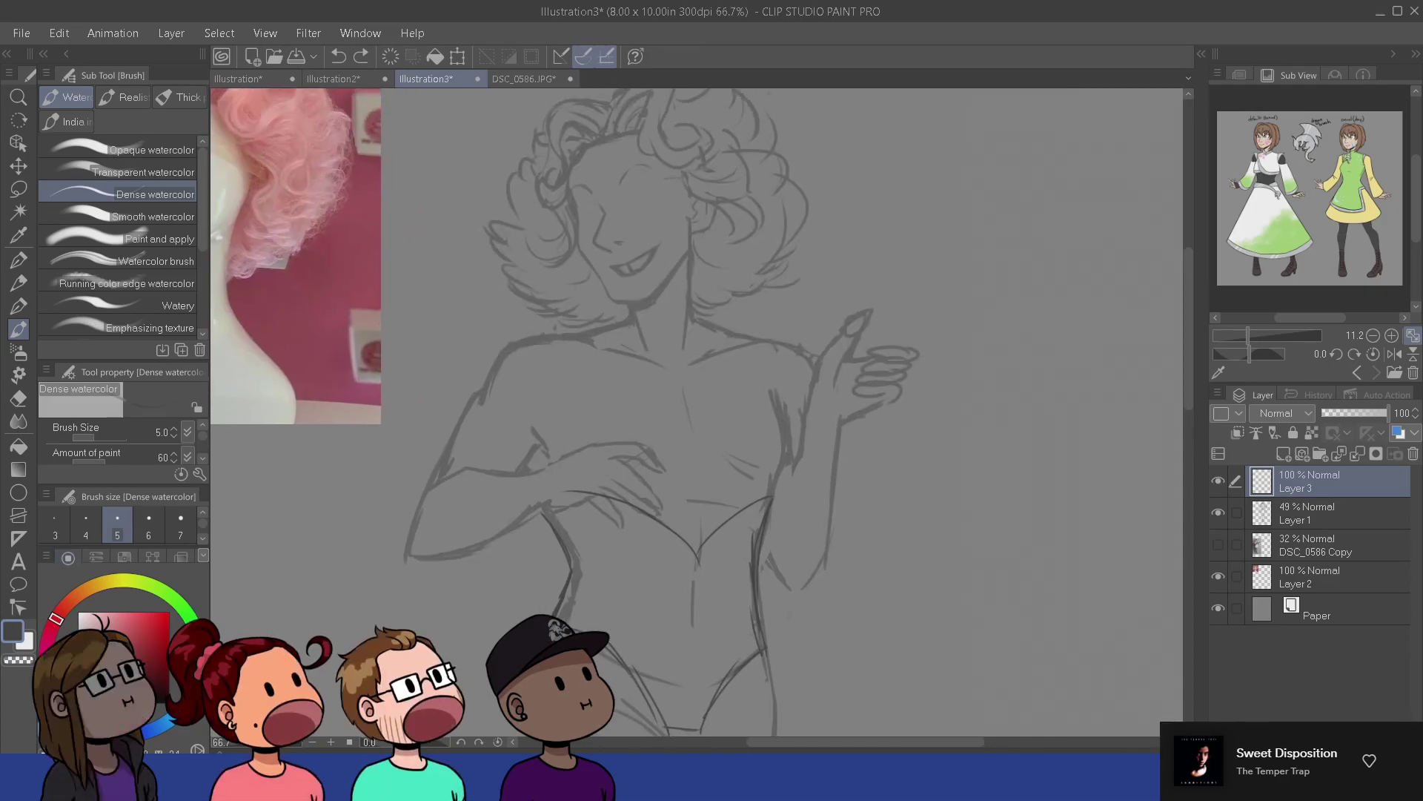
left_click_drag(529, 662, 470, 428)
left_click_drag(546, 497, 523, 514)
key("e")
left_click_drag(563, 464, 634, 477)
- Redraw the bodice hem as a V pointing down between the hips and sketch flared peplum curves at both sides
key("b")
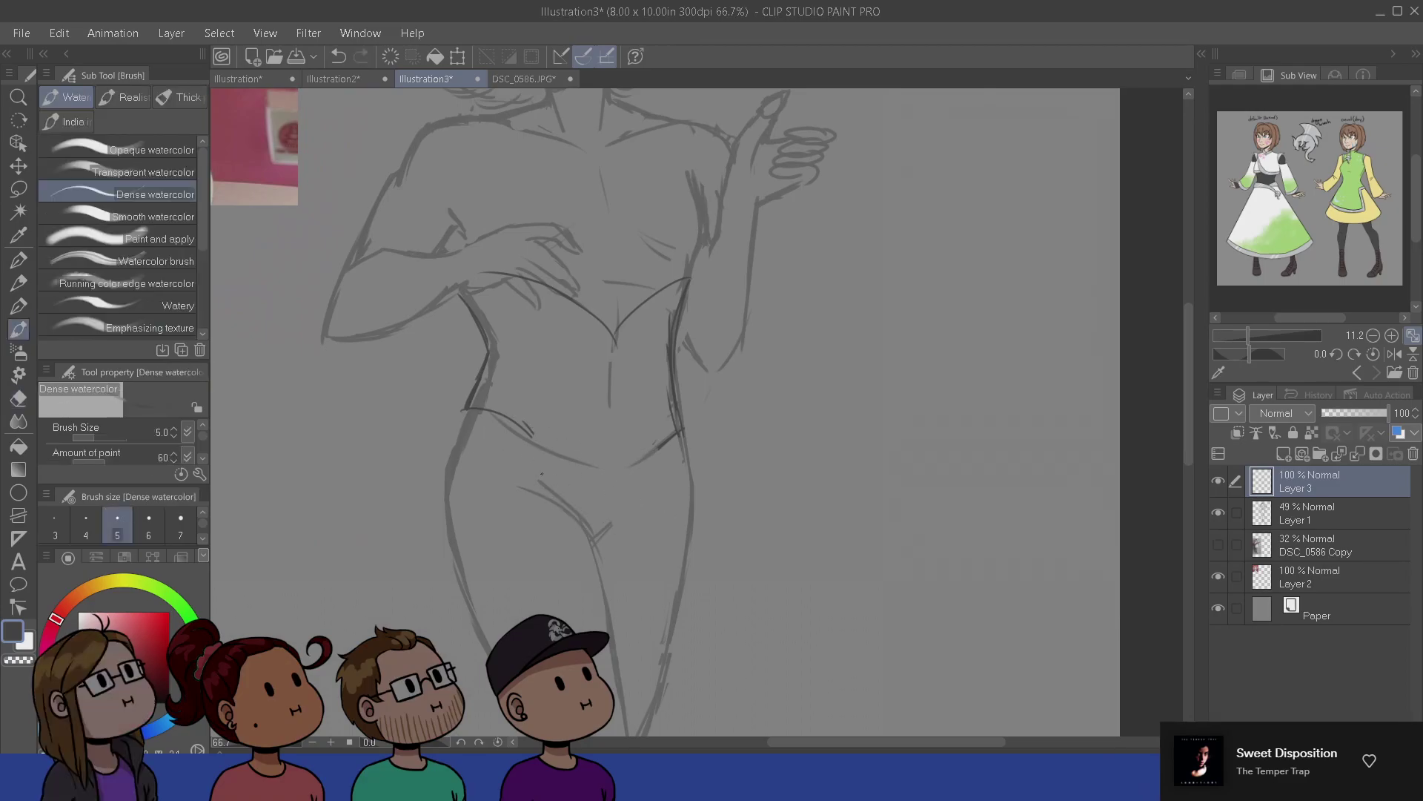
left_click_drag(542, 473, 463, 445)
key("ctrl+z")
mouse_move(396, 444)
left_mouse_down()
mouse_move(415, 467)
mouse_move(449, 463)
left_mouse_up()
key("ctrl+z")
key("ctrl+z")
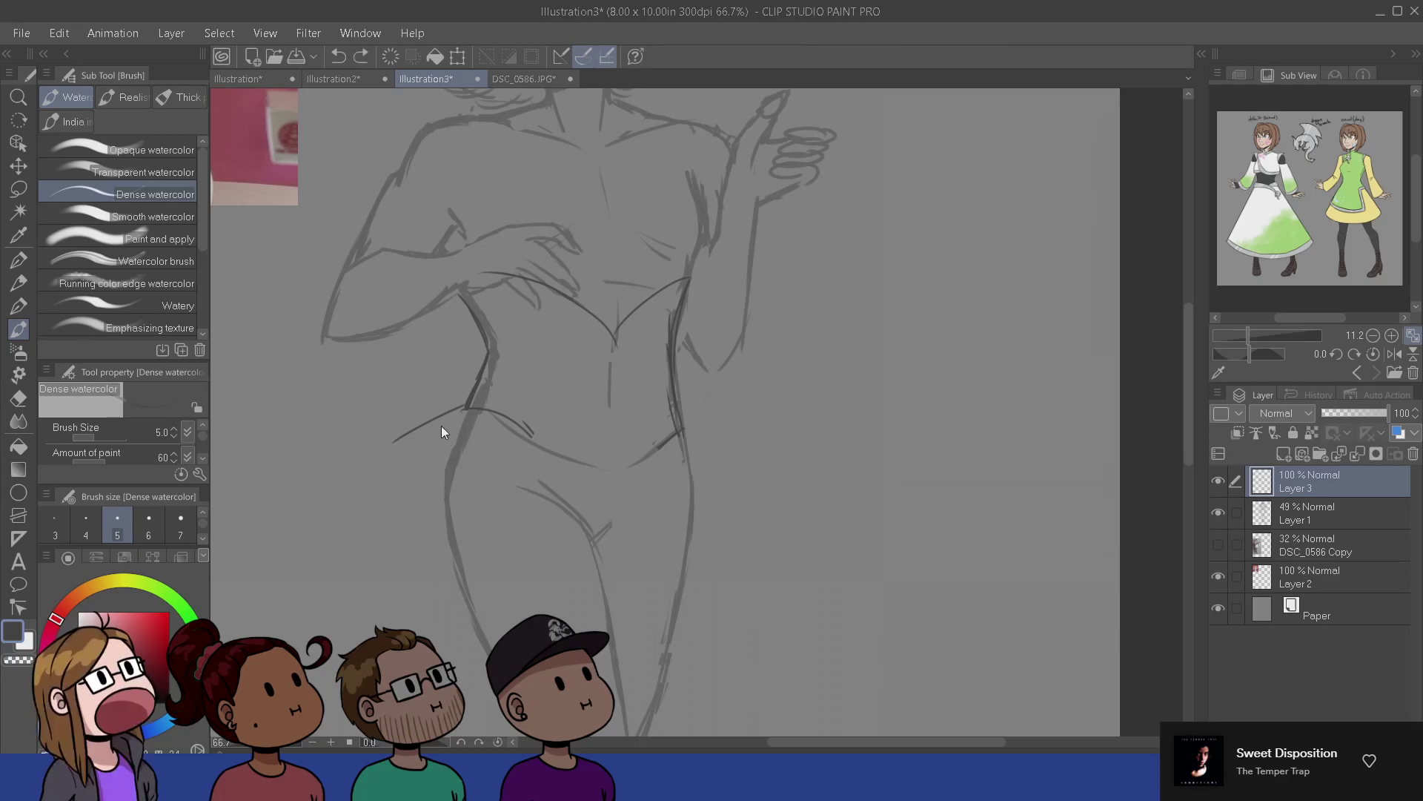
mouse_move(467, 408)
left_mouse_down()
mouse_move(395, 461)
mouse_move(460, 452)
mouse_move(472, 467)
mouse_move(587, 484)
mouse_move(524, 425)
mouse_move(595, 486)
left_mouse_up()
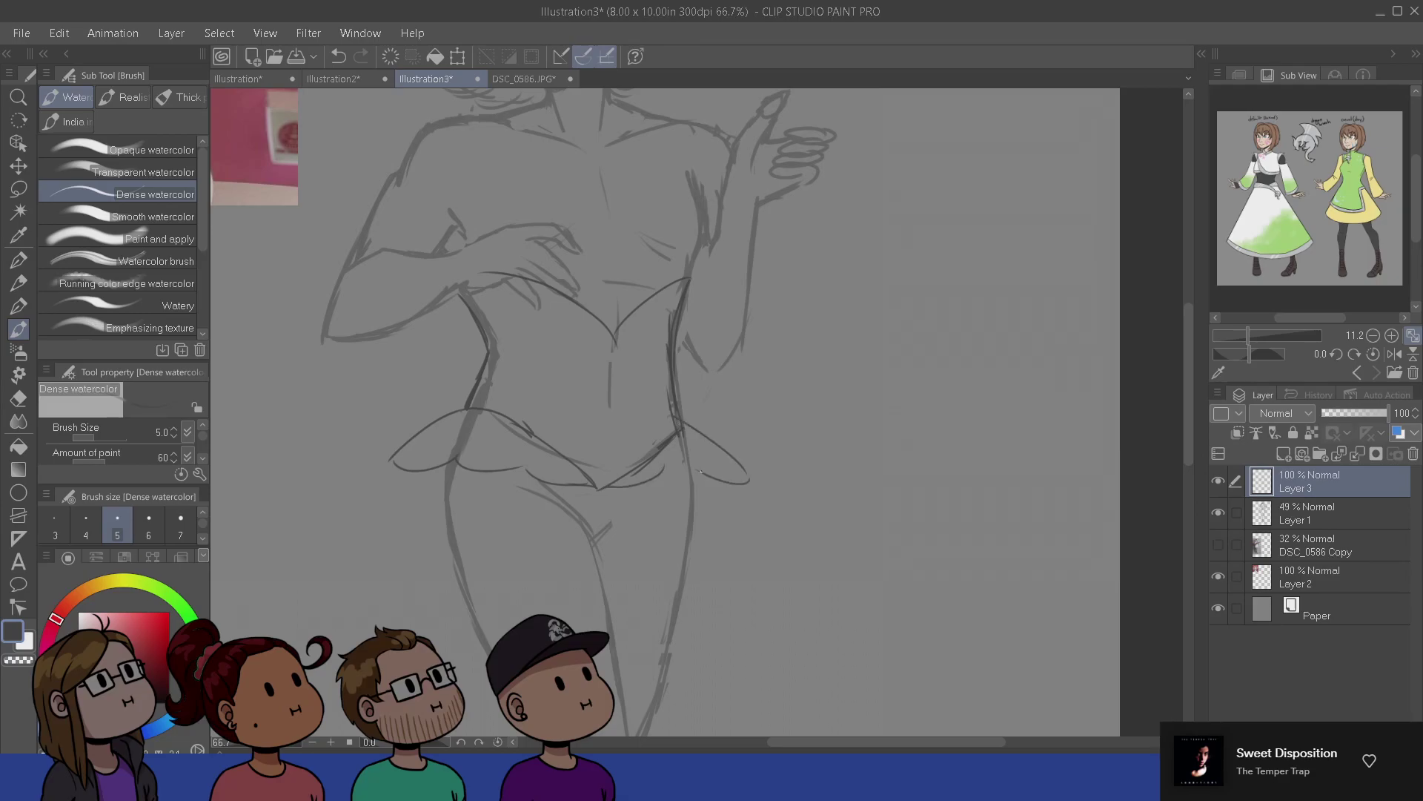
- Connect the peplum's lower edge from the front point to the side flare with scalloped curves, and clean up the lines
mouse_move(649, 476)
left_mouse_down()
mouse_move(690, 455)
mouse_move(662, 480)
mouse_move(622, 473)
left_mouse_up()
key("e")
key("b")
key("e")
key("b")
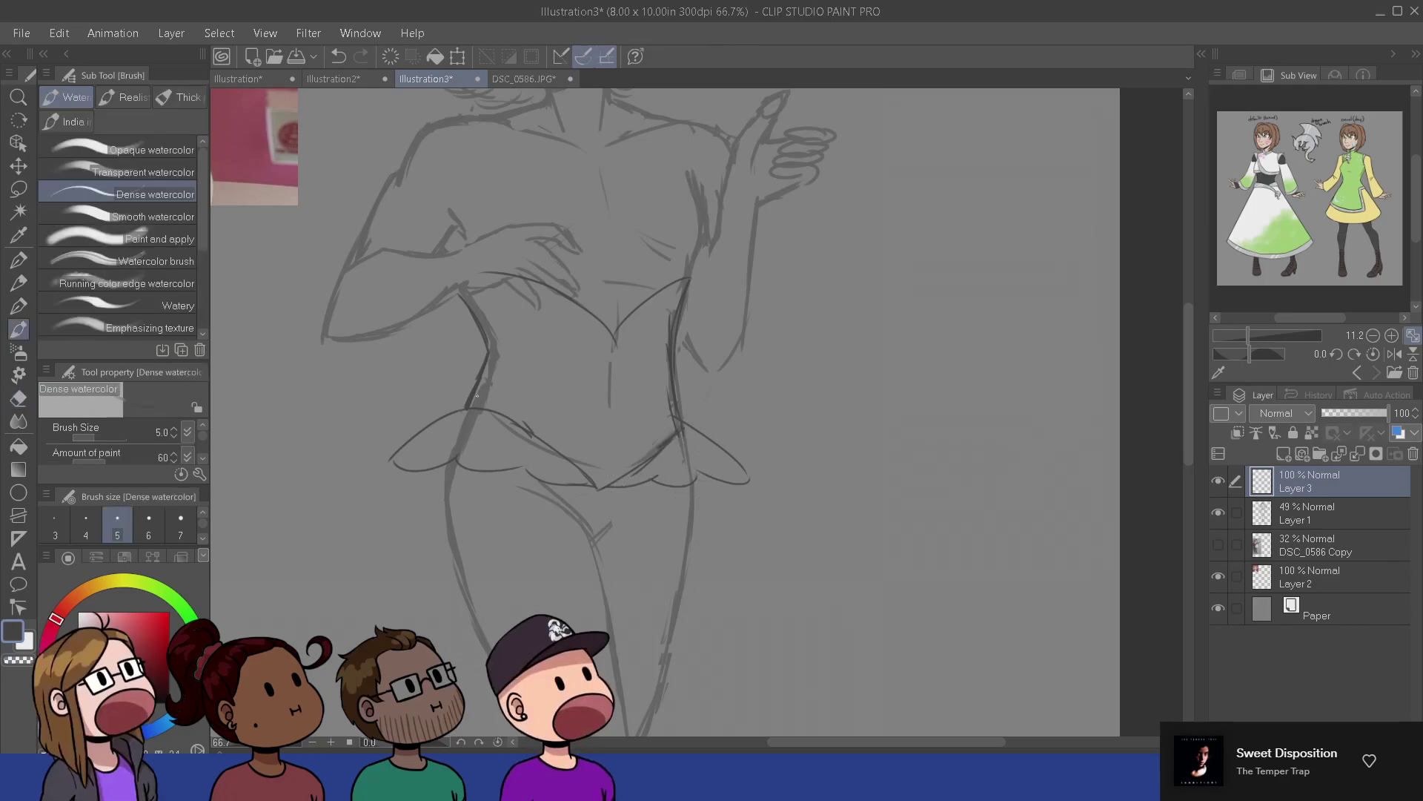
left_click_drag(486, 483, 573, 799)
mouse_move(579, 659)
left_mouse_down()
mouse_move(597, 583)
mouse_move(658, 551)
mouse_move(715, 554)
mouse_move(588, 524)
mouse_move(585, 563)
mouse_move(475, 565)
left_mouse_up()
scroll(629, 585, "down", 2)
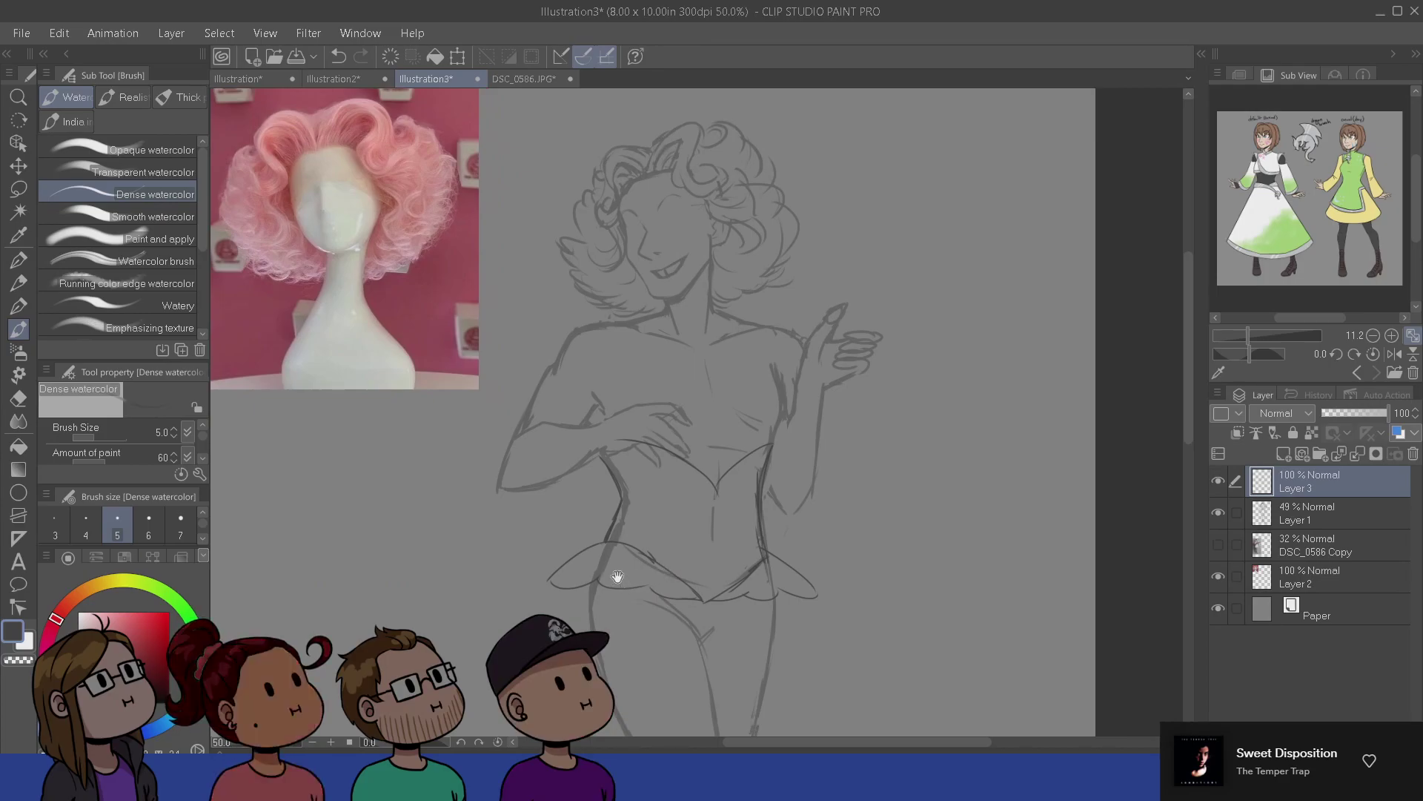
mouse_move(514, 548)
left_mouse_down()
mouse_move(543, 581)
mouse_move(596, 588)
left_mouse_up()
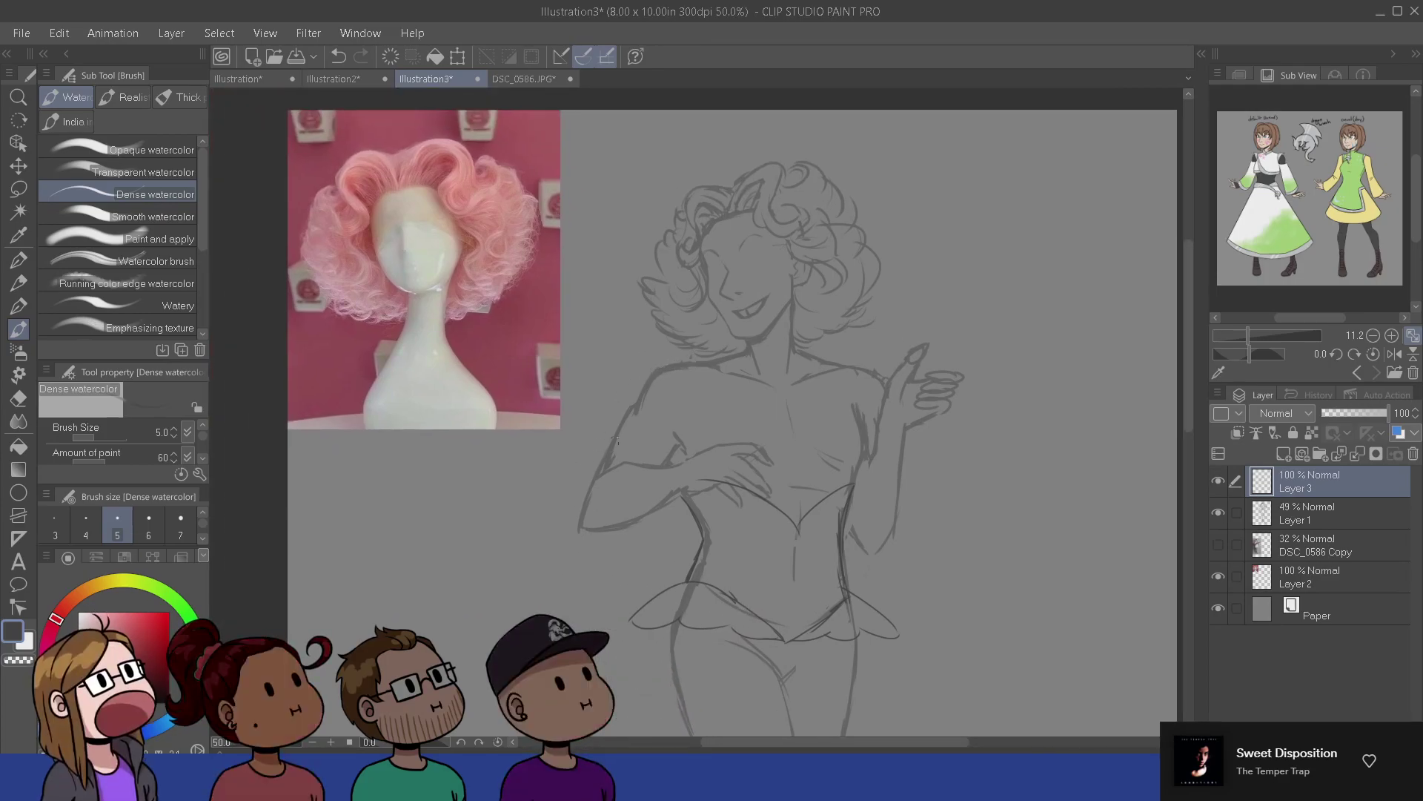
left_click_drag(610, 437, 342, 560)
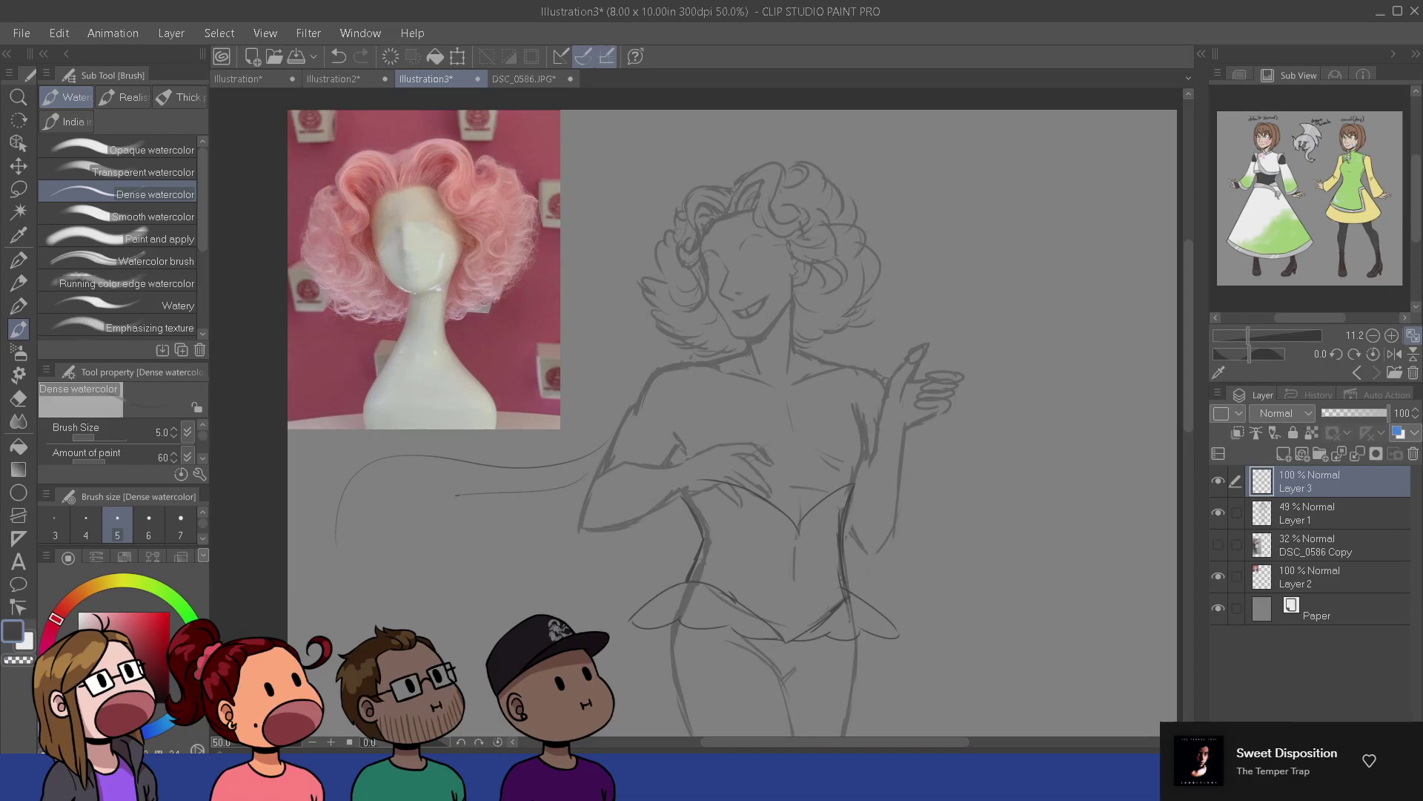
mouse_move(456, 496)
left_mouse_down()
mouse_move(374, 602)
mouse_move(361, 572)
left_mouse_up()
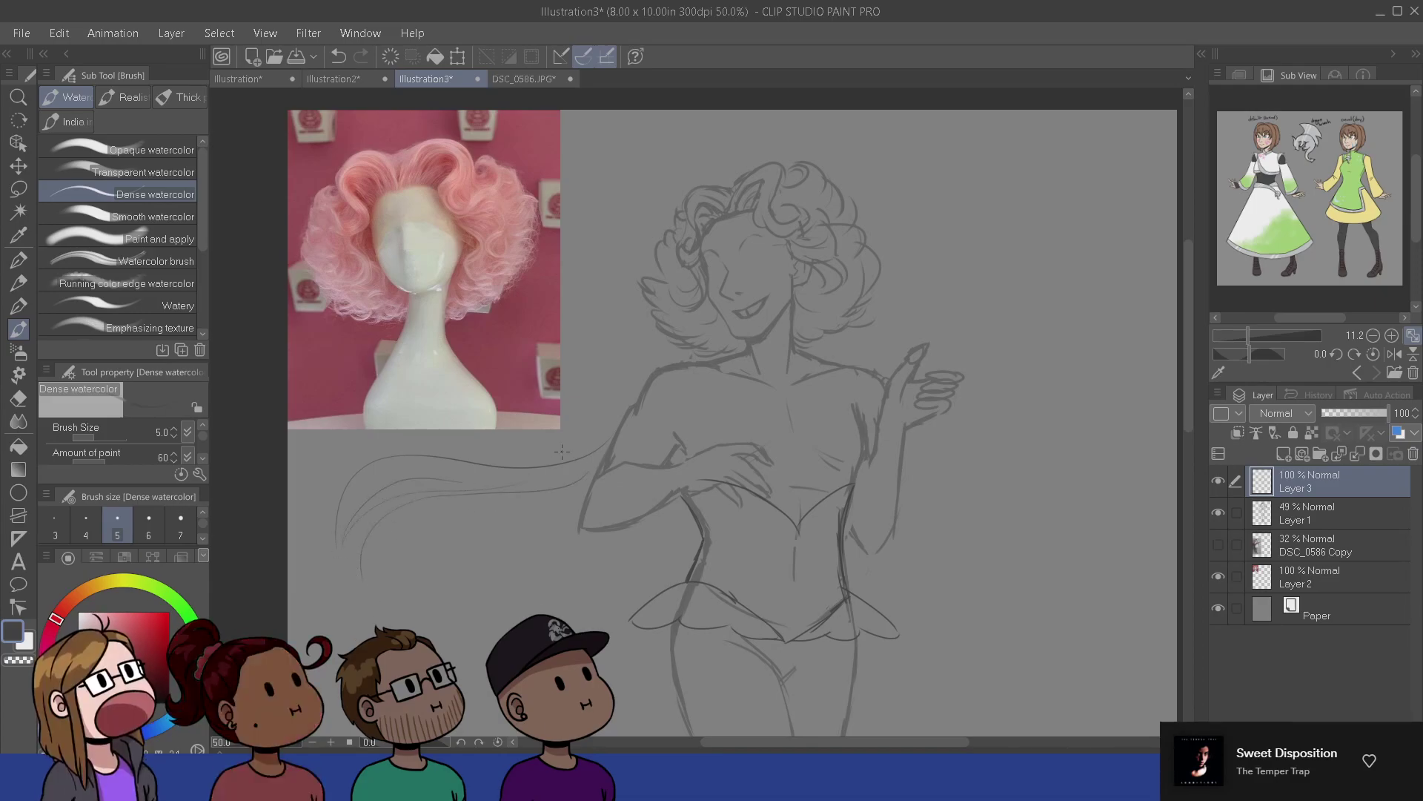
key("ctrl+z")
key("ctrl+z")
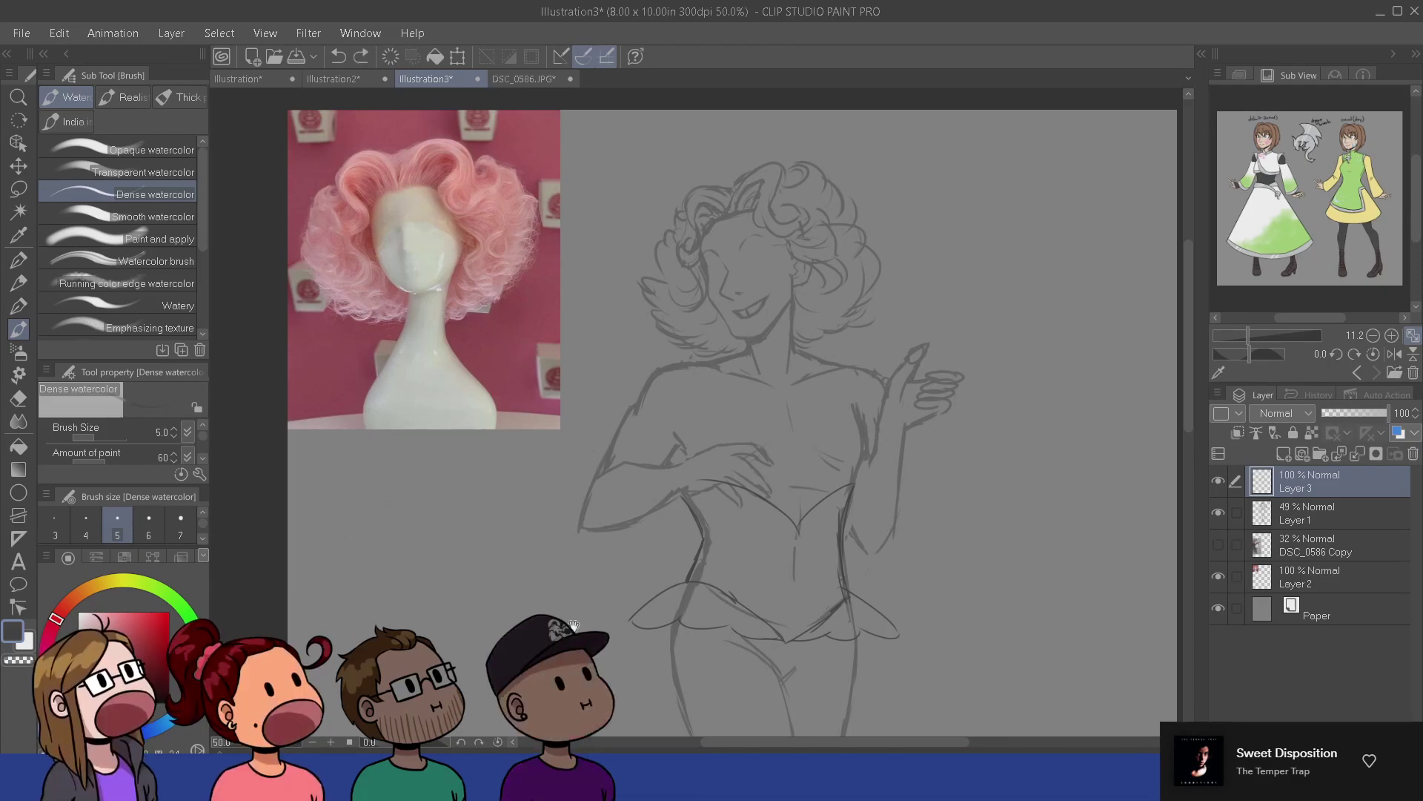
- Sketch a curved band of parallel lines with two short crossbars in the empty space beside the figure's thighs
left_click_drag(567, 634, 442, 450)
left_click_drag(467, 612, 426, 461)
mouse_move(400, 415)
left_mouse_down()
mouse_move(476, 556)
mouse_move(596, 466)
mouse_move(623, 359)
left_mouse_up()
mouse_move(384, 443)
left_mouse_down()
mouse_move(563, 365)
mouse_move(618, 372)
left_mouse_up()
left_click_drag(376, 472, 610, 389)
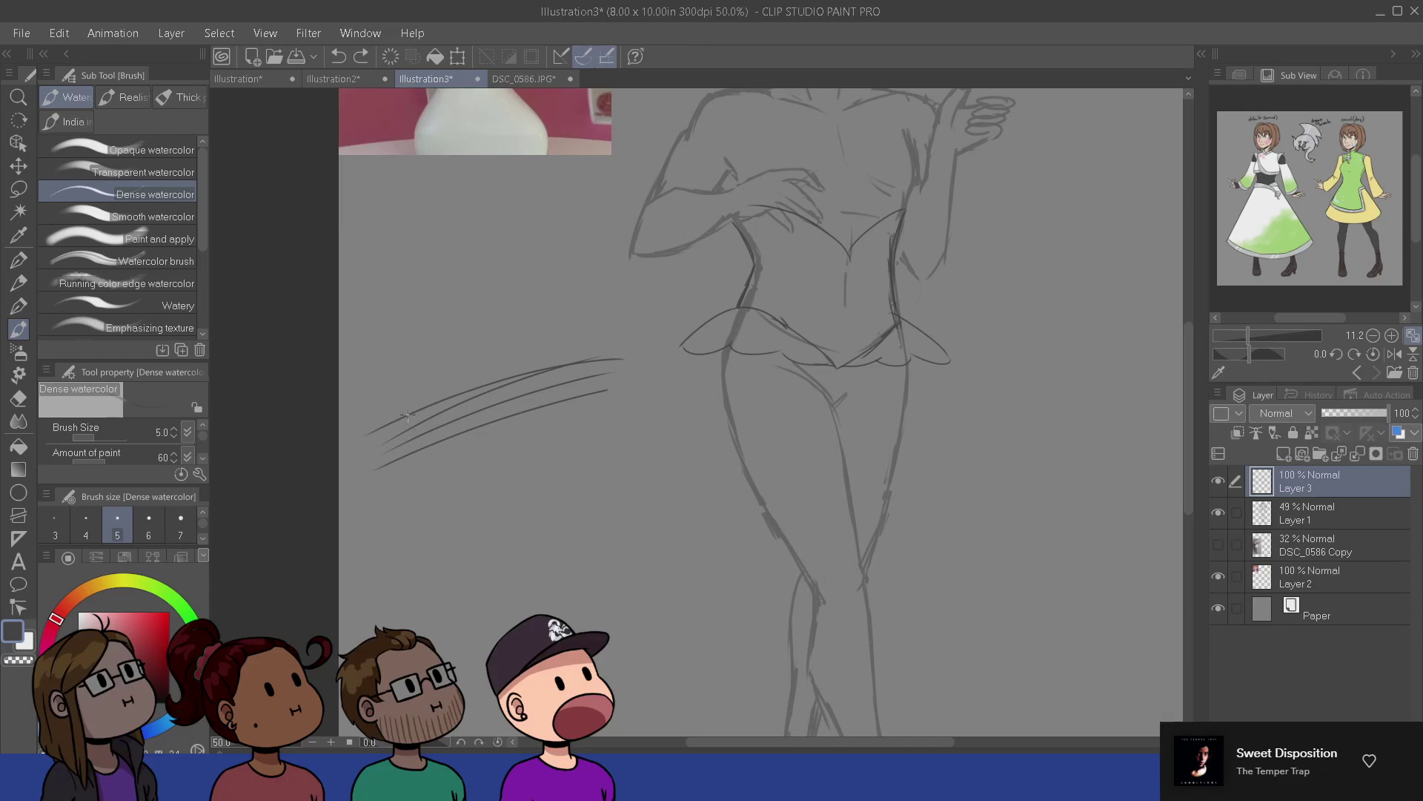
left_click_drag(406, 413, 418, 447)
left_click_drag(521, 382, 513, 420)
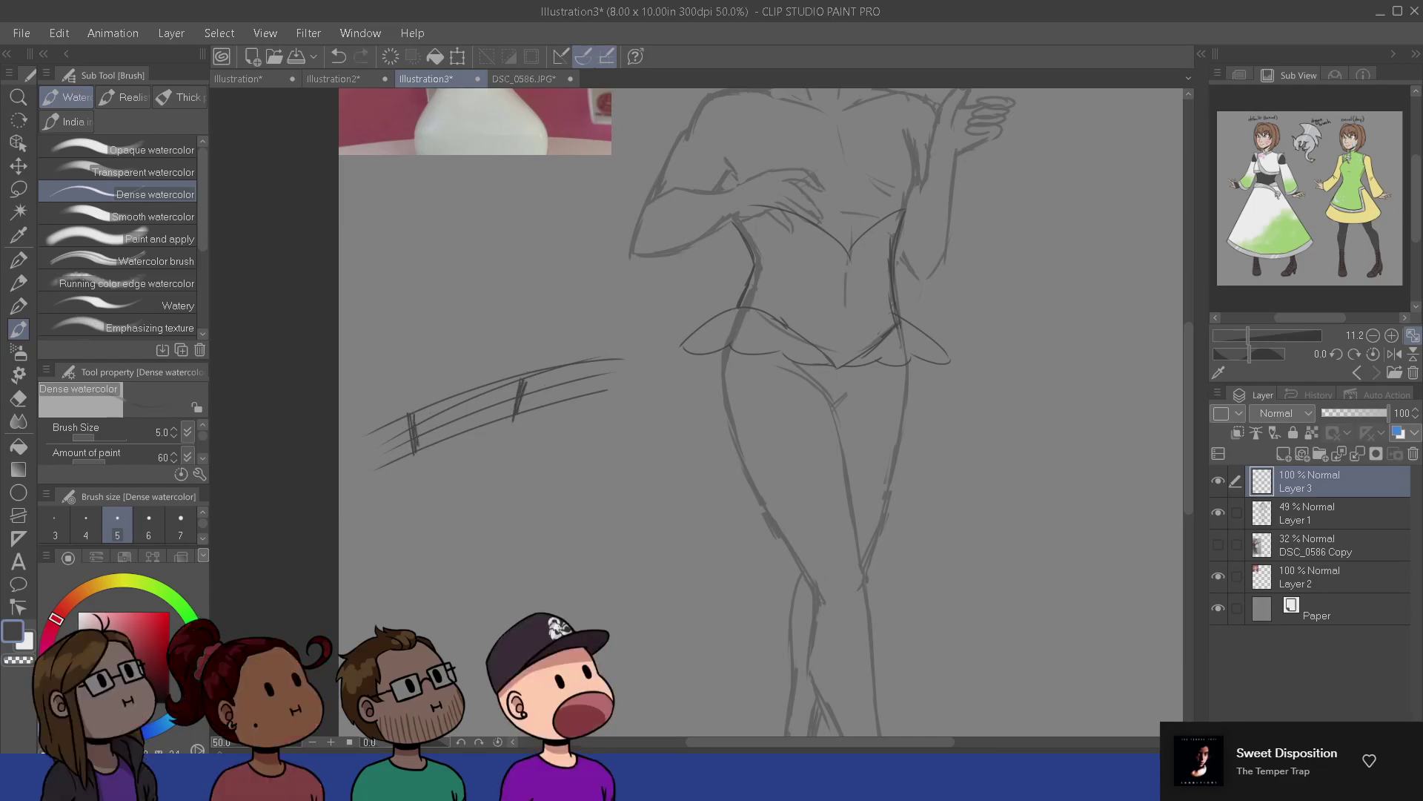
left_click_drag(594, 561, 563, 604)
left_click_drag(510, 554, 487, 635)
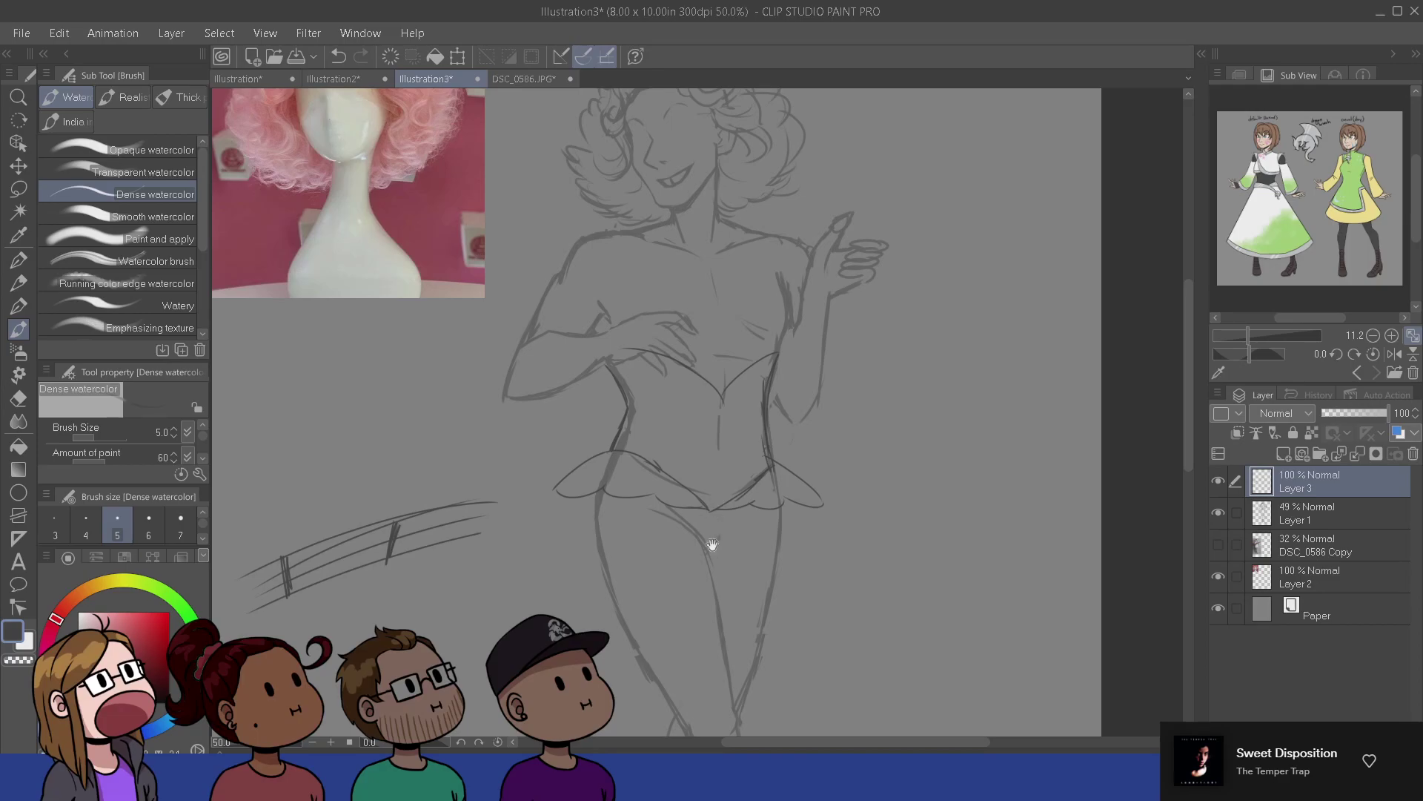
- Erase the petal-shaped flaps on both sides of the bodice's hips with the Snap eraser
left_click_drag(712, 545, 693, 572)
key("e")
mouse_move(544, 520)
left_mouse_down()
mouse_move(598, 514)
mouse_move(564, 491)
left_mouse_up()
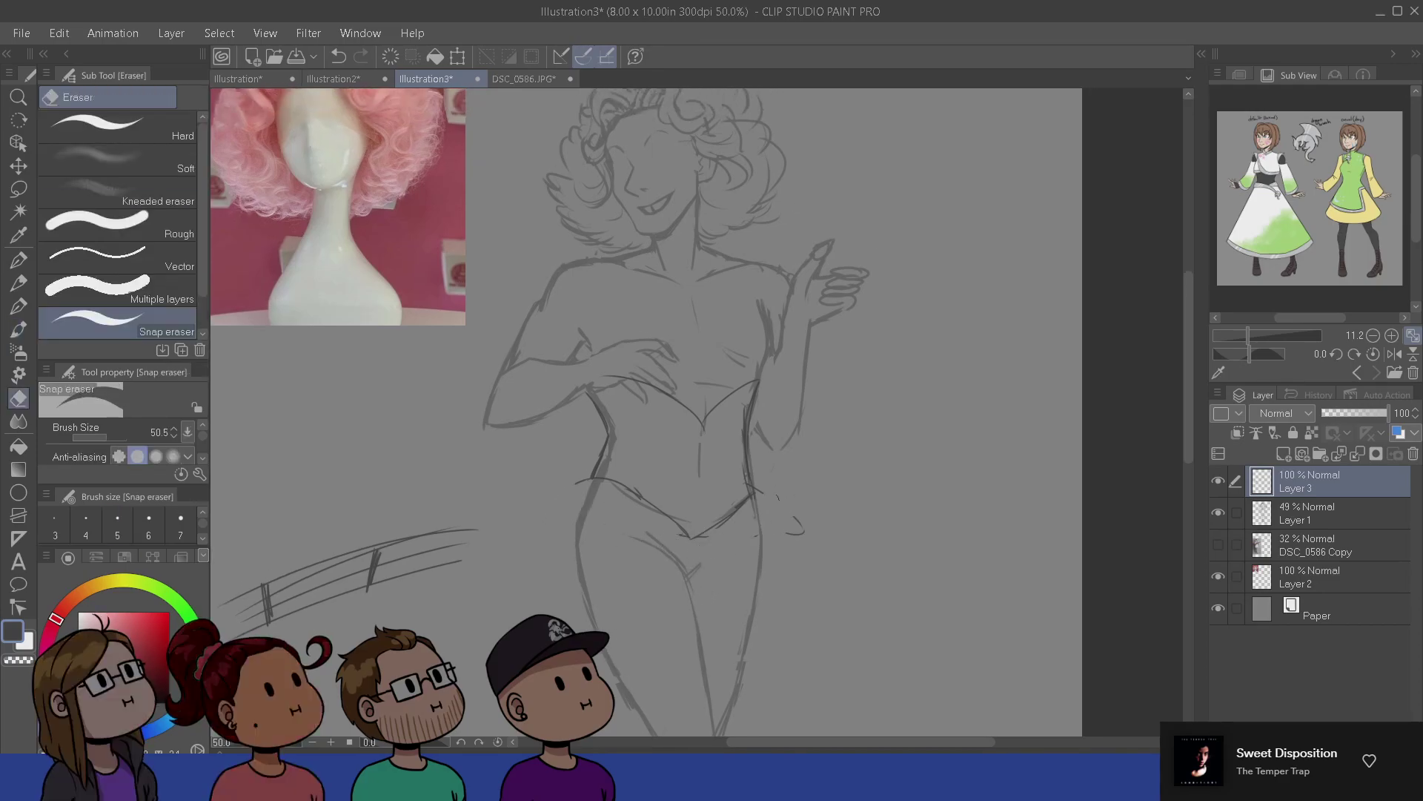
left_click_drag(777, 497, 793, 528)
- Sketch a choker's curved upper edge and short side edges on the figure's neck, cleaning up overshooting strokes
left_click_drag(683, 355, 693, 488)
scroll(714, 517, "up", 1)
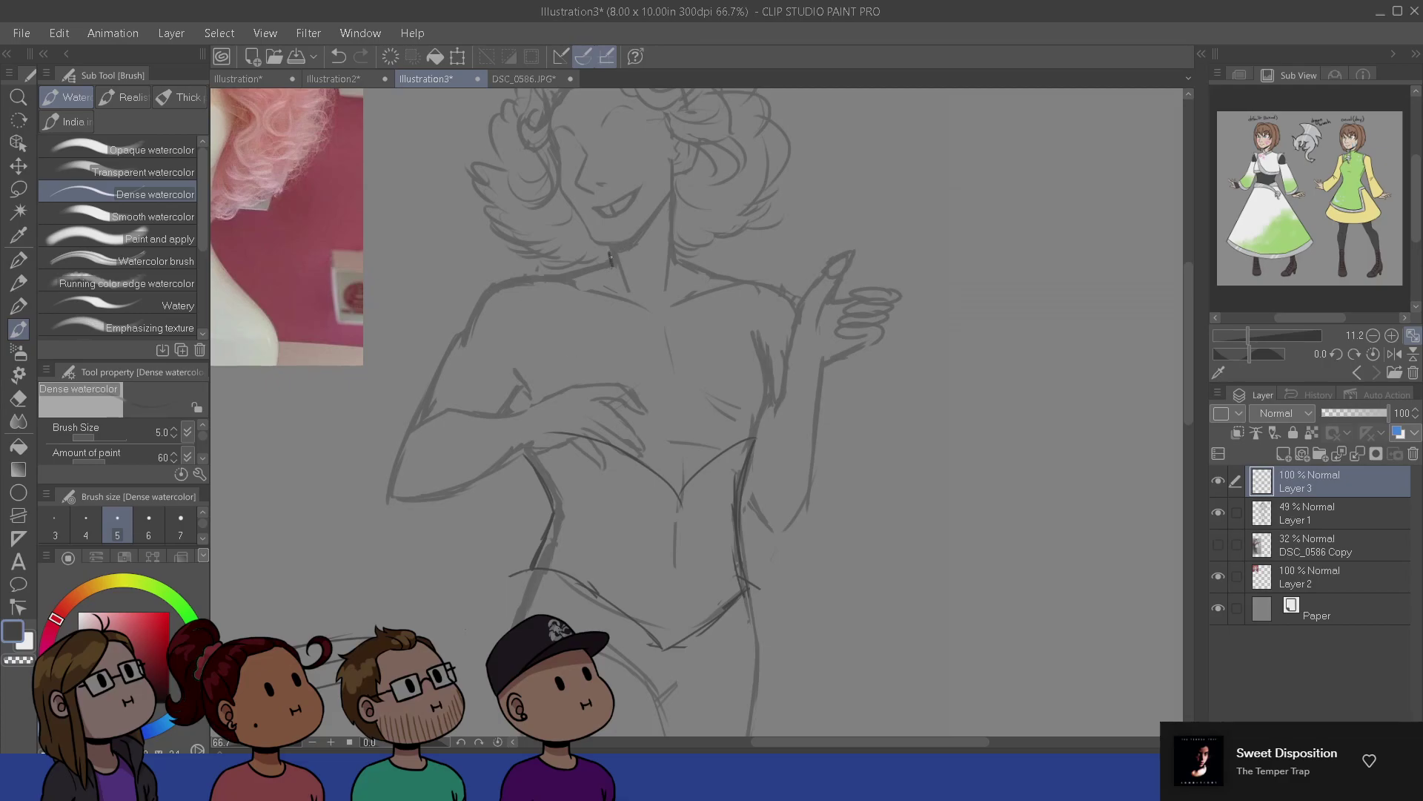
left_click_drag(614, 253, 651, 255)
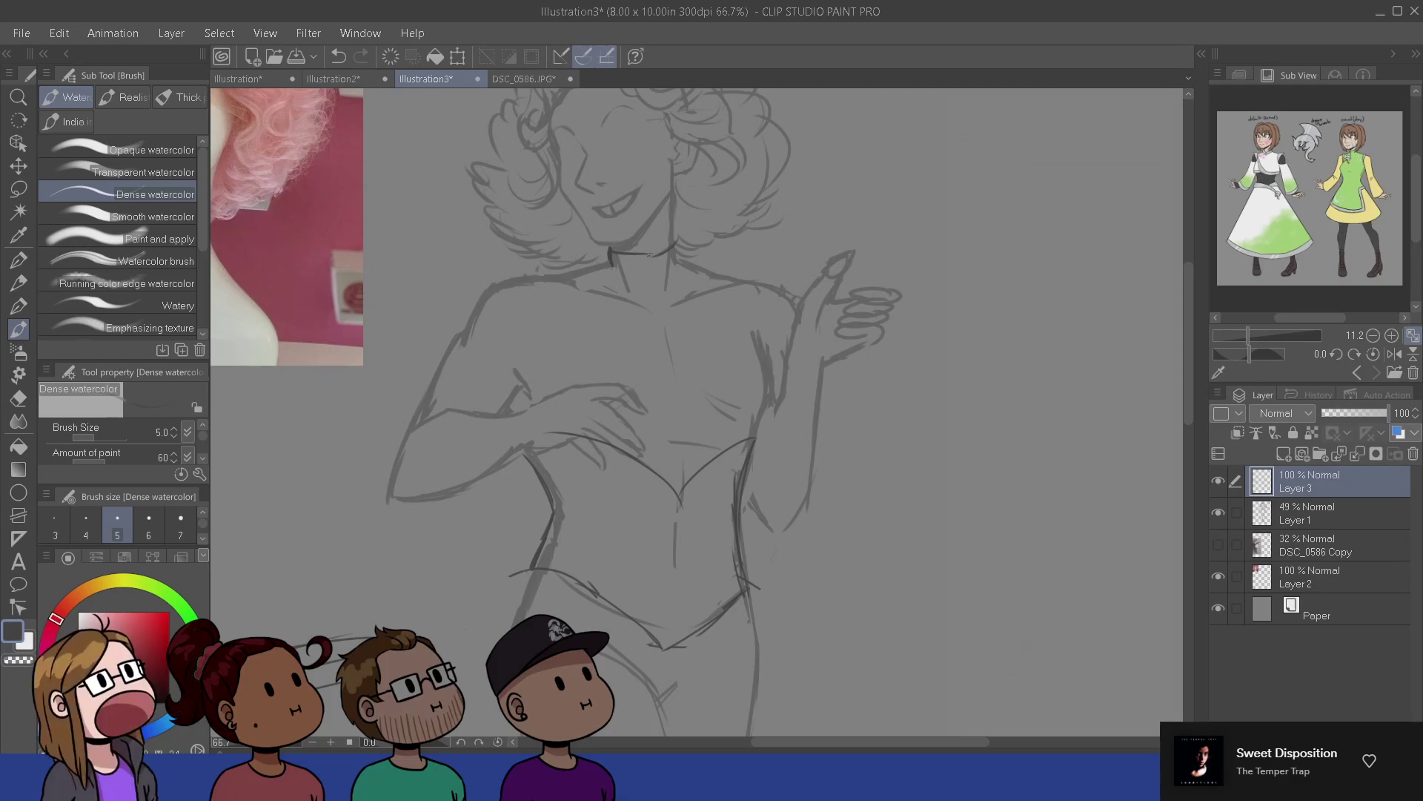
key("e")
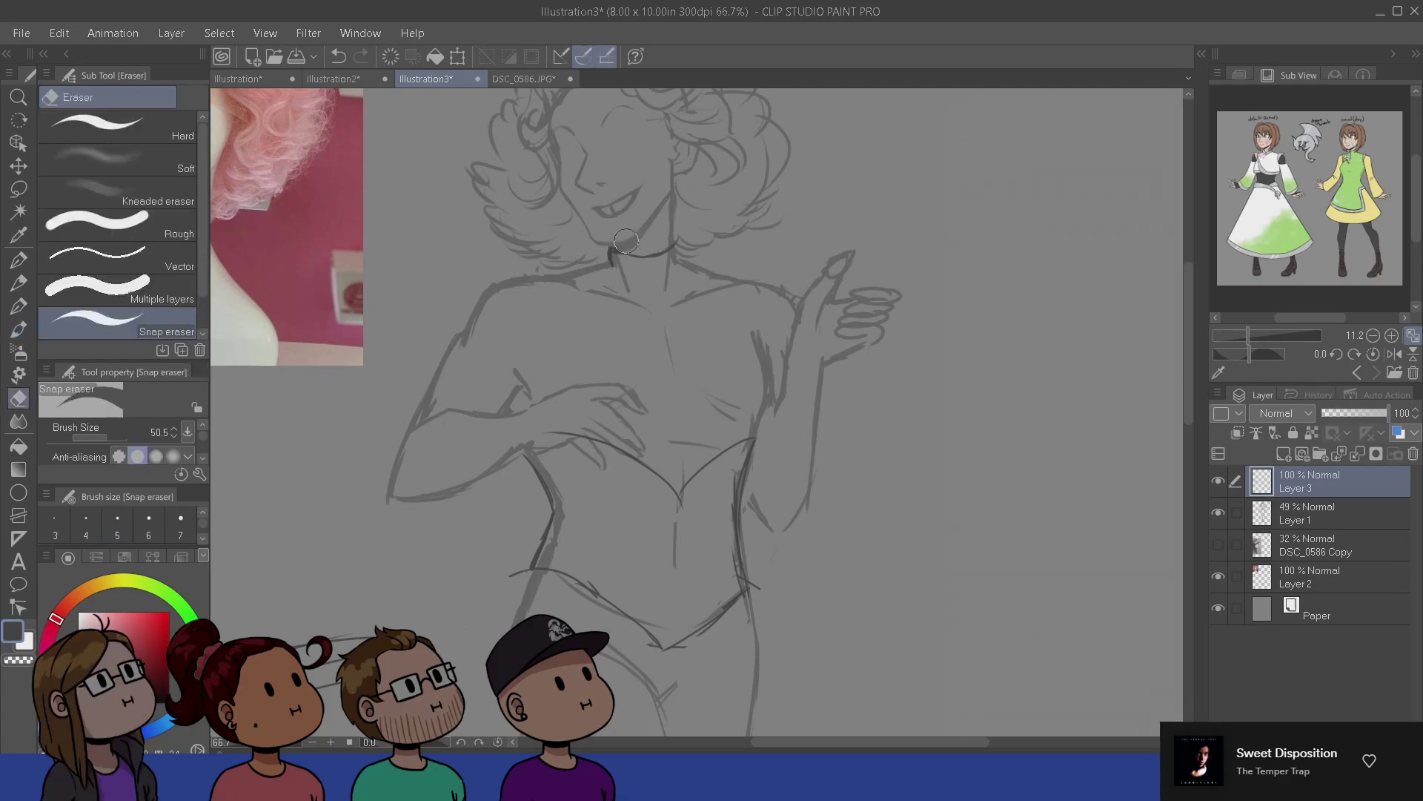
key("b")
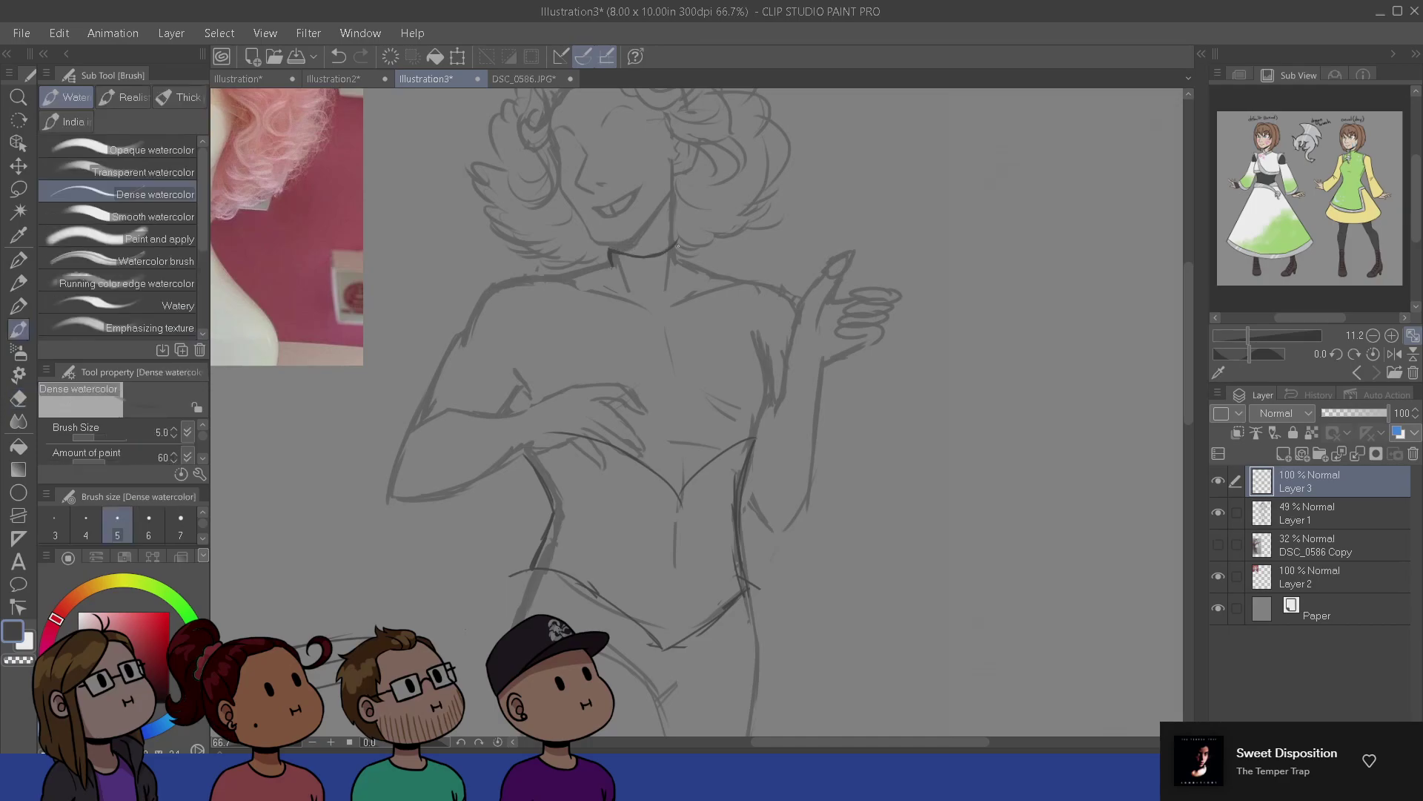
key("e")
mouse_move(686, 243)
left_mouse_down()
mouse_move(688, 262)
mouse_move(610, 265)
left_mouse_up()
key("b")
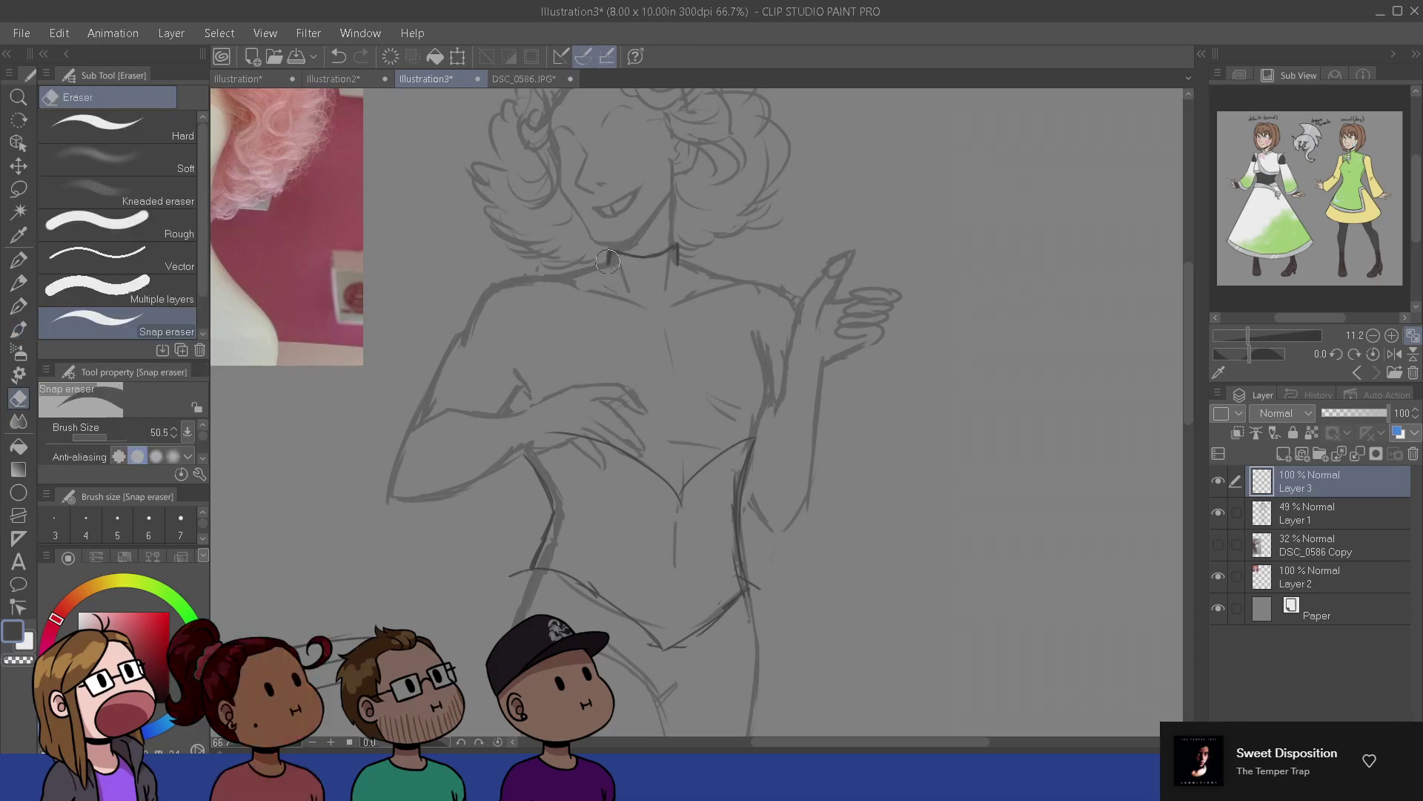
left_click_drag(609, 255, 676, 247)
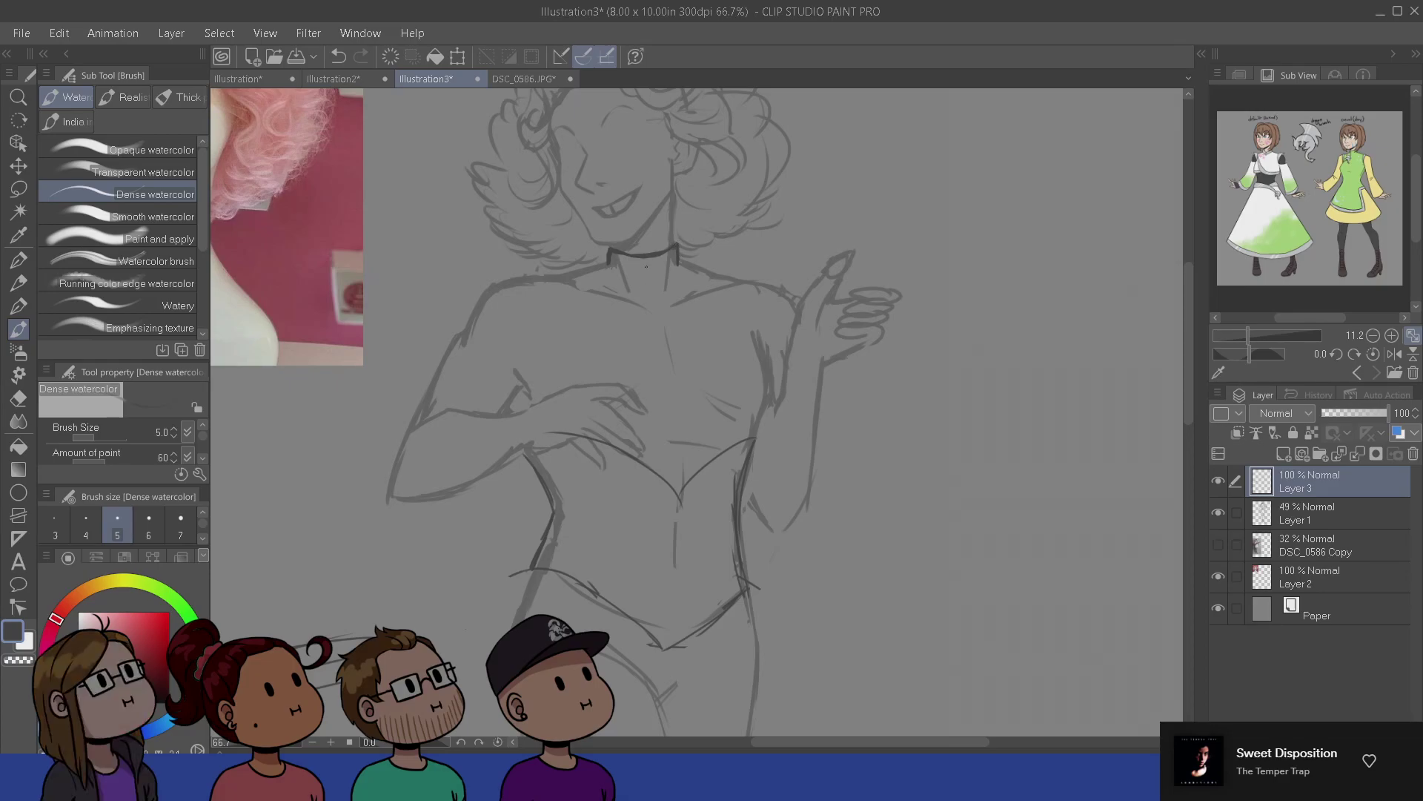
- Try an oval pendant on the choker, undo it, and draw the choker's curved lower edge instead
left_click_drag(647, 260, 645, 261)
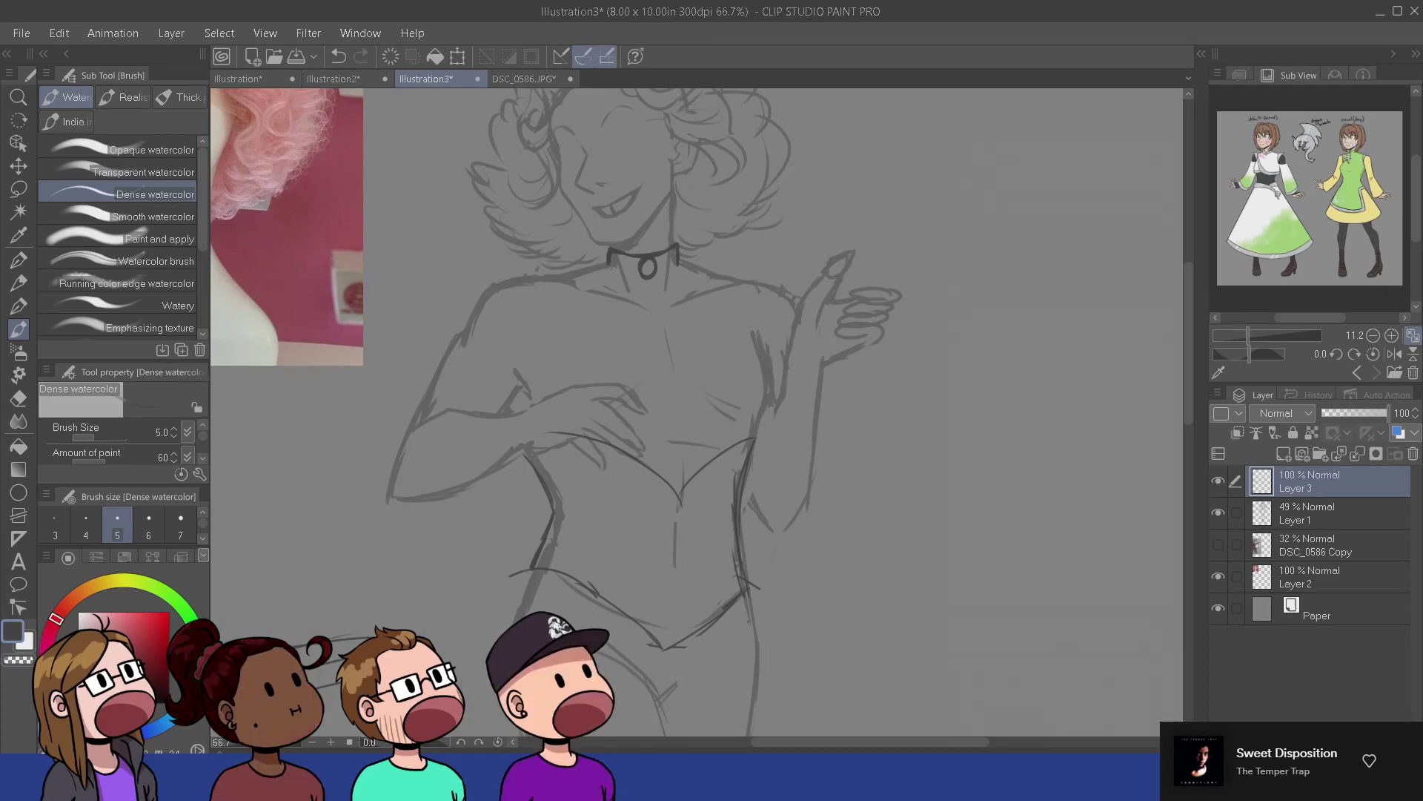
key("ctrl+z")
left_click_drag(610, 265, 642, 281)
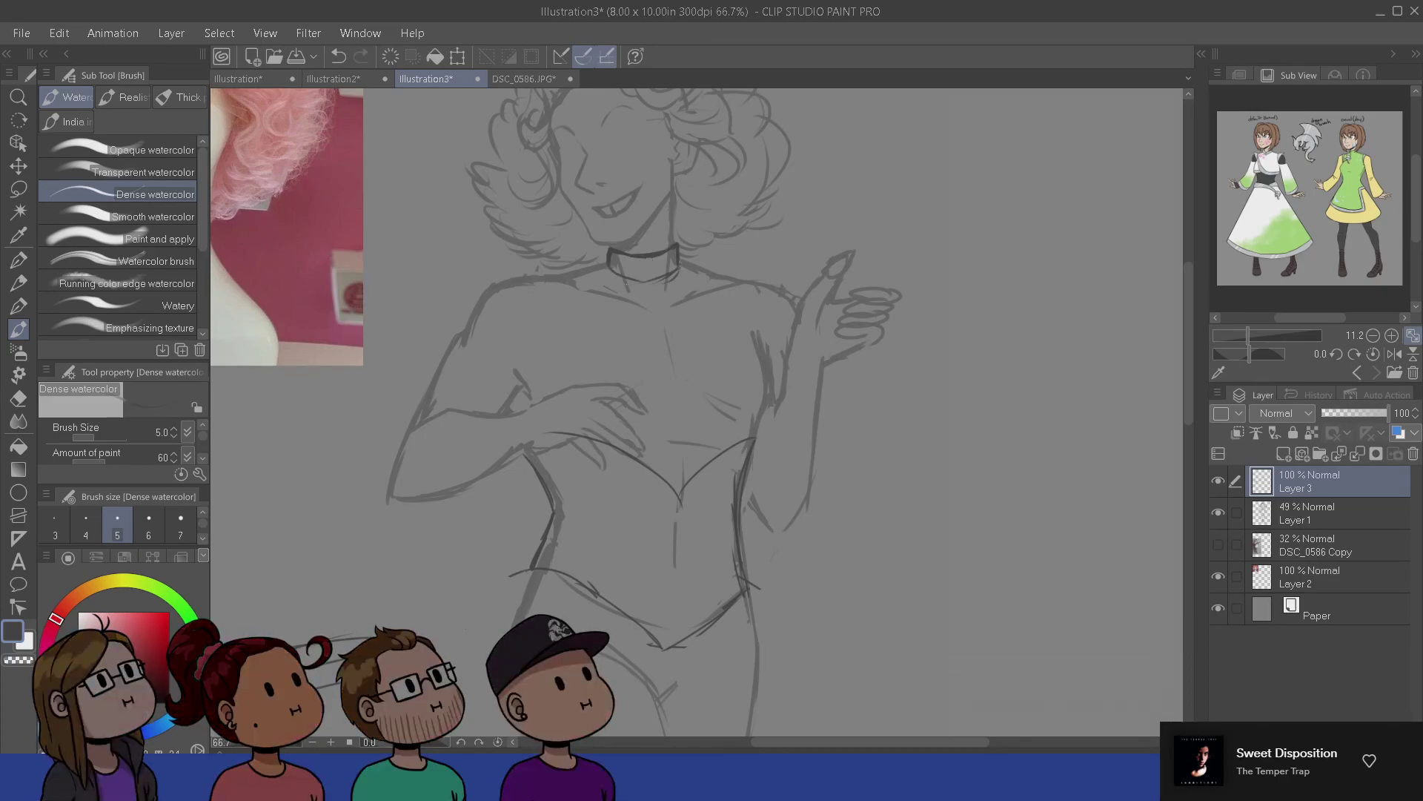
key("e")
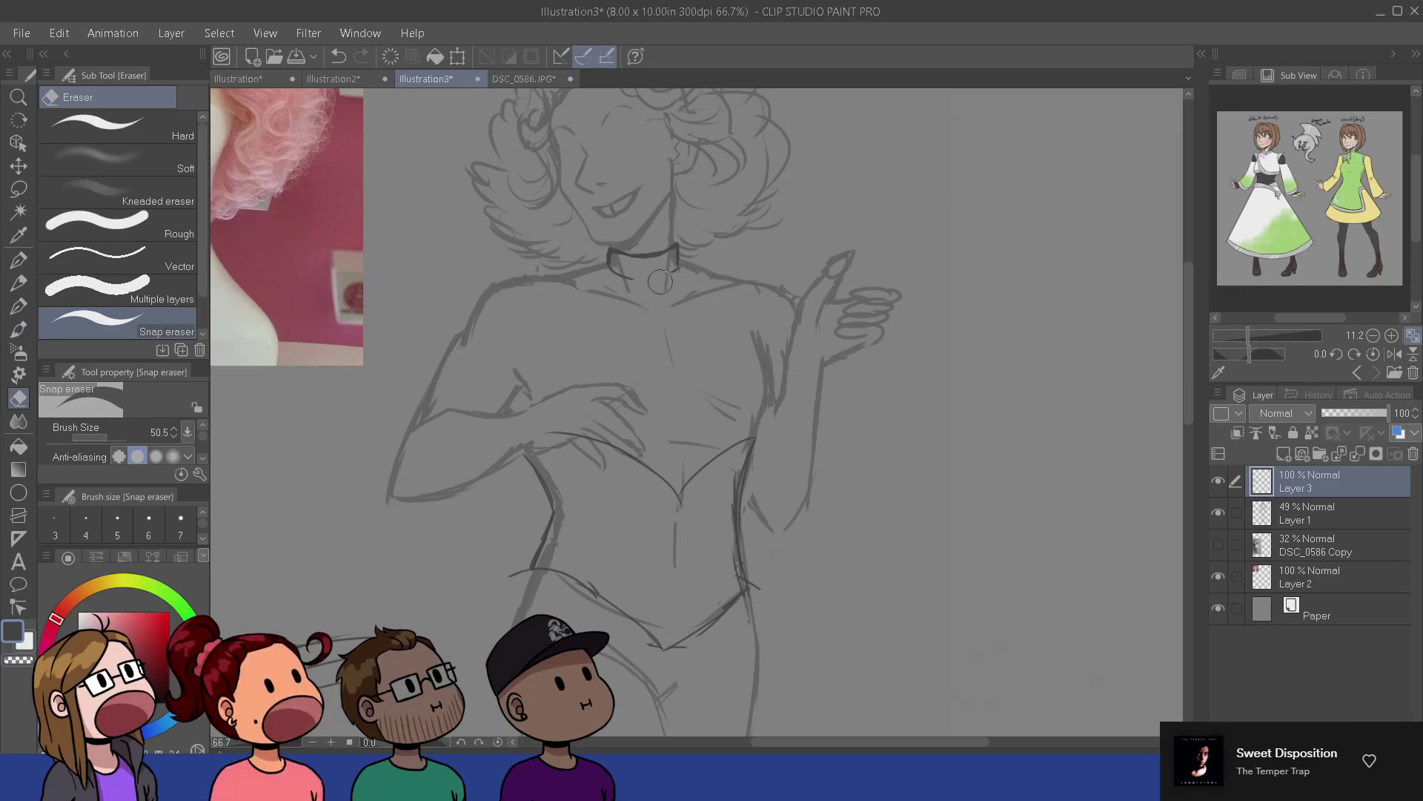
key("b")
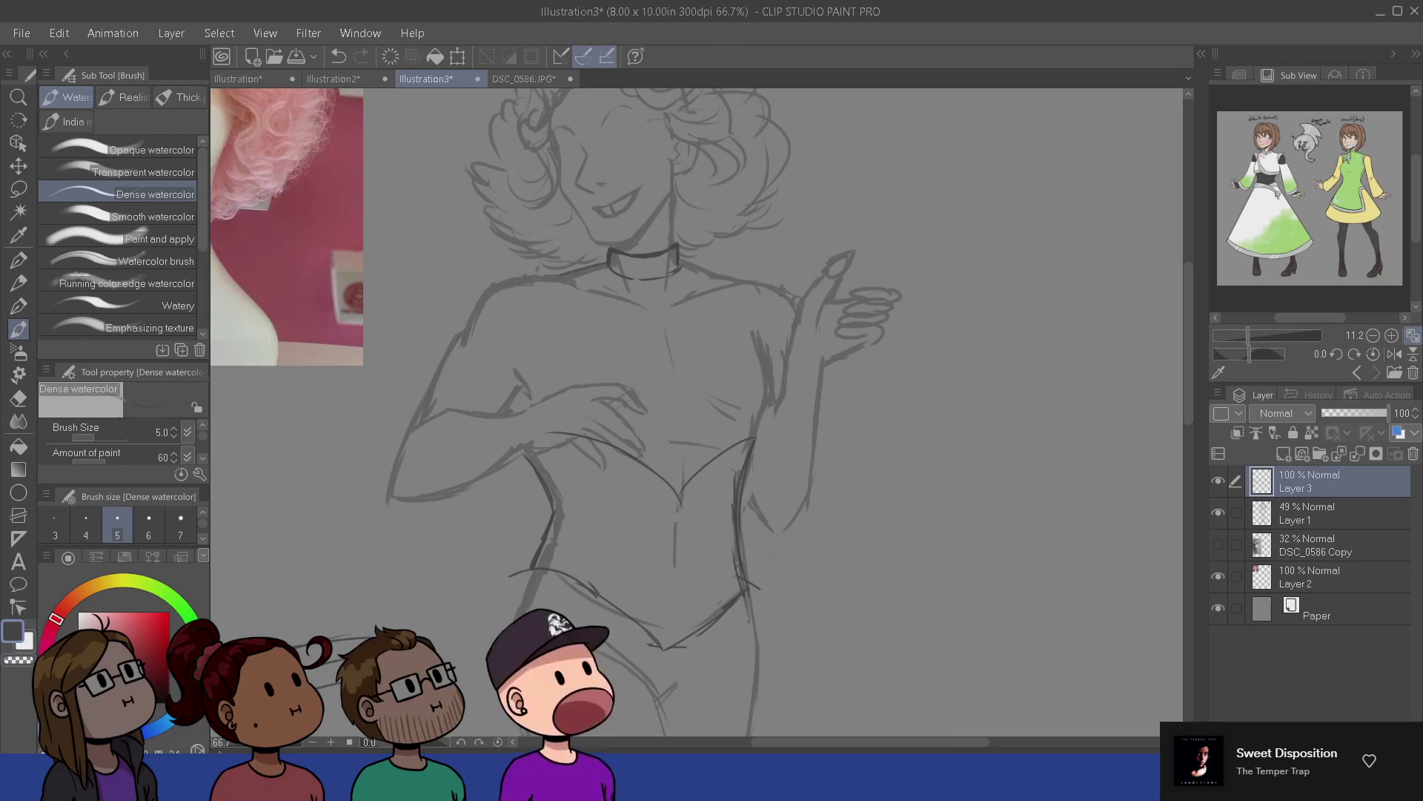
- Darken the shoulder line and sketch a wide cuff around the upper part of the bent arm
left_click_drag(554, 277, 576, 270)
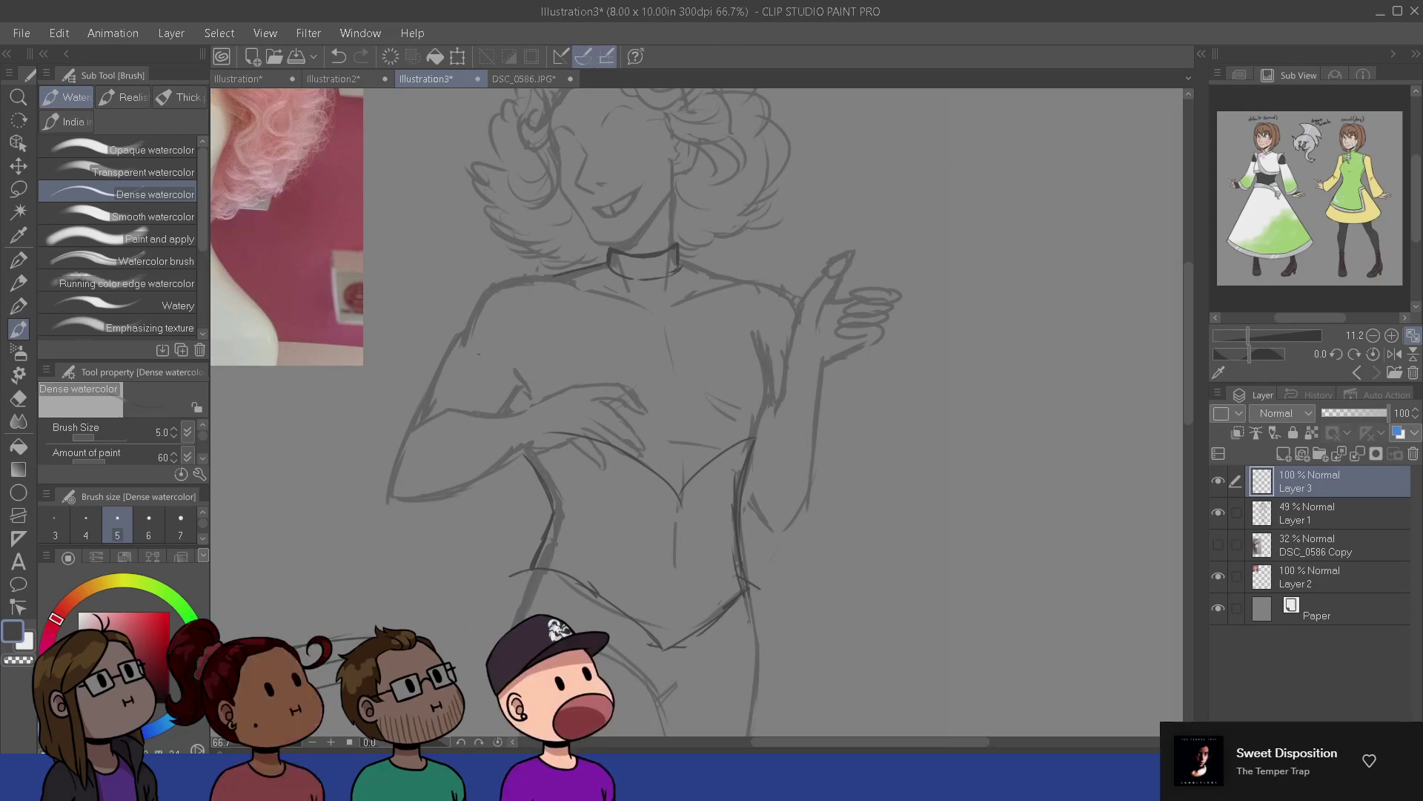
mouse_move(449, 317)
left_mouse_down()
mouse_move(445, 359)
mouse_move(490, 318)
mouse_move(514, 386)
left_mouse_up()
left_click_drag(440, 338, 439, 360)
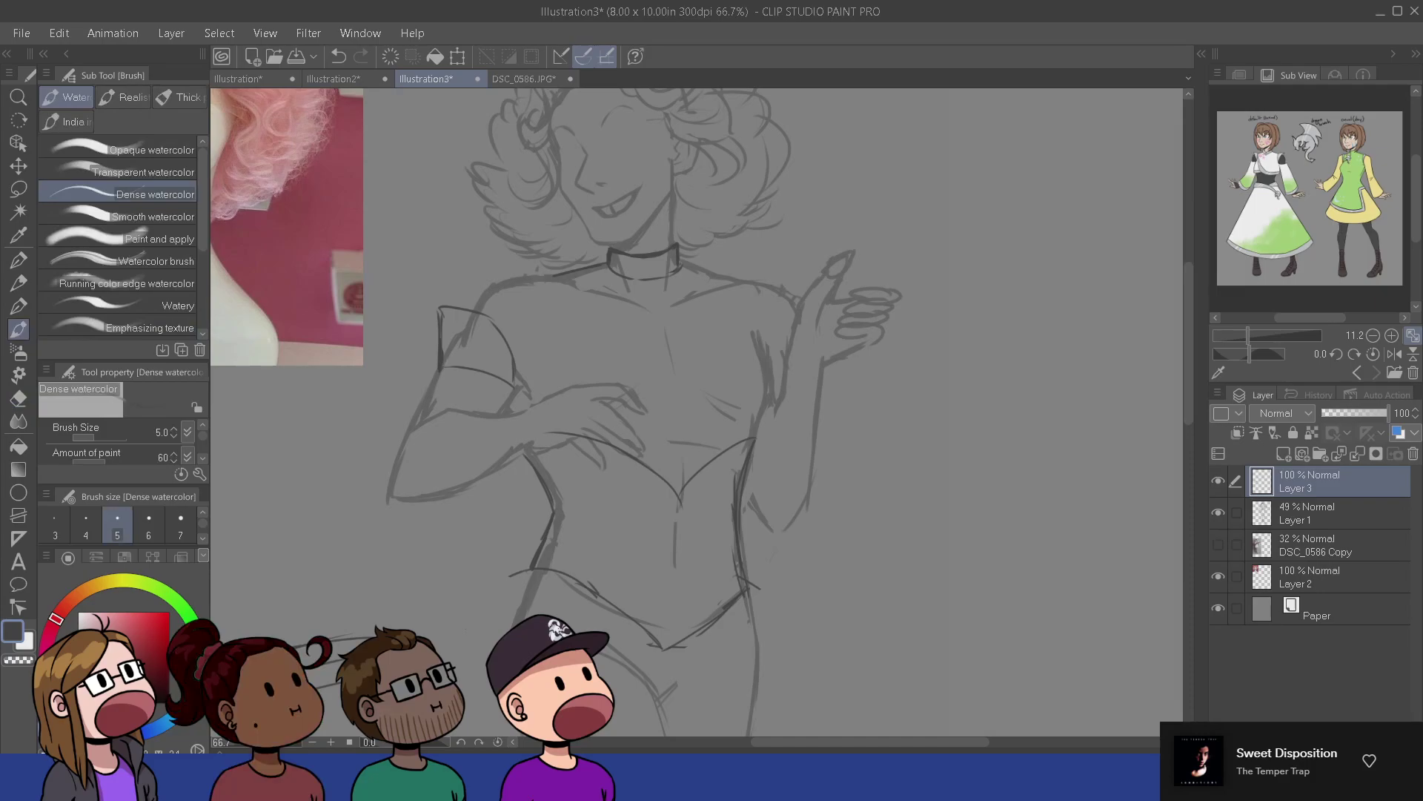
- Sketch a tall pointed shoulder piece rising from the cuff on the bent arm and tidy its edges
mouse_move(518, 382)
left_mouse_down()
mouse_move(539, 305)
mouse_move(516, 260)
left_mouse_up()
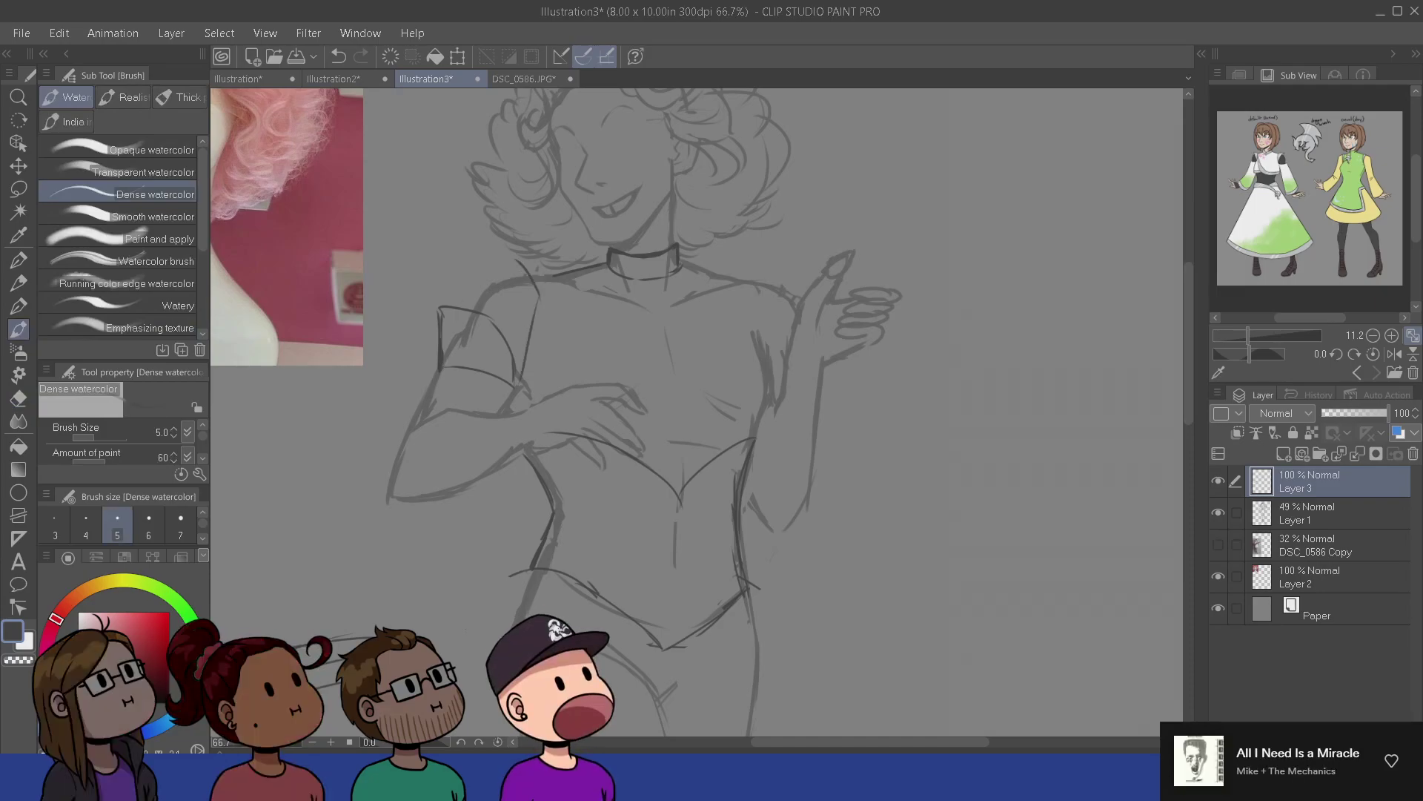
mouse_move(462, 309)
left_mouse_down()
mouse_move(499, 274)
mouse_move(489, 284)
mouse_move(501, 231)
mouse_move(531, 274)
left_mouse_up()
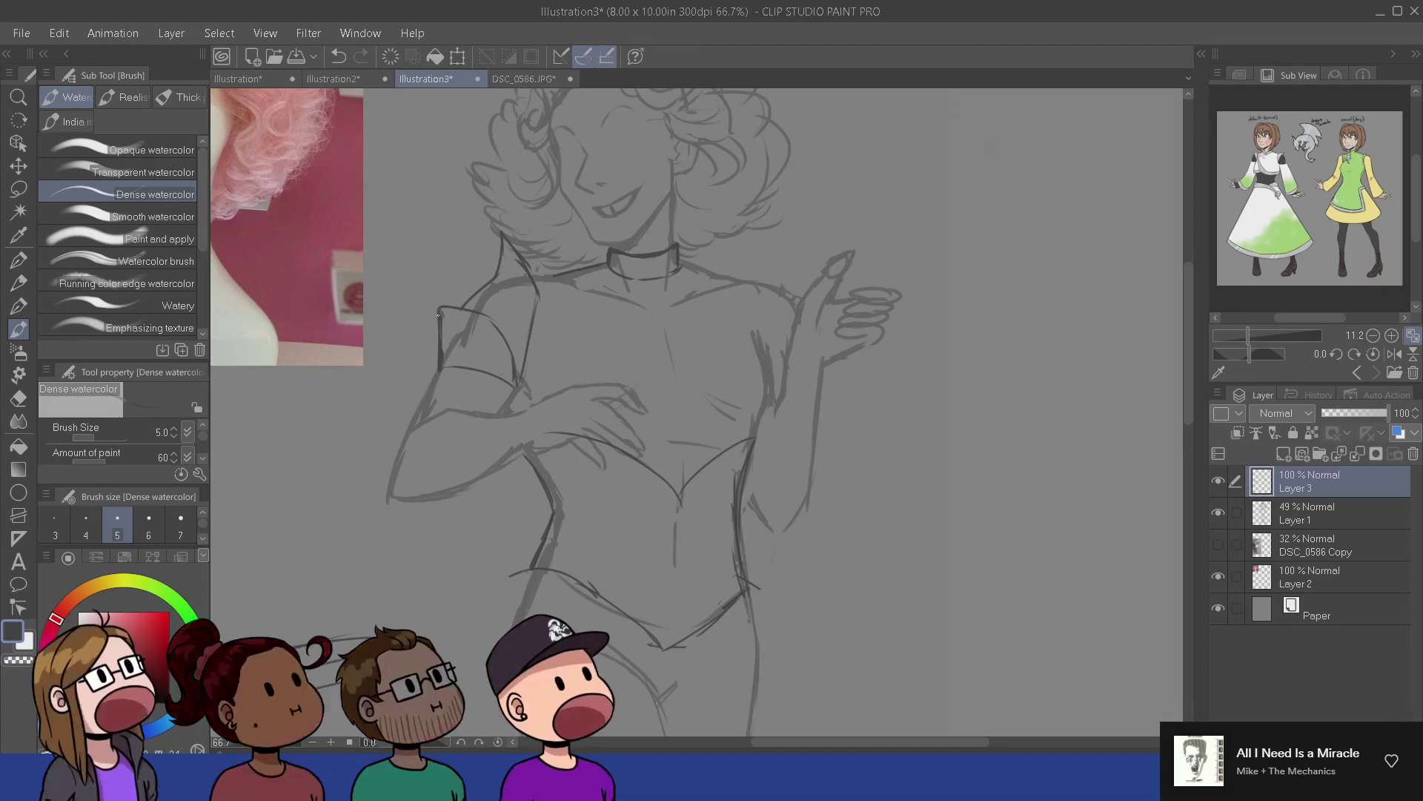
left_click_drag(435, 308, 458, 311)
key("e")
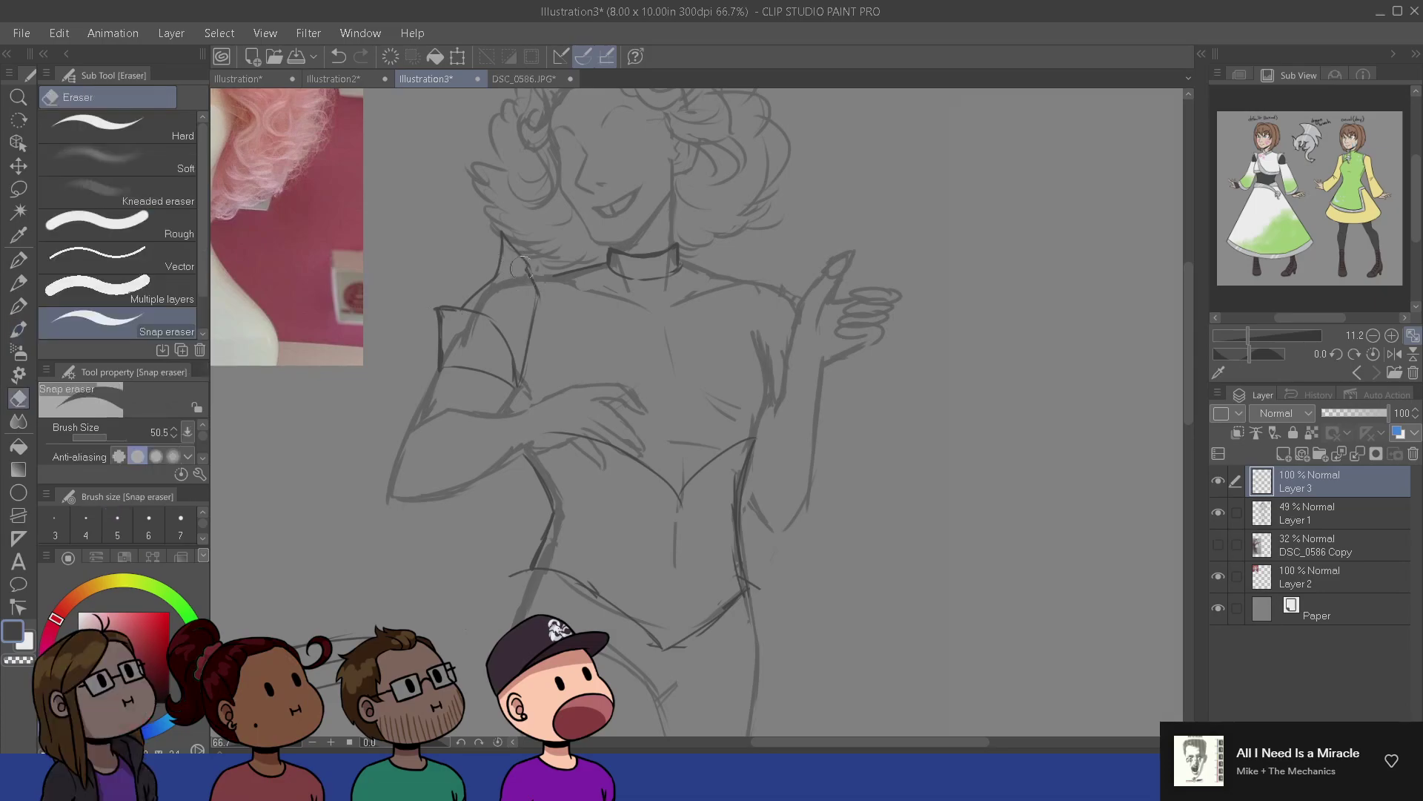
key("b")
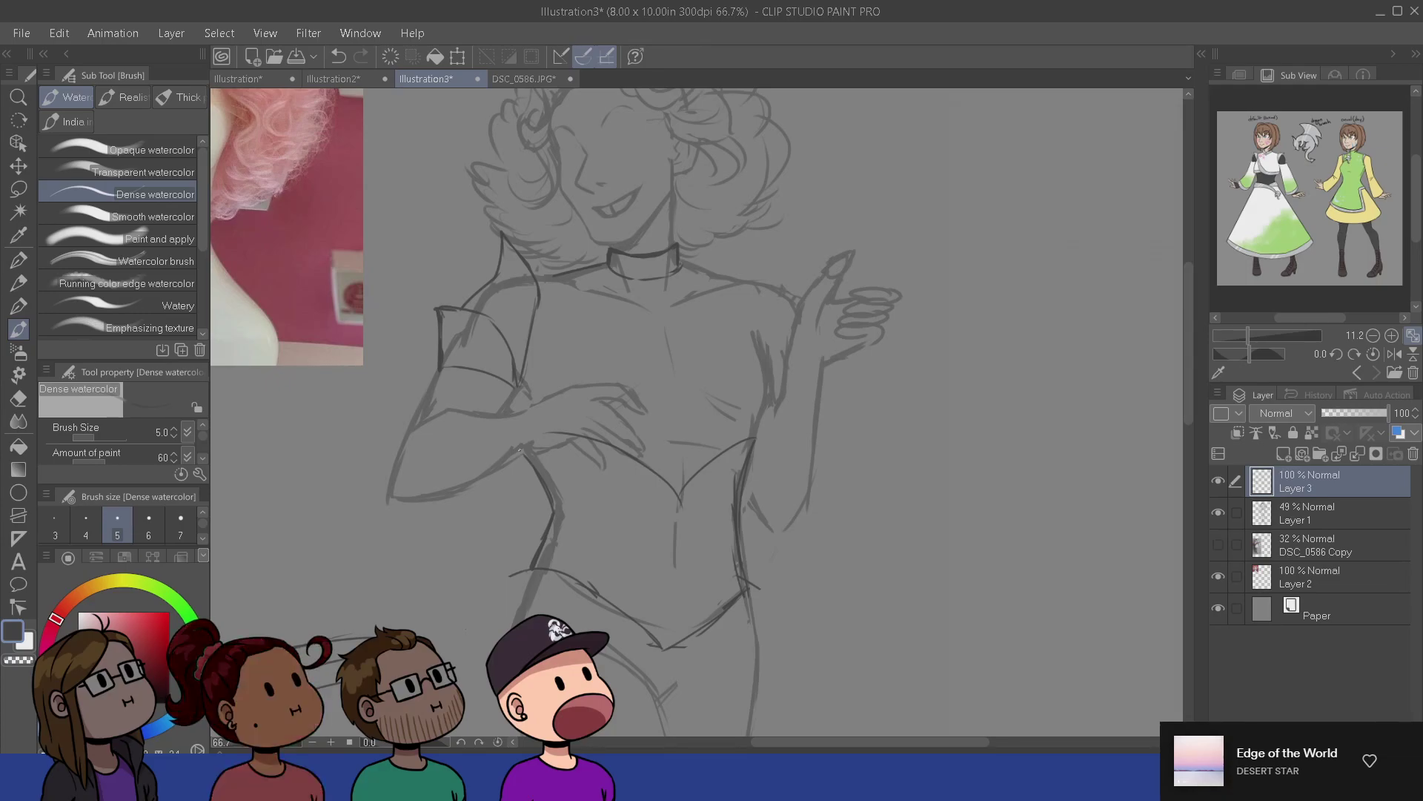
- Rework the straight upper edge of the bent arm's cuff into rounded scallops, erasing the old line
mouse_move(447, 419)
left_mouse_down()
mouse_move(495, 512)
mouse_move(494, 491)
left_mouse_up()
mouse_move(476, 379)
left_mouse_down()
mouse_move(473, 429)
mouse_move(486, 408)
mouse_move(486, 422)
left_mouse_up()
key("e")
key("b")
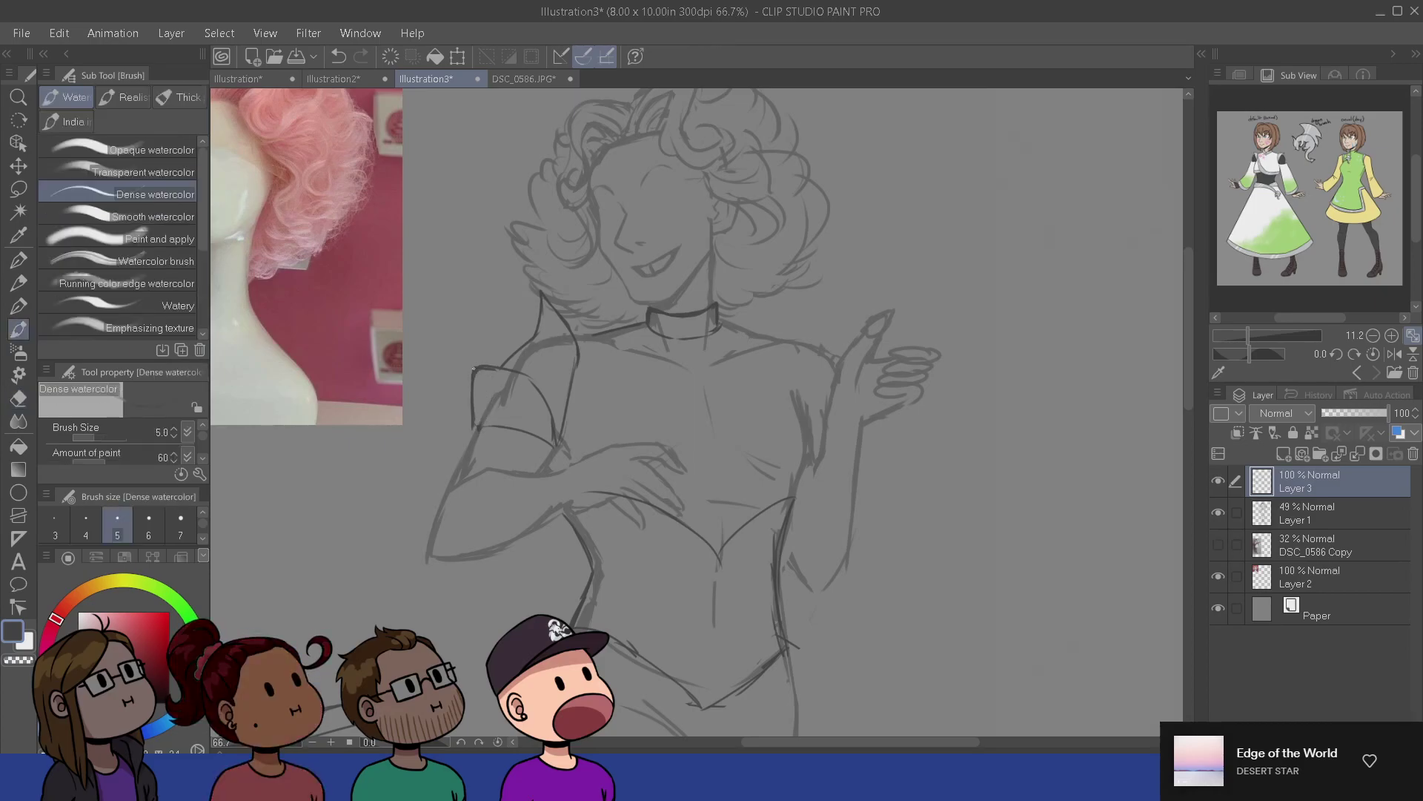
key("ctrl+z")
mouse_move(546, 402)
left_mouse_down()
mouse_move(557, 447)
mouse_move(535, 393)
mouse_move(494, 378)
left_mouse_up()
key("ctrl+z")
key("e")
key("b")
key("e")
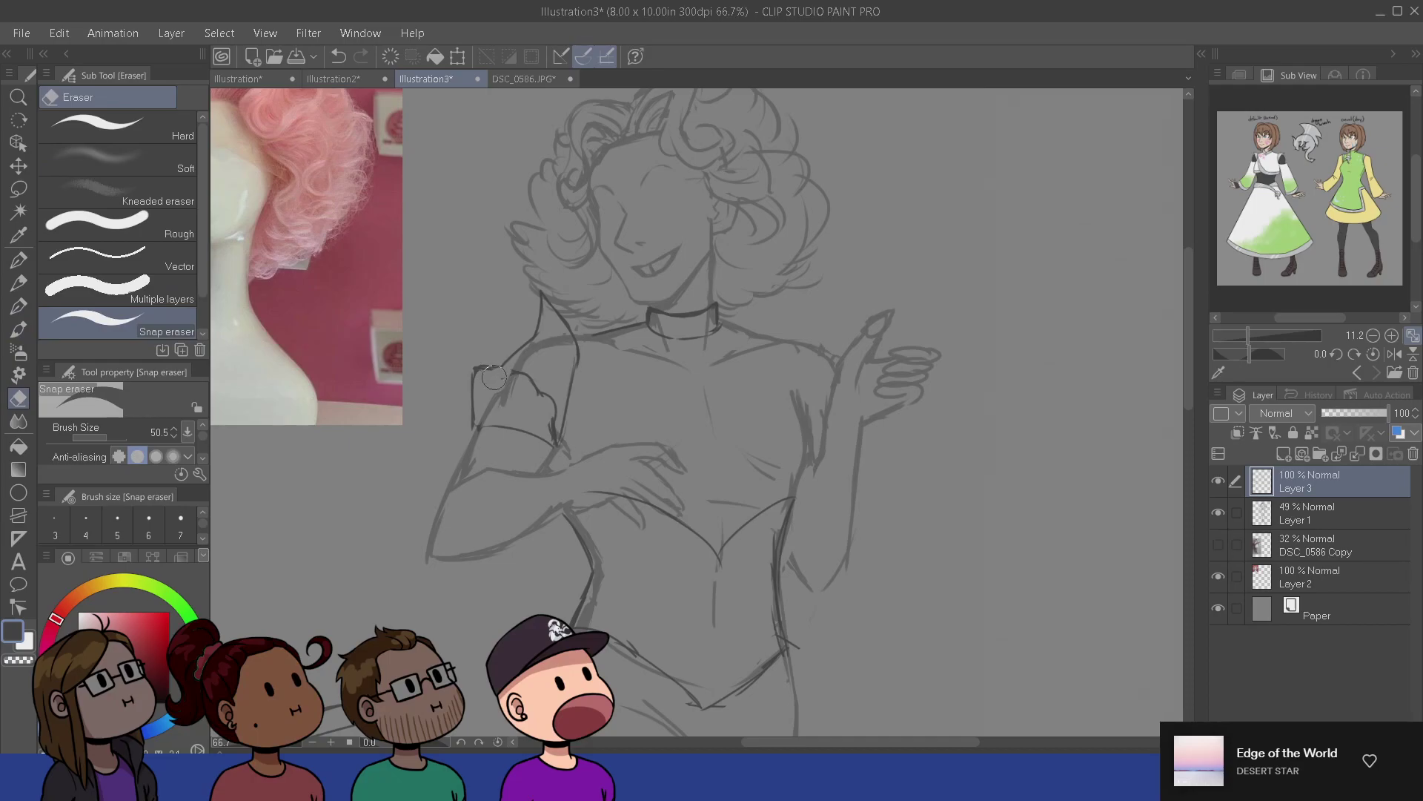
key("b")
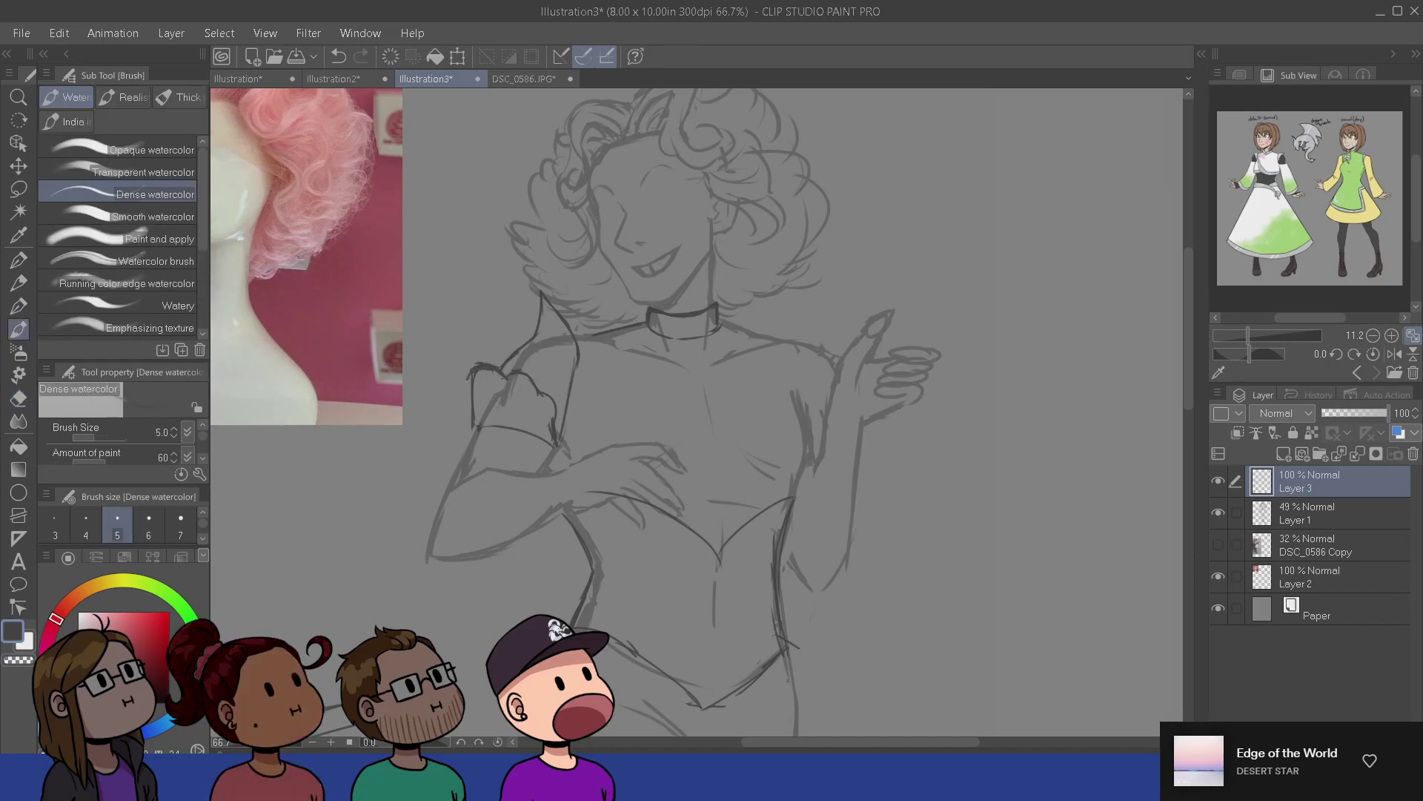
- Refine the cuff's outer side and the scallops near the inner arm, trimming stray lines with the Snap eraser
key("e")
left_click_drag(475, 377, 483, 406)
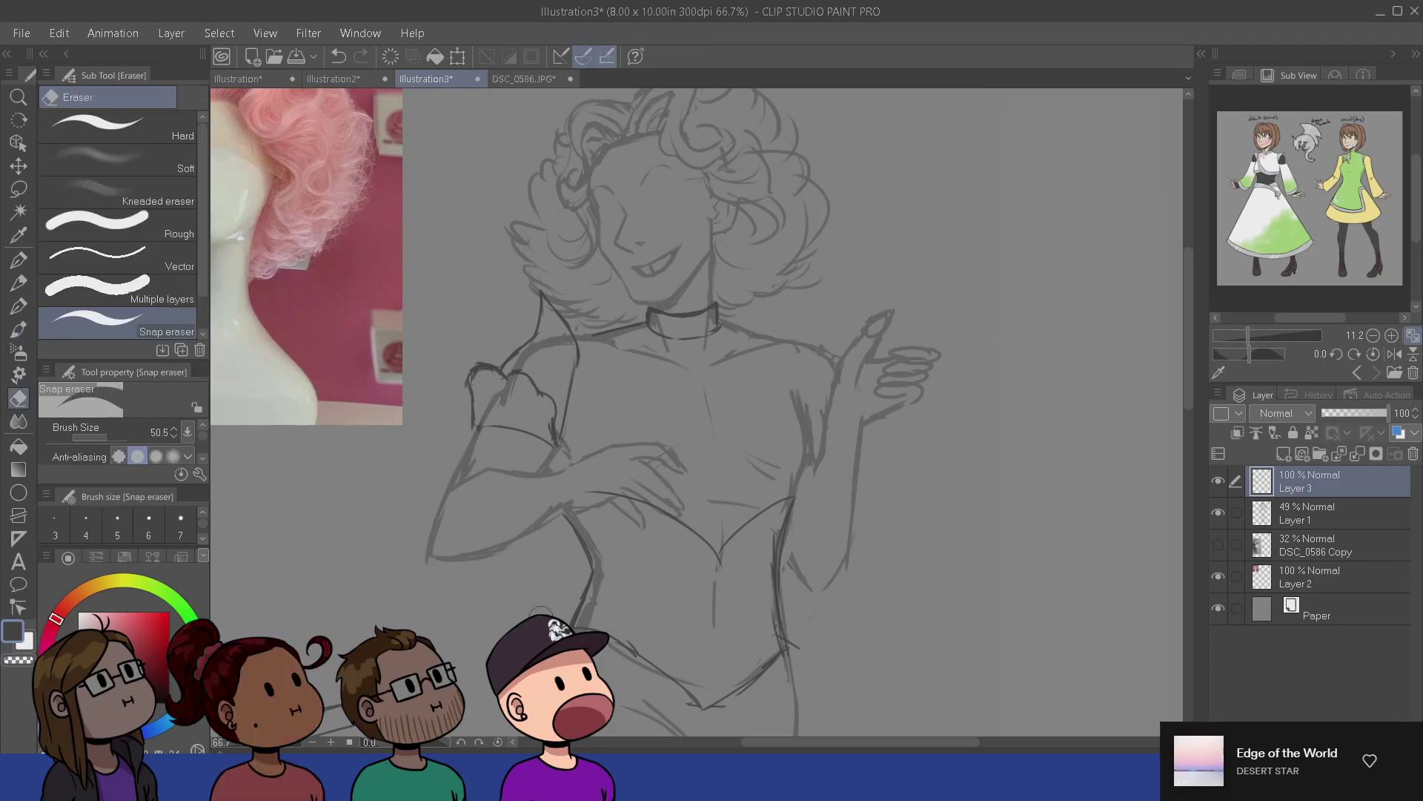
key("b")
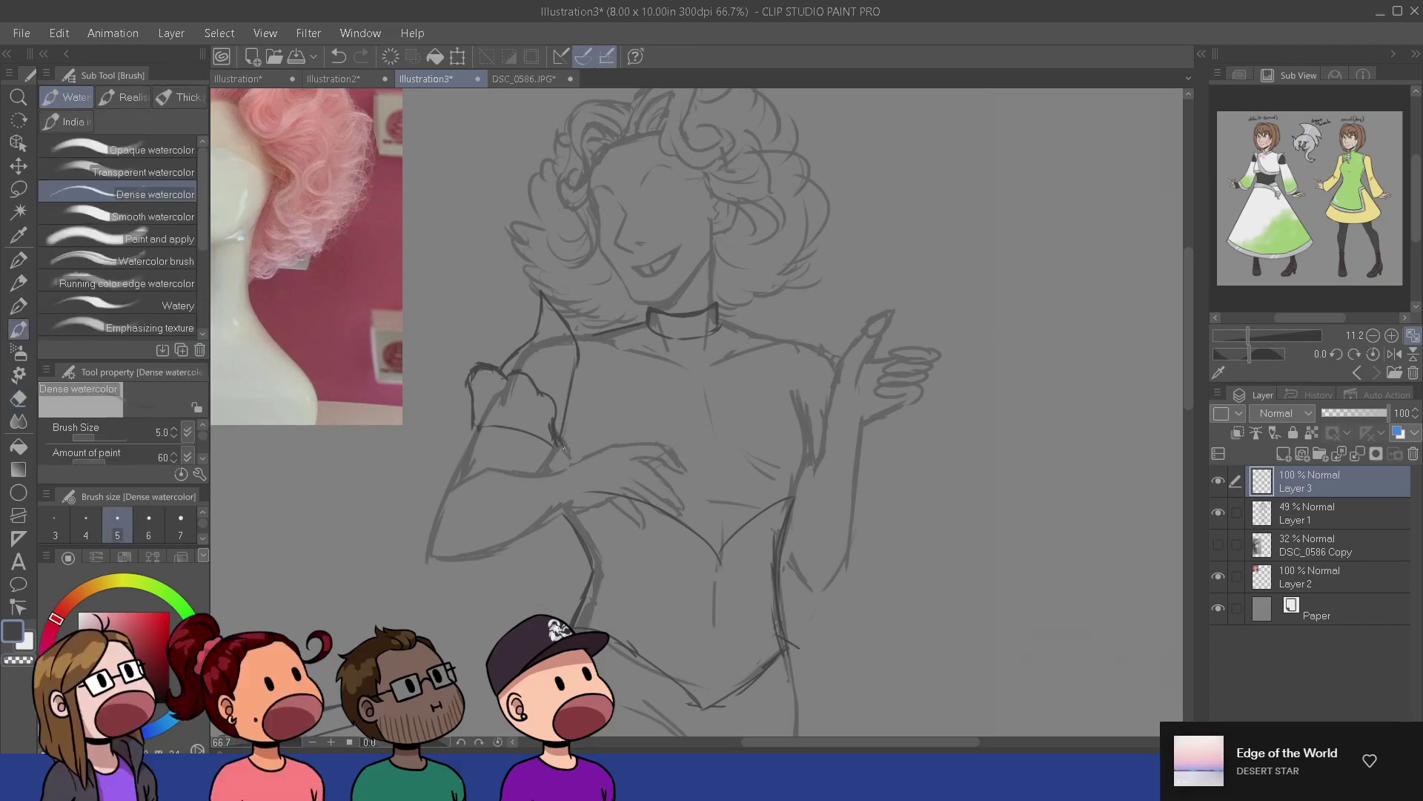
key("e")
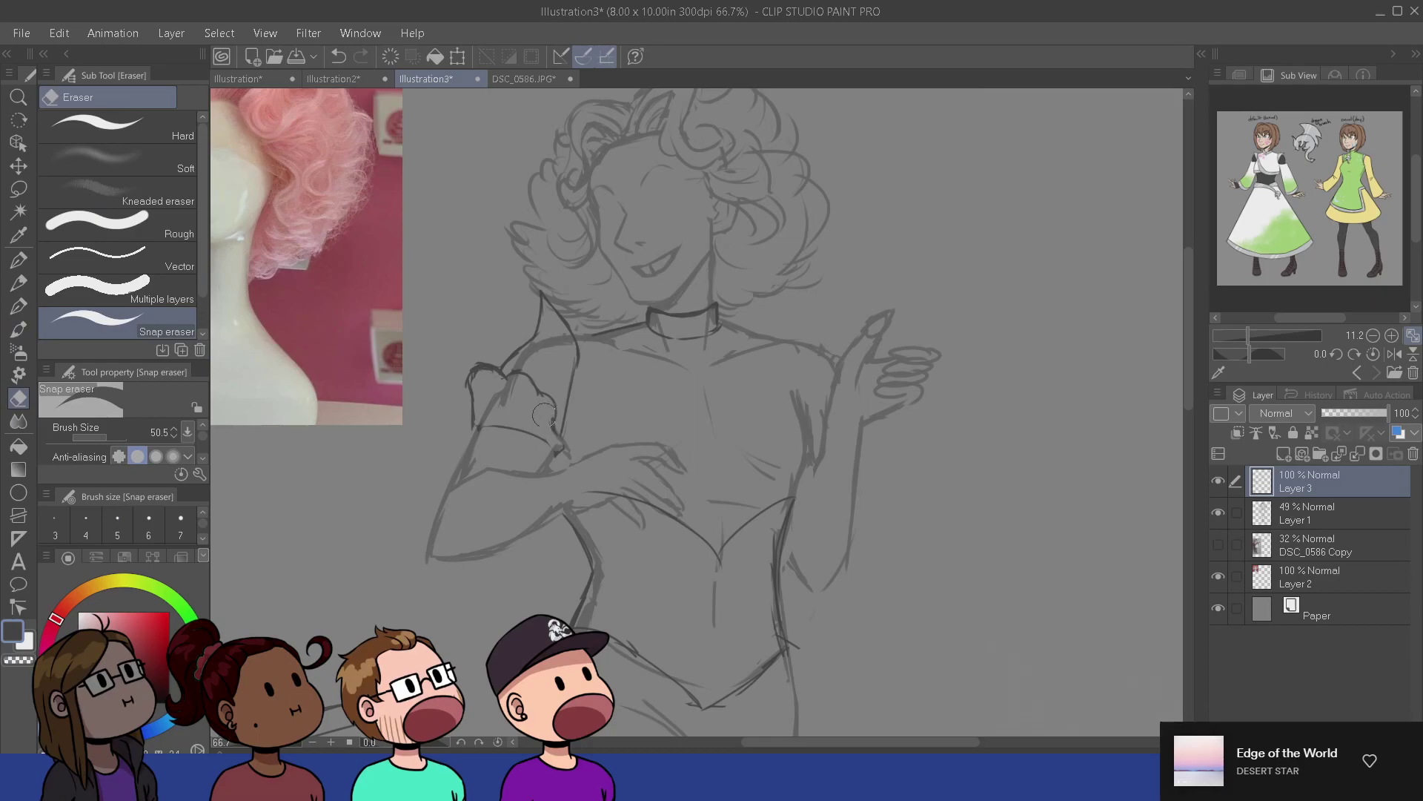
key("b")
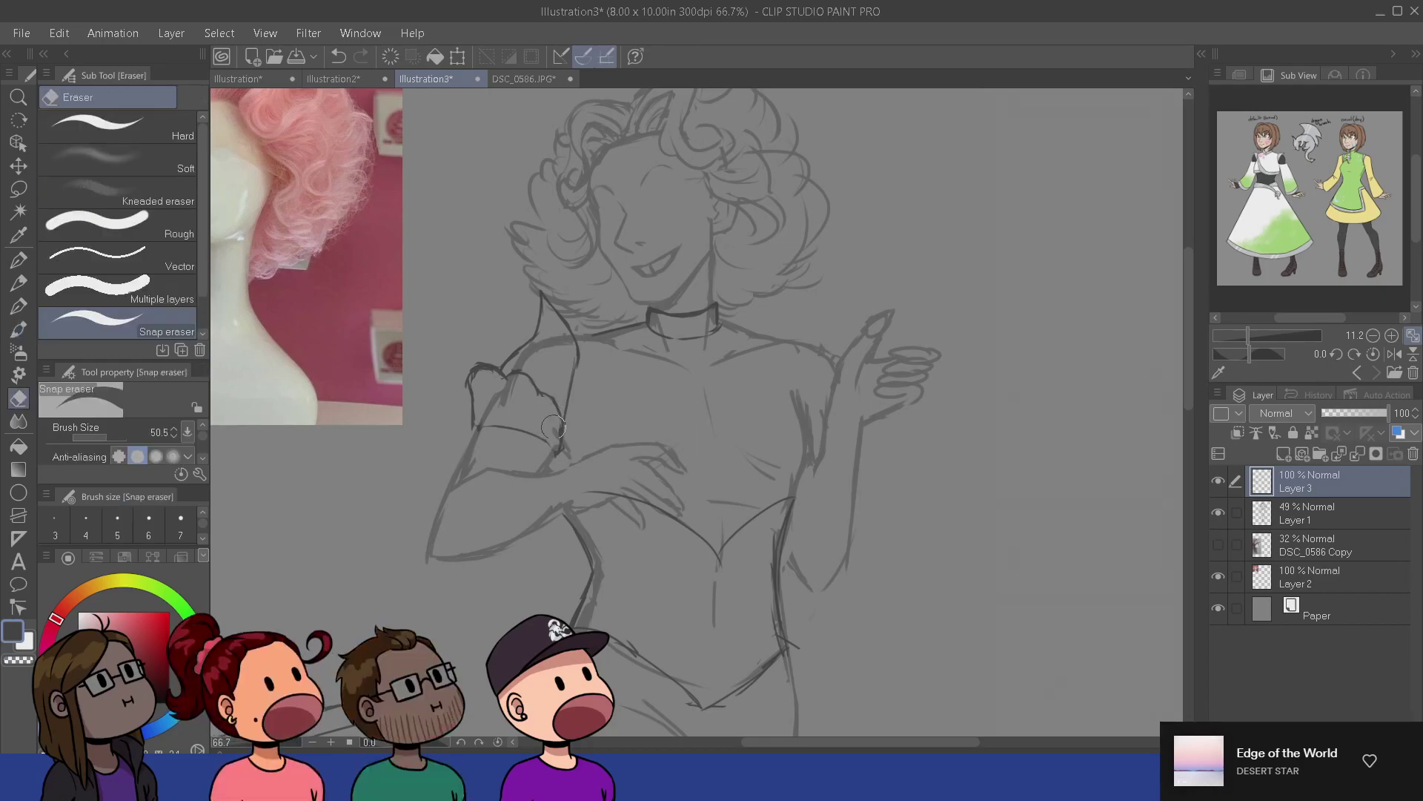
mouse_move(556, 453)
left_mouse_down()
mouse_move(545, 399)
mouse_move(558, 423)
left_mouse_up()
key("ctrl+z")
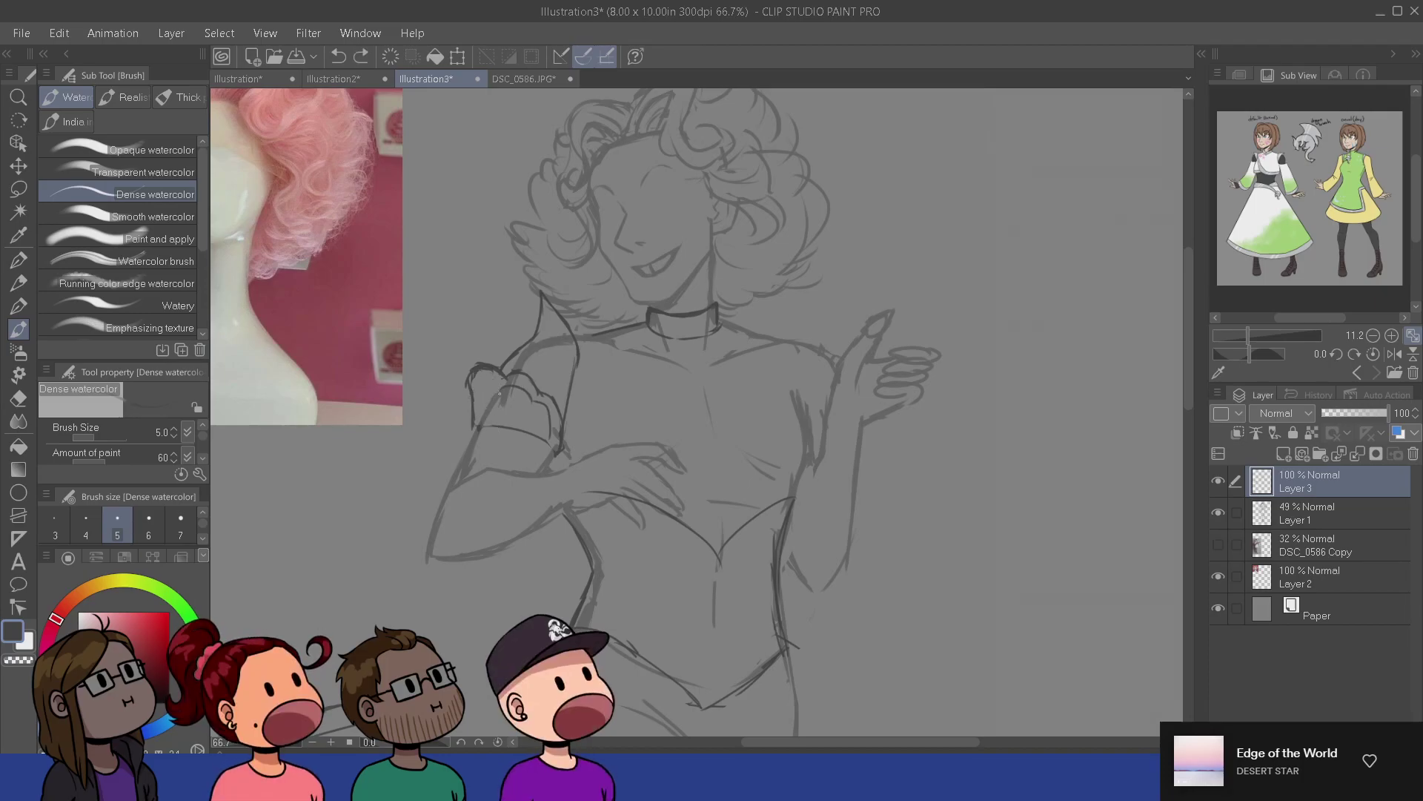
- Add inner scallop lines and a swirl detail to the cuff, and clean up its lower outer corner
left_click_drag(472, 397, 500, 387)
left_click_drag(537, 568, 533, 540)
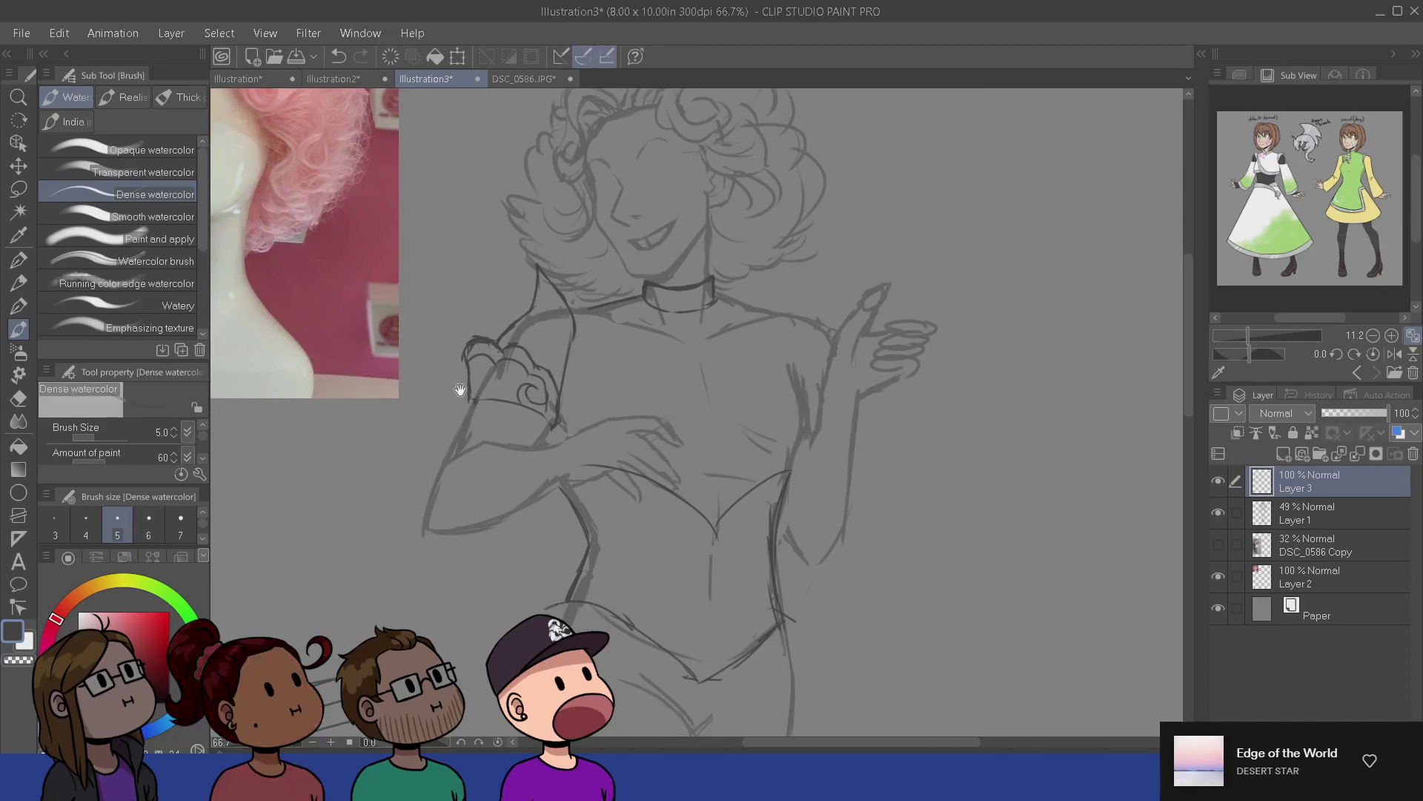
key("e")
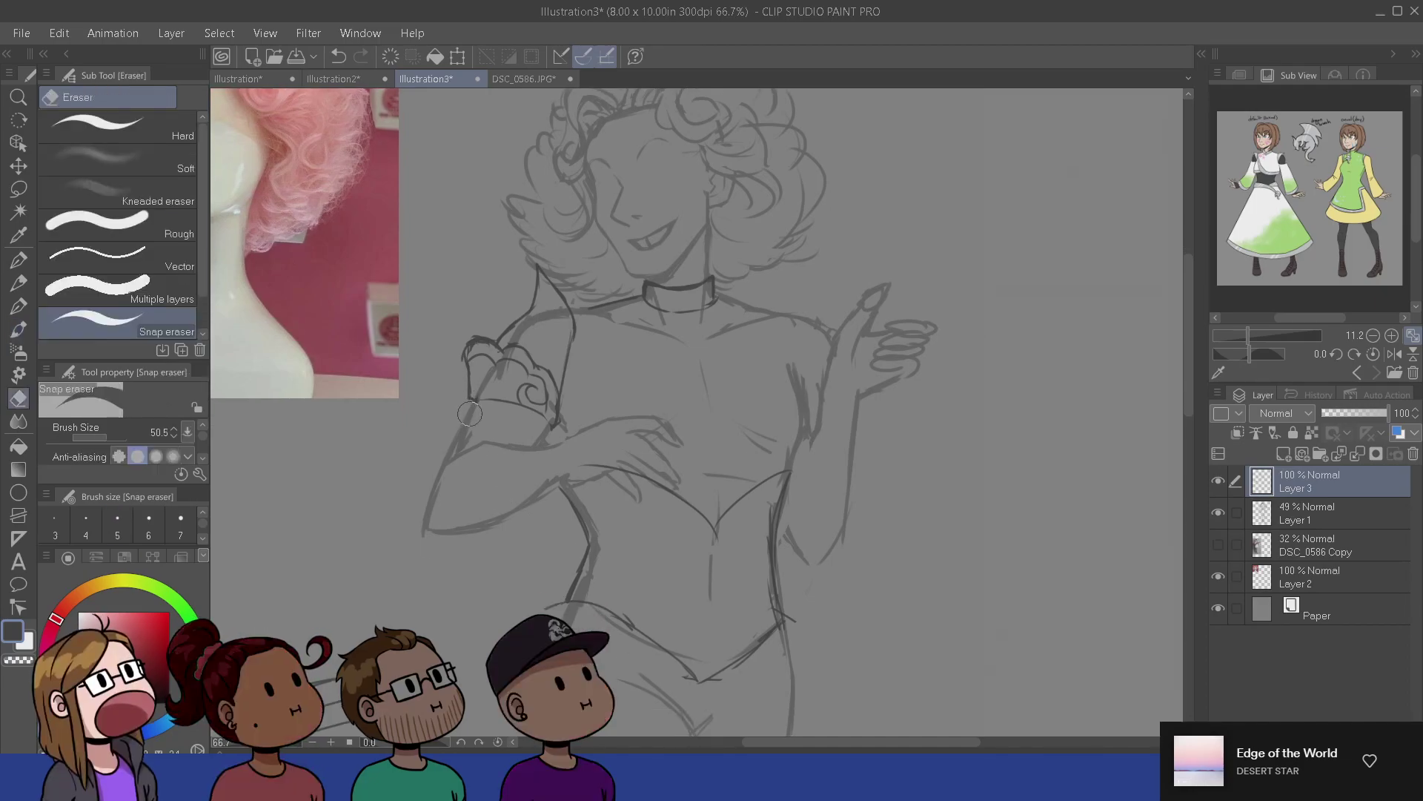
key("b")
left_click_drag(515, 409, 542, 539)
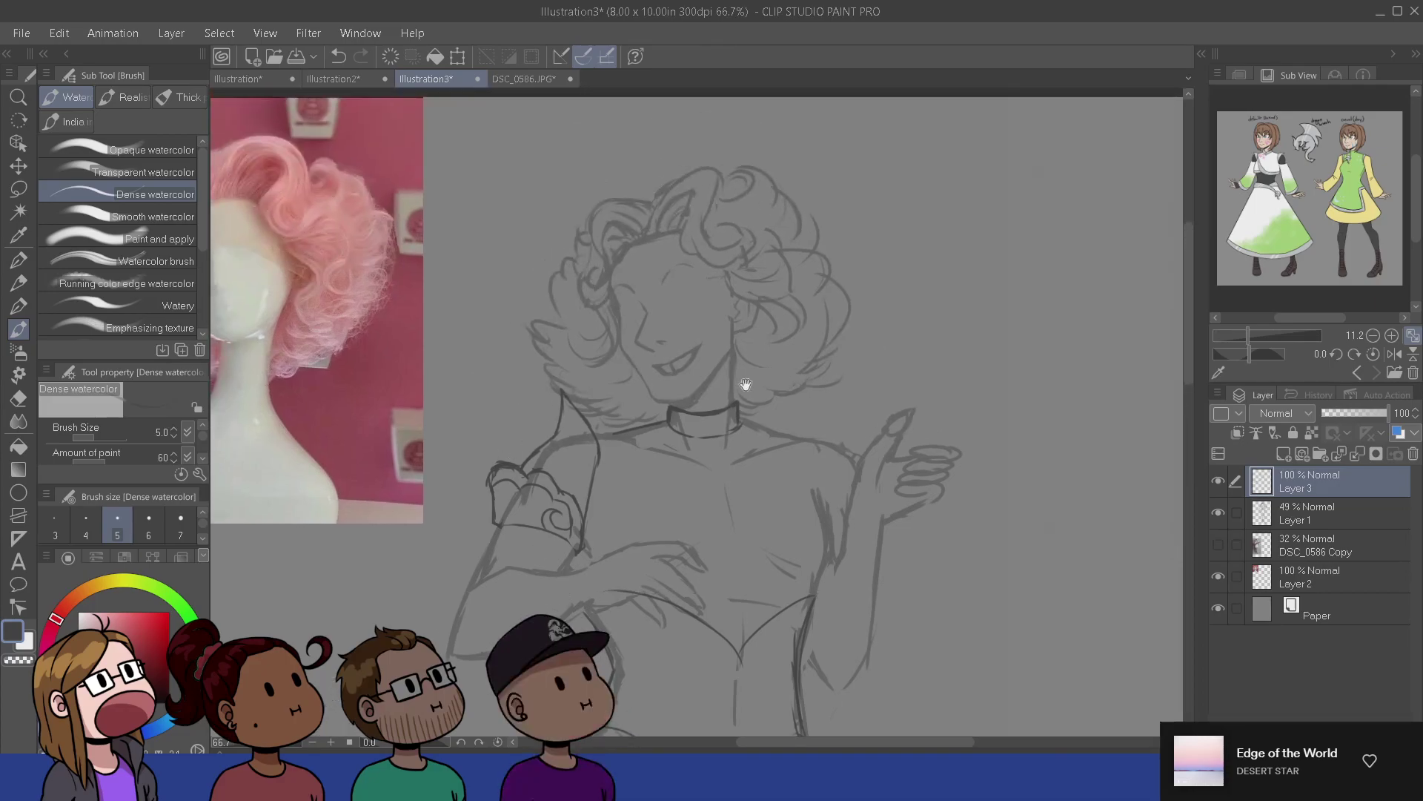
- Sketch a matching tall pointed shoulder piece and a scalloped cuff with a swirl on the raised arm
left_click_drag(725, 551, 756, 541)
left_click_drag(626, 511, 614, 508)
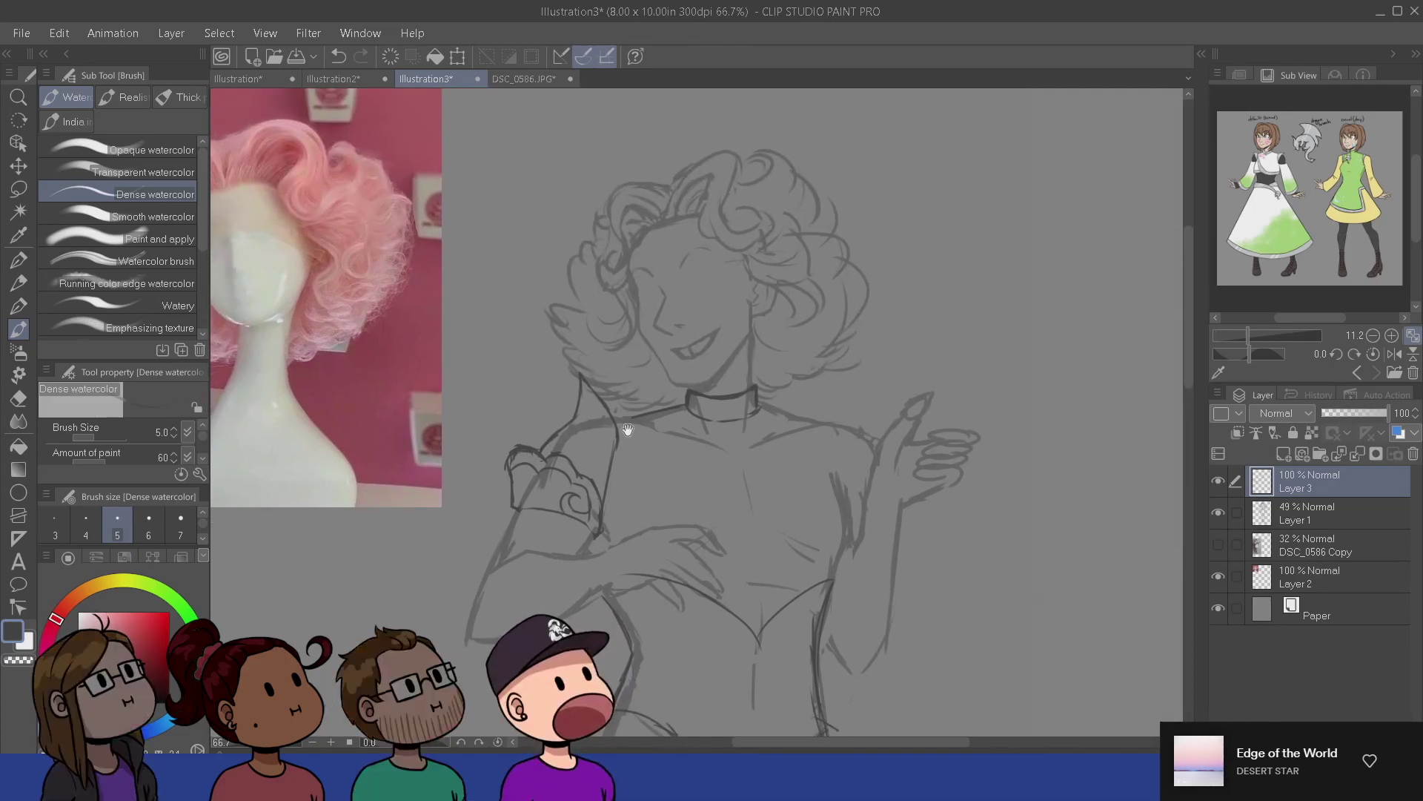
left_click_drag(804, 416, 838, 480)
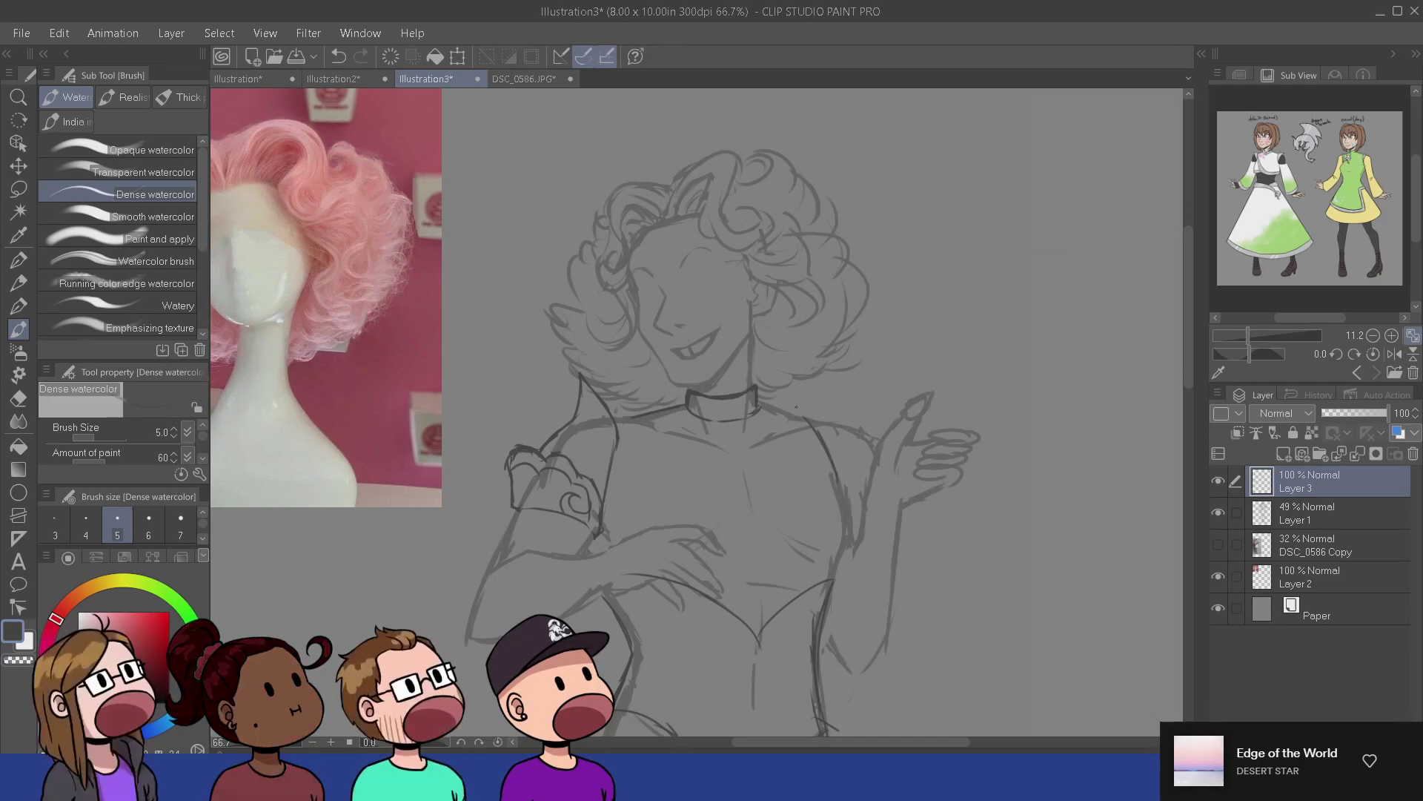
left_click_drag(794, 412, 823, 370)
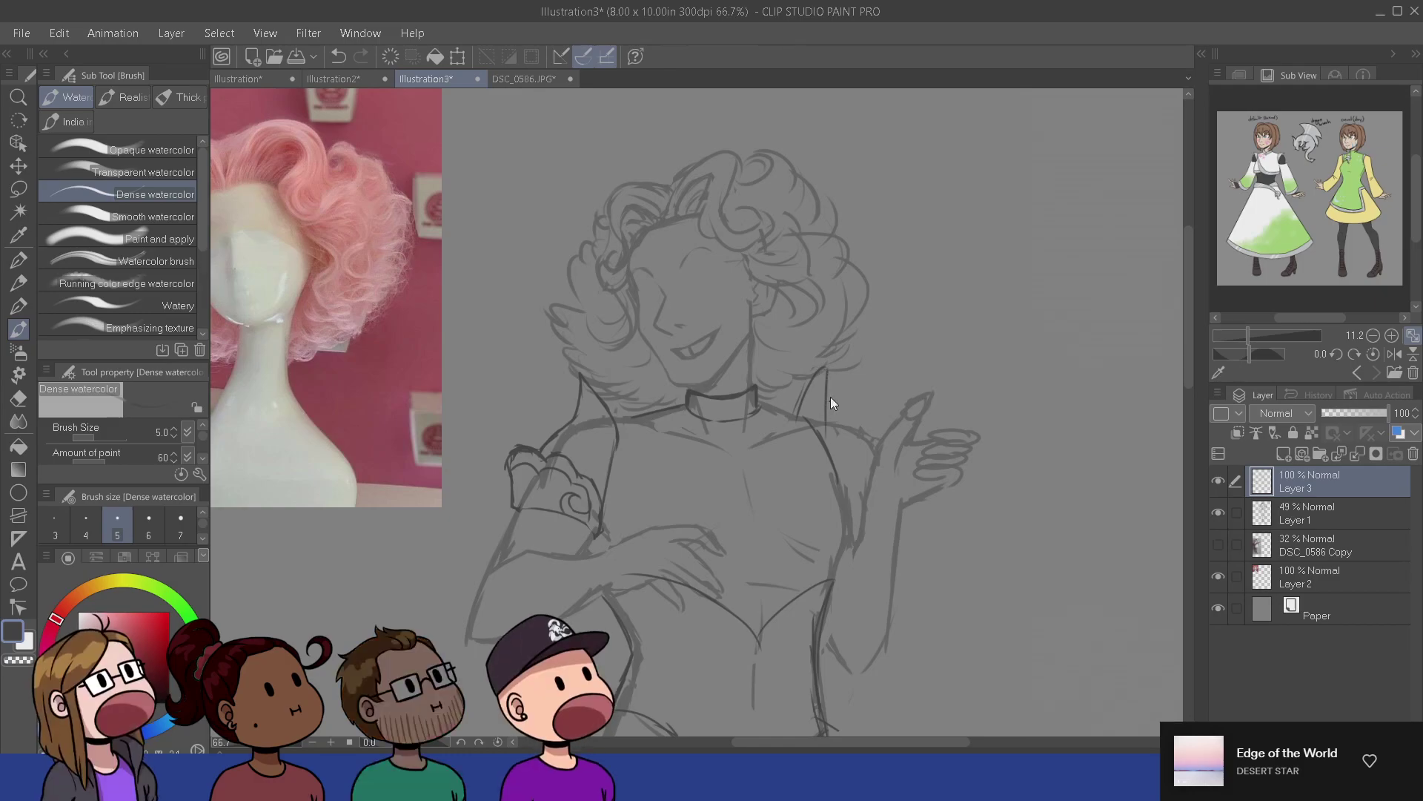
left_click_drag(794, 412, 844, 363)
mouse_move(831, 408)
left_mouse_down()
mouse_move(839, 368)
mouse_move(837, 443)
mouse_move(852, 427)
mouse_move(874, 441)
mouse_move(865, 463)
left_mouse_up()
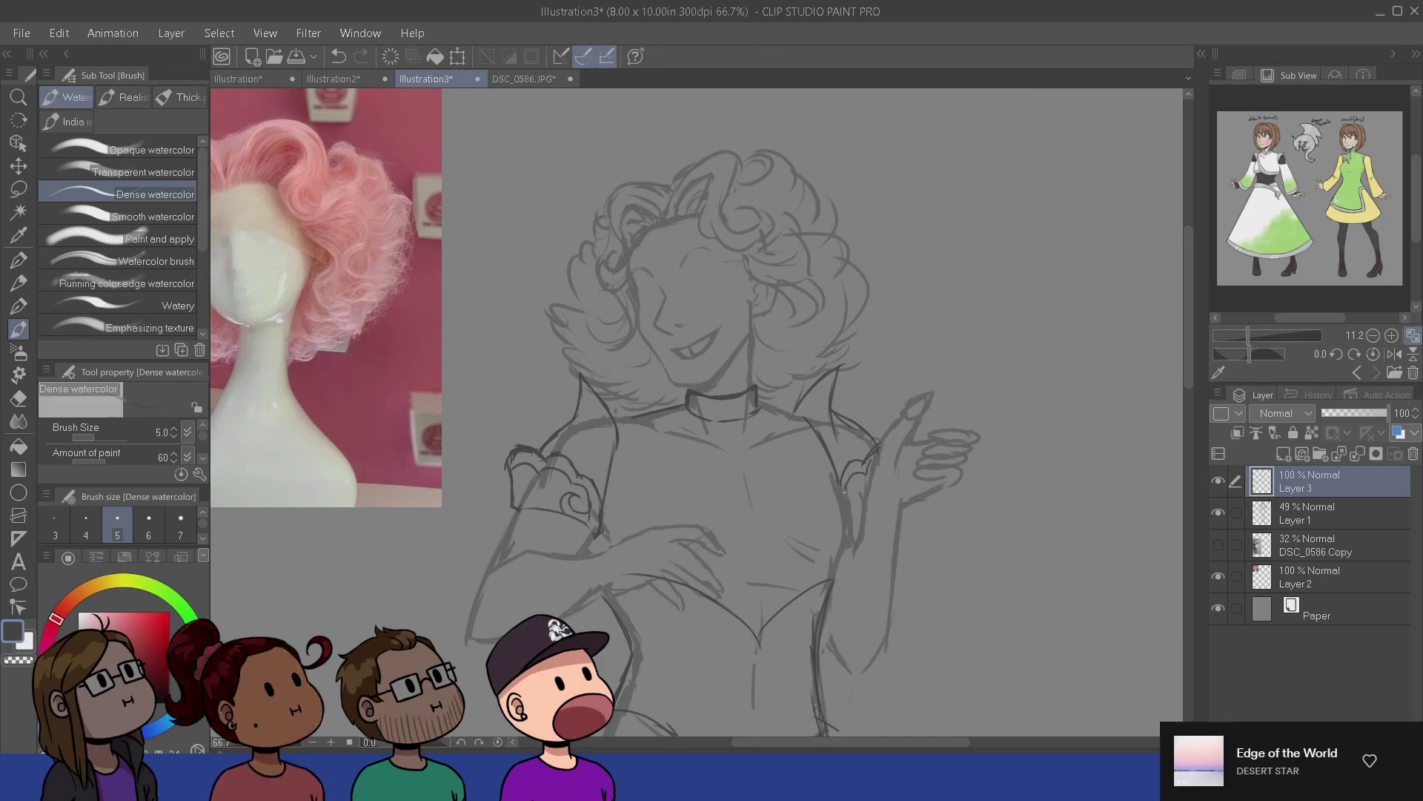
mouse_move(844, 492)
left_mouse_down()
mouse_move(830, 575)
mouse_move(843, 513)
left_mouse_up()
left_click_drag(864, 576, 837, 532)
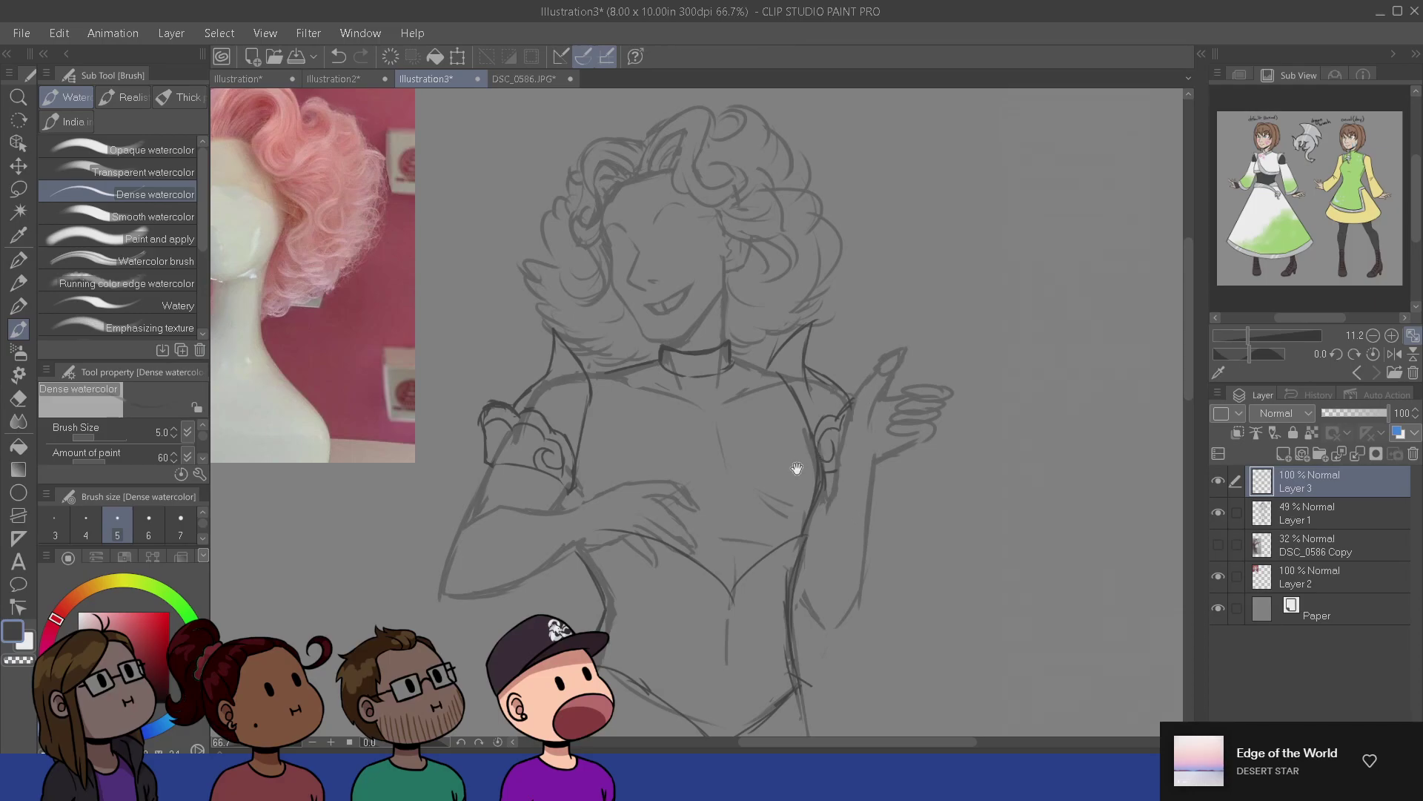
- Erase the straight outer edge of the raised arm's pointed shoulder piece and redraw it as an inward curve to the tip
left_click_drag(800, 493, 809, 520)
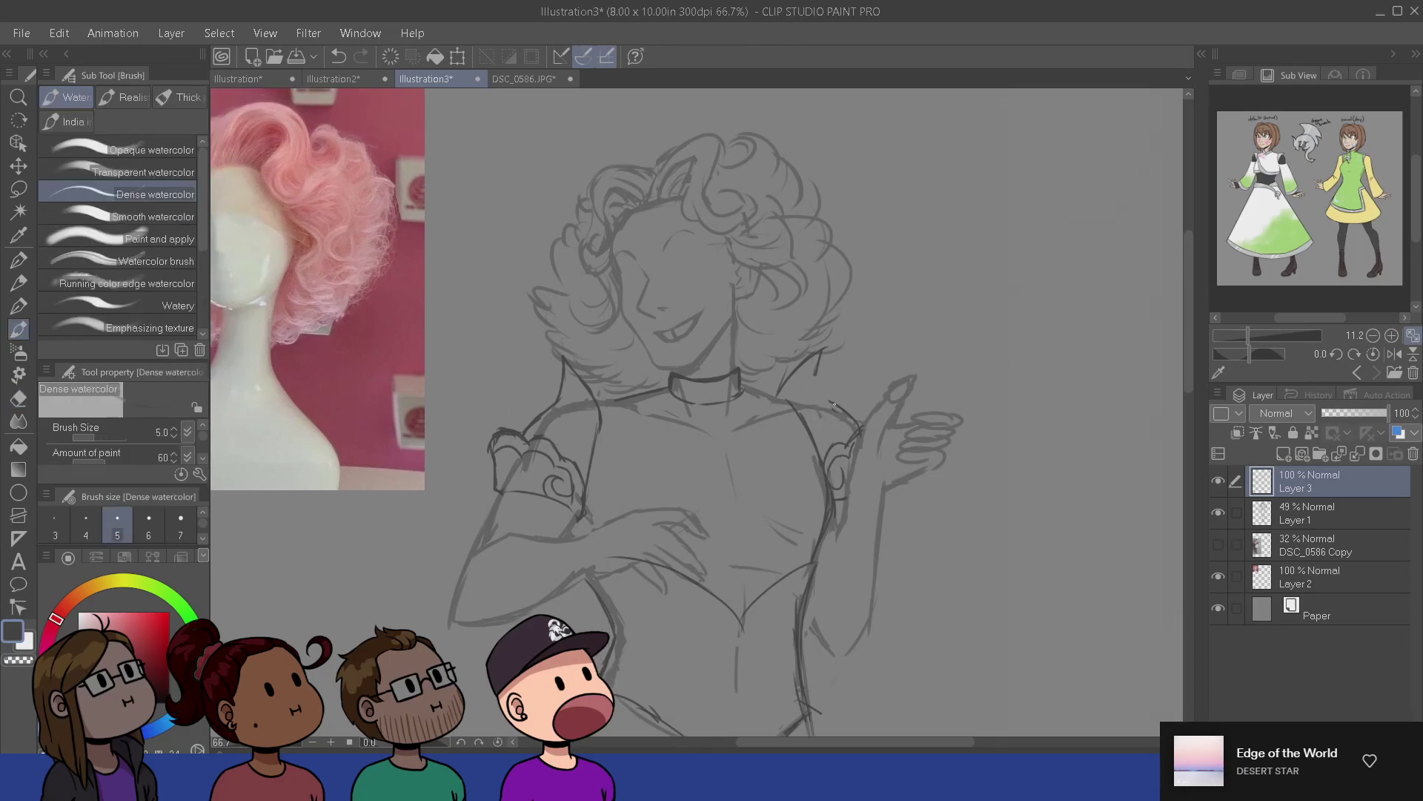
mouse_move(815, 447)
left_mouse_down()
mouse_move(807, 390)
mouse_move(809, 446)
left_mouse_up()
key("e")
key("b")
left_click_drag(805, 392, 814, 438)
key("ctrl+z")
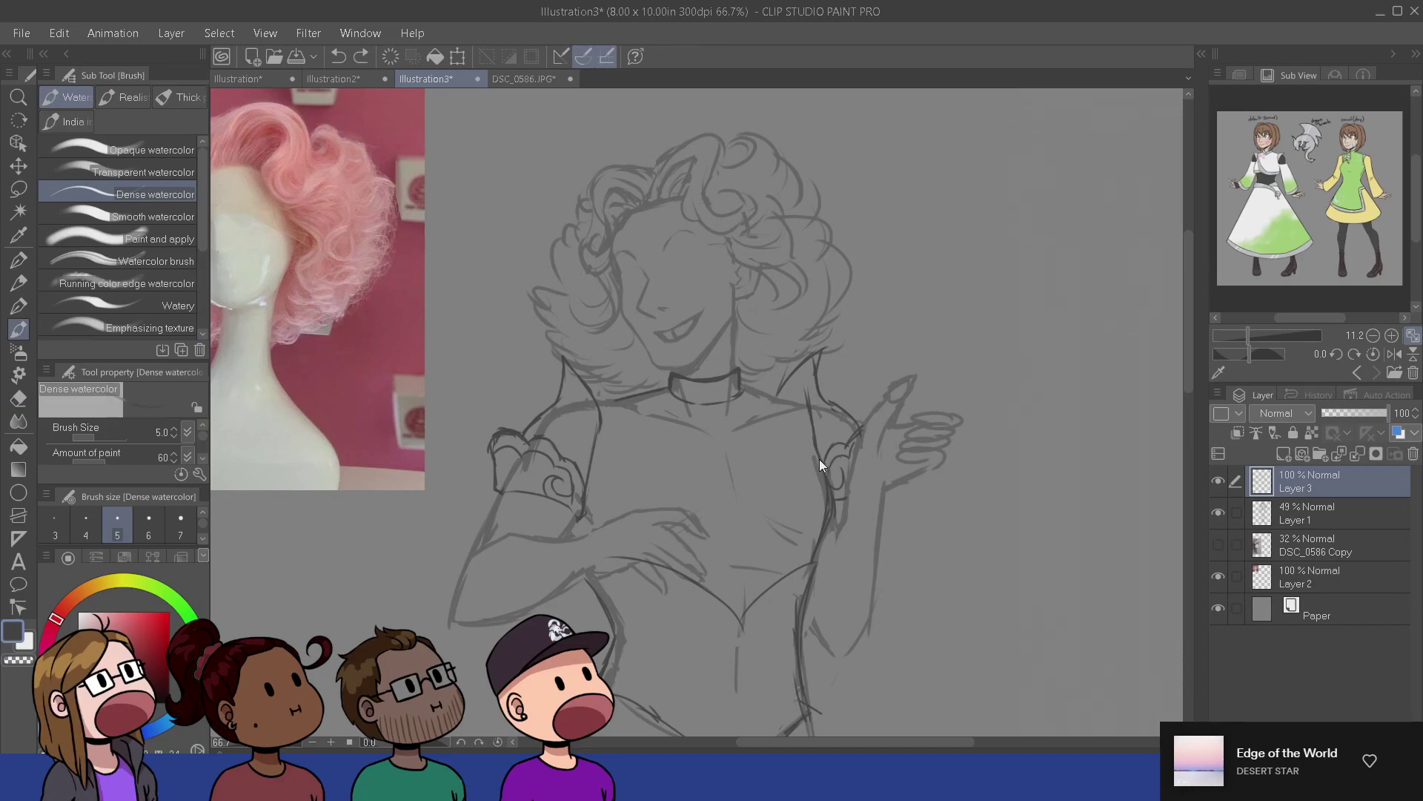
key("e")
left_click_drag(805, 397, 811, 447)
key("b")
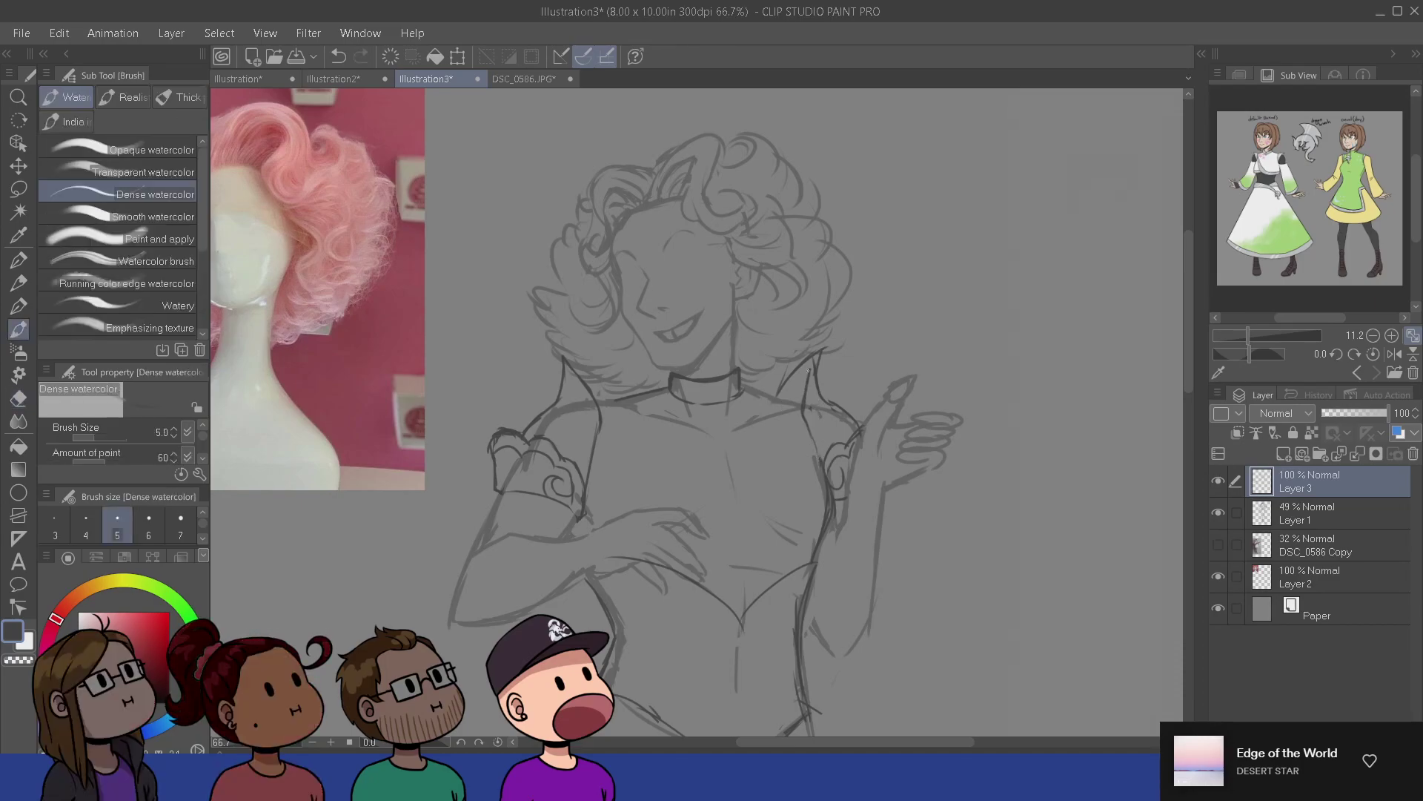
key("ctrl+z")
left_click_drag(808, 377, 810, 365)
key("e")
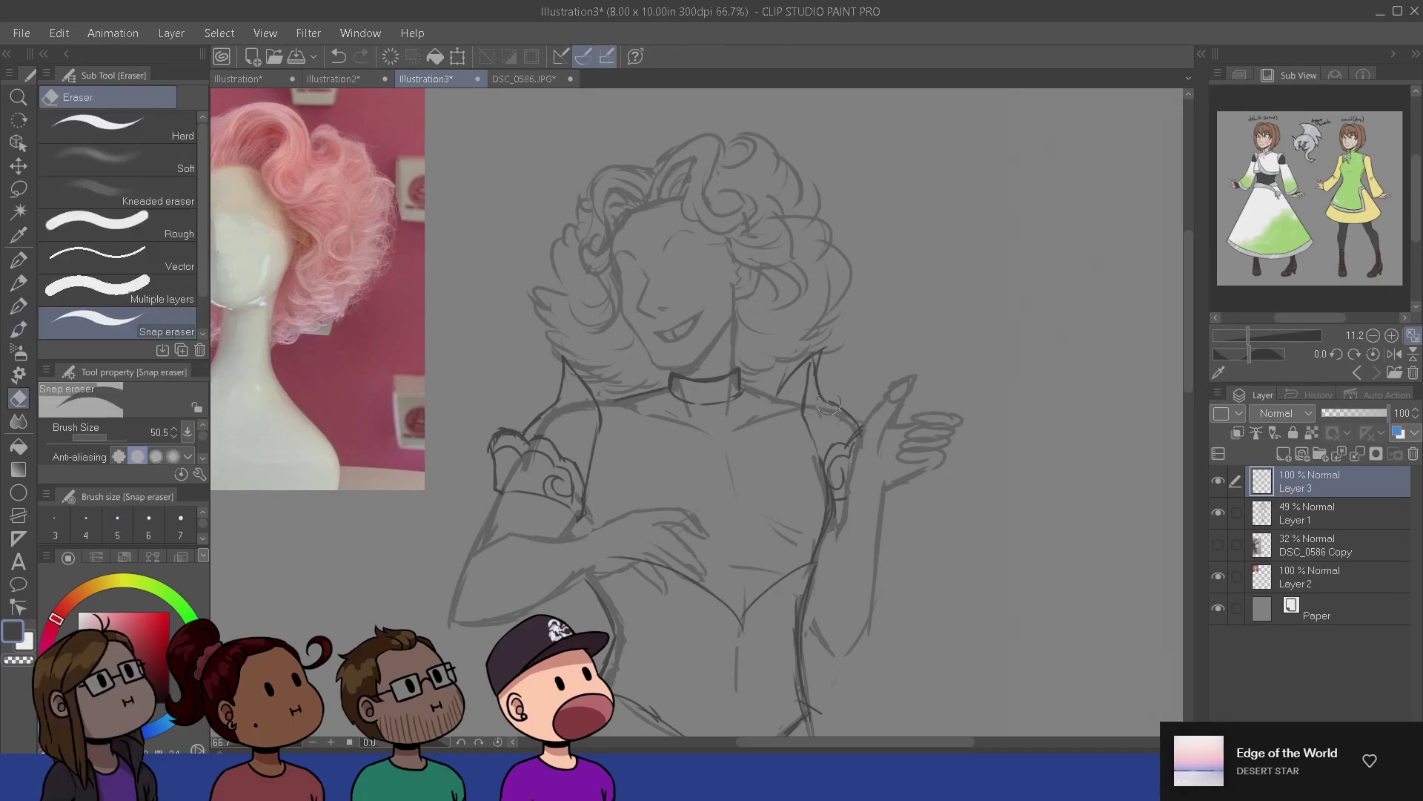
key("b")
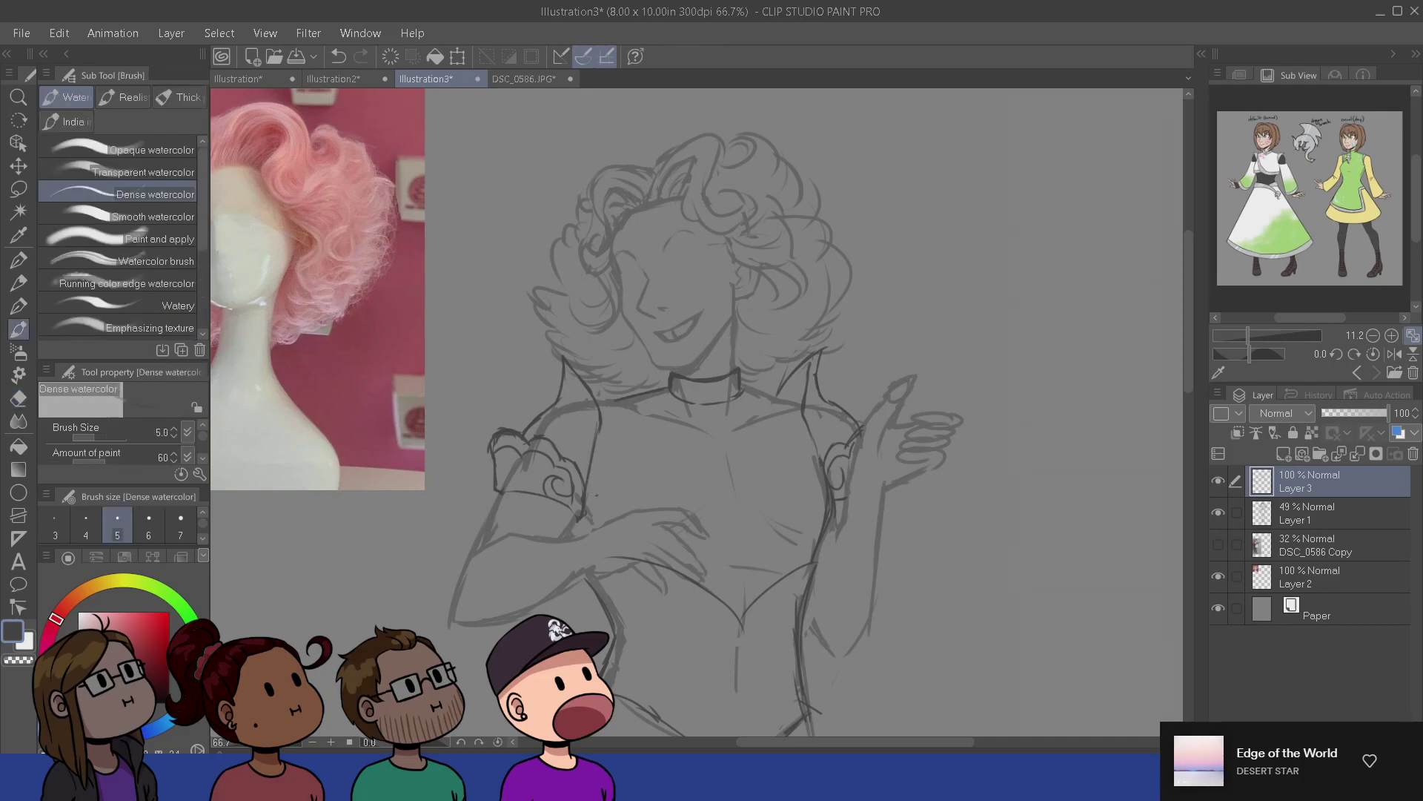
- Strengthen the costume edge beside the bent arm's cuff and tidy the cuff's lines with the Snap eraser
left_click_drag(587, 490, 602, 436)
key("e")
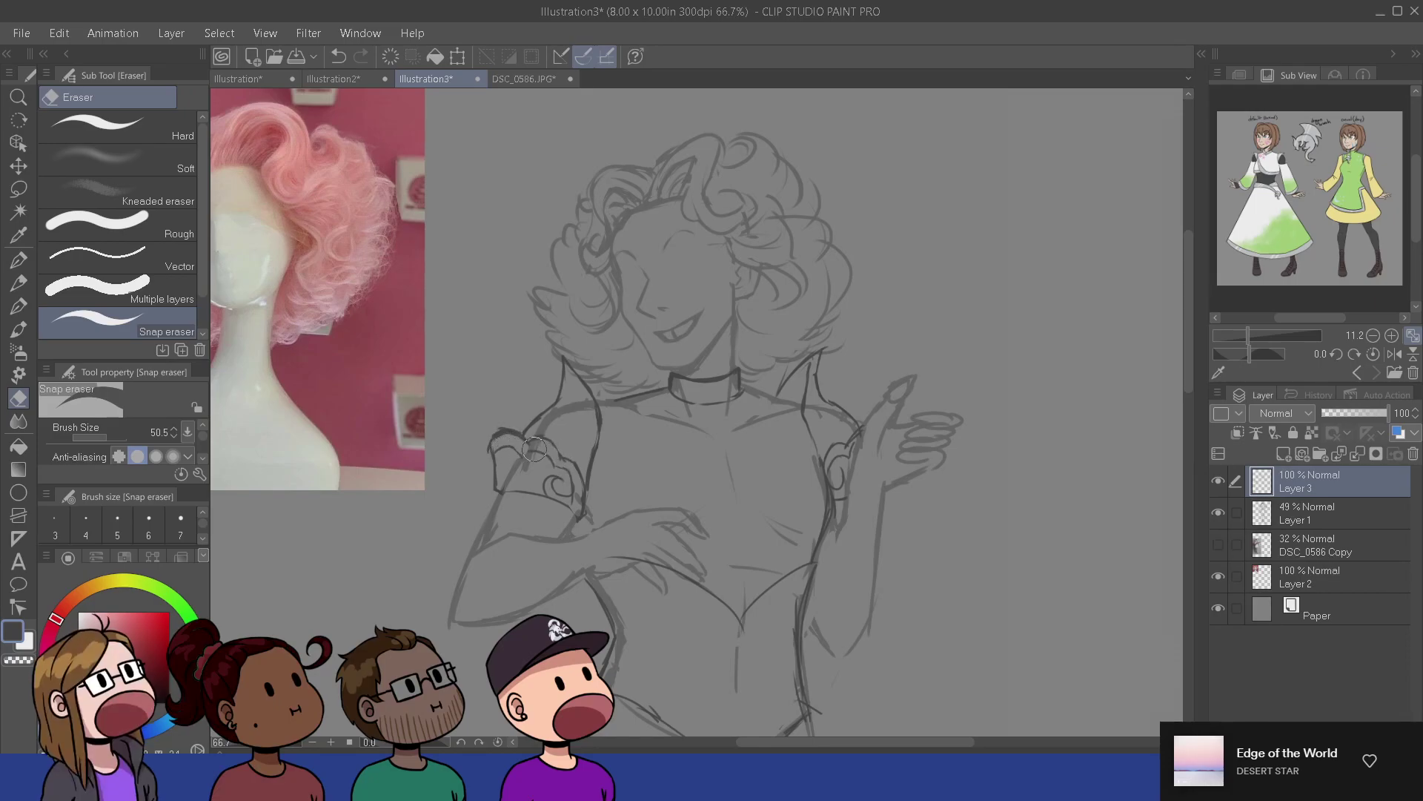
key("b")
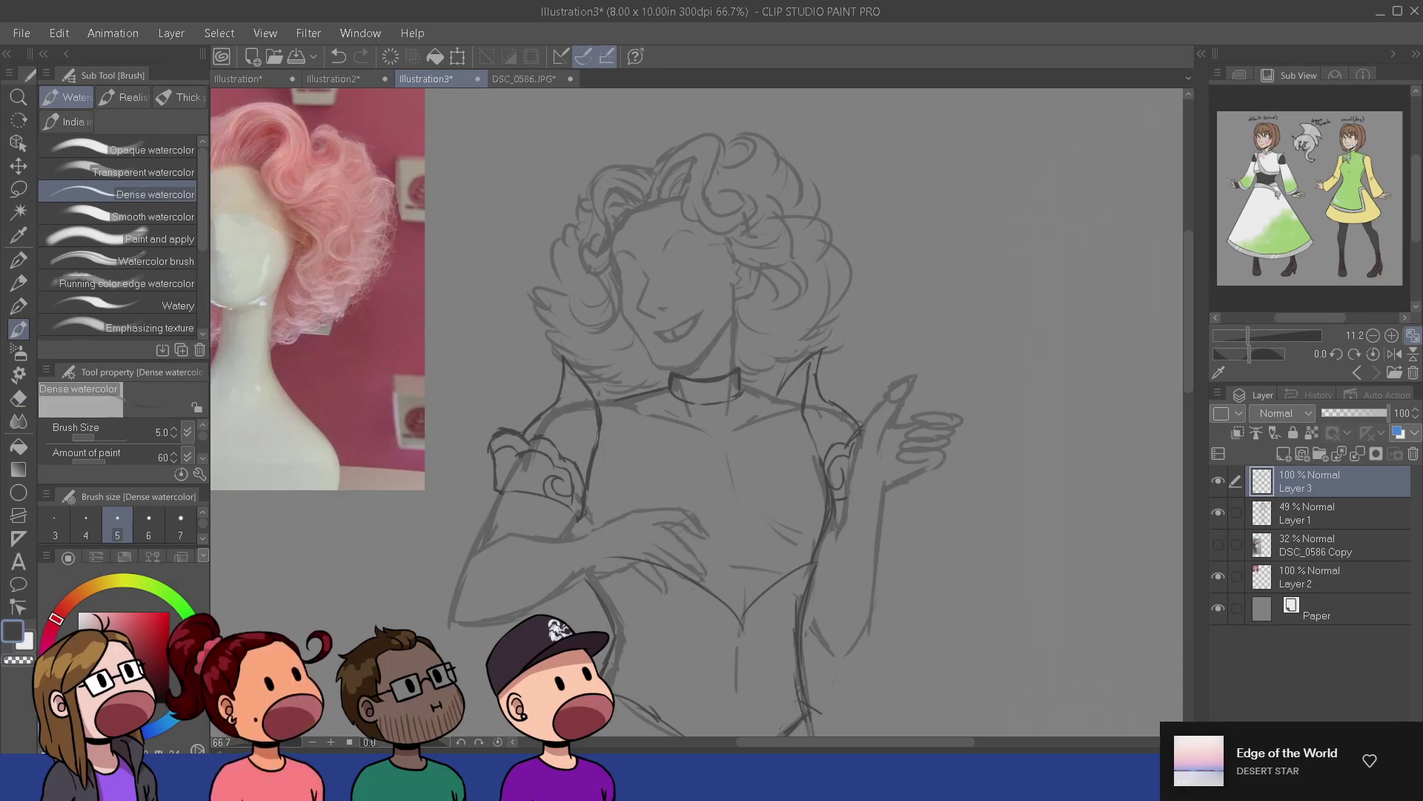
key("e")
key("b")
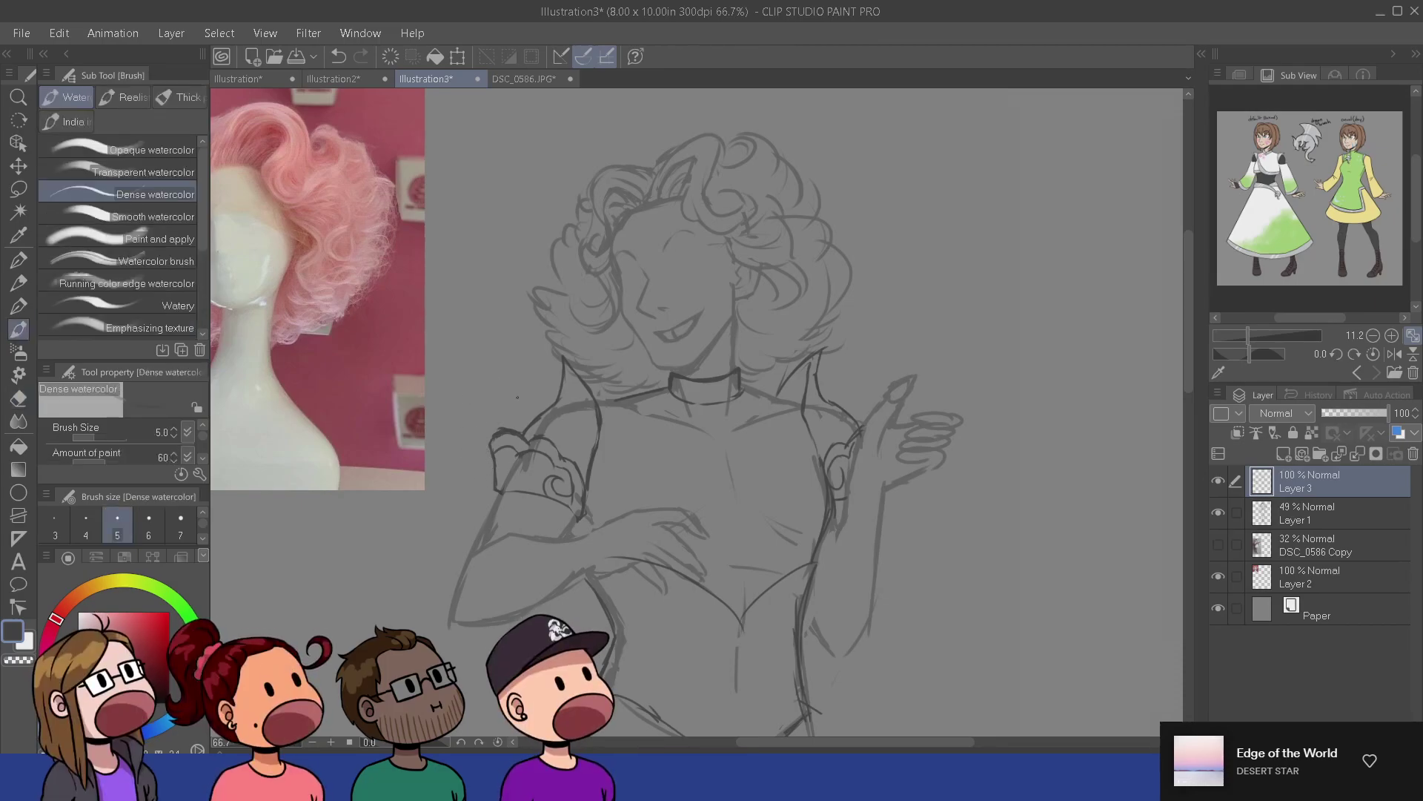
- Erase the bodice's upper edge where it crosses the hand of the bent arm
left_click_drag(604, 577, 546, 456)
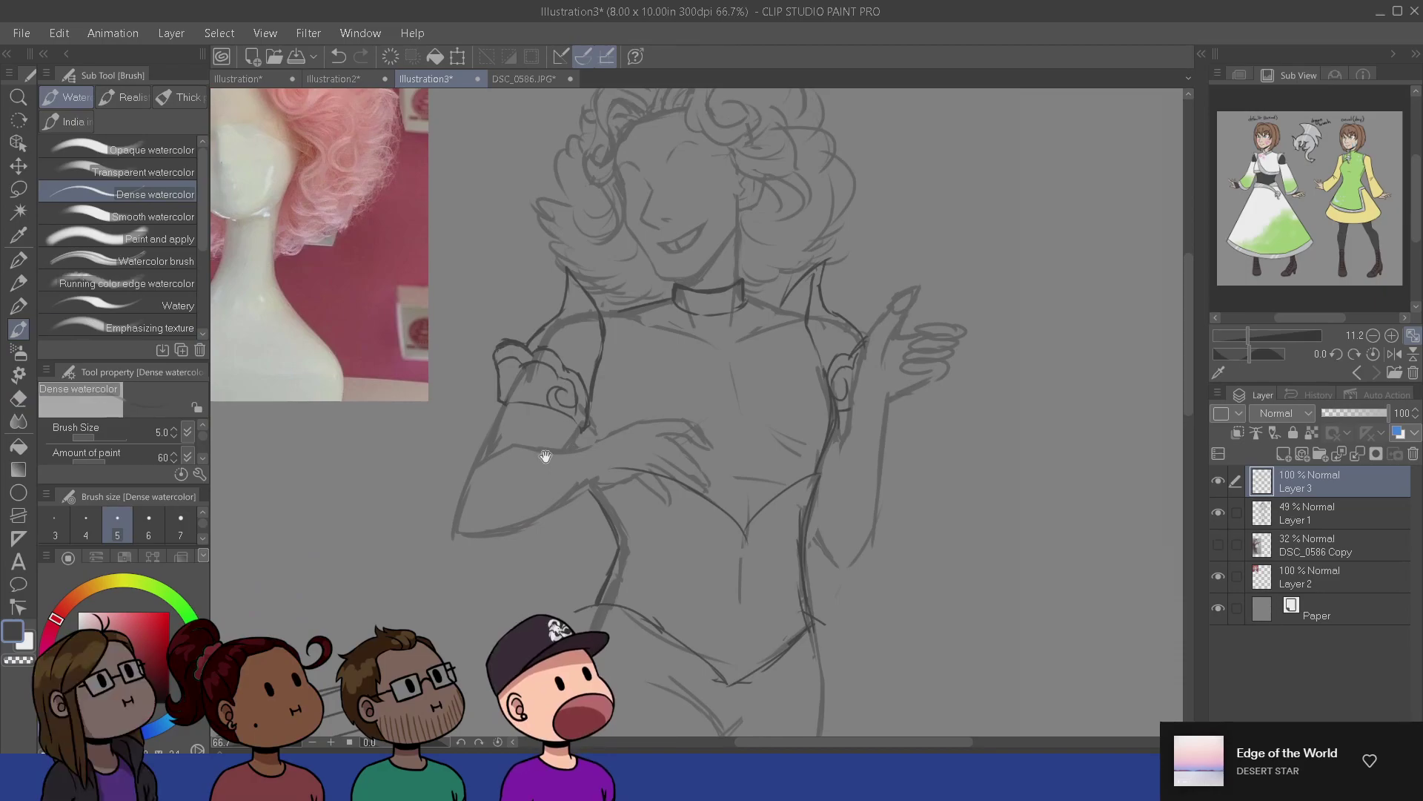
left_click_drag(667, 499, 674, 491)
key("e")
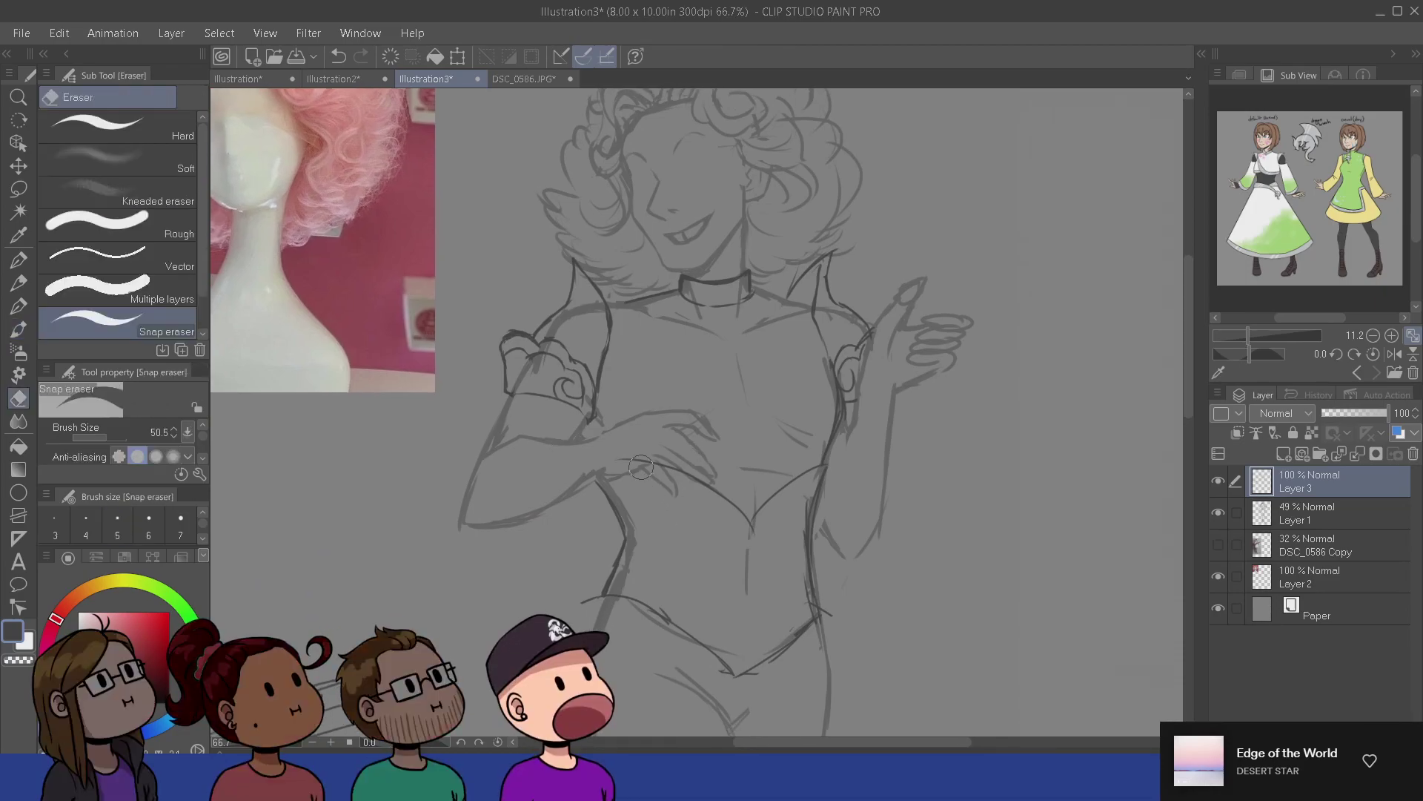
key("b")
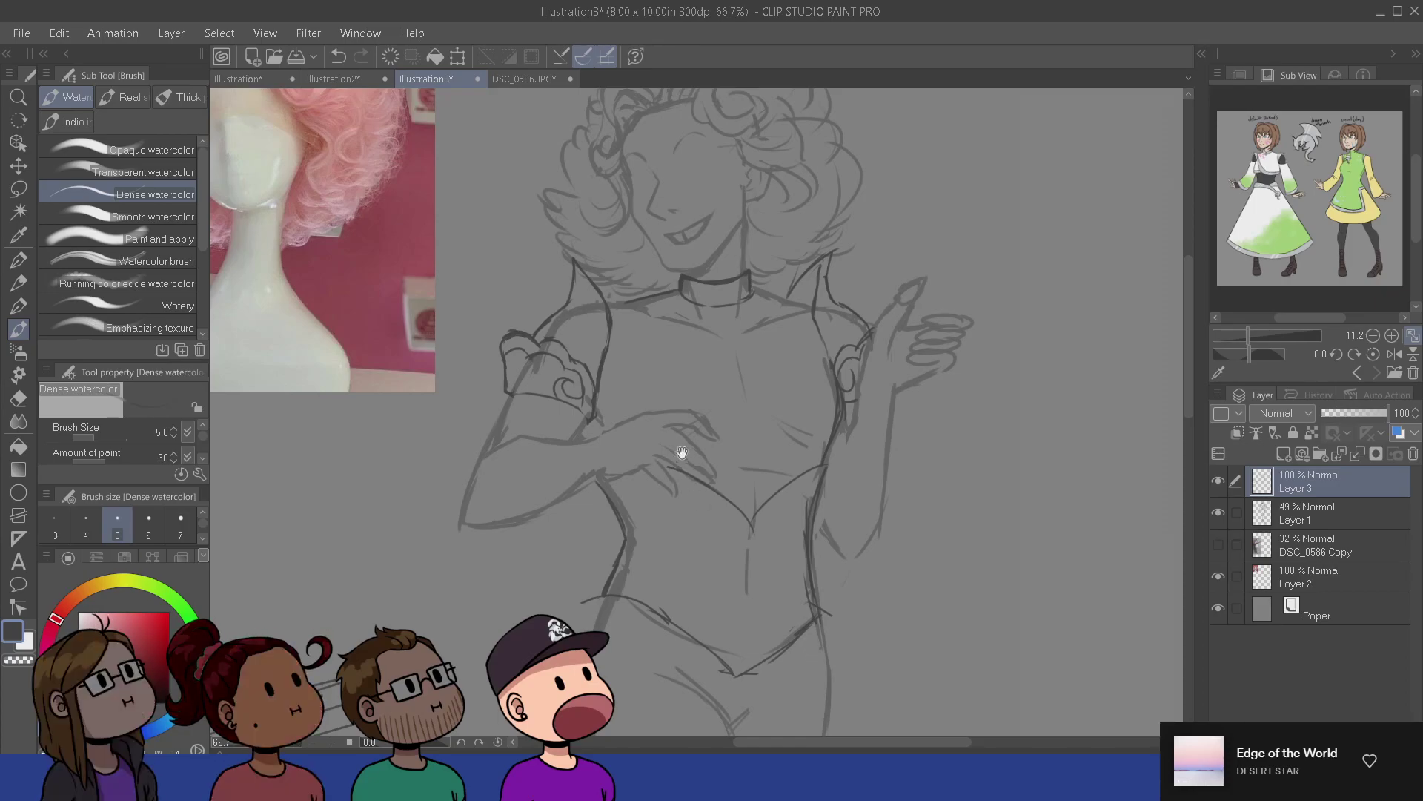
mouse_move(683, 453)
left_mouse_down()
mouse_move(671, 557)
mouse_move(690, 513)
left_mouse_up()
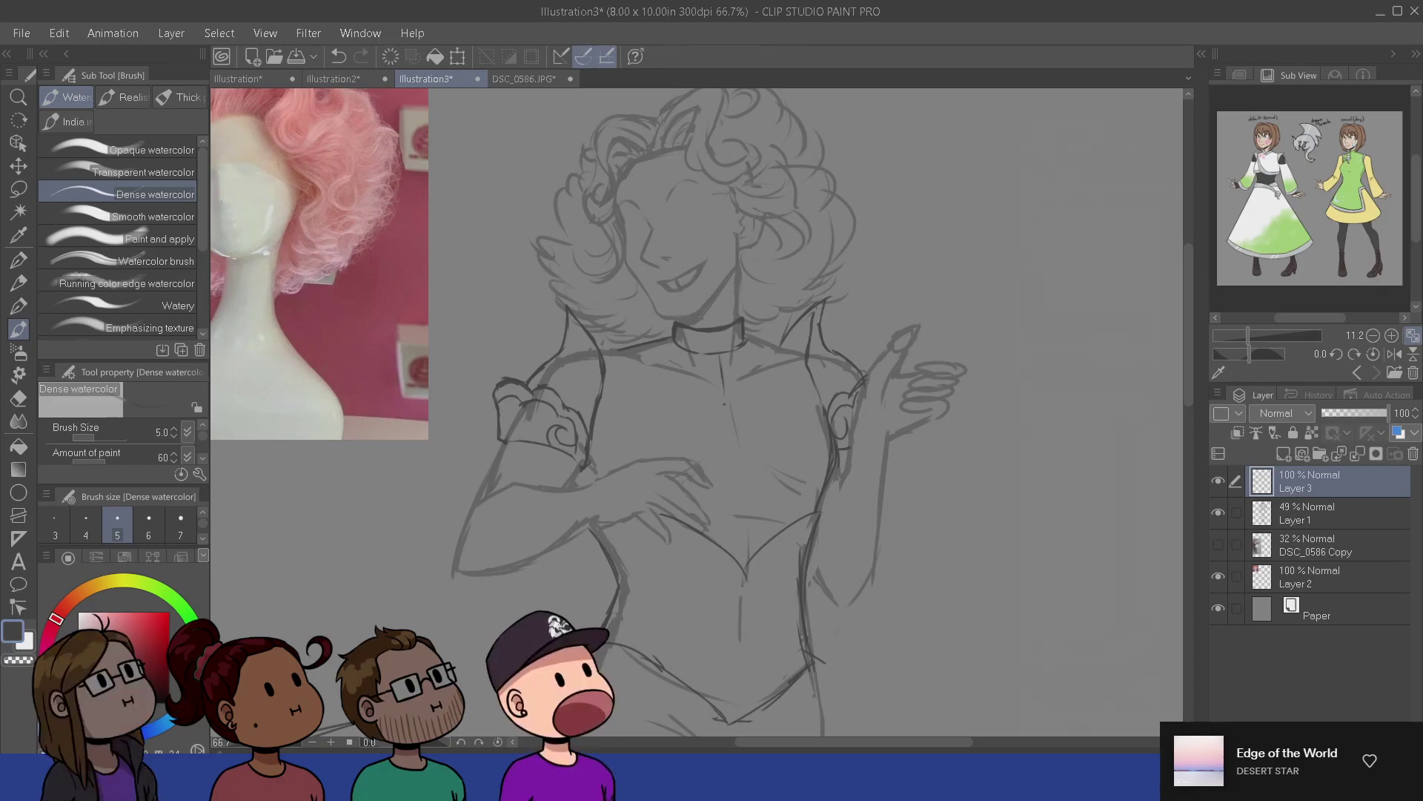
mouse_move(724, 353)
left_mouse_down()
mouse_move(673, 401)
mouse_move(753, 399)
left_mouse_up()
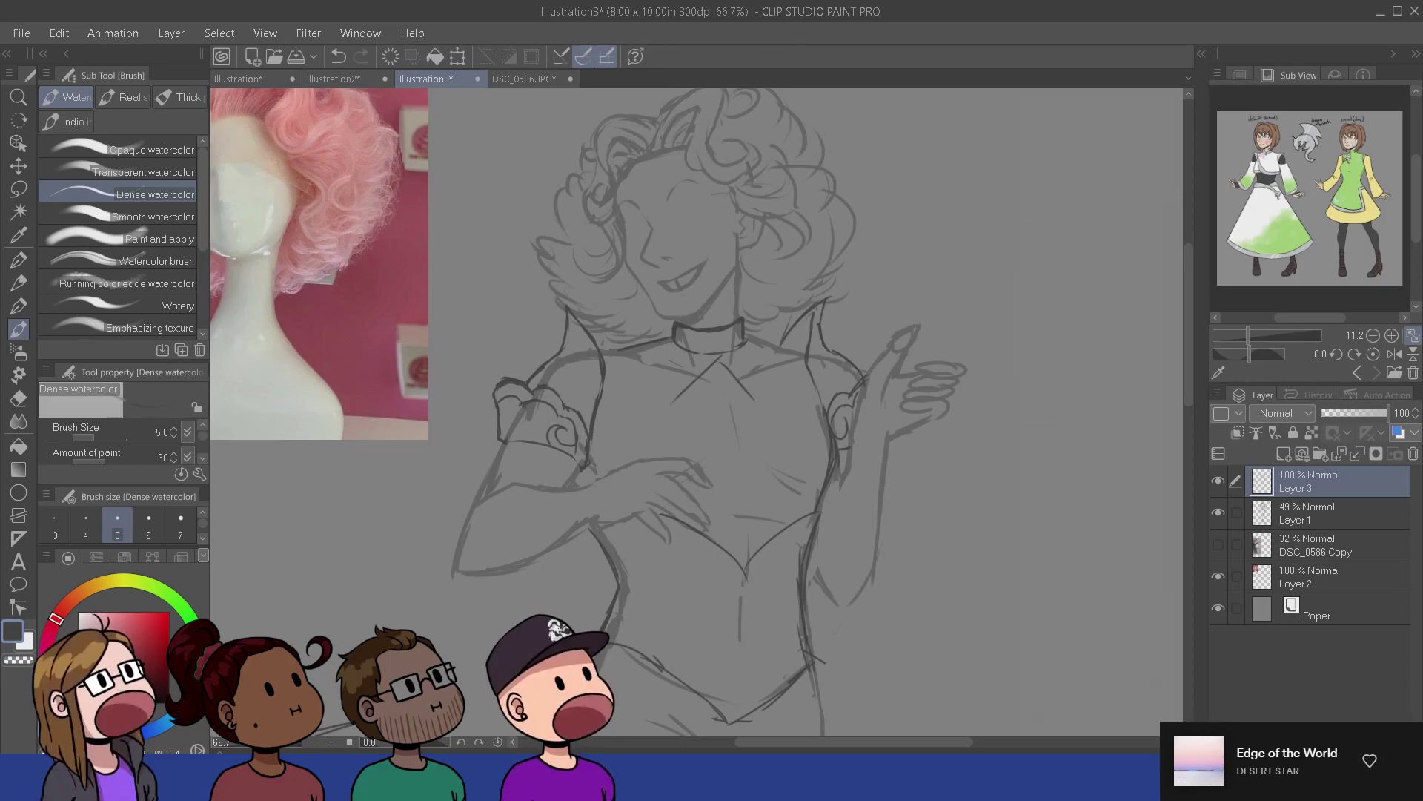
mouse_move(604, 373)
left_mouse_down()
mouse_move(670, 408)
mouse_move(808, 377)
left_mouse_up()
key("ctrl+z")
key("ctrl+z")
key("ctrl+z")
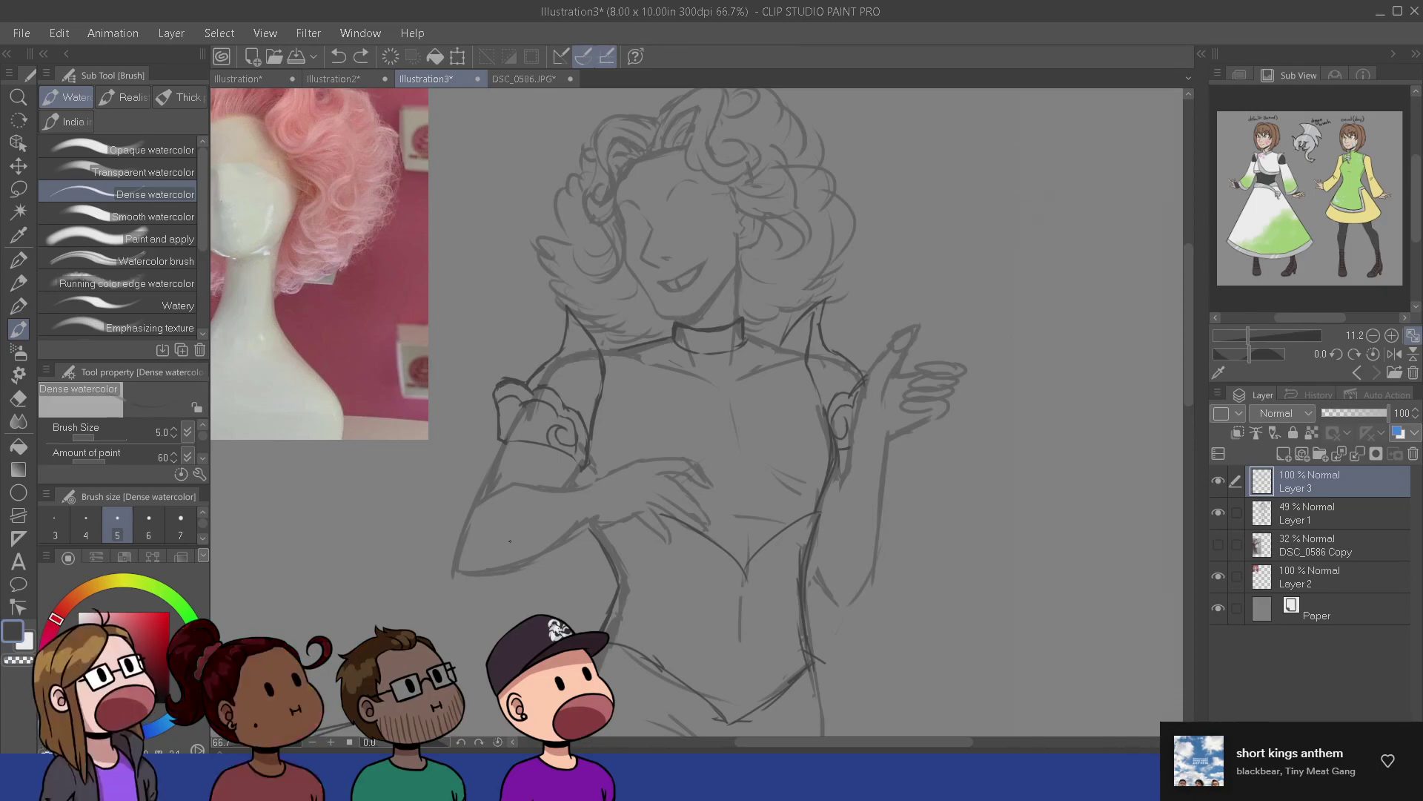
- Rework the choker's upper edge into a pointed notch at the centre and clean up the old line
left_click_drag(511, 541, 555, 550)
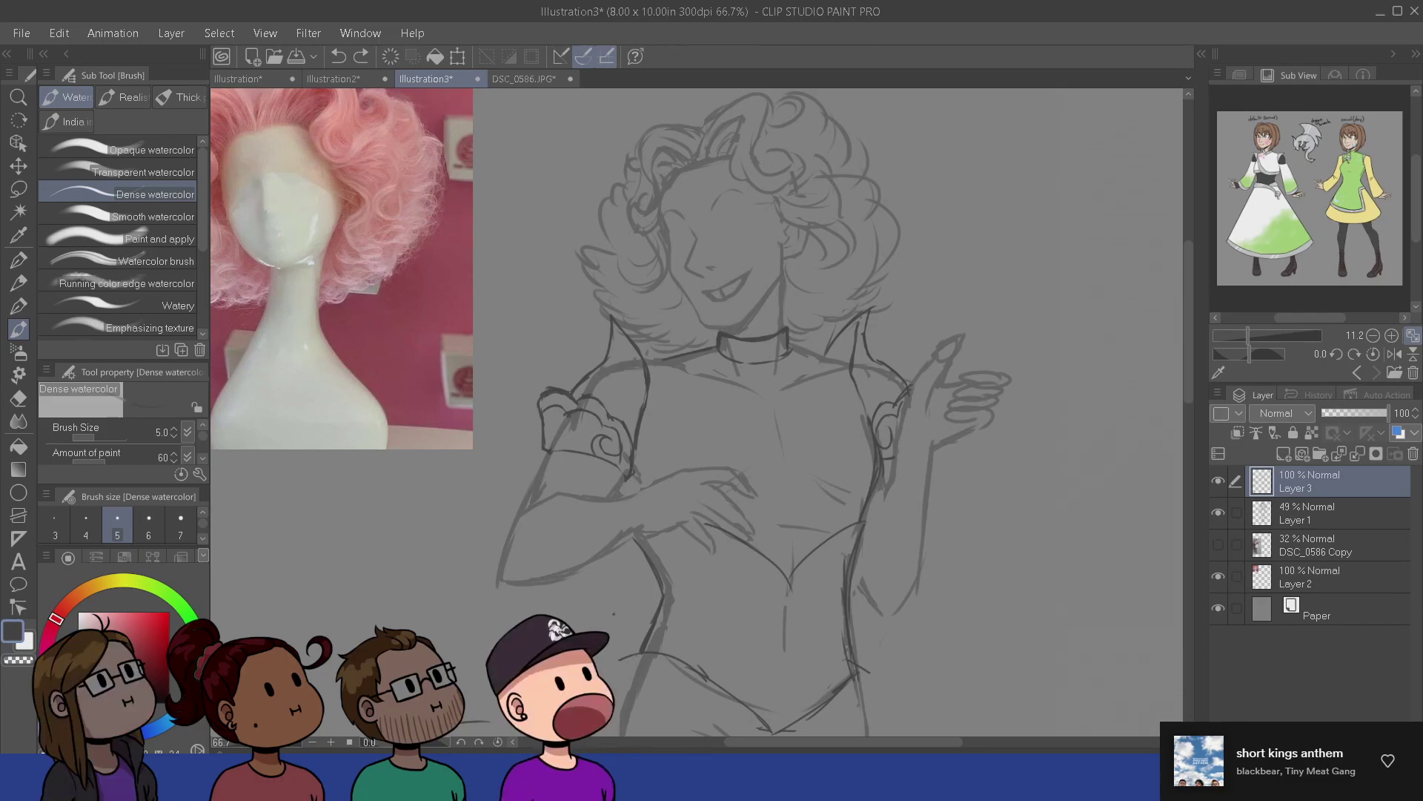
left_click_drag(614, 614, 600, 624)
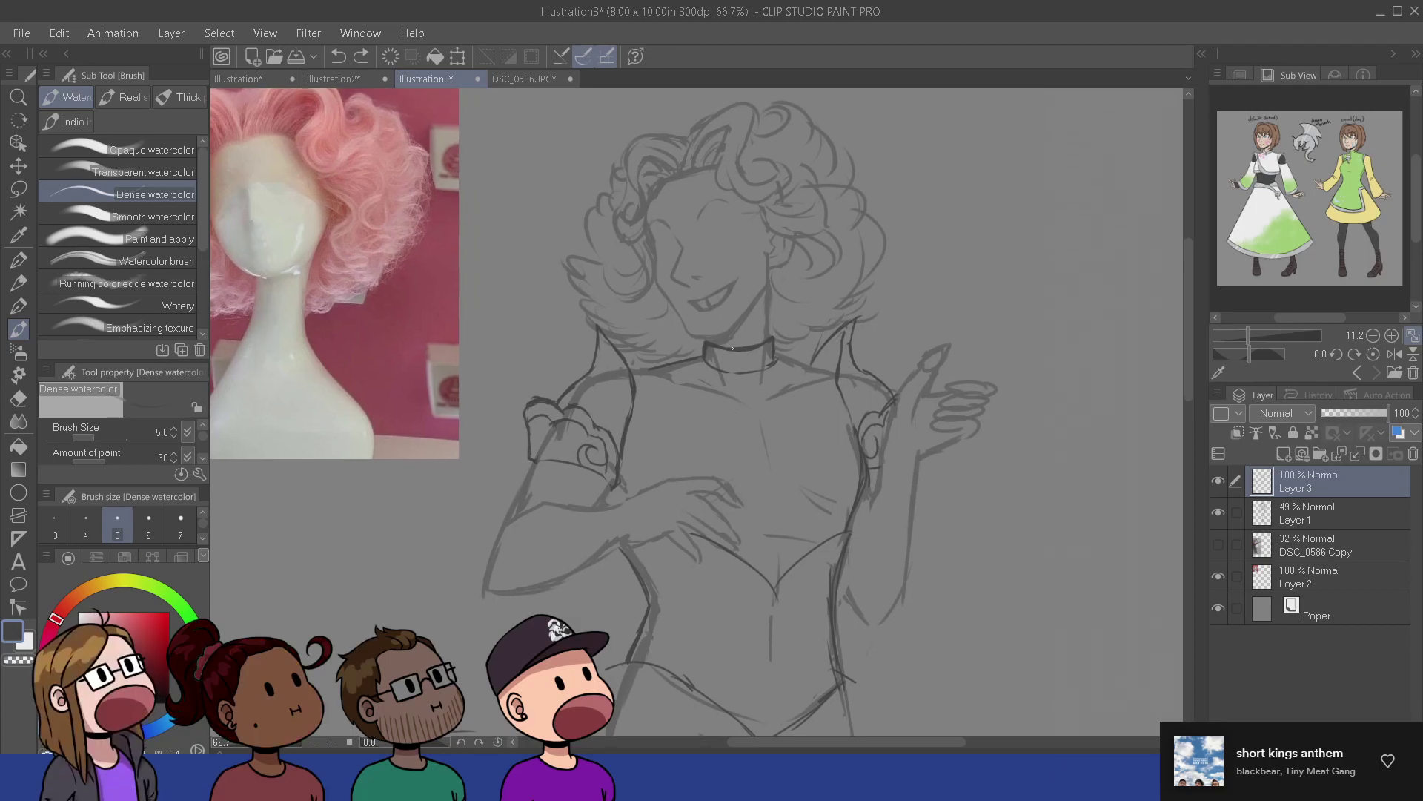
key("e")
left_click_drag(743, 345, 742, 357)
key("b")
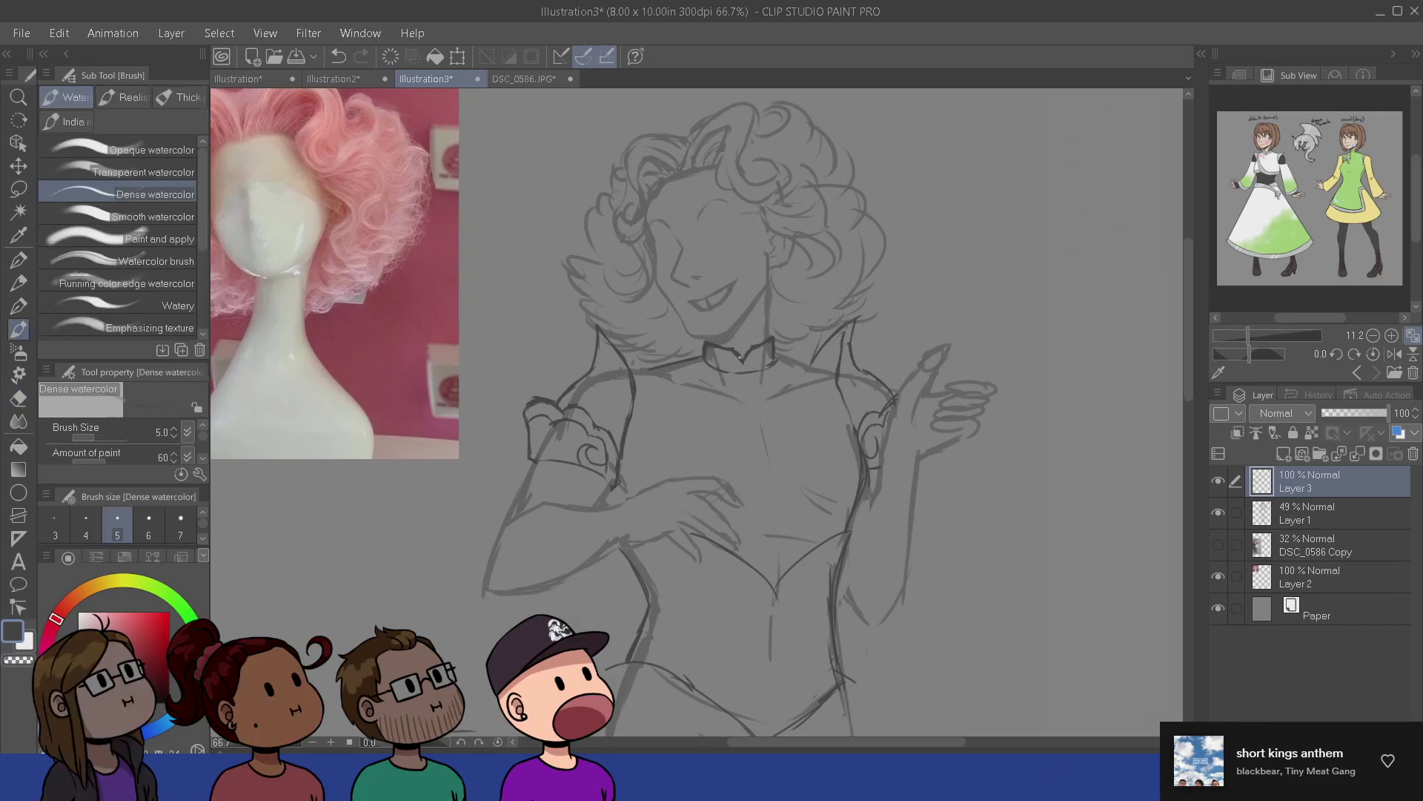
key("ctrl+z")
key("e")
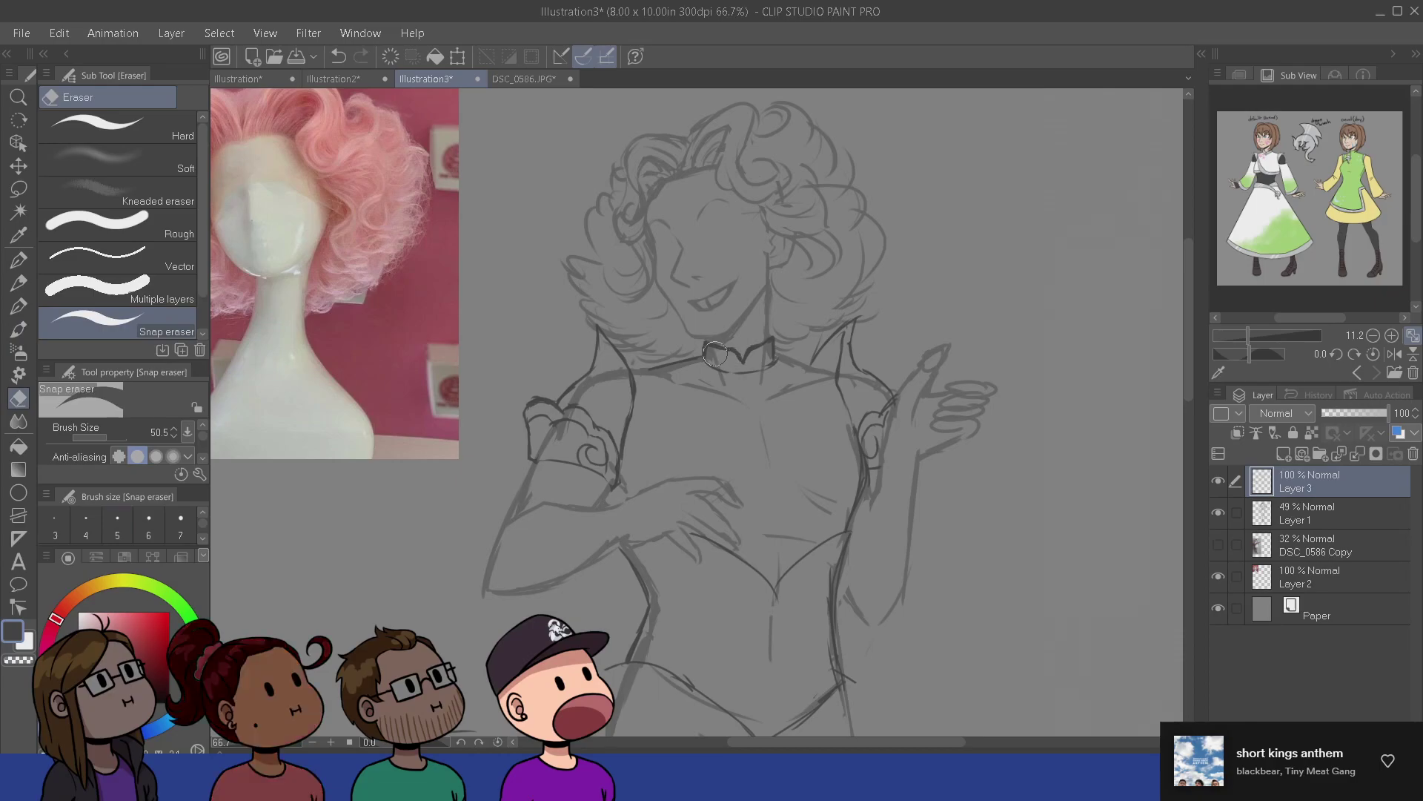
key("b")
- Sketch an angular zigzag neckline across the chest, from a peak below the choker out to both shoulder pieces
left_click_drag(787, 470, 787, 445)
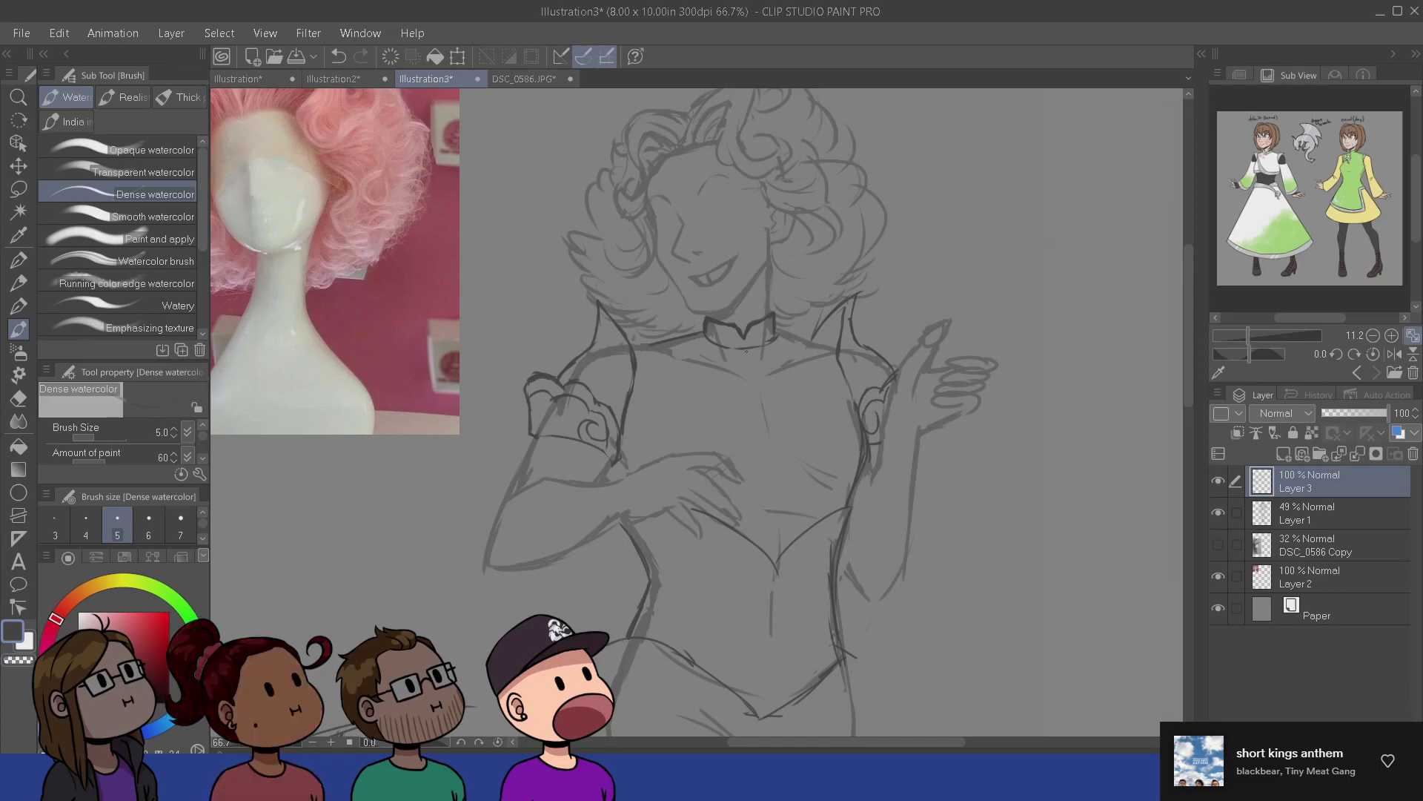
left_click_drag(747, 352, 676, 415)
left_click_drag(748, 355, 811, 415)
mouse_move(633, 393)
left_mouse_down()
mouse_move(682, 422)
mouse_move(705, 391)
left_mouse_up()
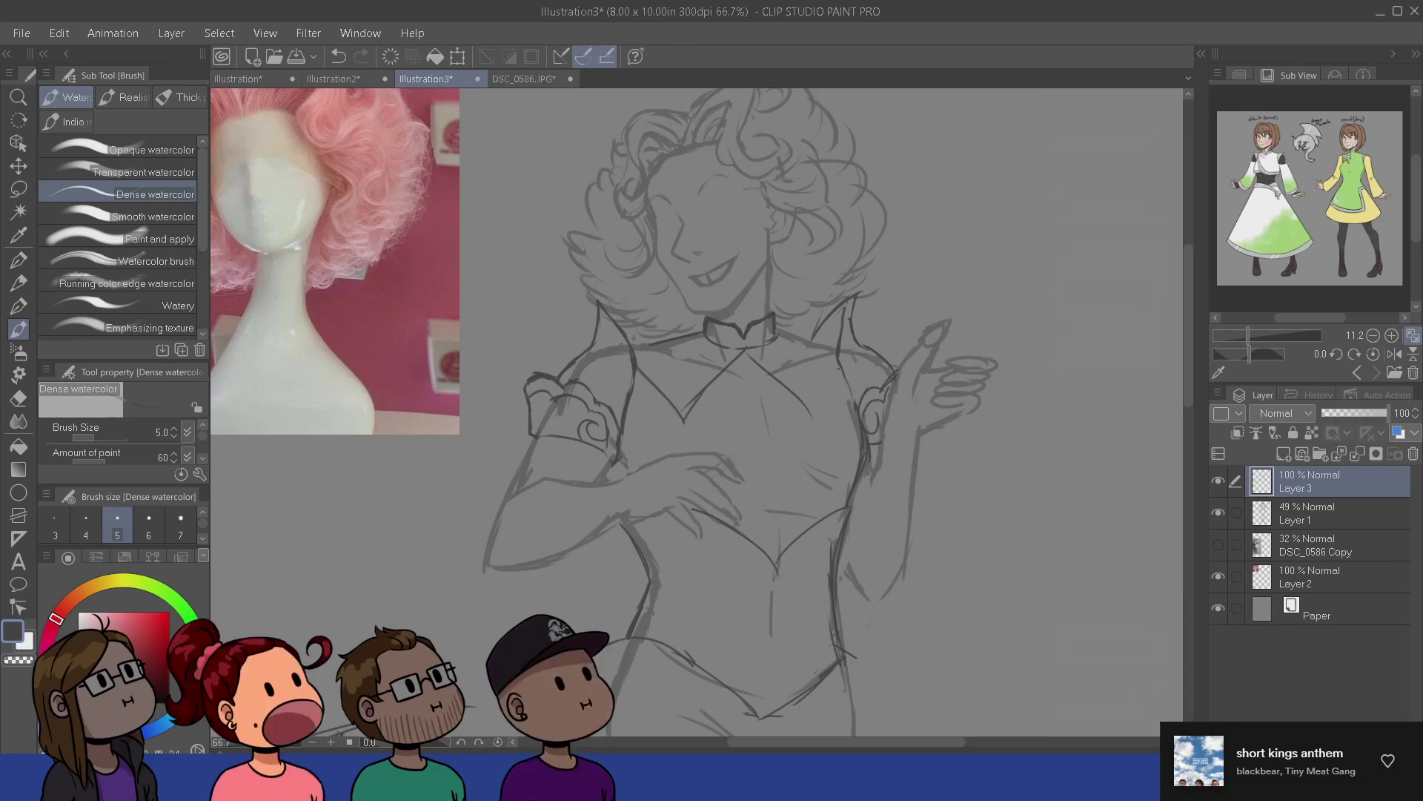
key("ctrl+z")
left_click_drag(815, 416, 839, 367)
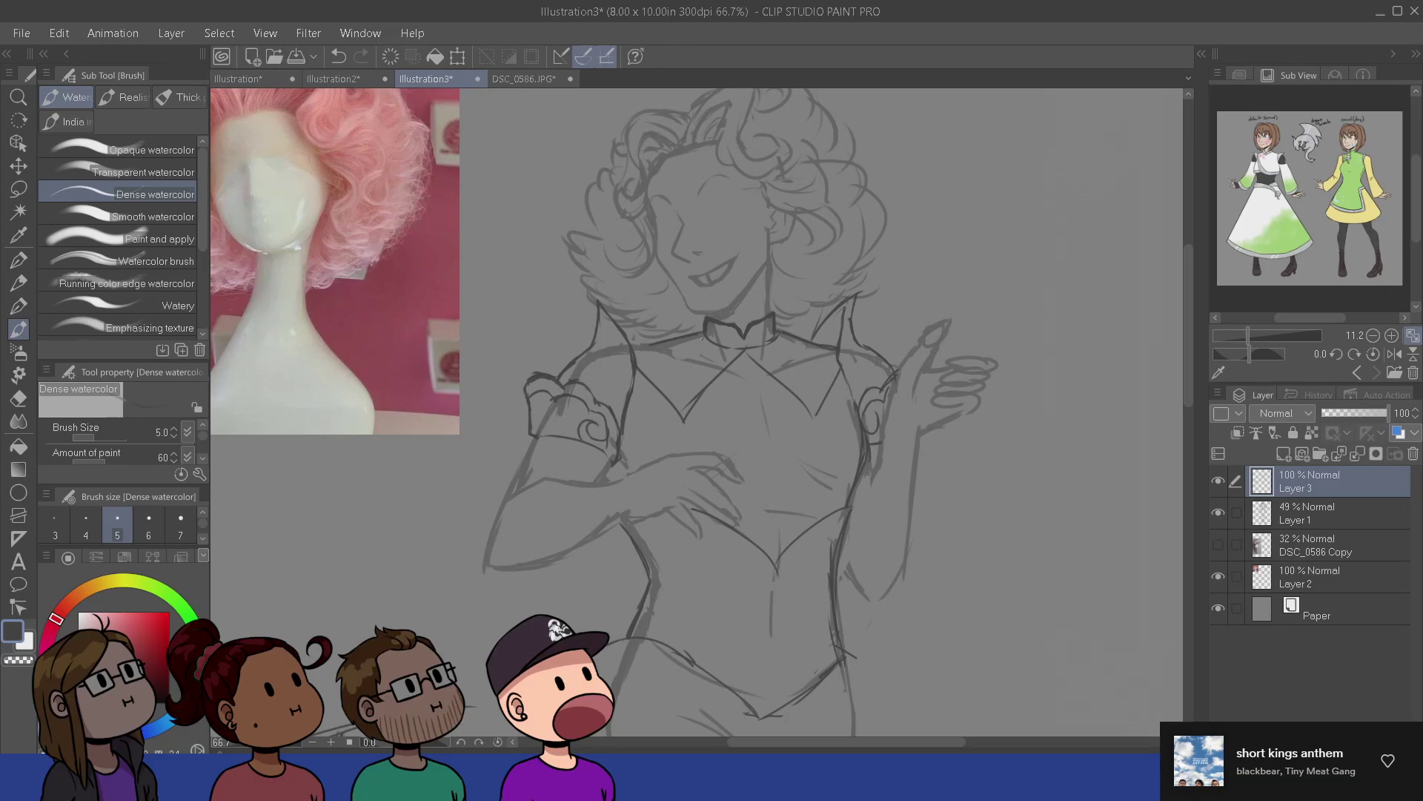
- Sketch a diagonal edge from the bent arm's cuff up to the lower point of the zigzag neckline
left_click_drag(657, 406, 670, 360)
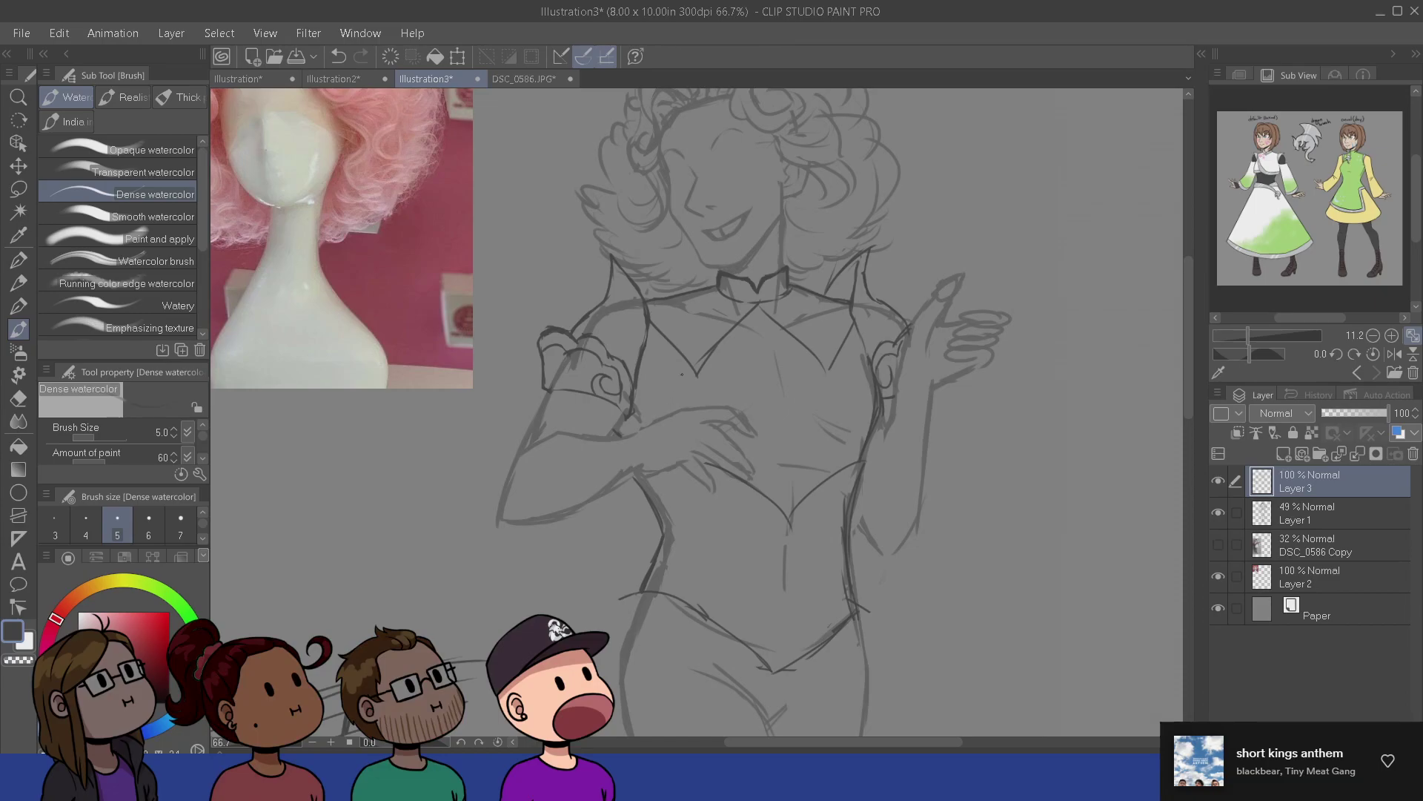
left_click_drag(628, 436, 677, 364)
key("ctrl+z")
key("ctrl+z")
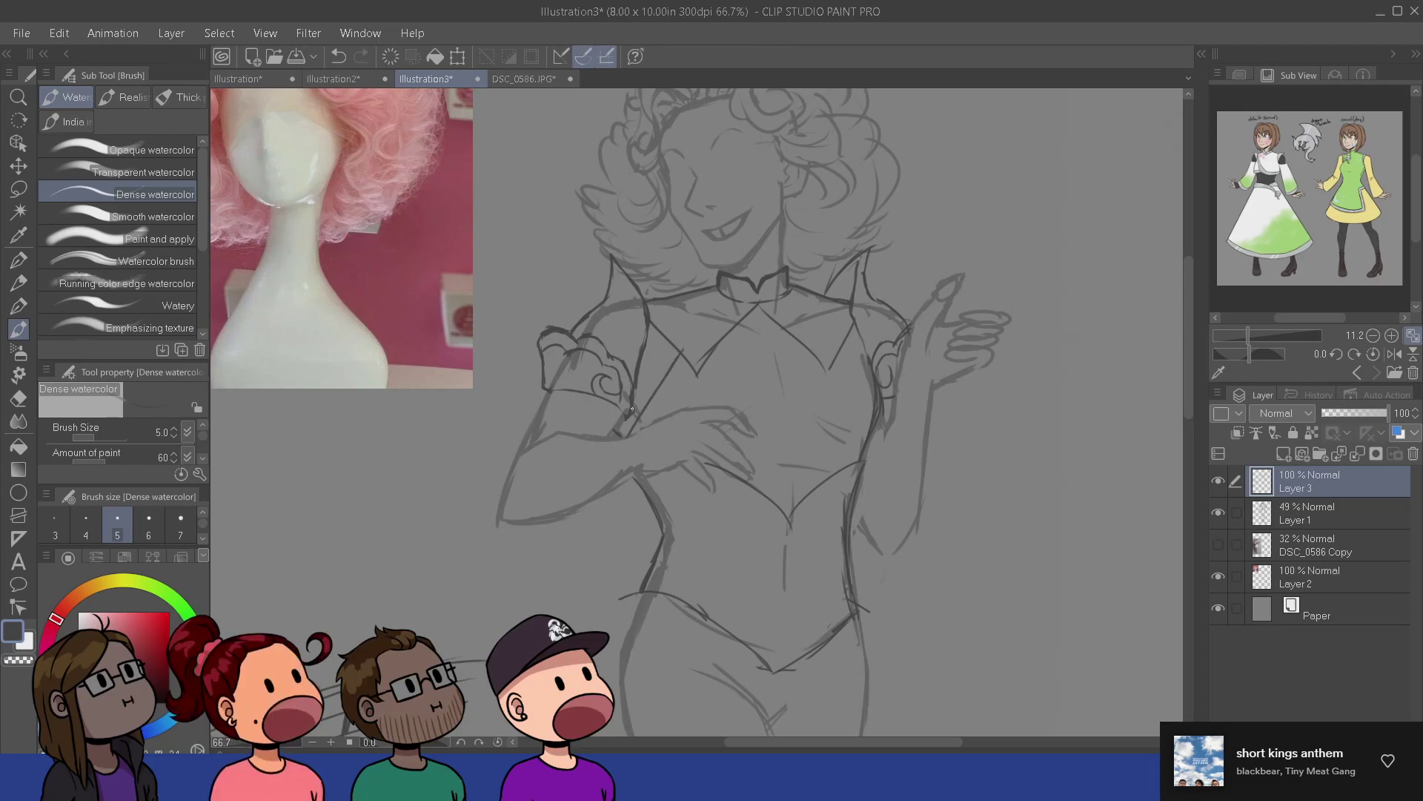
left_click_drag(630, 412, 649, 382)
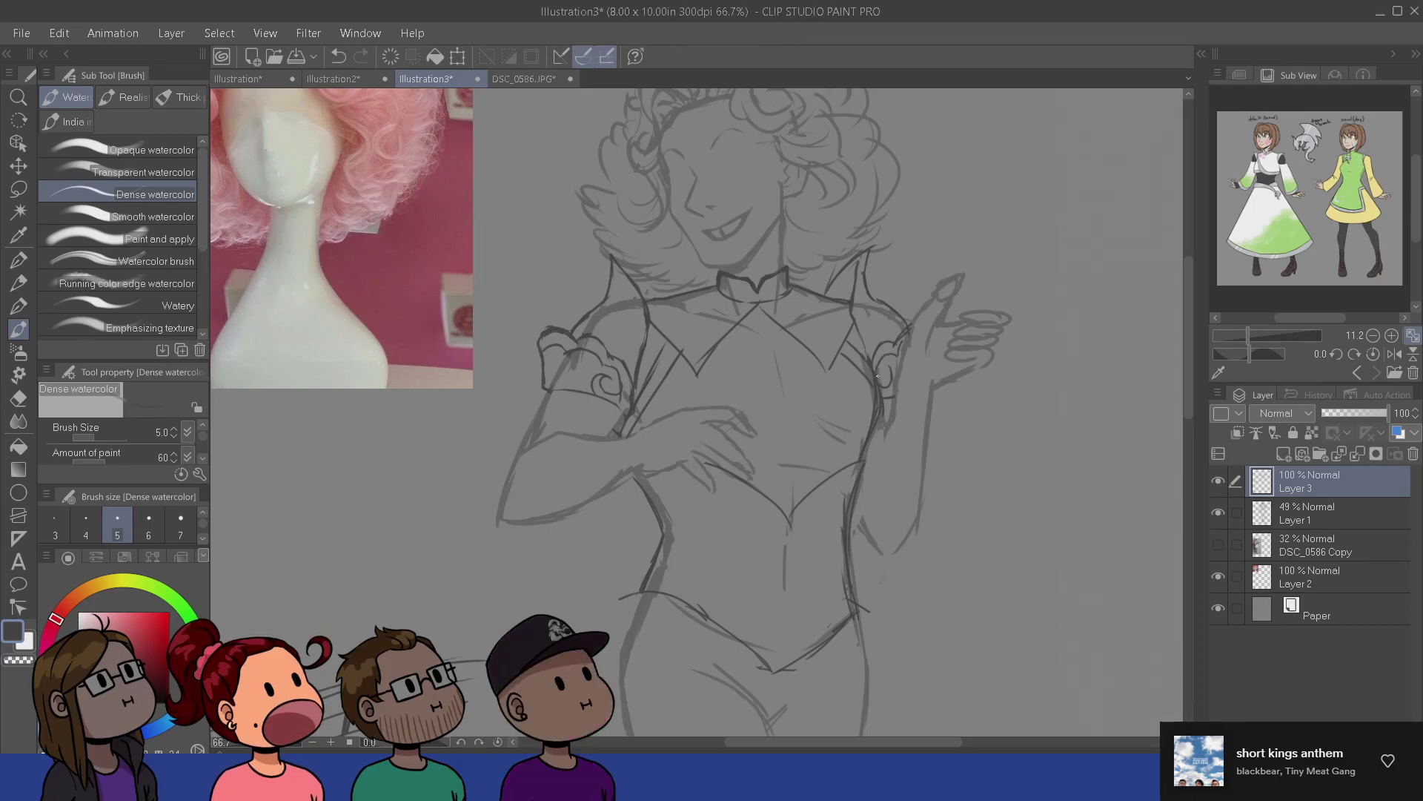
- Erase the zigzag neckline's outer points and the diagonal edge, and redraw the bent-arm side as a smooth curve
left_click_drag(907, 531, 860, 575)
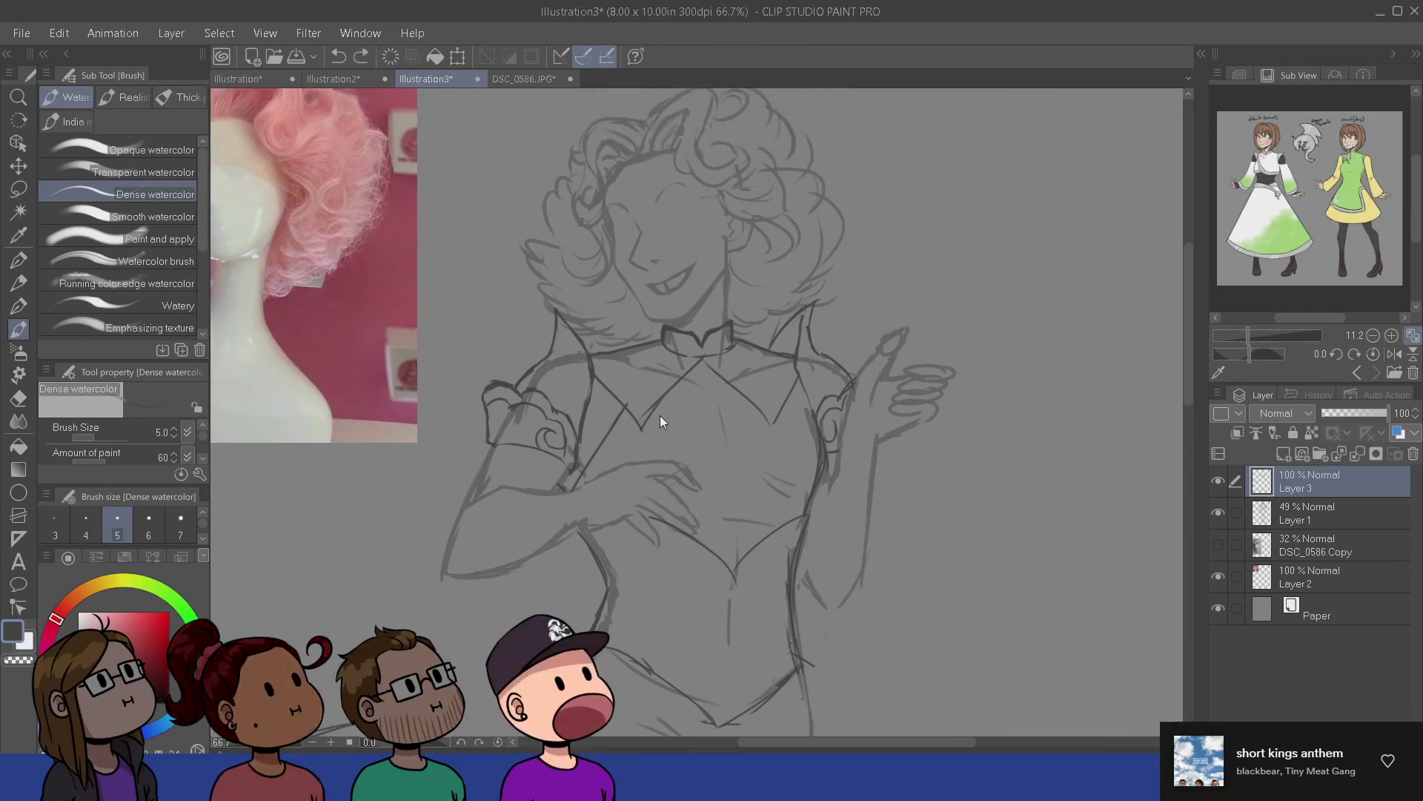
key("e")
left_click_drag(598, 375, 643, 436)
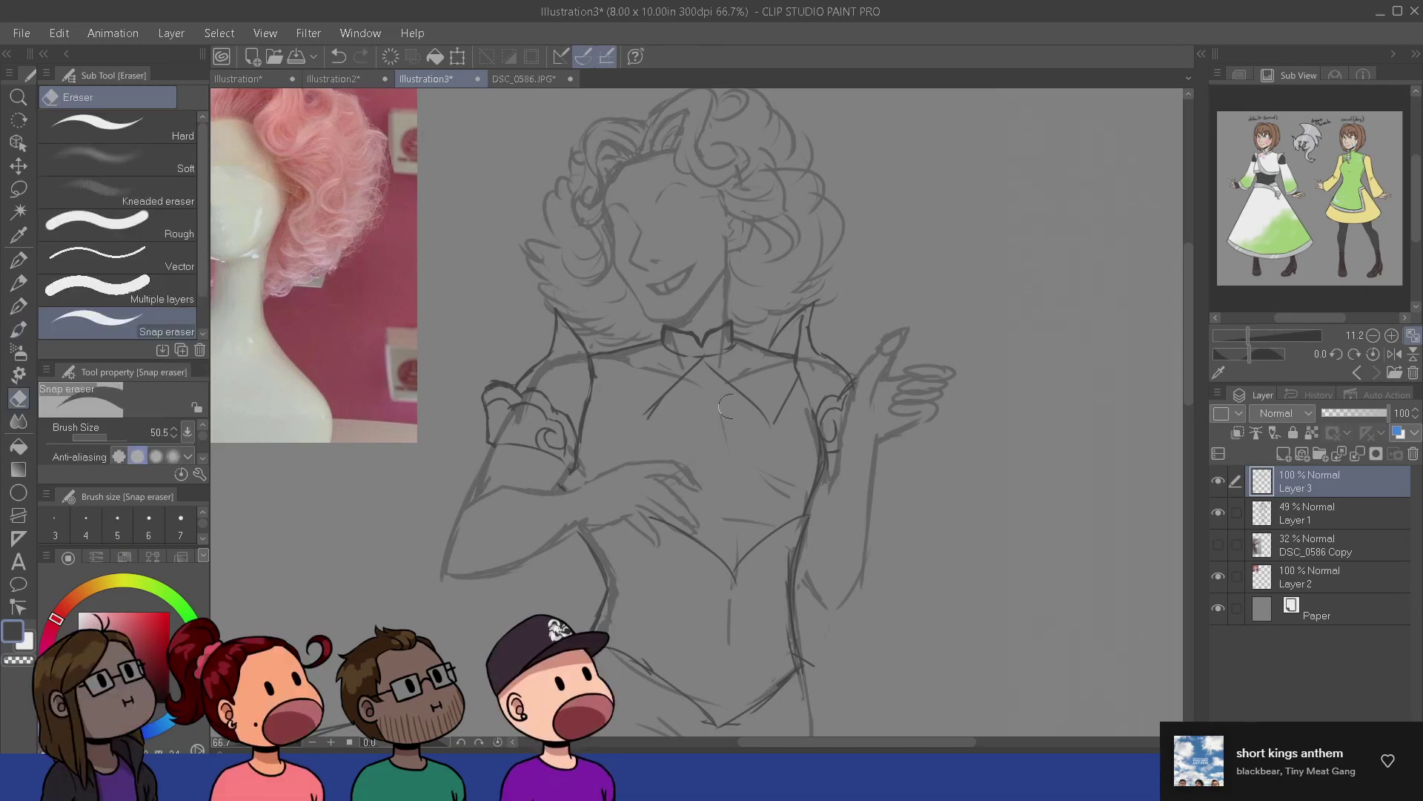
left_click_drag(690, 376, 647, 426)
key("b")
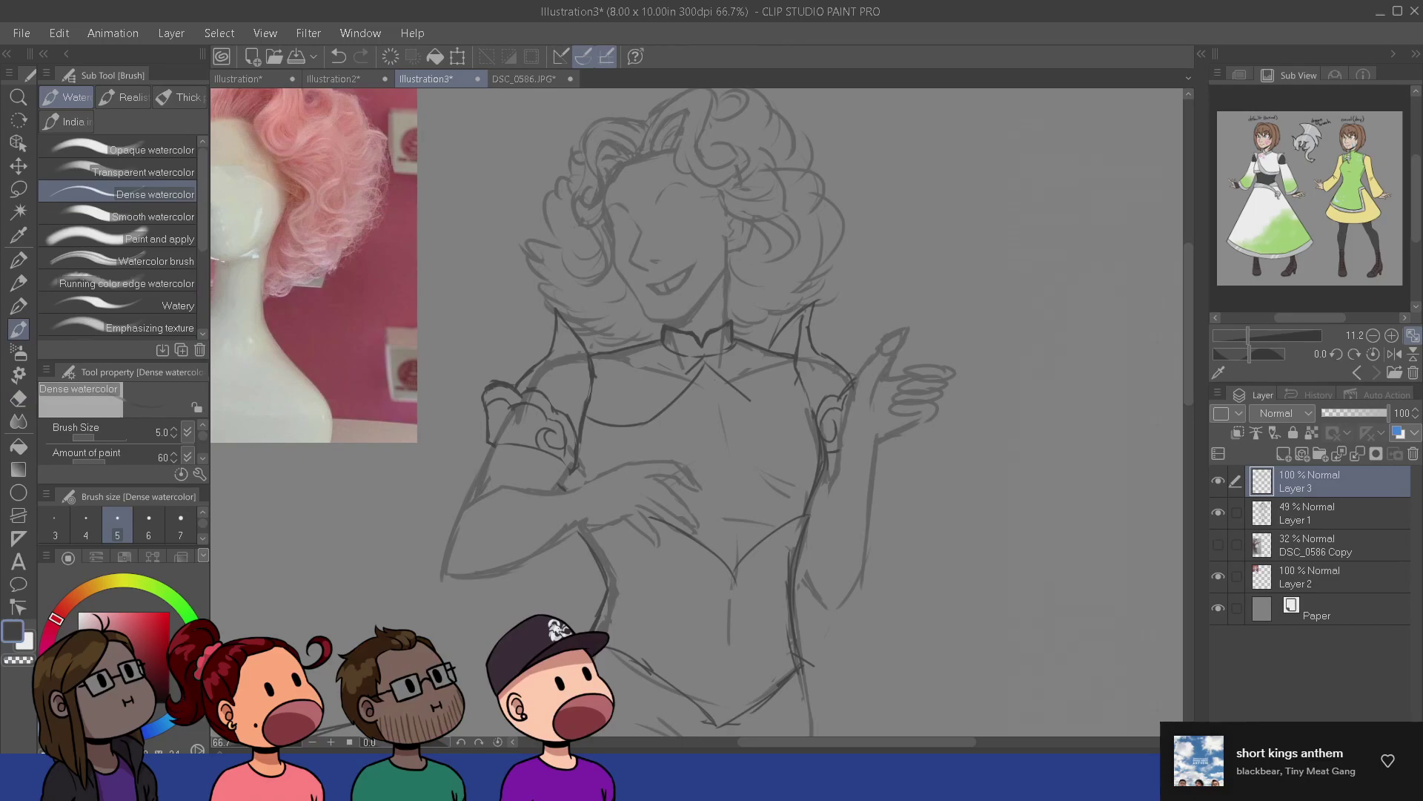
- Sketch the mirrored neckline curve toward the raised arm, add a side line above the bent arm's hand, and tidy the centre peak
mouse_move(749, 401)
left_mouse_down()
mouse_move(816, 412)
mouse_move(799, 420)
left_mouse_up()
key("ctrl+z")
key("ctrl+z")
left_click_drag(597, 427, 601, 474)
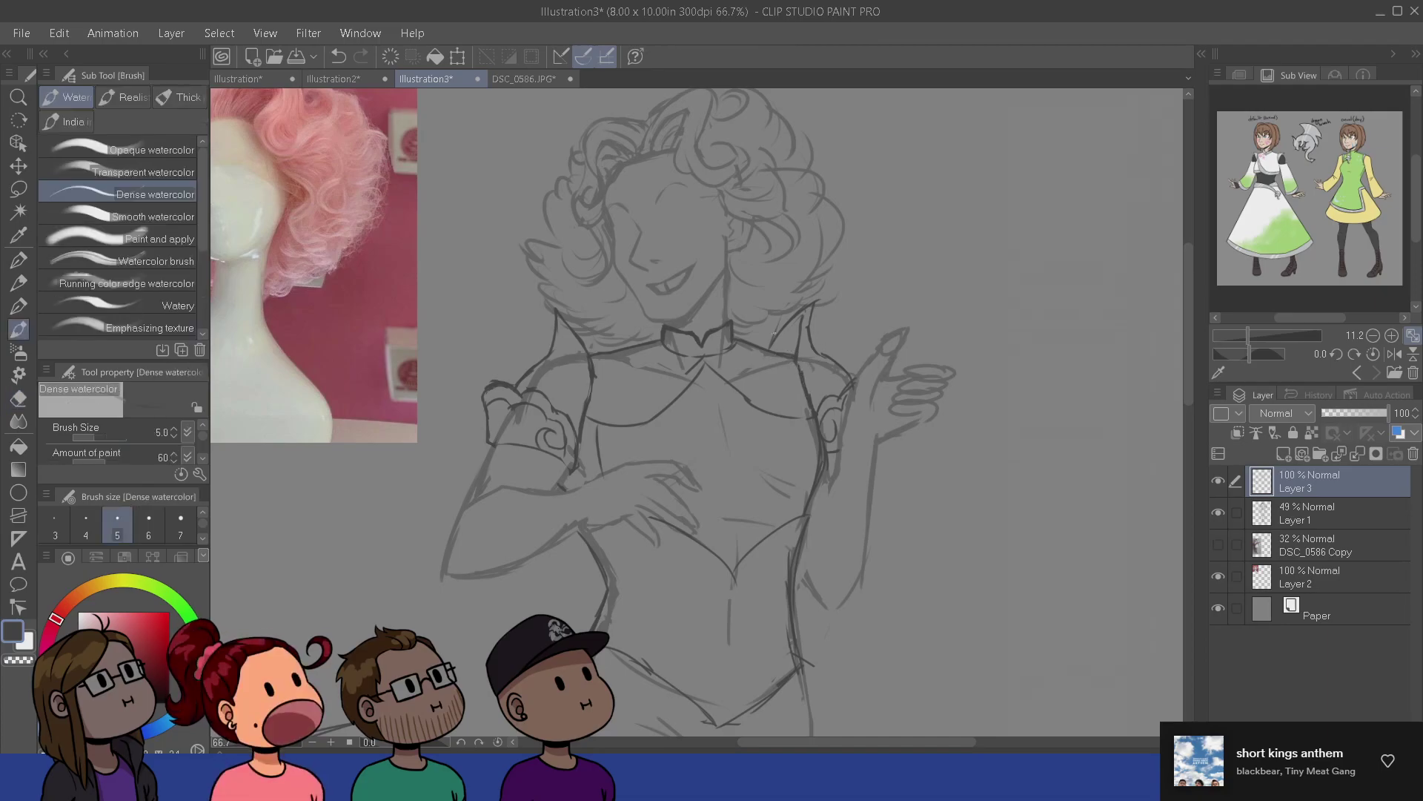
key("e")
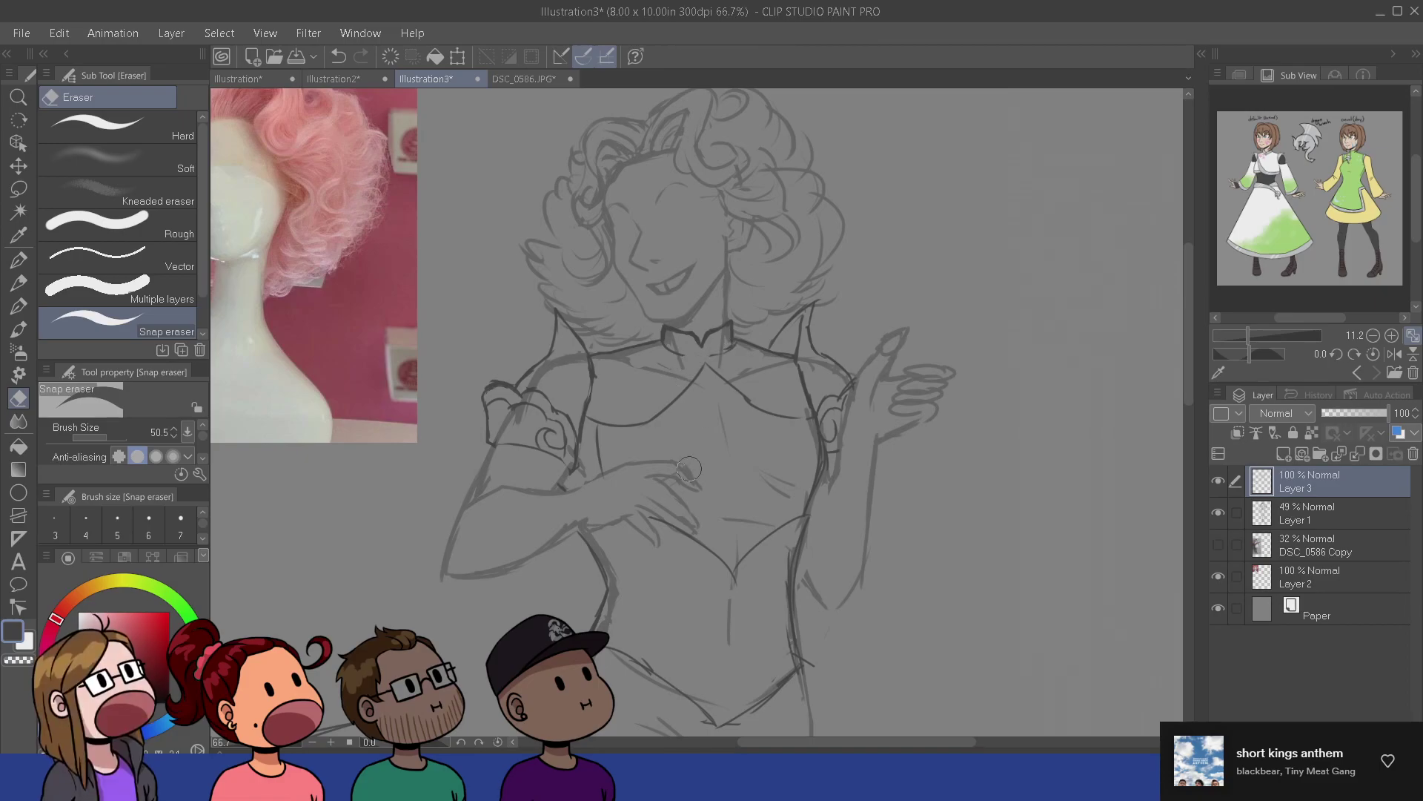
key("b")
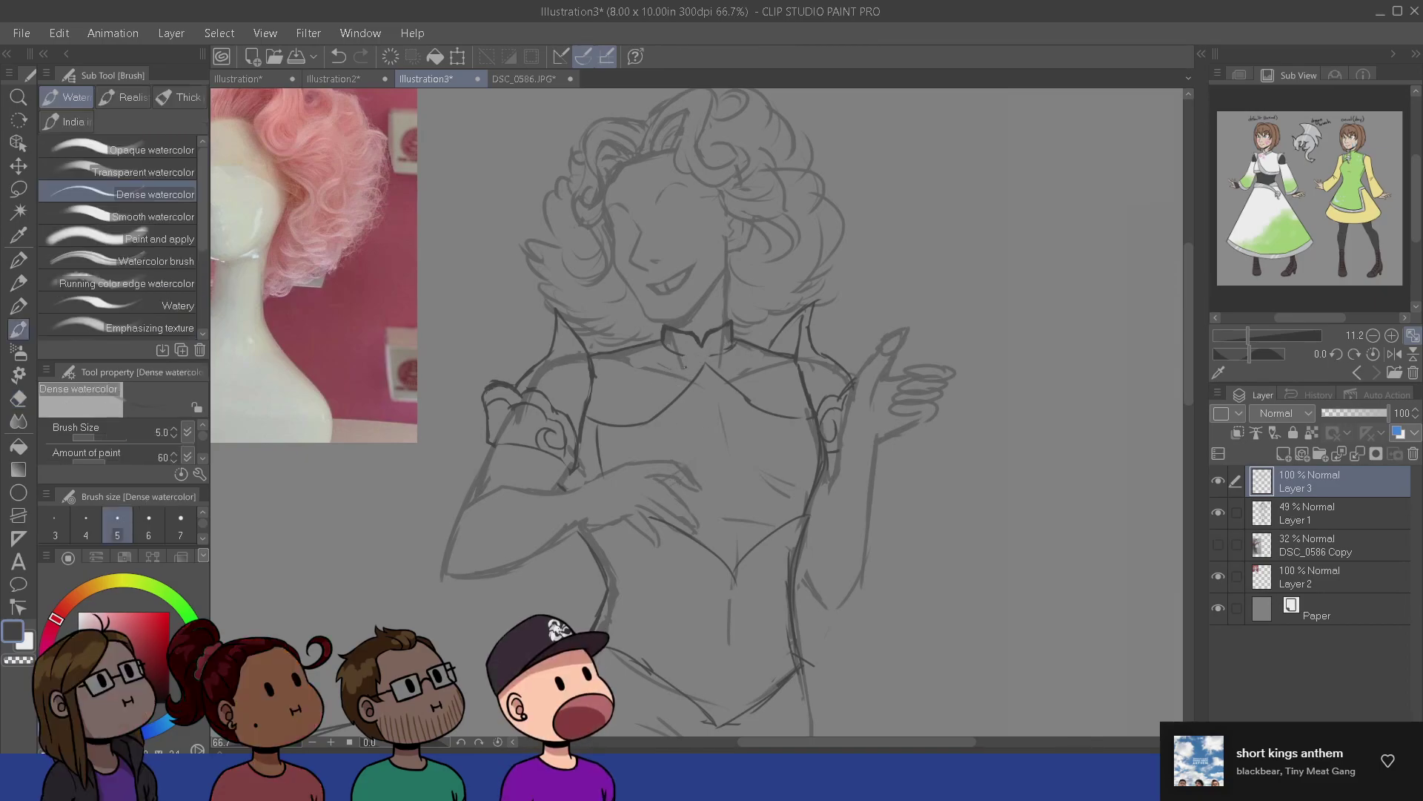
- Sketch a small scalloped trim under the neckline's centre peak
left_click_drag(754, 474, 747, 460)
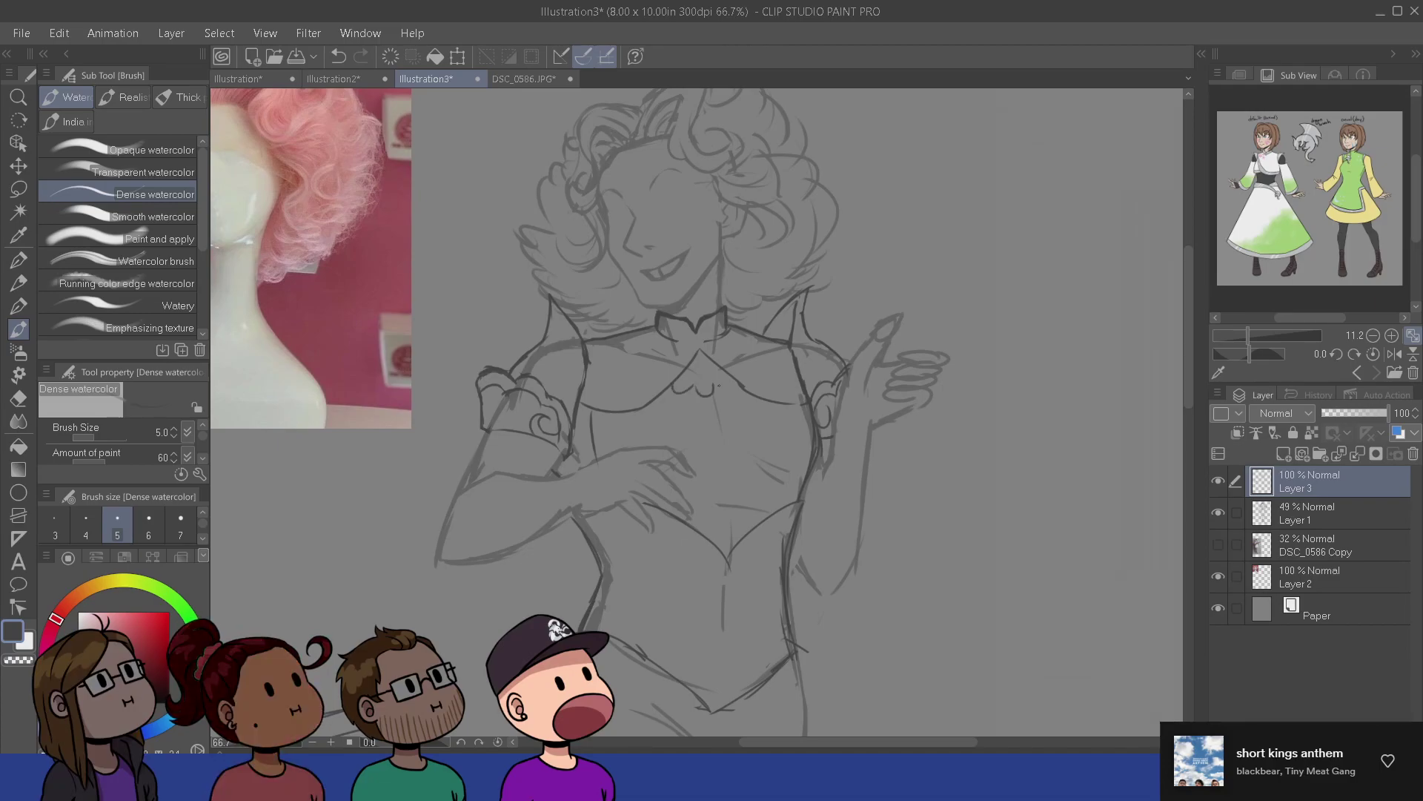
left_click_drag(675, 382, 722, 383)
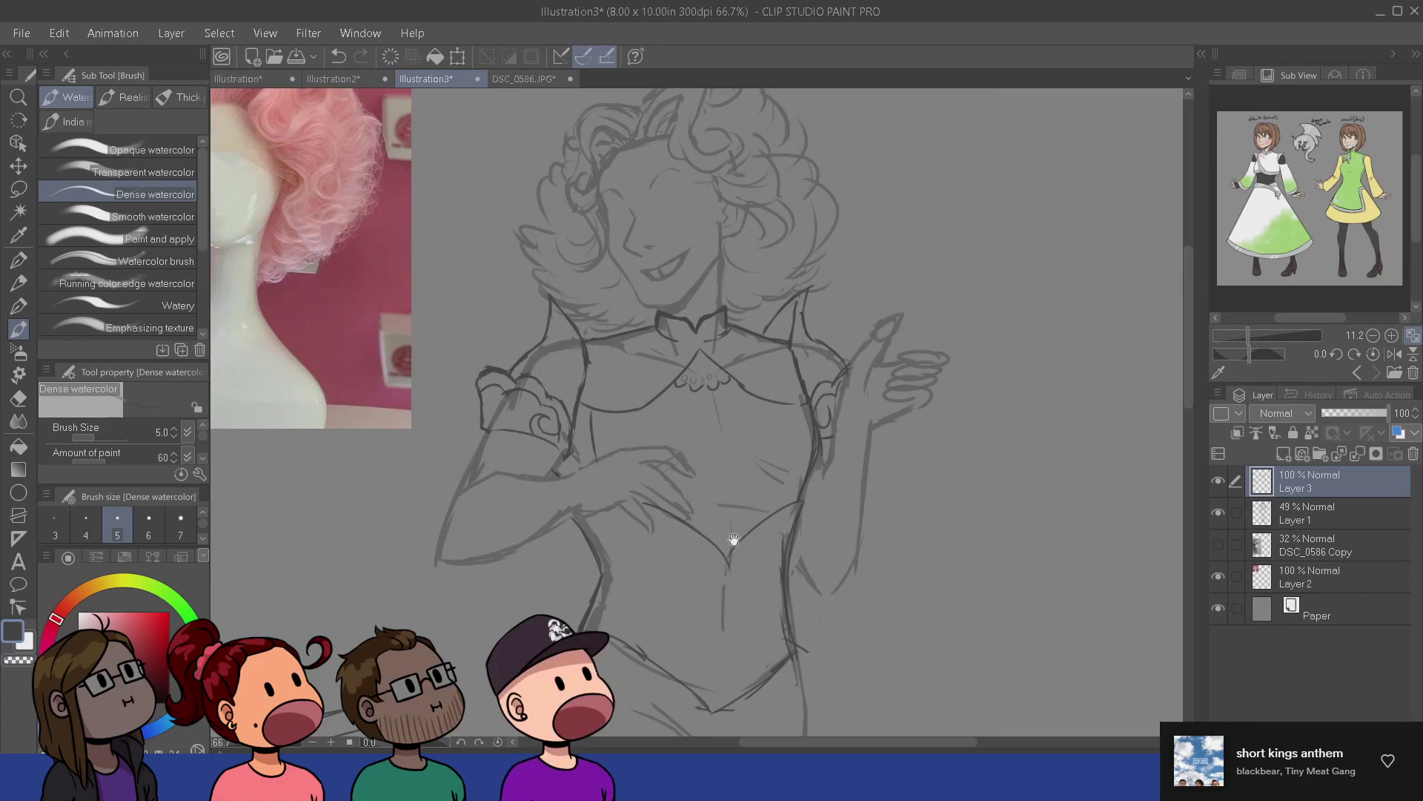
left_click_drag(734, 540, 734, 549)
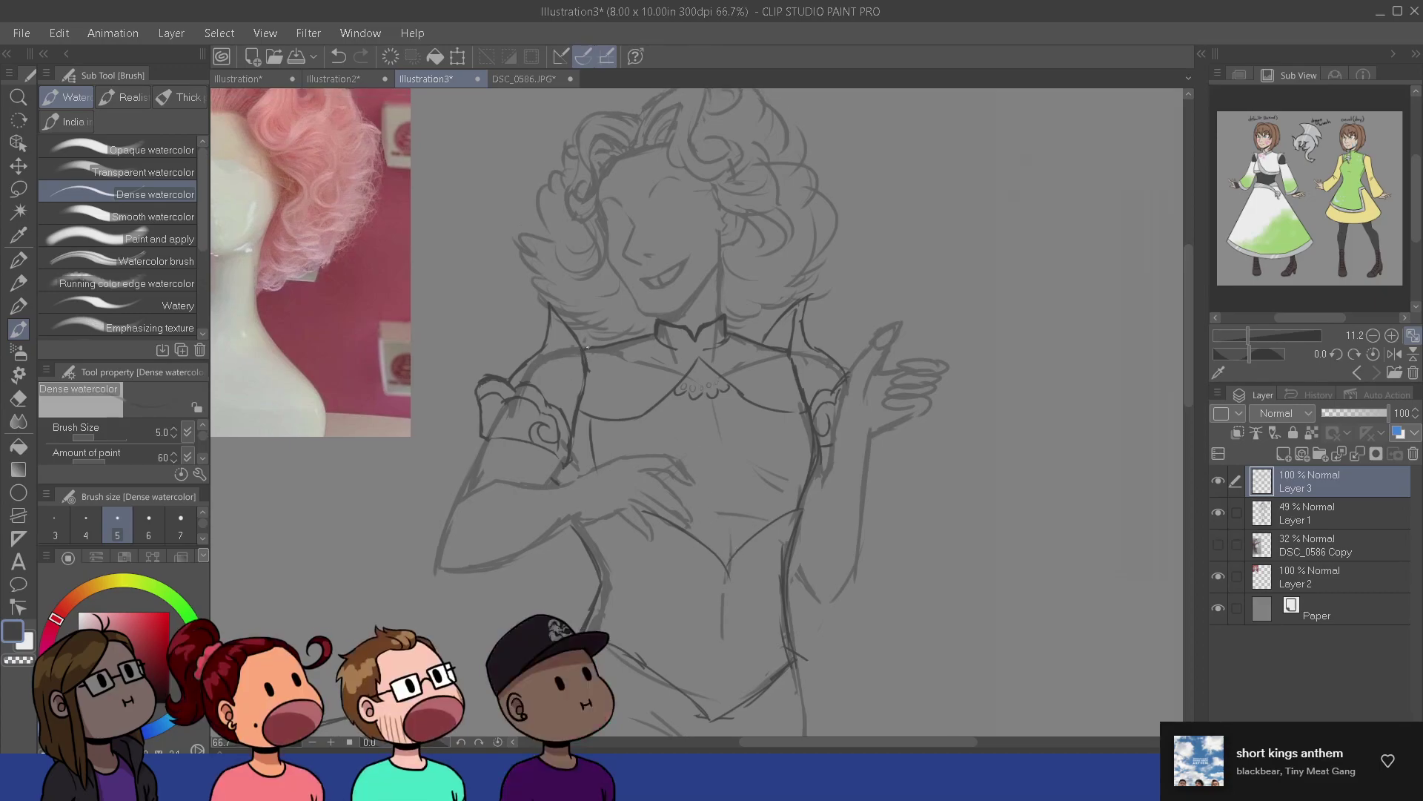
- Sketch the shoulder line beside the choker and a curved armhole seam on the bent-arm side, then tidy it with the eraser
left_click_drag(624, 339, 651, 331)
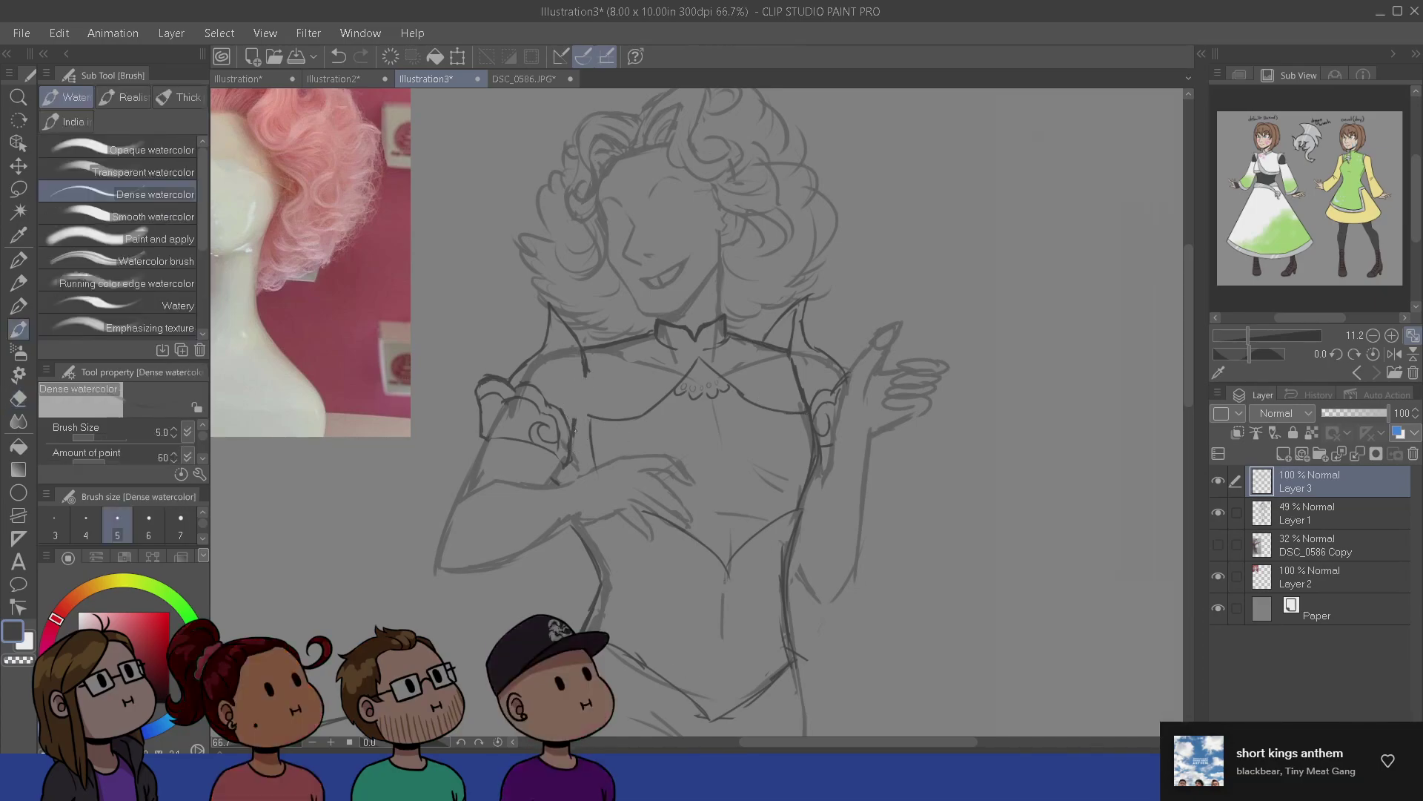
left_click_drag(590, 381, 576, 429)
key("e")
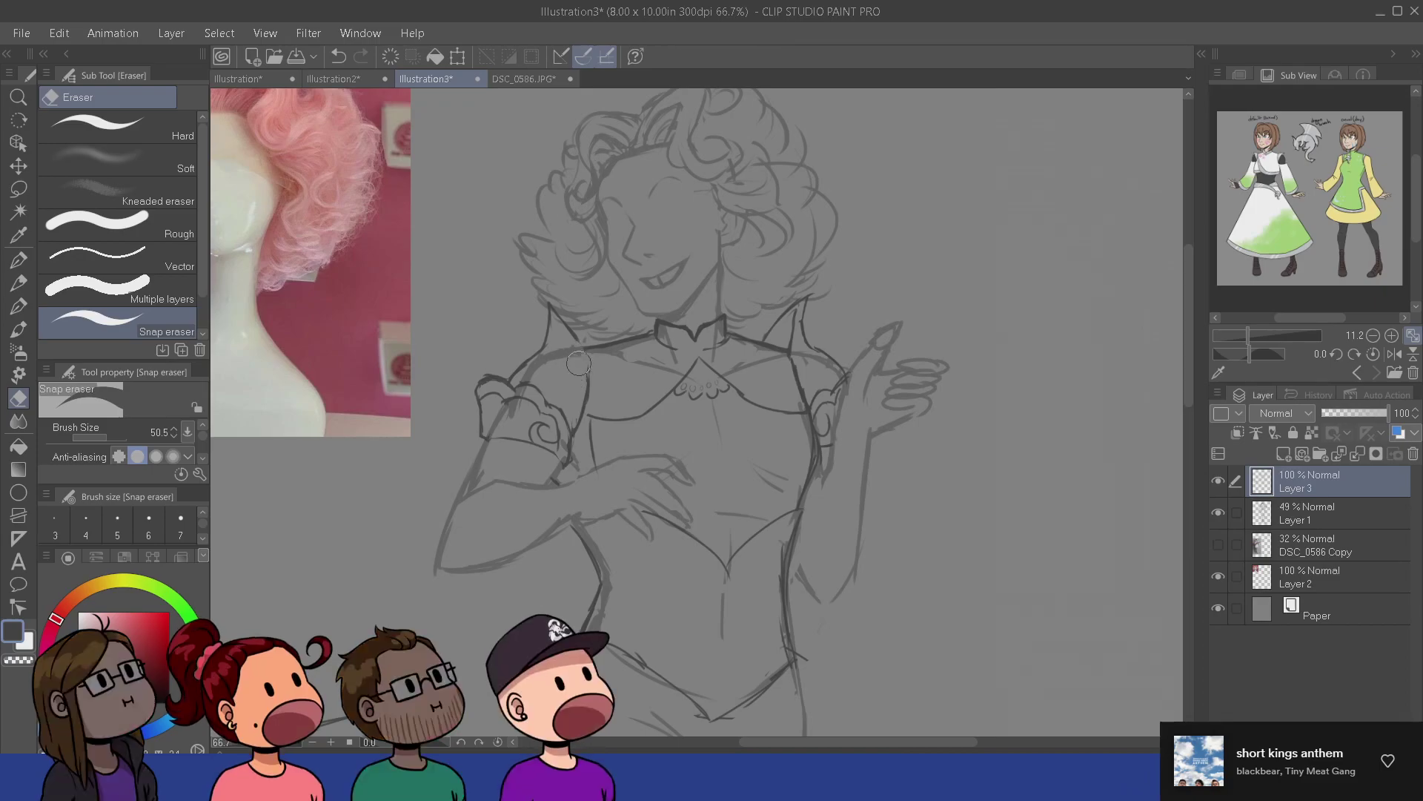
key("b")
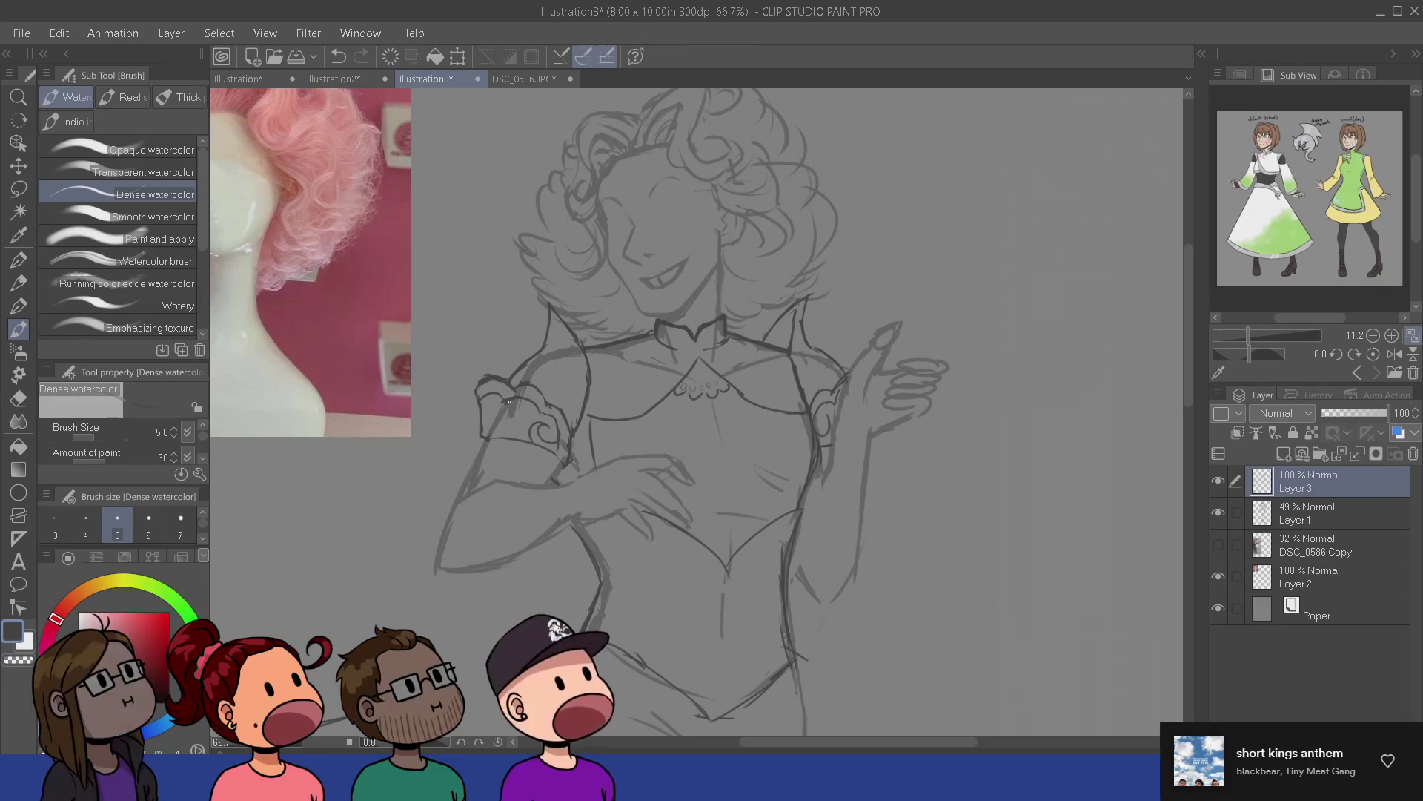
- Sketch and clean up the matching armhole seam from the raised arm's pointed shoulder piece down to the neckline
mouse_move(604, 566)
left_mouse_down()
mouse_move(651, 674)
mouse_move(689, 663)
left_mouse_up()
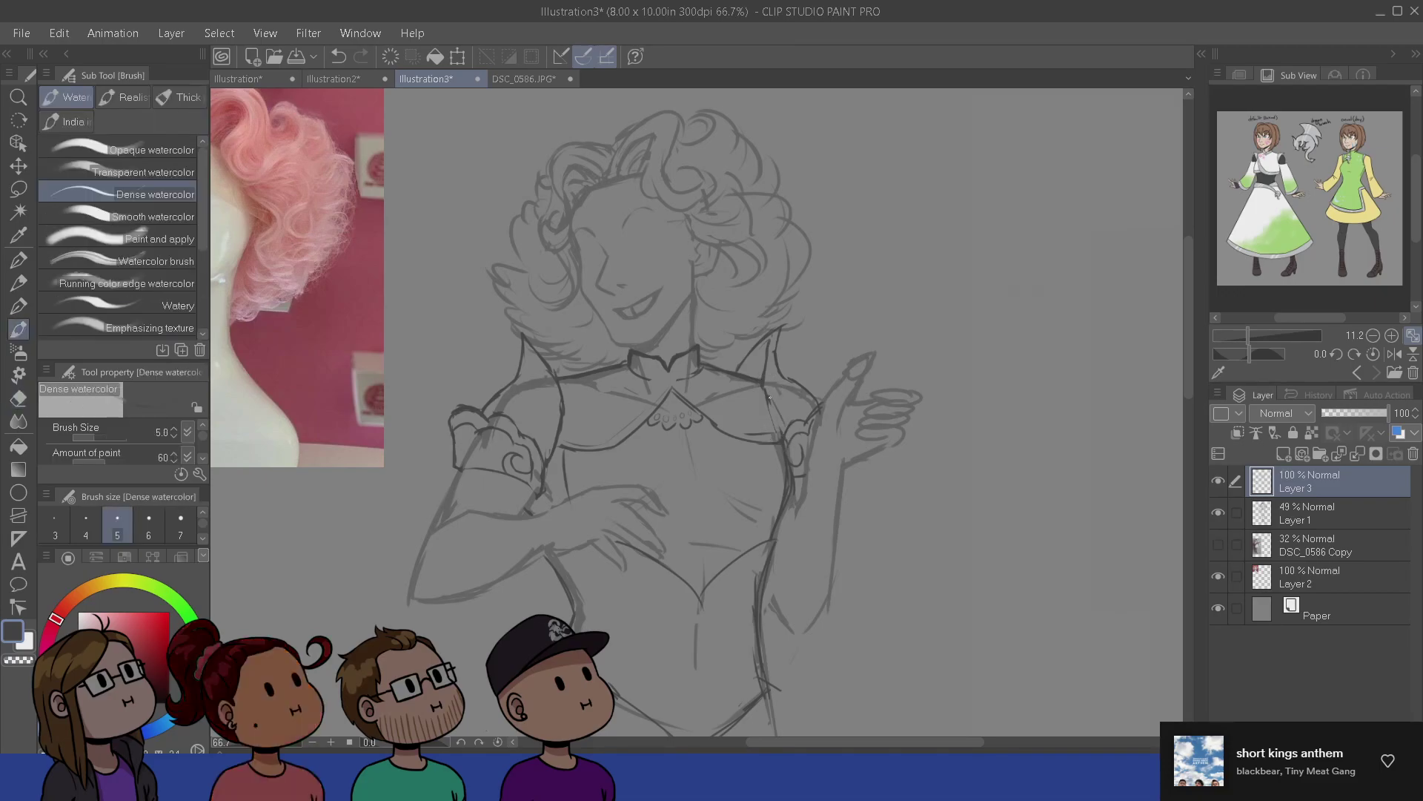
key("e")
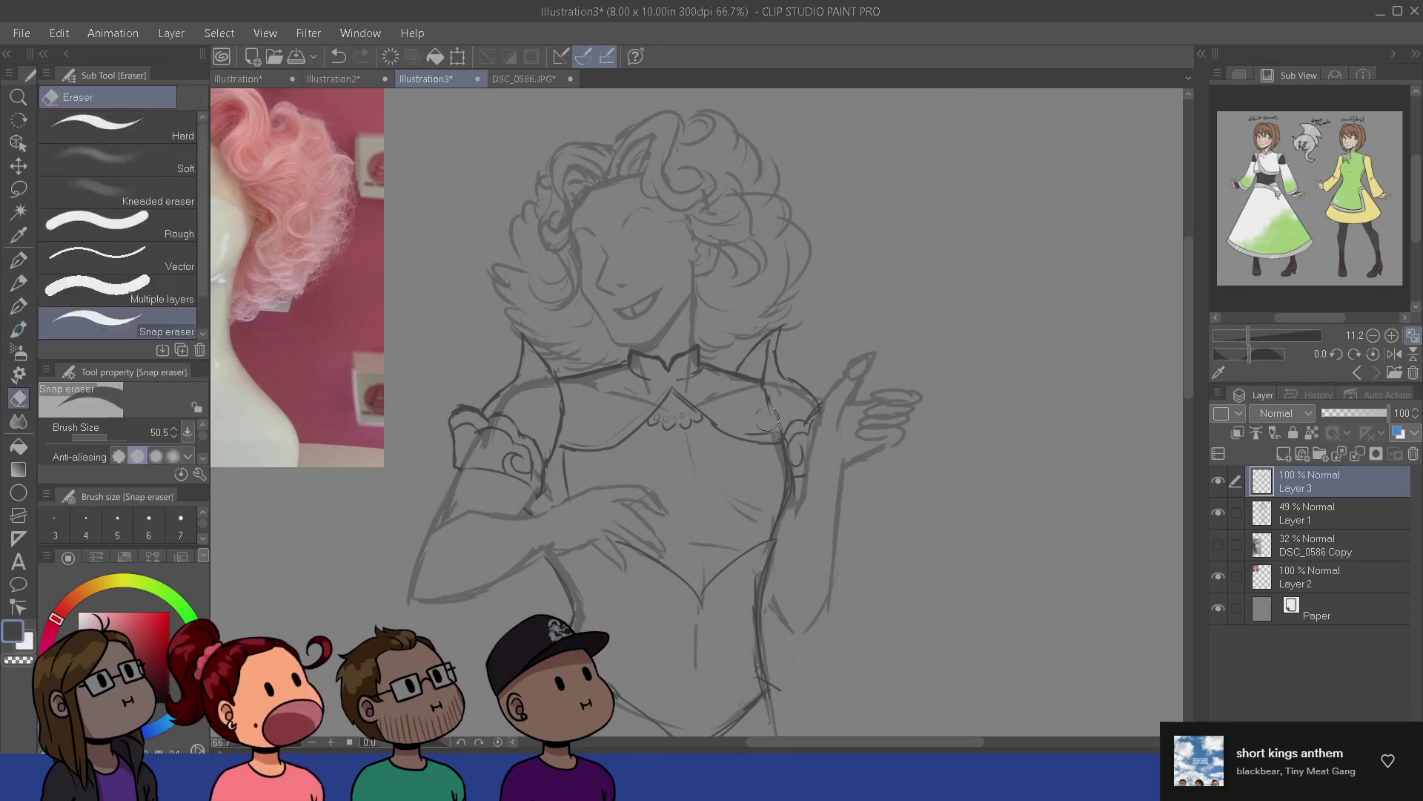
key("b")
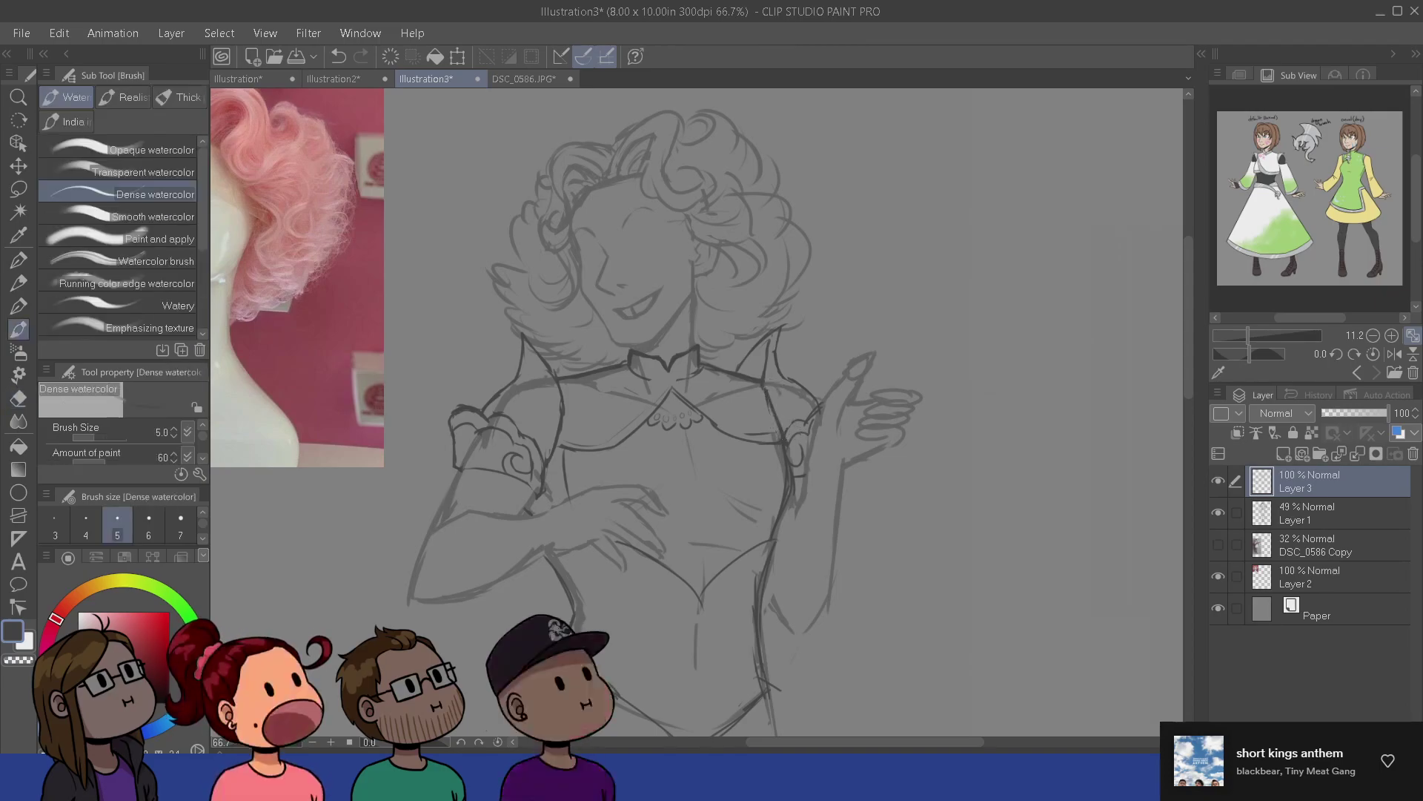
key("e")
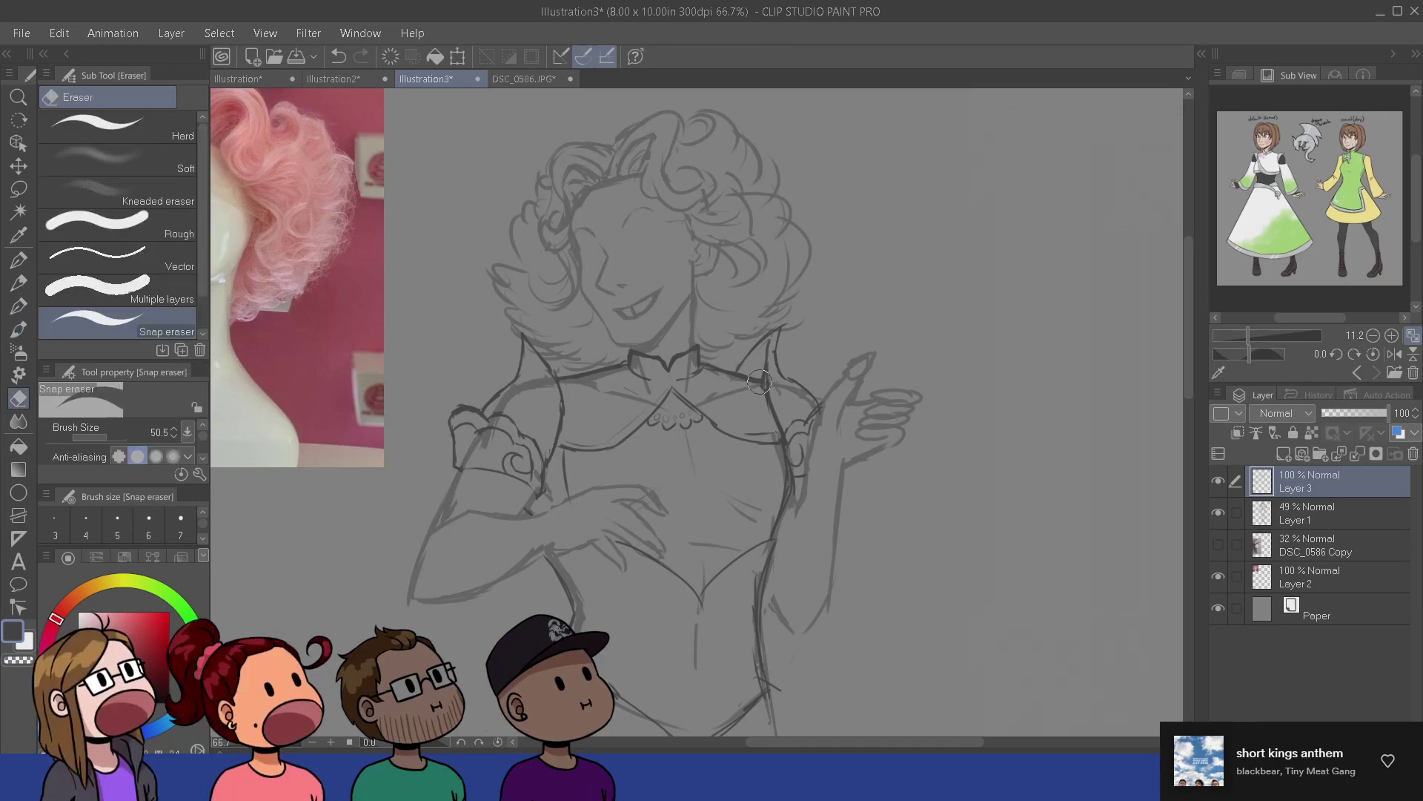
key("b")
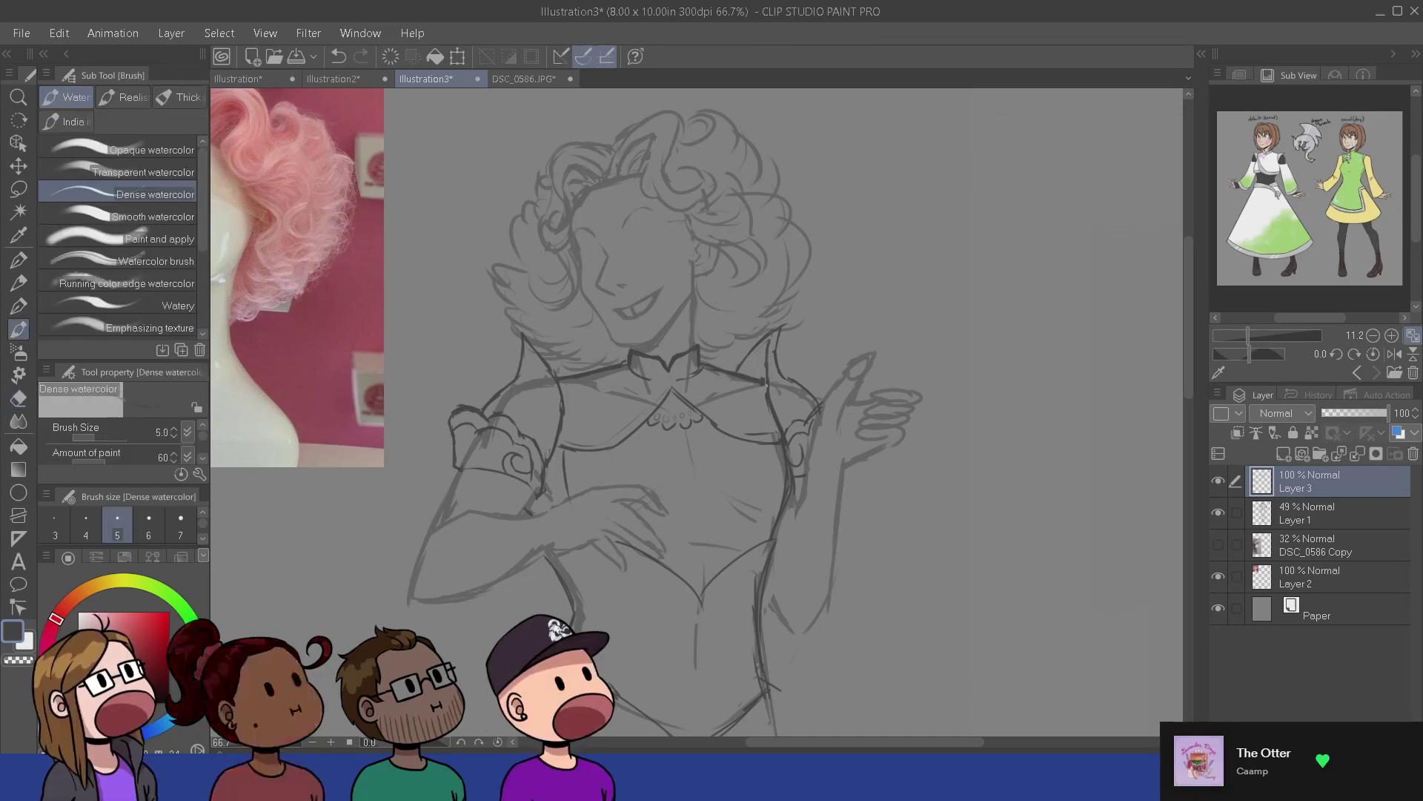
- Sketch the bodice's lower edge as a curve over the hip on the bent-arm side
left_click_drag(624, 530, 616, 486)
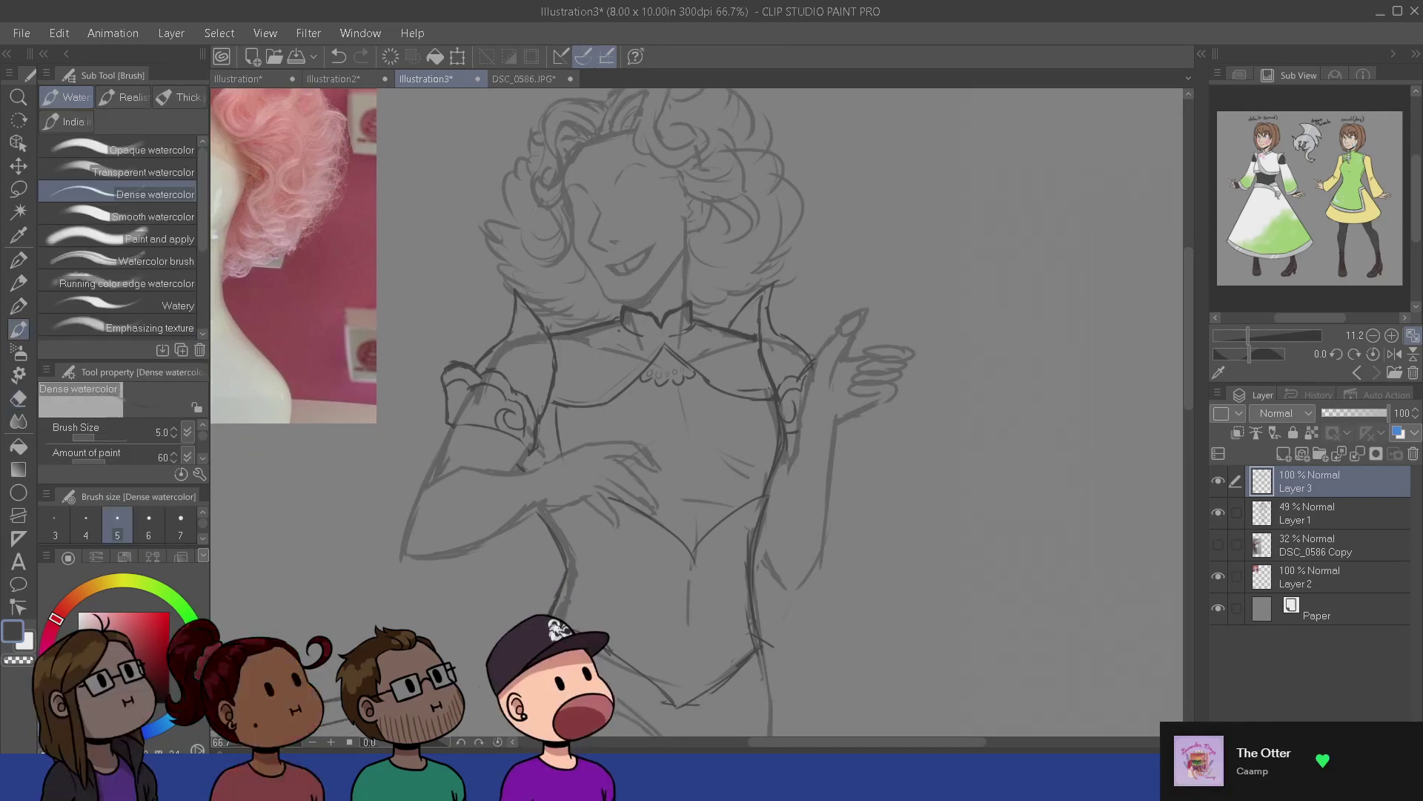
left_click_drag(568, 590, 572, 592)
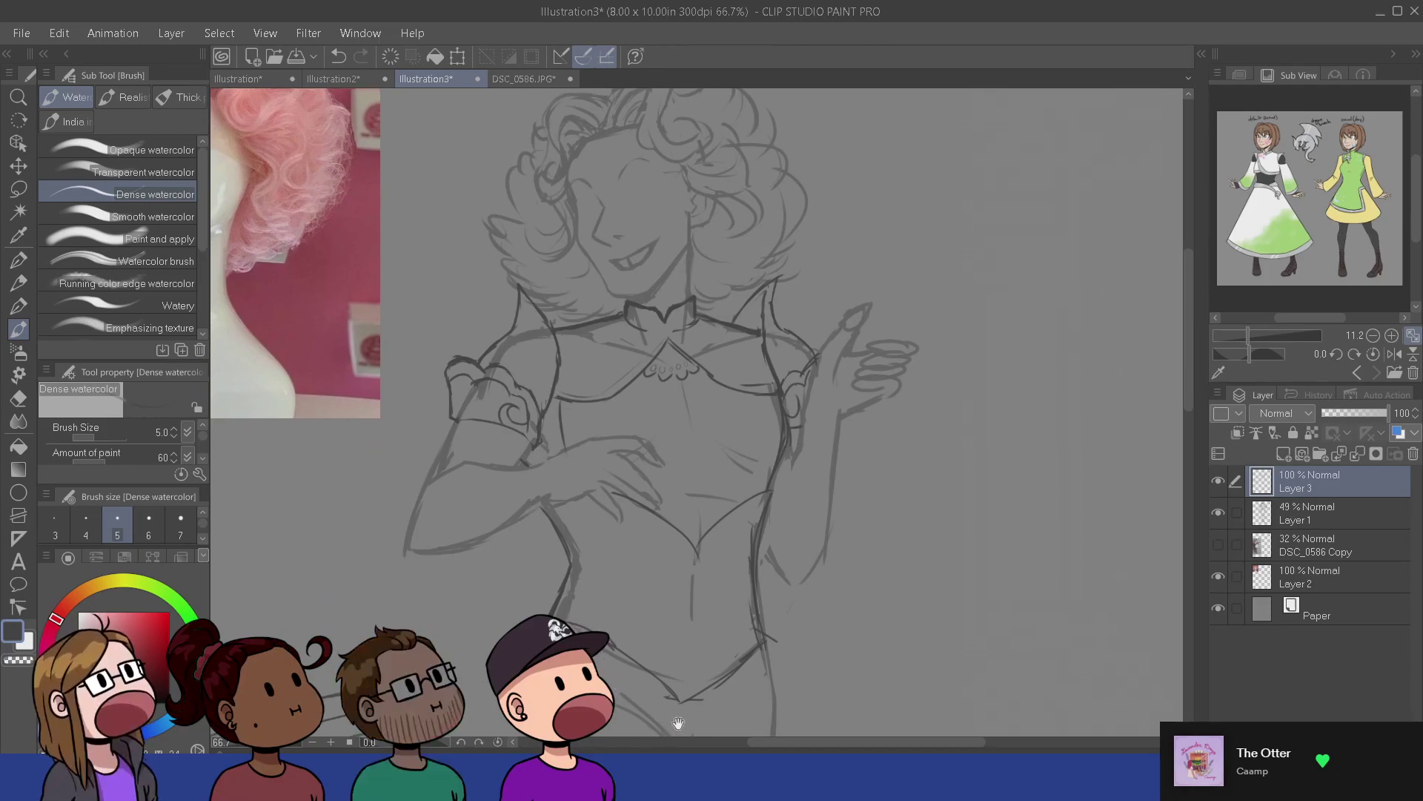
left_click_drag(755, 676, 833, 676)
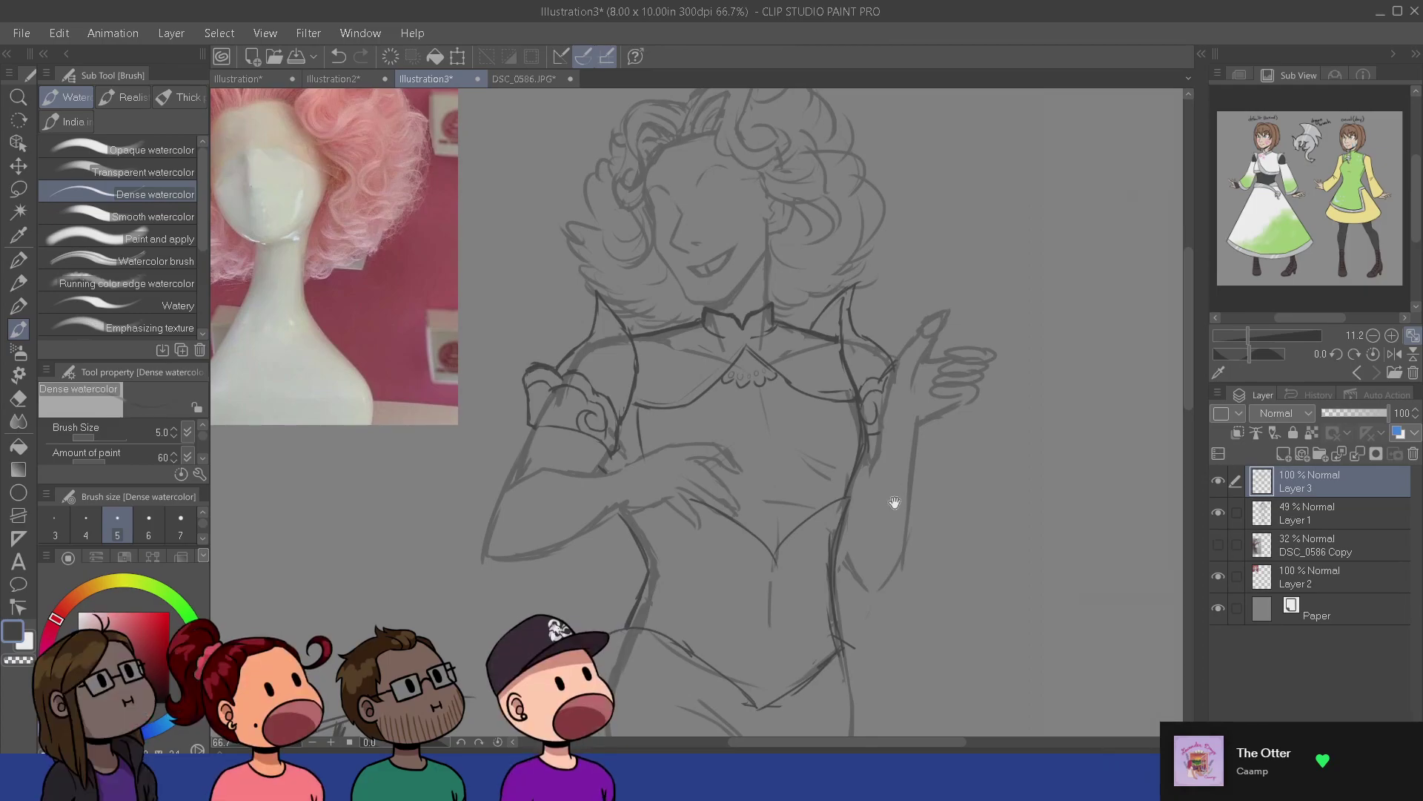
left_click_drag(775, 599, 856, 641)
left_click_drag(772, 655, 772, 634)
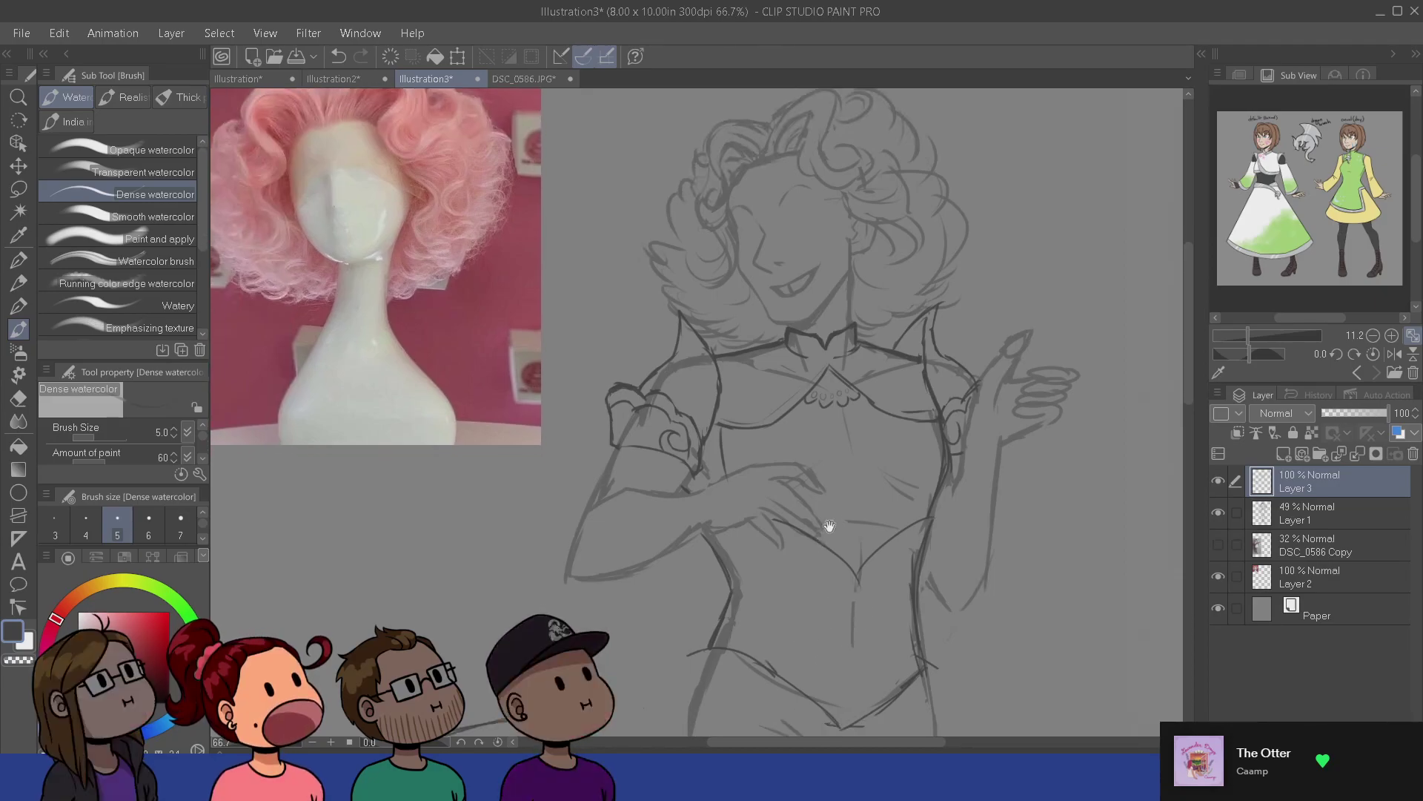
left_click_drag(858, 652, 730, 472)
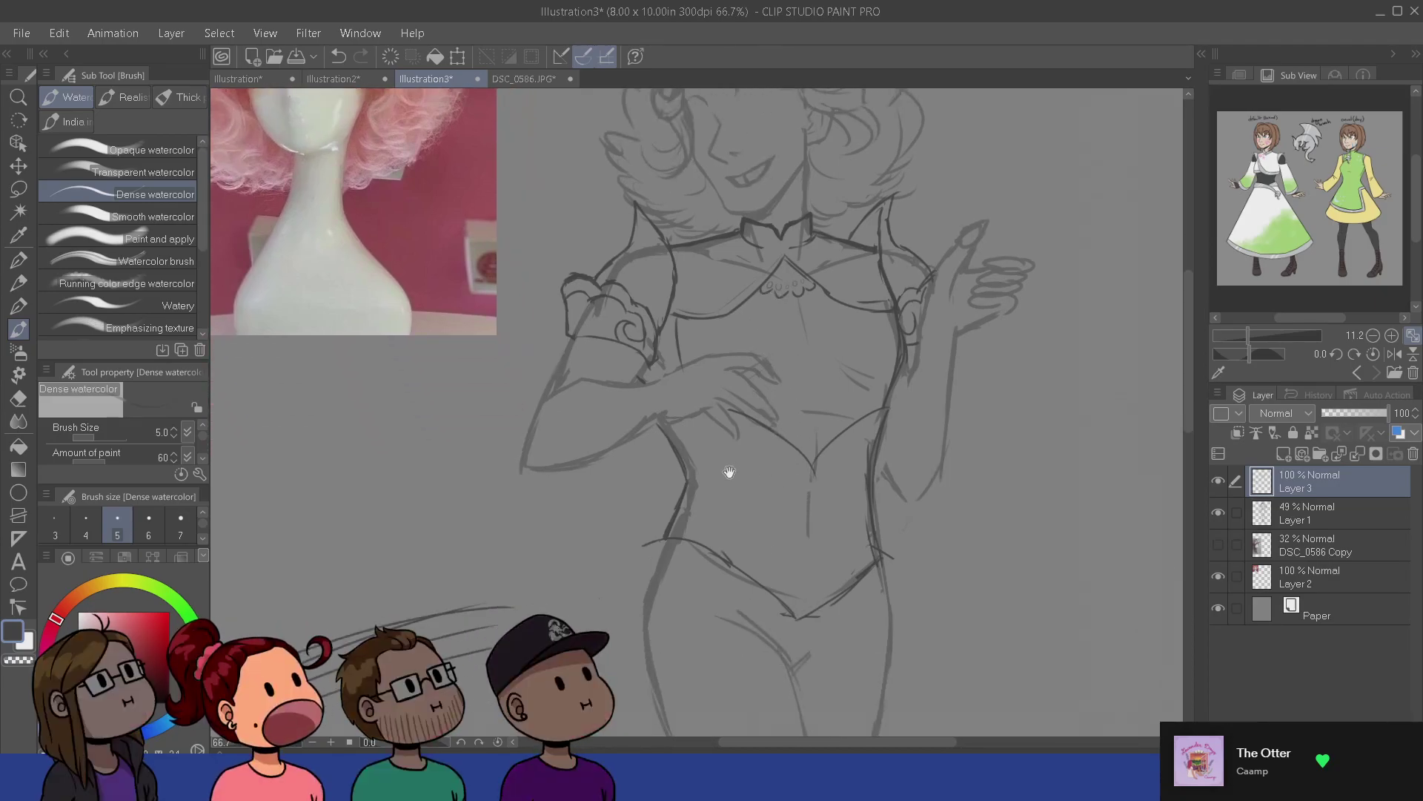
- Erase the deep V line across the waist and sketch a shallow double-curved corset top edge under the bust
key("e")
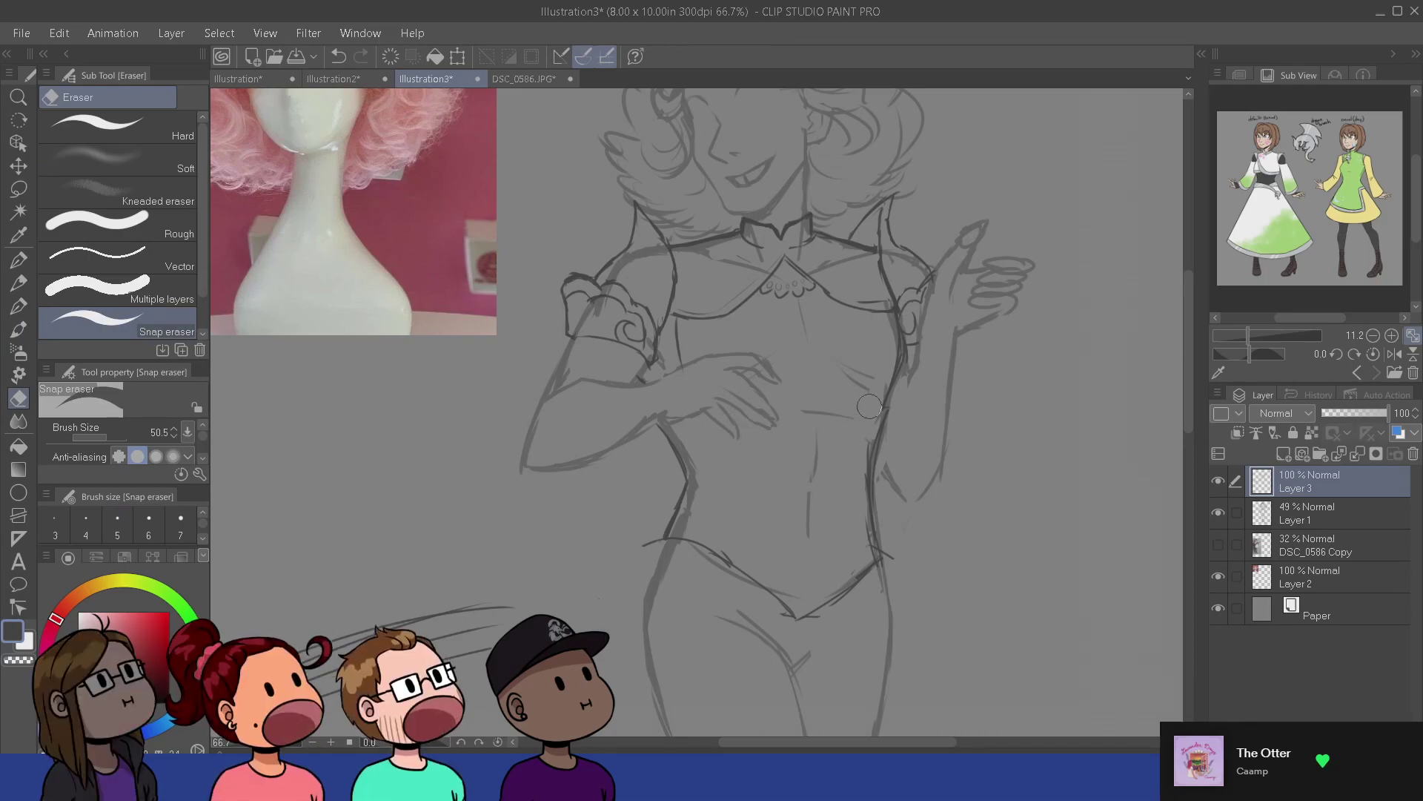
key("b")
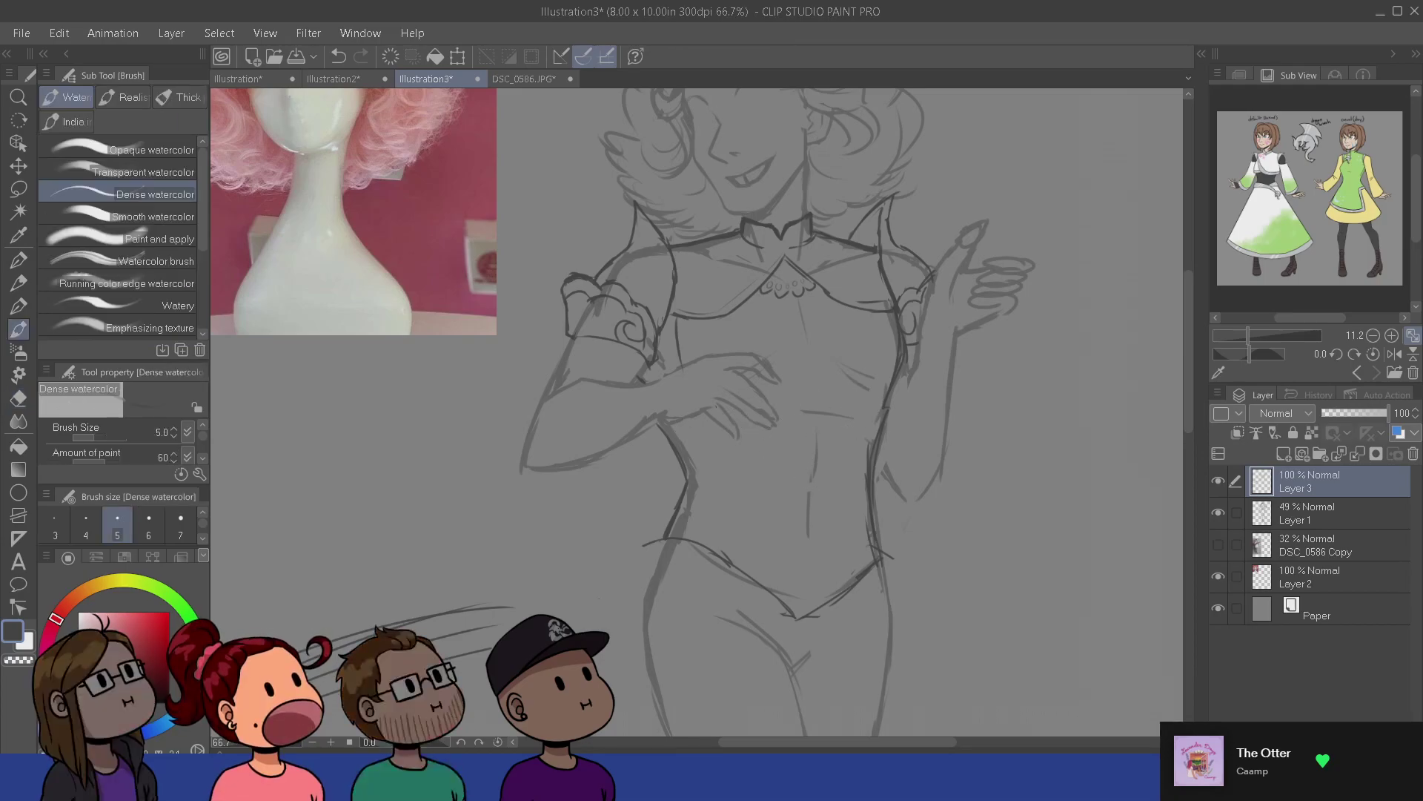
mouse_move(676, 411)
left_mouse_down()
mouse_move(738, 389)
mouse_move(792, 408)
mouse_move(887, 408)
mouse_move(872, 401)
left_mouse_up()
- Sketch stacked, downward-pointing chevron seams across the corset between its top and lower edges
left_click_drag(707, 412, 729, 531)
key("ctrl+z")
left_click_drag(679, 447, 776, 432)
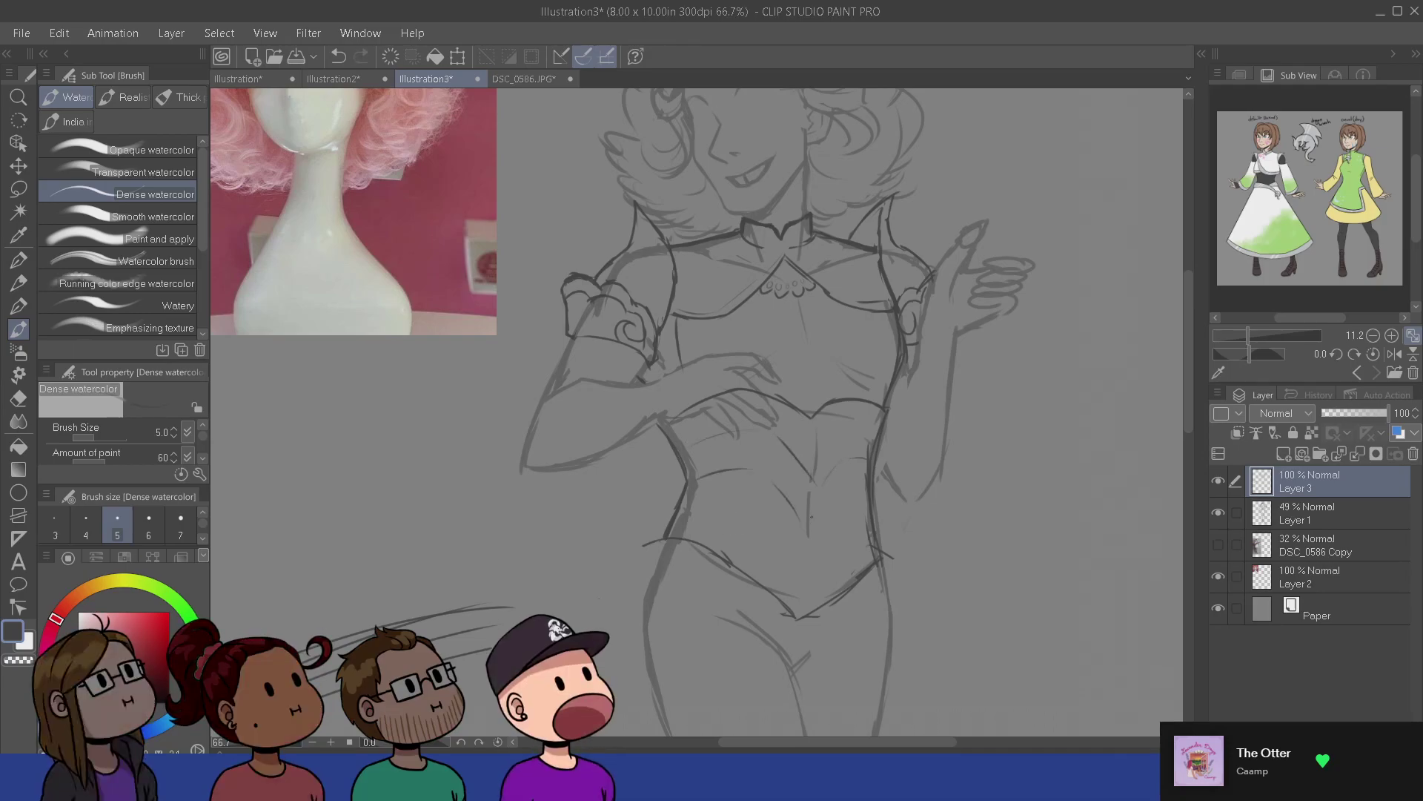
key("e")
key("b")
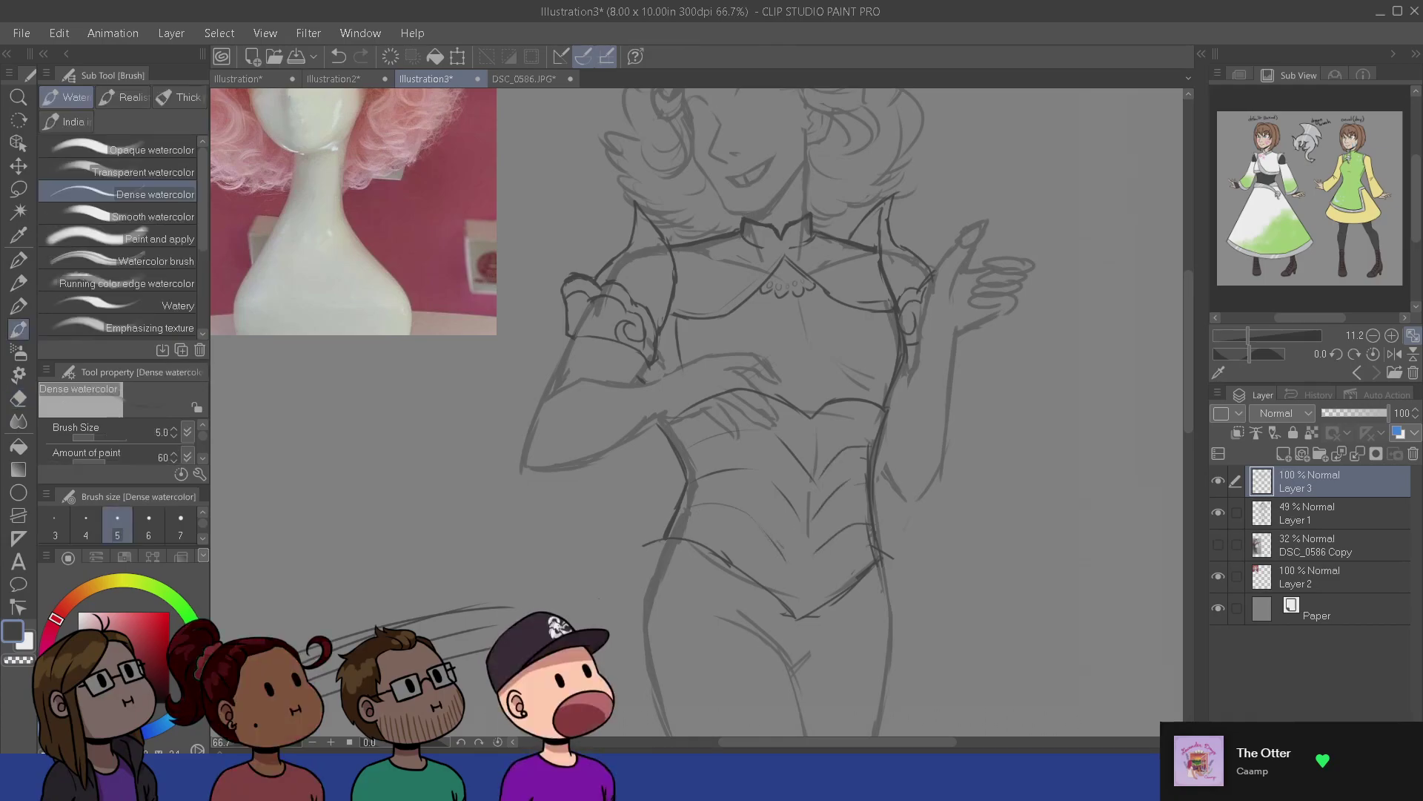
- Clean up the corset's lower edge by erasing rough strokes and the overshooting ends at the hips
key("e")
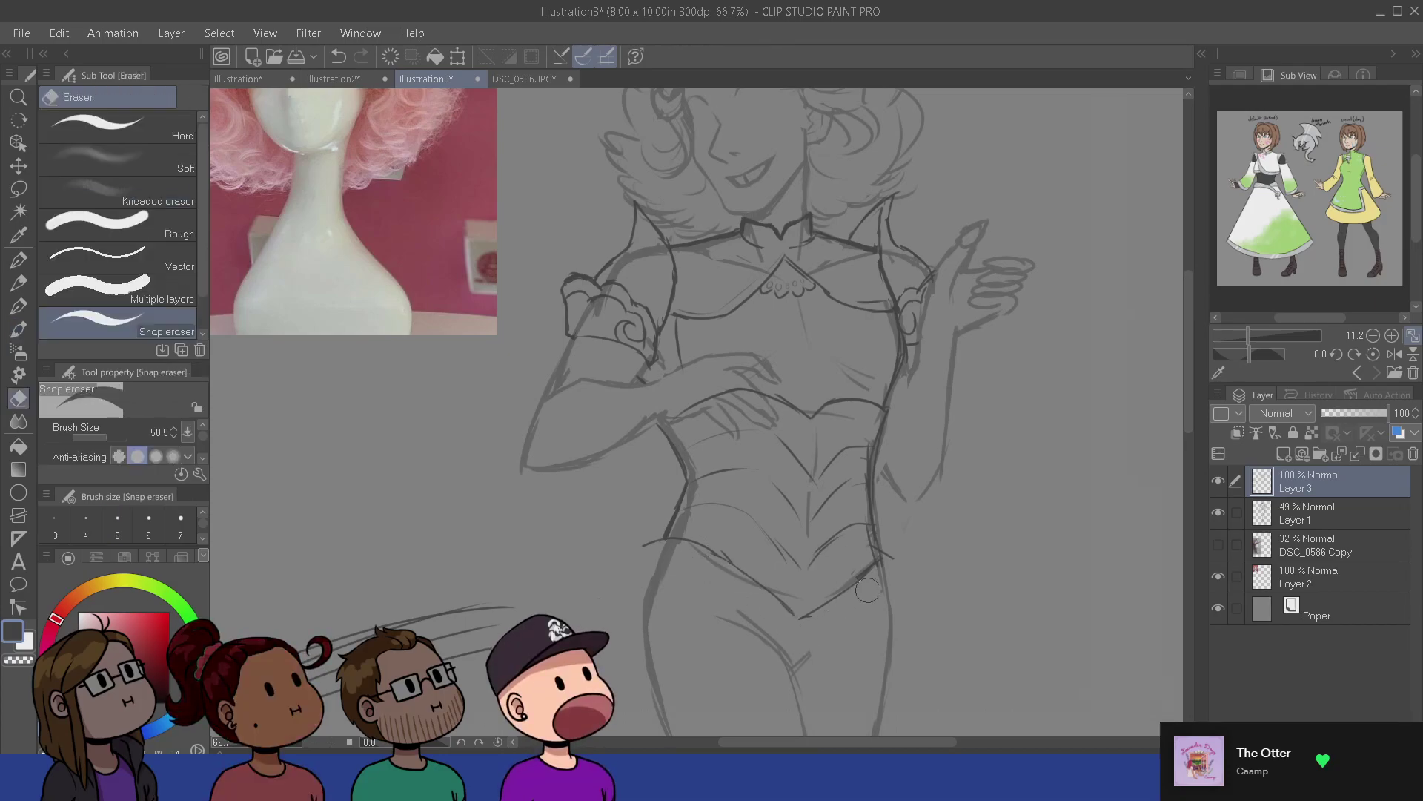
left_click_drag(653, 554, 641, 535)
key("b")
- Sketch two flaring skirt lines from the hips, redrawing the raised-arm side at a steeper angle
left_click_drag(713, 602, 714, 495)
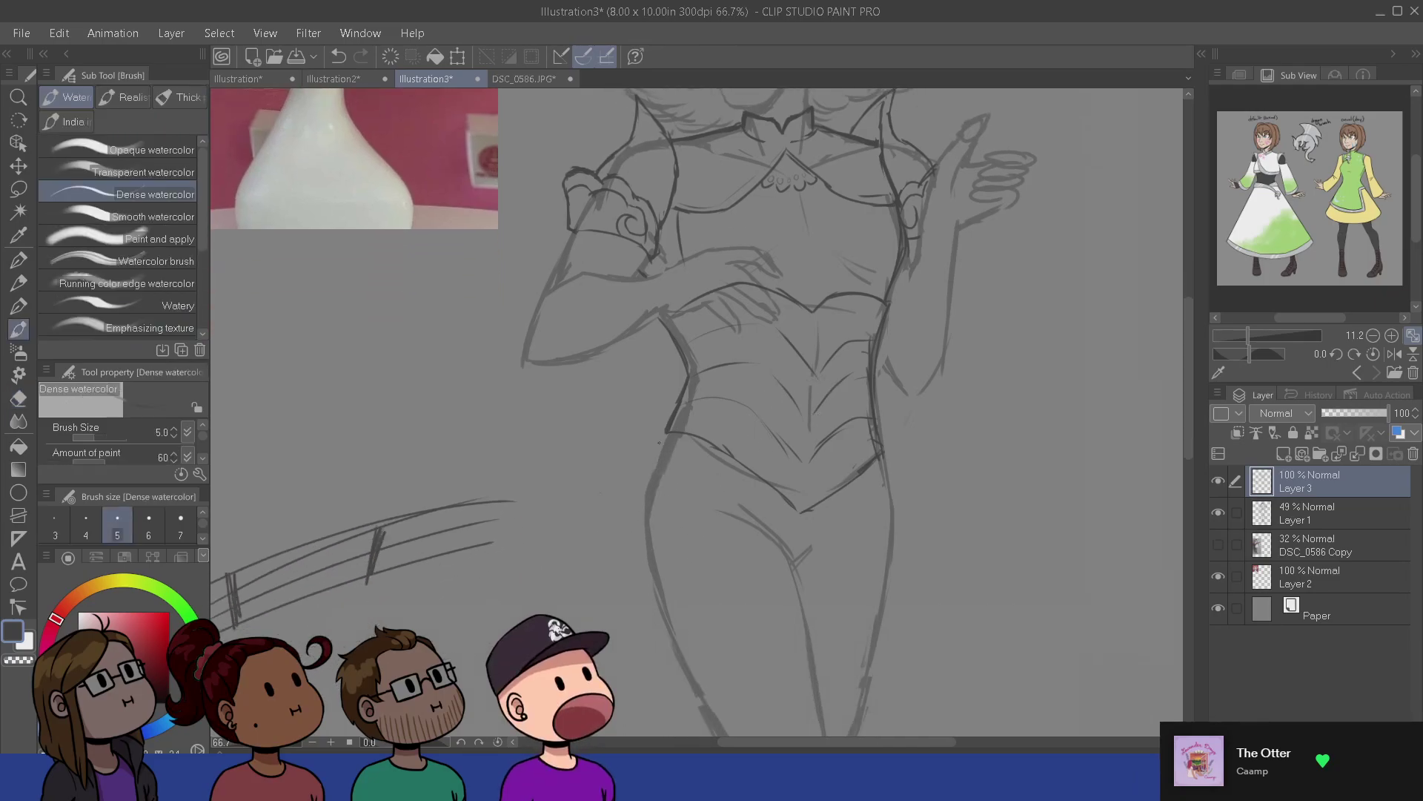
left_click_drag(661, 433, 600, 502)
key("ctrl+z")
left_click_drag(666, 433, 573, 561)
left_click_drag(889, 449, 940, 524)
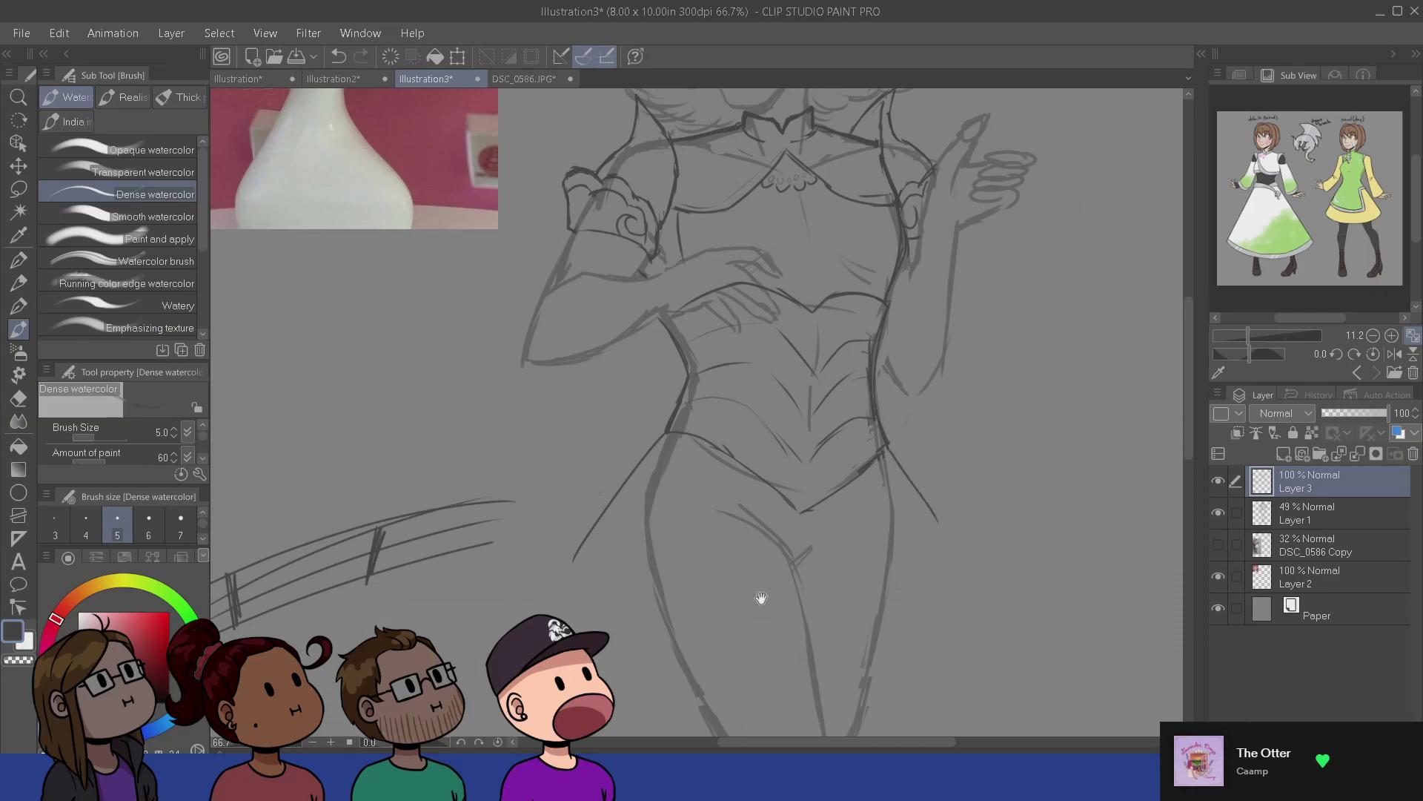
key("ctrl+z")
left_click_drag(889, 448, 945, 586)
left_click_drag(895, 466, 938, 645)
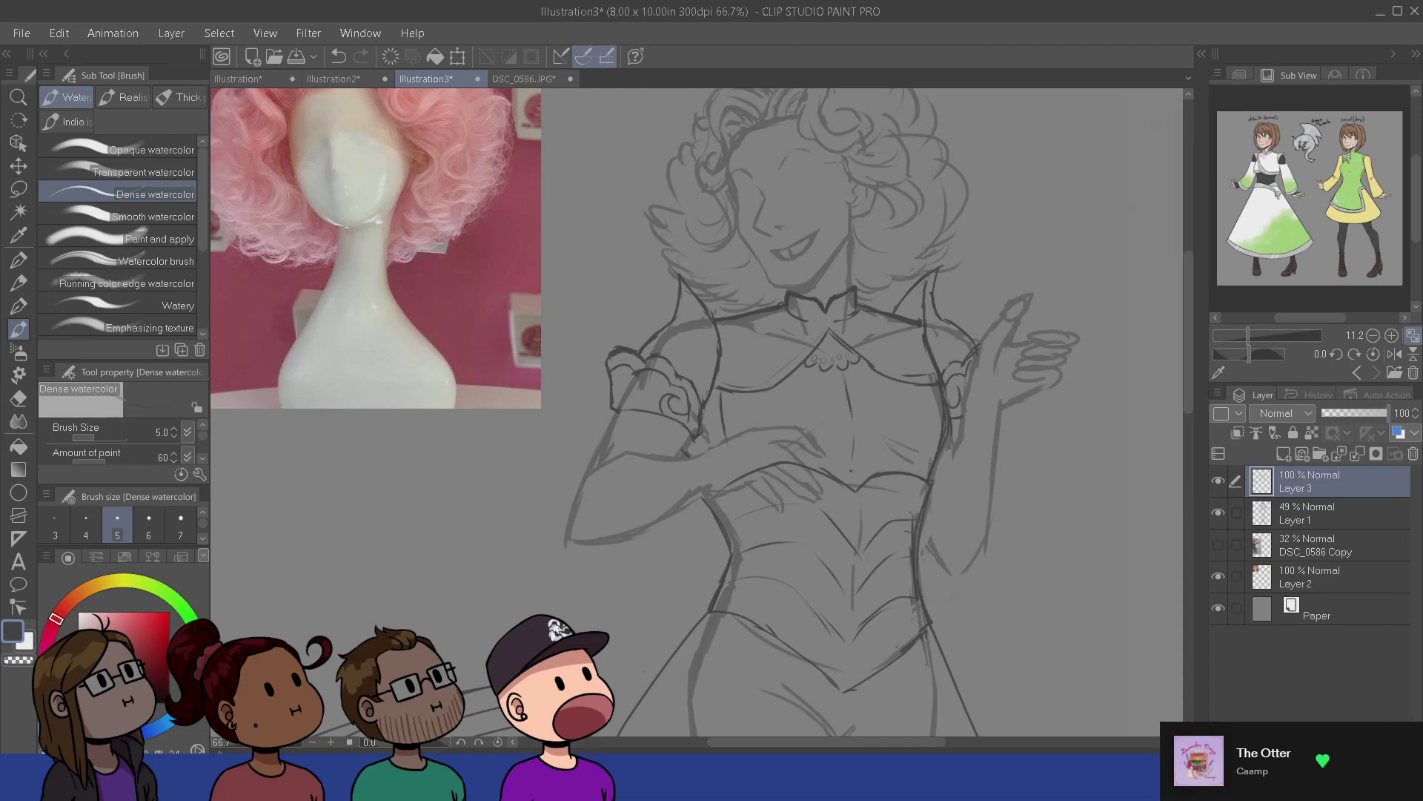
- Sketch a short centre line down the chest below the scalloped trim
key("ctrl+z")
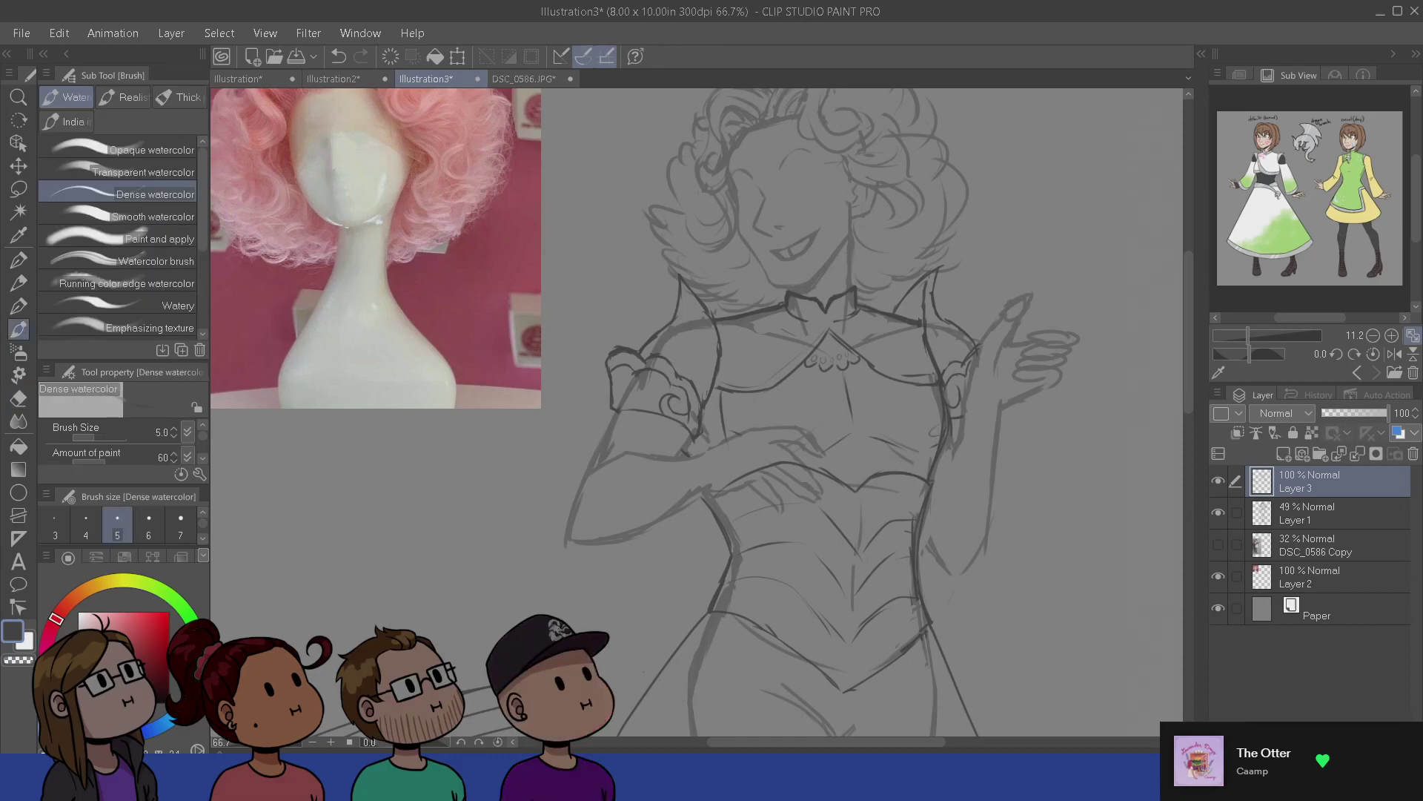
left_click_drag(821, 579, 816, 603)
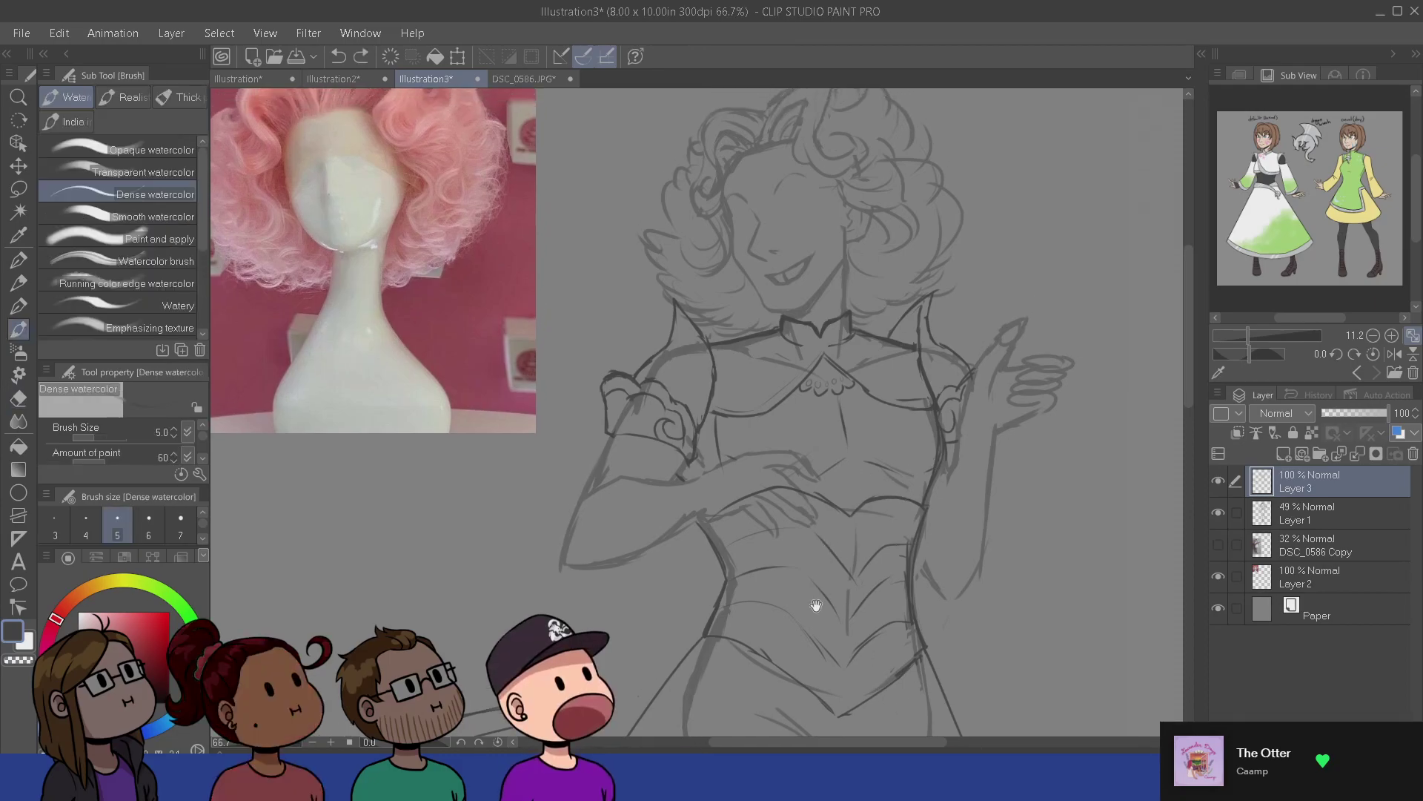
left_click_drag(856, 513, 848, 488)
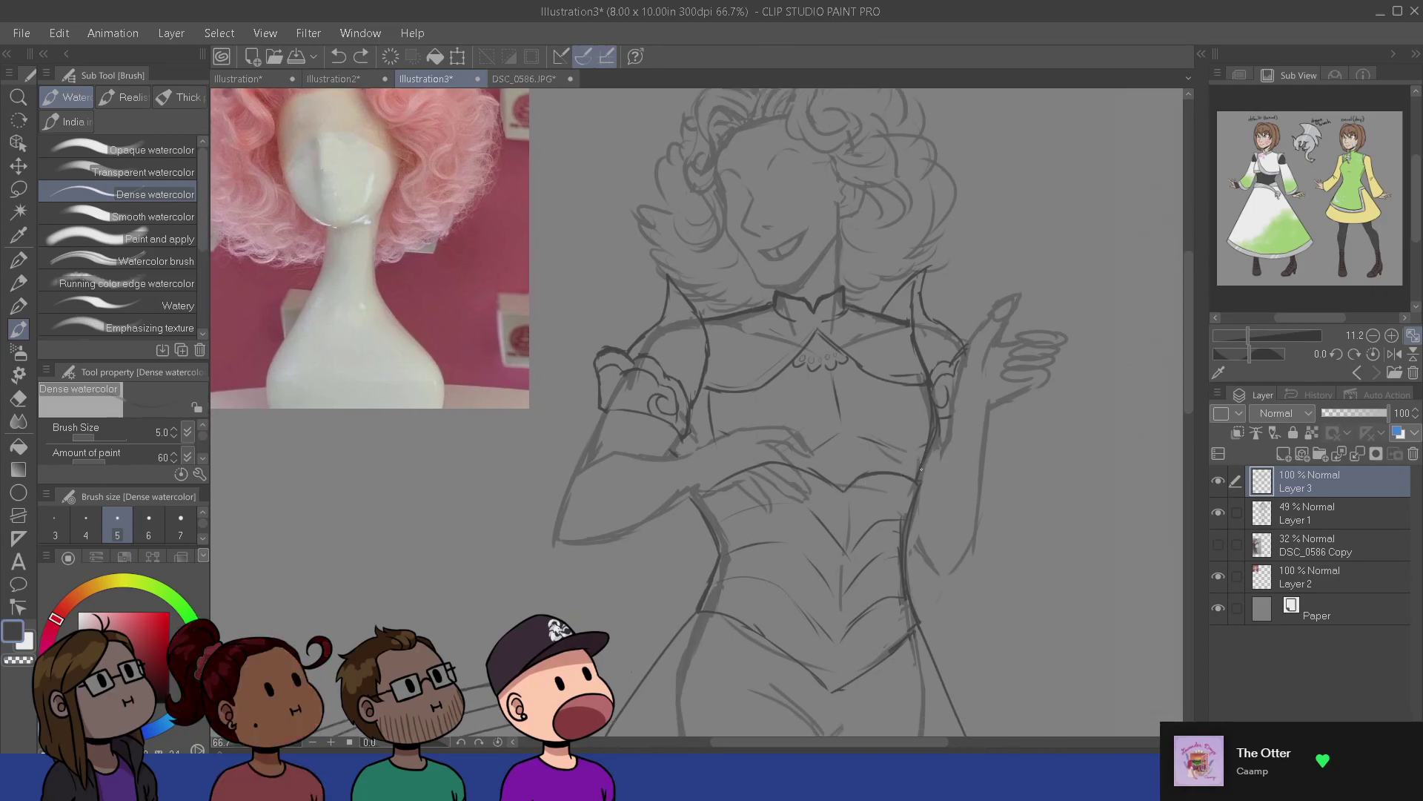
left_click_drag(740, 499, 755, 565)
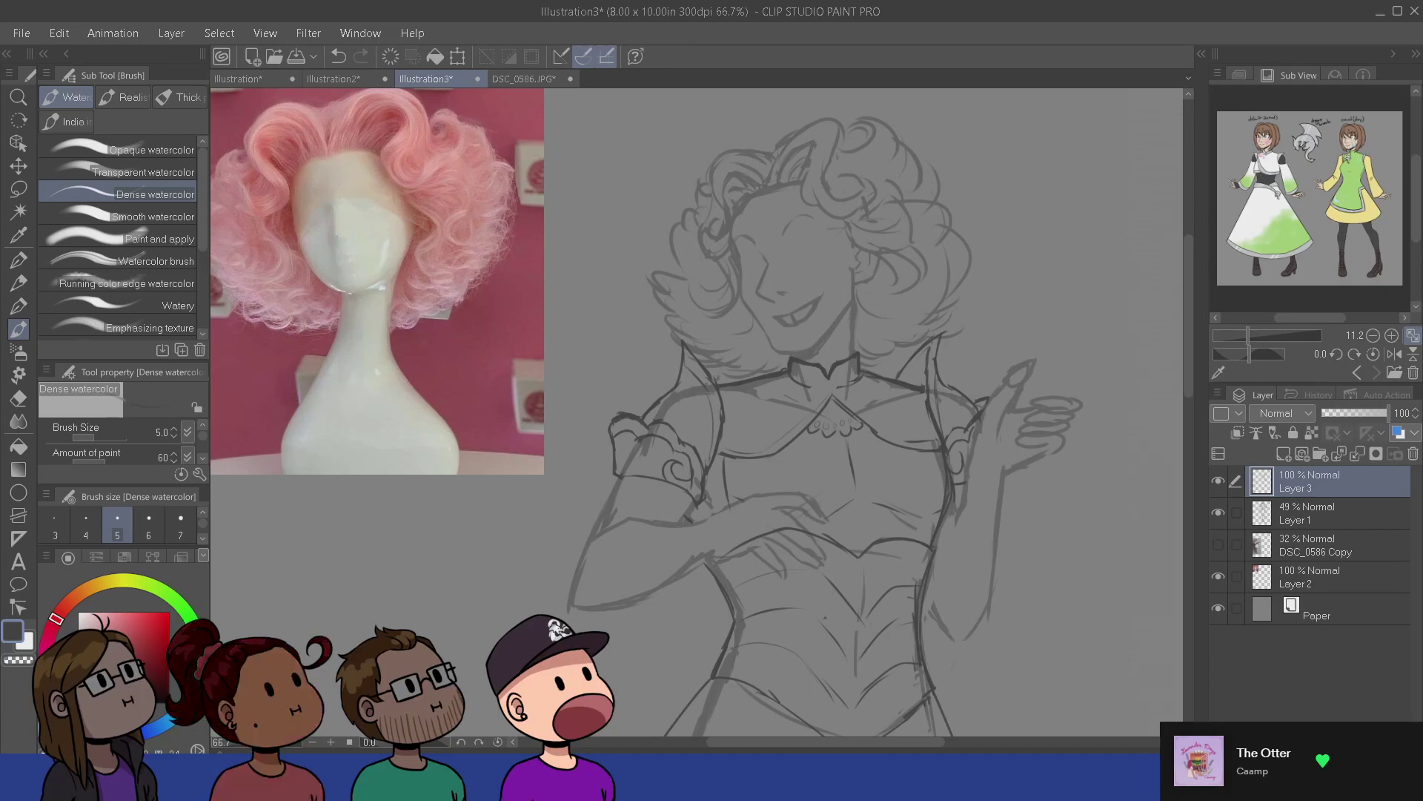
scroll(852, 460, "up", 2)
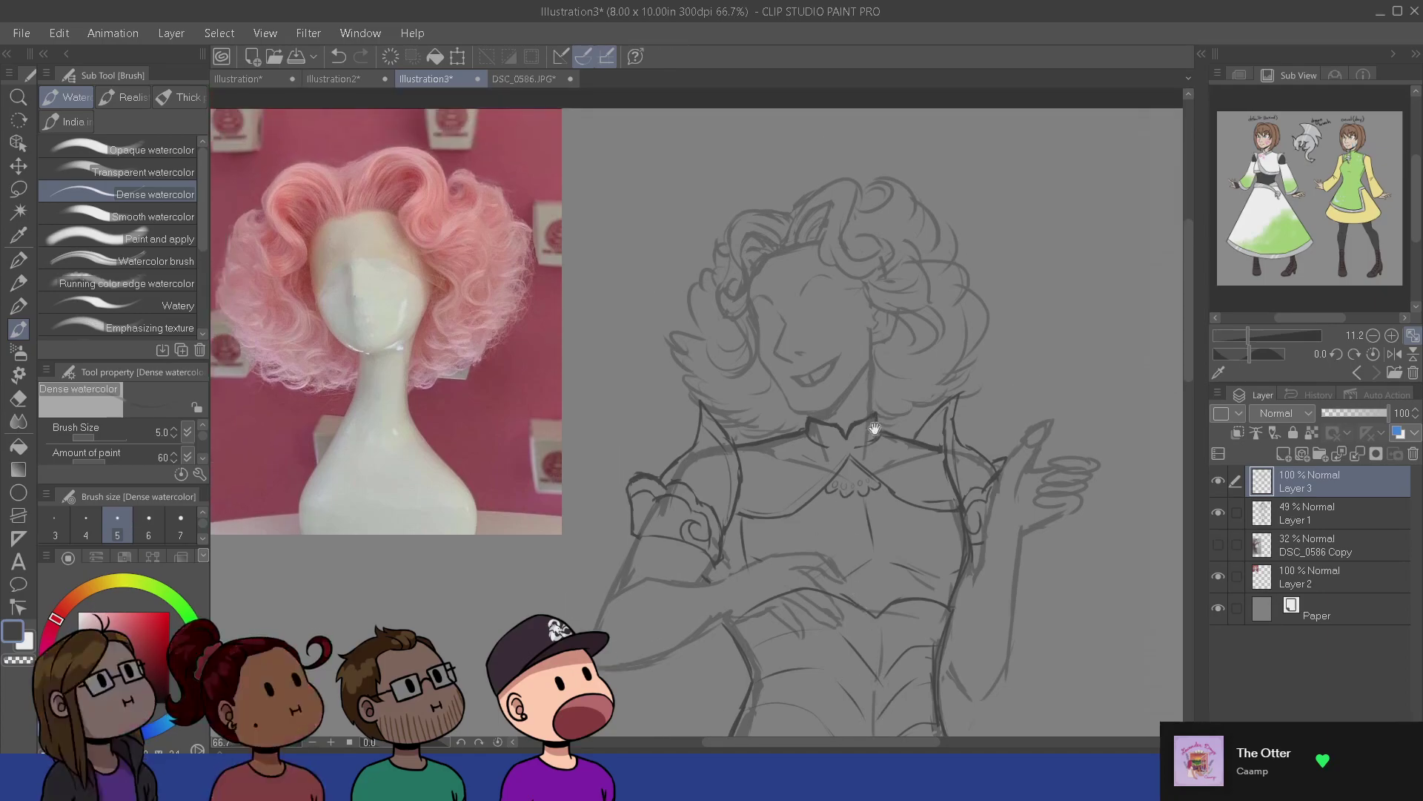
scroll(931, 636, "down", 2)
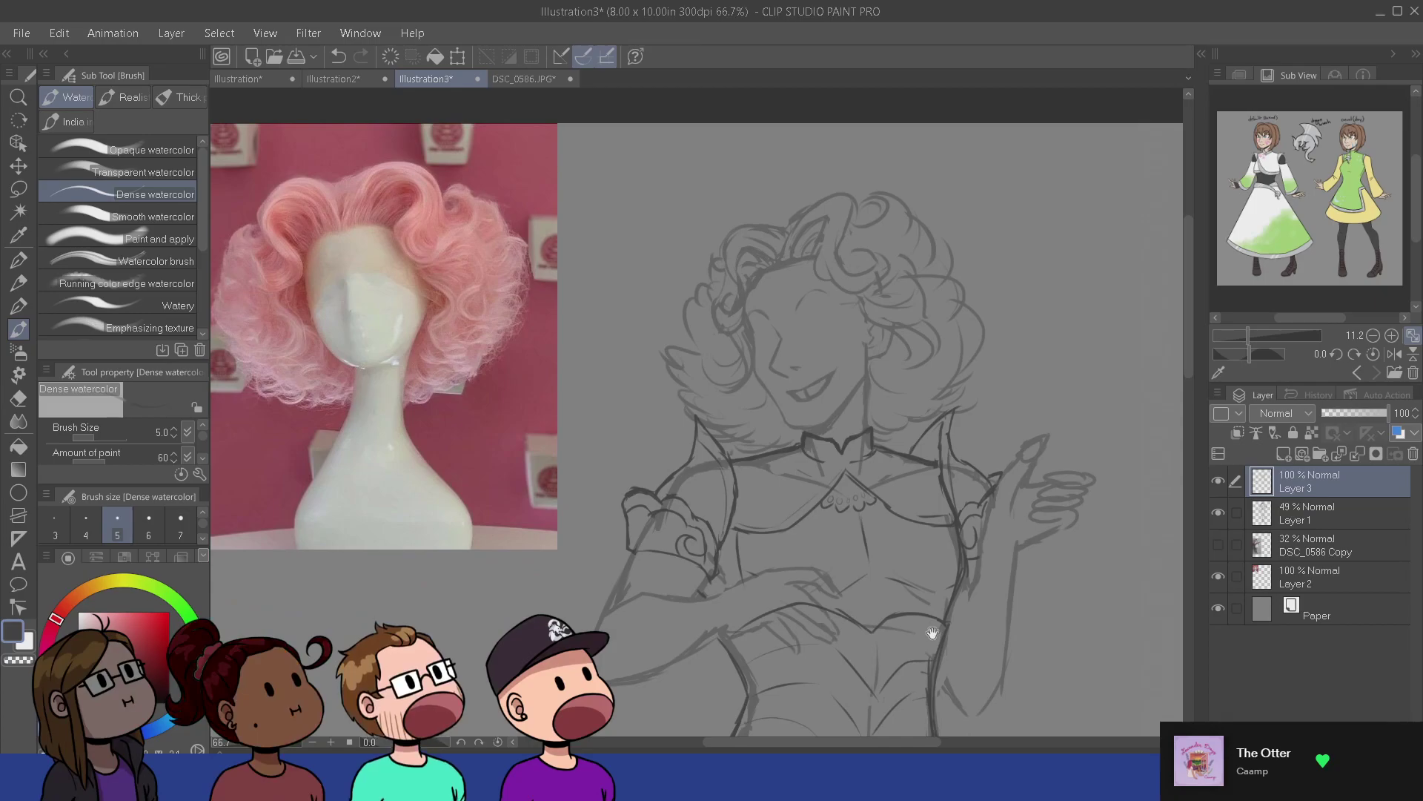
scroll(947, 645, "down", 2)
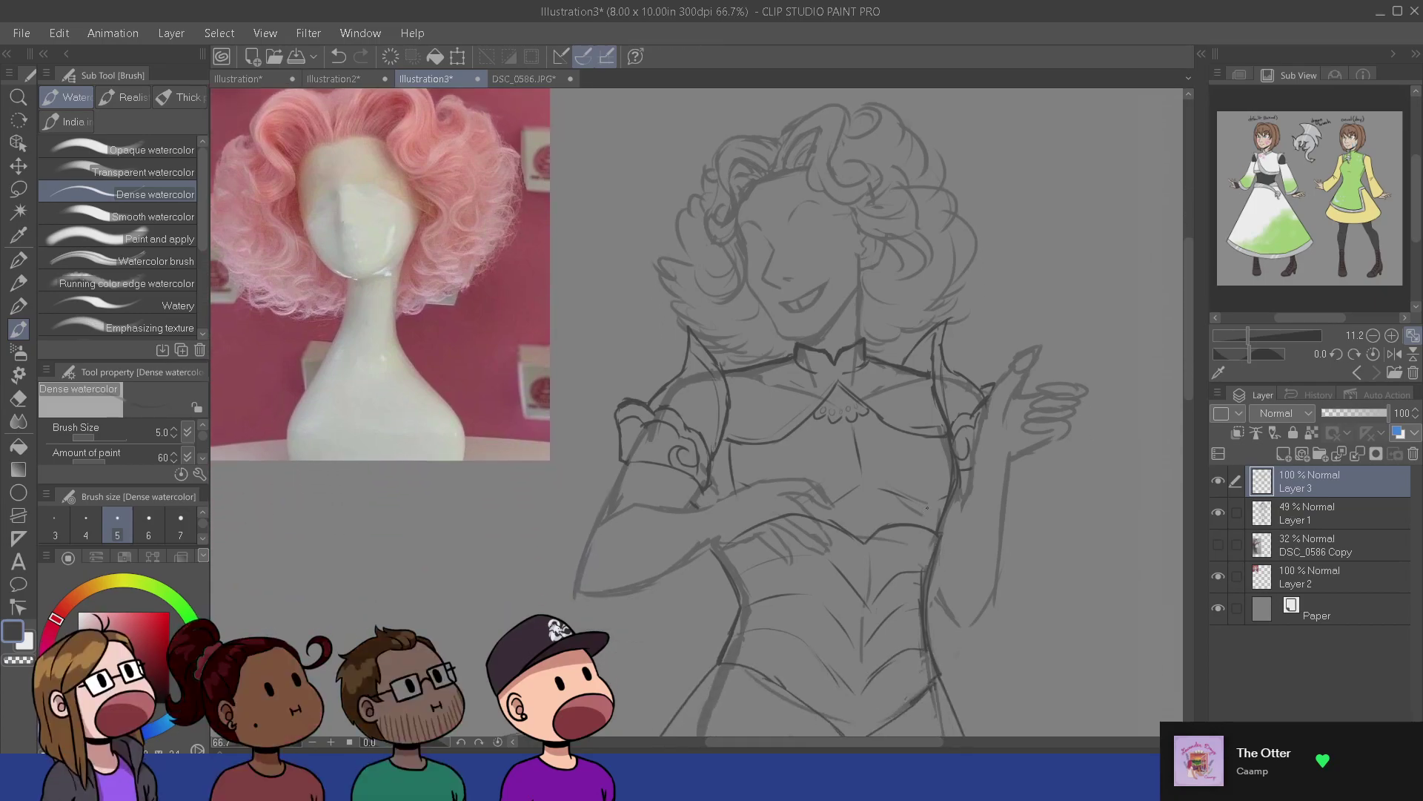
scroll(867, 630, "down", 2)
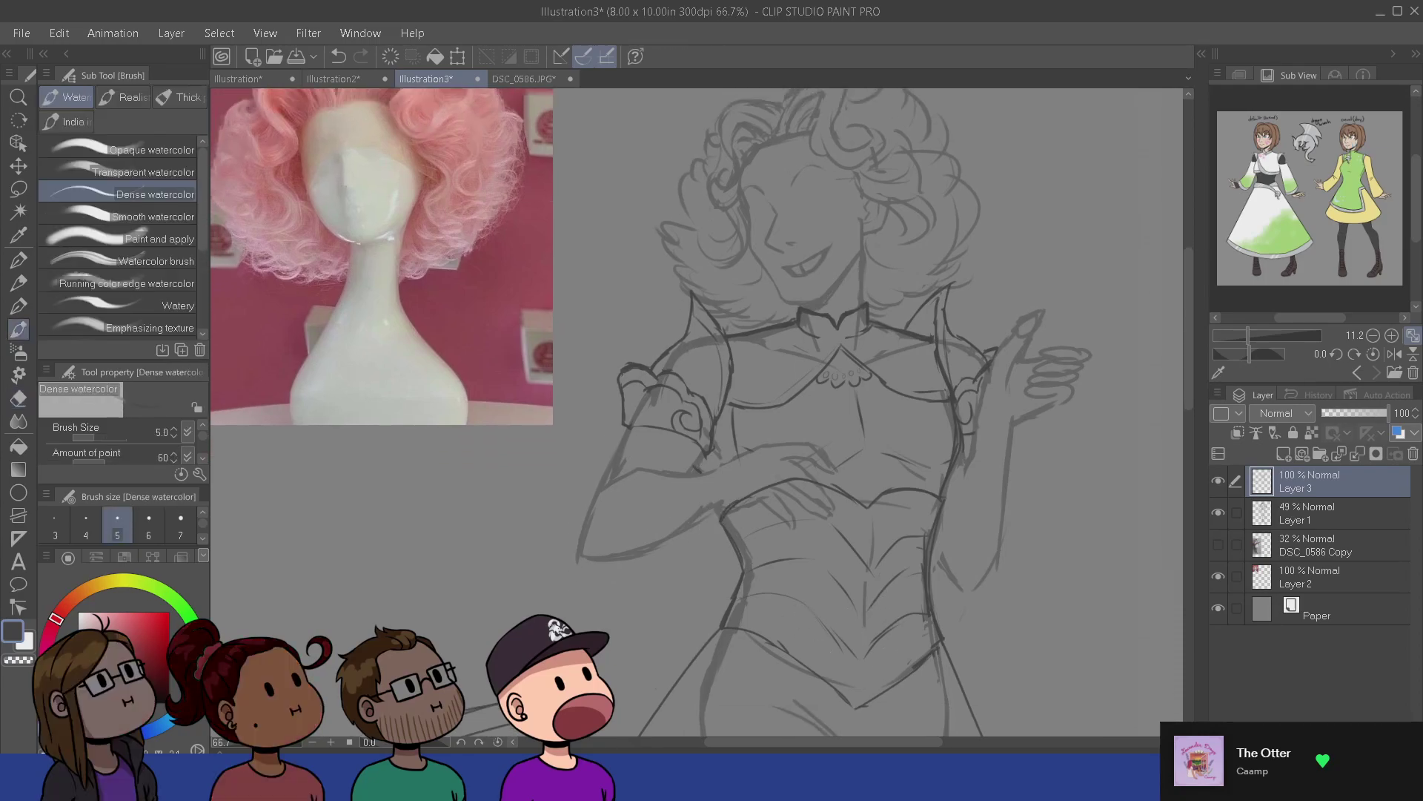
- Sketch a vertical seam on the corset's bent-arm side from its top edge to its lower edge, replacing a shorter attempt
left_click_drag(957, 653, 924, 551)
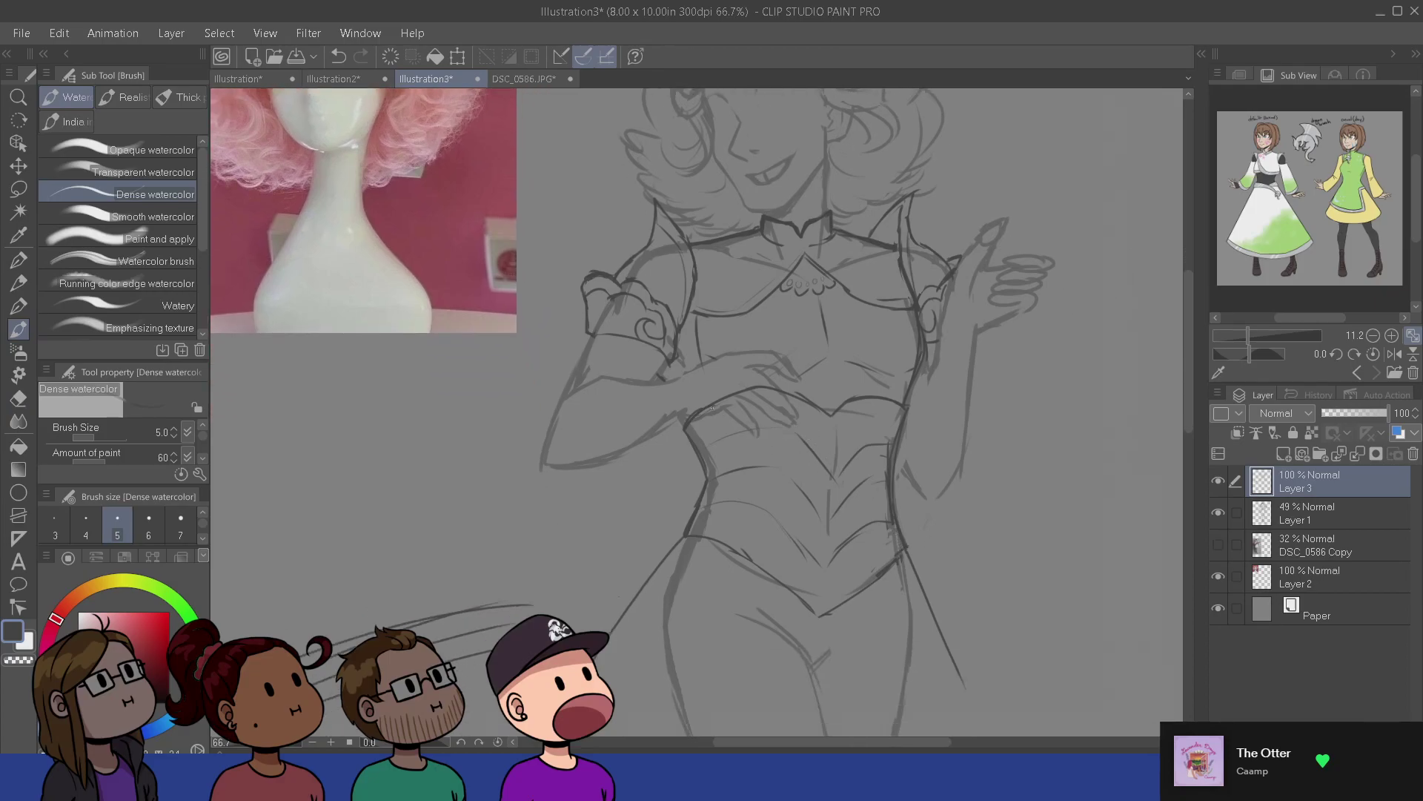
left_click_drag(713, 408, 732, 471)
key("ctrl+z")
key("ctrl+z")
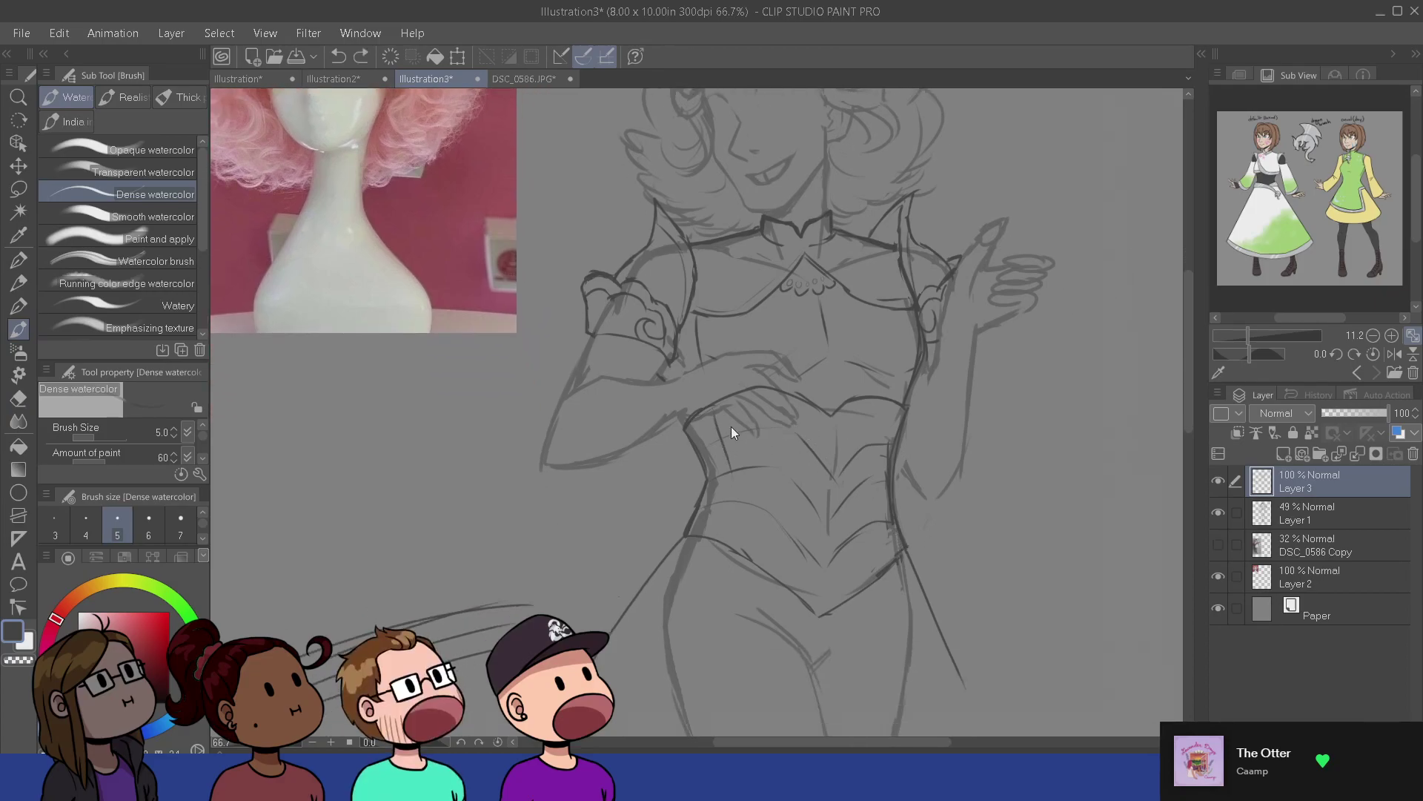
mouse_move(731, 403)
left_mouse_down()
mouse_move(754, 486)
mouse_move(743, 559)
left_mouse_up()
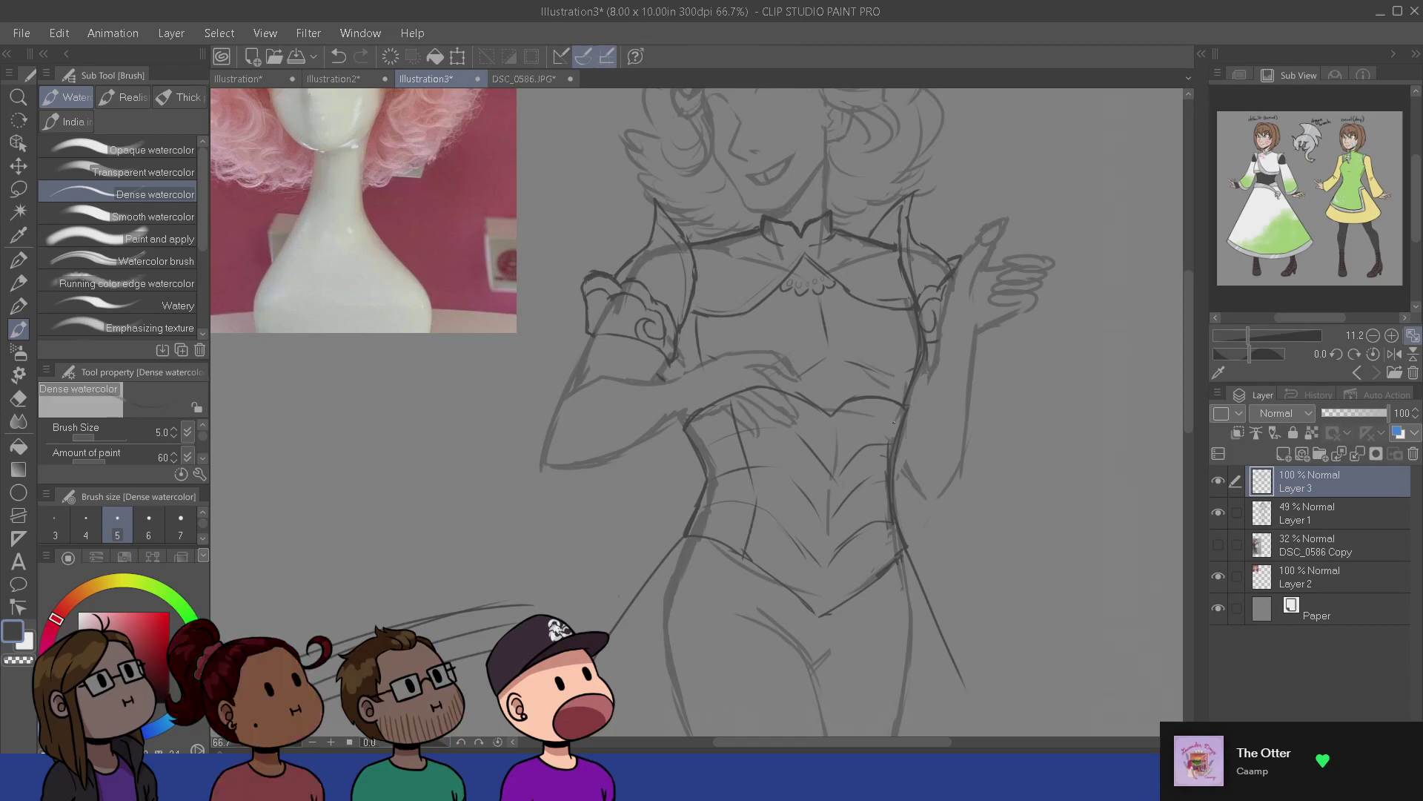
- Sketch a vertical seam on the corset's raised-arm side, from its top edge towards its lower edge
left_click_drag(897, 405, 880, 478)
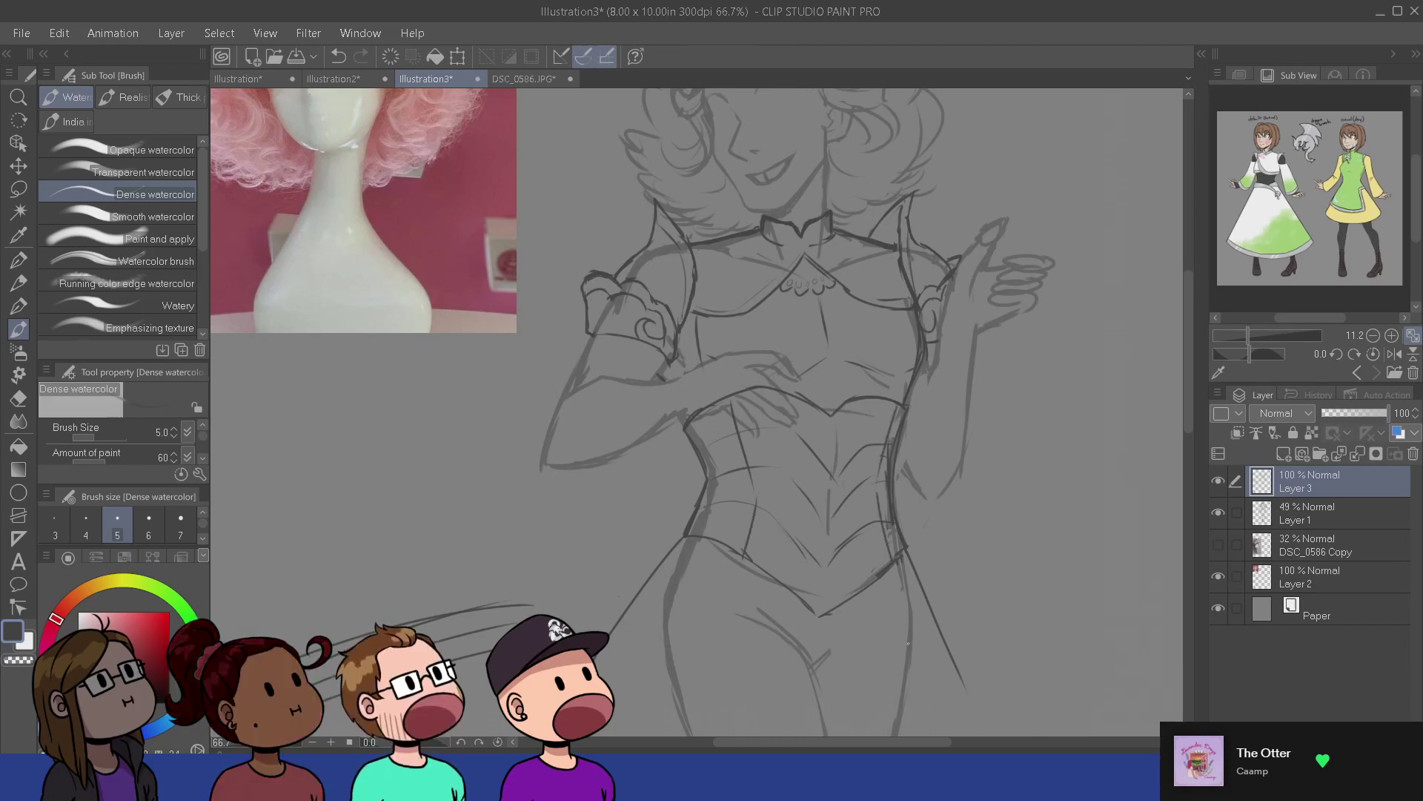
key("e")
key("b")
- Erase the two flaring skirt lines at the hips
left_click_drag(808, 700, 864, 449)
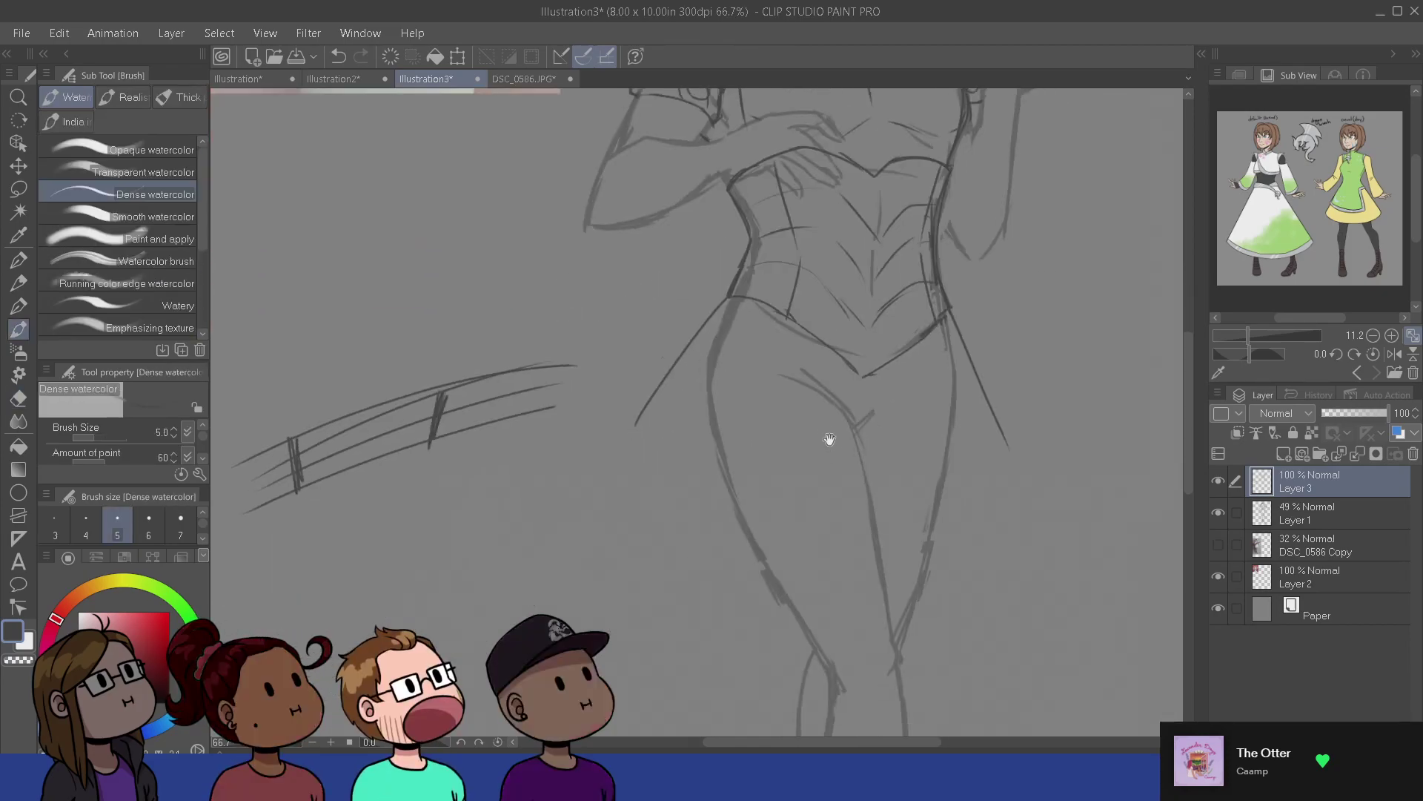
mouse_move(716, 356)
left_mouse_down()
mouse_move(702, 549)
mouse_move(721, 515)
left_mouse_up()
key("e")
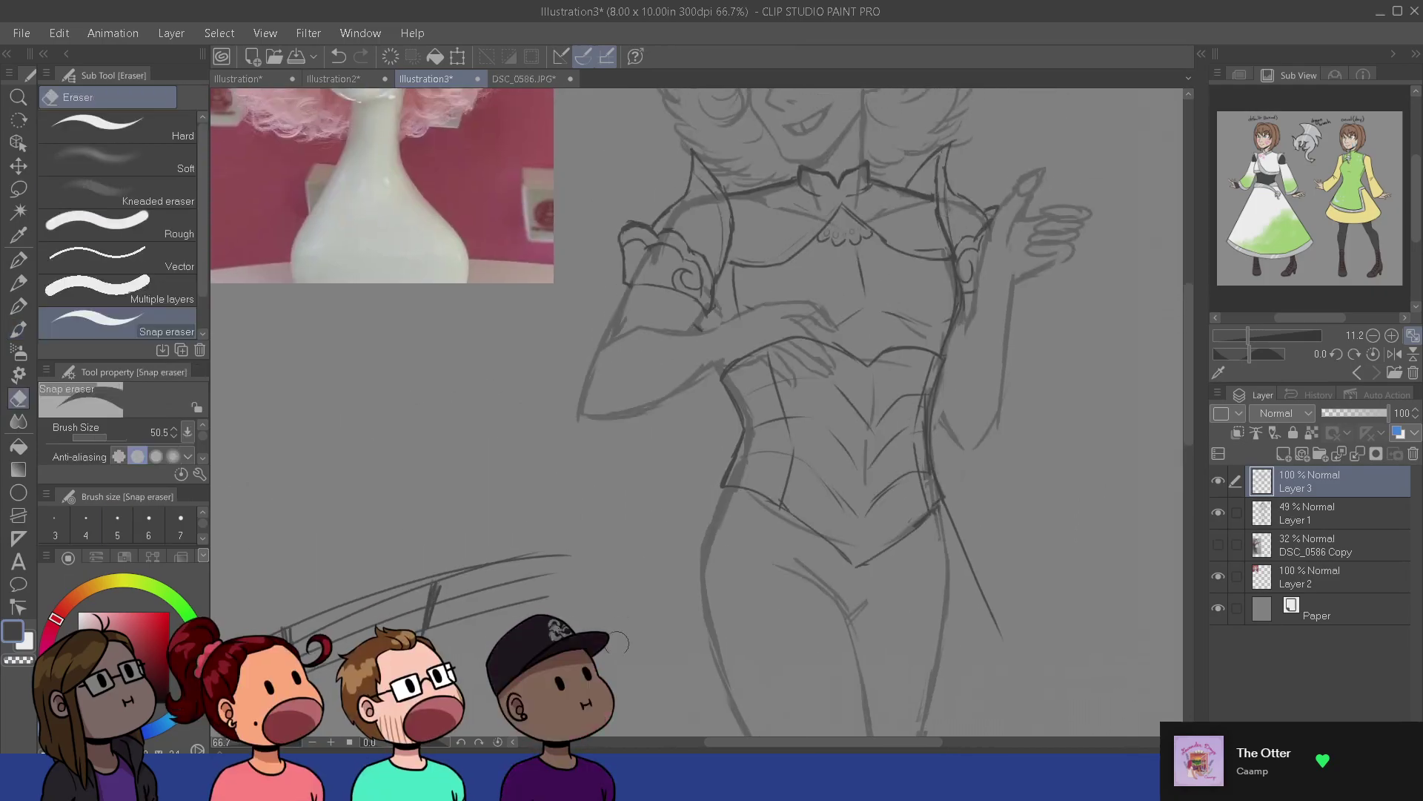
key("b")
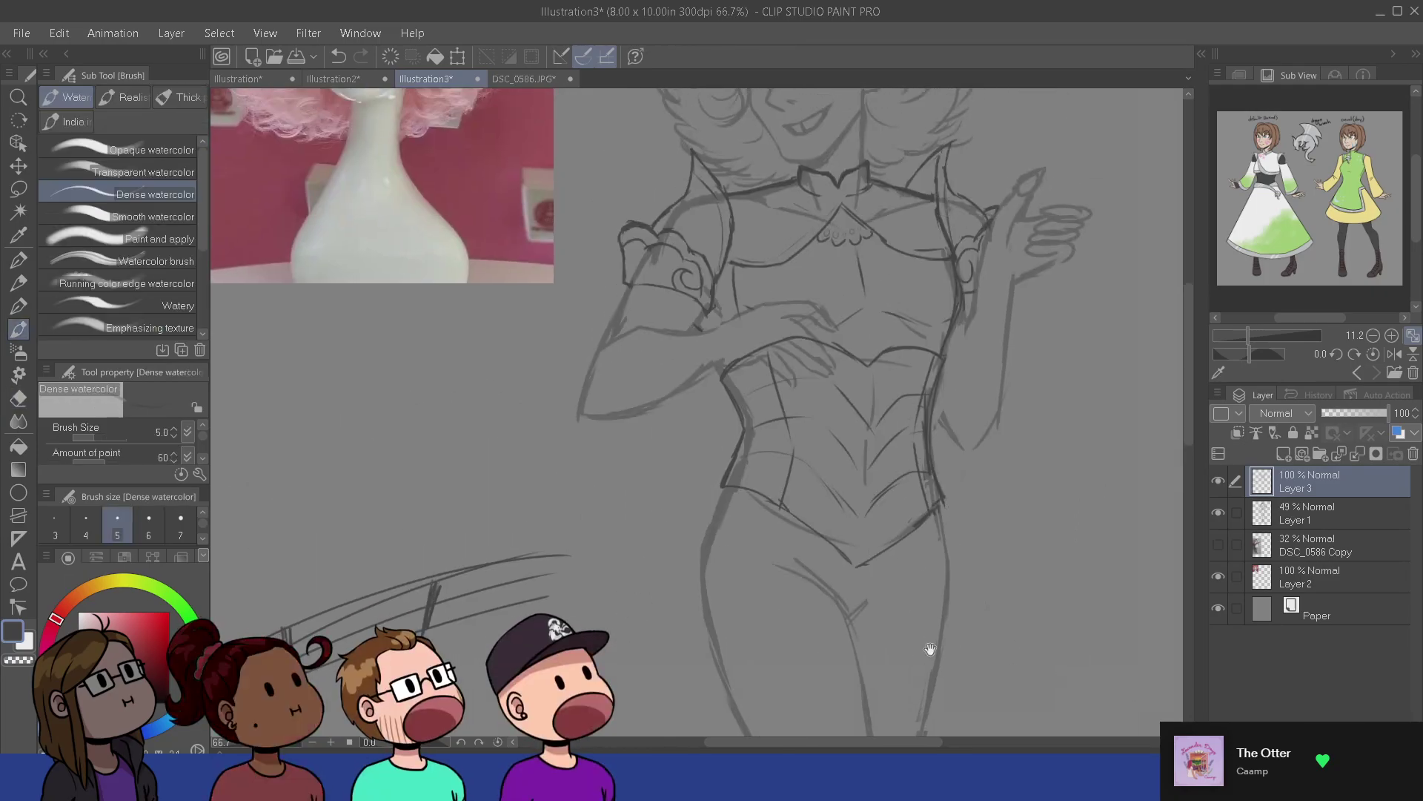
- Sketch the outline of a sash draped from the raised-arm hip across to the opposite thigh, with a folded hanging end
left_click_drag(931, 648, 908, 462)
left_click_drag(919, 335, 758, 473)
key("ctrl+z")
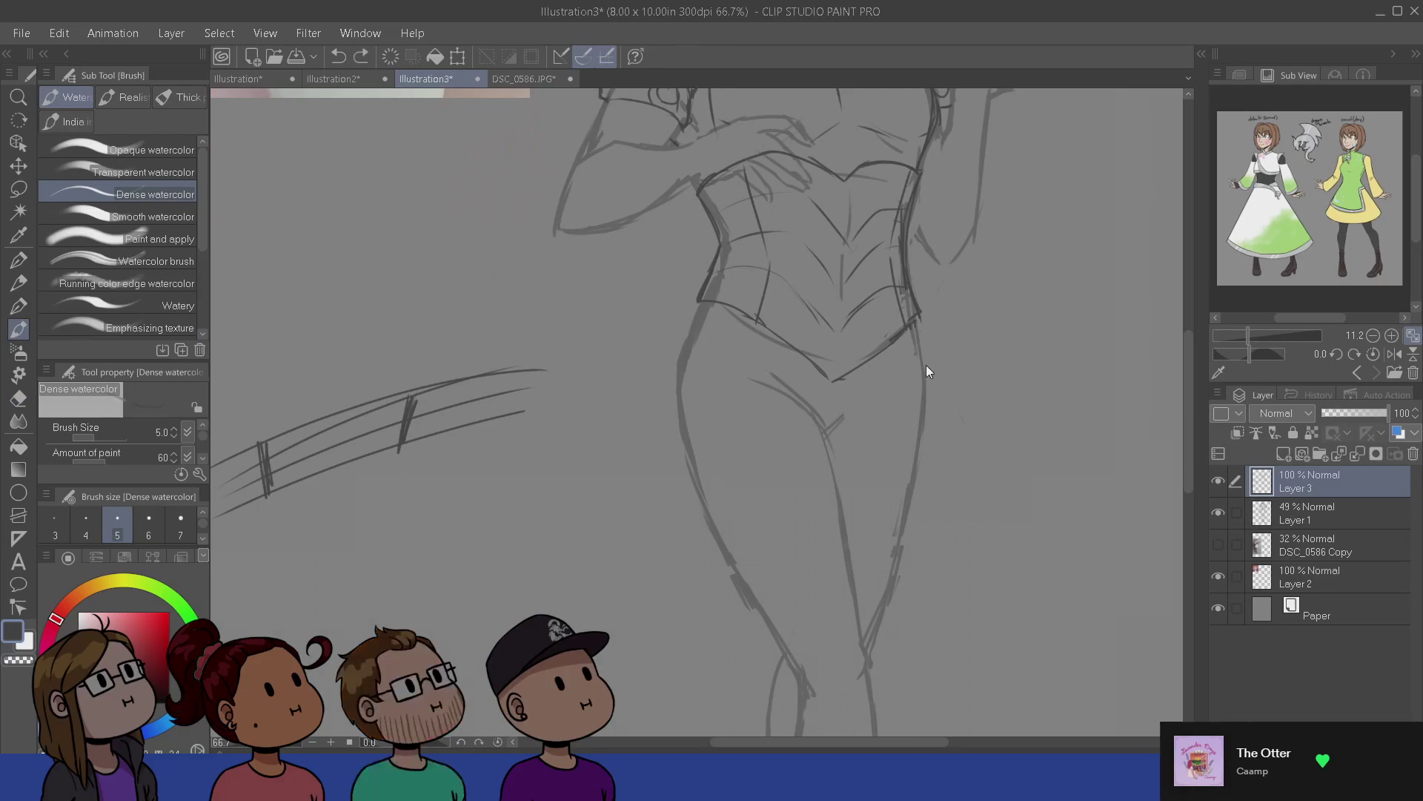
mouse_move(921, 354)
left_mouse_down()
mouse_move(844, 430)
mouse_move(735, 452)
mouse_move(676, 510)
left_mouse_up()
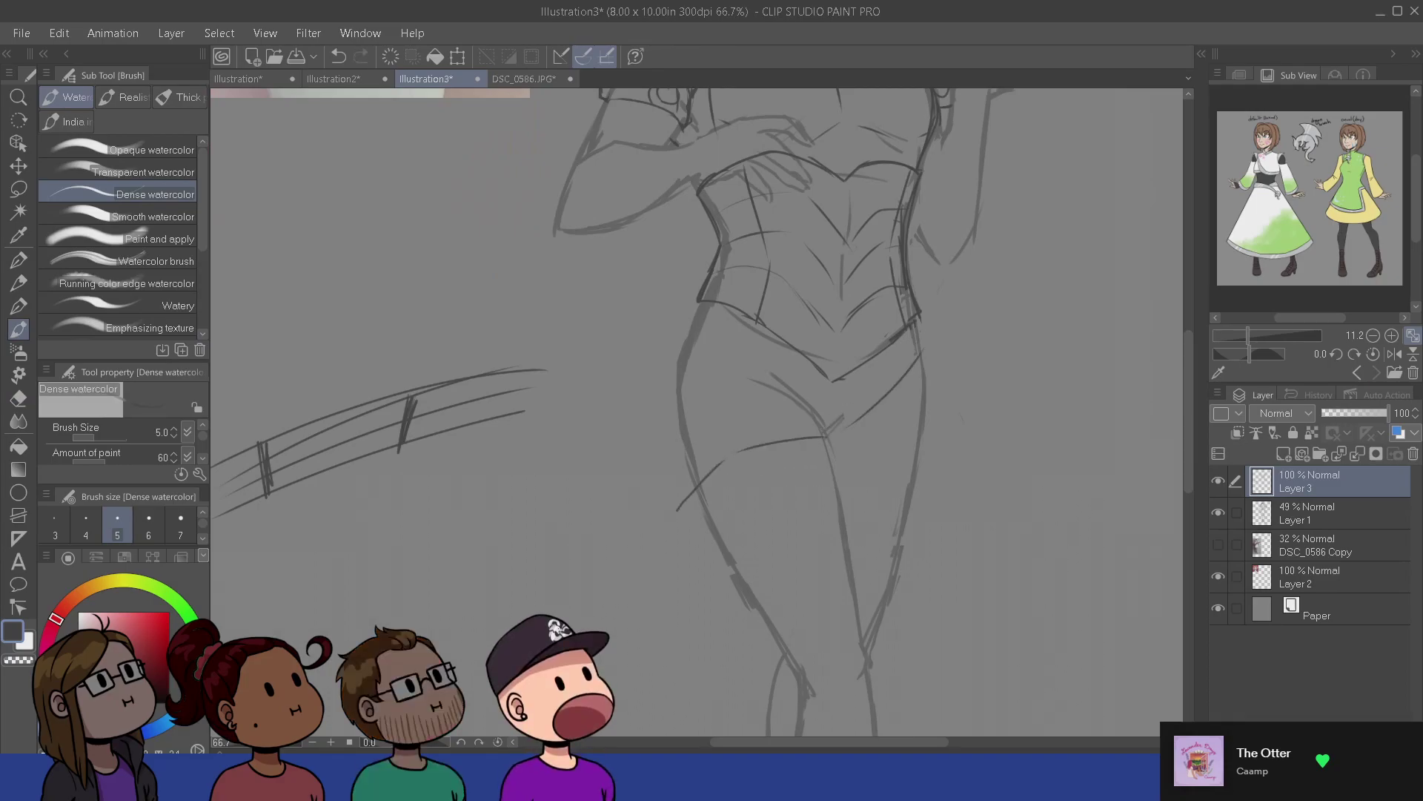
mouse_move(788, 399)
left_mouse_down()
mouse_move(710, 416)
mouse_move(665, 493)
left_mouse_up()
mouse_move(716, 415)
left_mouse_down()
mouse_move(646, 502)
mouse_move(683, 562)
mouse_move(706, 558)
mouse_move(679, 510)
mouse_move(687, 555)
mouse_move(675, 524)
mouse_move(699, 507)
left_mouse_up()
key("ctrl+z")
left_click_drag(701, 556, 716, 538)
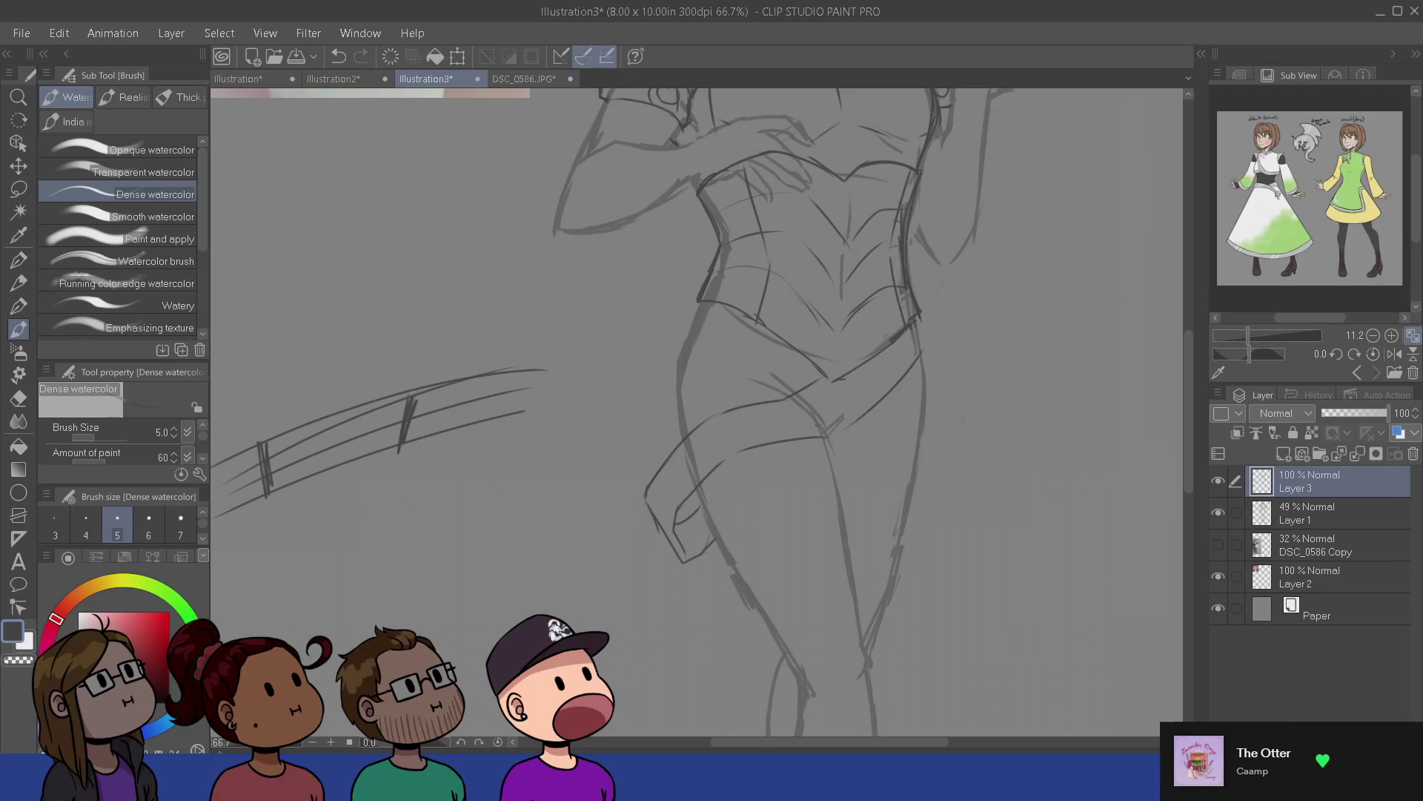
- Add lengthwise fold lines along the hip sash and its folded end, tidying them where they cross the hips
key("ctrl+z")
mouse_move(829, 413)
left_mouse_down()
mouse_move(918, 347)
mouse_move(800, 410)
left_mouse_up()
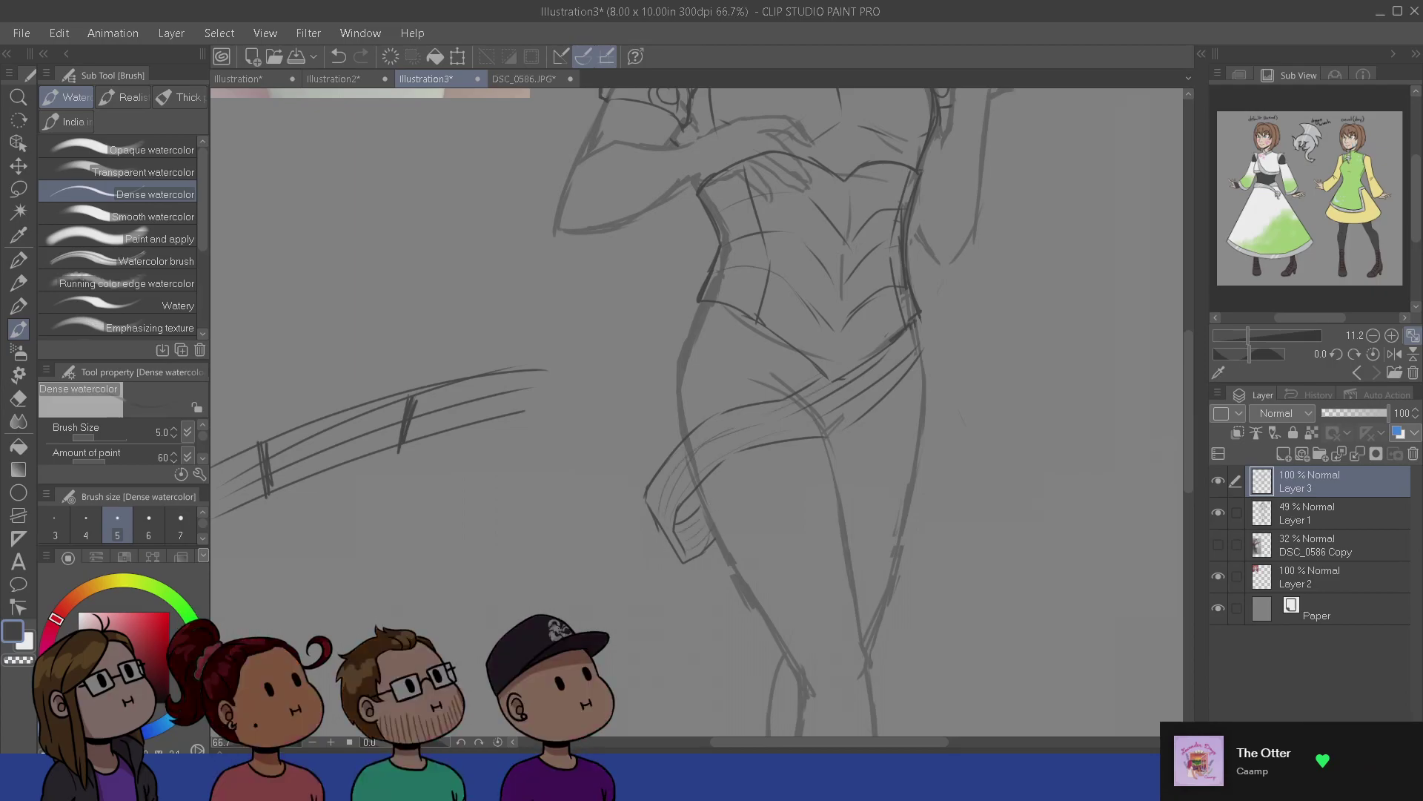
key("e")
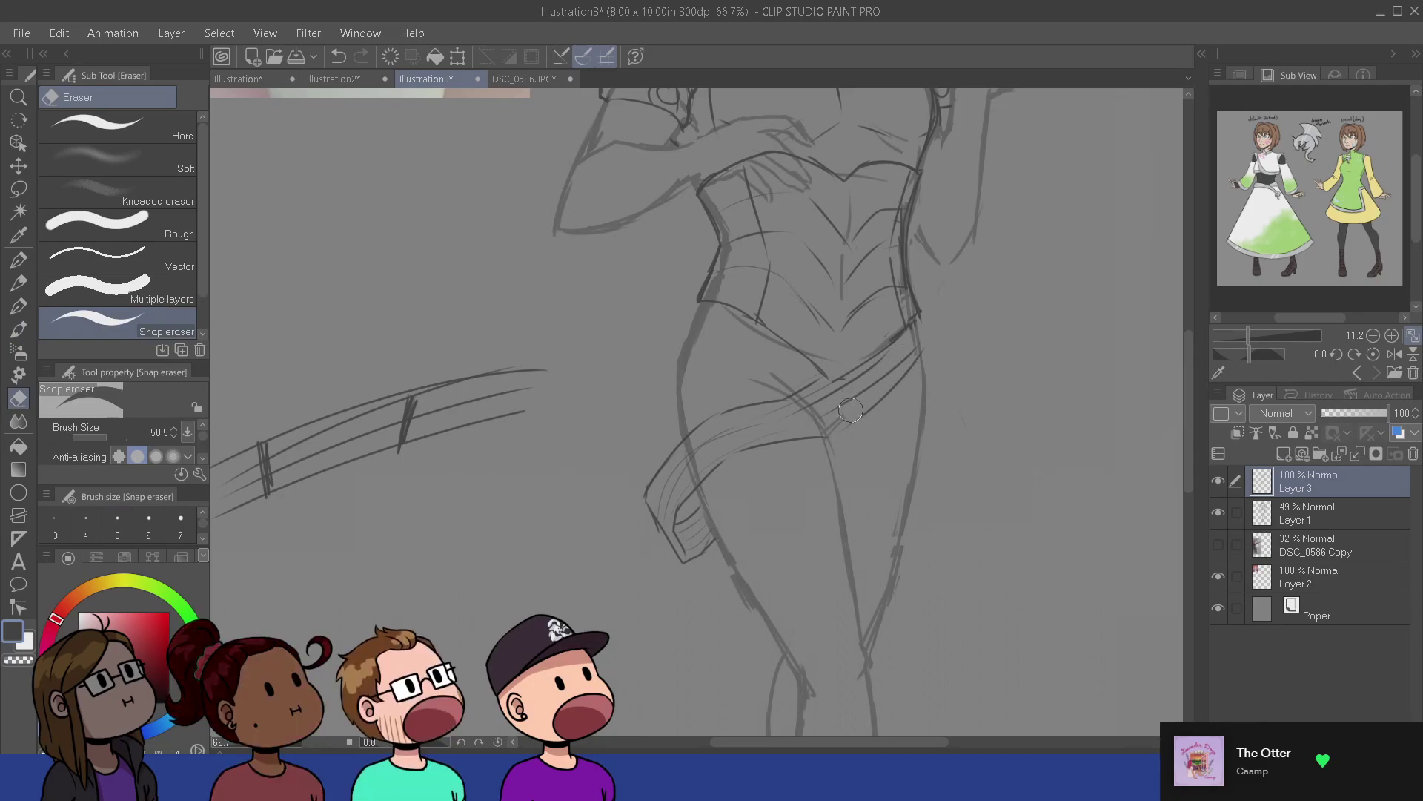
key("b")
left_click_drag(789, 483, 780, 543)
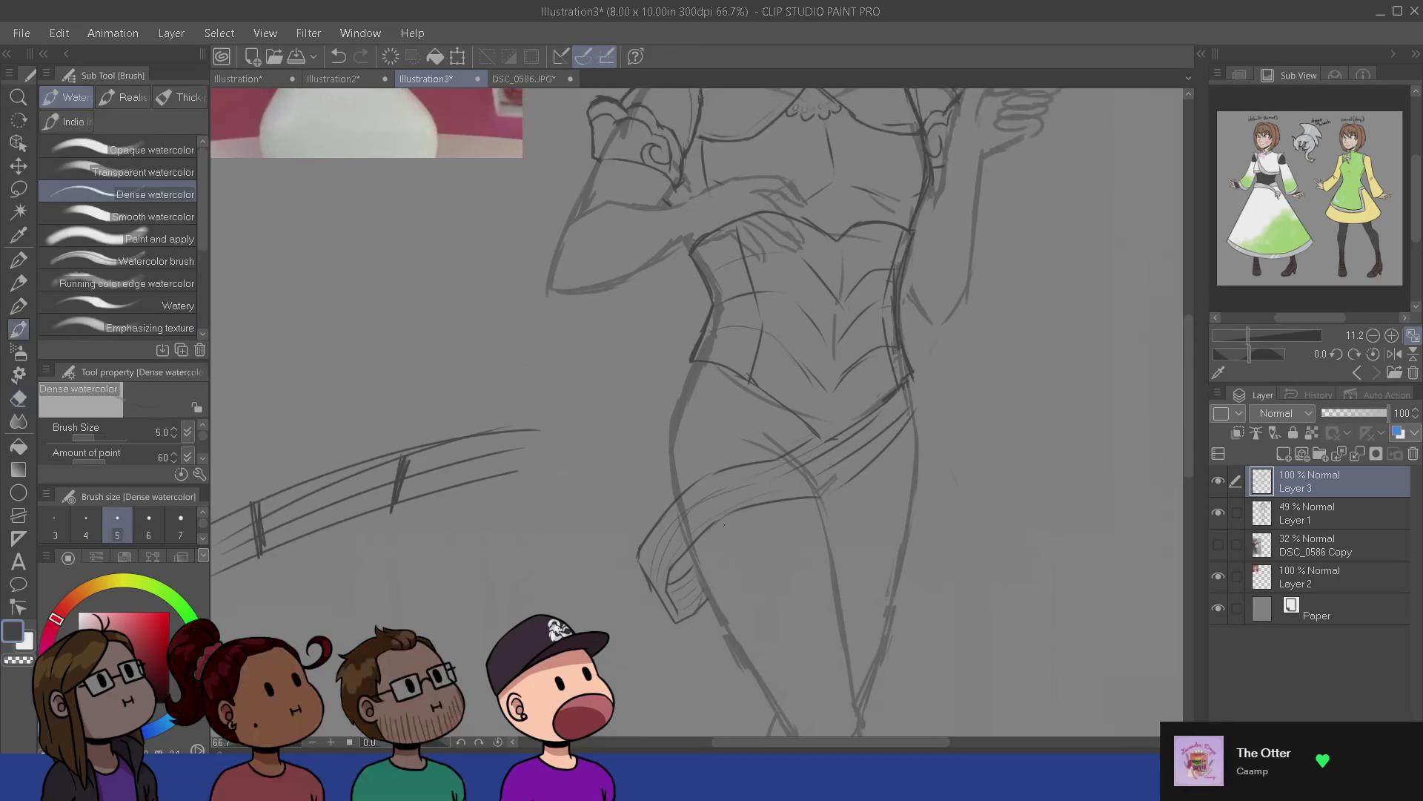
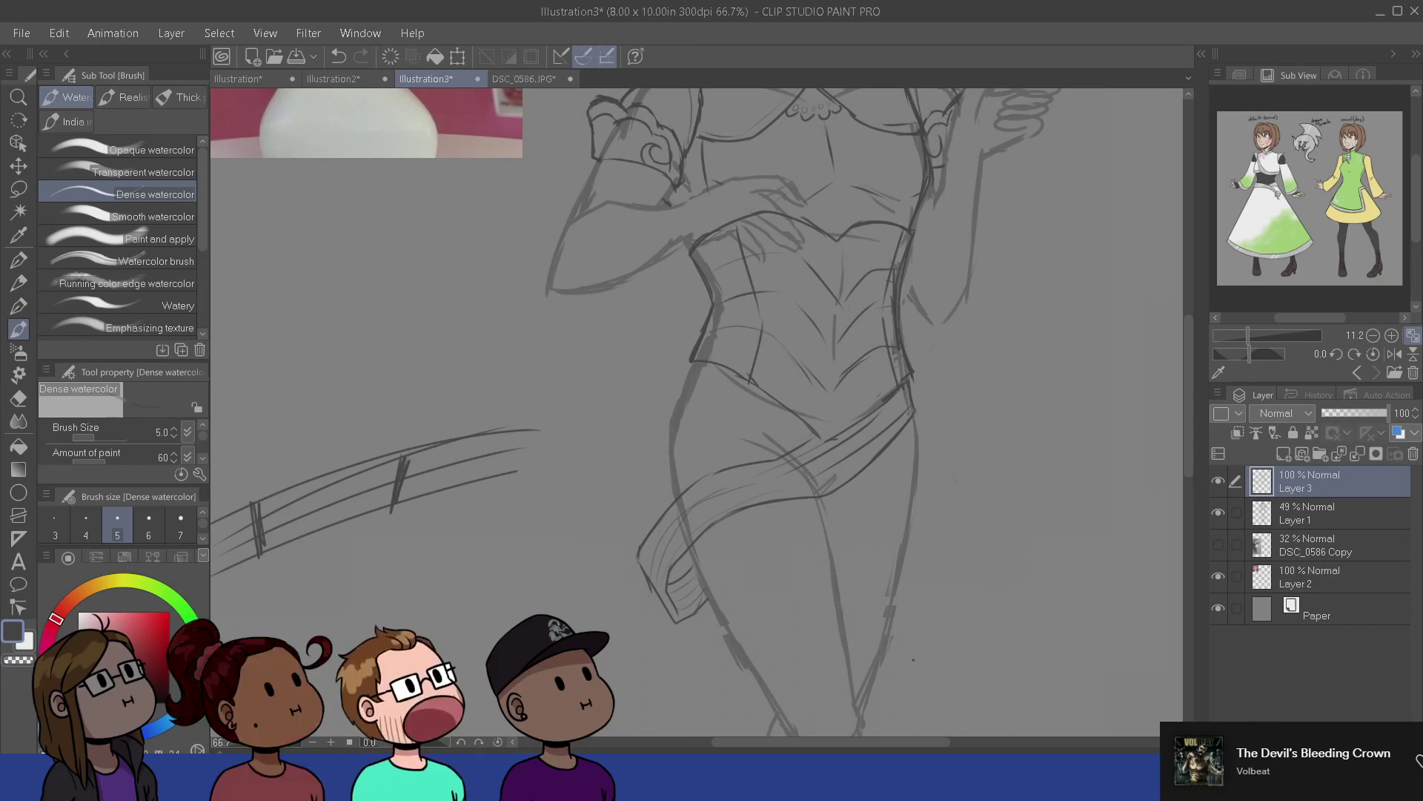
- Sketch a second sash running from the raised-arm shoulder down the chest and diagonally across the corset to the opposite hip
scroll(832, 499, "up", 5)
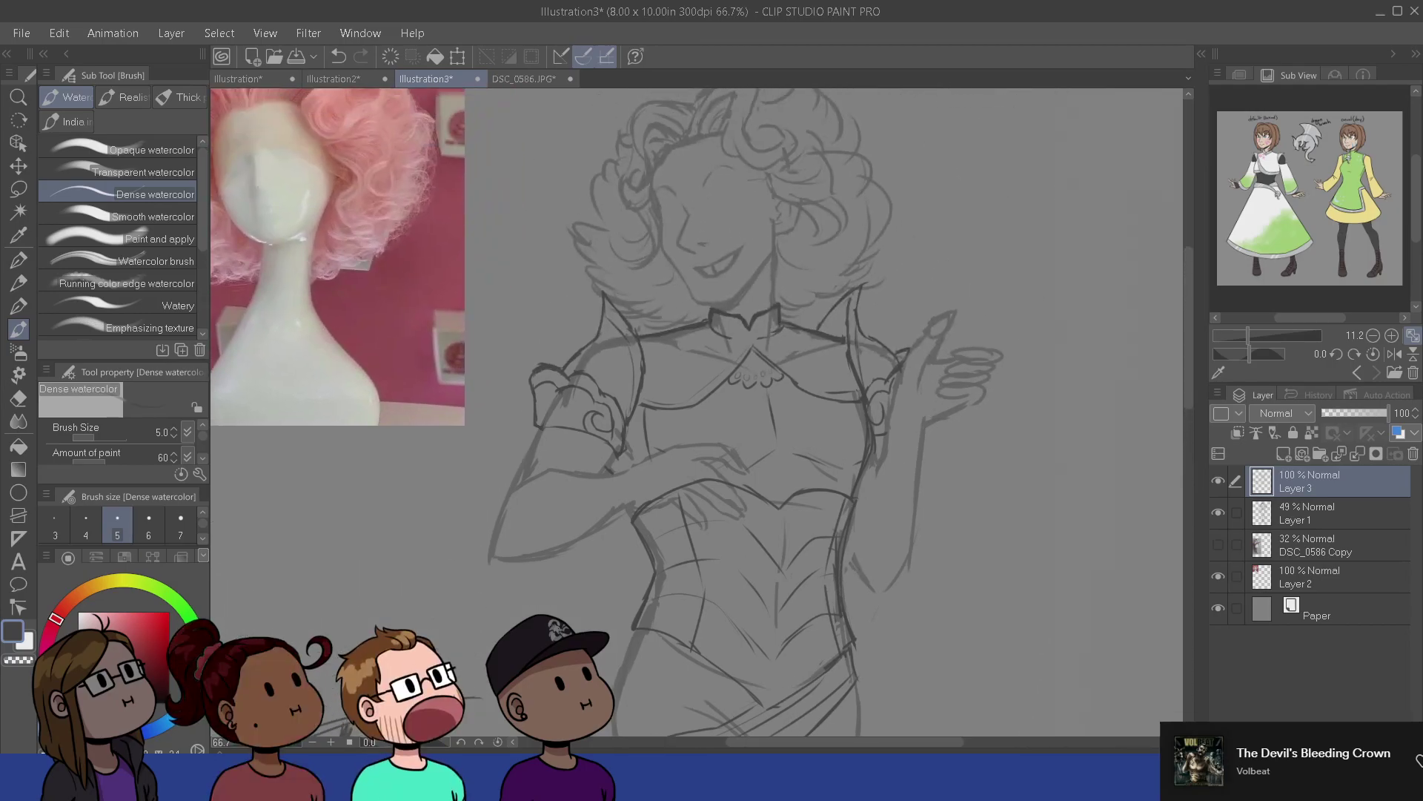
left_click_drag(820, 597, 845, 575)
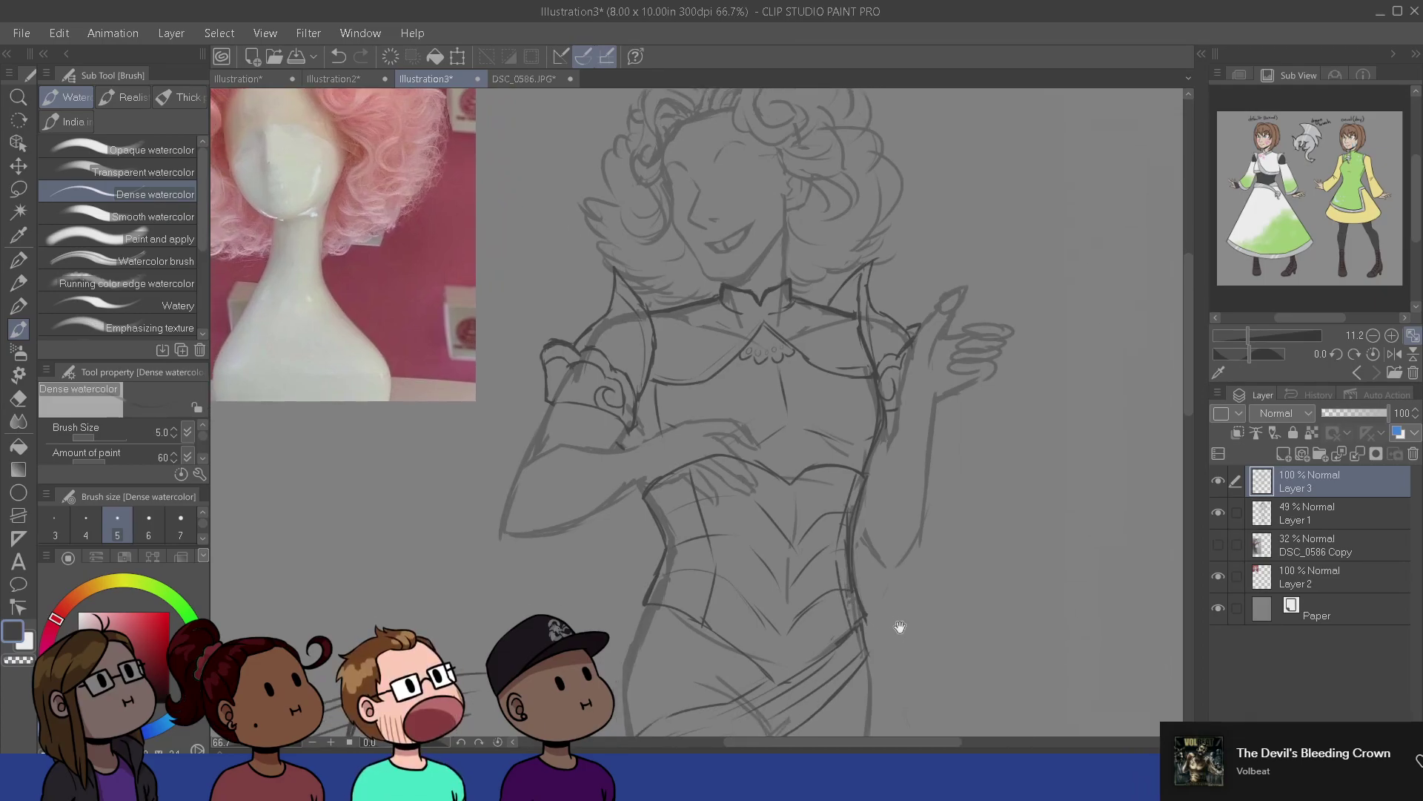
left_click_drag(900, 627, 845, 407)
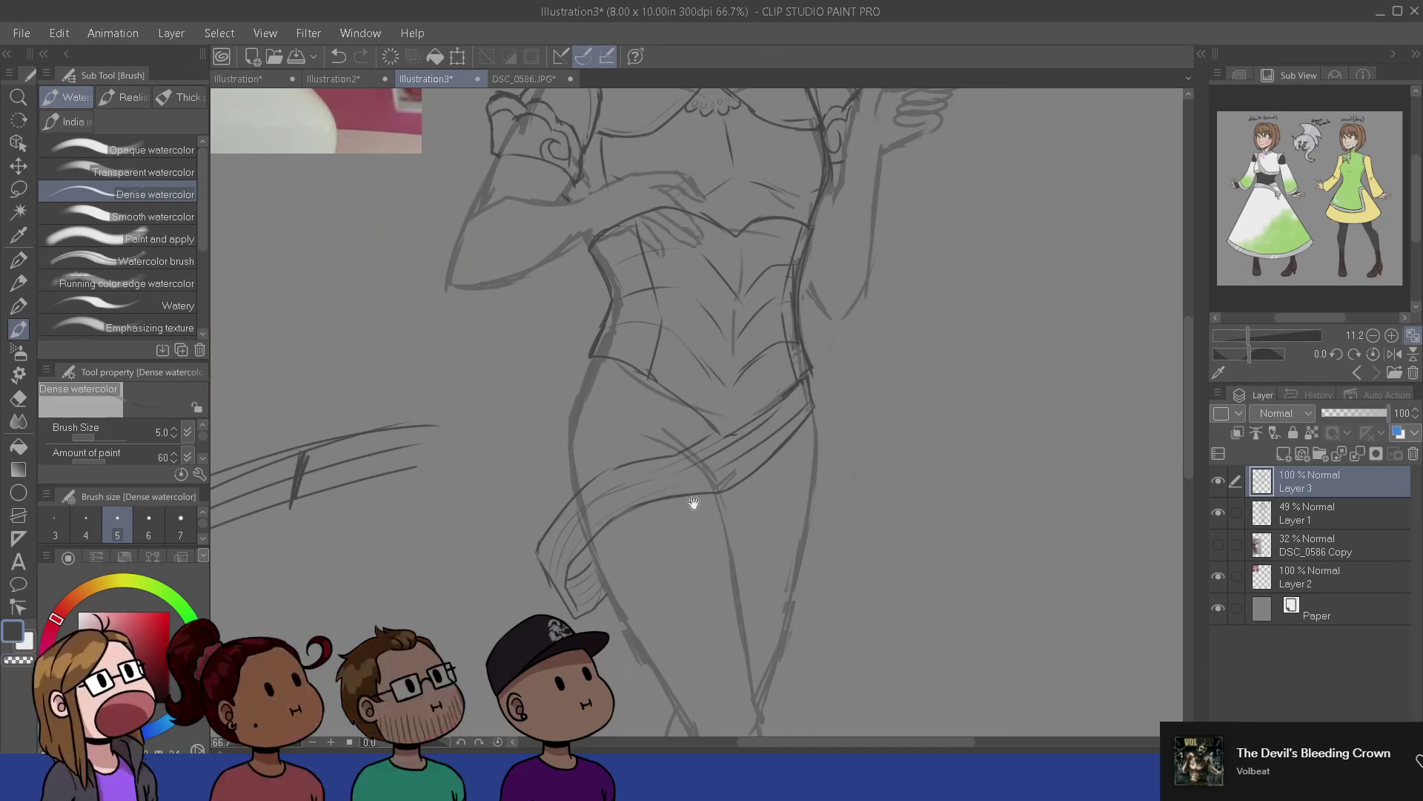
scroll(753, 546, "up", 2)
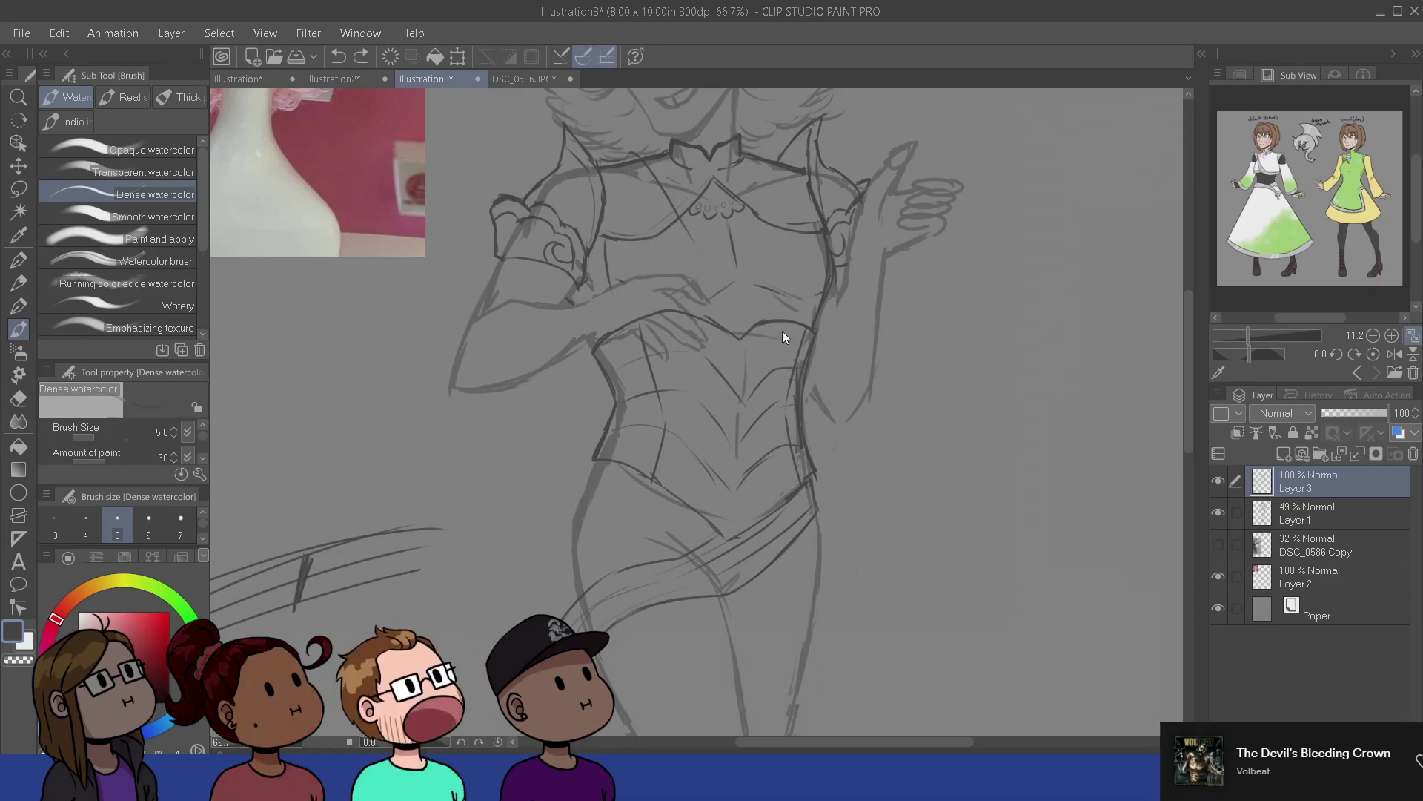
left_click_drag(743, 139, 761, 215)
mouse_move(738, 308)
left_mouse_down()
mouse_move(569, 454)
mouse_move(585, 433)
mouse_move(573, 521)
mouse_move(766, 335)
left_mouse_up()
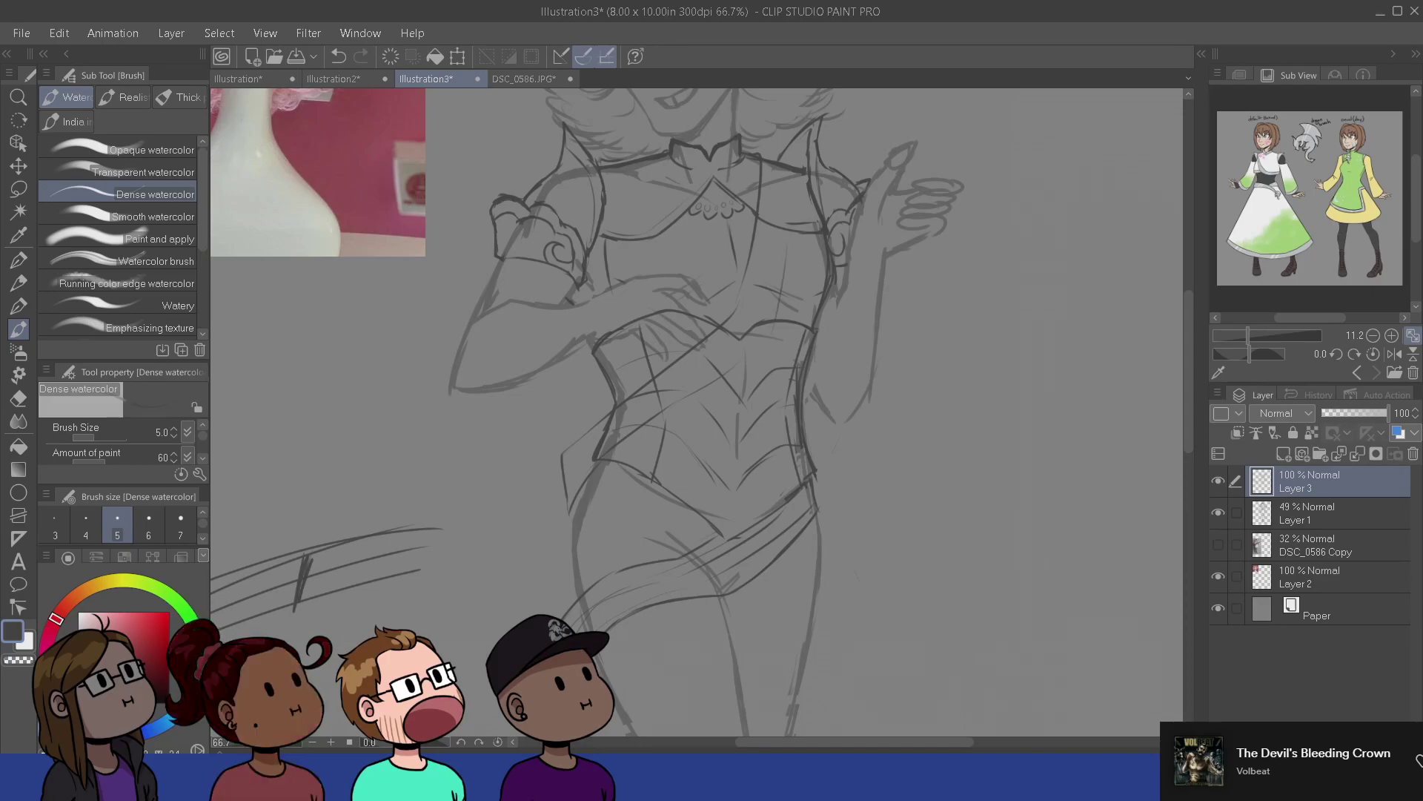
mouse_move(788, 166)
left_mouse_down()
mouse_move(788, 286)
mouse_move(790, 157)
mouse_move(746, 154)
mouse_move(796, 158)
left_mouse_up()
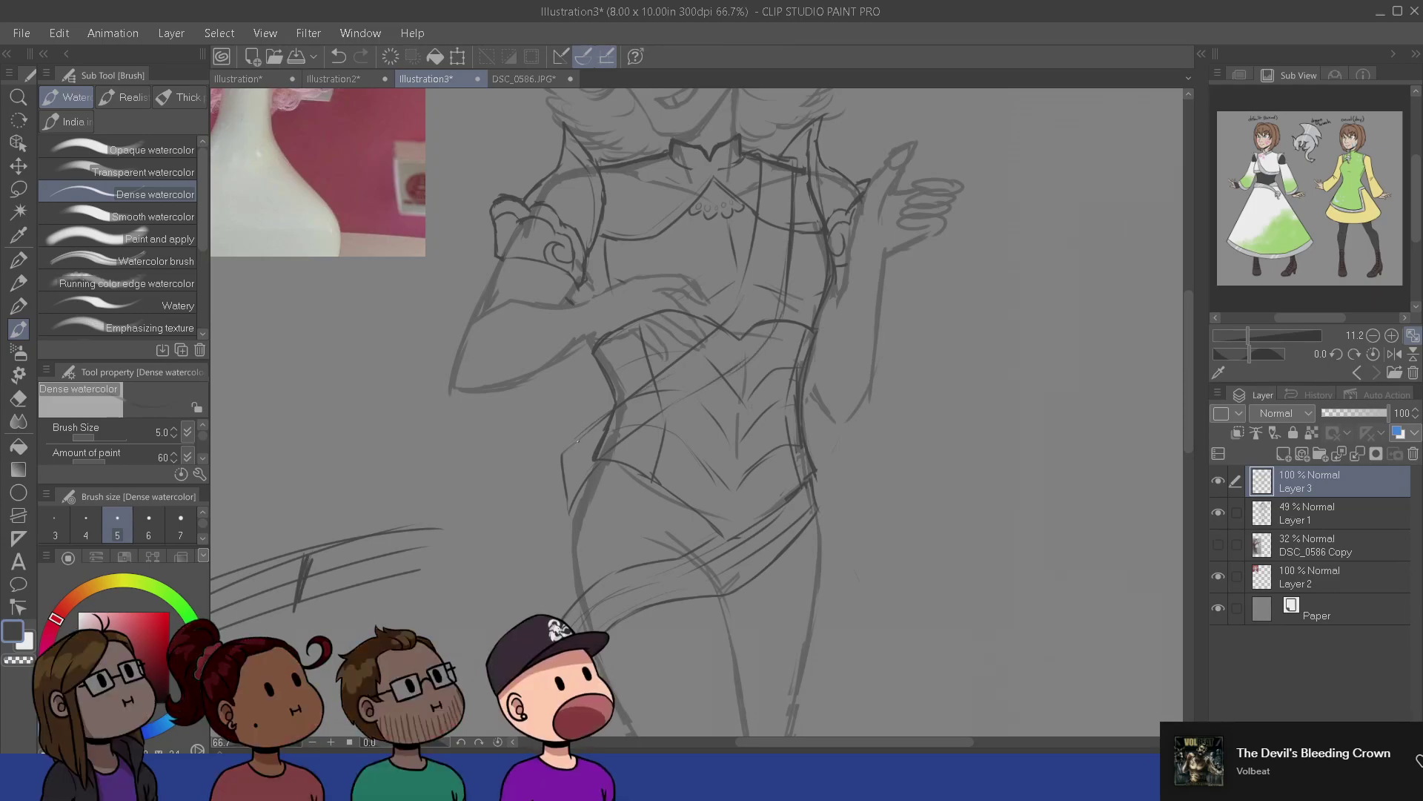
- Strengthen the shoulder sash's end at the bent-arm hip and add lengthwise fold lines along the sash
left_click_drag(561, 455, 576, 507)
key("e")
key("b")
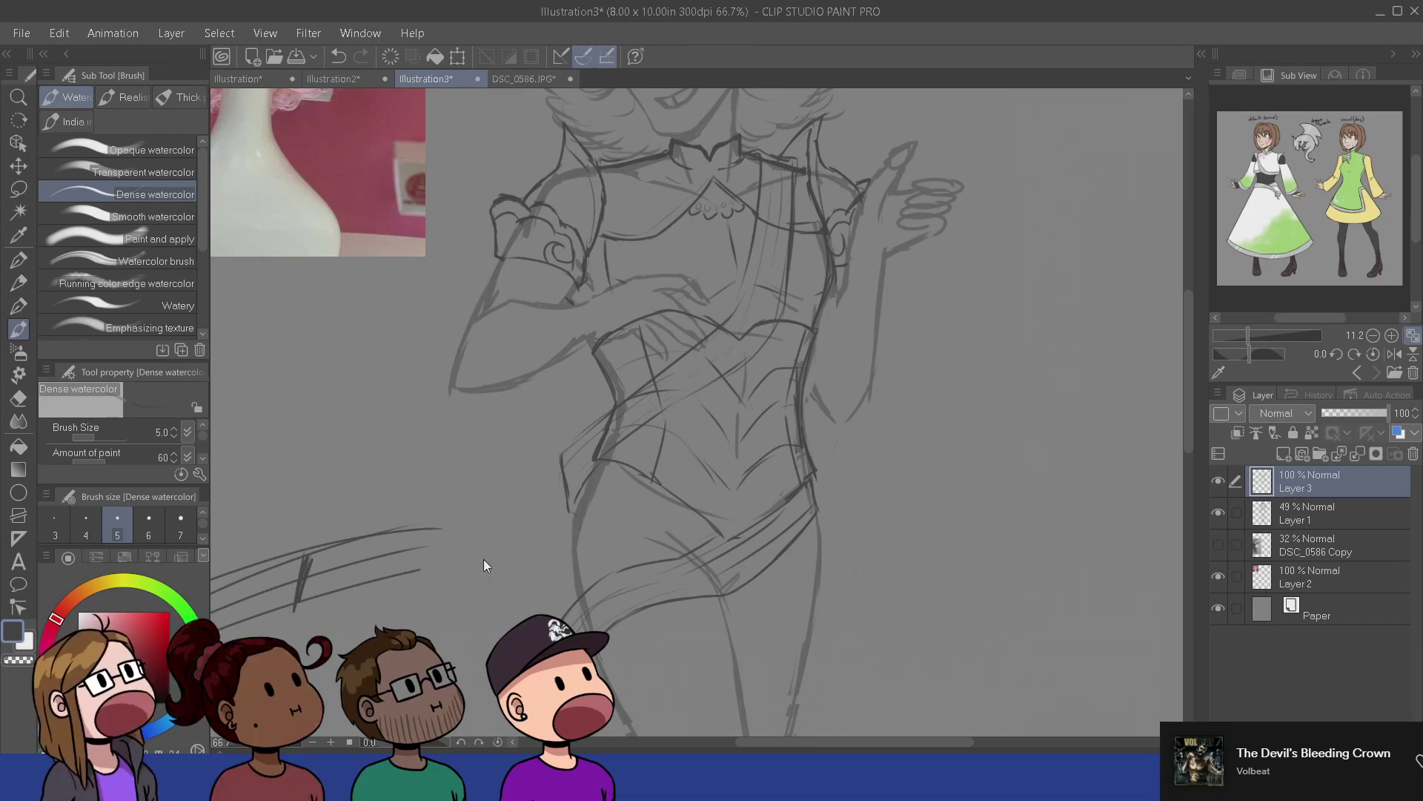
key("ctrl+z")
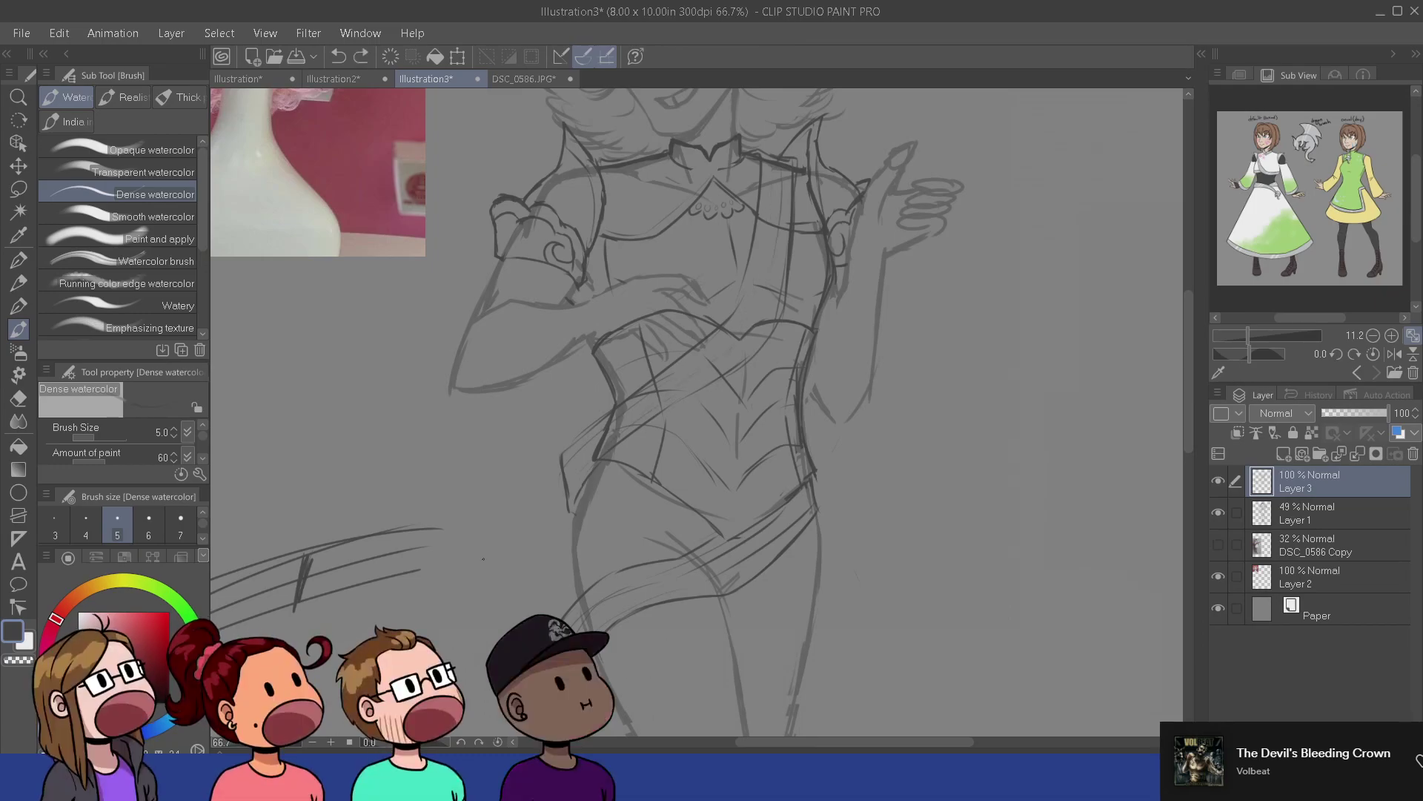
- Try a curved line under the bust on the raised-arm side, switching from the dark colour to white, and erase it
left_click_drag(851, 489, 873, 626)
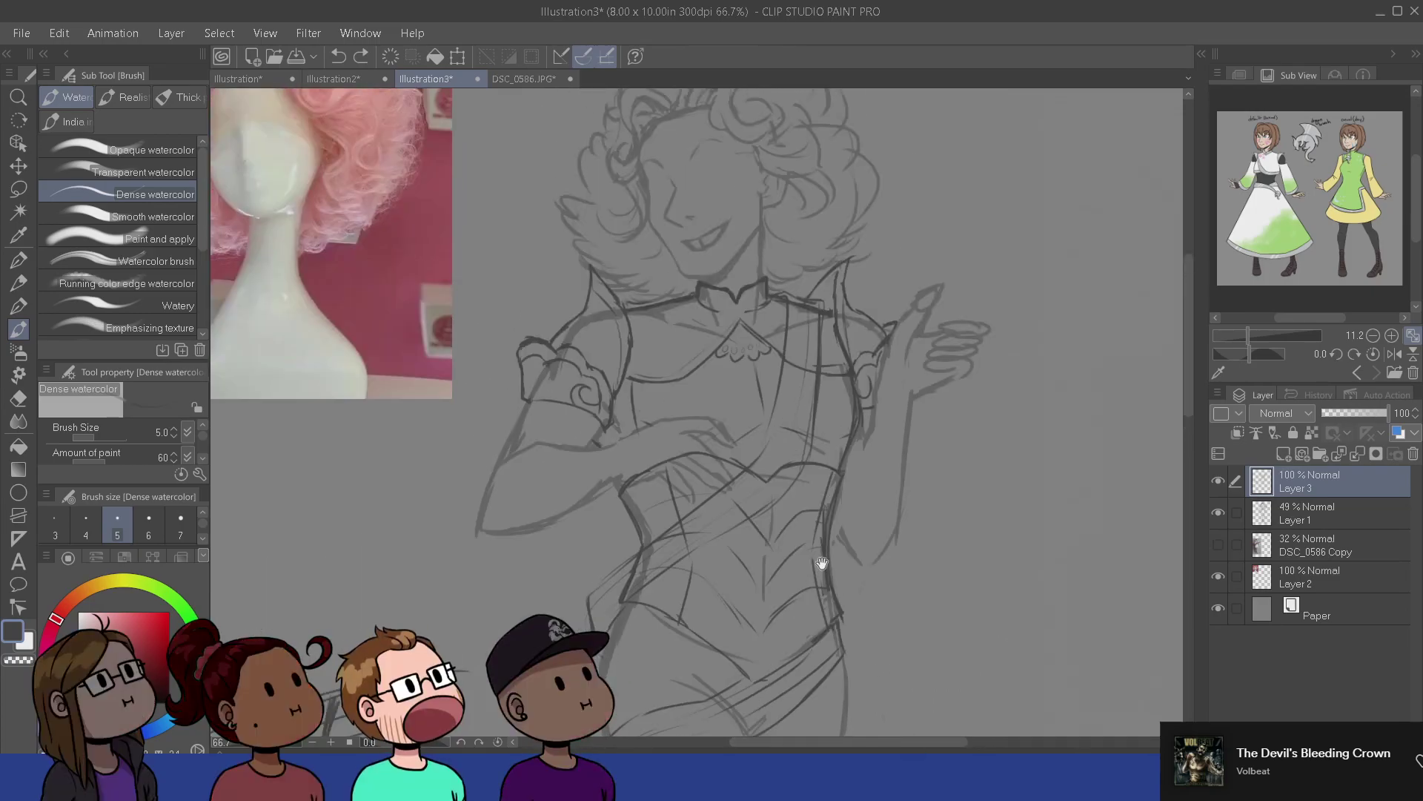
mouse_move(822, 564)
left_mouse_down()
mouse_move(915, 645)
mouse_move(888, 596)
left_mouse_up()
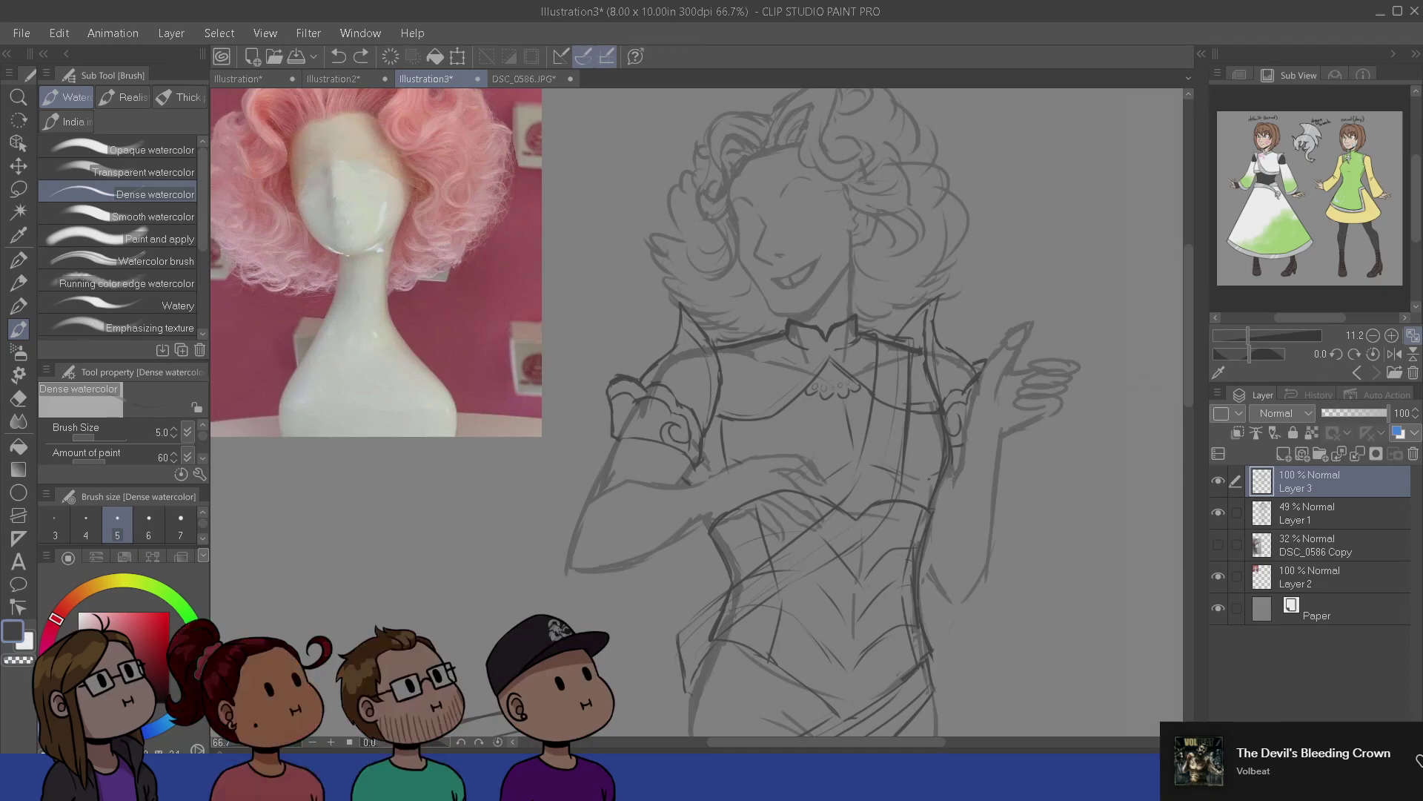
mouse_move(876, 459)
left_mouse_down()
mouse_move(937, 478)
mouse_move(864, 460)
left_mouse_up()
key("ctrl+z")
key("x")
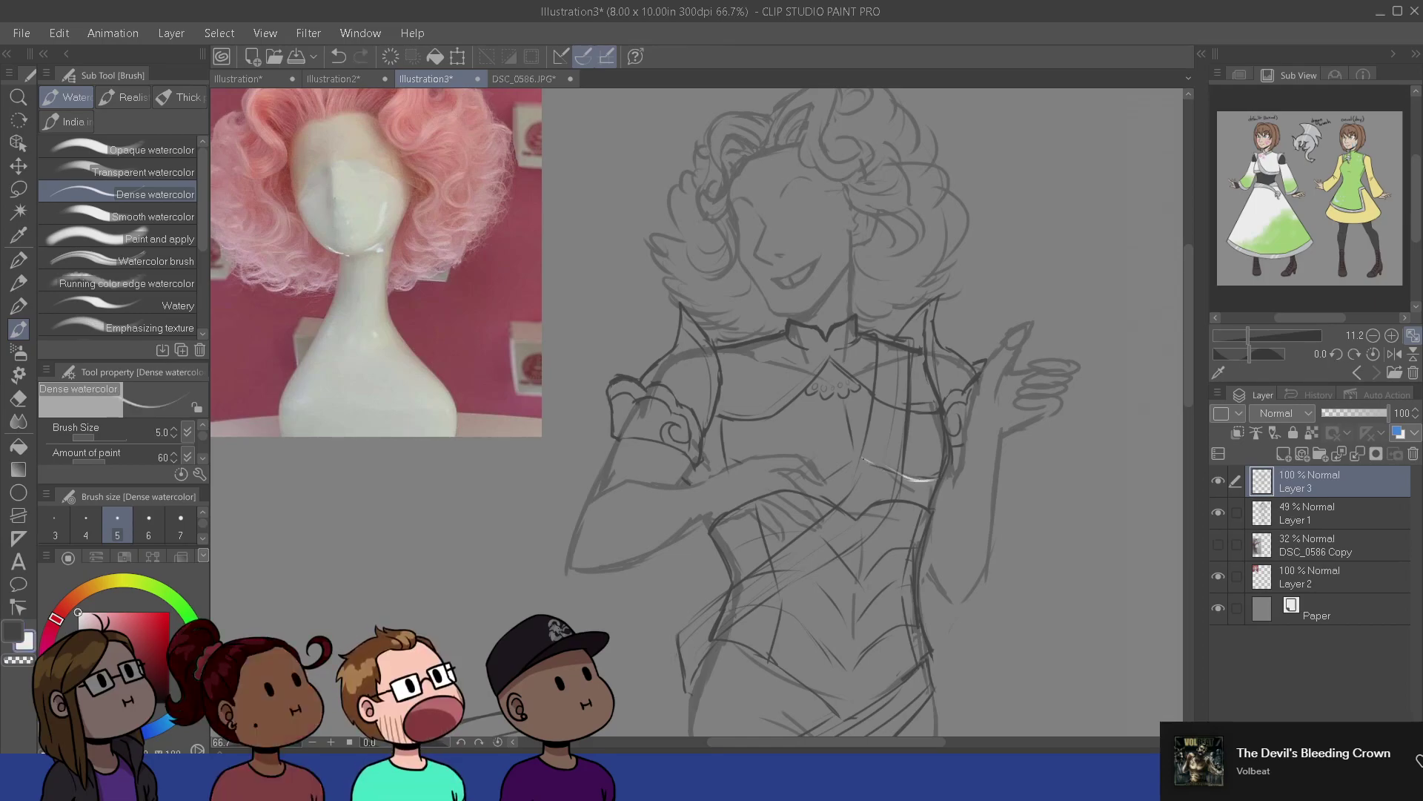
key("ctrl+z")
mouse_move(936, 478)
left_mouse_down()
mouse_move(880, 473)
mouse_move(925, 501)
mouse_move(937, 485)
left_mouse_up()
key("ctrl+z")
key("ctrl+z")
key("ctrl+z")
key("ctrl+z")
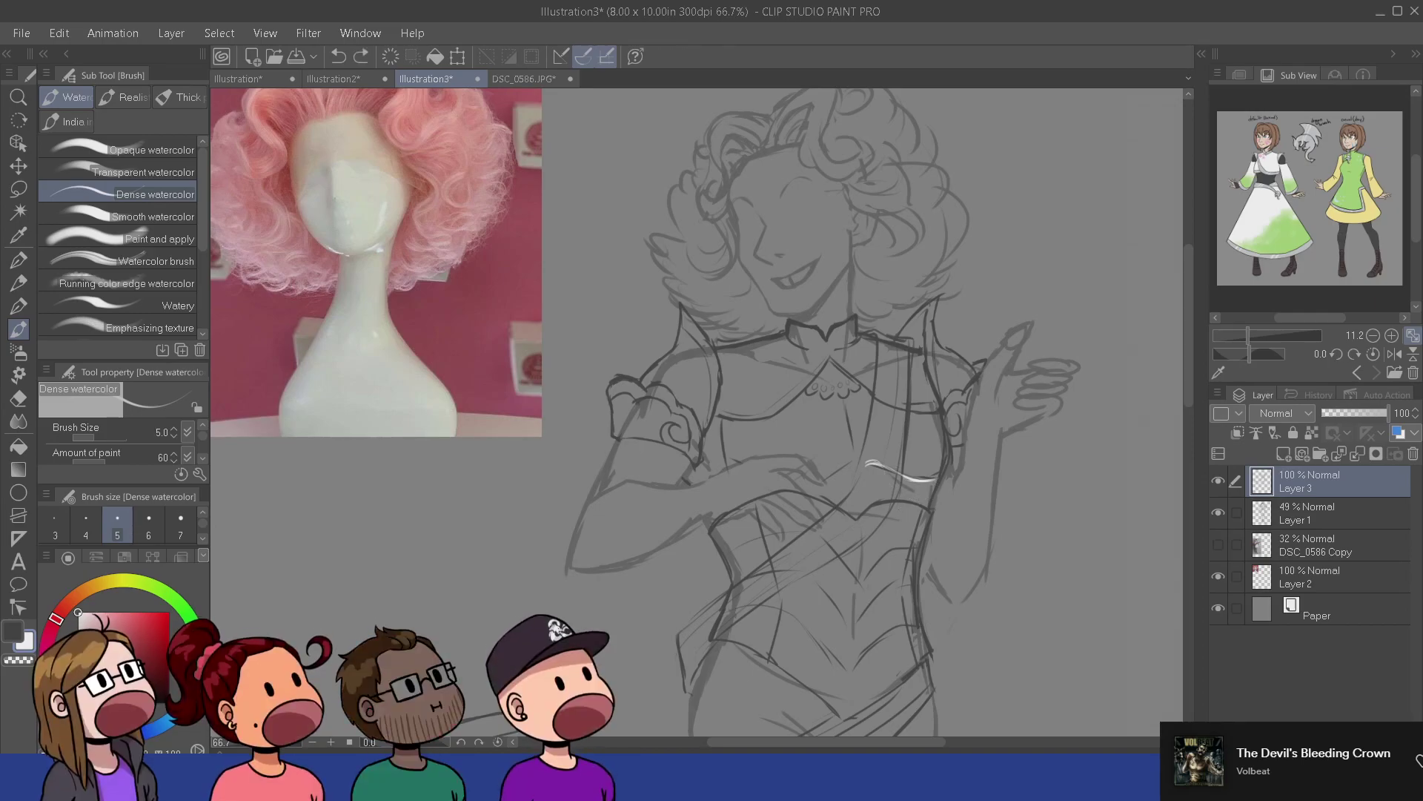
key("e")
mouse_move(883, 462)
left_mouse_down()
mouse_move(882, 486)
mouse_move(928, 470)
mouse_move(910, 485)
left_mouse_up()
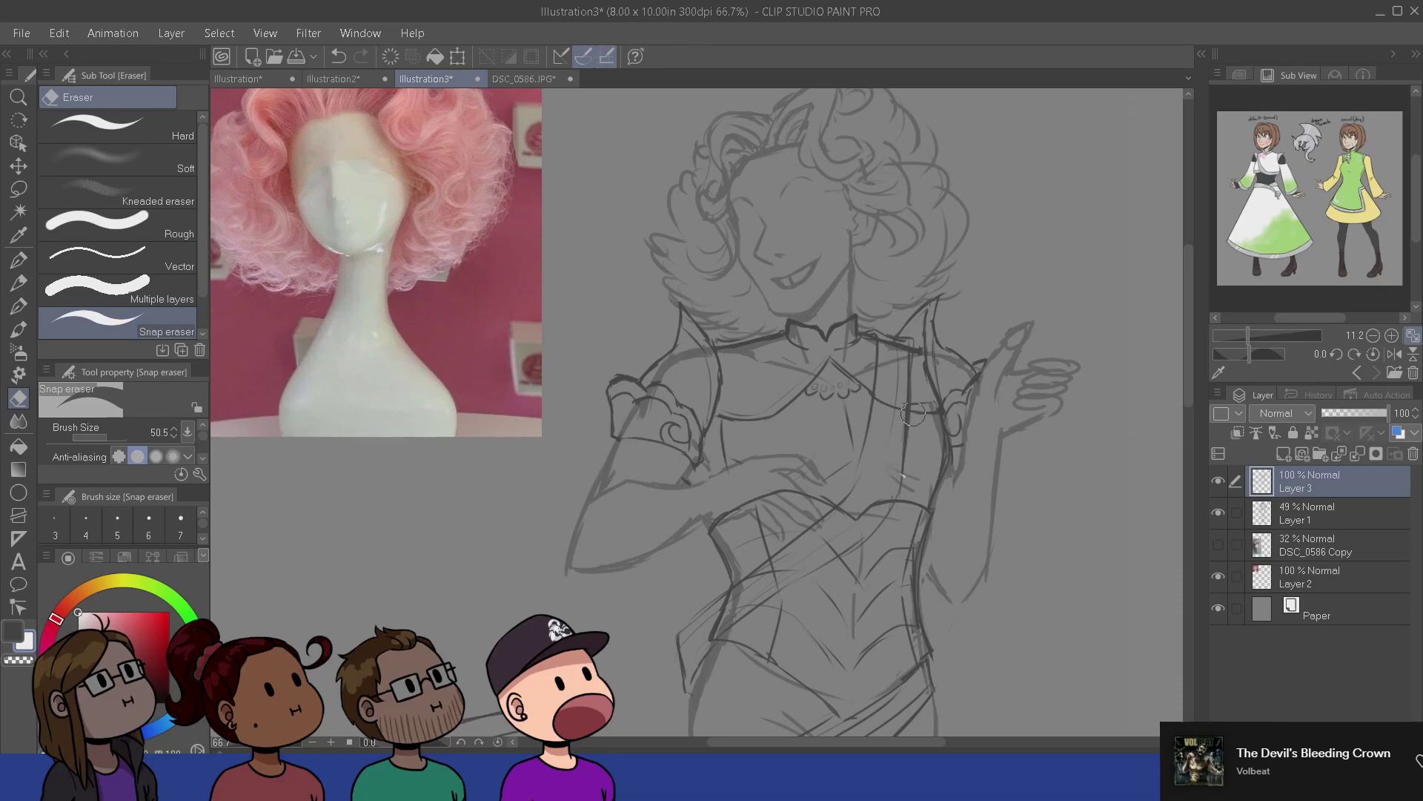
key("b")
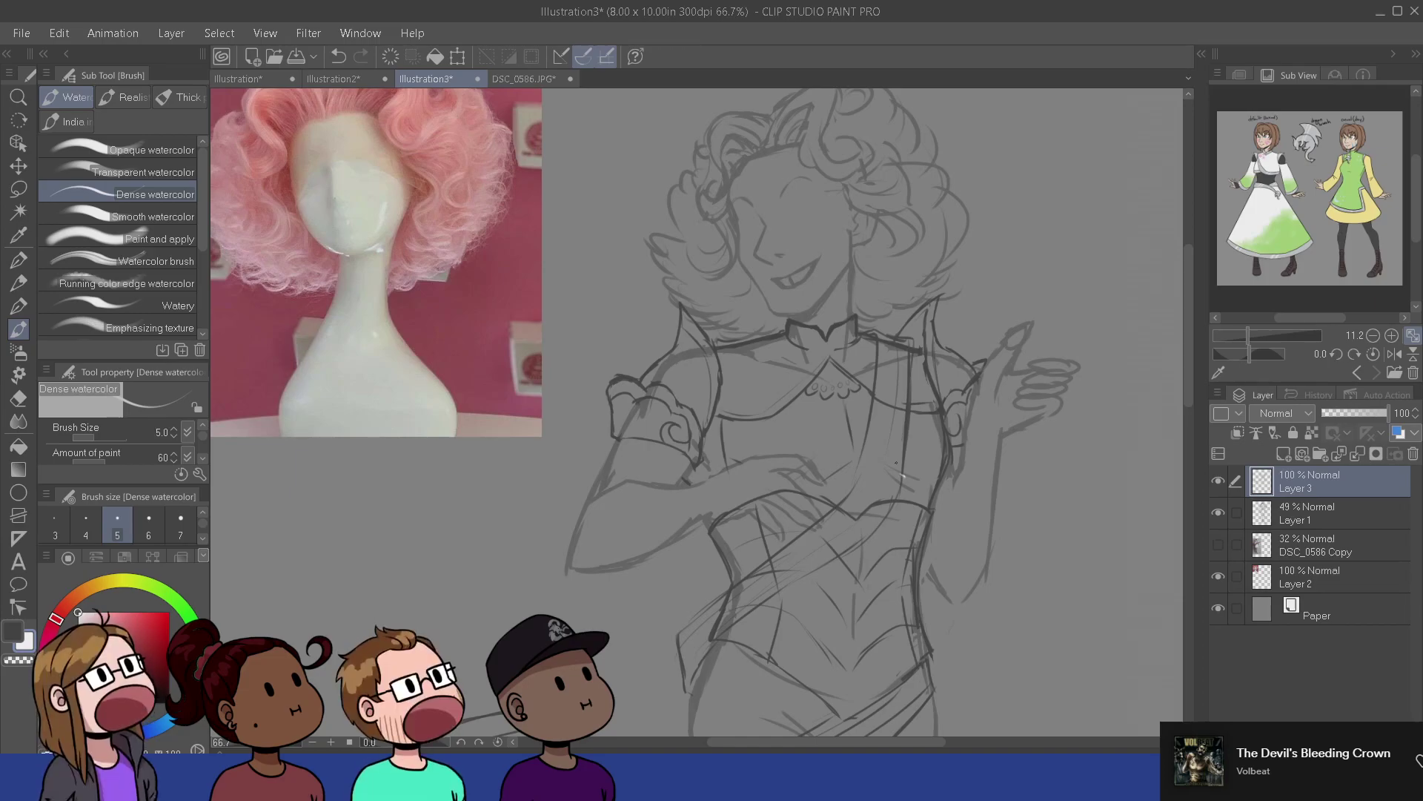
- Sketch white curves under both sides of the bust with short gather lines fanning from them
mouse_move(880, 421)
left_mouse_down()
mouse_move(840, 499)
mouse_move(854, 492)
mouse_move(837, 574)
mouse_move(848, 625)
mouse_move(913, 474)
mouse_move(856, 455)
left_mouse_up()
key("ctrl+z")
mouse_move(857, 454)
left_mouse_down()
mouse_move(914, 472)
mouse_move(856, 454)
mouse_move(912, 474)
mouse_move(858, 456)
mouse_move(906, 482)
mouse_move(863, 468)
mouse_move(855, 488)
mouse_move(891, 487)
left_mouse_up()
key("ctrl+z")
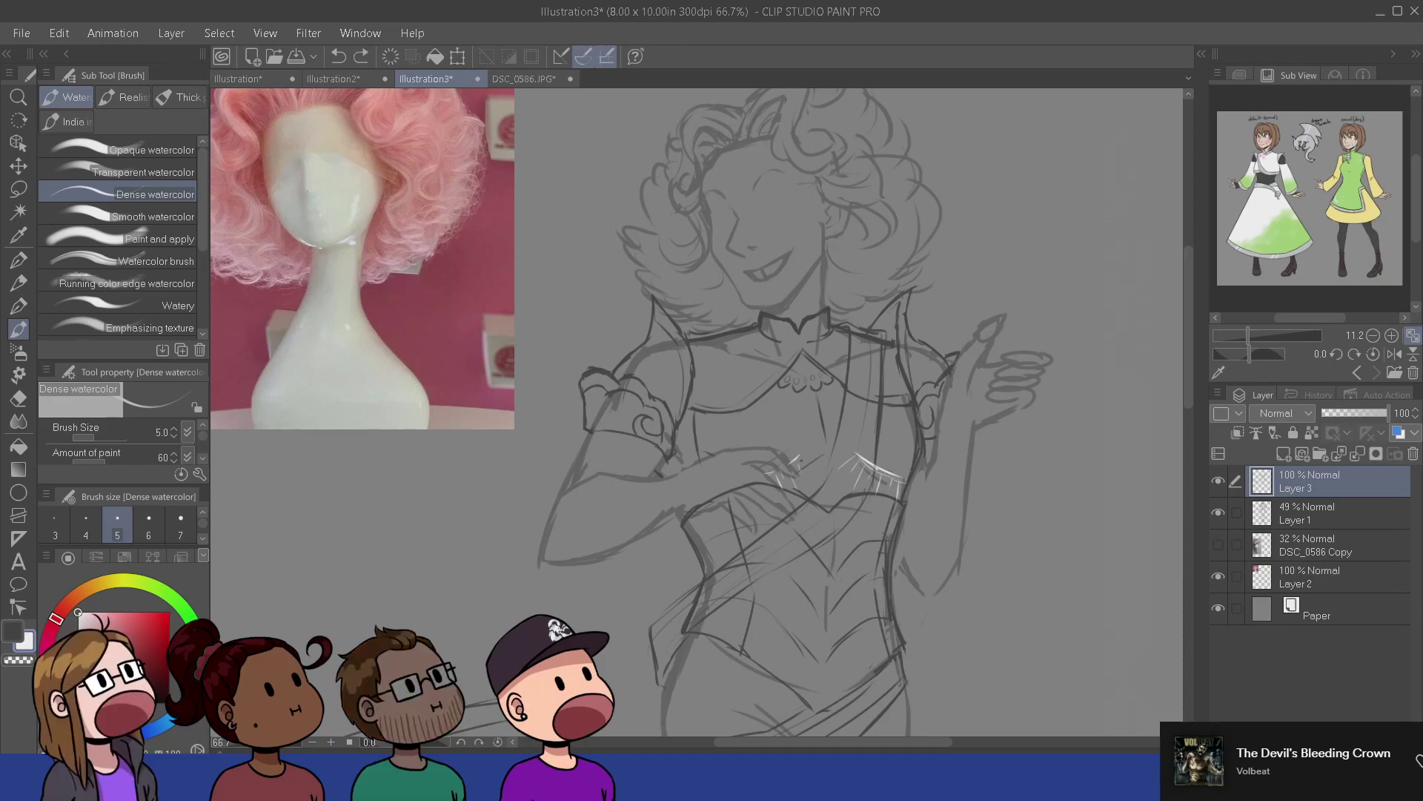
key("e")
key("b")
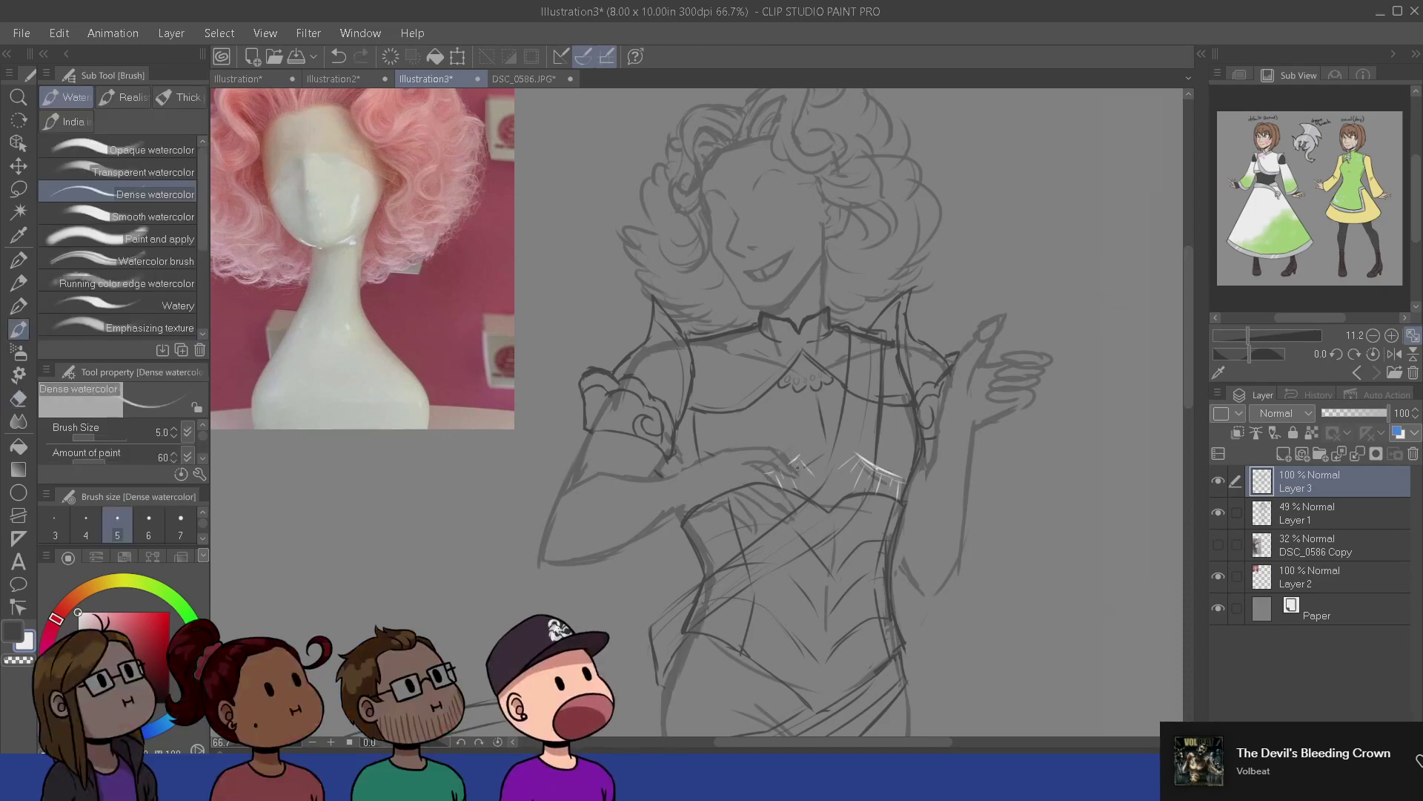
- Sketch a dark curved upper lash line with a short stroke at its inner corner on the eye nearer the raised arm
left_click_drag(903, 654, 952, 563)
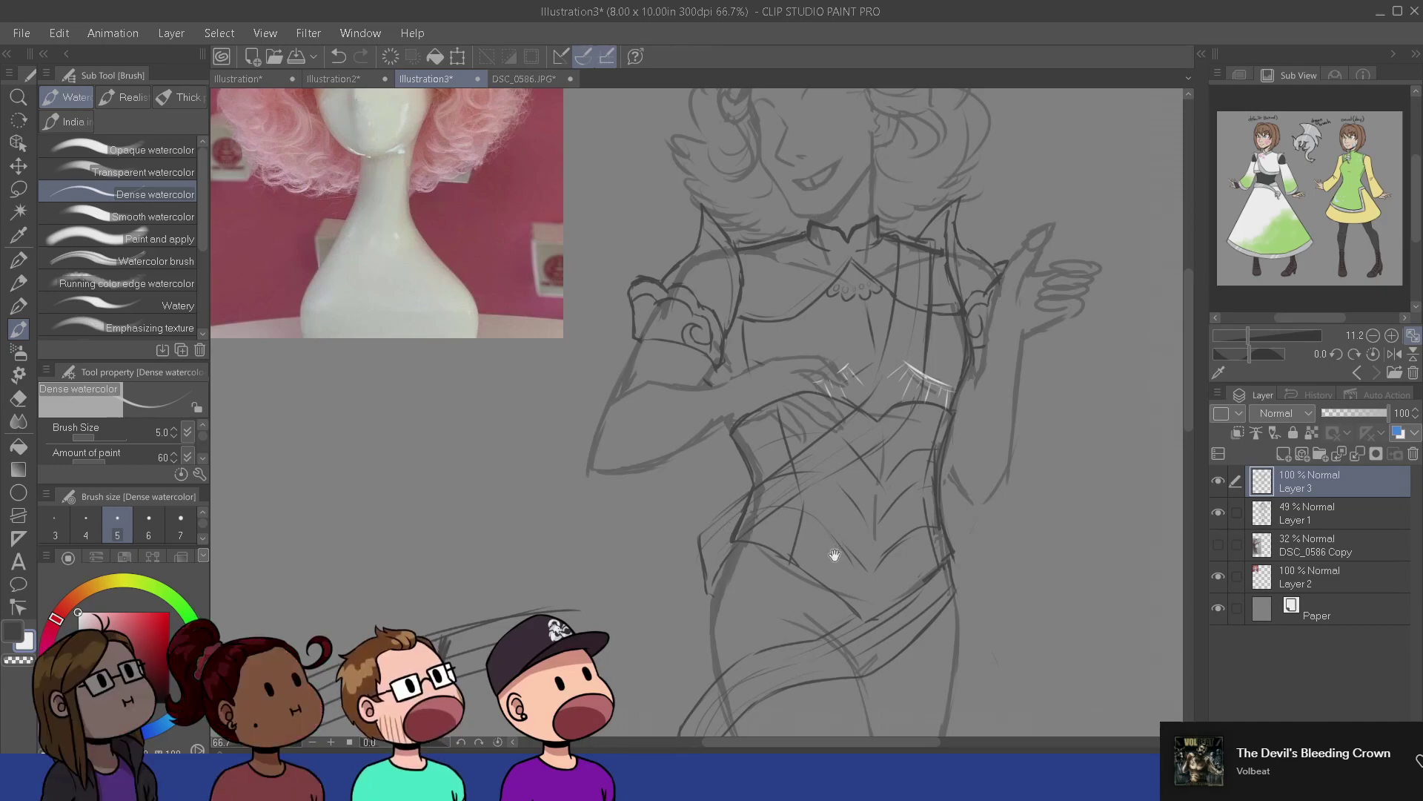
left_click_drag(887, 552, 829, 747)
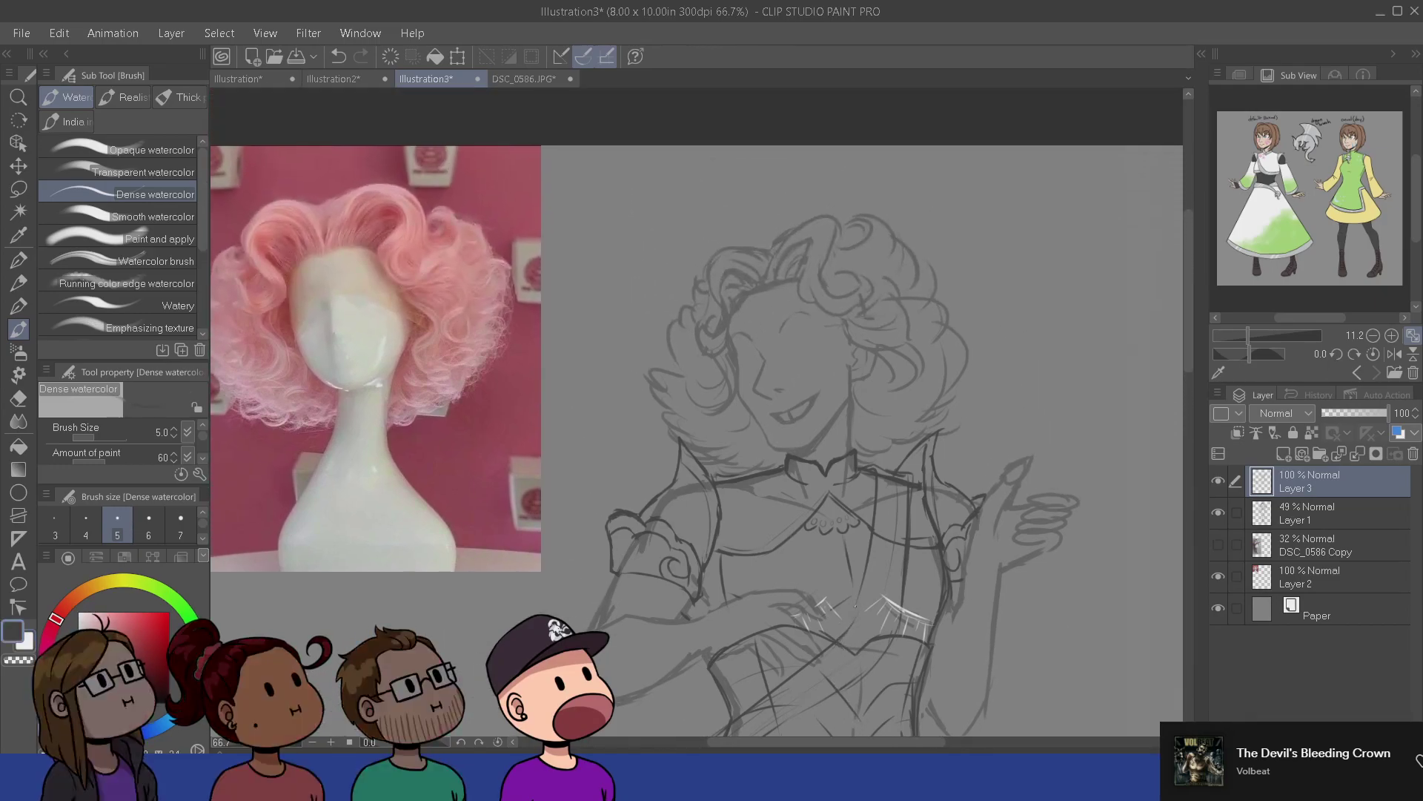
left_click_drag(883, 548, 805, 586)
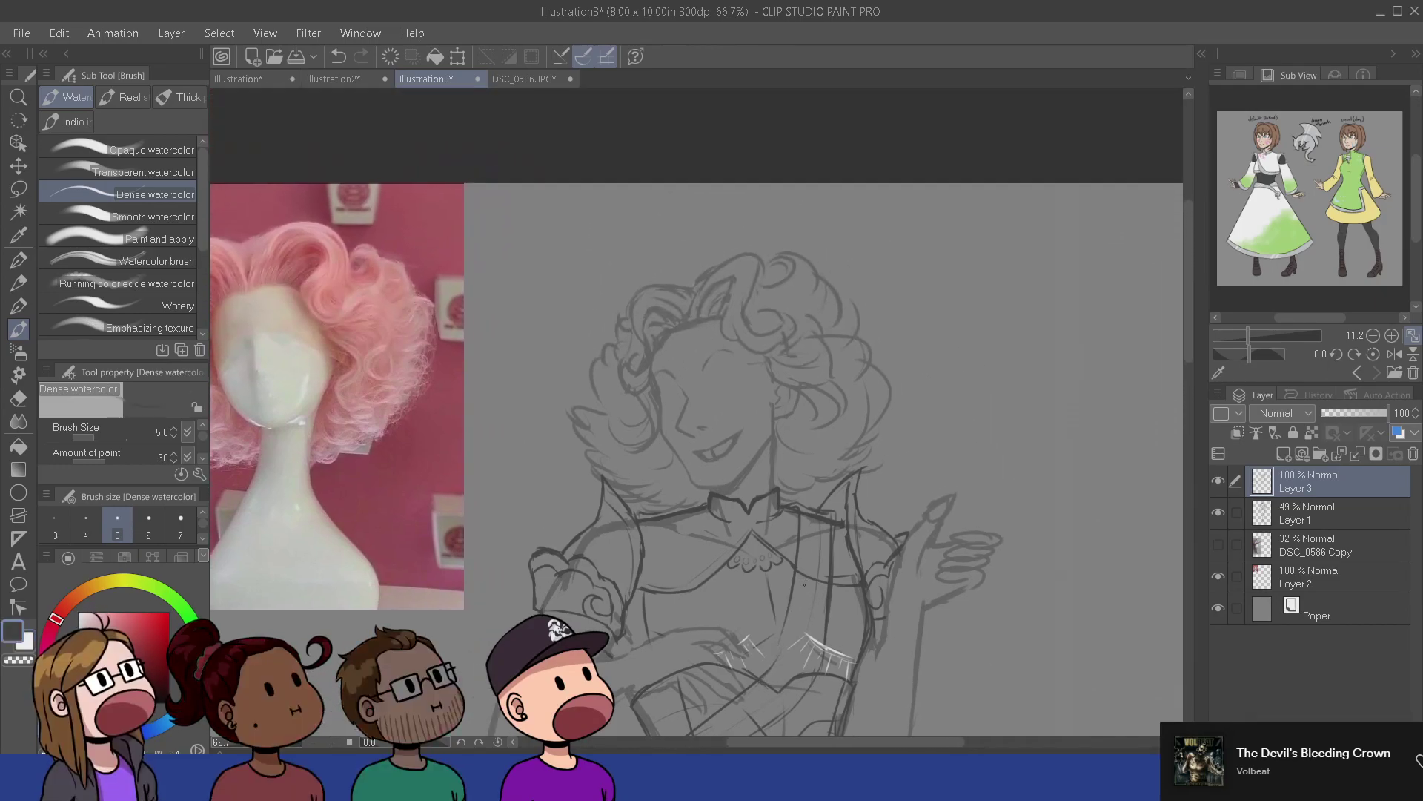
scroll(805, 585, "up", 2)
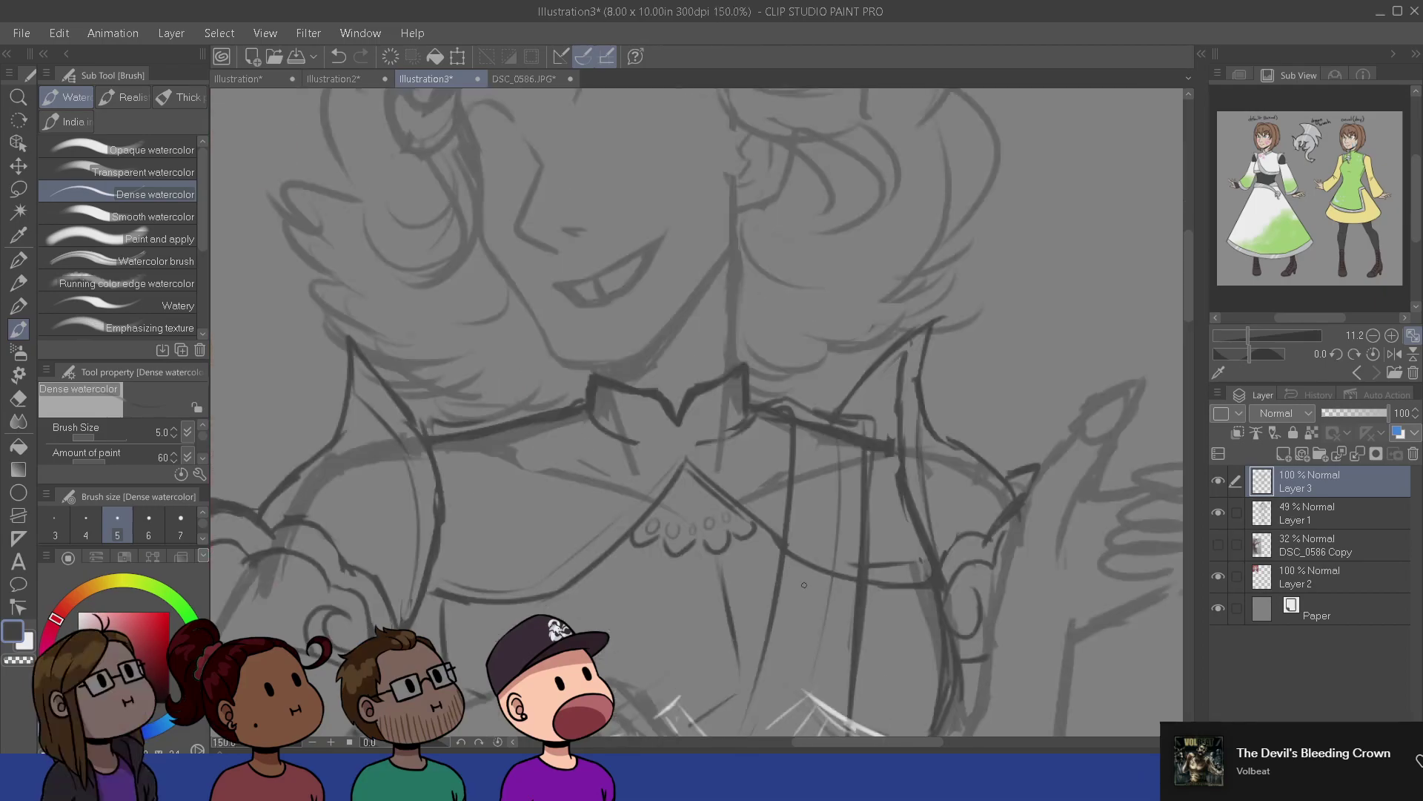
left_click_drag(800, 475, 838, 661)
left_click_drag(687, 463, 699, 533)
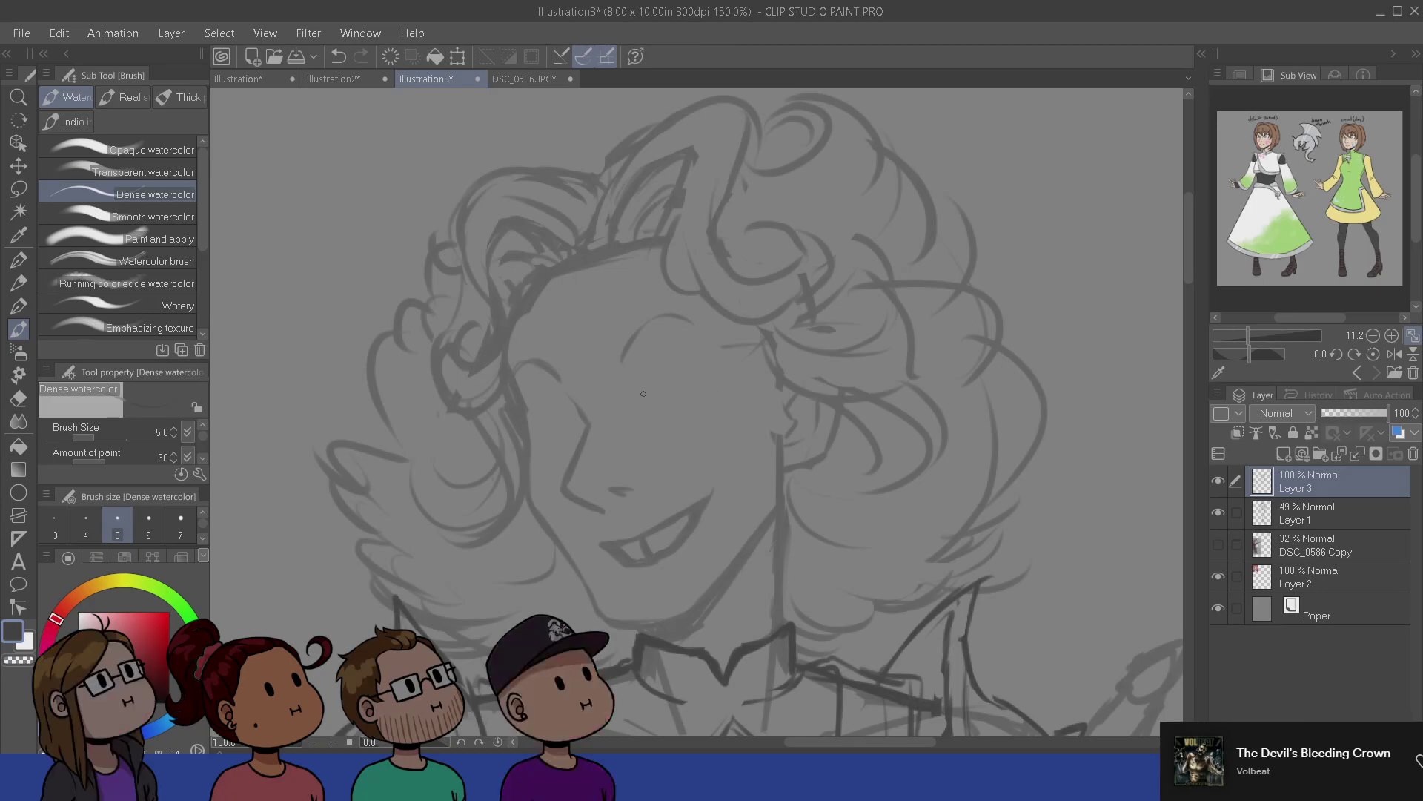
mouse_move(636, 394)
left_mouse_down()
mouse_move(701, 361)
mouse_move(629, 384)
mouse_move(732, 371)
left_mouse_up()
key("ctrl+z")
left_click_drag(624, 377, 636, 403)
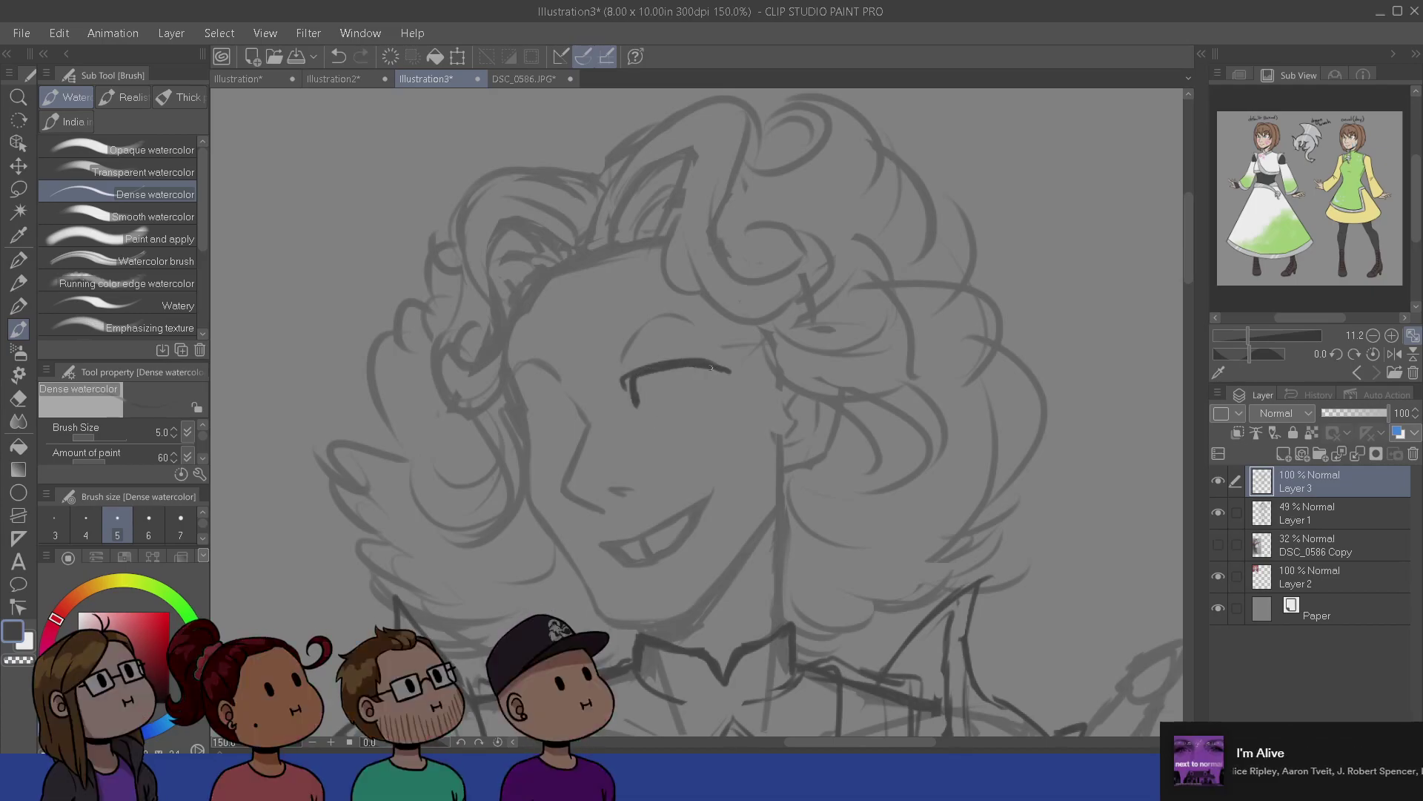
key("e")
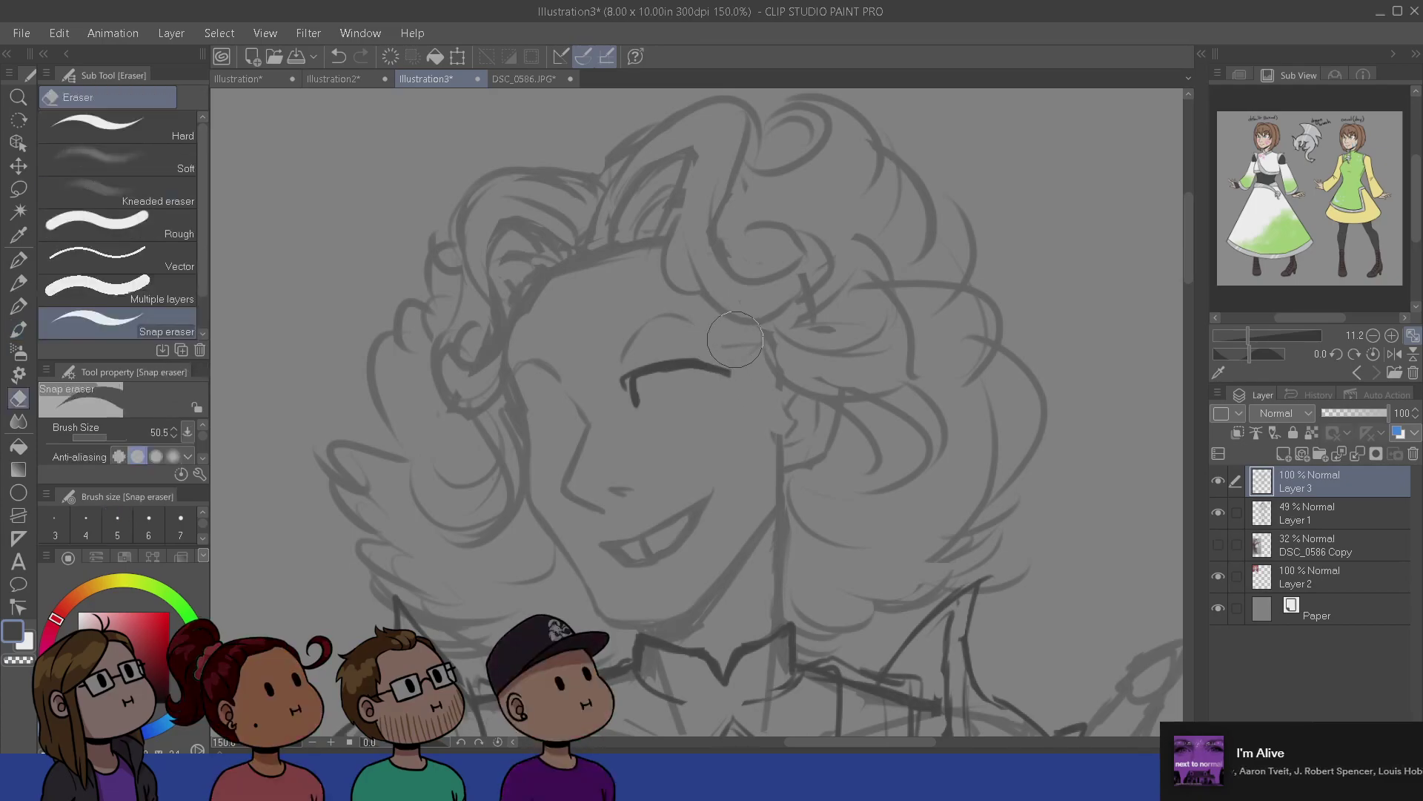
key("b")
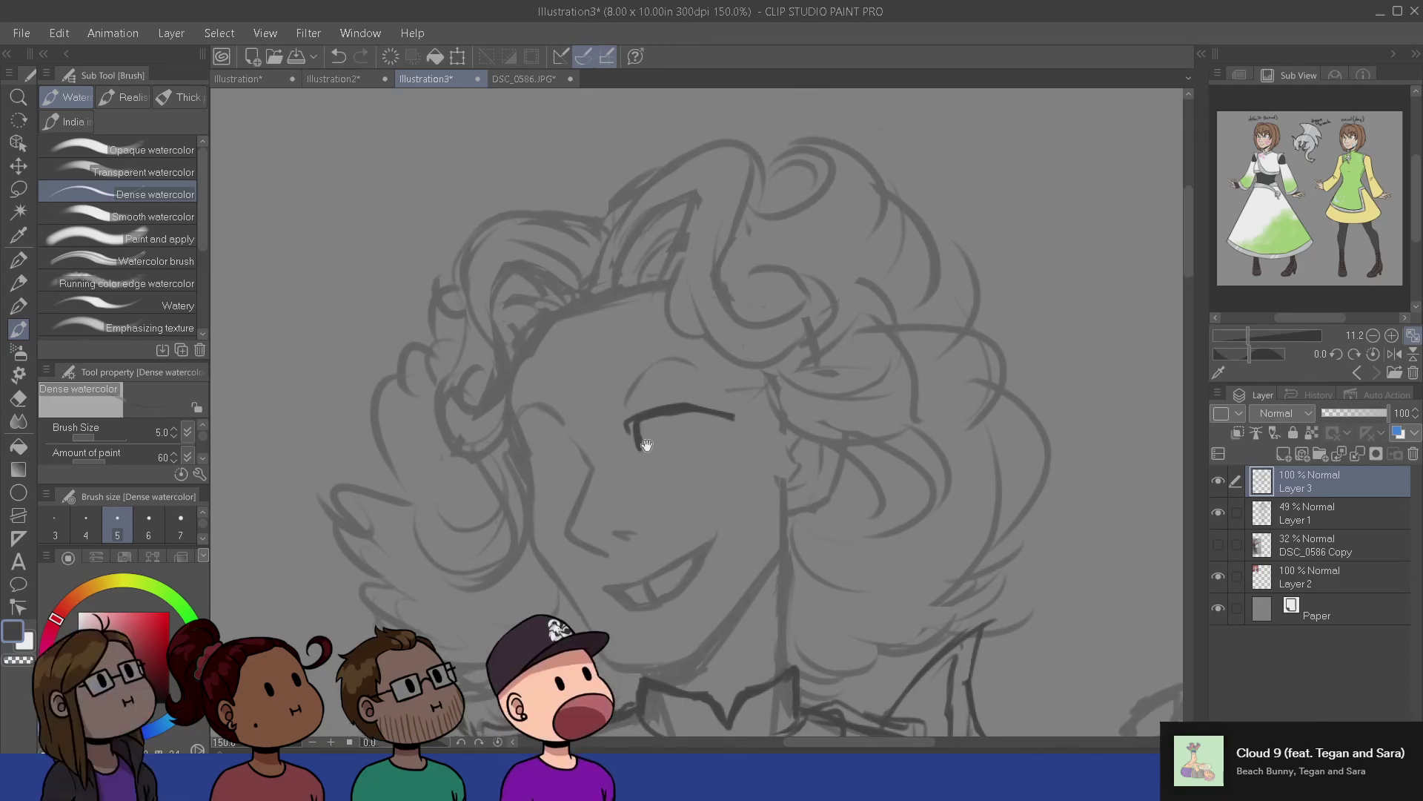
- Draw a broken lower lid line with fanning lashes on the eye nearer the raised arm and thicken its upper lash line
scroll(688, 466, "up", 2)
key("e")
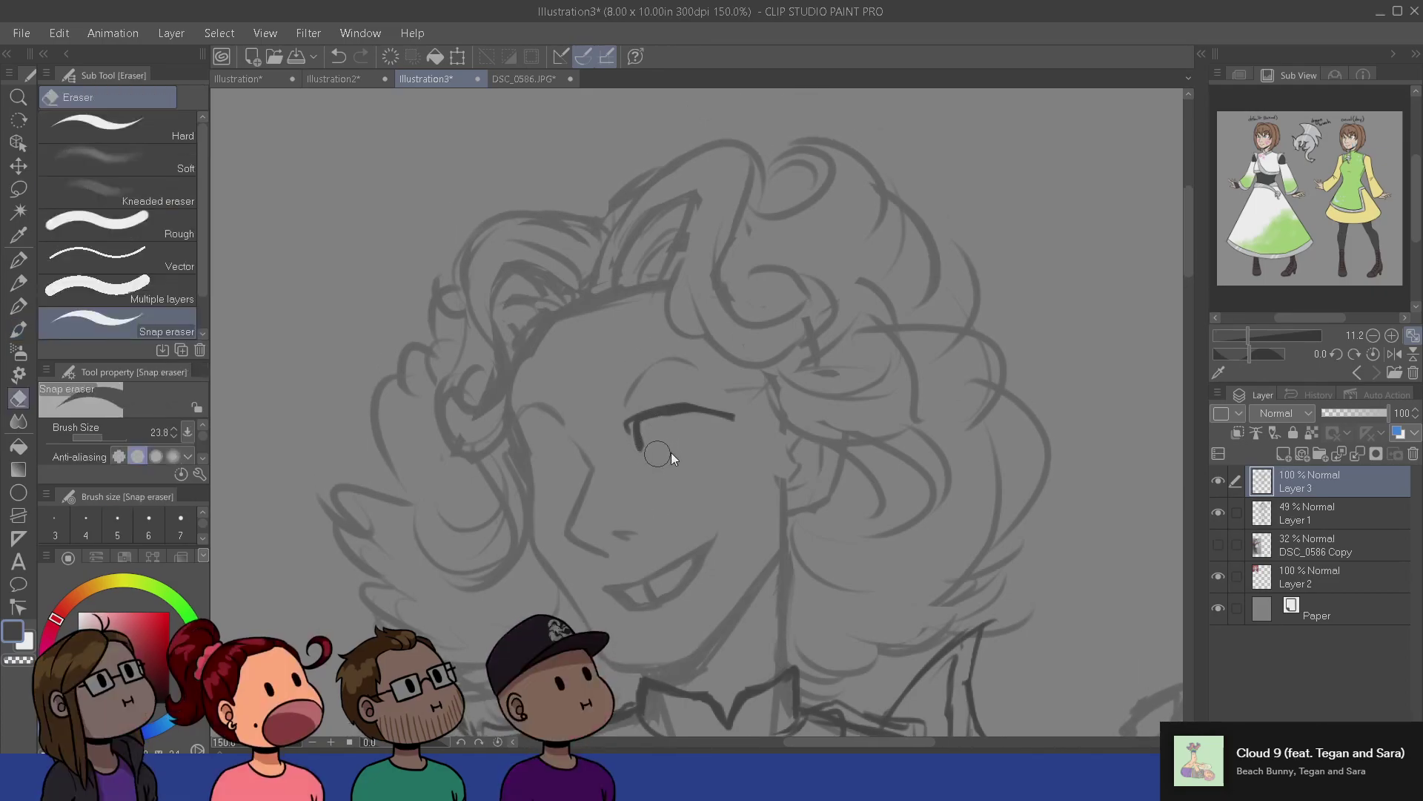
key("b")
mouse_move(653, 455)
left_mouse_down()
mouse_move(692, 457)
mouse_move(700, 447)
mouse_move(677, 456)
mouse_move(731, 431)
left_mouse_up()
key("e")
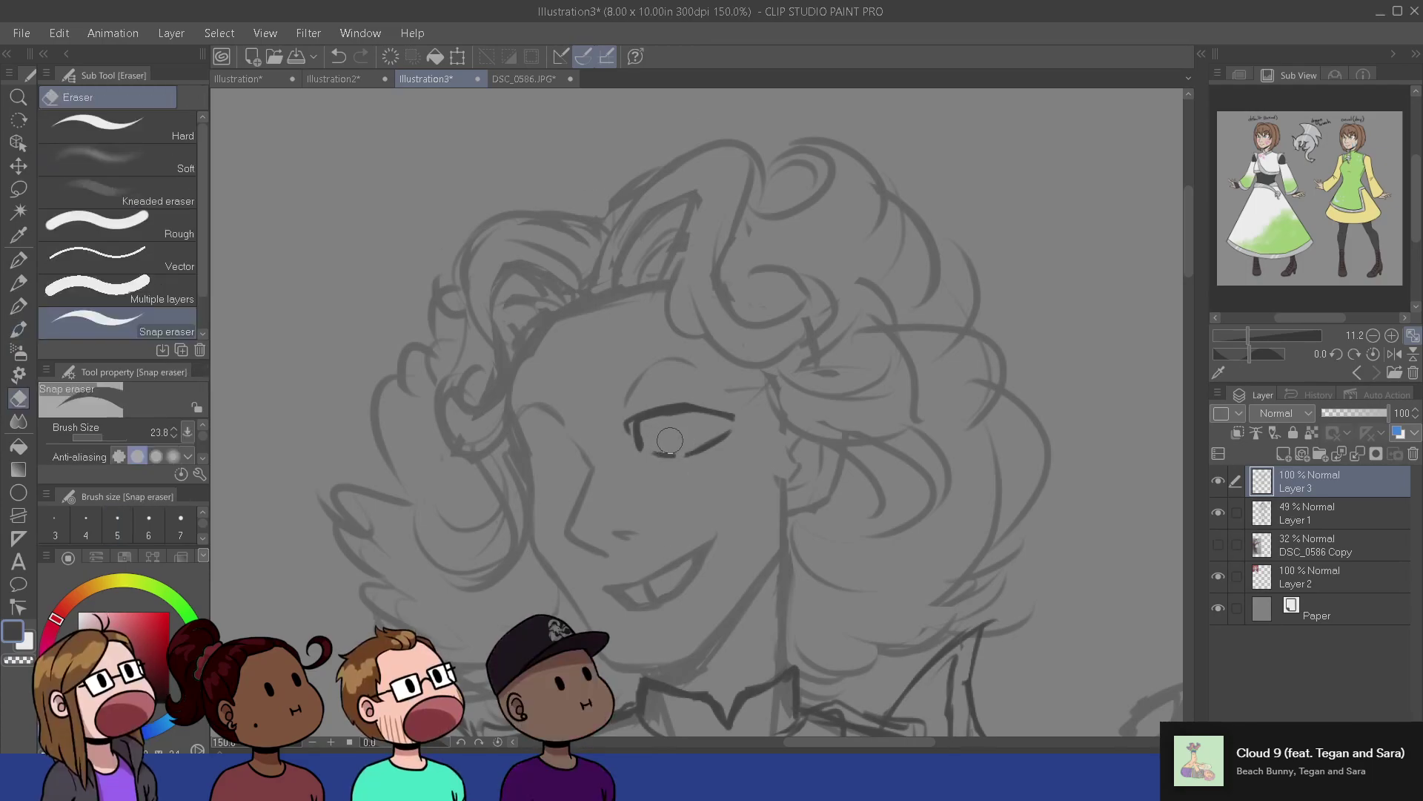
key("b")
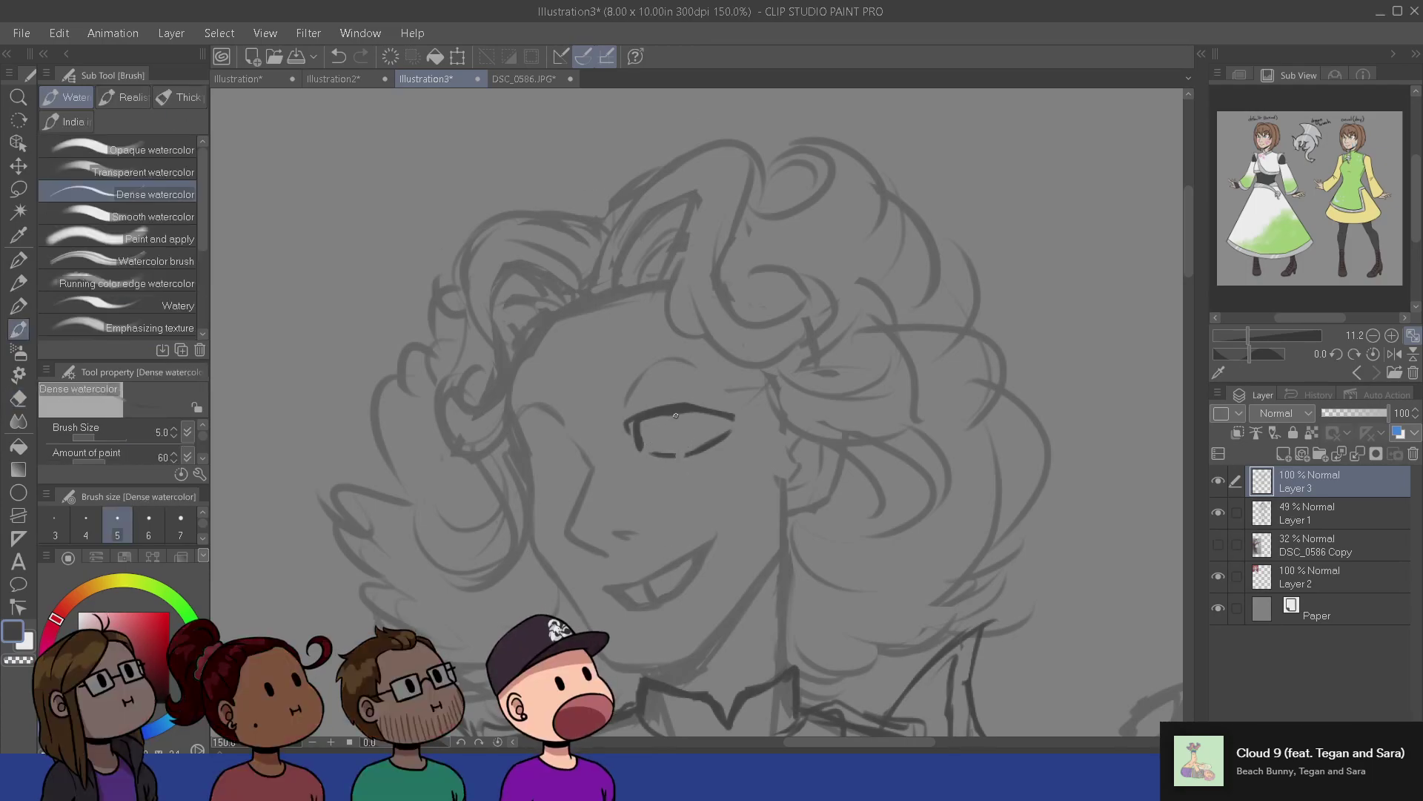
left_click_drag(675, 416, 718, 413)
mouse_move(666, 459)
left_mouse_down()
mouse_move(720, 471)
mouse_move(673, 475)
mouse_move(683, 458)
mouse_move(695, 475)
mouse_move(753, 456)
left_mouse_up()
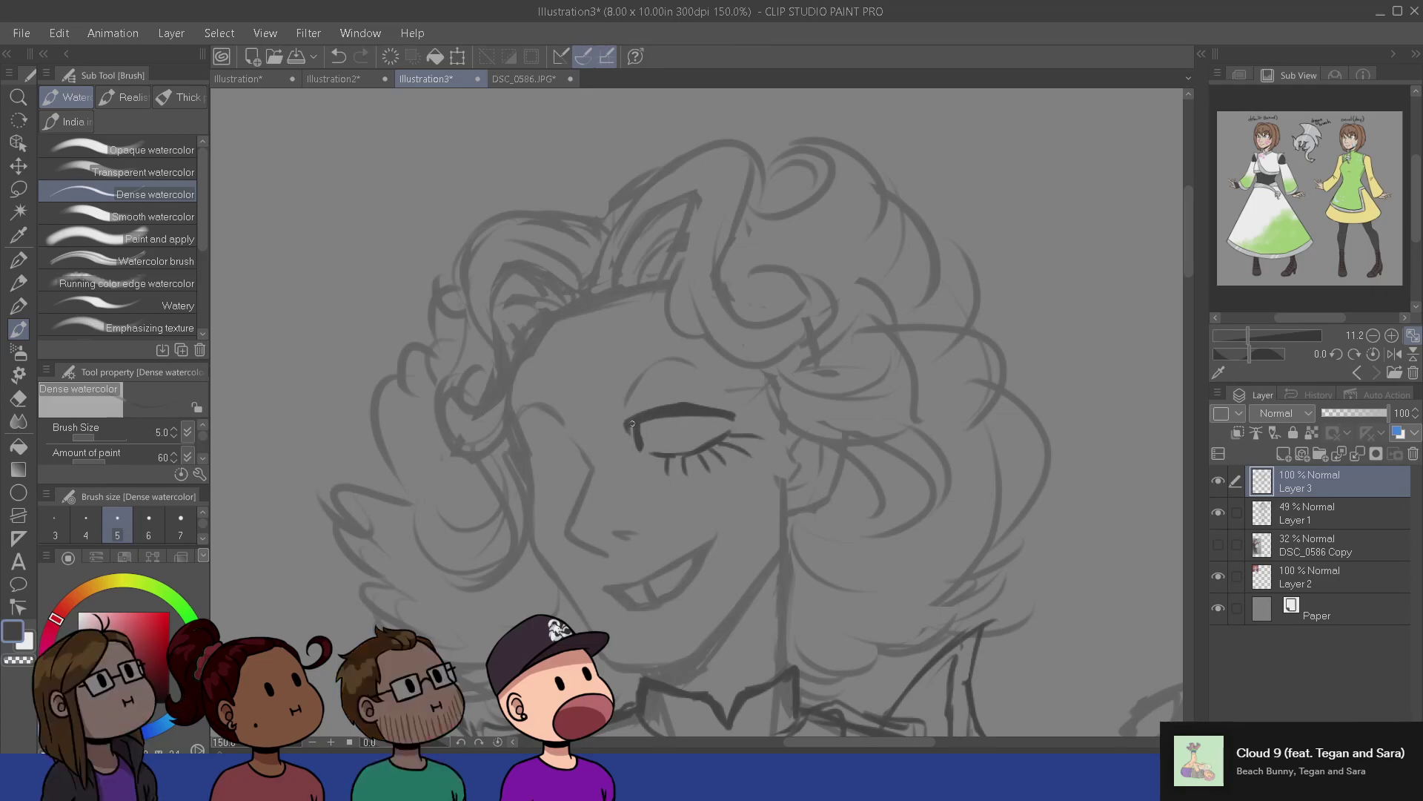
- Extend the inner corner of the eye nearer the raised arm and sketch a rounded iris beneath its upper lid
left_click_drag(630, 424, 625, 439)
mouse_move(666, 421)
left_mouse_down()
mouse_move(693, 443)
mouse_move(717, 419)
left_mouse_up()
key("ctrl+z")
- Draw a thick, dark arched eyebrow above the eye nearer the raised arm and clean up its edges
mouse_move(636, 389)
left_mouse_down()
mouse_move(703, 364)
mouse_move(683, 360)
mouse_move(734, 374)
left_mouse_up()
left_click_drag(649, 360, 727, 360)
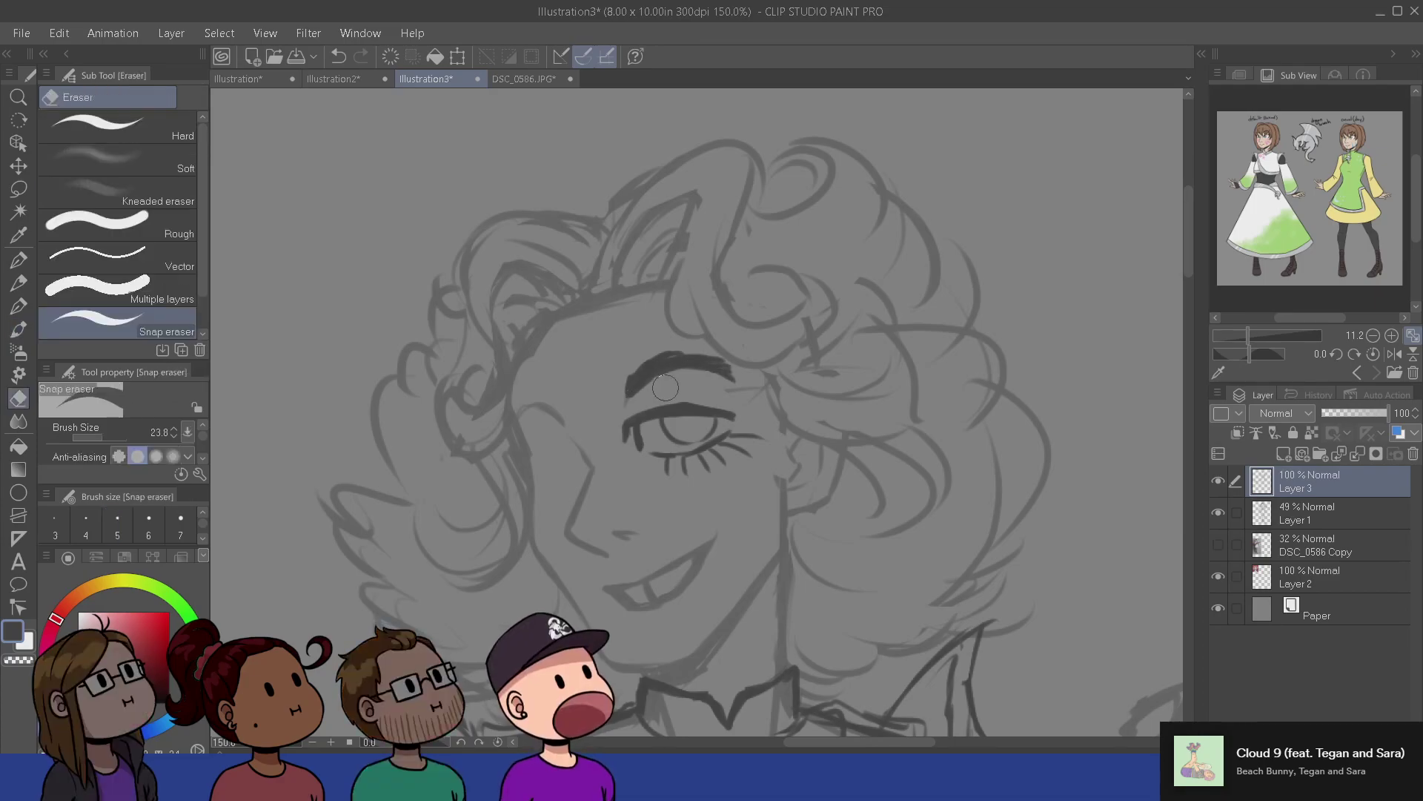
mouse_move(635, 371)
left_mouse_down()
mouse_move(651, 360)
mouse_move(624, 391)
mouse_move(629, 373)
left_mouse_up()
key("e")
key("b")
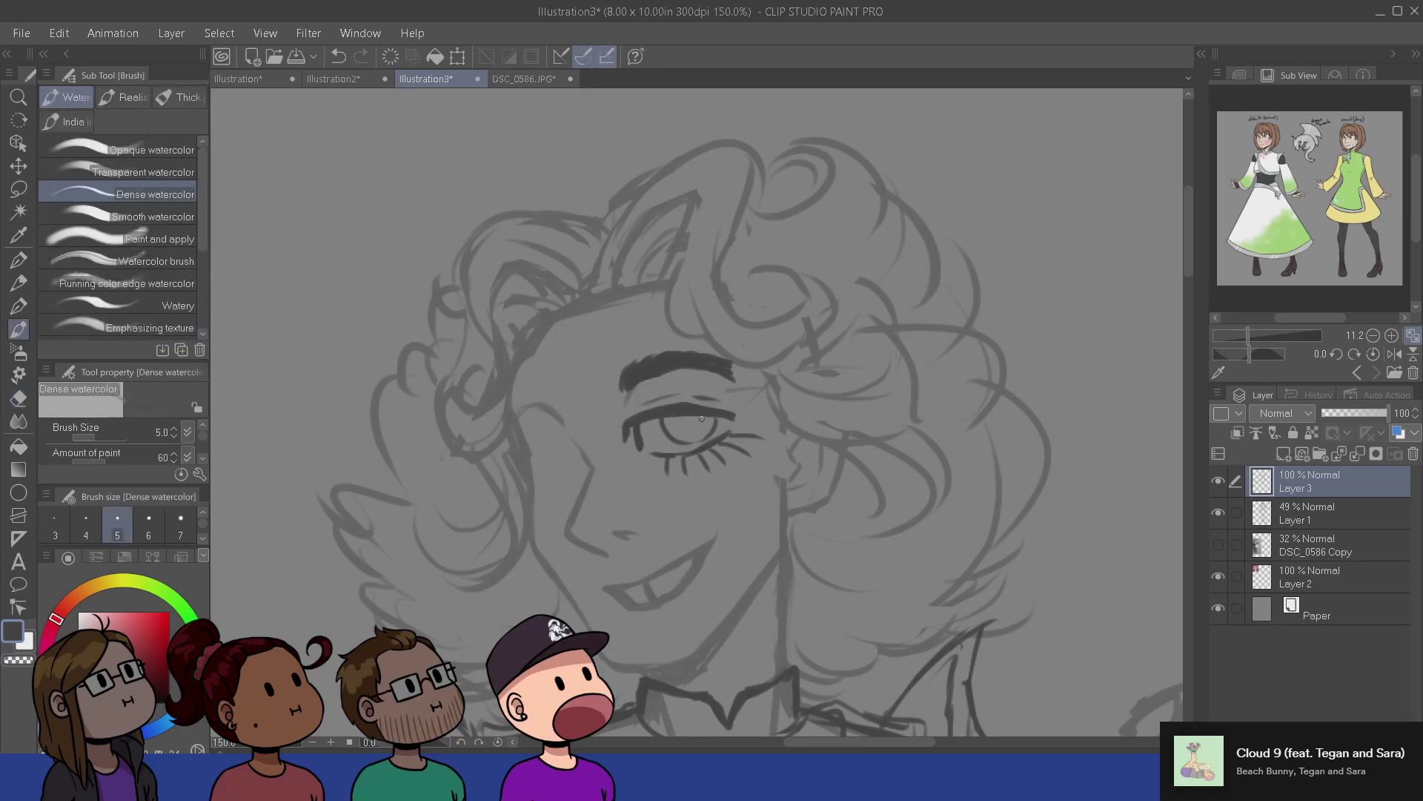
- Add the pupil and iris shading to the eye nearer the raised arm
left_click_drag(688, 406, 739, 415)
key("ctrl+z")
left_click_drag(697, 416, 688, 423)
key("e")
key("b")
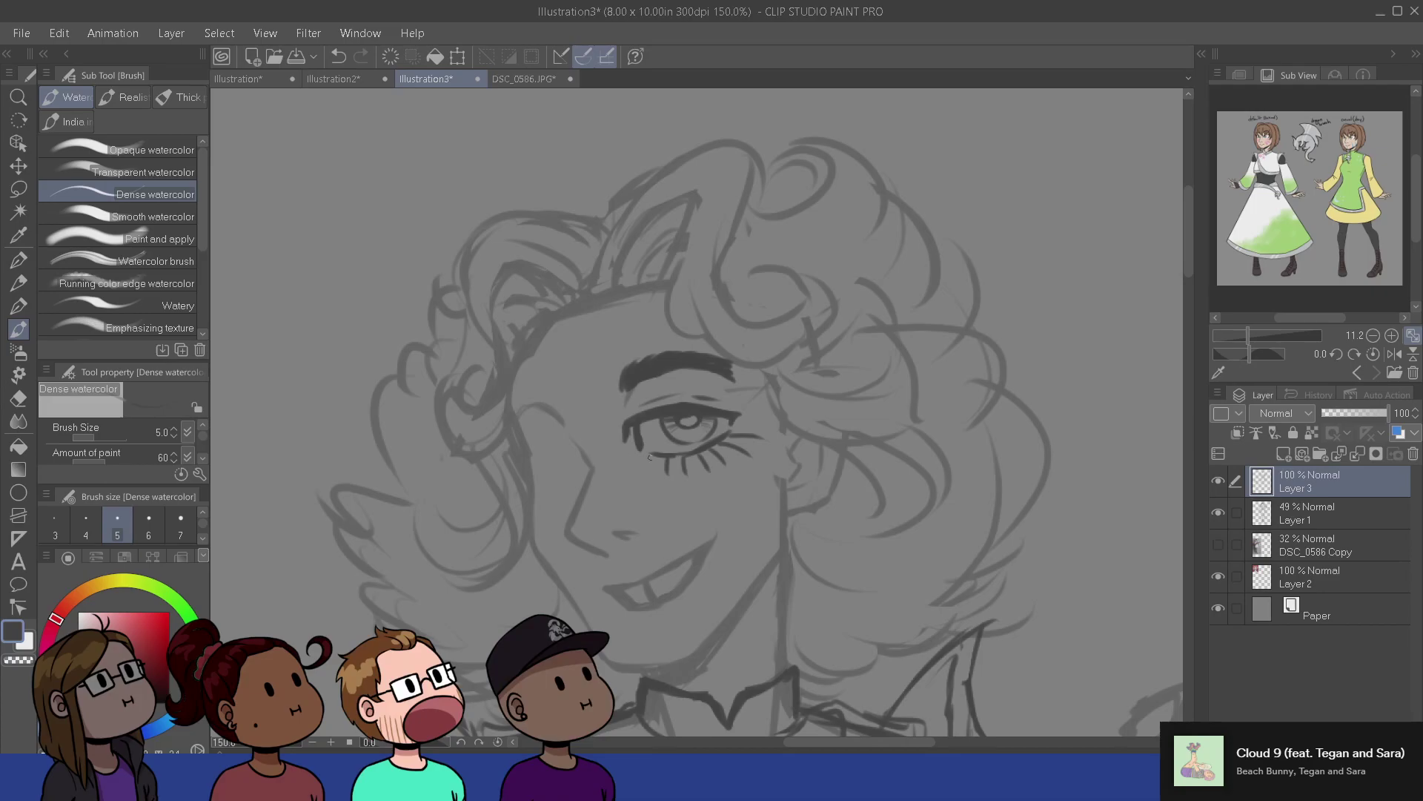
- Select the eye nearer the raised arm and scale it down slightly from its lower inner corner
key("m")
mouse_move(671, 385)
left_mouse_down()
mouse_move(664, 483)
mouse_move(743, 474)
mouse_move(782, 442)
mouse_move(739, 390)
mouse_move(685, 381)
left_mouse_up()
key("ctrl+t")
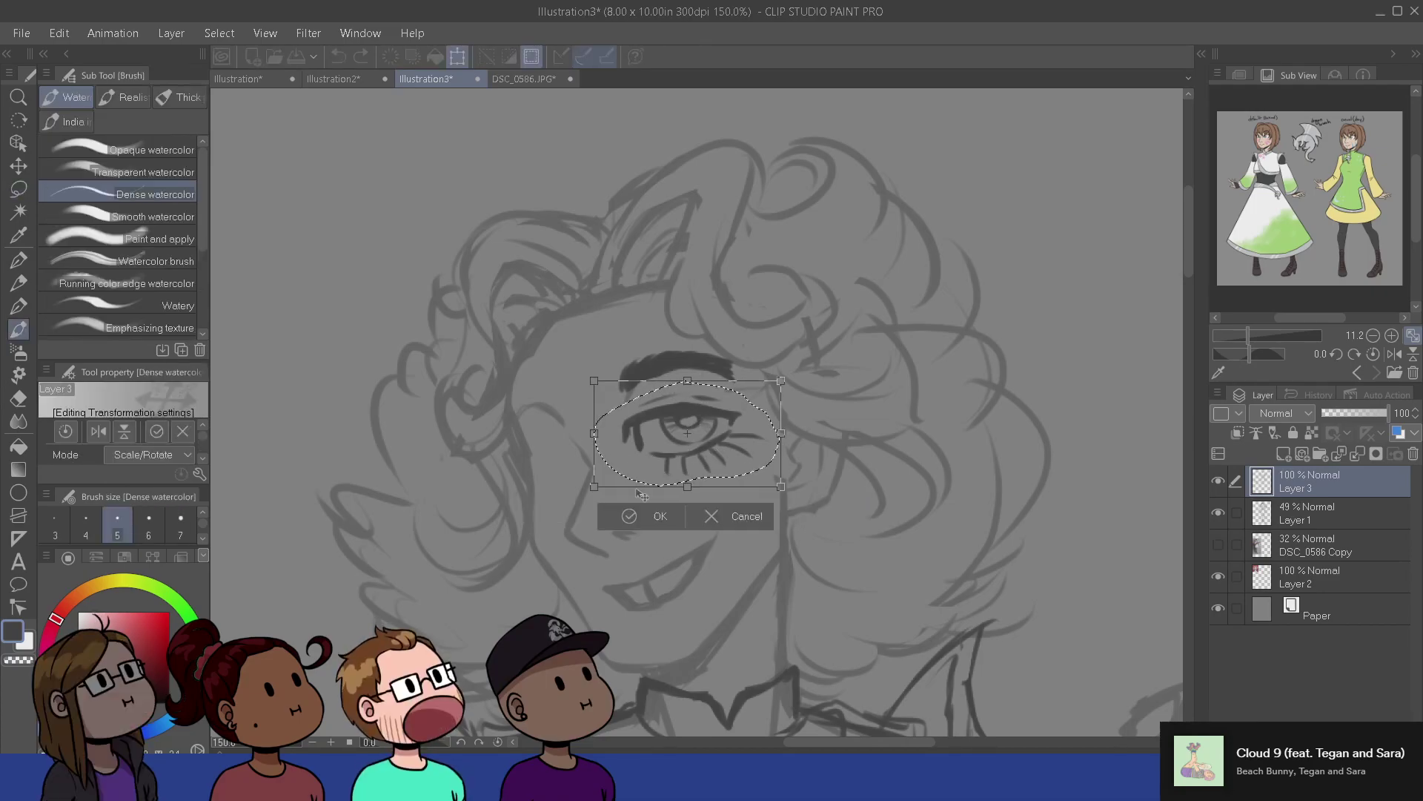
left_click_drag(593, 487, 603, 482)
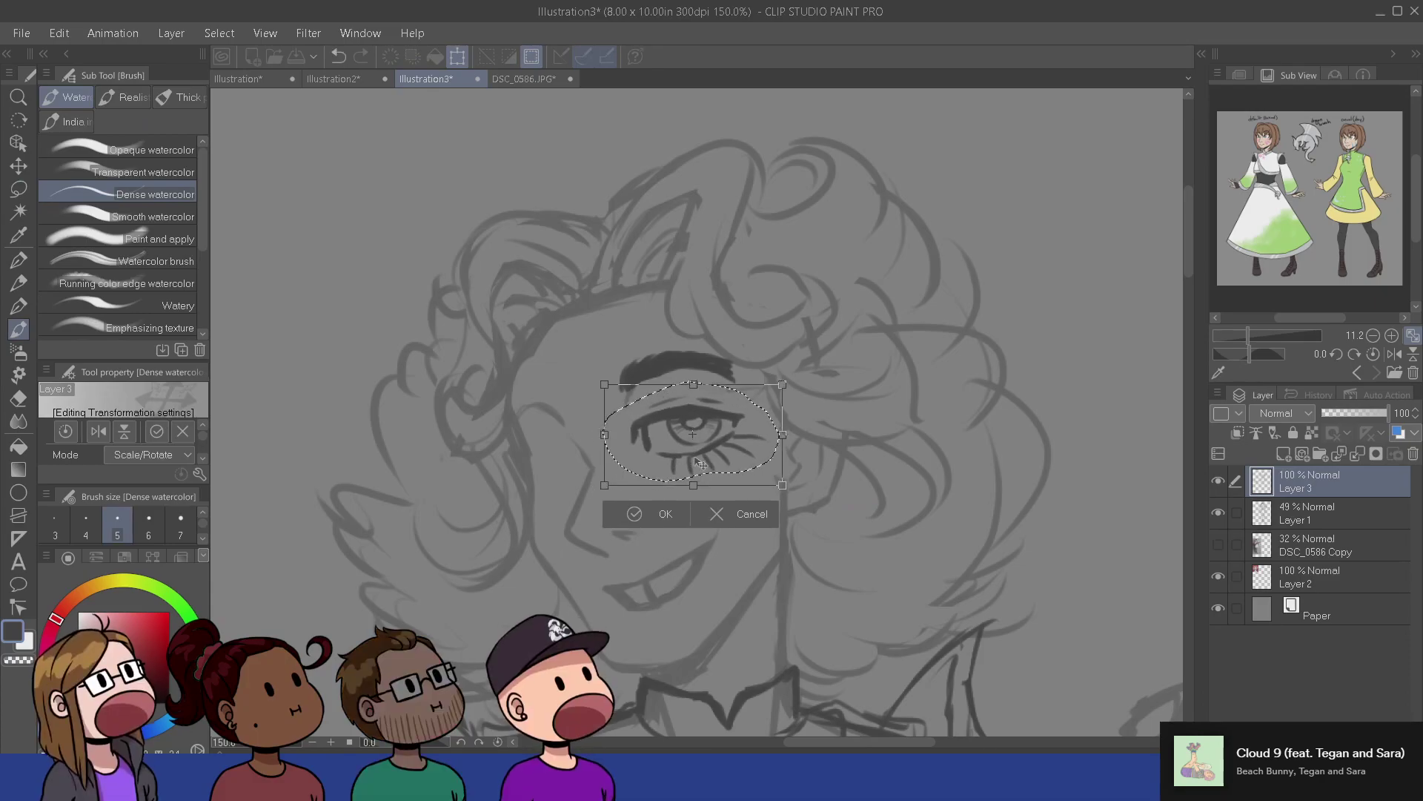
left_click(657, 510)
key("ctrl+d")
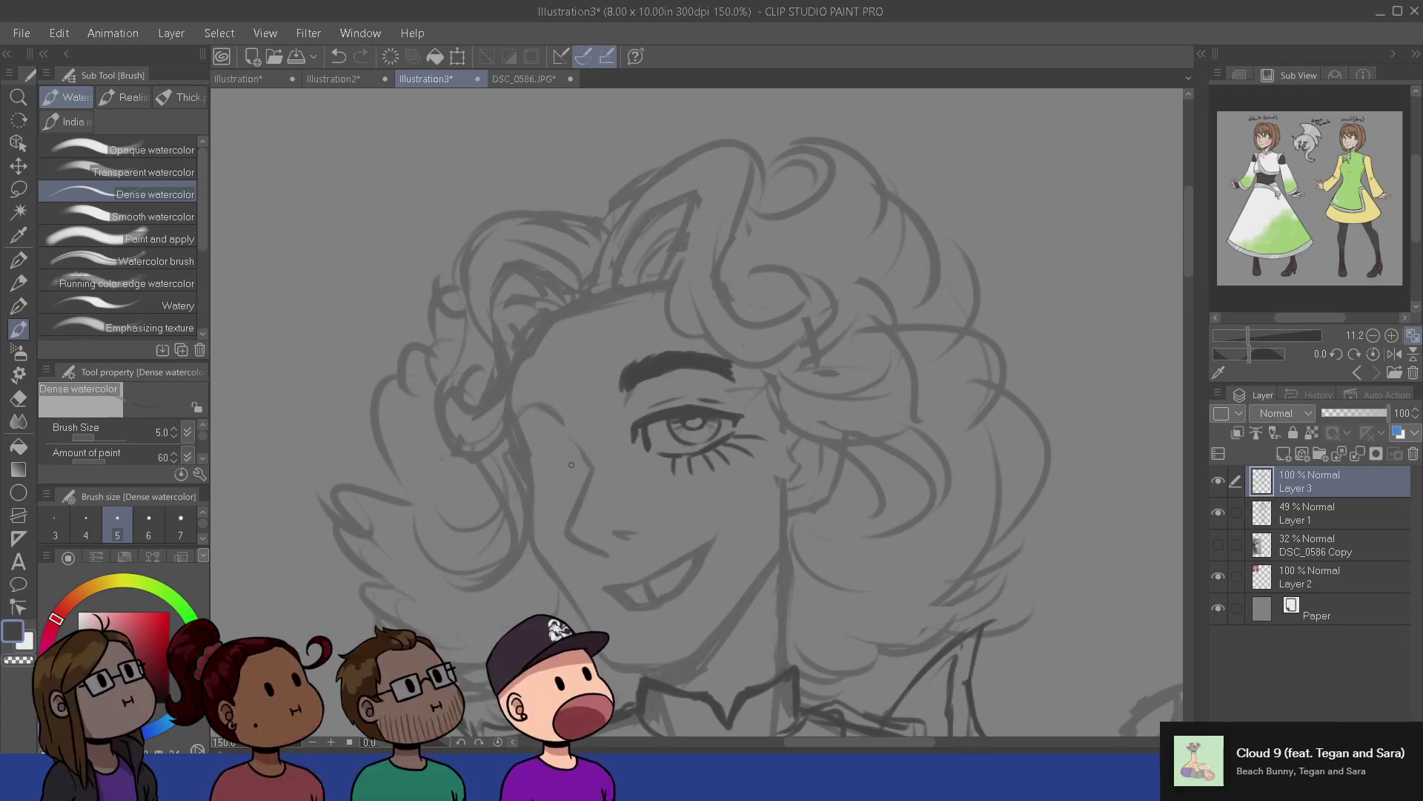
- Draw a thick, arched upper lash line on the eye on the bent-arm side and trim its inner end
mouse_move(577, 465)
left_mouse_down()
mouse_move(535, 453)
mouse_move(565, 446)
left_mouse_up()
key("e")
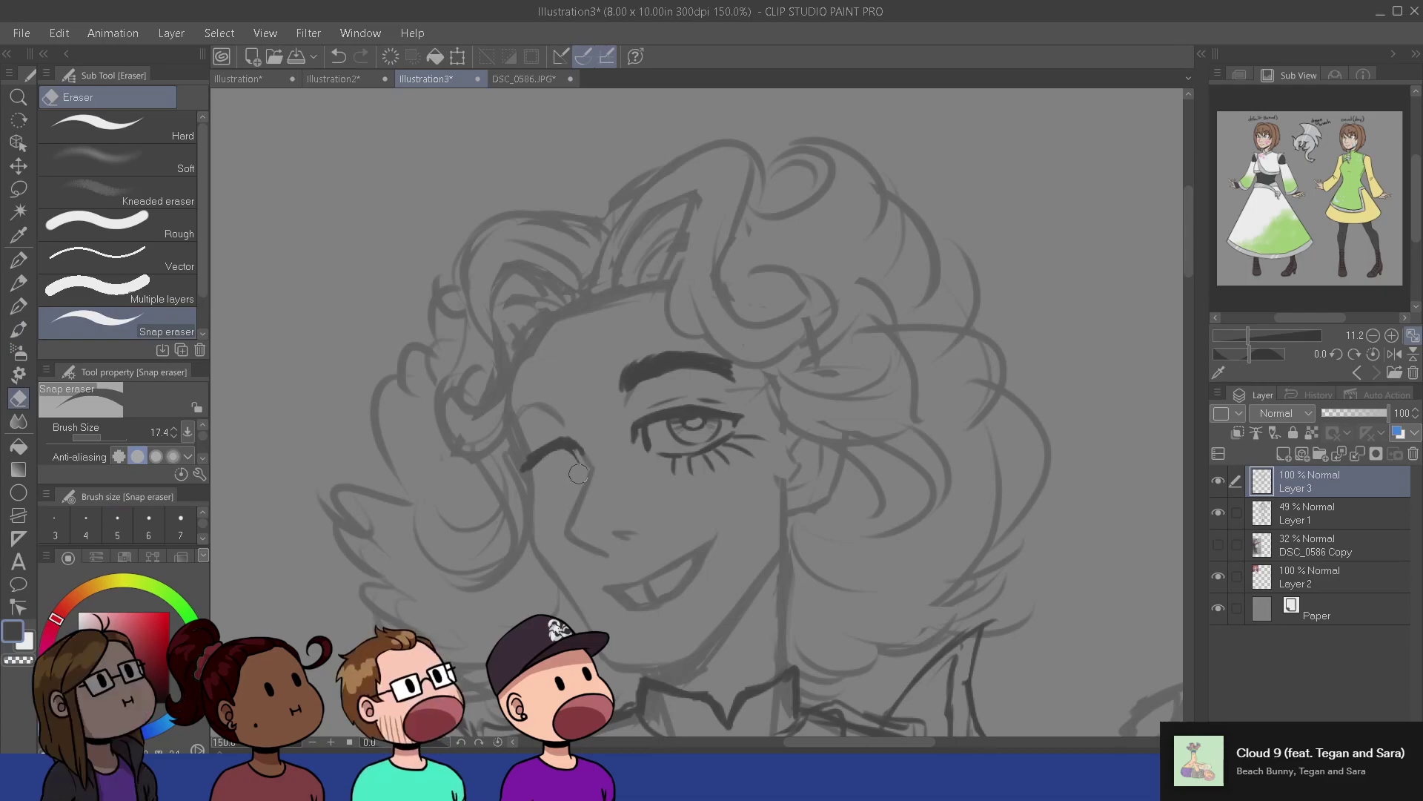
key("b")
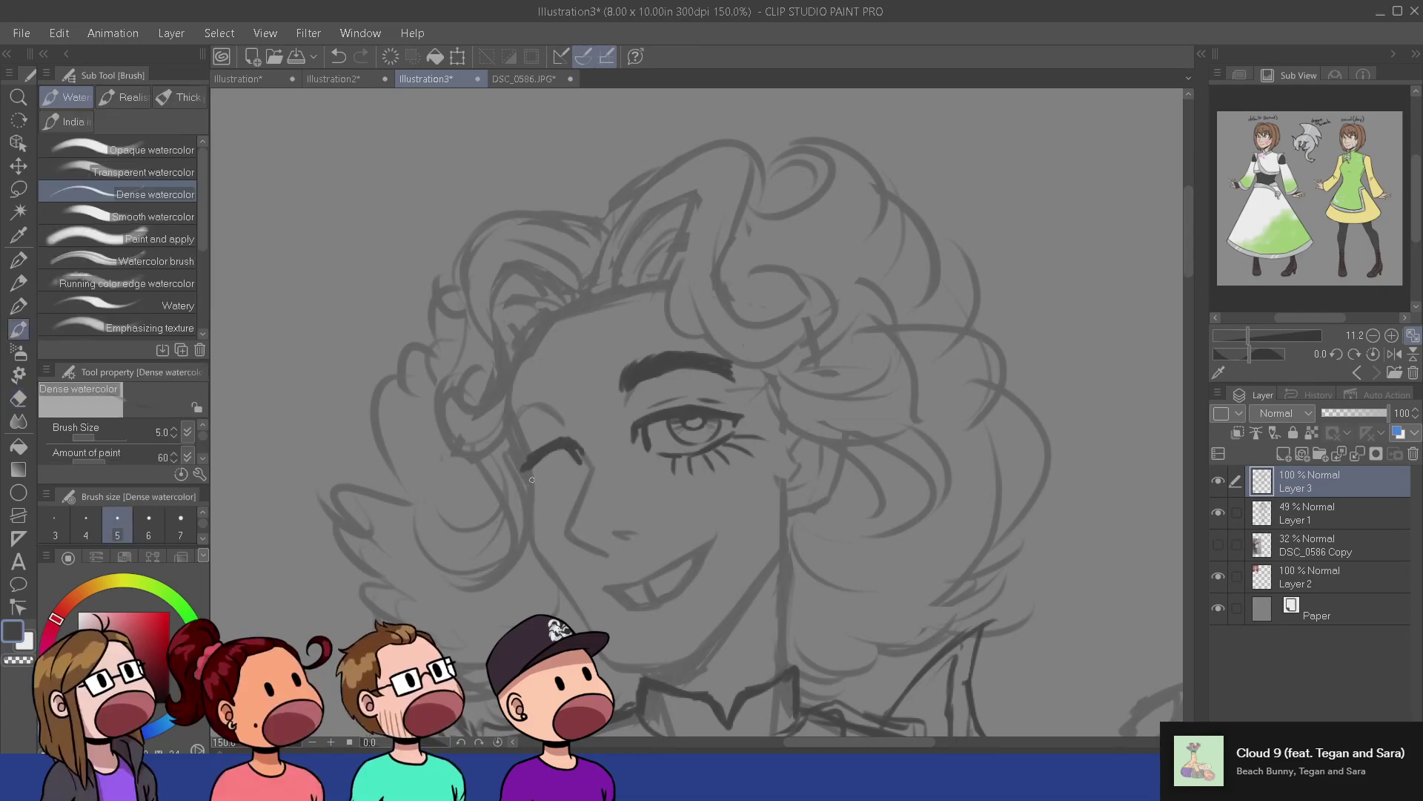
- Add lower lashes and an iris with a pupil to the eye on the bent-arm side
mouse_move(534, 482)
left_mouse_down()
mouse_move(580, 475)
mouse_move(512, 494)
mouse_move(549, 499)
mouse_move(571, 490)
mouse_move(508, 484)
left_mouse_up()
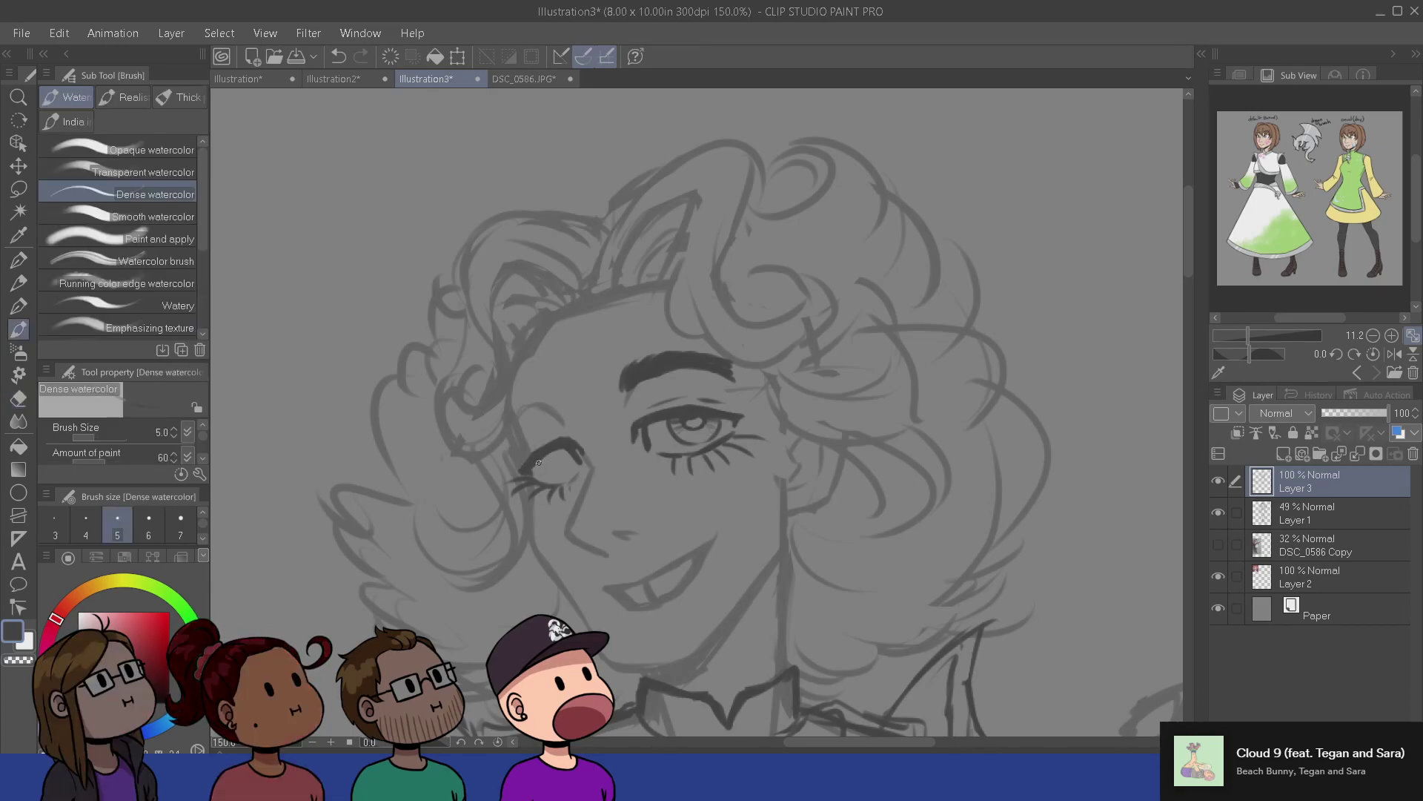
key("ctrl+z")
key("e")
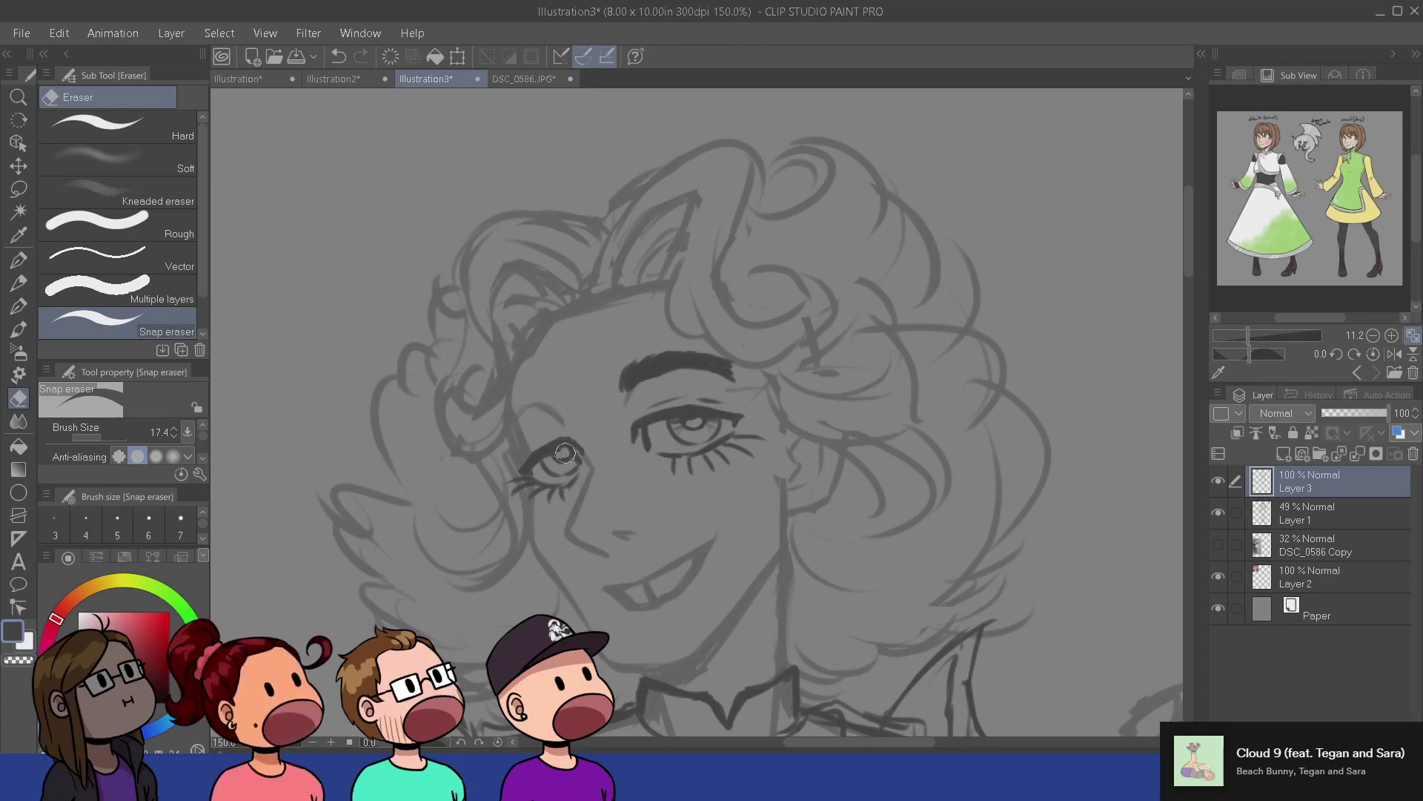
key("b")
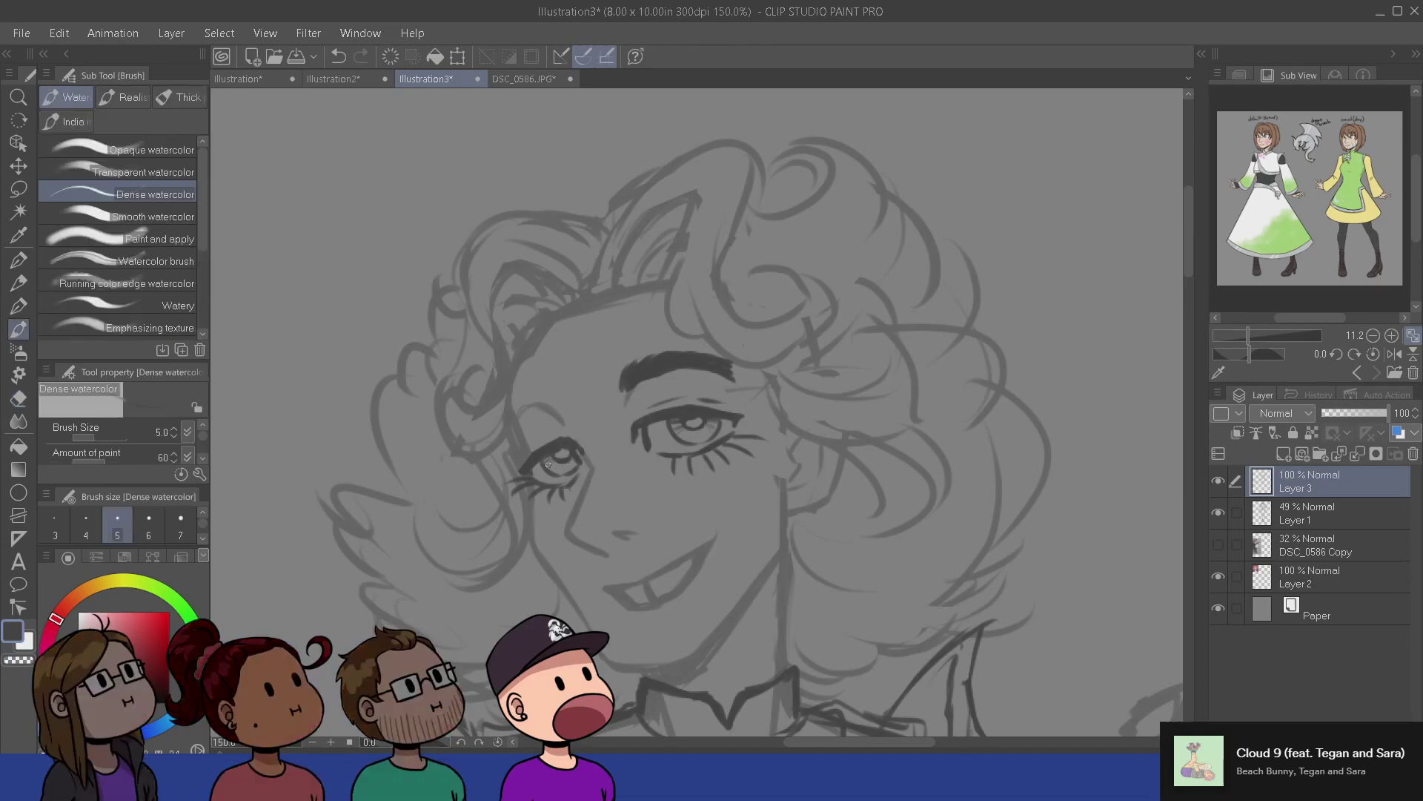
- Select the eye nearer the raised arm and shift it slightly toward the nose
left_click_drag(660, 670, 620, 579)
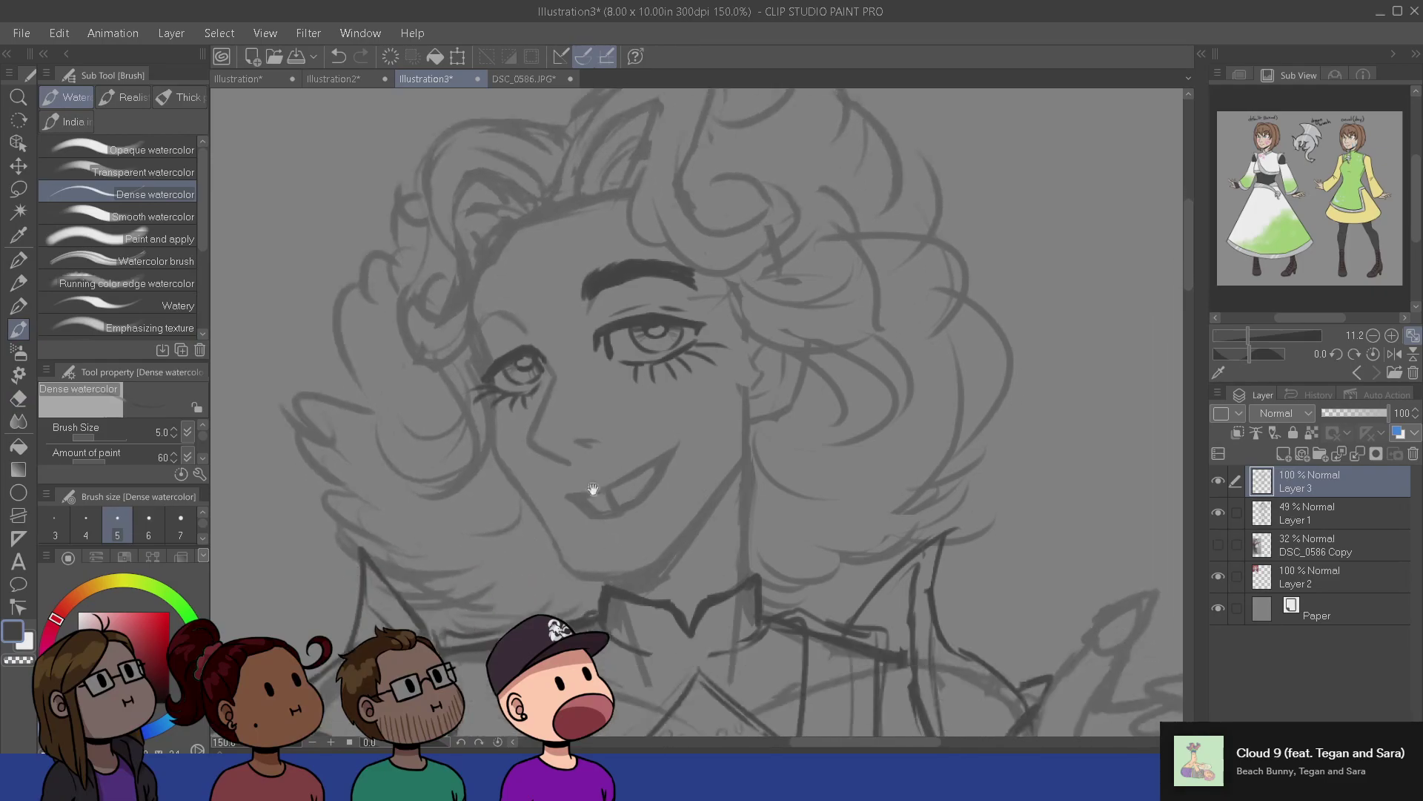
left_click_drag(565, 538, 567, 565)
key("m")
mouse_move(631, 322)
left_mouse_down()
mouse_move(680, 442)
mouse_move(744, 391)
mouse_move(712, 326)
left_mouse_up()
key("b")
key("ctrl+t")
left_click_drag(693, 421, 688, 420)
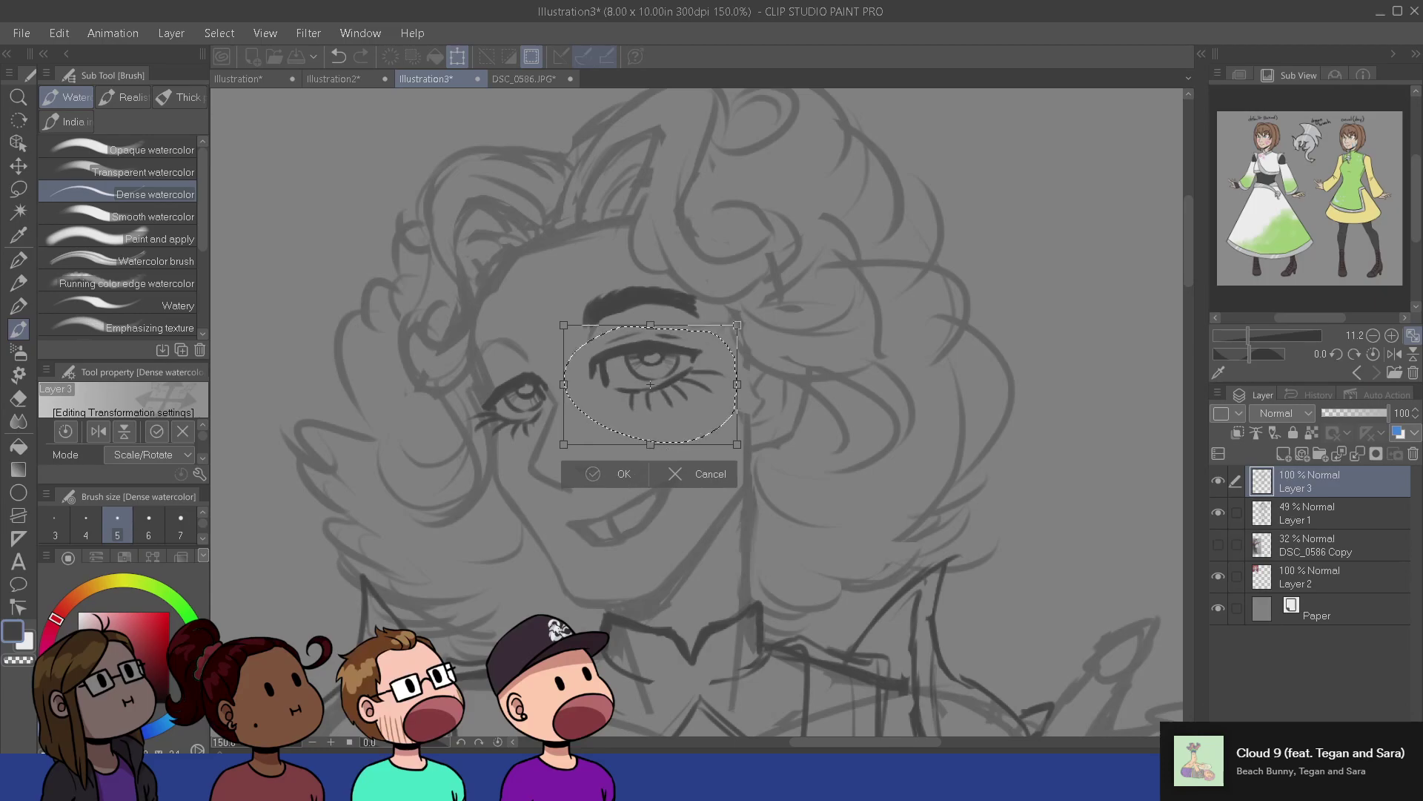
left_click(622, 478)
- Erase the rough nose and stray brow lines on Layer 1 and redraw the nose in dark strokes on Layer 3
left_click(1342, 519)
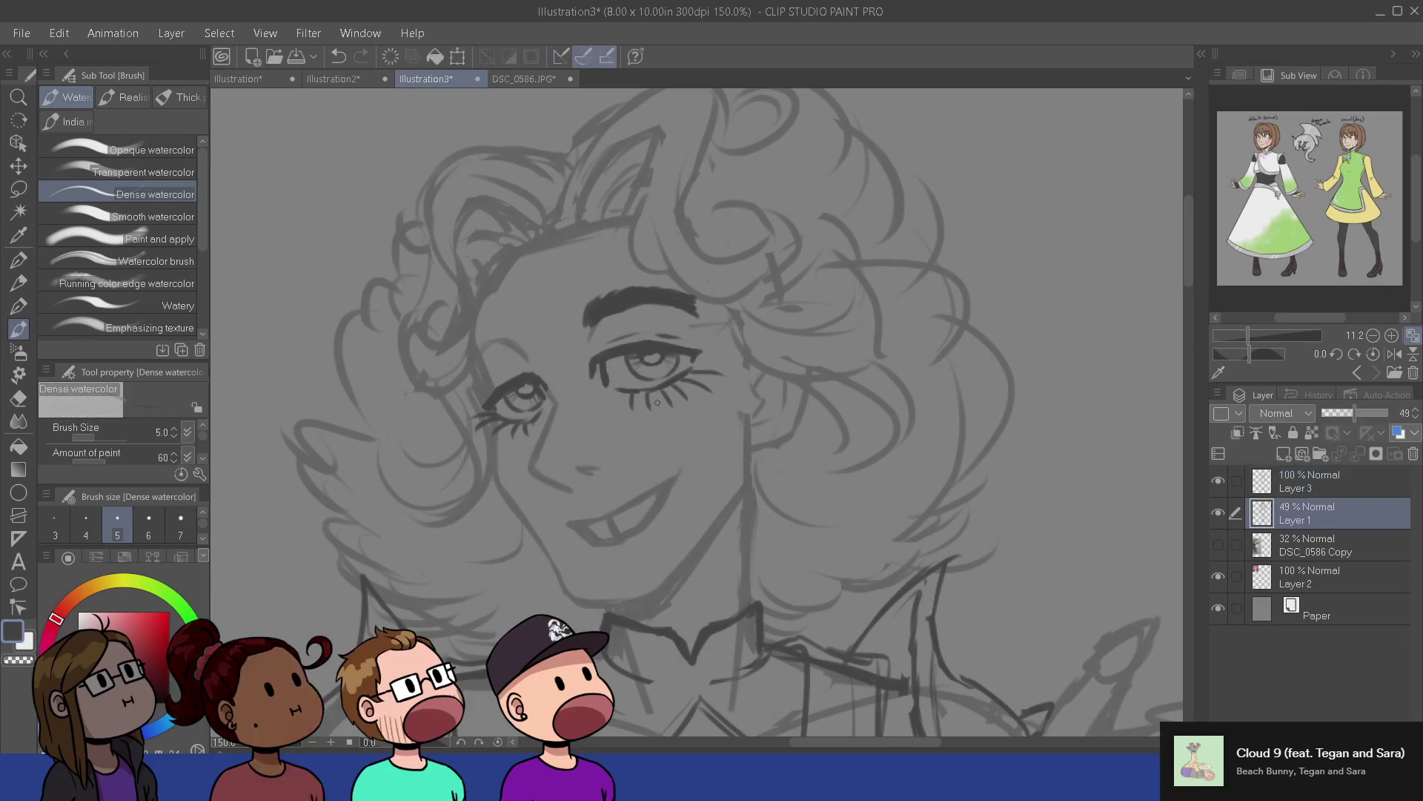
key("e")
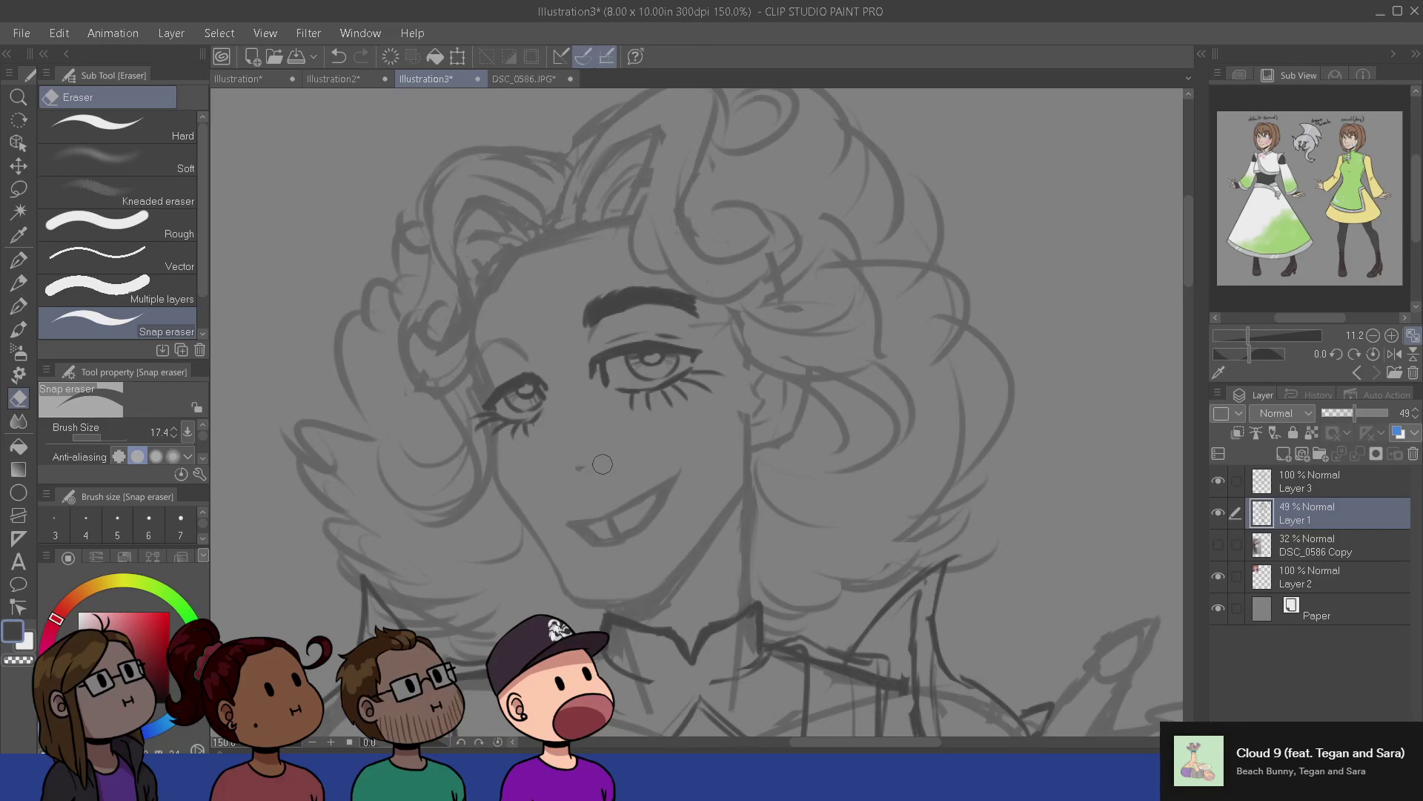
left_click_drag(701, 317, 718, 324)
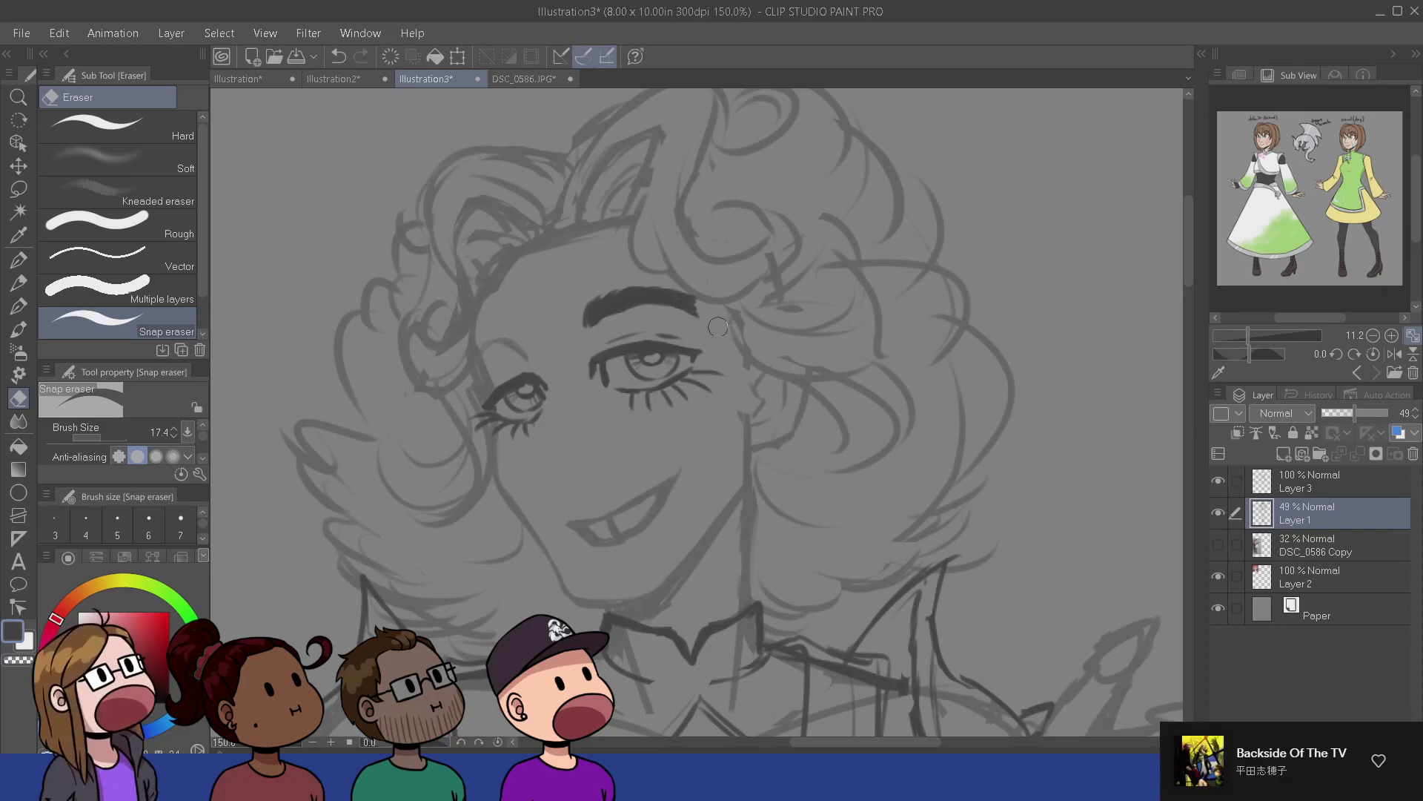
key("b")
left_click(1296, 489)
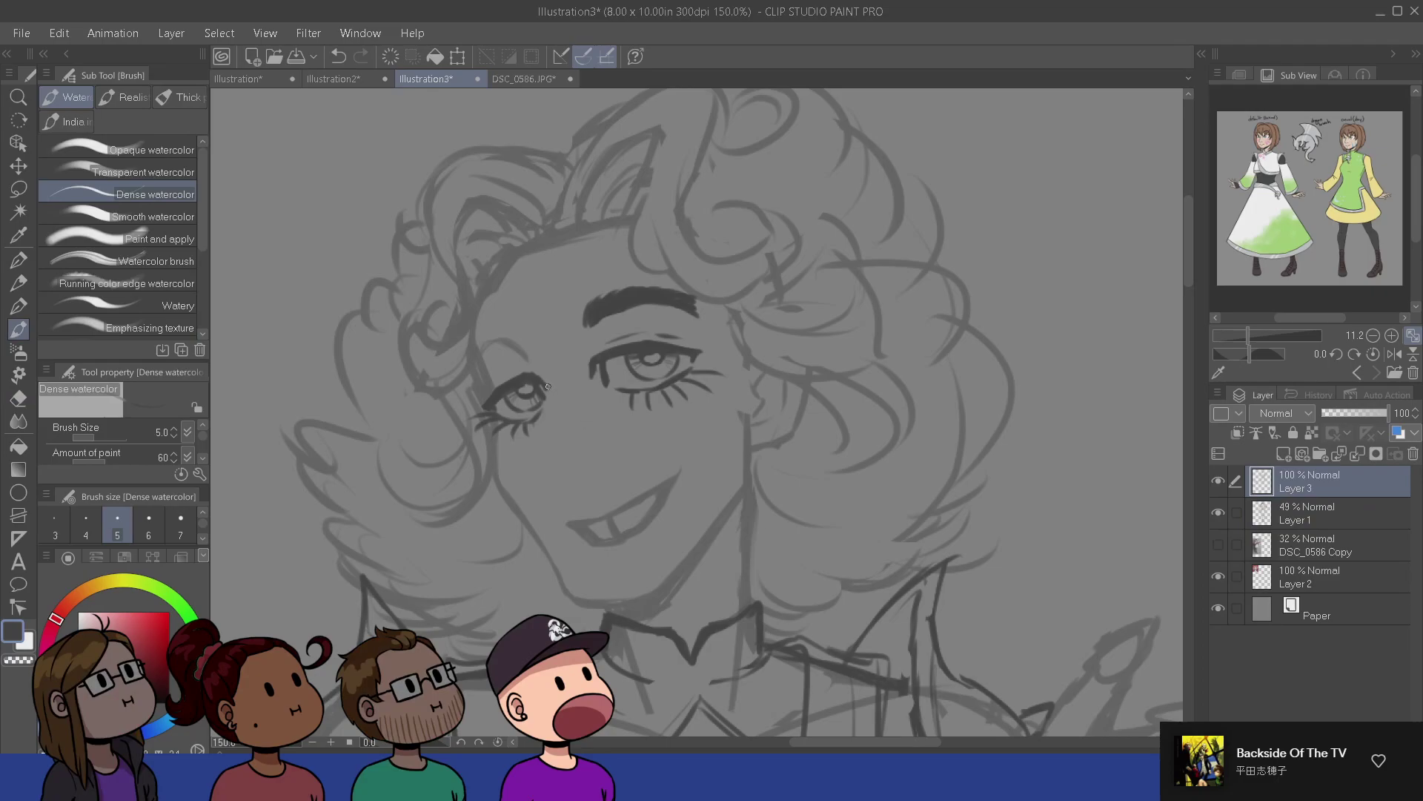
mouse_move(549, 394)
left_mouse_down()
mouse_move(522, 458)
mouse_move(537, 479)
mouse_move(523, 472)
mouse_move(575, 492)
mouse_move(521, 471)
mouse_move(558, 496)
mouse_move(533, 493)
mouse_move(576, 497)
mouse_move(596, 469)
left_mouse_up()
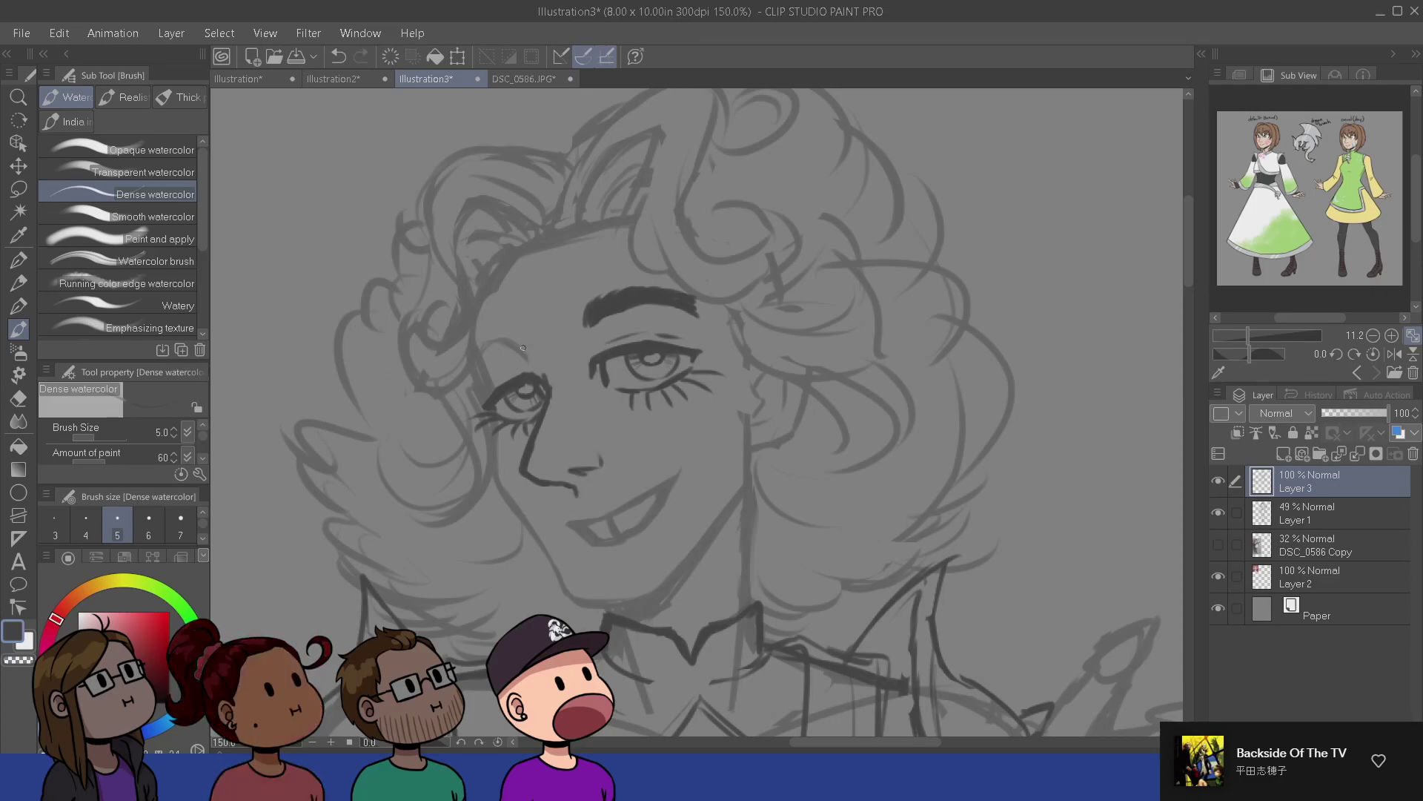
- Draw a dark eyebrow on the bent-arm side and trace the temple and cheek contour beside that eye
mouse_move(515, 339)
left_mouse_down()
mouse_move(487, 342)
mouse_move(481, 364)
left_mouse_up()
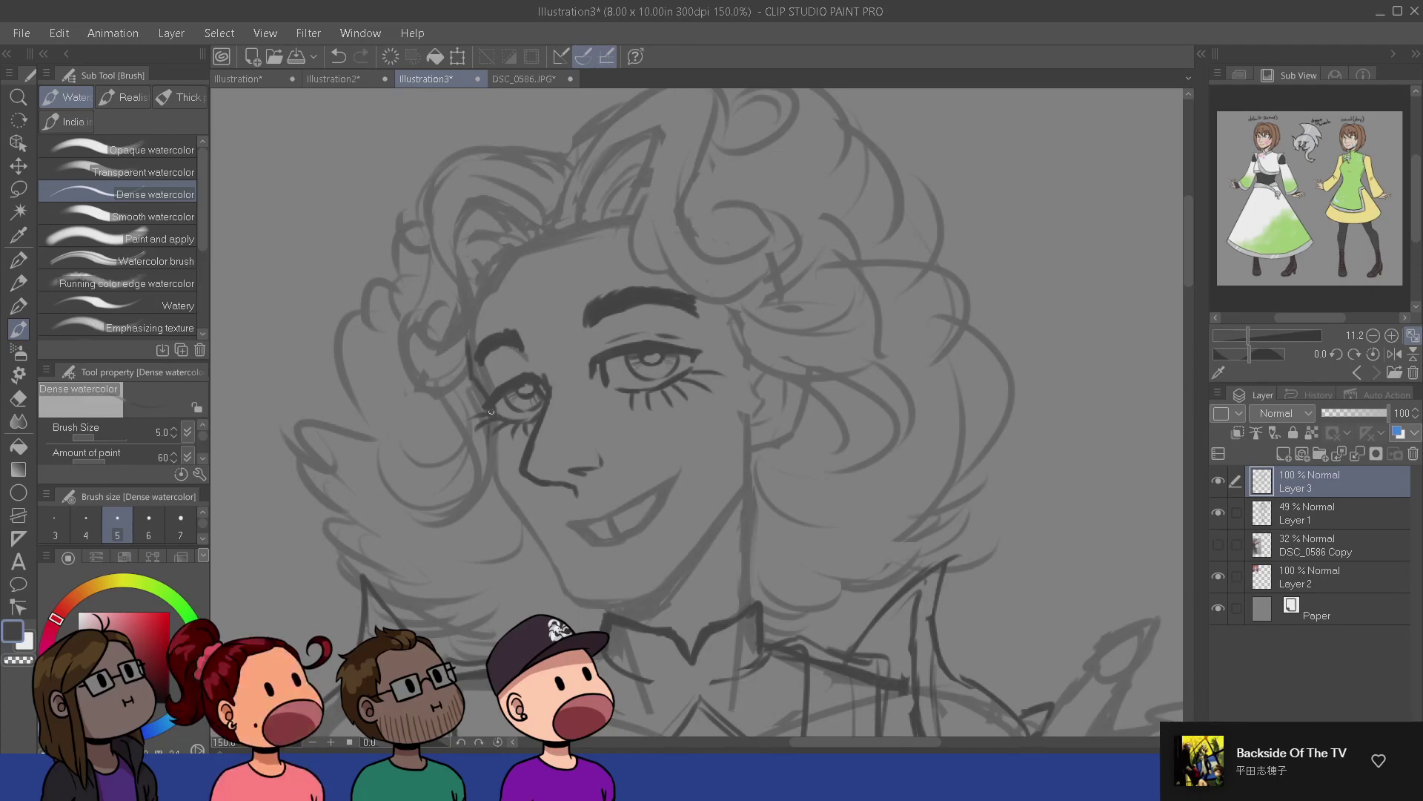
mouse_move(490, 421)
left_mouse_down()
mouse_move(496, 495)
mouse_move(508, 506)
mouse_move(493, 473)
mouse_move(516, 513)
left_mouse_up()
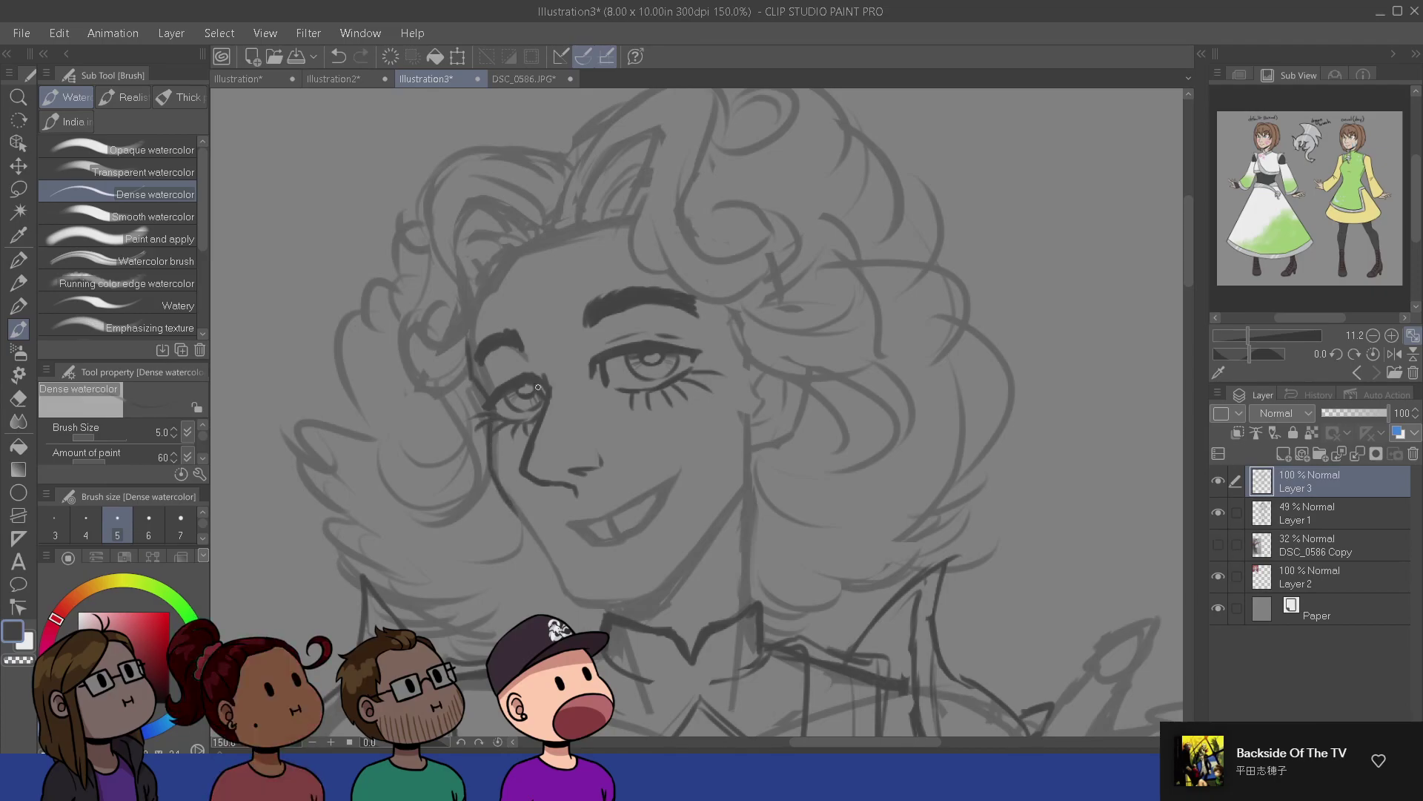
left_click_drag(705, 497, 682, 469)
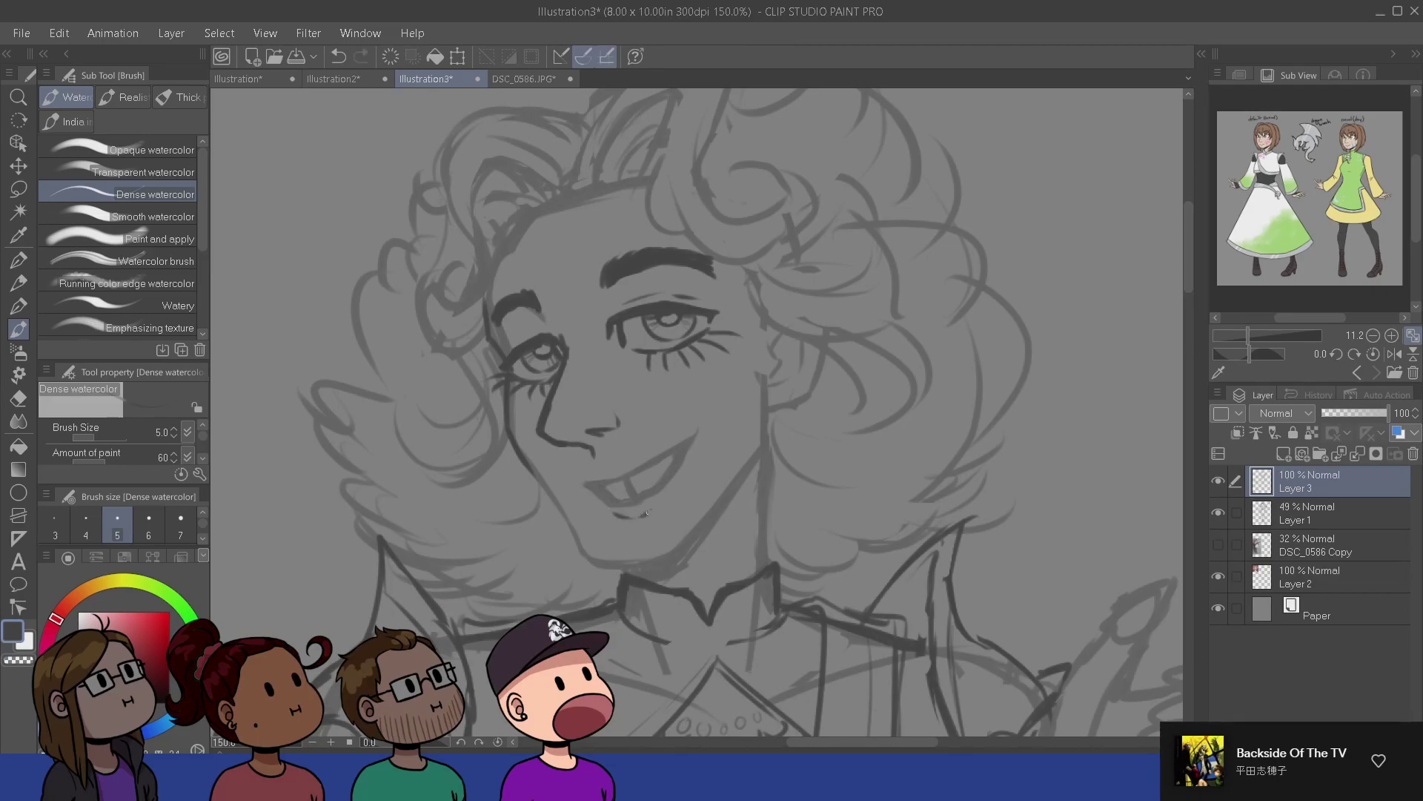
key("ctrl+z")
left_click_drag(602, 499, 603, 514)
key("ctrl+z")
key("ctrl+z")
- Thicken and extend both eyebrows, shaping their ends with small strokes and erasing
mouse_move(756, 620)
left_mouse_down()
mouse_move(747, 563)
mouse_move(779, 597)
left_mouse_up()
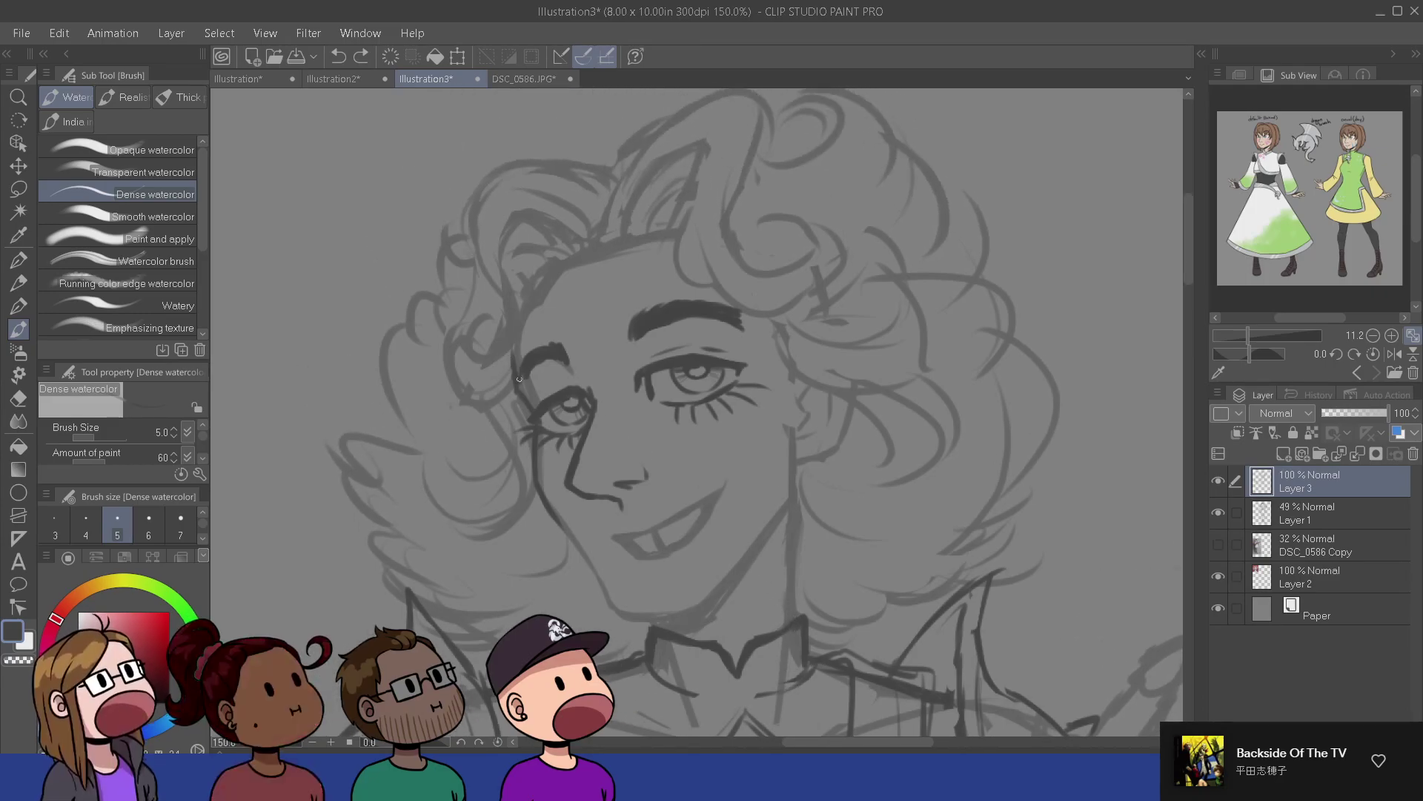
left_click_drag(520, 379, 523, 366)
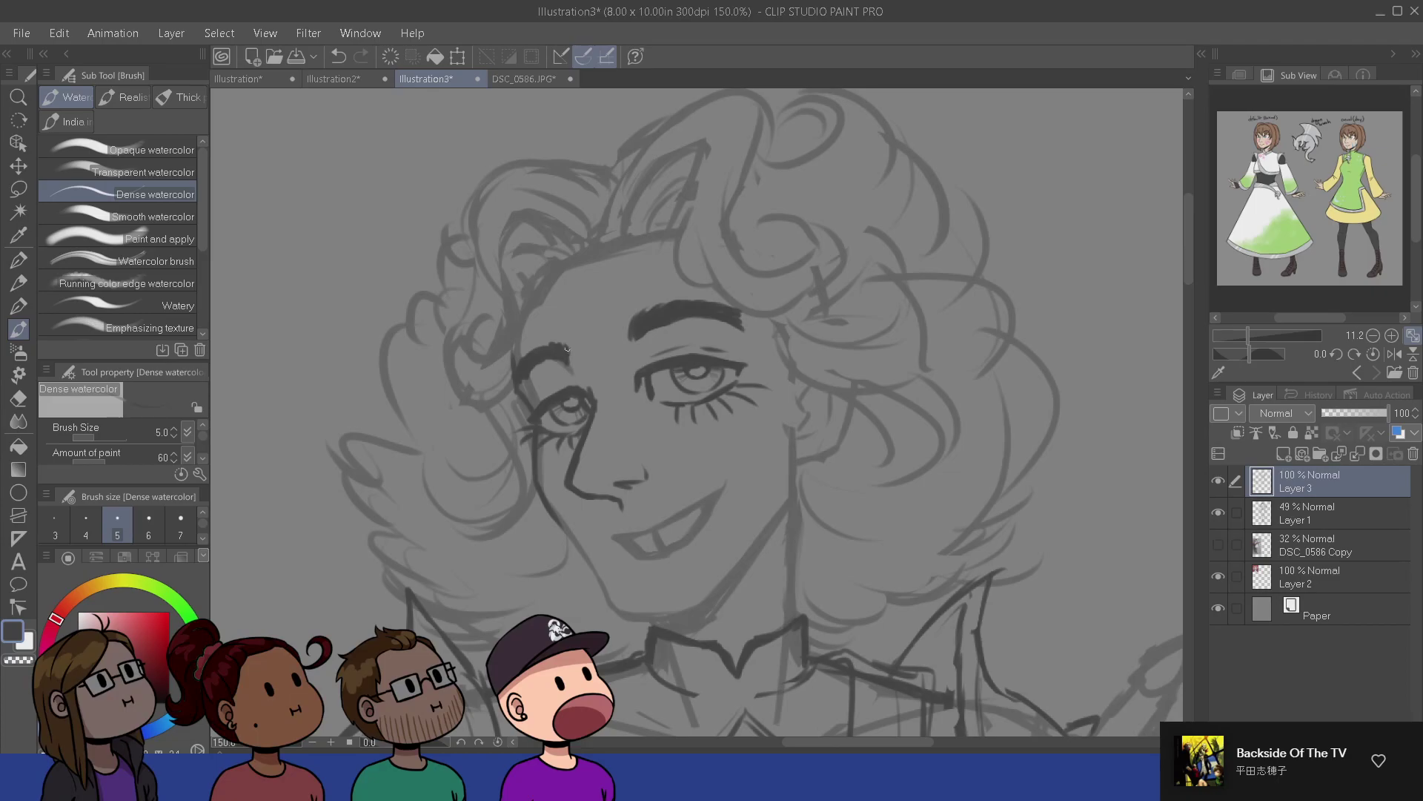
left_click_drag(630, 332, 629, 313)
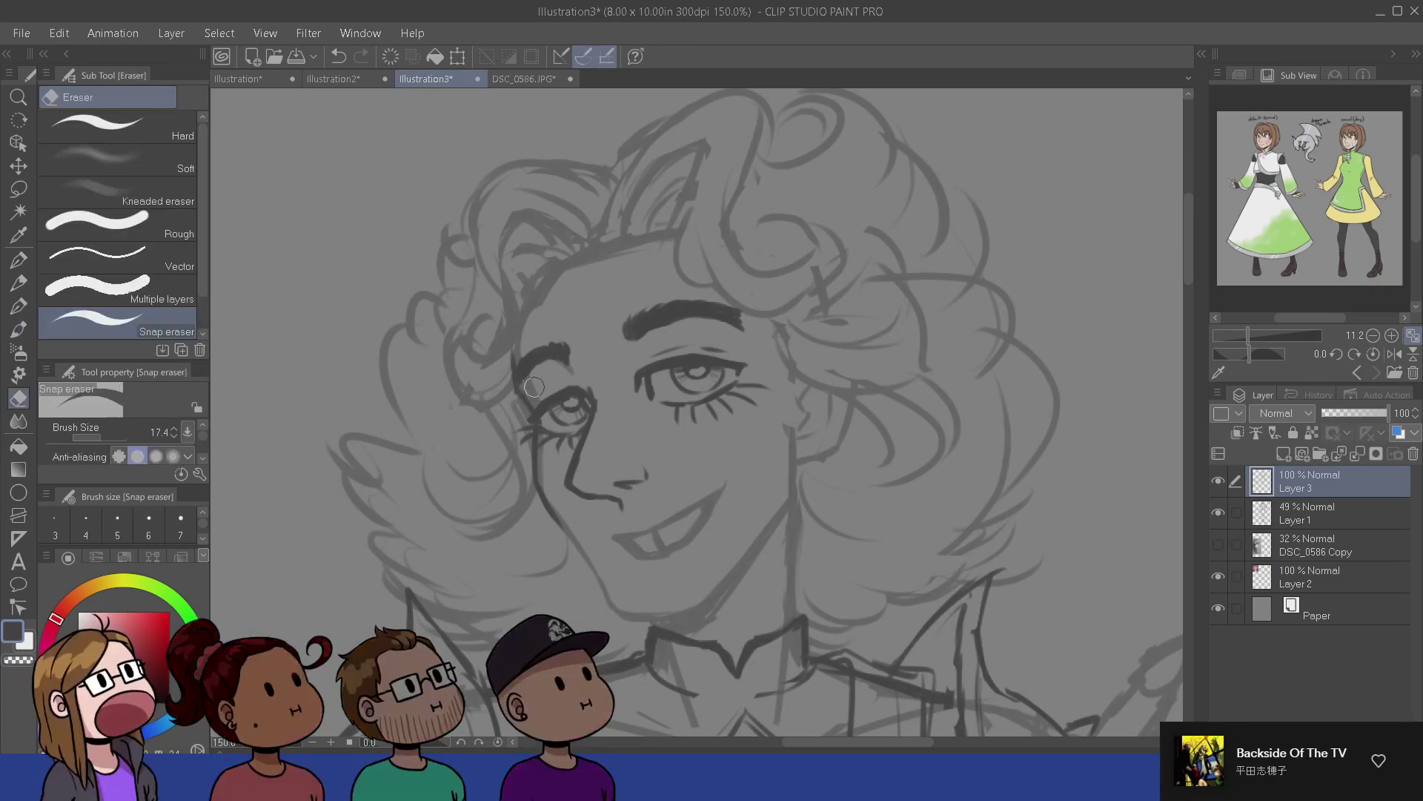
mouse_move(518, 390)
left_mouse_down()
mouse_move(541, 367)
mouse_move(528, 378)
left_mouse_up()
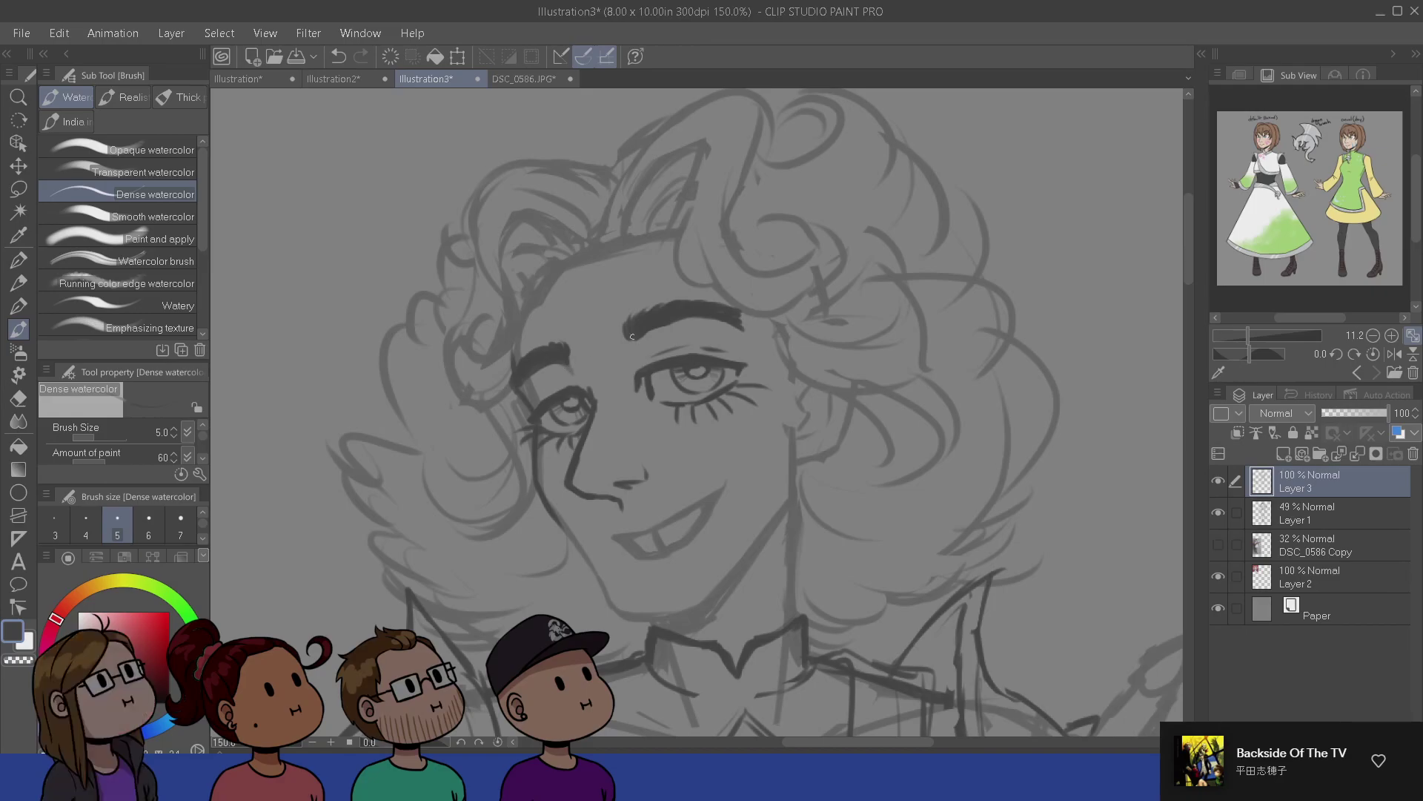
left_click_drag(696, 316, 645, 335)
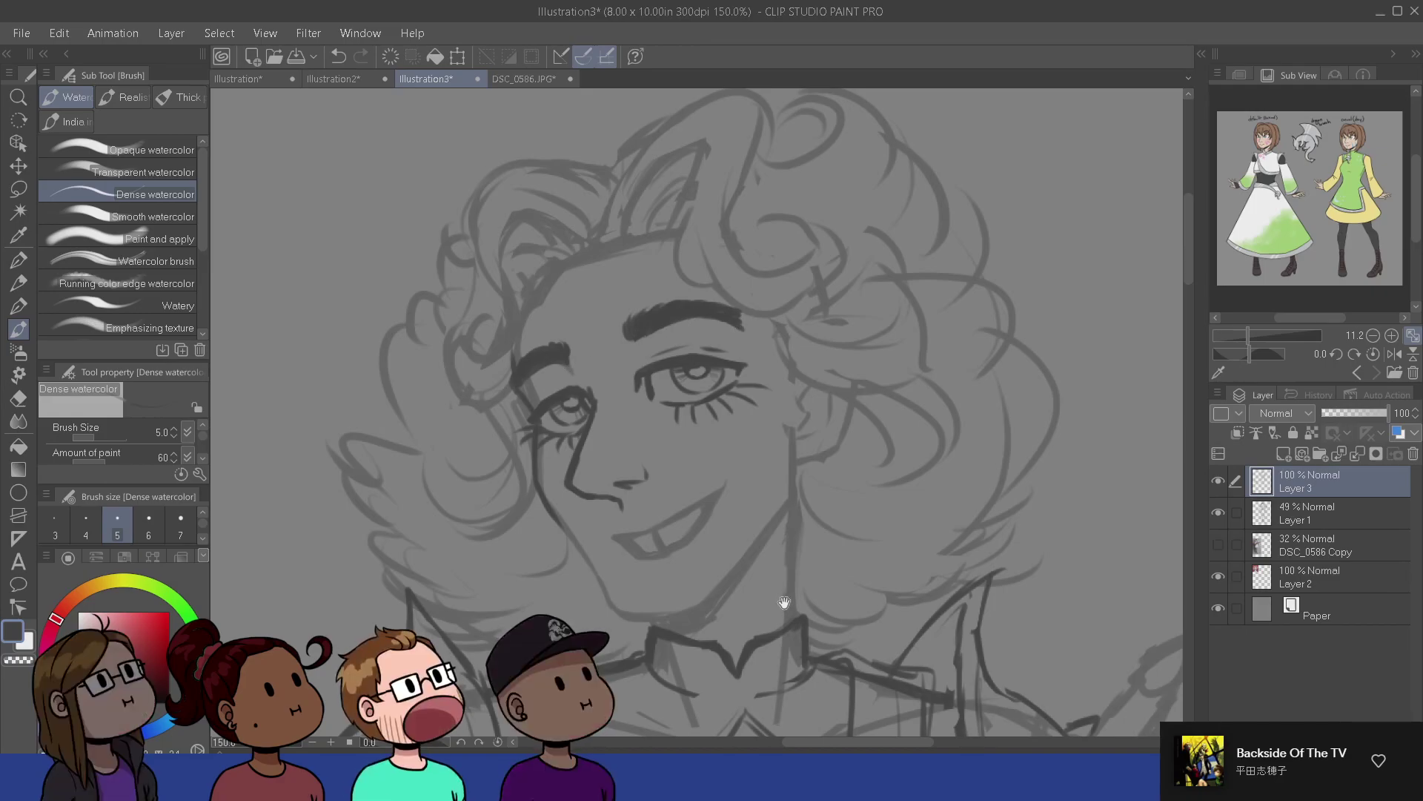
- Examine the refined face together with the costume sketch and the wig reference photo
left_click_drag(784, 436, 740, 255)
scroll(760, 471, "down", 1)
scroll(830, 519, "down", 1)
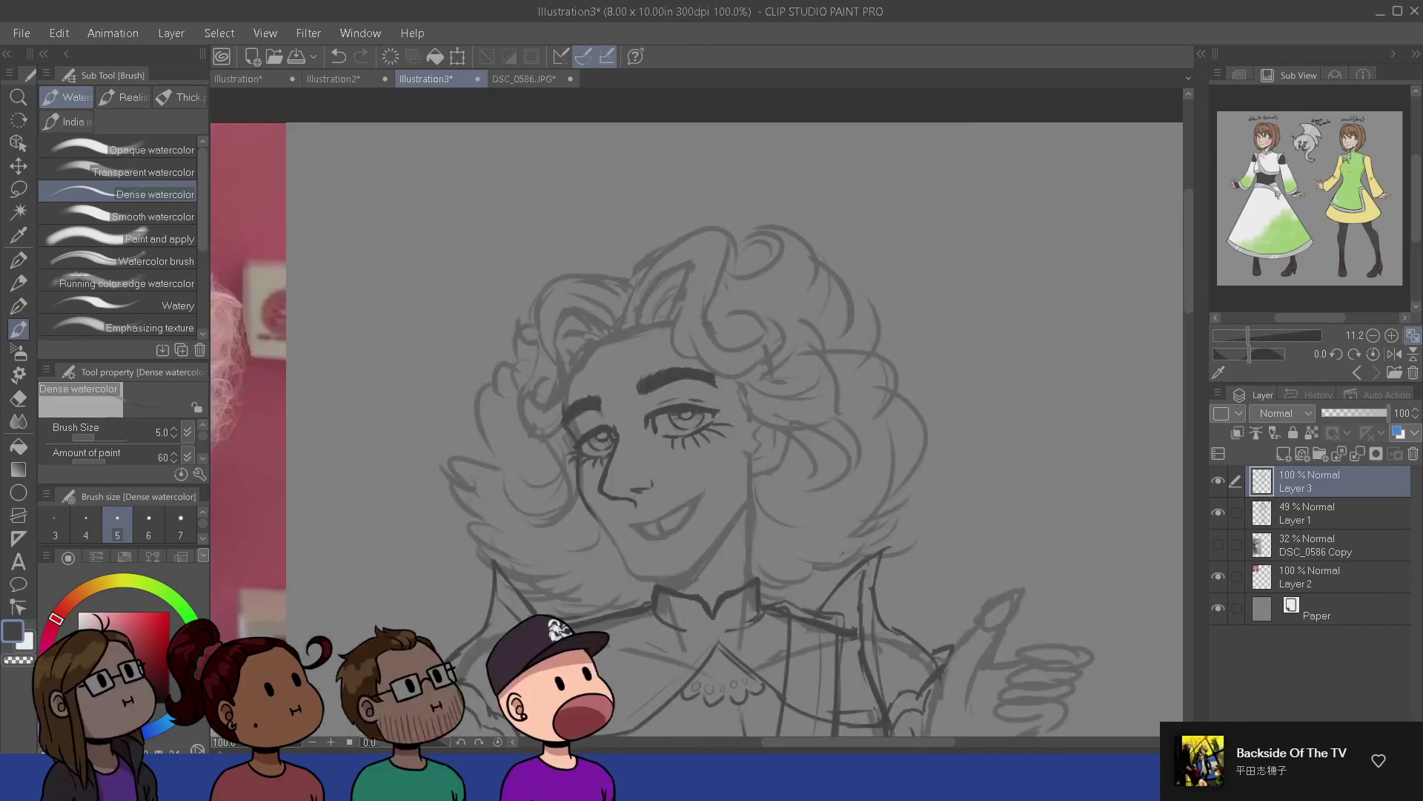
left_click_drag(827, 555, 785, 508)
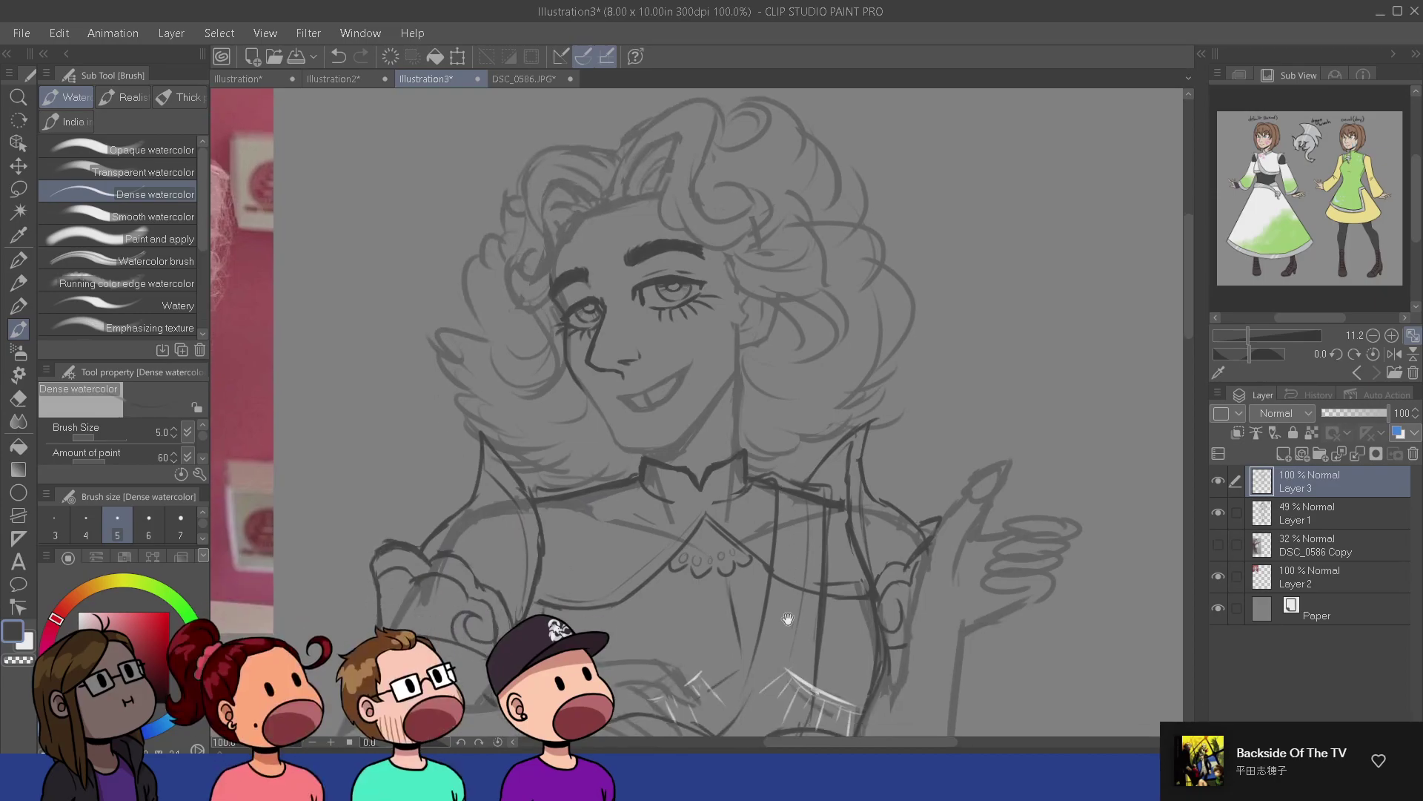
left_click_drag(779, 668, 769, 514)
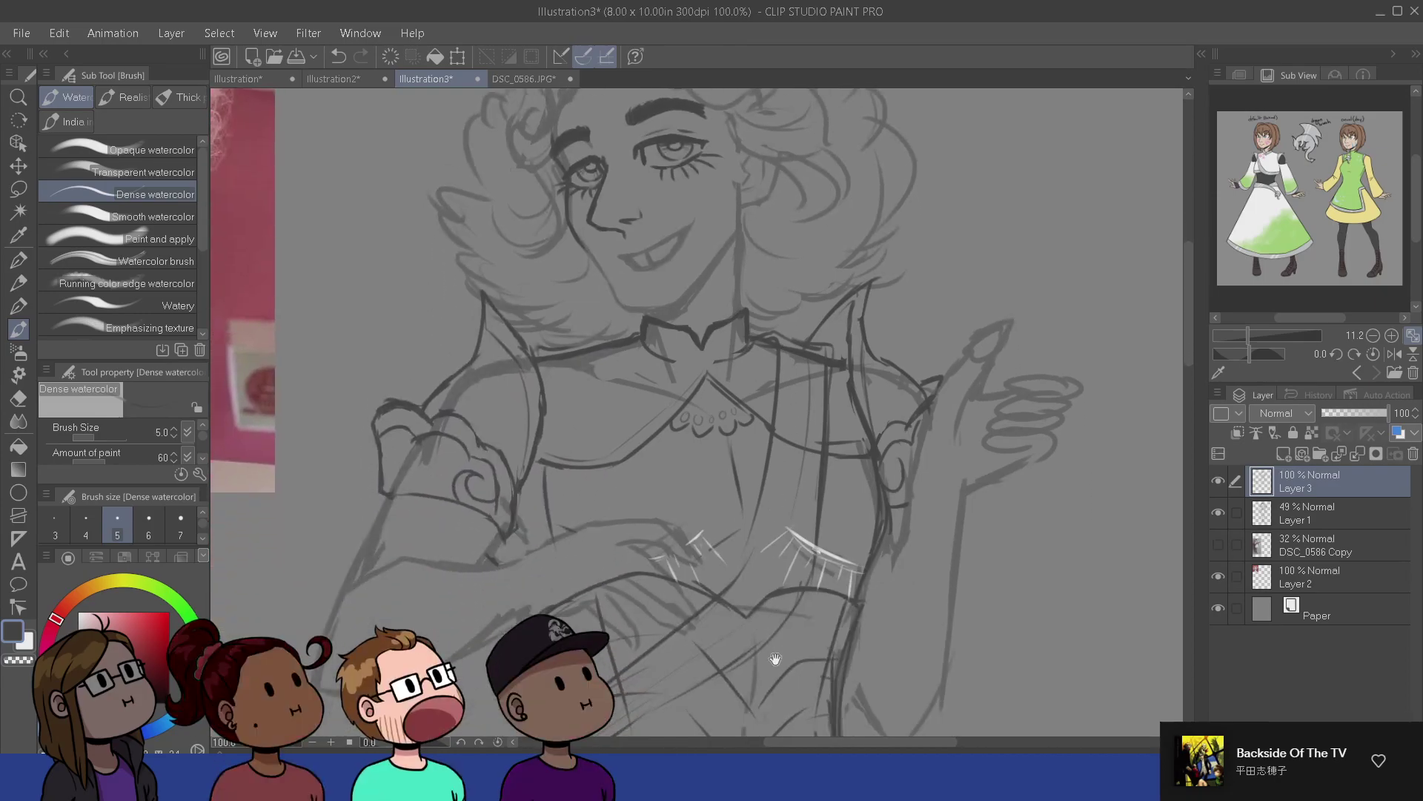
scroll(778, 703, "down", 1)
left_click_drag(782, 701, 783, 615)
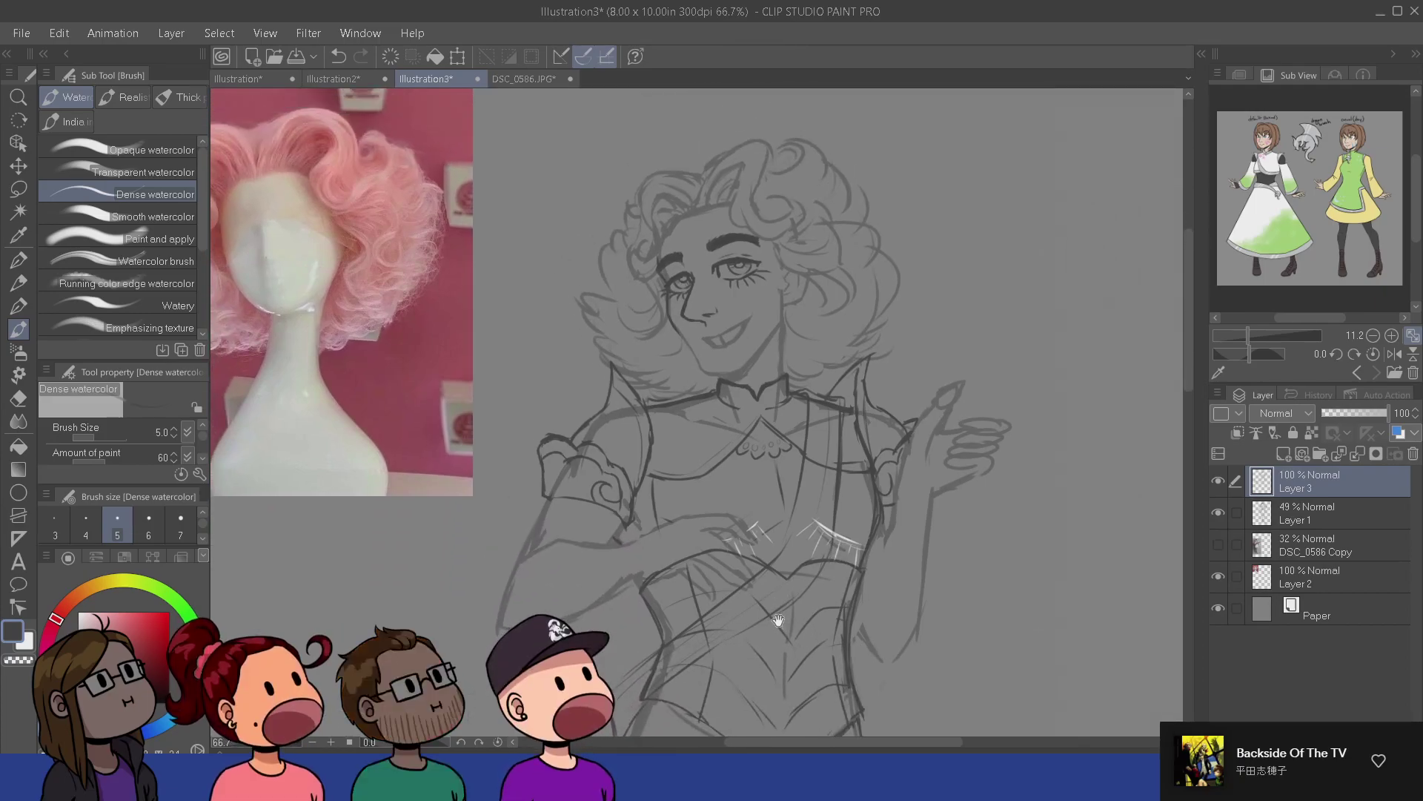
left_click_drag(770, 554, 782, 610)
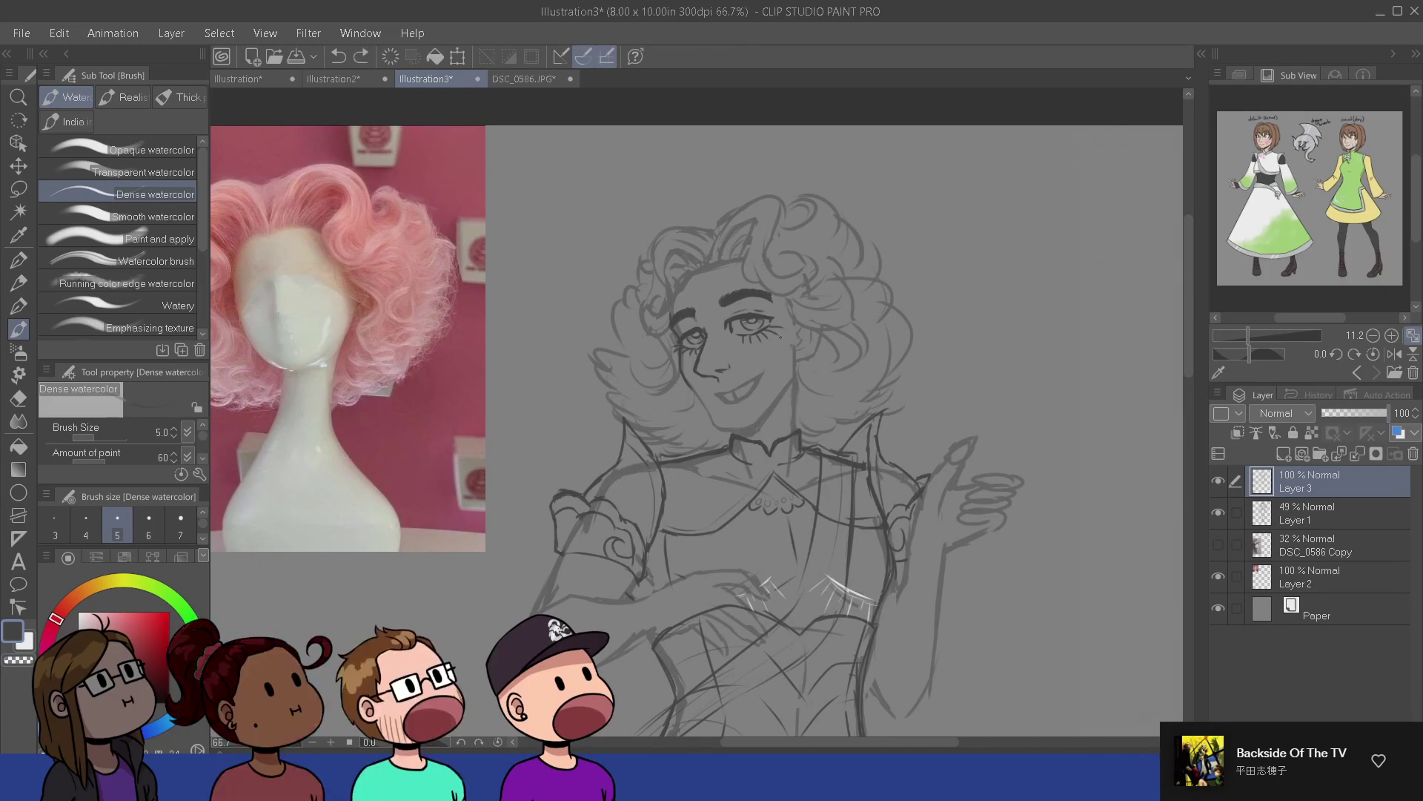
- Add light blush hatching on the cheek and trace the jawline and the visible ear in dark strokes on Layer 3
left_click_drag(765, 333, 770, 341)
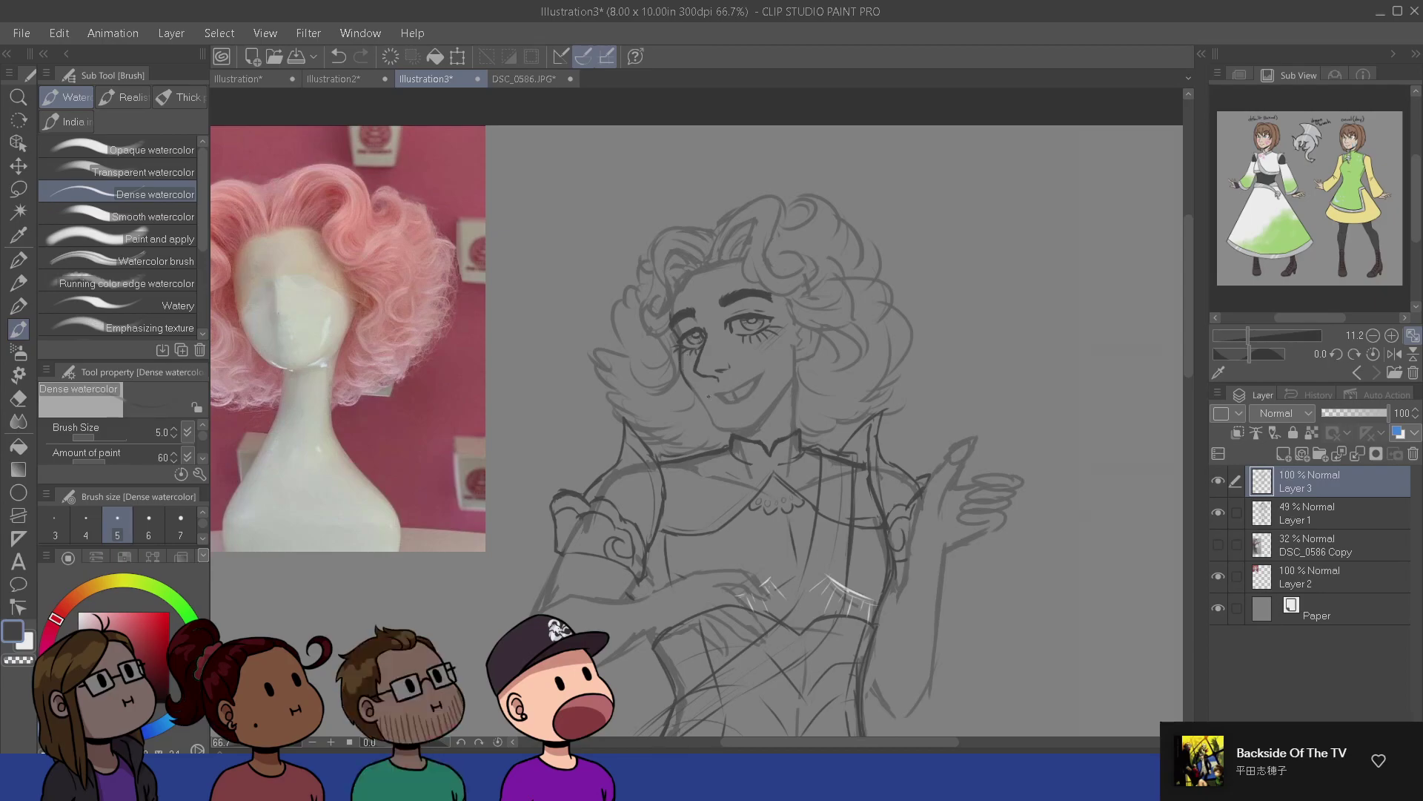
scroll(816, 665, "down", 3)
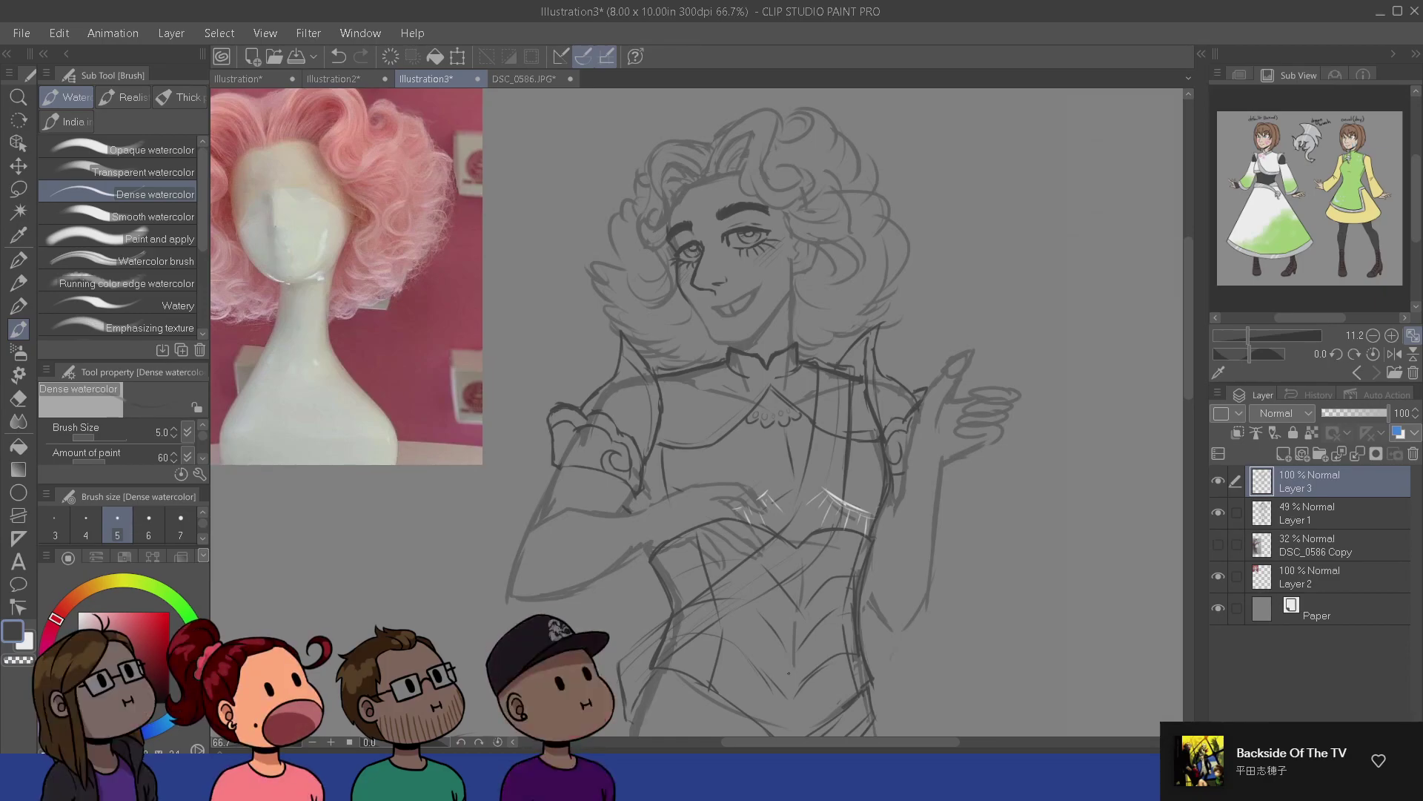
scroll(792, 680, "up", 1)
left_click_drag(846, 258, 819, 618)
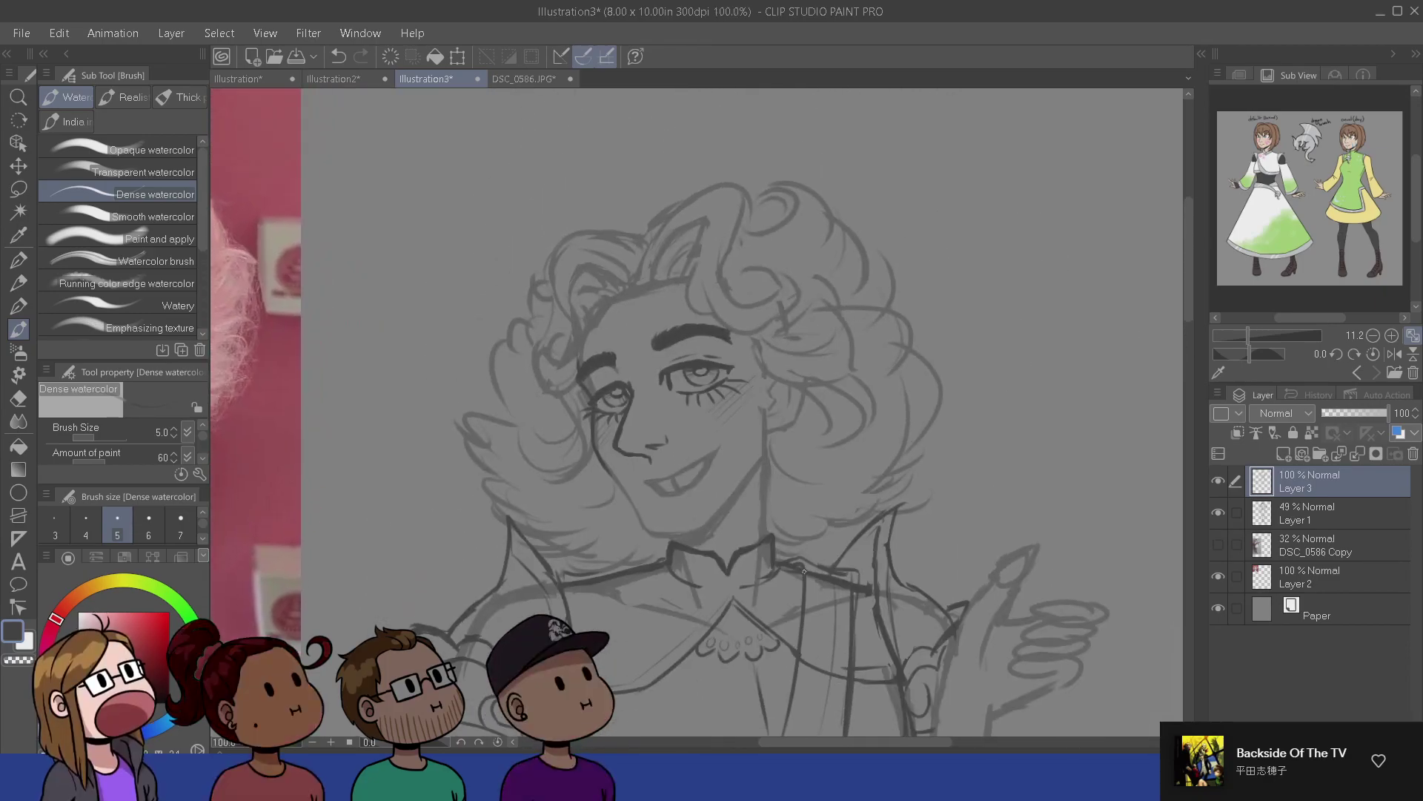
scroll(804, 572, "up", 1)
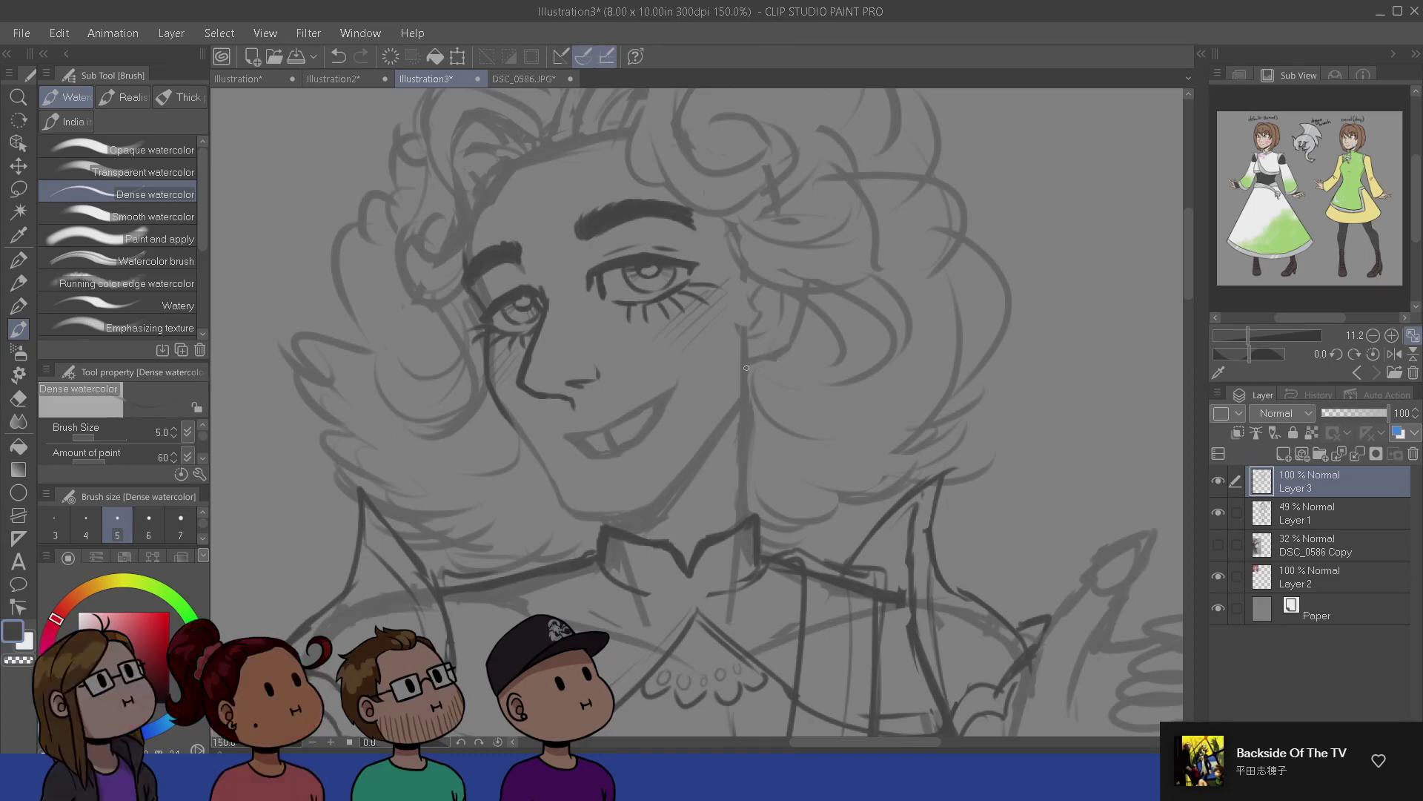
mouse_move(745, 336)
left_mouse_down()
mouse_move(736, 410)
mouse_move(713, 446)
left_mouse_up()
mouse_move(749, 370)
left_mouse_down()
mouse_move(801, 332)
mouse_move(782, 355)
mouse_move(804, 291)
left_mouse_up()
key("ctrl+z")
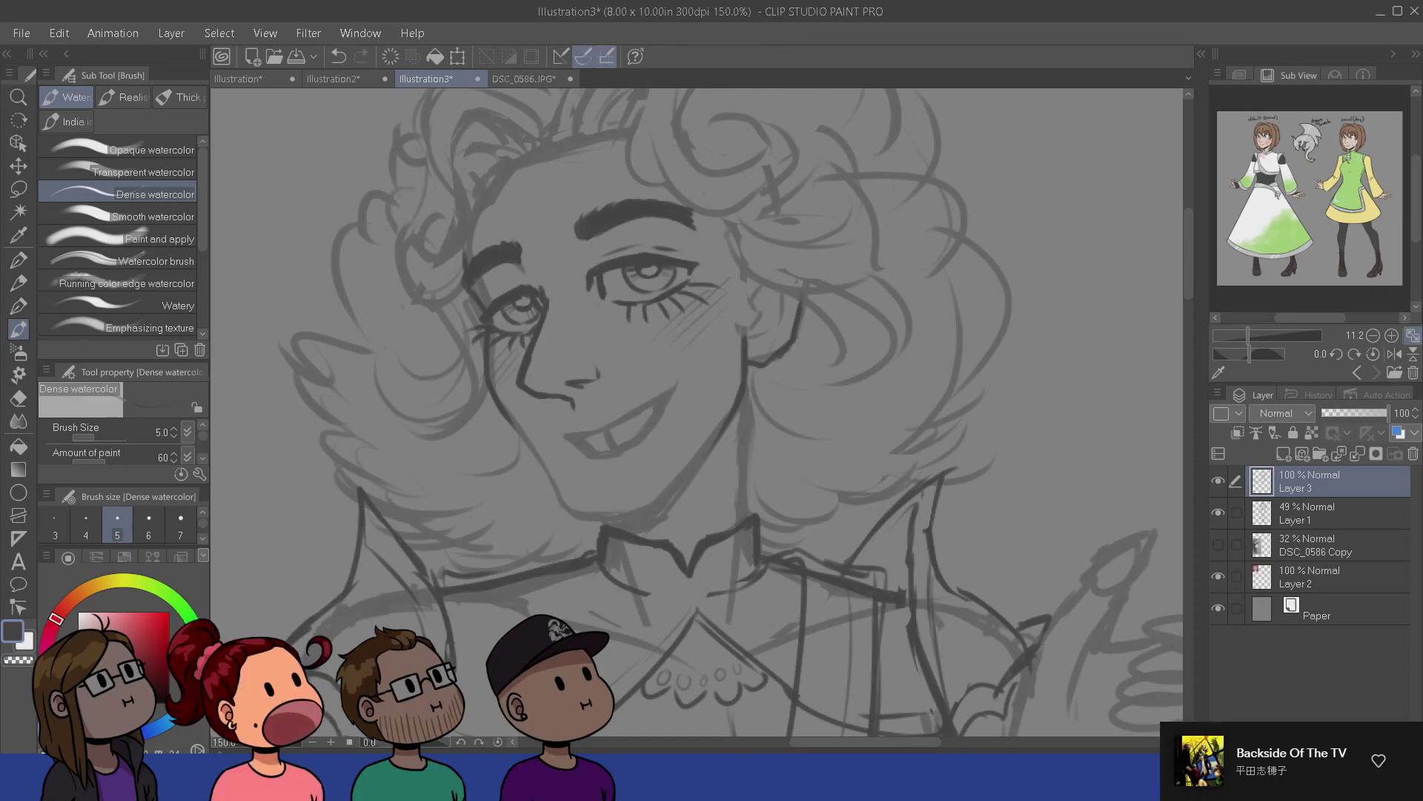
left_click_drag(744, 329, 755, 282)
left_click_drag(745, 338, 787, 309)
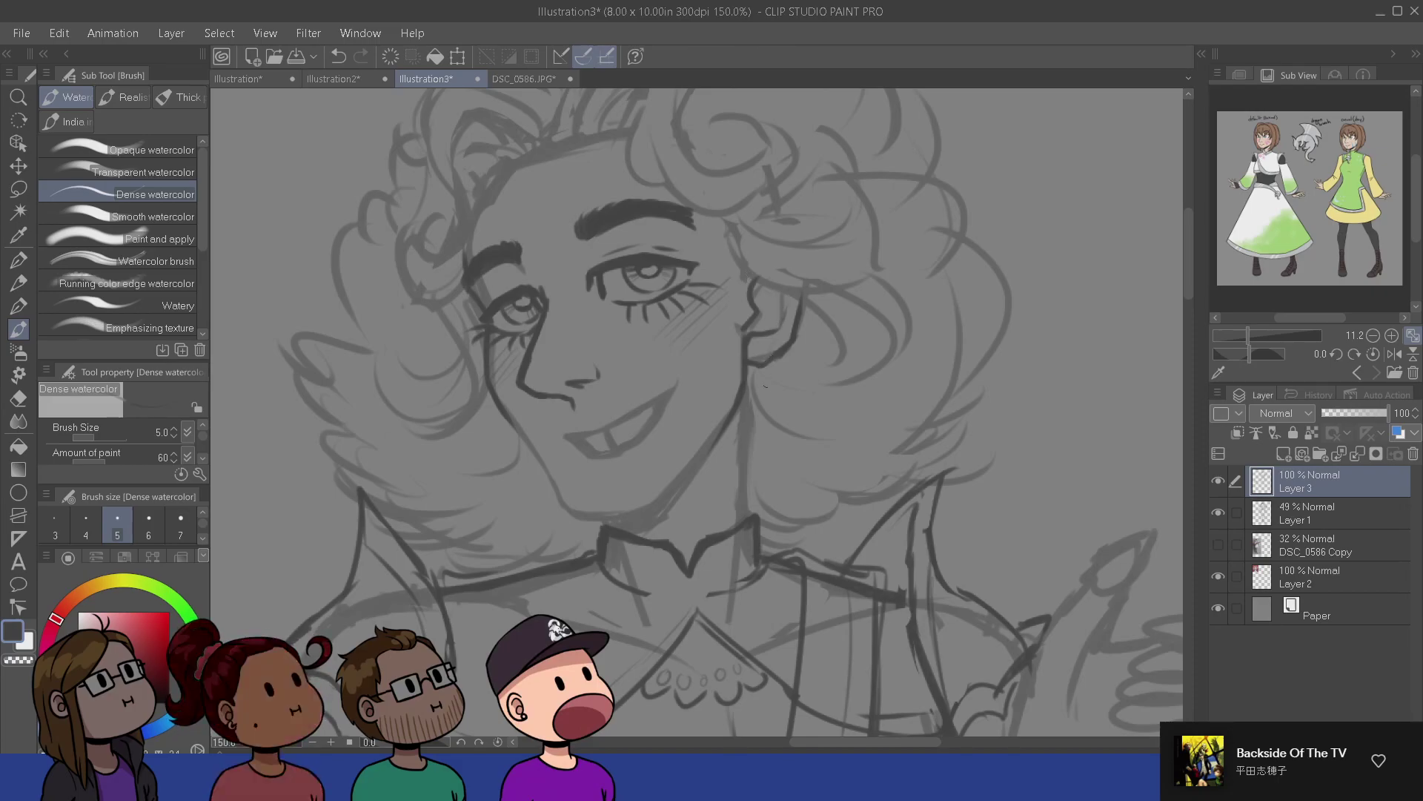
mouse_move(743, 352)
left_mouse_down()
mouse_move(725, 420)
mouse_move(805, 443)
left_mouse_up()
key("ctrl+z")
mouse_move(768, 338)
left_mouse_down()
mouse_move(806, 361)
mouse_move(821, 404)
left_mouse_up()
key("ctrl+z")
left_click(758, 350)
key("ctrl+z")
- Draw two large white hoop earrings, one hanging from the visible ear and one partly hidden behind the opposite cheek
key("x")
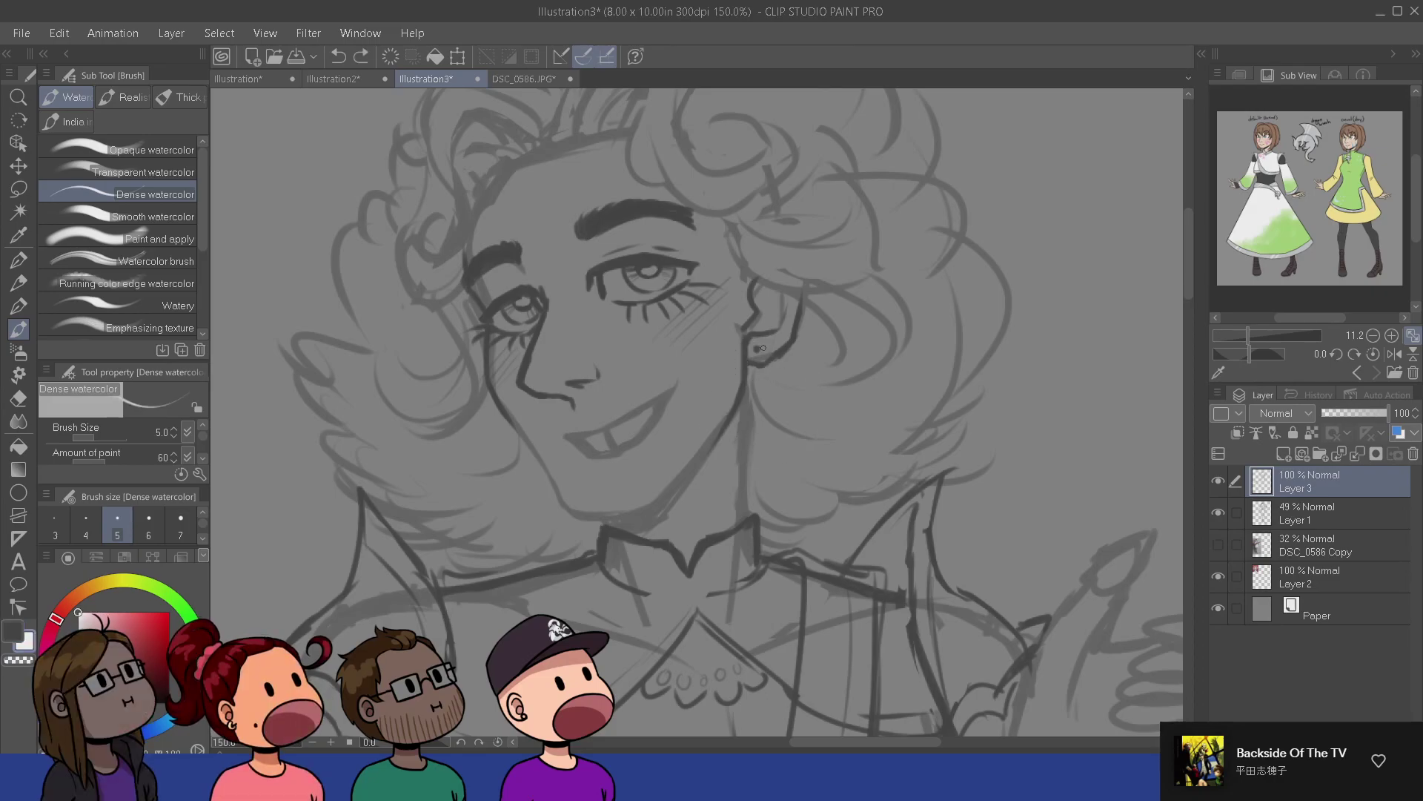
mouse_move(756, 347)
left_mouse_down()
mouse_move(701, 393)
mouse_move(754, 346)
left_mouse_up()
key("ctrl+z")
key("ctrl+z")
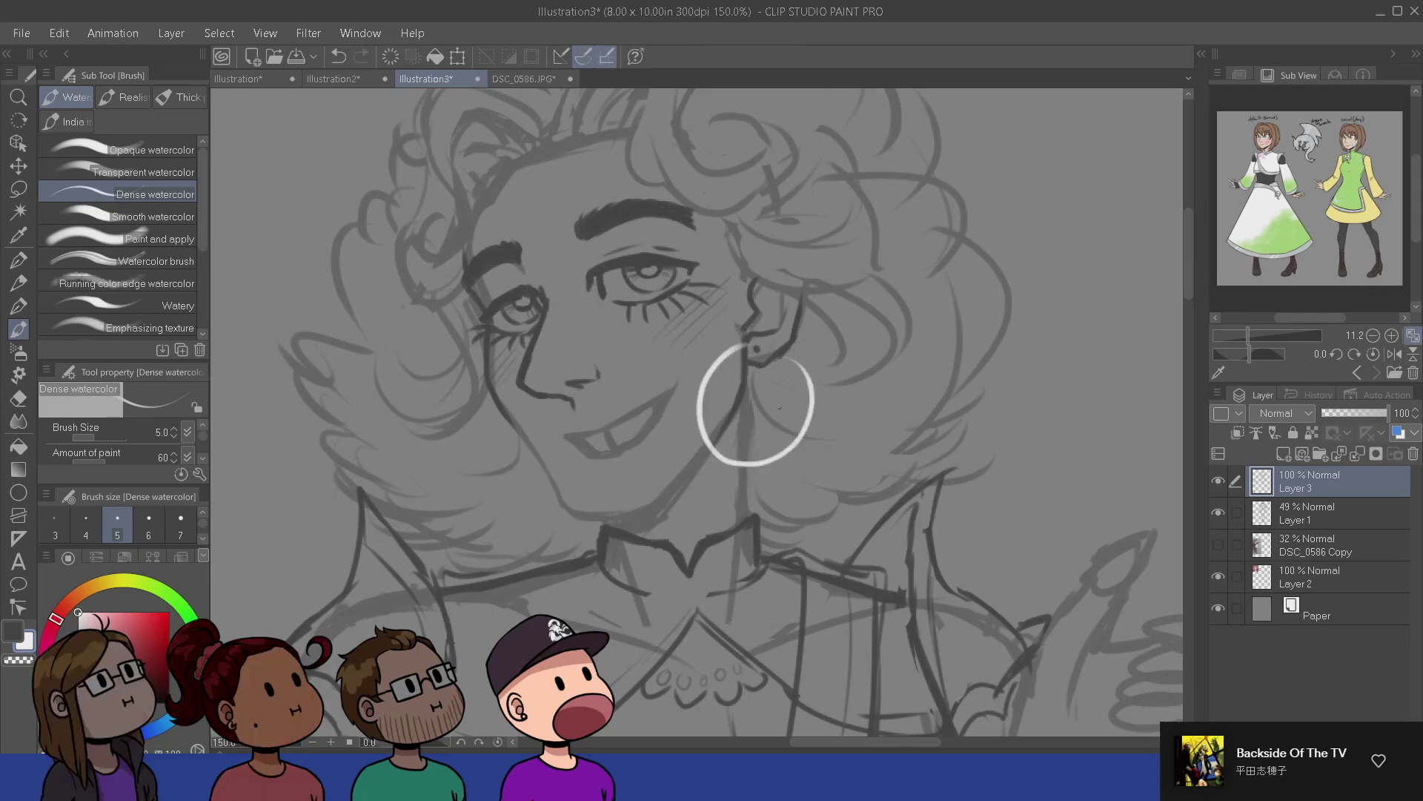
left_click_drag(483, 387, 540, 491)
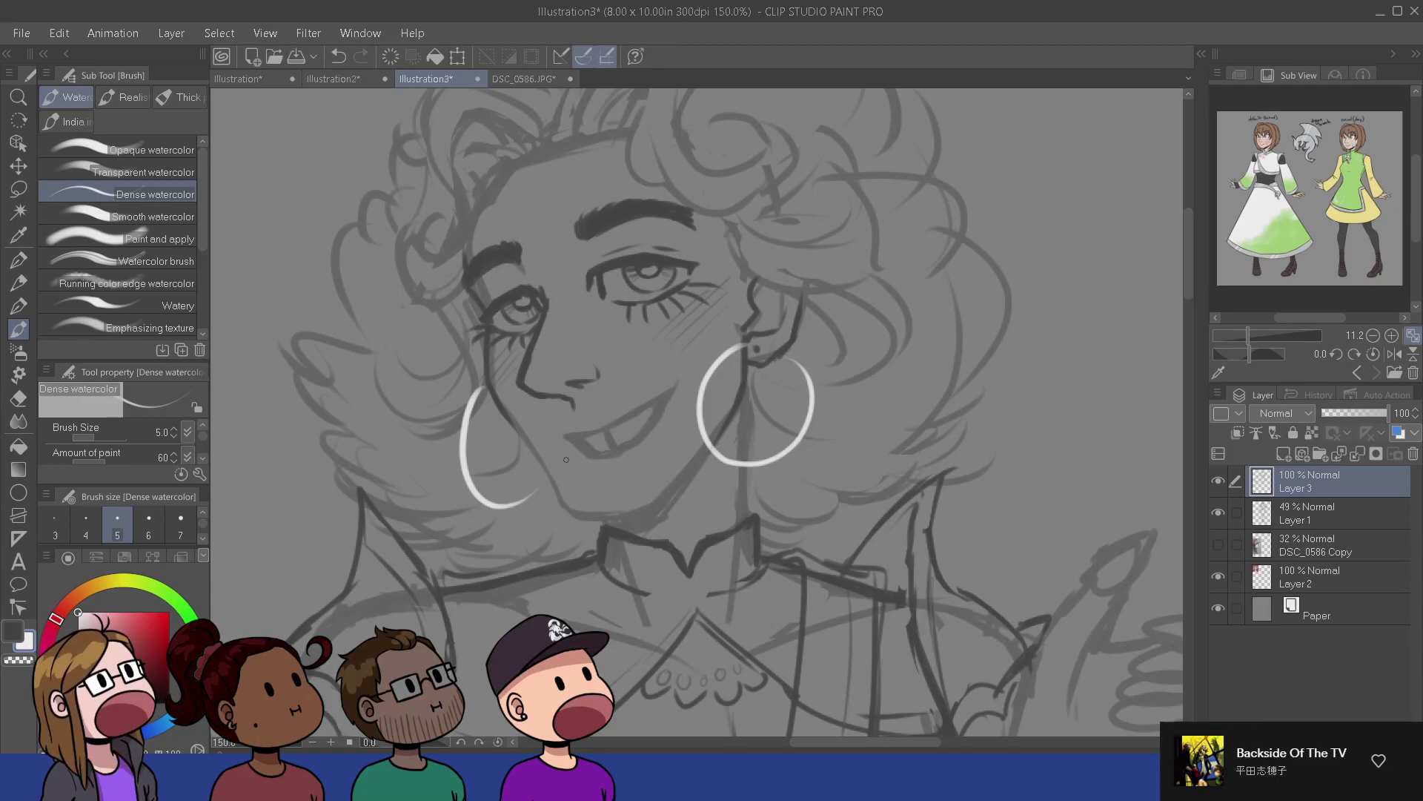
key("ctrl+z")
mouse_move(486, 387)
left_mouse_down()
mouse_move(540, 492)
mouse_move(552, 472)
left_mouse_up()
key("e")
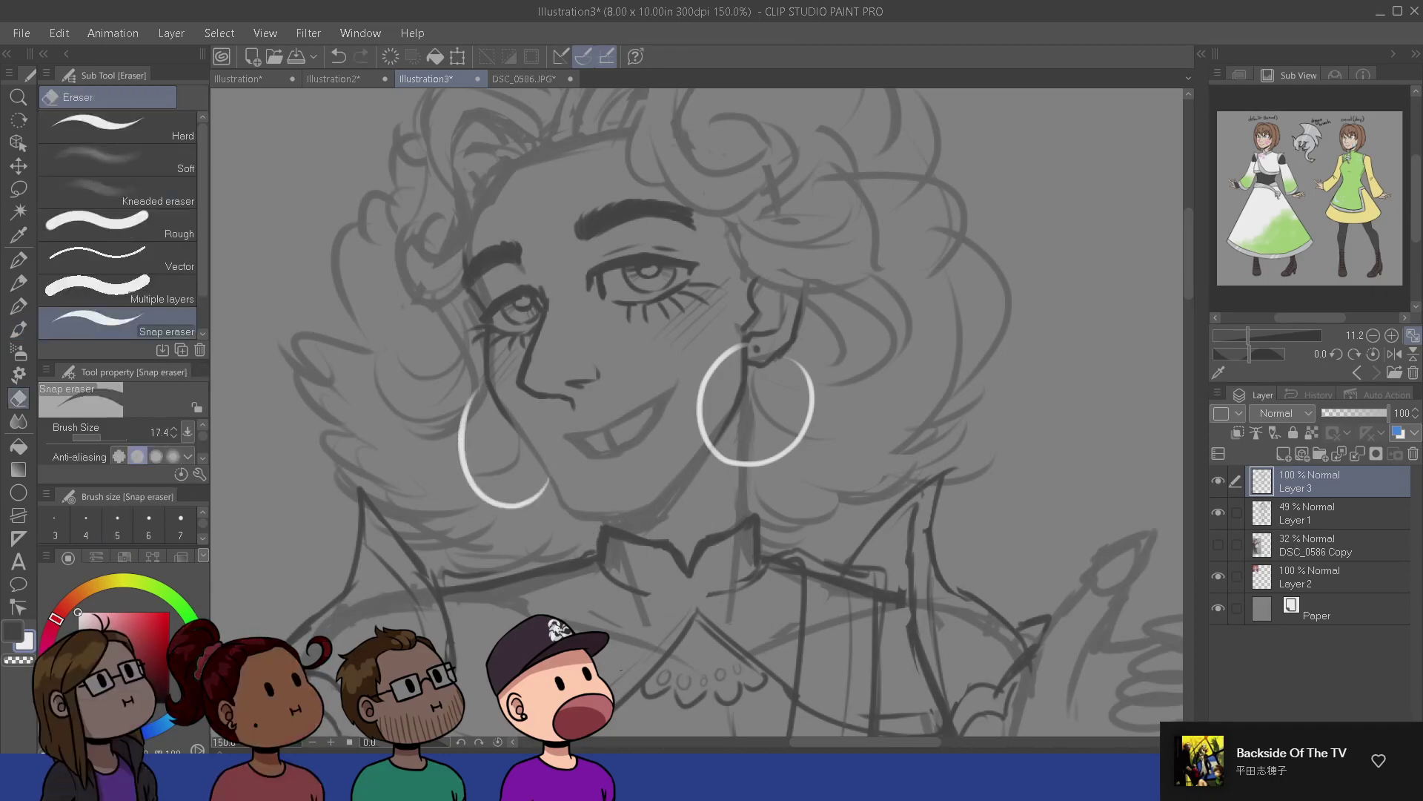
key("b")
- Add short white spikes radiating from the lower edges of both hoop earrings
mouse_move(847, 556)
left_mouse_down()
mouse_move(837, 536)
mouse_move(784, 534)
left_mouse_up()
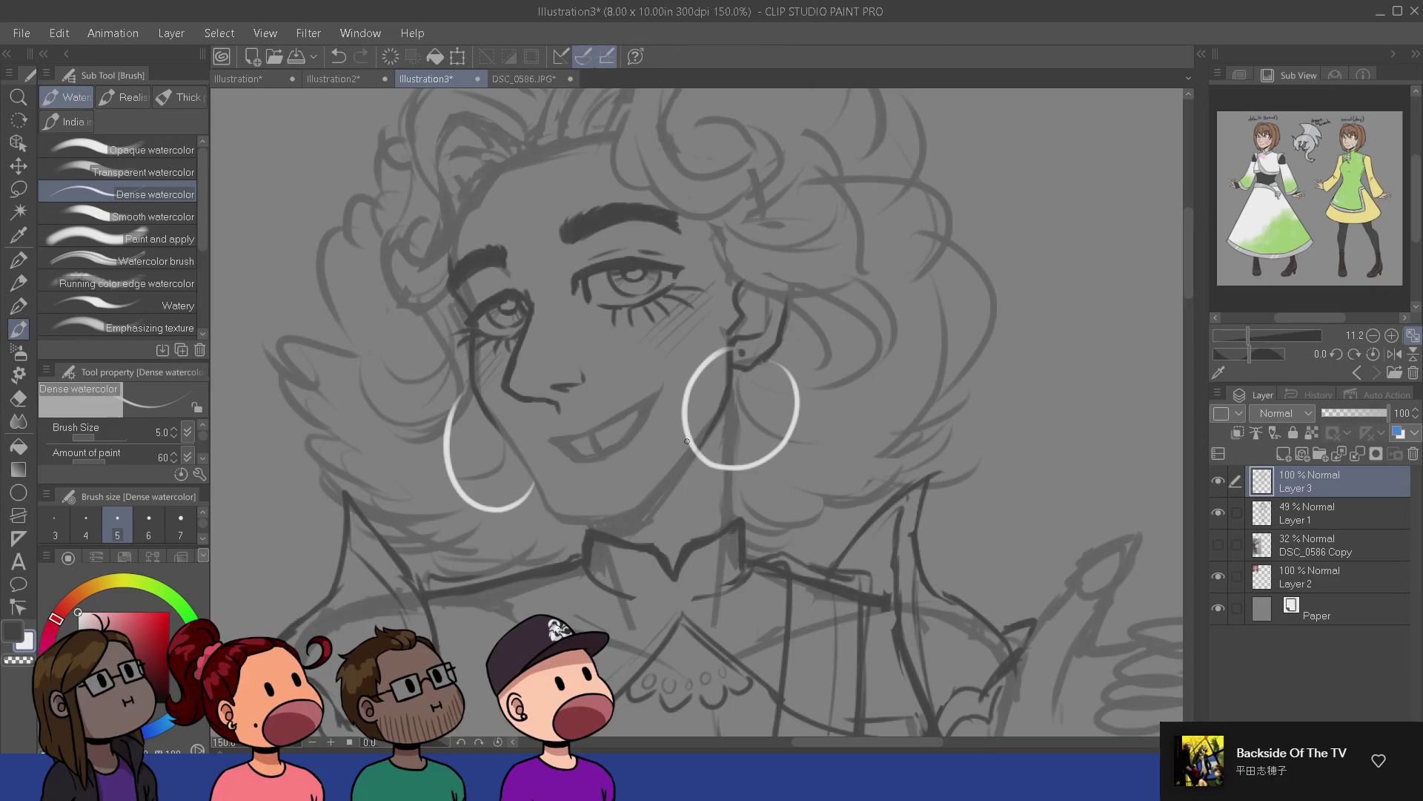
mouse_move(698, 460)
left_mouse_down()
mouse_move(680, 485)
mouse_move(745, 511)
left_mouse_up()
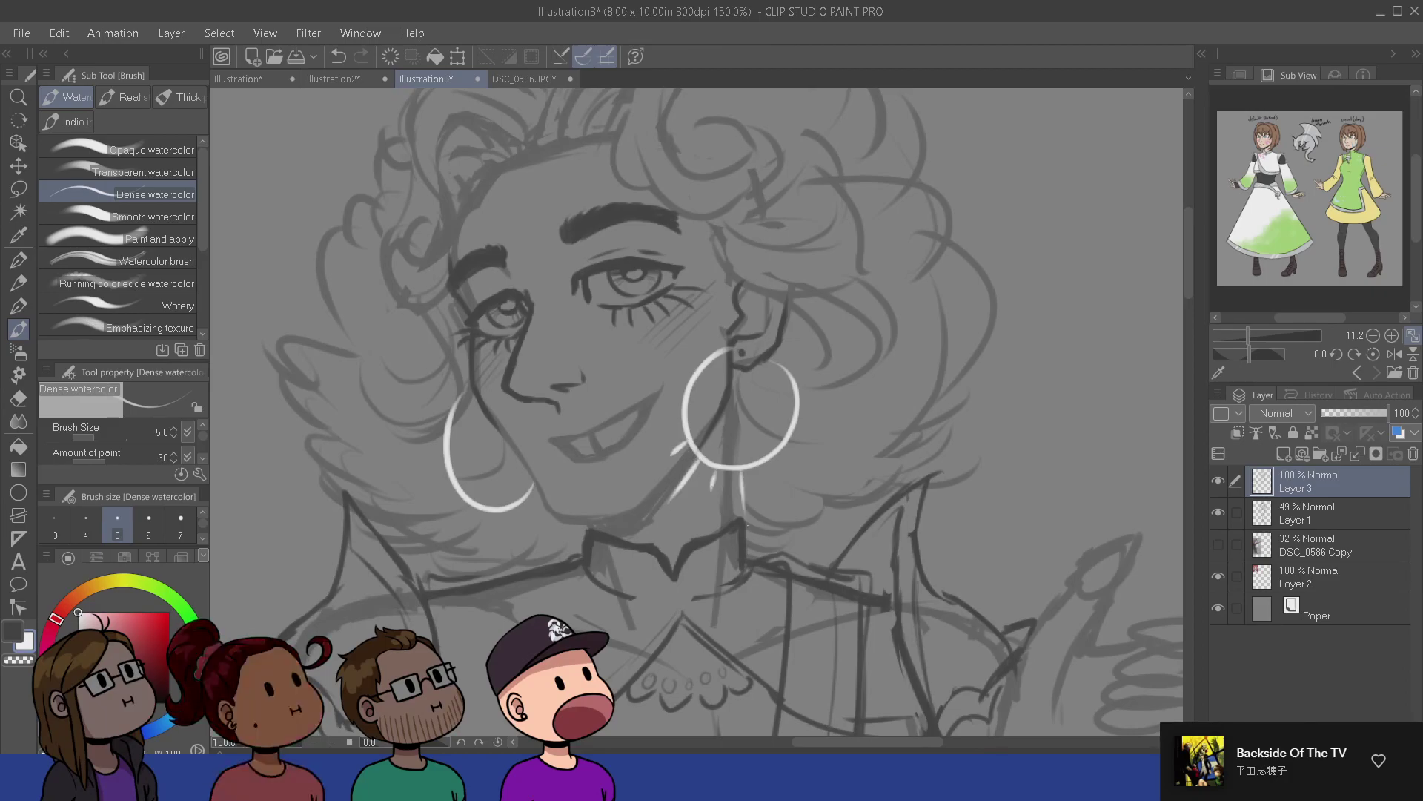
left_click_drag(782, 455, 805, 486)
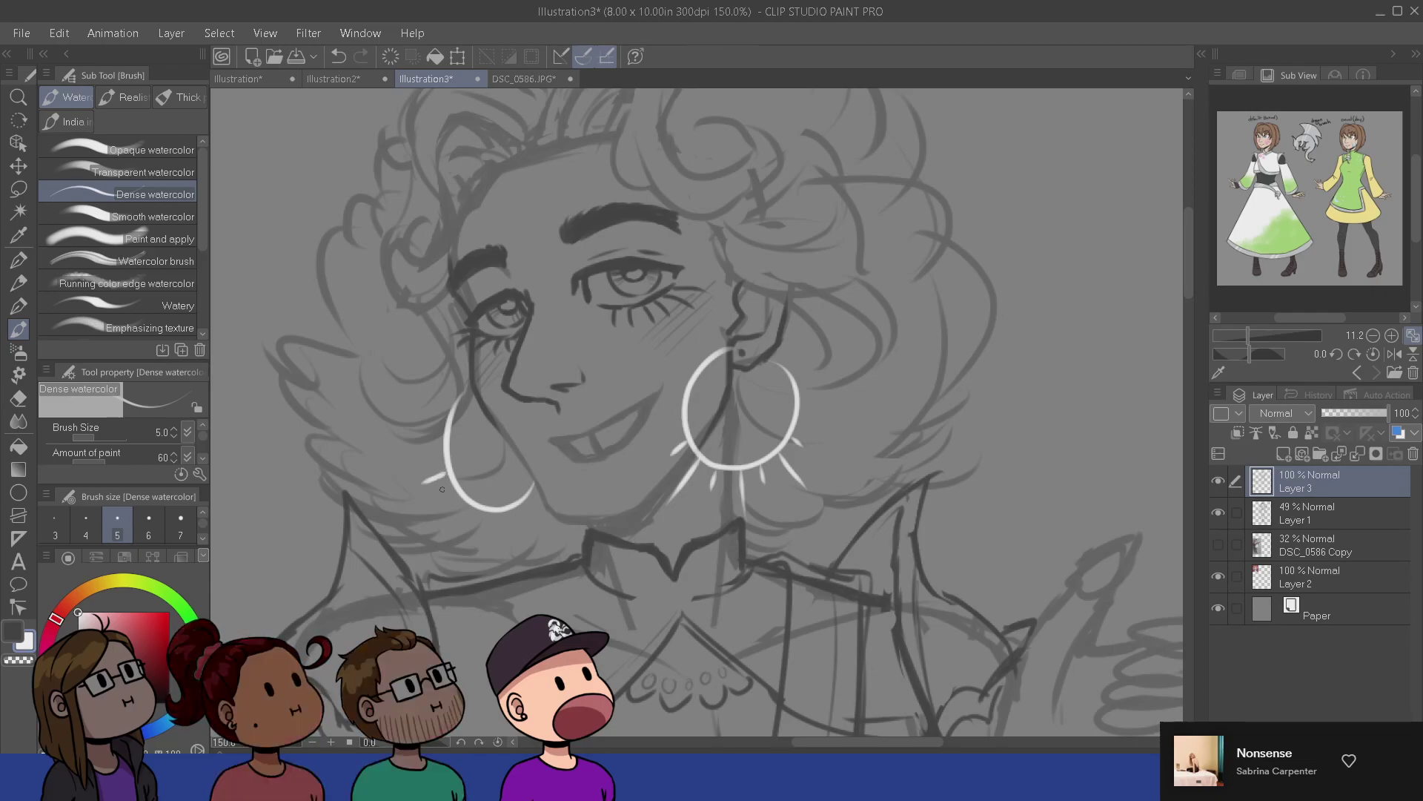
mouse_move(453, 491)
left_mouse_down()
mouse_move(423, 528)
mouse_move(469, 517)
mouse_move(497, 553)
mouse_move(548, 530)
left_mouse_up()
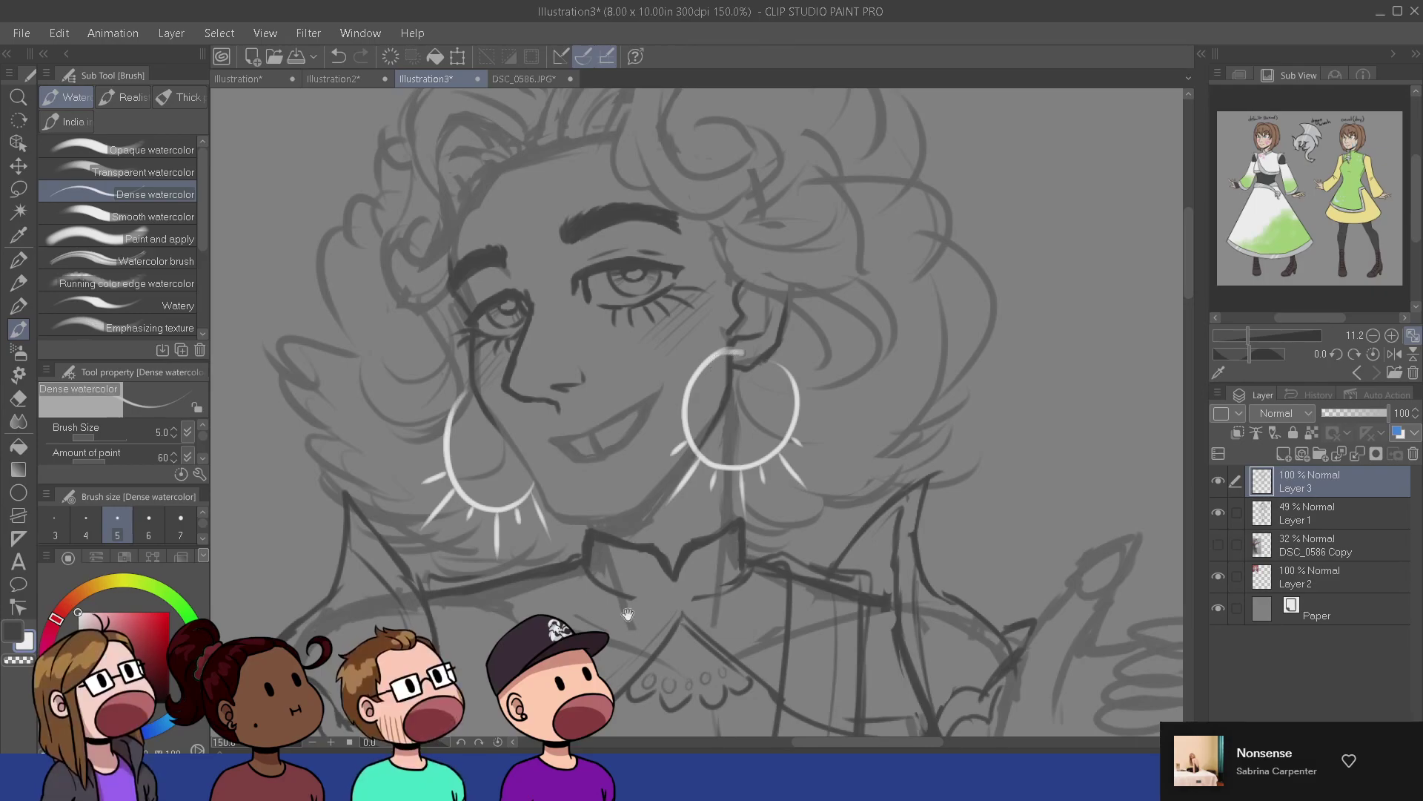
- Examine the earrings against the bodice ornaments, corset and raised hand, together with the wig reference photo
scroll(689, 638, "down", 1)
left_click_drag(871, 610, 863, 470)
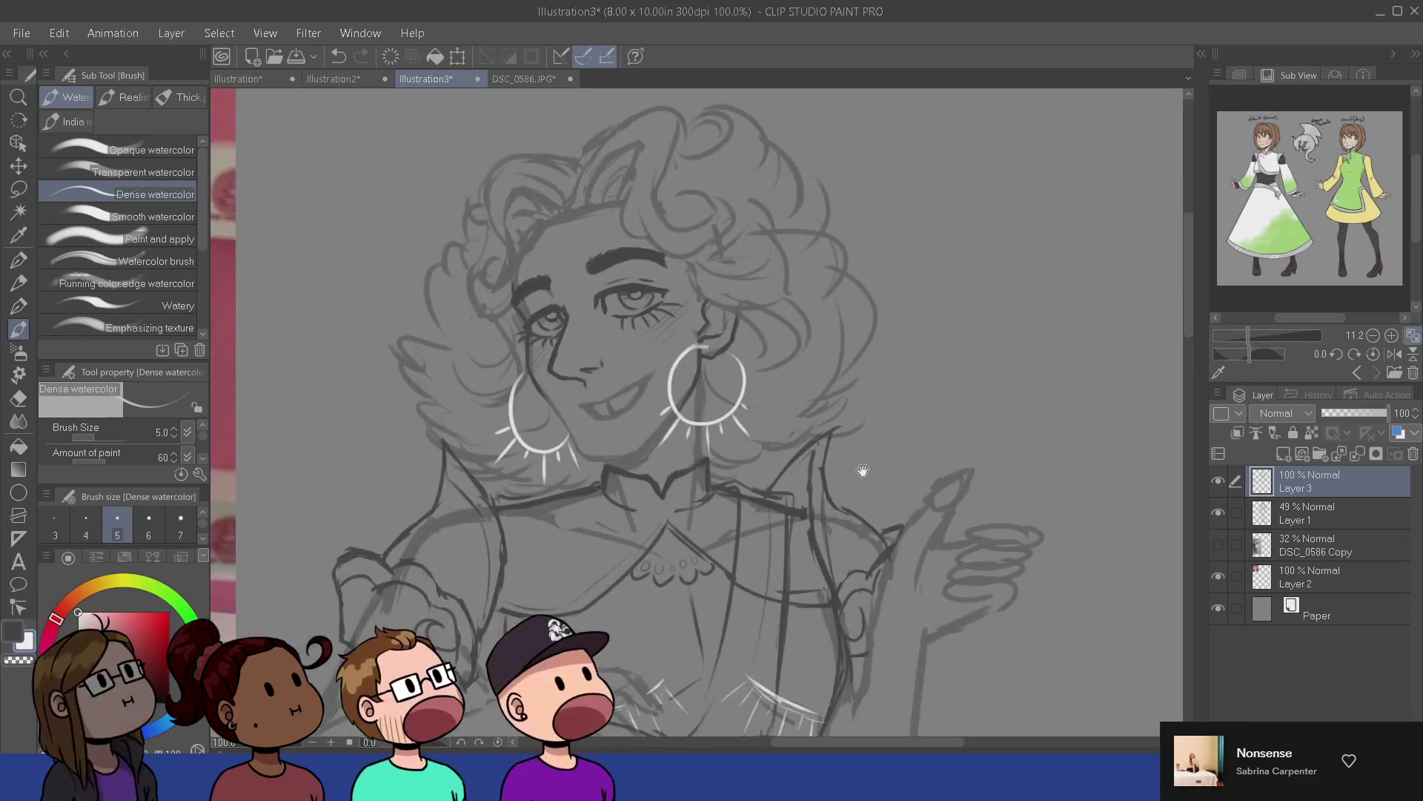
scroll(846, 494, "down", 2)
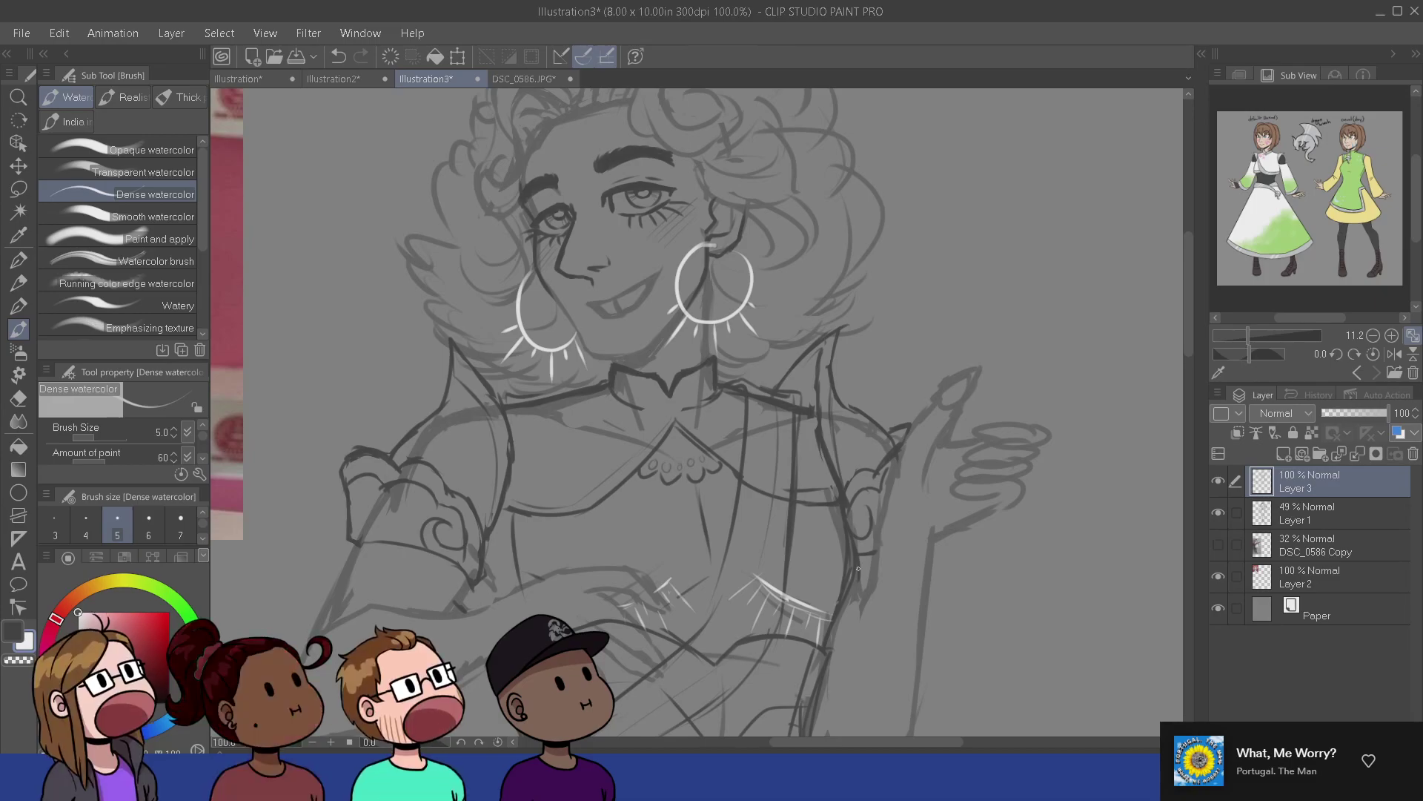
left_click_drag(771, 575, 780, 607)
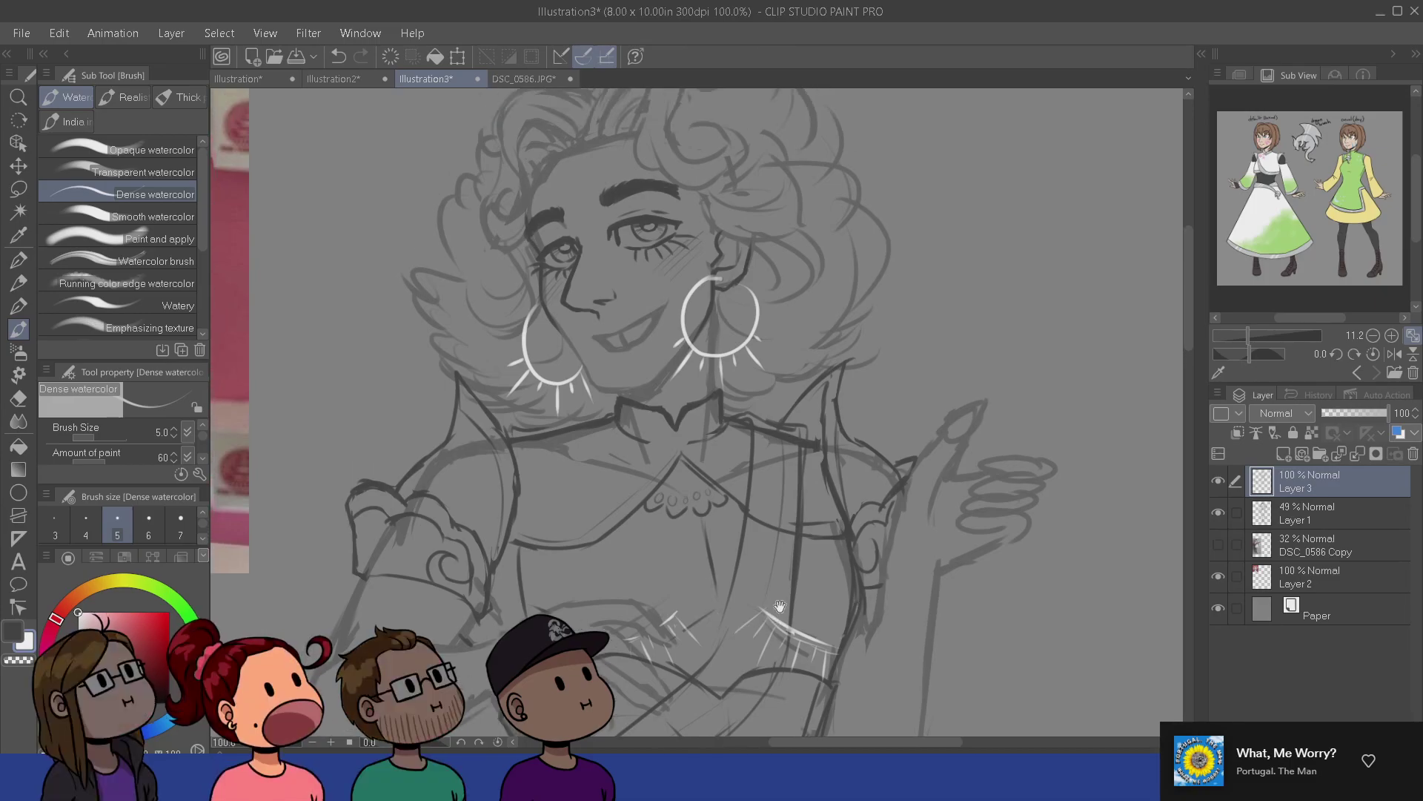
left_click_drag(806, 691, 817, 670)
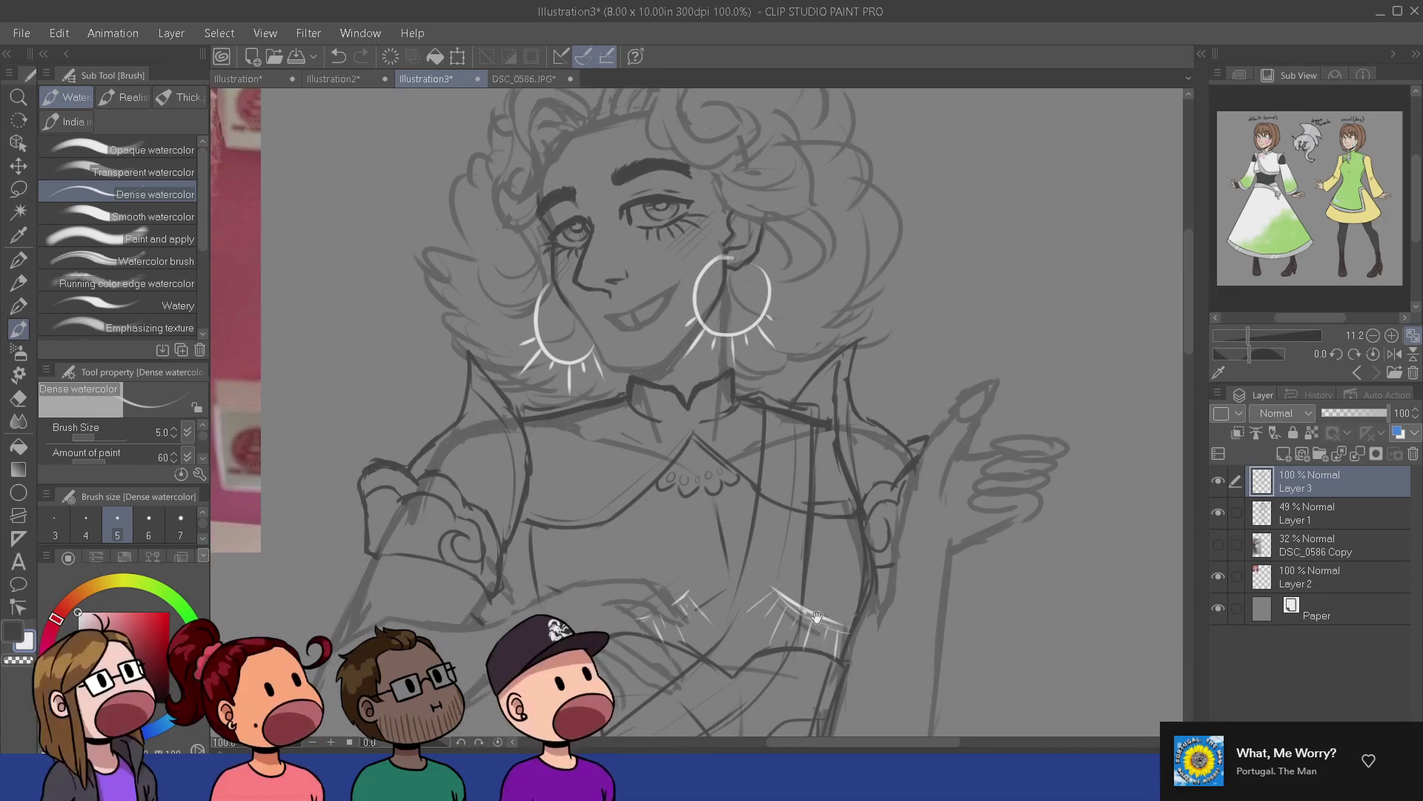
mouse_move(798, 630)
left_mouse_down()
mouse_move(803, 674)
mouse_move(838, 585)
left_mouse_up()
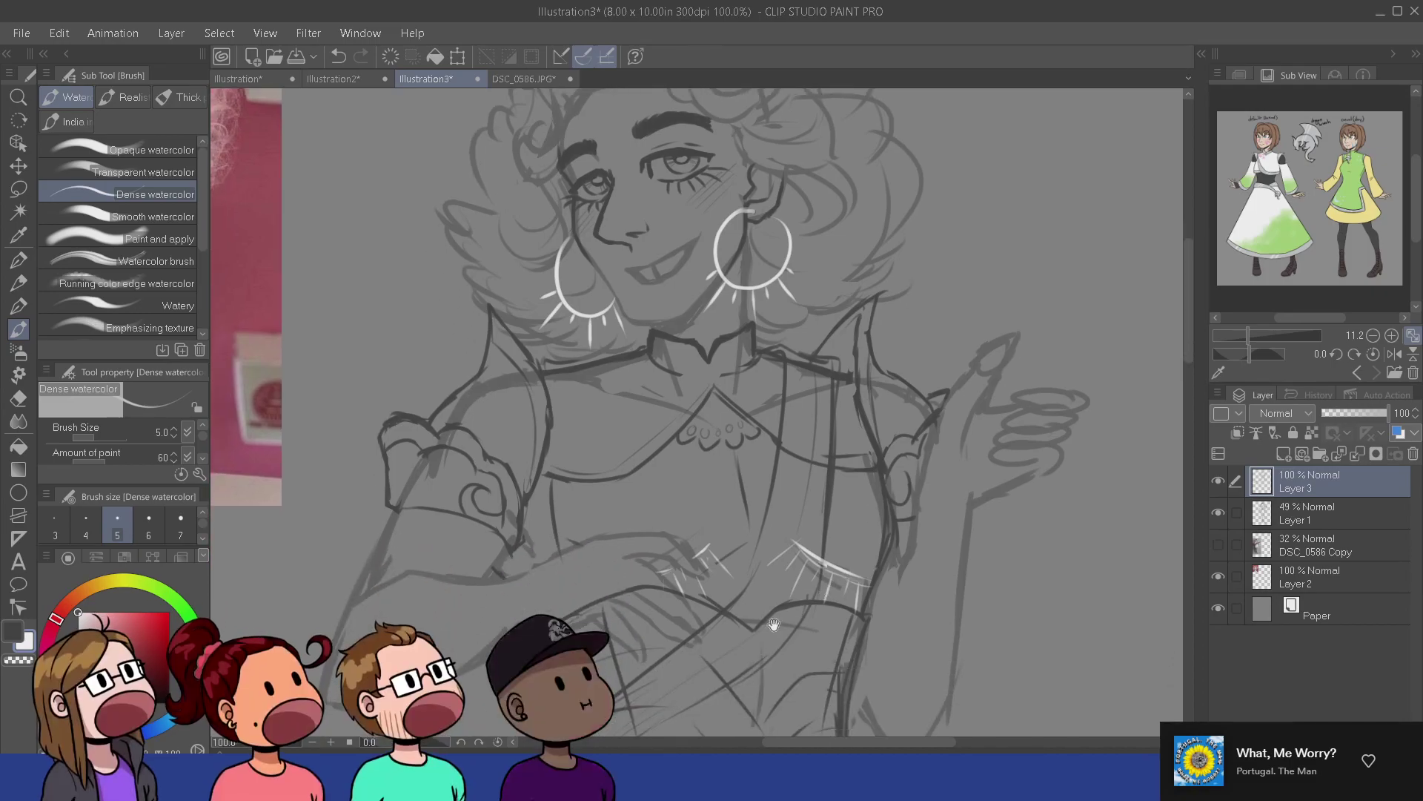
left_click_drag(799, 514, 784, 561)
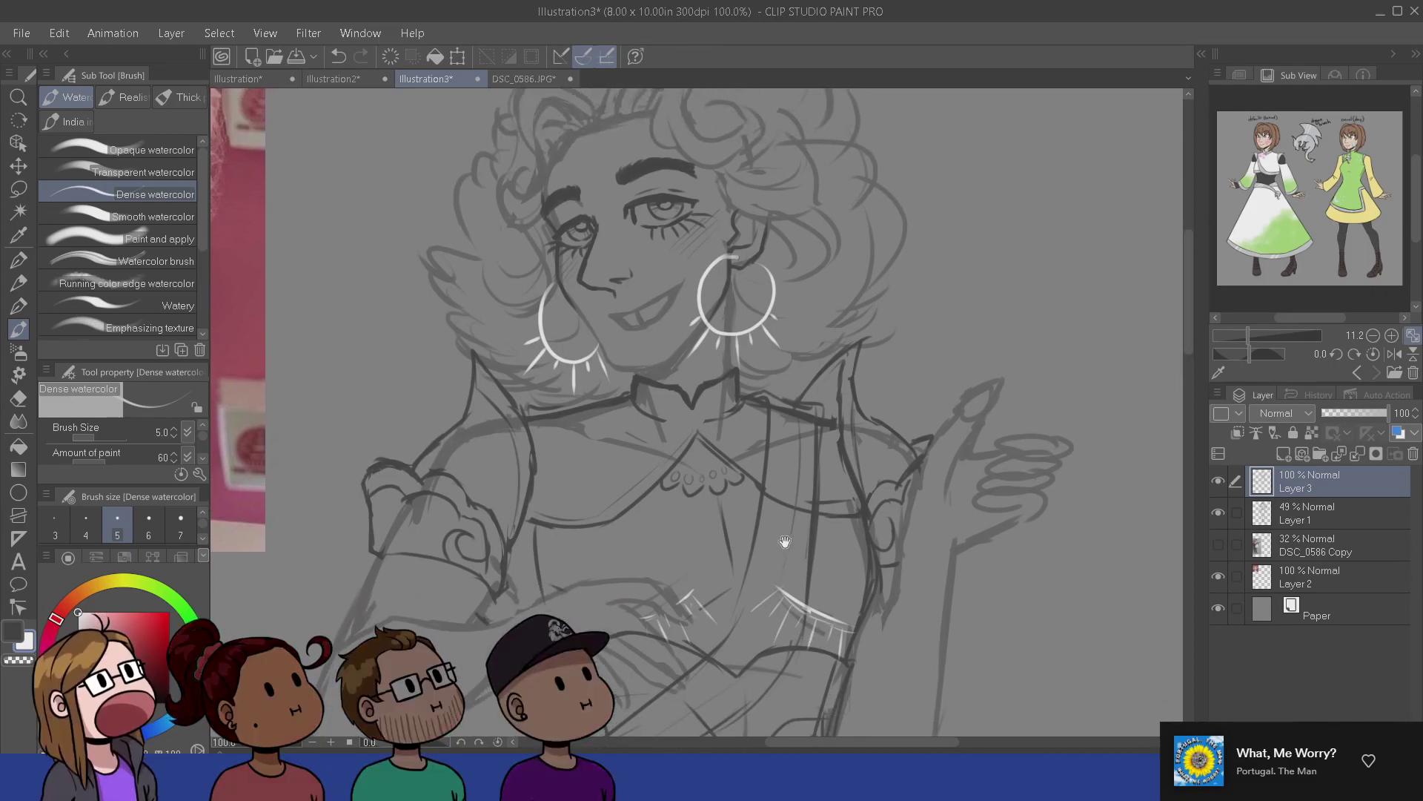
left_click_drag(746, 610, 802, 573)
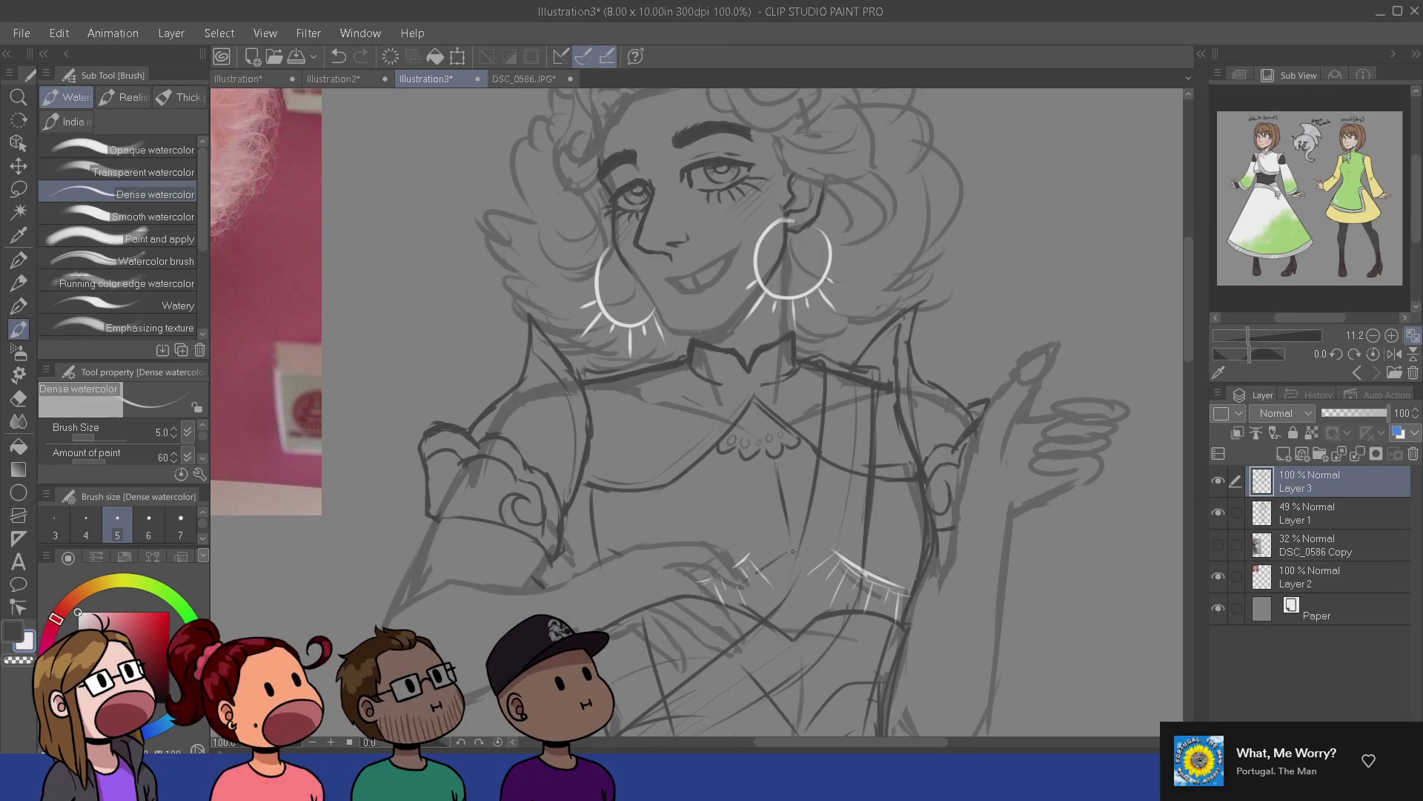
scroll(793, 551, "down", 1)
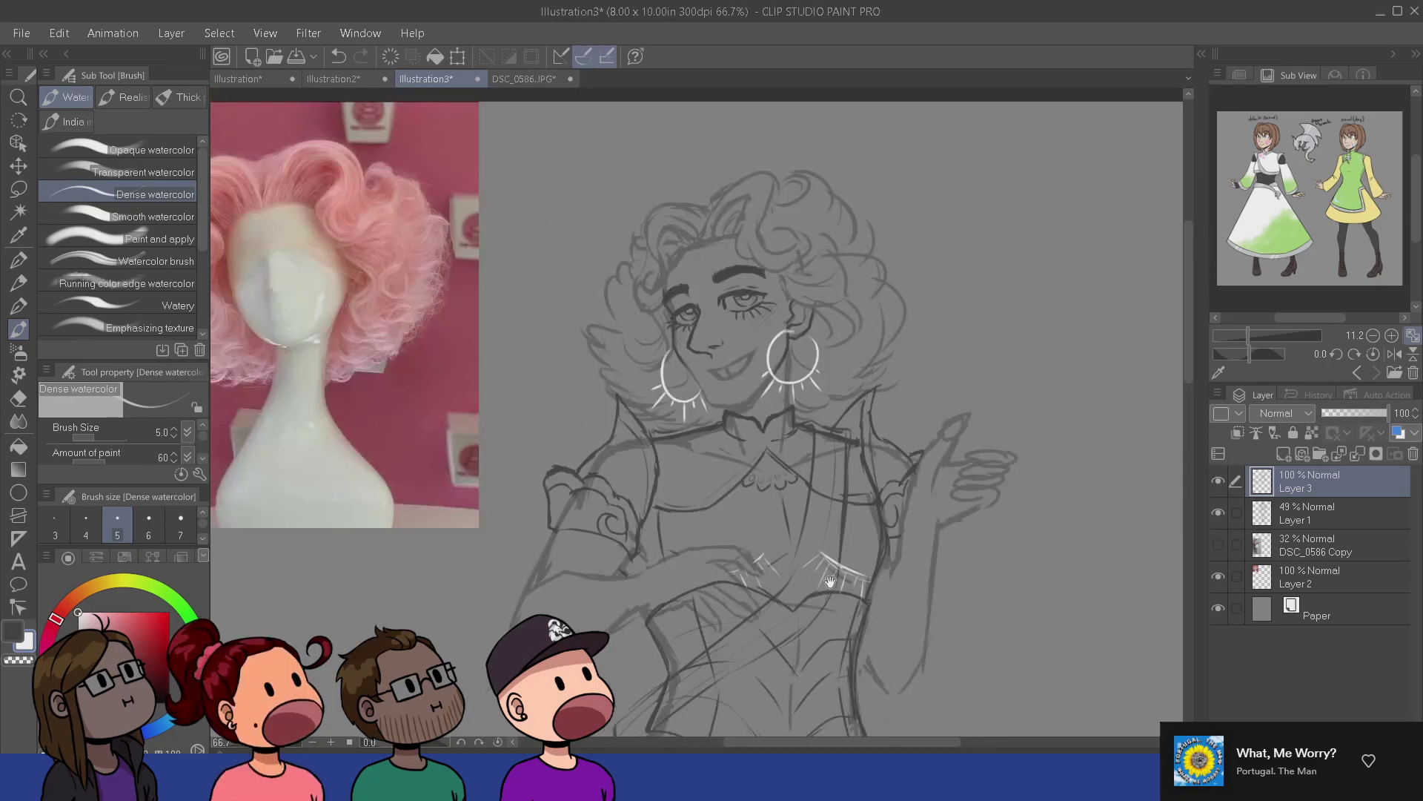
left_click_drag(862, 674, 910, 286)
left_click_drag(878, 616, 922, 697)
left_click_drag(900, 457, 905, 645)
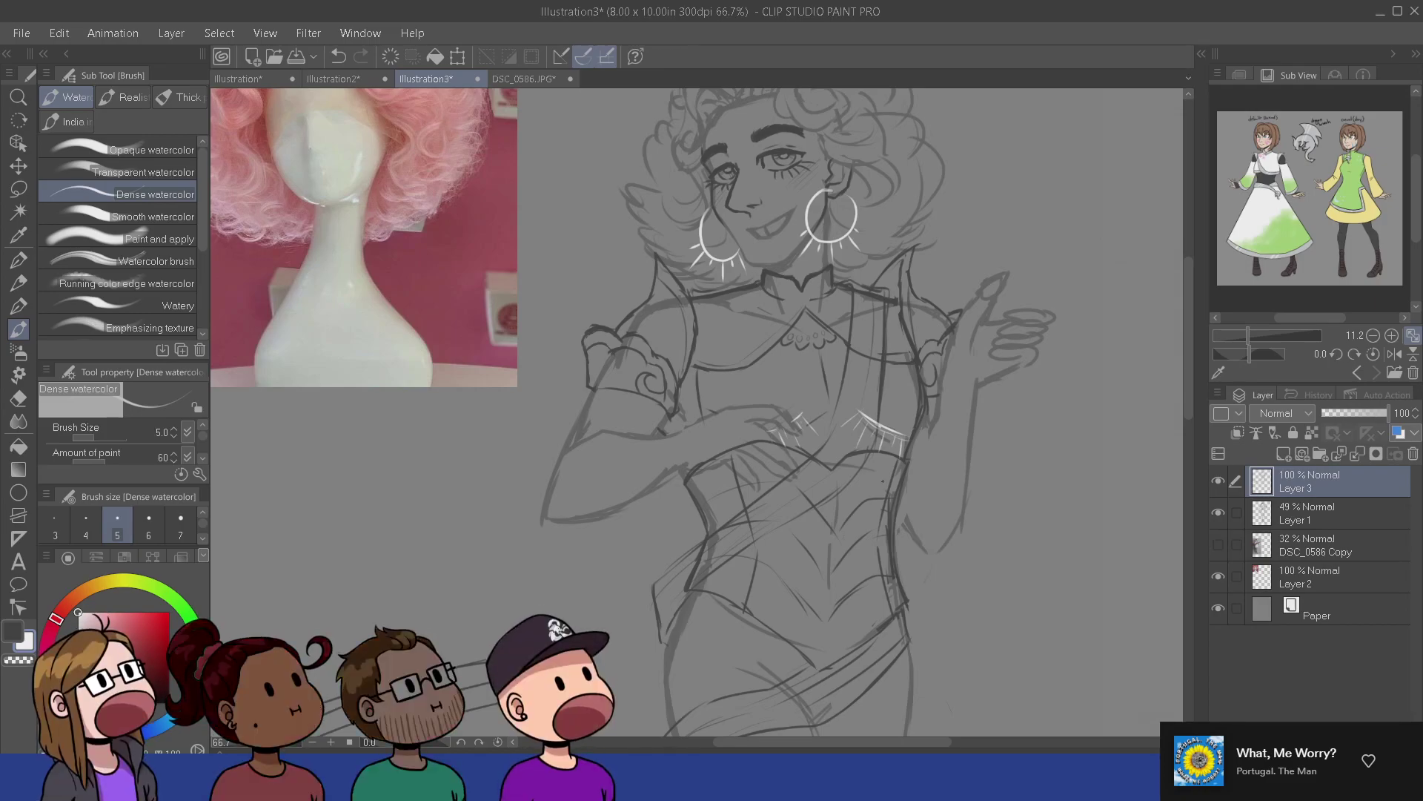
- Trace the underside of the bent arm's wrist in the dark colour and erase the corset edge crossing the hand
left_click_drag(687, 616, 660, 571)
scroll(673, 598, "up", 1)
left_click_drag(741, 519, 634, 625)
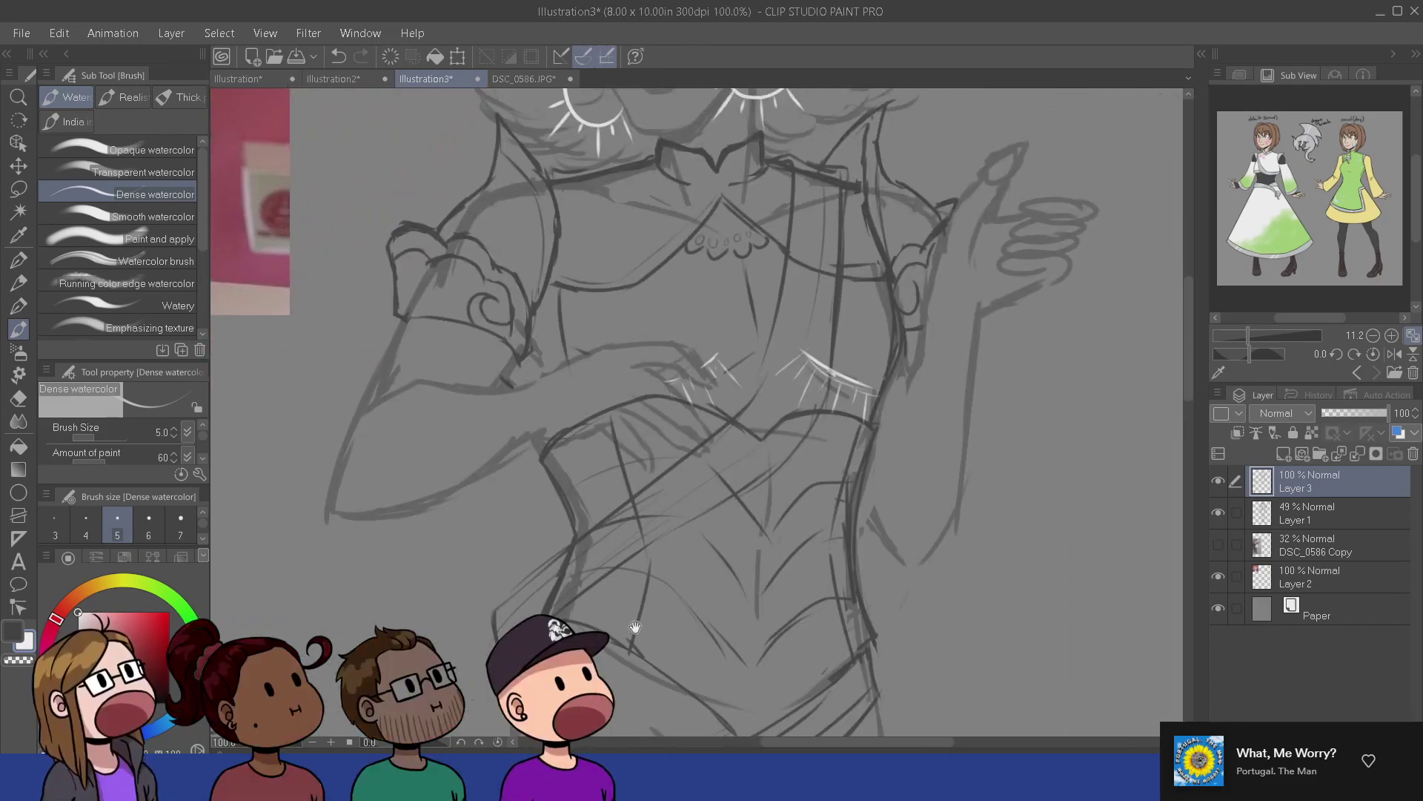
scroll(660, 627, "up", 1)
left_click_drag(697, 524, 681, 582)
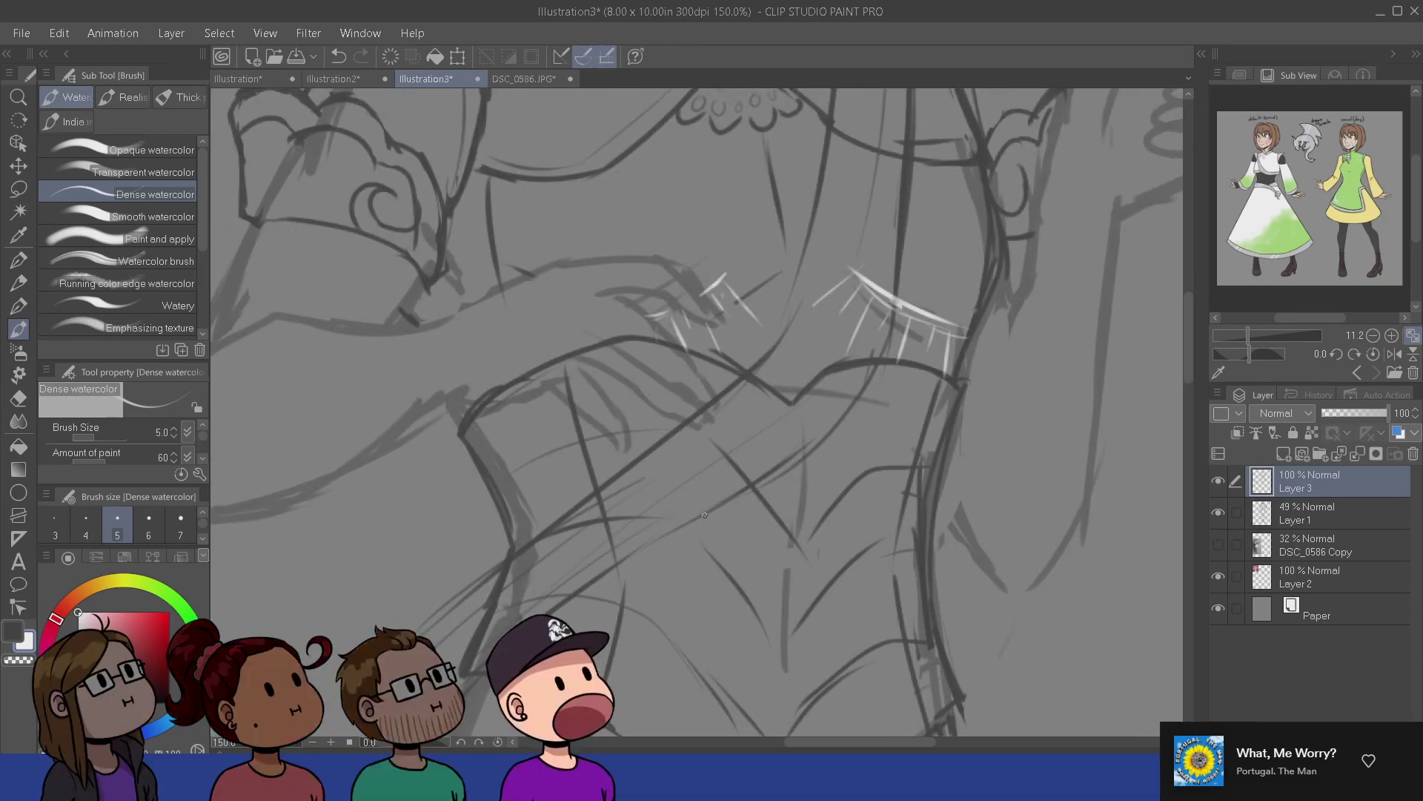
mouse_move(696, 398)
left_mouse_down()
mouse_move(820, 541)
mouse_move(799, 605)
mouse_move(731, 617)
left_mouse_up()
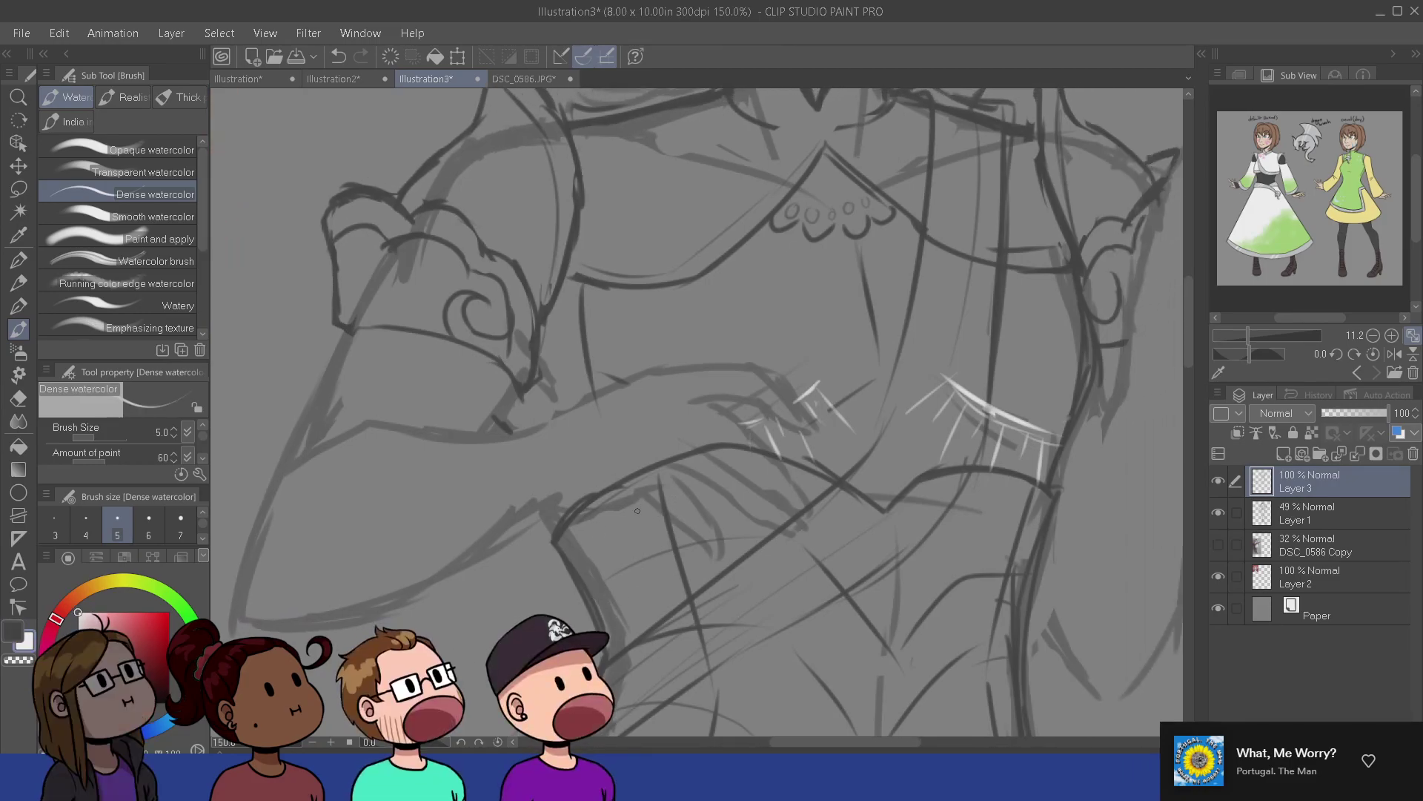
left_click(12, 631)
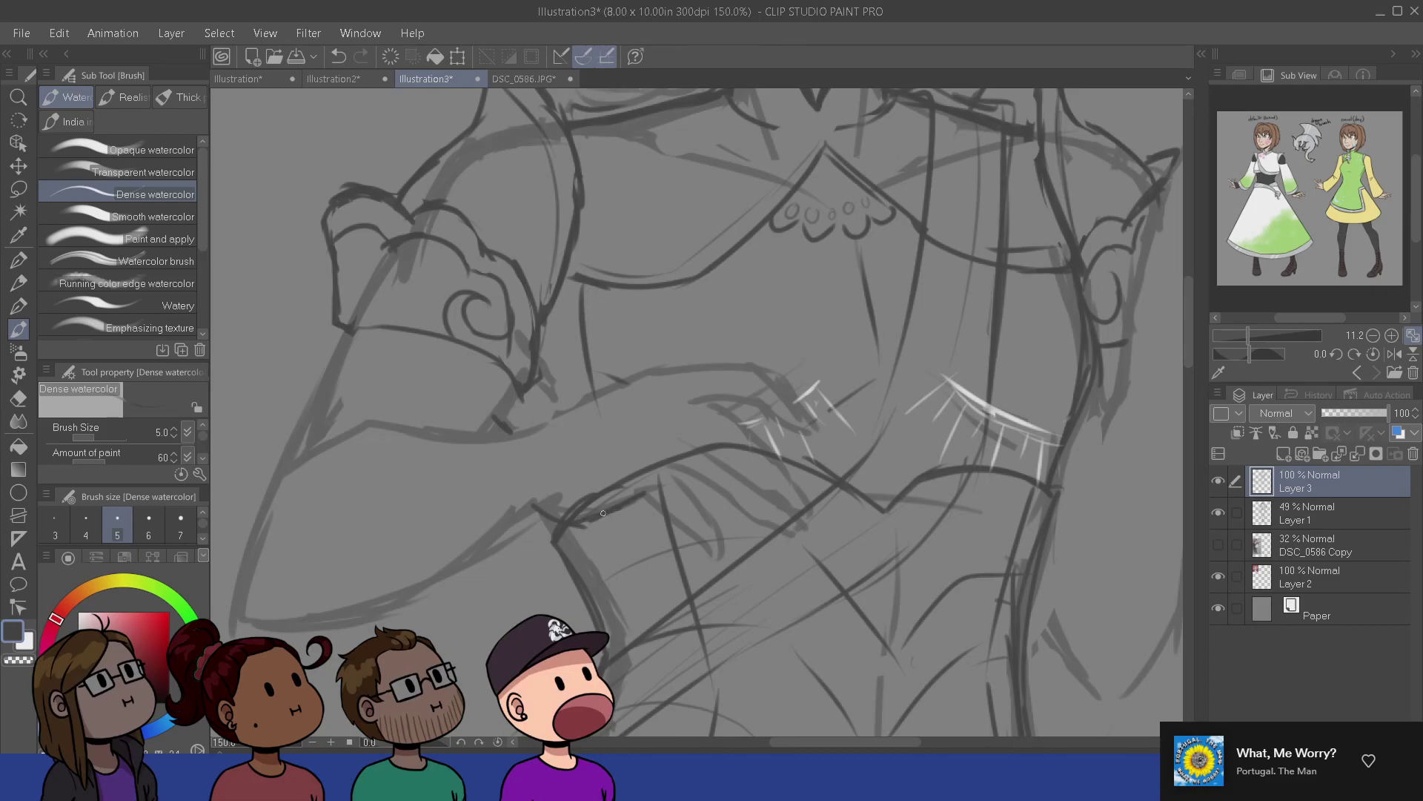
key("e")
key("b")
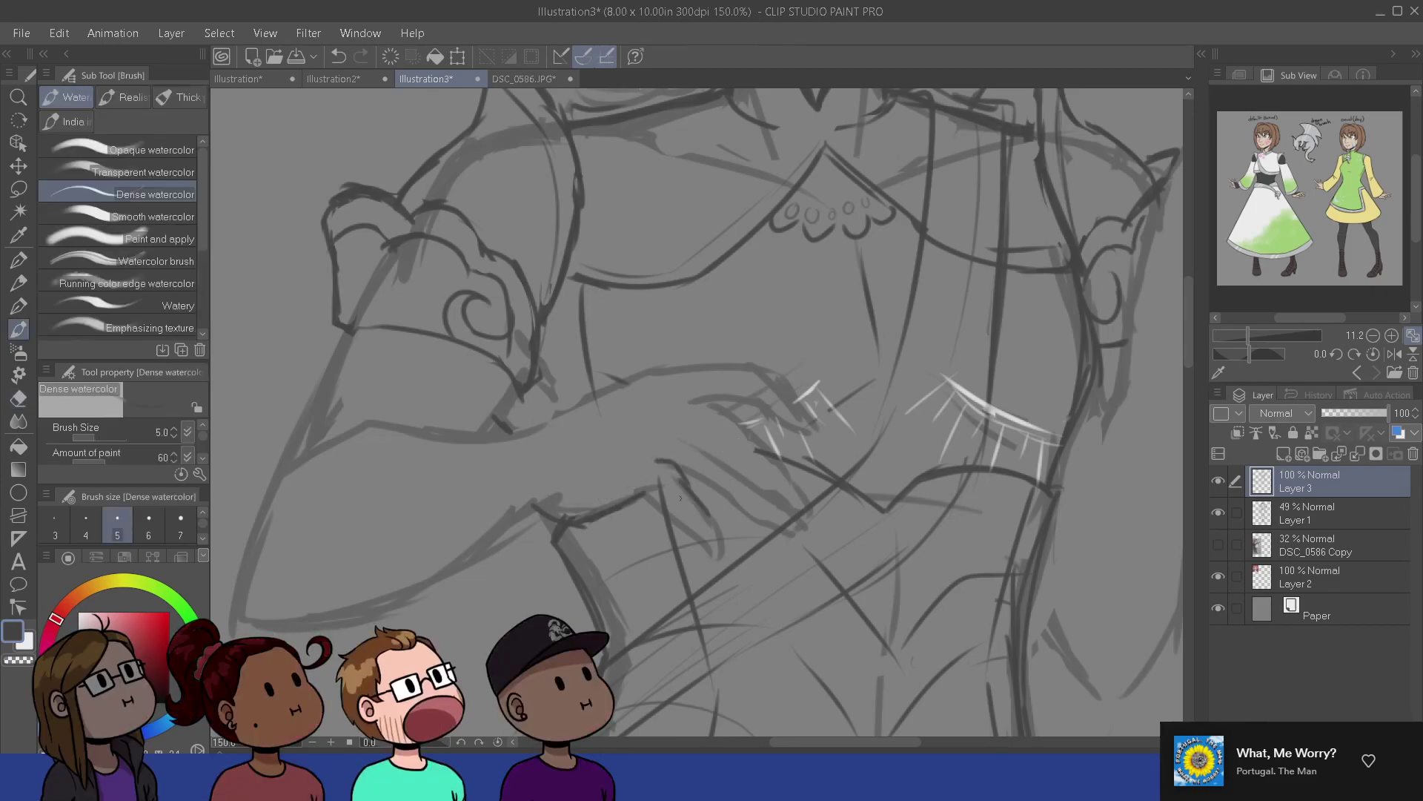
- Outline the lower fingers of the hand resting on the corset with dark strokes and clean up the fingertip lines
mouse_move(639, 453)
left_mouse_down()
mouse_move(661, 452)
mouse_move(695, 490)
mouse_move(708, 554)
left_mouse_up()
mouse_move(691, 429)
left_mouse_down()
mouse_move(738, 475)
mouse_move(691, 479)
mouse_move(772, 515)
mouse_move(734, 476)
mouse_move(789, 517)
left_mouse_up()
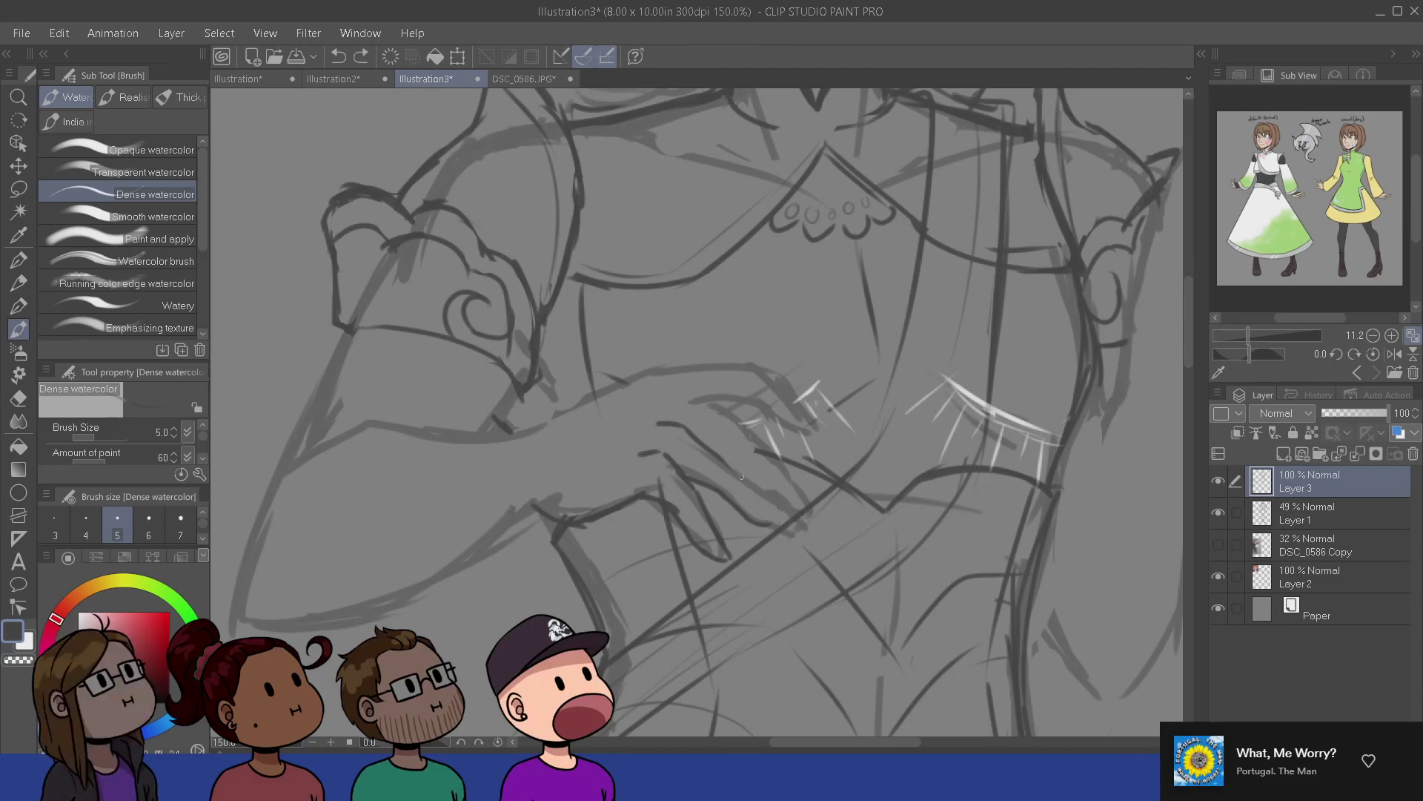
key("ctrl+z")
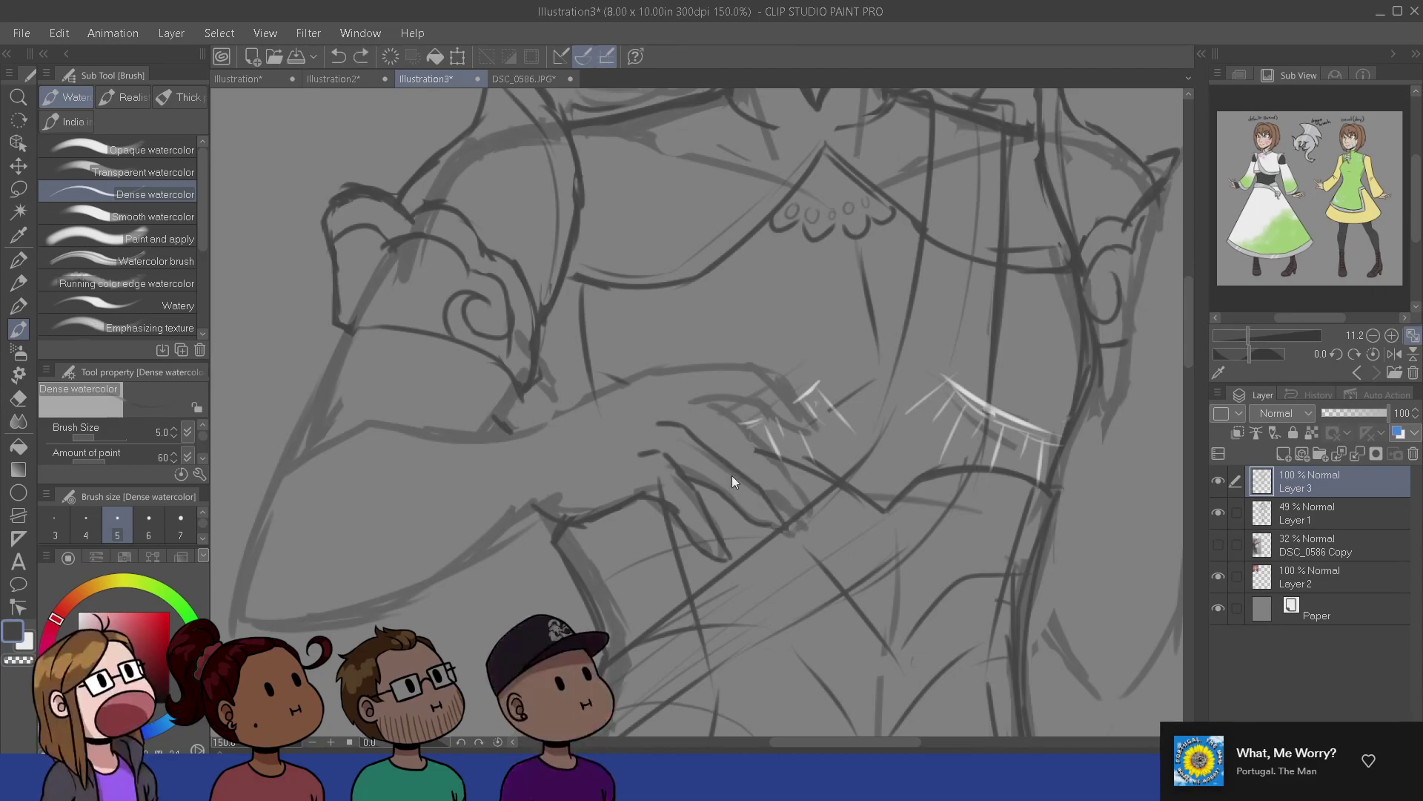
key("e")
left_click_drag(751, 517, 774, 529)
key("b")
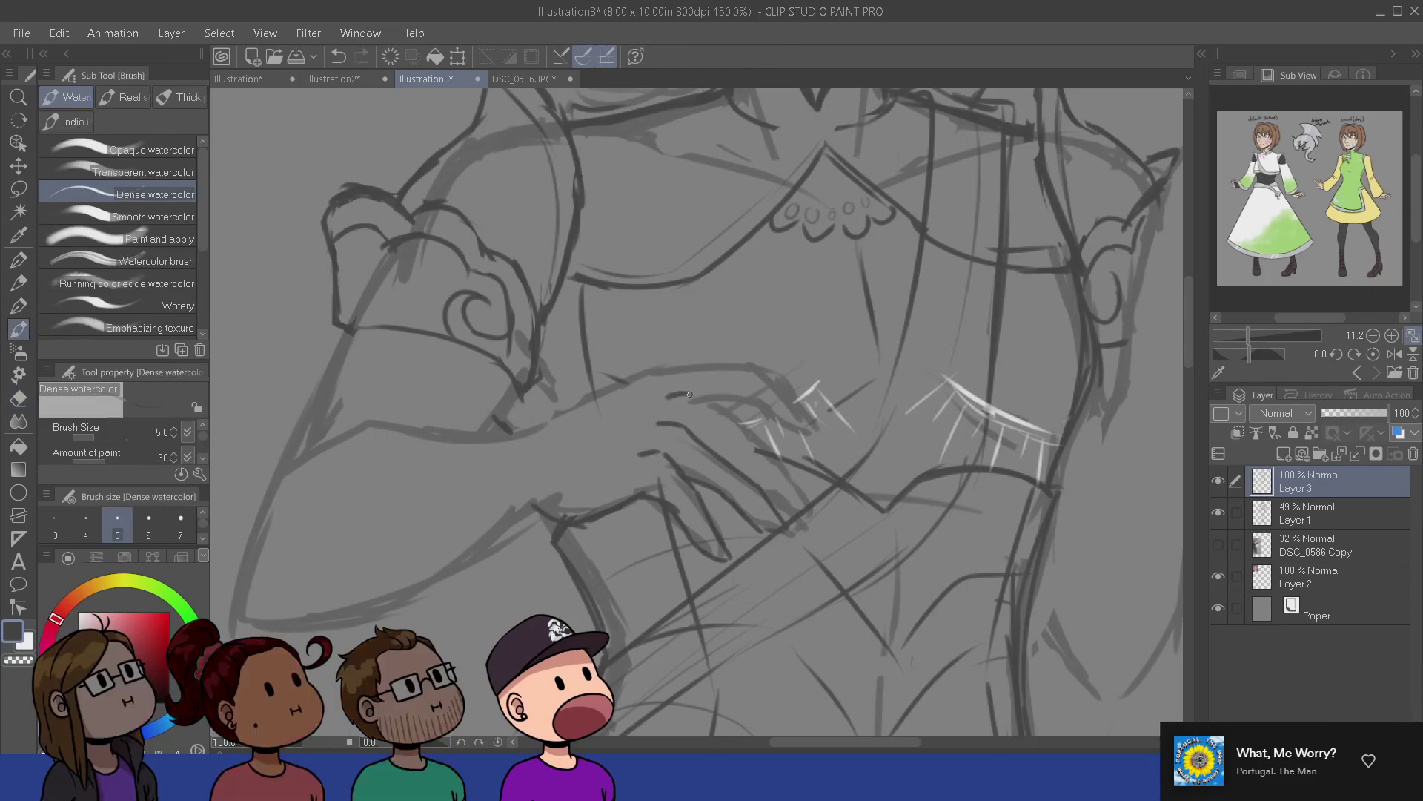
- Outline the upper fingers and knuckles of the resting hand with dark strokes
left_click_drag(760, 417, 725, 450)
left_click_drag(690, 393, 764, 448)
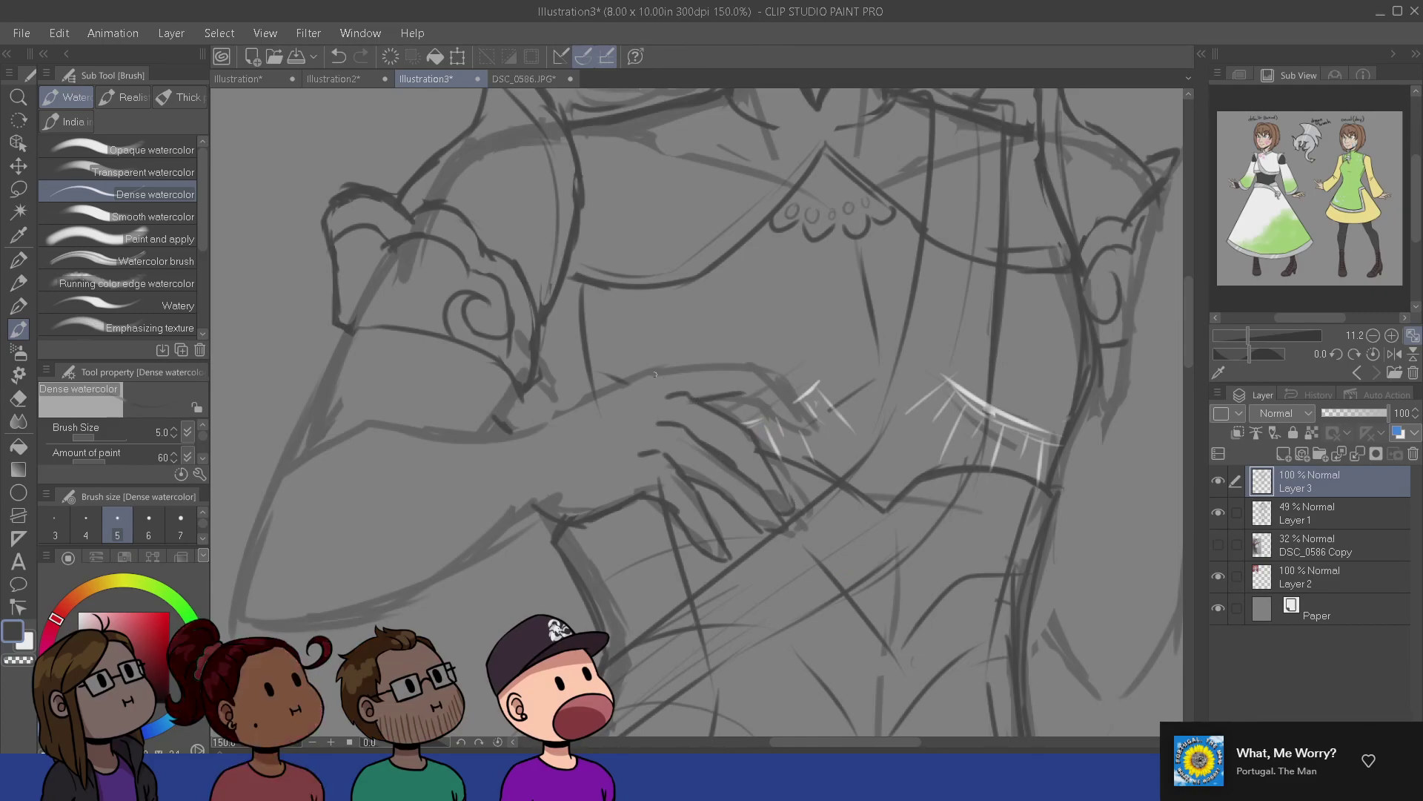
mouse_move(642, 374)
left_mouse_down()
mouse_move(756, 369)
mouse_move(798, 404)
mouse_move(745, 406)
mouse_move(799, 413)
left_mouse_up()
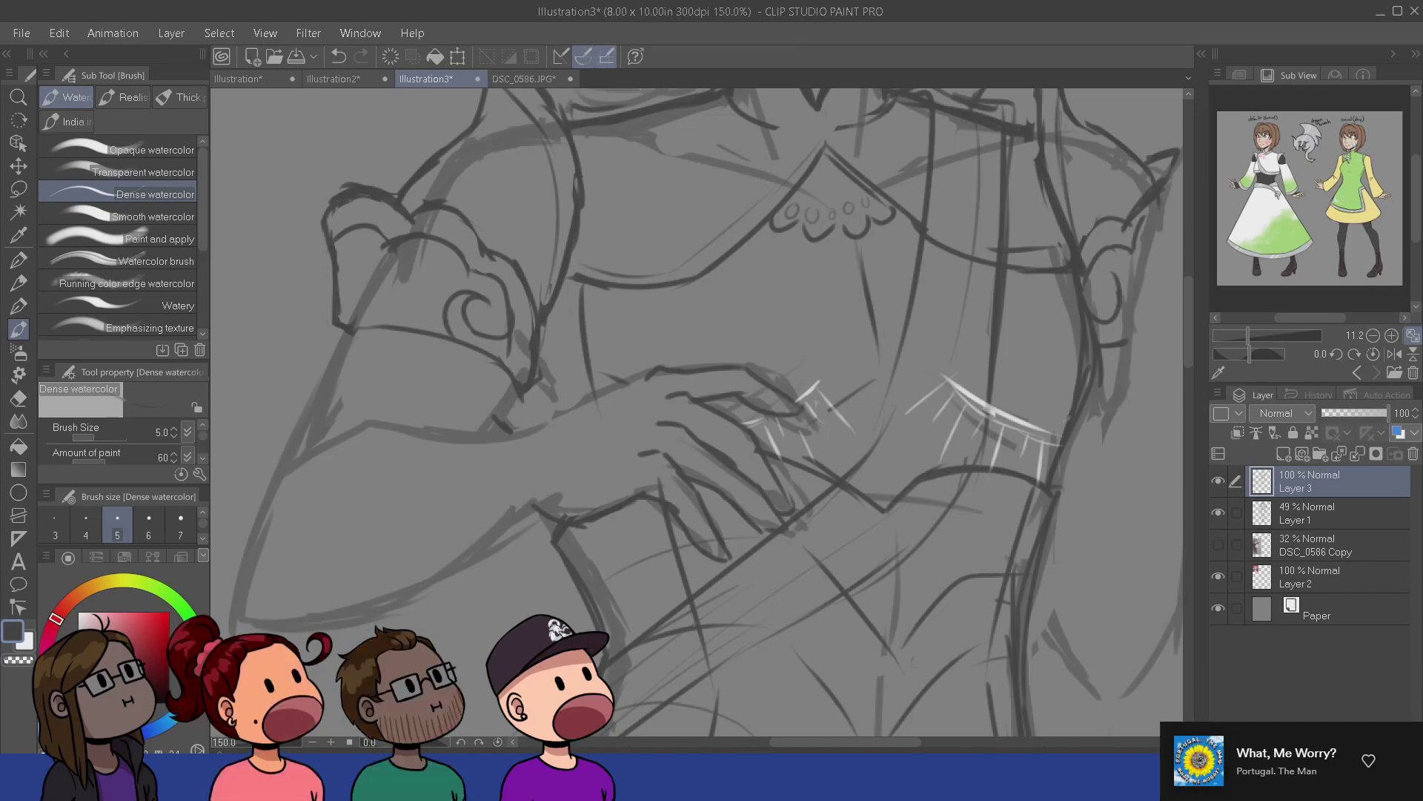
key("e")
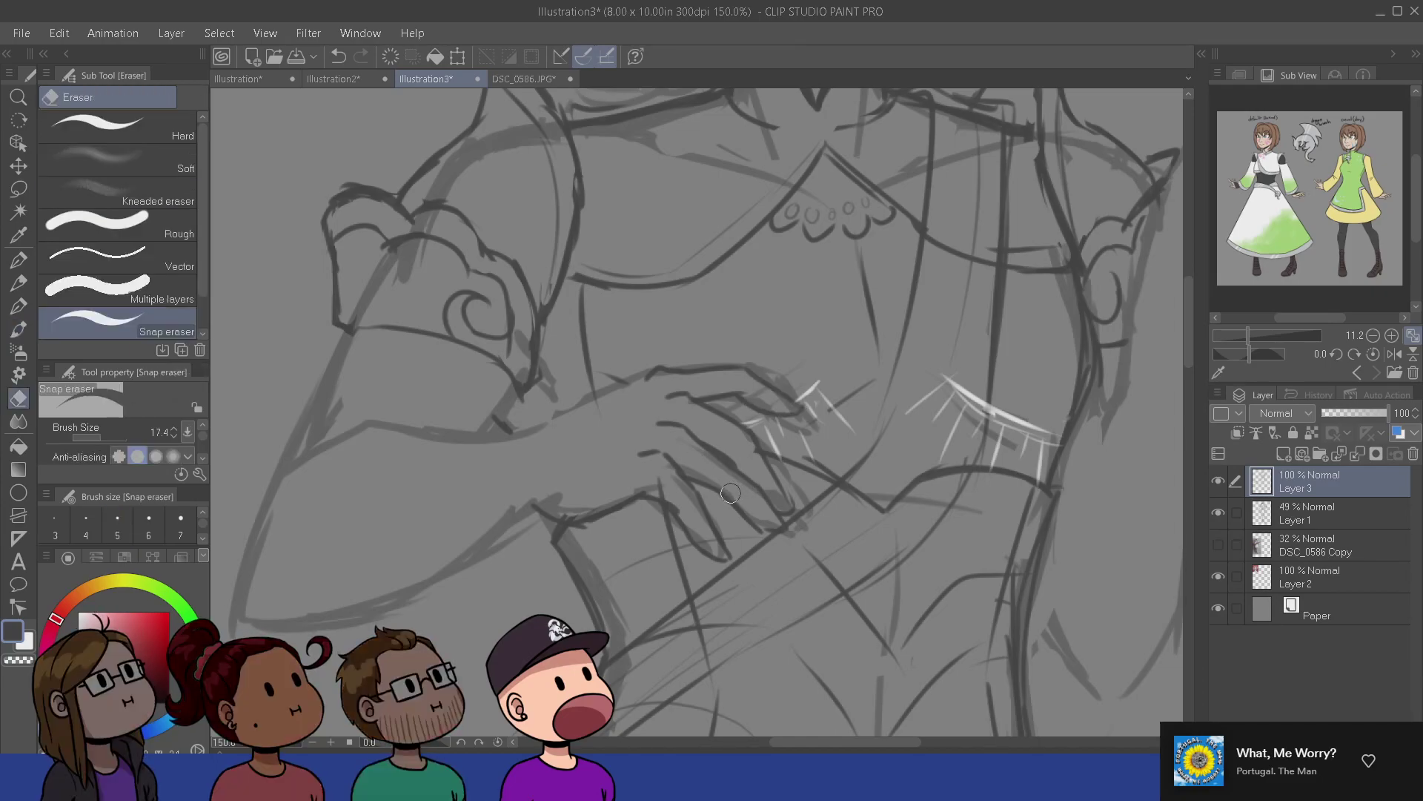
key("b")
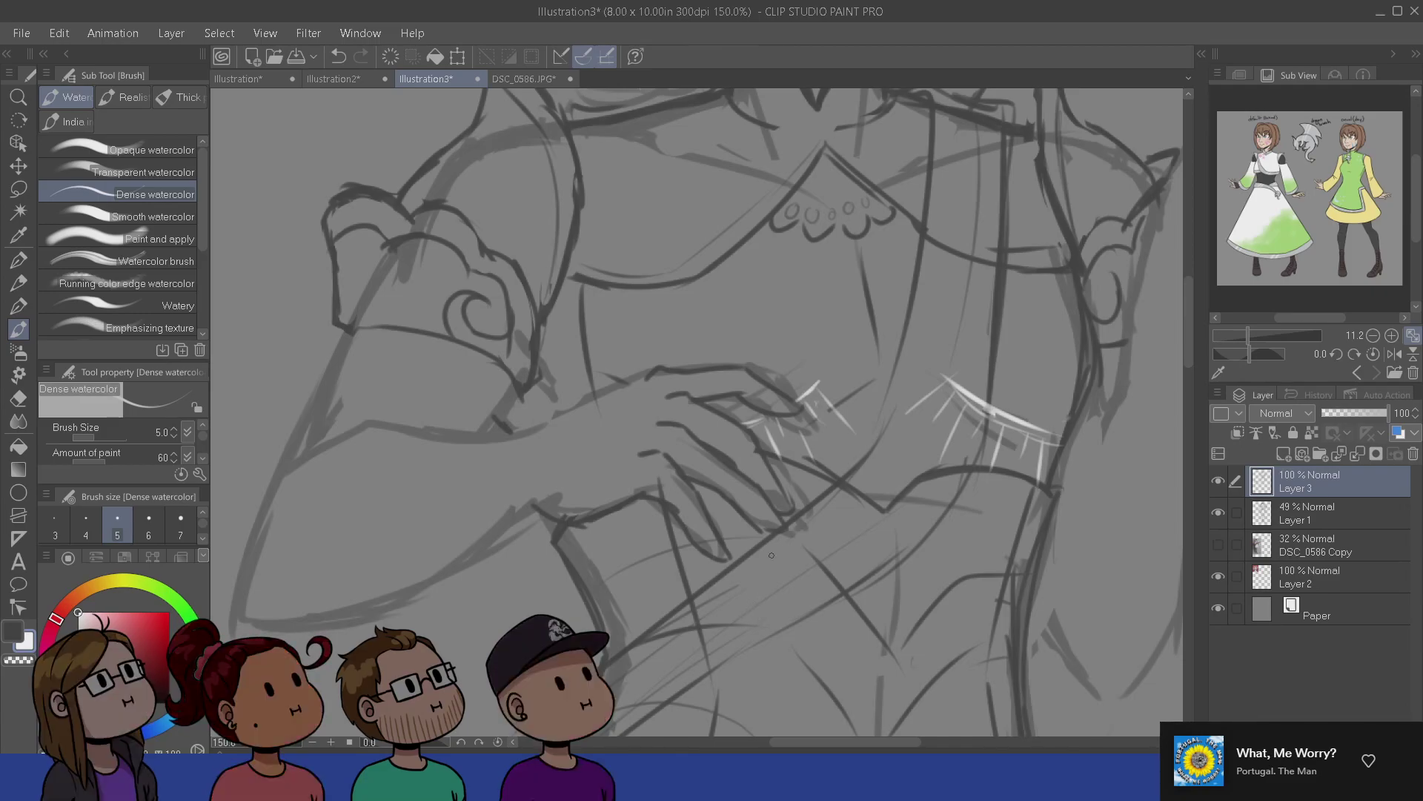
- Save the illustration in the Pictures folder as aasimar baladin in CLIP STUDIO FORMAT
key("ctrl+s")
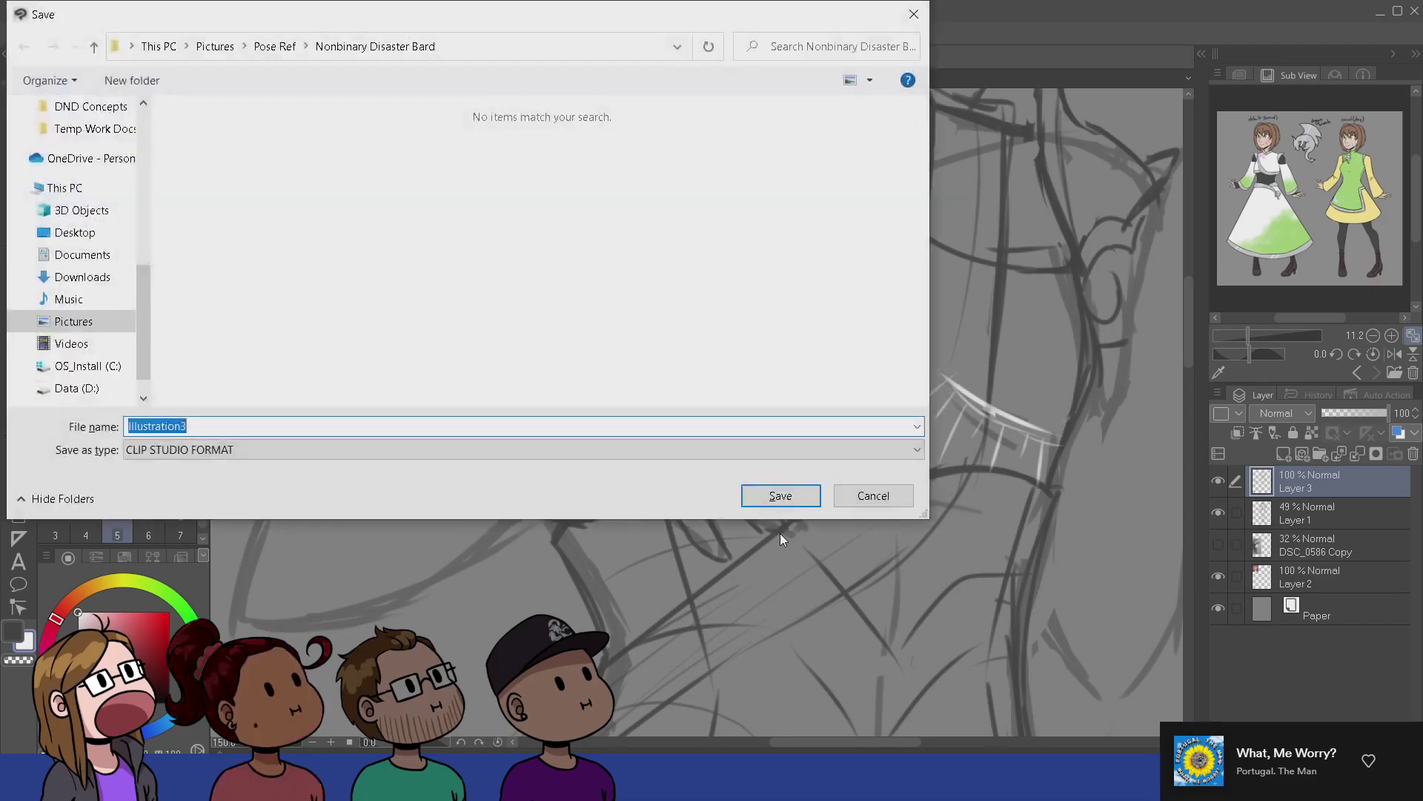
left_click(215, 46)
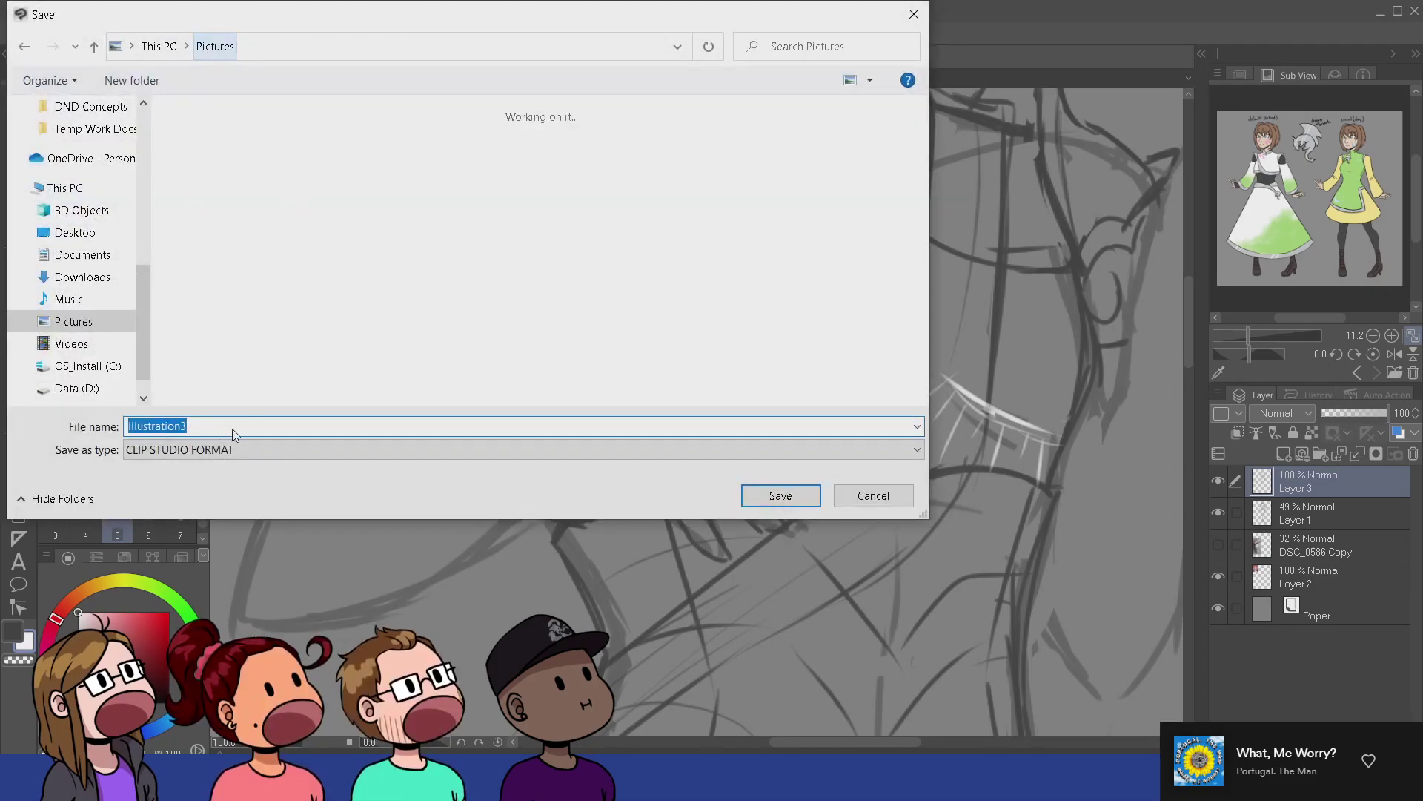
type("aasimar")
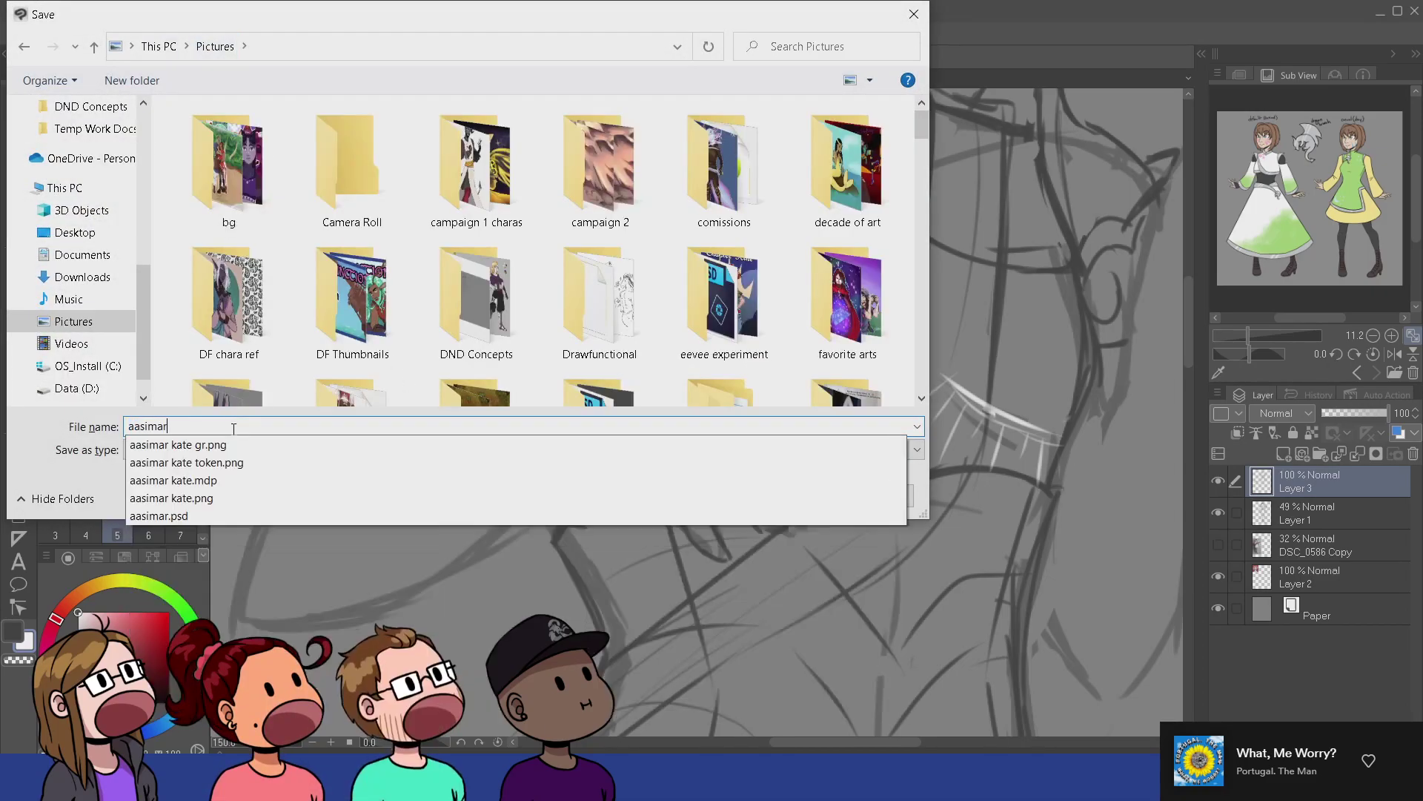
type(" kate")
key("Return")
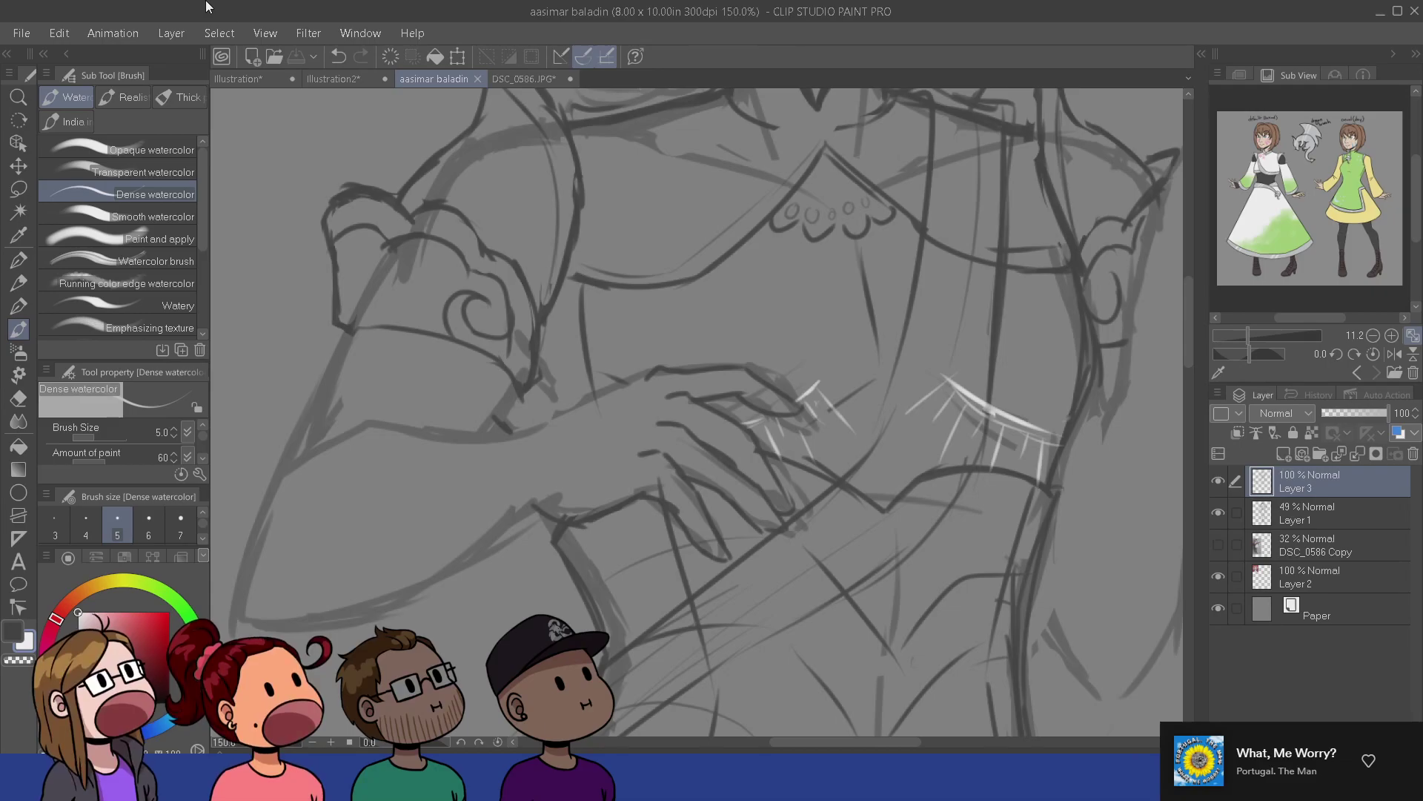
- Erase the corset line that crosses the base of the resting hand's lowest finger
left_click_drag(775, 611, 757, 590)
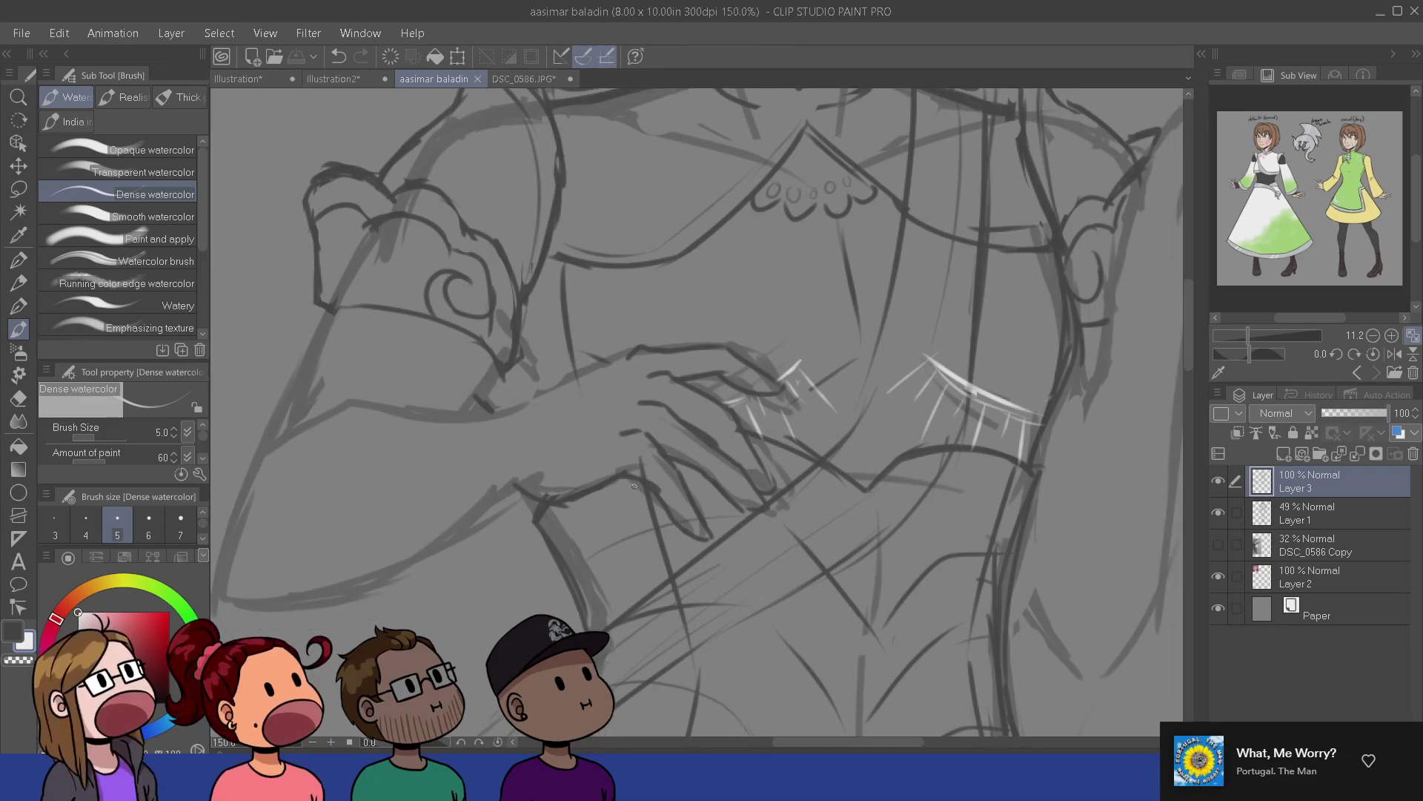
key("e")
left_click(647, 465)
key("b")
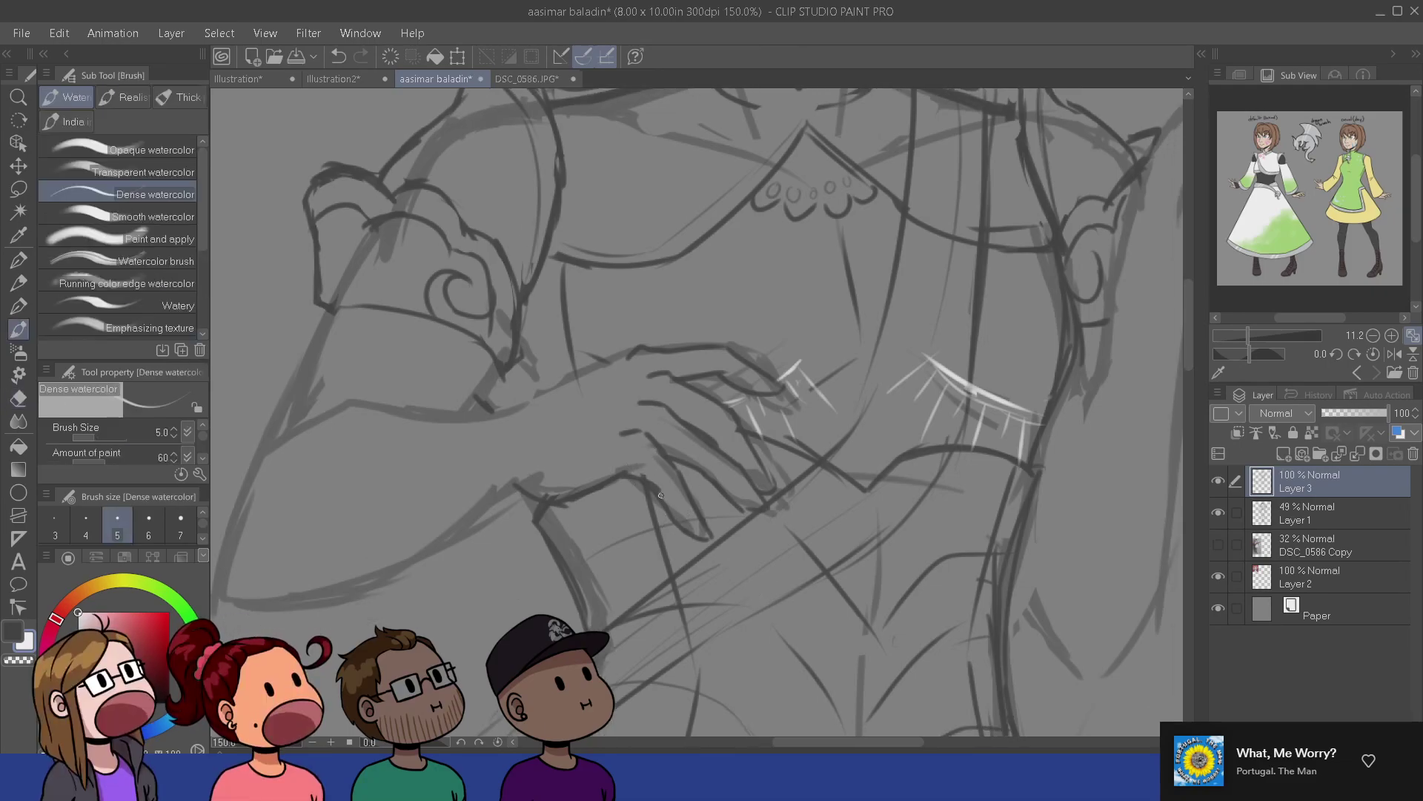
left_click_drag(680, 503, 741, 469)
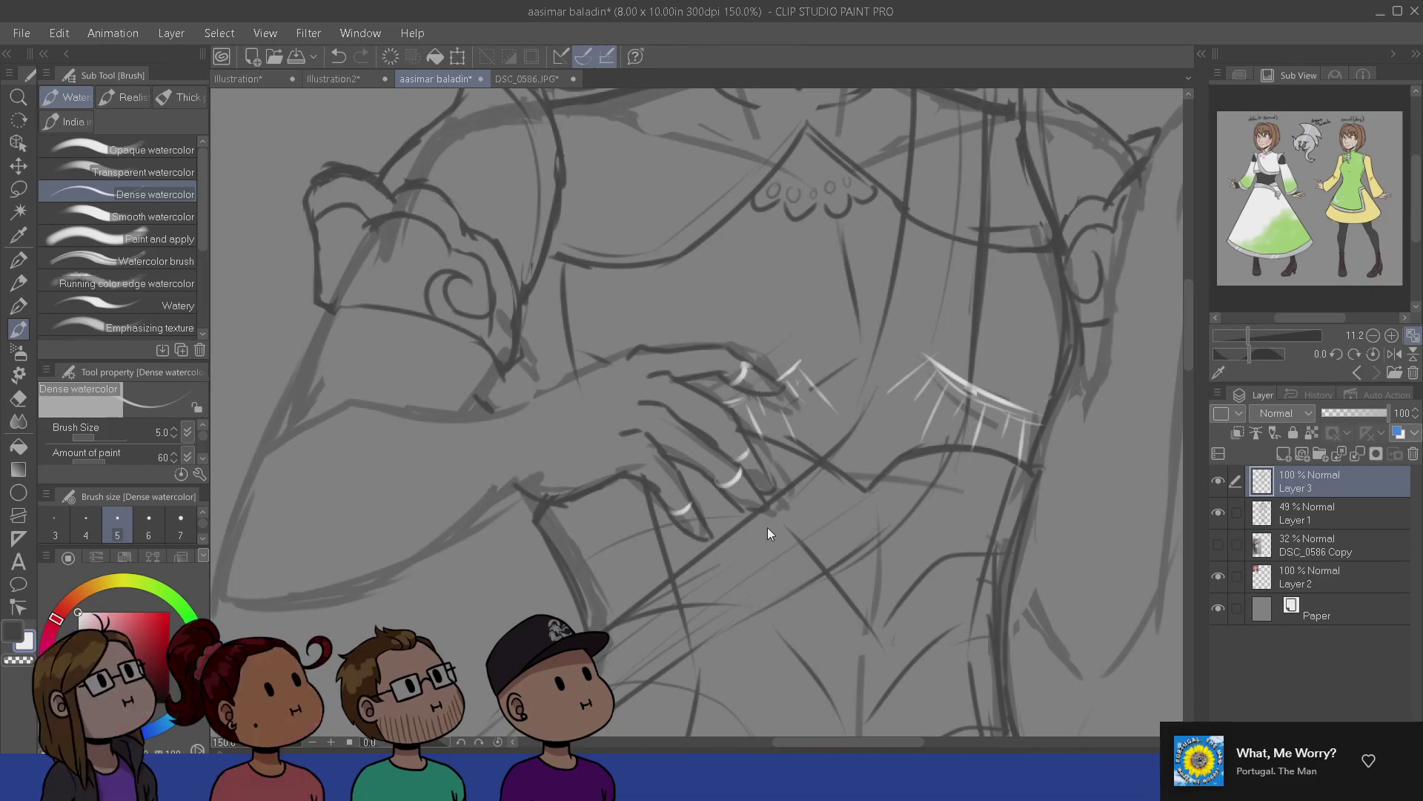
key("ctrl+z")
key("ctrl+z")
key("ctrl+z")
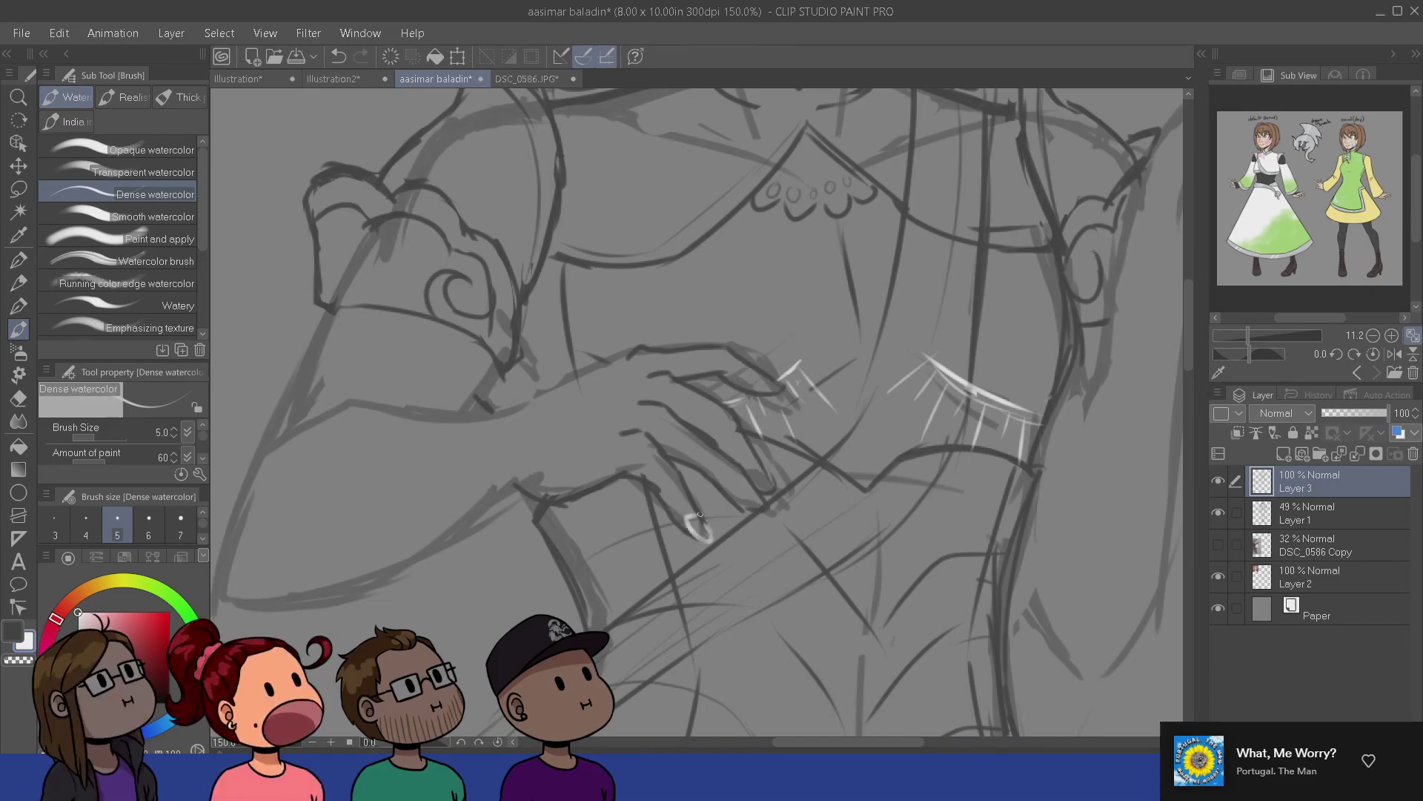
- Paint solid white oval fingernails on the four fingertips of the hand resting on the corset
left_click_drag(688, 521, 708, 536)
mouse_move(740, 485)
left_mouse_down()
mouse_move(760, 508)
mouse_move(766, 471)
left_mouse_up()
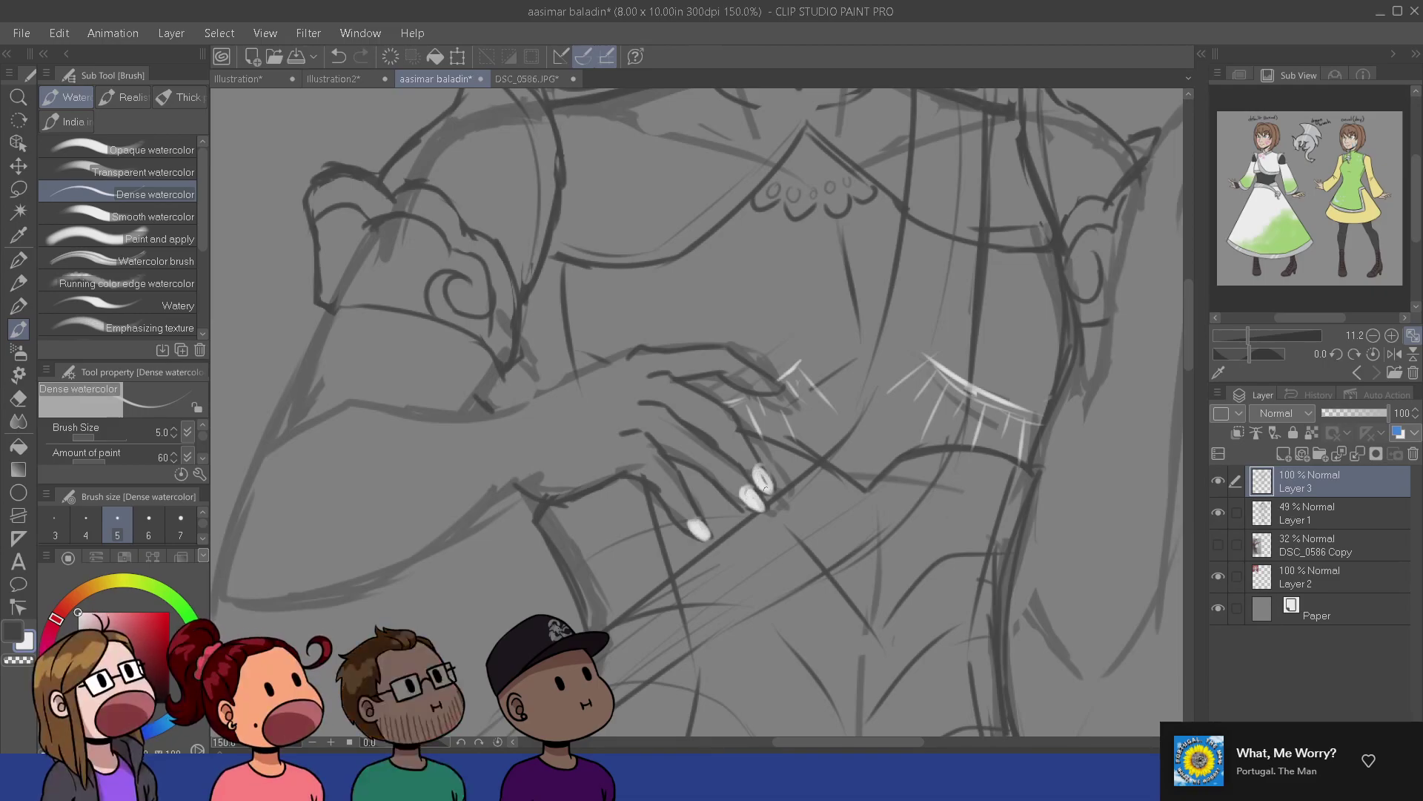
left_click_drag(757, 382, 771, 384)
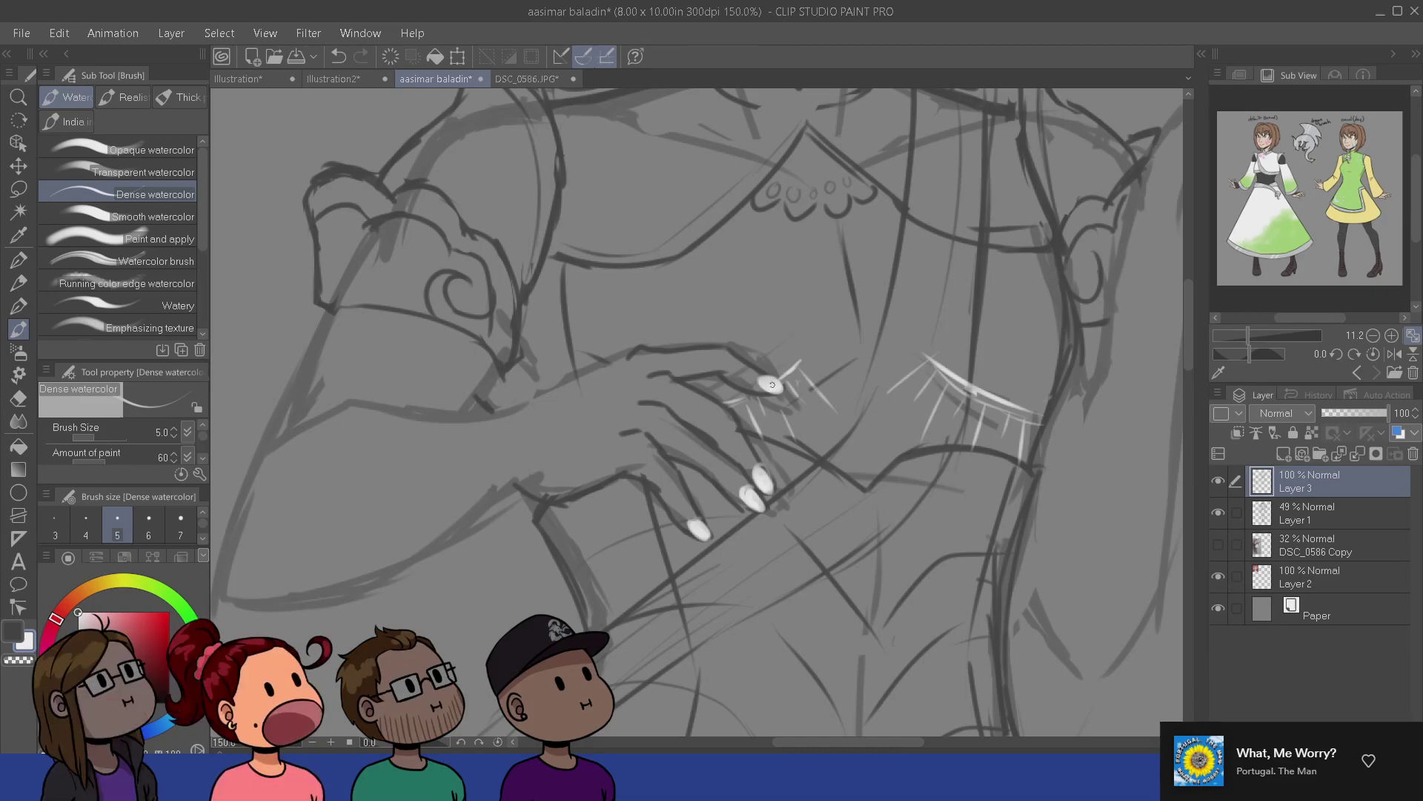
- Paint white nails on the thumb and the four curled fingers of the raised hand
left_click_drag(737, 461, 575, 497)
left_click_drag(812, 398, 665, 517)
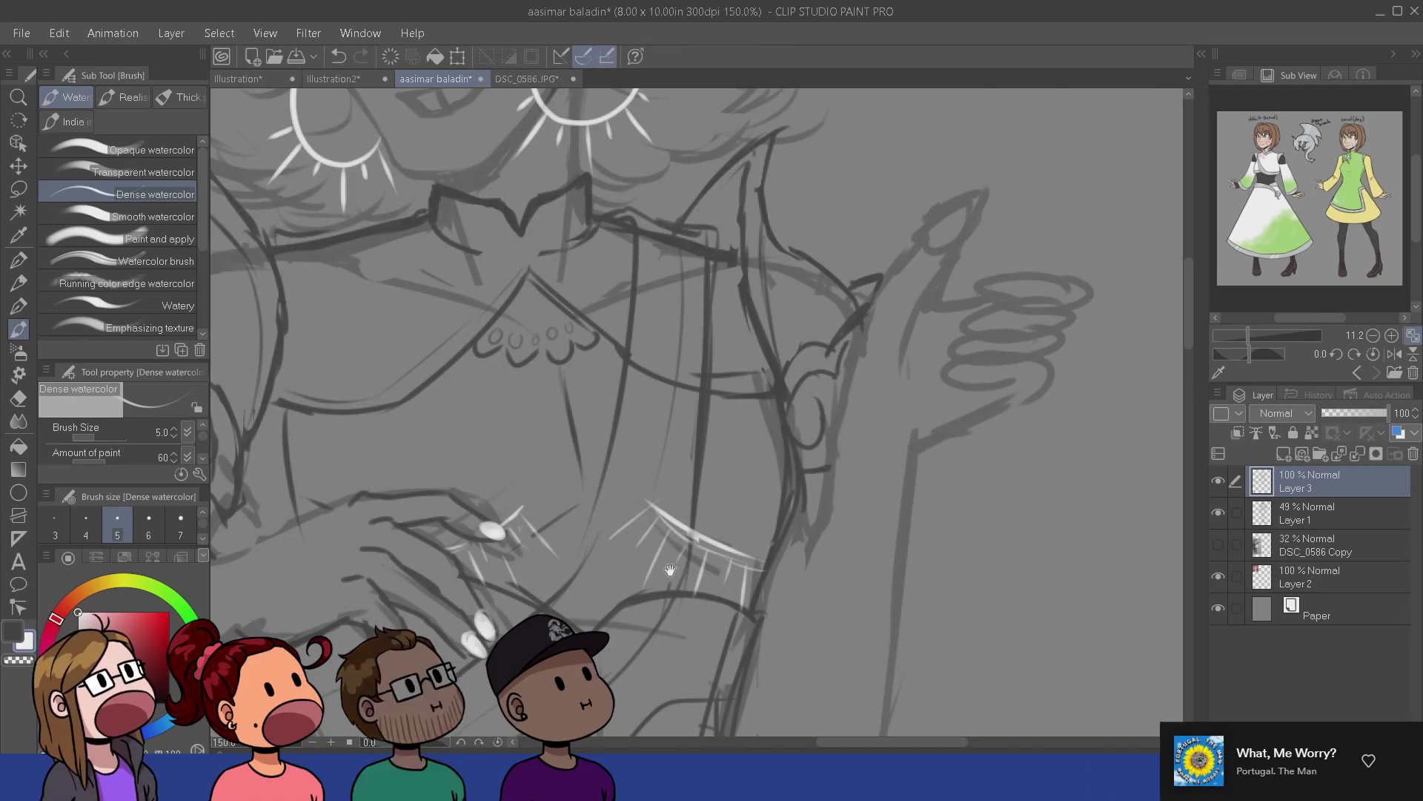
left_click_drag(627, 599, 716, 563)
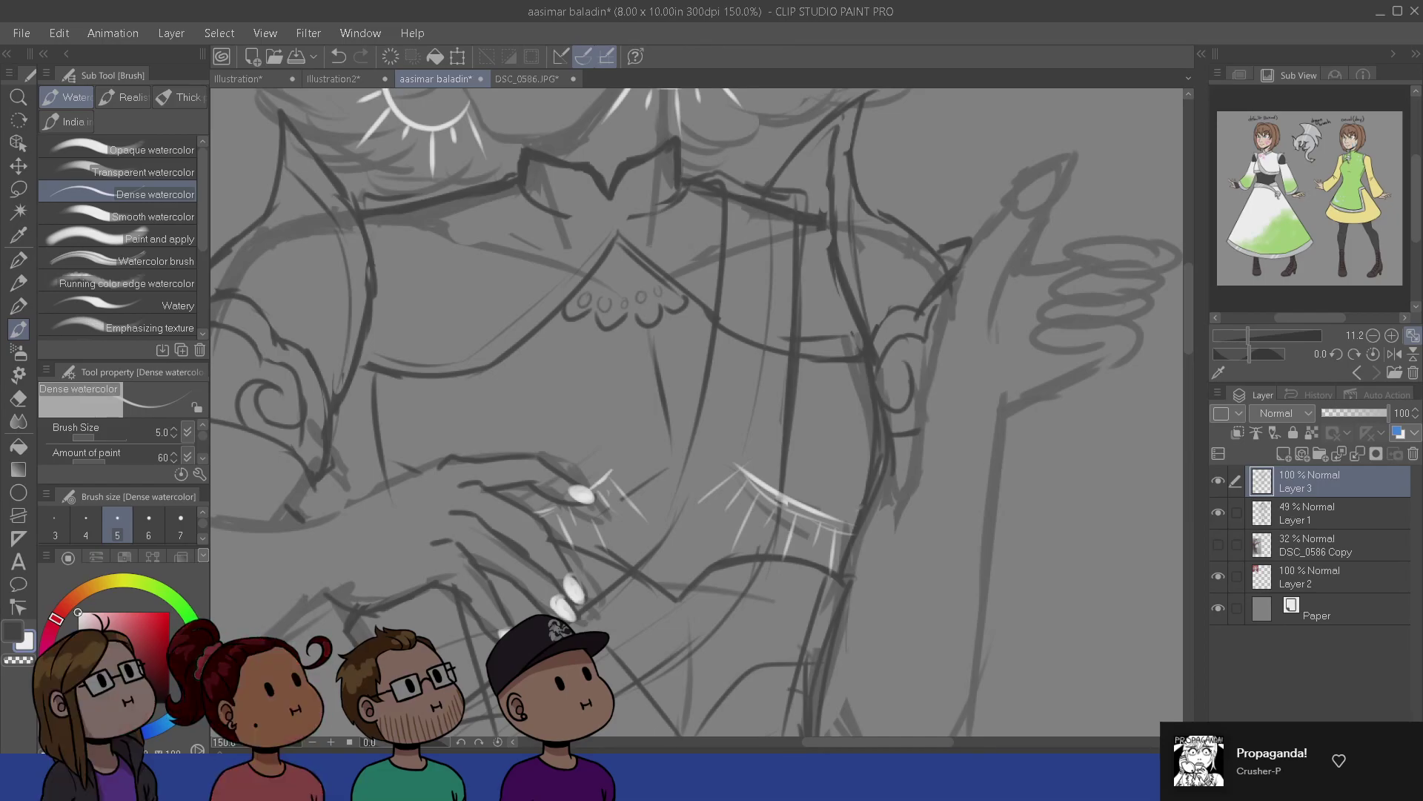
left_click_drag(703, 595, 800, 570)
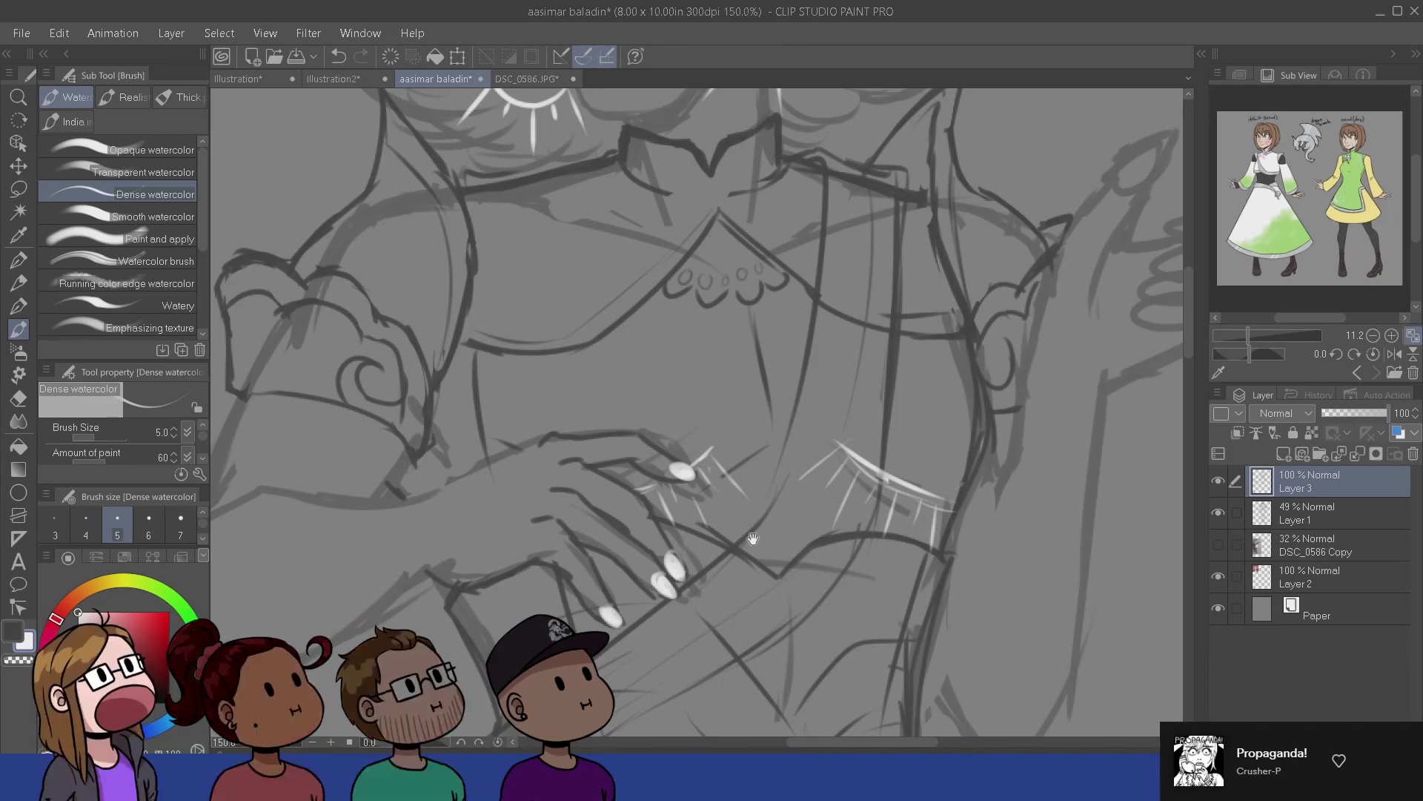
mouse_move(877, 516)
left_mouse_down()
mouse_move(754, 620)
mouse_move(725, 623)
mouse_move(731, 651)
left_mouse_up()
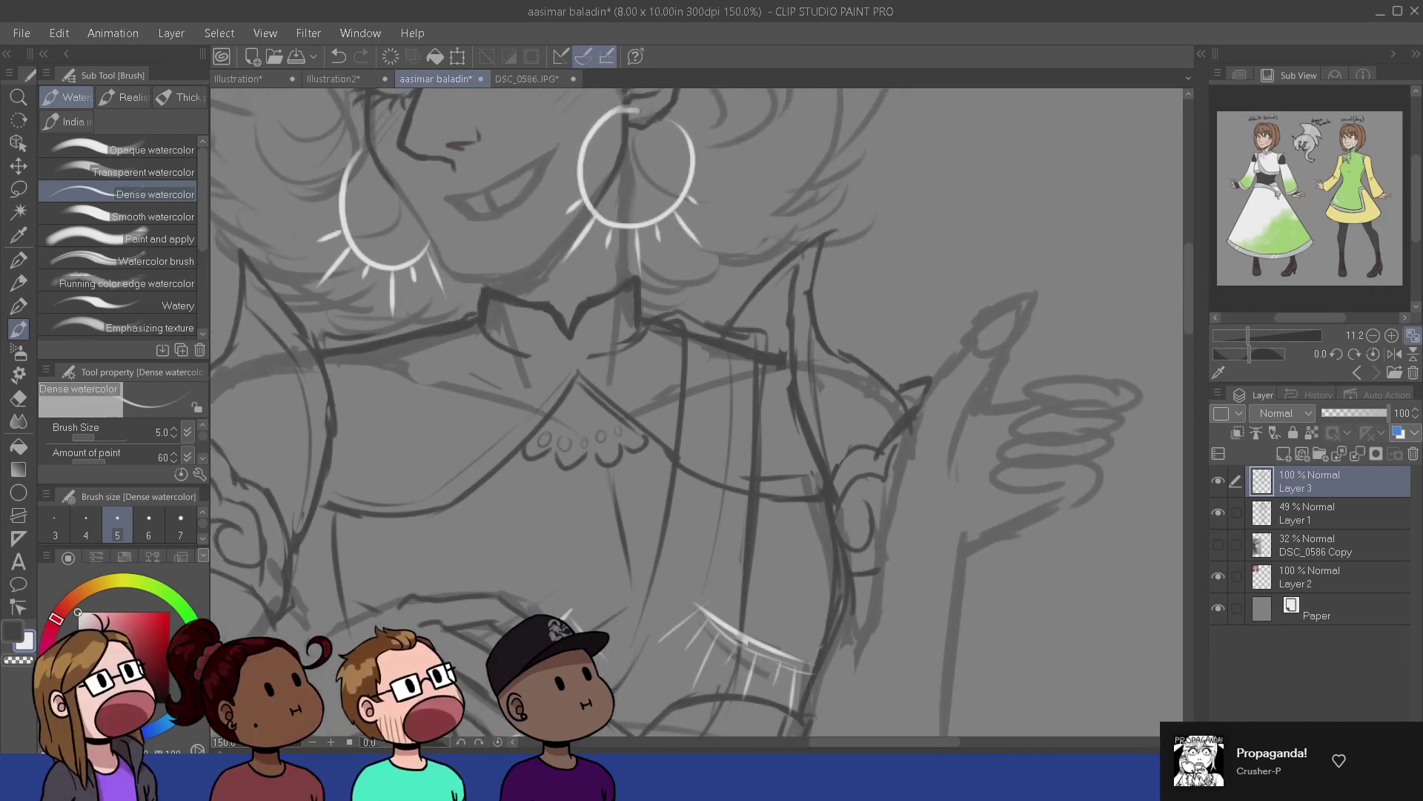
left_click_drag(982, 313, 997, 302)
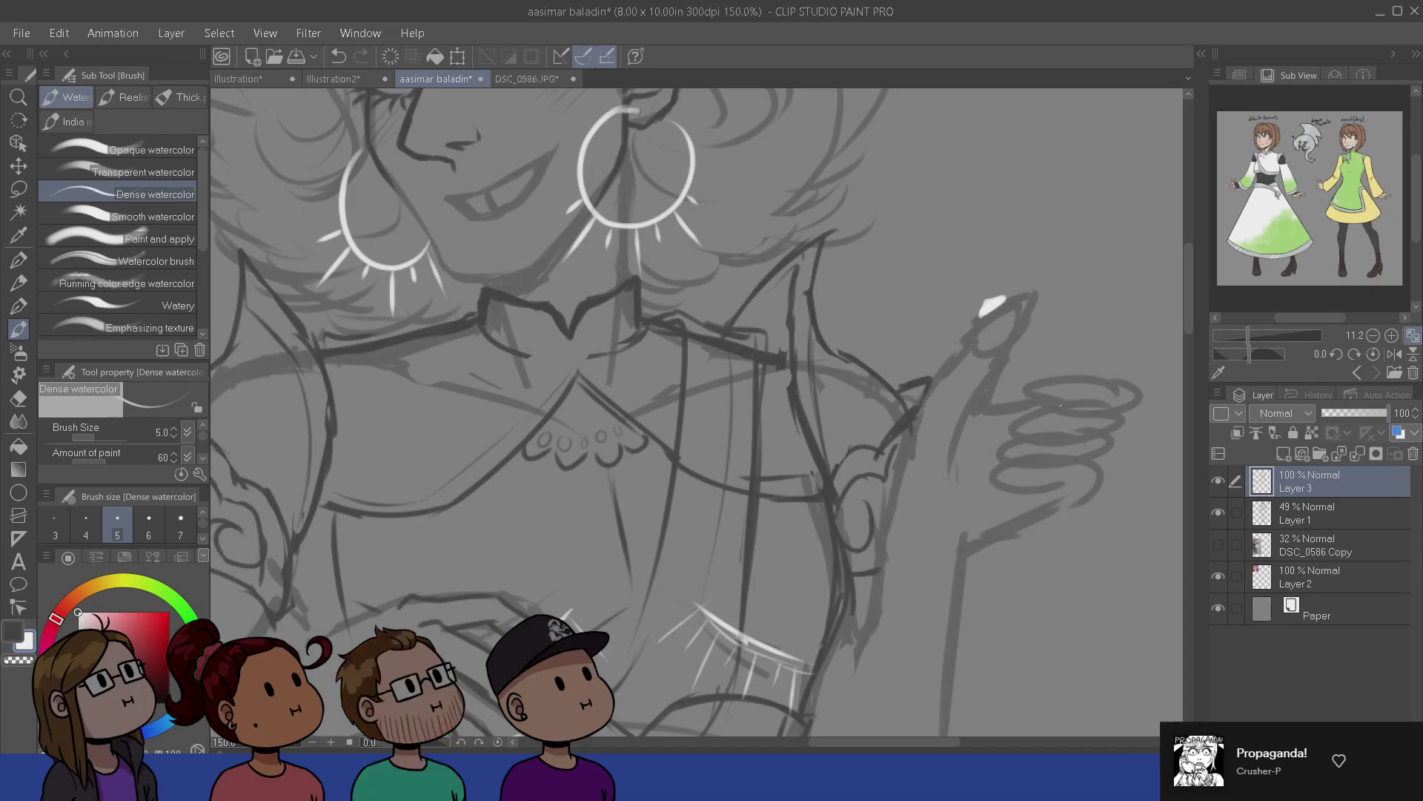
mouse_move(1033, 391)
left_mouse_down()
mouse_move(1019, 429)
mouse_move(1029, 450)
mouse_move(1008, 482)
left_mouse_up()
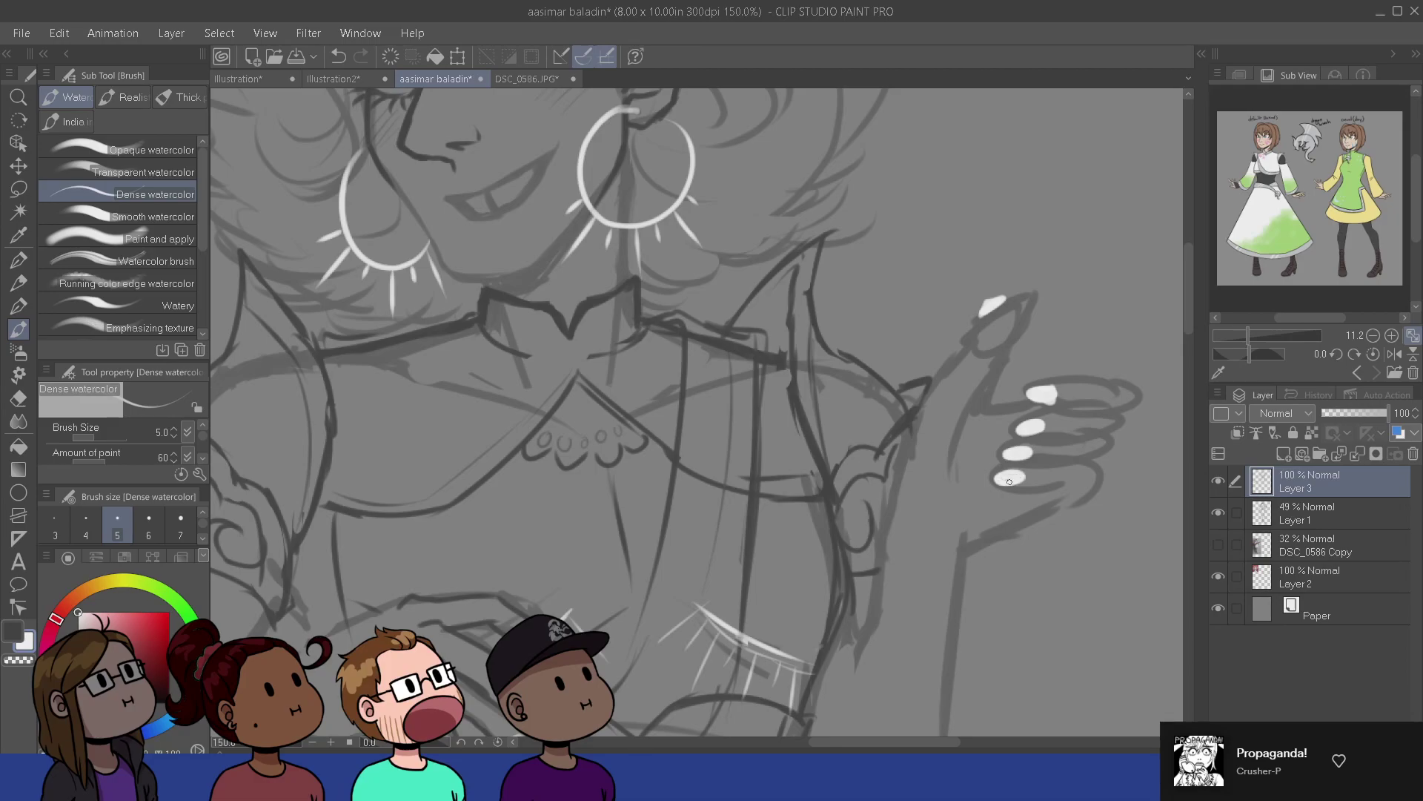
- Switch the drawing colour from white to the dark sketch colour for the bent arm
left_click_drag(905, 599, 1011, 381)
left_click_drag(488, 614, 632, 684)
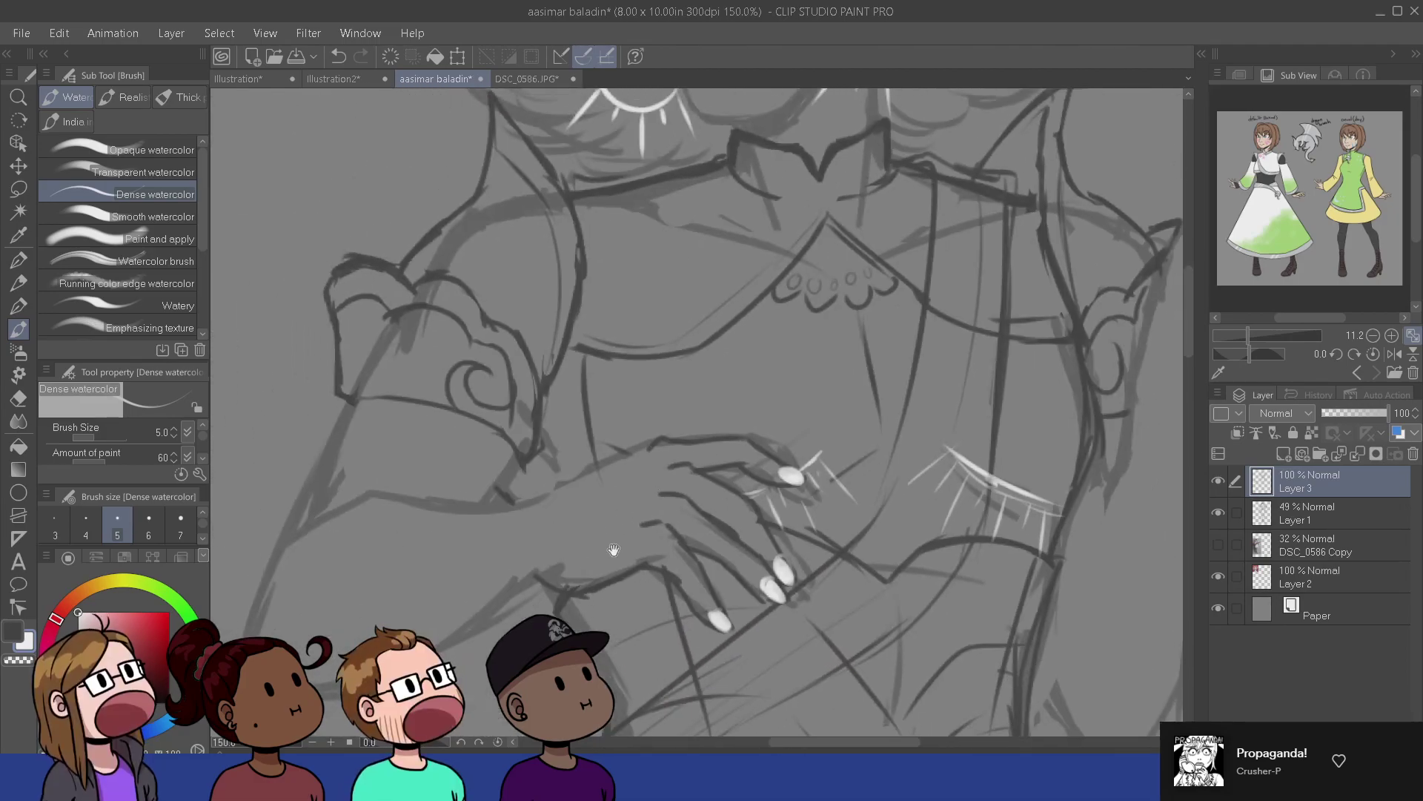
mouse_move(613, 604)
left_mouse_down()
mouse_move(720, 632)
mouse_move(793, 605)
left_mouse_up()
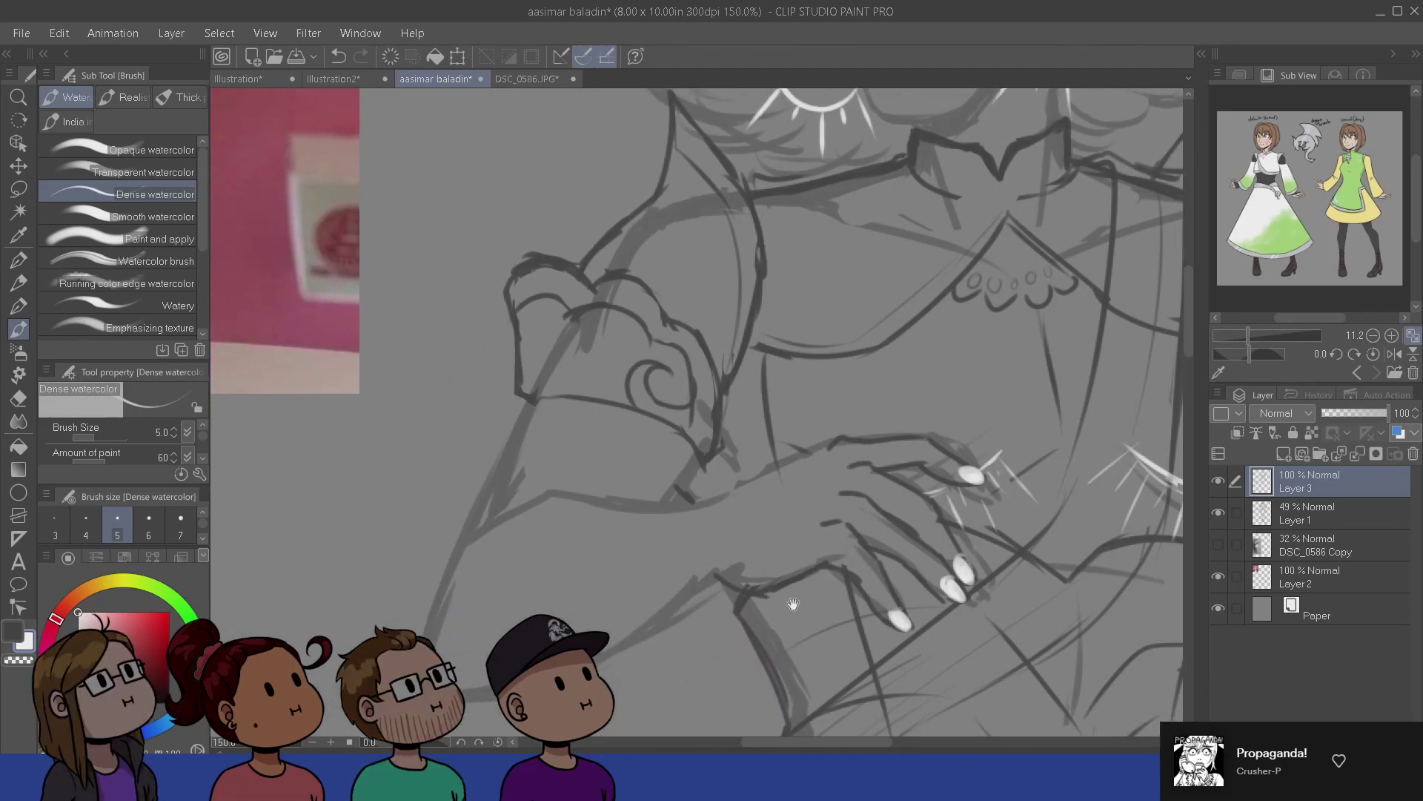
mouse_move(727, 654)
left_mouse_down()
mouse_move(740, 606)
mouse_move(744, 658)
mouse_move(712, 650)
left_mouse_up()
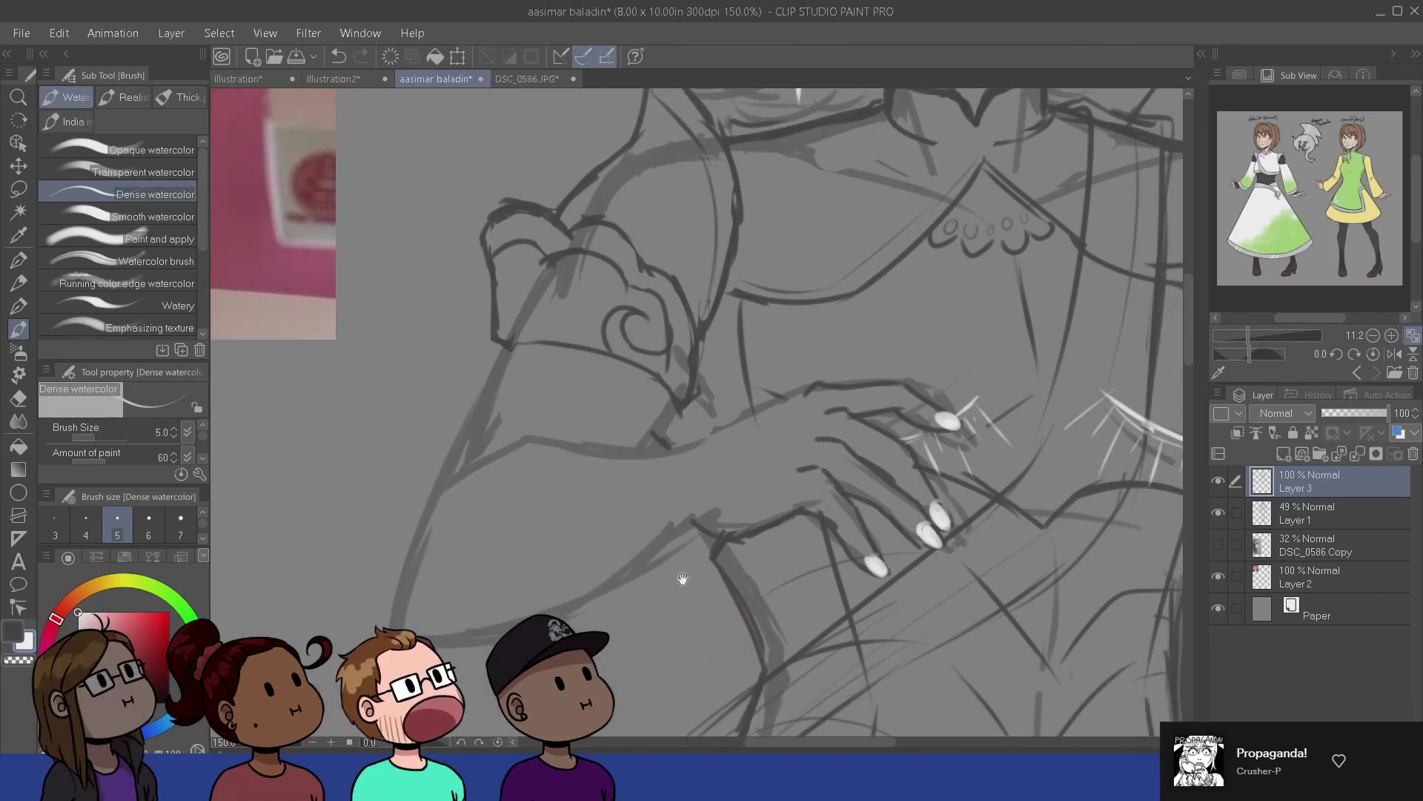
left_click_drag(593, 490, 632, 539)
key("x")
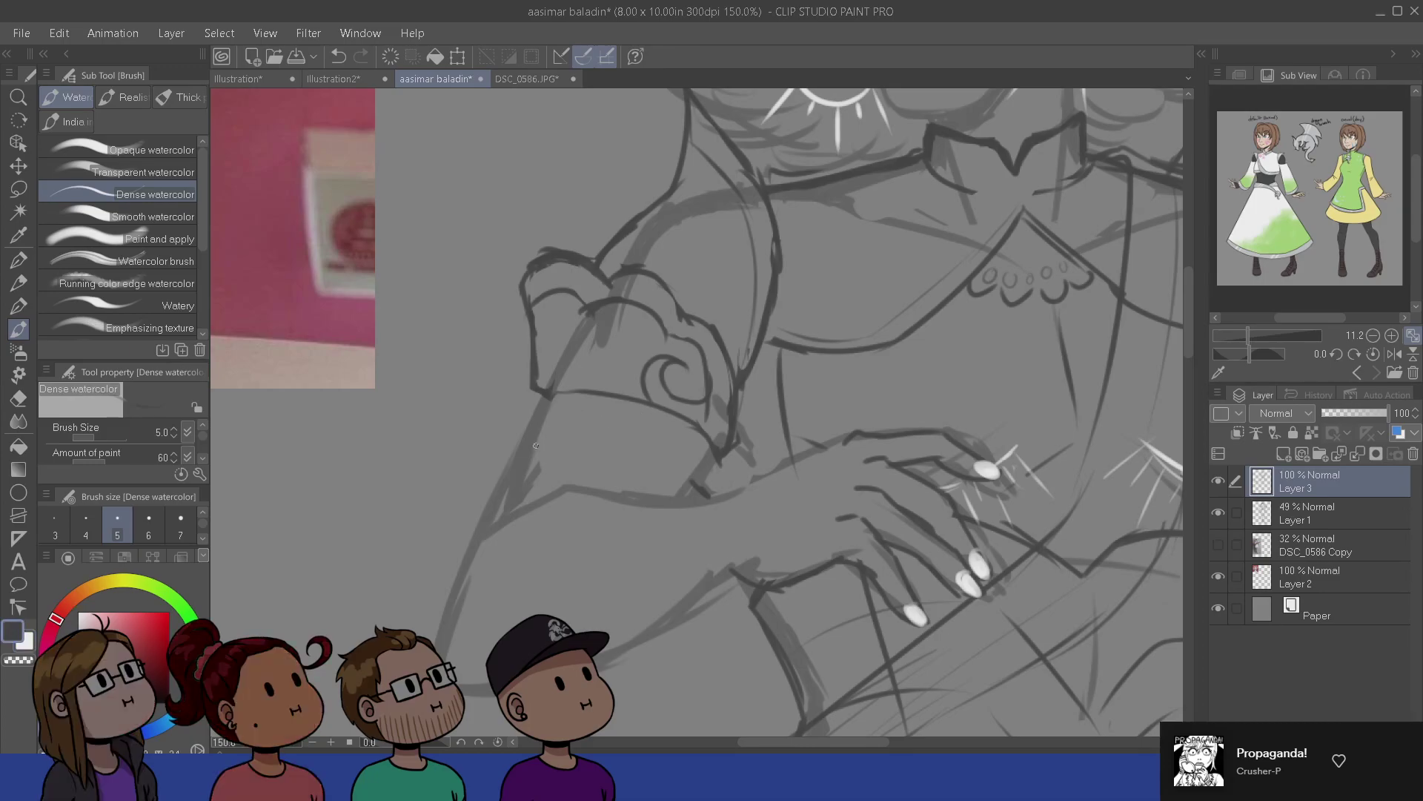
left_click_drag(528, 439, 648, 456)
key("ctrl+z")
key("ctrl+z")
left_click_drag(618, 398, 585, 481)
key("ctrl+z")
- Trace the upper contour of the bent arm's wrist into the back of the hand with dark strokes and clean up the join
left_click_drag(827, 613, 662, 505)
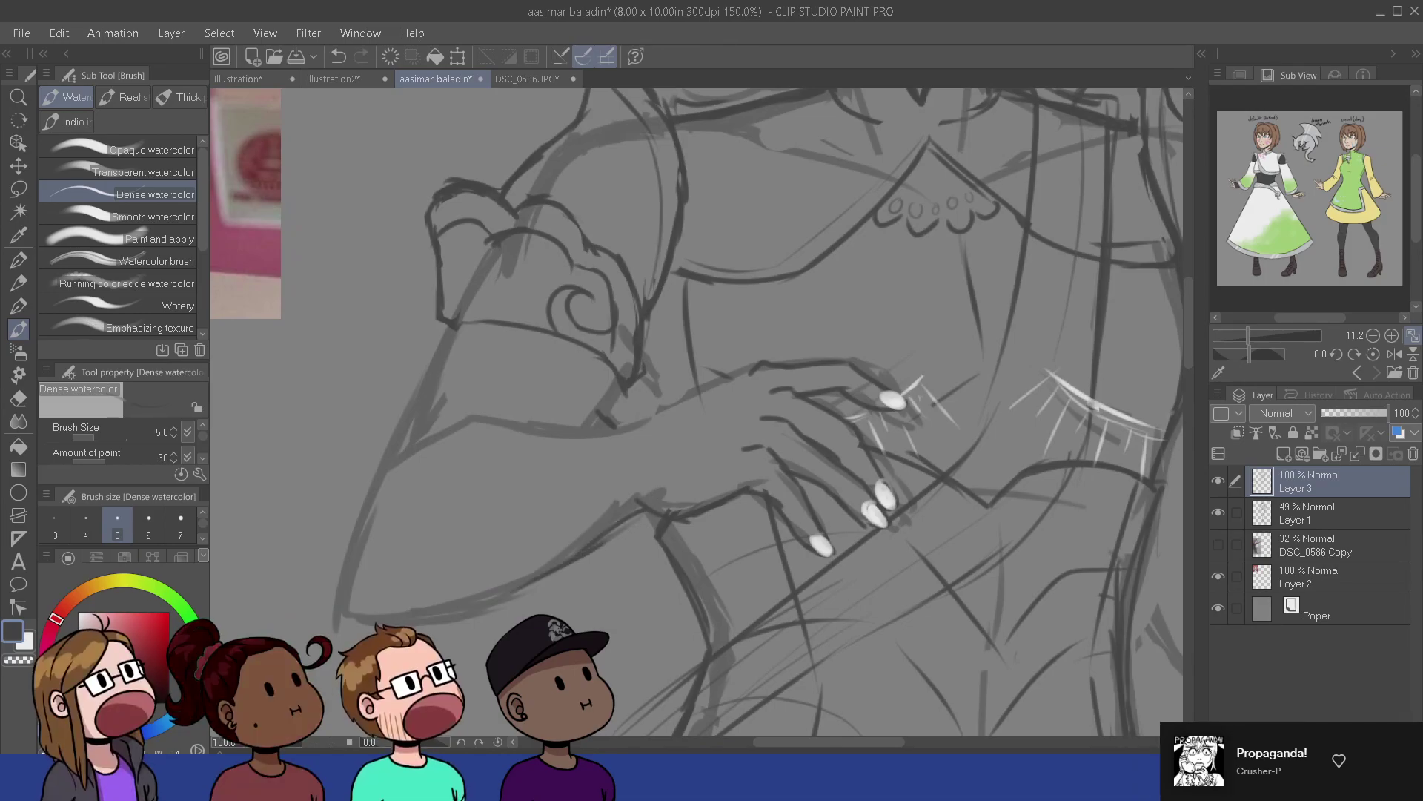
mouse_move(519, 588)
left_mouse_down()
mouse_move(581, 628)
mouse_move(581, 656)
left_mouse_up()
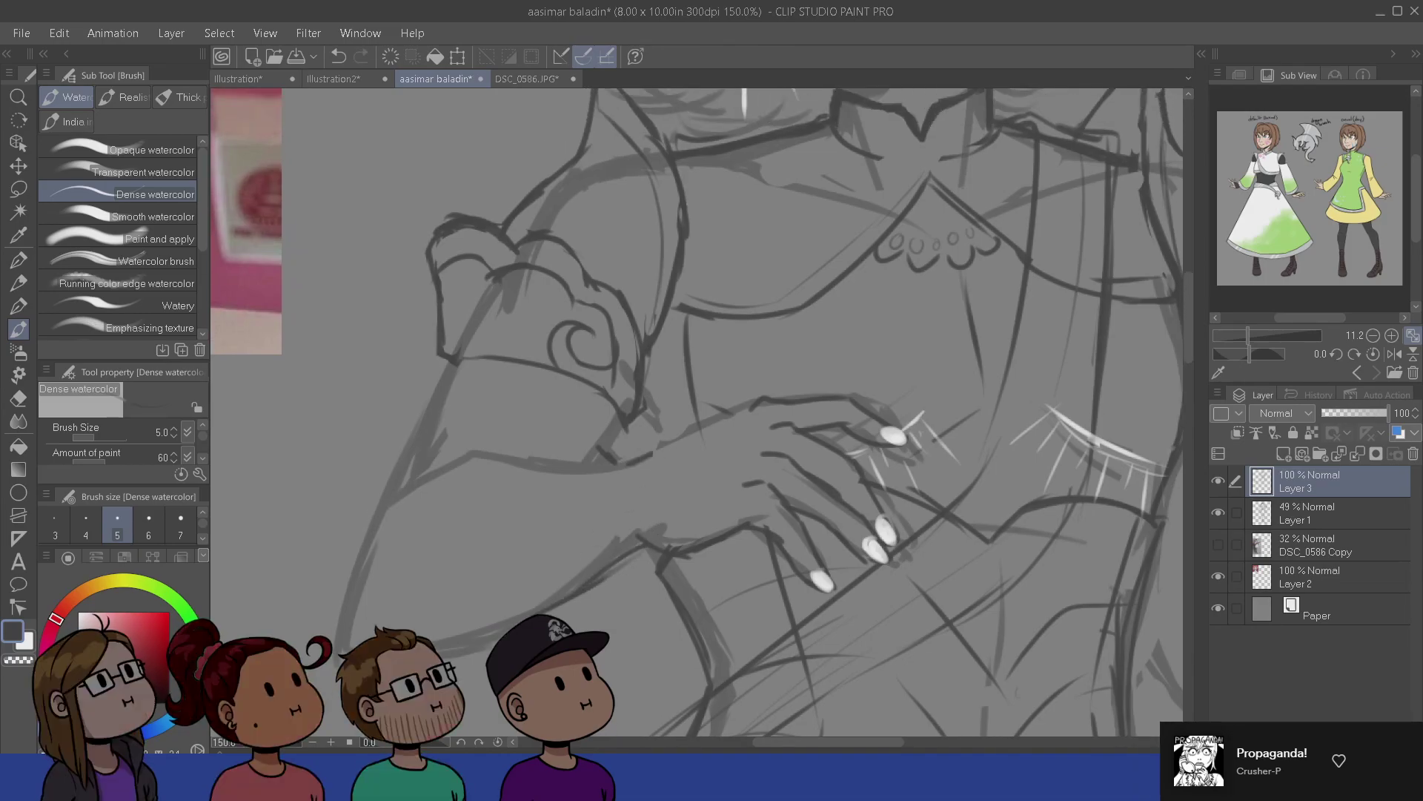
key("e")
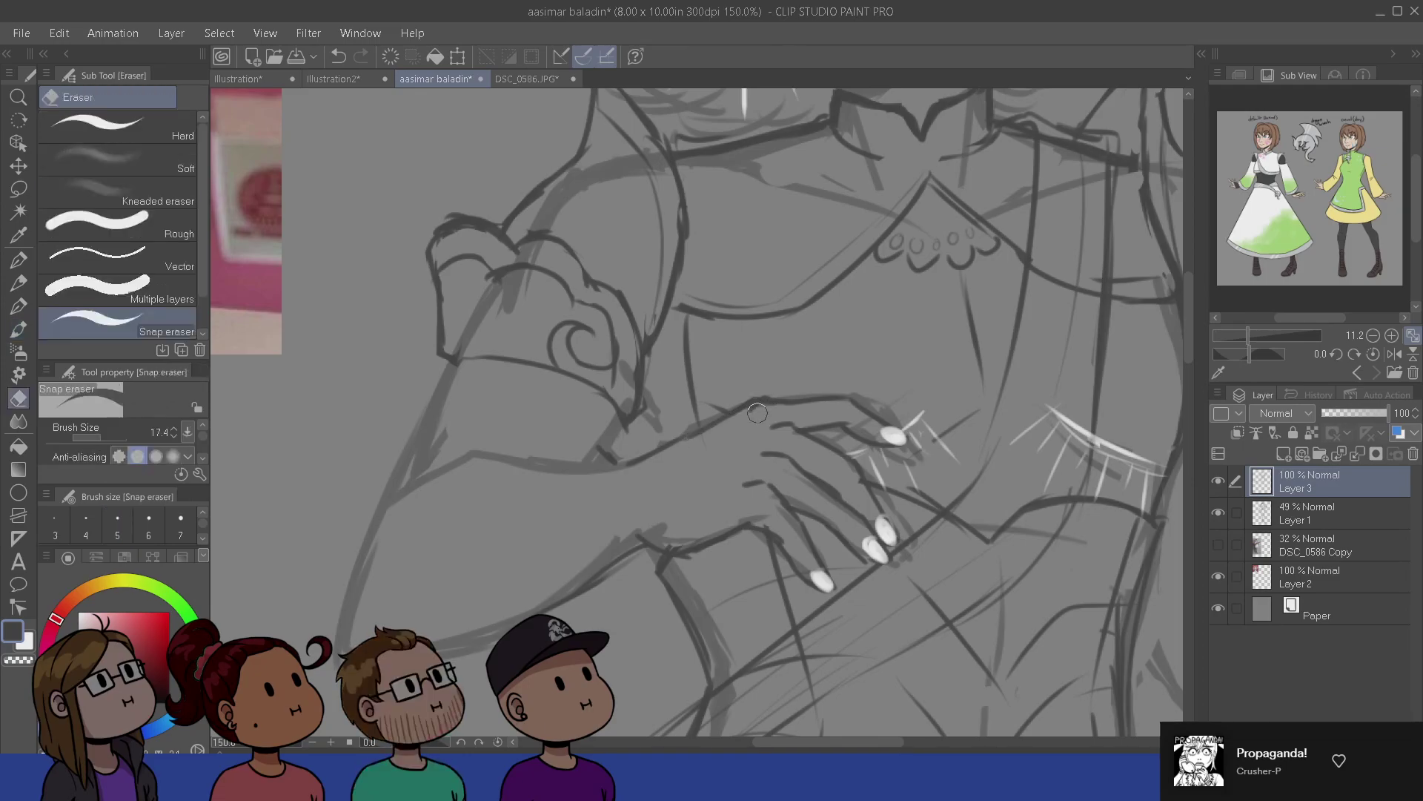
key("b")
mouse_move(765, 587)
left_mouse_down()
mouse_move(714, 657)
mouse_move(700, 632)
left_mouse_up()
left_click_drag(536, 686, 588, 553)
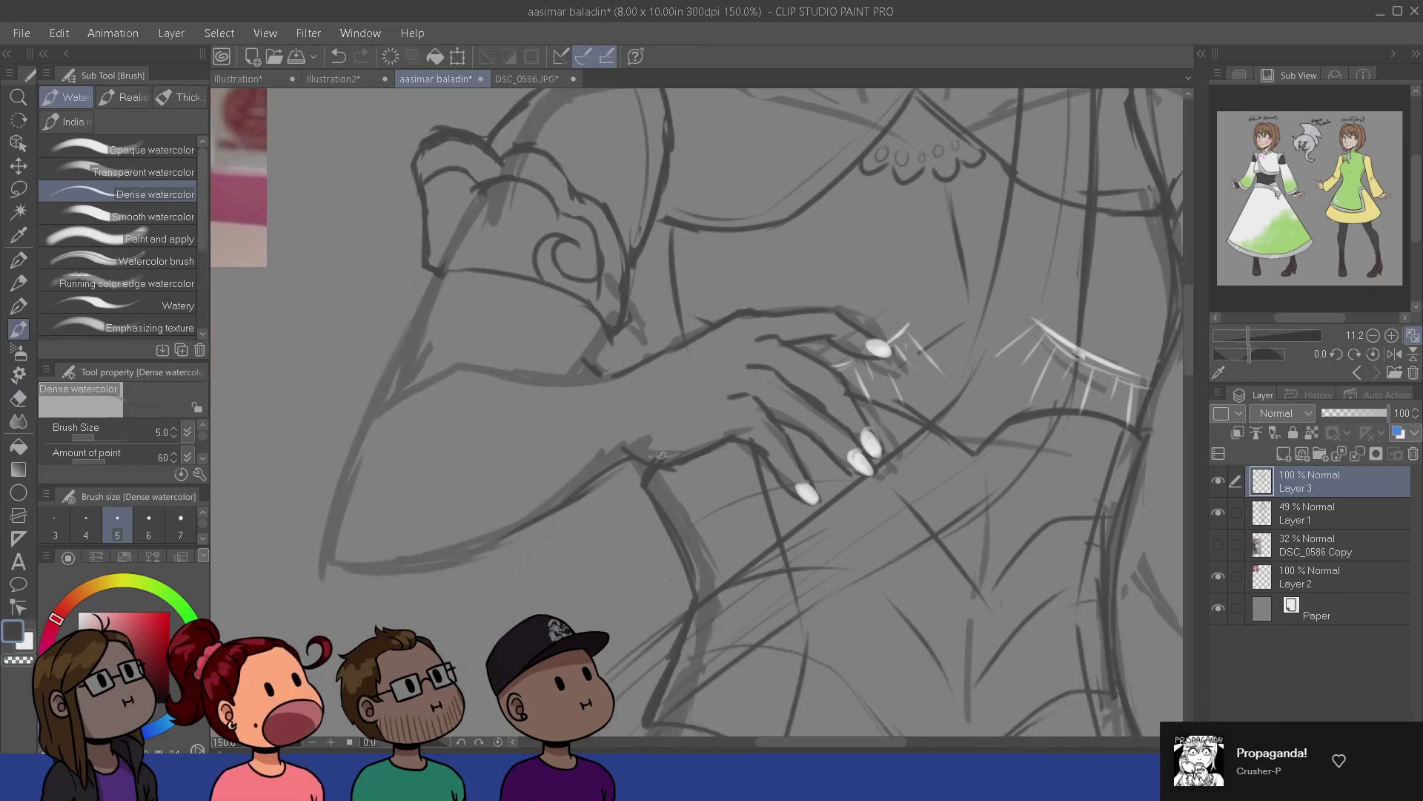
mouse_move(511, 510)
left_mouse_down()
mouse_move(517, 437)
mouse_move(441, 493)
left_mouse_up()
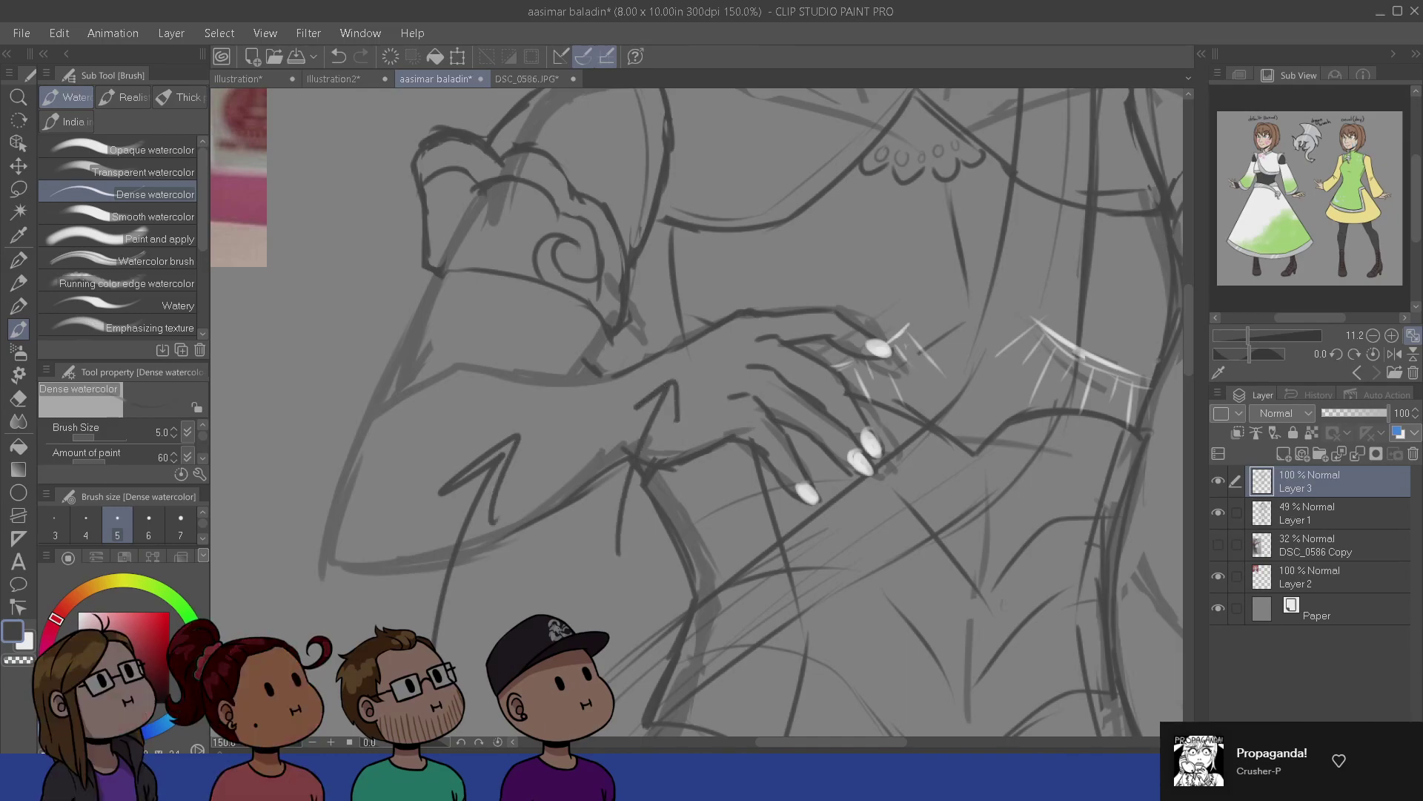
key("ctrl+z")
key("ctrl+z")
- Draw dark contour lines across the back of the resting hand, linking the knuckles to the wrist
mouse_move(785, 451)
left_mouse_down()
mouse_move(603, 525)
mouse_move(579, 500)
mouse_move(693, 522)
mouse_move(662, 572)
left_mouse_up()
left_click_drag(671, 449, 639, 516)
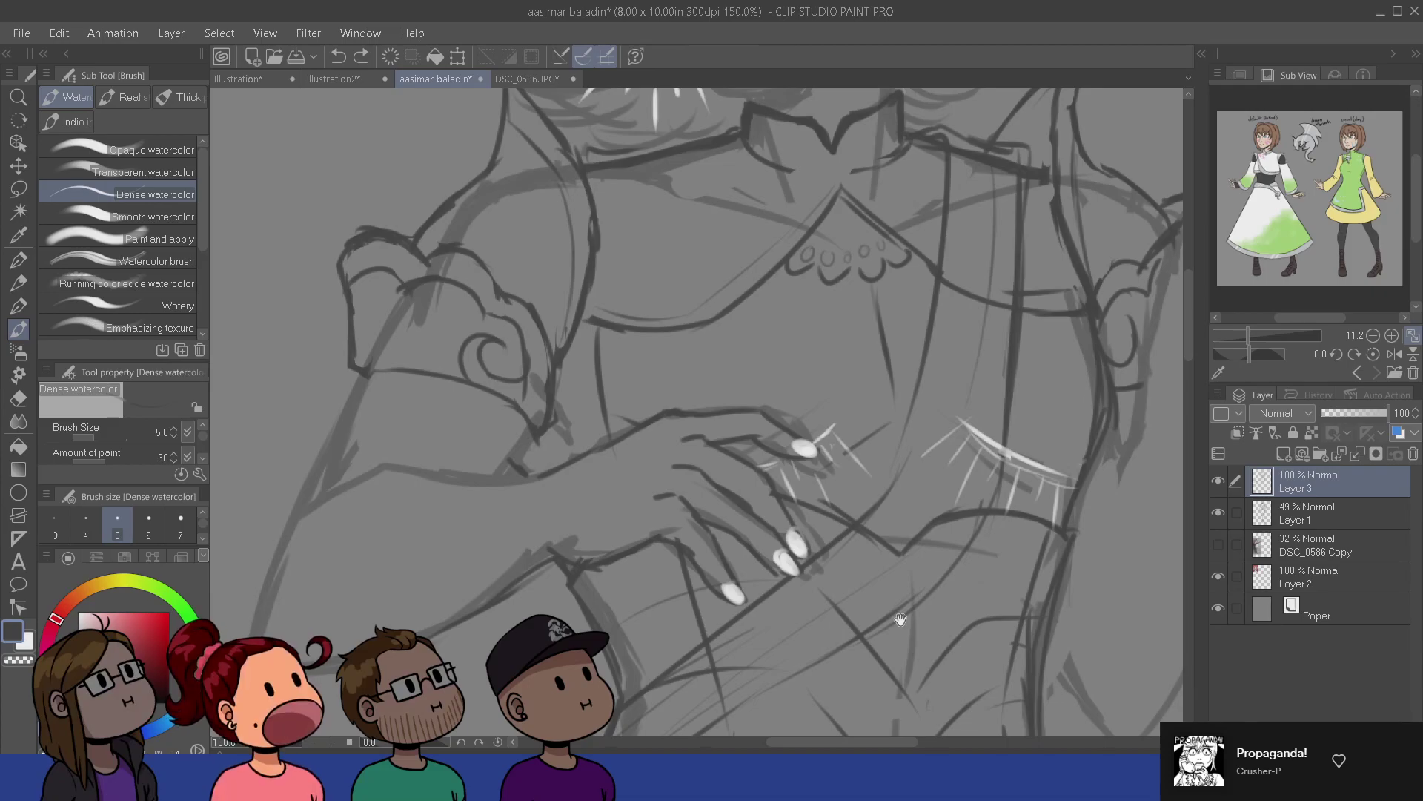
left_click_drag(770, 585, 882, 503)
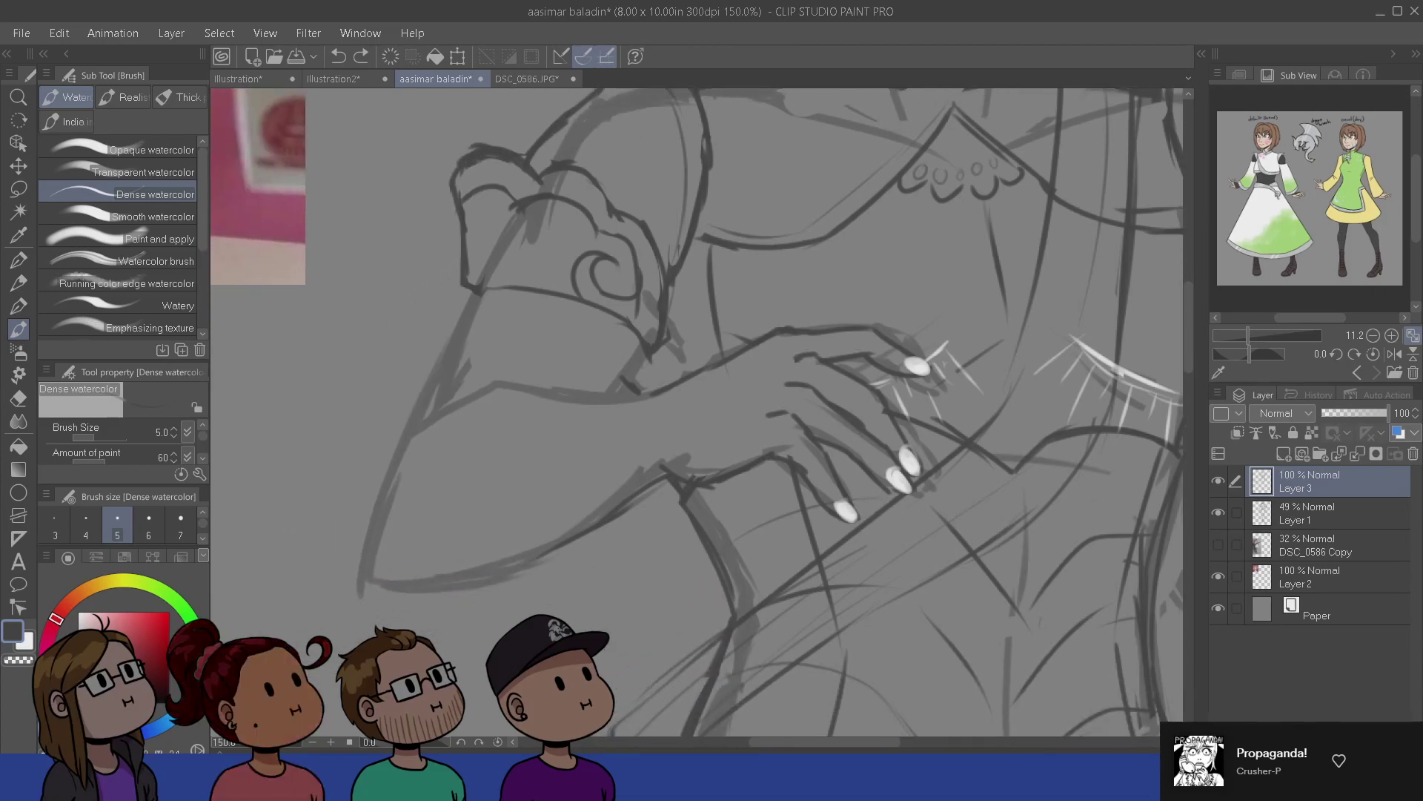
left_click_drag(731, 368, 810, 354)
mouse_move(664, 468)
left_mouse_down()
mouse_move(769, 403)
mouse_move(659, 473)
mouse_move(743, 417)
left_mouse_up()
key("ctrl+z")
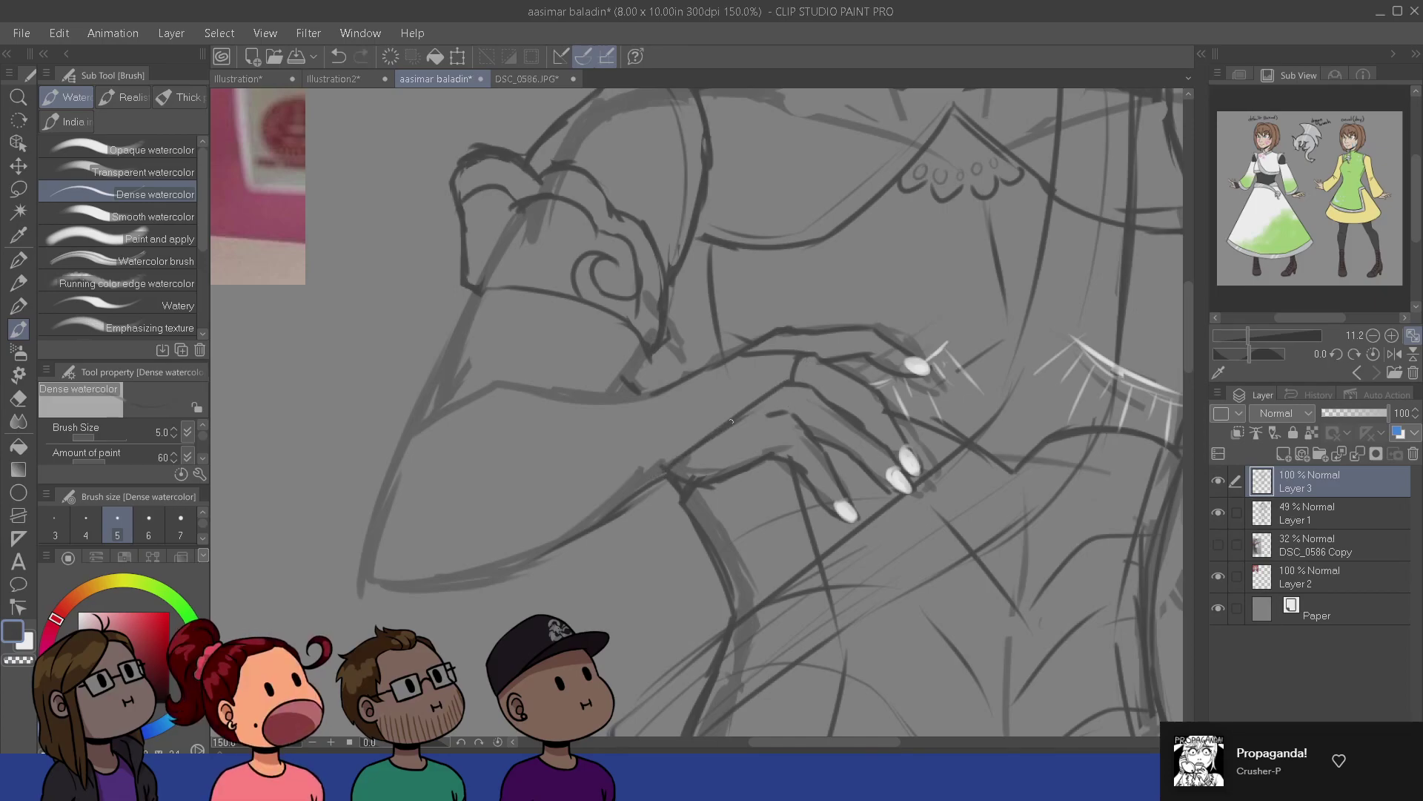
left_click_drag(798, 508, 608, 625)
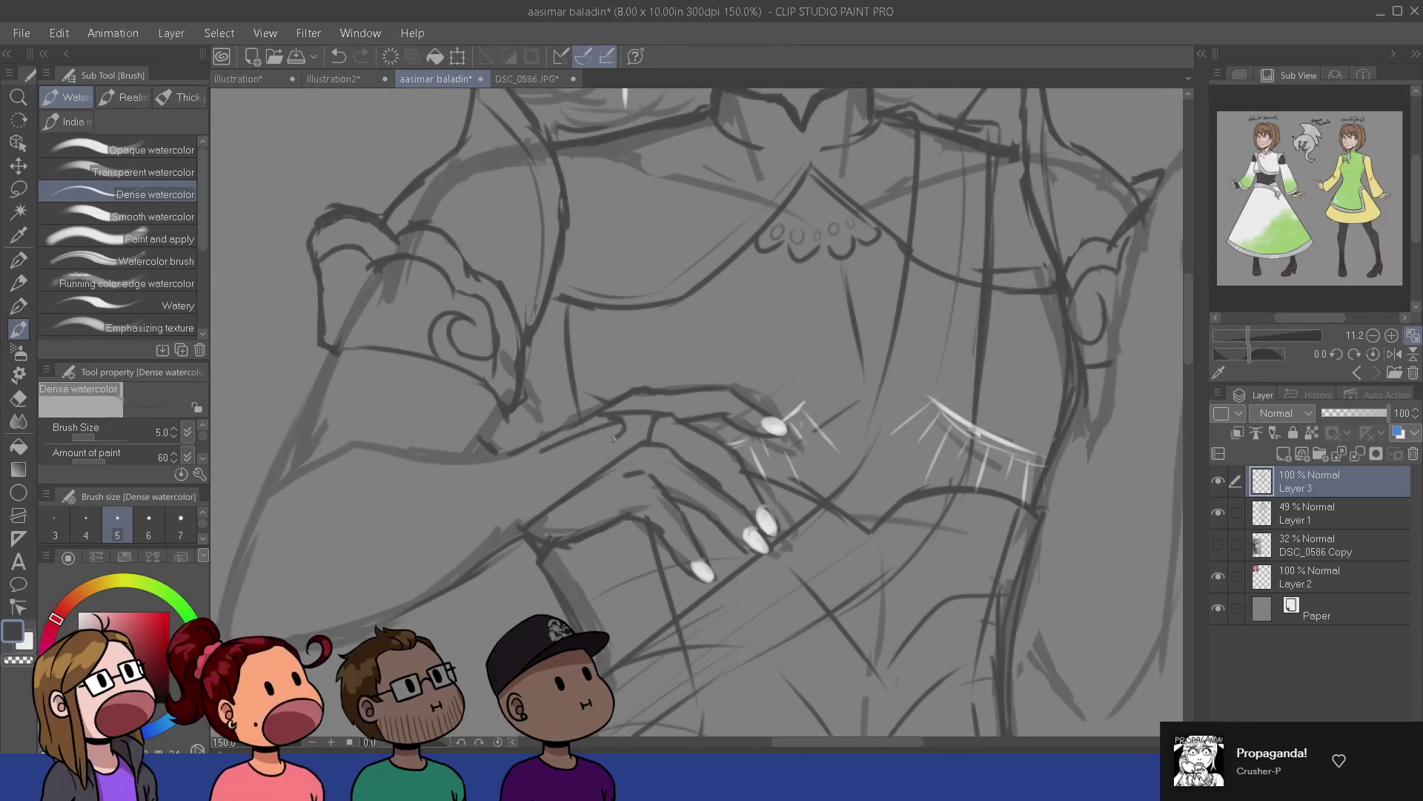
left_click_drag(523, 637, 572, 617)
- Outline the heel and the little finger of the raised hand with dark strokes
left_click_drag(883, 444, 605, 559)
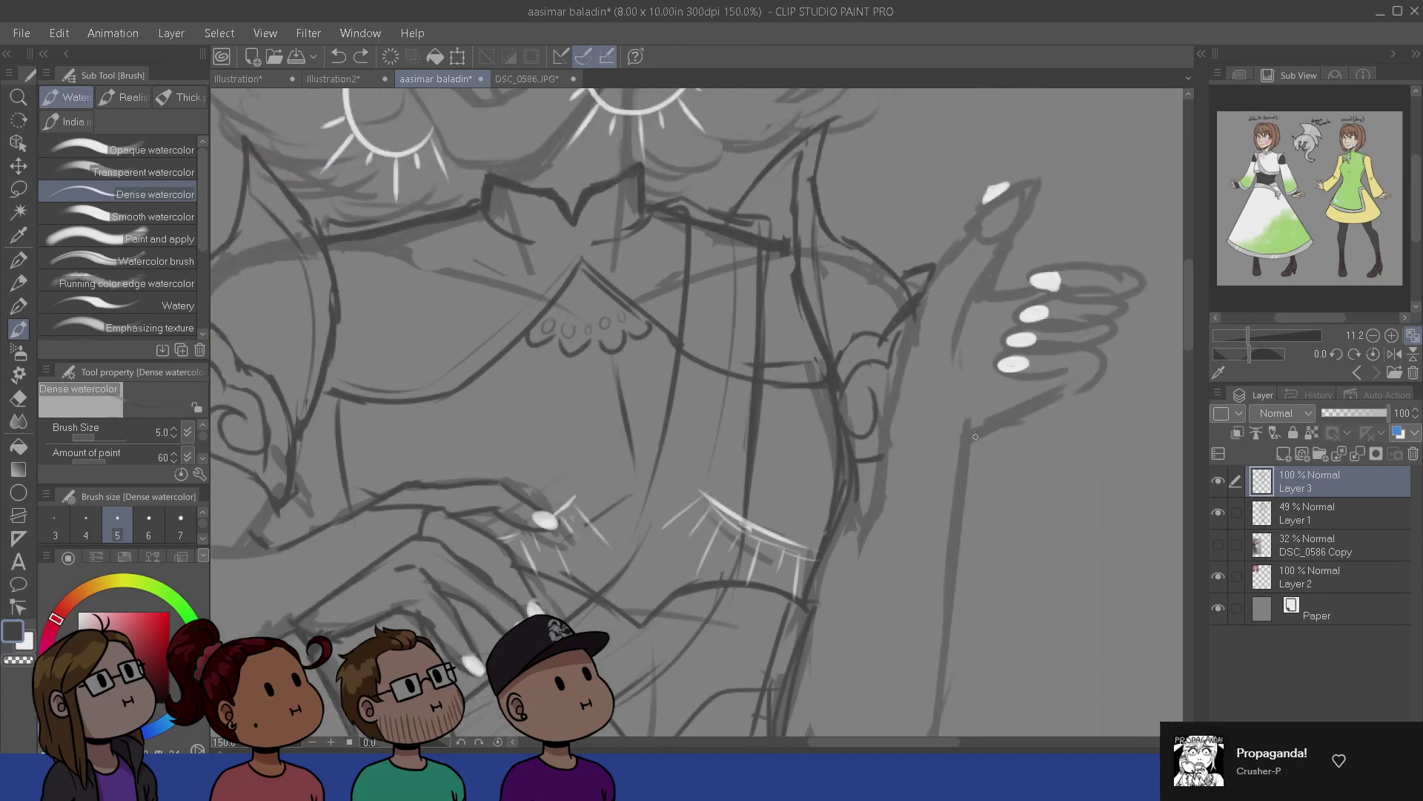
left_click_drag(970, 443, 1024, 423)
left_click_drag(976, 439, 1093, 399)
key("ctrl+z")
mouse_move(957, 439)
left_mouse_down()
mouse_move(1072, 407)
mouse_move(1109, 345)
left_mouse_up()
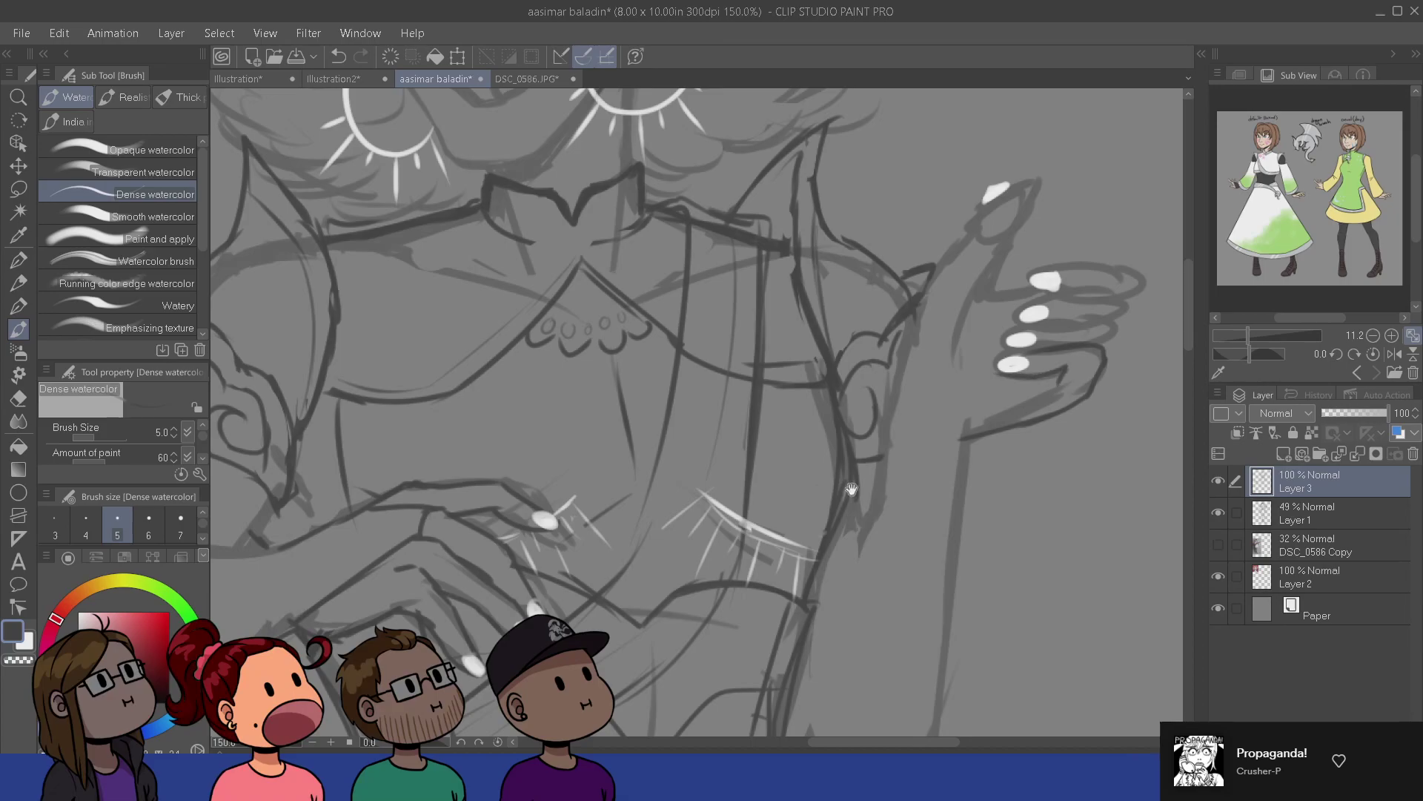
- Outline the remaining curled fingers of the raised hand around their white nails with dark strokes
key("ctrl+z")
key("ctrl+z")
mouse_move(1009, 375)
left_mouse_down()
mouse_move(1069, 372)
mouse_move(1042, 325)
left_mouse_up()
key("ctrl+z")
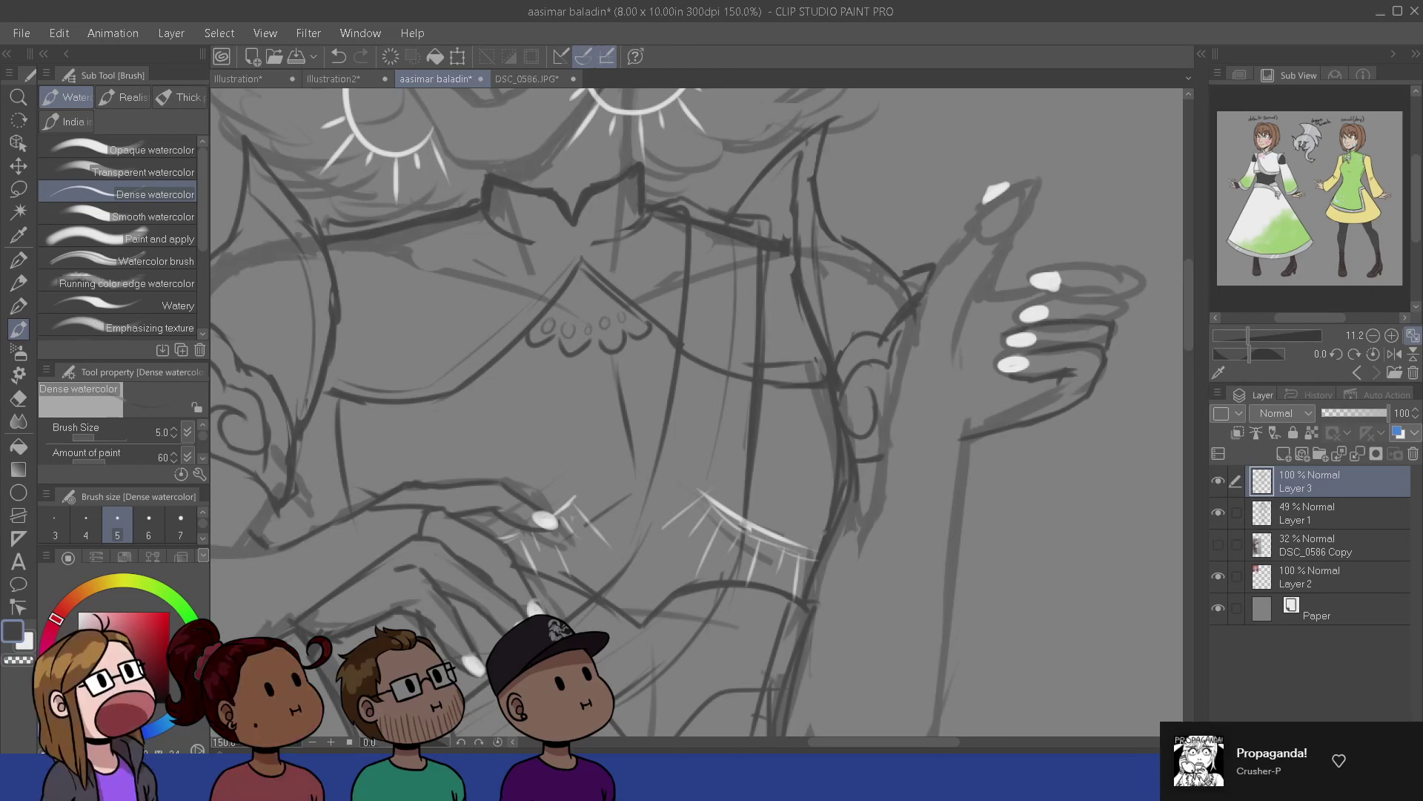
left_click_drag(1118, 299, 1015, 312)
mouse_move(1114, 323)
left_mouse_down()
mouse_move(1132, 275)
mouse_move(1057, 264)
left_mouse_up()
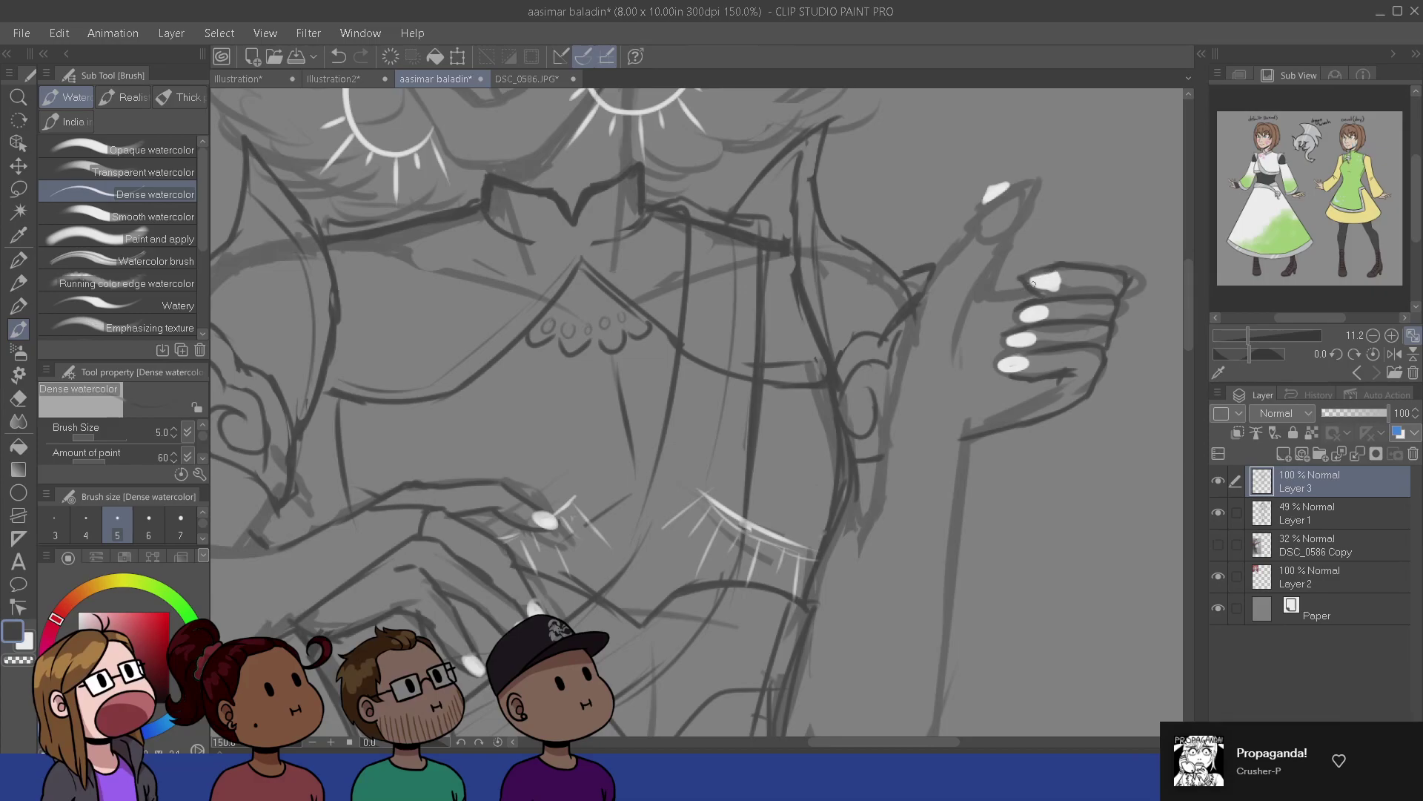
- Outline the raised hand's thumb and its base with dark strokes
scroll(964, 379, "up", 3)
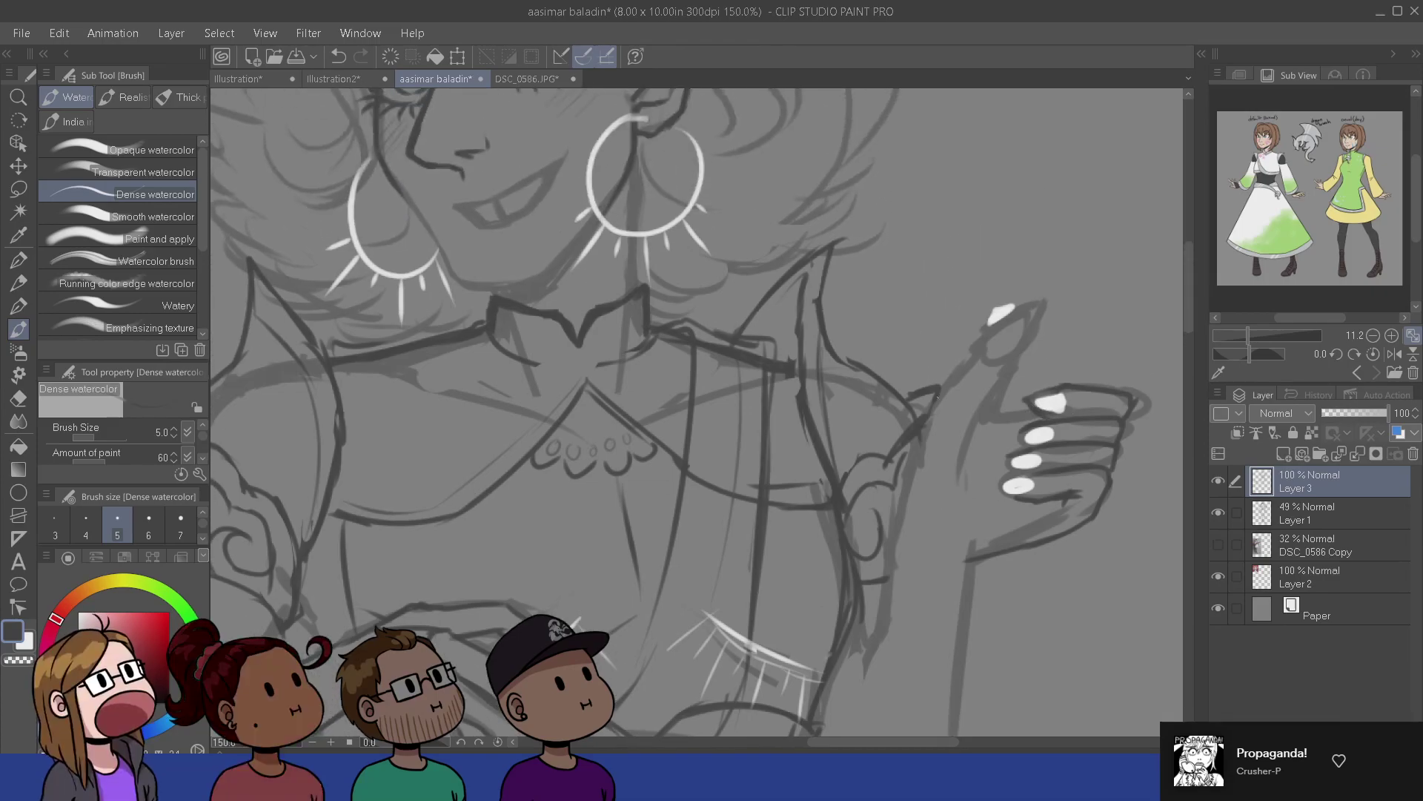
mouse_move(922, 433)
left_mouse_down()
mouse_move(952, 373)
mouse_move(1017, 313)
mouse_move(1032, 337)
mouse_move(991, 365)
mouse_move(987, 408)
left_mouse_up()
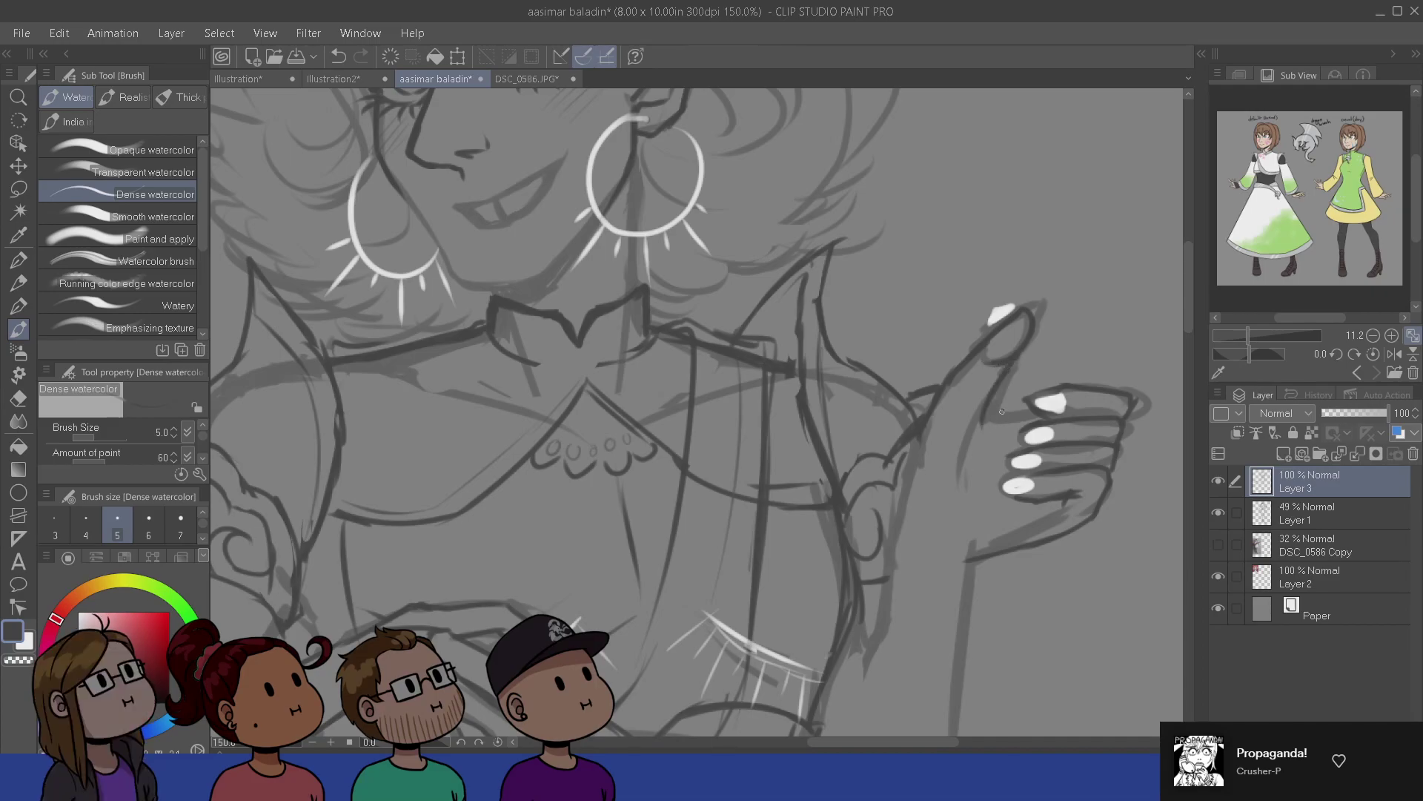
- Examine the redrawn hands together with the bodice, cuffs and face of the upper-body sketch
left_click_drag(1005, 637, 1086, 638)
left_click_drag(693, 519, 921, 368)
mouse_move(839, 652)
left_mouse_down()
mouse_move(836, 605)
mouse_move(762, 637)
left_mouse_up()
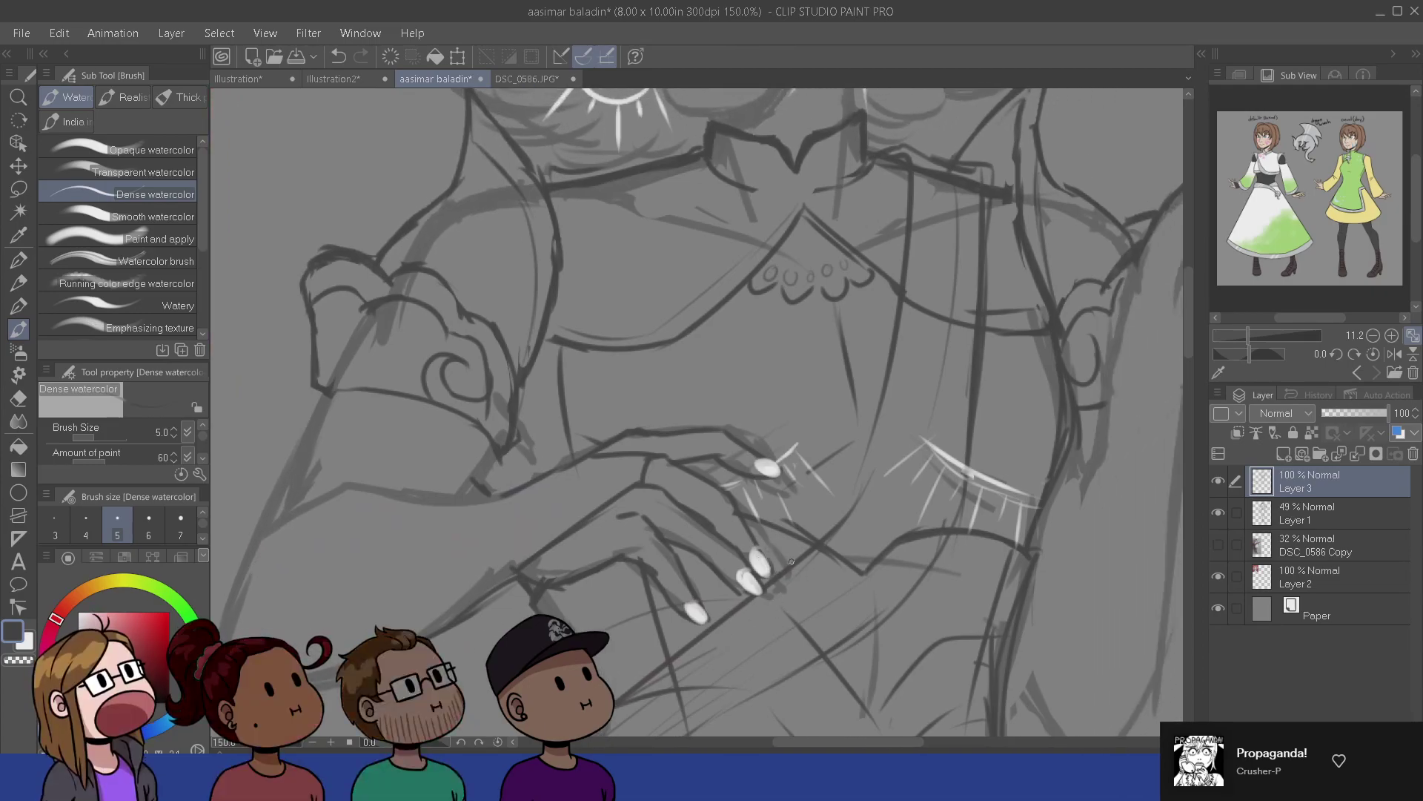
left_click_drag(803, 632, 805, 636)
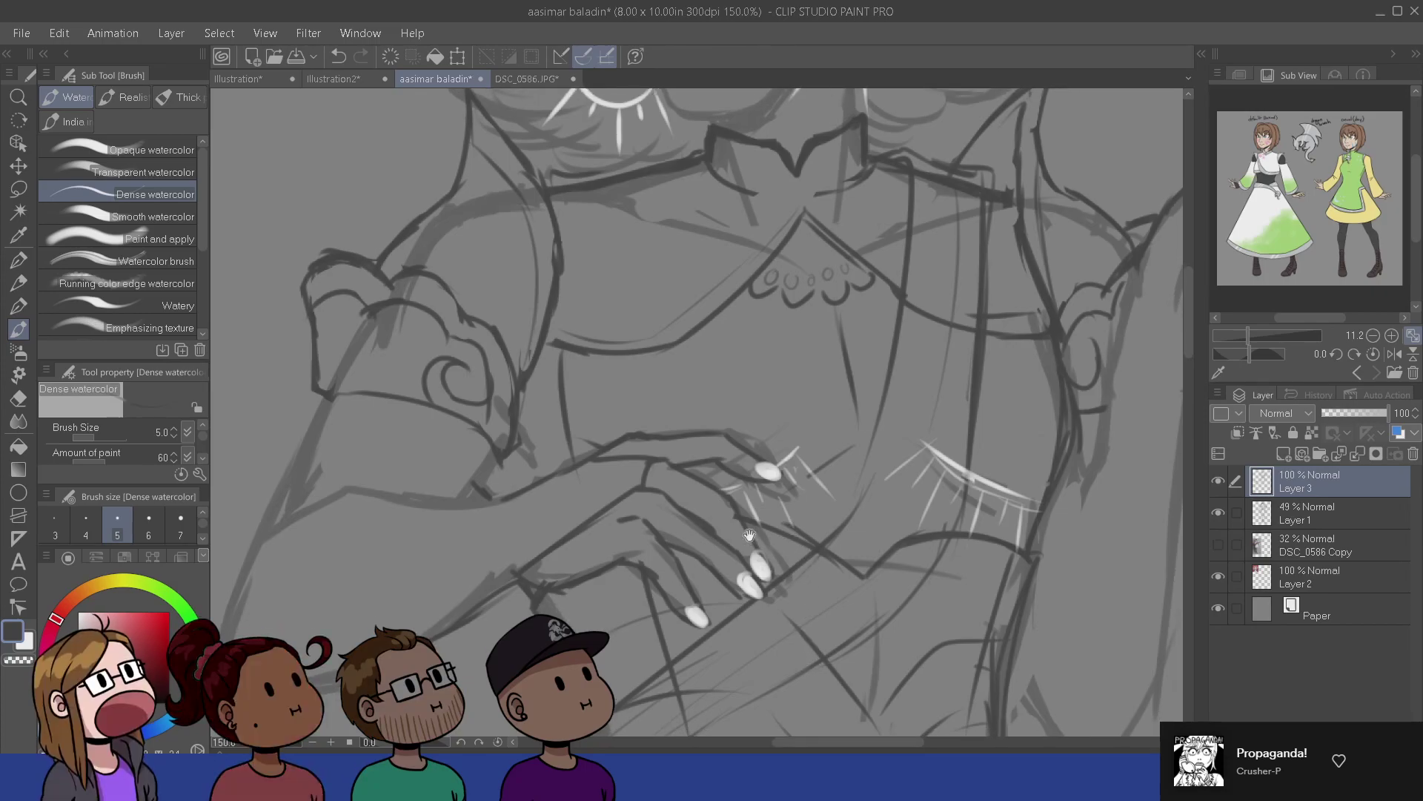
left_click_drag(749, 535, 734, 591)
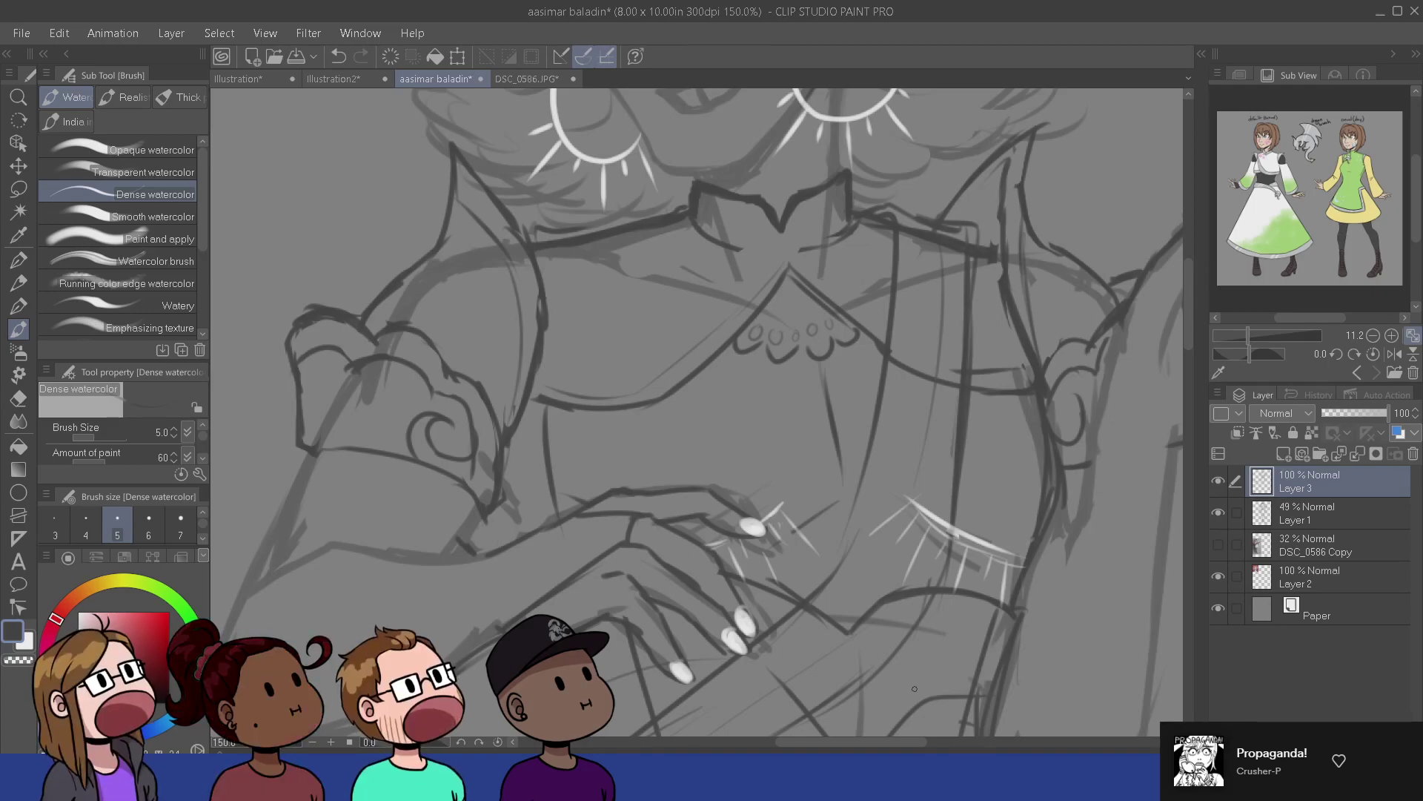
left_click_drag(616, 543, 709, 425)
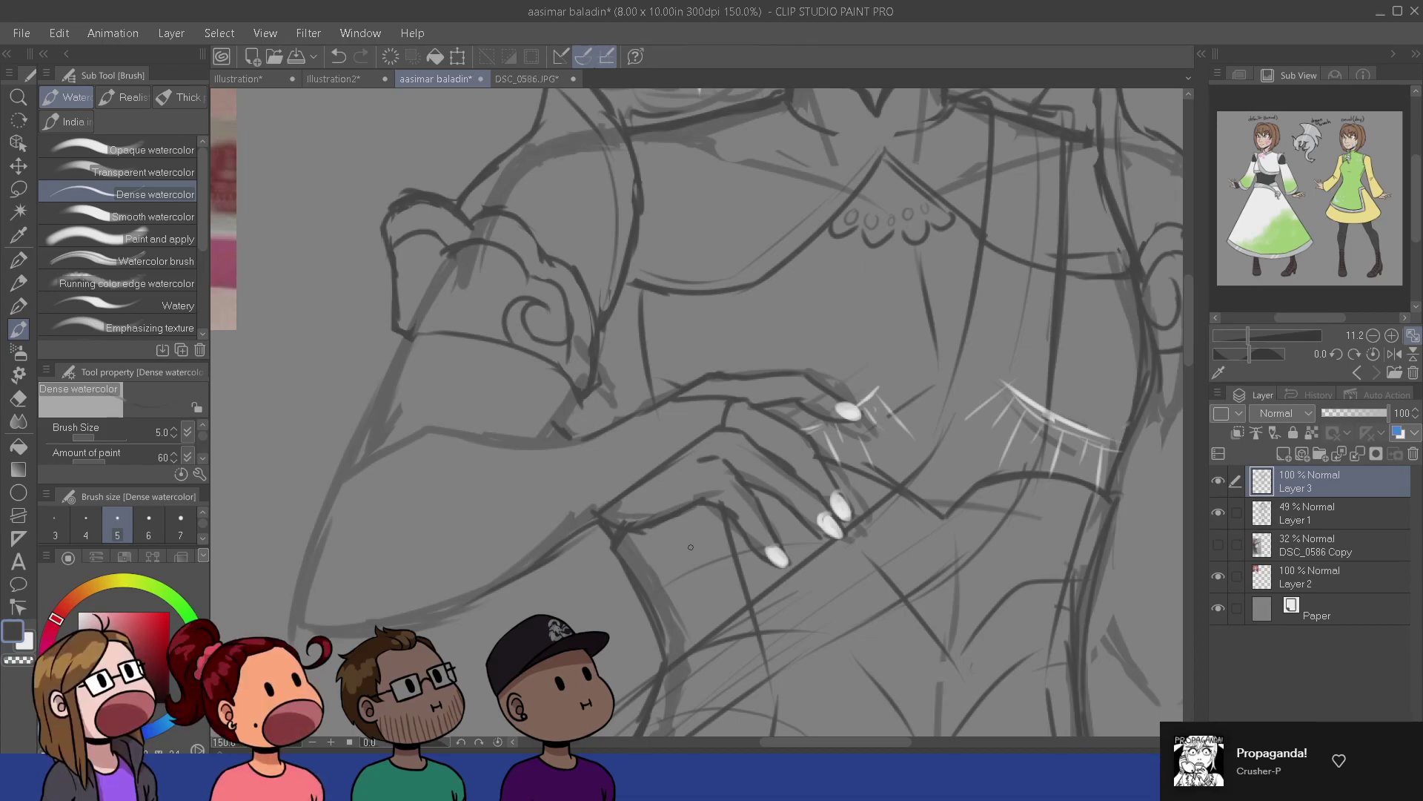
mouse_move(632, 462)
left_mouse_down()
mouse_move(651, 509)
mouse_move(541, 534)
mouse_move(588, 591)
mouse_move(585, 571)
left_mouse_up()
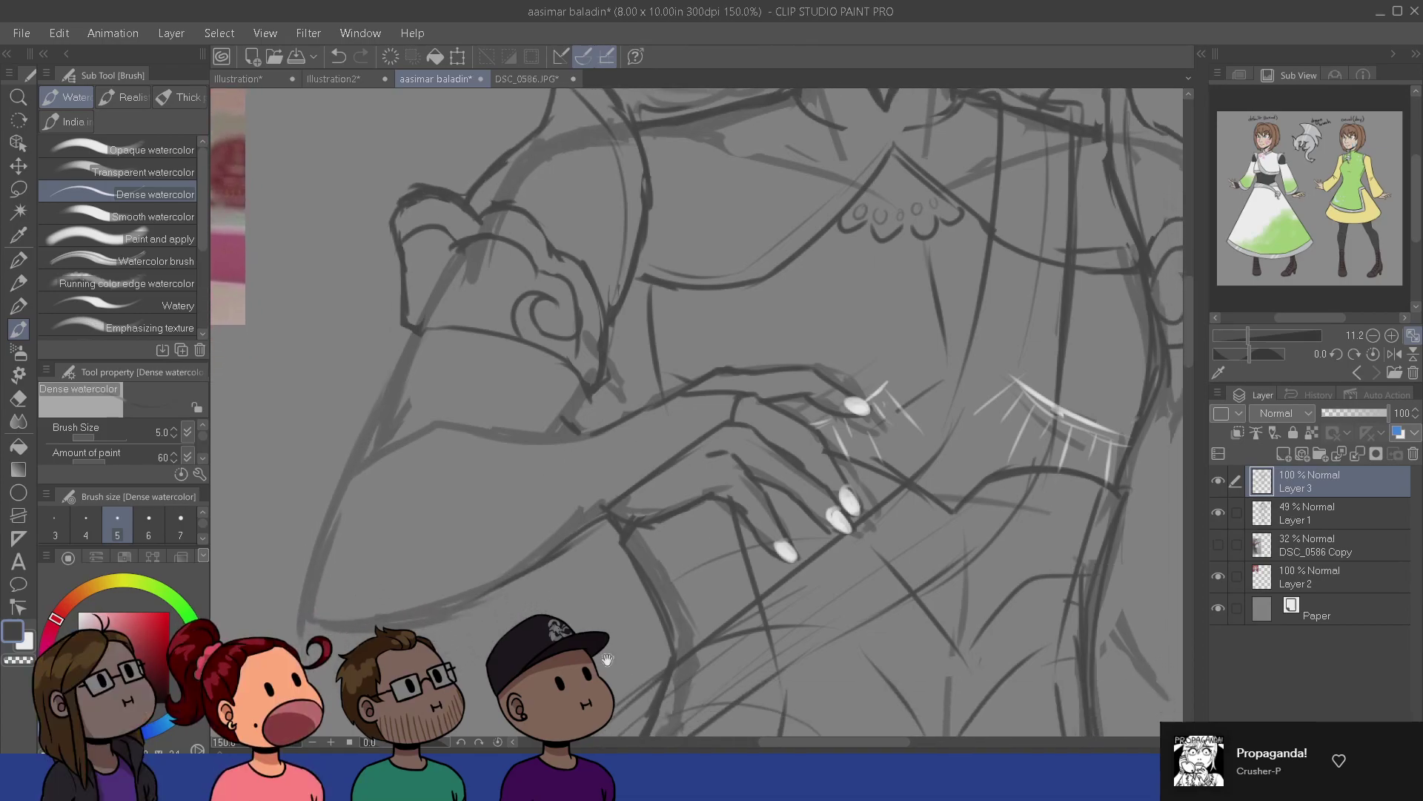
mouse_move(696, 530)
left_mouse_down()
mouse_move(563, 600)
mouse_move(525, 711)
left_mouse_up()
left_click_drag(621, 487, 623, 626)
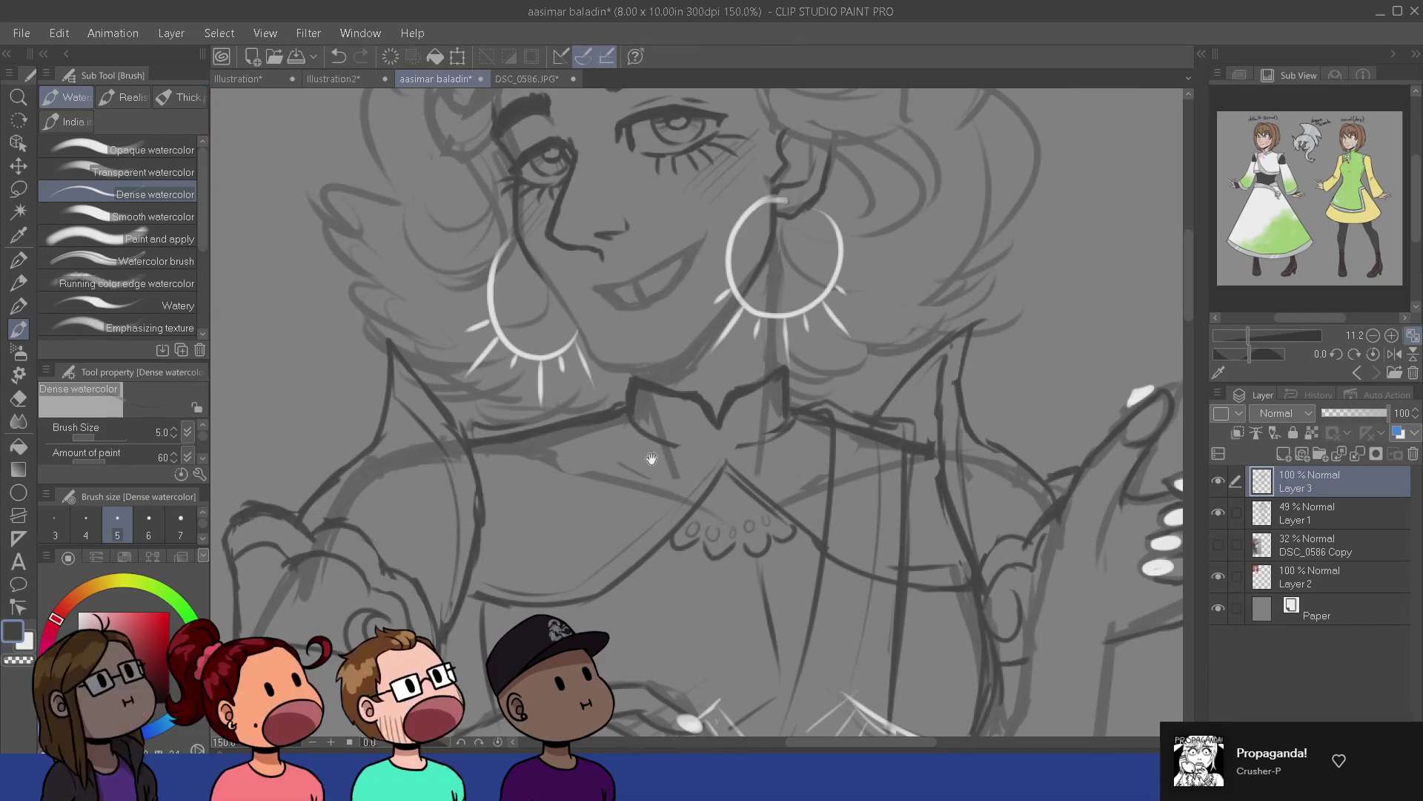
left_click_drag(658, 529, 712, 462)
scroll(771, 493, "down", 1)
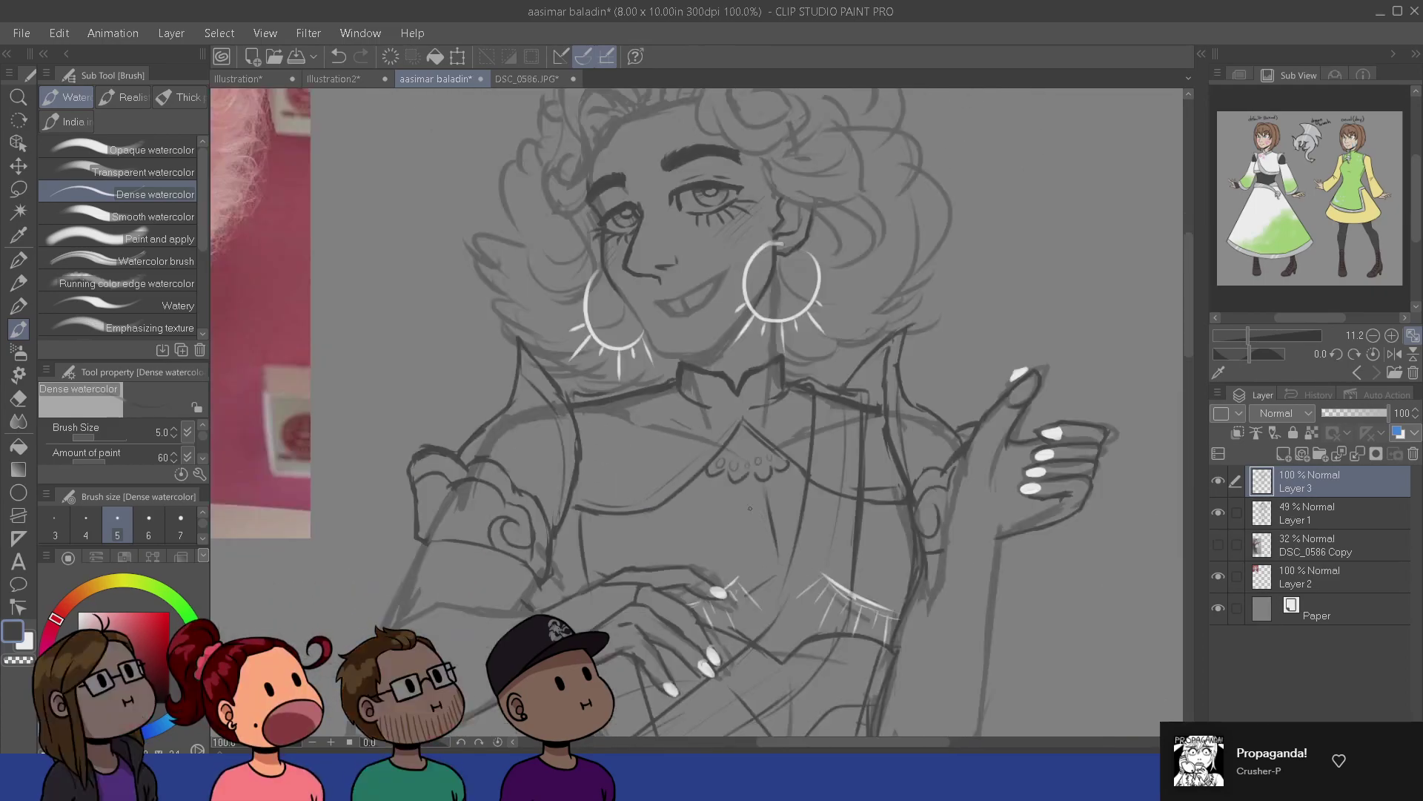
left_click_drag(727, 555, 758, 552)
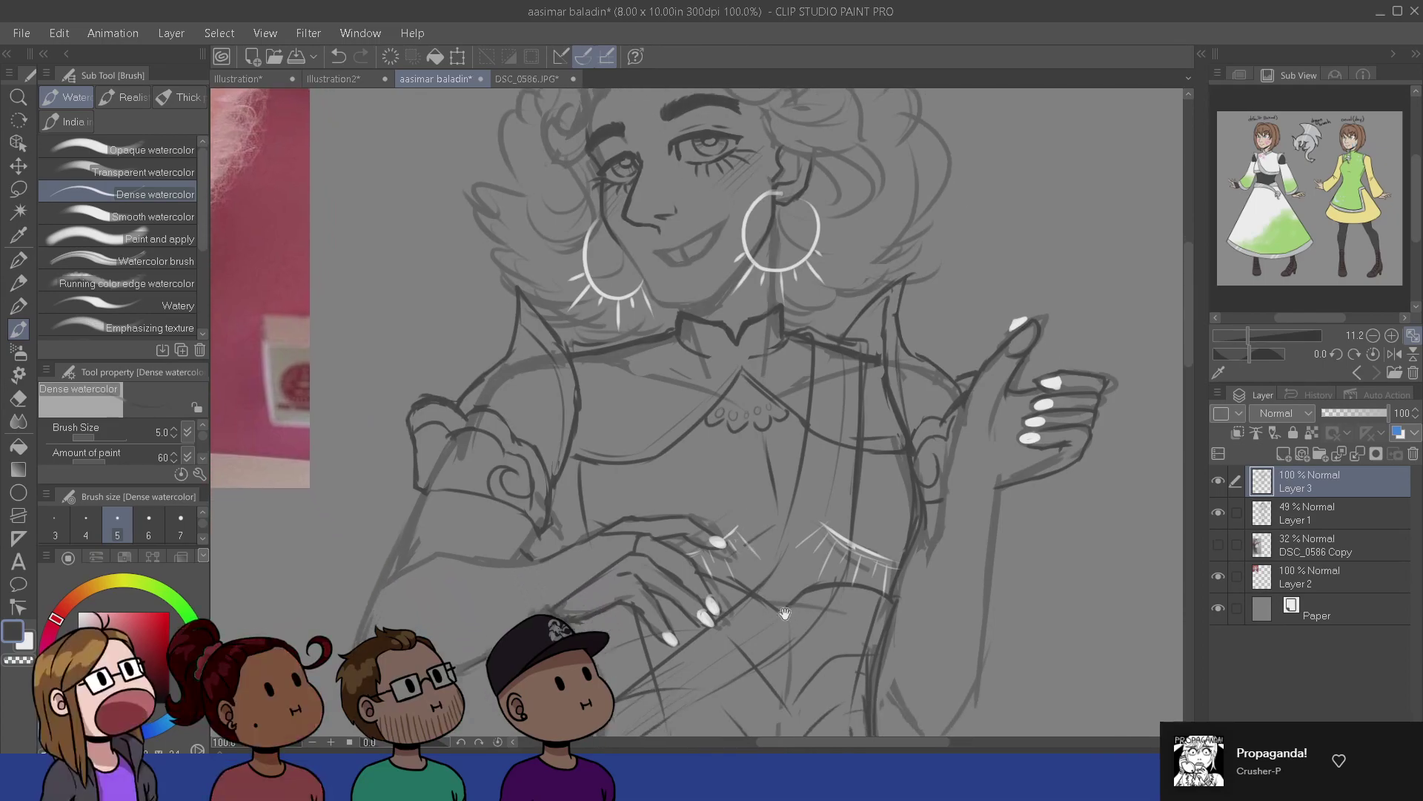
mouse_move(789, 613)
left_mouse_down()
mouse_move(787, 539)
mouse_move(761, 516)
left_mouse_up()
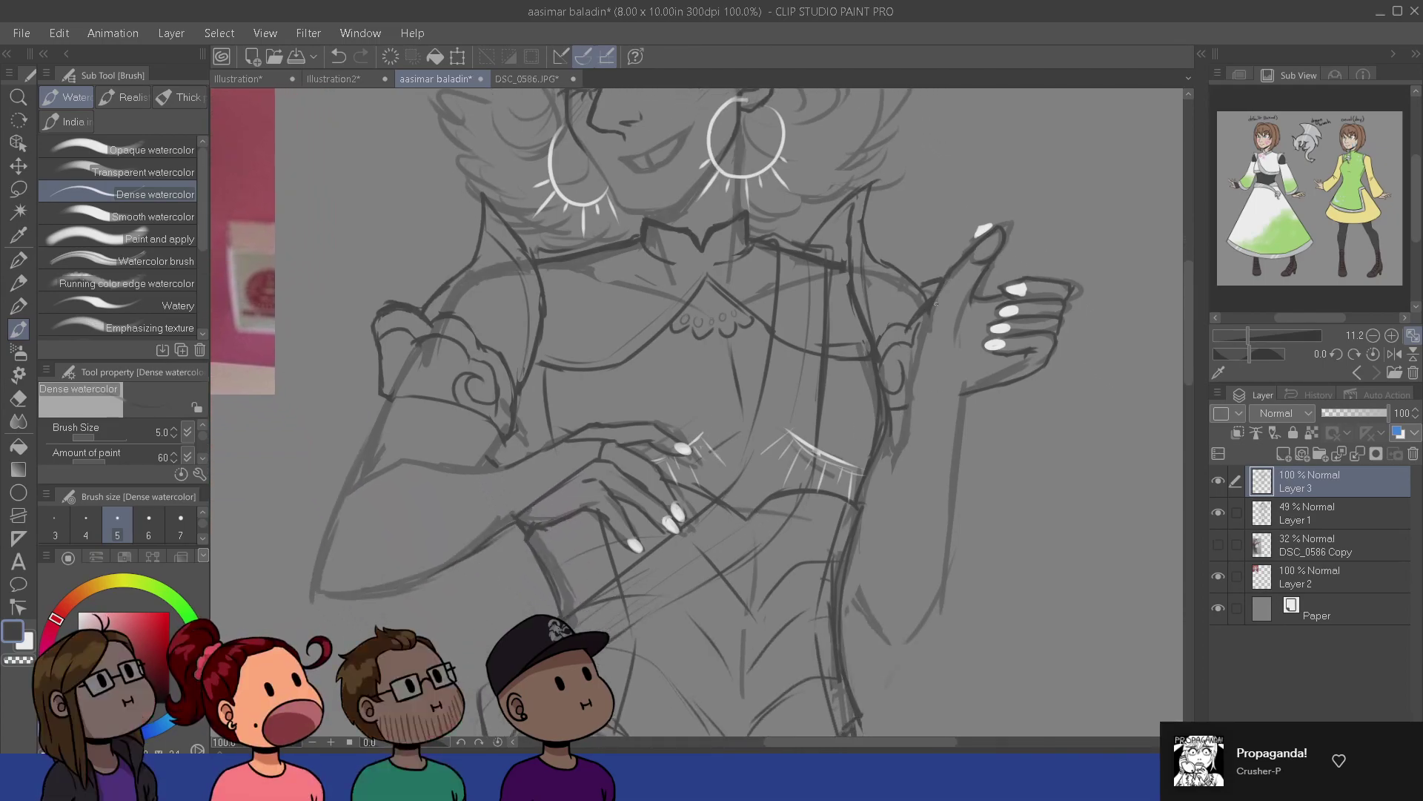
- Darken the raised hand's palm and wrist contour beside the scalloped cuff
key("e")
key("b")
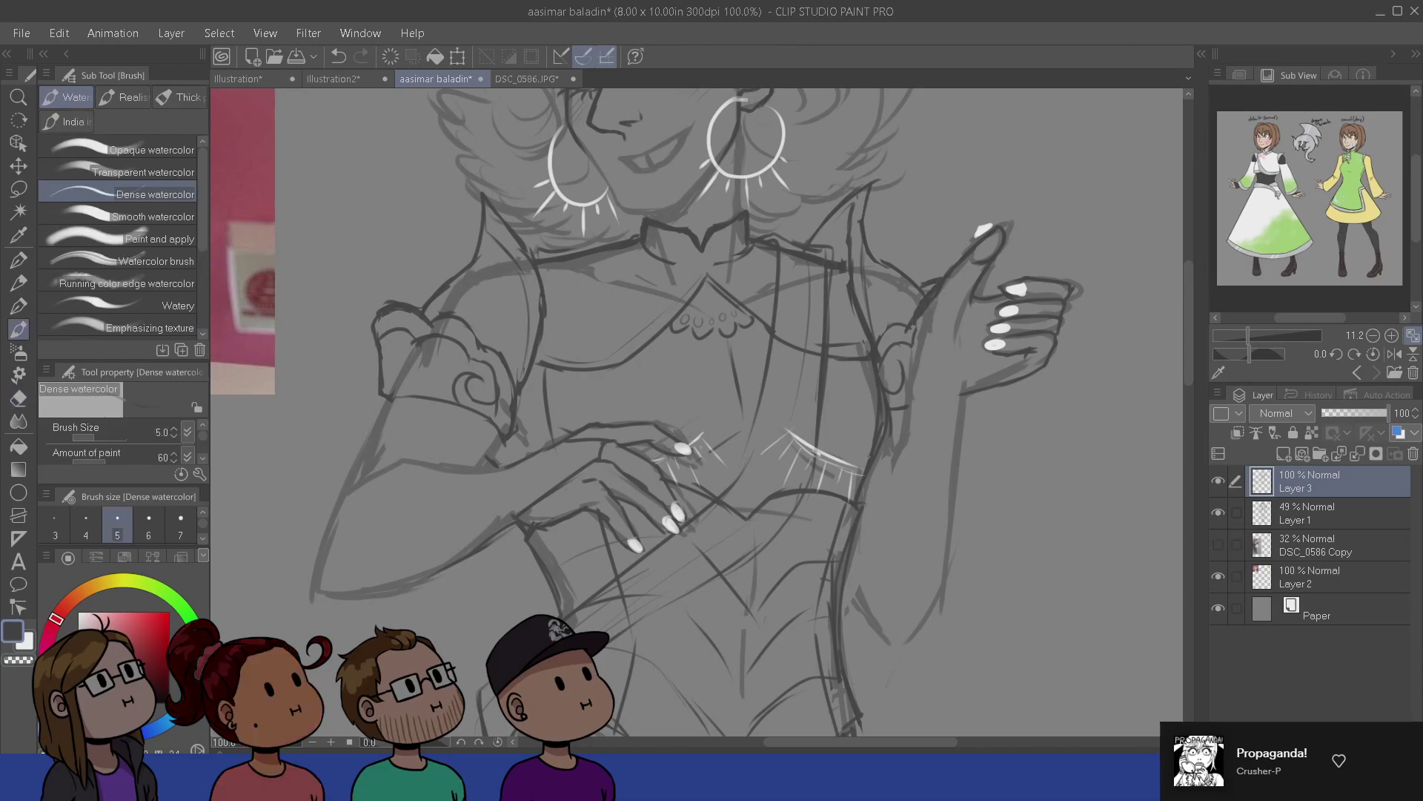
mouse_move(912, 317)
left_mouse_down()
mouse_move(908, 409)
mouse_move(974, 390)
left_mouse_up()
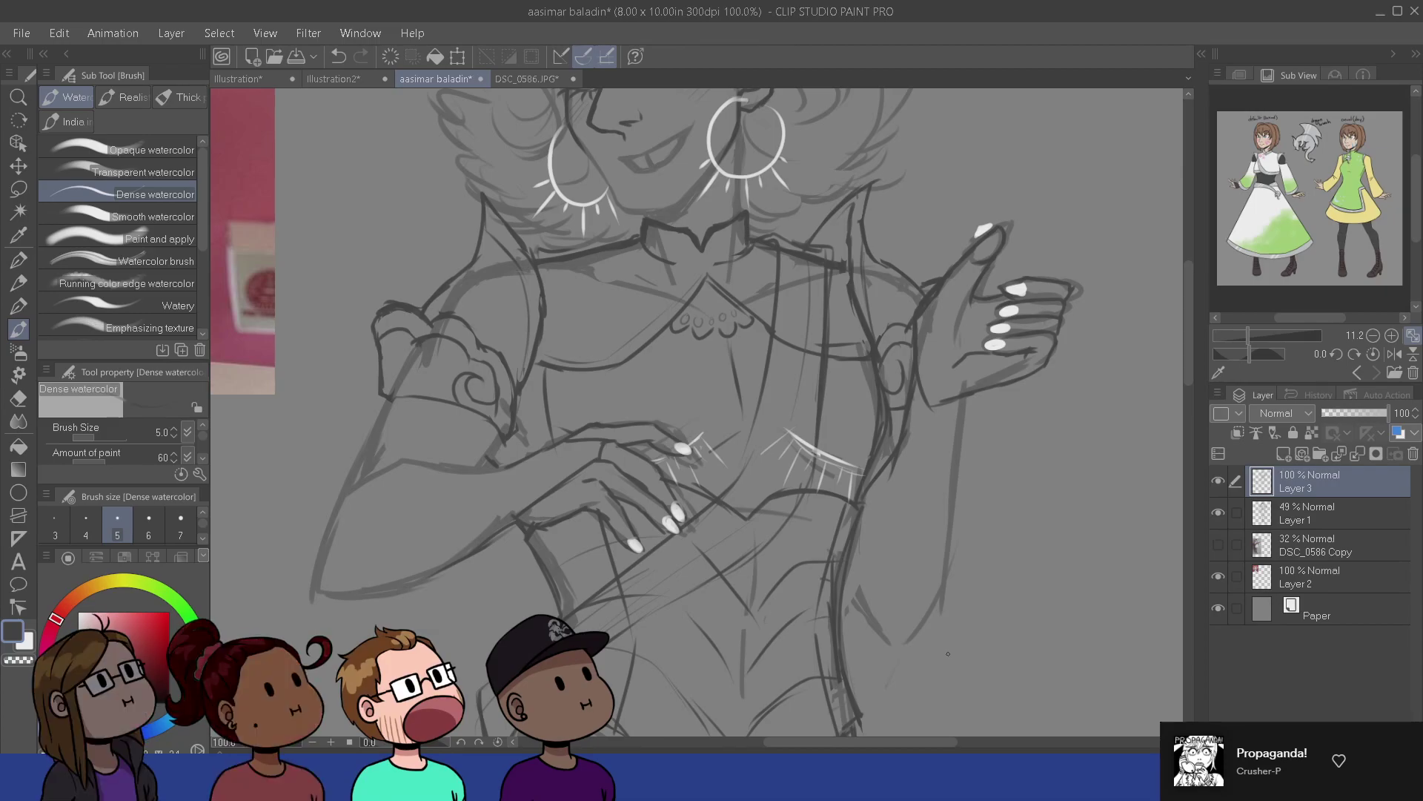
- Draw a scalloped upper garment edge across both thighs below the hip sash, with a dark outer contour along the straight leg's thigh
left_click_drag(596, 590, 614, 666)
left_click_drag(659, 621, 608, 402)
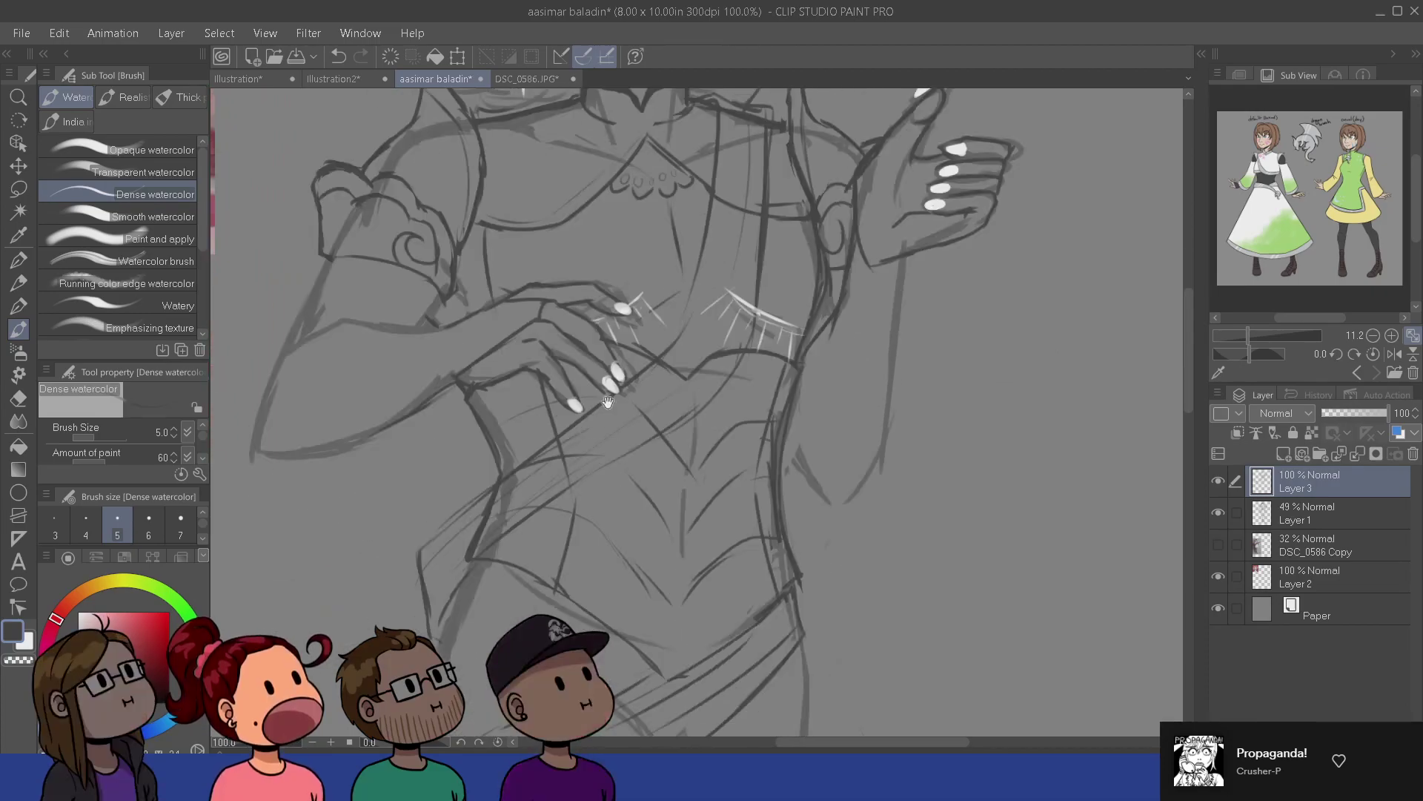
left_click_drag(593, 705, 613, 309)
left_click_drag(687, 696, 657, 482)
scroll(658, 619, "down", 1)
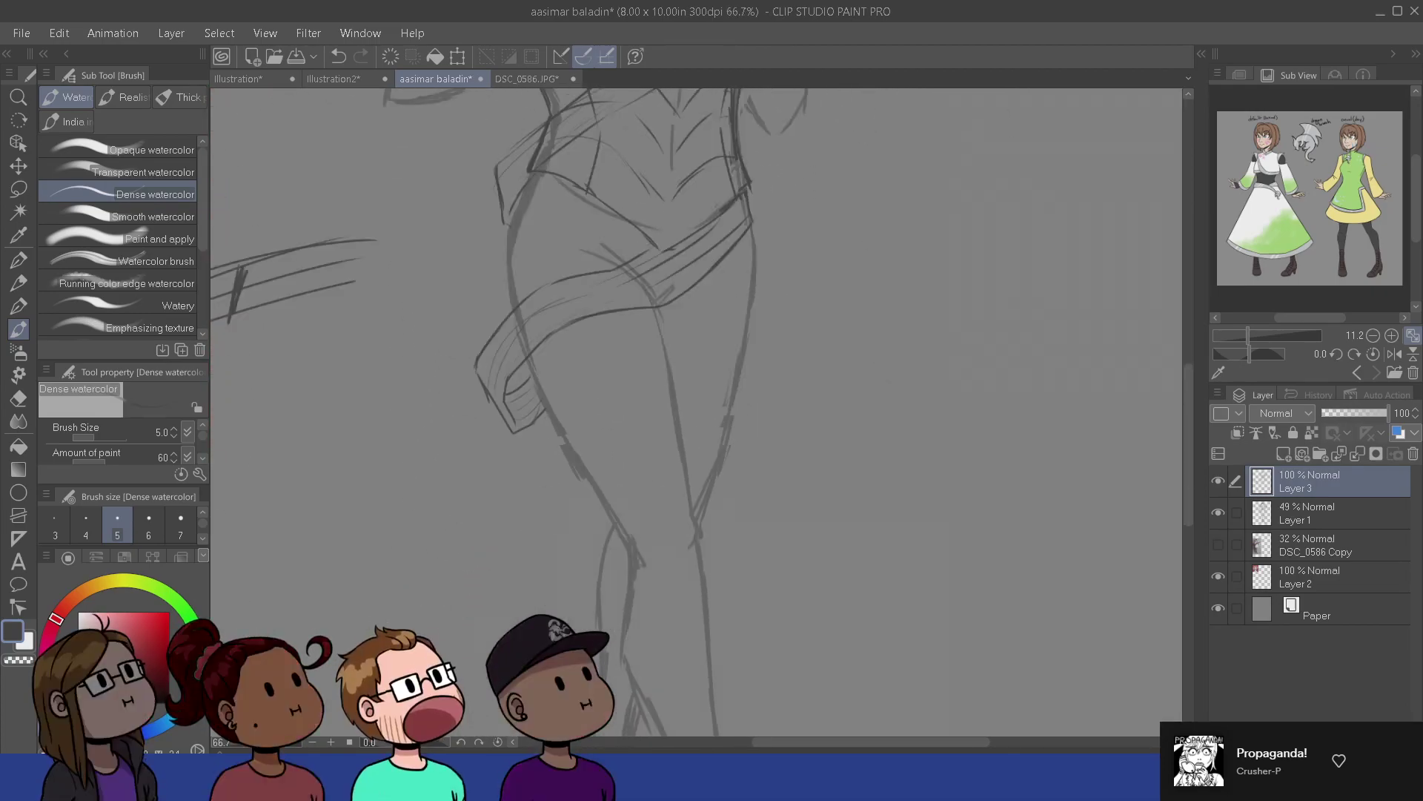
left_click_drag(611, 545, 569, 490)
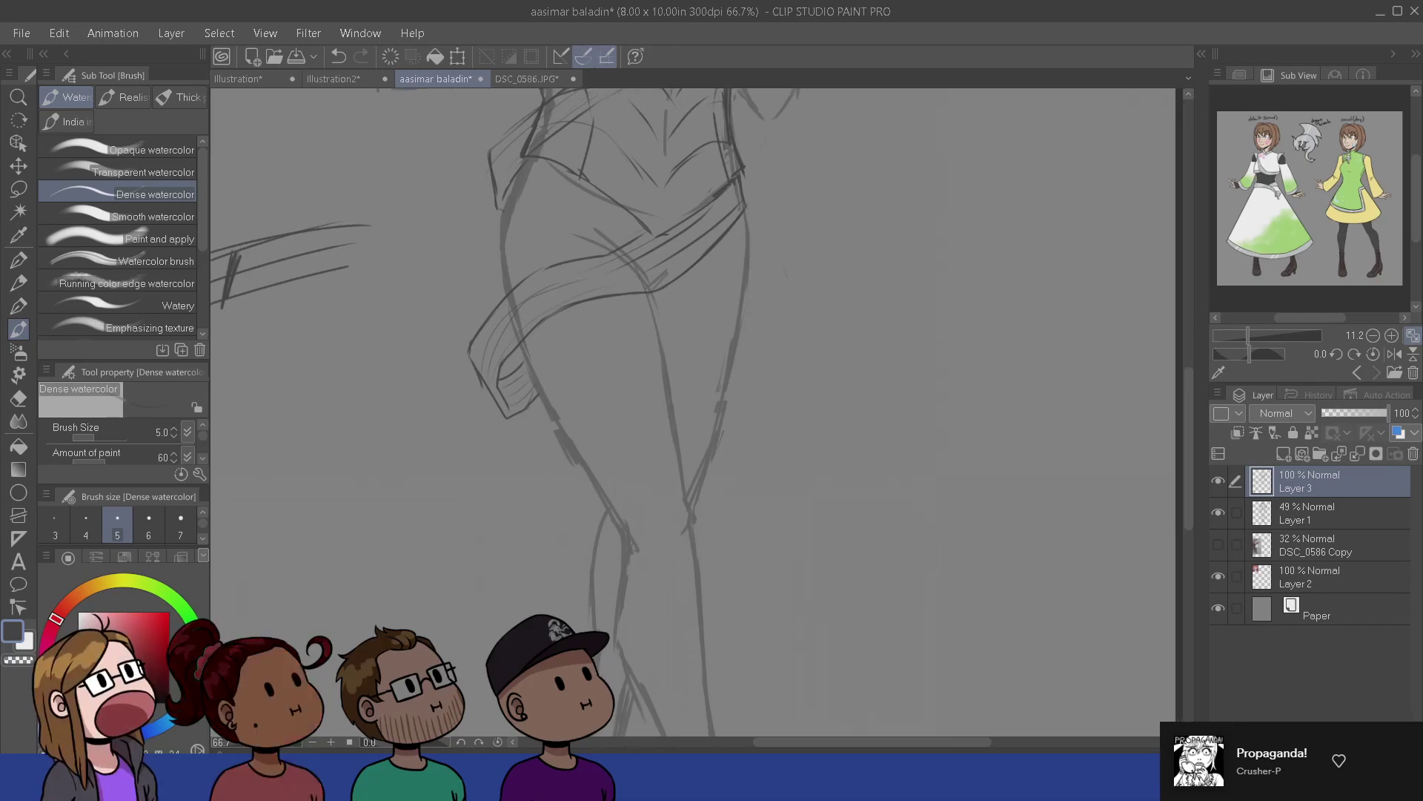
left_click_drag(579, 344, 588, 362)
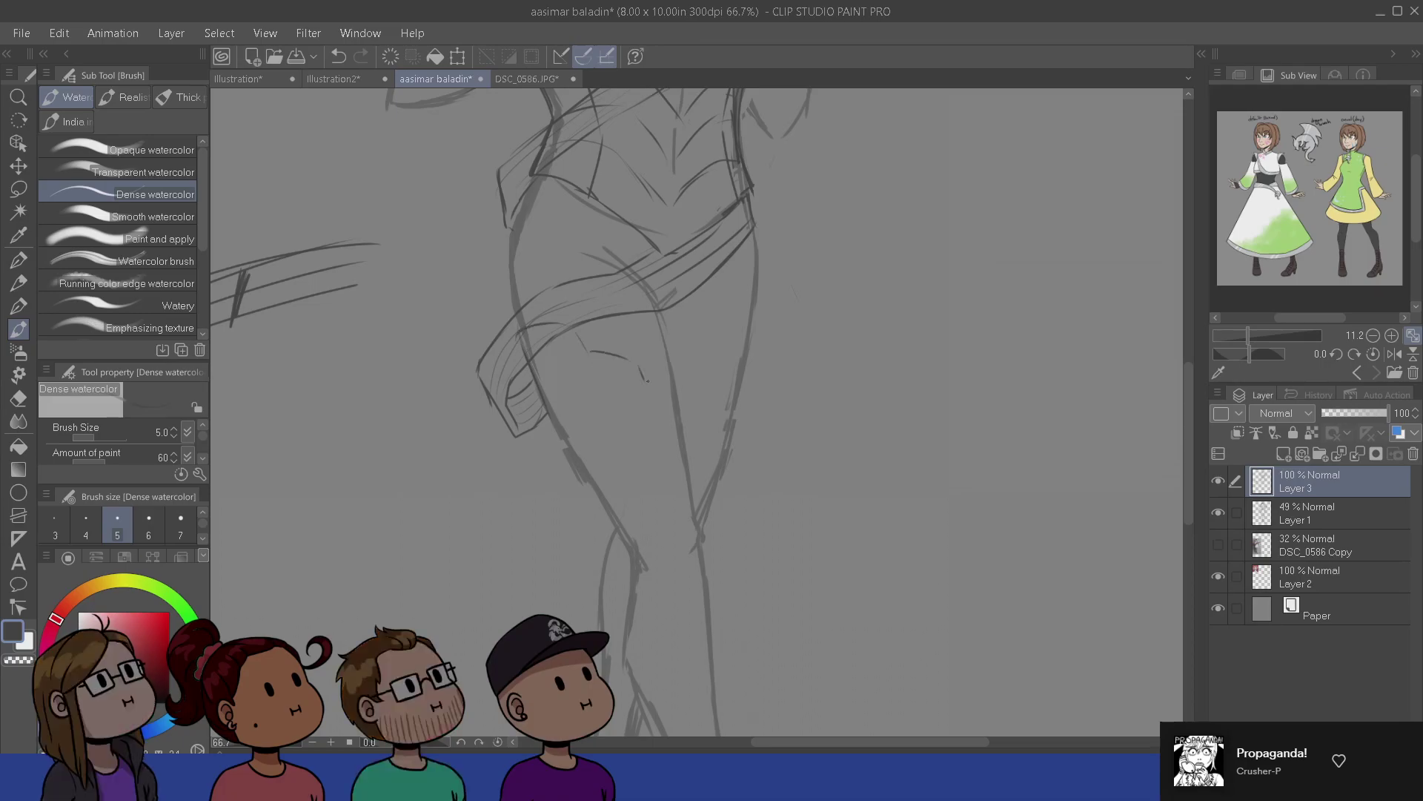
key("ctrl+z")
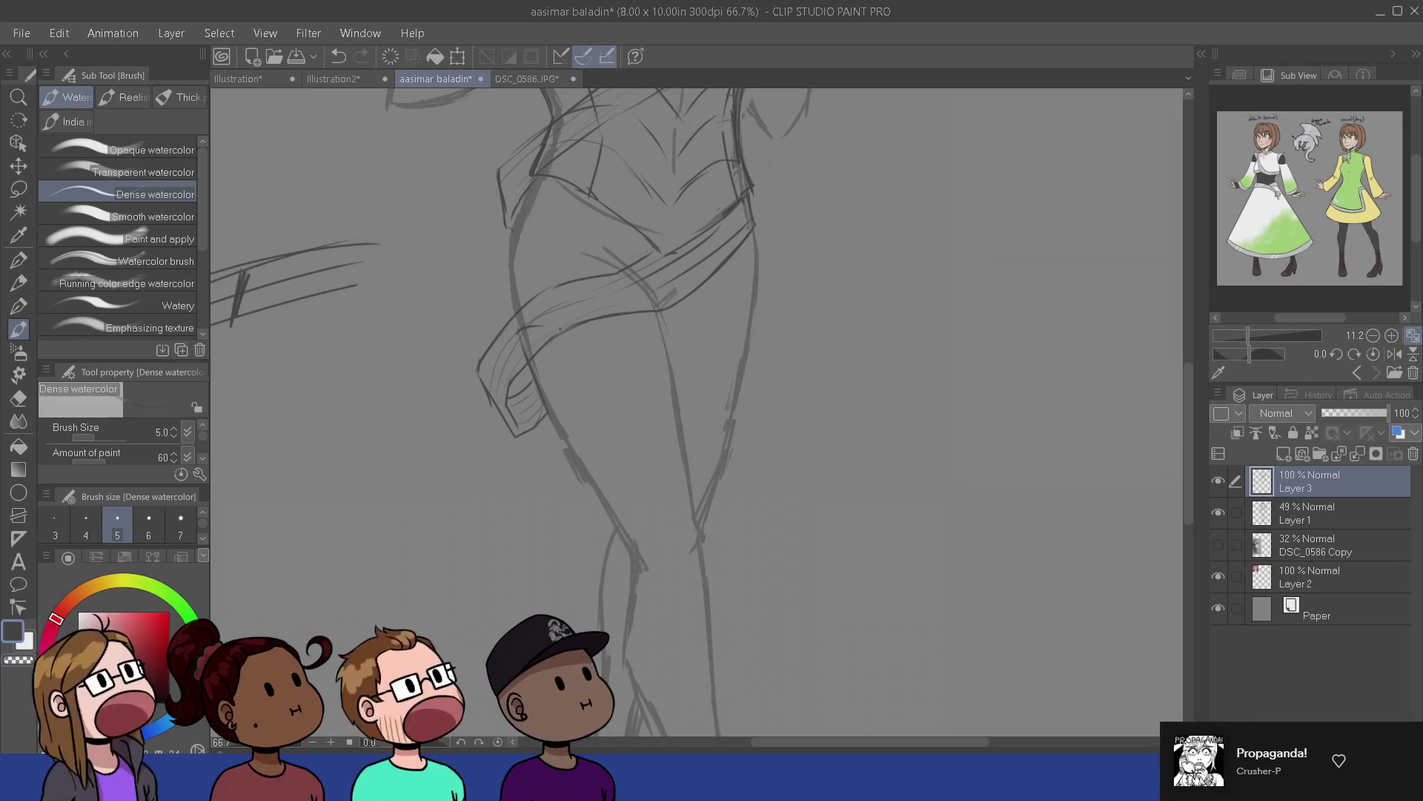
mouse_move(527, 329)
left_mouse_down()
mouse_move(577, 302)
mouse_move(608, 324)
left_mouse_up()
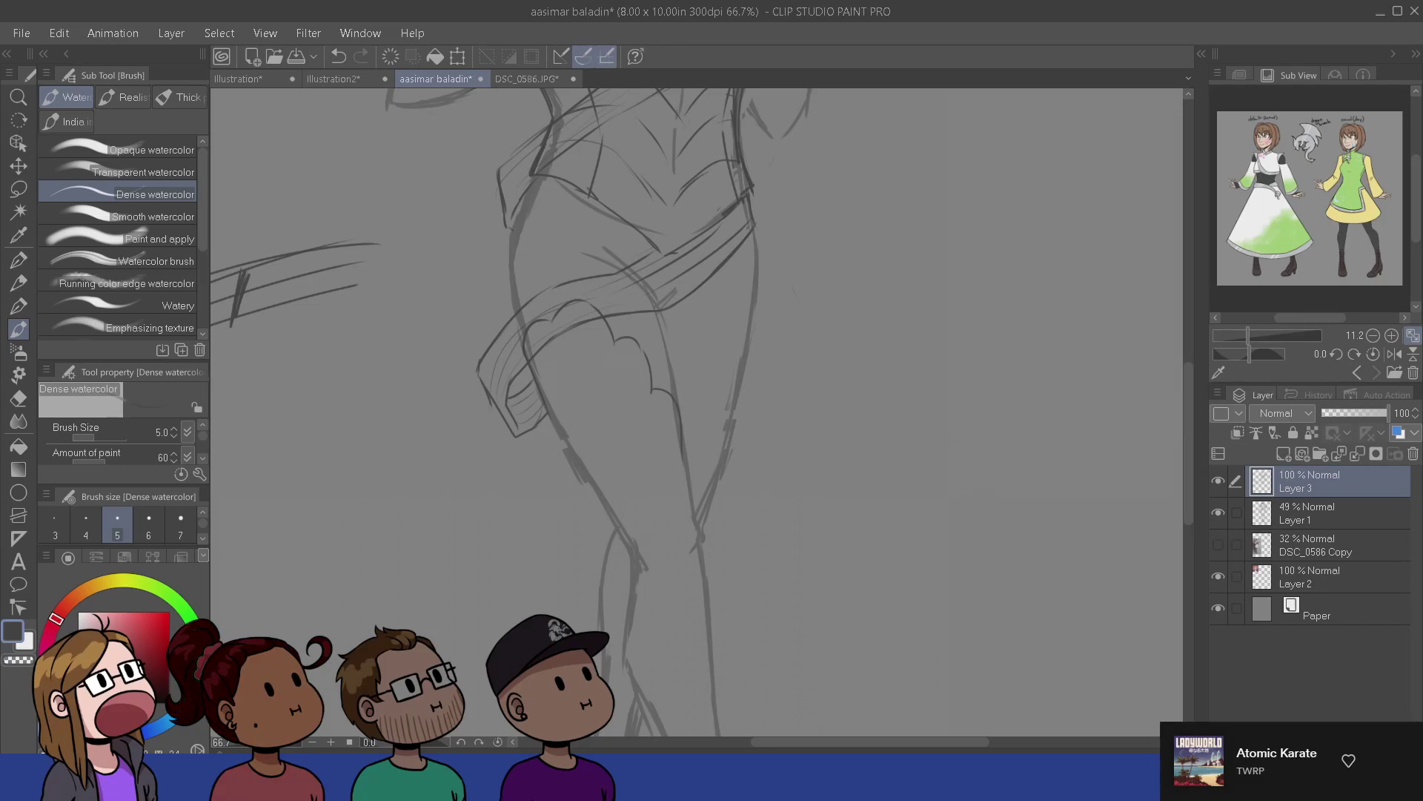
left_click_drag(683, 410, 715, 387)
left_click_drag(768, 318, 734, 430)
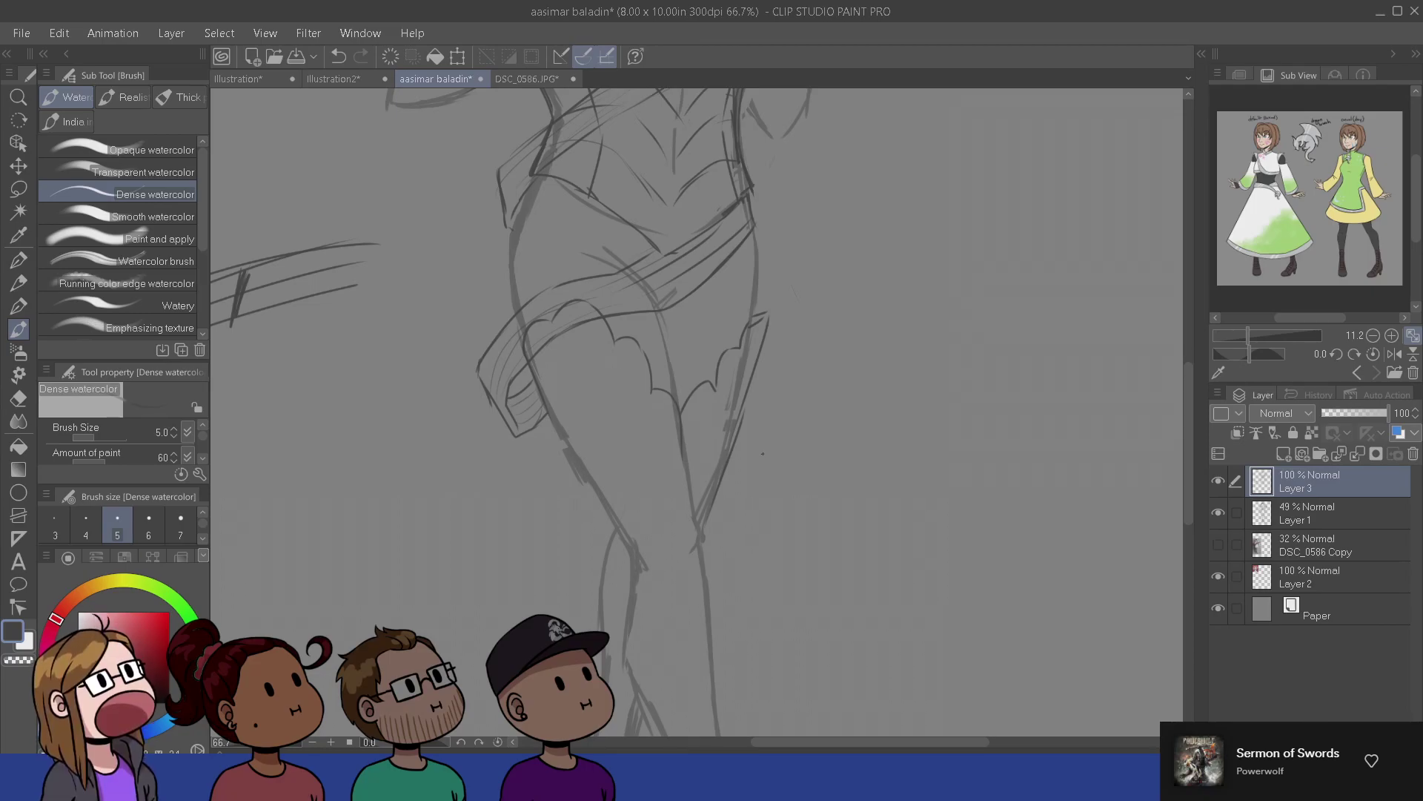
- Trace the outer contour of the front thigh from the hip sash to the knee with dark strokes and clean it up
mouse_move(638, 460)
left_mouse_down()
mouse_move(642, 482)
mouse_move(724, 534)
mouse_move(581, 502)
mouse_move(606, 530)
left_mouse_up()
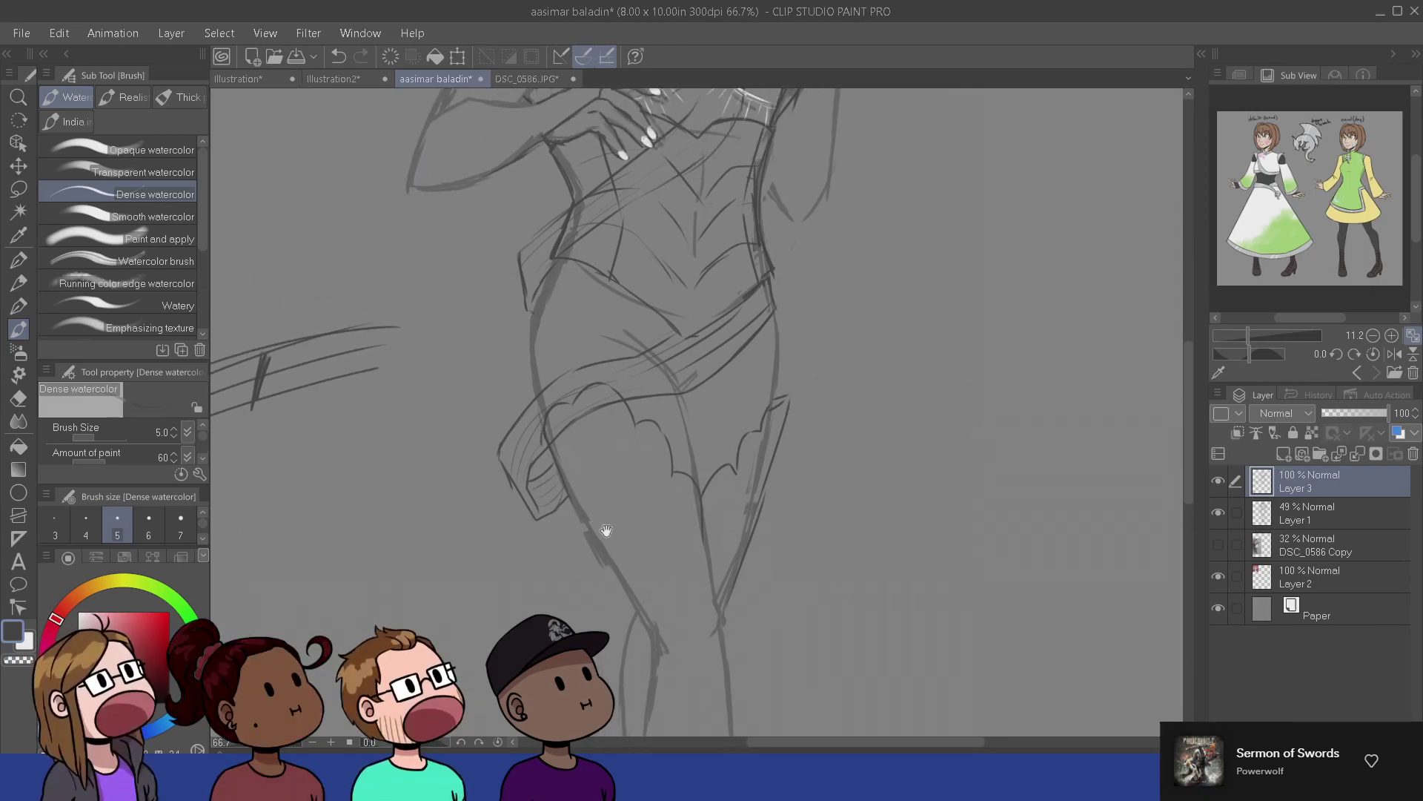
mouse_move(656, 624)
left_mouse_down()
mouse_move(607, 524)
mouse_move(616, 534)
left_mouse_up()
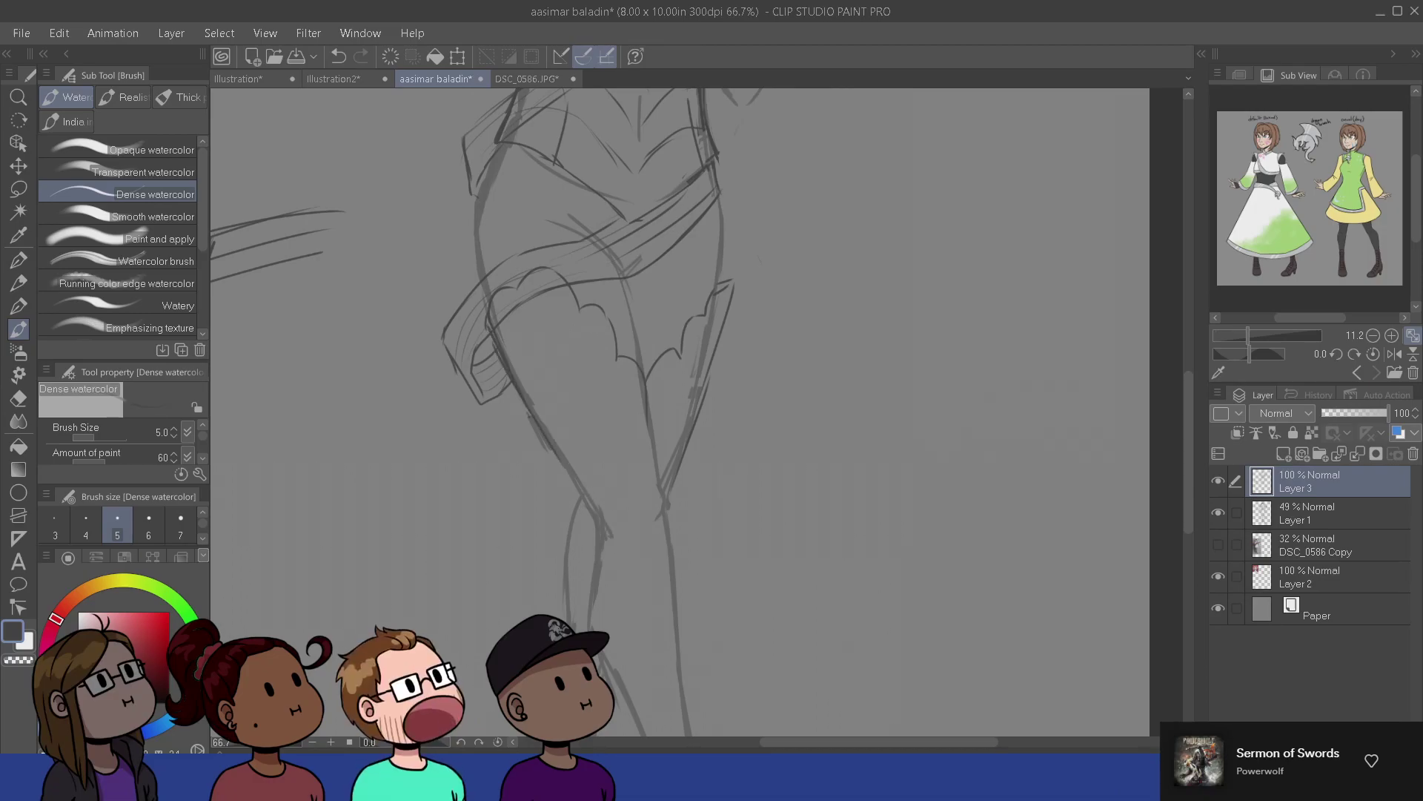
key("e")
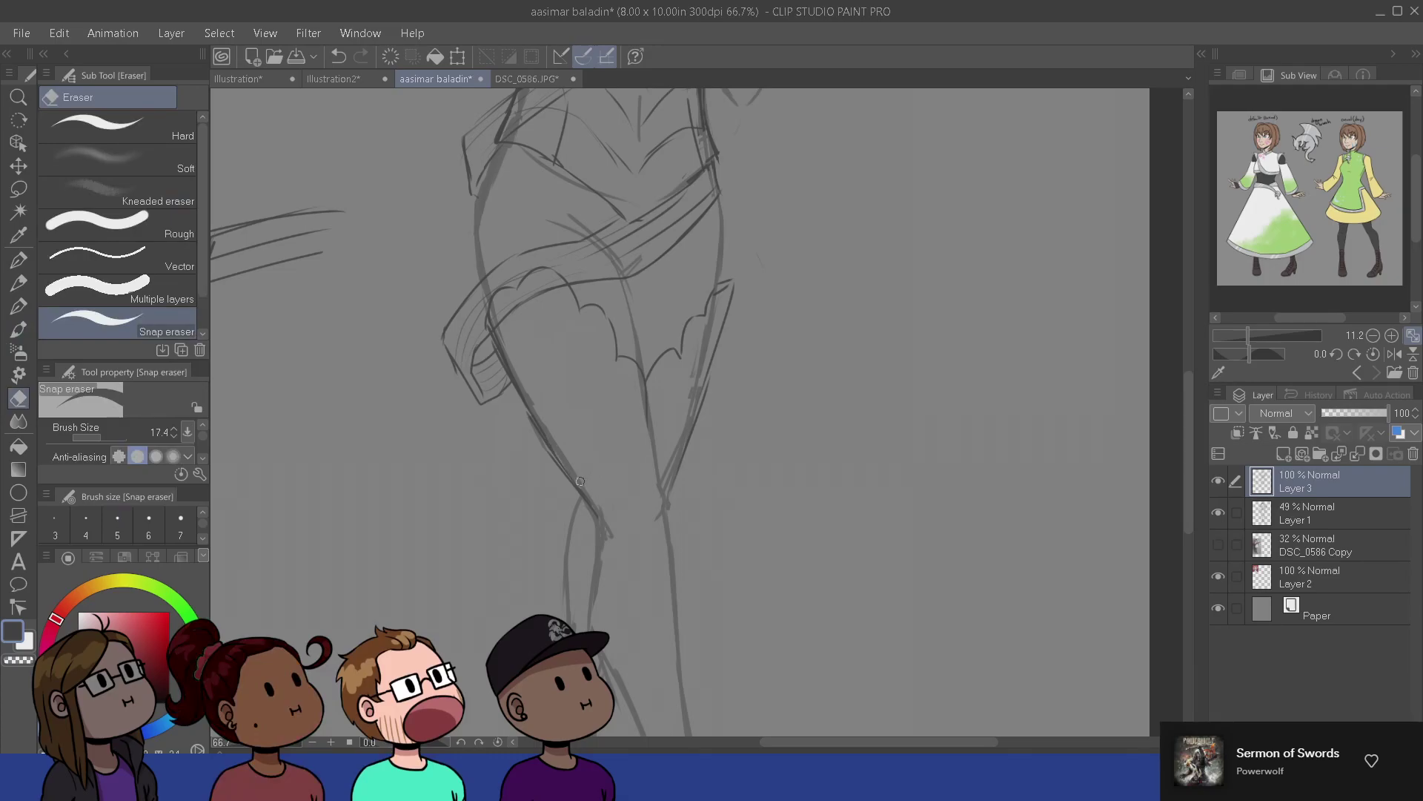
key("b")
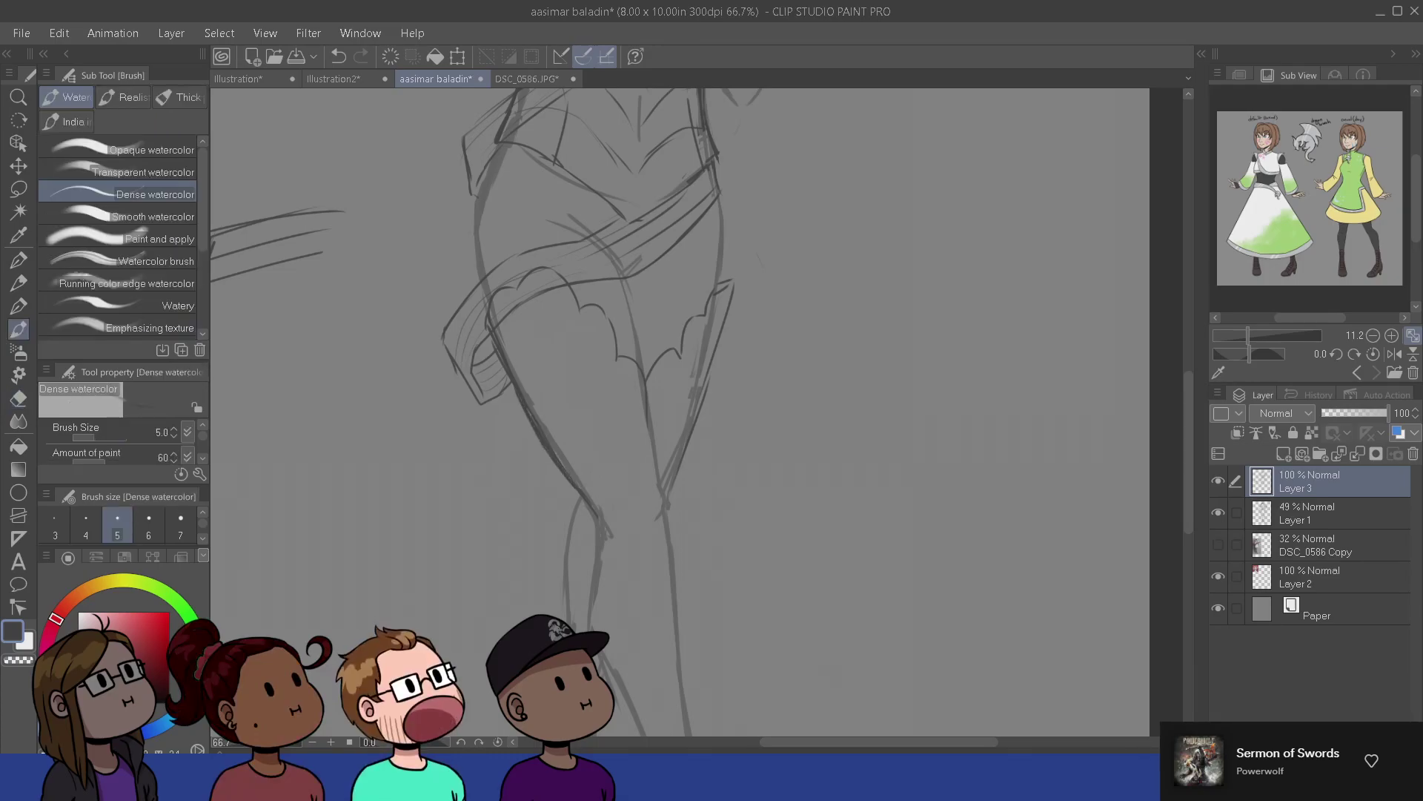
key("e")
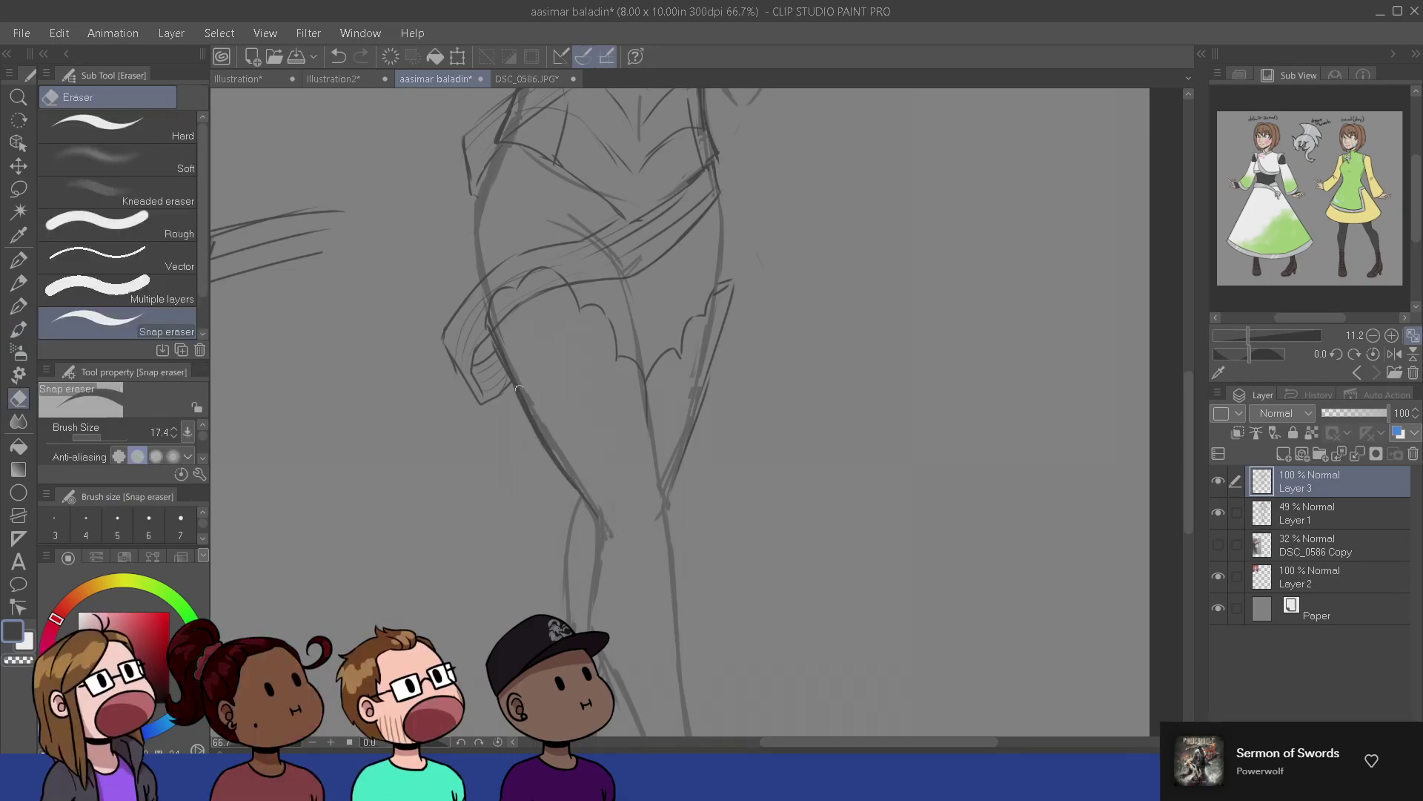
key("b")
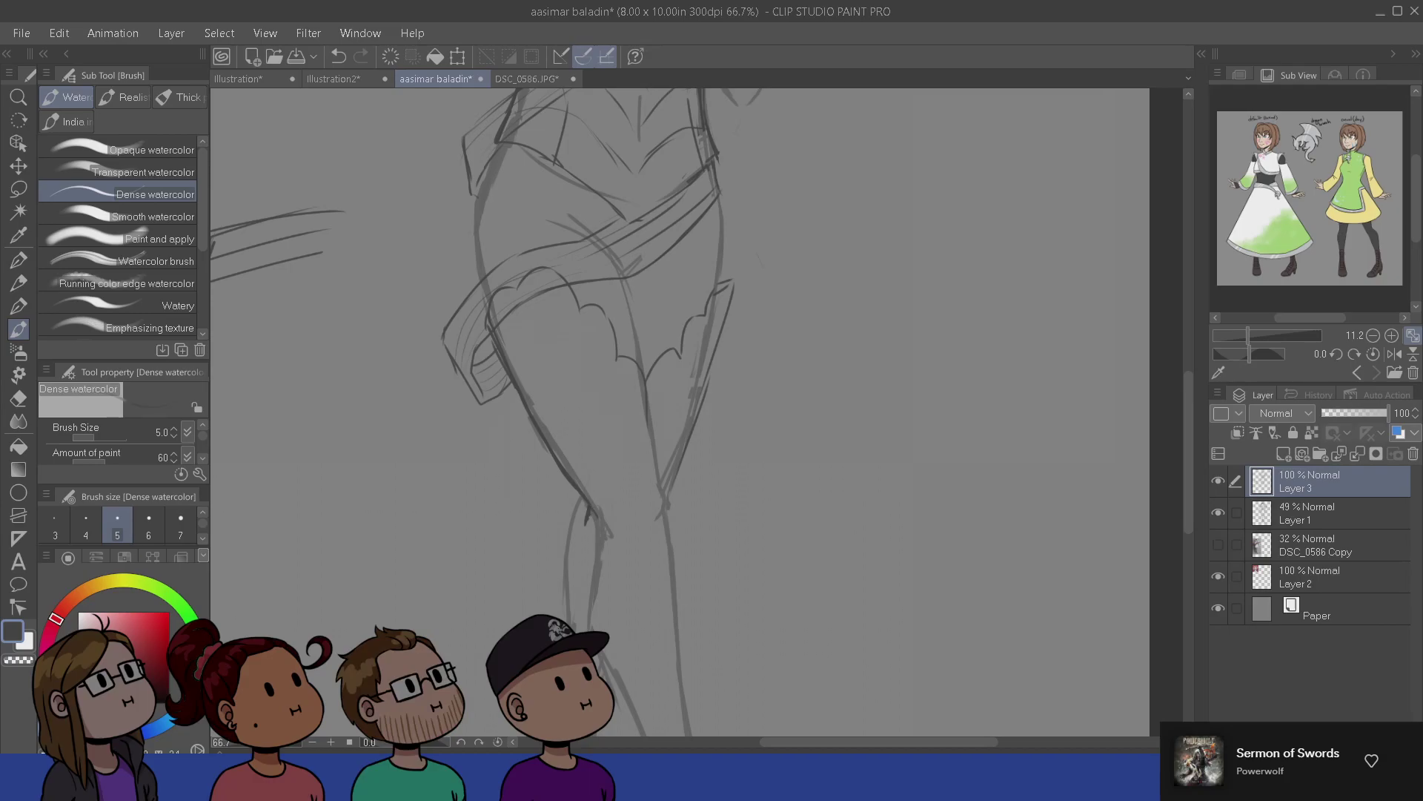
- Draw the front thigh's inner contour down to the knee and begin a scalloped hem there, undoing stray strokes
left_click_drag(585, 519, 573, 540)
key("ctrl+z")
left_click_drag(646, 385, 656, 477)
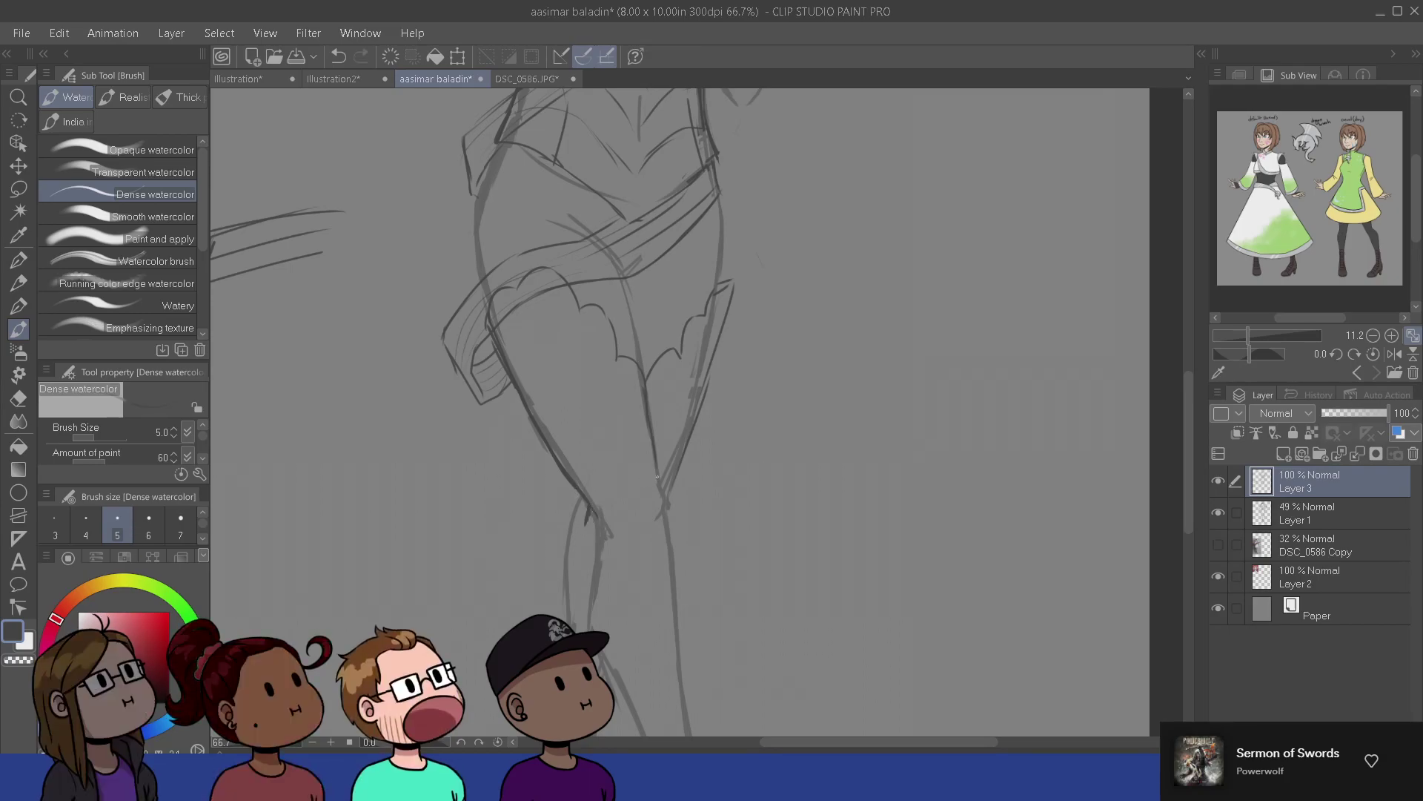
mouse_move(649, 424)
left_mouse_down()
mouse_move(681, 547)
mouse_move(615, 513)
left_mouse_up()
key("ctrl+z")
key("ctrl+z")
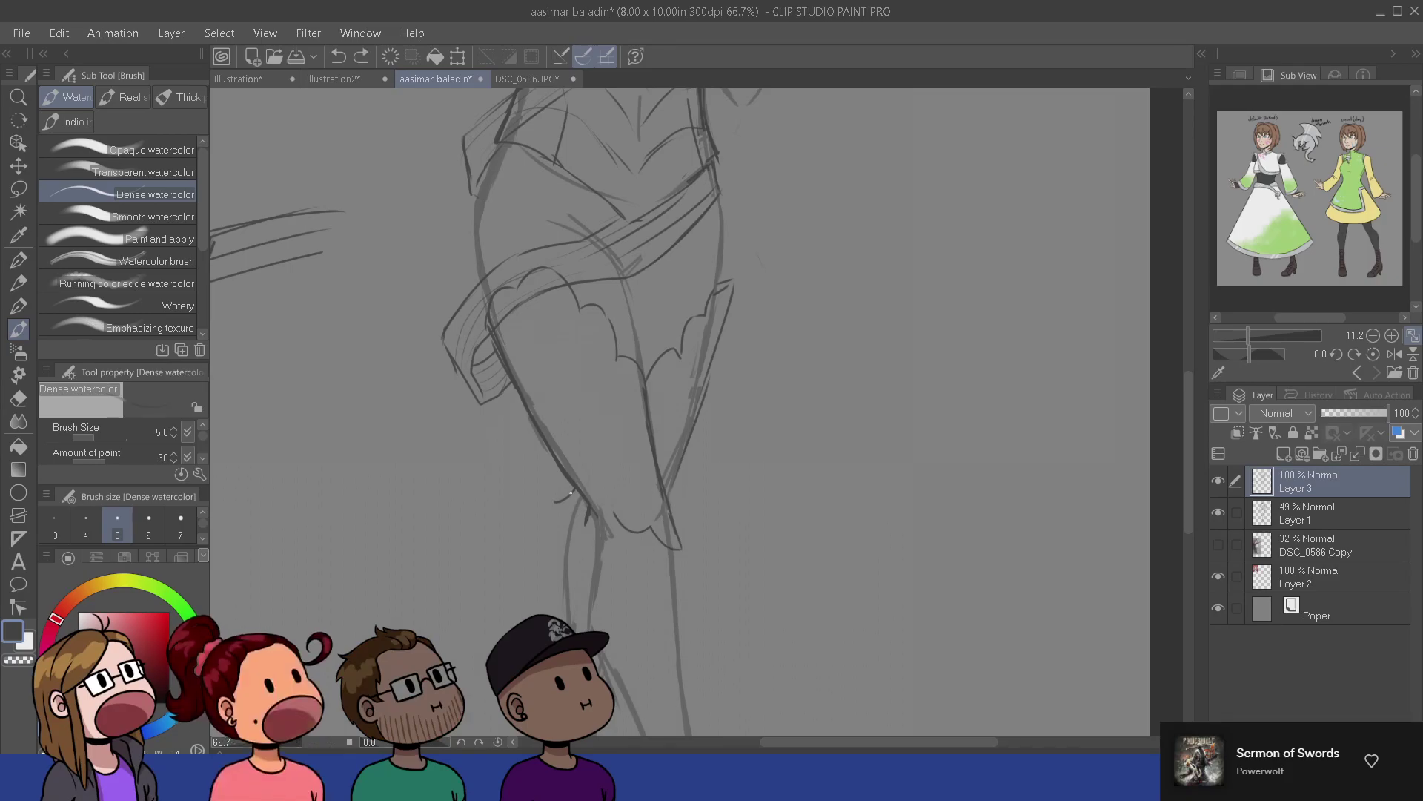
- Add the curled outer corner of the knee hem and join it to the scallops, erasing stray marks
key("e")
key("b")
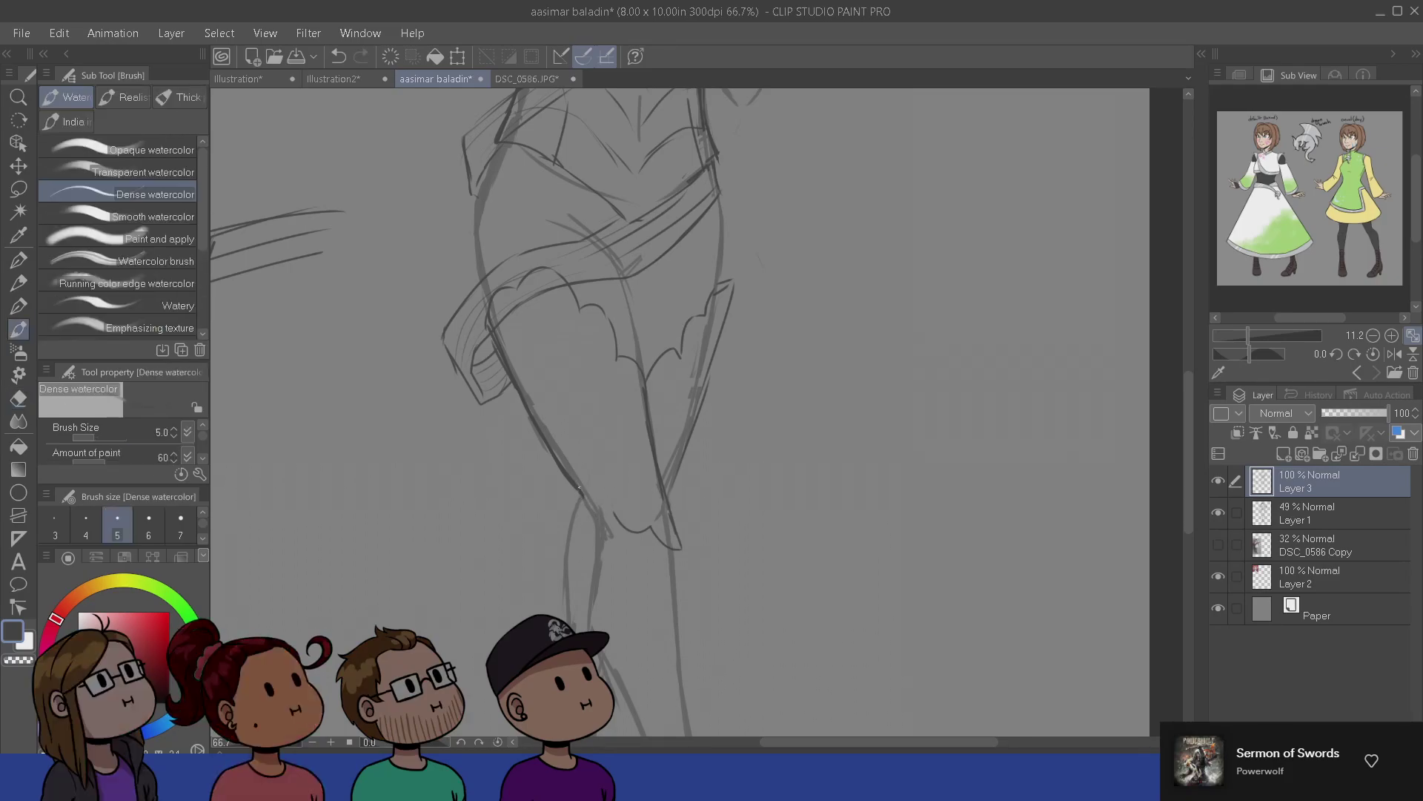
left_click_drag(575, 491, 565, 505)
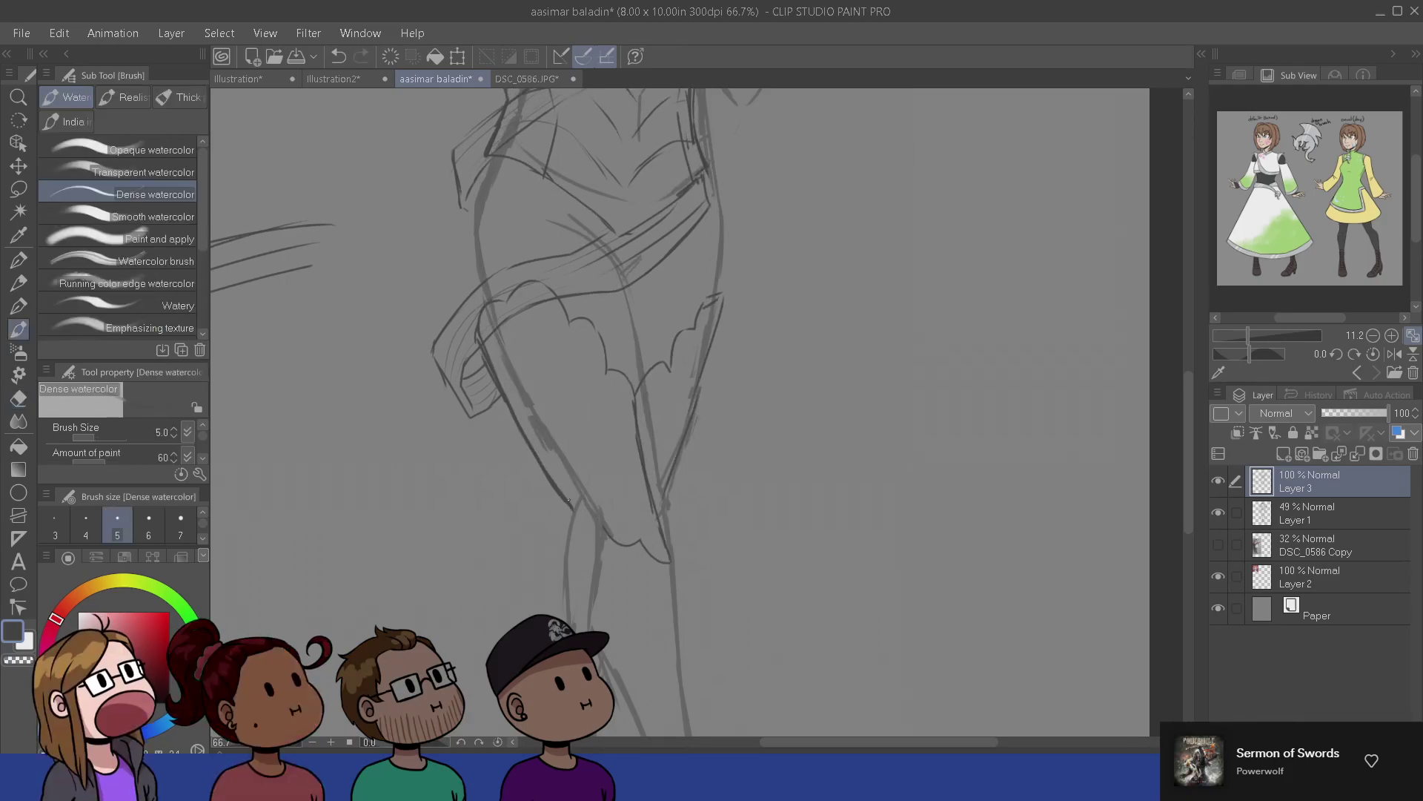
key("ctrl+z")
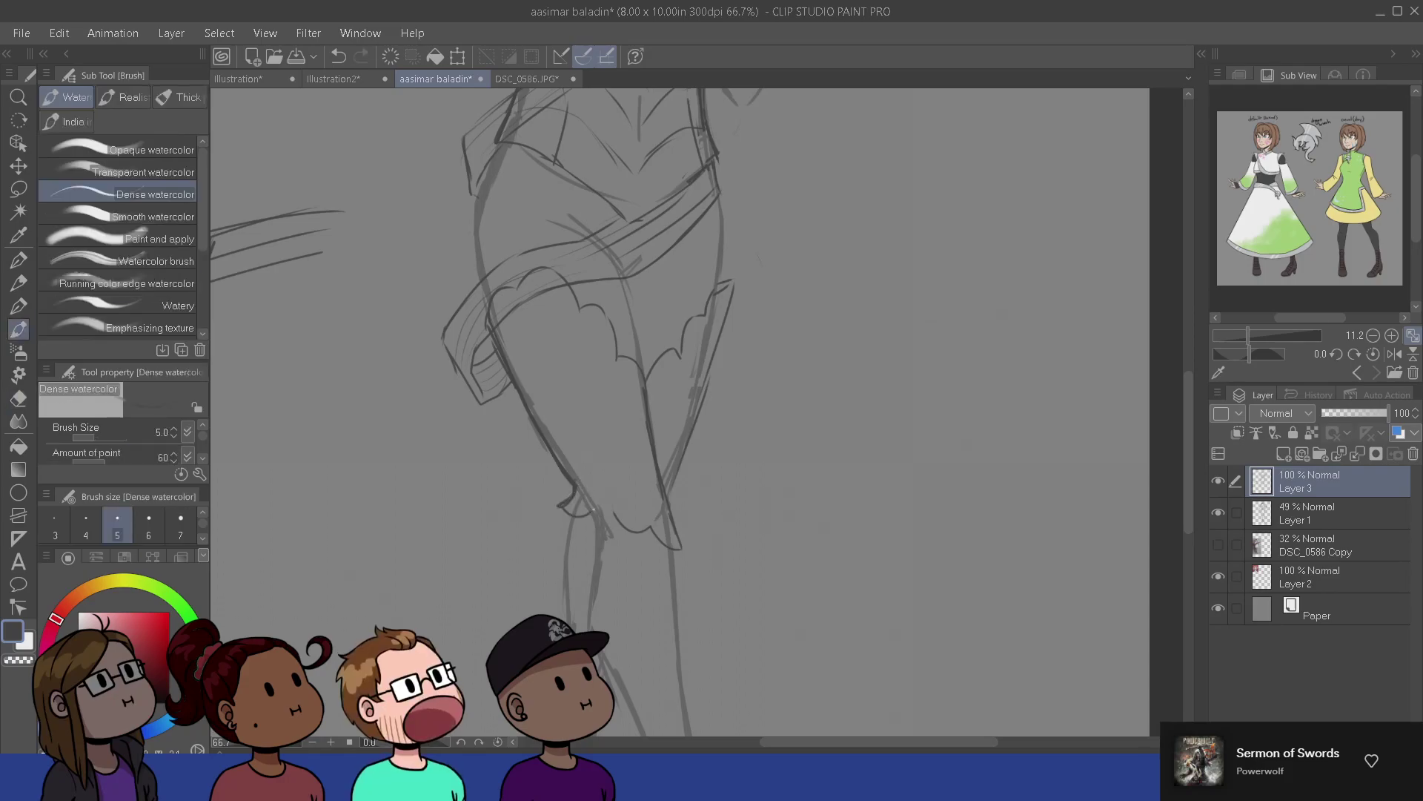
key("e")
left_click_drag(616, 511, 623, 519)
key("b")
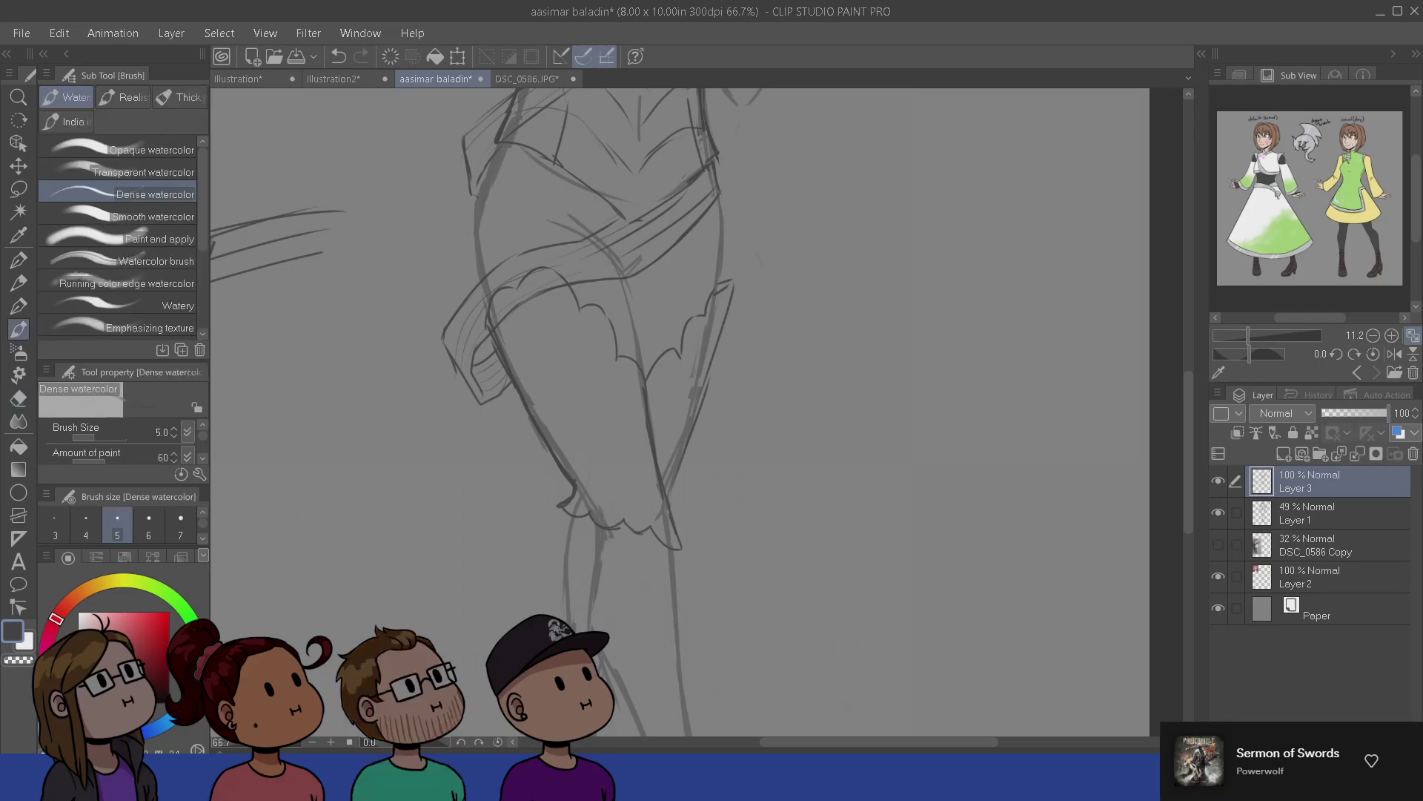
- Refine the curled outer corner of the scalloped knee hem with dark strokes and tidy its edges with the eraser
mouse_move(700, 545)
left_mouse_down()
mouse_move(680, 479)
mouse_move(718, 494)
left_mouse_up()
key("e")
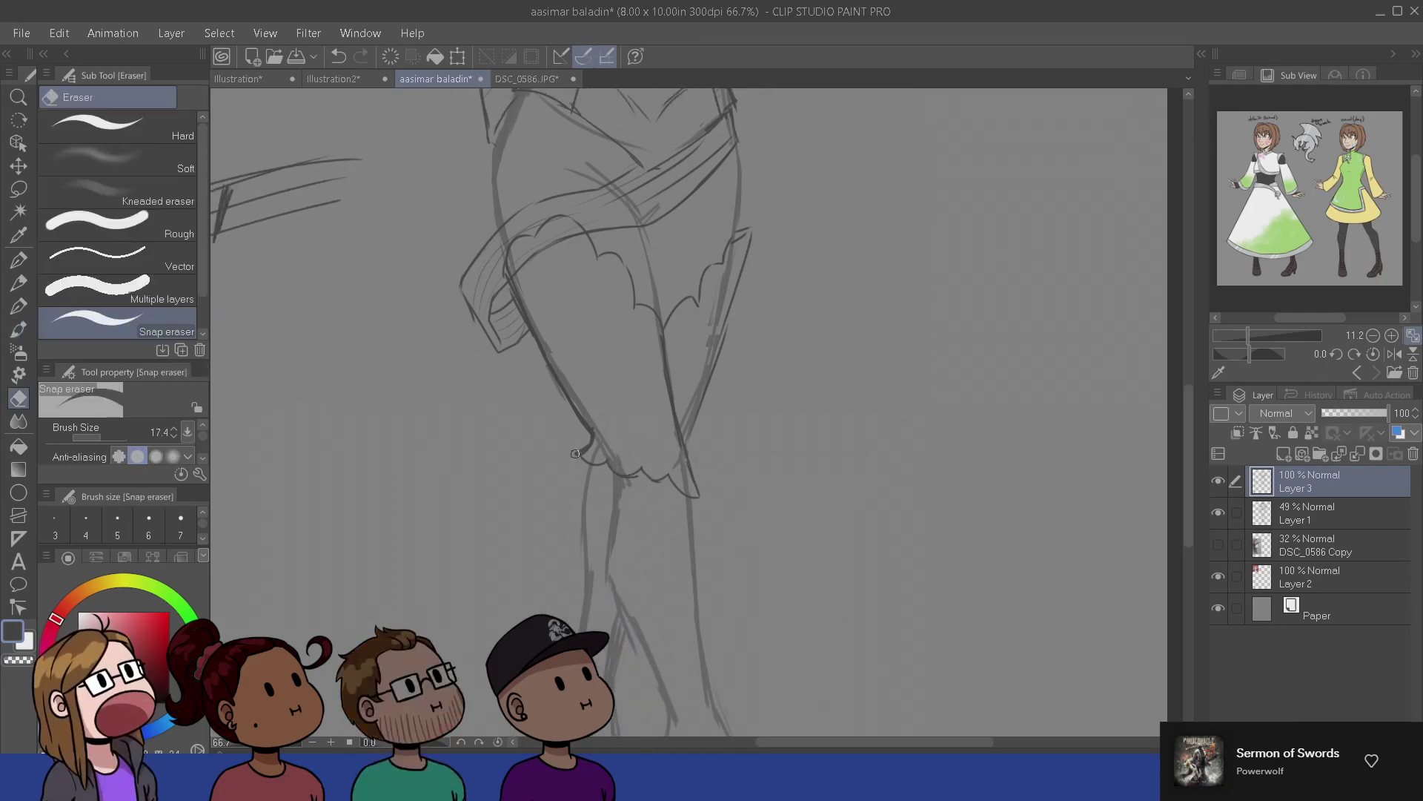
key("b")
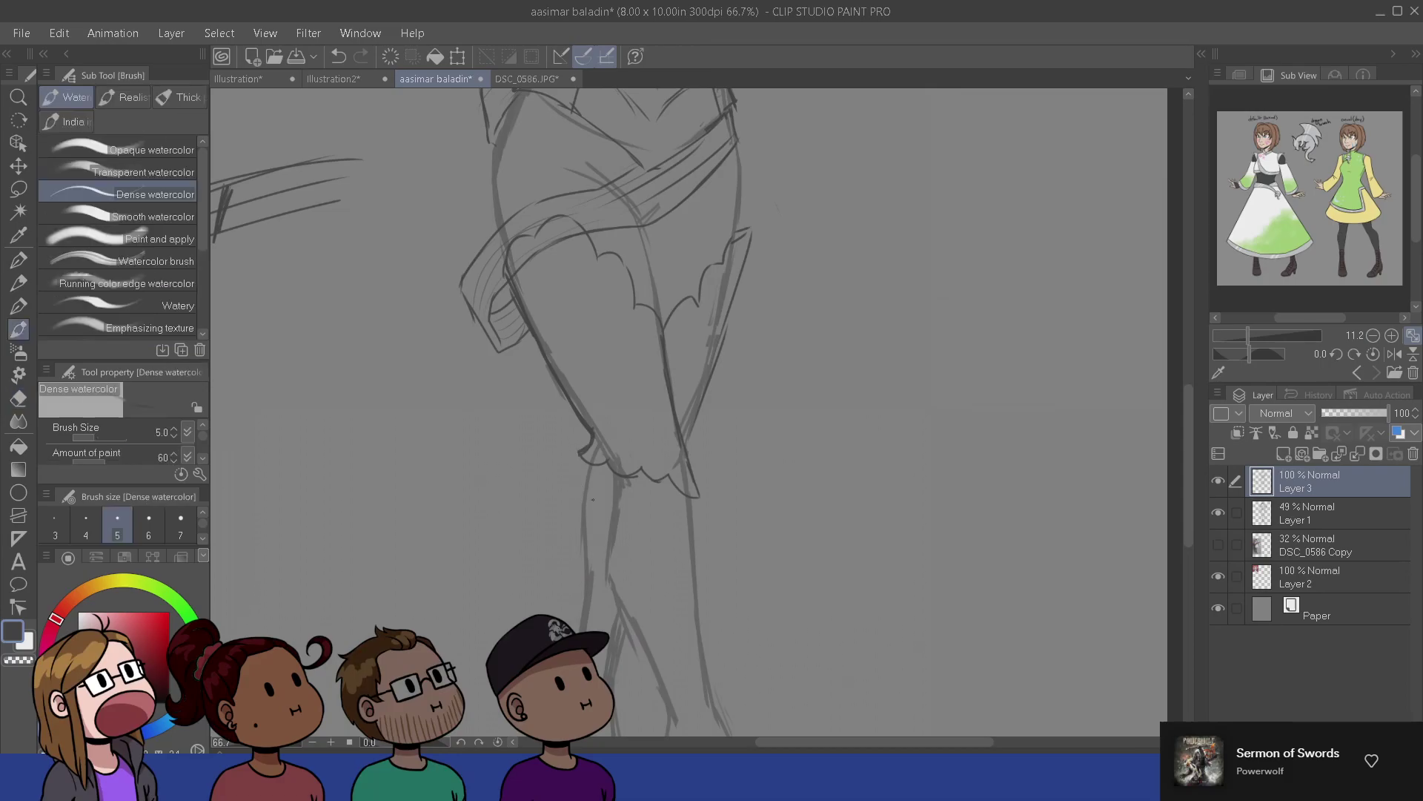
left_click_drag(581, 482, 611, 577)
key("e")
left_click_drag(616, 522, 563, 426)
key("b")
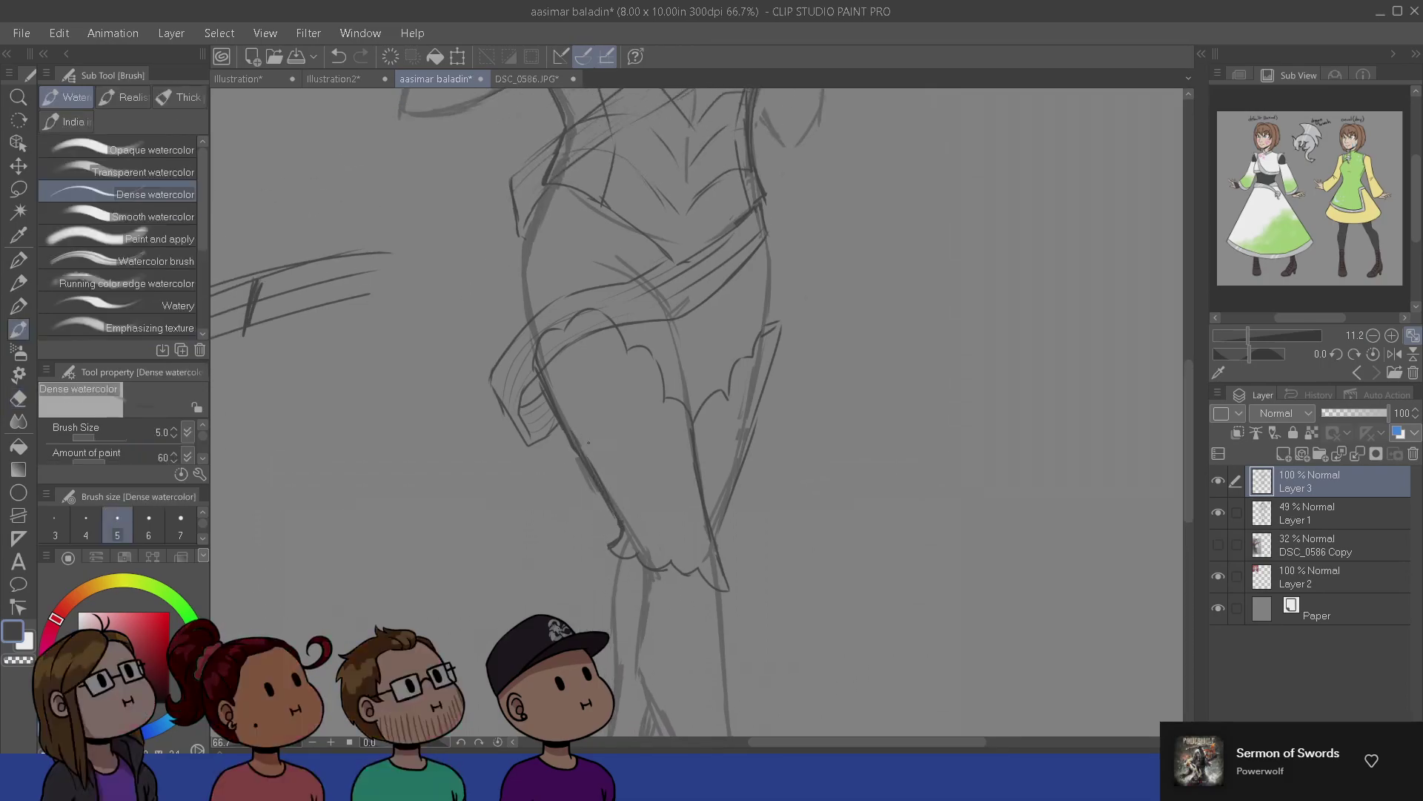
- Draw the front leg's knee edge below the scalloped hem and continue it down the inner side of the upper calf
key("e")
key("b")
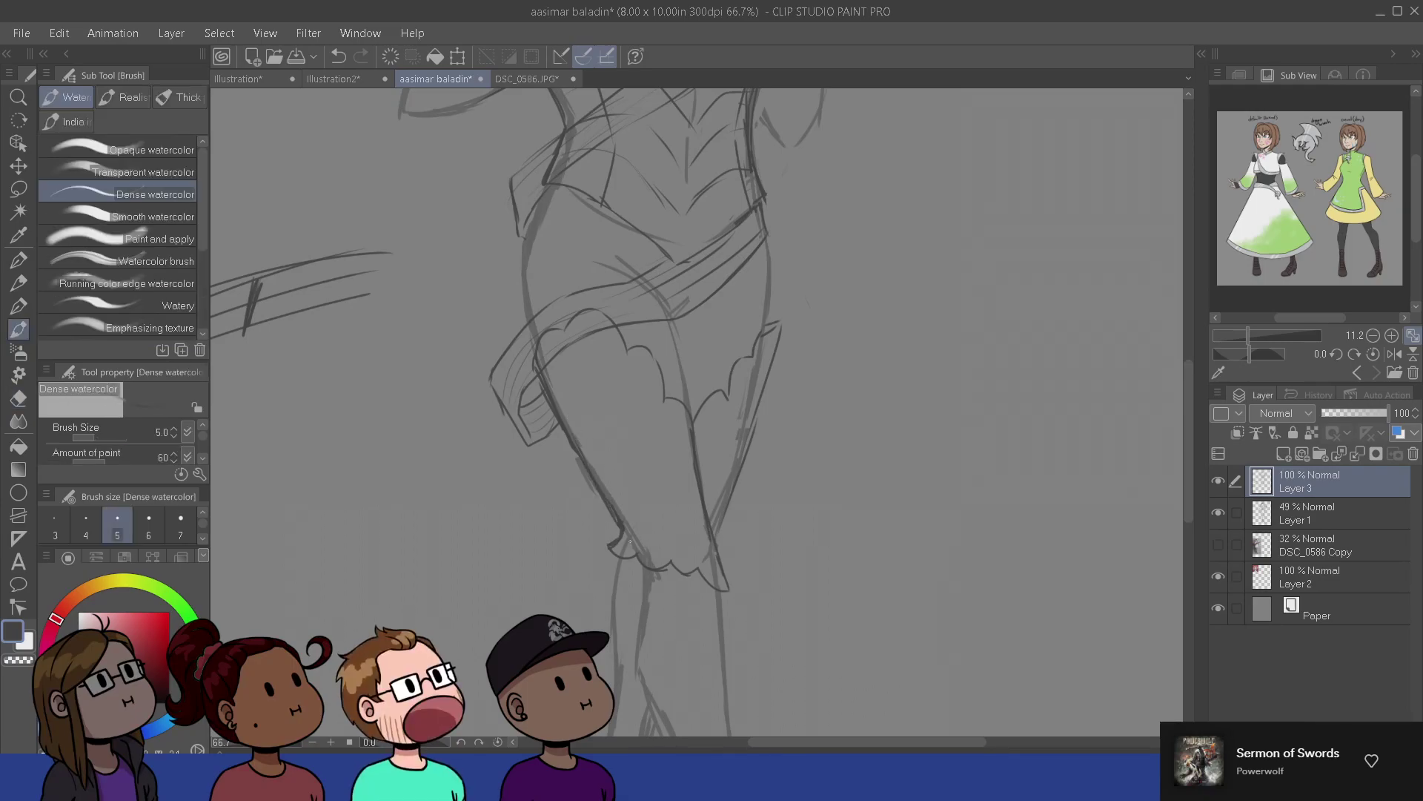
left_click_drag(813, 668, 768, 594)
left_click_drag(676, 592, 701, 481)
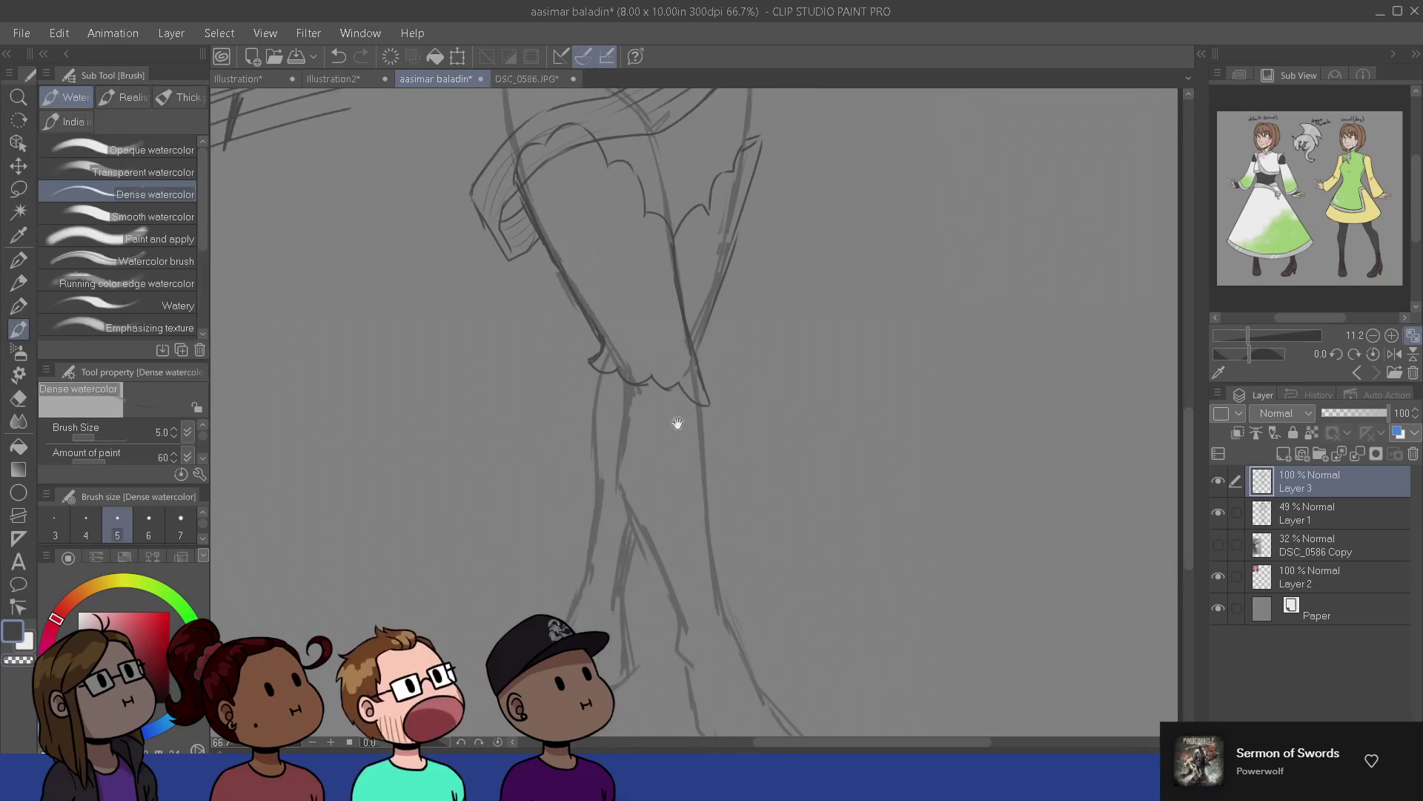
left_click_drag(678, 423, 685, 400)
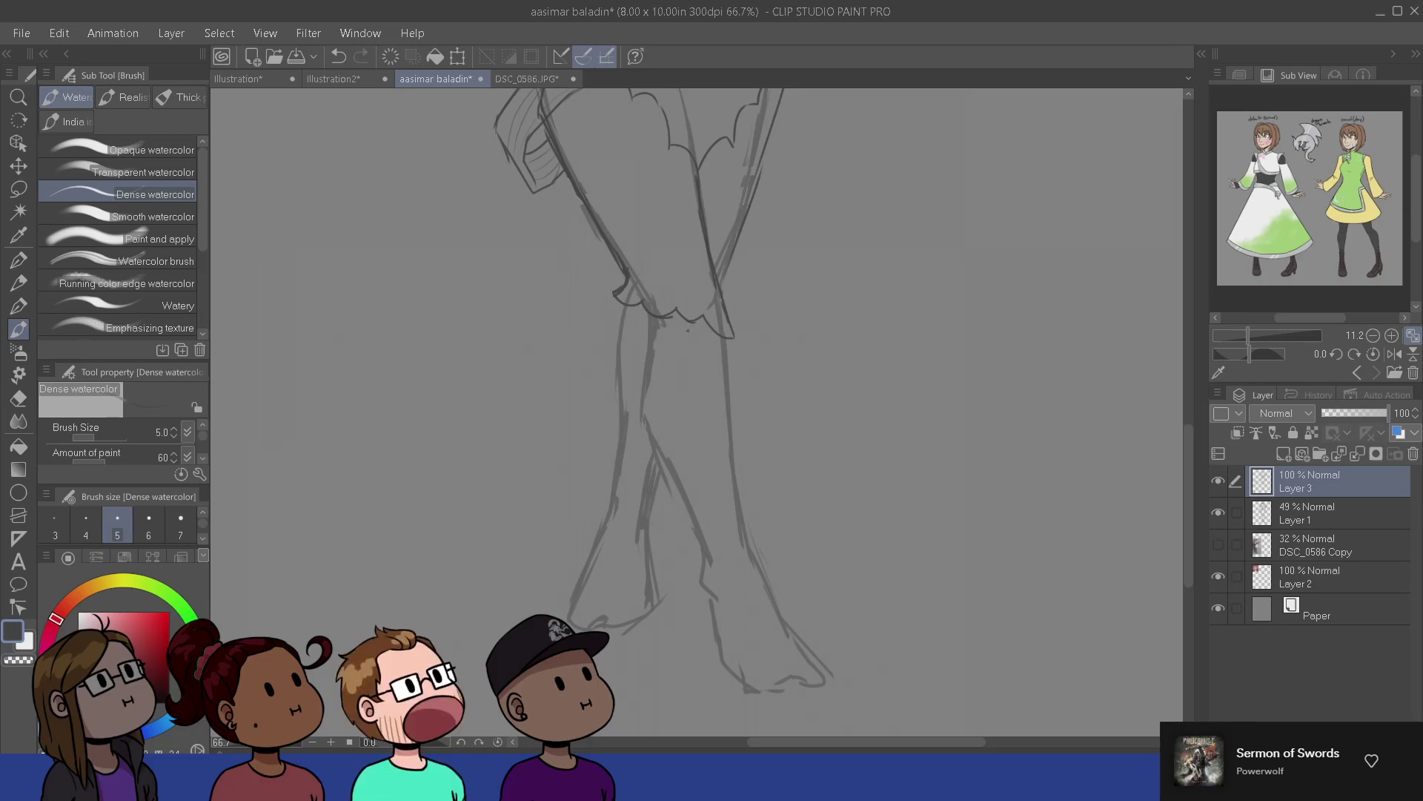
left_click_drag(687, 330, 654, 352)
mouse_move(687, 323)
left_mouse_down()
mouse_move(639, 359)
mouse_move(641, 425)
left_mouse_up()
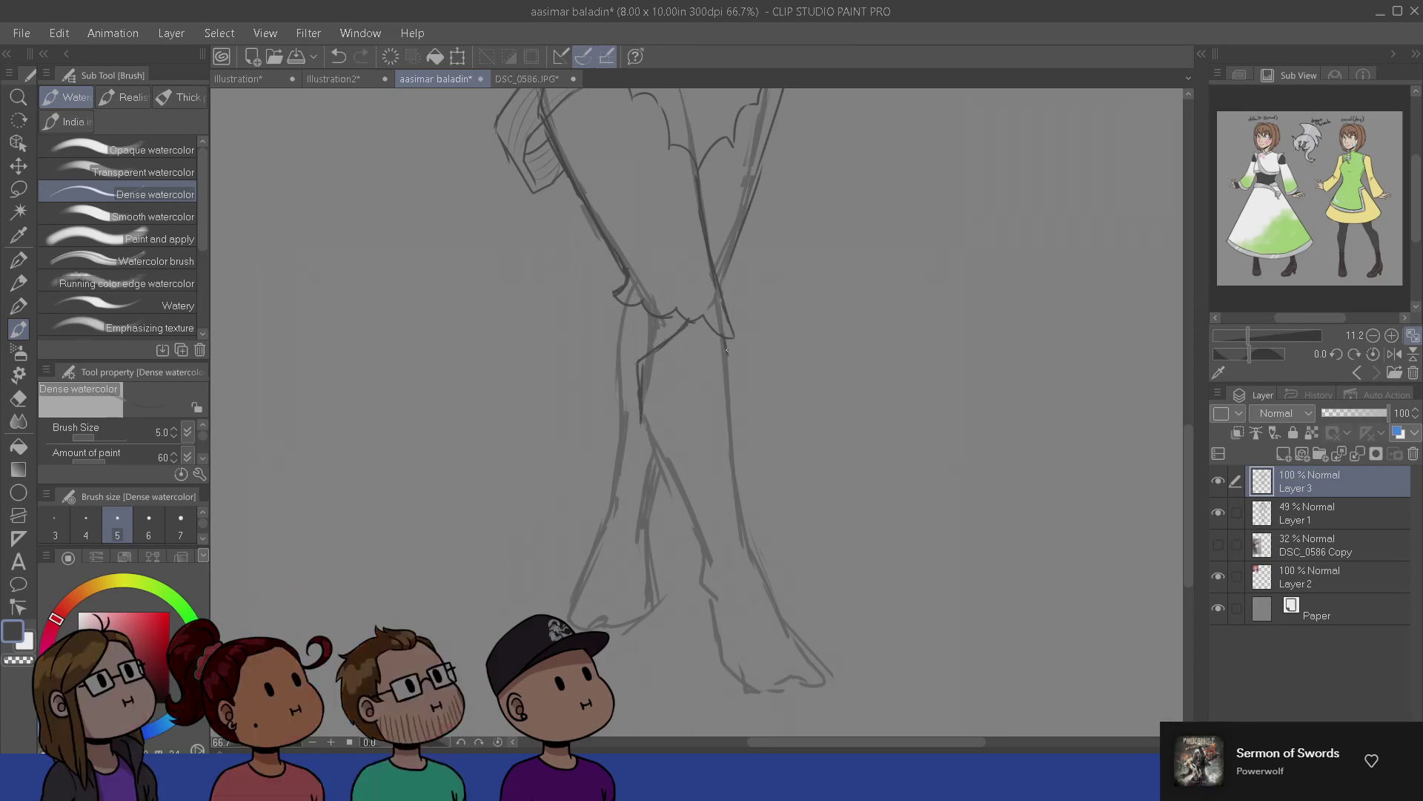
- Trace both contours of the front lower leg down toward the ankle with dark strokes, redoing uneven lines
left_click_drag(729, 349, 742, 510)
key("ctrl+z")
left_click_drag(727, 358, 740, 524)
left_click_drag(644, 420, 701, 551)
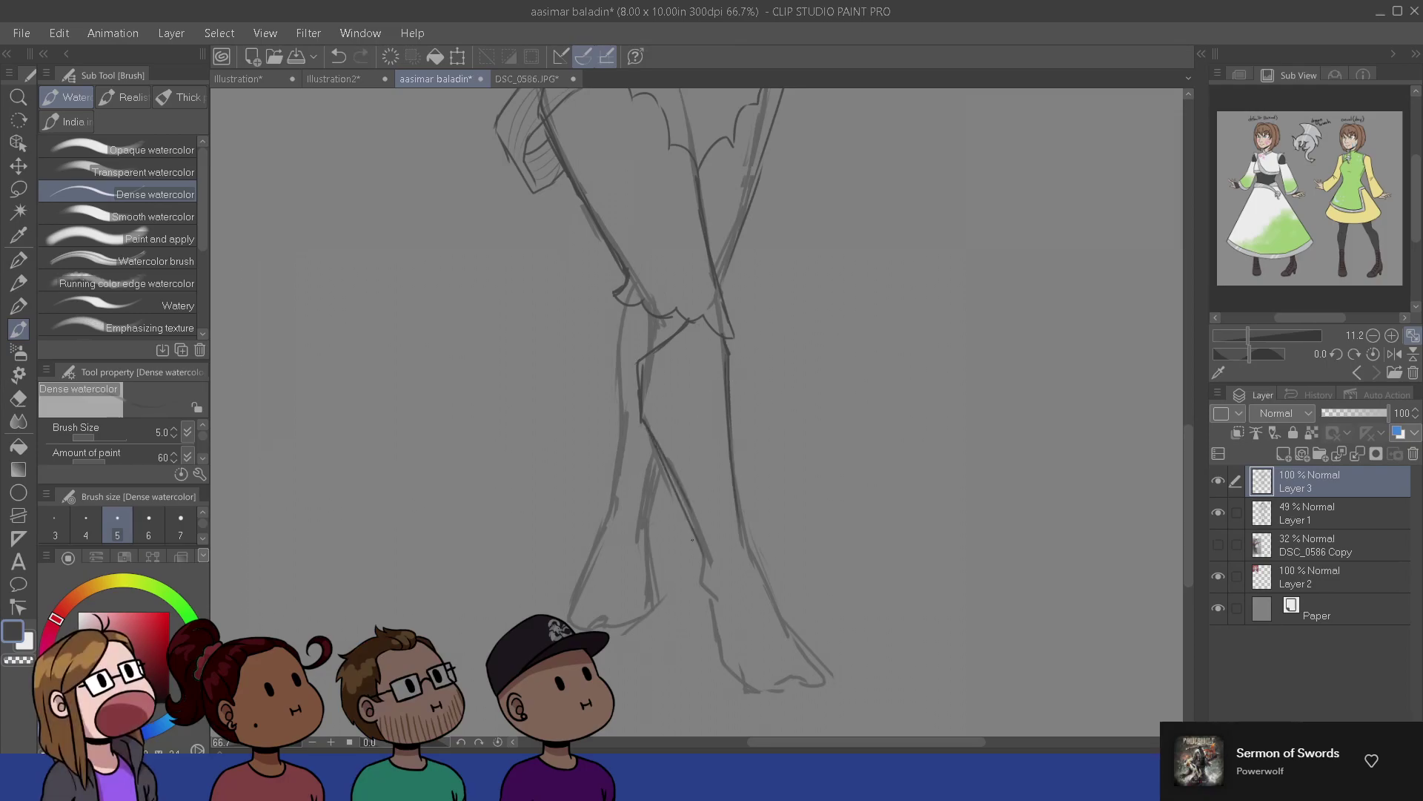
key("ctrl+z")
key("ctrl+z")
left_click_drag(642, 417, 711, 553)
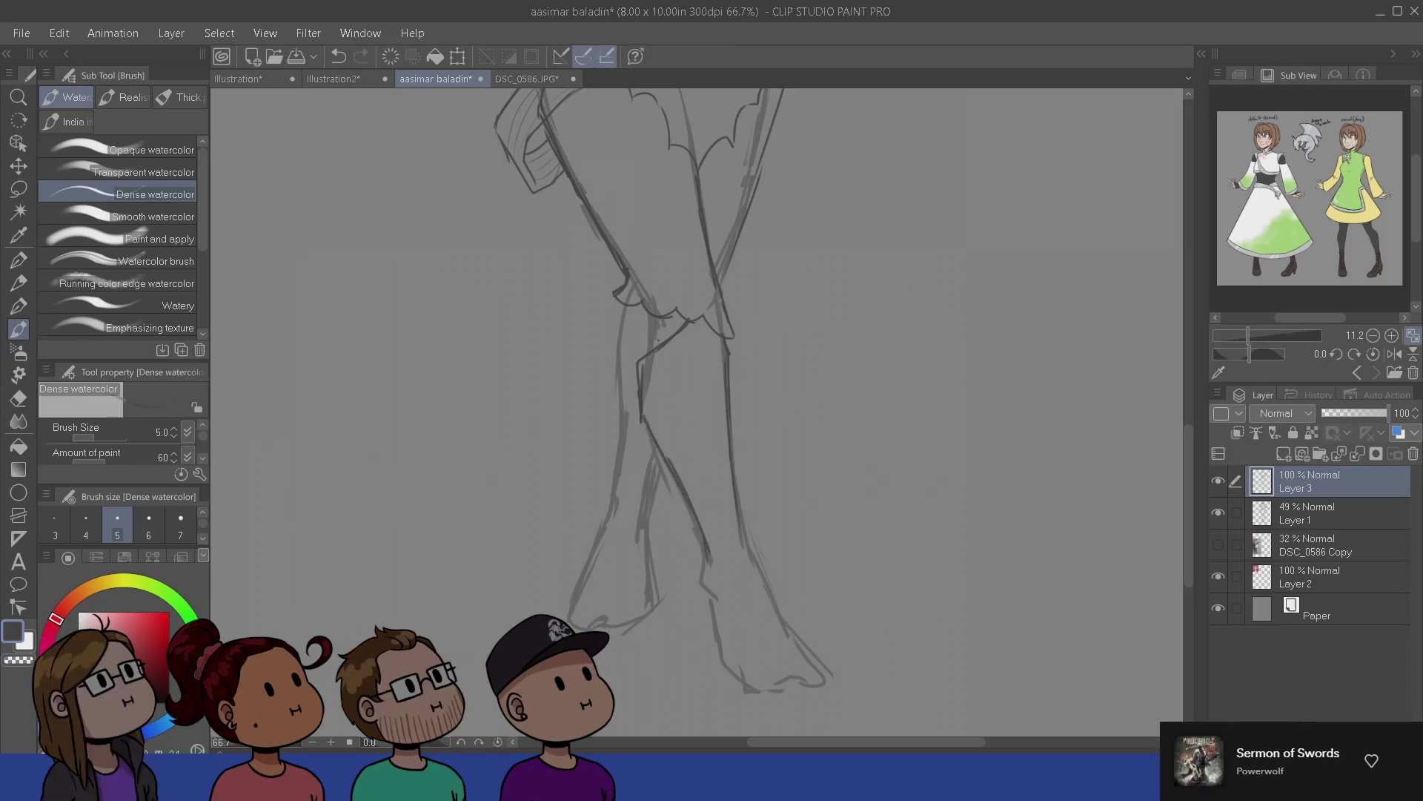
- Trace the rear lower leg's outer contour from the curled hem corner down toward the ankle, undoing stray strokes
left_click_drag(625, 304, 602, 519)
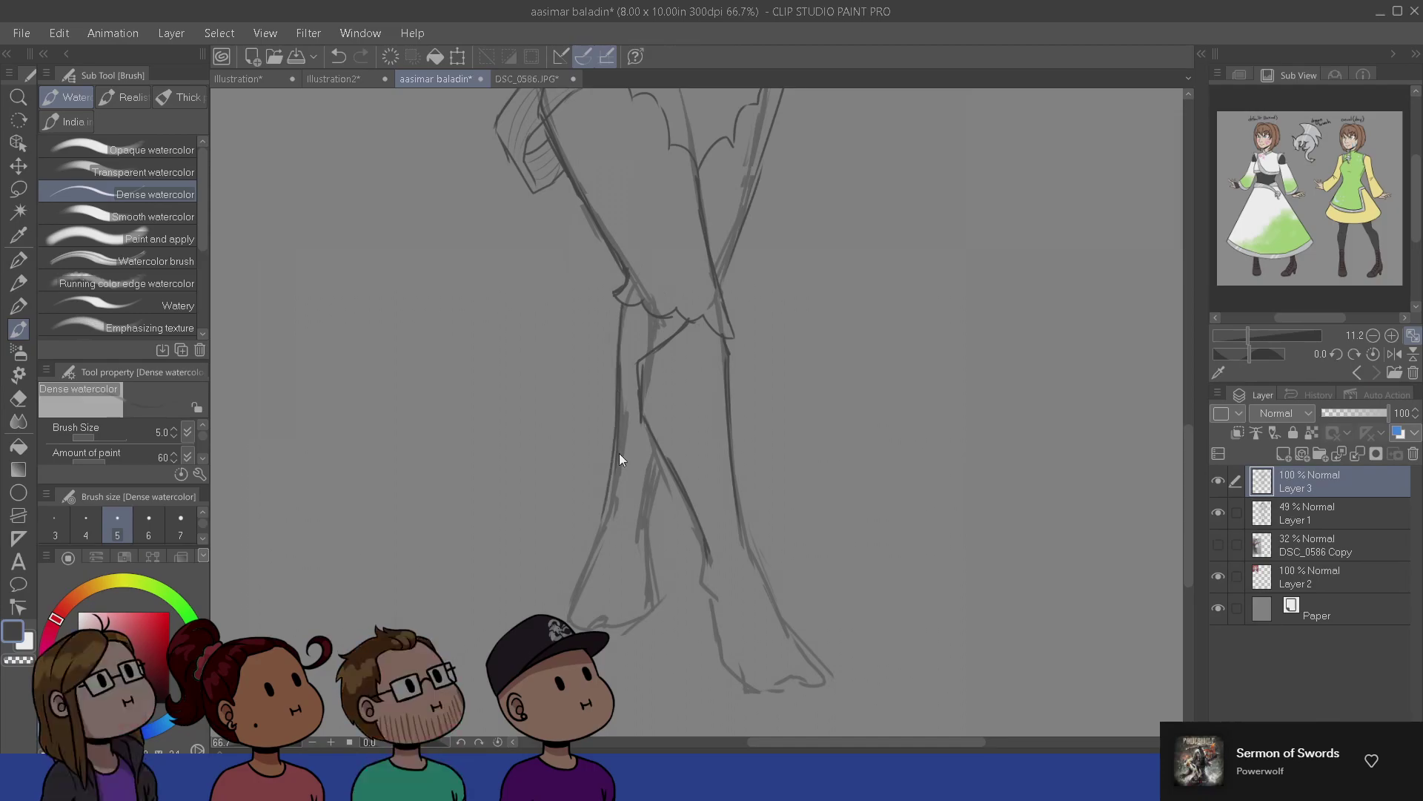
key("ctrl+z")
left_click_drag(620, 404, 613, 517)
key("ctrl+z")
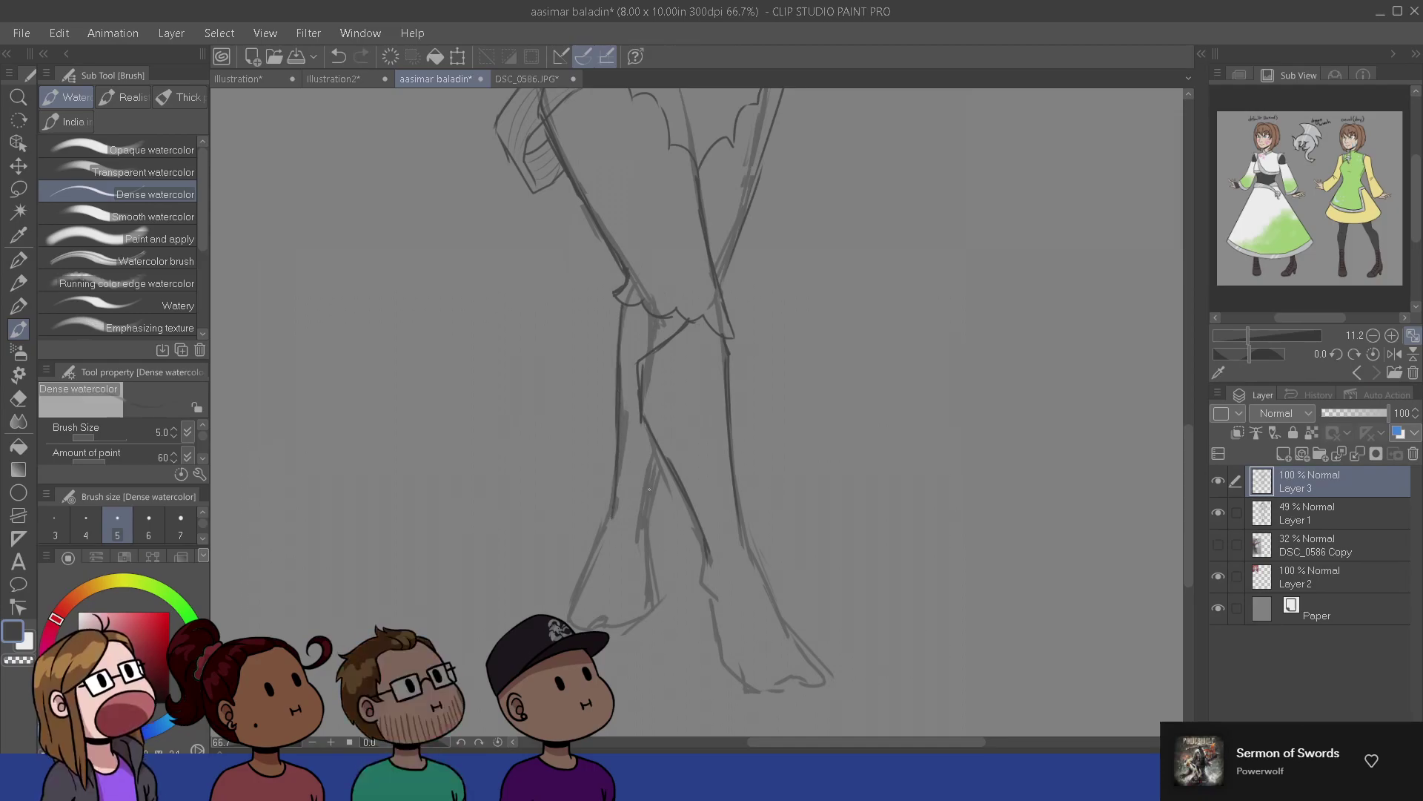
- Darken the front thigh's inner contour from the hip sash to the knee hem and tidy it with the eraser
left_click_drag(781, 604, 776, 631)
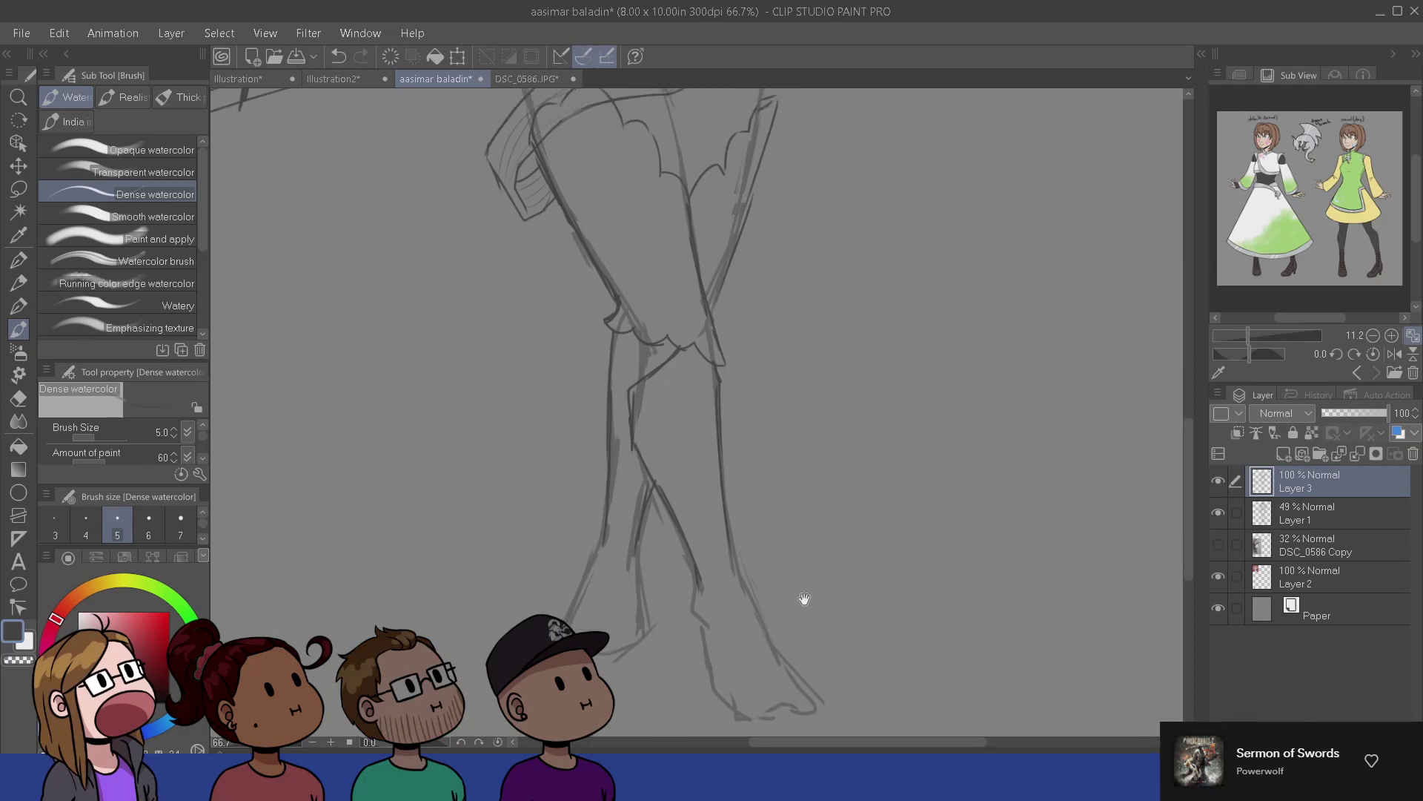
left_click_drag(756, 337, 685, 512)
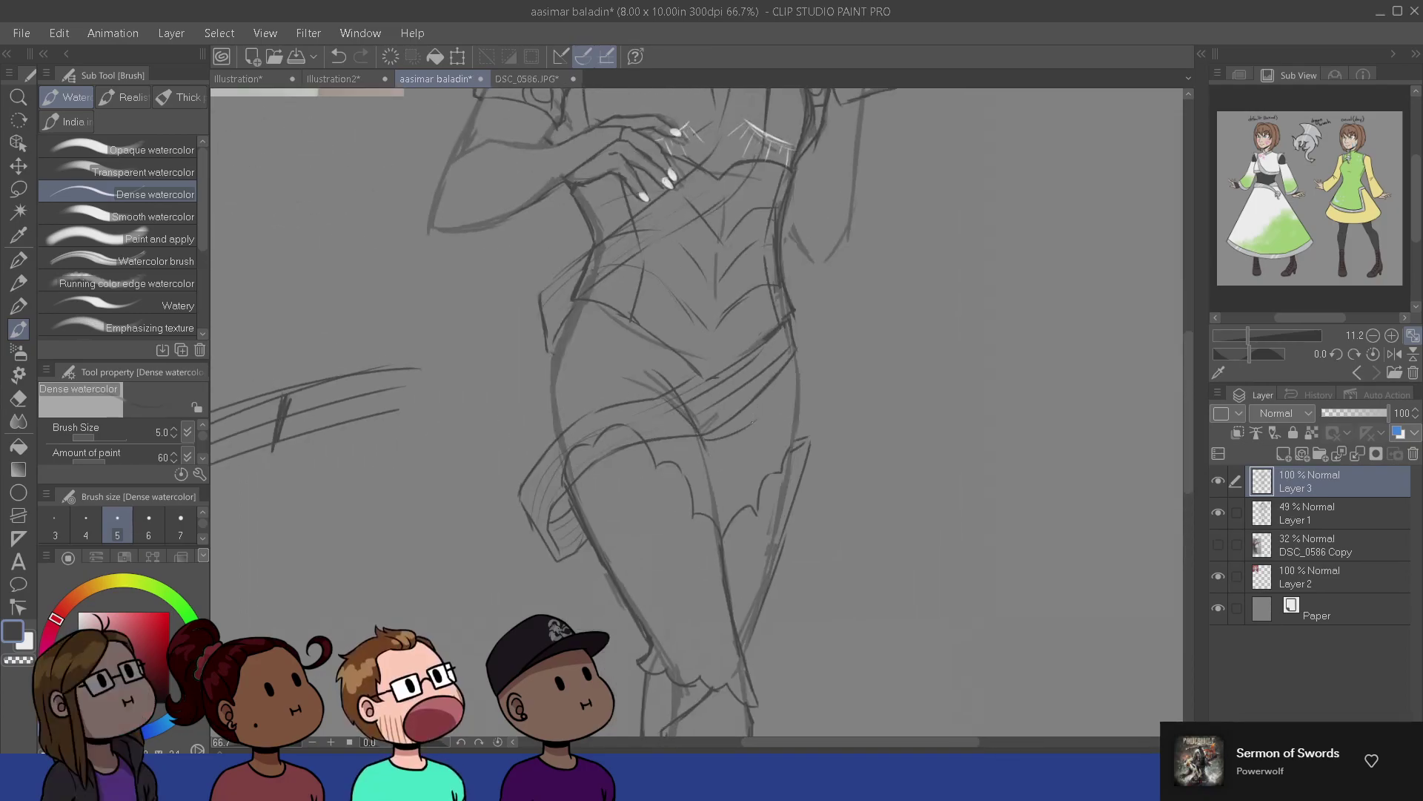
mouse_move(703, 440)
left_mouse_down()
mouse_move(722, 455)
mouse_move(703, 462)
mouse_move(711, 528)
mouse_move(691, 418)
mouse_move(705, 544)
left_mouse_up()
key("ctrl+z")
key("e")
key("b")
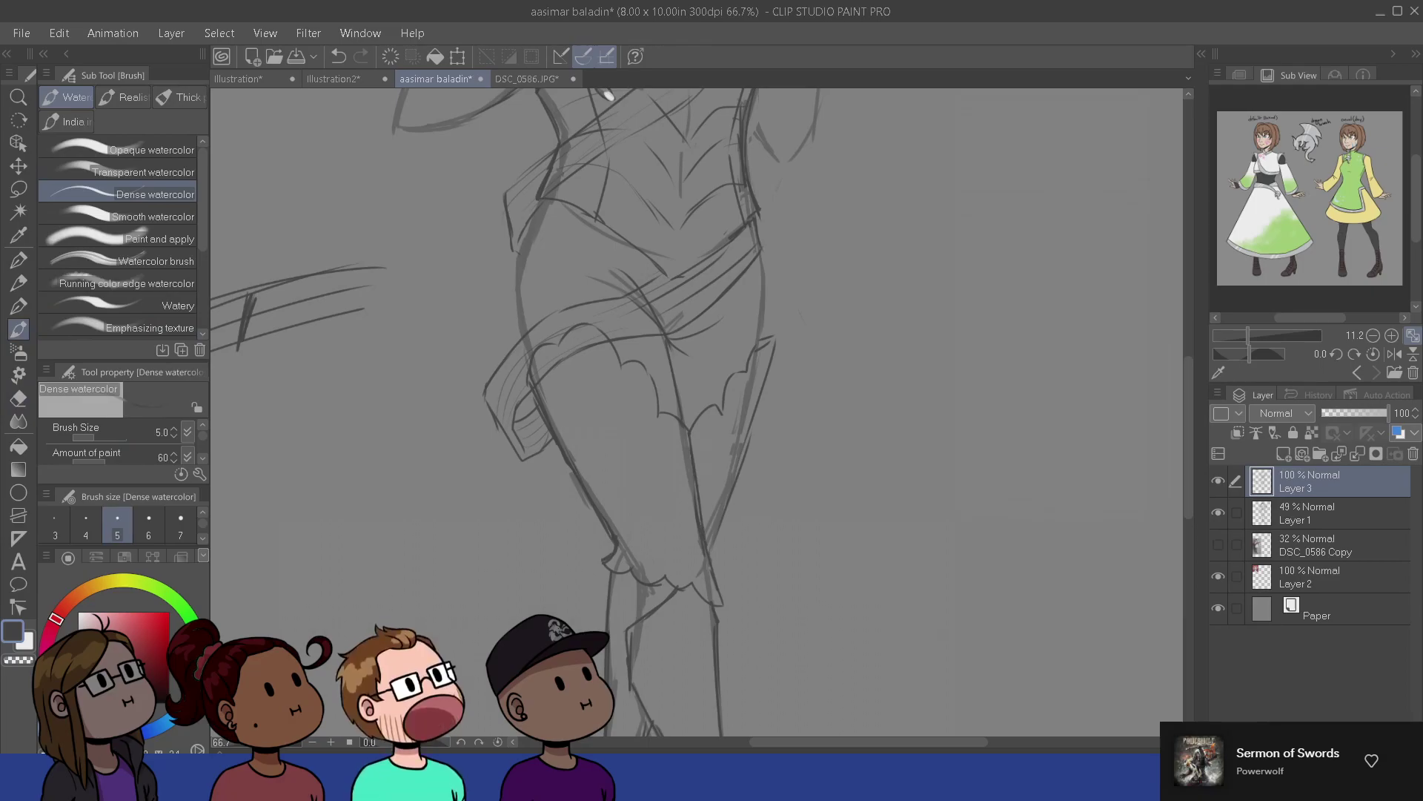
left_click_drag(700, 487, 720, 585)
key("e")
left_click_drag(687, 454, 709, 578)
key("b")
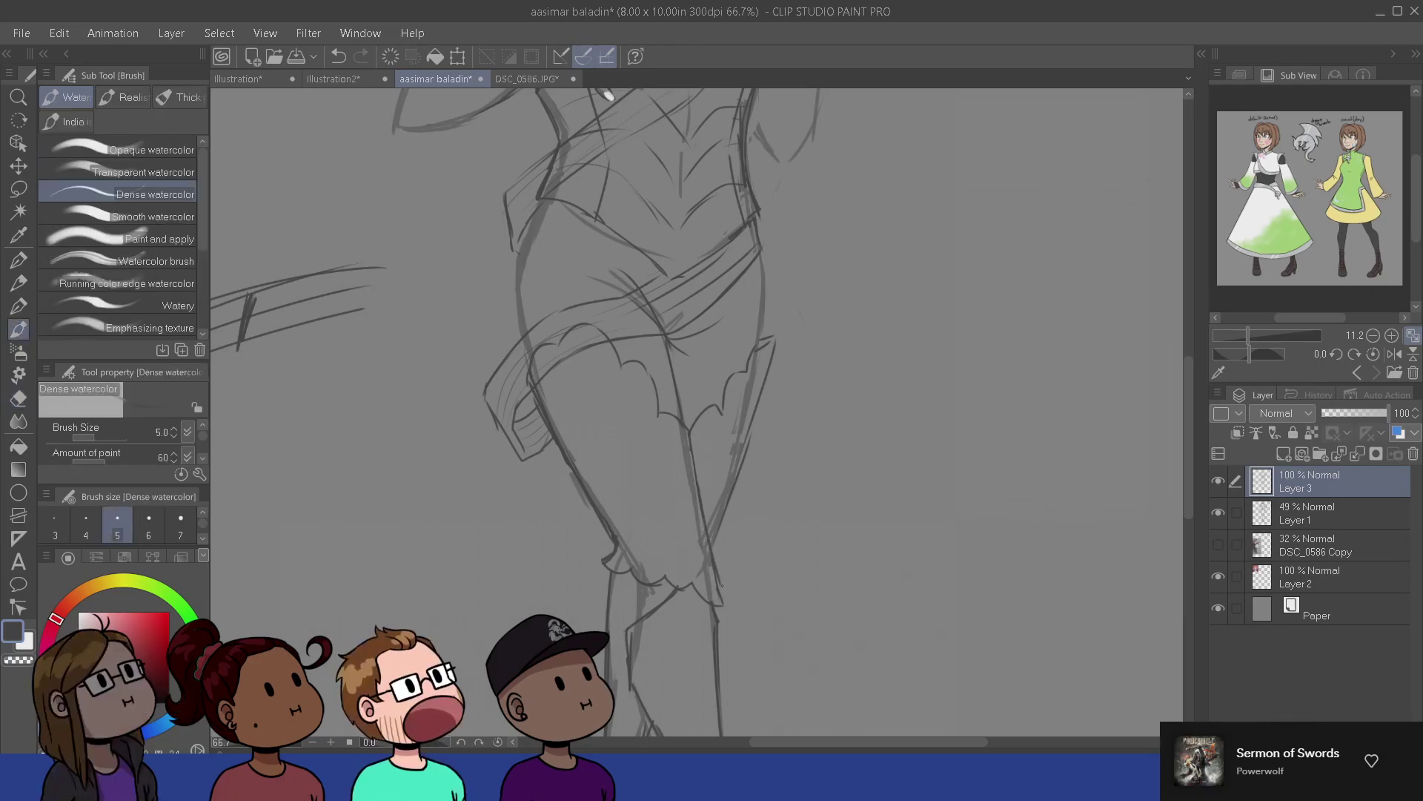
- Try wrapping slanted music-staff bands with notes around the calf and ankle of the front leg
left_click_drag(697, 634, 682, 383)
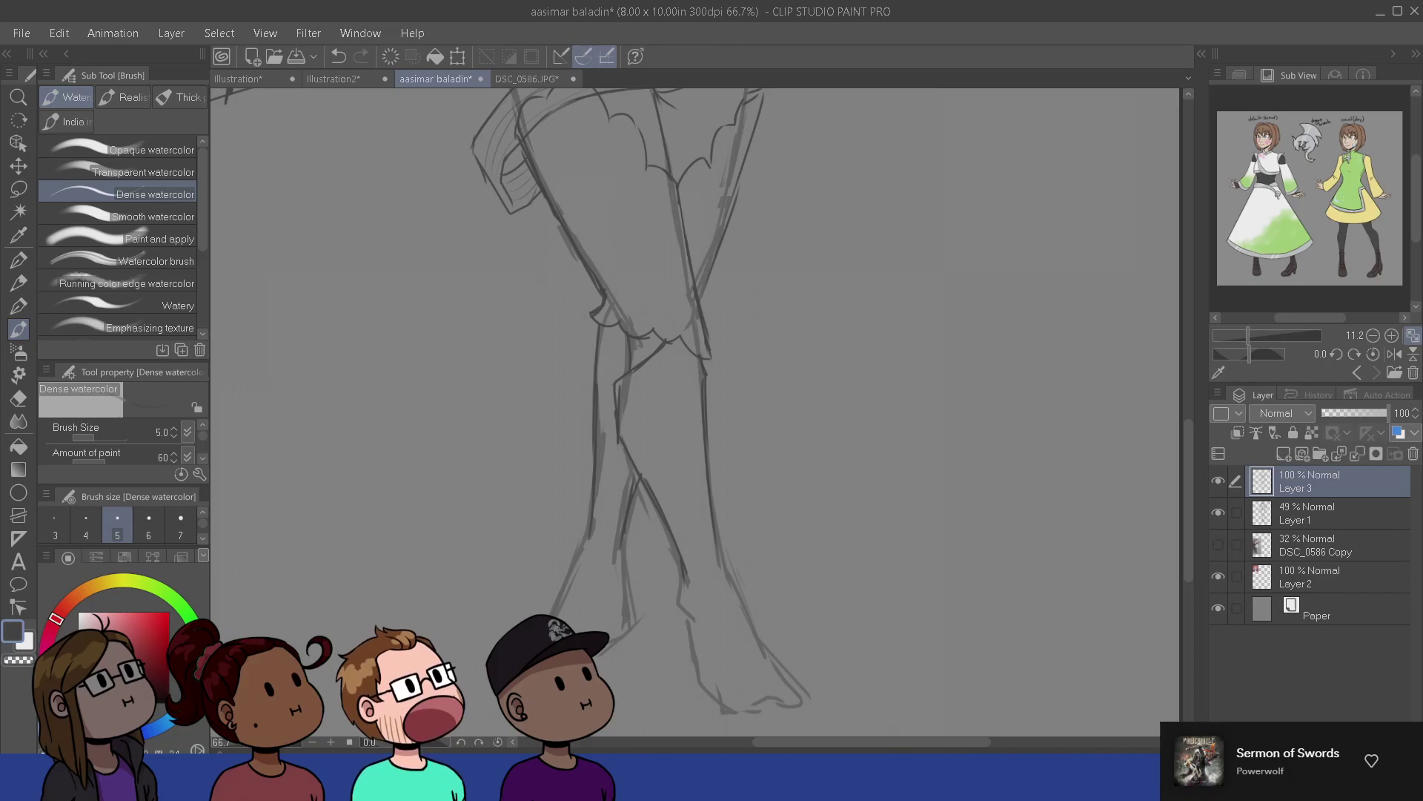
left_click_drag(661, 491, 660, 428)
mouse_move(662, 369)
left_mouse_down()
mouse_move(672, 413)
mouse_move(643, 445)
mouse_move(657, 419)
mouse_move(638, 432)
left_mouse_up()
left_click_drag(700, 353, 643, 415)
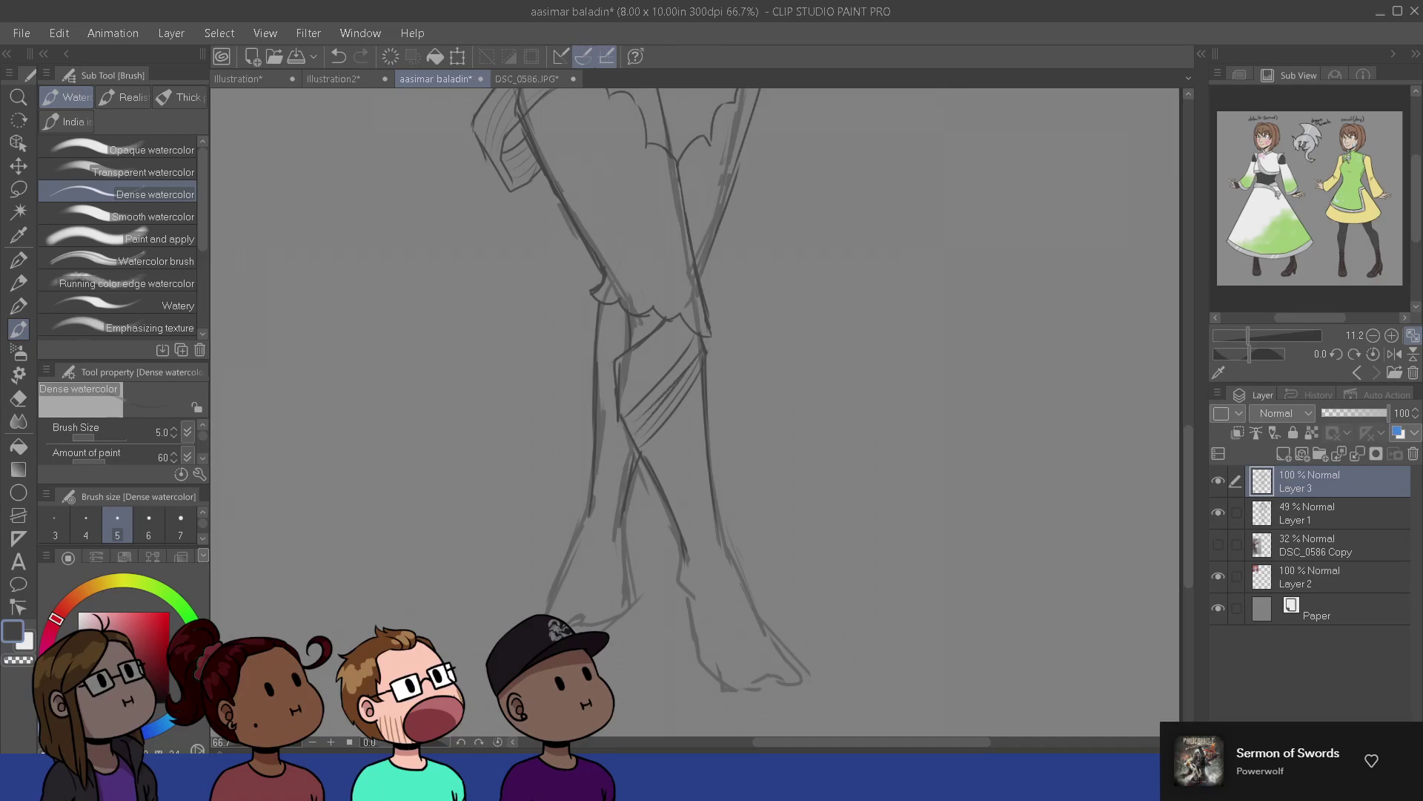
mouse_move(658, 481)
left_mouse_down()
mouse_move(708, 509)
mouse_move(716, 539)
mouse_move(715, 522)
left_mouse_up()
key("ctrl+z")
key("ctrl+z")
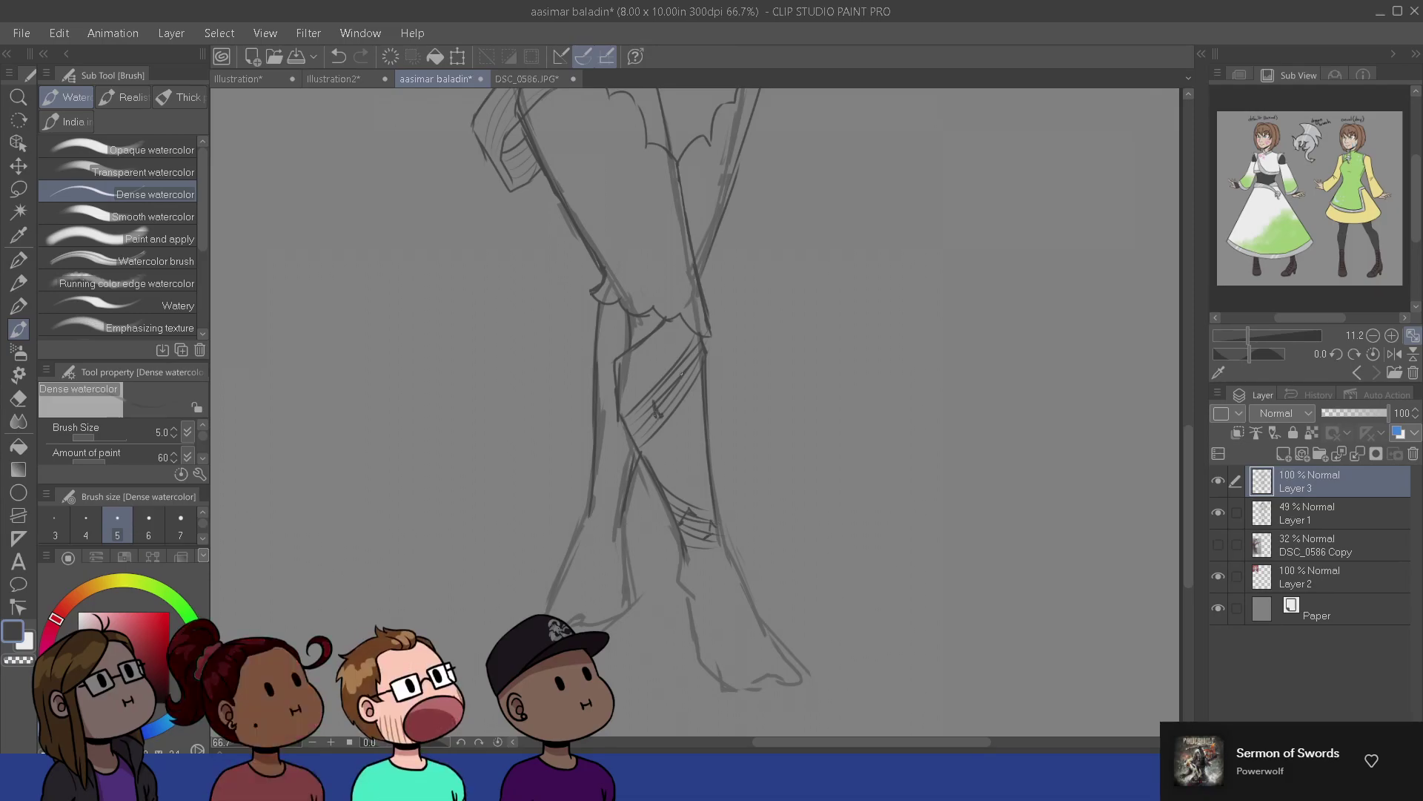
- Undo the slanted music-staff bands on the front leg's calf and ankle
left_click_drag(711, 297, 713, 460)
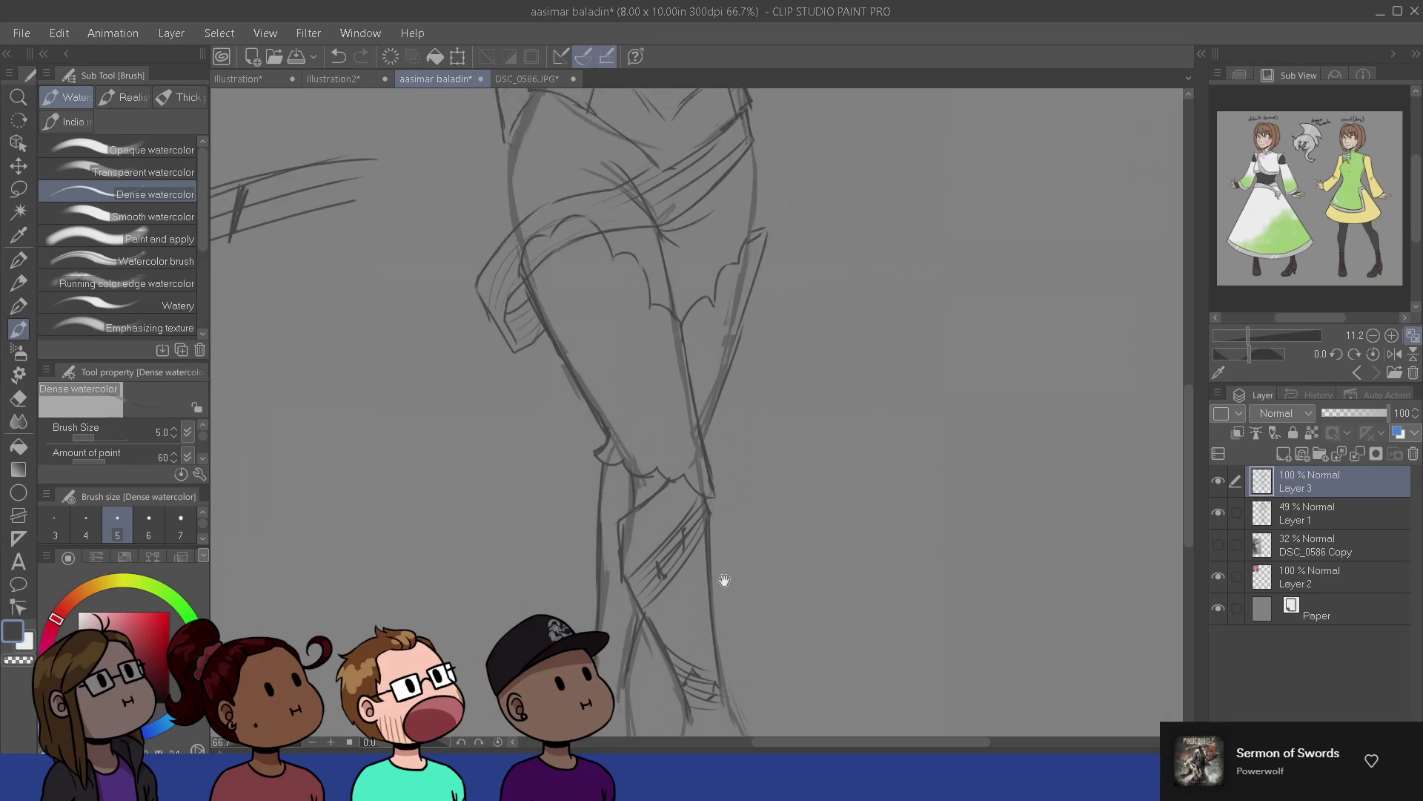
left_click_drag(743, 614, 714, 397)
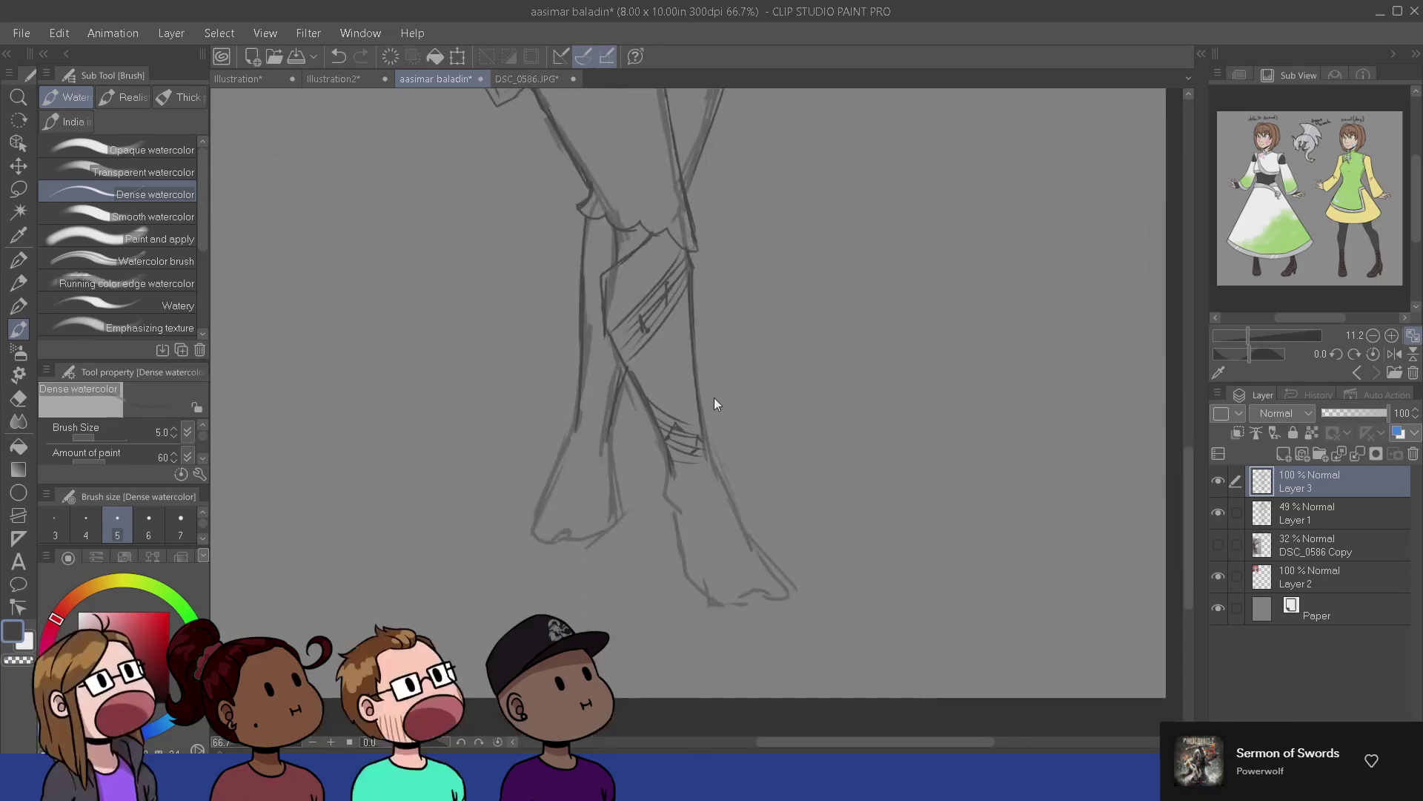
key("ctrl+z")
key("ctrl+z")
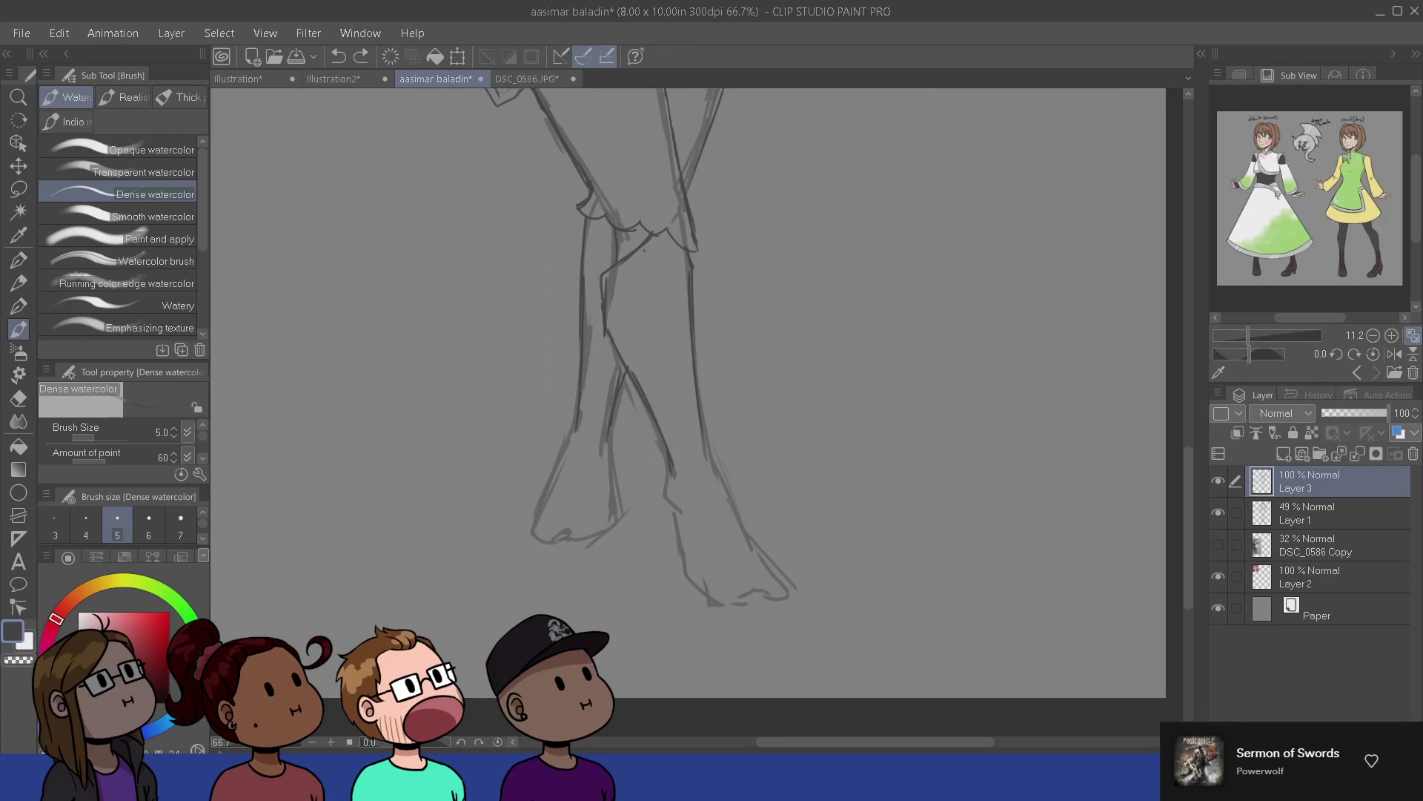
- Draw long curved staff lines running lengthwise down the inner side of the front shin
left_click_drag(644, 251, 638, 380)
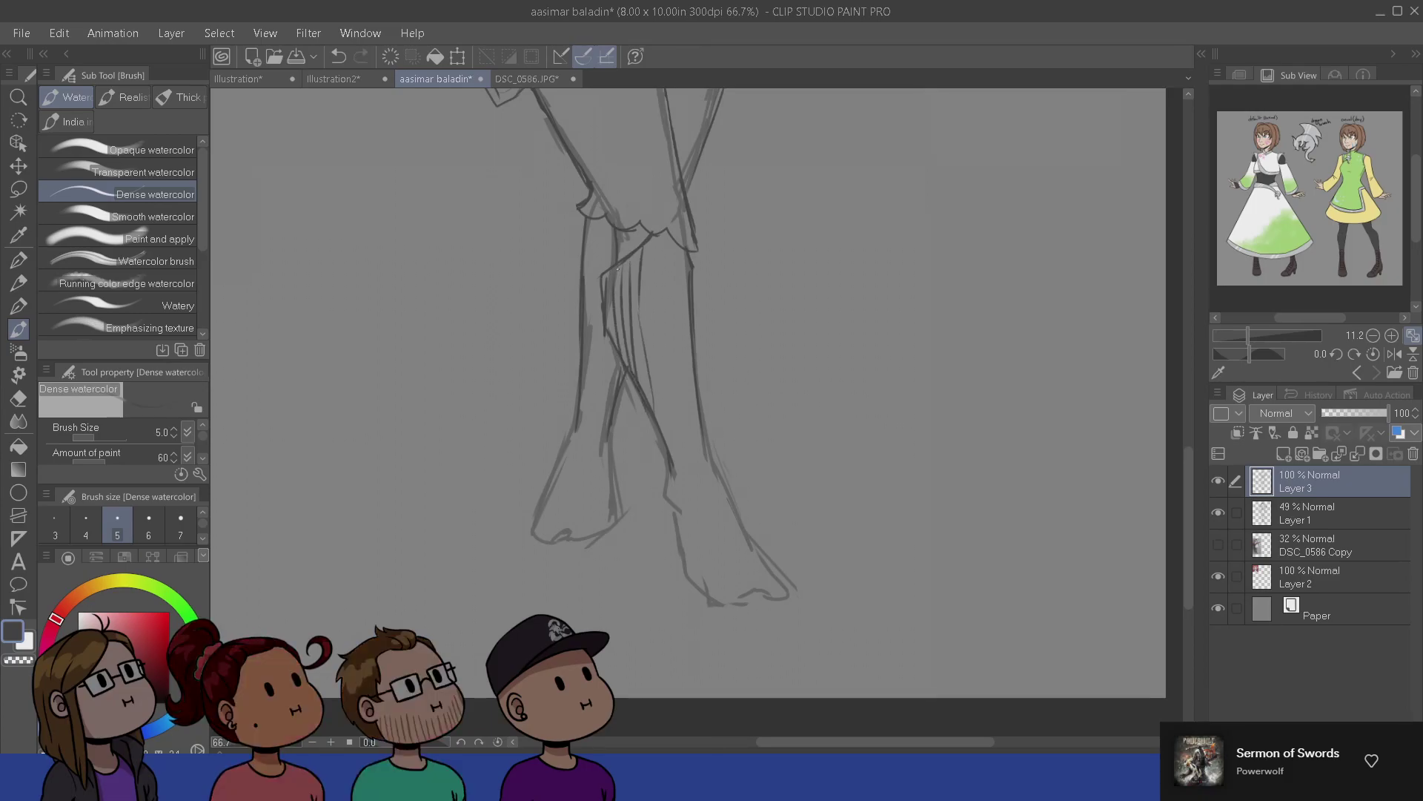
left_click_drag(652, 239, 654, 360)
key("ctrl+z")
- Add small white music notes along the staff lines on the front shin
key("x")
left_click_drag(616, 304, 617, 315)
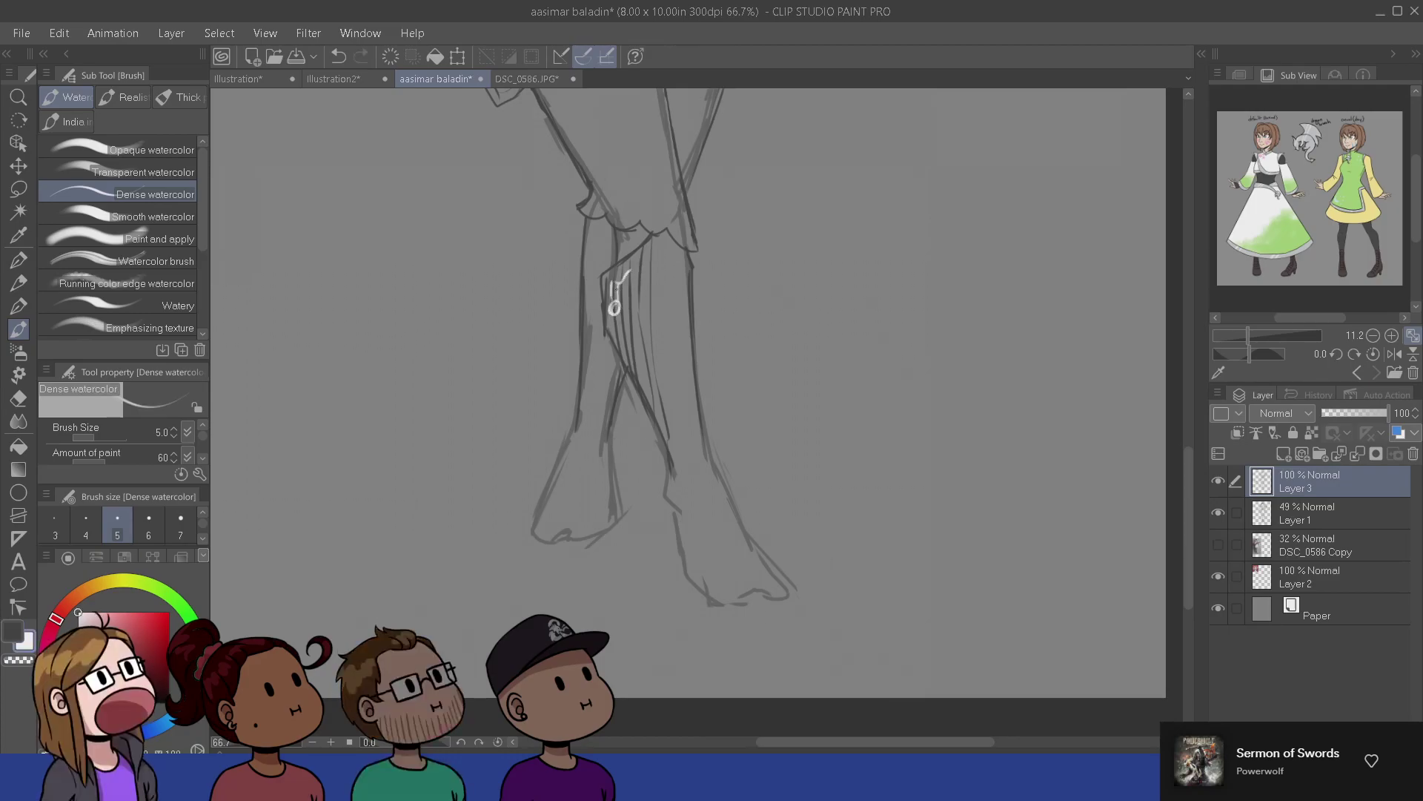
left_click_drag(630, 272, 620, 292)
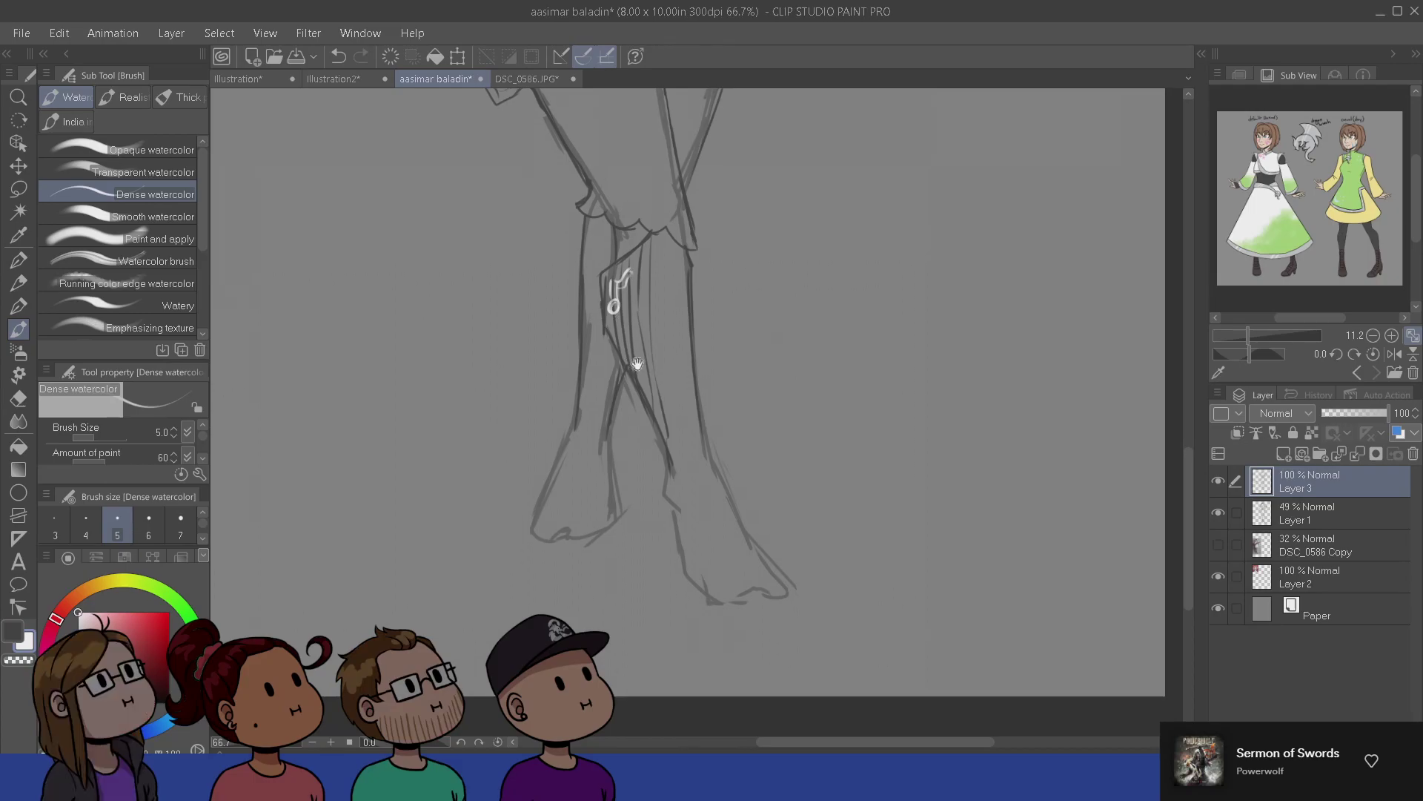
mouse_move(632, 323)
left_mouse_down()
mouse_move(632, 350)
mouse_move(620, 348)
mouse_move(635, 375)
left_mouse_up()
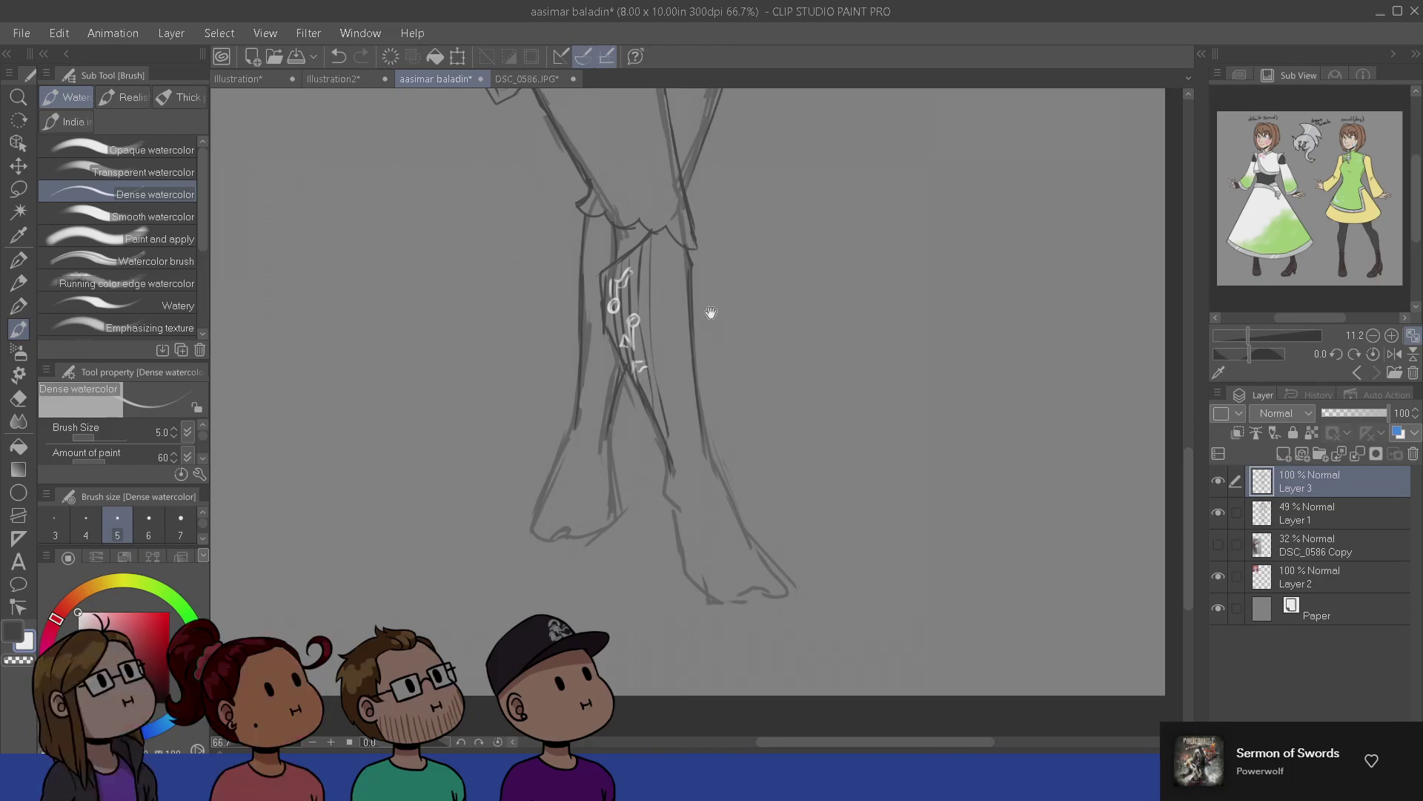
- Switch back to the dark colour and review the costume sketch from the waist down to the feet
left_click_drag(728, 487, 711, 424)
key("x")
left_click_drag(732, 581, 735, 621)
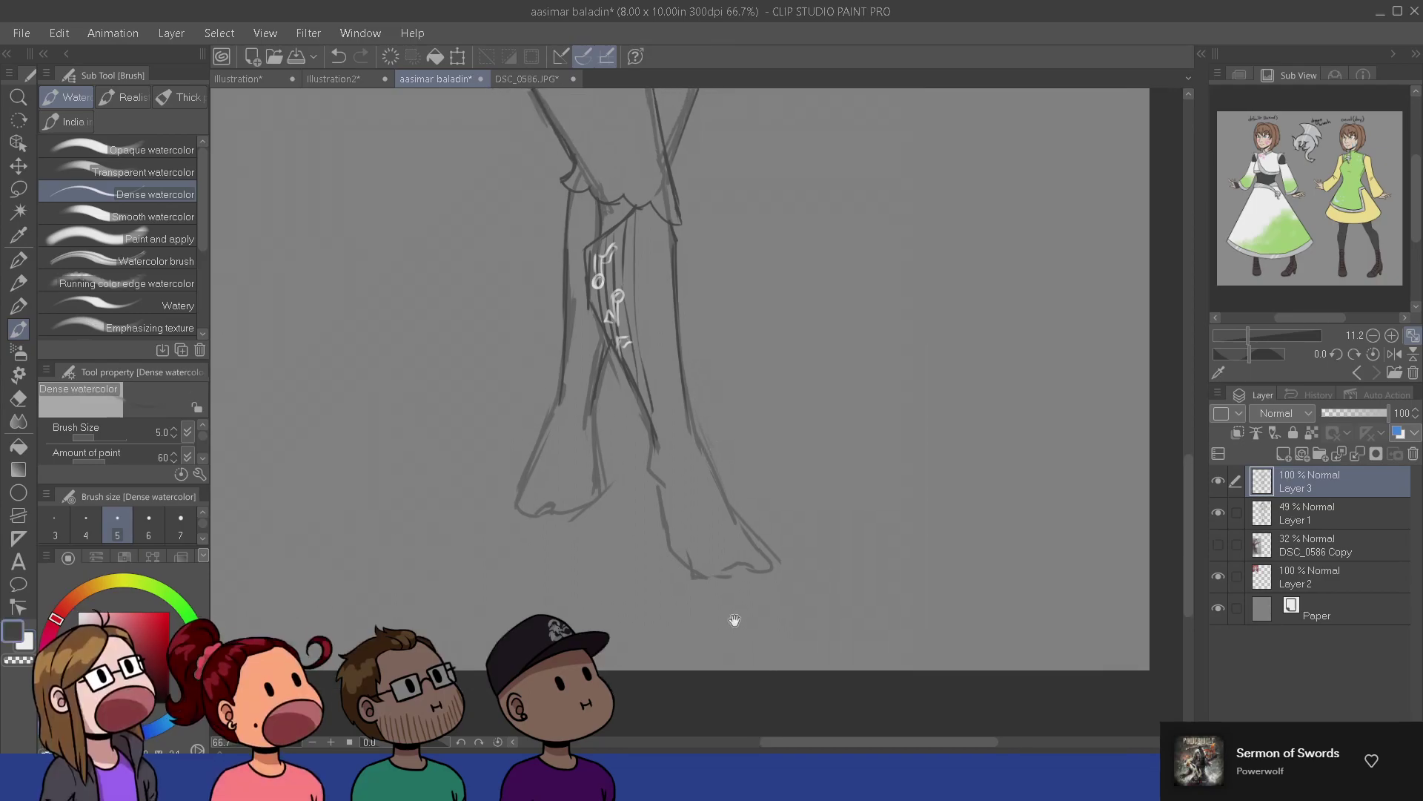
left_click_drag(693, 435, 718, 636)
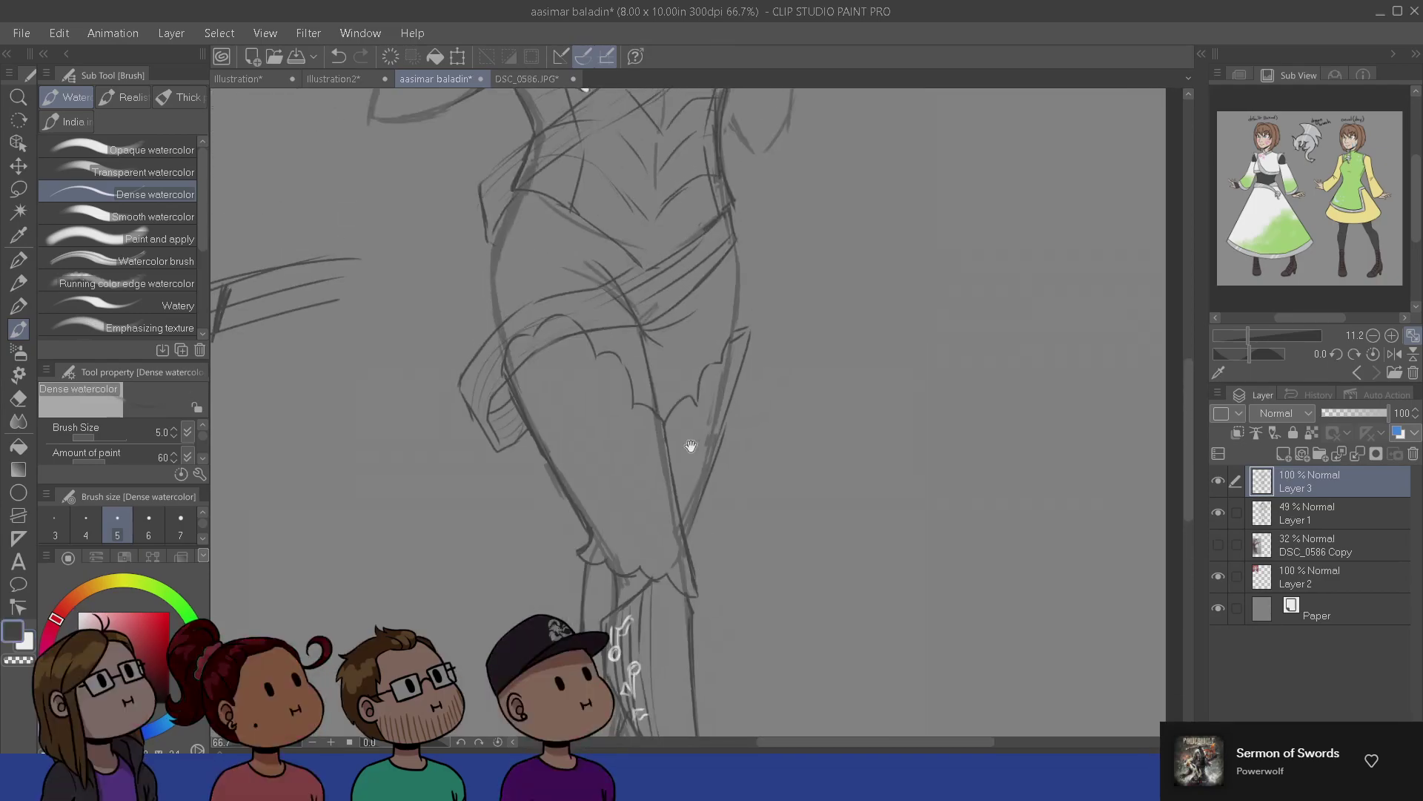
scroll(741, 430, "down", 3)
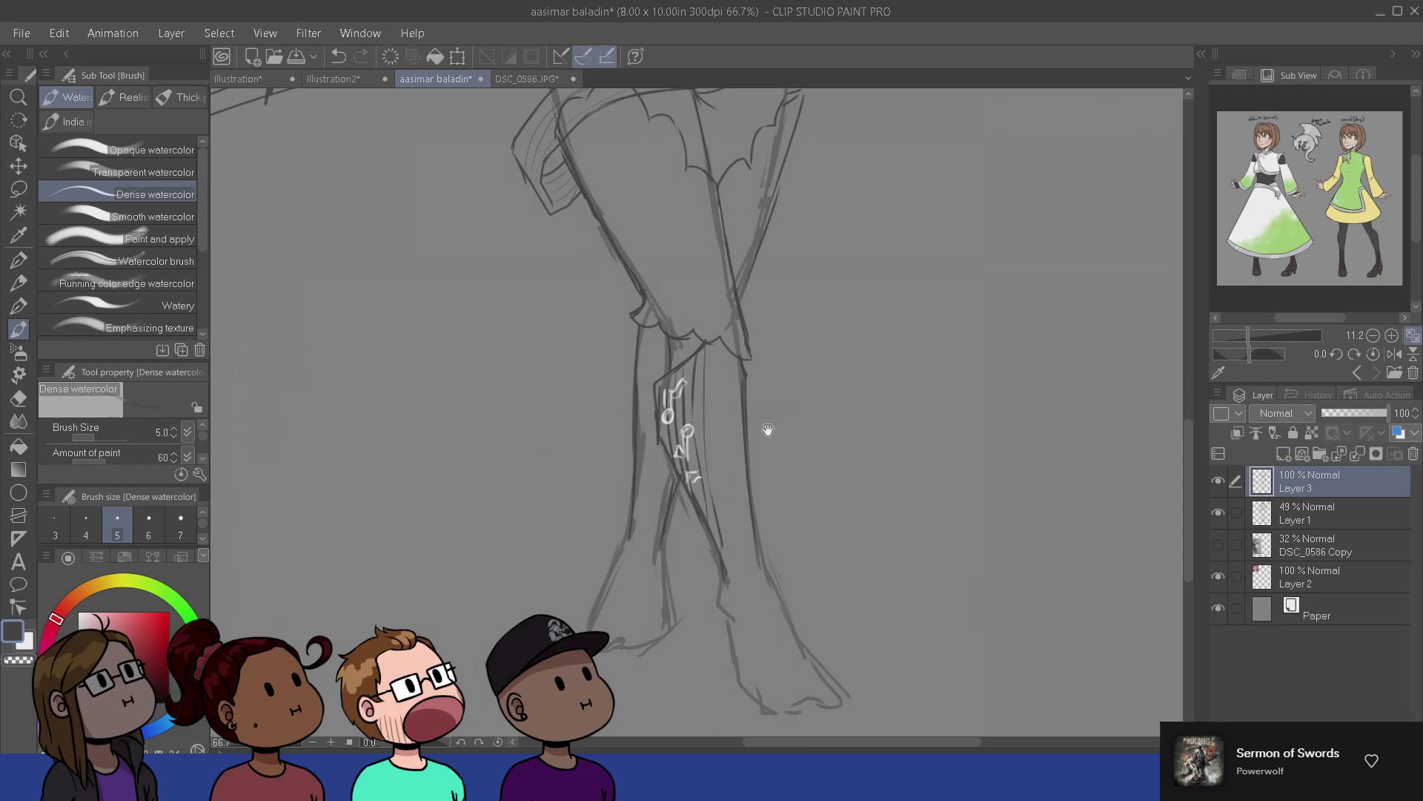
scroll(727, 364, "up", 1)
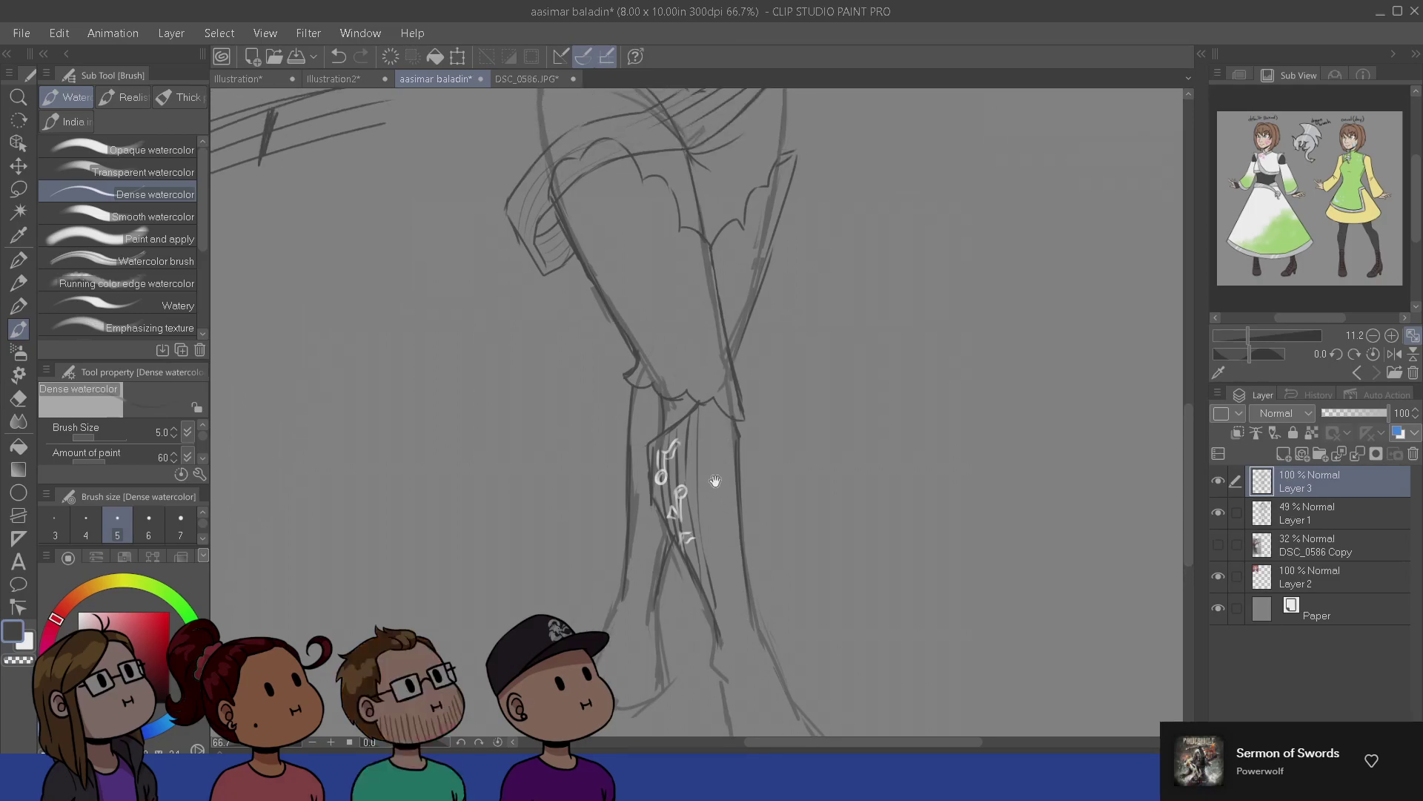
left_click_drag(700, 519, 790, 382)
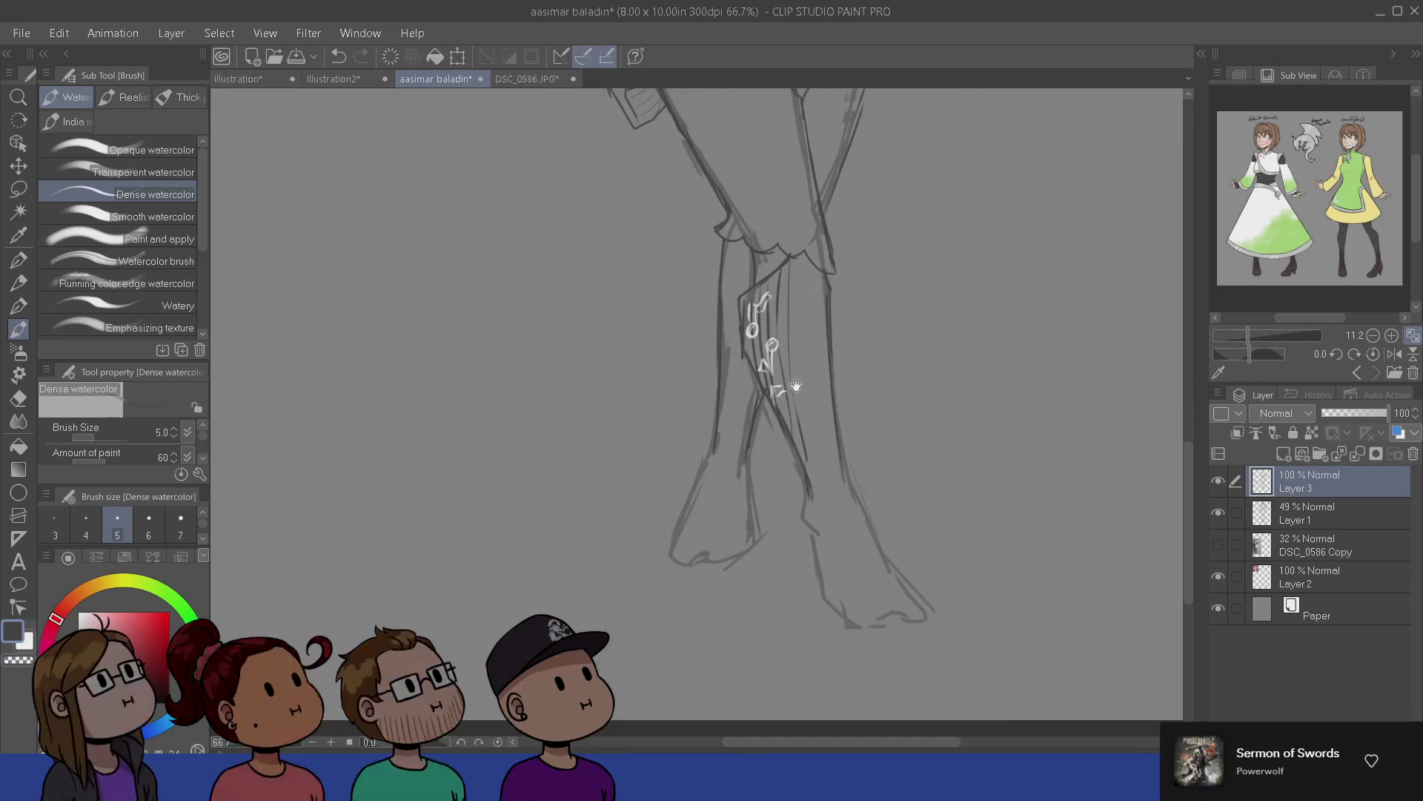
left_click_drag(785, 532, 705, 492)
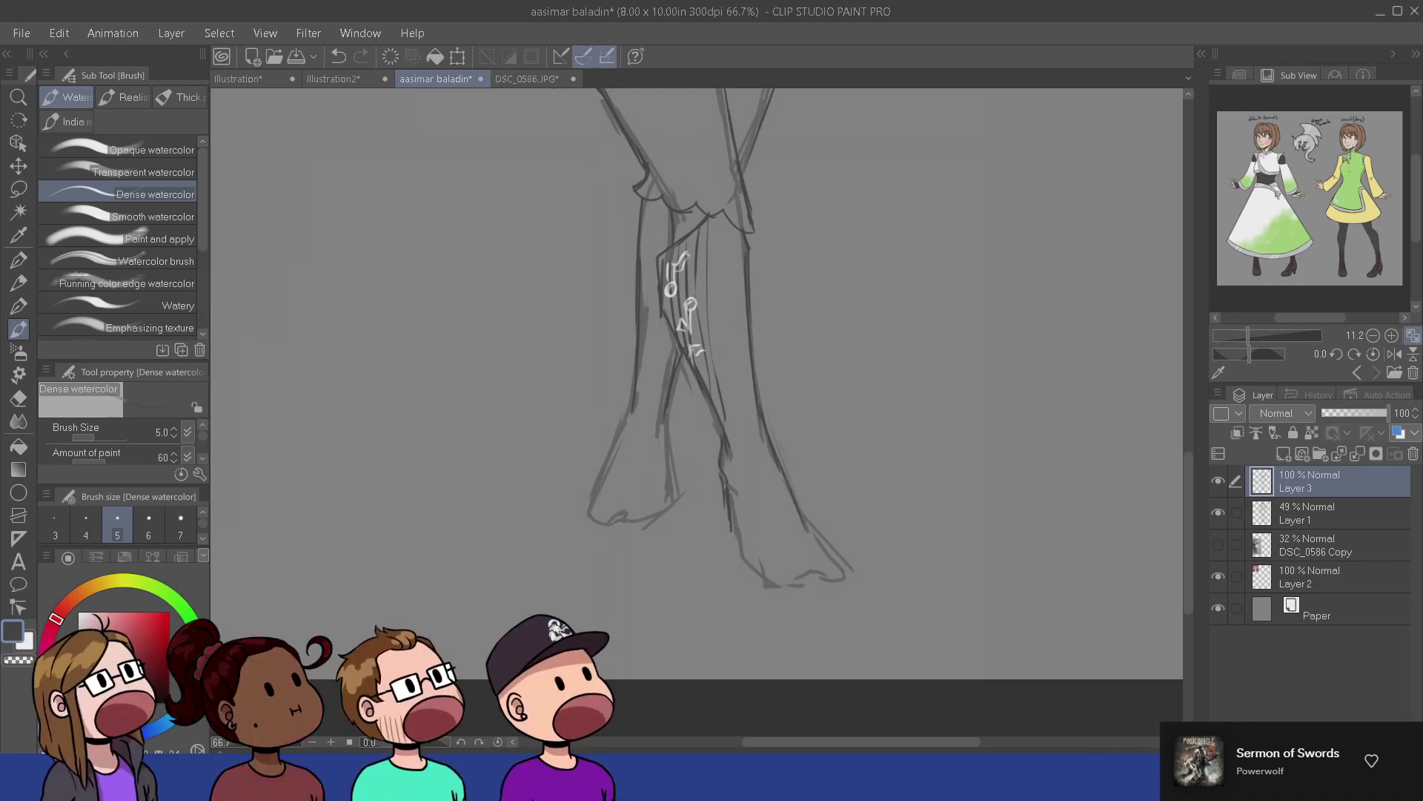
- Trace the inner edge of the front foot from the ankle toward the sole and tidy the line with the eraser
left_click_drag(727, 524, 746, 542)
key("e")
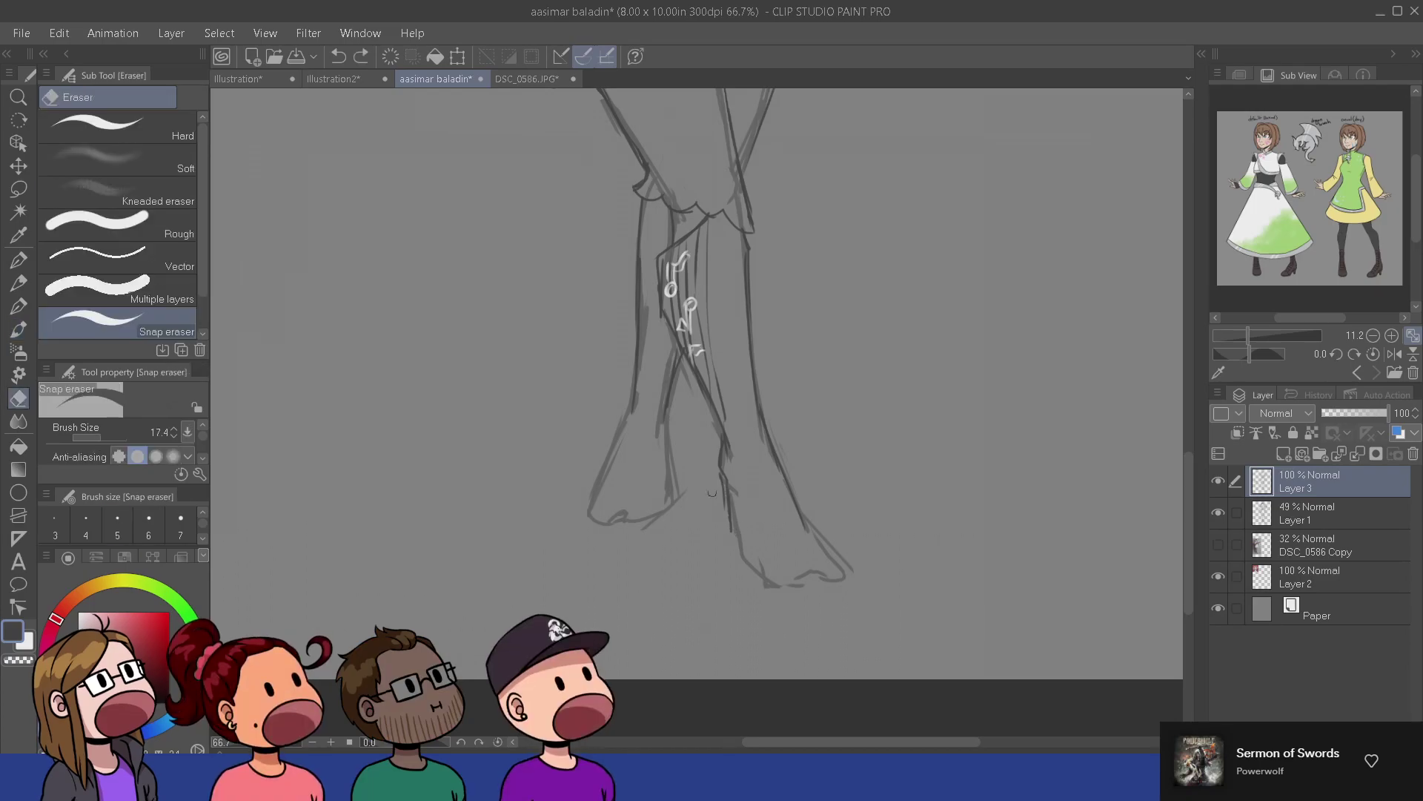
key("b")
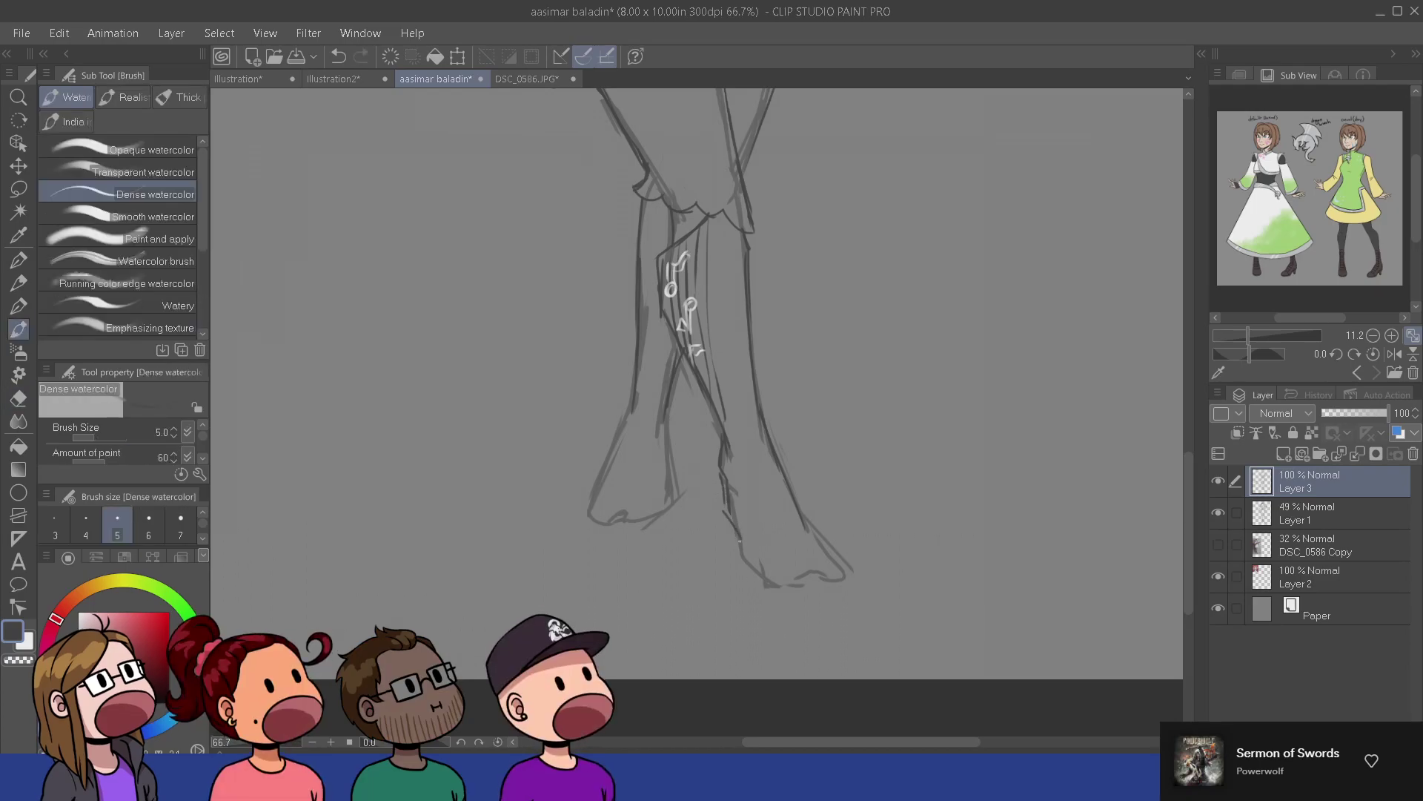
- Draw a rounded shoe with a sole edge over the front foot and clean up the ankle line
left_click_drag(777, 590, 814, 604)
key("ctrl+z")
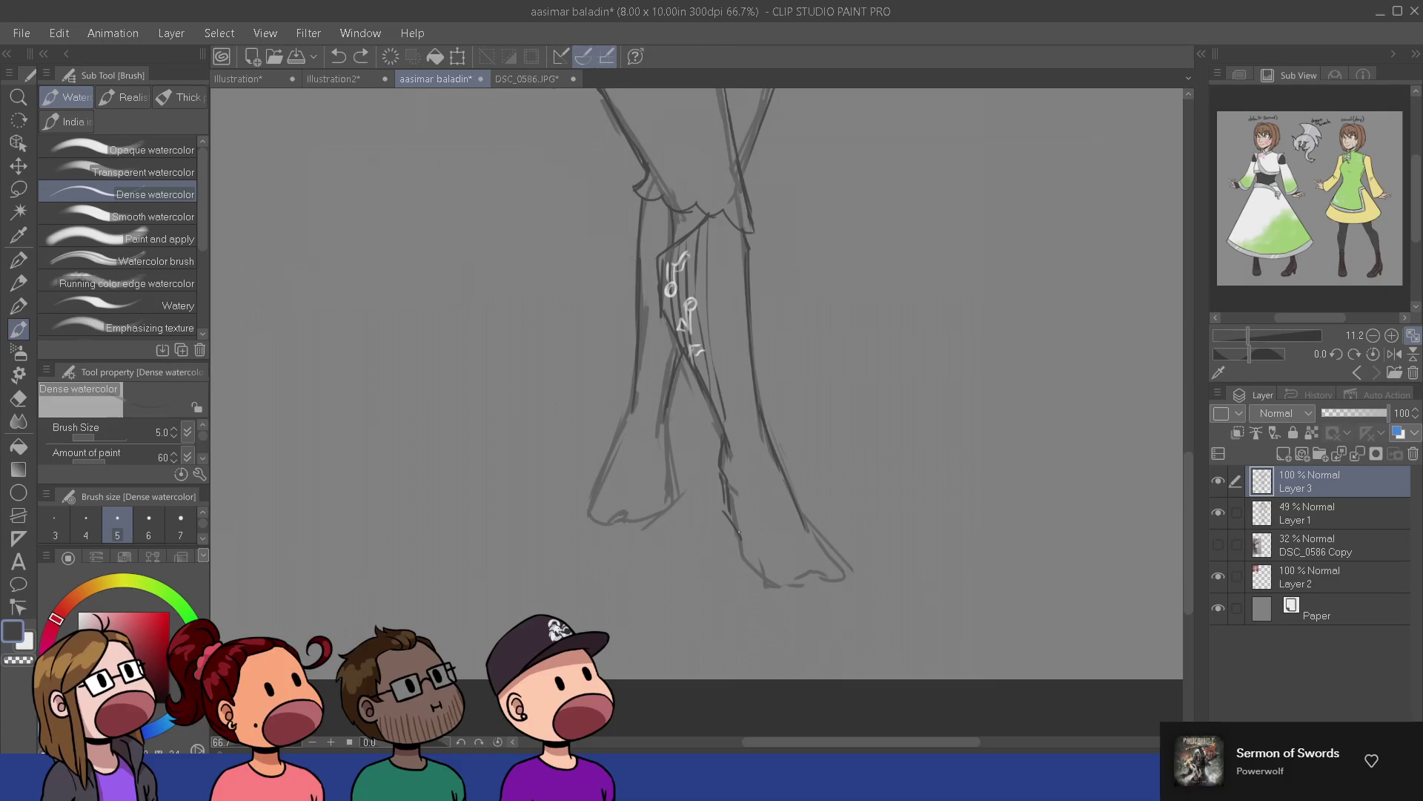
mouse_move(739, 536)
left_mouse_down()
mouse_move(745, 567)
mouse_move(817, 604)
left_mouse_up()
mouse_move(805, 520)
left_mouse_down()
mouse_move(840, 588)
mouse_move(795, 595)
left_mouse_up()
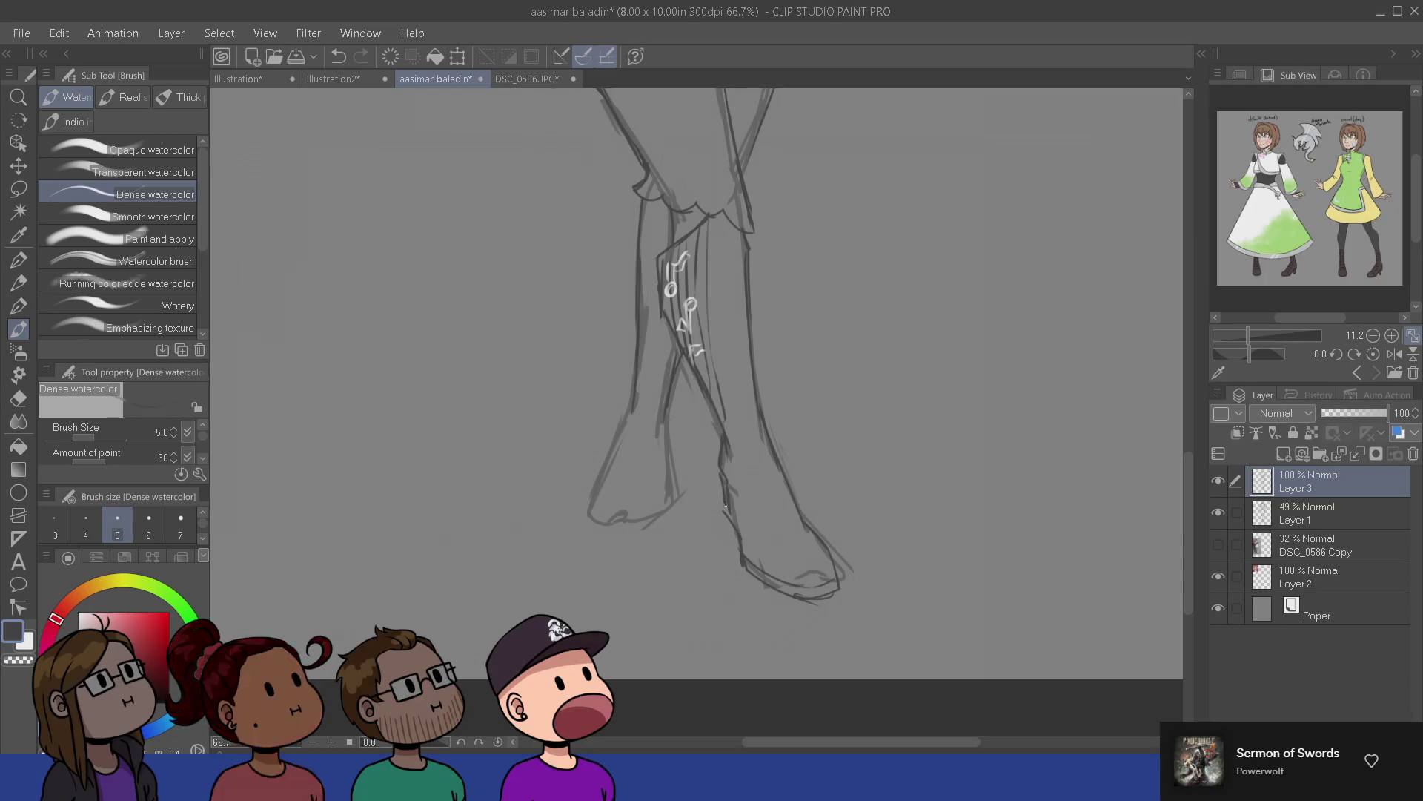
key("e")
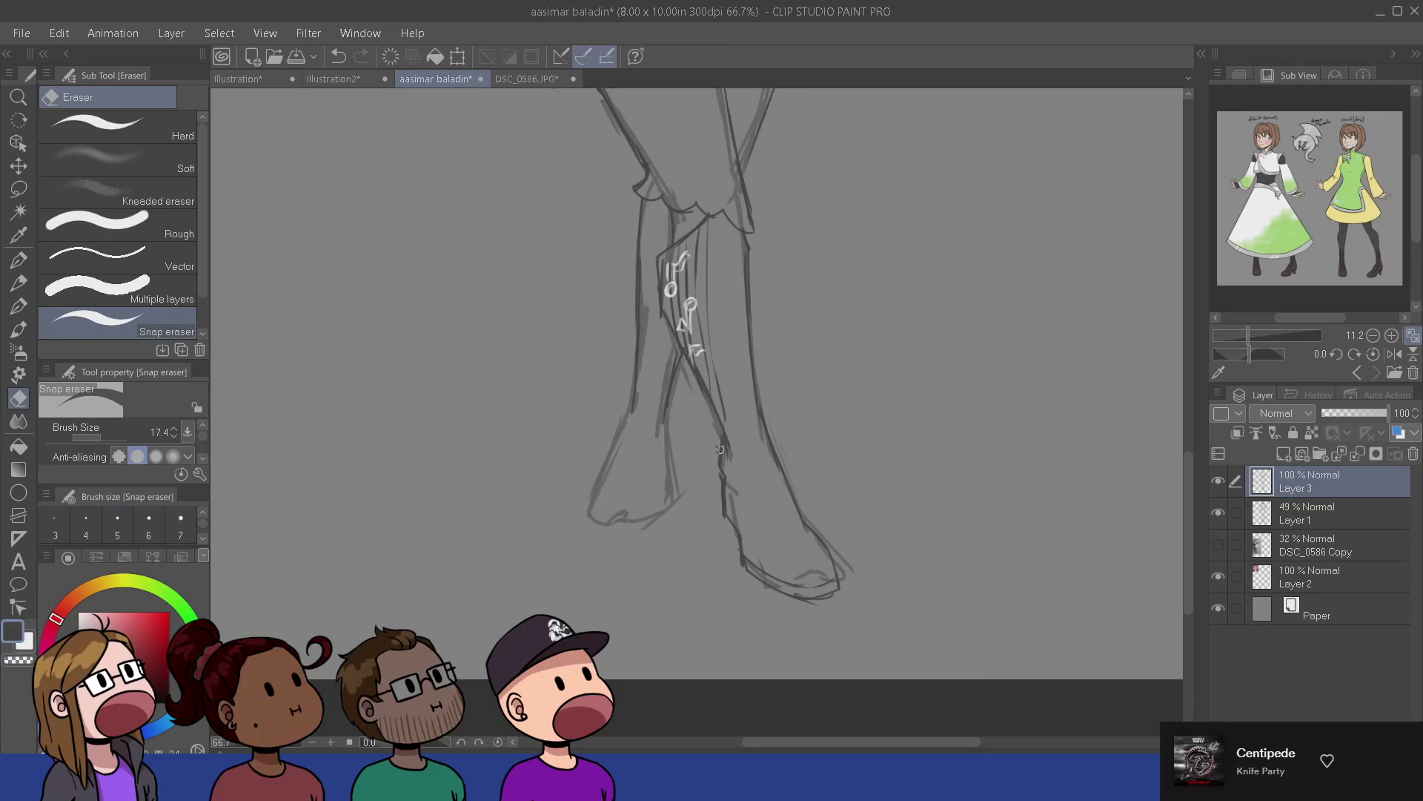
key("b")
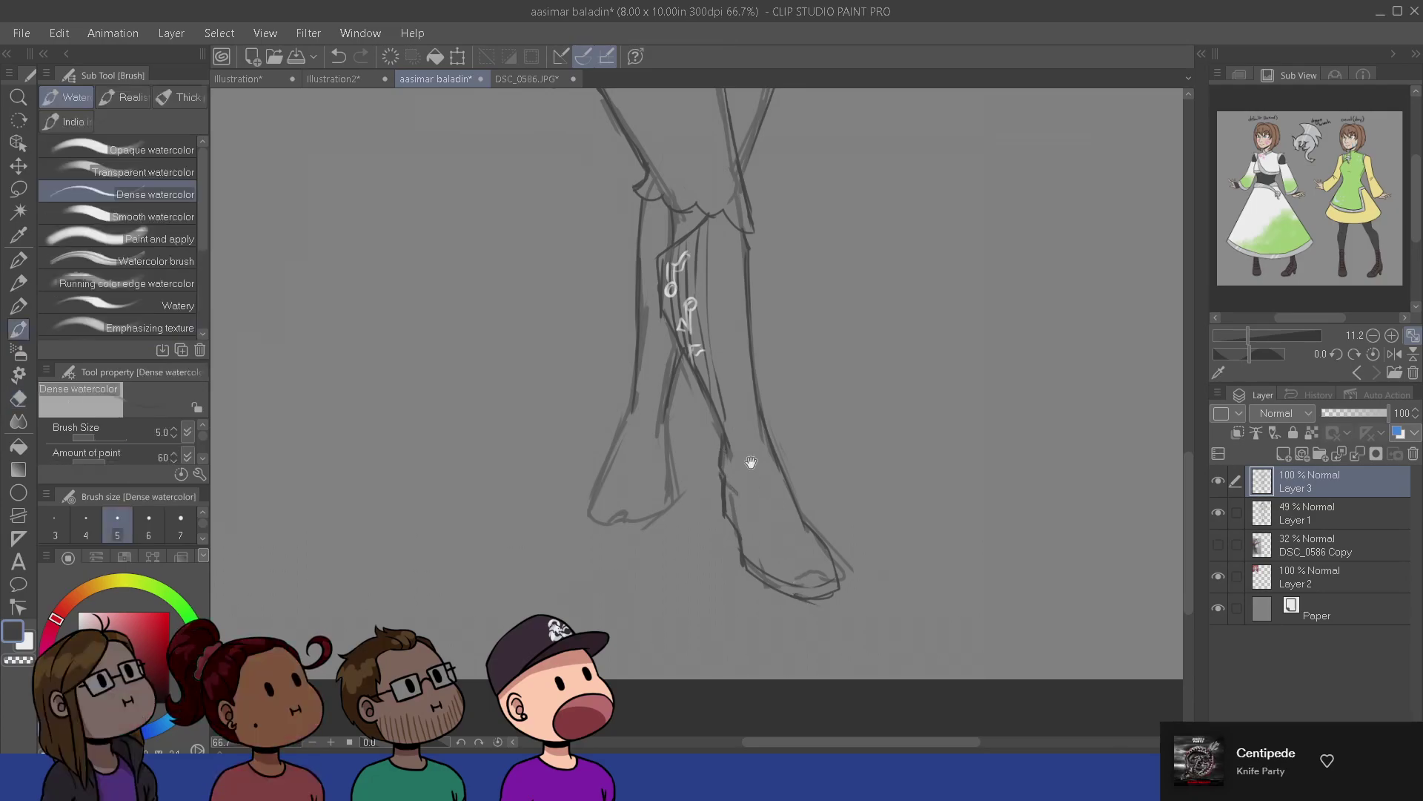
left_click_drag(755, 500, 739, 458)
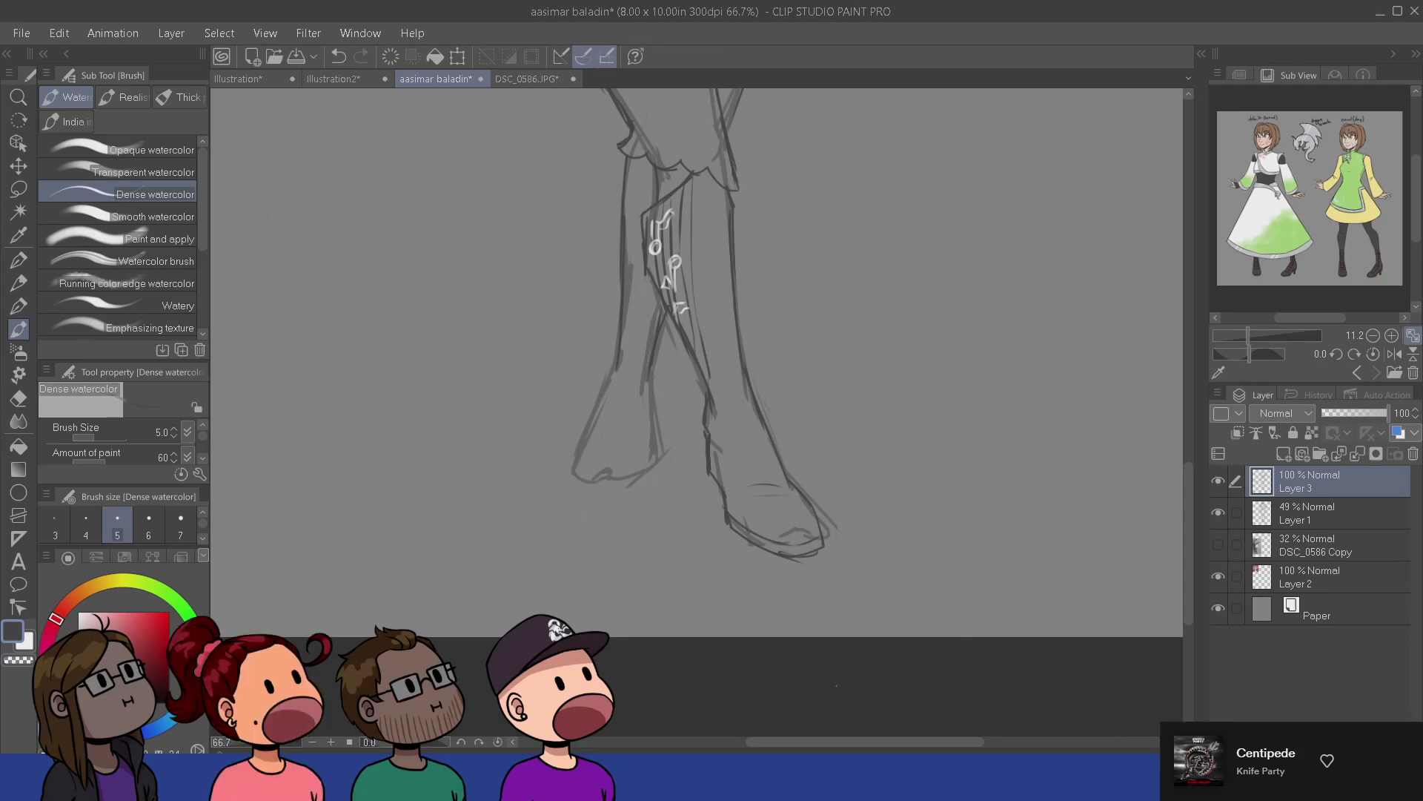
- Draw a rounded shoe with a sole edge over the back foot and add short crease lines above the toes
left_click_drag(661, 417, 695, 452)
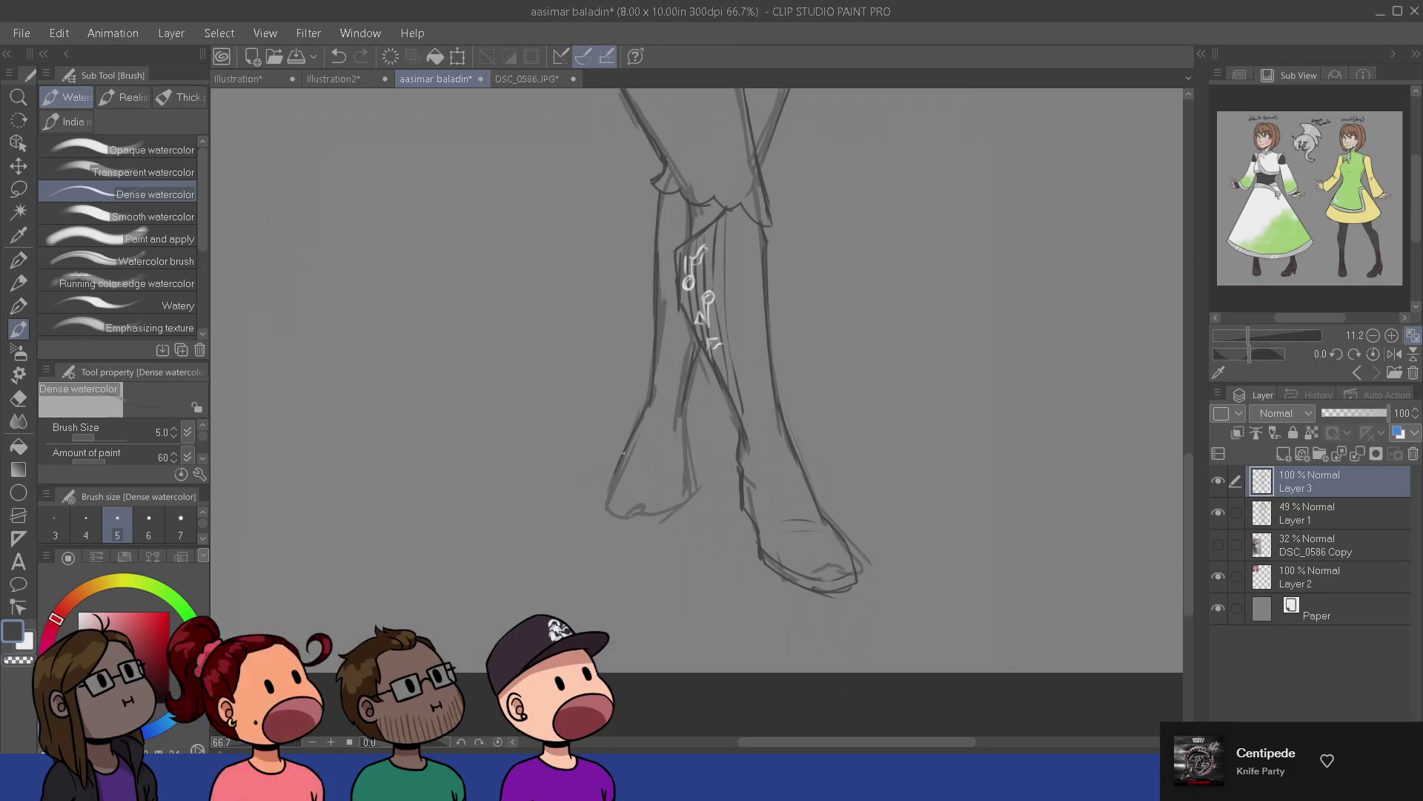
left_click_drag(649, 393, 606, 490)
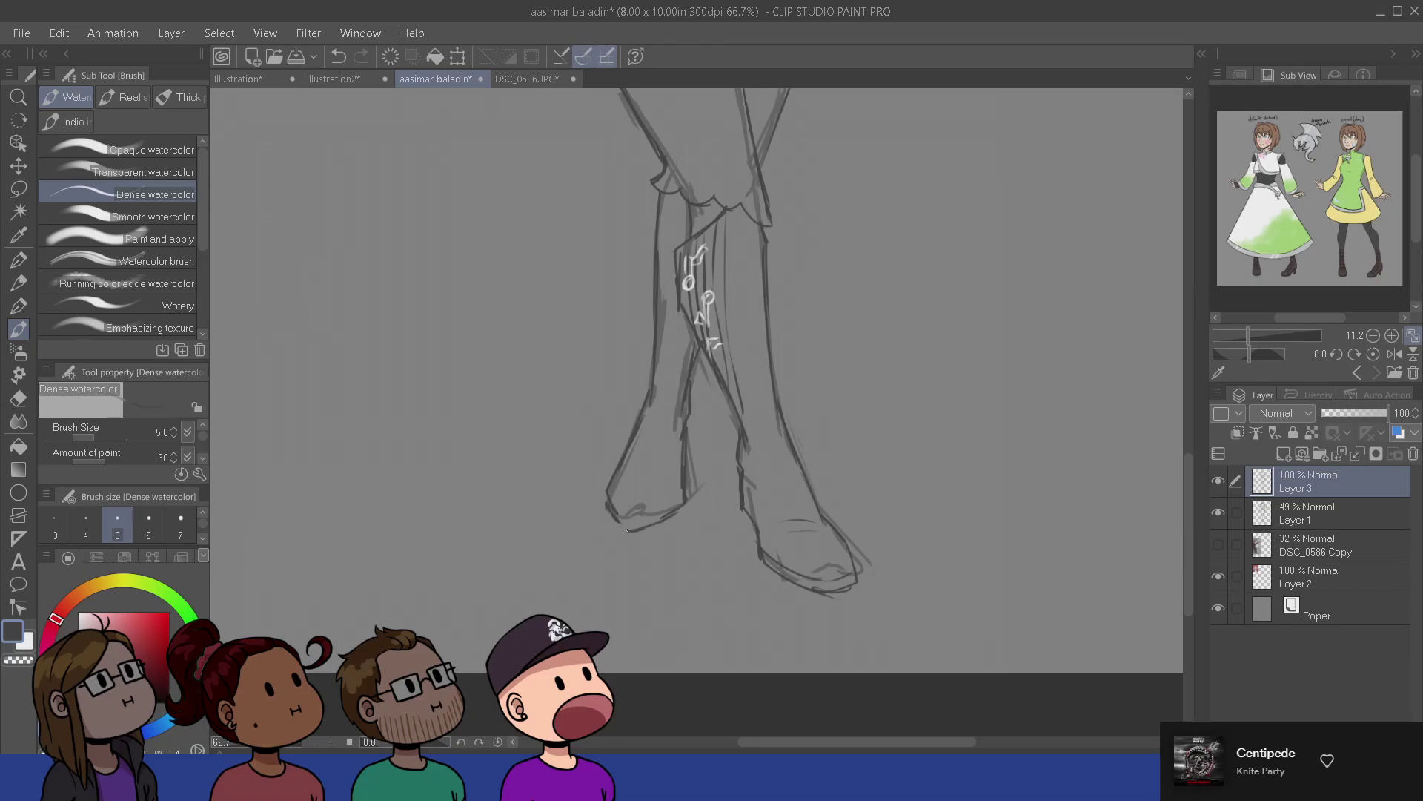
key("e")
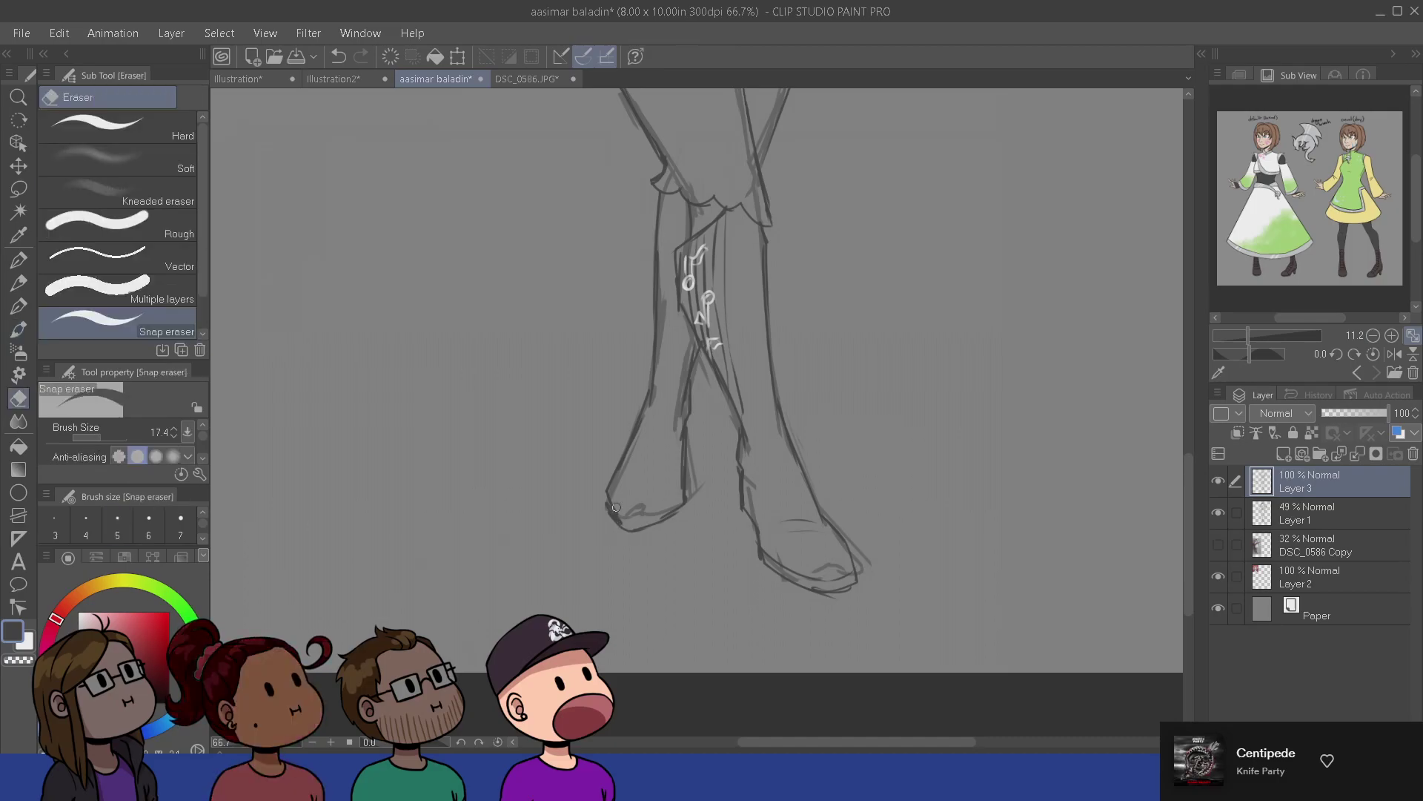
key("b")
left_click_drag(625, 512, 674, 501)
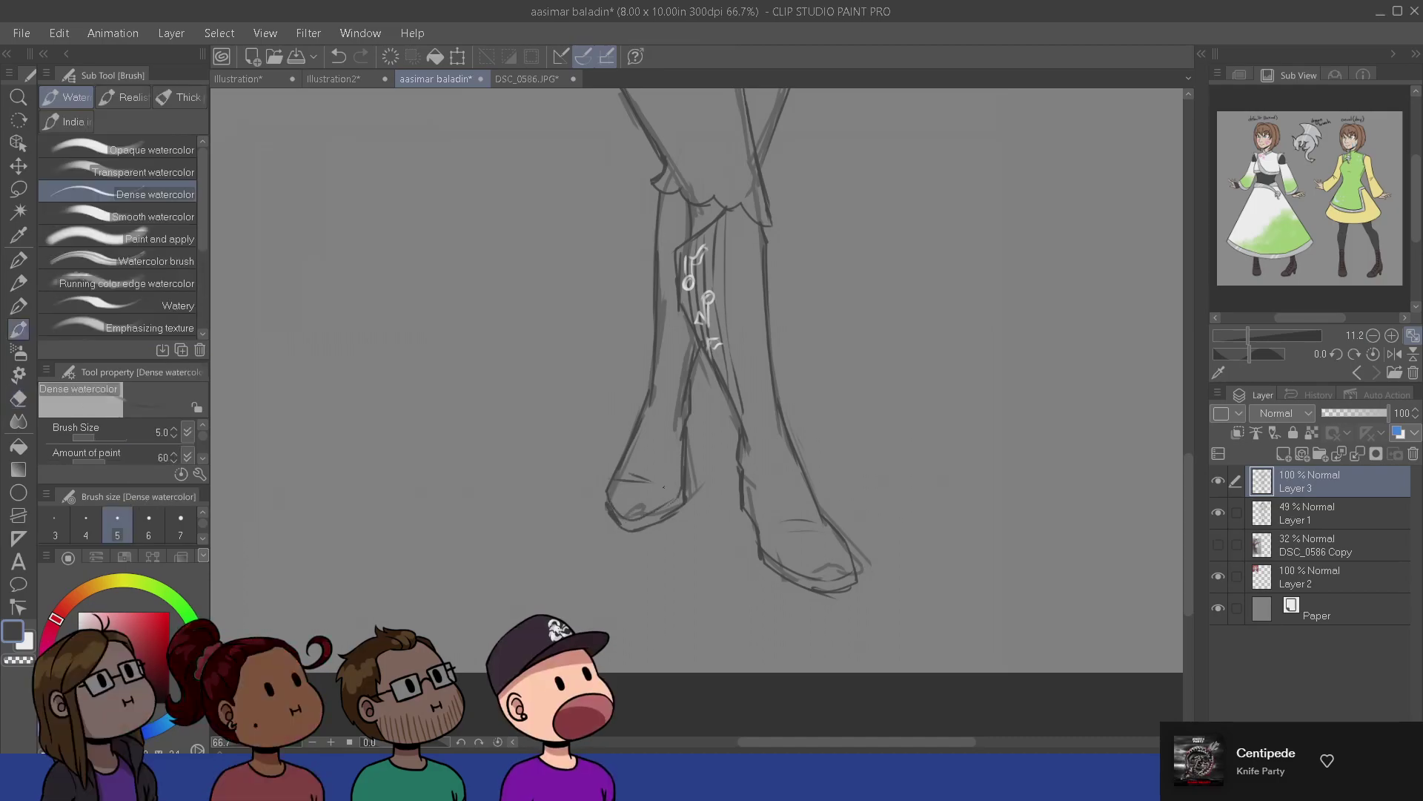
- Redraw the outer edge of the back leg just below the scalloped hem as the top of the boot
scroll(630, 460, "up", 3)
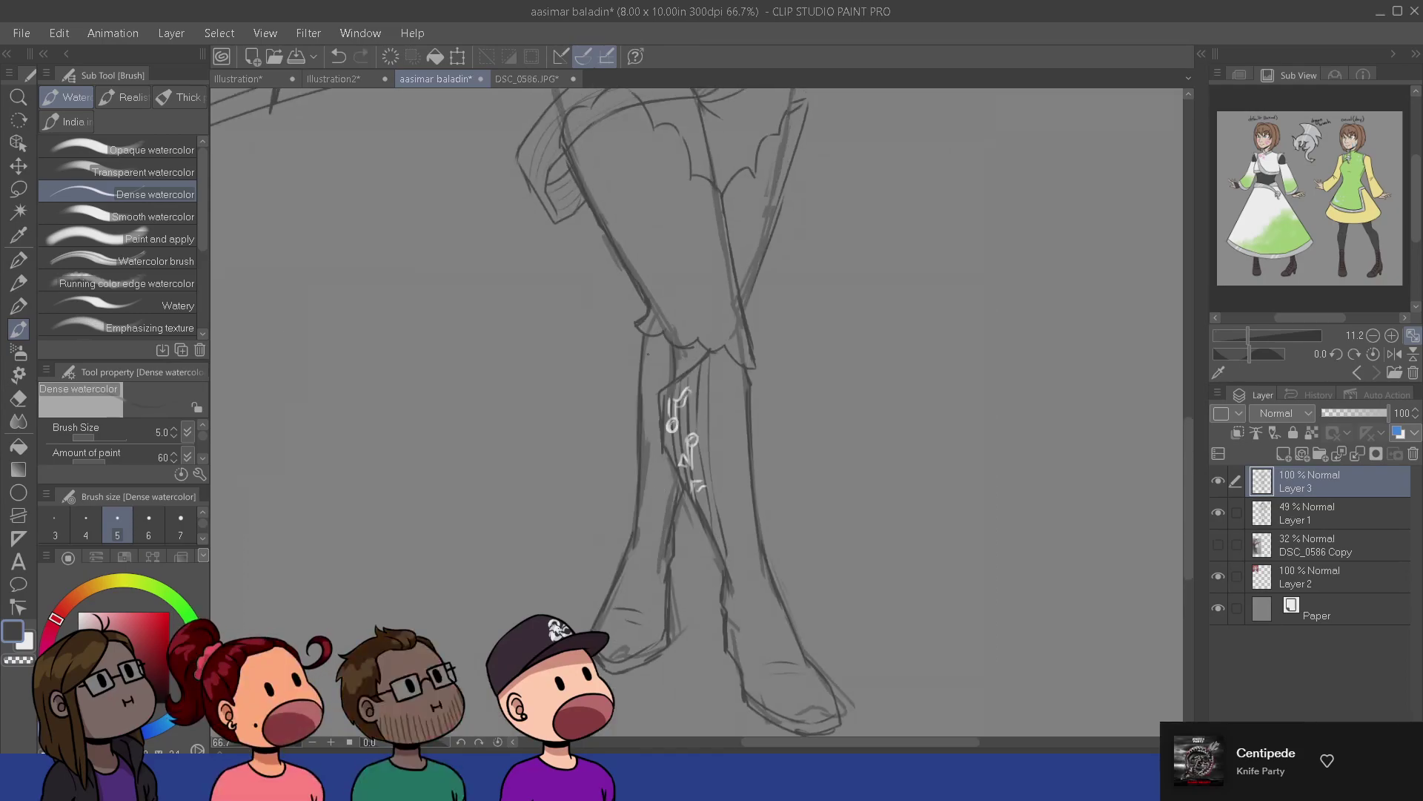
key("ctrl+z")
mouse_move(659, 337)
left_mouse_down()
mouse_move(636, 364)
mouse_move(638, 405)
left_mouse_up()
key("e")
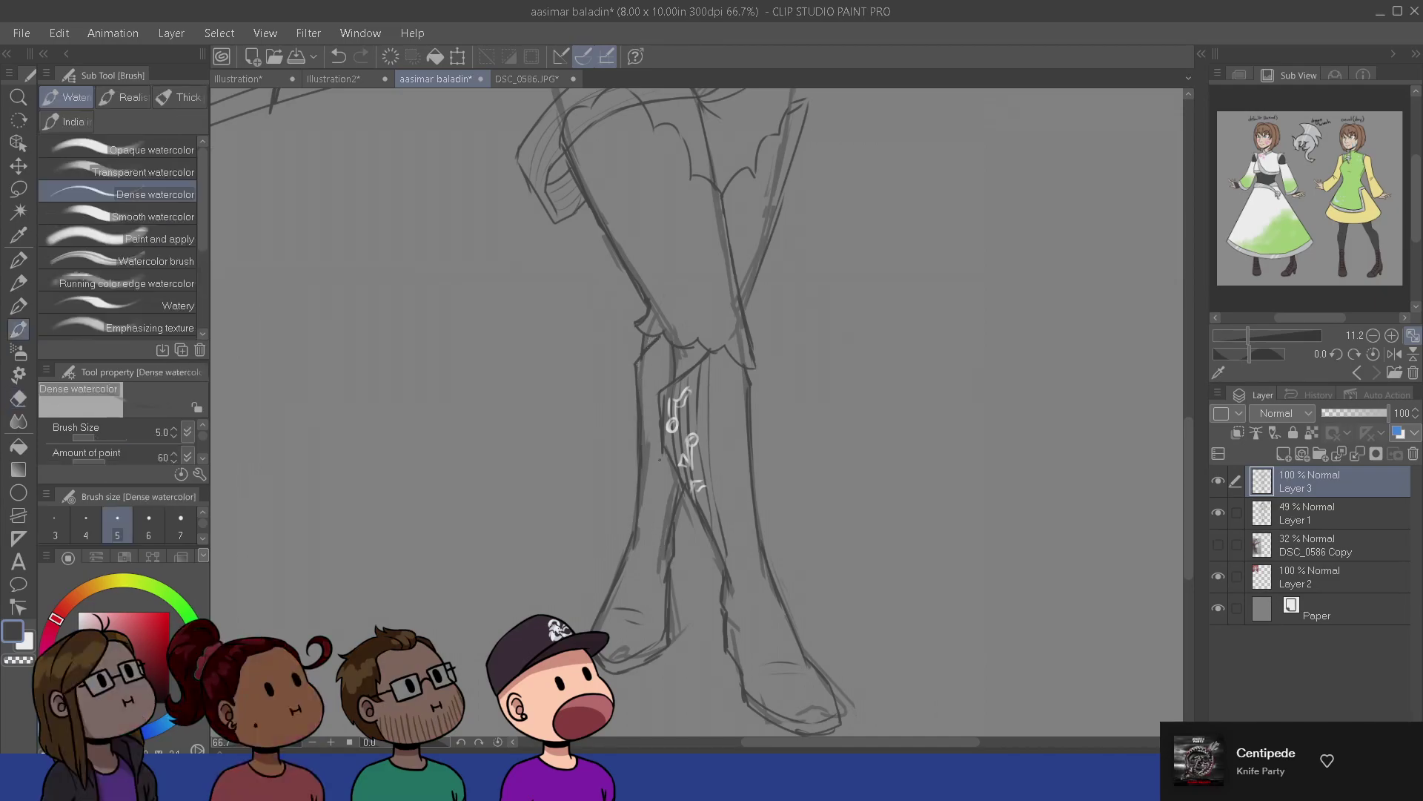
scroll(675, 578, "down", 1)
key("b")
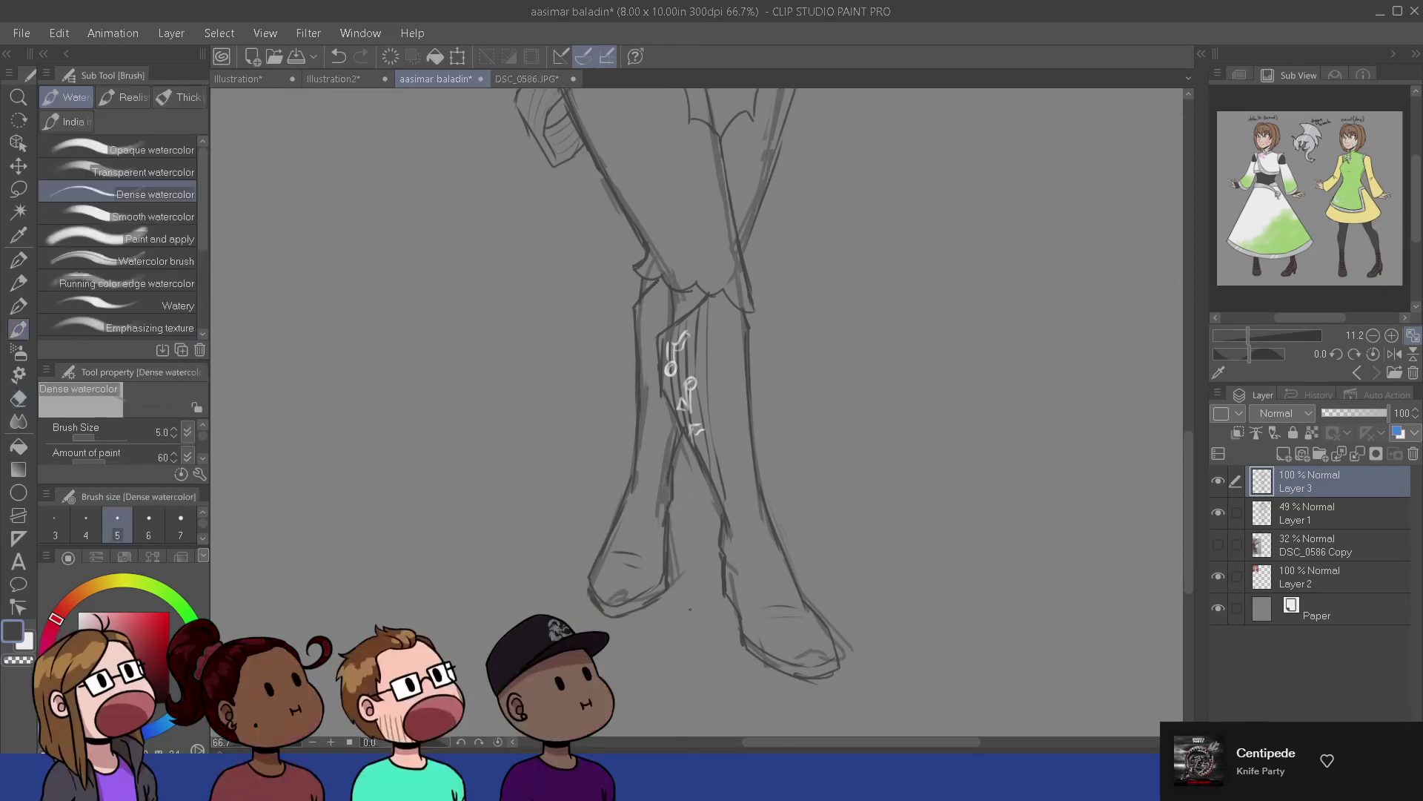
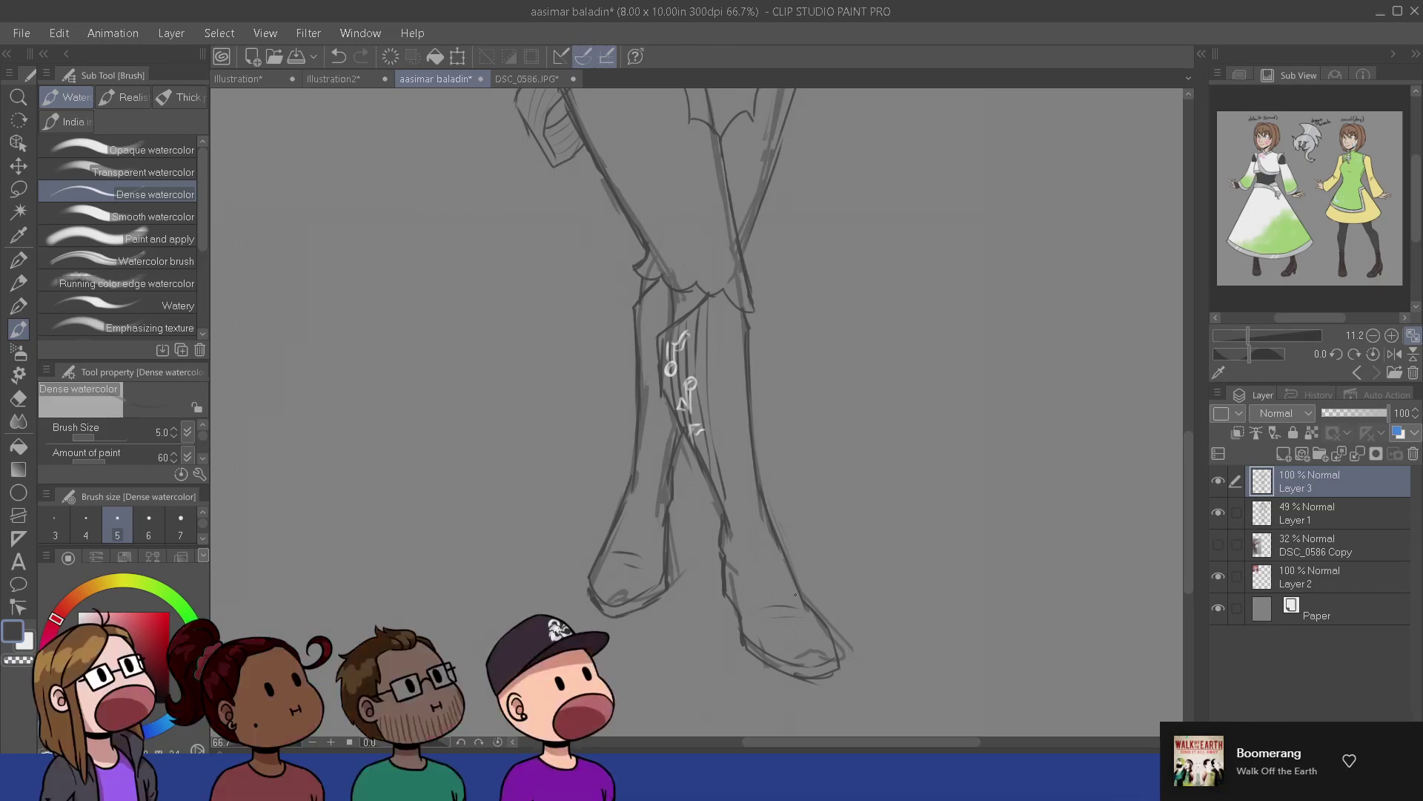
- Add long curved fold lines to the draped fabric over the hip below the corset, and review the full costume sketch
left_click_drag(826, 459, 833, 691)
left_click_drag(801, 367, 794, 474)
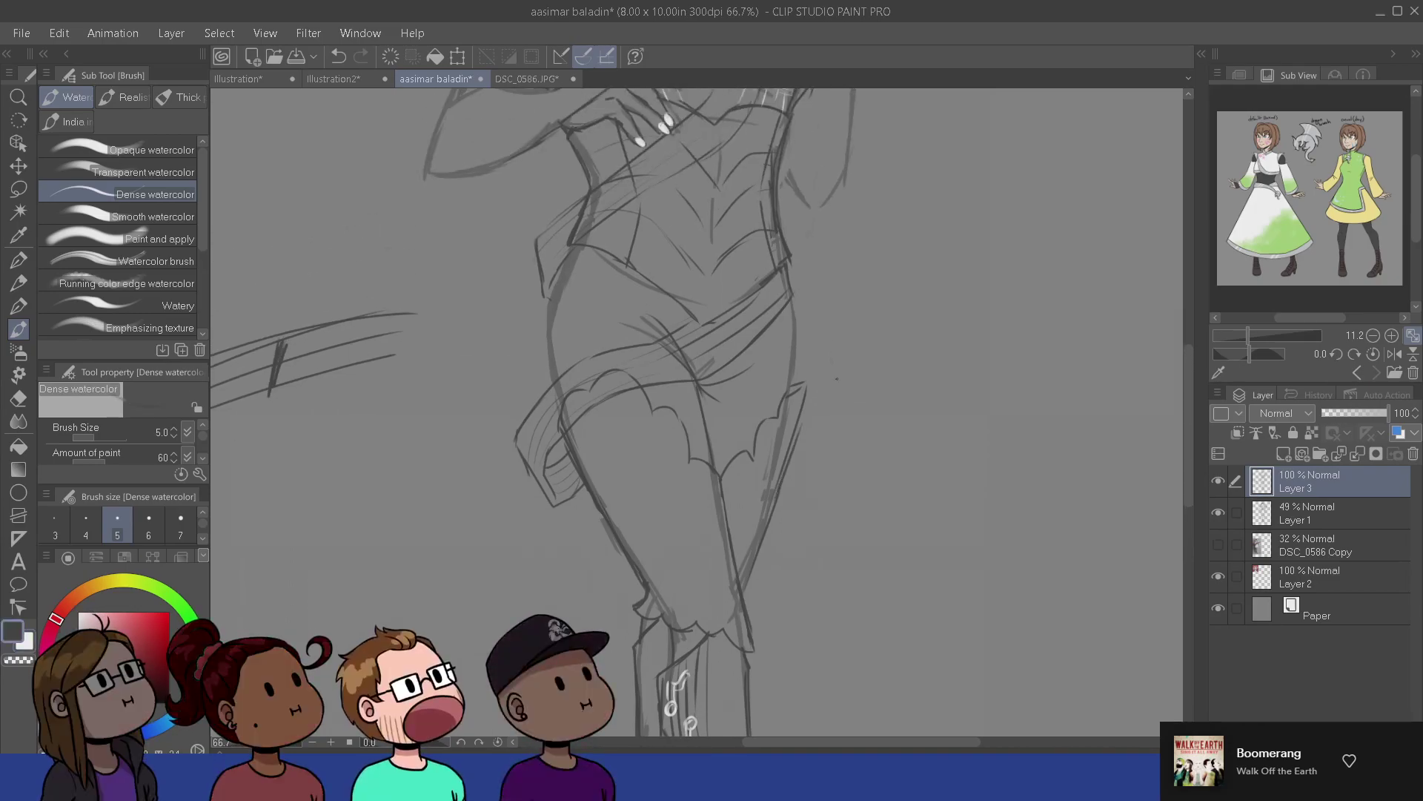
mouse_move(814, 392)
left_mouse_down()
mouse_move(721, 597)
mouse_move(728, 631)
left_mouse_up()
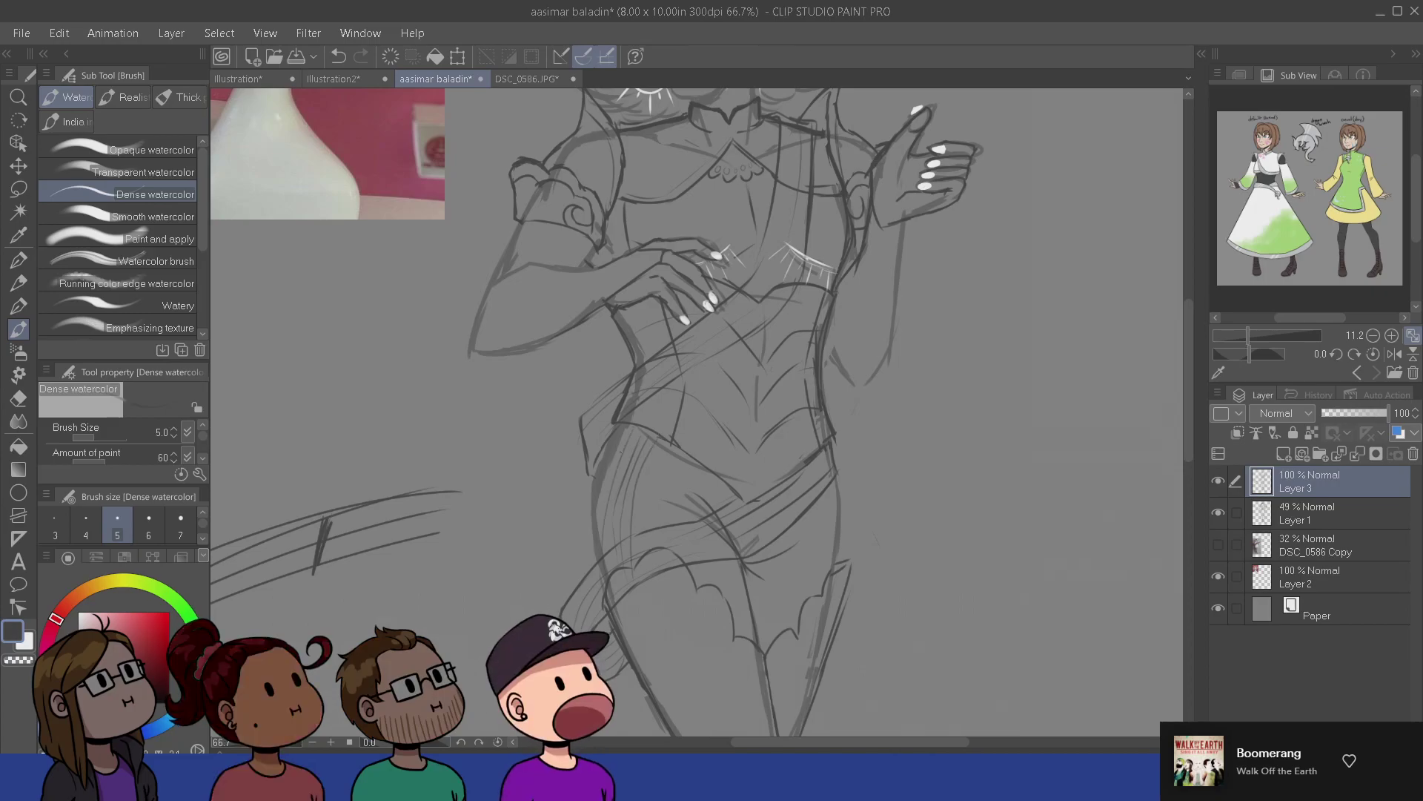
scroll(834, 416, "down", 2)
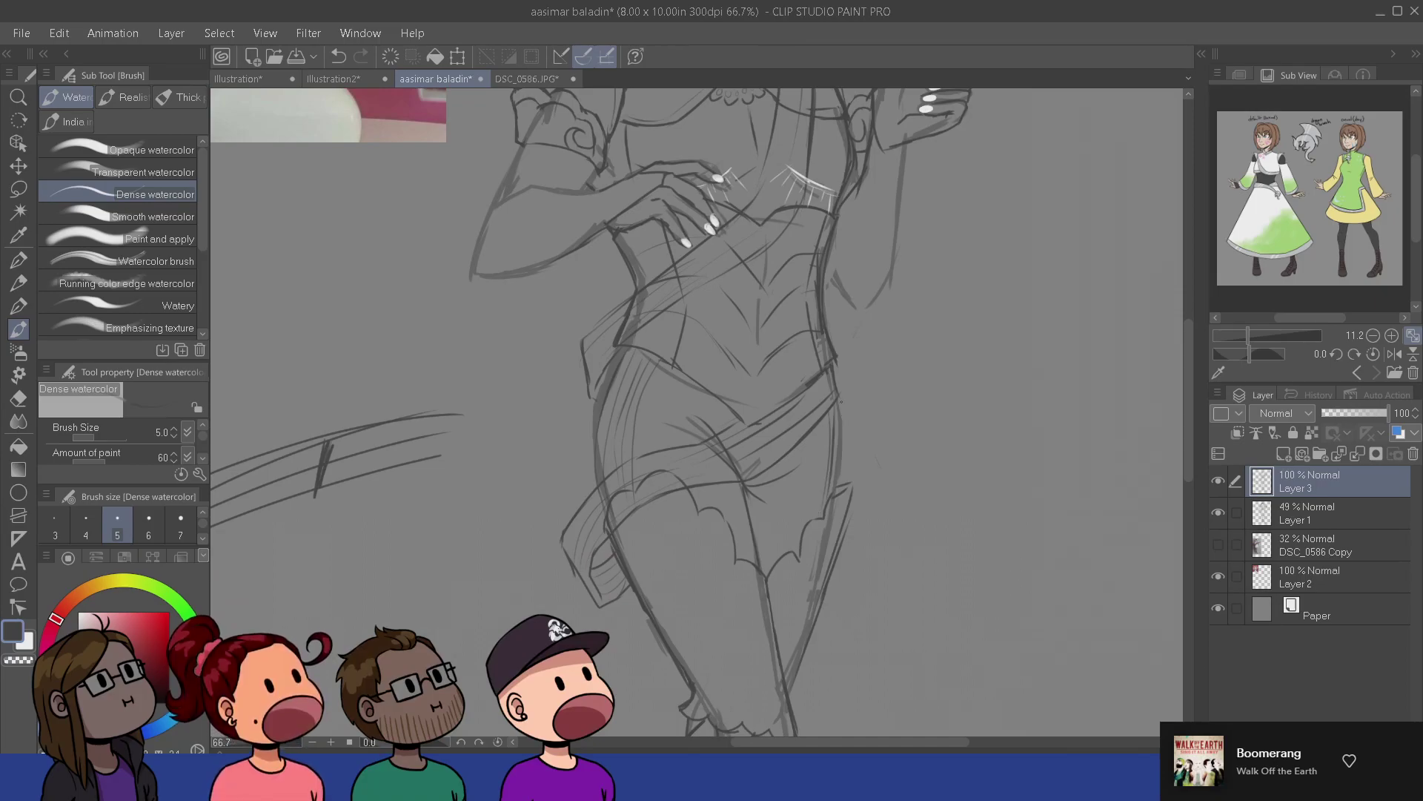
left_click_drag(805, 638, 816, 591)
scroll(792, 476, "up", 5)
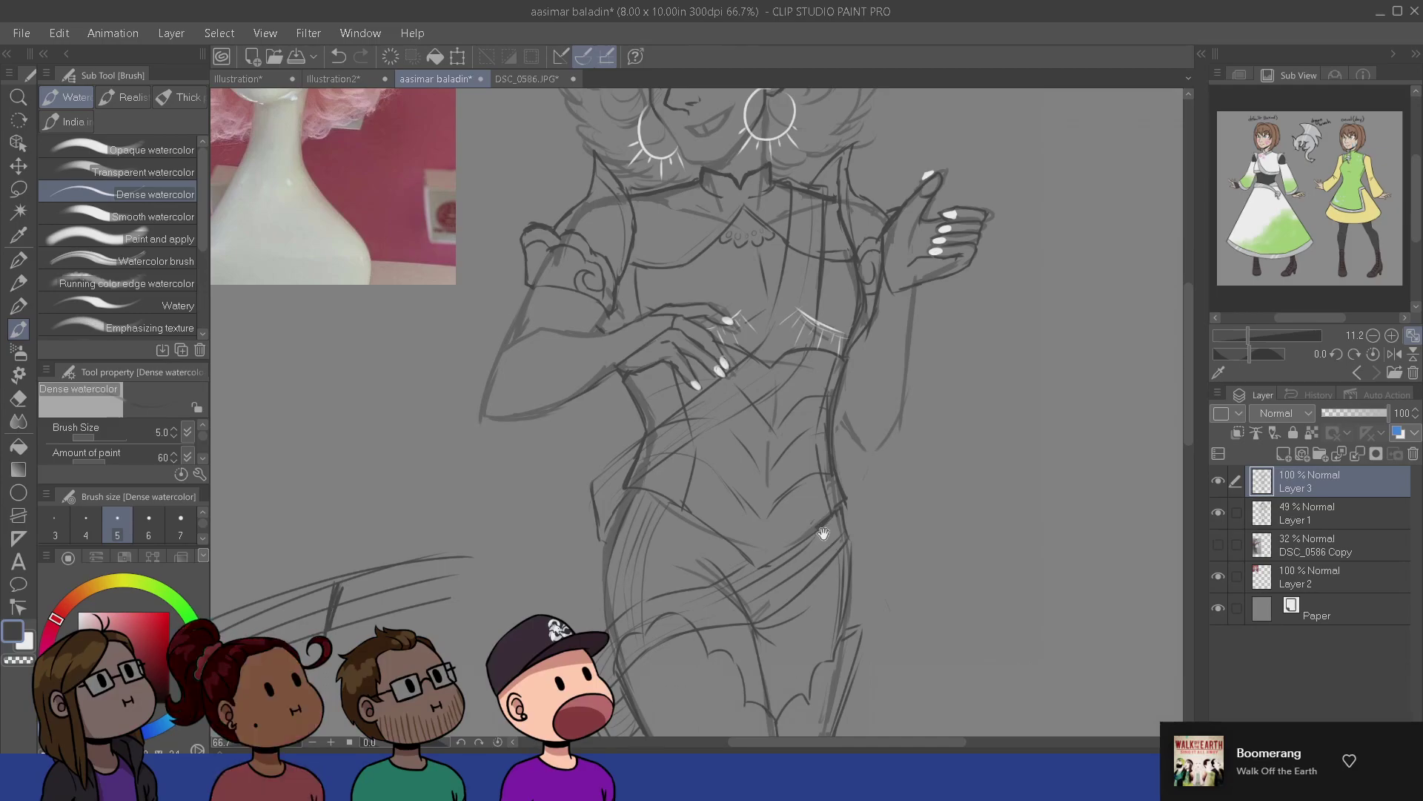
mouse_move(789, 526)
left_mouse_down()
mouse_move(890, 685)
mouse_move(890, 357)
left_mouse_up()
left_click_drag(884, 676, 846, 476)
left_click_drag(861, 594, 898, 694)
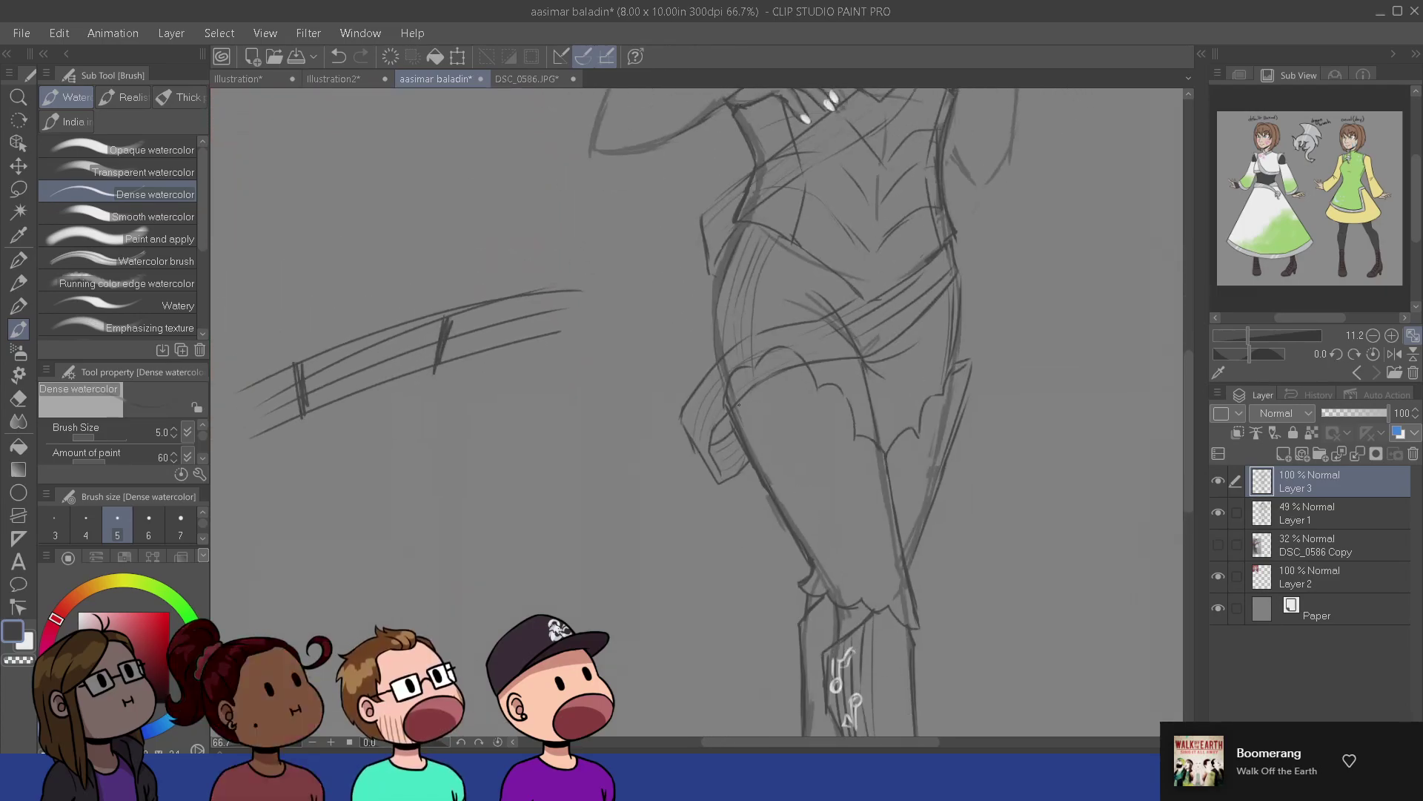
- Undo the first curl attempt and draw swirl ornaments along the scalloped edges on both thighs
key("ctrl+z")
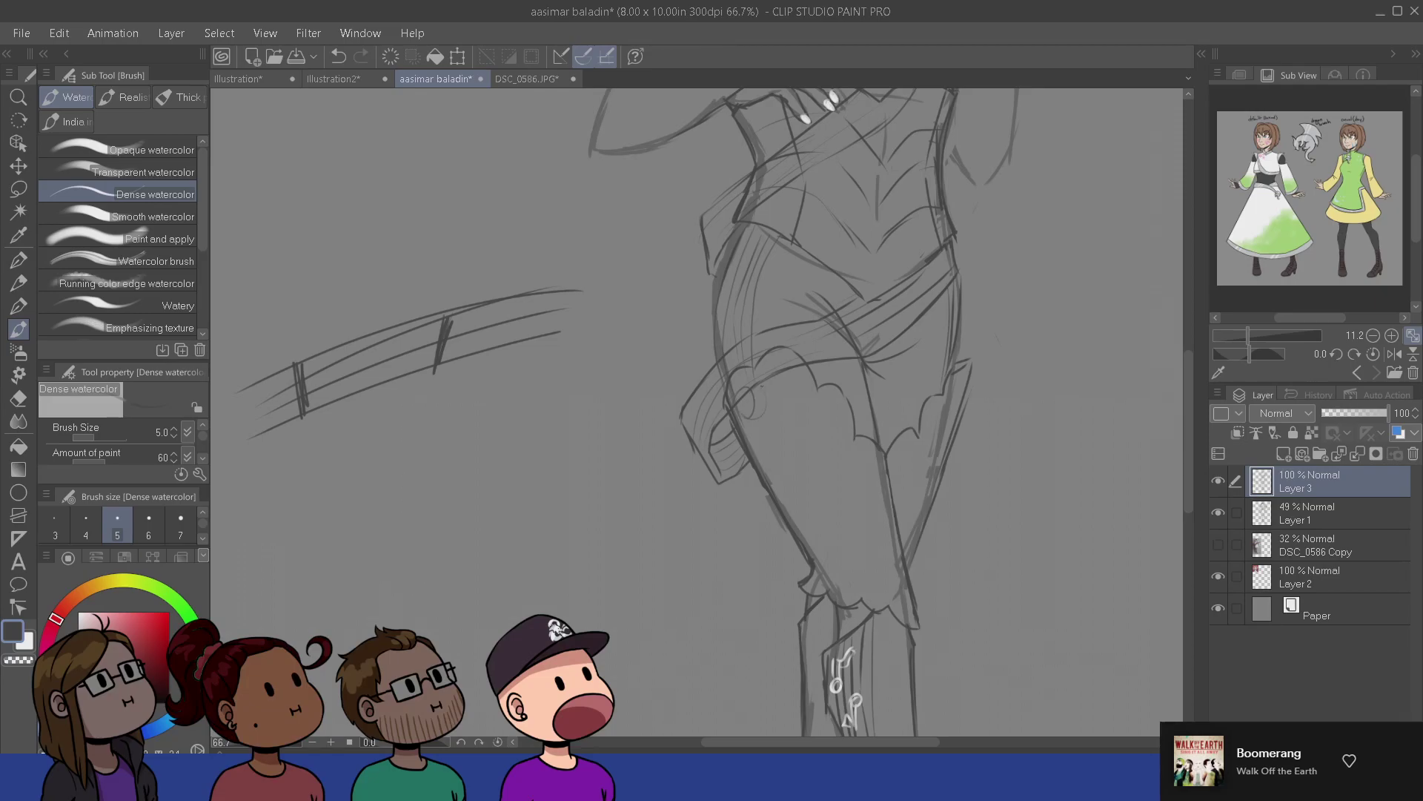
mouse_move(802, 399)
left_mouse_down()
mouse_move(819, 411)
mouse_move(819, 456)
mouse_move(865, 490)
mouse_move(947, 400)
left_mouse_up()
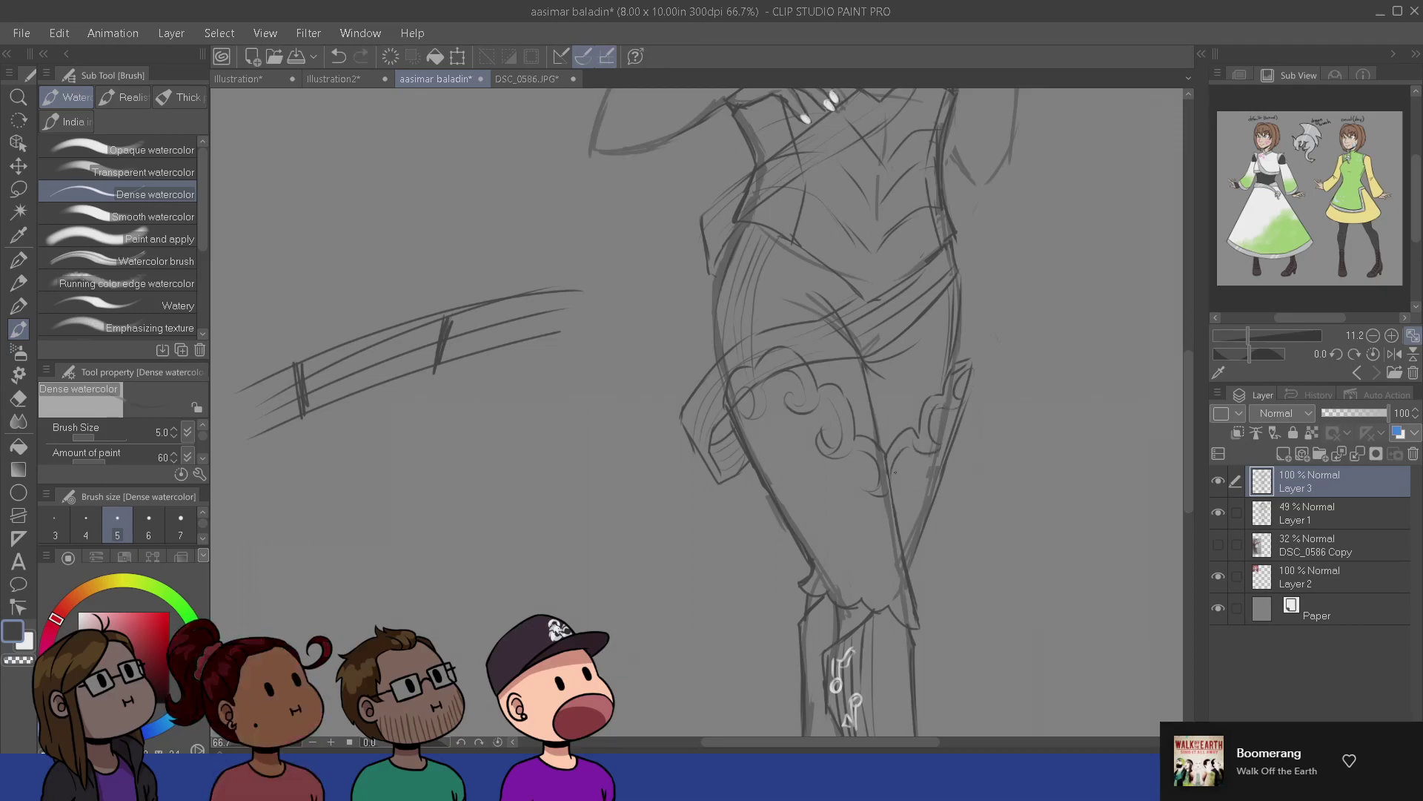
mouse_move(894, 617)
left_mouse_down()
mouse_move(826, 497)
mouse_move(827, 531)
left_mouse_up()
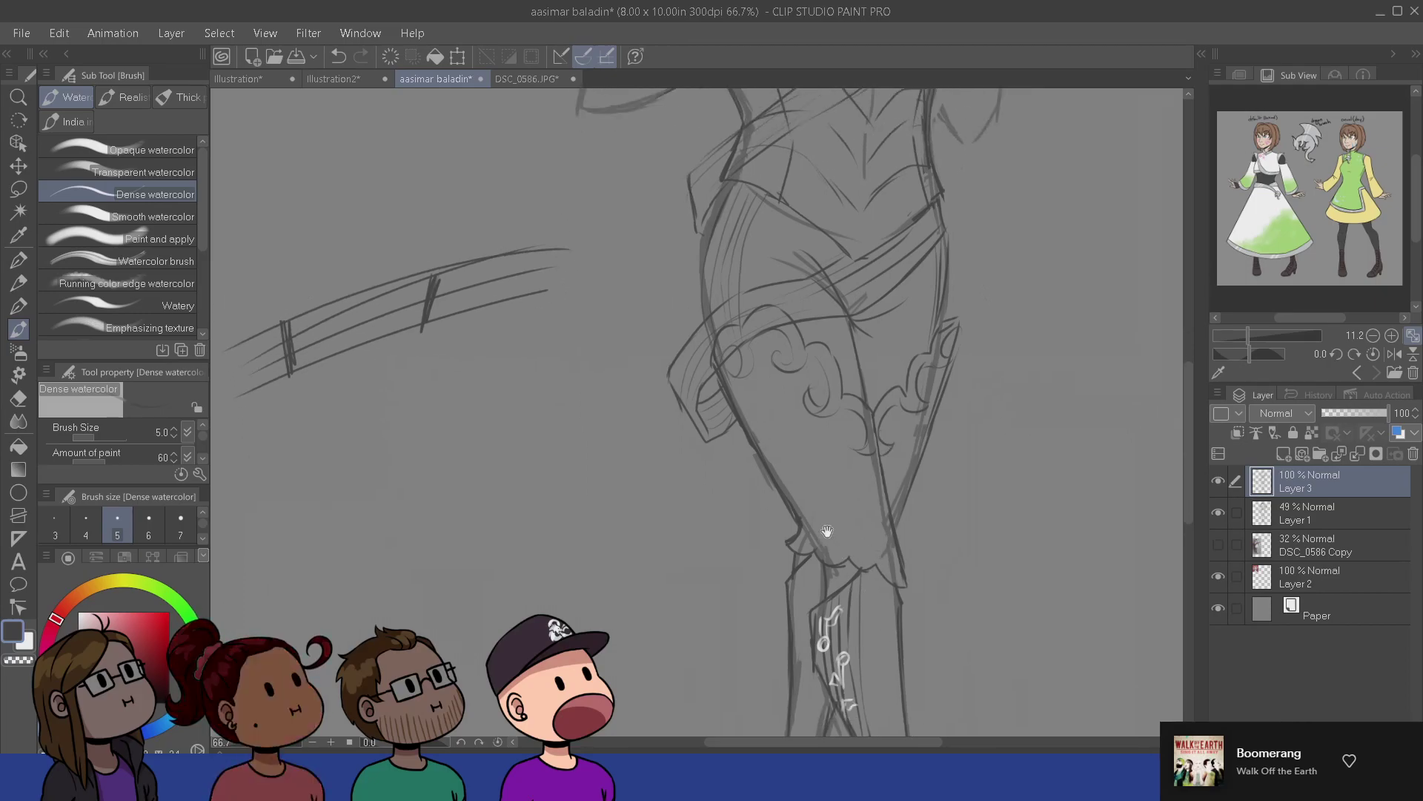
left_click_drag(801, 629, 805, 696)
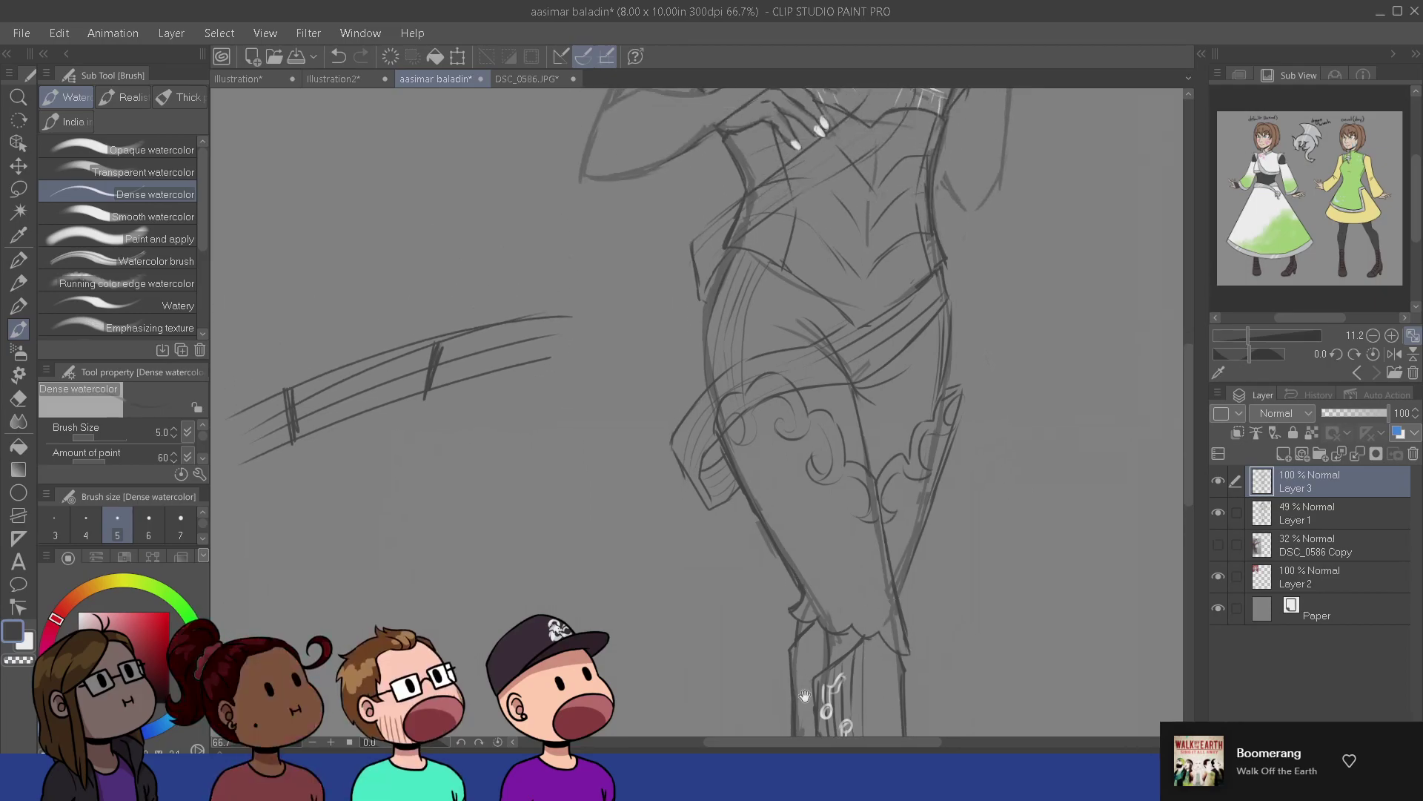
left_click_drag(823, 497, 816, 607)
- Erase the scalloped ornament under the pointed neckline on the chest and redraw it with lighter lines
mouse_move(877, 370)
left_mouse_down()
mouse_move(874, 639)
mouse_move(910, 626)
left_mouse_up()
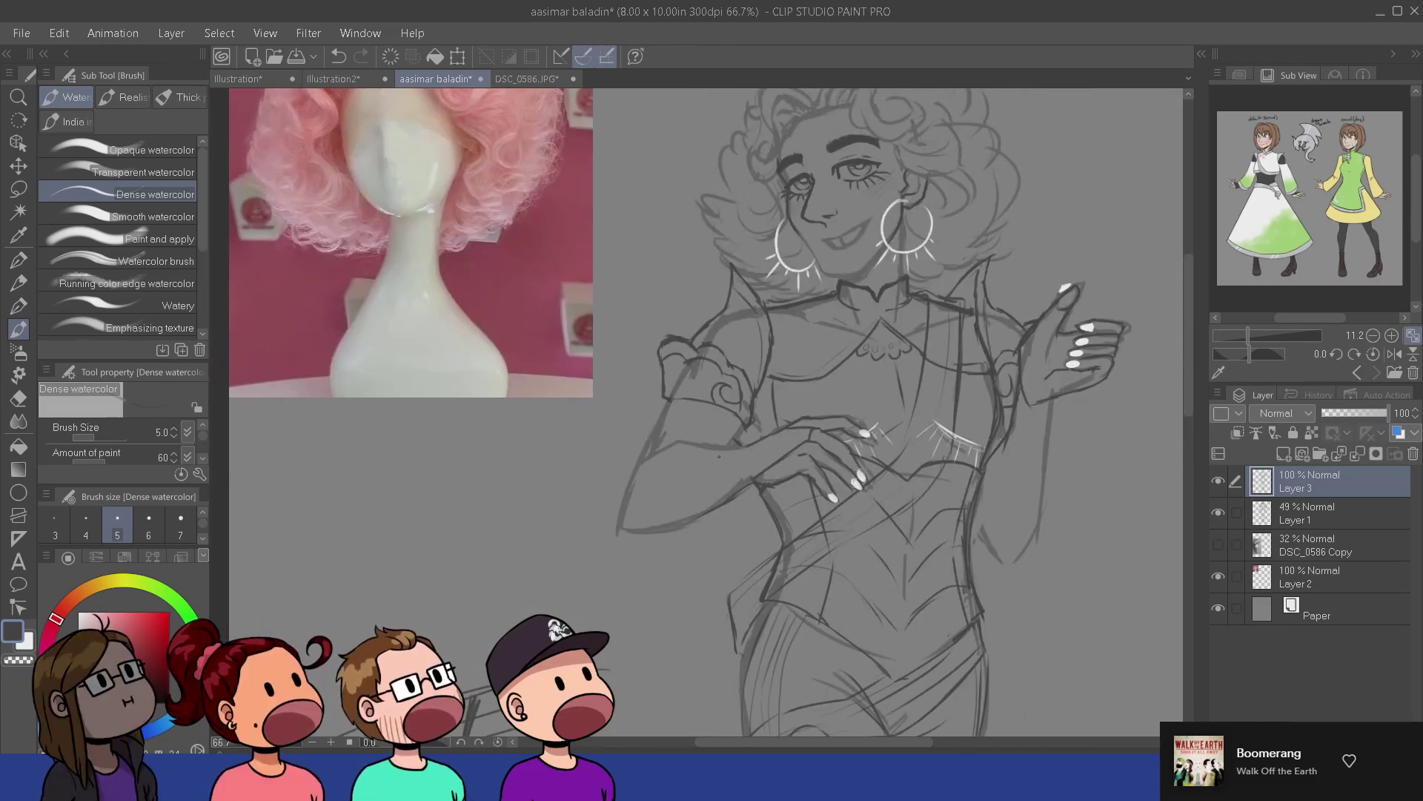
key("ctrl+z")
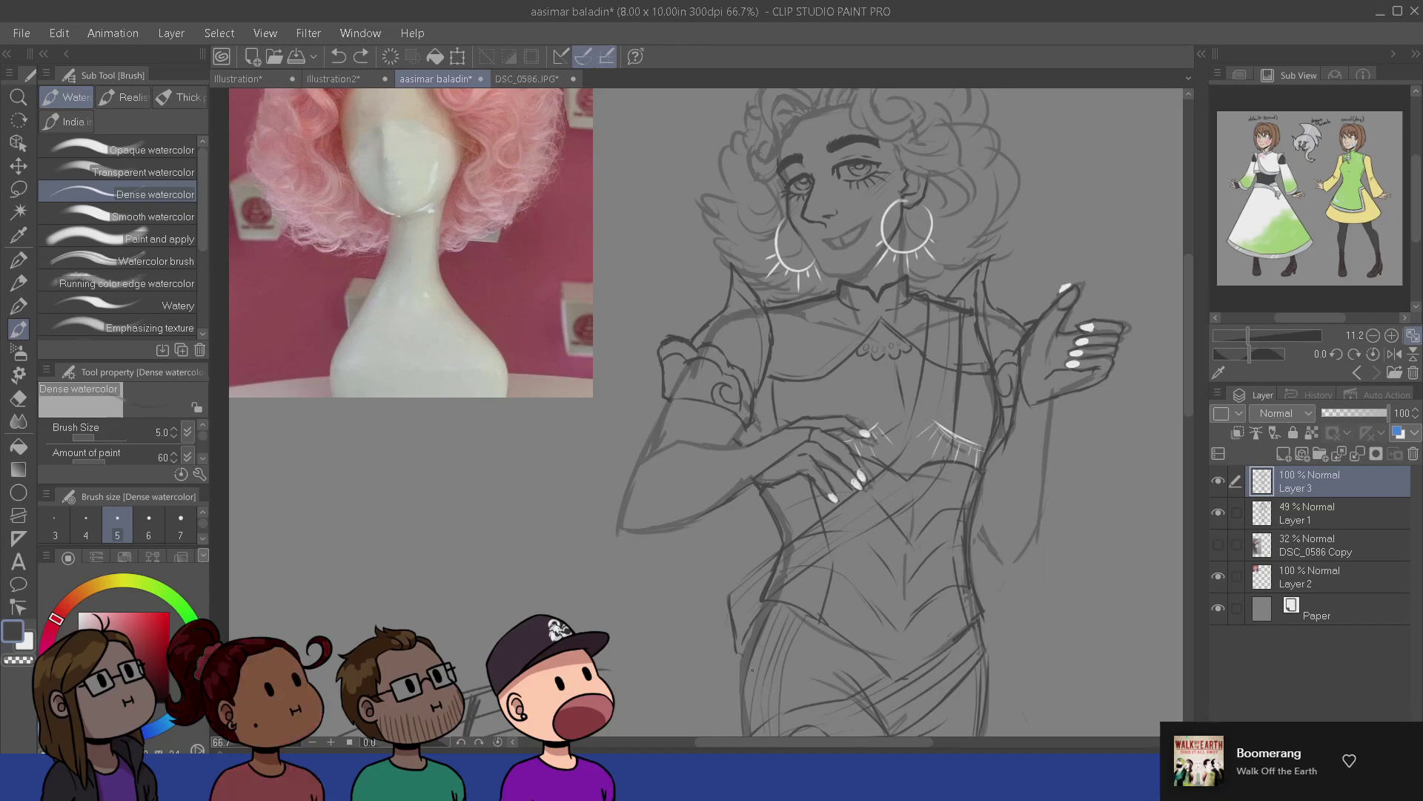
key("e")
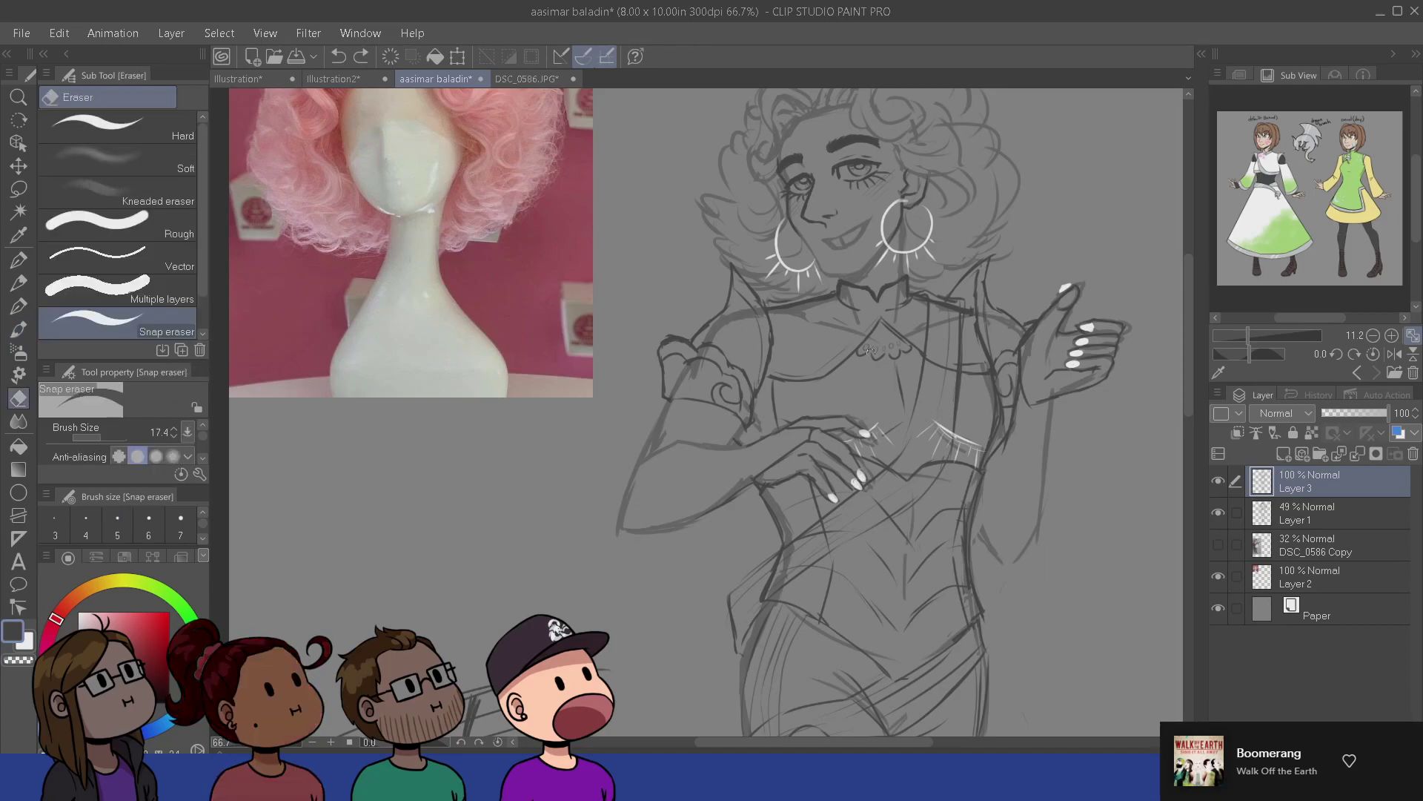
left_click_drag(861, 354, 887, 348)
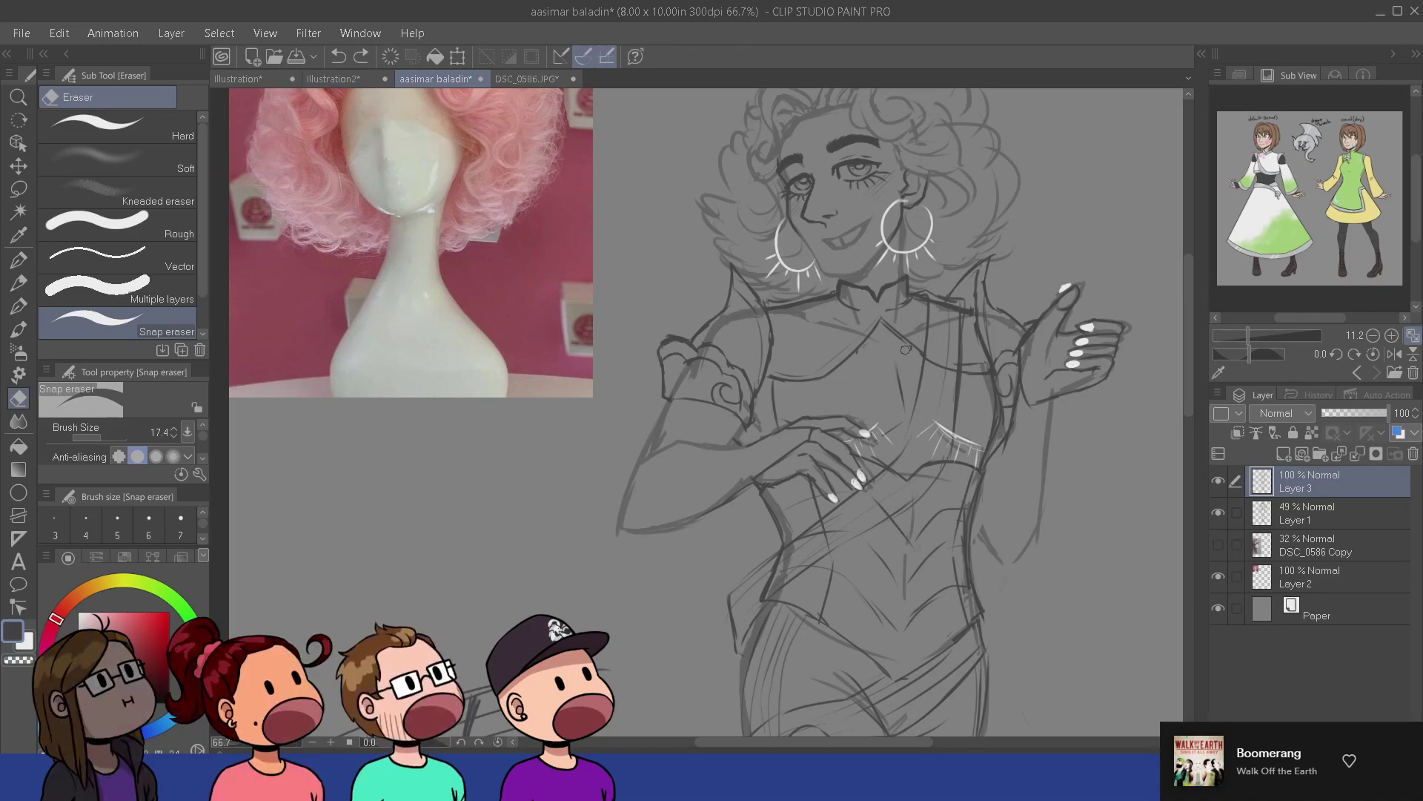
key("b")
- Draw an oval bracelet ornament on the wrist of the bent arm, clean up its overlapping lines, and add a curved cuff edge
mouse_move(922, 394)
left_mouse_down()
mouse_move(922, 199)
mouse_move(972, 378)
mouse_move(971, 358)
left_mouse_up()
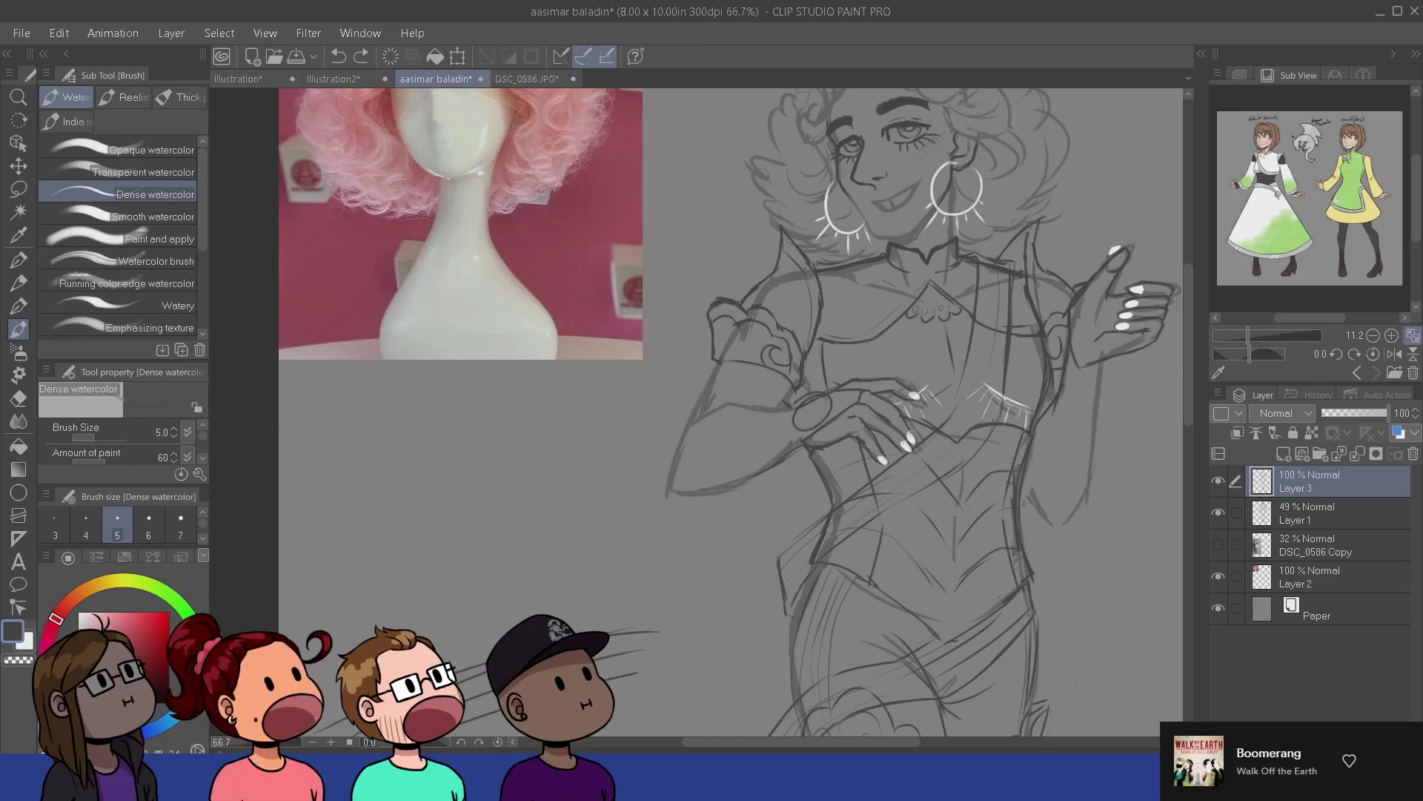
key("e")
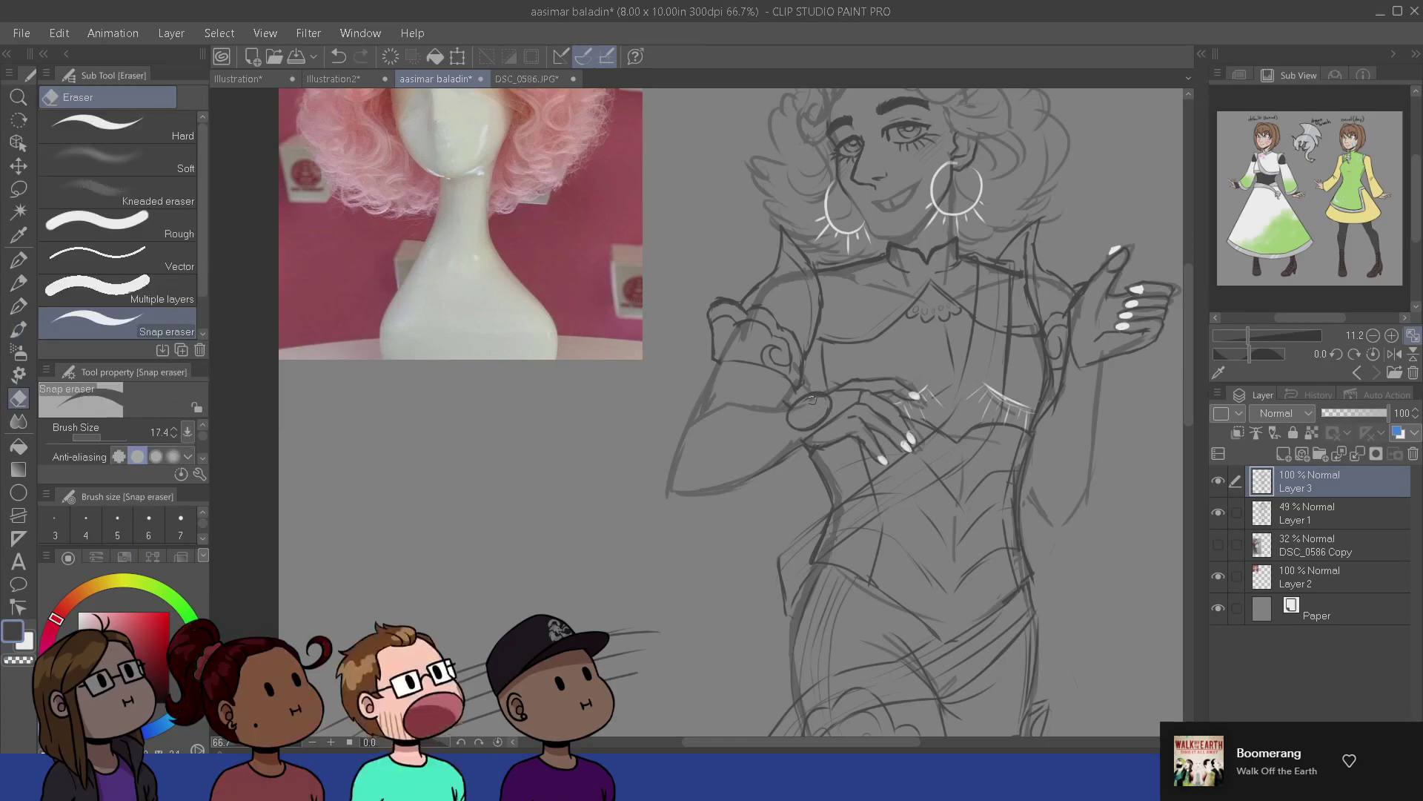
key("b")
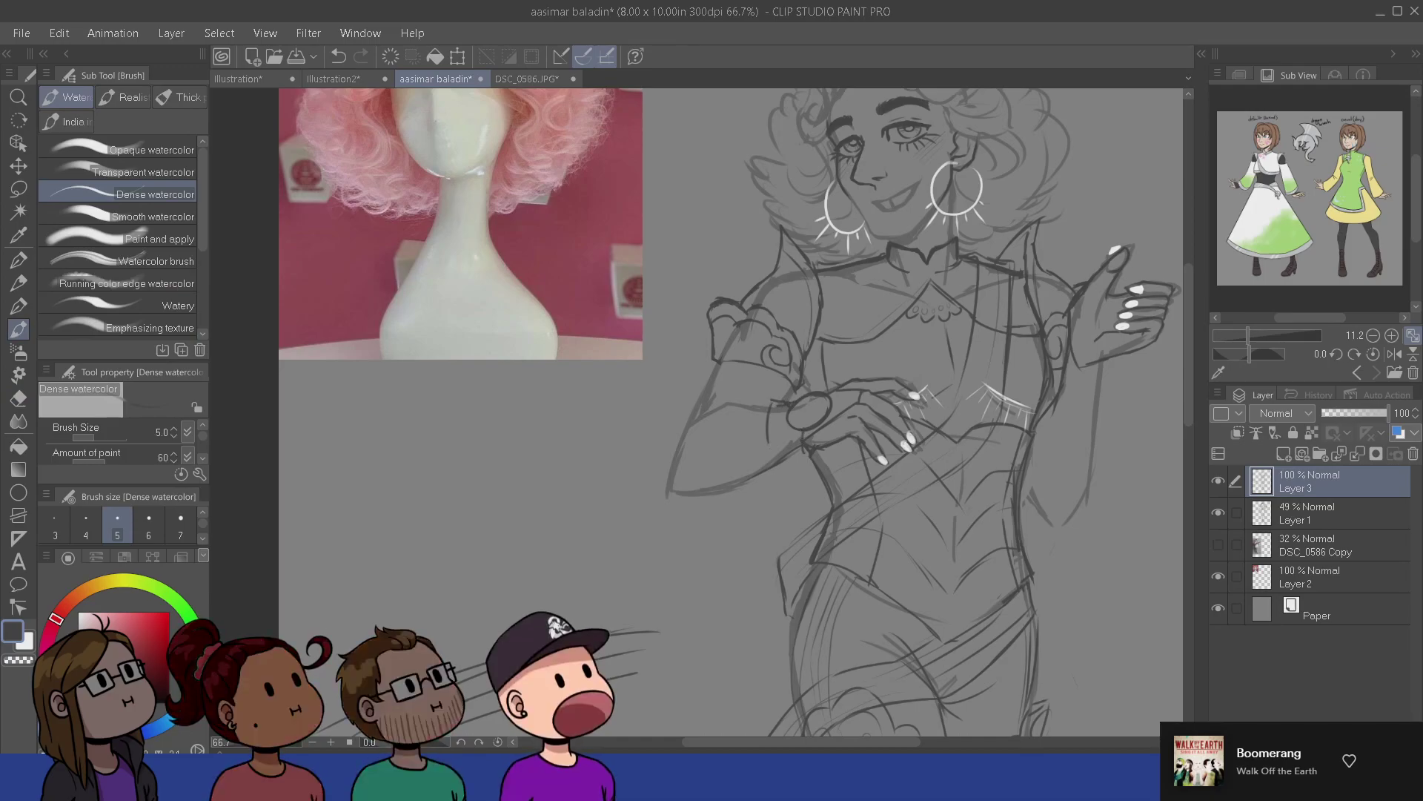
left_click_drag(772, 404, 776, 464)
key("e")
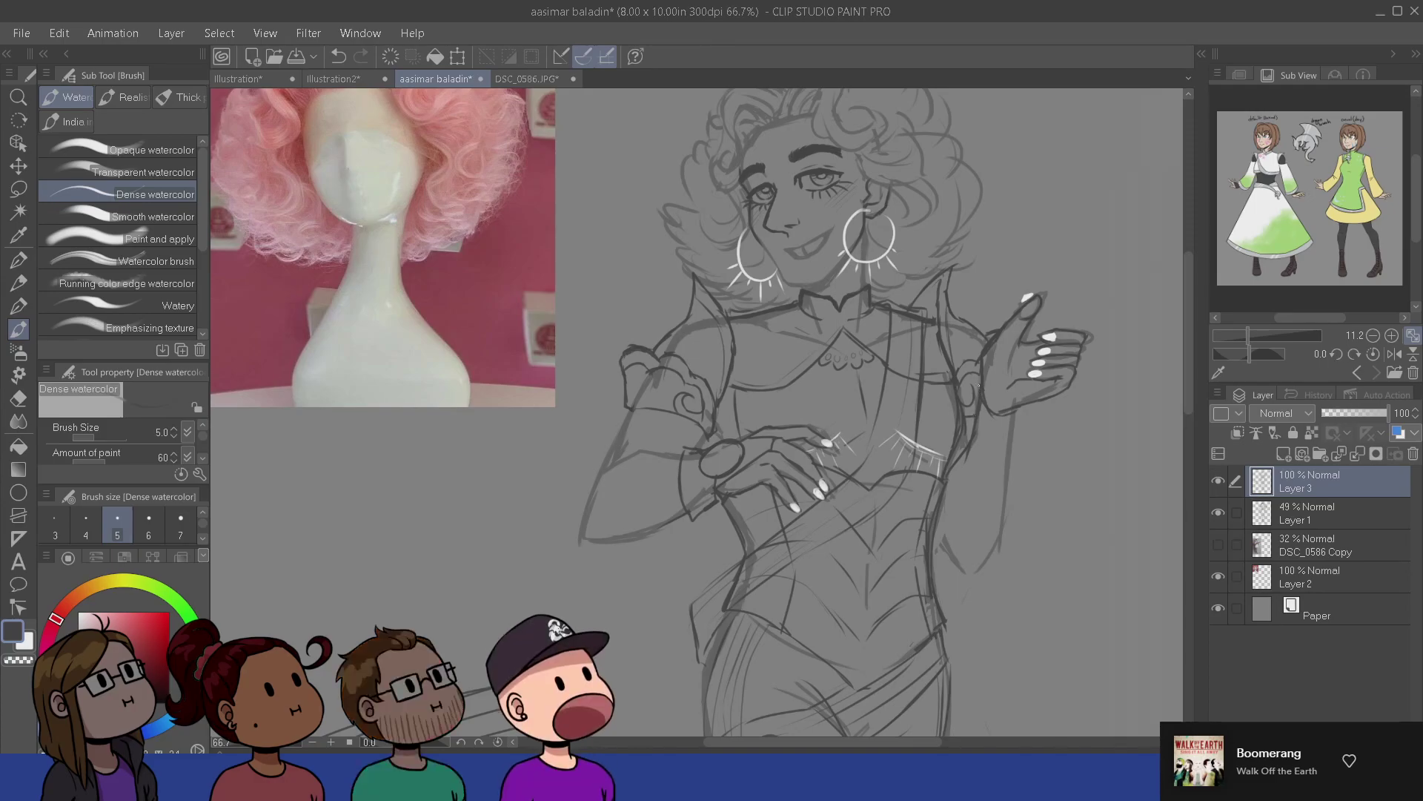
- Clean up the lines below the raised hand and sketch a curved cuff edge across its forearm
key("e")
key("b")
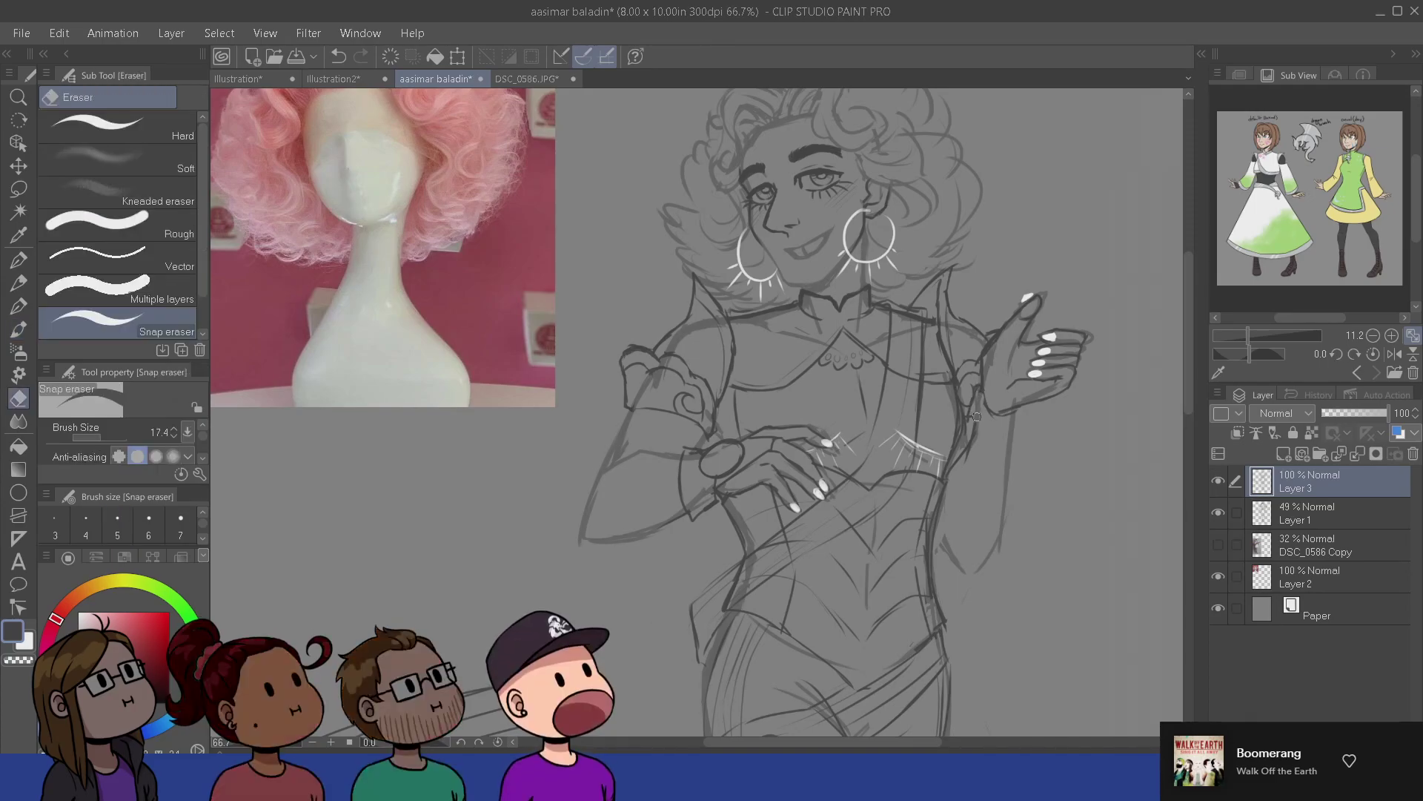
left_click_drag(1019, 409, 1017, 437)
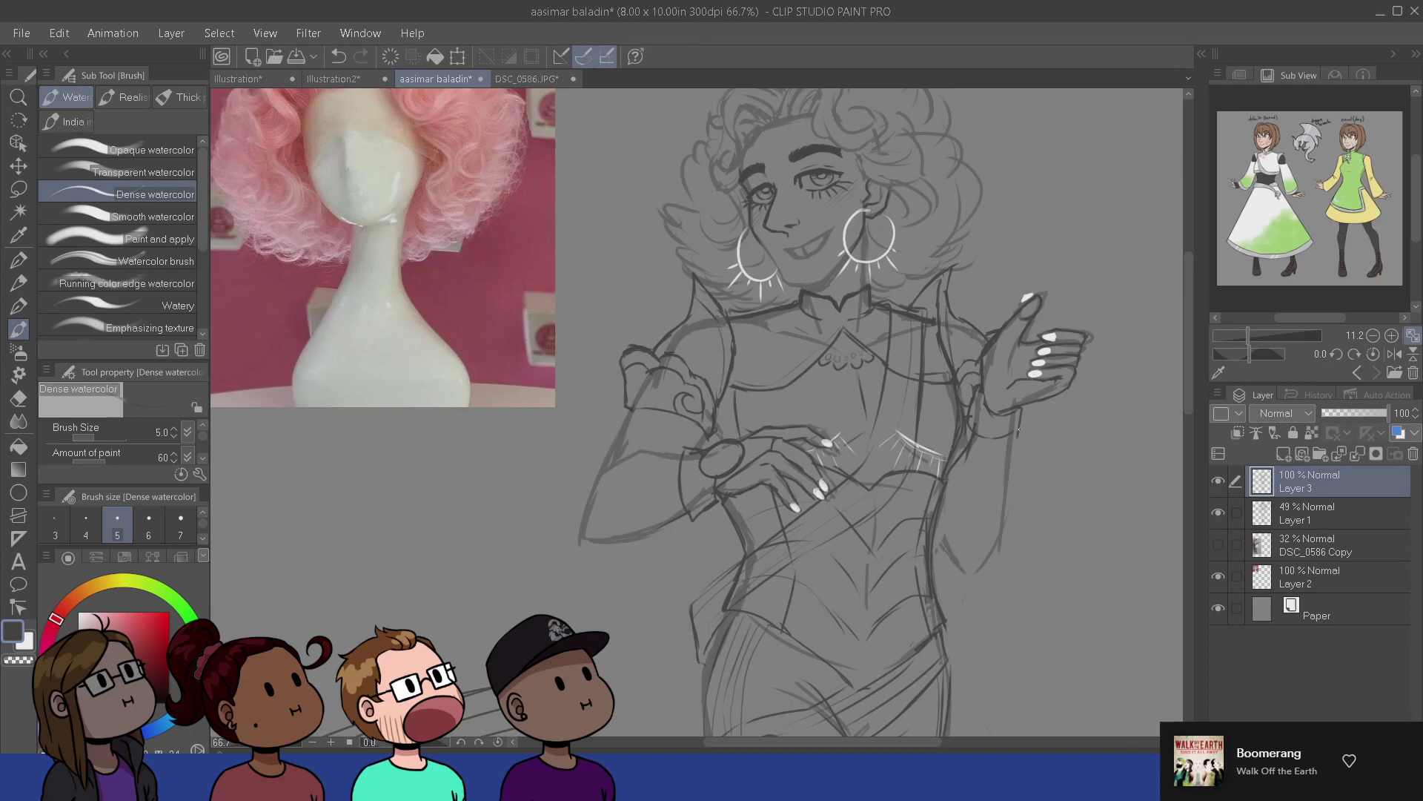
- Tidy the cuff on the bent arm's wrist by erasing overlapping arm lines and redrawing its edge
left_click_drag(786, 537, 856, 537)
key("e")
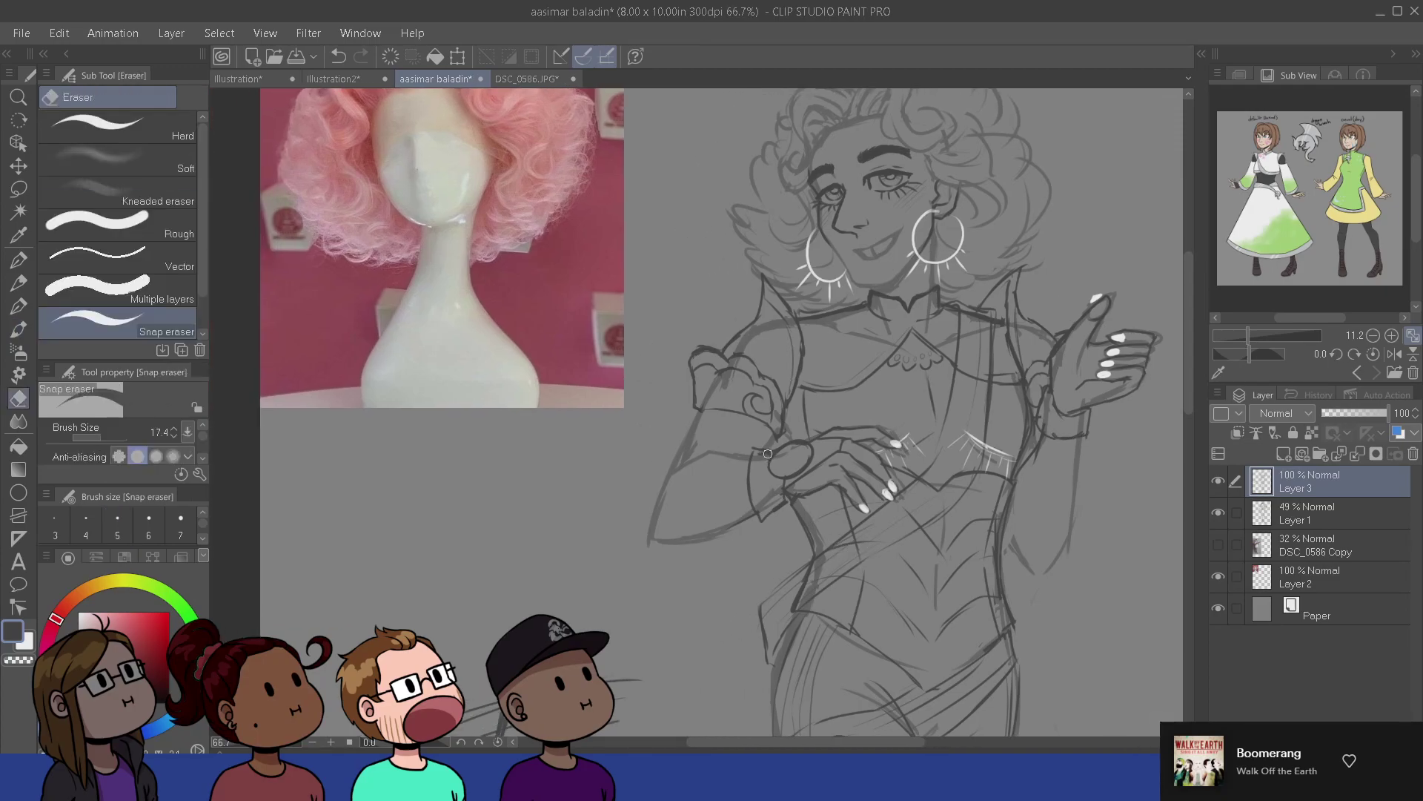
key("b")
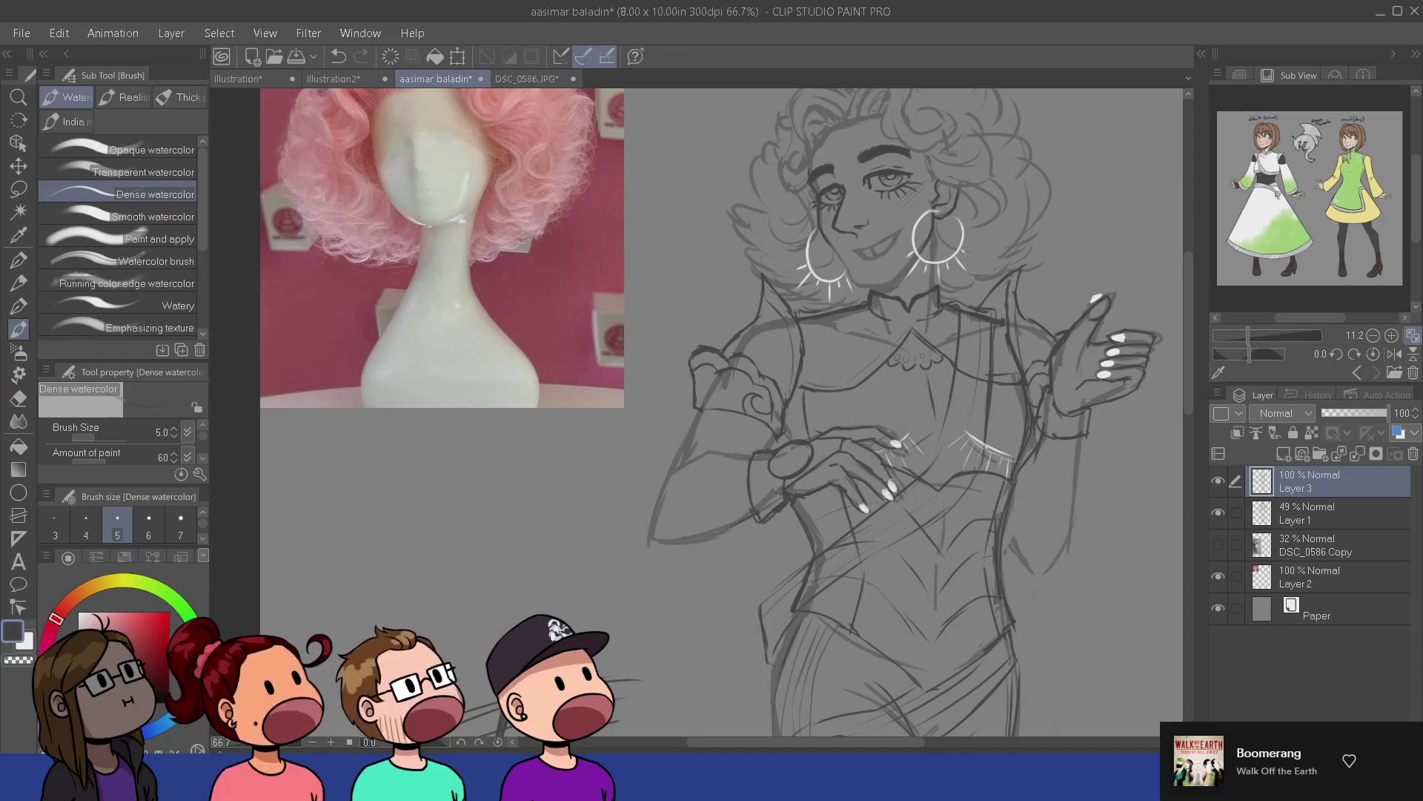
left_click_drag(760, 555, 787, 533)
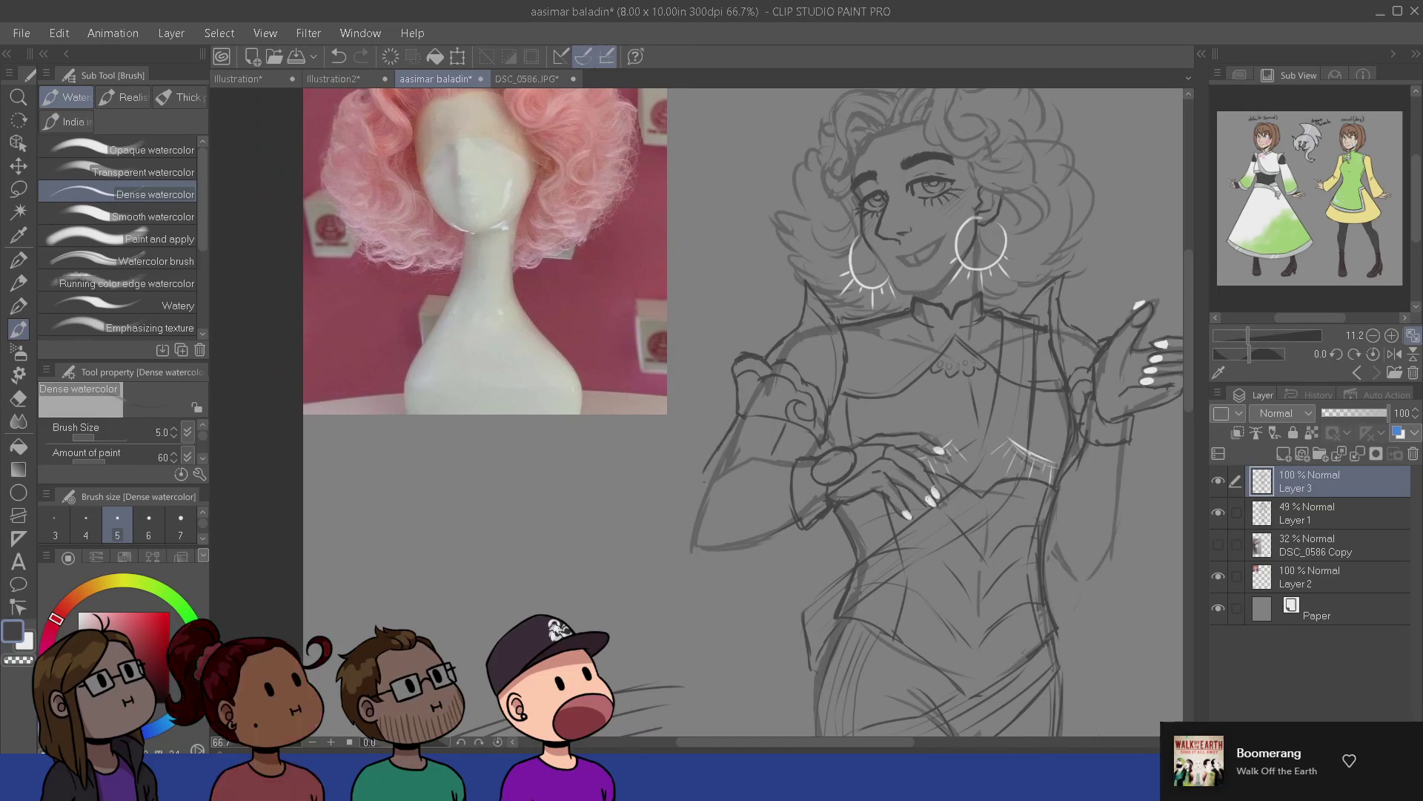
- Sketch an armour plate with short feather-like ridges on the bent arm, just below the scrolled shoulder piece
left_click_drag(734, 423, 712, 465)
key("ctrl+z")
left_click_drag(736, 418, 714, 467)
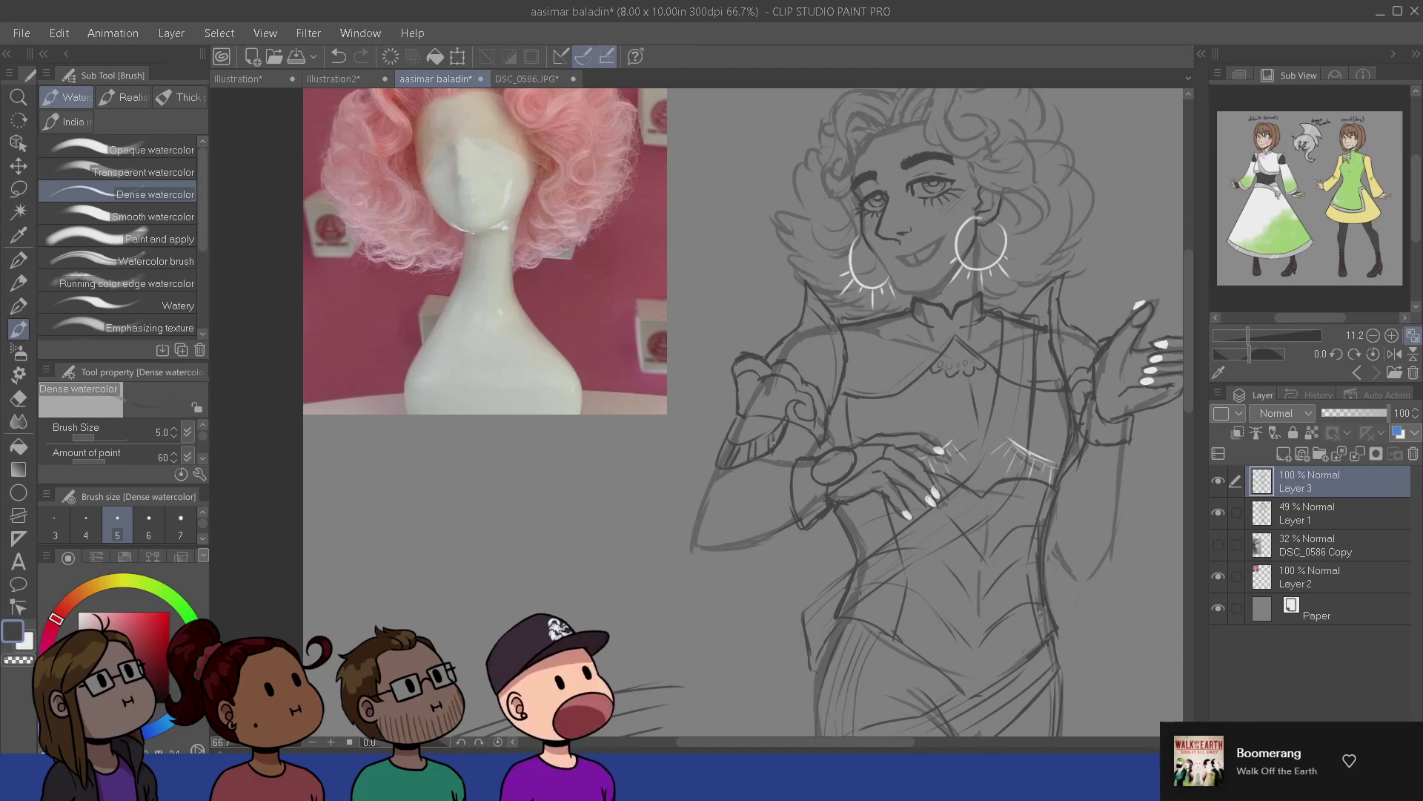
left_click_drag(915, 627, 832, 625)
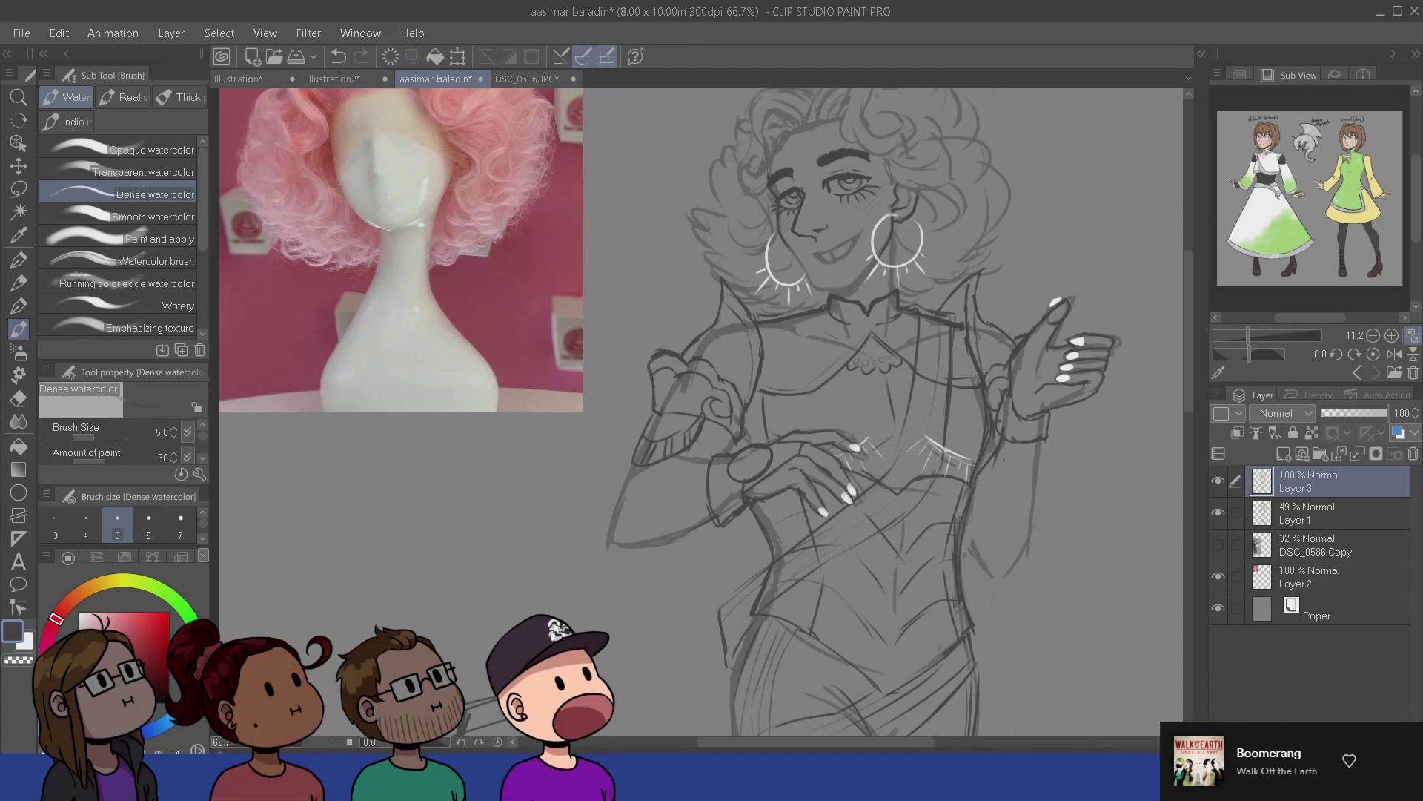
left_click_drag(999, 495, 1041, 490)
key("e")
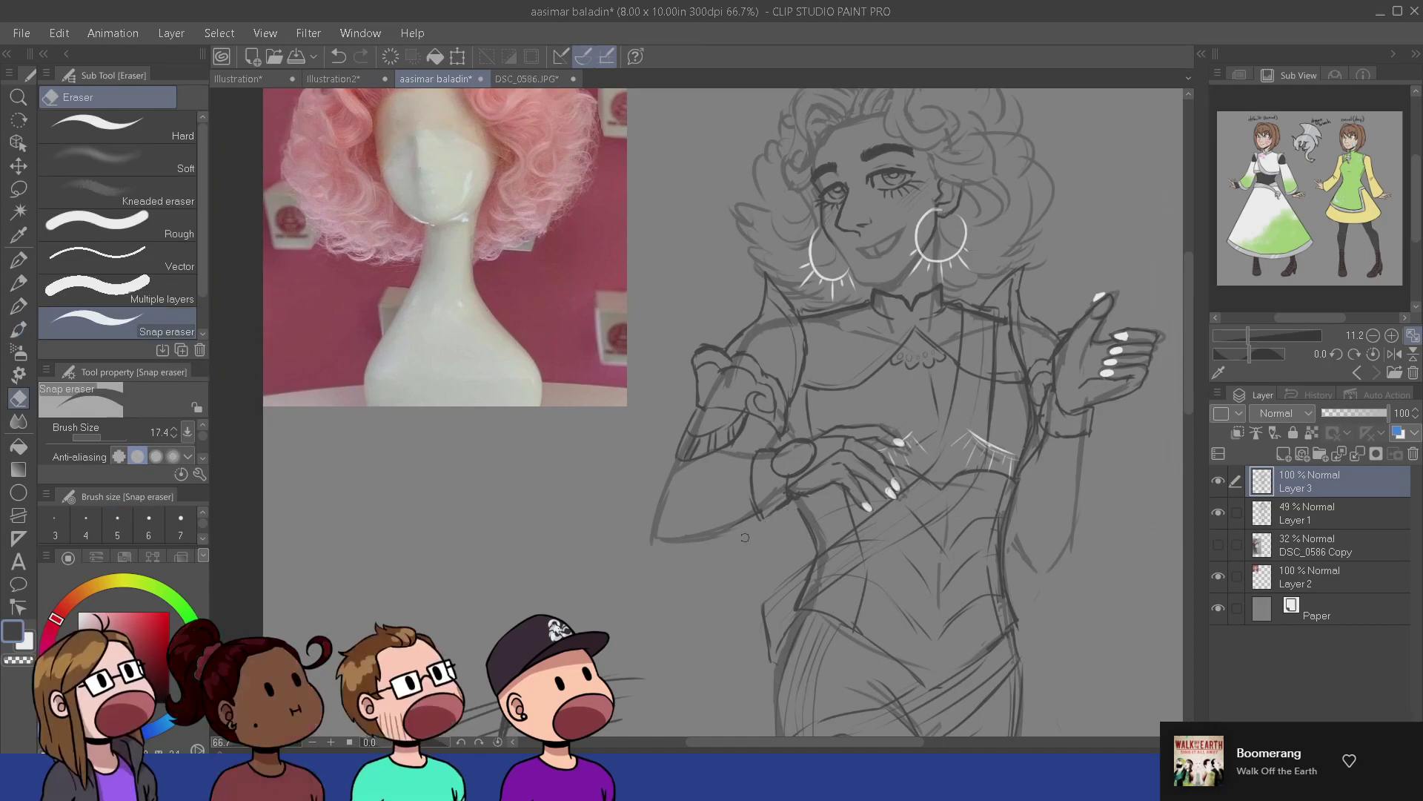
key("b")
left_click_drag(961, 376, 928, 368)
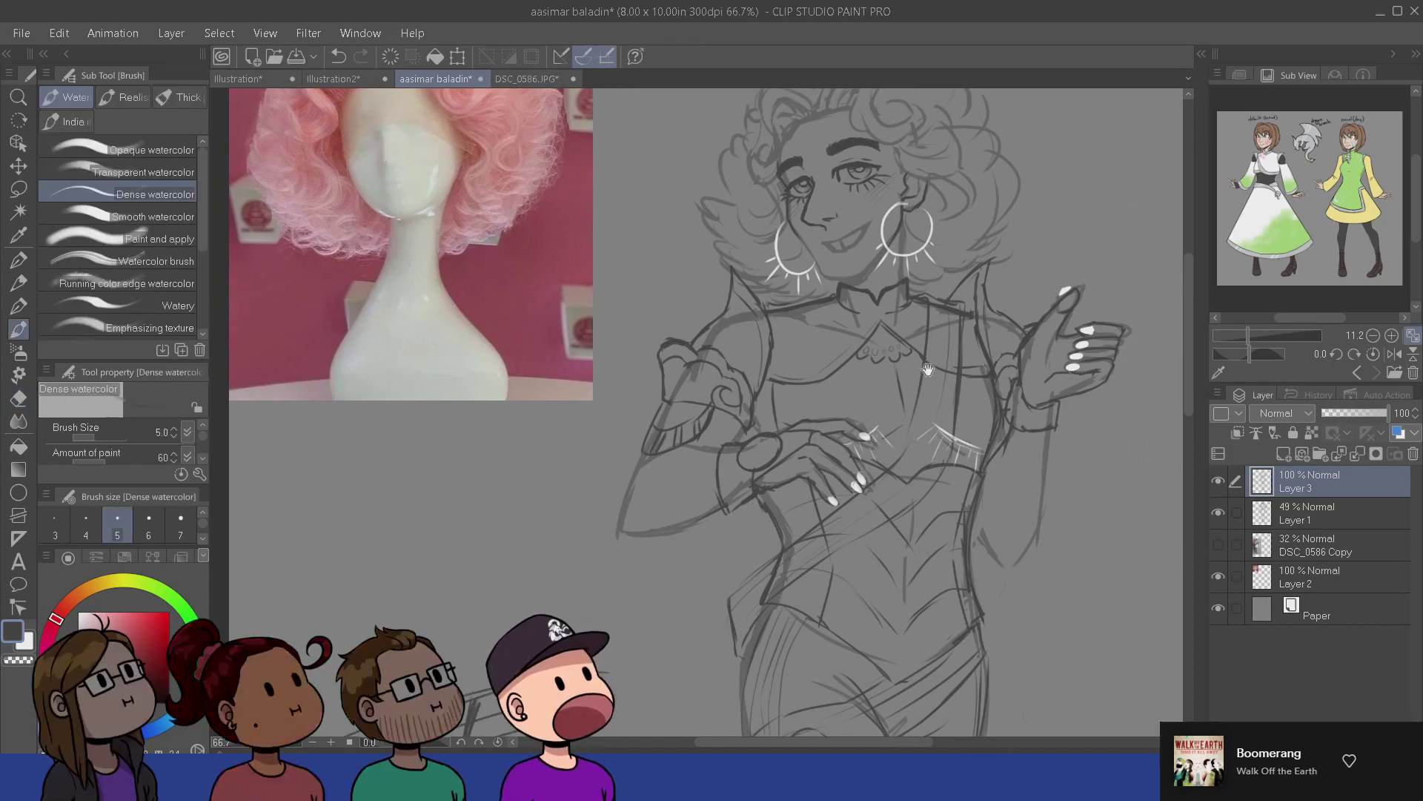
- Add short stitch-like marks along the sole edge of the forward boot's toe
left_click_drag(838, 499, 779, 483)
left_click_drag(773, 623, 769, 467)
left_click_drag(817, 664, 798, 499)
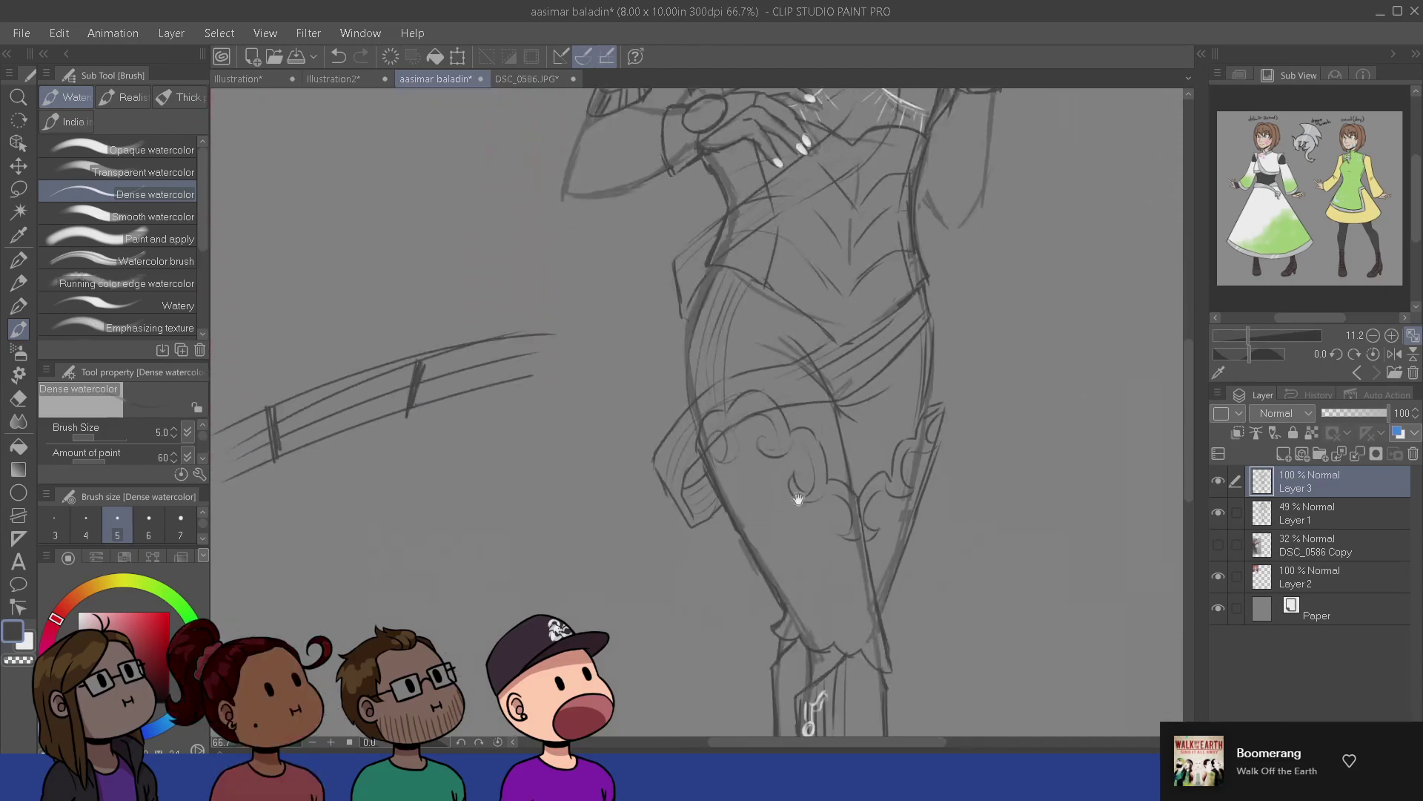
left_click_drag(804, 615, 852, 381)
mouse_move(819, 493)
left_mouse_down()
mouse_move(816, 413)
mouse_move(778, 350)
mouse_move(756, 340)
left_mouse_up()
left_click_drag(788, 507, 765, 491)
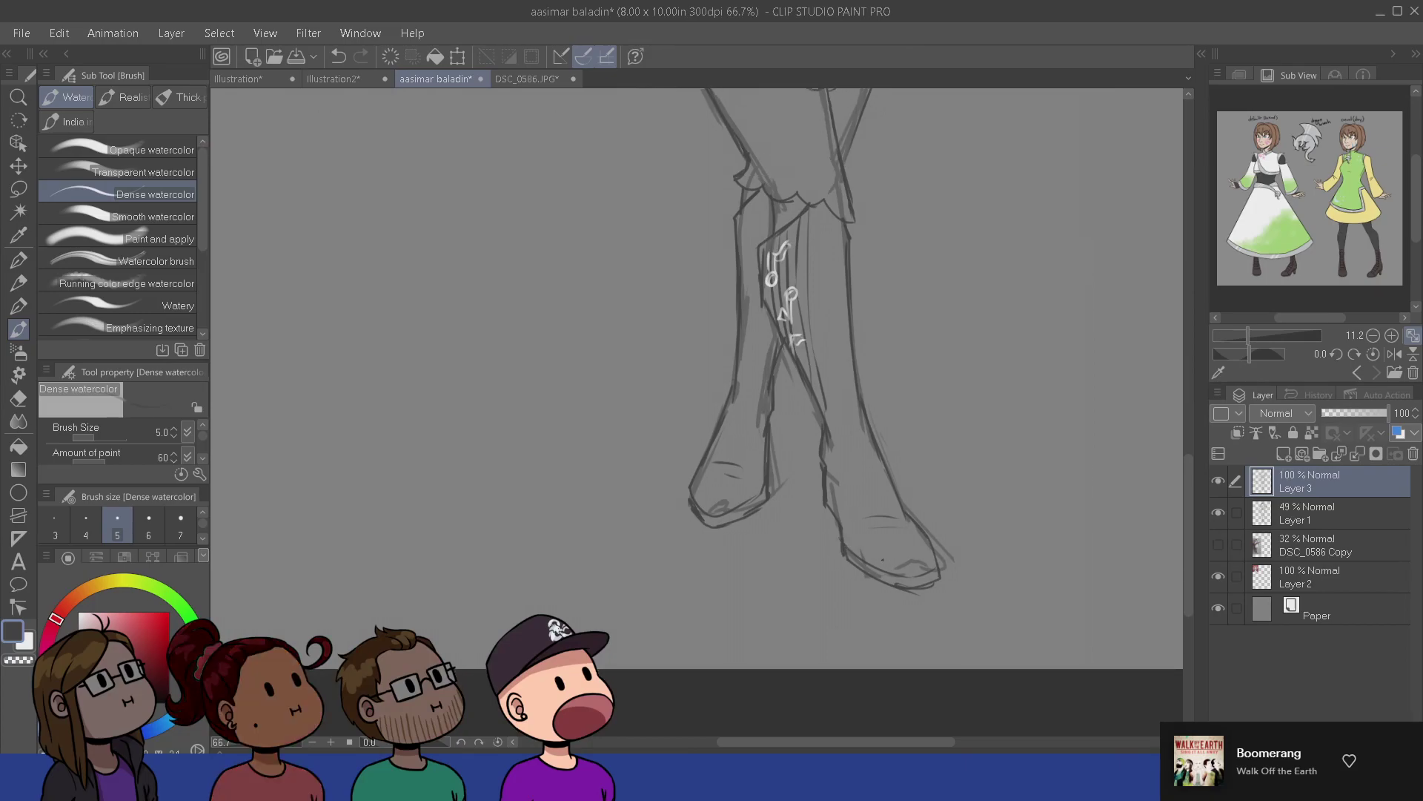
key("ctrl+z")
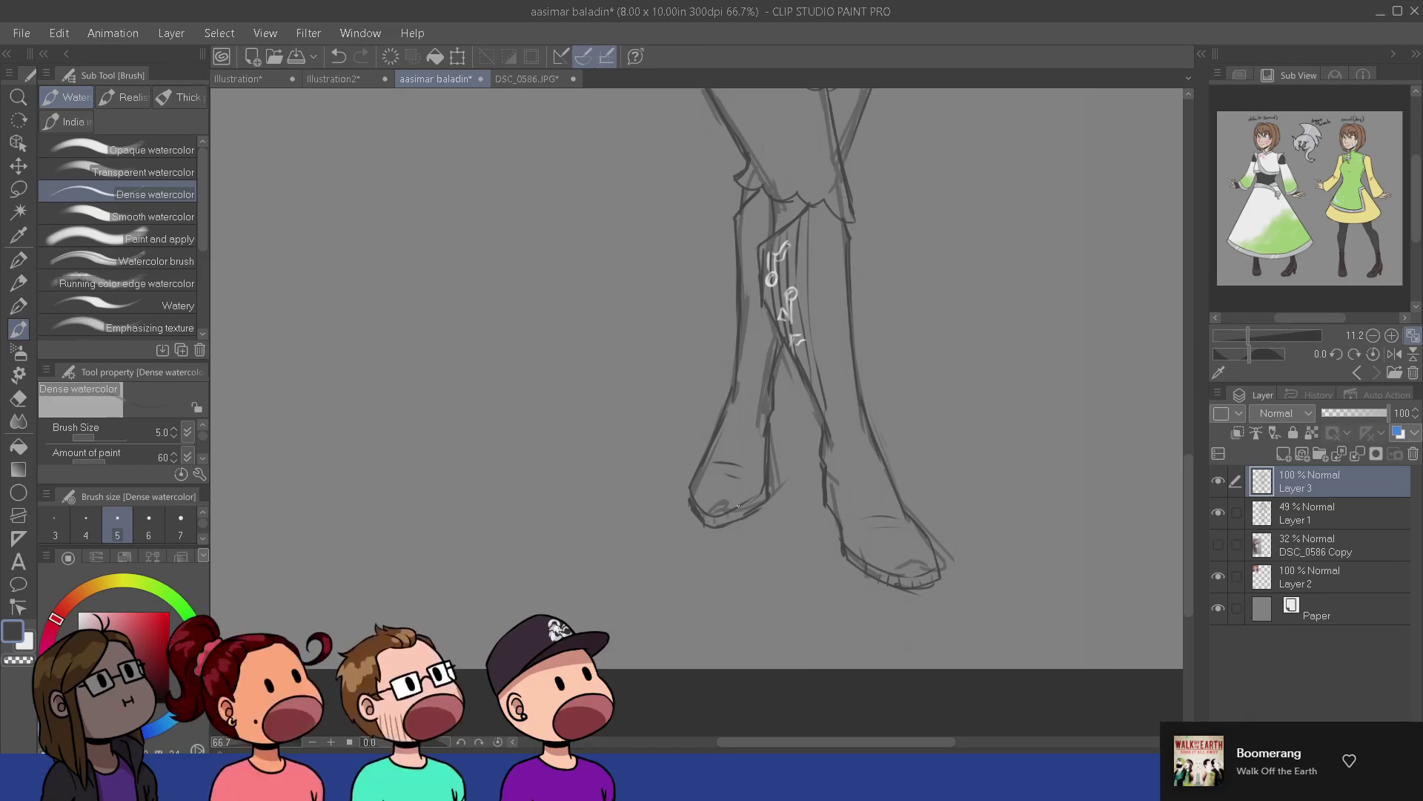
- Hide Layer 2 with the pink wig reference photo
left_click_drag(817, 256, 798, 452)
mouse_move(820, 215)
left_mouse_down()
mouse_move(804, 404)
mouse_move(771, 514)
left_mouse_up()
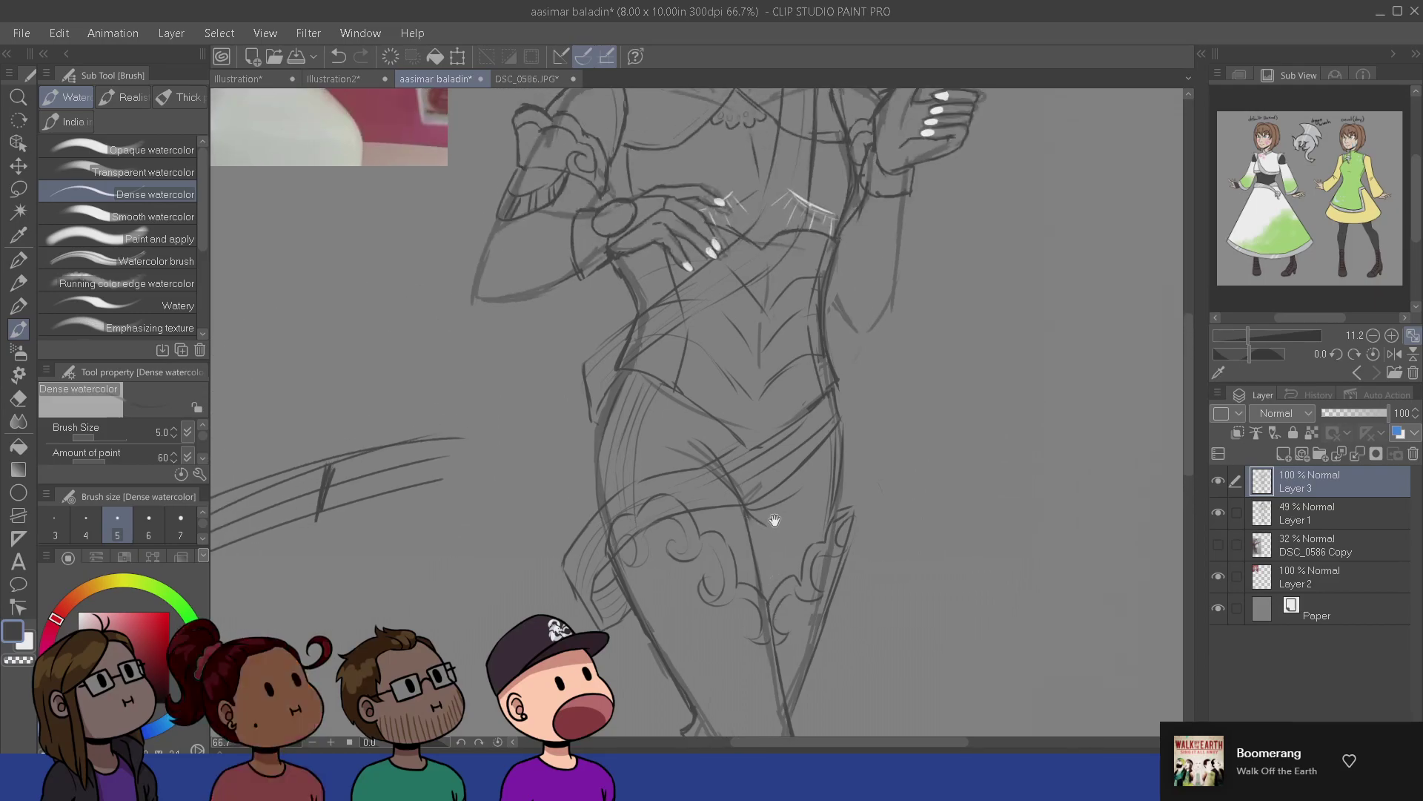
left_click_drag(772, 445, 773, 554)
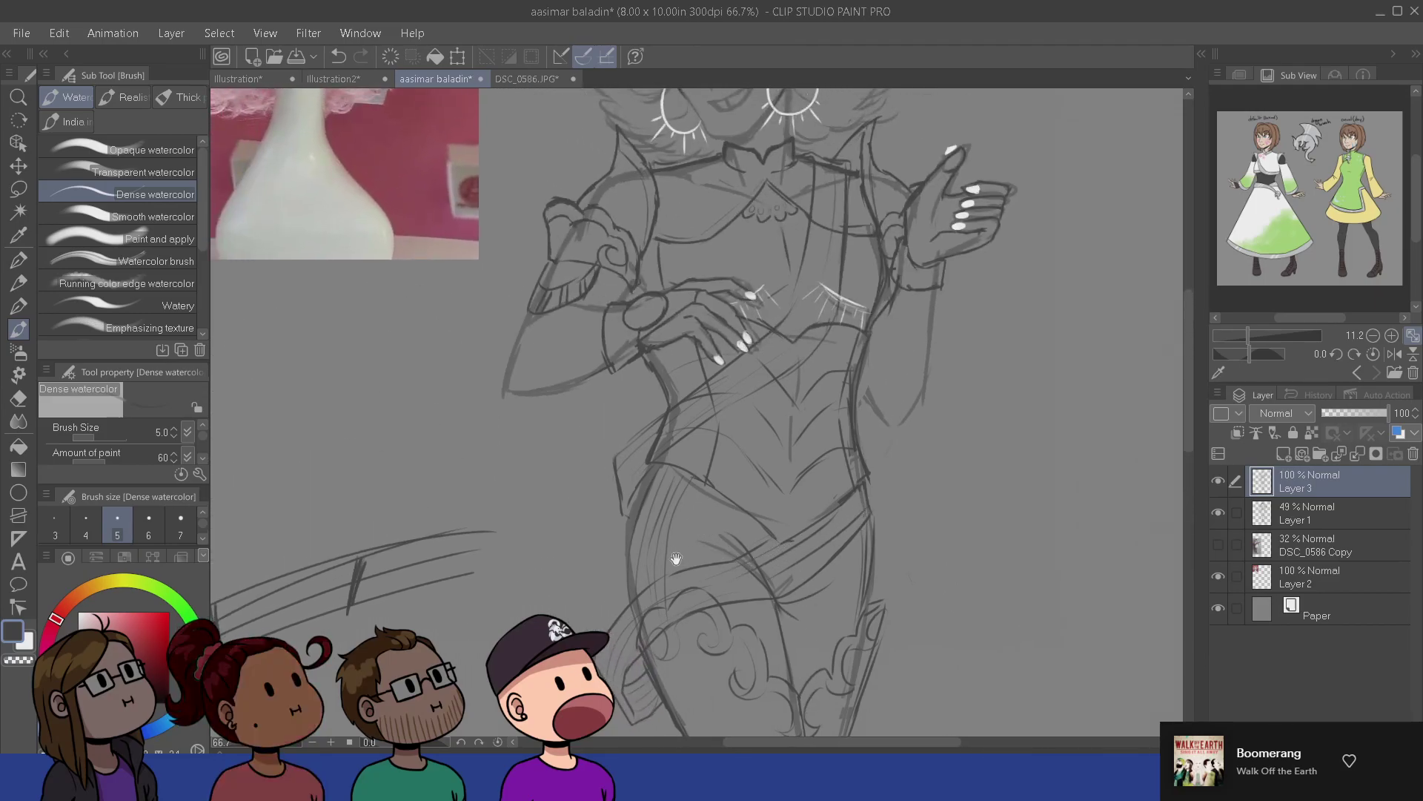
left_click_drag(691, 548, 741, 636)
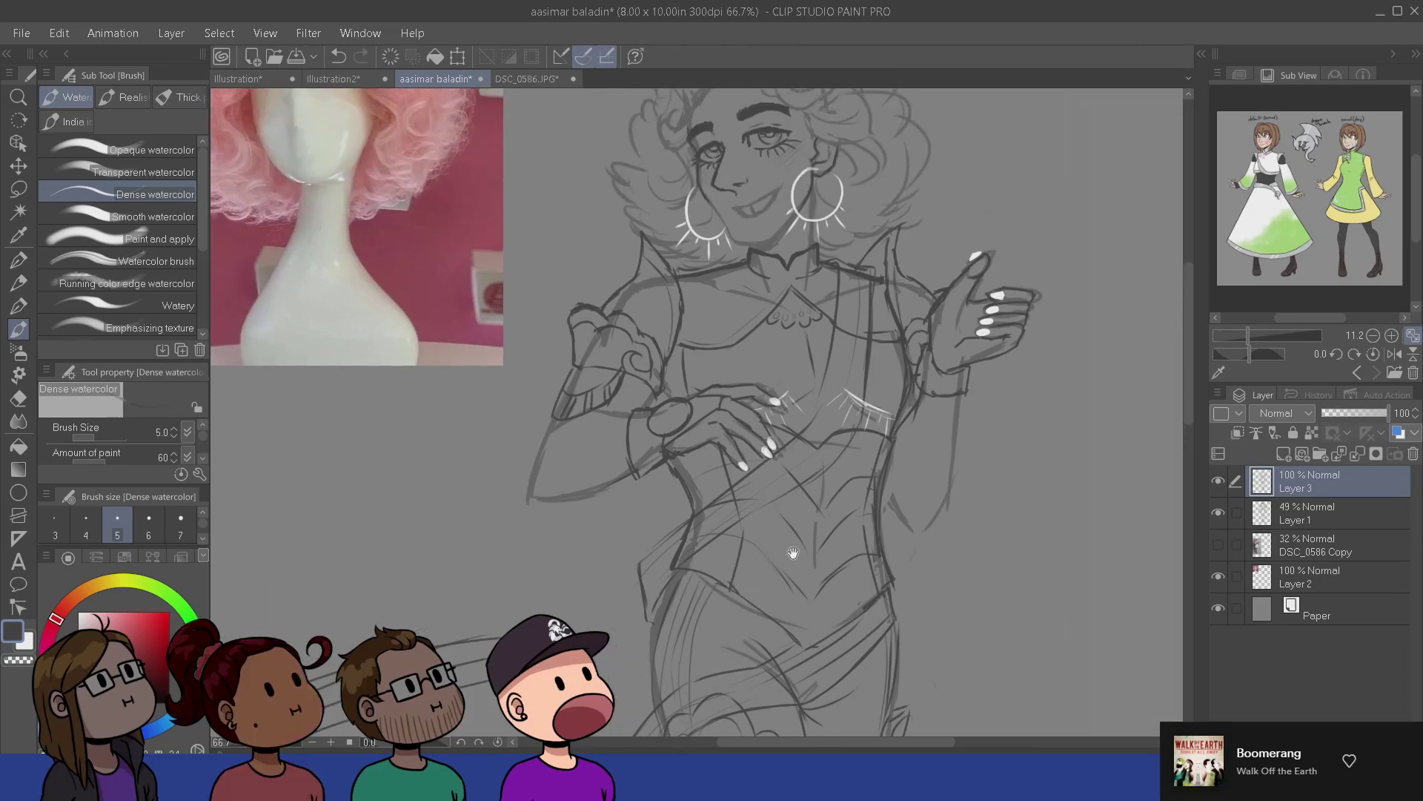
left_click_drag(802, 575, 865, 725)
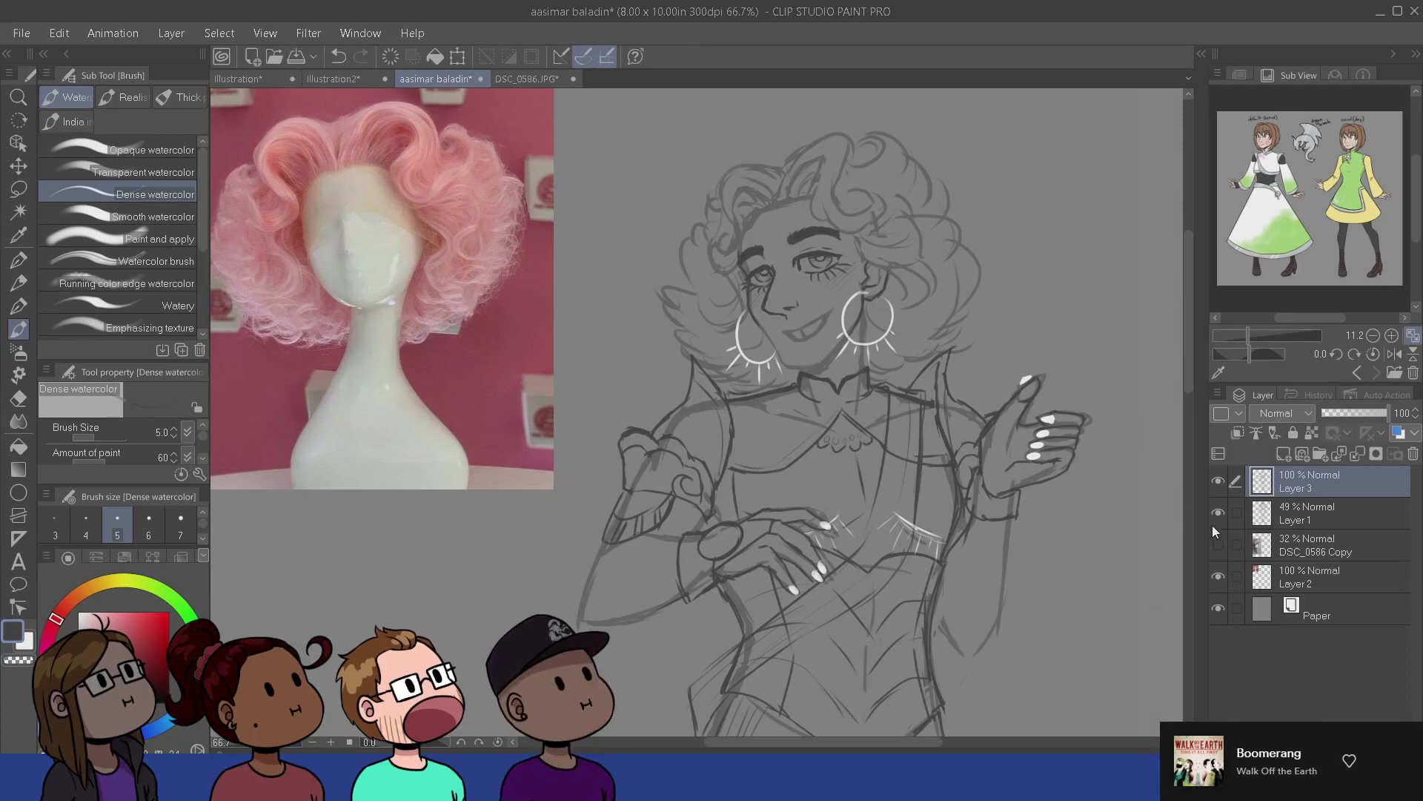
left_click(1219, 578)
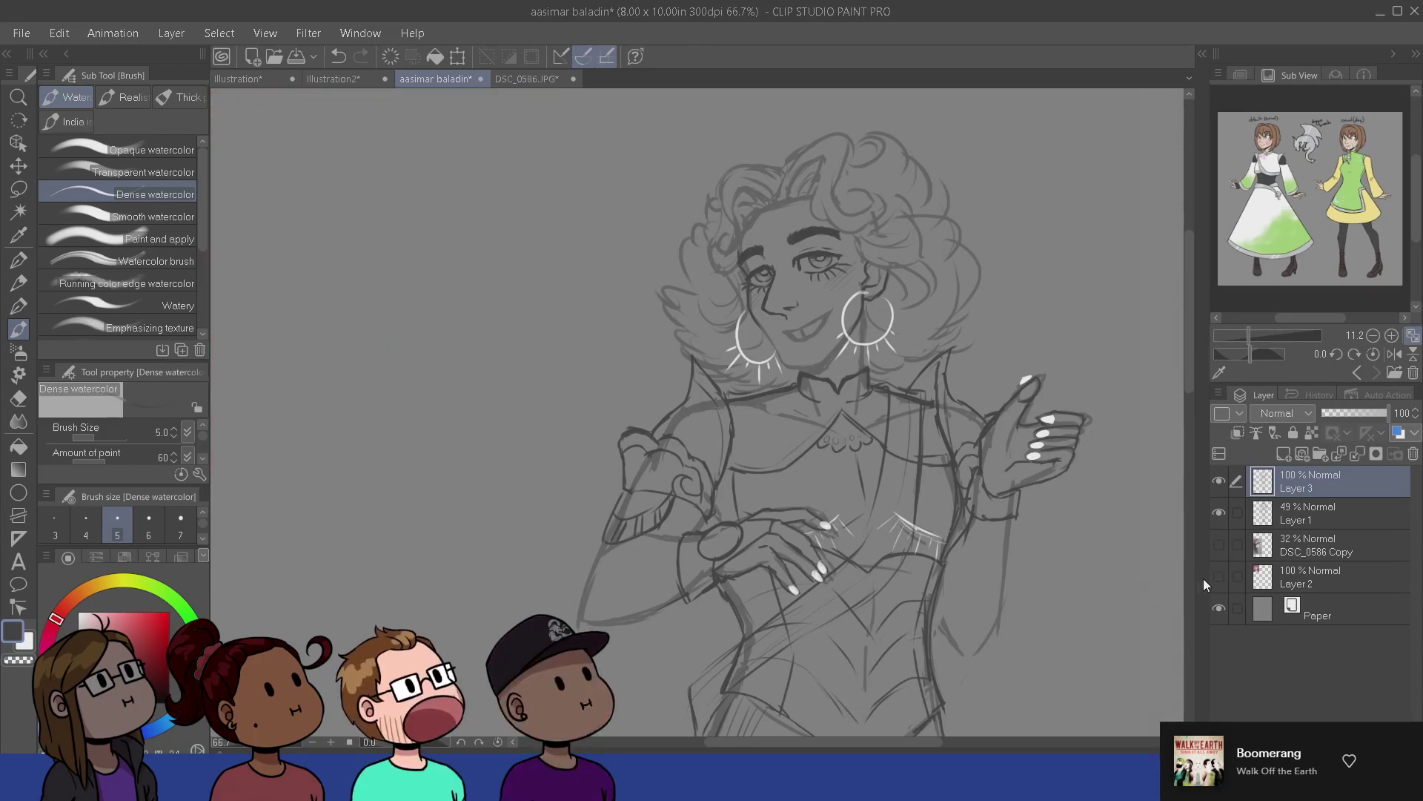
left_click_drag(1132, 629, 1098, 573)
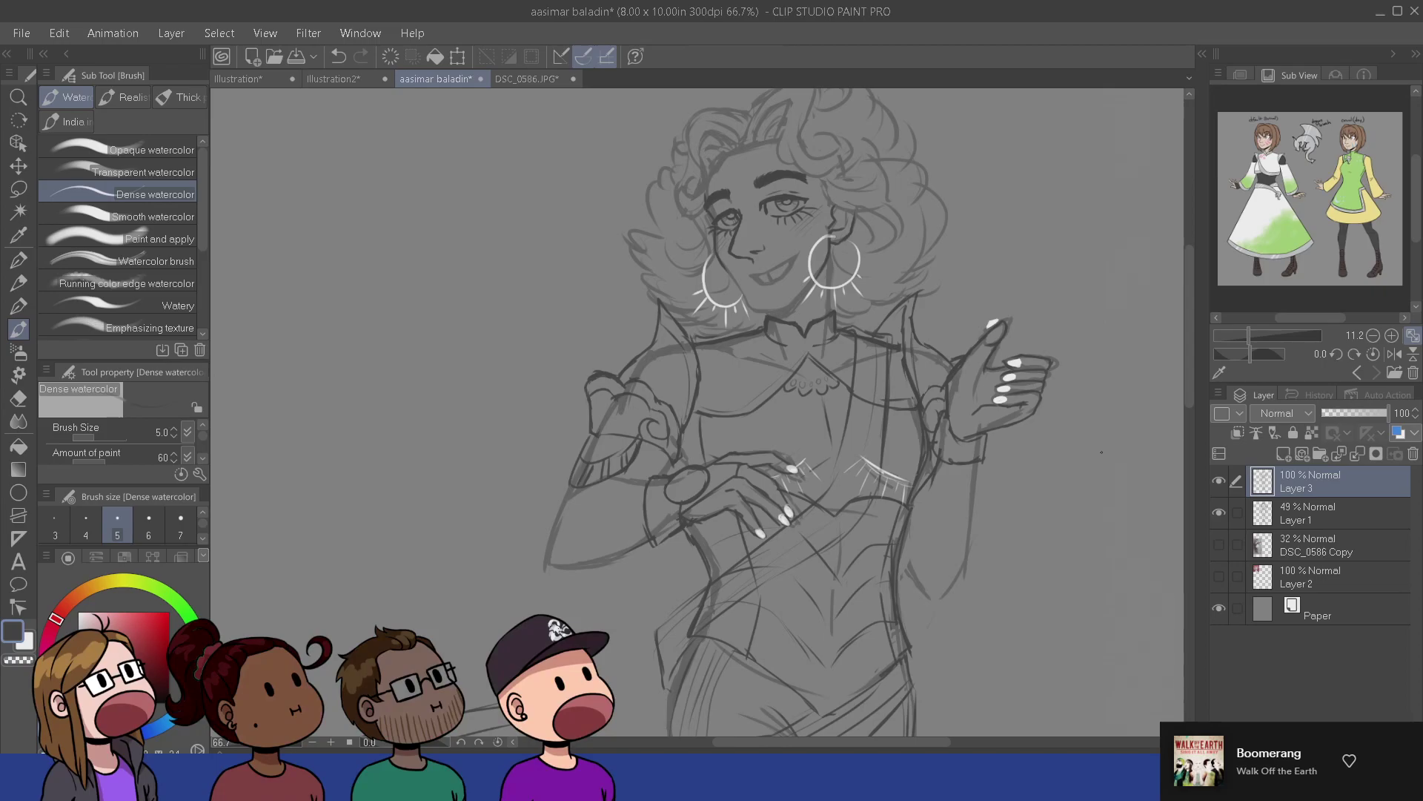
left_click_drag(659, 586, 672, 557)
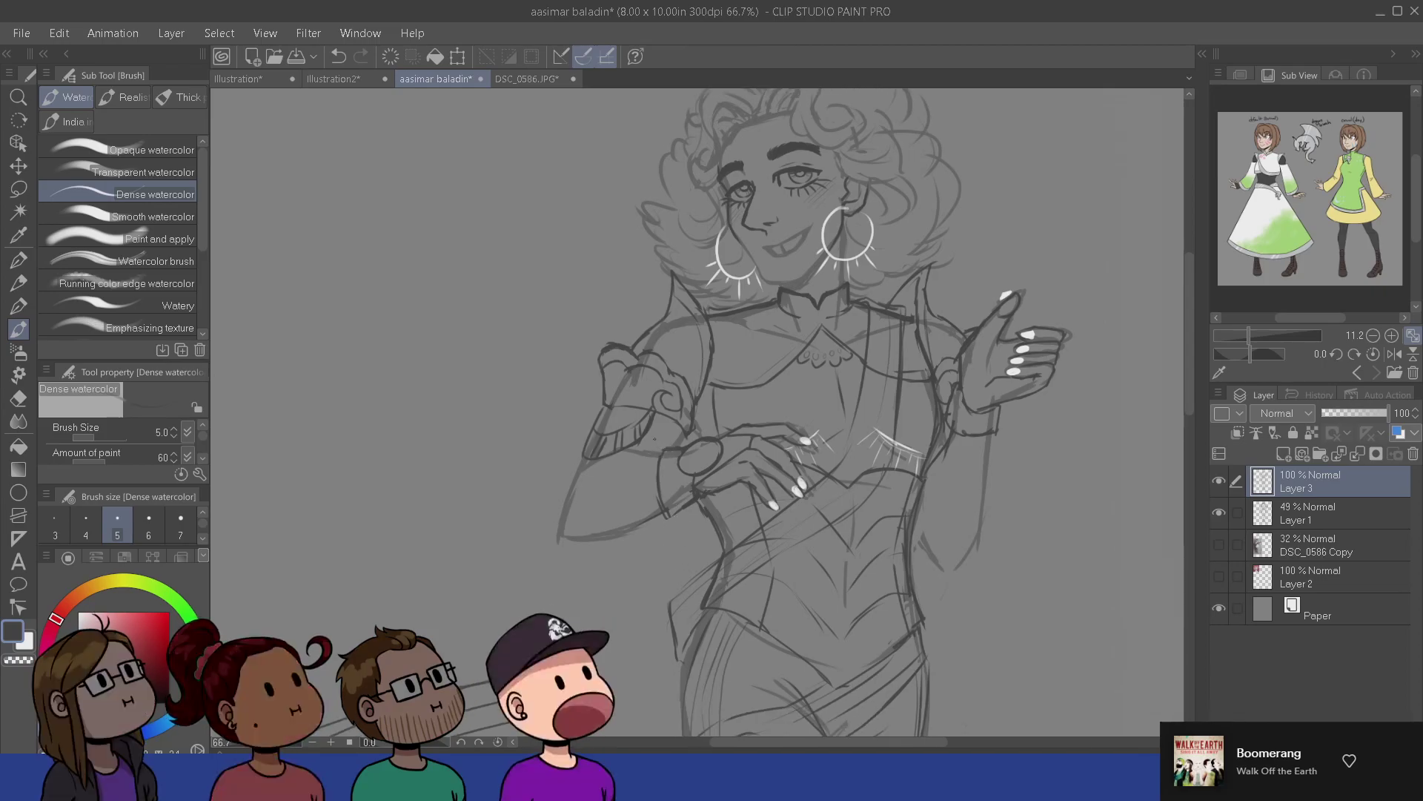
mouse_move(791, 727)
left_mouse_down()
mouse_move(737, 629)
mouse_move(713, 541)
left_mouse_up()
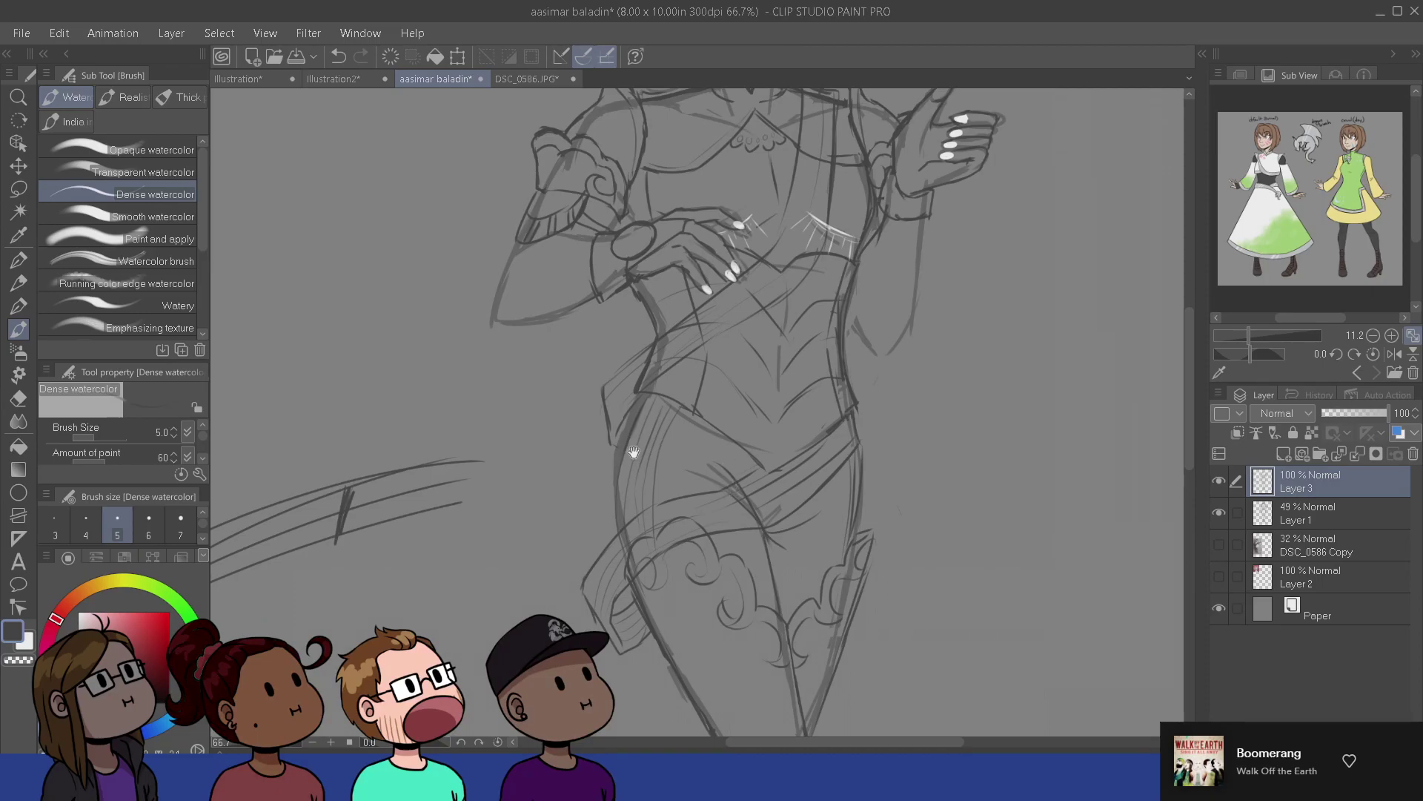
mouse_move(685, 461)
left_mouse_down()
mouse_move(643, 491)
mouse_move(625, 642)
mouse_move(666, 458)
left_mouse_up()
mouse_move(647, 613)
left_mouse_down()
mouse_move(651, 599)
mouse_move(662, 650)
left_mouse_up()
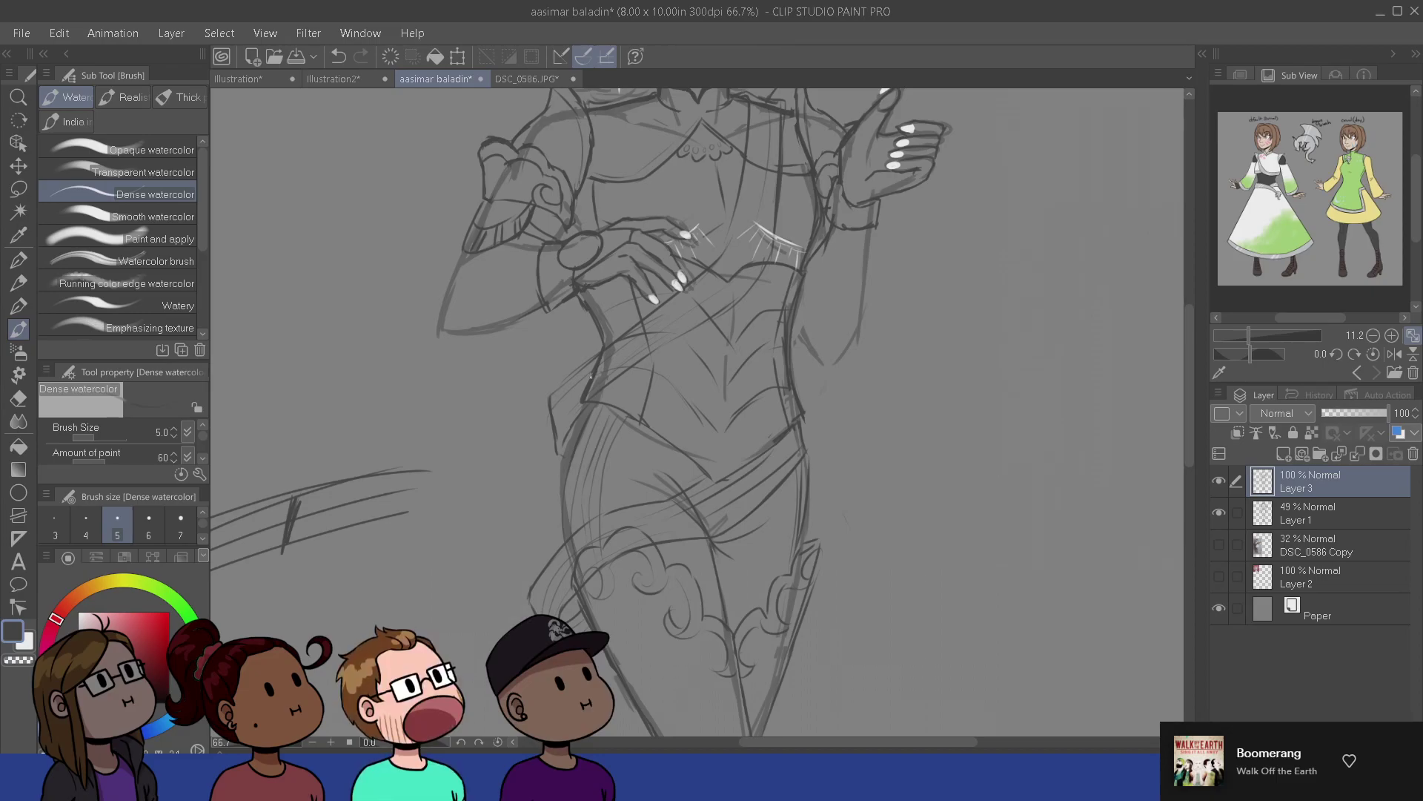
mouse_move(601, 371)
left_mouse_down()
mouse_move(749, 370)
mouse_move(840, 393)
left_mouse_up()
key("ctrl+z")
left_click_drag(597, 371, 814, 413)
left_click_drag(592, 381, 732, 390)
key("ctrl+z")
key("ctrl+z")
- Sketch the upper and lower edges of a slanted belt wrapping across the waist and hips
mouse_move(783, 456)
left_mouse_down()
mouse_move(732, 675)
mouse_move(697, 448)
left_mouse_up()
left_click_drag(671, 685, 676, 563)
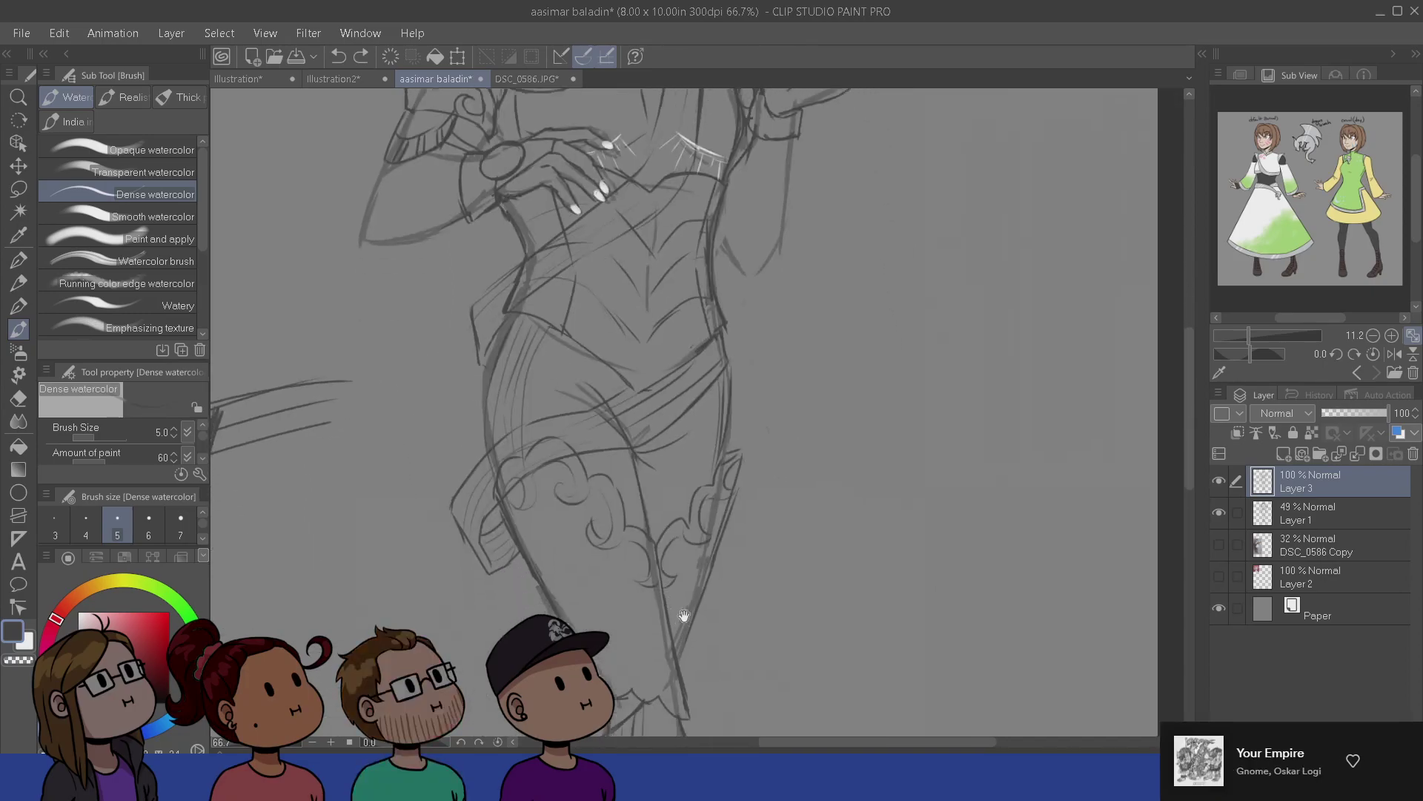
left_click_drag(683, 617, 708, 581)
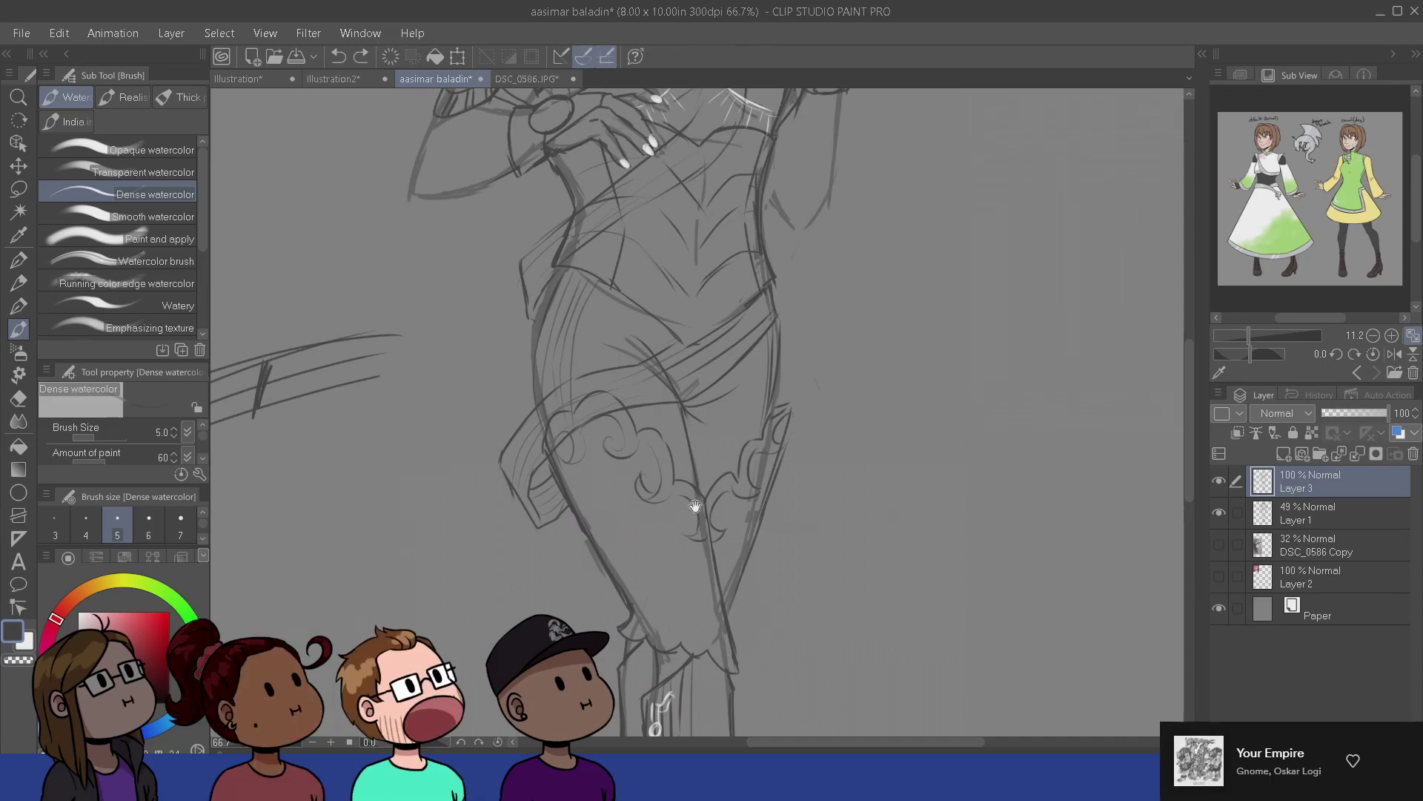
left_click_drag(690, 509, 713, 588)
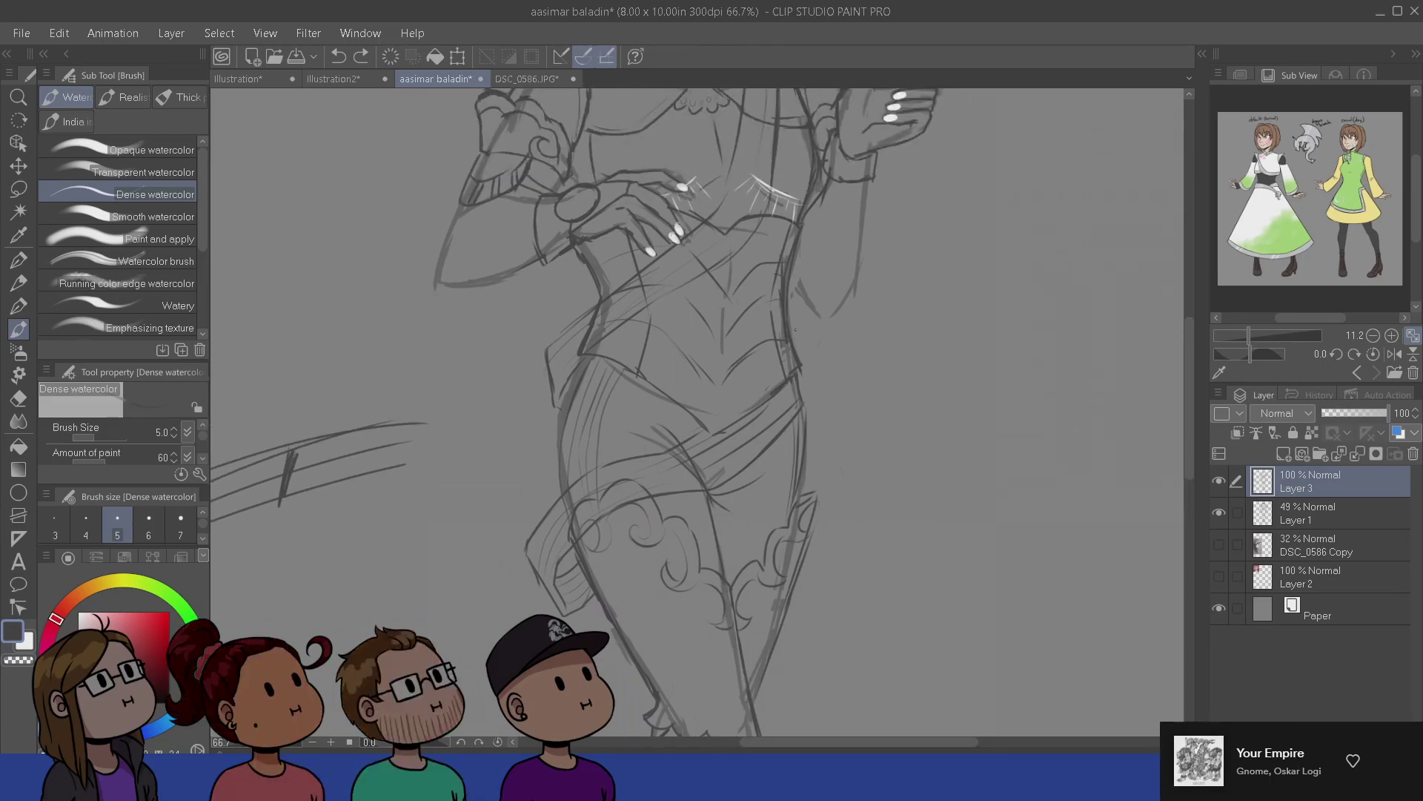
left_click_drag(677, 457, 682, 507)
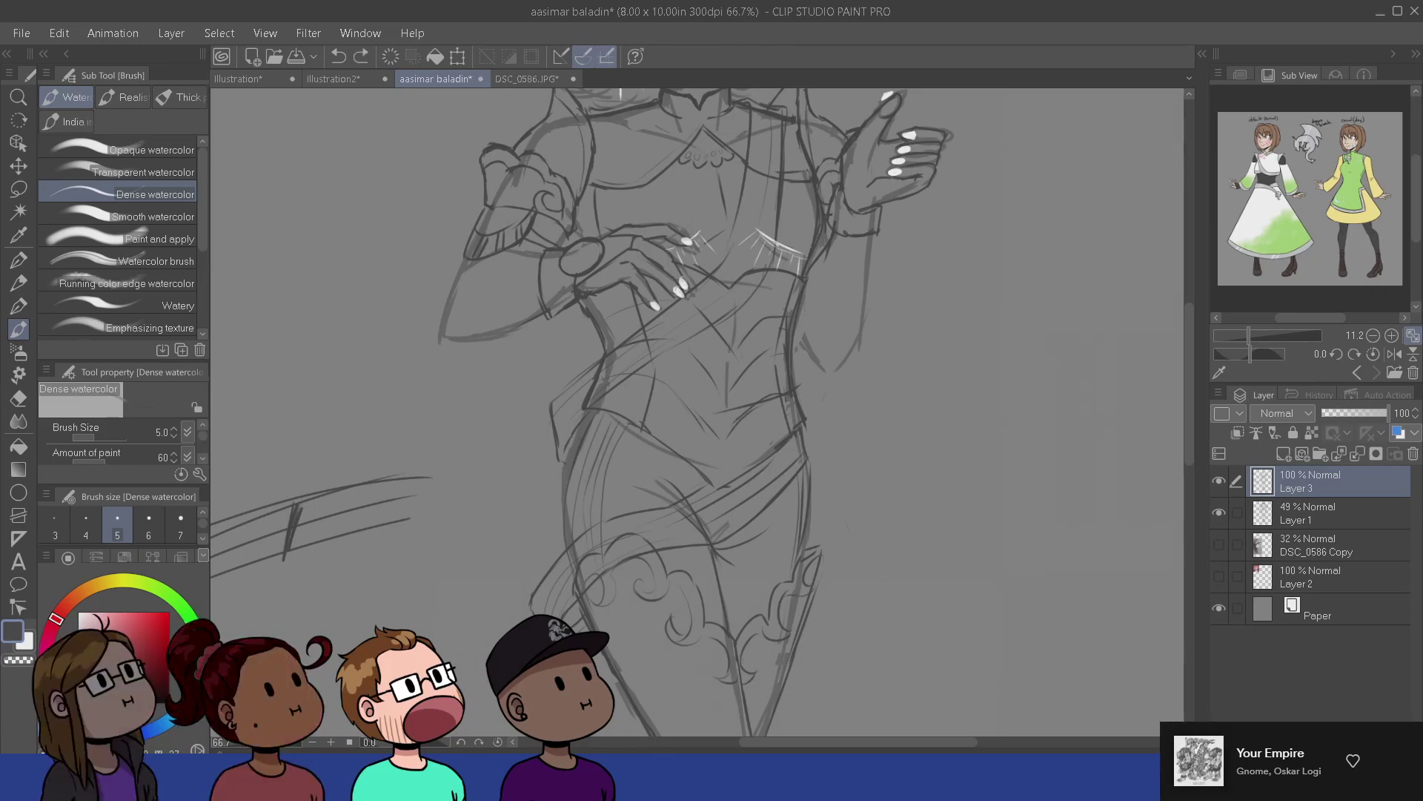
left_click_drag(644, 437, 780, 398)
left_click_drag(545, 459, 662, 434)
key("ctrl+z")
left_click_drag(658, 437, 560, 467)
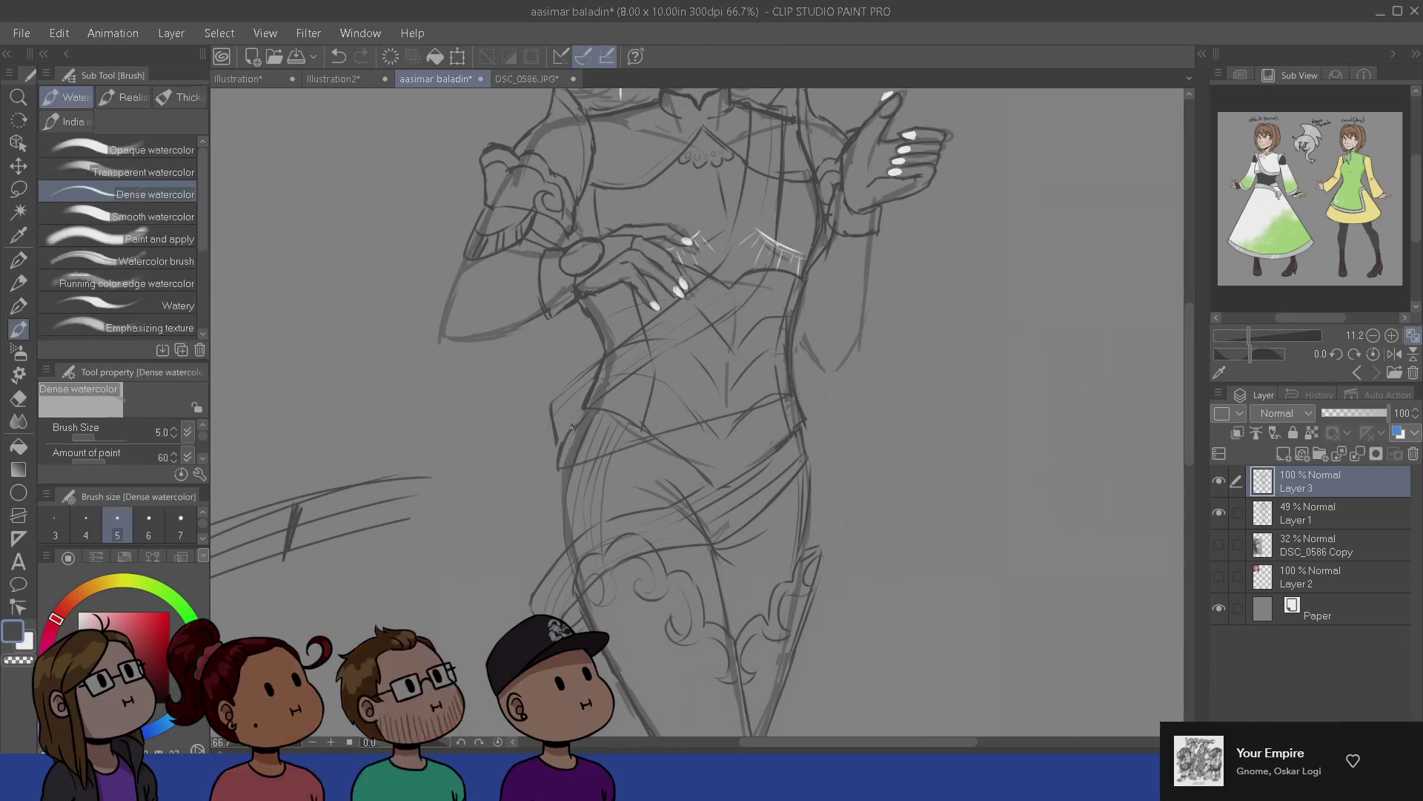
left_click_drag(621, 412, 792, 364)
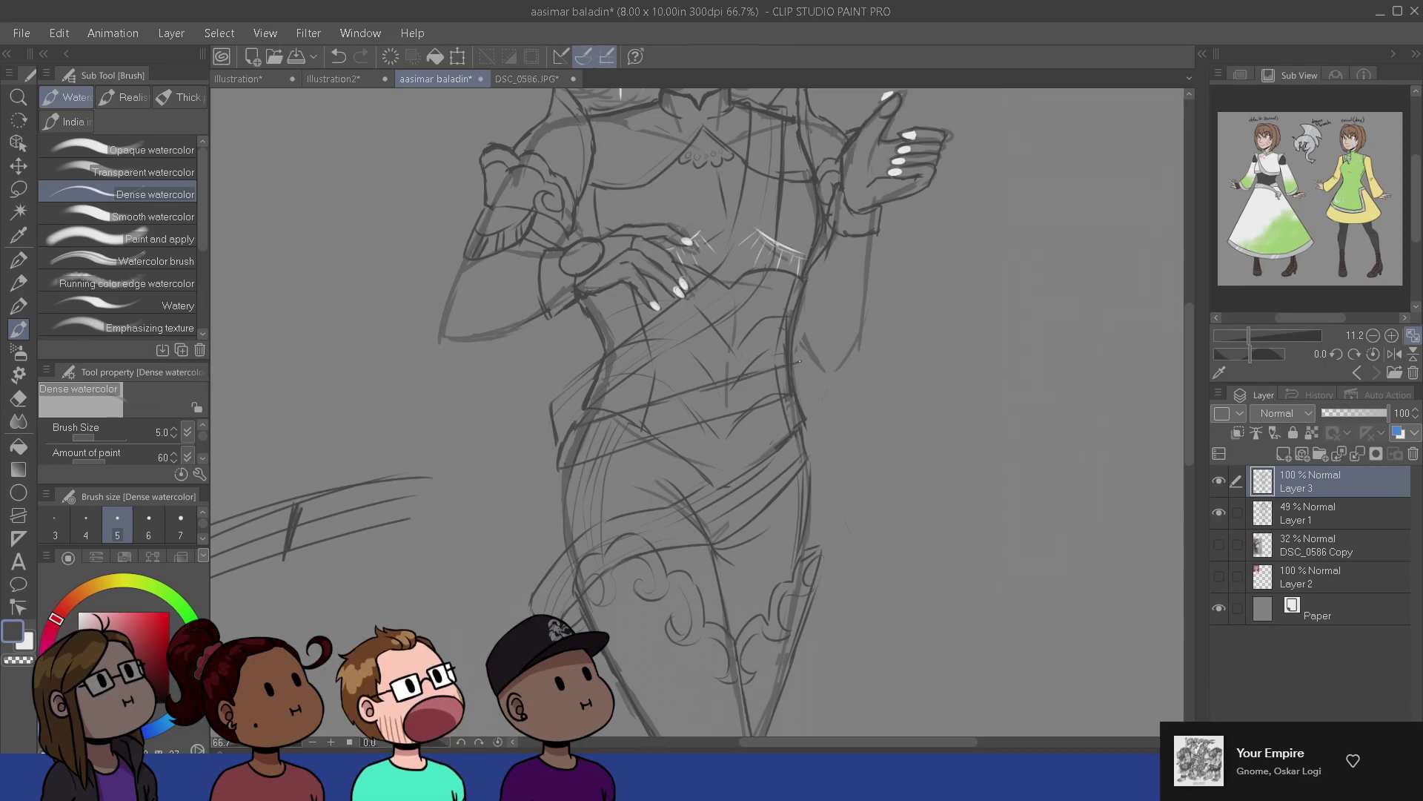
- Erase the body lines inside the belt and replace the rectangular buckle sketch with a round buckle
key("e")
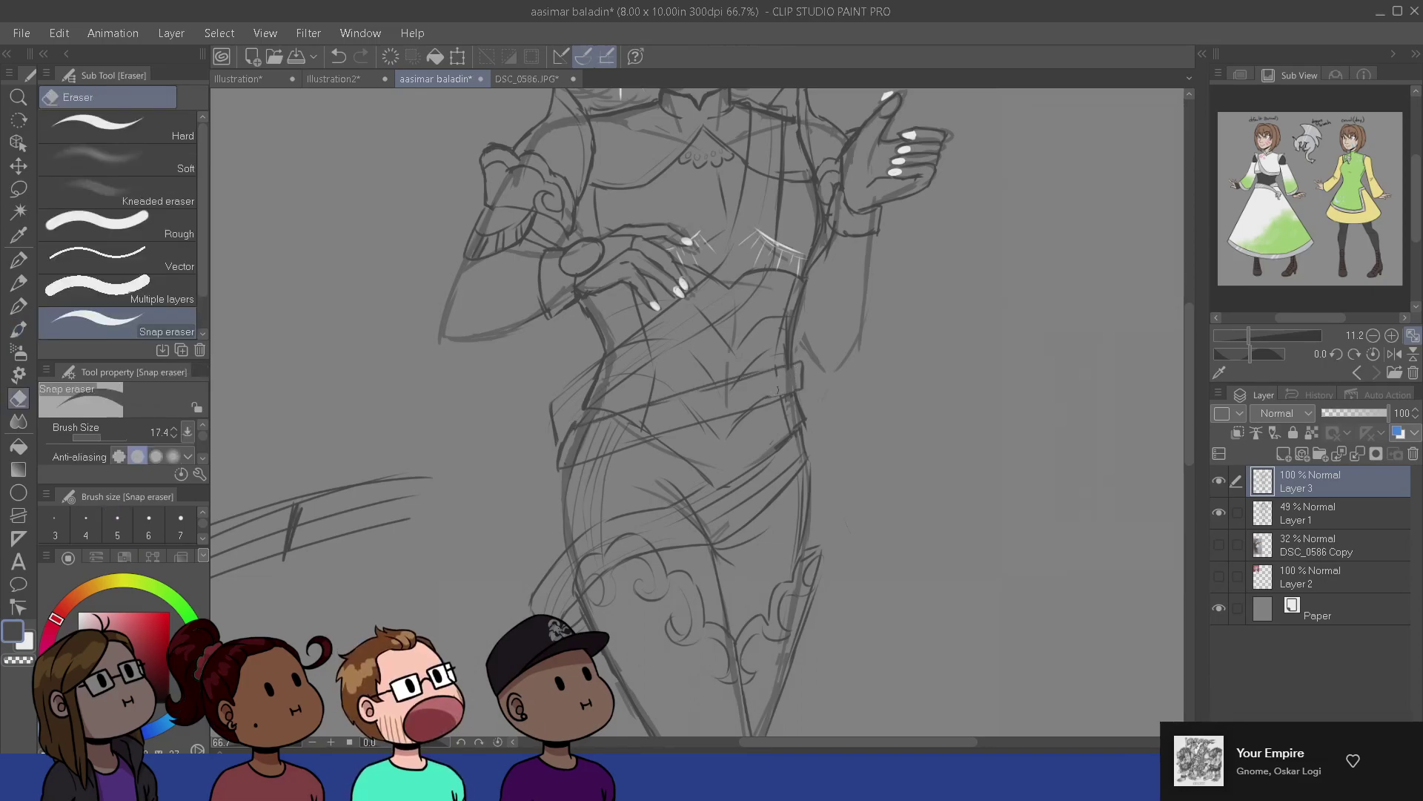
mouse_move(778, 390)
left_mouse_down()
mouse_move(584, 432)
mouse_move(767, 398)
mouse_move(700, 404)
mouse_move(704, 423)
left_mouse_up()
key("b")
key("ctrl+z")
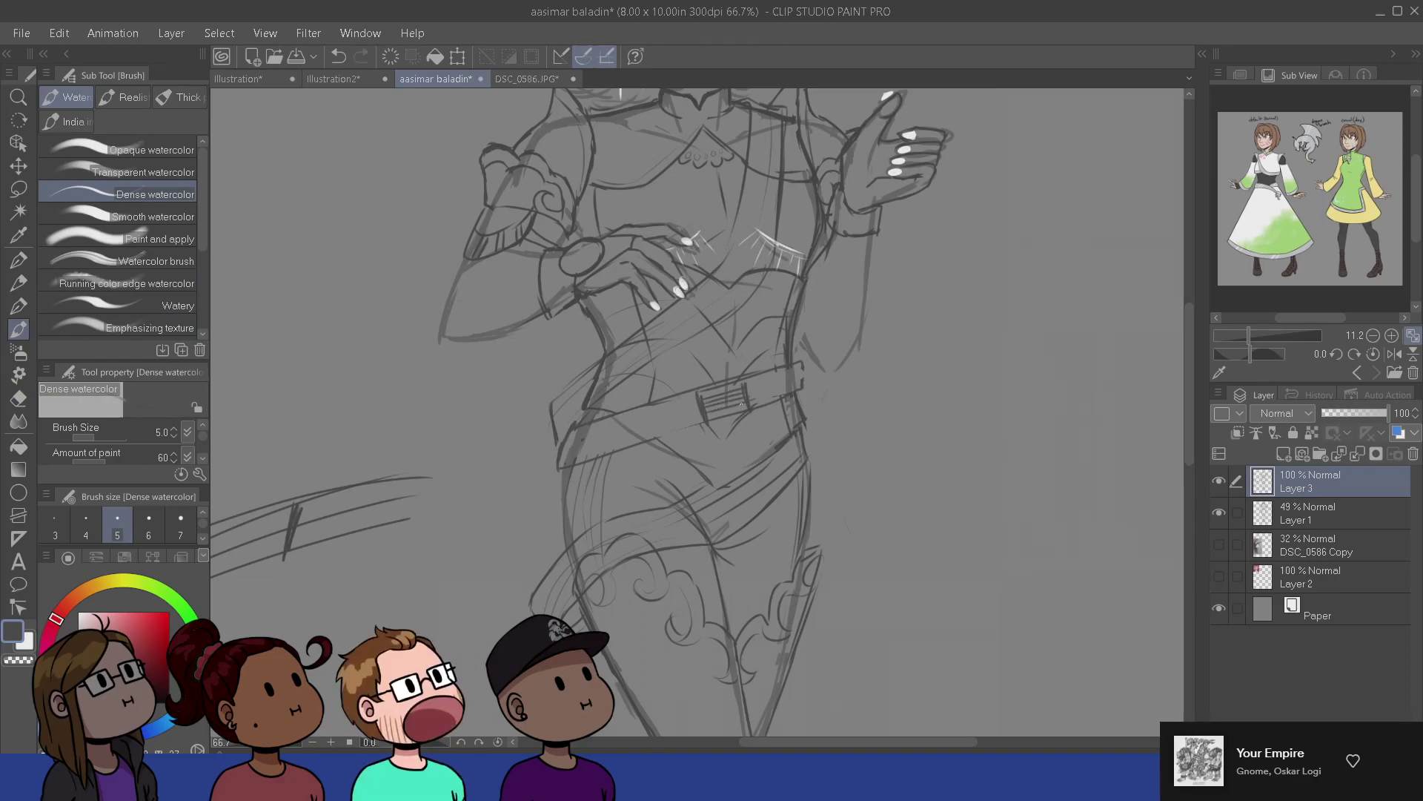
key("ctrl+z")
key("ctrl+z")
left_click_drag(721, 387, 738, 383)
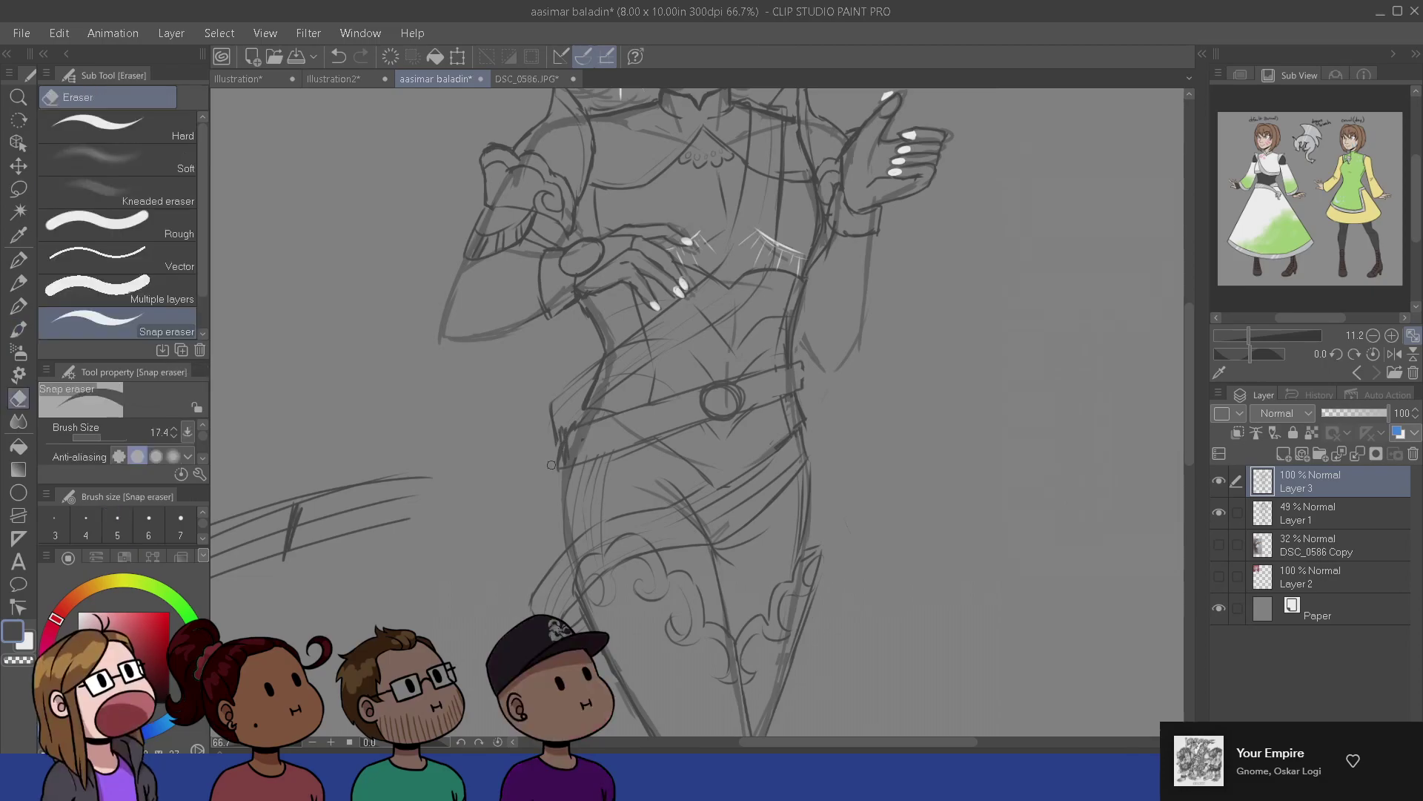
- Clean up the belt's lower end and darken the short closing edges where it wraps around both hips
key("e")
key("b")
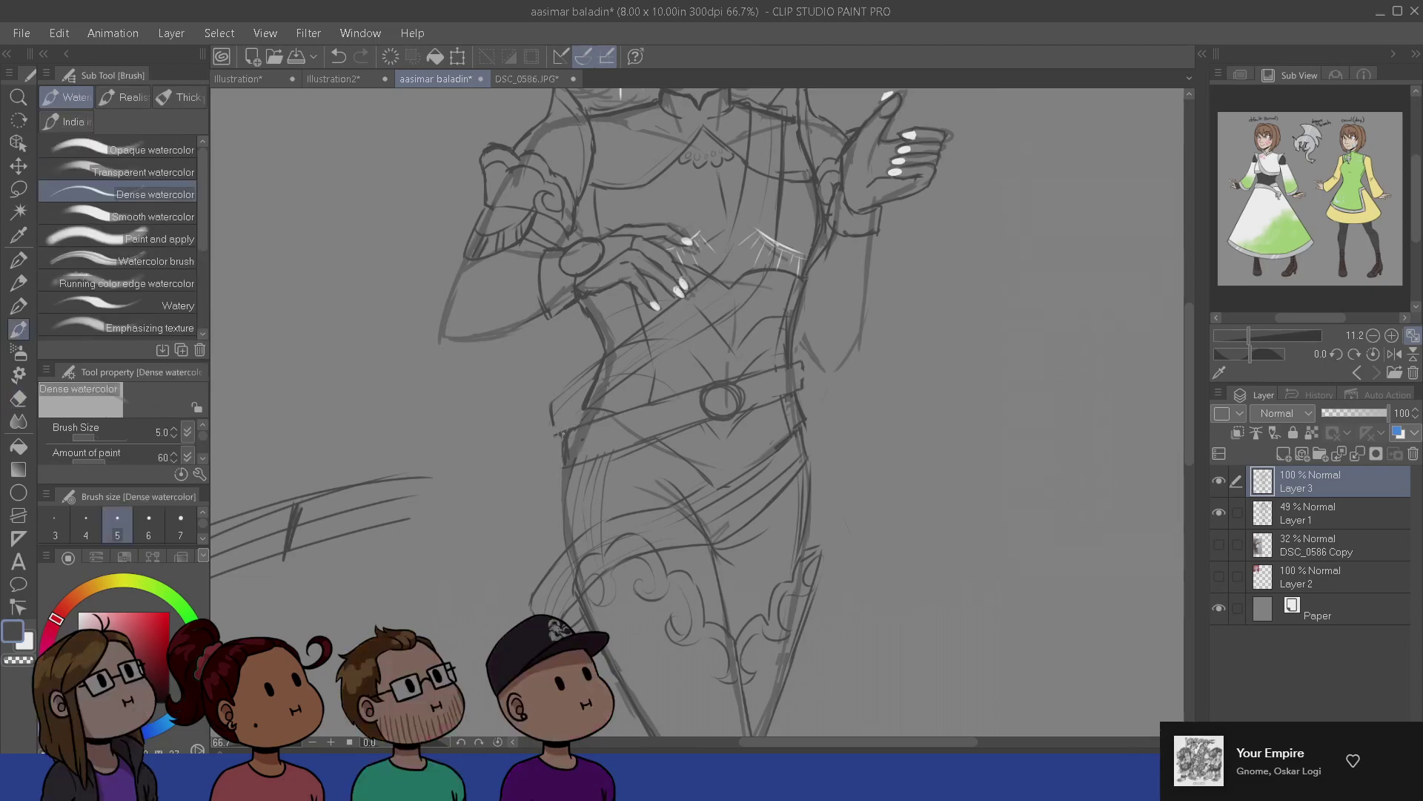
key("ctrl+z")
left_click_drag(564, 433, 623, 414)
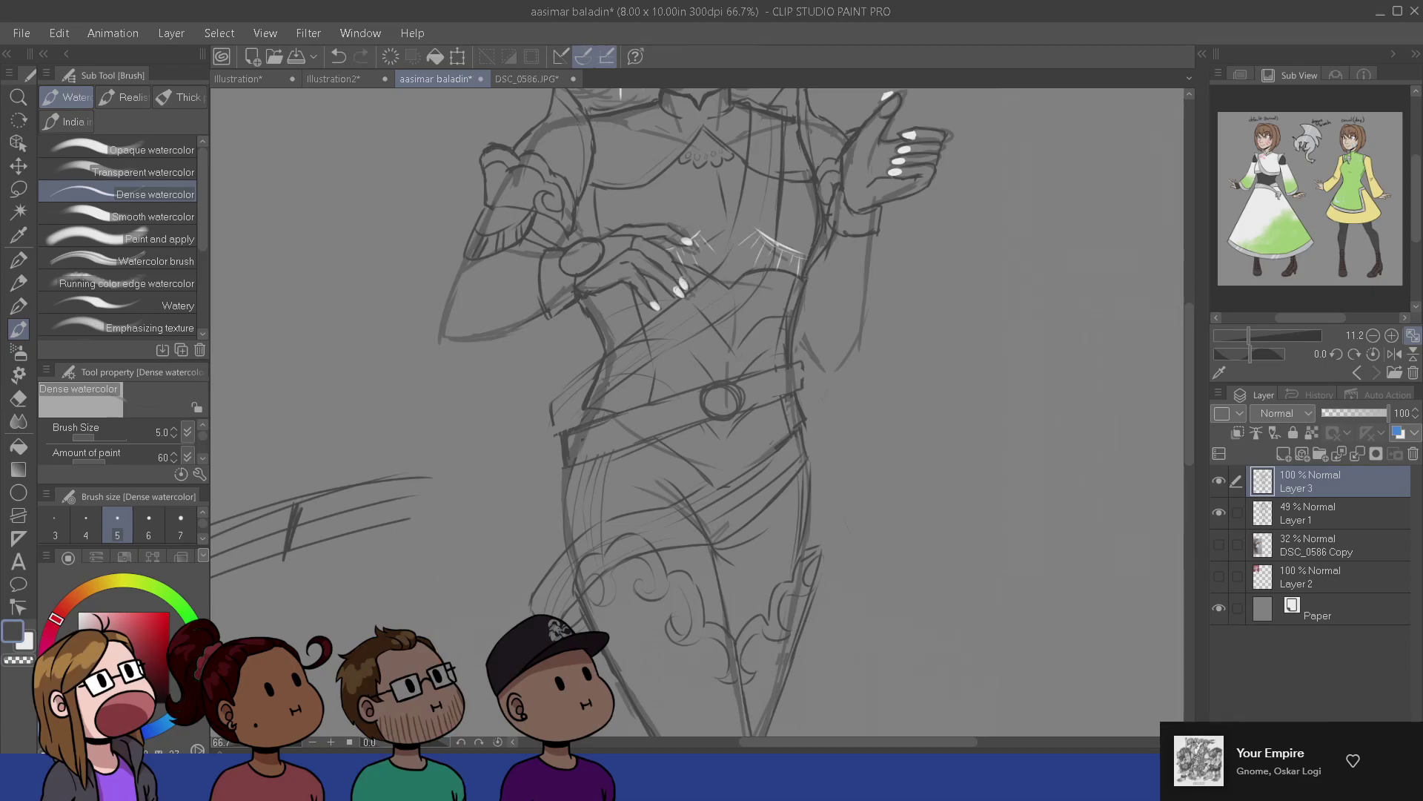
left_click_drag(802, 363, 804, 387)
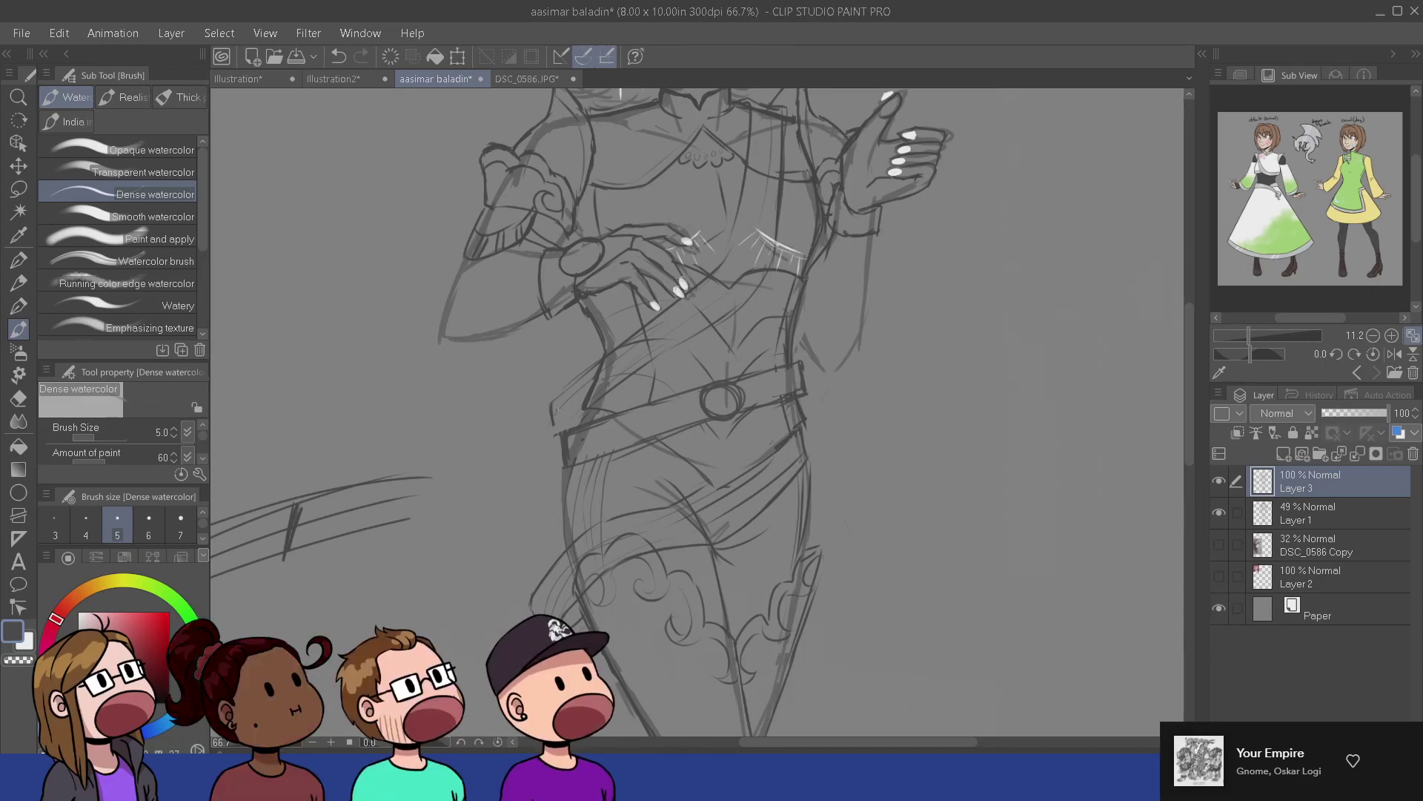
left_click_drag(551, 415, 548, 431)
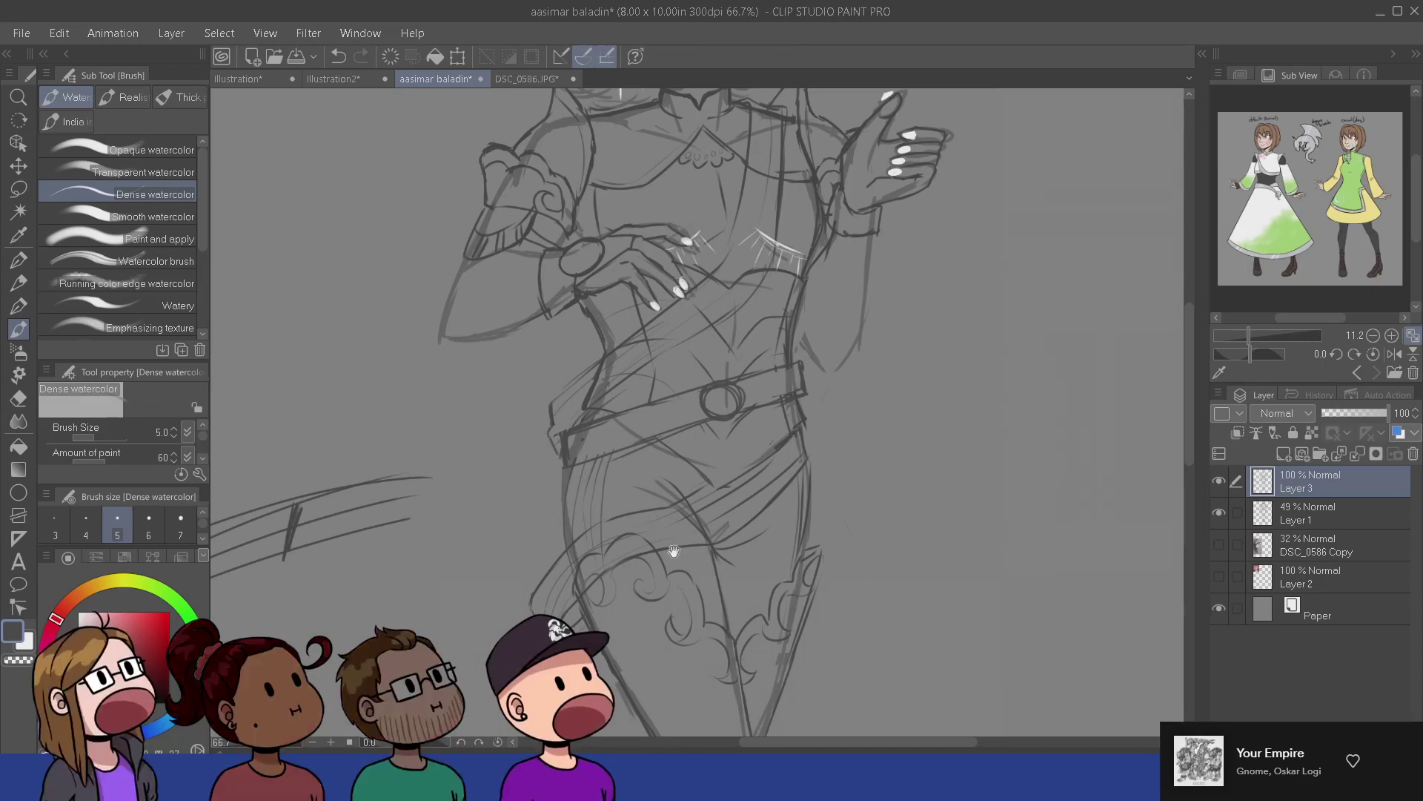
- Sketch a sword hilt with a round pommel and crossguard at the hip beside the belt's raised end
left_click_drag(687, 531, 628, 612)
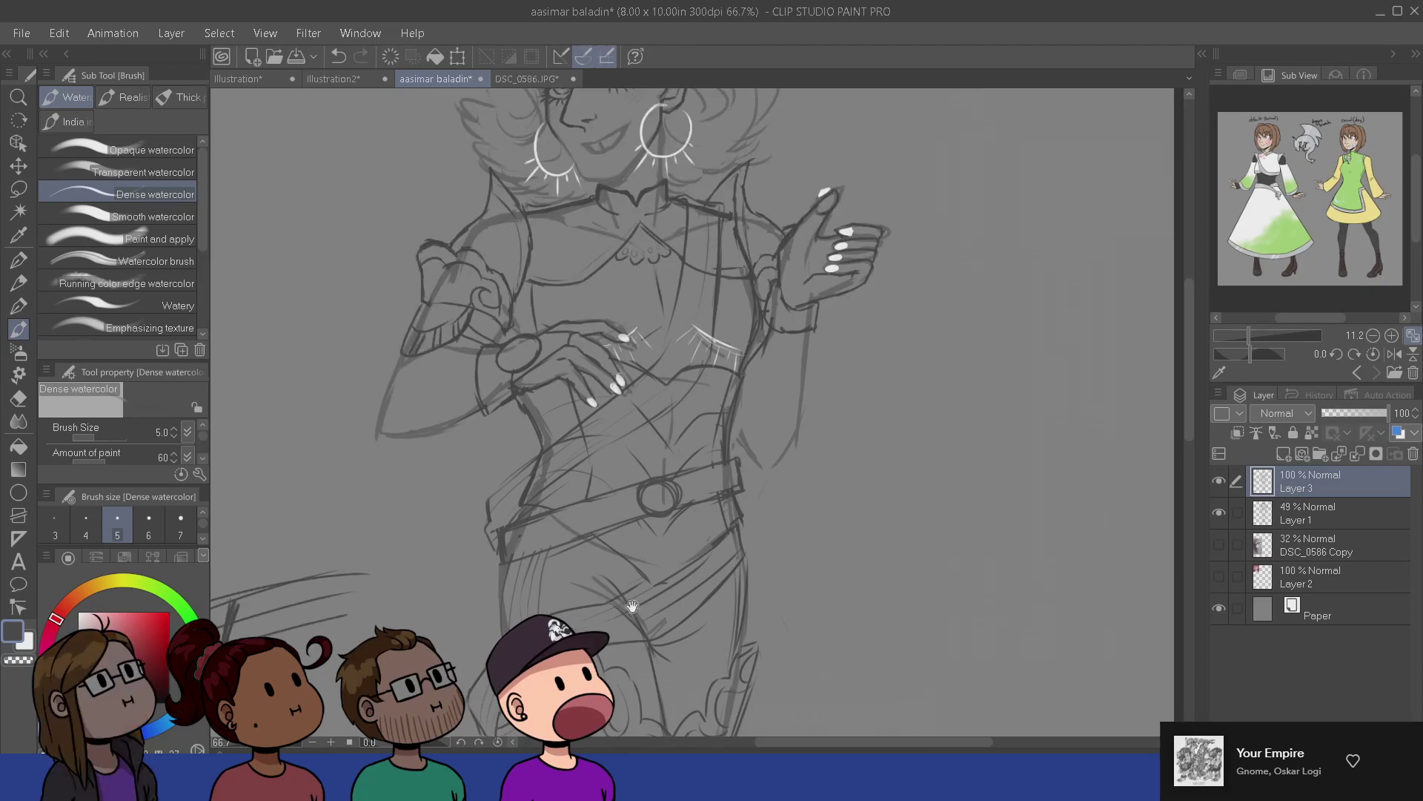
left_click_drag(766, 479, 783, 410)
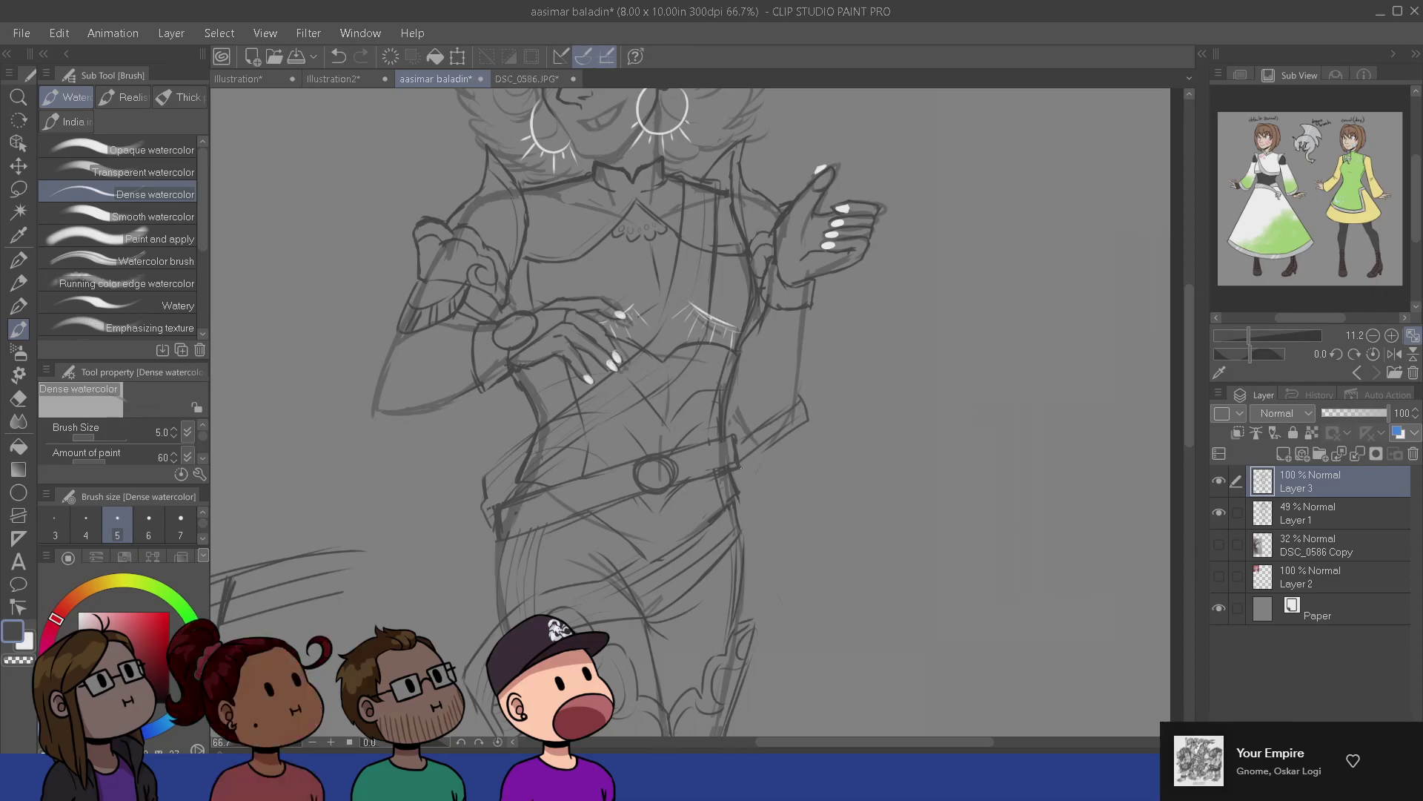
left_click_drag(741, 467, 761, 532)
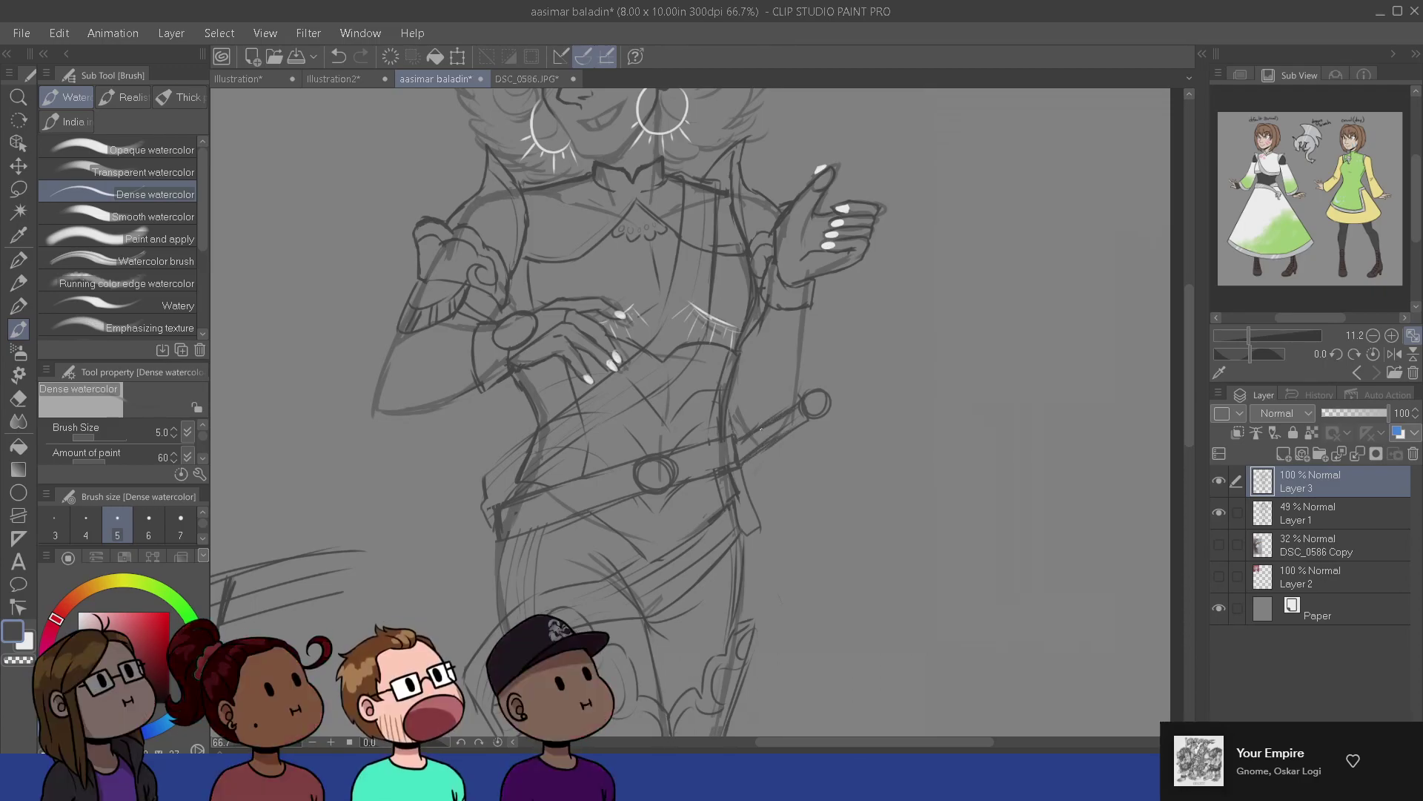
- Clean up the sword grip lines between the round pommel and the crossguard and redraw the grip's edge
key("e")
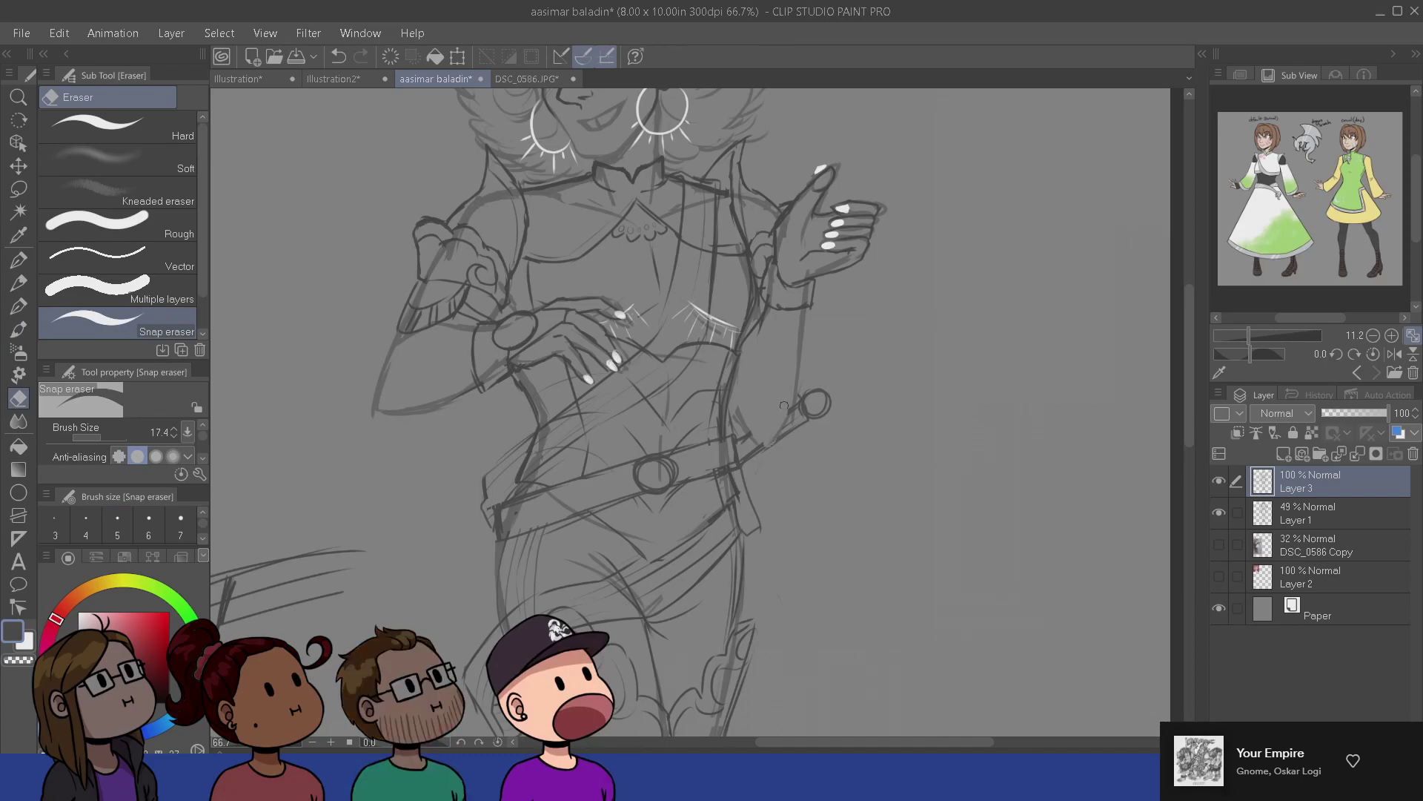
key("b")
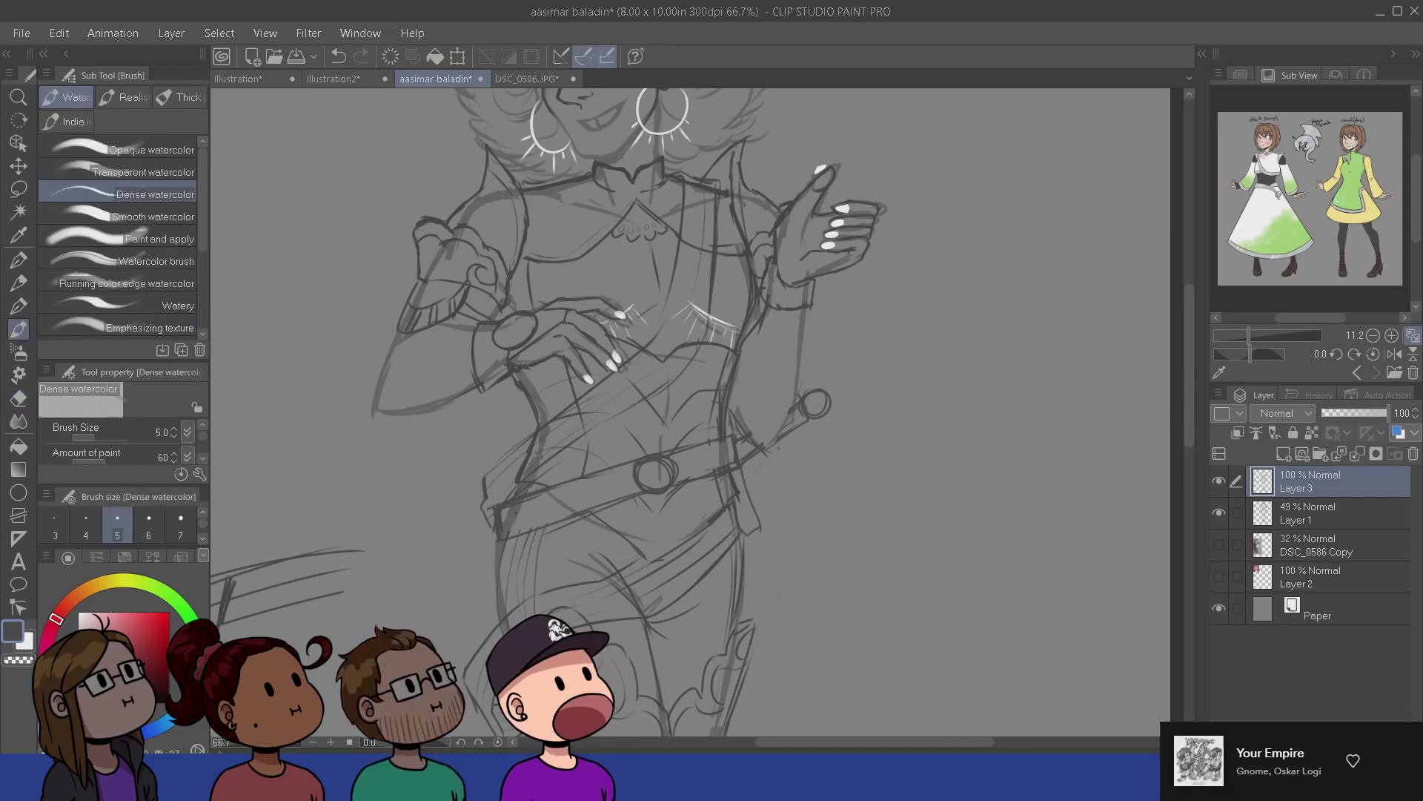
left_click_drag(791, 415, 772, 447)
- Darken the lower edge of the upper-arm armour and tidy the lines around the raised hand's wrist cuff
left_click_drag(705, 494, 780, 619)
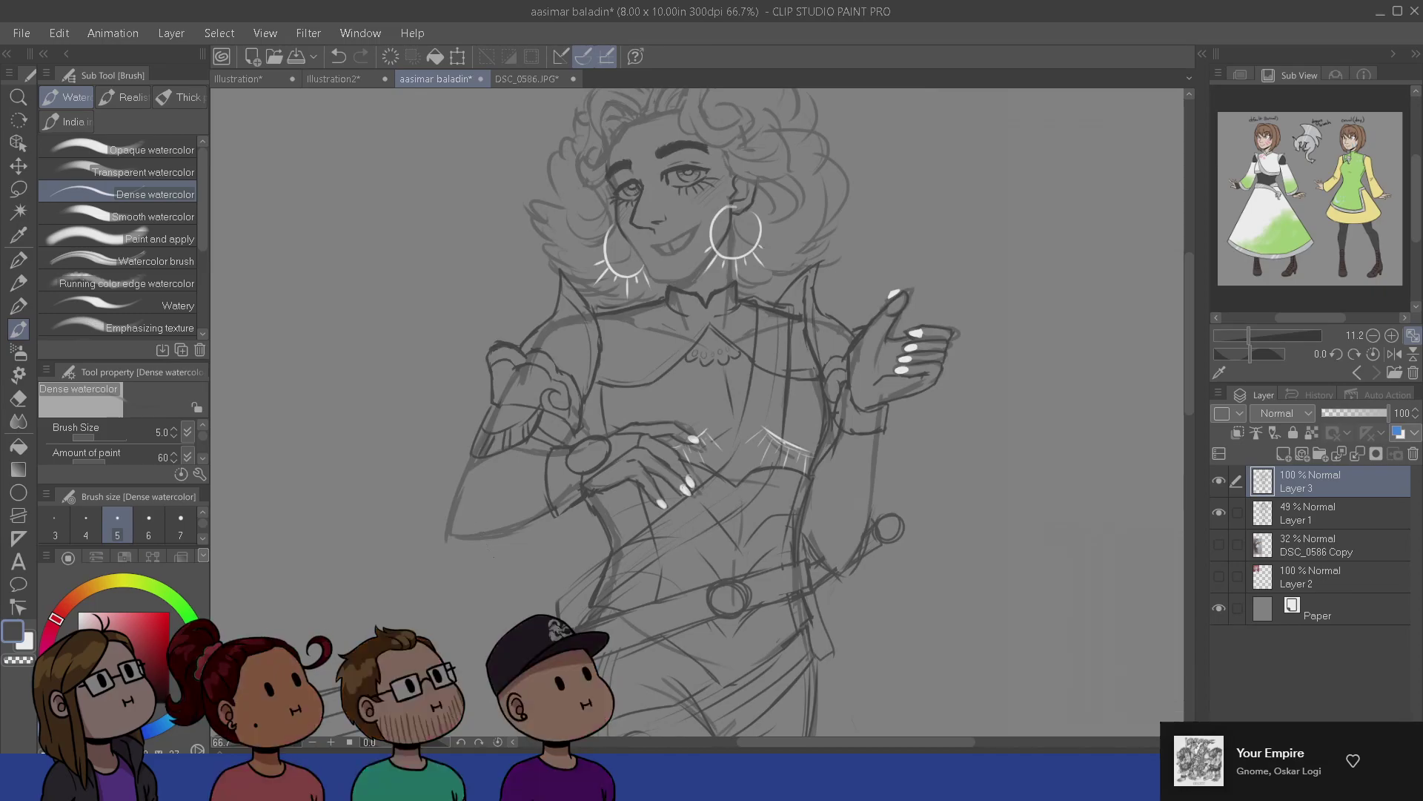
mouse_move(488, 409)
left_mouse_down()
mouse_move(477, 458)
mouse_move(464, 450)
mouse_move(477, 443)
left_mouse_up()
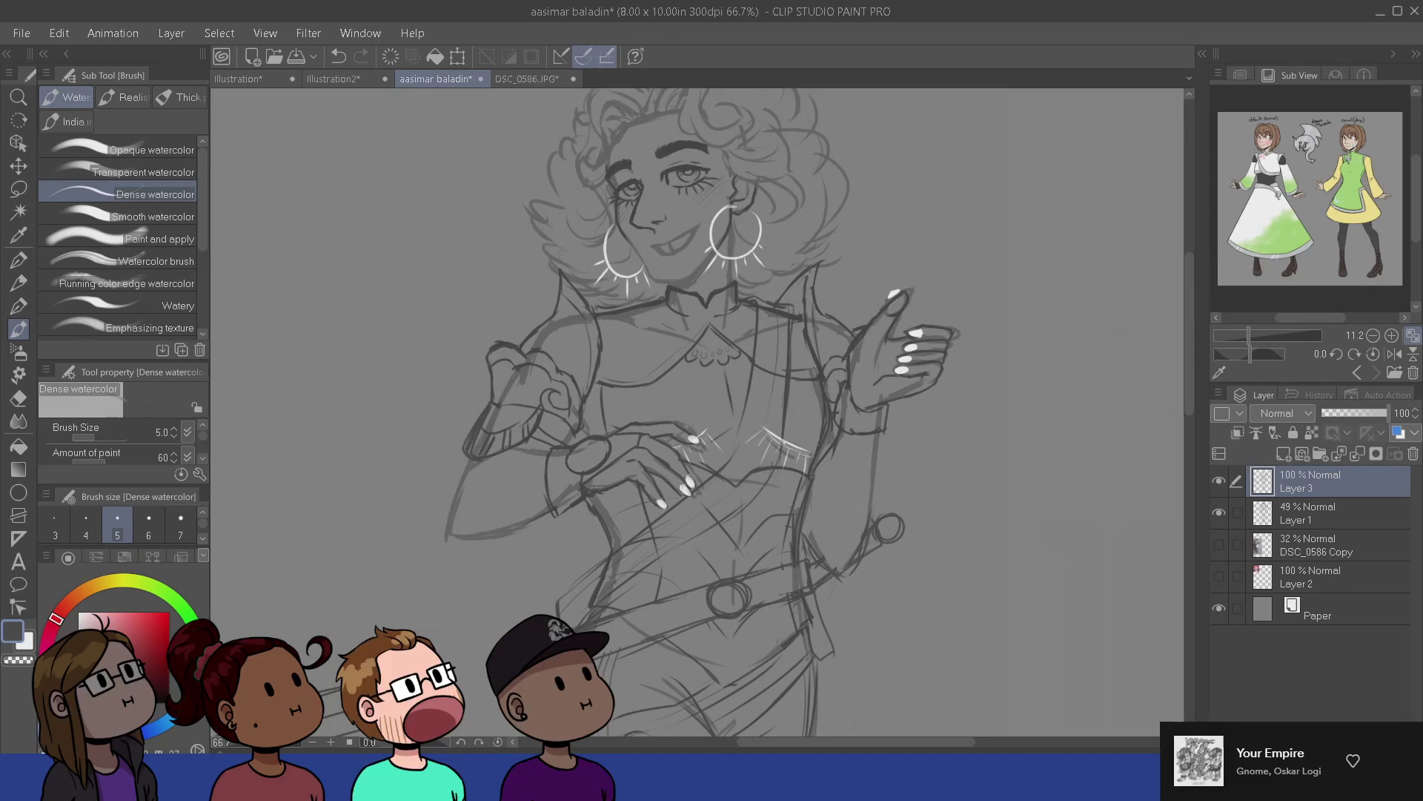
key("e")
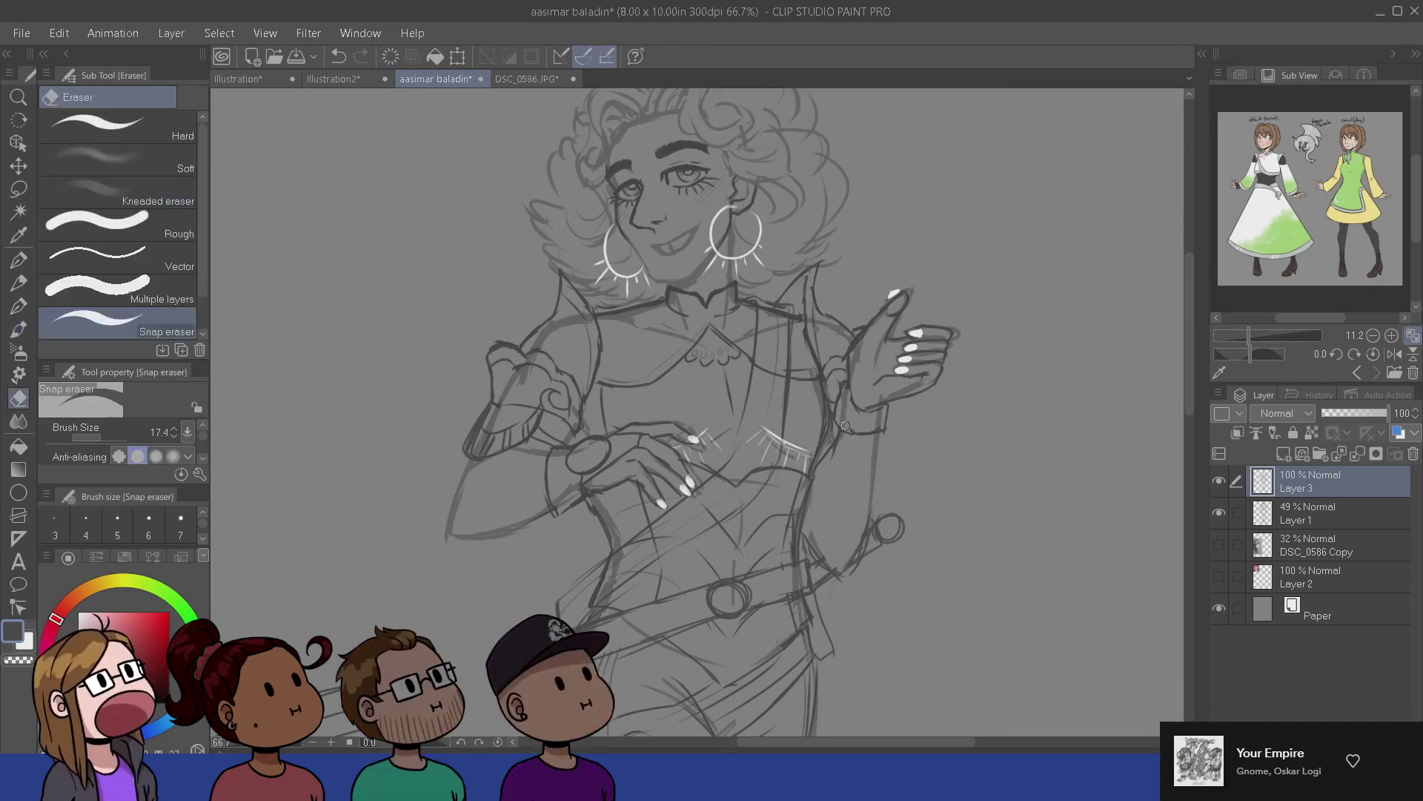
key("b")
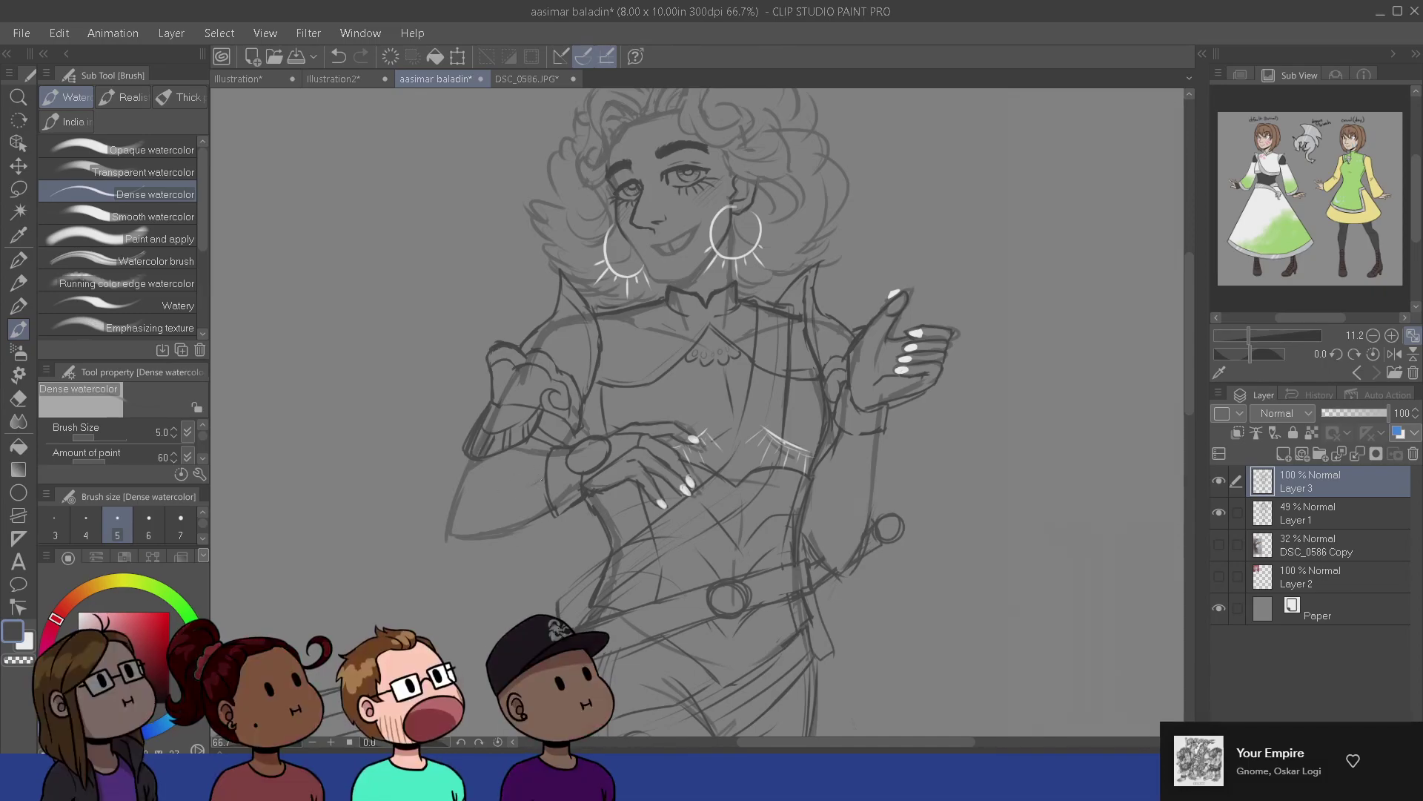
- Sketch and refine a scalloped bracer edge with a dark underside line on the forearm of the hand held at the waist
mouse_move(547, 472)
left_mouse_down()
mouse_move(500, 513)
mouse_move(509, 524)
left_mouse_up()
key("ctrl+z")
key("ctrl+z")
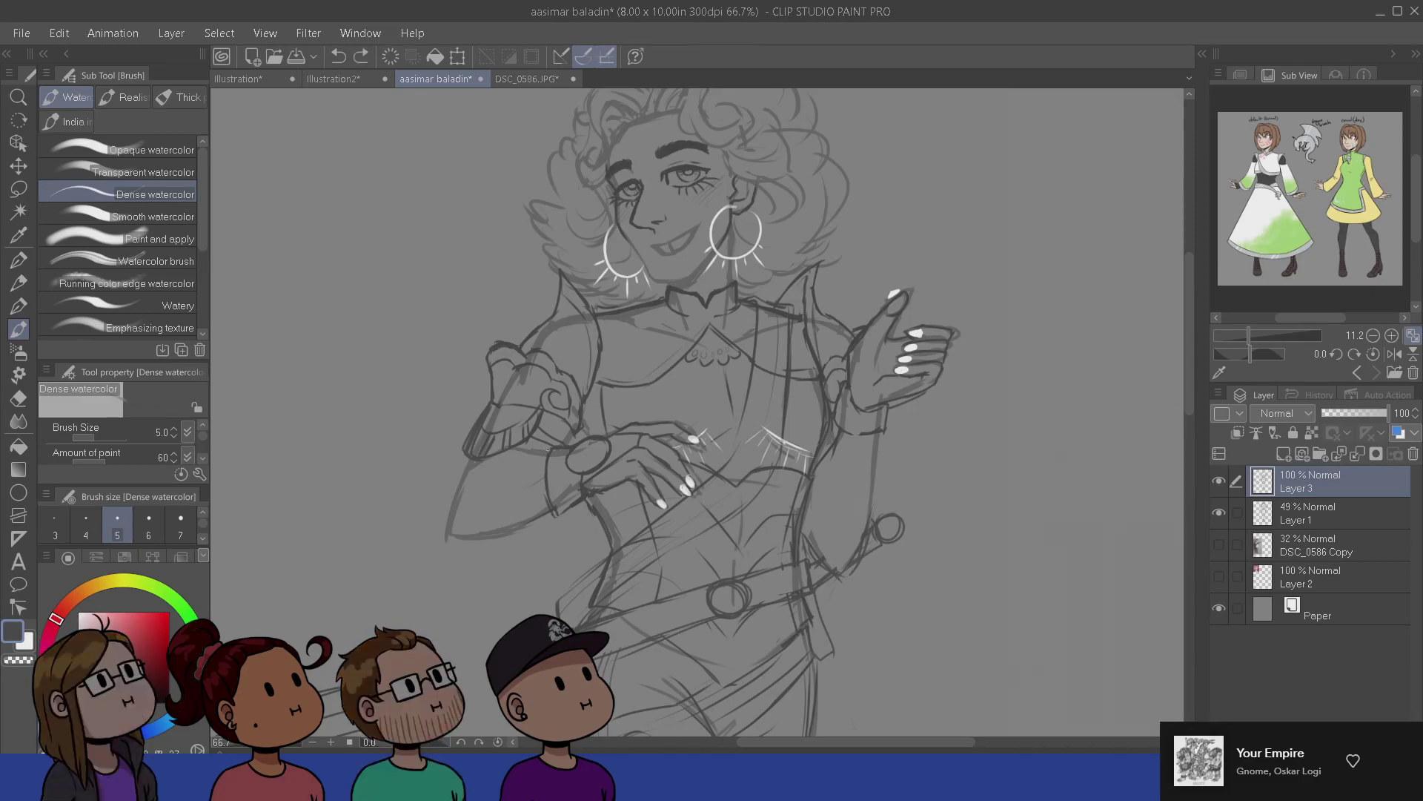
left_click_drag(530, 461, 532, 472)
key("ctrl+z")
left_click_drag(548, 517, 510, 539)
key("ctrl+z")
key("e")
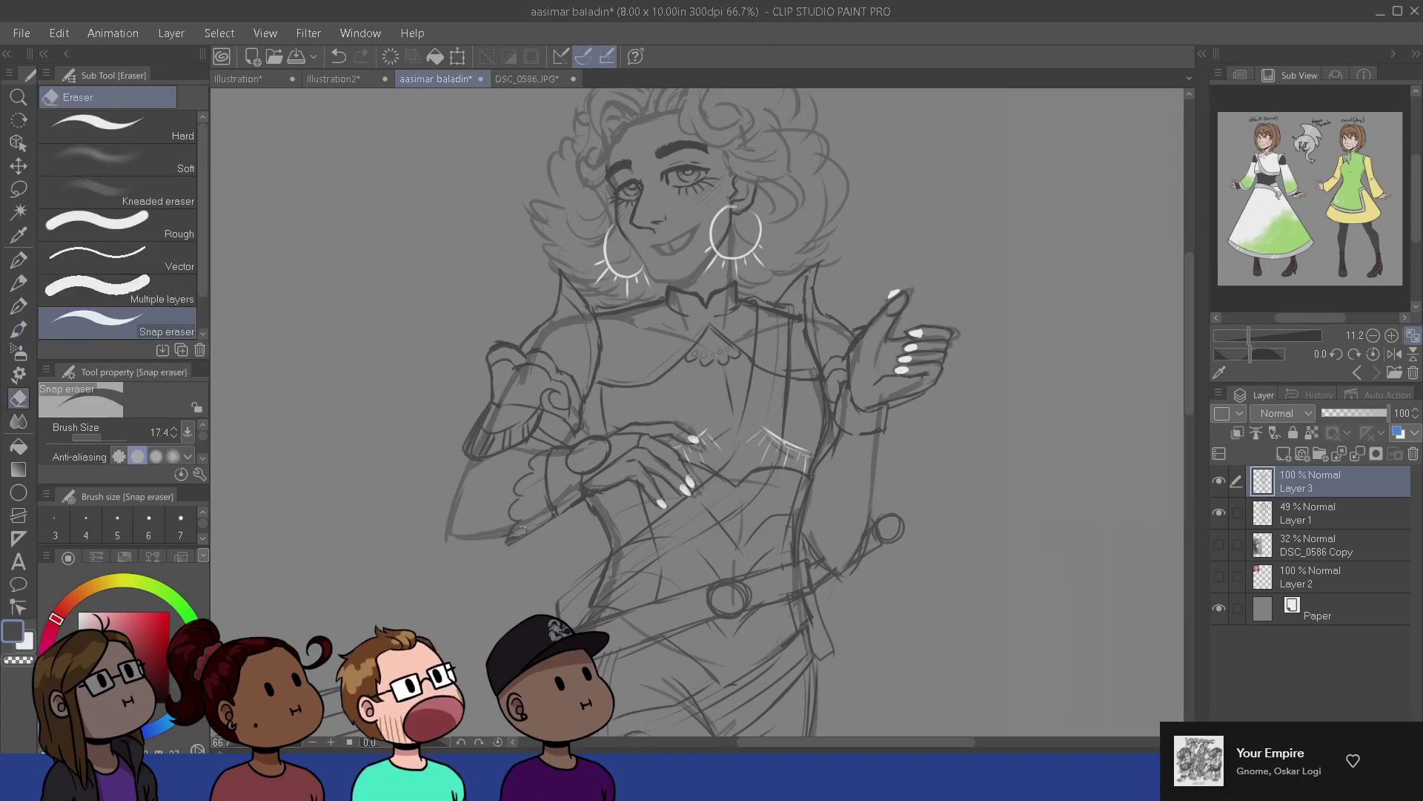
key("b")
left_click_drag(554, 519, 524, 536)
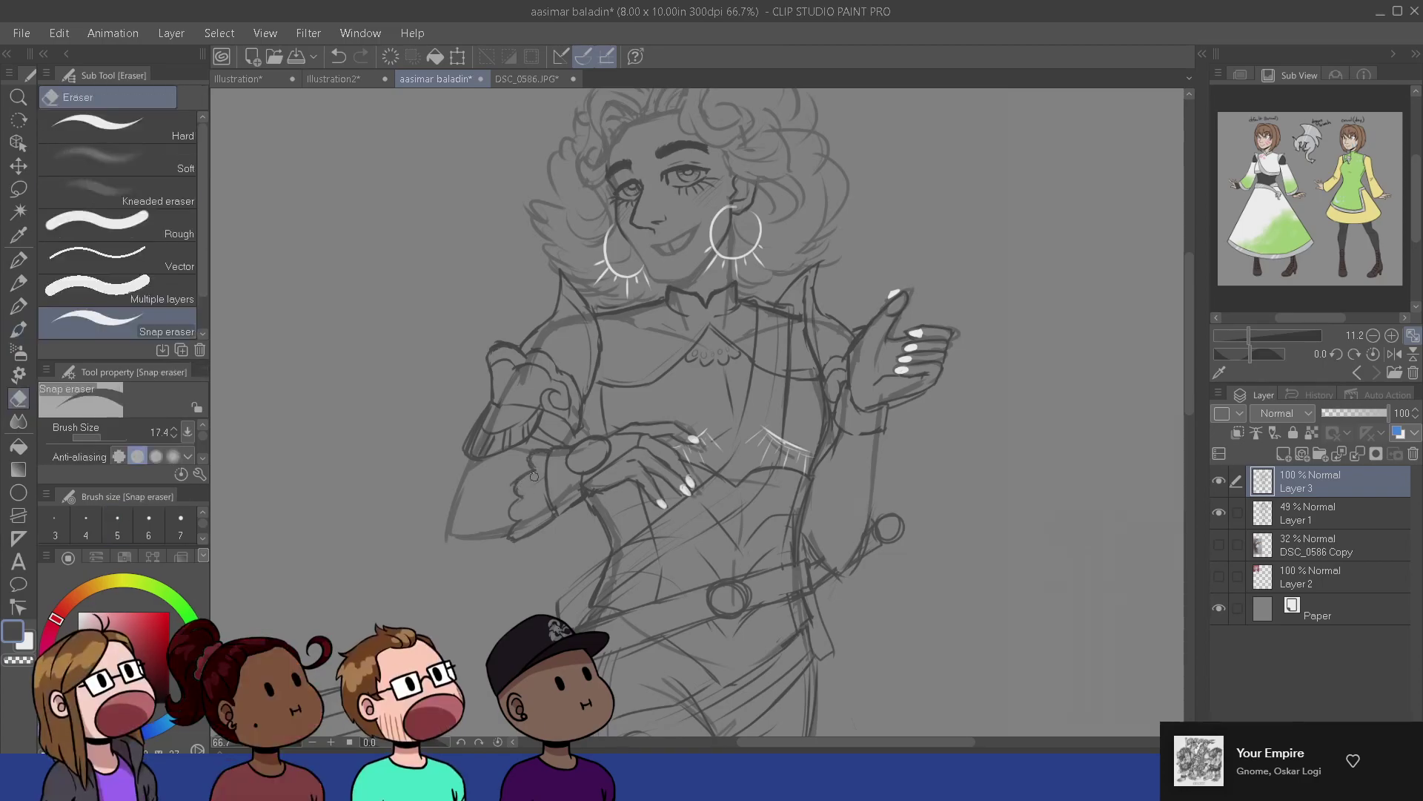
key("e")
key("b")
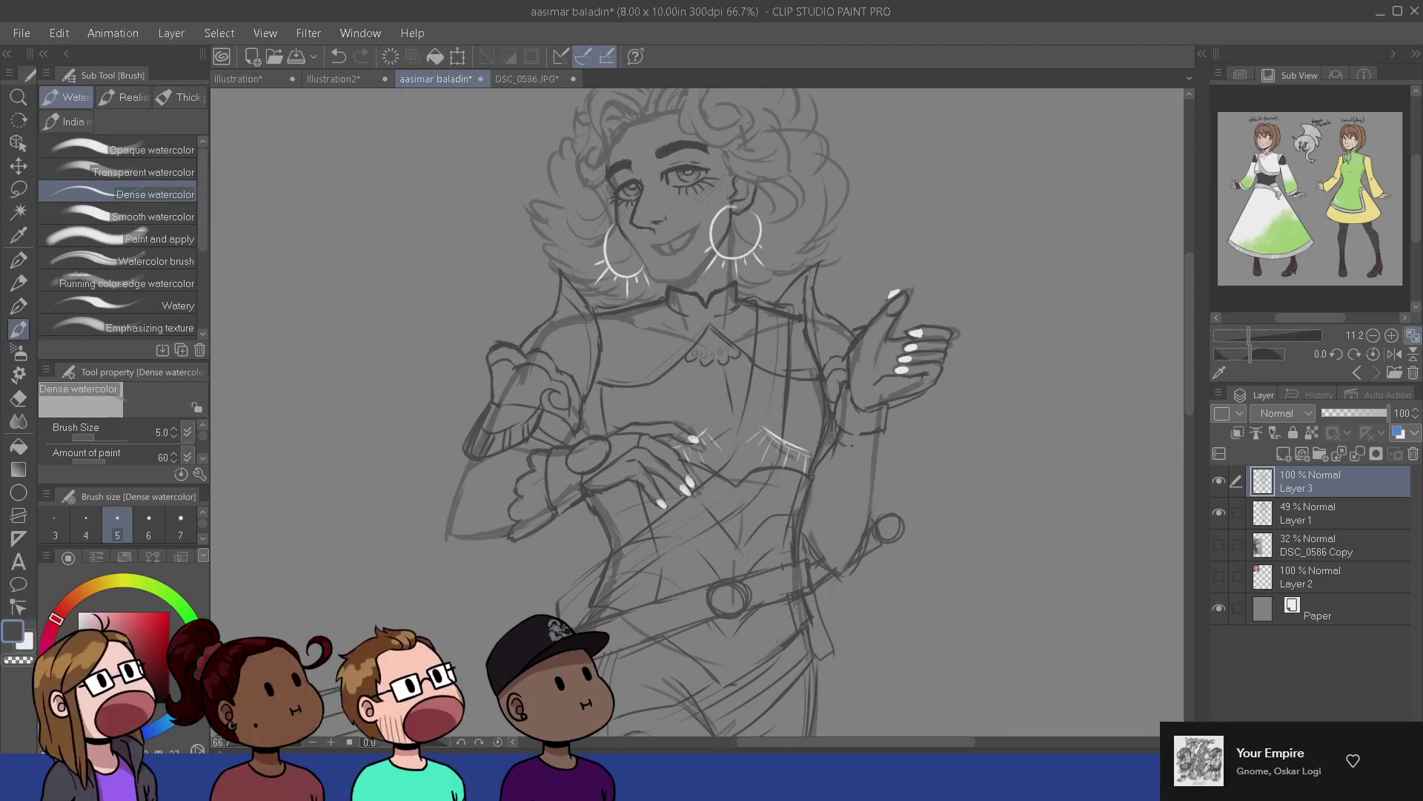
- Sketch a matching scalloped bracer edge on the raised forearm and erase stray lines
key("ctrl+z")
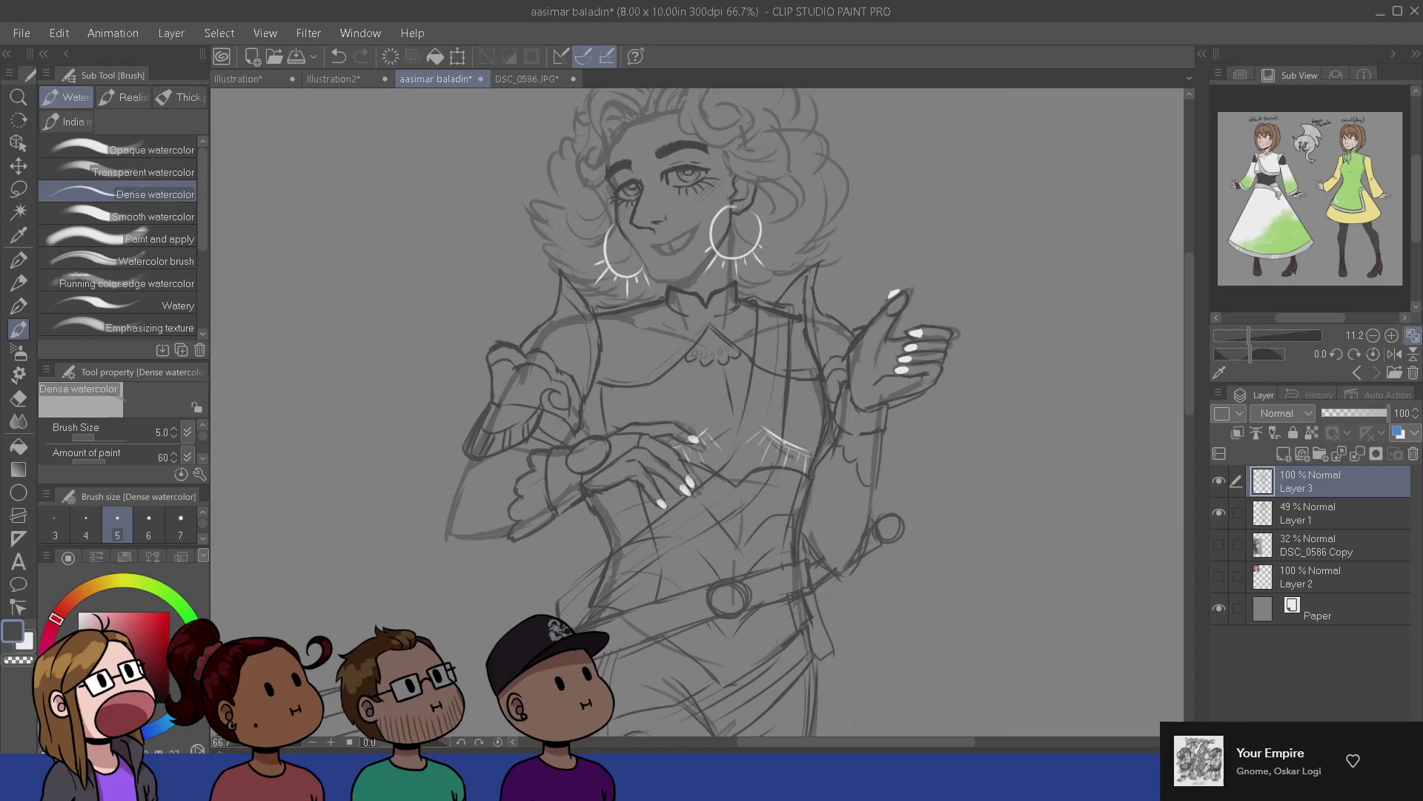
key("e")
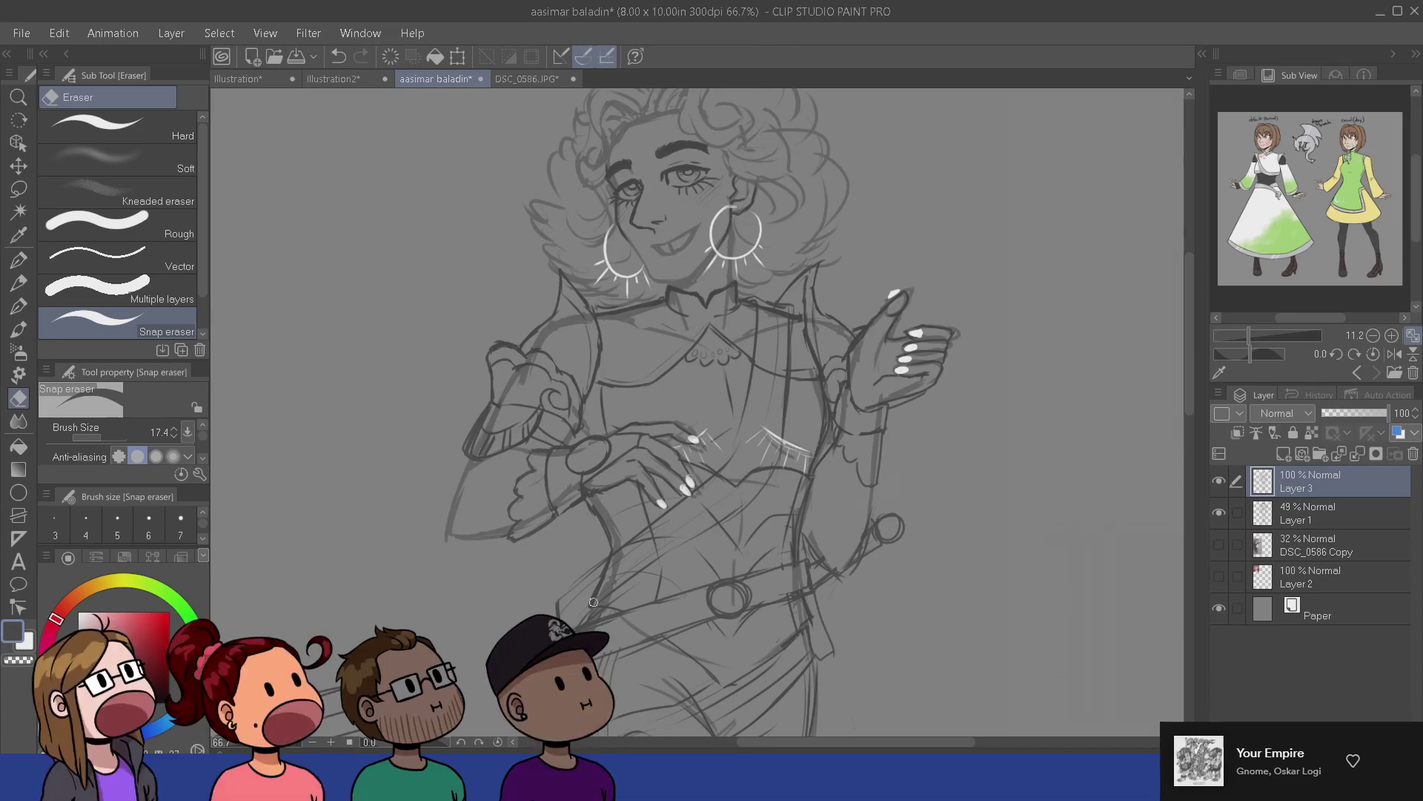
key("b")
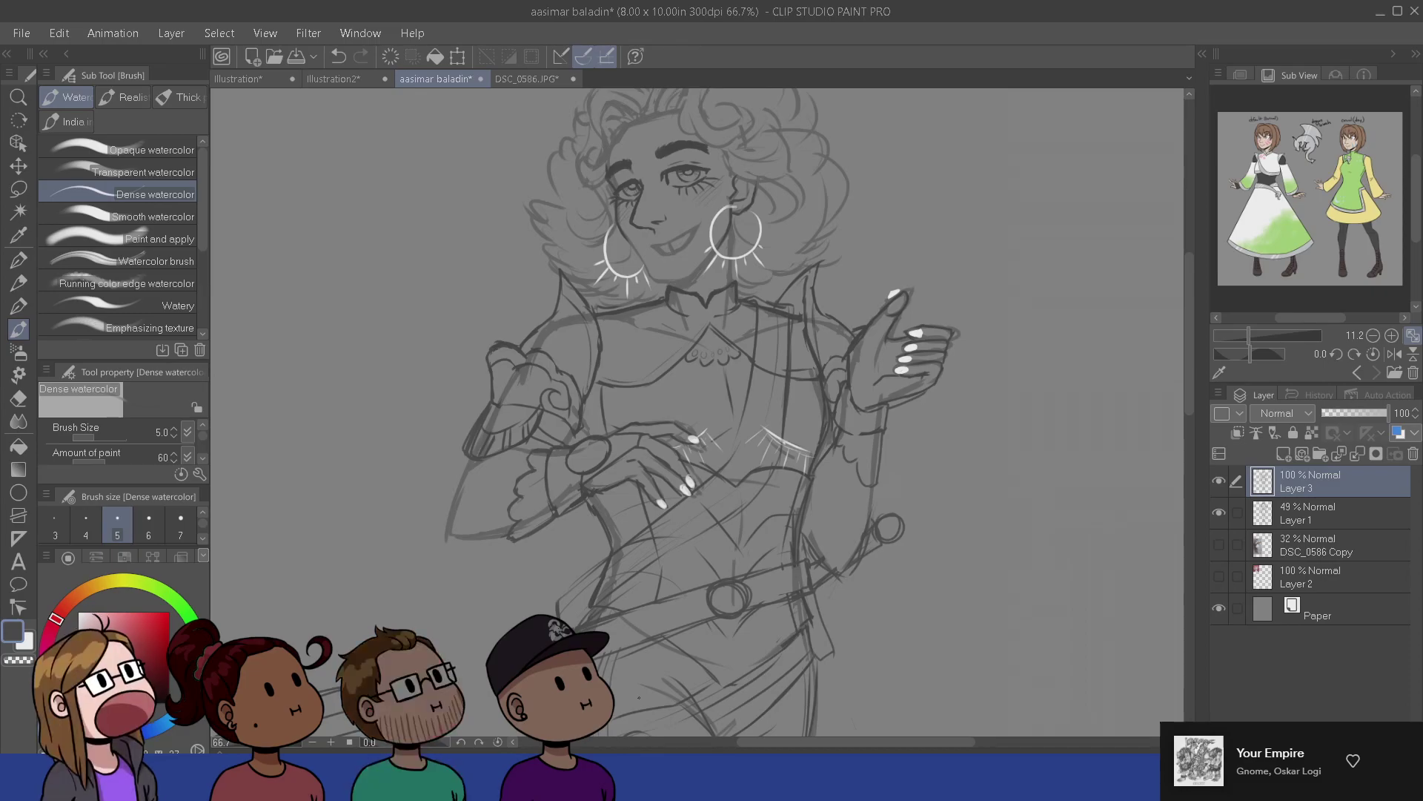
- Show the DSC_0586 Copy pose reference layer and add a new layer above the character sketch
left_click_drag(521, 584, 490, 575)
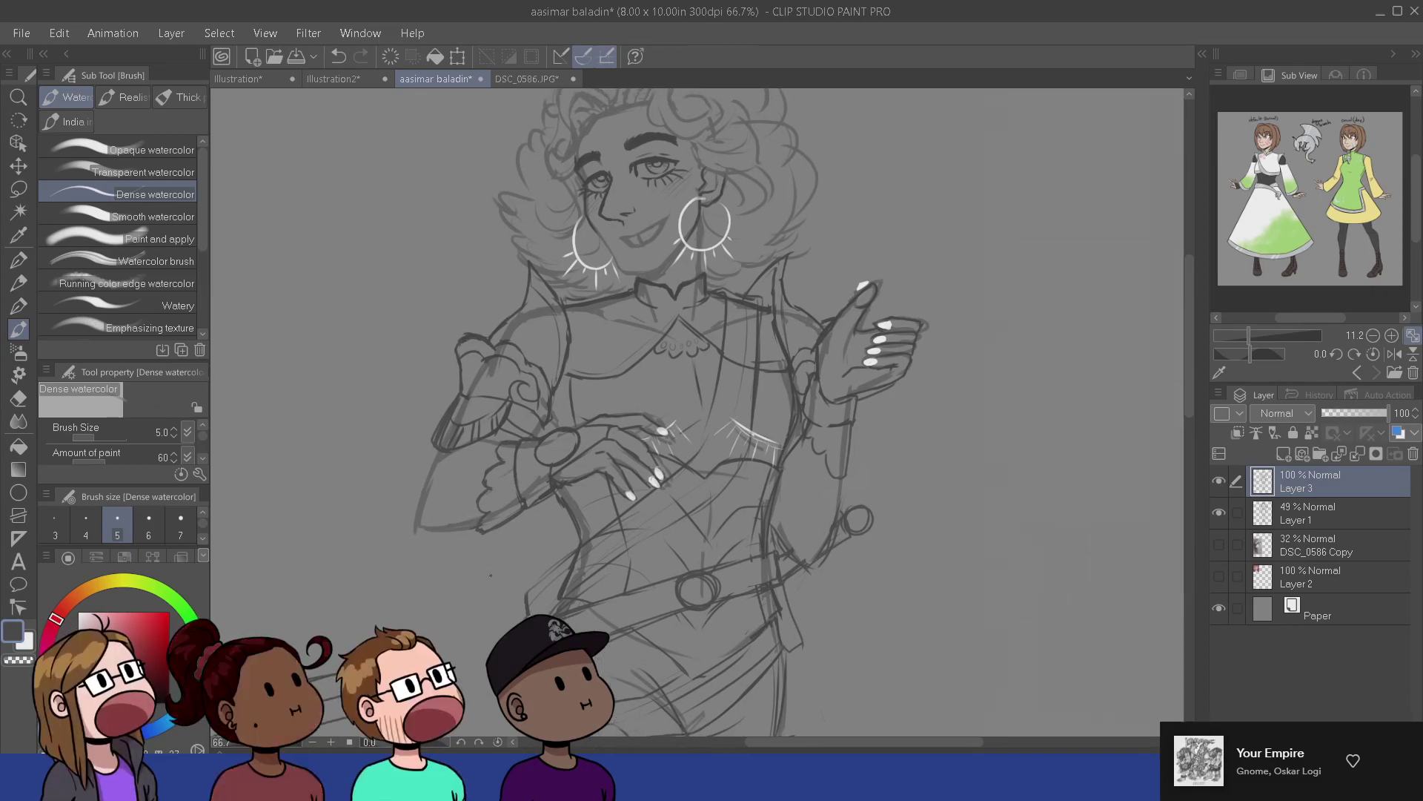
mouse_move(730, 526)
left_mouse_down()
mouse_move(726, 586)
mouse_move(795, 564)
left_mouse_up()
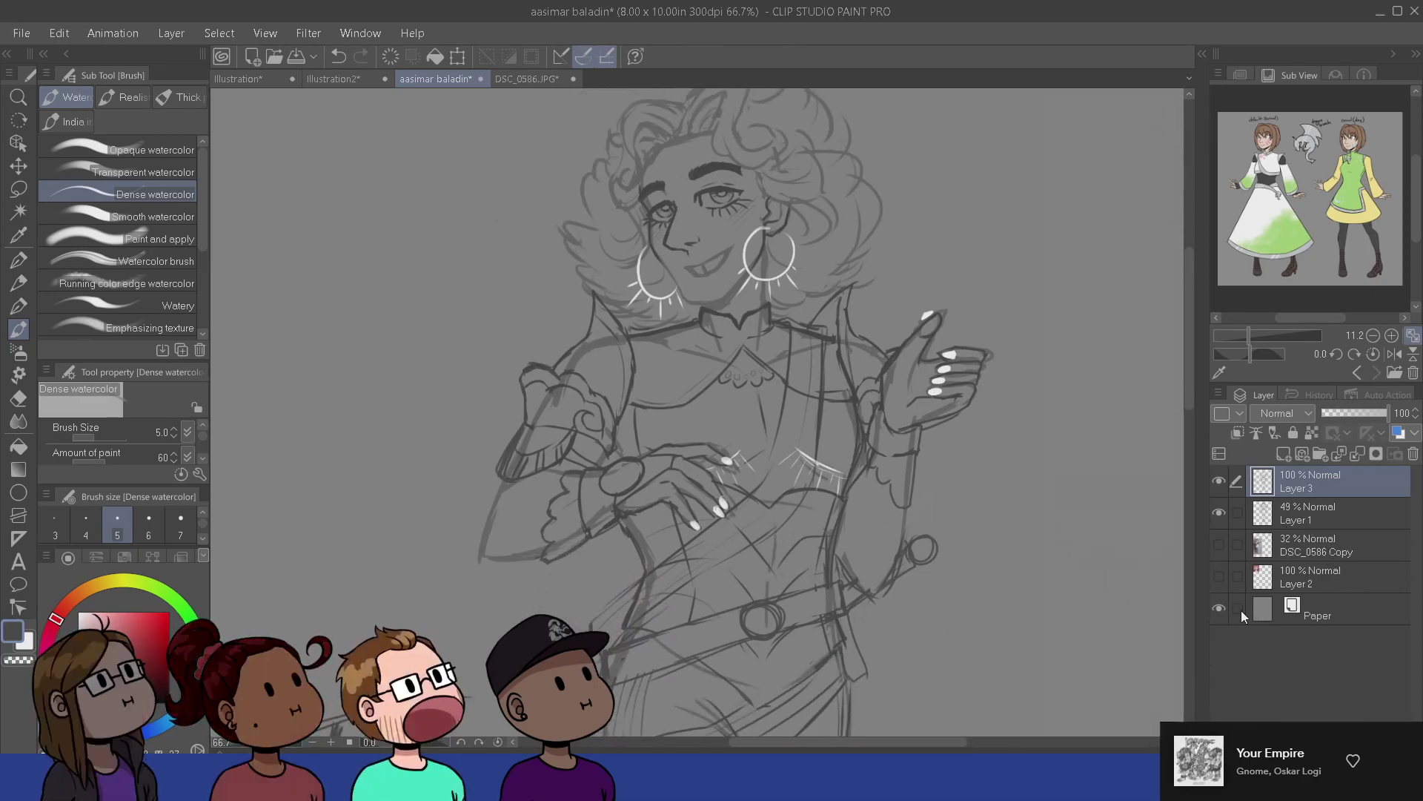
left_click(1216, 549)
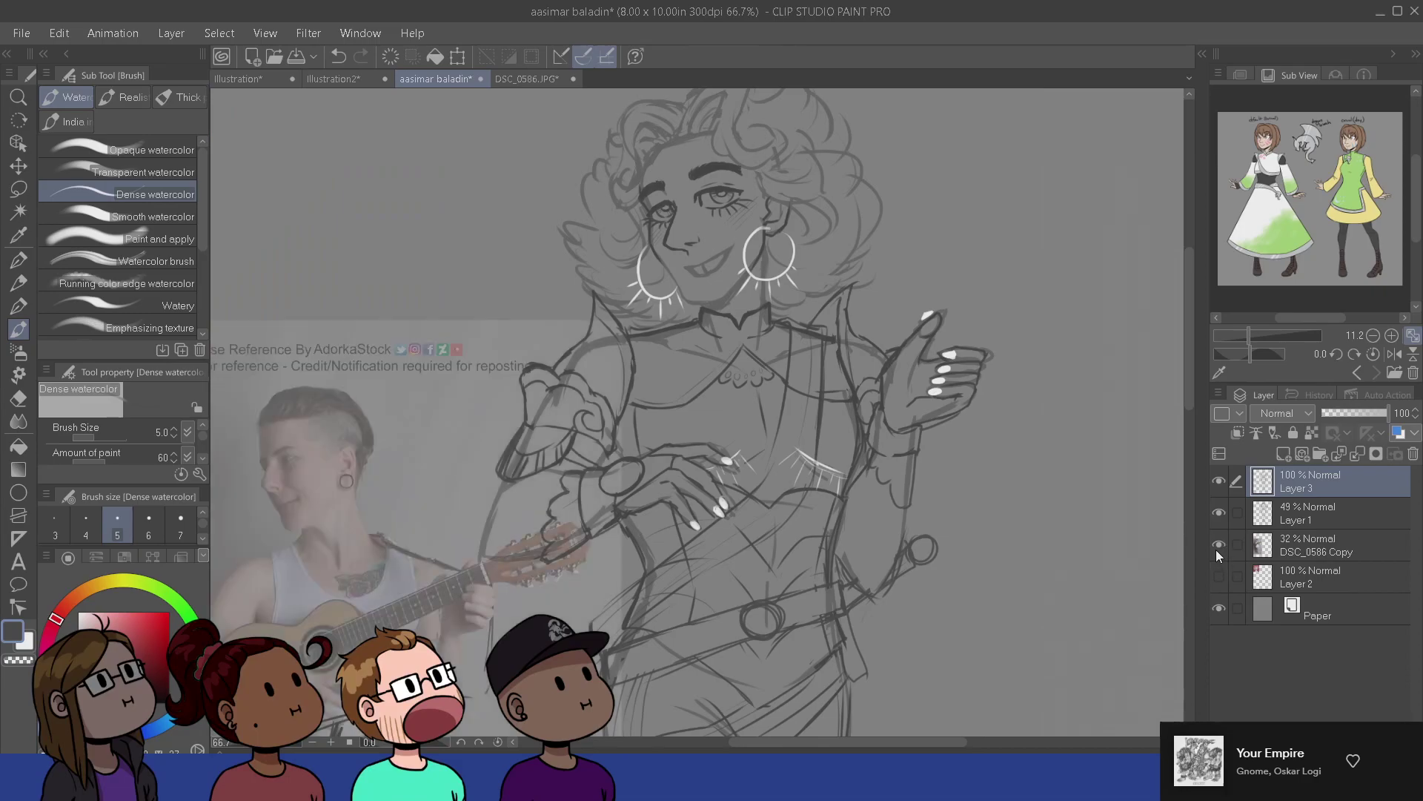
left_click_drag(871, 586, 921, 527)
left_click(1284, 454)
key("c")
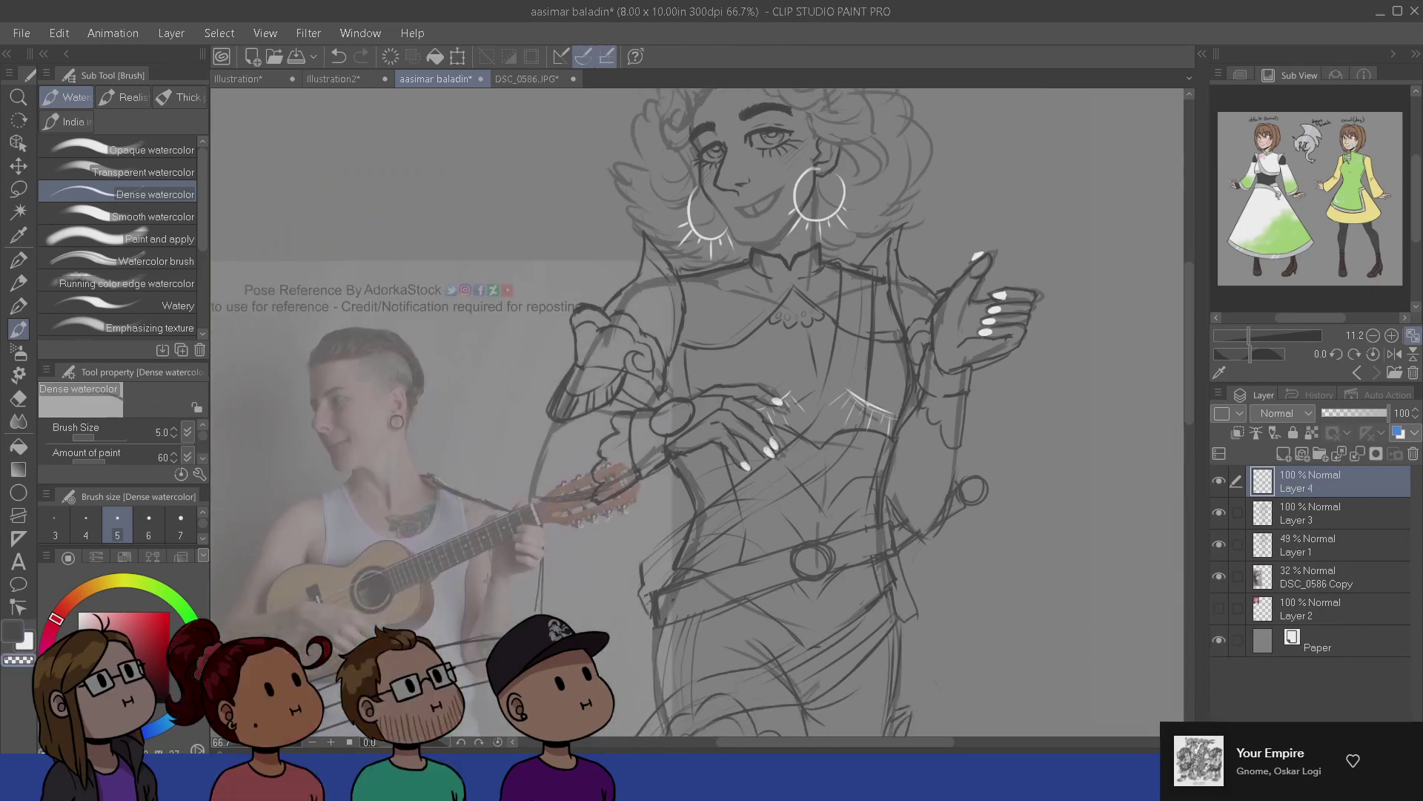
key("c")
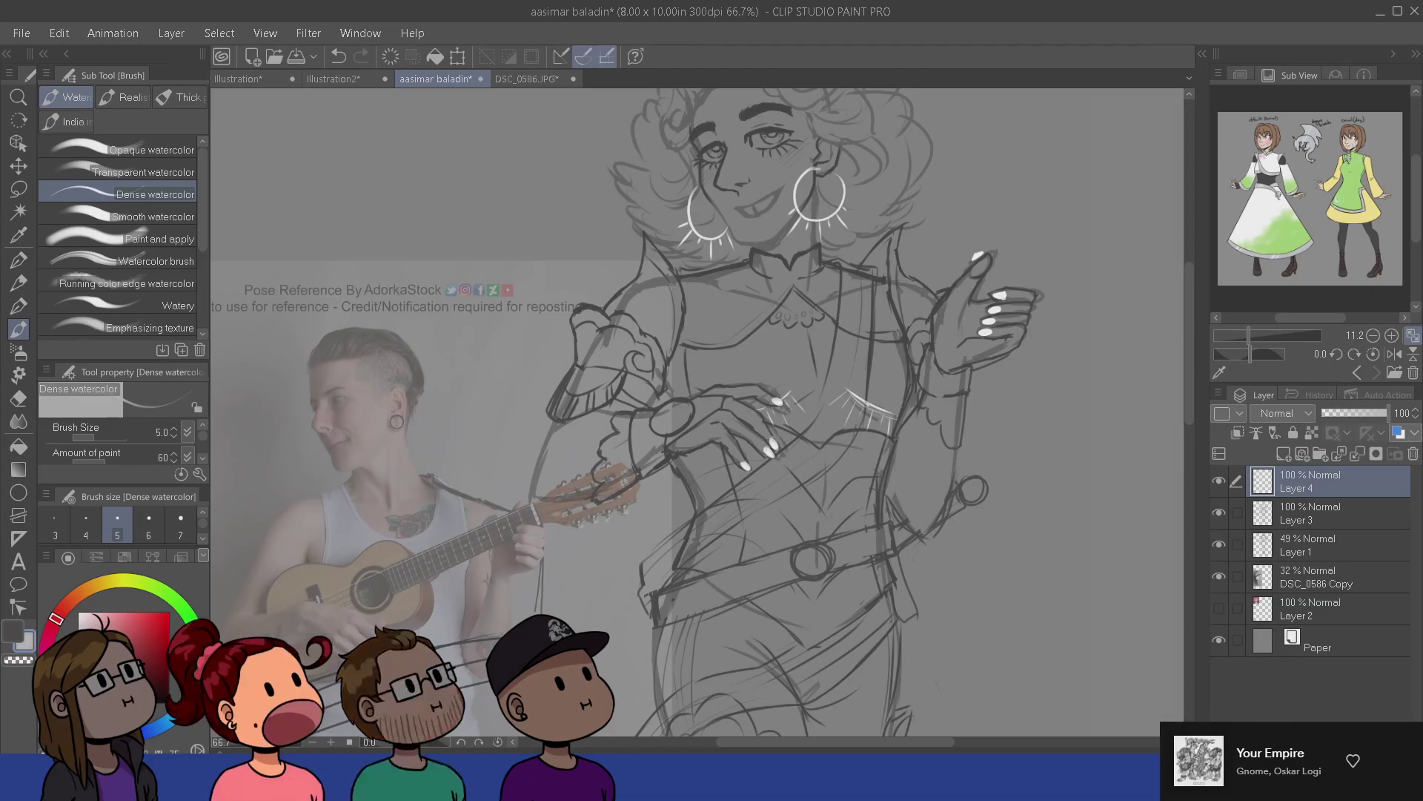
- Sketch in white the upper outline and large rounded end of a guitar body across the chest
left_click_drag(719, 509, 722, 509)
mouse_move(670, 402)
left_mouse_down()
mouse_move(663, 369)
mouse_move(734, 365)
mouse_move(762, 332)
mouse_move(819, 352)
mouse_move(800, 434)
left_mouse_up()
key("ctrl+z")
key("ctrl+z")
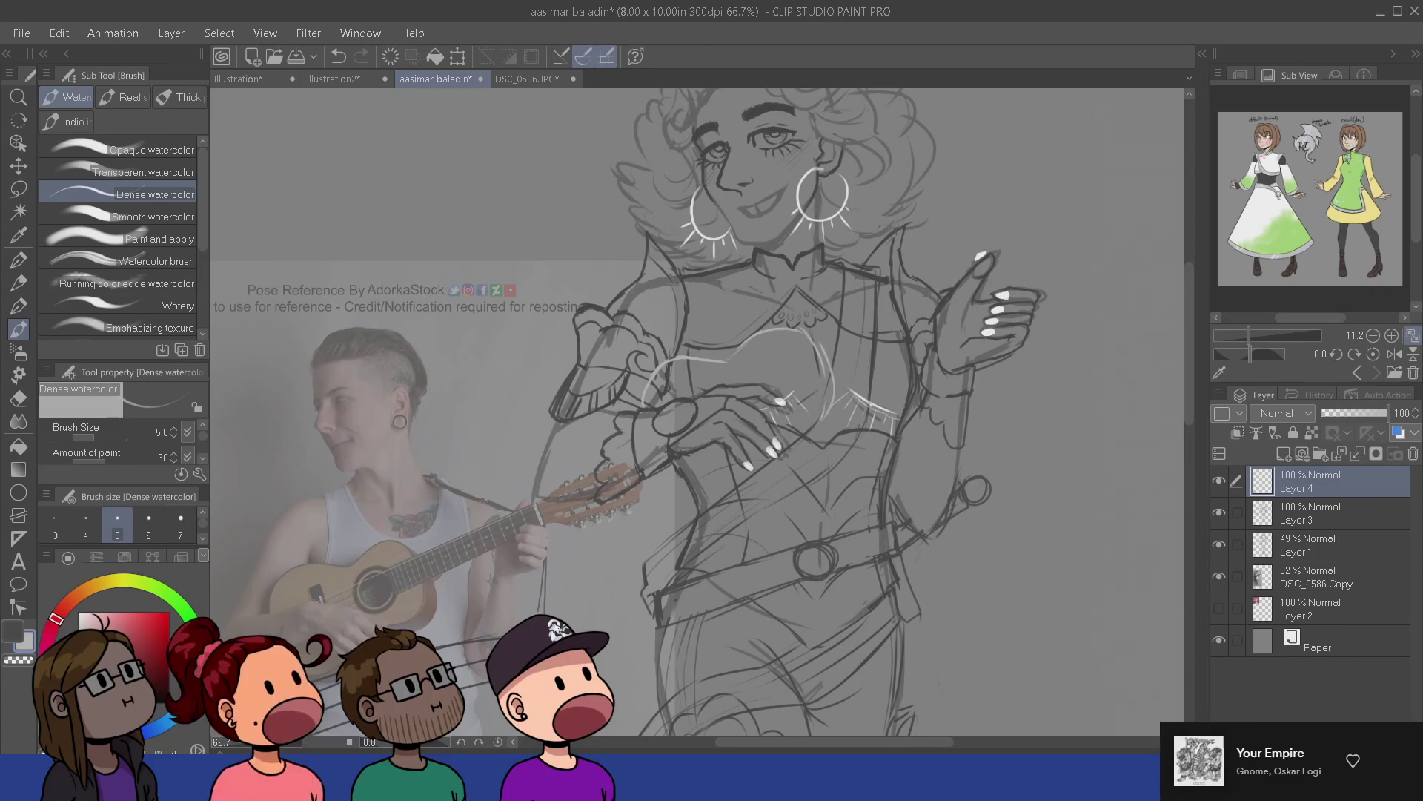
key("ctrl+z")
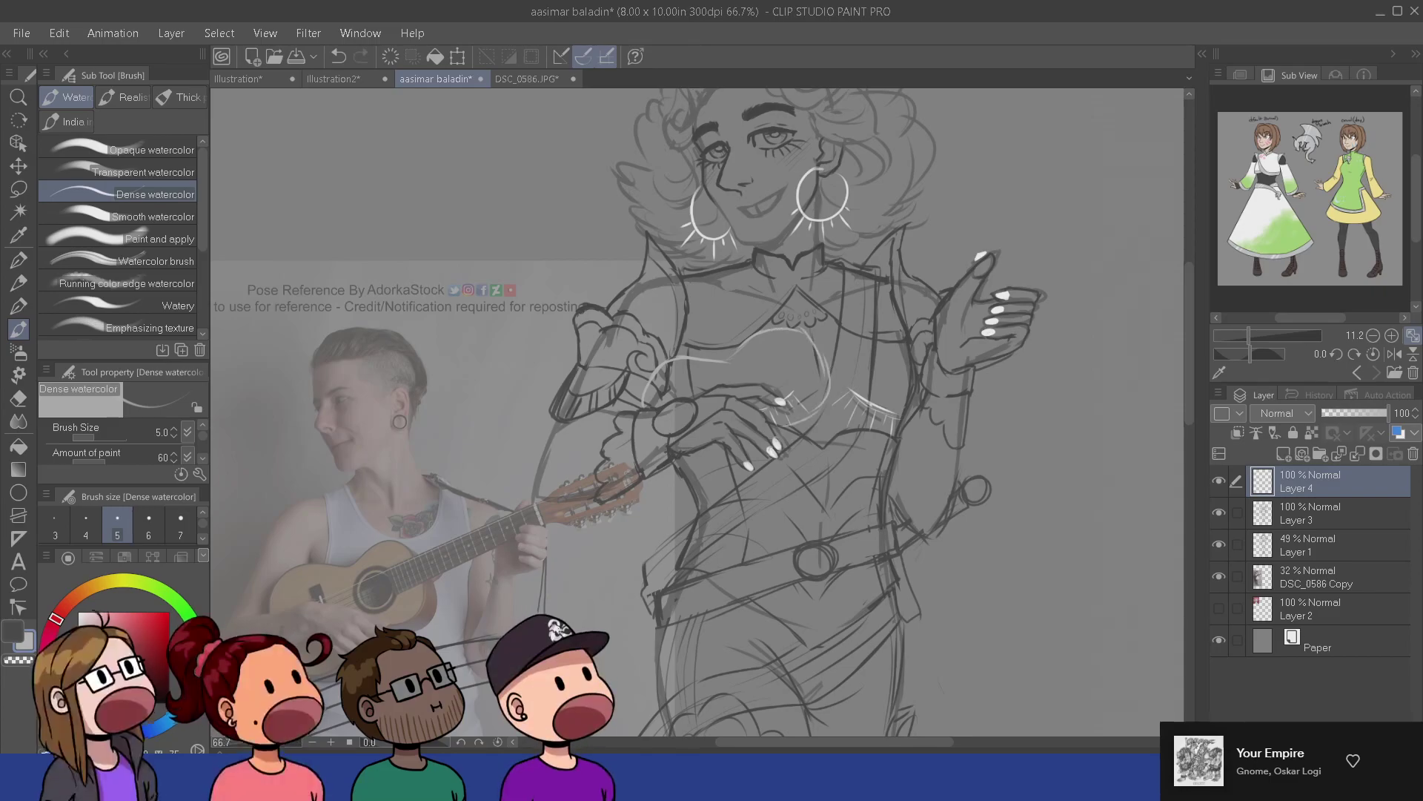
left_click_drag(771, 421, 805, 418)
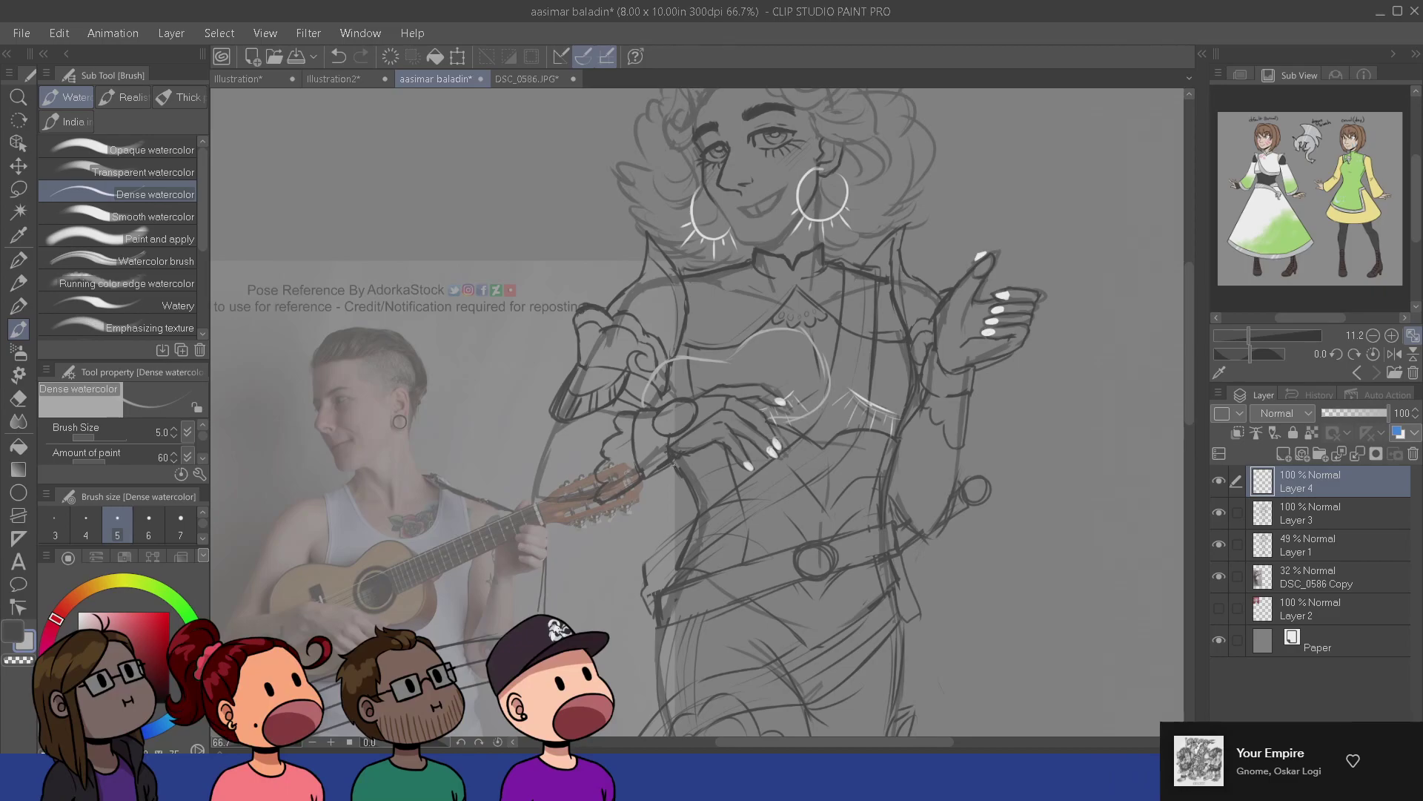
- Sketch the guitar body's lower edge beneath the hand and rework the underside of its large rounded end
mouse_move(673, 465)
left_mouse_down()
mouse_move(695, 479)
mouse_move(730, 453)
mouse_move(714, 472)
left_mouse_up()
key("ctrl+z")
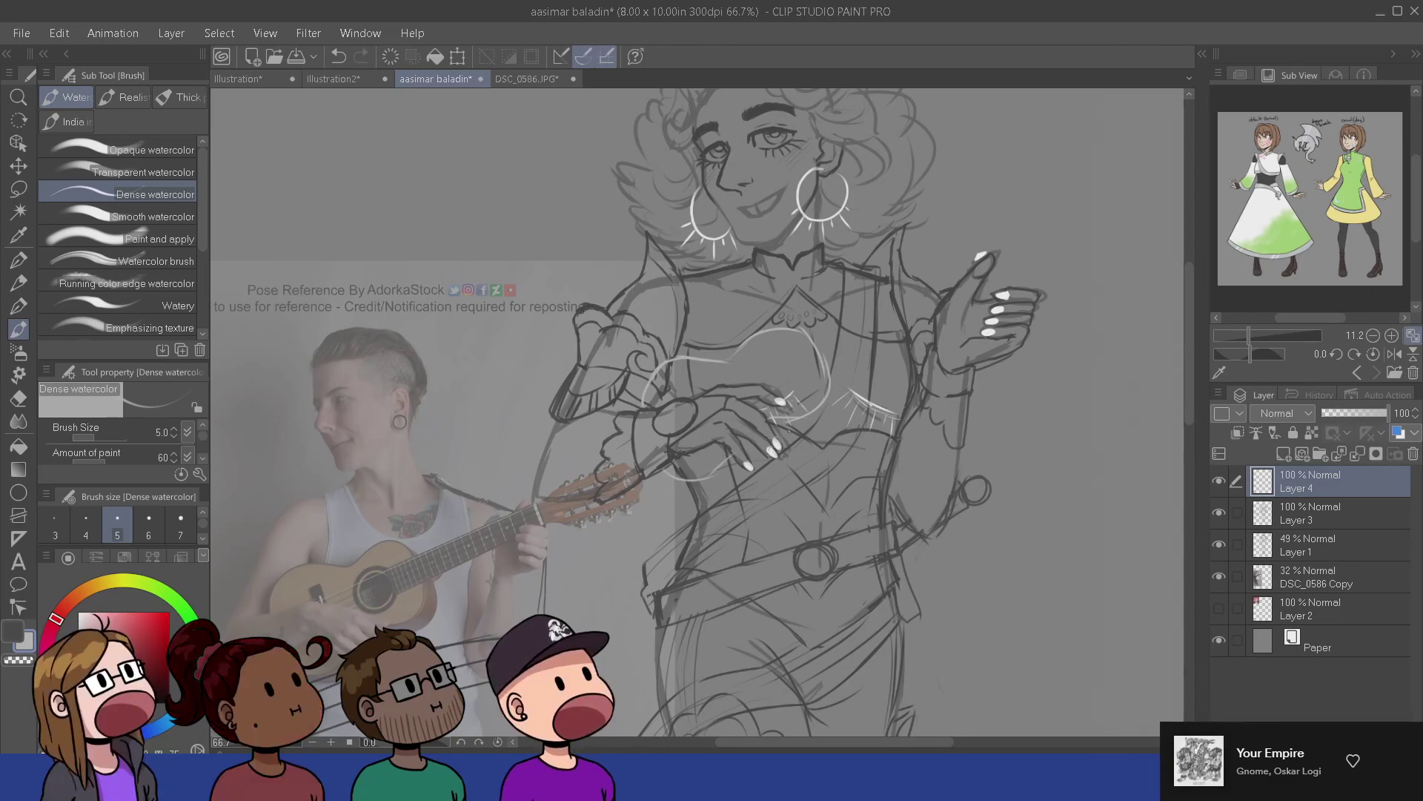
key("ctrl+z")
key("e")
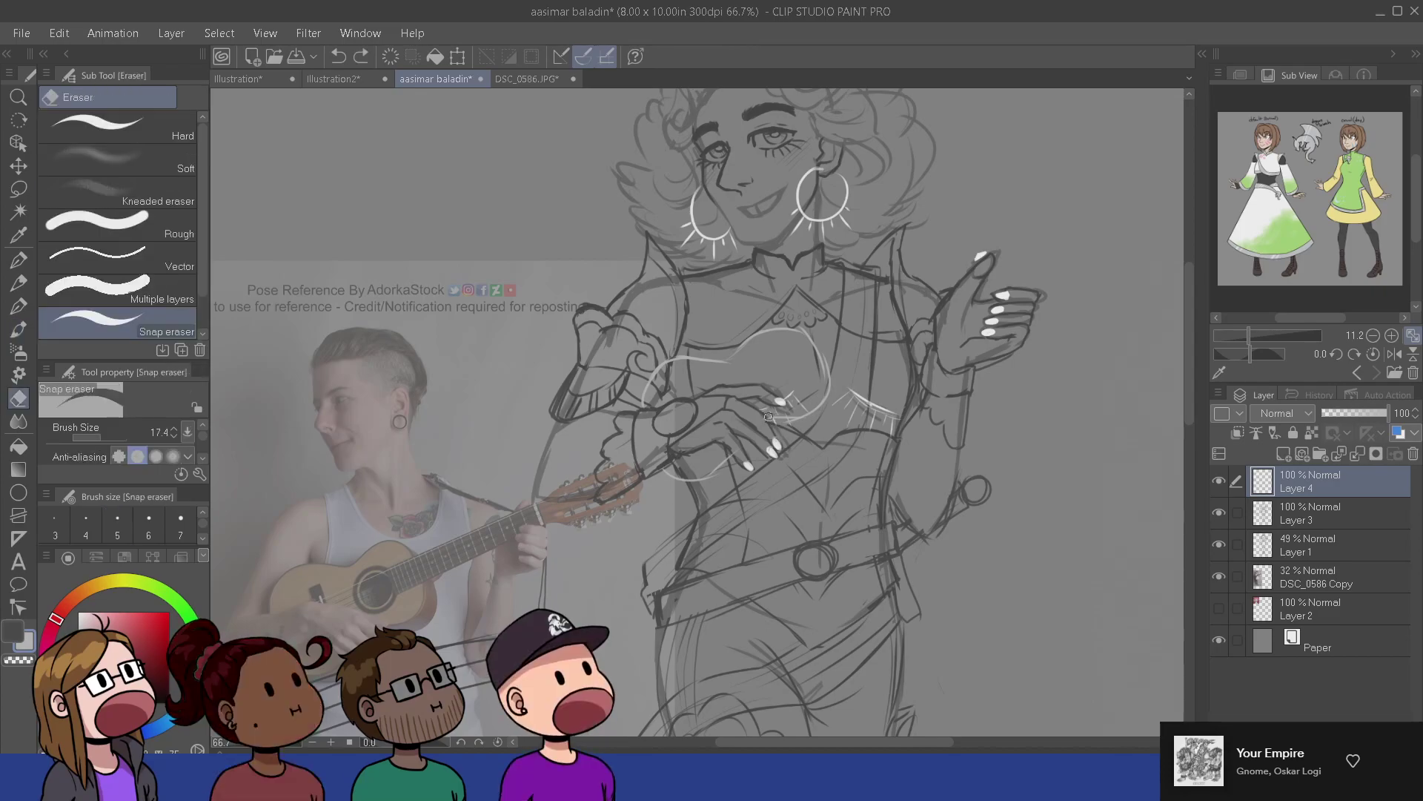
mouse_move(768, 417)
left_mouse_down()
mouse_move(800, 424)
mouse_move(824, 397)
left_mouse_up()
key("b")
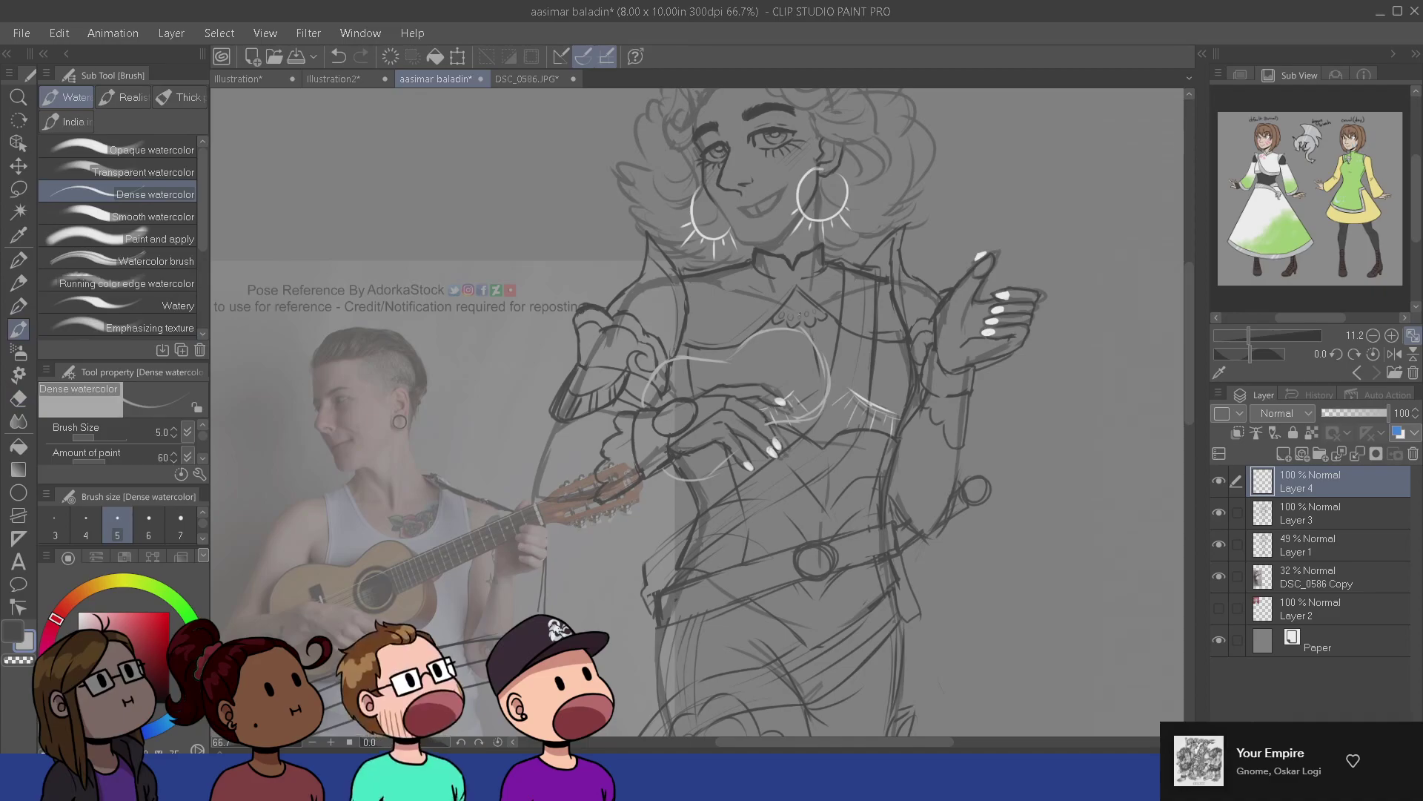
- Erase parts of the guitar body's upper outline and redraw the large rounded end and the curve toward the smaller end
key("e")
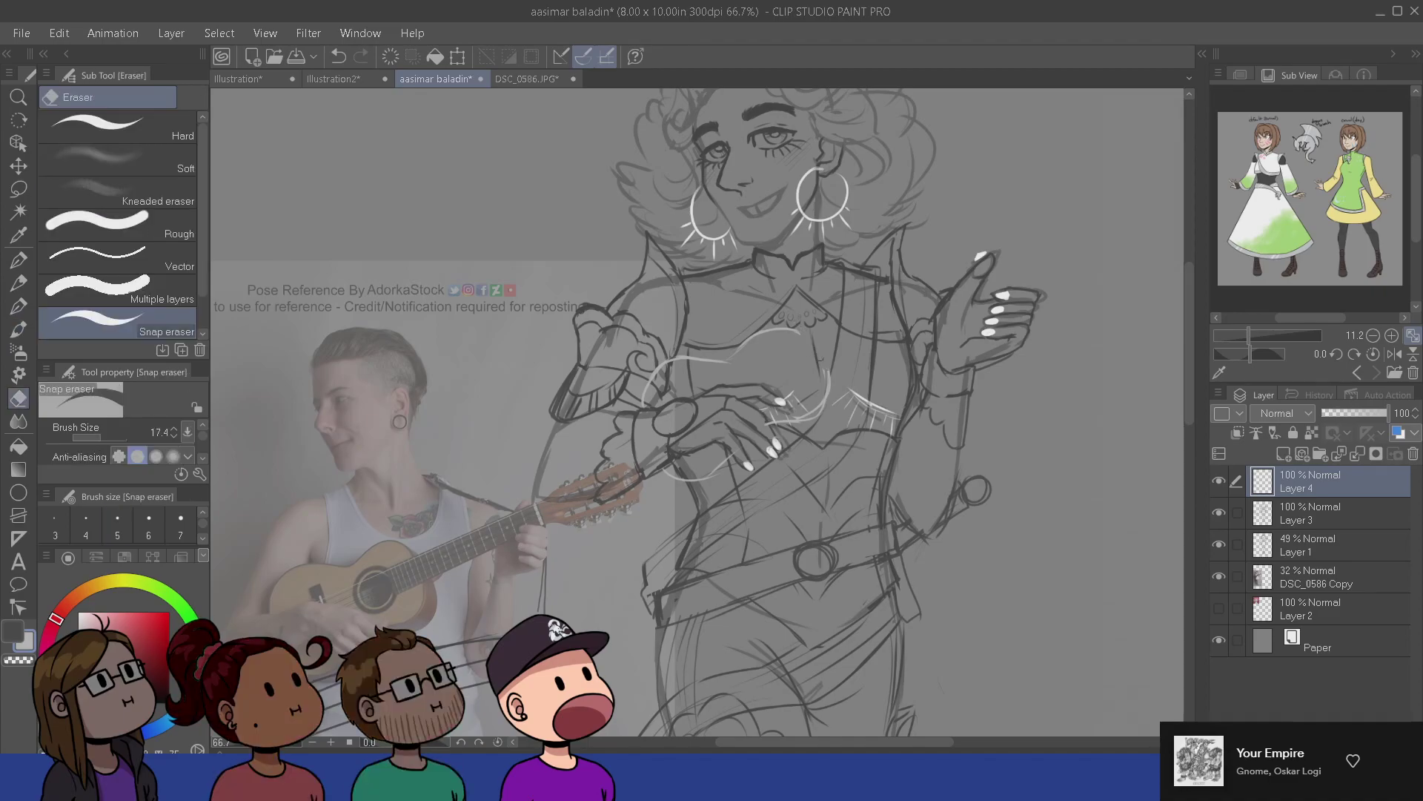
key("b")
left_click_drag(779, 332, 818, 369)
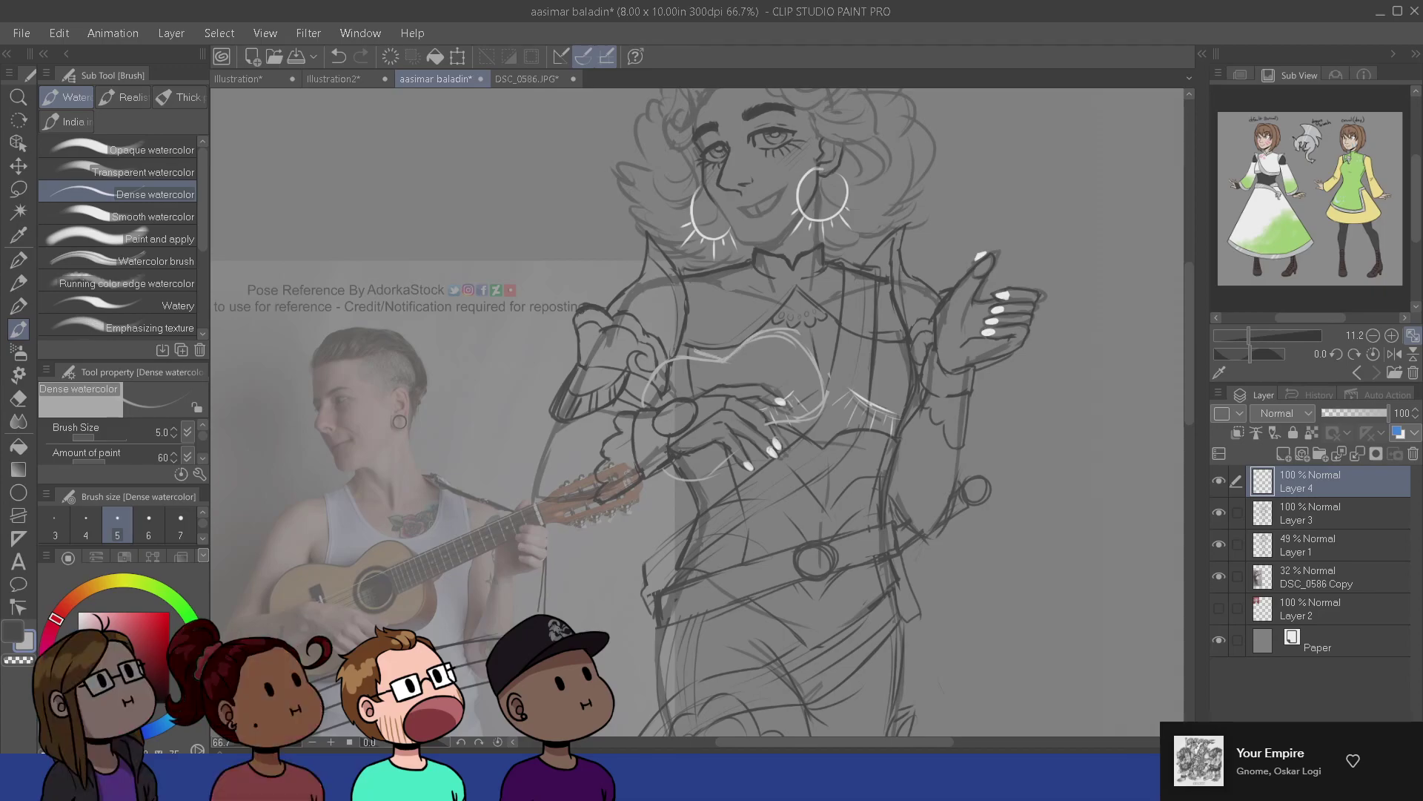
mouse_move(727, 353)
left_mouse_down()
mouse_move(674, 355)
mouse_move(645, 390)
left_mouse_up()
- Erase the guitar's upper curve beside the waist and the stray lines along the smaller end's outer and lower edges
key("e")
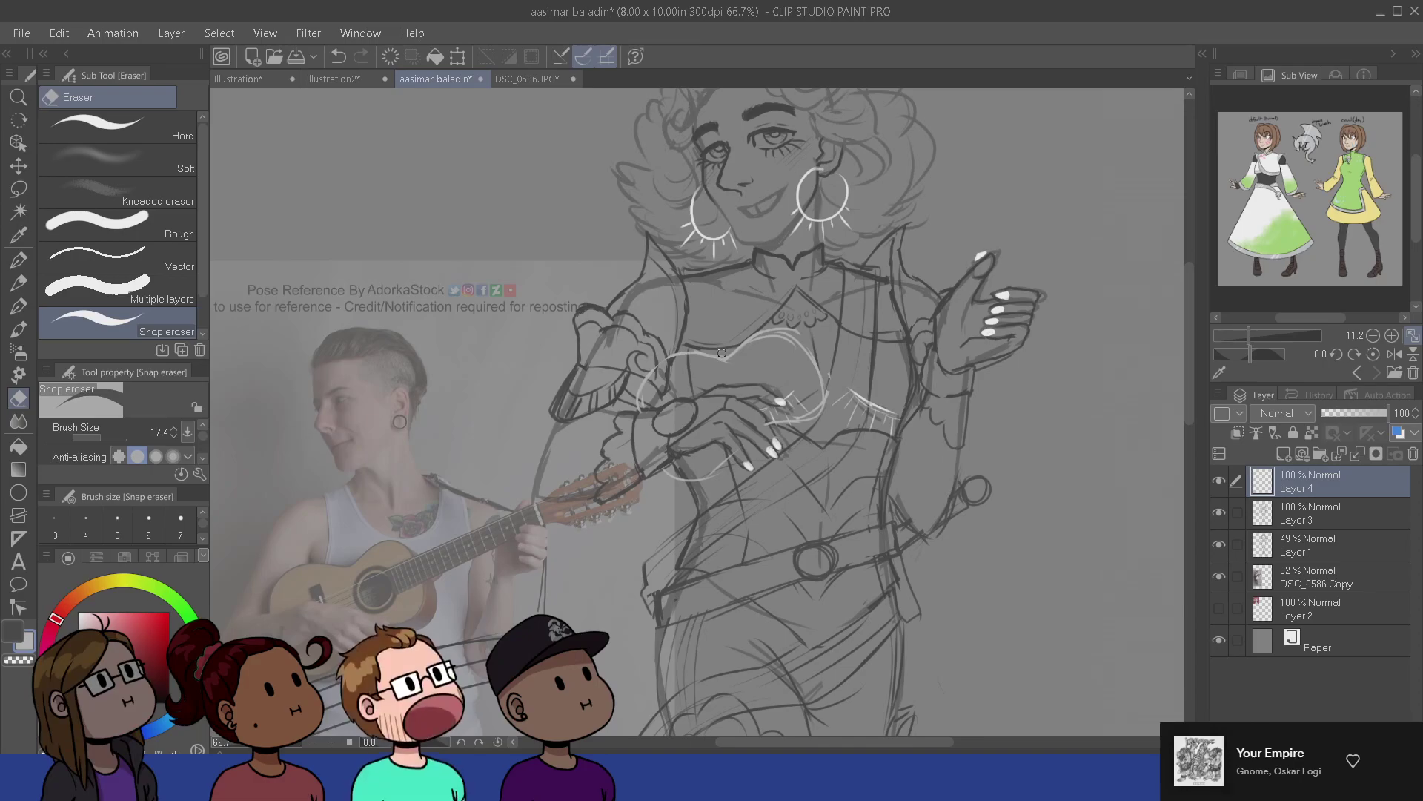
left_click_drag(722, 353, 681, 353)
left_click_drag(639, 403, 642, 417)
left_click_drag(666, 471, 672, 481)
key("b")
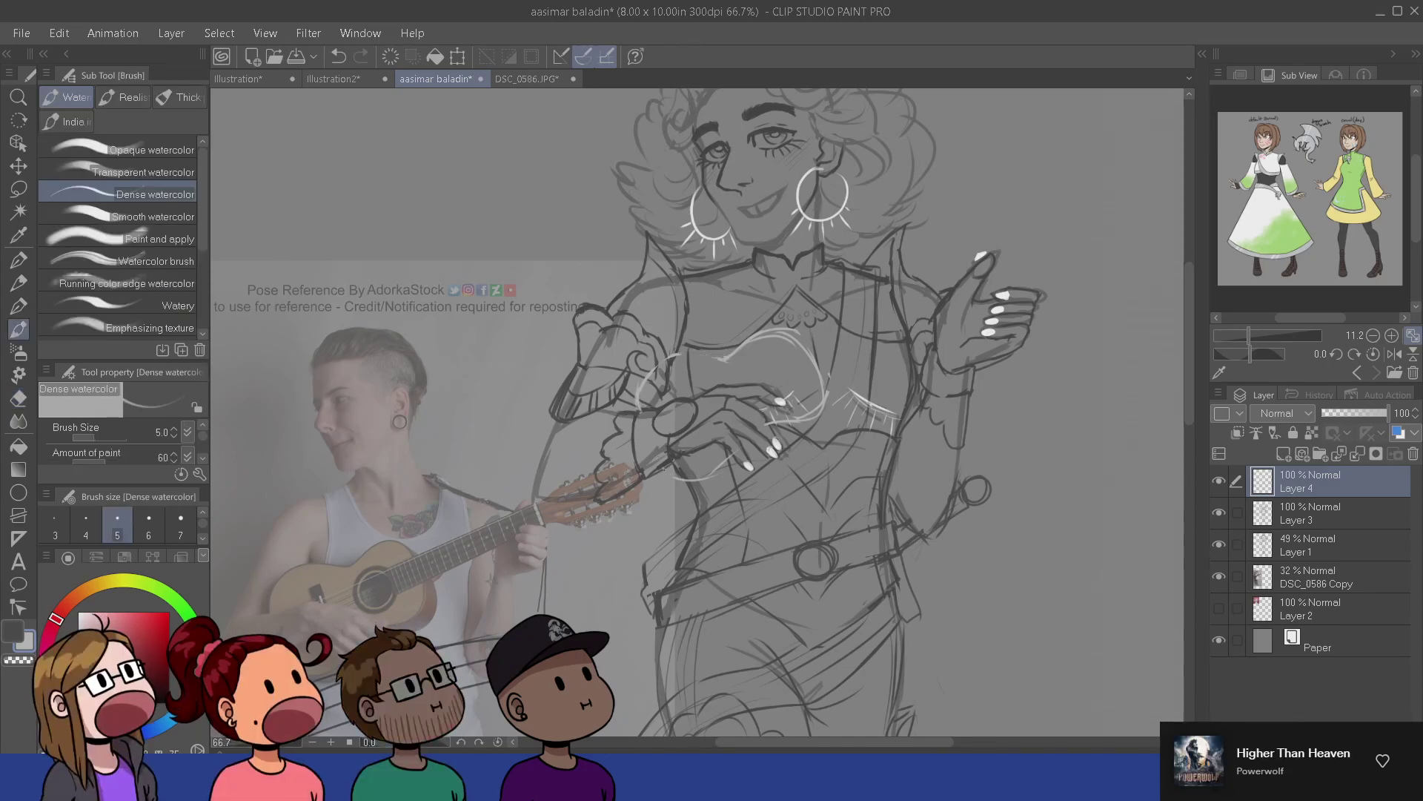
- Redraw the lower edge of the guitar's smaller end and continue it up beneath the fingers
key("ctrl+z")
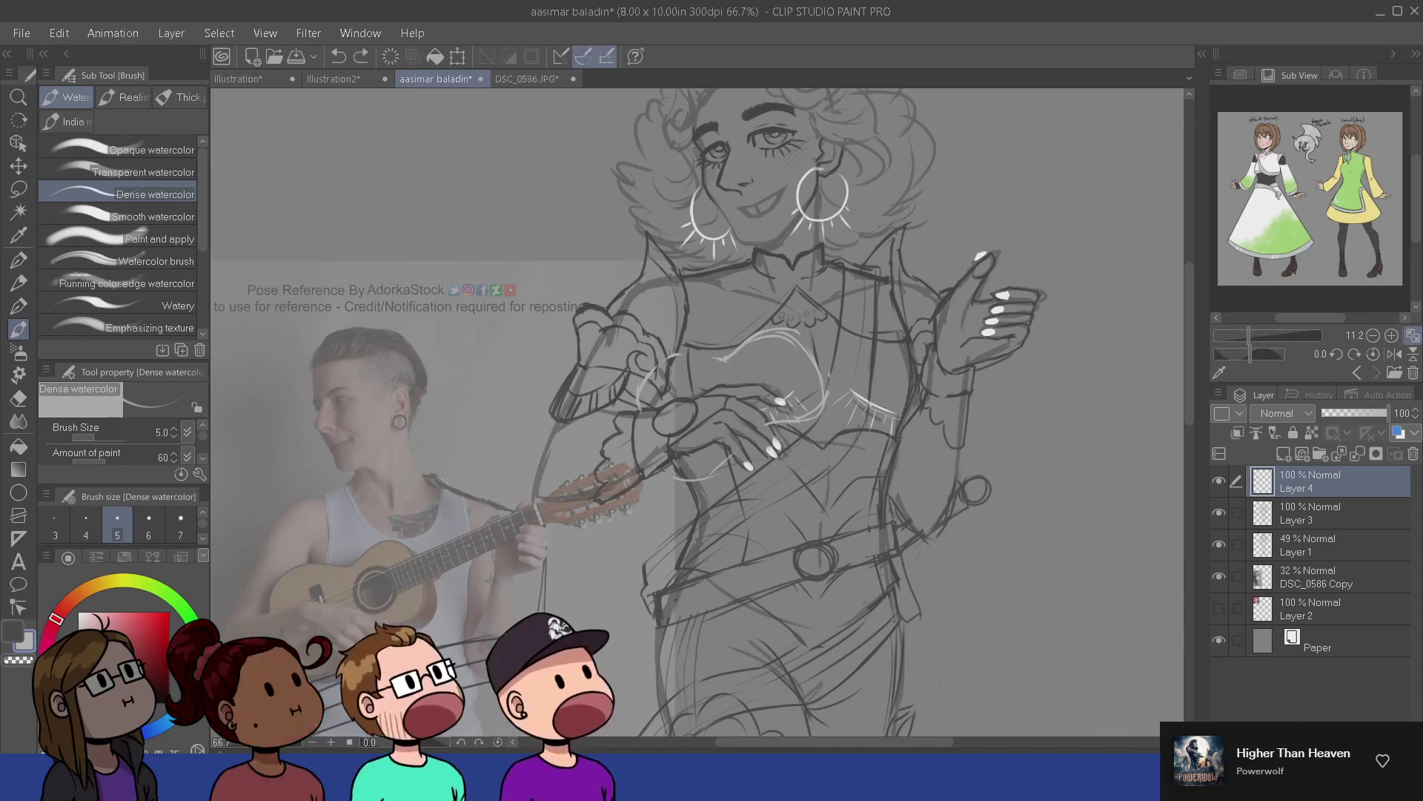
mouse_move(664, 469)
left_mouse_down()
mouse_move(707, 468)
mouse_move(736, 446)
mouse_move(694, 482)
left_mouse_up()
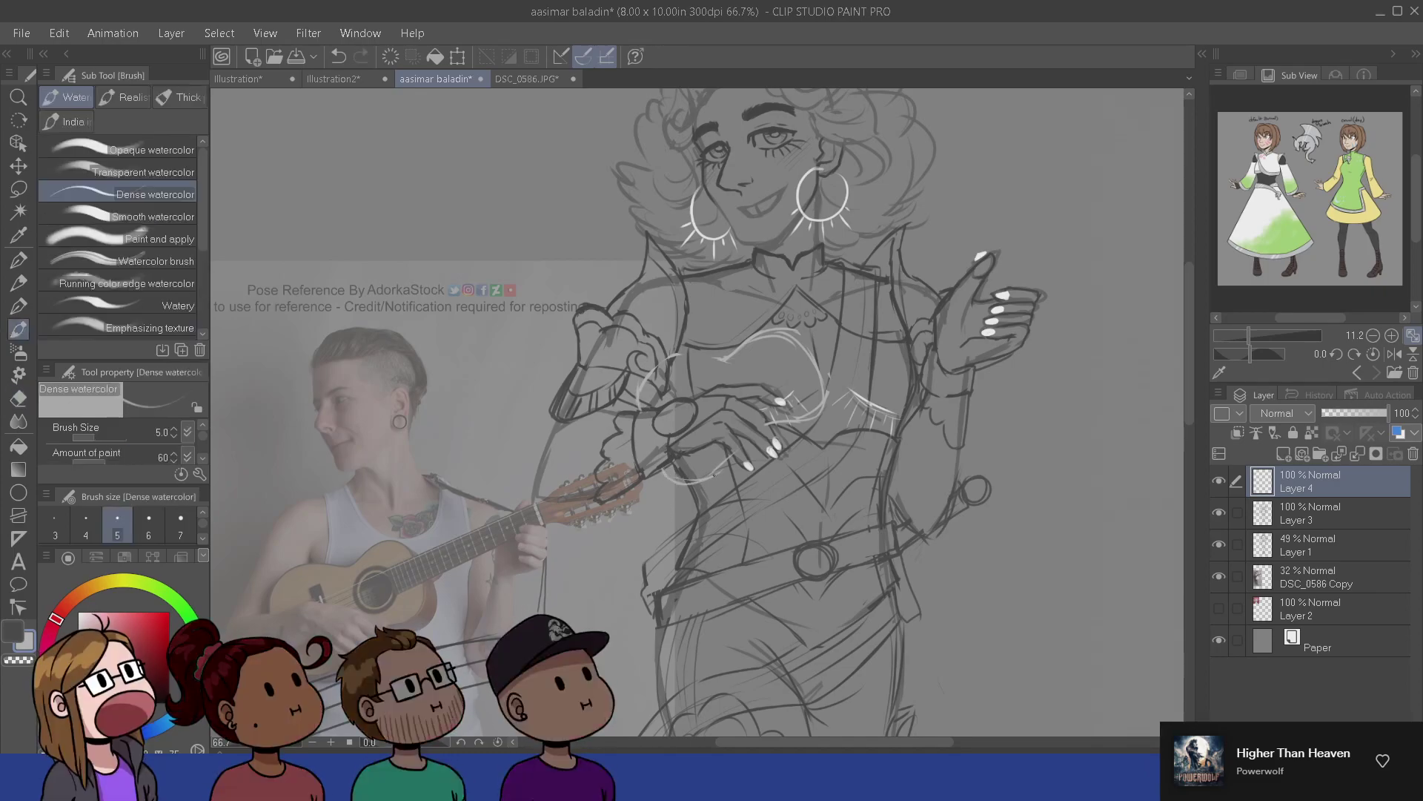
key("ctrl+z")
key("e")
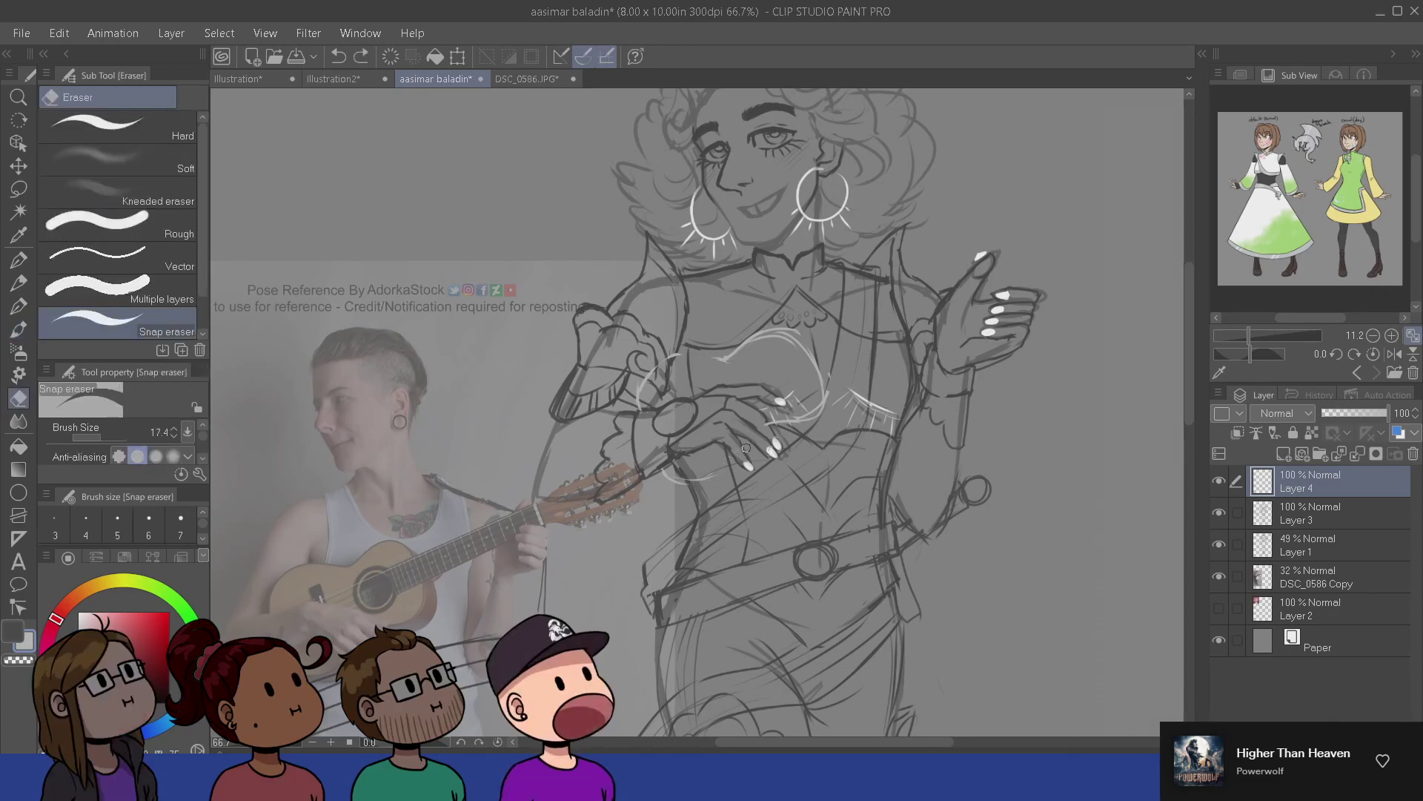
key("b")
mouse_move(746, 448)
left_mouse_down()
mouse_move(704, 478)
mouse_move(756, 436)
left_mouse_up()
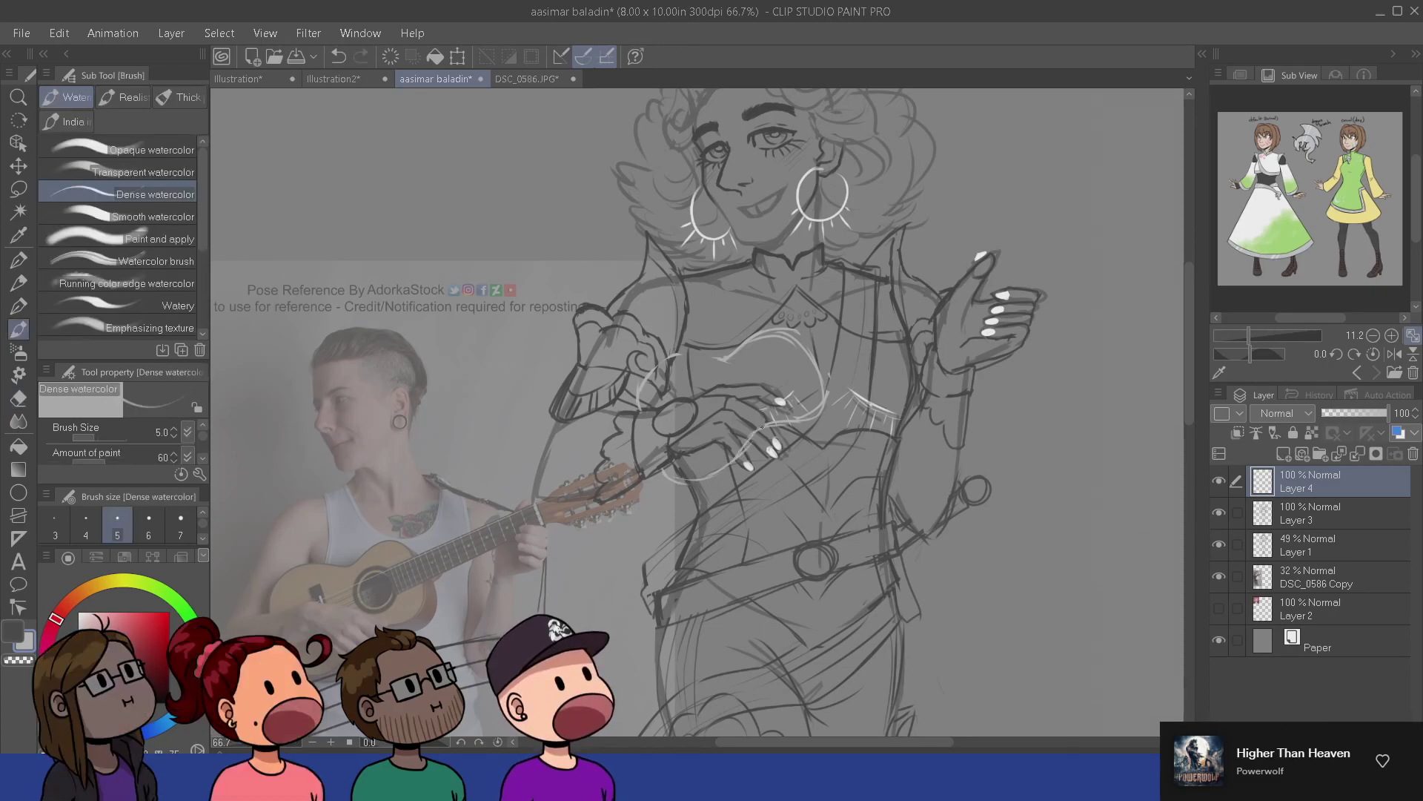
- Clean up the underside of the guitar's large end and redraw the upper curve joining the waist to the smaller end
key("e")
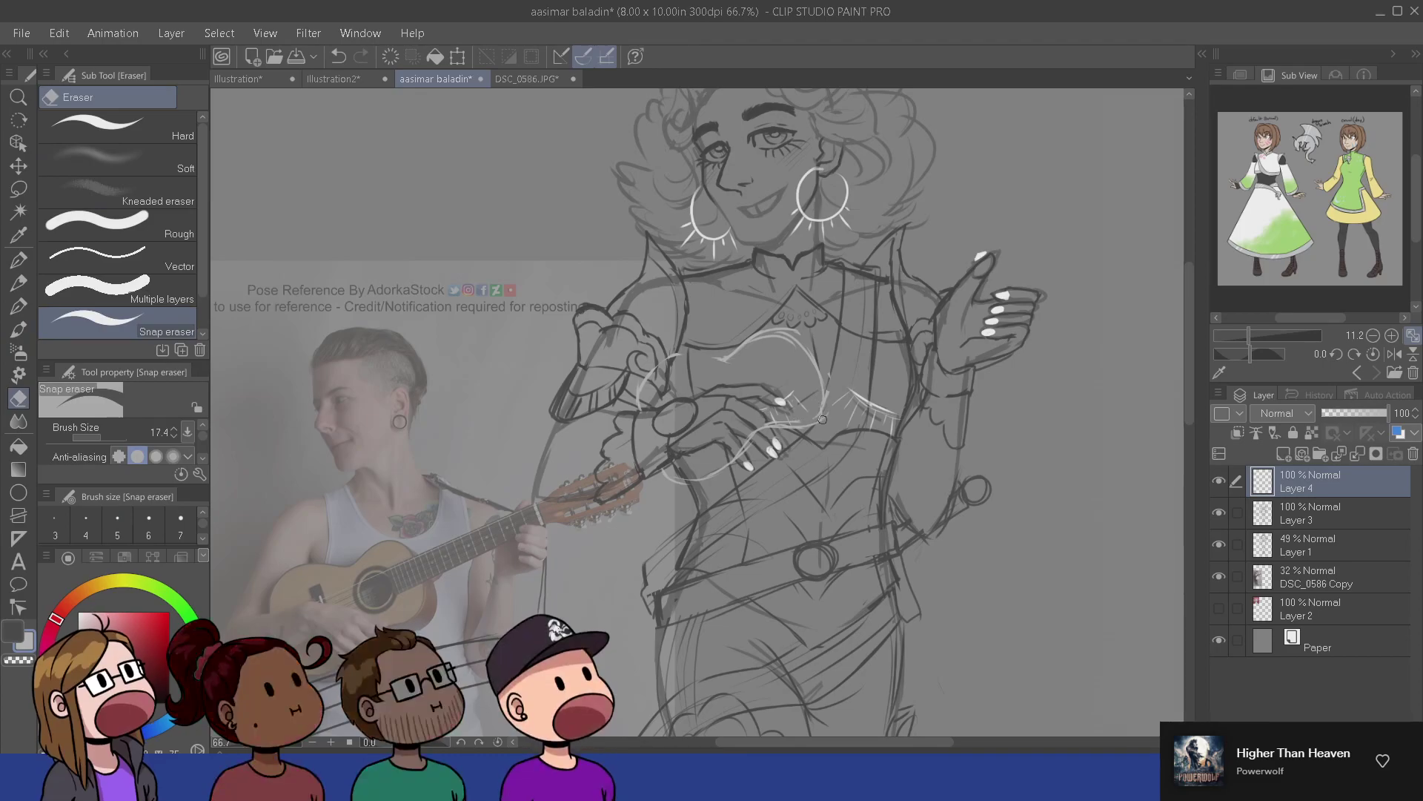
key("b")
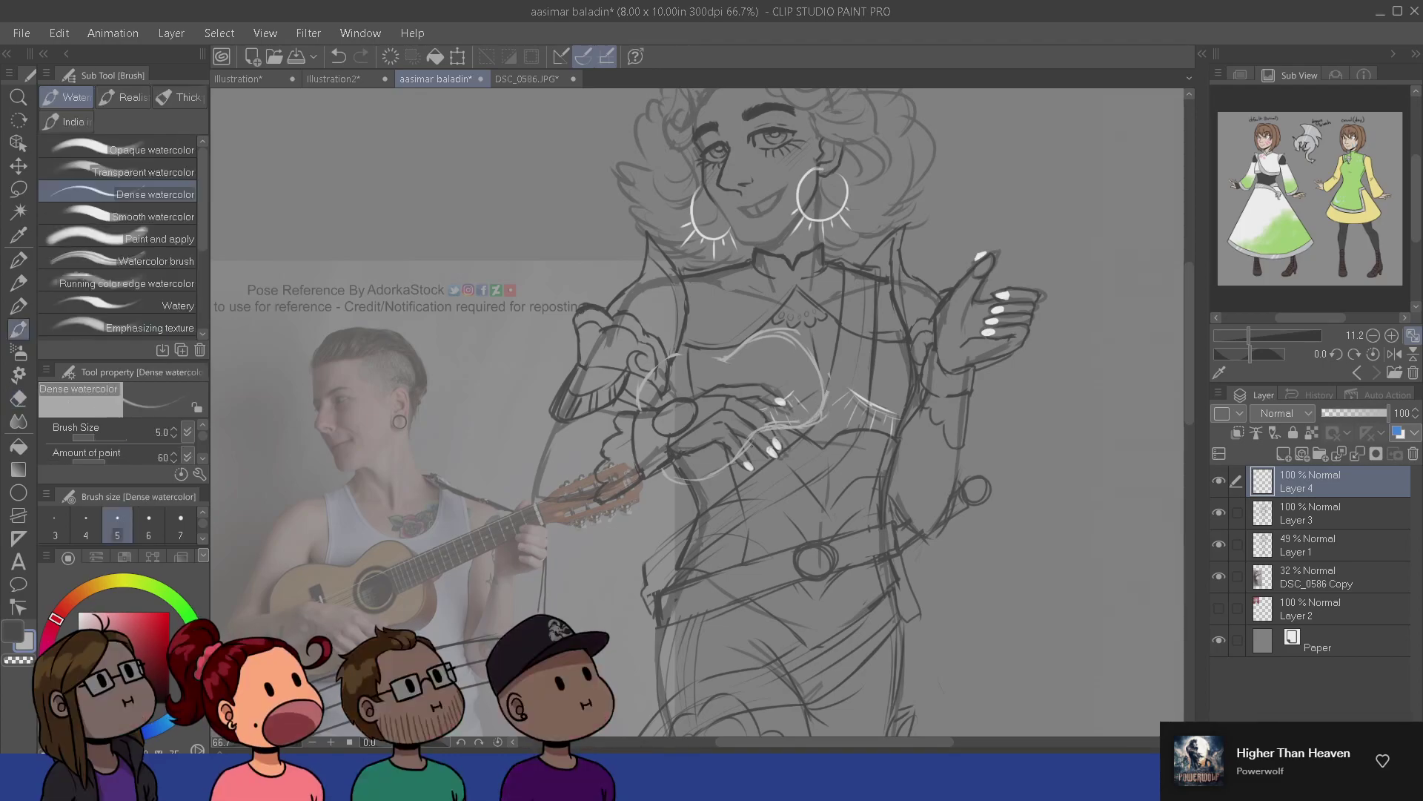
left_click_drag(721, 360, 668, 356)
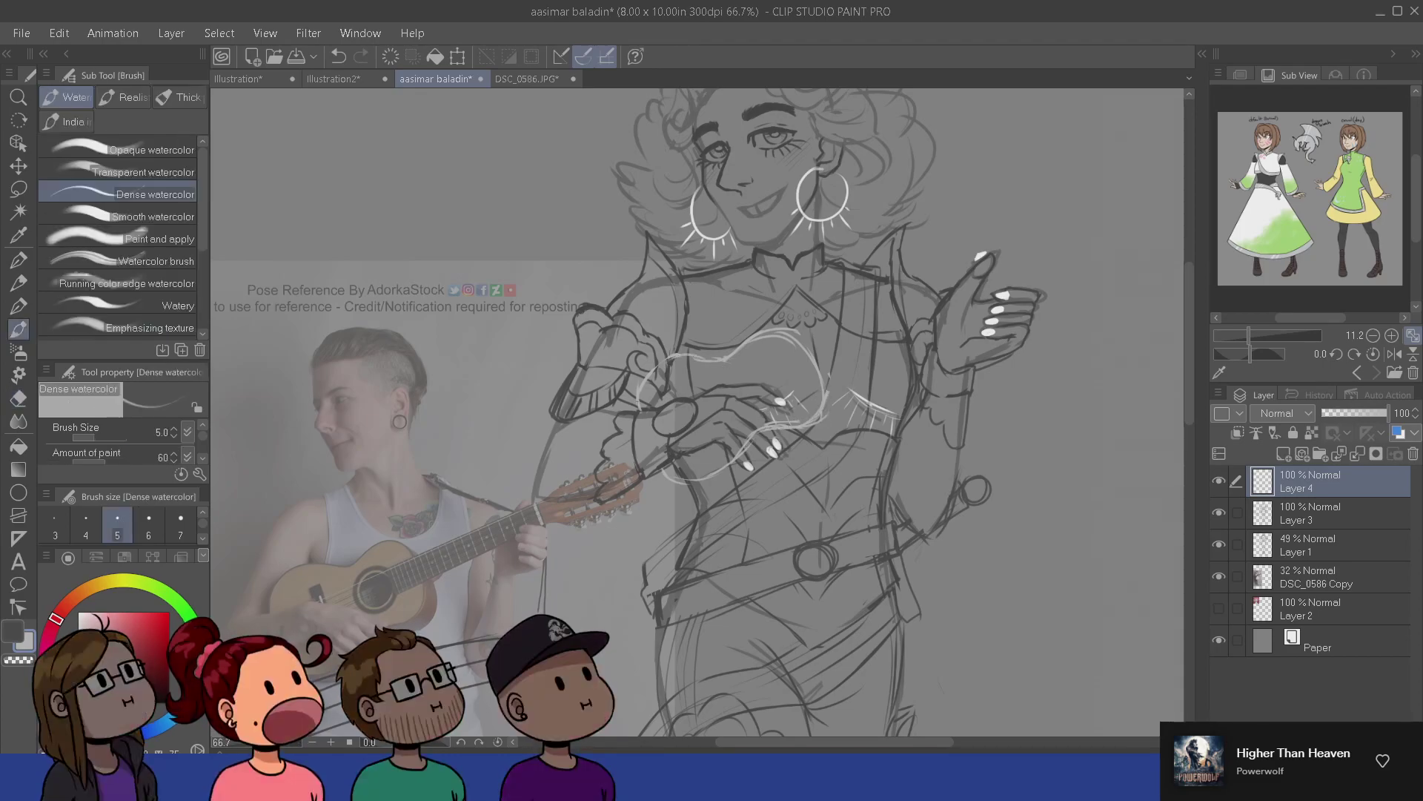
- Redraw the guitar body's lower edge beneath the fingers and trim the curve where it meets the rounded end
left_click_drag(650, 461, 694, 482)
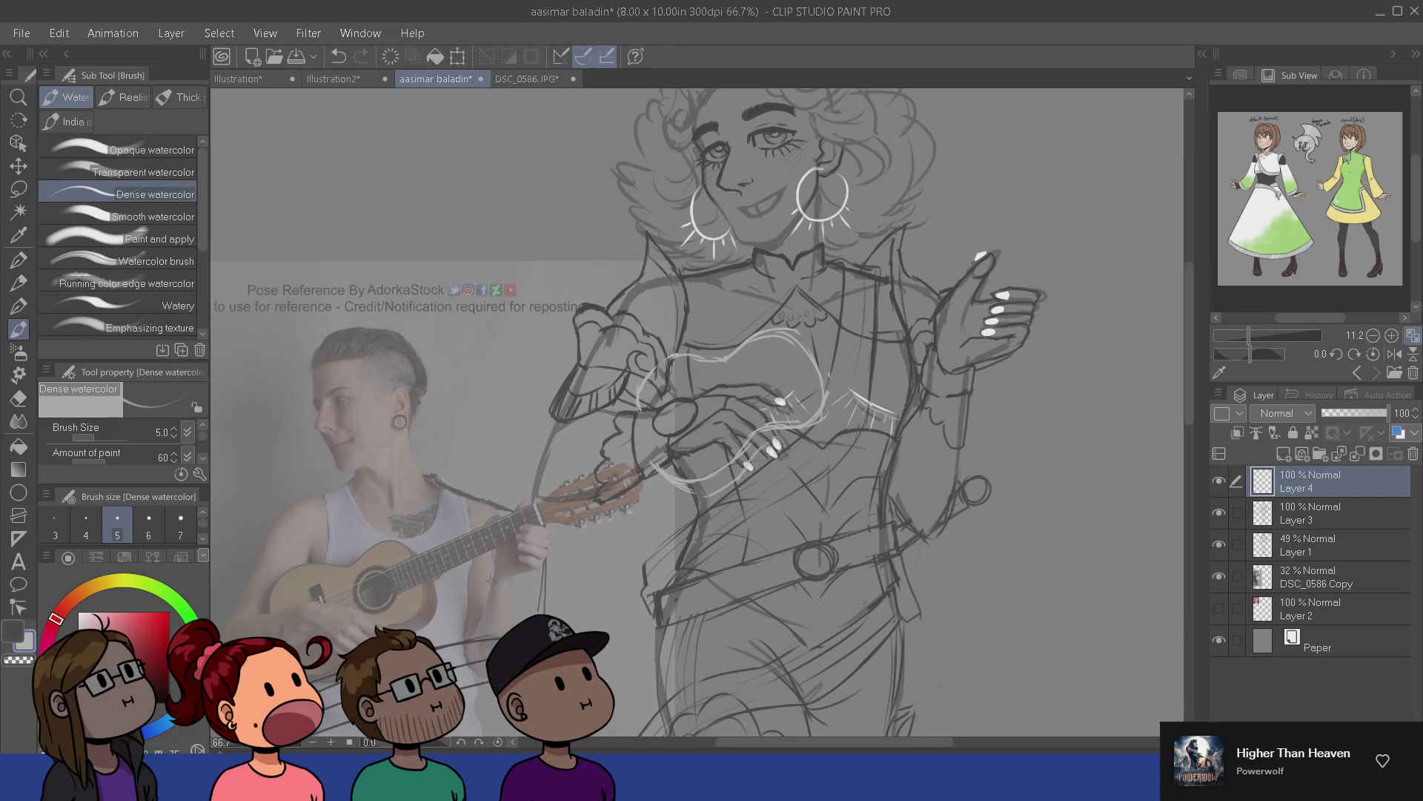
key("ctrl+z")
left_click_drag(777, 449, 822, 431)
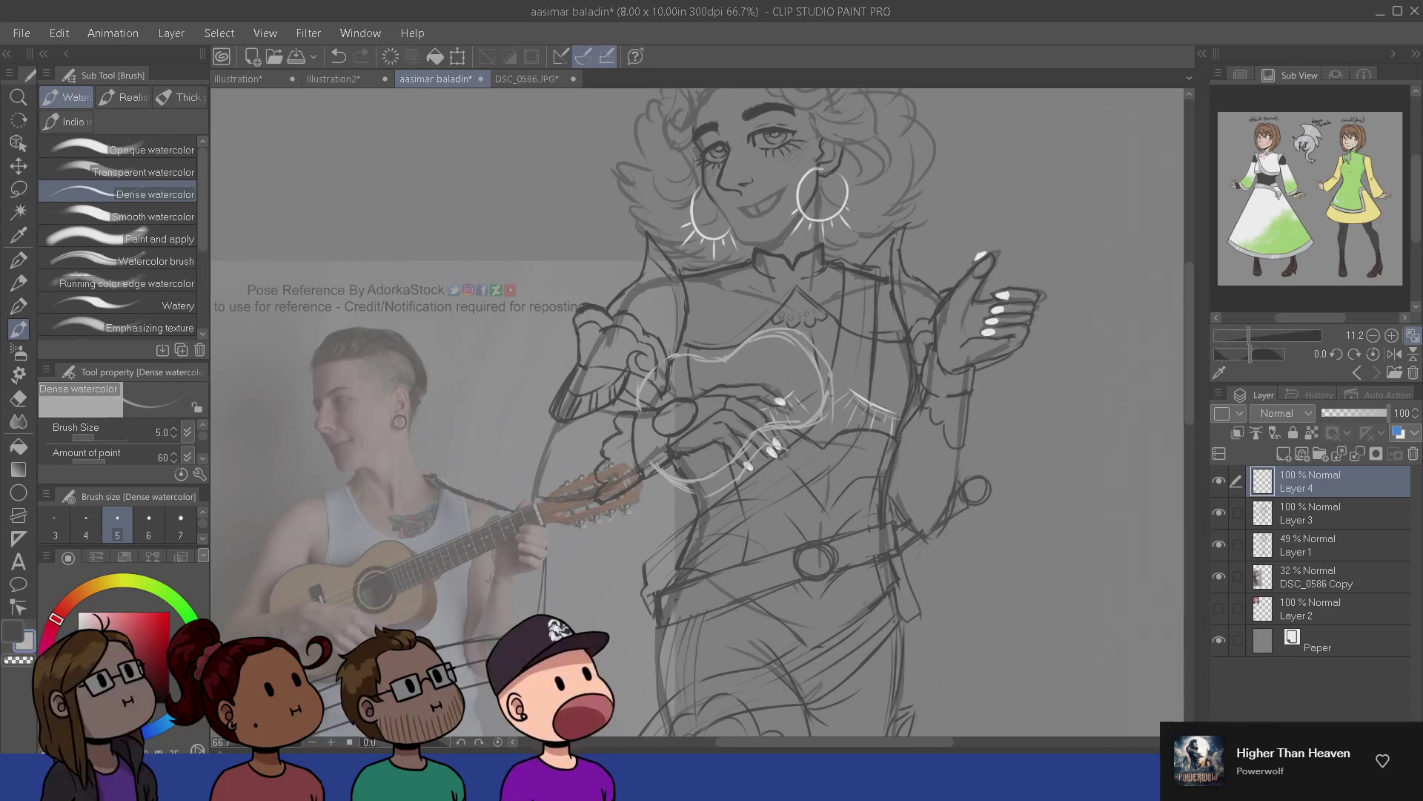
key("e")
key("b")
key("e")
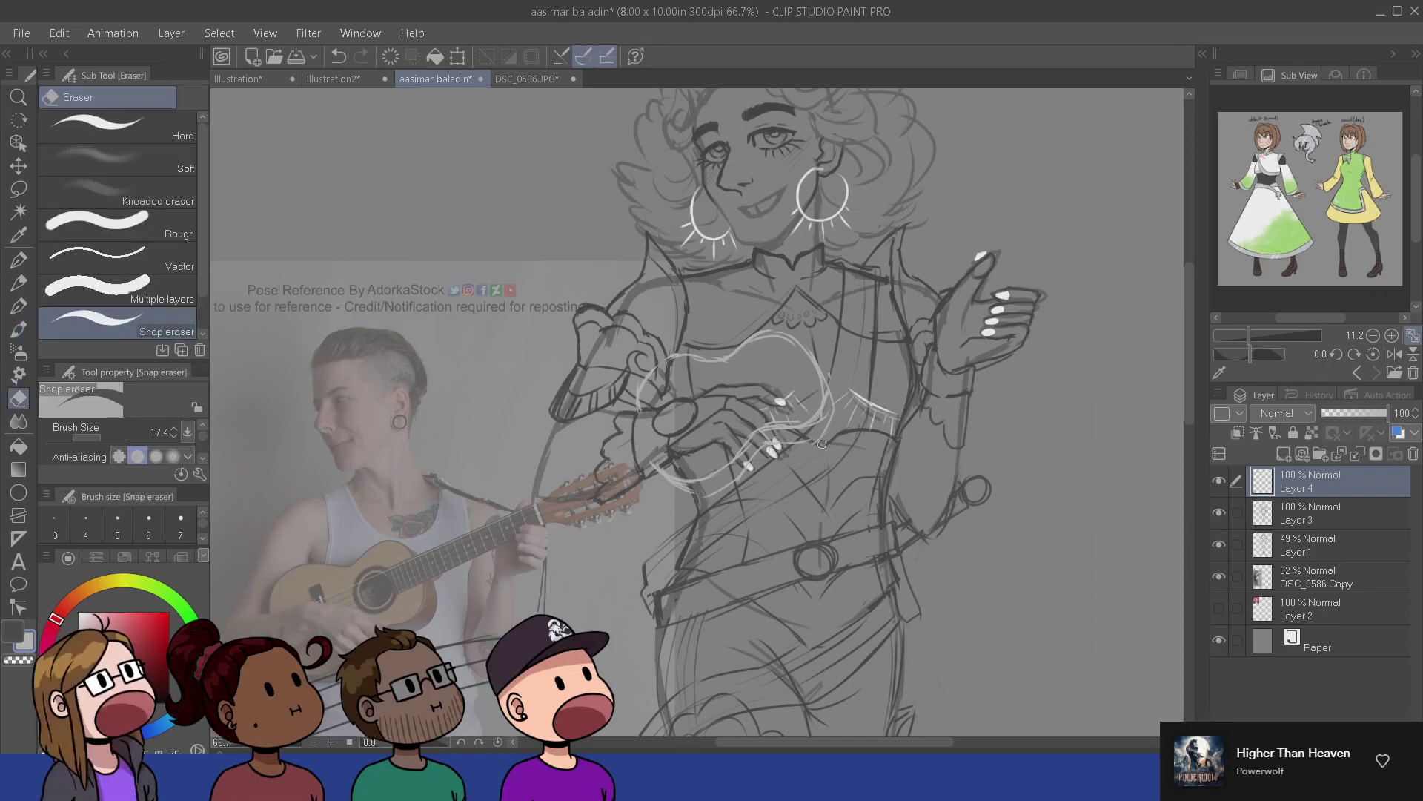
key("b")
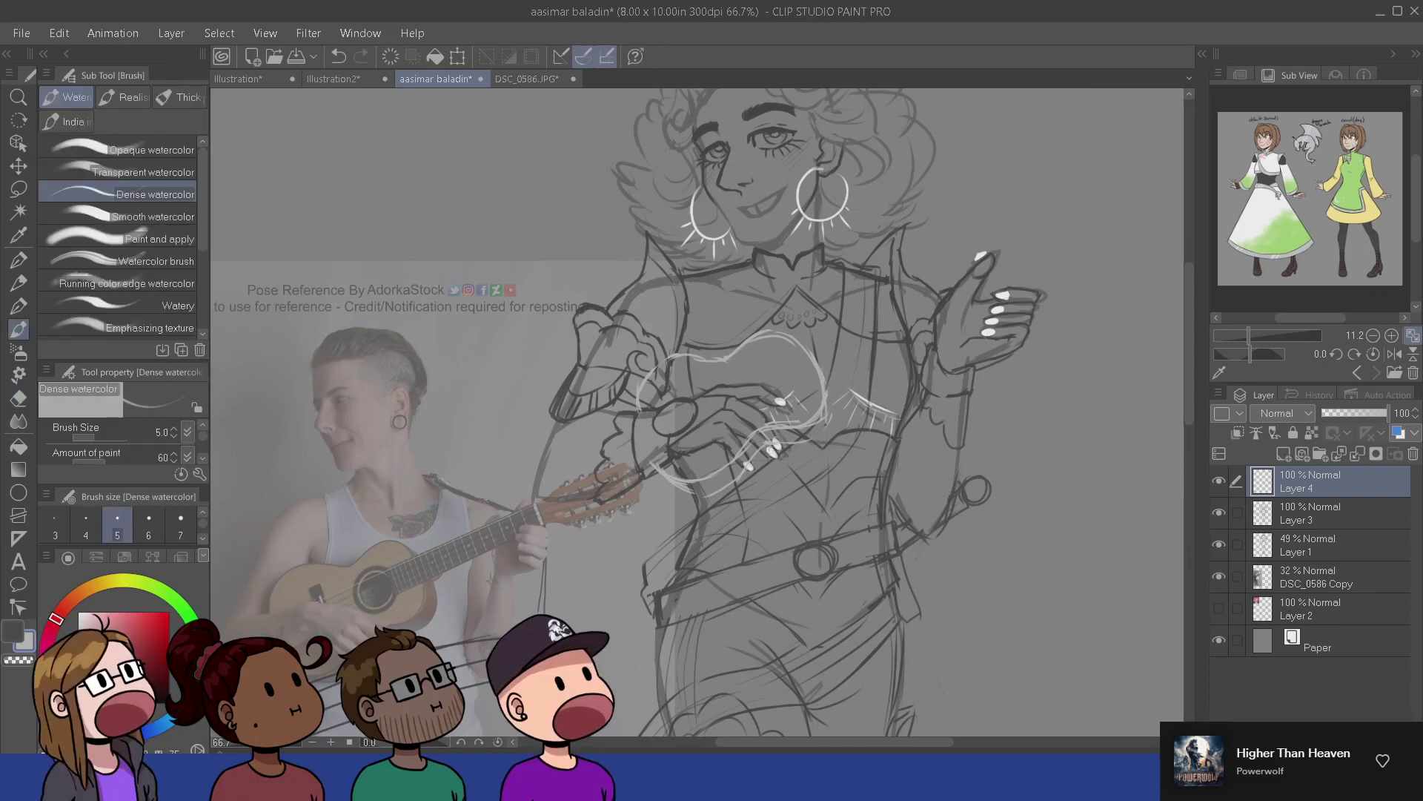
key("e")
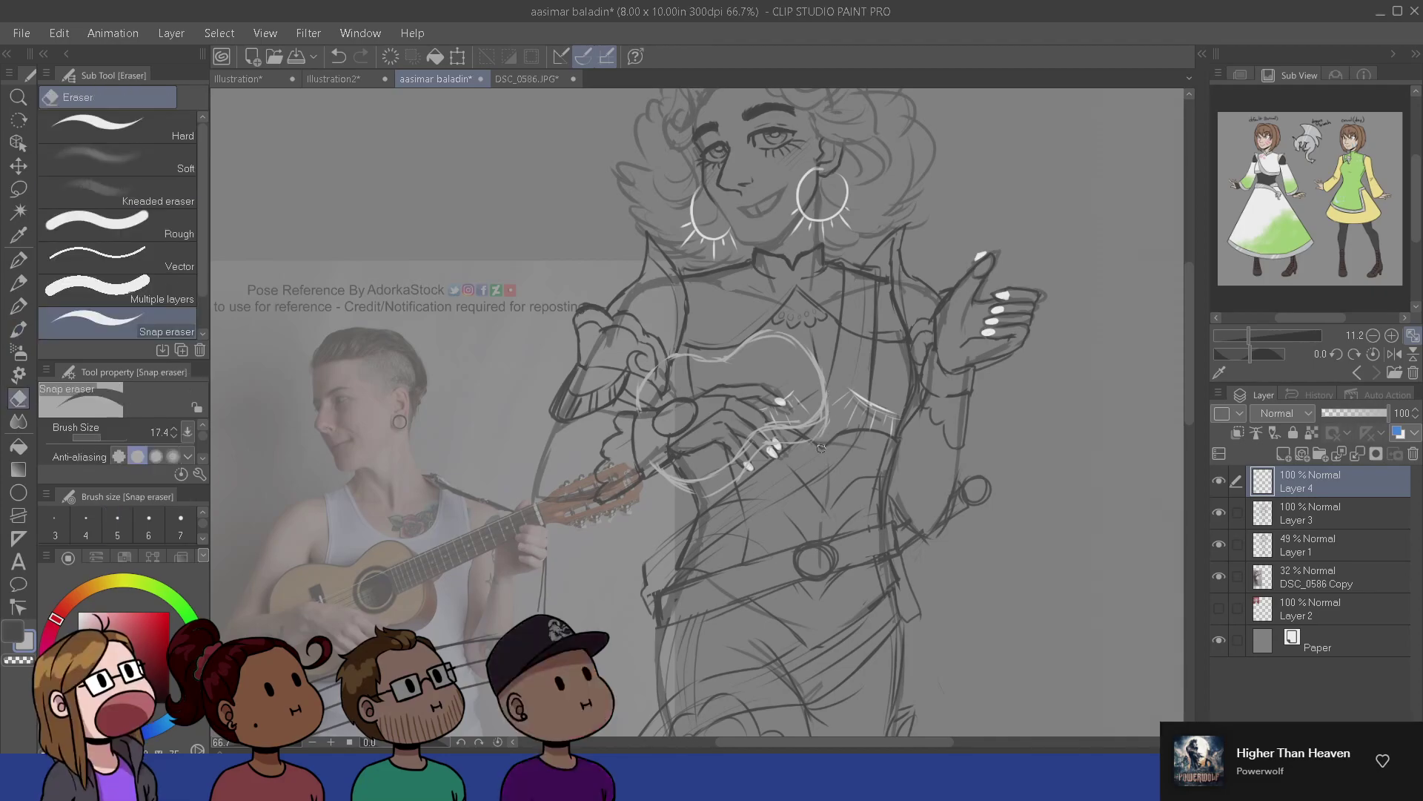
key("b")
- Sketch the guitar neck as two long lines from the body to the raised hand and trim the overshooting end
left_click_drag(827, 401, 790, 413)
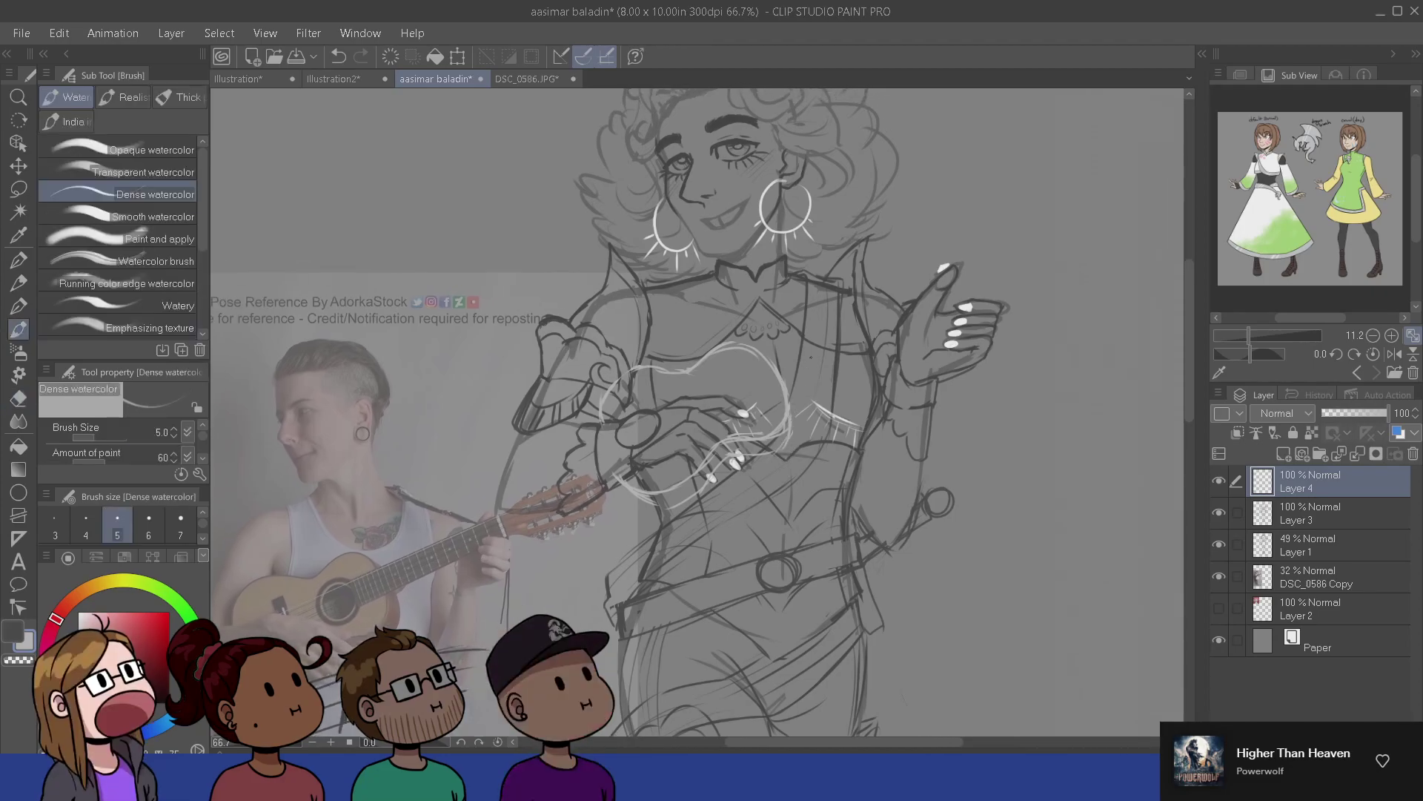
left_click_drag(770, 359, 1031, 265)
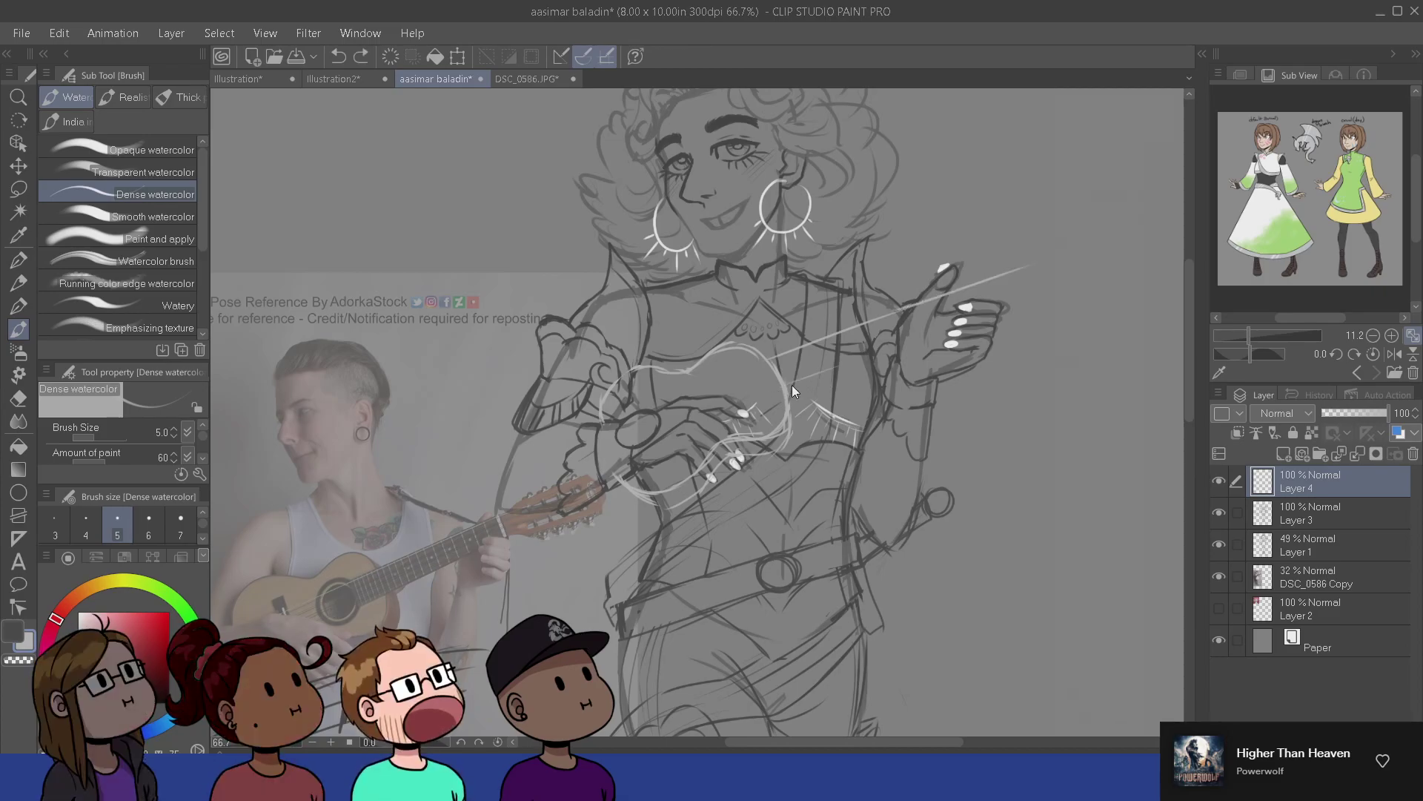
left_click_drag(787, 388, 953, 321)
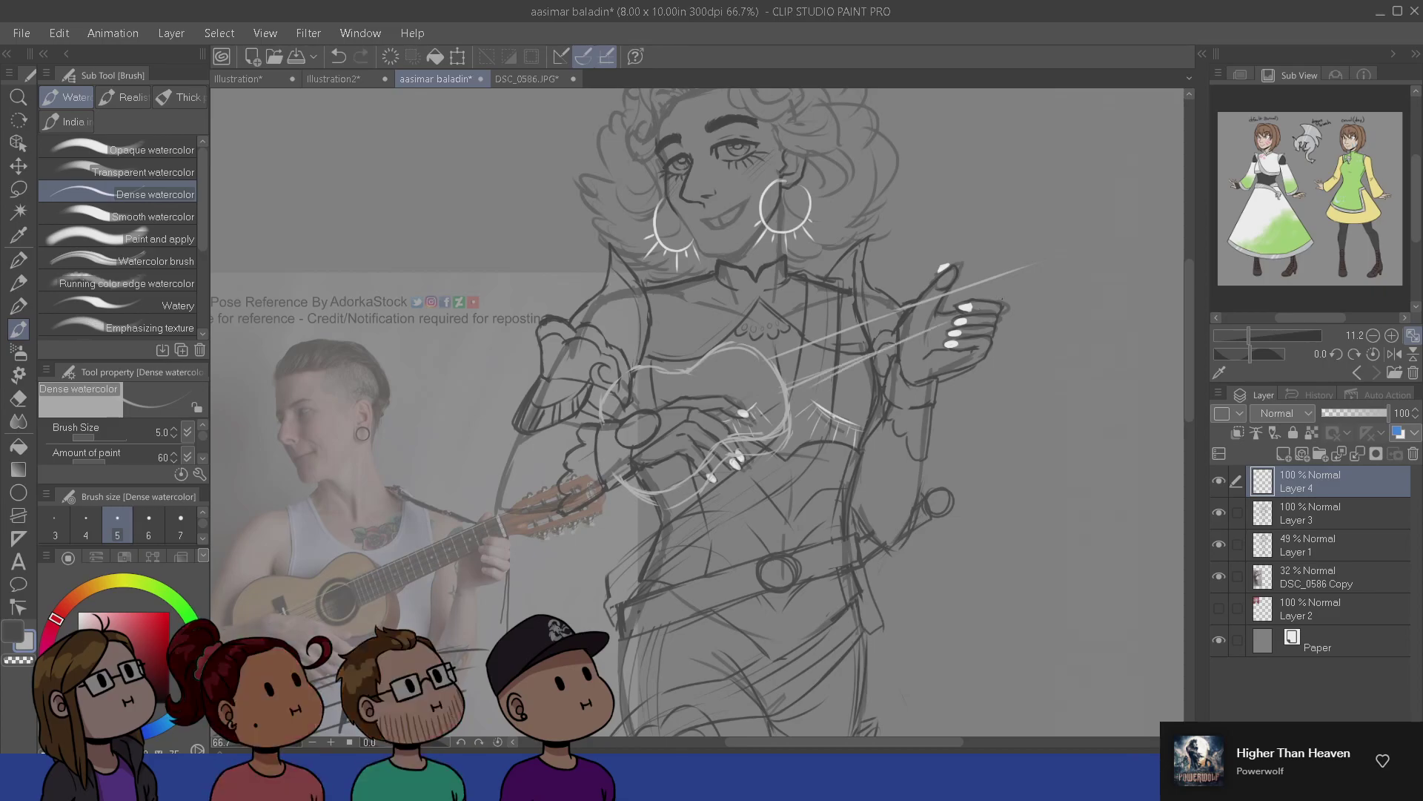
key("e")
mouse_move(1038, 263)
left_mouse_down()
mouse_move(899, 312)
mouse_move(982, 274)
left_mouse_up()
key("b")
key("e")
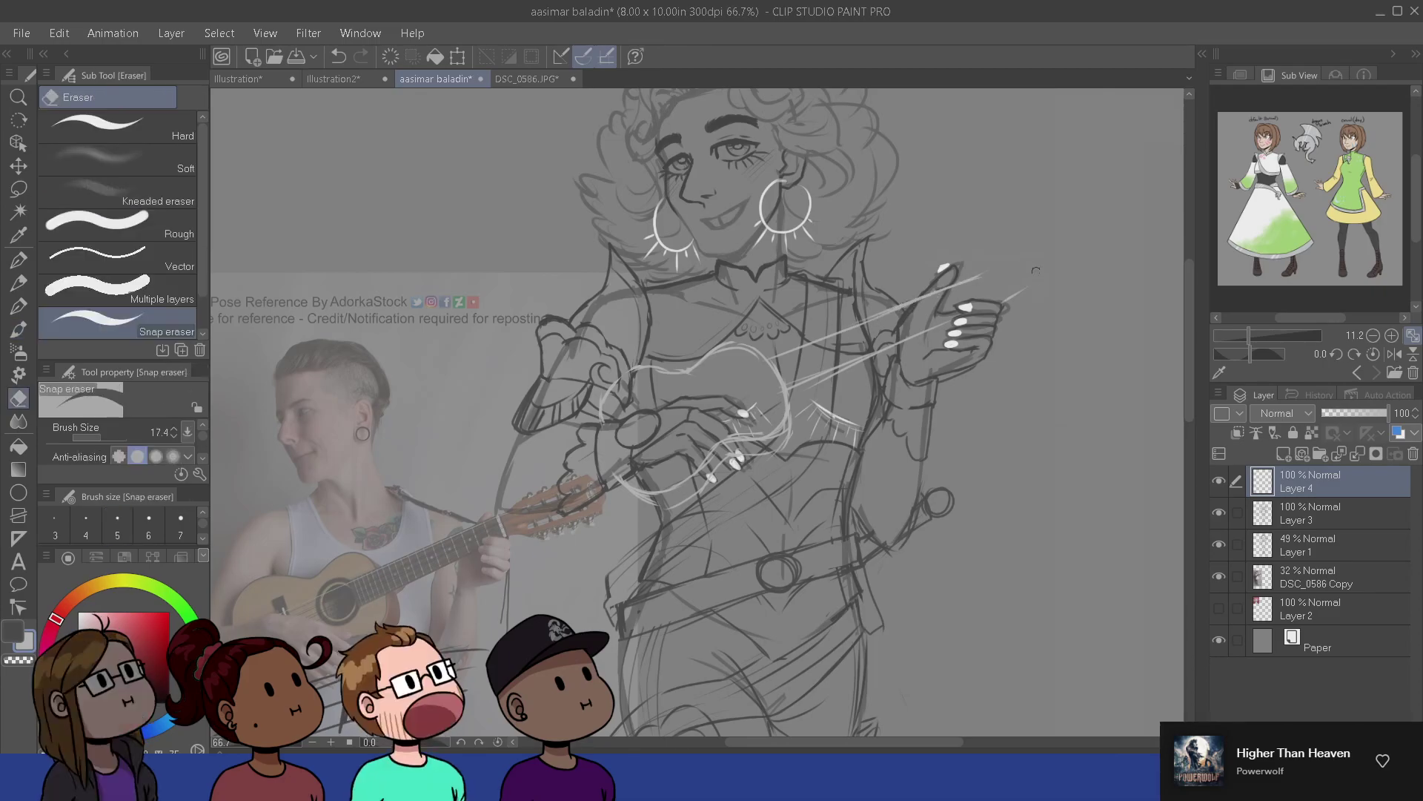
key("b")
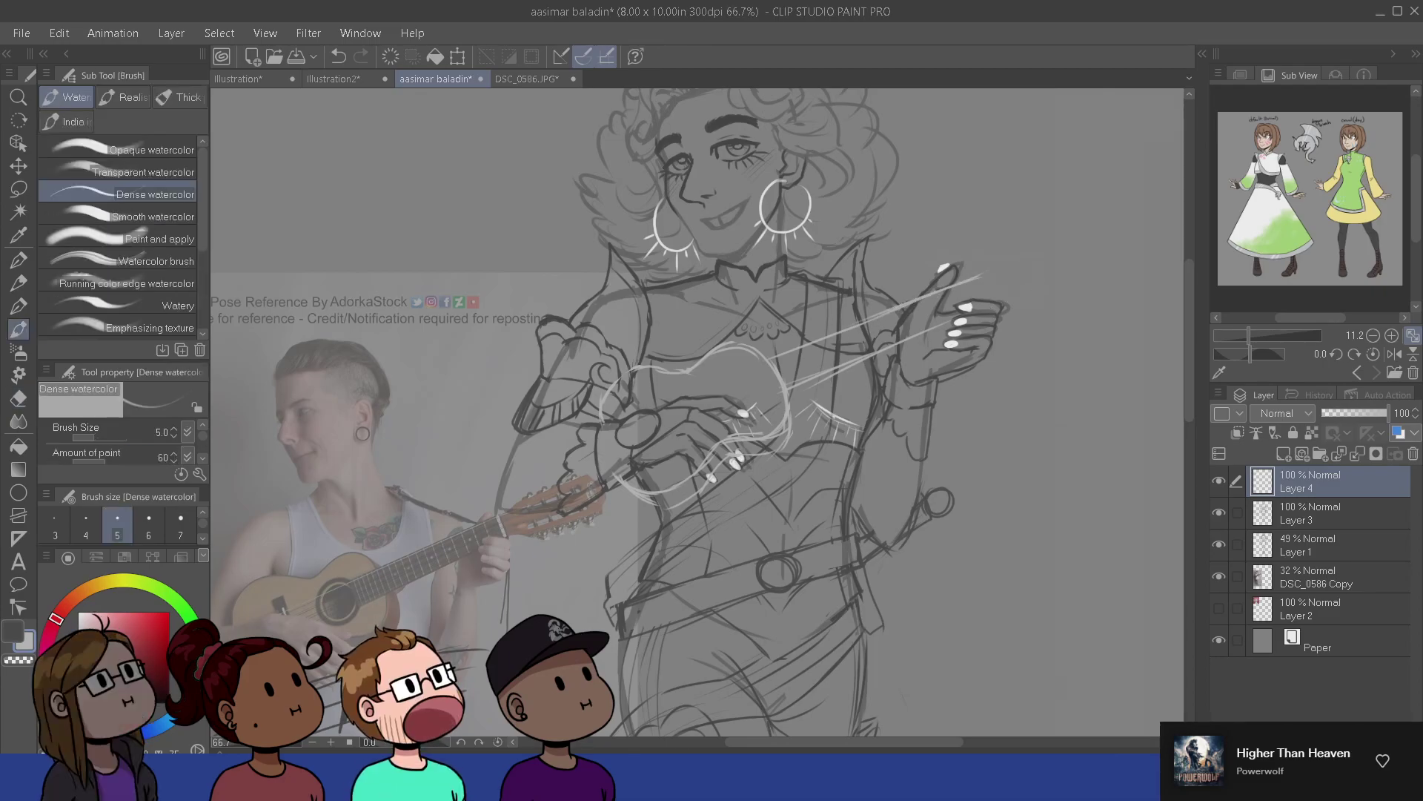
- Draw the nut across the end of the neck and outline an angular headstock beyond the raised hand
left_click_drag(995, 270, 1005, 298)
left_click_drag(699, 390, 723, 387)
key("ctrl+z")
left_click_drag(782, 390, 749, 408)
mouse_move(1023, 272)
left_mouse_down()
mouse_move(935, 332)
mouse_move(921, 319)
mouse_move(943, 360)
left_mouse_up()
key("ctrl+z")
key("ctrl+z")
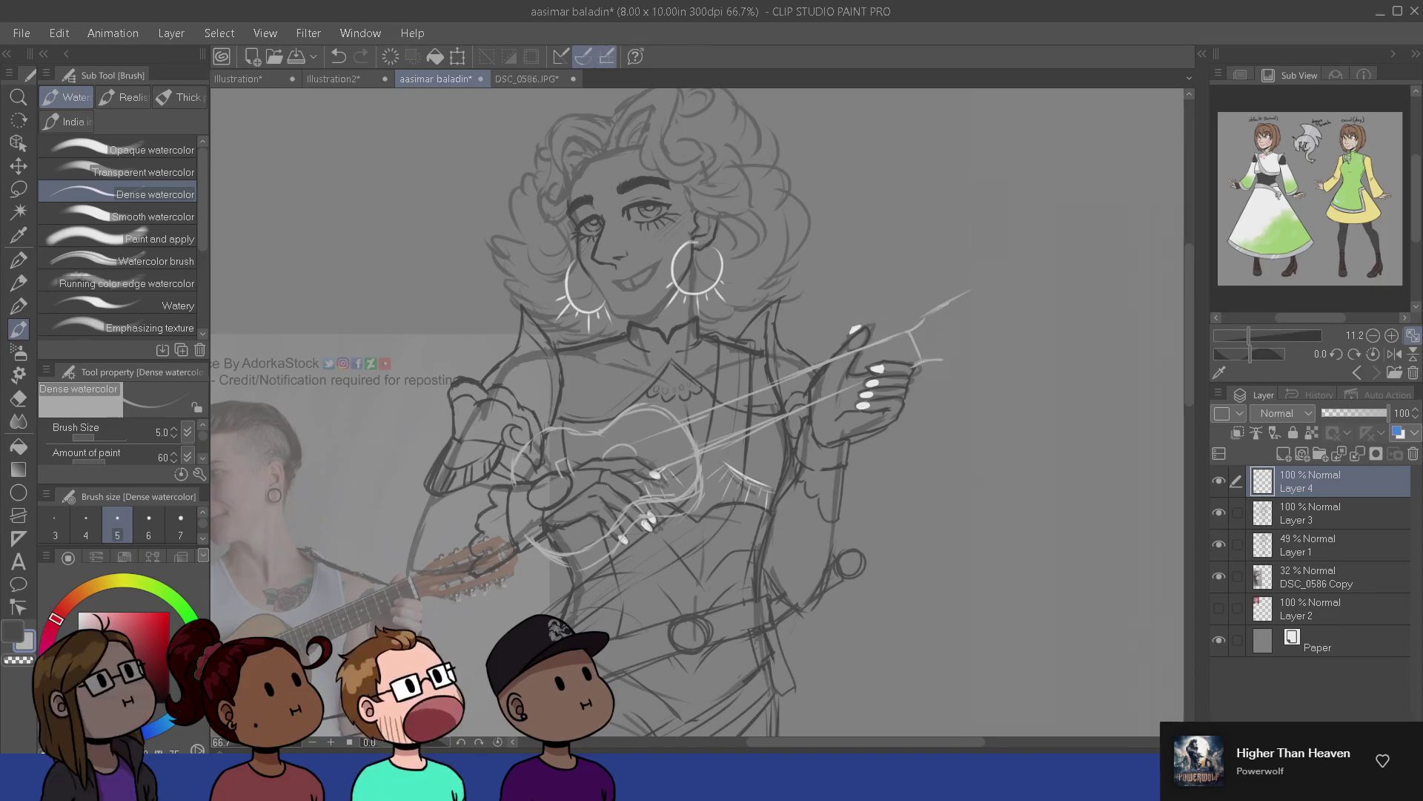
left_click_drag(925, 320, 991, 289)
left_click_drag(964, 355, 1019, 306)
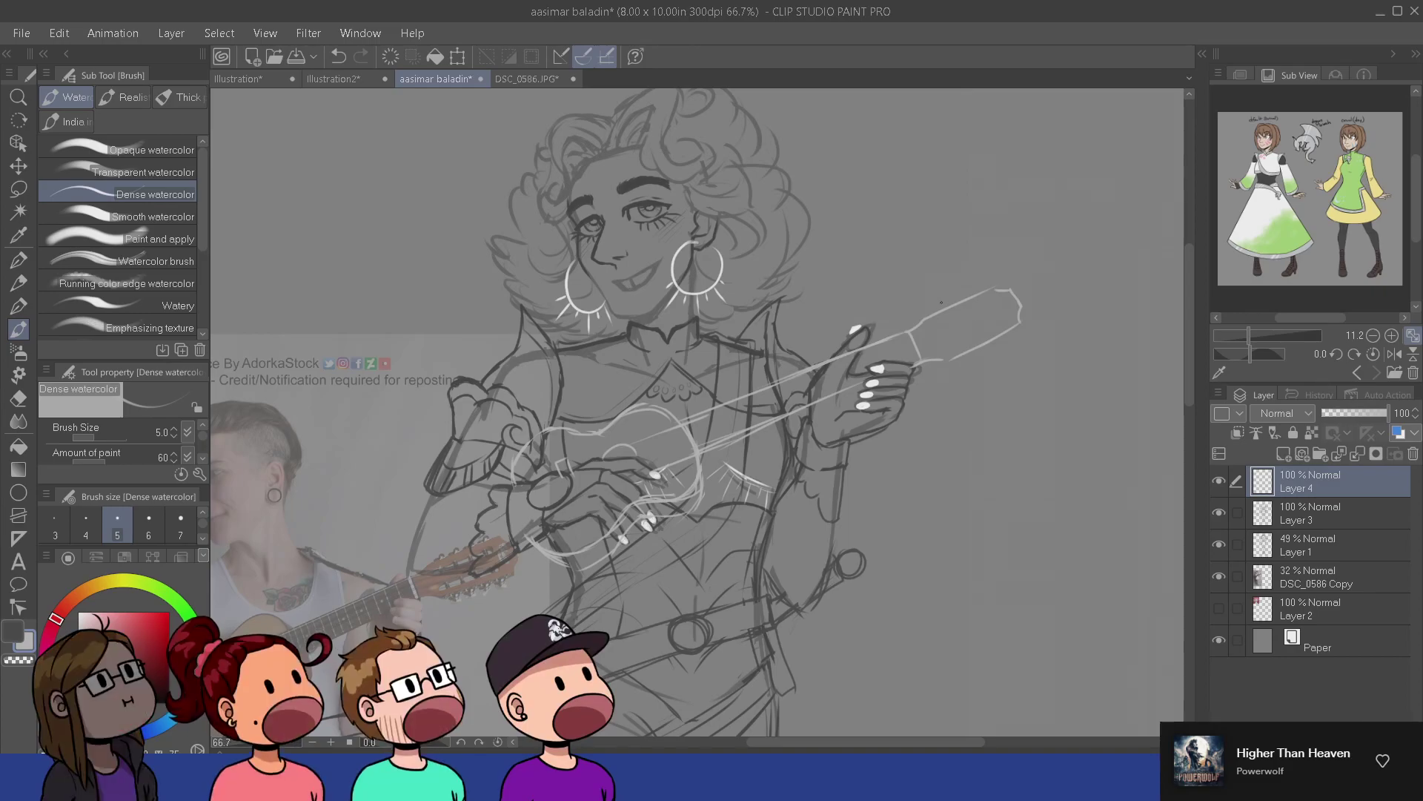
- Add small looped tuning pegs along the upper and lower edges of the headstock
left_click_drag(938, 303, 958, 293)
left_click_drag(977, 287, 1002, 278)
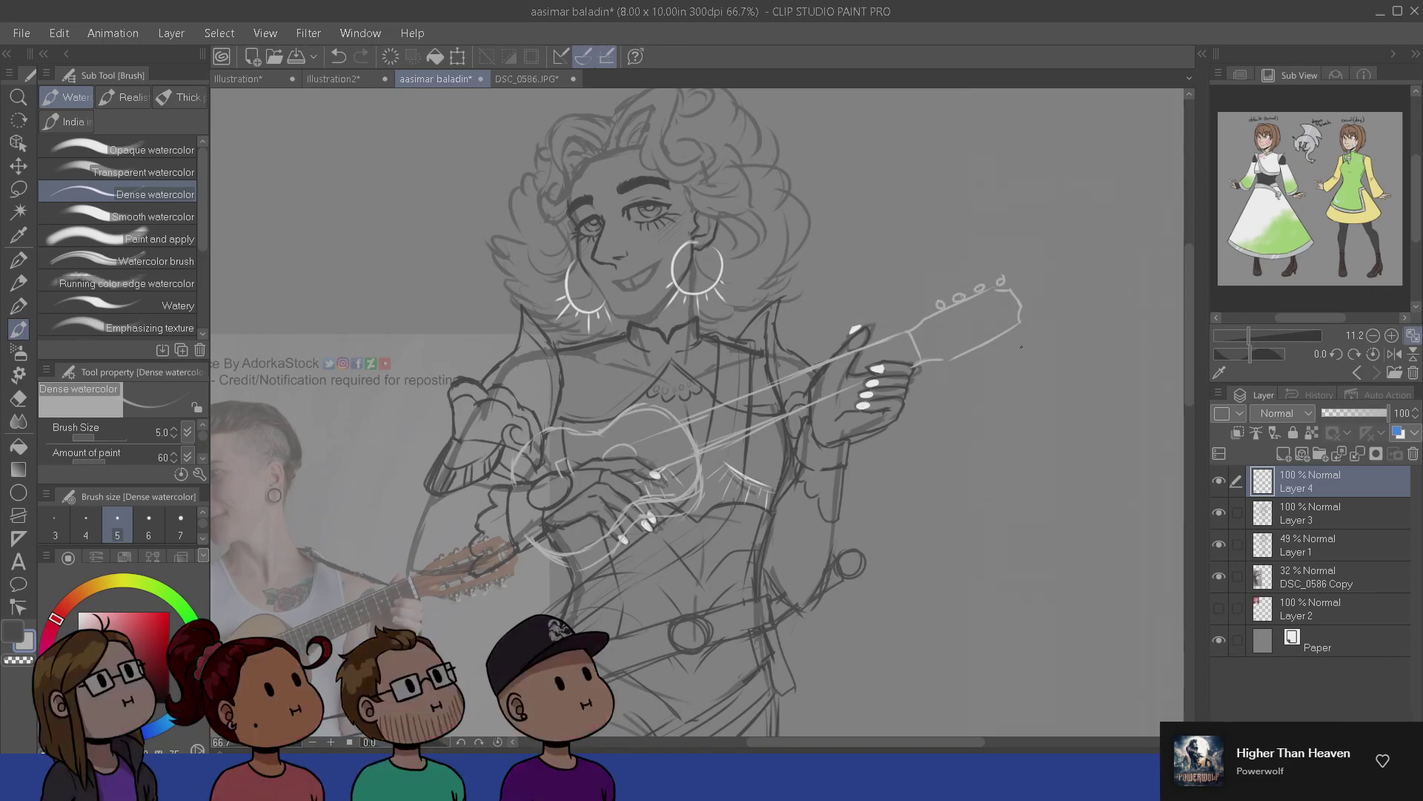
left_click_drag(1009, 338, 1008, 333)
left_click_drag(988, 345, 953, 360)
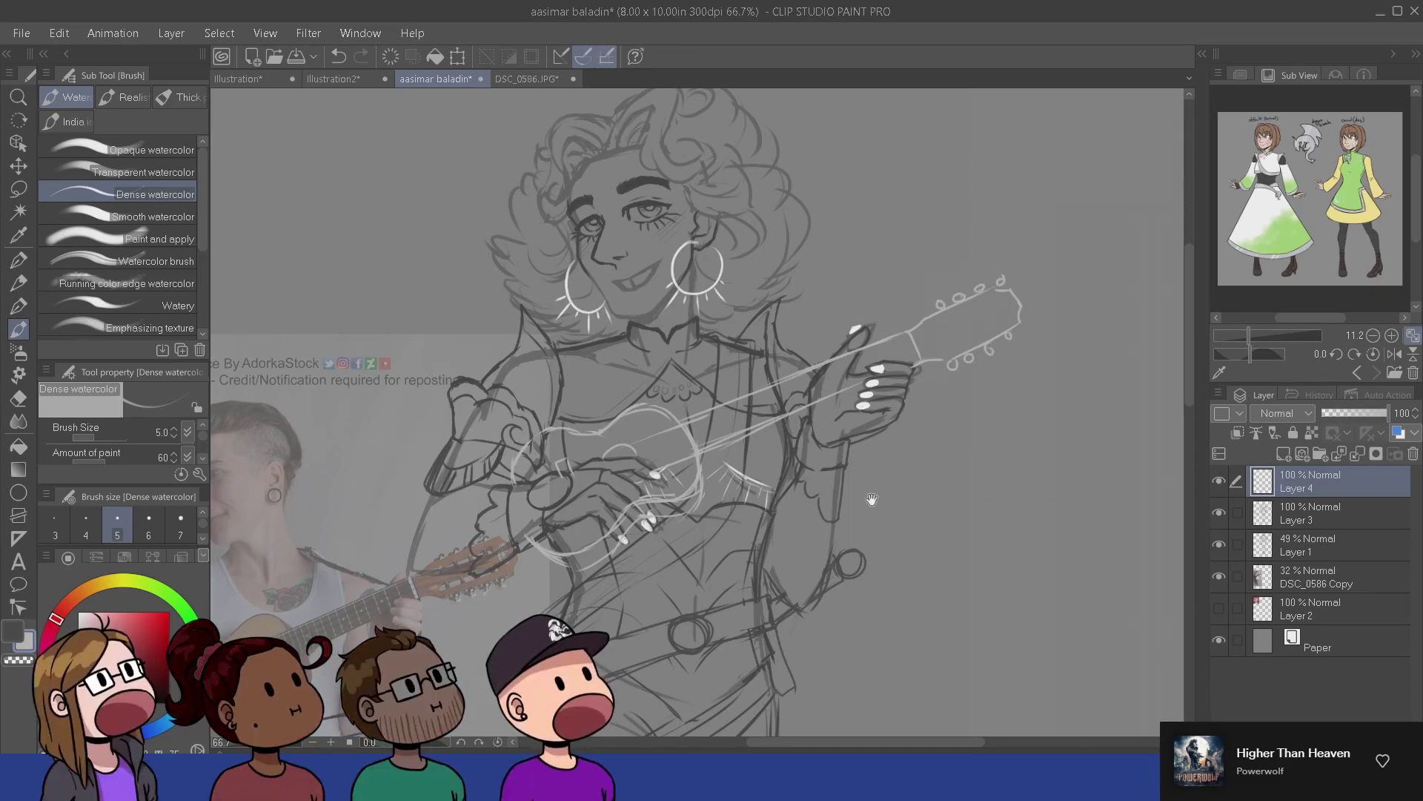
- Undo the last stroke and clean up the lines where the neck meets the guitar body
left_click_drag(682, 437, 768, 401)
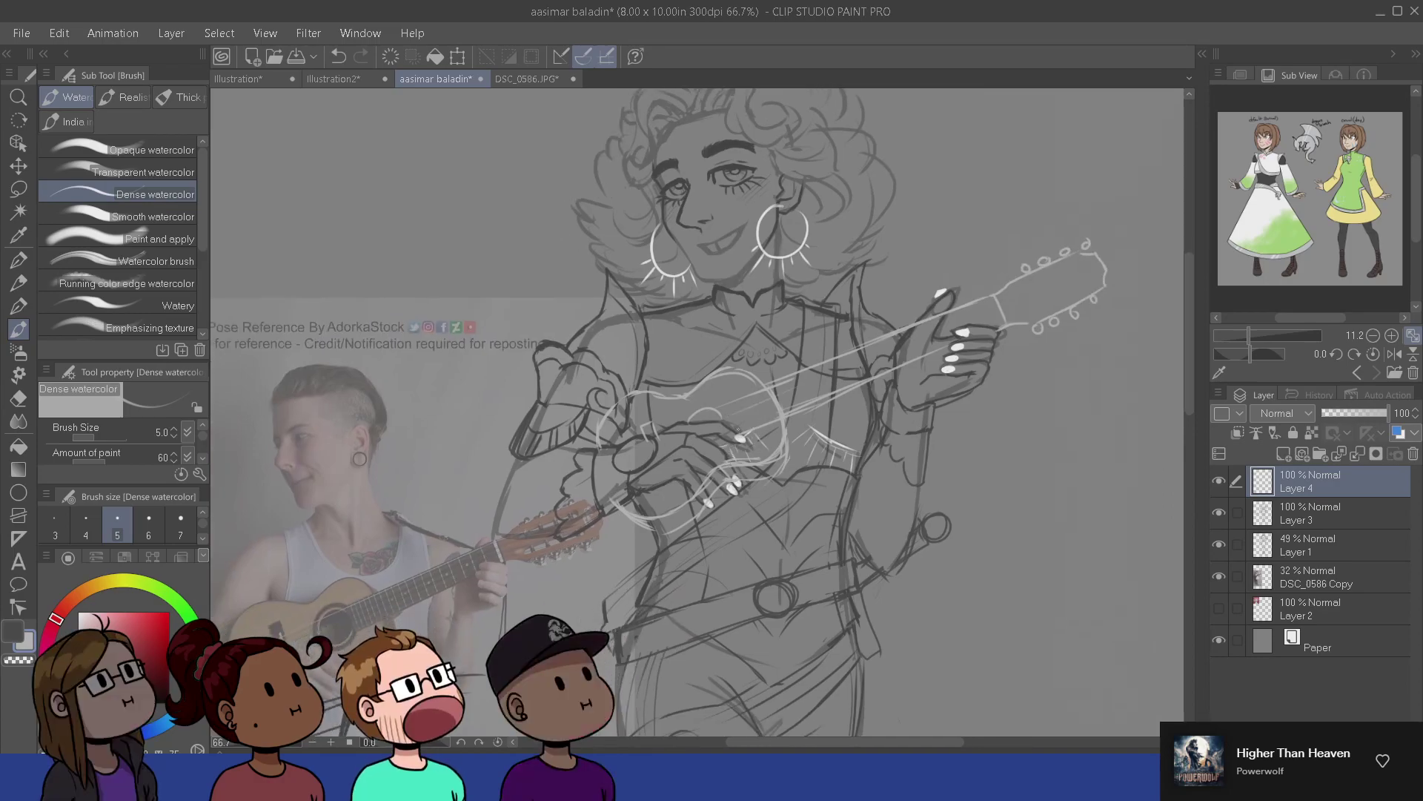
key("ctrl+z")
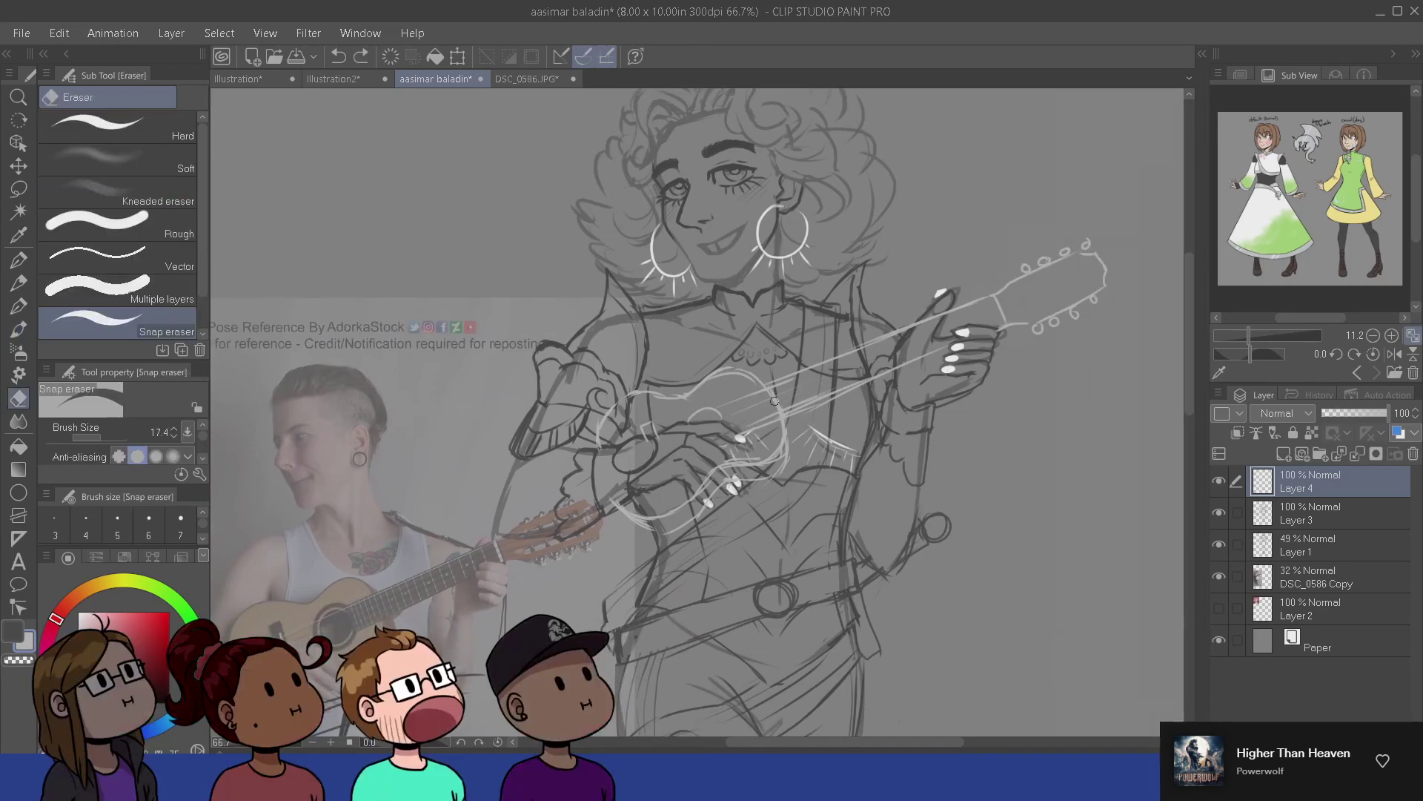
left_click(784, 397)
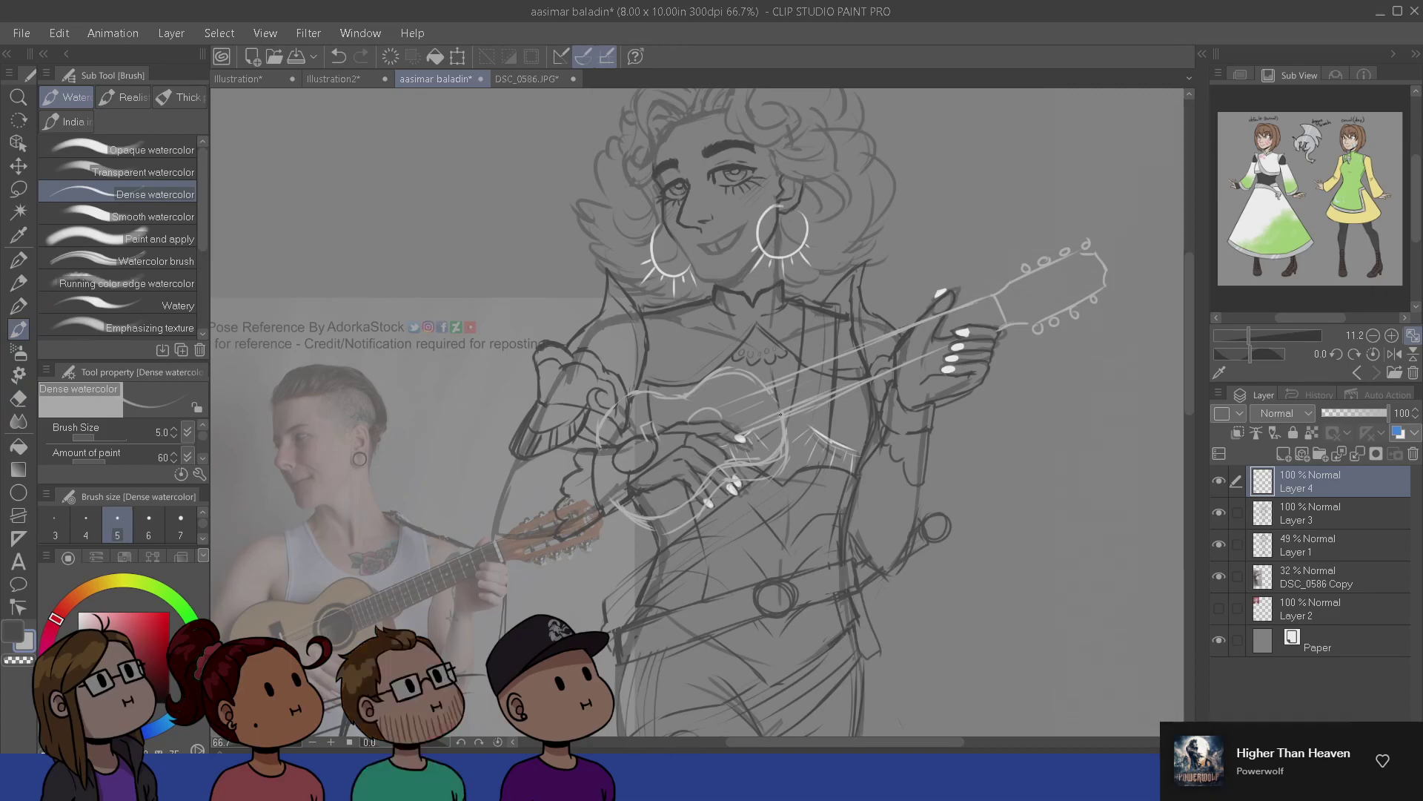
left_click_drag(826, 569, 833, 532)
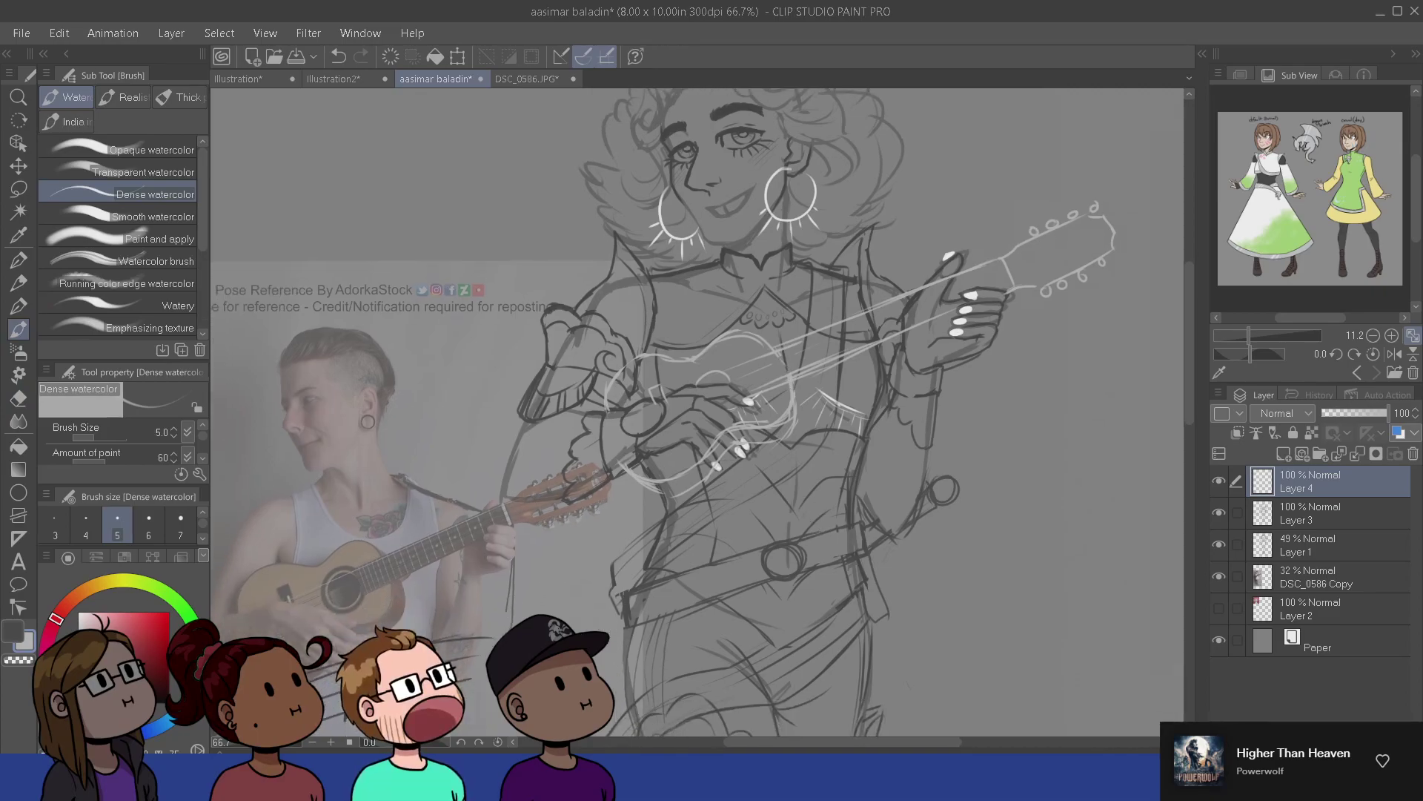
- Lower the opacity of the guitar sketch on Layer 4 to 57% and hide the reference photo layer DSC_0586 Copy
left_click(1356, 414)
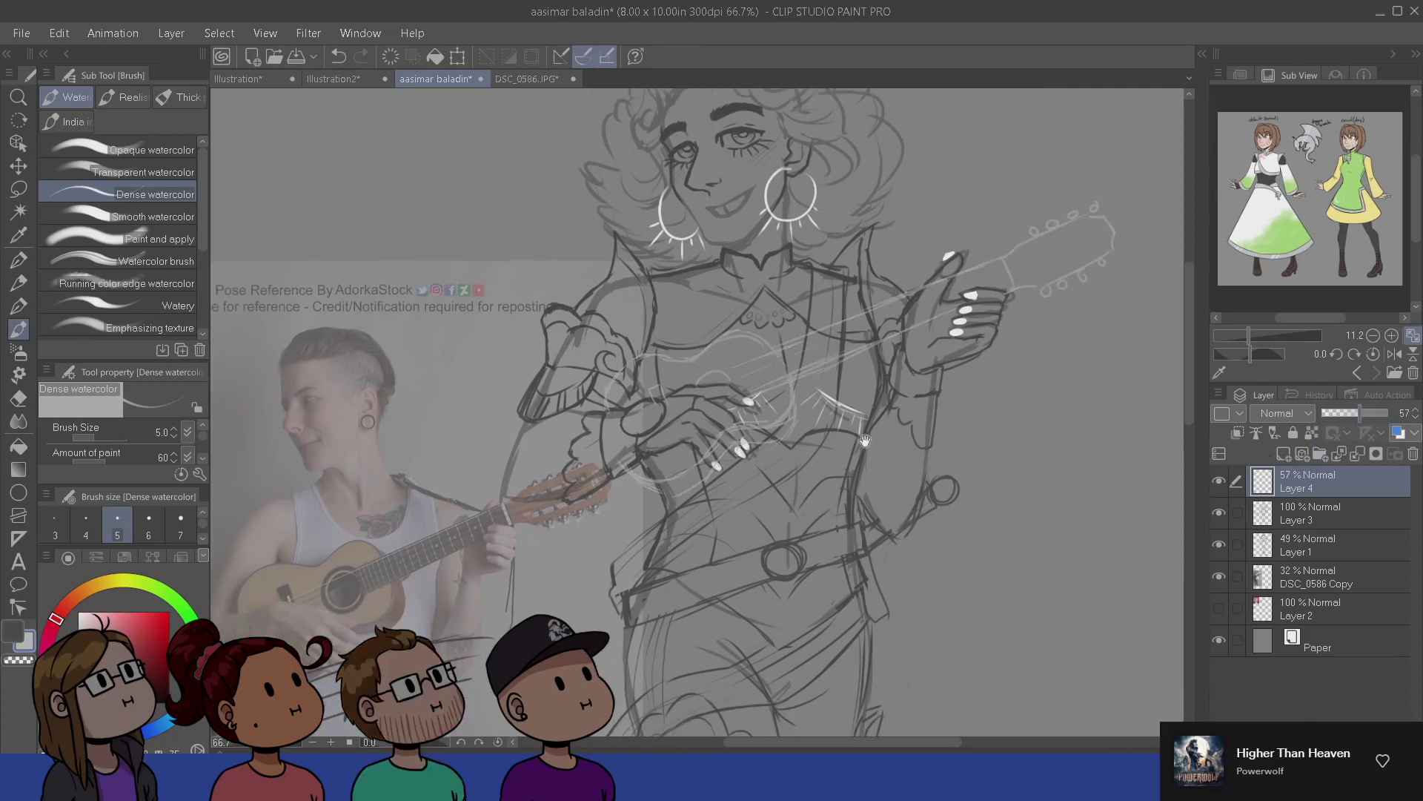
scroll(866, 440, "up", 2)
scroll(866, 415, "down", 10)
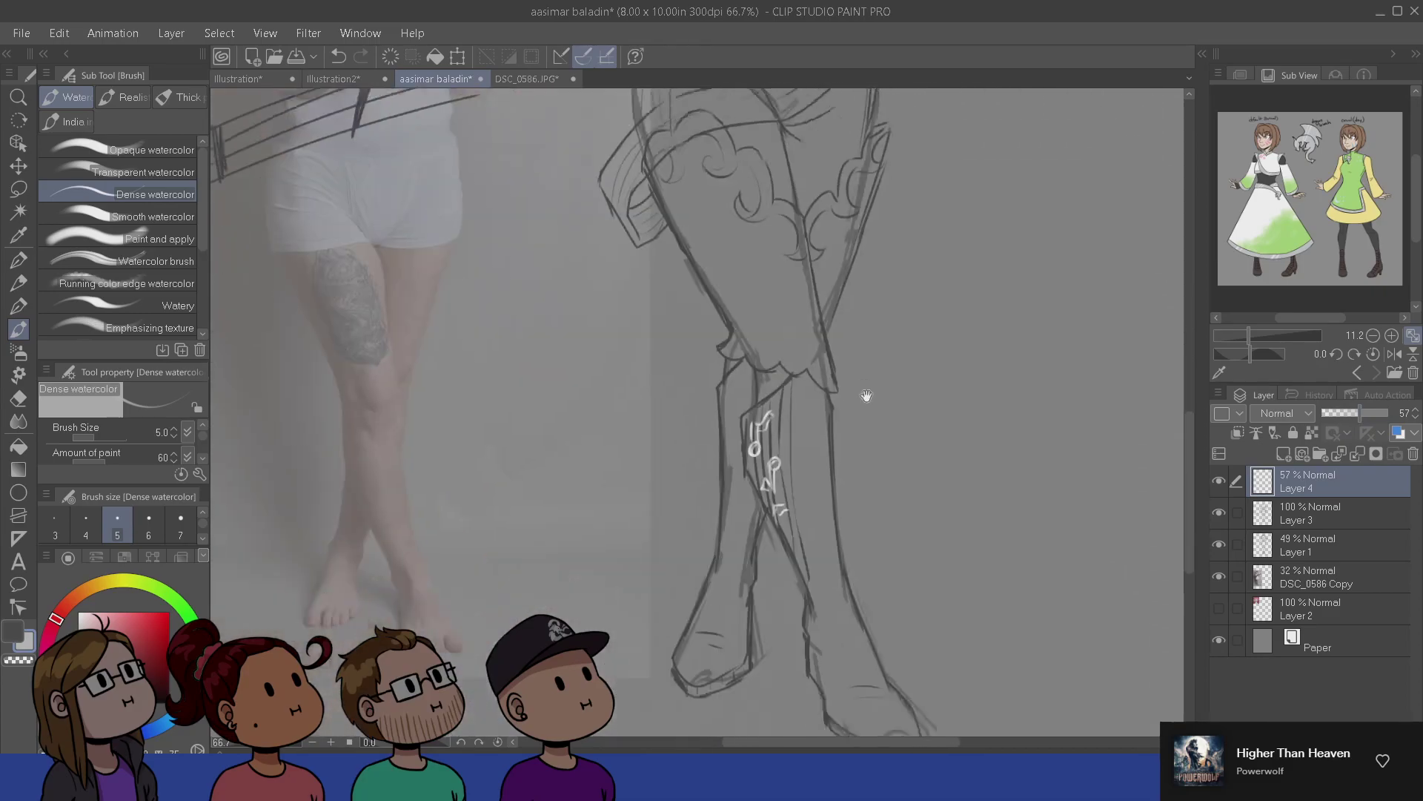
left_click_drag(867, 396, 852, 648)
left_click_drag(854, 470, 855, 673)
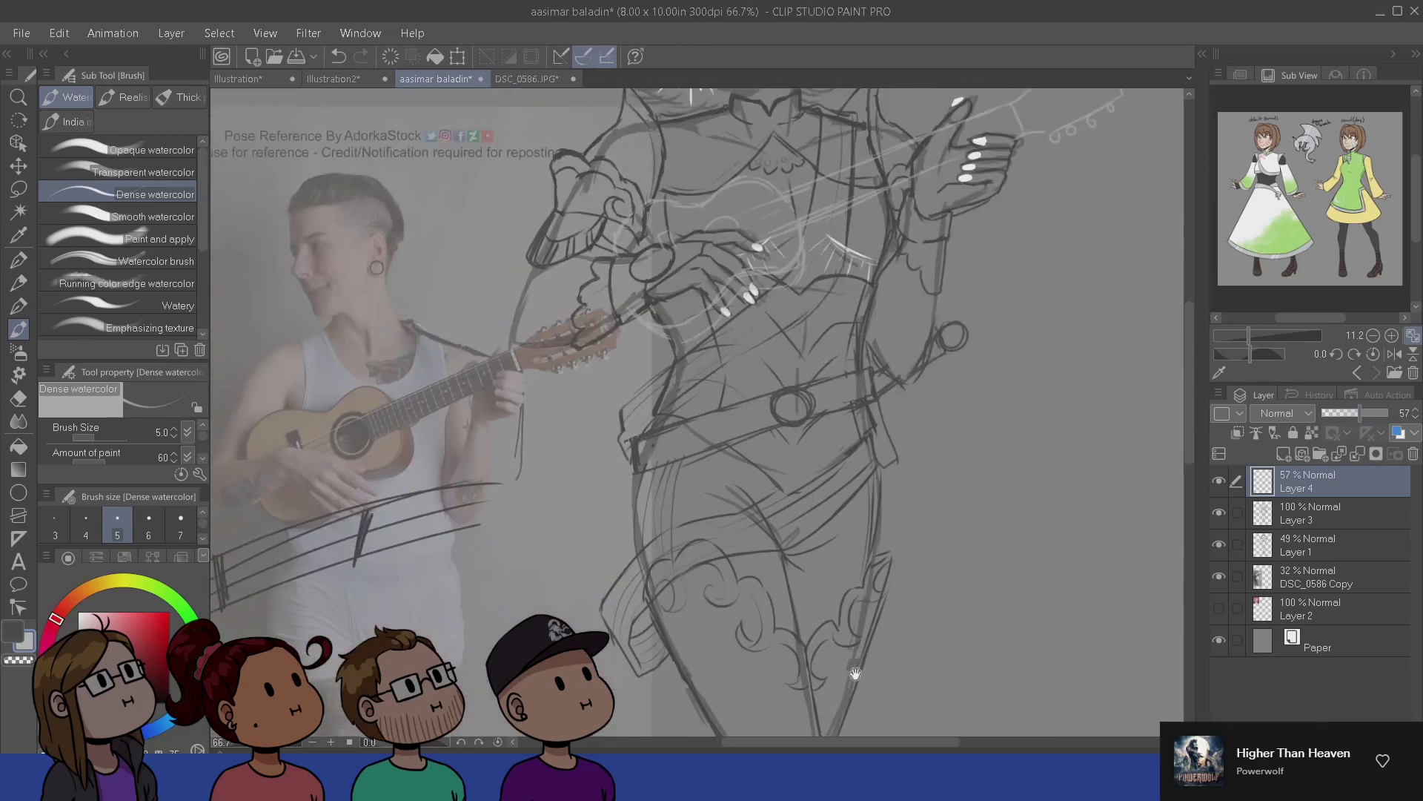
left_click_drag(871, 522, 895, 653)
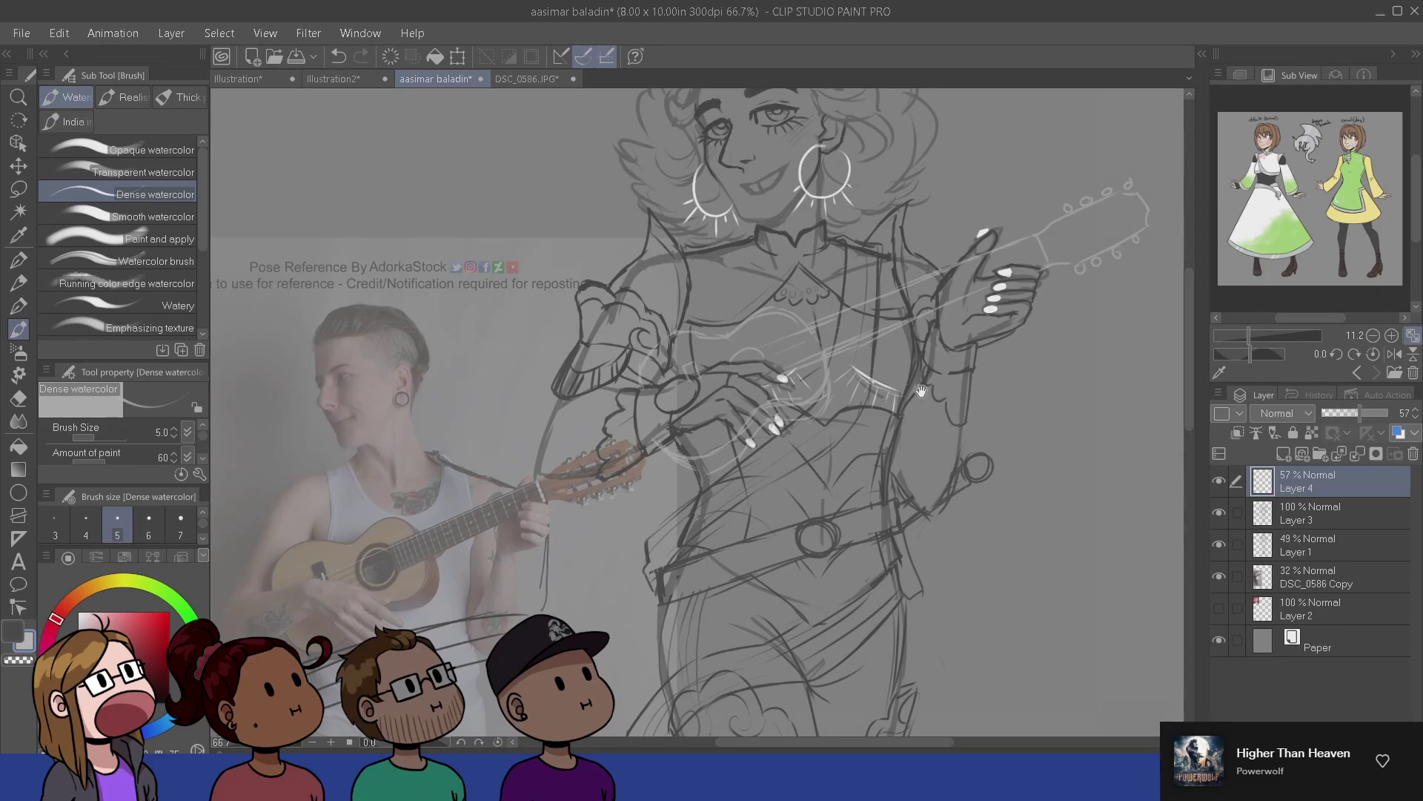
left_click(1220, 579)
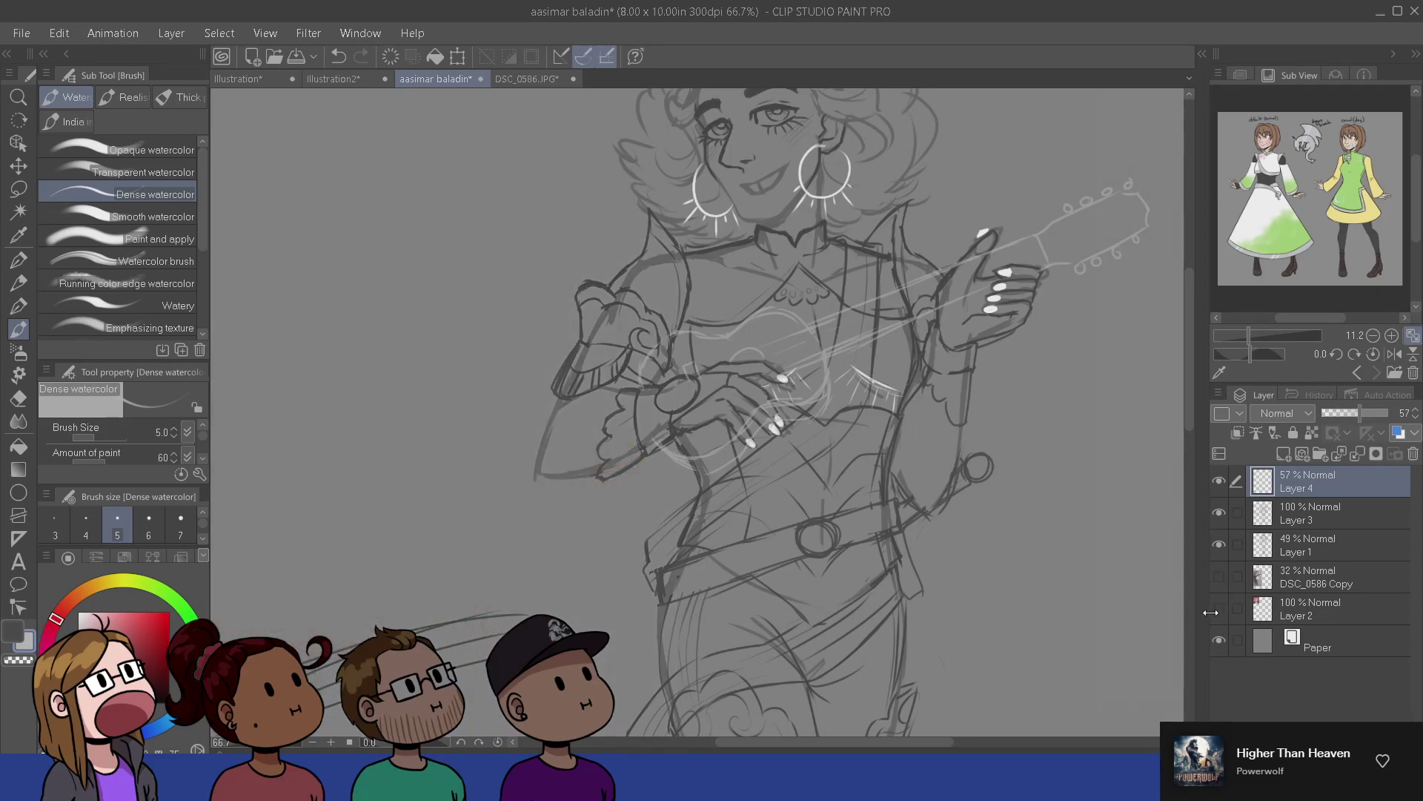
- Compare the character's guitar pose with the reference photo by showing the photo layer and hiding it again
key("ctrl+minus")
left_click_drag(921, 510, 876, 590)
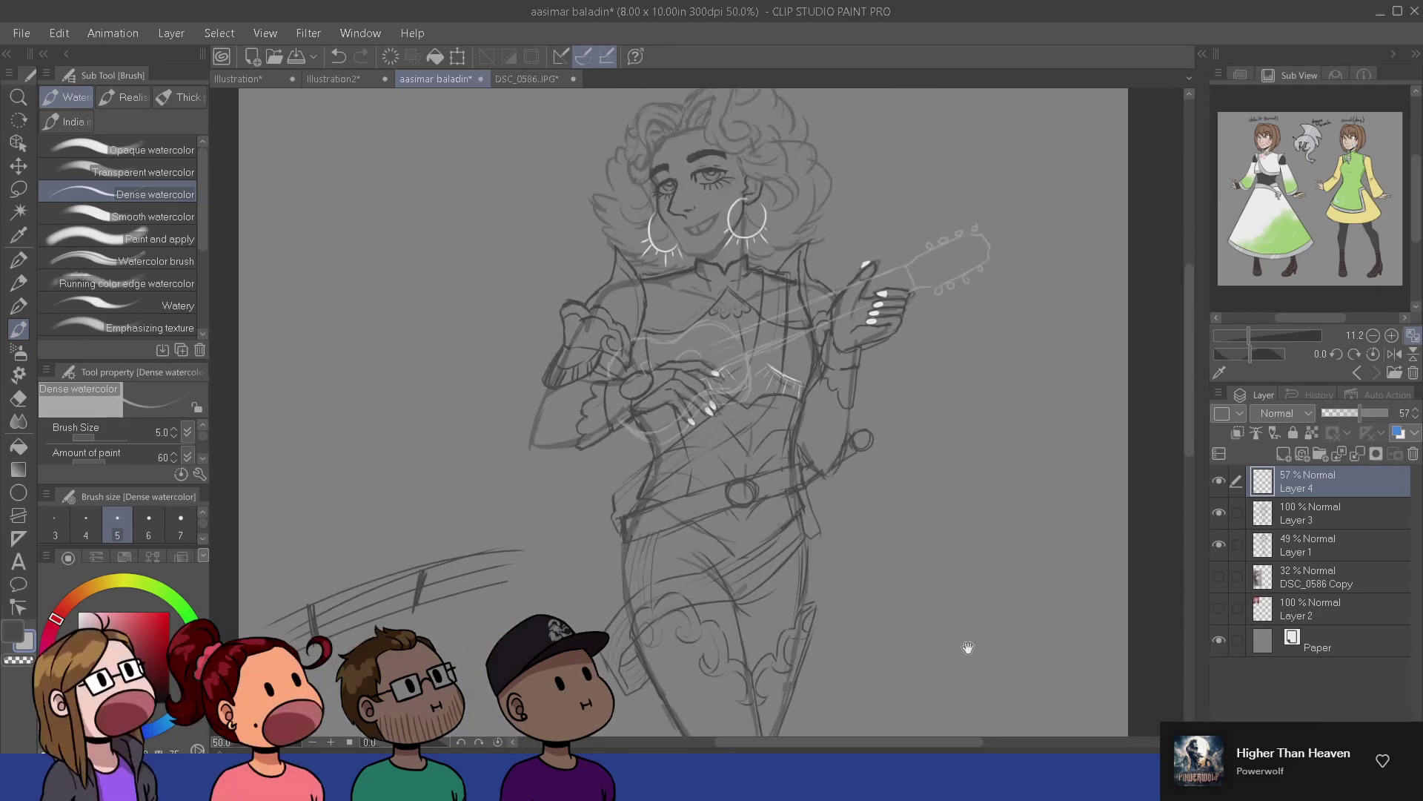
mouse_move(969, 648)
left_mouse_down()
mouse_move(1001, 616)
mouse_move(1004, 632)
left_mouse_up()
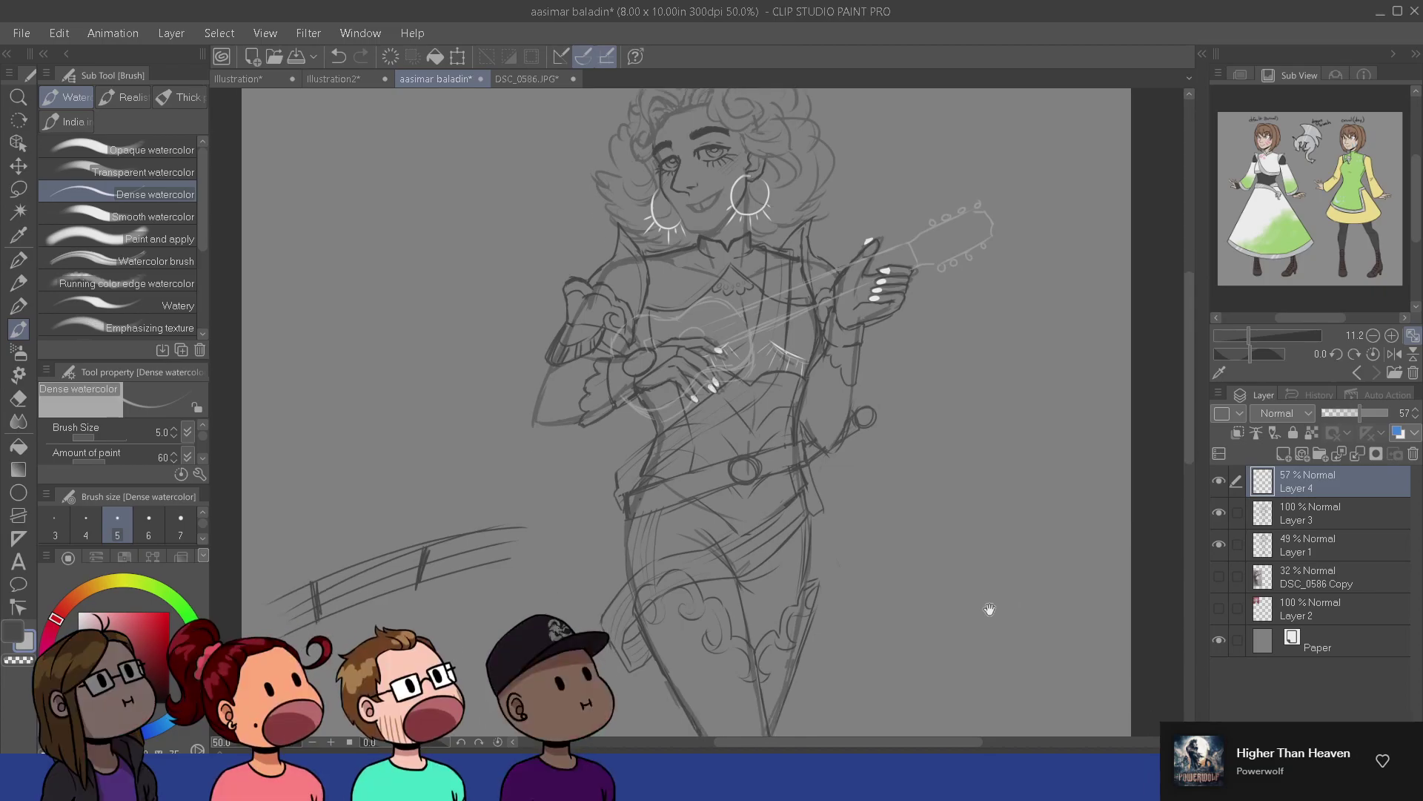
mouse_move(946, 565)
left_mouse_down()
mouse_move(938, 598)
mouse_move(947, 580)
left_mouse_up()
left_click(1218, 577)
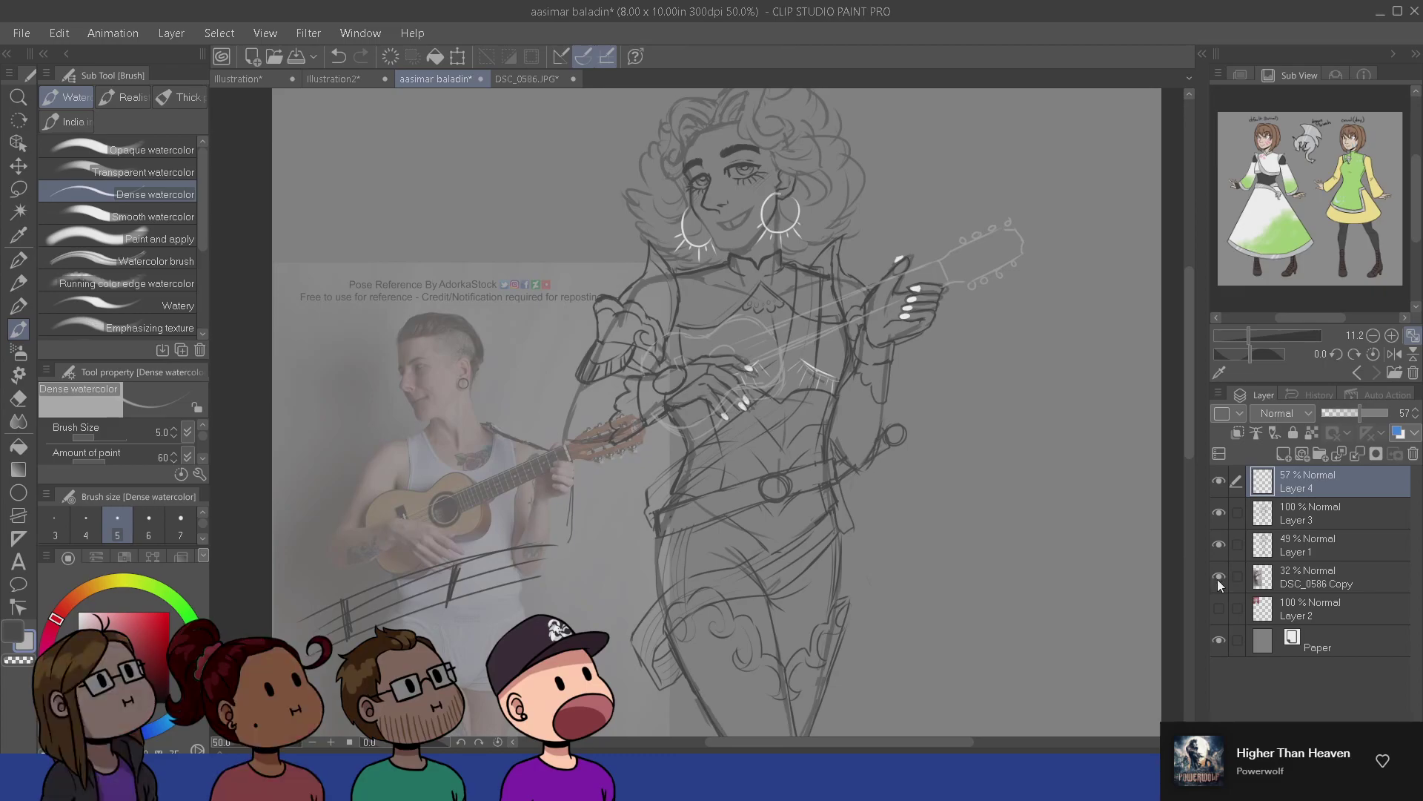
left_click(1219, 577)
key("super")
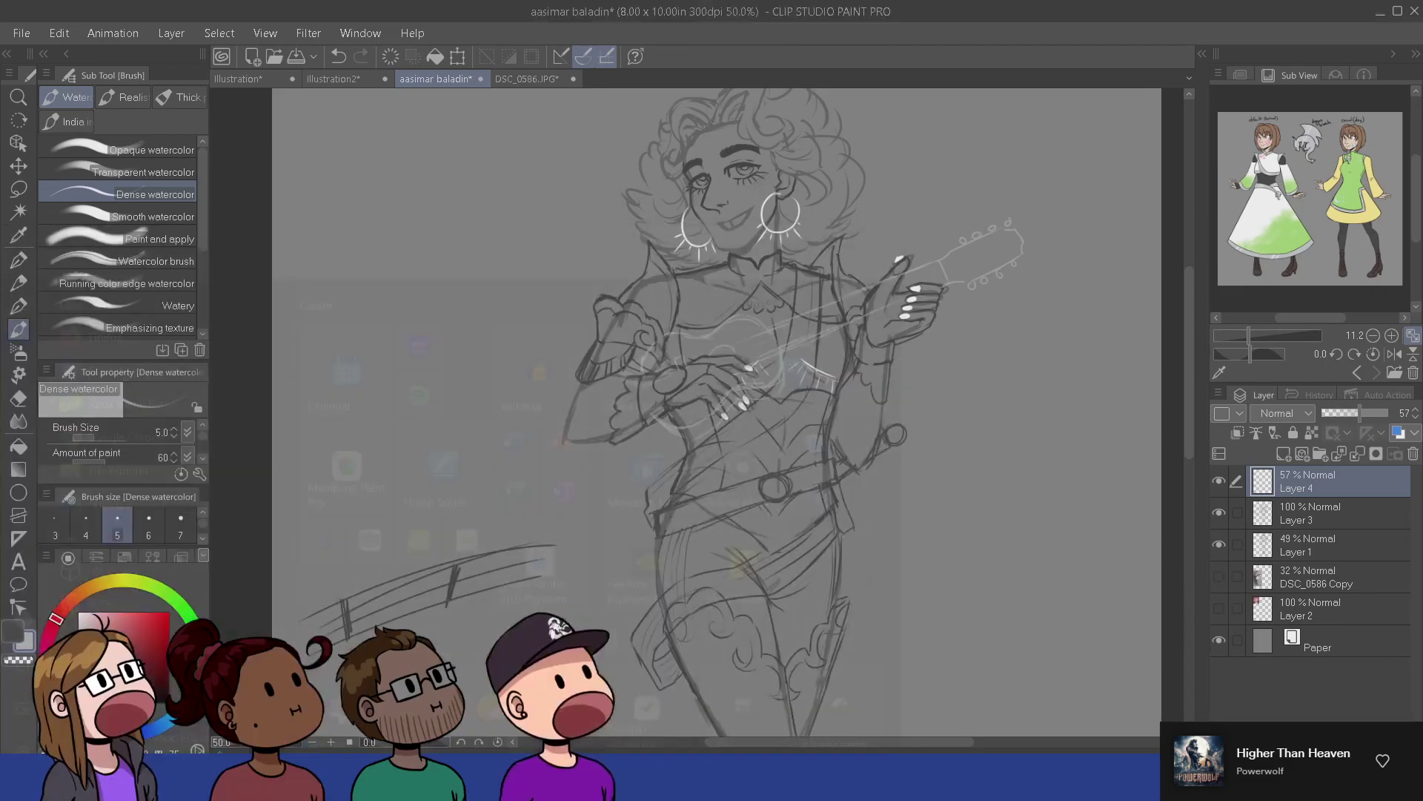
- Lasso the end of the guitar body next to the neck and shift it slightly outward and up along the neck
scroll(897, 593, "up", 1)
left_click_drag(812, 473, 815, 583)
key("m")
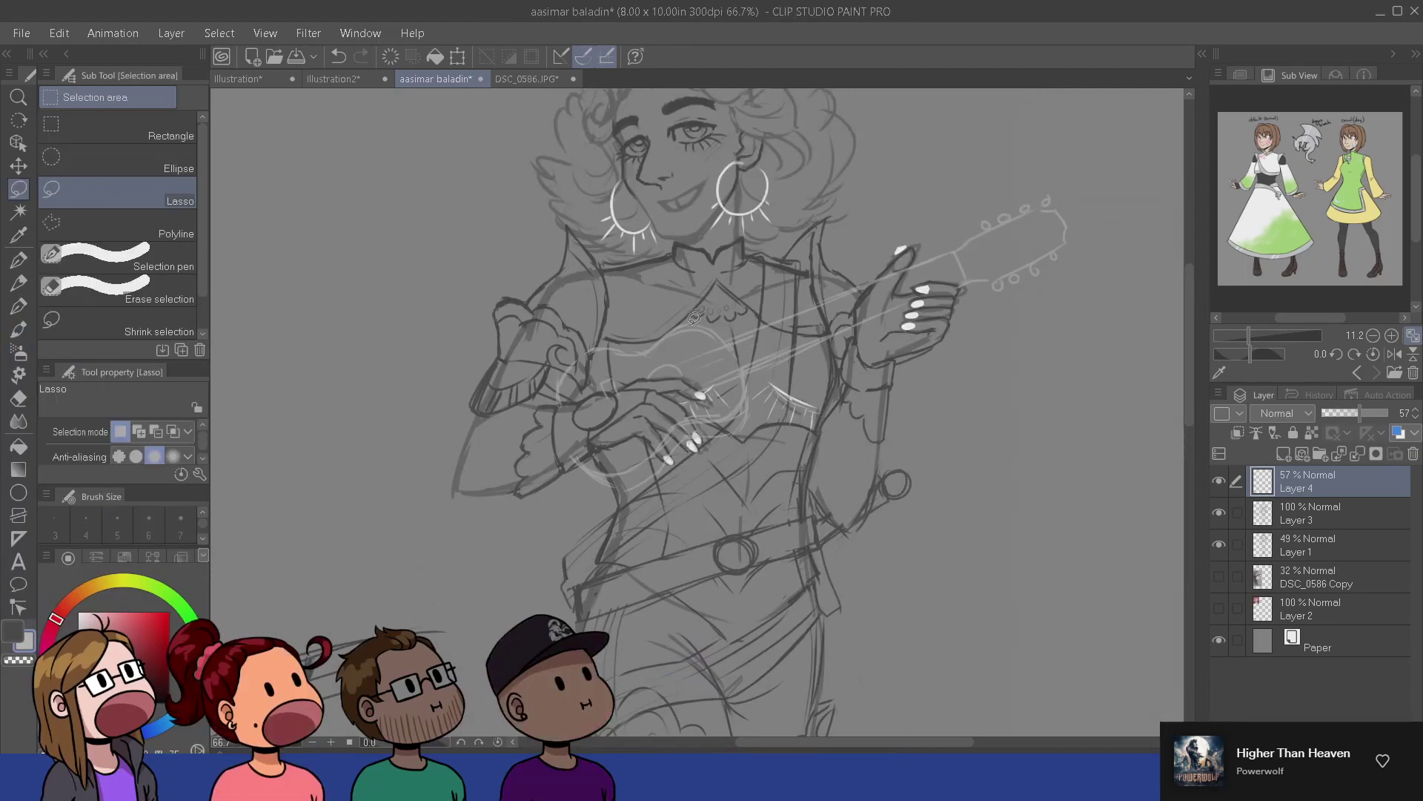
mouse_move(694, 318)
left_mouse_down()
mouse_move(684, 330)
mouse_move(725, 391)
mouse_move(759, 369)
mouse_move(731, 322)
left_mouse_up()
key("b")
key("ctrl+t")
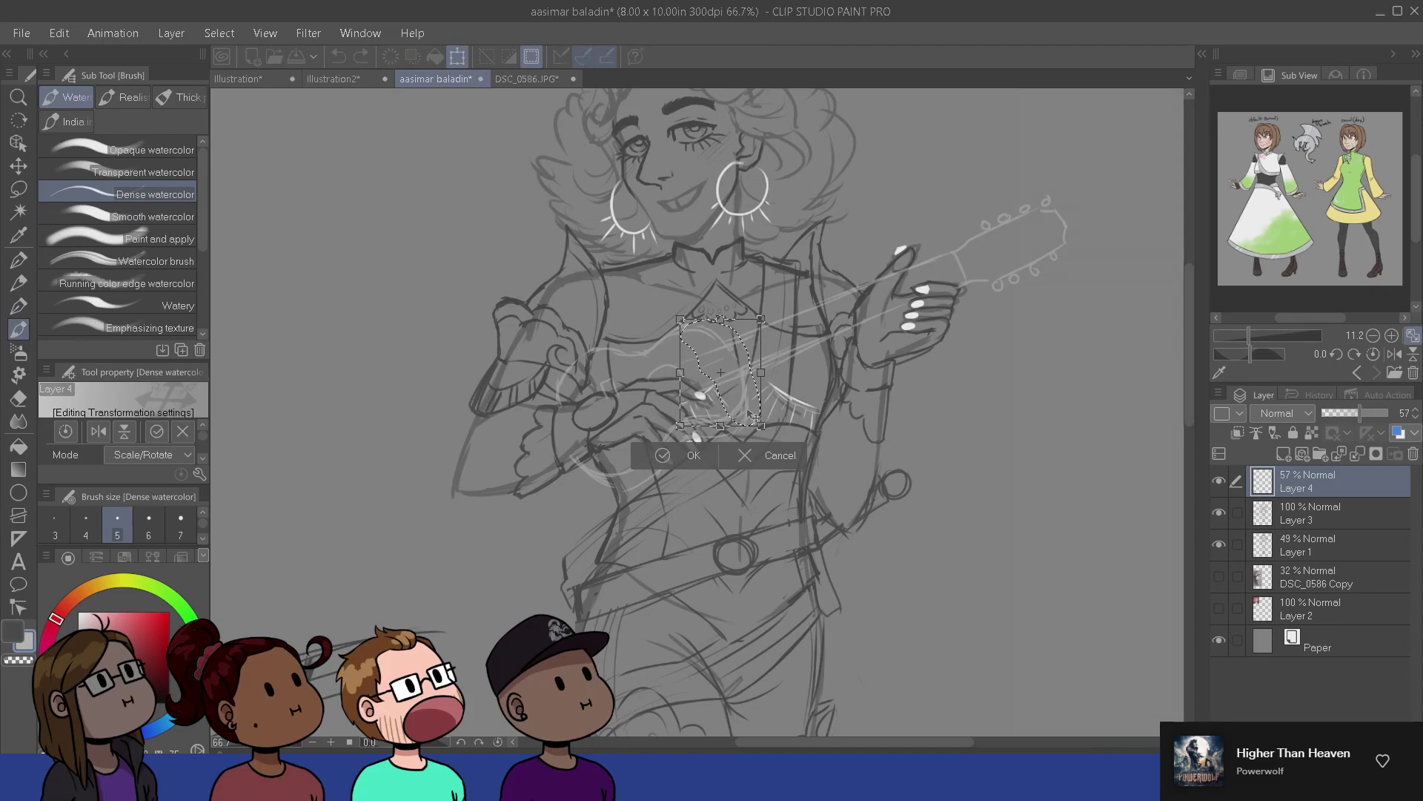
left_click_drag(751, 416, 762, 407)
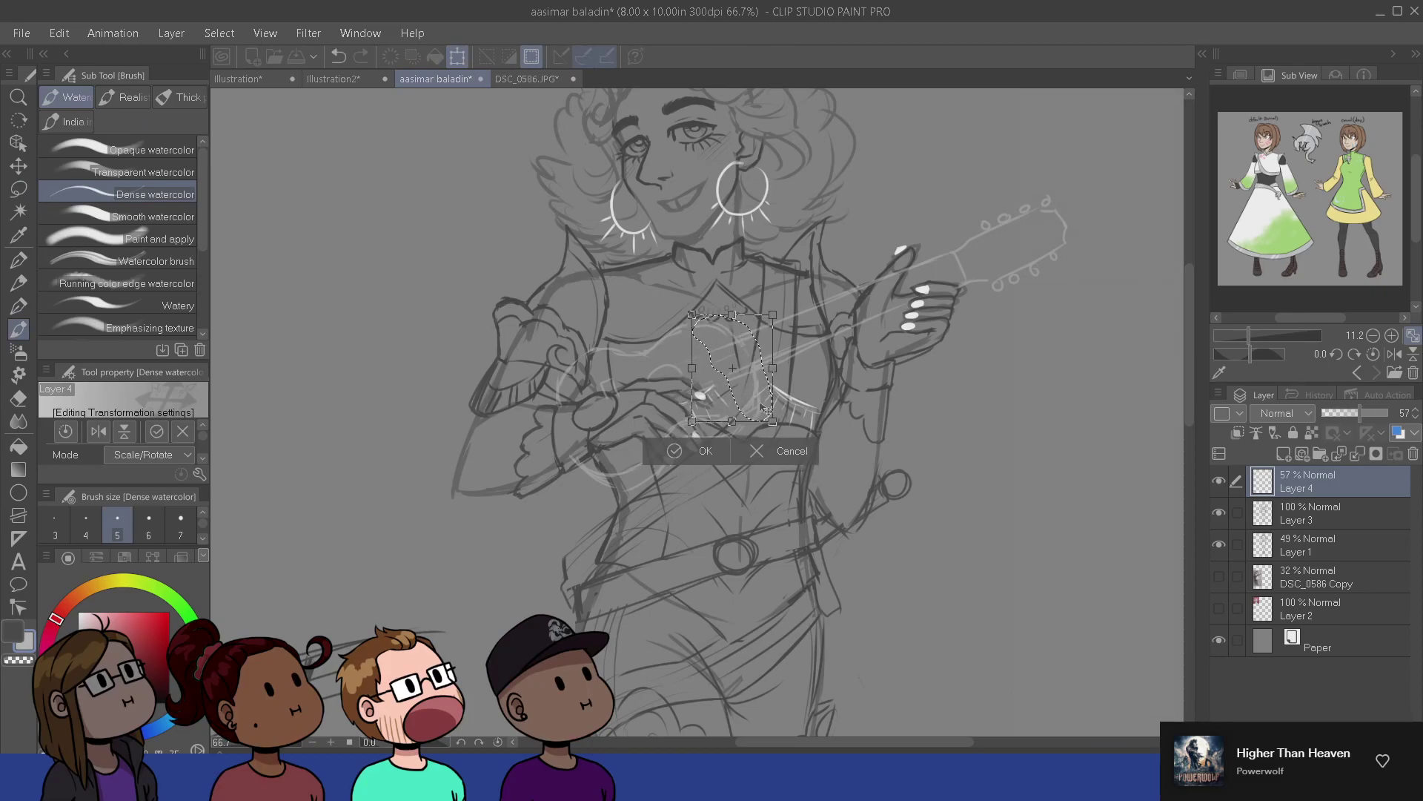
left_click(697, 451)
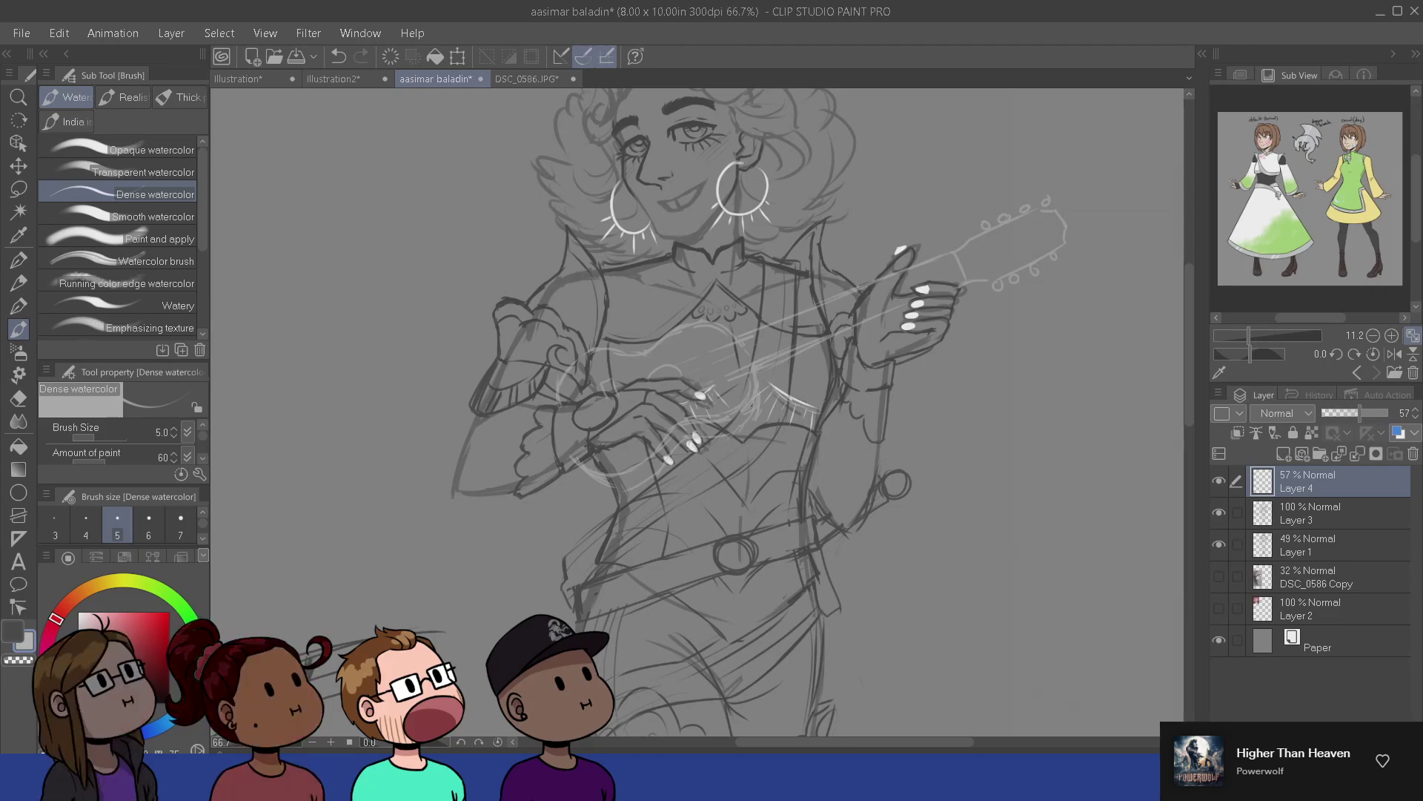
key("e")
key("b")
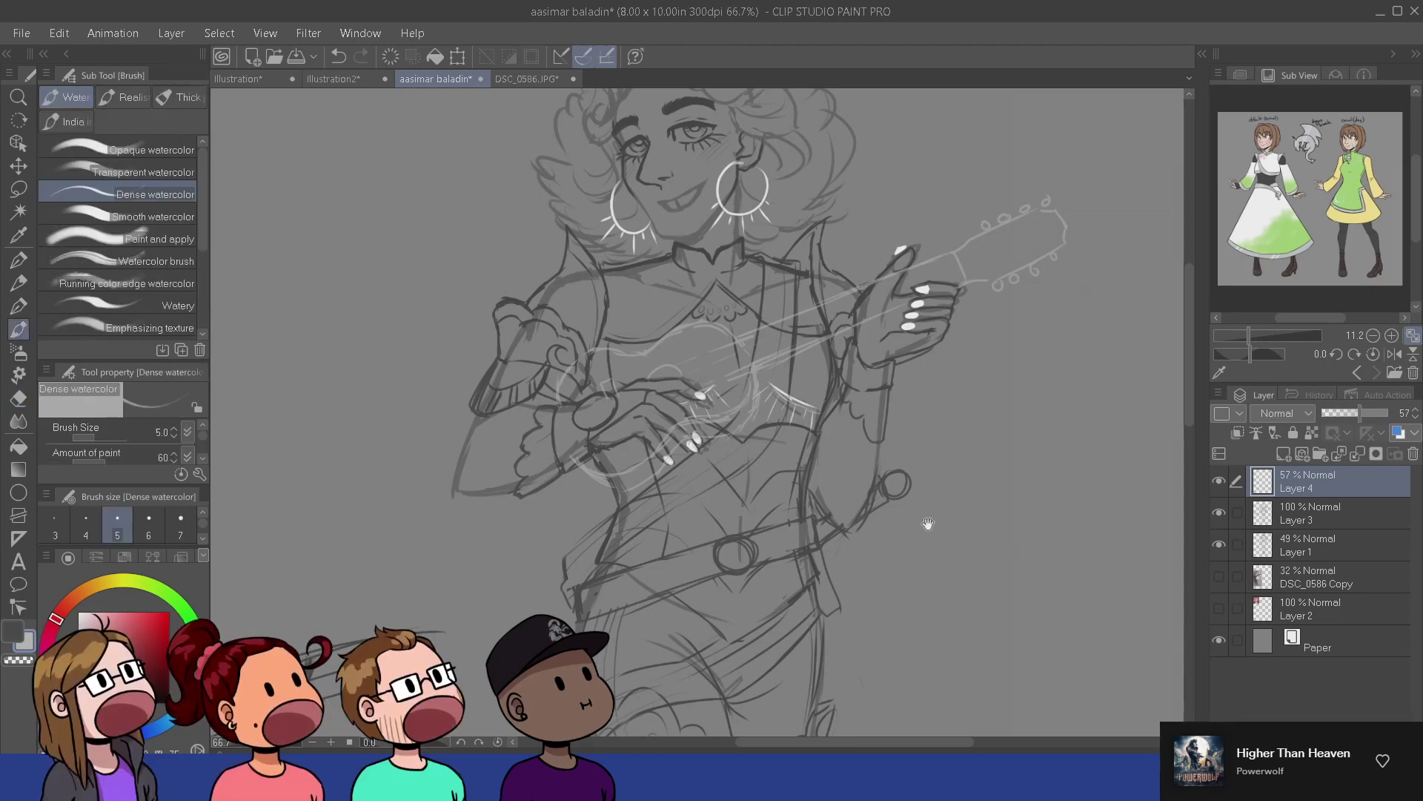
- Check the guitar's proportions and placement against the whole figure, from the legs up to the head
mouse_move(962, 573)
left_mouse_down()
mouse_move(973, 655)
mouse_move(852, 371)
mouse_move(843, 164)
left_mouse_up()
scroll(973, 655, "down", 1)
left_click_drag(851, 482, 903, 643)
mouse_move(854, 396)
left_mouse_down()
mouse_move(855, 577)
mouse_move(877, 474)
mouse_move(851, 349)
left_mouse_up()
left_click_drag(827, 412, 836, 486)
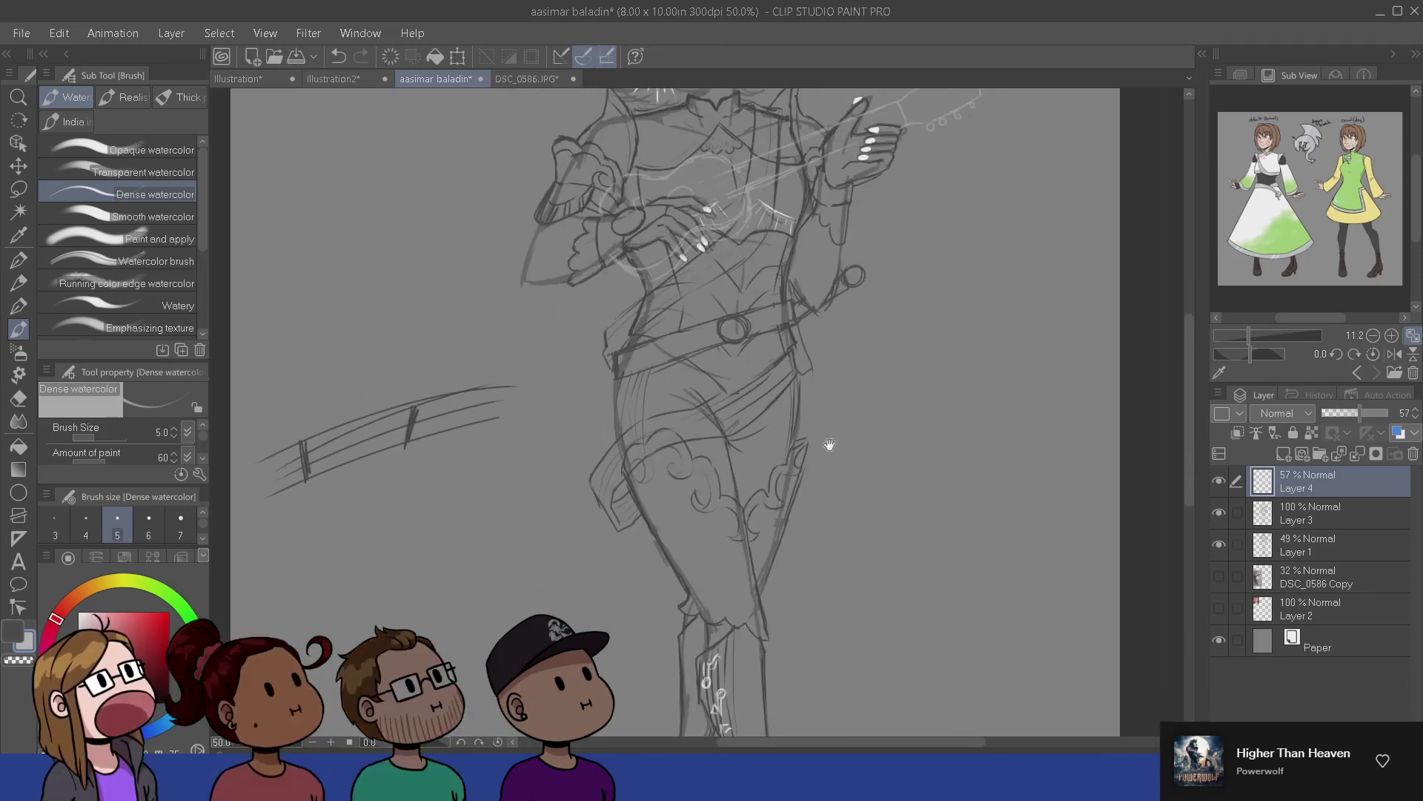
scroll(853, 601, "up", 3)
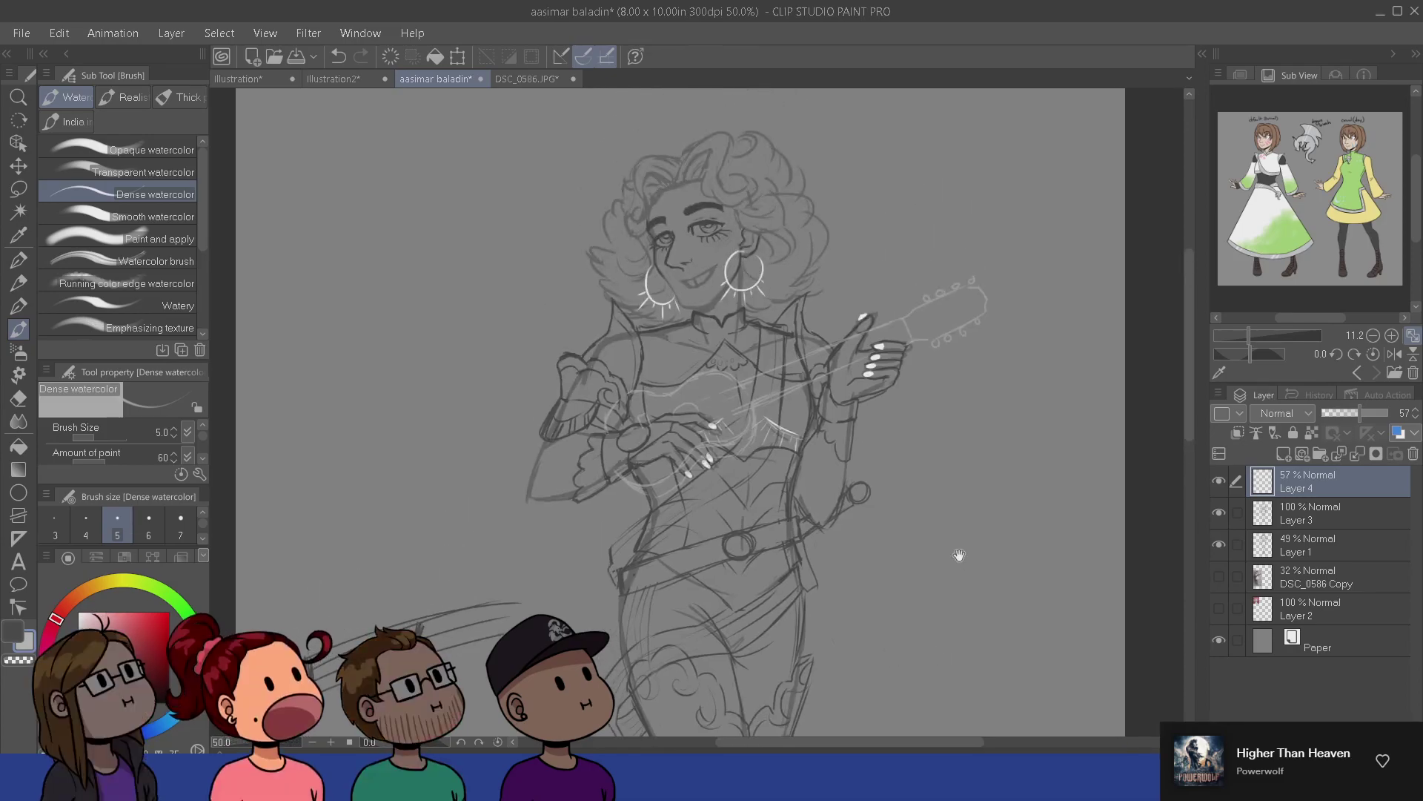
mouse_move(905, 677)
left_mouse_down()
mouse_move(925, 655)
mouse_move(941, 448)
mouse_move(877, 260)
mouse_move(882, 310)
mouse_move(855, 359)
mouse_move(872, 697)
left_mouse_up()
- Set the opacity of Layer 1 to 63% and rotate the canvas view slightly
left_click(1335, 534)
left_click_drag(1042, 518, 1093, 629)
left_click_drag(1346, 413, 1364, 412)
left_click_drag(1016, 563, 1040, 473)
key("r")
left_click_drag(763, 469, 738, 469)
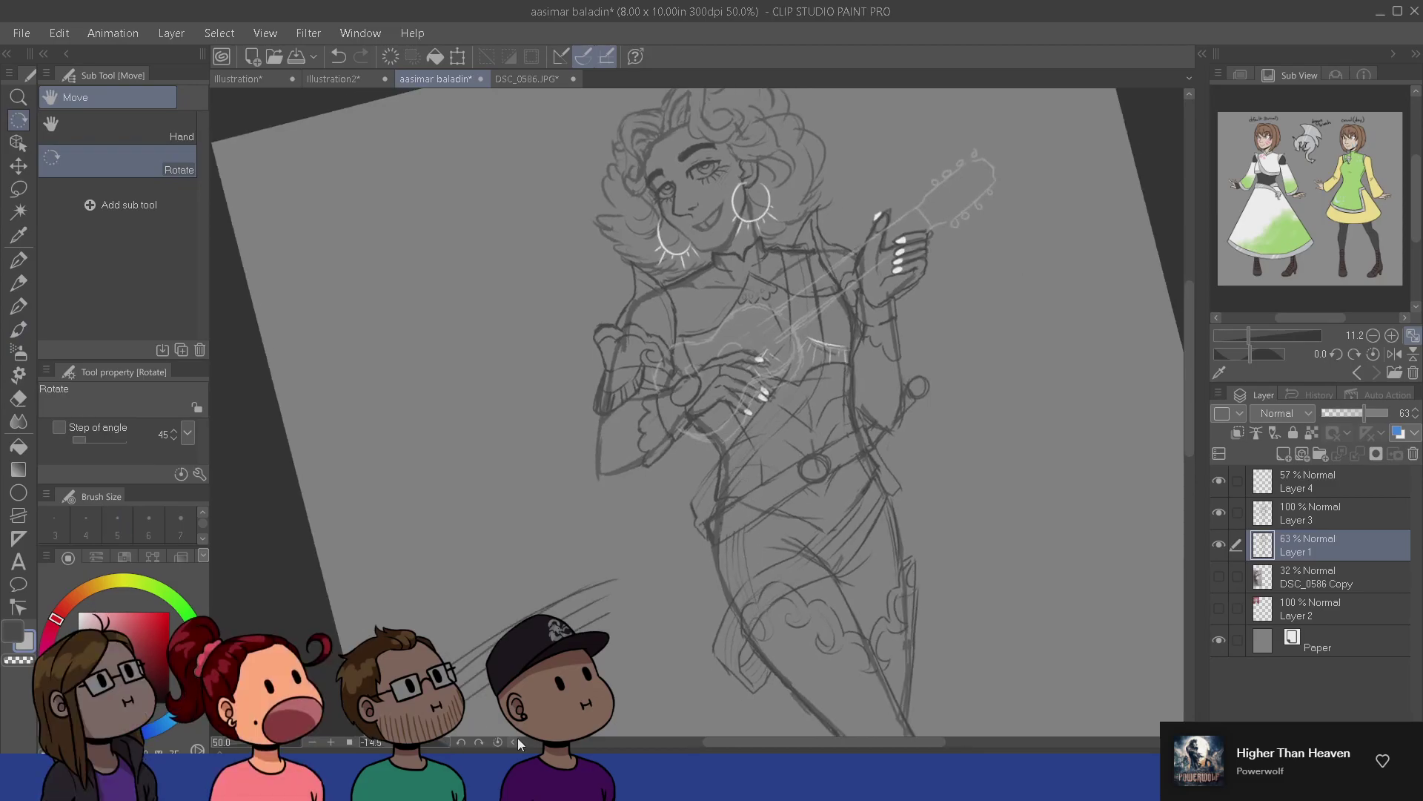
- Reset the canvas rotation to upright and bring the figure from head to thighs into view
left_click(498, 741)
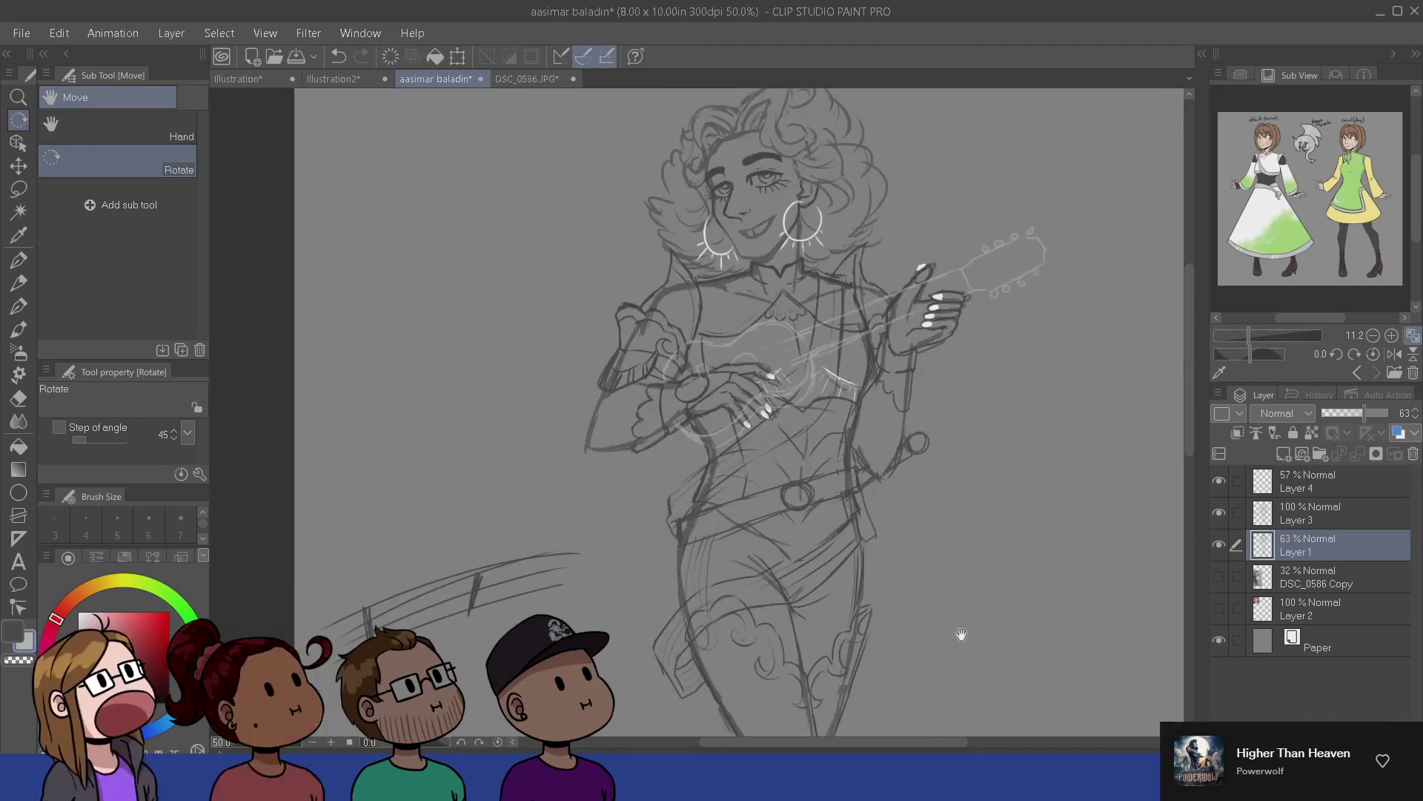
left_click_drag(961, 635, 914, 583)
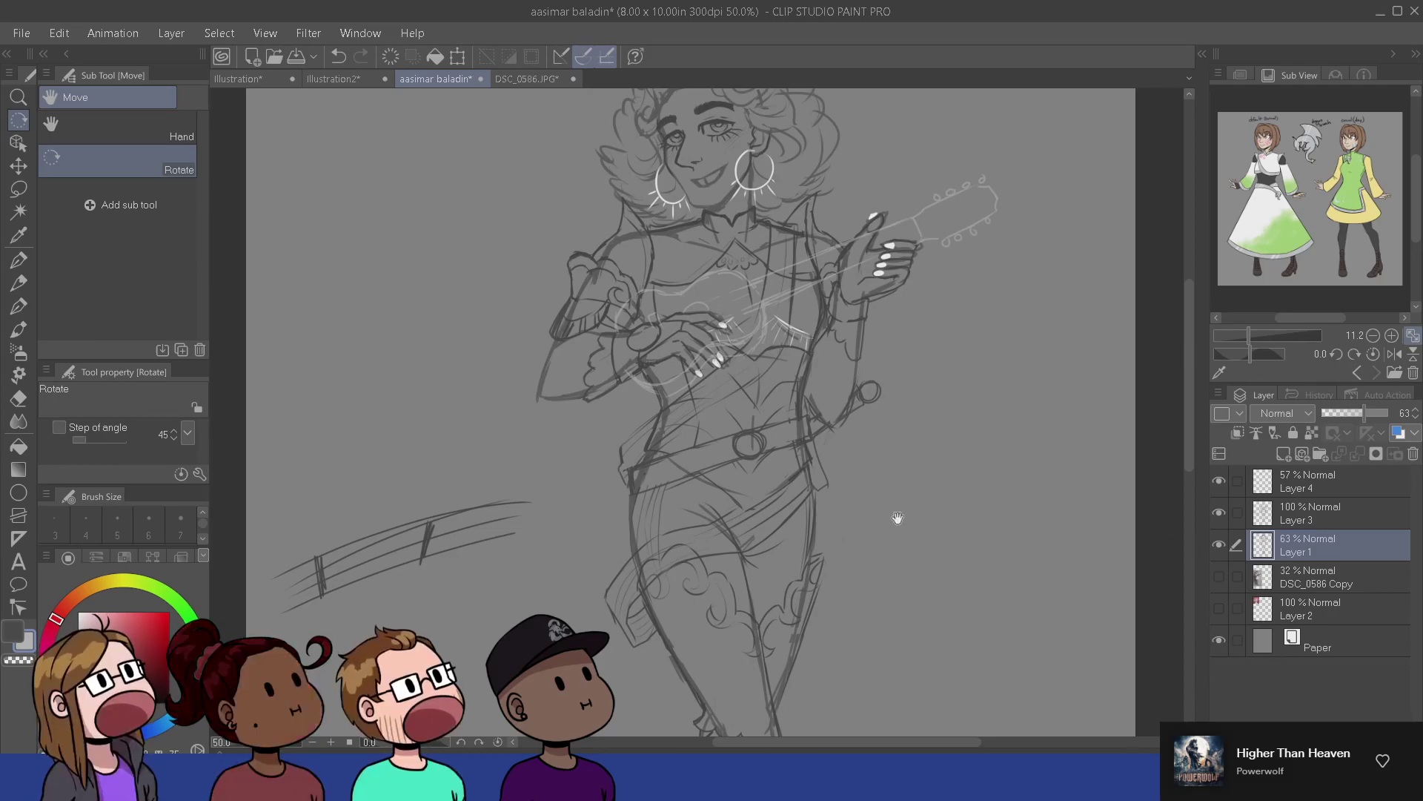
left_click_drag(898, 518, 894, 596)
key("e")
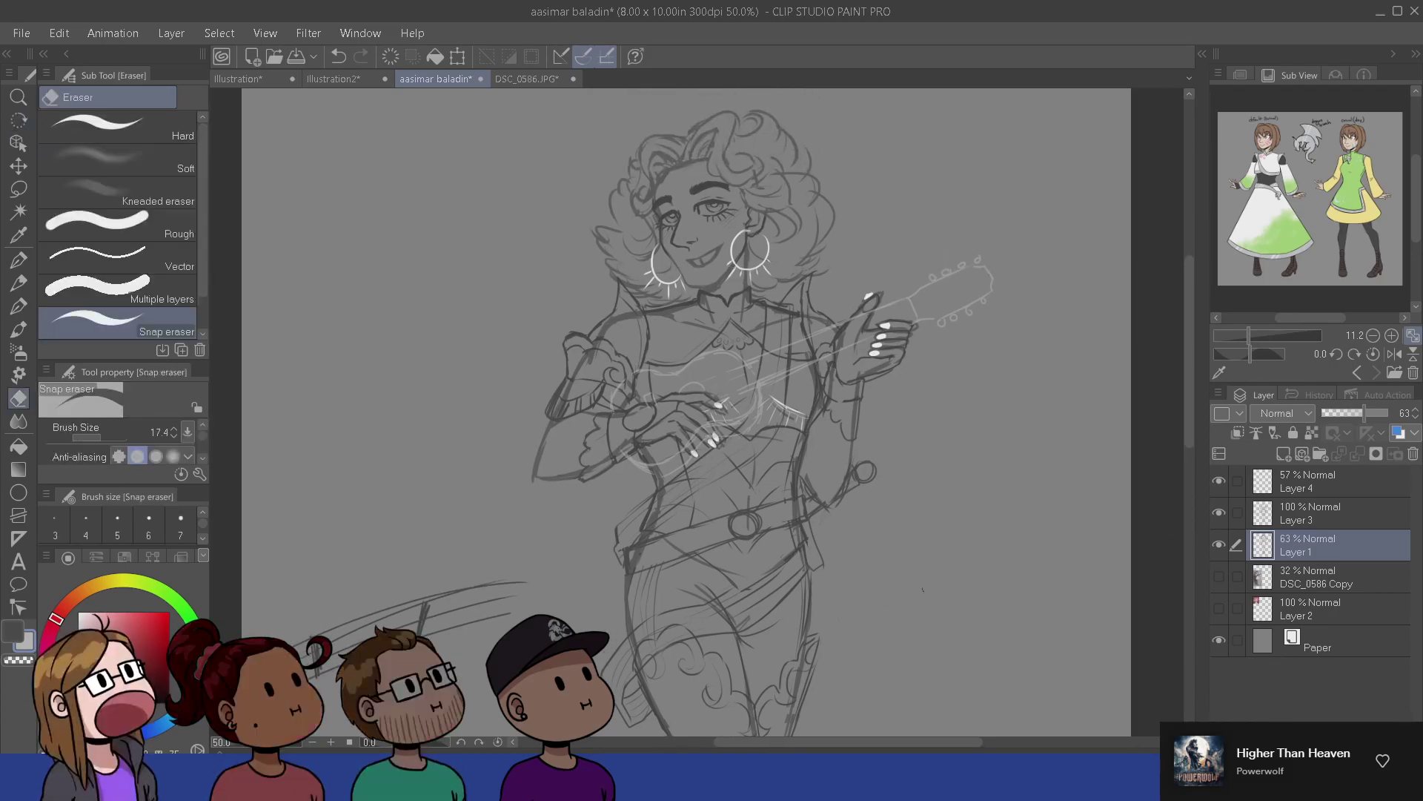
left_click_drag(787, 421, 800, 420)
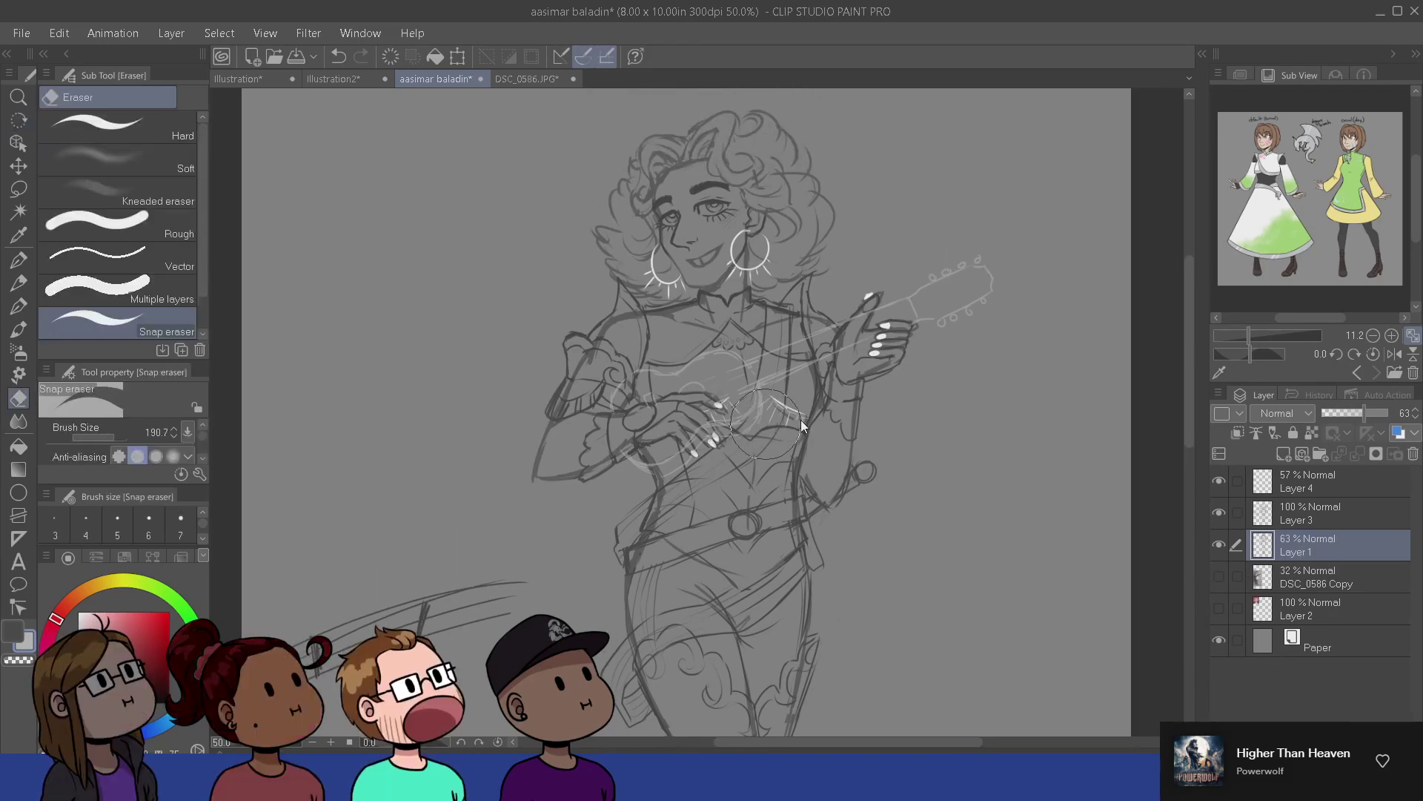
left_click_drag(622, 336, 547, 395)
key("ctrl+z")
- Duplicate Layer 1 and hide the original, keeping the copy as the active layer
right_click(1323, 542)
left_click(1315, 224)
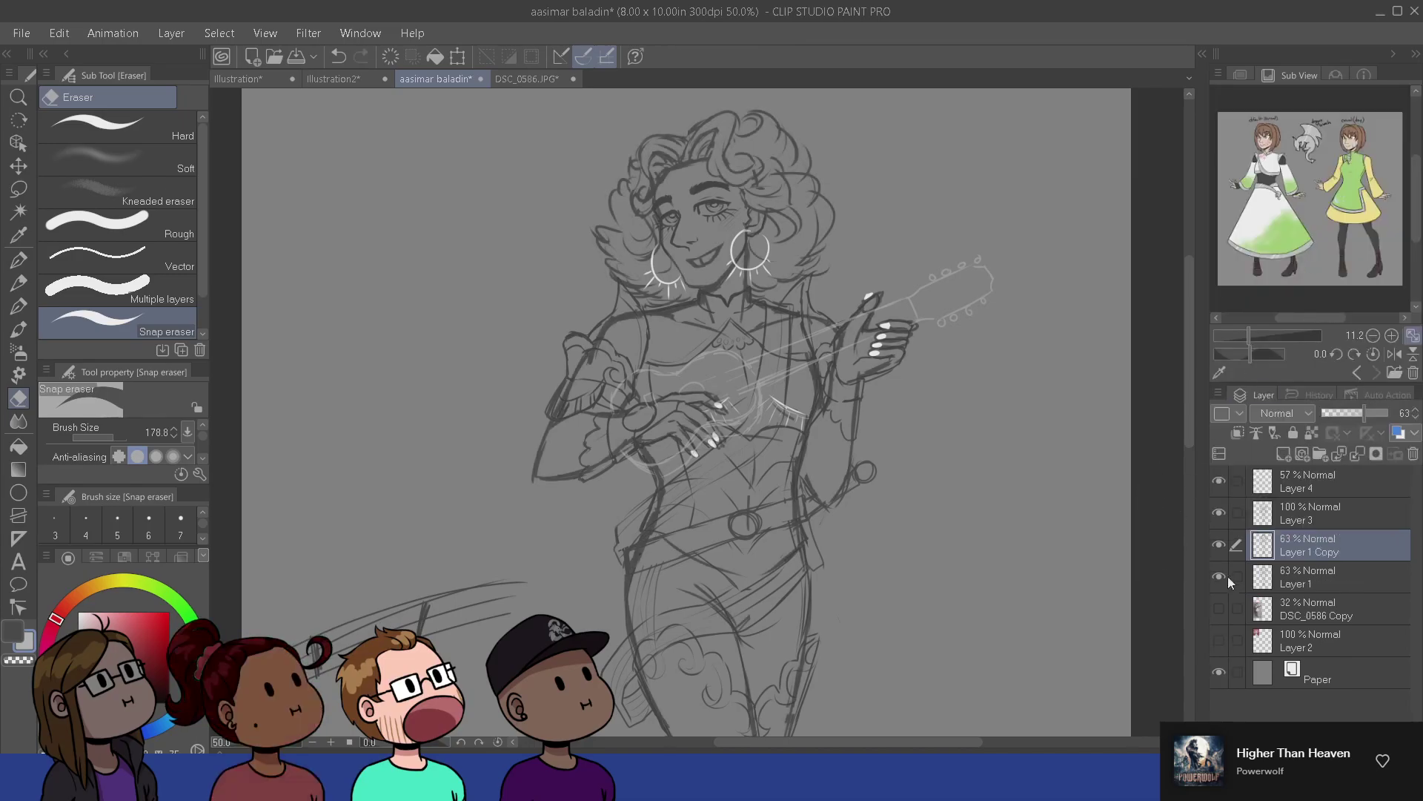
left_click(1219, 576)
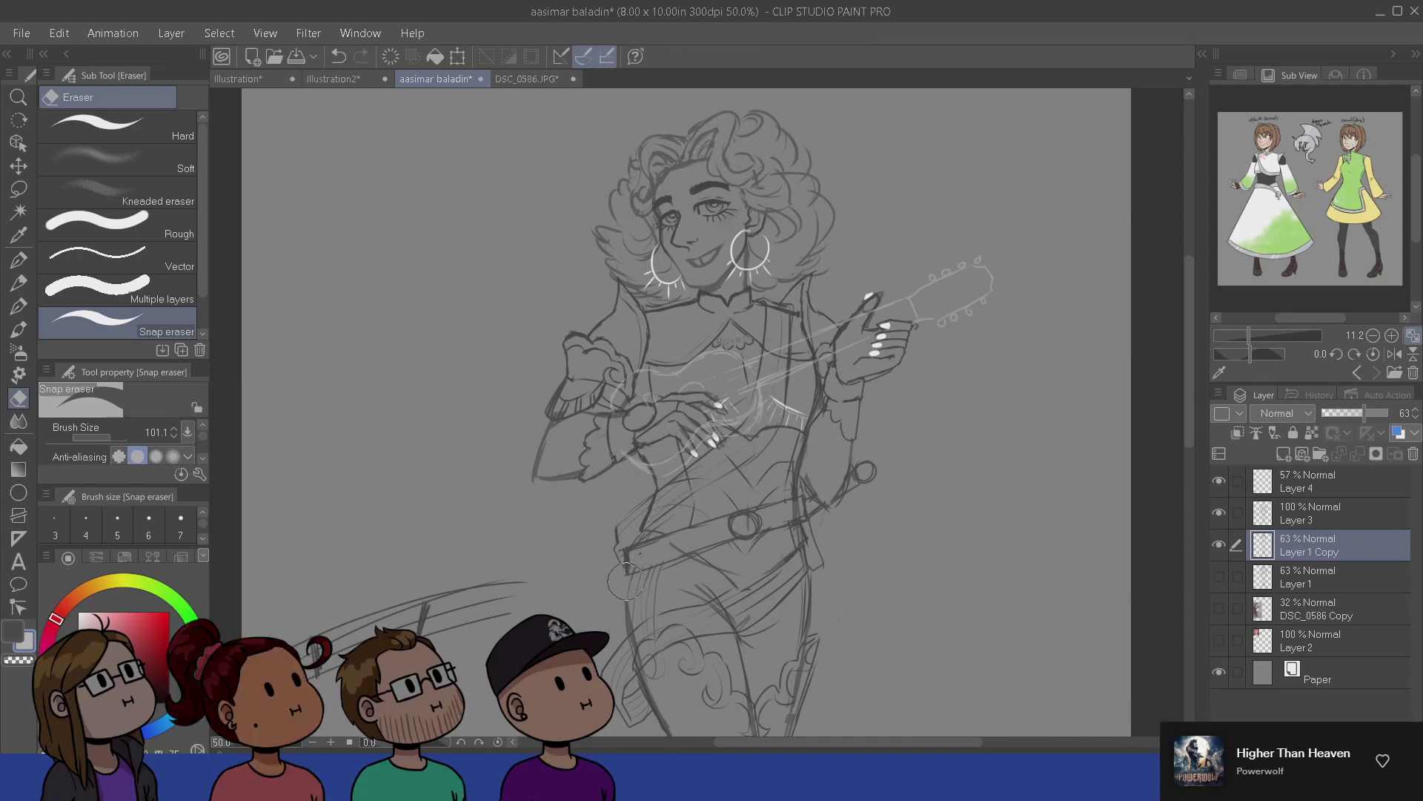
- Erase the stray sketch lines around the bracelet and ruffled cuff of the strumming arm on Layer 1 Copy
key("p")
key("b")
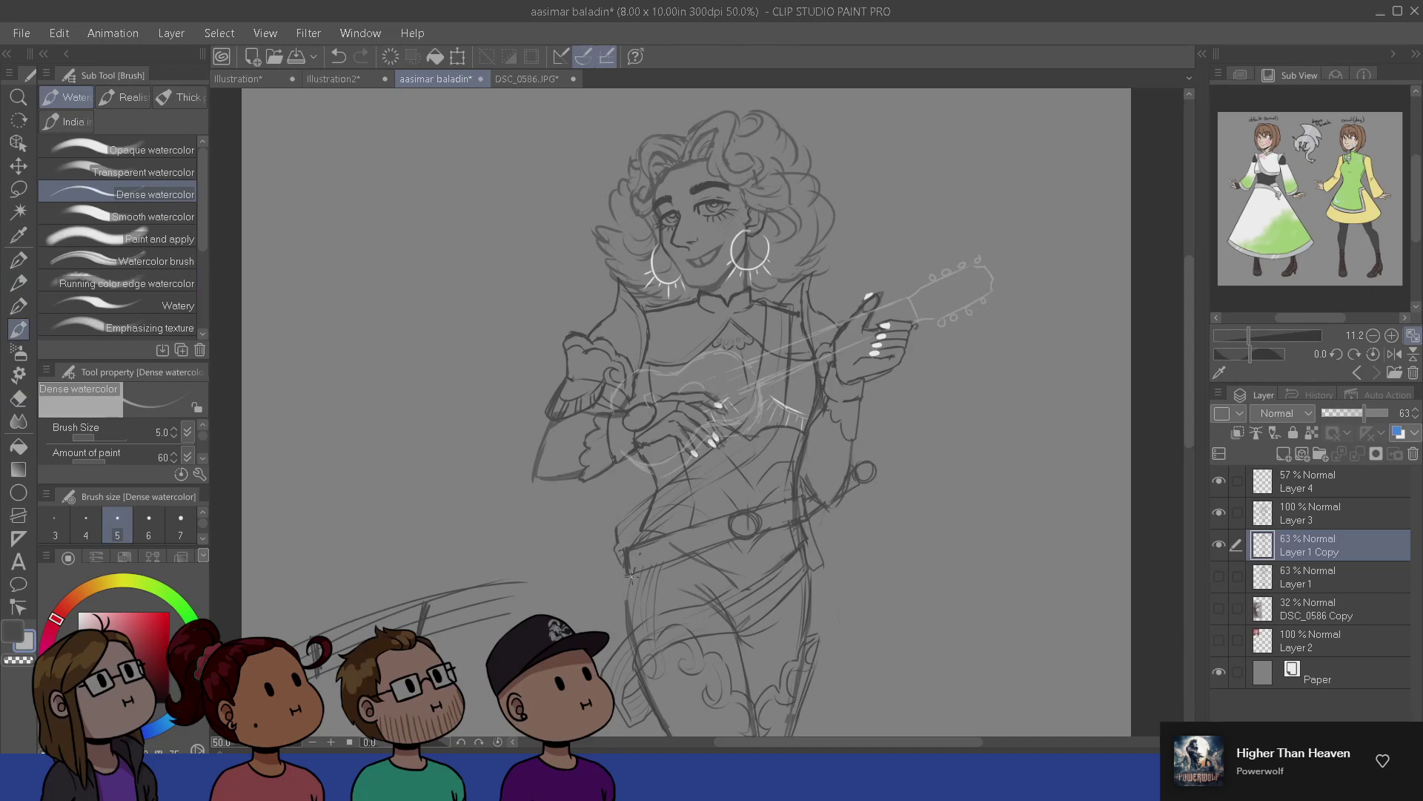
key("x")
key("e")
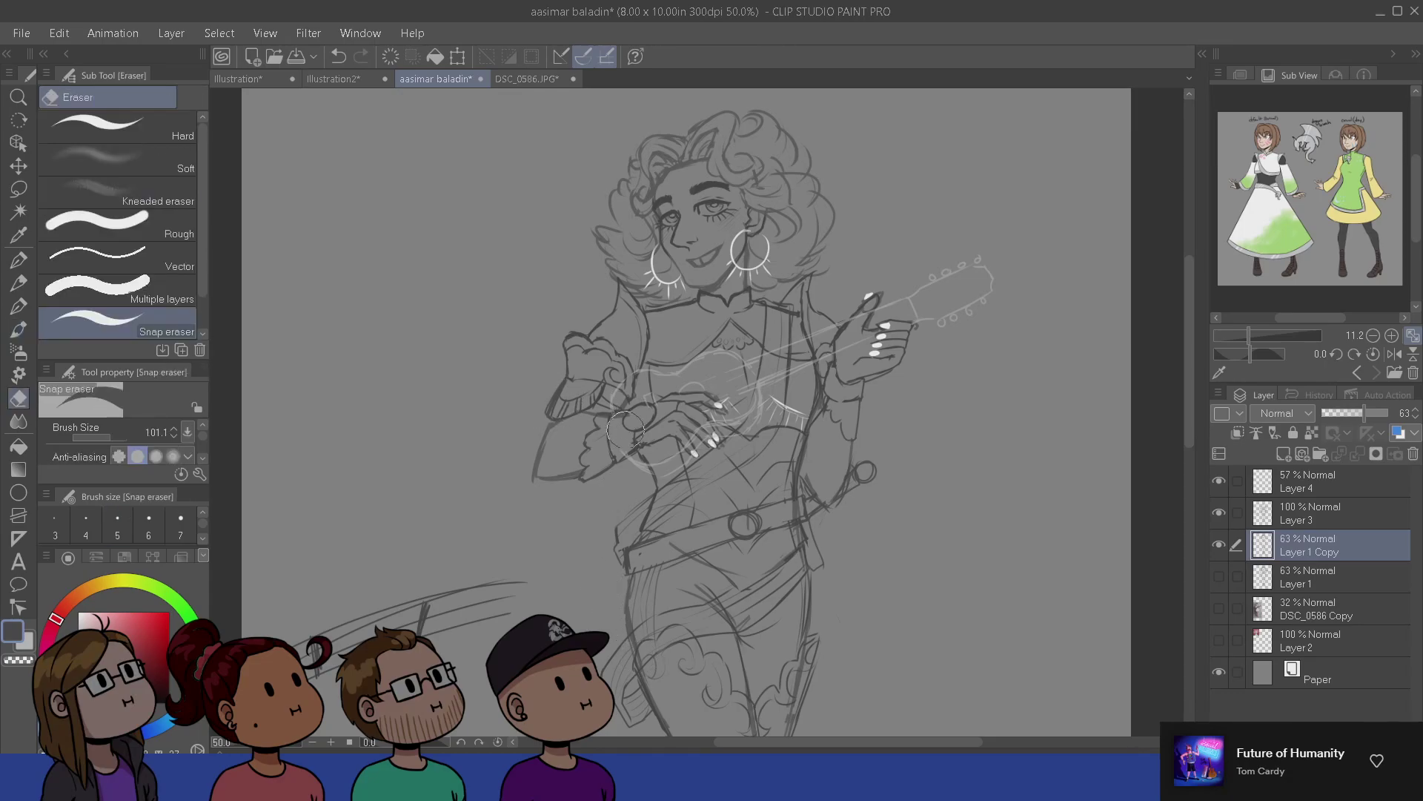
left_click_drag(609, 434, 617, 438)
key("b")
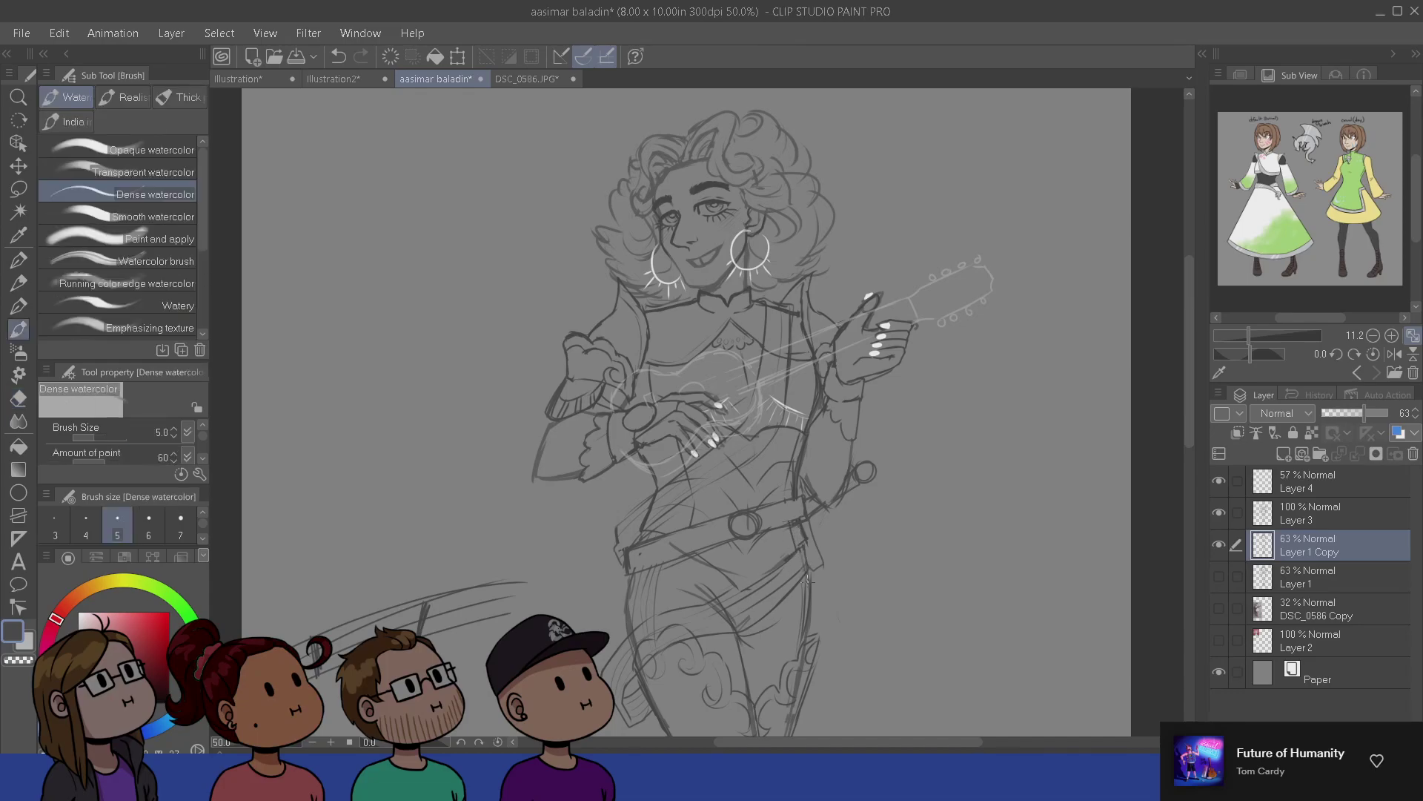
- Clean up the sketch lines along the thighs and the scalloped trouser hem below the knees
mouse_move(796, 596)
left_mouse_down()
mouse_move(776, 527)
mouse_move(768, 373)
left_mouse_up()
key("e")
left_click_drag(781, 433, 747, 559)
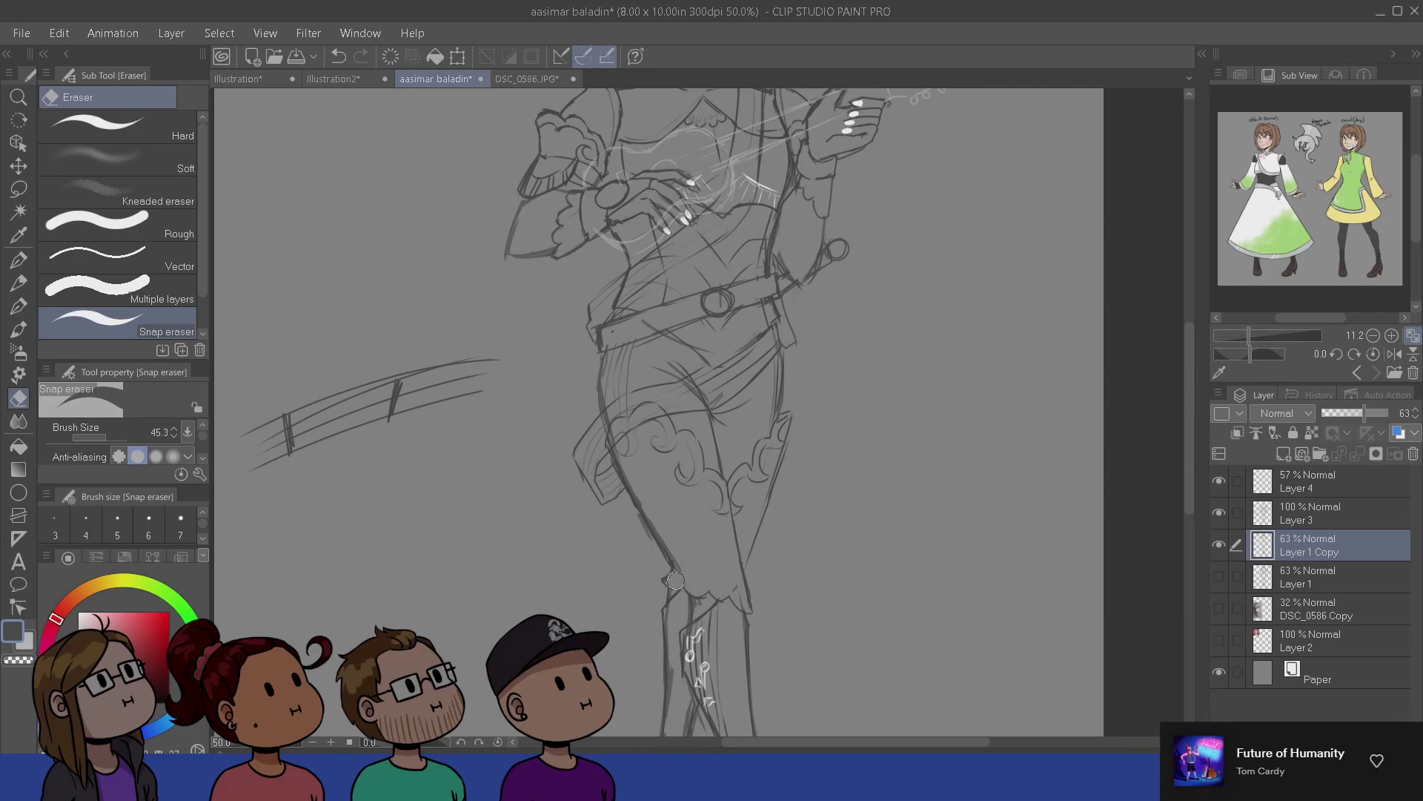
left_click_drag(674, 580, 647, 525)
key("b")
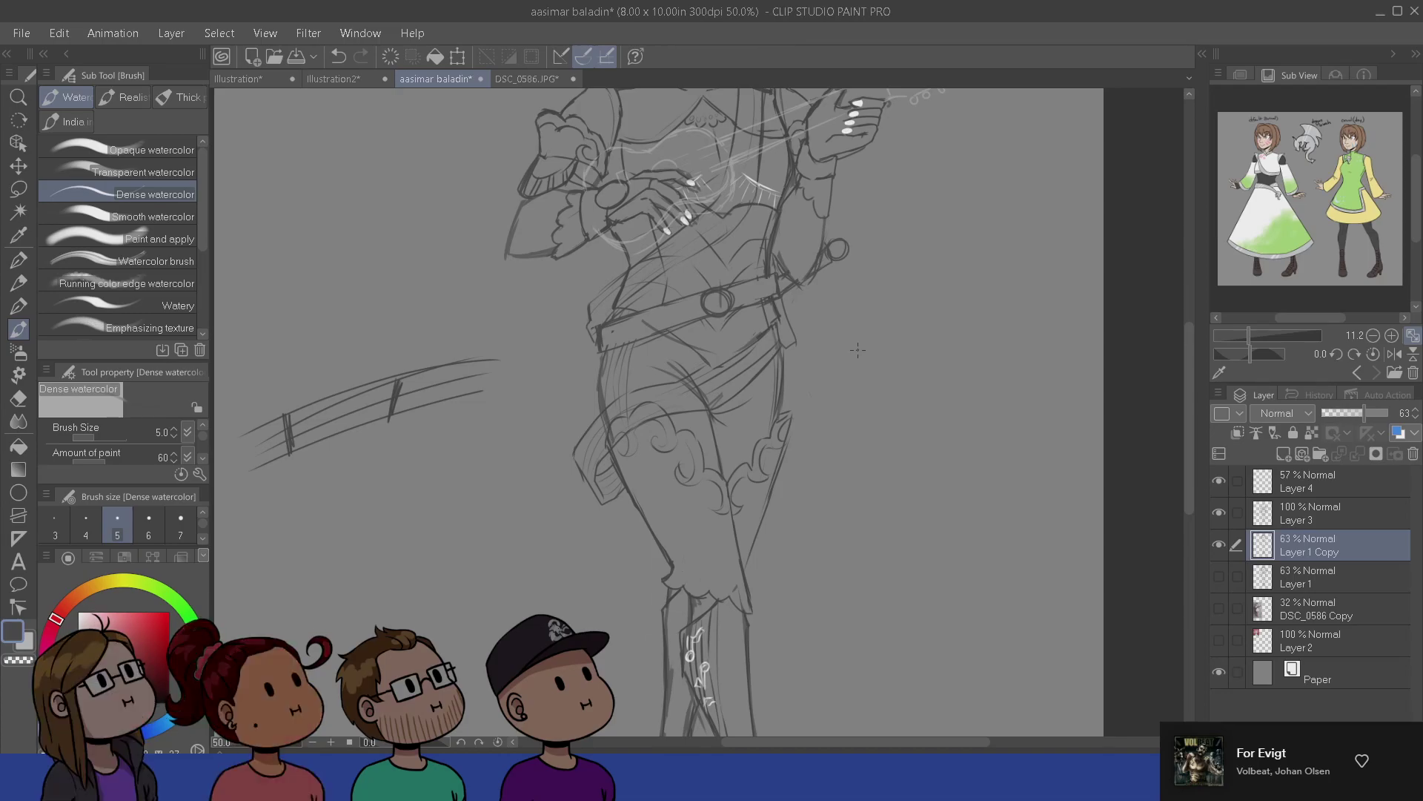
key("e")
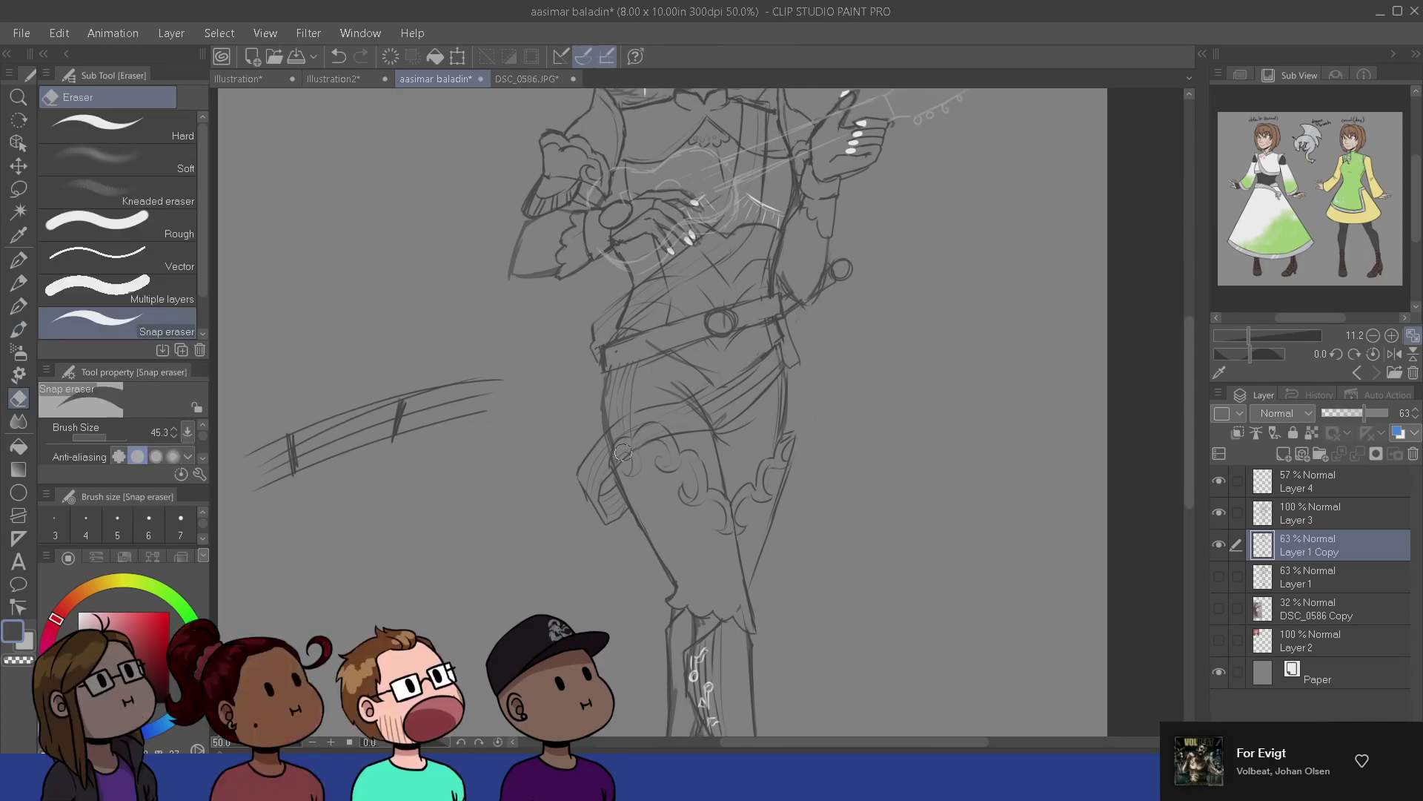
key("b")
- Erase the overlapping construction lines around the crossed lower legs and the boot toe
mouse_move(734, 639)
left_mouse_down()
mouse_move(644, 428)
mouse_move(557, 609)
left_mouse_up()
key("e")
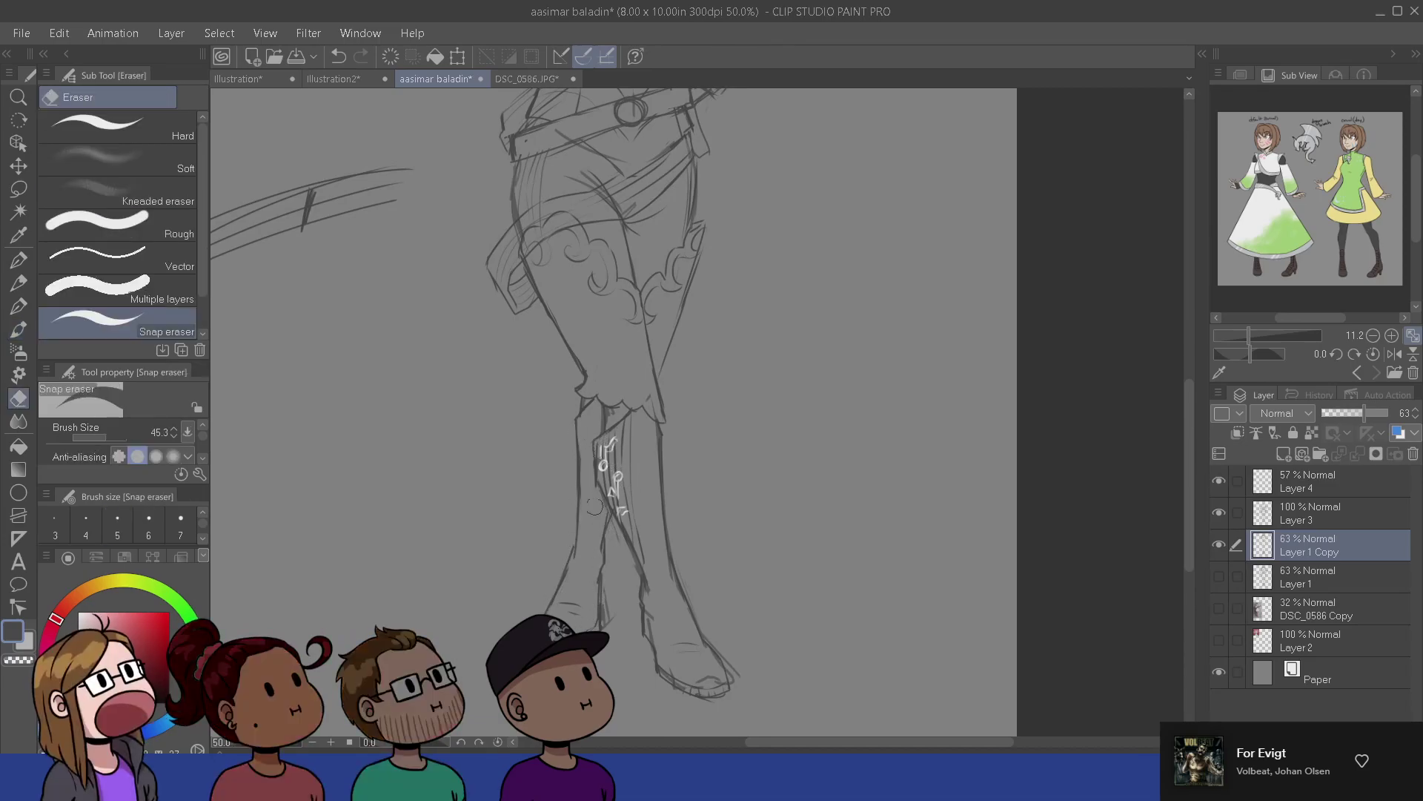
left_click_drag(601, 484, 612, 506)
mouse_move(697, 602)
left_mouse_down()
mouse_move(739, 677)
mouse_move(668, 502)
left_mouse_up()
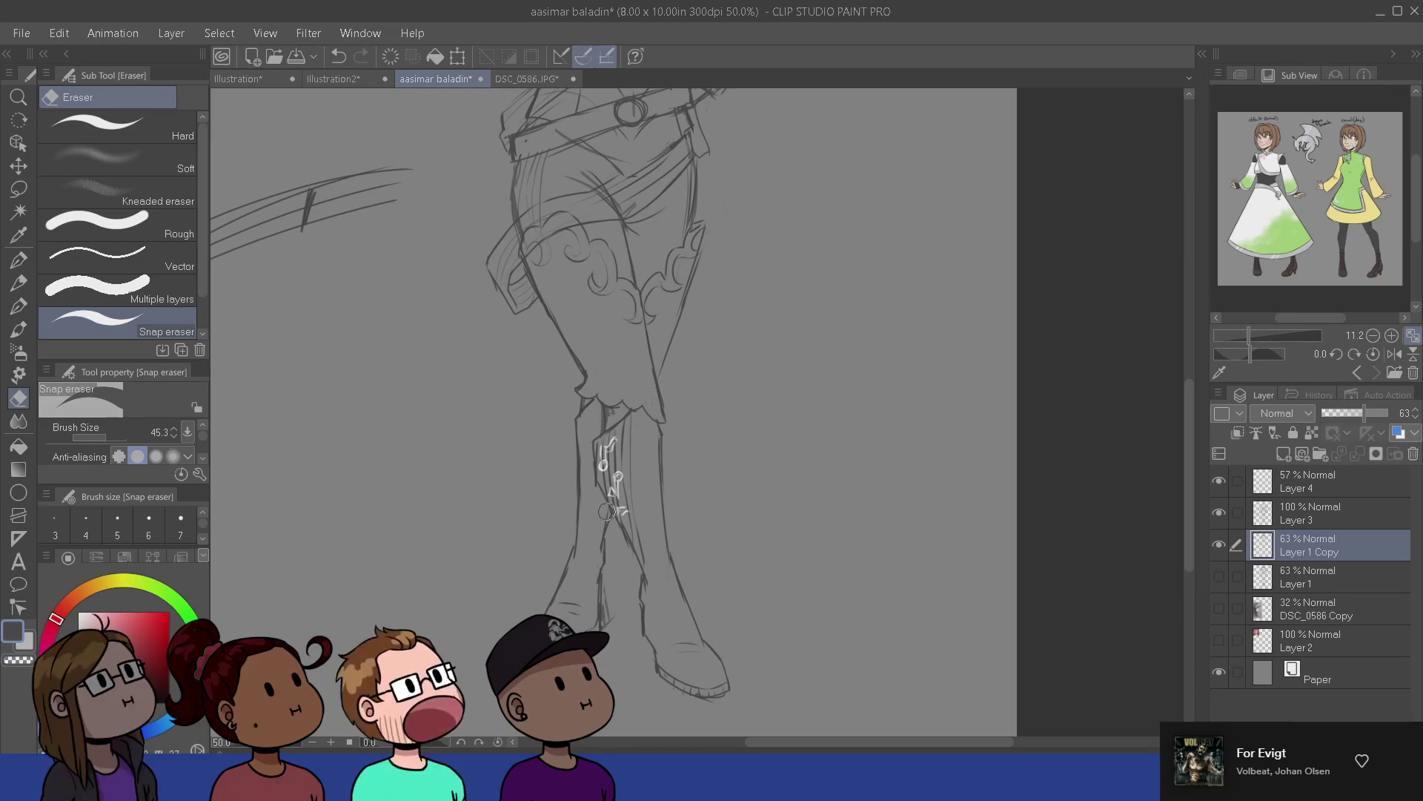
key("b")
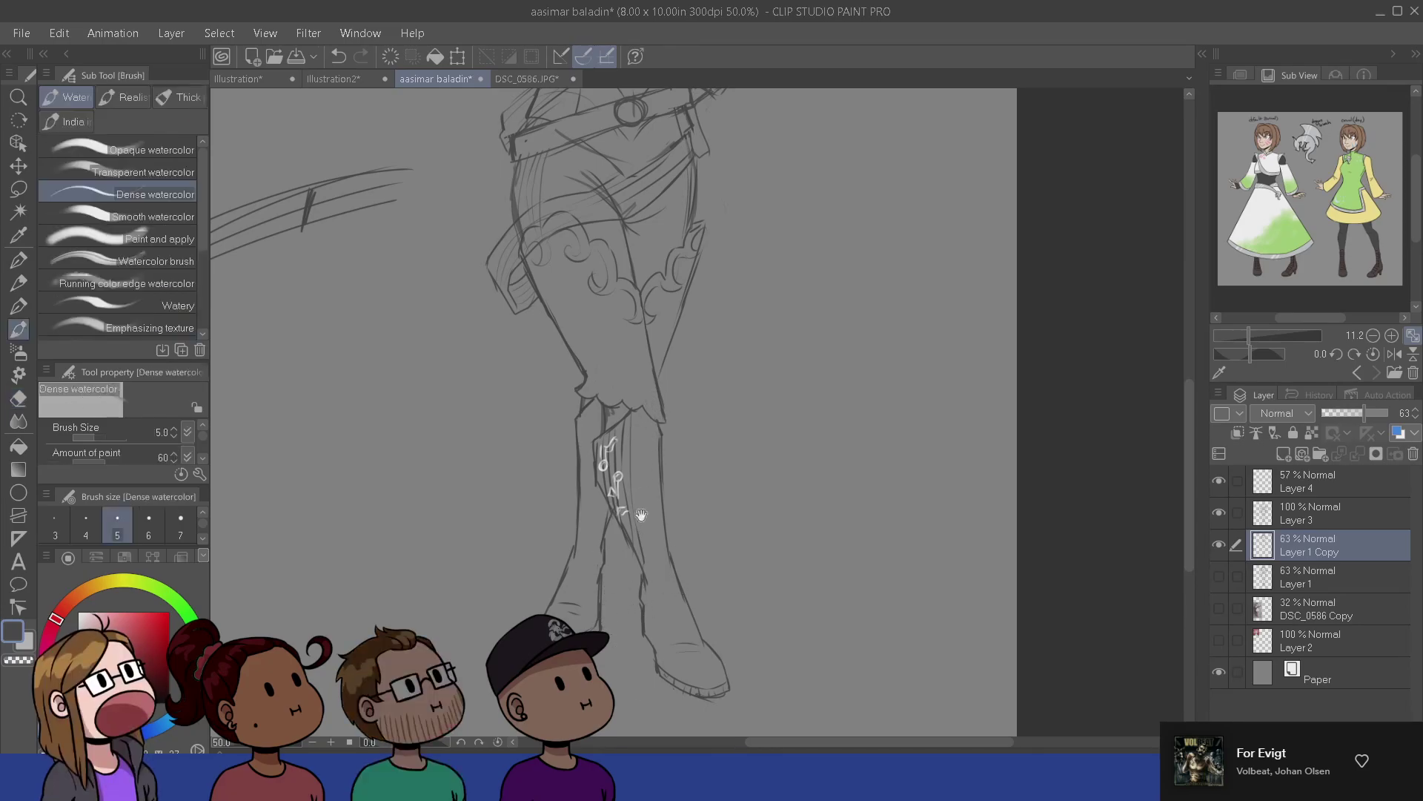
- Check the cleaned-up sketch from the legs up to the belt, guitar and head
left_click_drag(679, 490, 731, 688)
left_click_drag(735, 473, 731, 501)
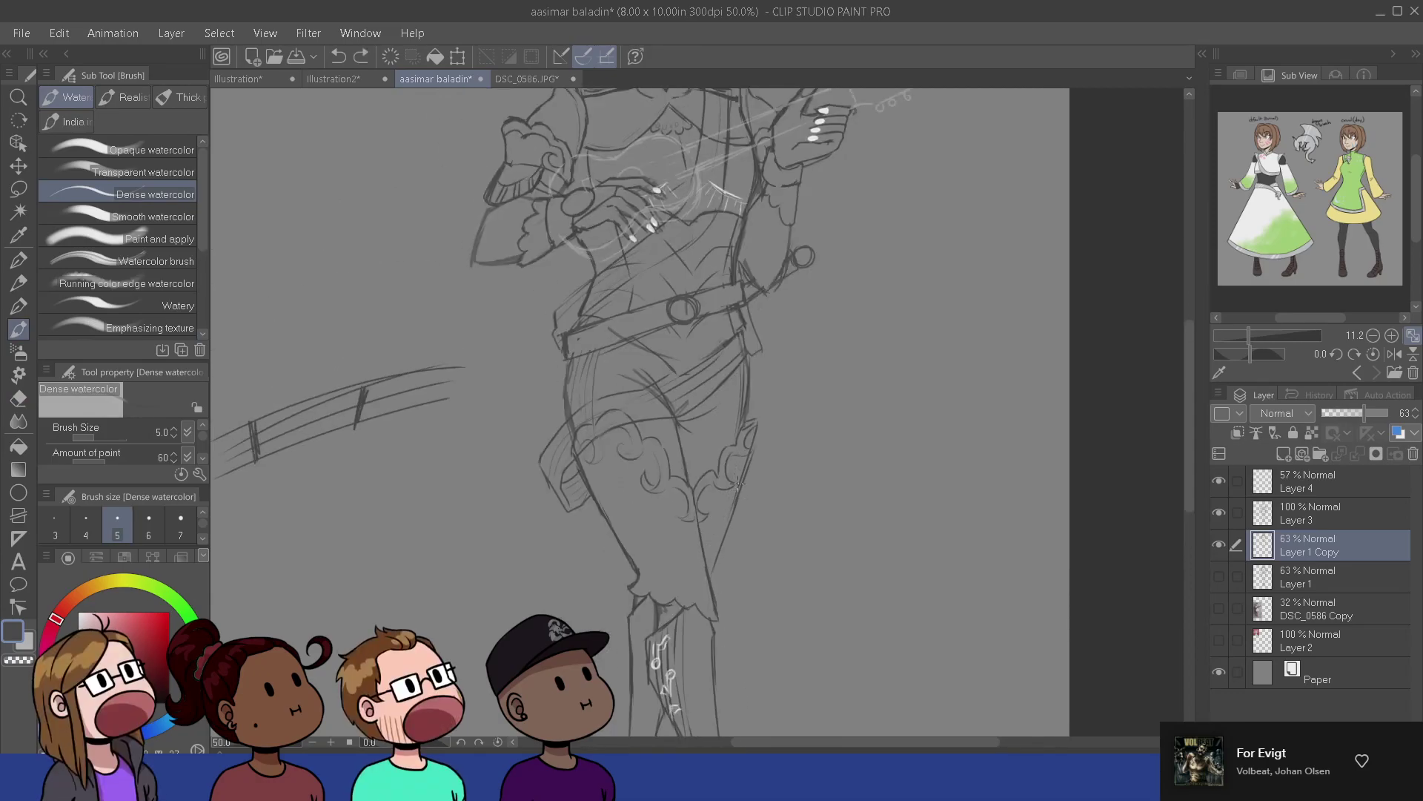
left_click_drag(739, 441, 771, 619)
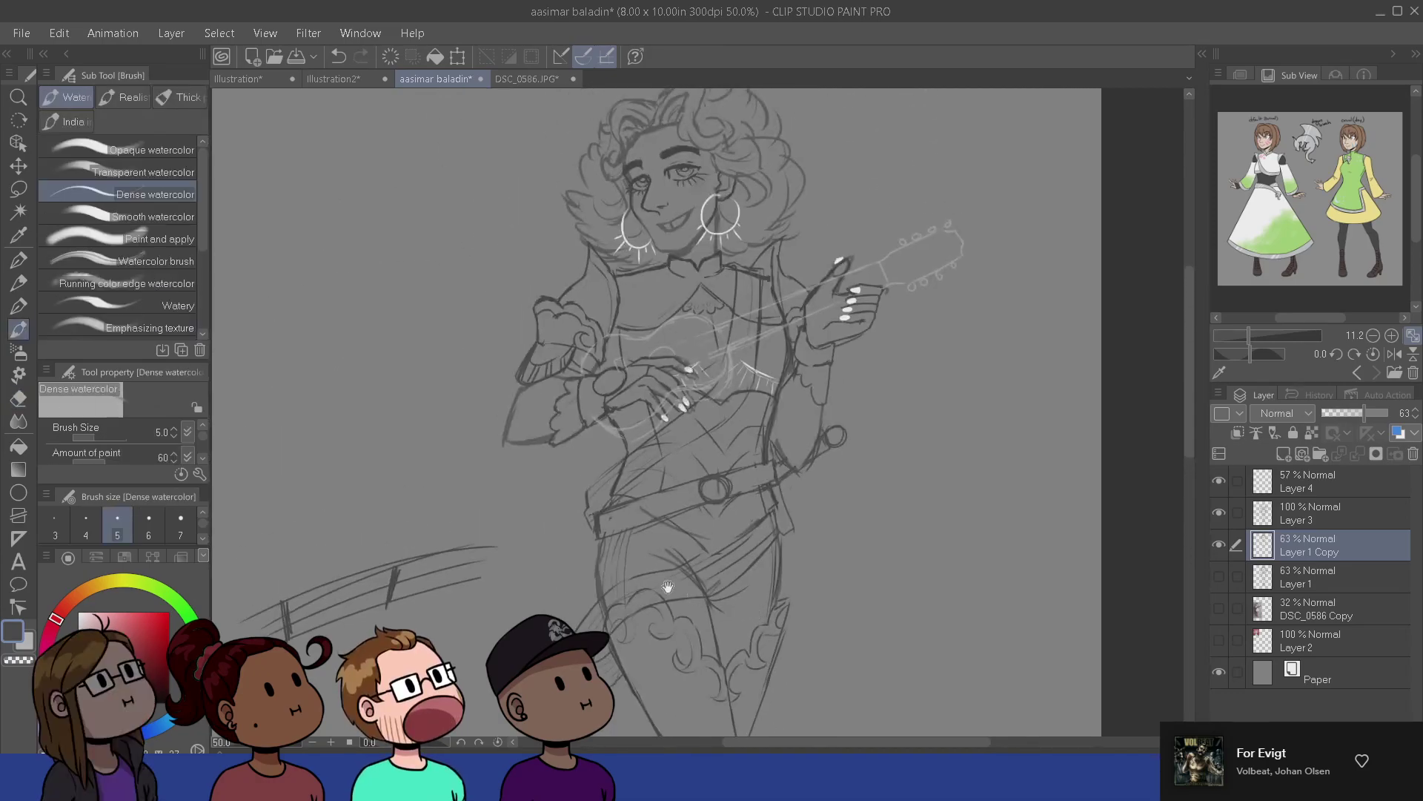
key("e")
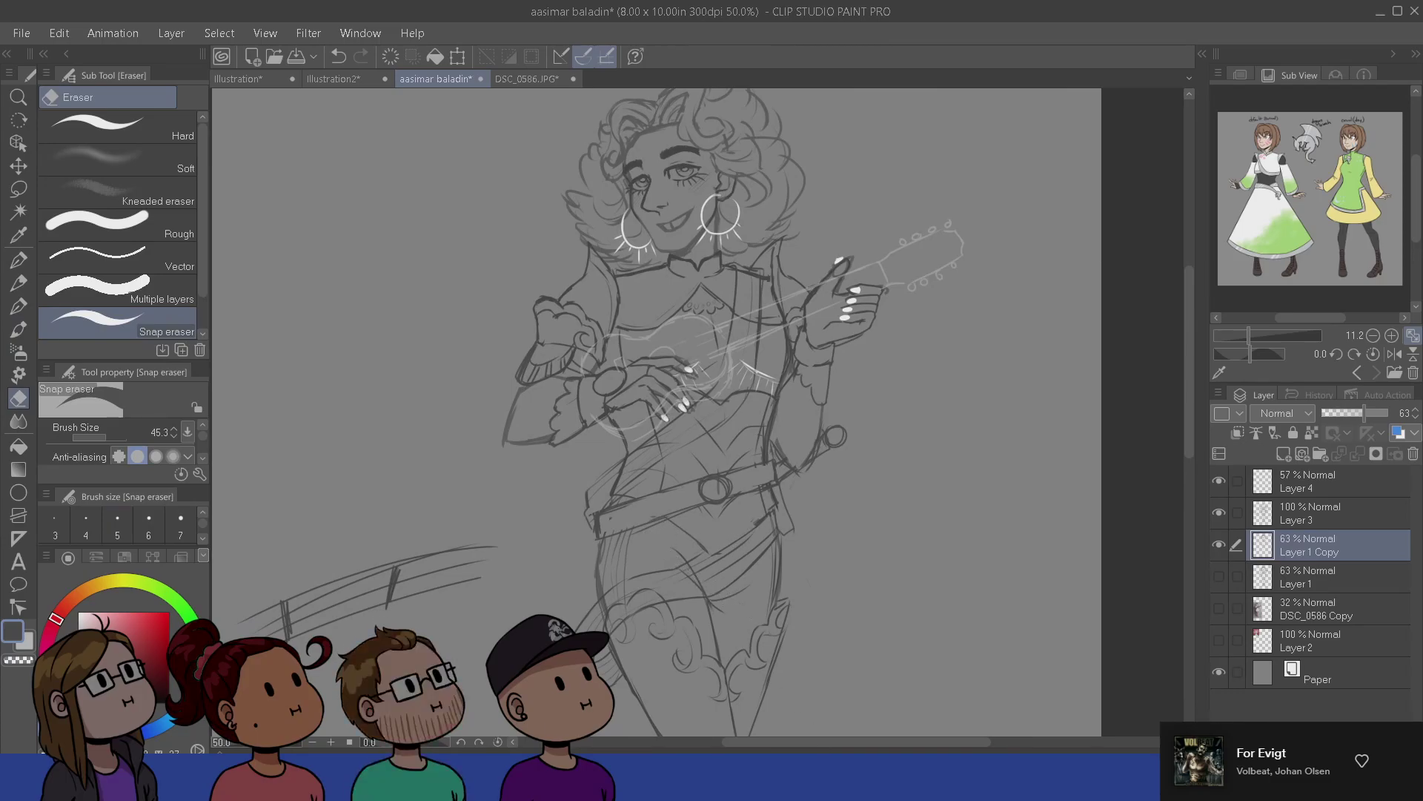
key("b")
left_click_drag(630, 608, 652, 682)
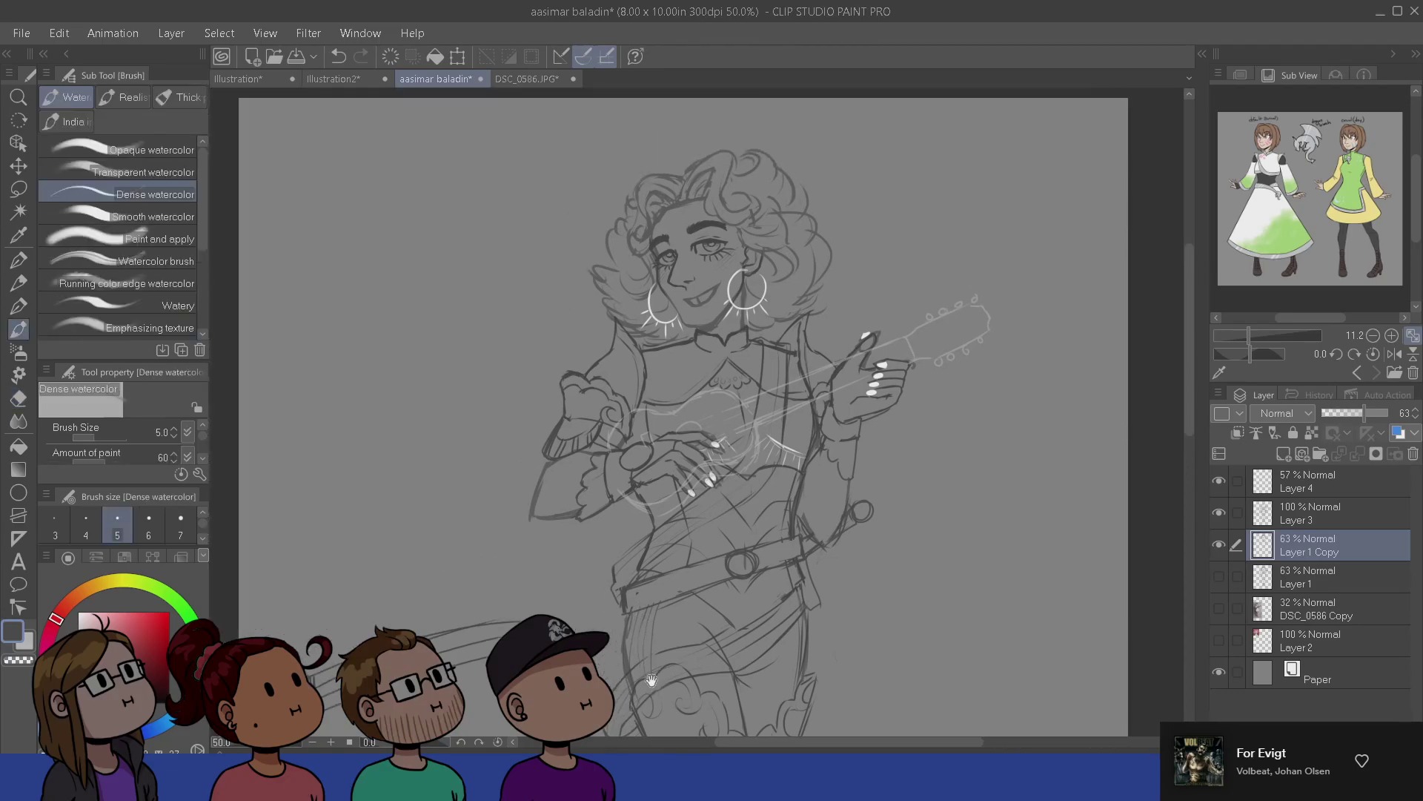
left_click_drag(744, 642, 737, 632)
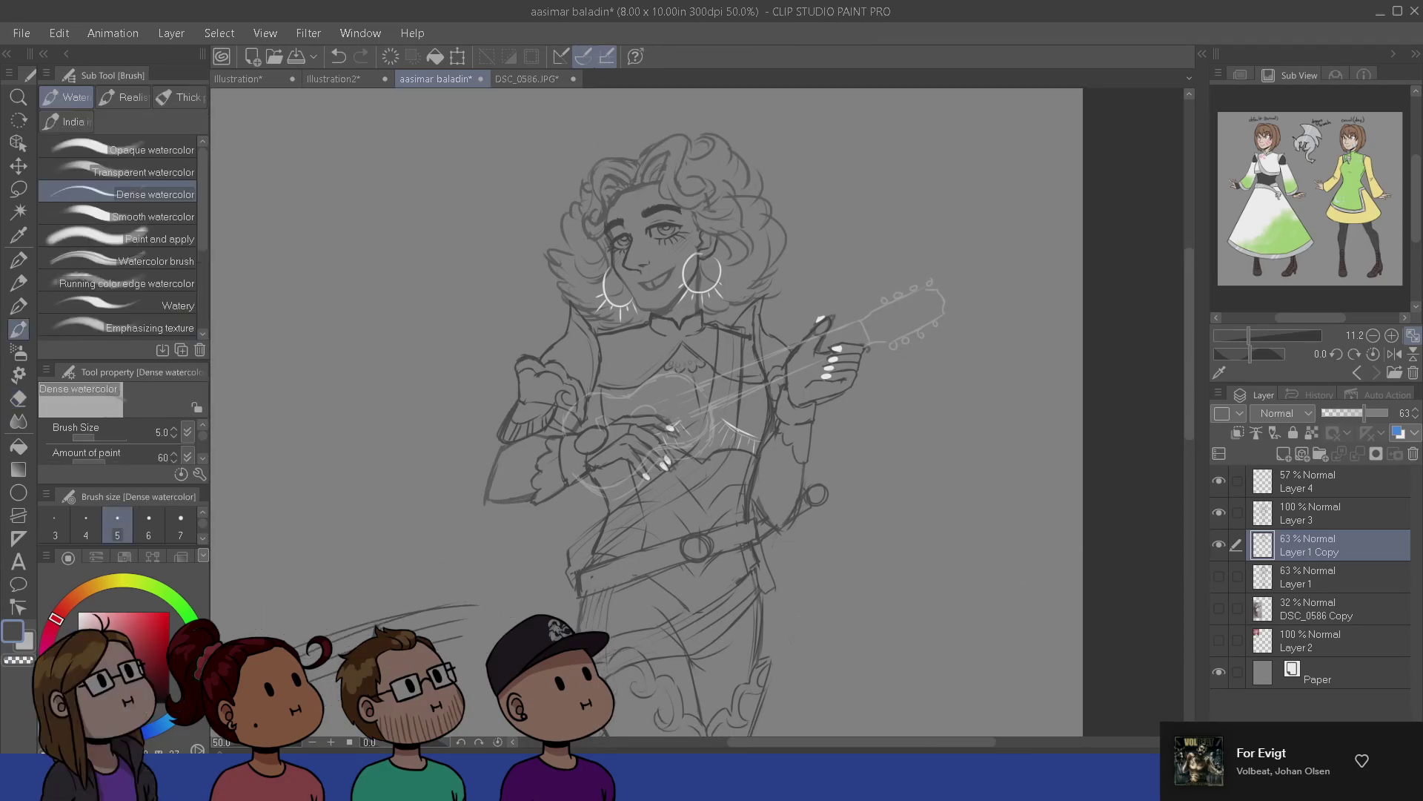
key("e")
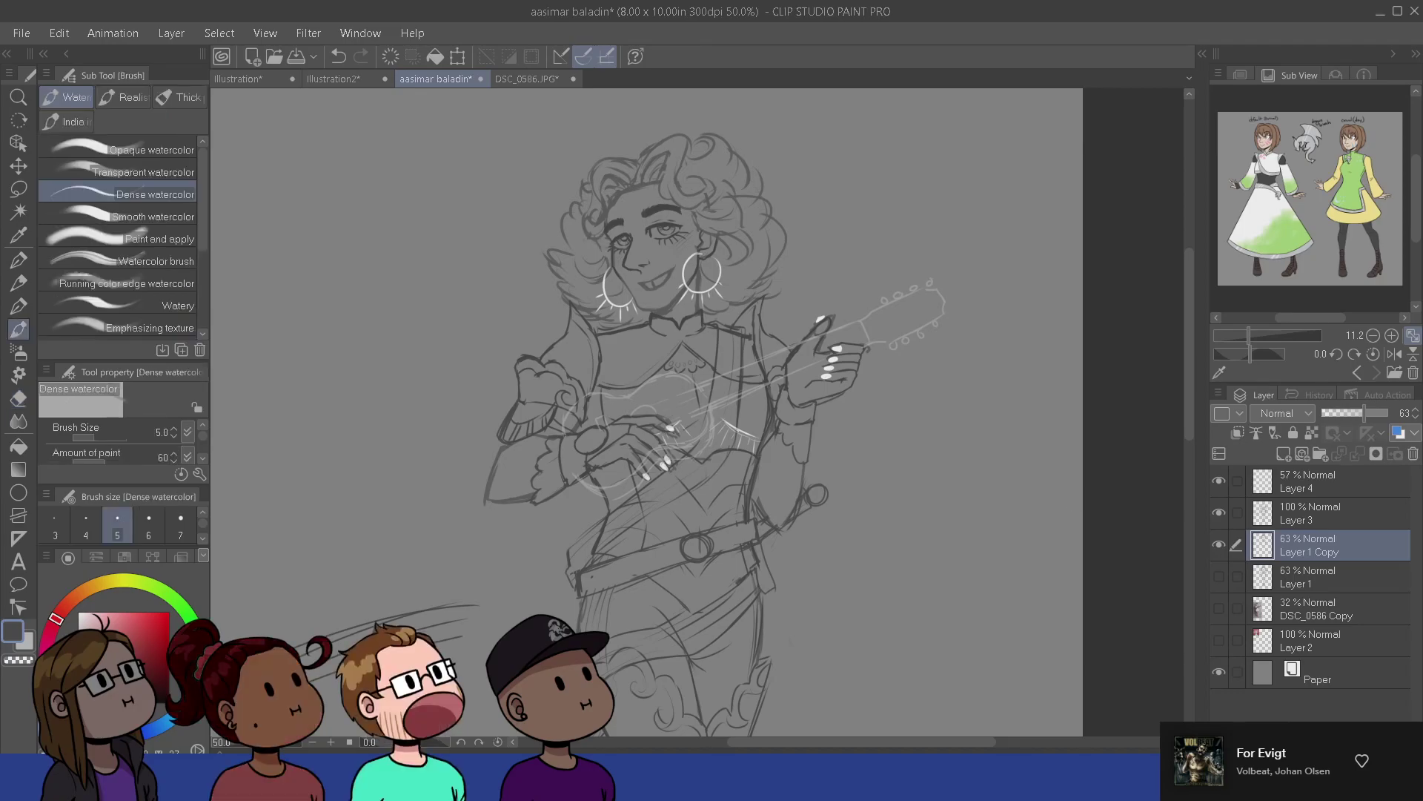
key("b")
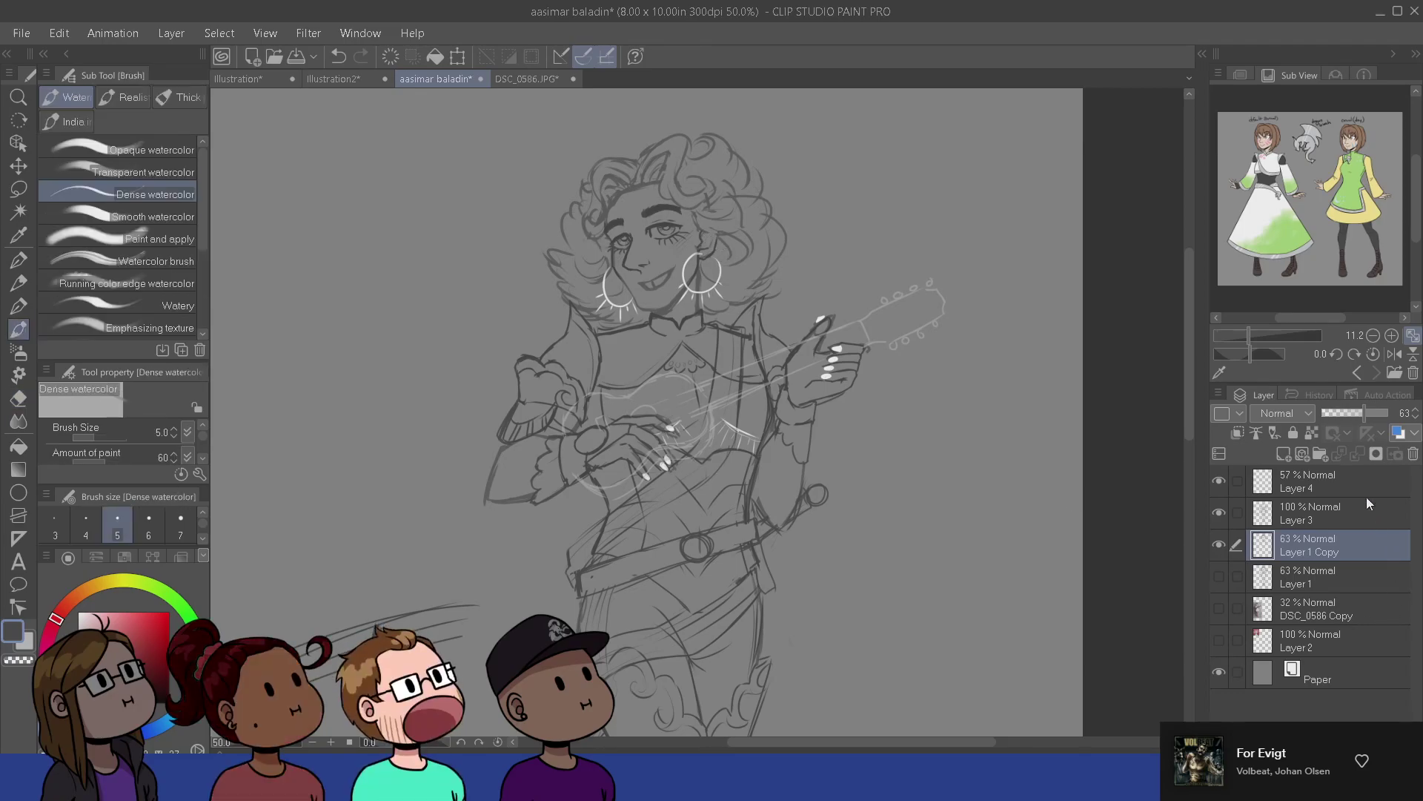
- Set the opacity of Layer 1 Copy to 100%
left_click_drag(1364, 413, 1413, 423)
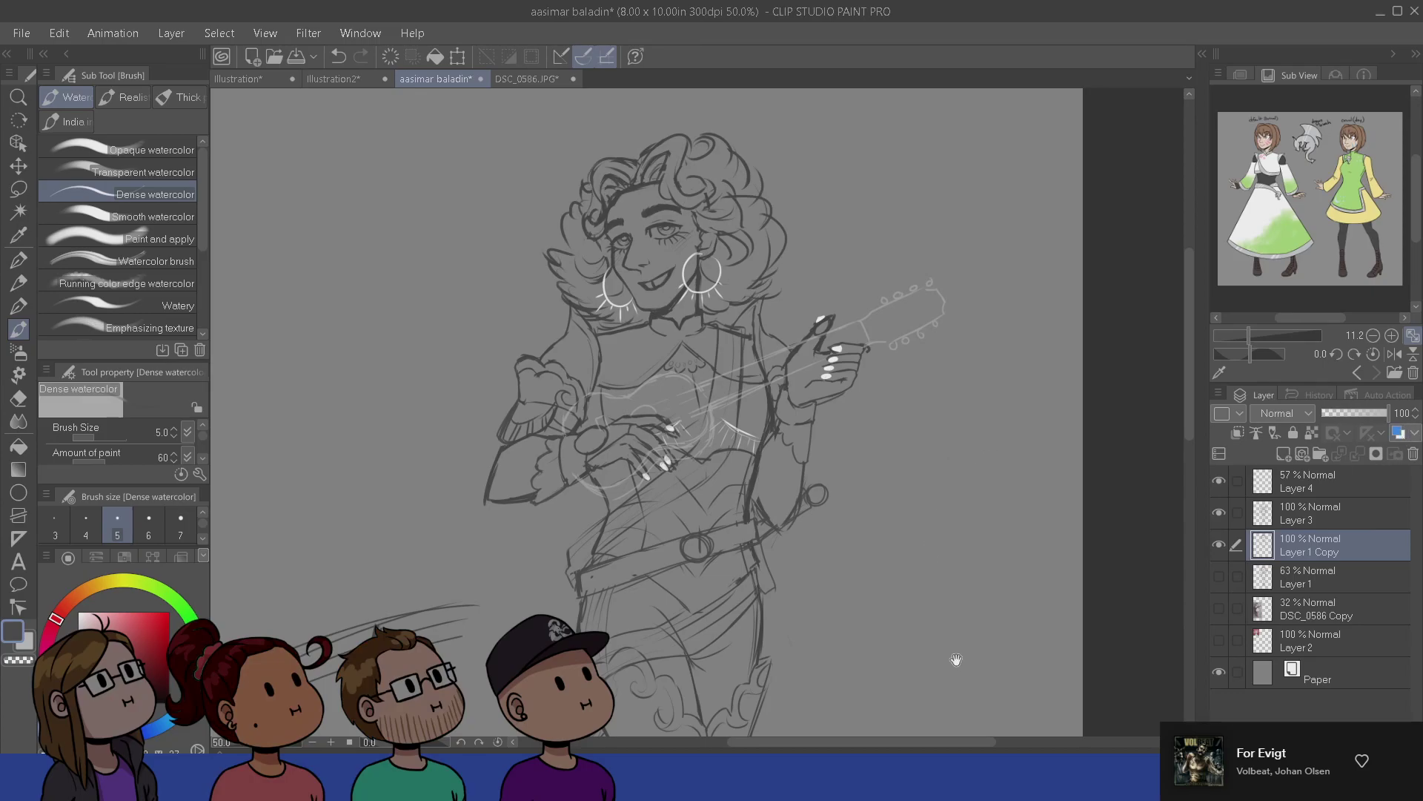
scroll(955, 657, "down", 3)
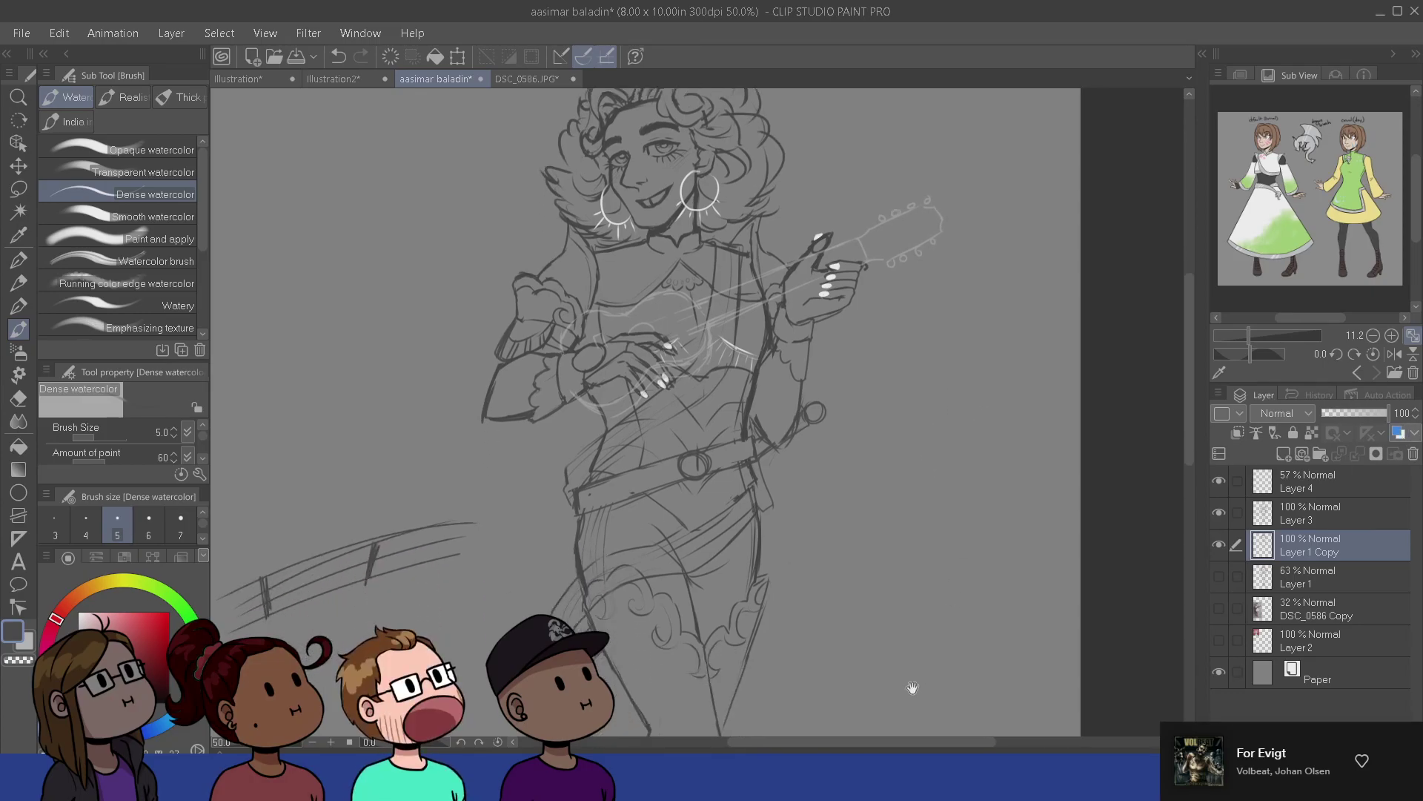
left_click_drag(918, 673, 952, 647)
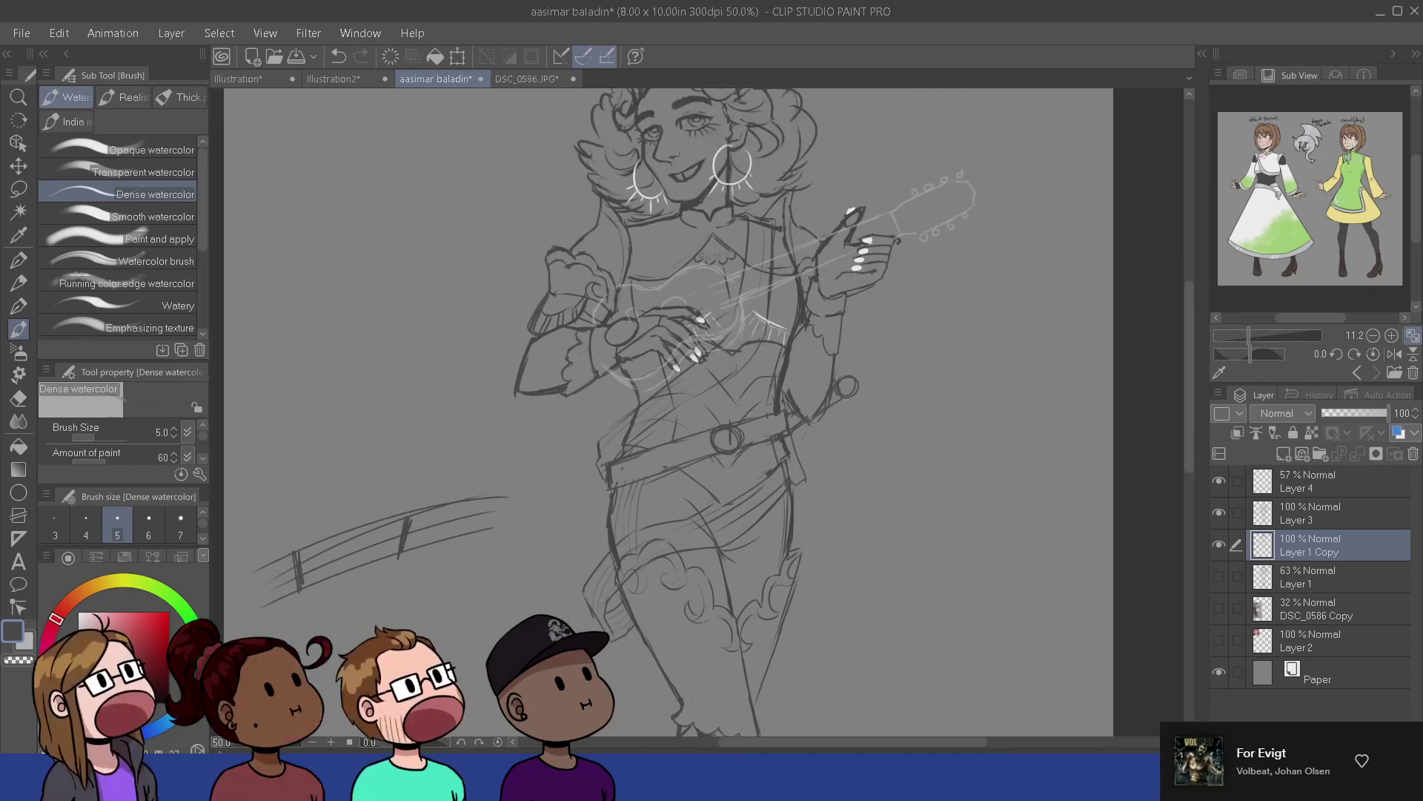
- Erase stray lines around the belt and hip on Layer 1 Copy and check the figure's upper body
left_click(1318, 519)
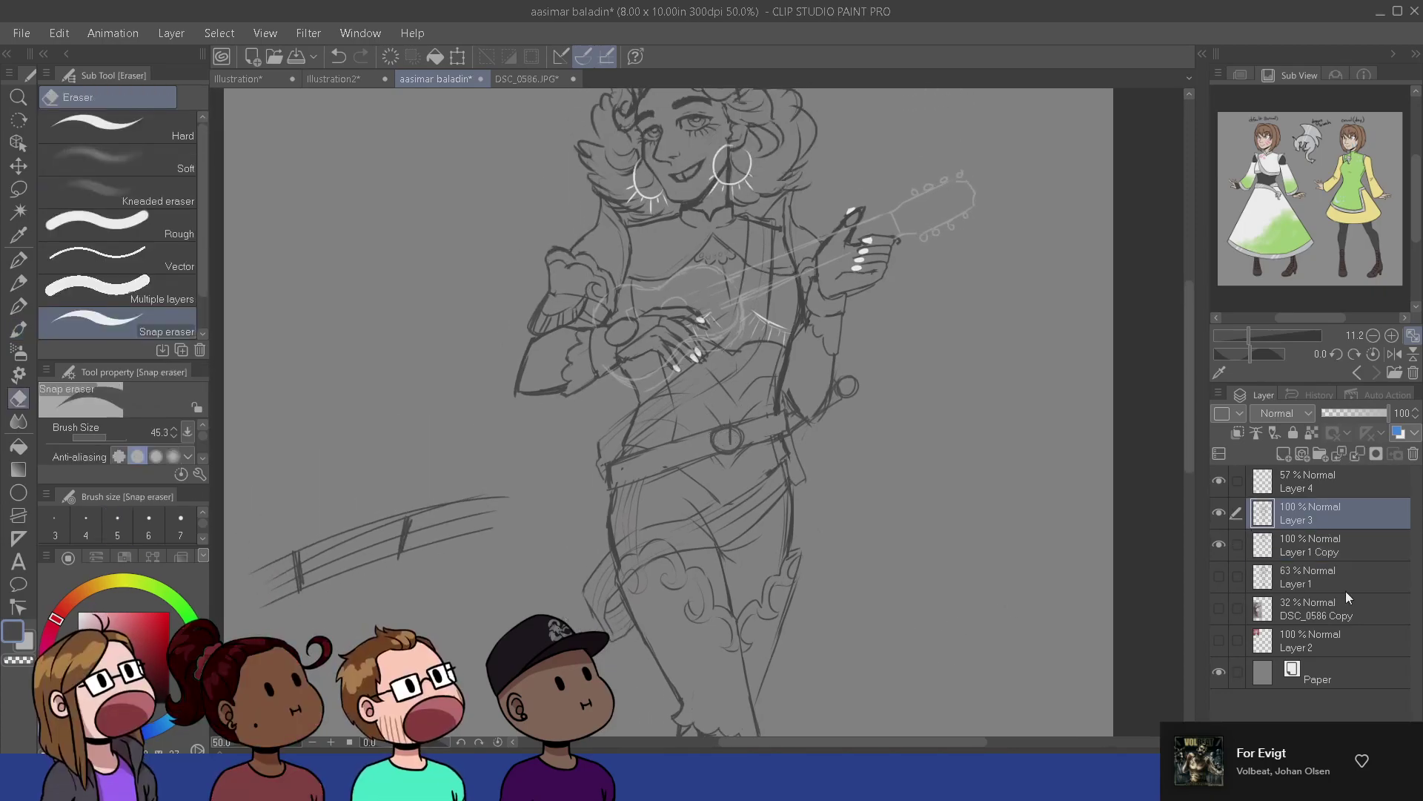
left_click(1342, 544)
key("e")
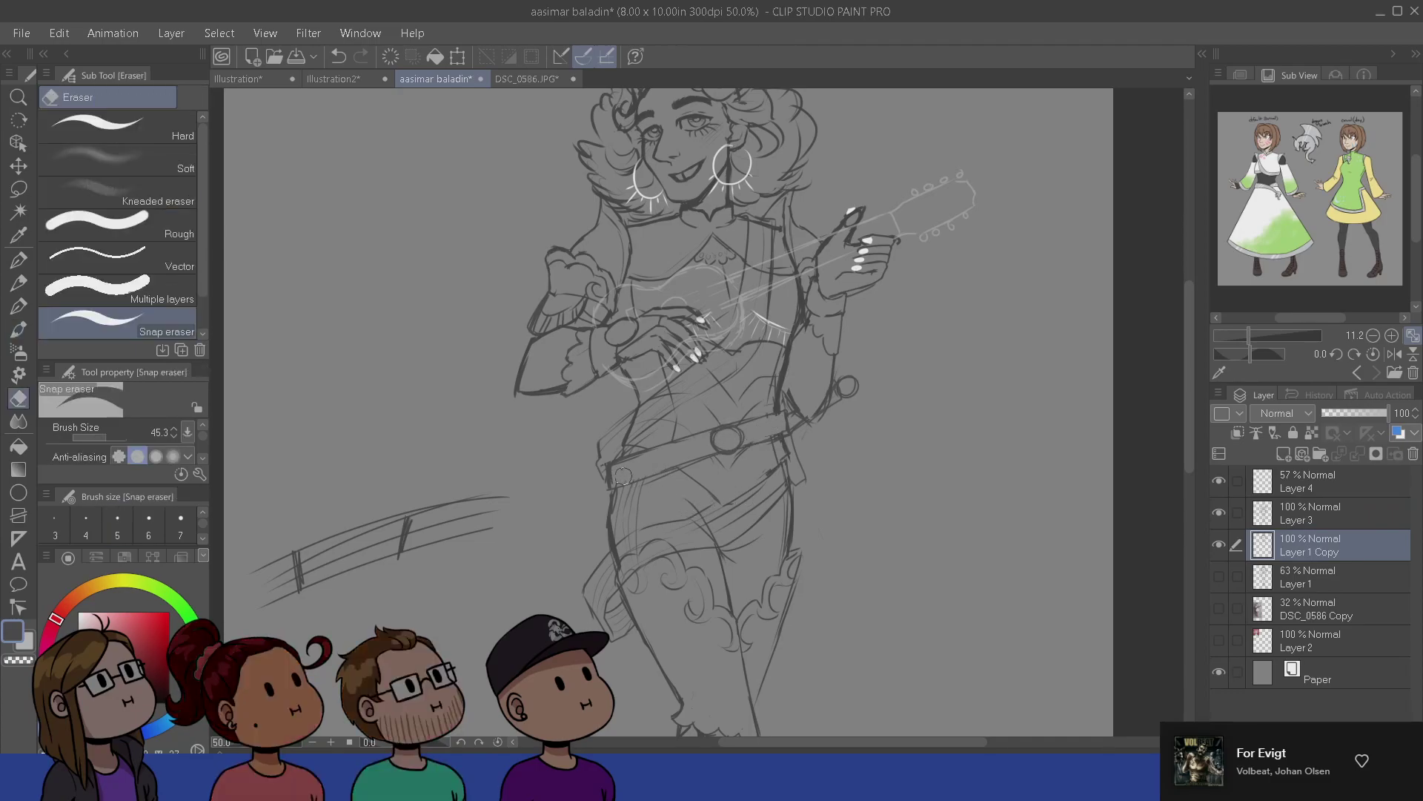
key("b")
left_click_drag(760, 586, 727, 593)
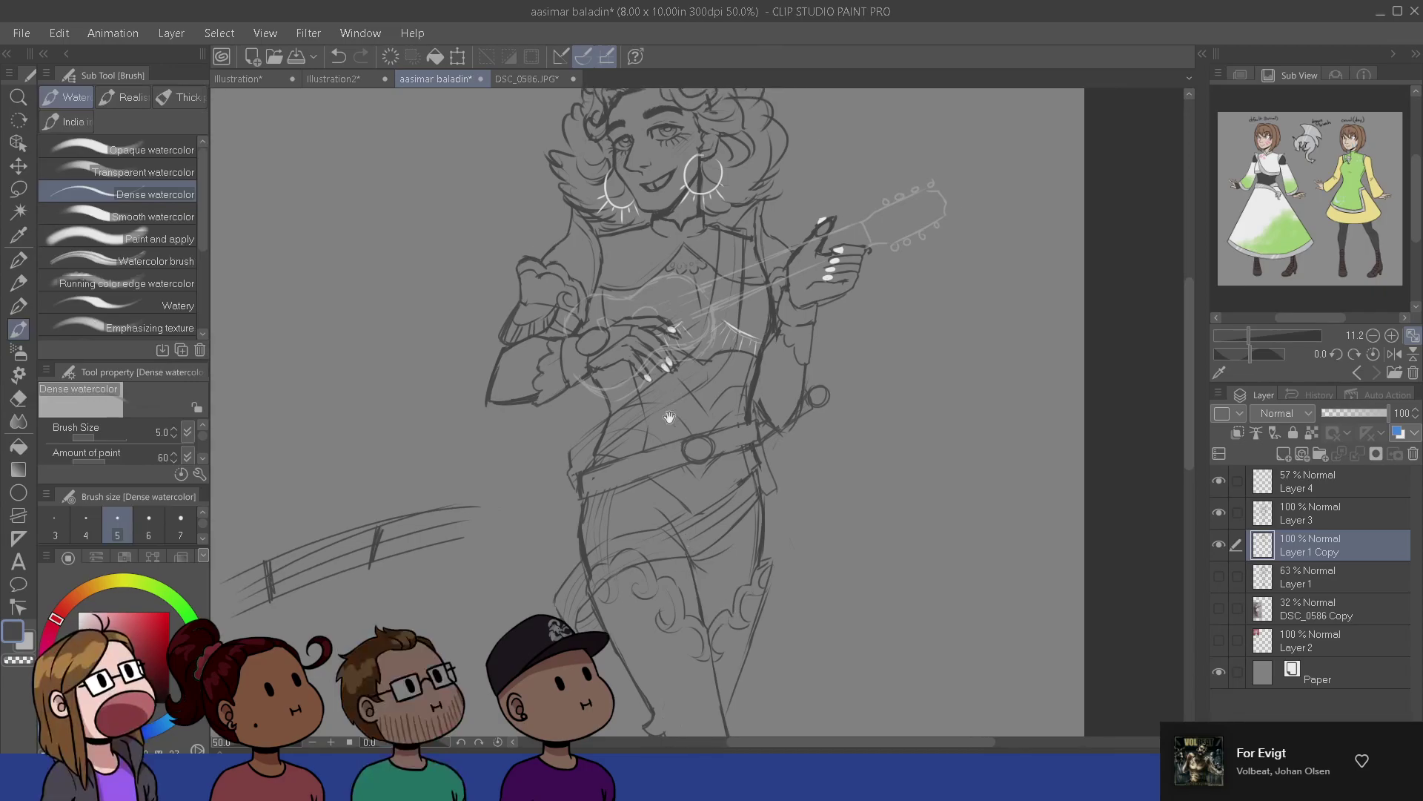
left_click_drag(669, 417, 685, 529)
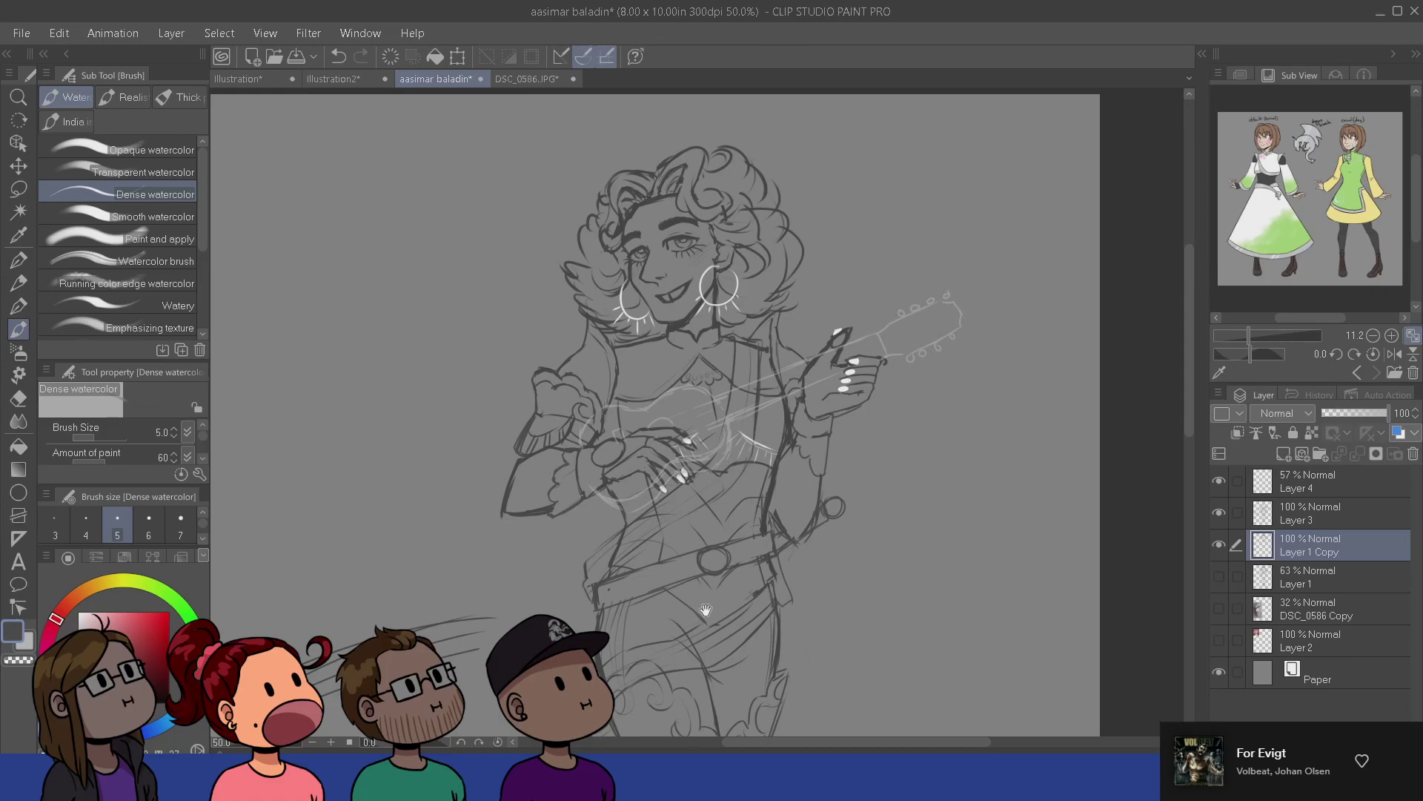
left_click_drag(712, 609, 728, 604)
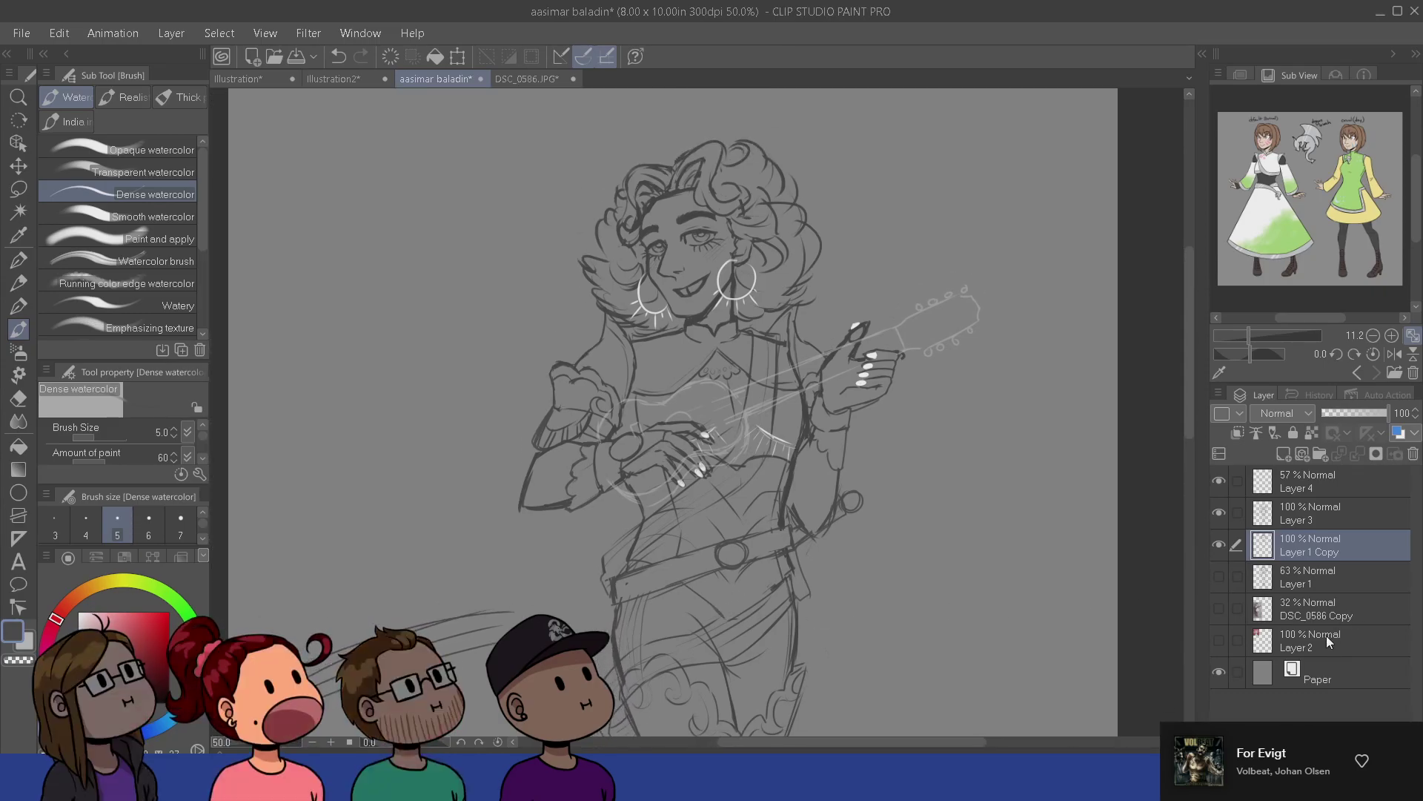
- Add a new raster layer directly above the hidden Layer 1, beneath Layer 1 Copy
left_click(1328, 585)
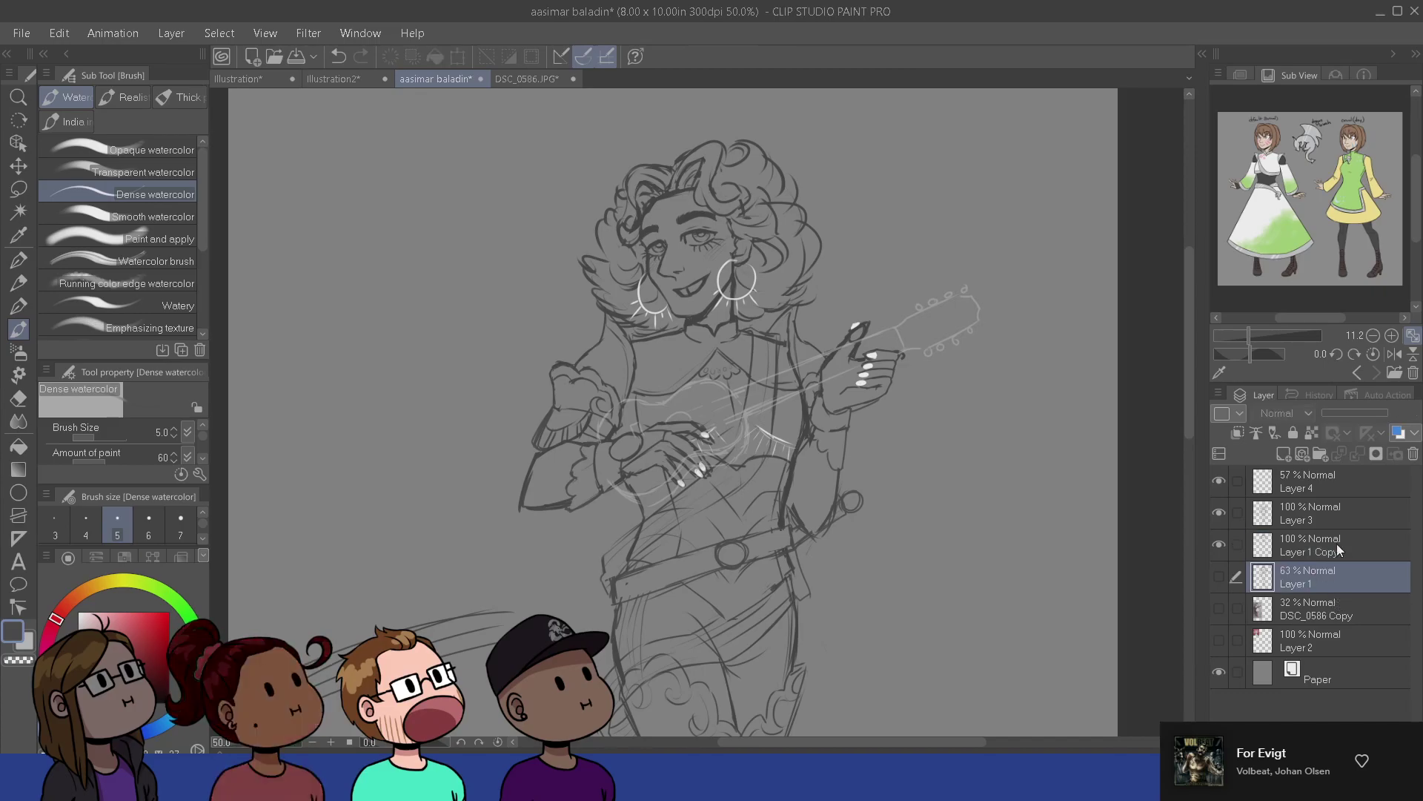
left_click(1333, 549)
left_click(1329, 571)
key("ctrl+shift+n")
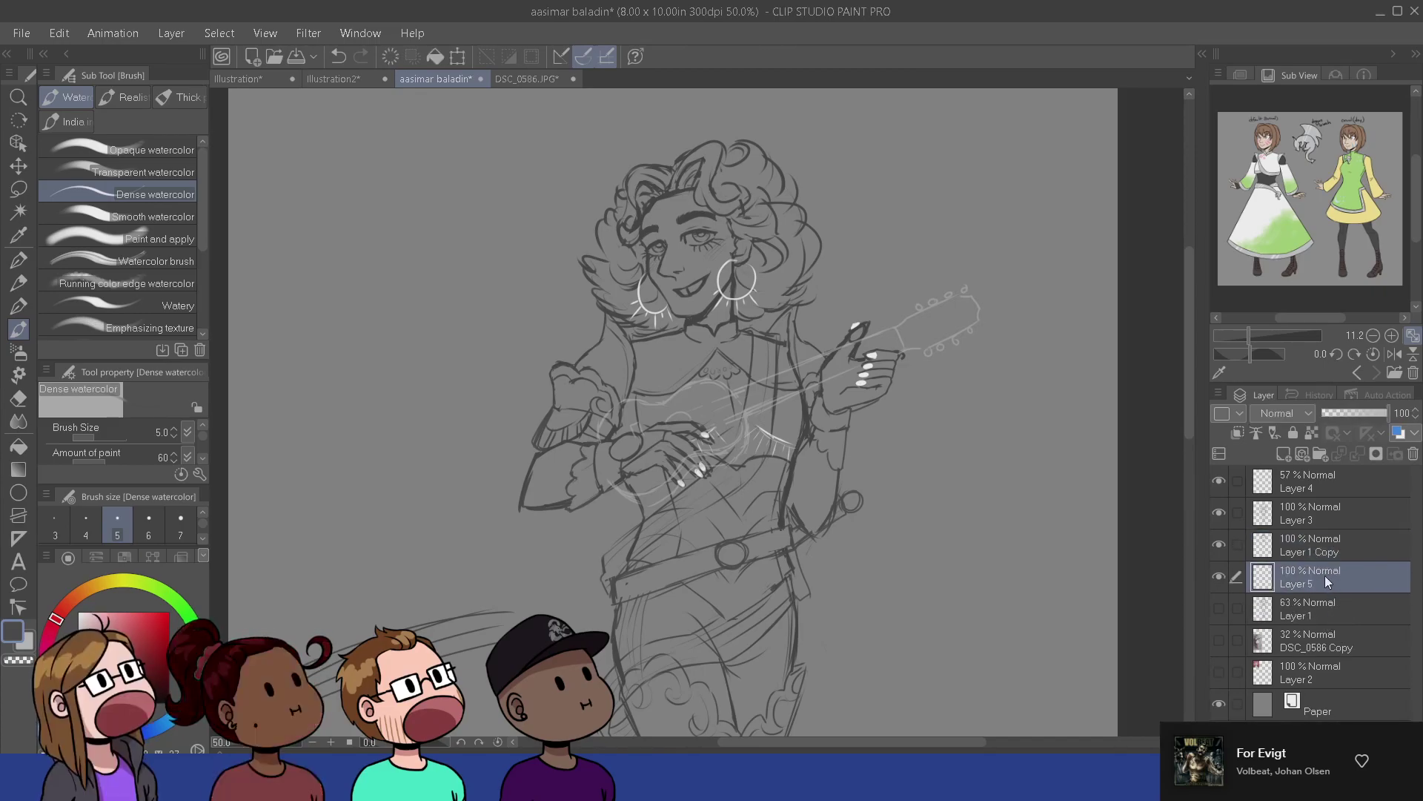
- Darken the sketch lines on Layer 1 Copy by setting the luminosity to -30 in Hue/Saturation/Luminosity
left_click(1331, 552)
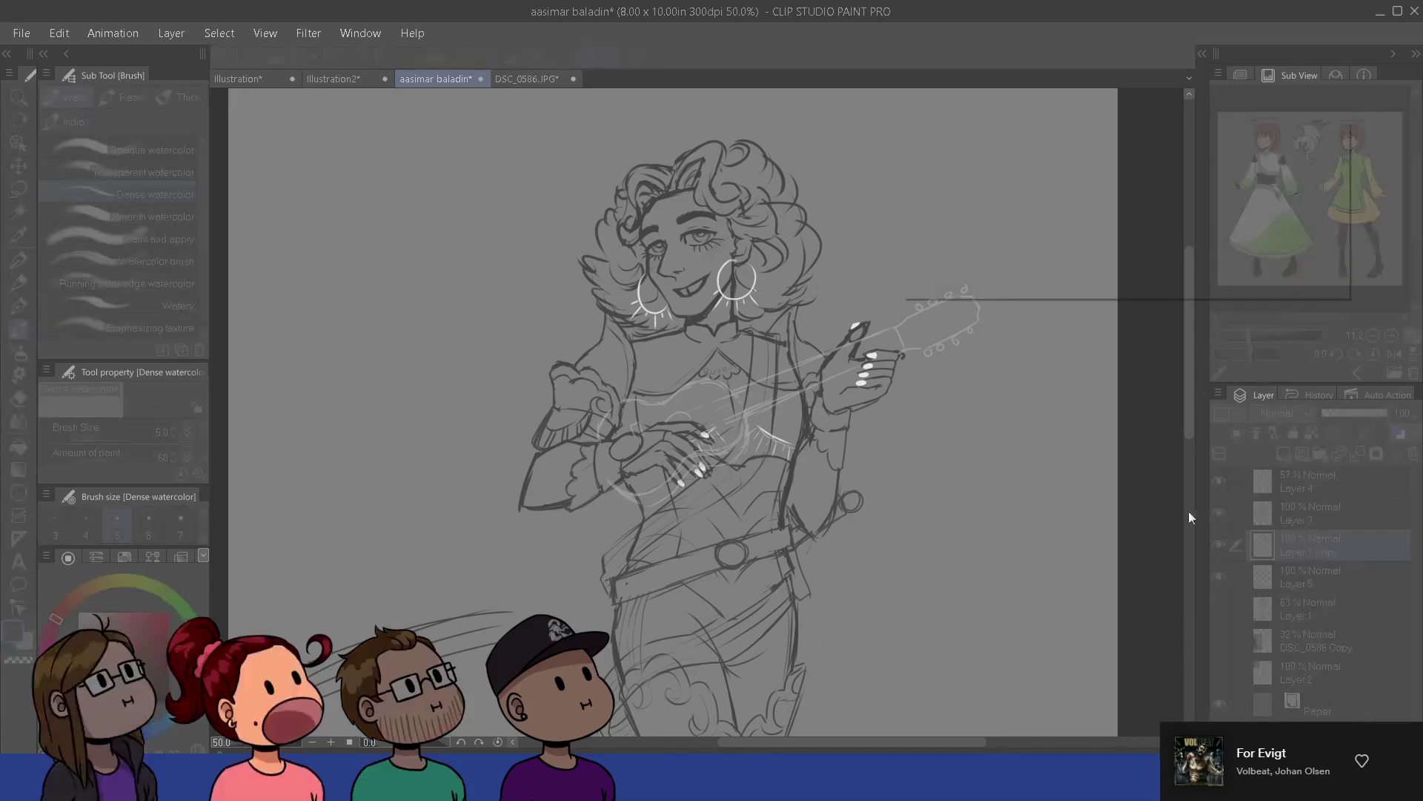
key("ctrl+u")
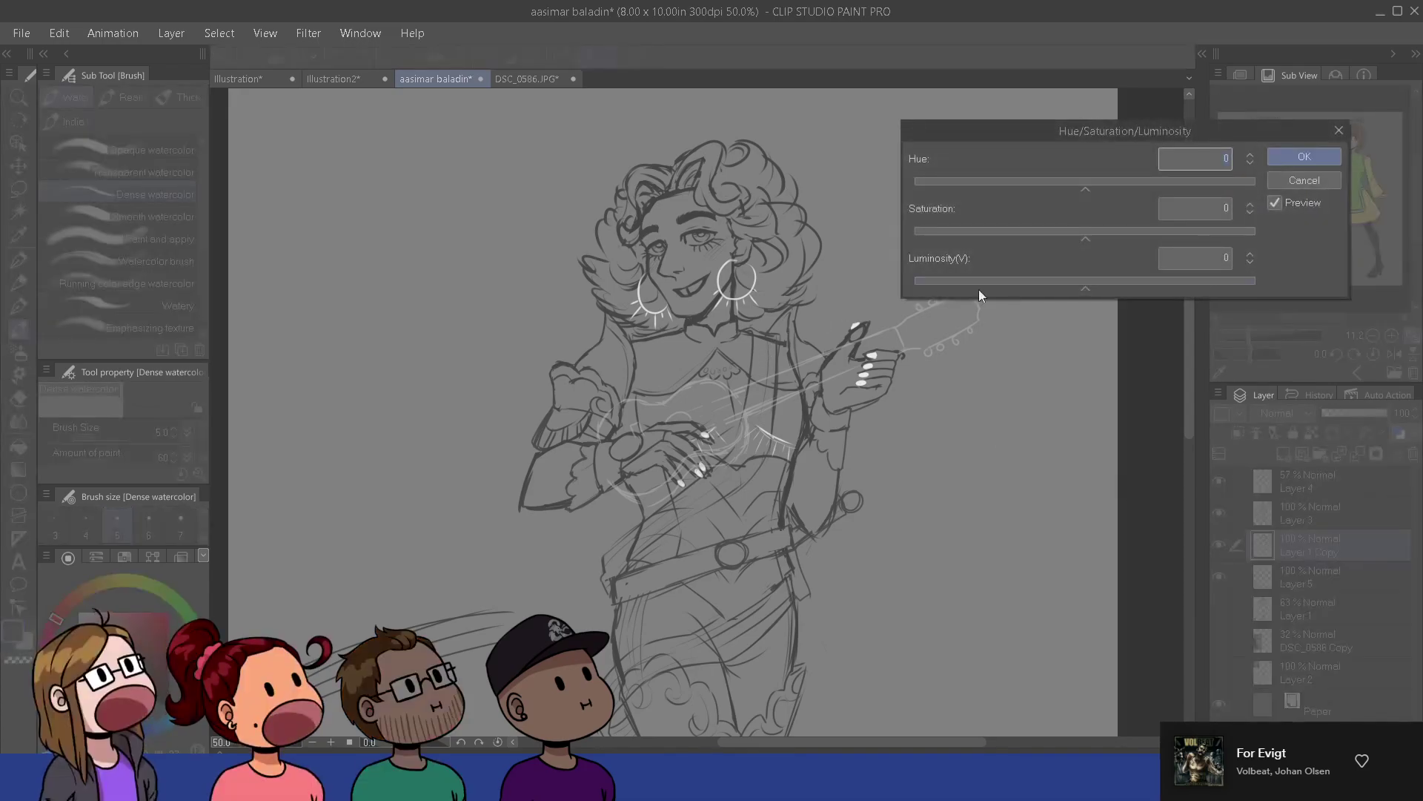
left_click_drag(1082, 288, 1035, 287)
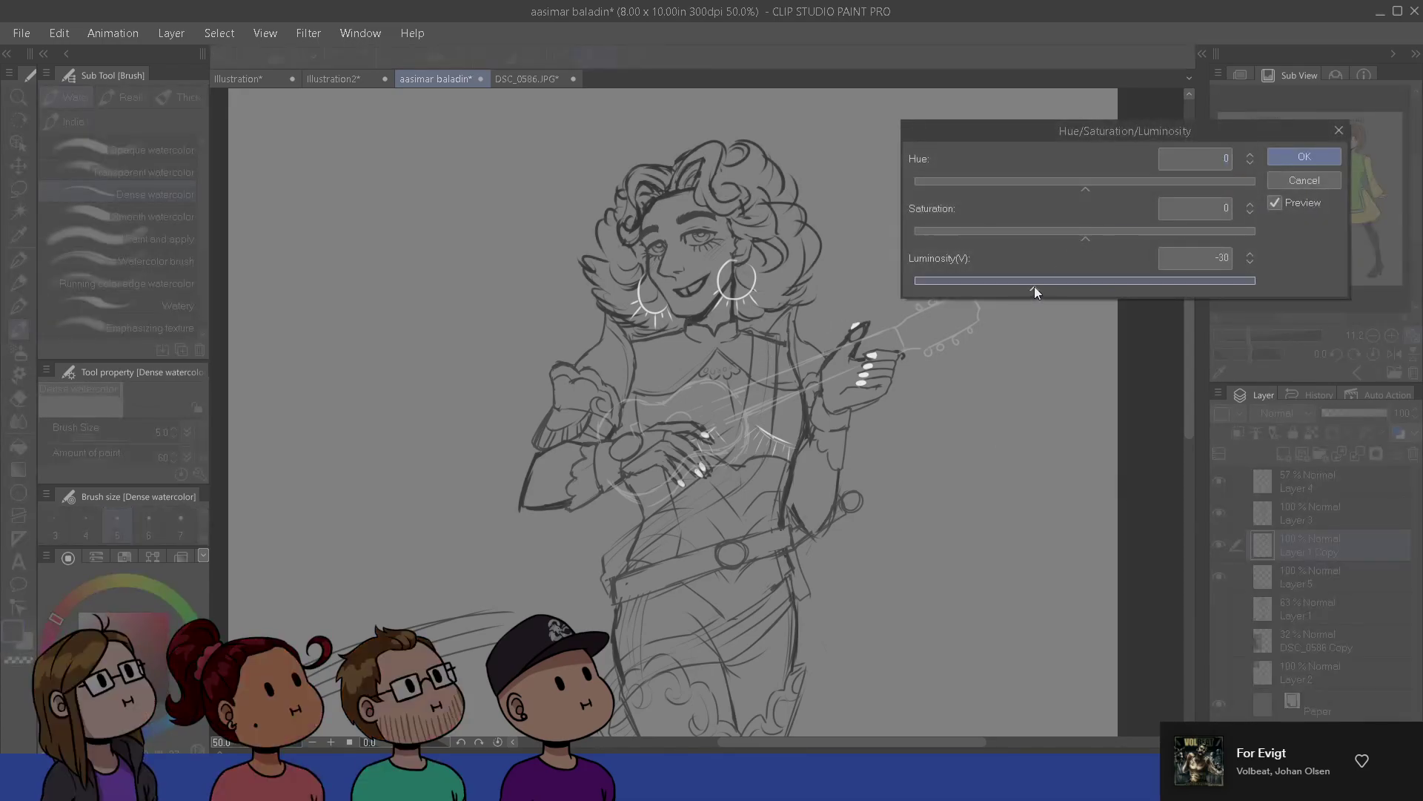
left_click(1289, 159)
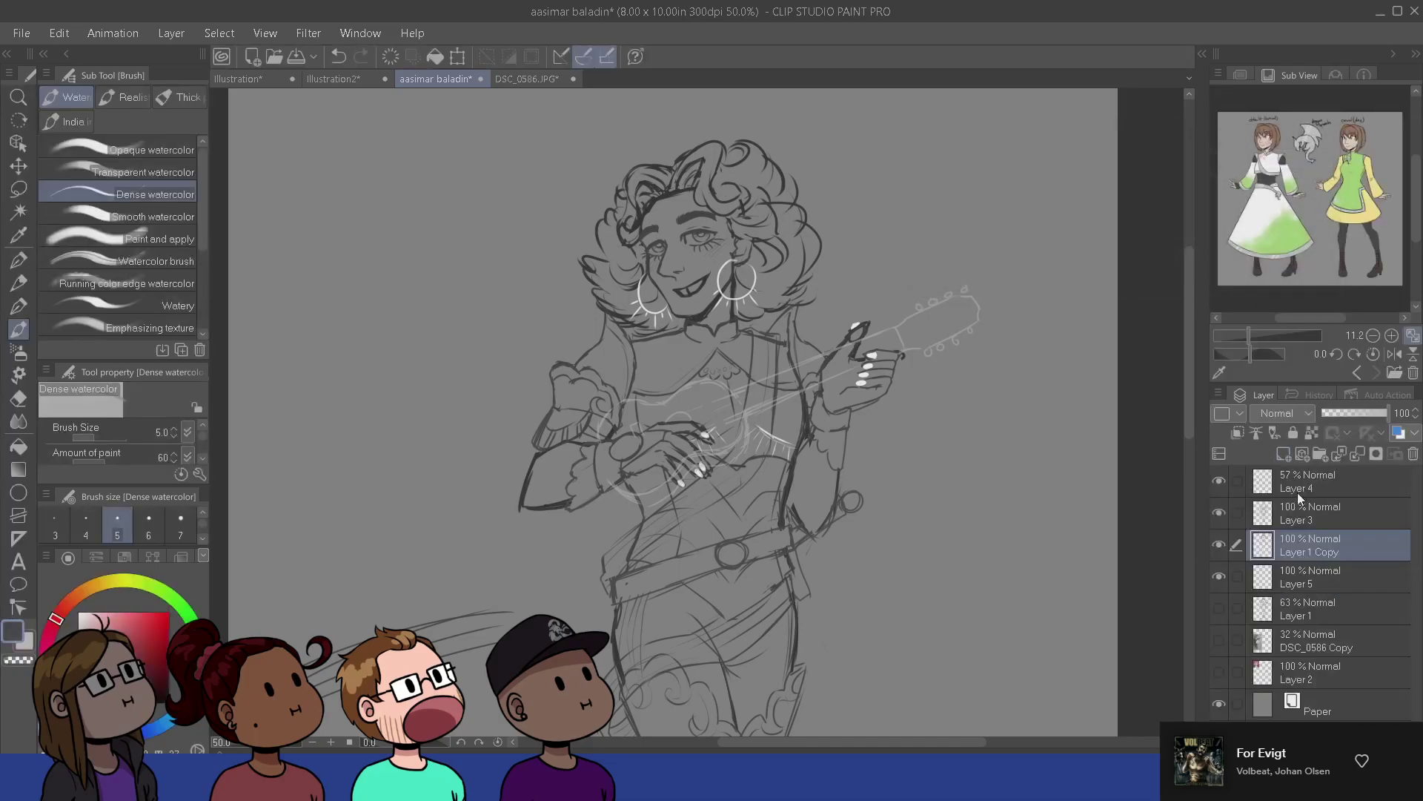
- Dim the white earring and fingernail details on Layer 3 by setting the luminosity to -25
left_click(1288, 515)
key("ctrl+u")
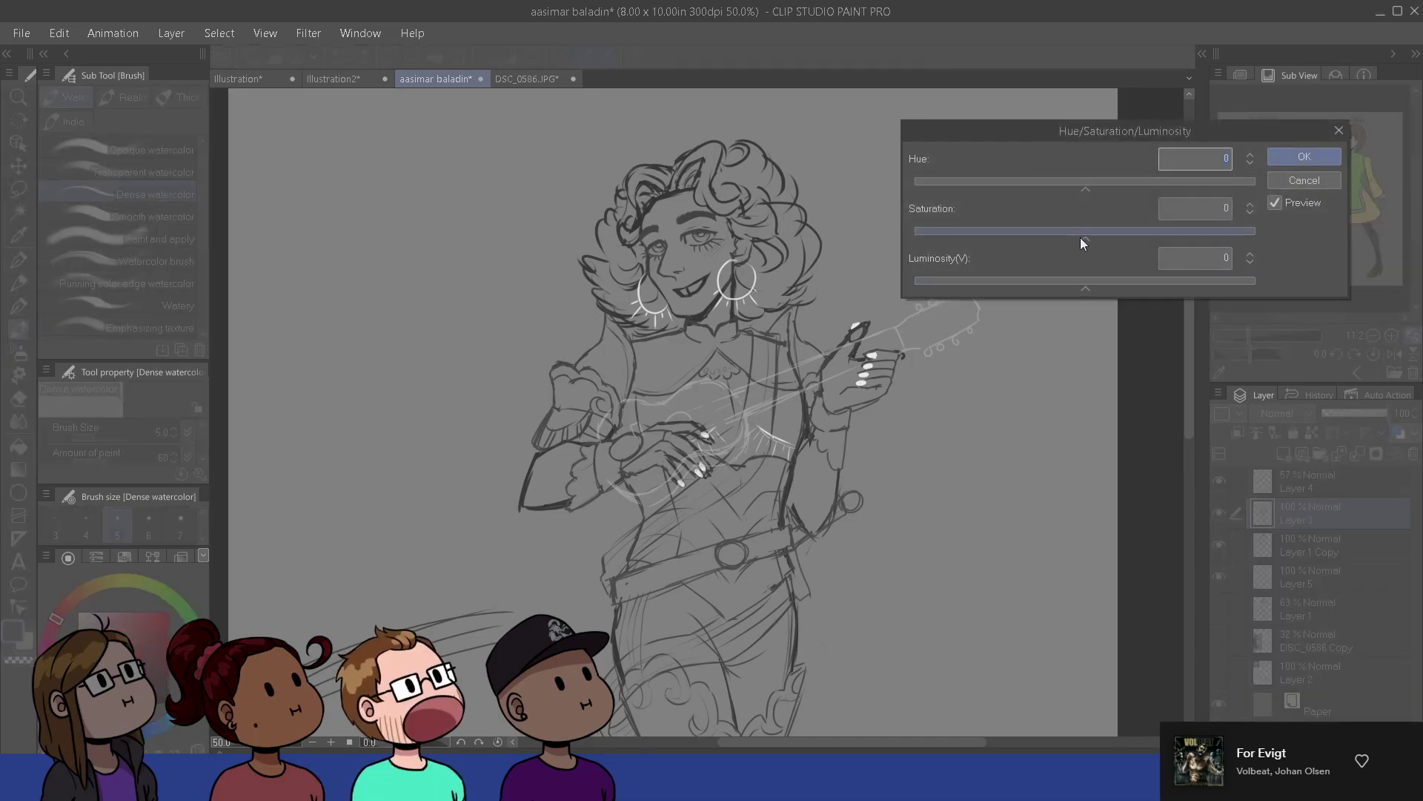
left_click_drag(1086, 287, 1056, 287)
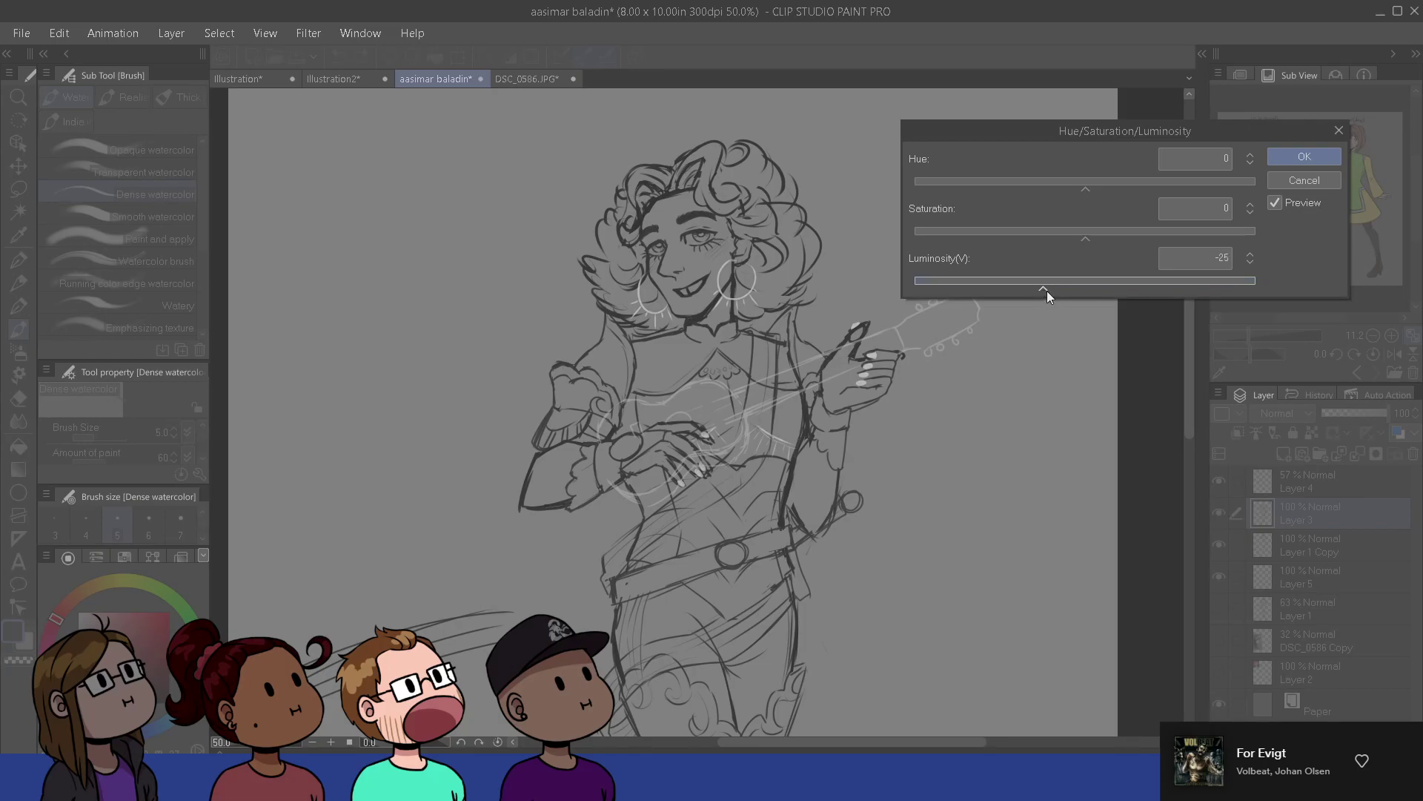
left_click(1290, 157)
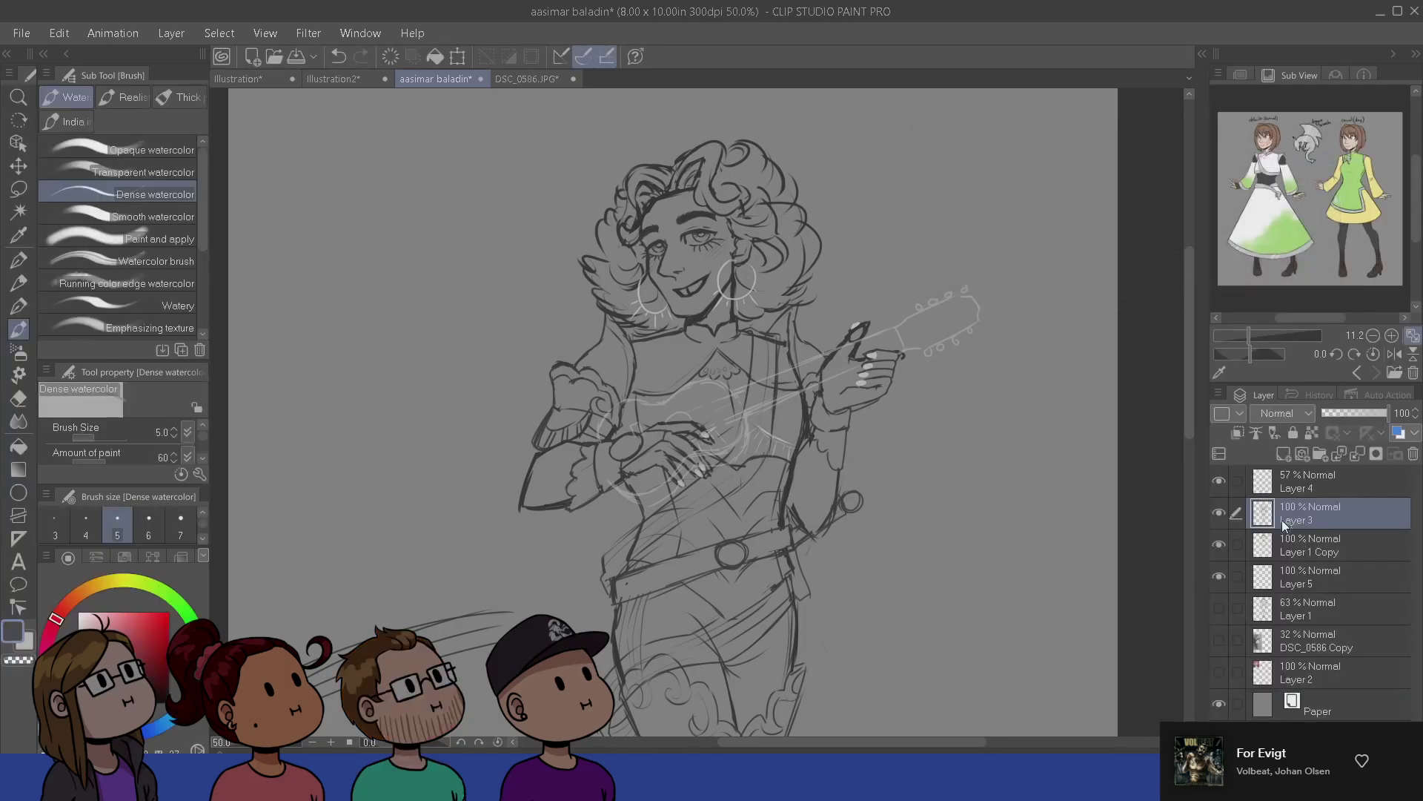
- Make Layer 5 active and prepare the G-pen with a brush size of 61.3 and a muted pink colour
left_click(1303, 597)
left_click(1305, 583)
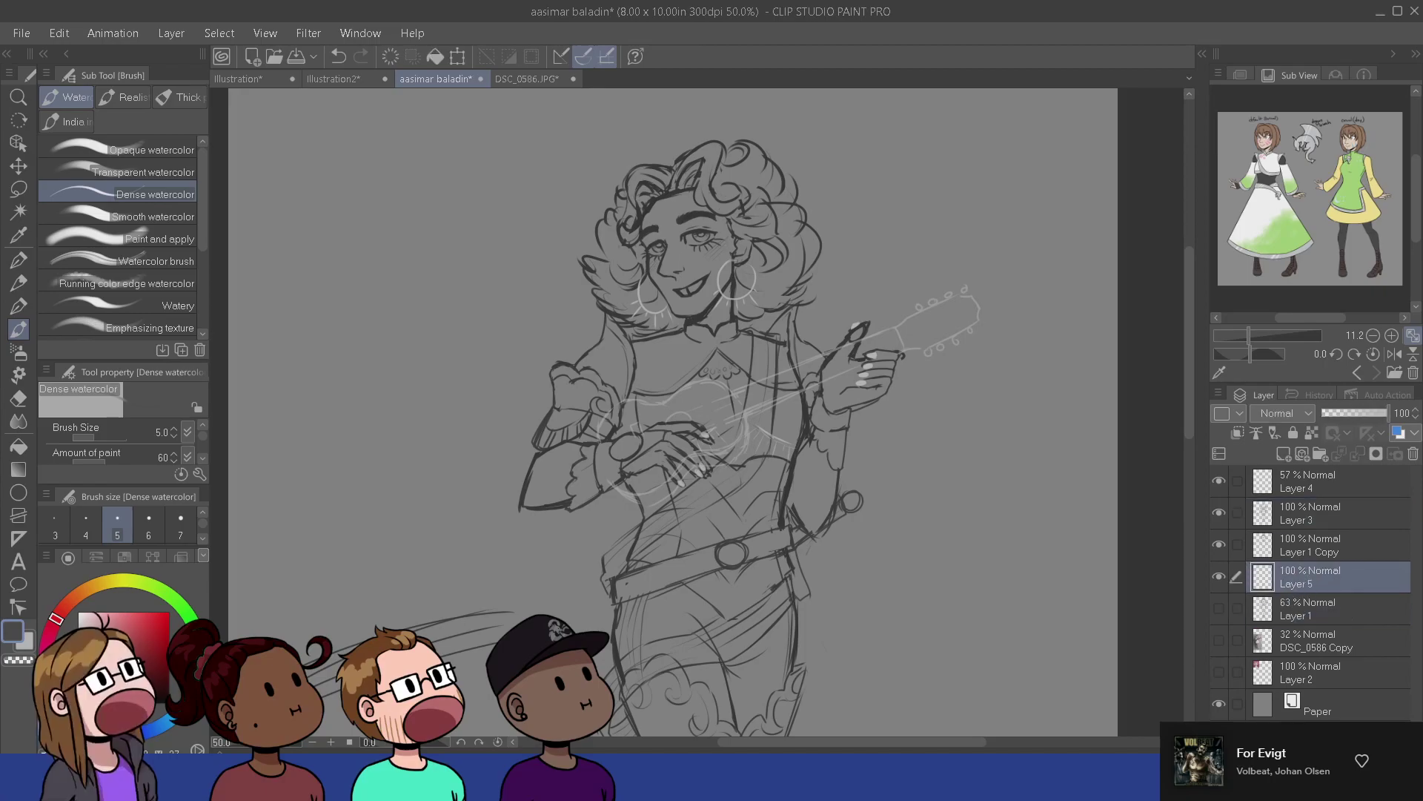
left_click_drag(572, 545, 534, 561)
key("p")
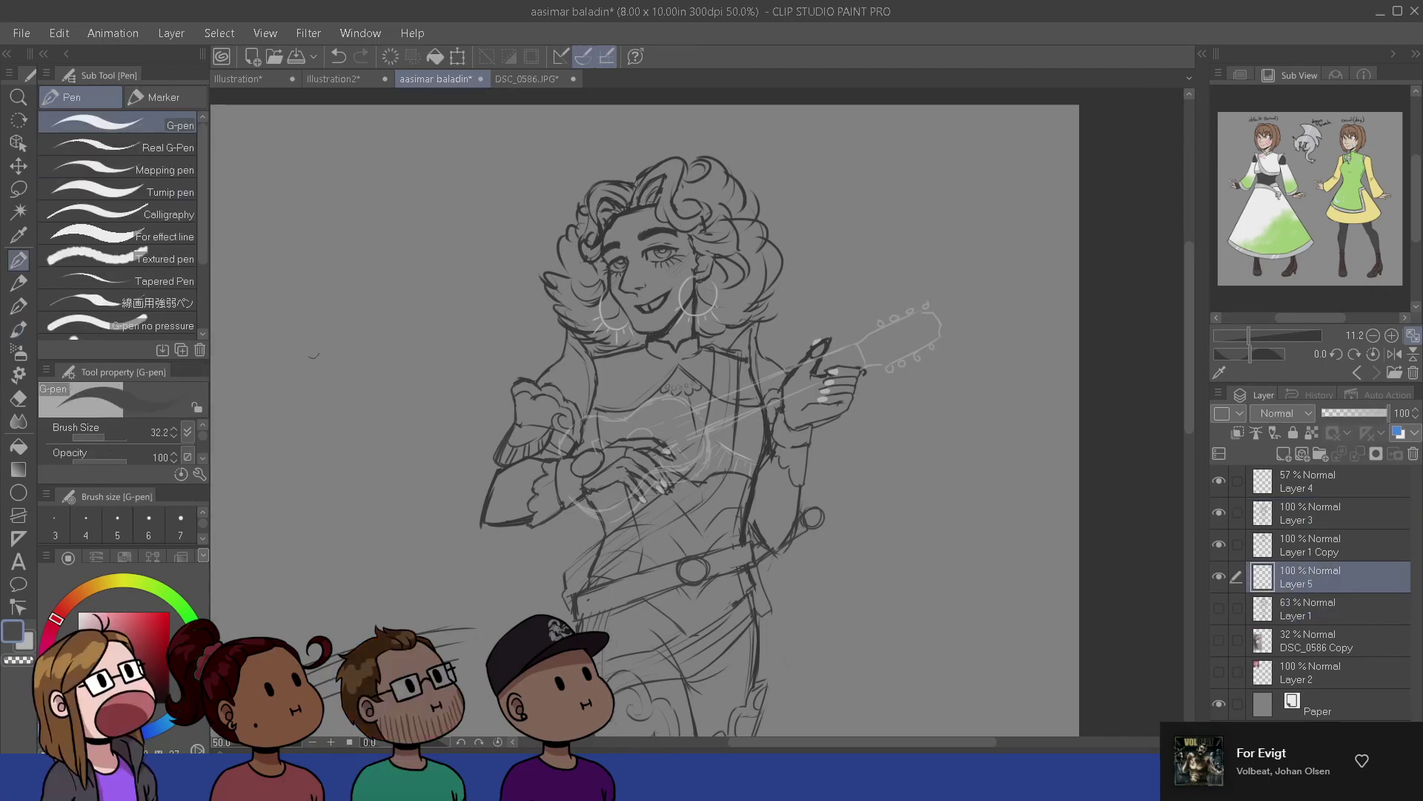
left_click_drag(325, 299, 331, 298)
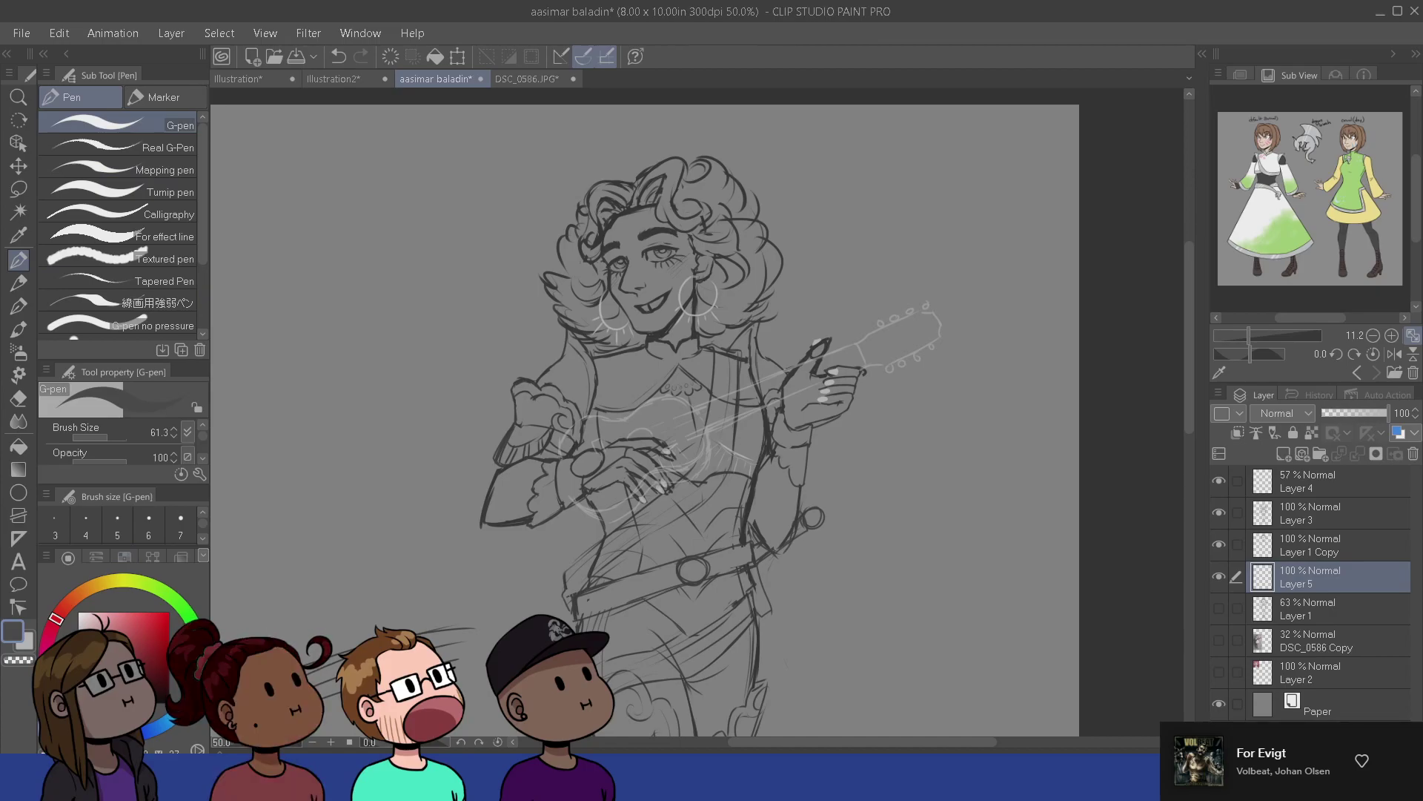
left_click(108, 627)
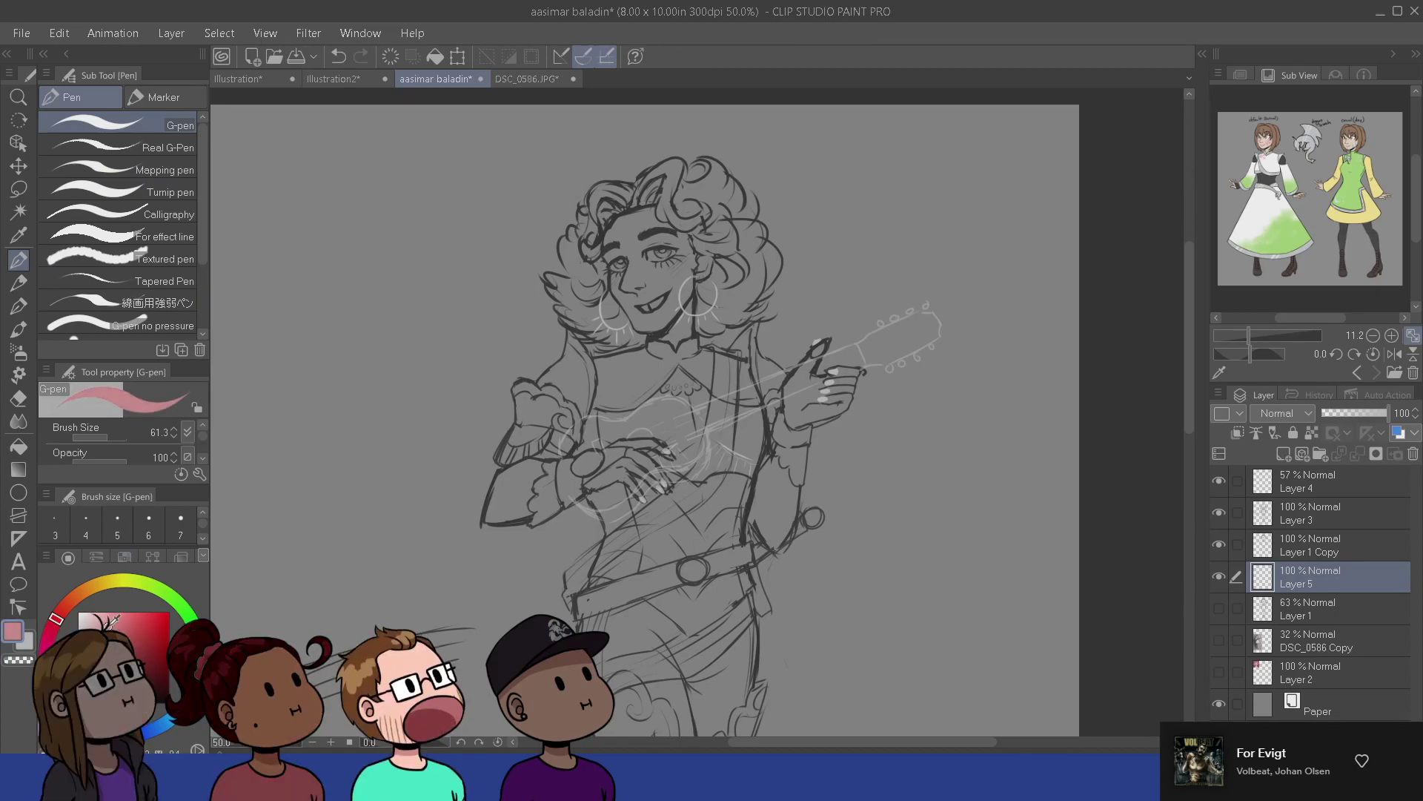
left_click(55, 626)
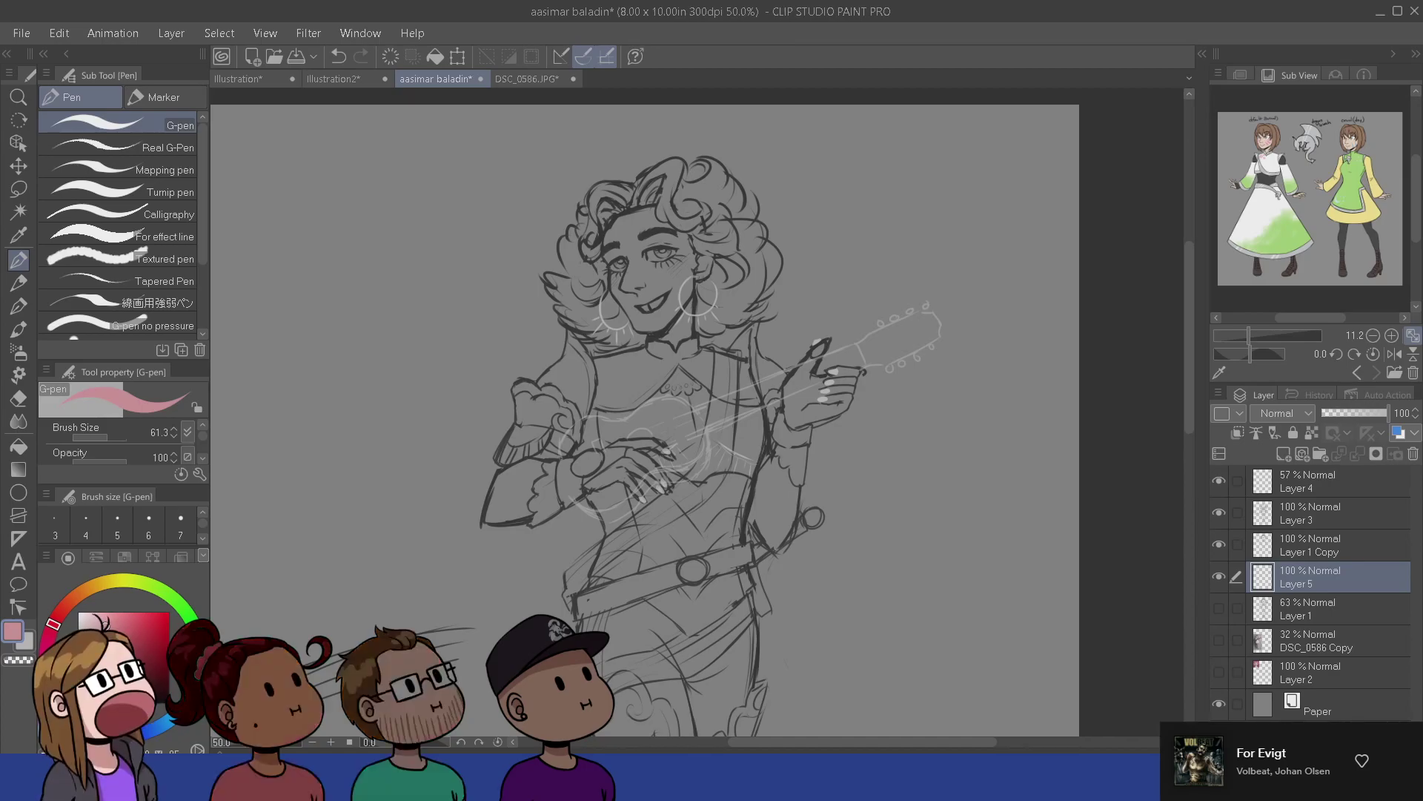
left_click_drag(625, 370, 645, 370)
left_click_drag(652, 191, 667, 183)
key("ctrl+z")
left_click(103, 614)
mouse_move(644, 188)
left_mouse_down()
mouse_move(672, 167)
mouse_move(648, 197)
left_mouse_up()
key("ctrl+z")
- Show the wig reference on Layer 2 and paint the curls beside the cheek without the large earring pink on Layer 5, using brush size 27
left_click(1220, 674)
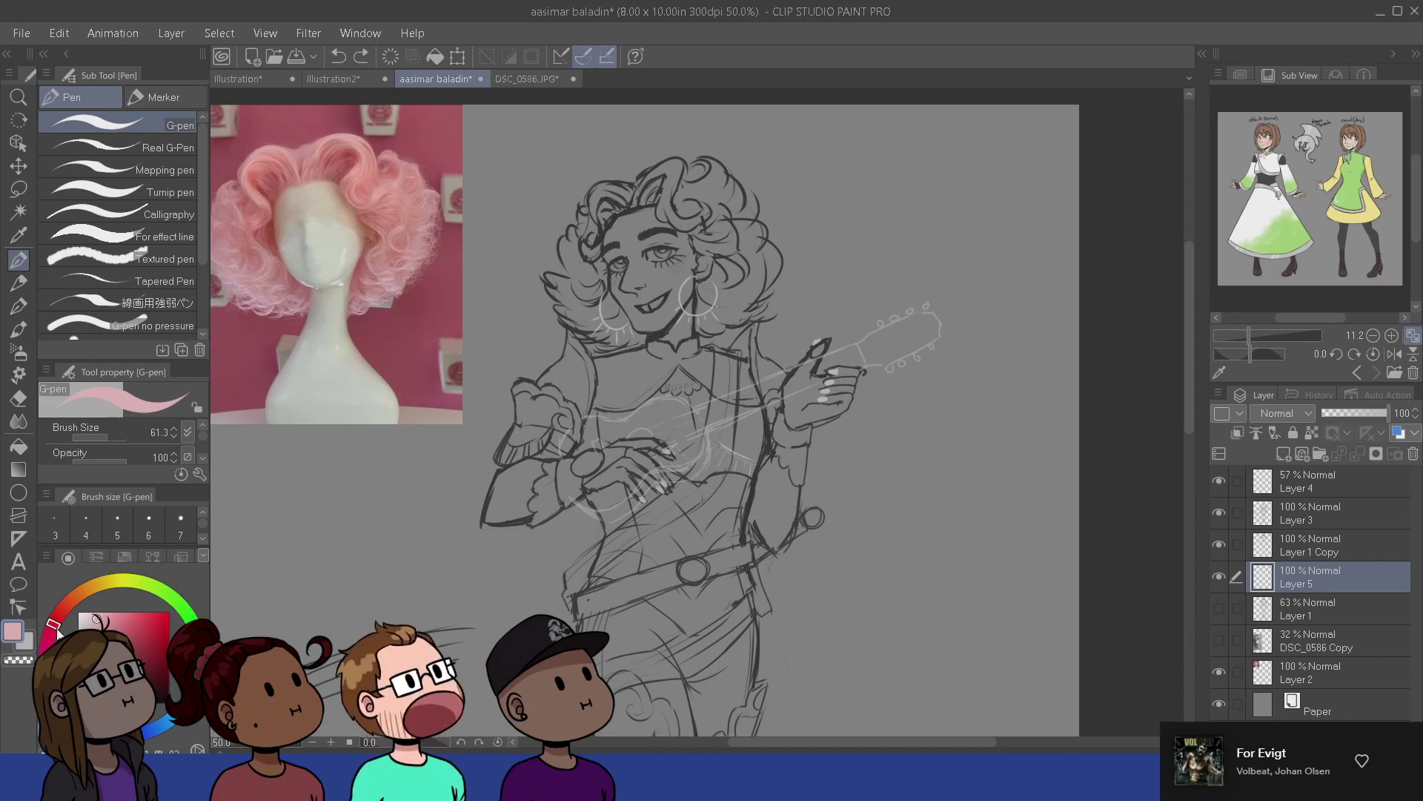
left_click(104, 619)
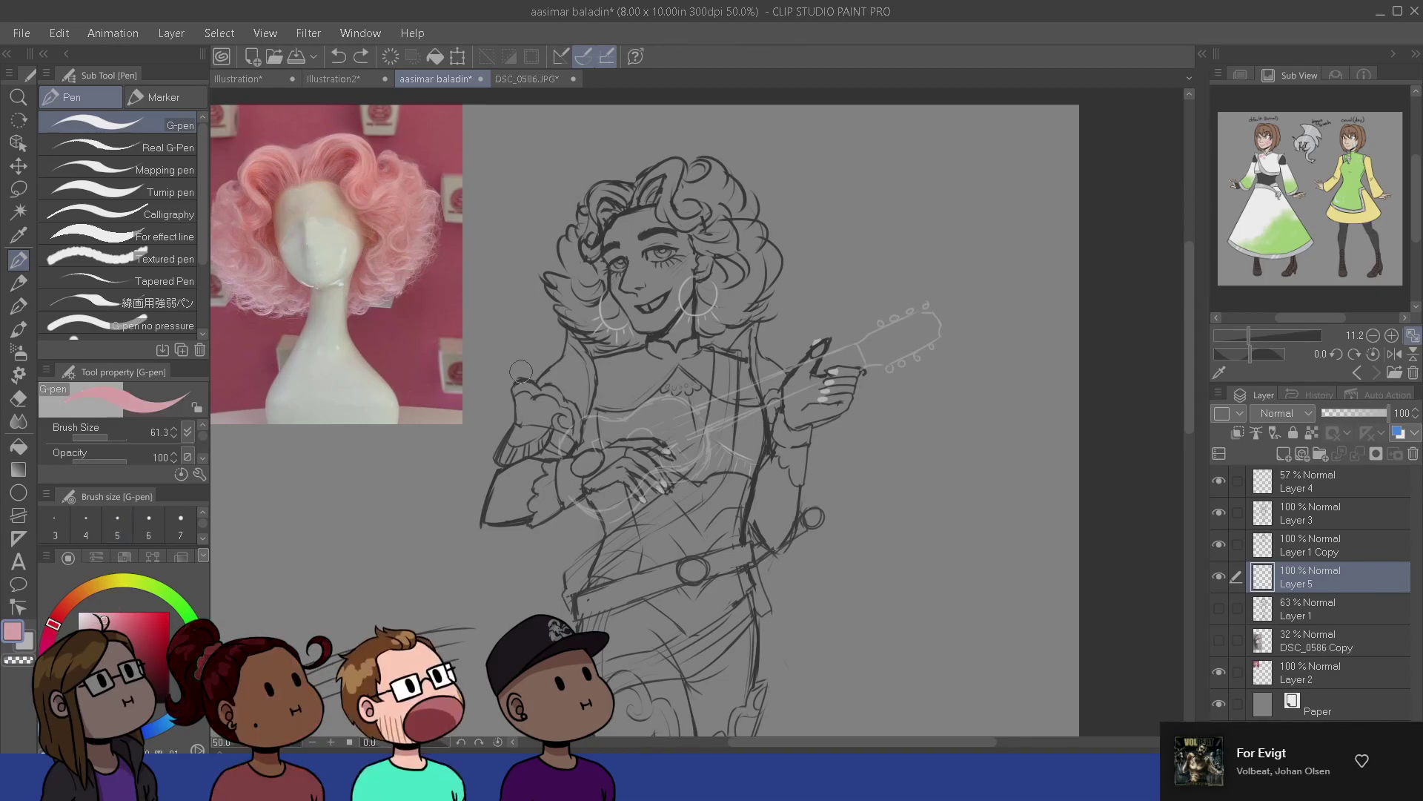
mouse_move(608, 219)
left_mouse_down()
mouse_move(616, 194)
mouse_move(608, 212)
mouse_move(599, 201)
mouse_move(589, 265)
mouse_move(618, 334)
left_mouse_up()
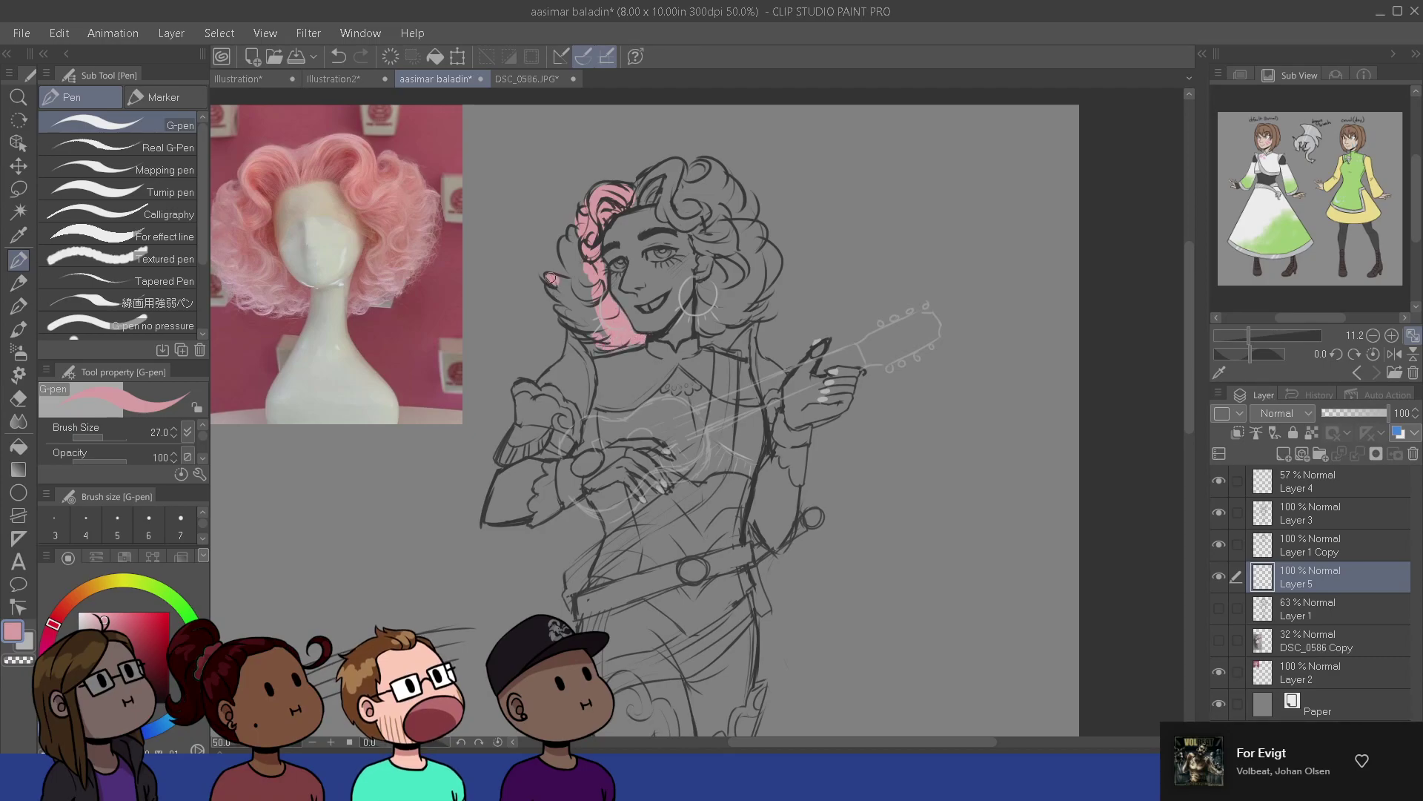
mouse_move(548, 276)
left_mouse_down()
mouse_move(569, 325)
mouse_move(594, 332)
mouse_move(570, 299)
mouse_move(566, 262)
left_mouse_up()
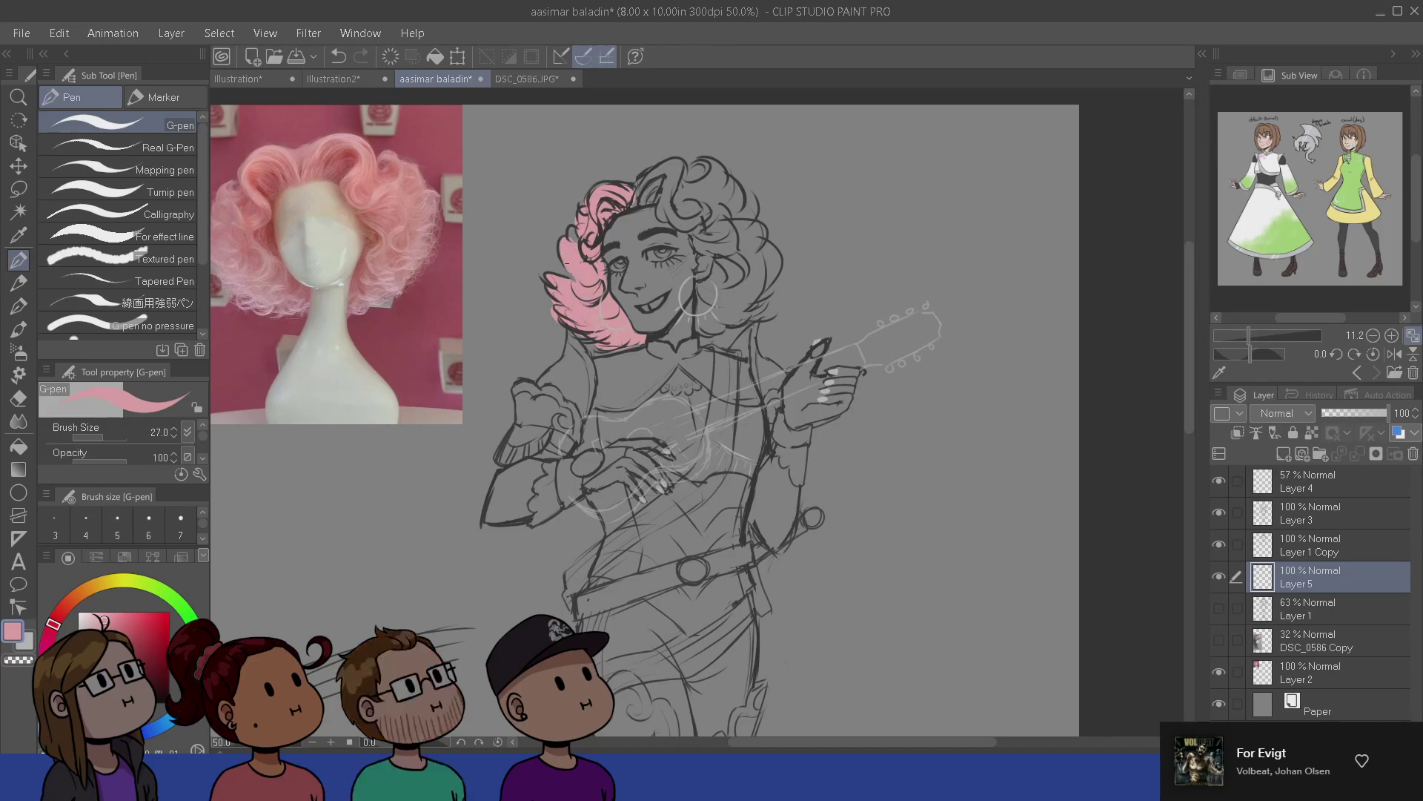
- Fill the curls over the forehead and the hair around the hoop earring with the same pink, cleaning up the edges
mouse_move(636, 208)
left_mouse_down()
mouse_move(672, 188)
mouse_move(638, 182)
mouse_move(682, 163)
mouse_move(674, 175)
mouse_move(711, 163)
left_mouse_up()
key("e")
key("p")
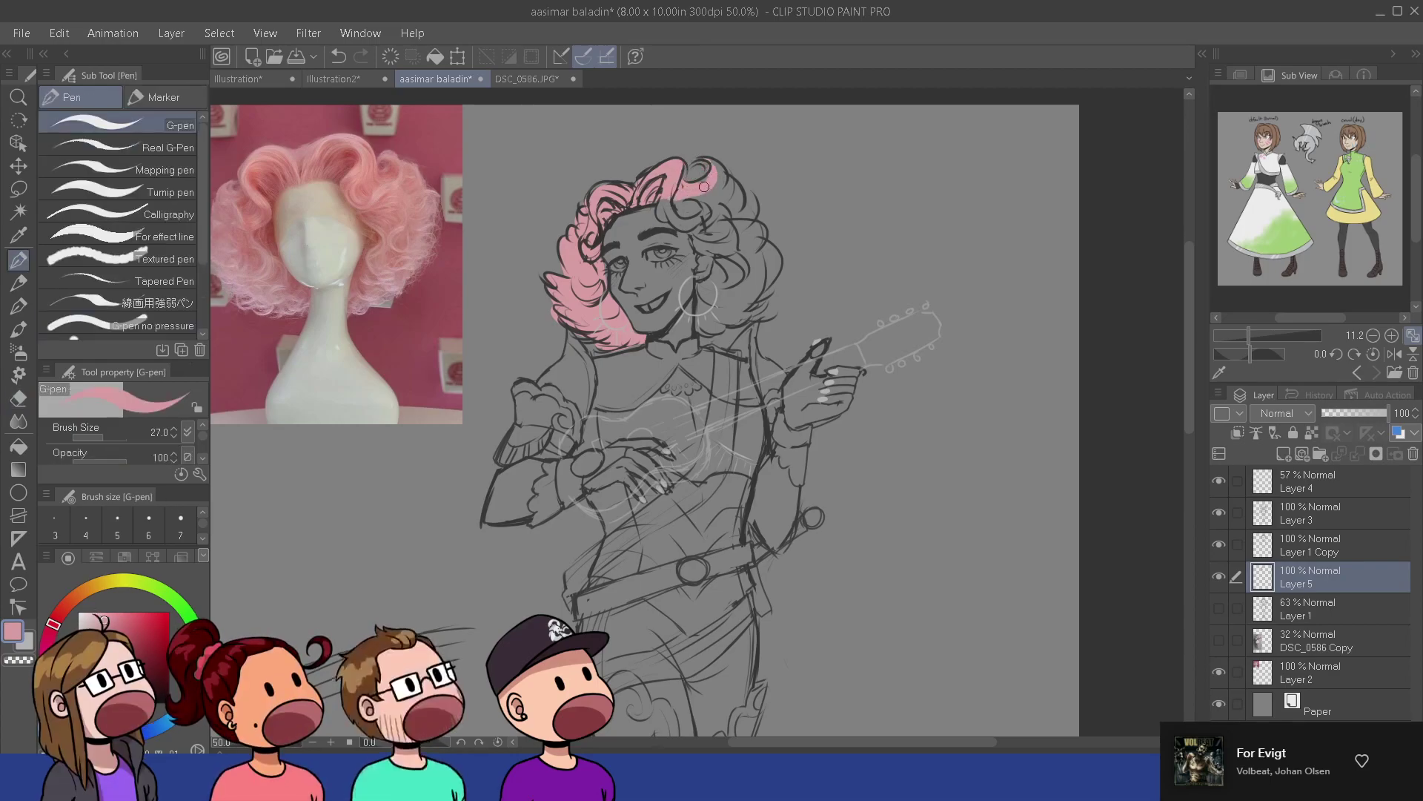
mouse_move(701, 194)
left_mouse_down()
mouse_move(669, 211)
mouse_move(689, 219)
mouse_move(715, 188)
mouse_move(747, 241)
mouse_move(711, 252)
mouse_move(704, 326)
mouse_move(741, 319)
mouse_move(736, 247)
mouse_move(750, 223)
mouse_move(762, 256)
mouse_move(740, 296)
mouse_move(767, 299)
mouse_move(755, 275)
left_mouse_up()
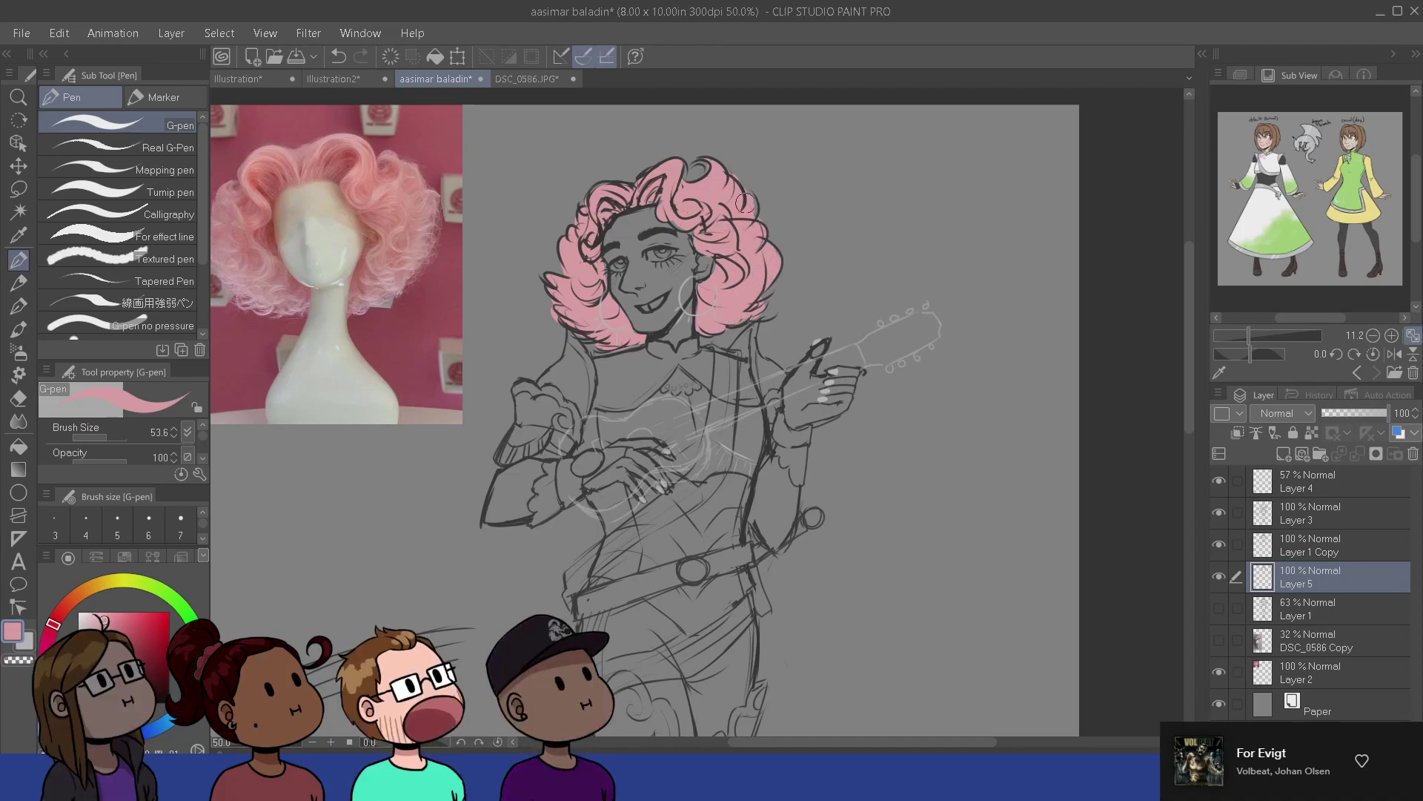
left_click_drag(745, 202, 757, 209)
key("e")
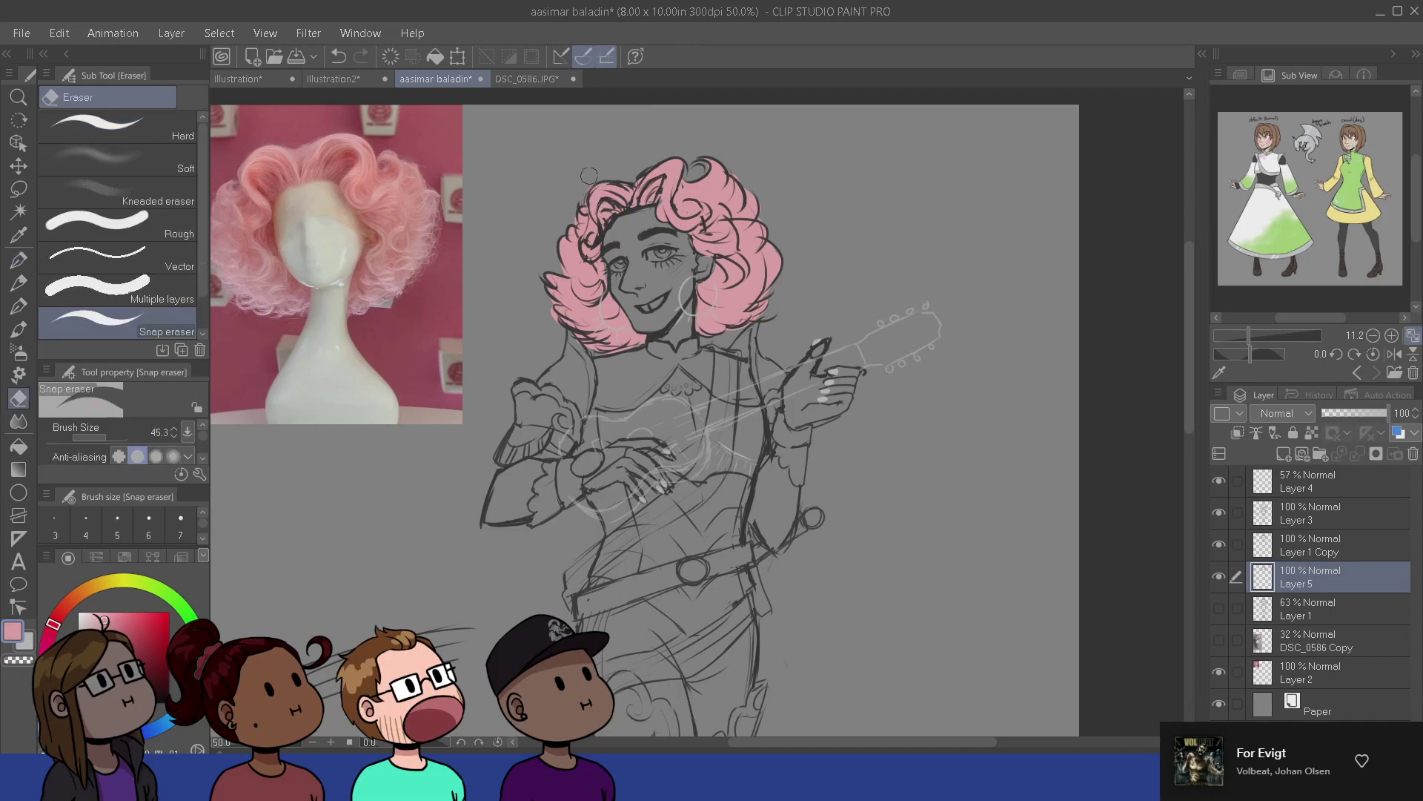
key("p")
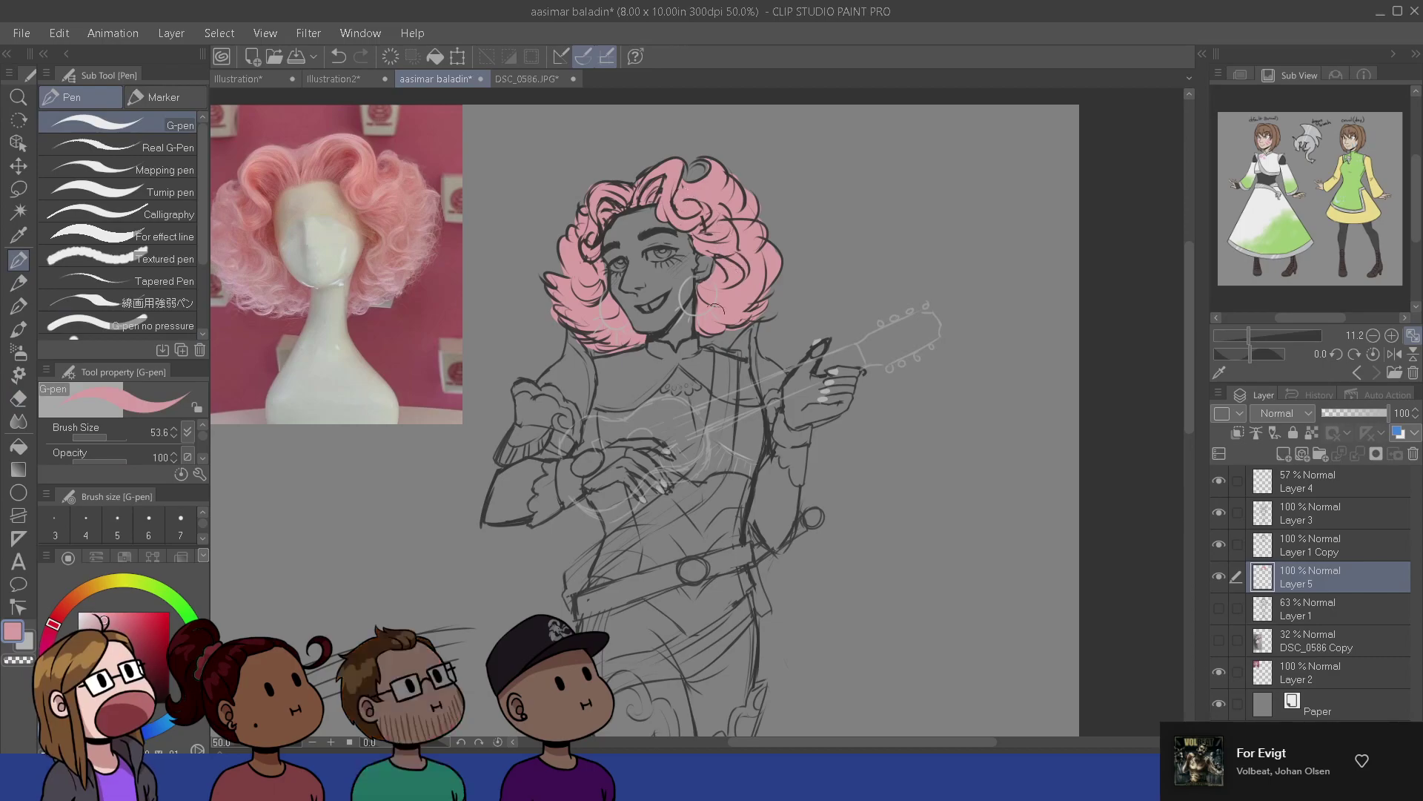
left_click_drag(756, 625, 819, 582)
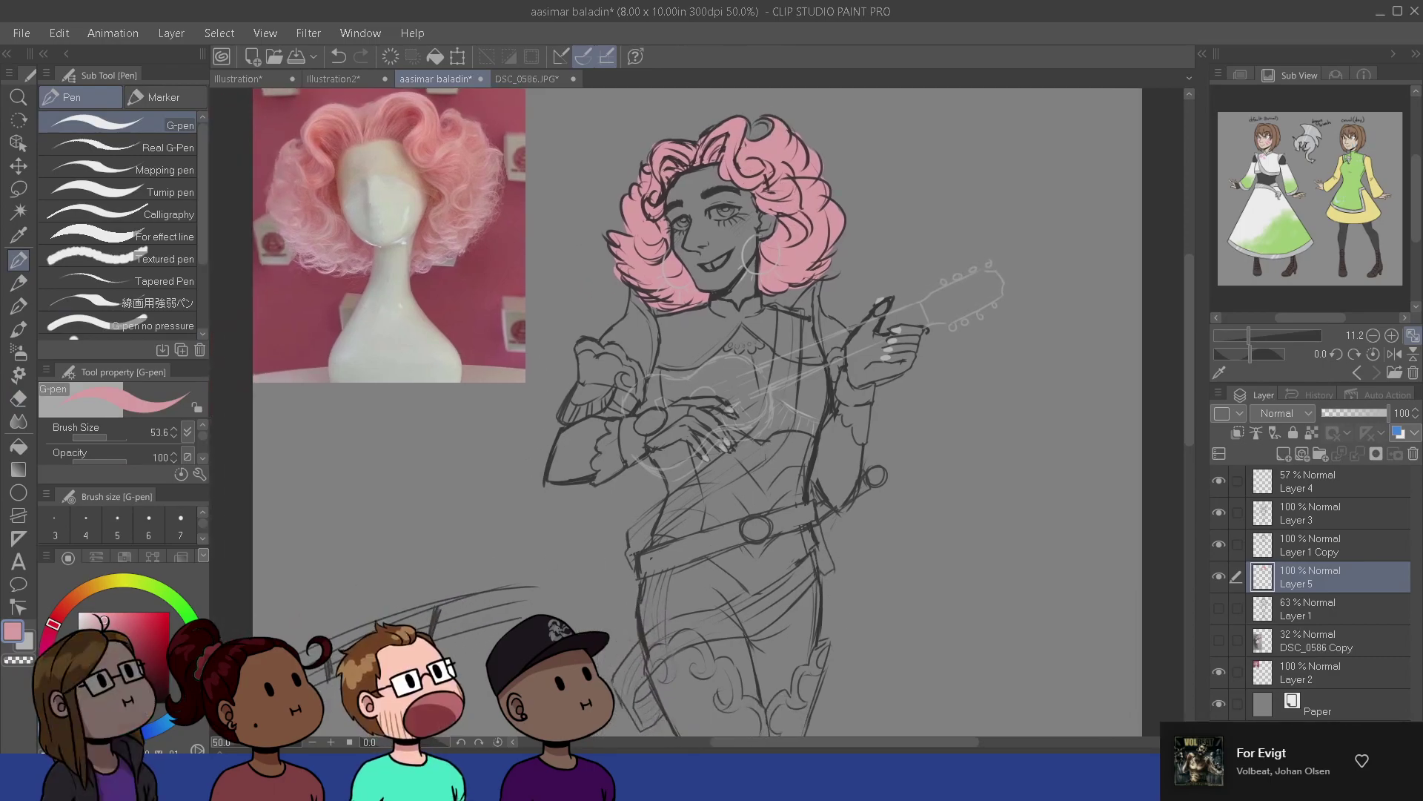
left_click(171, 716)
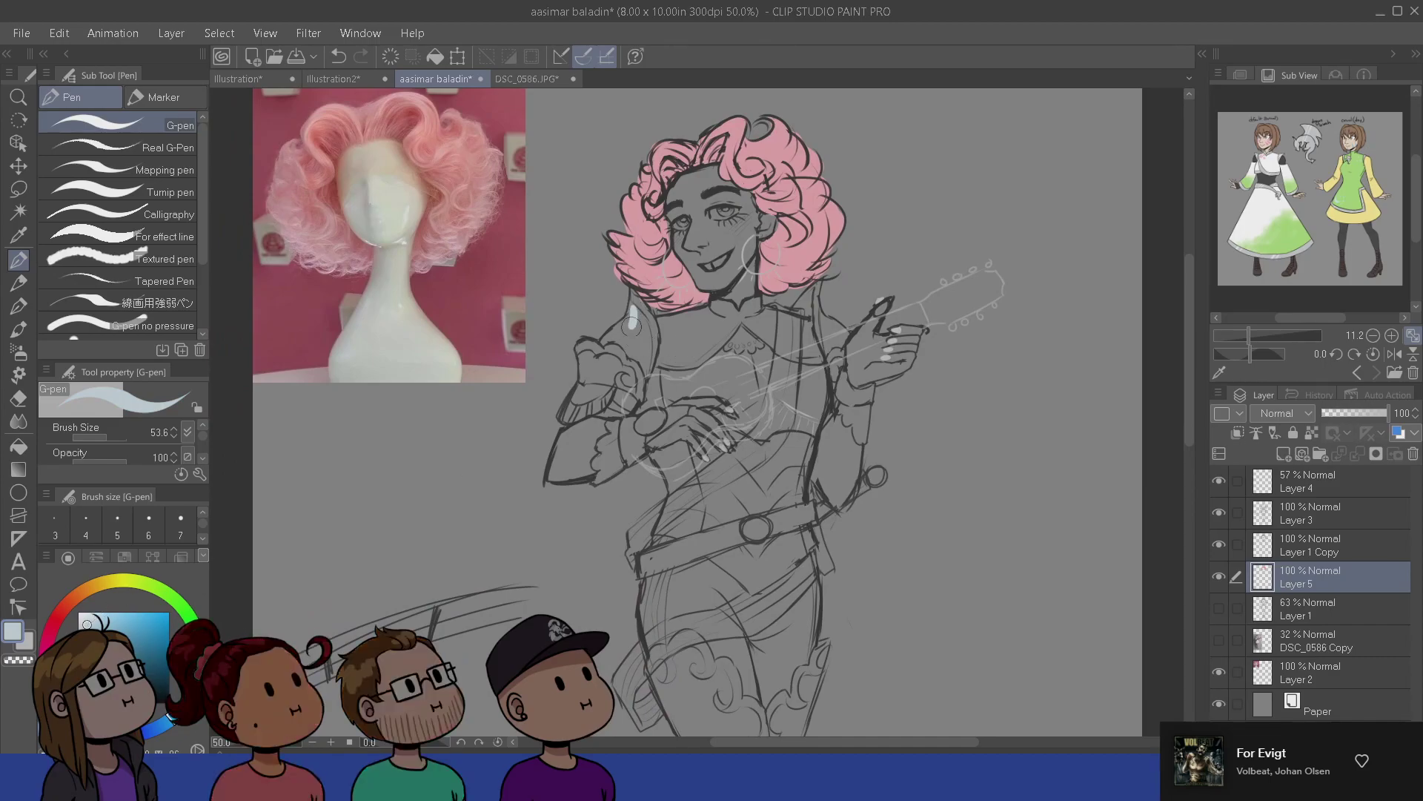
left_click_drag(639, 310, 605, 347)
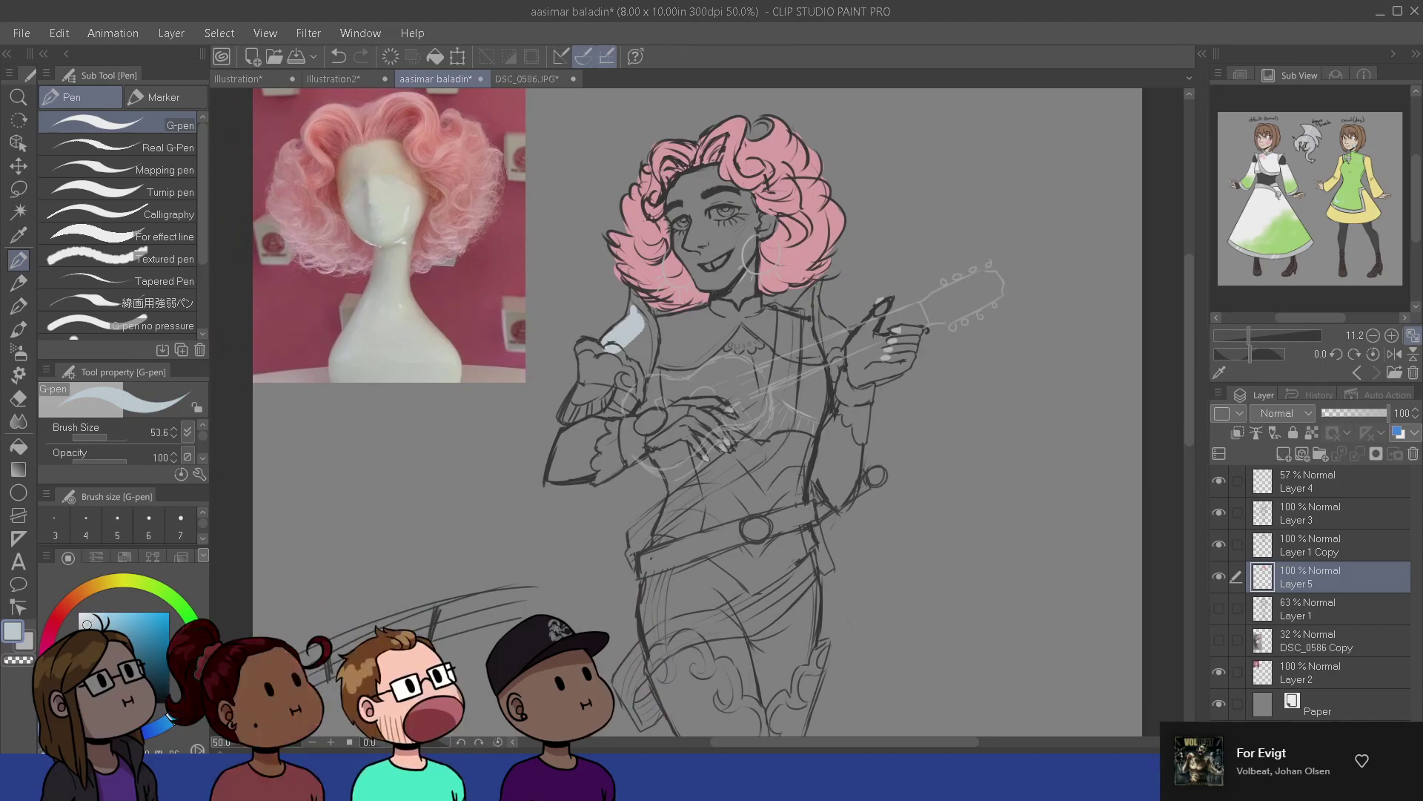
key("ctrl+z")
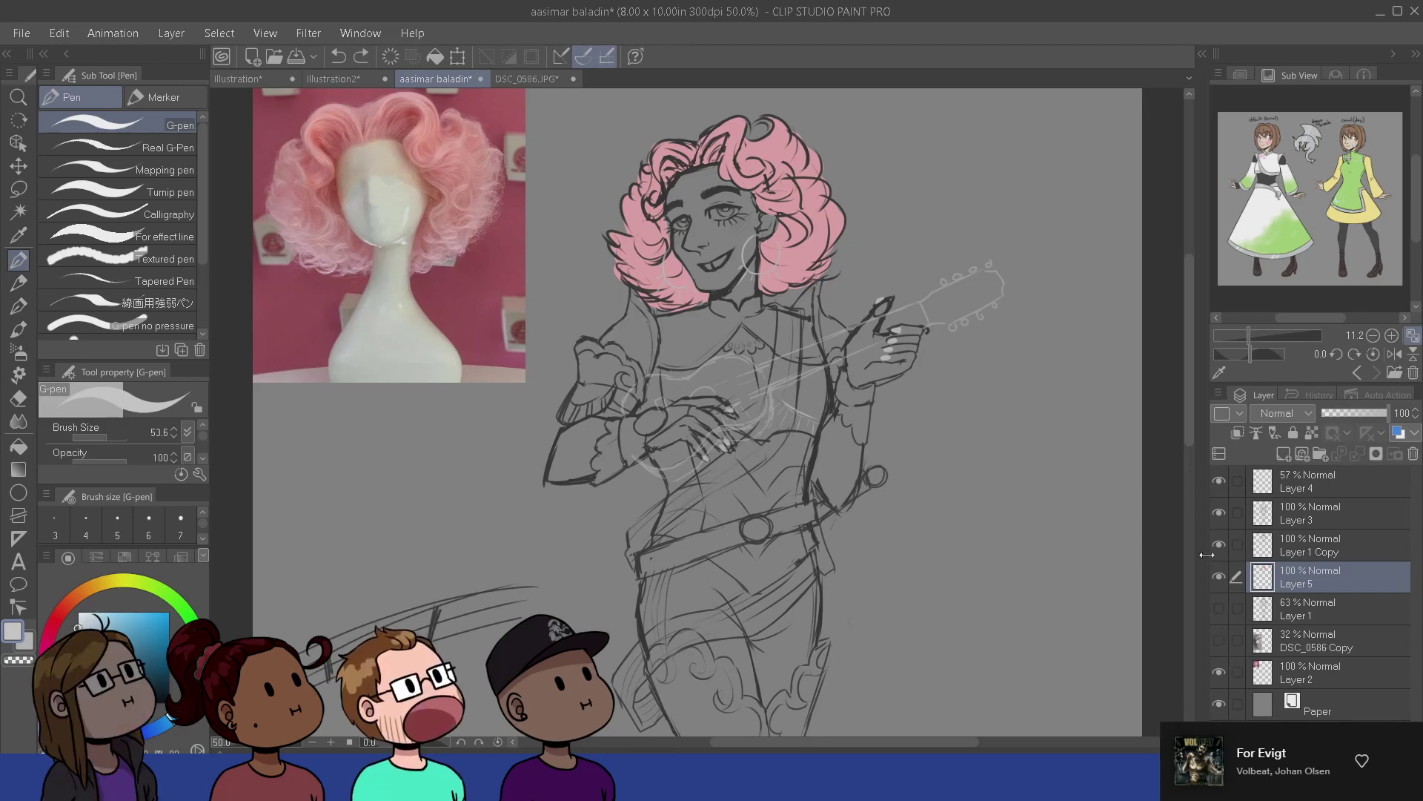
- Add a new raster layer above Layer 5 and paint the strumming arm's shoulder and puffed sleeve light grey
key("ctrl+shift+n")
mouse_move(636, 317)
left_mouse_down()
mouse_move(587, 357)
mouse_move(571, 411)
mouse_move(609, 370)
mouse_move(630, 381)
mouse_move(618, 385)
mouse_move(632, 347)
left_mouse_up()
key("bracketleft")
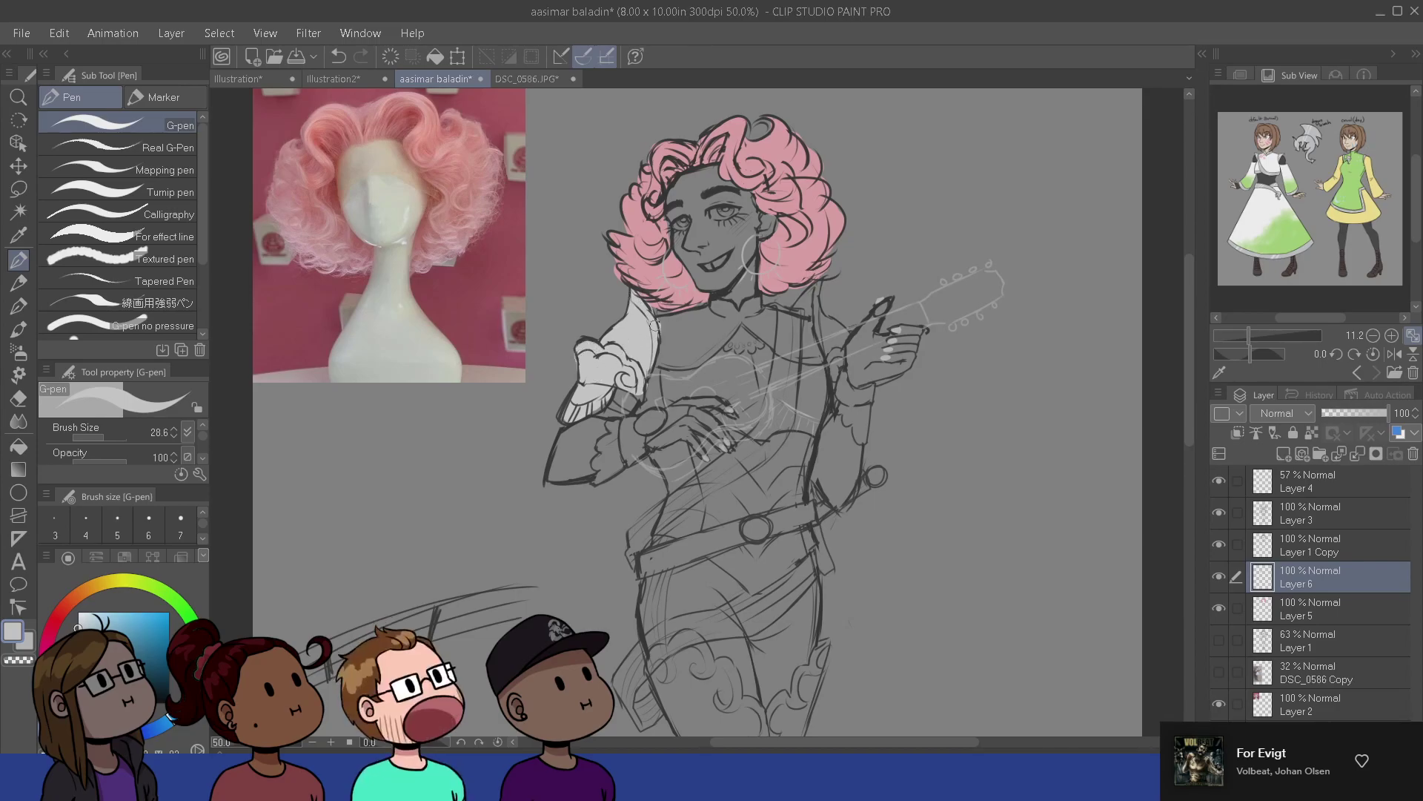
- Paint the collar, upper chest and the fretting arm's sleeve and ruffle light grey with brush size 28.6
mouse_move(655, 325)
left_mouse_down()
mouse_move(754, 305)
mouse_move(726, 307)
mouse_move(697, 359)
mouse_move(650, 357)
mouse_move(659, 338)
mouse_move(758, 311)
mouse_move(760, 350)
mouse_move(750, 321)
mouse_move(772, 326)
mouse_move(754, 305)
mouse_move(800, 318)
mouse_move(821, 355)
mouse_move(804, 352)
mouse_move(800, 326)
mouse_move(833, 290)
mouse_move(829, 329)
left_mouse_up()
key("e")
key("p")
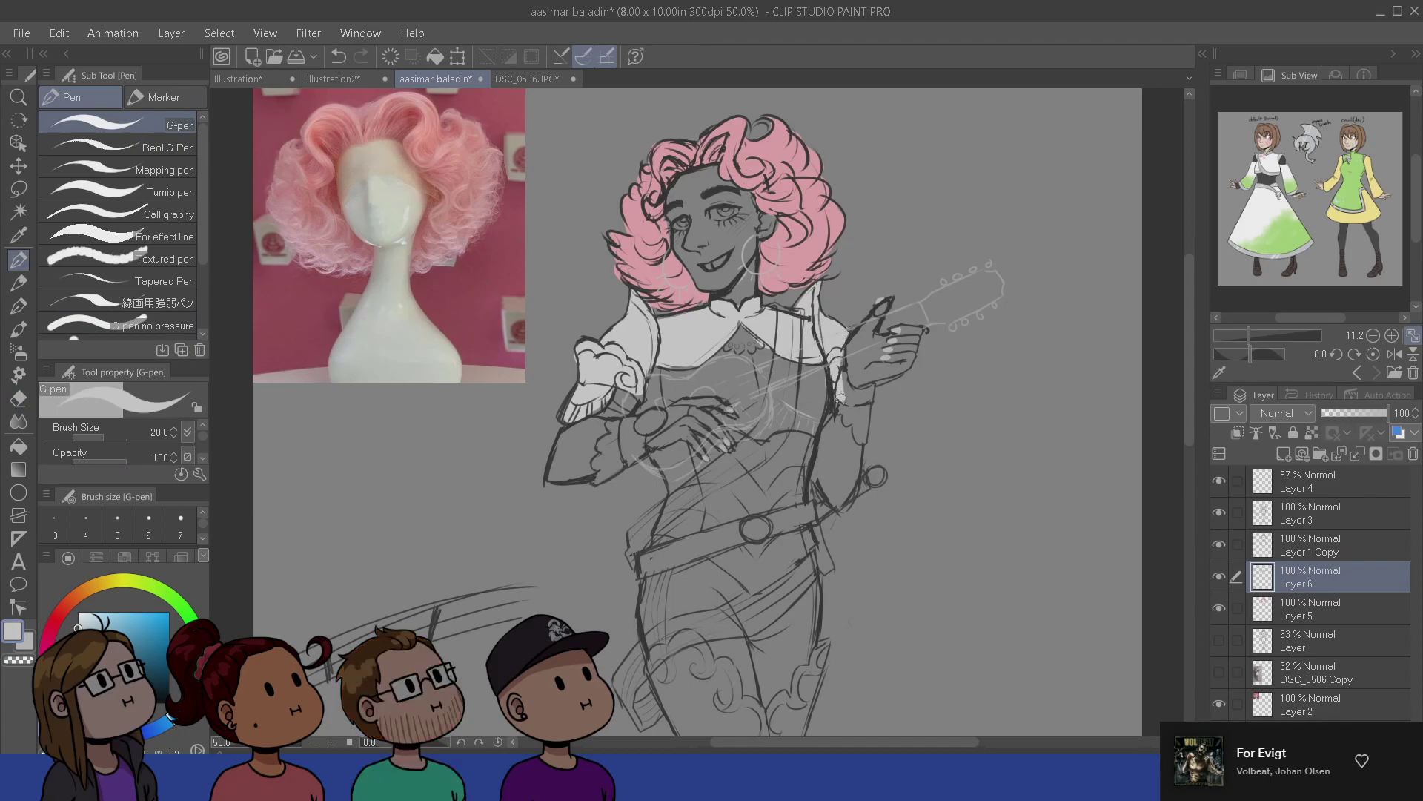
left_click_drag(841, 398, 854, 395)
left_click_drag(862, 436, 851, 407)
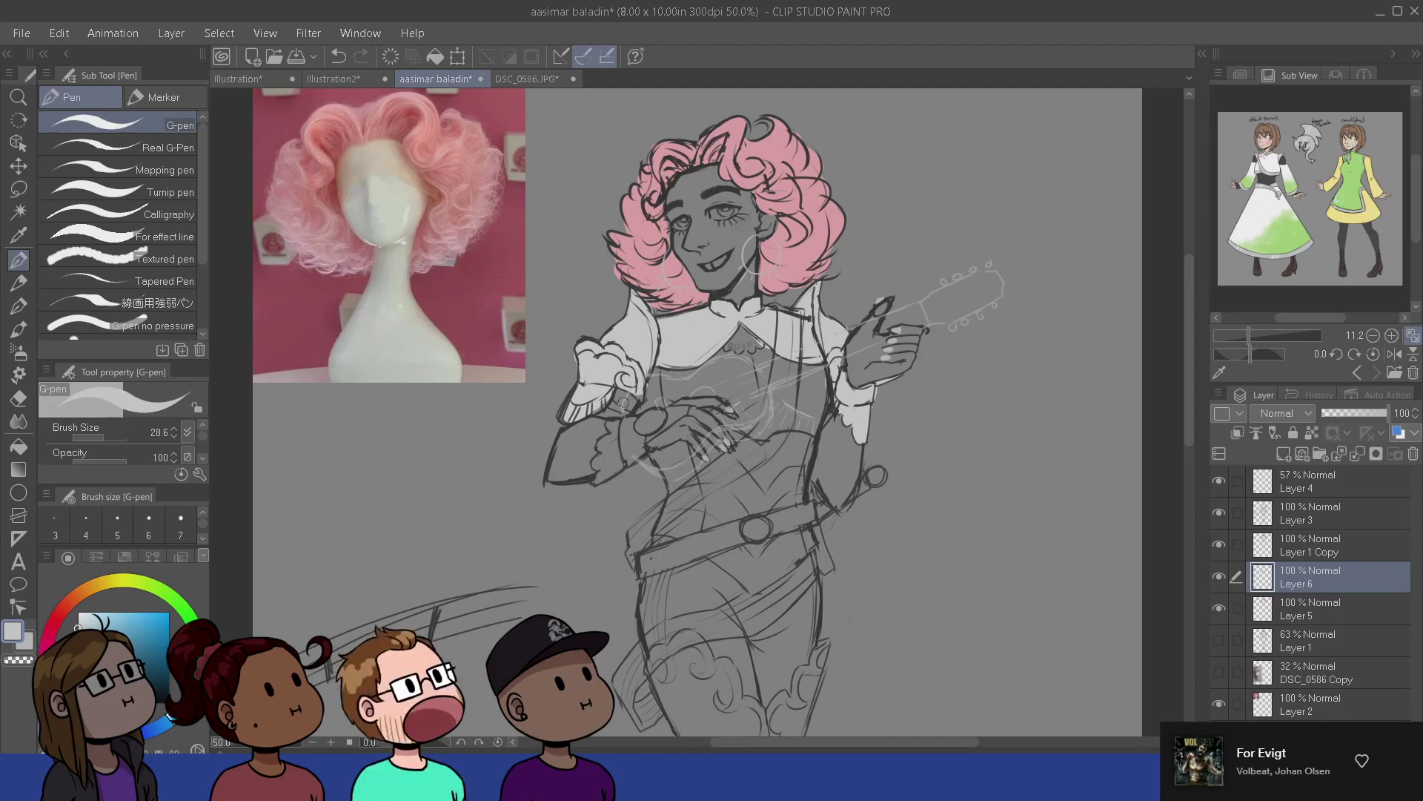
- Fill the round bracelet and the ruffled cuff on the strumming arm with light grey
mouse_move(643, 427)
left_mouse_down()
mouse_move(660, 419)
mouse_move(646, 424)
left_mouse_up()
key("e")
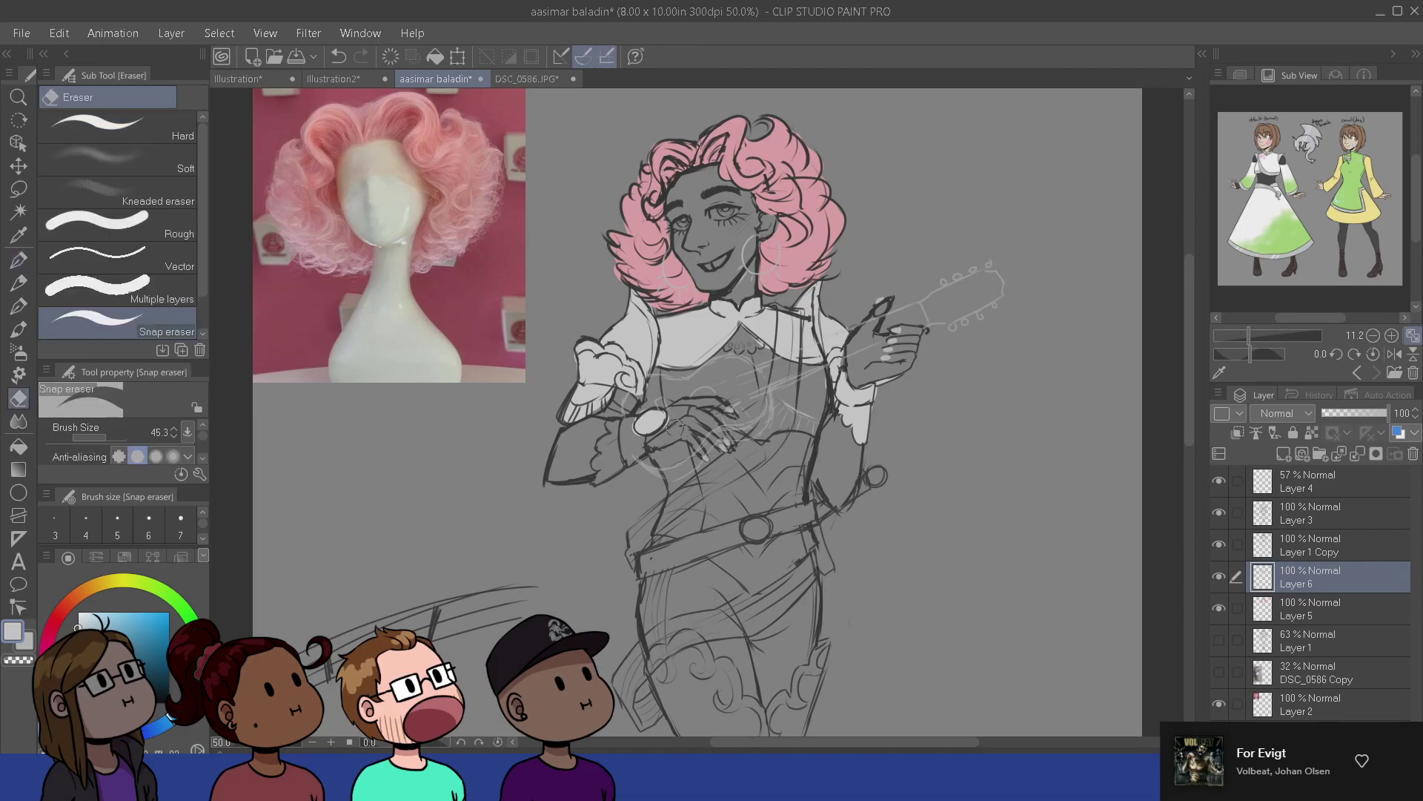
key("p")
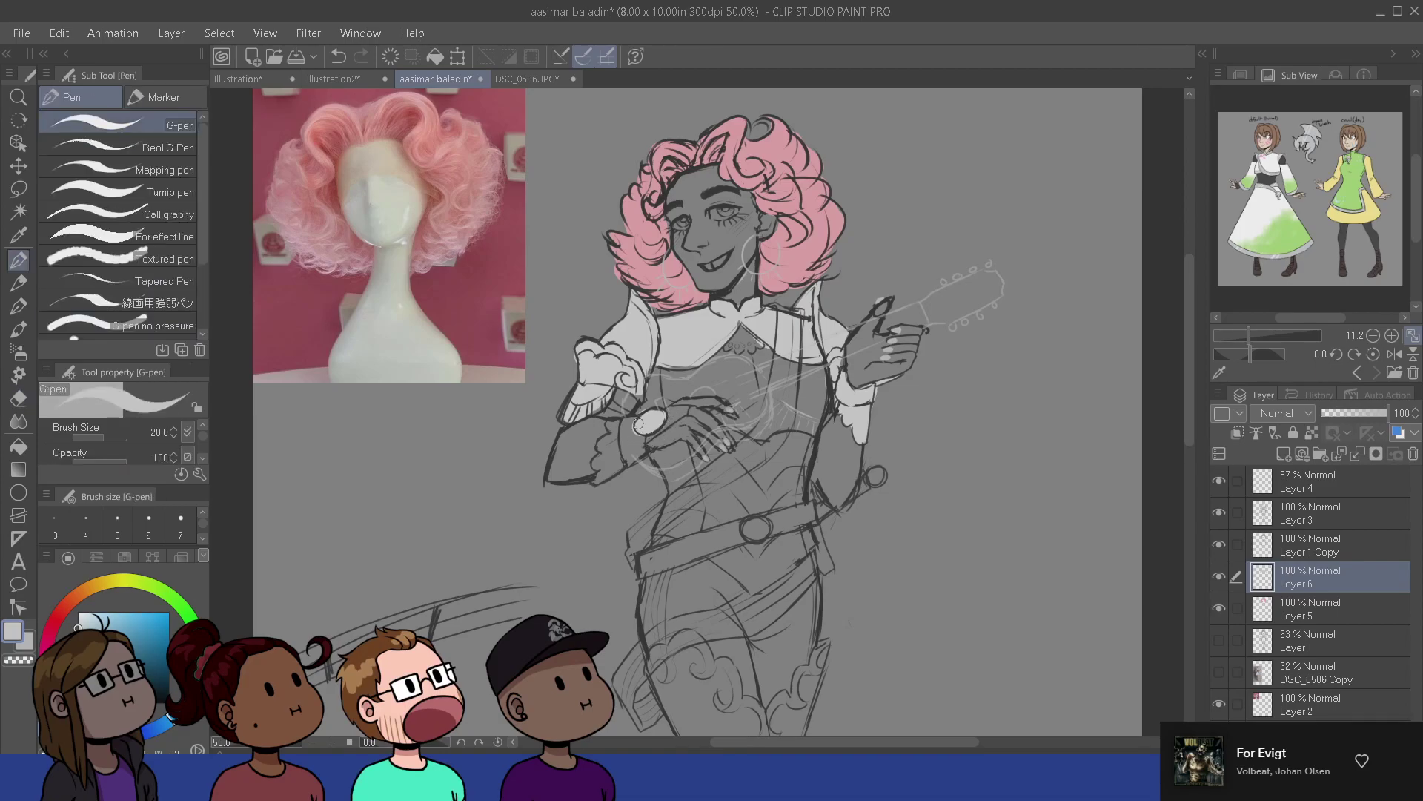
mouse_move(610, 440)
left_mouse_down()
mouse_move(602, 459)
mouse_move(634, 456)
left_mouse_up()
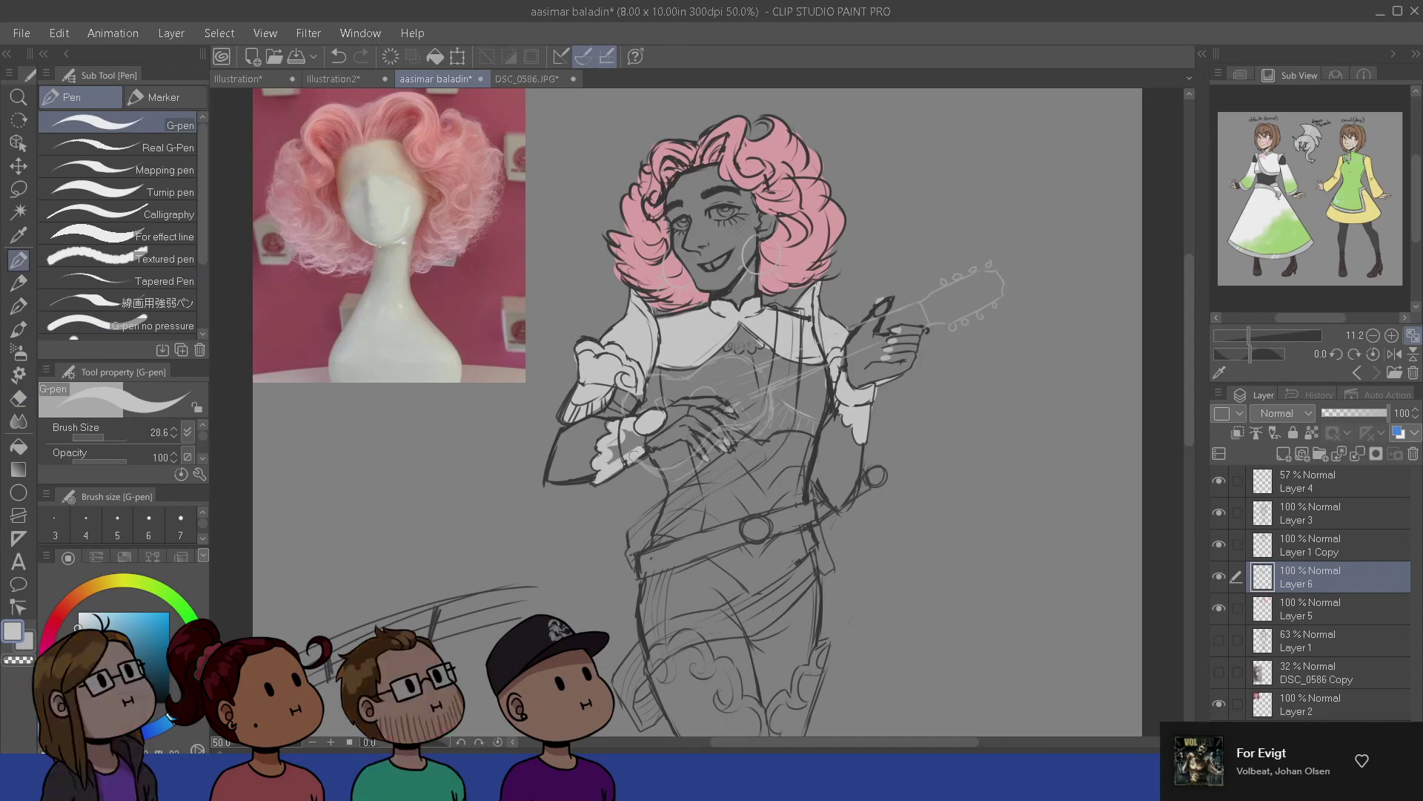
- Fill both scalloped leg panels below the hips light grey down to the frilled hem, enlarging the brush to 60.1
scroll(613, 465, "down", 5)
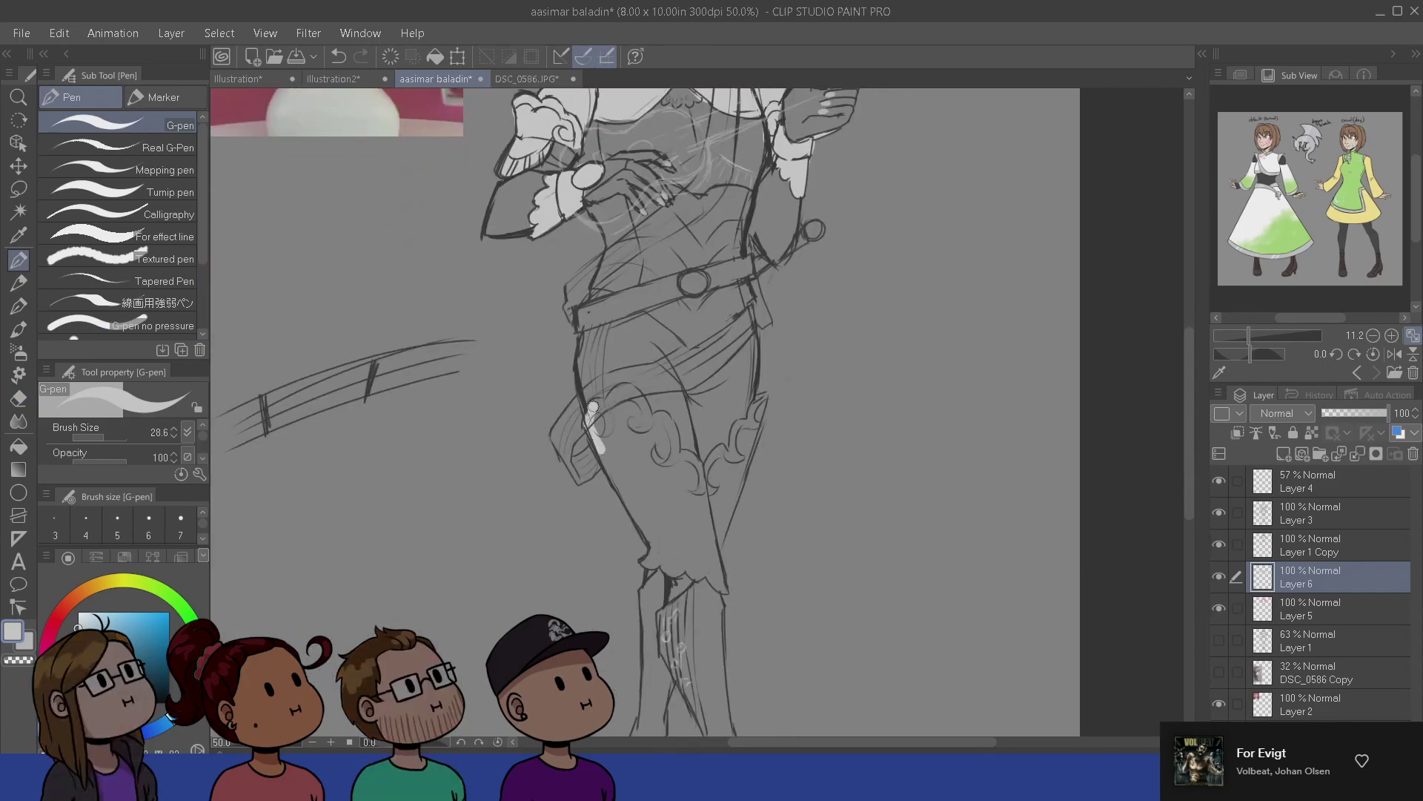
mouse_move(654, 436)
left_mouse_down()
mouse_move(661, 419)
mouse_move(672, 460)
mouse_move(700, 487)
mouse_move(763, 400)
mouse_move(723, 523)
left_mouse_up()
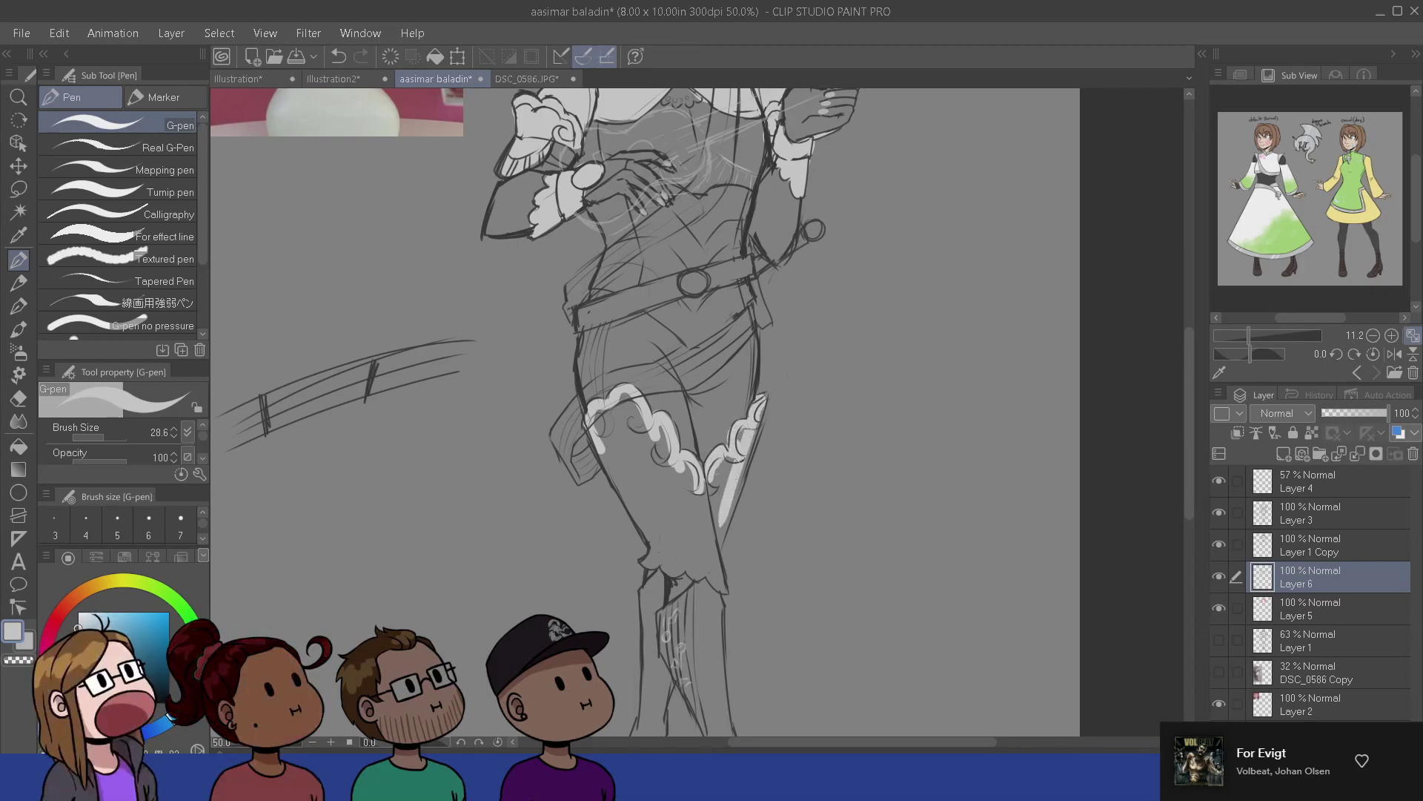
mouse_move(741, 436)
left_mouse_down()
mouse_move(703, 504)
mouse_move(719, 494)
mouse_move(711, 531)
mouse_move(747, 443)
mouse_move(707, 546)
mouse_move(719, 584)
mouse_move(648, 558)
mouse_move(660, 541)
mouse_move(599, 396)
mouse_move(644, 520)
mouse_move(598, 420)
mouse_move(621, 401)
mouse_move(643, 445)
mouse_move(660, 438)
mouse_move(671, 480)
mouse_move(659, 426)
mouse_move(702, 535)
mouse_move(673, 541)
left_mouse_up()
key("bracketright")
key("bracketright")
key("bracketright")
key("bracketright")
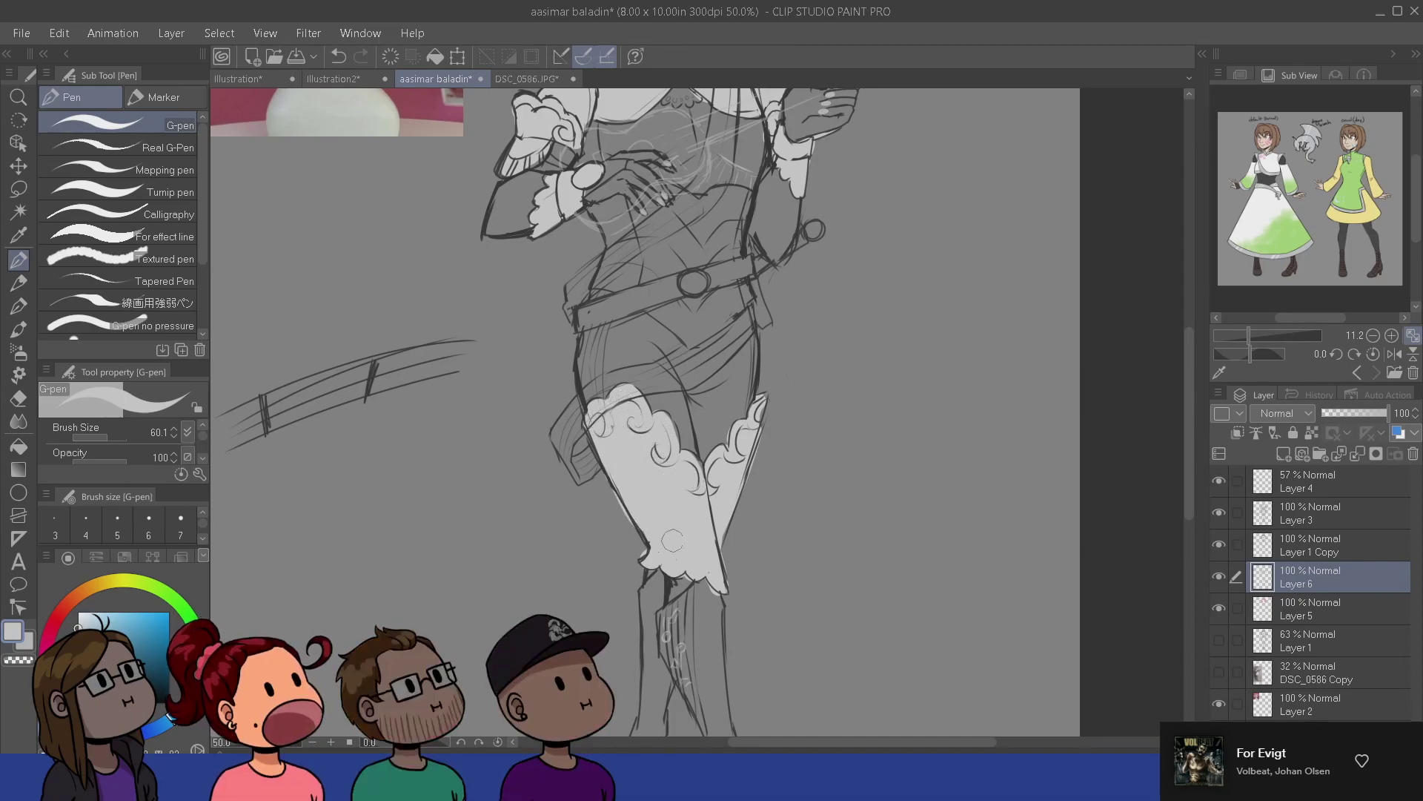
- Fill the corset from below the strumming hand down to its pointed hem light grey on Layer 6, erasing overspill
left_click_drag(788, 531, 787, 634)
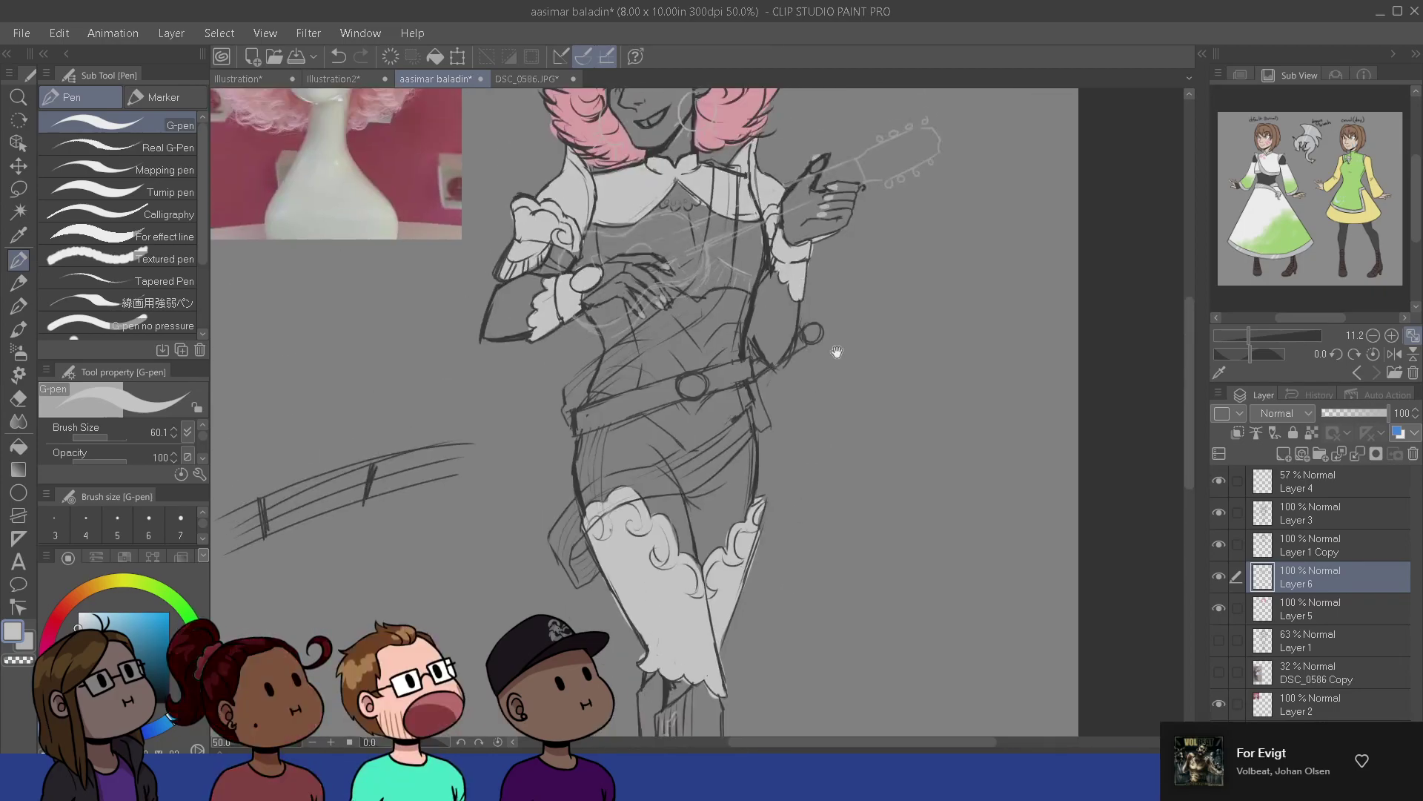
left_click_drag(837, 351, 807, 514)
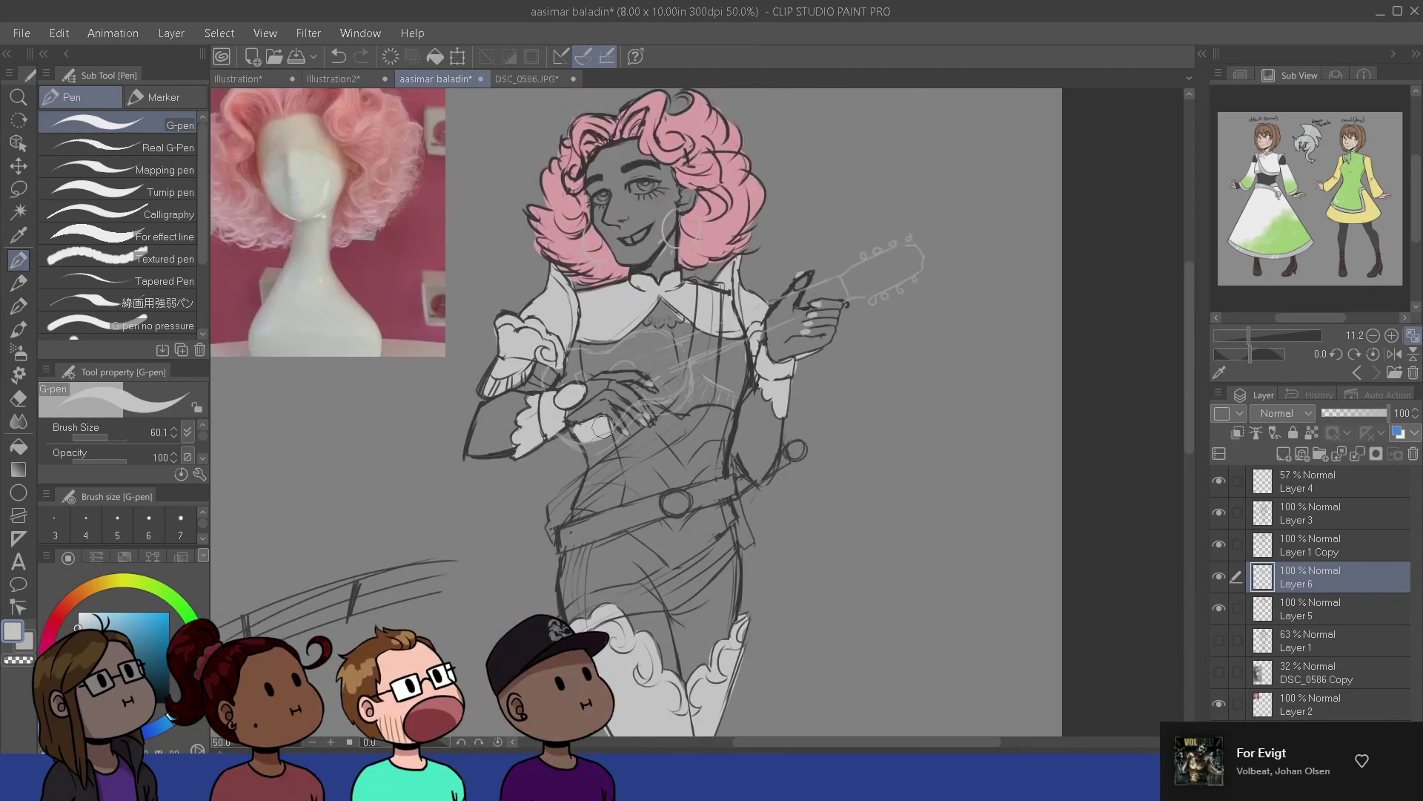
left_click_drag(628, 420, 641, 443)
key("e")
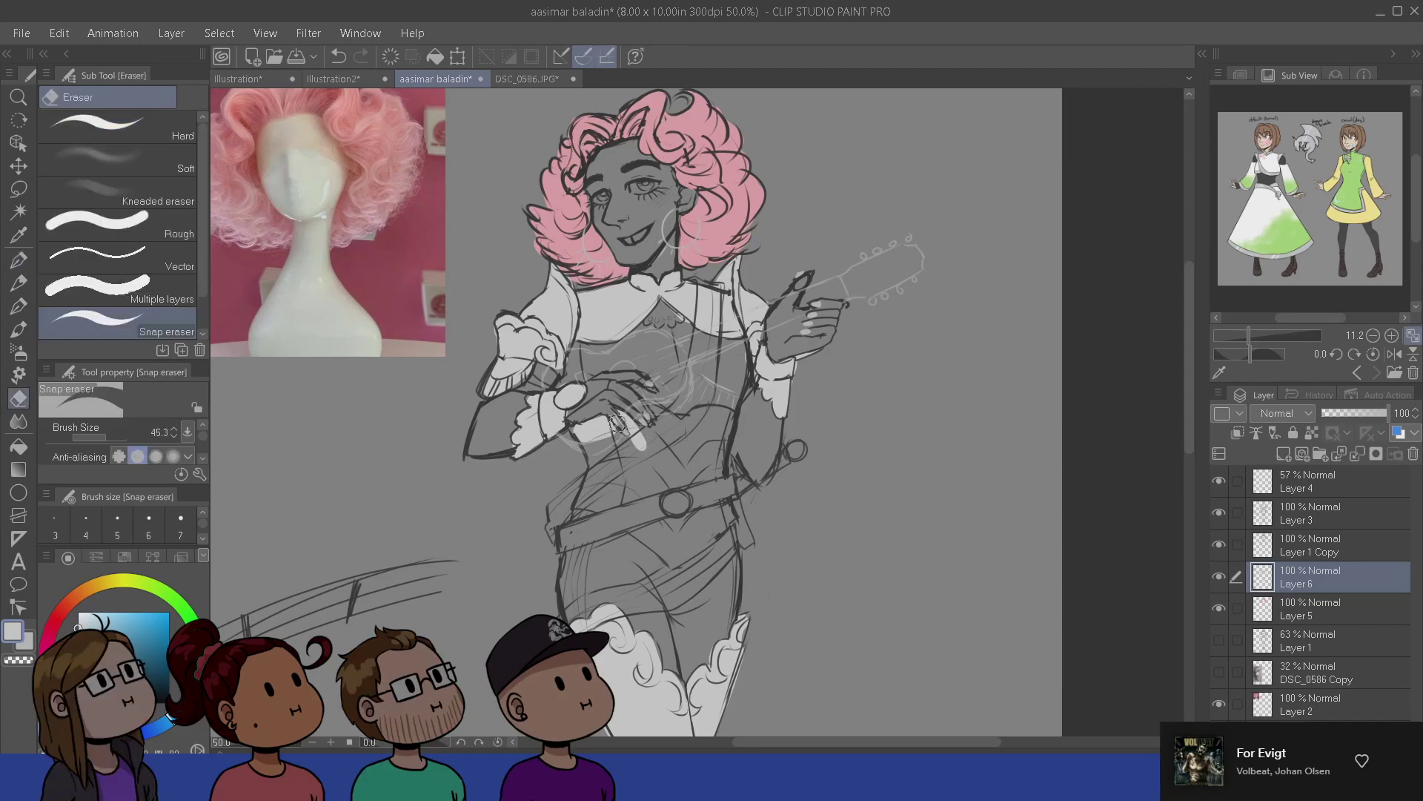
key("p")
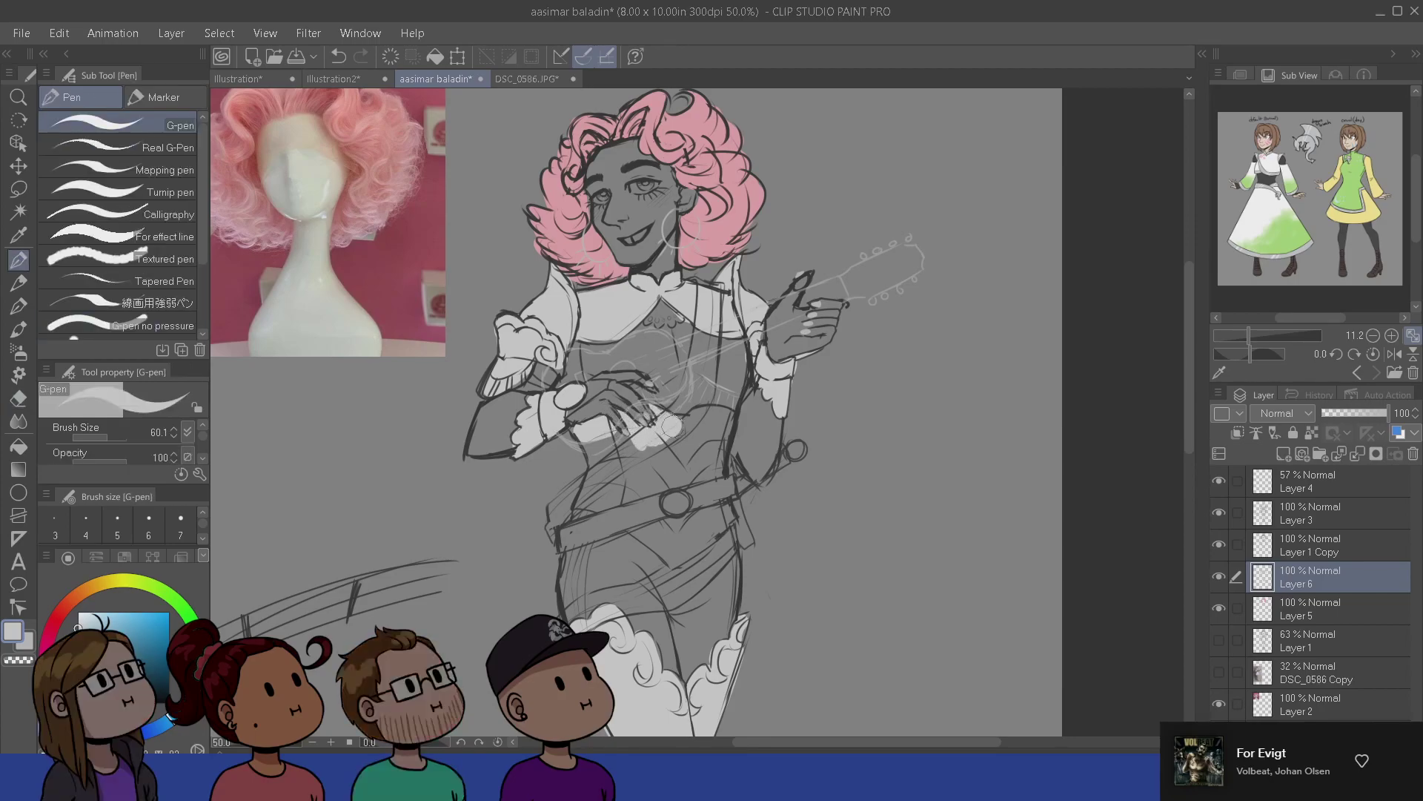
mouse_move(671, 426)
left_mouse_down()
mouse_move(717, 415)
mouse_move(687, 414)
mouse_move(723, 418)
mouse_move(723, 520)
mouse_move(675, 559)
mouse_move(586, 504)
mouse_move(590, 441)
mouse_move(705, 442)
left_mouse_up()
key("e")
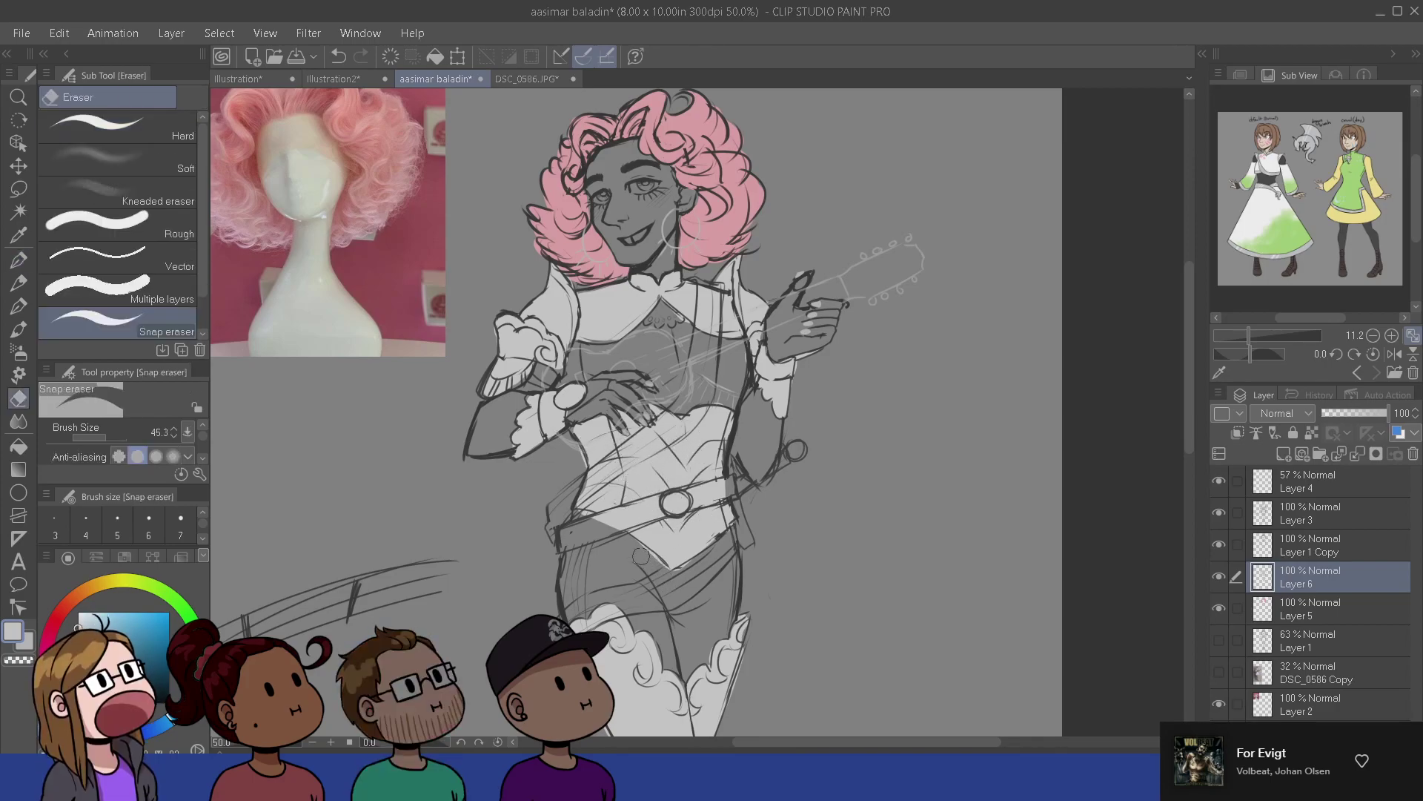
key("p")
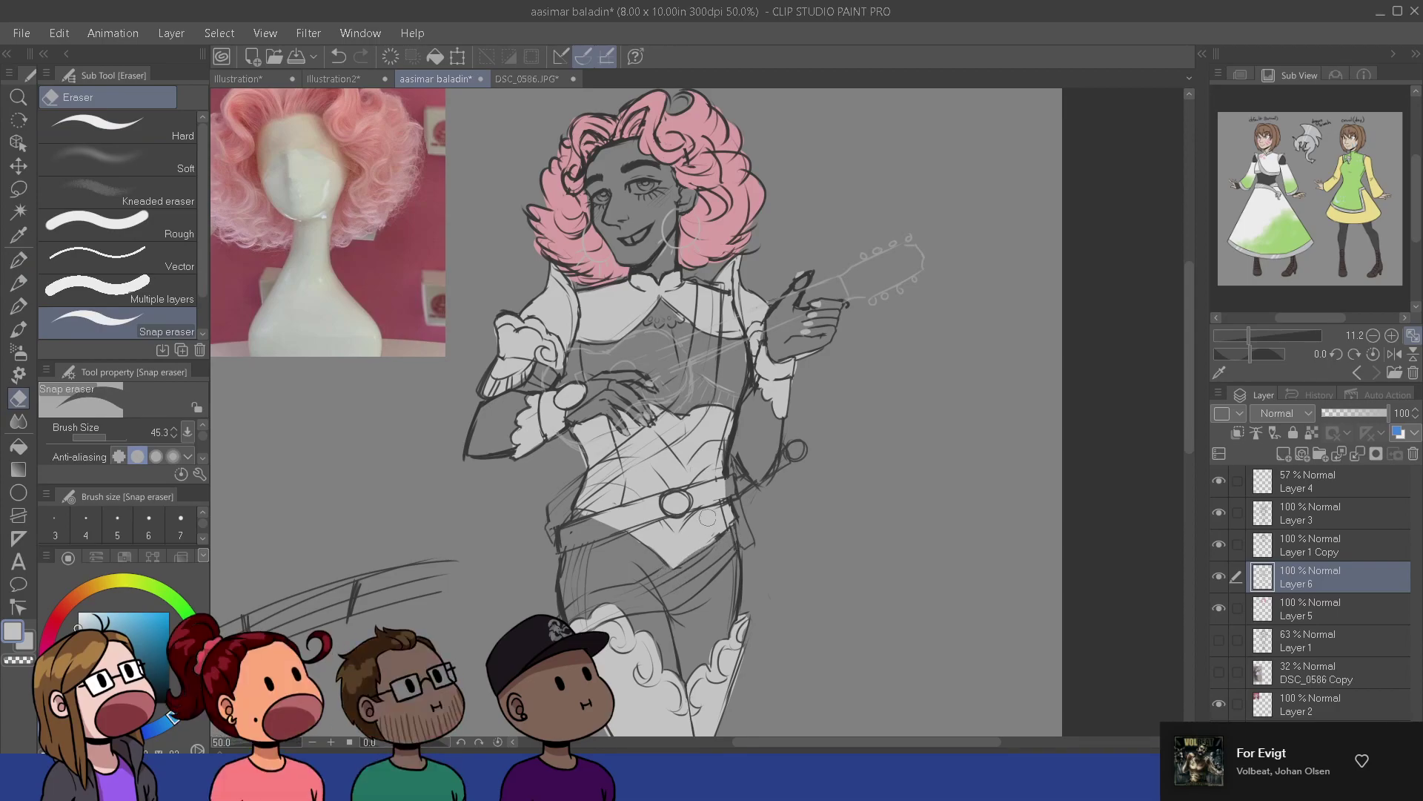
- Touch up the light grey fill along the fretting arm's shoulder and sleeve, alternating the G-pen and Snap eraser
left_click_drag(685, 352, 677, 446)
key("e")
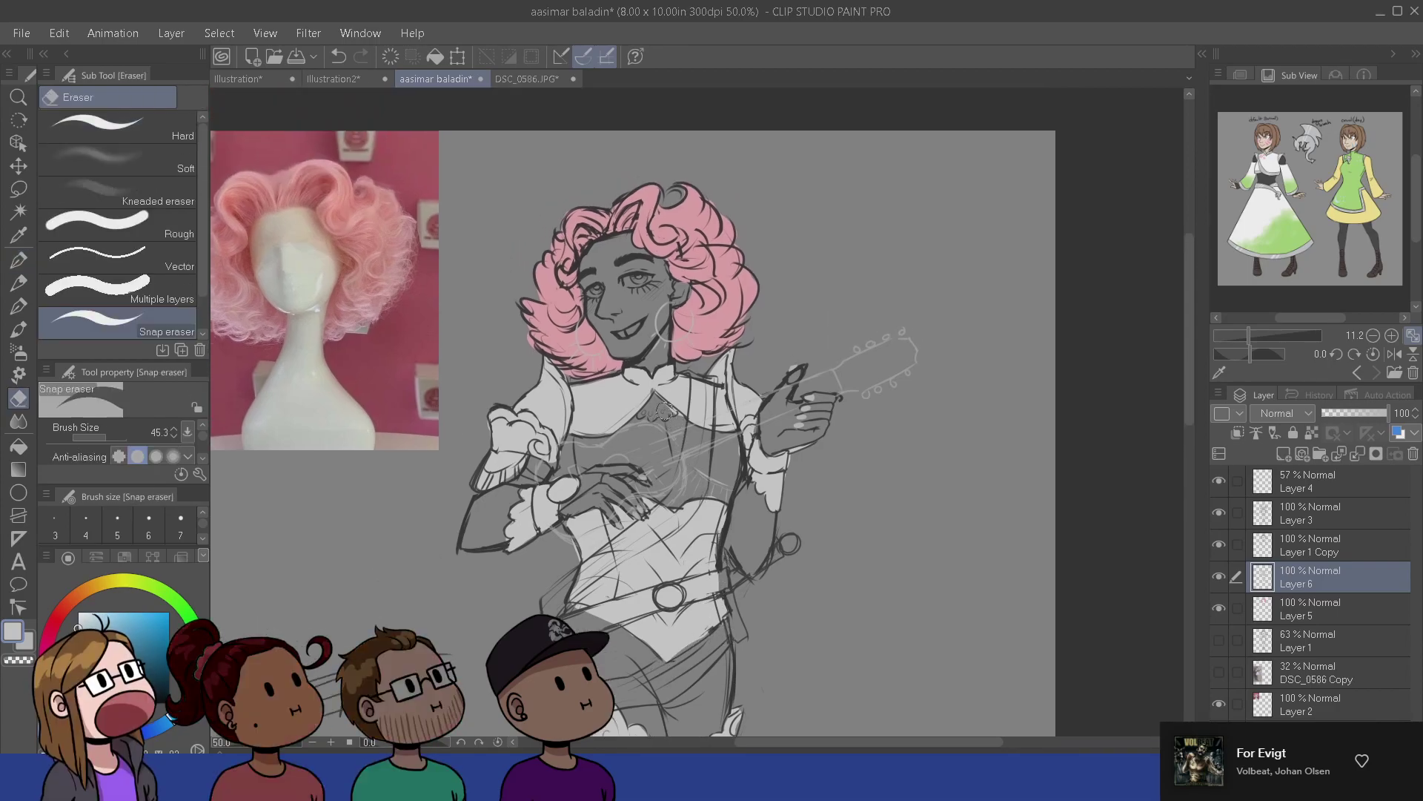
key("p")
left_click_drag(691, 599, 762, 560)
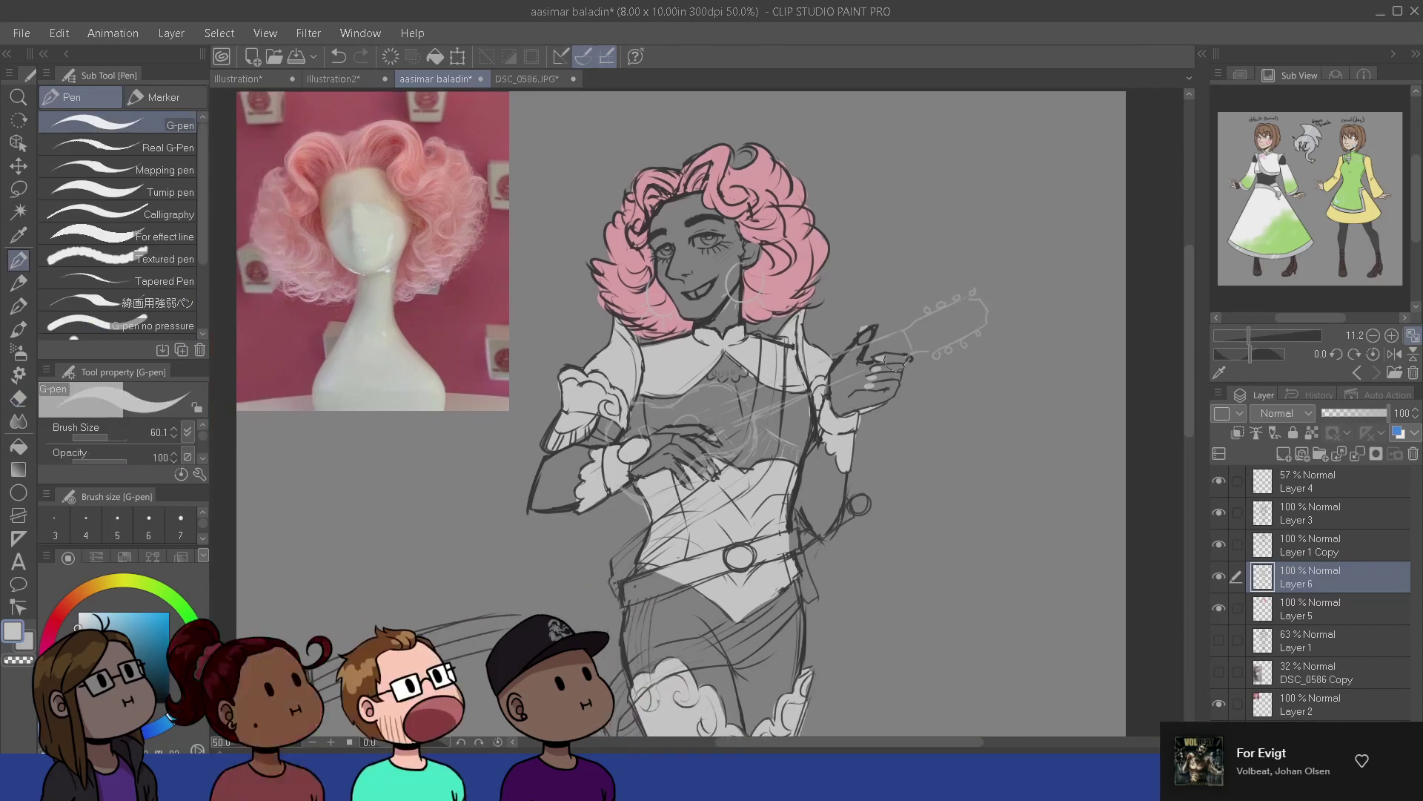
left_click_drag(823, 356, 824, 413)
key("e")
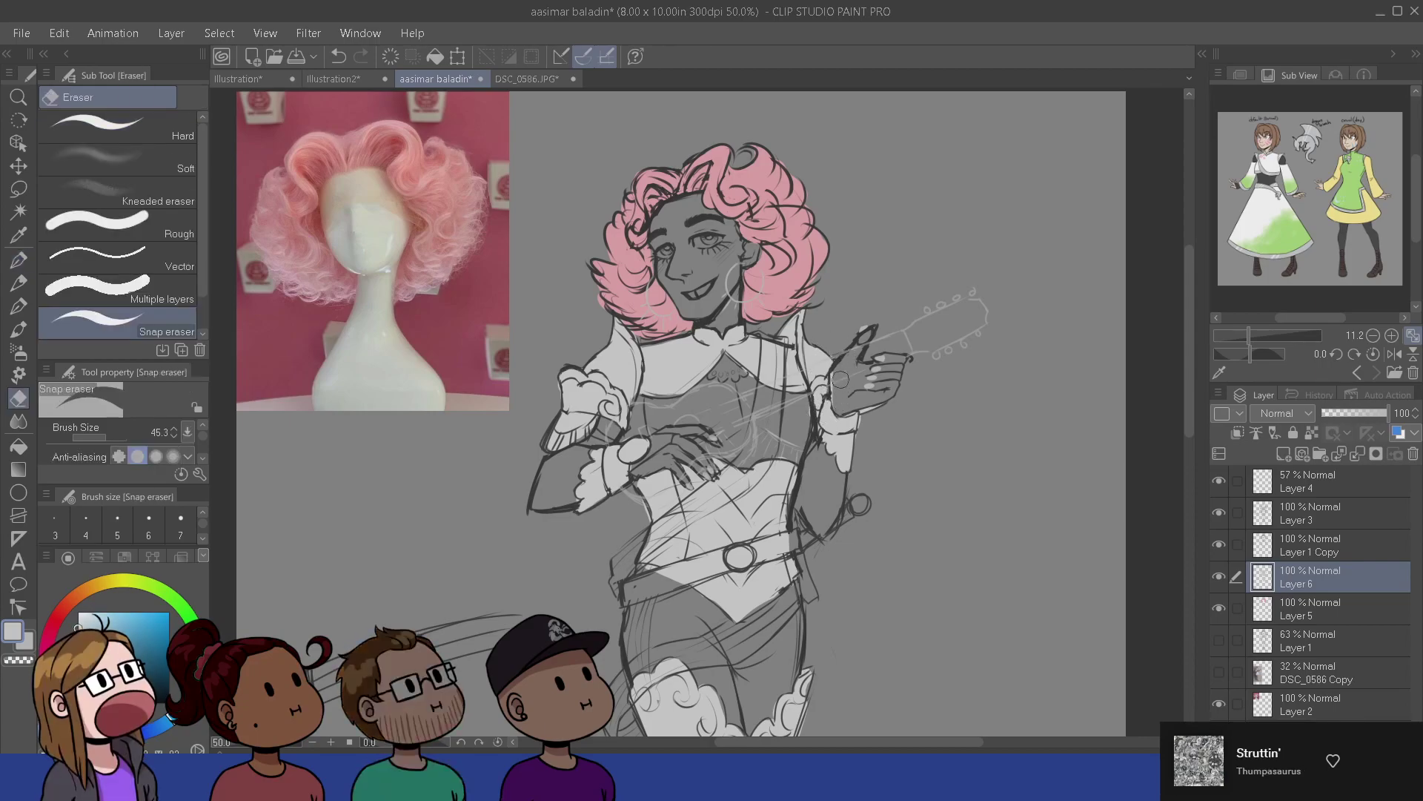
key("p")
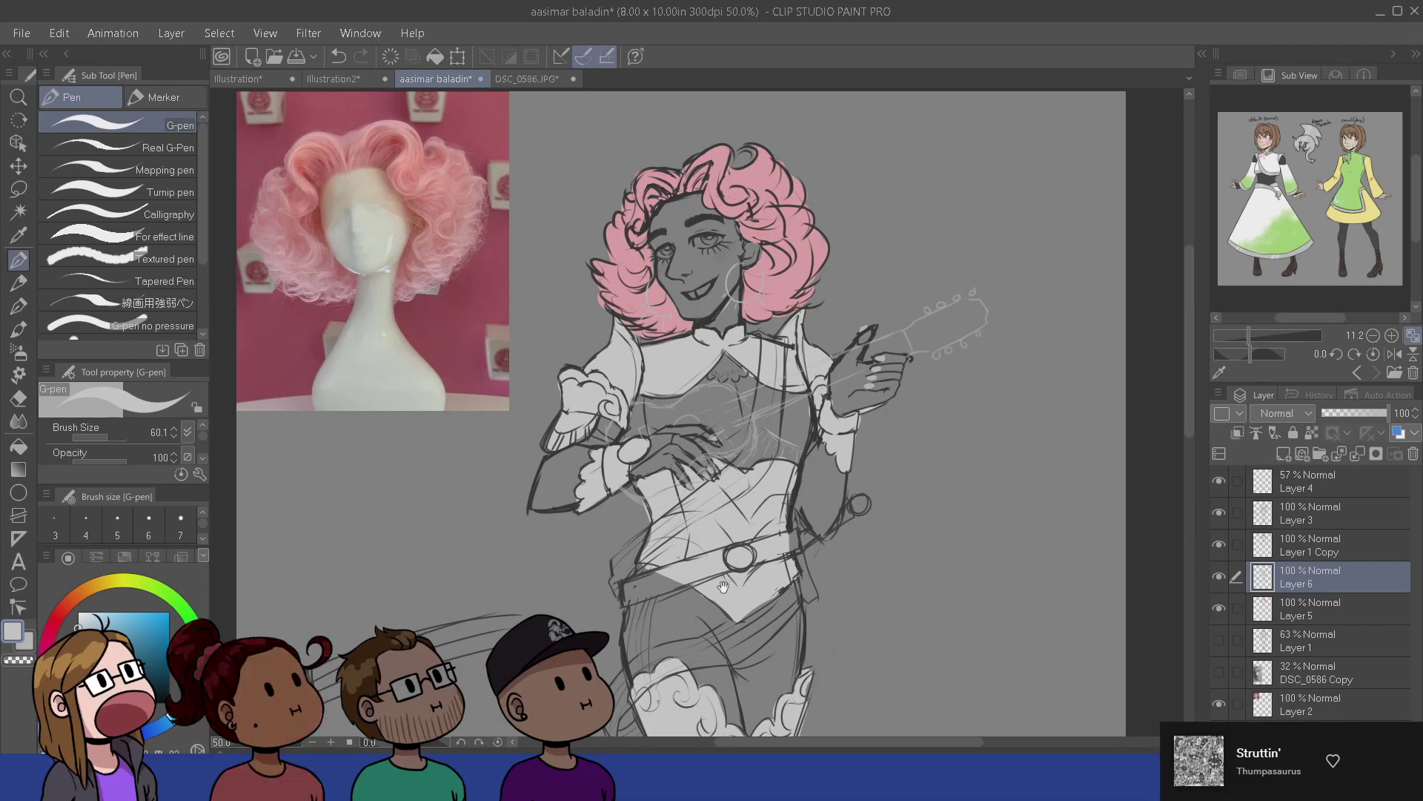
- Clean up the light grey fill's edges around the corset and the strumming arm's sleeve with the Snap eraser and G-pen
key("e")
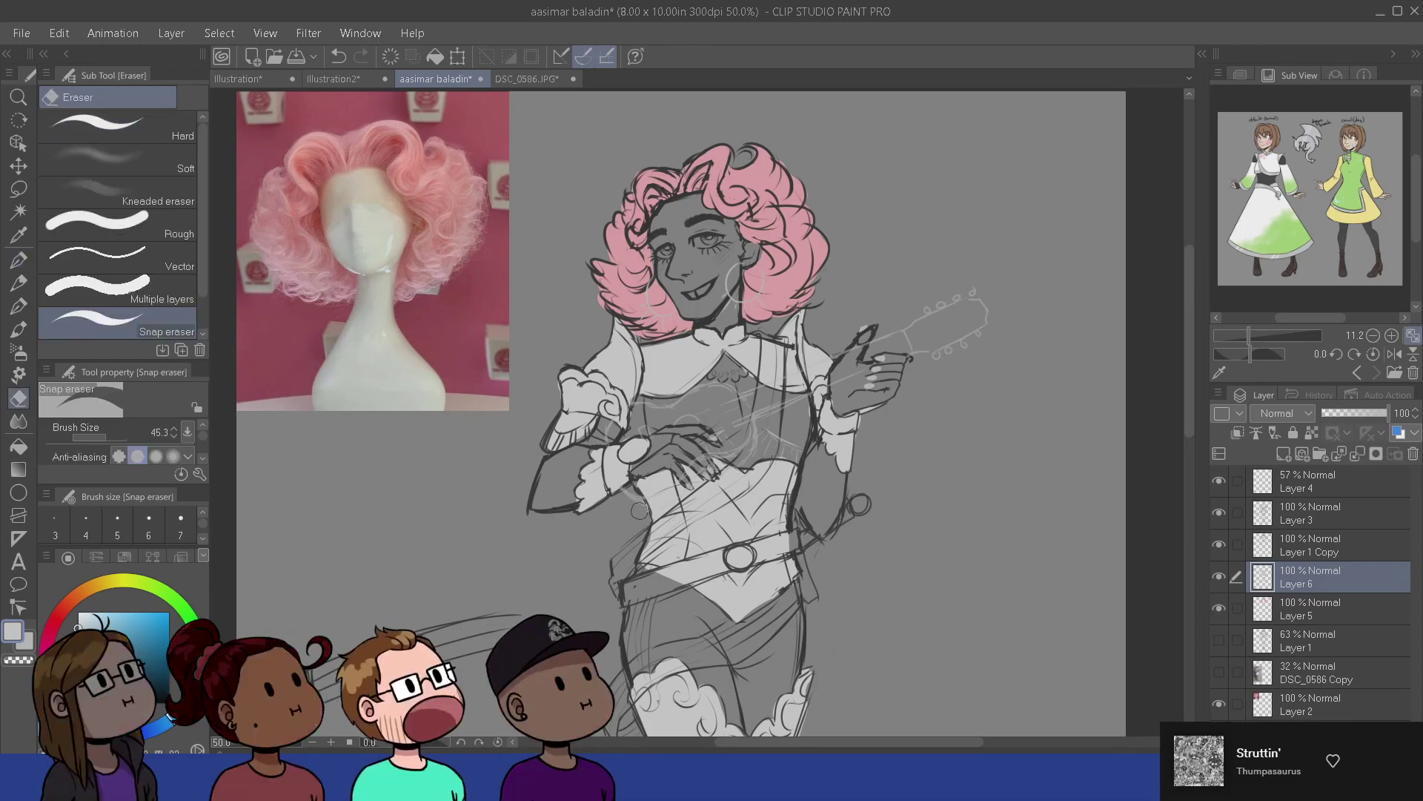
key("p")
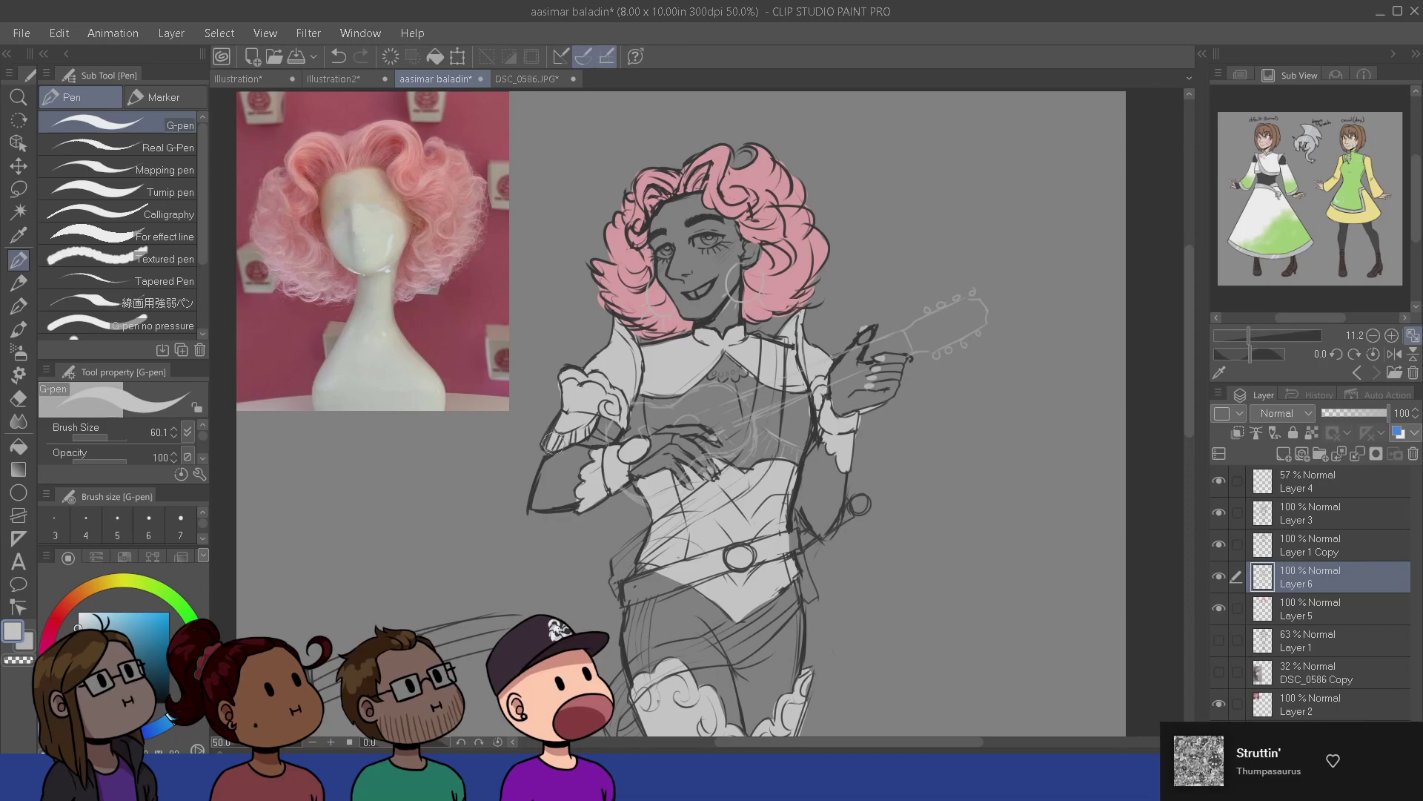
key("e")
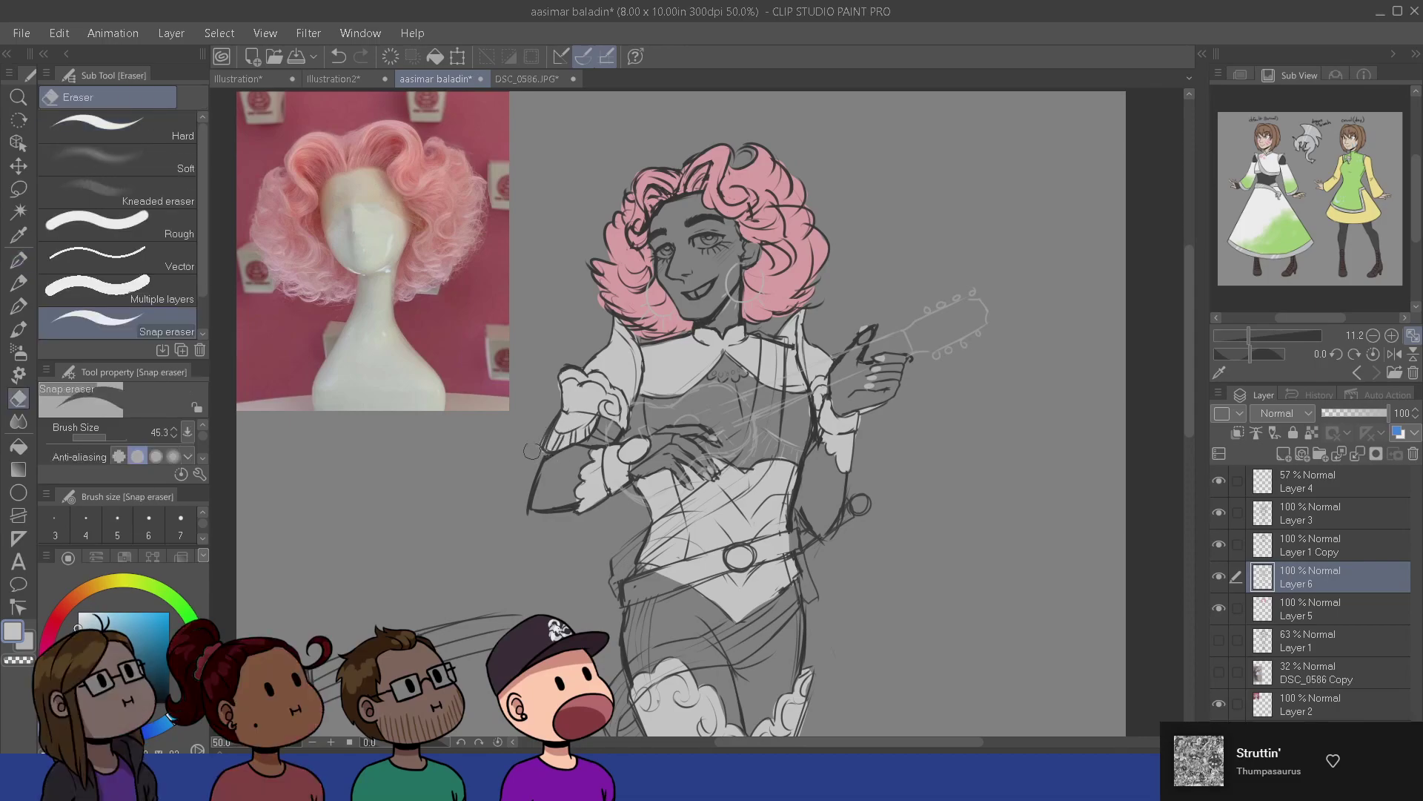
key("p")
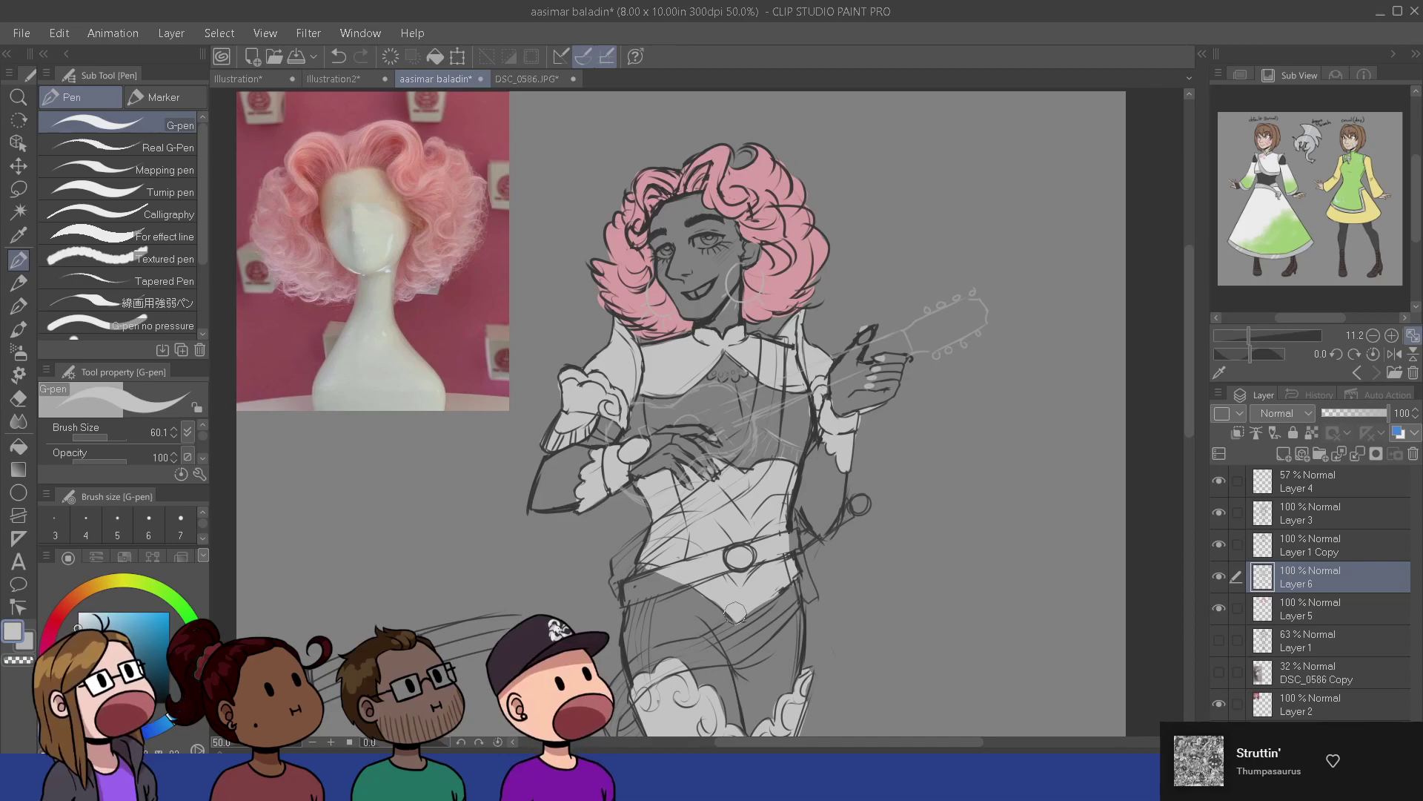
key("e")
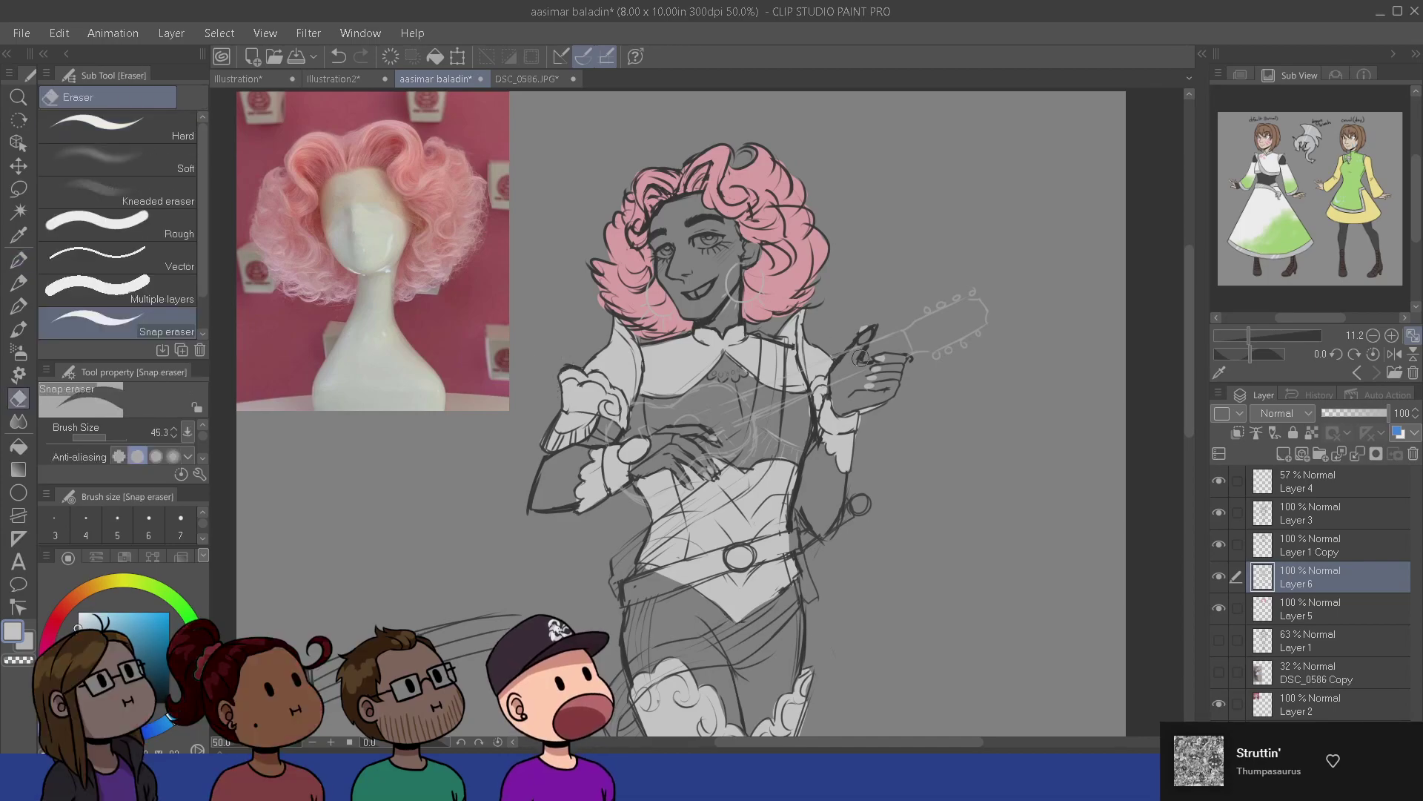
key("p")
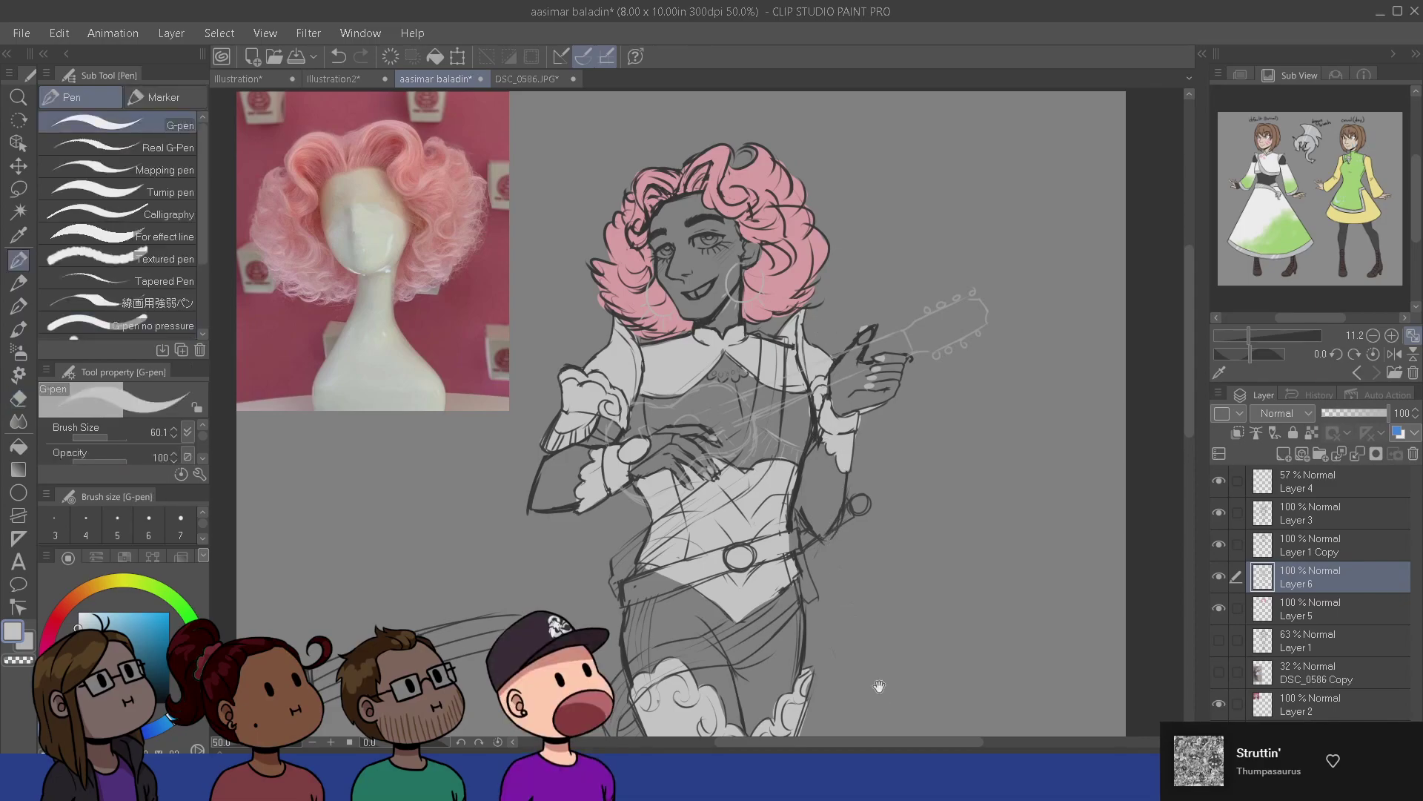
- Lock the transparent pixels of Layer 6 and choose a muted grey-blue as the shadow colour
mouse_move(881, 690)
left_mouse_down()
mouse_move(858, 499)
mouse_move(839, 520)
mouse_move(848, 410)
mouse_move(812, 613)
left_mouse_up()
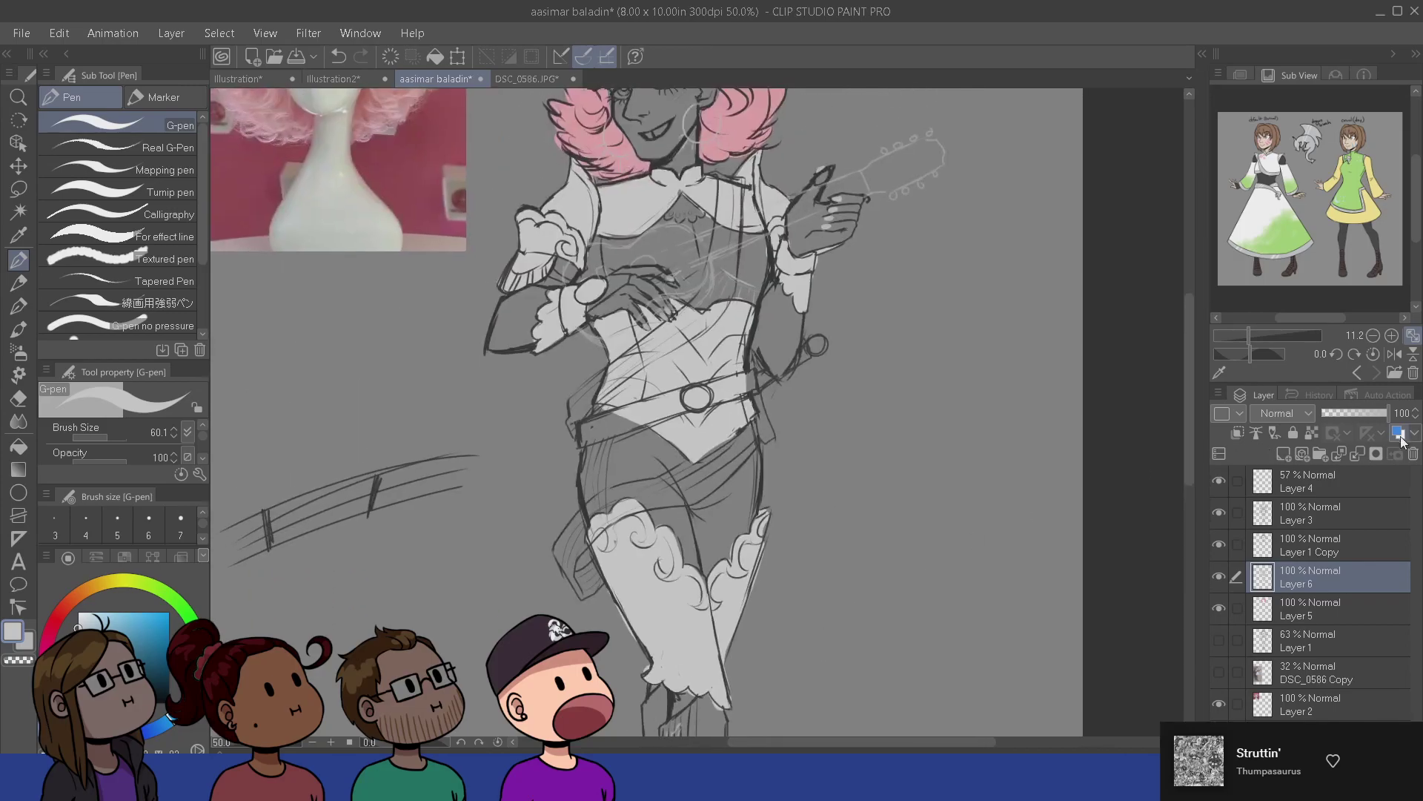
left_click(1313, 433)
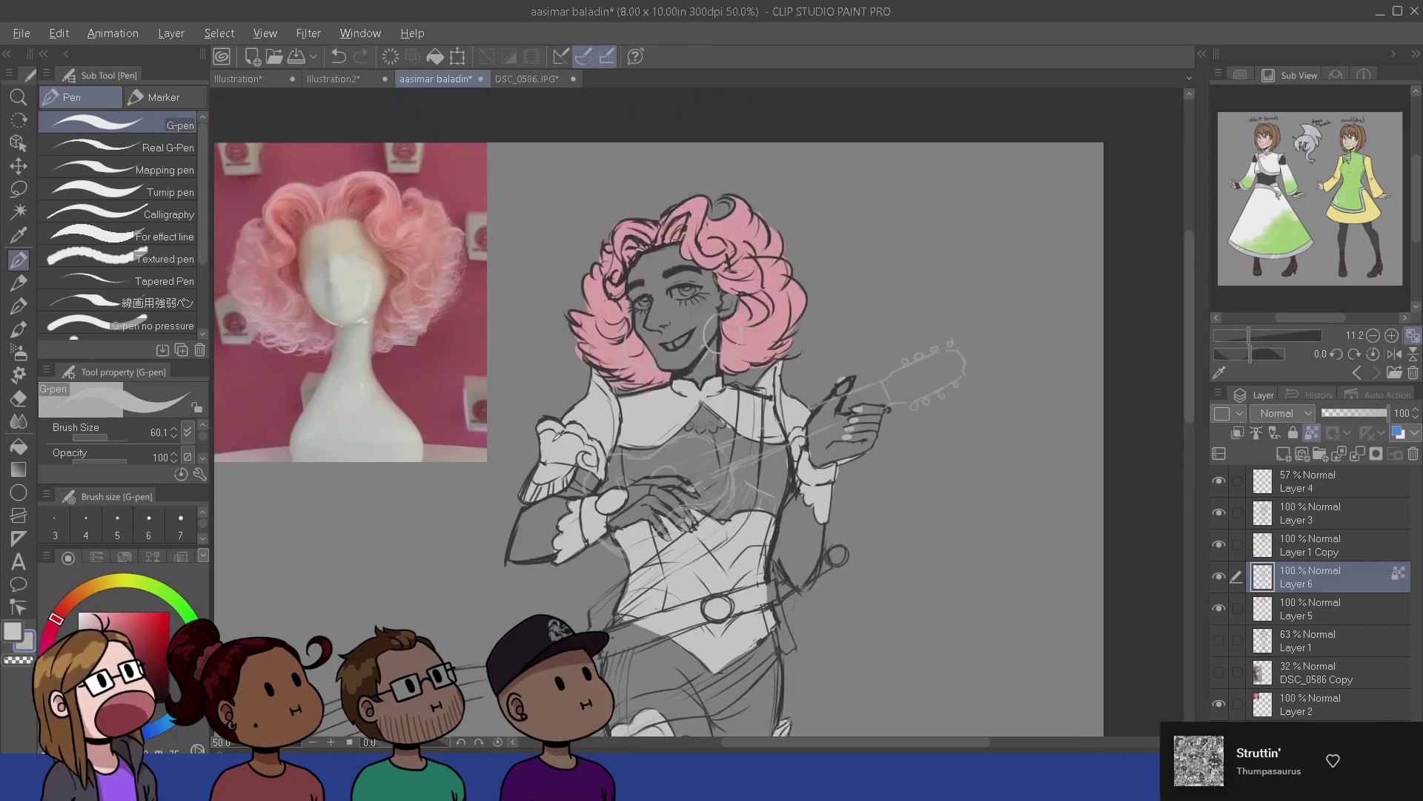
left_click(154, 729)
left_click(92, 642)
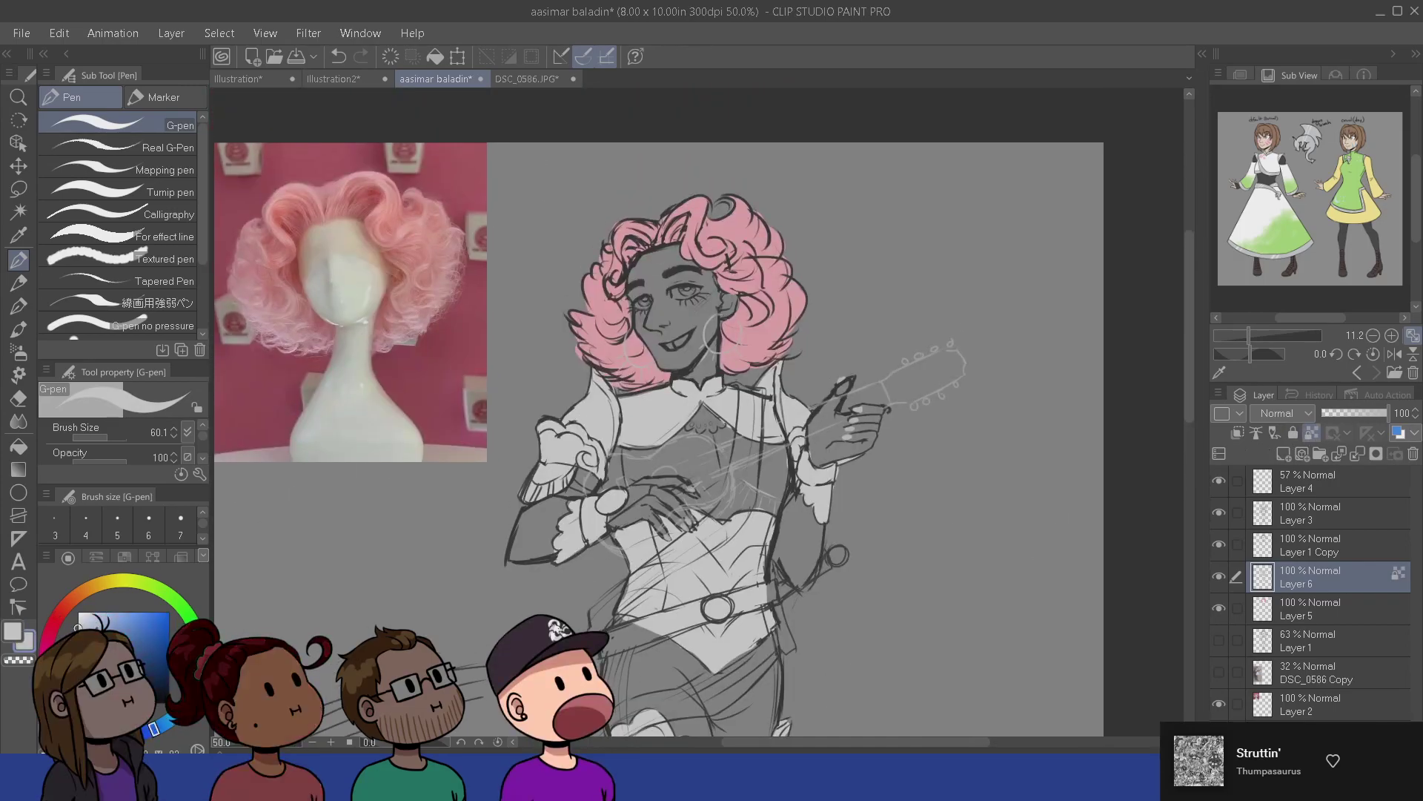
- Shade the puffed sleeve, shoulders and upper chest grey-blue with the Gouache brush at size 32.0
key("b")
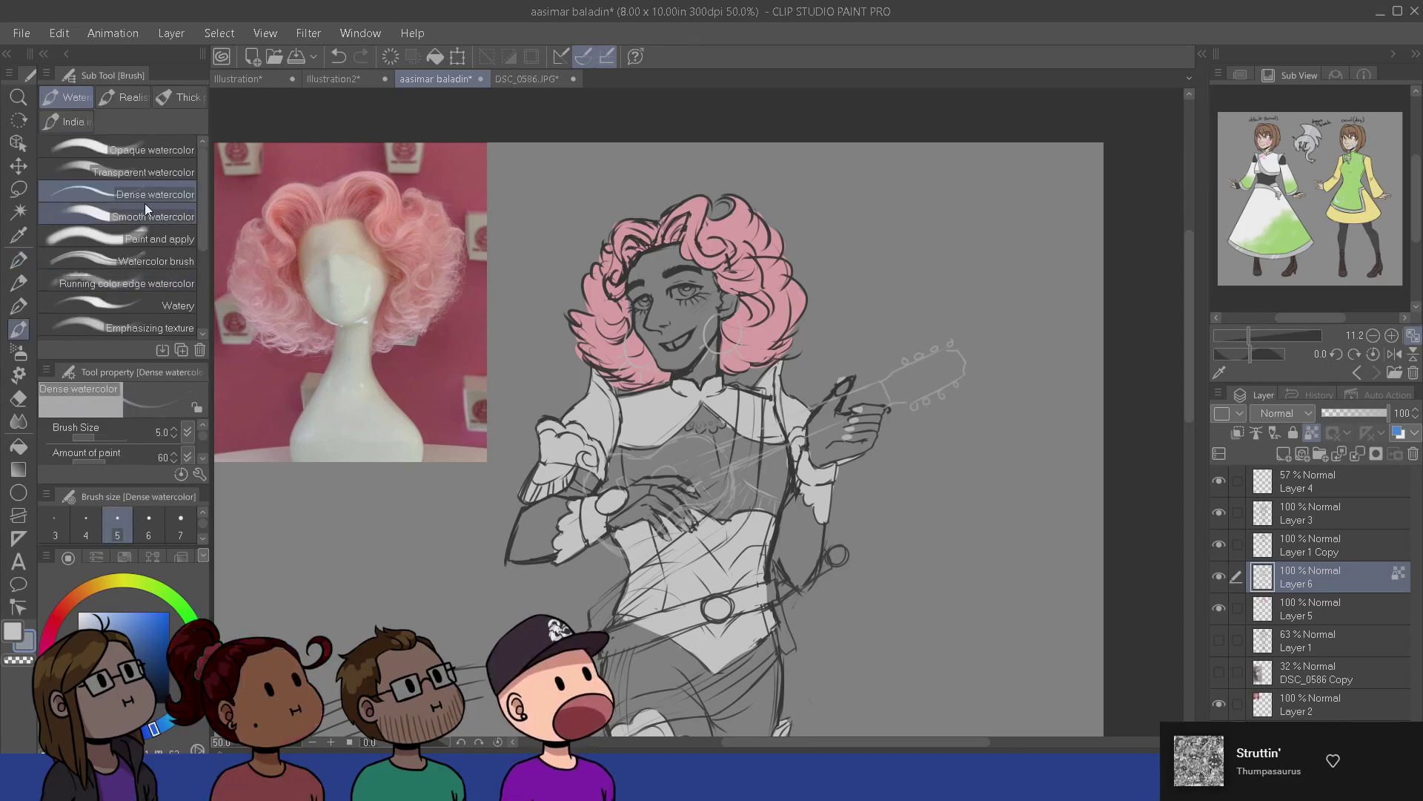
left_click(179, 98)
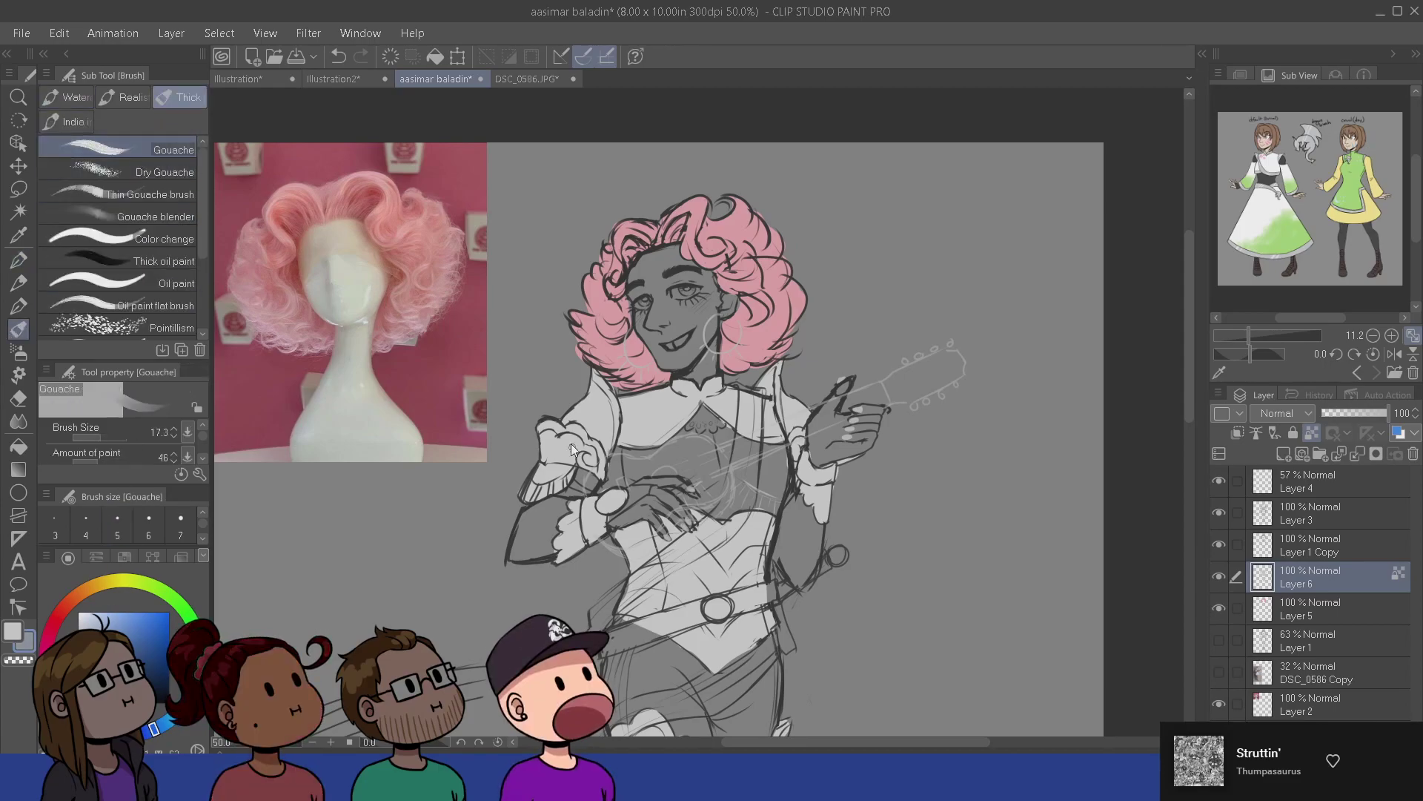
left_click_drag(581, 436, 549, 456)
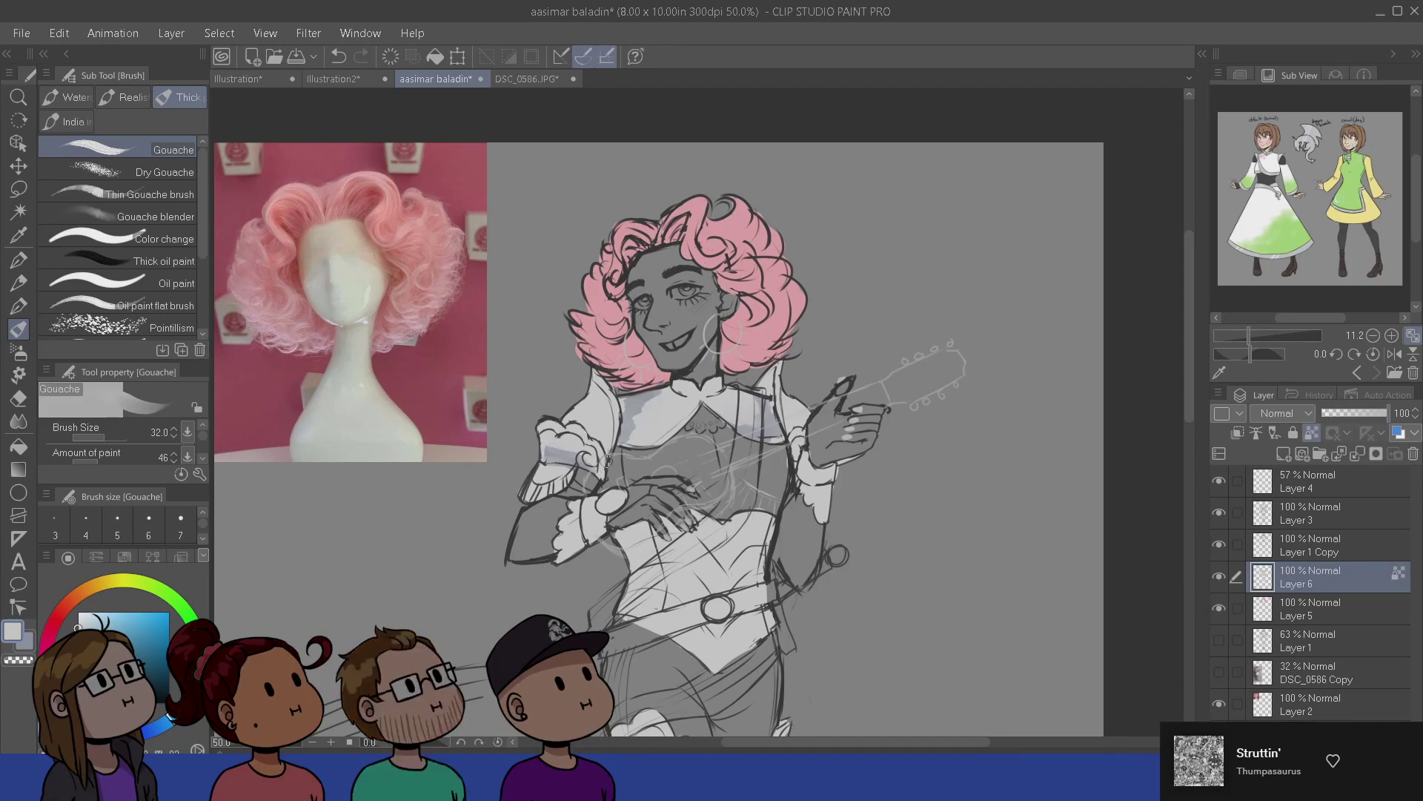
key("x")
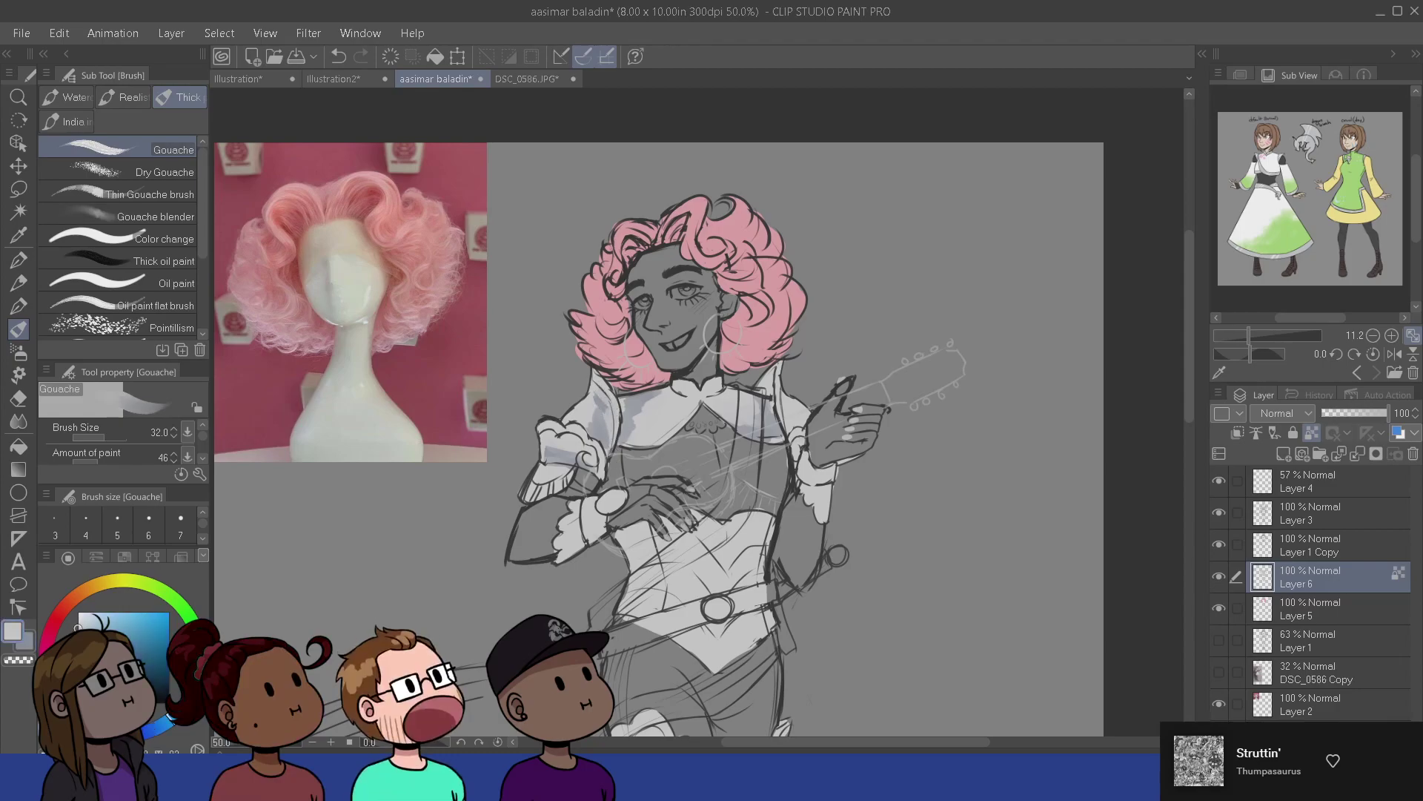
left_click(796, 444, "alt")
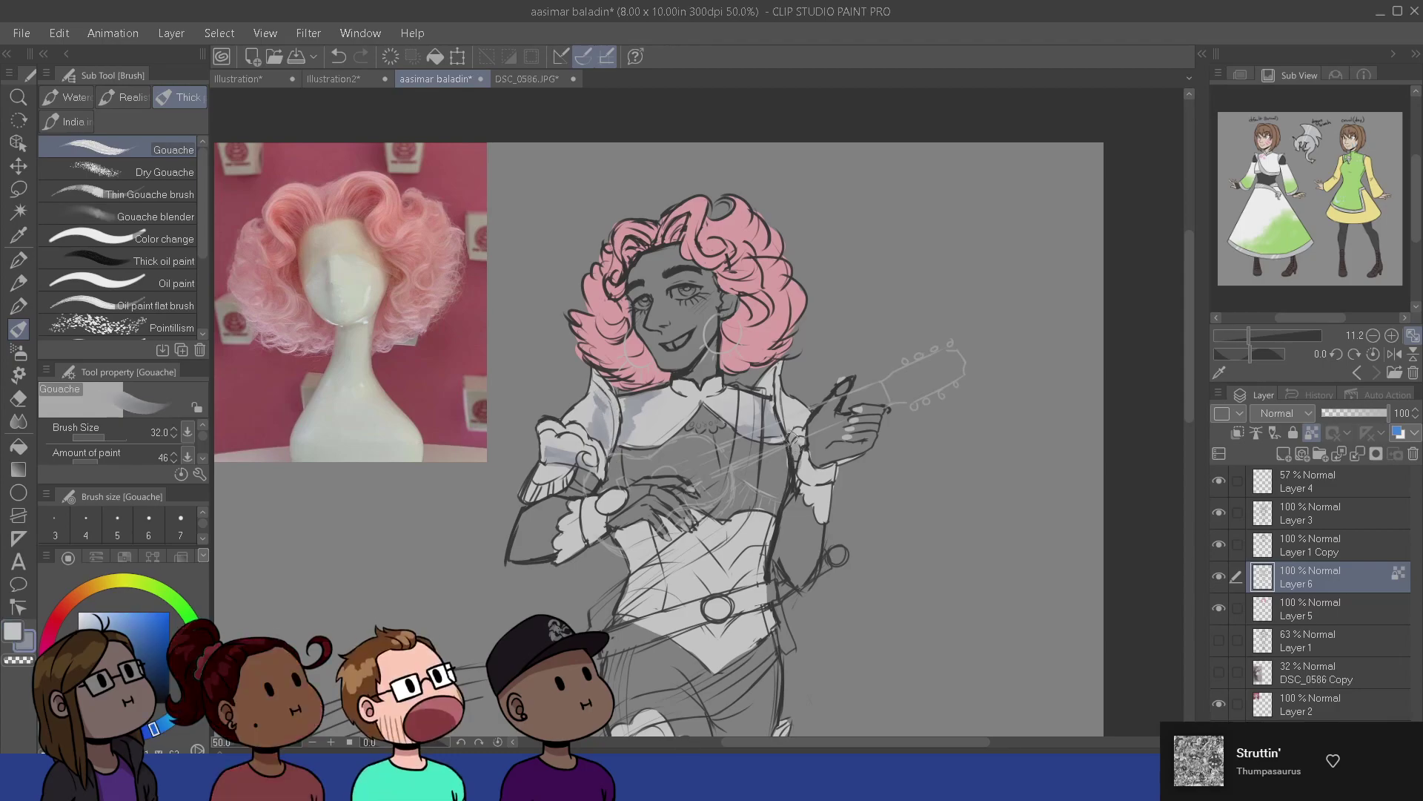
- Add grey-blue shadows to the ruffled cuff on the strumming arm and the fretting arm's sleeve ruffle
left_click_drag(717, 333, 758, 286)
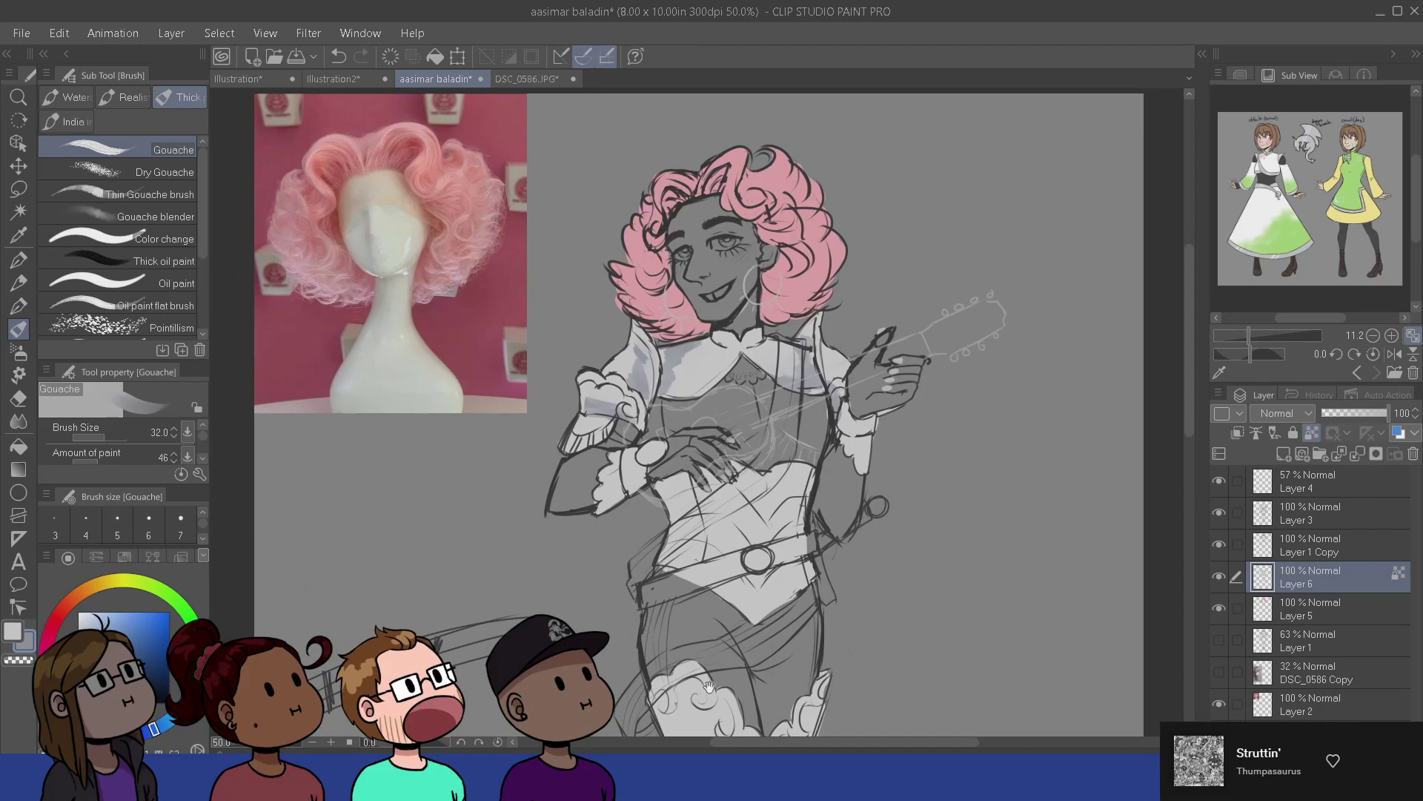
left_click_drag(710, 687, 654, 563)
left_click_drag(679, 471, 675, 602)
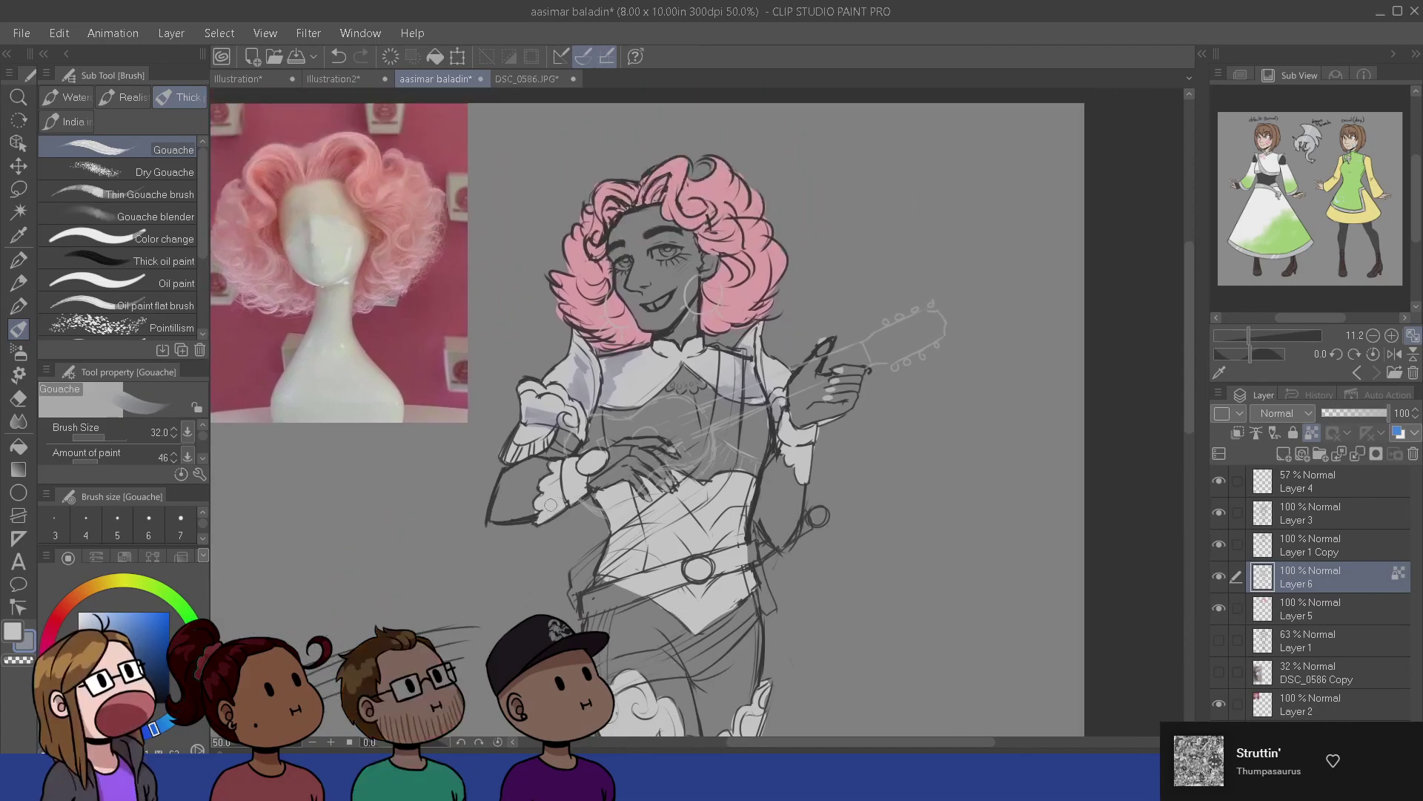
mouse_move(566, 485)
left_mouse_down()
mouse_move(536, 521)
mouse_move(572, 507)
left_mouse_up()
key("x")
key("x")
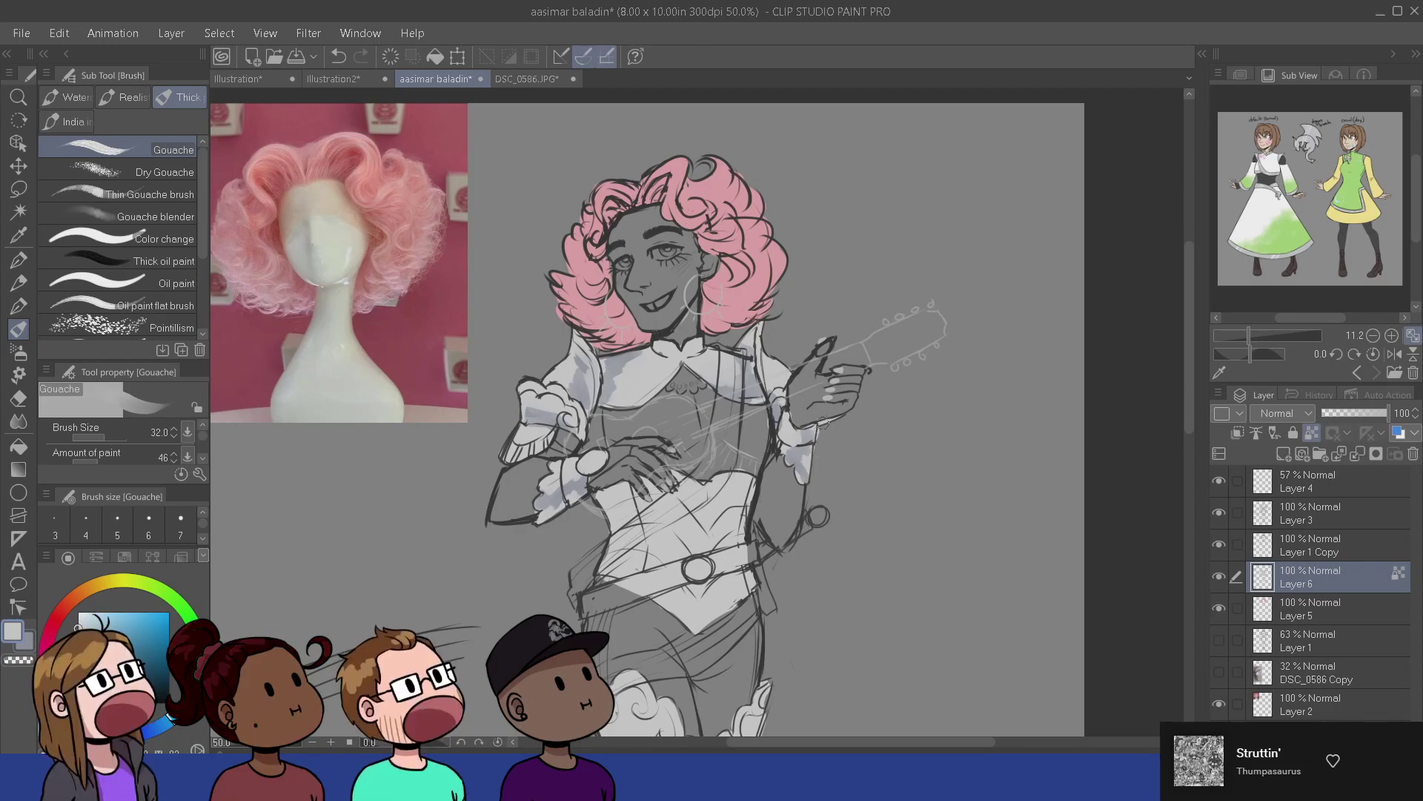
- Shade the corset's side below the strumming hand and its pointed hem under the belt with grey-blue Gouache strokes
scroll(638, 421, "down", 2)
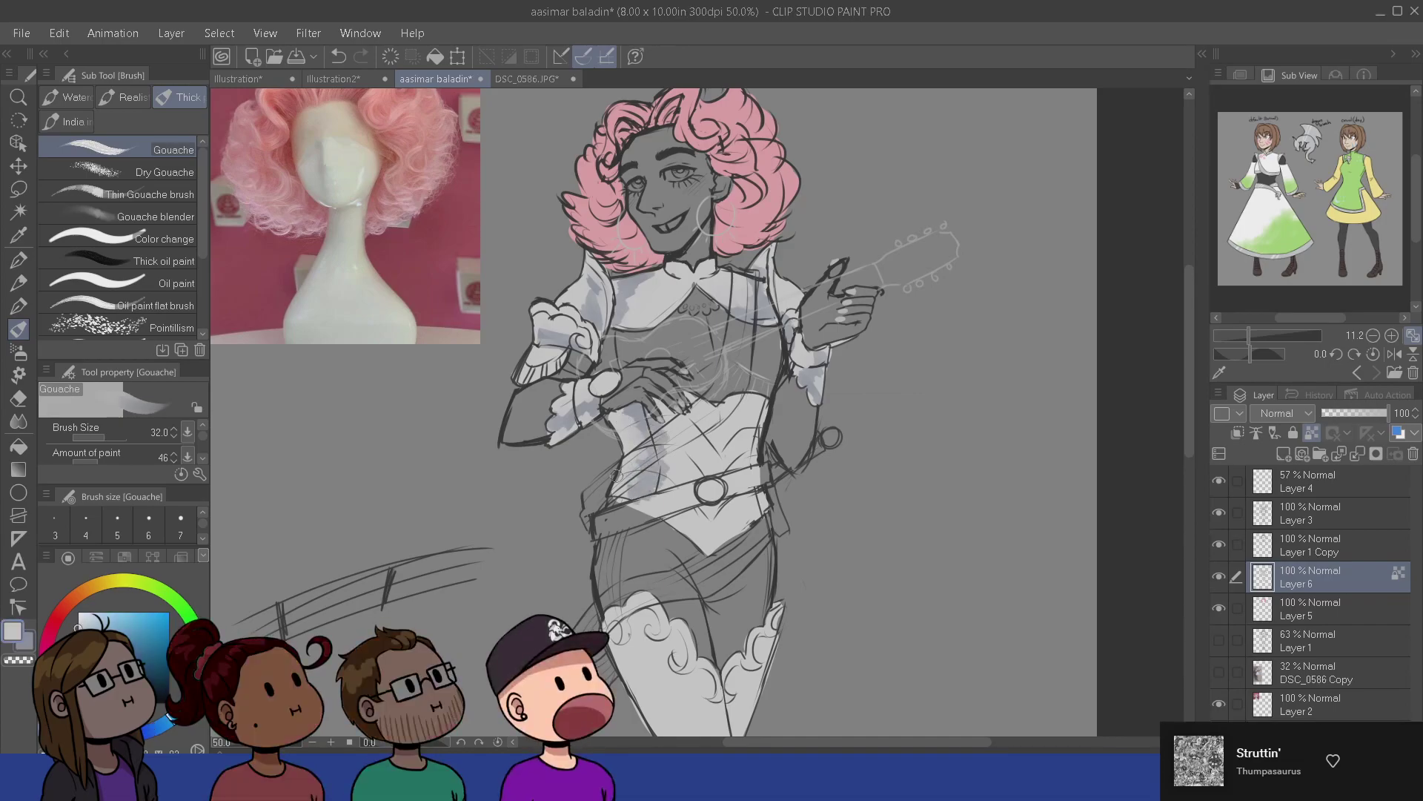
key("x")
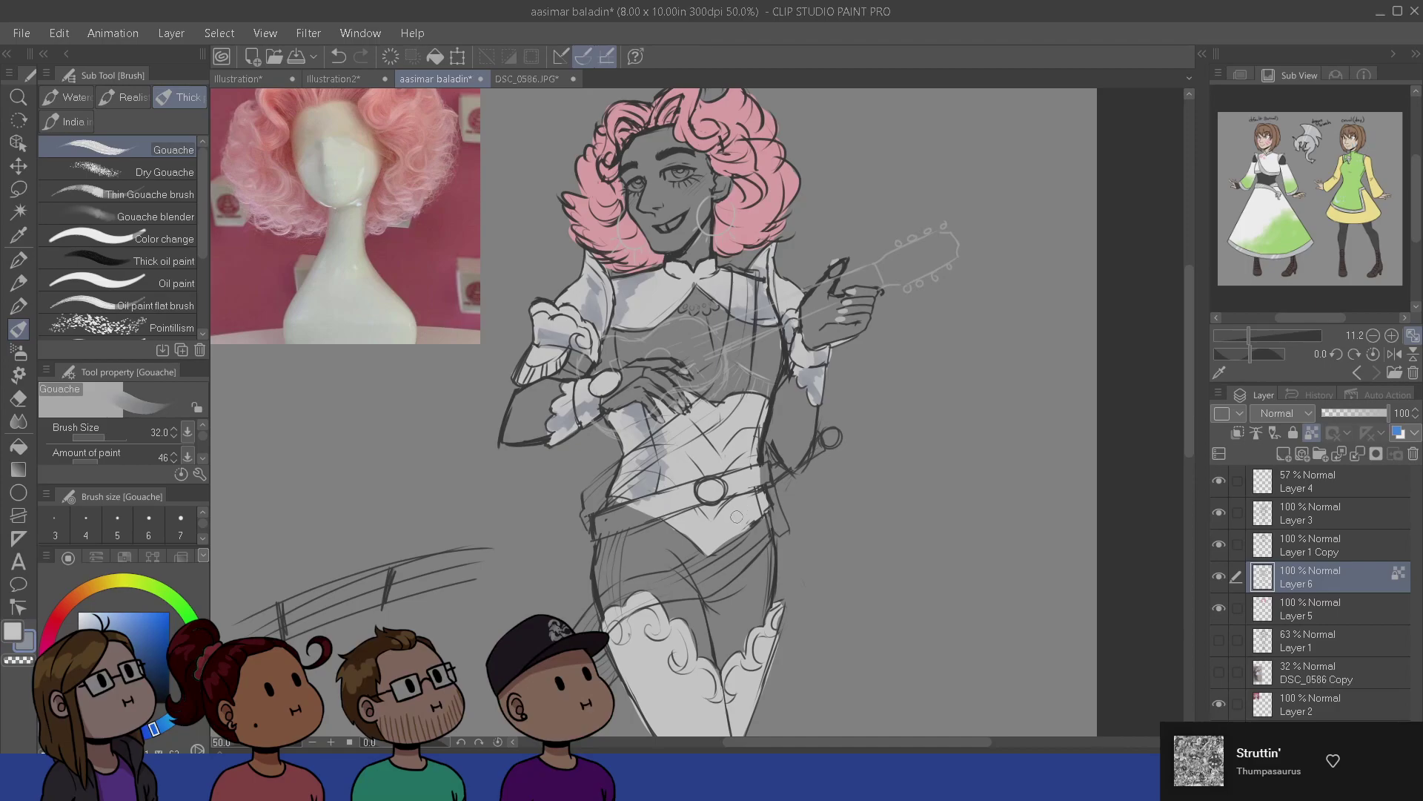
mouse_move(752, 513)
left_mouse_down()
mouse_move(728, 528)
mouse_move(762, 506)
mouse_move(752, 483)
mouse_move(710, 531)
mouse_move(694, 453)
mouse_move(713, 341)
left_mouse_up()
key("x")
key("x")
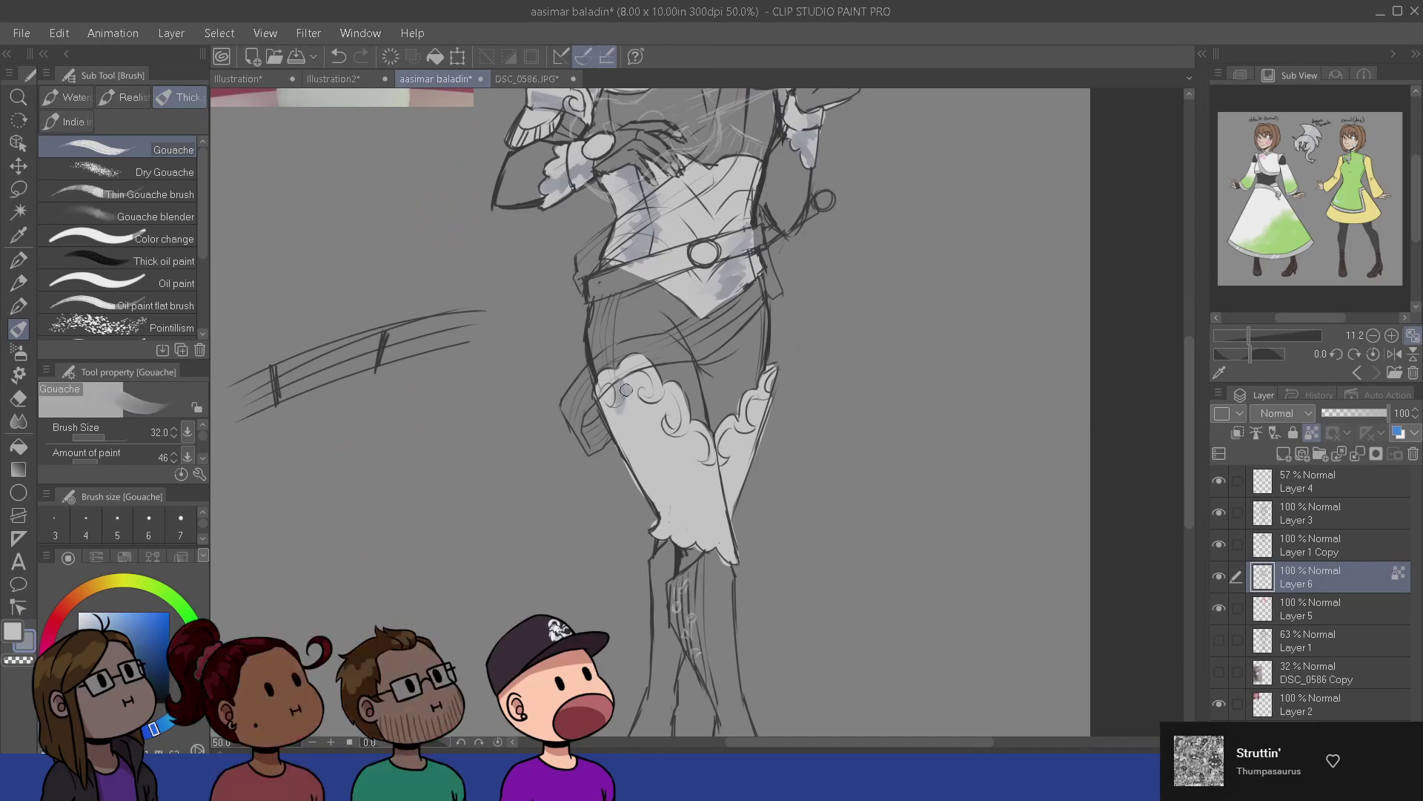
- Shade both scalloped leg panels grey-blue along their edges and blend the shadows into the light grey
mouse_move(627, 390)
left_mouse_down()
mouse_move(664, 527)
mouse_move(675, 494)
mouse_move(660, 469)
mouse_move(638, 483)
mouse_move(614, 375)
left_mouse_up()
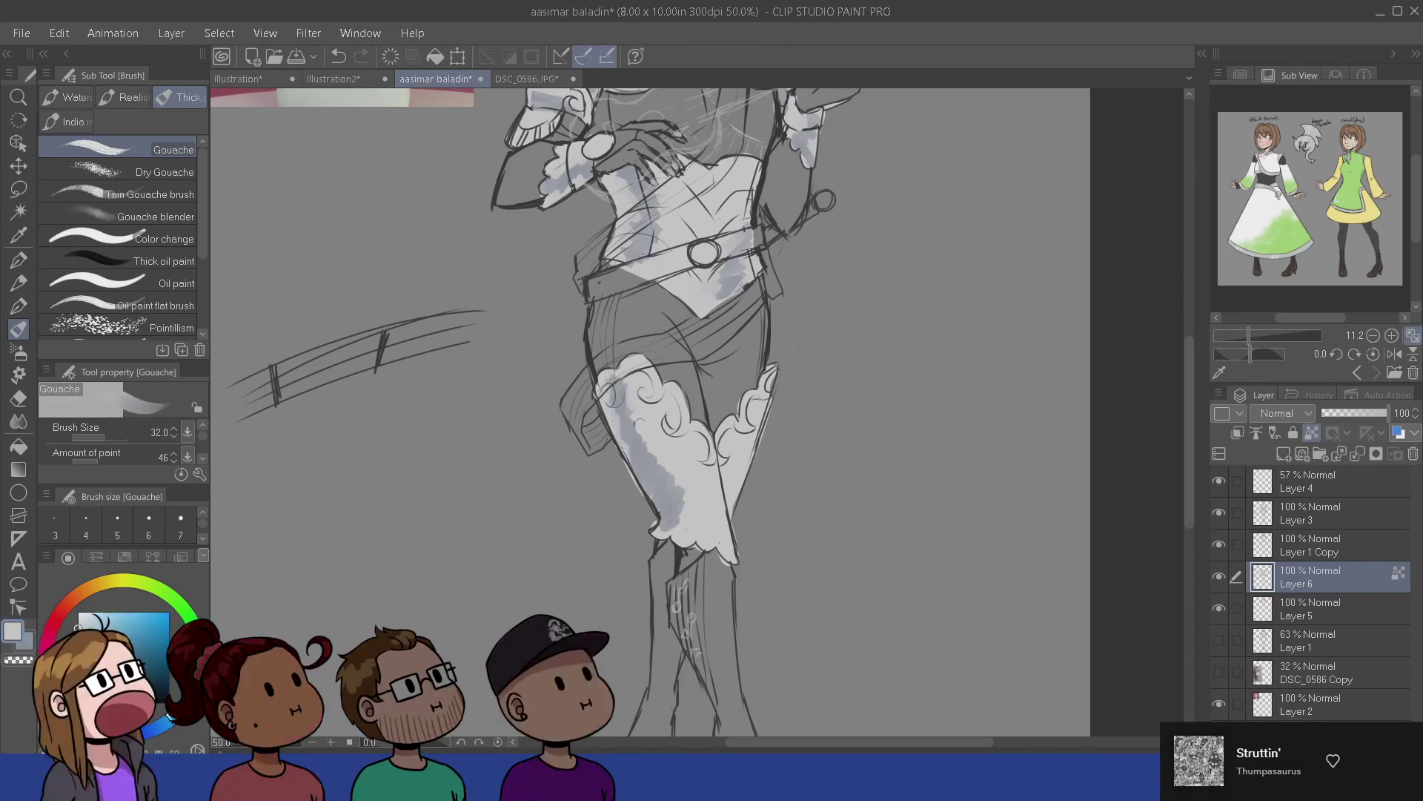
left_click_drag(640, 425, 659, 459)
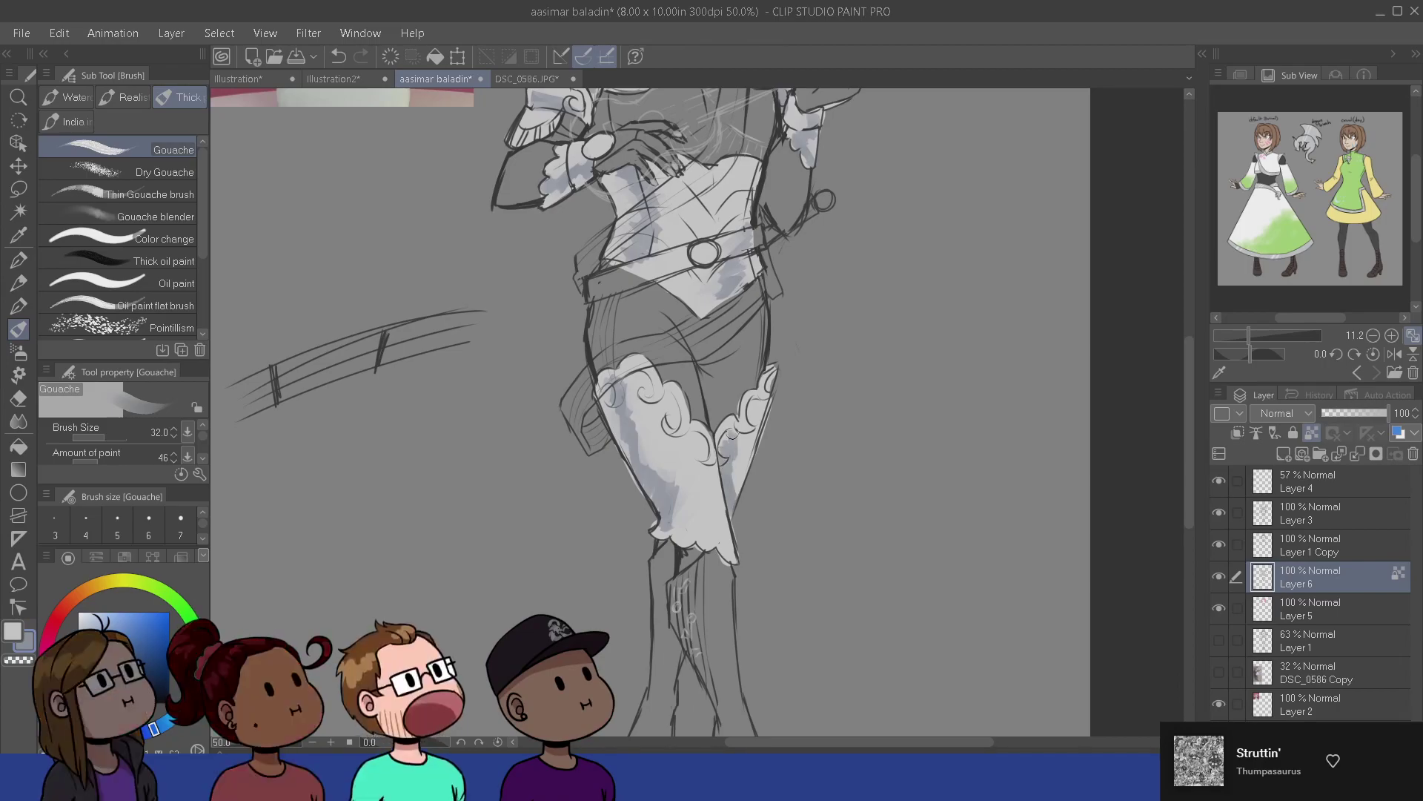
left_click_drag(740, 461, 734, 504)
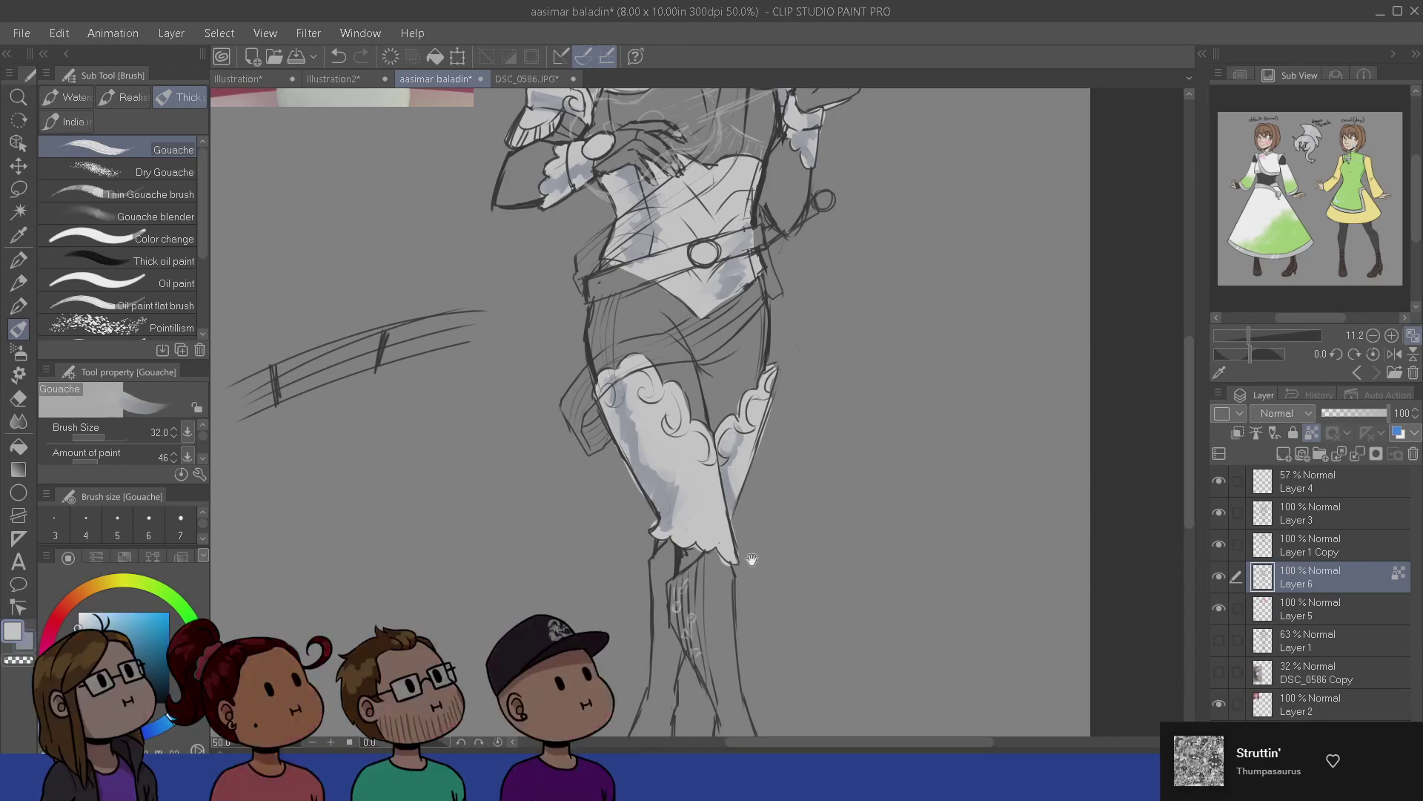
- Sample tones from the puffed sleeve and set the secondary drawing colour to a near-white for highlights
left_click_drag(720, 374, 740, 625)
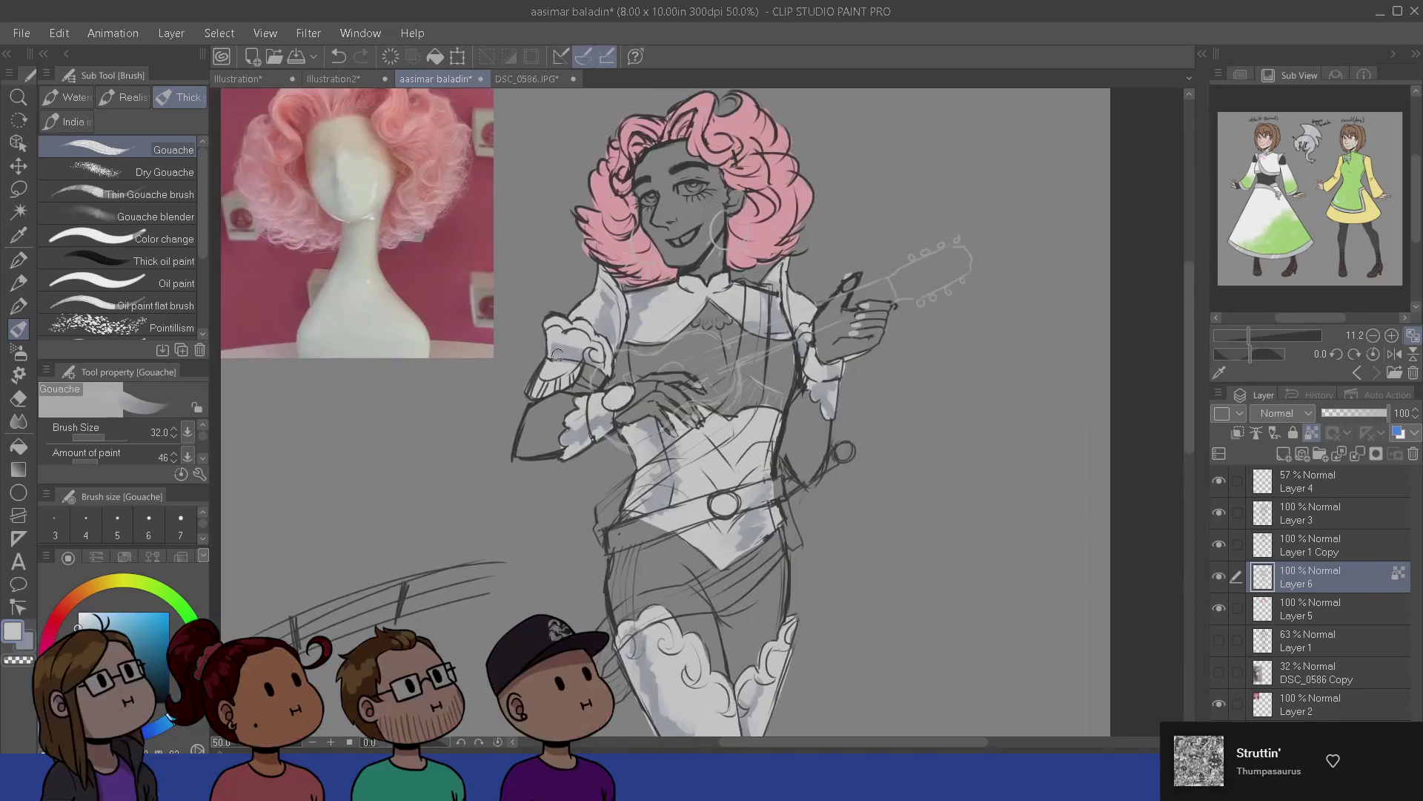
left_click(570, 366, "alt")
left_click(565, 378, "alt")
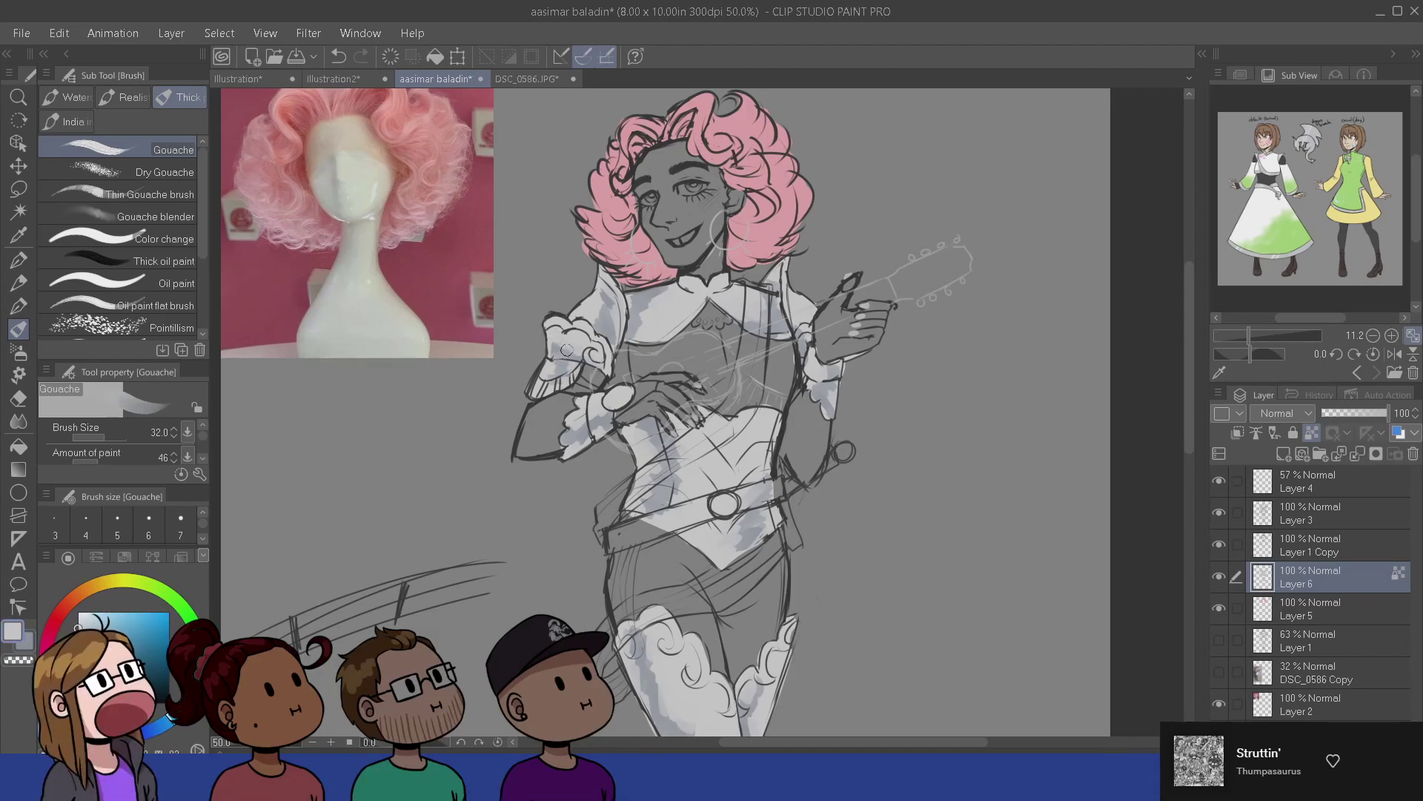
left_click(556, 341, "alt")
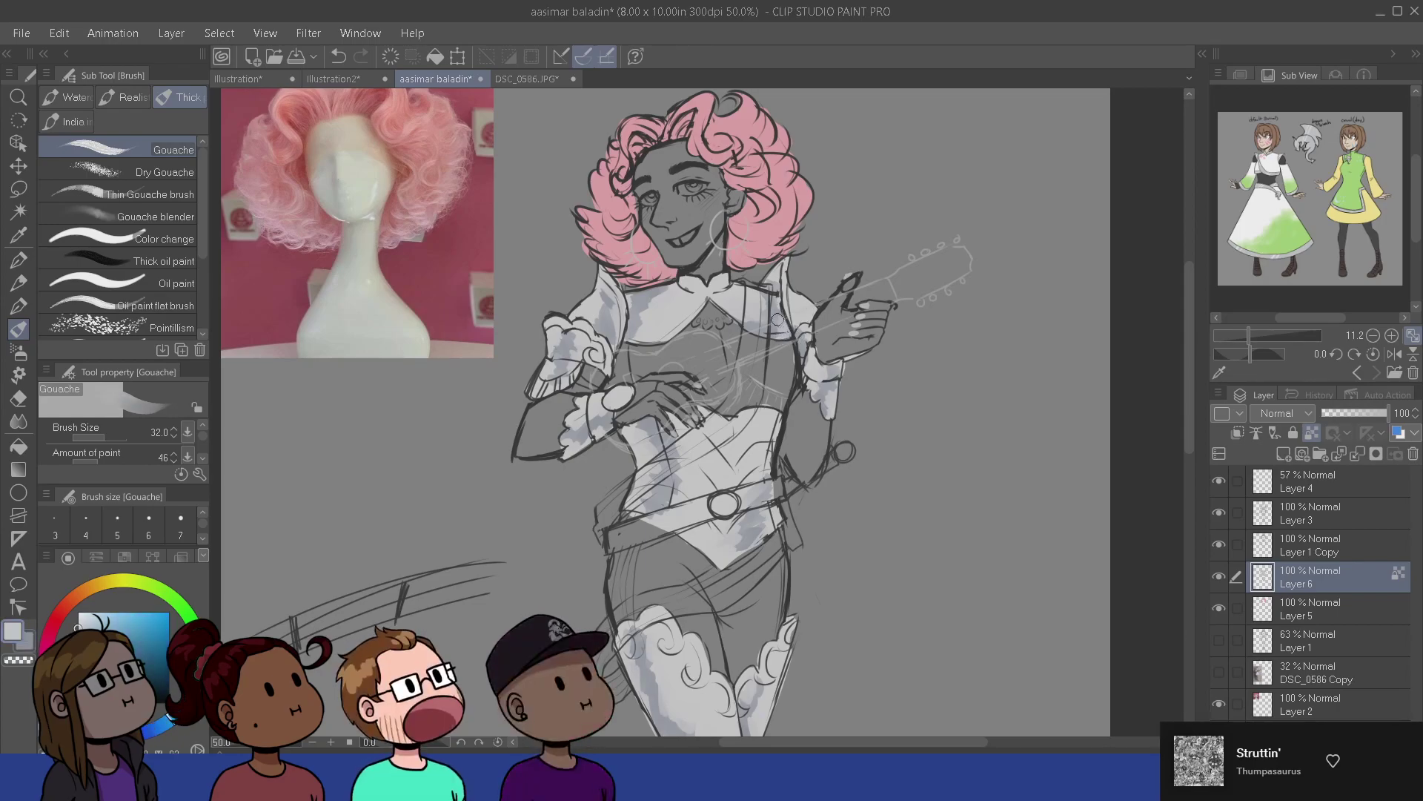
left_click_drag(505, 496, 549, 467)
key("x")
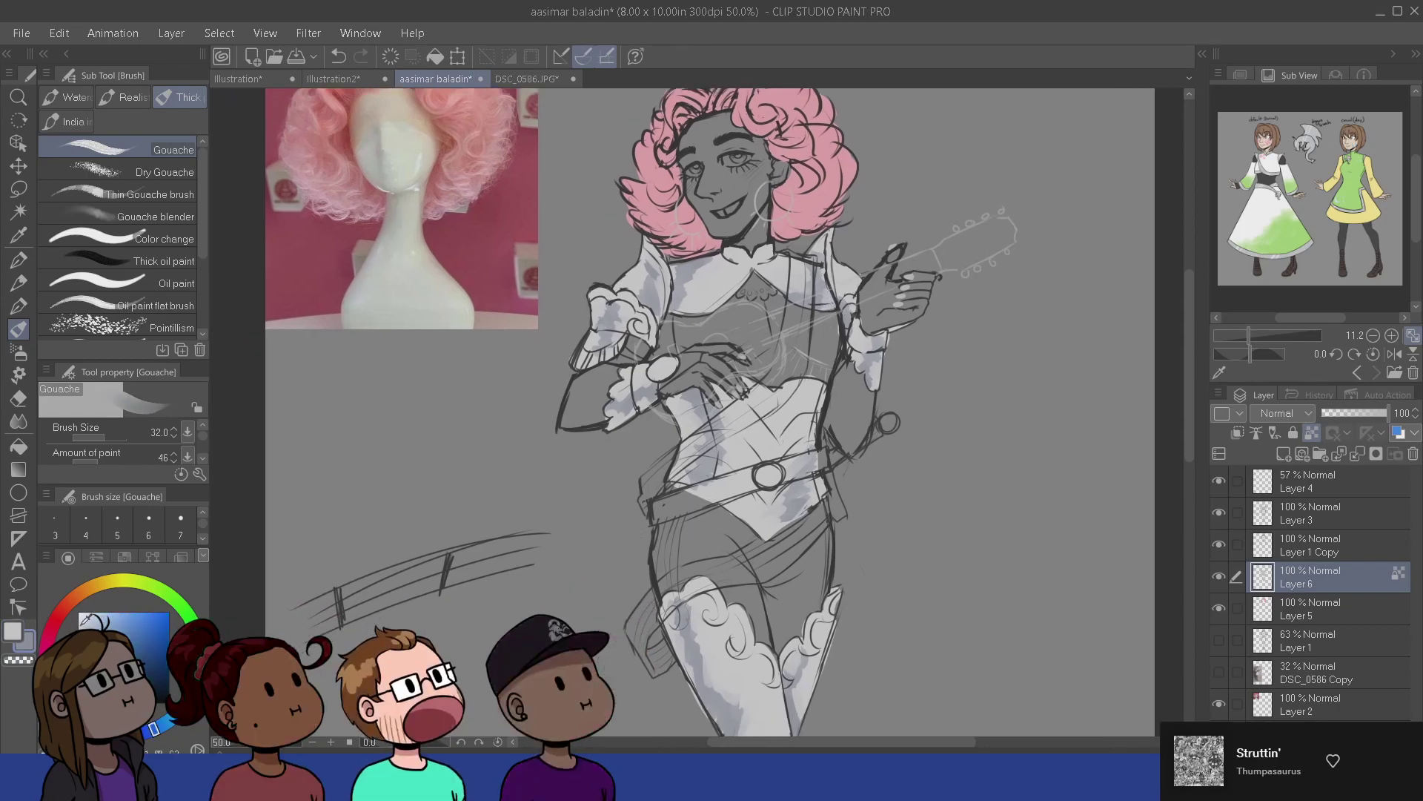
left_click(82, 619)
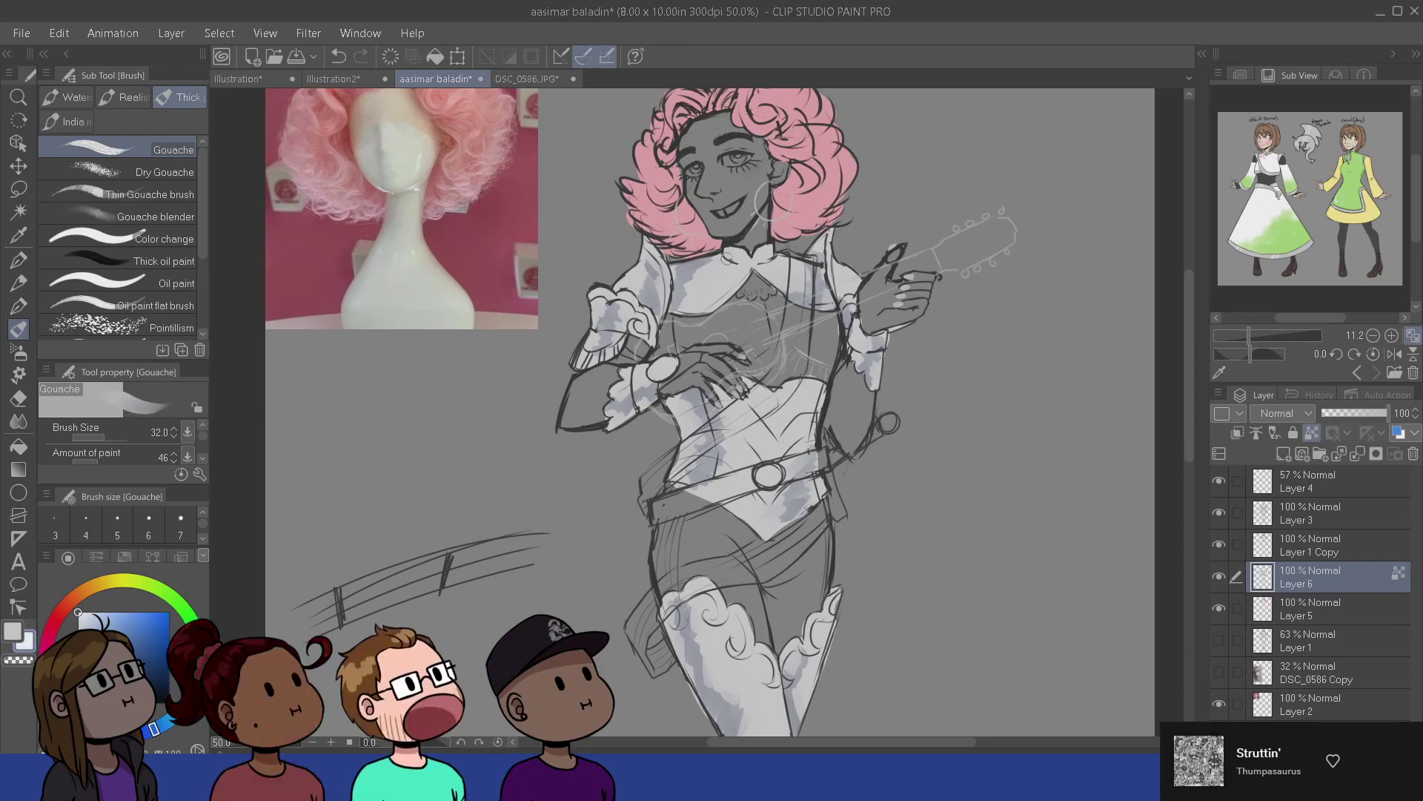
key("x")
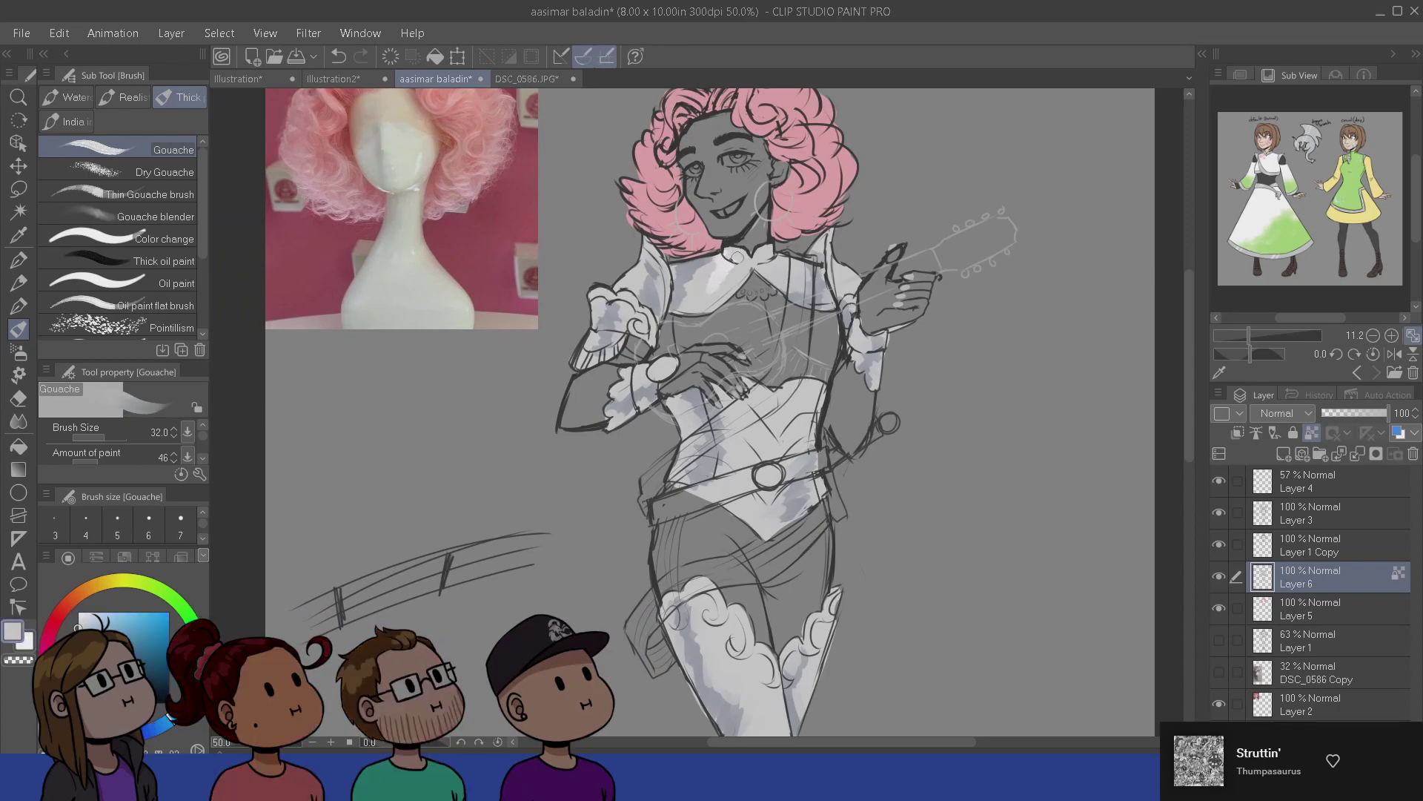
key("x")
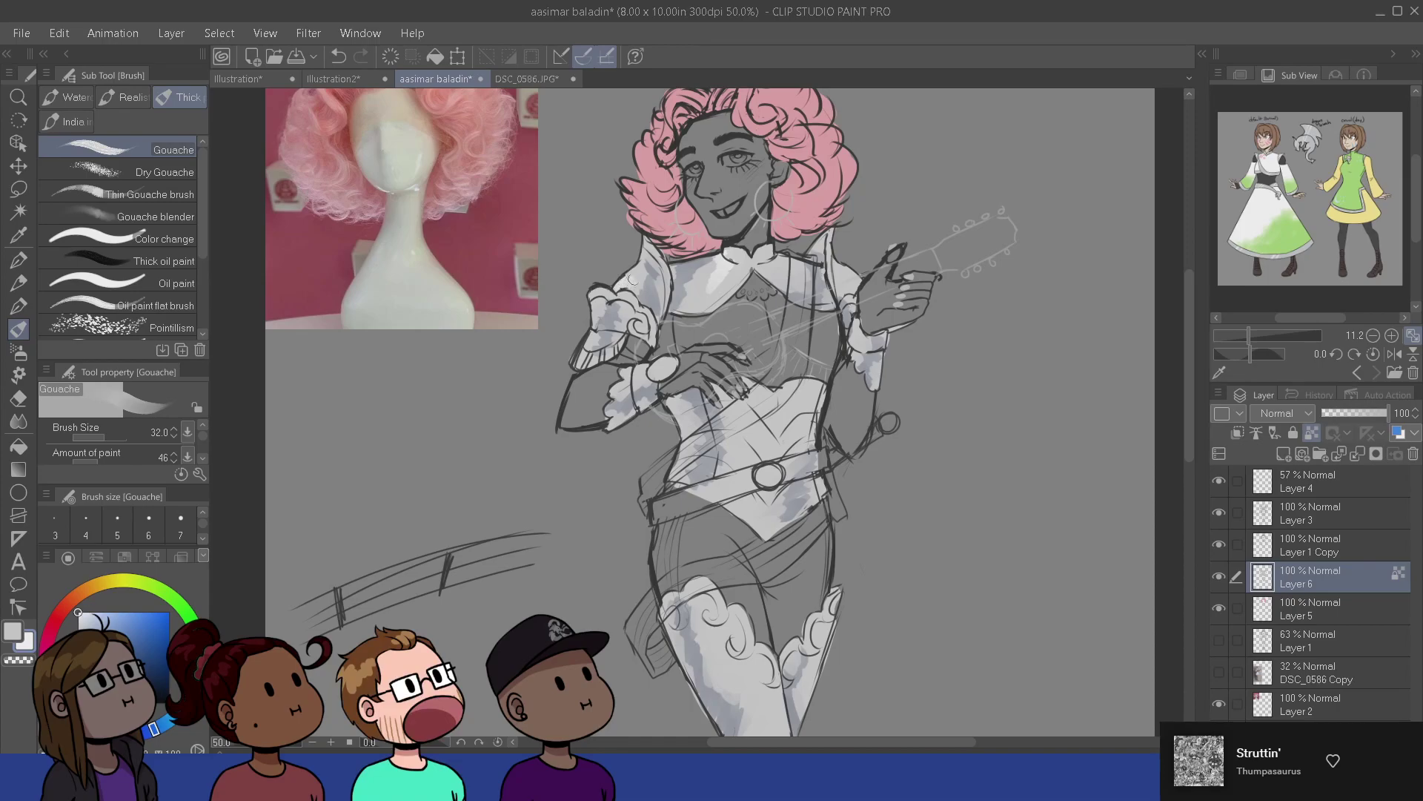
- Paint near-white Gouache highlights on the shoulder, the corset's centre and the ruffled cuff of the strumming arm
mouse_move(636, 275)
left_mouse_down()
mouse_move(644, 261)
mouse_move(635, 275)
left_mouse_up()
key("x")
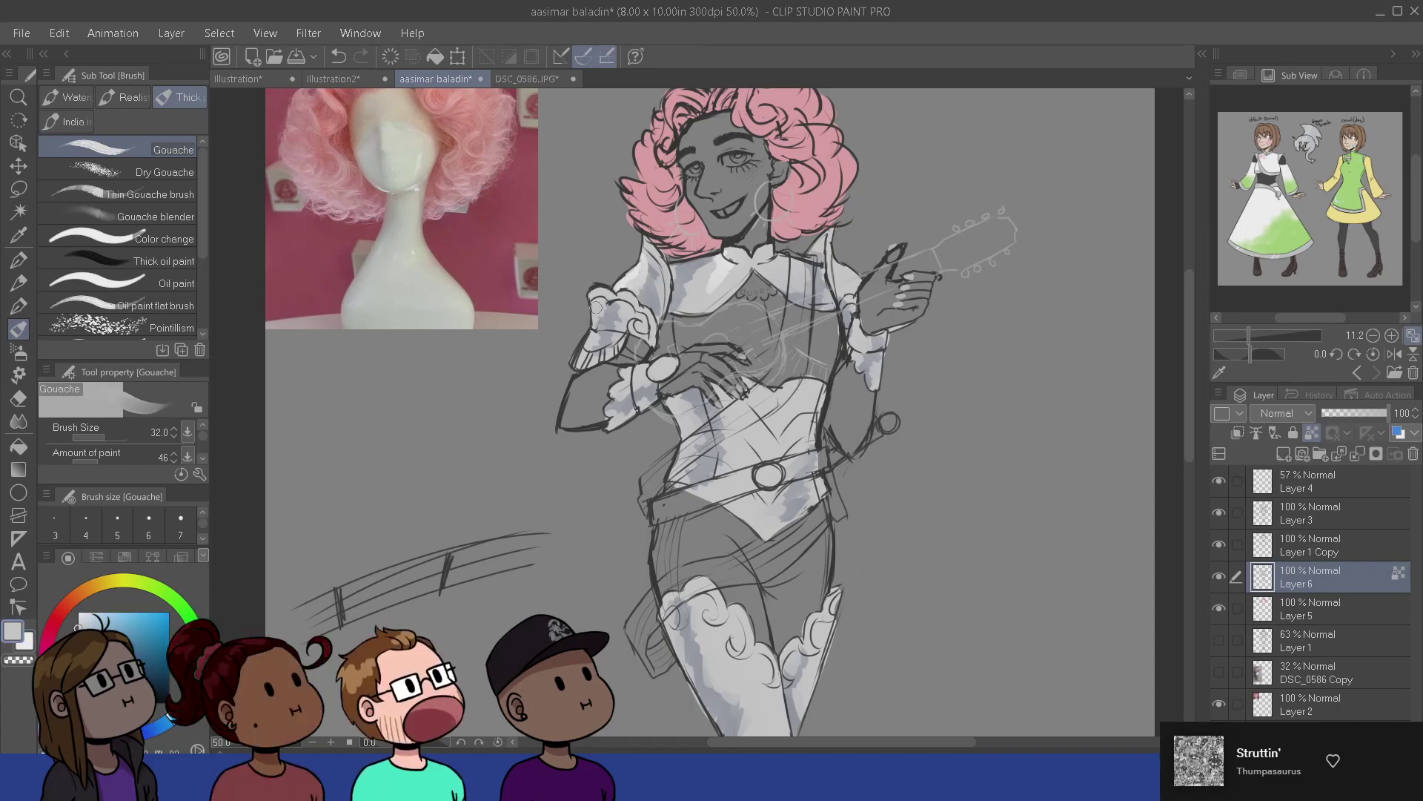
left_click(596, 306, "alt")
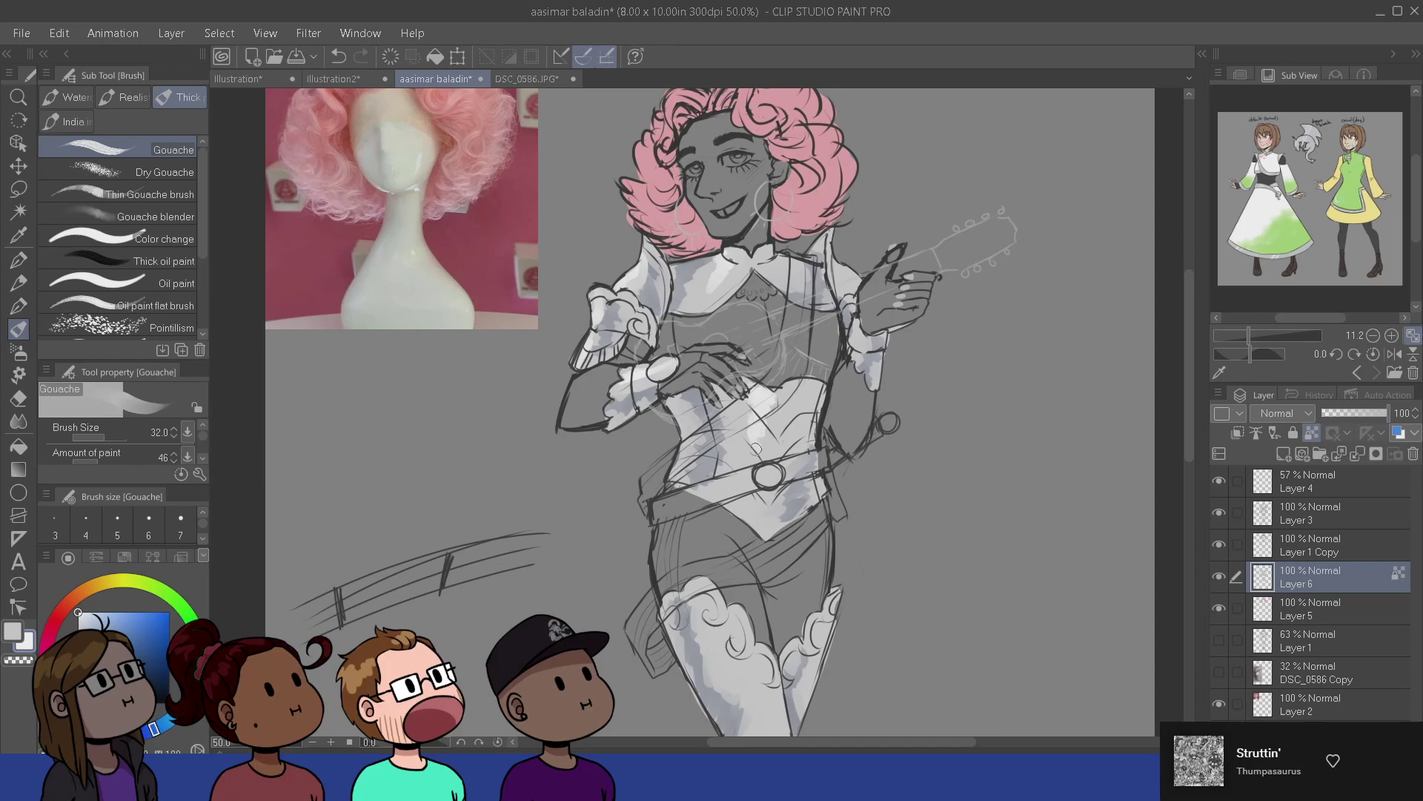
left_click_drag(756, 448, 745, 454)
key("x")
left_click_drag(774, 392, 769, 414)
mouse_move(670, 404)
left_mouse_down()
mouse_move(685, 434)
mouse_move(610, 431)
left_mouse_up()
- Reduce the Gouache brush to size 19.6 and add finer highlights to the puffed sleeve, chest piece, fretting arm's sleeve and corset side
key("bracketleft")
key("bracketleft")
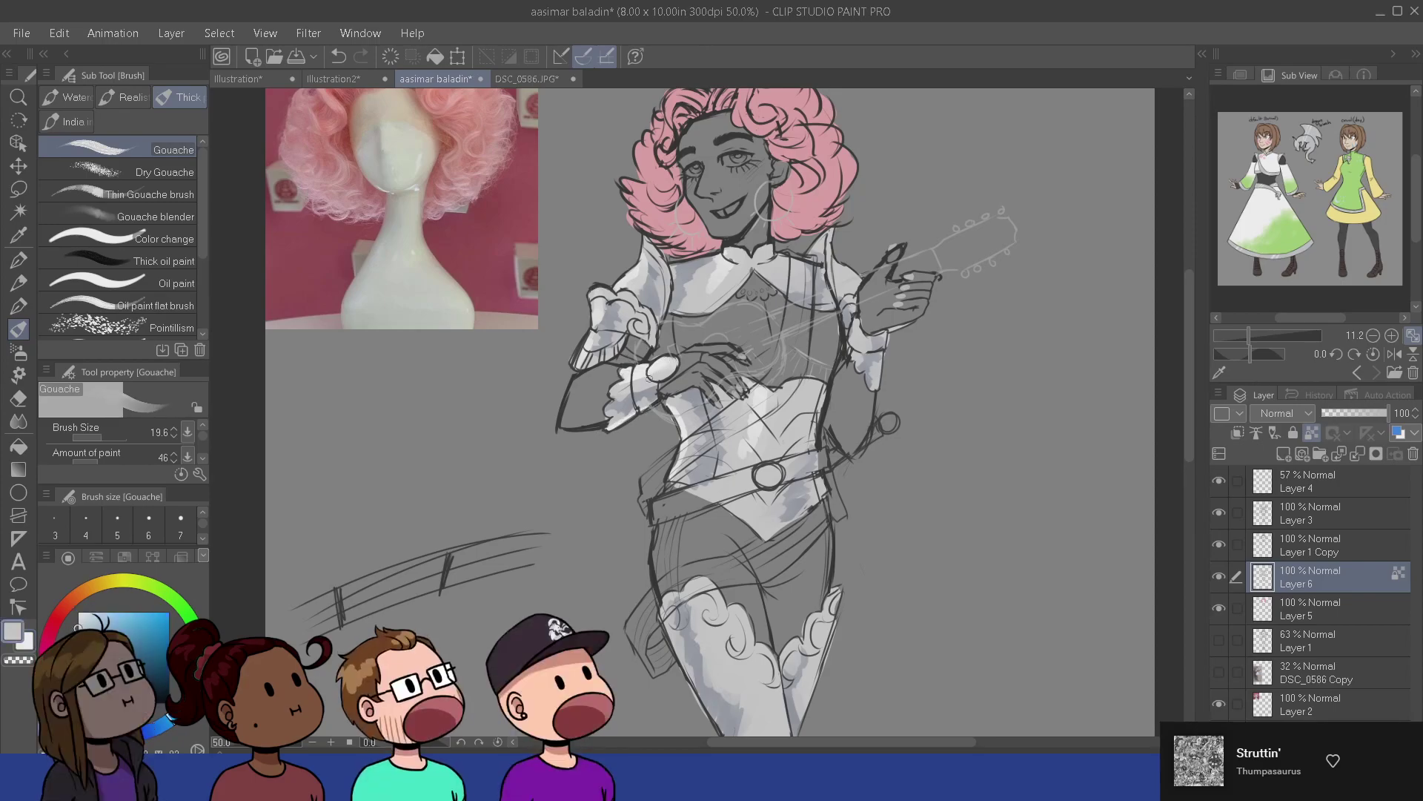
left_click(599, 304, "alt")
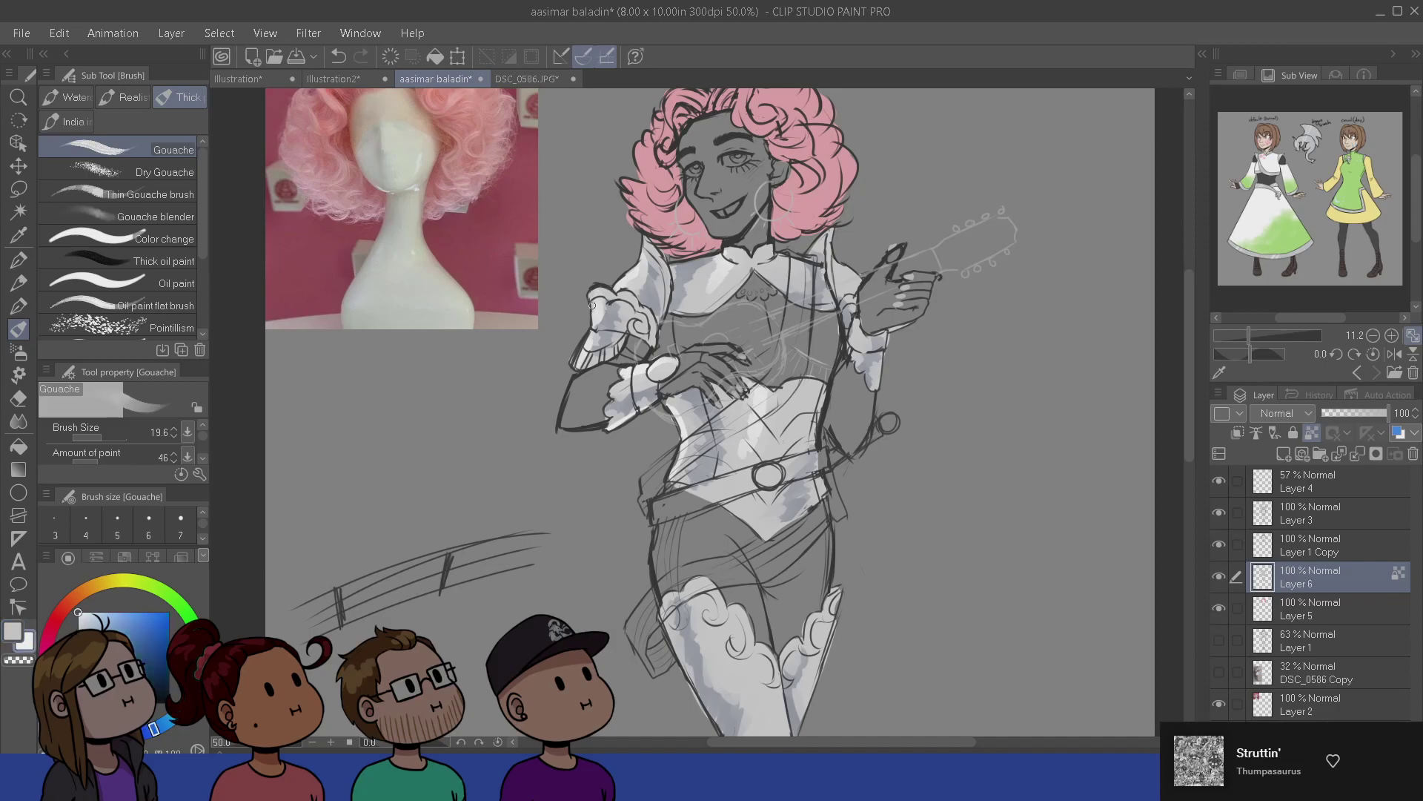
left_click_drag(592, 300, 592, 318)
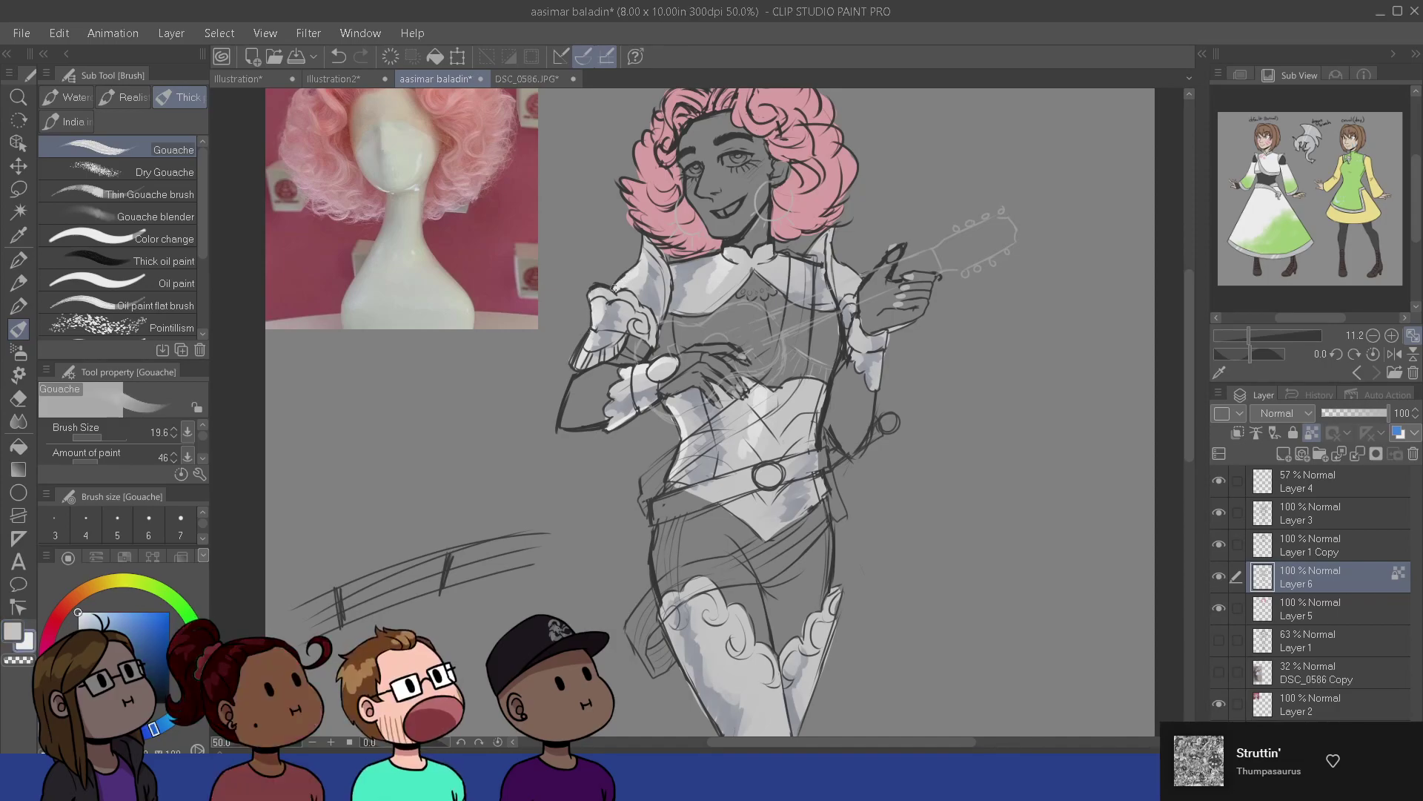
left_click_drag(672, 270, 716, 257)
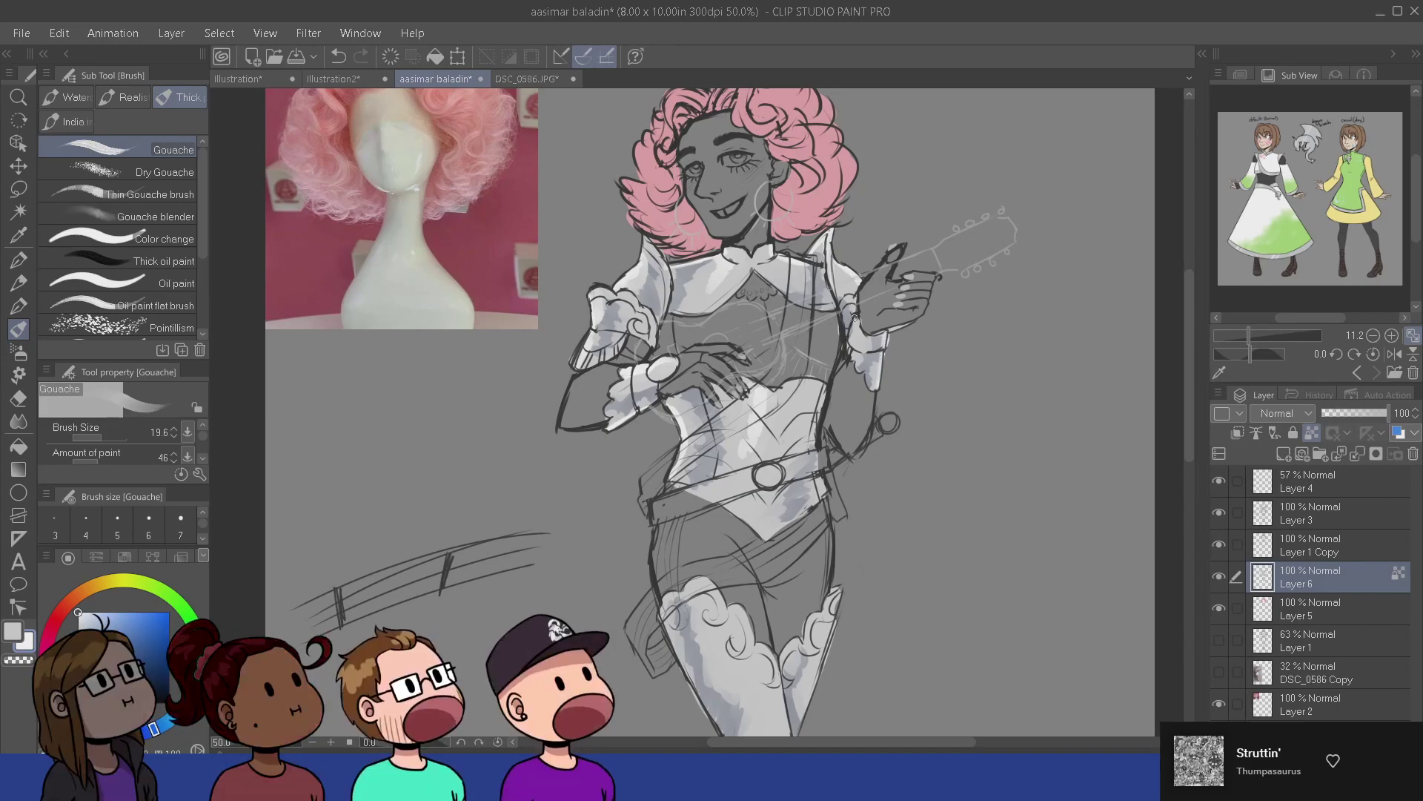
left_click_drag(857, 326, 855, 294)
left_click_drag(822, 355, 819, 462)
- Highlight the outer edges of the scalloped leg panels with near-white Gouache strokes
mouse_move(852, 579)
left_mouse_down()
mouse_move(806, 402)
mouse_move(738, 519)
mouse_move(747, 572)
left_mouse_up()
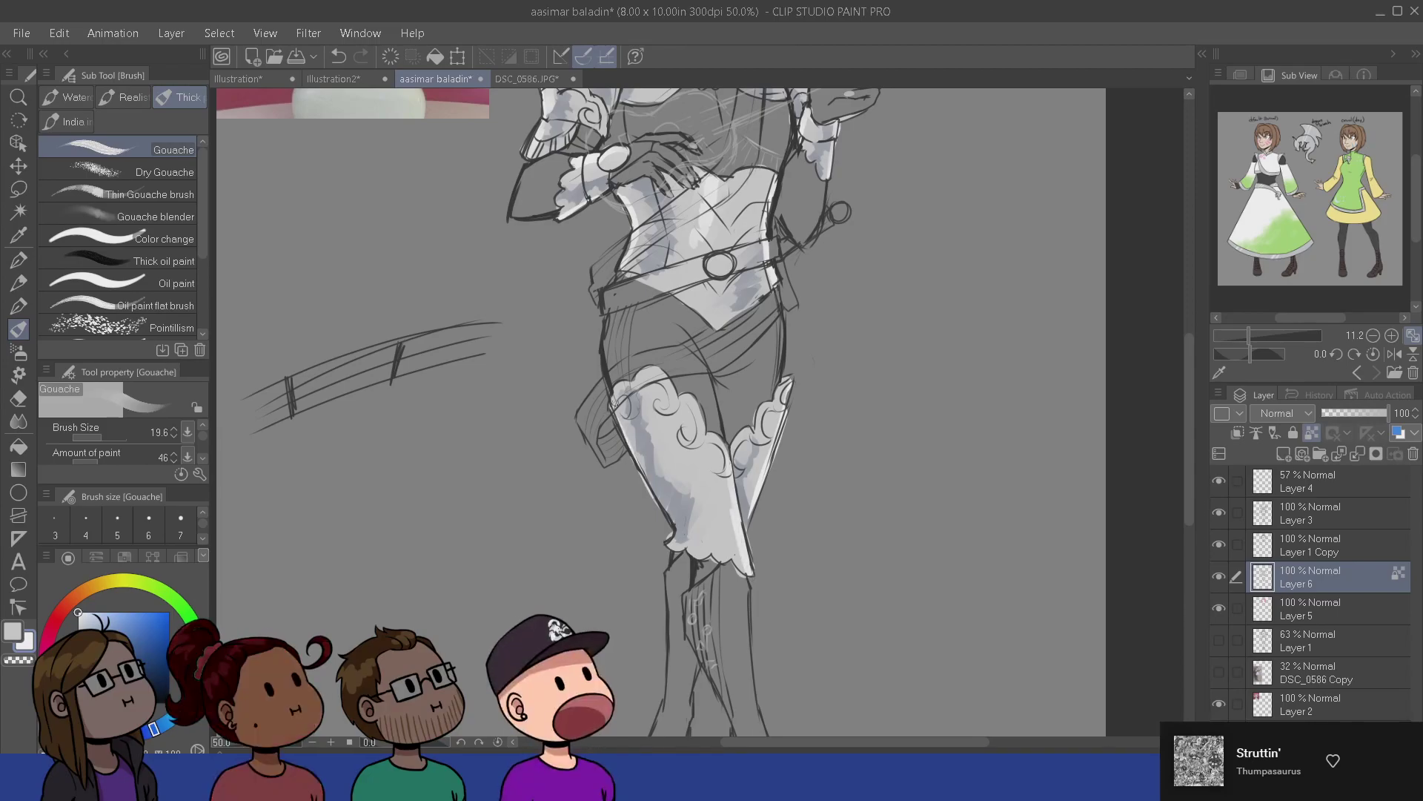
left_click_drag(615, 400, 672, 519)
left_click_drag(825, 394, 843, 348)
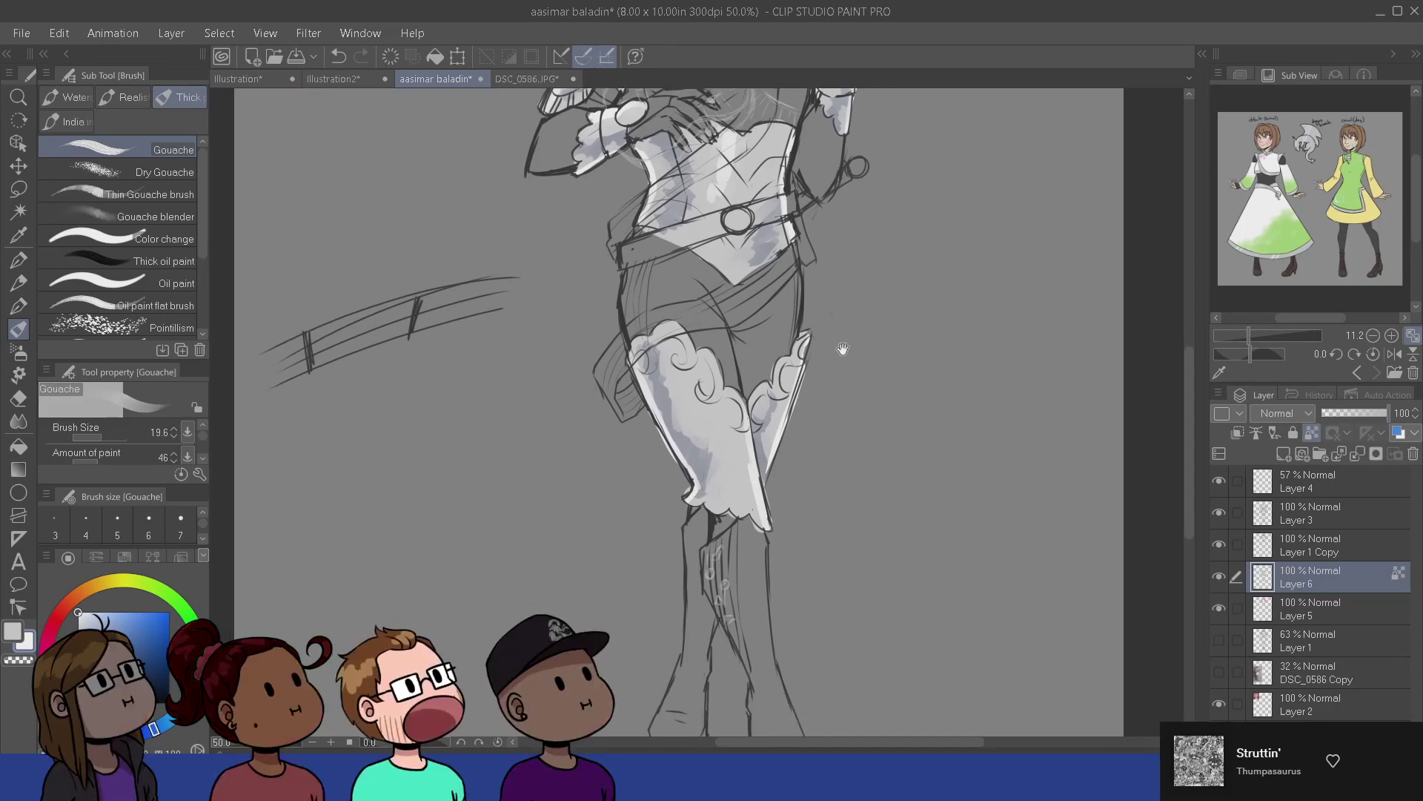
left_click_drag(820, 463, 839, 547)
left_click_drag(824, 319, 826, 508)
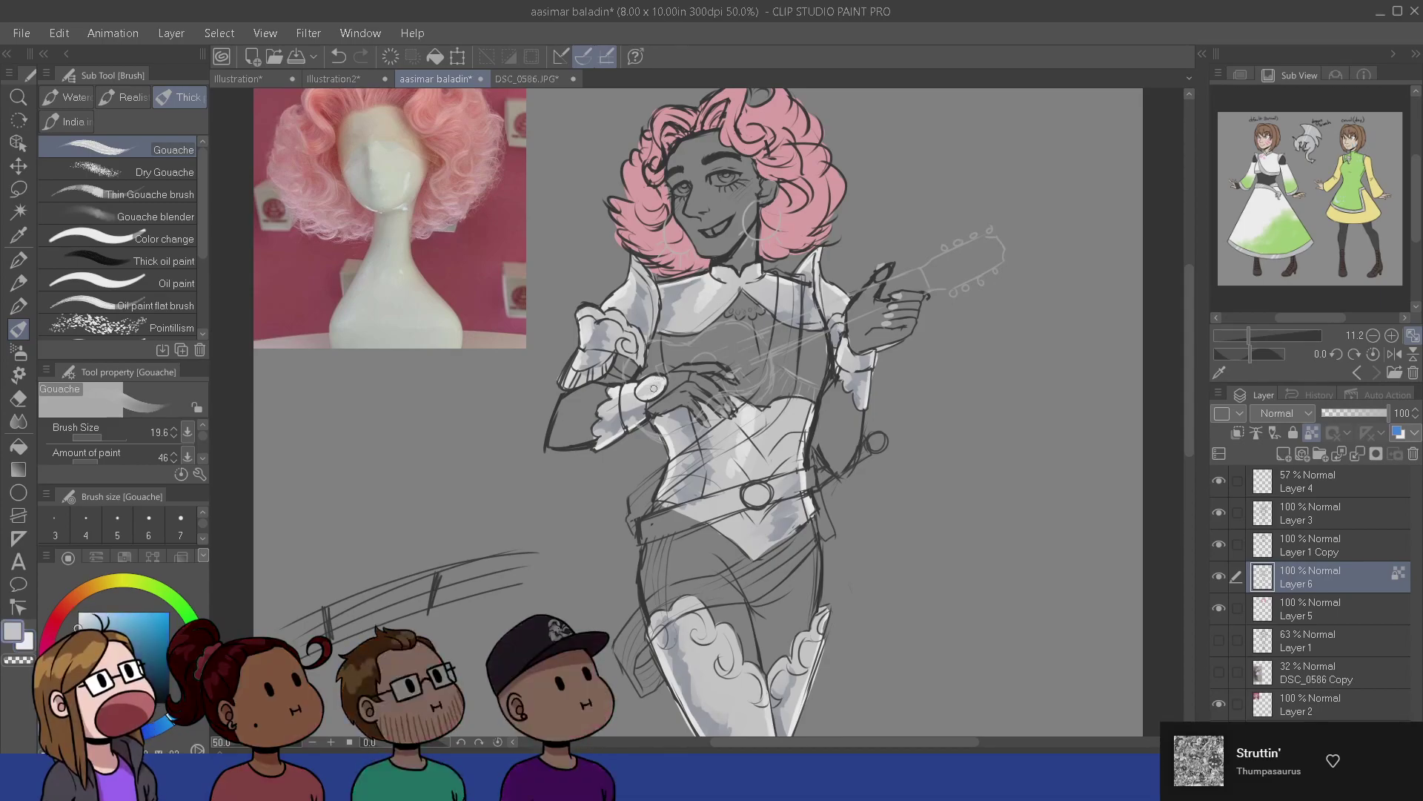
- Touch up the small collar at the neck with light grey and near-white, sampling tones from the outfit
key("x")
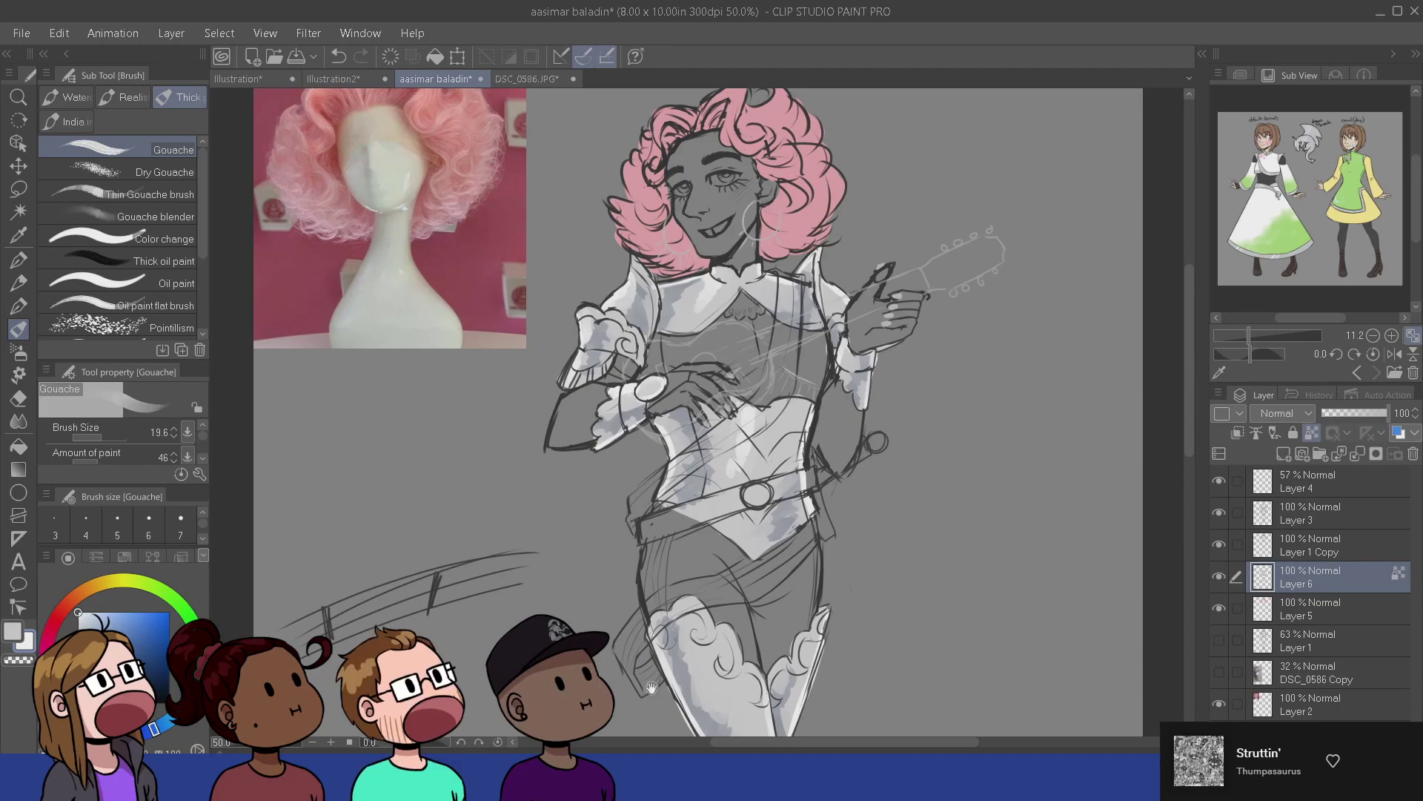
left_click_drag(651, 688, 654, 708)
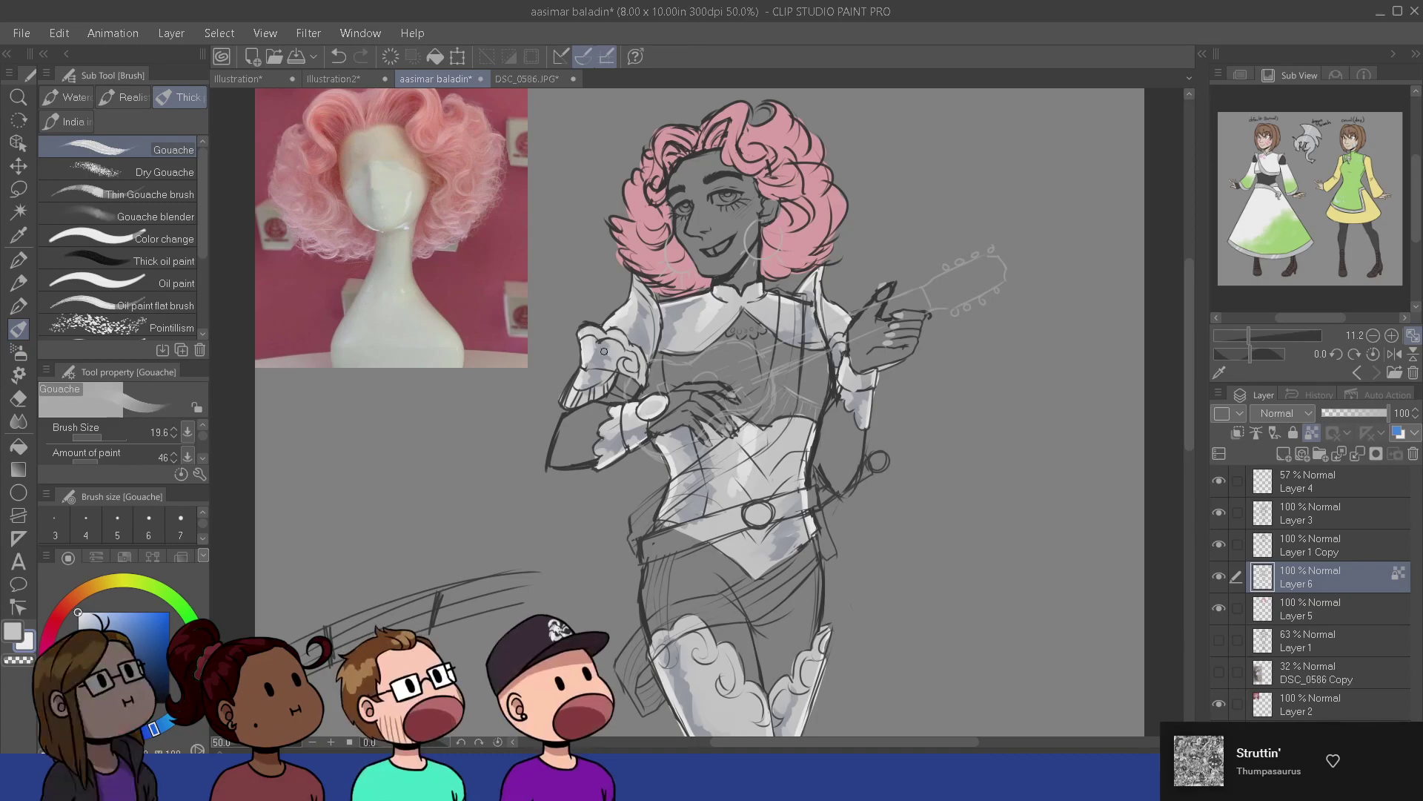
left_click_drag(705, 527, 681, 500)
left_click_drag(719, 402, 720, 391)
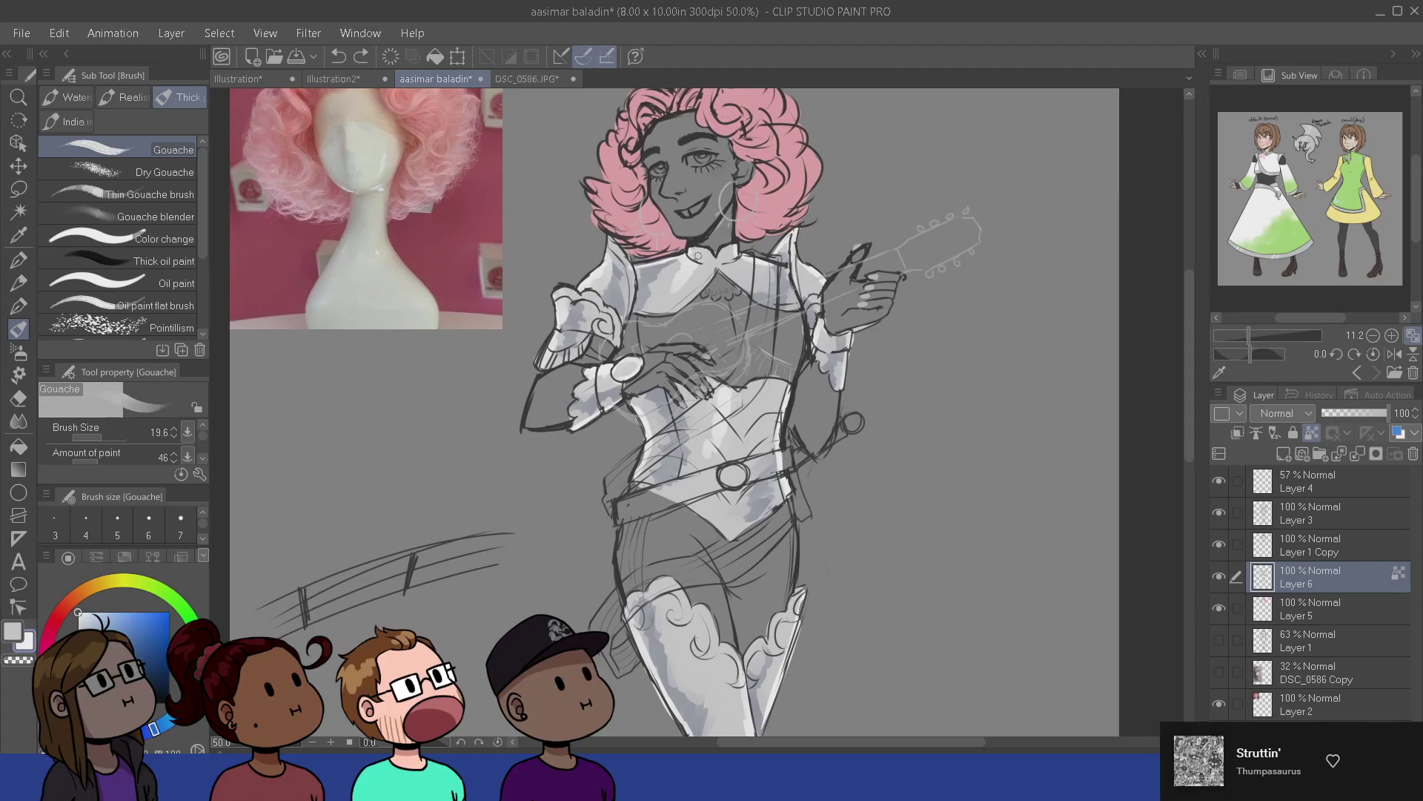
left_click_drag(697, 256, 709, 248)
key("x")
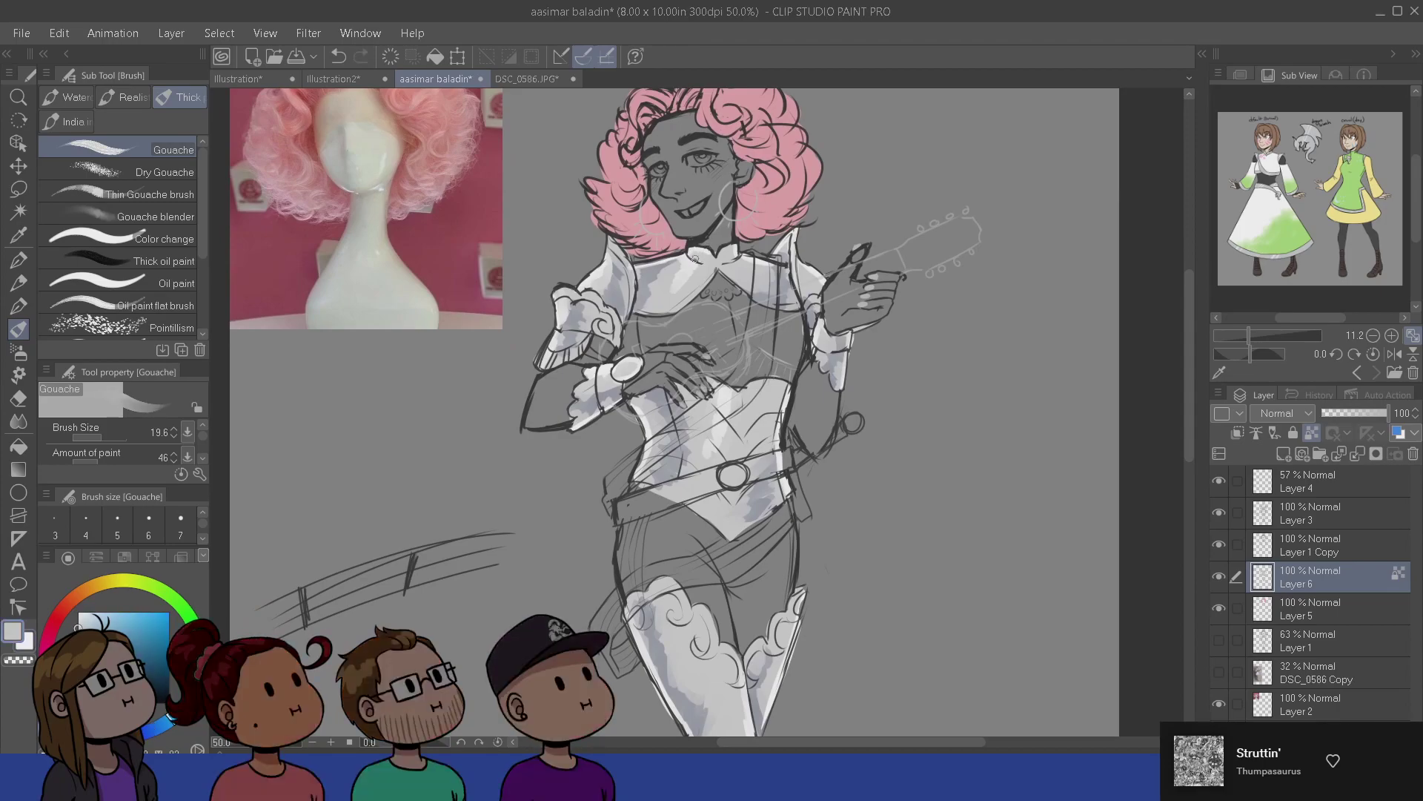
left_click(719, 253, "alt")
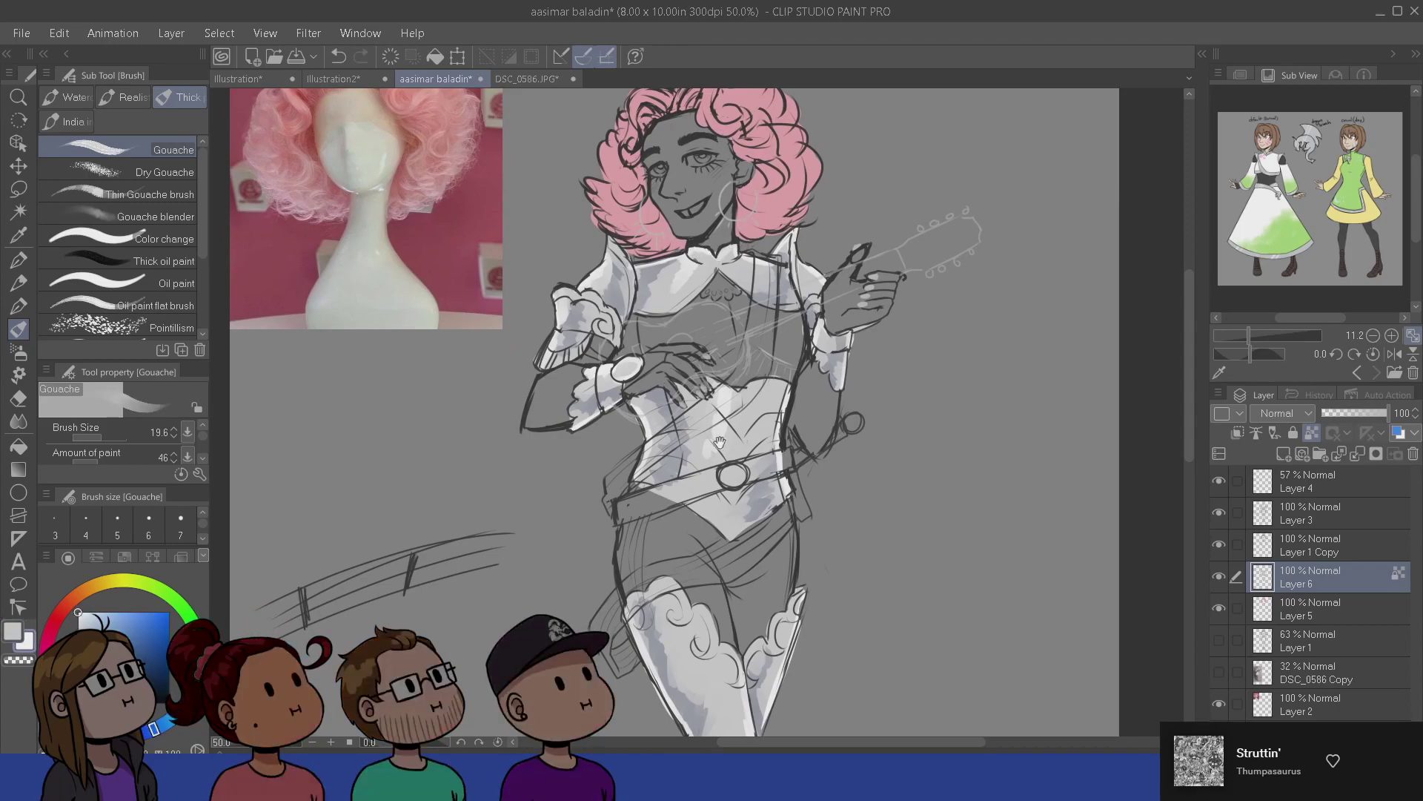
left_click(743, 432, "alt")
left_click_drag(734, 251, 724, 258)
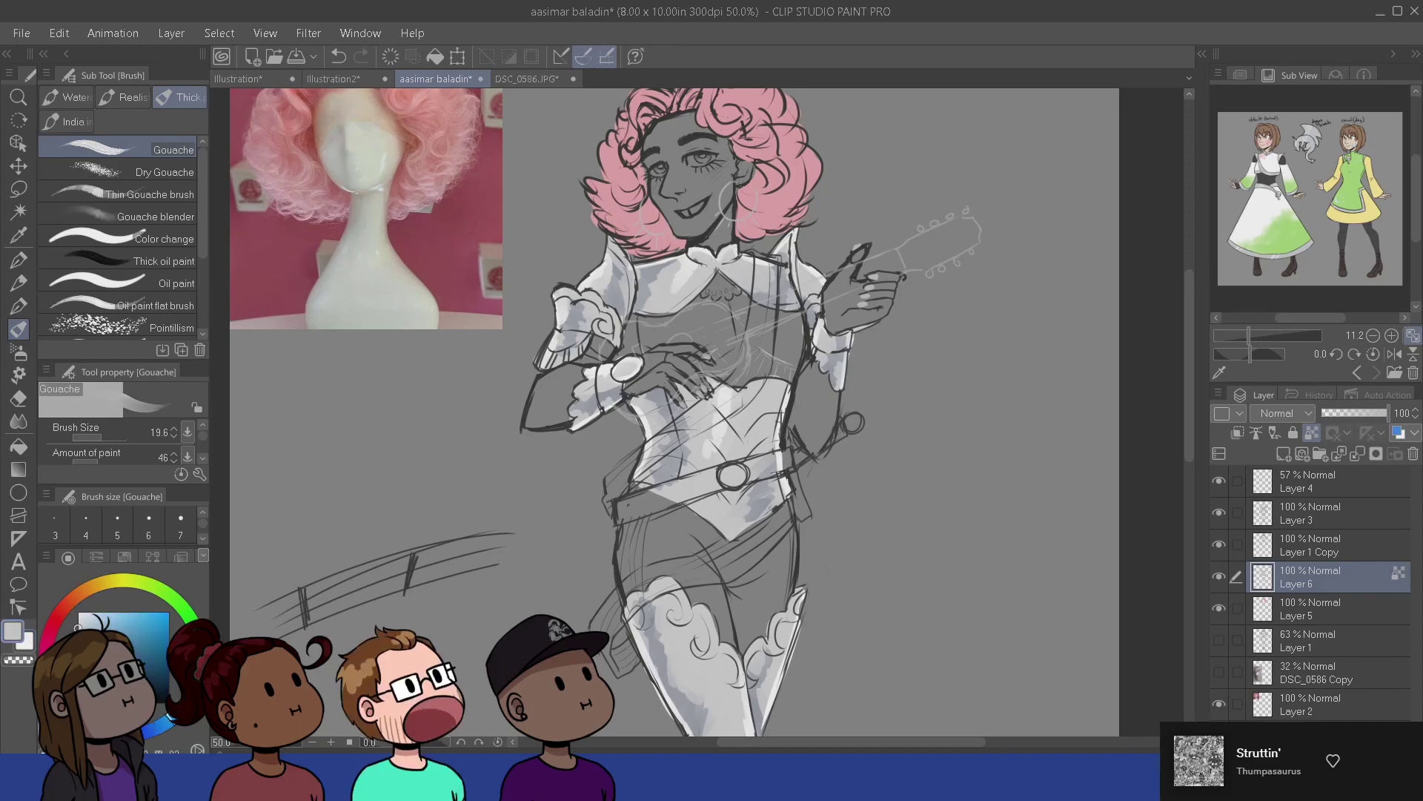
left_click(668, 345, "alt")
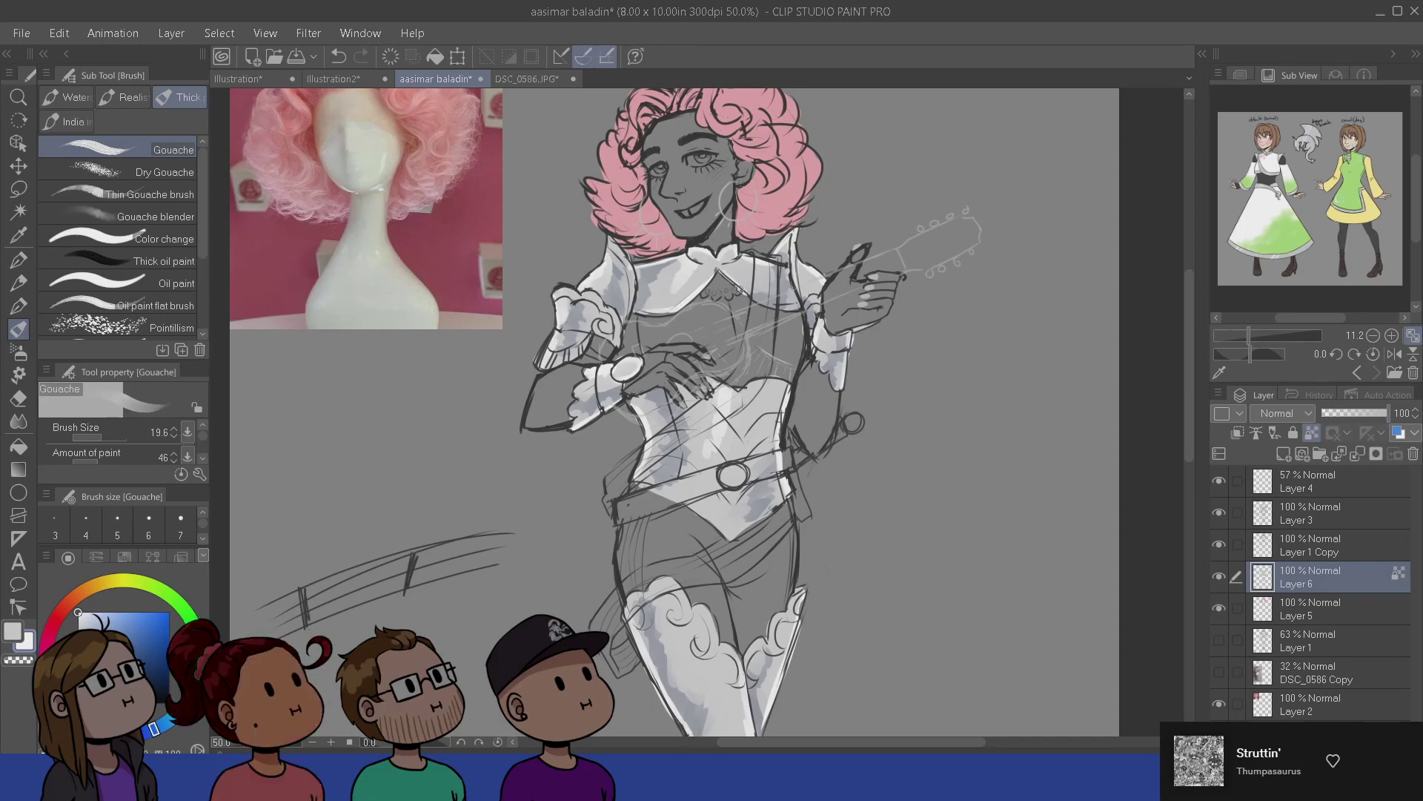
- Examine the shadows and highlights across the torso, sleeves, corset and leg panels
mouse_move(737, 405)
left_mouse_down()
mouse_move(732, 358)
mouse_move(783, 340)
left_mouse_up()
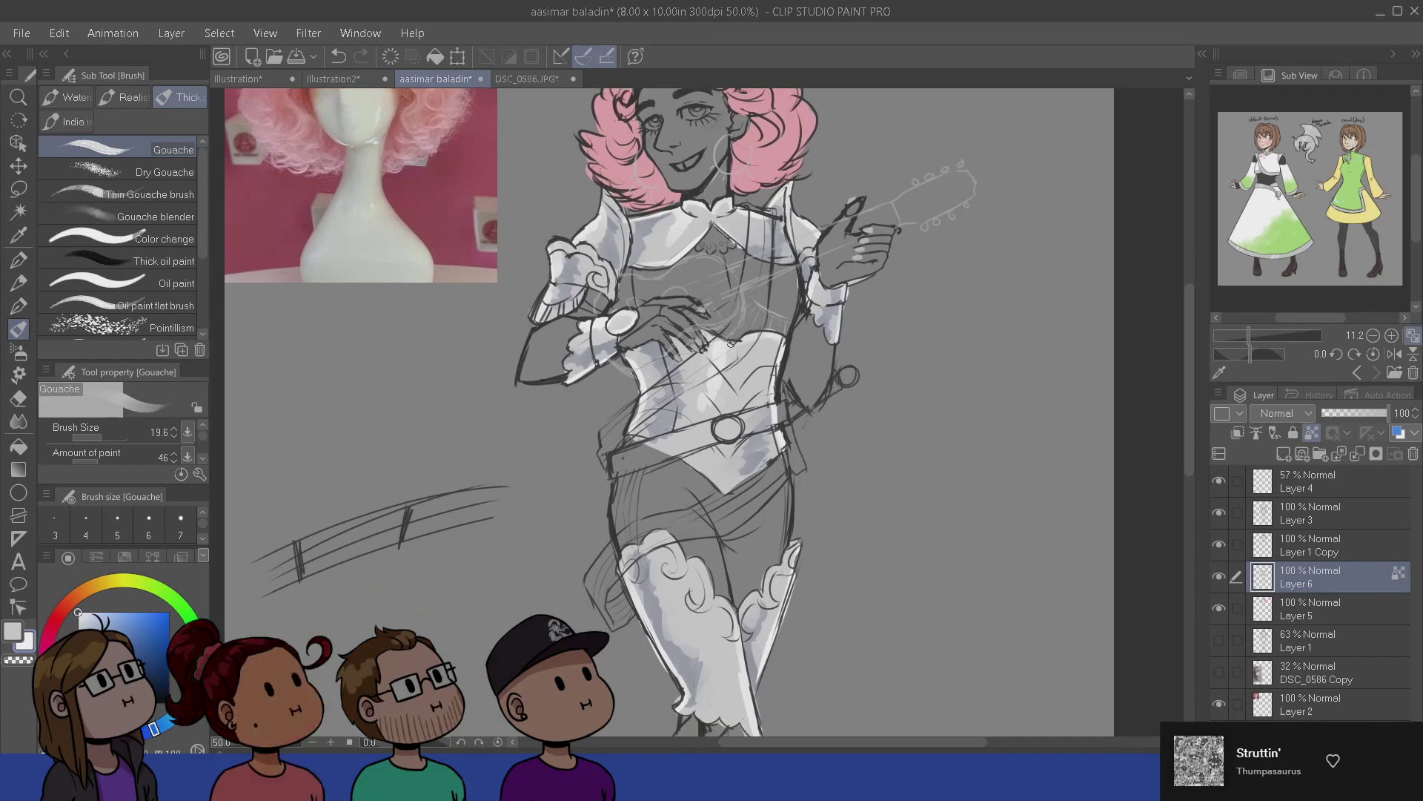
left_click_drag(713, 537, 699, 506)
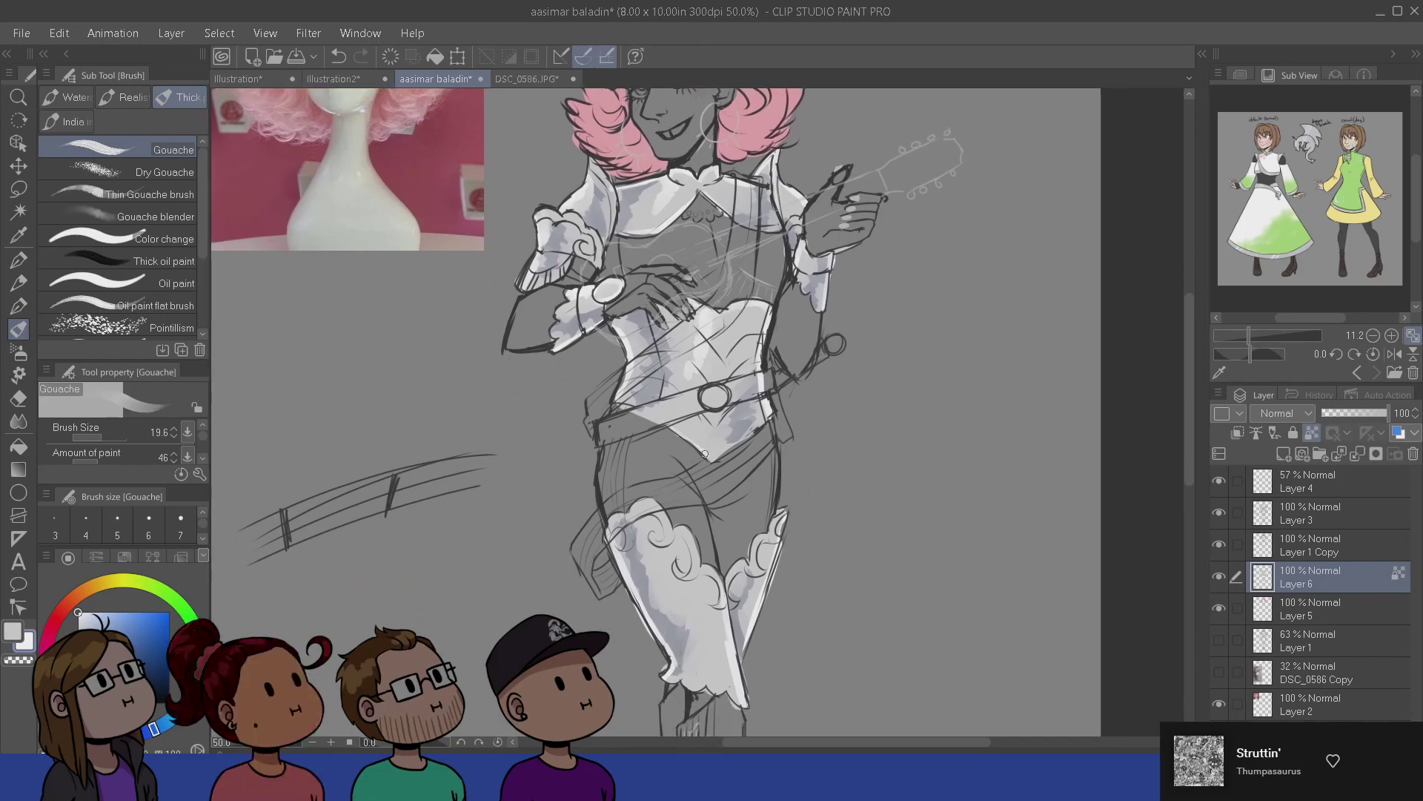
left_click_drag(829, 424, 805, 484)
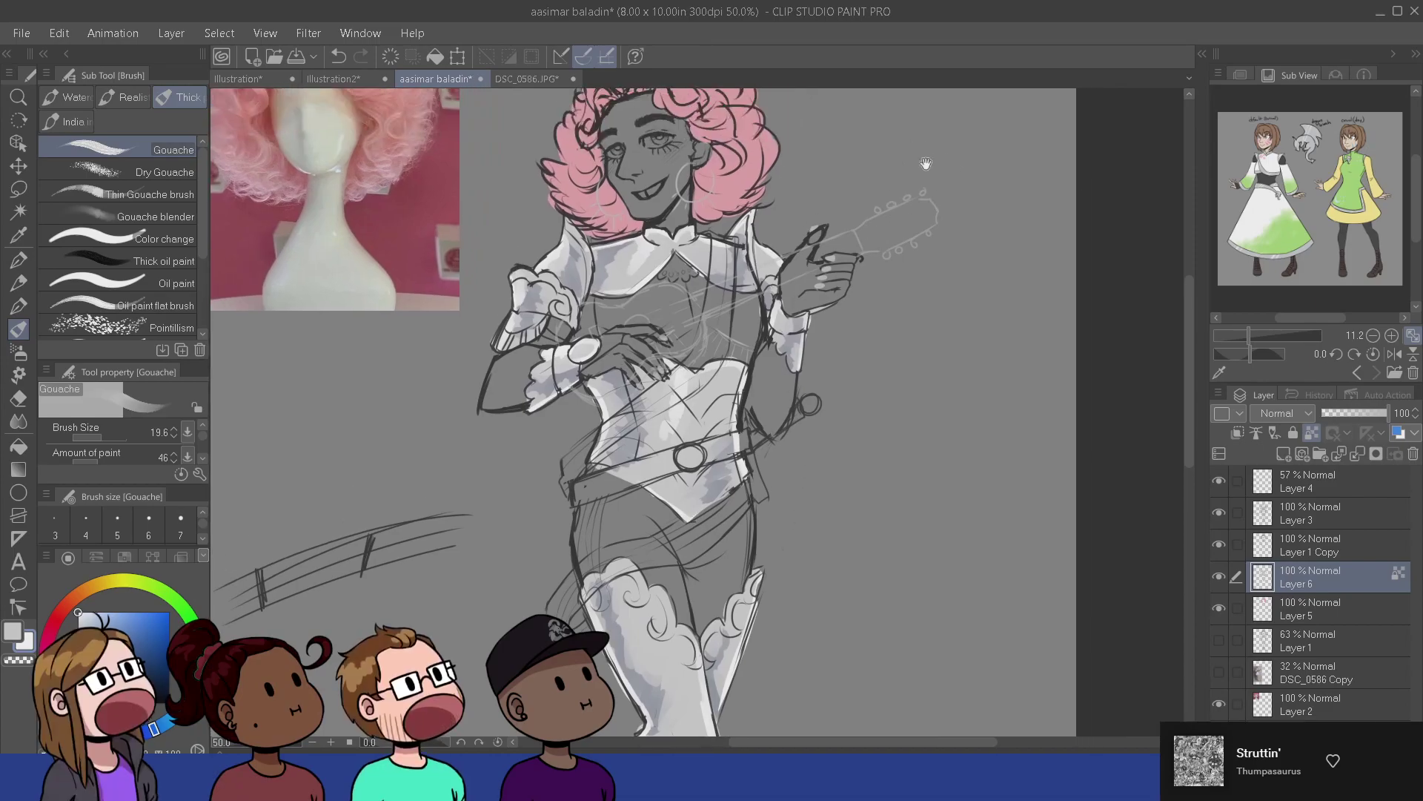
left_click_drag(718, 554, 690, 267)
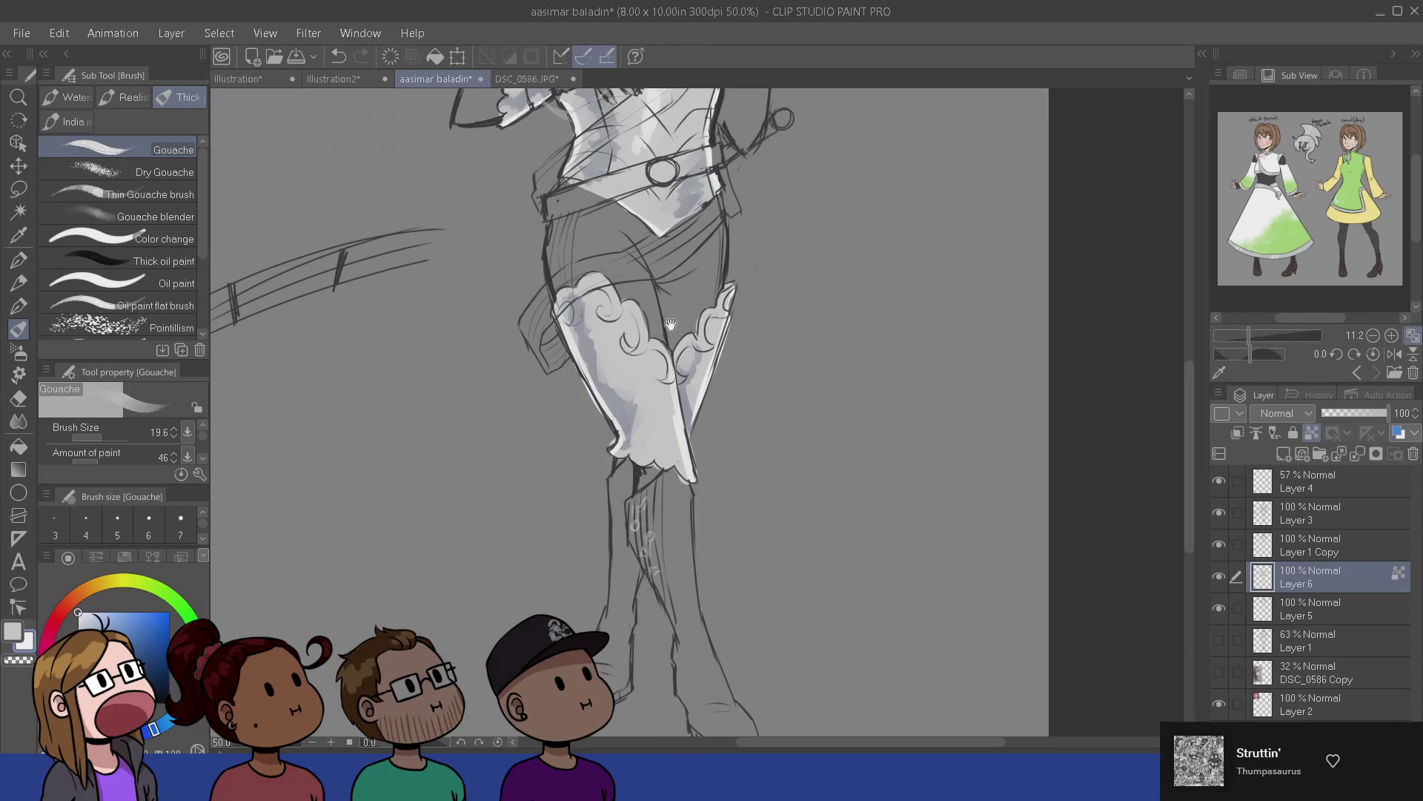
left_click_drag(637, 215, 638, 363)
left_click_drag(647, 303, 662, 470)
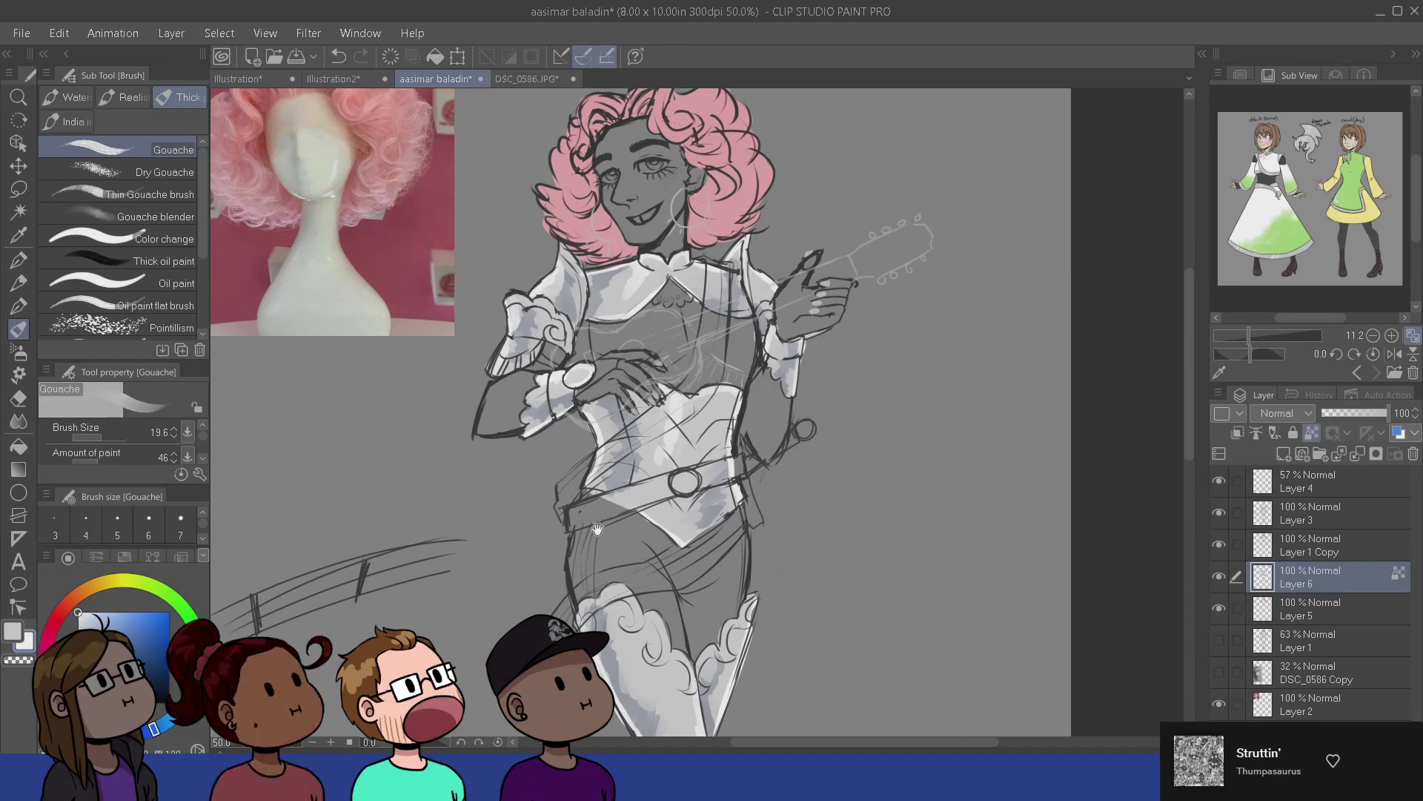
left_click_drag(597, 519, 774, 628)
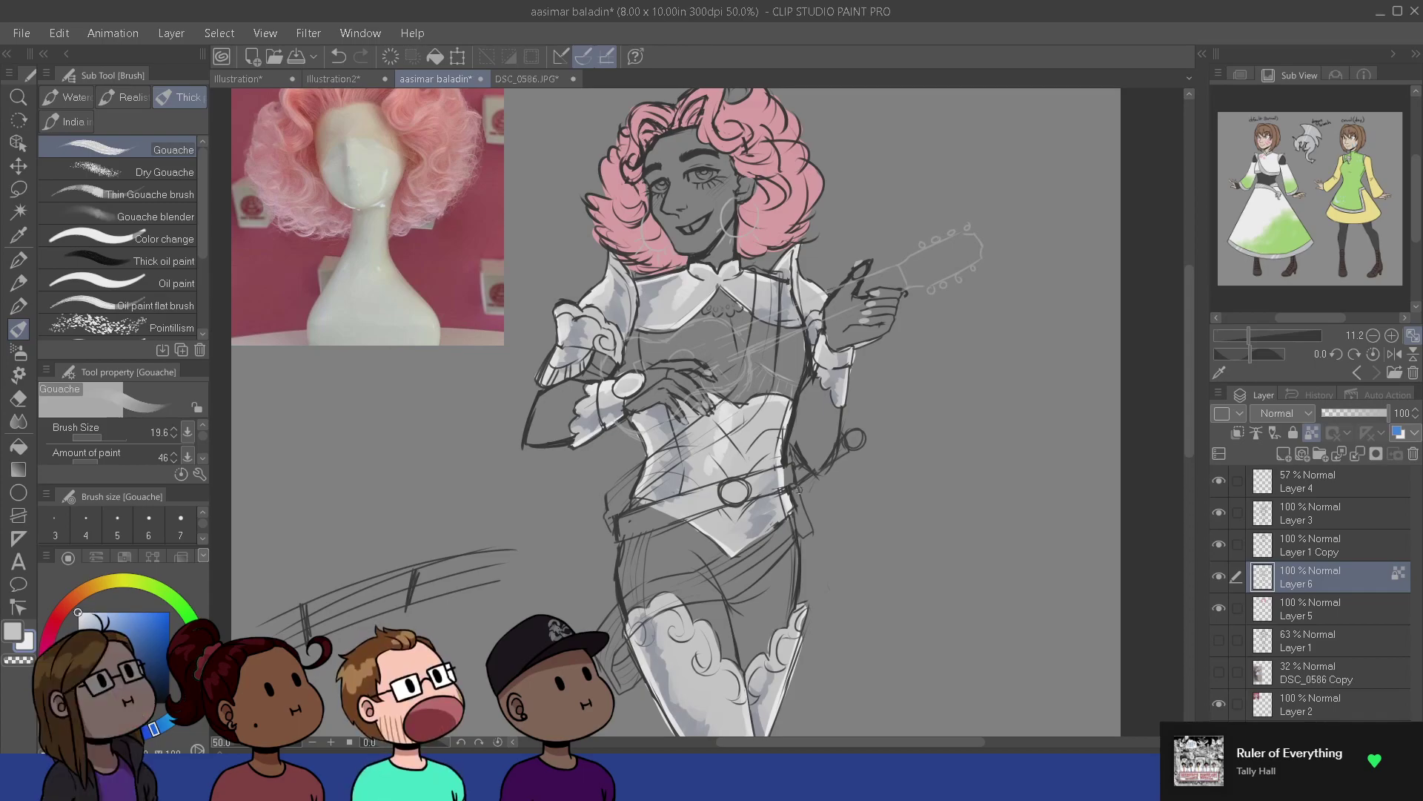
left_click_drag(803, 566, 794, 540)
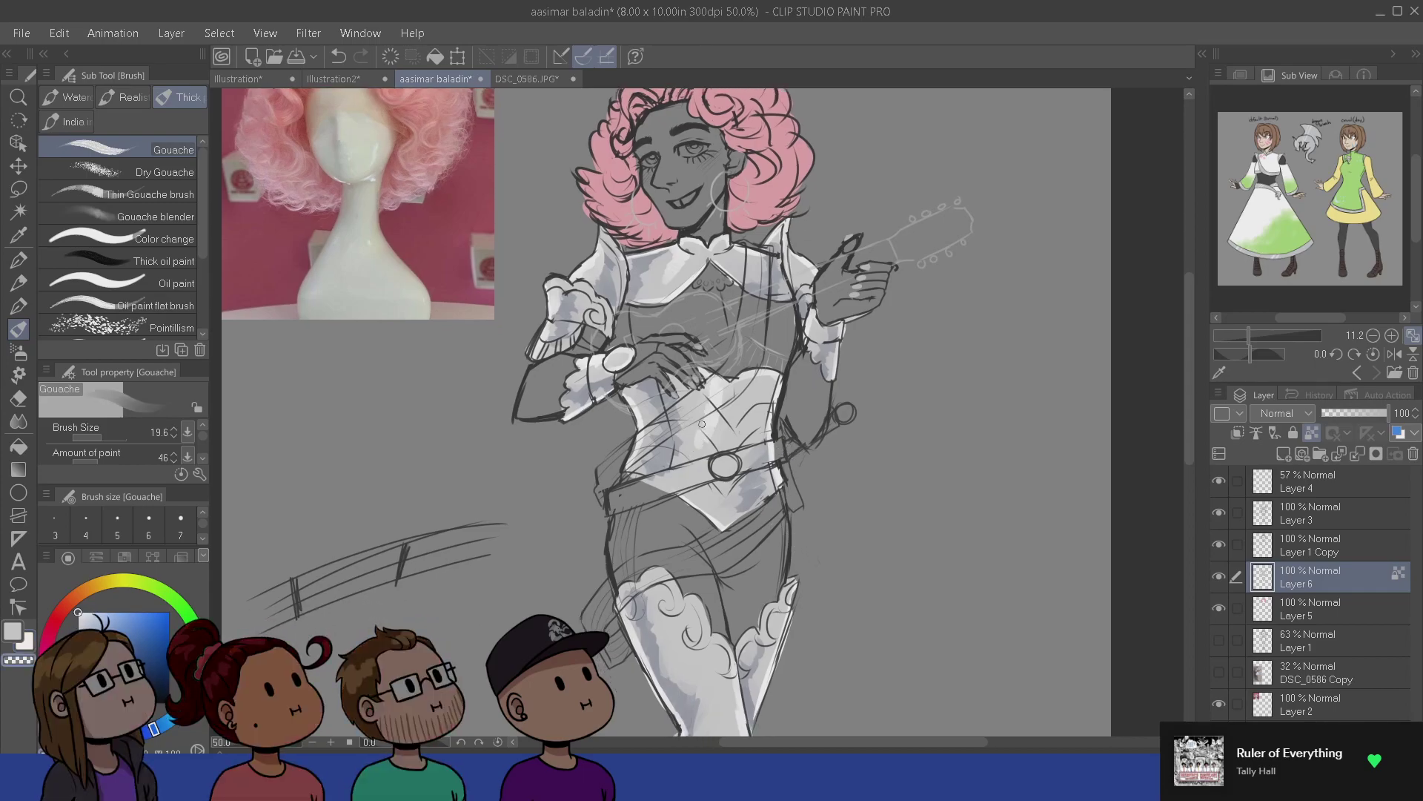
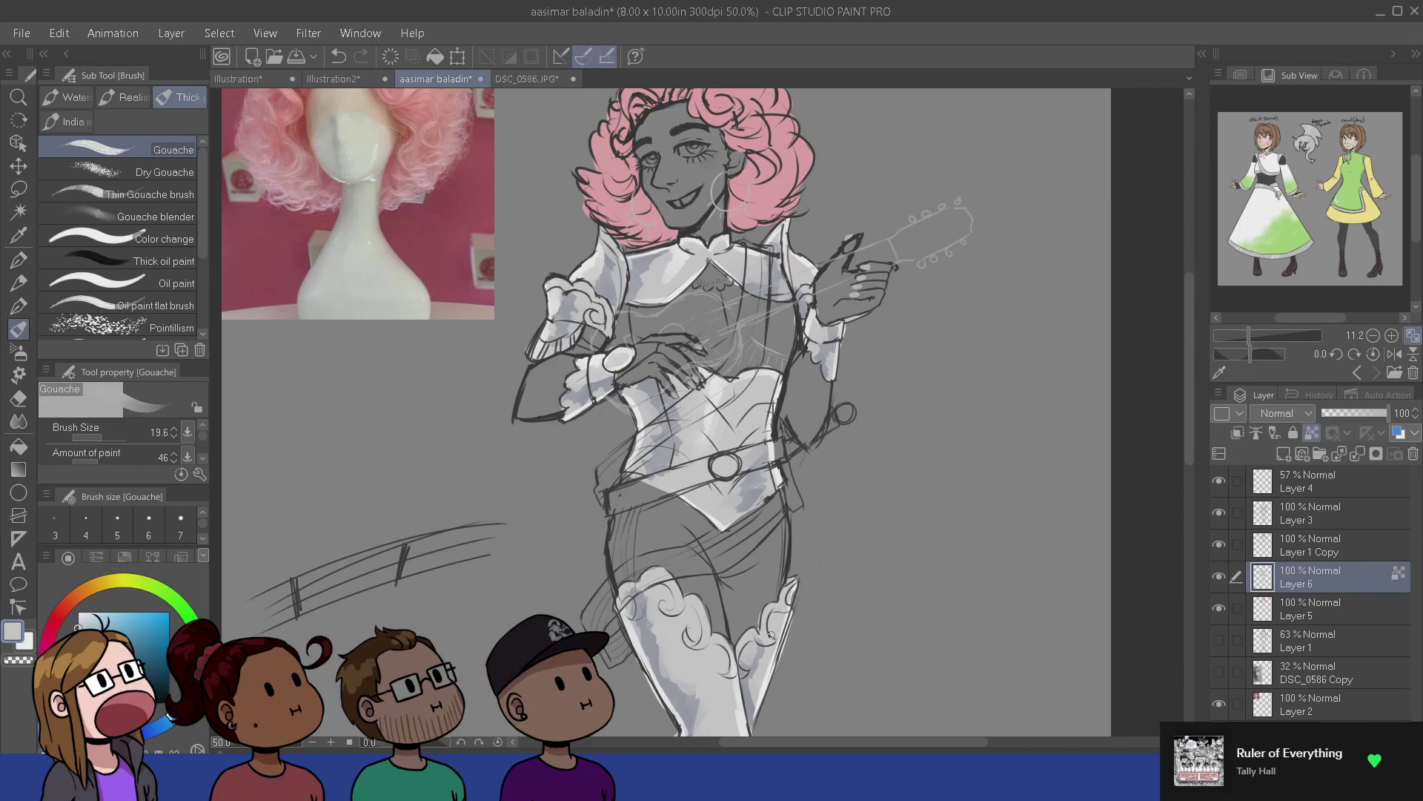
mouse_move(695, 489)
left_mouse_down()
mouse_move(669, 554)
mouse_move(698, 509)
left_mouse_up()
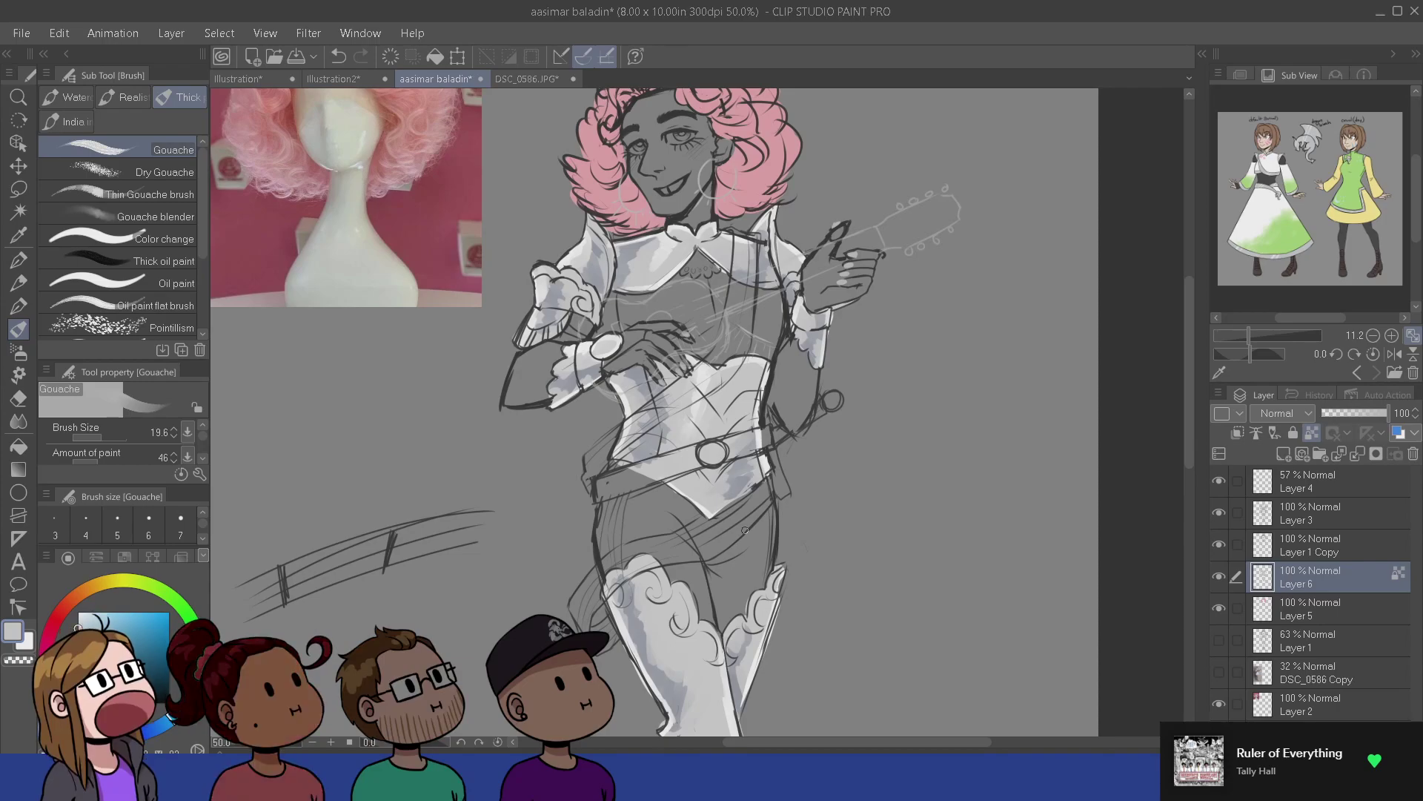
left_click_drag(745, 530, 713, 633)
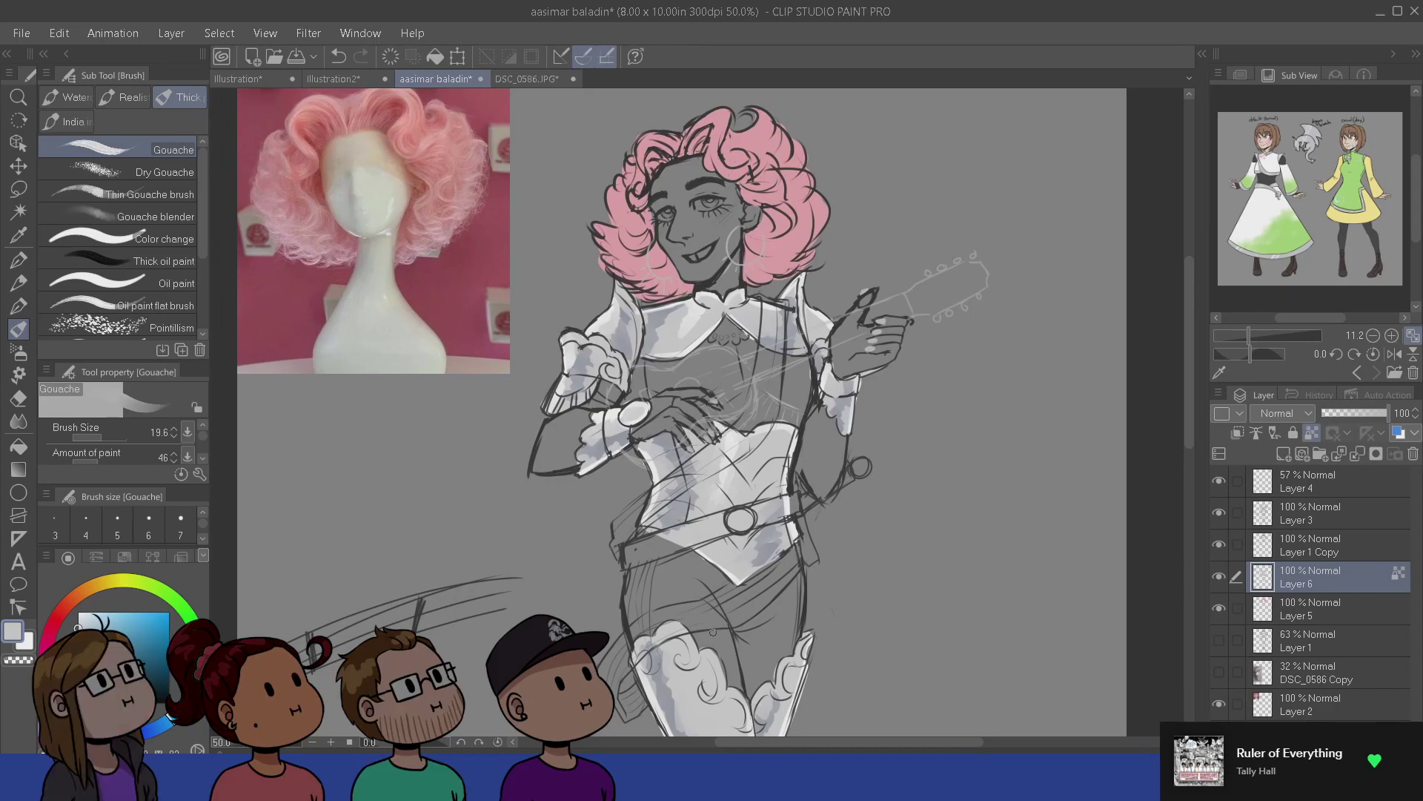
scroll(713, 632, "up", 1)
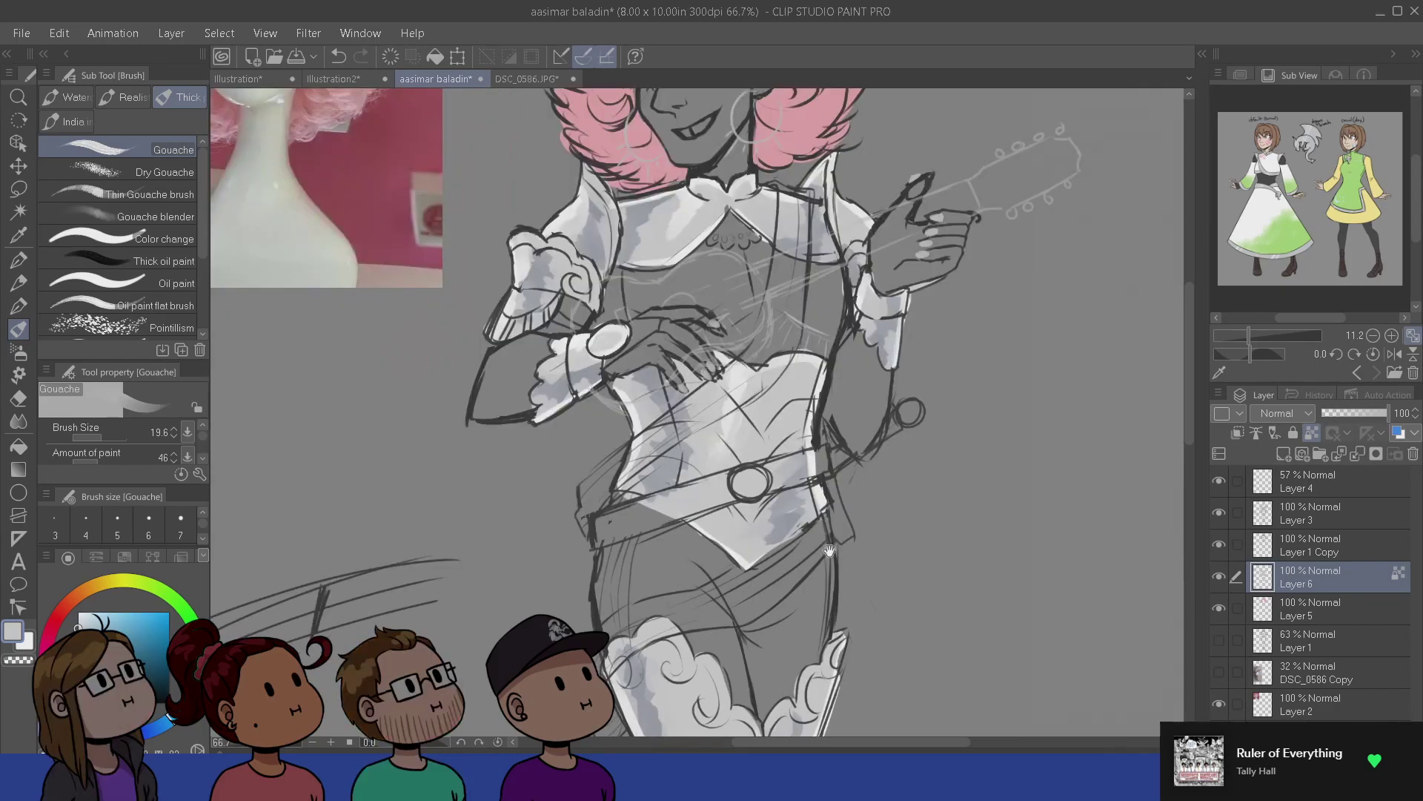
left_click_drag(850, 609, 841, 647)
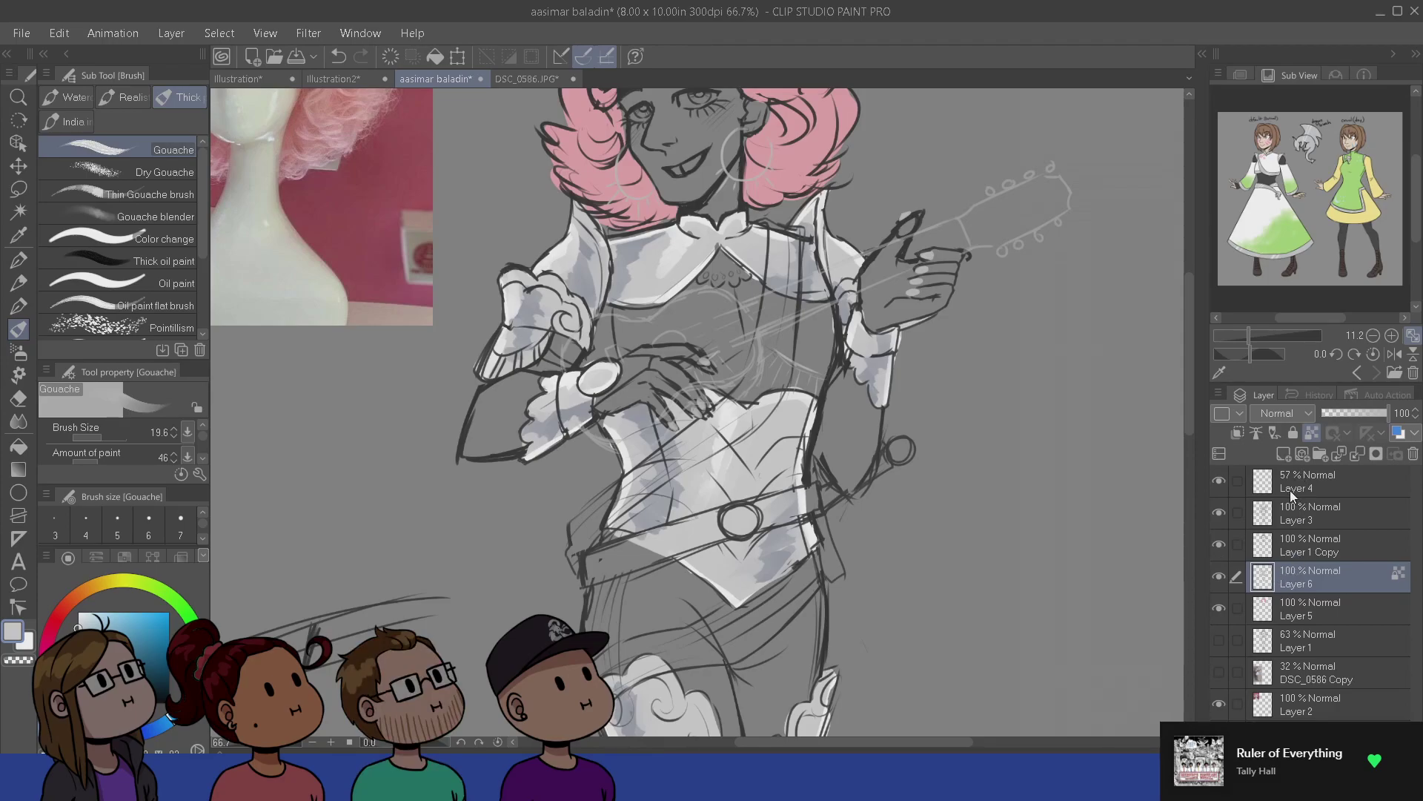
- Add a new layer above the shaded outfit layer, clip it to the layer below and save the file
key("ctrl+shift+n")
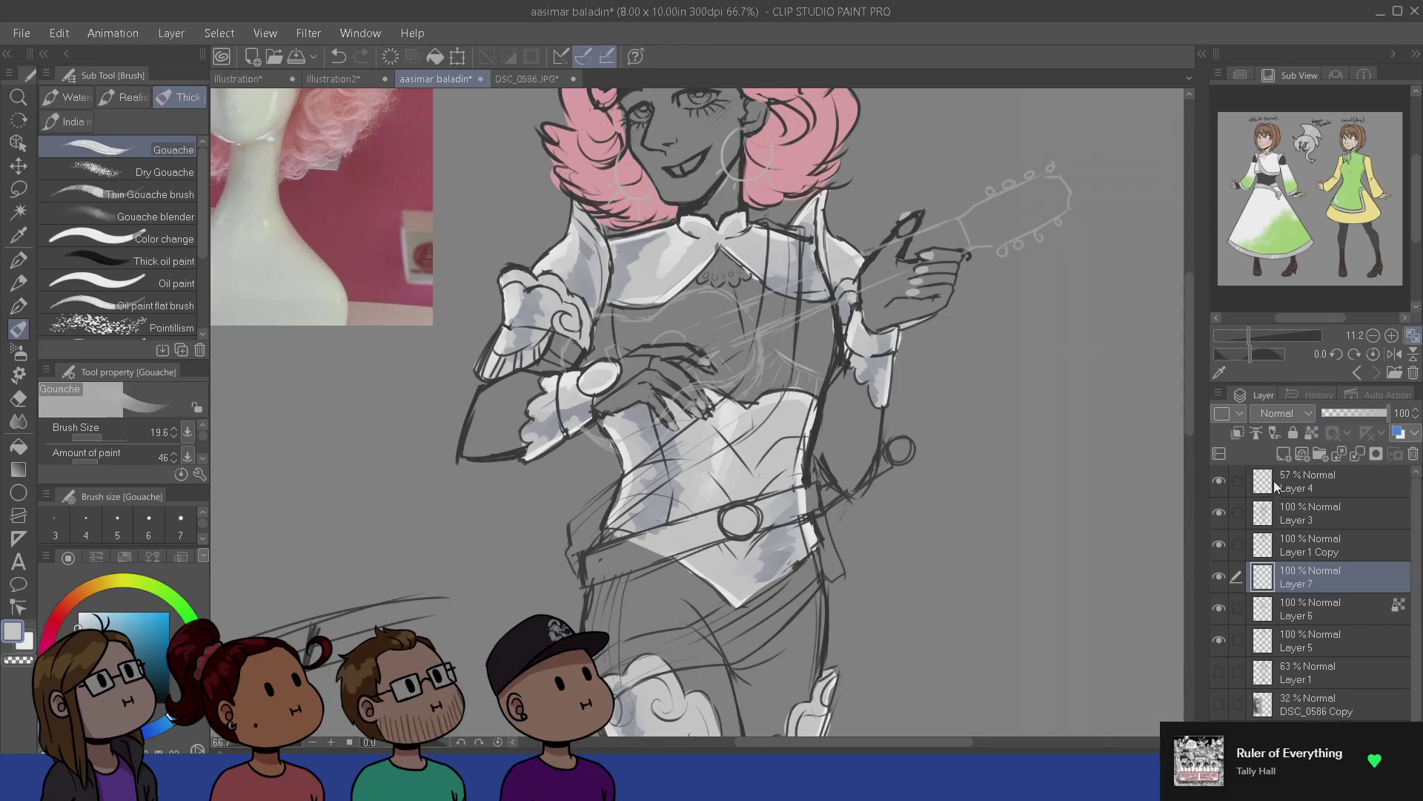
left_click(1238, 433)
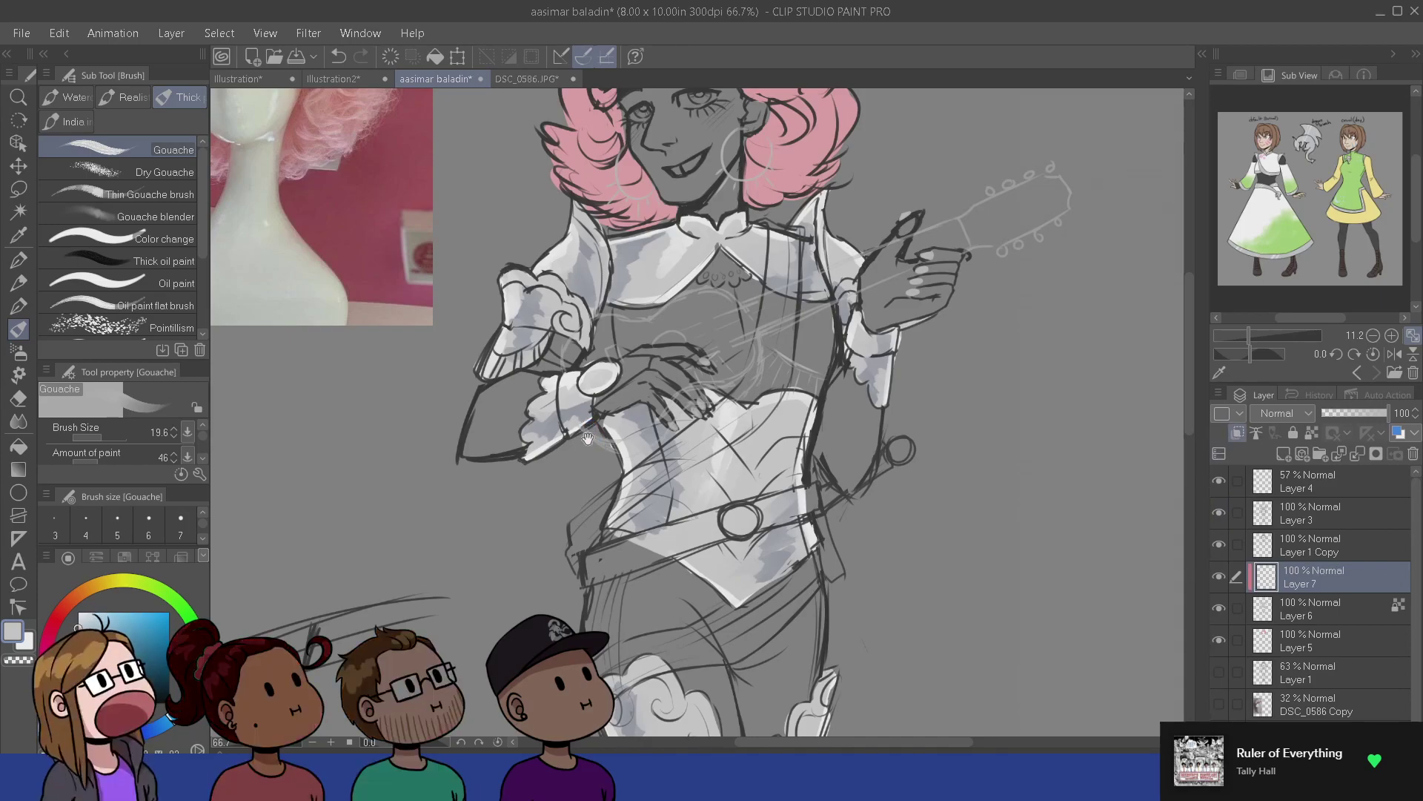
key("ctrl+s")
- Paint a light peach base on the lower band of the puffed sleeve, reducing the Gouache brush to size 13.5
scroll(588, 437, "up", 2)
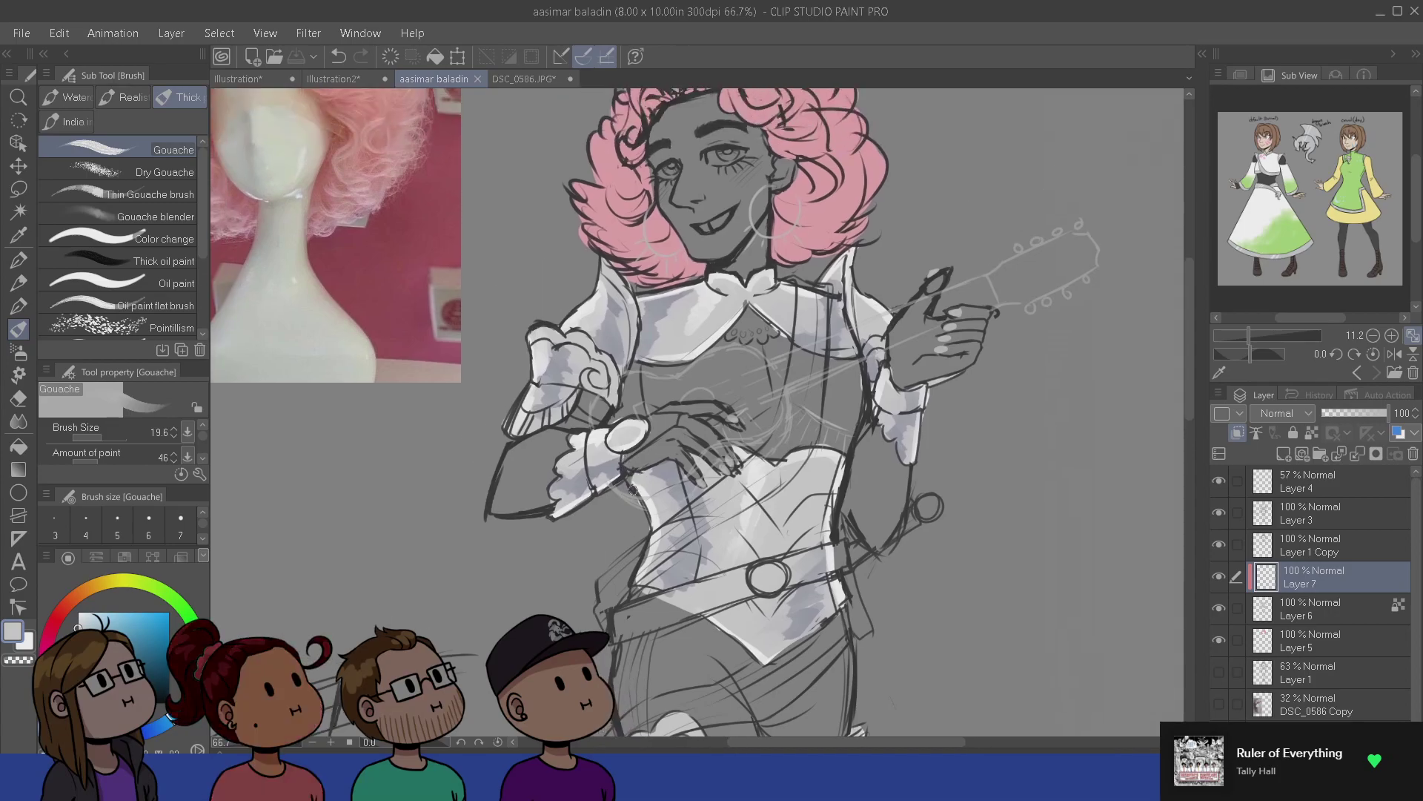
left_click(86, 590)
left_click(111, 618)
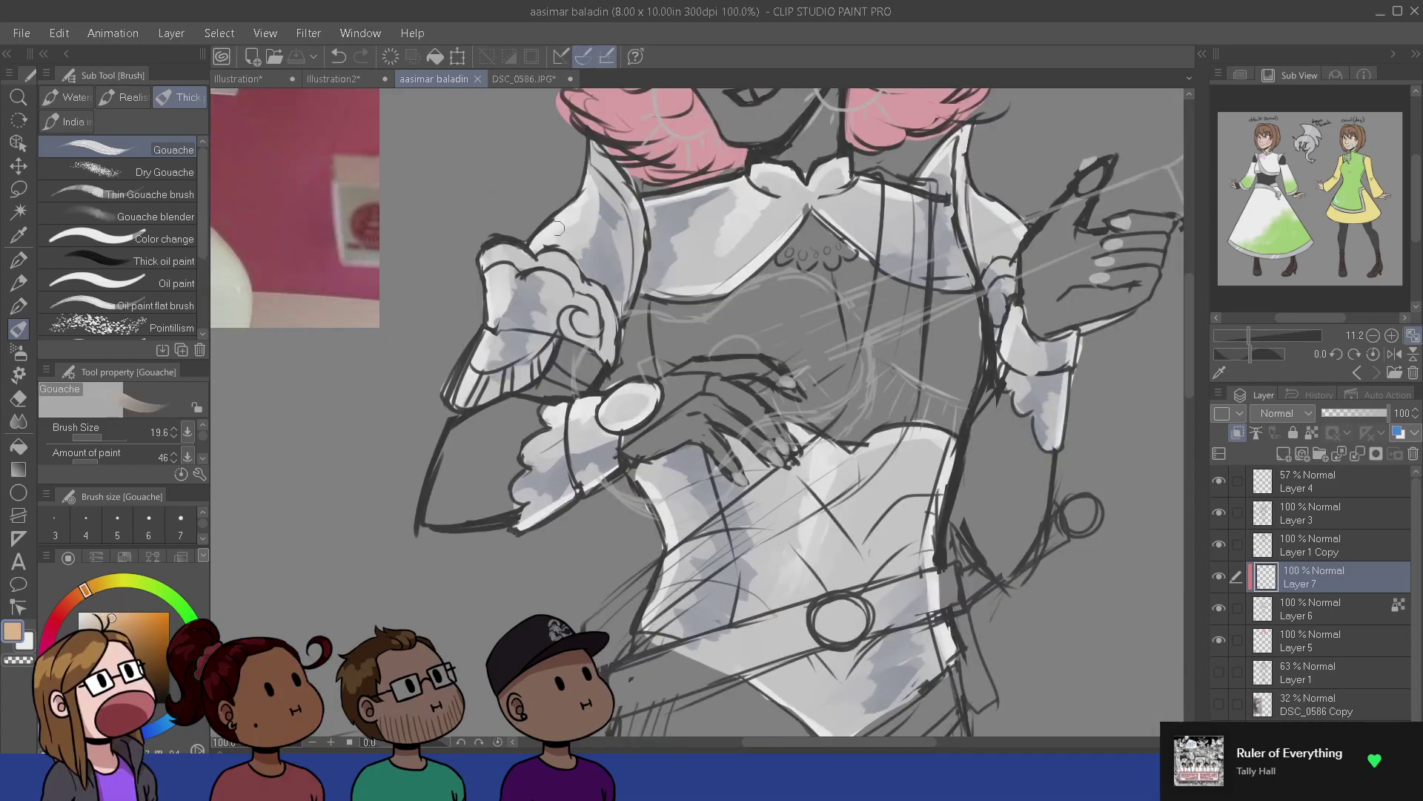
mouse_move(477, 347)
left_mouse_down()
mouse_move(516, 341)
mouse_move(484, 368)
left_mouse_up()
key("[")
key("[")
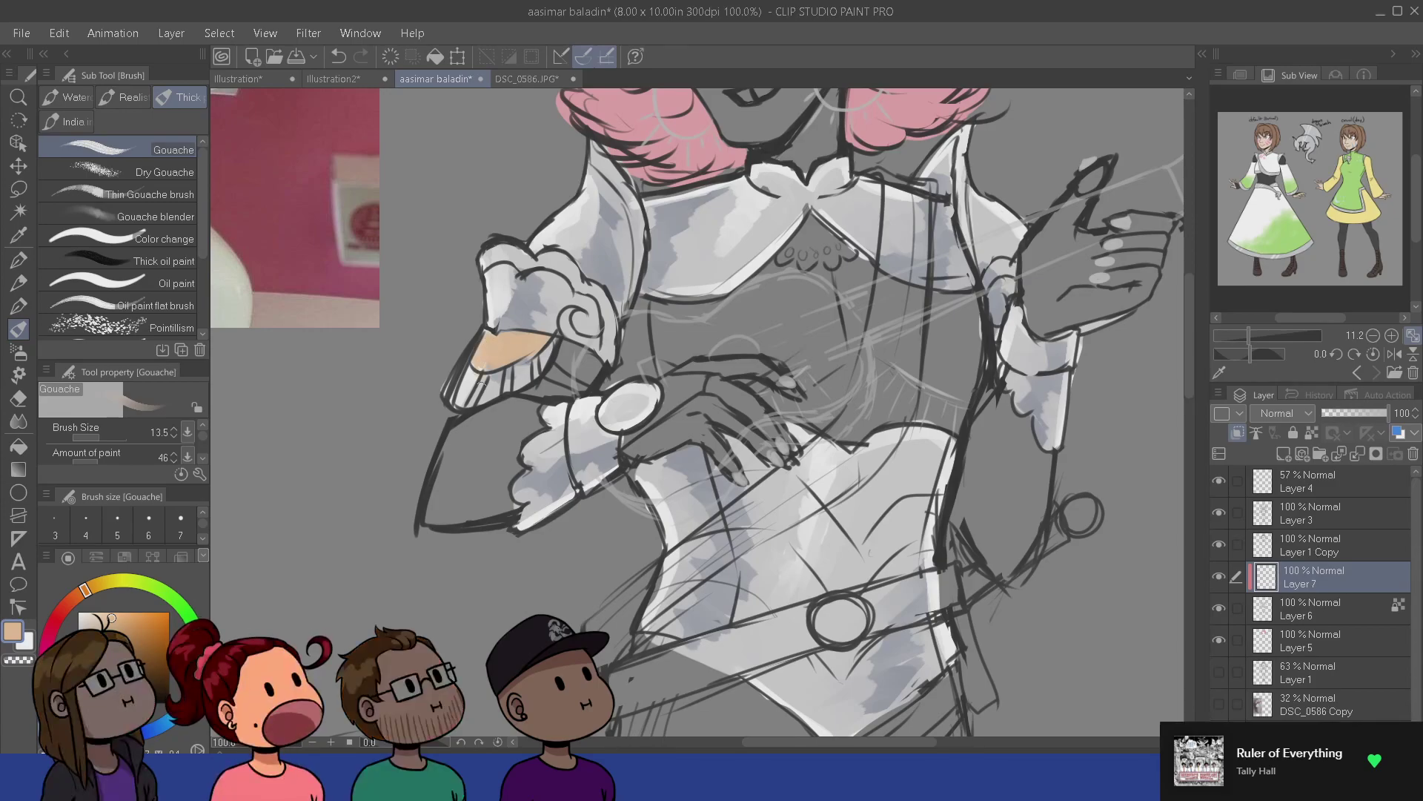
- Try the Color dodge blending mode on the clipped layer and settle on Overlay
left_click(1264, 414)
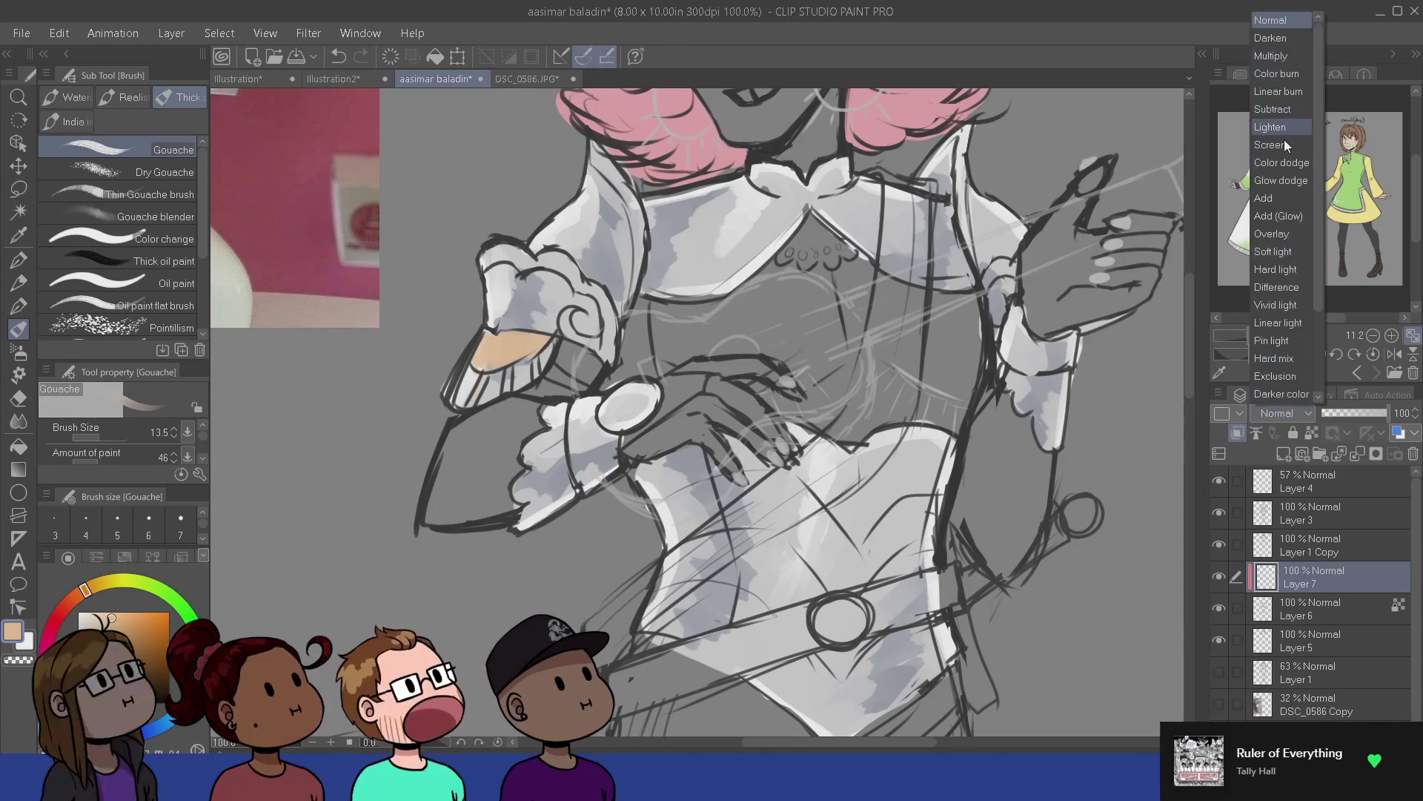
left_click(1292, 163)
left_click(1279, 413)
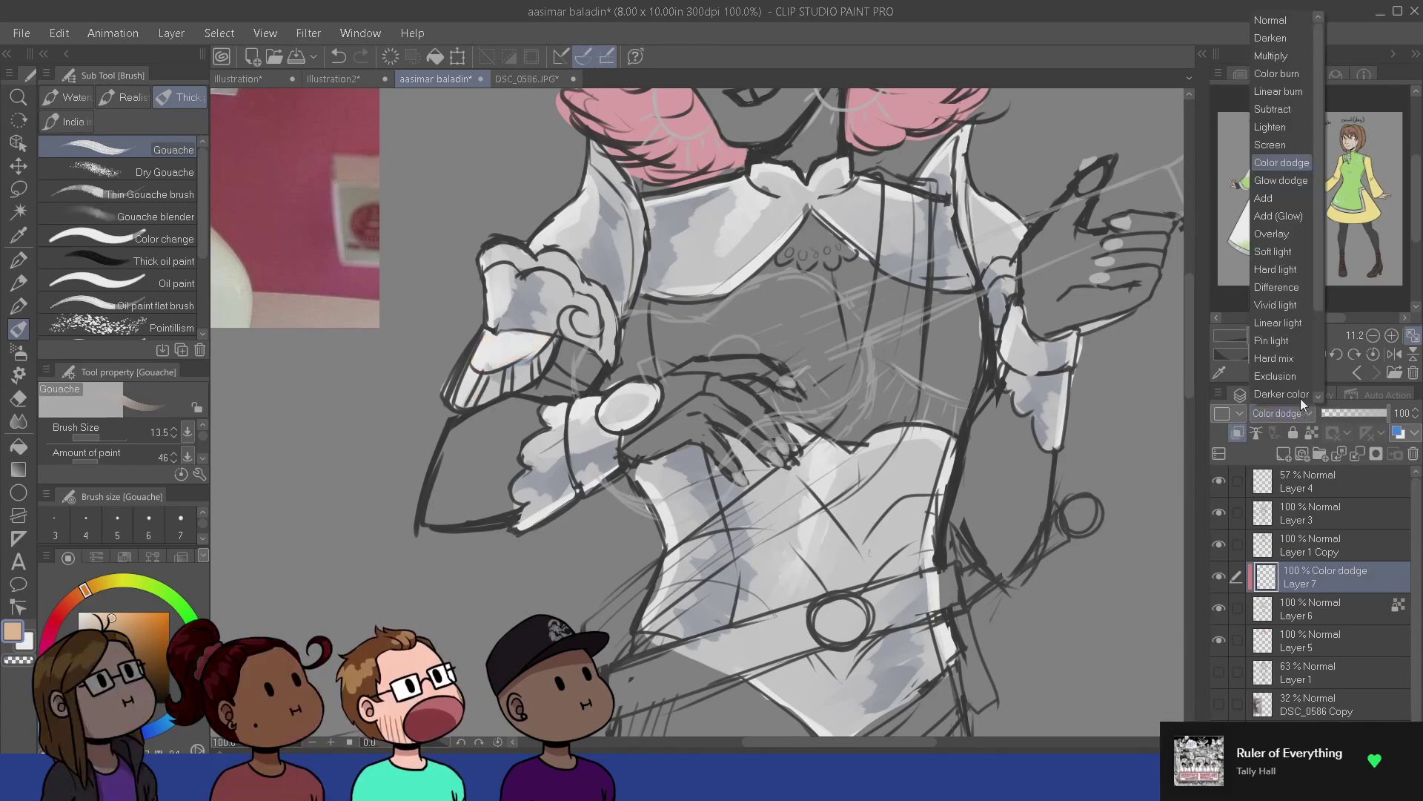
left_click(1280, 230)
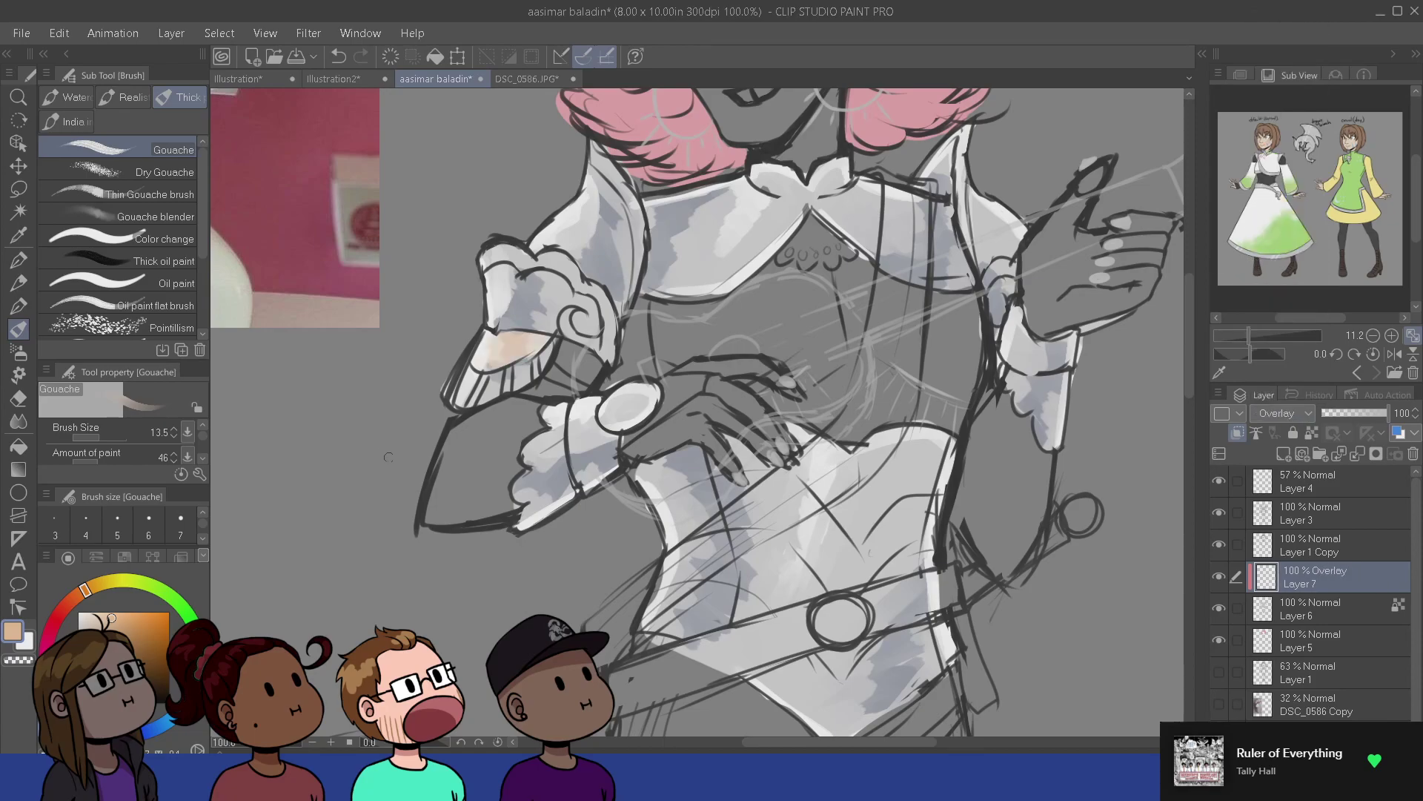
- Deepen the puffed sleeve's lower band and its stripes with a stronger orange using the G-pen at size 20.3
key("p")
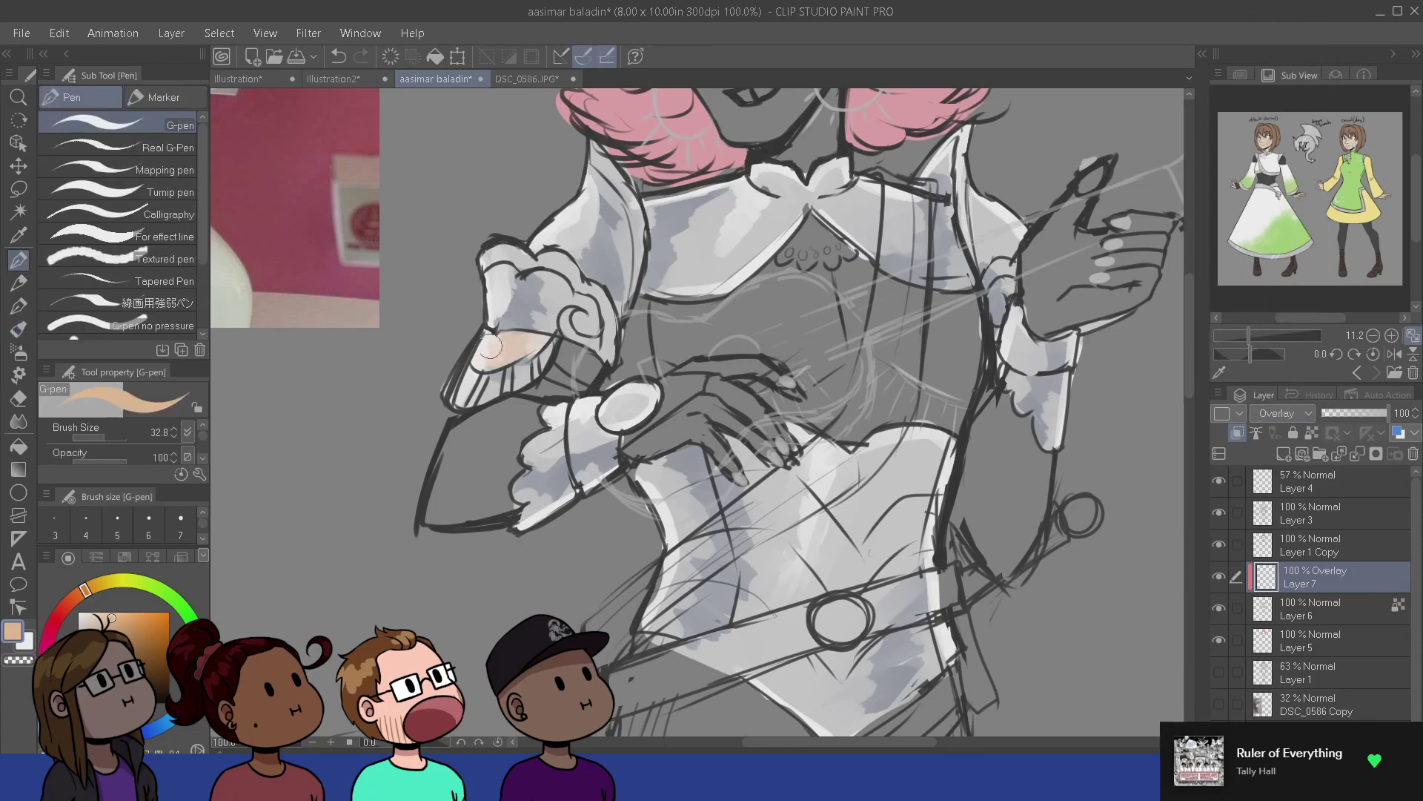
key("[")
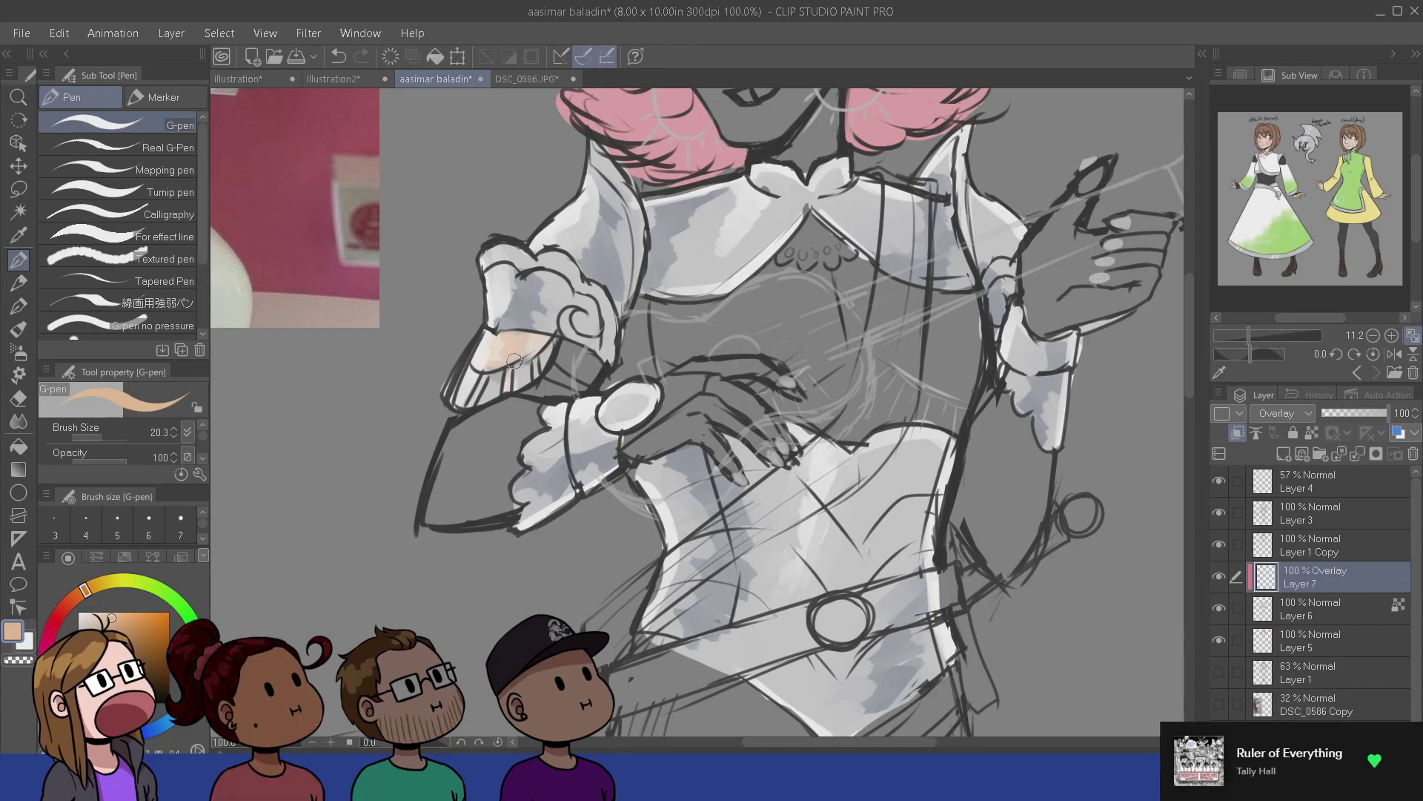
left_click(134, 622)
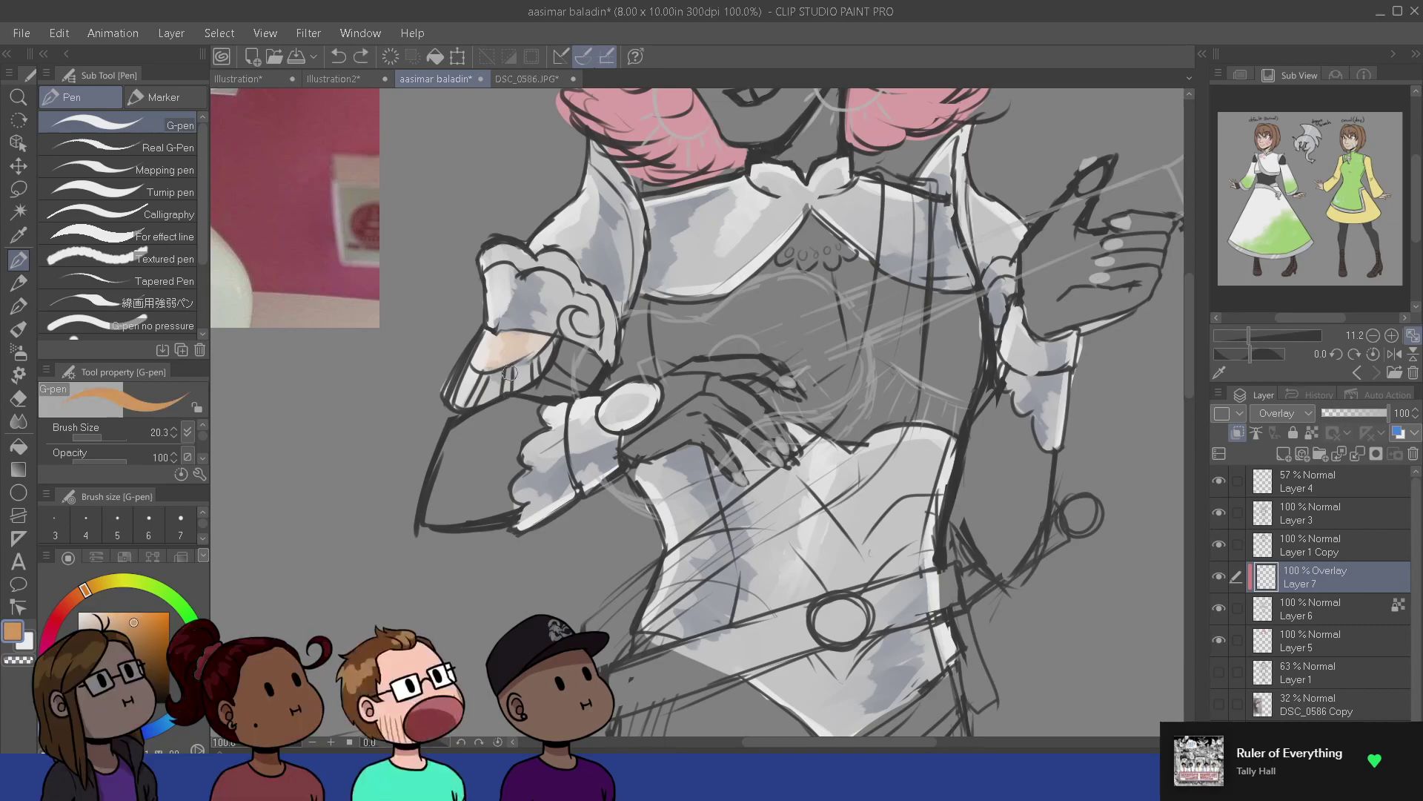
mouse_move(510, 368)
left_mouse_down()
mouse_move(508, 389)
mouse_move(492, 364)
mouse_move(508, 338)
mouse_move(537, 341)
left_mouse_up()
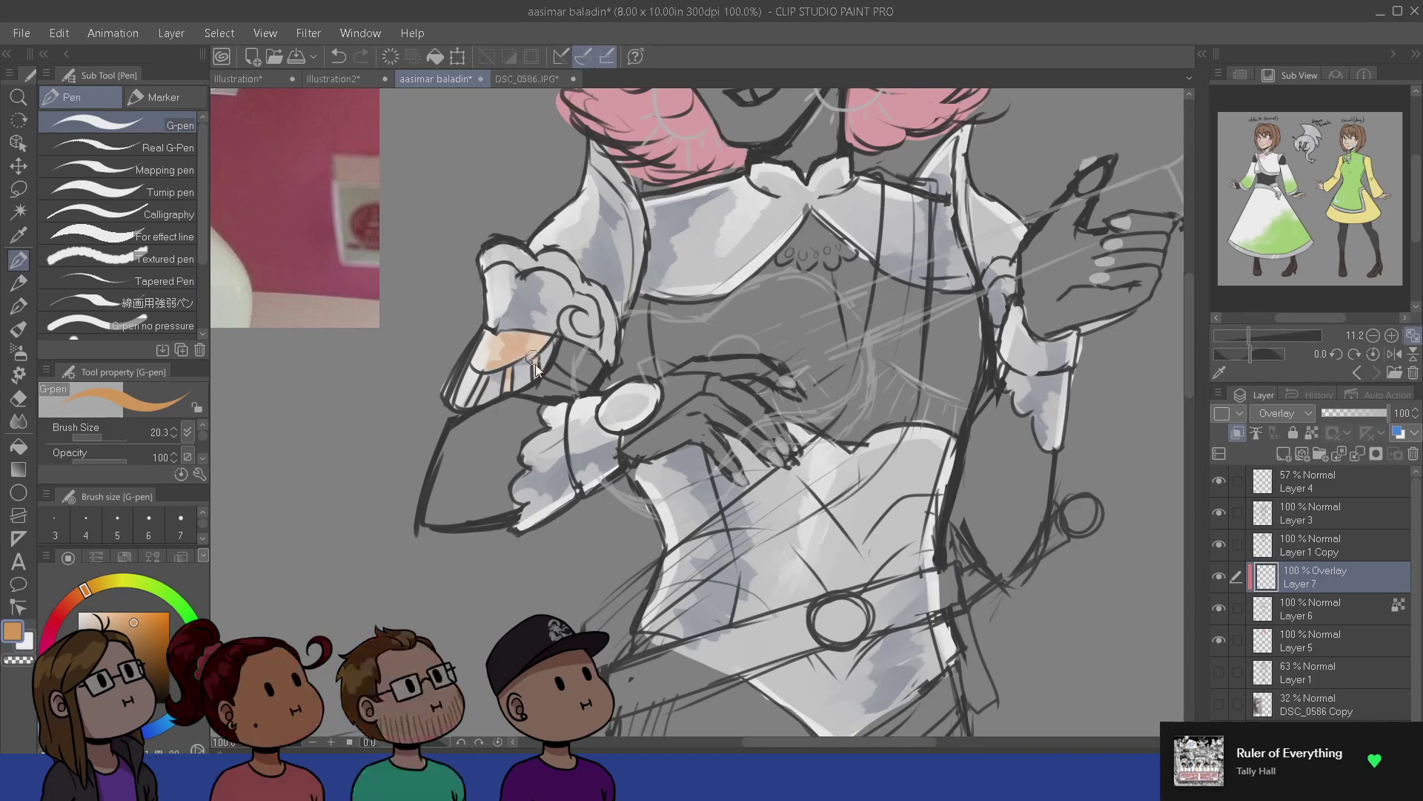
- Tint the strumming wrist's oval cuff ornament and the edge below the fretting hand with orange G-pen strokes
key("bracketleft")
key("bracketleft")
mouse_move(635, 429)
left_mouse_down()
mouse_move(609, 376)
mouse_move(542, 449)
left_mouse_up()
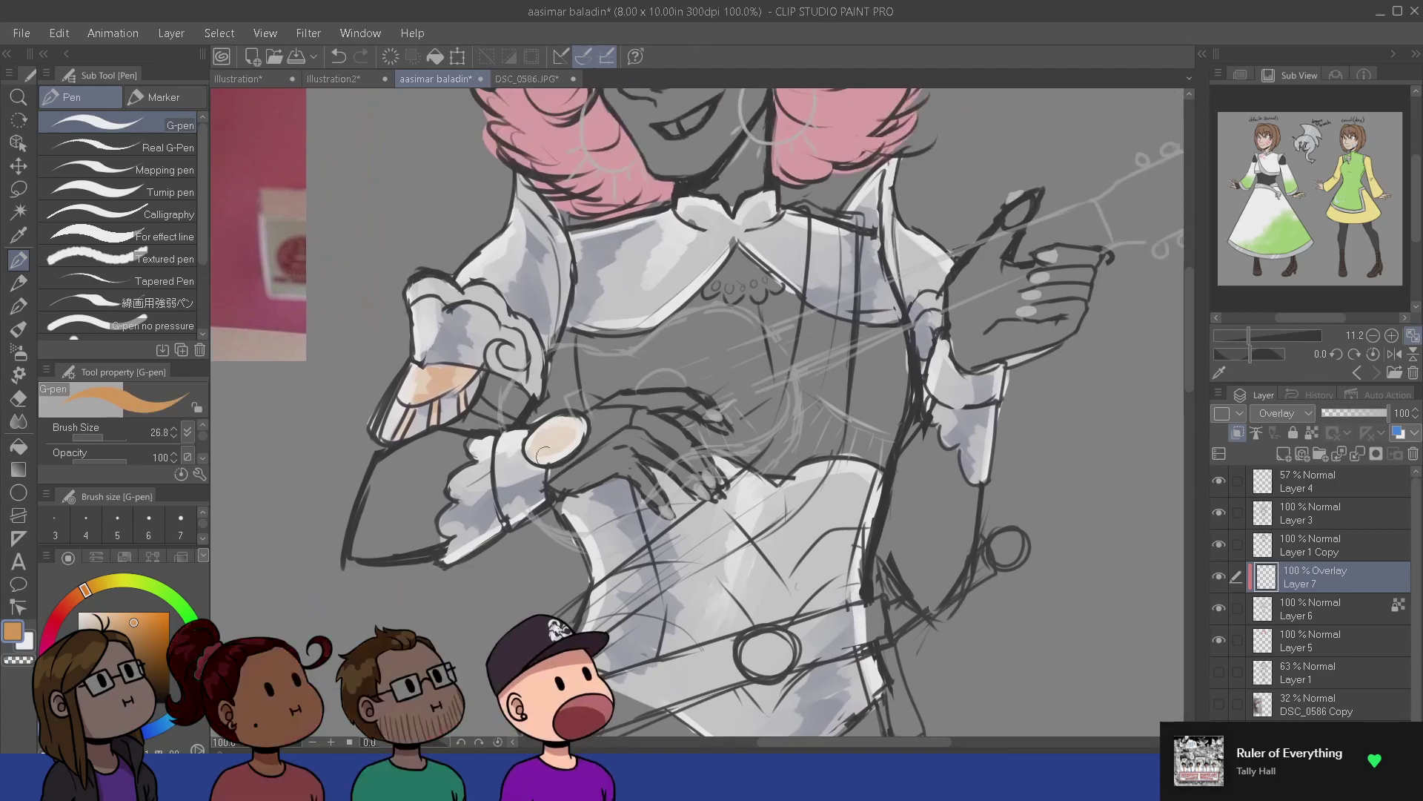
mouse_move(1024, 375)
left_mouse_down()
mouse_move(1013, 340)
mouse_move(1083, 305)
left_mouse_up()
left_click_drag(1006, 444, 1030, 322)
left_click_drag(716, 188, 710, 410)
left_click_drag(550, 457, 577, 443)
left_click_drag(989, 422, 959, 402)
- Colour the puffed sleeve's scalloped trim and curl crimson pink with the G-pen at size 19.2
key("bracketleft")
key("bracketleft")
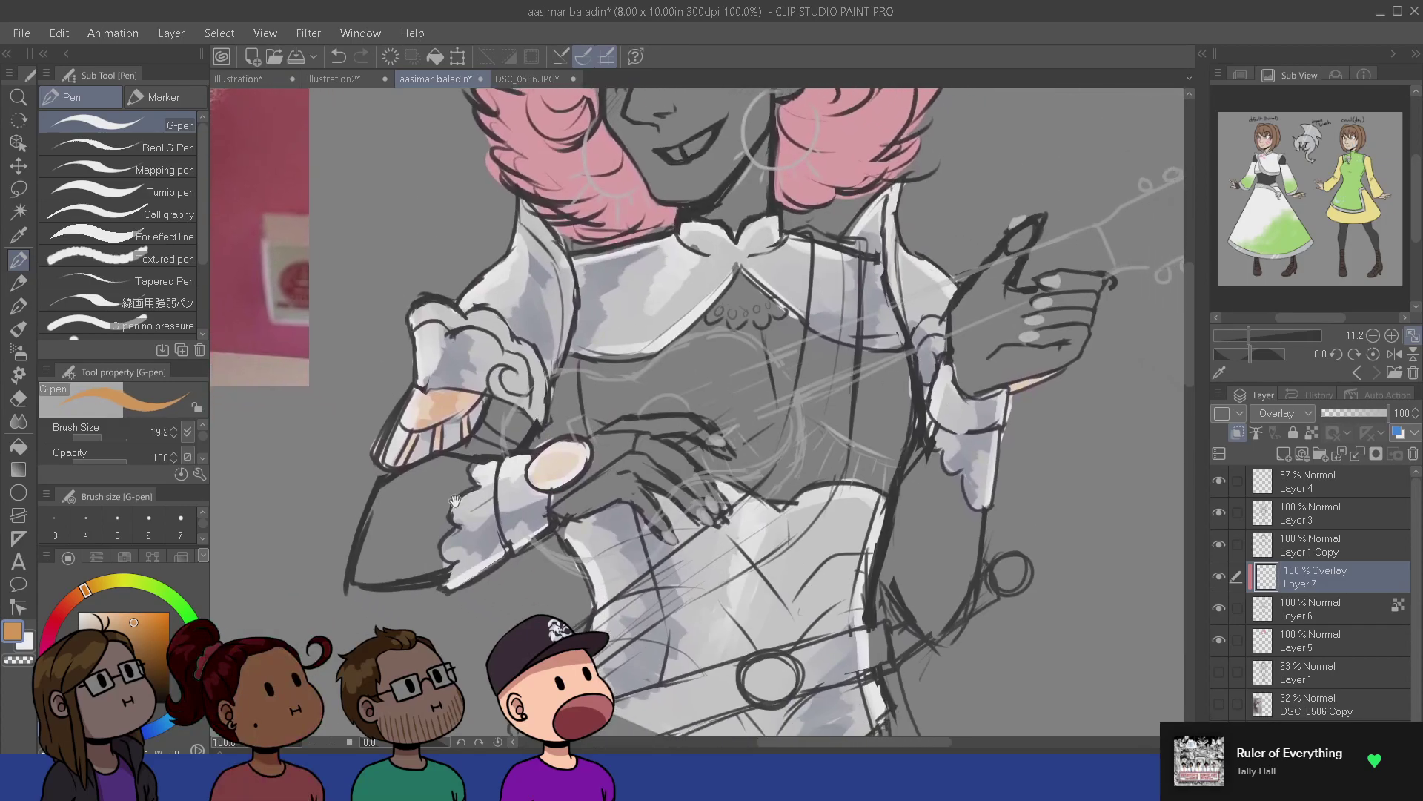
left_click_drag(455, 502, 465, 543)
left_click(69, 598)
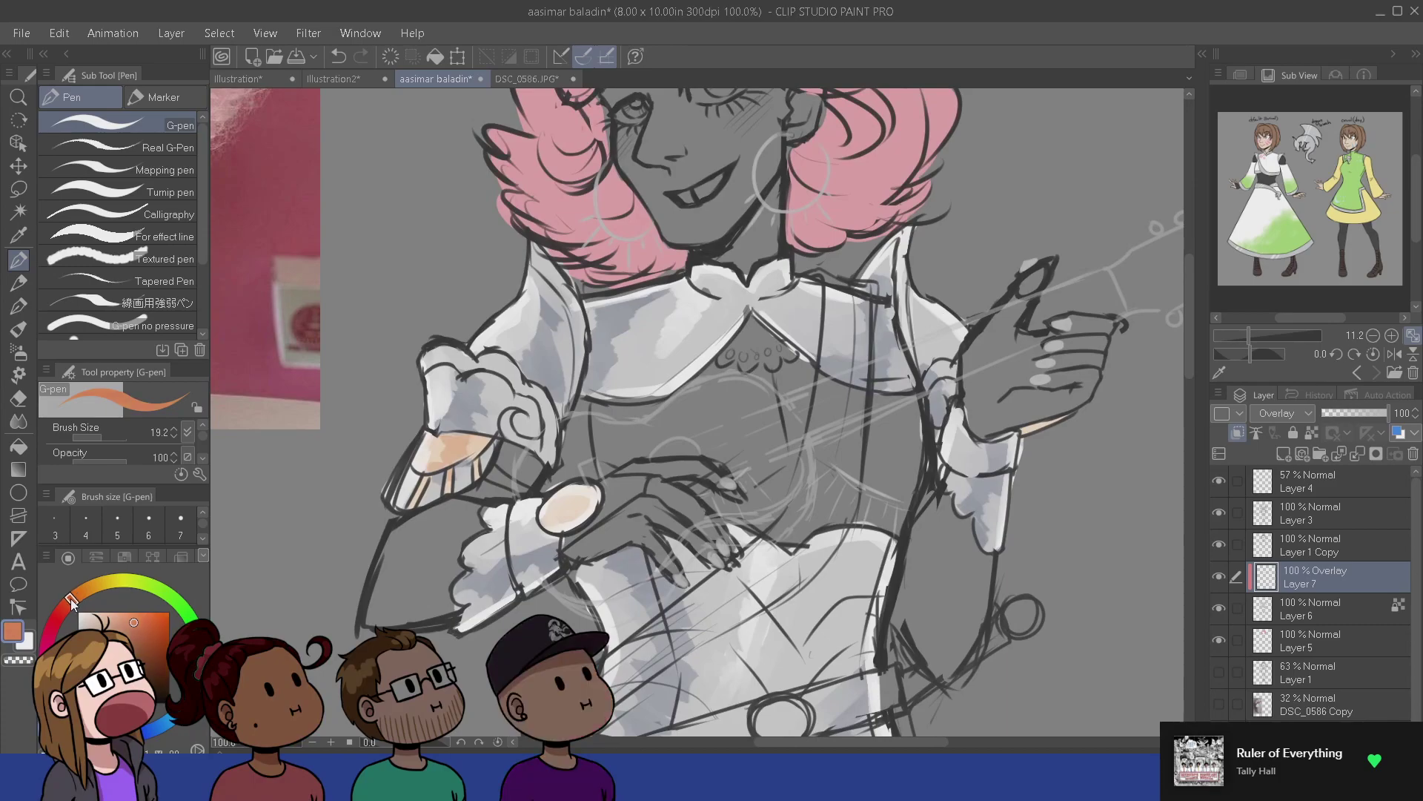
mouse_move(69, 598)
left_mouse_down()
mouse_move(46, 647)
mouse_move(50, 632)
left_mouse_up()
left_click(117, 621)
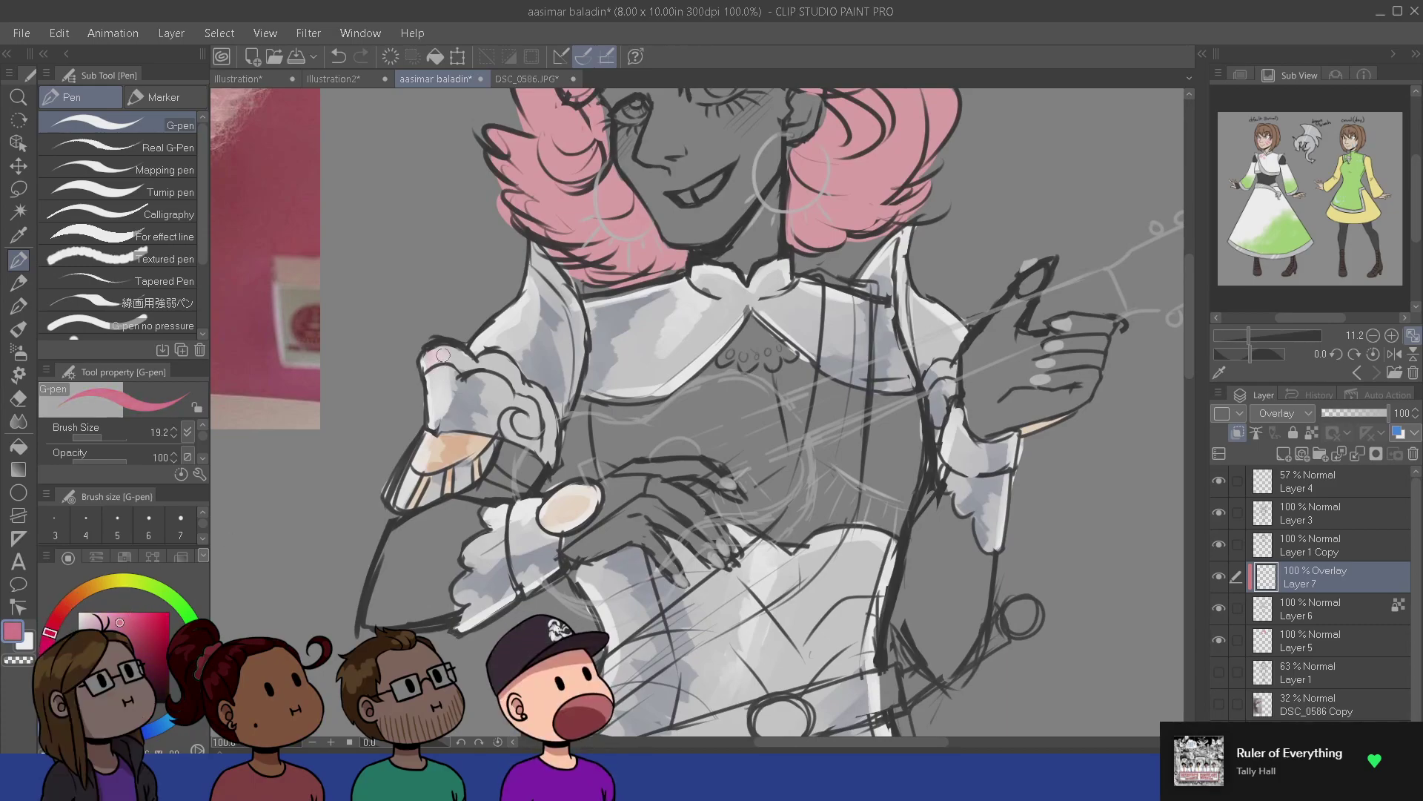
left_click(147, 635)
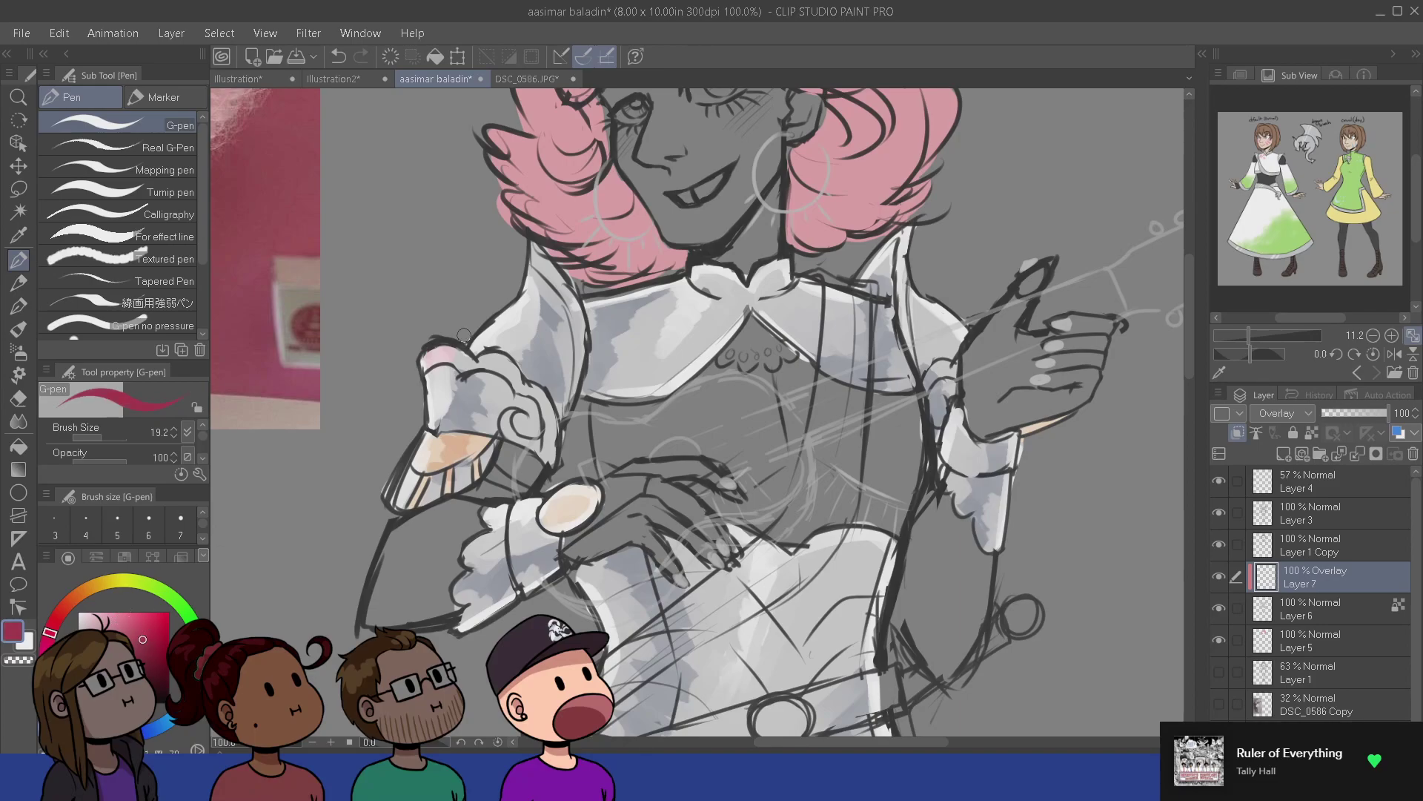
mouse_move(442, 353)
left_mouse_down()
mouse_move(426, 361)
mouse_move(511, 369)
left_mouse_up()
left_click(132, 628)
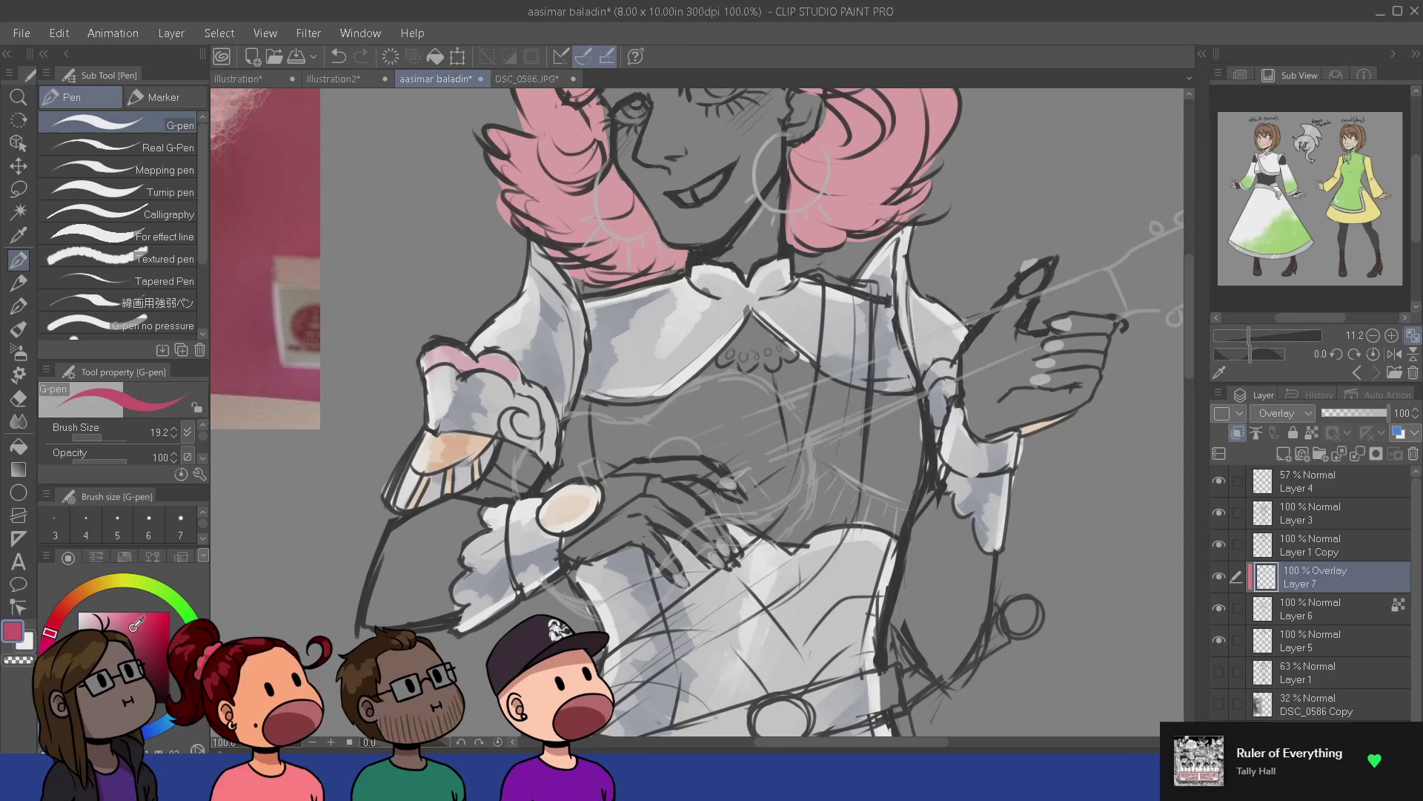
mouse_move(510, 372)
left_mouse_down()
mouse_move(431, 356)
mouse_move(541, 393)
mouse_move(550, 455)
mouse_move(507, 417)
left_mouse_up()
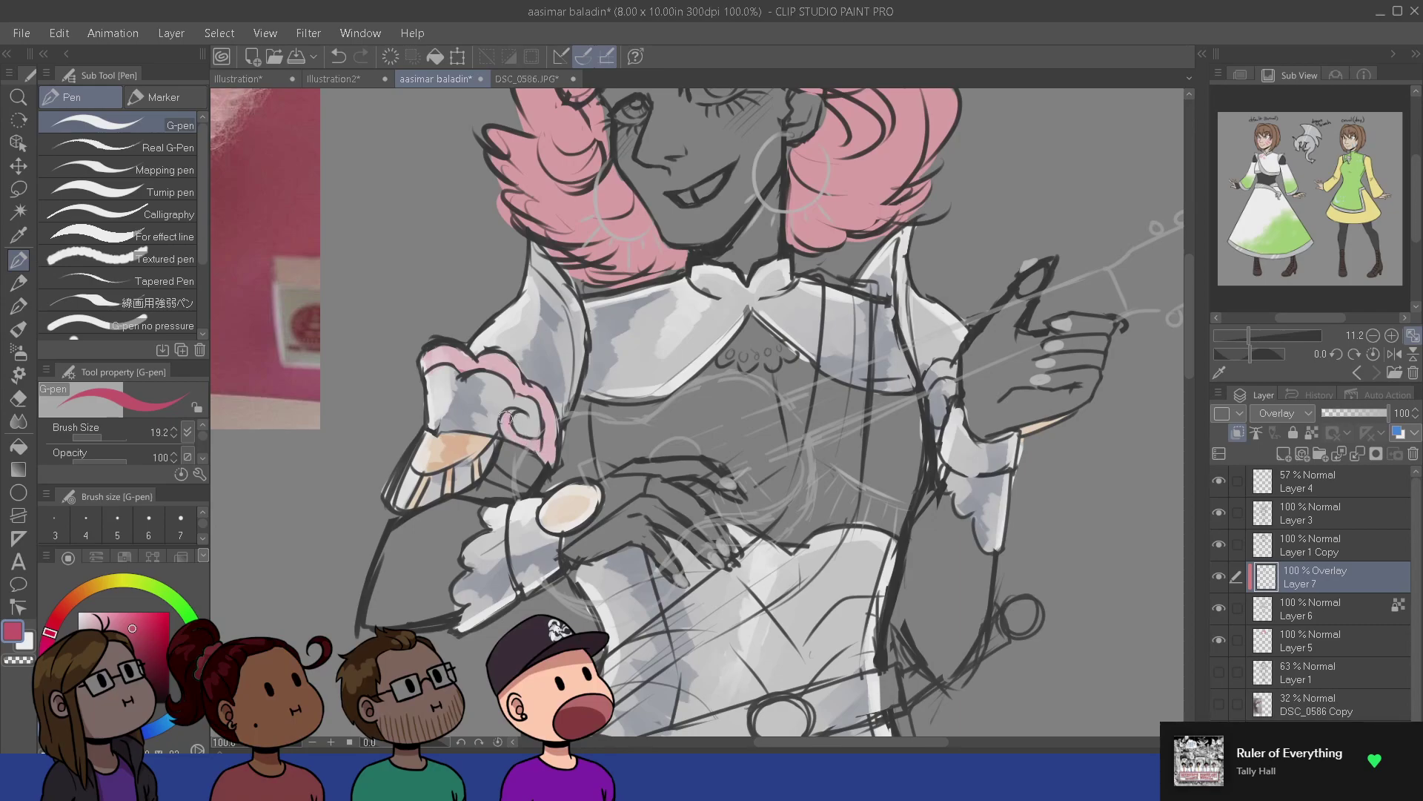
left_click_drag(531, 470, 520, 411)
- Try painting the ruffled edge of the strumming arm's wrist cuff in crimson pink
mouse_move(579, 539)
left_mouse_down()
mouse_move(515, 353)
mouse_move(618, 634)
left_mouse_up()
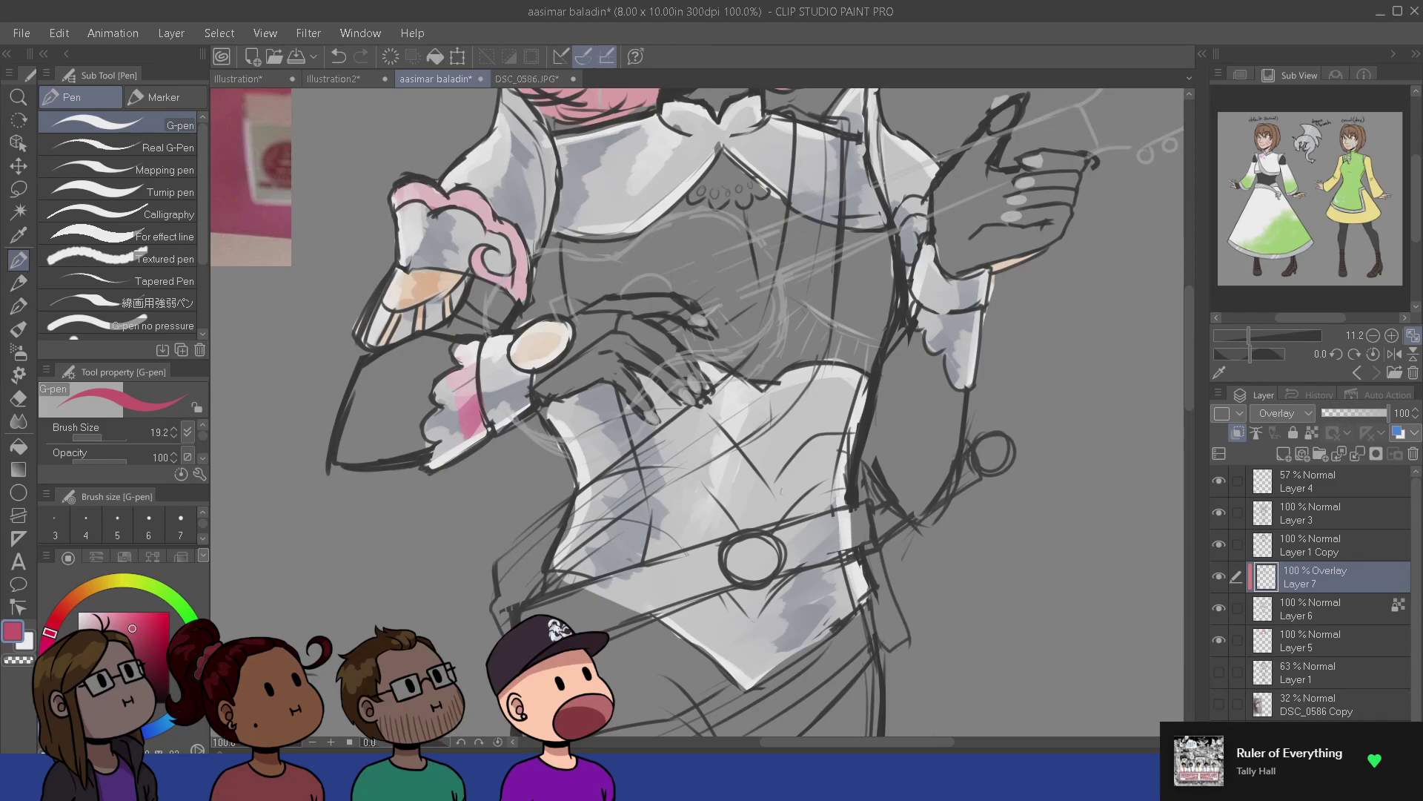
left_click_drag(445, 417, 429, 452)
key("ctrl+z")
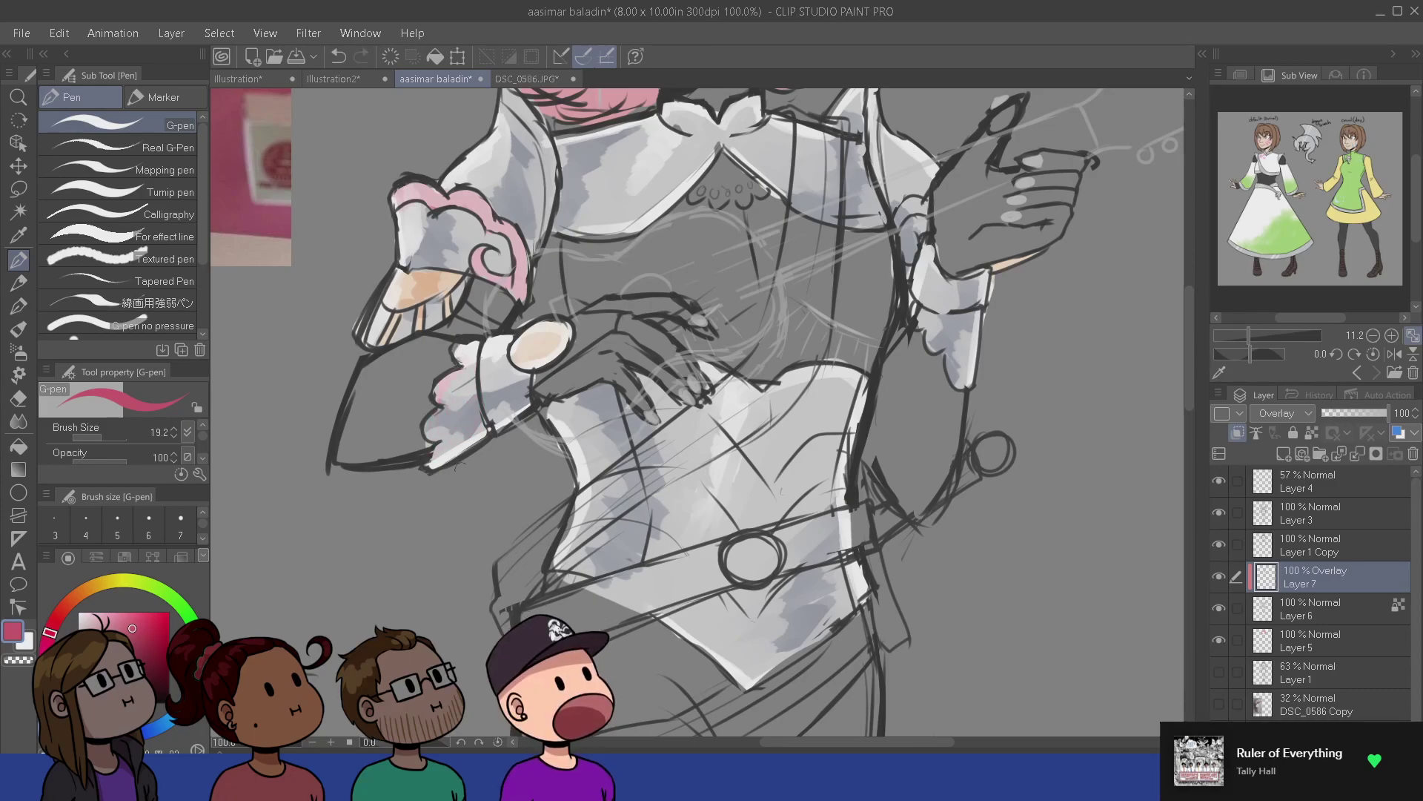
- Paint the swirling scalloped trim along the upper edges of both leg panels in crimson pink
left_click_drag(530, 610, 362, 114)
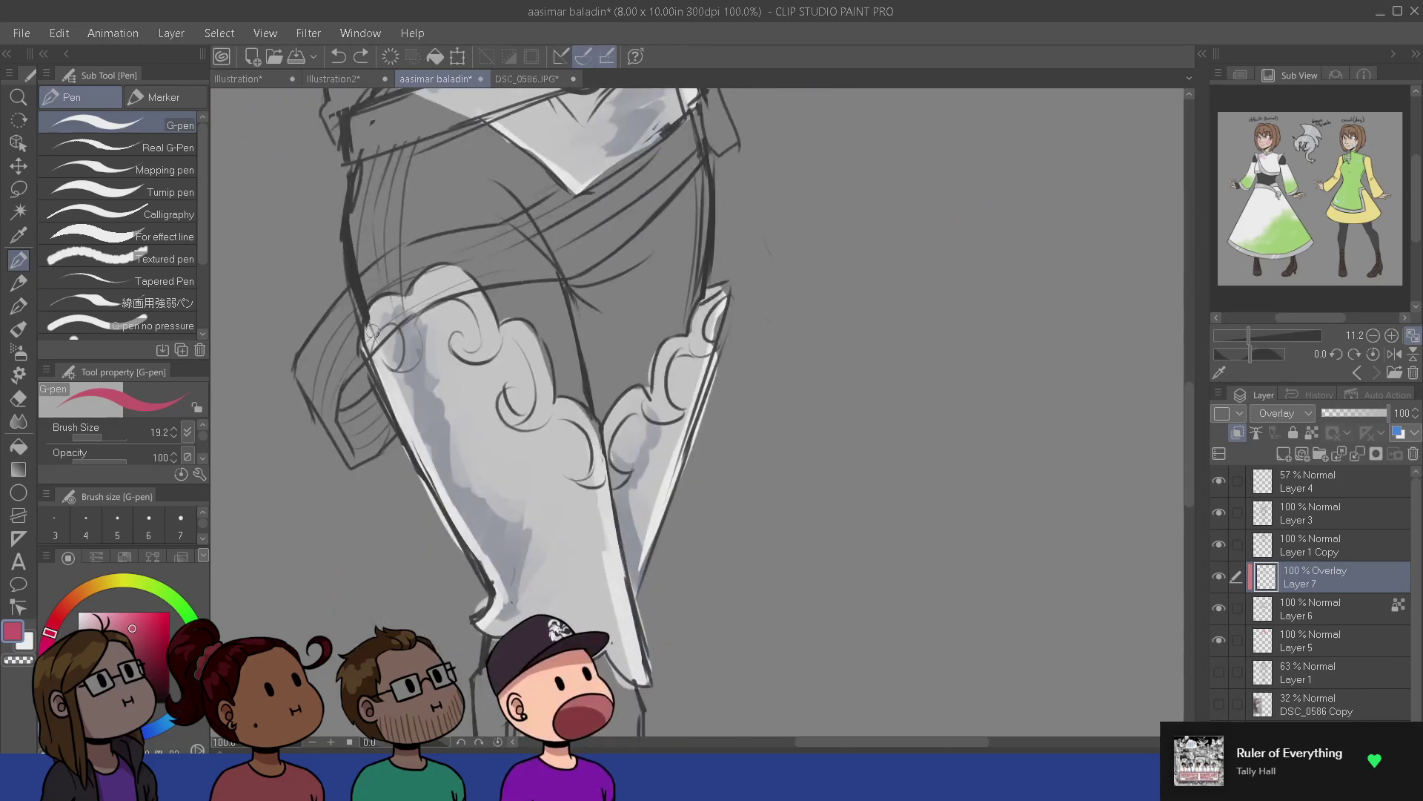
mouse_move(378, 321)
left_mouse_down()
mouse_move(404, 332)
mouse_move(409, 362)
left_mouse_up()
mouse_move(455, 344)
left_mouse_down()
mouse_move(489, 352)
mouse_move(525, 331)
mouse_move(531, 353)
left_mouse_up()
mouse_move(535, 417)
left_mouse_down()
mouse_move(501, 407)
mouse_move(522, 424)
mouse_move(500, 395)
mouse_move(592, 430)
mouse_move(612, 476)
left_mouse_up()
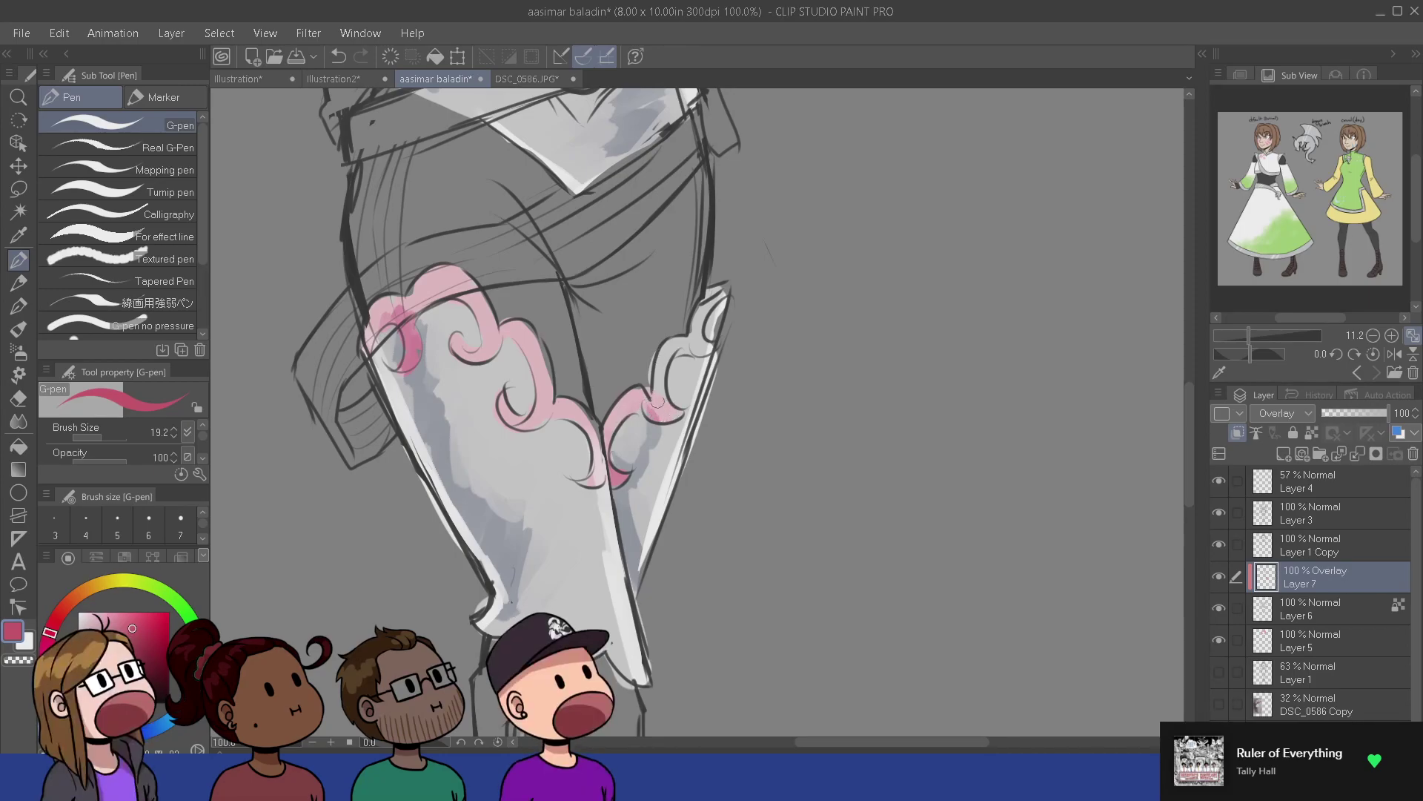
mouse_move(663, 355)
left_mouse_down()
mouse_move(704, 347)
mouse_move(723, 295)
left_mouse_up()
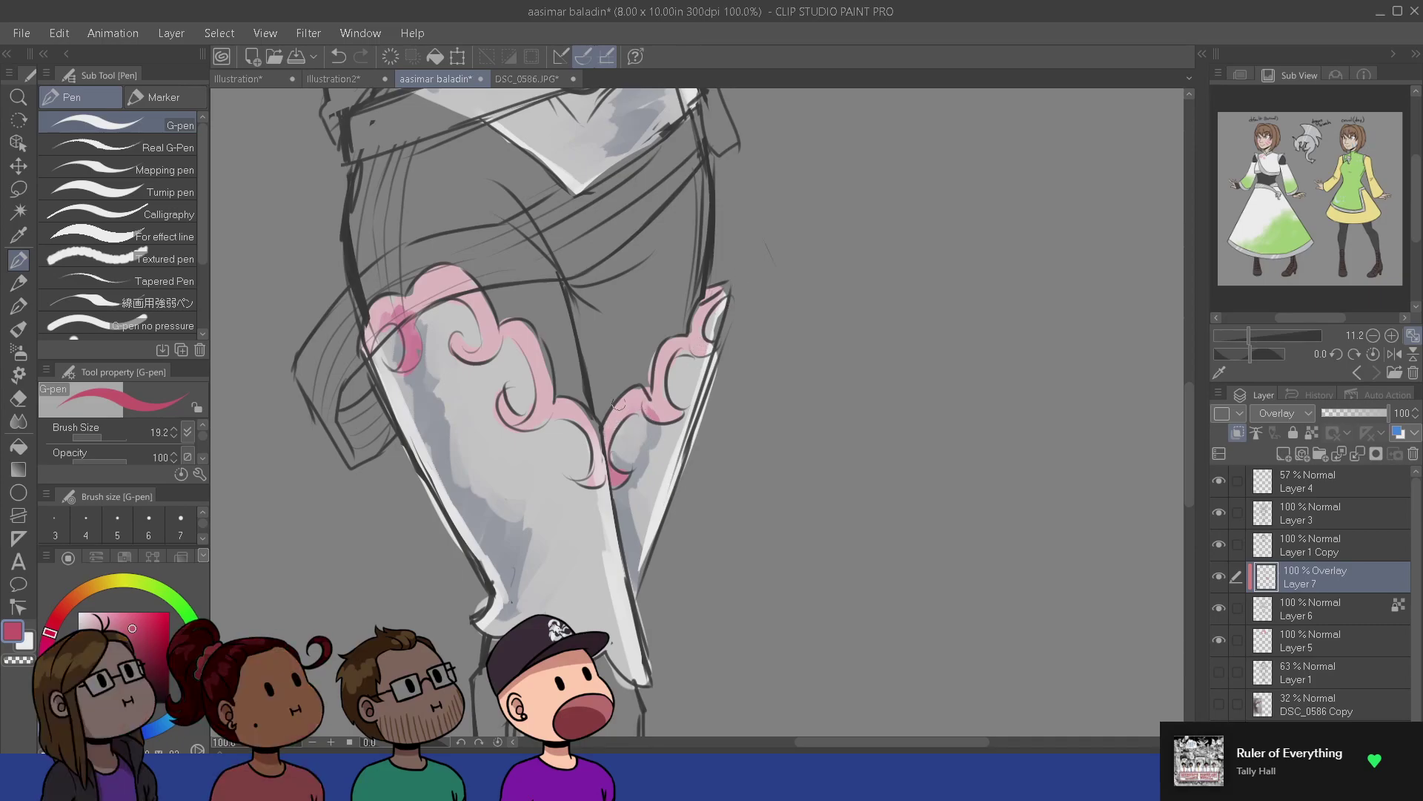
left_click_drag(591, 482, 578, 482)
- Paint the trim of the fretting arm's upper sleeve in the same crimson pink
left_click_drag(630, 591, 706, 316)
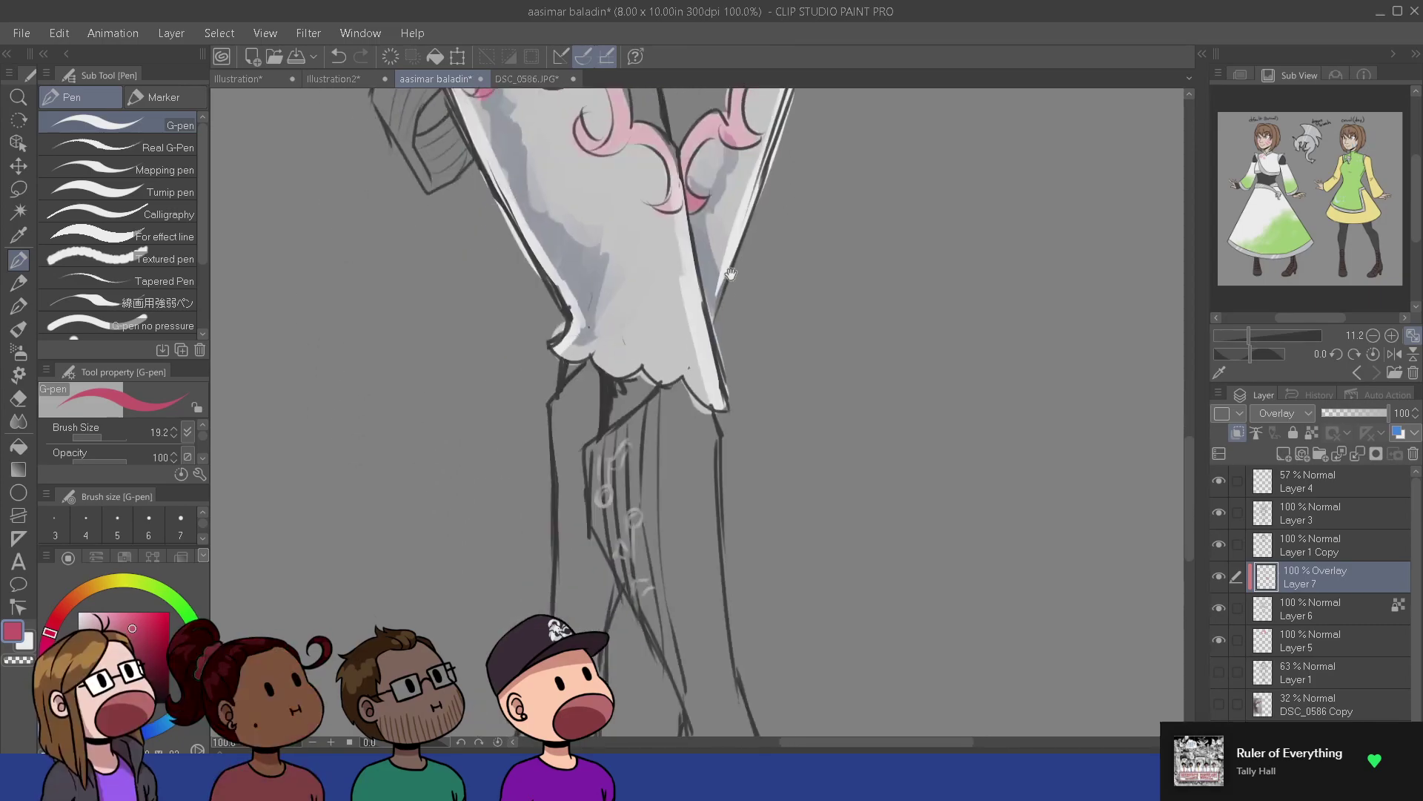
left_click_drag(562, 302, 594, 512)
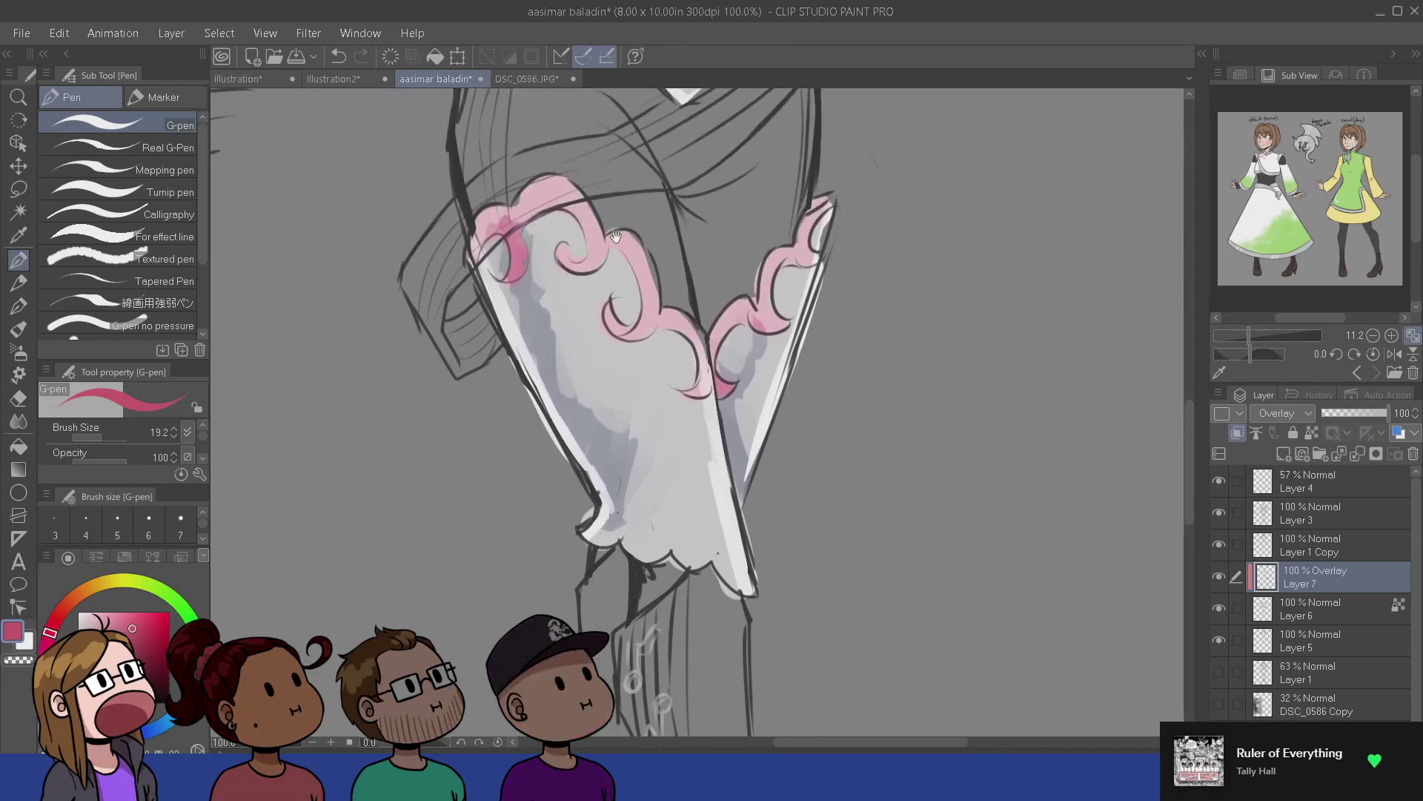
left_click_drag(595, 110, 620, 365)
left_click_drag(643, 266, 650, 560)
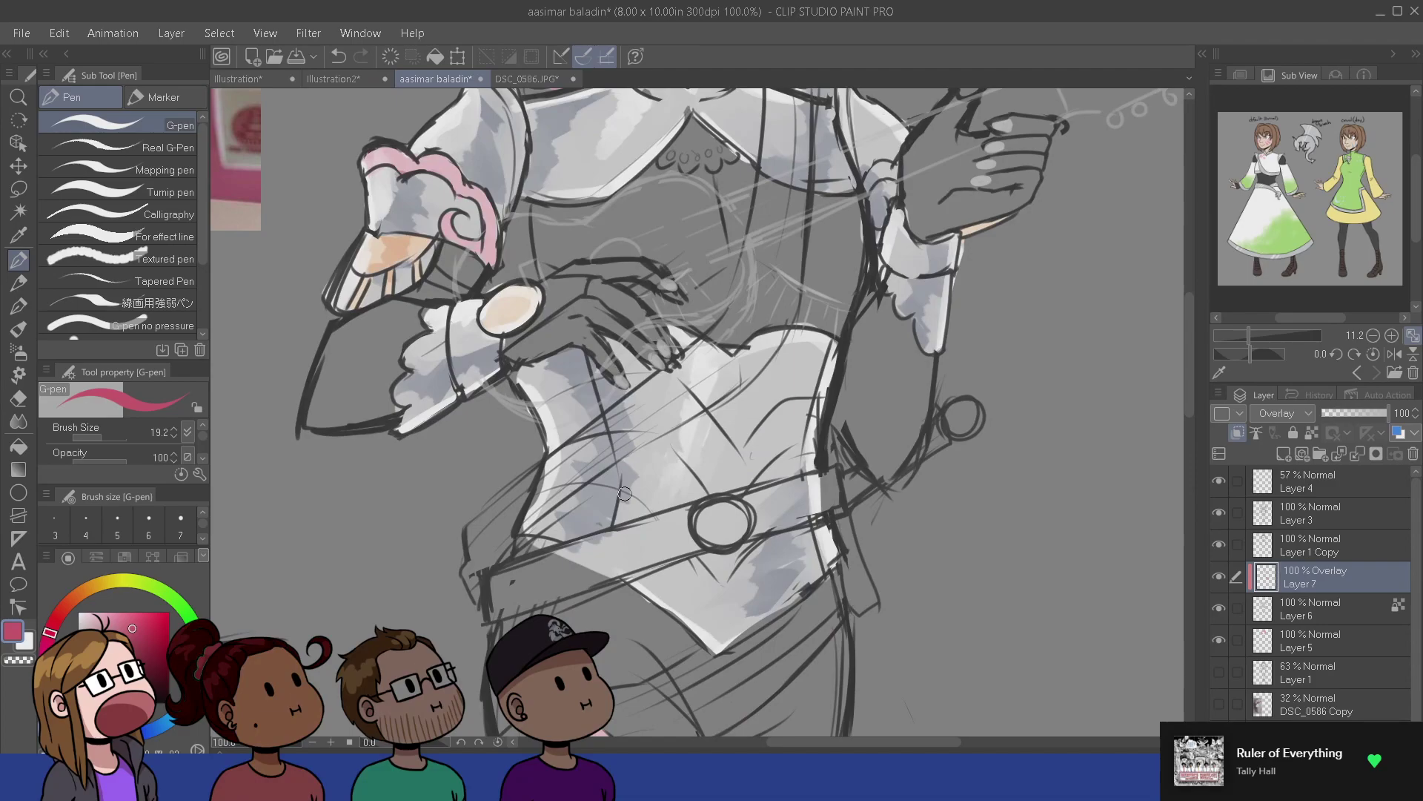
left_click_drag(901, 213, 858, 342)
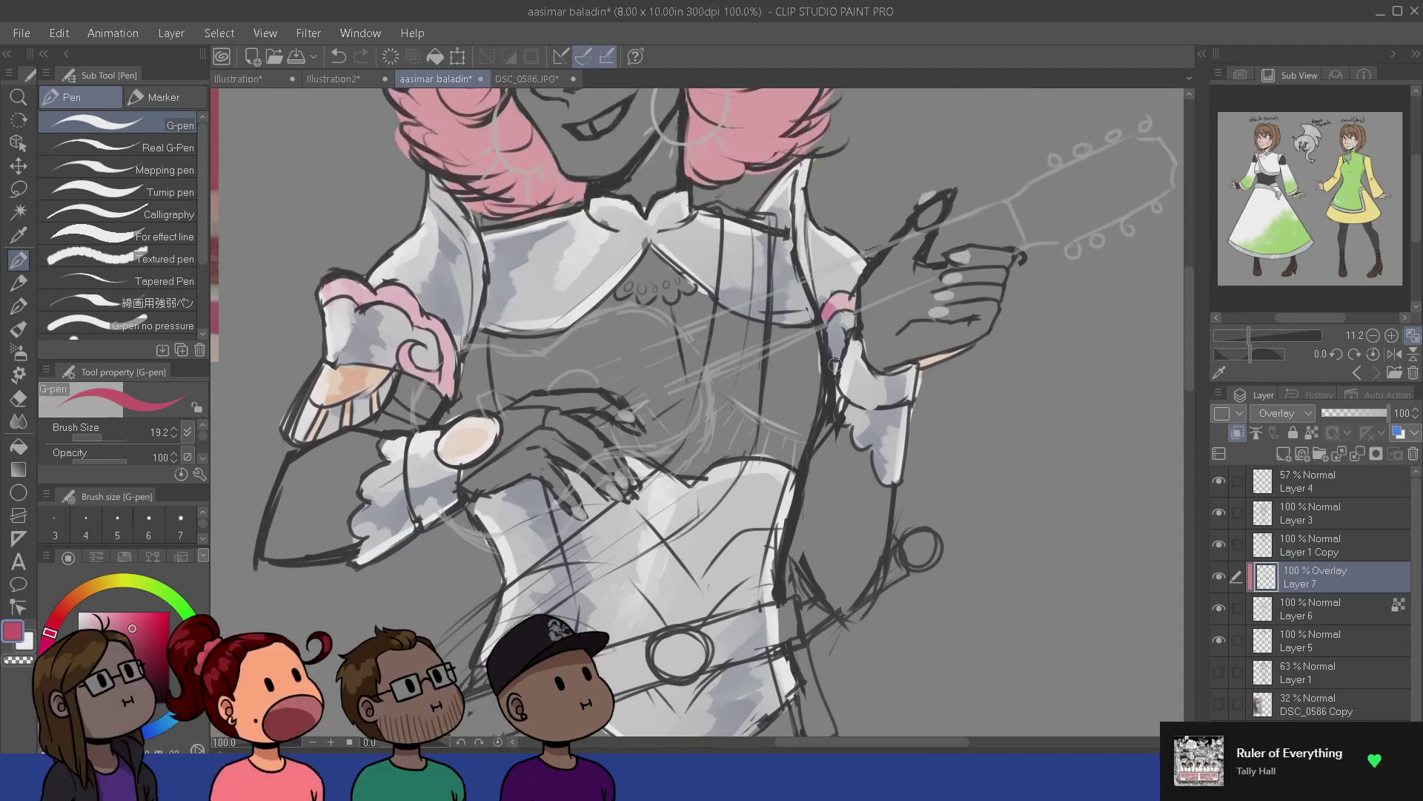
left_click_drag(831, 372, 846, 506)
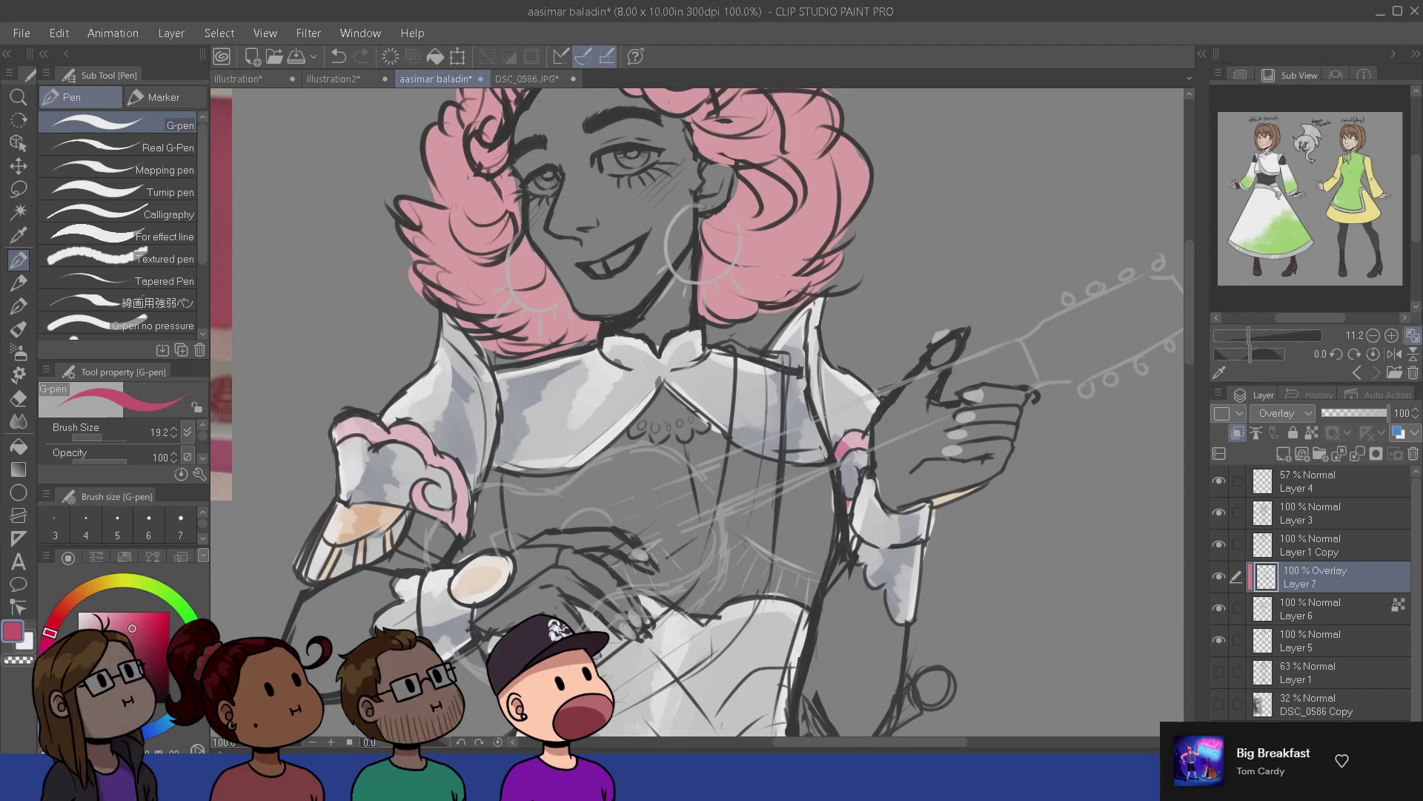
- Add a new Normal layer directly above Layer 5, beneath the outfit's colour layer
left_click_drag(625, 567, 625, 454)
mouse_move(664, 560)
left_mouse_down()
mouse_move(639, 427)
mouse_move(617, 462)
left_mouse_up()
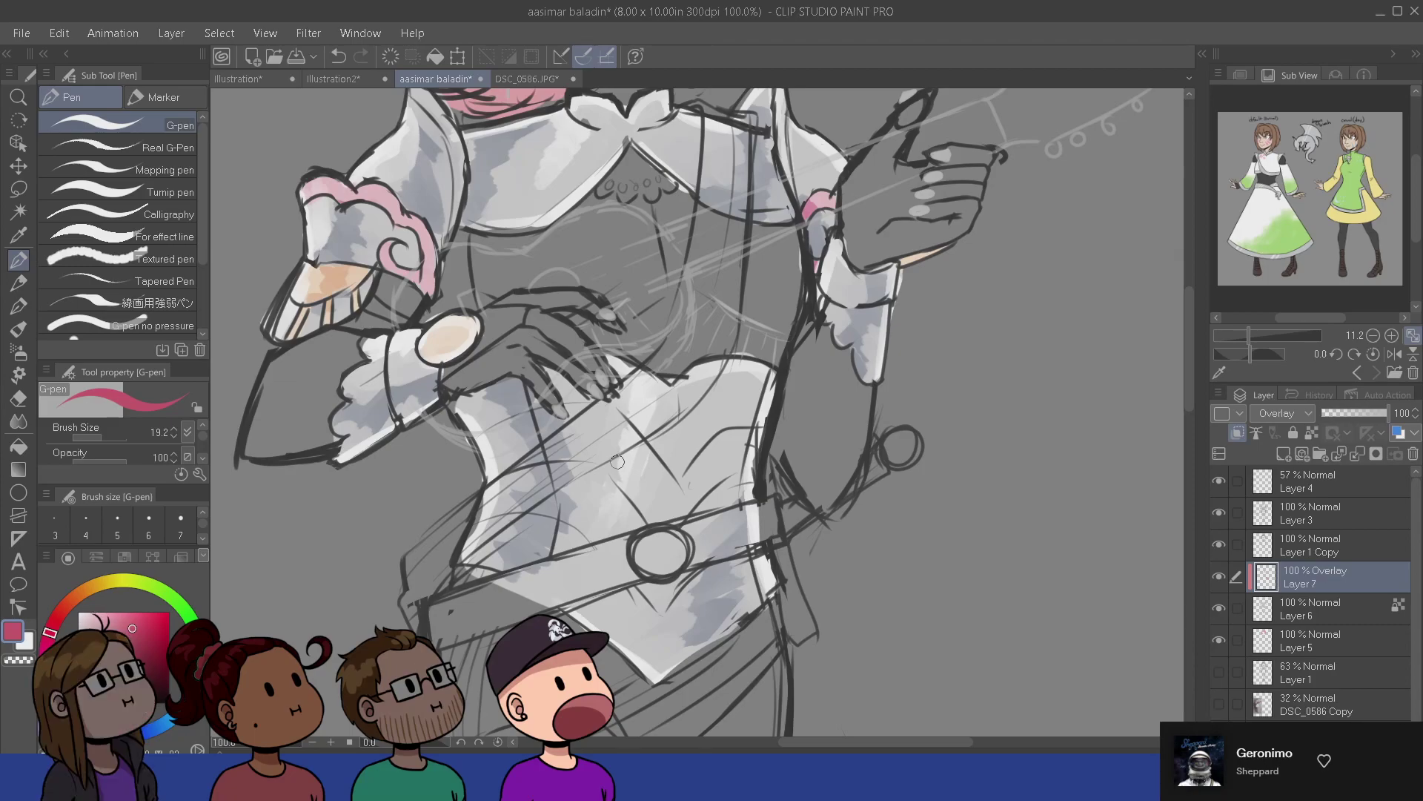
left_click_drag(616, 462, 619, 673)
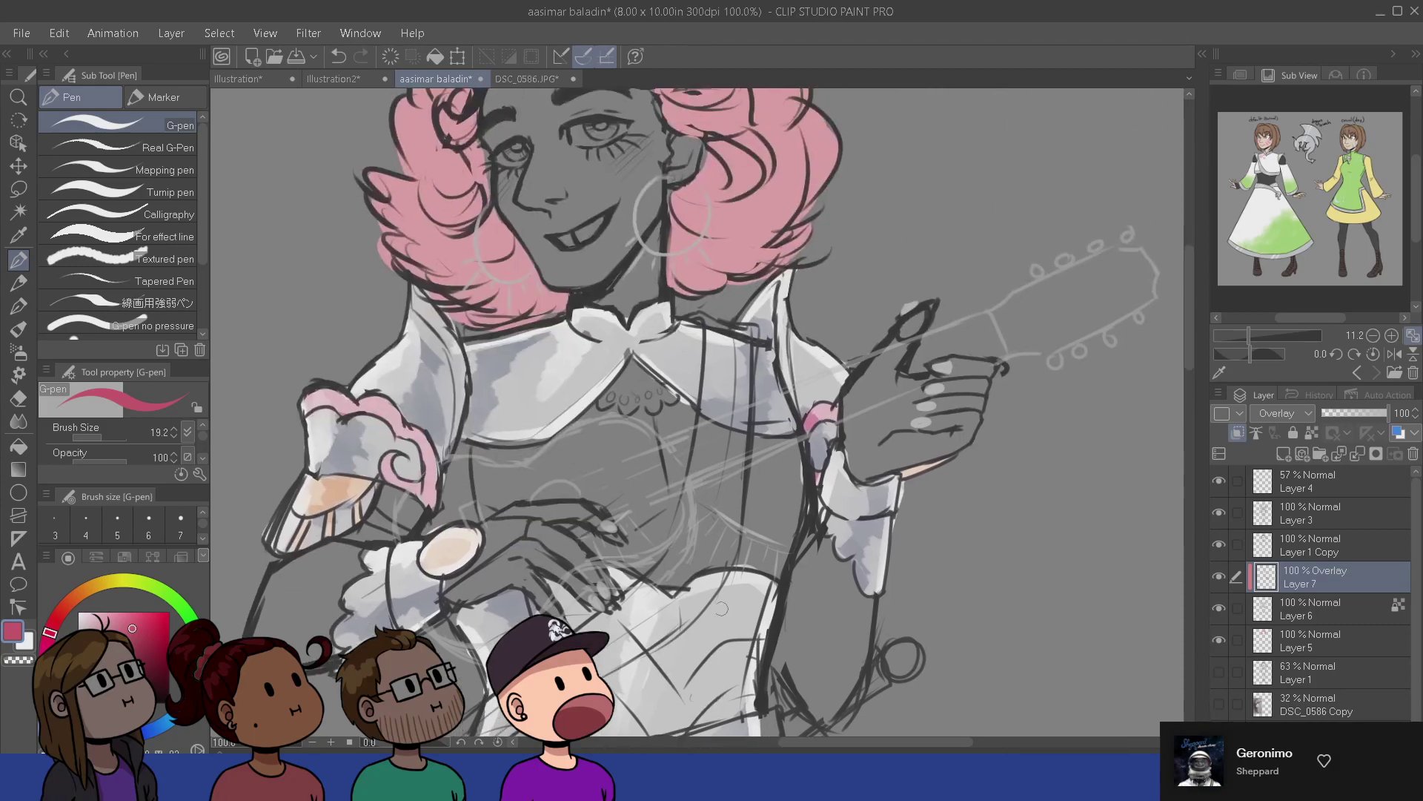
left_click(1318, 639)
key("ctrl+shift+n")
left_click_drag(639, 628, 623, 578)
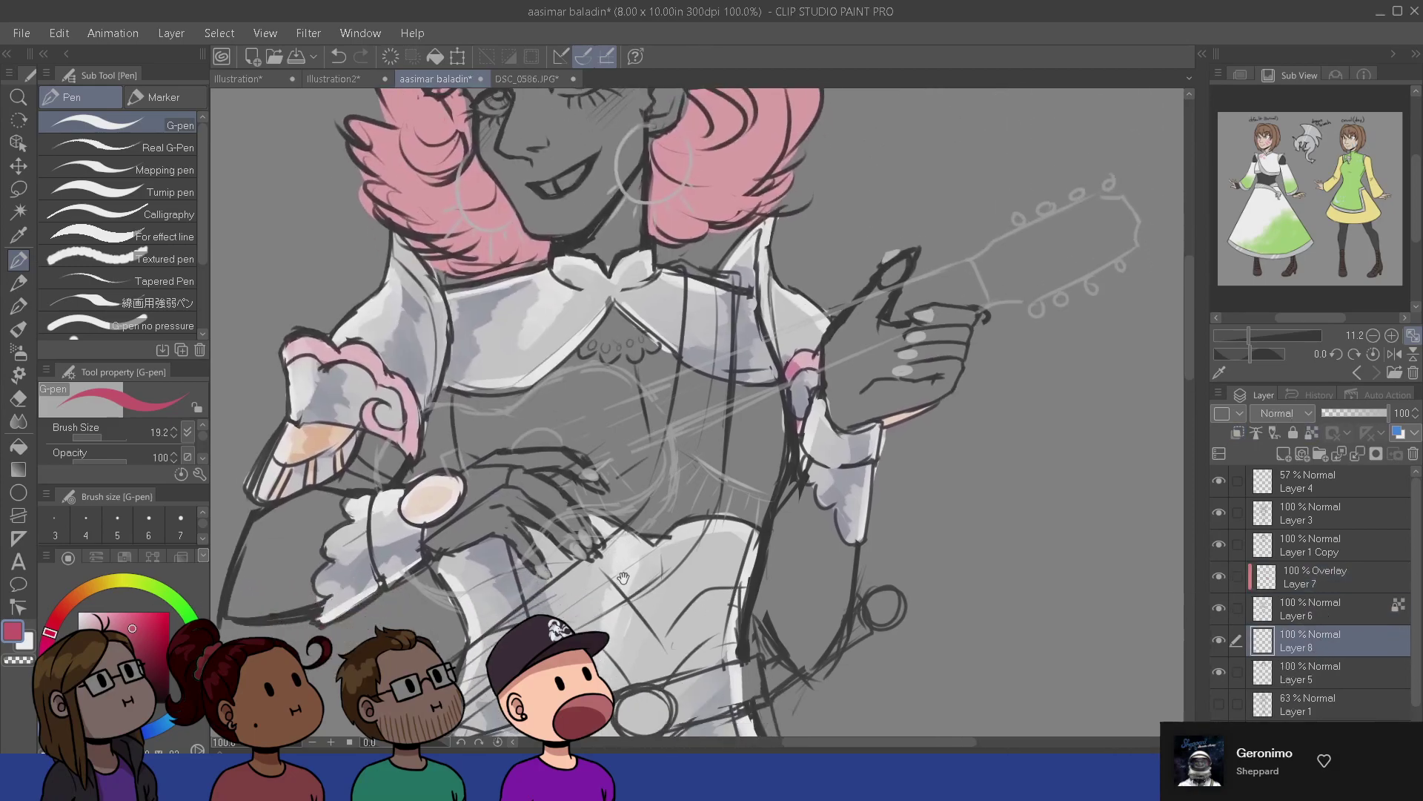
- Pick a light peach-orange and paint the gap between the strumming arm's puffed sleeve and the torso with the G-pen
left_click(78, 594)
left_click(117, 618)
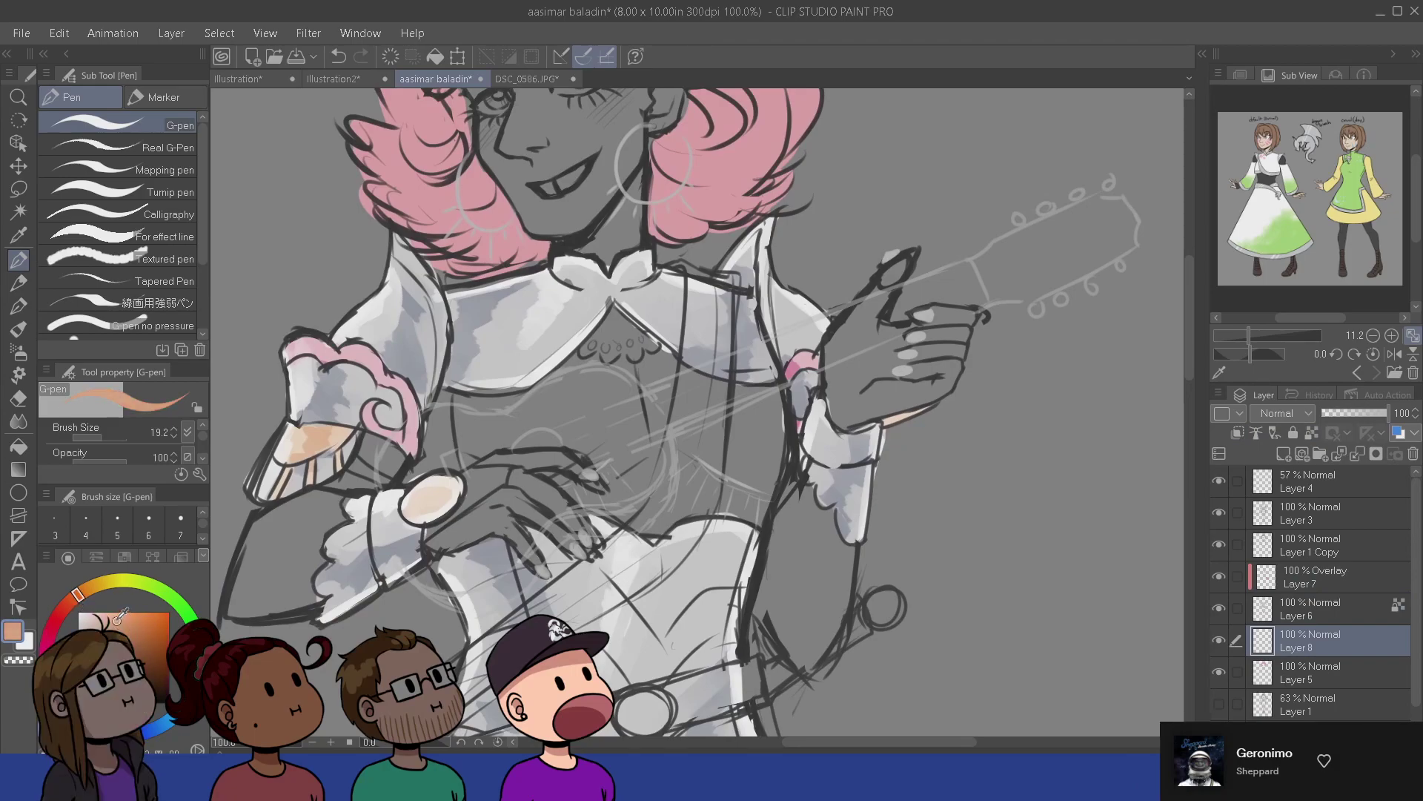
key("b")
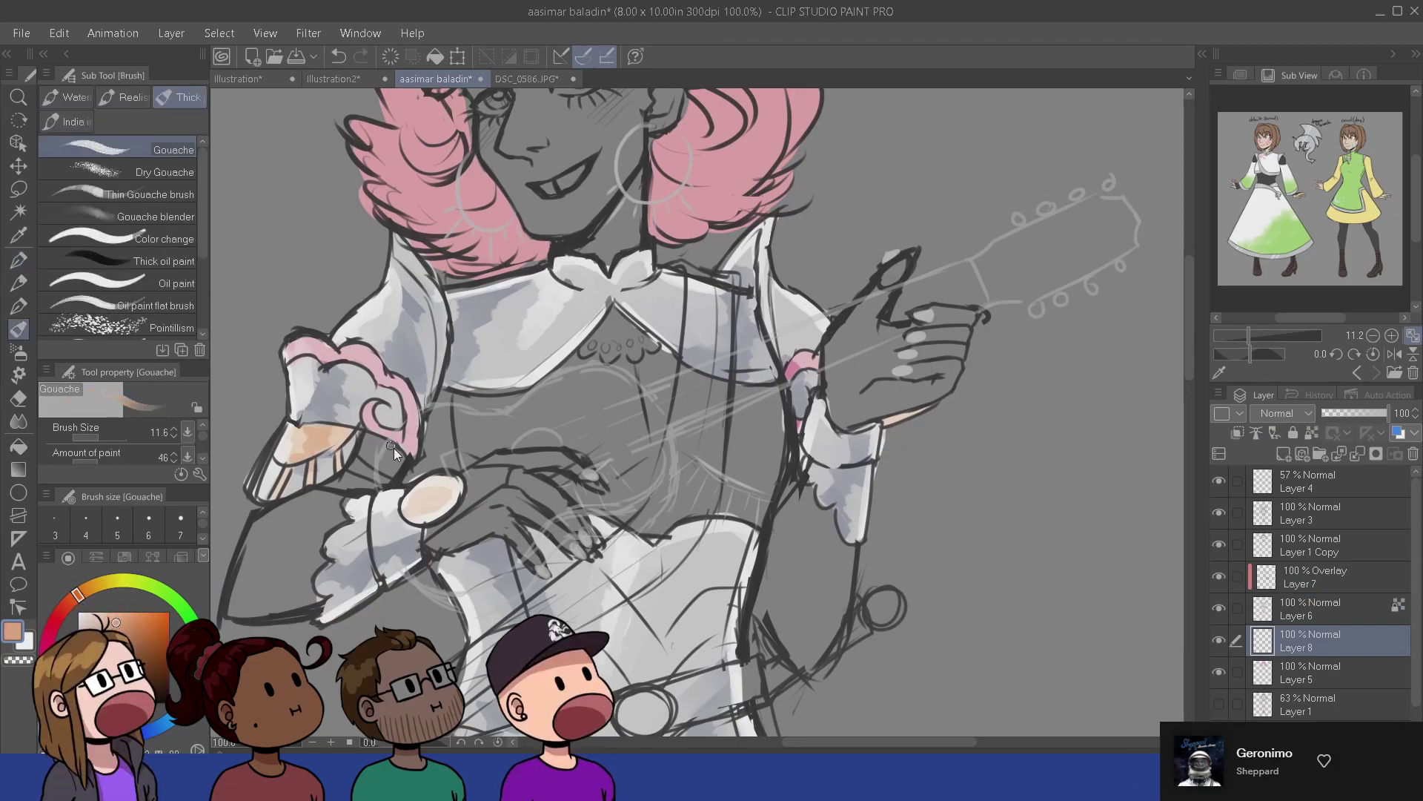
key("]")
key("]")
mouse_move(439, 399)
left_mouse_down()
mouse_move(442, 448)
mouse_move(433, 427)
mouse_move(434, 451)
mouse_move(405, 479)
mouse_move(453, 468)
left_mouse_up()
key("ctrl+z")
key("p")
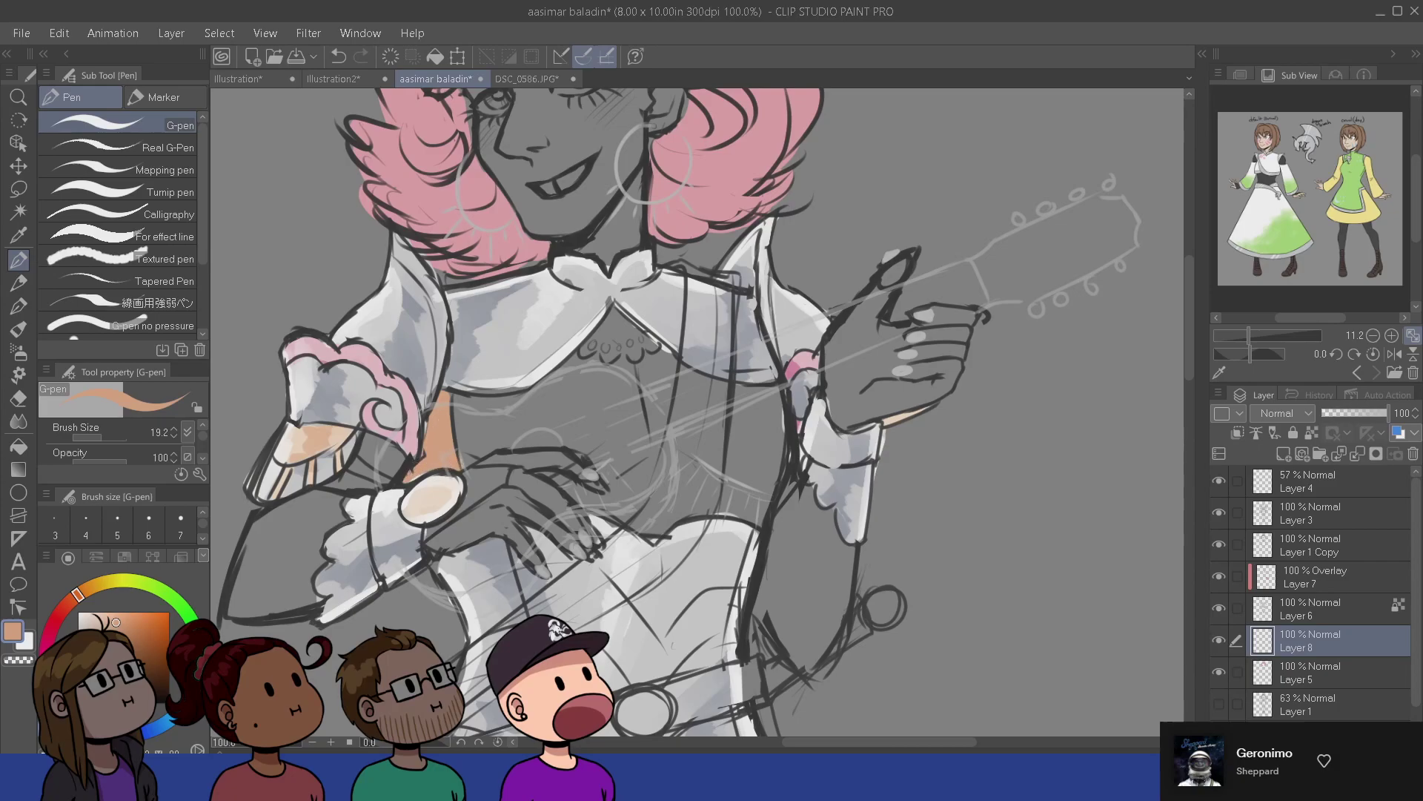
- Fill the strumming arm's elbow and forearm around the sleeve and wrist cuff in the same peach-orange
left_click_drag(755, 493, 753, 481)
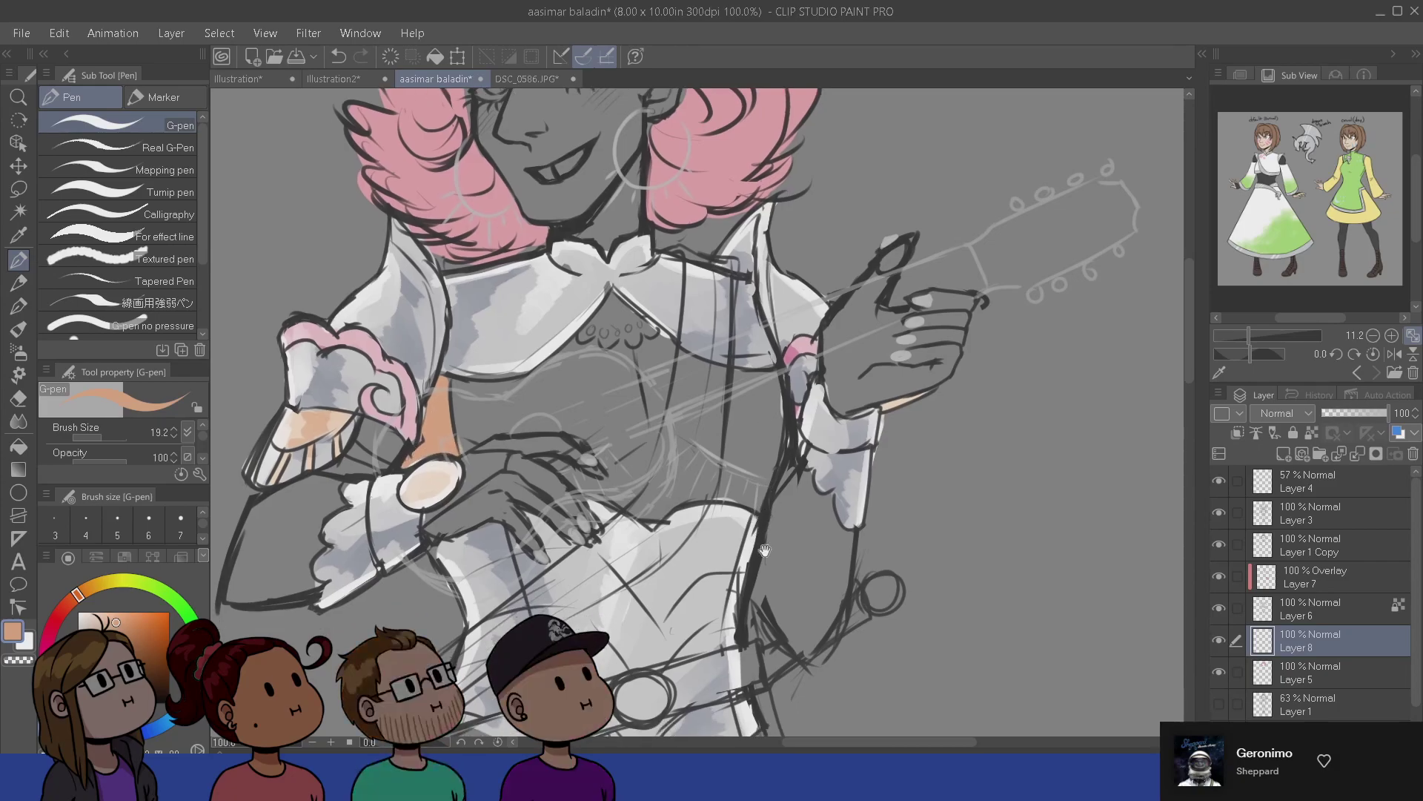
left_click_drag(765, 551, 776, 519)
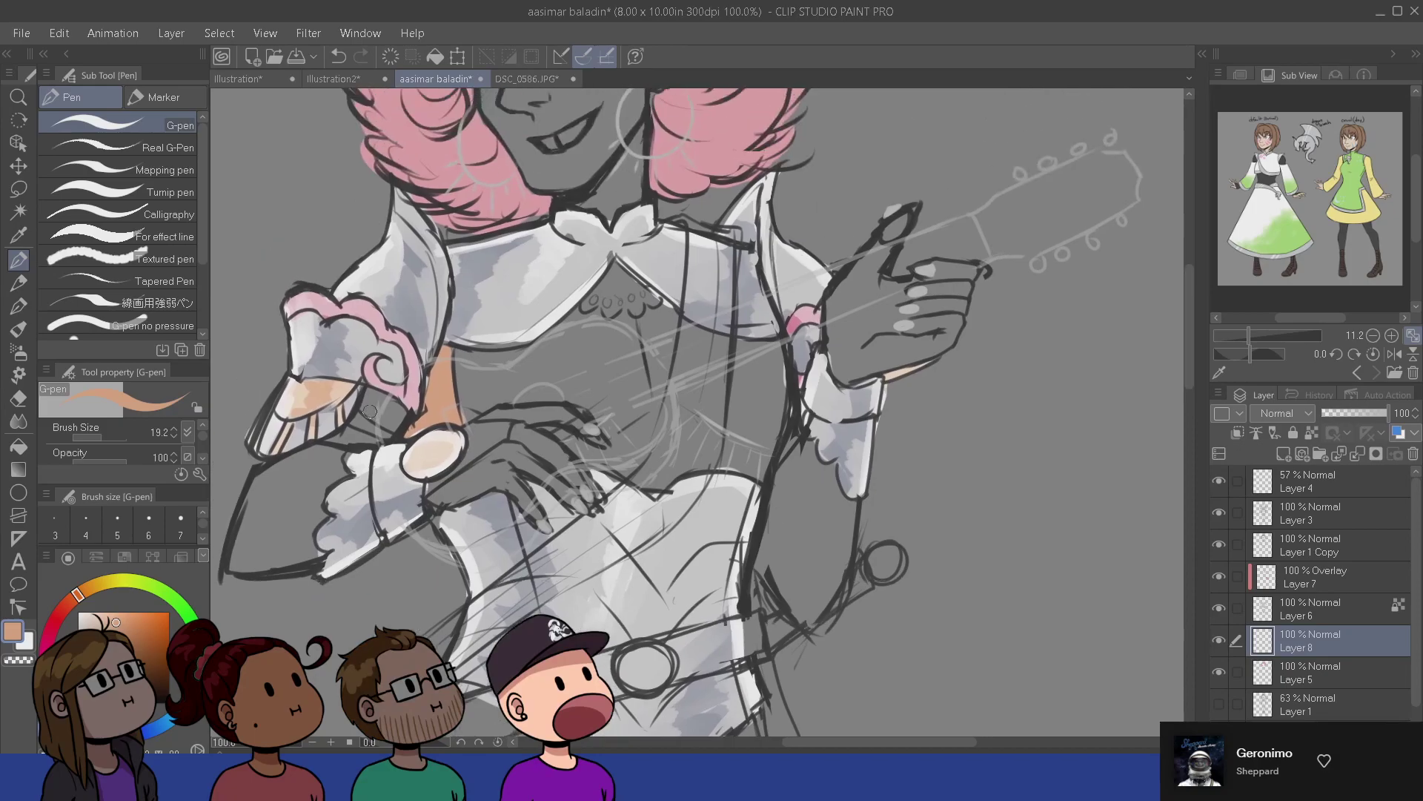
mouse_move(369, 411)
left_mouse_down()
mouse_move(345, 440)
mouse_move(363, 424)
mouse_move(333, 457)
mouse_move(342, 472)
mouse_move(357, 461)
mouse_move(352, 484)
mouse_move(301, 559)
mouse_move(236, 565)
mouse_move(275, 468)
mouse_move(255, 490)
mouse_move(322, 443)
mouse_move(306, 479)
mouse_move(326, 473)
mouse_move(273, 552)
left_mouse_up()
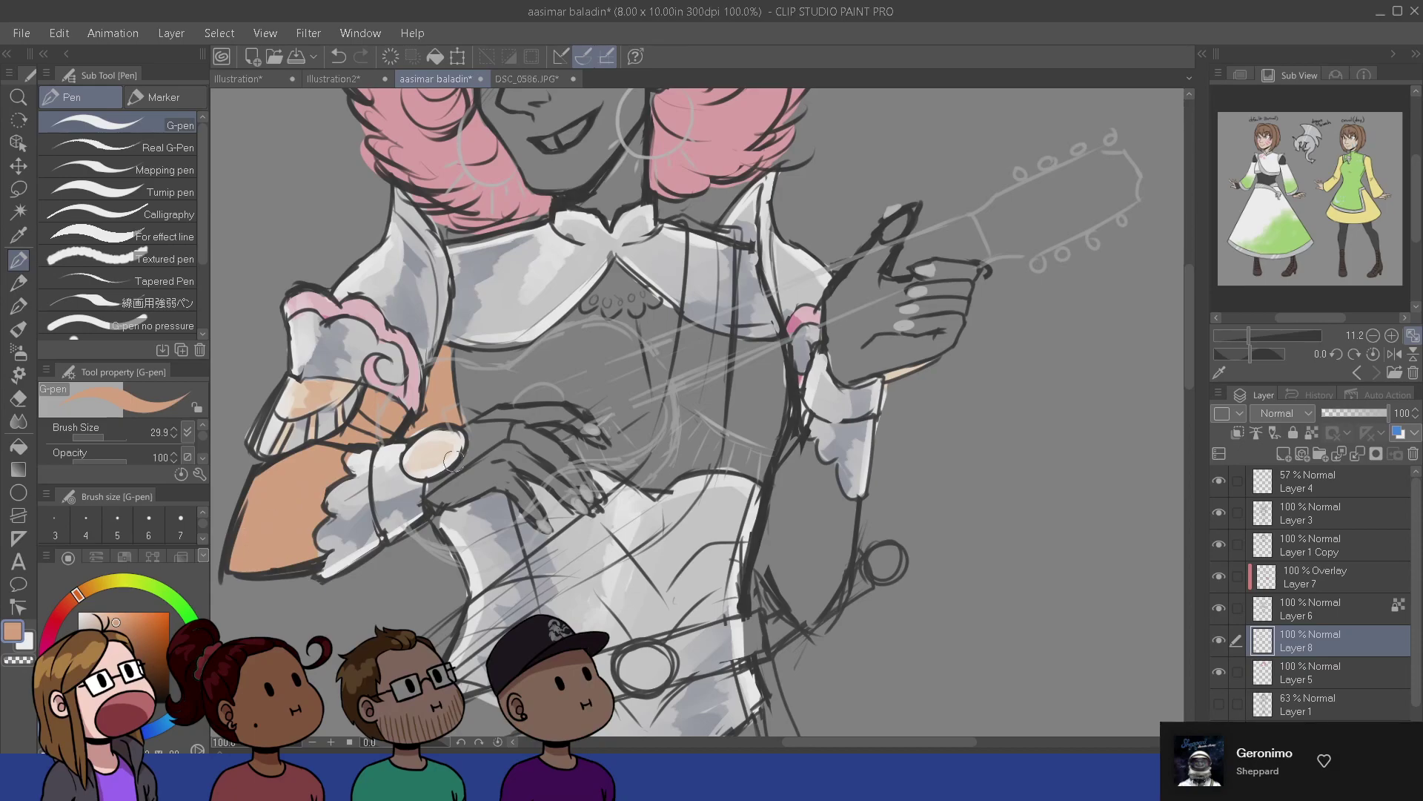
mouse_move(454, 460)
left_mouse_down()
mouse_move(438, 473)
mouse_move(504, 426)
mouse_move(467, 434)
left_mouse_up()
- Fill the fretting arm's elbow area below the ruffled cuff in the same peach-orange
left_click_drag(805, 511, 801, 457)
mouse_move(783, 382)
left_mouse_down()
mouse_move(774, 485)
mouse_move(794, 482)
mouse_move(815, 519)
left_mouse_up()
left_click_drag(823, 411, 834, 505)
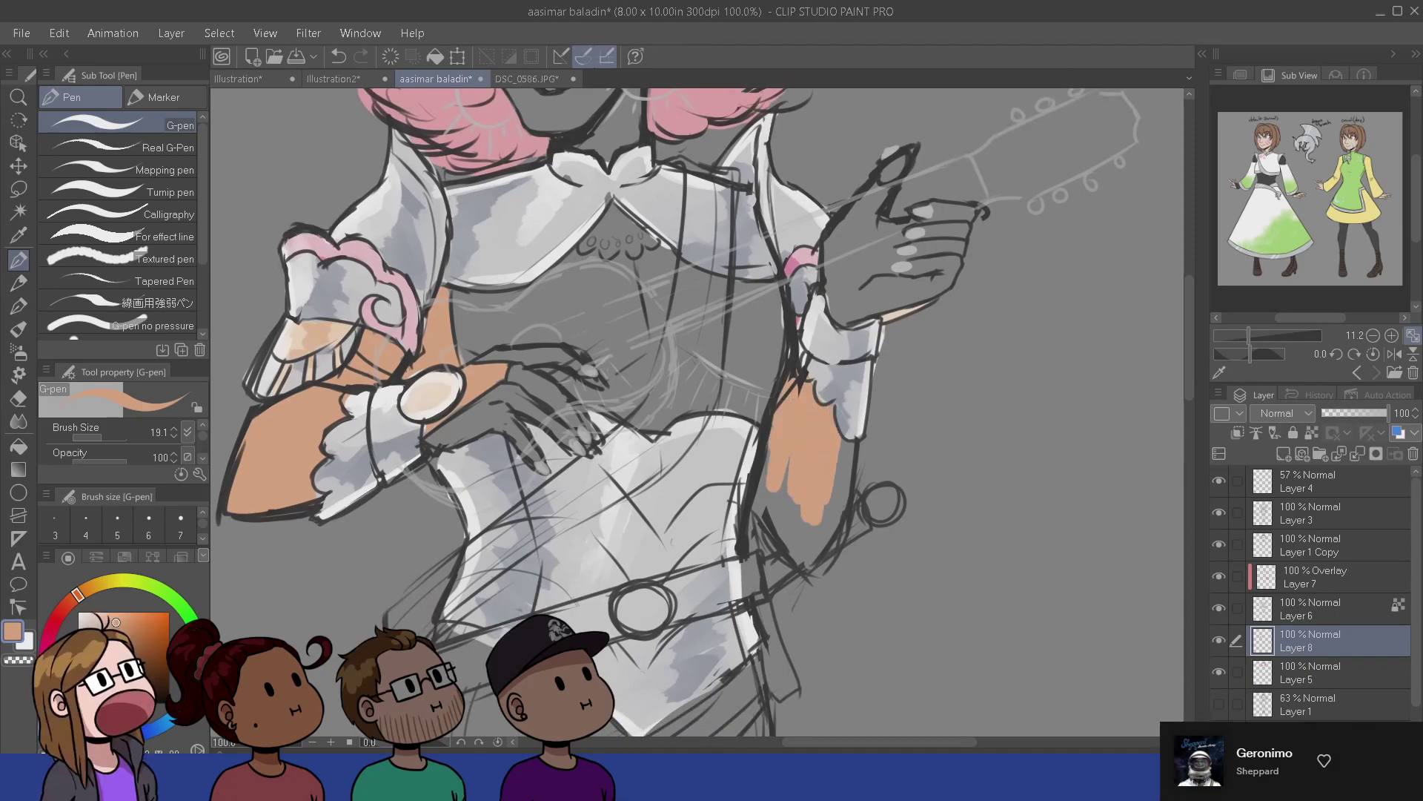
mouse_move(838, 441)
left_mouse_down()
mouse_move(845, 518)
mouse_move(827, 549)
mouse_move(830, 526)
left_mouse_up()
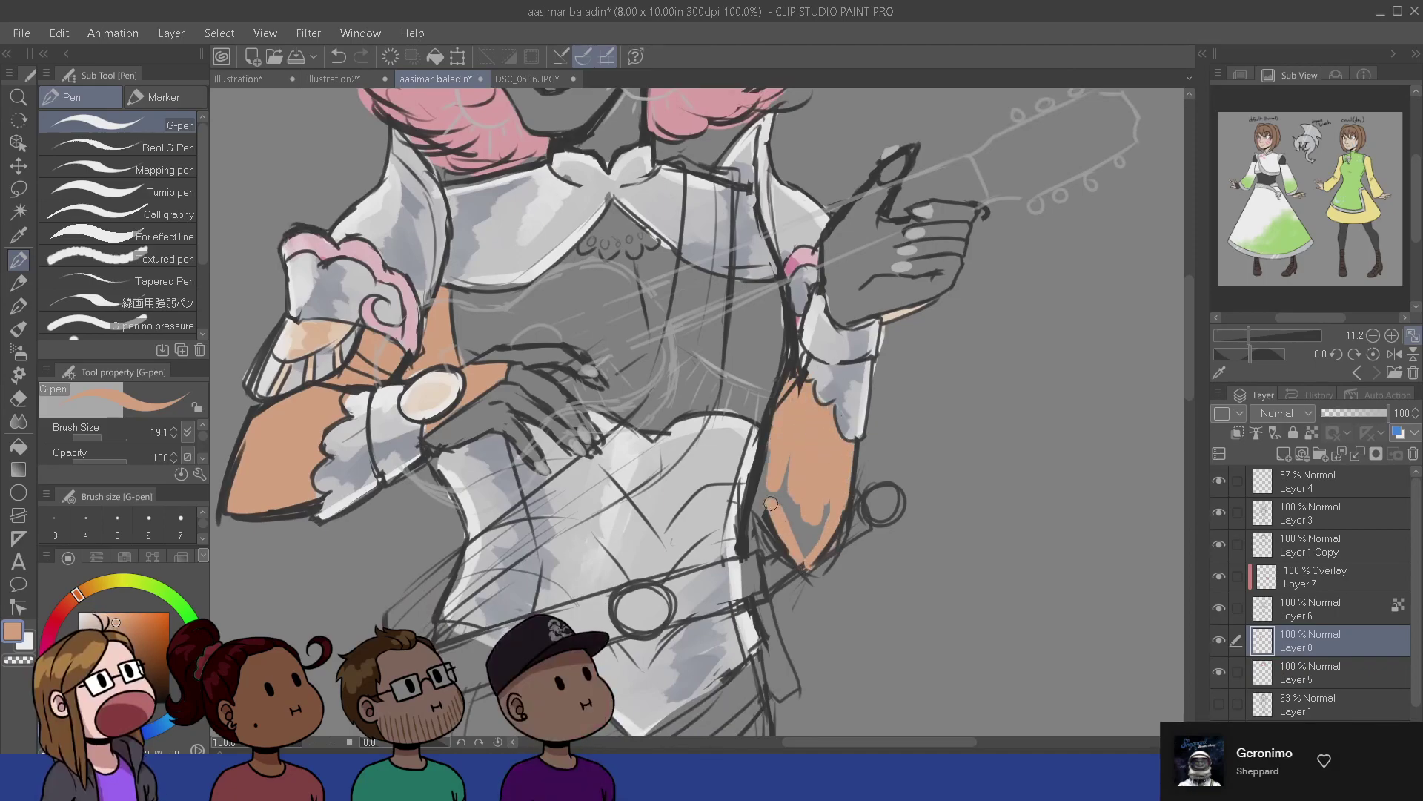
mouse_move(768, 474)
left_mouse_down()
mouse_move(771, 528)
mouse_move(756, 511)
mouse_move(788, 519)
mouse_move(816, 555)
left_mouse_up()
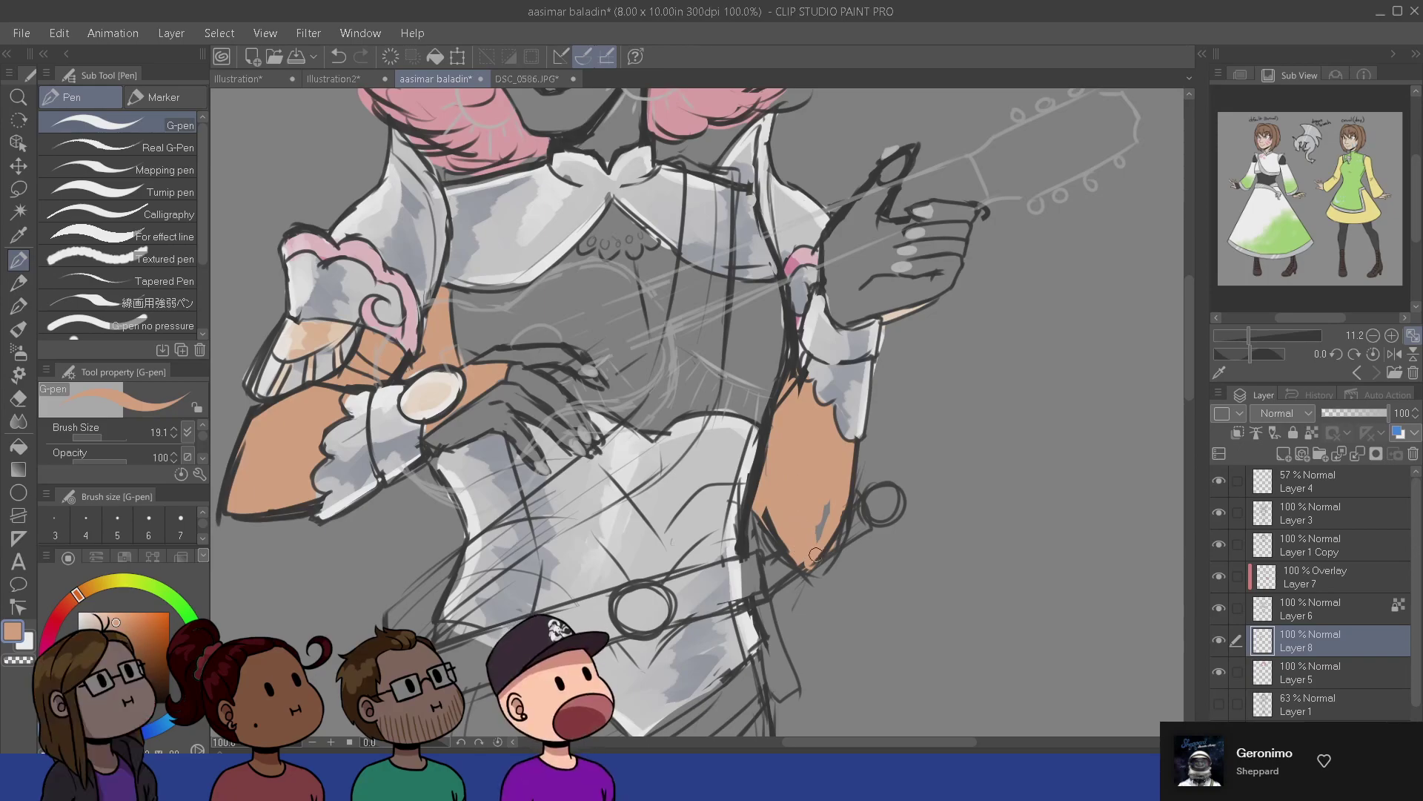
left_click_drag(905, 404, 937, 593)
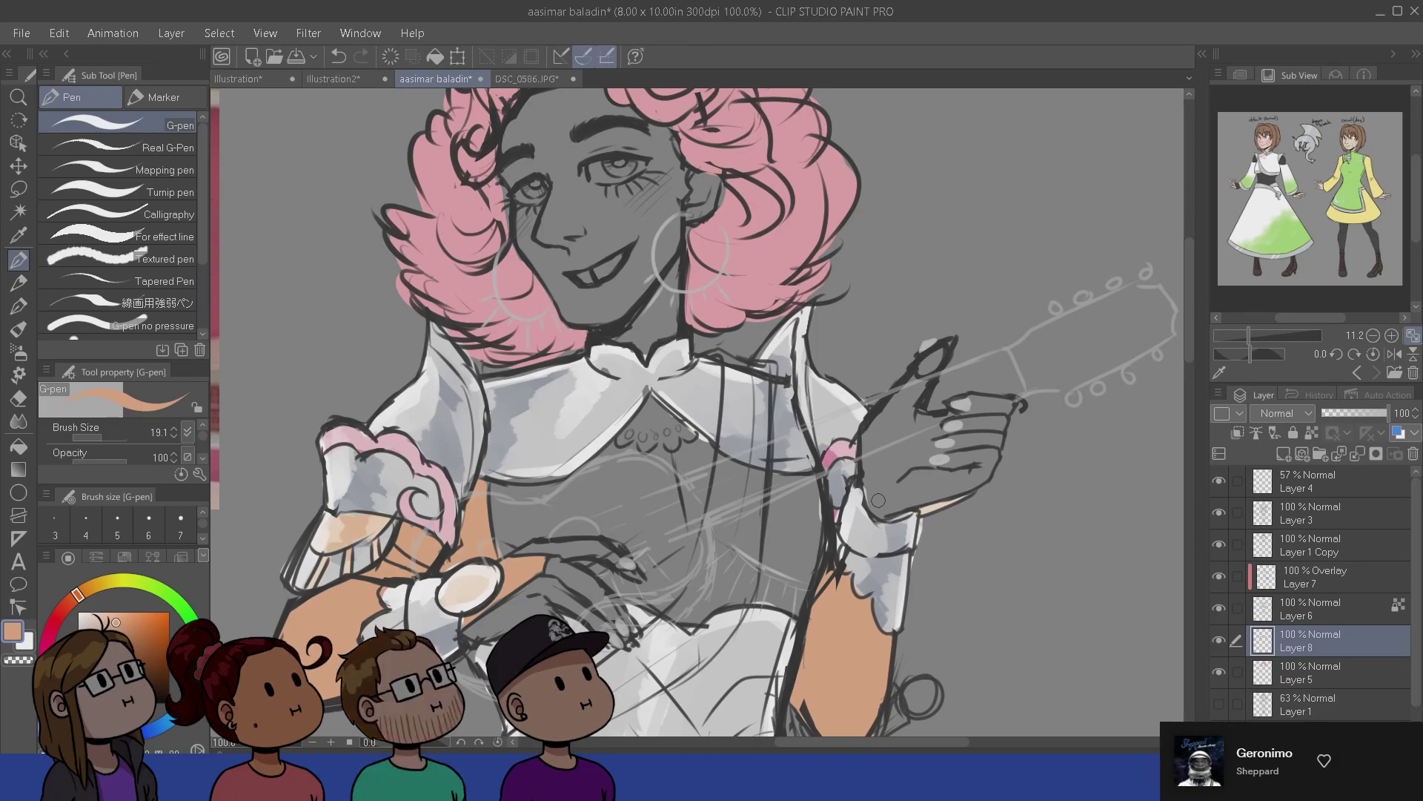
left_click_drag(639, 568, 647, 437)
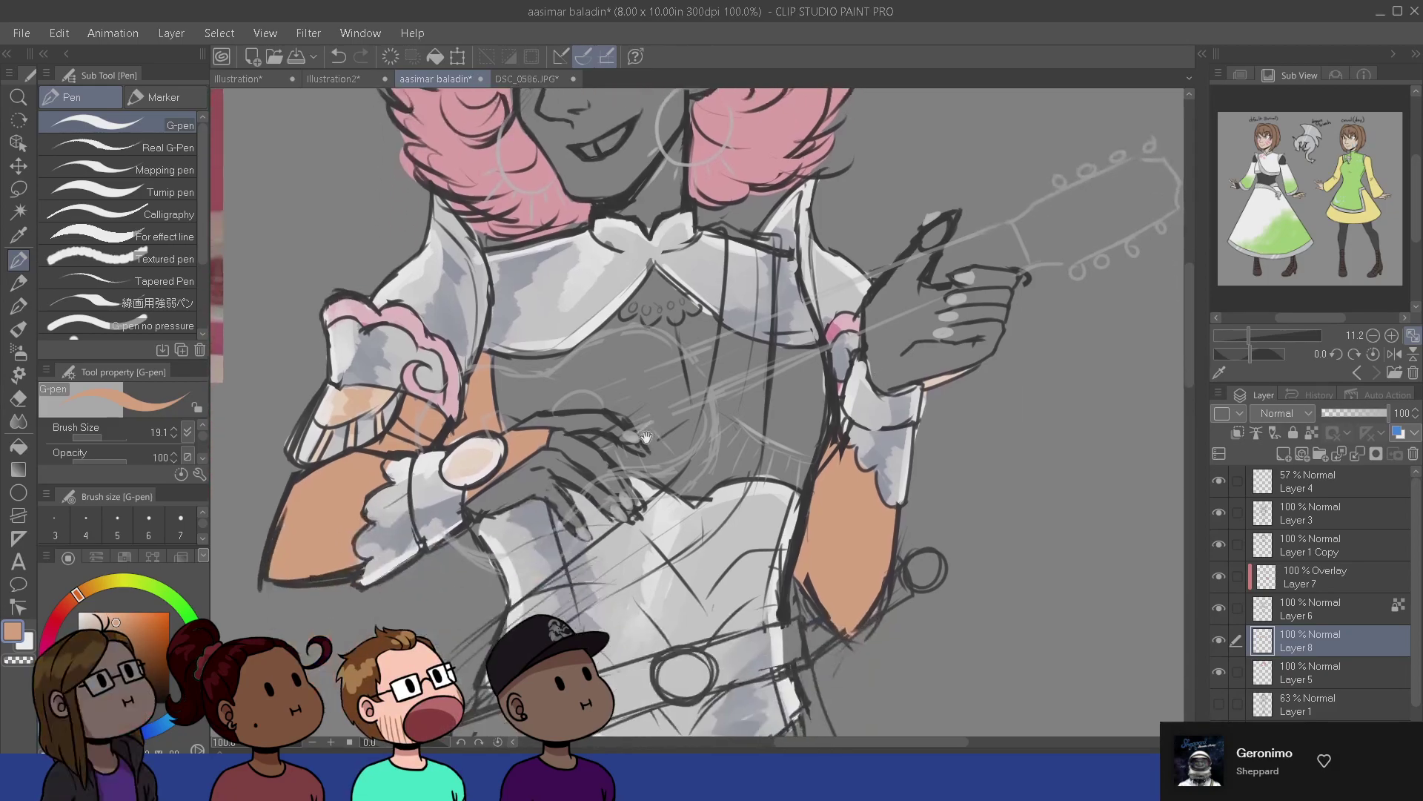
left_click_drag(625, 544, 587, 355)
left_click_drag(617, 451, 612, 606)
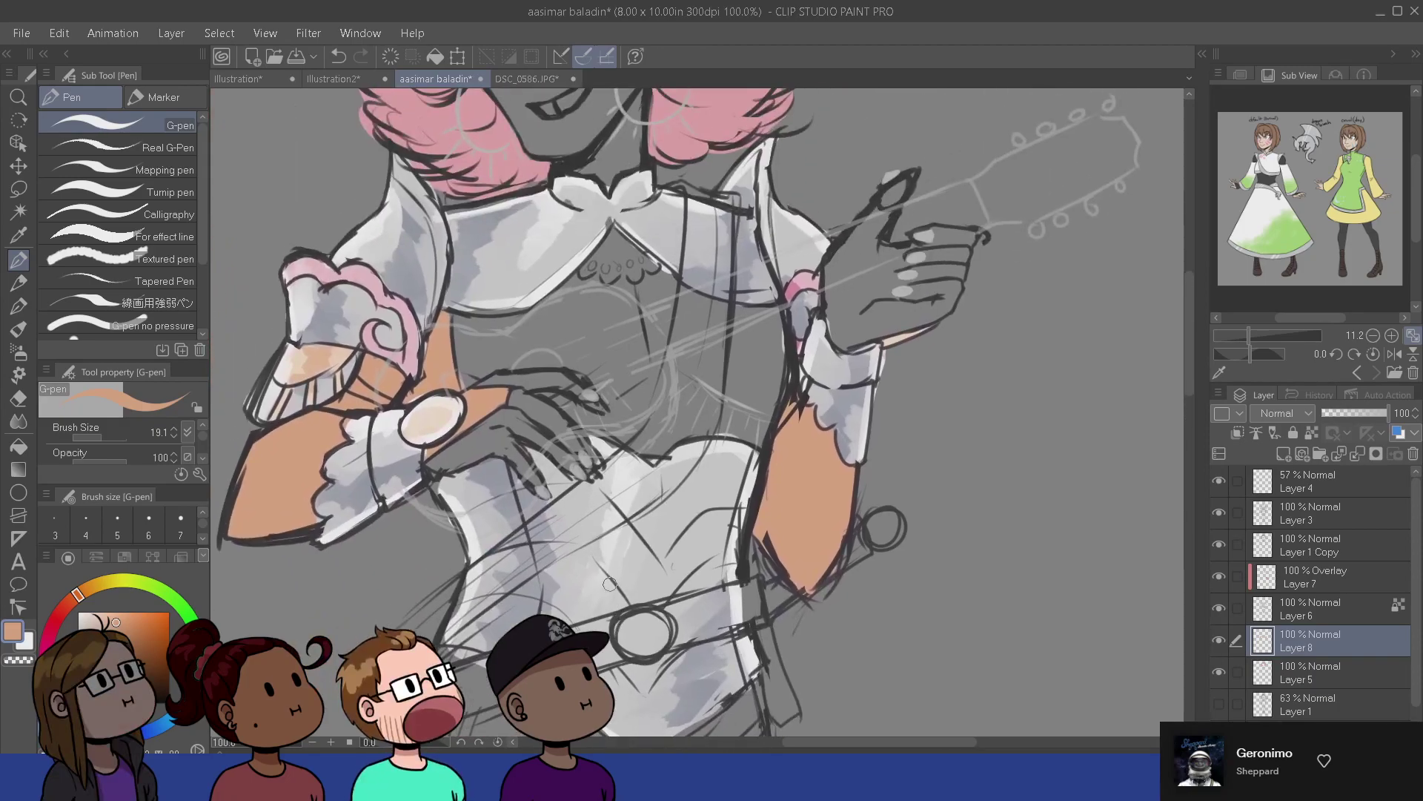
- Choose a muted red colour and enlarge the G-pen brush for the trousers
scroll(605, 587, "down", 1)
left_click_drag(680, 561, 617, 688)
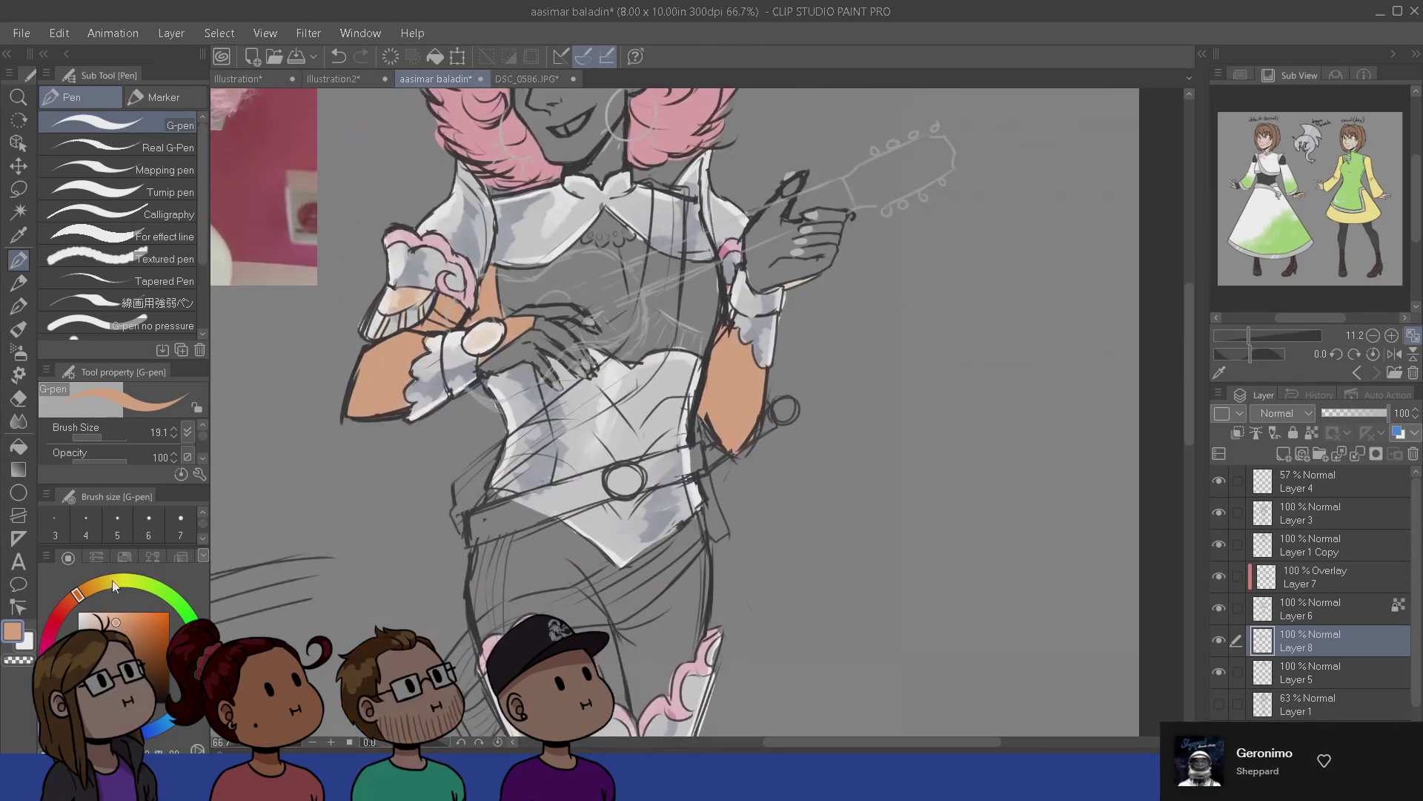
left_click(68, 604)
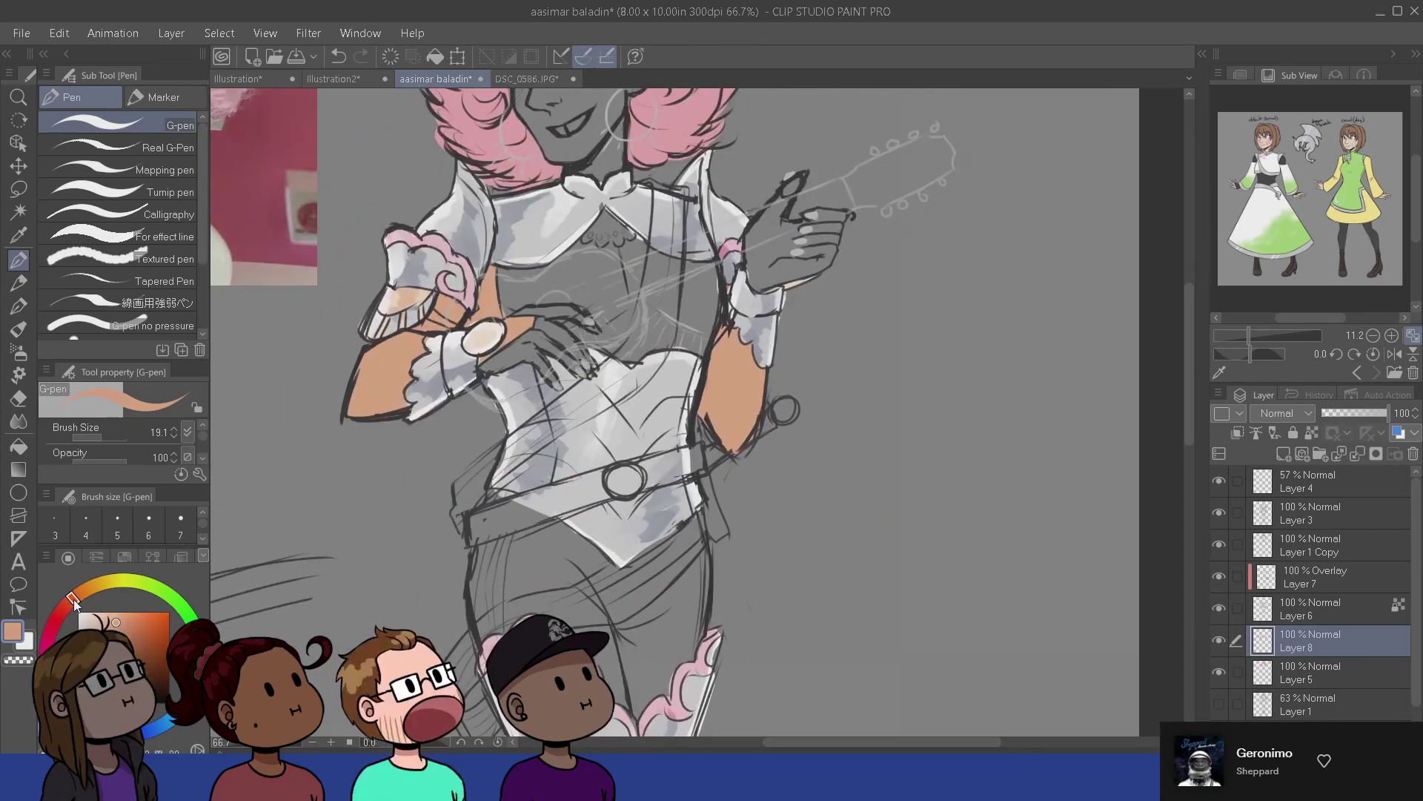
left_click(130, 637)
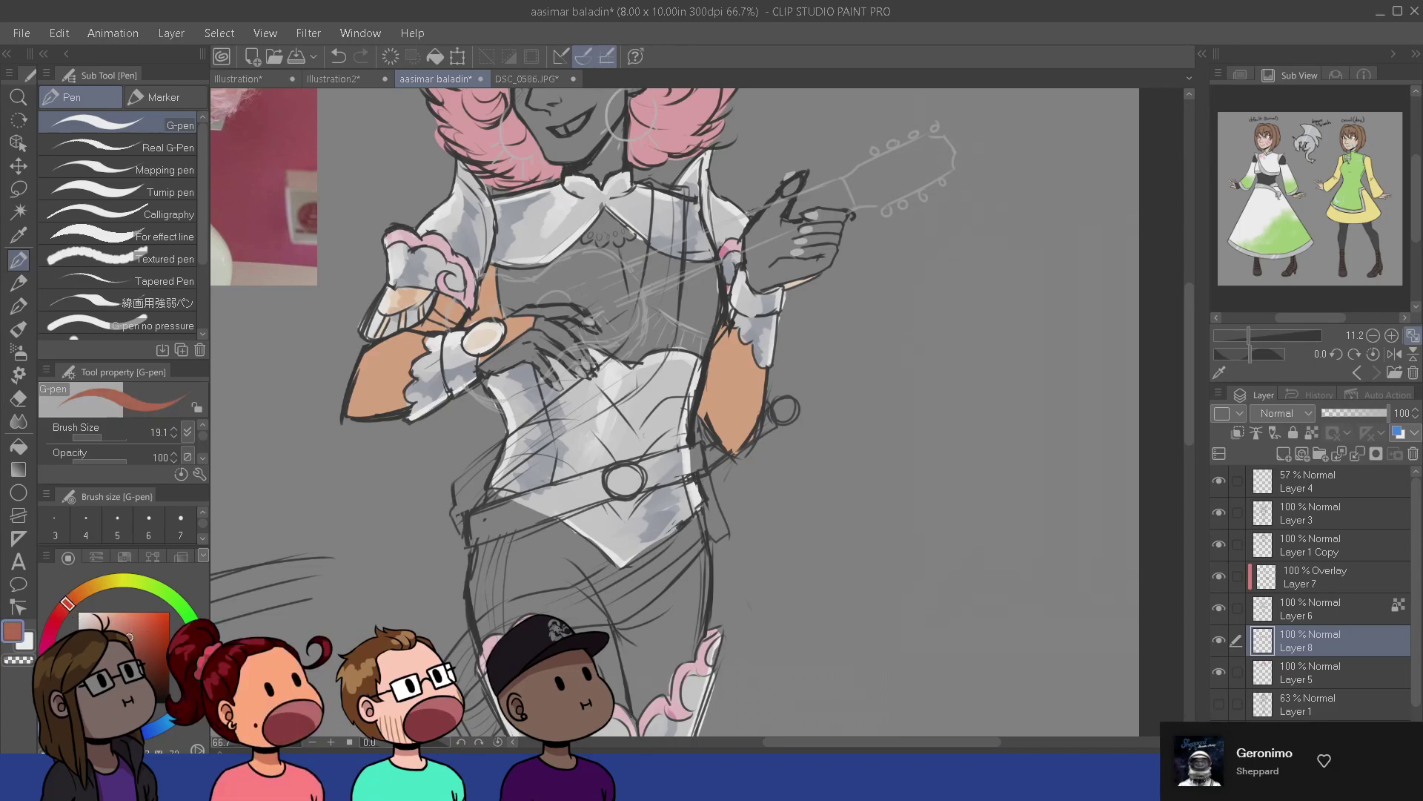
left_click(56, 619)
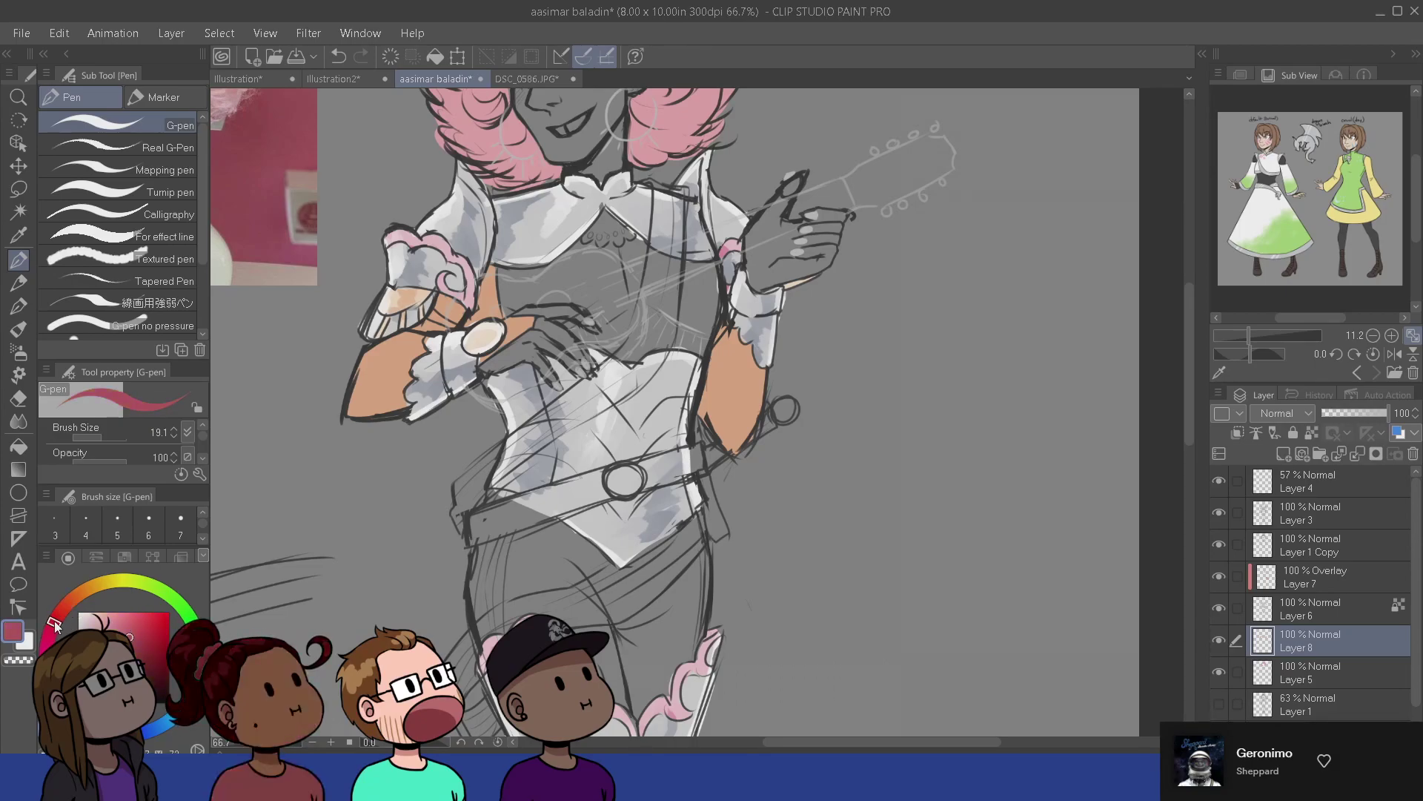
left_click_drag(55, 625, 65, 615)
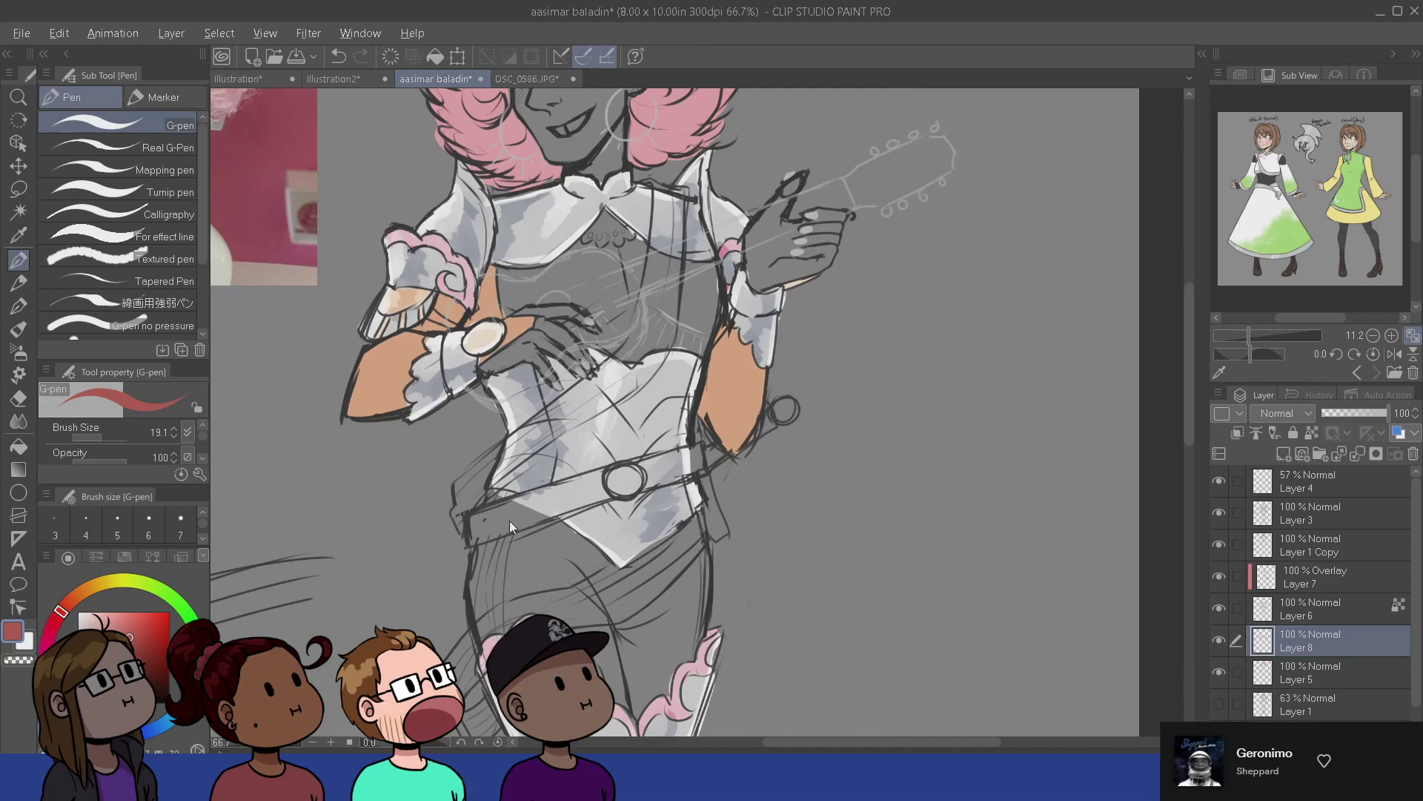
key("bracketright")
key("bracketright")
key("bracketright")
key("bracketright")
- Shift the colour to crimson and fill the trousers from the pointed corset hem down to the leg panels
mouse_move(500, 506)
left_mouse_down()
mouse_move(599, 572)
mouse_move(522, 571)
mouse_move(494, 608)
left_mouse_up()
left_click_drag(58, 619, 60, 624)
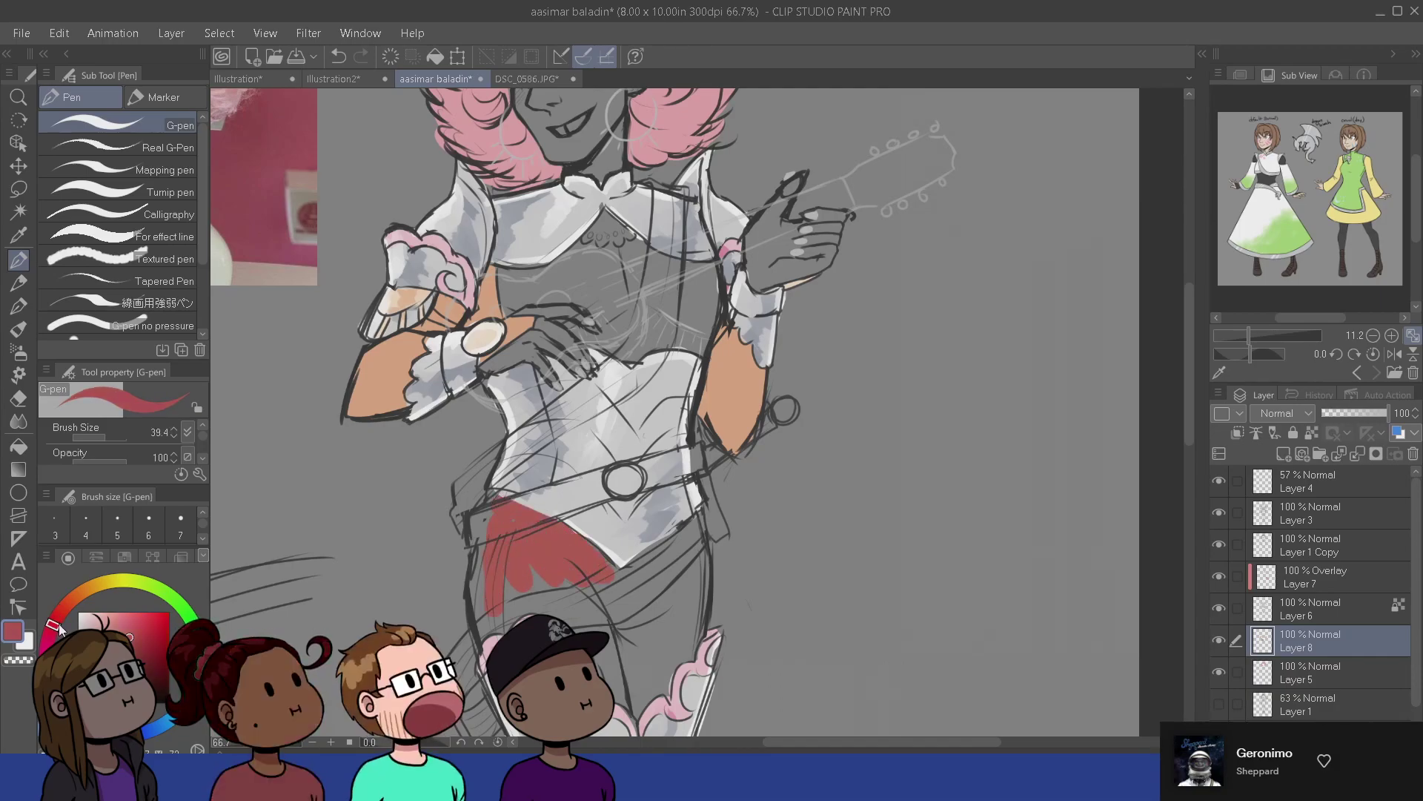
mouse_move(494, 519)
left_mouse_down()
mouse_move(488, 618)
mouse_move(551, 577)
left_mouse_up()
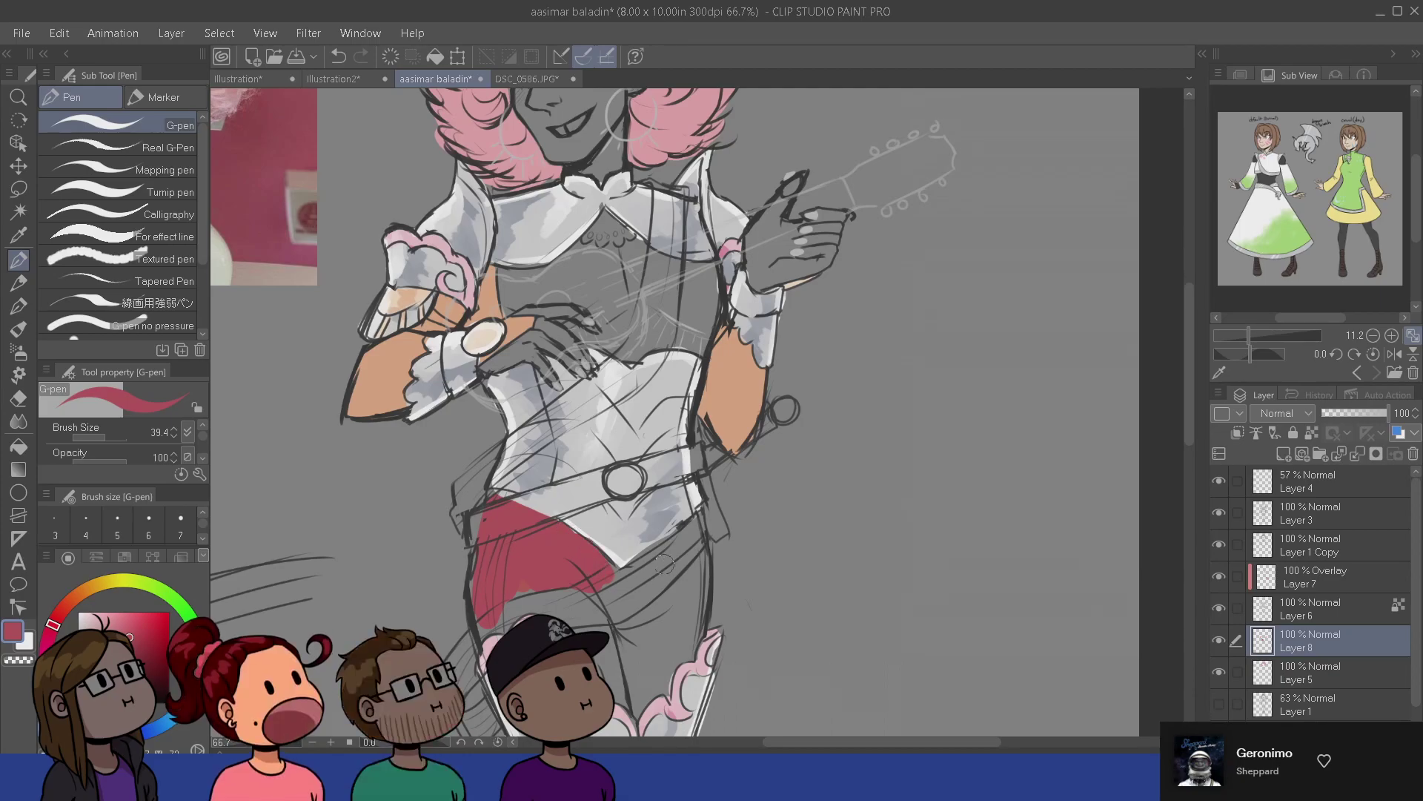
mouse_move(630, 578)
left_mouse_down()
mouse_move(693, 519)
mouse_move(691, 634)
mouse_move(676, 662)
mouse_move(639, 694)
mouse_move(605, 664)
left_mouse_up()
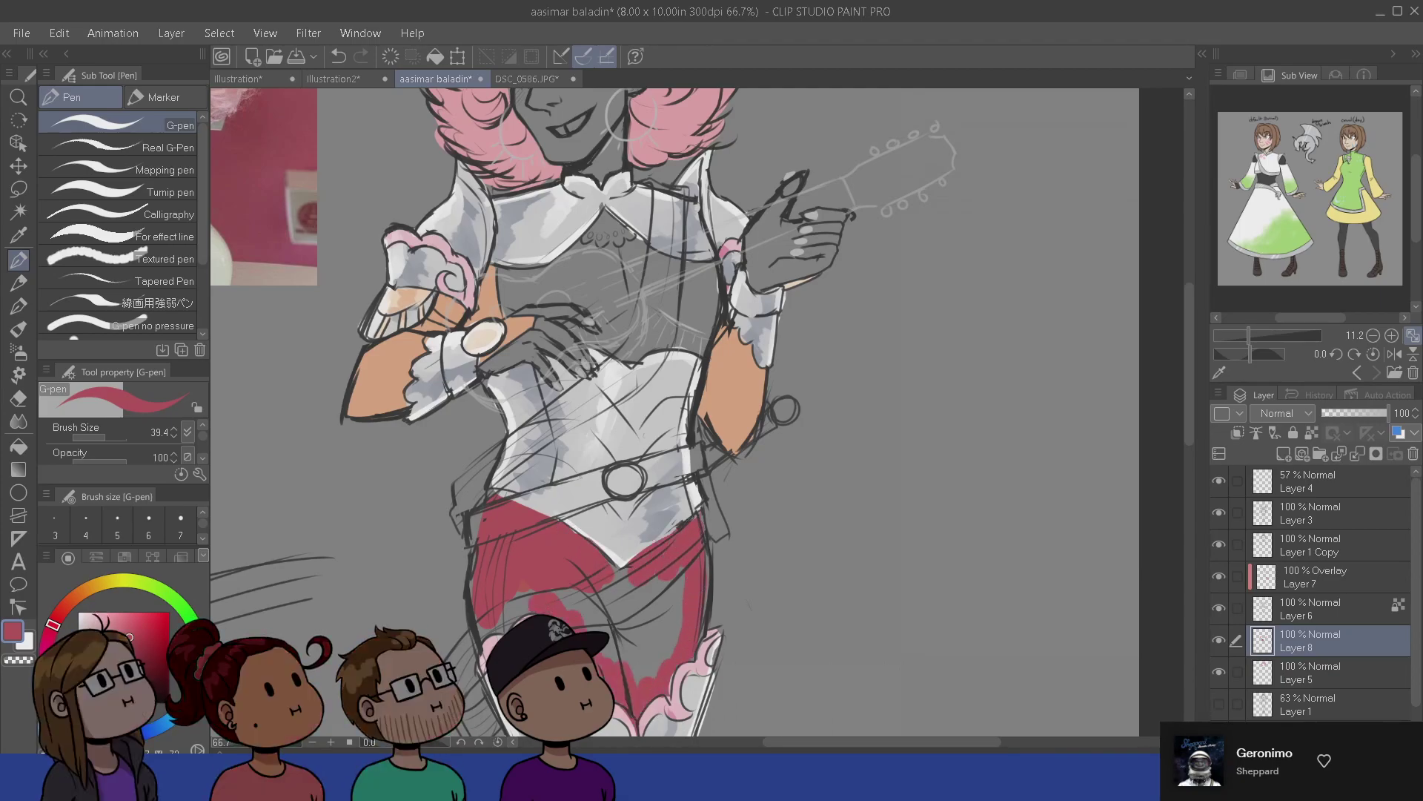
mouse_move(546, 548)
left_mouse_down()
mouse_move(622, 677)
mouse_move(639, 670)
mouse_move(648, 561)
mouse_move(677, 639)
mouse_move(686, 585)
left_mouse_up()
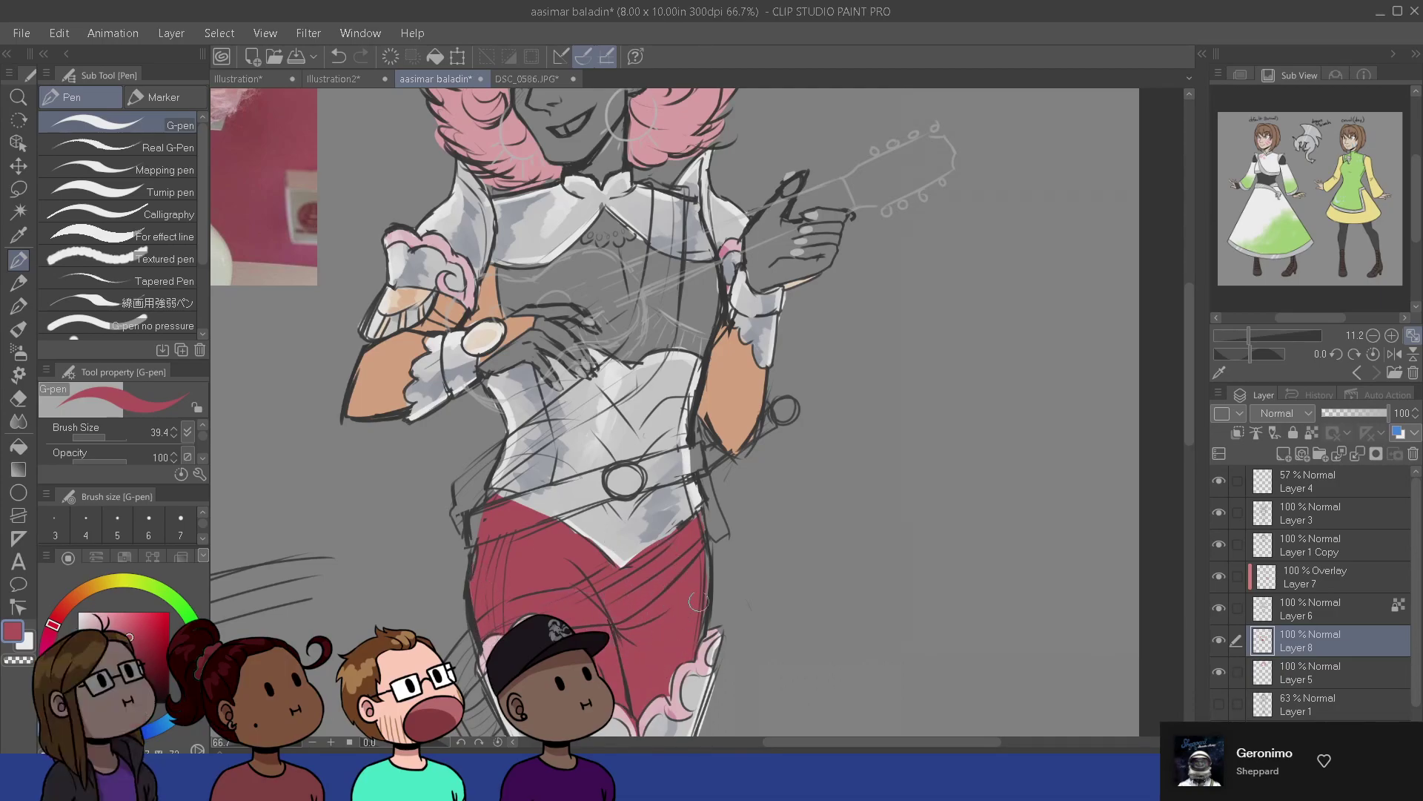
- Paint the small trouser areas showing beneath the leg panels' scalloped hem in crimson
left_click_drag(669, 526, 647, 196)
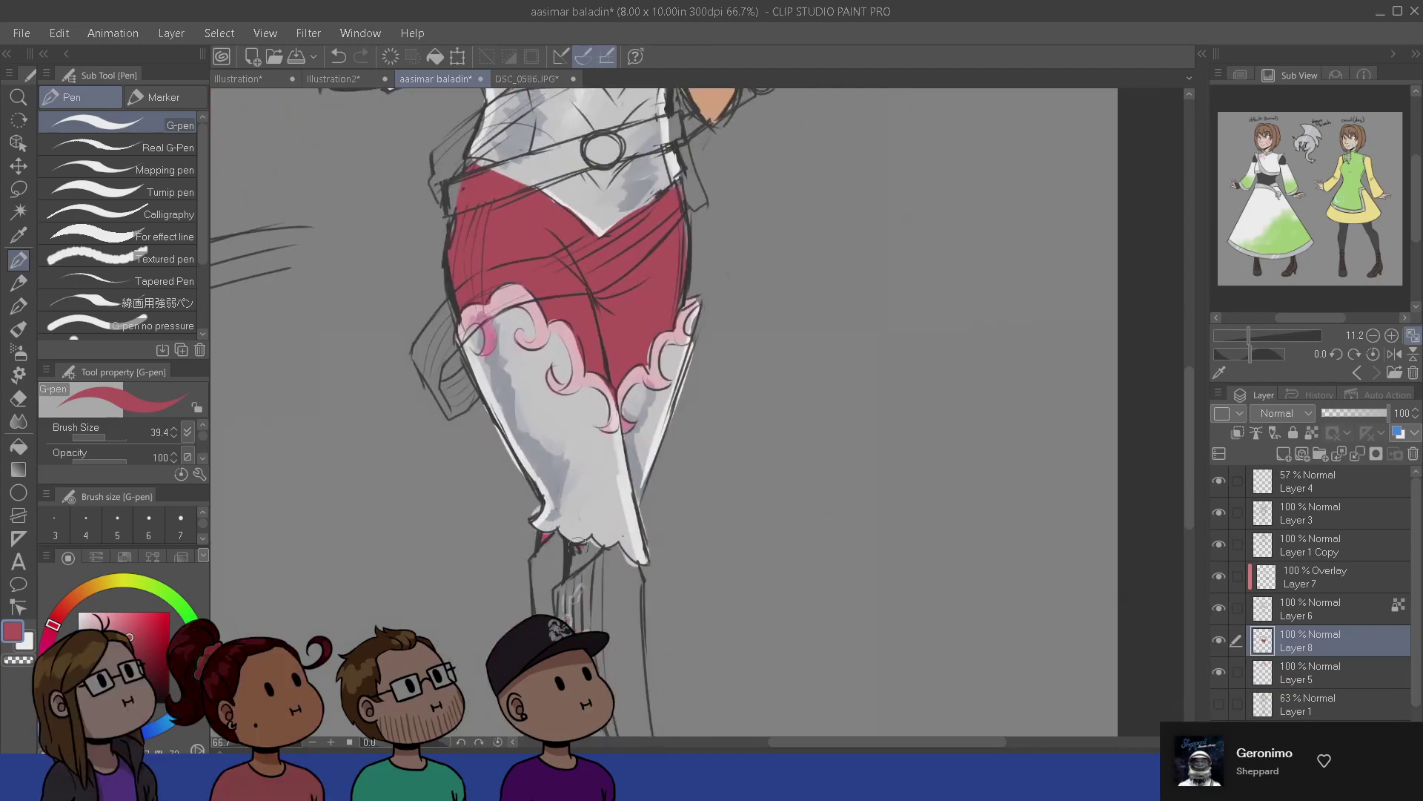
left_click_drag(602, 413, 625, 634)
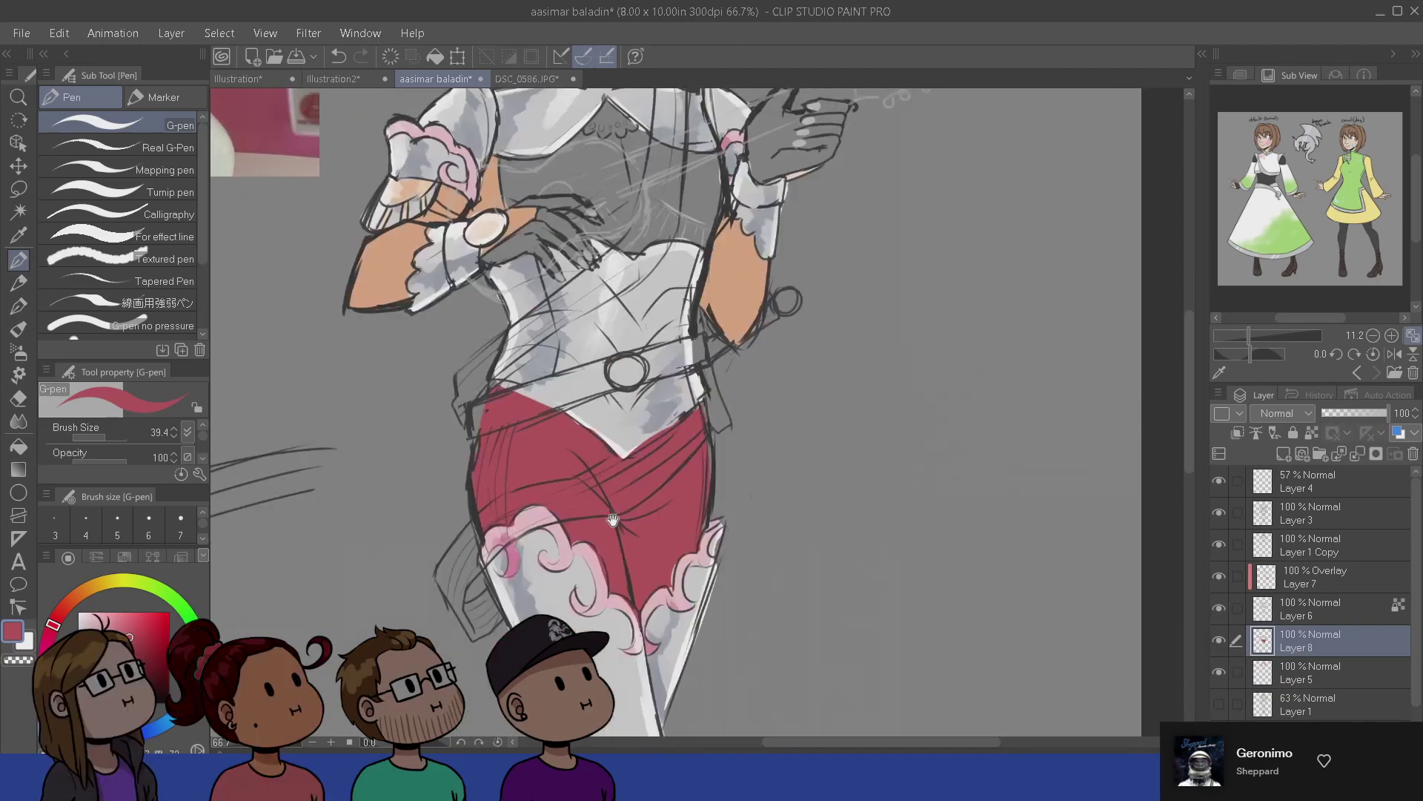
left_click_drag(613, 519, 626, 637)
left_click_drag(643, 443, 617, 590)
left_click_drag(611, 695, 584, 195)
left_click_drag(568, 622, 597, 458)
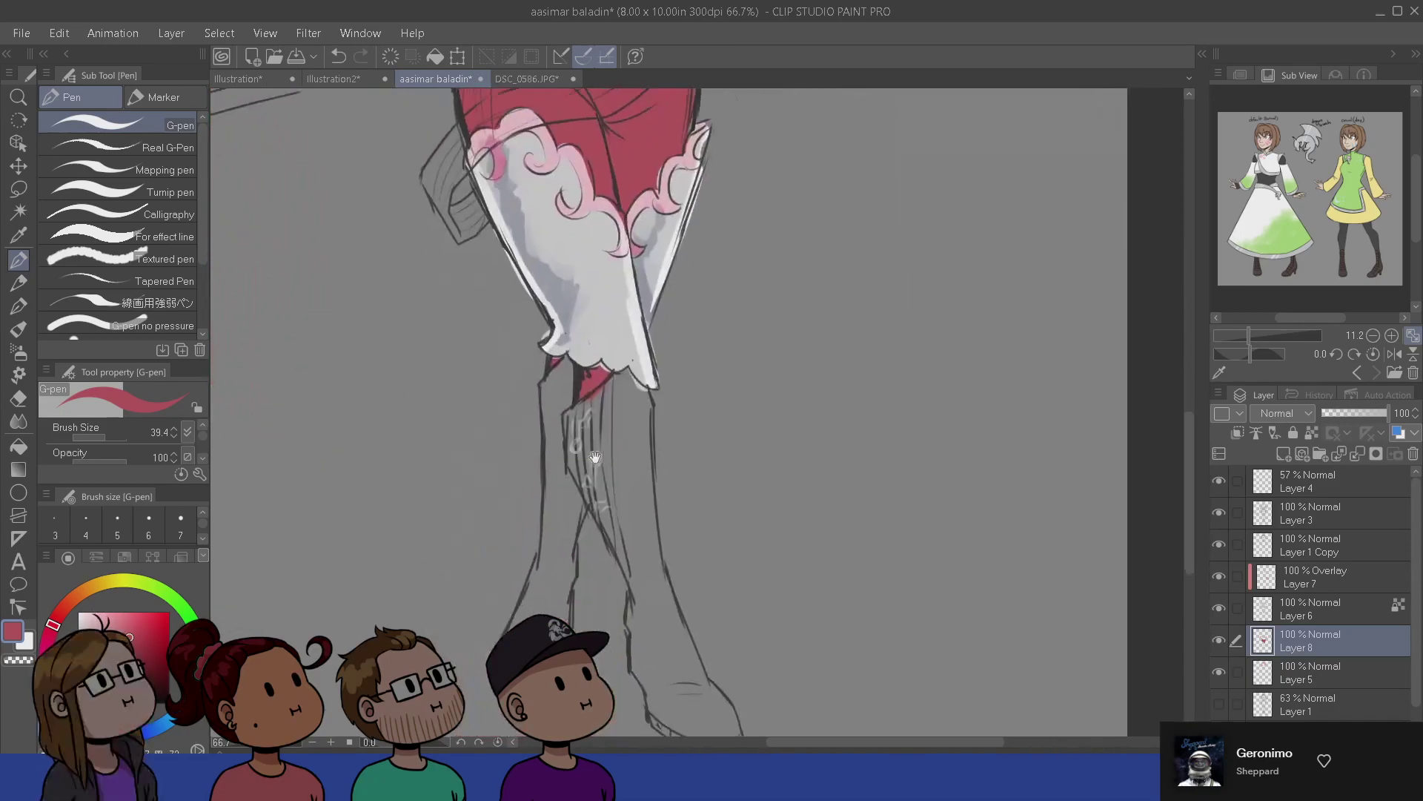
- Pick a soft light blue and paint the boot tops below the scalloped hem, keeping crimson as the secondary colour
left_click(160, 726)
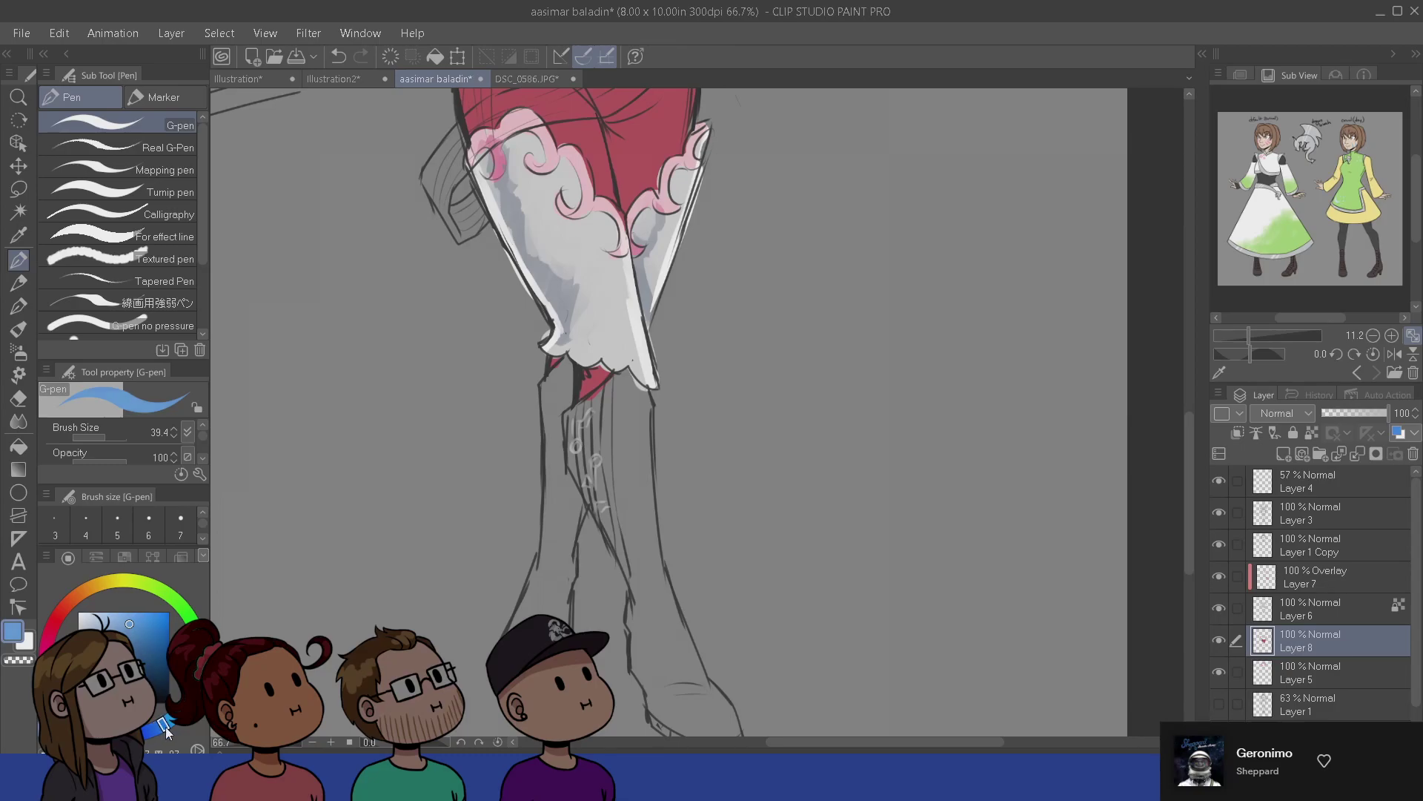
left_click(117, 621)
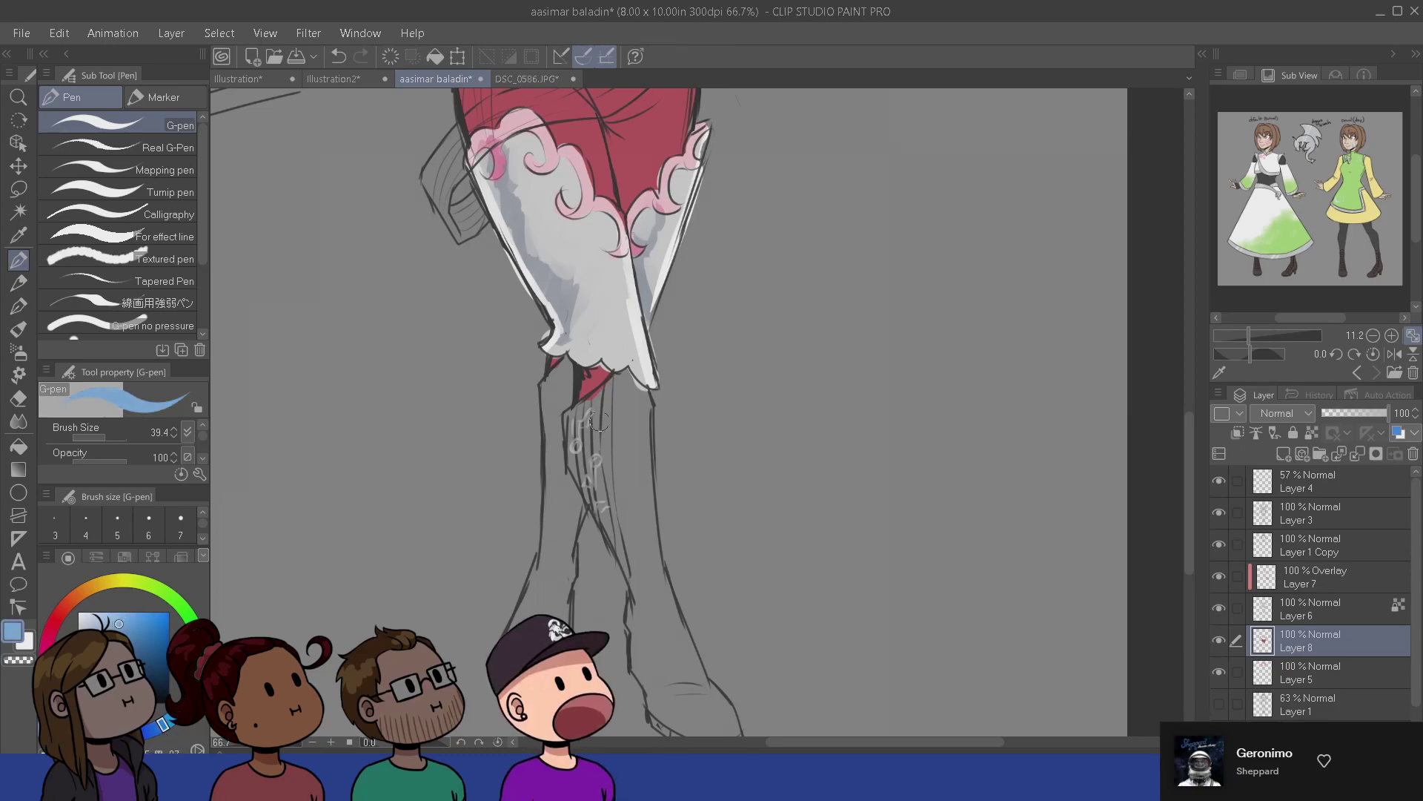
mouse_move(619, 382)
left_mouse_down()
mouse_move(578, 419)
mouse_move(561, 365)
mouse_move(549, 389)
mouse_move(552, 352)
left_mouse_up()
key("e")
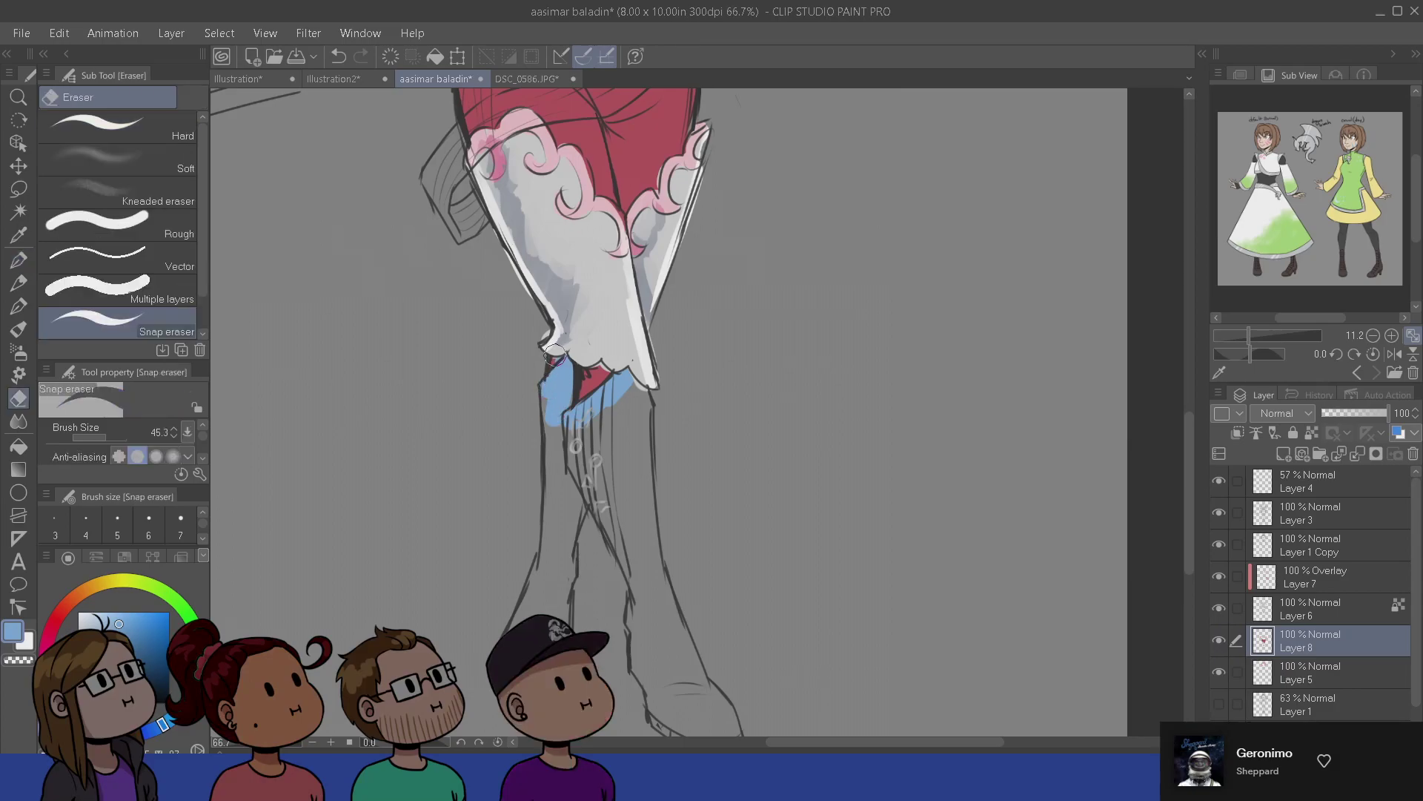
key("p")
key("x")
left_click(601, 372, "alt")
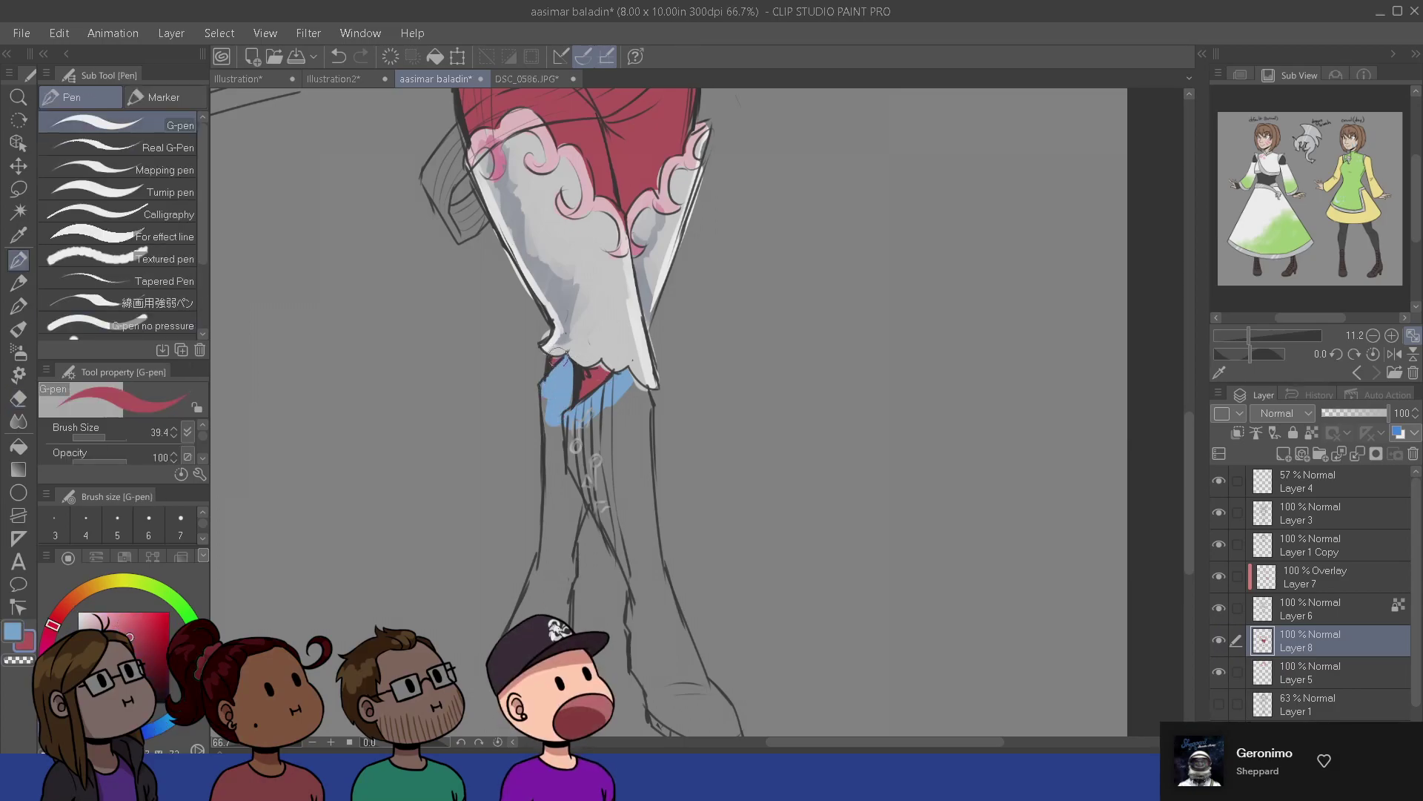
left_click(555, 398, "alt")
- Fill the front boot from the hem down to the toe in light blue
mouse_move(548, 390)
left_mouse_down()
mouse_move(565, 542)
mouse_move(578, 434)
mouse_move(601, 435)
mouse_move(631, 390)
mouse_move(650, 438)
mouse_move(626, 419)
mouse_move(642, 443)
mouse_move(651, 548)
mouse_move(600, 497)
mouse_move(644, 595)
left_mouse_up()
left_click_drag(655, 628, 612, 553)
mouse_move(604, 519)
left_mouse_down()
mouse_move(593, 546)
mouse_move(619, 489)
mouse_move(643, 589)
mouse_move(685, 663)
mouse_move(638, 667)
mouse_move(604, 615)
mouse_move(655, 639)
mouse_move(638, 600)
left_mouse_up()
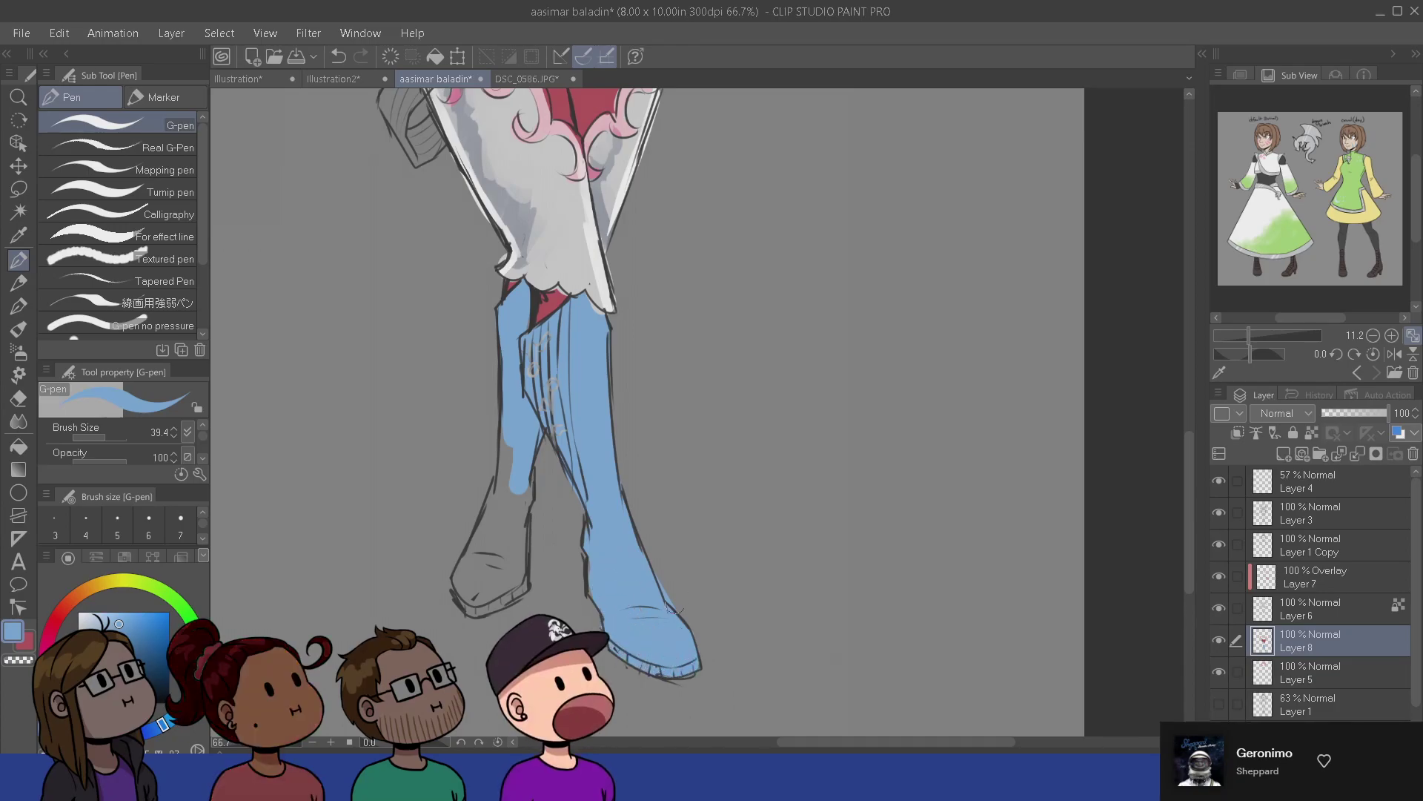
- Fill the rear boot down to its sole in light blue and clean up its edges with the Snap eraser
key("e")
key("p")
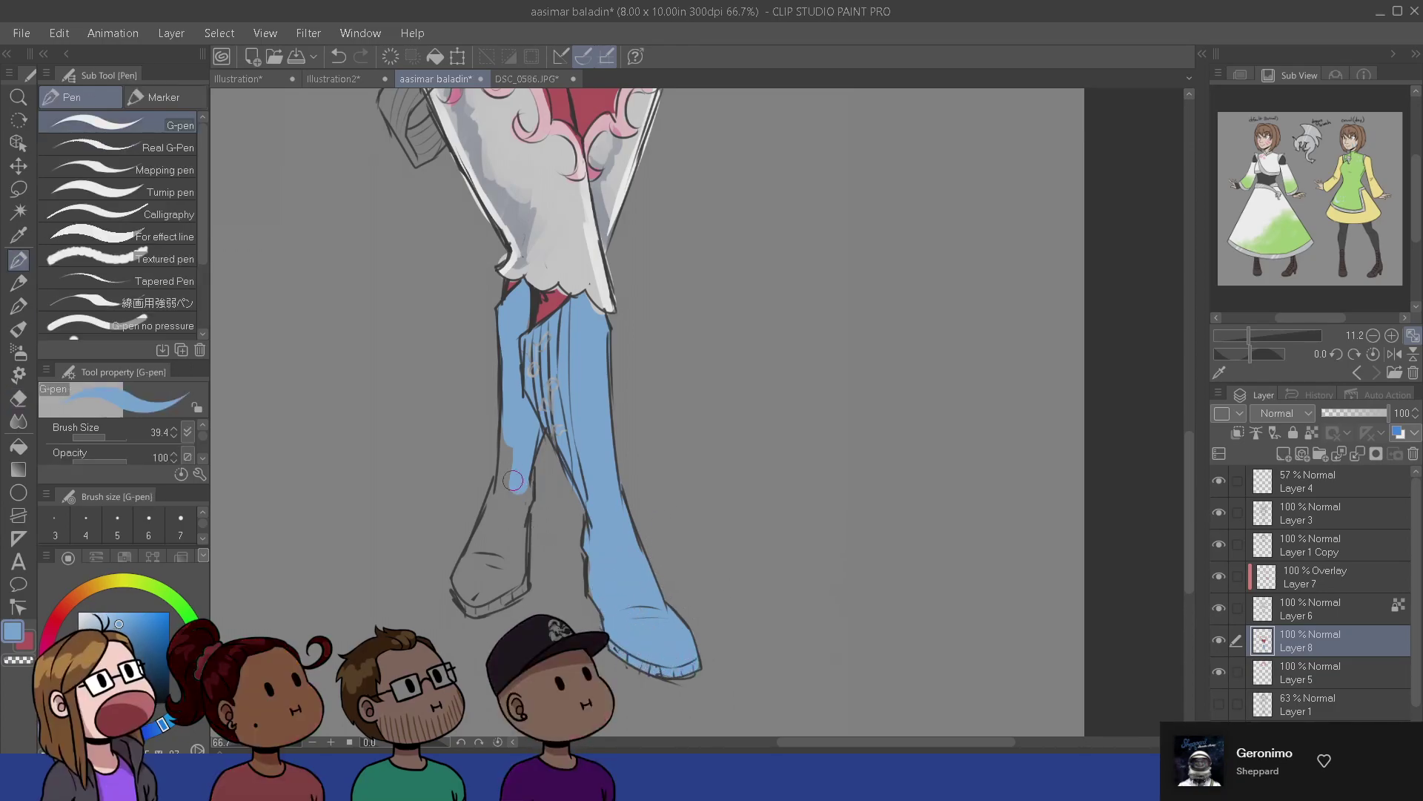
left_click_drag(514, 424, 489, 529)
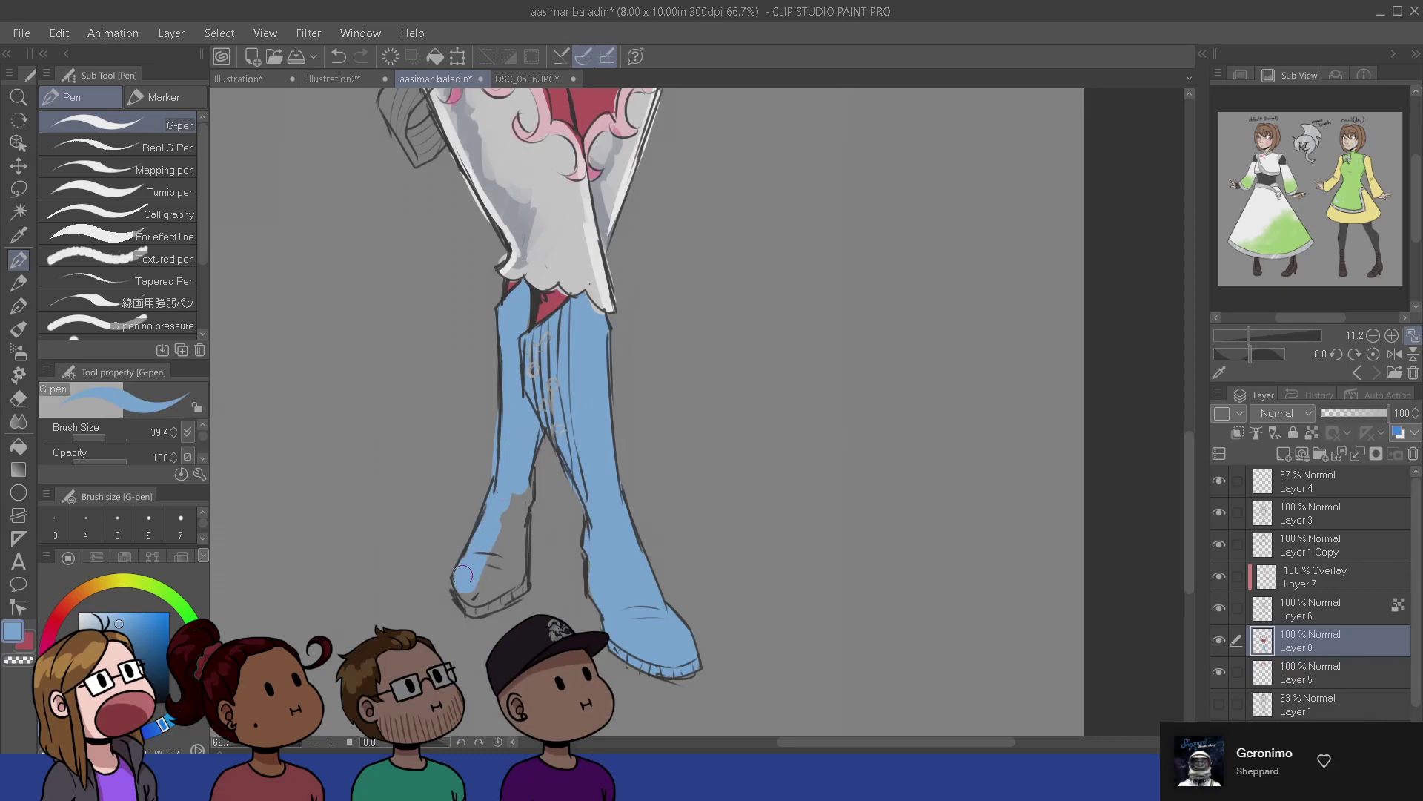
mouse_move(463, 605)
left_mouse_down()
mouse_move(511, 587)
mouse_move(523, 470)
mouse_move(499, 585)
mouse_move(475, 598)
mouse_move(523, 577)
left_mouse_up()
key("e")
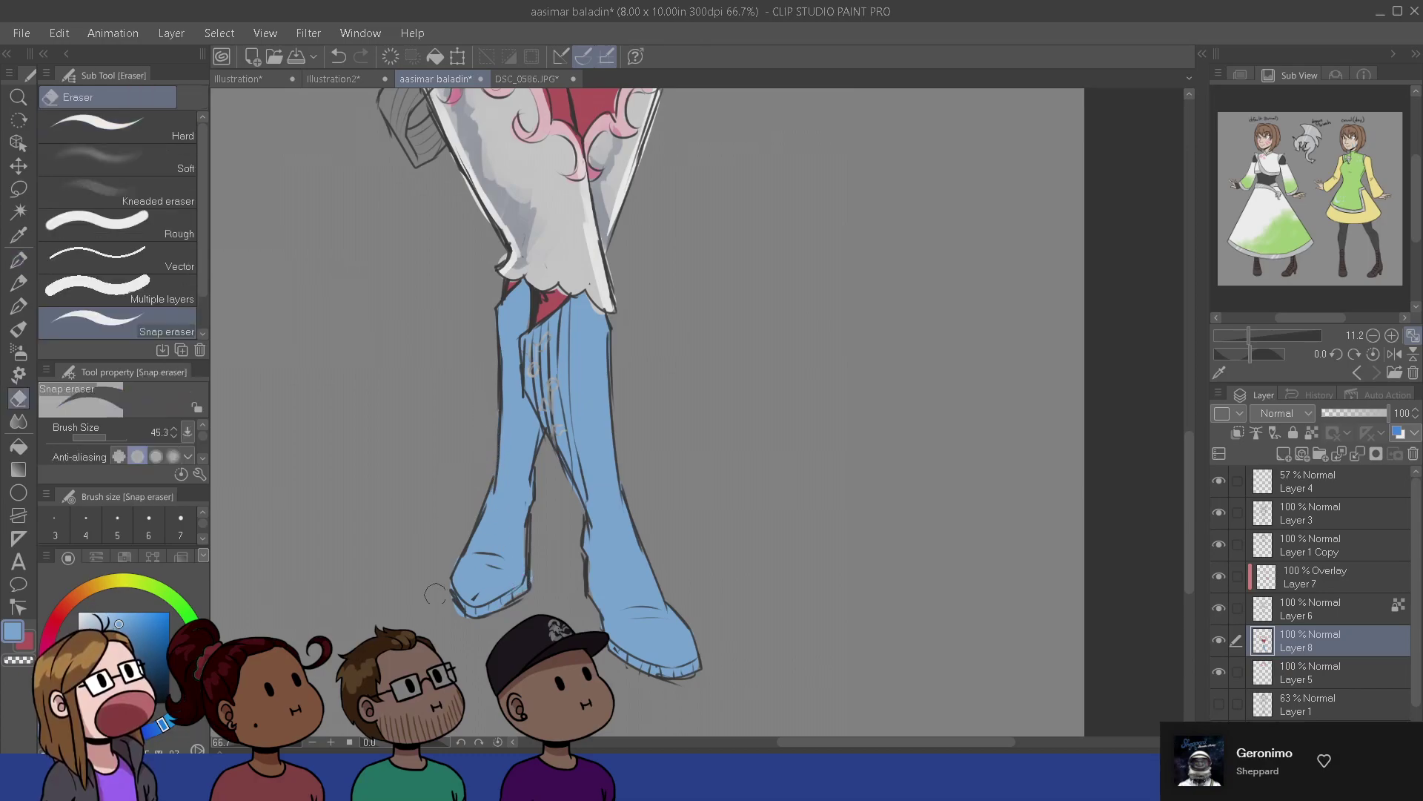
key("p")
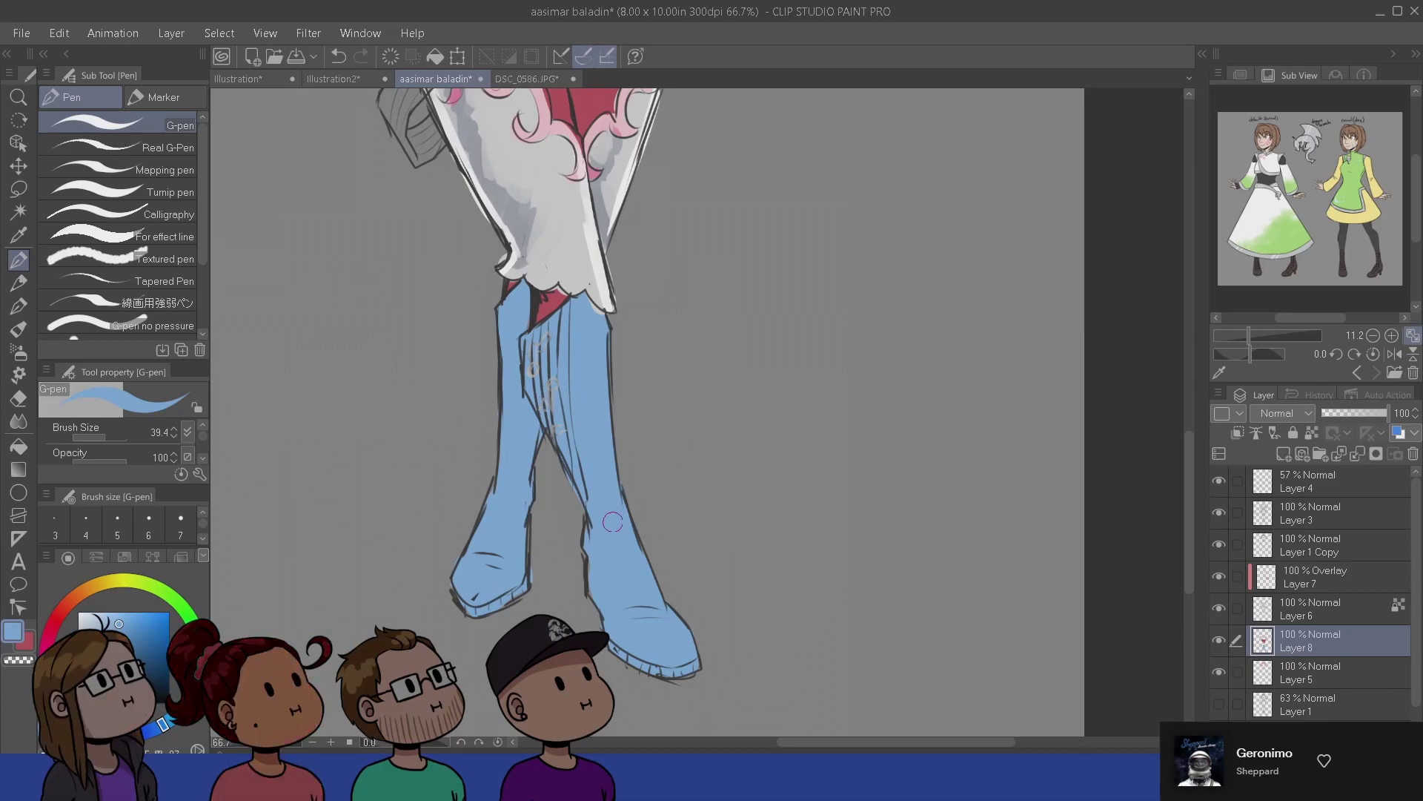
left_click_drag(580, 398, 590, 593)
left_click_drag(536, 381, 540, 428)
left_click_drag(565, 341, 586, 570)
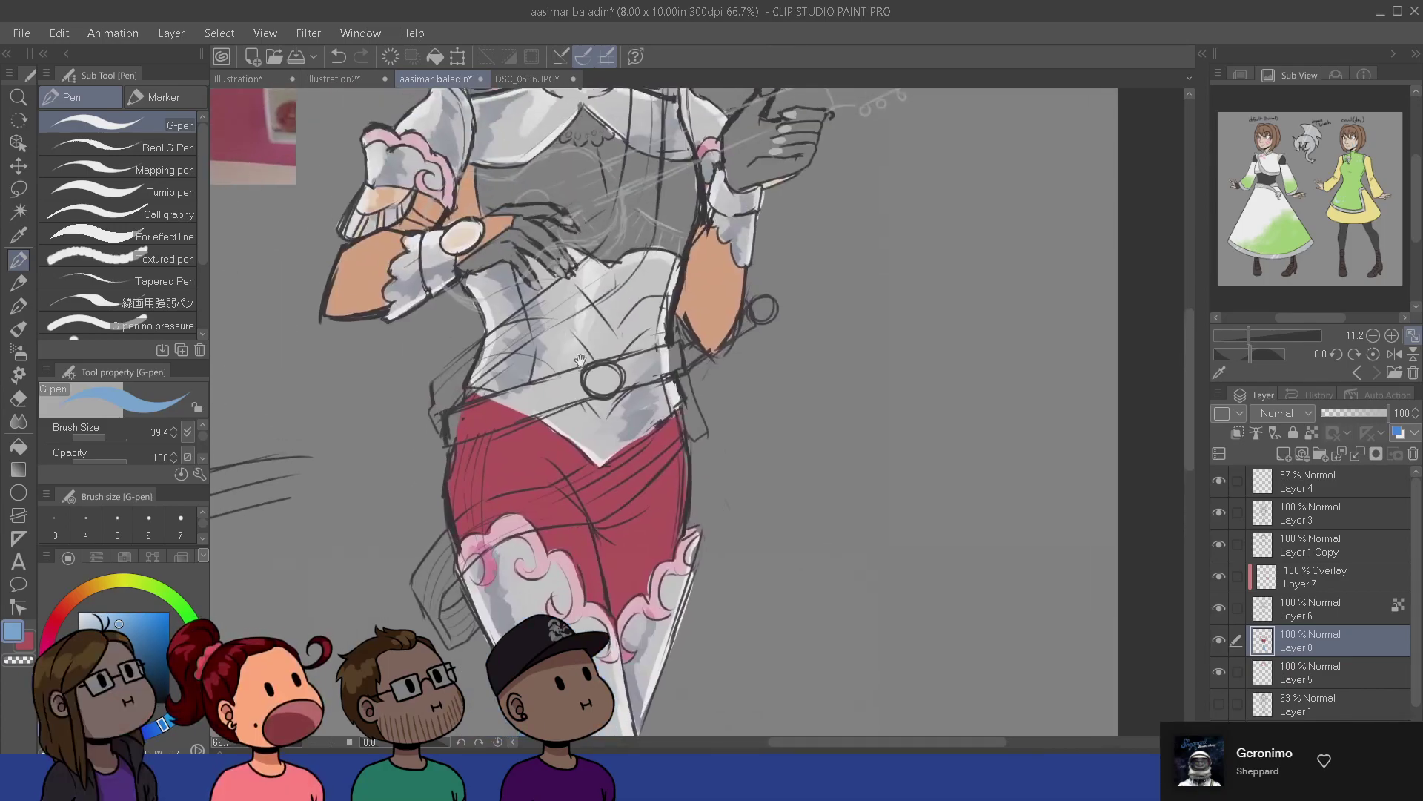
left_click_drag(617, 324, 604, 519)
left_click_drag(601, 469, 600, 502)
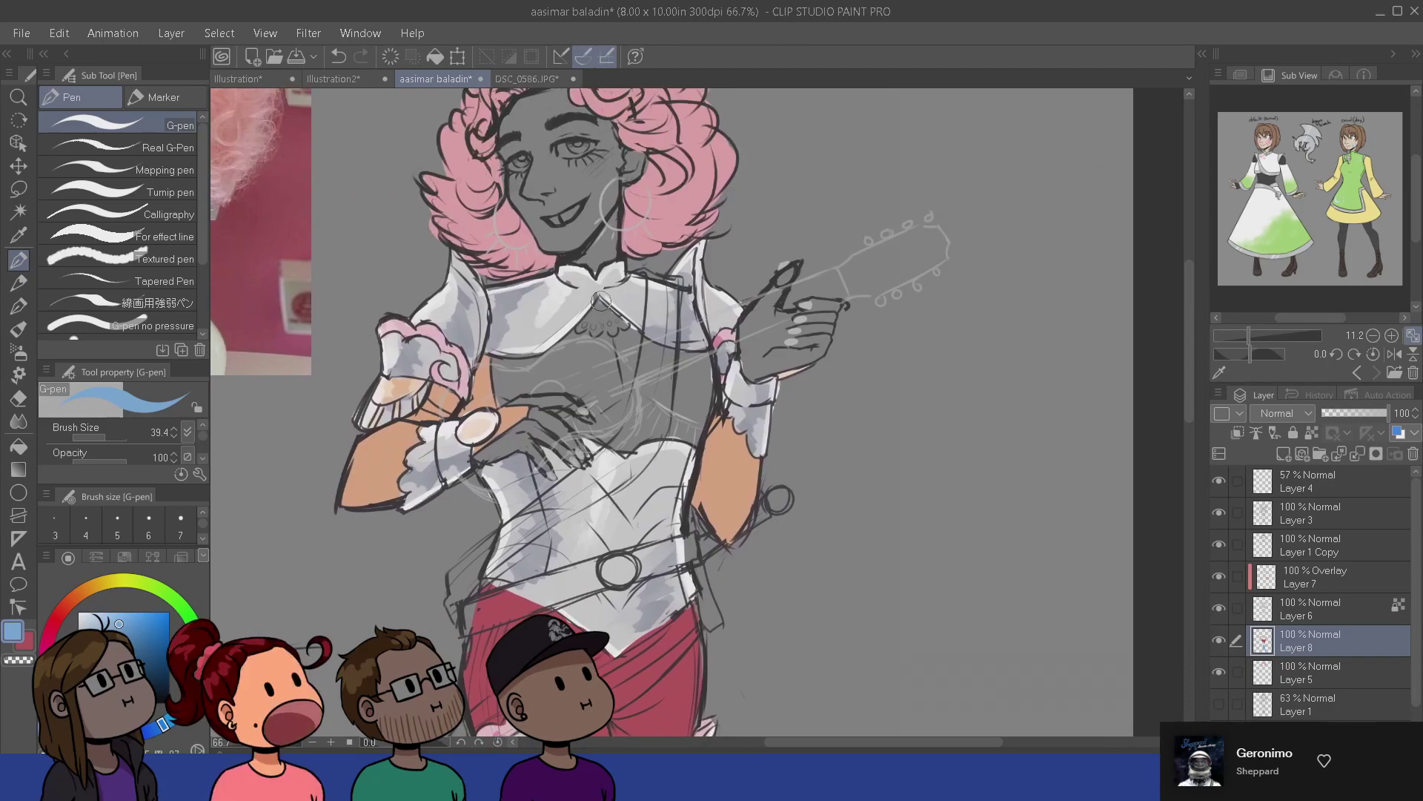
- Paint the small scalloped piece beneath the collar in light blue and refill it with a paler blue
left_click_drag(600, 300, 593, 326)
left_click(112, 615)
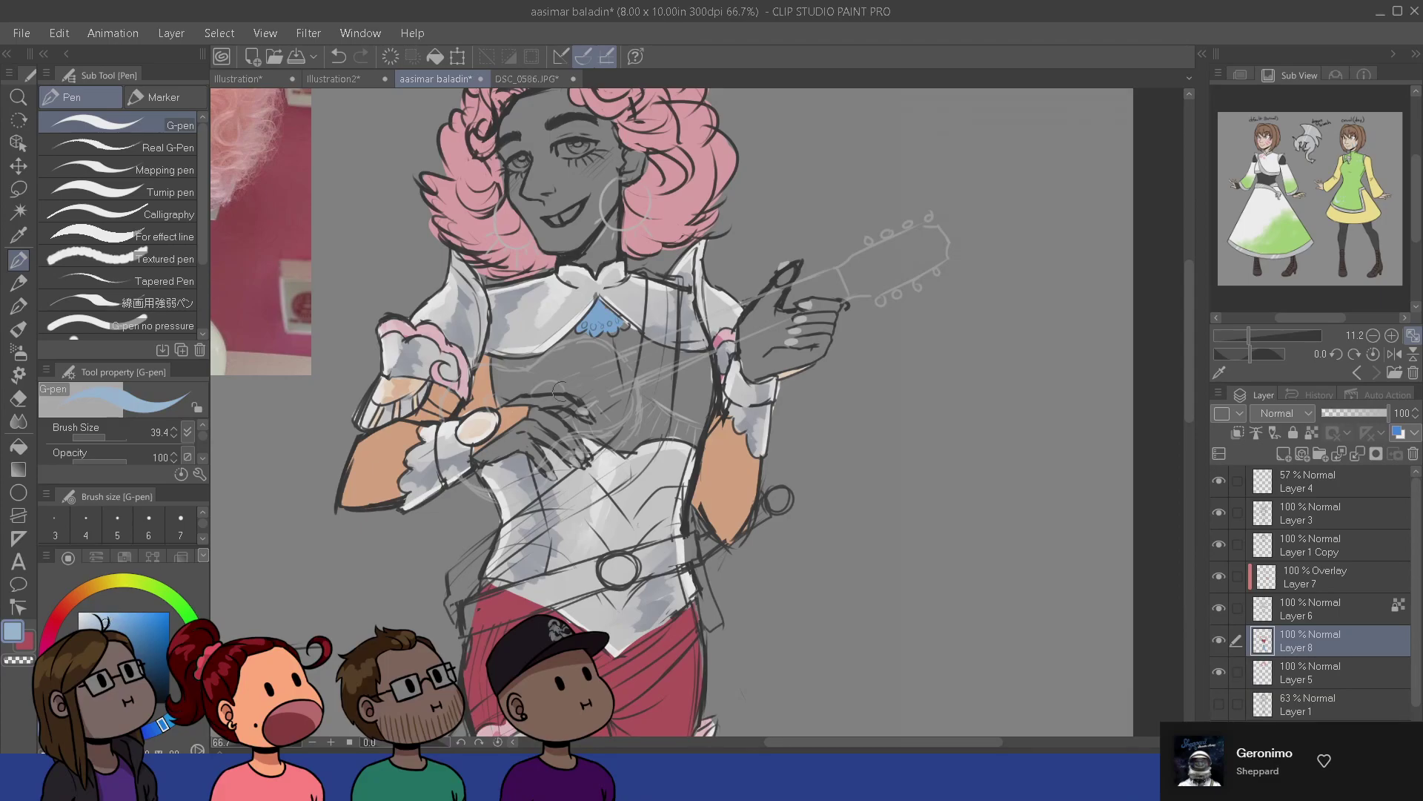
key("g")
left_click(586, 387)
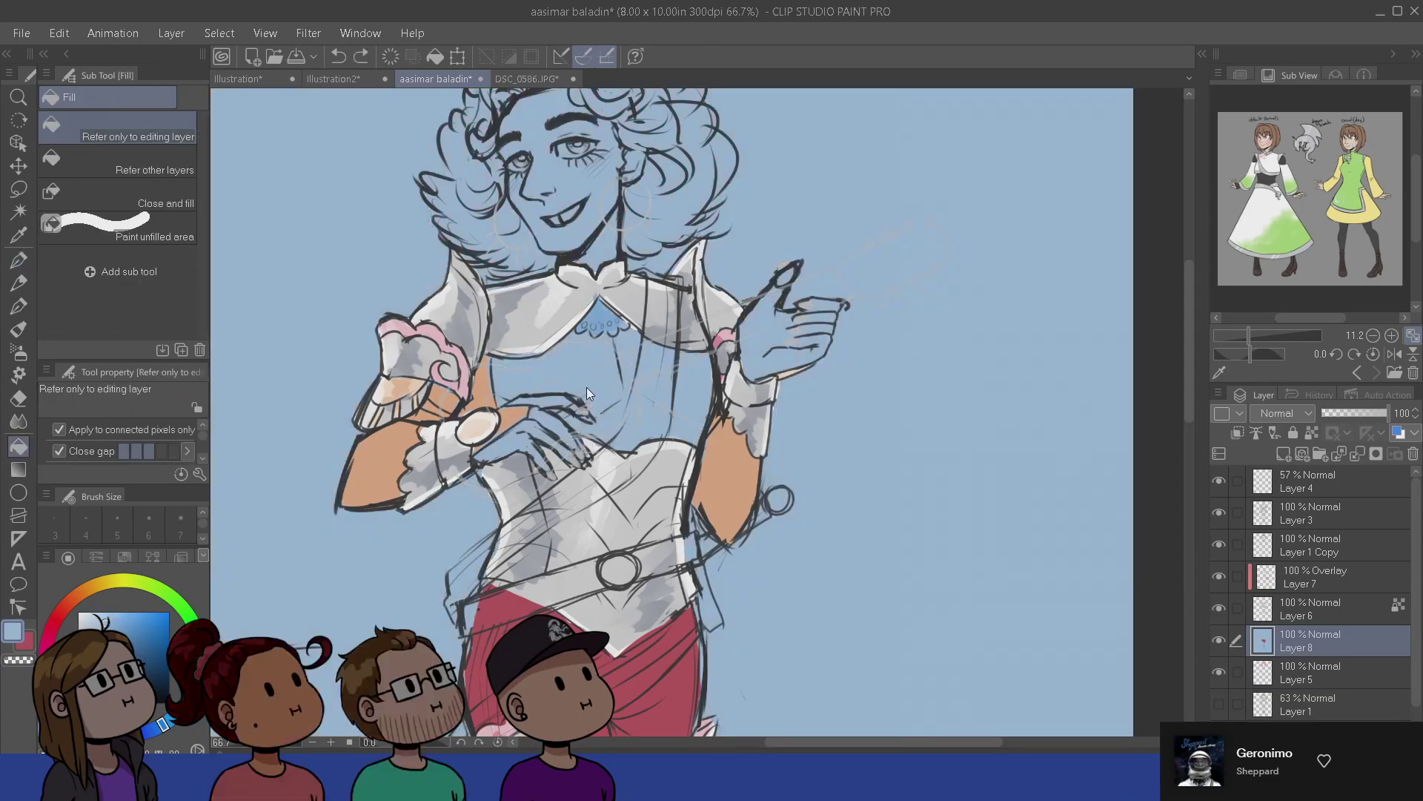
key("ctrl+z")
left_click(604, 309)
- Refill the boots with the same paler blue as the scalloped chest piece
left_click_drag(575, 502, 523, 103)
left_click_drag(523, 711, 499, 563)
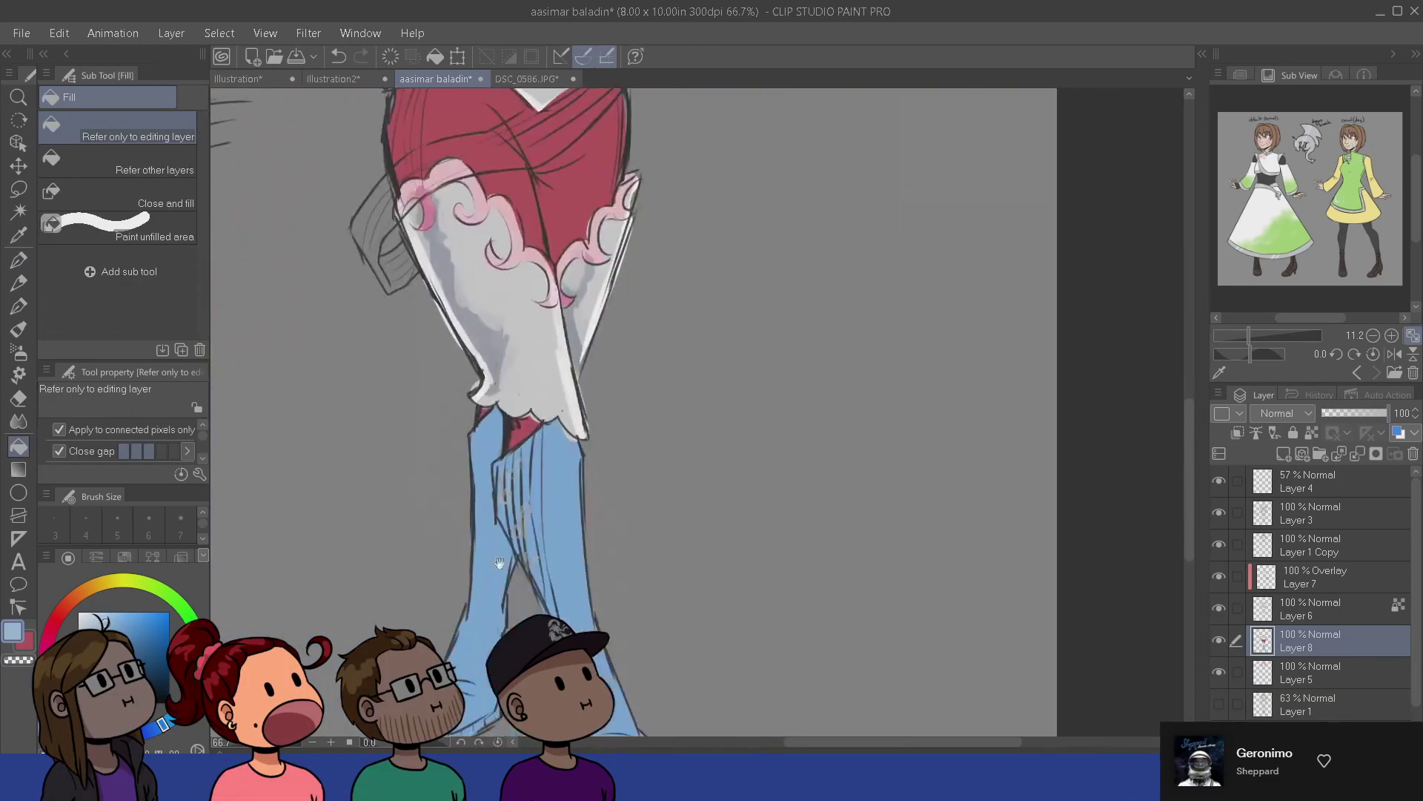
left_click(500, 562)
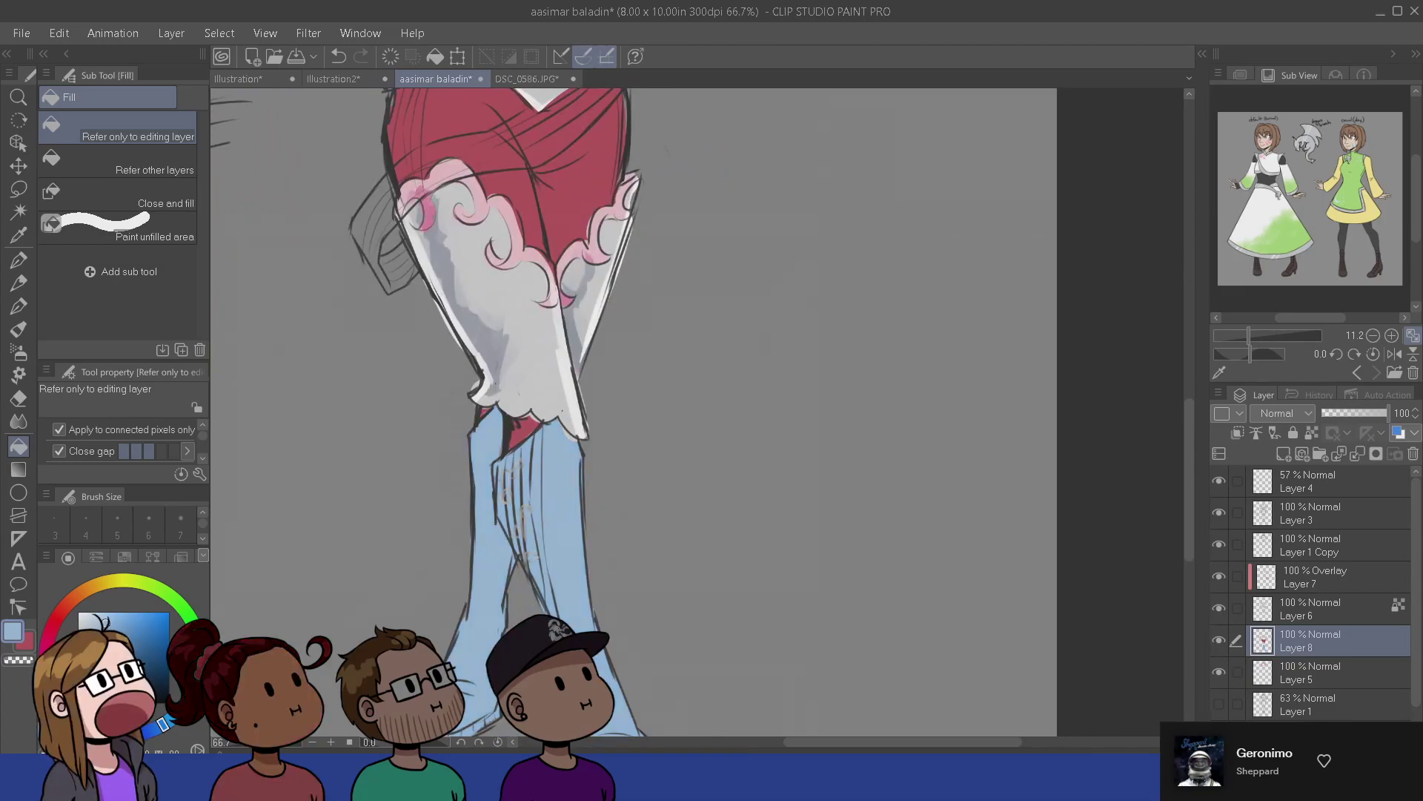
- Look over the figure from hair to boots to check the flat colours
left_click_drag(633, 599, 648, 375)
left_click_drag(626, 239, 657, 648)
left_click_drag(628, 415, 640, 660)
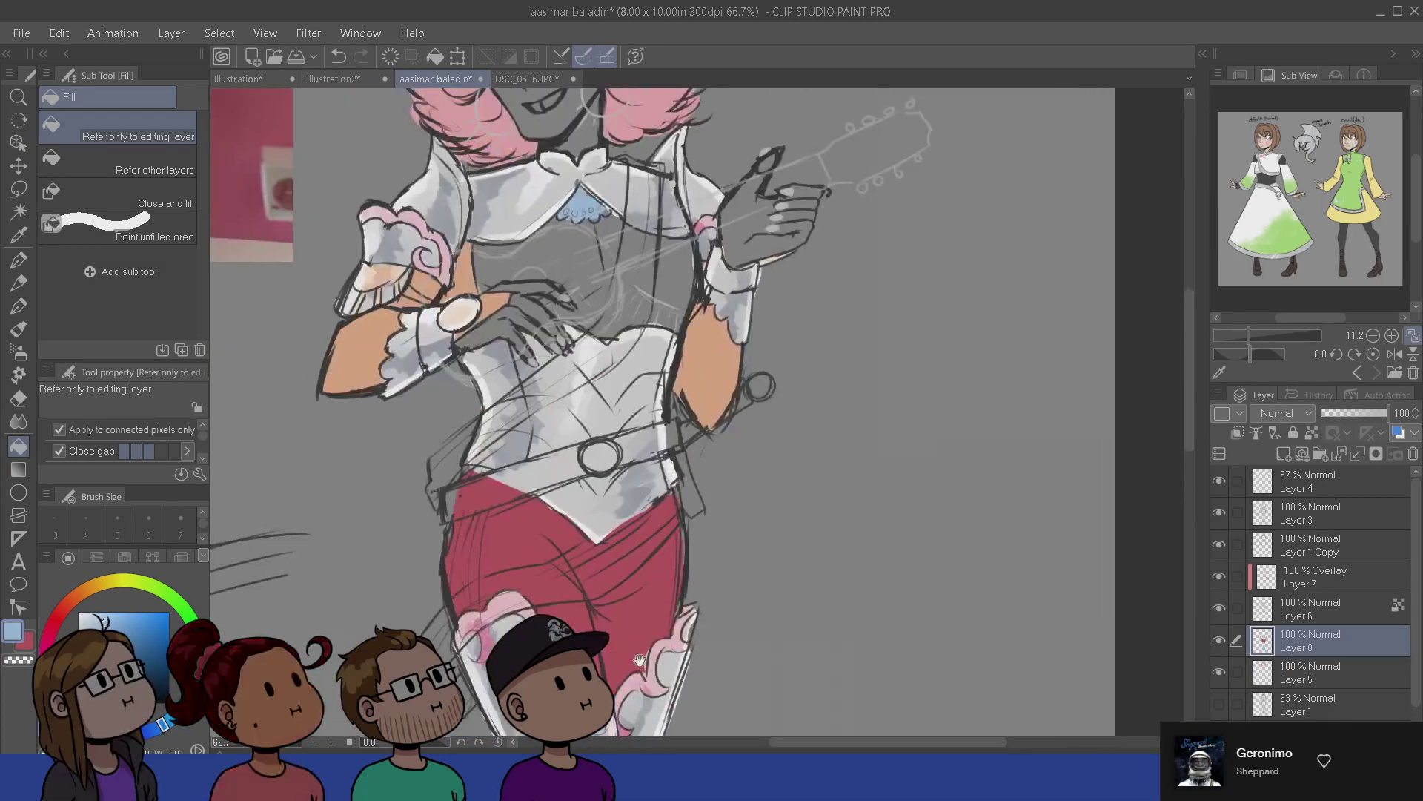
left_click_drag(607, 483, 619, 626)
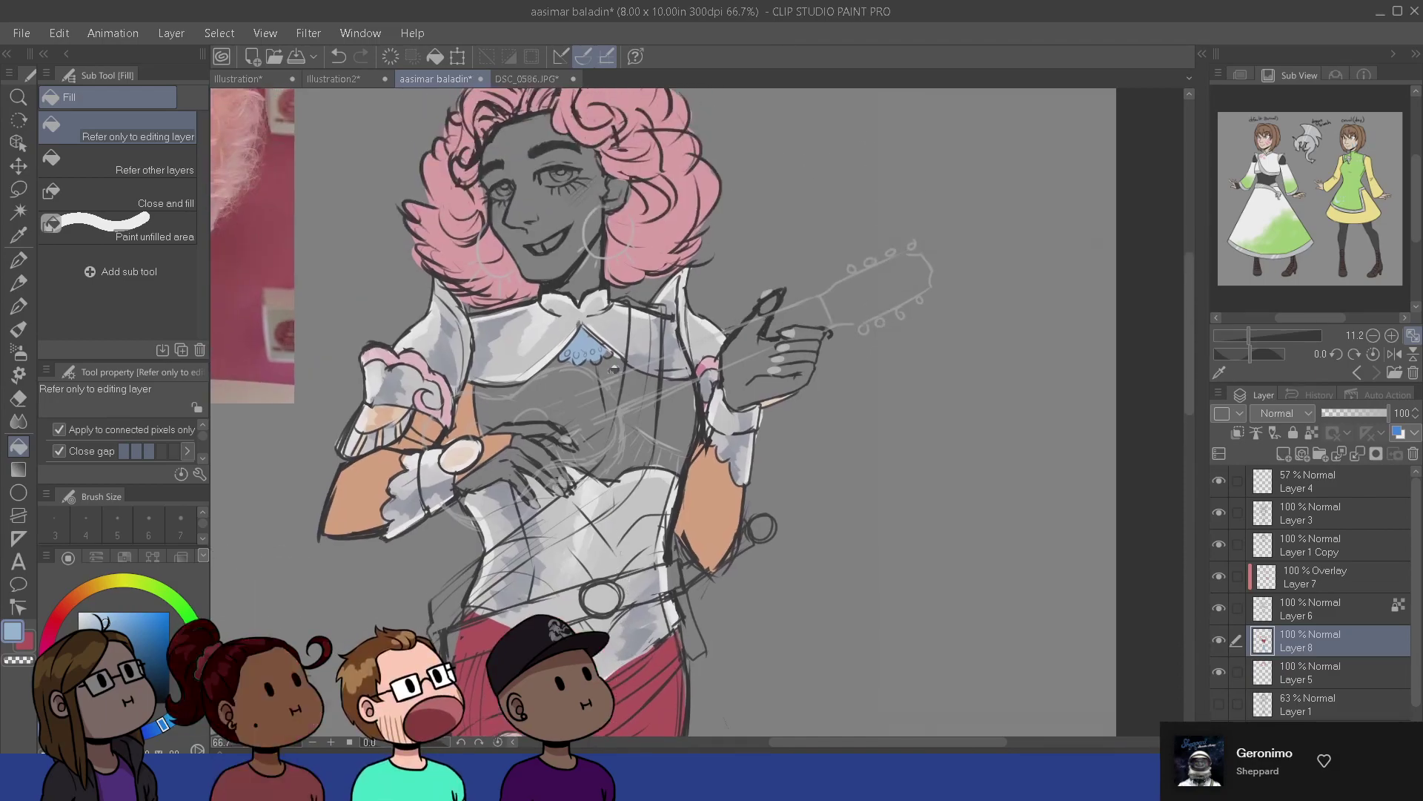
key("p")
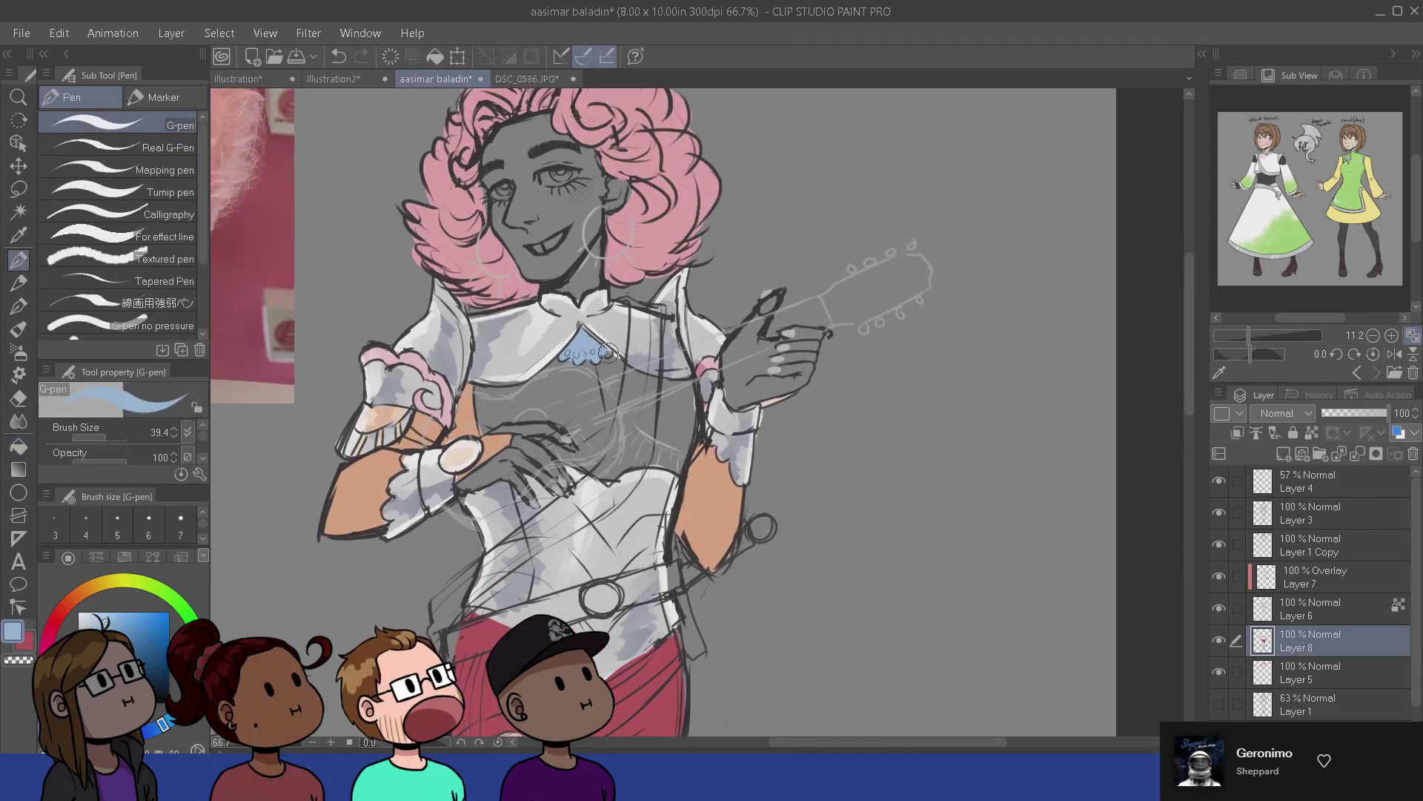
left_click_drag(601, 343, 603, 458)
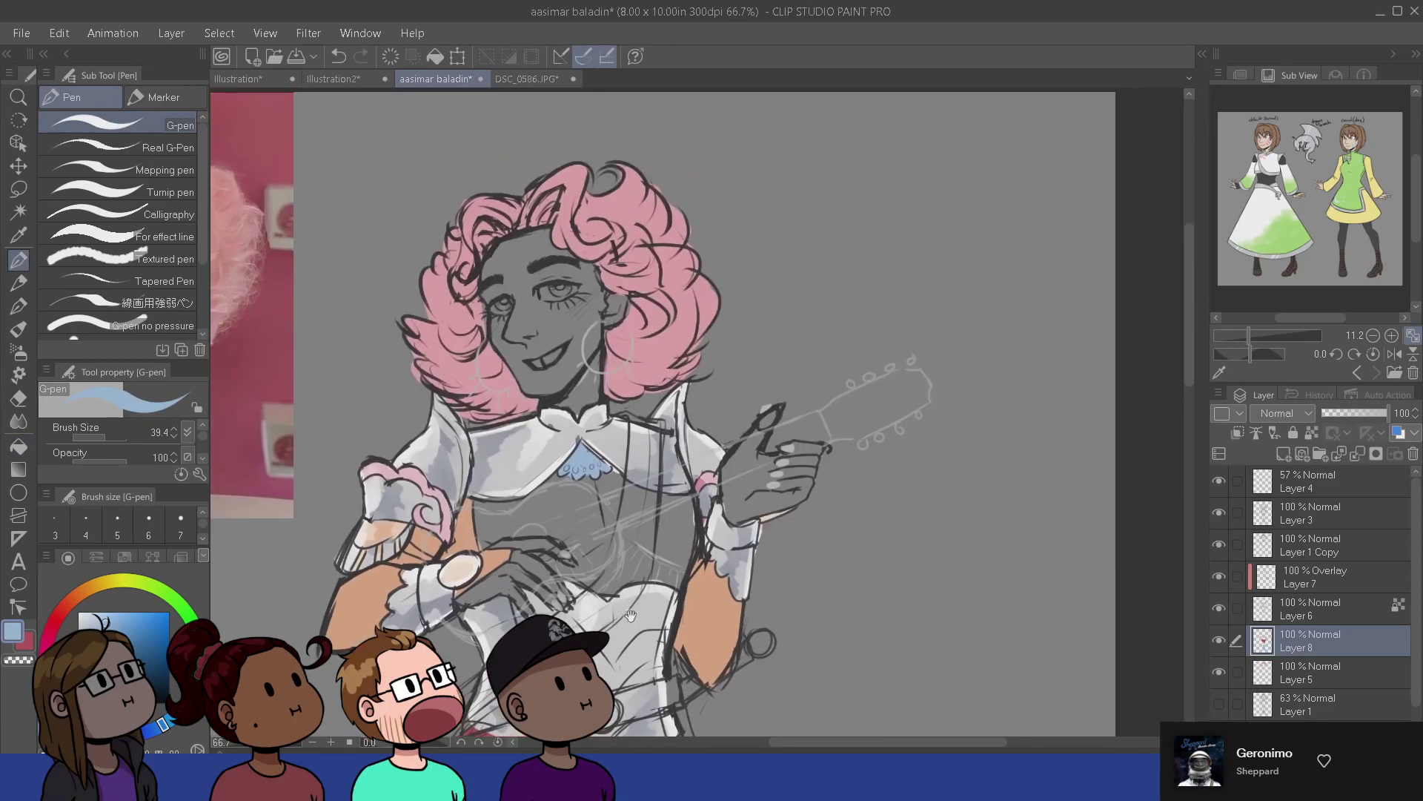
left_click_drag(712, 645, 732, 589)
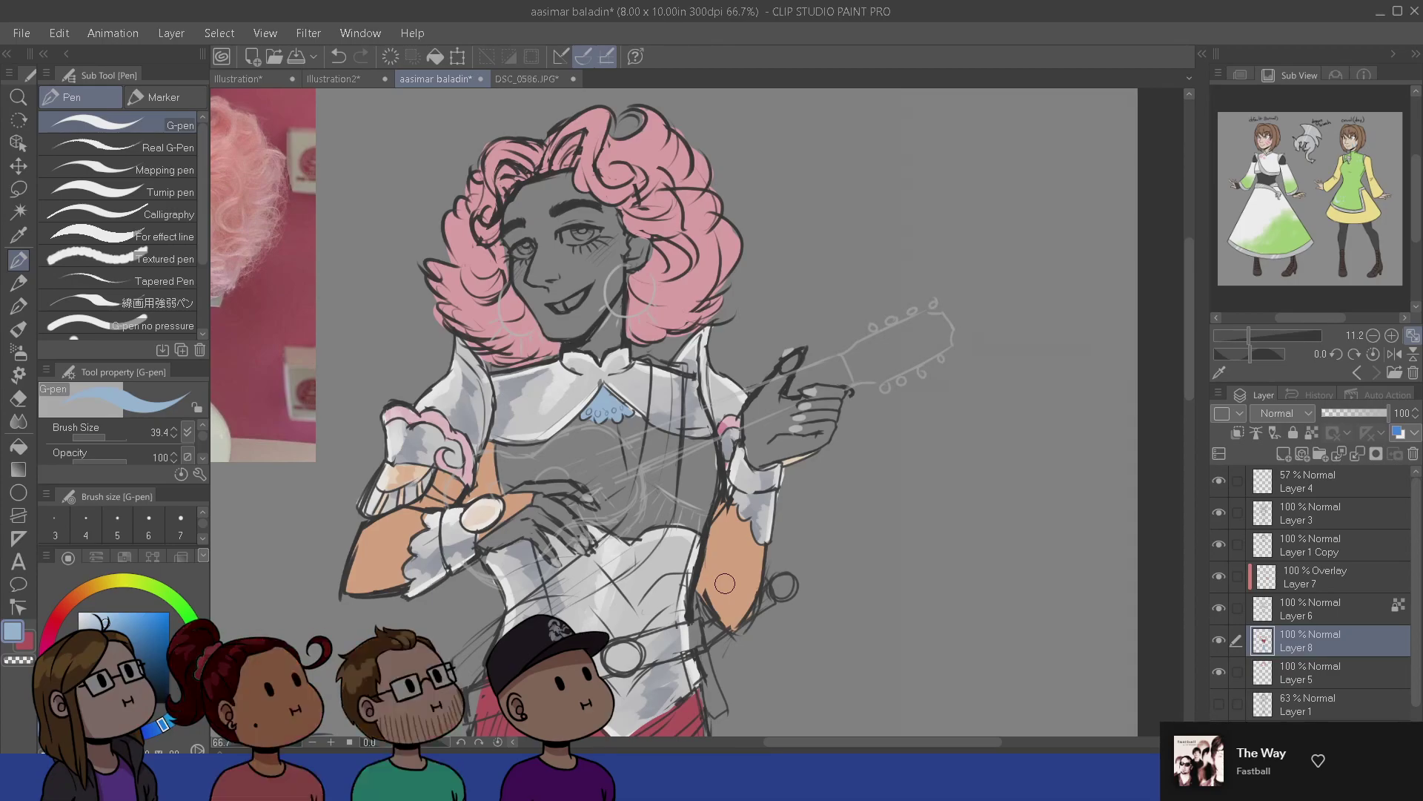
left_click_drag(770, 646, 787, 370)
left_click_drag(786, 556, 794, 425)
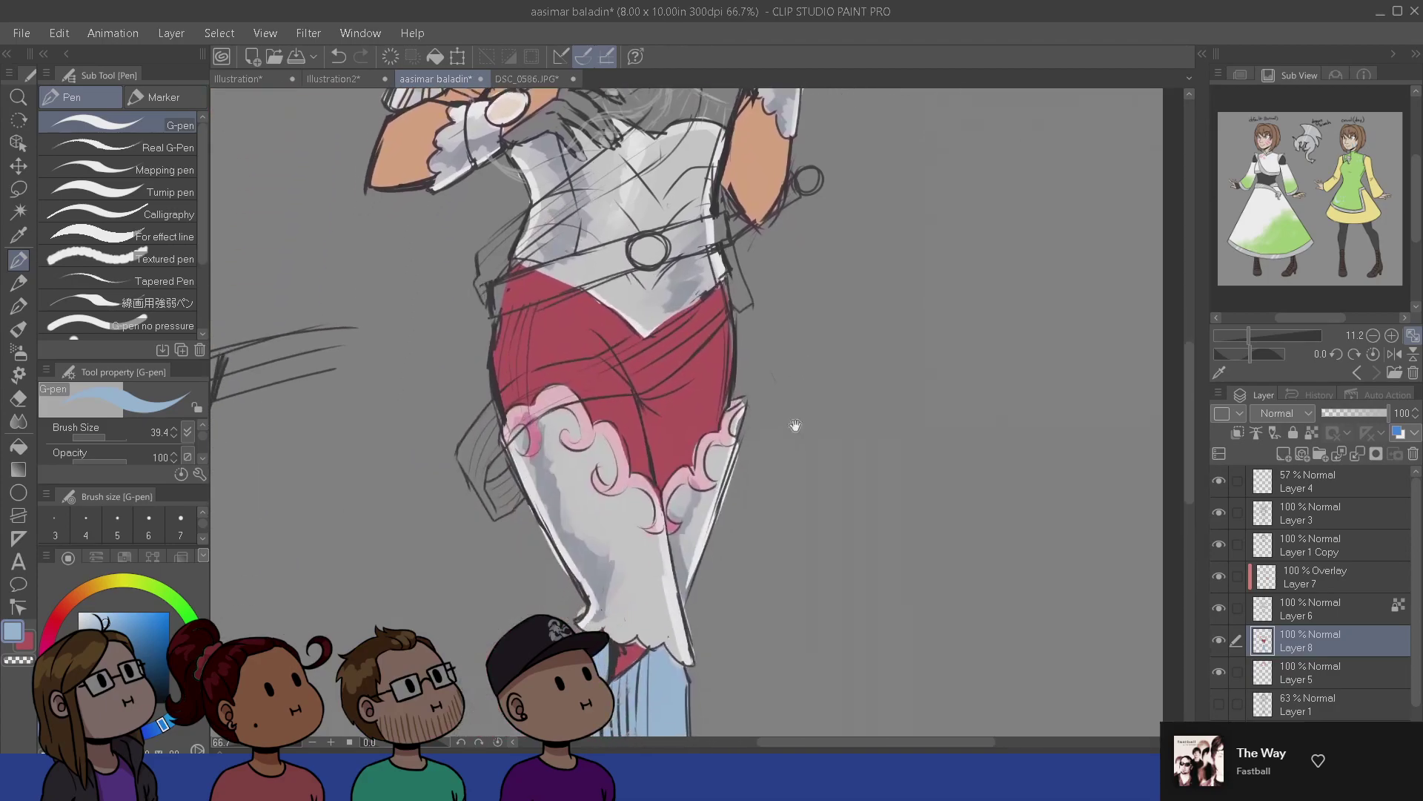
left_click_drag(782, 719, 787, 516)
scroll(787, 514, "down", 2)
scroll(815, 519, "up", 15)
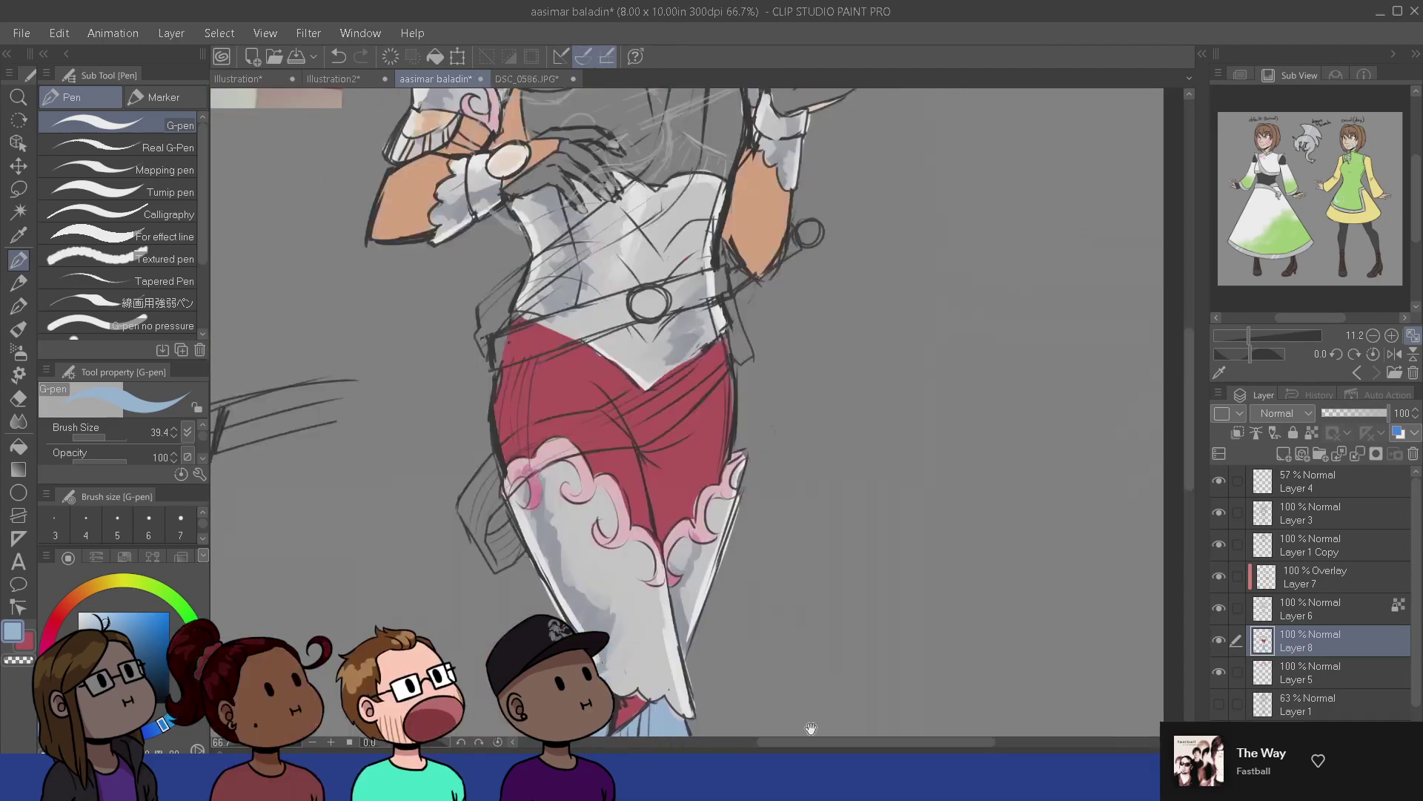
- Pick a muted gold and paint the soles of both boots with the G-pen at size 28
left_click(98, 587)
left_click(121, 622)
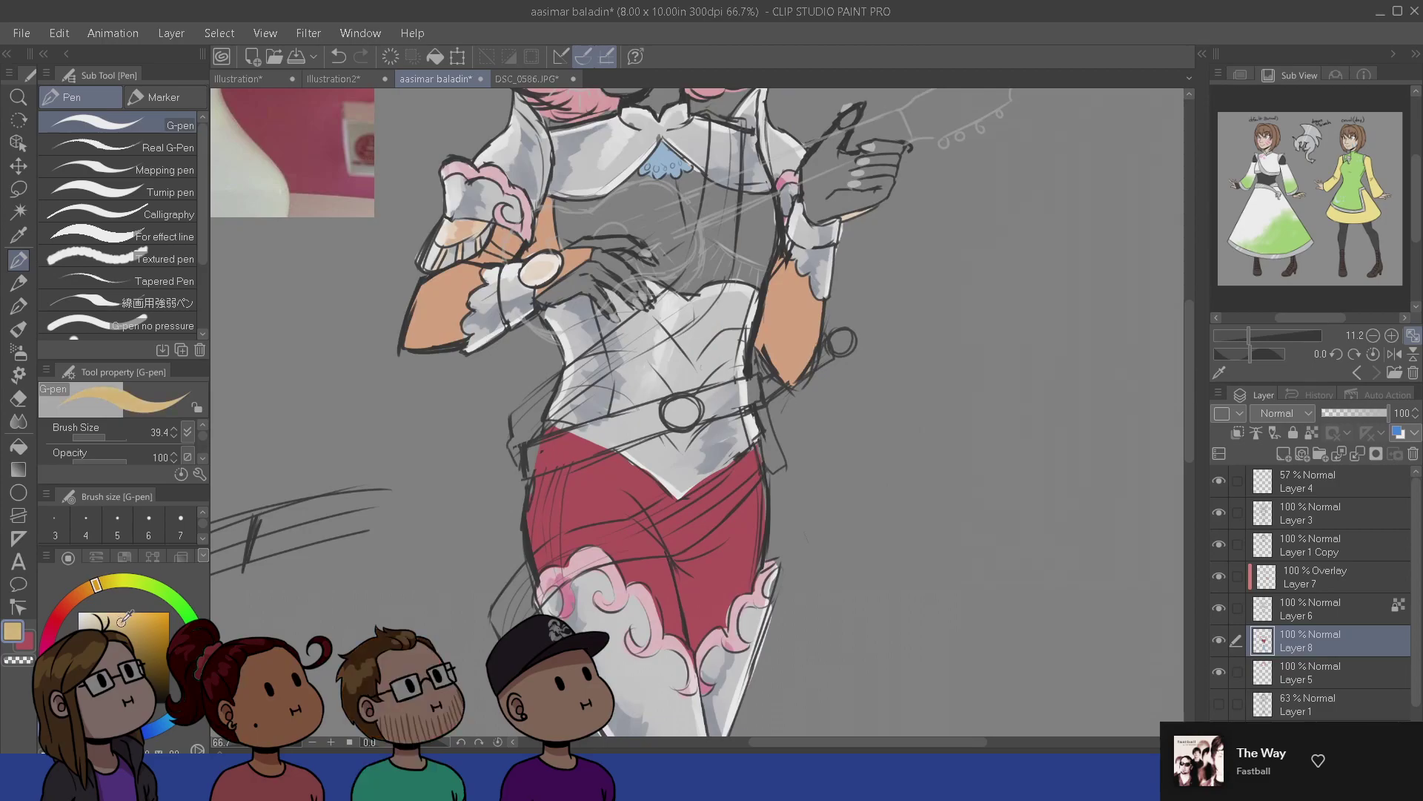
scroll(502, 591, "down", 13)
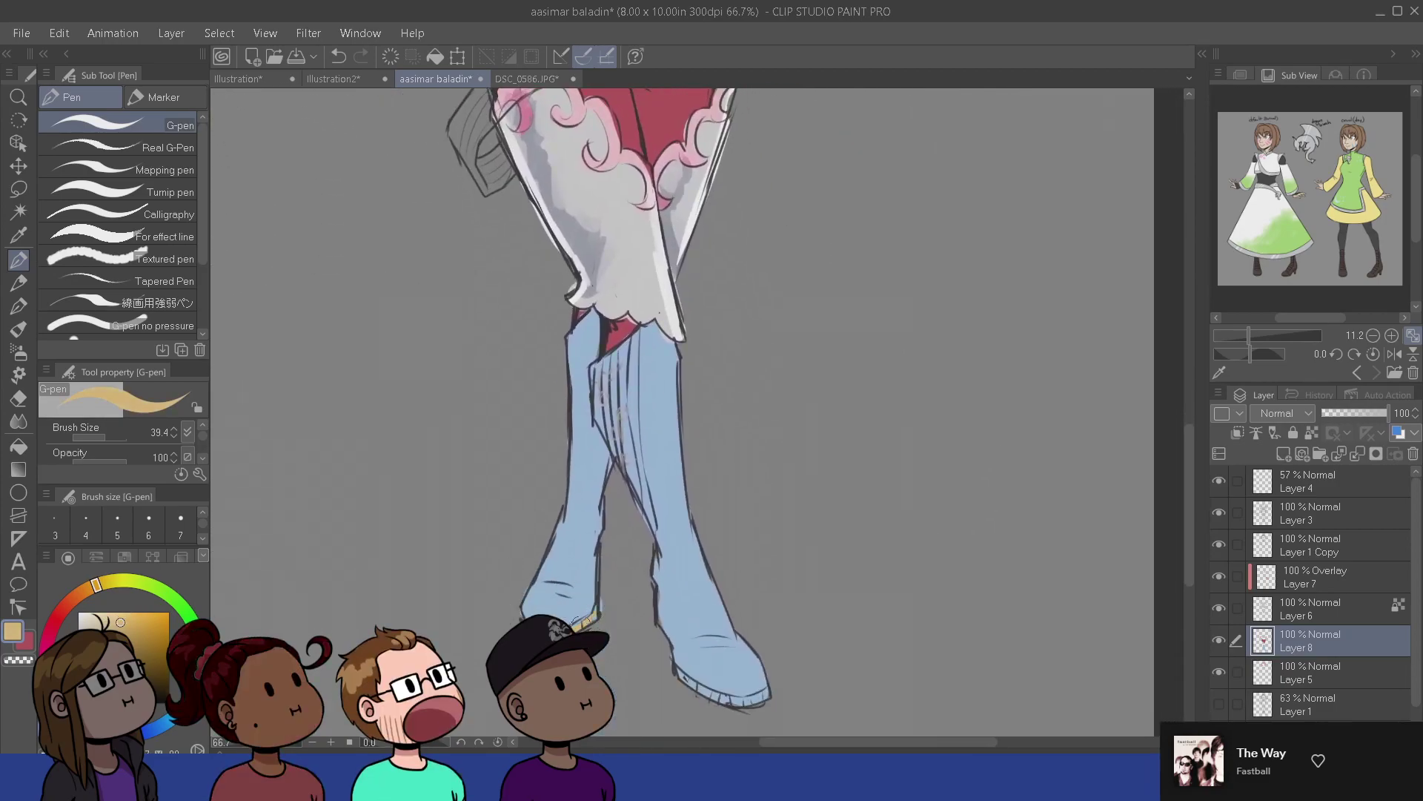
key("bracketleft")
key("bracketleft")
mouse_move(644, 669)
left_mouse_down()
mouse_move(586, 629)
mouse_move(691, 662)
mouse_move(706, 652)
left_mouse_up()
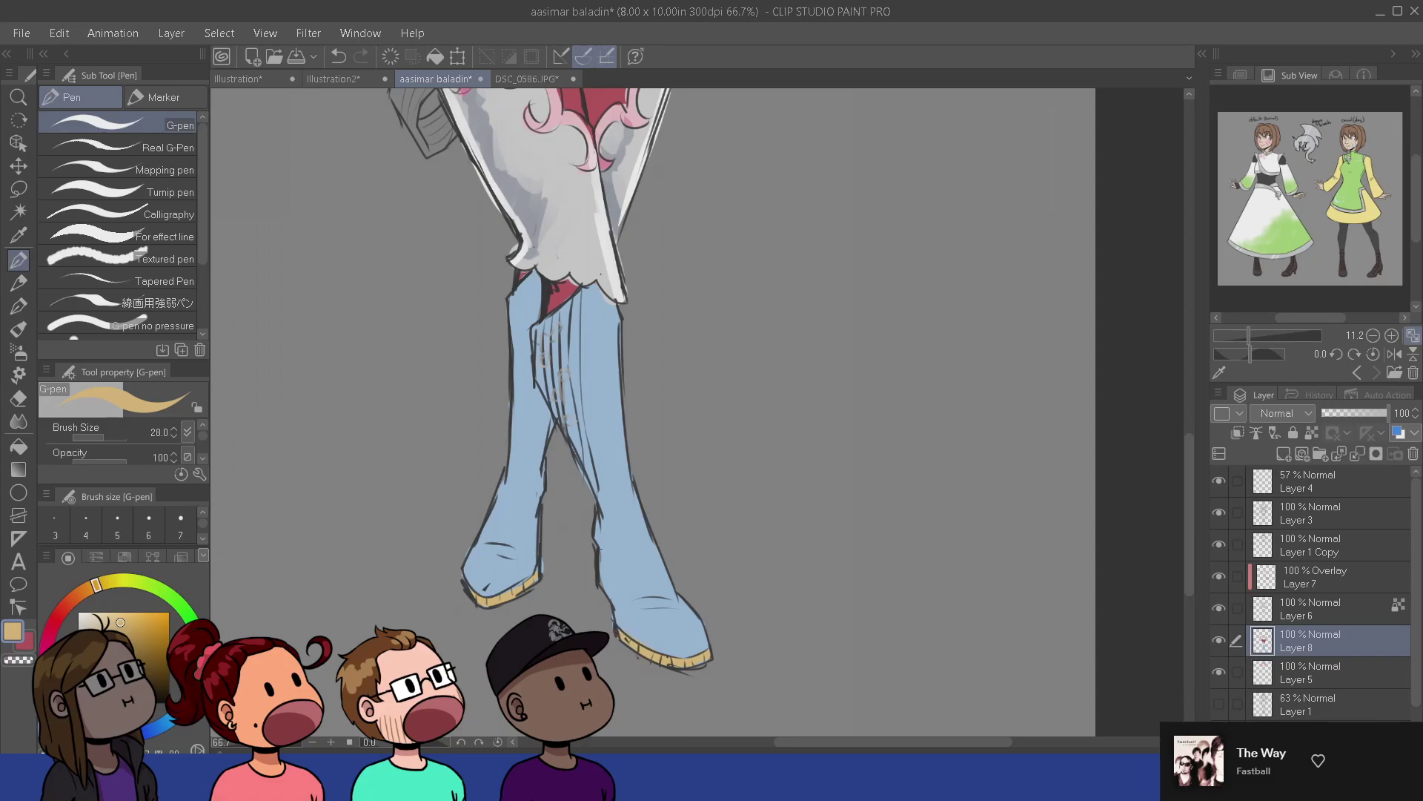
- Paint thin muted gold stripes down the outer sides of the crimson trousers
left_click_drag(582, 327, 641, 712)
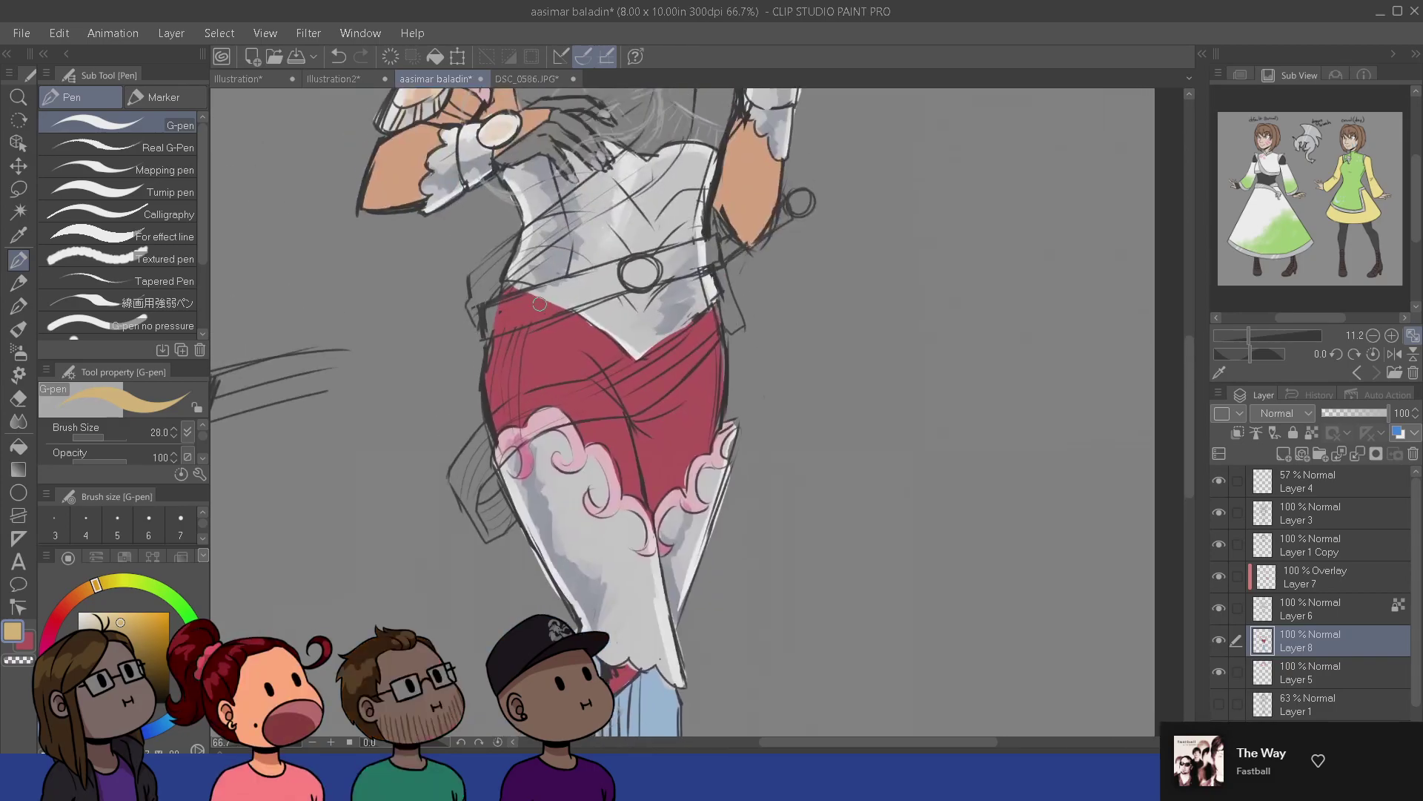
mouse_move(539, 304)
left_mouse_down()
mouse_move(508, 382)
mouse_move(512, 426)
left_mouse_up()
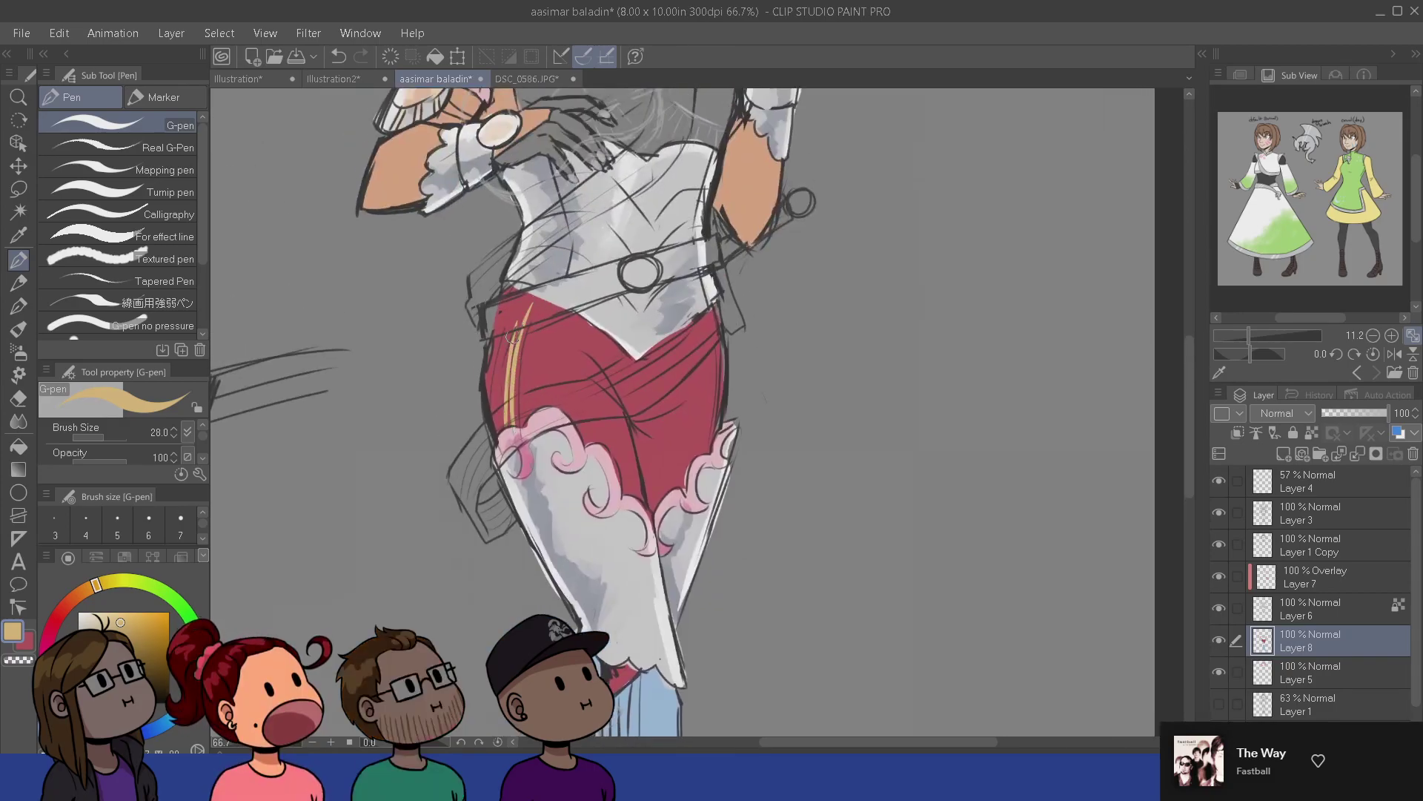
left_click_drag(512, 338, 505, 423)
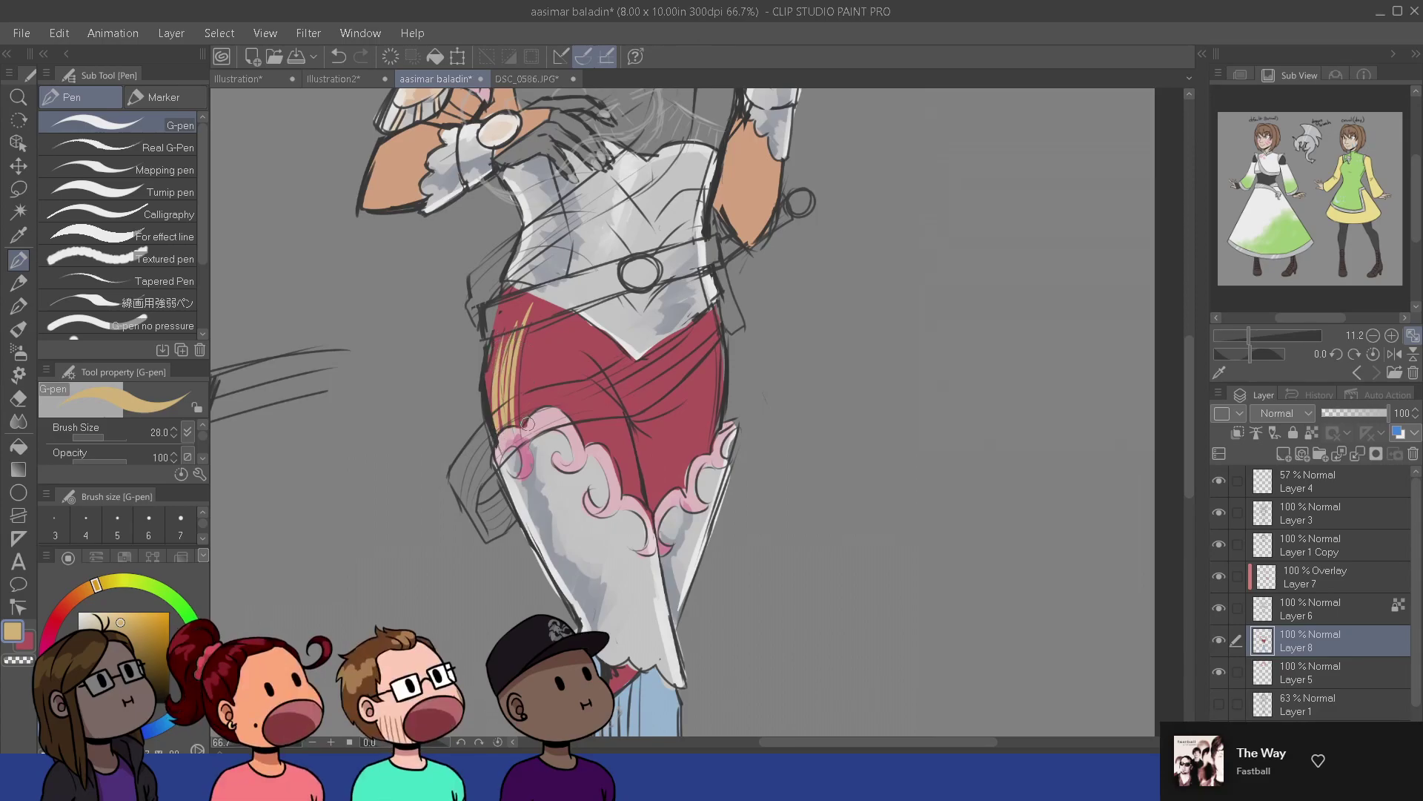
left_click_drag(527, 342, 523, 427)
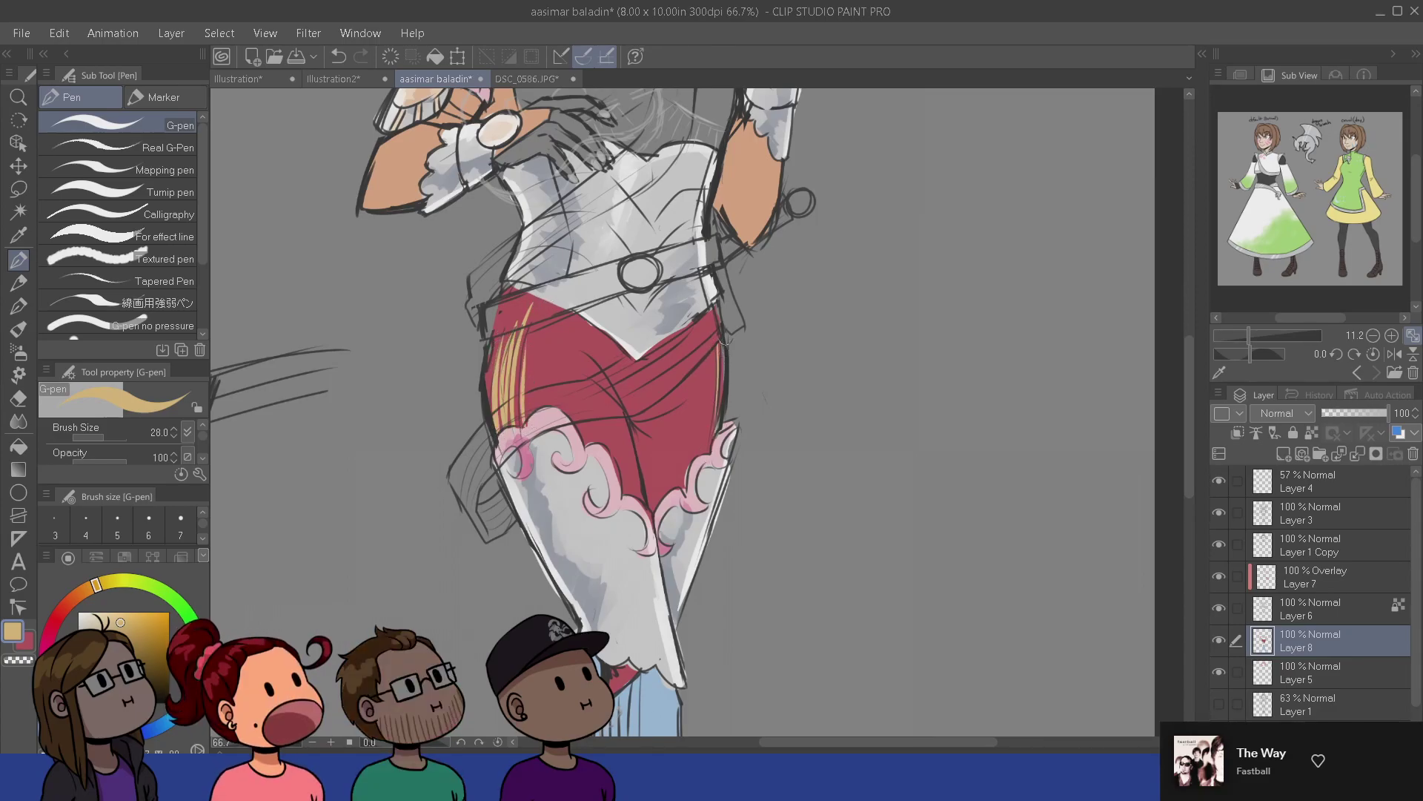
left_click_drag(691, 329, 668, 590)
left_click_drag(577, 432, 568, 466)
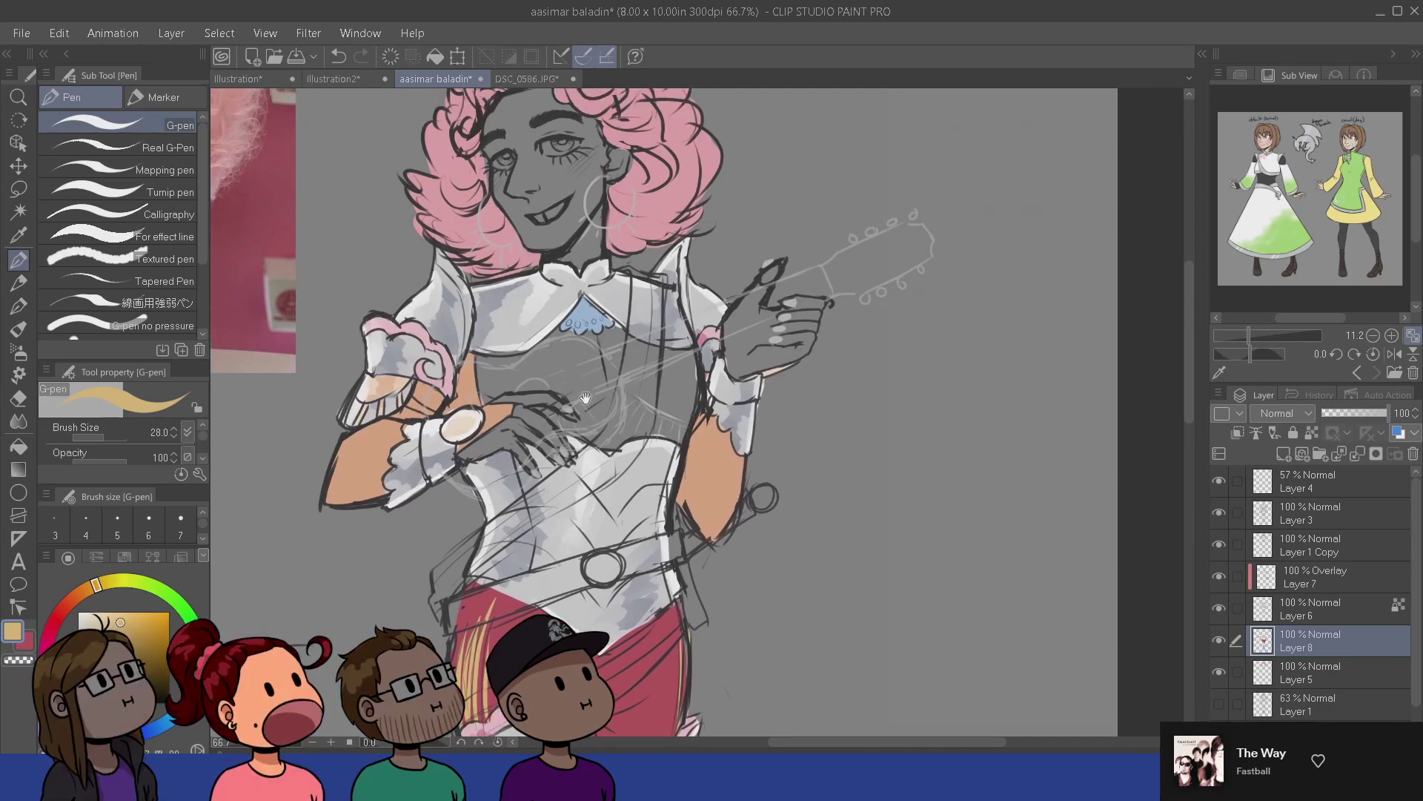
left_click_drag(585, 393, 591, 452)
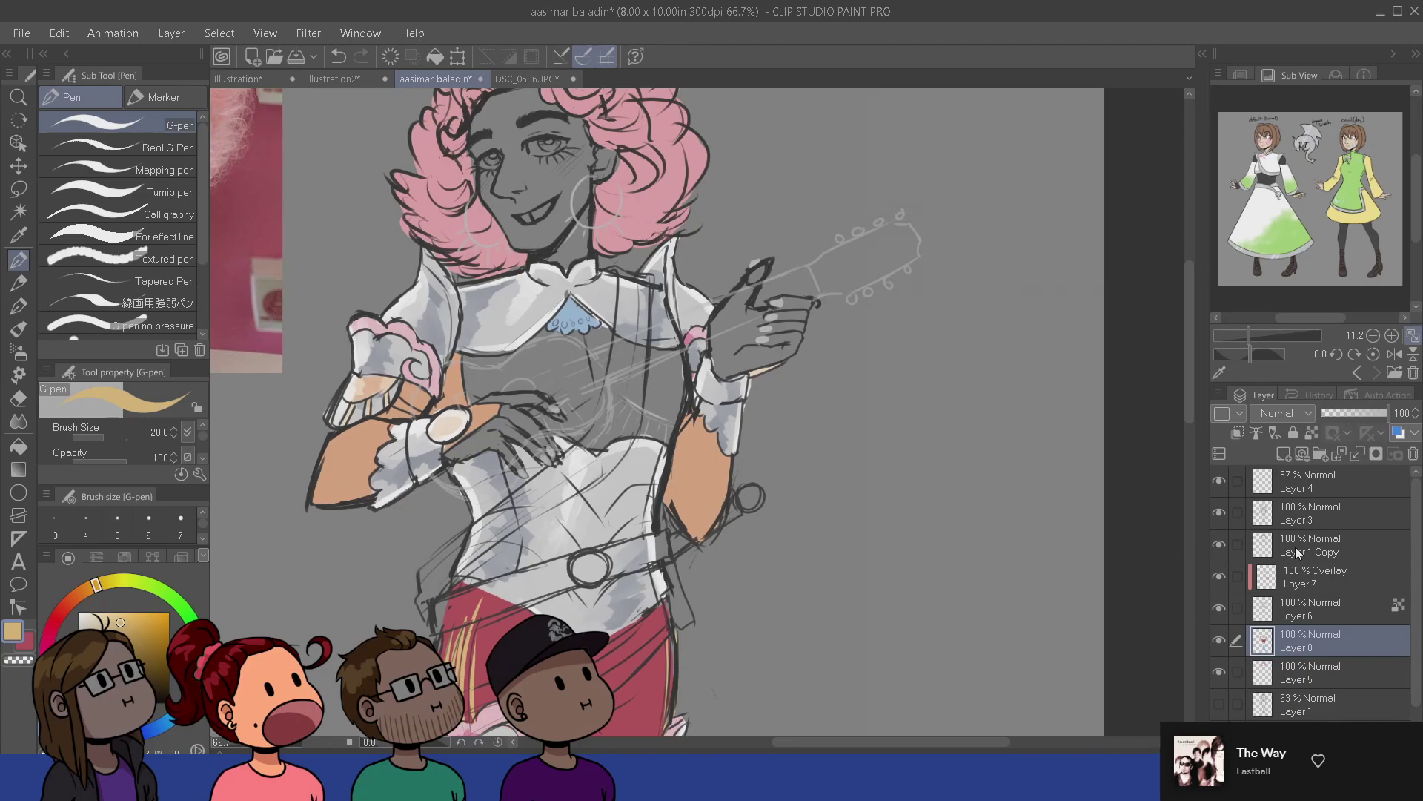
- Undo the trouser stripes and repaint them in a lighter gold down both outer sides of the trousers
left_click(101, 584)
left_click(113, 617)
mouse_move(469, 647)
left_mouse_down()
mouse_move(473, 451)
mouse_move(465, 497)
left_mouse_up()
key("ctrl+z")
key("ctrl+z")
key("ctrl+z")
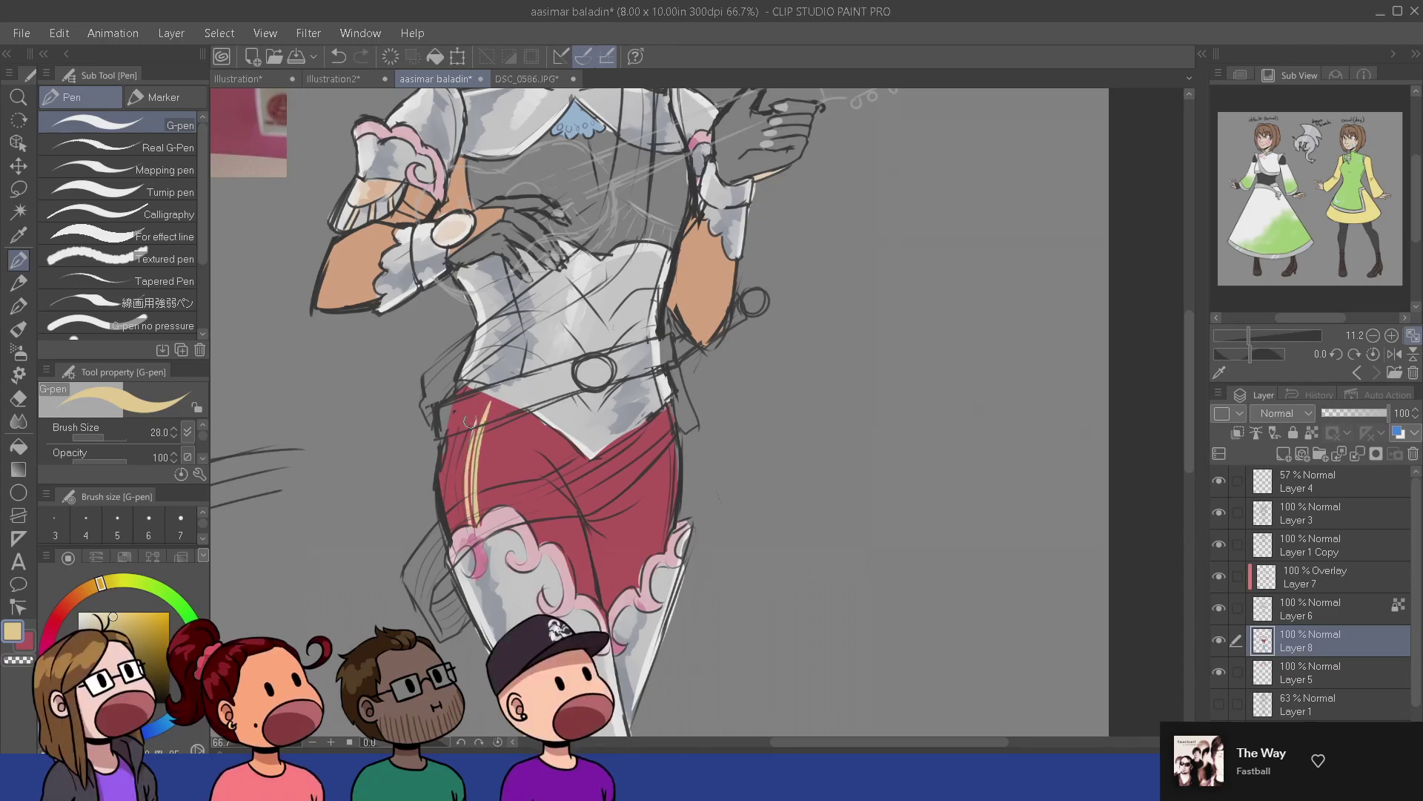
left_click_drag(474, 416, 459, 536)
left_click_drag(453, 461, 452, 528)
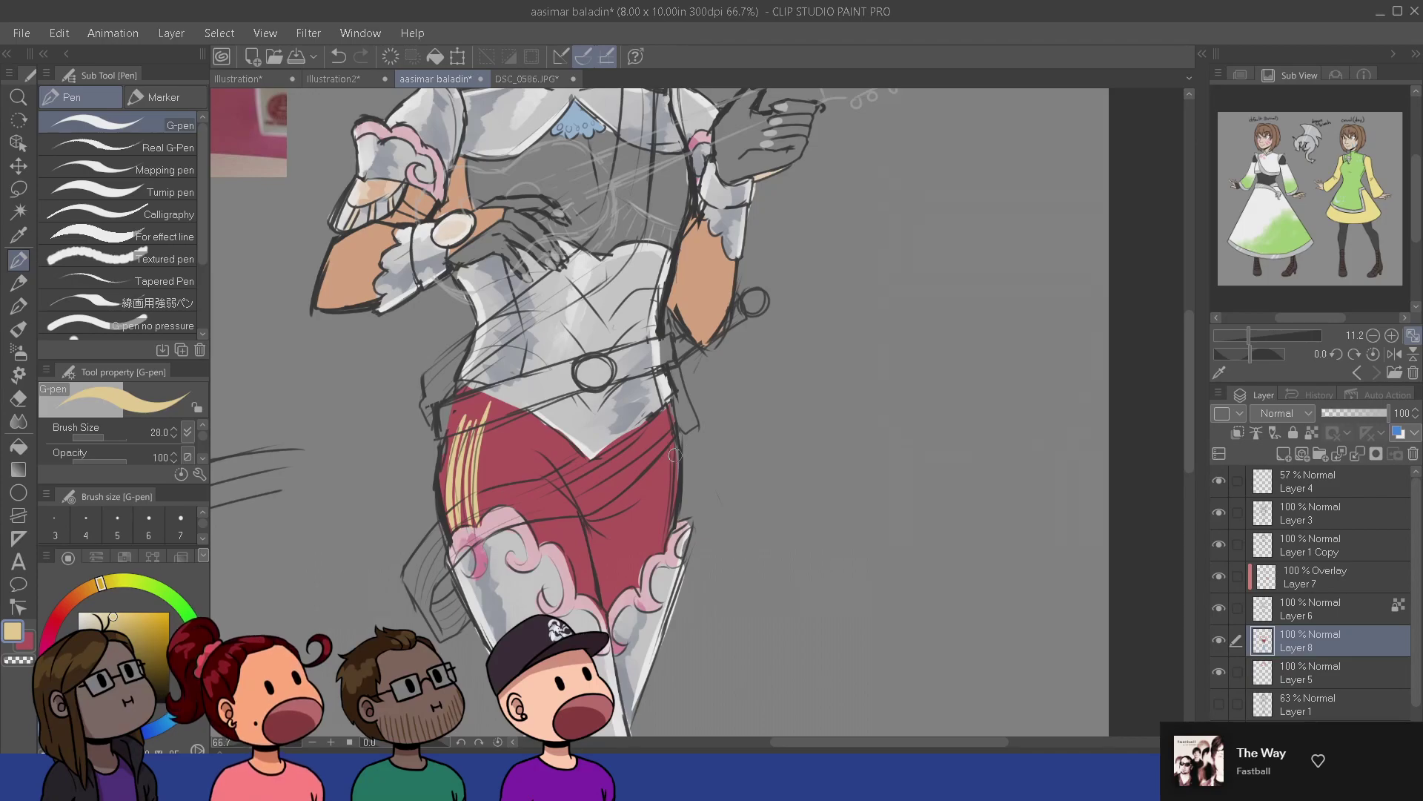
left_click_drag(673, 430, 671, 530)
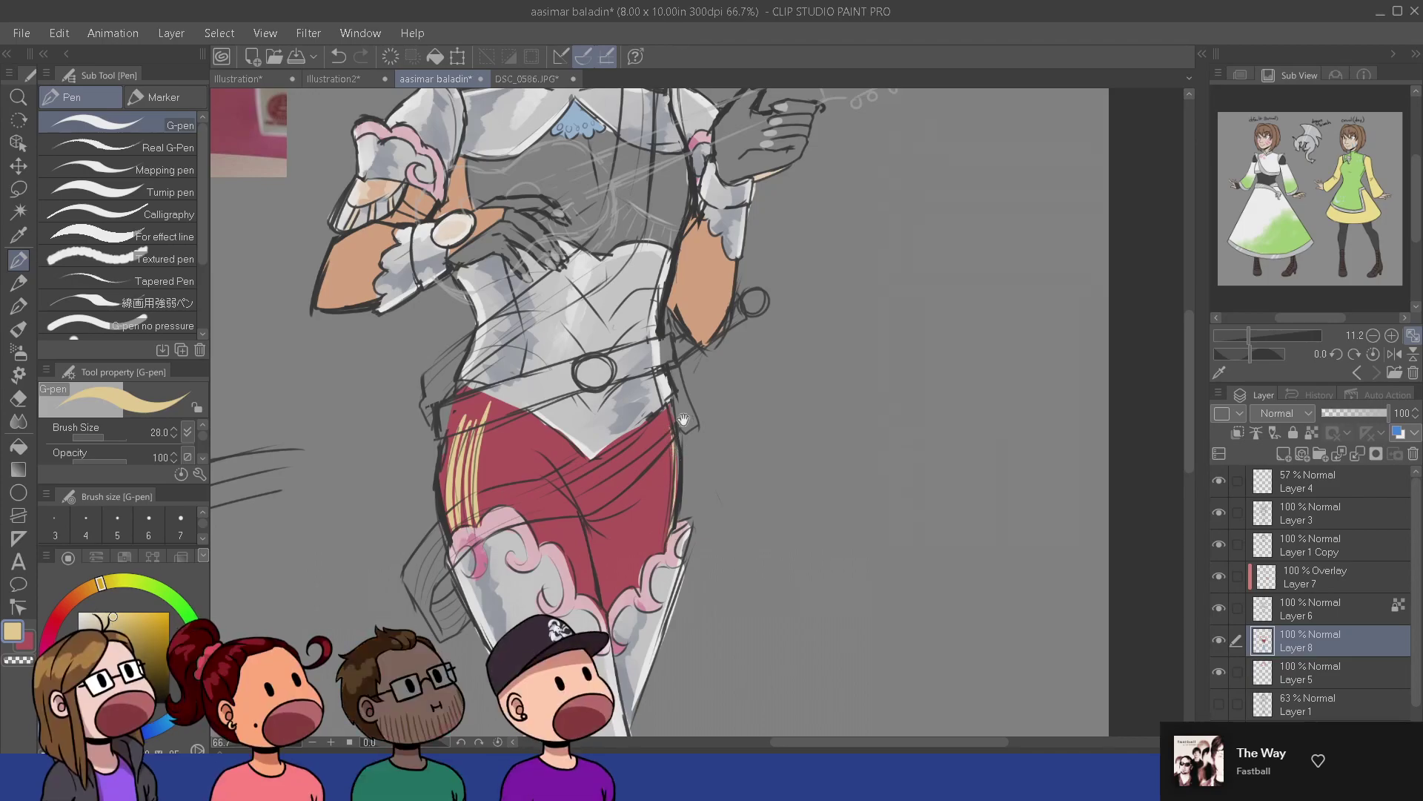
- Paint light gold stripes down the front boot along the sketched lines and clean up their ends with the Snap eraser
left_click_drag(748, 358, 777, 323)
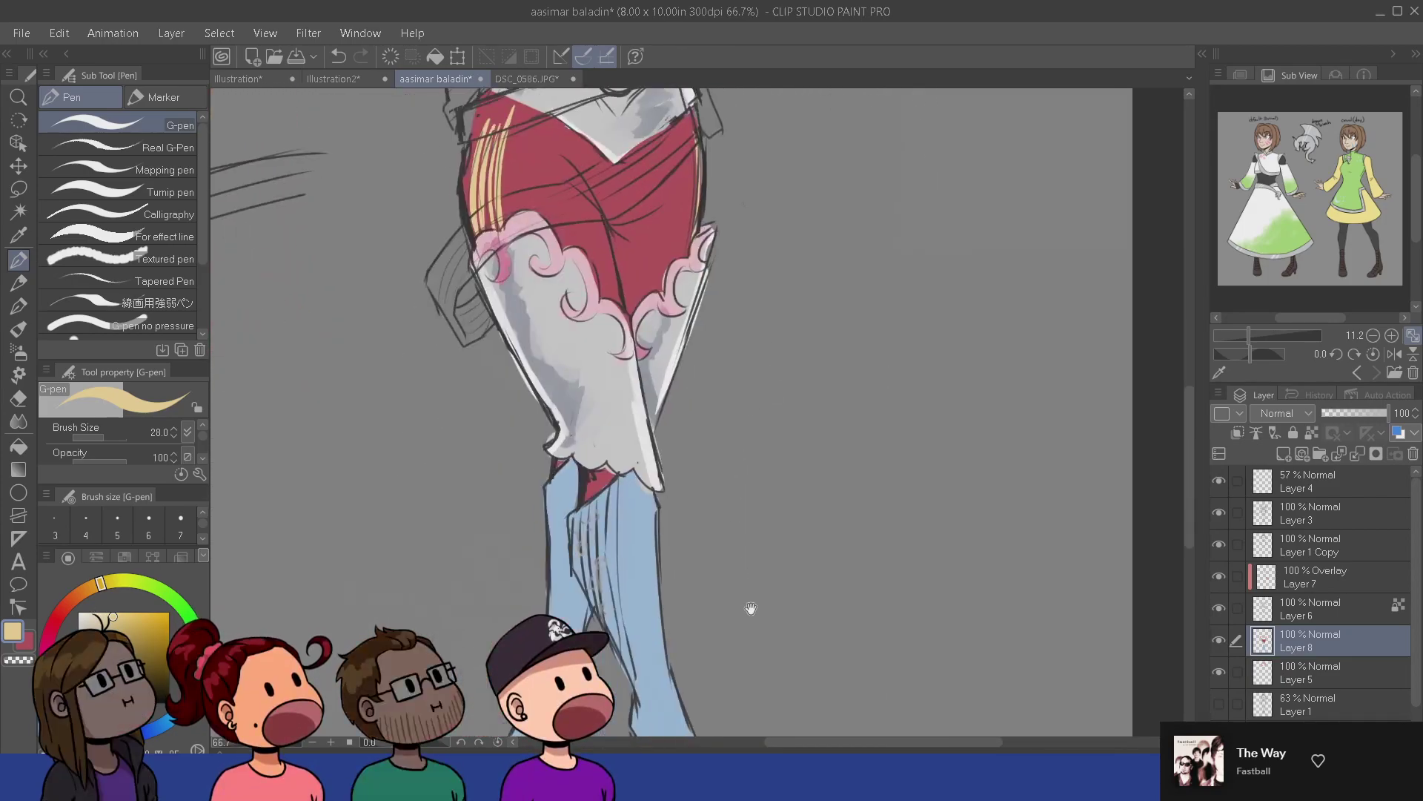
left_click_drag(728, 543, 741, 471)
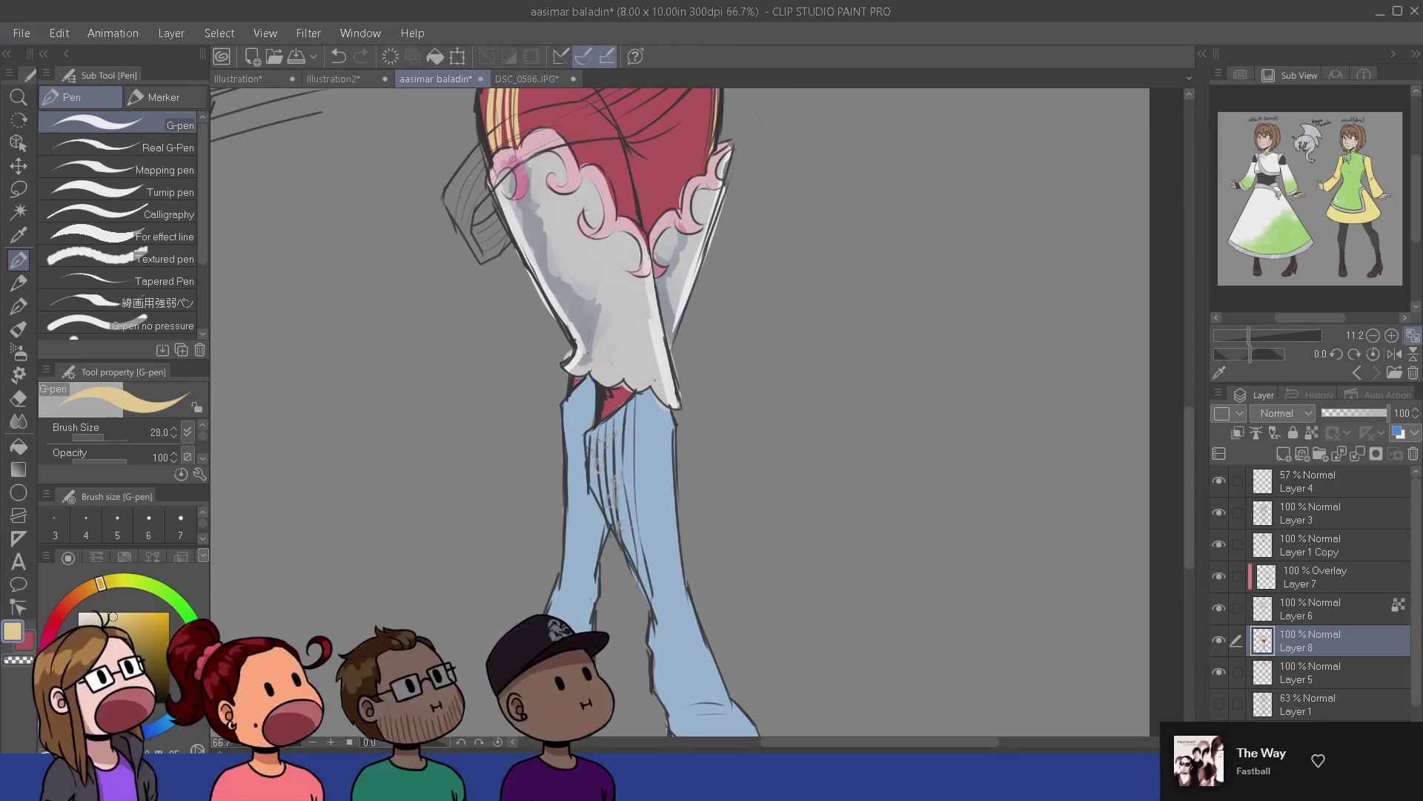
scroll(615, 562, "down", 5)
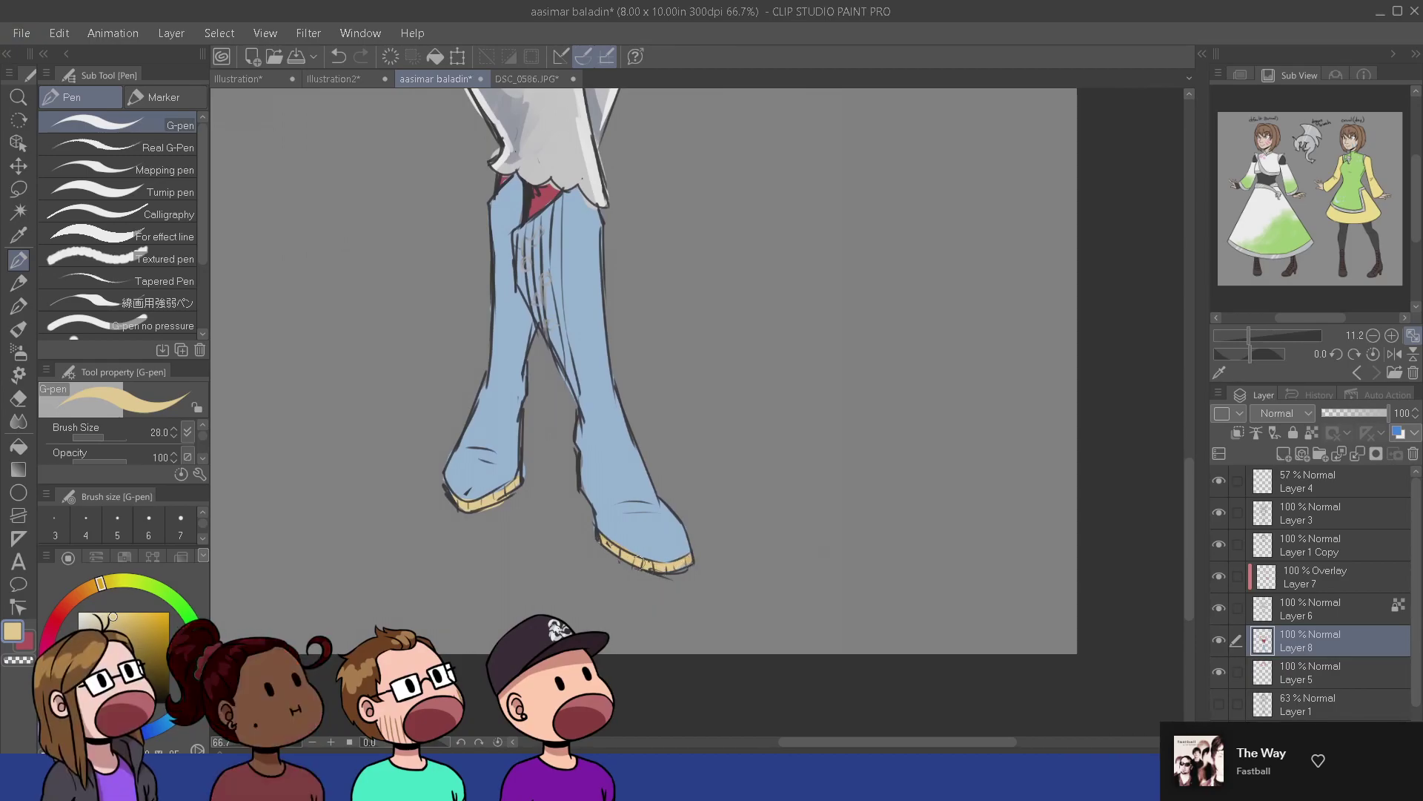
scroll(563, 380, "up", 3)
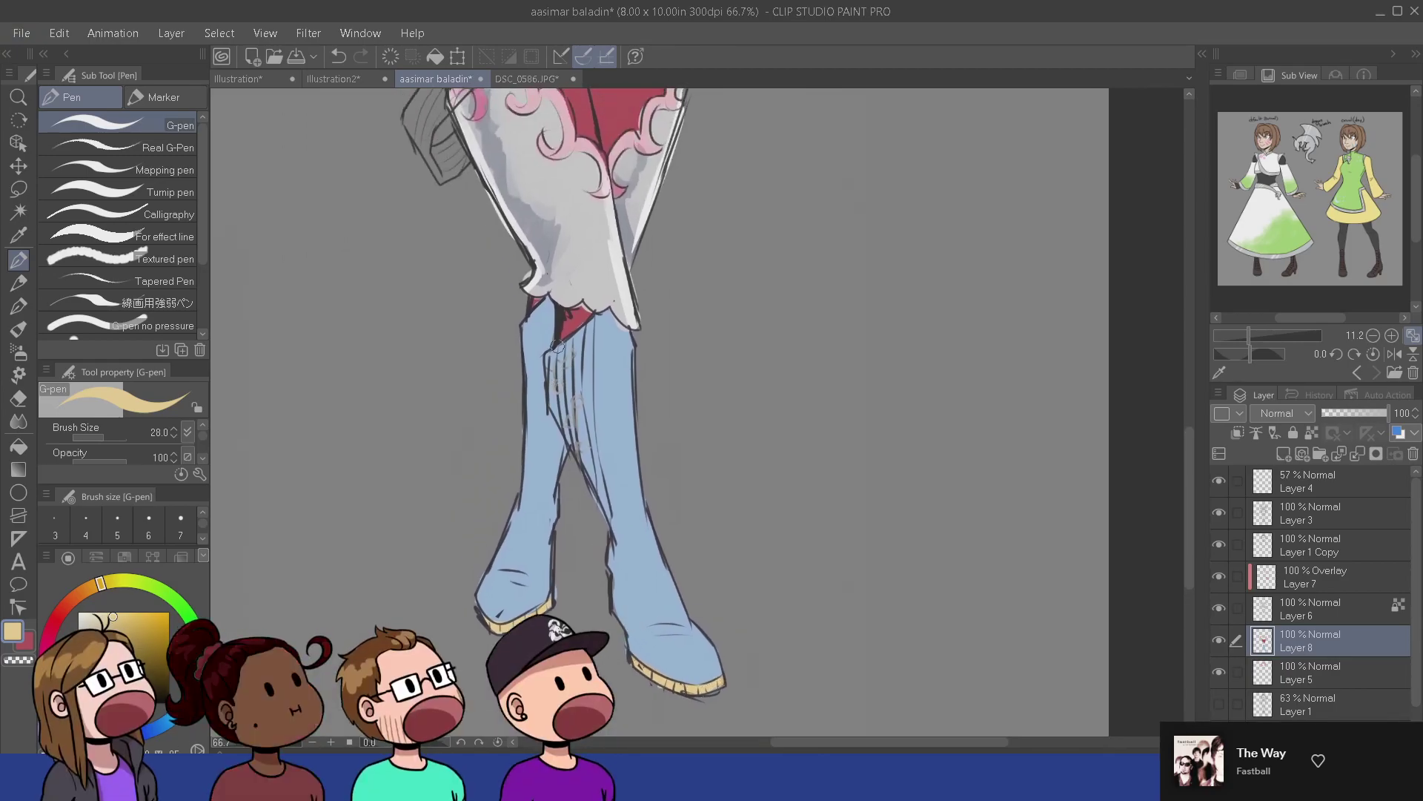
left_click_drag(567, 339, 589, 468)
left_click_drag(597, 318, 625, 528)
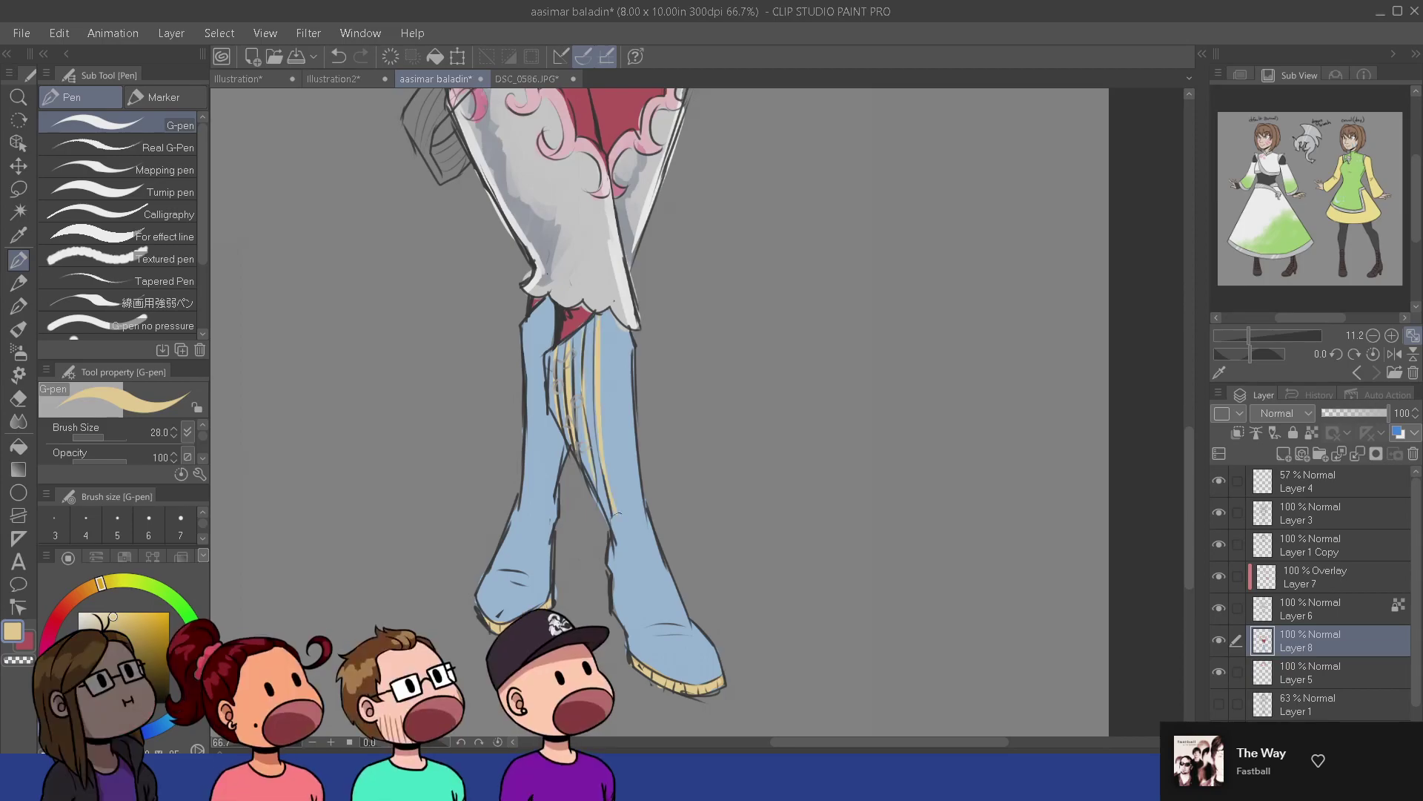
key("e")
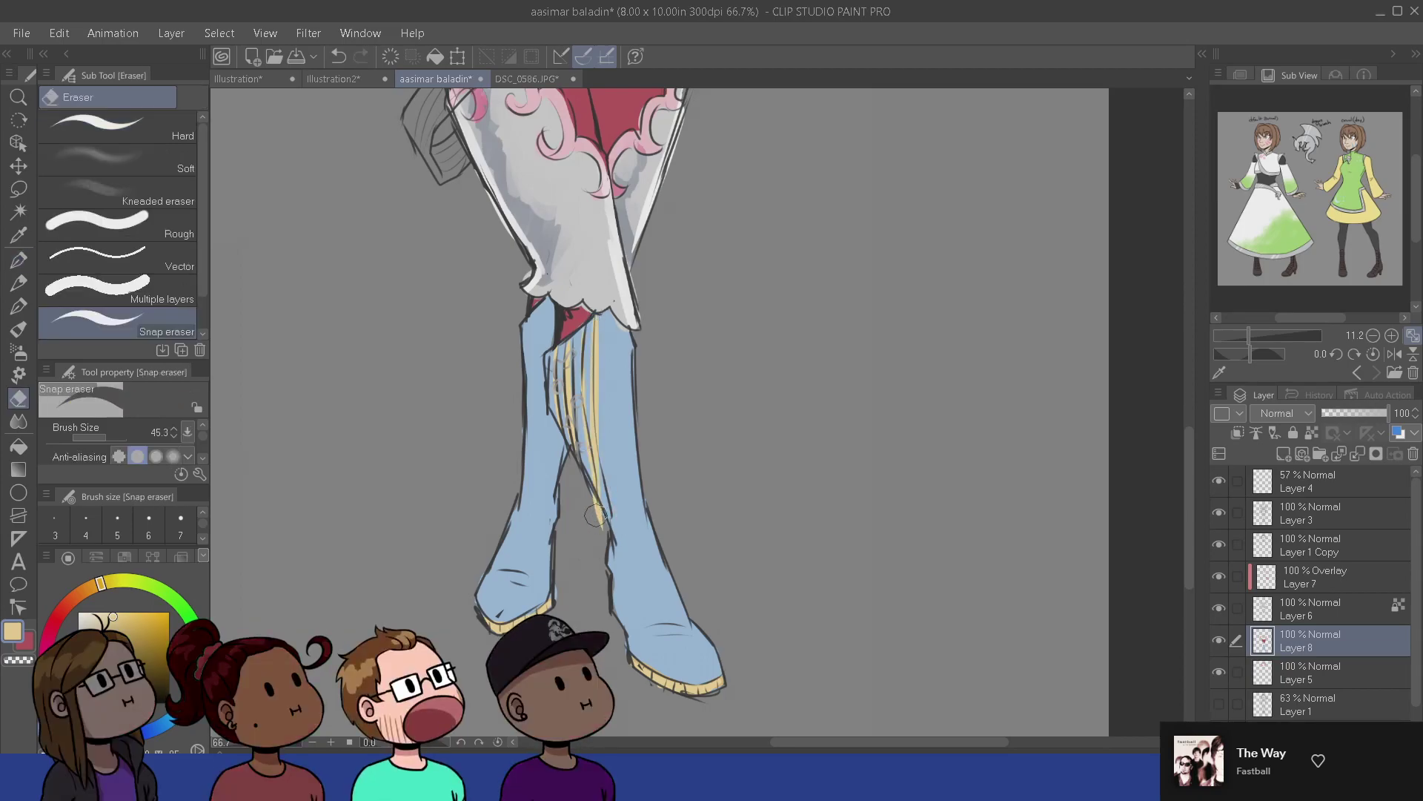
- Add a new Normal layer directly above the Overlay trim layer, with the G-pen as the active tool
key("p")
left_click_drag(623, 274, 628, 492)
left_click_drag(667, 289, 712, 469)
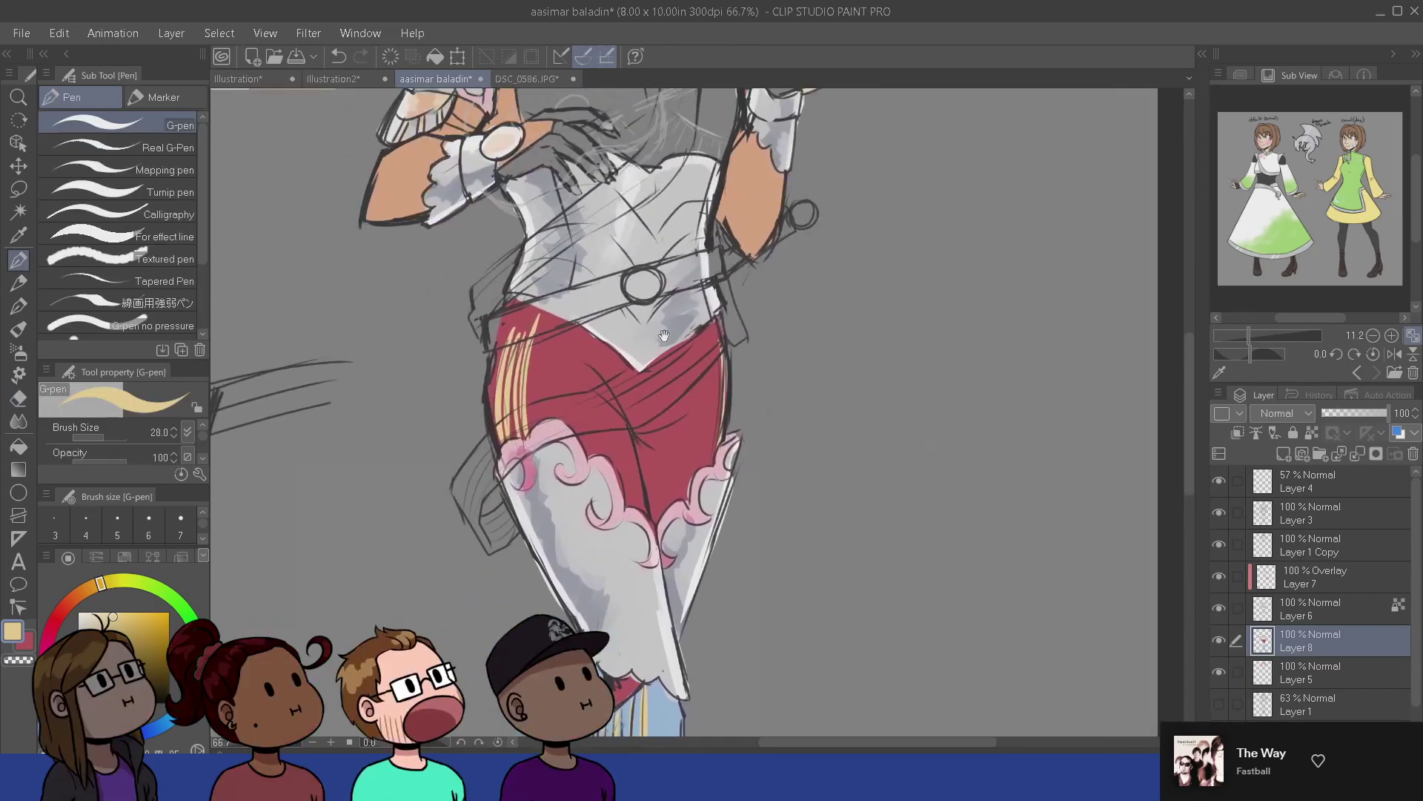
left_click_drag(736, 214, 723, 479)
scroll(721, 478, "up", 3)
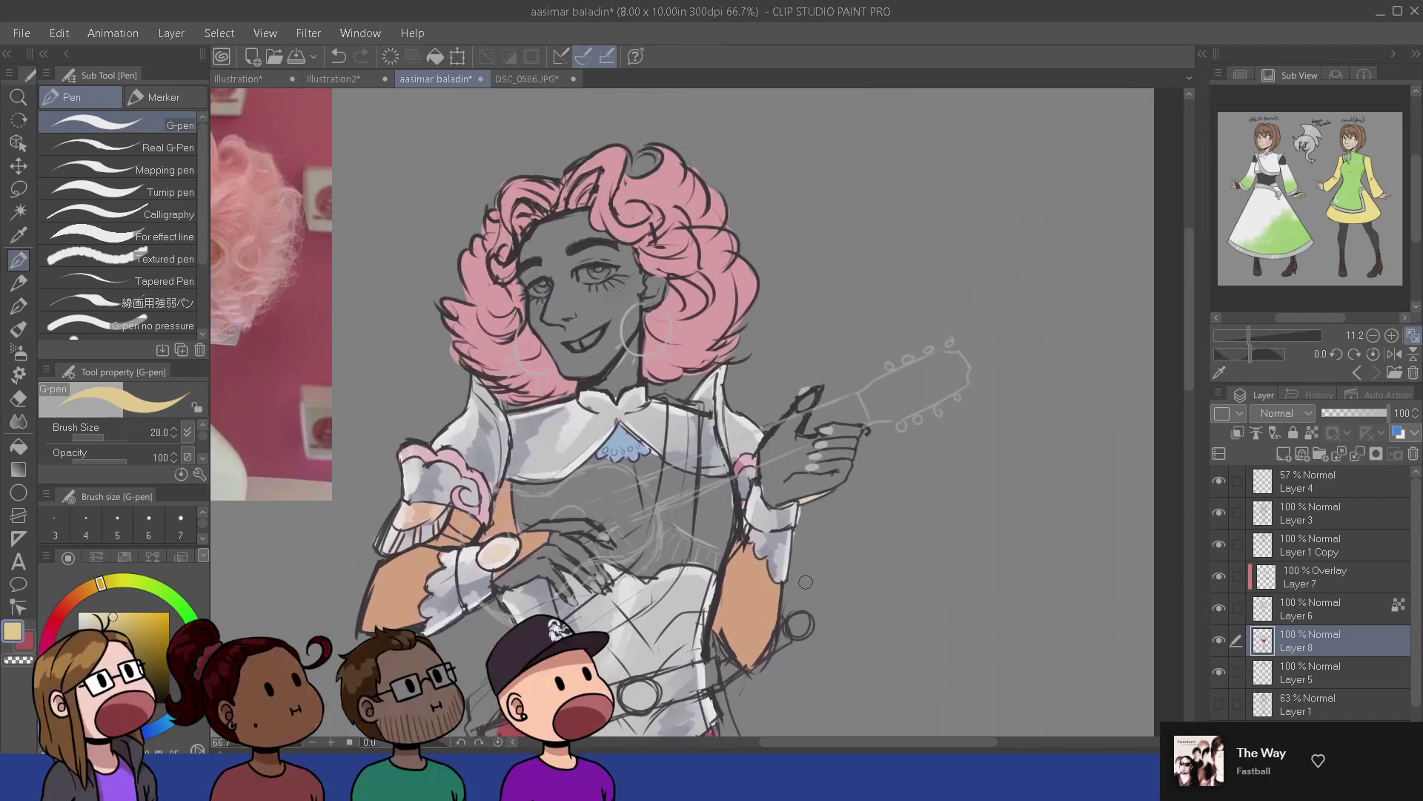
scroll(773, 600, "down", 3)
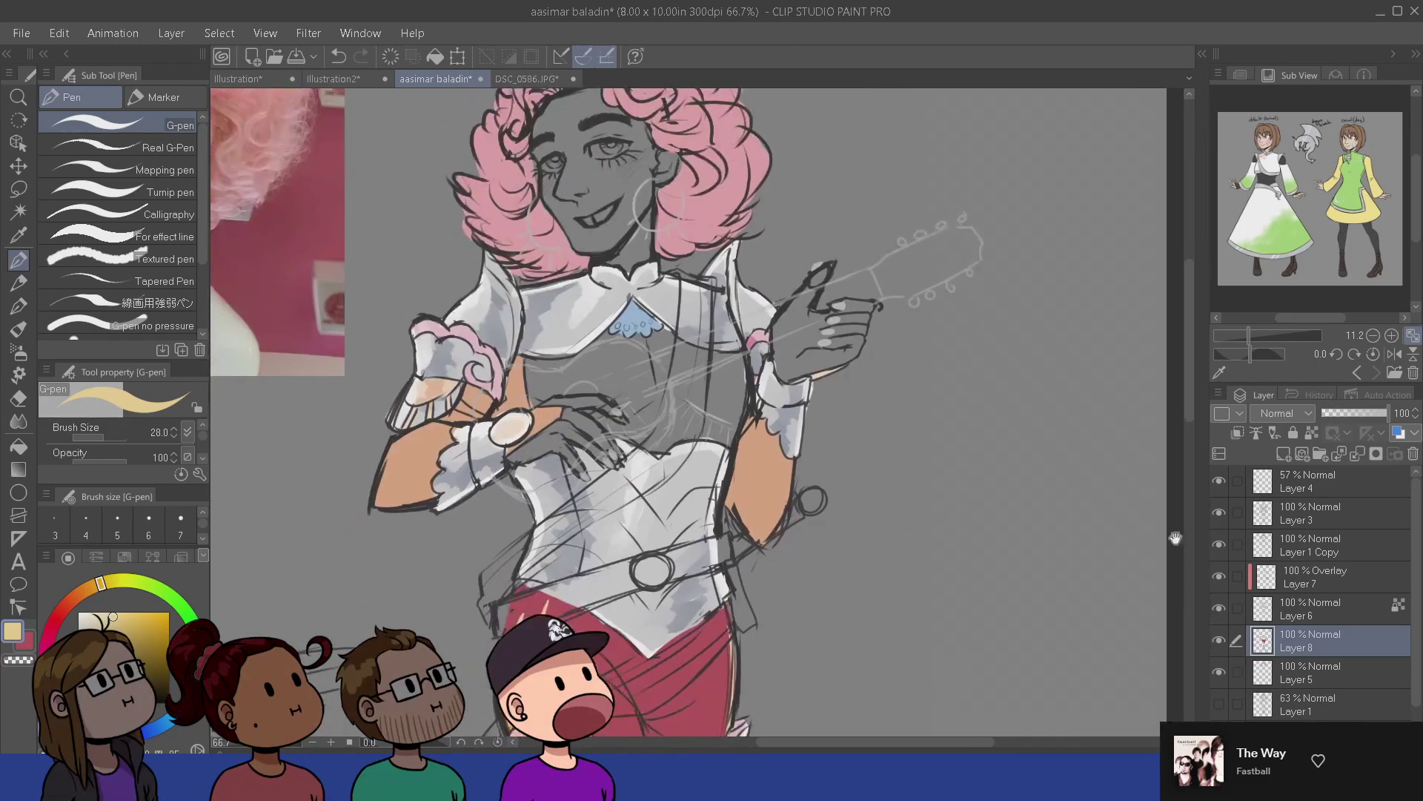
left_click(1303, 610)
left_click(1315, 577)
key("ctrl+shift+n")
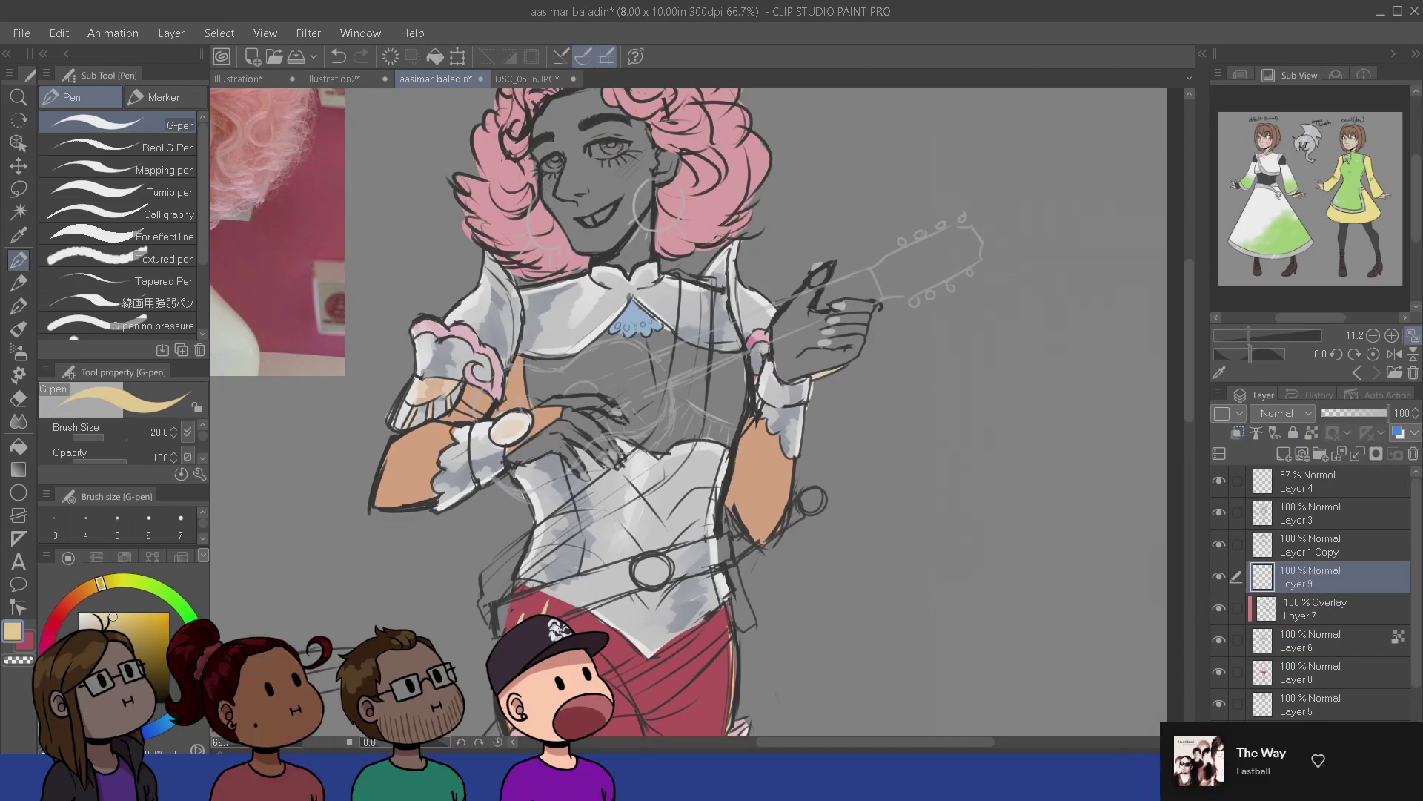
left_click_drag(504, 558, 479, 531)
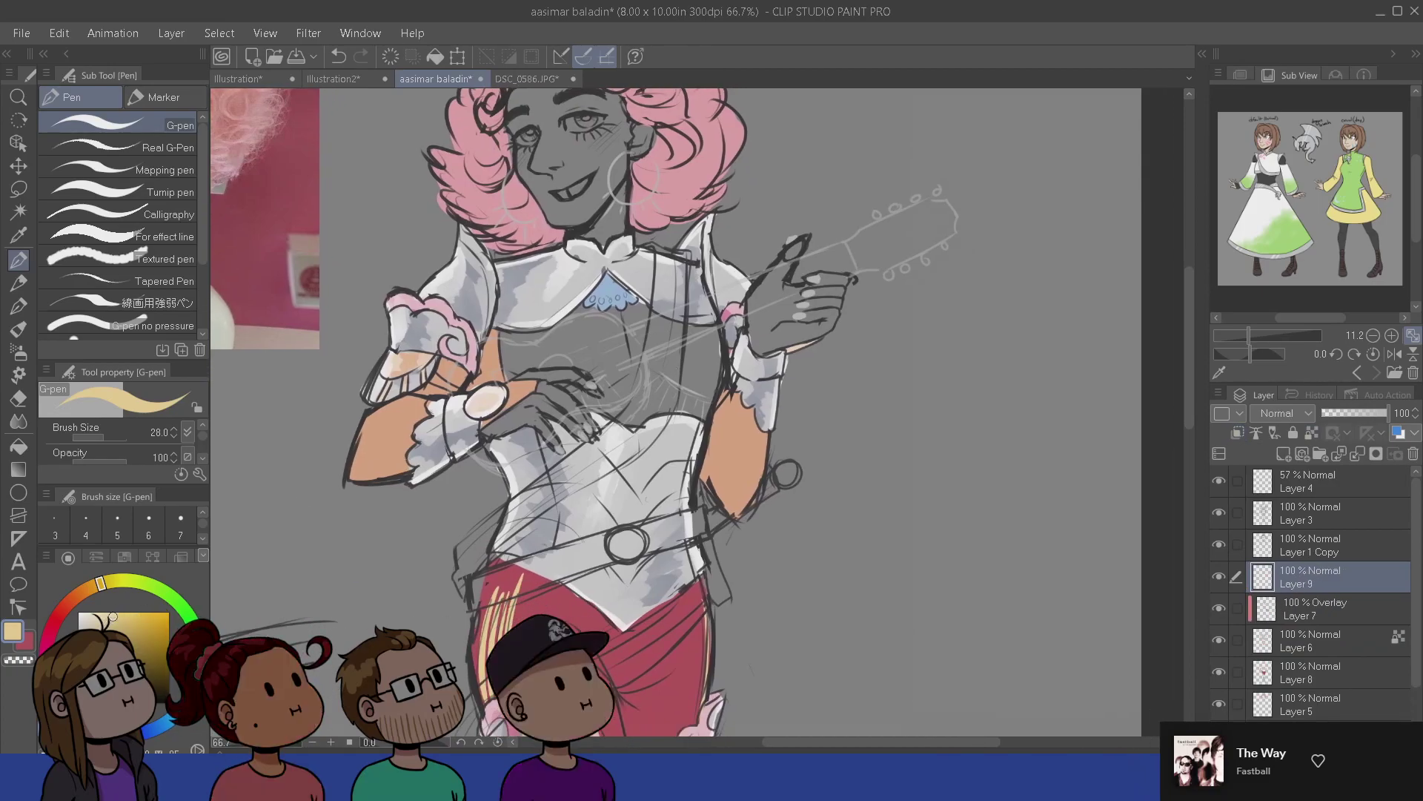
- Paint the sash golden orange with the G-pen on Layer 9, from the shoulder across the torso and around the hips
left_click(89, 590)
left_click(134, 619)
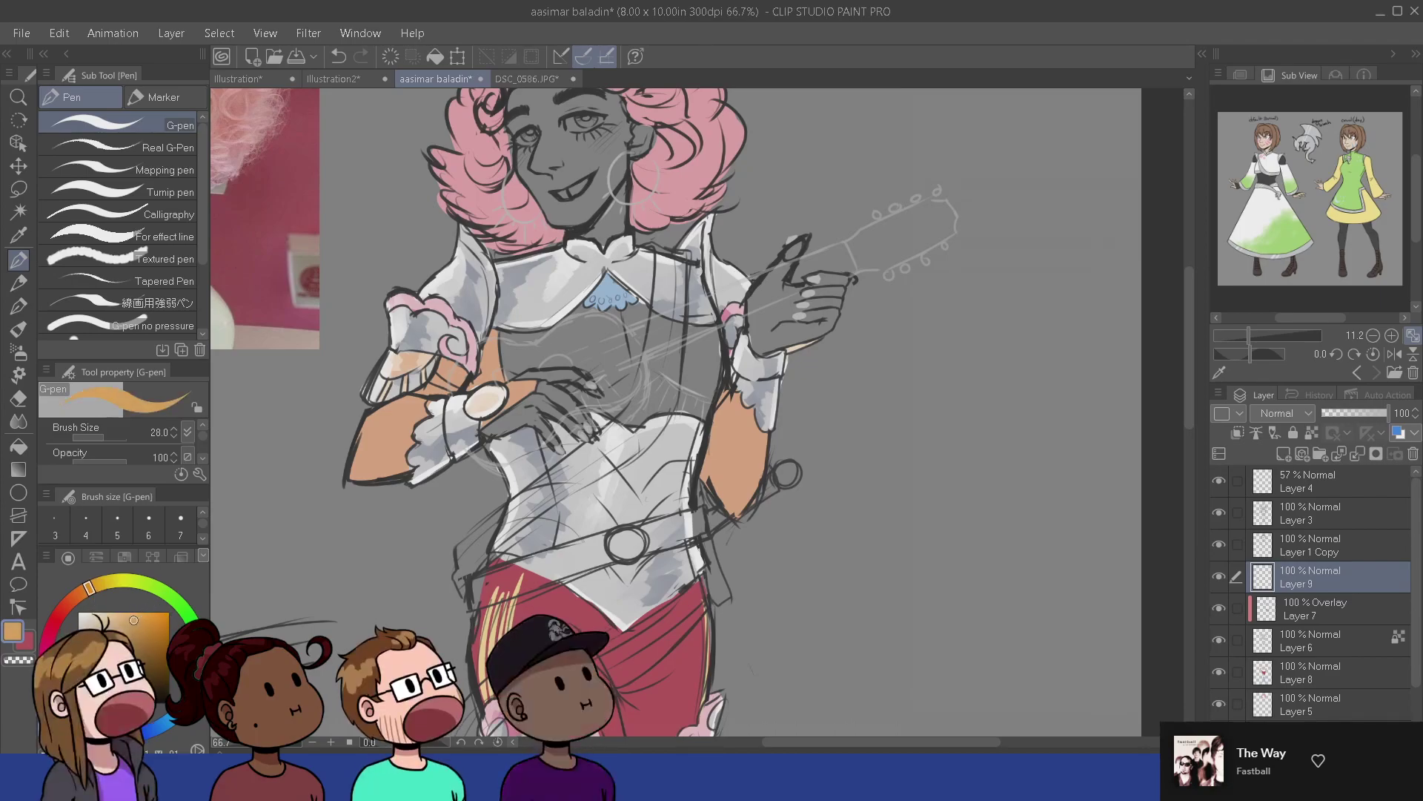
mouse_move(651, 245)
left_mouse_down()
mouse_move(671, 255)
mouse_move(659, 378)
mouse_move(639, 408)
left_mouse_up()
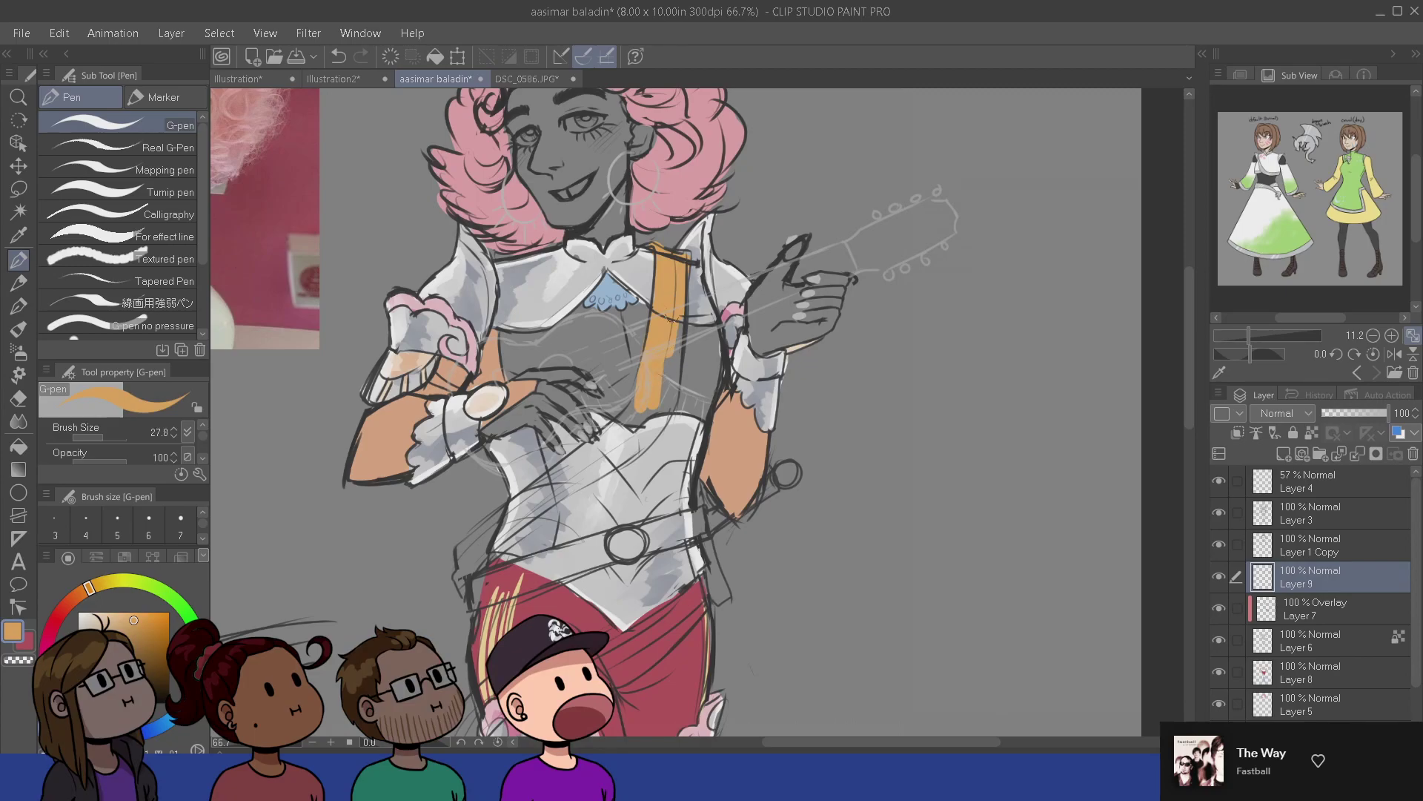
mouse_move(606, 459)
left_mouse_down()
mouse_move(484, 531)
mouse_move(458, 584)
mouse_move(657, 429)
left_mouse_up()
left_click_drag(646, 552, 646, 356)
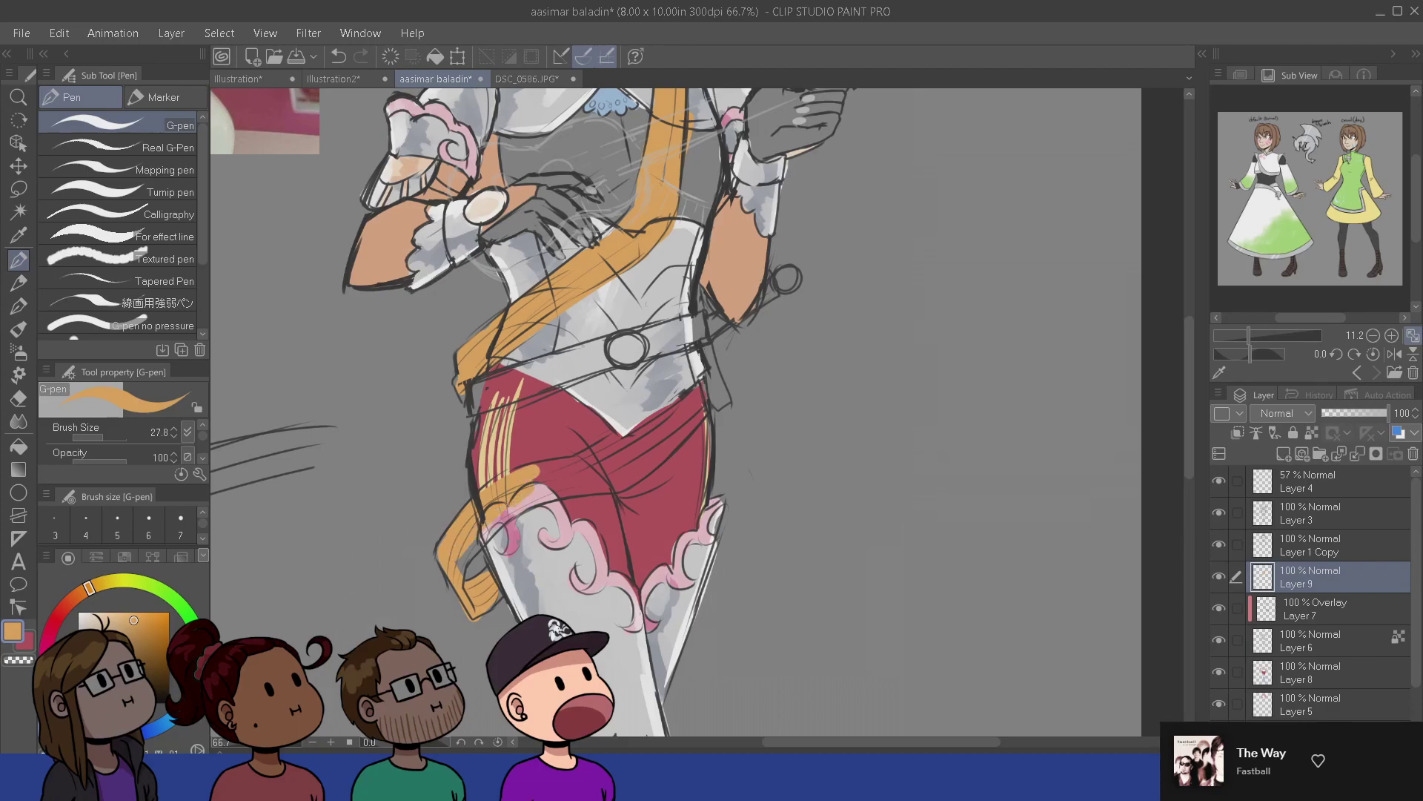
mouse_move(519, 508)
left_mouse_down()
mouse_move(638, 467)
mouse_move(651, 428)
mouse_move(685, 428)
left_mouse_up()
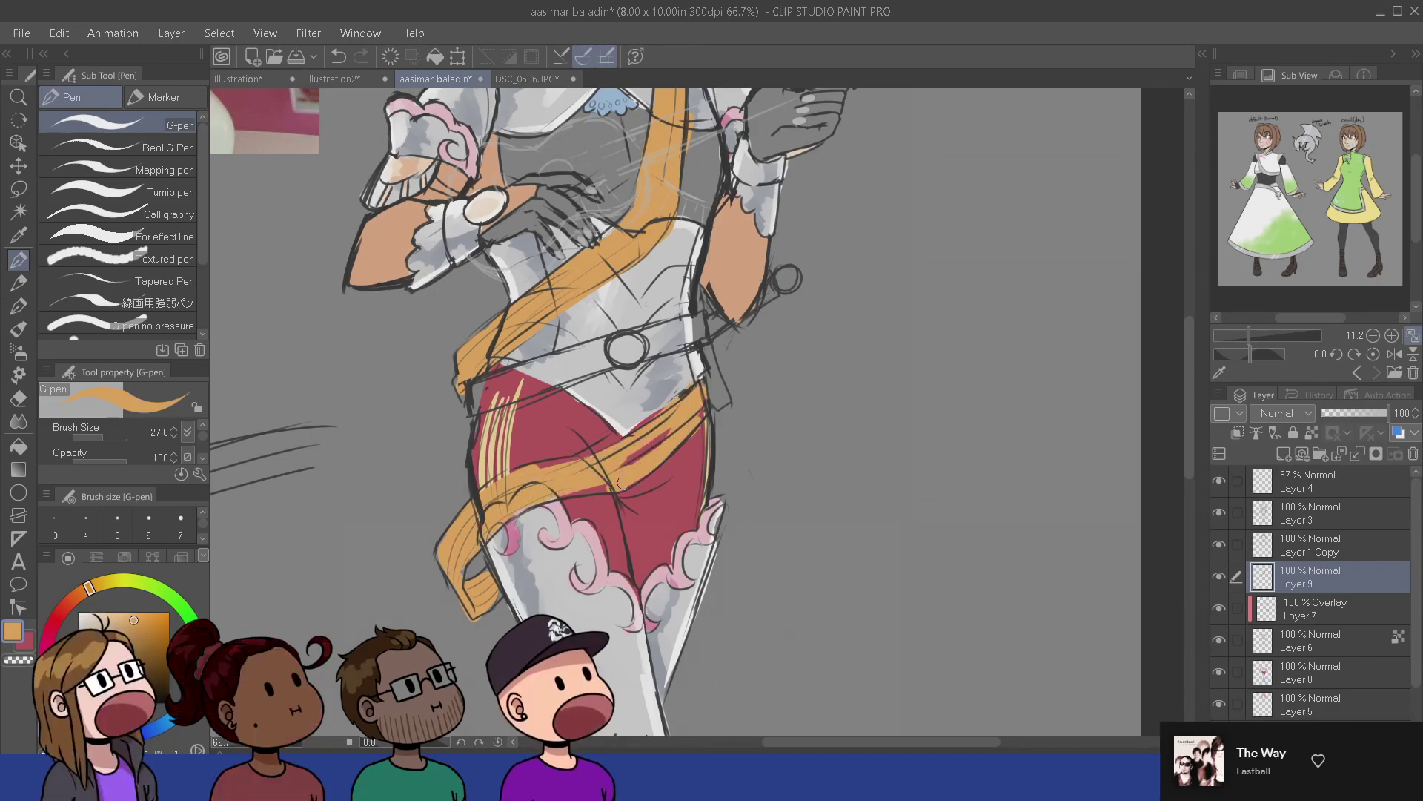
mouse_move(623, 484)
left_mouse_down()
mouse_move(572, 487)
mouse_move(652, 430)
mouse_move(534, 471)
left_mouse_up()
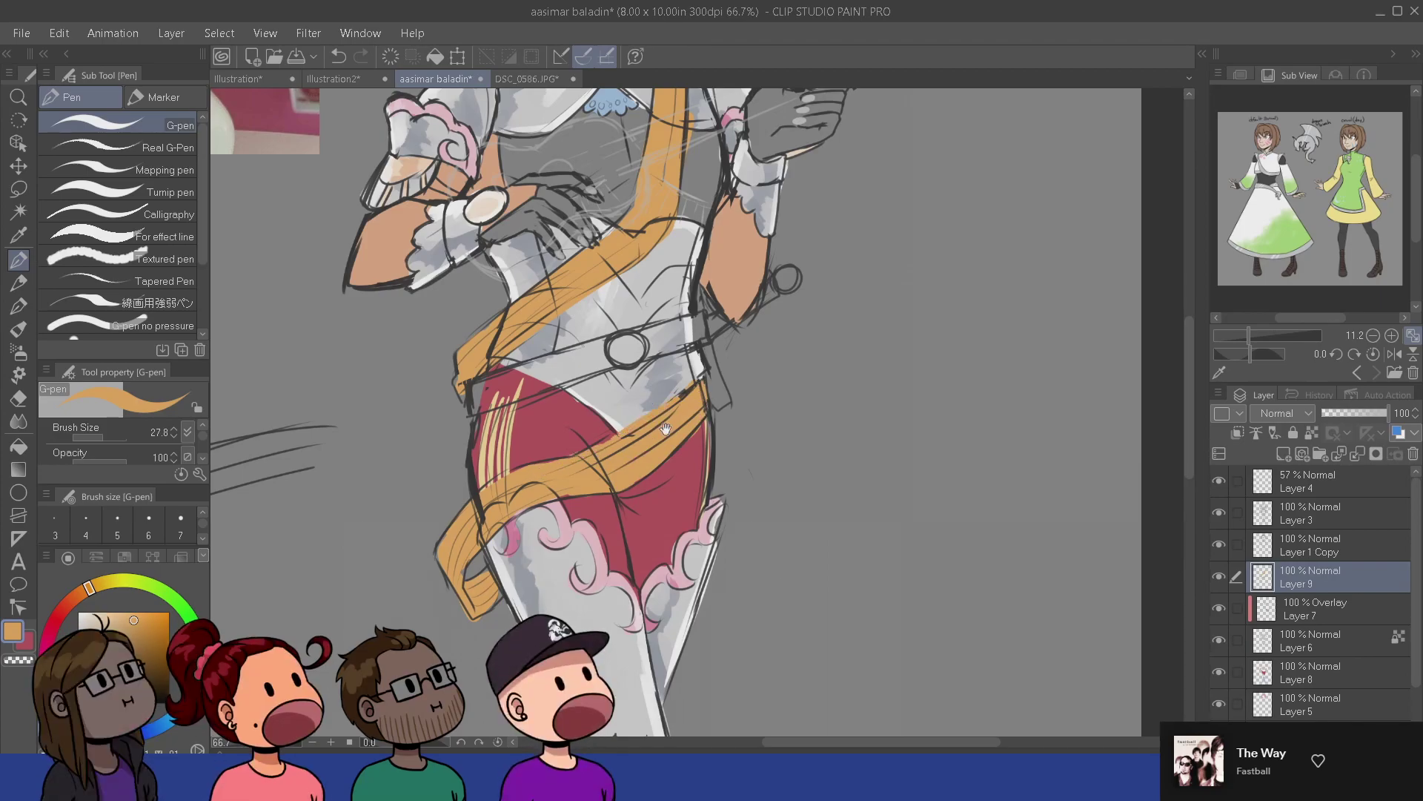
- Try Layer 9 at 66% opacity in the Multiply blending mode, and return the mode to Normal
left_click_drag(645, 408, 618, 587)
left_click(1366, 414)
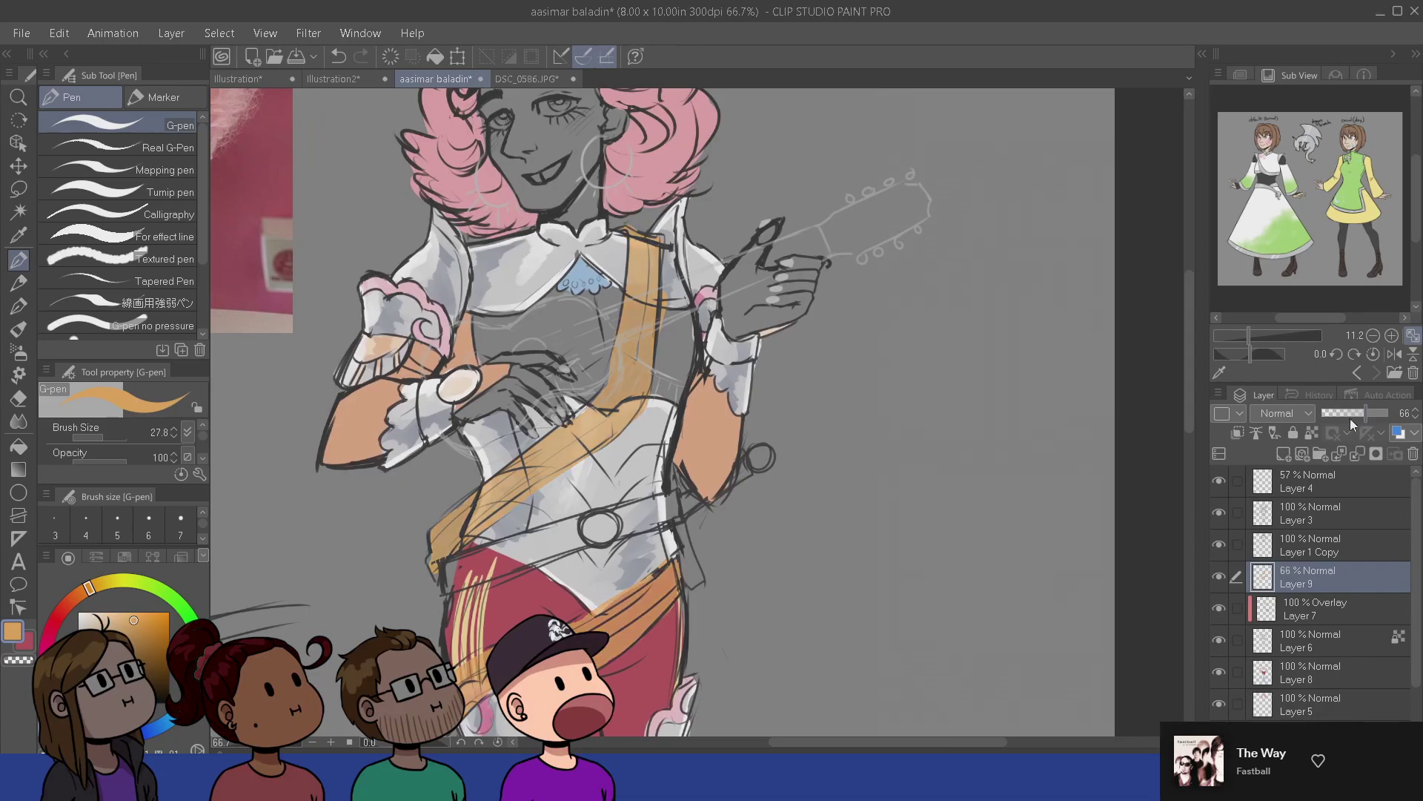
left_click(1307, 413)
left_click(1277, 59)
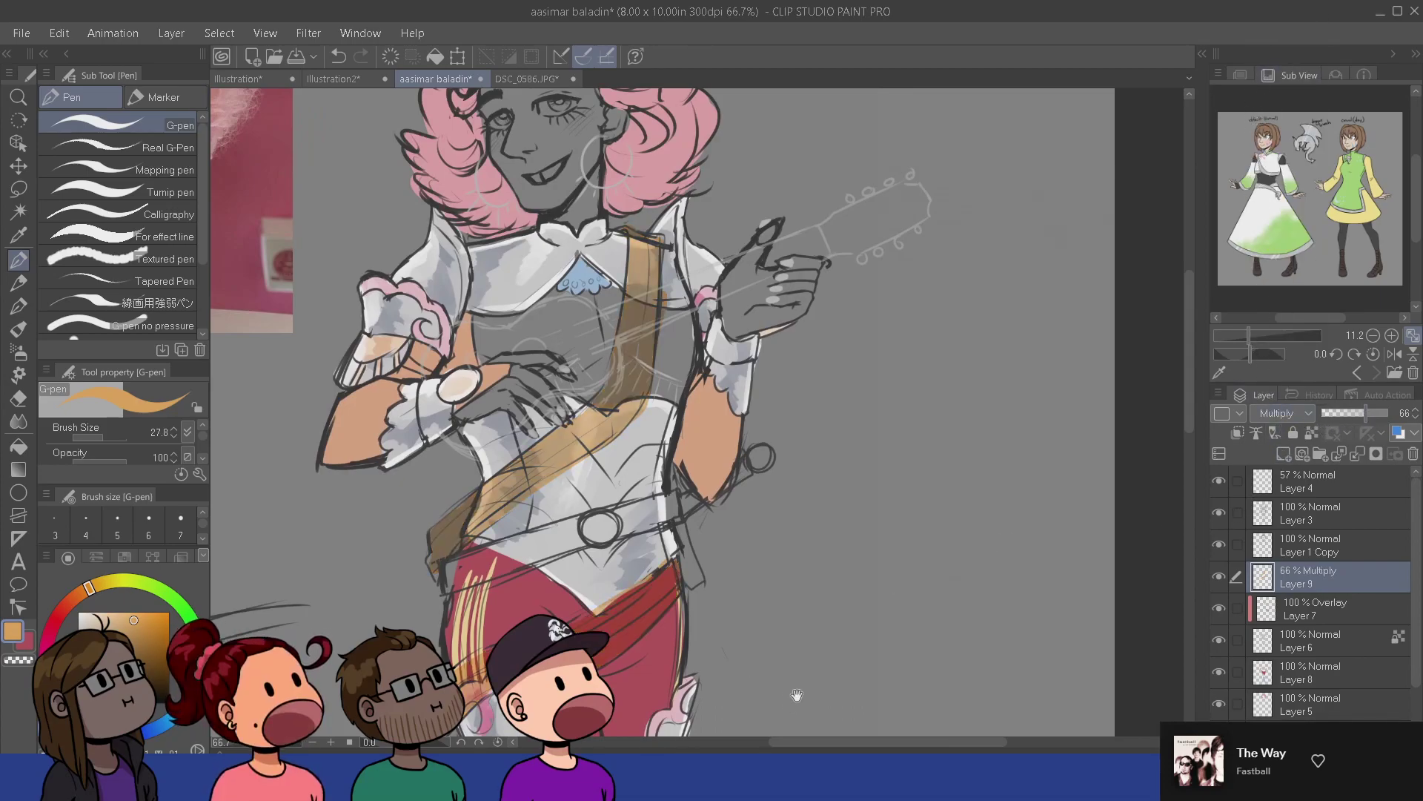
left_click_drag(797, 693, 779, 536)
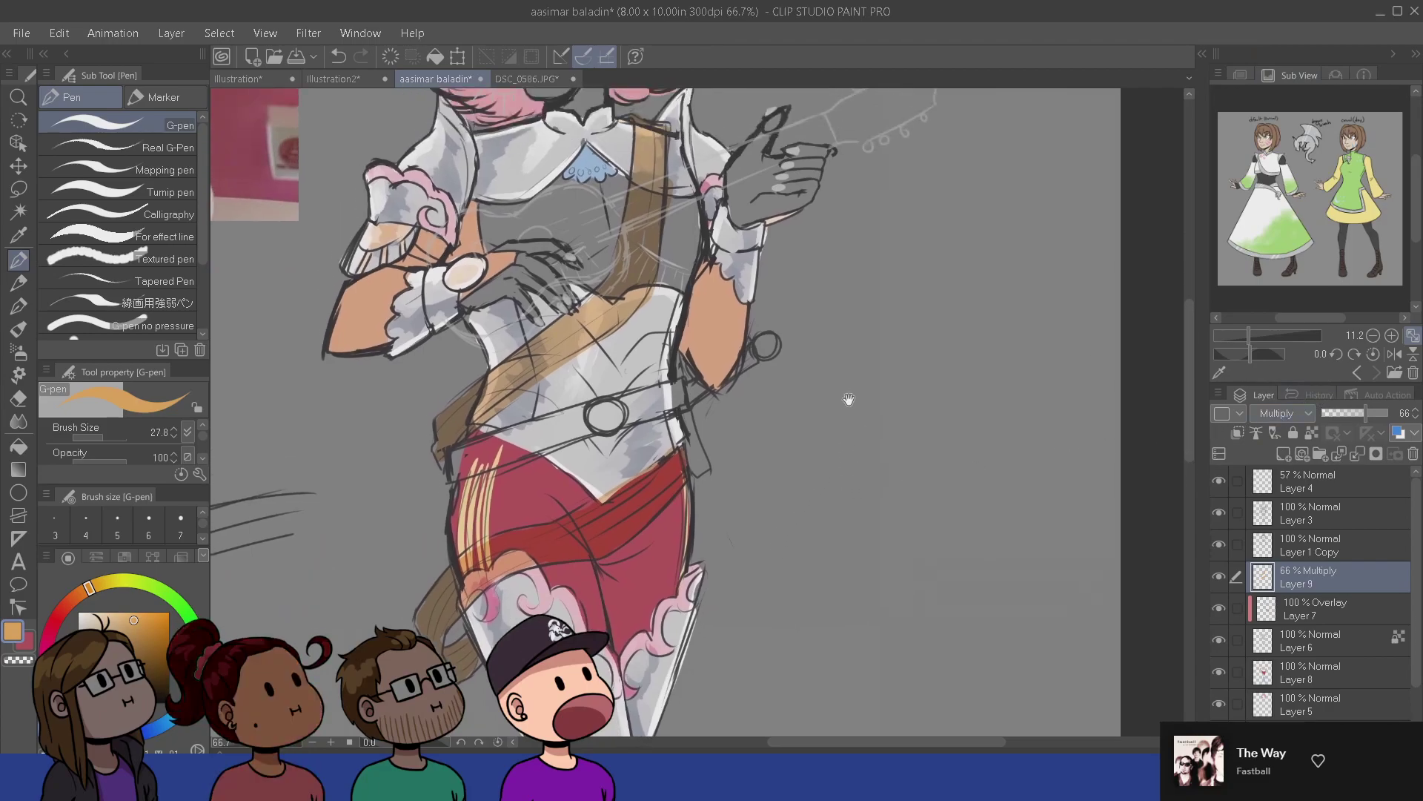
left_click_drag(846, 402, 875, 545)
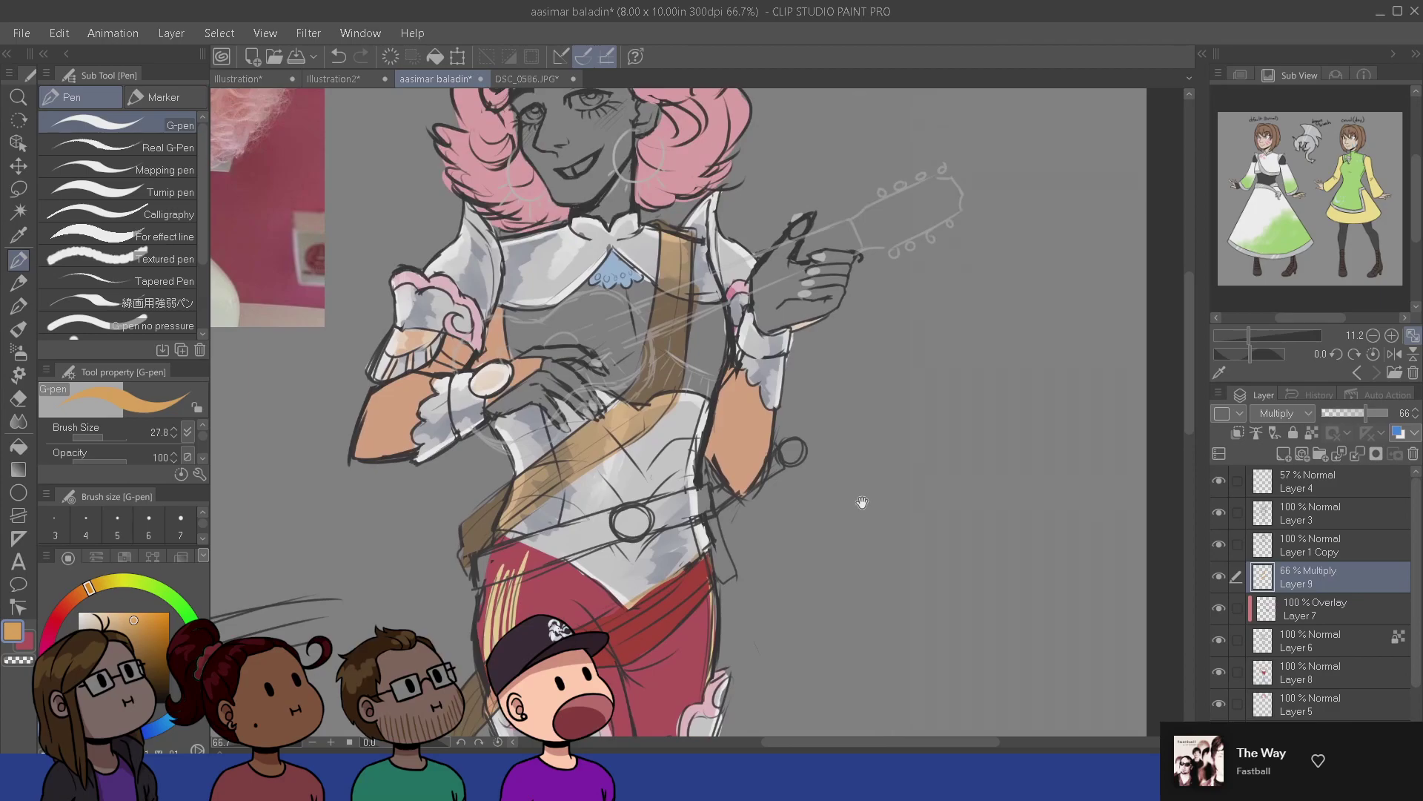
left_click_drag(860, 497, 885, 578)
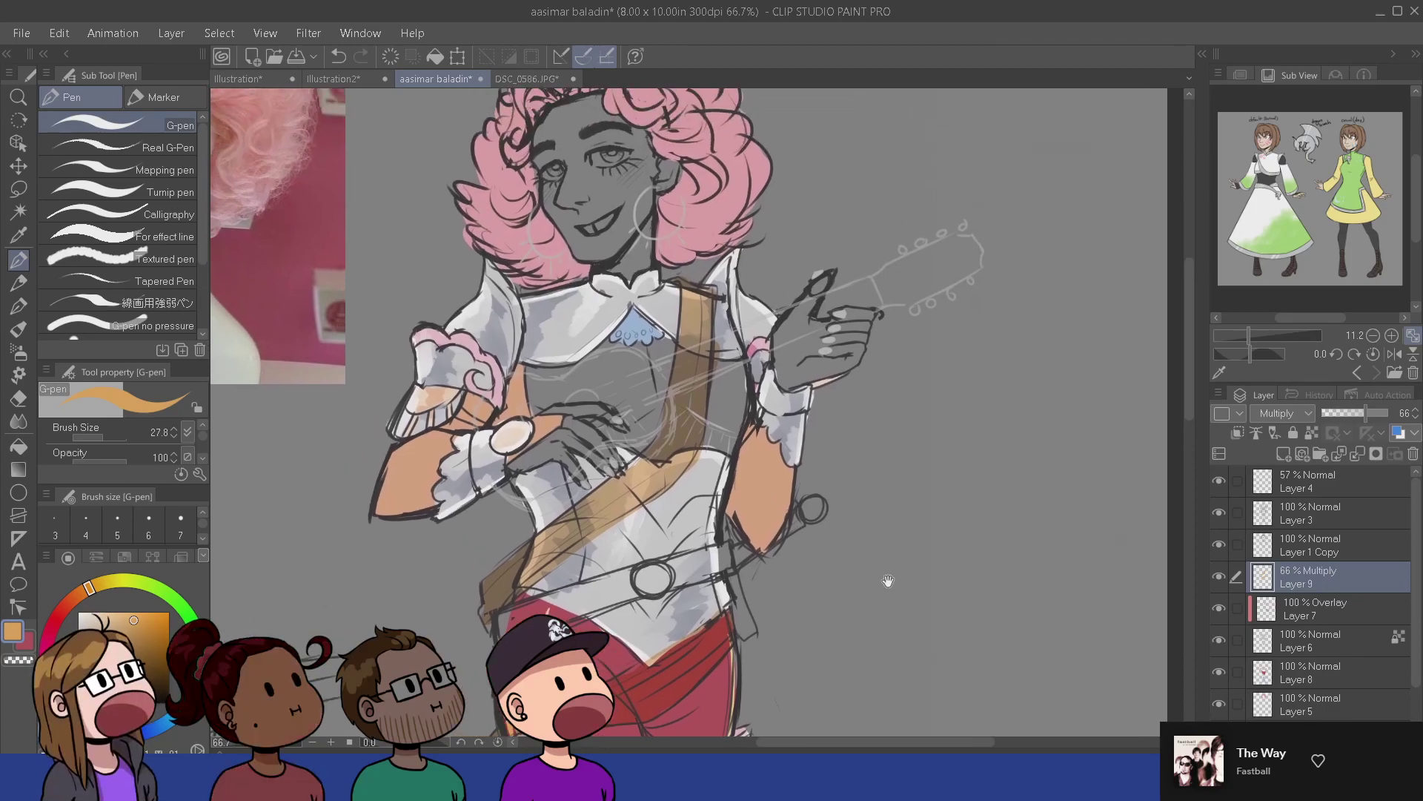
left_click(1291, 411)
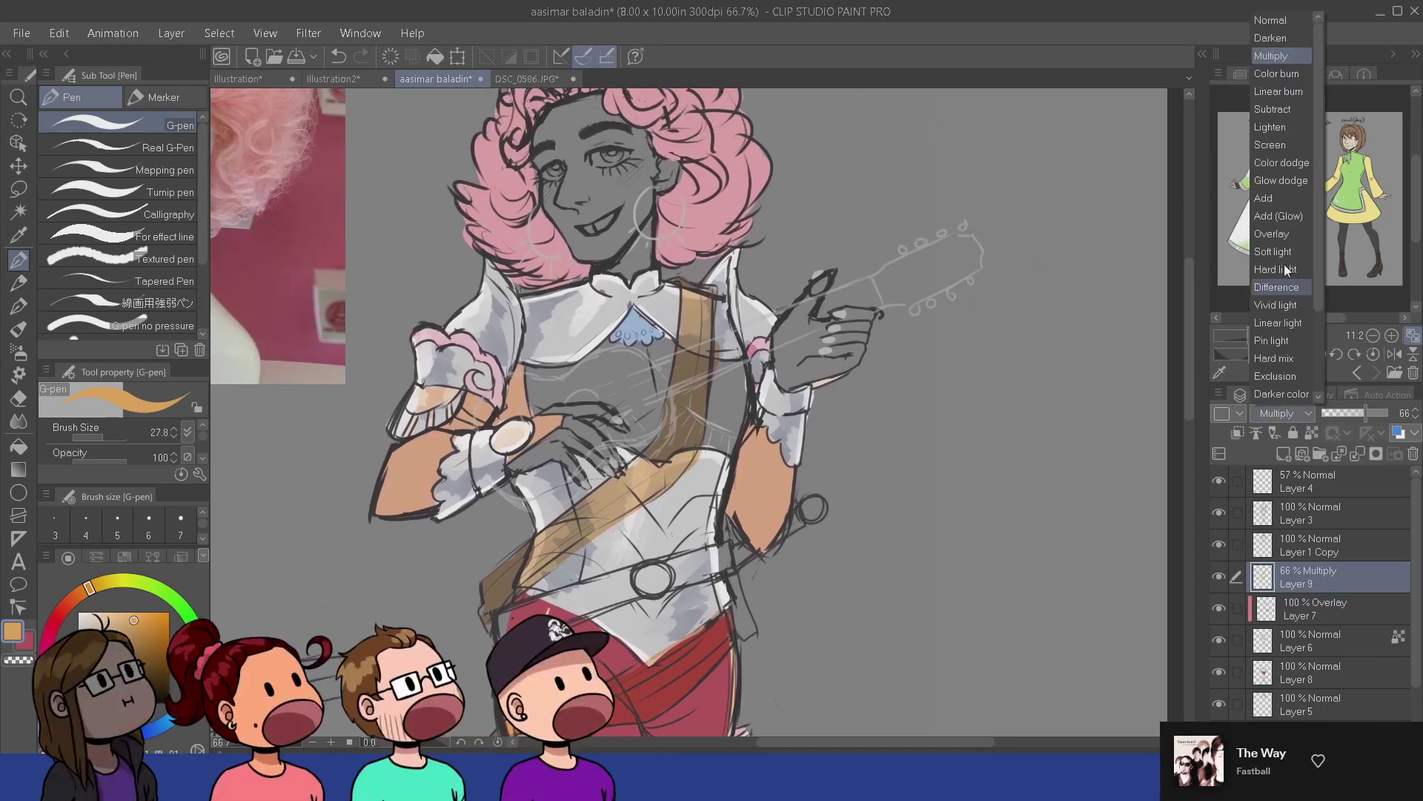
left_click(1283, 34)
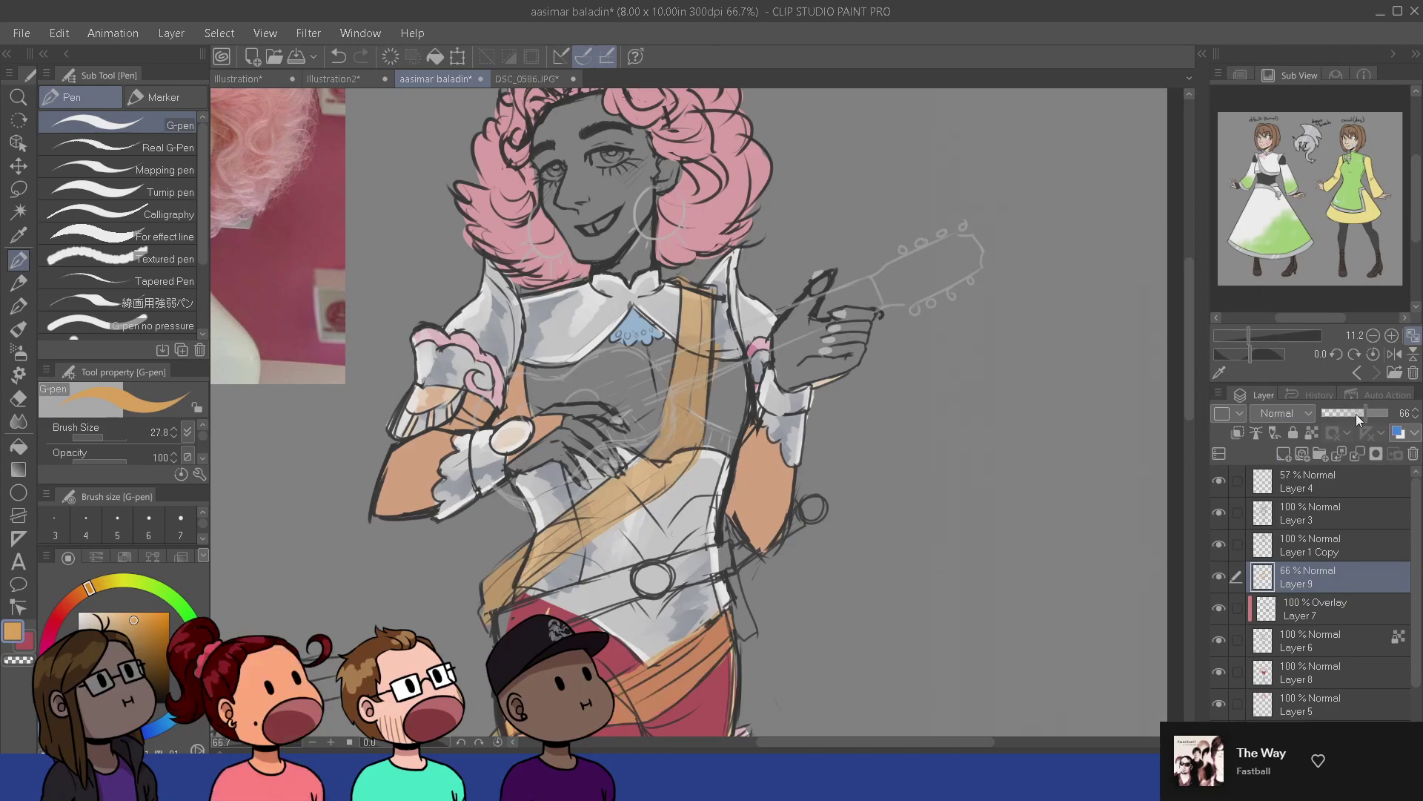
- Set the opacity of the sash color on Layer 9 to 58%
left_click_drag(1355, 413, 1362, 411)
mouse_move(728, 651)
left_mouse_down()
mouse_move(750, 408)
mouse_move(765, 609)
left_mouse_up()
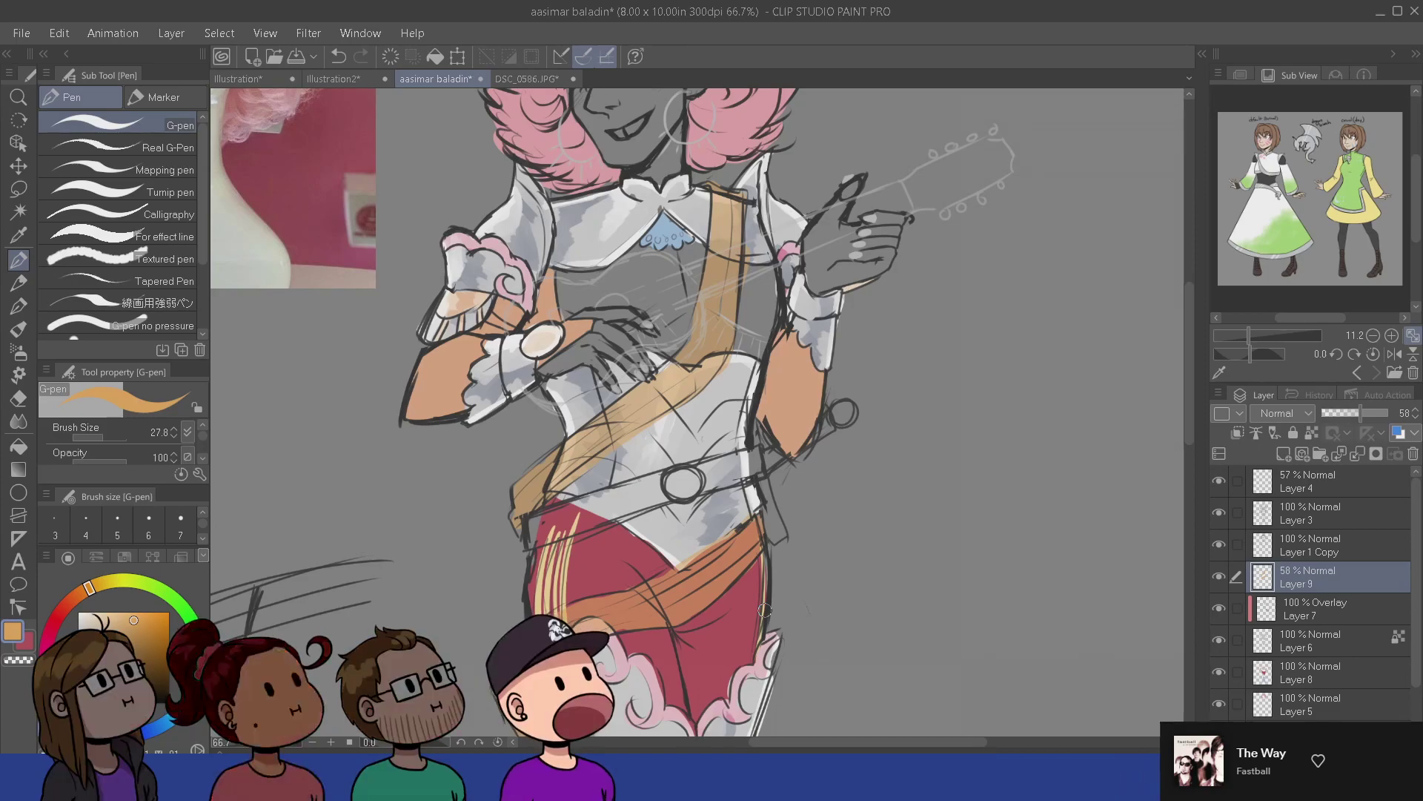
left_click_drag(799, 573, 792, 623)
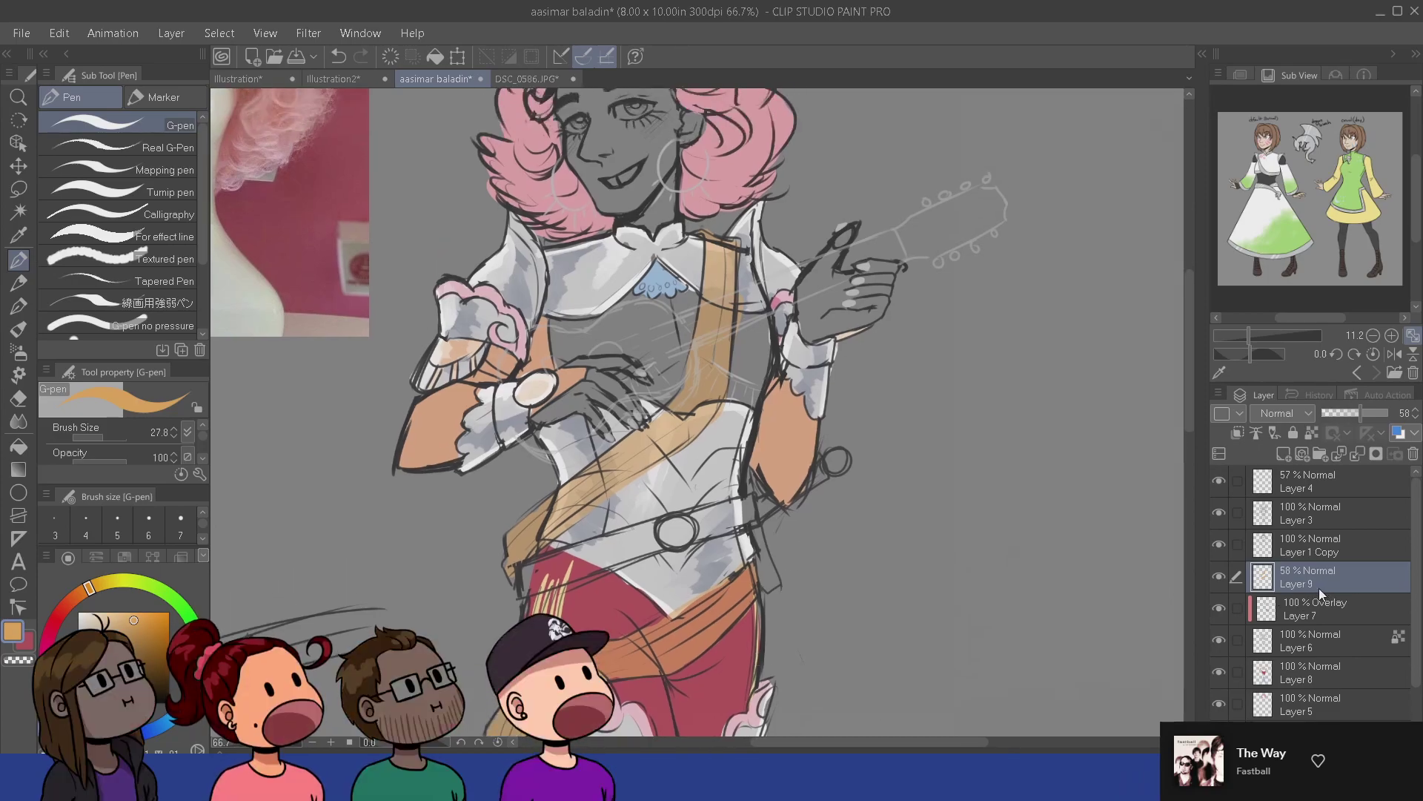
- Add a new layer above Layer 9 and paint the waist belt brown with the G-pen
left_click(1285, 453)
left_click_drag(892, 617, 907, 553)
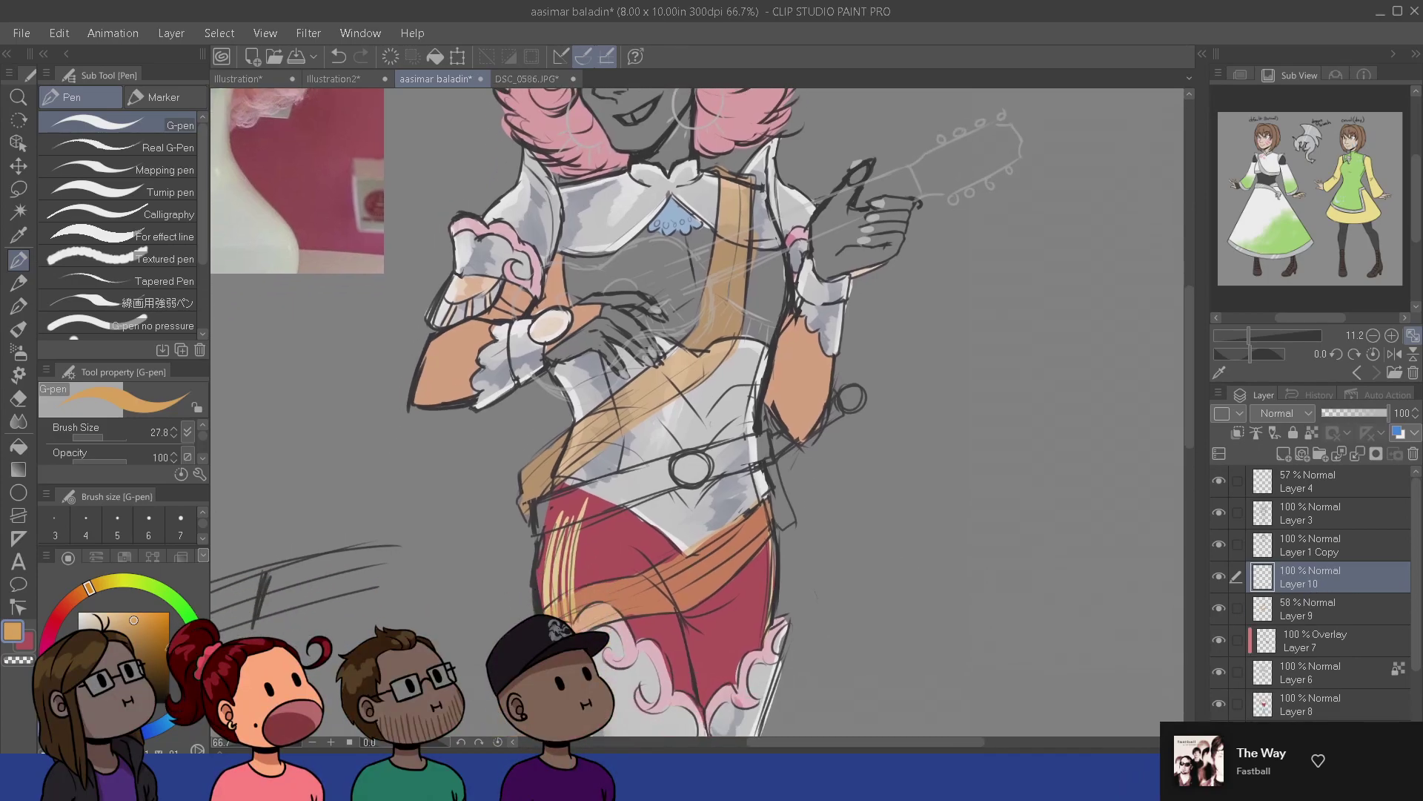
left_click(80, 592)
left_click(134, 648)
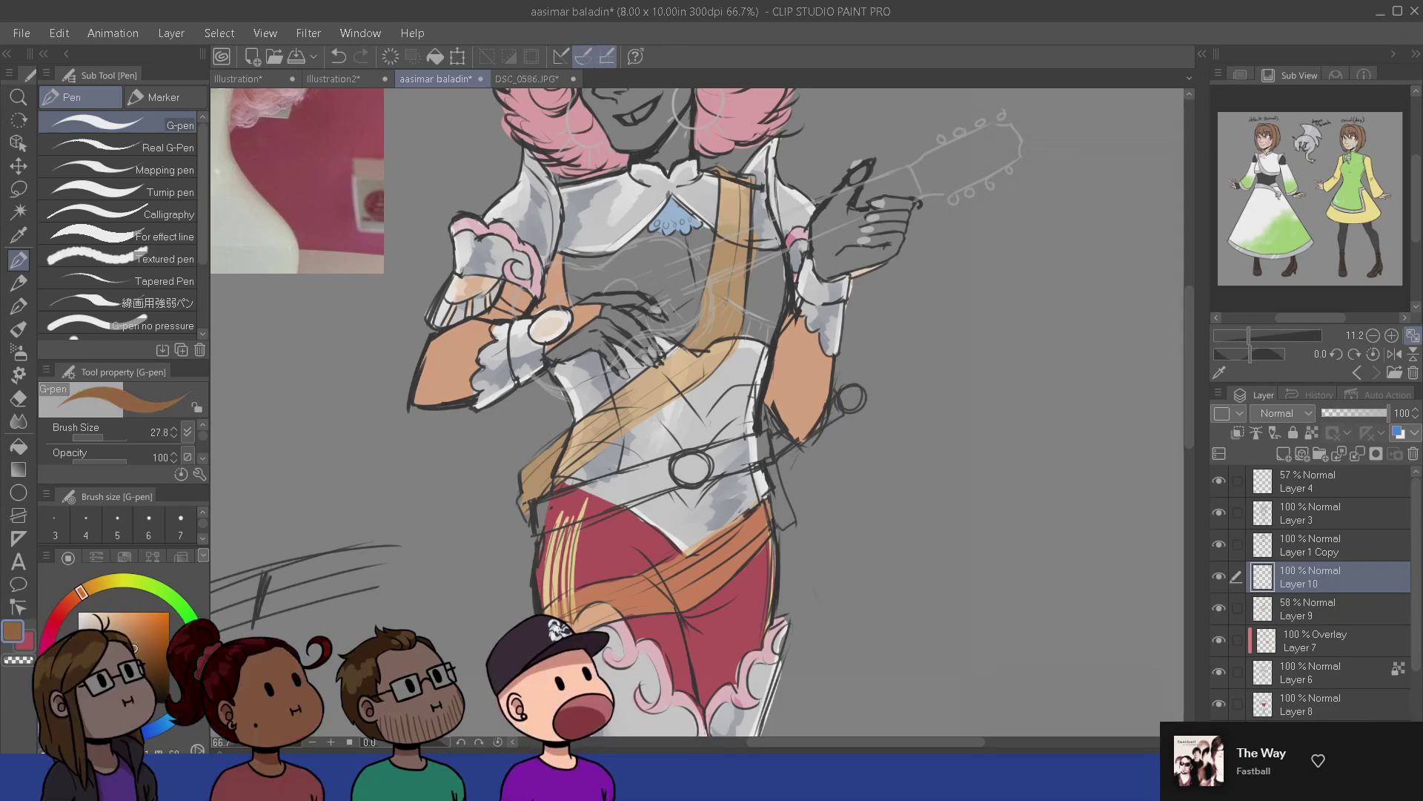
left_click_drag(537, 511, 719, 464)
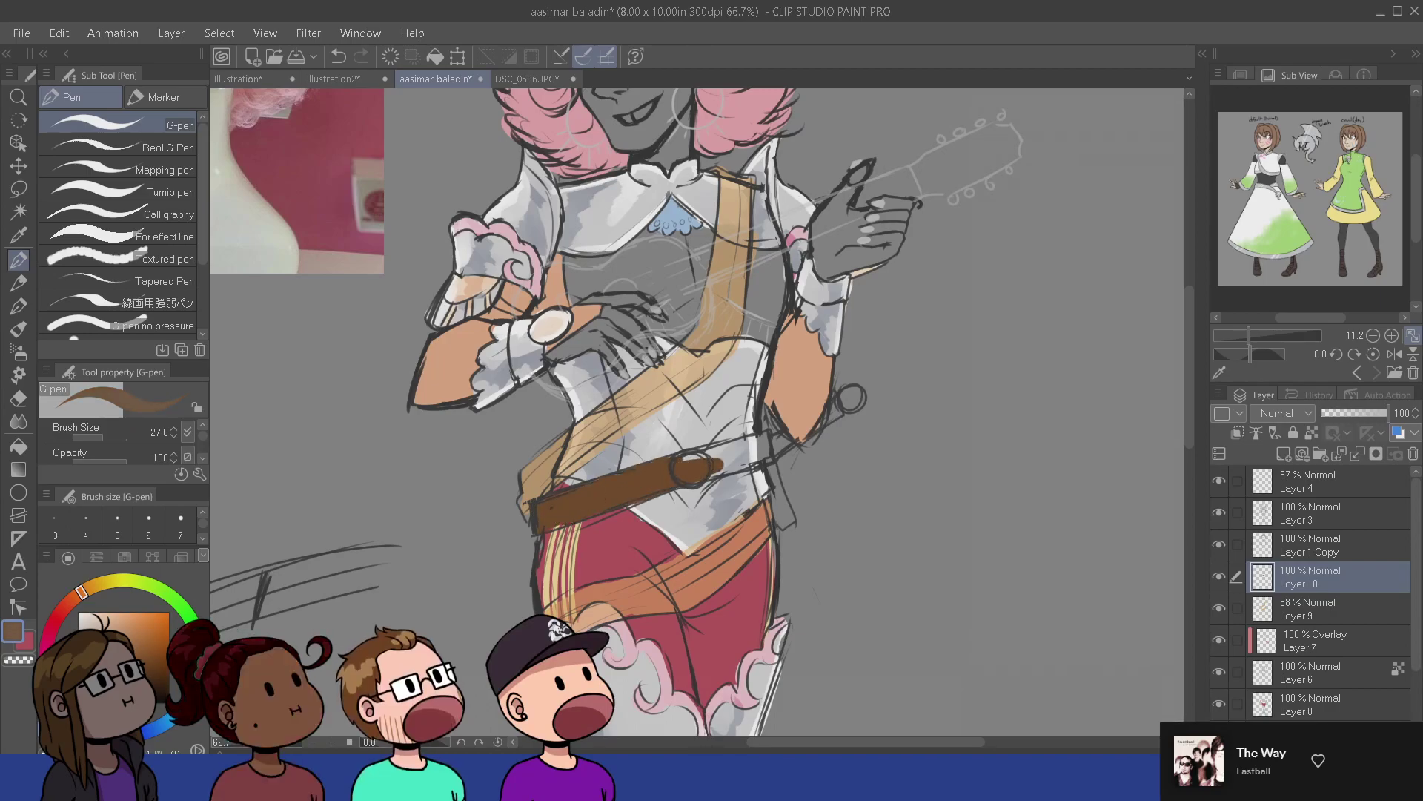
mouse_move(638, 486)
left_mouse_down()
mouse_move(547, 508)
mouse_move(669, 475)
left_mouse_up()
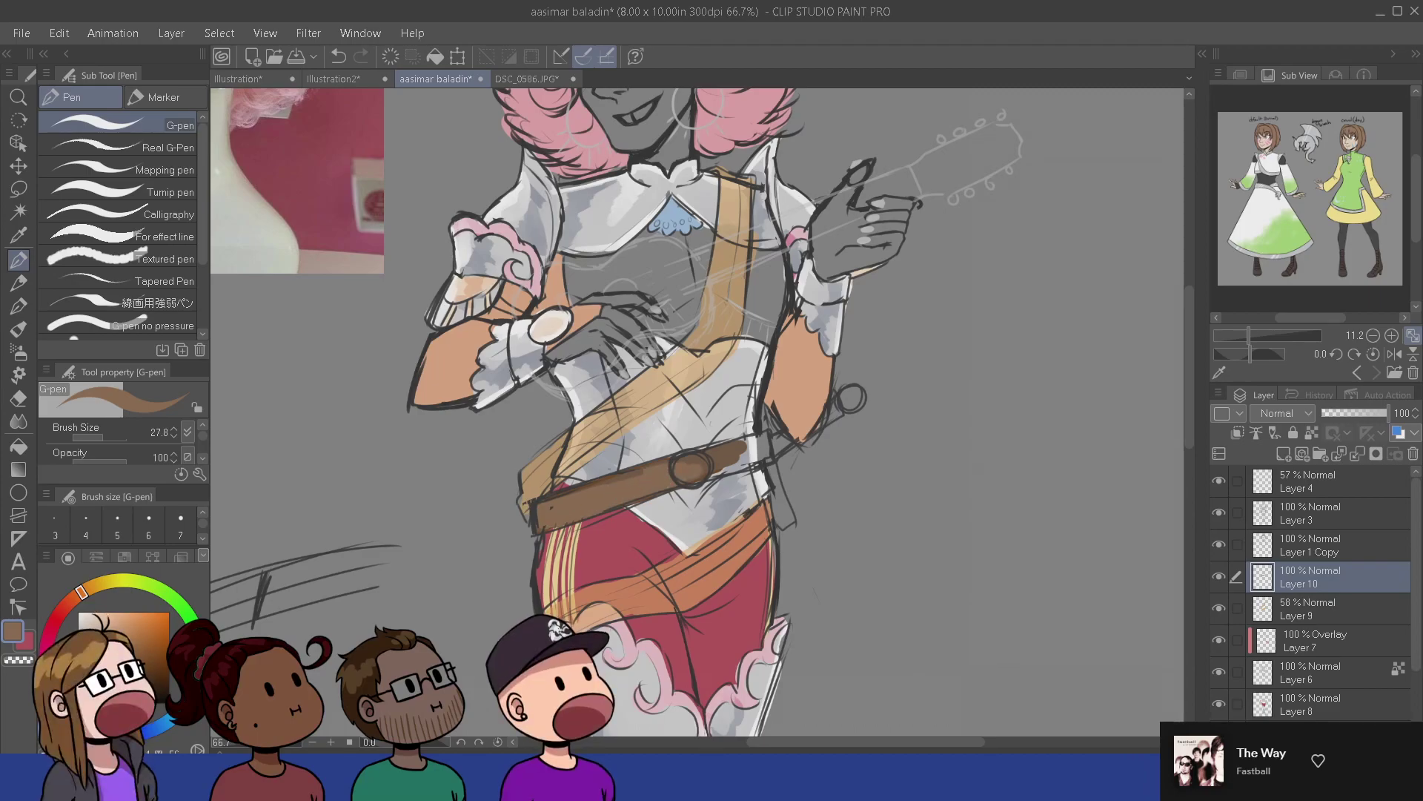
left_click_drag(736, 453, 765, 446)
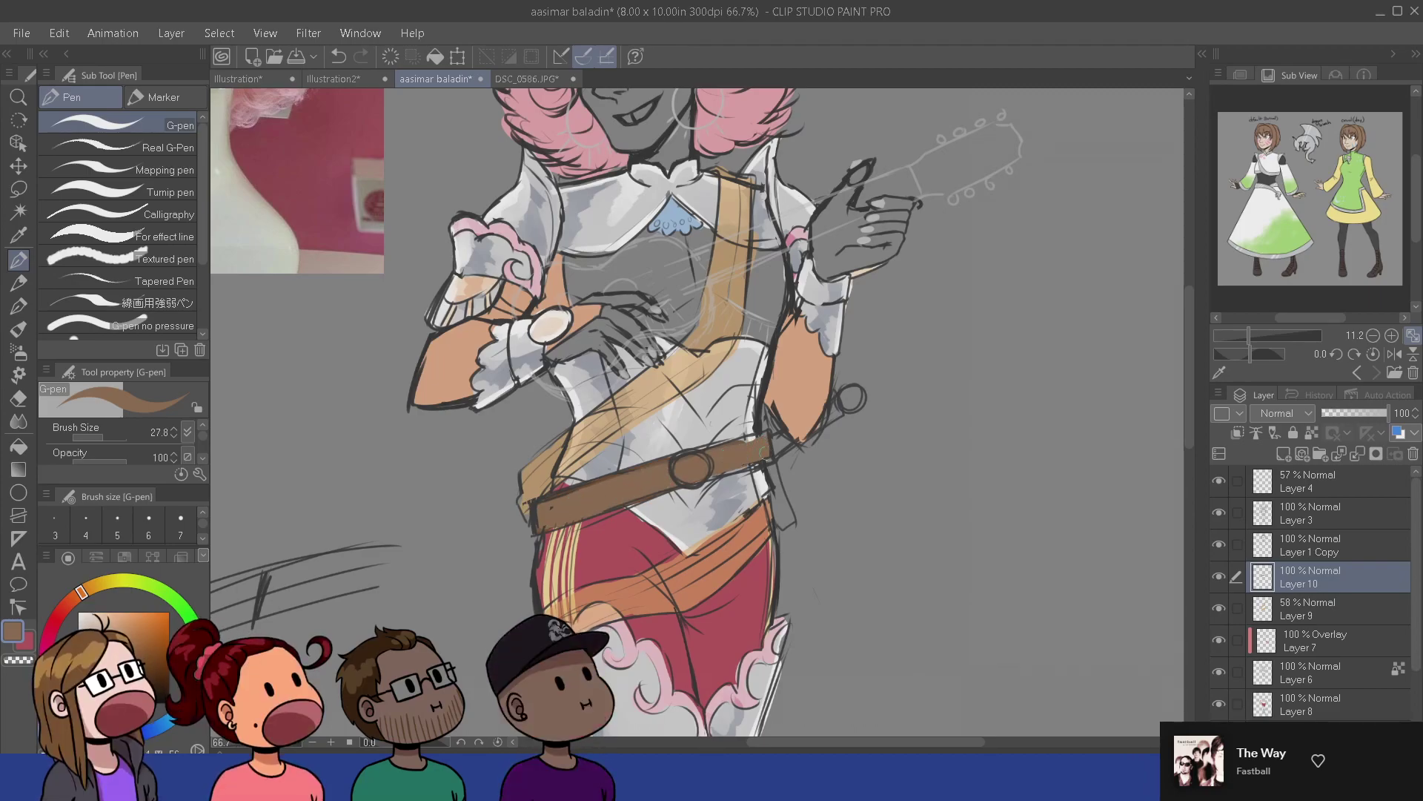
- Recolor the belt with a darker, more yellowish brown using Fill, and return to the G-pen
left_click_drag(625, 697, 539, 195)
left_click_drag(549, 456, 618, 736)
scroll(595, 510, "up", 4)
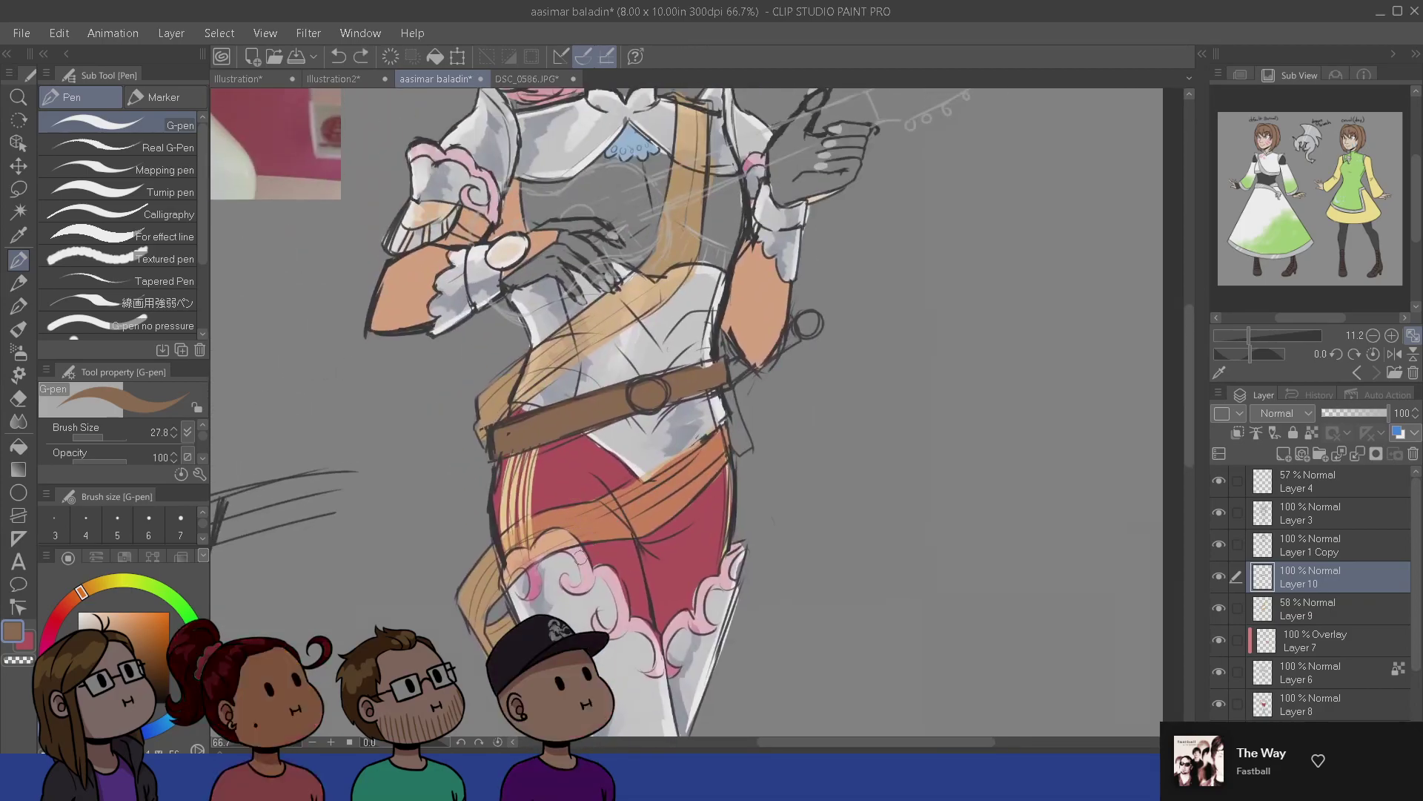
key("g")
left_click(556, 419)
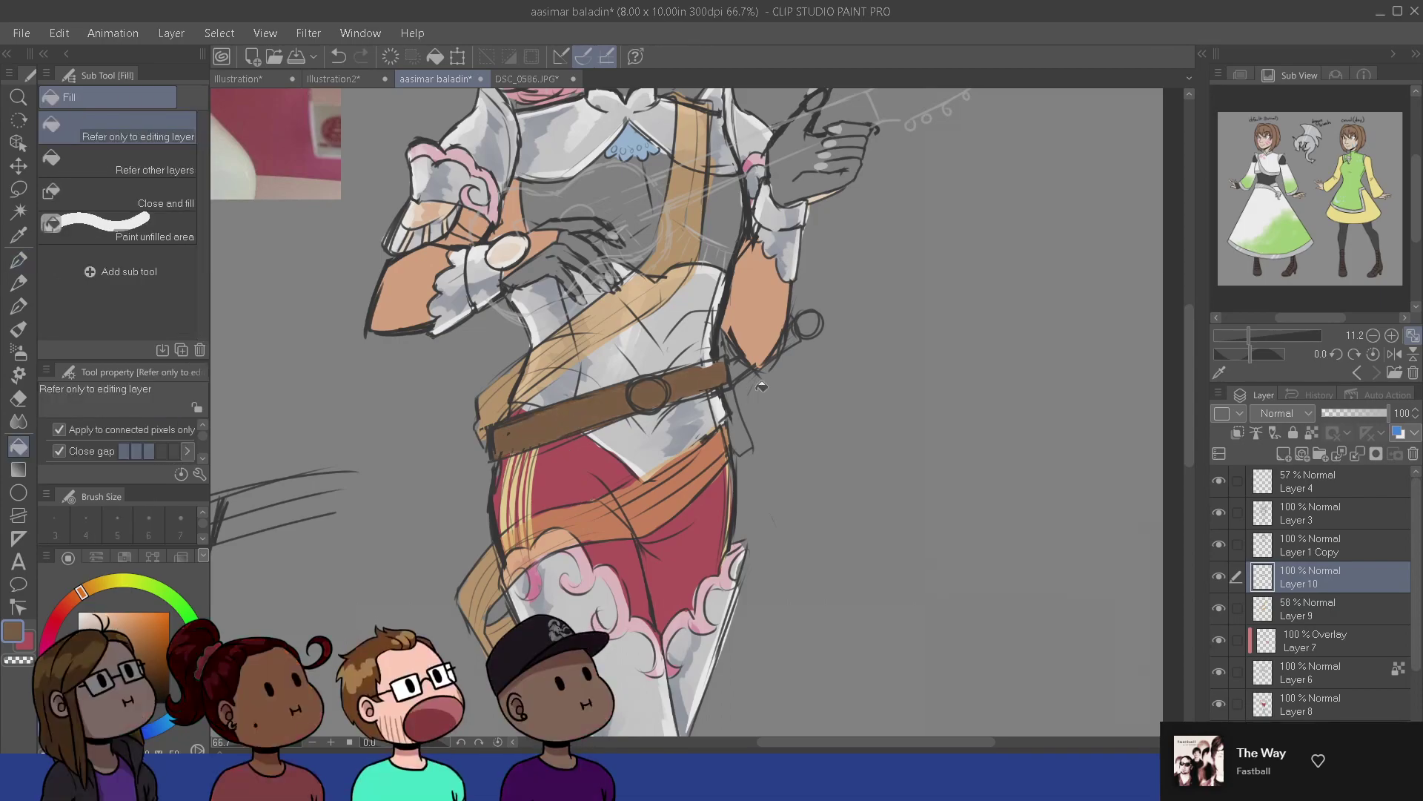
key("p")
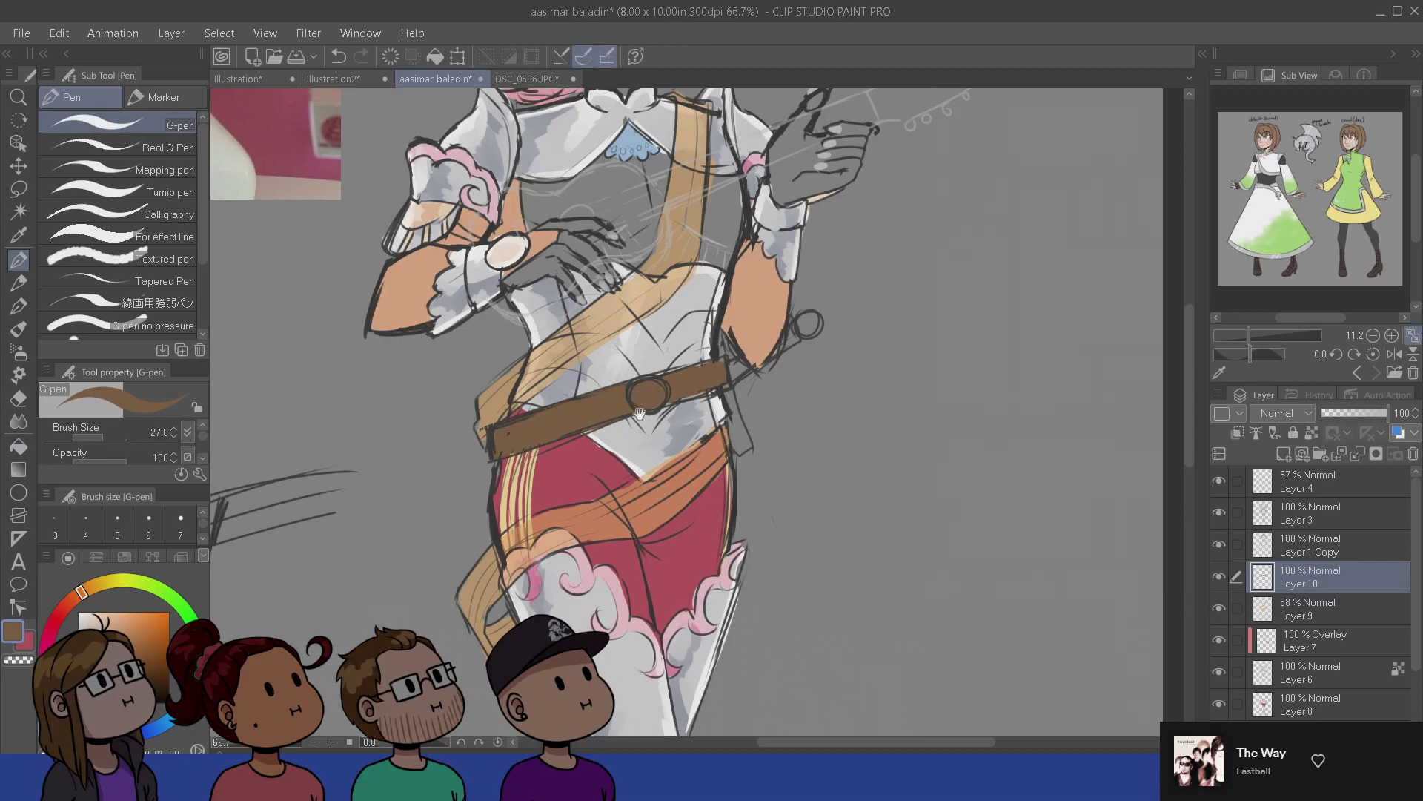
- Paint the round belt buckle gold on Layer 10 and add pale yellow highlights to it
left_click_drag(639, 413, 613, 543)
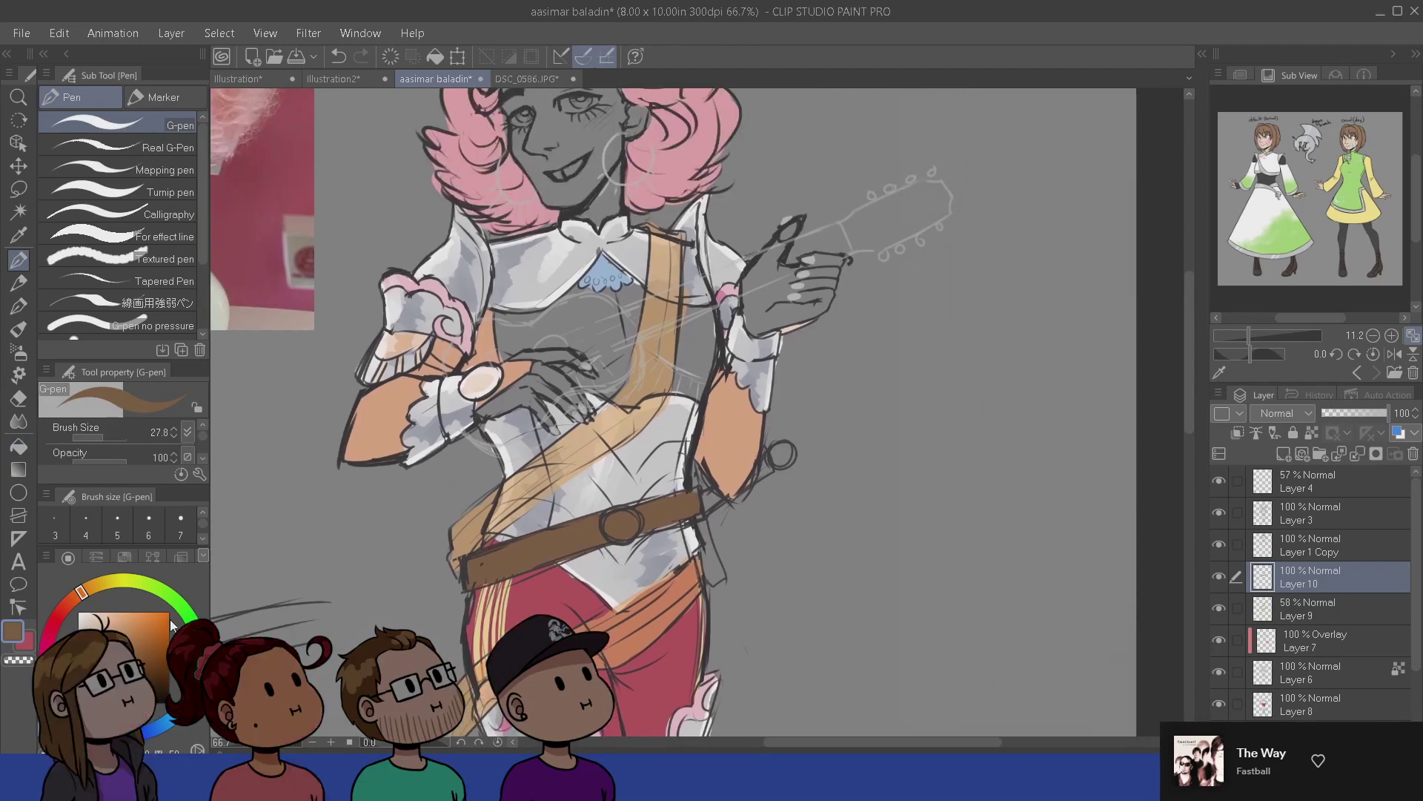
left_click(98, 586)
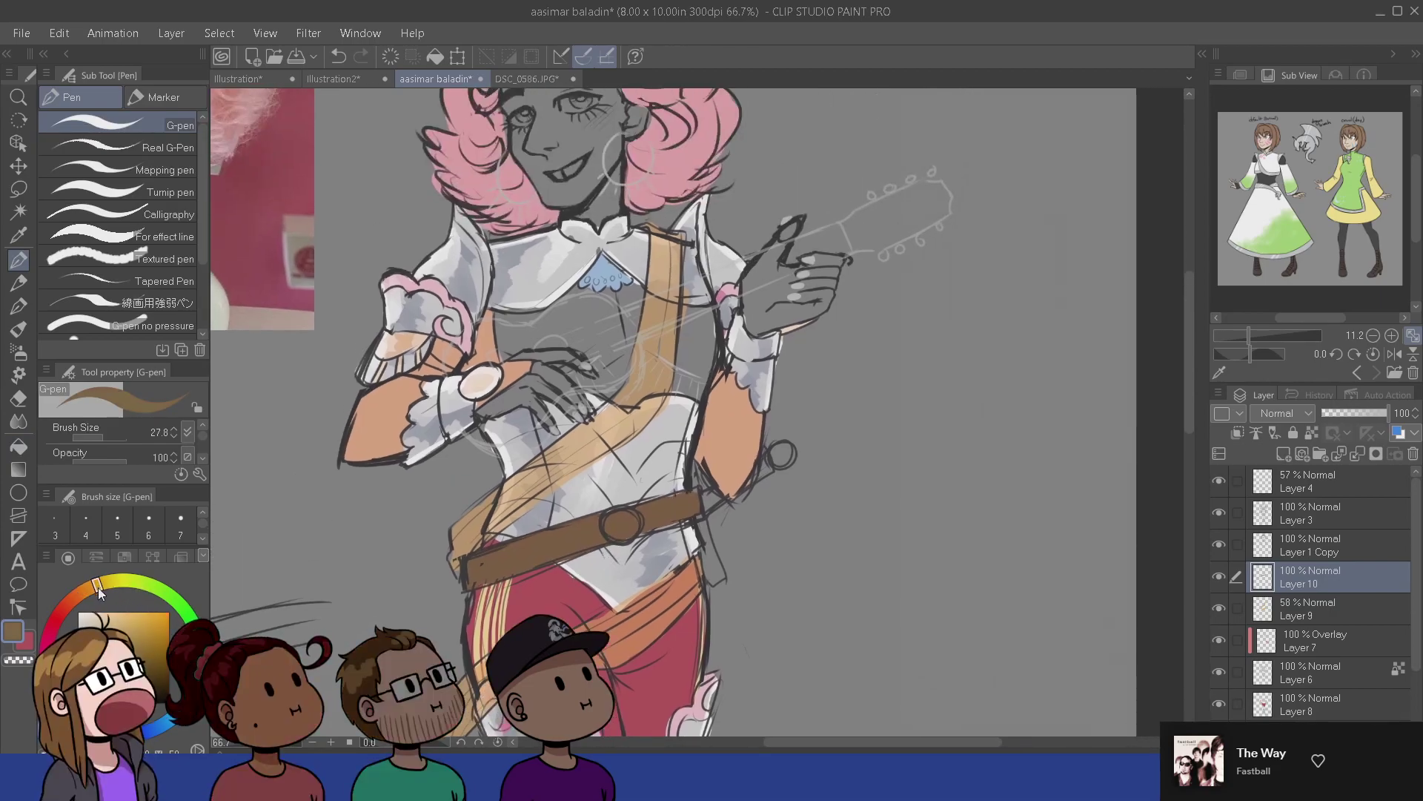
left_click(127, 625)
left_click(136, 630)
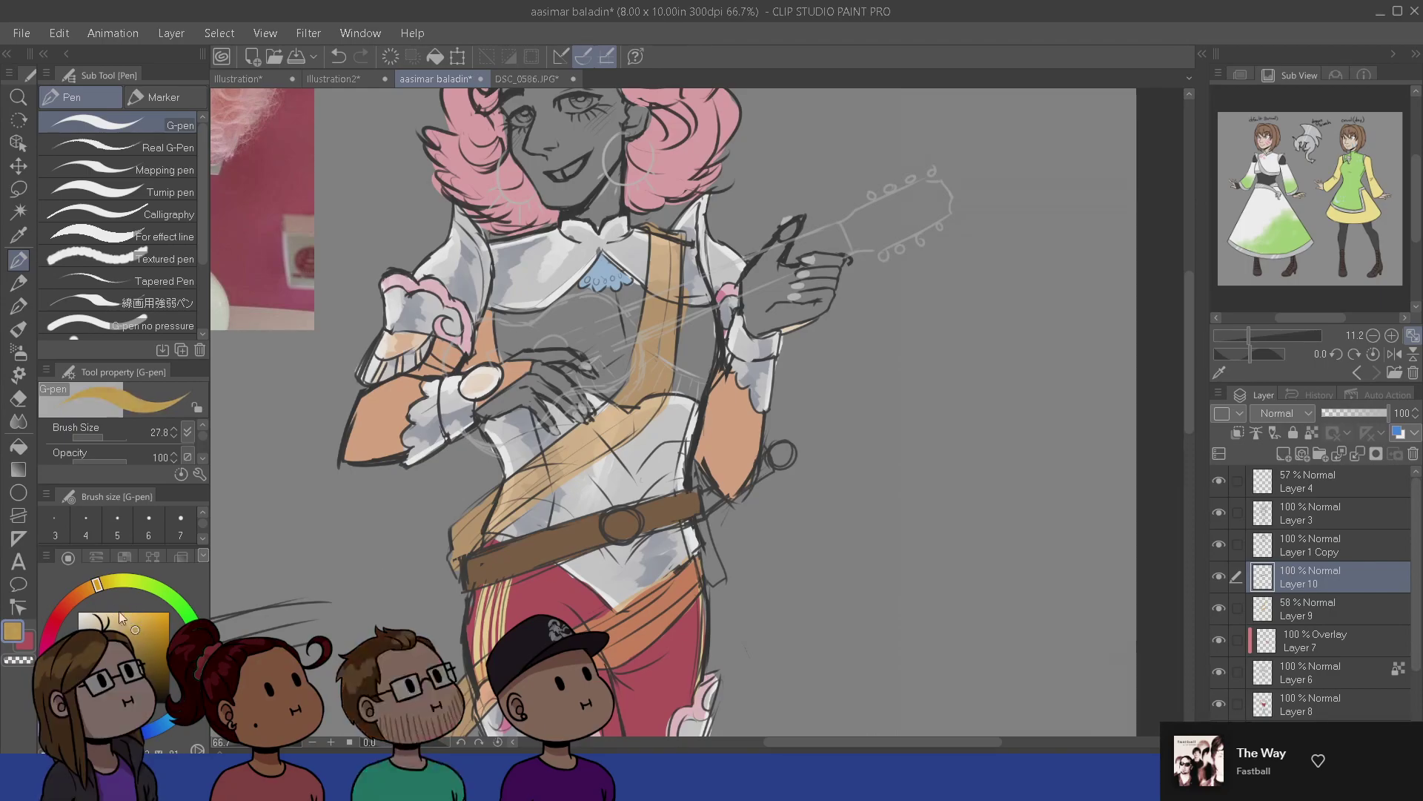
left_click_drag(623, 519, 614, 526)
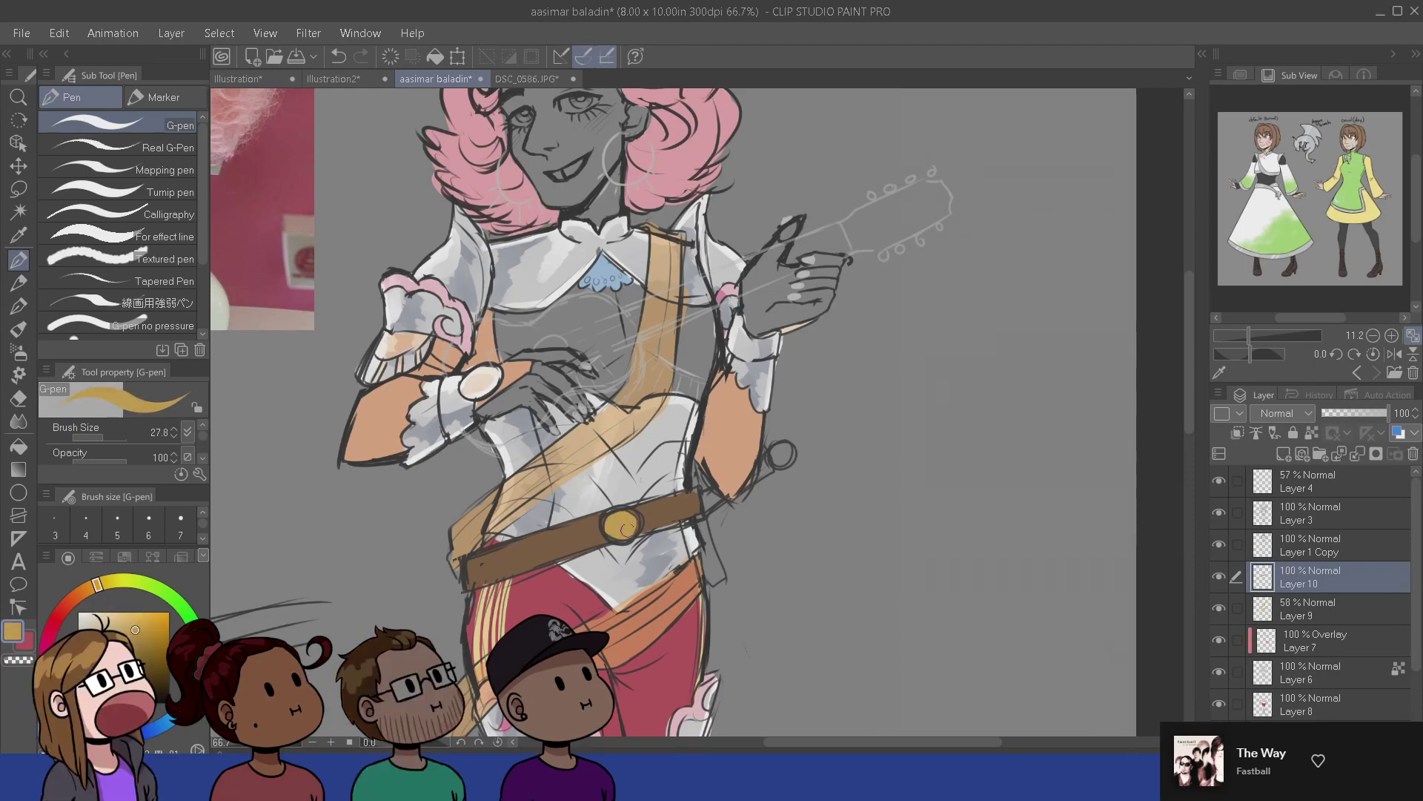
left_click(106, 587)
left_click(109, 616)
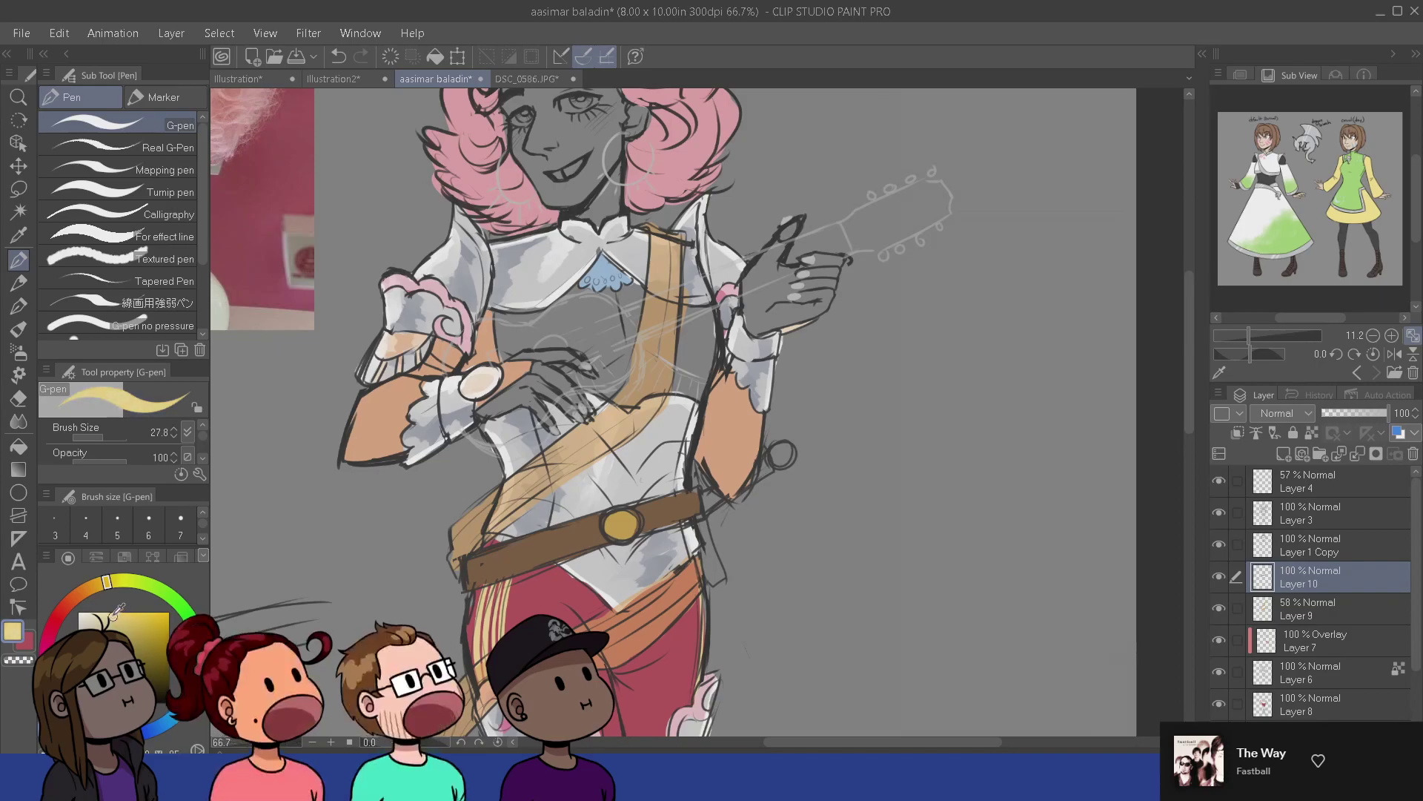
left_click_drag(623, 515, 609, 531)
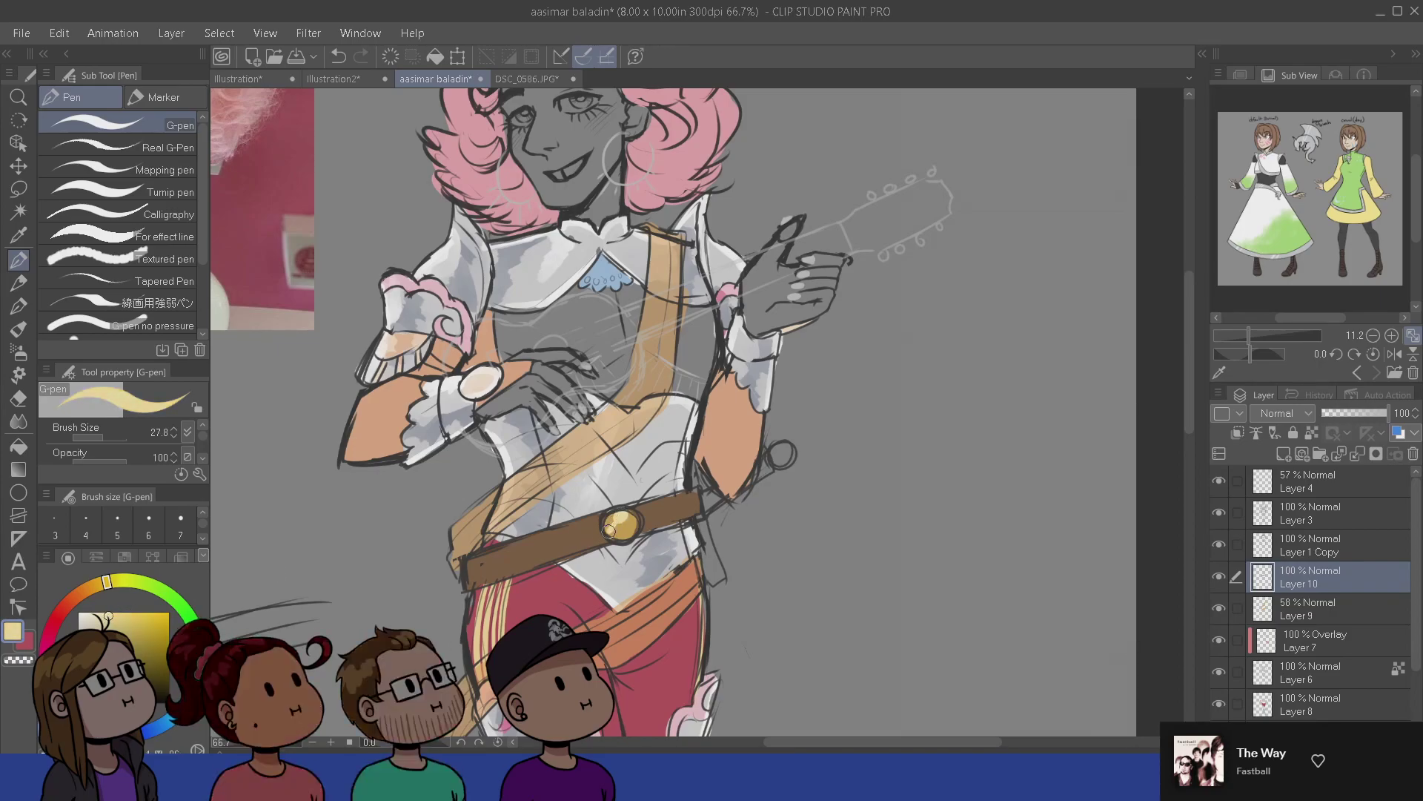
- Shade the belt buckle with darker orange-gold tones, sampling its existing golds to refine the shading and highlight
left_click(28, 645)
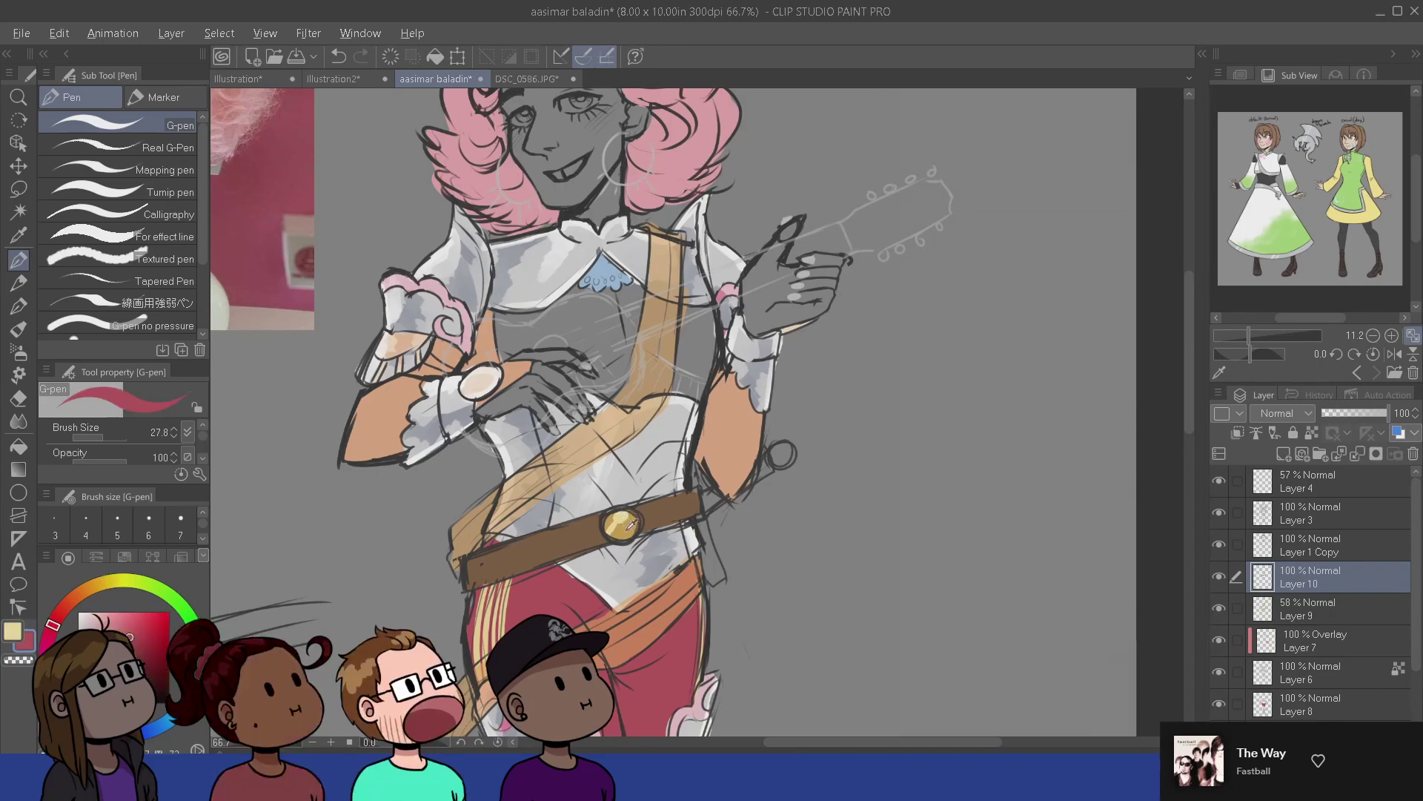
left_click(627, 522, "alt")
left_click(98, 603)
left_click(152, 642)
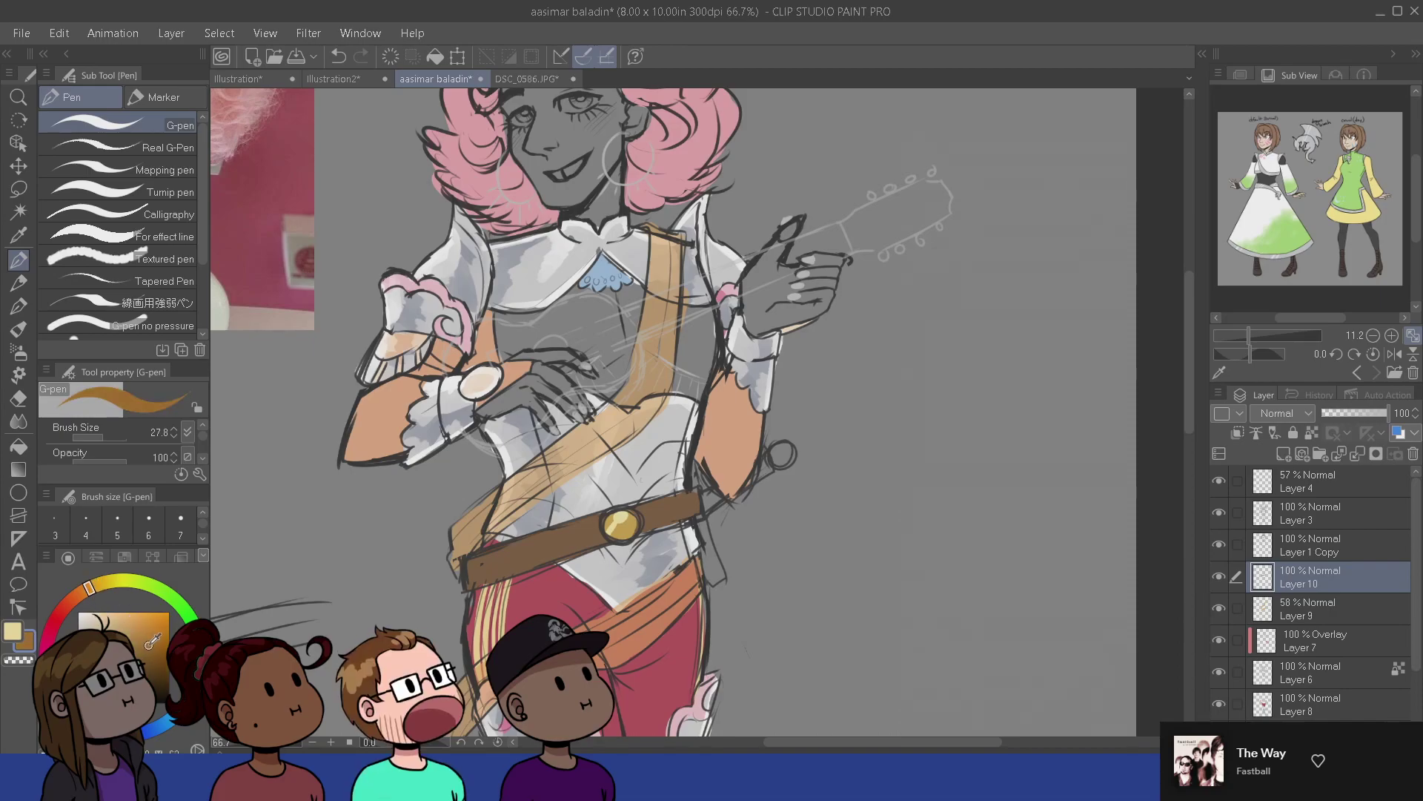
left_click(632, 517, "alt")
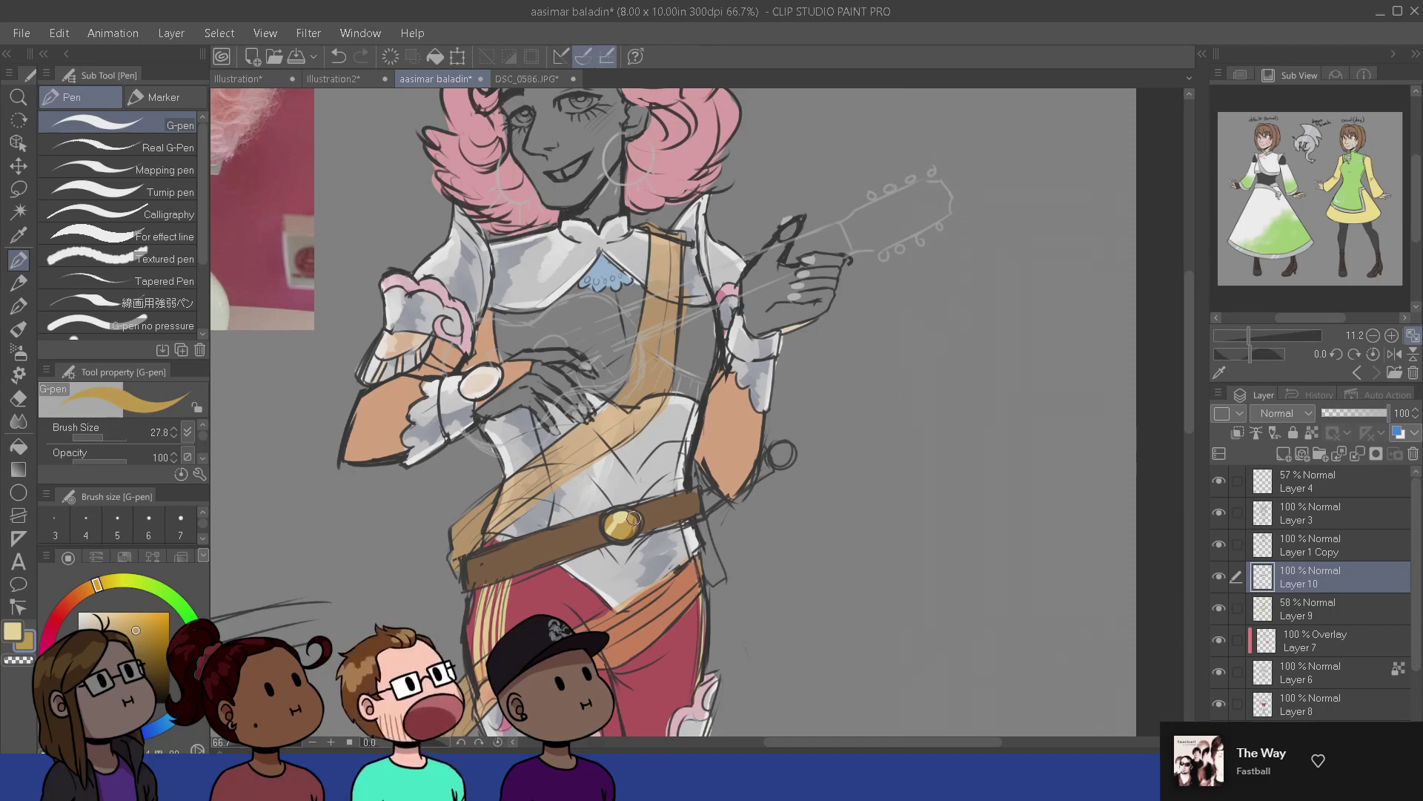
left_click(635, 518, "alt")
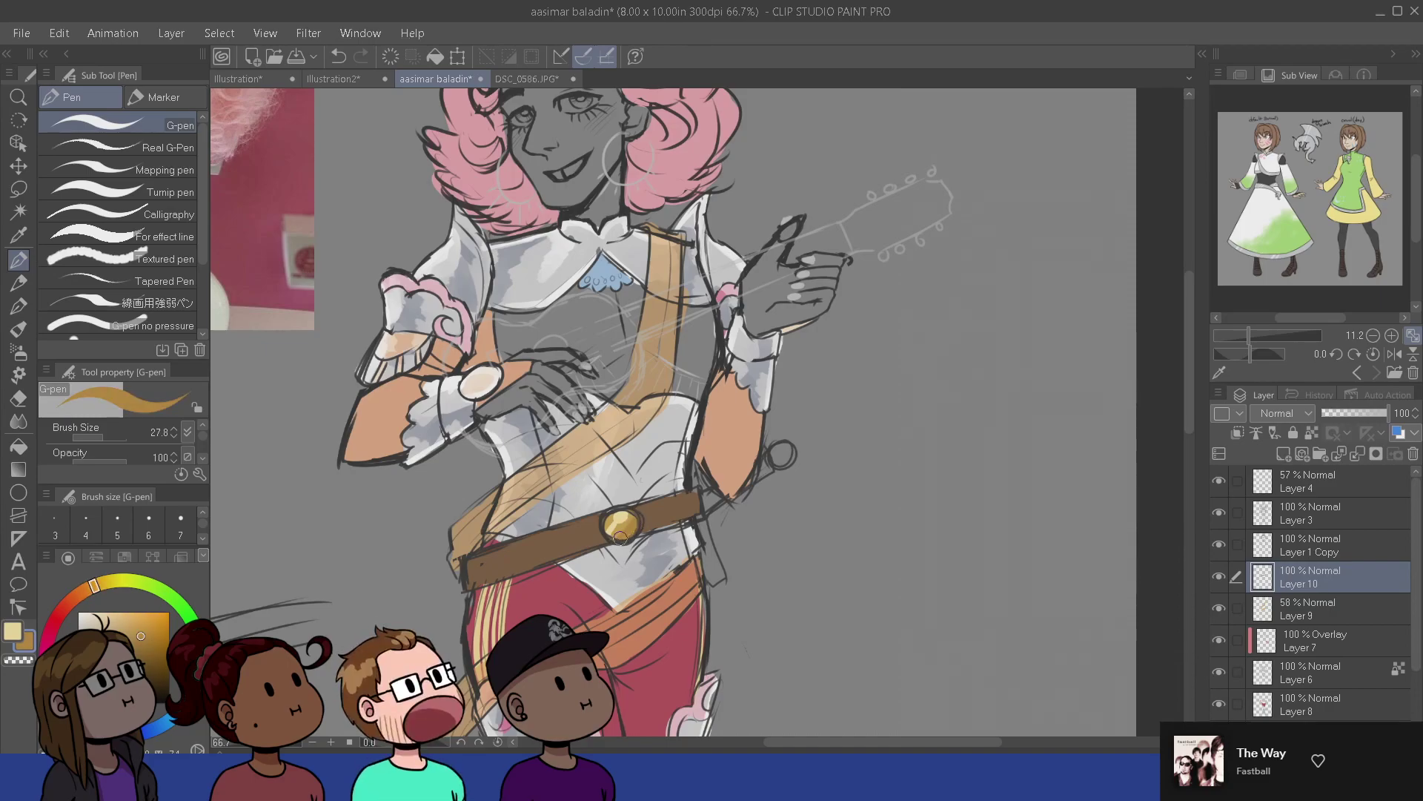
left_click(629, 517, "alt")
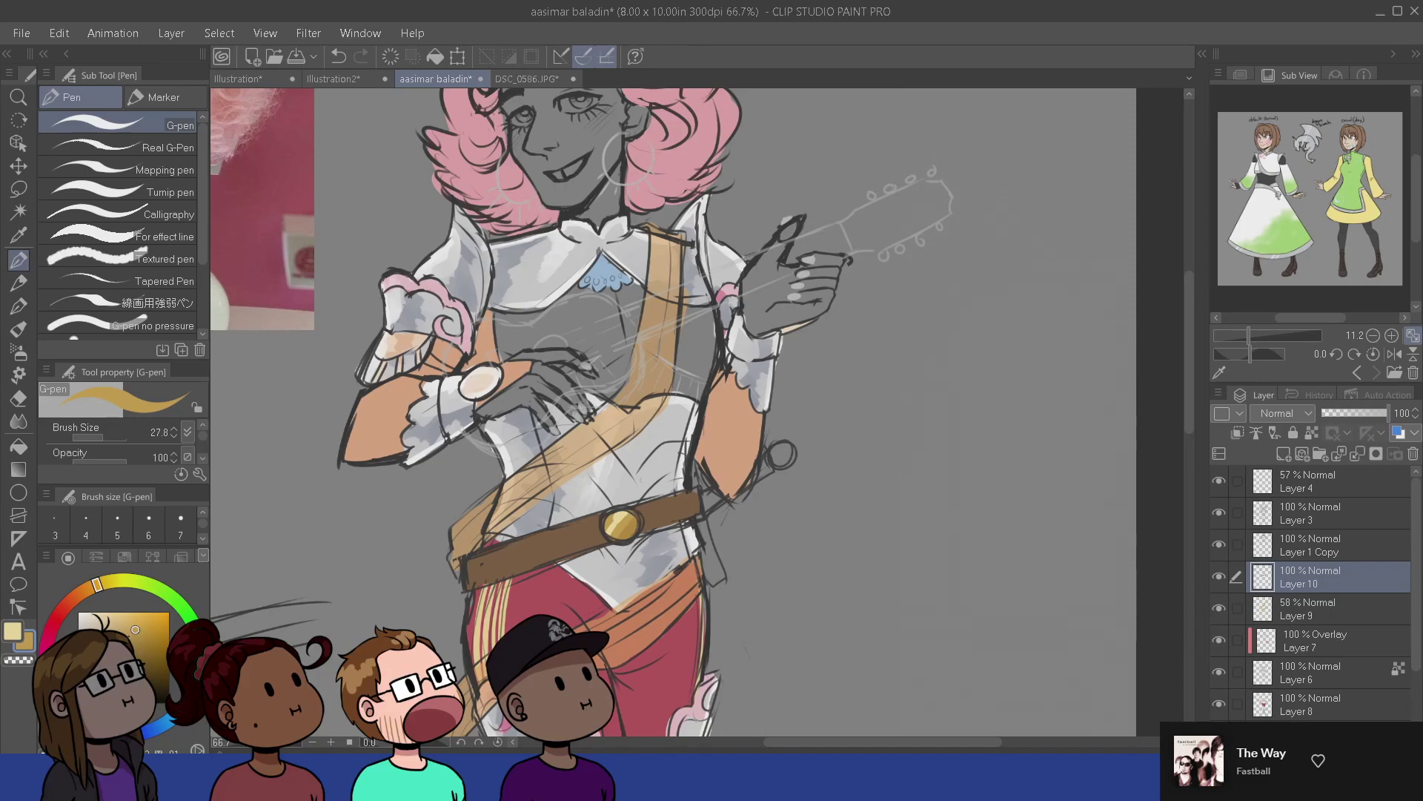
left_click_drag(140, 623, 140, 619)
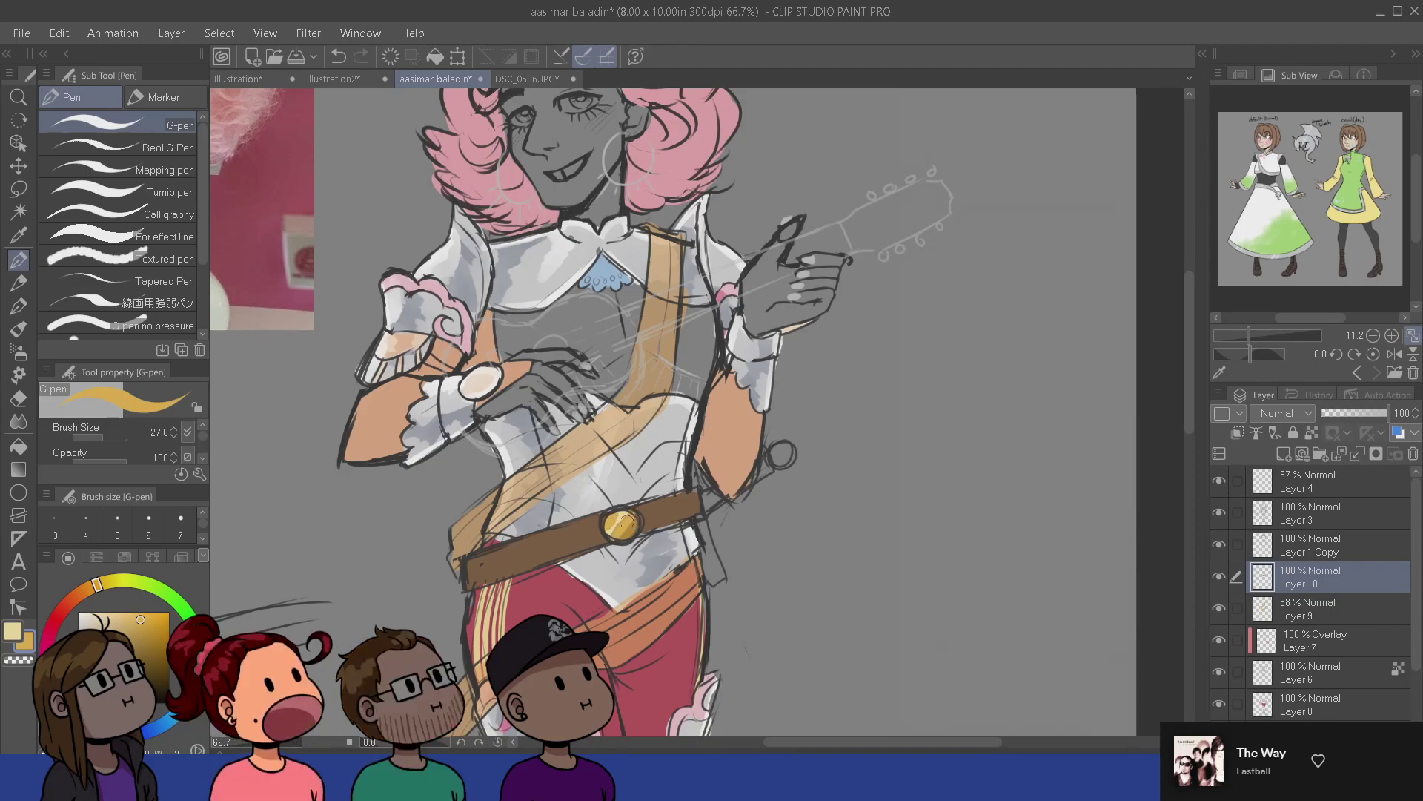
left_click(632, 521, "alt")
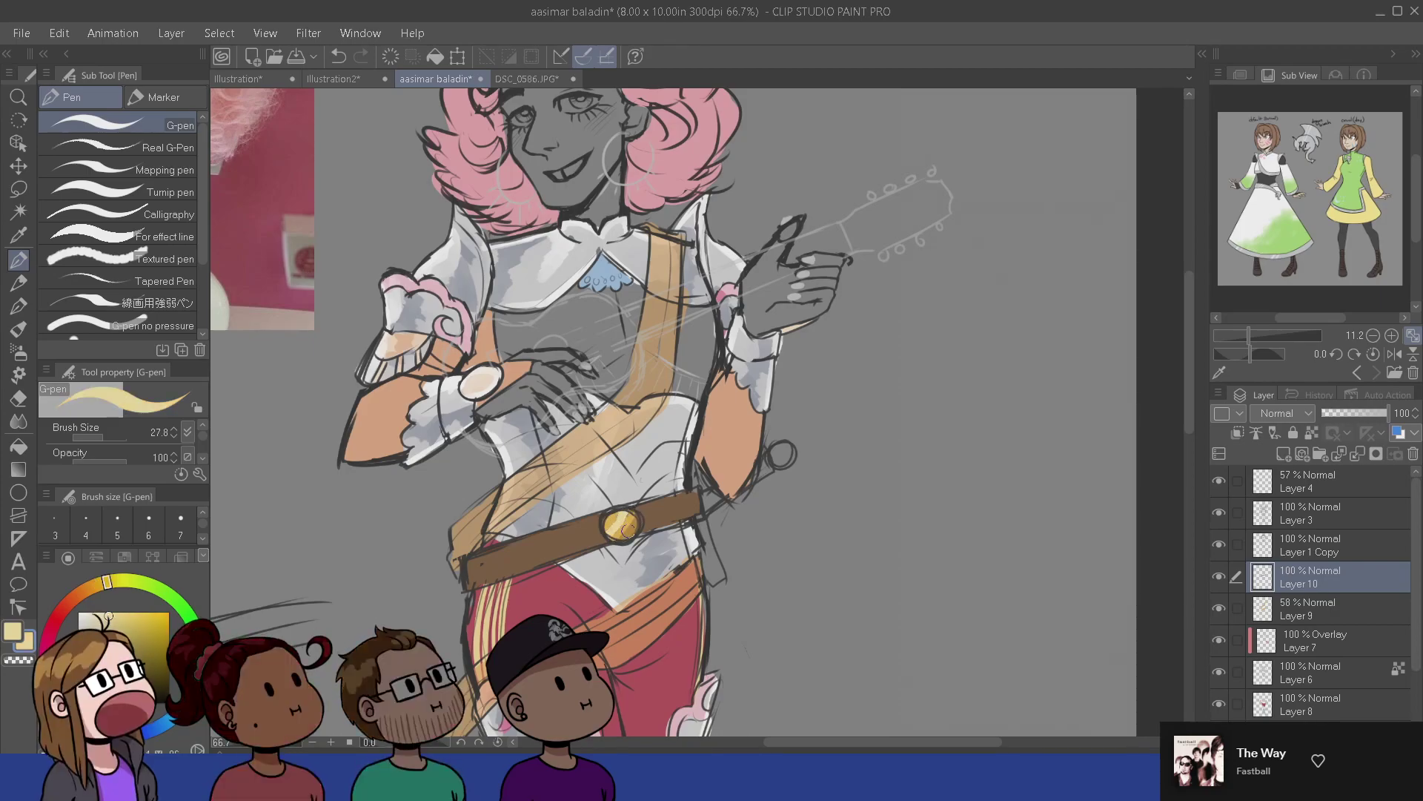
- Paint the sword's round pommel and crossguard at the hip with the gold sampled from the belt buckle
left_click(621, 535, "alt")
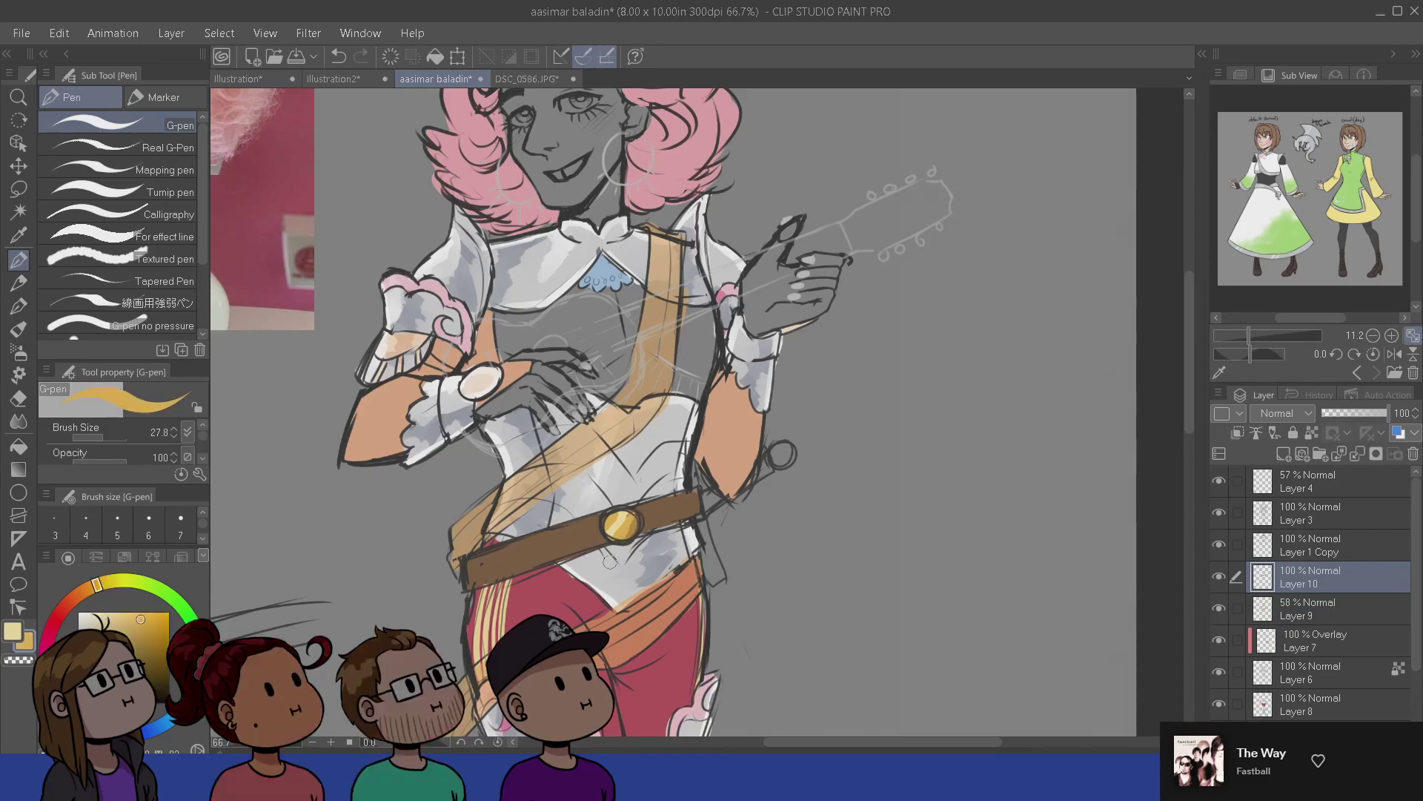
left_click_drag(664, 609, 733, 447)
left_click_drag(686, 513, 590, 658)
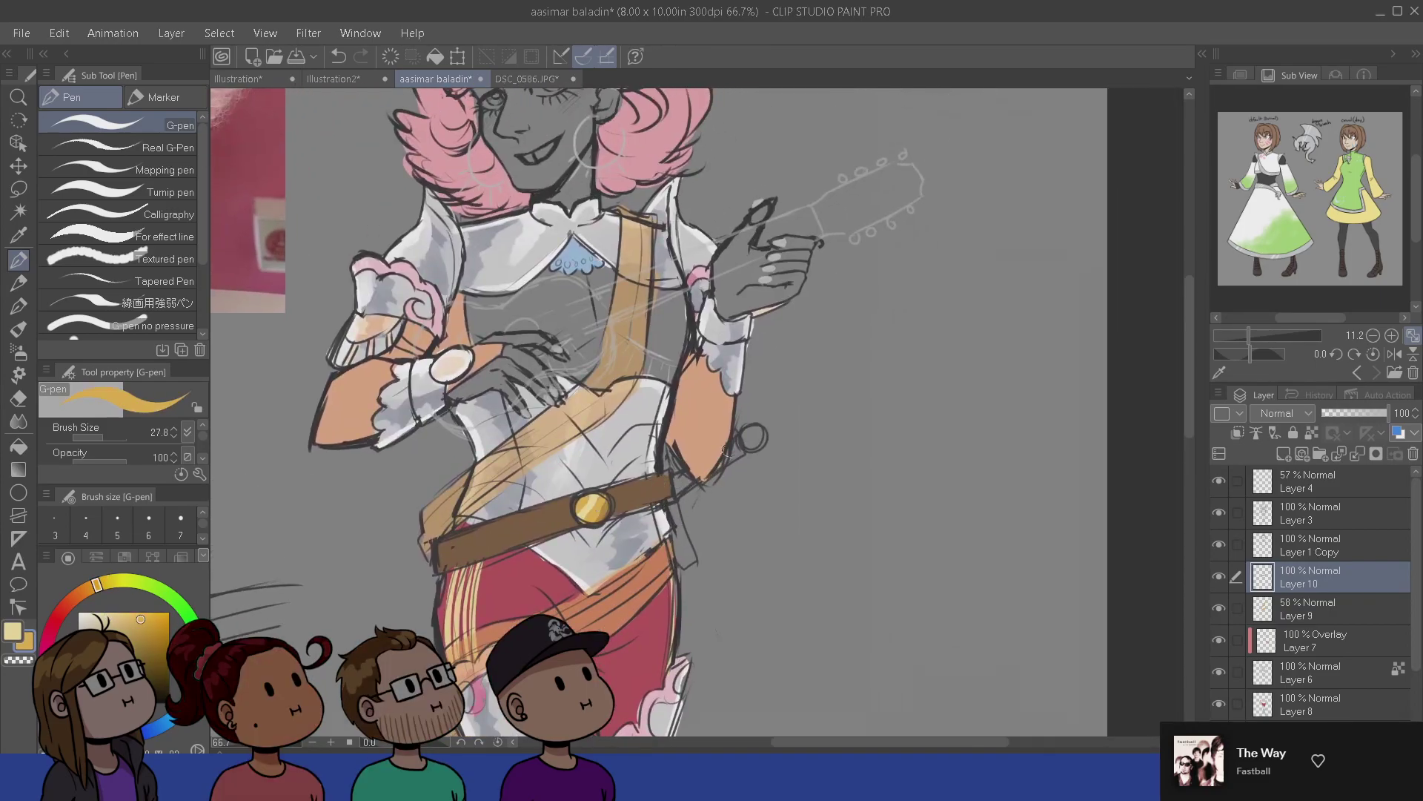
left_click(752, 438)
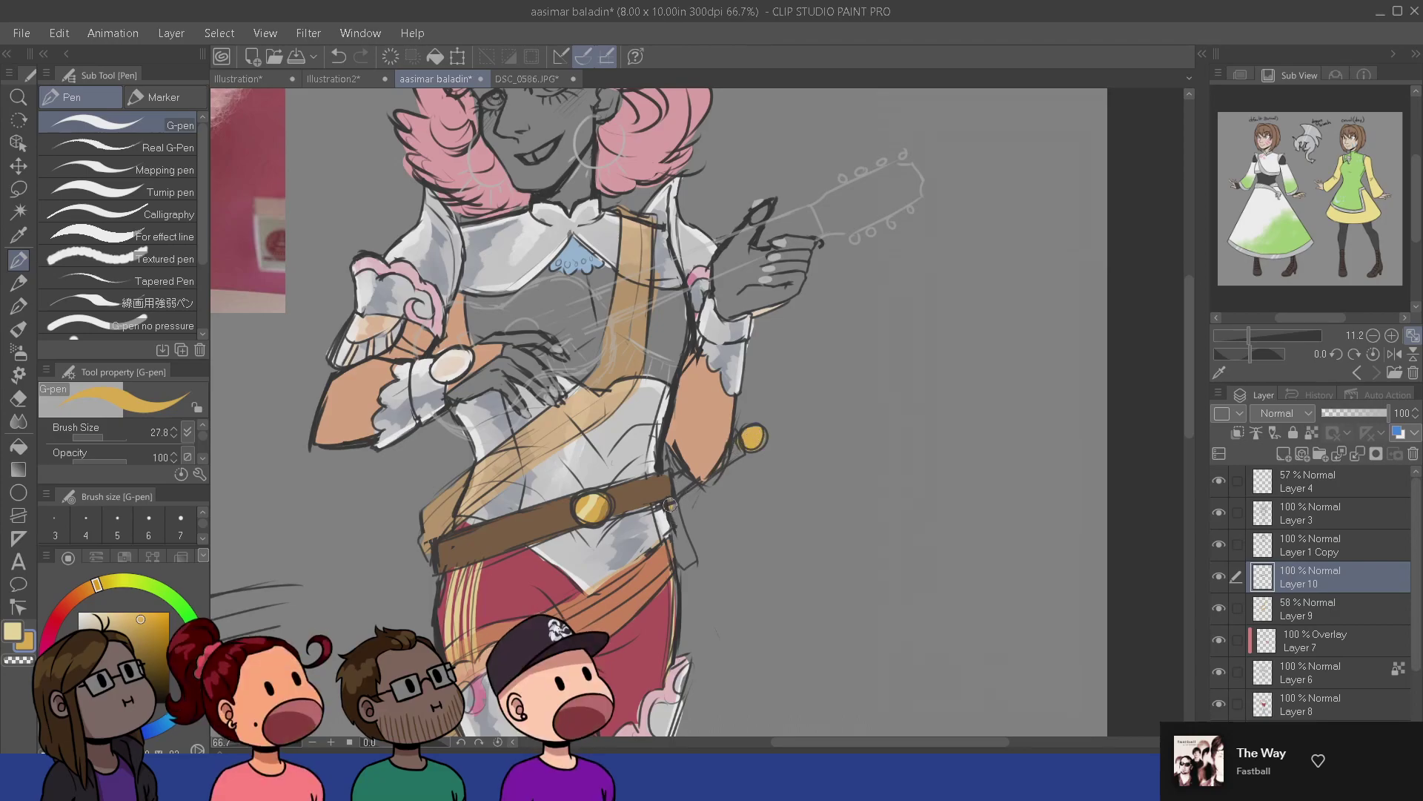
mouse_move(670, 504)
left_mouse_down()
mouse_move(688, 565)
mouse_move(686, 514)
left_mouse_up()
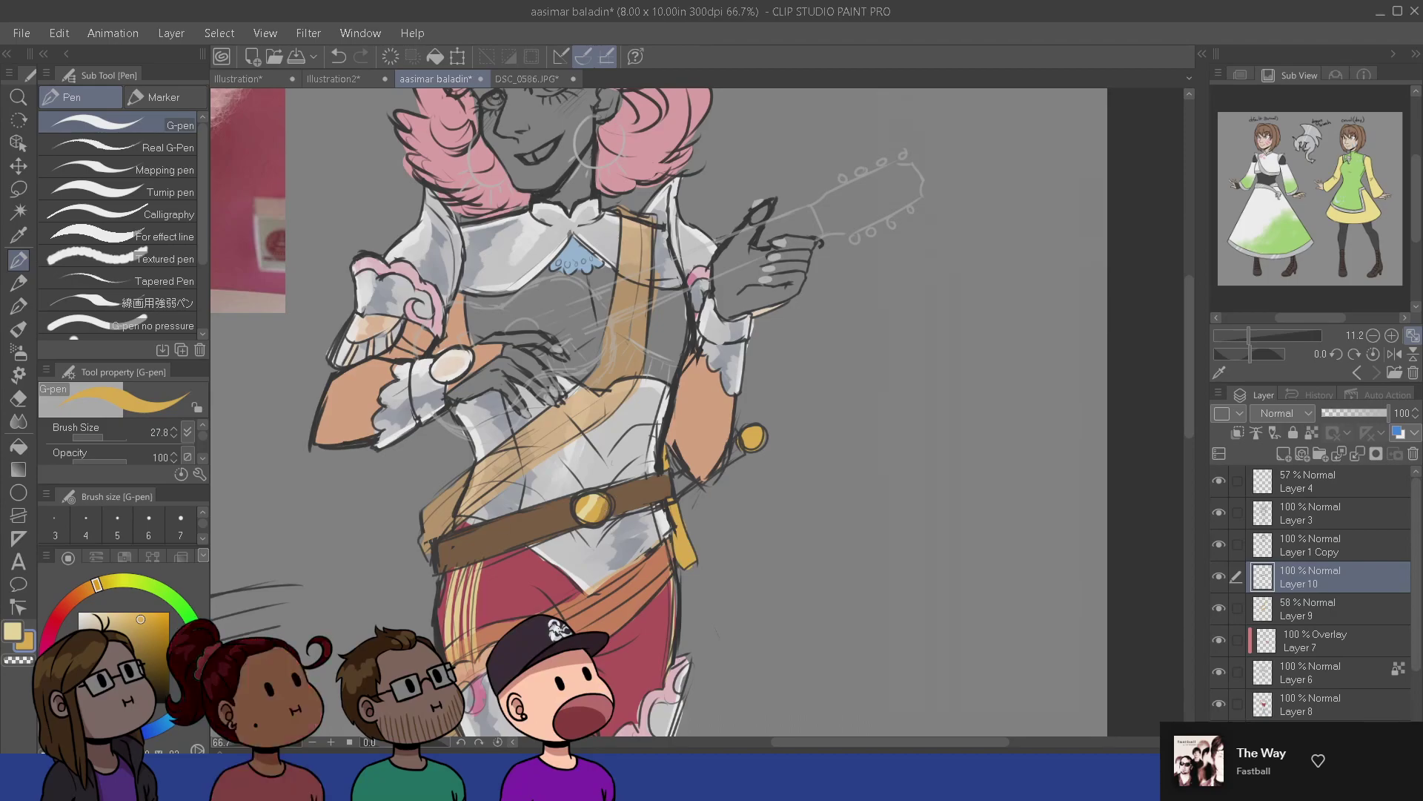
- Paint the sword's grip between pommel and guard brown with the G-pen
left_click(110, 665)
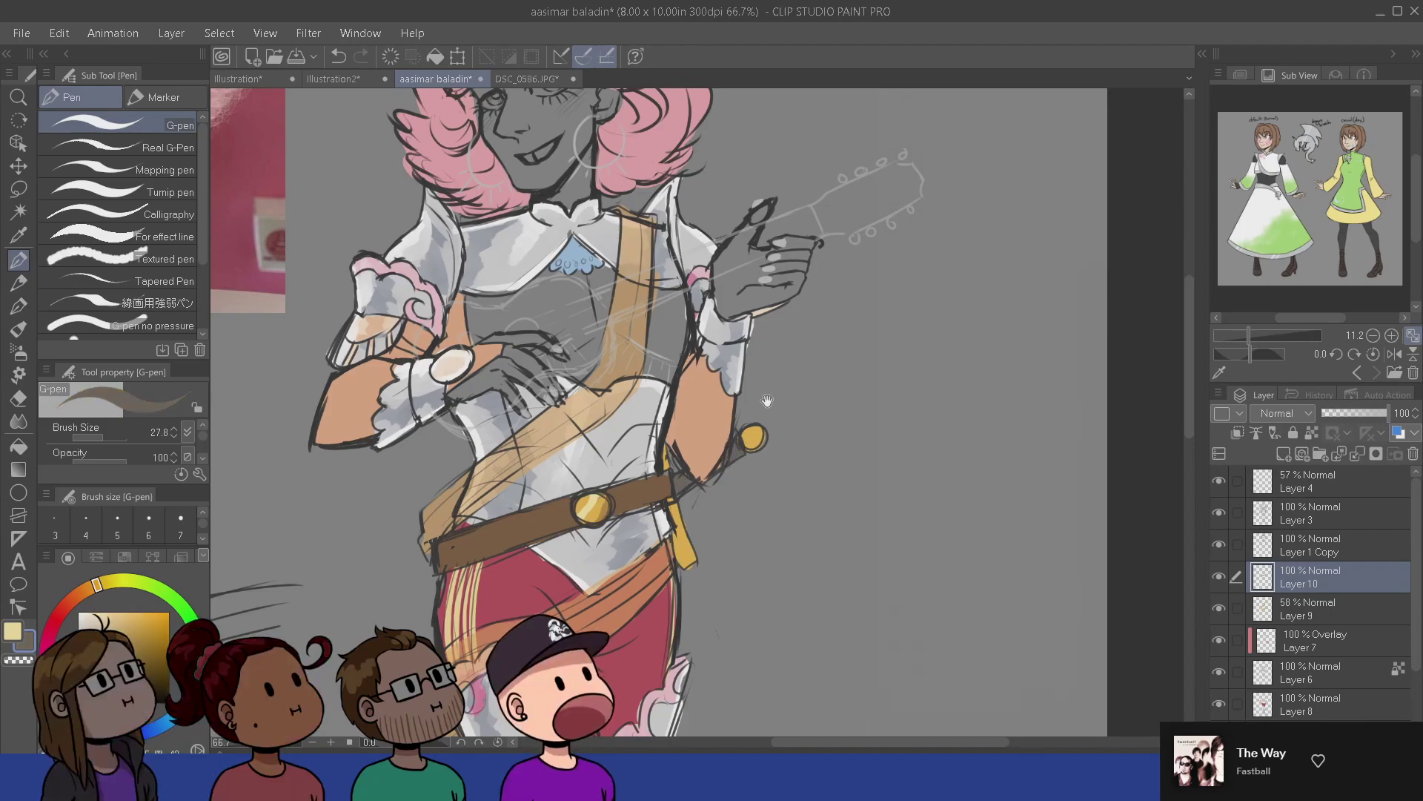
left_click_drag(767, 401, 754, 454)
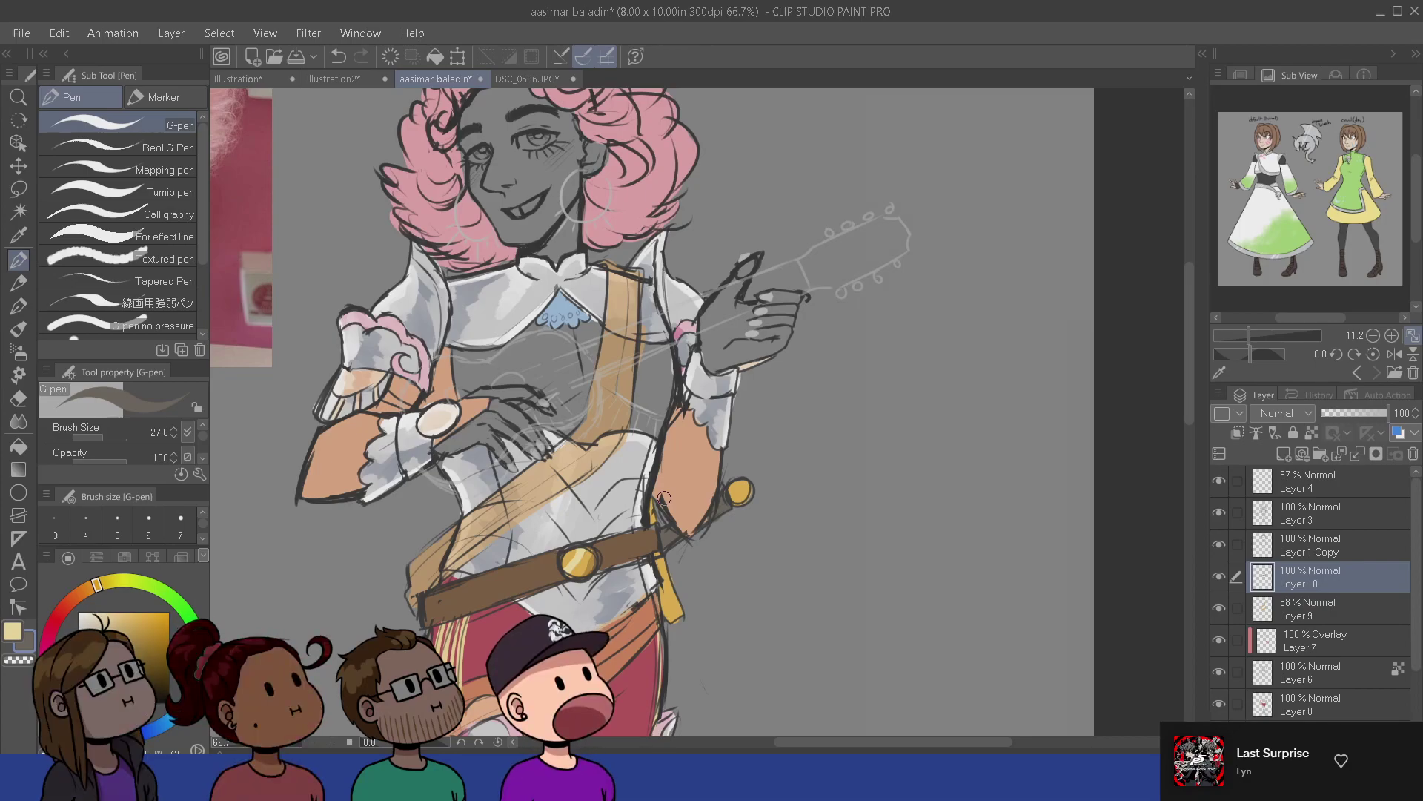
mouse_move(759, 694)
left_mouse_down()
mouse_move(747, 639)
mouse_move(795, 725)
left_mouse_up()
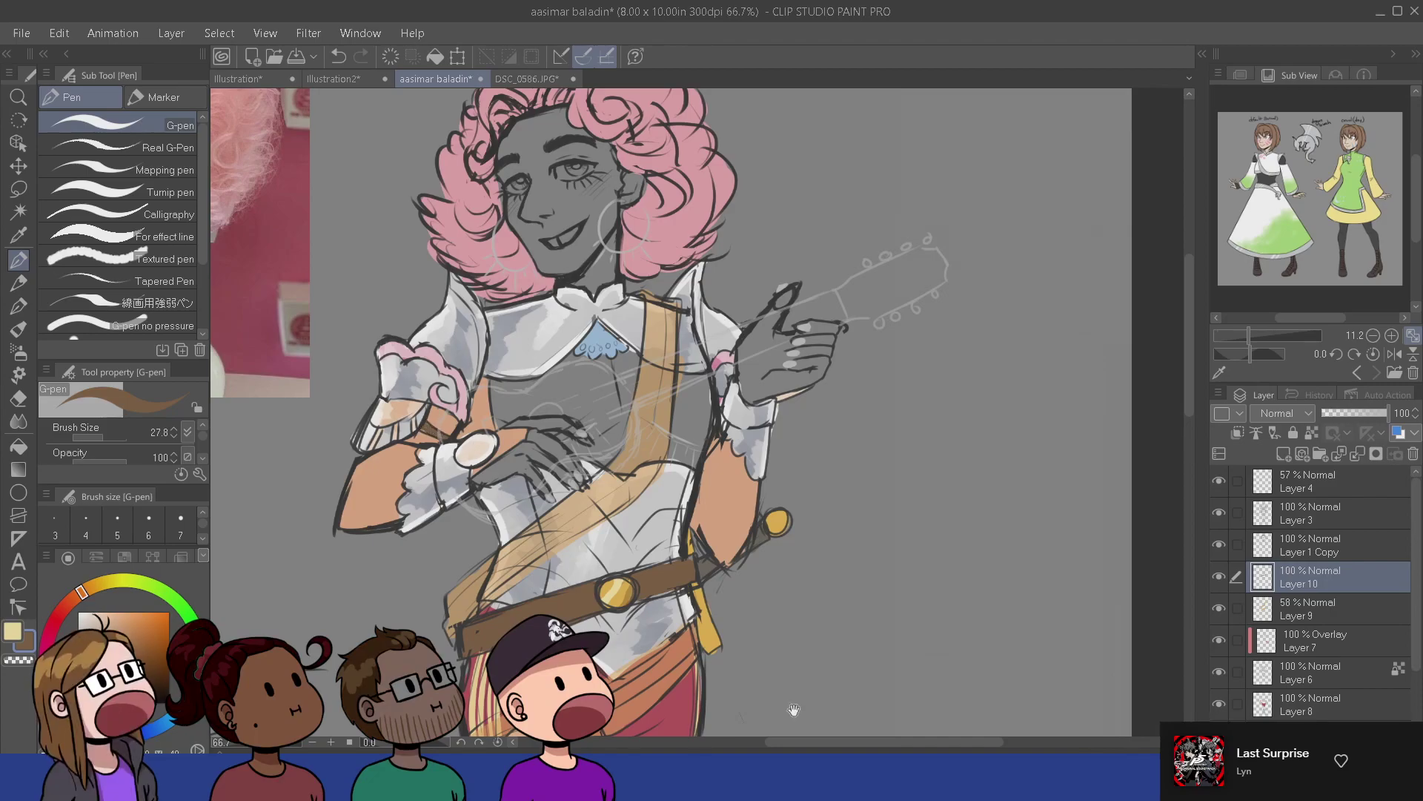
- Dab small gold spots, in the buckle's gold, onto the striped cloth hanging below the knee armor over the blue boot
left_click_drag(791, 709, 825, 257)
mouse_move(802, 603)
left_mouse_down()
mouse_move(811, 486)
mouse_move(752, 373)
left_mouse_up()
scroll(751, 372, "up", 10)
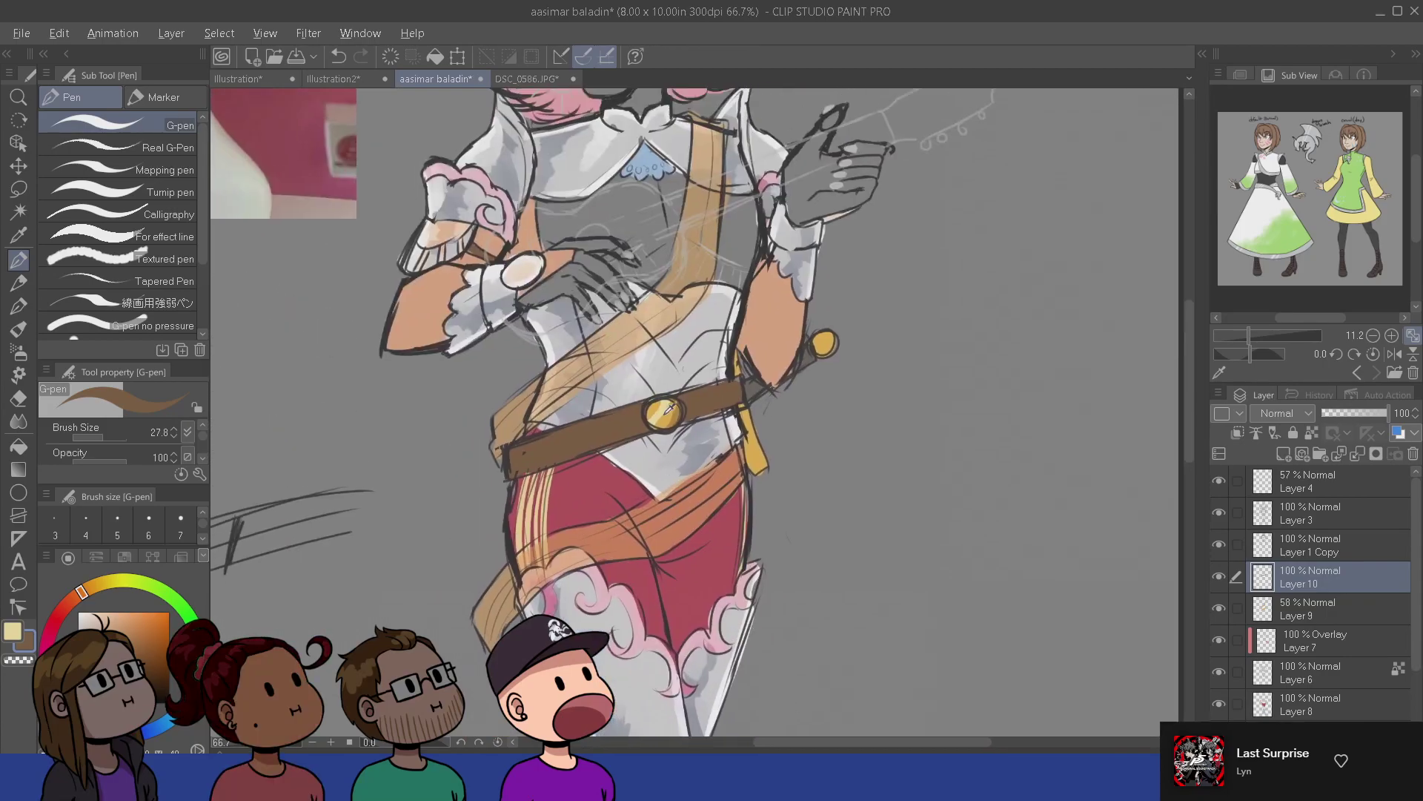
left_click(664, 412, "alt")
scroll(734, 458, "down", 5)
left_click_drag(734, 458, 731, 430)
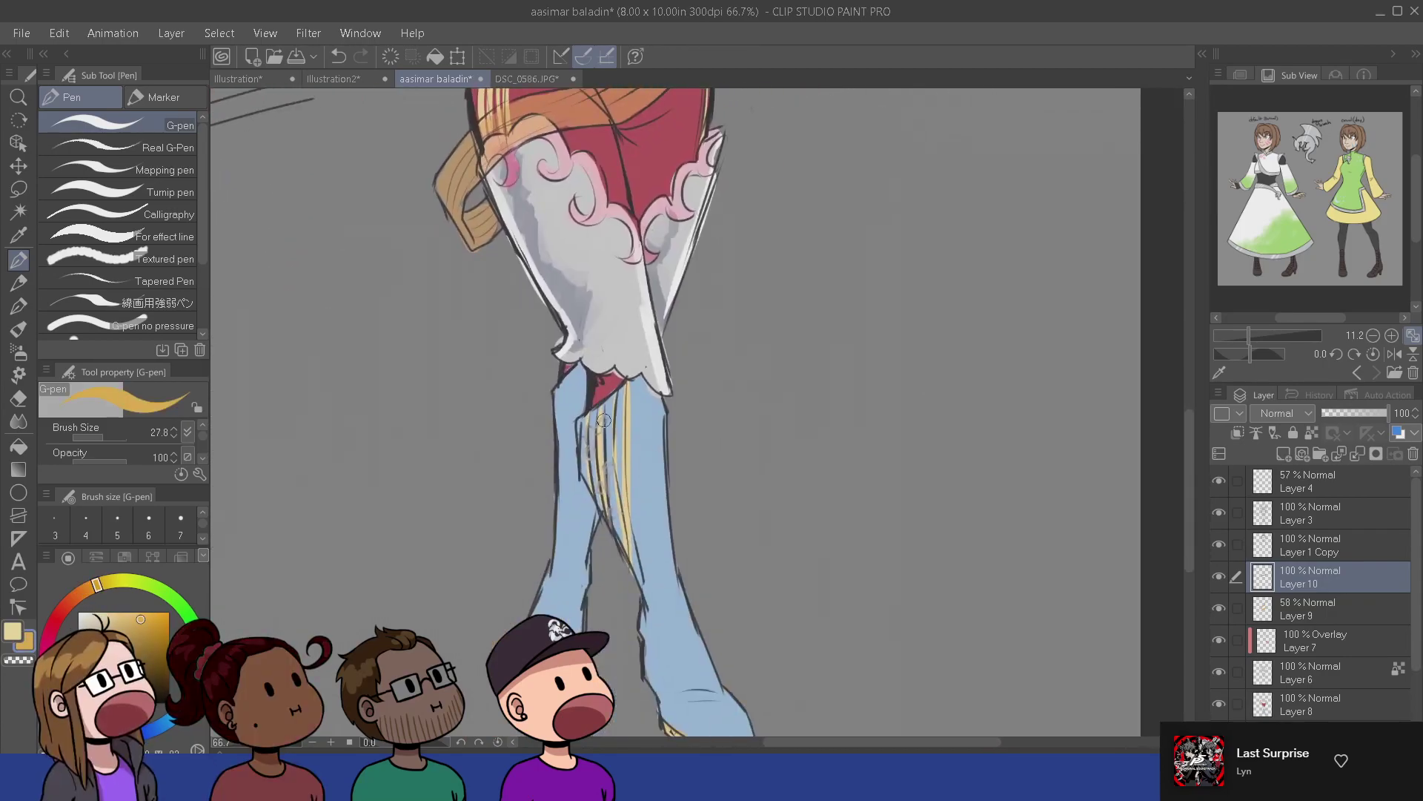
left_click_drag(603, 421, 597, 431)
left_click(586, 450)
left_click(609, 467)
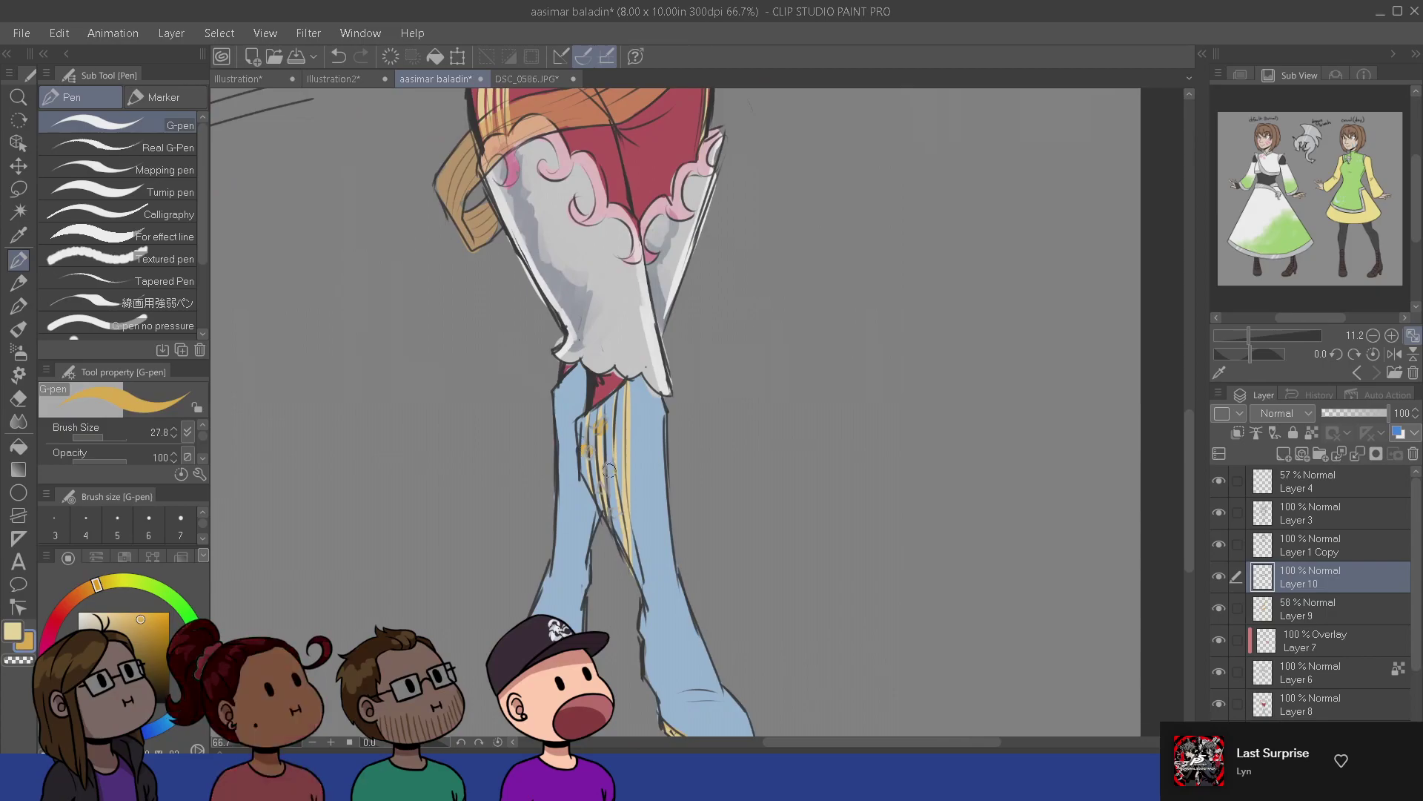
left_click(601, 487)
left_click_drag(650, 369, 645, 644)
left_click_drag(627, 400, 633, 663)
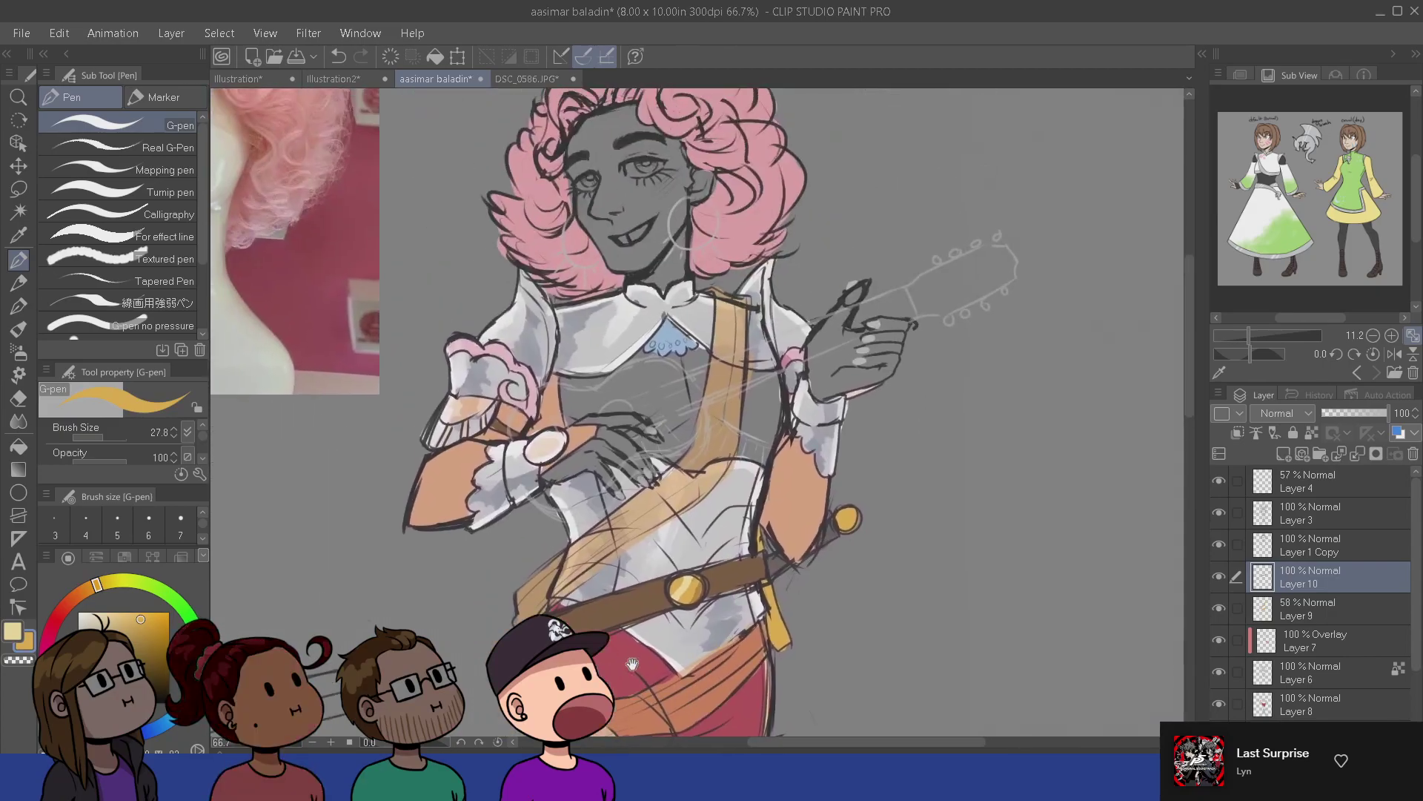
left_click_drag(694, 489, 694, 456)
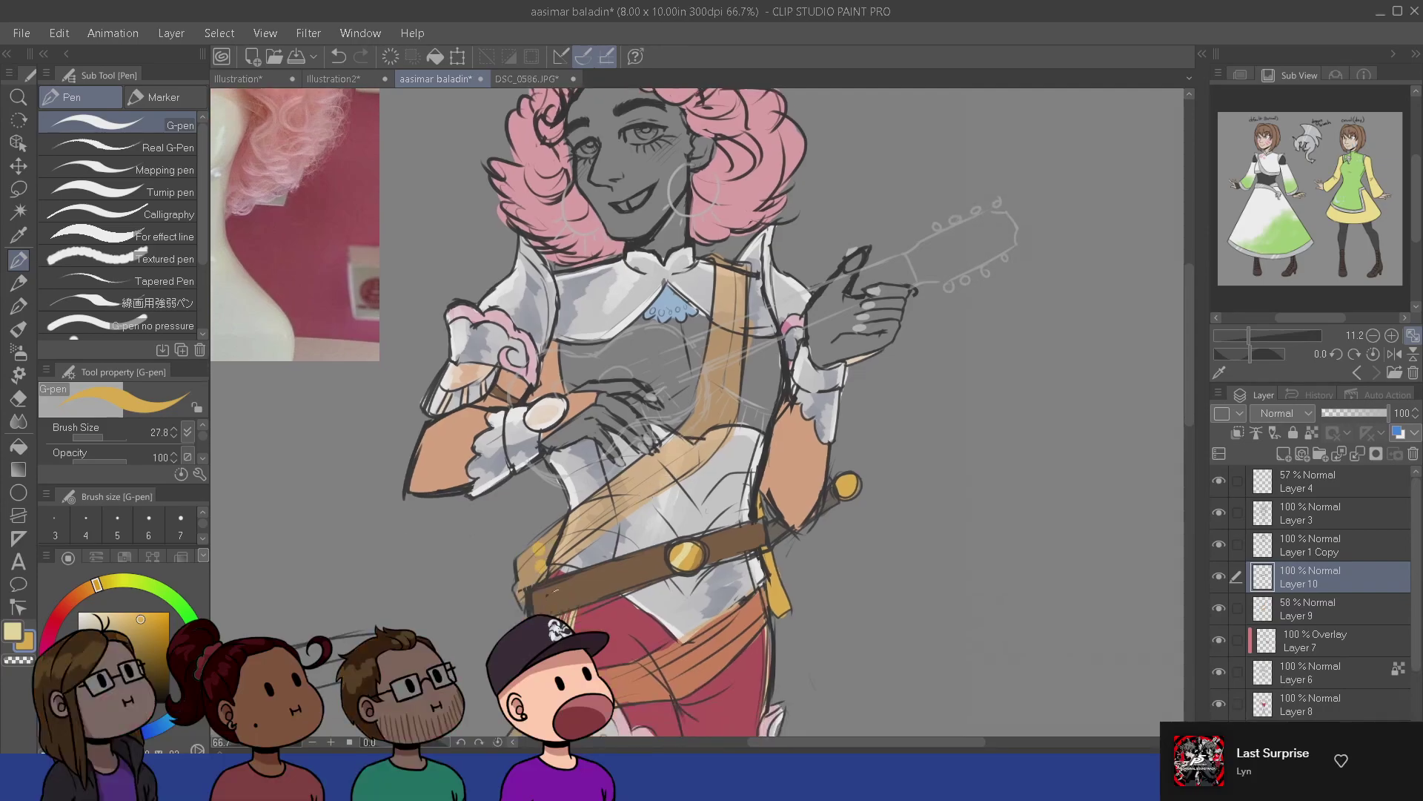
key("ctrl+z")
key("ctrl+z")
- Draw small brown music notes along the sash's waist section with the G-pen at size 7.1, sampling the belt's brown
left_click(555, 594, "alt")
key("[")
key("[")
key("[")
key("[")
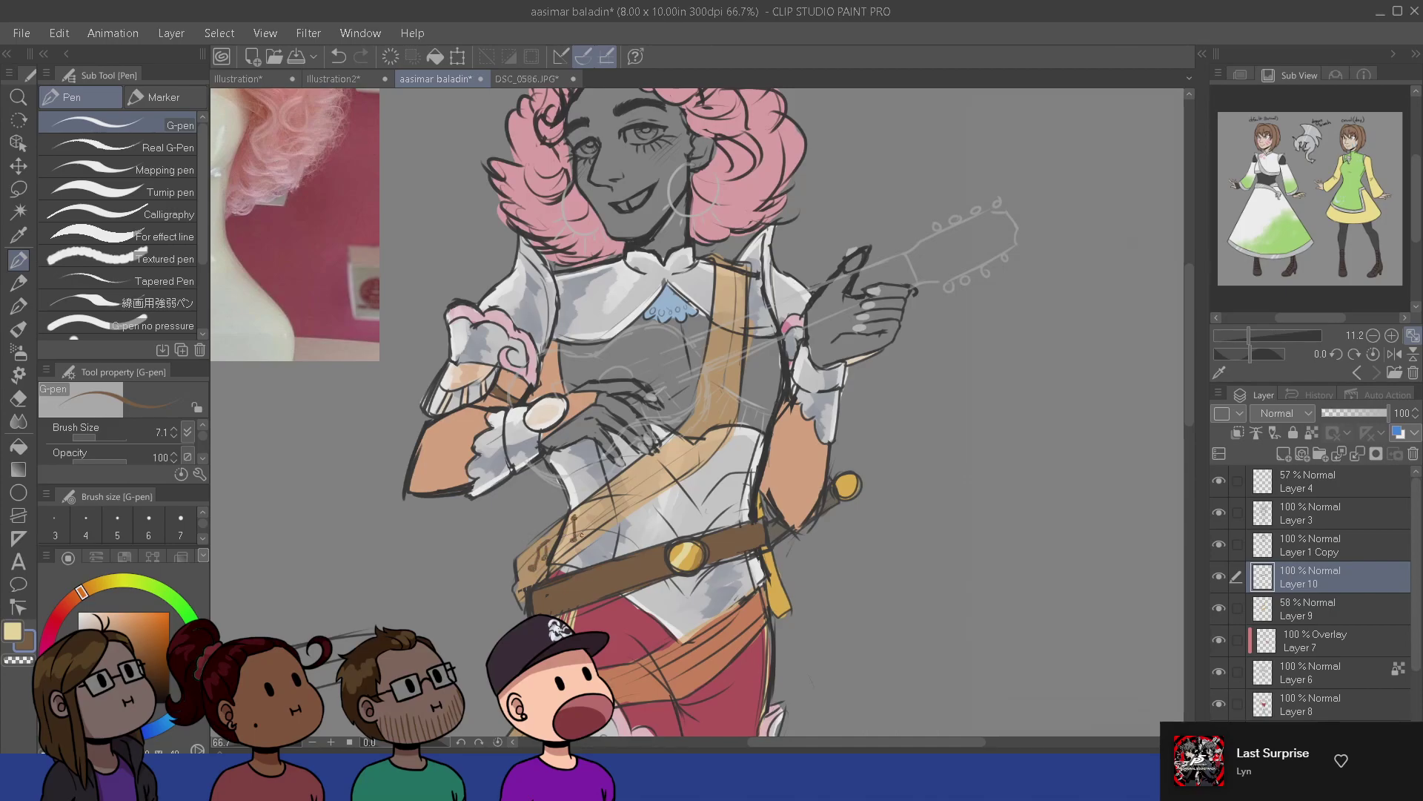
left_click_drag(694, 531, 681, 524)
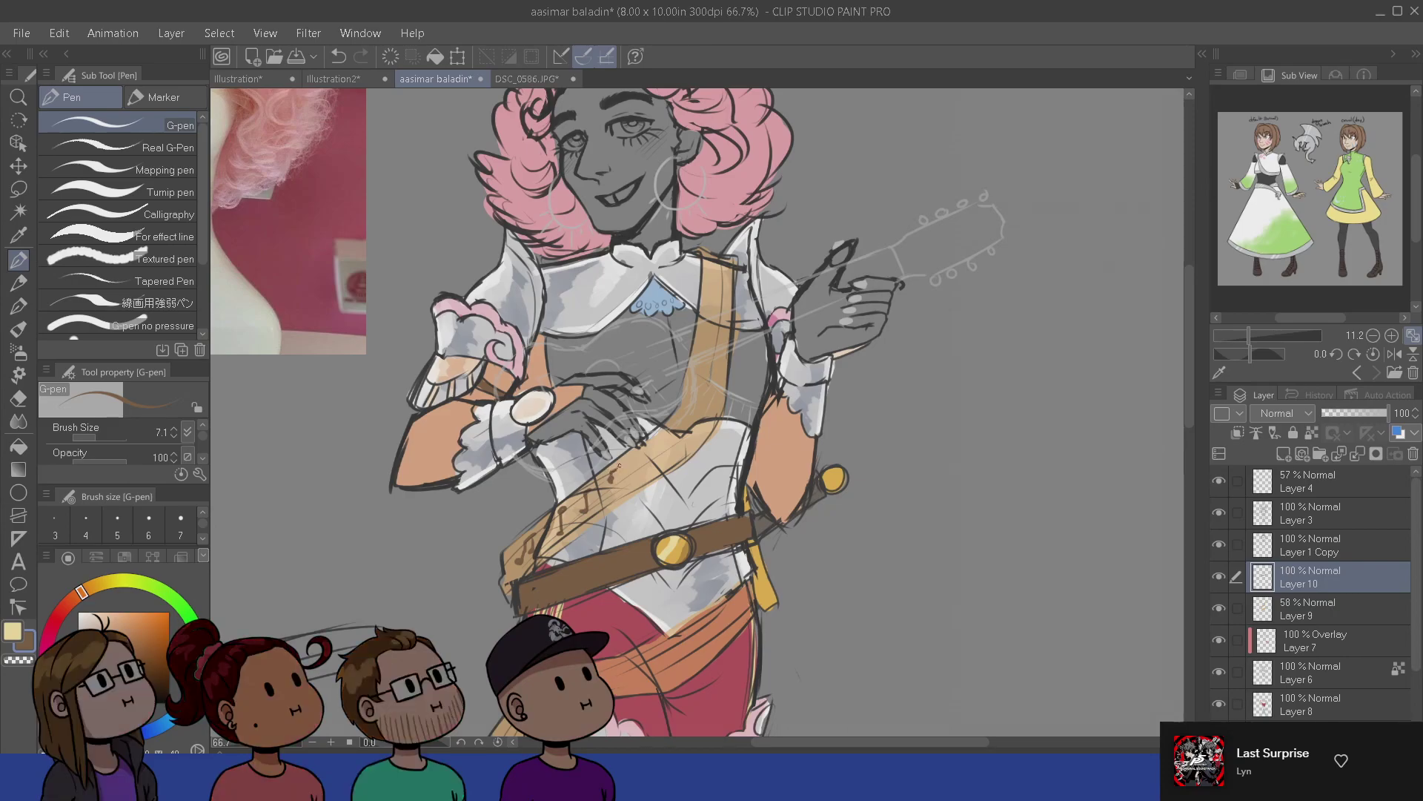
left_click_drag(622, 486, 642, 476)
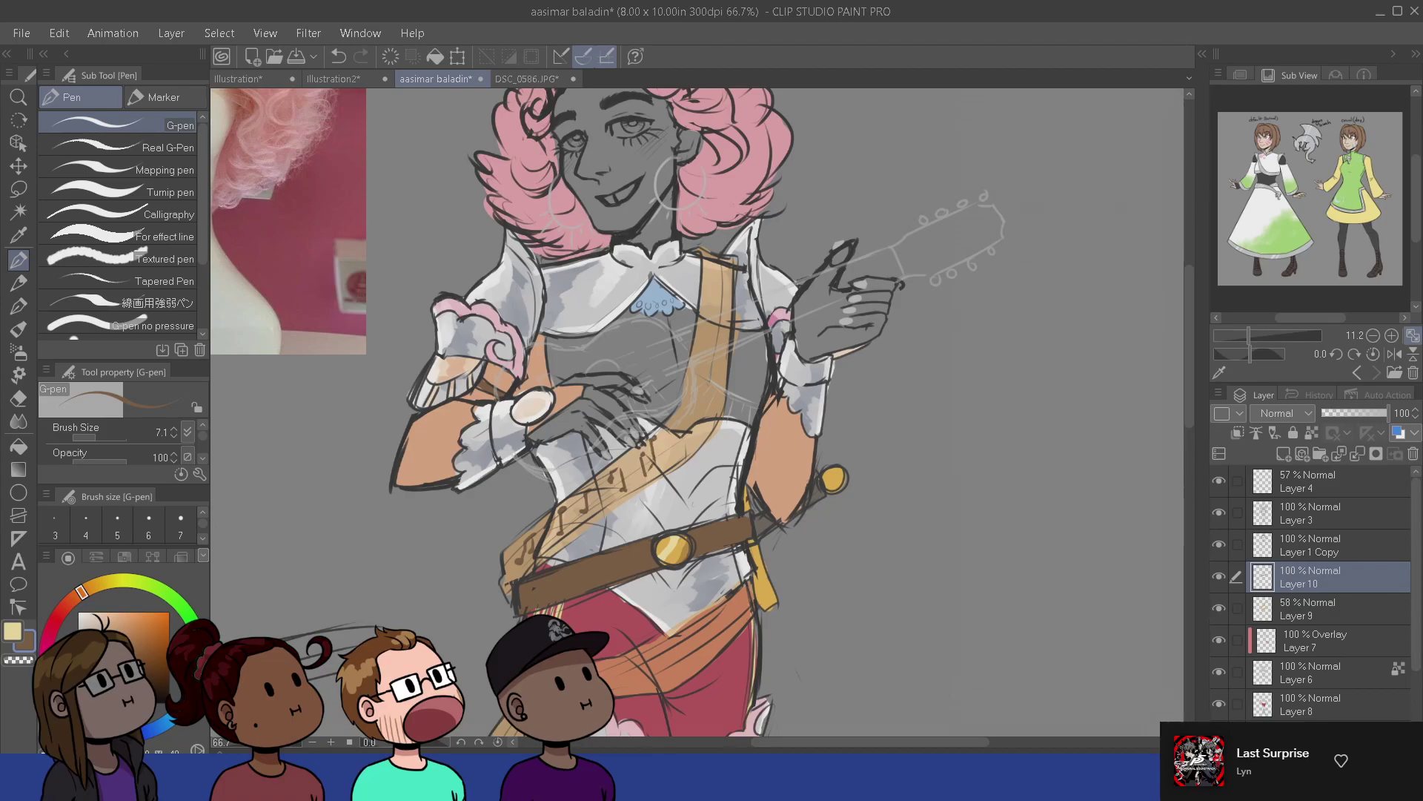
- Continue the brown music notes up the sash's chest section to the shoulder
left_click_drag(681, 434, 684, 449)
scroll(716, 515, "up", 2)
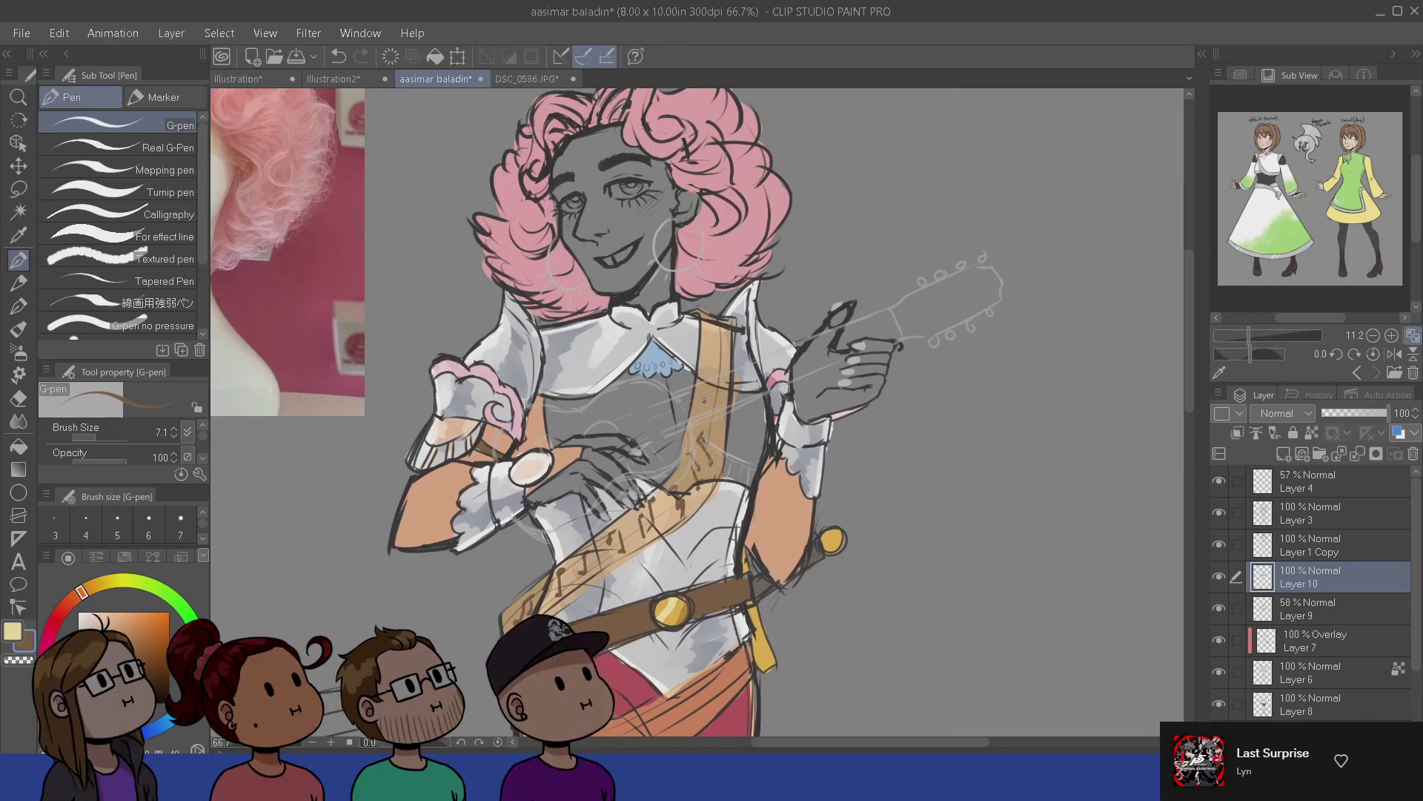
left_click_drag(706, 403, 712, 427)
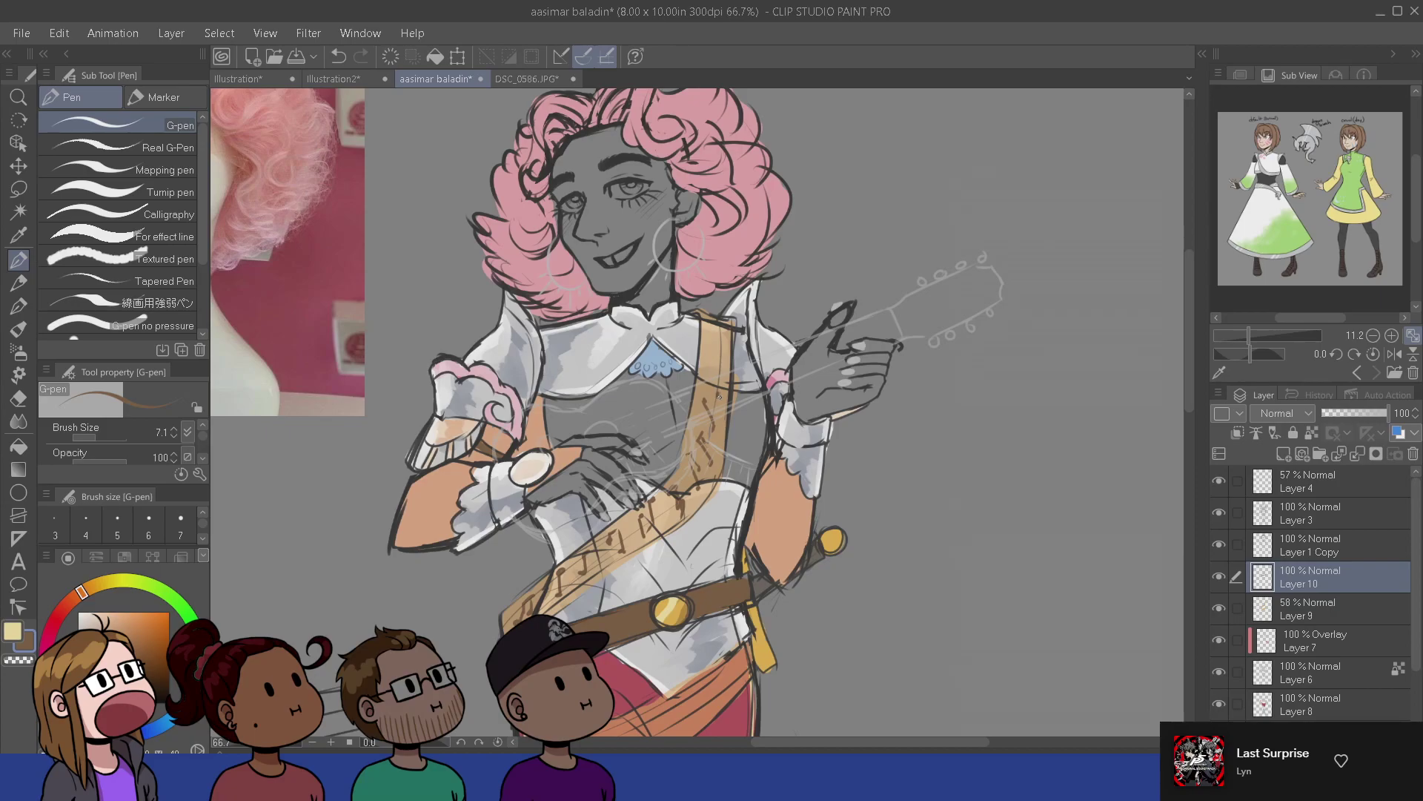
left_click_drag(714, 353, 710, 364)
- Draw brown music notes and staff lines across the orange sash wrapped around the hips
left_click_drag(621, 614, 696, 450)
left_click_drag(664, 616, 643, 601)
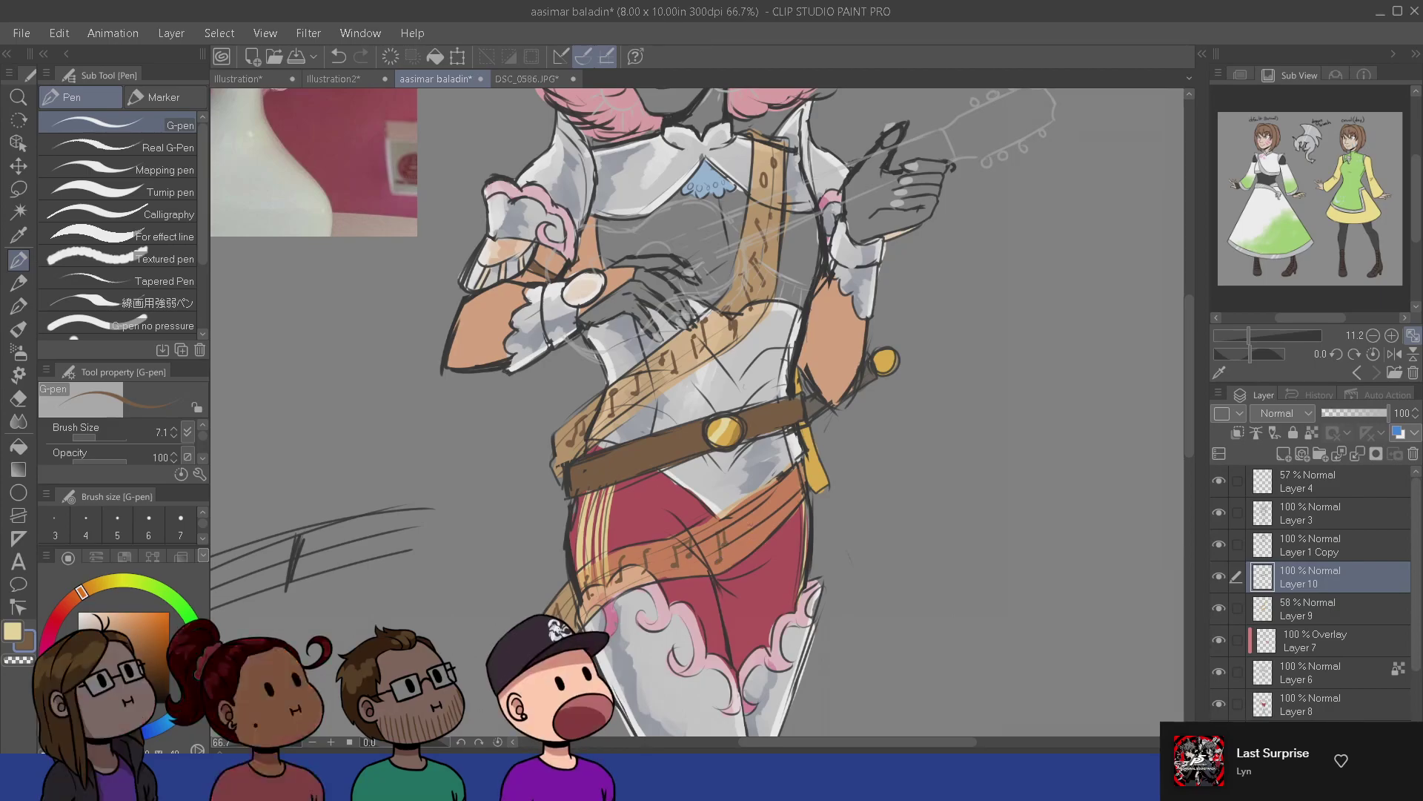
mouse_move(752, 512)
left_mouse_down()
mouse_move(755, 532)
mouse_move(764, 524)
left_mouse_up()
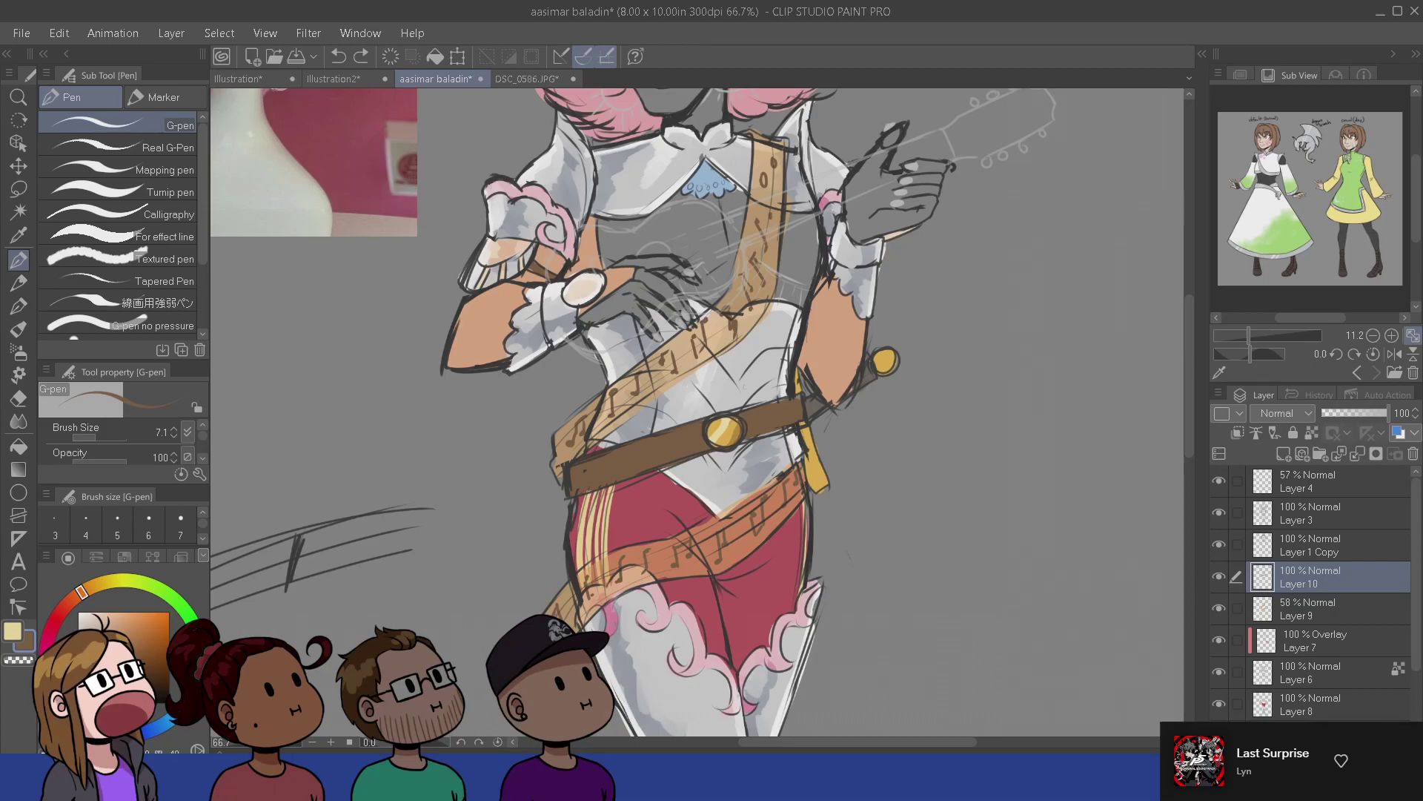
left_click_drag(814, 670, 795, 493)
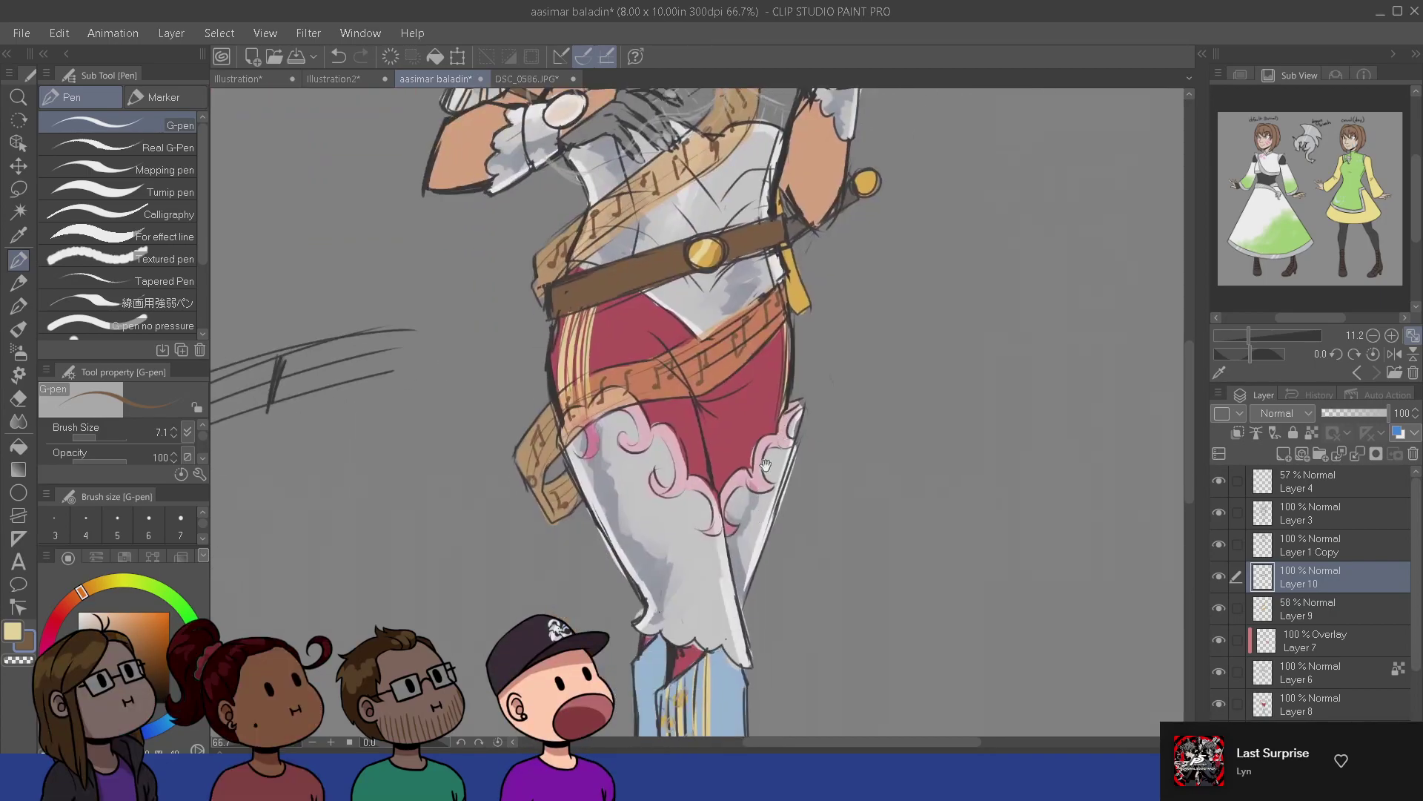
left_click_drag(786, 353, 758, 545)
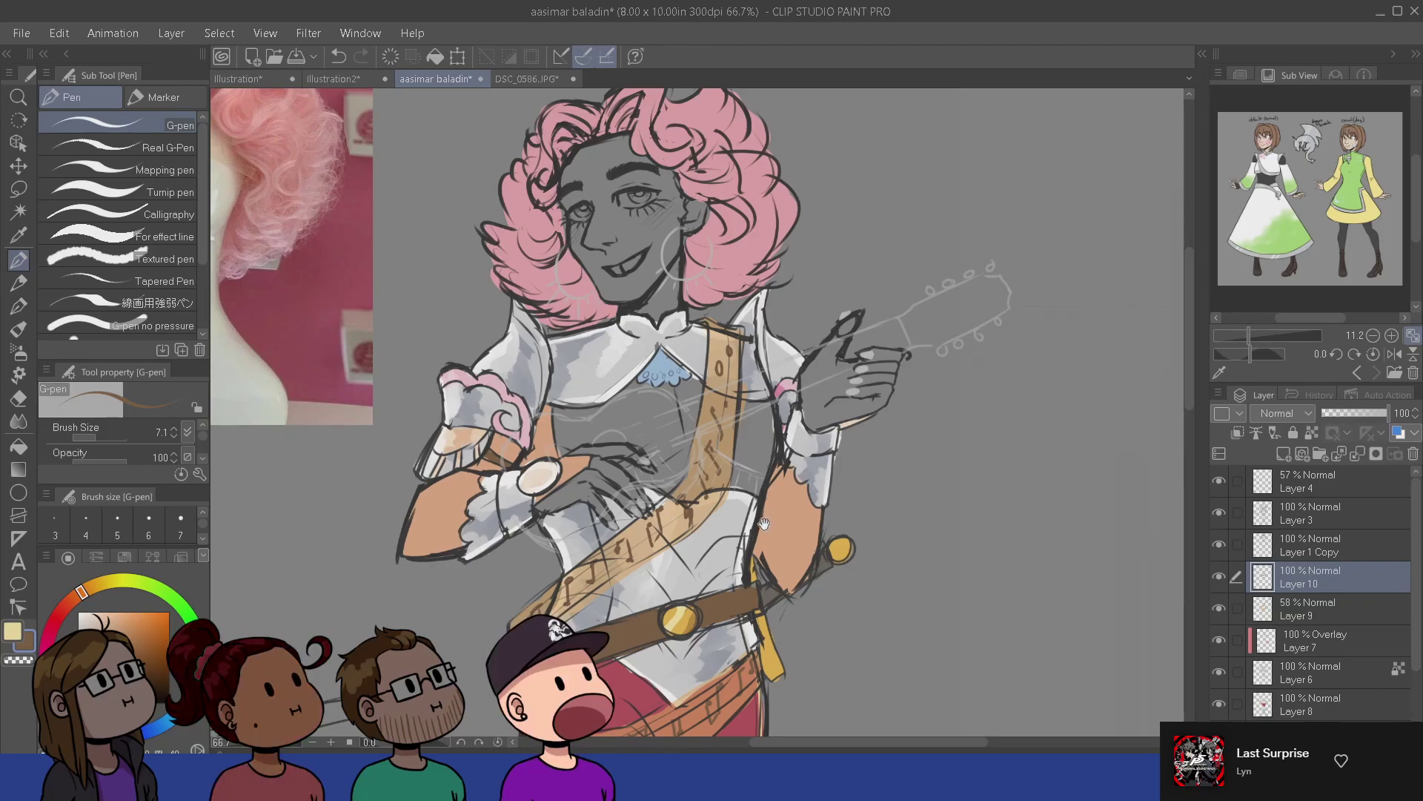
left_click_drag(760, 489, 768, 597)
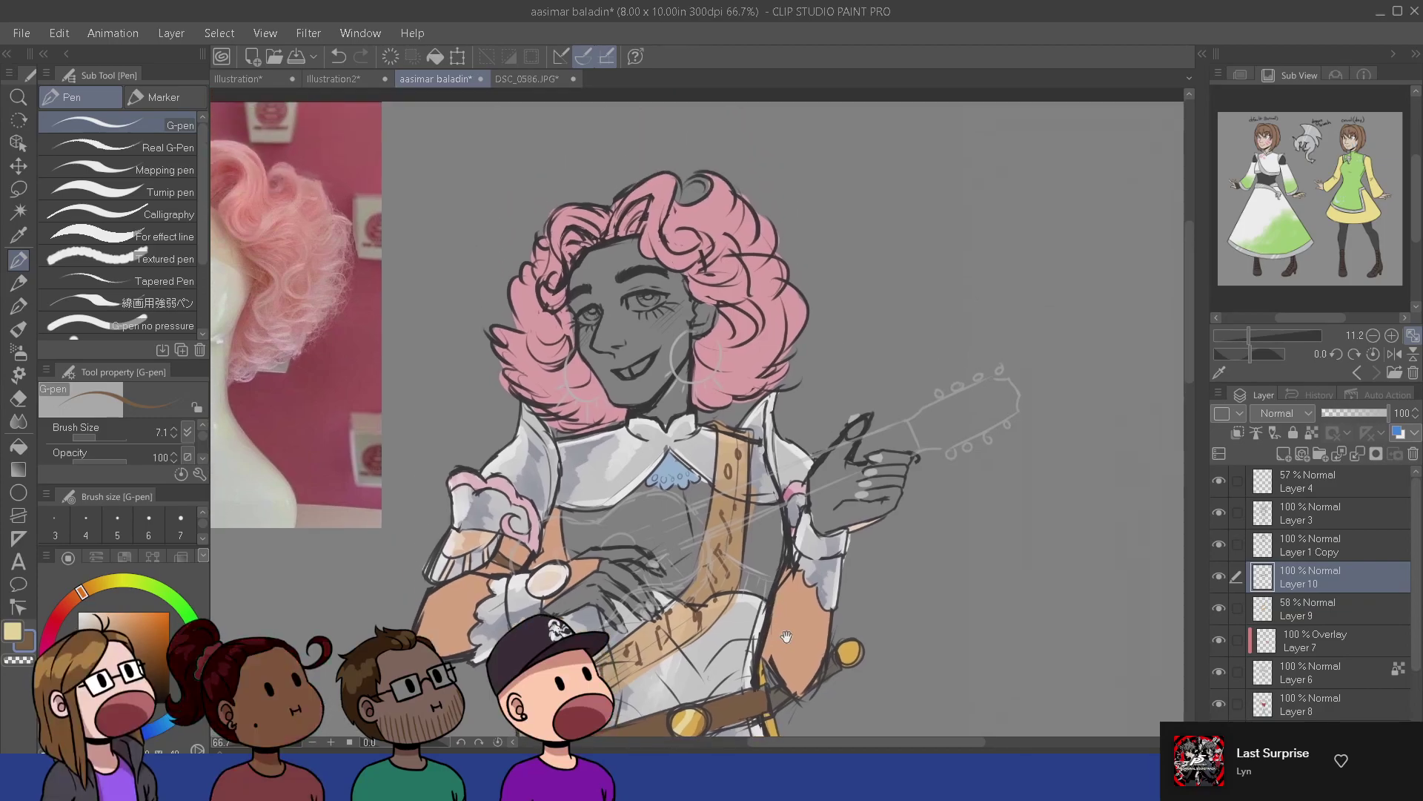
left_click_drag(791, 725, 793, 402)
left_click_drag(772, 626, 745, 649)
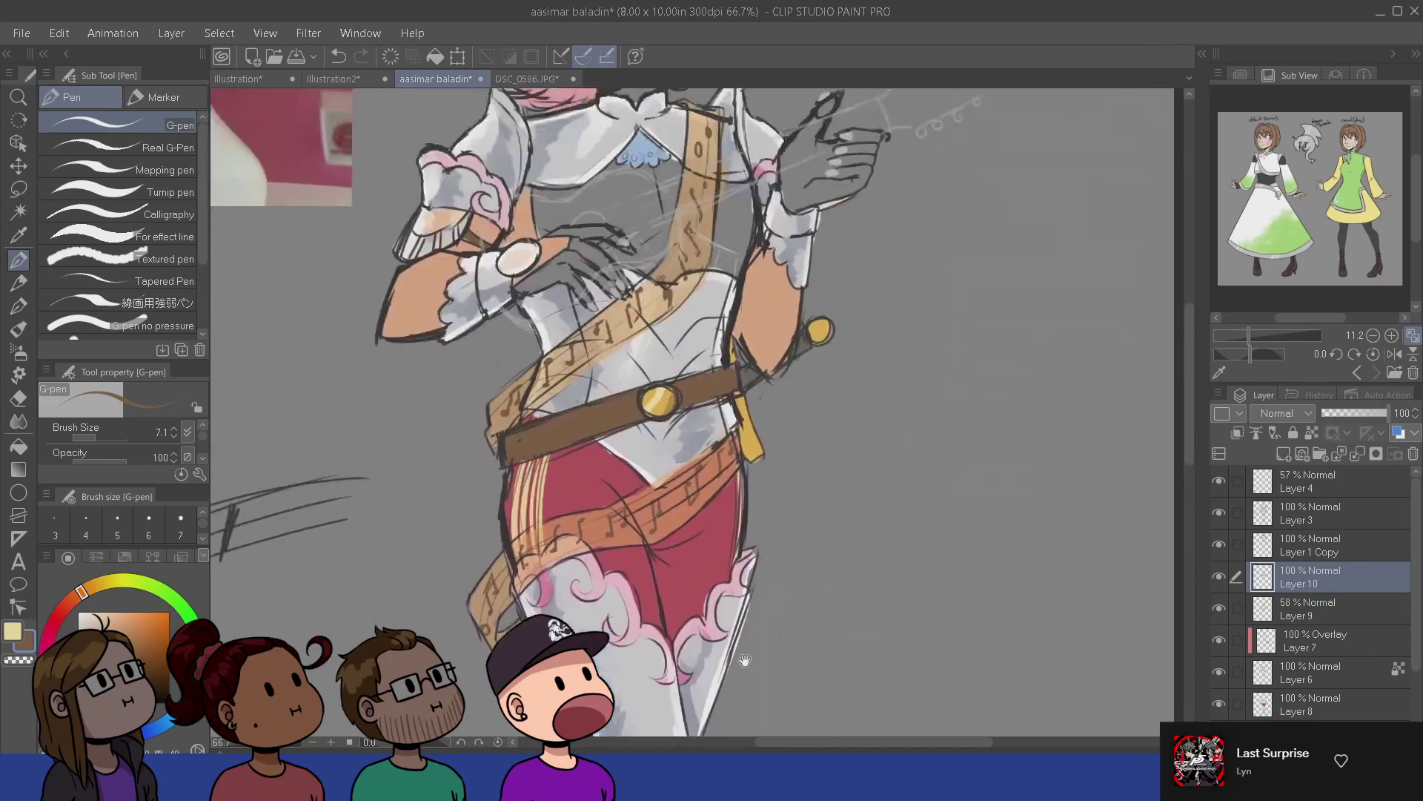
left_click_drag(768, 447, 761, 662)
- Add a new layer above Layer 4 and draw the hoop earring below the visible ear in buckle gold, cleaning up its lower stroke
left_click(1350, 492)
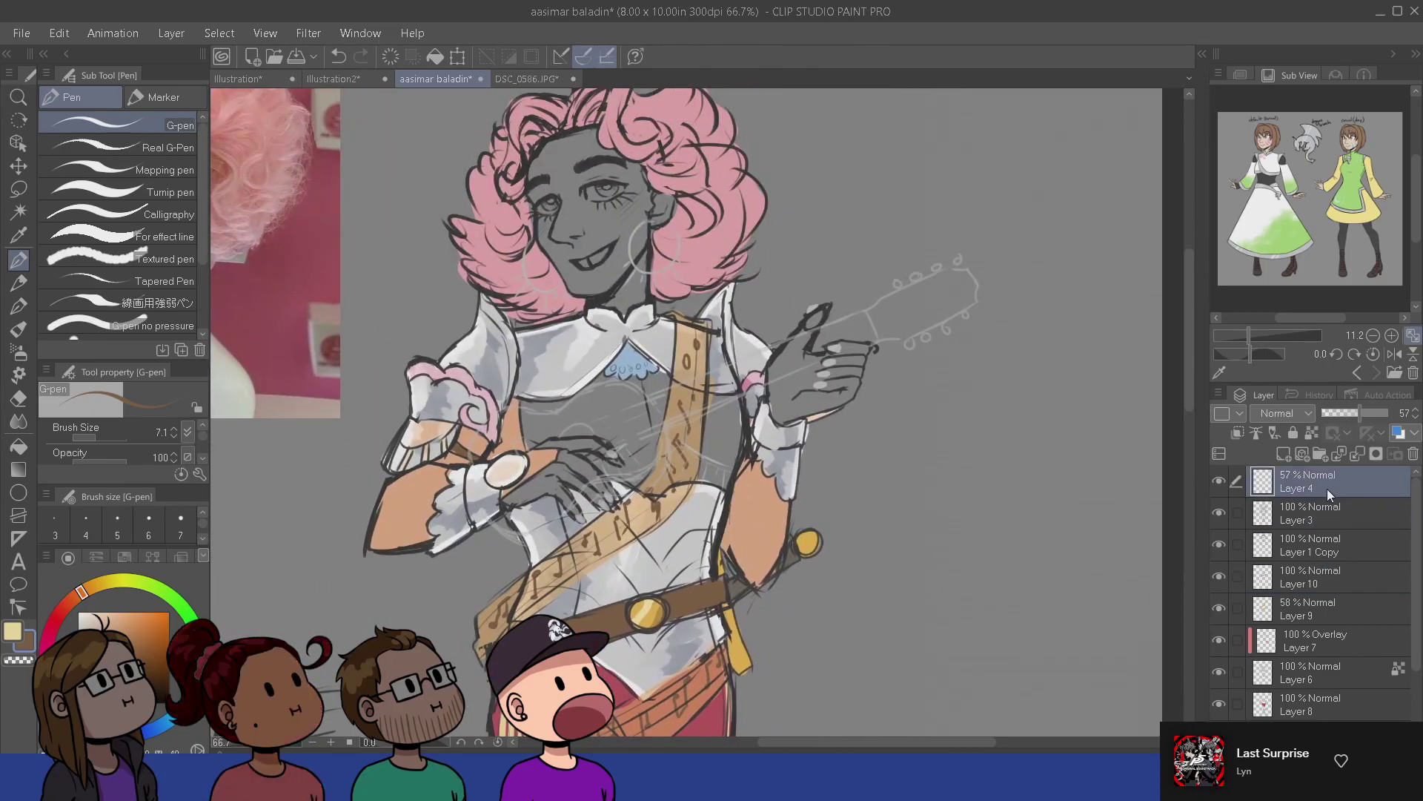
key("ctrl+shift+n")
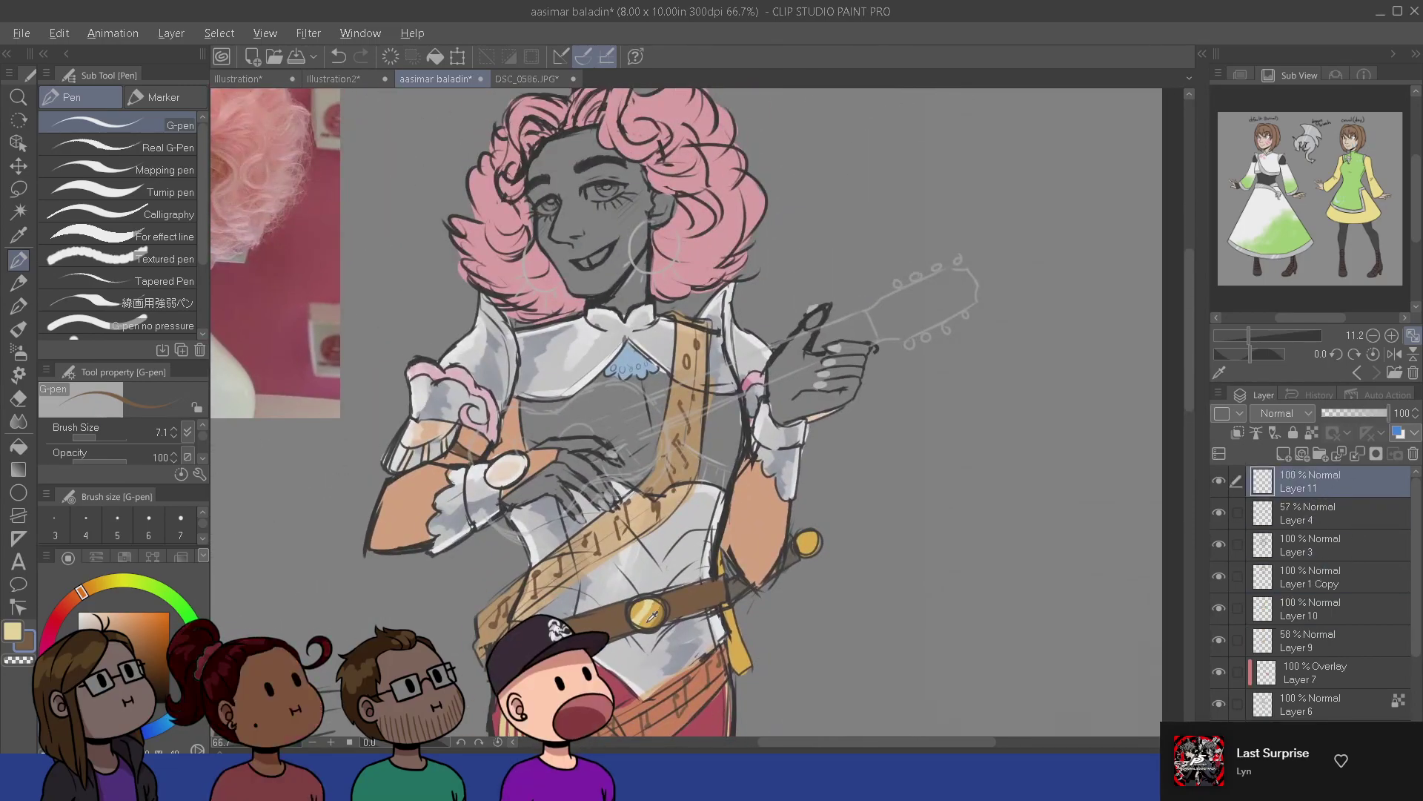
left_click(640, 622, "alt")
left_click_drag(635, 505, 633, 674)
scroll(634, 675, "up", 1)
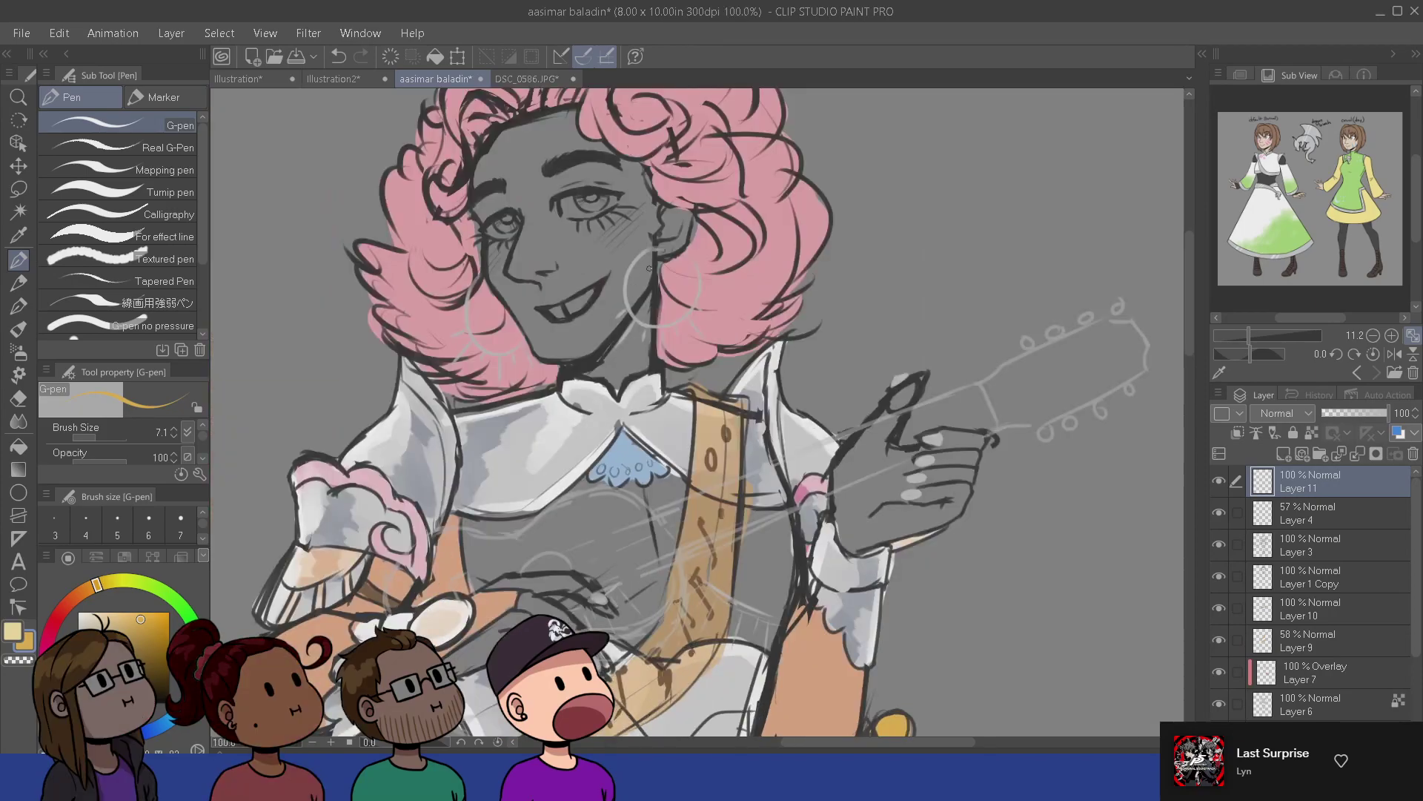
mouse_move(649, 250)
left_mouse_down()
mouse_move(627, 296)
mouse_move(659, 326)
left_mouse_up()
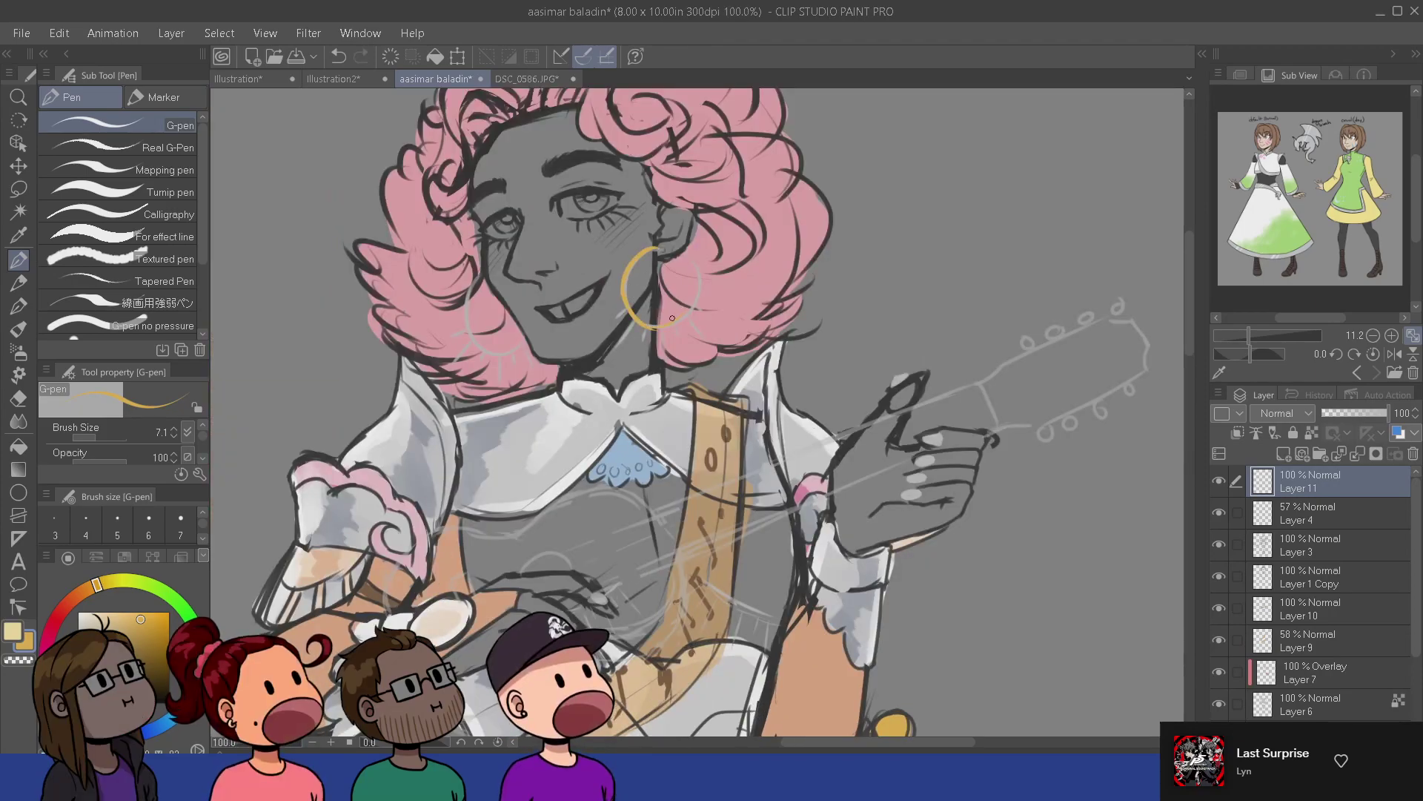
key("ctrl+z")
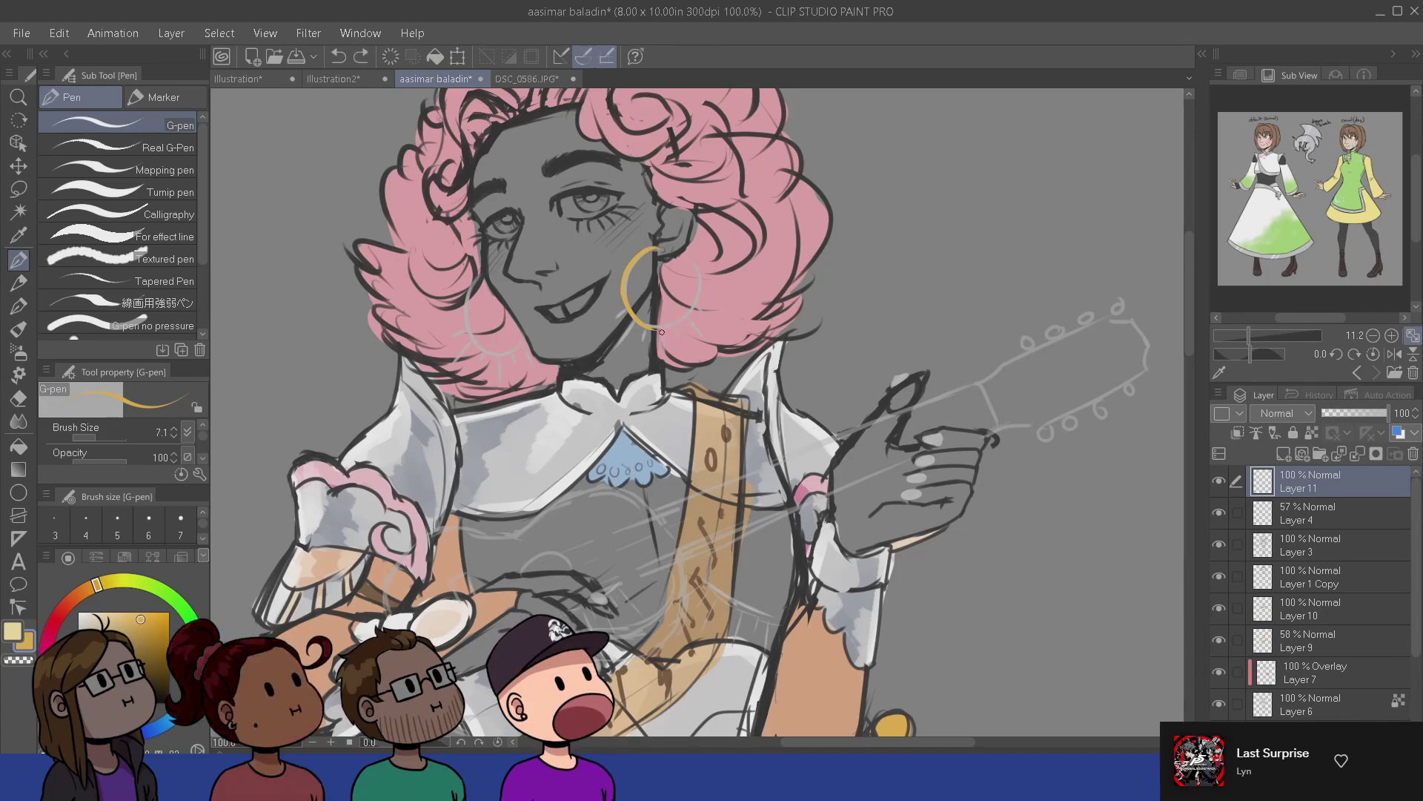
key("e")
left_click_drag(665, 340, 662, 331)
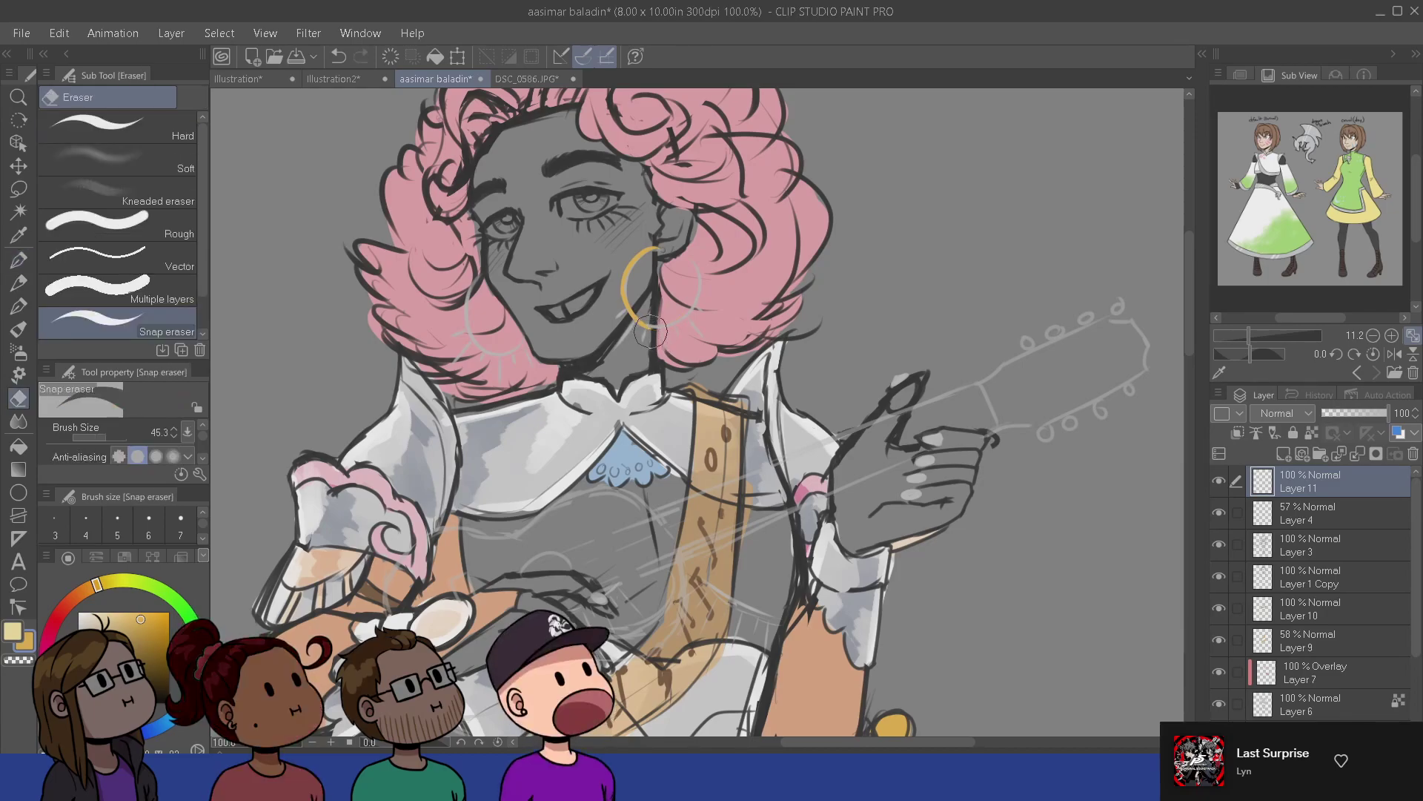
key("p")
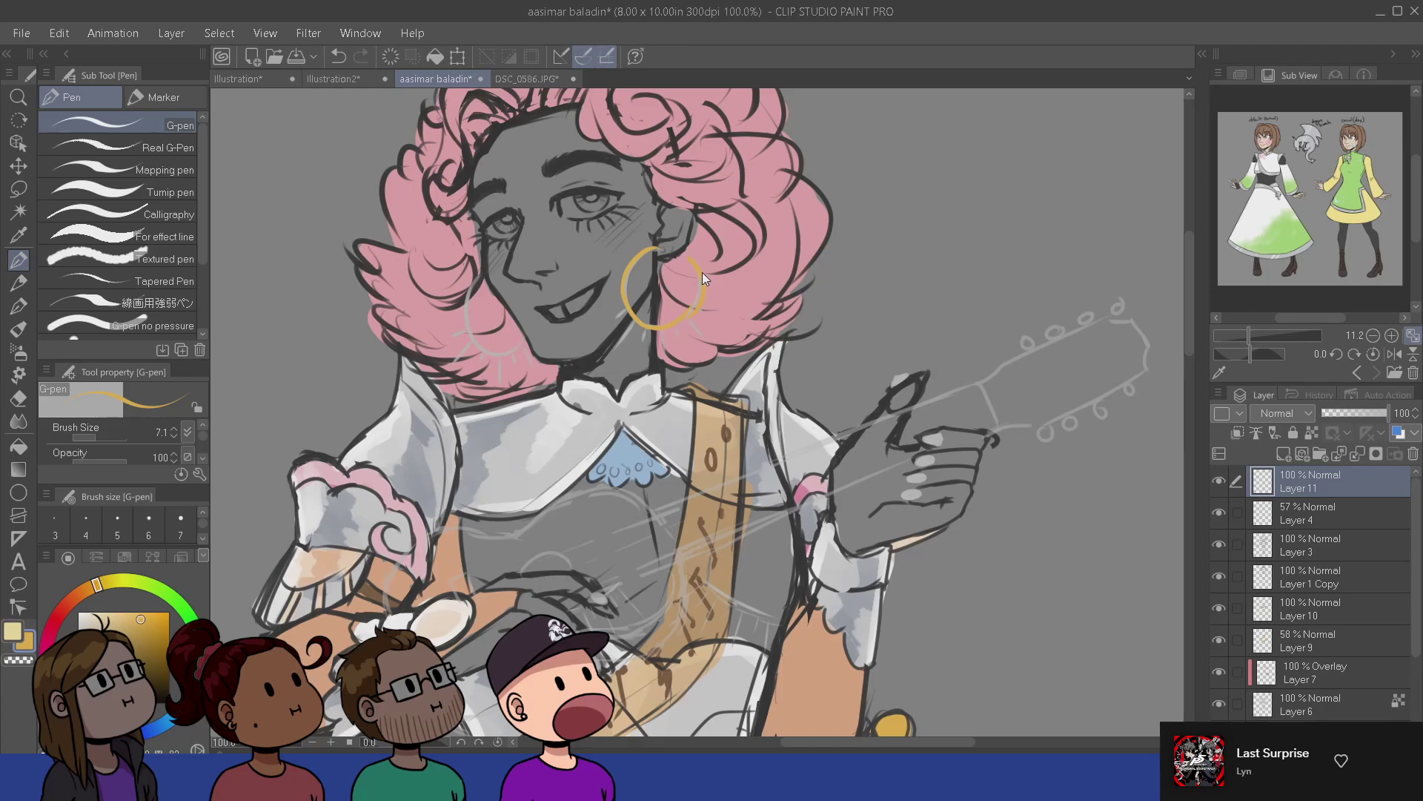
- Draw the lower arc of the second earring in gold against the hair beside the chin, redoing the unsatisfactory strokes
left_click_drag(479, 279, 473, 347)
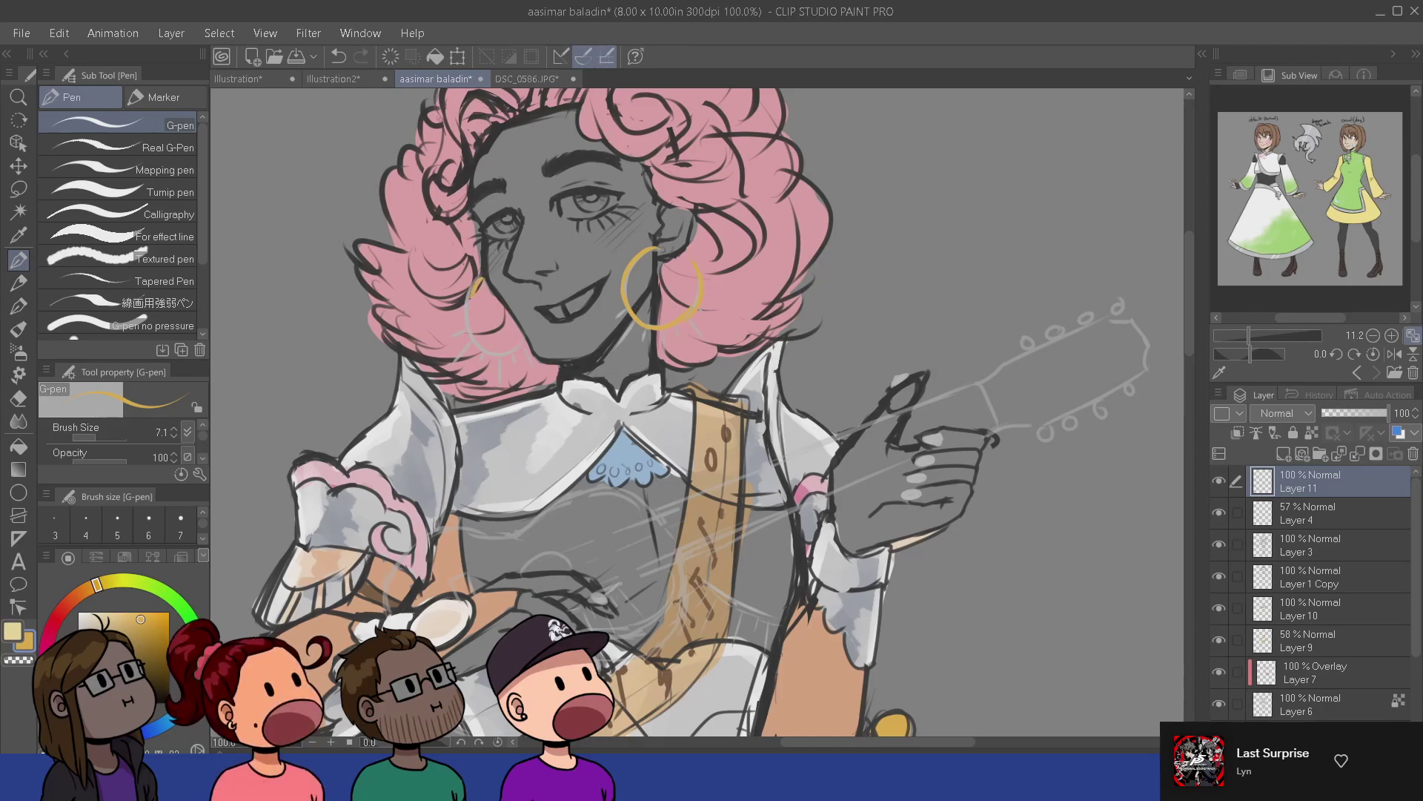
key("ctrl+z")
left_click_drag(479, 278, 475, 351)
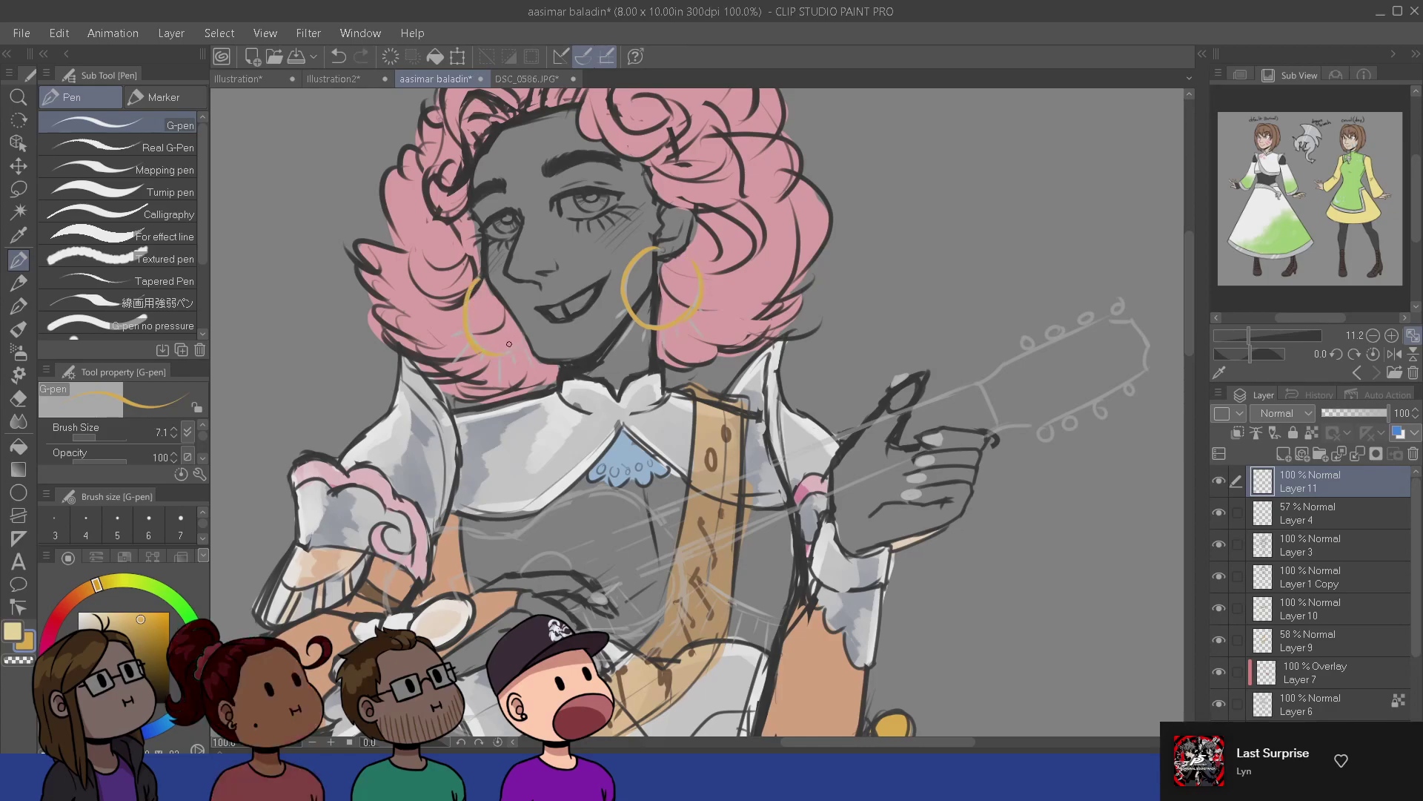
key("ctrl+z")
left_click_drag(483, 350, 524, 341)
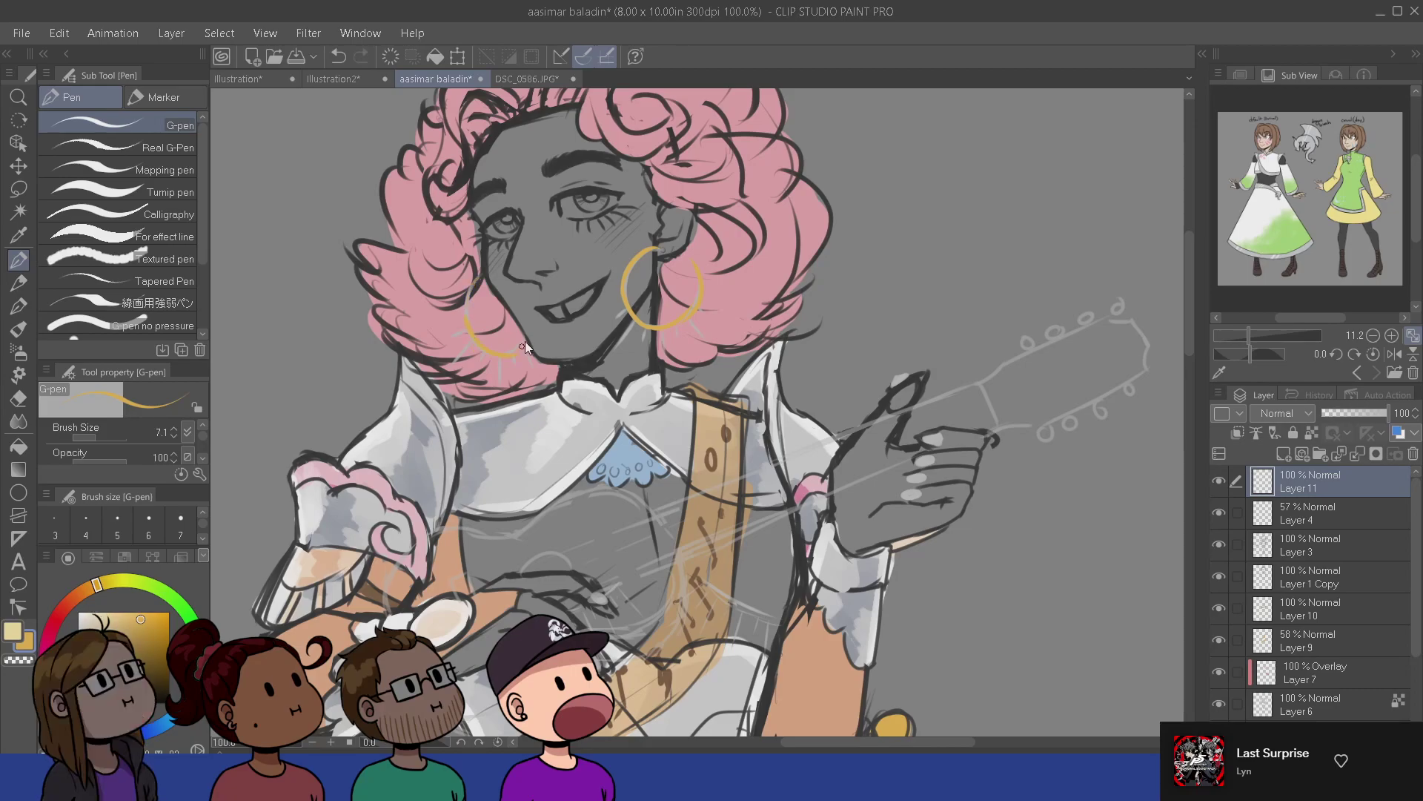
- Switch to pale yellow and add highlights to both earrings, completing the partly hidden one with its outer curve and short rays
key("x")
left_click_drag(626, 606, 592, 312)
left_click_drag(583, 412, 612, 662)
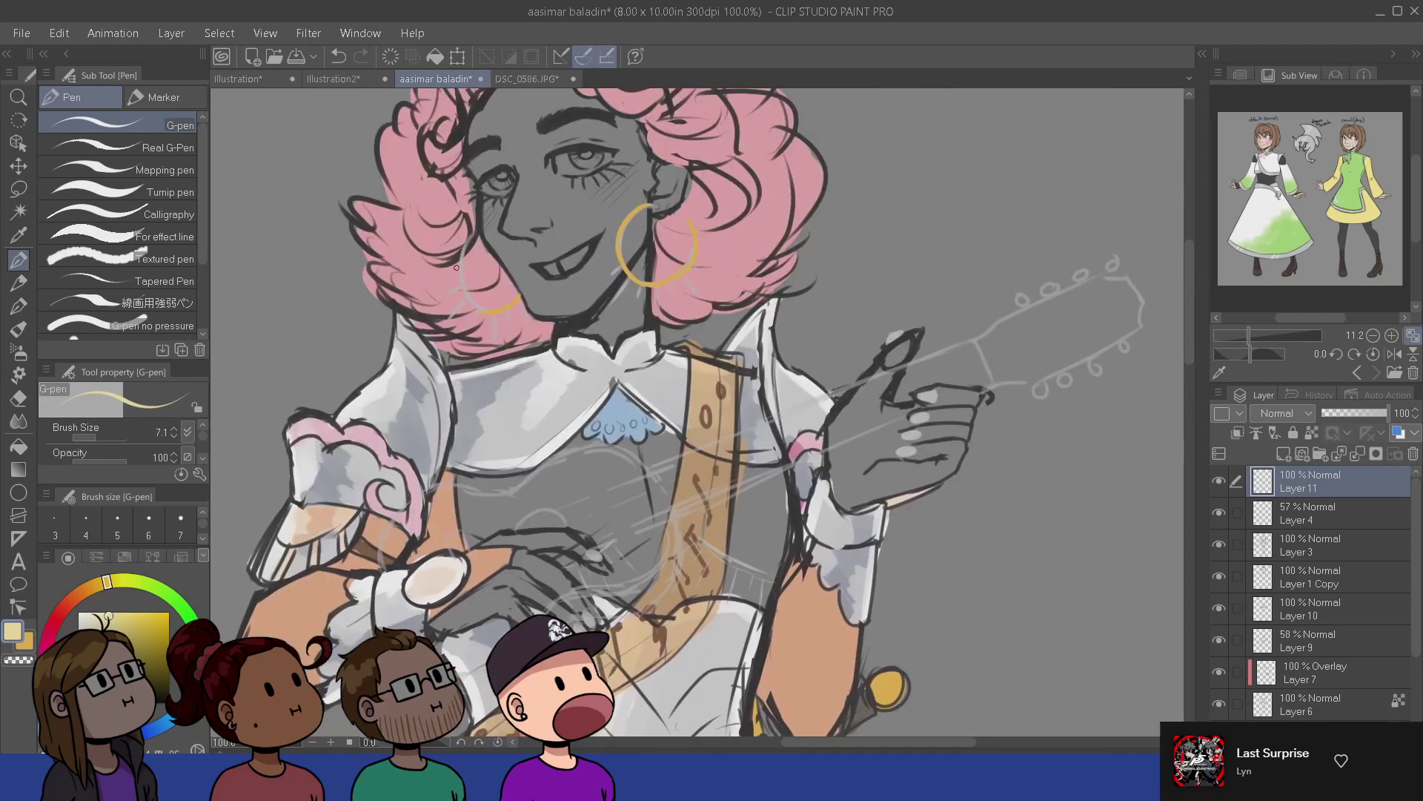
left_click_drag(469, 239, 498, 299)
mouse_move(447, 323)
left_mouse_down()
mouse_move(472, 301)
mouse_move(495, 343)
mouse_move(518, 324)
left_mouse_up()
mouse_move(529, 298)
left_mouse_down()
mouse_move(527, 318)
mouse_move(518, 298)
left_mouse_up()
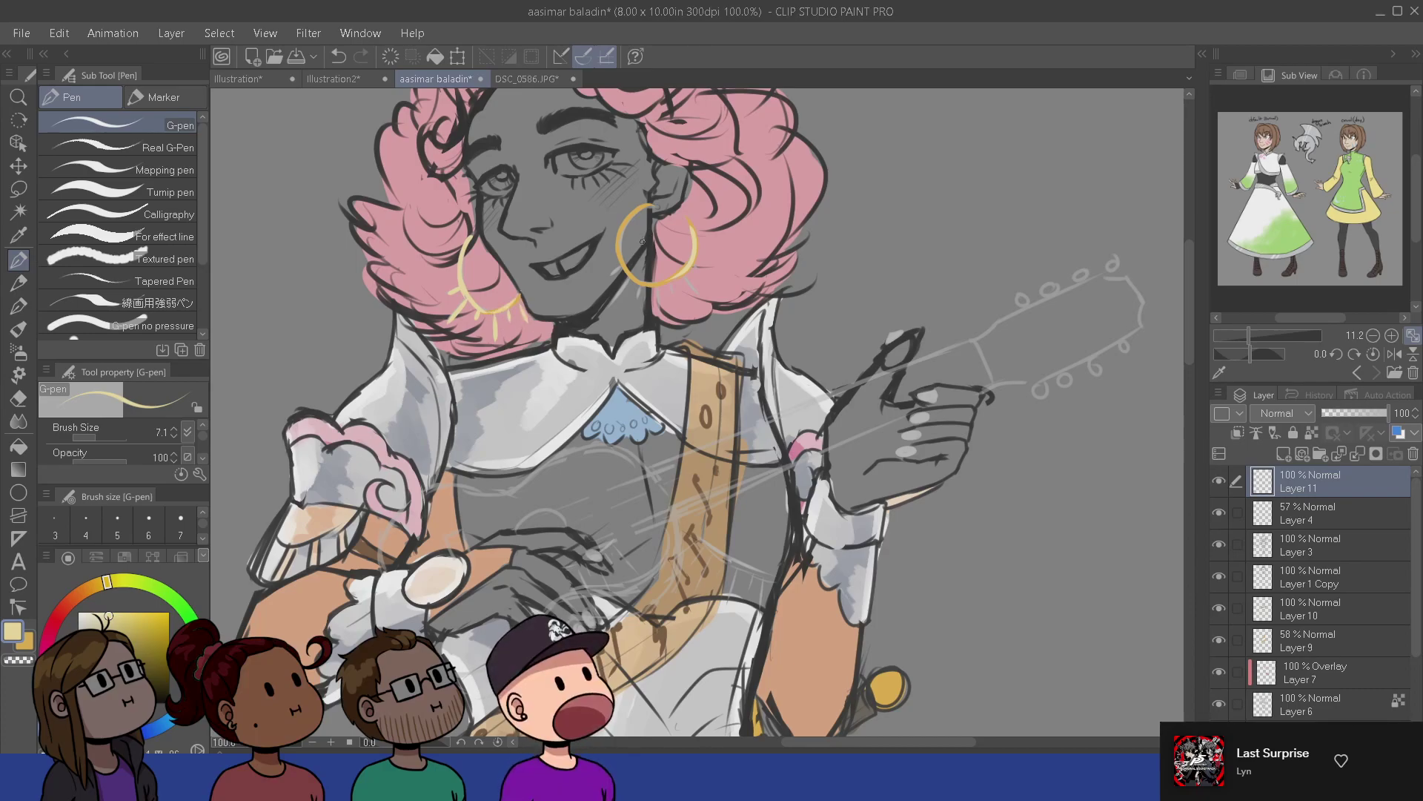
- Redo the rays of the hoop earring below the visible ear, drawing short strokes in gold and pale yellow around its rim
key("ctrl+z")
left_click(619, 269, "alt")
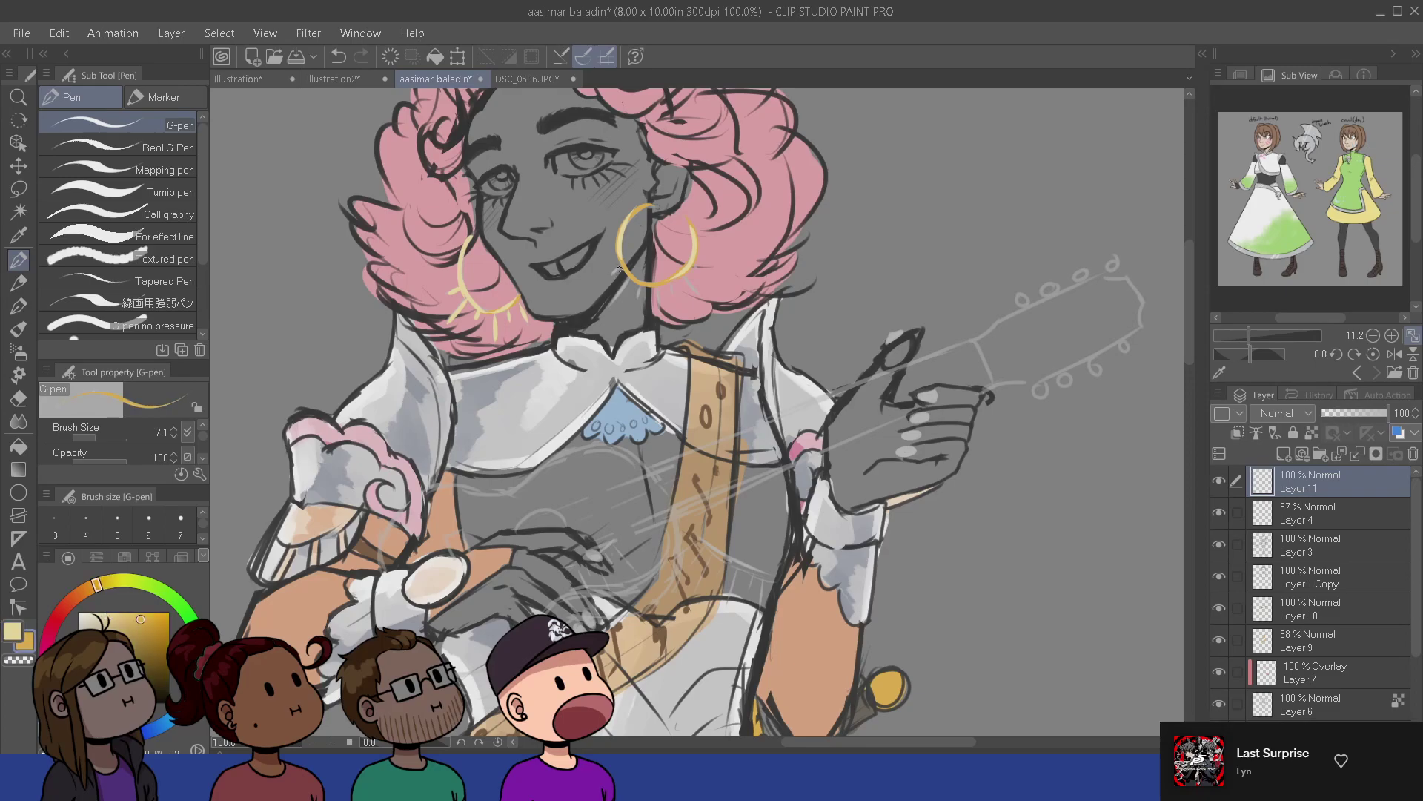
left_click(658, 293, "alt")
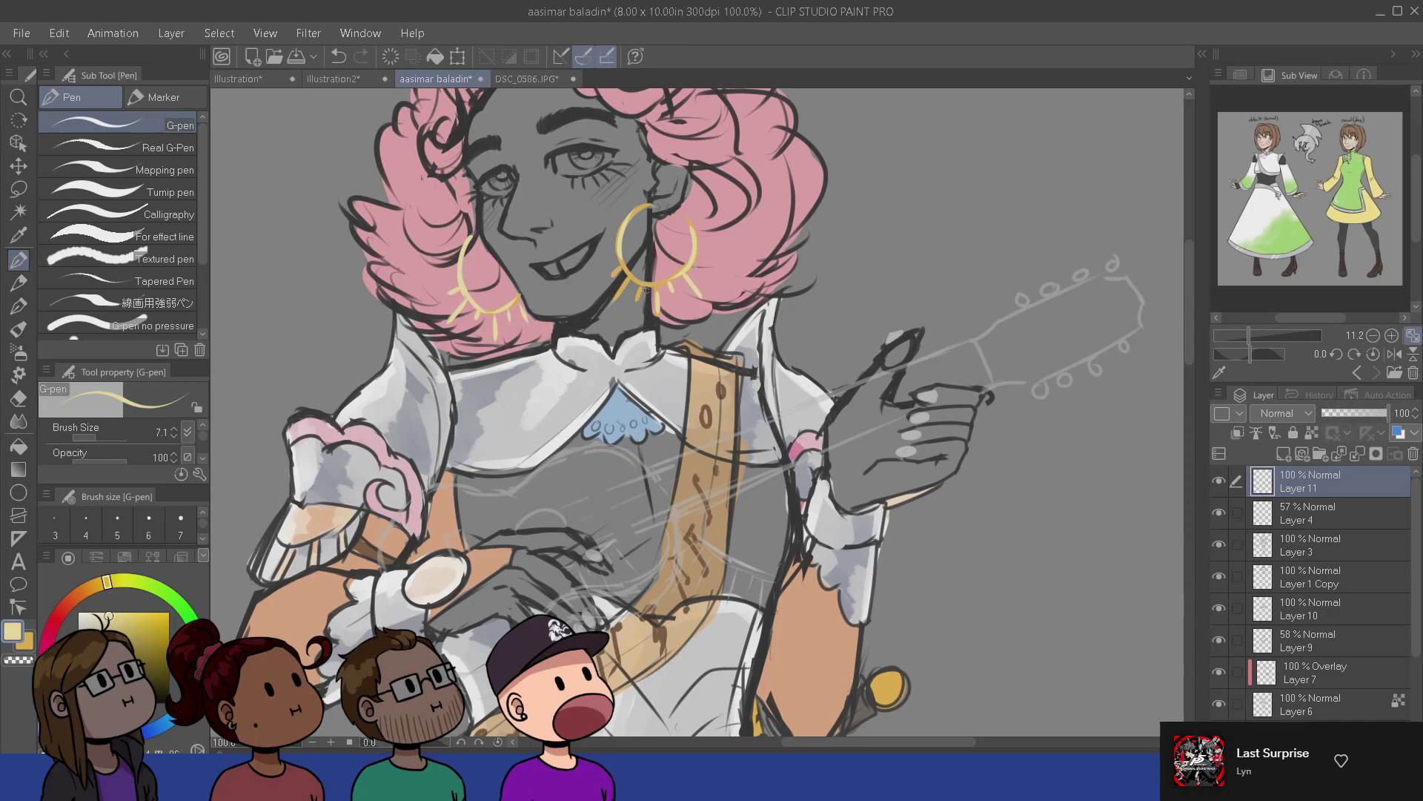
left_click_drag(676, 260, 685, 363)
- Add pale yellow highlights to the gold sword part hanging just below the belt
left_click_drag(832, 389, 755, 175)
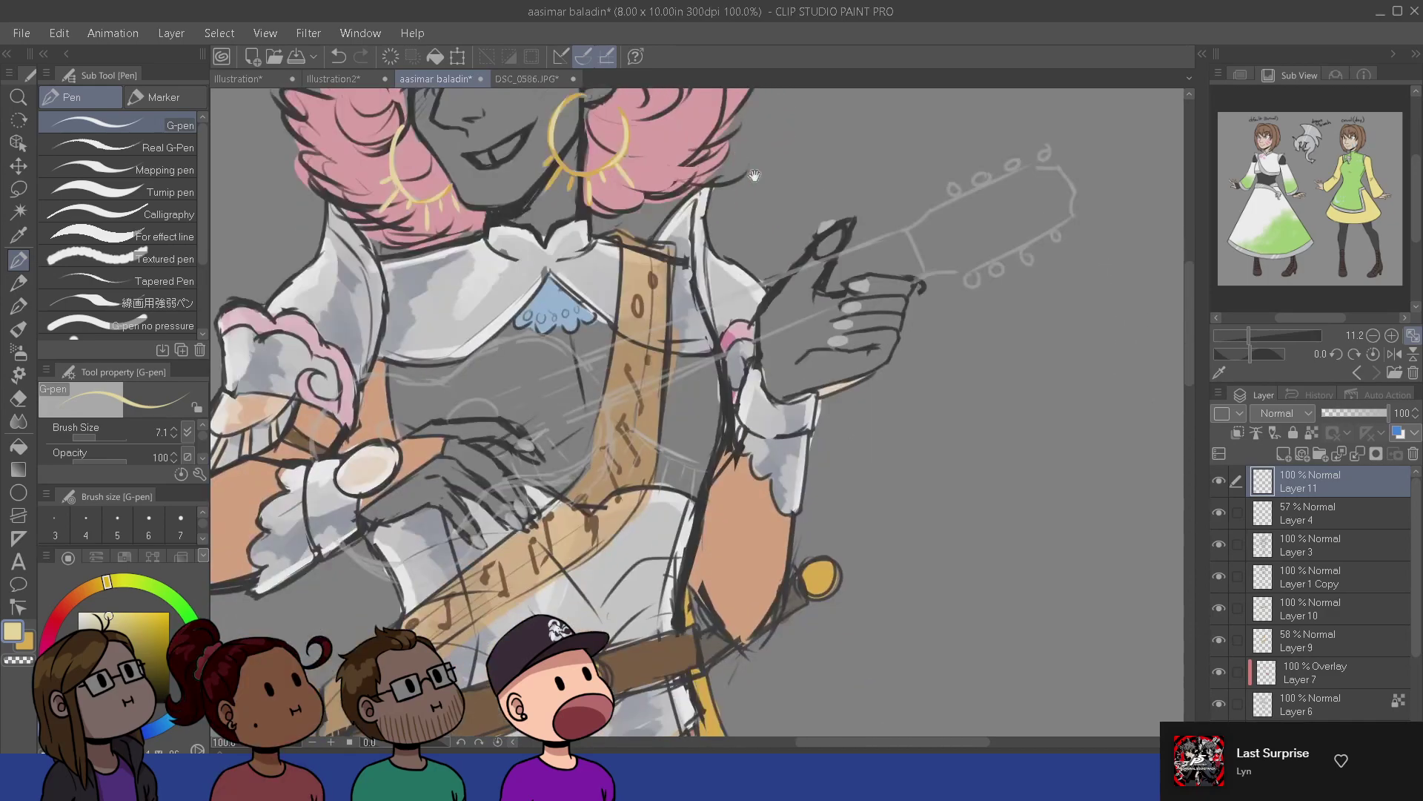
left_click_drag(672, 631, 710, 539)
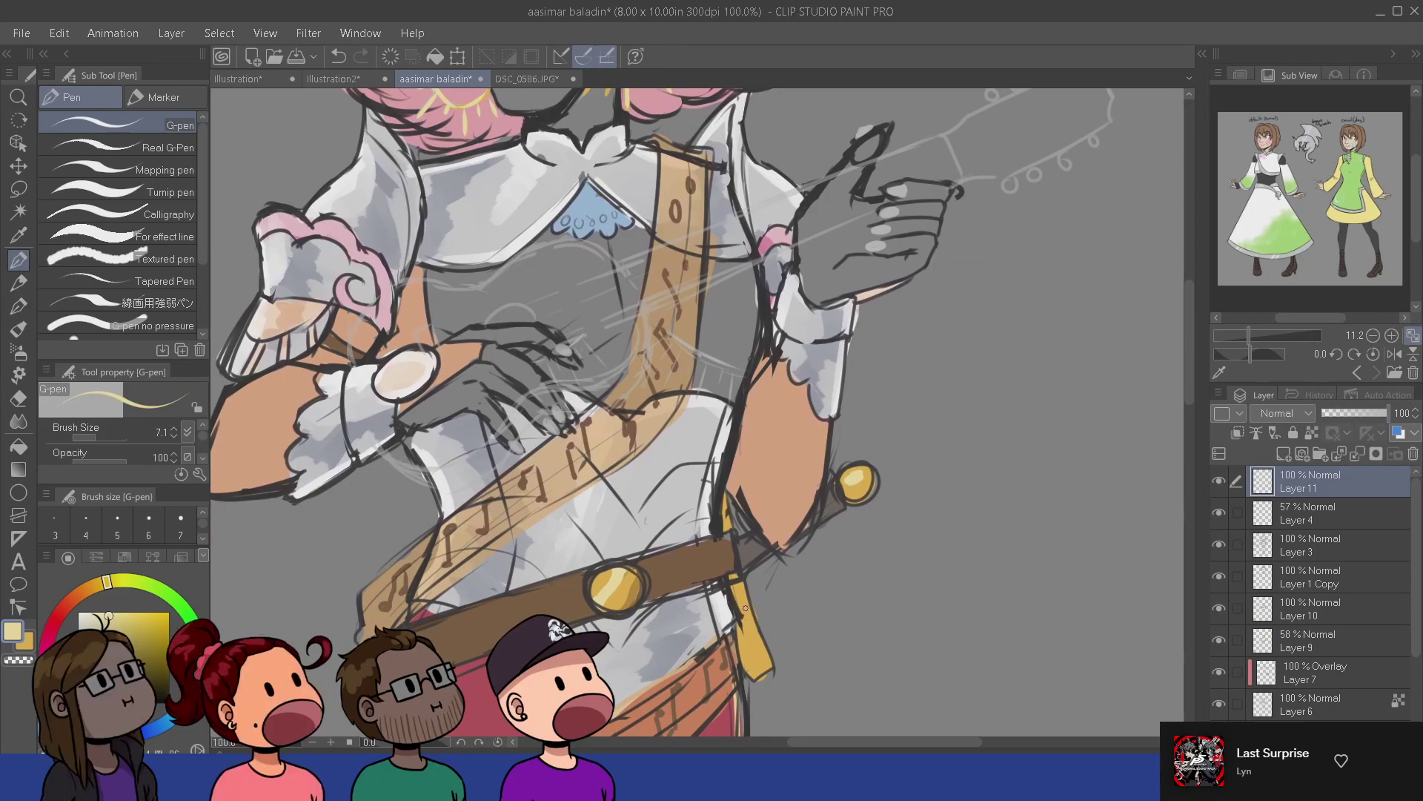
left_click_drag(732, 561, 747, 619)
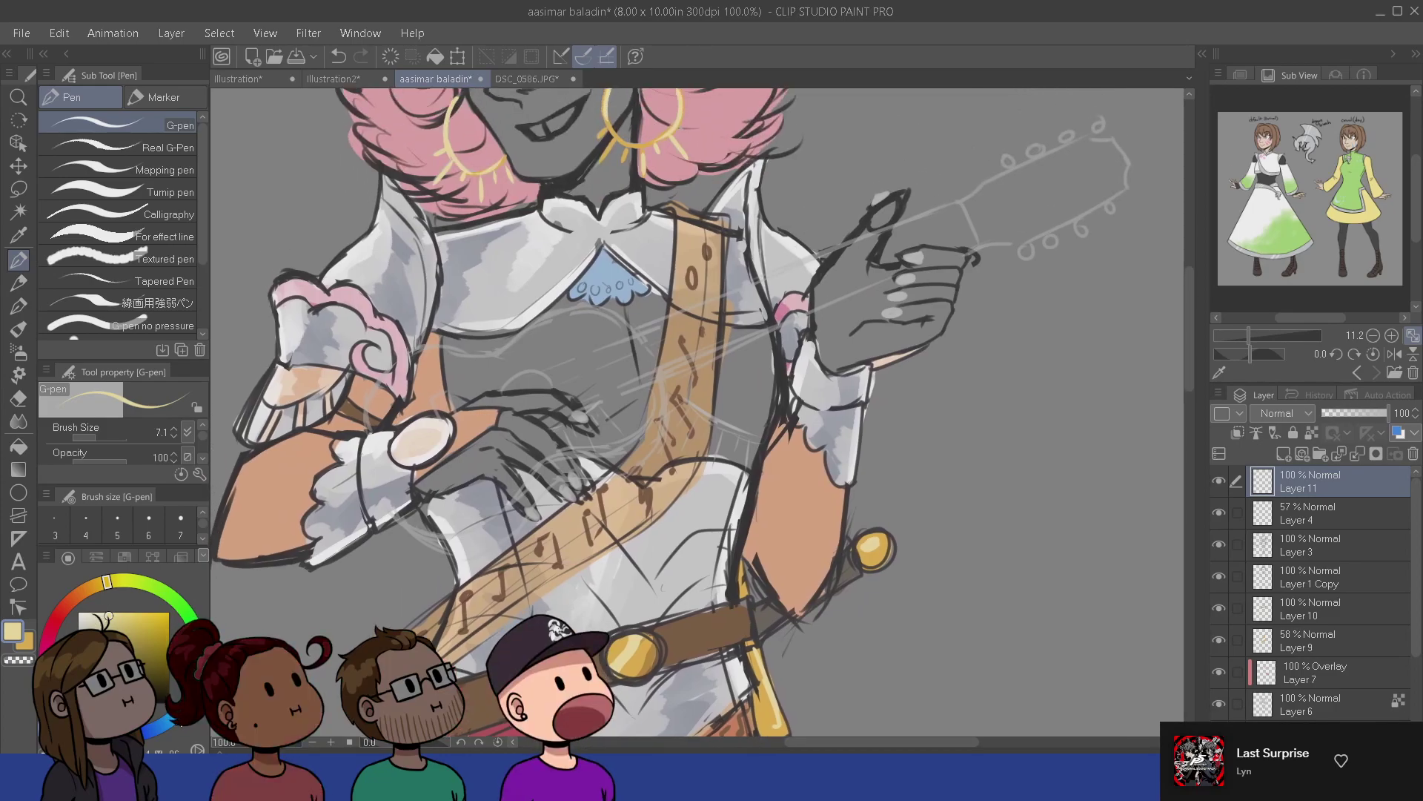
- Paint the fingernails of both hands pale cyan on Layer 11, redoing unsatisfactory strokes
left_click(185, 705)
left_click(86, 612)
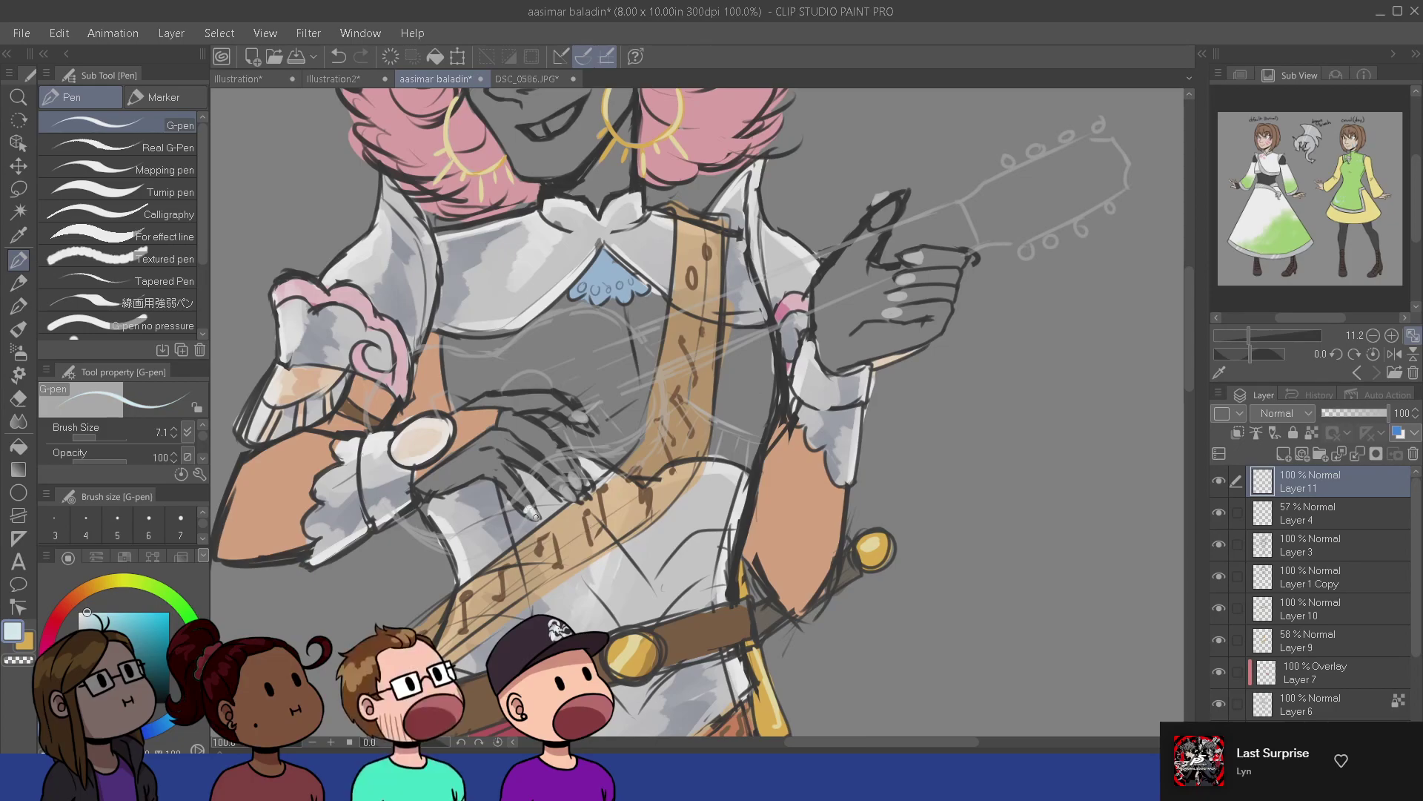
key("ctrl+z")
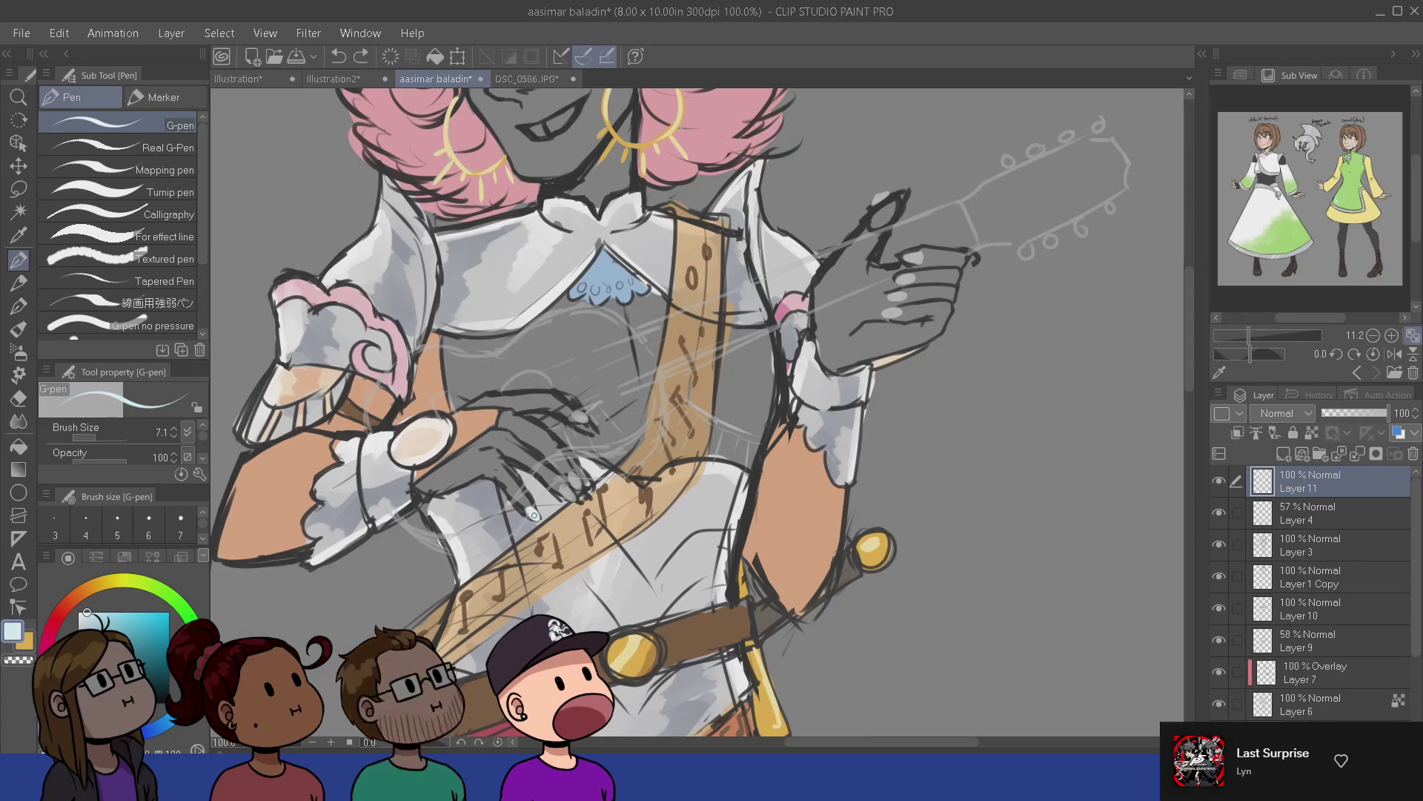
left_click_drag(571, 497, 575, 477)
key("ctrl+z")
key("e")
key("p")
key("ctrl+z")
left_click(1327, 577)
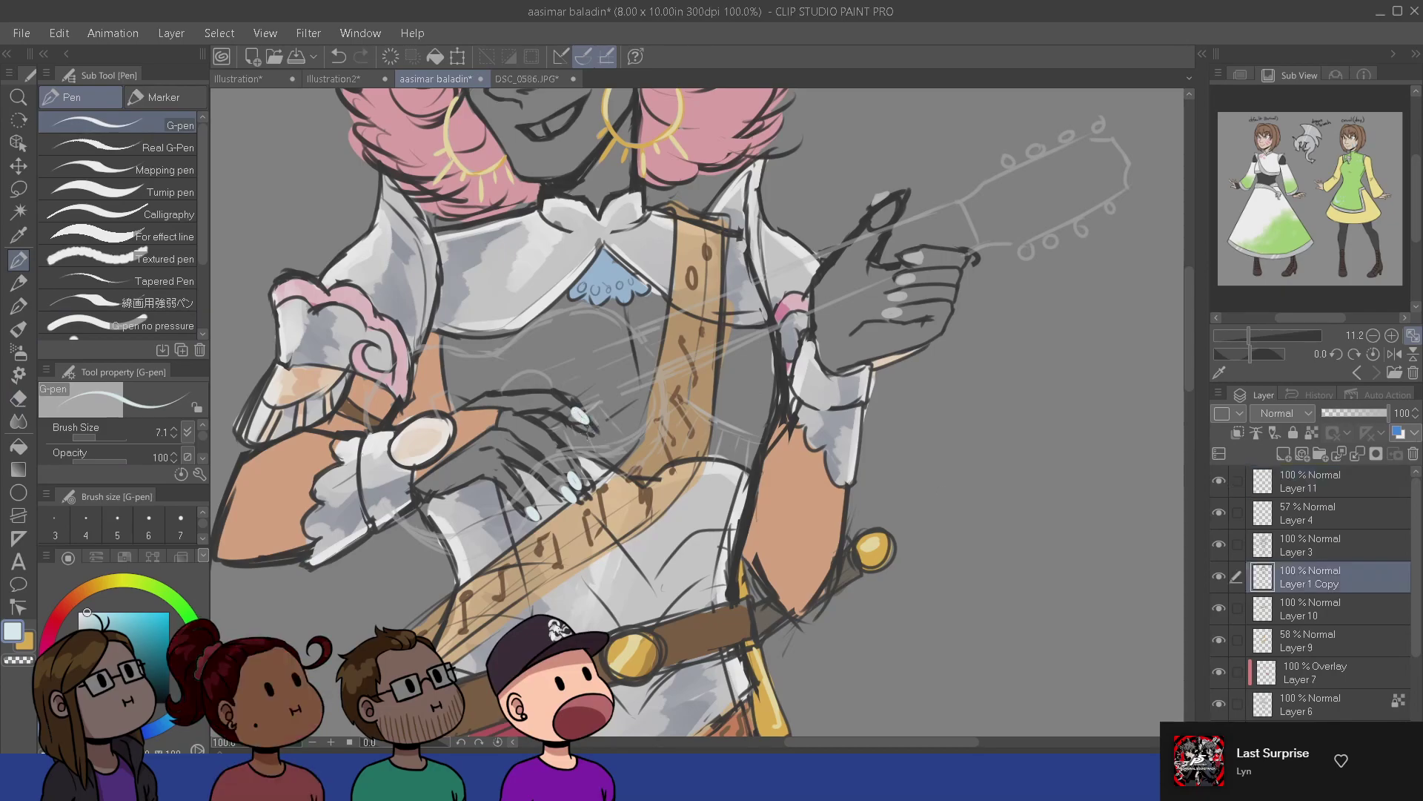
left_click(580, 417, "ctrl+shift")
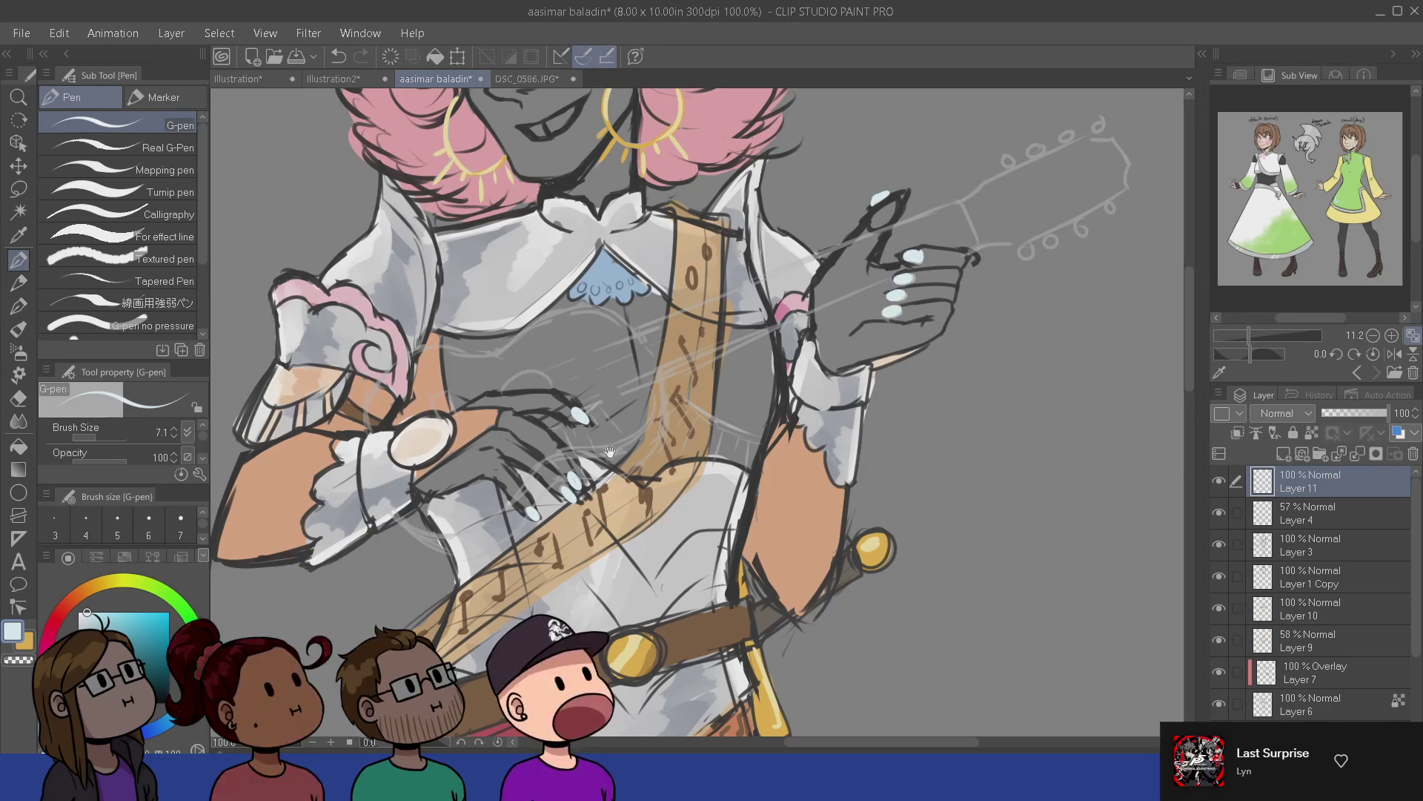
- Shade the pale fingernails on both hands with soft periwinkle blue and near-white accents
left_click_drag(894, 311, 936, 314)
left_click(27, 644)
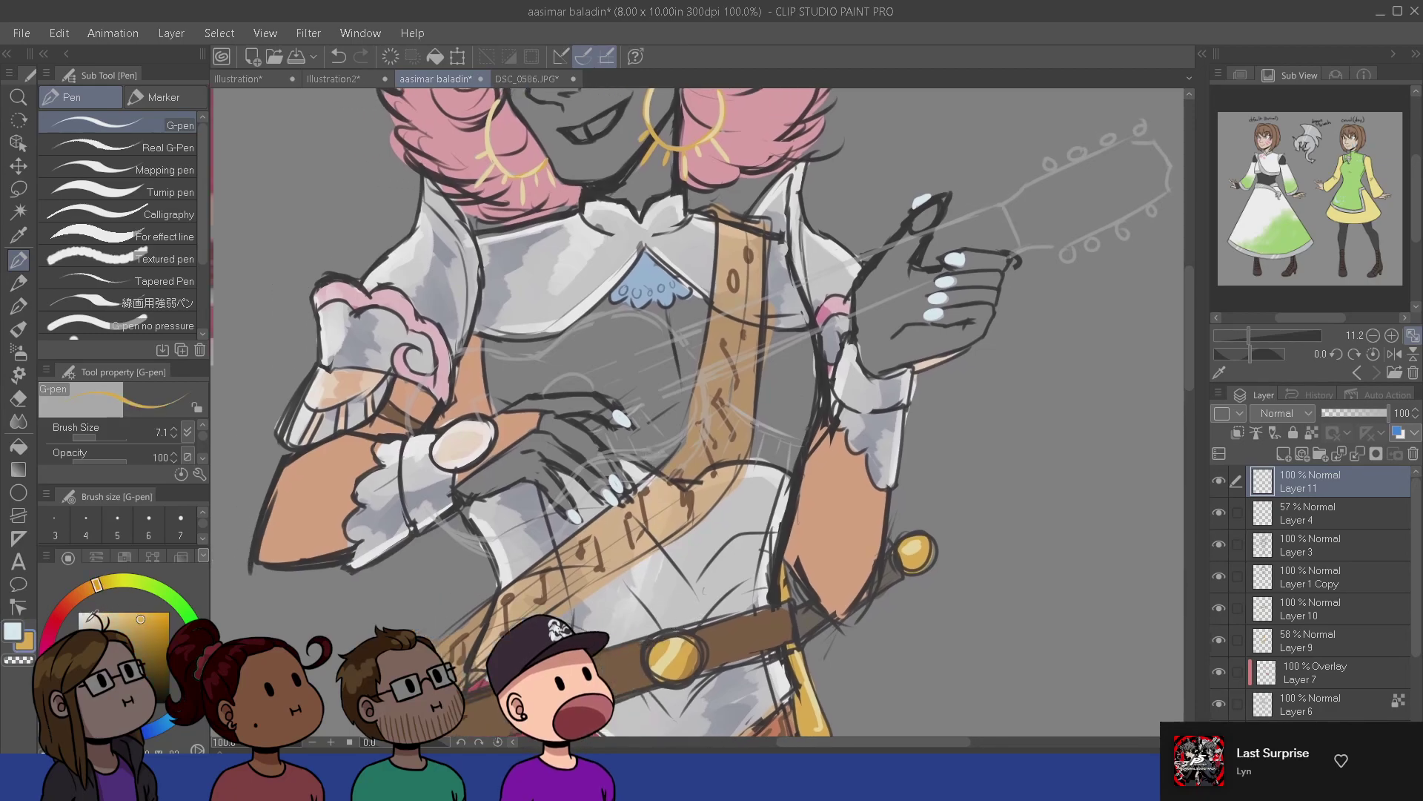
left_click(78, 613)
key("x")
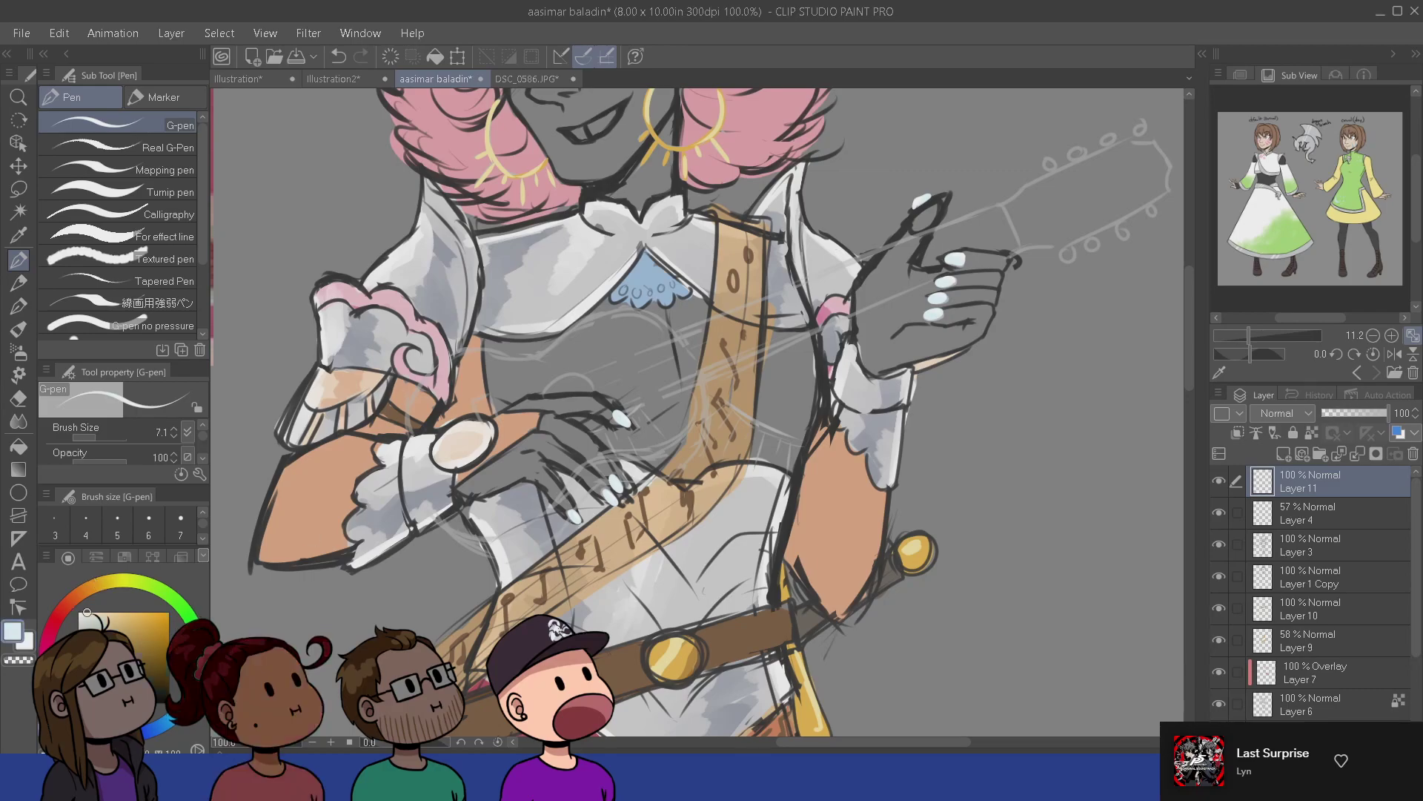
key("x")
left_click(154, 728)
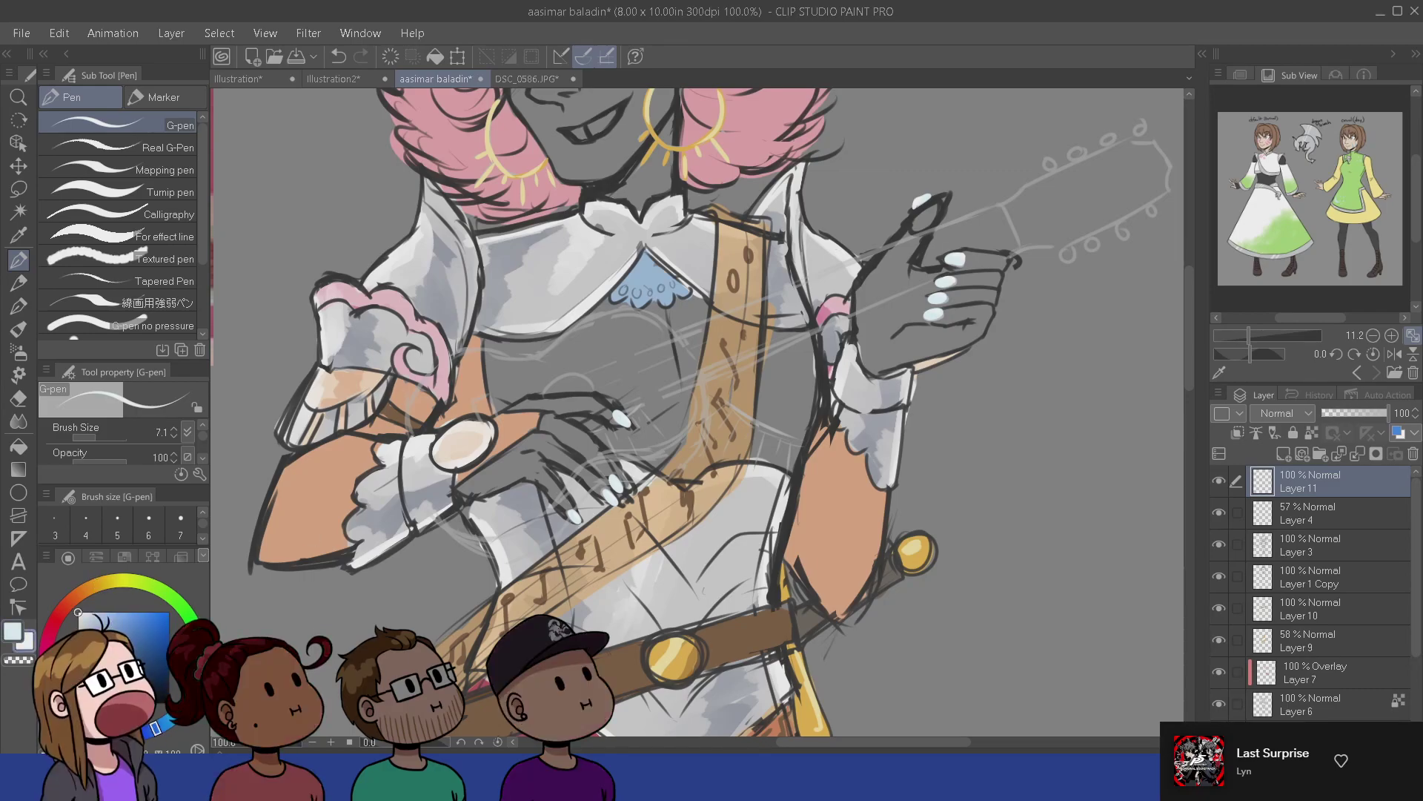
left_click(94, 624)
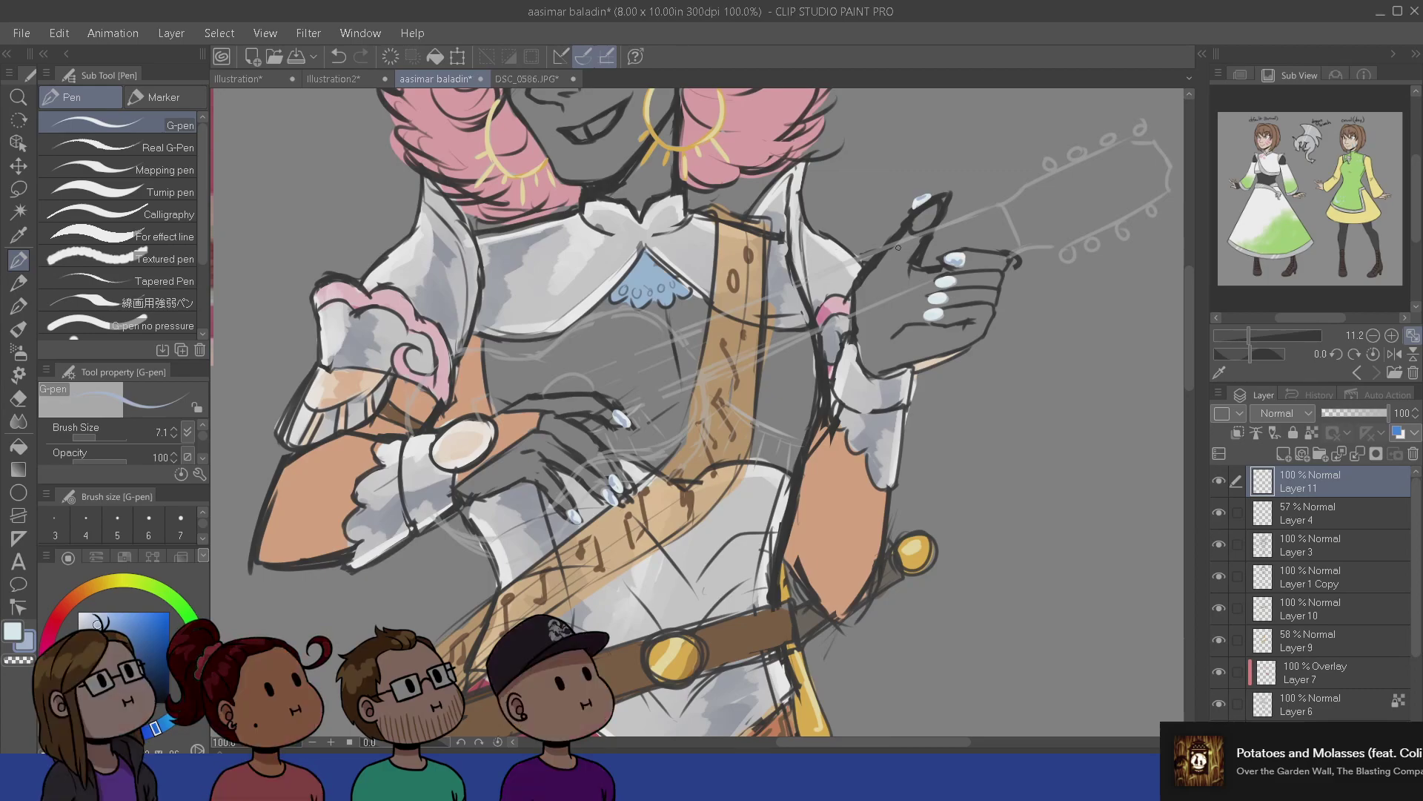
left_click_drag(632, 567, 605, 634)
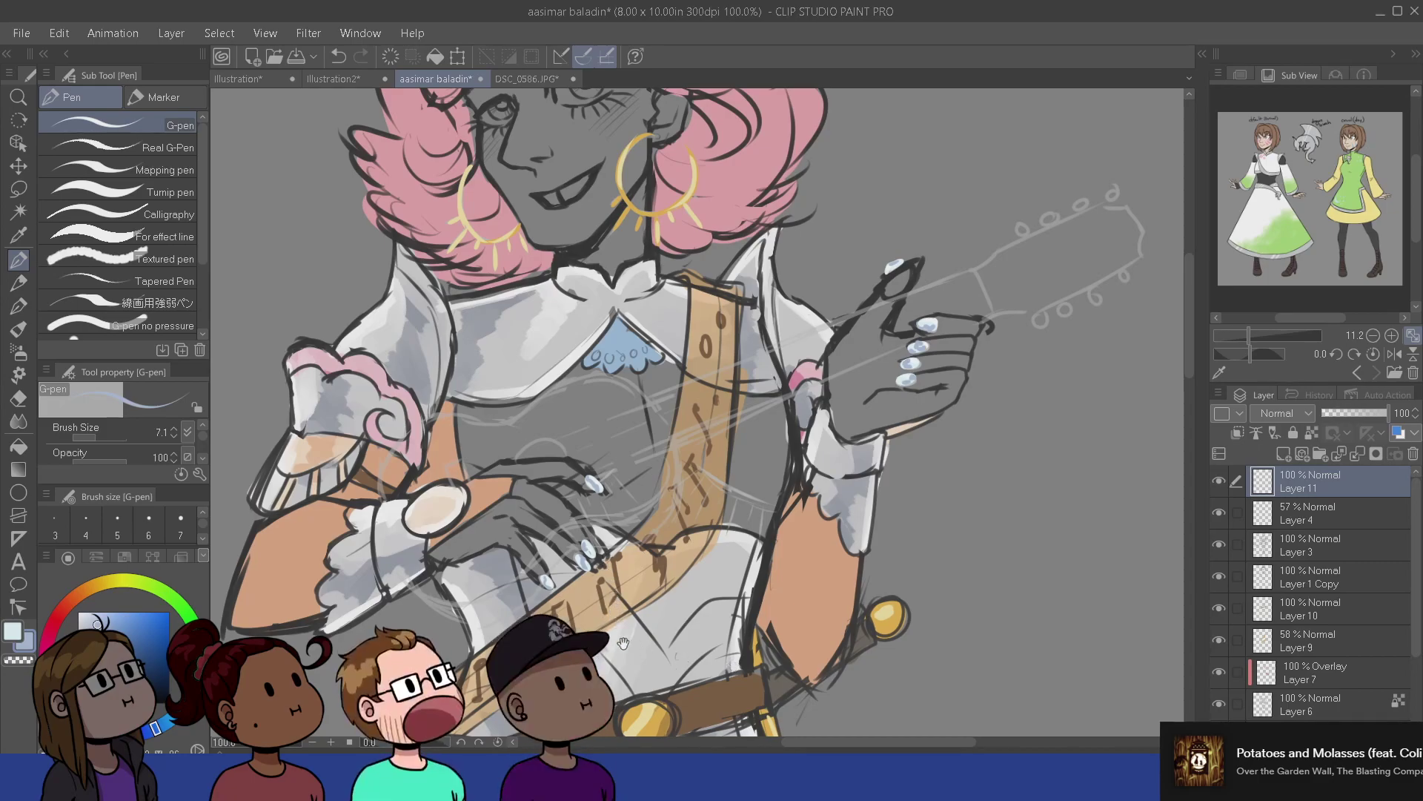
left_click_drag(615, 605, 599, 434)
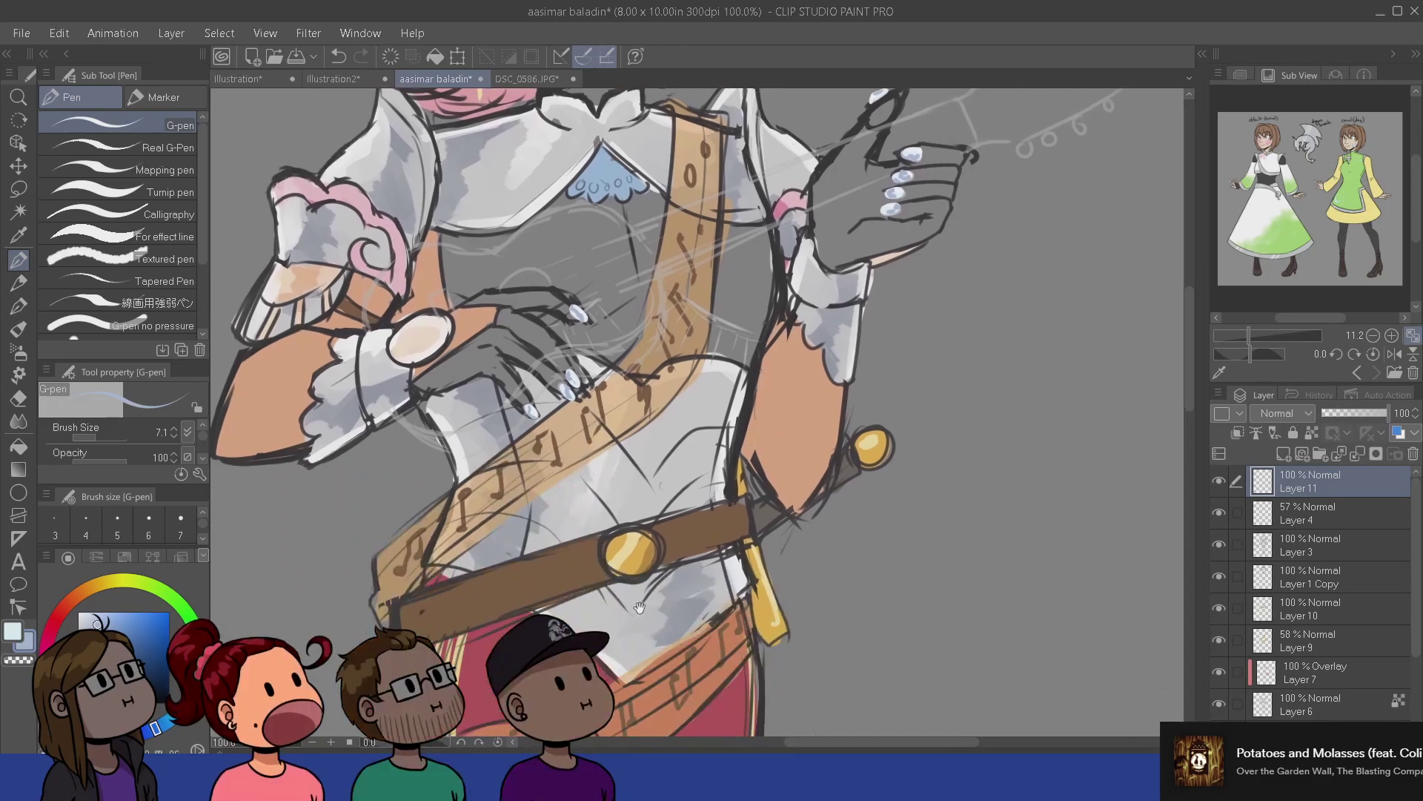
left_click_drag(912, 461, 941, 628)
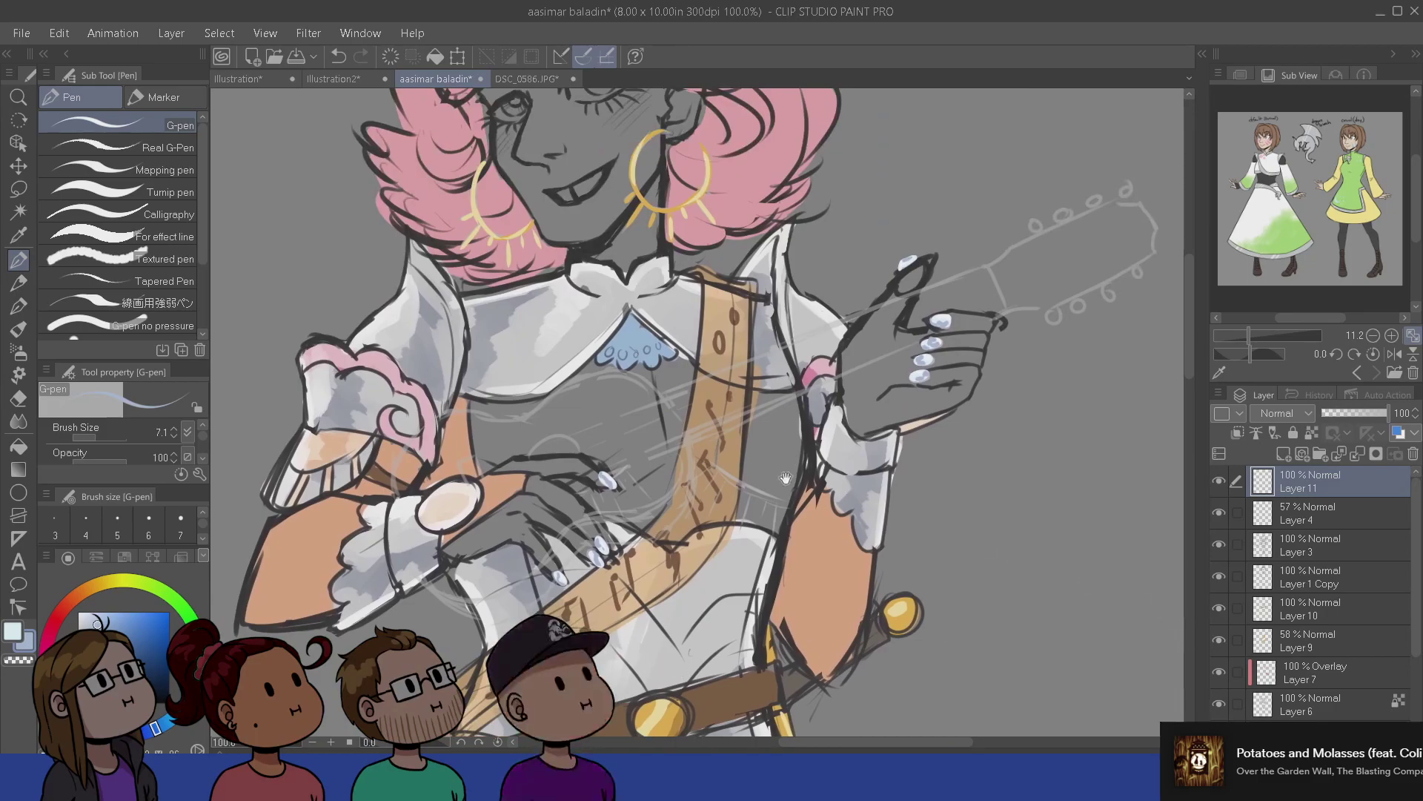
left_click_drag(1074, 479, 1074, 620)
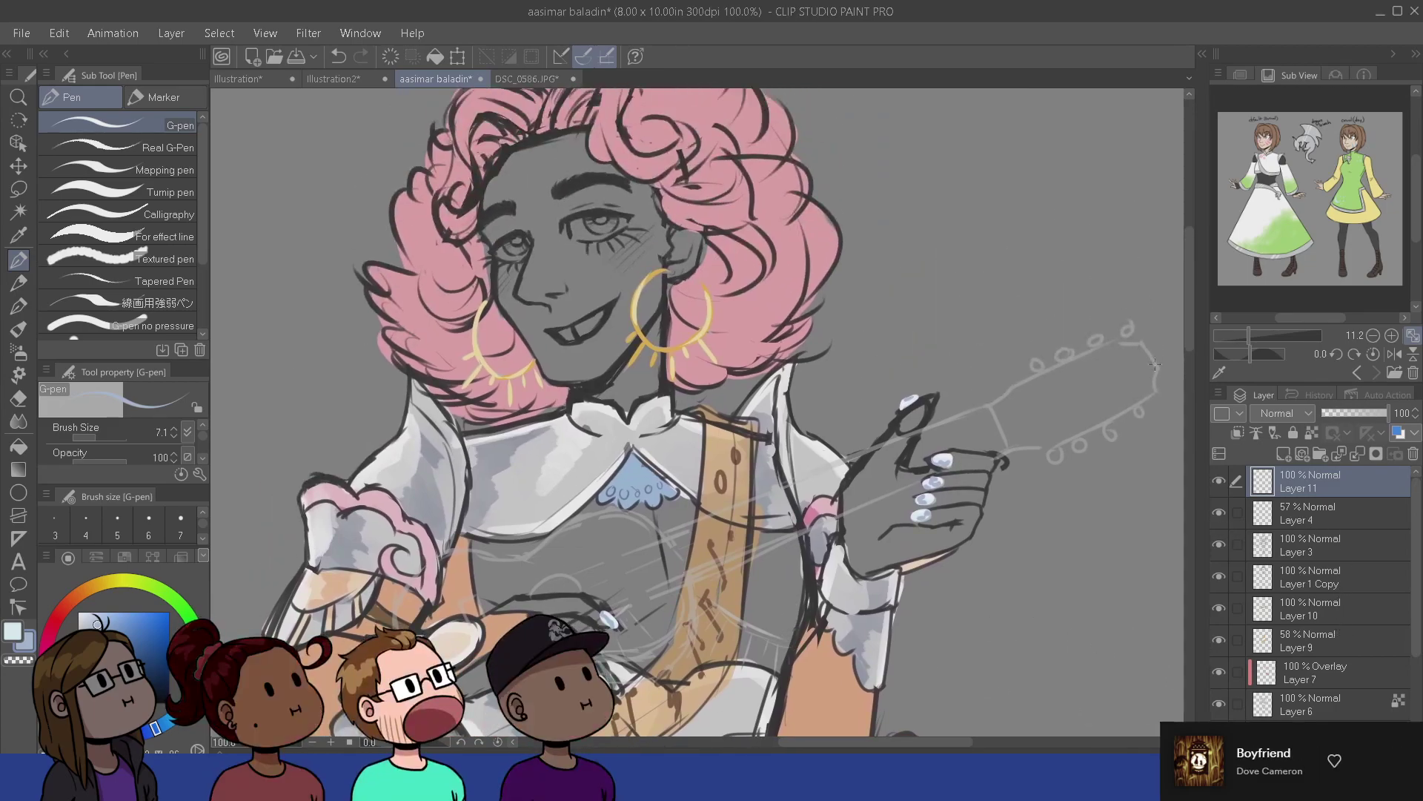
- Raise the guitar sketch on Layer 4 to 100% opacity and set its luminosity adjustment to 89
left_click(1309, 513)
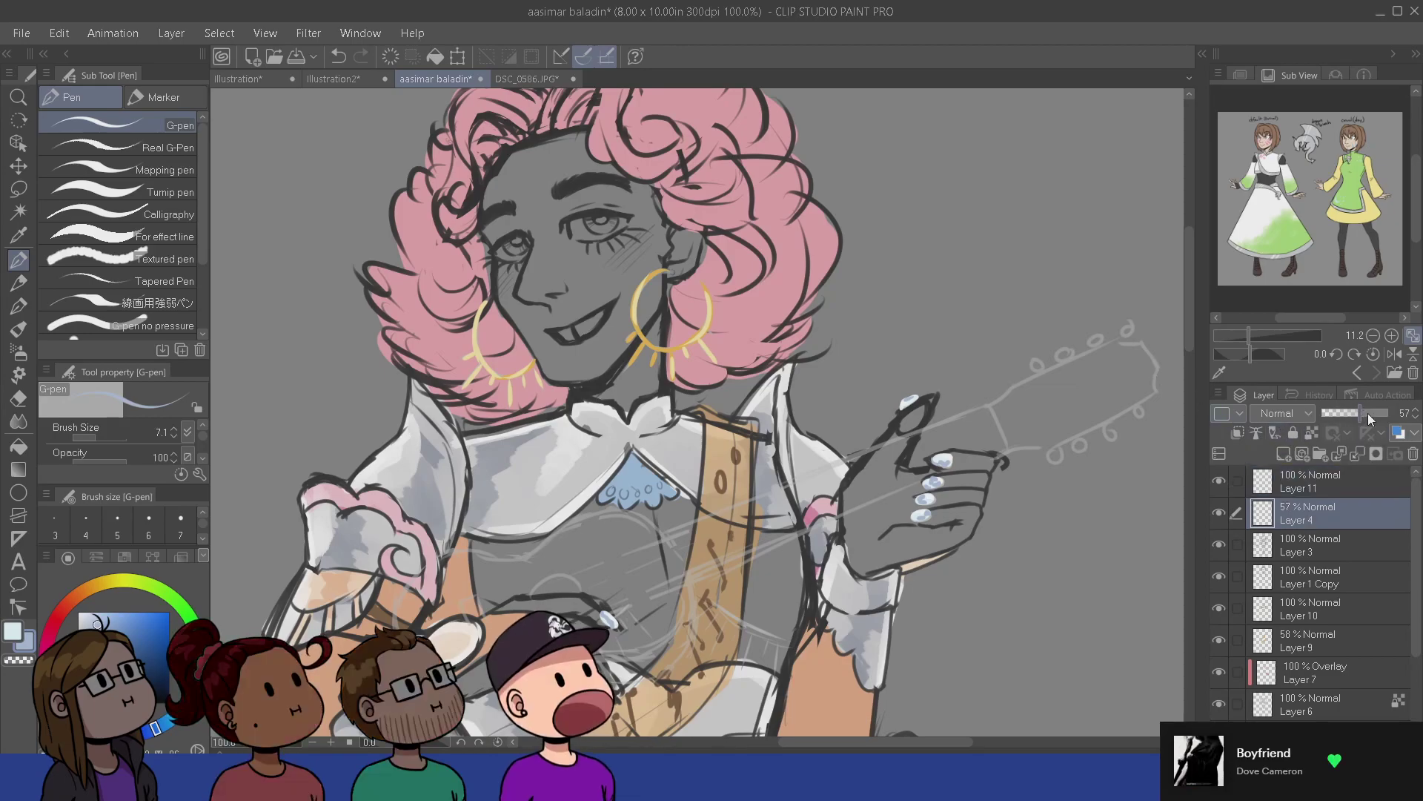
left_click_drag(1368, 413, 1391, 413)
left_click(1281, 413)
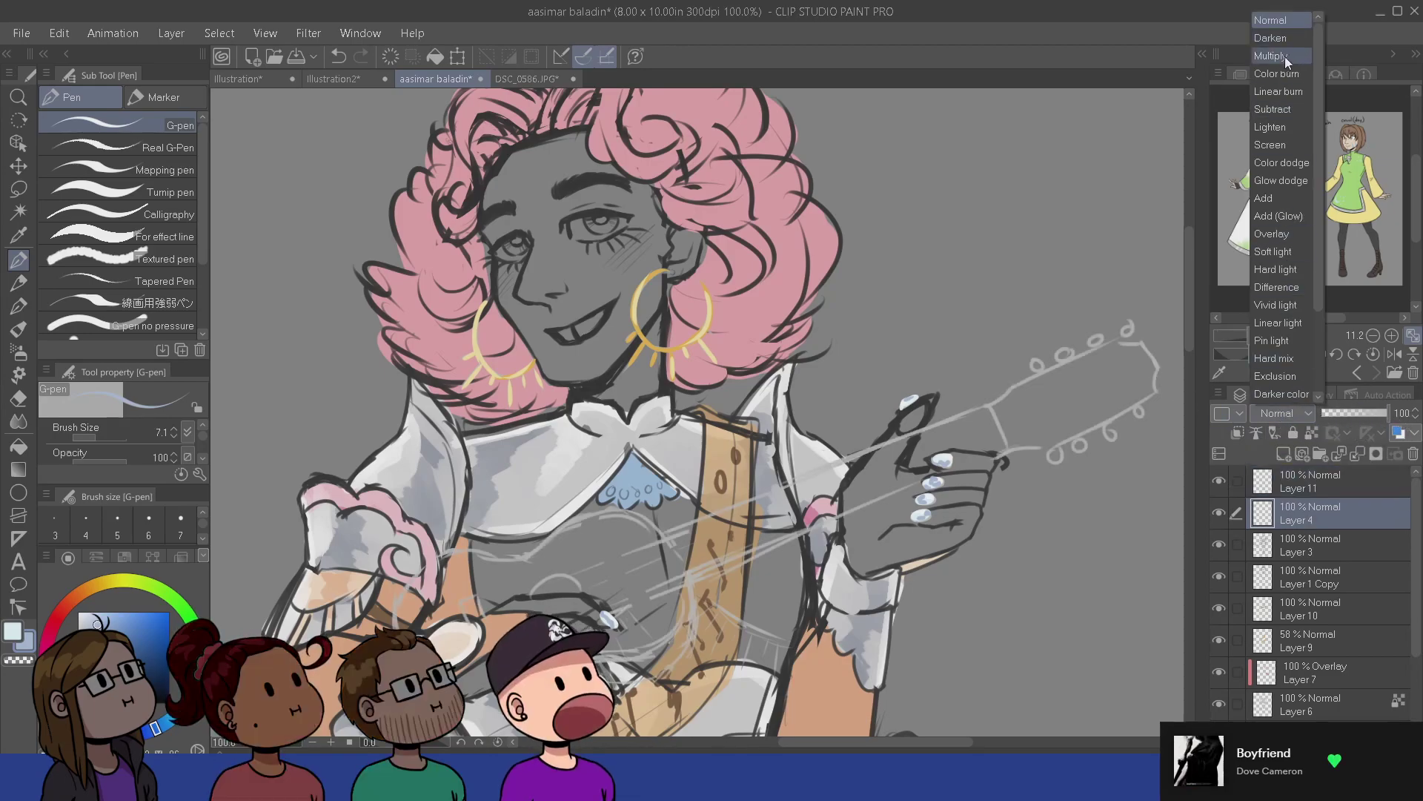
key("Escape")
key("ctrl+u")
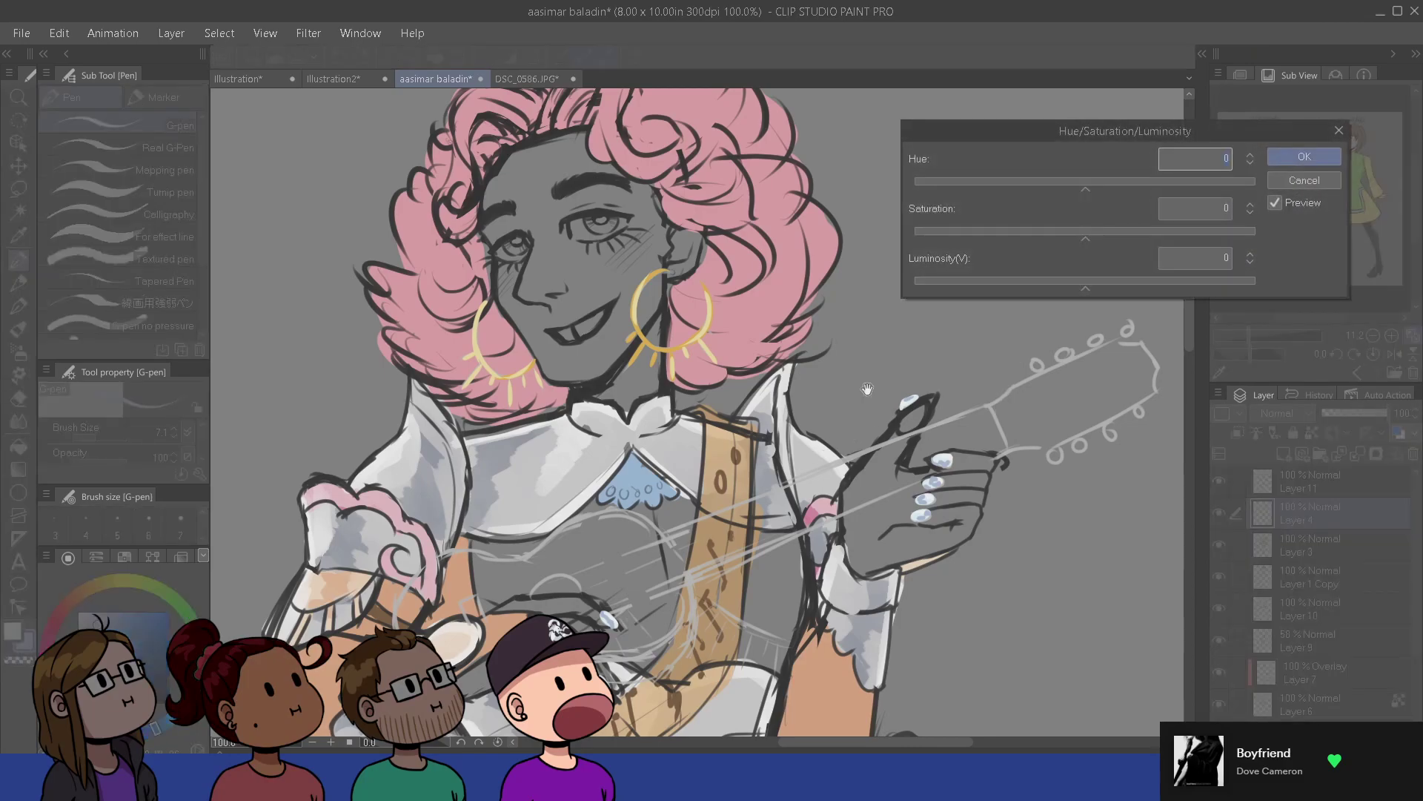
left_click_drag(1048, 286, 1239, 290)
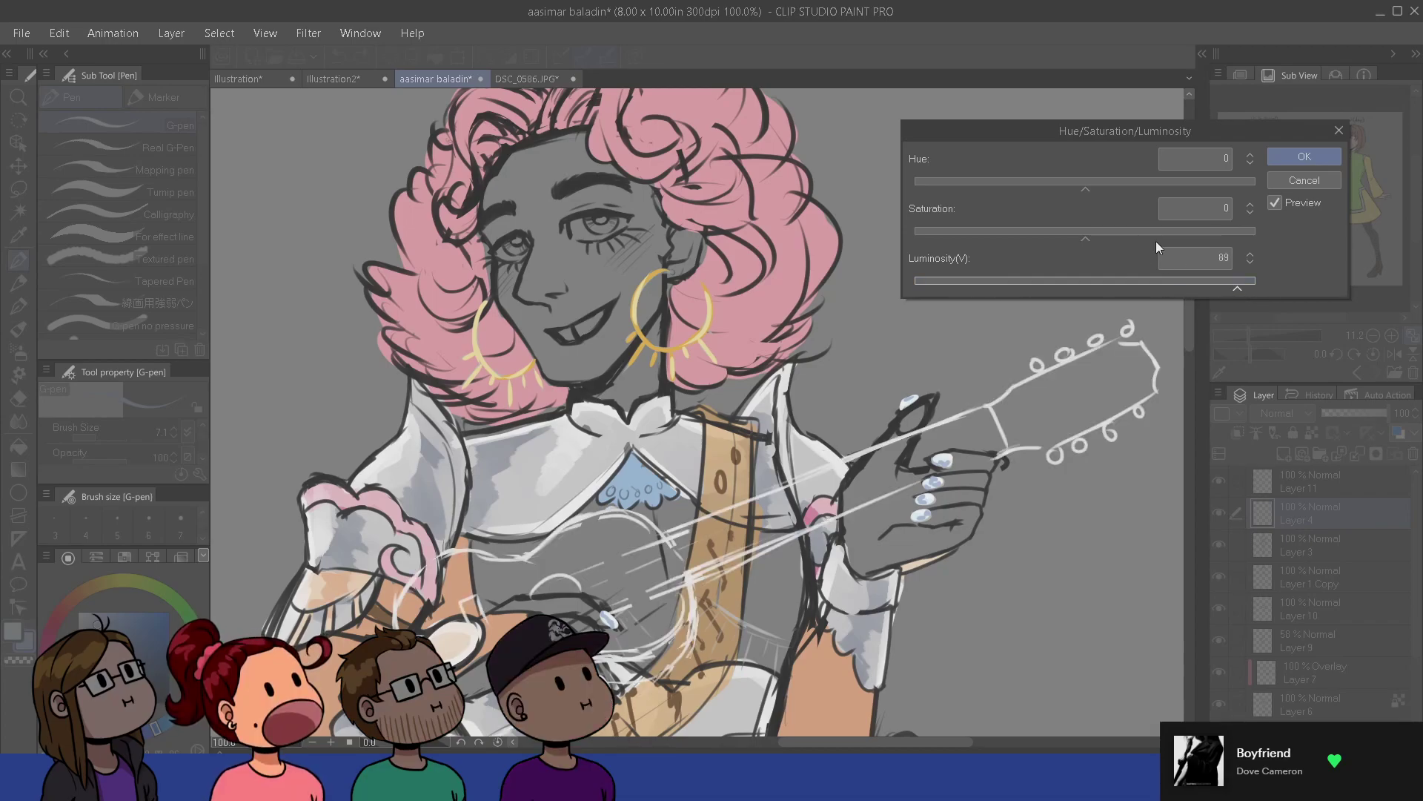
left_click(1324, 157)
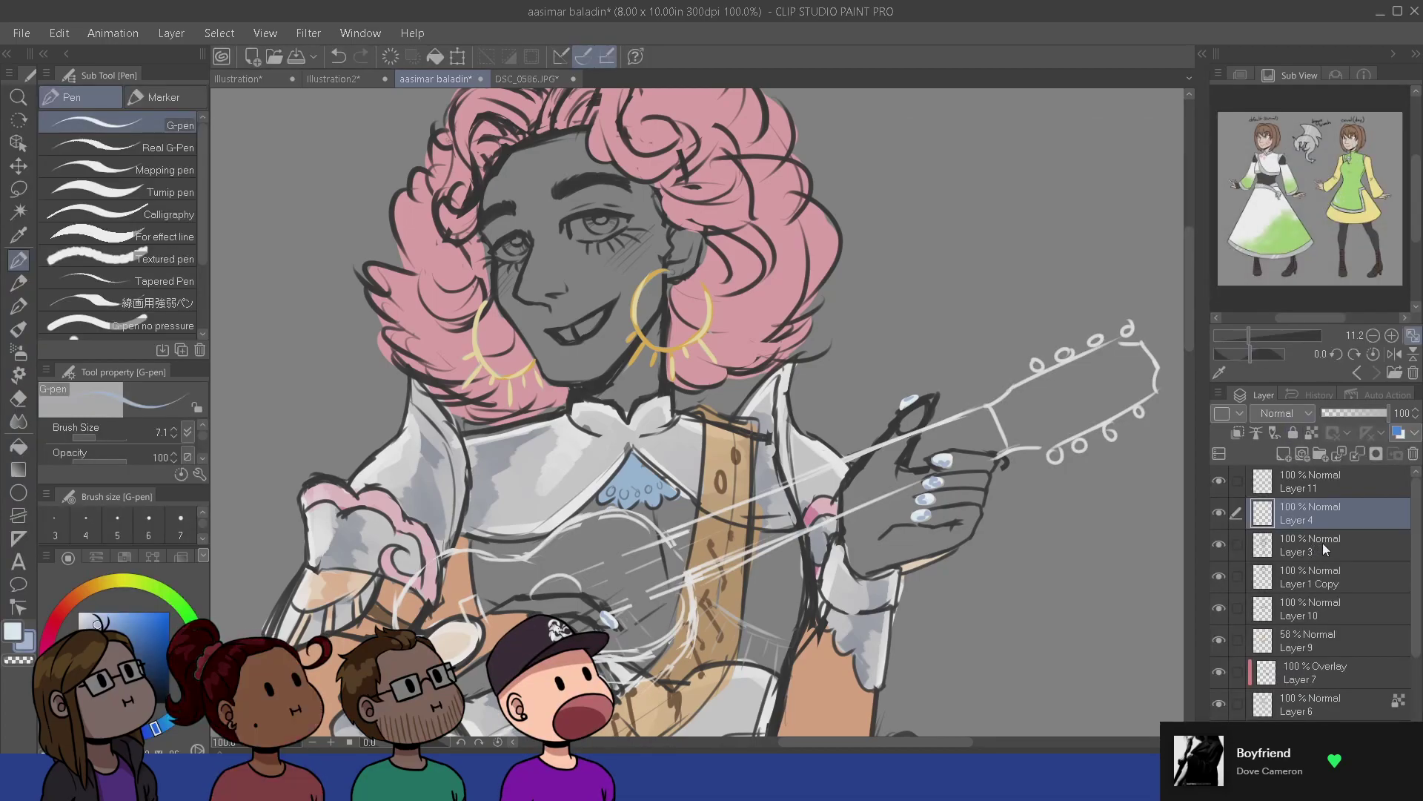
left_click(1220, 512)
left_click(1220, 512)
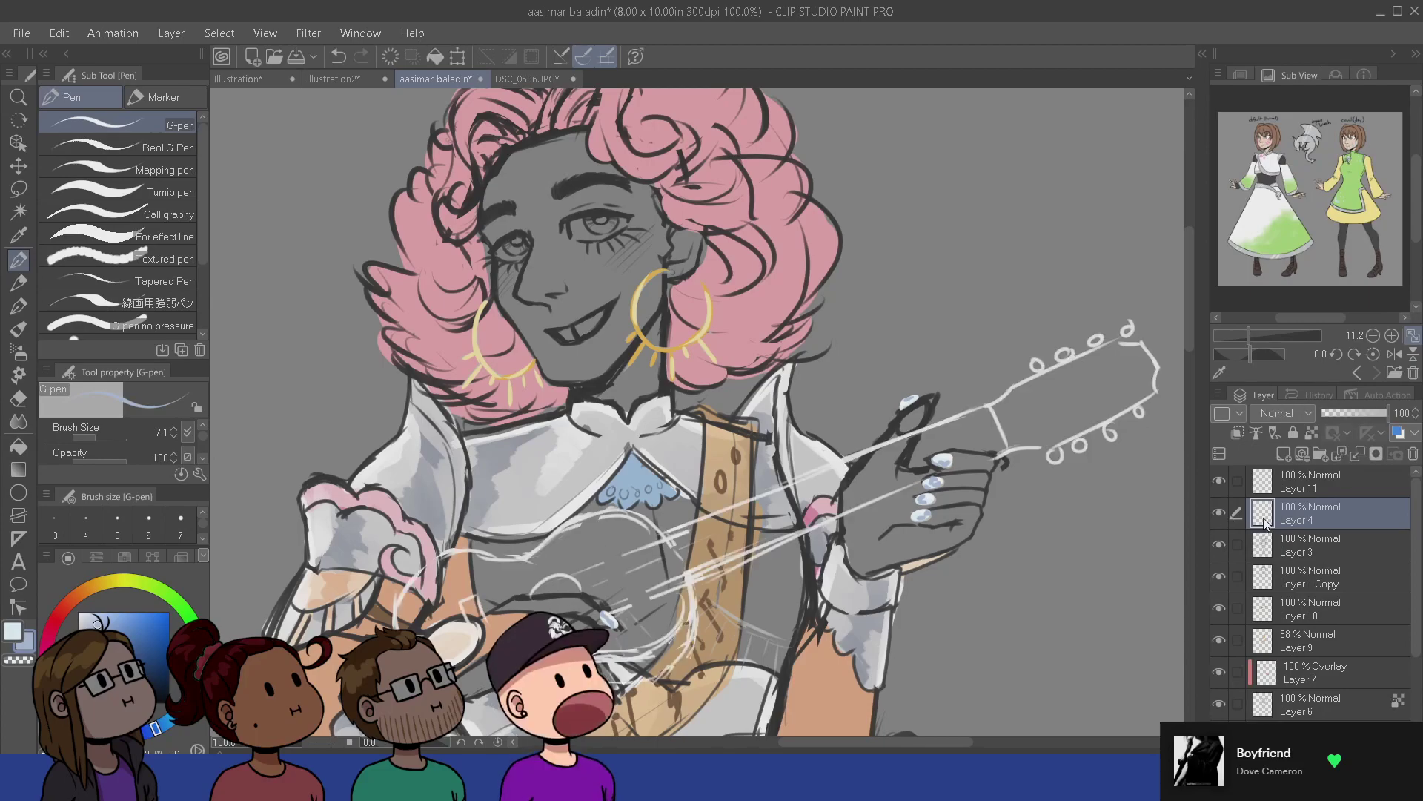
- Add a new layer above Layer 3 and block in the guitar's body, neck and headstock in flat periwinkle blue with the G-pen
left_click(1289, 549)
key("ctrl+shift+n")
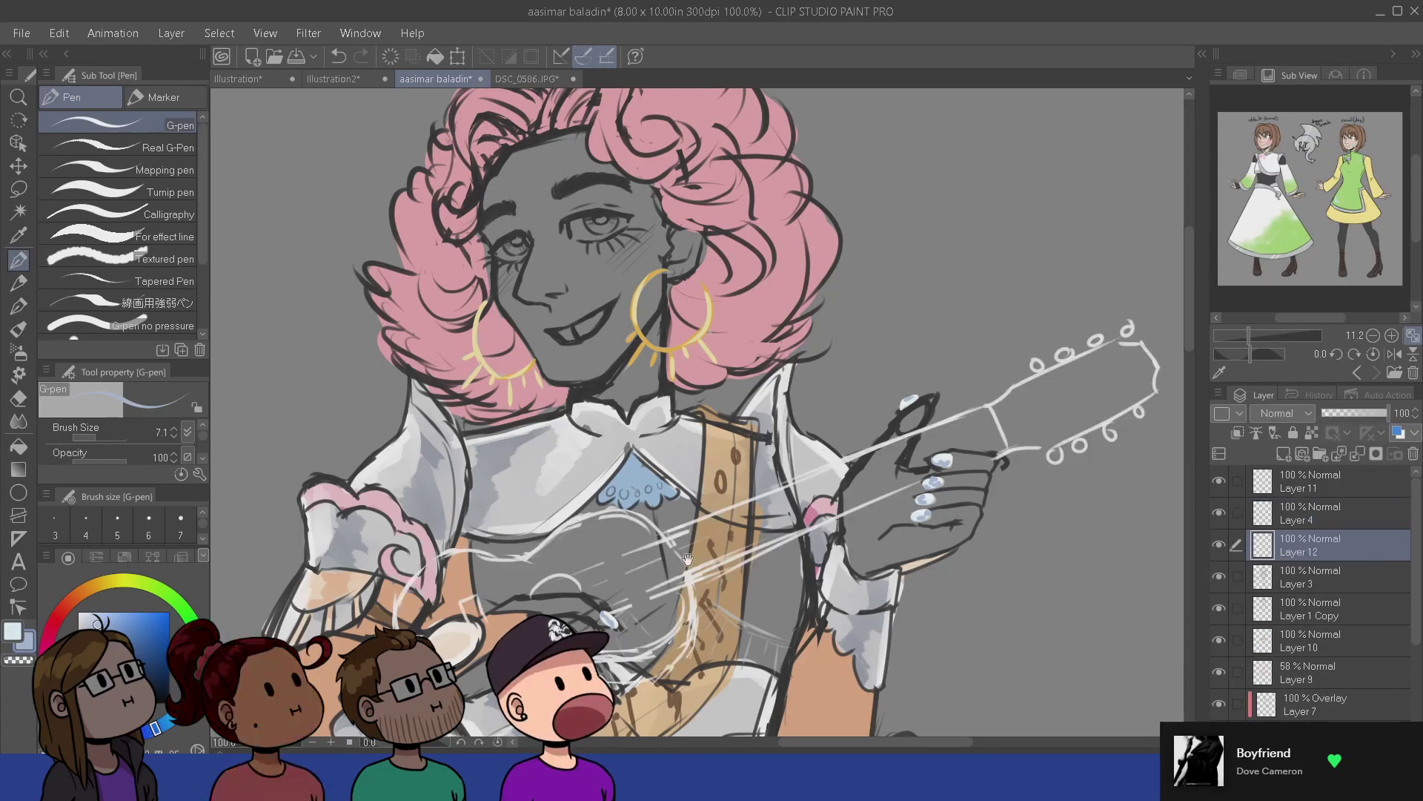
scroll(697, 412, "down", 5)
key("b")
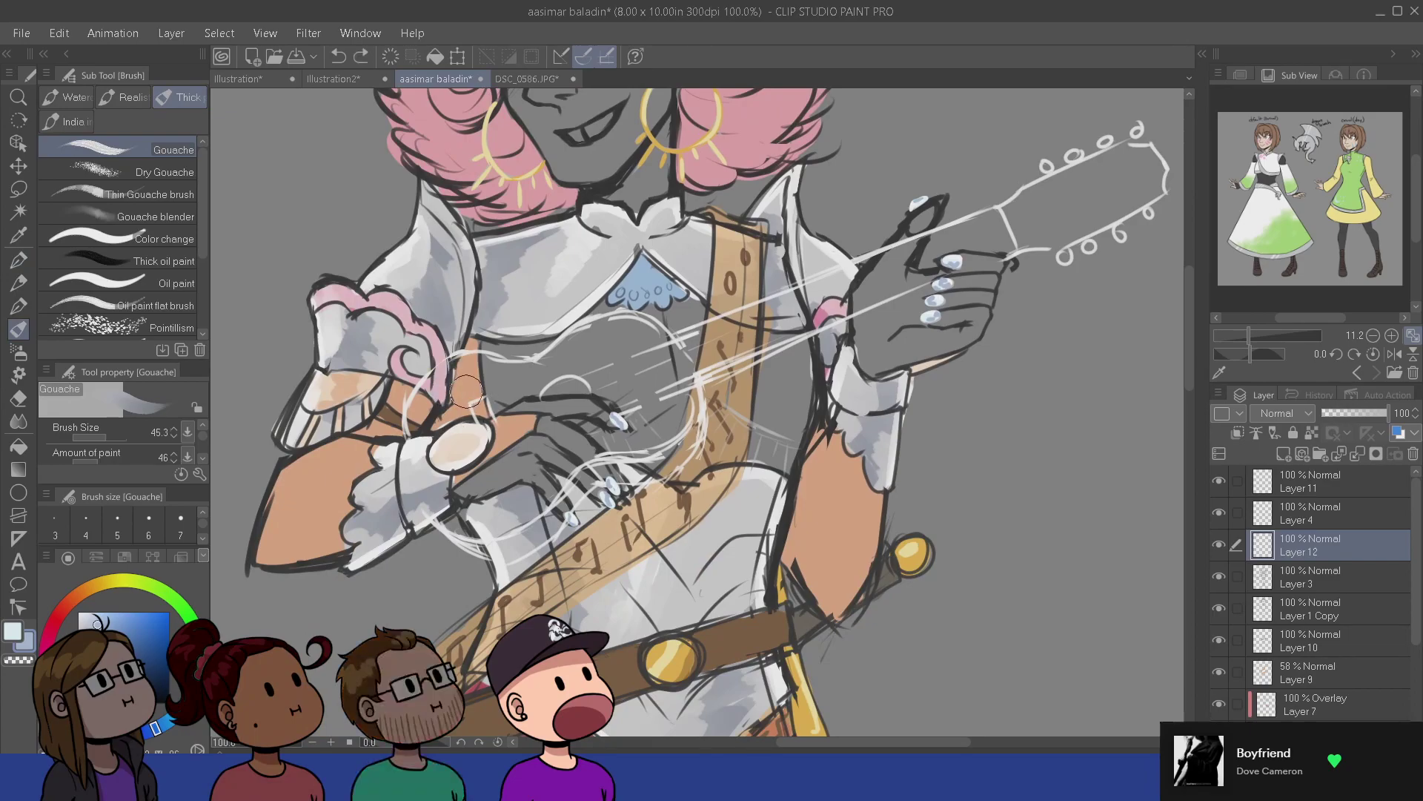
key("p")
mouse_move(466, 388)
left_mouse_down()
mouse_move(424, 412)
mouse_move(499, 397)
mouse_move(521, 379)
mouse_move(495, 369)
mouse_move(559, 363)
mouse_move(537, 362)
mouse_move(593, 336)
mouse_move(660, 341)
mouse_move(590, 338)
mouse_move(632, 331)
mouse_move(531, 383)
mouse_move(626, 382)
mouse_move(604, 387)
mouse_move(651, 424)
mouse_move(606, 367)
mouse_move(656, 375)
mouse_move(675, 357)
mouse_move(685, 407)
mouse_move(681, 389)
mouse_move(799, 316)
mouse_move(801, 300)
mouse_move(936, 244)
mouse_move(908, 266)
mouse_move(919, 271)
mouse_move(693, 382)
left_mouse_up()
mouse_move(916, 244)
left_mouse_down()
mouse_move(992, 218)
mouse_move(950, 237)
mouse_move(1005, 238)
mouse_move(1048, 202)
mouse_move(1029, 196)
mouse_move(1136, 156)
mouse_move(1154, 173)
mouse_move(1148, 192)
mouse_move(1060, 237)
mouse_move(1012, 241)
mouse_move(1134, 185)
mouse_move(1103, 170)
left_mouse_up()
mouse_move(593, 433)
left_mouse_down()
mouse_move(576, 424)
mouse_move(615, 450)
mouse_move(639, 445)
mouse_move(649, 465)
mouse_move(684, 437)
mouse_move(660, 467)
mouse_move(652, 443)
left_mouse_up()
mouse_move(474, 510)
left_mouse_down()
mouse_move(454, 523)
mouse_move(486, 547)
mouse_move(545, 526)
mouse_move(524, 496)
mouse_move(477, 513)
mouse_move(486, 531)
left_mouse_up()
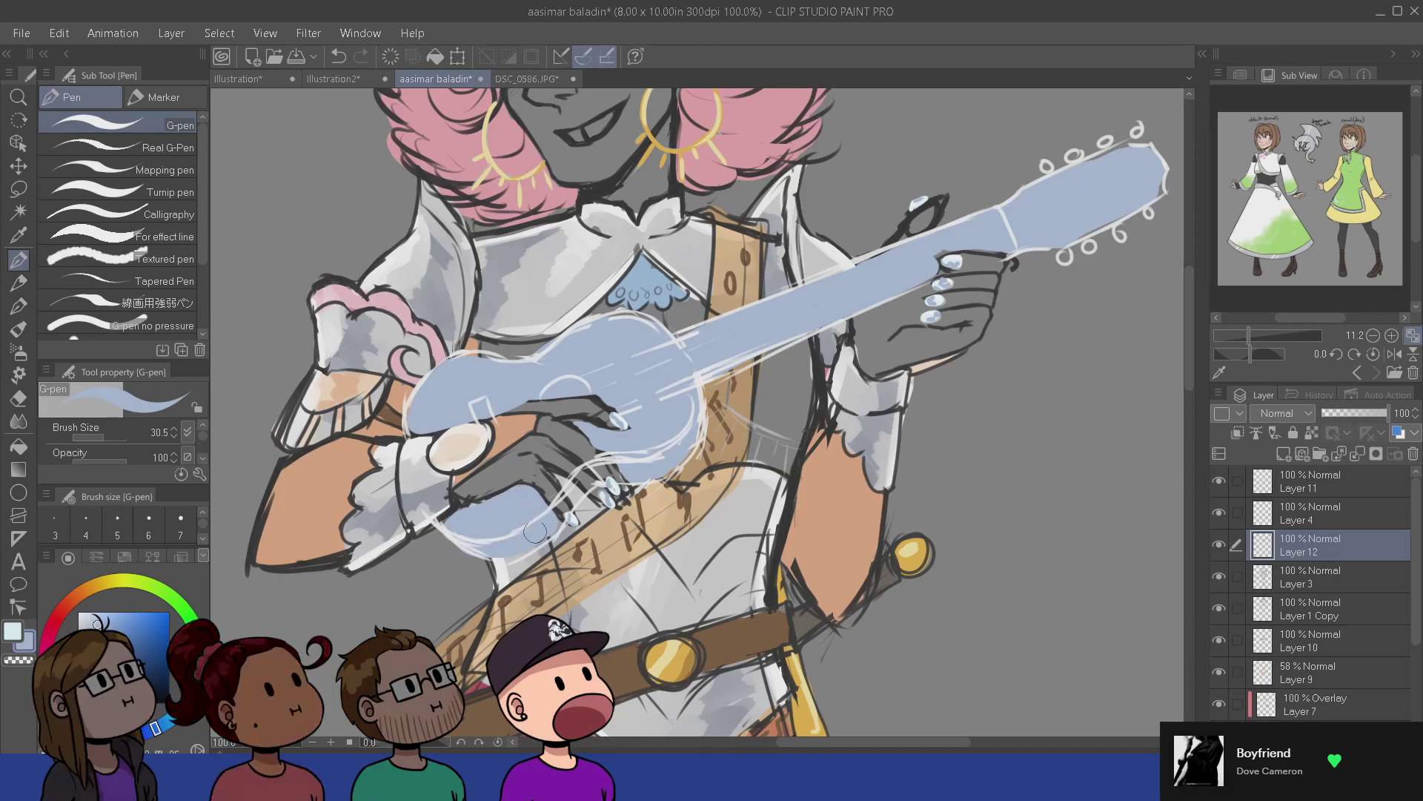
- Touch up the blue fill around the strumming hand and along the guitar's edges with the G-pen at size 9.1
left_click_drag(593, 494, 560, 478)
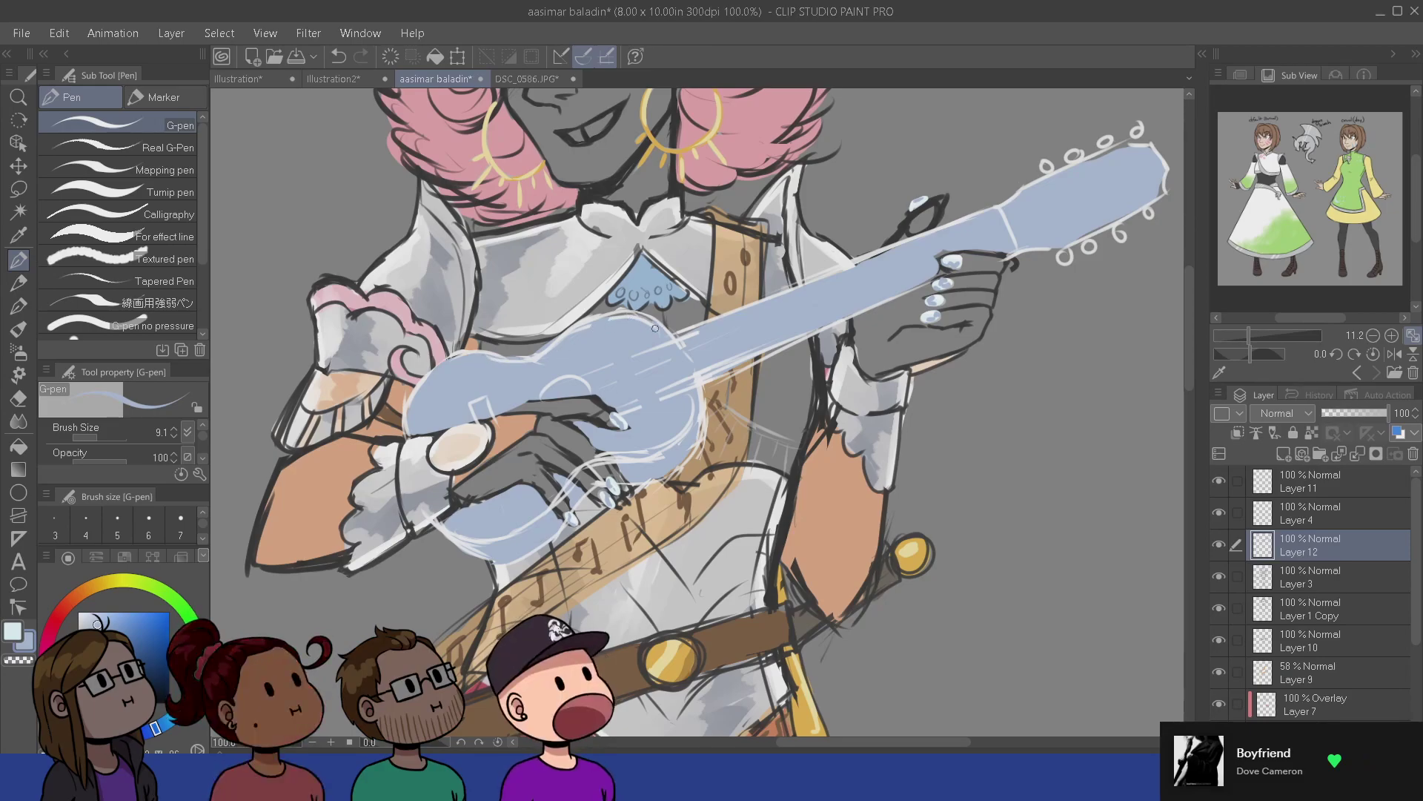
left_click_drag(602, 359, 438, 423)
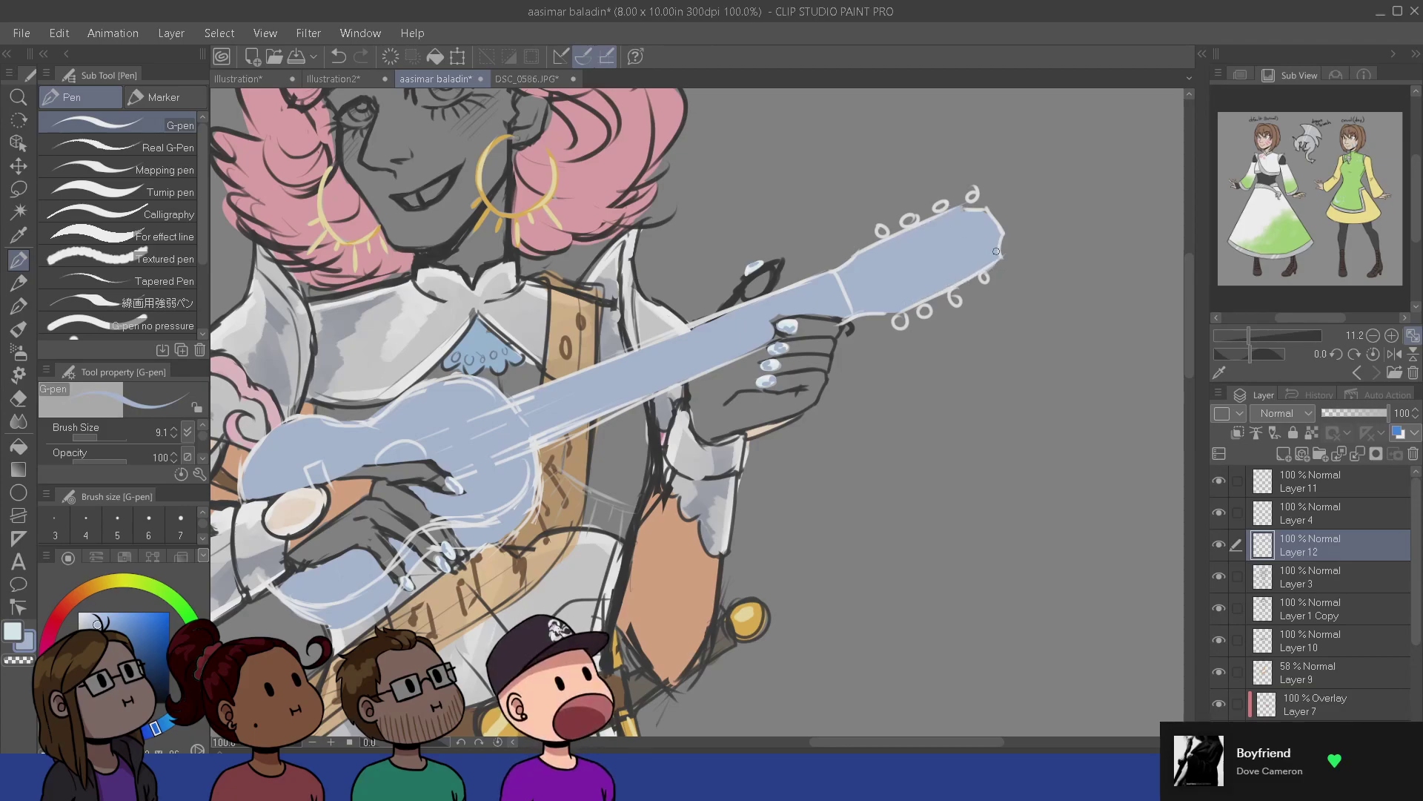
left_click_drag(478, 539, 627, 503)
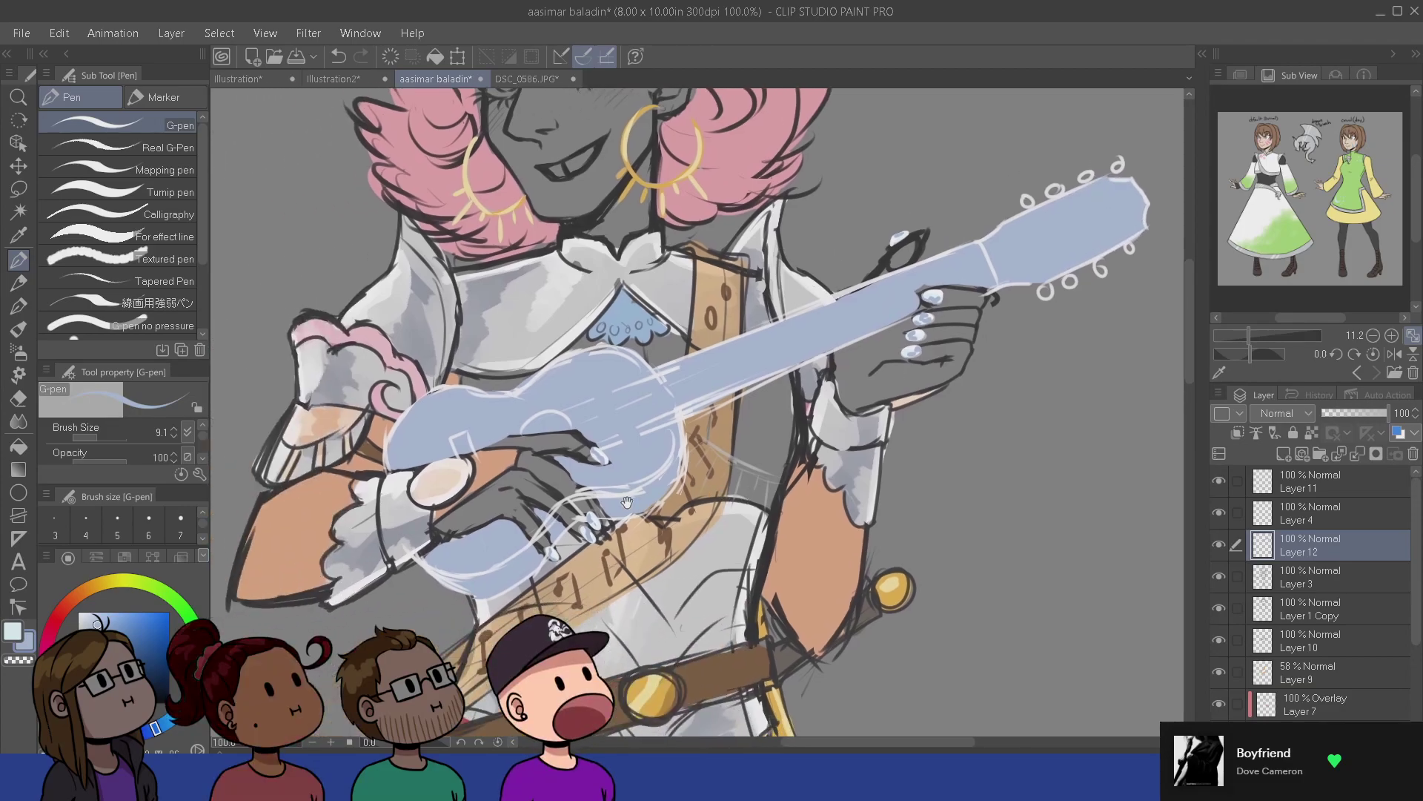
- Lock the transparent pixels of Layer 12 and paint lavender Gouache patches across the guitar's body, neck and headstock
left_click(1312, 433)
key("b")
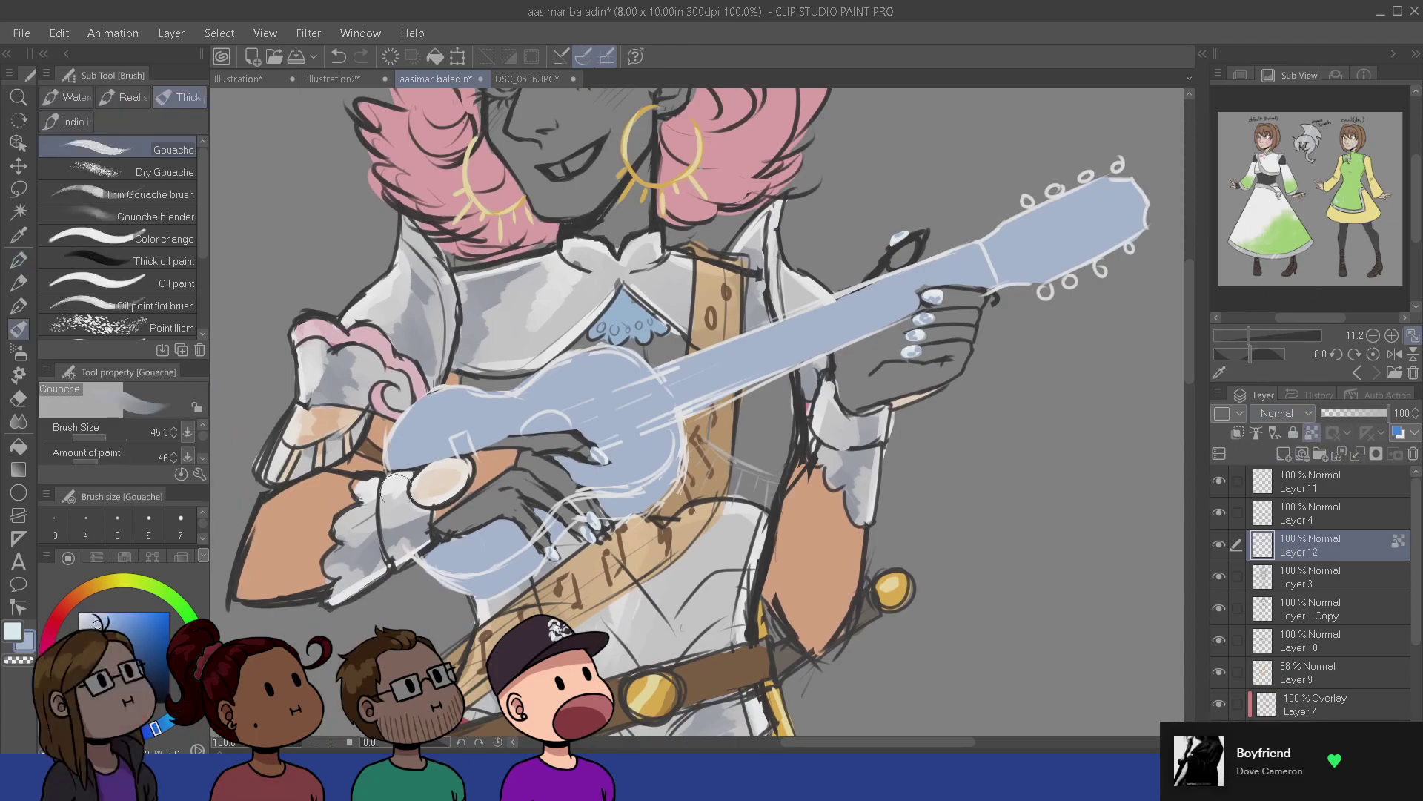
left_click_drag(97, 625, 89, 614)
left_click(99, 730)
mouse_move(454, 410)
left_mouse_down()
mouse_move(436, 412)
mouse_move(467, 415)
mouse_move(481, 439)
left_mouse_up()
left_click_drag(654, 387, 644, 448)
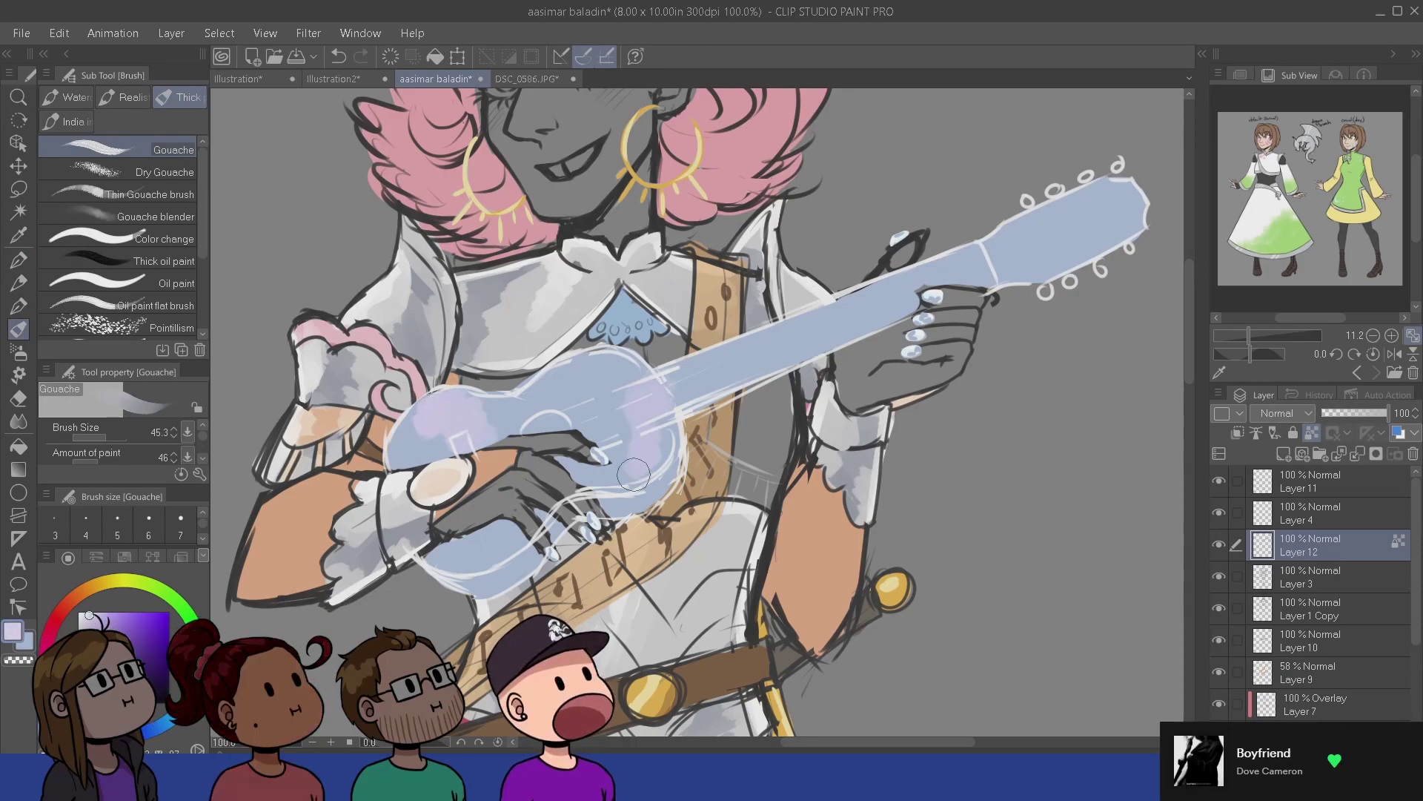
left_click_drag(511, 530, 487, 565)
mouse_move(741, 350)
left_mouse_down()
mouse_move(859, 325)
mouse_move(1013, 229)
mouse_move(1077, 226)
mouse_move(1085, 240)
mouse_move(1093, 228)
mouse_move(1061, 246)
left_mouse_up()
- Paint pale cyan Gouache patches over the blue and lavender on the guitar's body, neck and headstock
key("x")
left_click(86, 613)
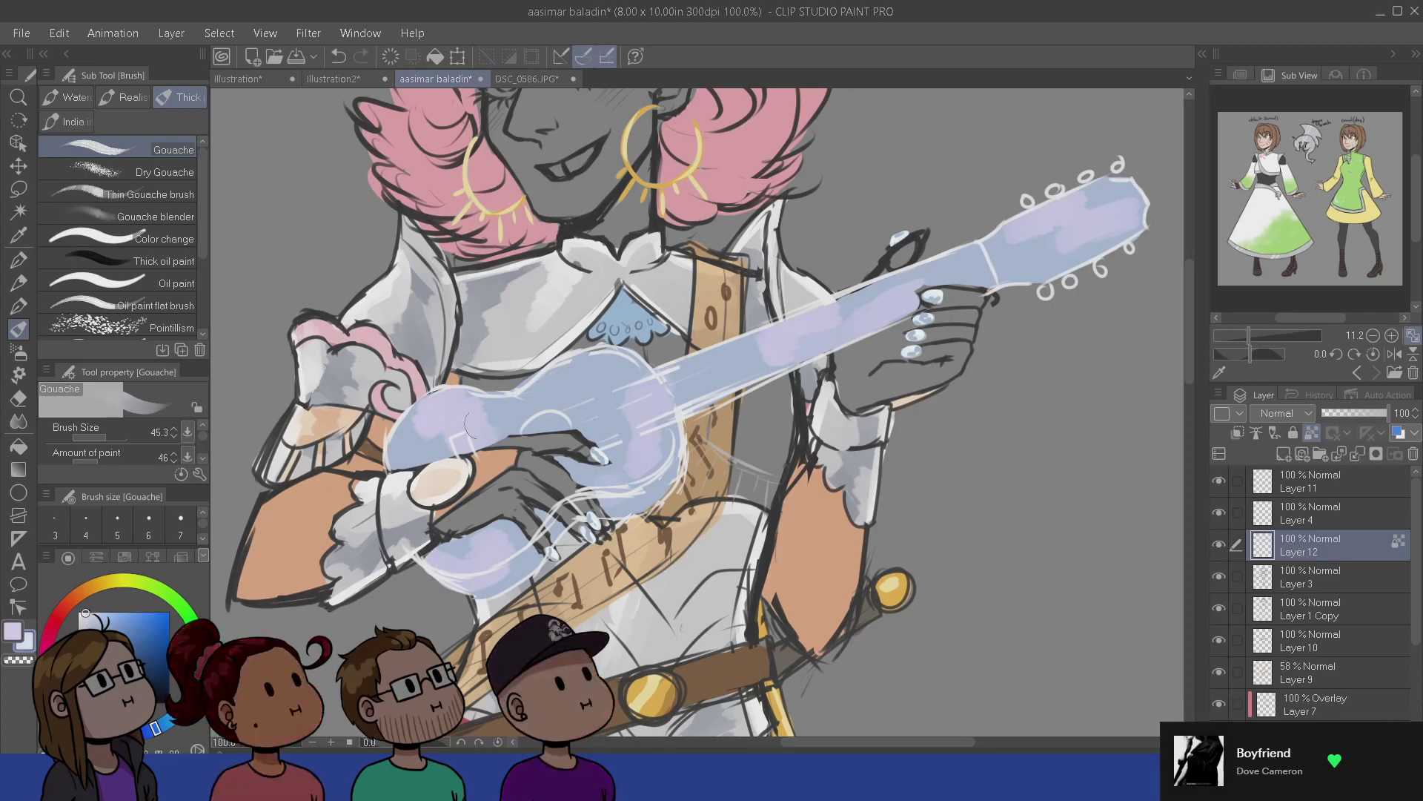
left_click_drag(528, 393, 517, 413)
key("ctrl+z")
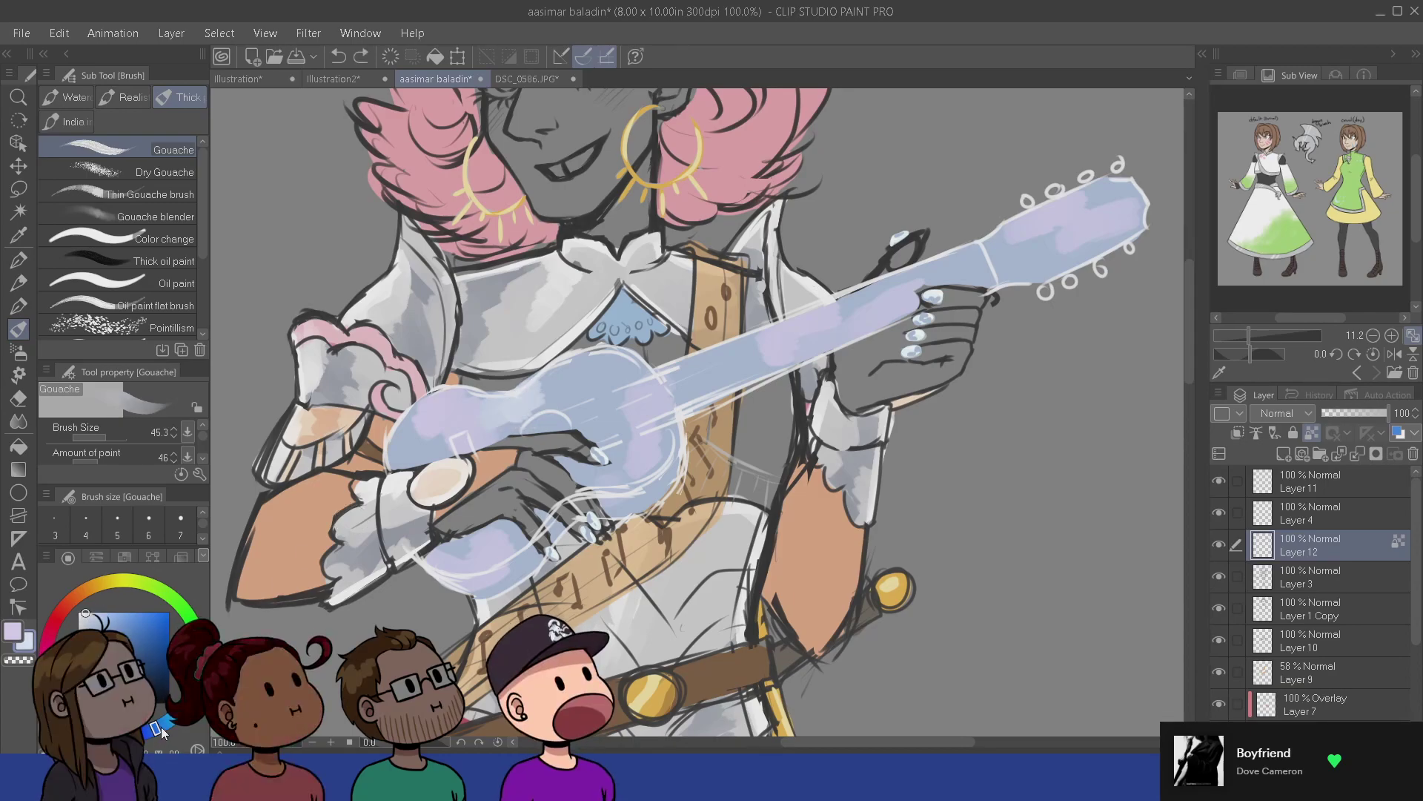
left_click_drag(156, 731, 189, 726)
mouse_move(586, 390)
left_mouse_down()
mouse_move(517, 409)
mouse_move(533, 395)
mouse_move(471, 396)
mouse_move(504, 418)
mouse_move(547, 397)
left_mouse_up()
key("ctrl+z")
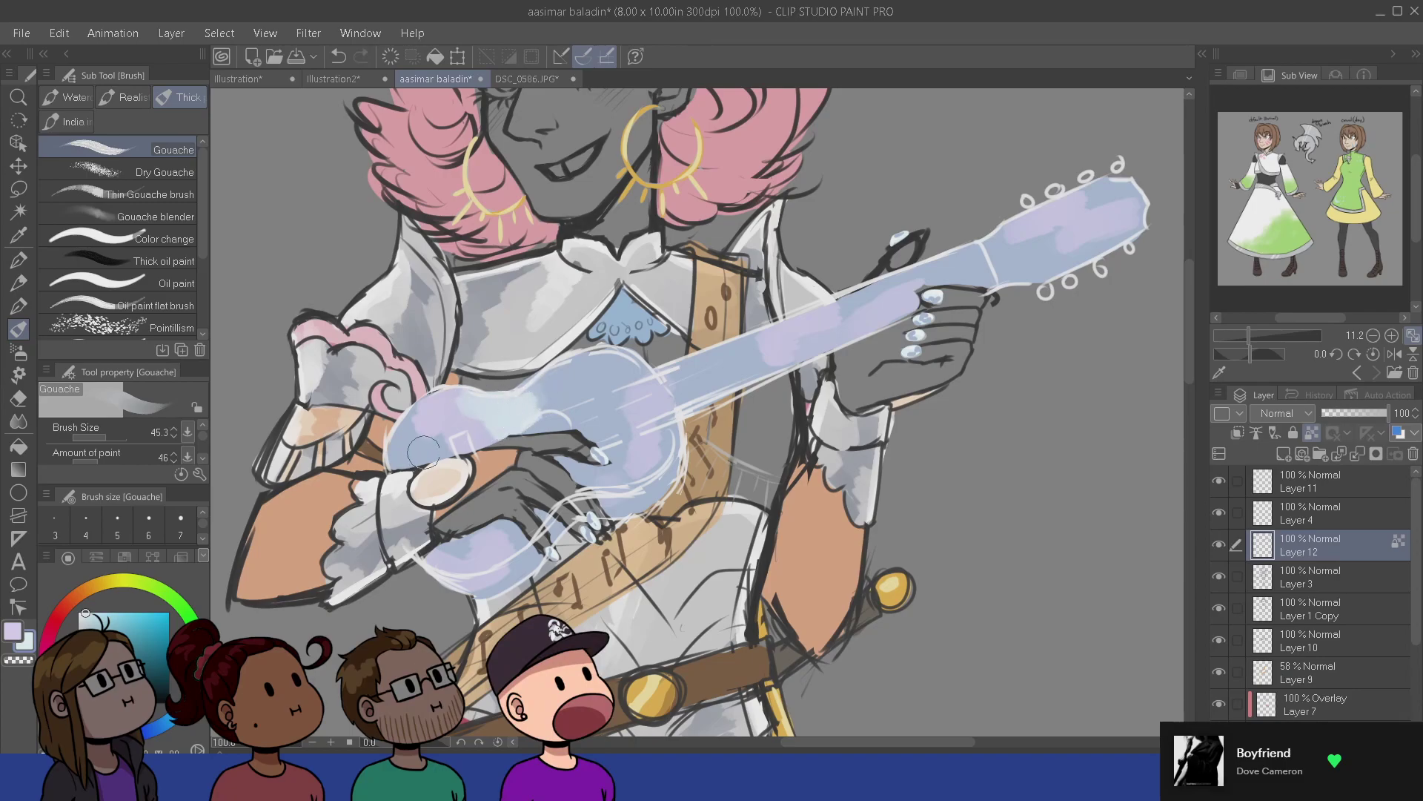
left_click_drag(424, 451, 415, 420)
mouse_move(451, 519)
left_mouse_down()
mouse_move(531, 512)
mouse_move(601, 433)
mouse_move(611, 400)
mouse_move(568, 379)
left_mouse_up()
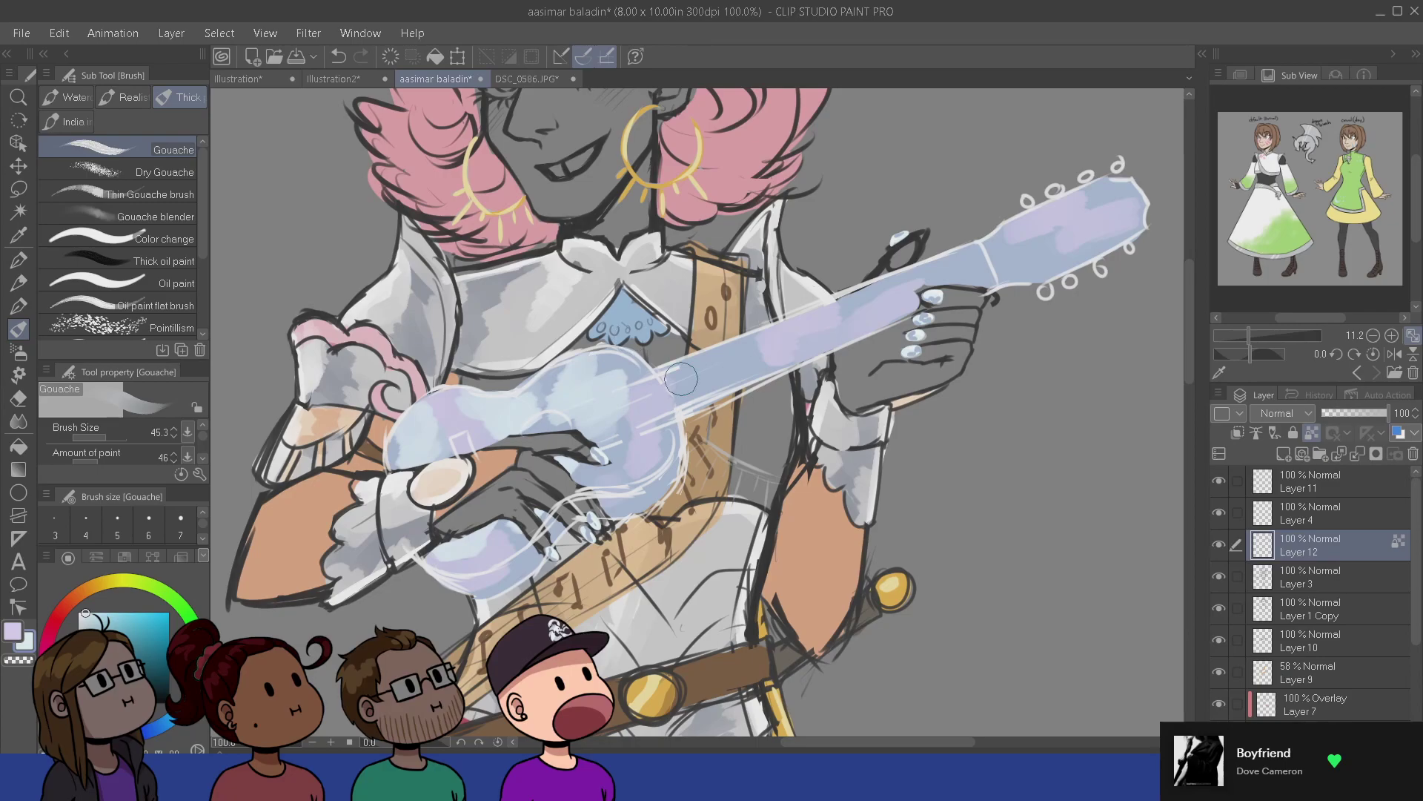
left_click_drag(986, 251, 1040, 272)
left_click_drag(1097, 198, 1133, 191)
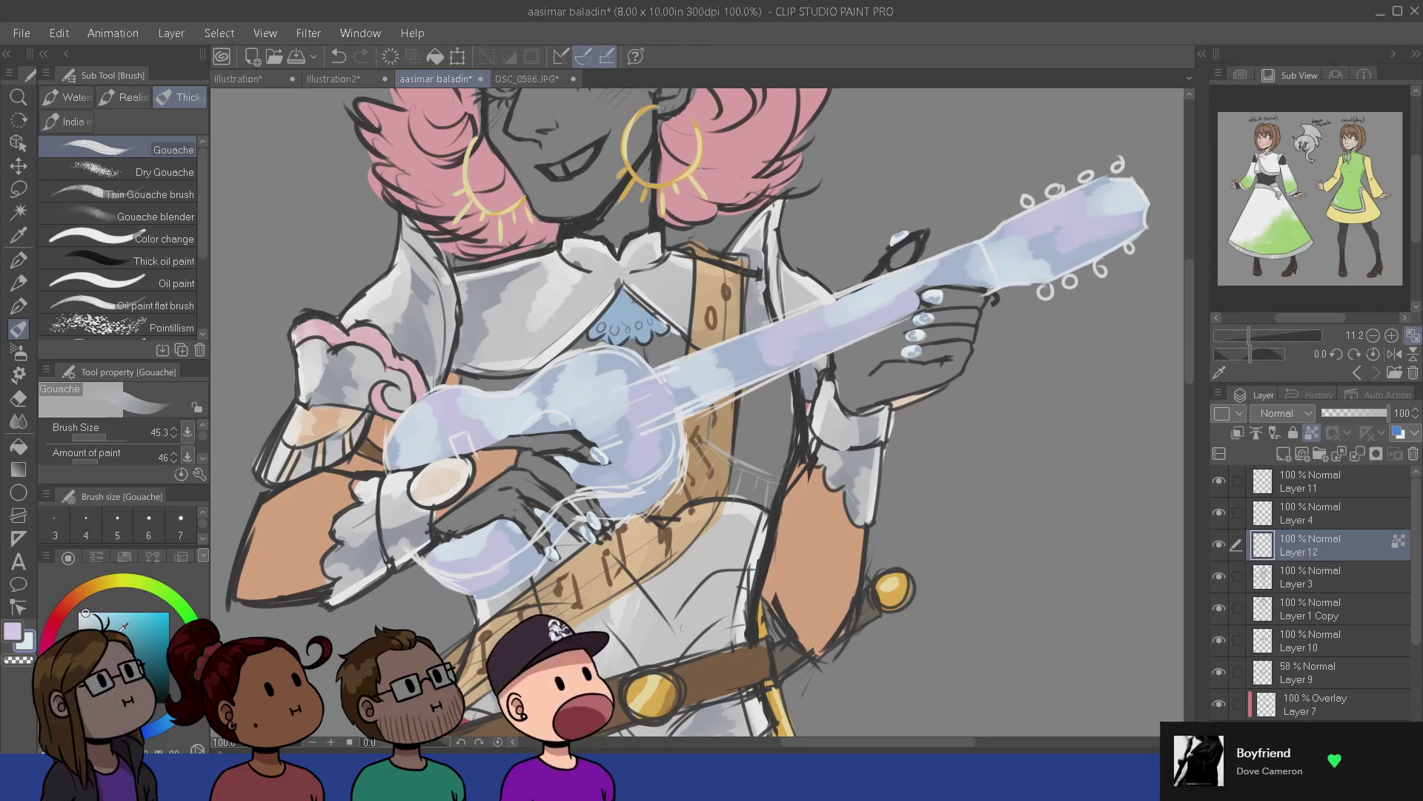
- Mix a pale yellow and add Gouache patches to the guitar's body around the strumming hand and along the lower curve
left_click(63, 613)
left_click_drag(93, 589, 121, 606)
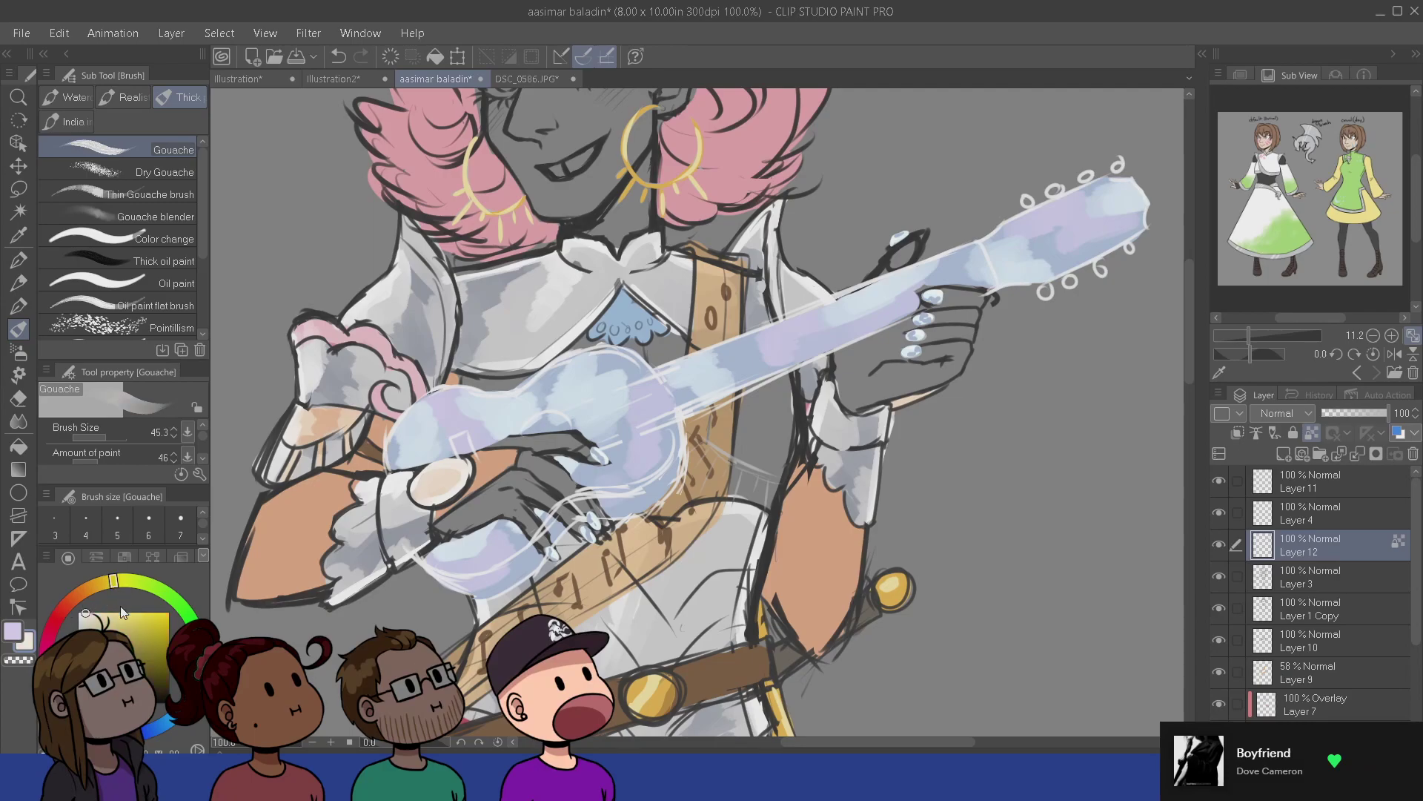
mouse_move(541, 387)
left_mouse_down()
mouse_move(574, 364)
mouse_move(543, 422)
left_mouse_up()
left_click_drag(581, 469, 595, 478)
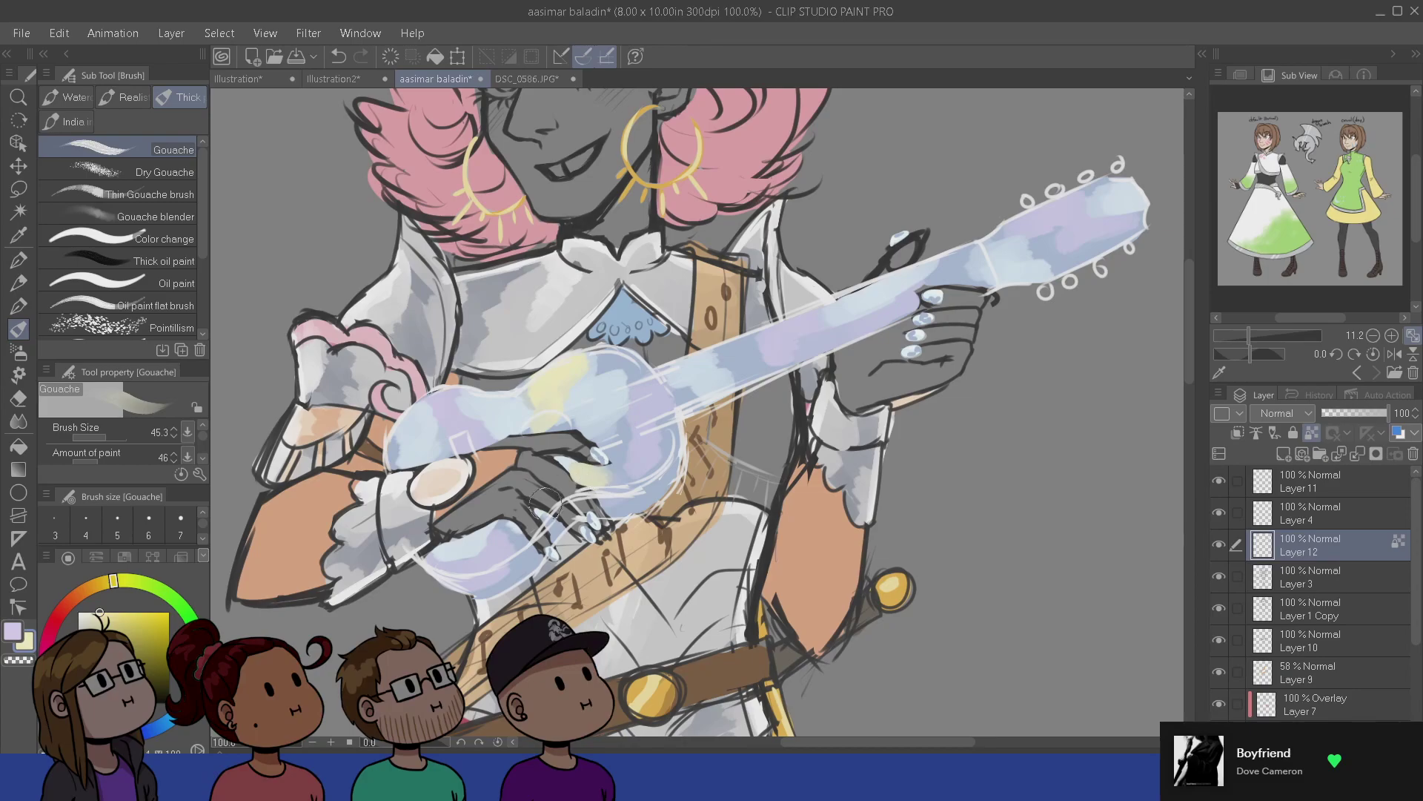
mouse_move(522, 528)
left_mouse_down()
mouse_move(516, 584)
mouse_move(478, 599)
left_mouse_up()
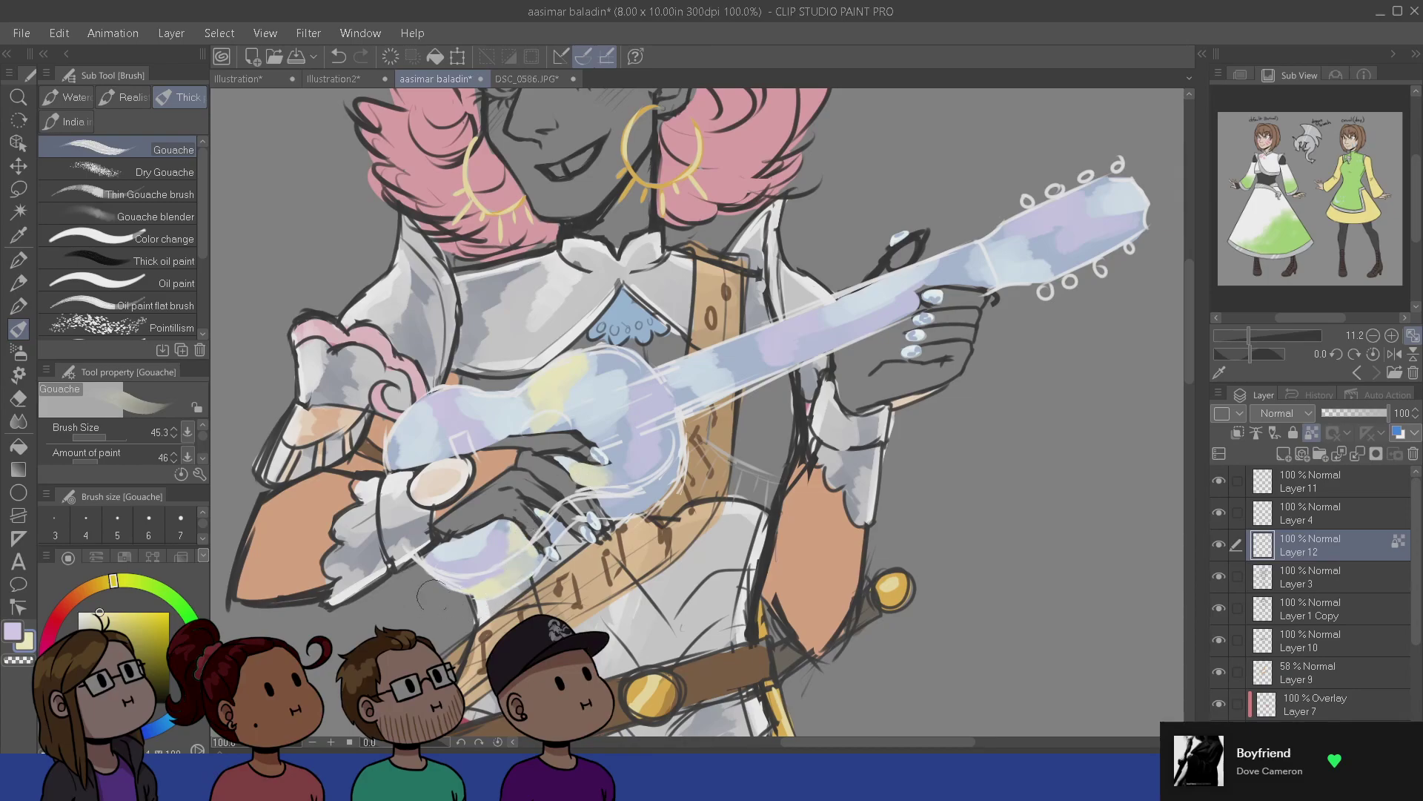
left_click_drag(605, 484, 601, 499)
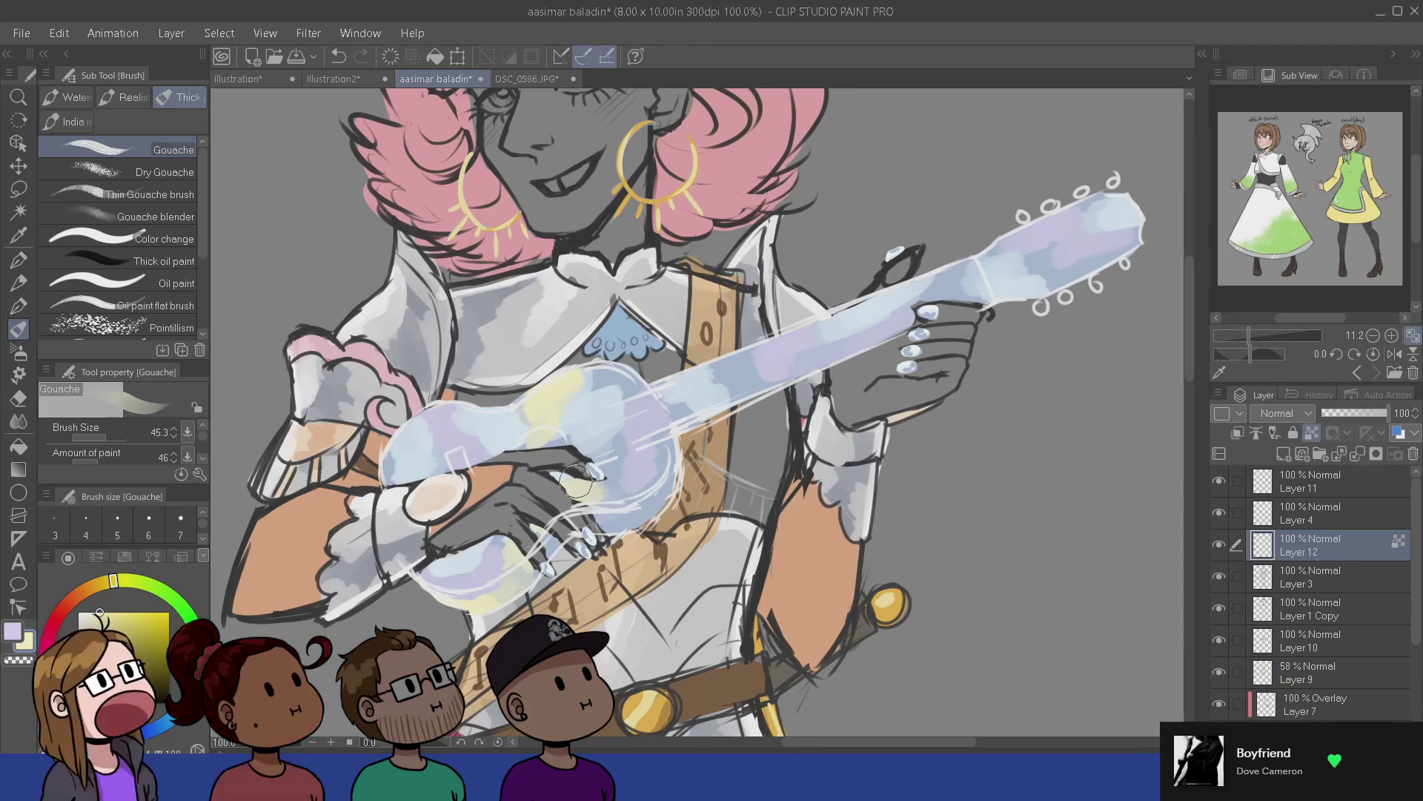
- Continue the pale yellow Gouache patches along the guitar's neck, the headstock's lower edge and the far end of the body
mouse_move(787, 342)
left_mouse_down()
mouse_move(706, 364)
mouse_move(718, 365)
mouse_move(683, 390)
left_mouse_up()
left_click_drag(863, 301, 891, 285)
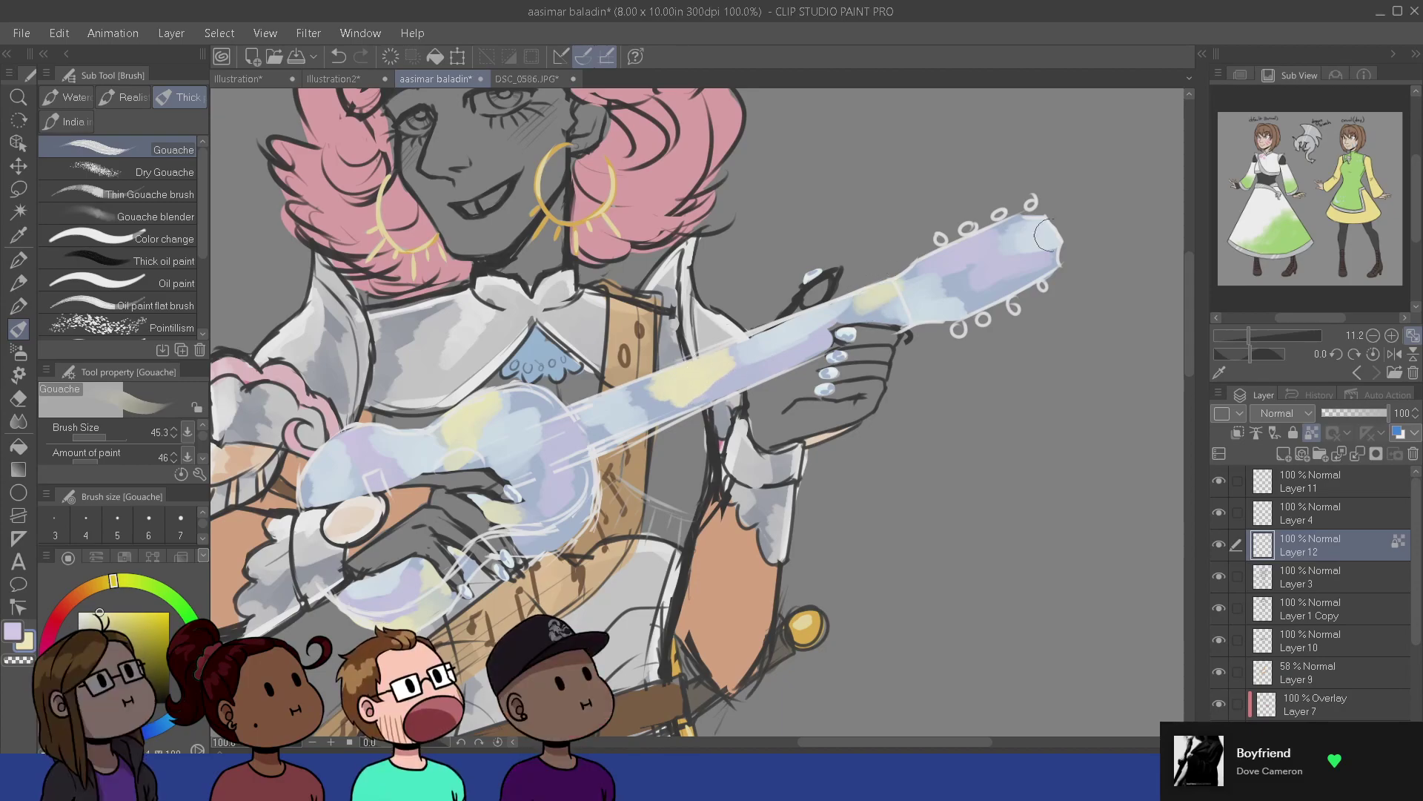
left_click_drag(1039, 278, 987, 300)
mouse_move(336, 485)
left_mouse_down()
mouse_move(357, 463)
mouse_move(345, 445)
left_mouse_up()
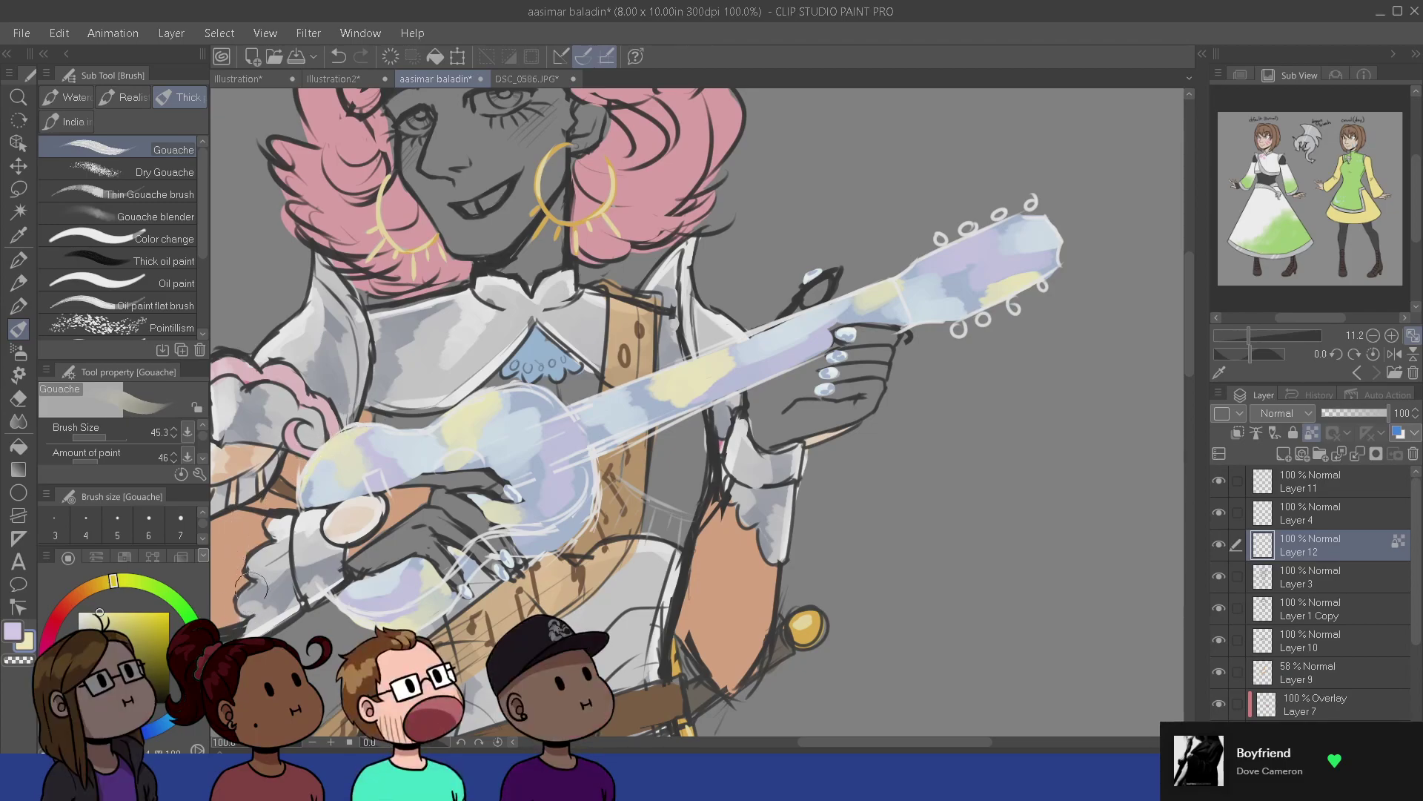
left_click_drag(532, 563, 639, 554)
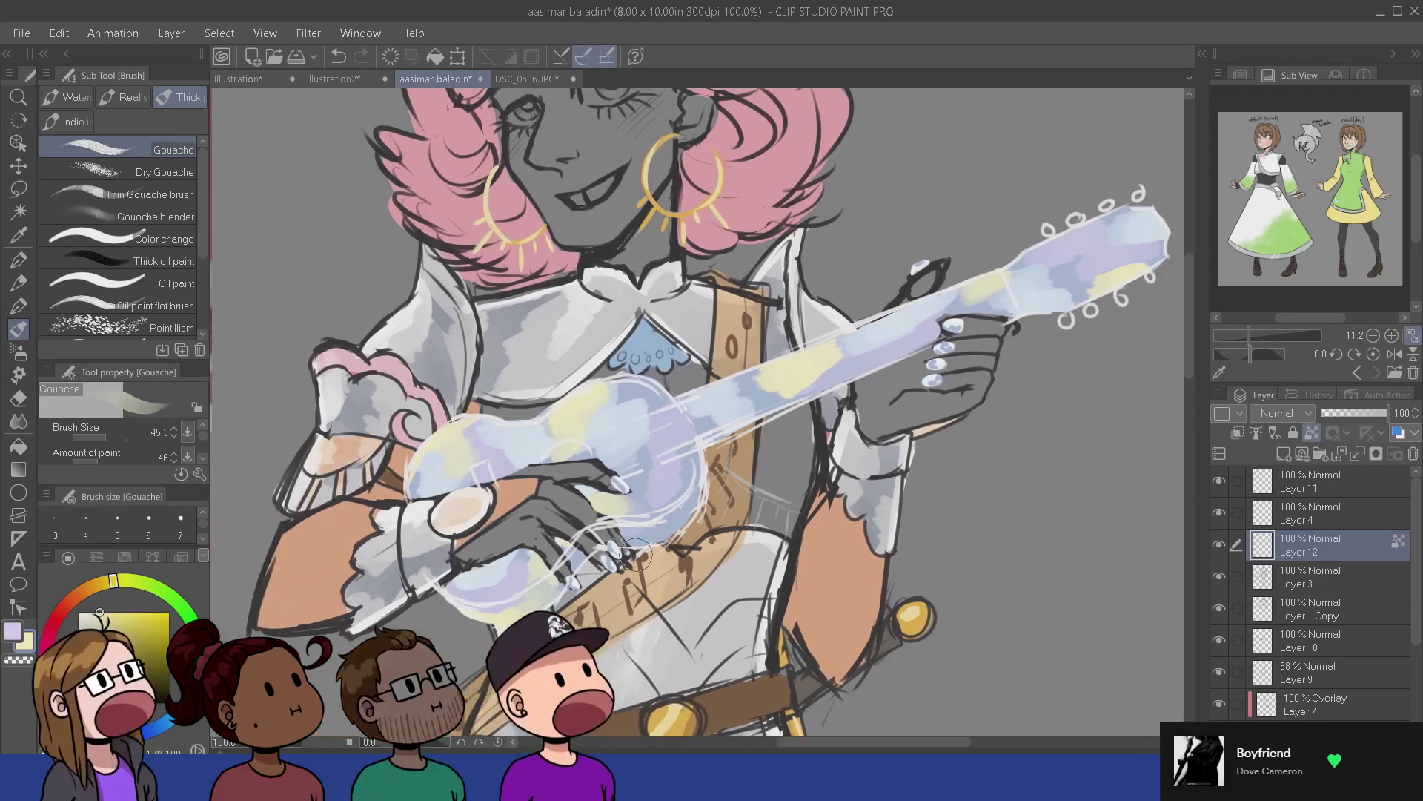
- Try Overlay at reduced opacity on Layer 12, finishing with Soft light blending at 100% opacity
left_click(1376, 413)
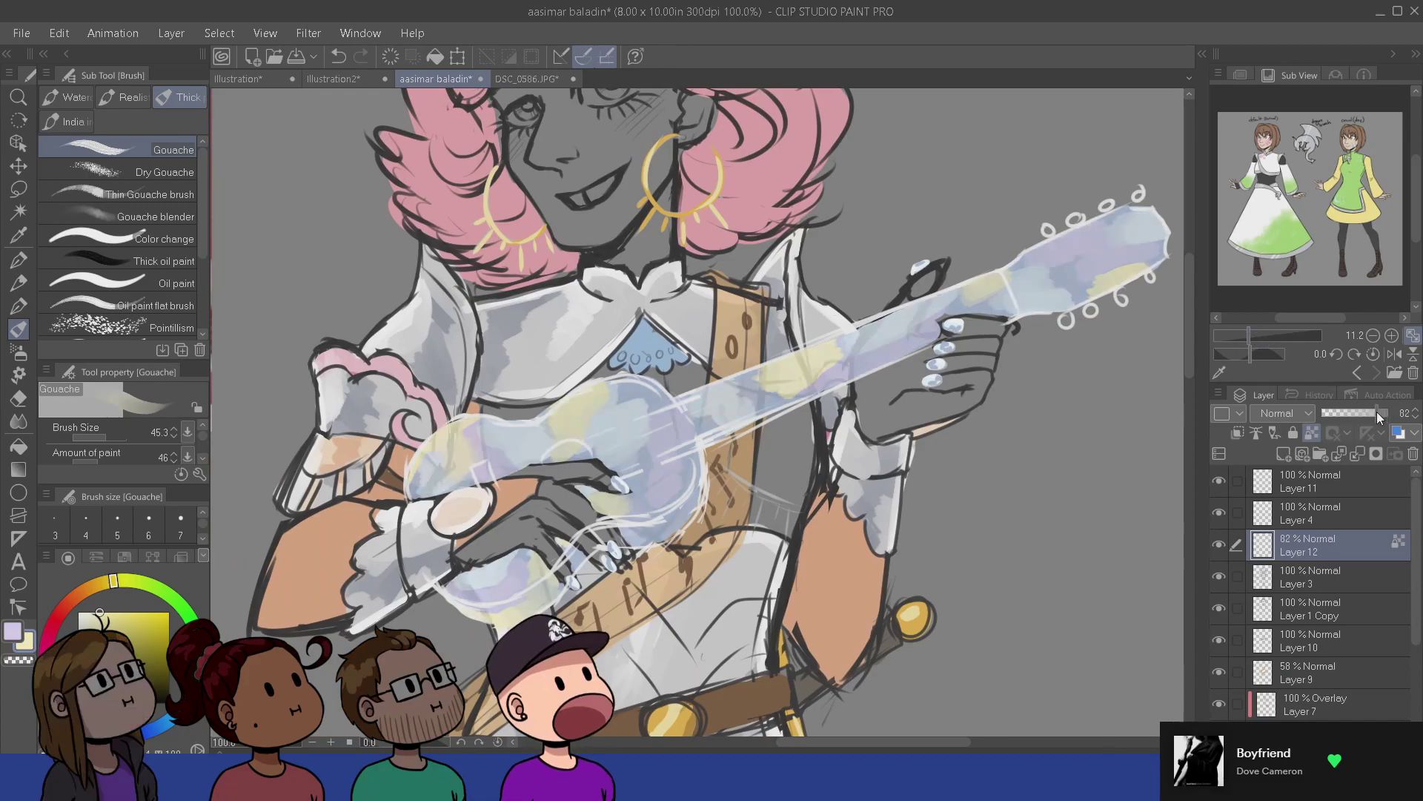
left_click(1283, 412)
left_click(1284, 234)
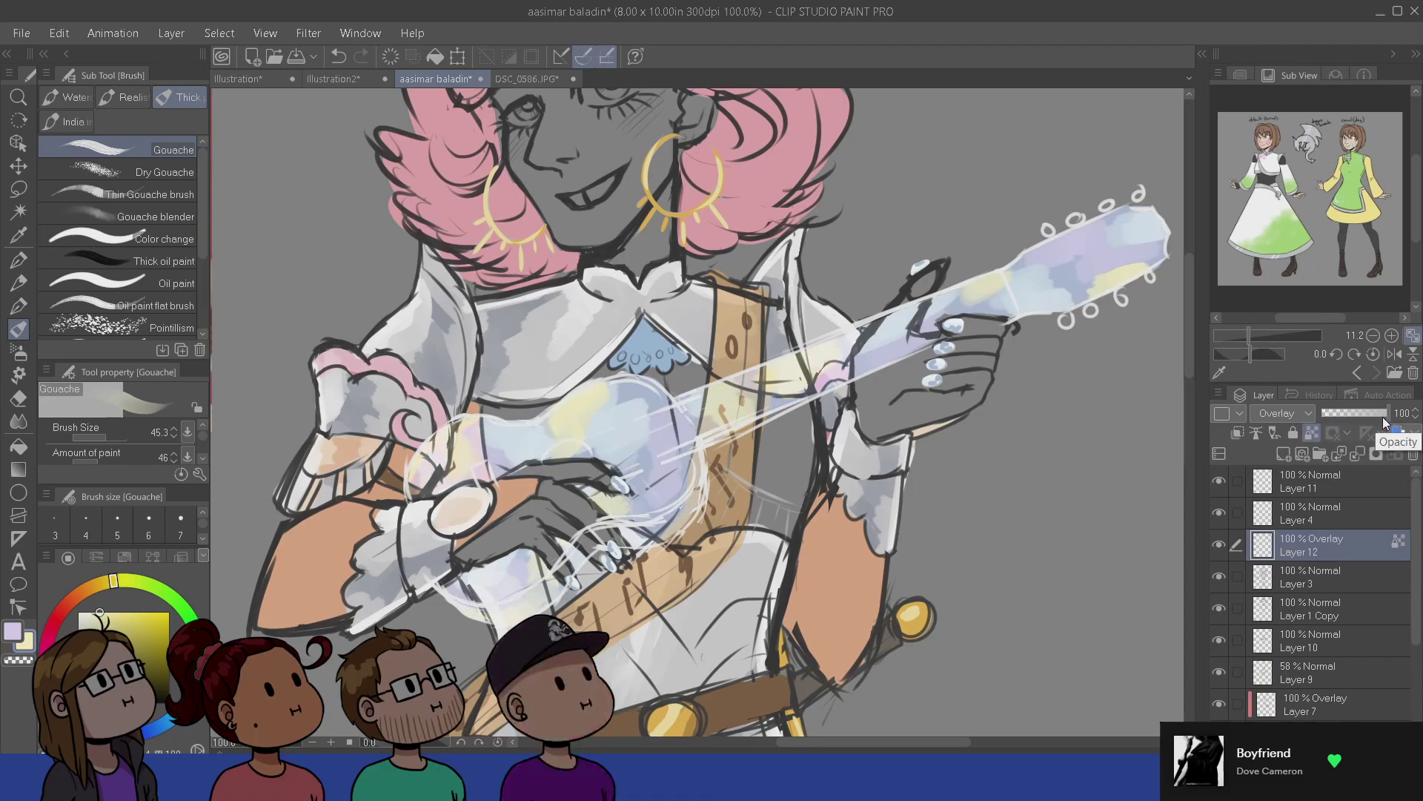
left_click(1372, 414)
left_click(1311, 413)
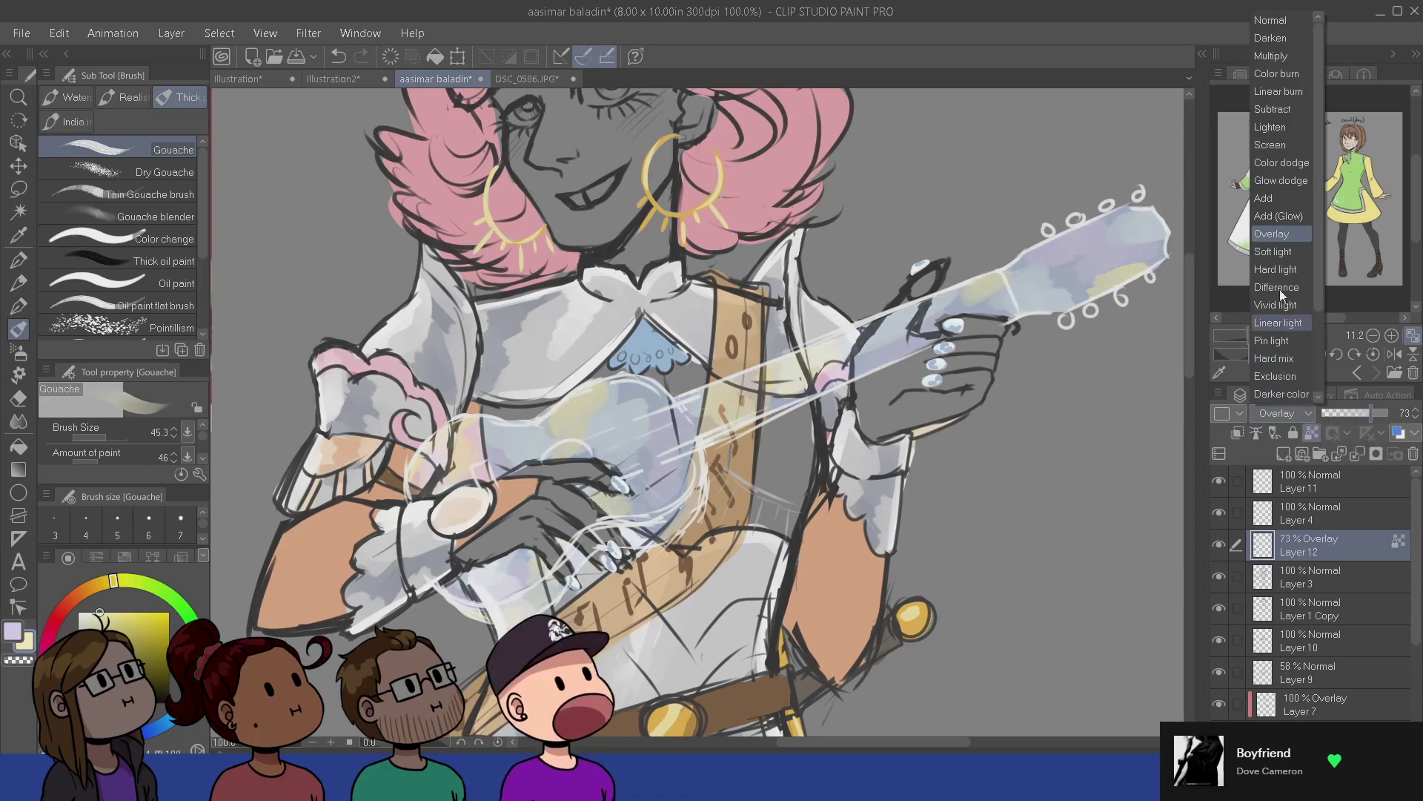
left_click(1282, 252)
left_click(1386, 413)
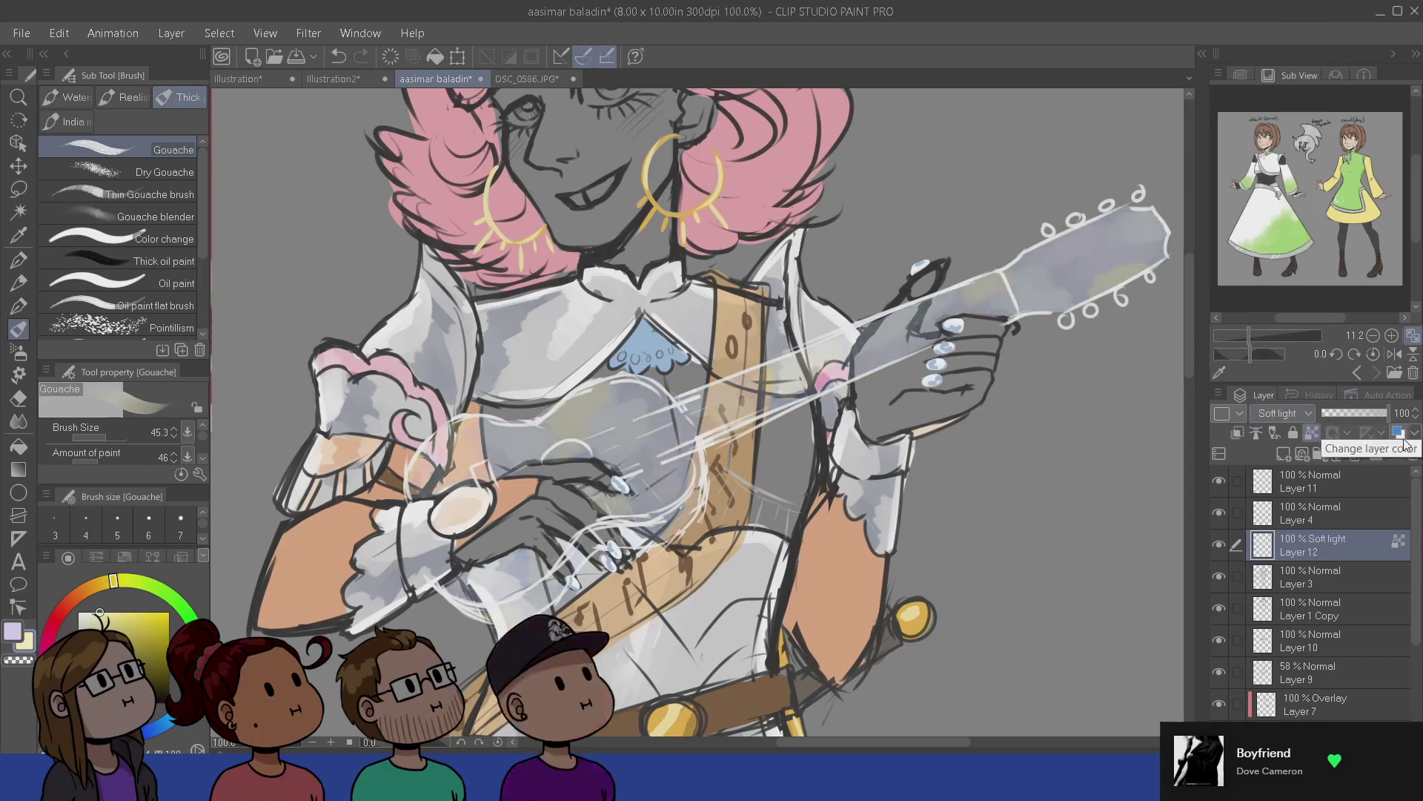
- Duplicate Layer 12 and set the copy to Overlay blending at 52% opacity
right_click(1340, 541)
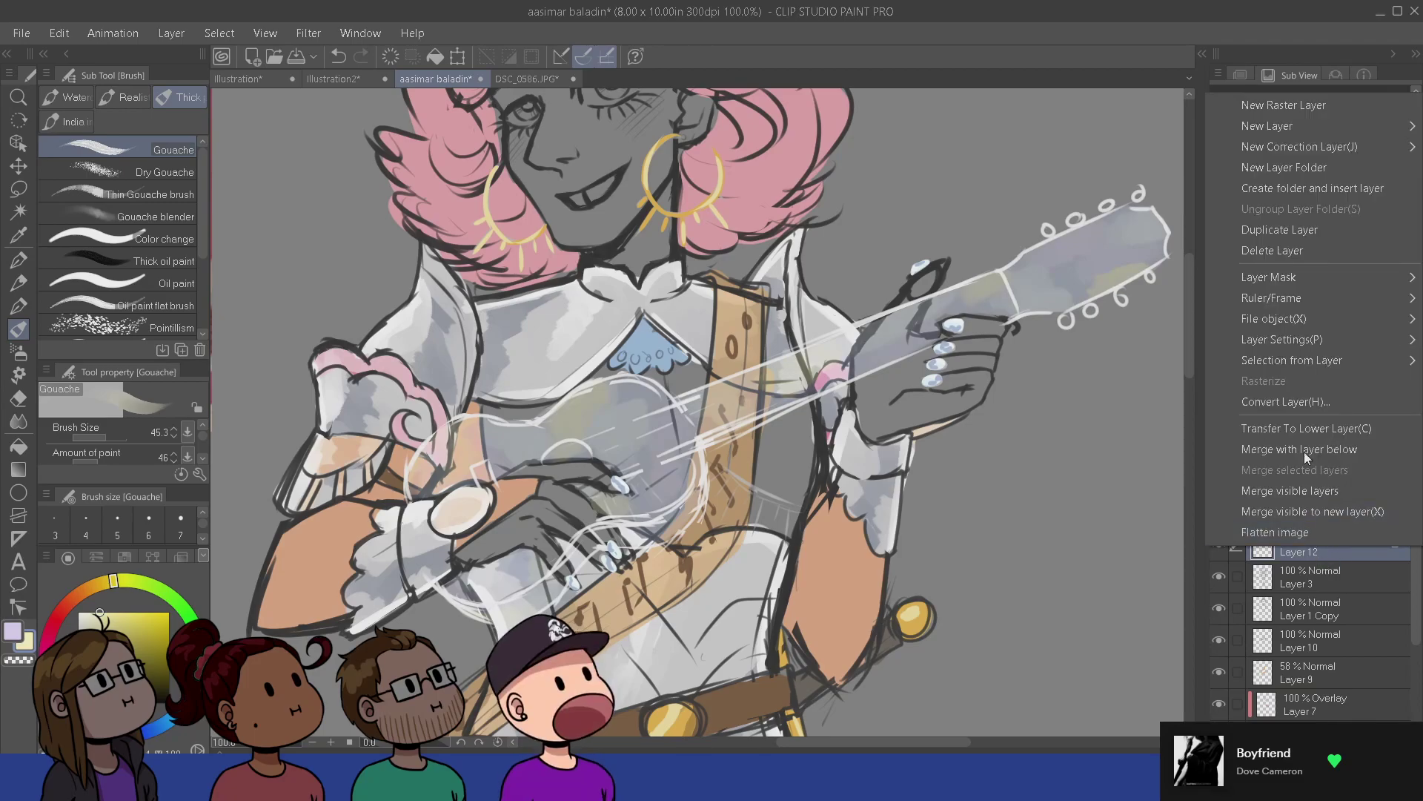
left_click(1308, 230)
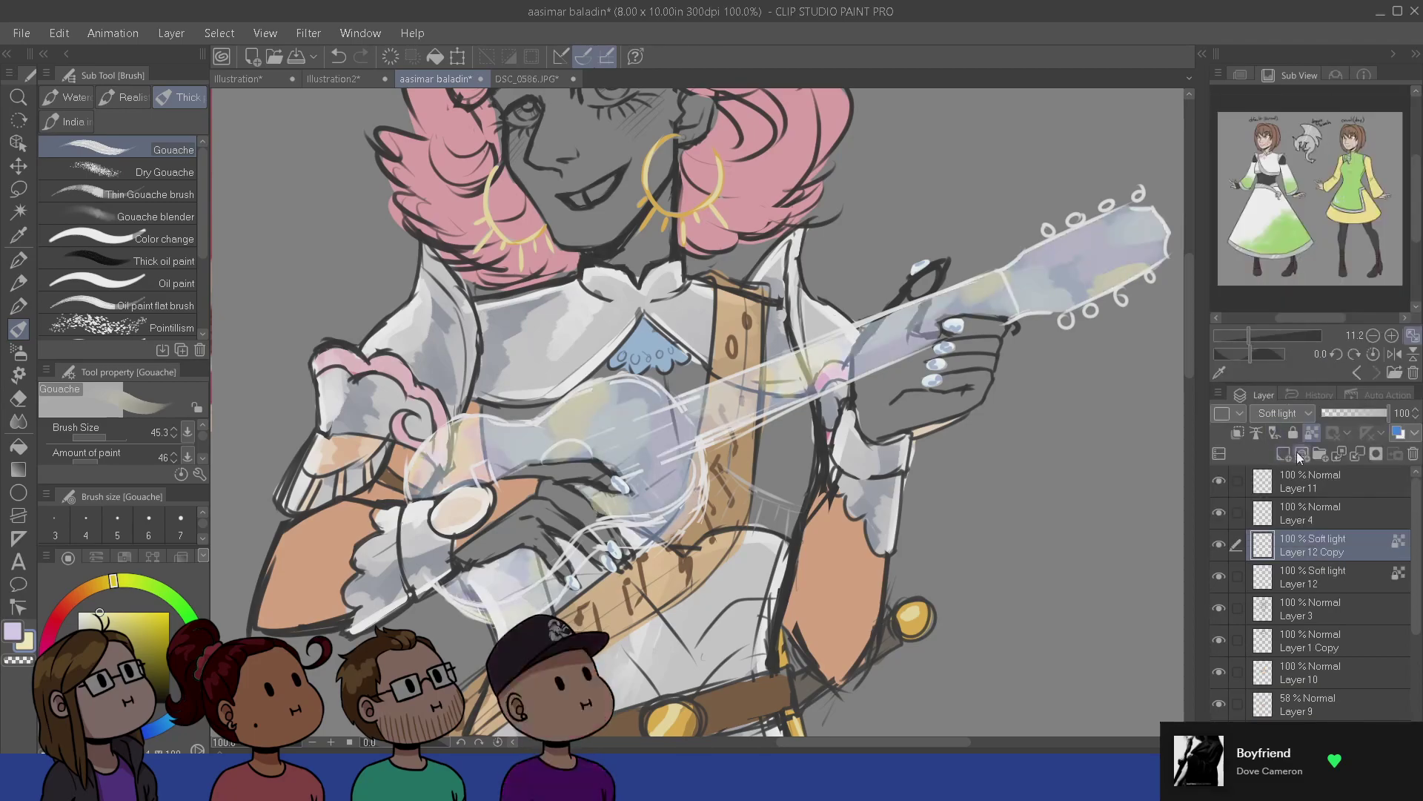
left_click(1297, 413)
left_click(1293, 225)
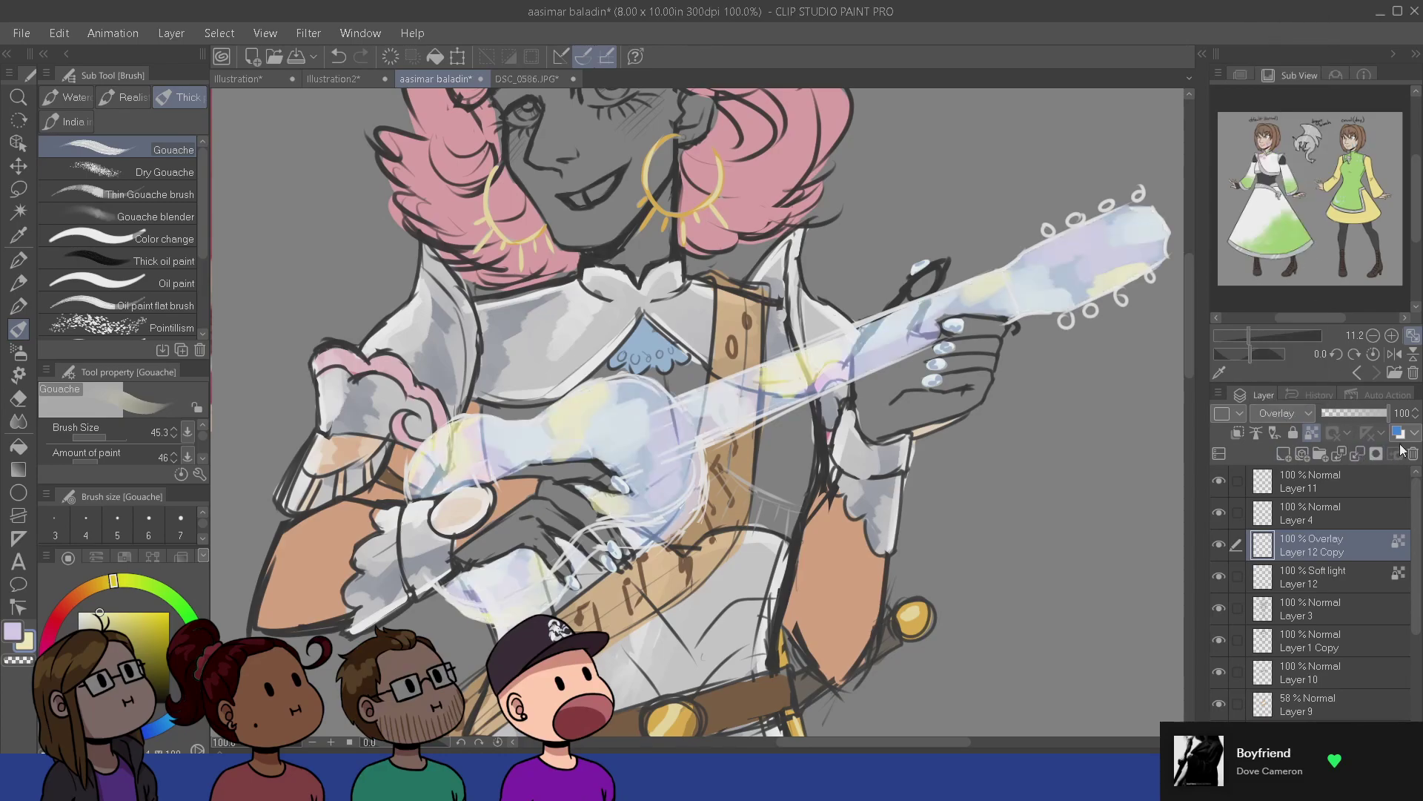
left_click_drag(1377, 415, 1360, 411)
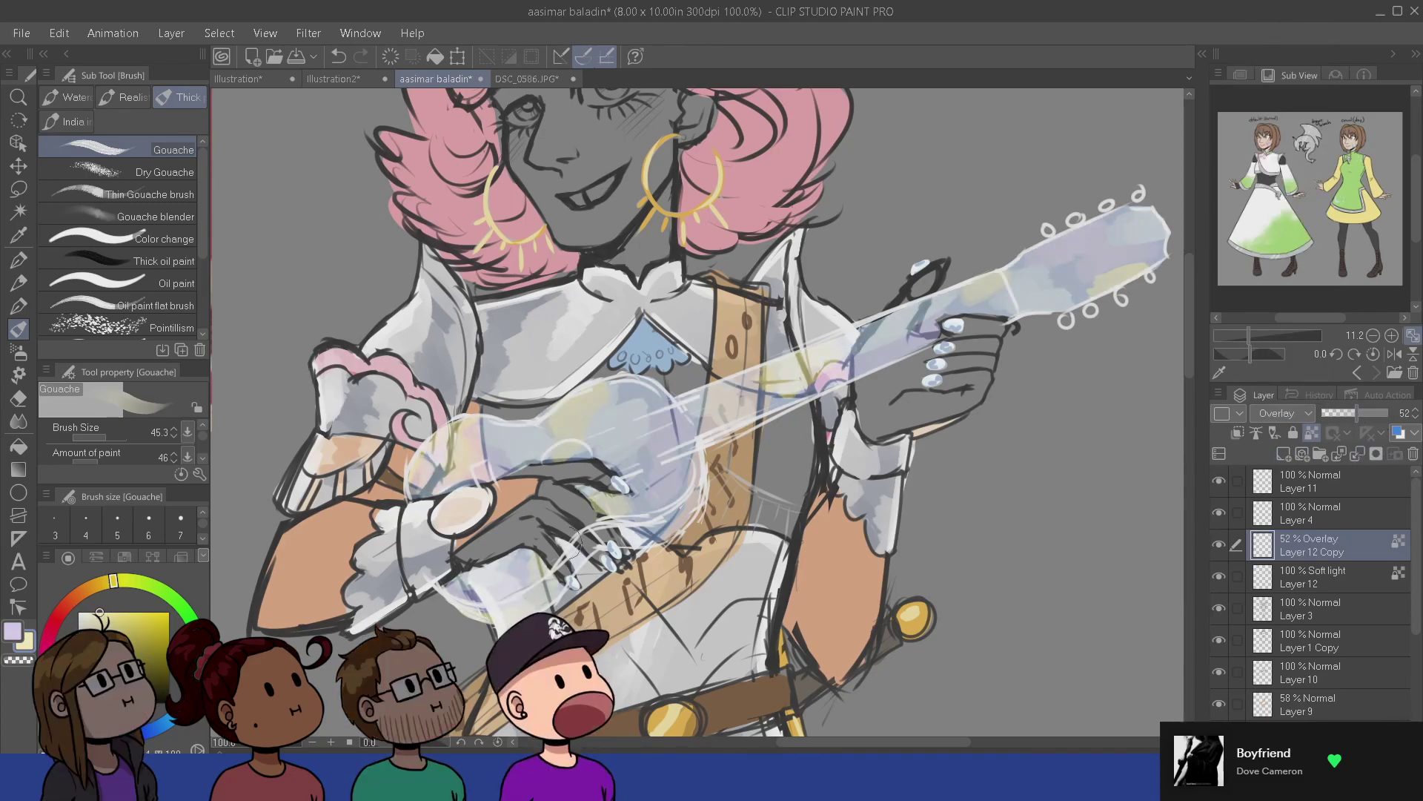
- Erase the white guitar sketch lines that cross the strumming hand on Layer 4 with the Snap eraser
left_click(1311, 513)
key("e")
left_click_drag(553, 556, 567, 576)
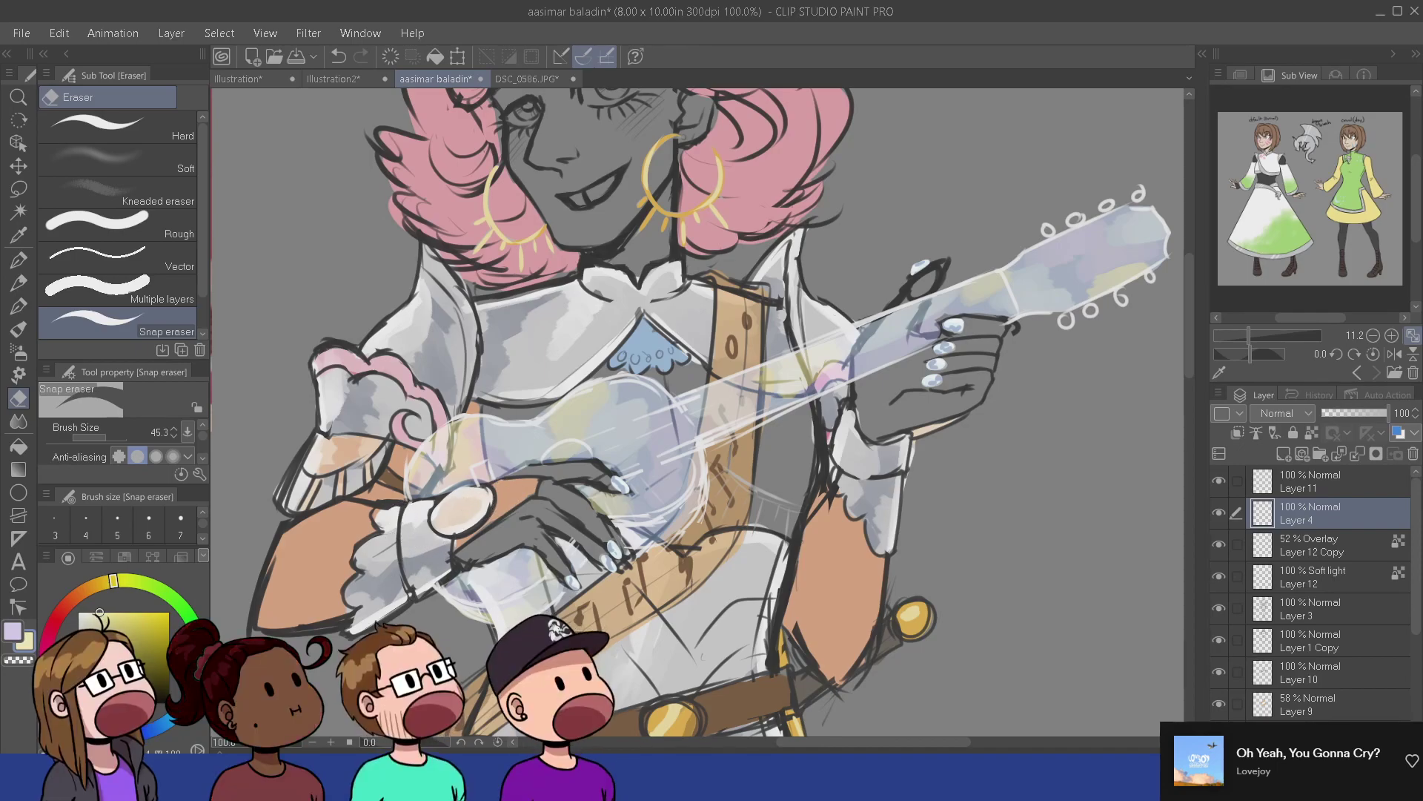
- Sample the gold of the belt buckle as the drawing color
key("b")
left_click_drag(654, 702, 582, 659)
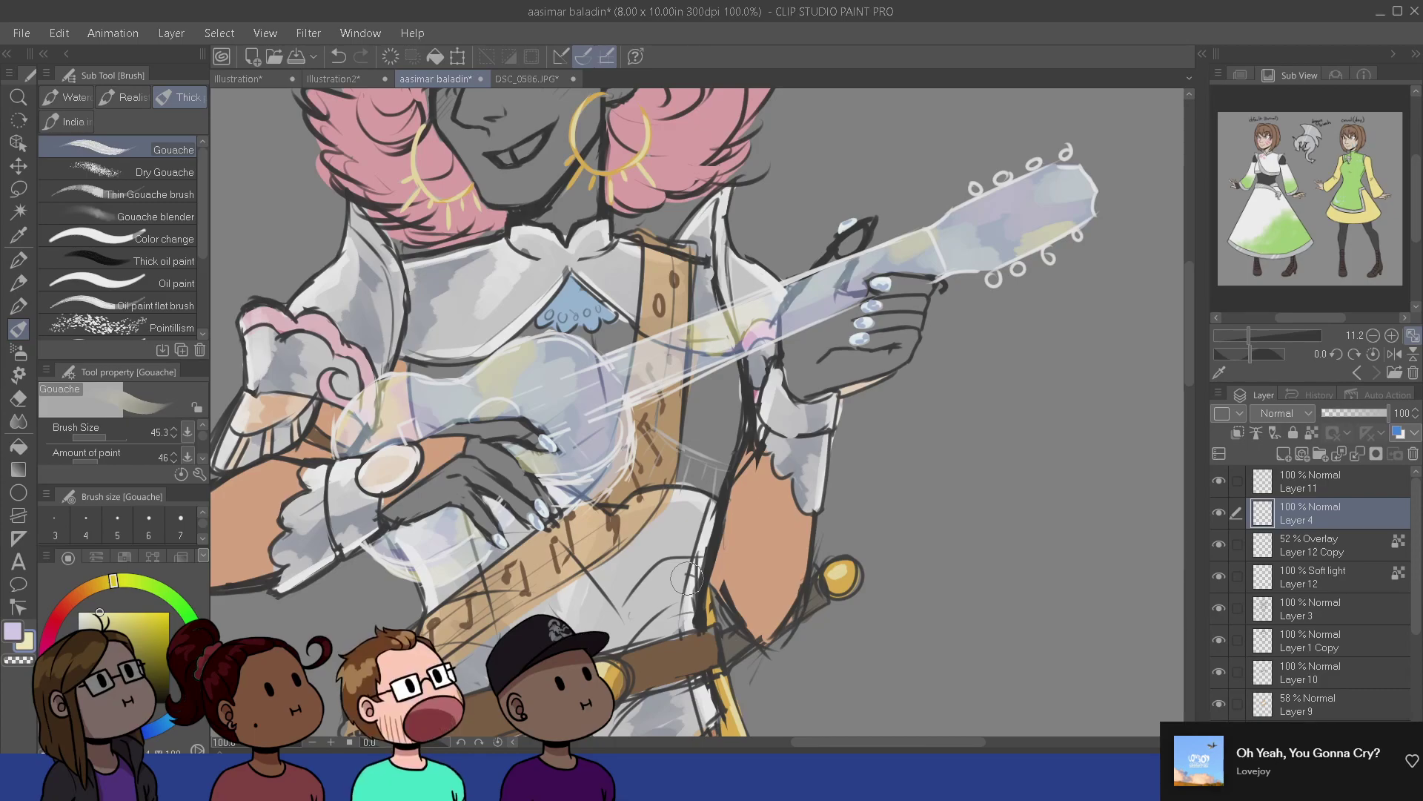
mouse_move(686, 579)
left_mouse_down()
mouse_move(687, 593)
mouse_move(673, 418)
left_mouse_up()
left_click(594, 576, "alt")
- Try a gold G-pen line on Layer 11 over the sketched trim beside the shoulder strap, then undo it
left_click_drag(691, 335, 719, 553)
left_click(1316, 609)
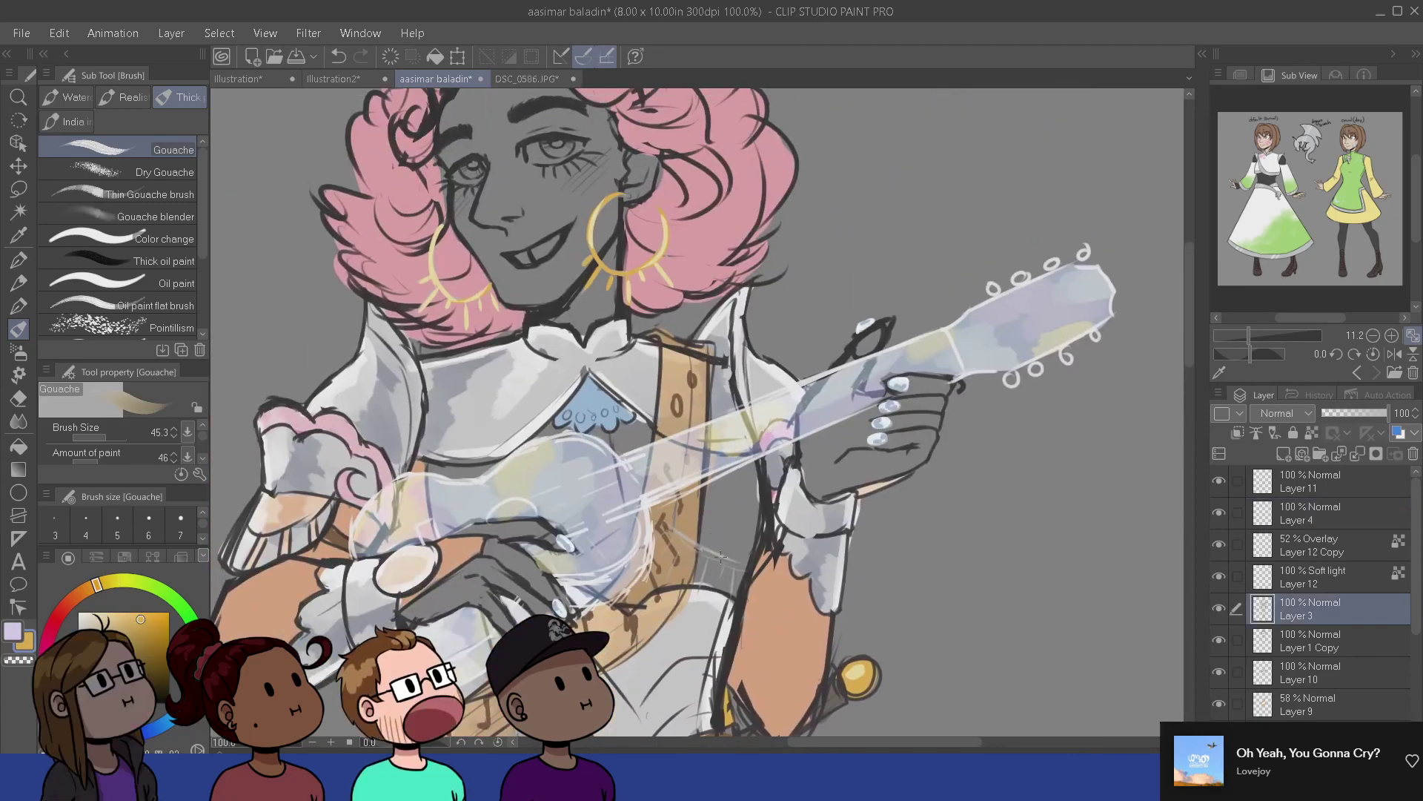
left_click(661, 254, "ctrl+shift")
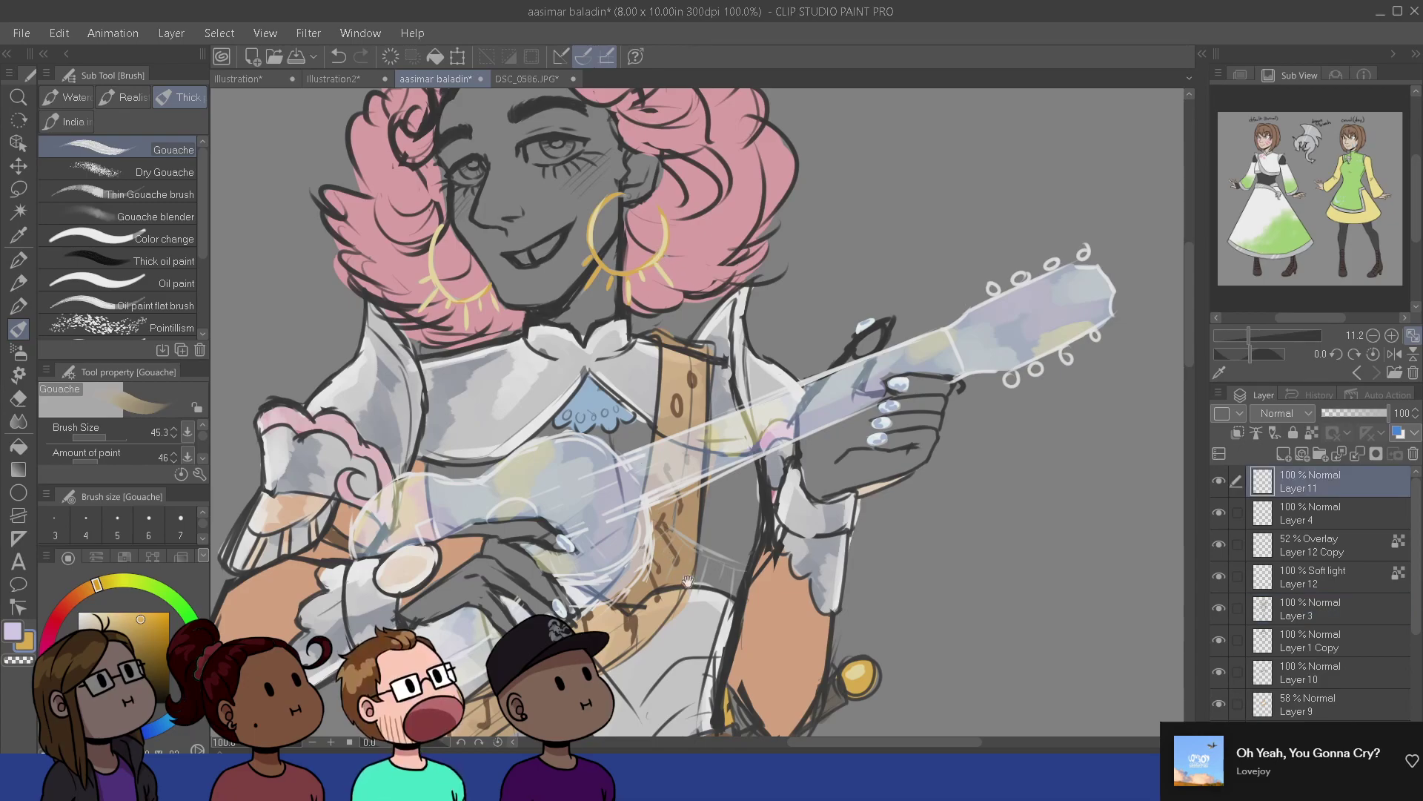
left_click_drag(651, 301, 618, 153)
key("bracketleft")
key("bracketleft")
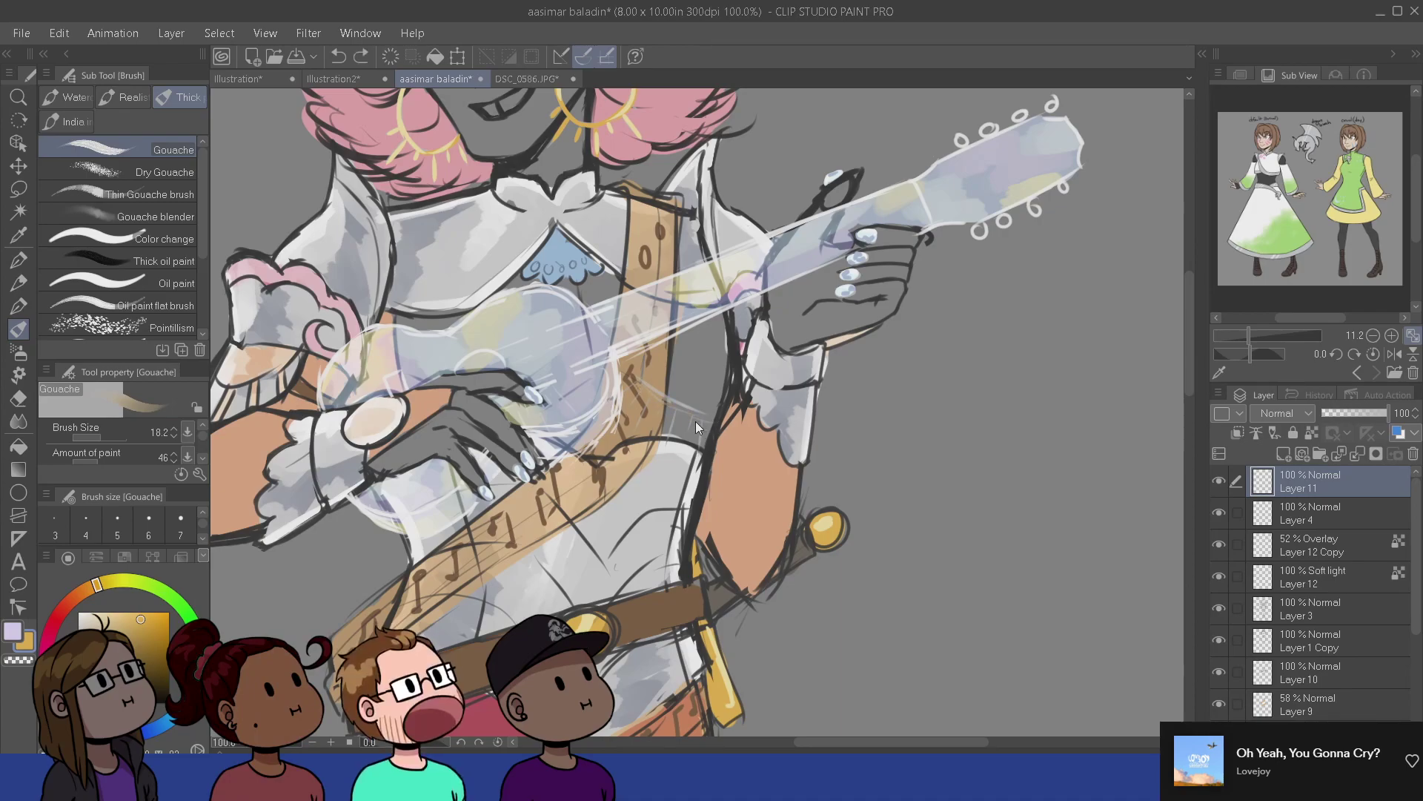
key("p")
left_click_drag(641, 378, 668, 399)
key("ctrl+z")
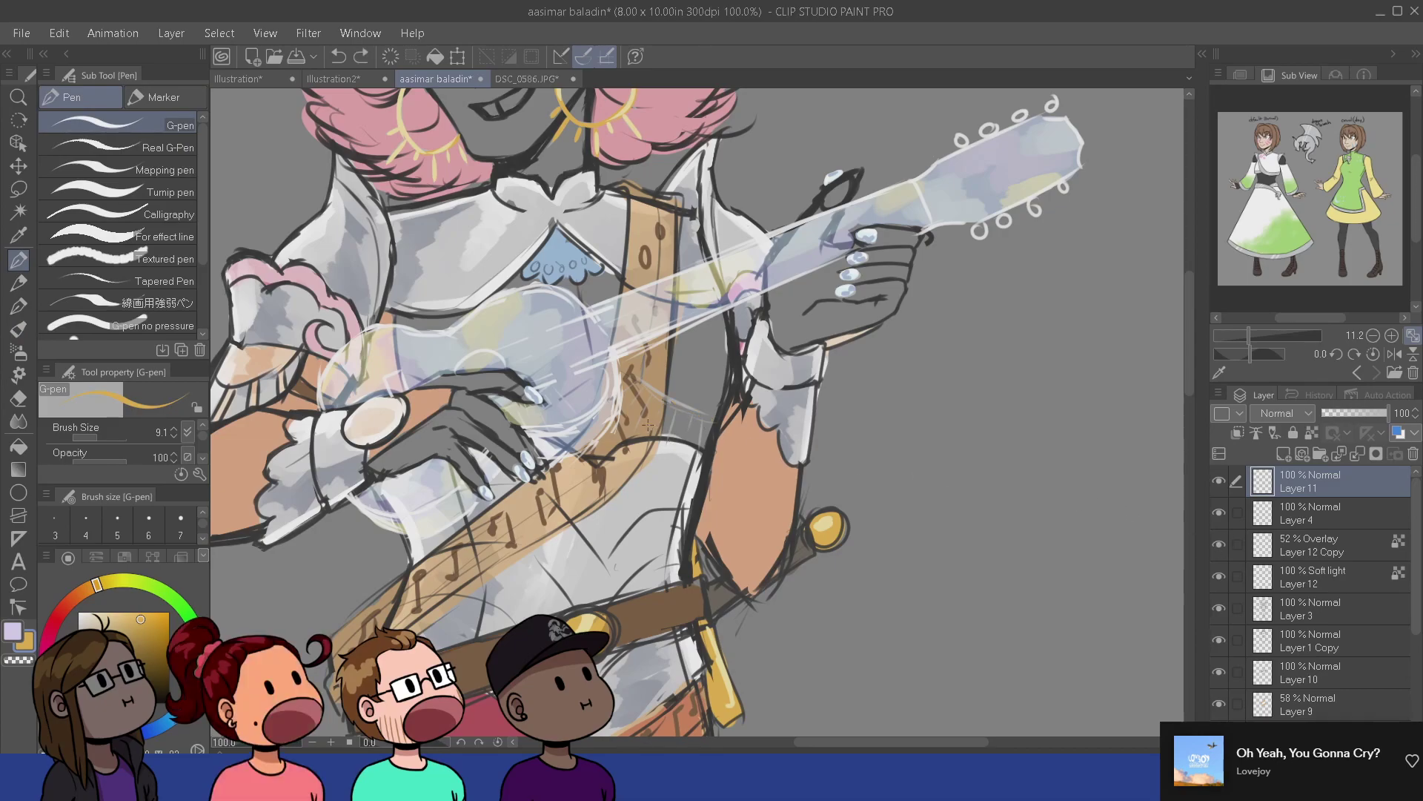
- Add a new layer above Layer 7 and trace the sketched trim beside the waist in gold with the G-pen at size 9.1
left_click(1327, 705)
left_click(1294, 732)
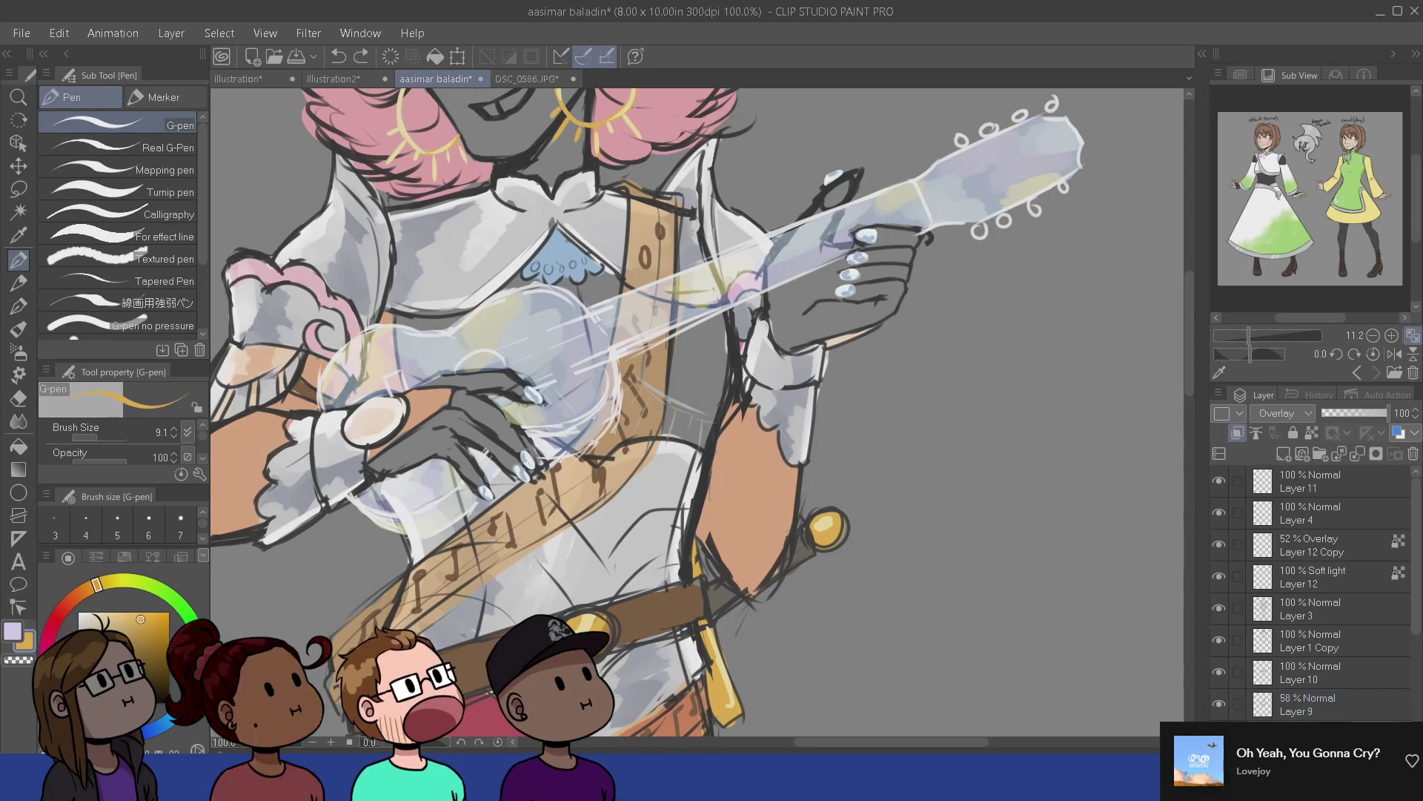
left_click_drag(1414, 598, 1416, 649)
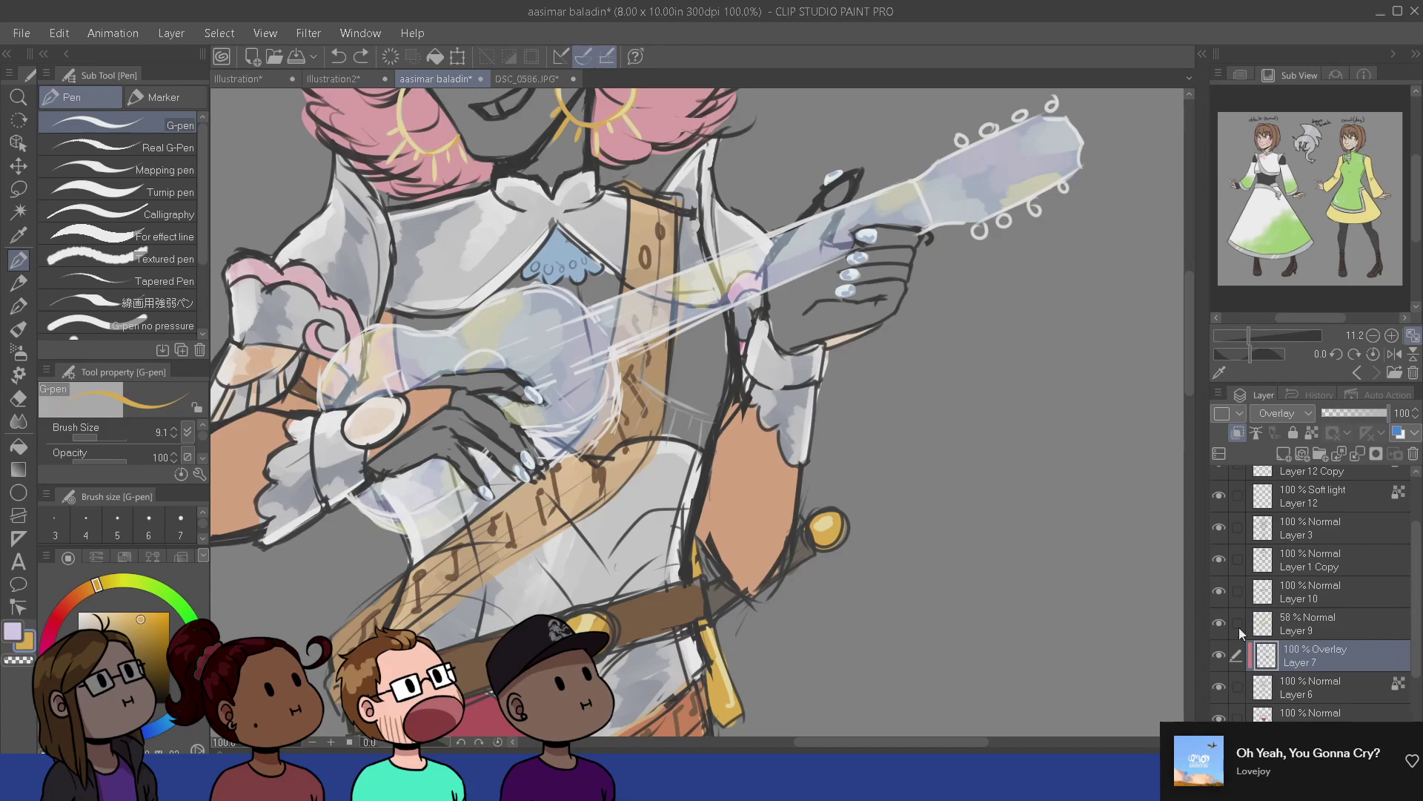
key("ctrl+shift+n")
left_click_drag(706, 416, 672, 404)
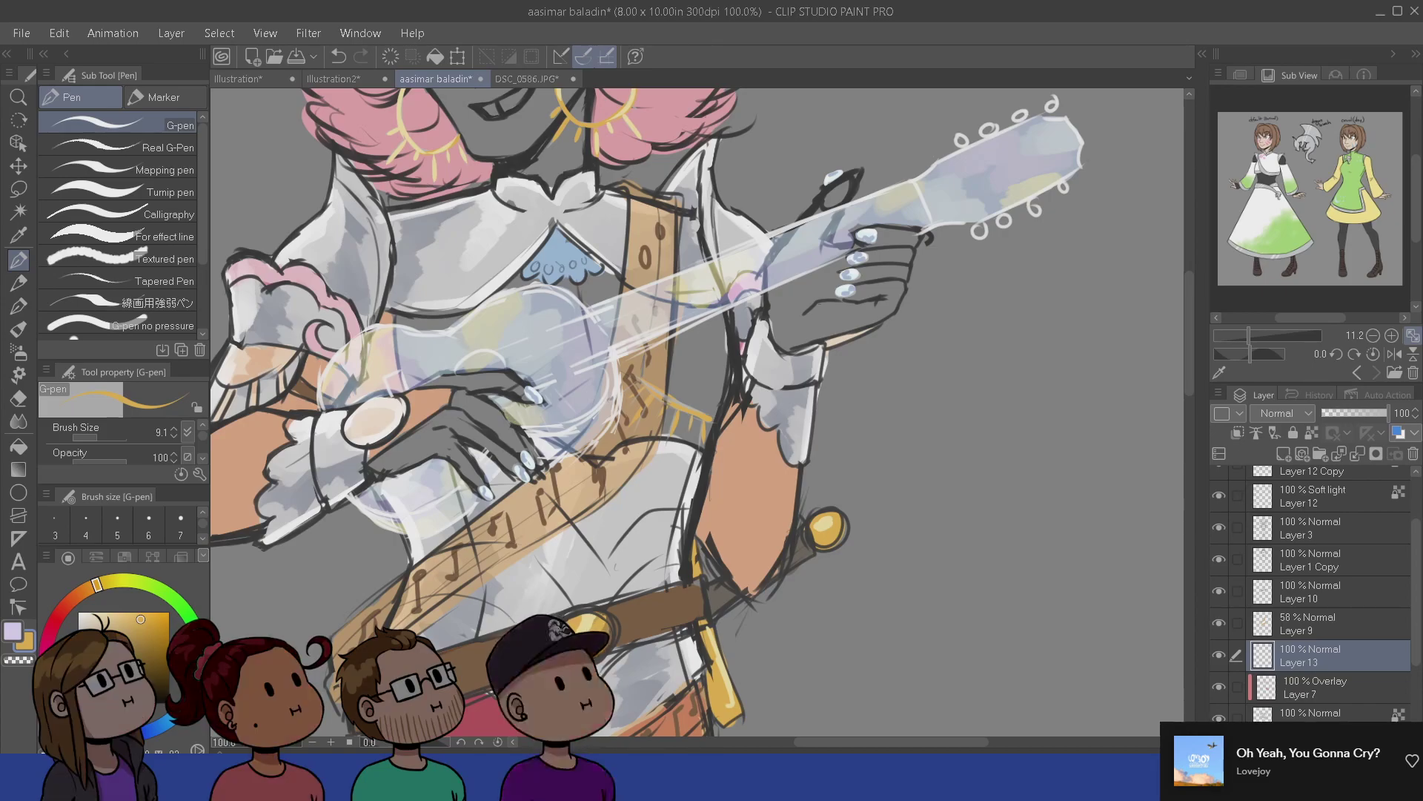
- Draw the gold trim beneath the strumming hand on Layer 13, temporarily hiding Layer 12 and its copy
scroll(1417, 579, "up", 1)
scroll(1417, 579, "up", 2)
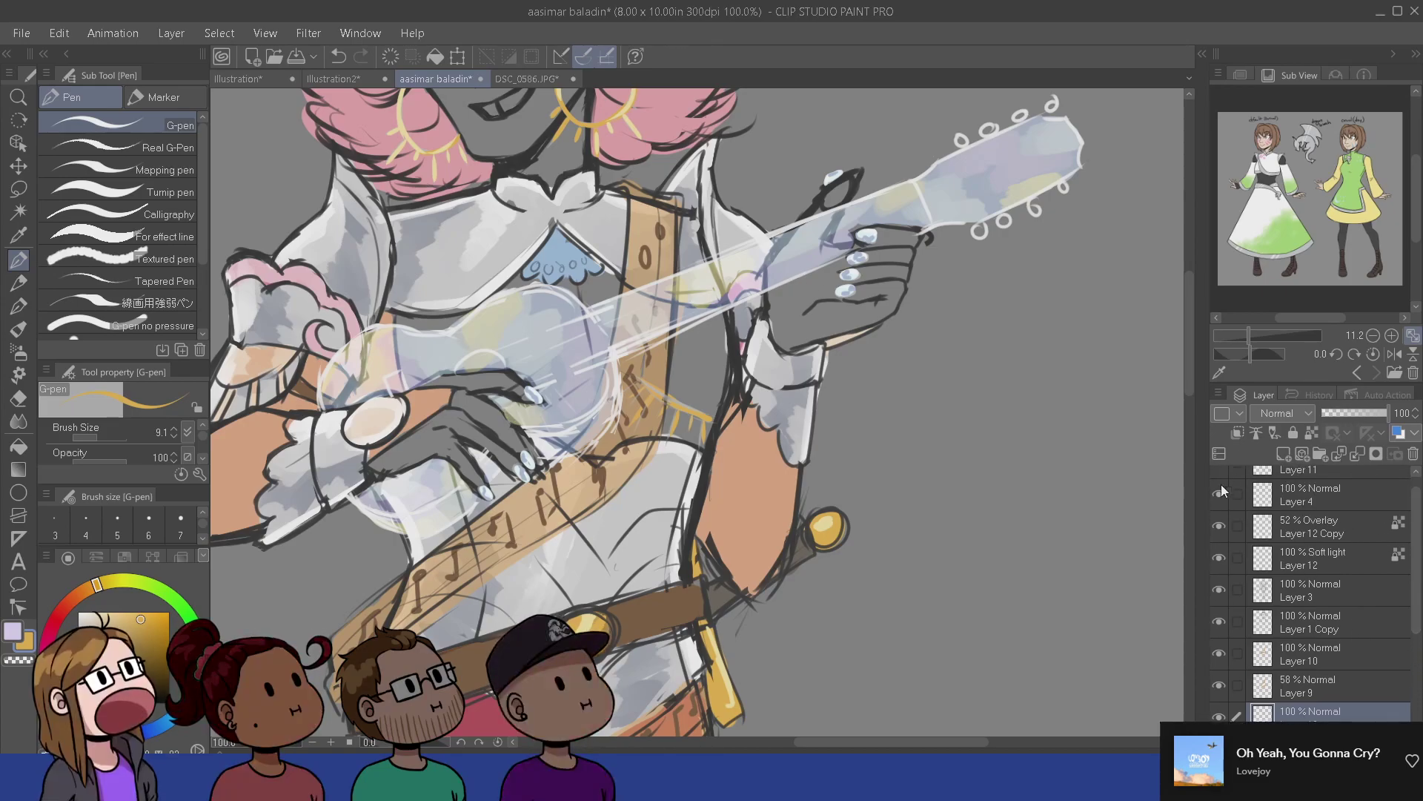
left_click(1220, 527)
left_click(1221, 557)
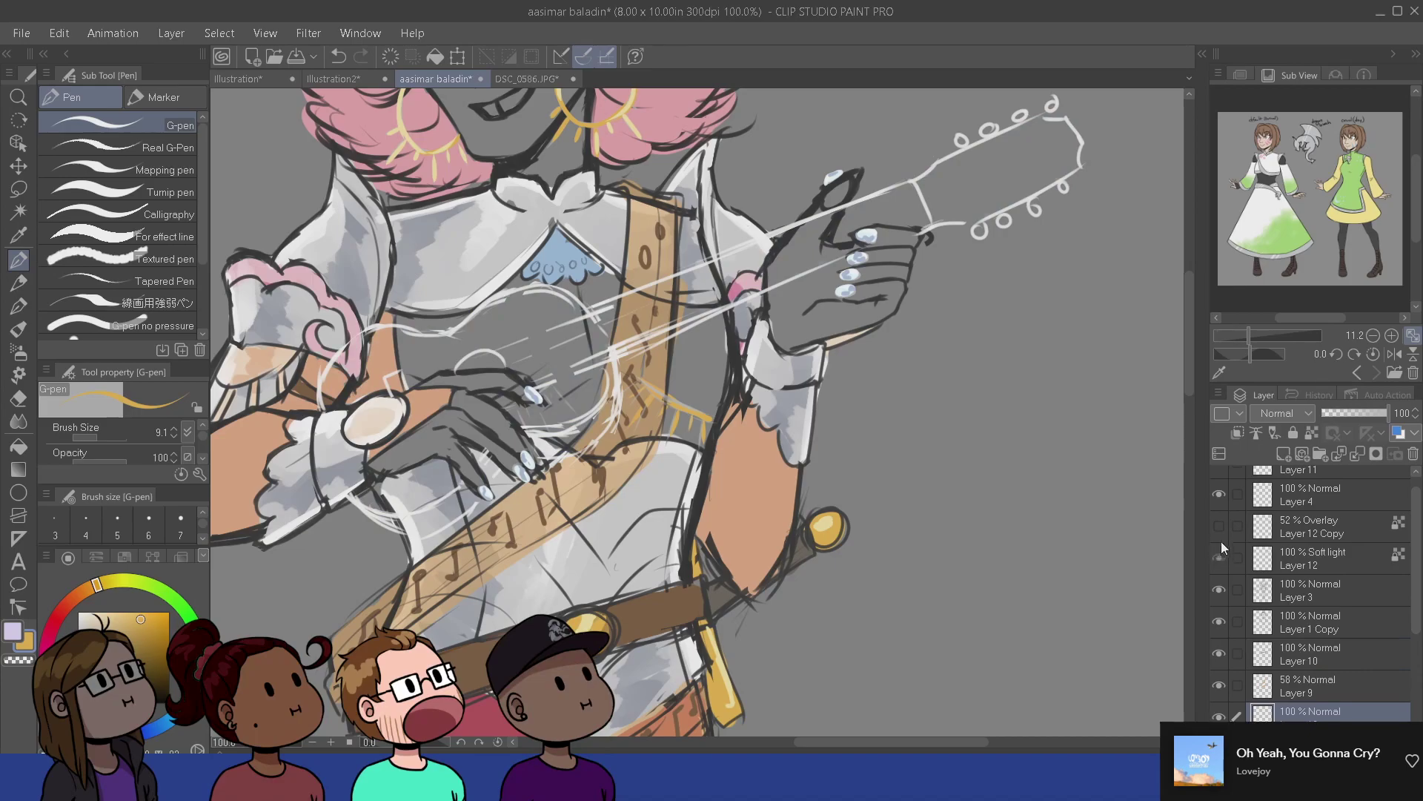
left_click(1219, 526)
left_click(1220, 557)
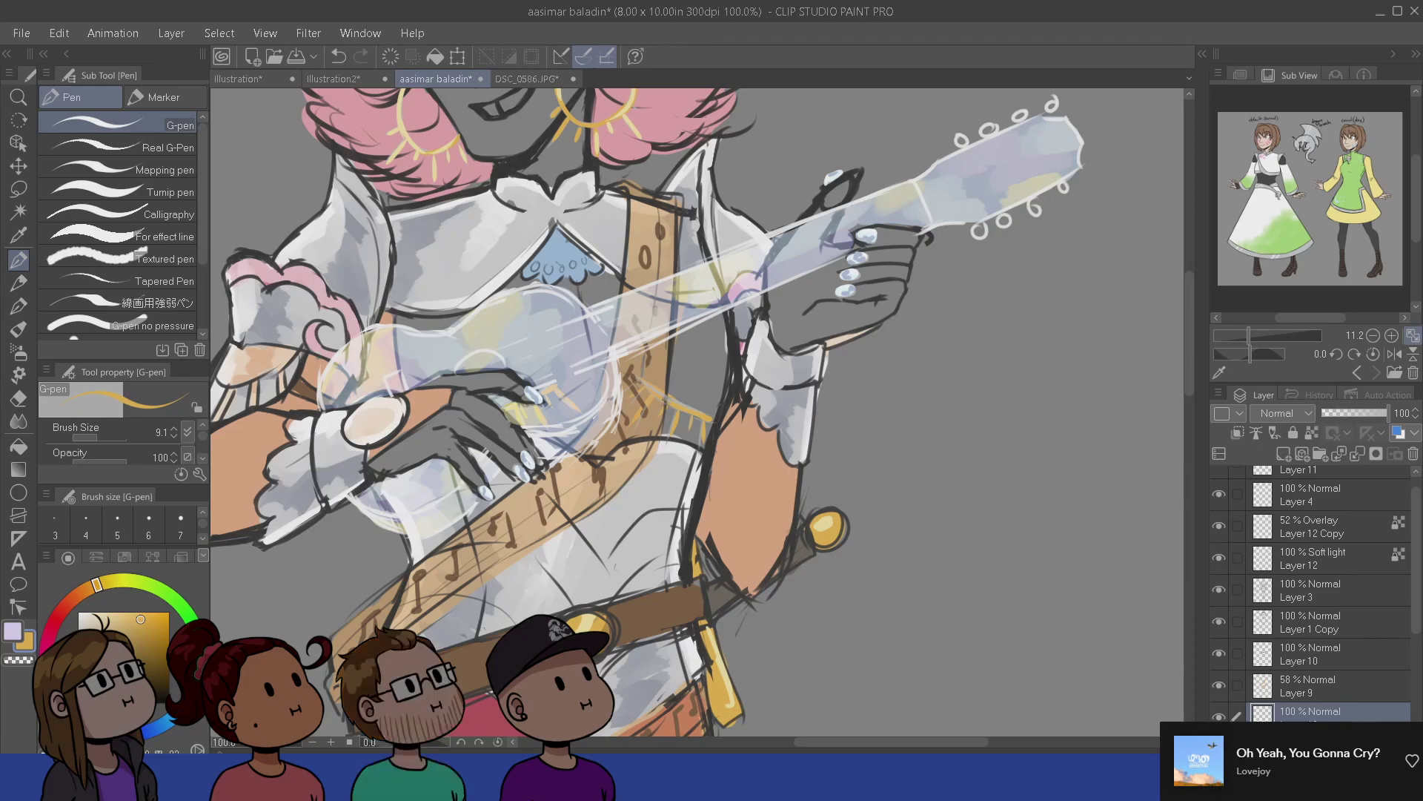
- Sample the pale yellow of the belt buckle's highlight and add lighter G-pen strokes to the gold trim
left_click_drag(530, 431, 509, 336)
key("x")
left_click(567, 528, "alt")
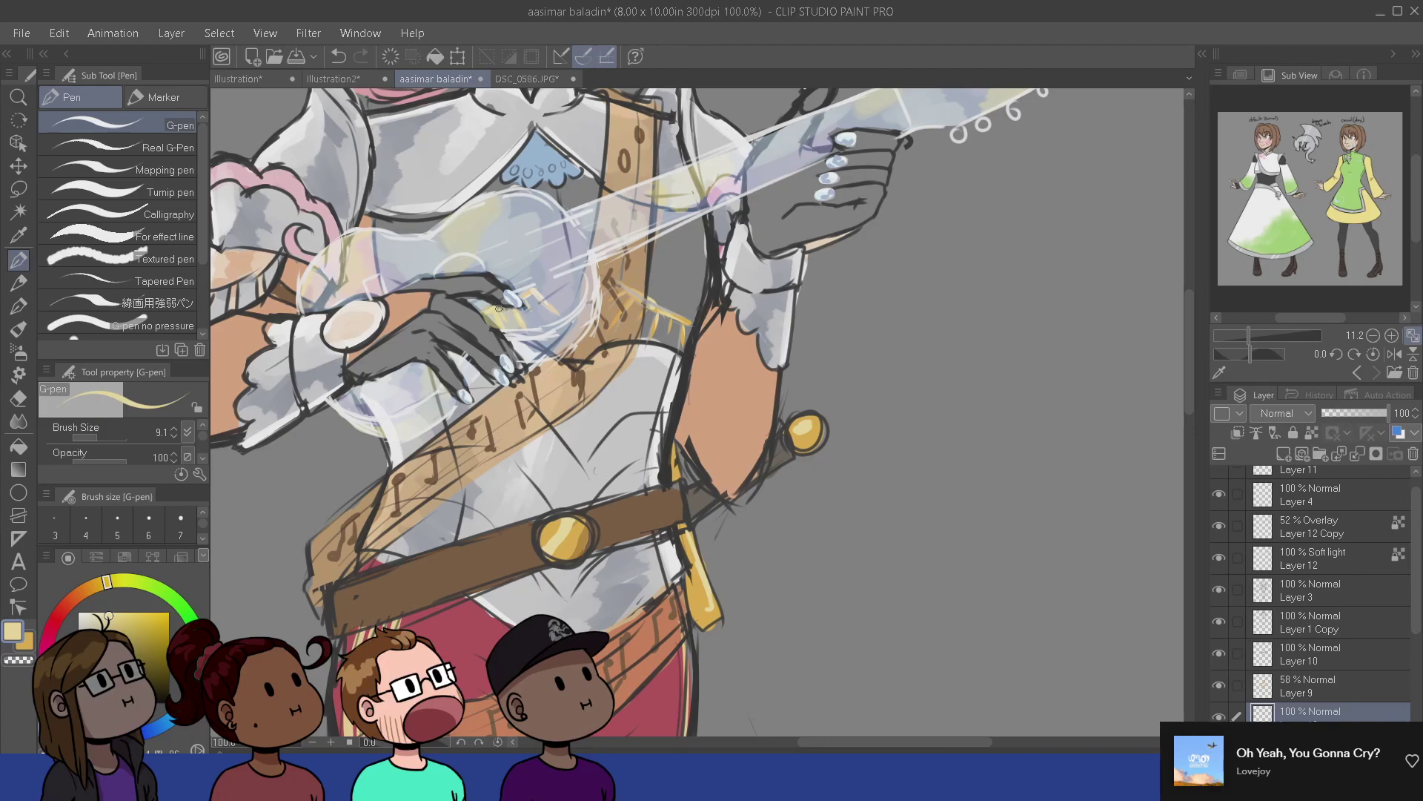
left_click_drag(502, 326, 773, 650)
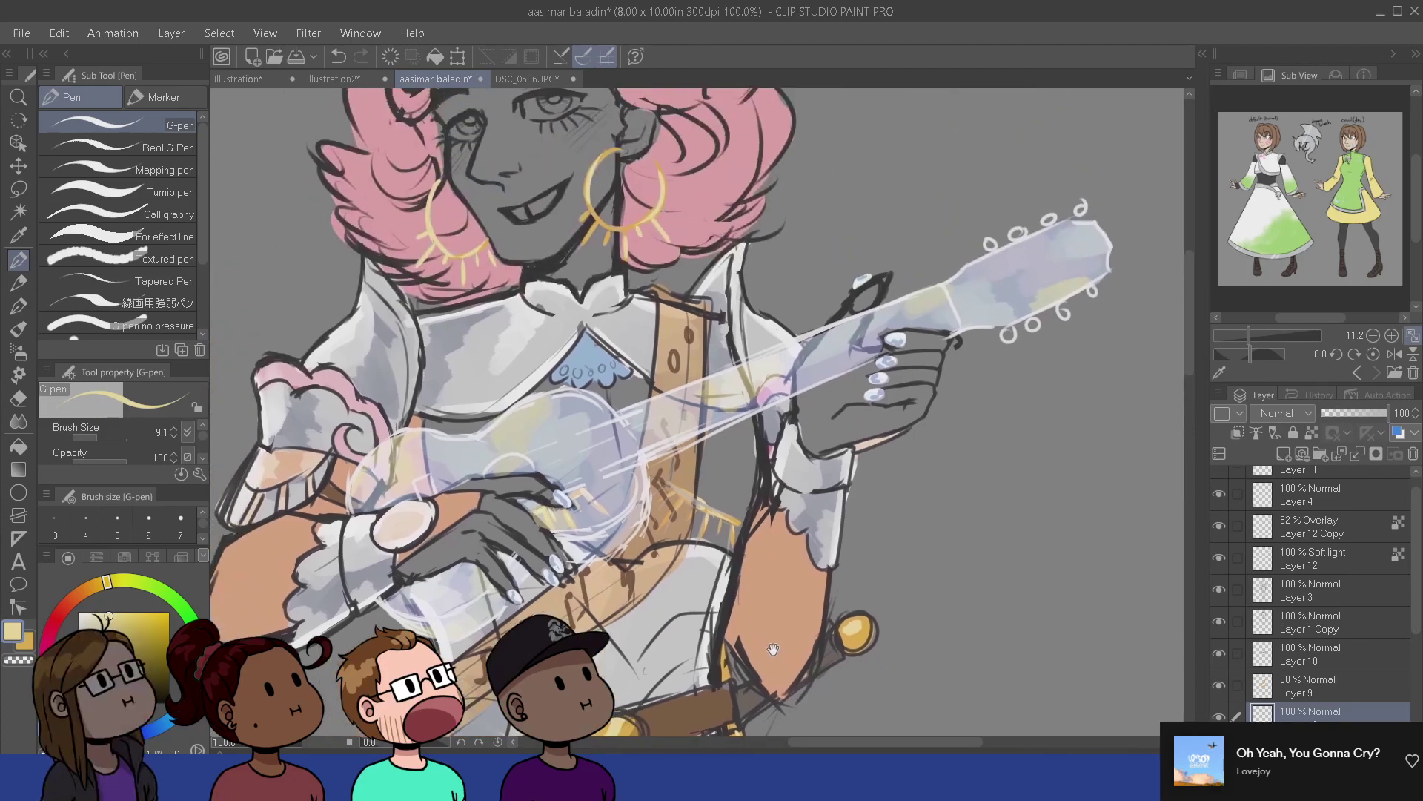
left_click_drag(1114, 511, 1105, 664)
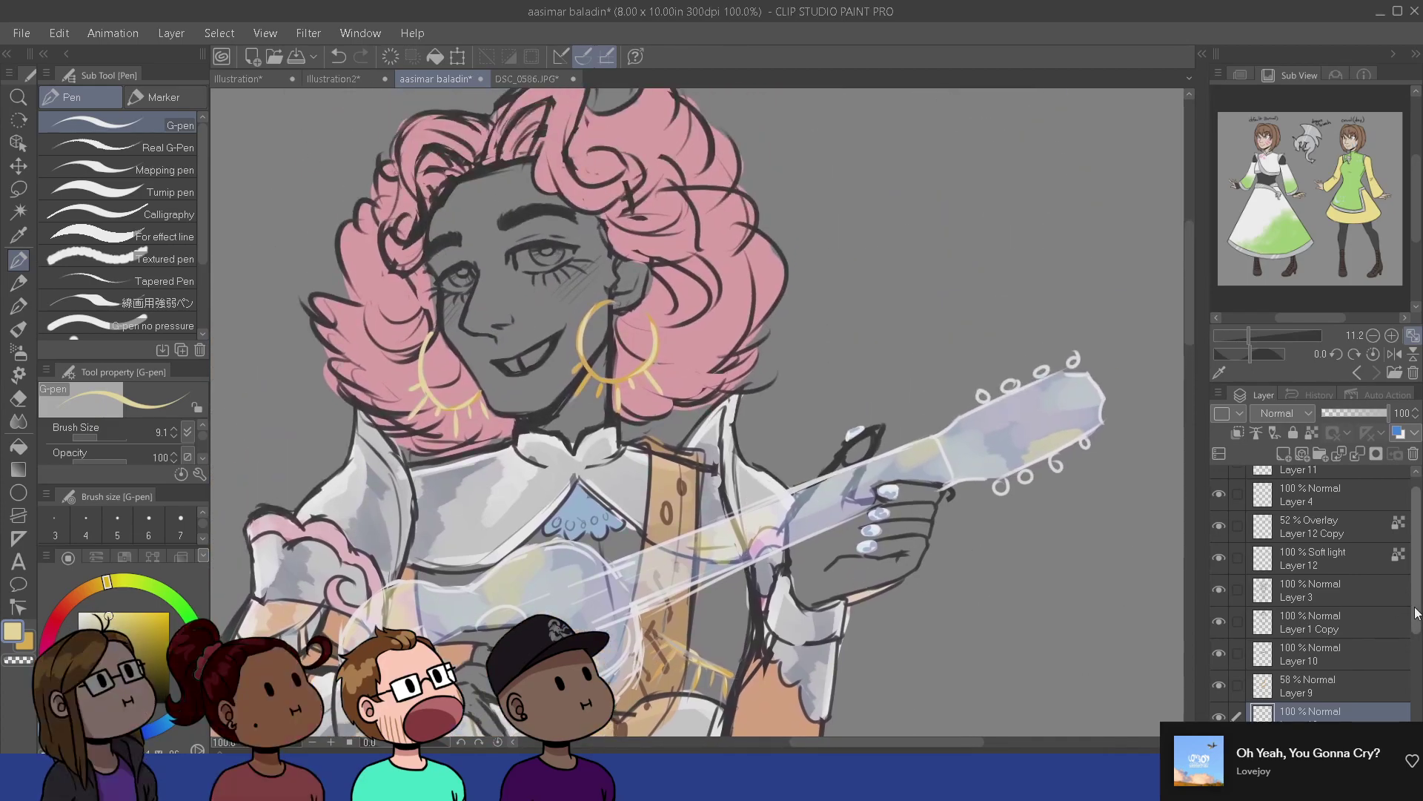
- Add a new layer above Layer 1 and test a tan skin tone on the forehead with the Gouache brush
scroll(1414, 714, "down", 5)
scroll(1414, 714, "down", 1)
left_click(1342, 671)
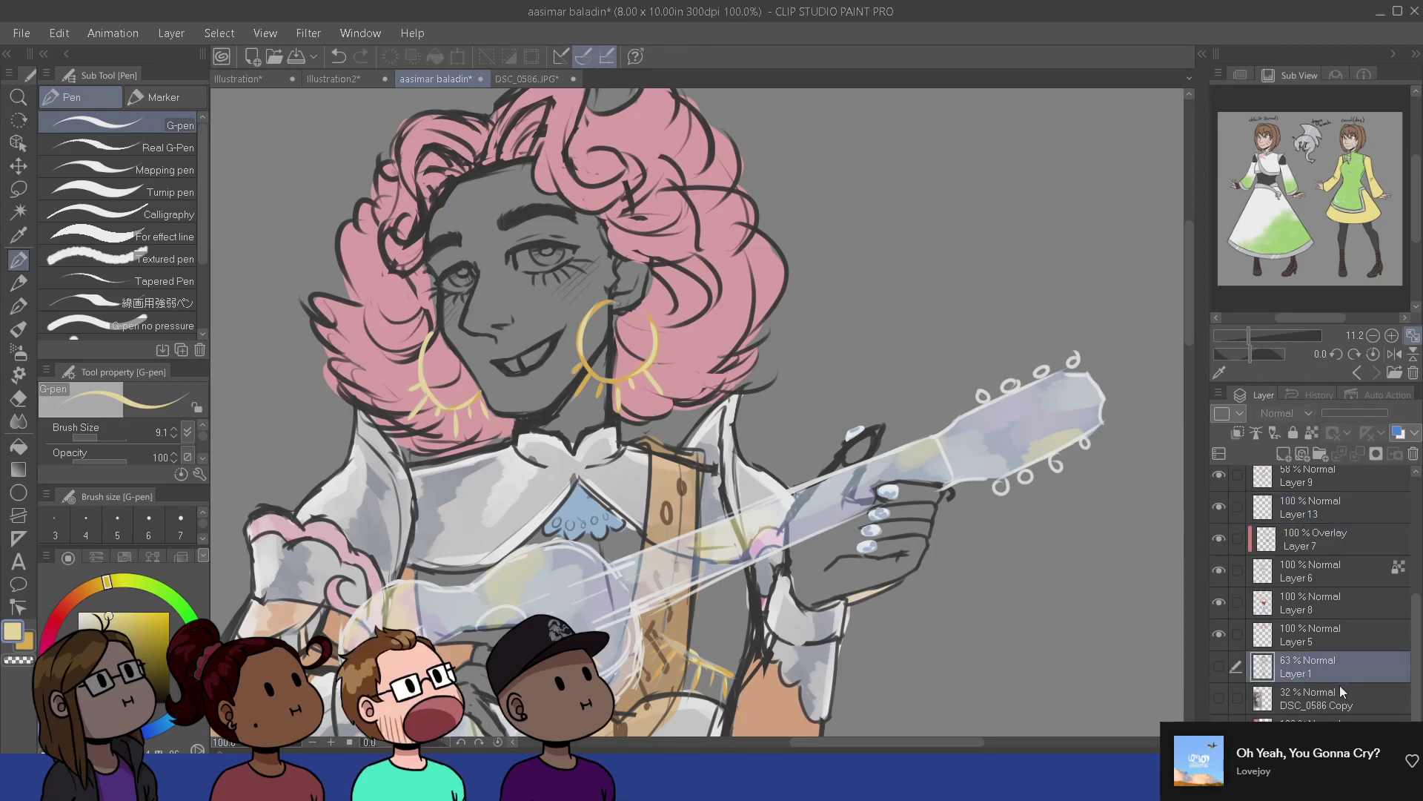
key("ctrl+shift+n")
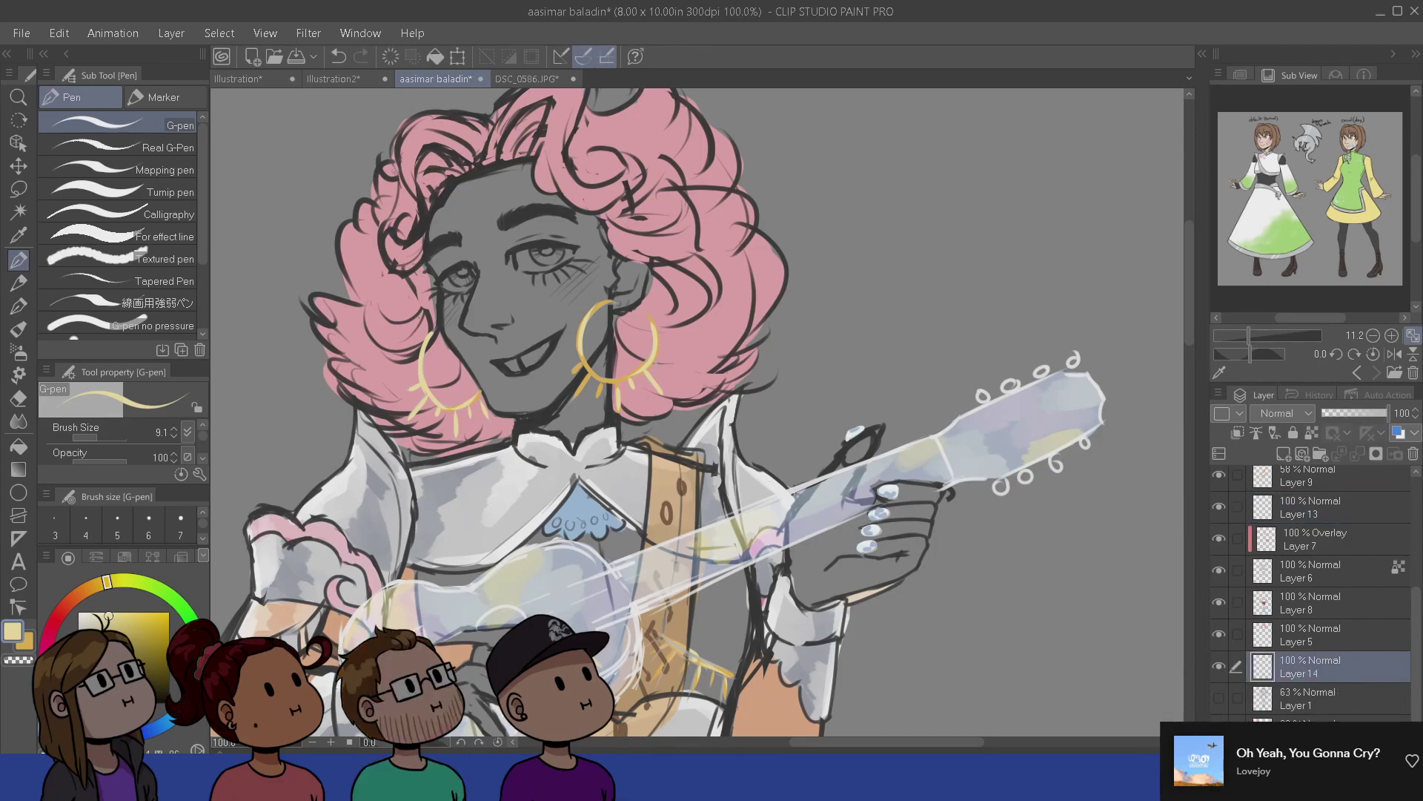
left_click(83, 591)
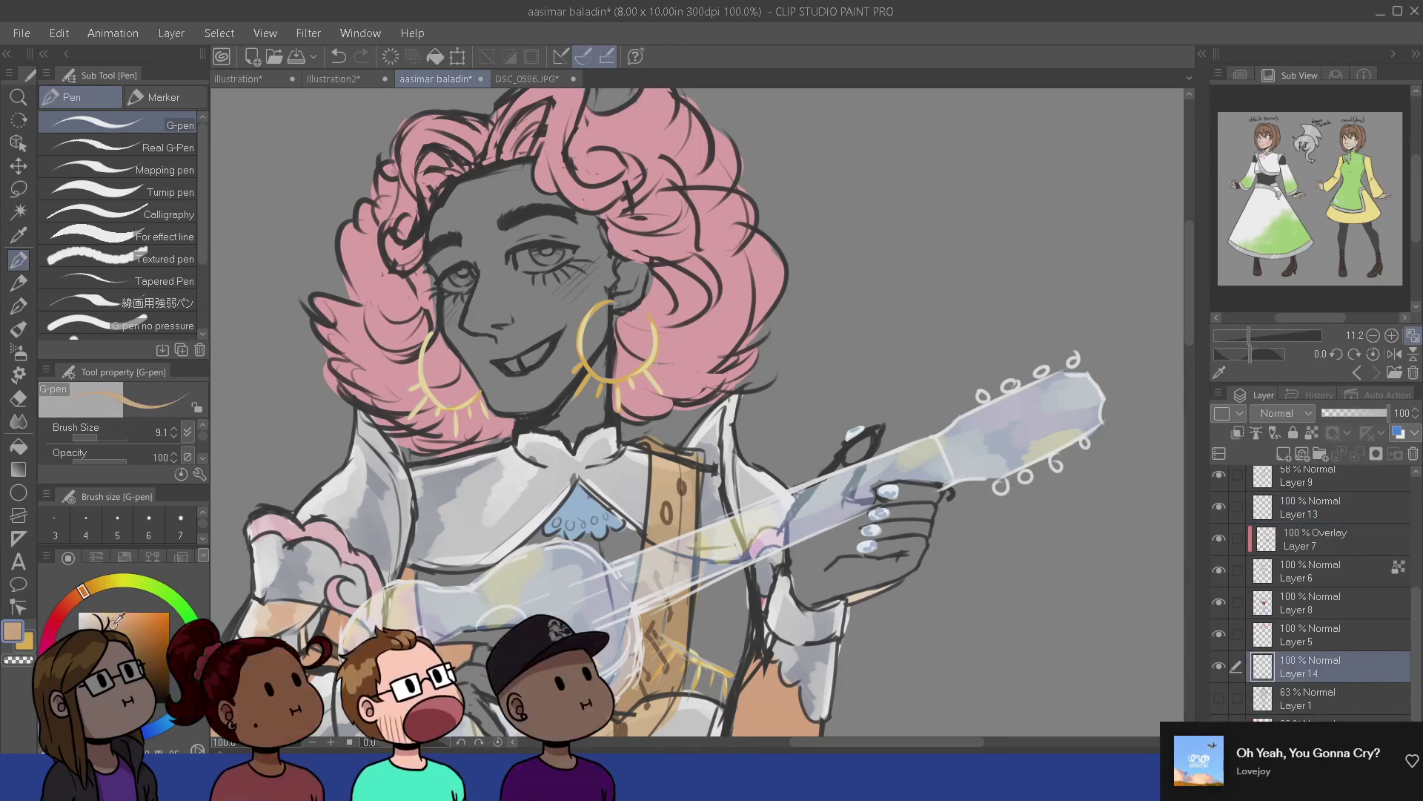
left_click(112, 625)
key("b")
left_click_drag(489, 193, 474, 215)
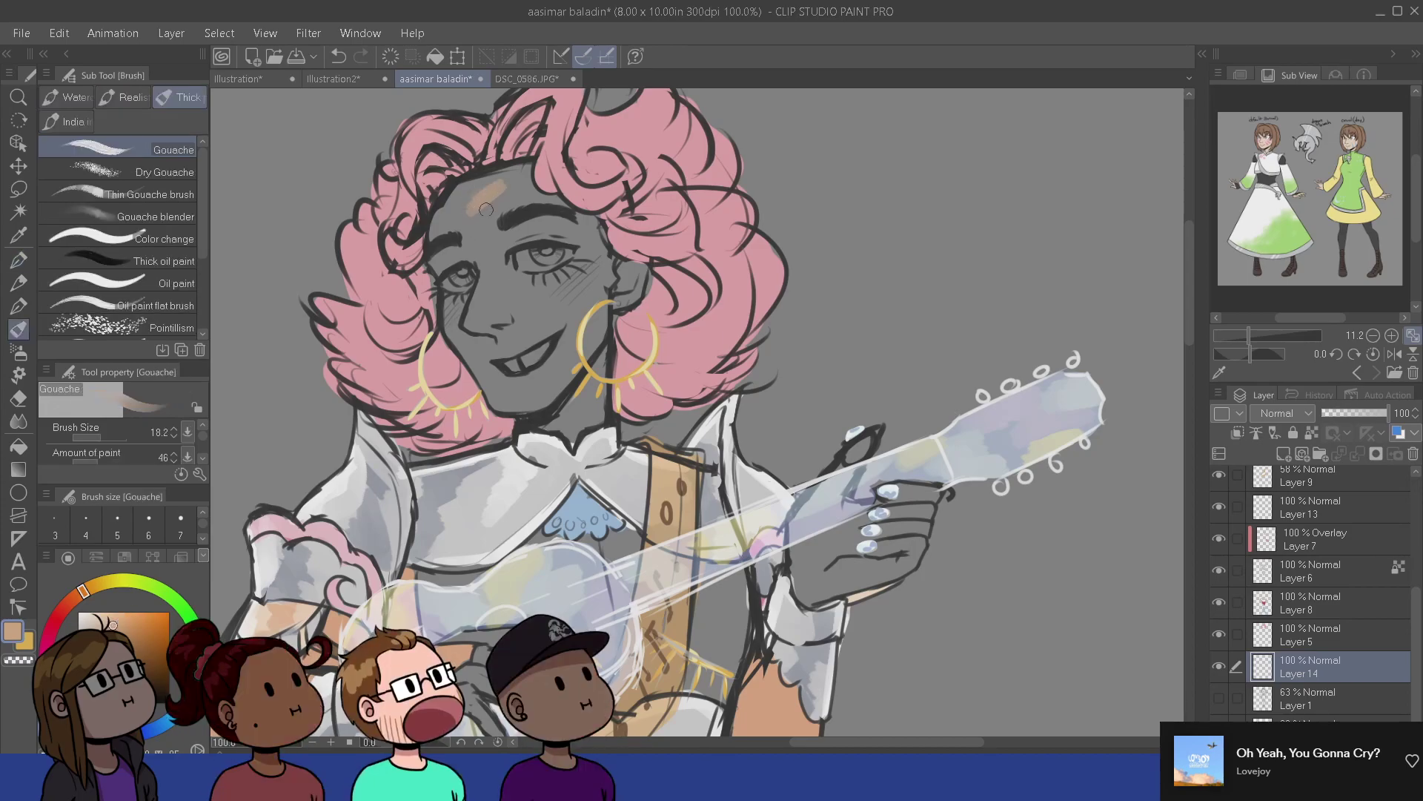
- Paint the face and neck in a flat tan brown with the G-pen on Layer 14
key("p")
mouse_move(502, 188)
left_mouse_down()
mouse_move(505, 240)
mouse_move(442, 255)
mouse_move(457, 342)
mouse_move(483, 370)
mouse_move(509, 366)
mouse_move(534, 307)
mouse_move(502, 306)
mouse_move(530, 262)
mouse_move(546, 262)
mouse_move(524, 229)
mouse_move(445, 271)
mouse_move(491, 344)
mouse_move(542, 347)
mouse_move(567, 315)
mouse_move(623, 311)
left_mouse_up()
left_click(108, 635)
left_click(120, 630)
left_click_drag(577, 218, 565, 236)
mouse_move(593, 398)
left_mouse_down()
mouse_move(604, 315)
mouse_move(563, 335)
left_mouse_up()
- Paint the exposed torso behind the guitar and the strumming hand tan brown, using G-pen sizes 23.8 and 43.8
key("bracketleft")
key("bracketleft")
key("bracketleft")
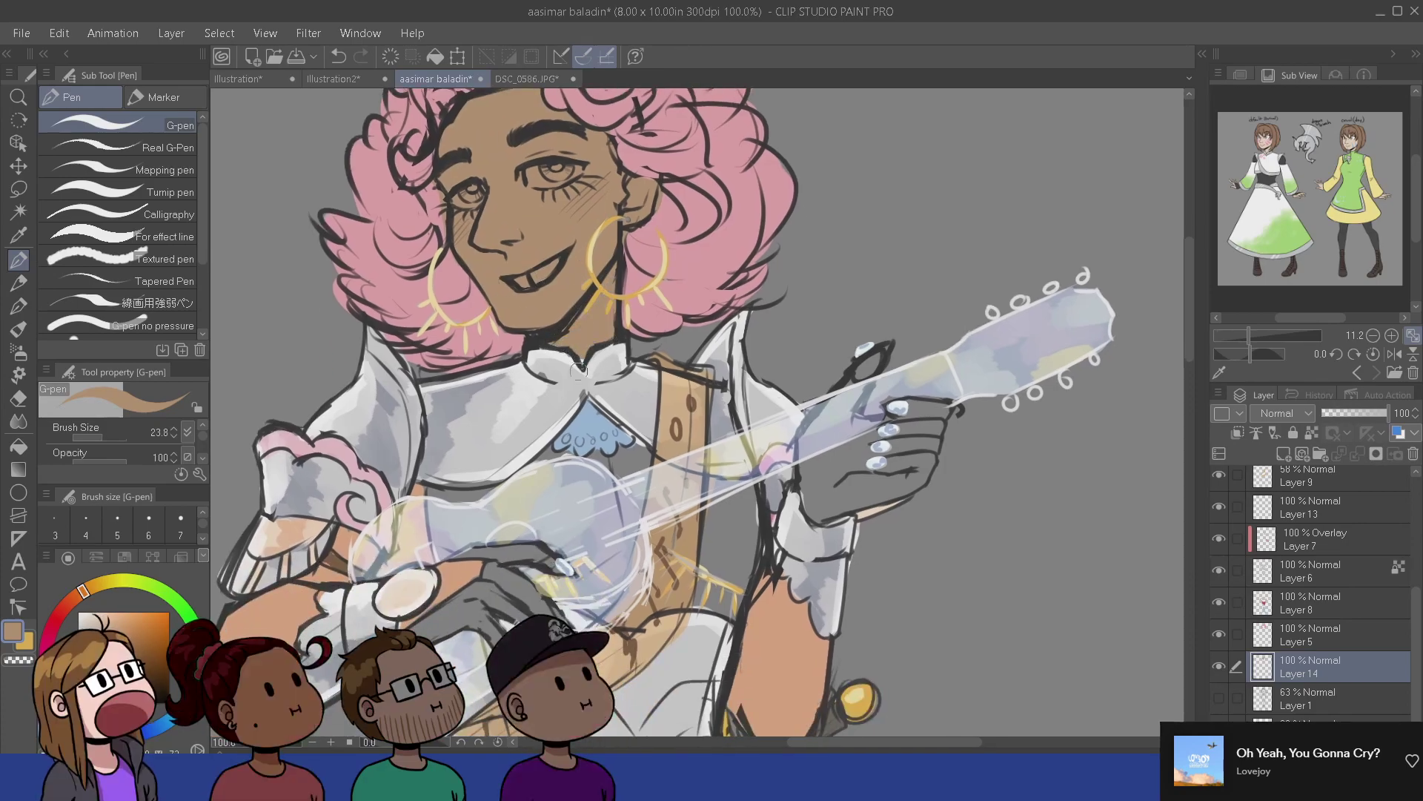
left_click_drag(593, 410, 589, 328)
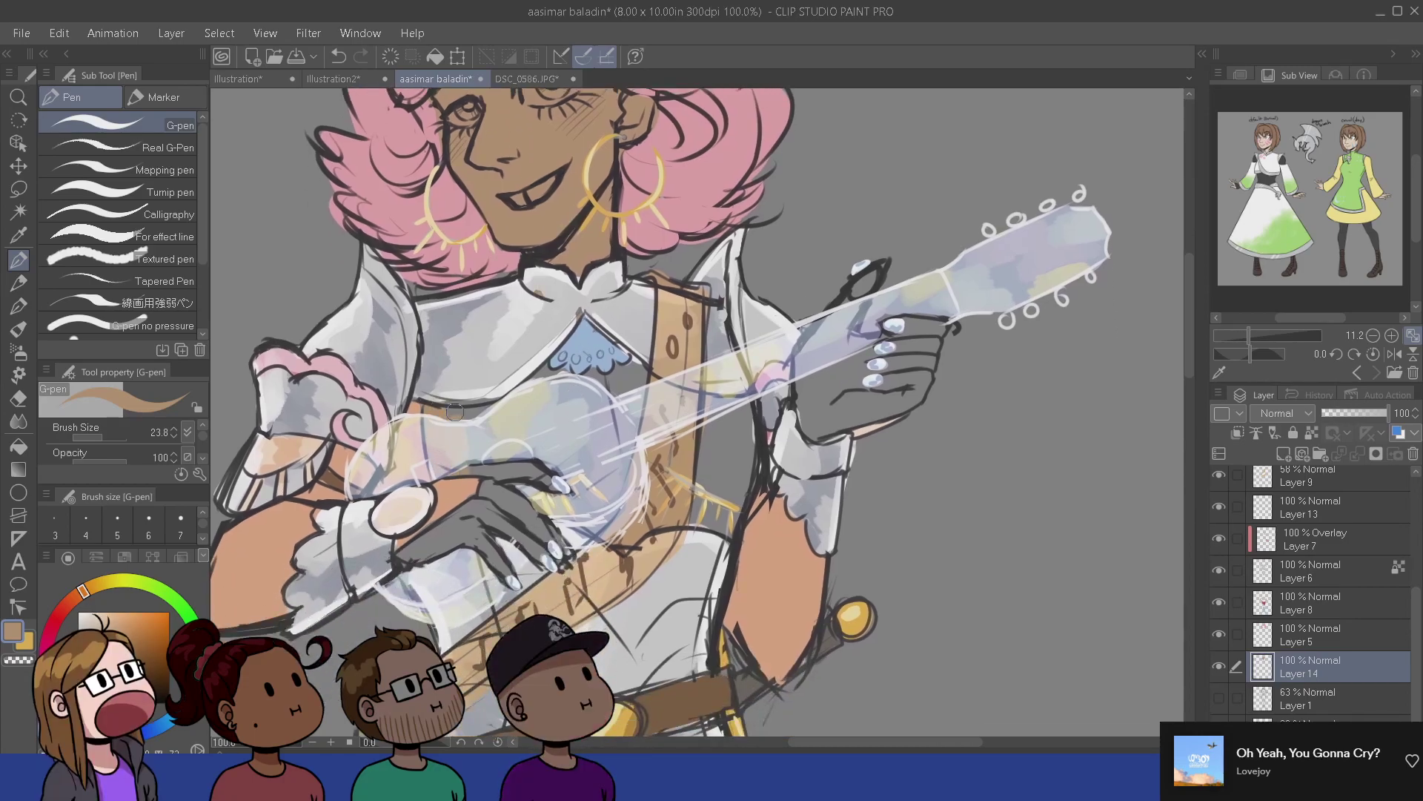
left_click_drag(455, 412, 470, 413)
left_click_drag(475, 469, 518, 500)
key("bracketright")
key("bracketright")
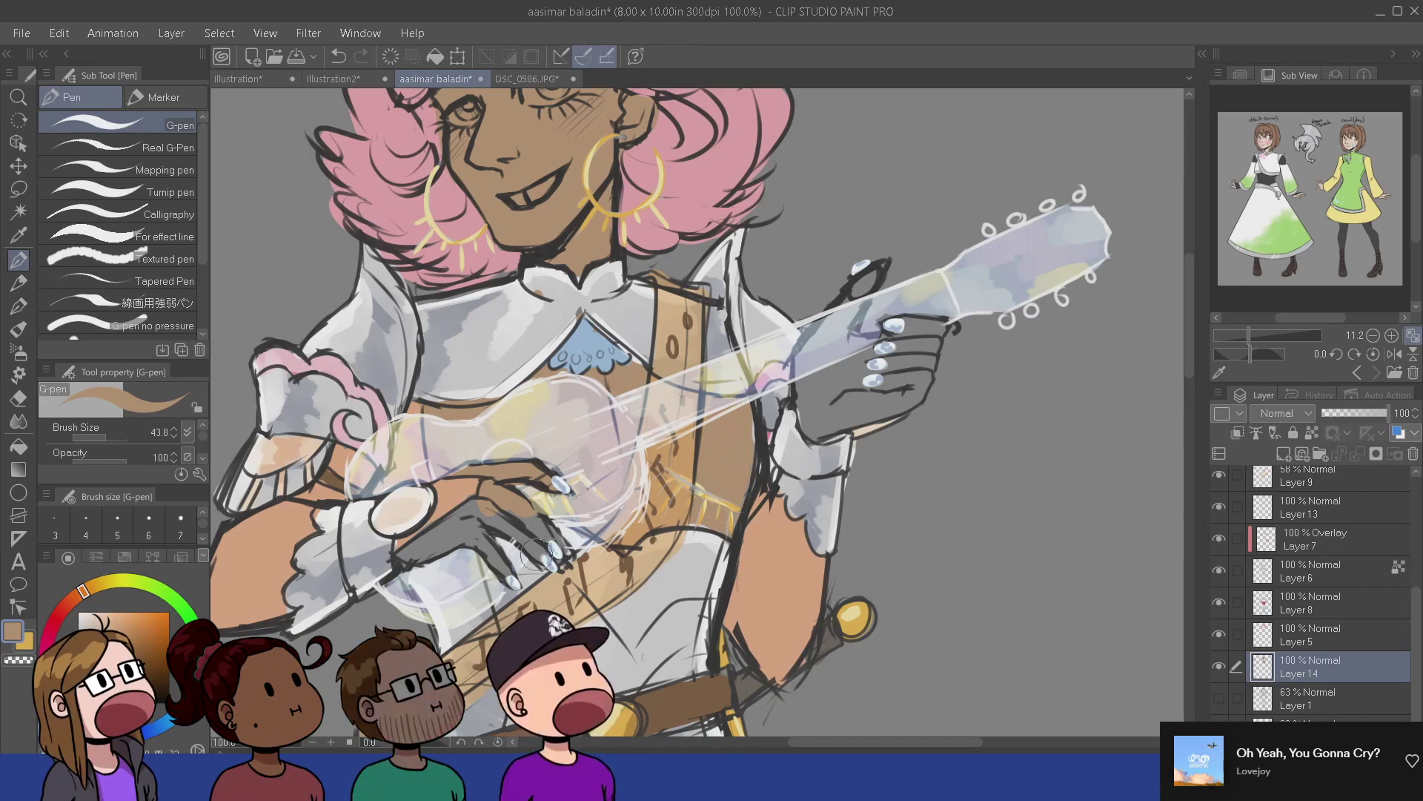
mouse_move(406, 553)
left_mouse_down()
mouse_move(468, 517)
mouse_move(500, 558)
mouse_move(522, 554)
mouse_move(519, 508)
left_mouse_up()
- Choose a deeper brown and recolor the face, torso and strumming hand with the Fill tool
mouse_move(560, 722)
left_mouse_down()
mouse_move(505, 460)
mouse_move(498, 256)
left_mouse_up()
mouse_move(514, 727)
left_mouse_down()
mouse_move(534, 242)
mouse_move(548, 656)
left_mouse_up()
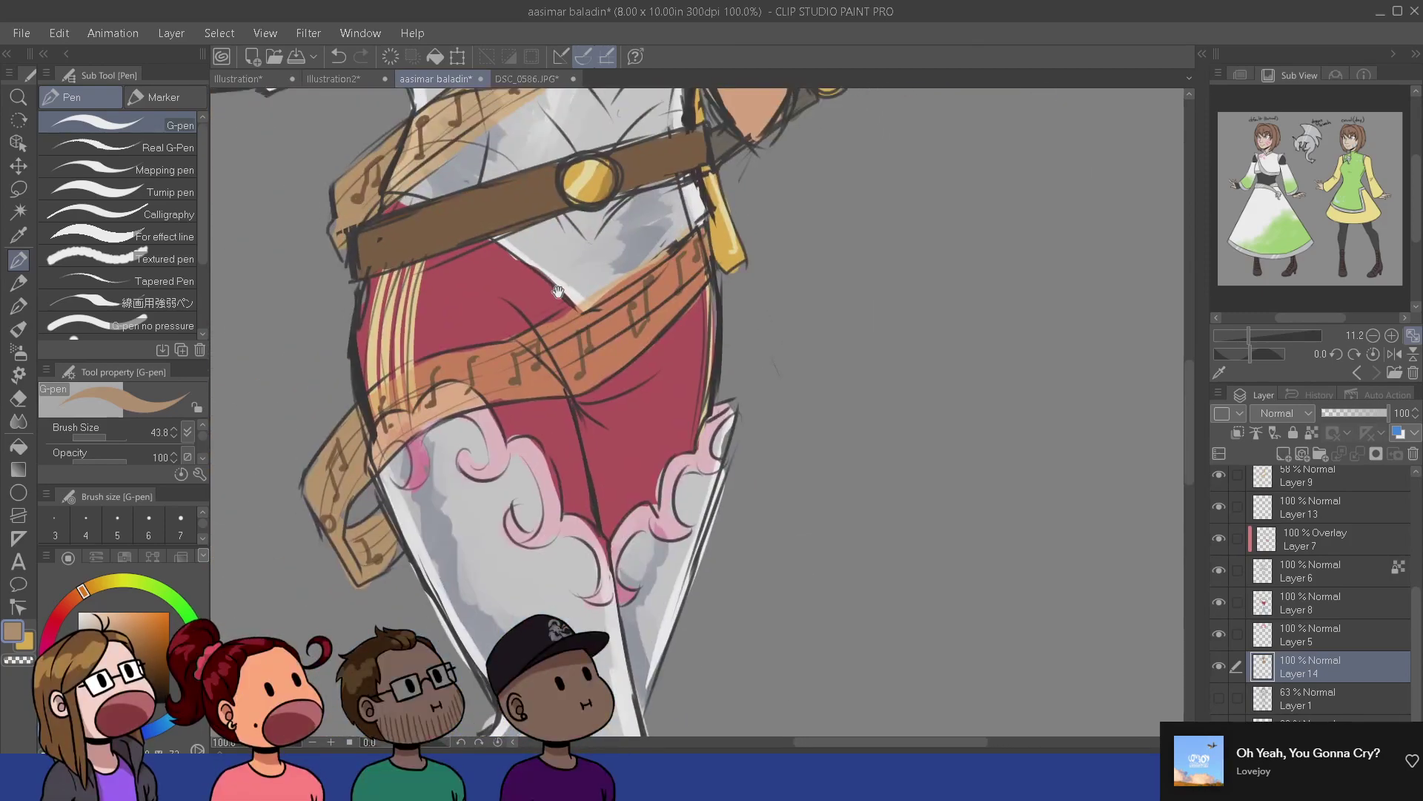
left_click_drag(573, 307, 619, 608)
scroll(611, 342, "up", 5)
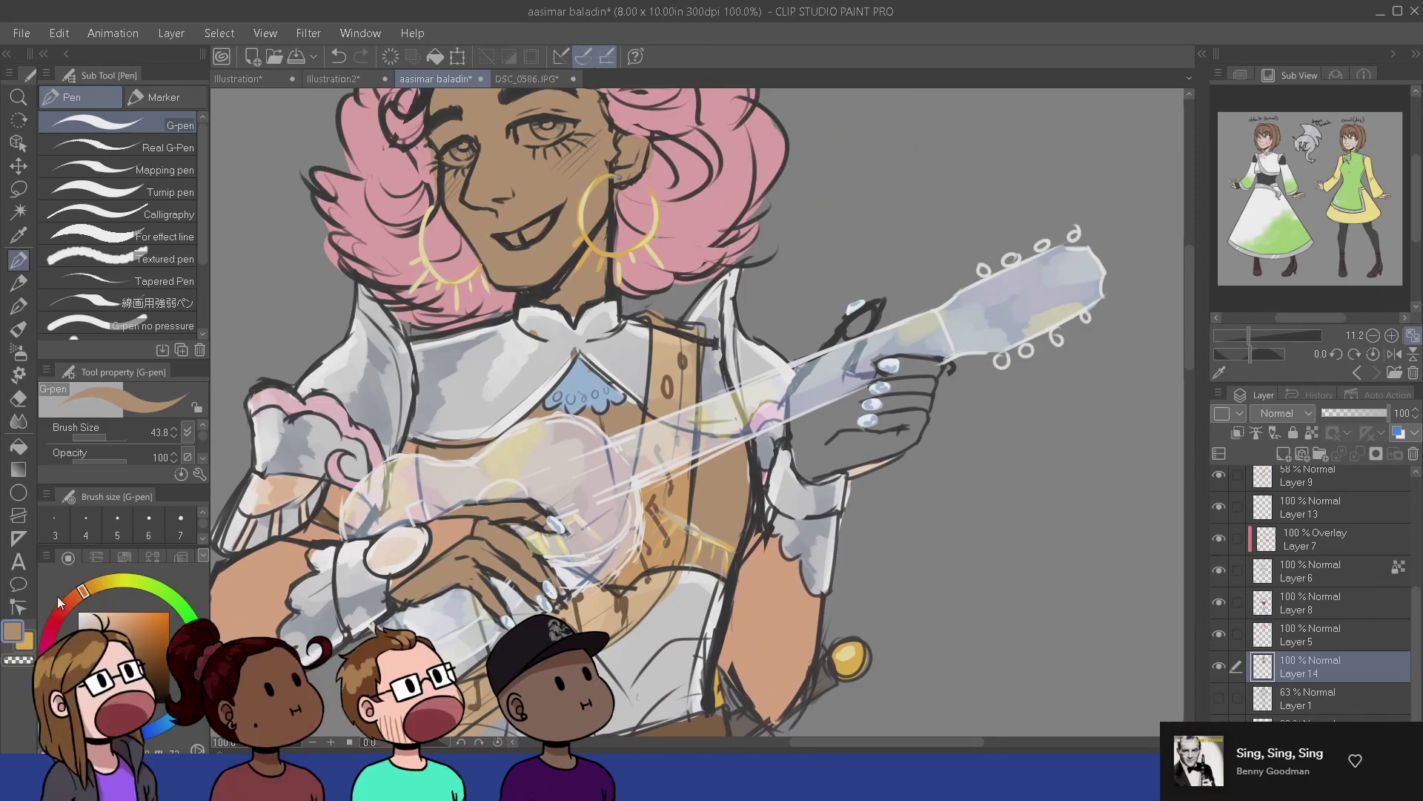
left_click(79, 594)
left_click(127, 643)
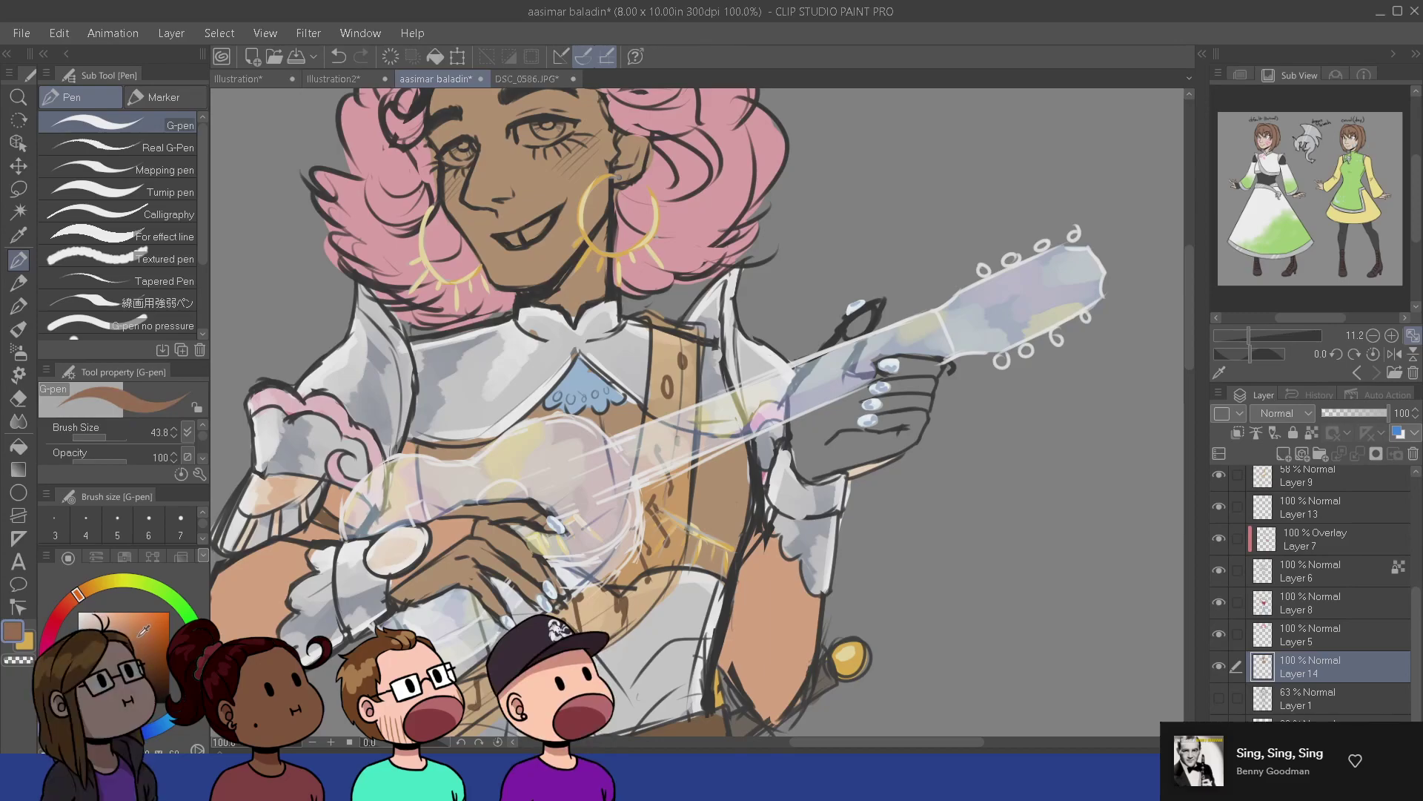
key("g")
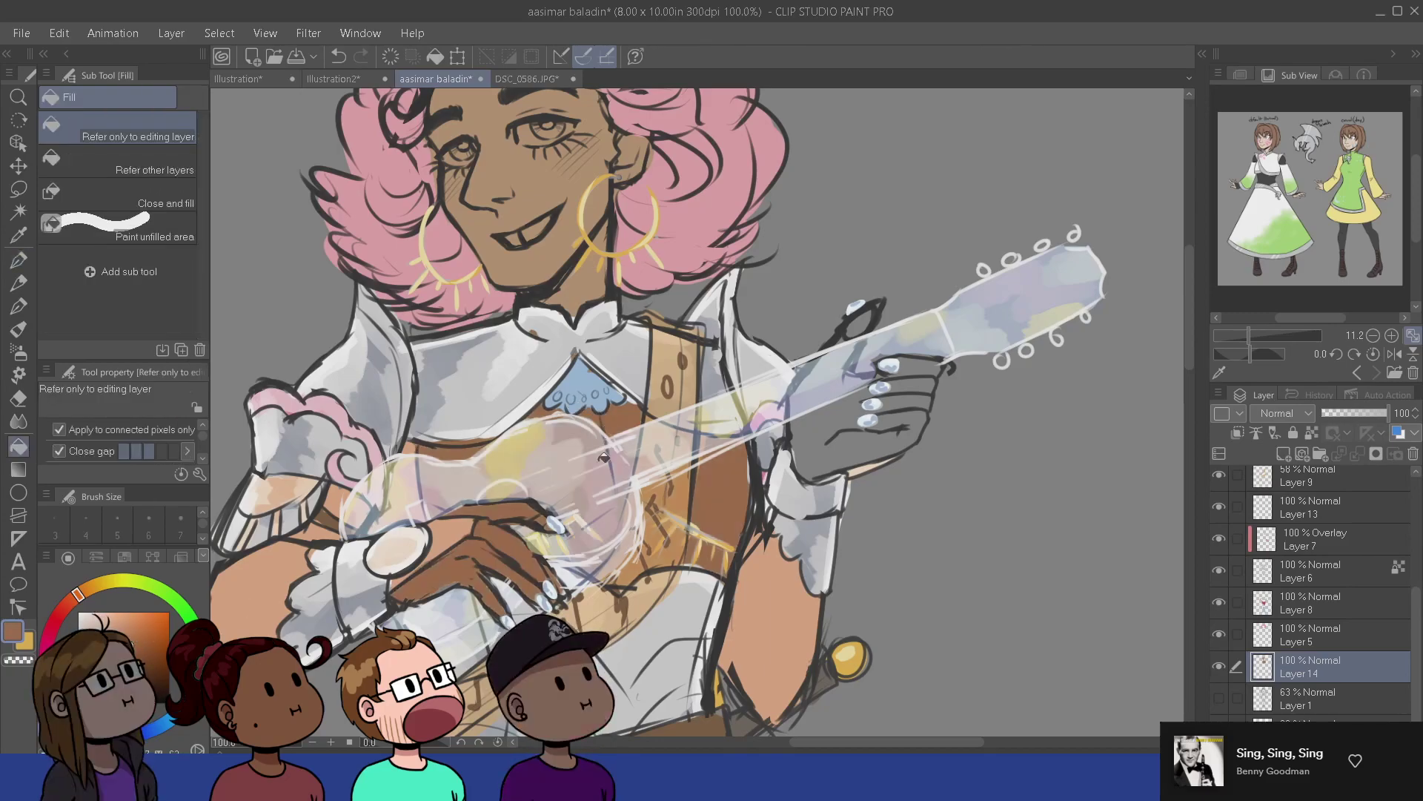
left_click(530, 223)
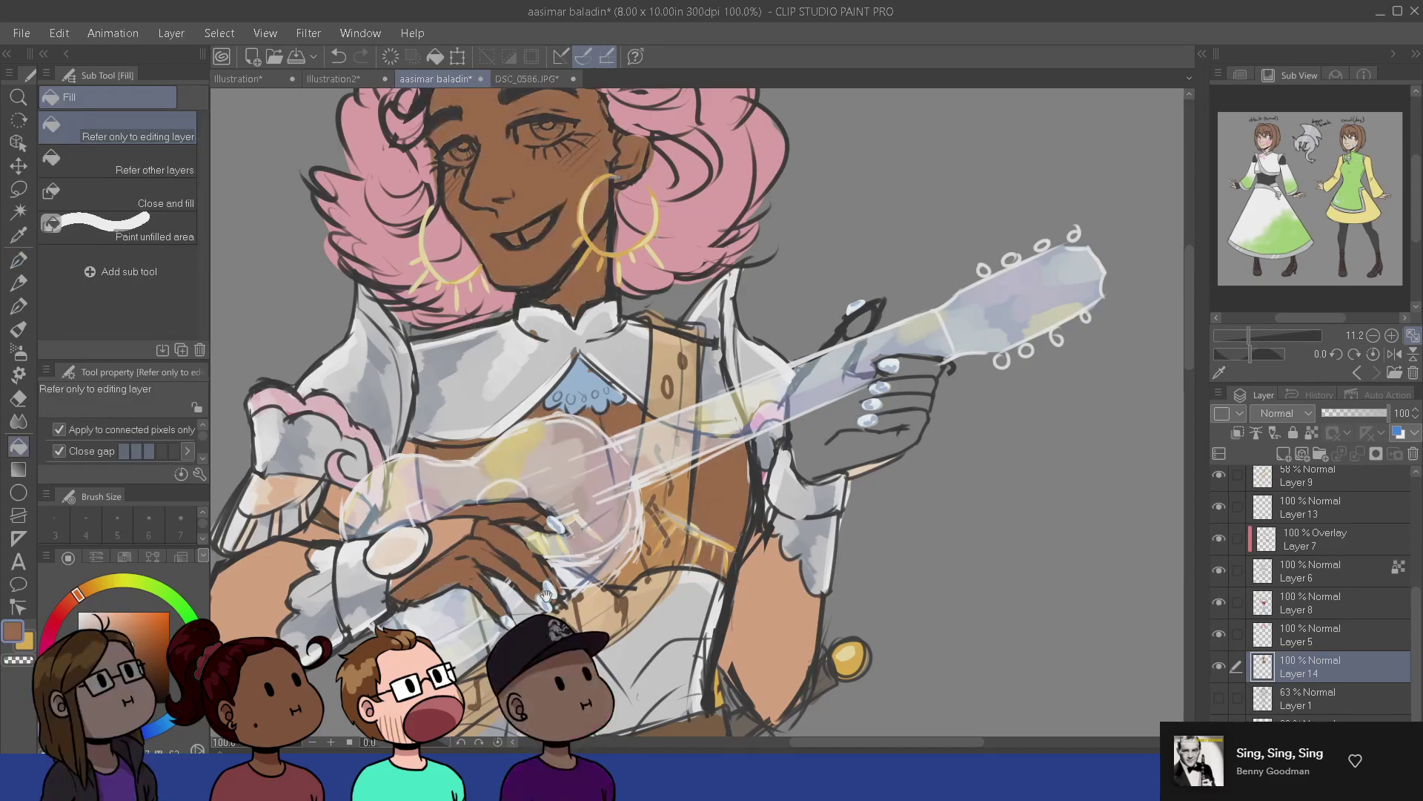
left_click_drag(546, 596, 571, 630)
left_click(443, 607)
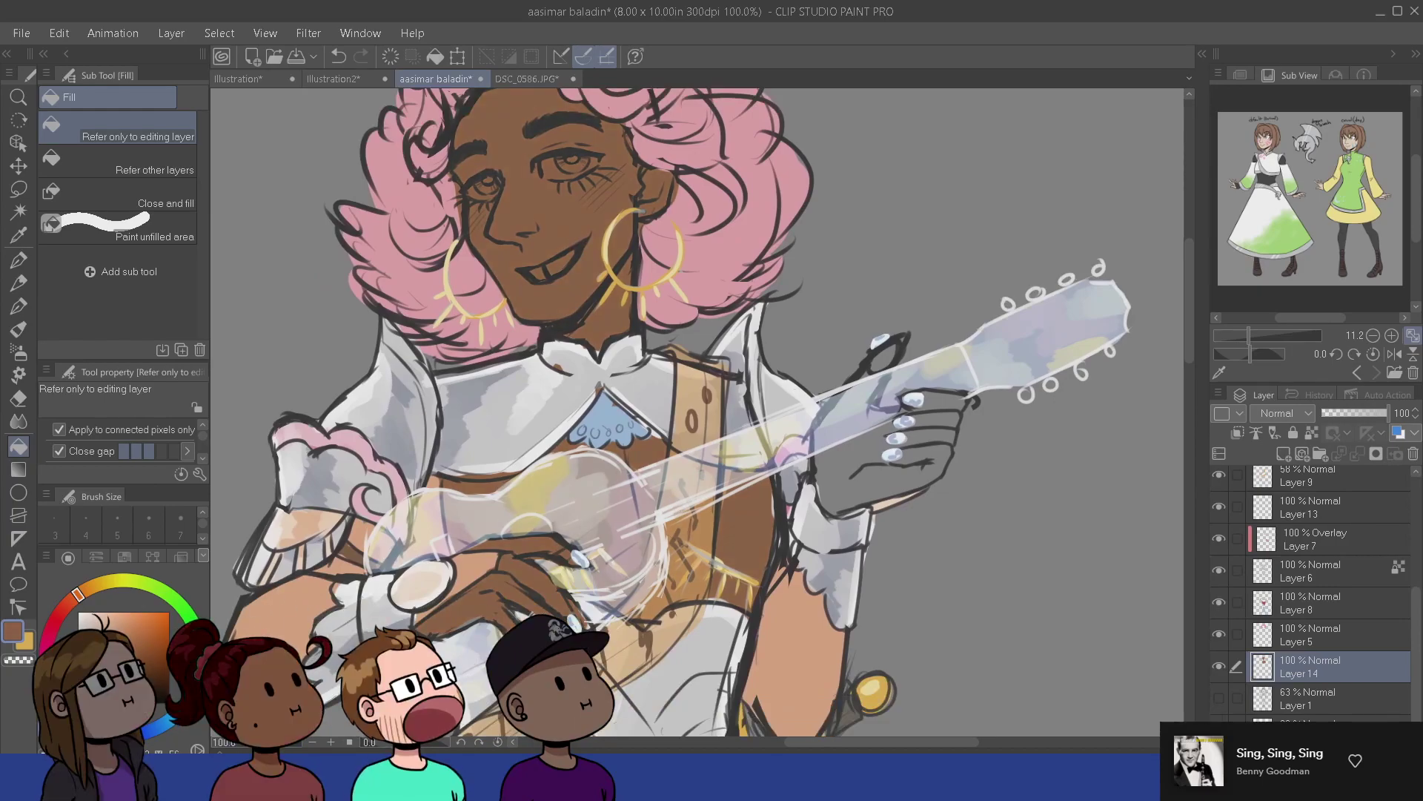
- Shift the skin color to a redder brown and refill the painted skin on the torso and face
scroll(539, 667, "down", 1)
left_click_drag(312, 579, 318, 498)
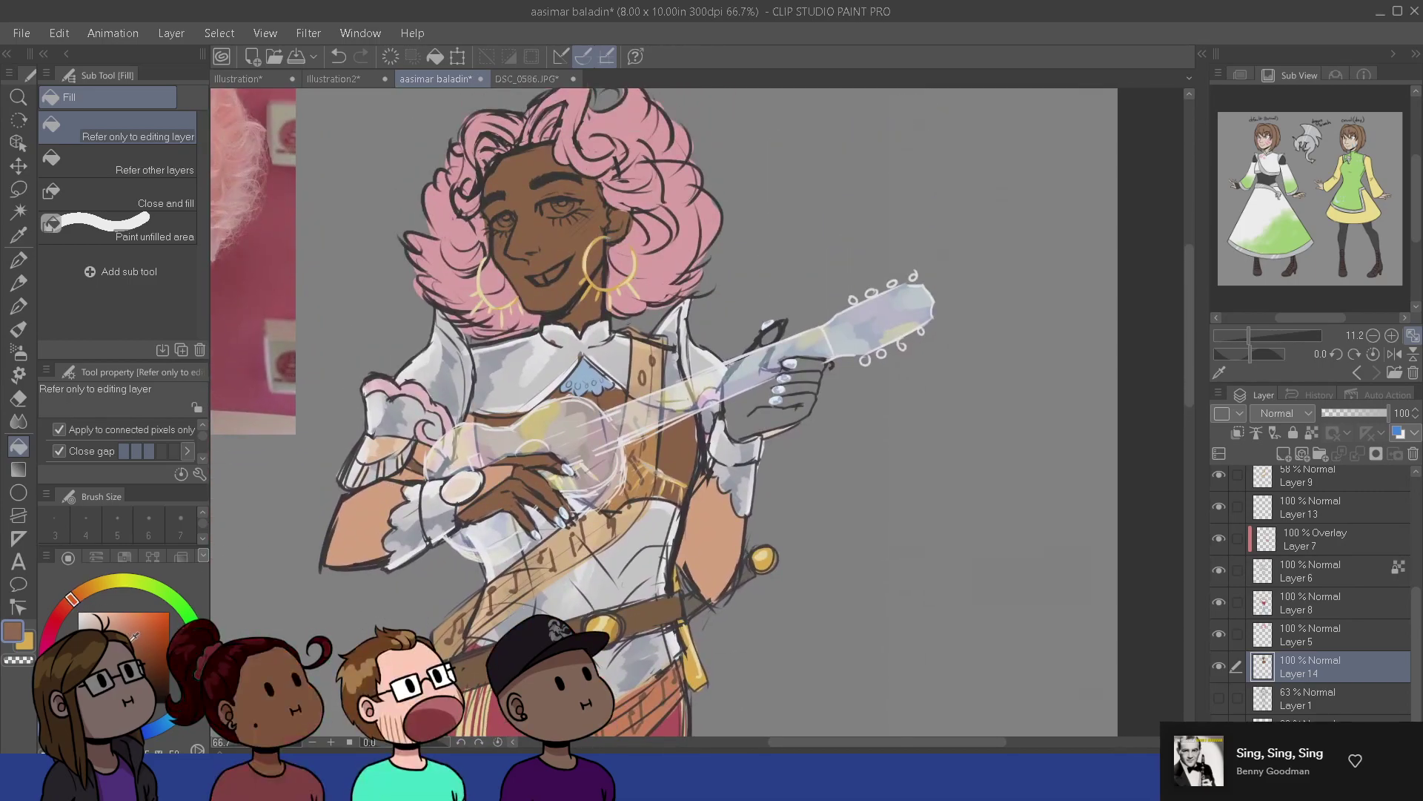
left_click_drag(72, 598, 67, 608)
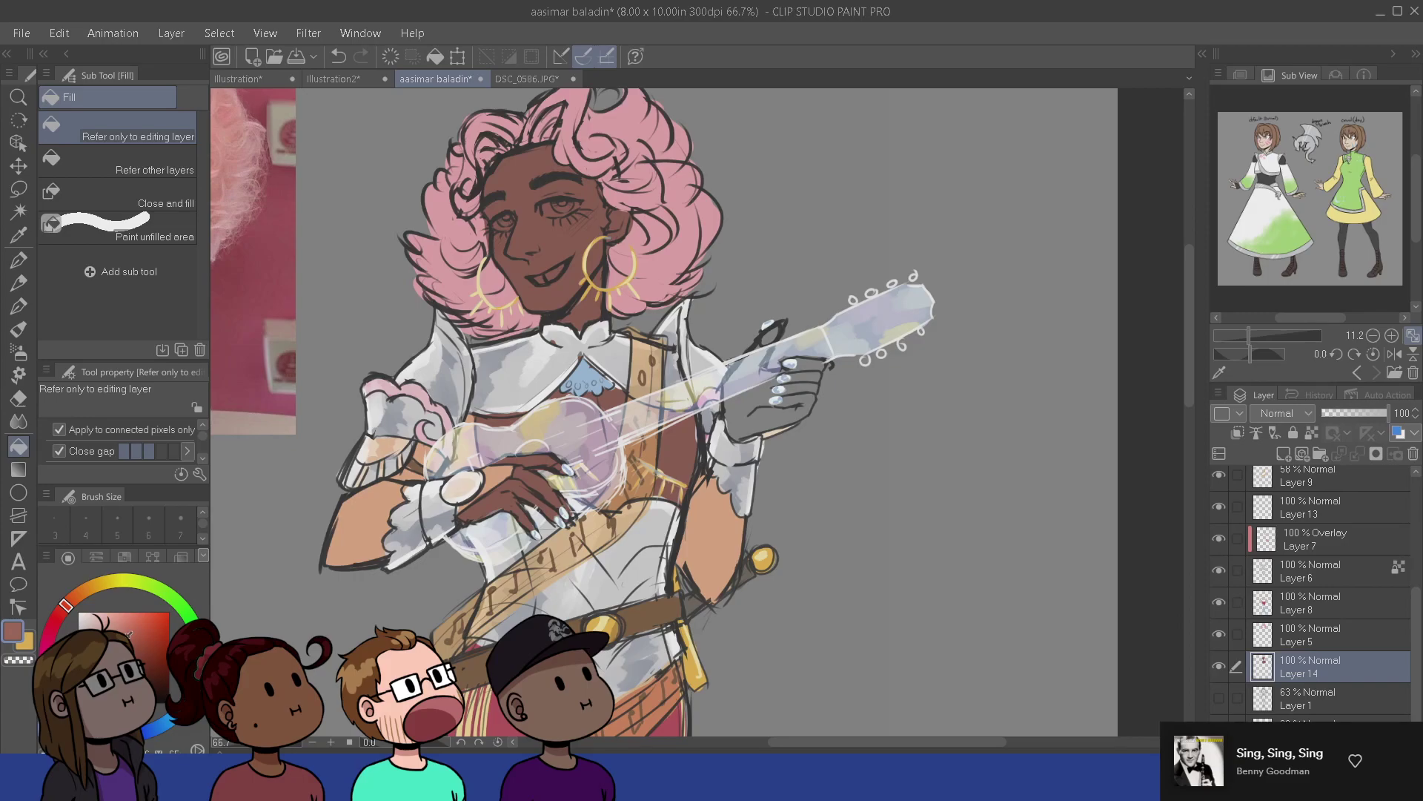
left_click(591, 415)
left_click(591, 244)
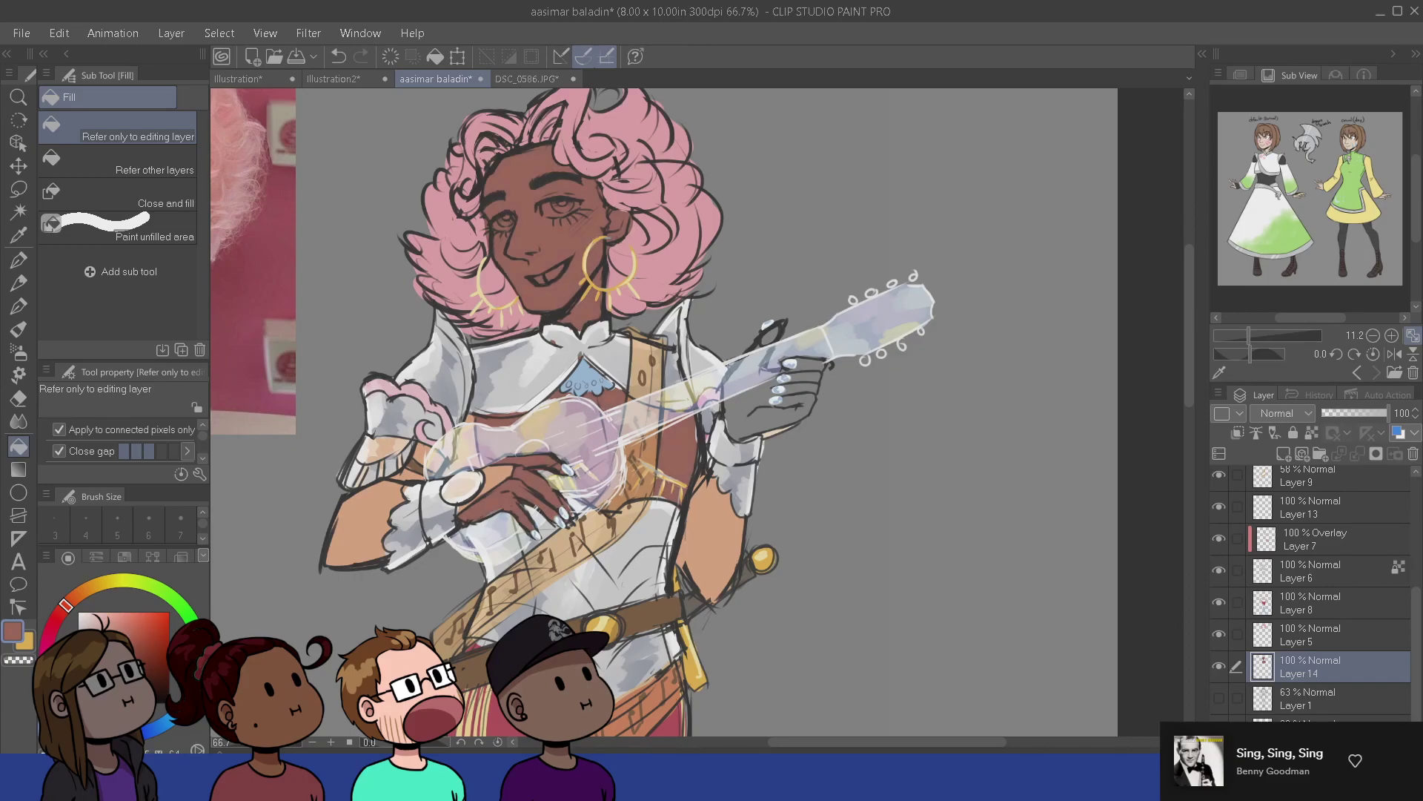
- Paint the fretting hand on the guitar neck in the same reddish brown with the G-pen at size 43.8
left_click_drag(802, 497, 674, 536)
scroll(670, 540, "up", 1)
key("p")
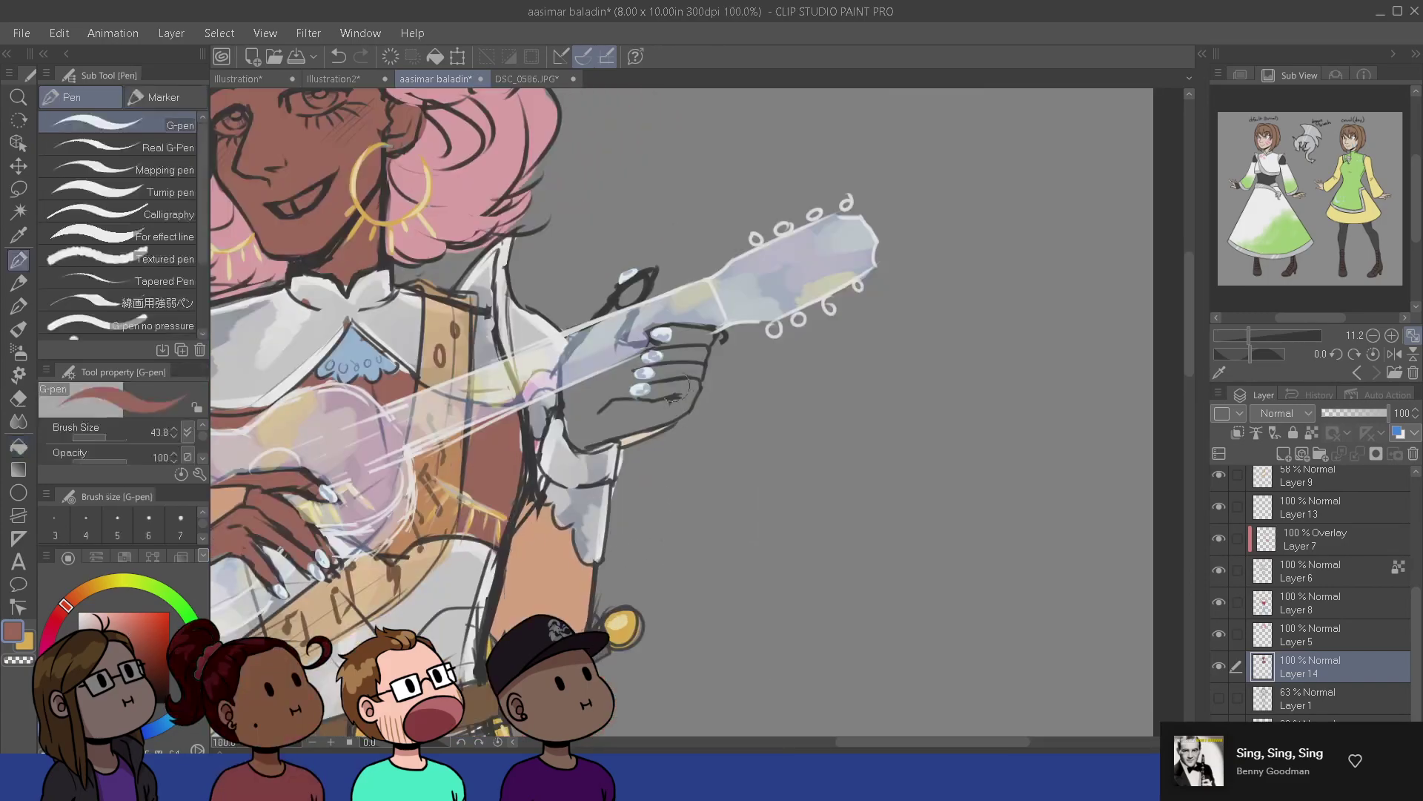
left_click_drag(625, 280, 635, 289)
mouse_move(592, 360)
left_mouse_down()
mouse_move(586, 382)
mouse_move(678, 362)
mouse_move(668, 341)
mouse_move(671, 404)
mouse_move(585, 430)
mouse_move(578, 380)
left_mouse_up()
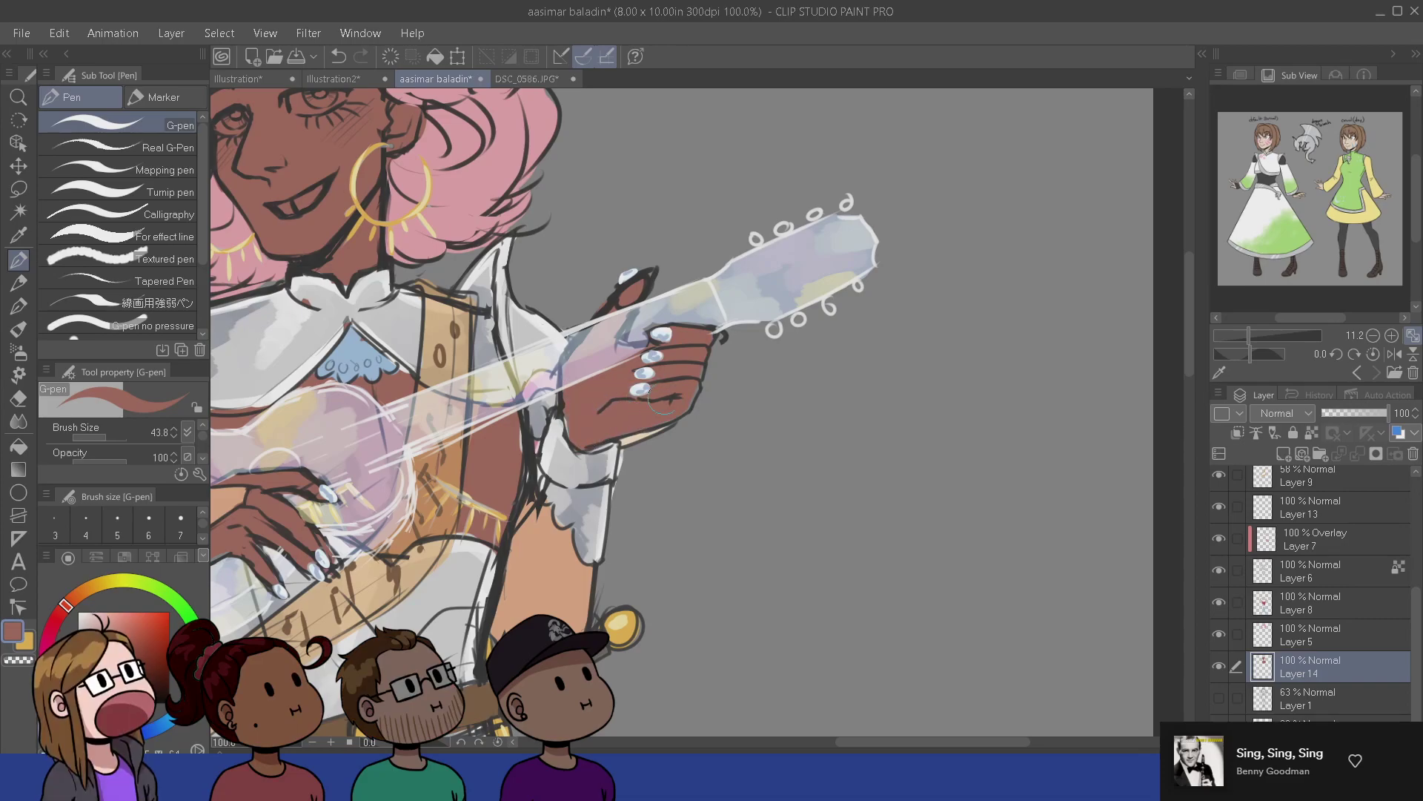
- Cover the stray skin-colored mark on the white collar with sampled light gray on Layer 6, and tidy the tip of the blue inset below
left_click_drag(551, 540, 721, 570)
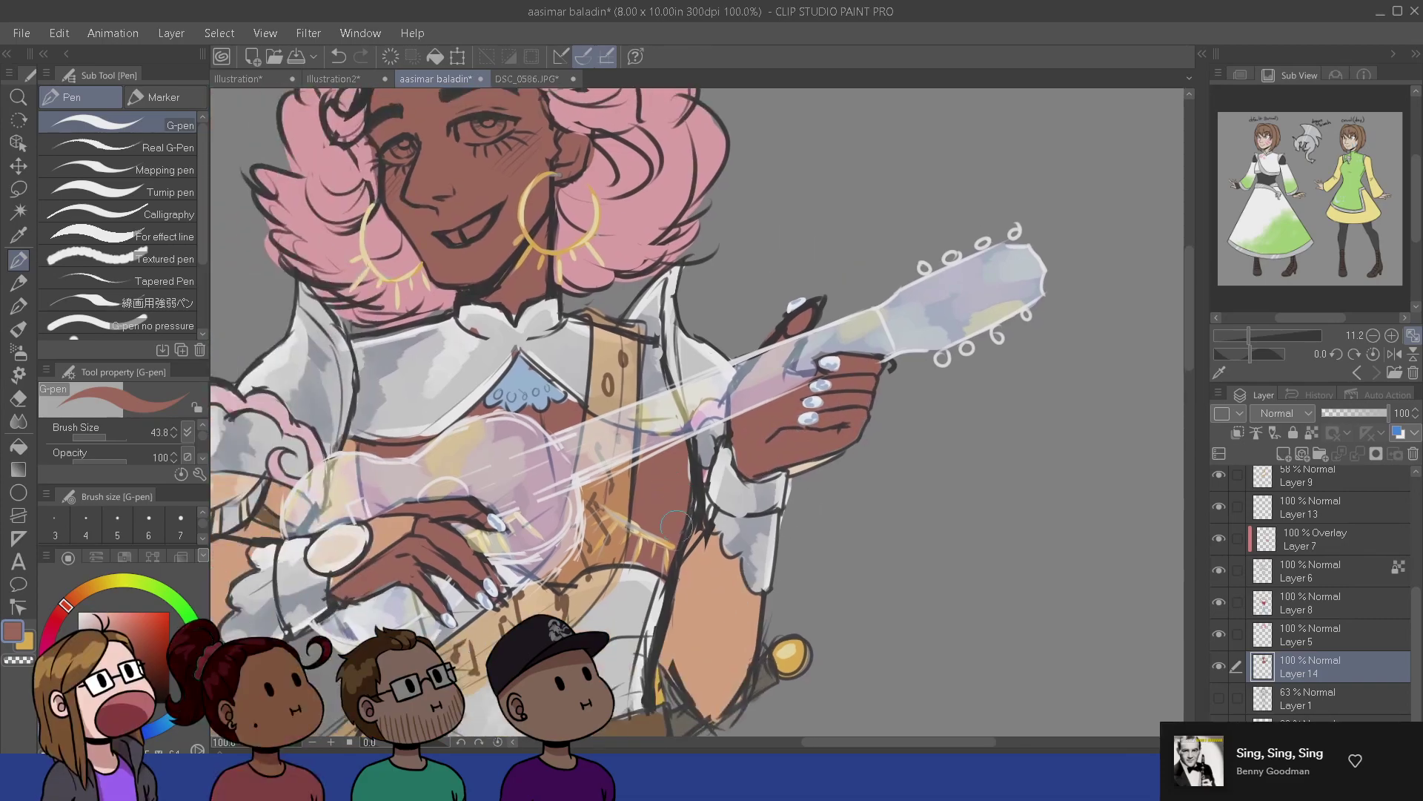
left_click_drag(633, 600, 709, 683)
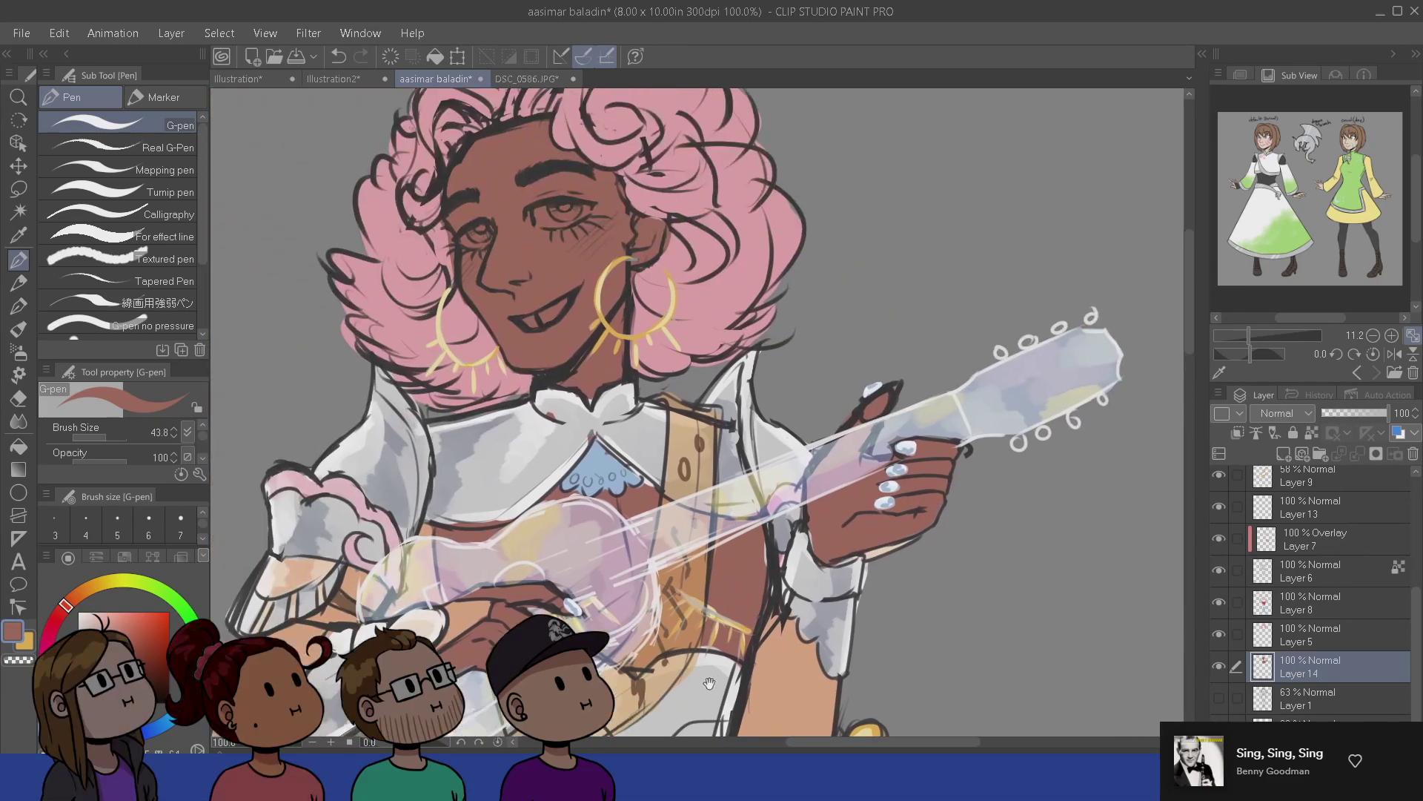
left_click(570, 438, "ctrl+shift")
left_click(572, 428, "alt")
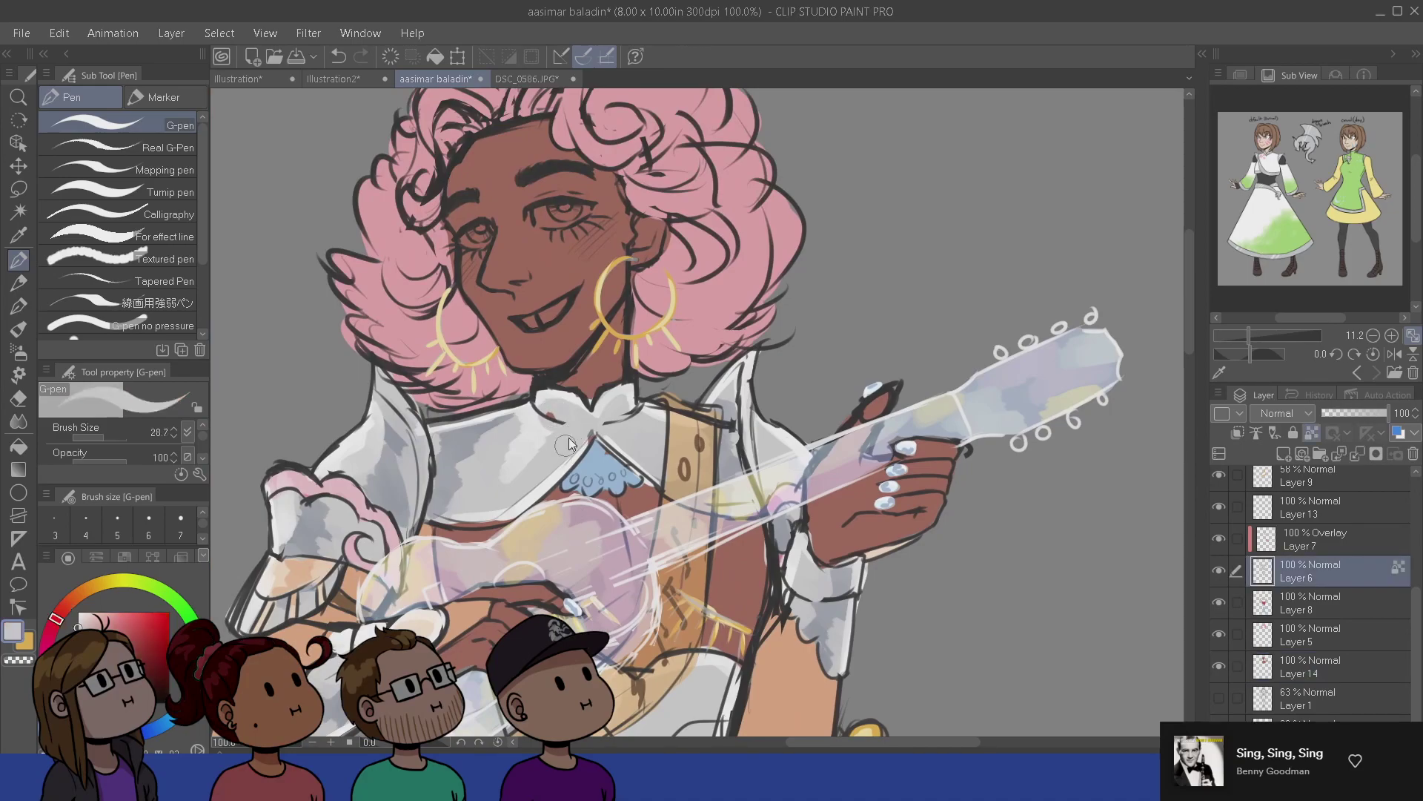
key("bracketleft")
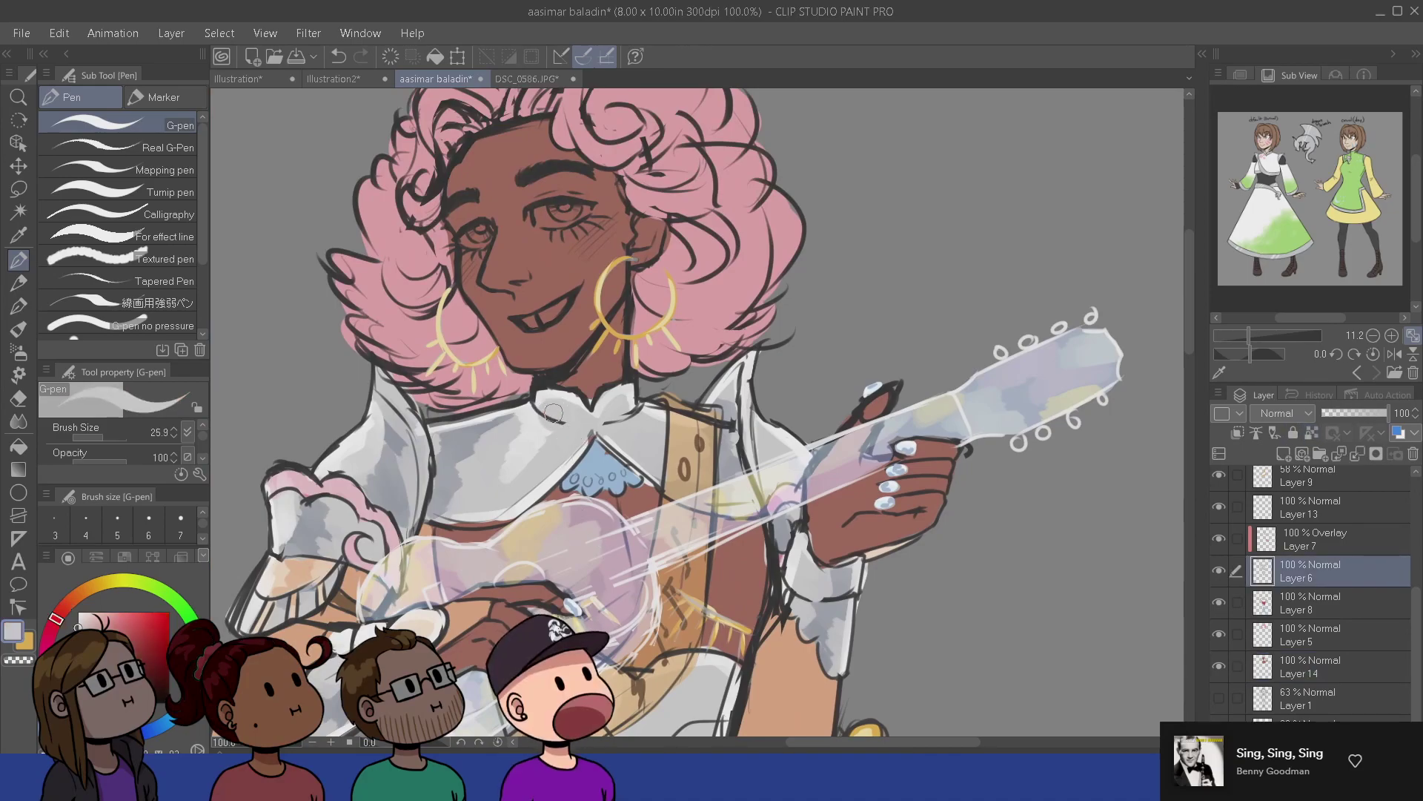
left_click(605, 461, "alt")
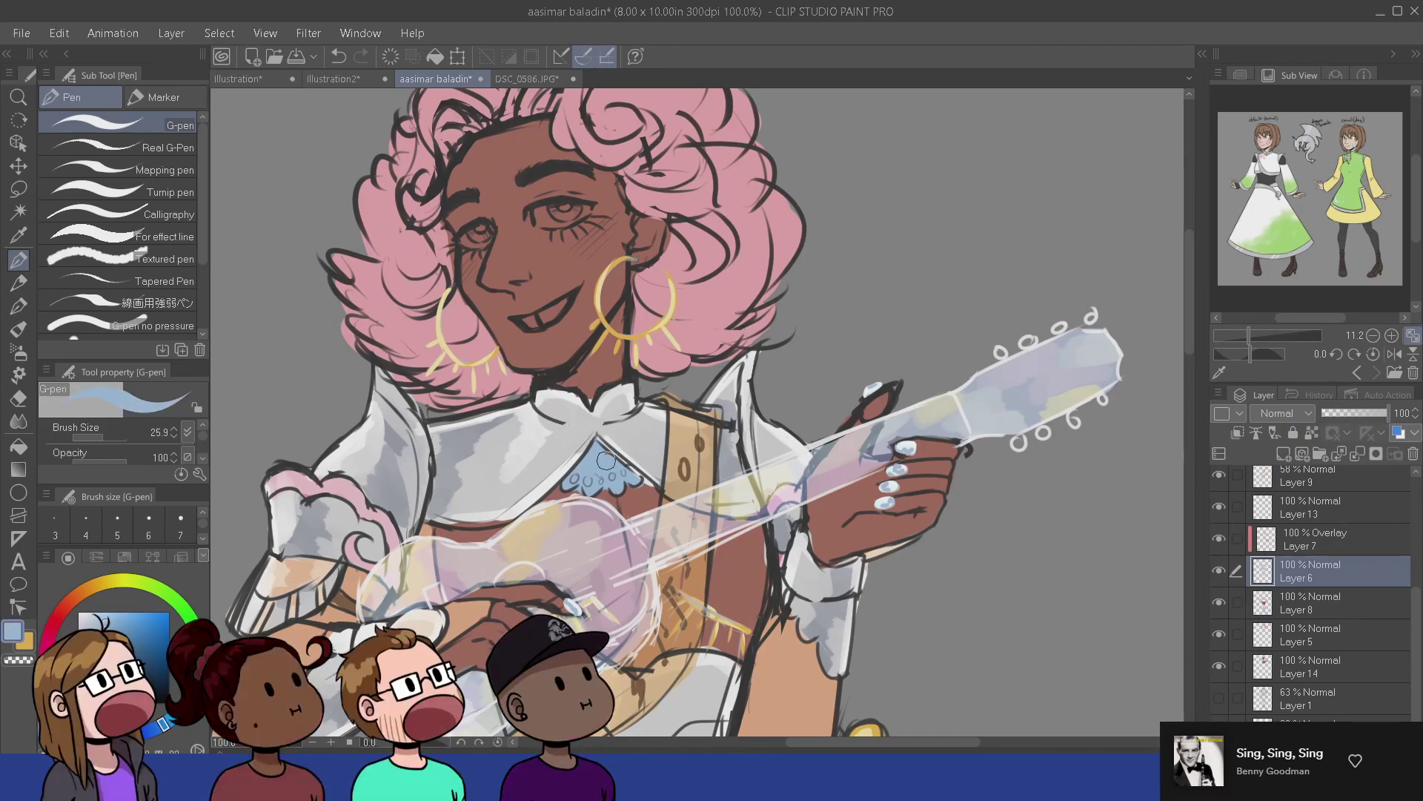
left_click(606, 460, "ctrl+shift")
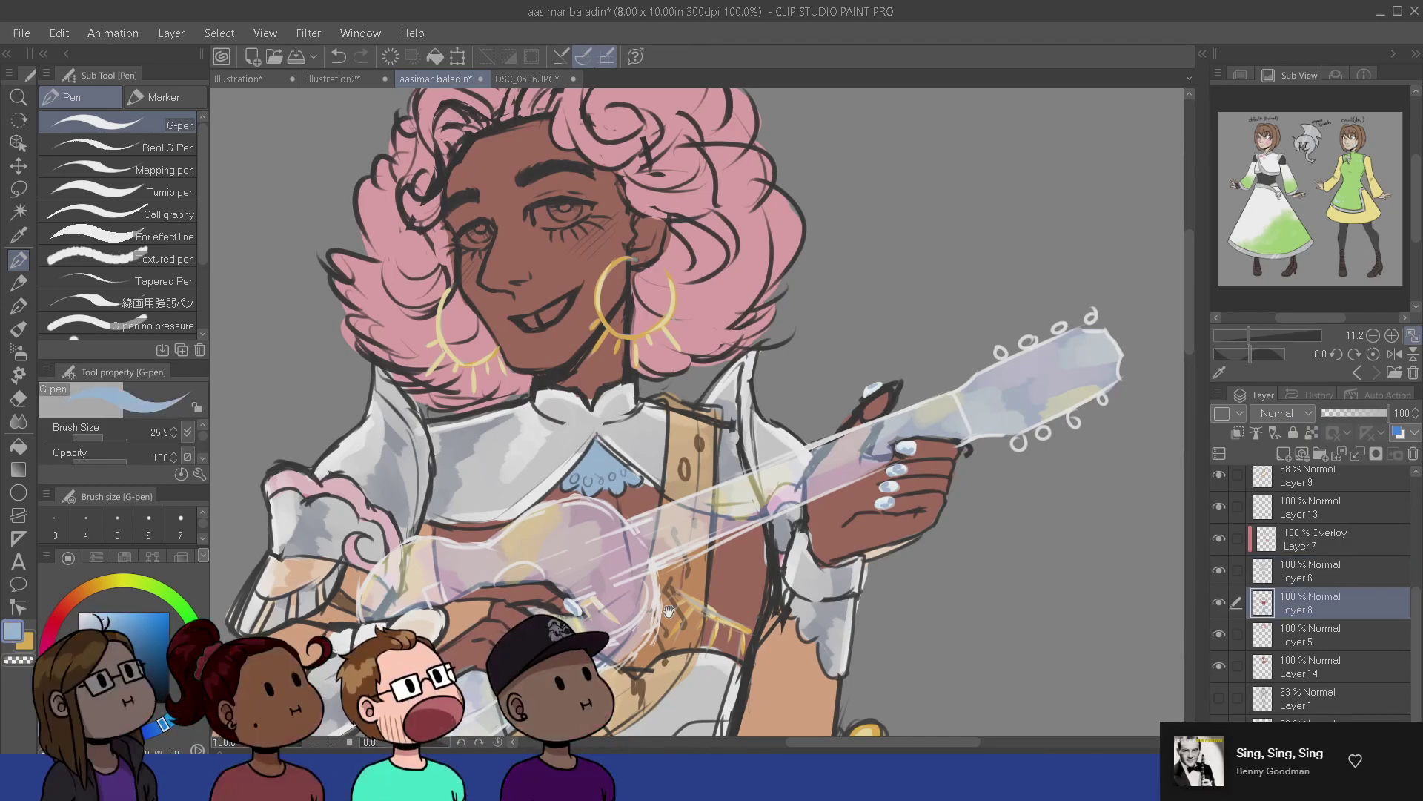
key("e")
left_click(588, 399, "ctrl+shift")
key("p")
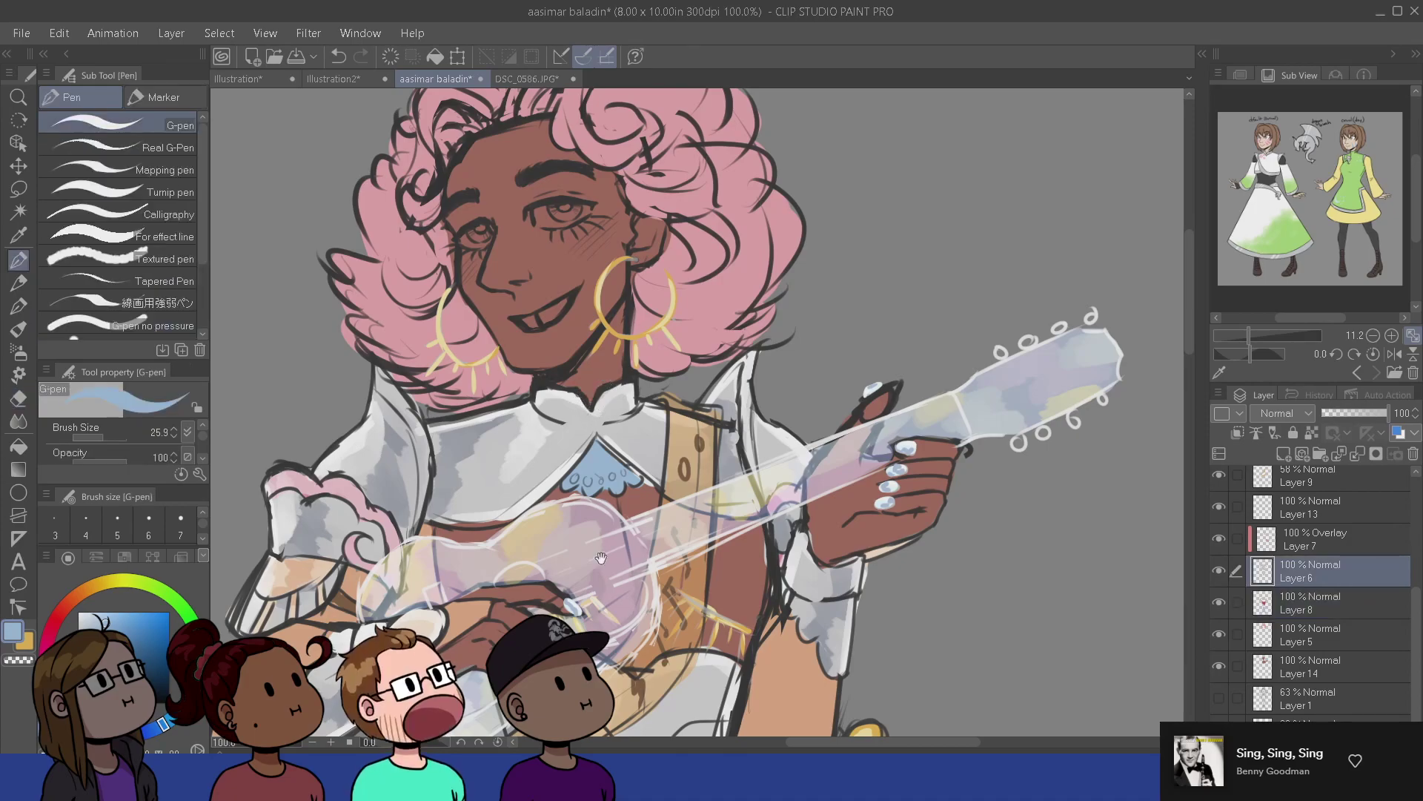
- Pick an off-white color and paint the teeth in the smile with the G-pen on Layer 14
left_click_drag(591, 399, 608, 465)
left_click(609, 465, "ctrl+shift")
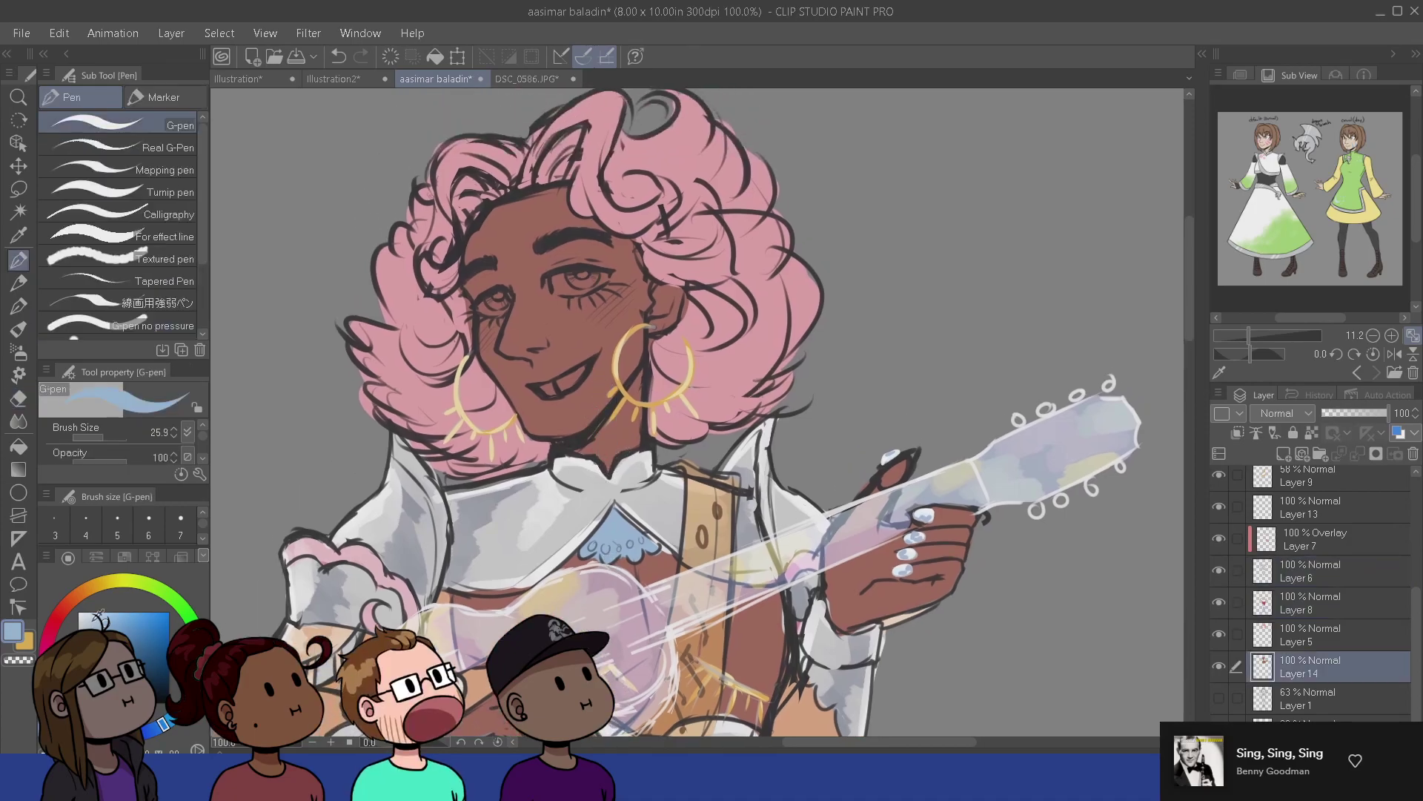
left_click_drag(95, 616, 83, 600)
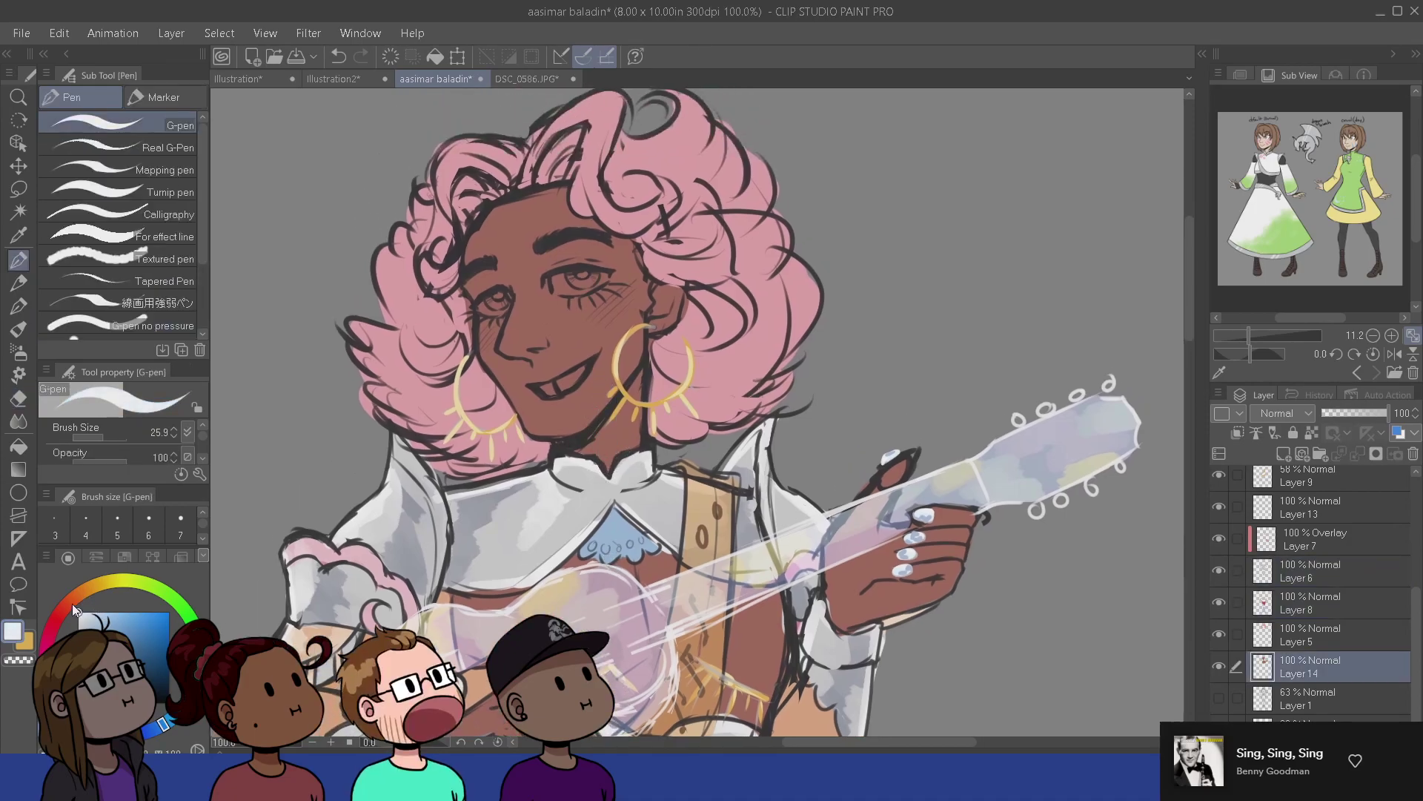
left_click(73, 604)
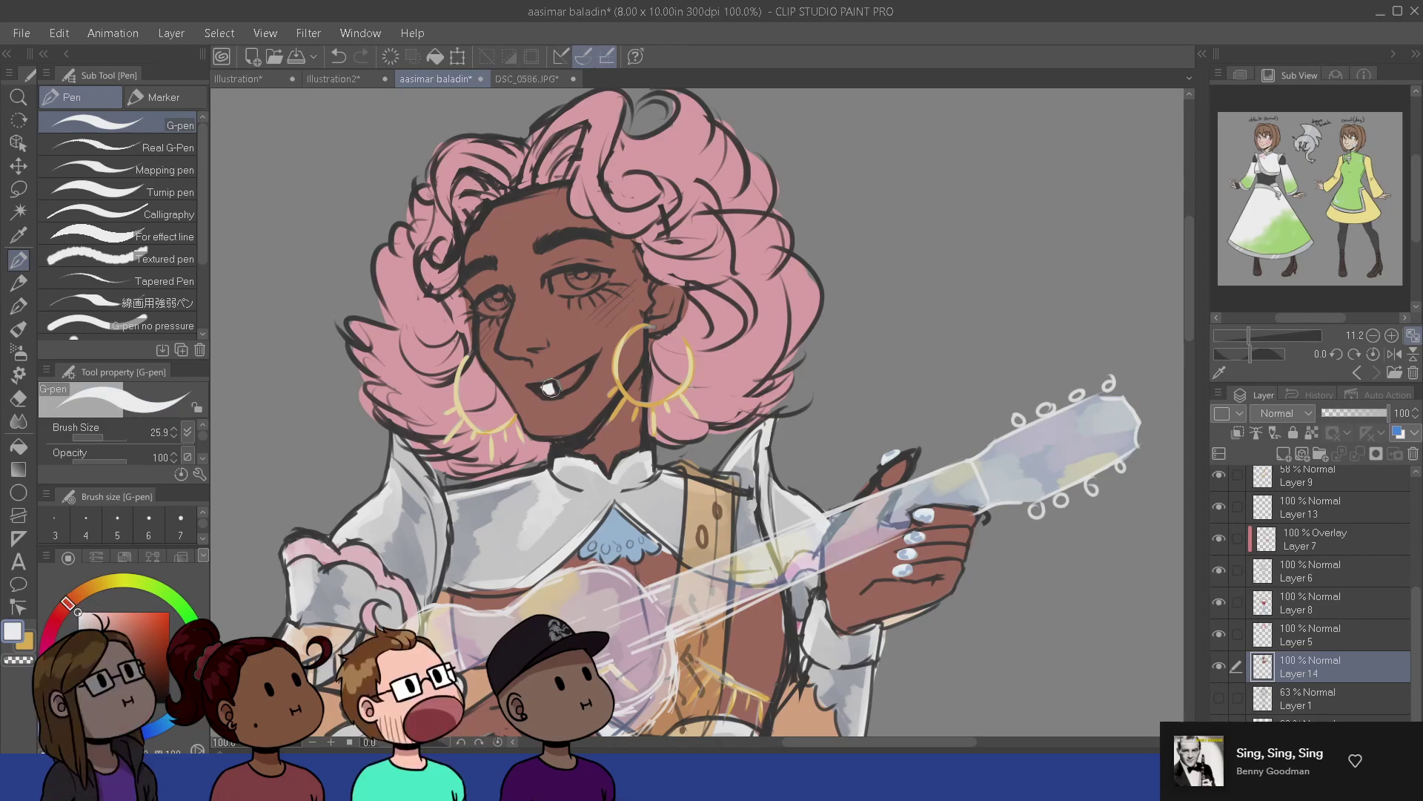
left_click_drag(559, 385, 581, 375)
scroll(715, 541, "up", 1)
left_click_drag(715, 541, 747, 629)
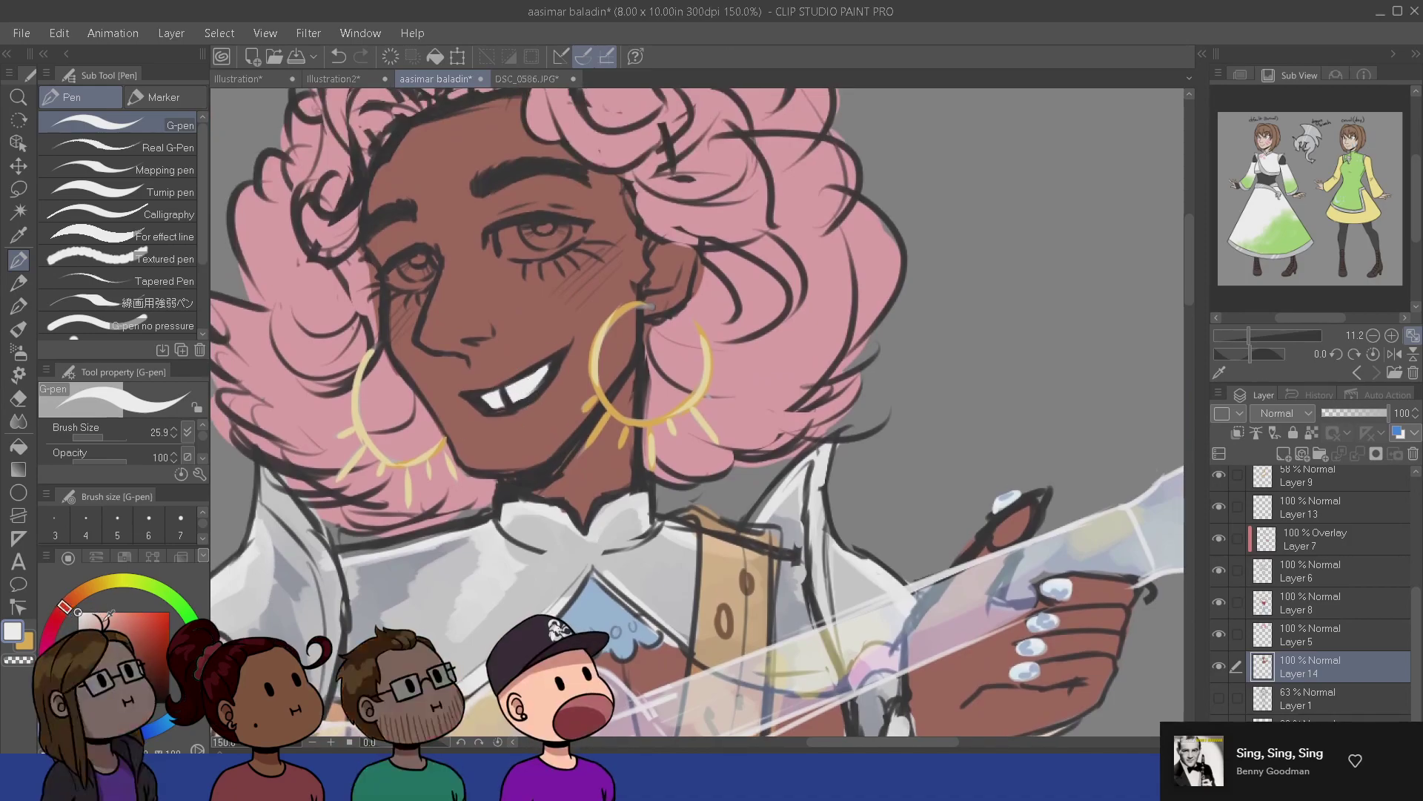
- Tone the teeth with a slightly darker pinkish white and touch up their edges using colors sampled from the face
left_click(88, 613)
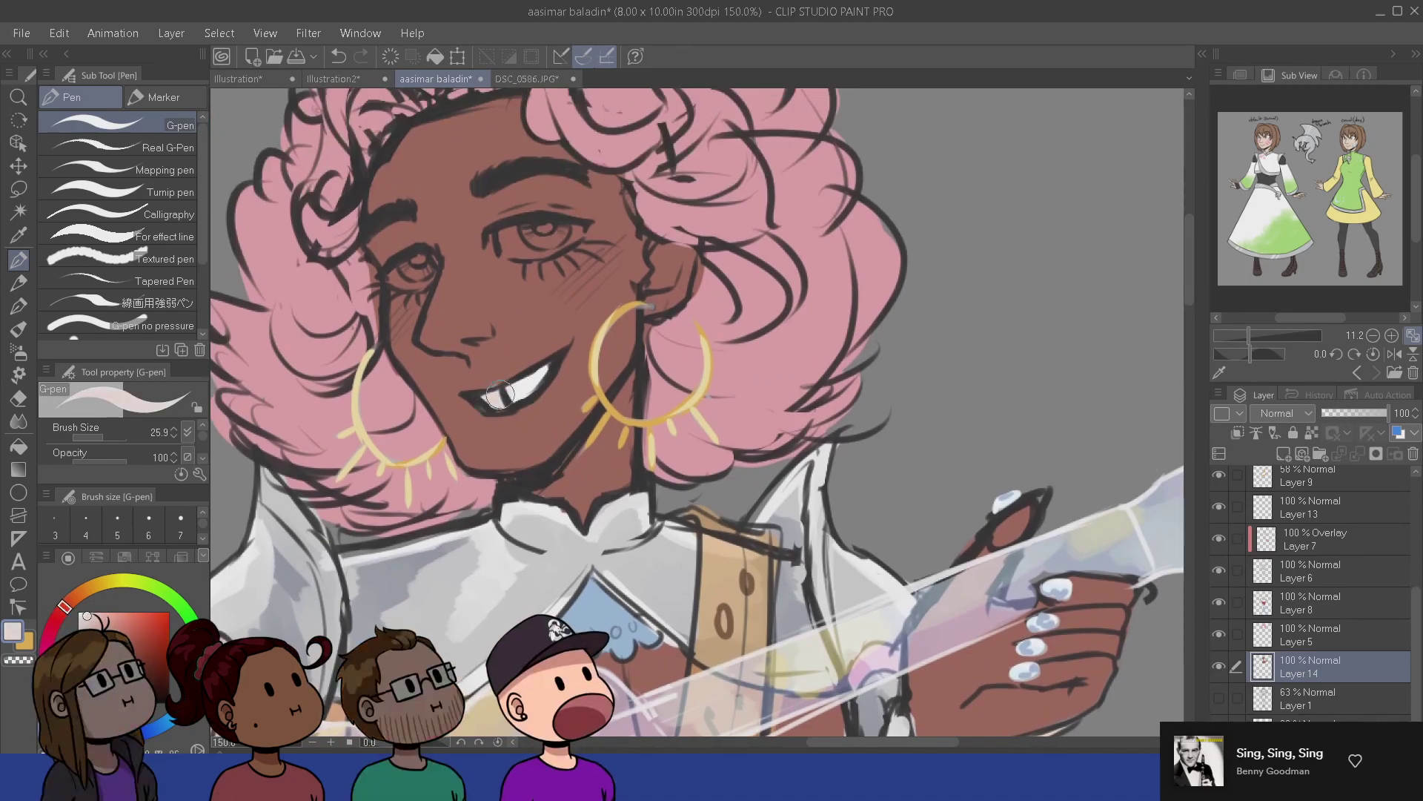
left_click_drag(498, 393, 523, 385)
left_click(519, 359, "alt")
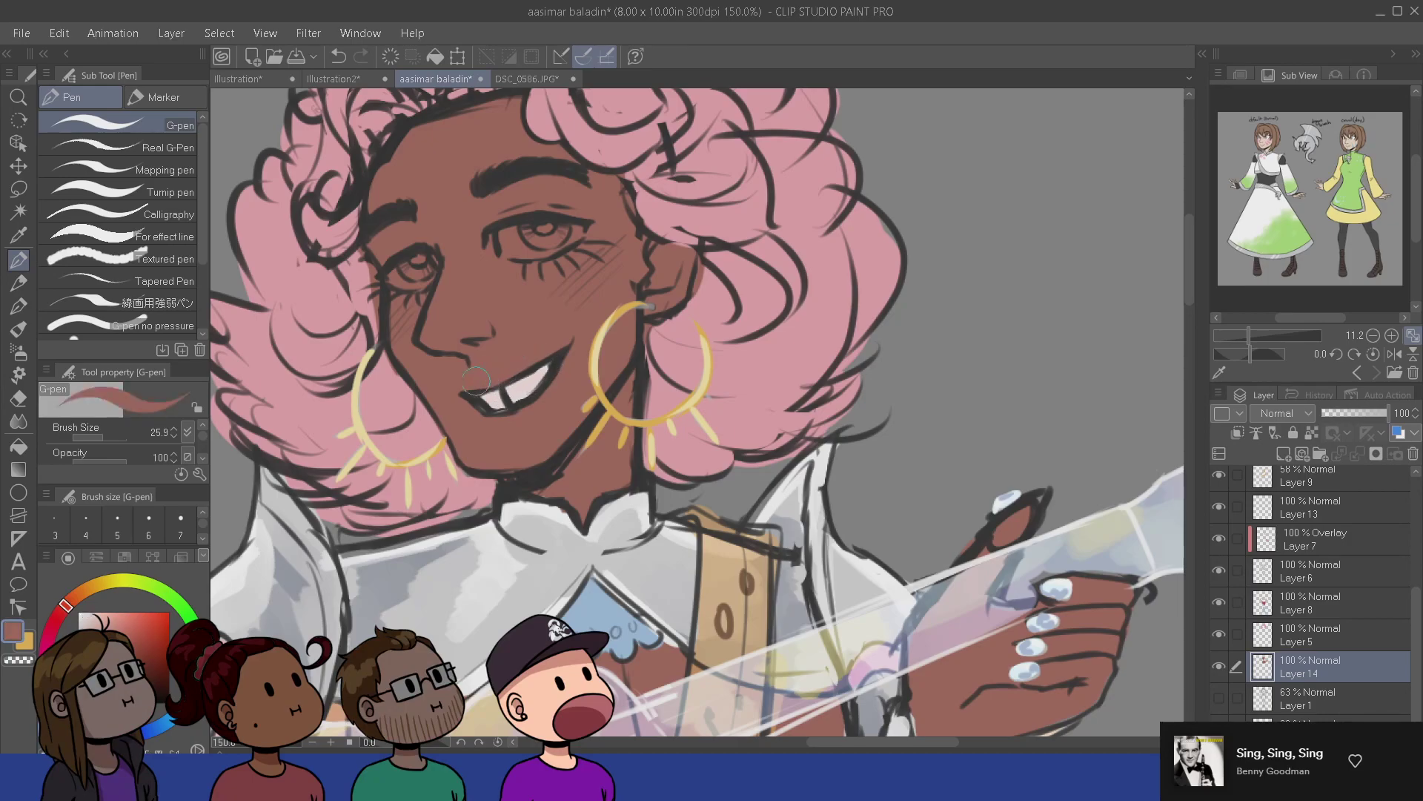
left_click(528, 385, "alt")
left_click_drag(546, 369, 549, 364)
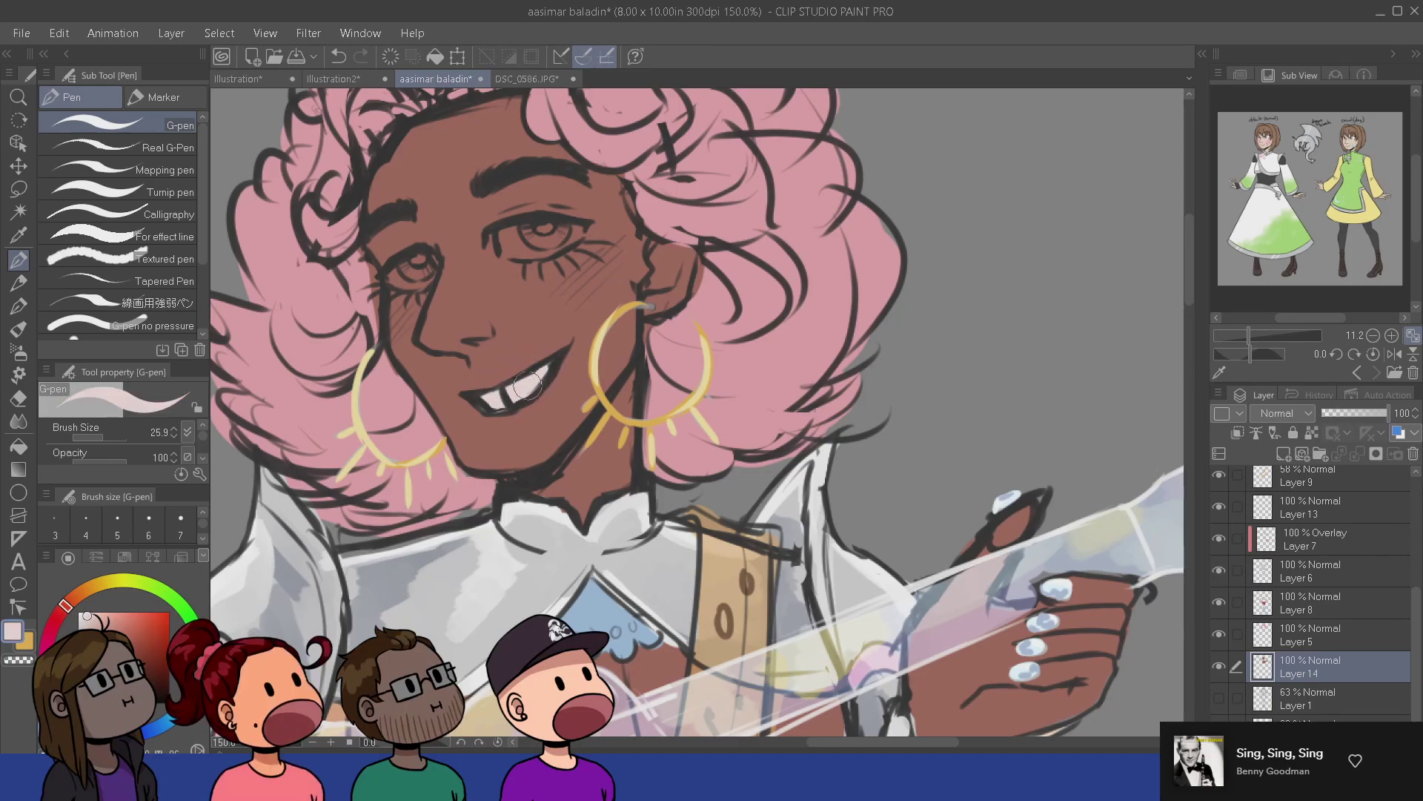
- Sample the skin color, shift it to a deeper red, and add blush to both cheeks with the Soft airbrush
left_click(516, 321, "alt")
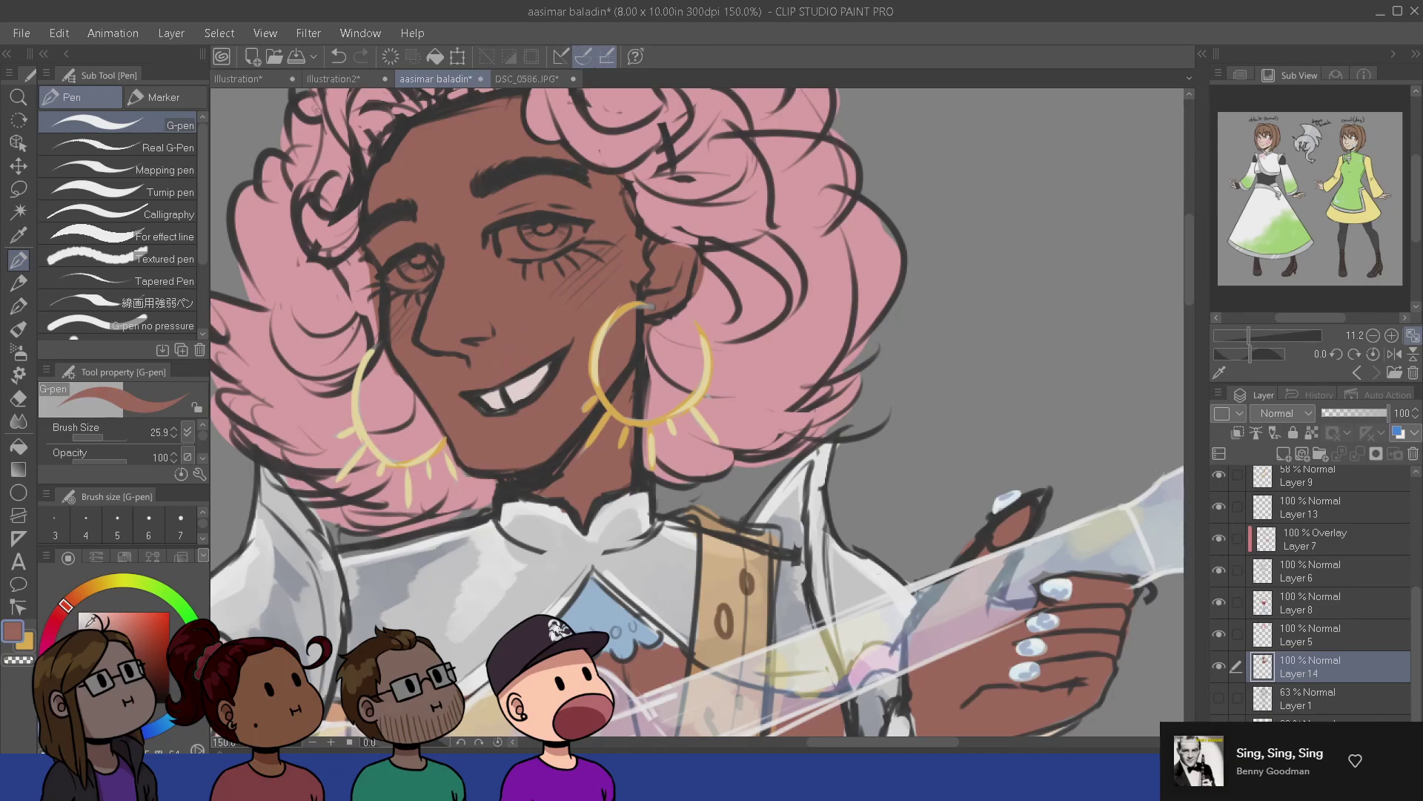
left_click(134, 651)
left_click(19, 329)
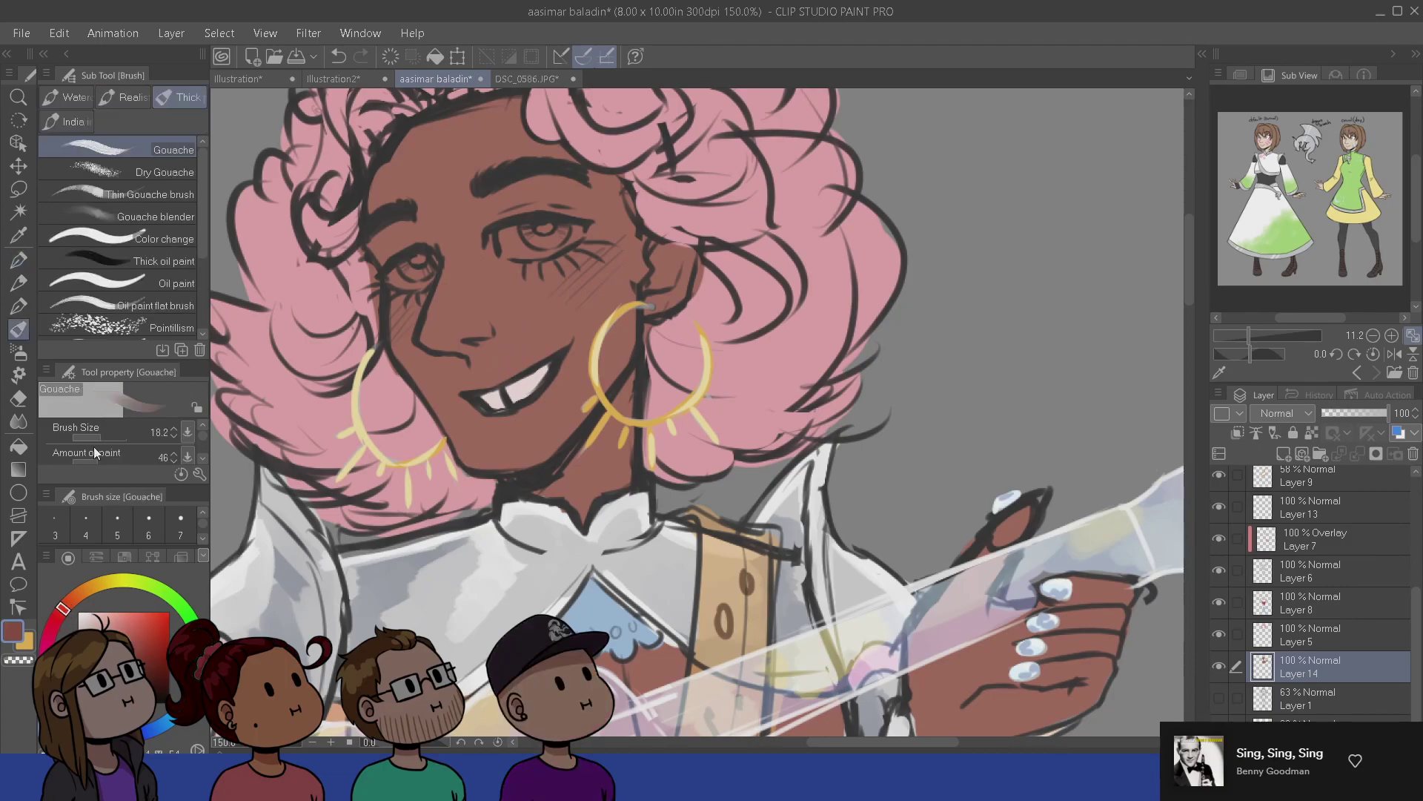
left_click(19, 357)
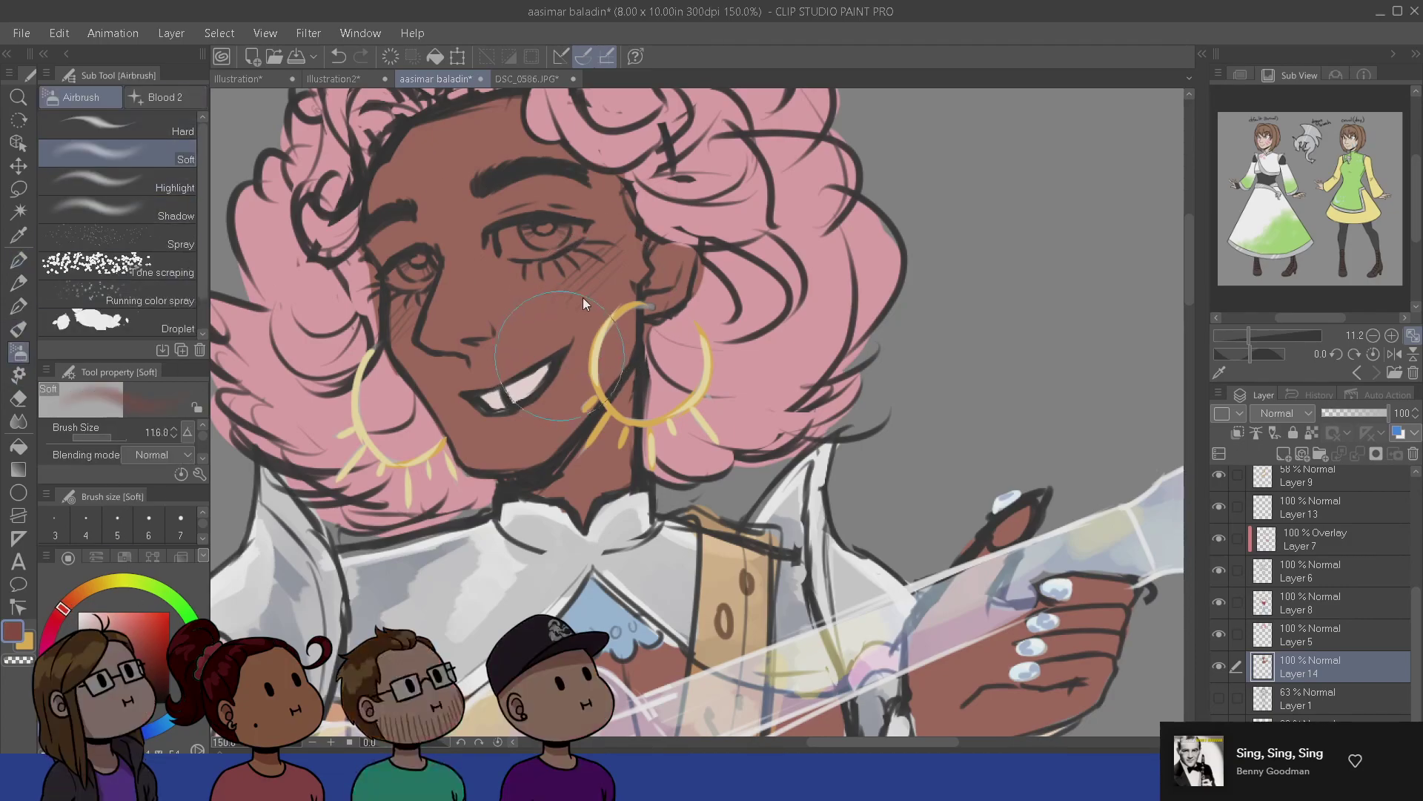
key("bracketleft")
key("bracketleft")
key("bracketleft")
key("bracketleft")
key("bracketleft")
mouse_move(584, 266)
left_mouse_down()
mouse_move(533, 297)
mouse_move(621, 240)
left_mouse_up()
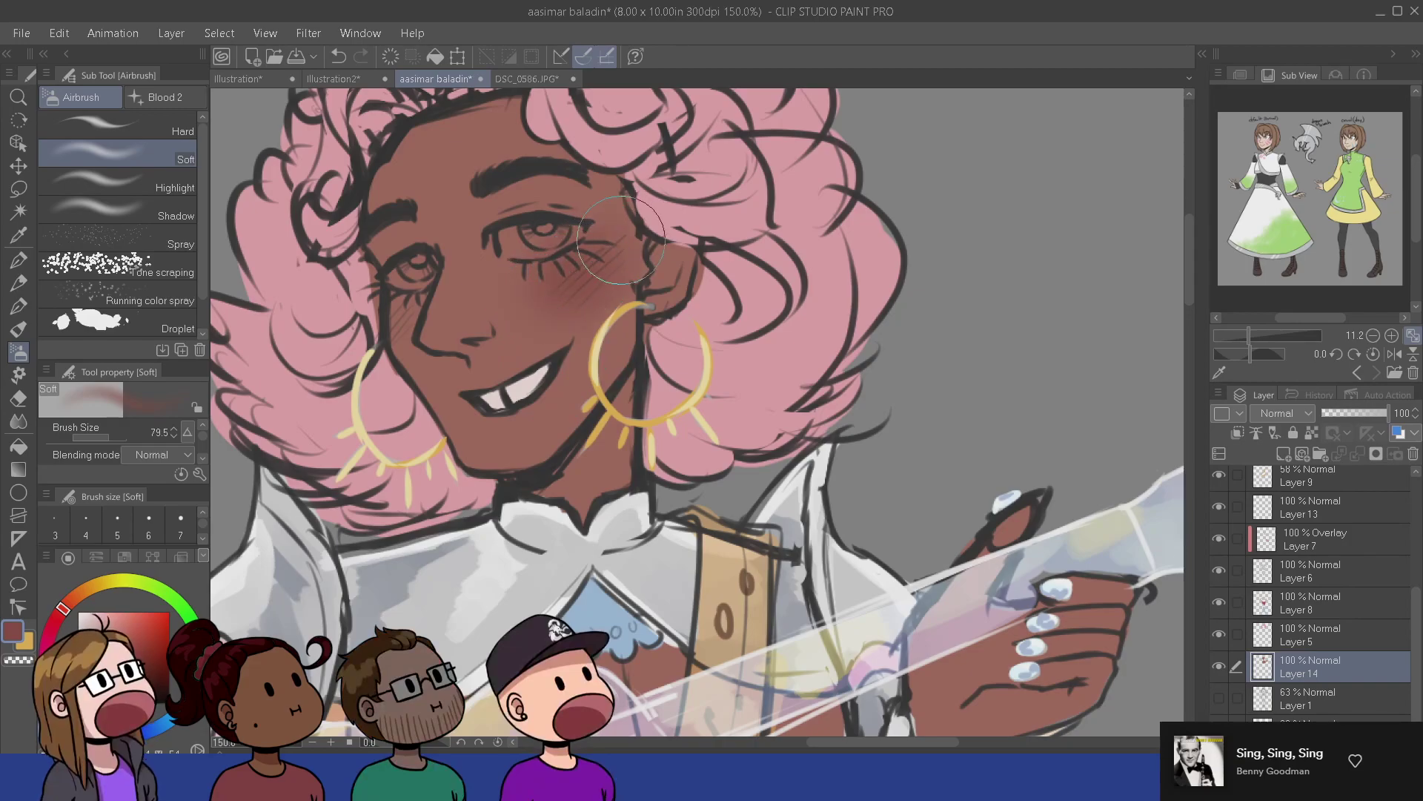
key("bracketleft")
key("bracketleft")
left_click_drag(390, 332, 404, 311)
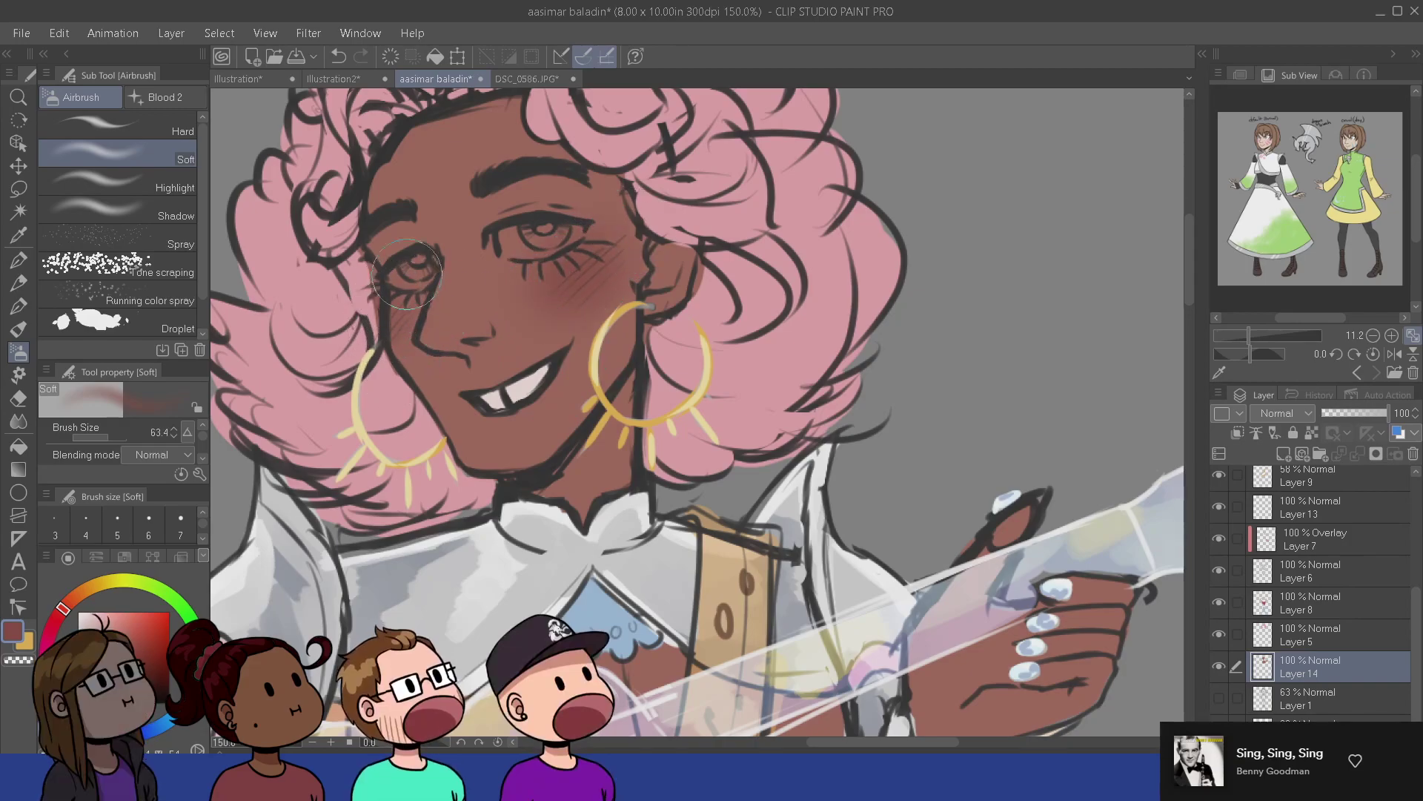
- Paint the whites of both eyes with the G-pen at size 25.9, using the off-white sampled from the teeth
left_click_drag(722, 308, 745, 417)
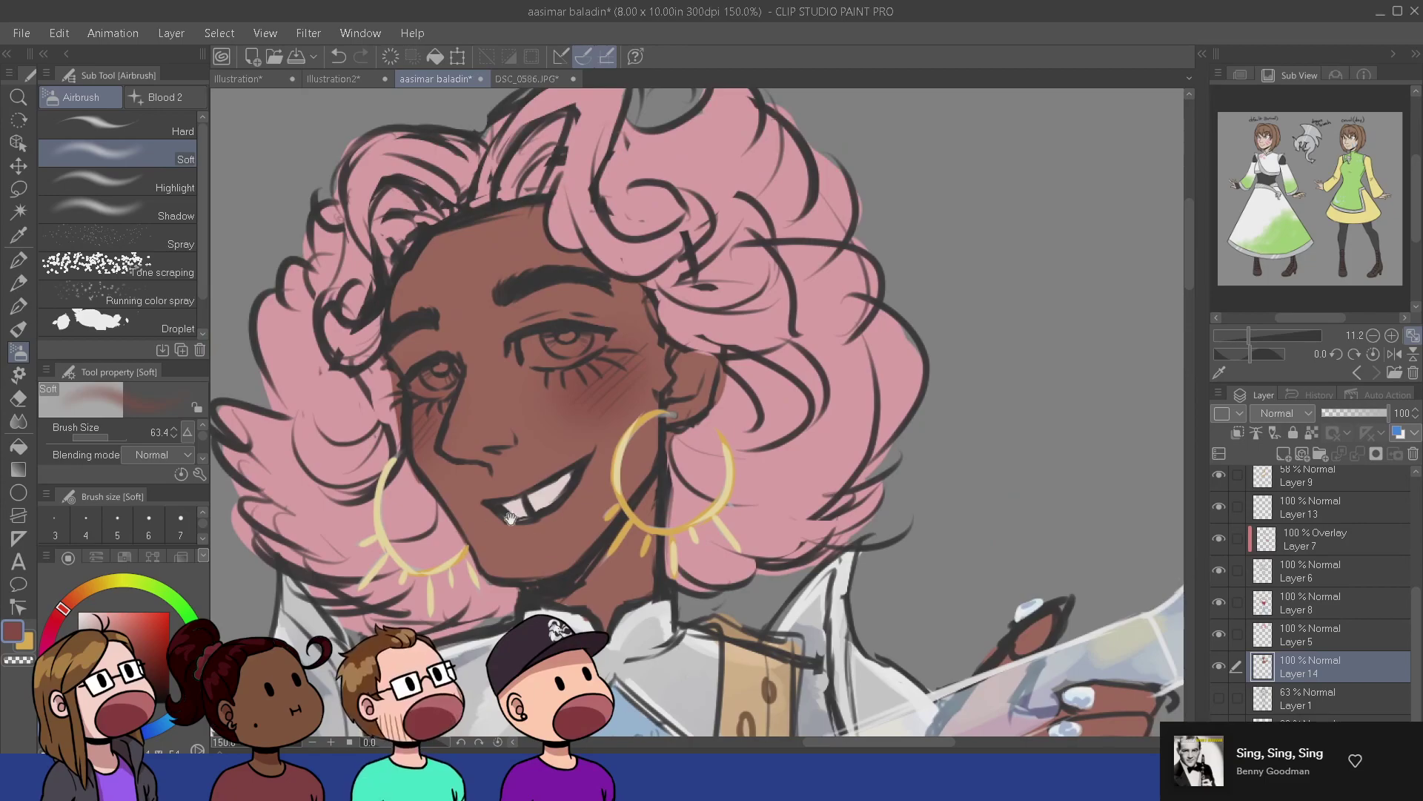
left_click(554, 492, "alt")
key("p")
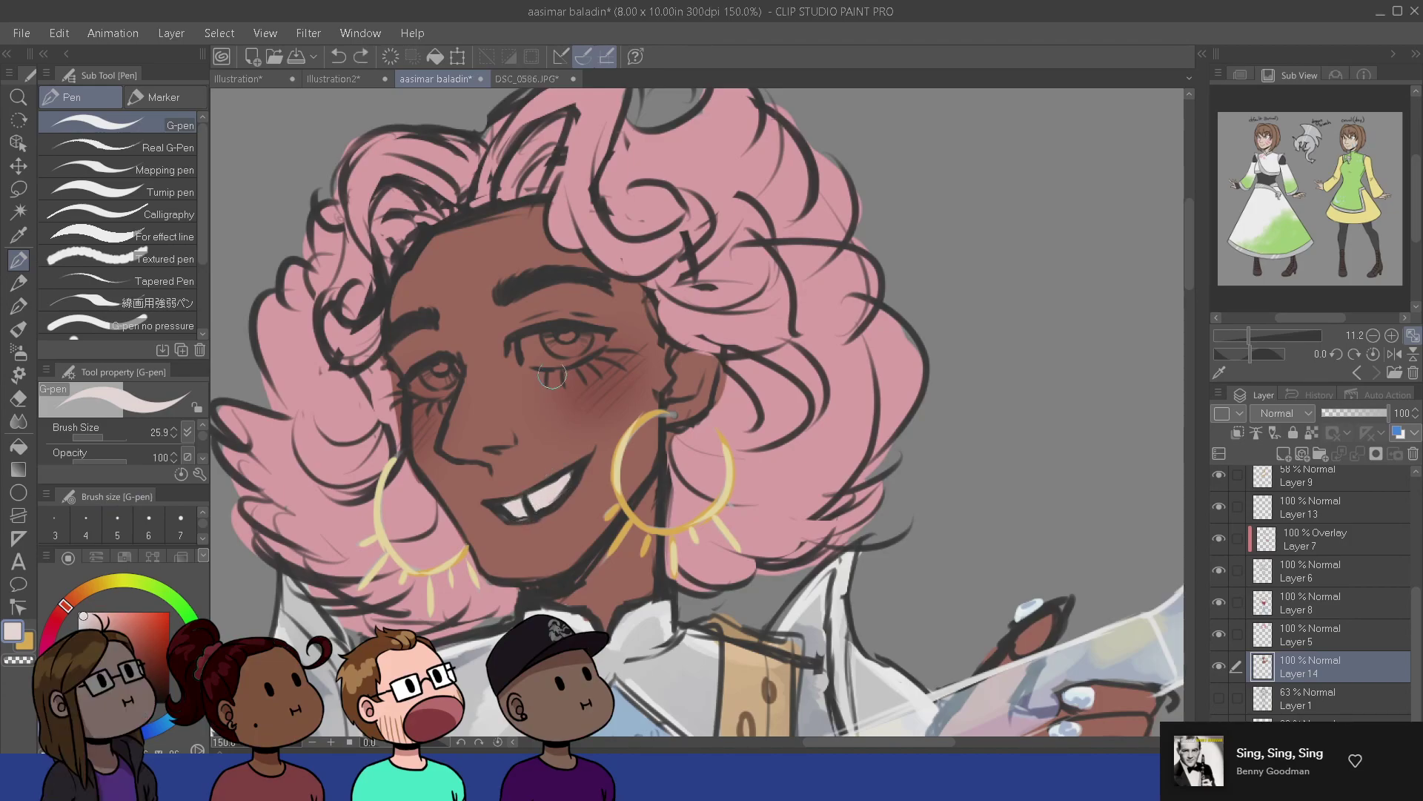
mouse_move(542, 343)
left_mouse_down()
mouse_move(579, 345)
mouse_move(534, 348)
mouse_move(564, 347)
left_mouse_up()
key("ctrl+z")
left_click(548, 494, "alt")
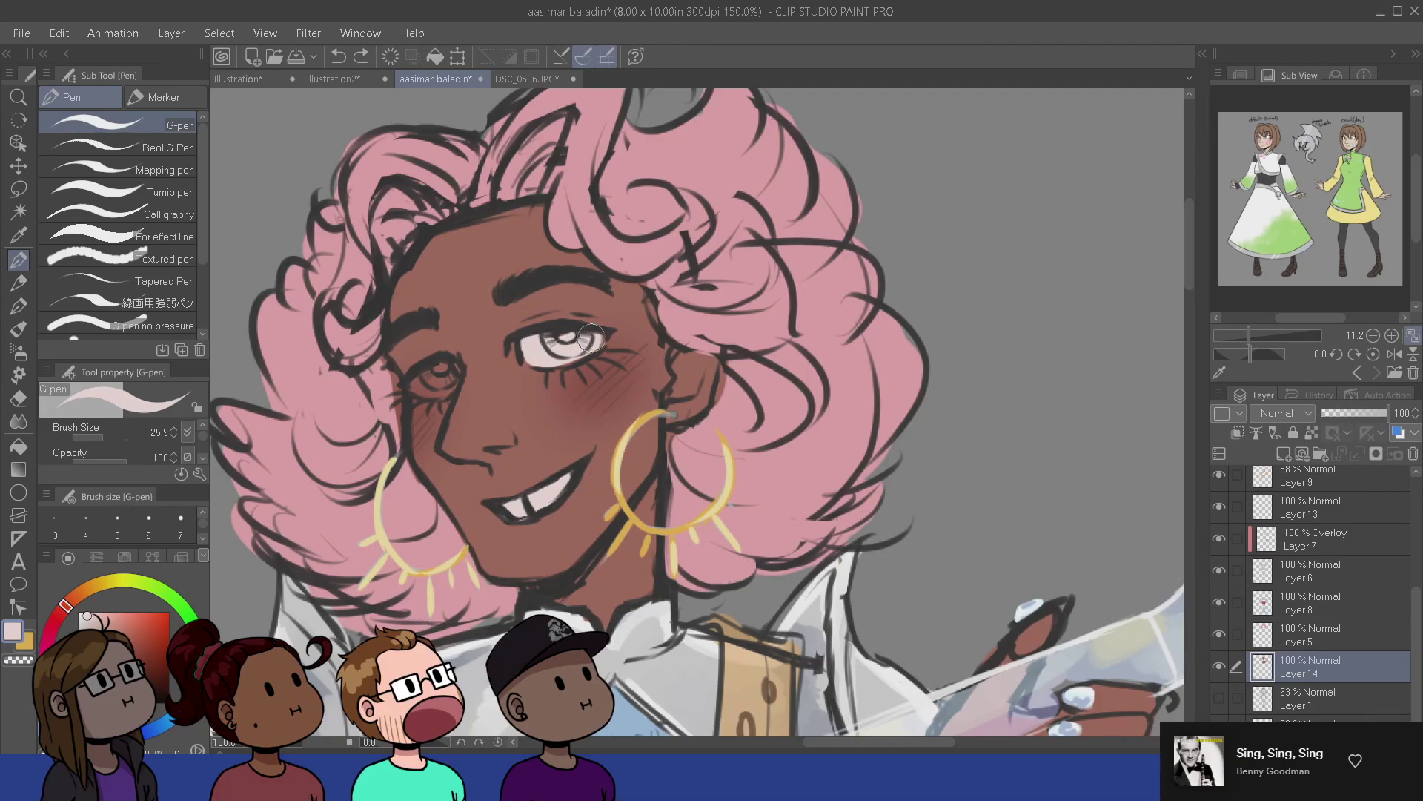
mouse_move(464, 364)
left_mouse_down()
mouse_move(430, 382)
mouse_move(445, 369)
left_mouse_up()
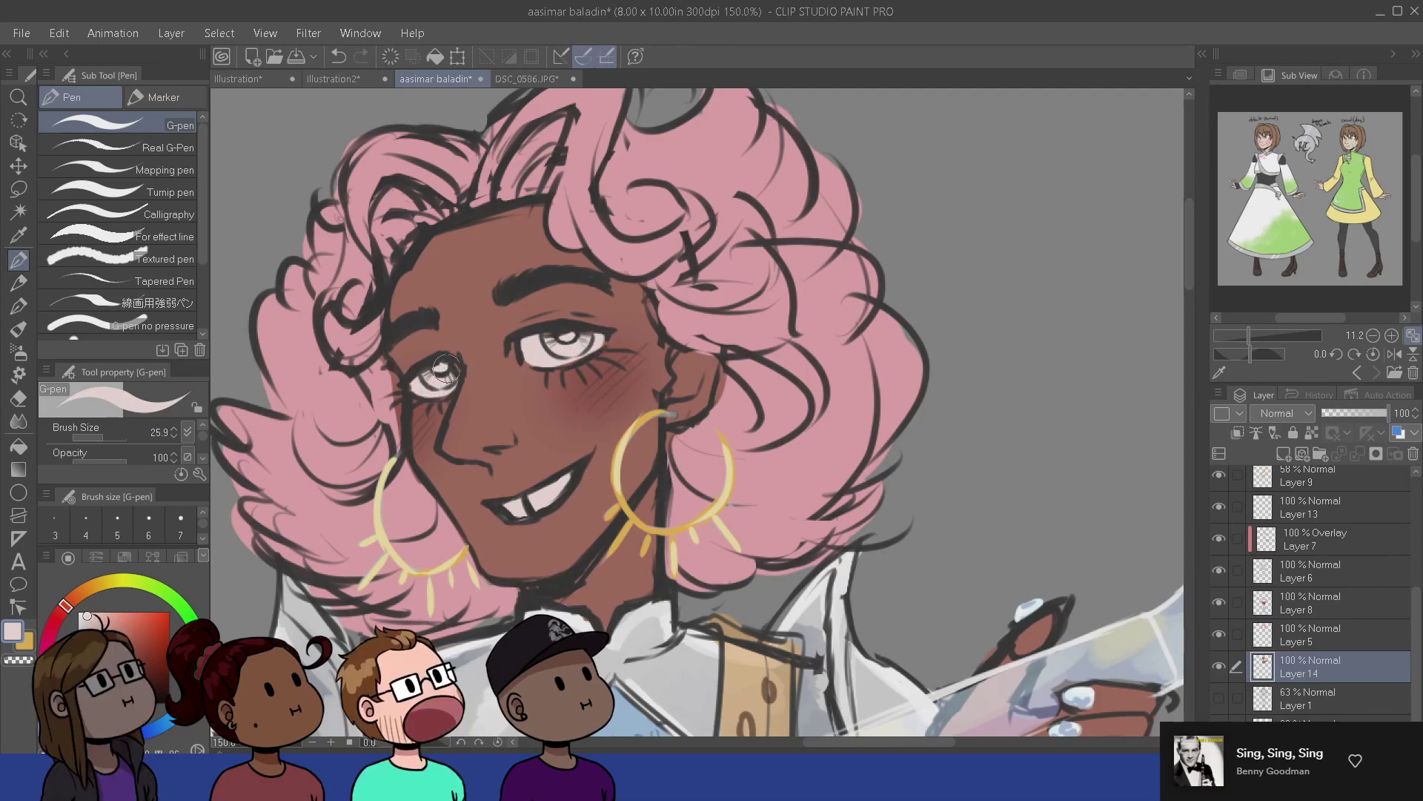
left_click_drag(529, 352, 558, 344)
- Pick a warm orange and color the irises of both eyes with the G-pen at size 17.1
left_click_drag(486, 636, 472, 620)
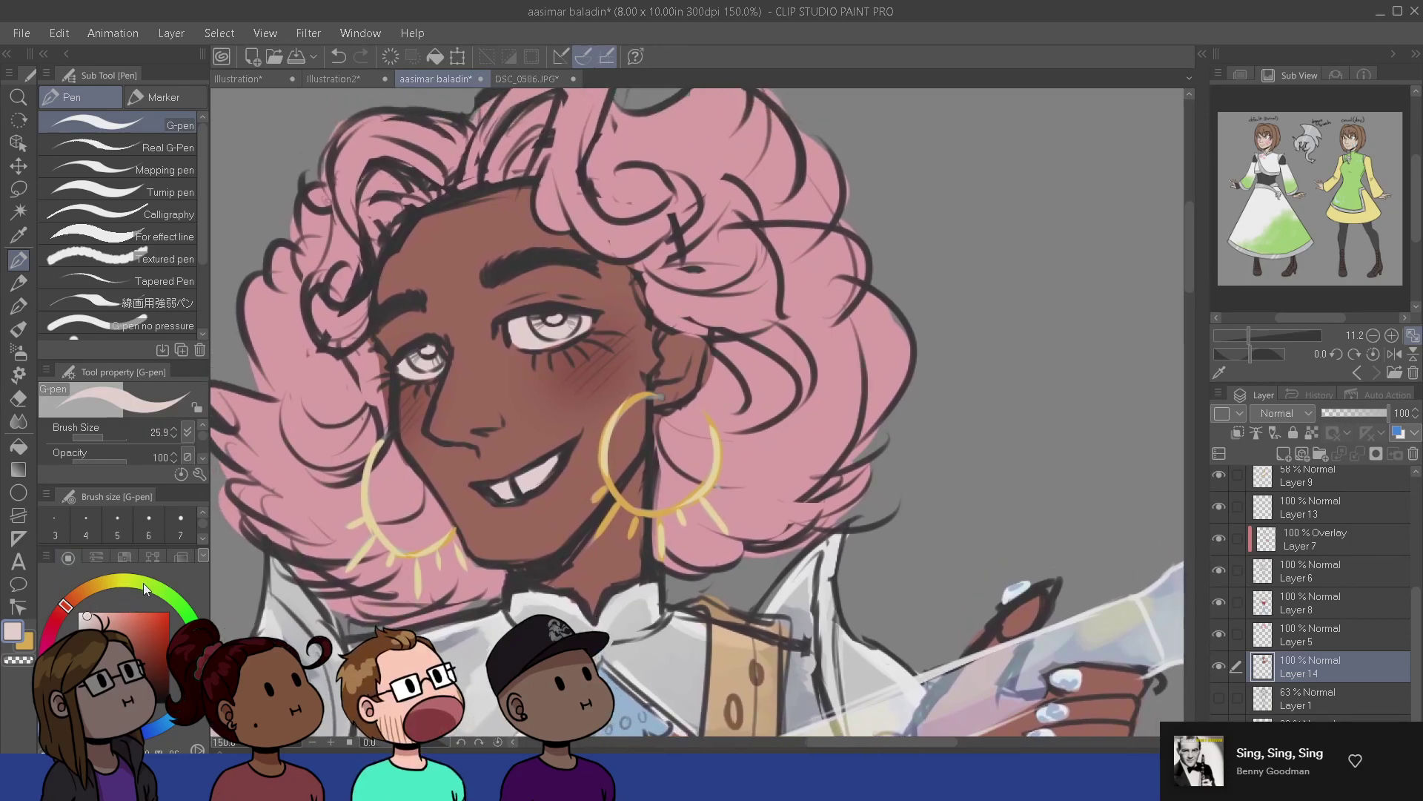
left_click(87, 590)
left_click(126, 615)
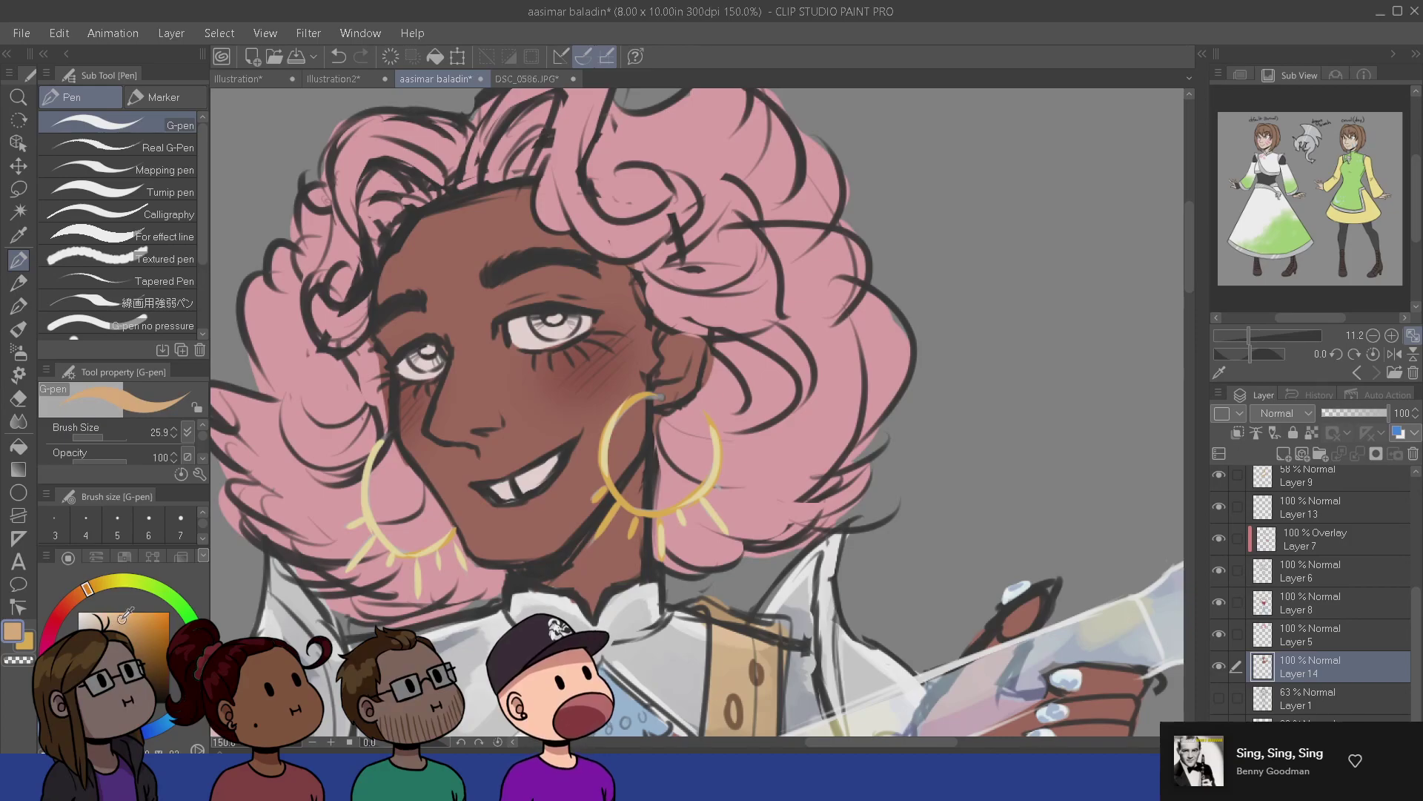
left_click(82, 593)
left_click(141, 623)
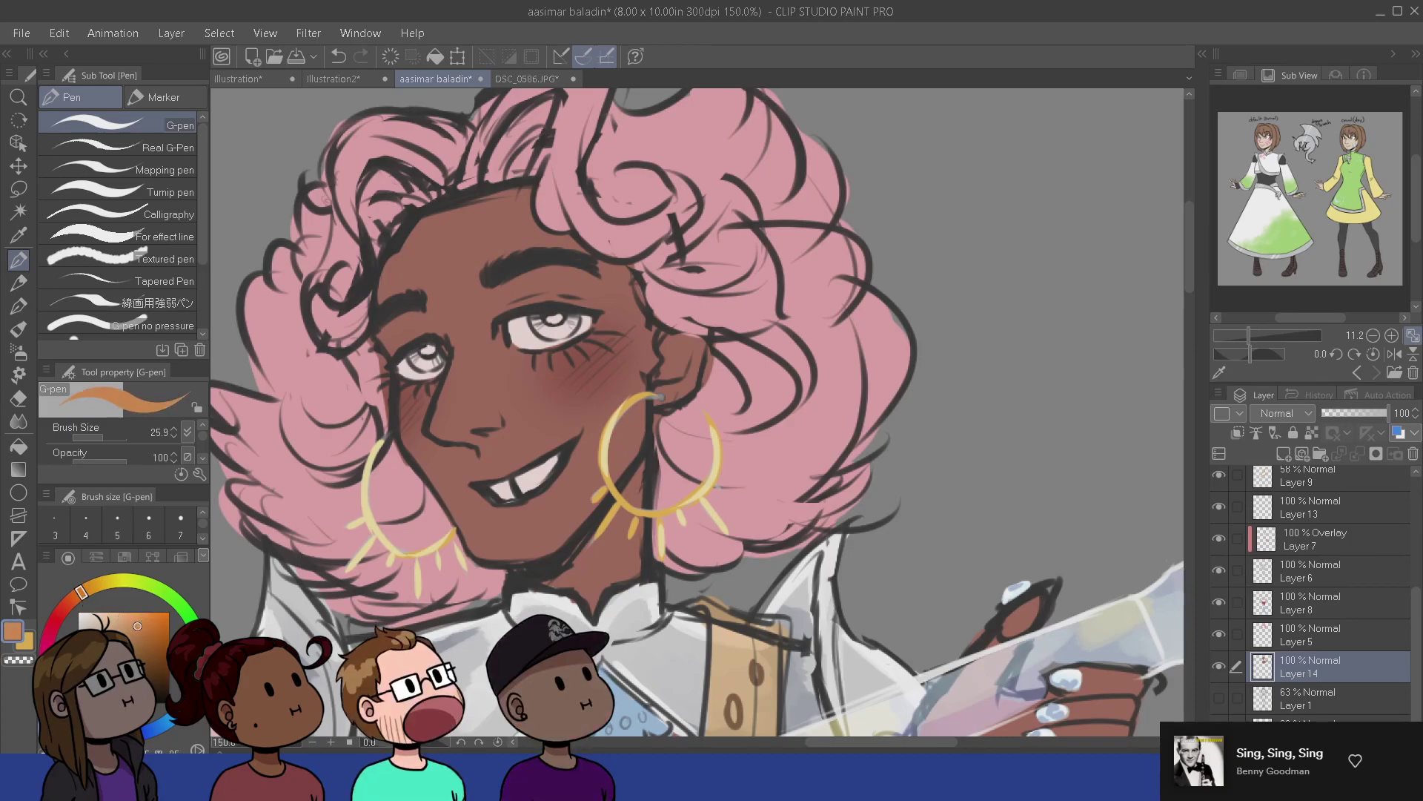
key("bracketleft")
key("bracketleft")
left_click_drag(542, 321, 561, 321)
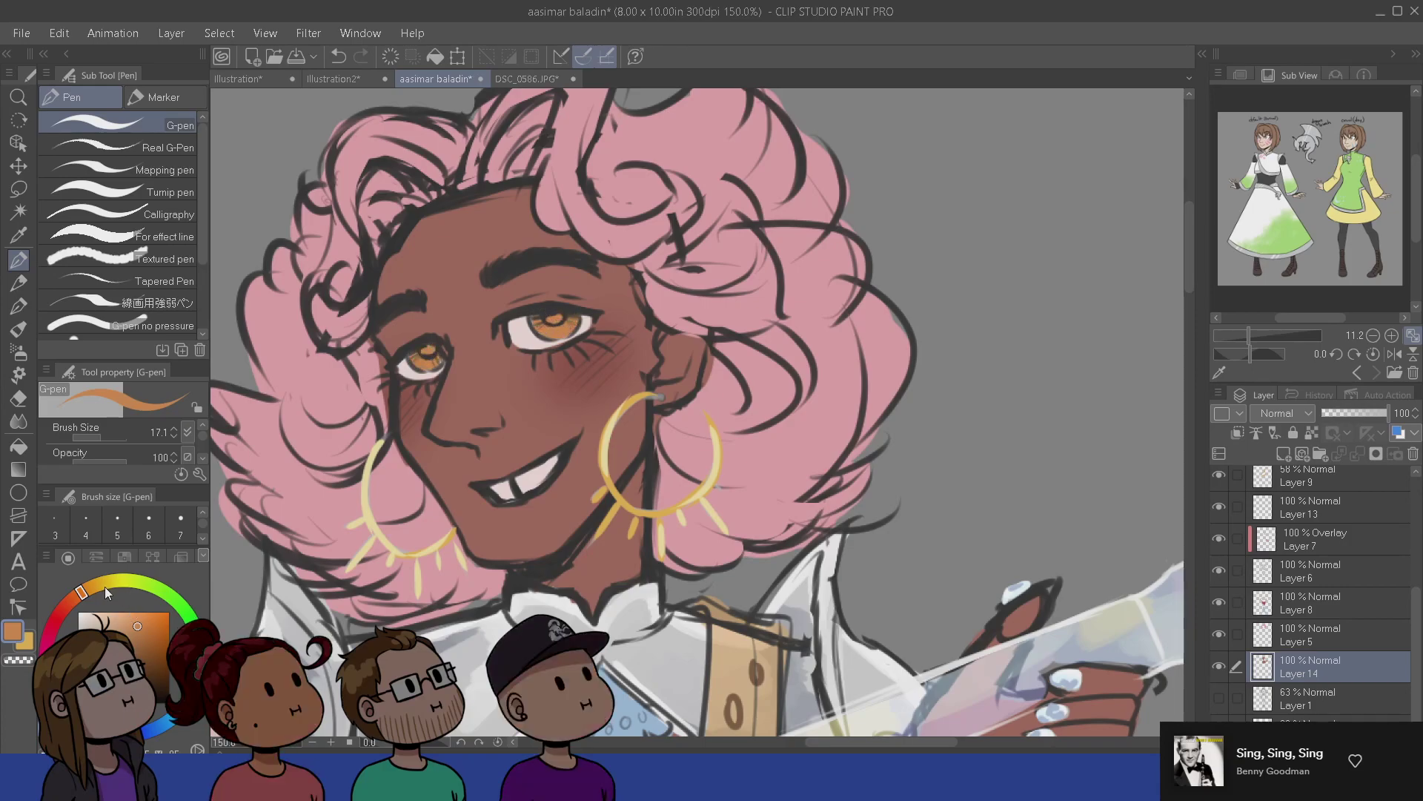
- Pick a golden yellow and paint brighter accents inside both orange irises
left_click_drag(105, 586, 110, 584)
left_click(131, 614)
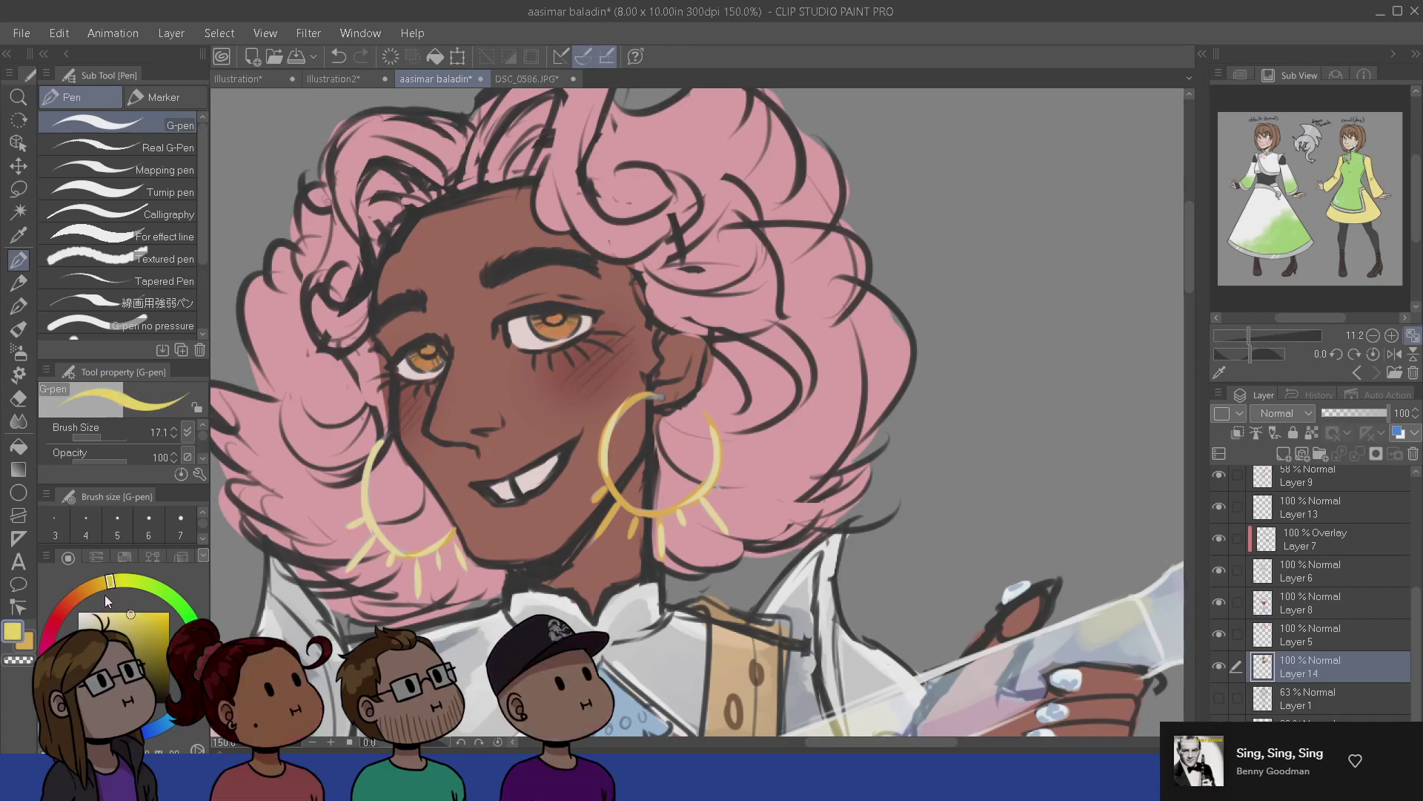
left_click(107, 586)
left_click(141, 612)
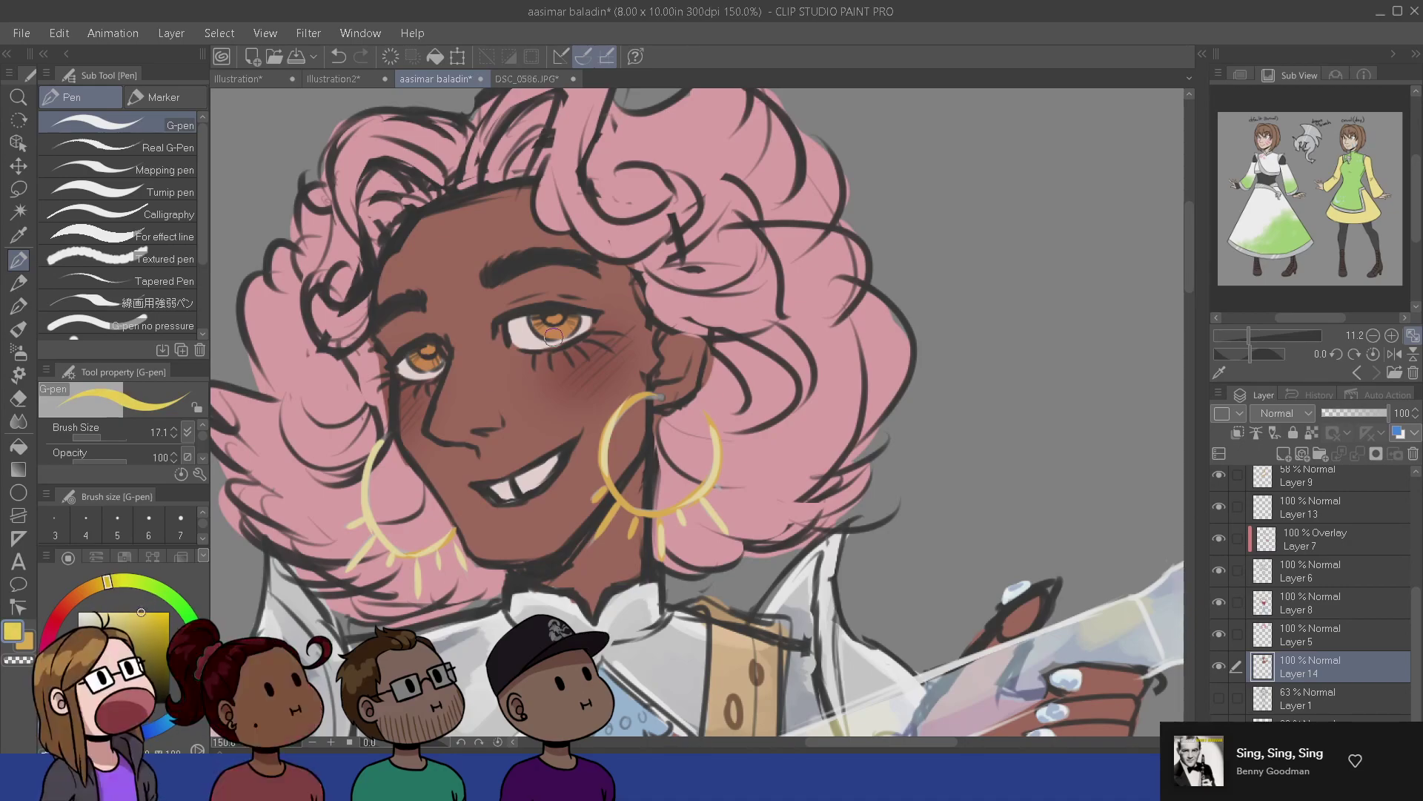
left_click_drag(550, 320, 555, 318)
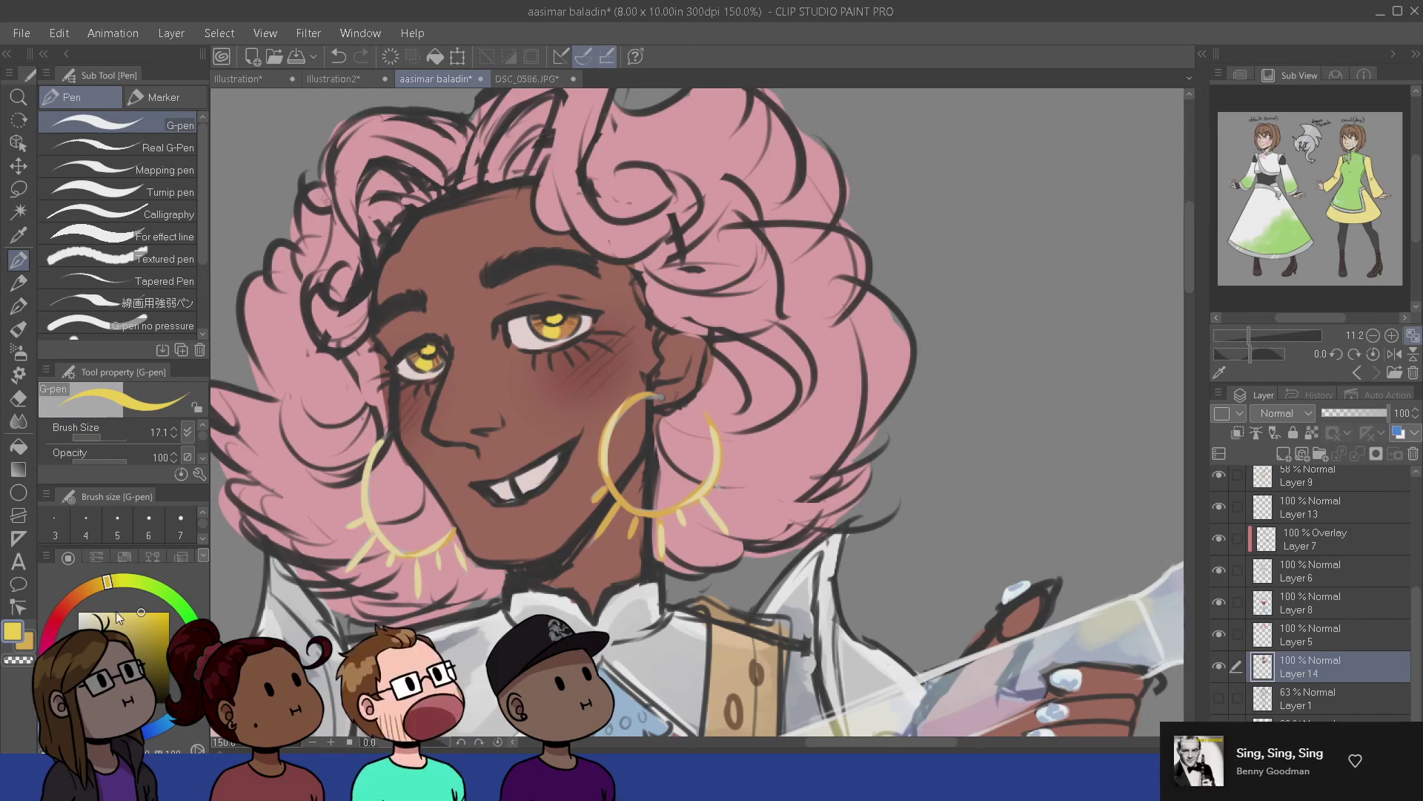
- Pick a pale cyan-blue and paint a light spot at the center of each eye
left_click(181, 703)
left_click_drag(117, 610, 101, 617)
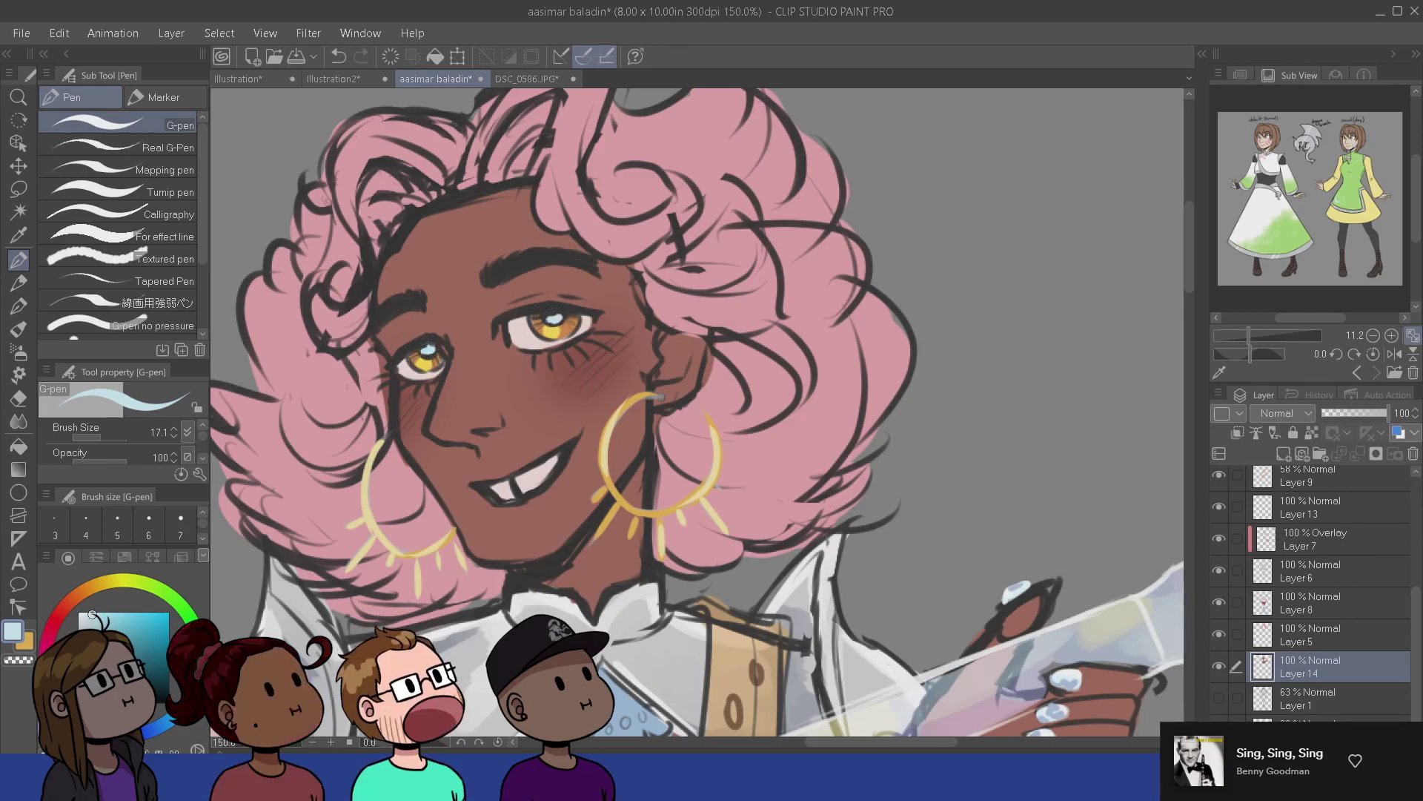
left_click_drag(653, 567, 658, 326)
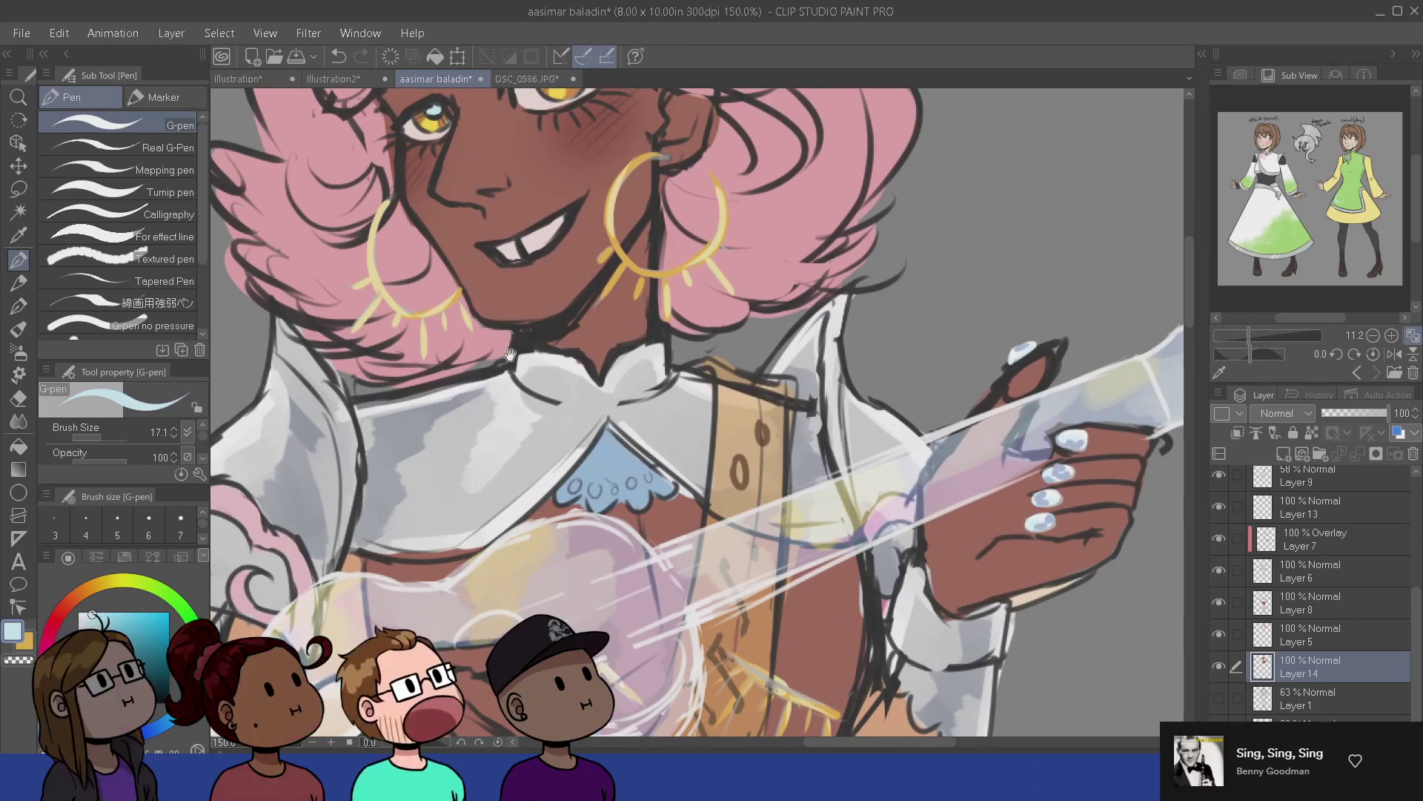
left_click_drag(533, 307, 591, 508)
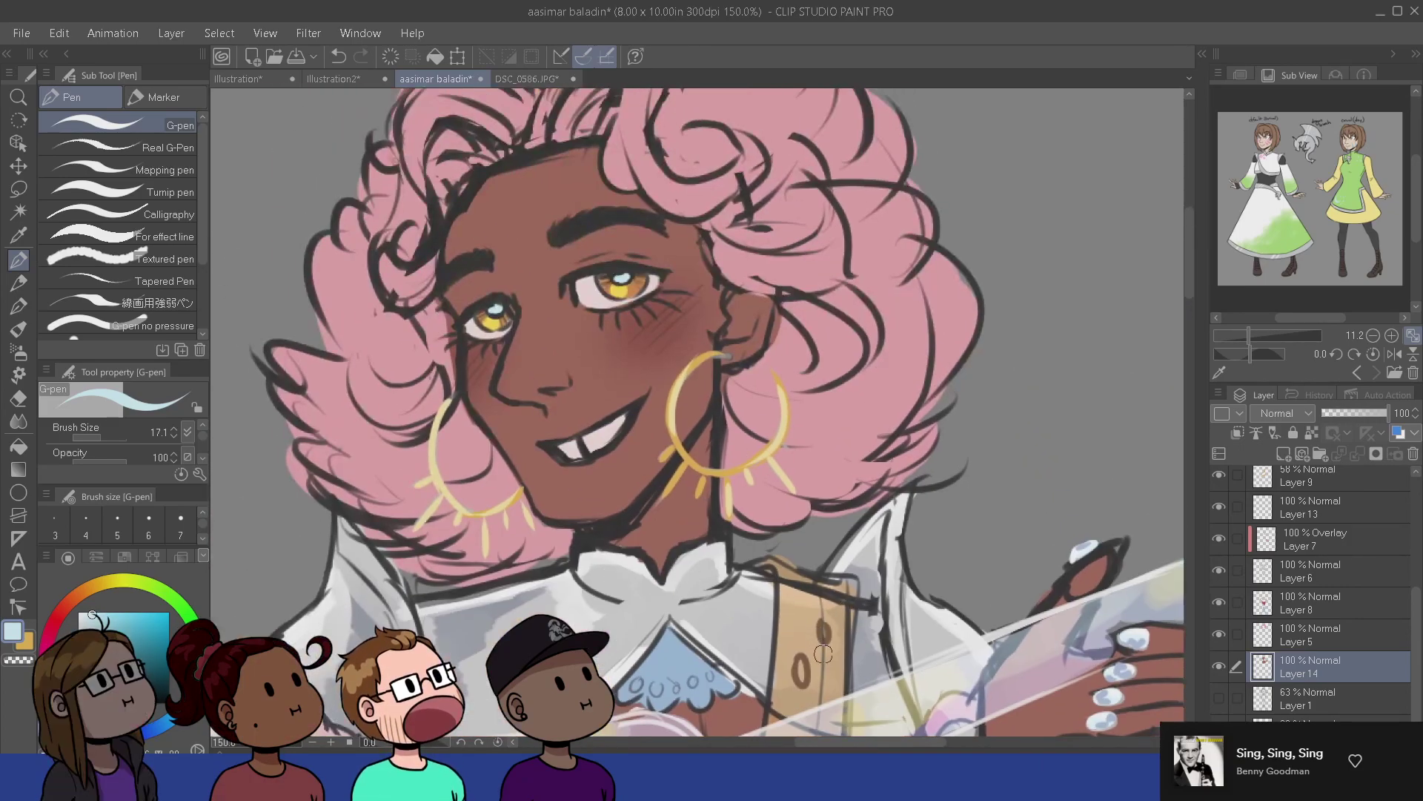
- Add a new layer at the top of the layer stack and reset the drawing color to black
scroll(824, 654, "down", 5)
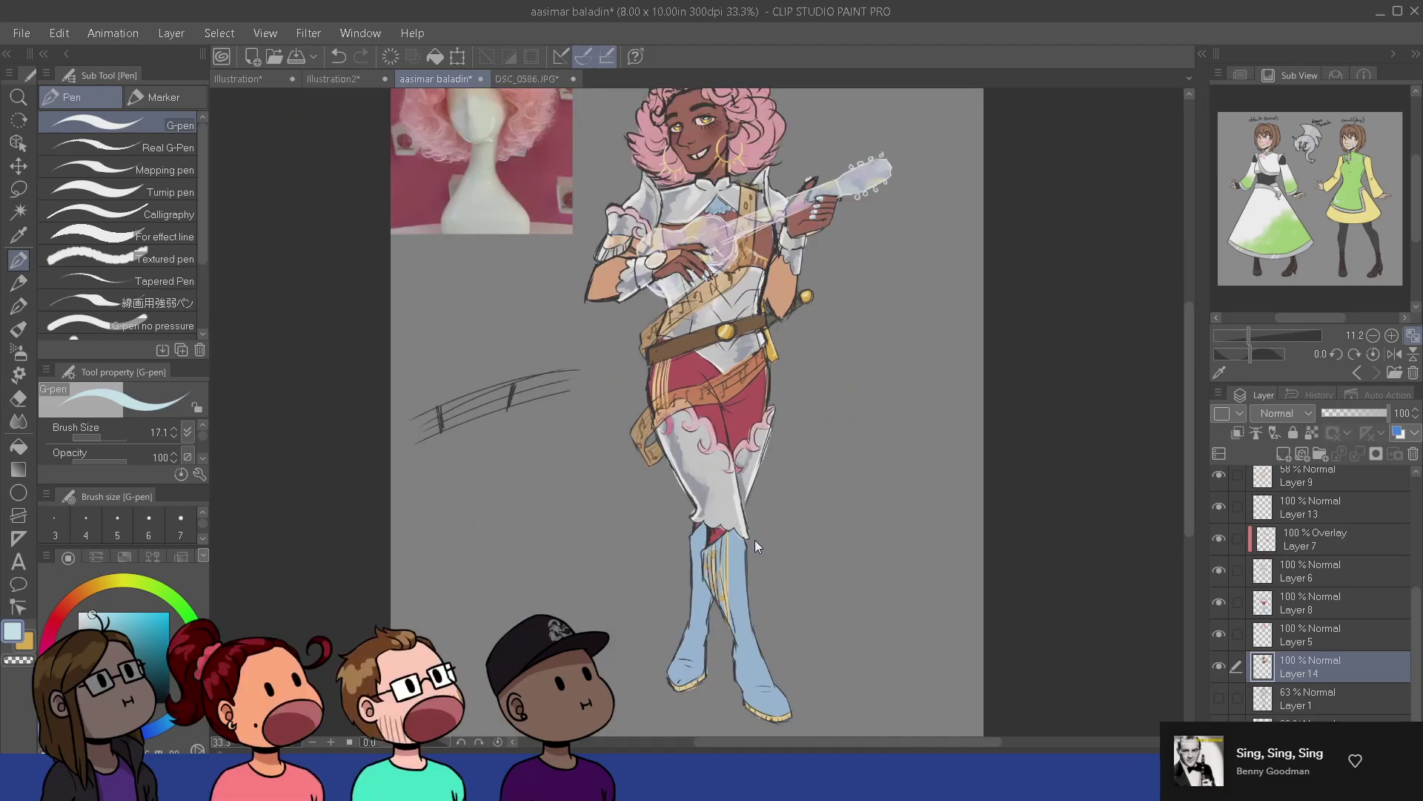
scroll(755, 540, "up", 1)
left_click_drag(786, 592, 779, 509)
left_click_drag(770, 230, 755, 485)
scroll(780, 627, "down", 1)
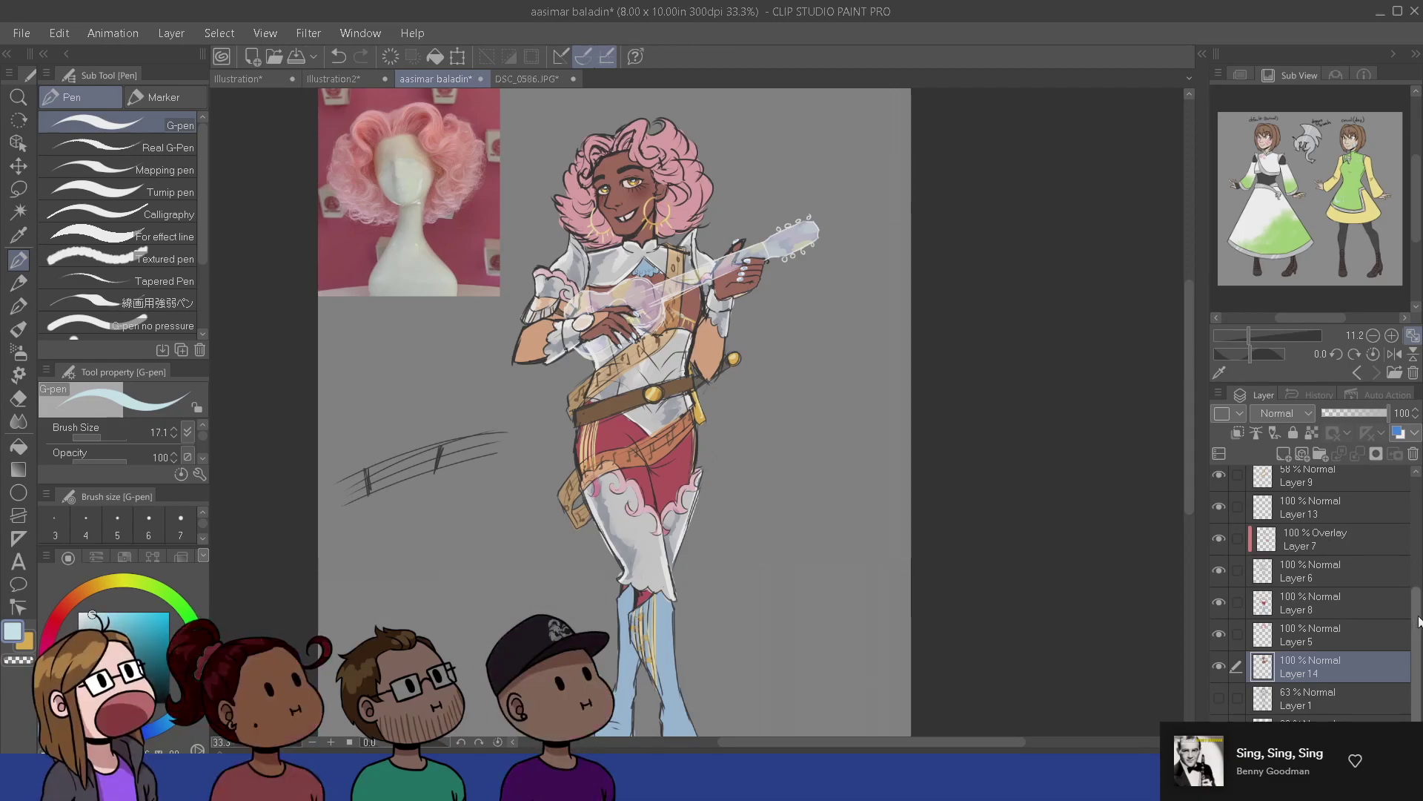
scroll(1371, 519, "up", 5)
key("ctrl+shift+n")
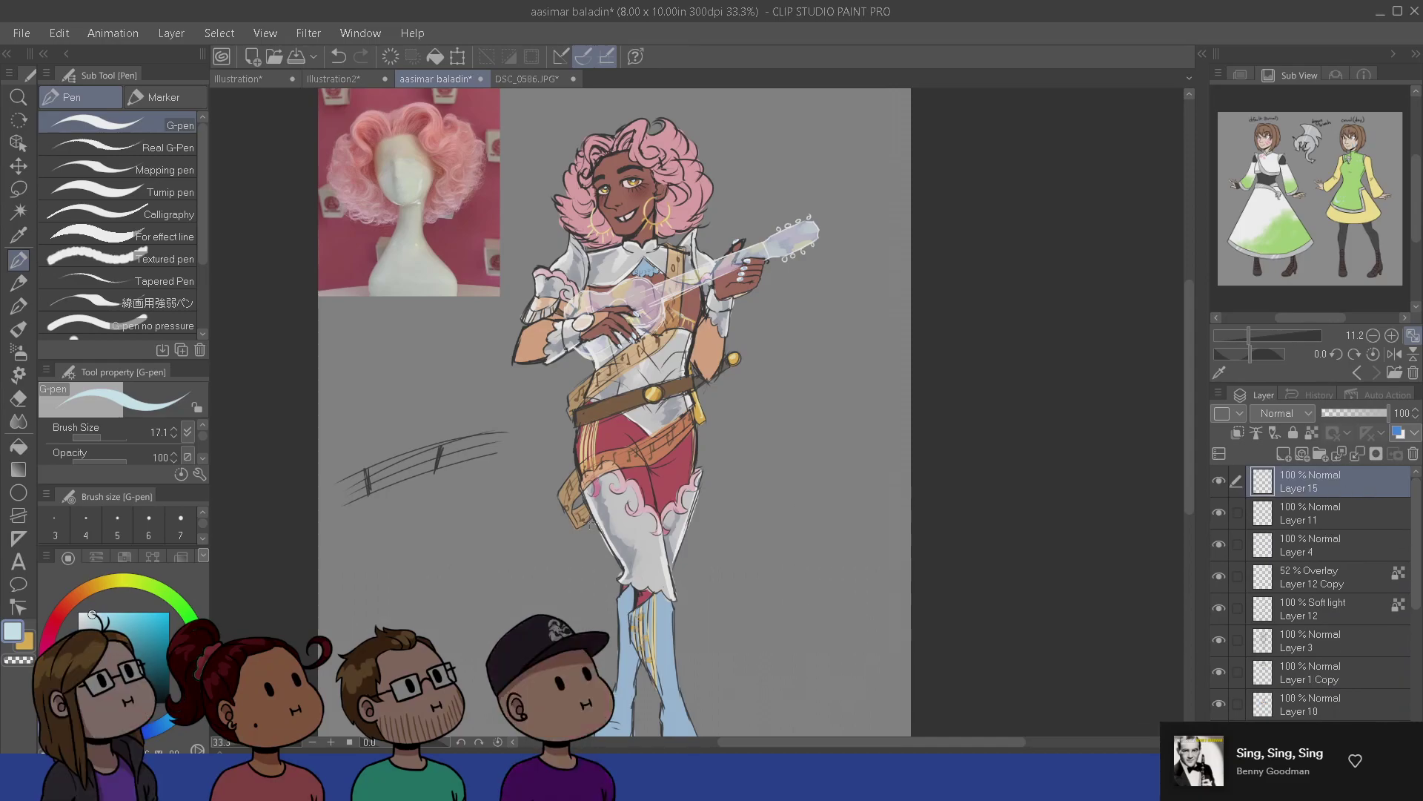
key("d")
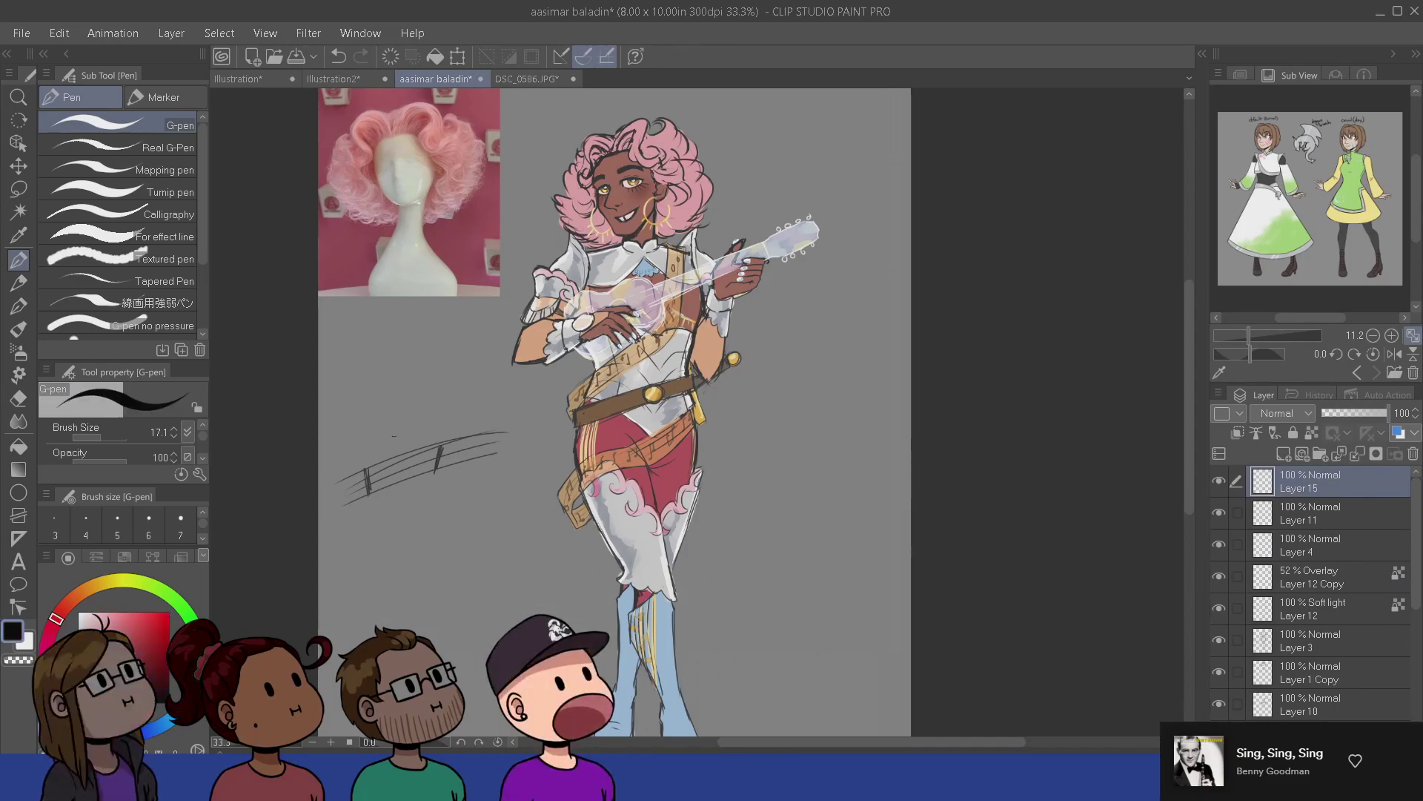
- Handwrite the character's first name in the empty space beside the hair, using the G-pen at size 6
left_click_drag(550, 401, 538, 521)
left_click(579, 556, "ctrl")
left_click_drag(562, 456, 554, 565)
left_click_drag(783, 207, 783, 241)
mouse_move(751, 216)
left_mouse_down()
mouse_move(826, 192)
mouse_move(768, 230)
mouse_move(794, 194)
left_mouse_up()
key("ctrl+z")
key("ctrl+z")
left_click(124, 527)
key("ctrl+z")
key("ctrl+z")
left_click(149, 524)
left_click_drag(766, 215, 787, 210)
left_click_drag(798, 211, 818, 223)
left_click_drag(834, 207, 833, 222)
left_click_drag(847, 209, 843, 215)
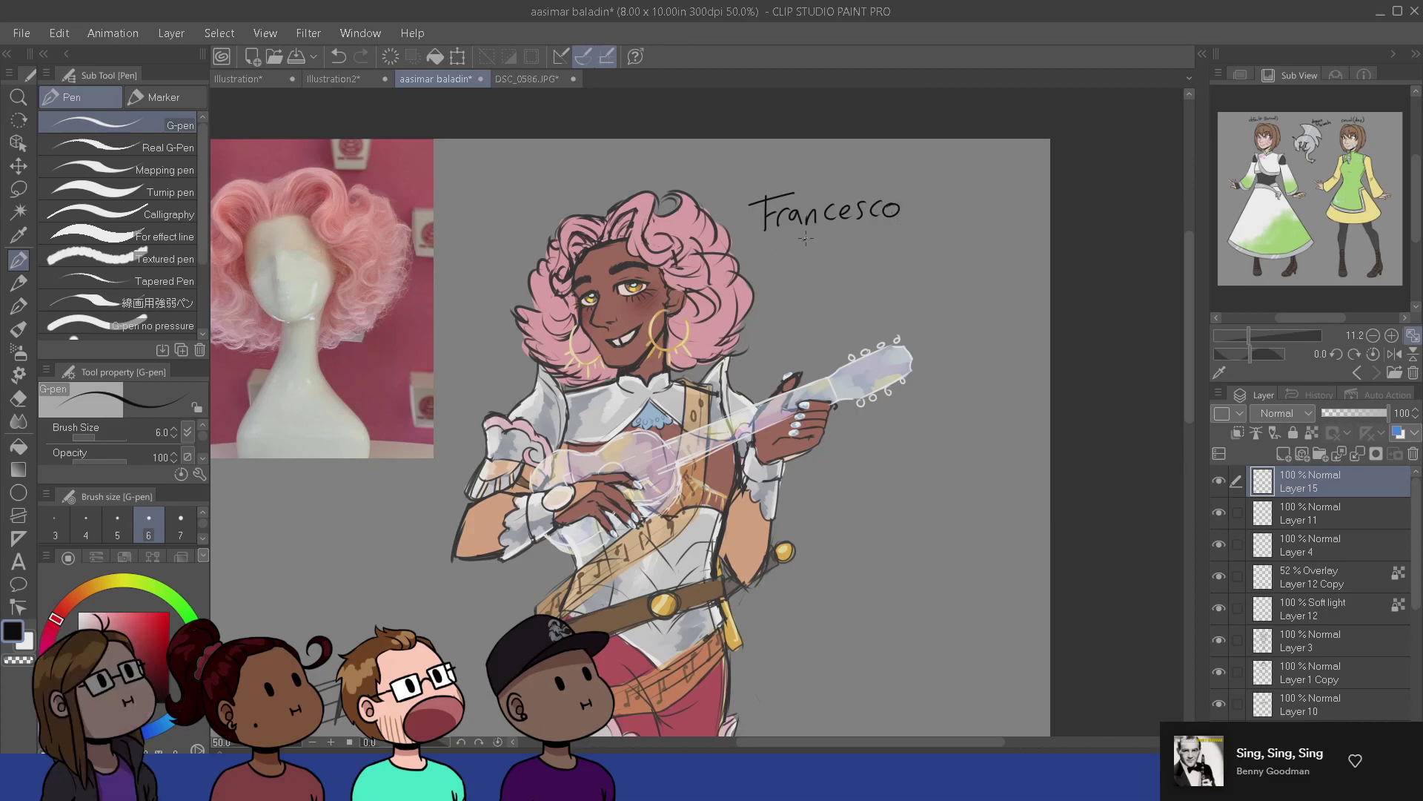
- Handwrite the character's surname beneath the first name in the same black pen
key("ctrl+z")
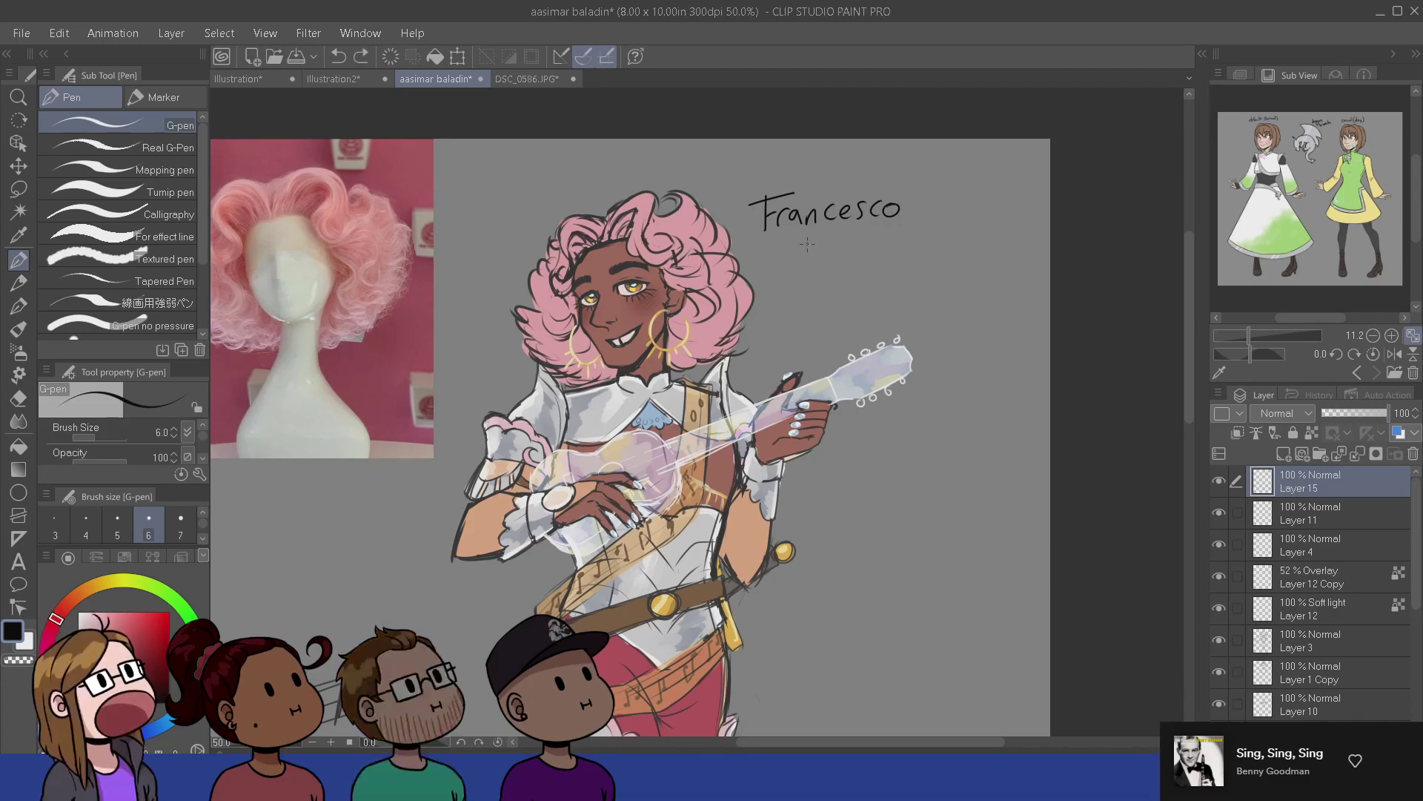
mouse_move(810, 245)
left_mouse_down()
mouse_move(788, 267)
mouse_move(830, 266)
left_mouse_up()
mouse_move(818, 253)
left_mouse_down()
mouse_move(895, 247)
mouse_move(898, 270)
left_mouse_up()
key("ctrl+z")
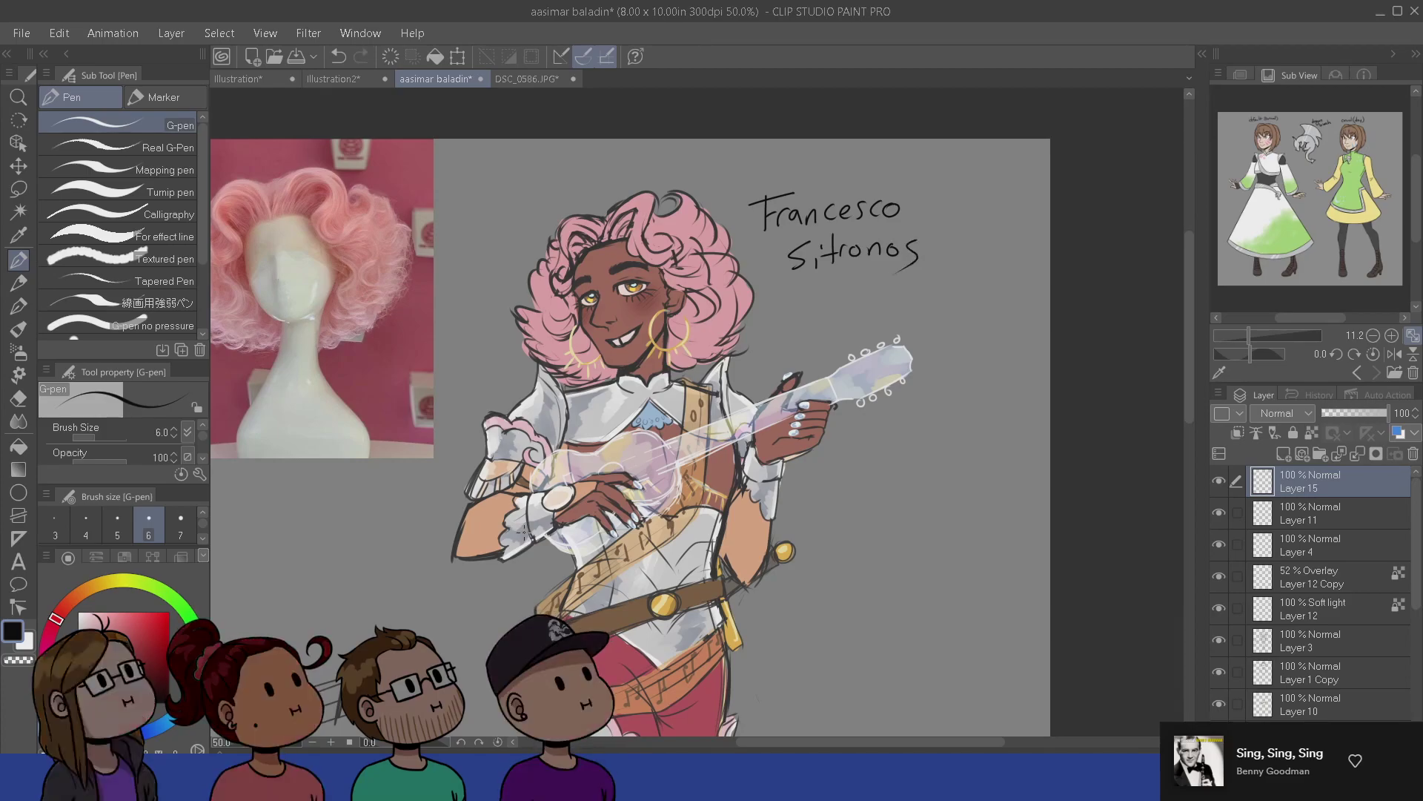
- Erase the surname's initial letter and rewrite it as a C
key("e")
left_click_drag(807, 249, 802, 273)
key("p")
scroll(784, 445, "down", 1)
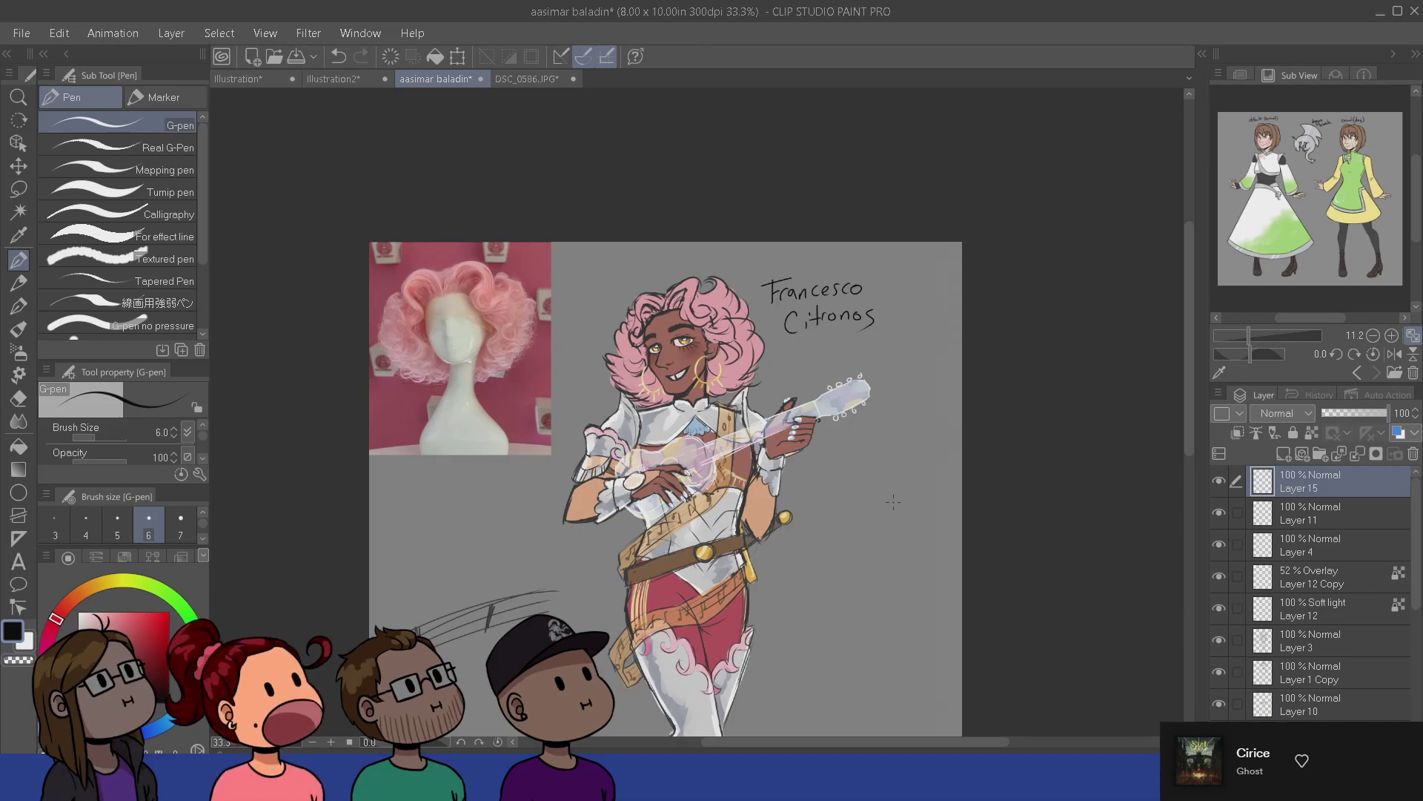
- Hide the pink wig reference photo beside the figure
left_click_drag(876, 564, 861, 485)
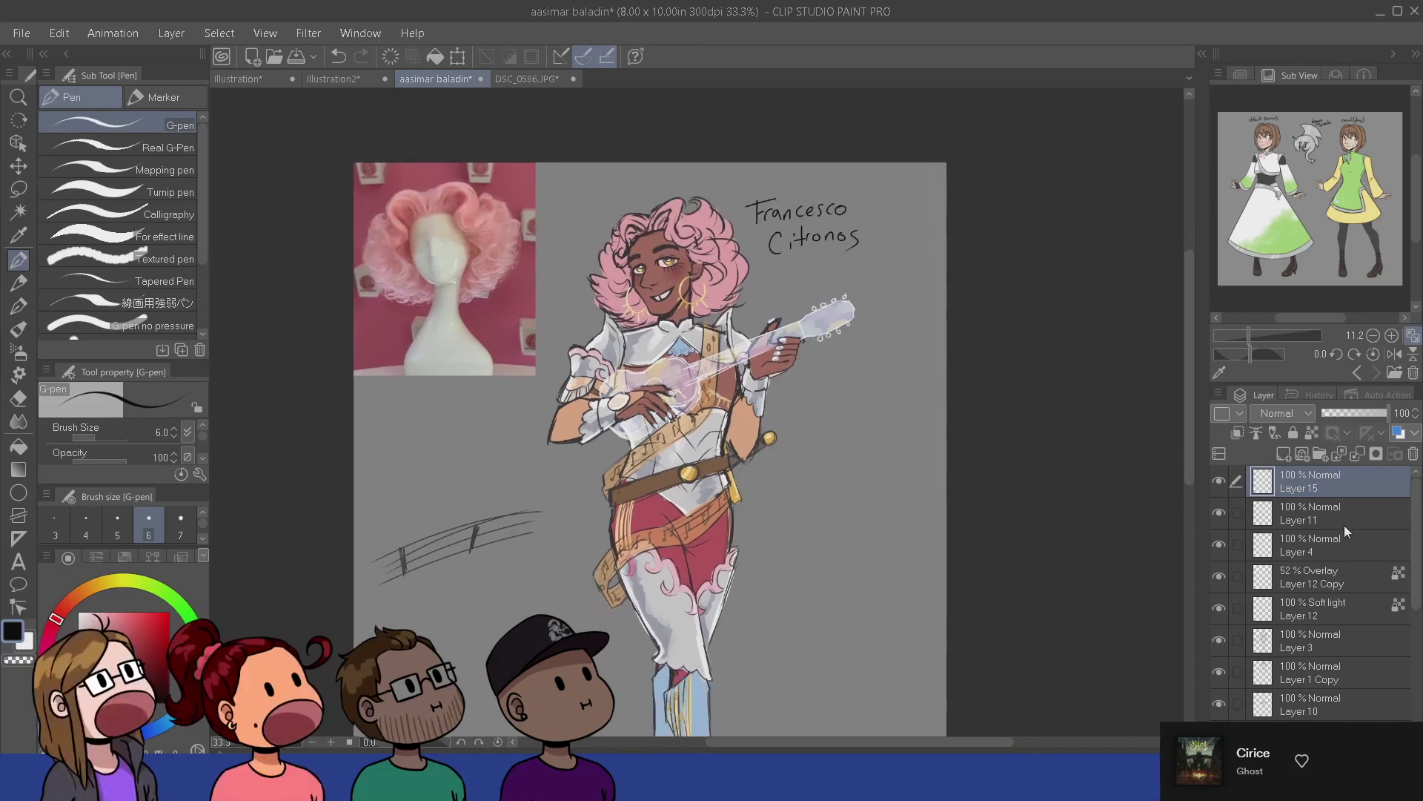
scroll(1275, 578, "down", 5)
left_click(1219, 758)
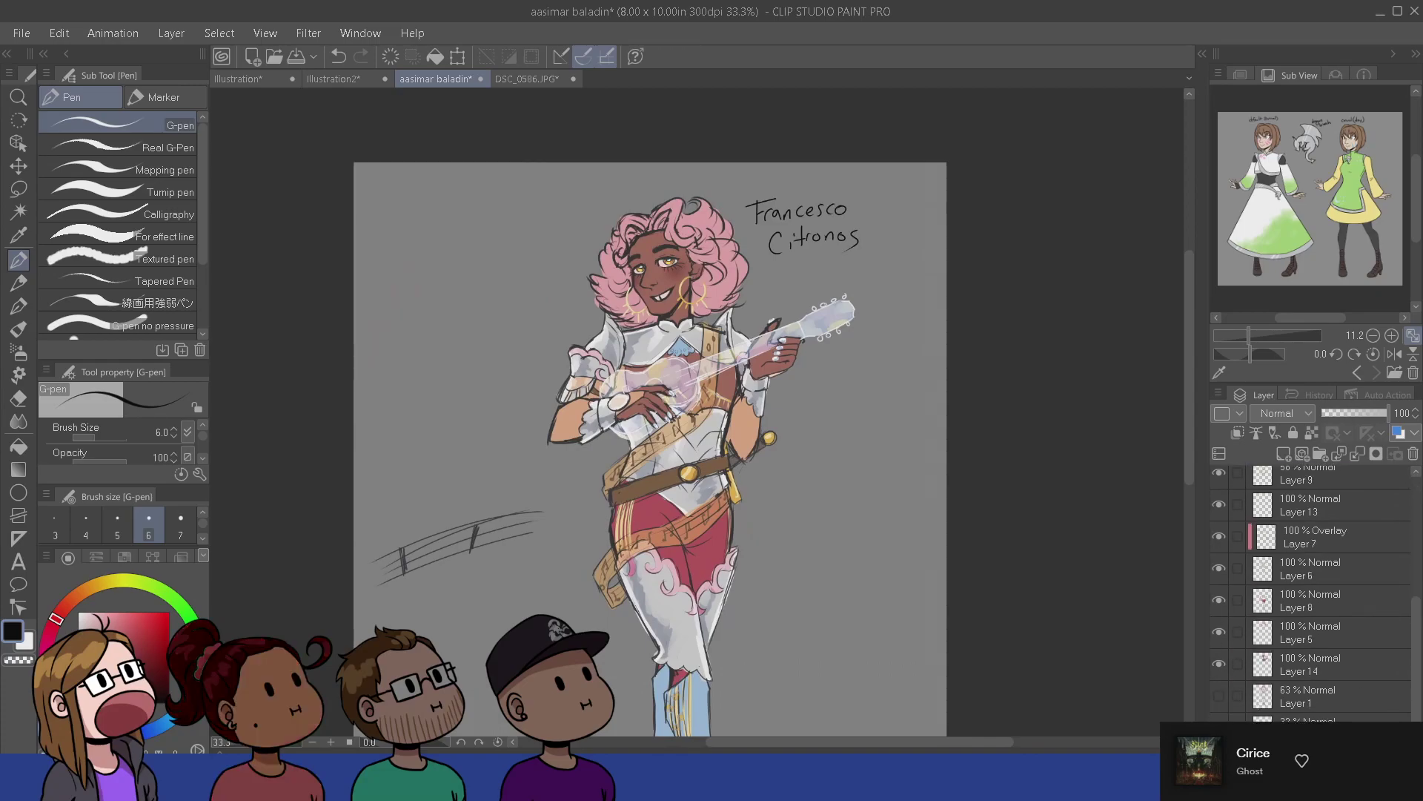
- Erase the loose music staff sketch beside the figure on Layer 3 with the Snap eraser
left_click_drag(549, 572, 568, 522)
key("e")
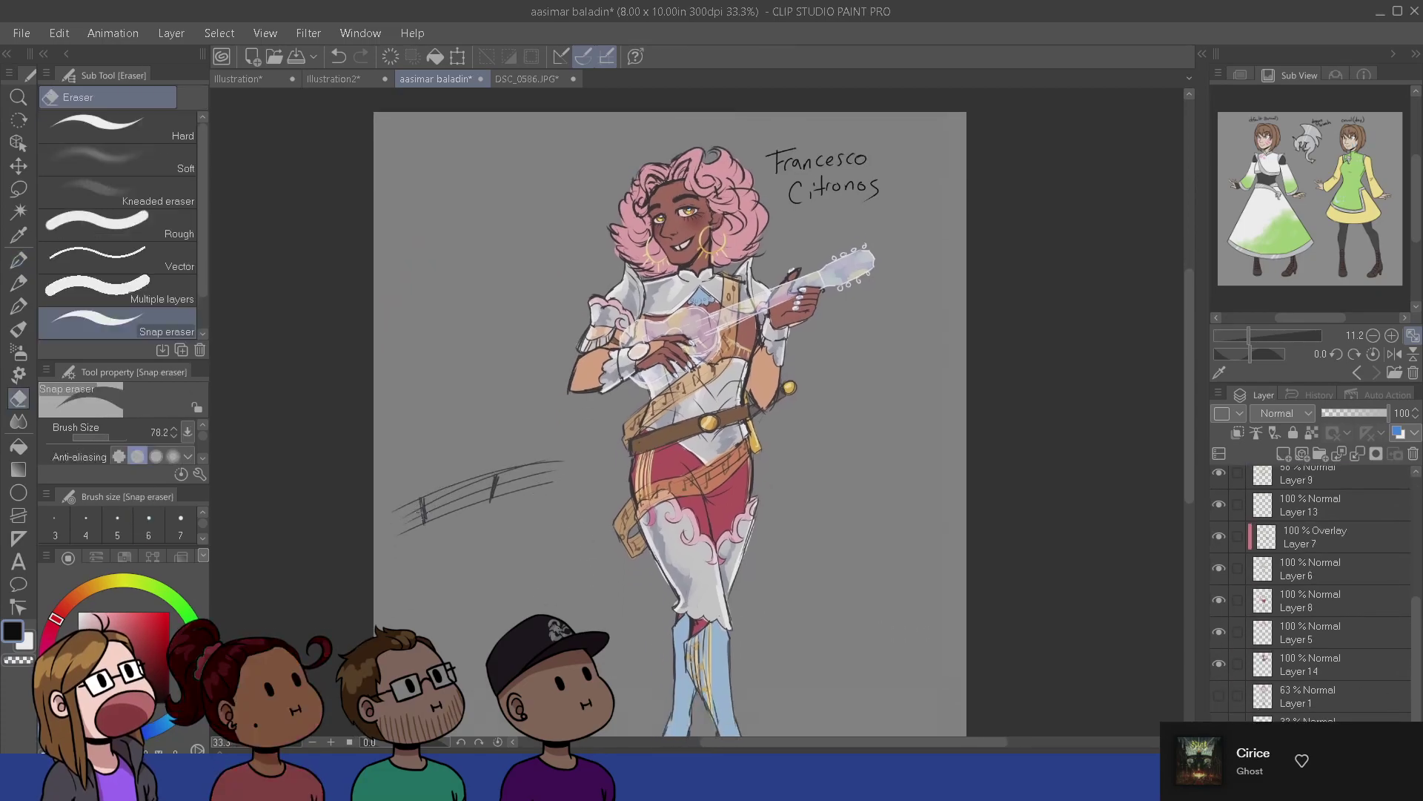
scroll(1312, 593, "up", 3)
left_click_drag(413, 504, 553, 467)
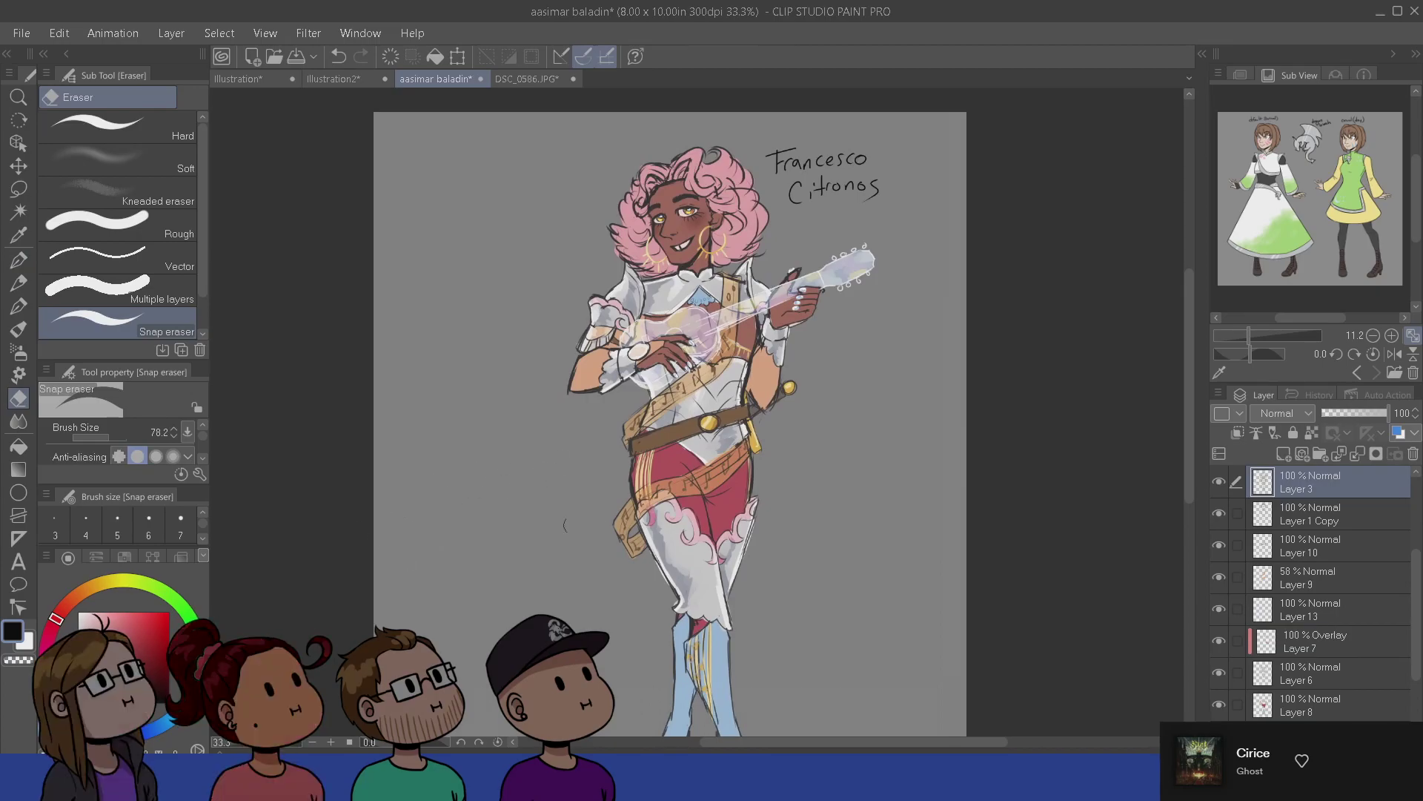
- Add a new layer directly above Layer 1, beneath all of the figure's layers
left_click(1320, 705)
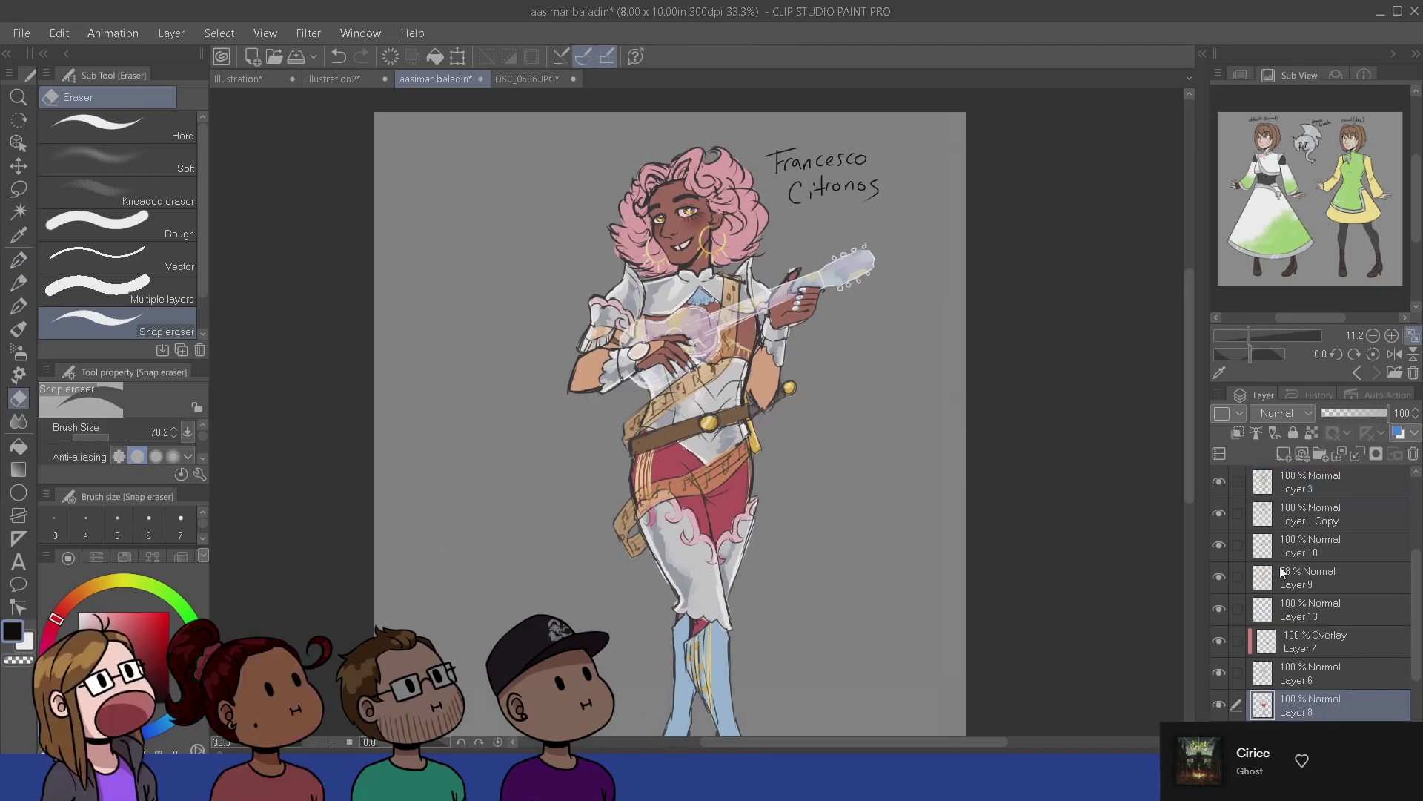
scroll(1407, 621, "down", 3)
left_click(1362, 680)
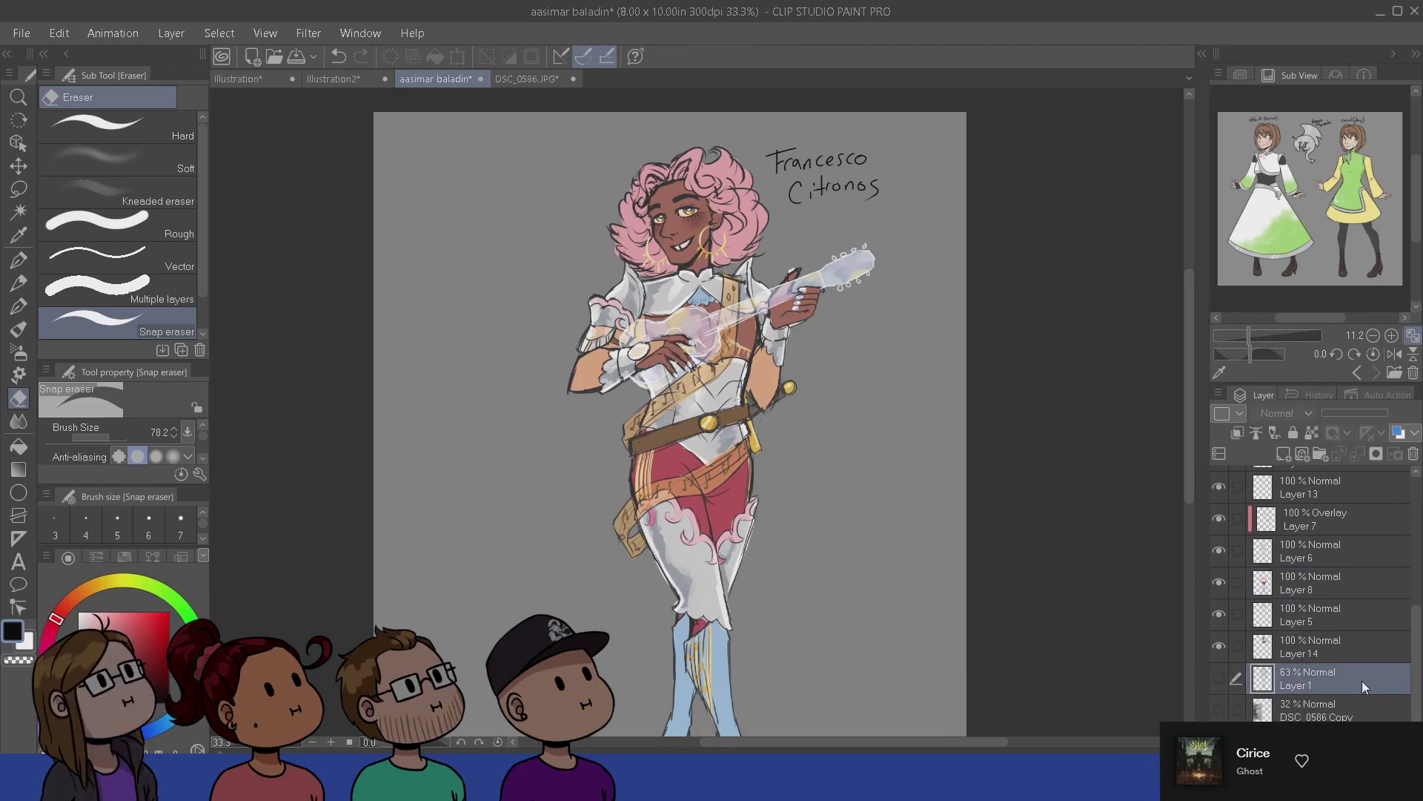
key("ctrl+shift+n")
key("b")
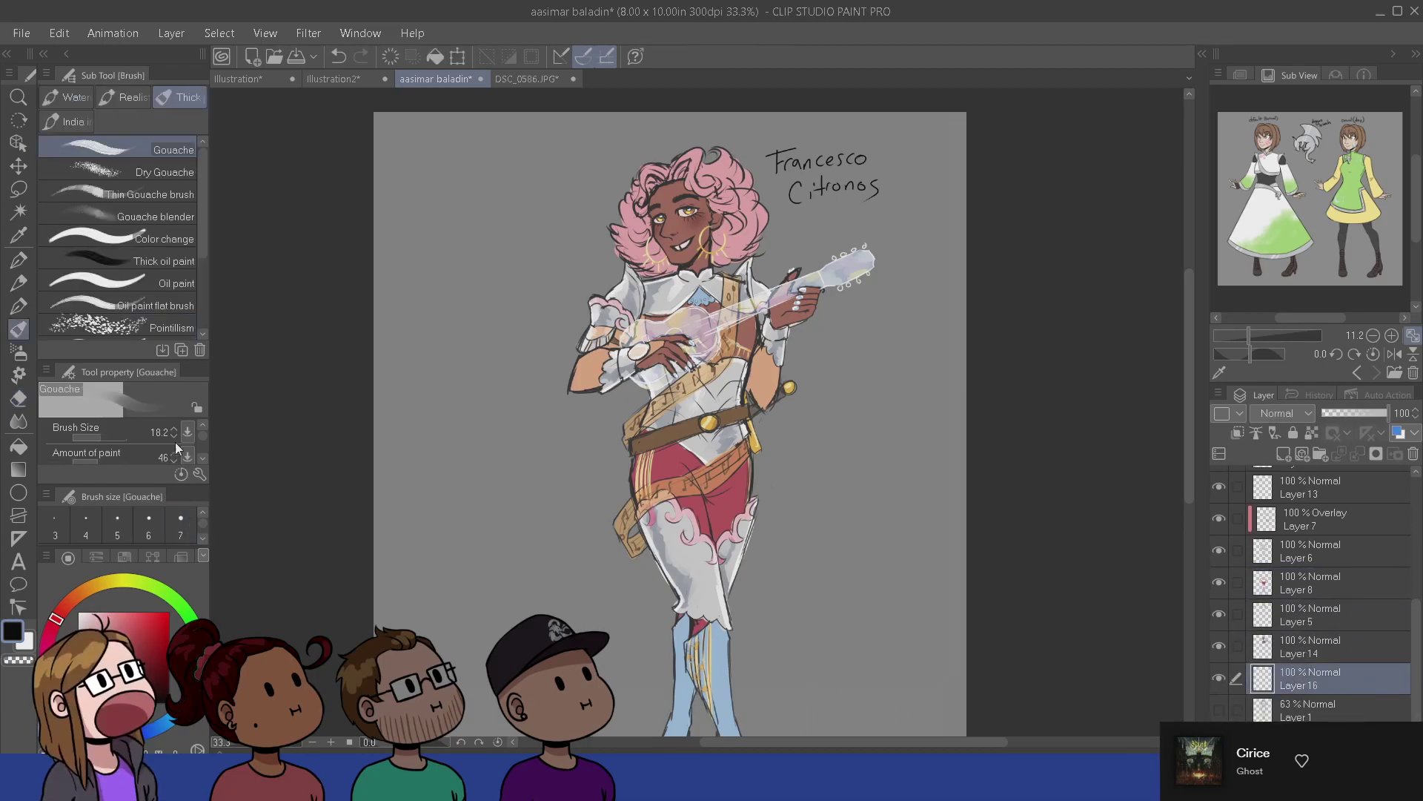
- Try scattering black musical notes beside the figure with the Musical note effect brush and undo them
left_click(18, 374)
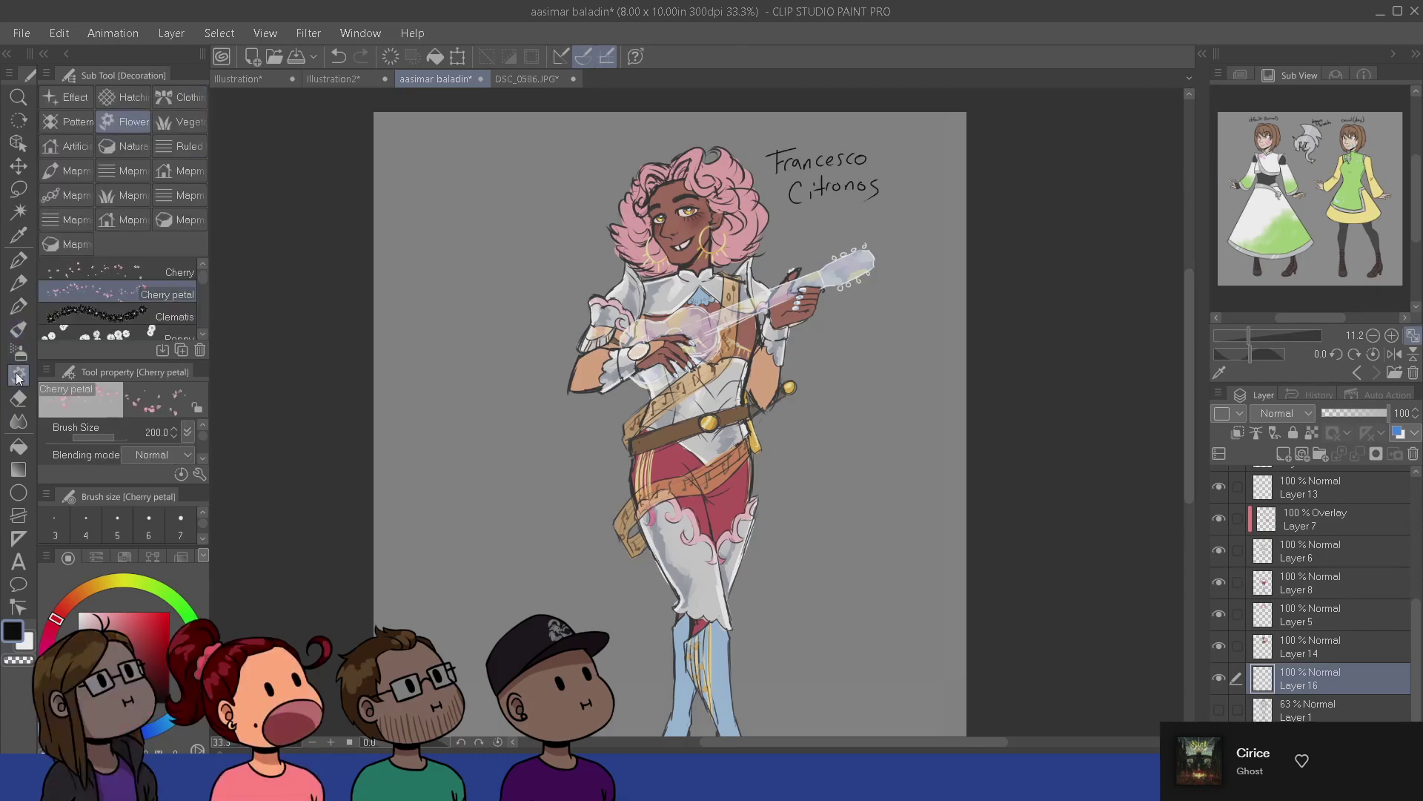
left_click(172, 97)
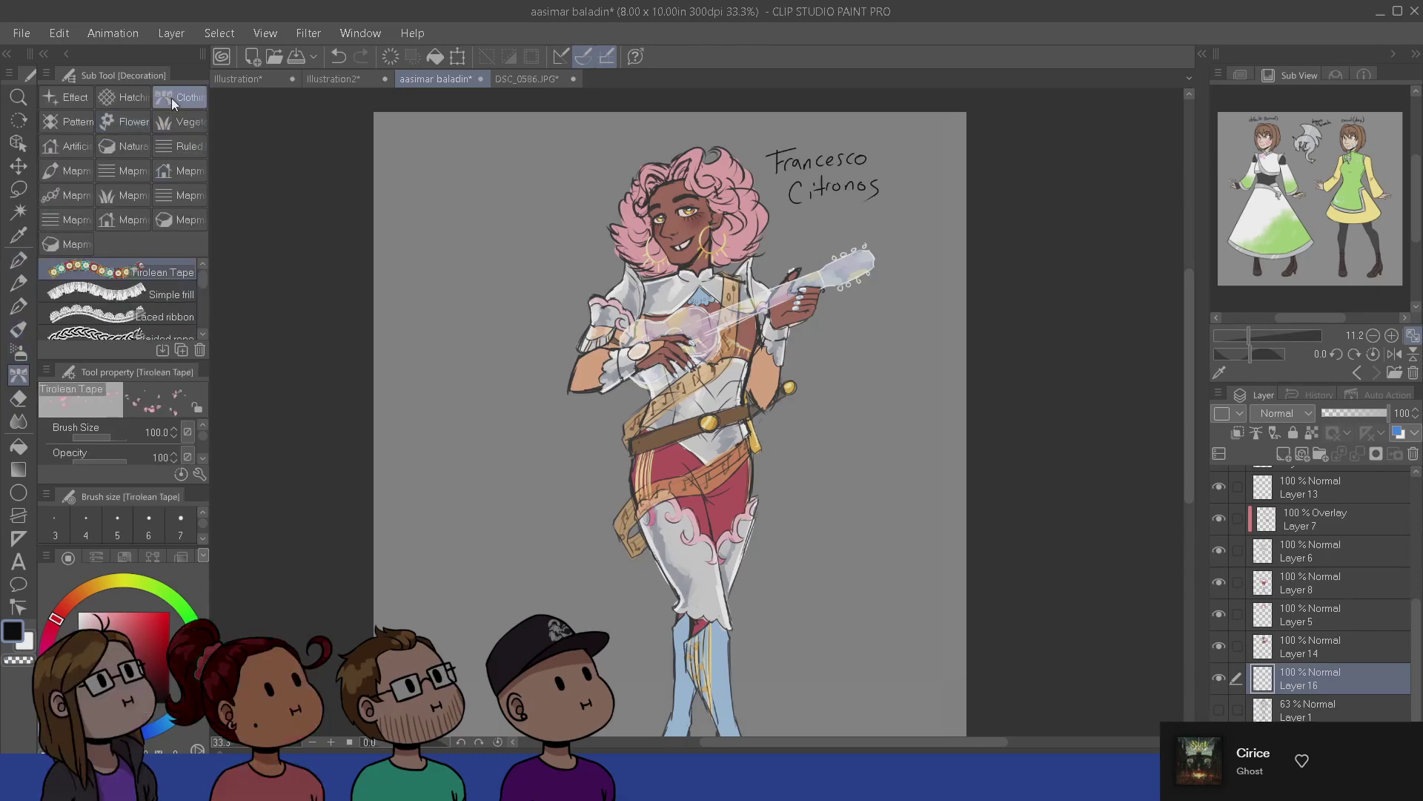
scroll(176, 312, "down", 3)
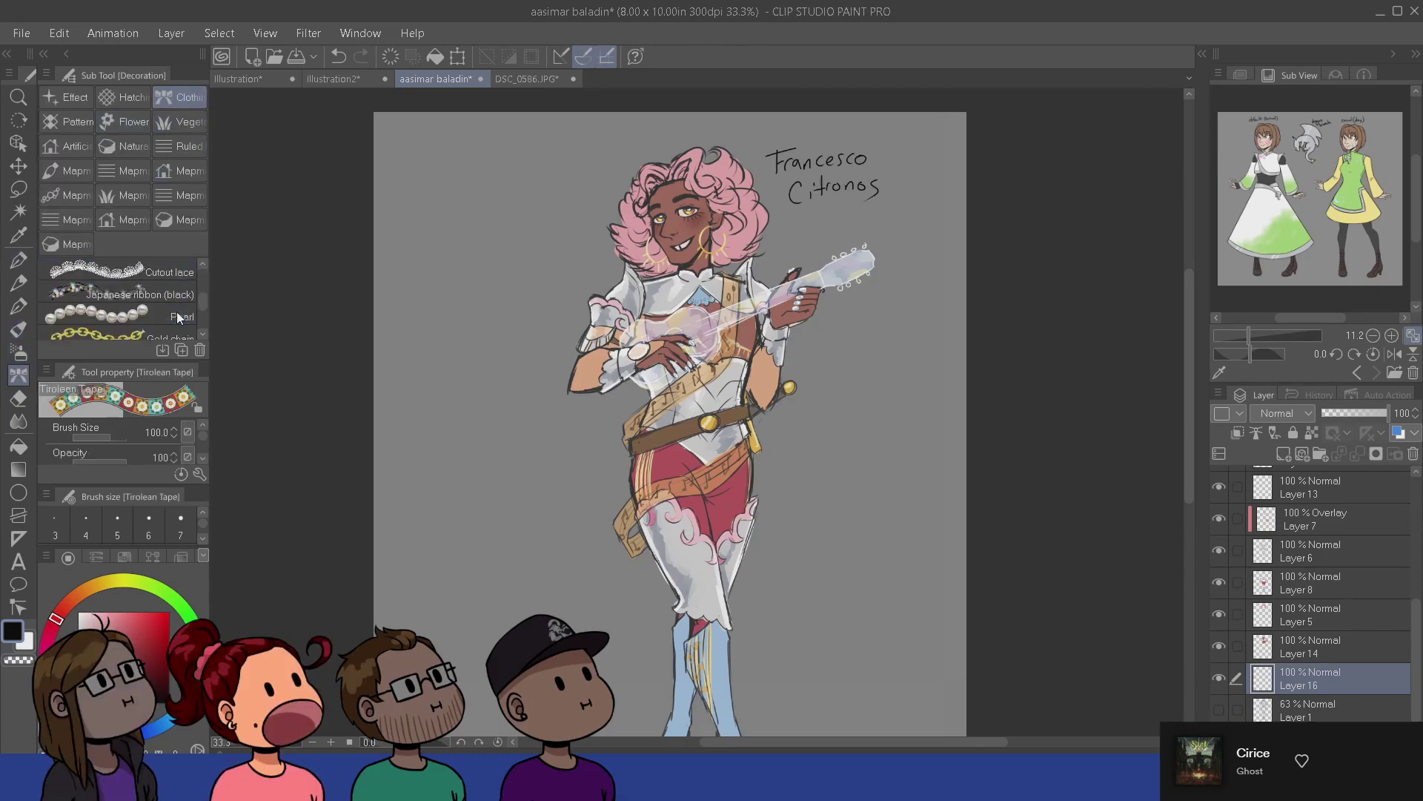
scroll(176, 311, "down", 2)
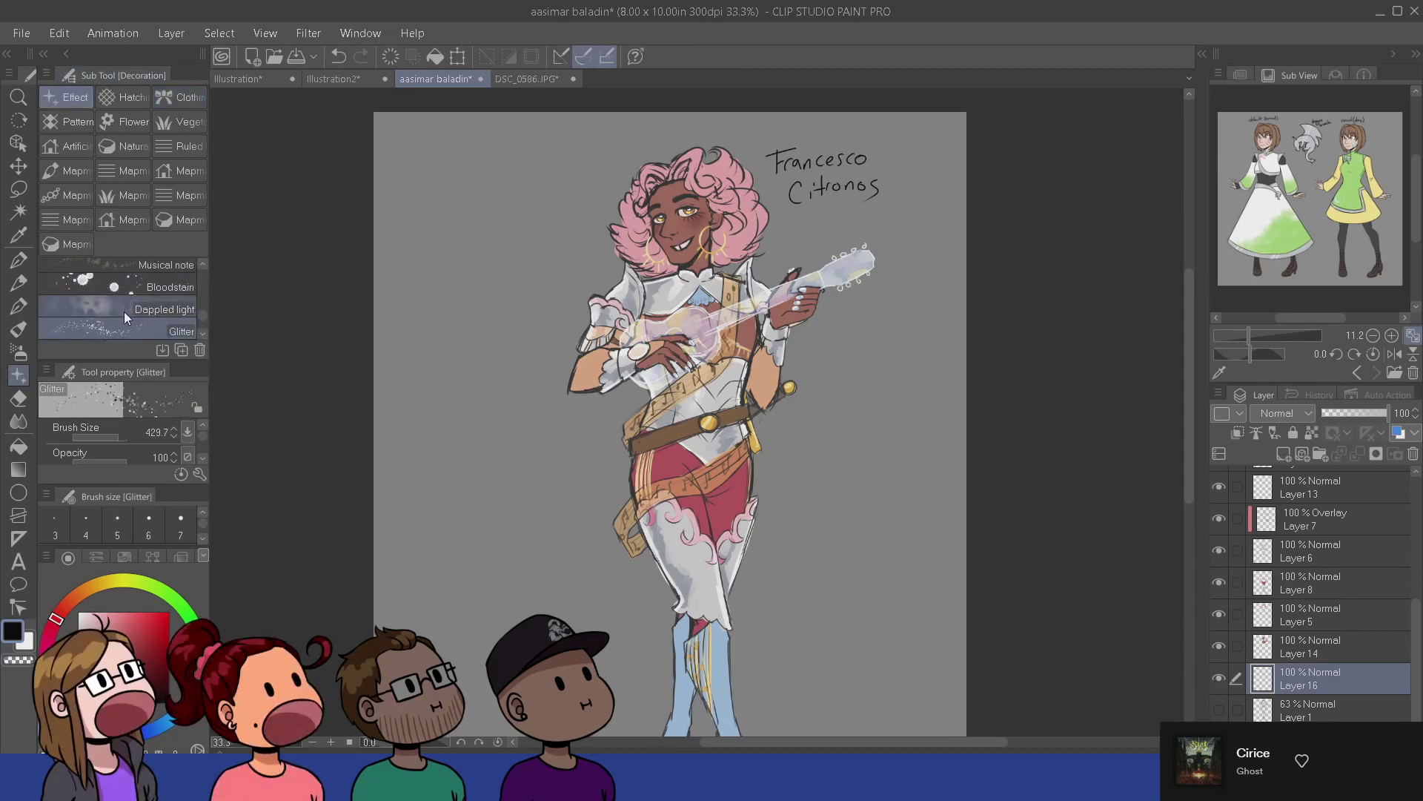
left_click(122, 266)
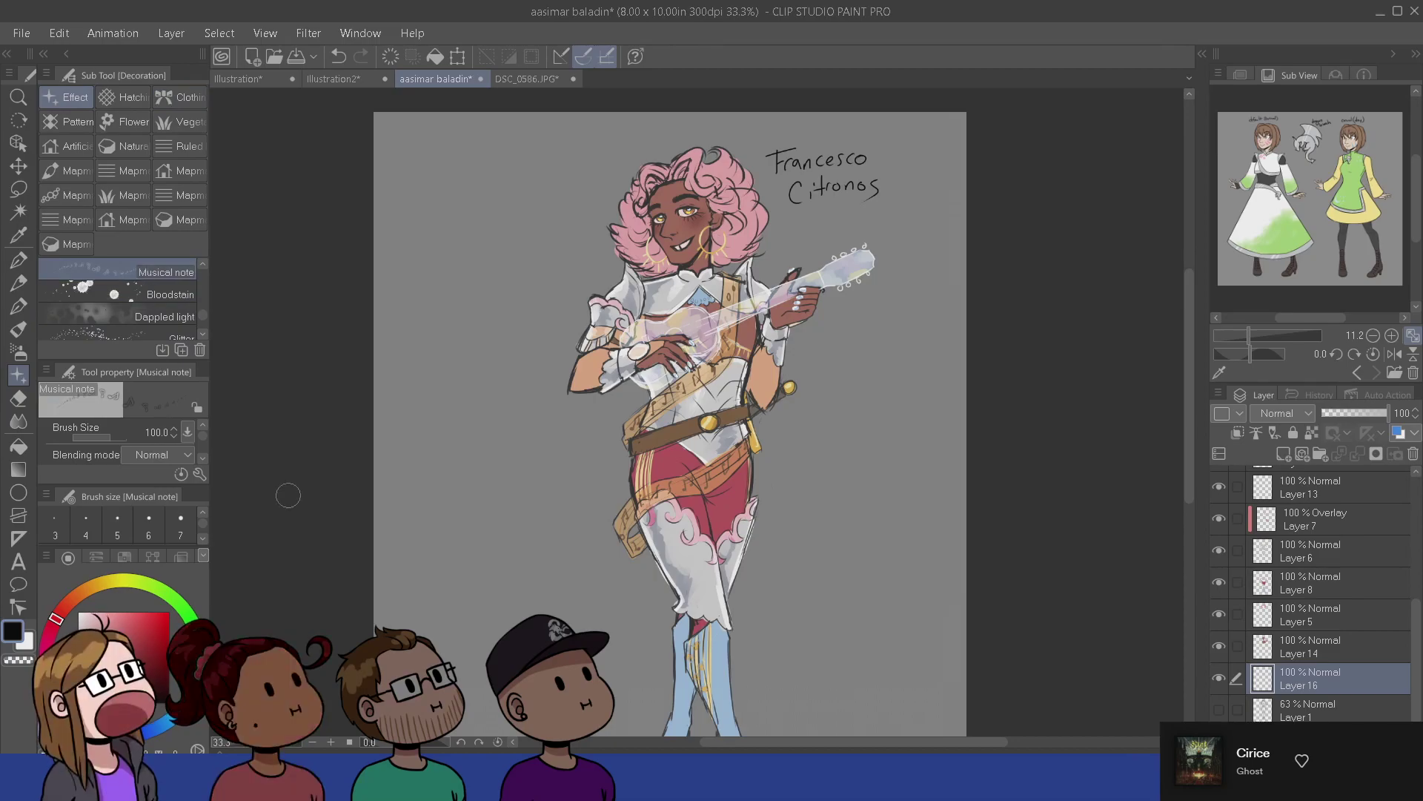
mouse_move(423, 363)
left_mouse_down()
mouse_move(475, 223)
mouse_move(519, 474)
left_mouse_up()
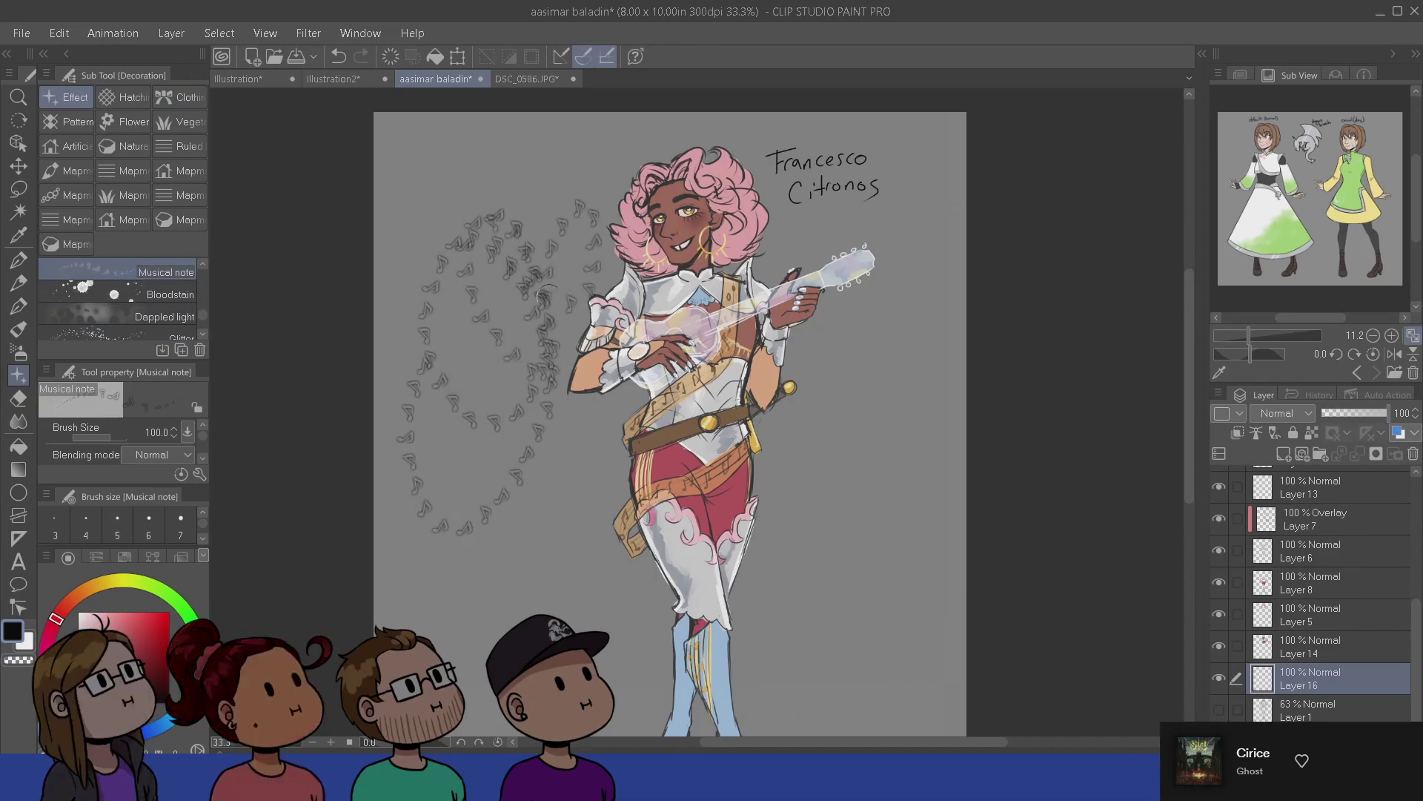
key("ctrl+z")
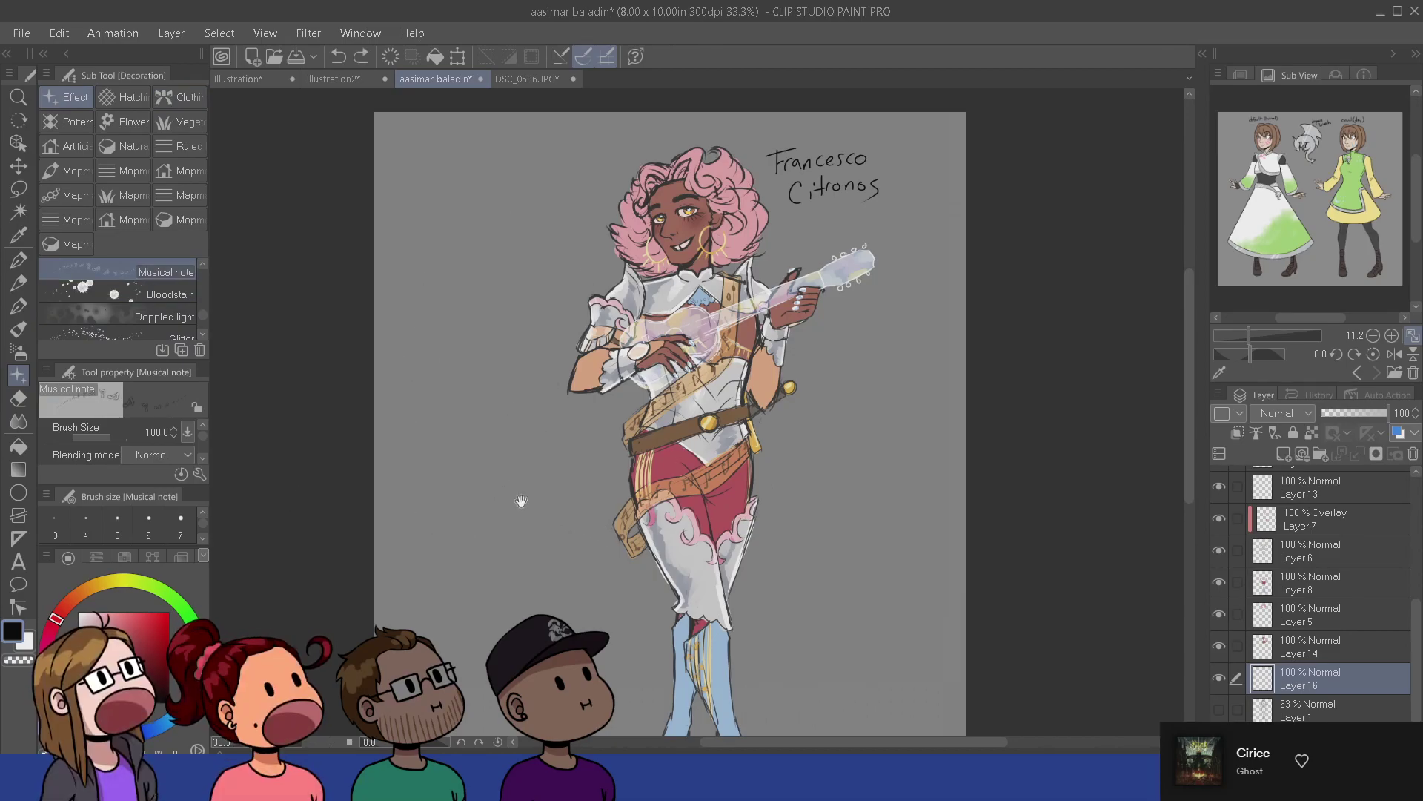
- Try the *soft* circle effect brush around the figure's head and undo the marks
left_click_drag(207, 320, 200, 296)
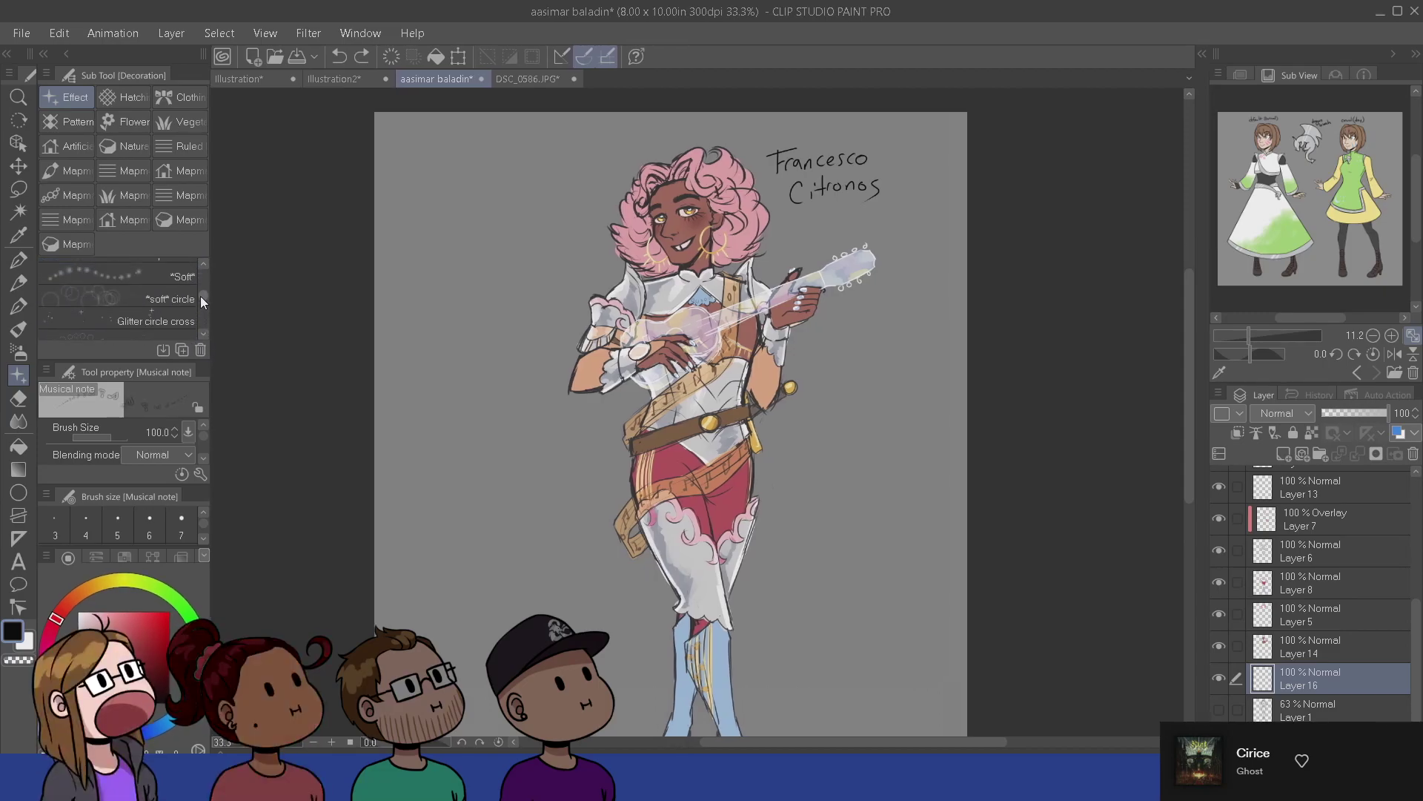
left_click(177, 304)
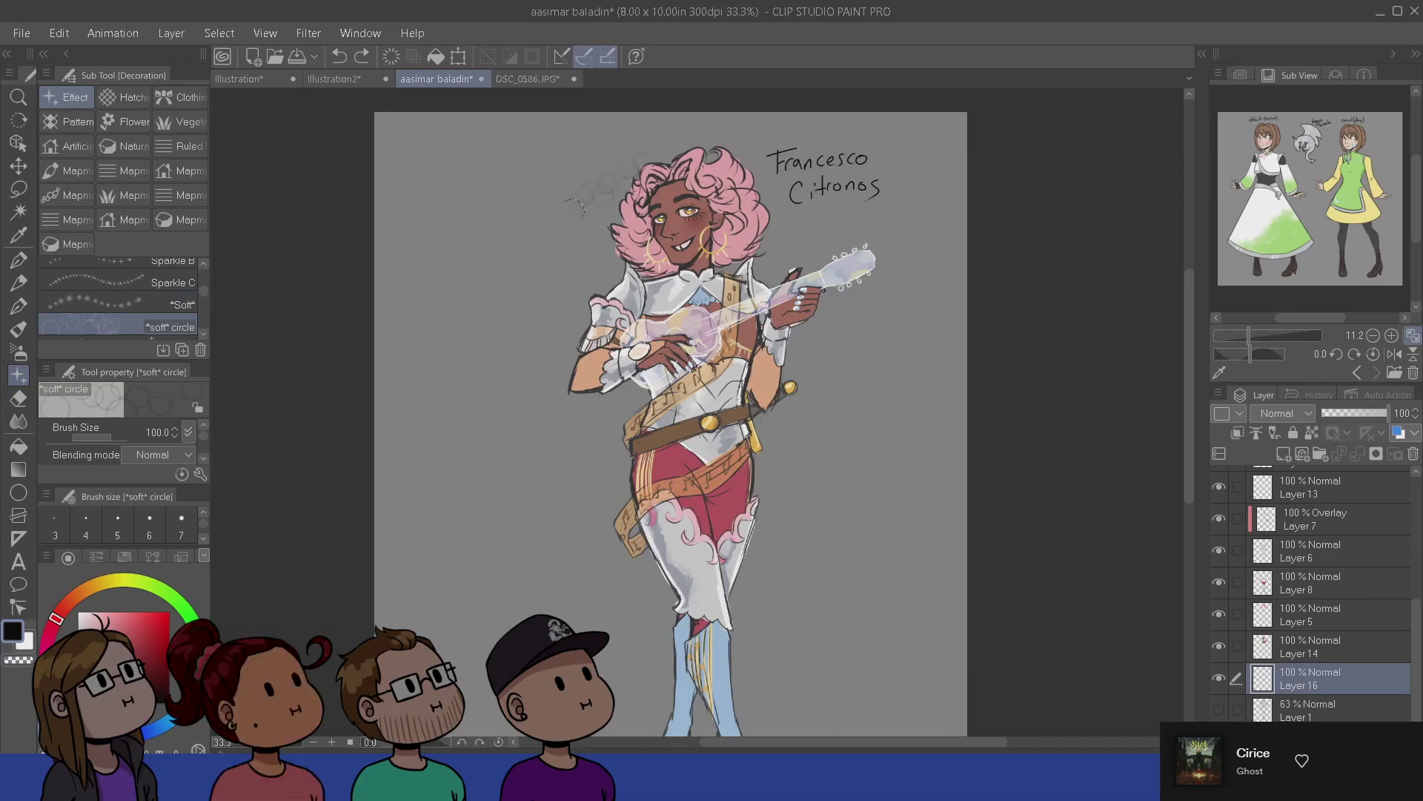
mouse_move(499, 271)
left_mouse_down()
mouse_move(648, 223)
mouse_move(563, 255)
mouse_move(514, 354)
mouse_move(508, 232)
mouse_move(455, 278)
mouse_move(595, 359)
mouse_move(600, 222)
mouse_move(595, 426)
mouse_move(809, 194)
mouse_move(838, 267)
left_mouse_up()
key("ctrl+z")
- Try the Glitter circle cross and *soft* pentagonal effect brushes beside the figure and undo the strokes
scroll(205, 288, "up", 3)
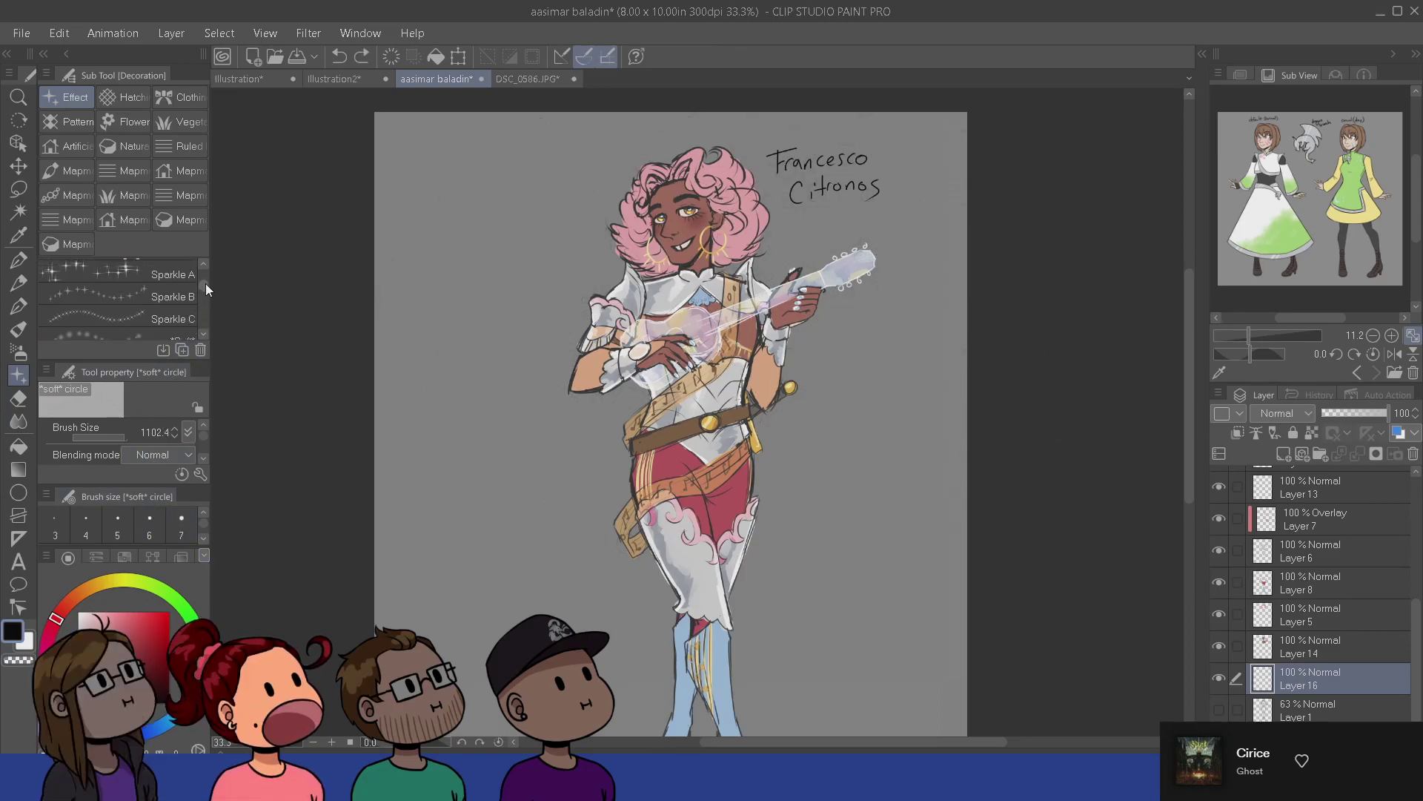
scroll(202, 280, "up", 2)
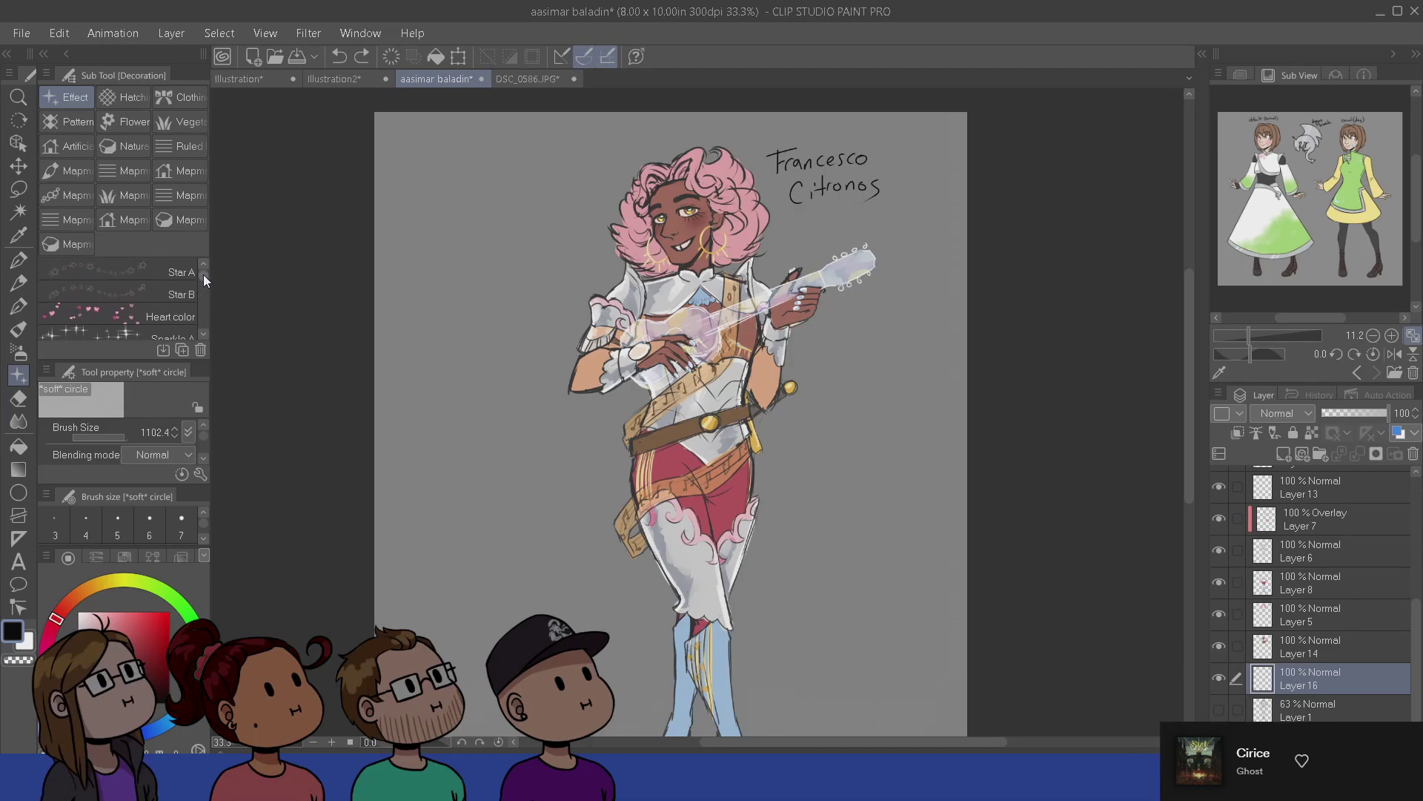
left_click_drag(203, 271, 197, 304)
left_click(185, 300)
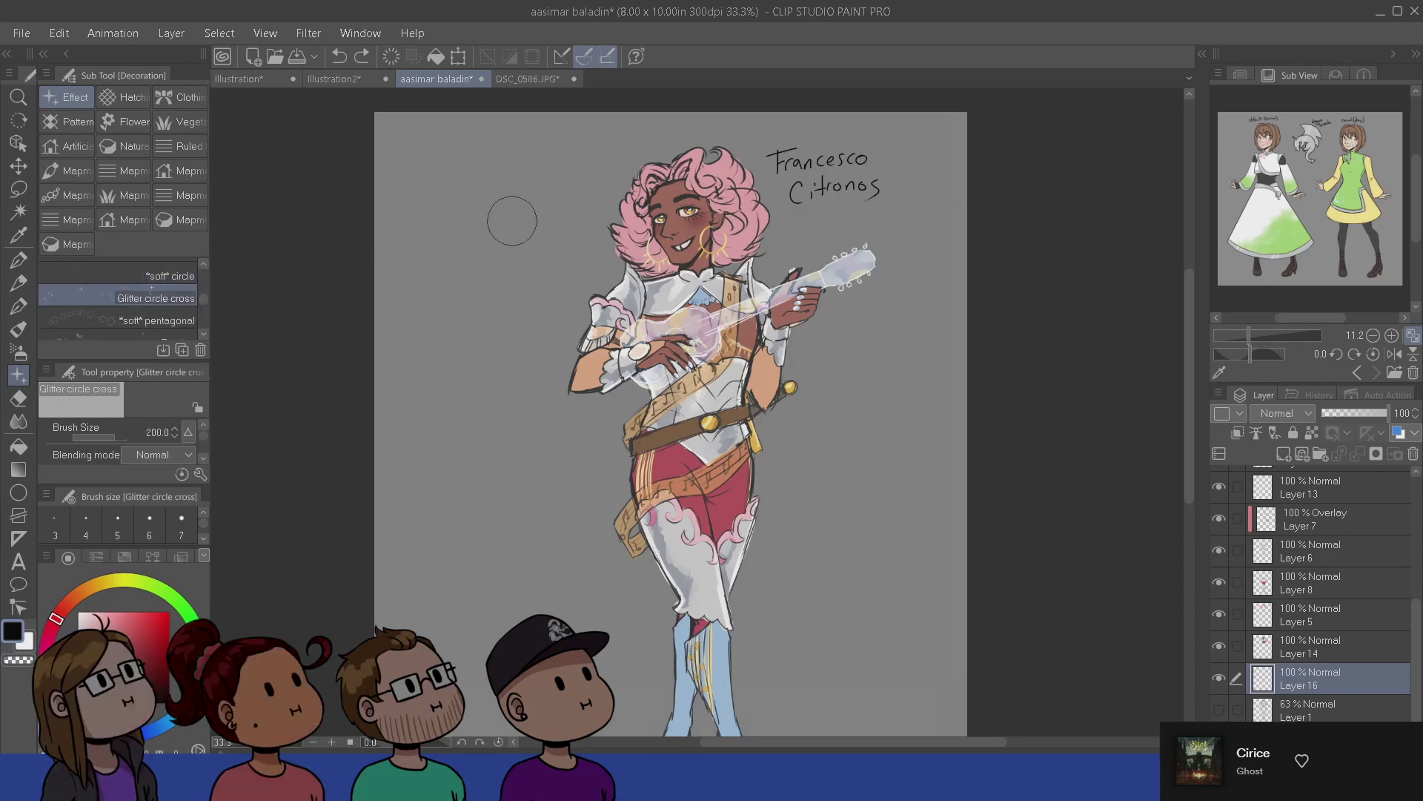
left_click(192, 320)
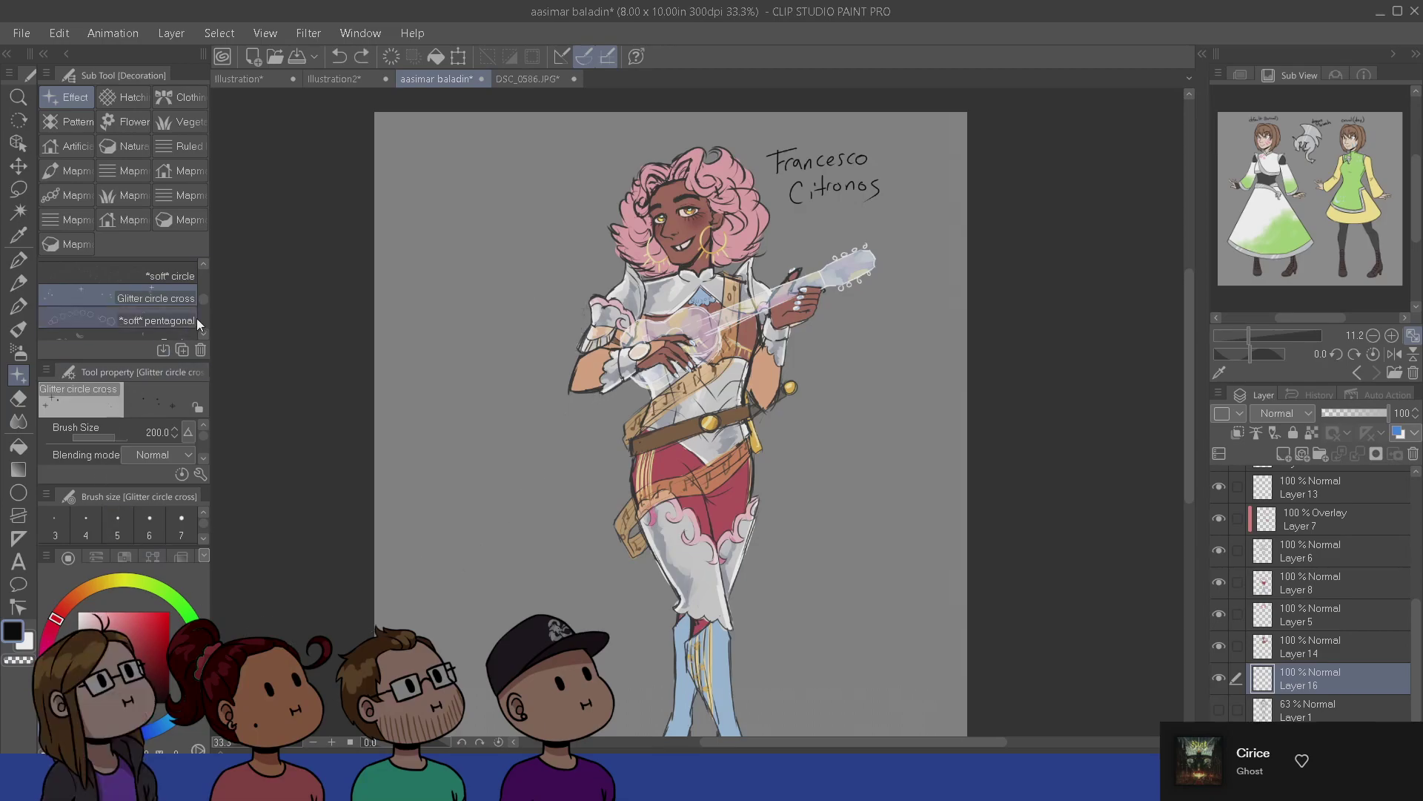
key("ctrl+z")
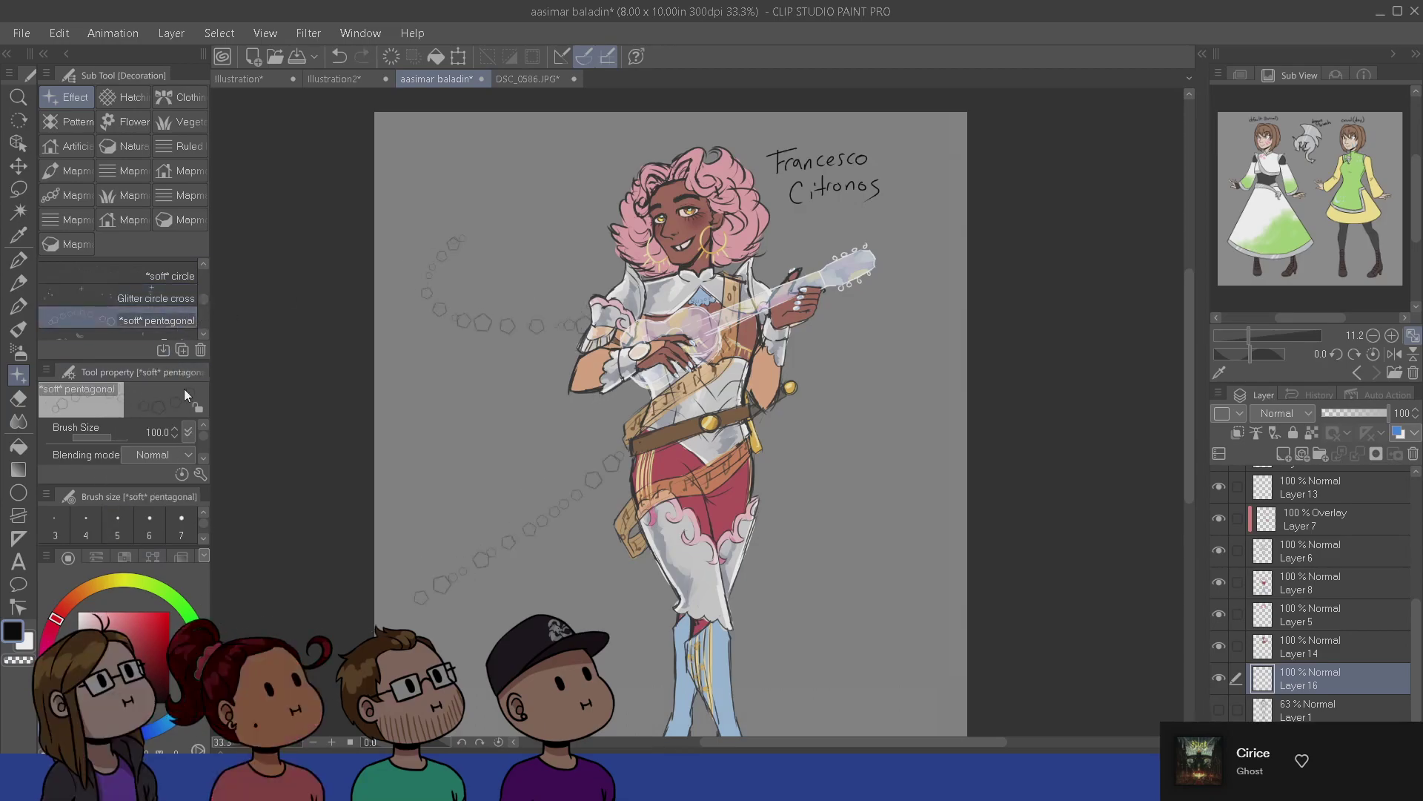
- Try one more black stroke with the Musical note brush beside the figure and undo it
scroll(202, 307, "down", 2)
left_click(188, 315)
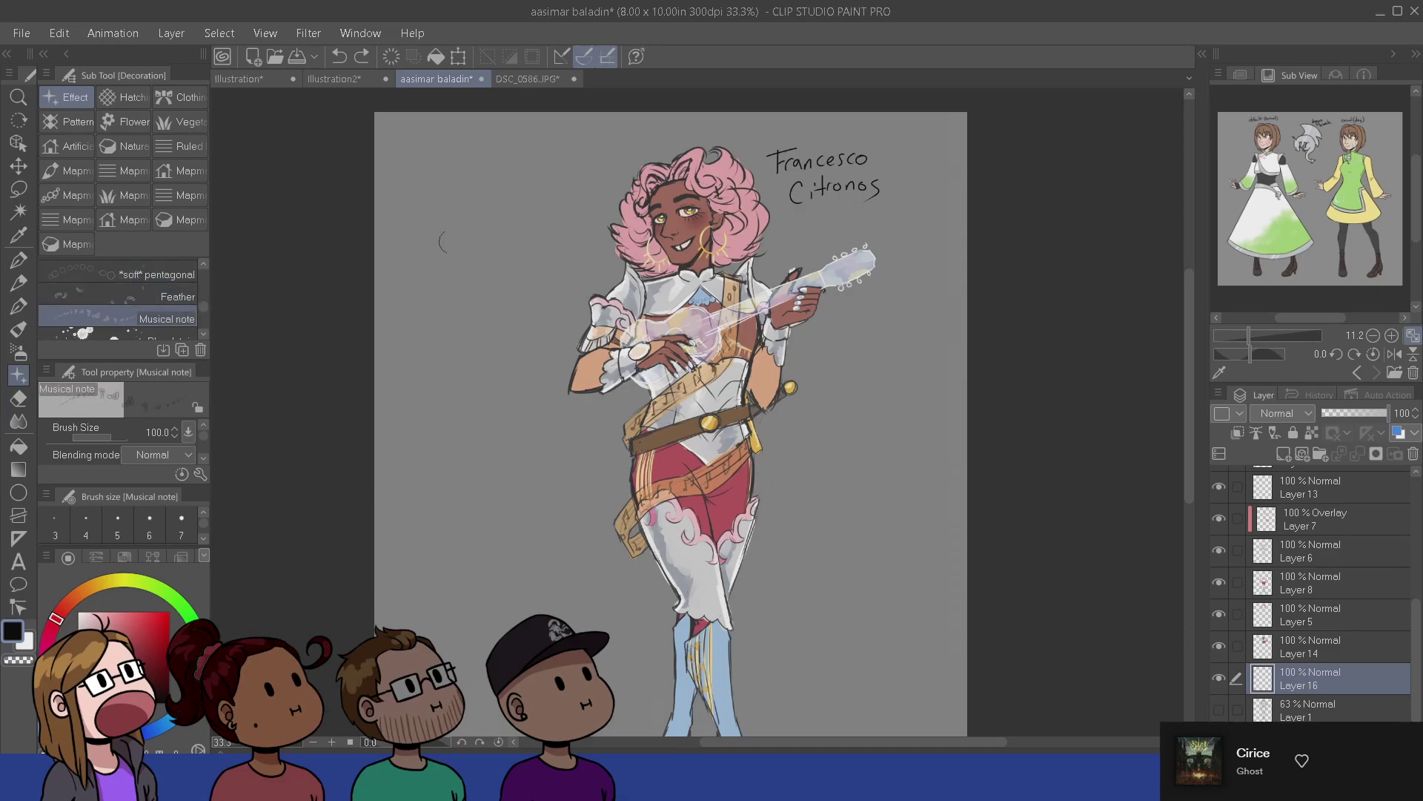
mouse_move(486, 239)
left_mouse_down()
mouse_move(579, 337)
mouse_move(645, 632)
left_mouse_up()
key("ctrl+z")
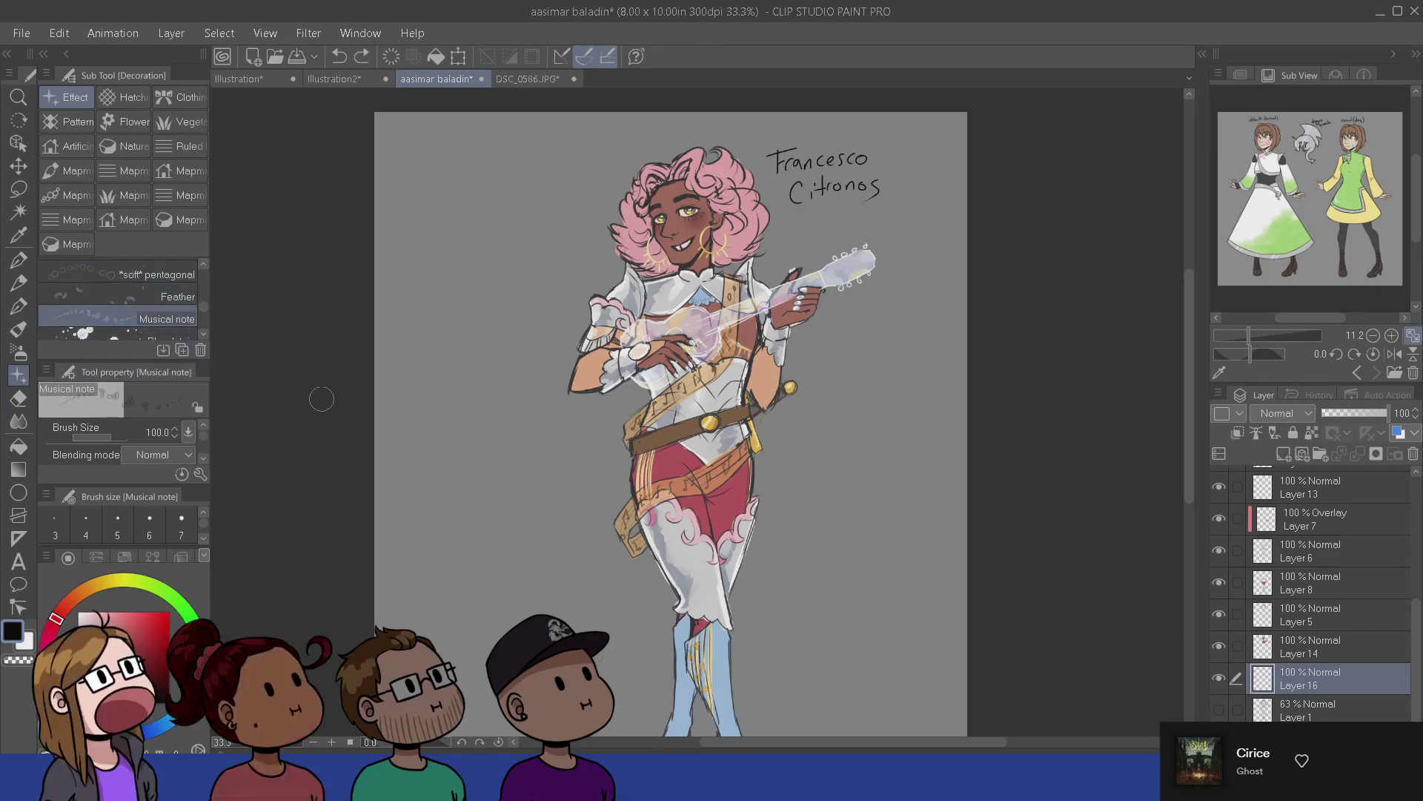
- Enlarge the Musical note brush to 183.7 and set the main color to a golden yellow
left_click_drag(591, 352, 601, 354)
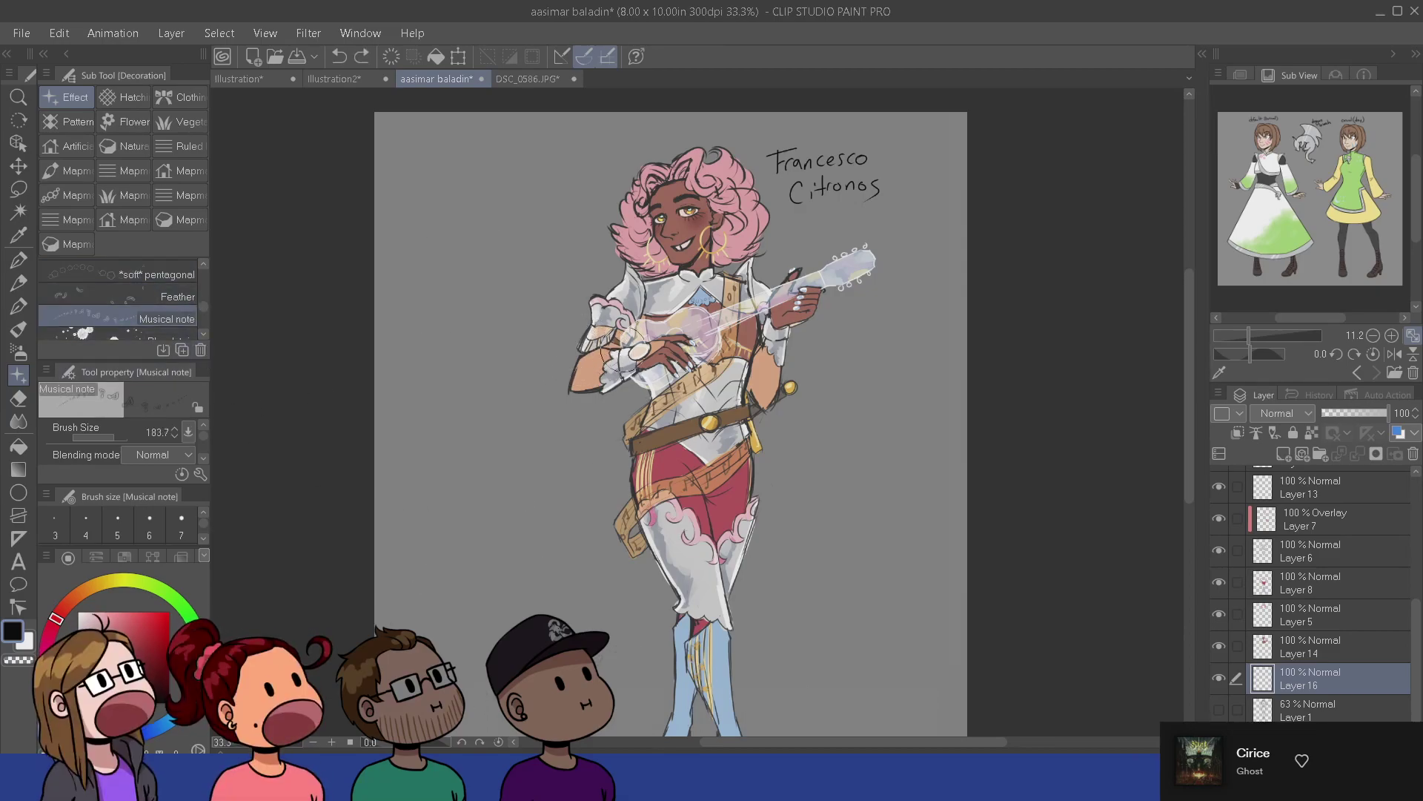
left_click(81, 593)
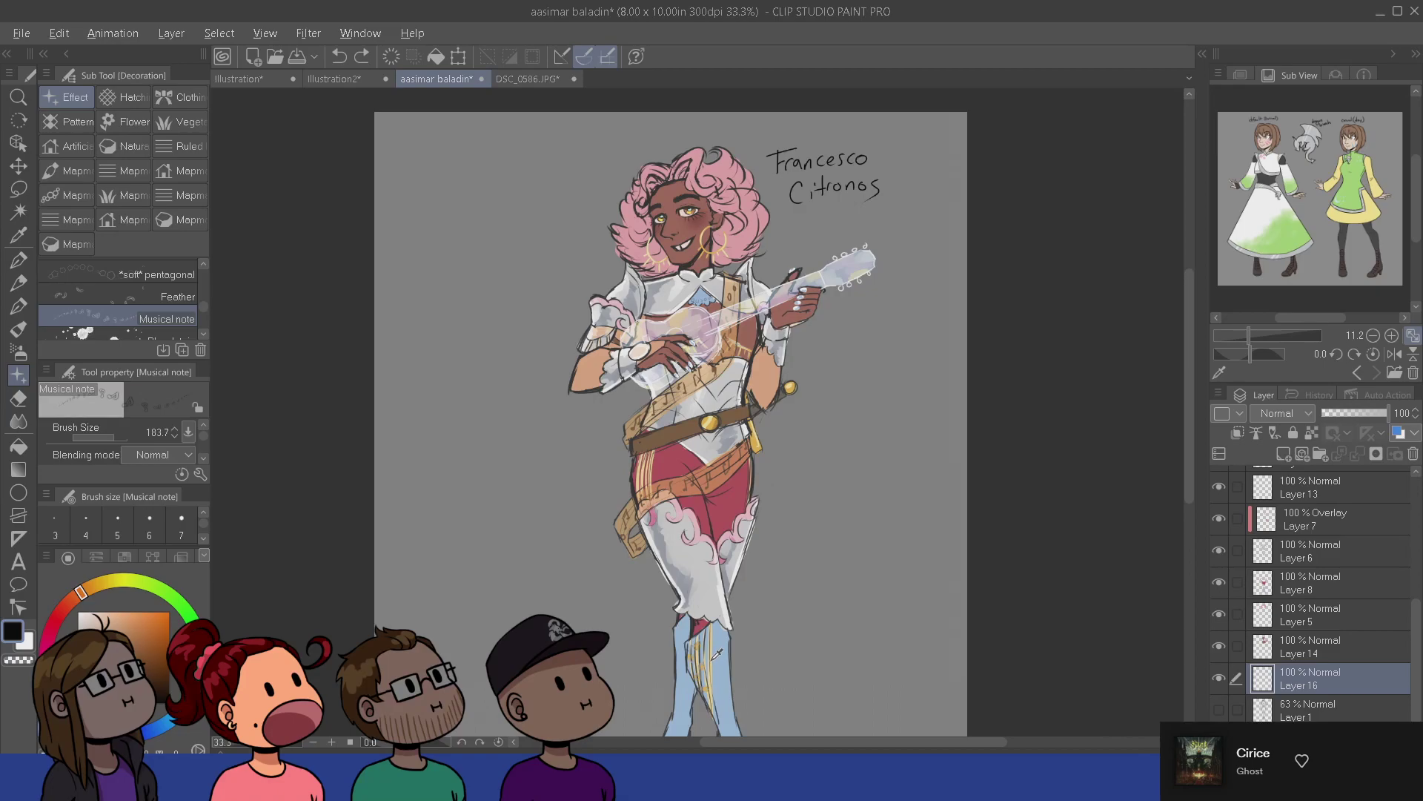
left_click(101, 583)
left_click(140, 626)
left_click_drag(141, 626, 145, 614)
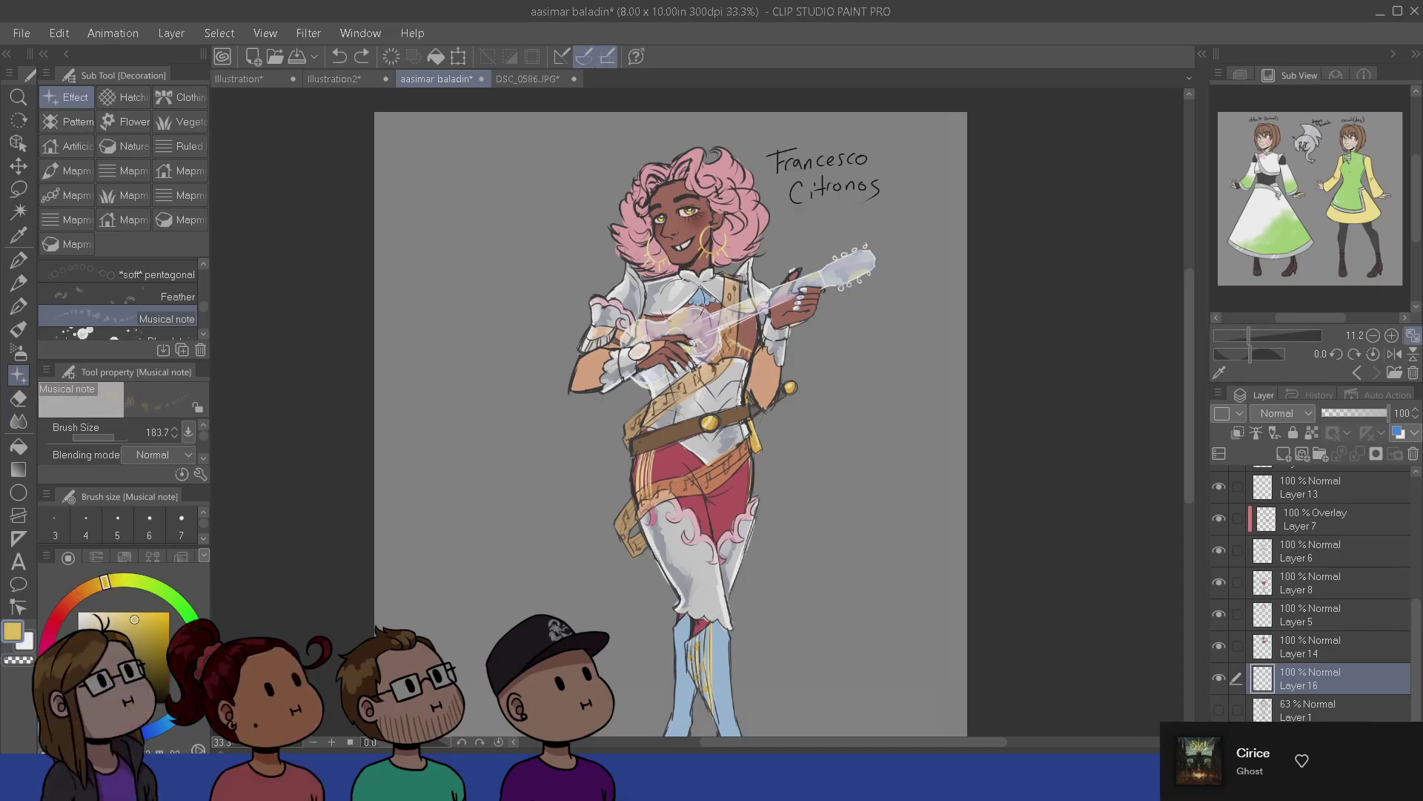
- Stamp arcs of golden musical notes on both sides of the figure at brush size 123
key("ctrl+z")
mouse_move(630, 331)
left_mouse_down()
mouse_move(524, 299)
mouse_move(453, 231)
mouse_move(423, 249)
left_mouse_up()
left_click_drag(783, 263, 930, 234)
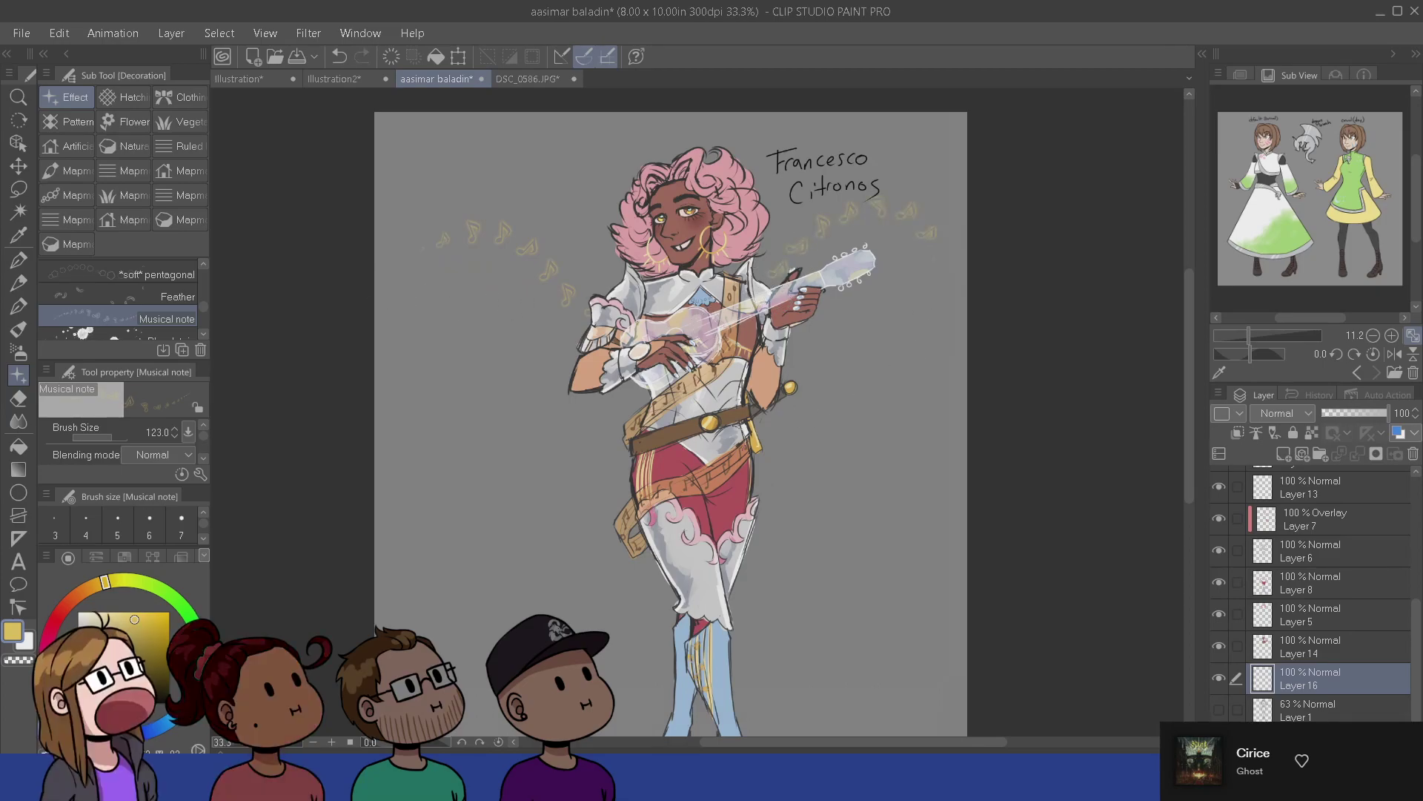
left_click_drag(779, 296, 932, 248)
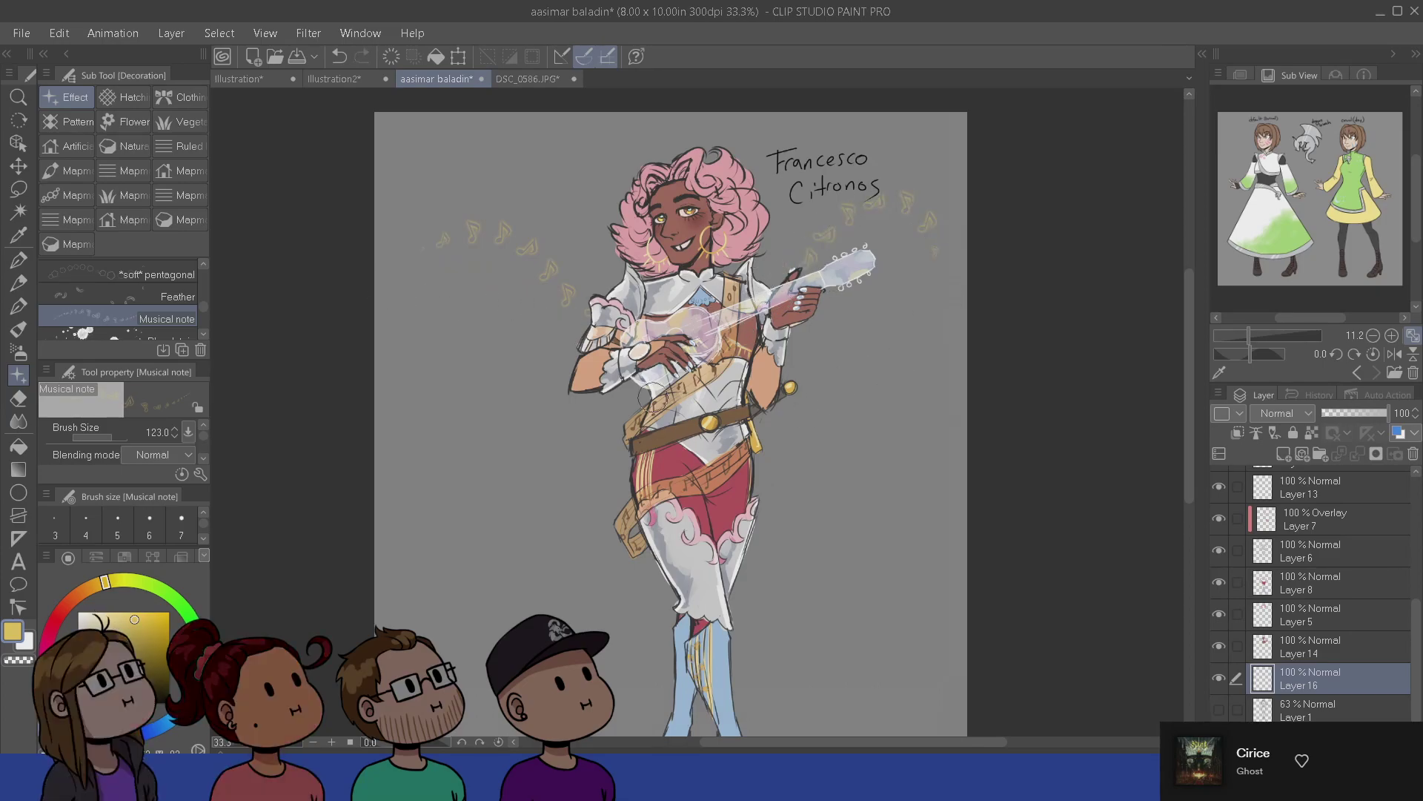
- Sample the hair's pink as the secondary color and stamp pink musical notes beneath the golden ones on both sides
left_click(29, 643)
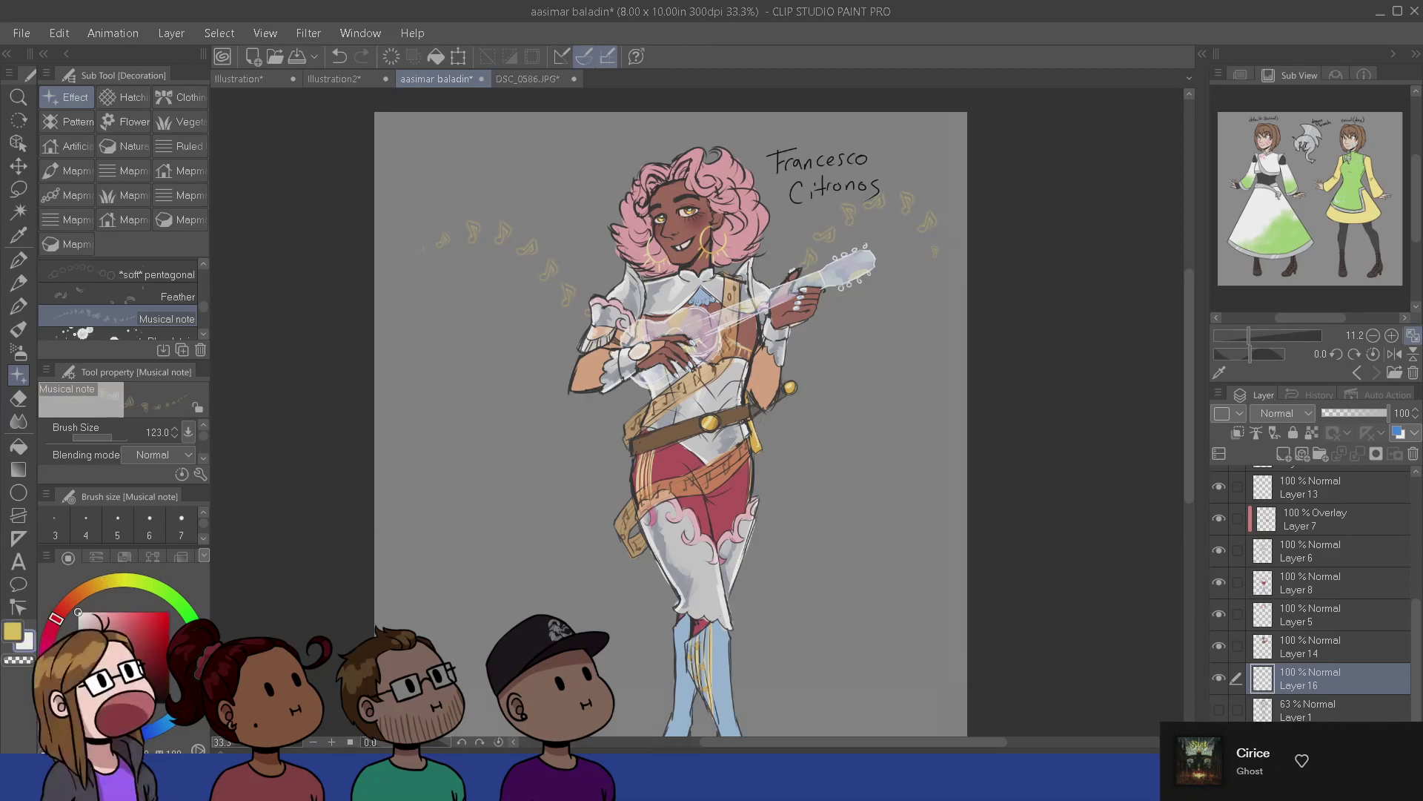
left_click(729, 171, "alt")
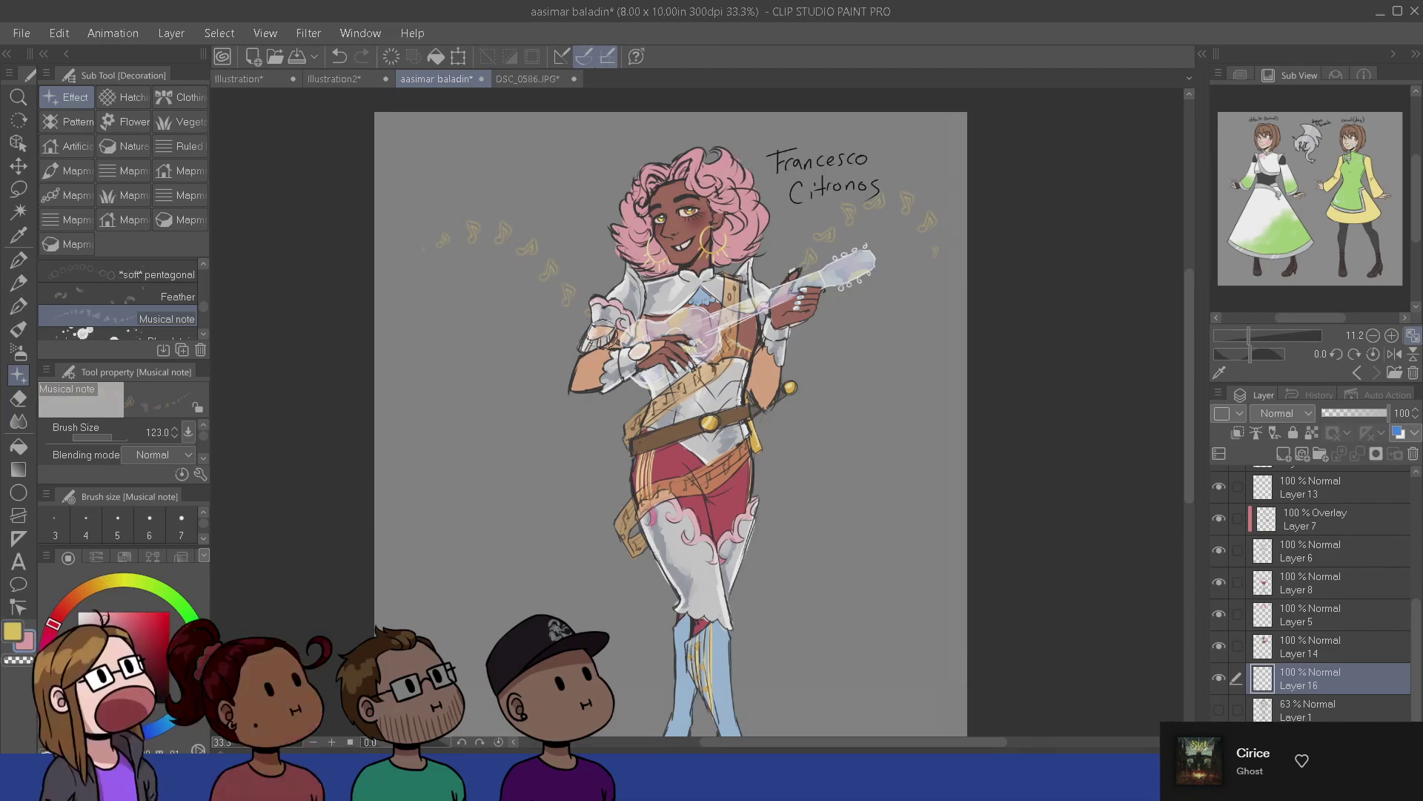
left_click_drag(584, 347, 387, 342)
key("ctrl+z")
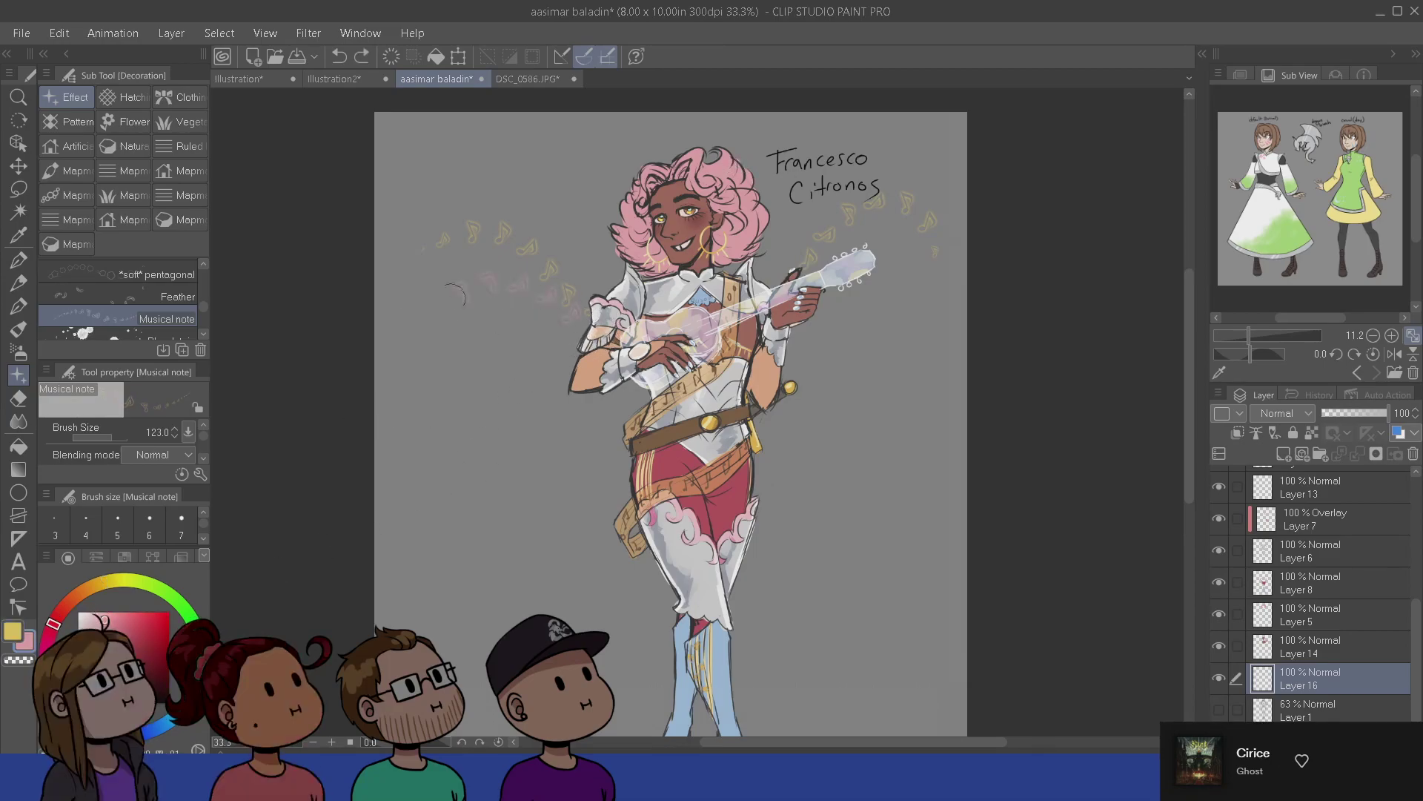
mouse_move(758, 313)
left_mouse_down()
mouse_move(817, 270)
mouse_move(920, 291)
left_mouse_up()
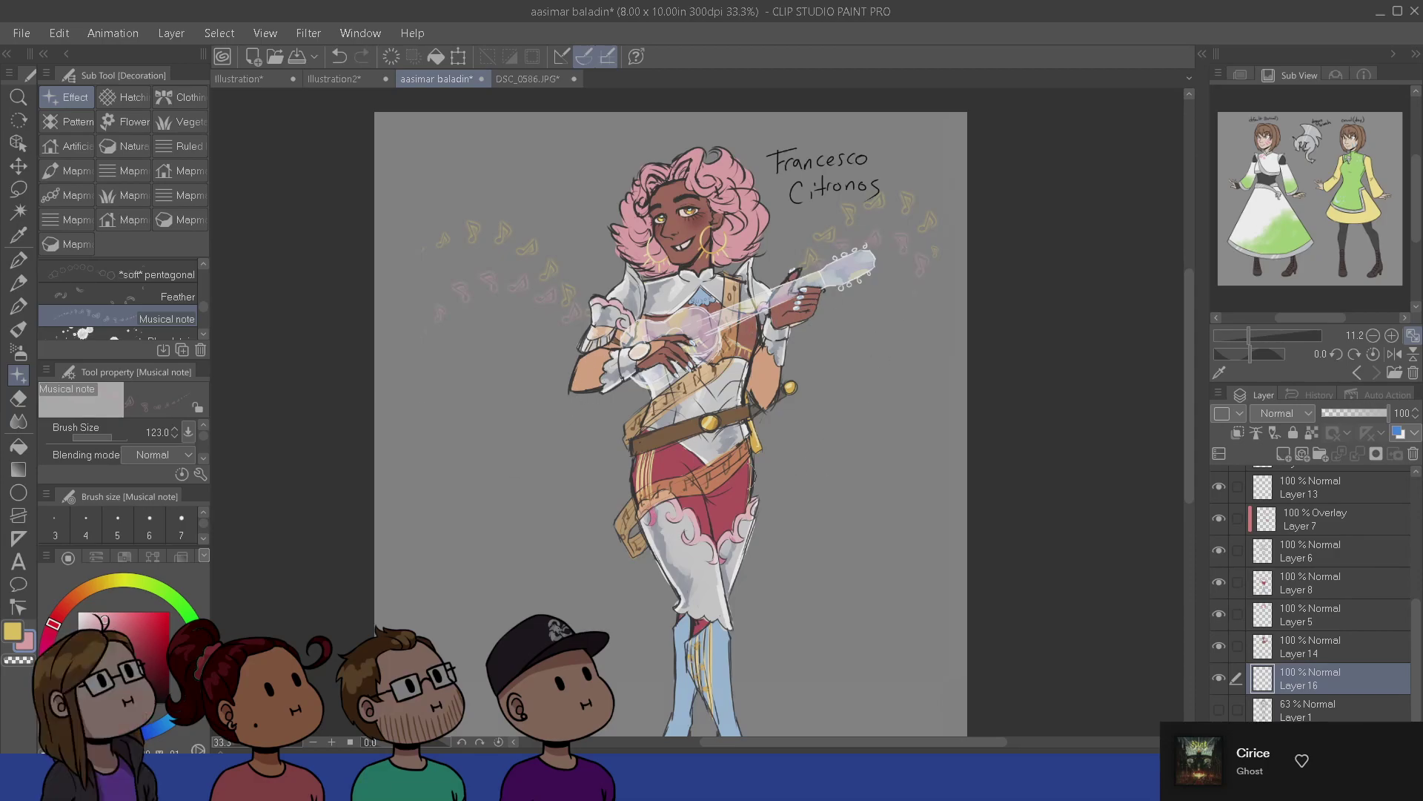
- Sample the boots' light blue and stamp blue musical notes curving below the pink ones on both sides
left_click(731, 694, "alt")
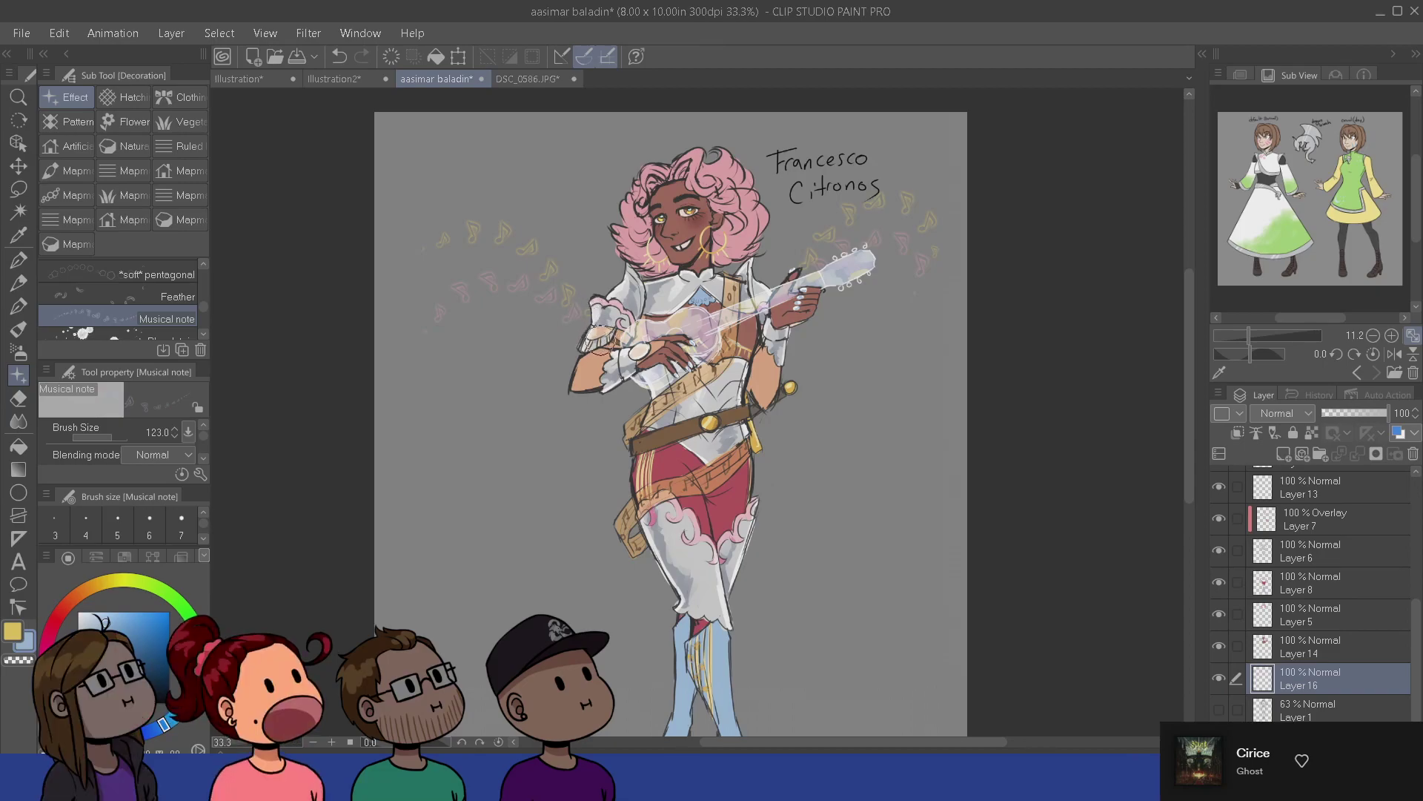
left_click_drag(598, 340, 473, 440)
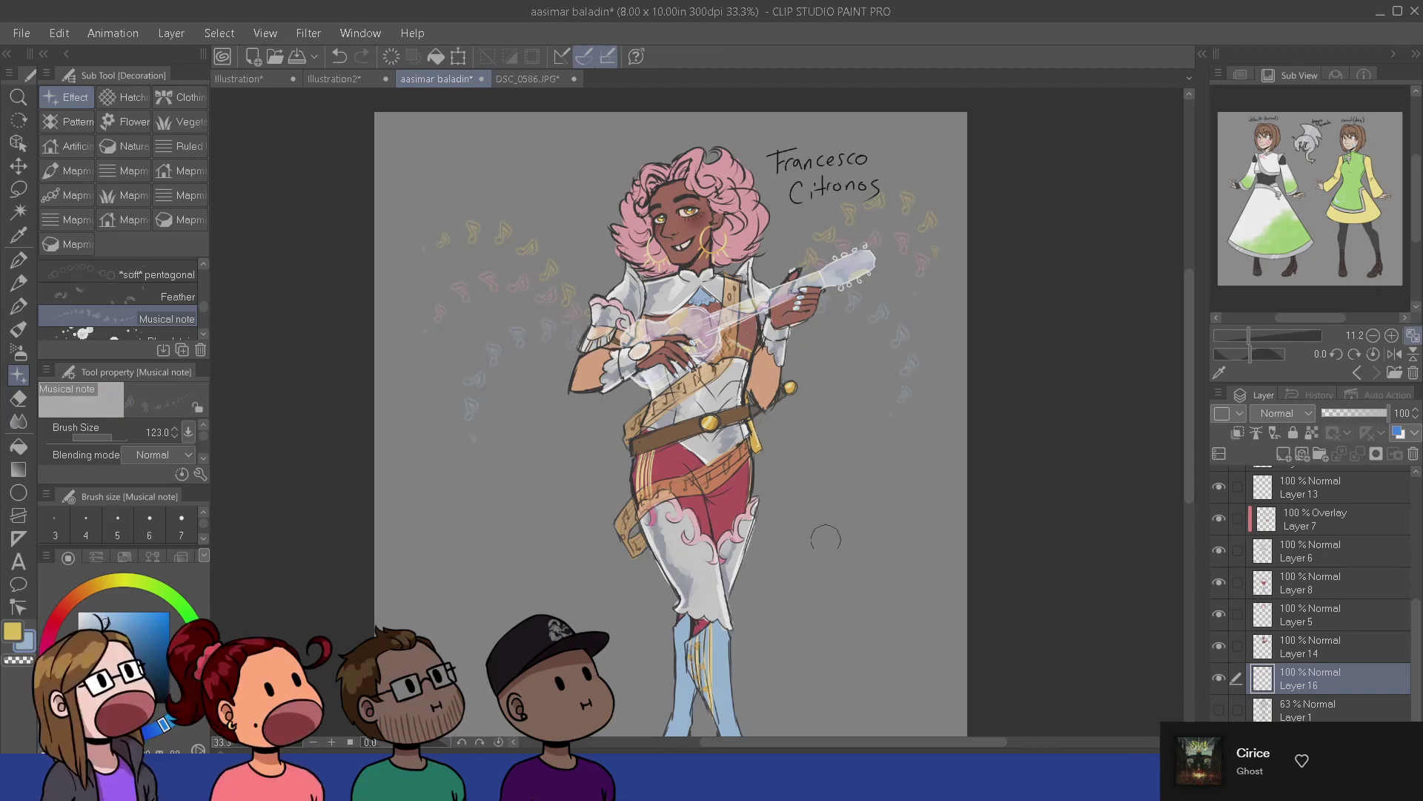
left_click_drag(711, 578, 685, 582)
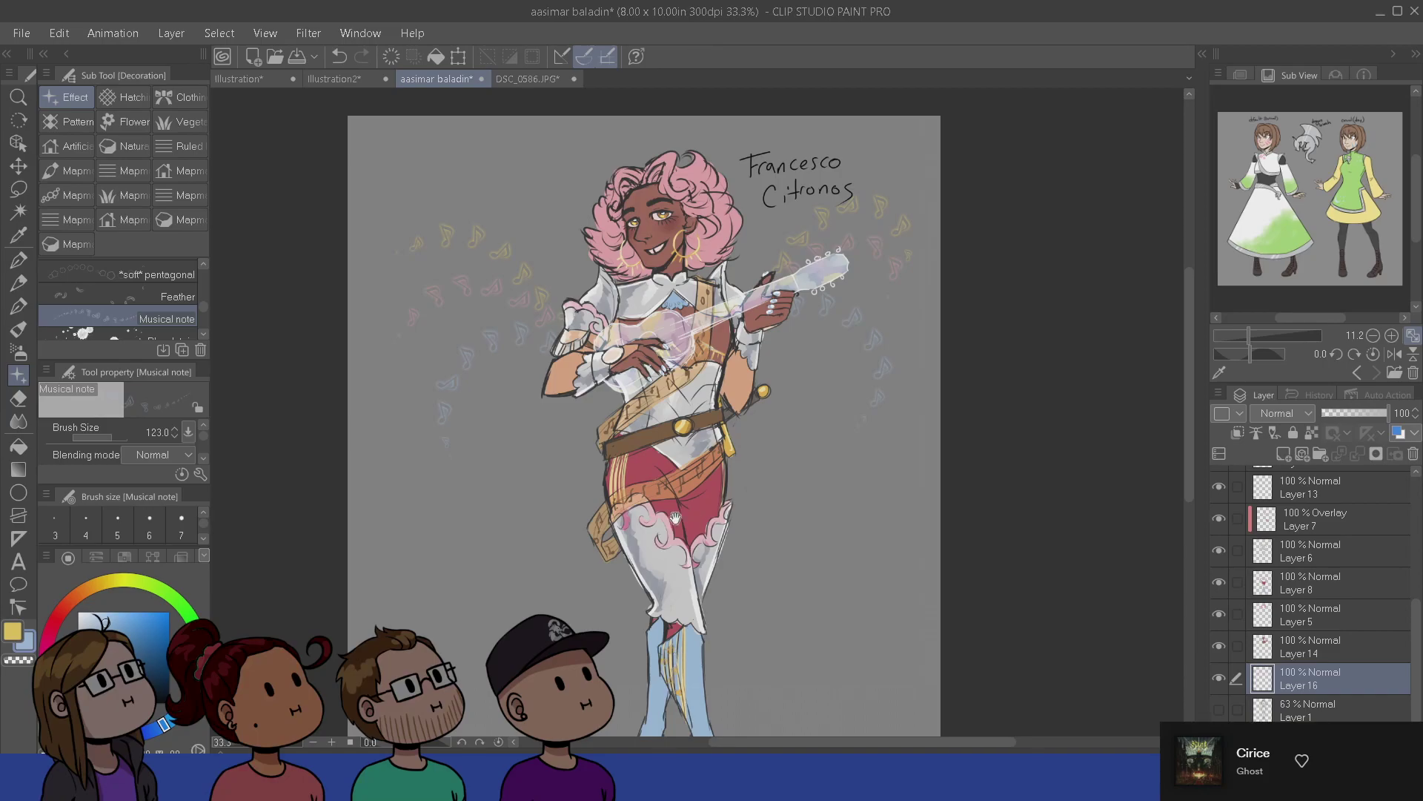
scroll(734, 678, "down", 2)
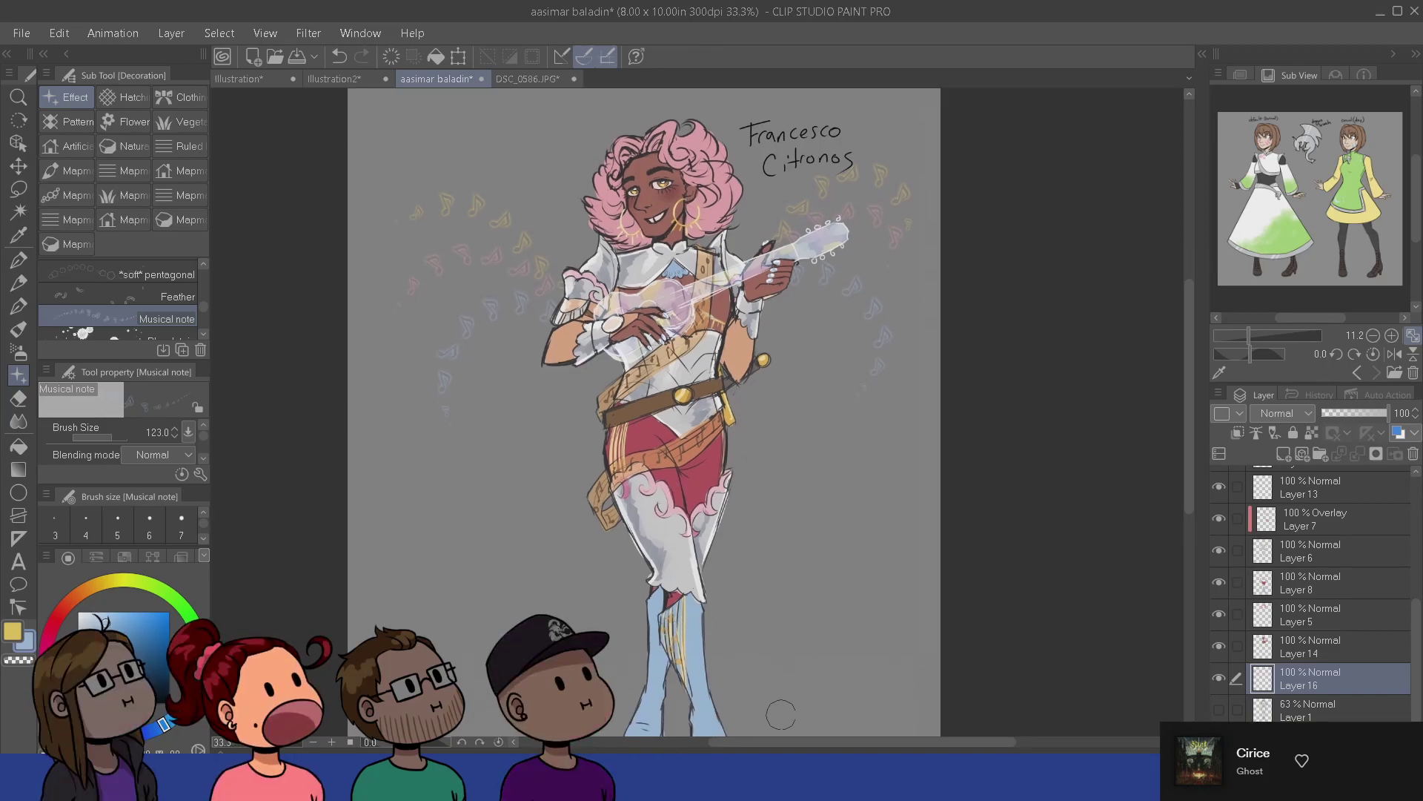
scroll(781, 714, "up", 1)
left_click_drag(543, 227, 678, 503)
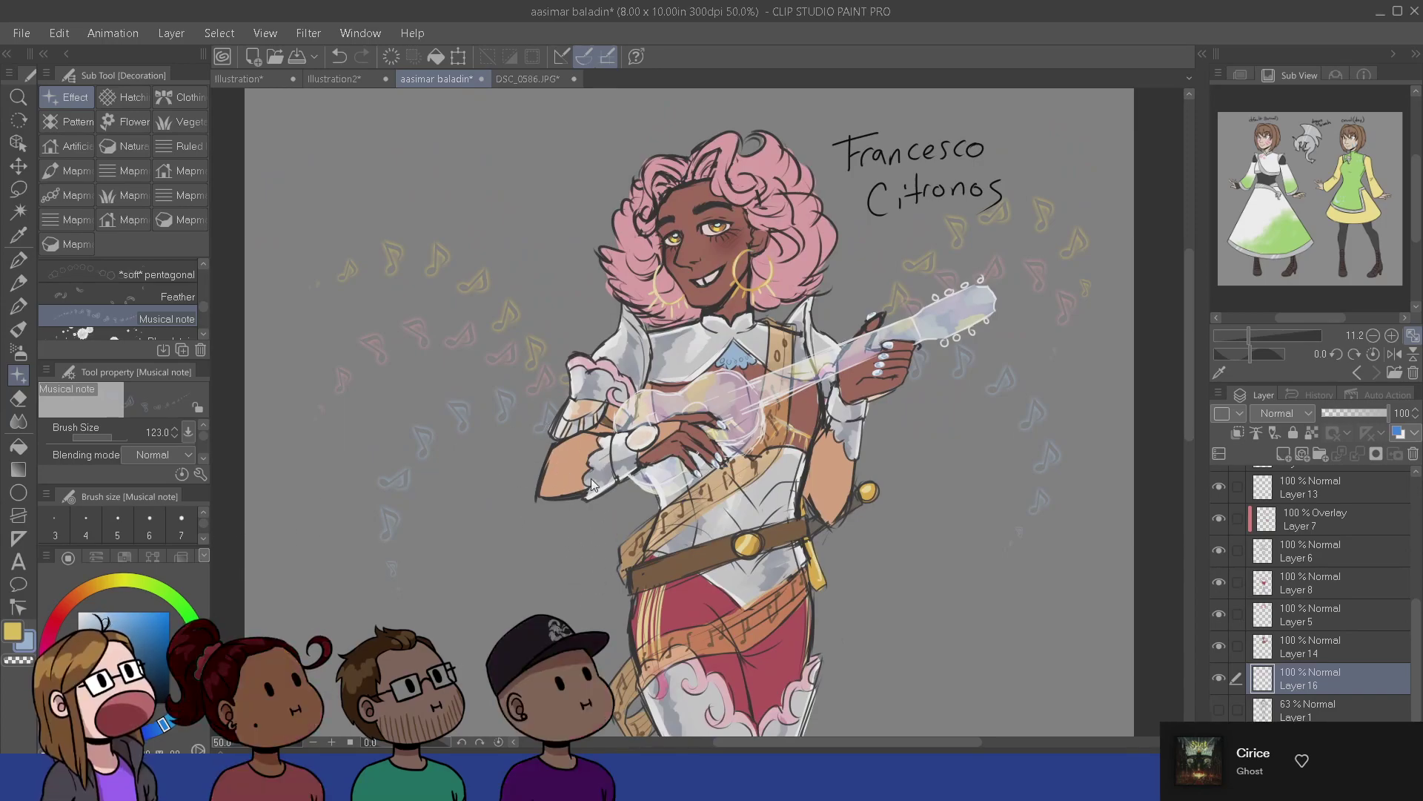
- Undo the gold, pink and blue musical notes and switch back to the Gouache brush
key("ctrl+z")
key("ctrl+z")
key("ctrl+z")
key("ctrl+z")
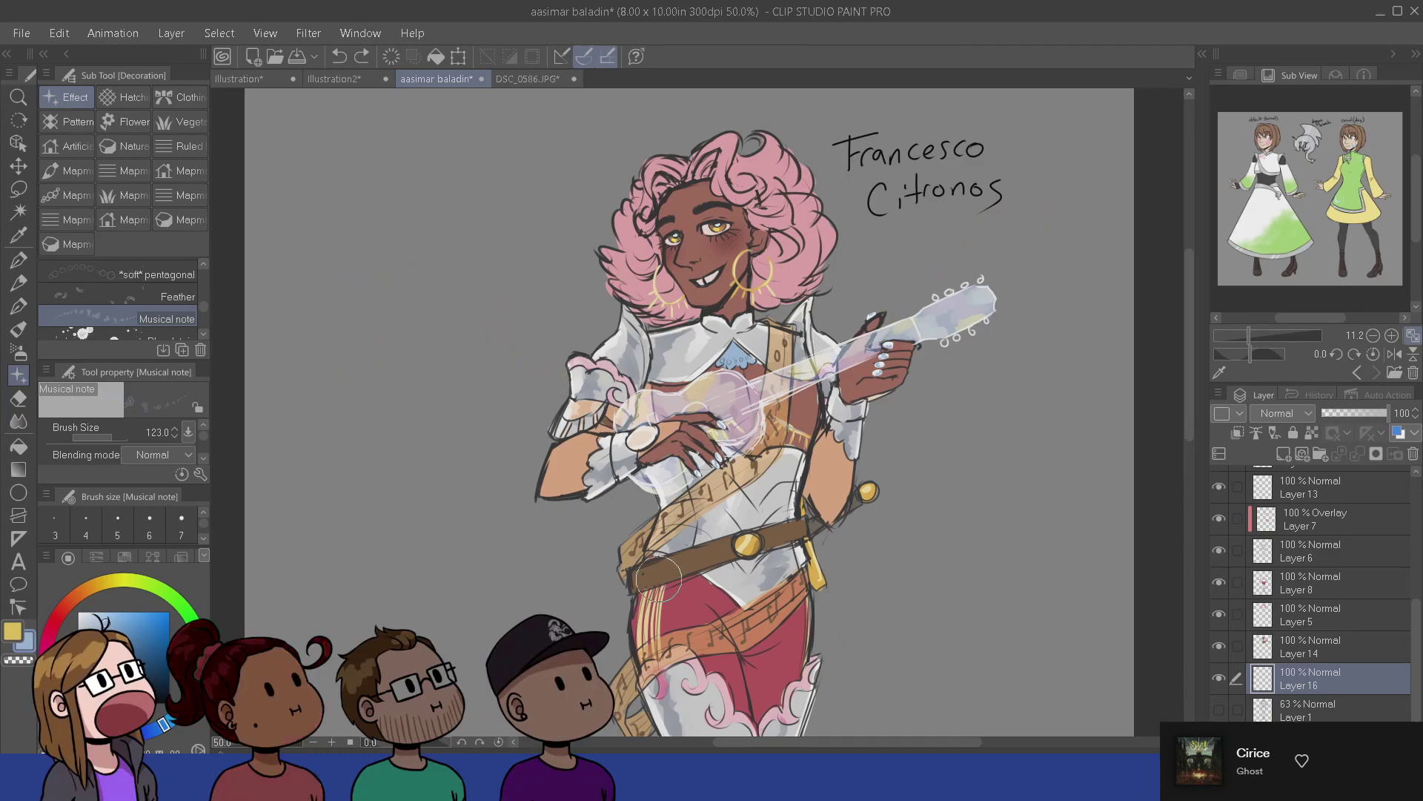
left_click(18, 330)
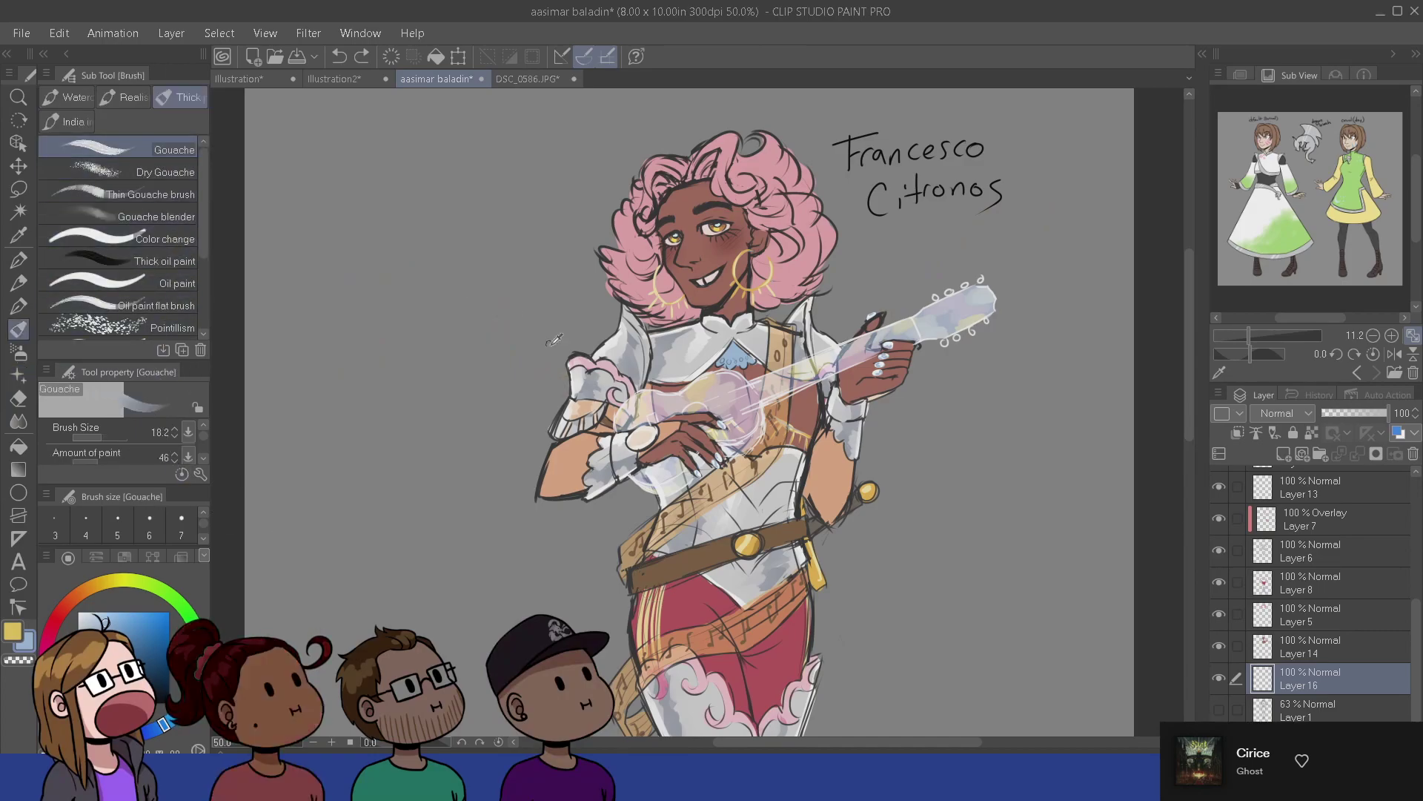
- Enlarge the Gouache brush to size 111.4
left_click_drag(554, 356, 563, 355)
left_click_drag(667, 364, 448, 254)
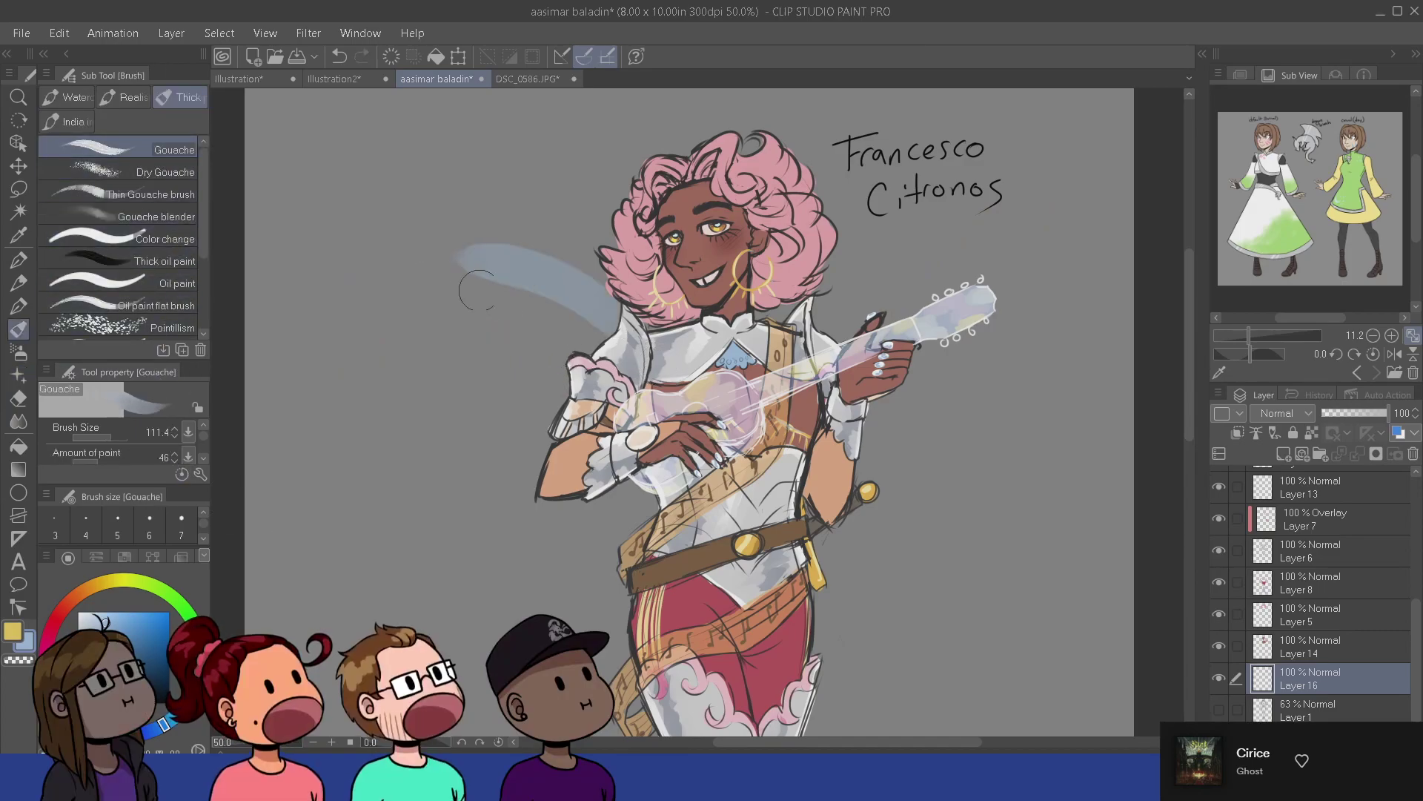
key("ctrl+z")
left_click_drag(683, 370, 444, 252)
key("x")
key("ctrl+z")
mouse_move(667, 371)
left_mouse_down()
mouse_move(486, 248)
mouse_move(321, 250)
left_mouse_up()
key("ctrl+z")
key("ctrl+z")
- Paint a feathery golden wing sweeping out to the left from the hair and shoulder, layering several strokes beneath its upper edge
left_click_drag(605, 260, 315, 300)
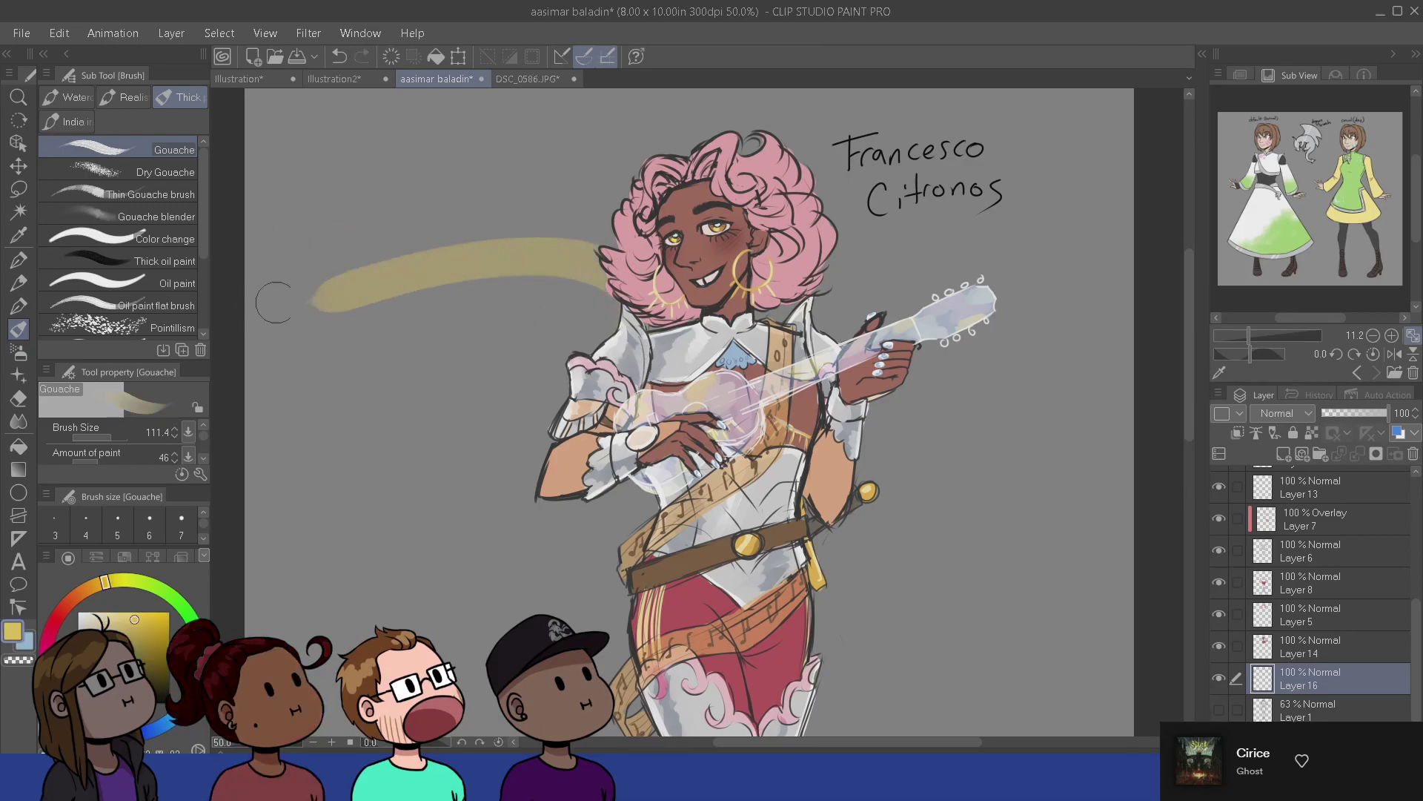
mouse_move(630, 315)
left_mouse_down()
mouse_move(545, 330)
mouse_move(521, 315)
left_mouse_up()
left_click_drag(622, 289, 439, 298)
left_click_drag(594, 258, 401, 295)
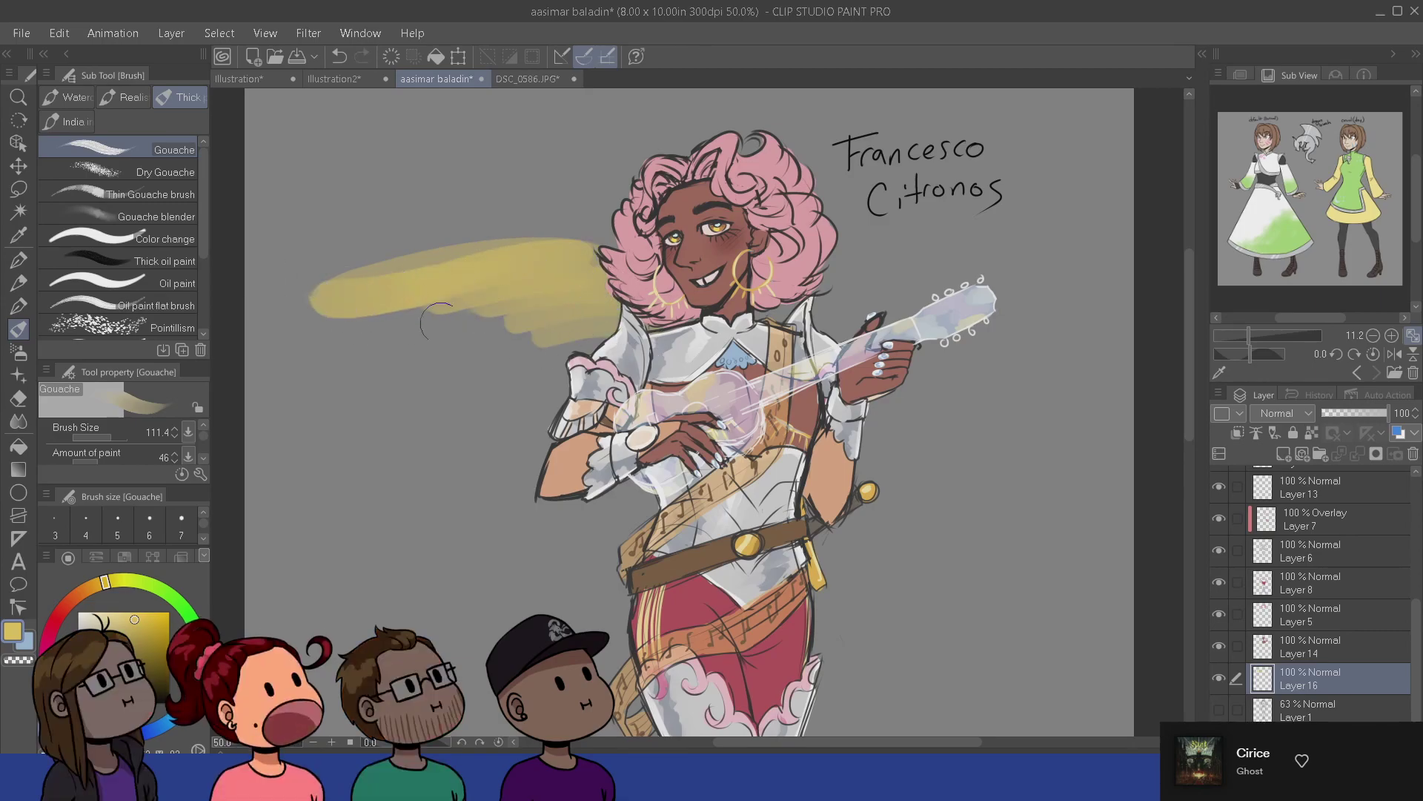
- Swap to light blue and paint a pair of lower feathered wings sweeping downward from behind both arms
key("x")
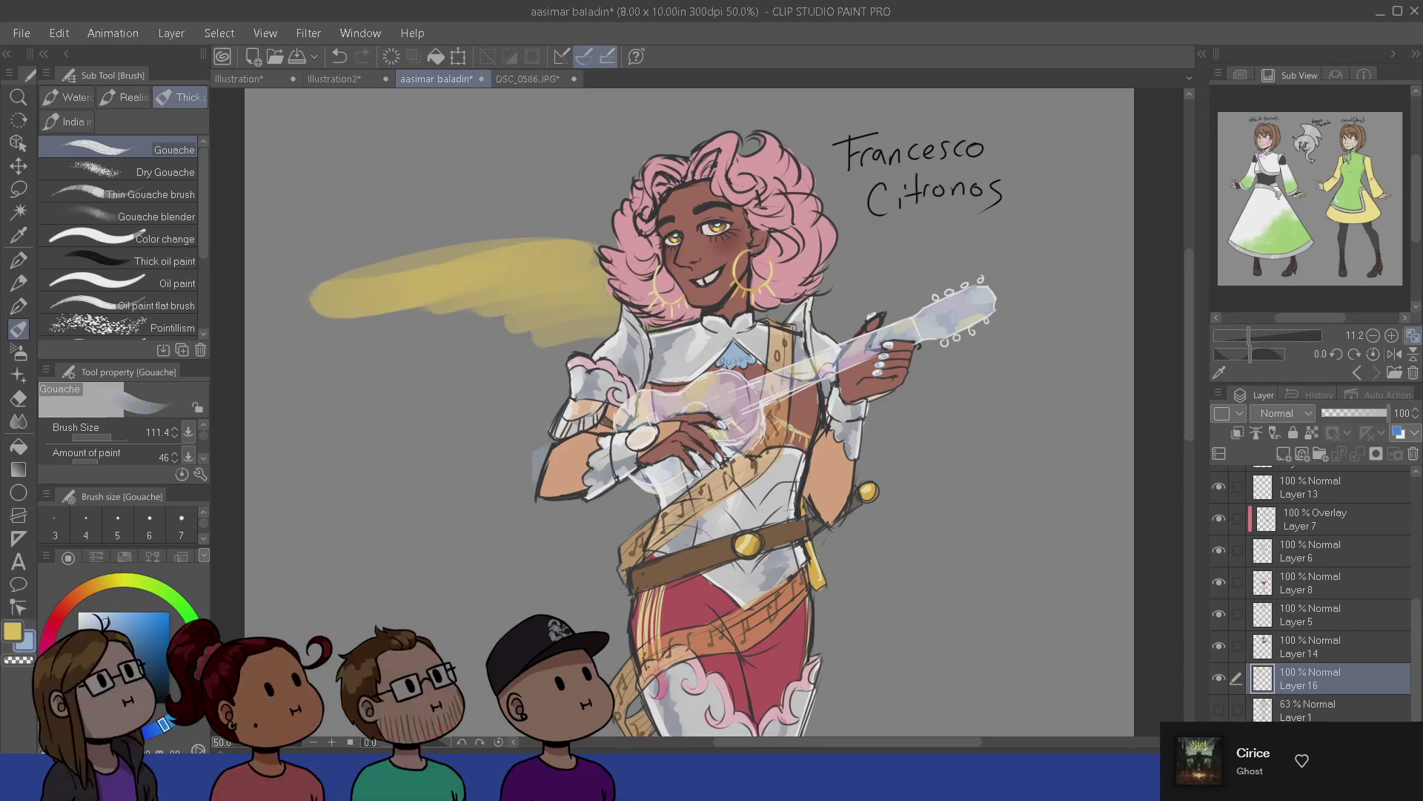
left_click_drag(553, 424, 378, 519)
left_click_drag(444, 467, 311, 582)
mouse_move(512, 468)
left_mouse_down()
mouse_move(361, 552)
mouse_move(415, 541)
left_mouse_up()
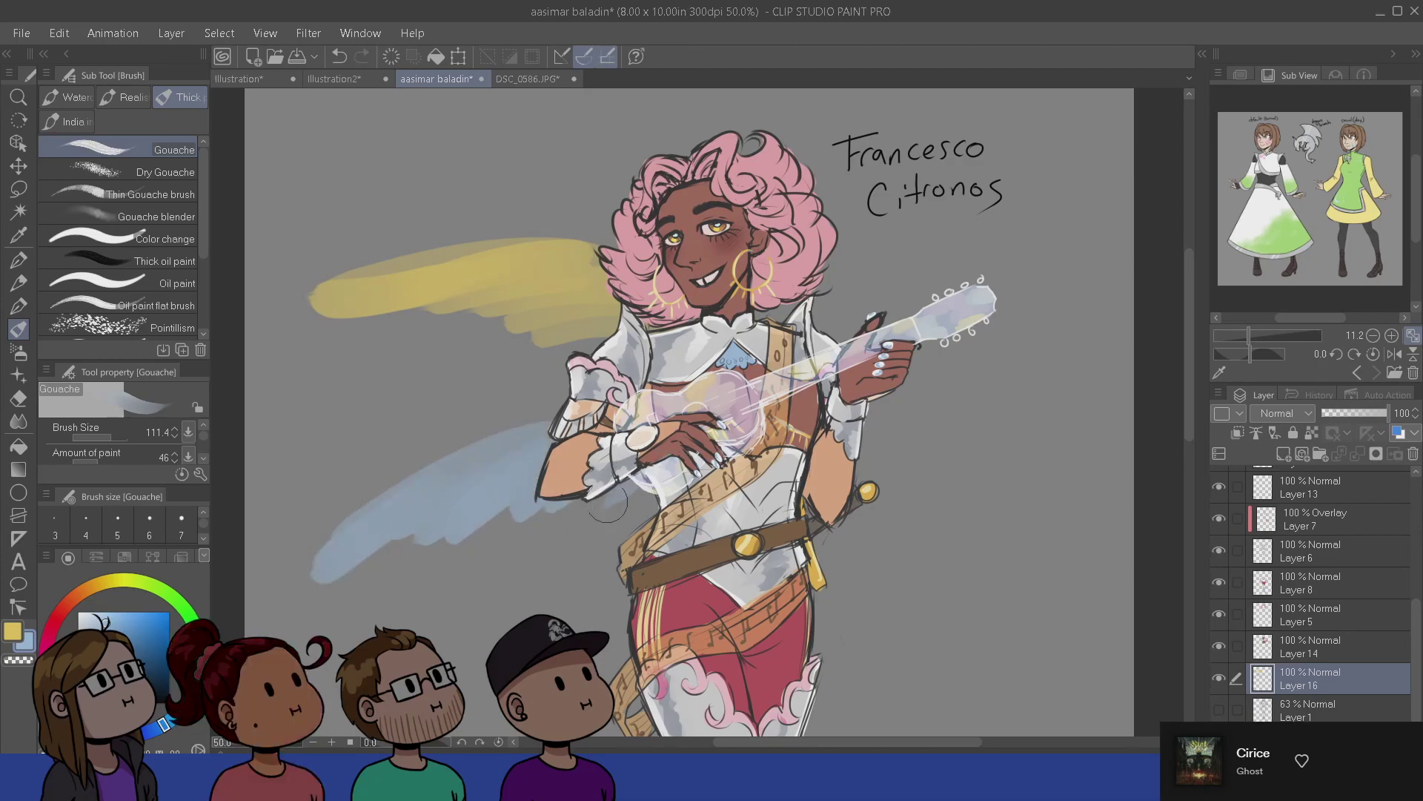
mouse_move(548, 441)
left_mouse_down()
mouse_move(438, 482)
mouse_move(311, 593)
mouse_move(319, 570)
left_mouse_up()
mouse_move(421, 503)
left_mouse_down()
mouse_move(408, 537)
mouse_move(513, 467)
mouse_move(453, 577)
mouse_move(589, 433)
mouse_move(543, 568)
left_mouse_up()
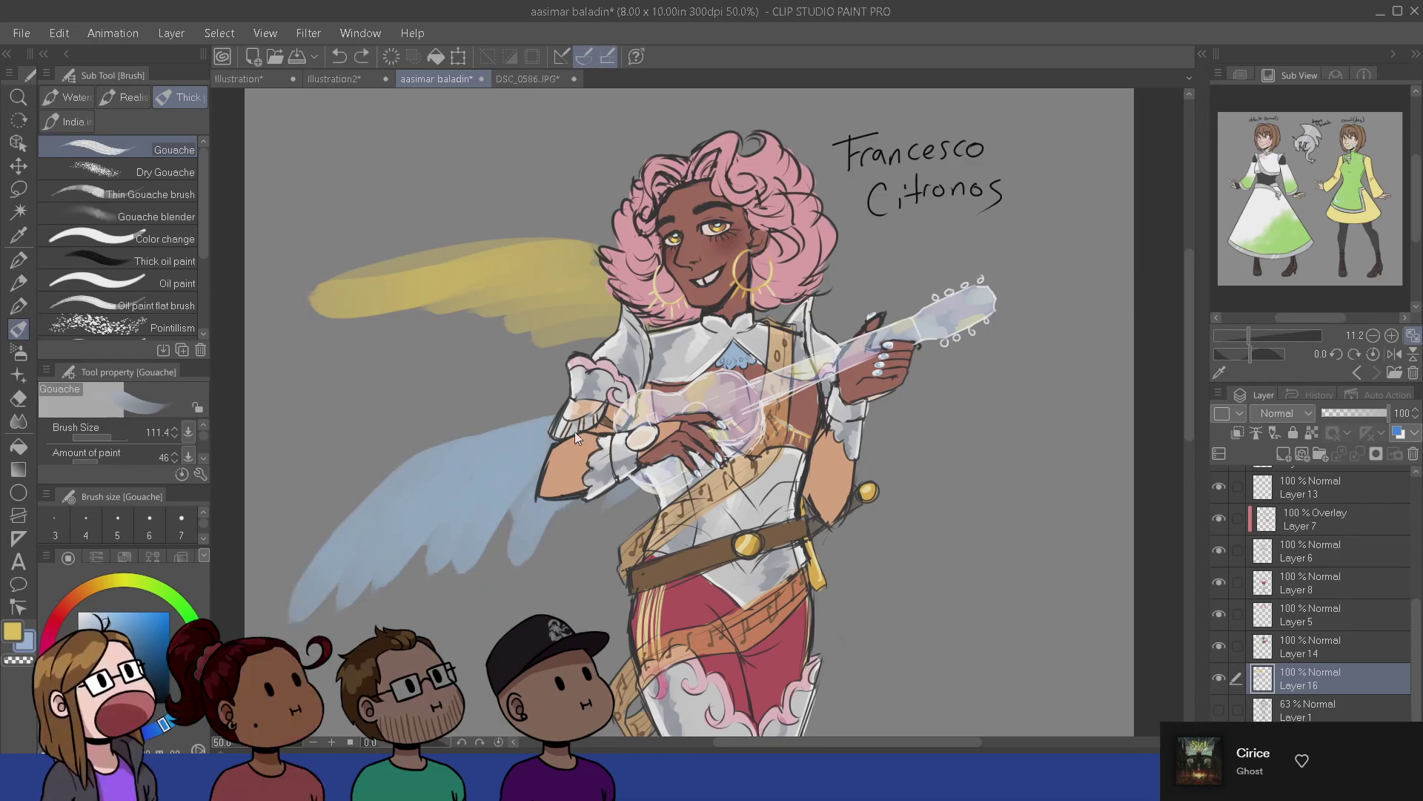
left_click_drag(542, 519, 438, 560)
mouse_move(432, 497)
left_mouse_down()
mouse_move(453, 470)
mouse_move(388, 556)
mouse_move(491, 475)
mouse_move(514, 480)
mouse_move(500, 493)
mouse_move(553, 497)
left_mouse_up()
mouse_move(890, 445)
left_mouse_down()
mouse_move(972, 521)
mouse_move(900, 520)
mouse_move(919, 528)
mouse_move(905, 485)
mouse_move(942, 529)
left_mouse_up()
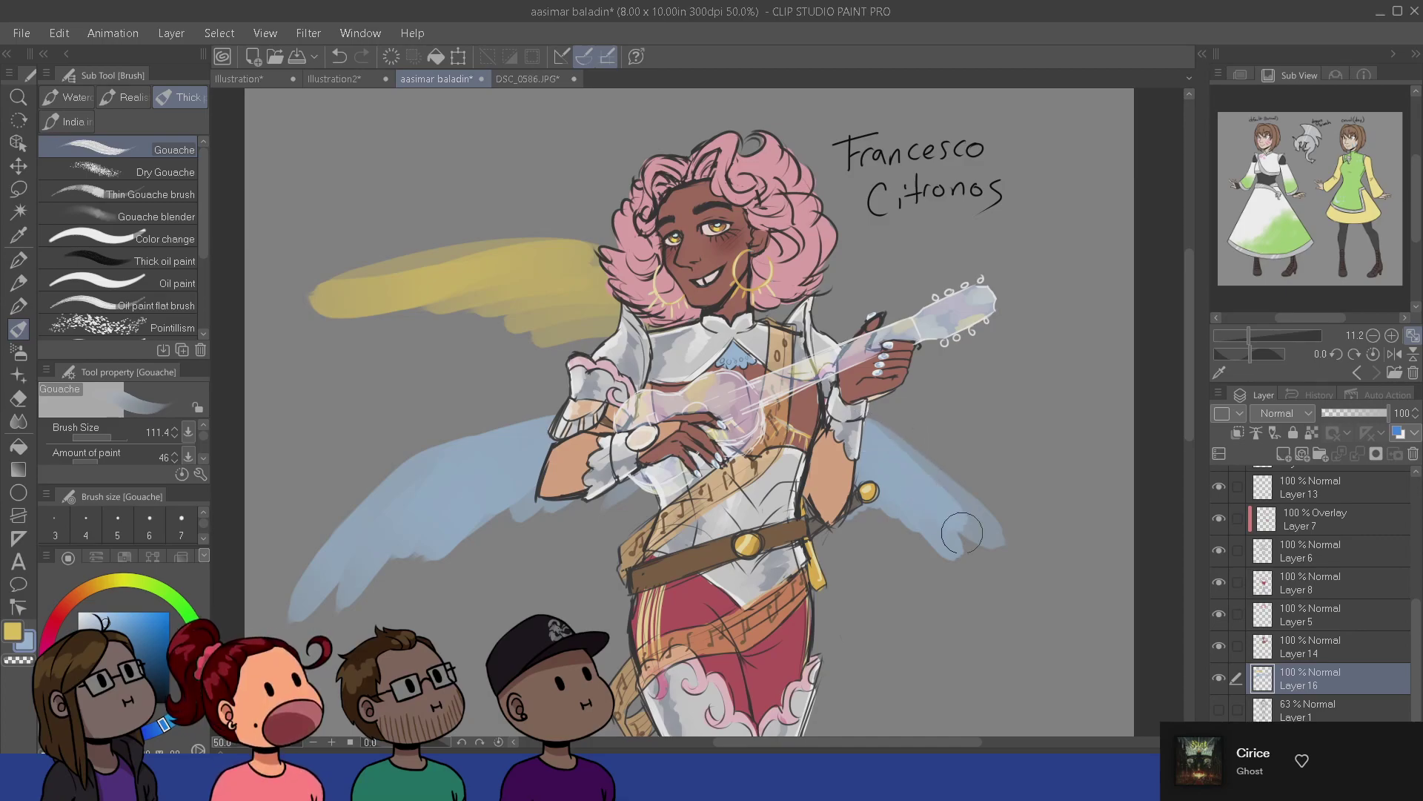
left_click_drag(919, 459, 1027, 574)
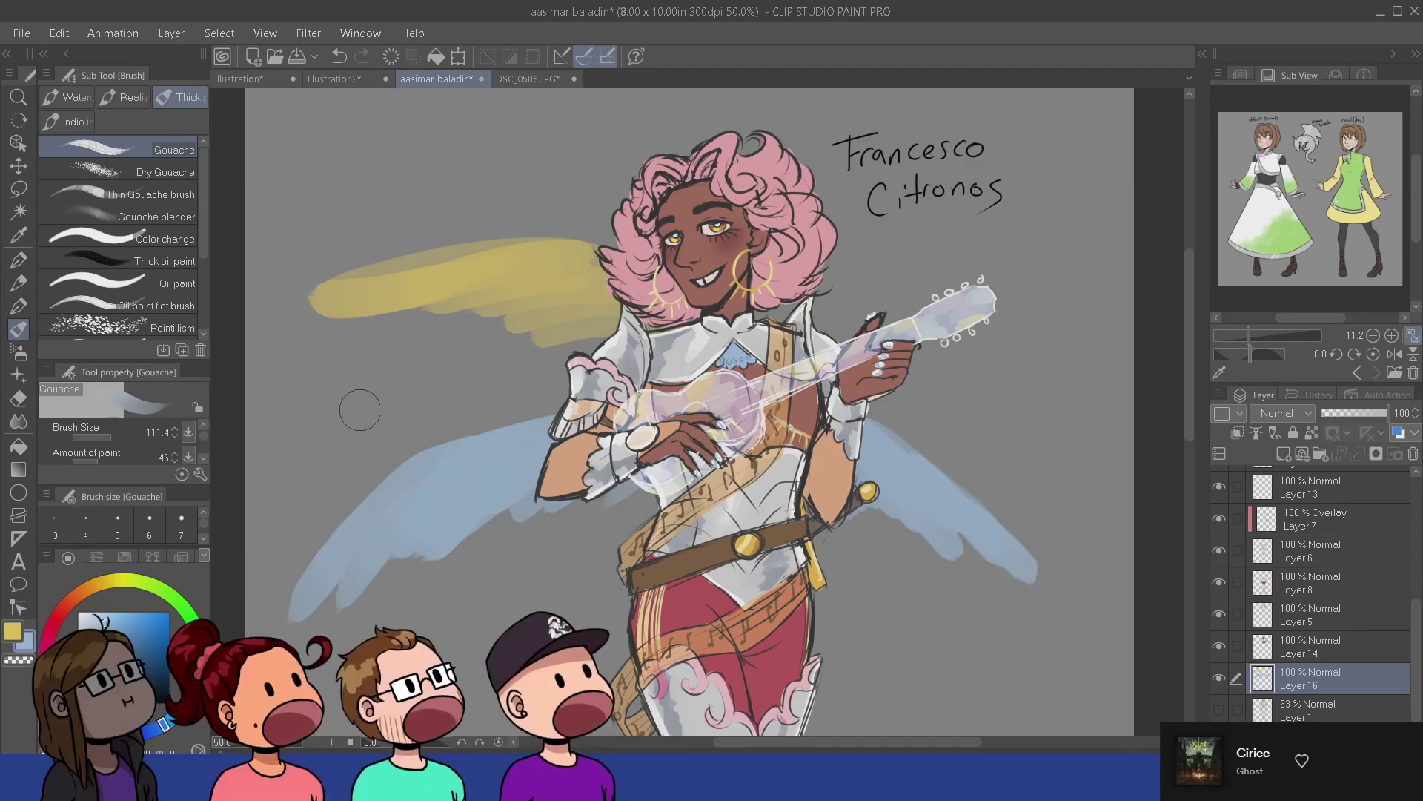
- Paint the matching golden wing behind the guitar's headstock, and add hair-pink wings between the golden and blue ones on both sides
key("x")
mouse_move(801, 312)
left_mouse_down()
mouse_move(848, 272)
mouse_move(795, 293)
mouse_move(975, 285)
mouse_move(843, 276)
mouse_move(1035, 327)
mouse_move(911, 284)
left_mouse_up()
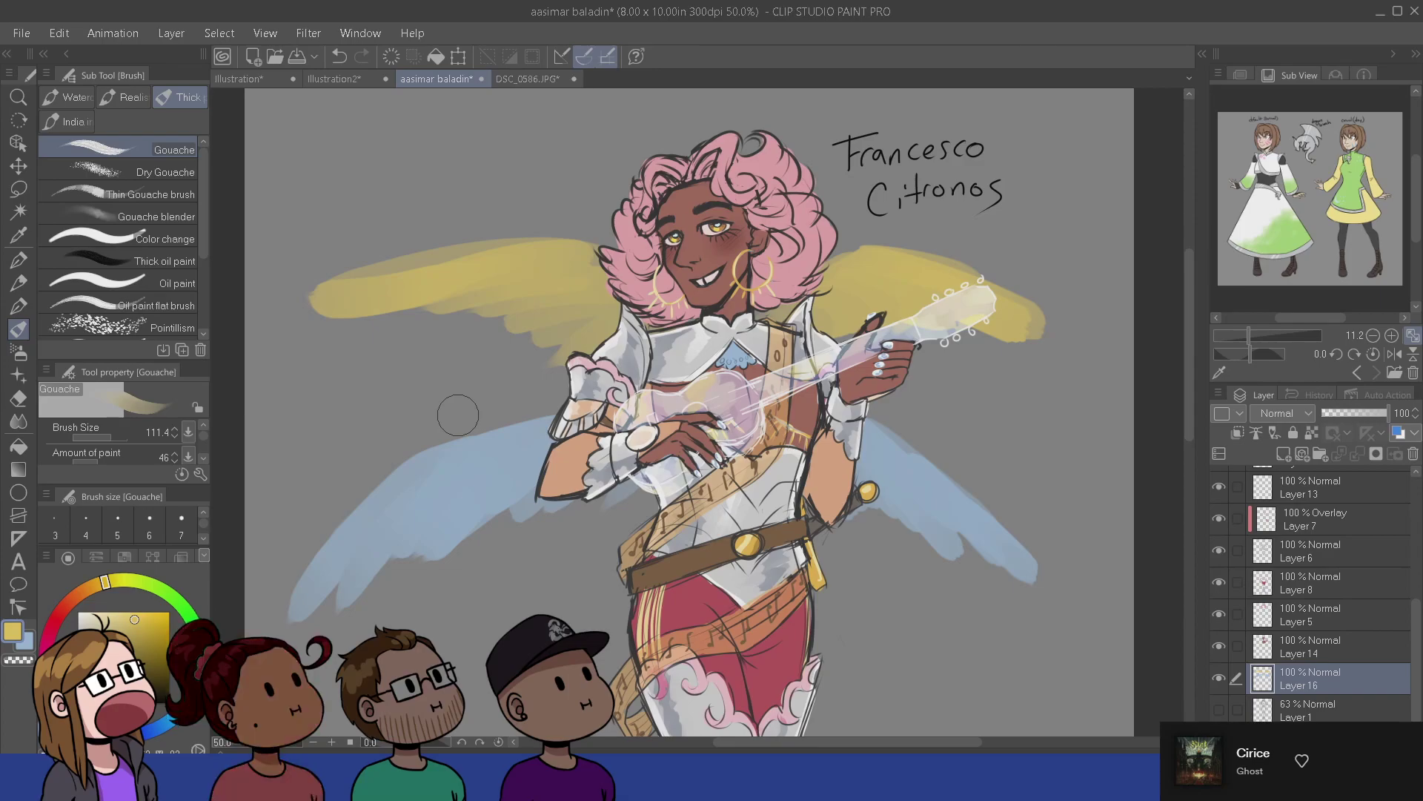
left_click_drag(694, 438, 717, 471)
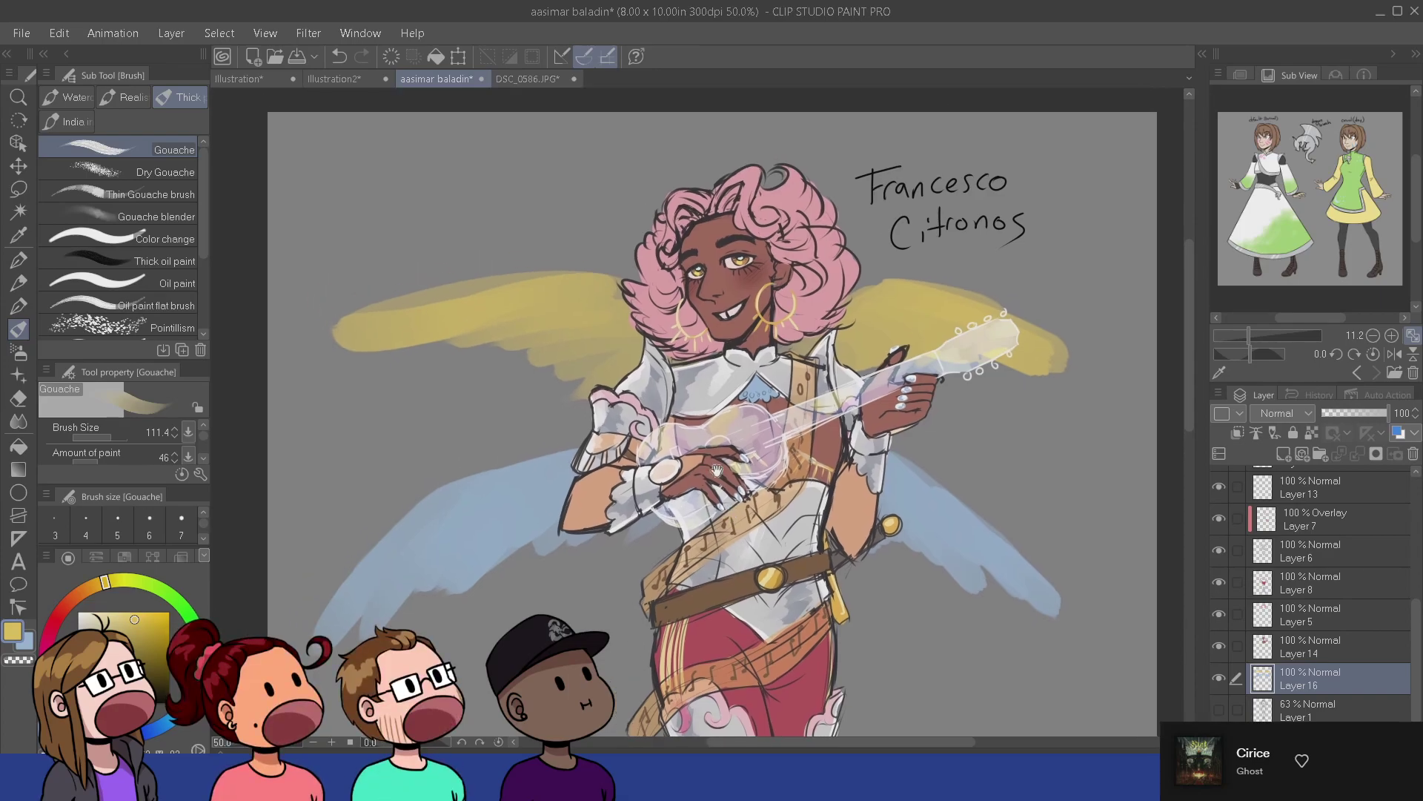
left_click(671, 310, "alt")
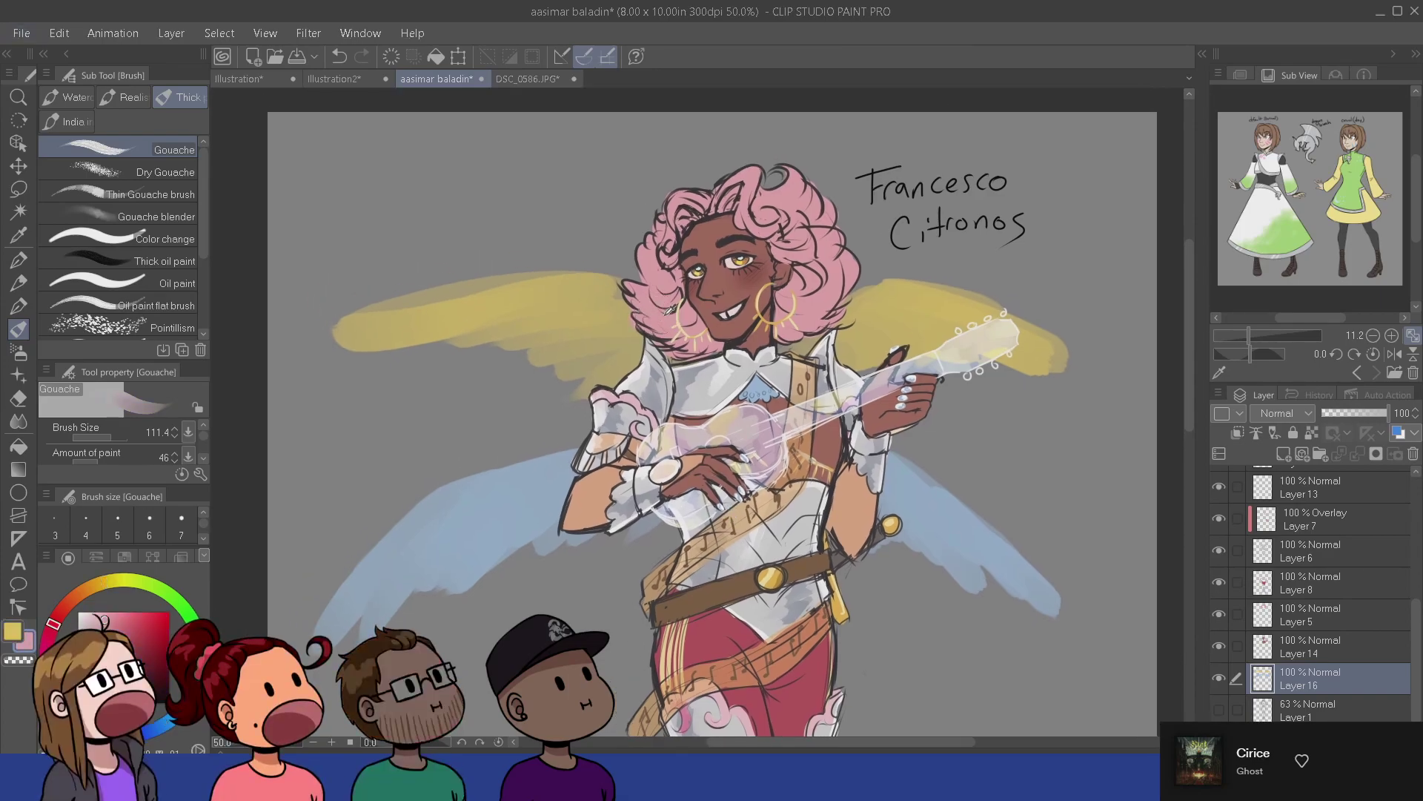
mouse_move(564, 386)
left_mouse_down()
mouse_move(513, 386)
mouse_move(525, 390)
mouse_move(285, 508)
left_mouse_up()
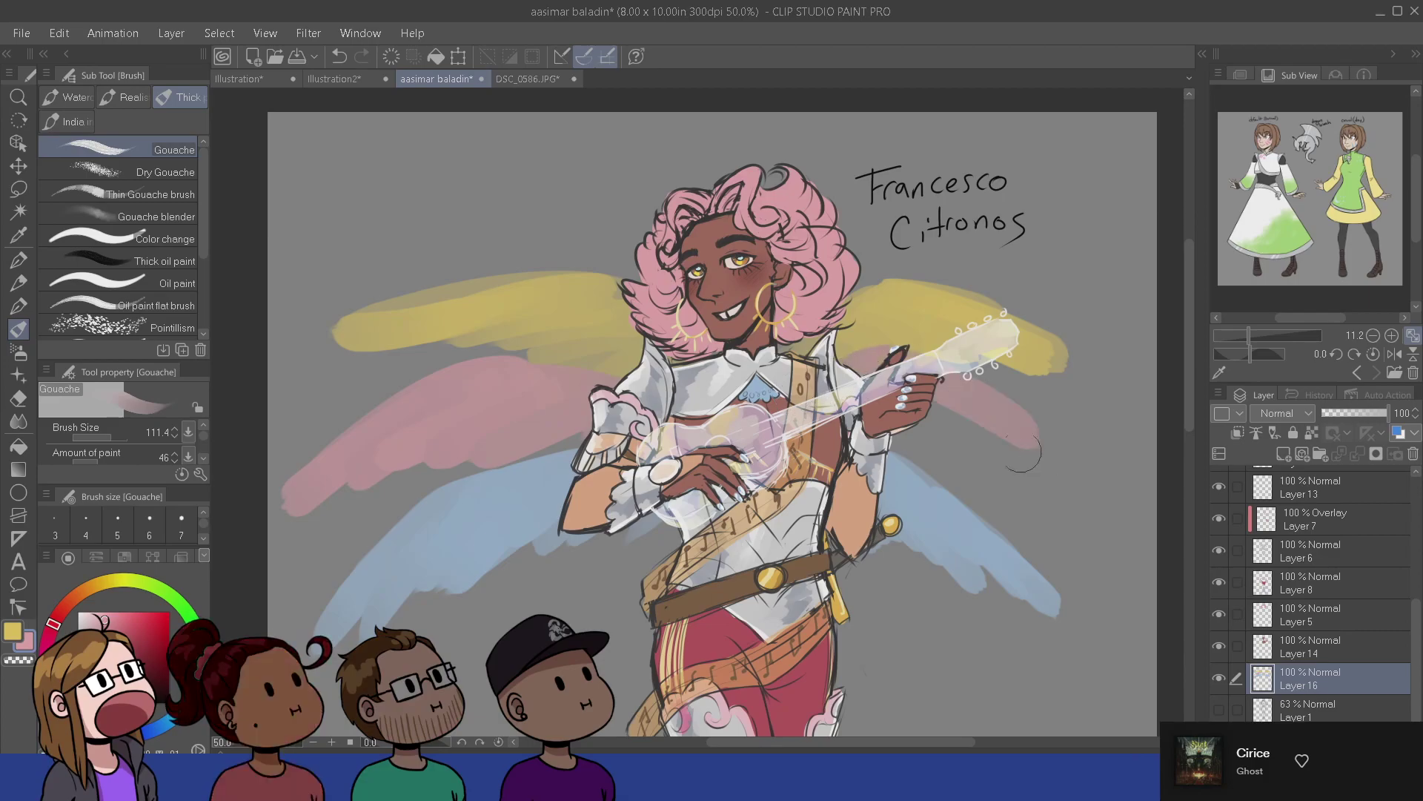
mouse_move(935, 400)
left_mouse_down()
mouse_move(1054, 443)
mouse_move(1010, 415)
mouse_move(1056, 482)
mouse_move(906, 416)
mouse_move(912, 436)
mouse_move(885, 446)
mouse_move(902, 426)
mouse_move(1105, 467)
left_mouse_up()
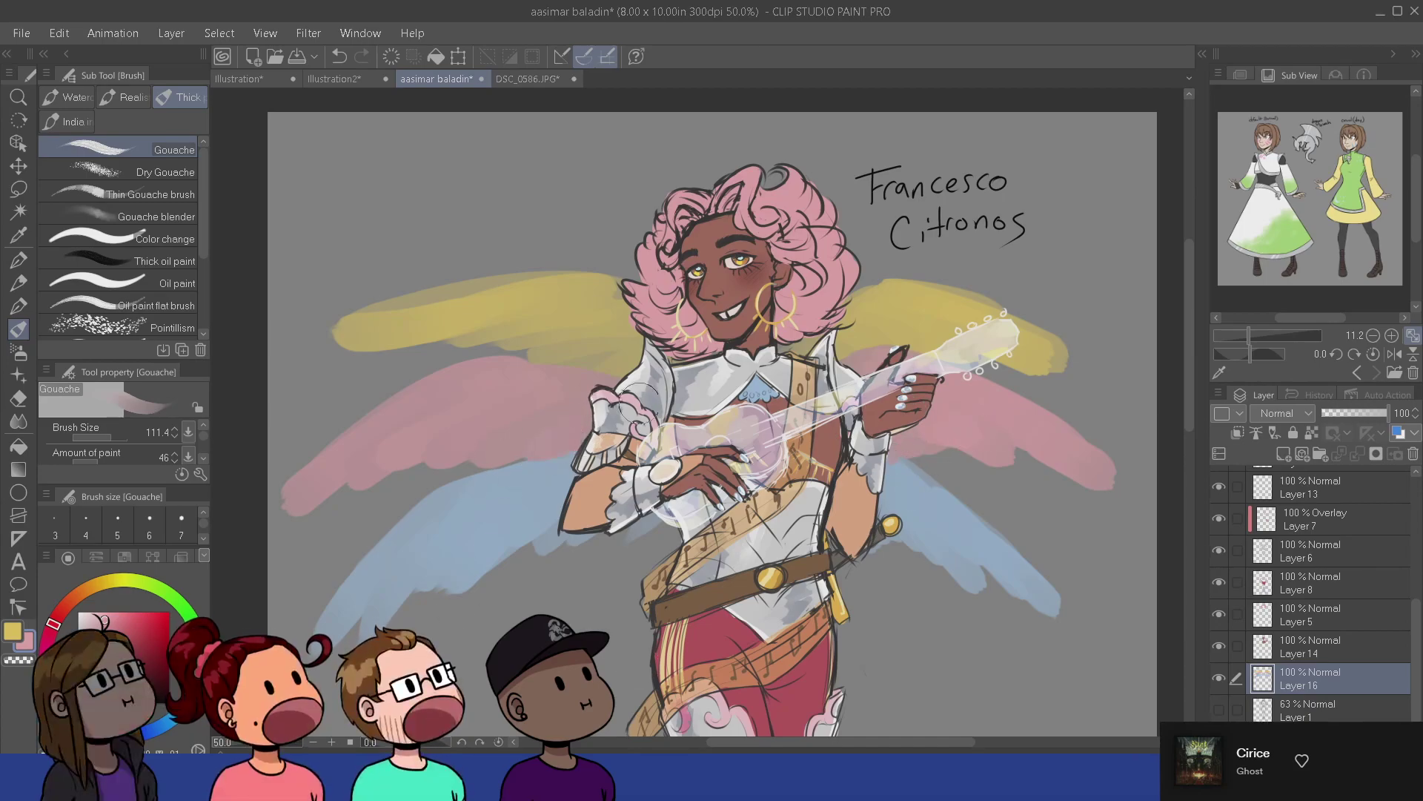
- Switch to the Musical note decoration brush and add a new layer directly above the painted wings
left_click_drag(428, 499, 498, 534)
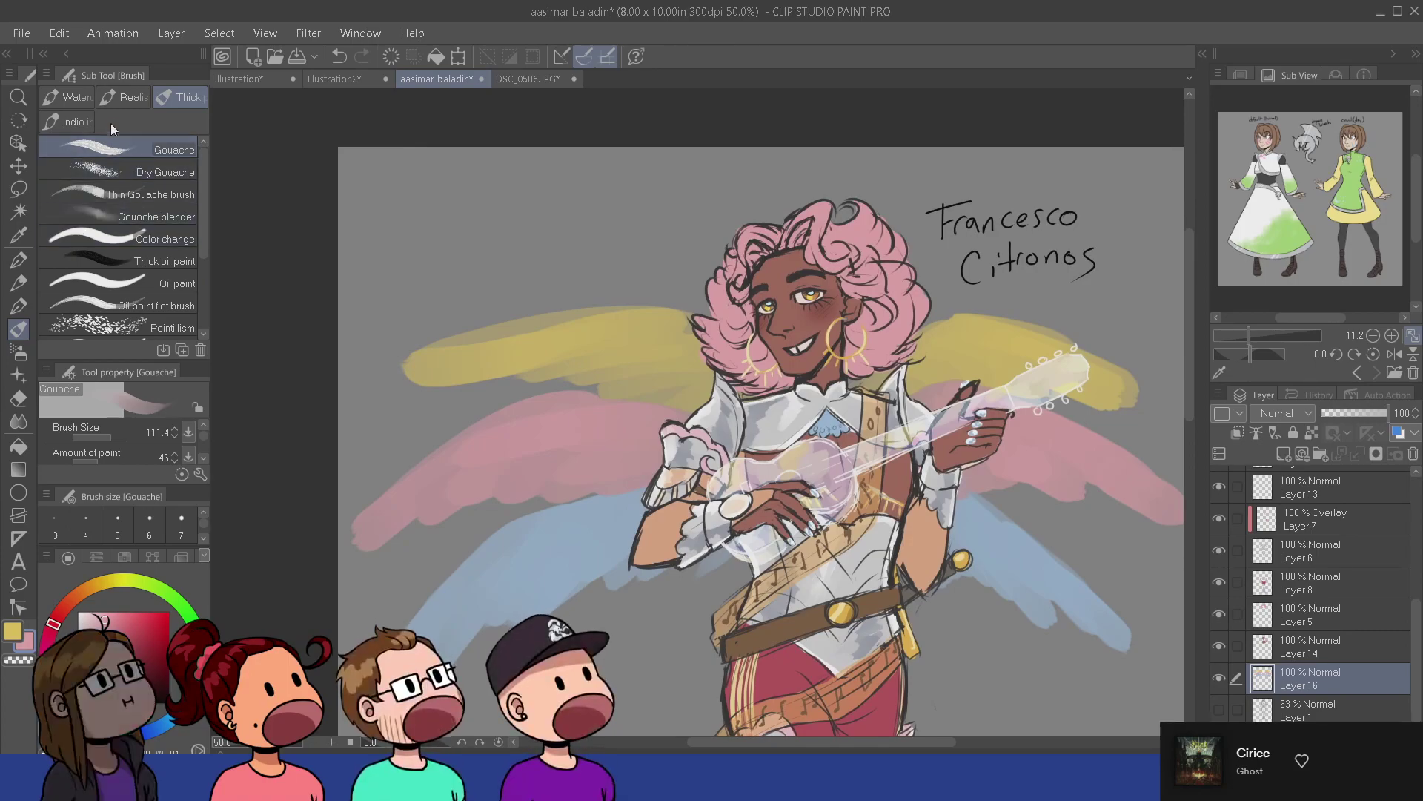
left_click(23, 379)
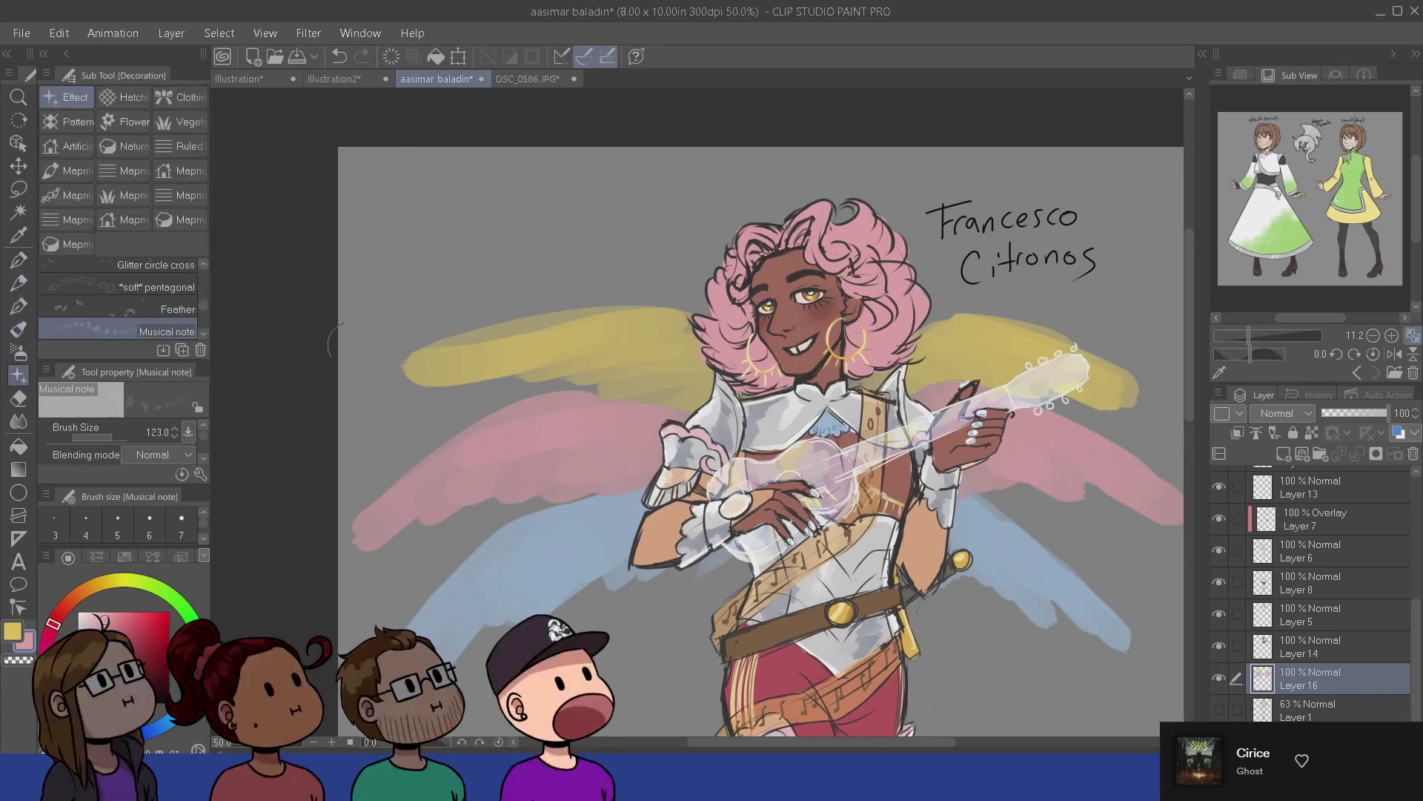
left_click(1284, 453)
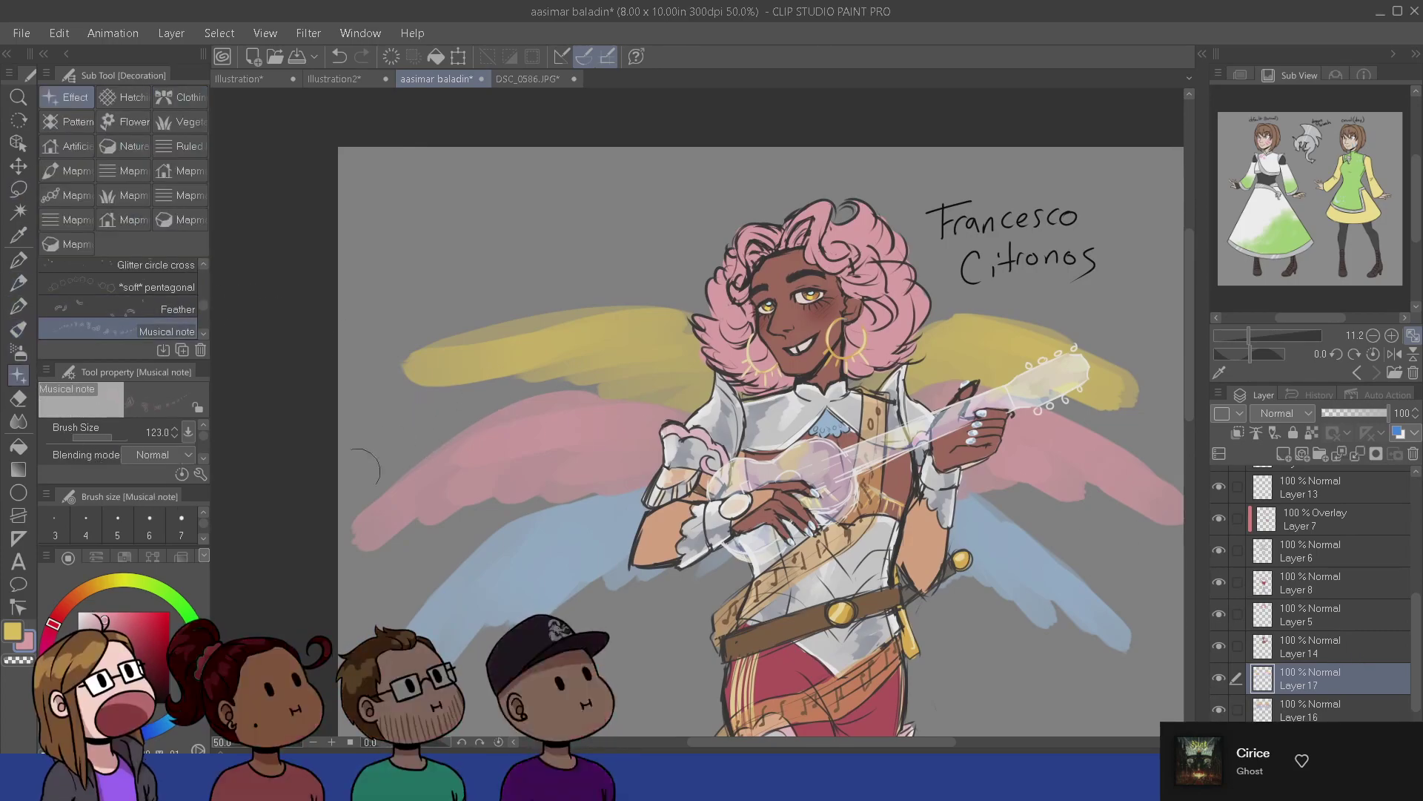
- Try stamping large white musical notes at brush size 216.7 across the left golden wing
left_click(78, 613)
left_click_drag(690, 358, 725, 357)
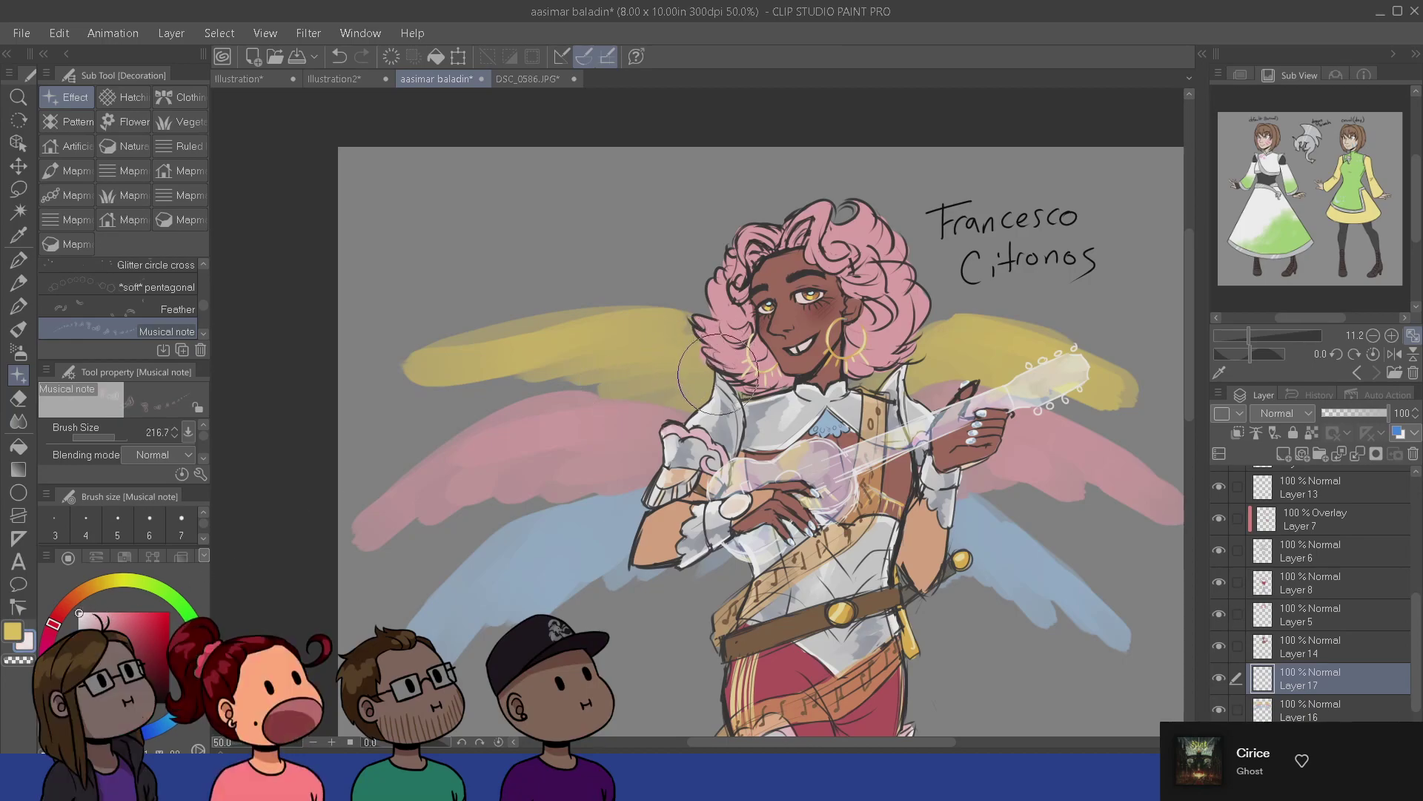
left_click_drag(649, 333, 512, 366)
key("ctrl+z")
left_click_drag(649, 341, 493, 365)
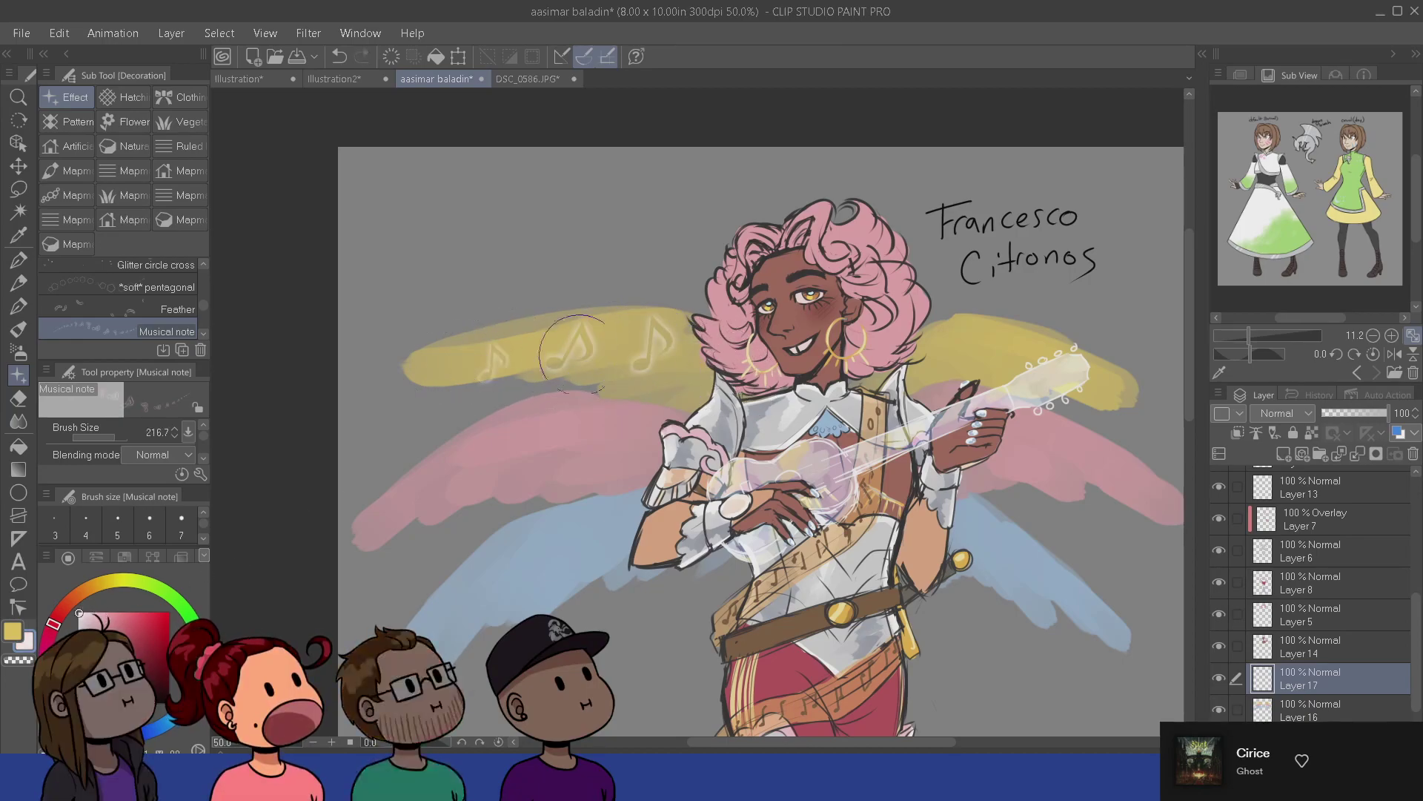
mouse_move(675, 384)
left_mouse_down()
mouse_move(657, 384)
mouse_move(696, 384)
left_mouse_up()
key("ctrl+z")
- Stamp dense clusters of white musical notes at brush size 124.6 over the left golden and pink wings
mouse_move(694, 351)
left_mouse_down()
mouse_move(489, 345)
mouse_move(448, 361)
left_mouse_up()
mouse_move(635, 338)
left_mouse_down()
mouse_move(532, 347)
mouse_move(545, 368)
mouse_move(472, 401)
left_mouse_up()
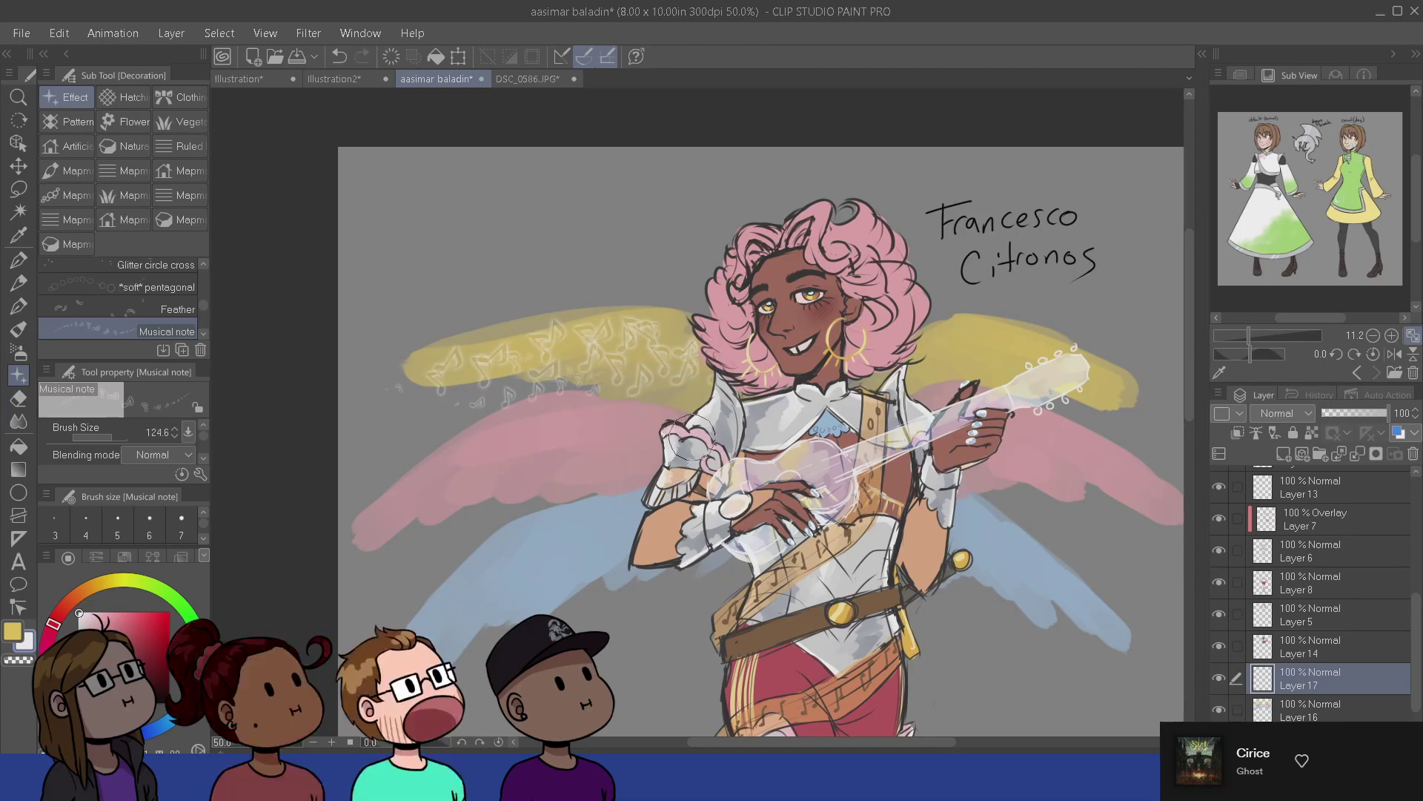
mouse_move(691, 437)
left_mouse_down()
mouse_move(629, 424)
mouse_move(543, 465)
left_mouse_up()
mouse_move(595, 424)
left_mouse_down()
mouse_move(475, 475)
mouse_move(434, 531)
left_mouse_up()
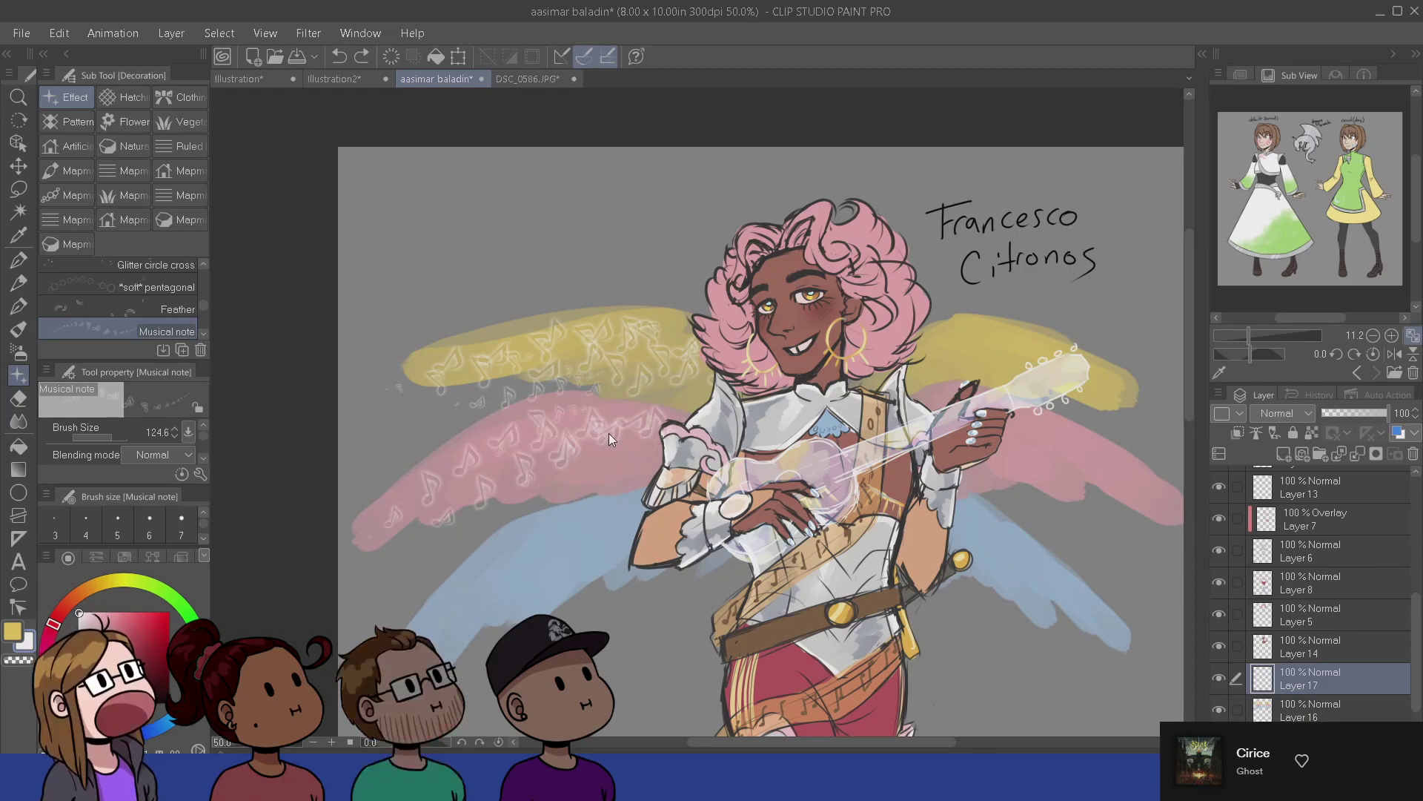
- Undo the dense note clusters and try a few larger notes at brush size 224.9 on the left golden wing
key("ctrl+z")
key("ctrl+z")
key("ctrl+z")
key("ctrl+z")
key("ctrl+z")
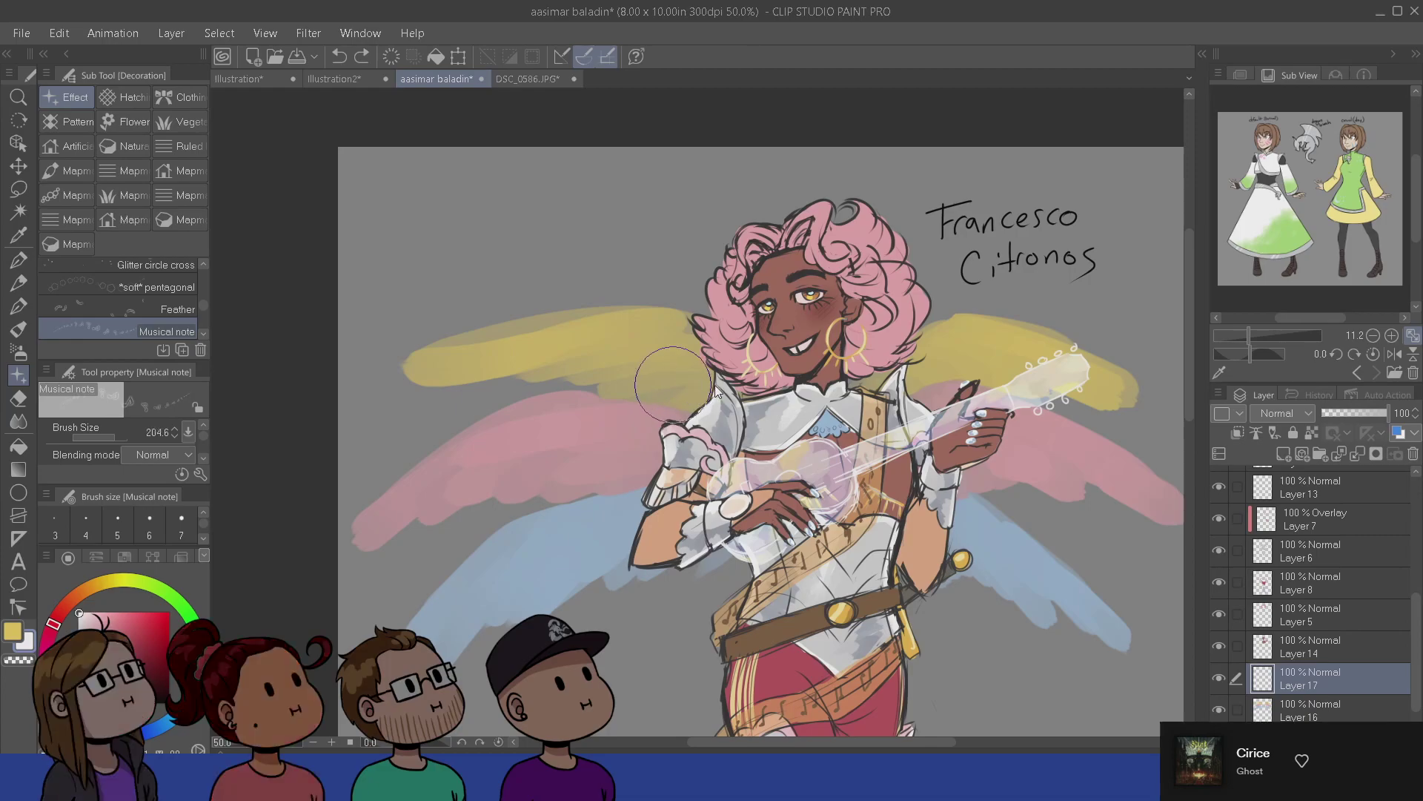
mouse_move(658, 375)
left_mouse_down()
mouse_move(720, 387)
mouse_move(638, 343)
mouse_move(513, 342)
left_mouse_up()
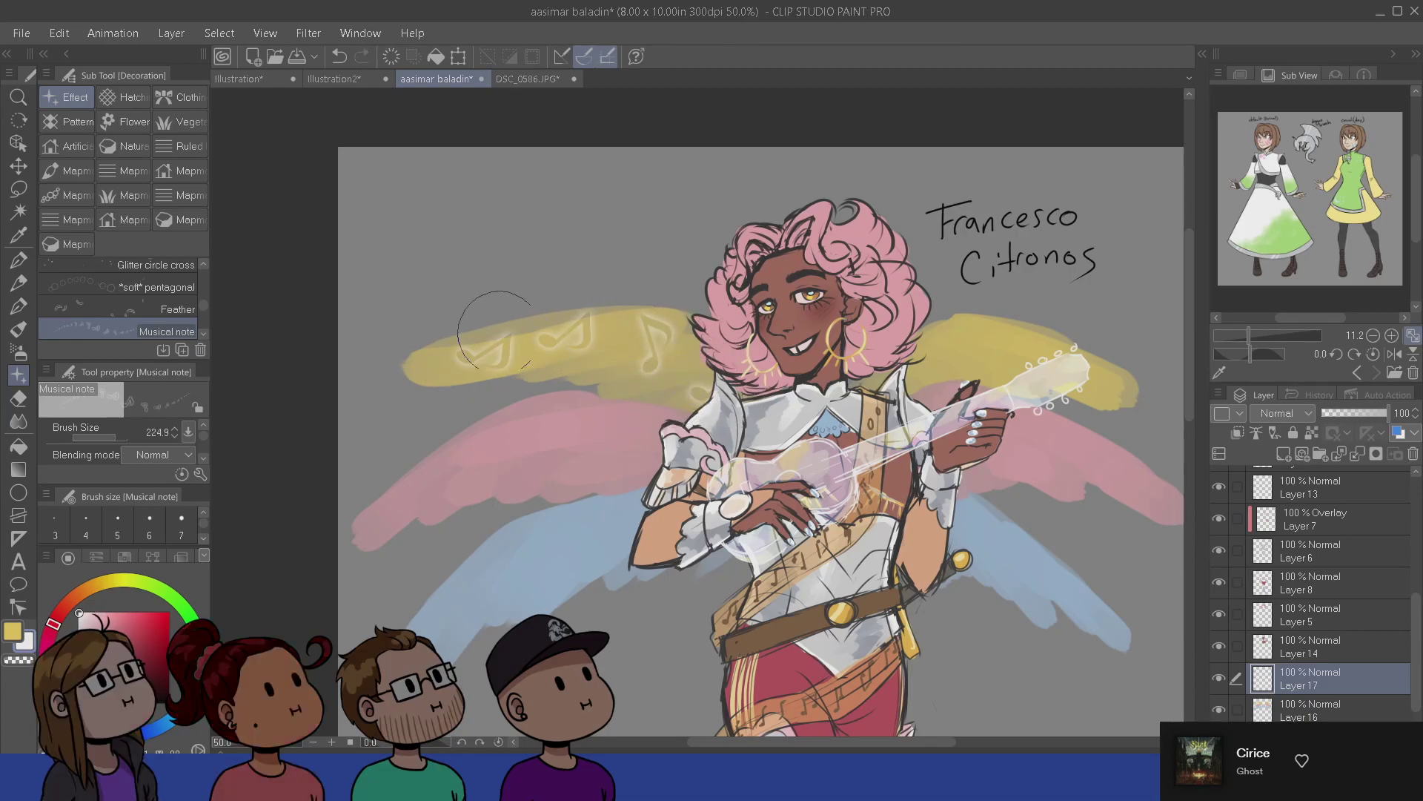
key("ctrl+z")
- Stamp single rows of white musical notes at brush size 128.6 along the golden, pink and blue wings on both sides
left_click_drag(671, 322, 416, 363)
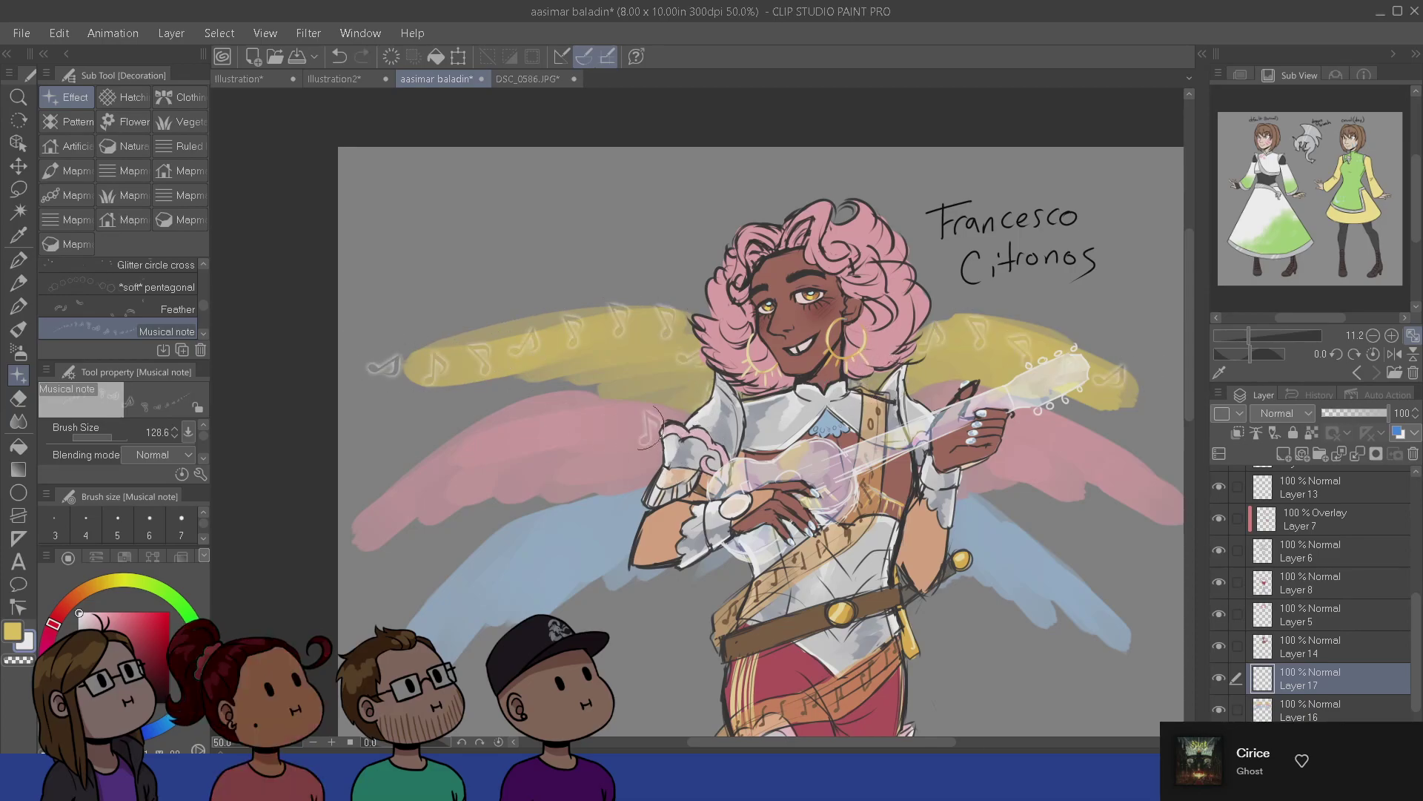
left_click_drag(608, 513, 483, 602)
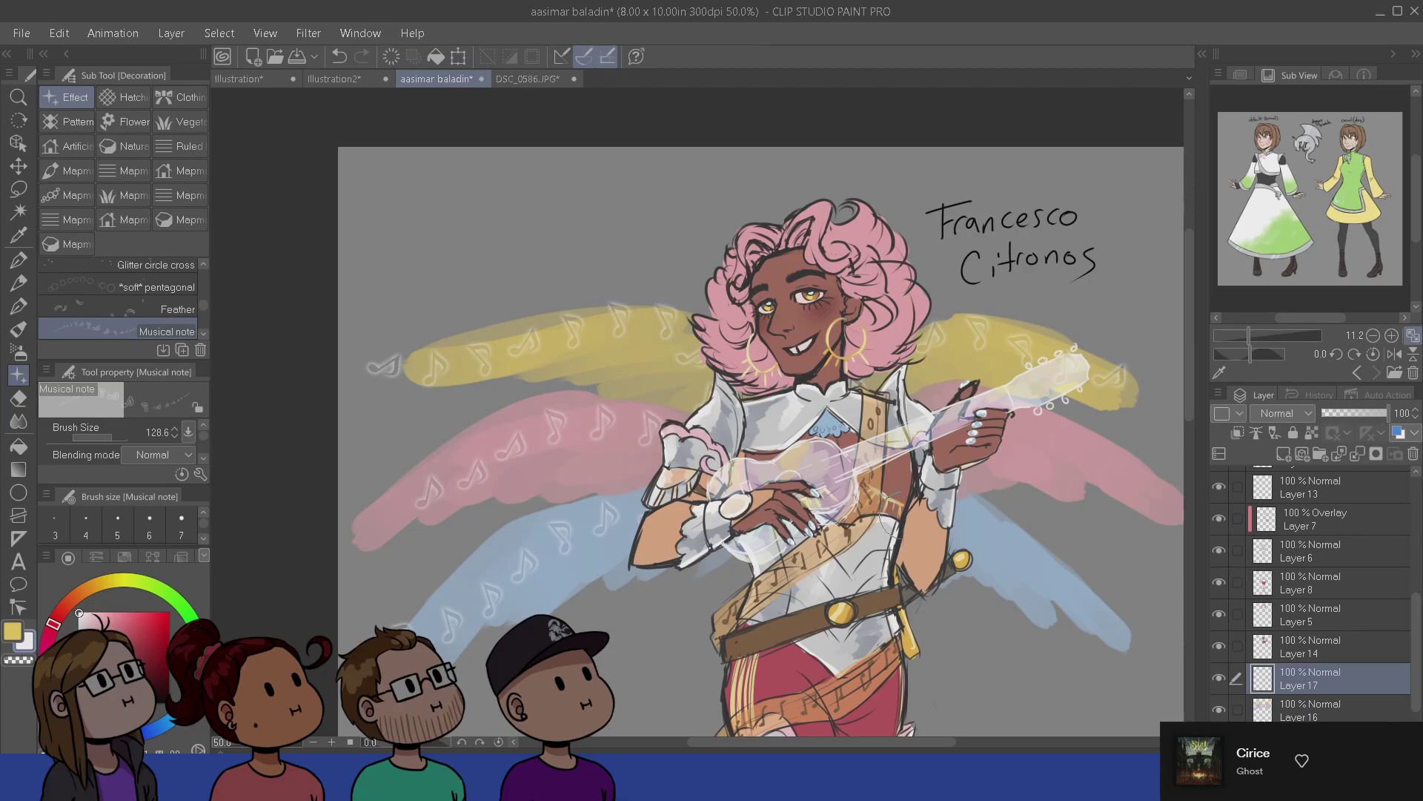
left_click_drag(986, 519, 1079, 587)
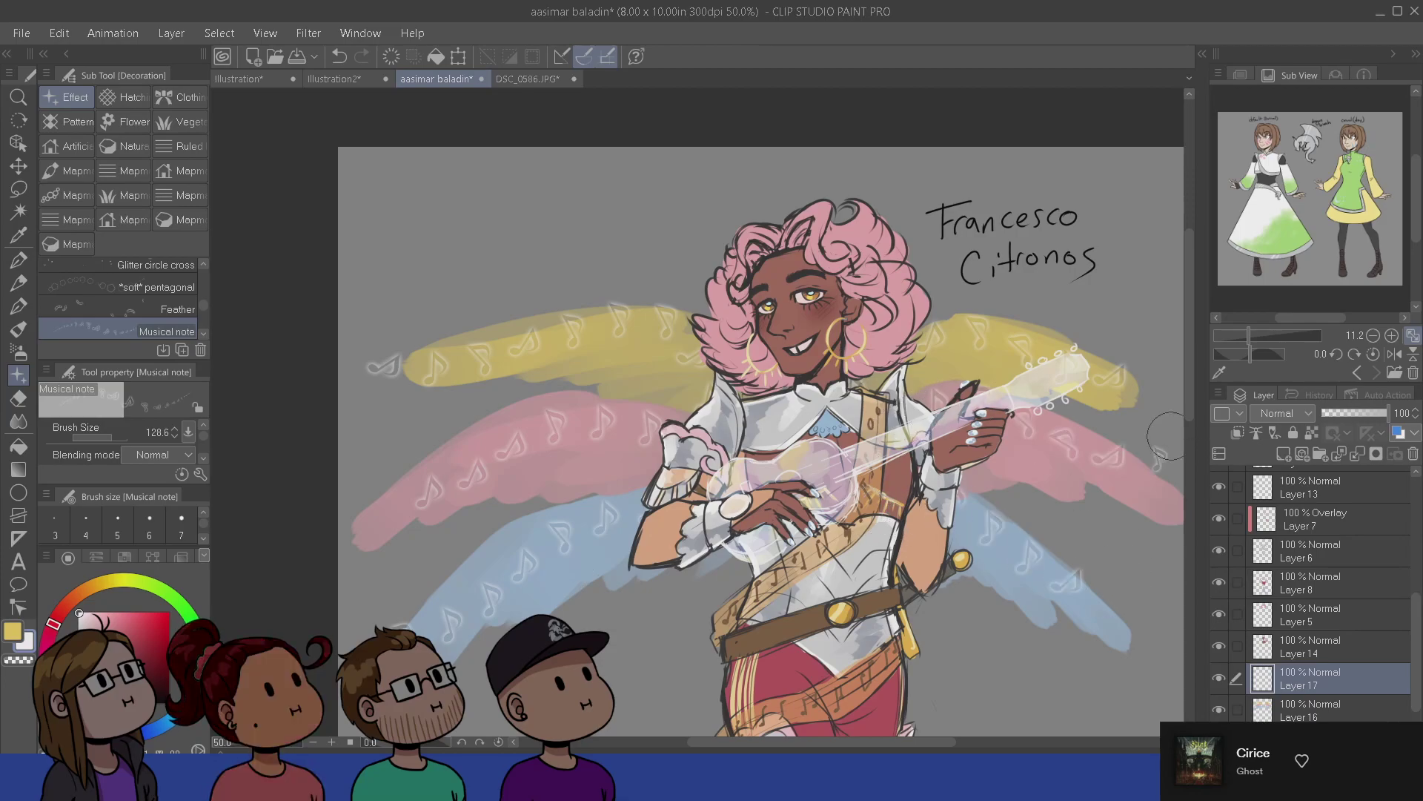
left_click_drag(866, 569, 799, 532)
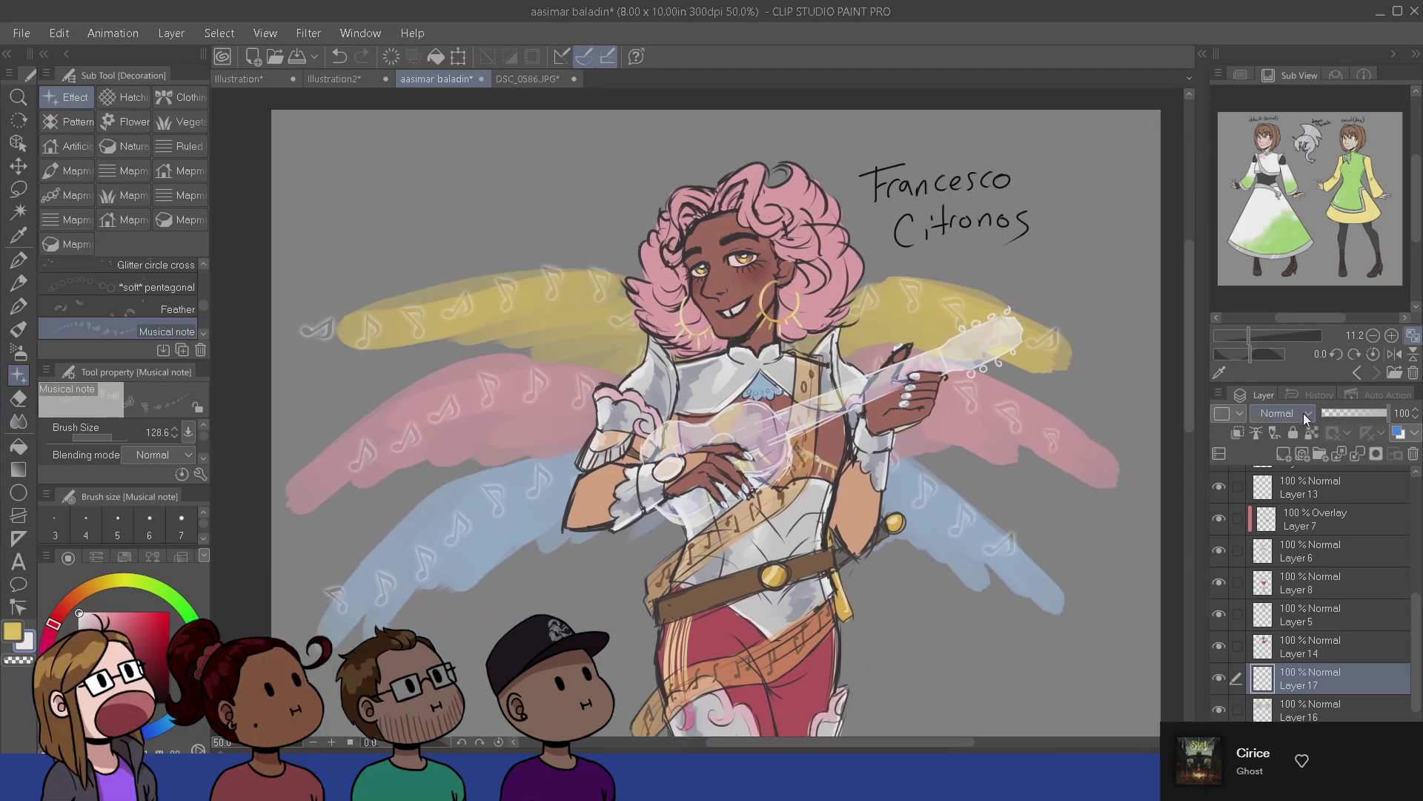
- Try the Overlay, Add and Hard light blending modes on the notes layer, and return it to Overlay at 53% opacity
left_click(1279, 413)
left_click(1287, 234)
left_click(1307, 409)
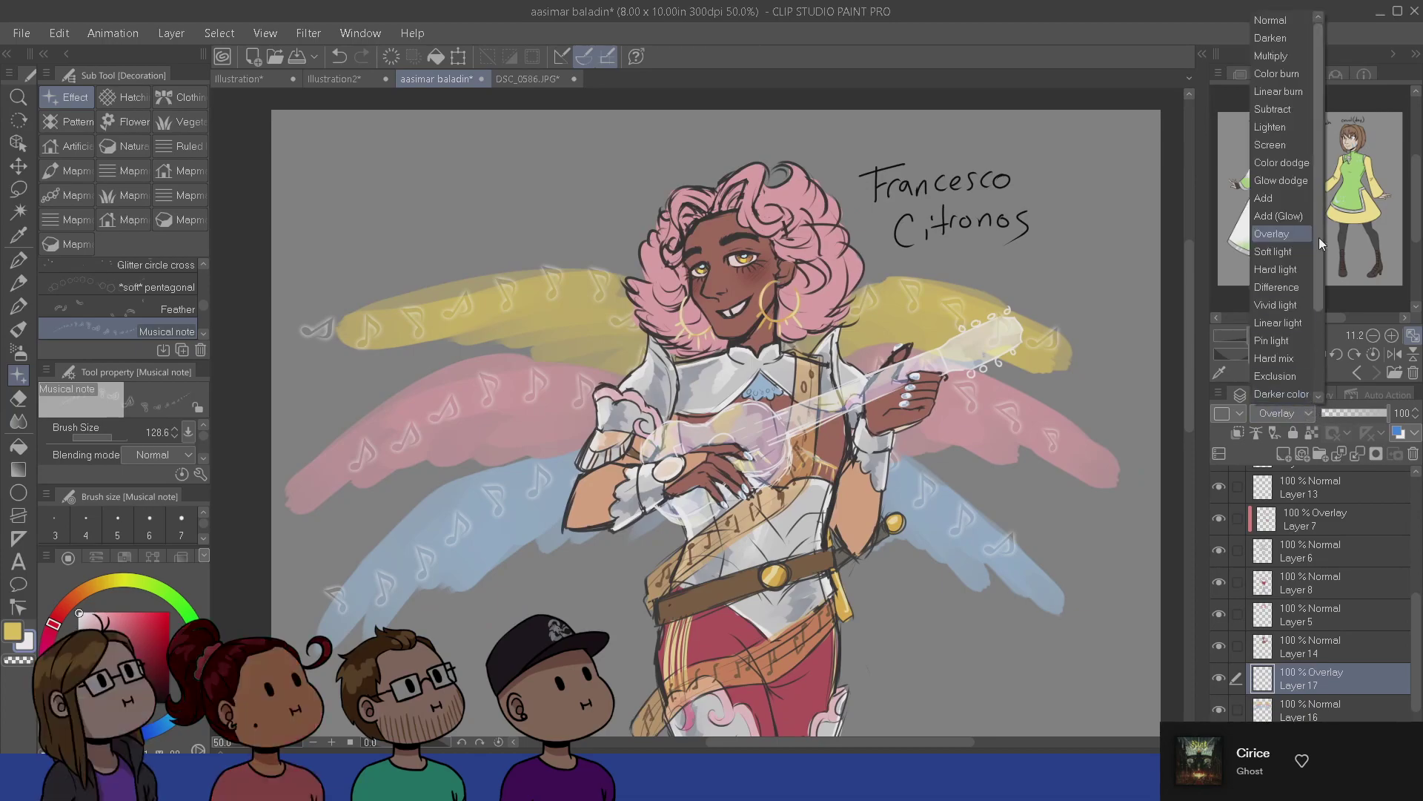
left_click(1294, 193)
left_click(1299, 417)
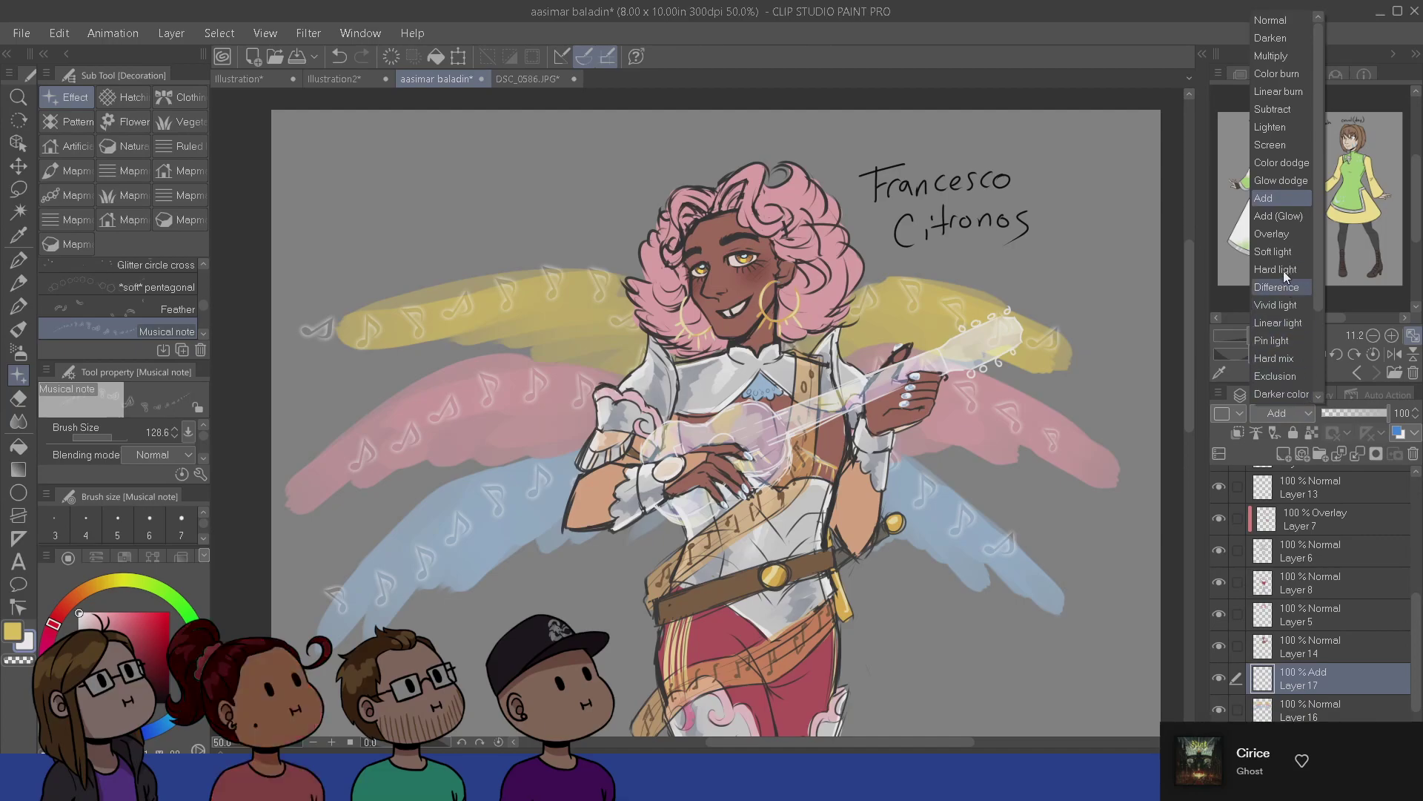
left_click(1276, 269)
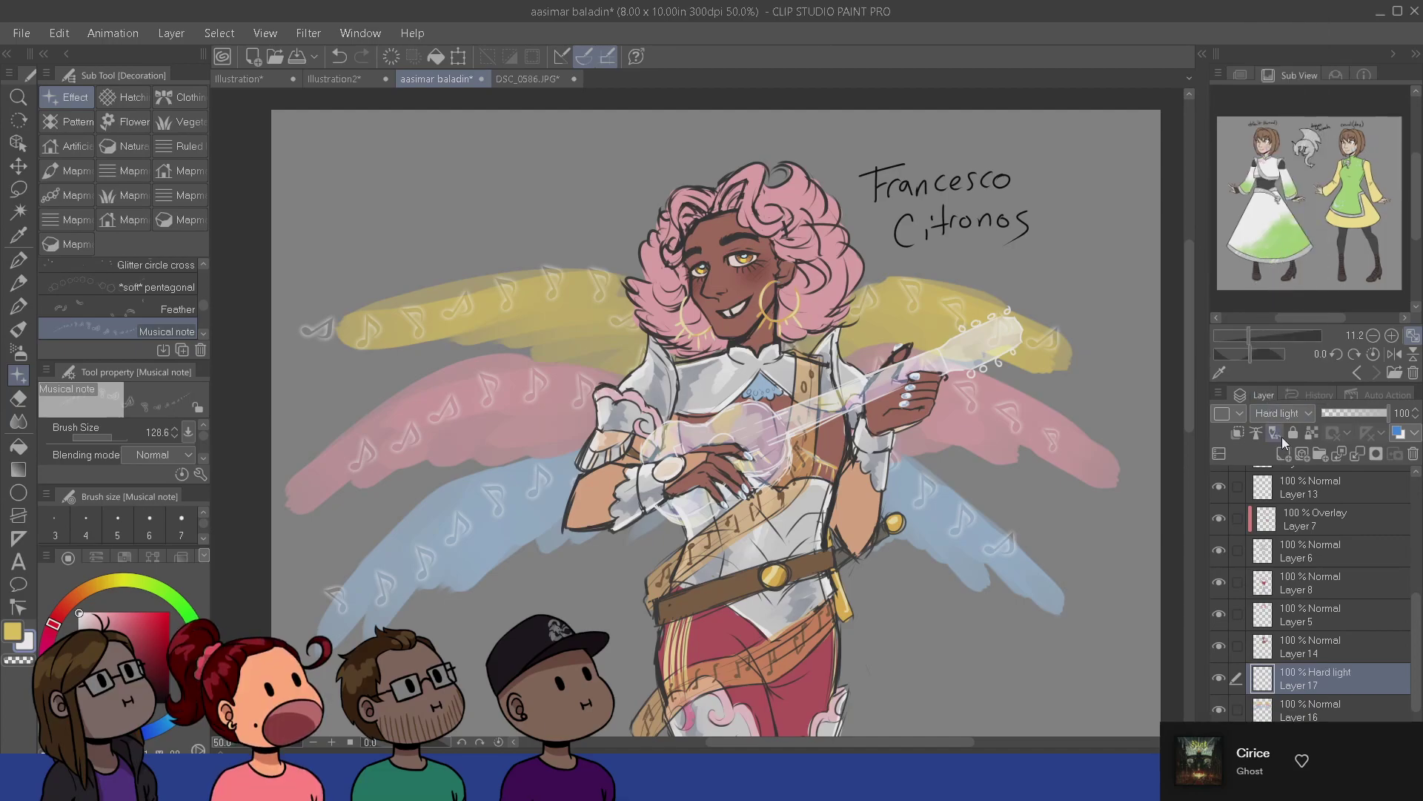
left_click(1293, 412)
left_click(1269, 234)
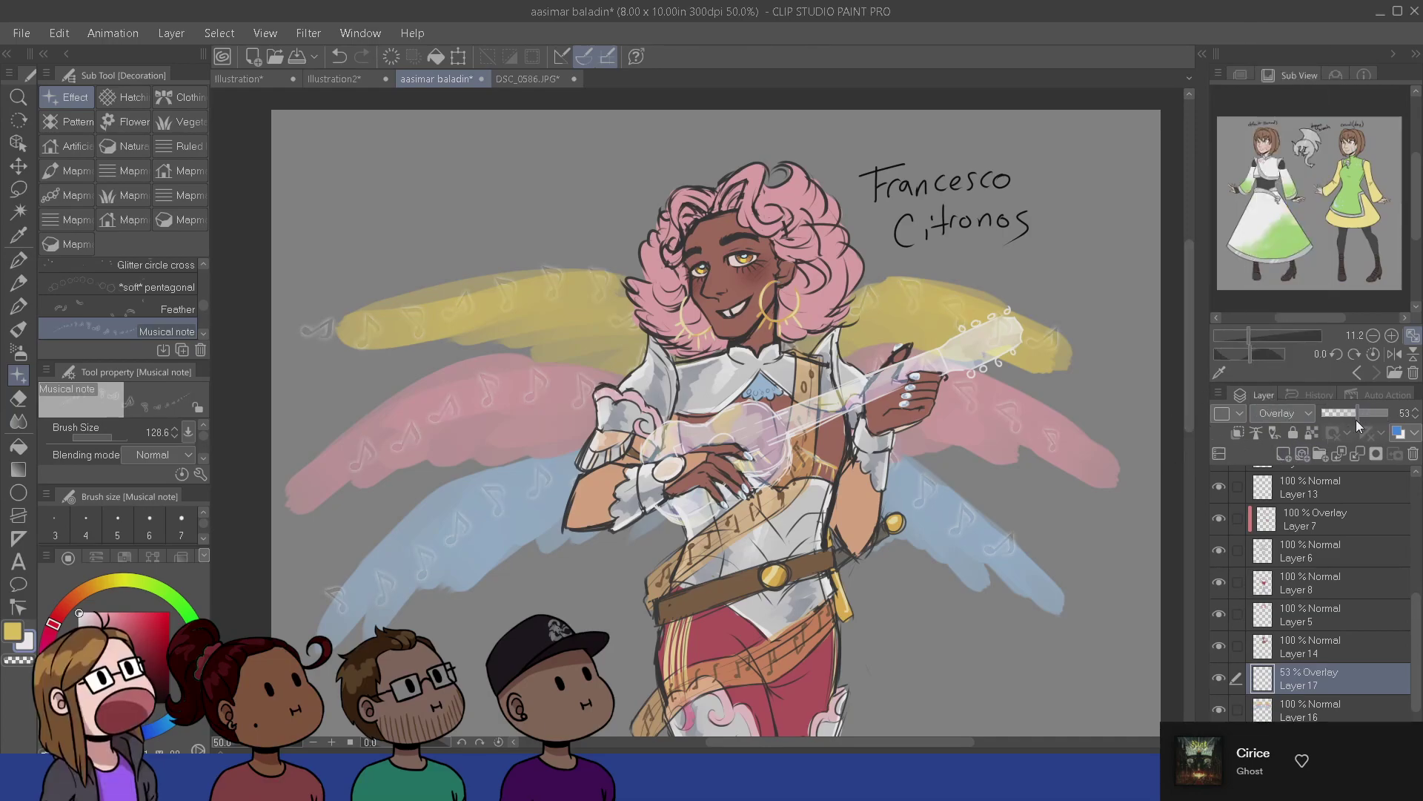
- Undo the notes layer's blending and opacity changes along with the rows of white notes on all the wings
key("ctrl+z")
key("ctrl+z")
key("ctrl+z")
key("ctrl+z")
key("ctrl+z")
key("ctrl+z")
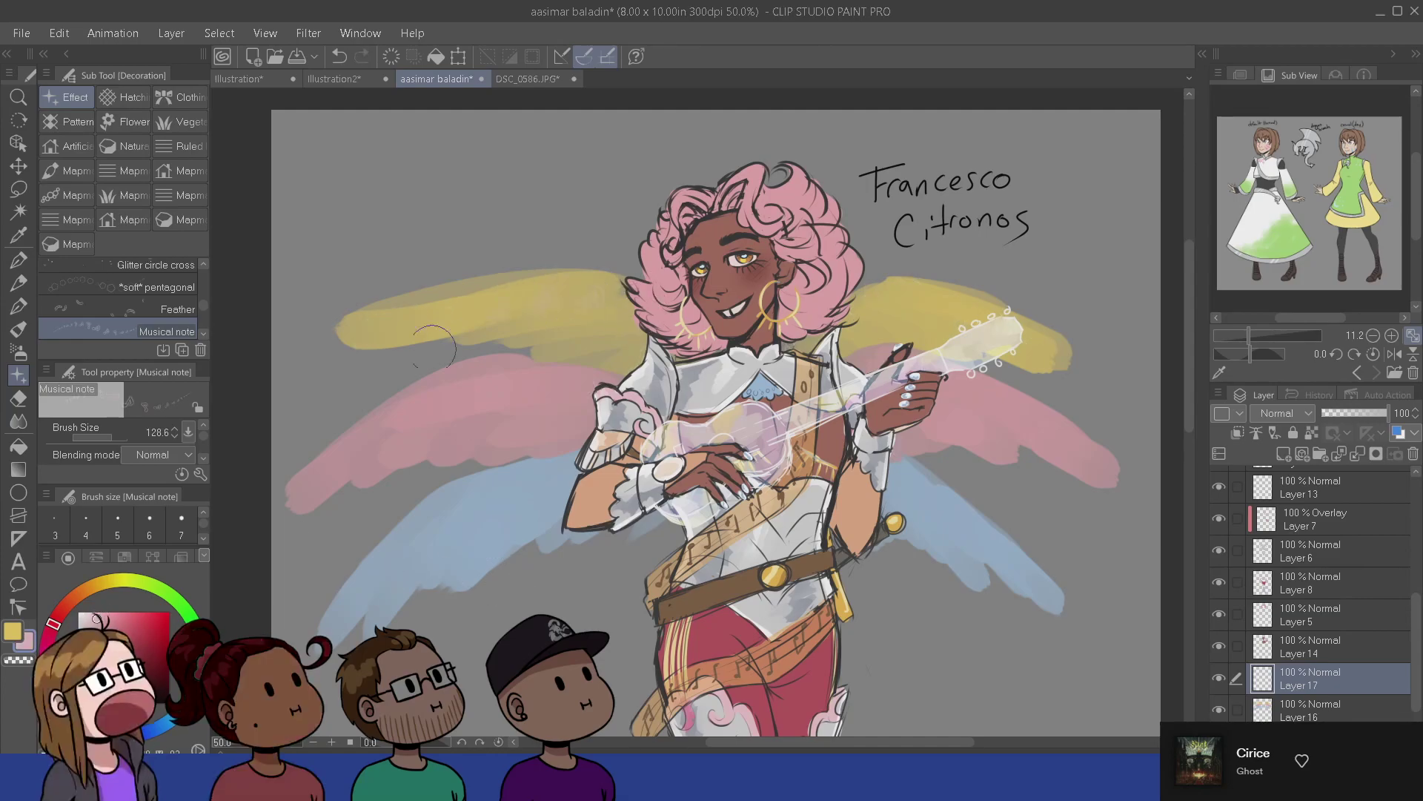
- Try stamping white musical notes again along the left pink wing at brush size 128.6, and undo them
left_click(1305, 413)
left_click(1276, 234)
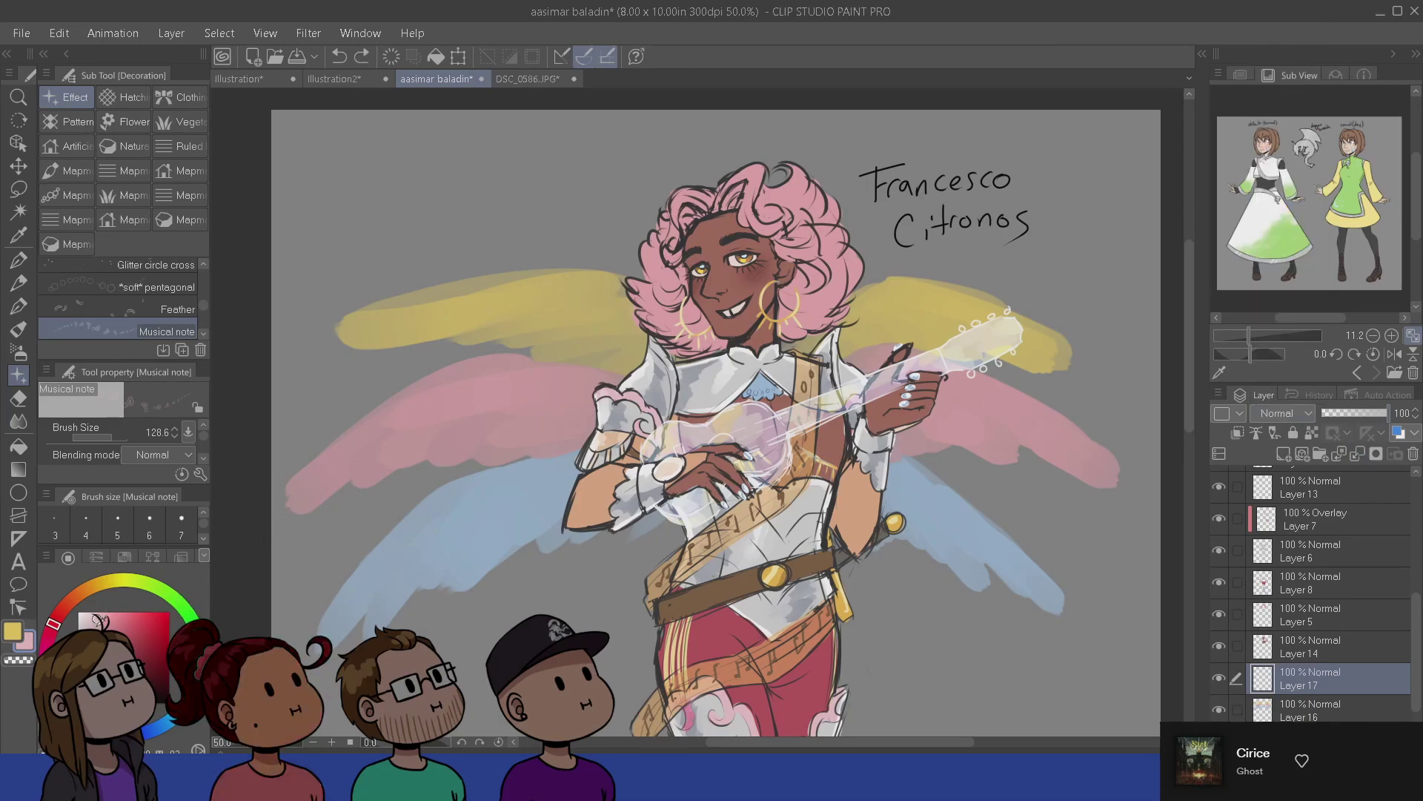
left_click(78, 613)
left_click(588, 410)
left_click(514, 398)
left_click_drag(610, 393, 407, 412)
mouse_move(561, 387)
left_mouse_down()
mouse_move(513, 400)
mouse_move(613, 405)
mouse_move(403, 428)
mouse_move(443, 432)
mouse_move(483, 409)
mouse_move(378, 445)
left_mouse_up()
mouse_move(523, 413)
left_mouse_down()
mouse_move(431, 448)
mouse_move(588, 407)
mouse_move(493, 452)
left_mouse_up()
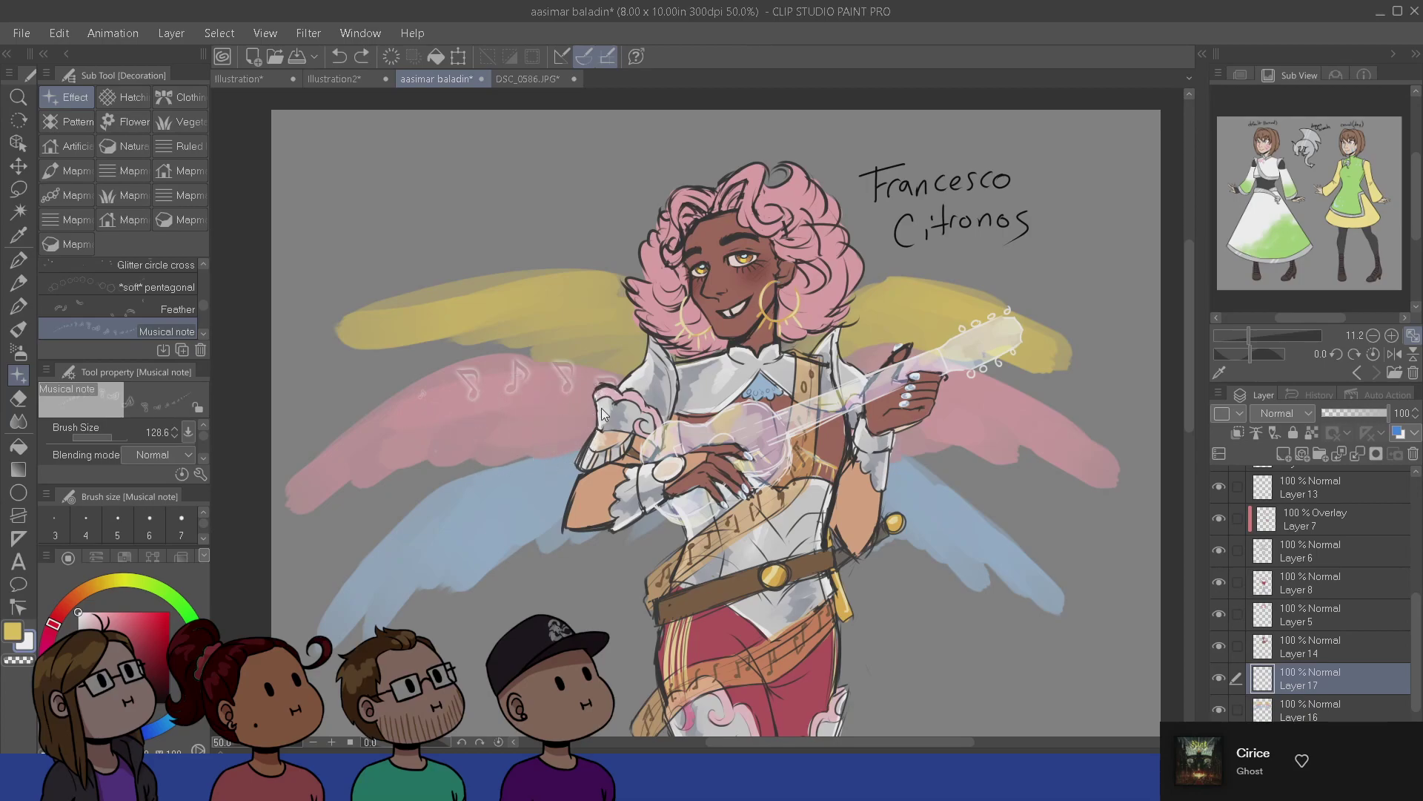
key("ctrl+z")
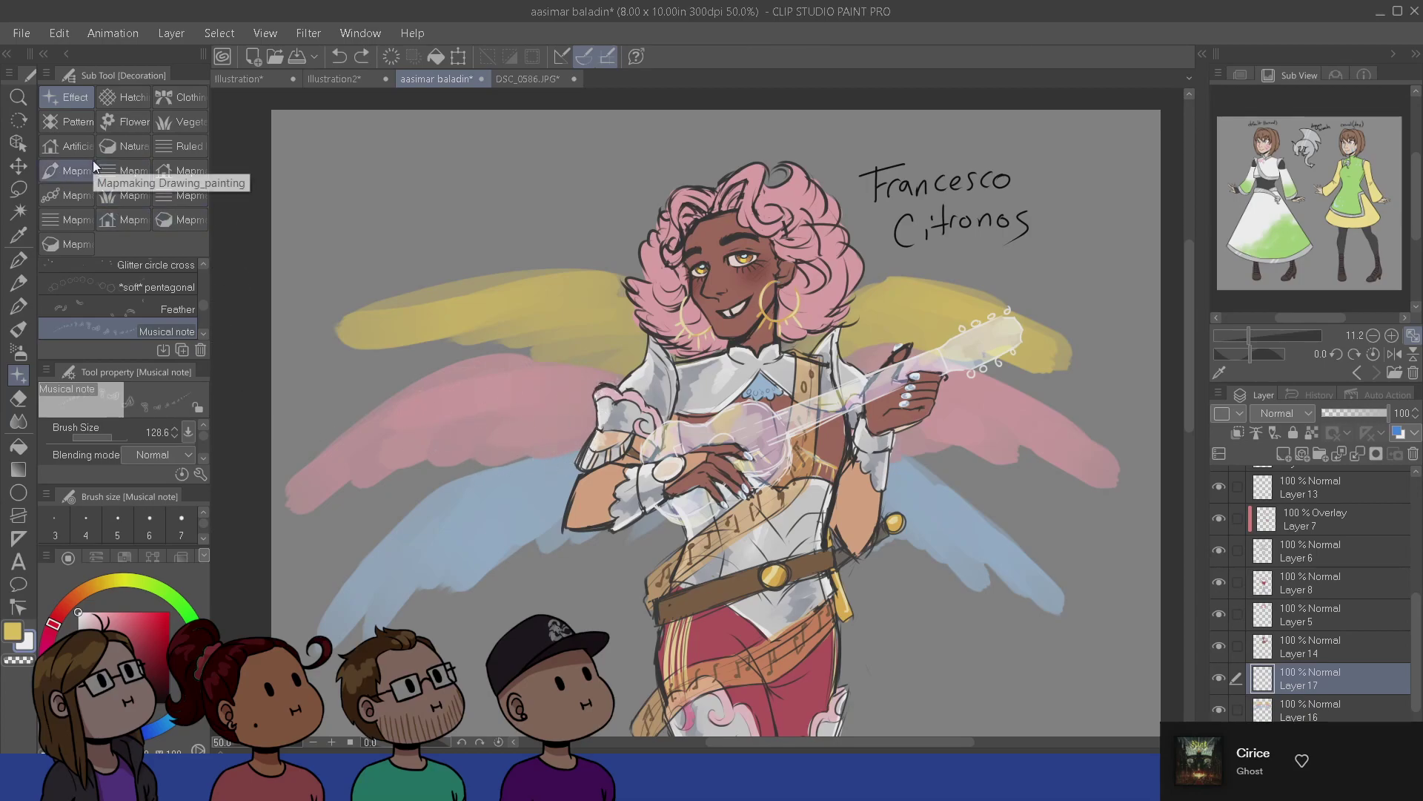
- Choose the Melody music-staff brush from the Pattern decoration brushes
left_click(75, 122)
scroll(167, 313, "down", 4)
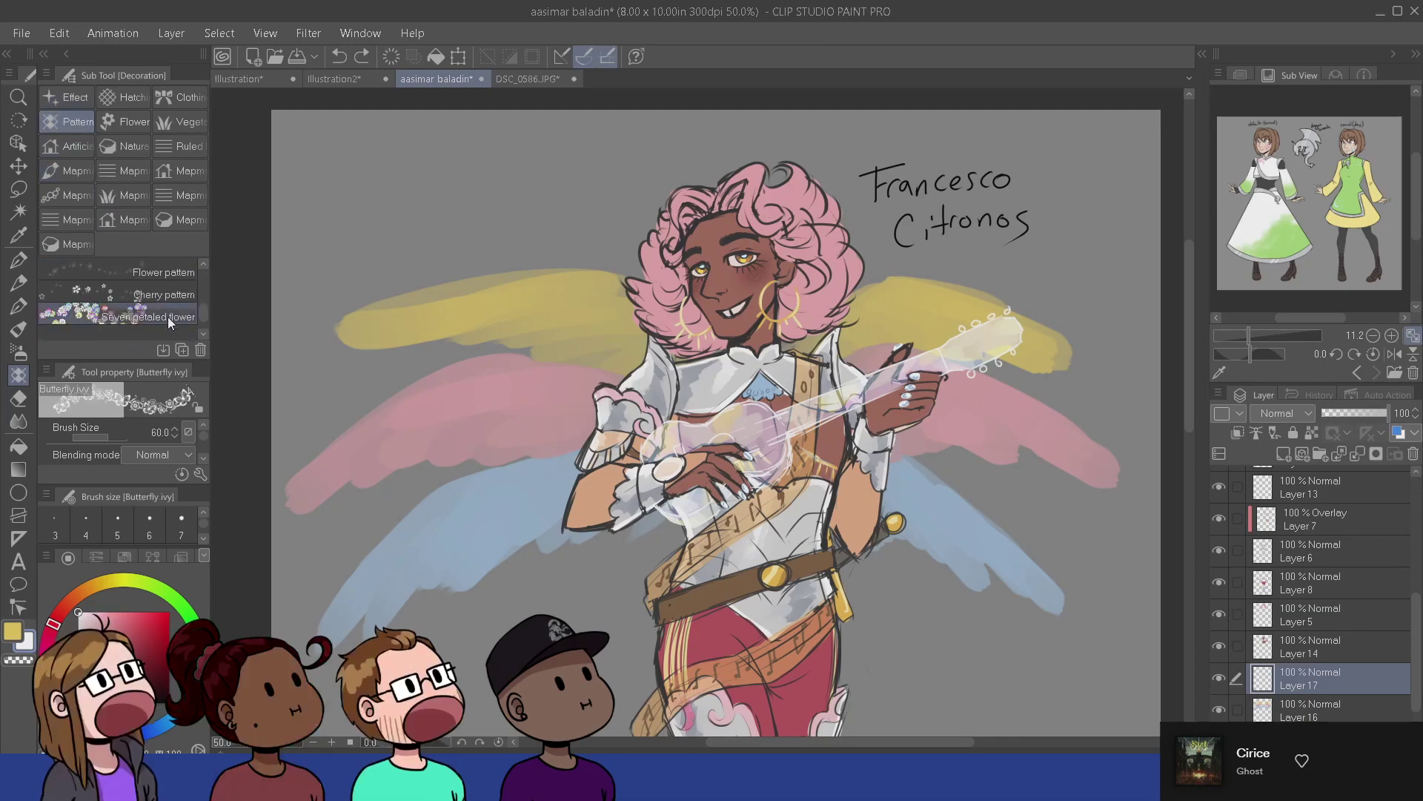
scroll(203, 281, "up", 1)
left_click(187, 274)
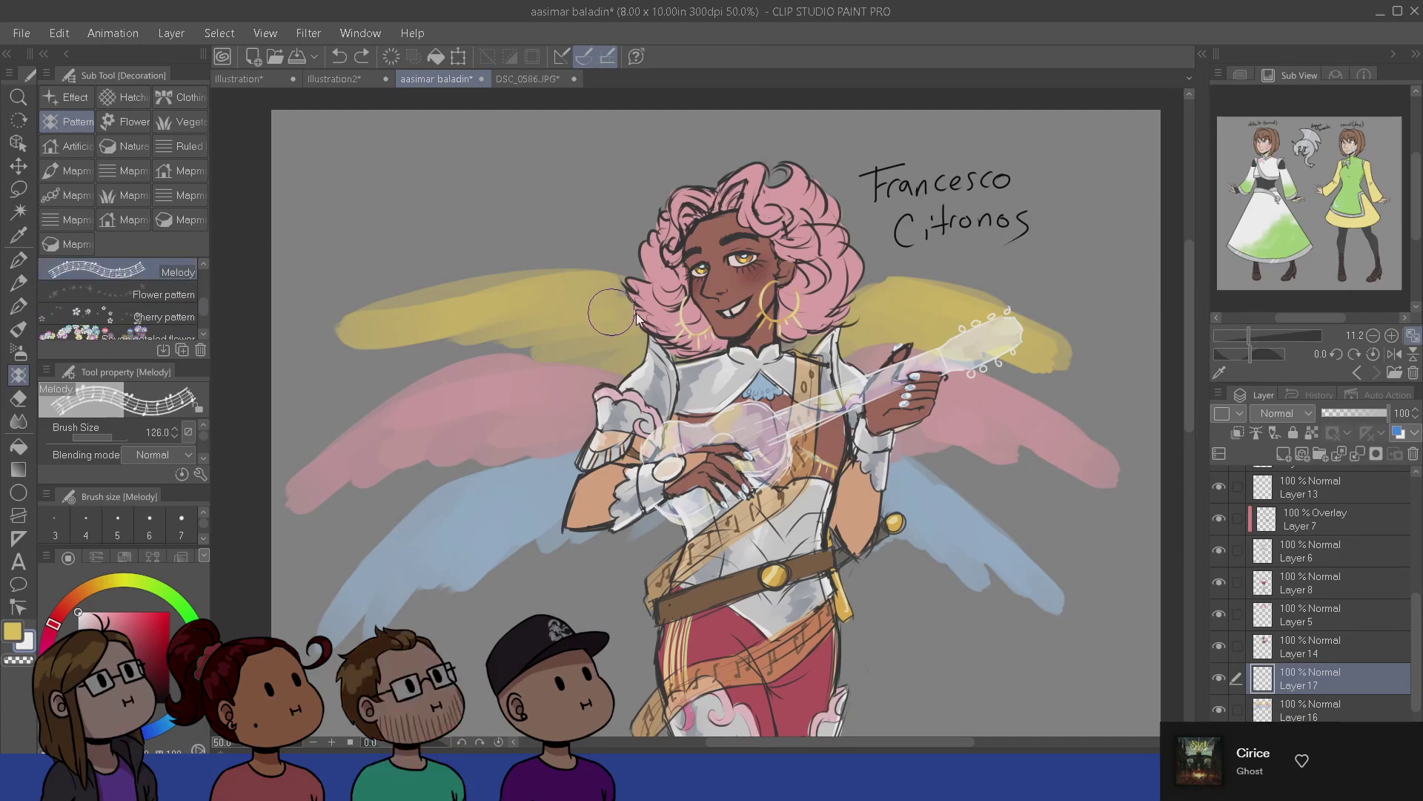
- Try stamping a white music staff along the left golden wing, and undo each attempt
mouse_move(648, 330)
left_mouse_down()
mouse_move(552, 291)
mouse_move(304, 304)
left_mouse_up()
key("ctrl+z")
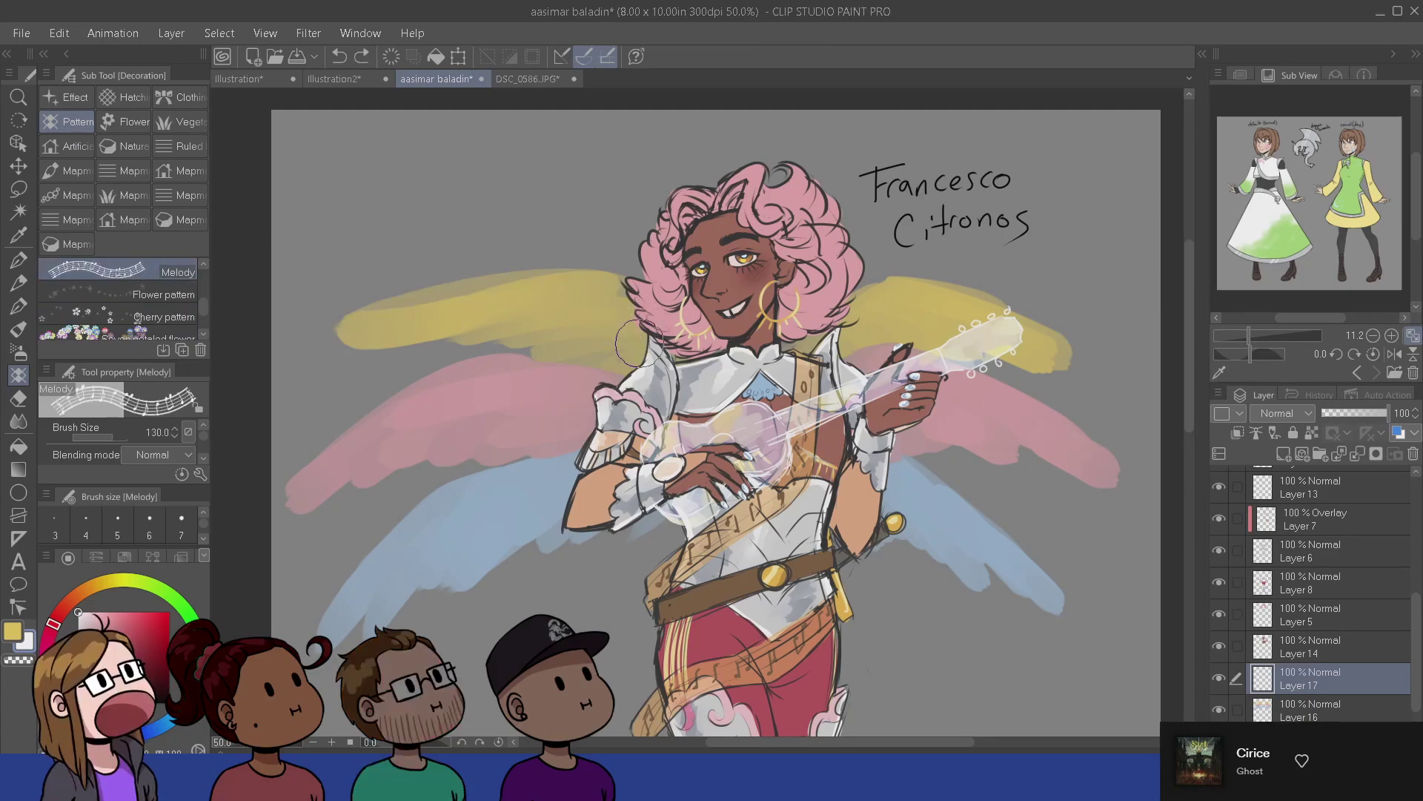
mouse_move(634, 345)
left_mouse_down()
mouse_move(562, 292)
mouse_move(461, 320)
mouse_move(355, 300)
left_mouse_up()
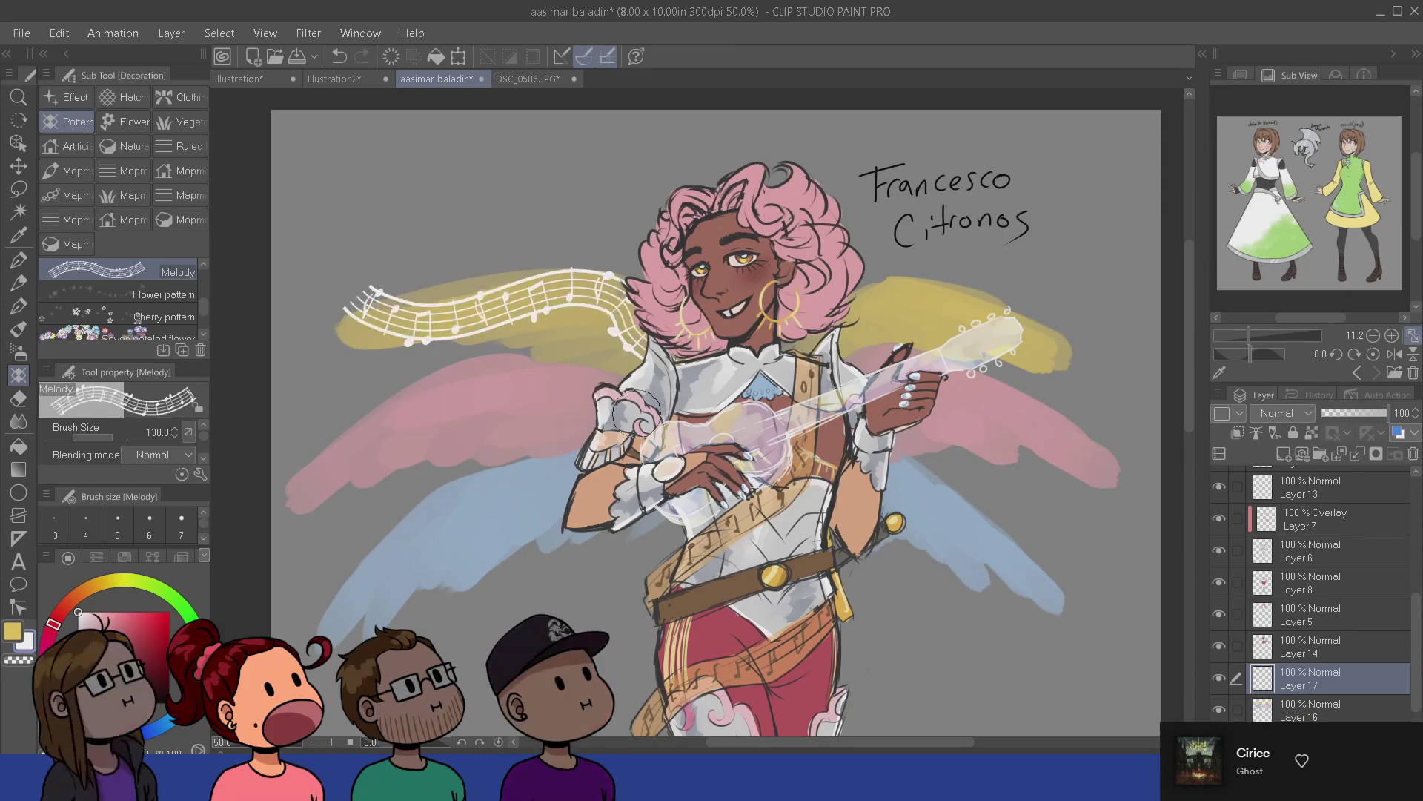
key("ctrl+z")
- Stamp one white music staff at brush size 130 along each golden, pink and blue wing on both sides
mouse_move(645, 348)
left_mouse_down()
mouse_move(559, 274)
mouse_move(423, 310)
mouse_move(310, 296)
left_mouse_up()
mouse_move(630, 382)
left_mouse_down()
mouse_move(490, 404)
mouse_move(304, 482)
left_mouse_up()
left_click_drag(504, 472, 312, 577)
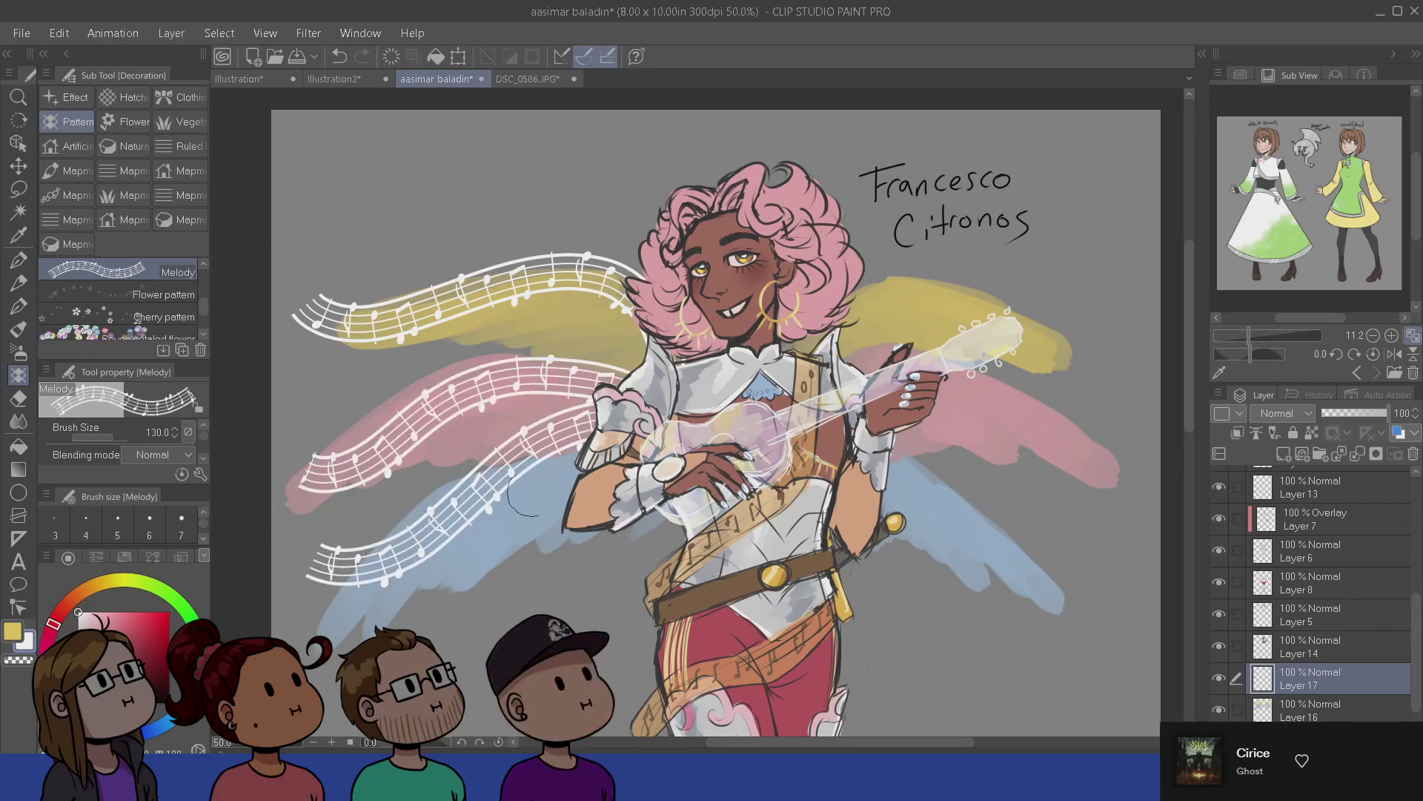
left_click_drag(853, 293, 1075, 320)
left_click_drag(846, 355, 1079, 408)
left_click_drag(893, 449, 1052, 571)
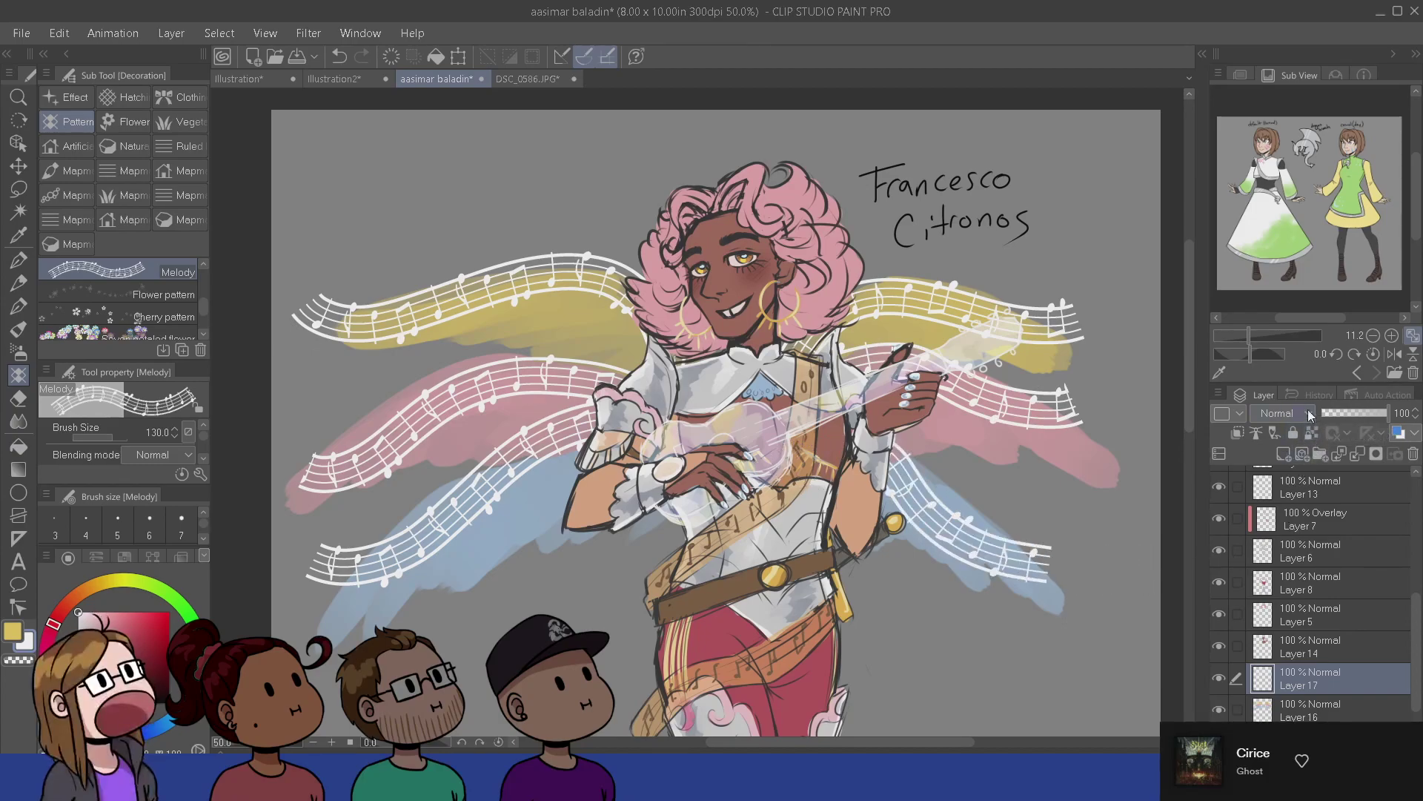
- Set the music-staff layer to Overlay blending and lower its opacity to 33%
left_click(1280, 413)
left_click(1275, 233)
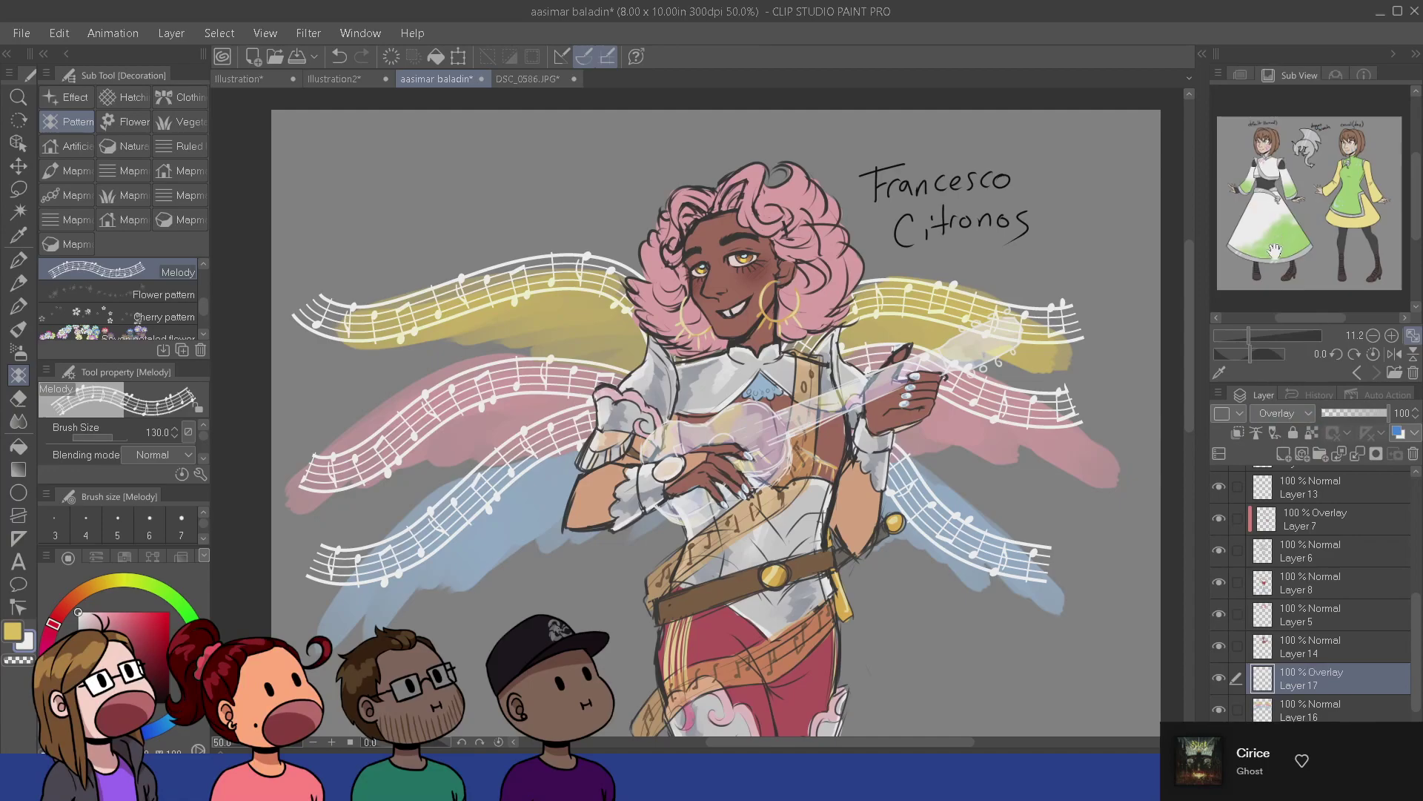
left_click(1361, 415)
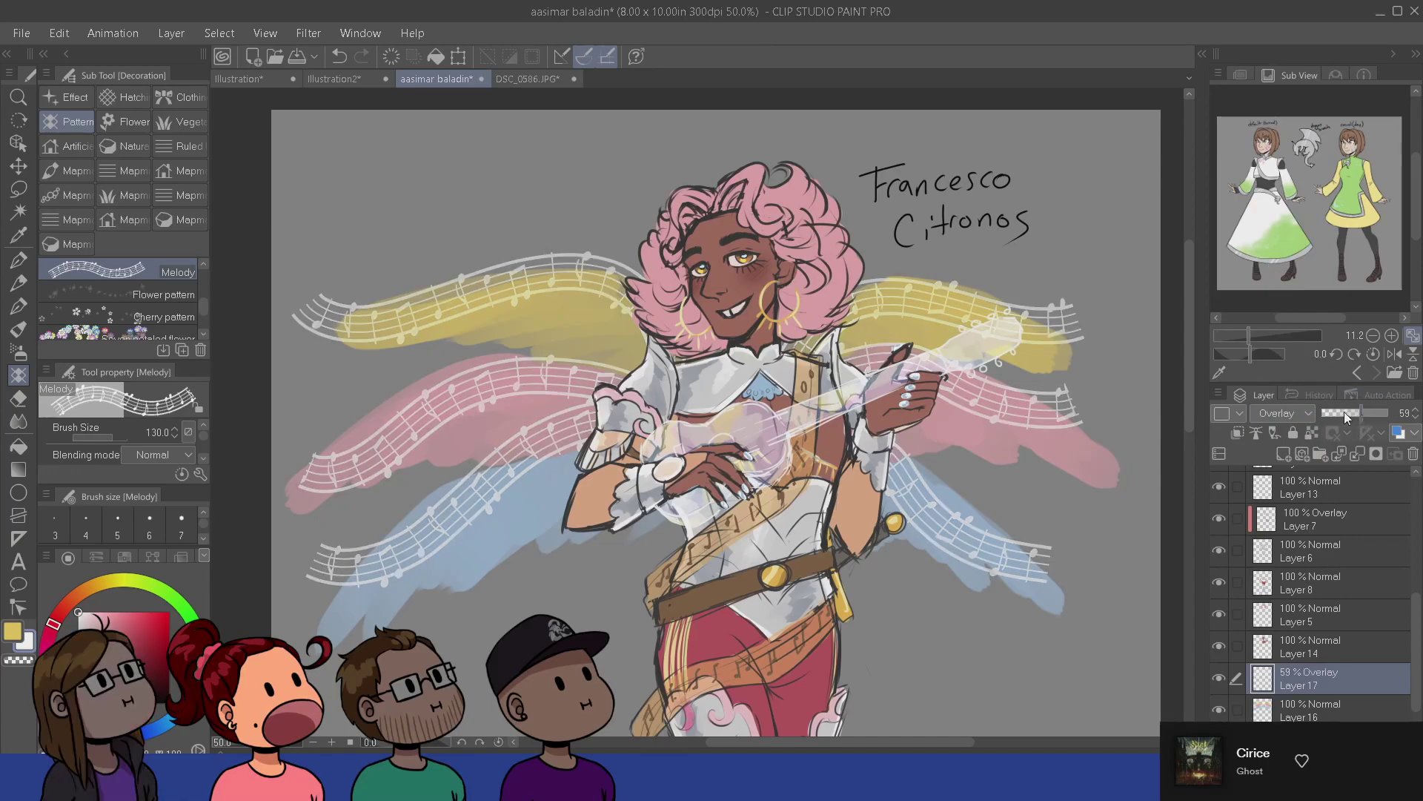
left_click(1344, 413)
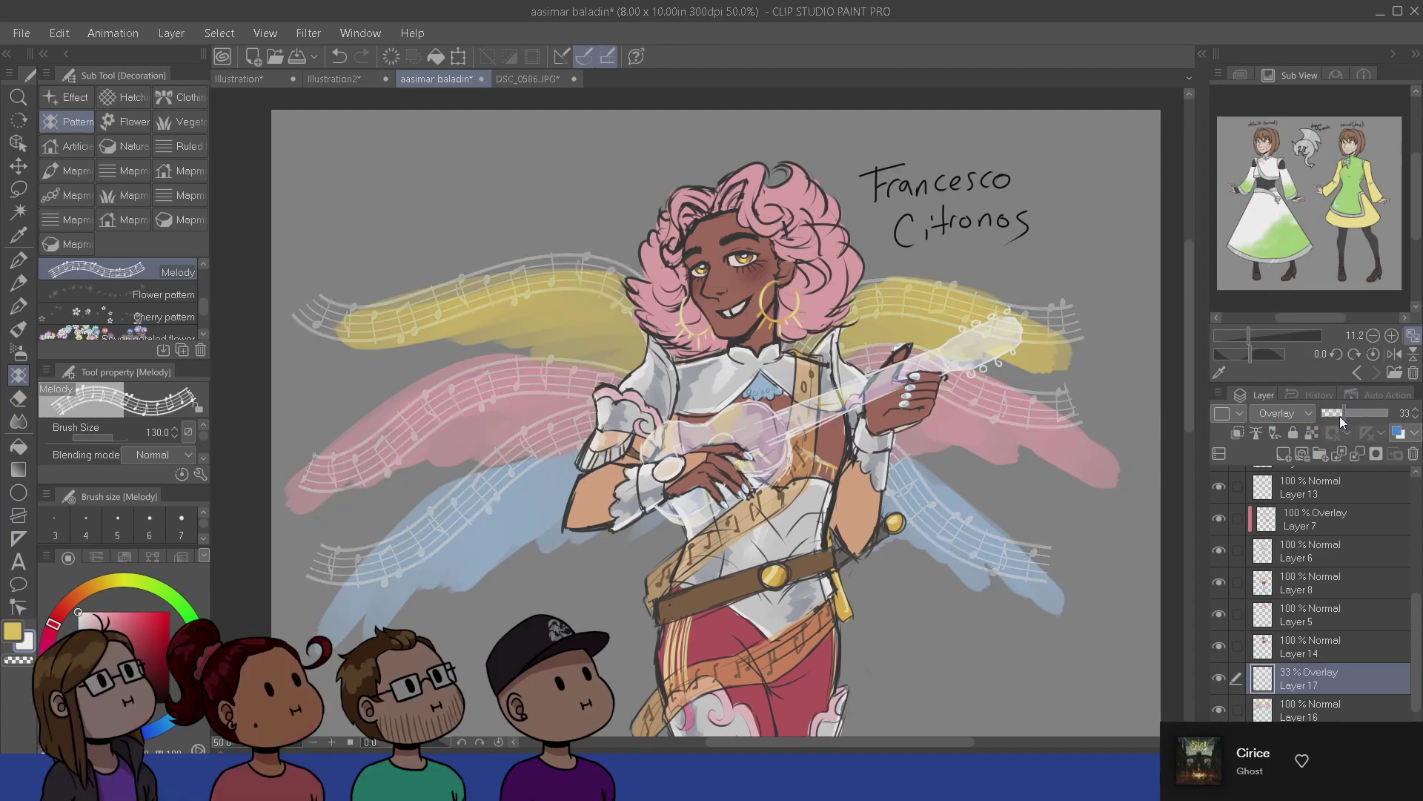
- Try trimming the outer ends of the music staves with the Snap eraser, and undo the erasing
key("e")
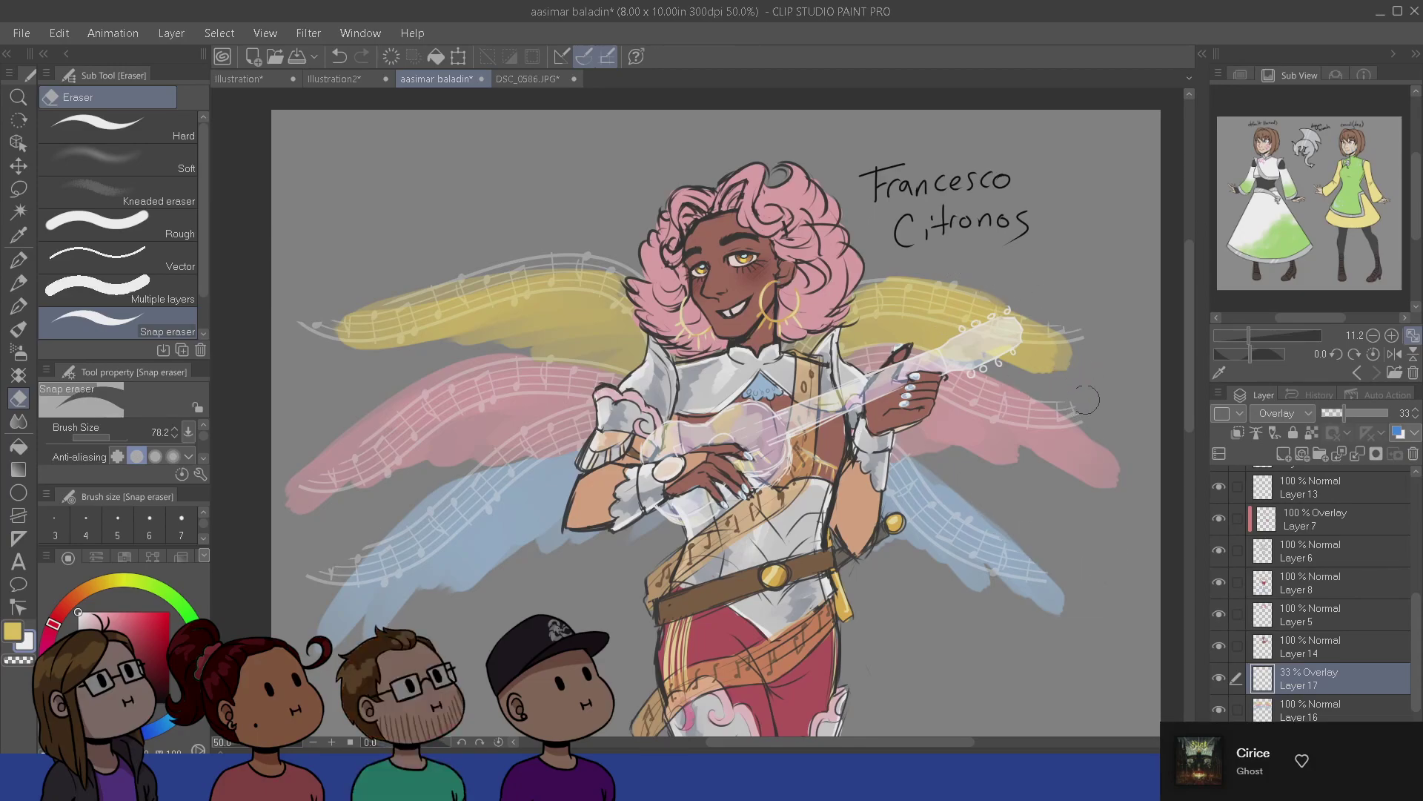
key("b")
key("ctrl+z")
key("ctrl+z")
key("ctrl+z")
key("ctrl+z")
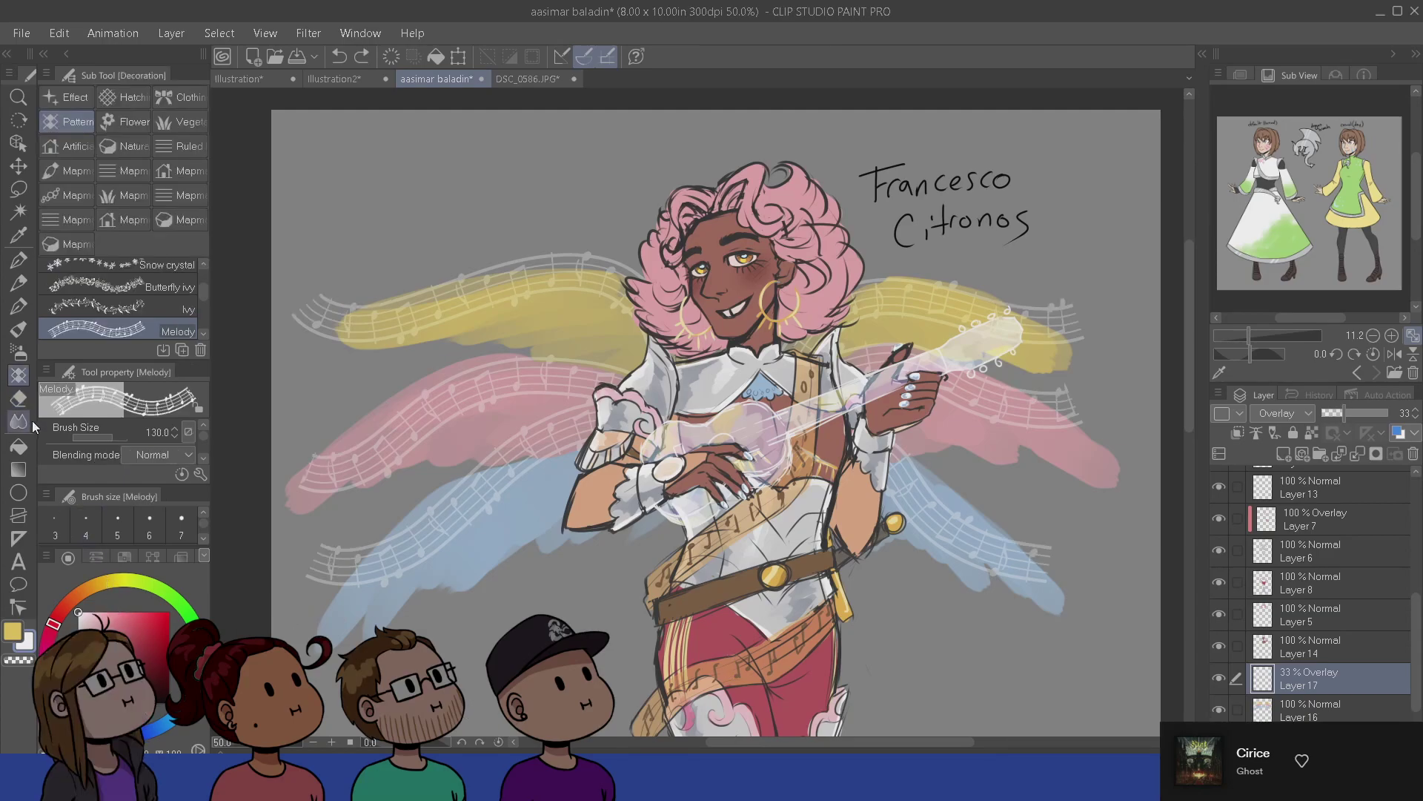
- Fade out the outer ends of the music staves on all wings with the Soft airbrush in transparent colour at size 350.5
left_click(22, 329)
left_click(24, 355)
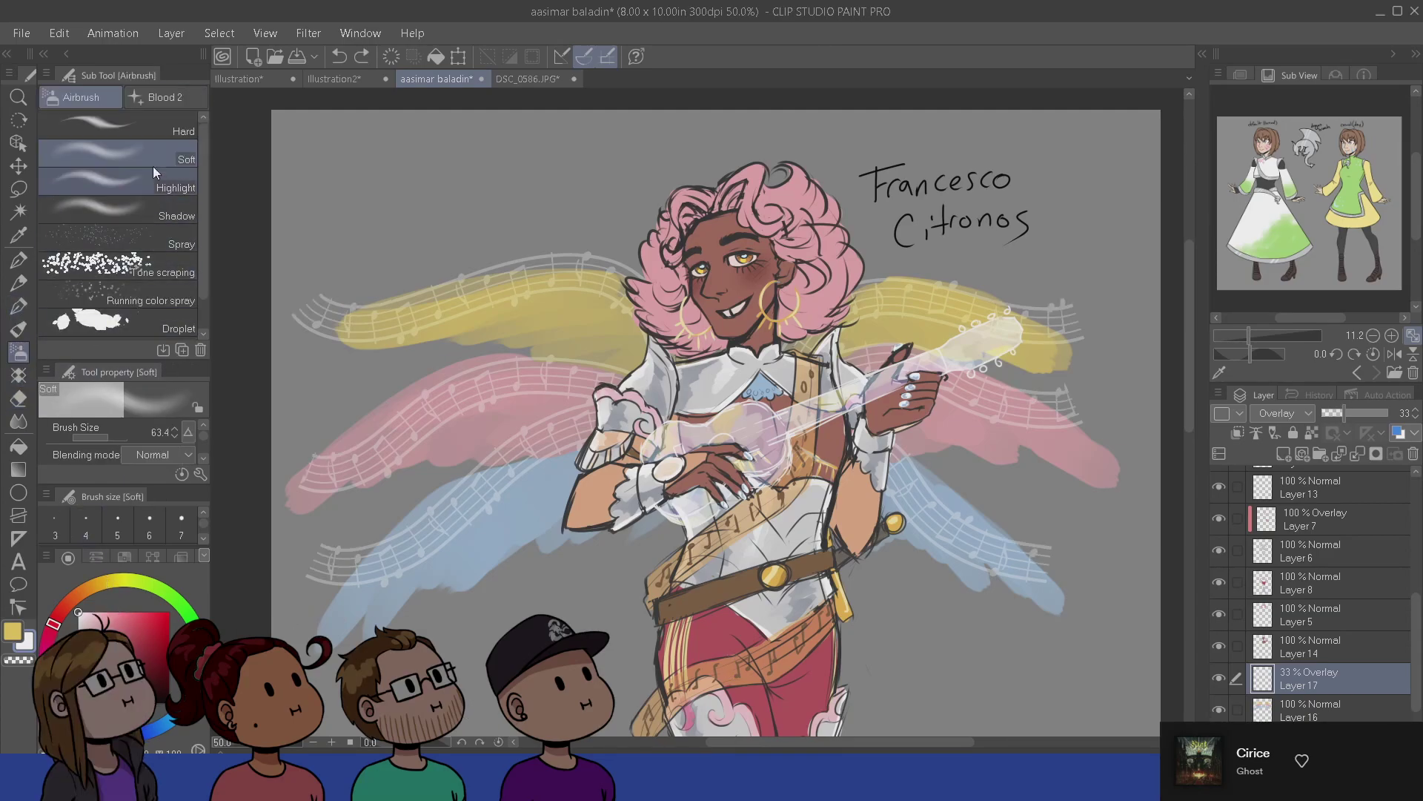
left_click_drag(307, 308, 370, 307)
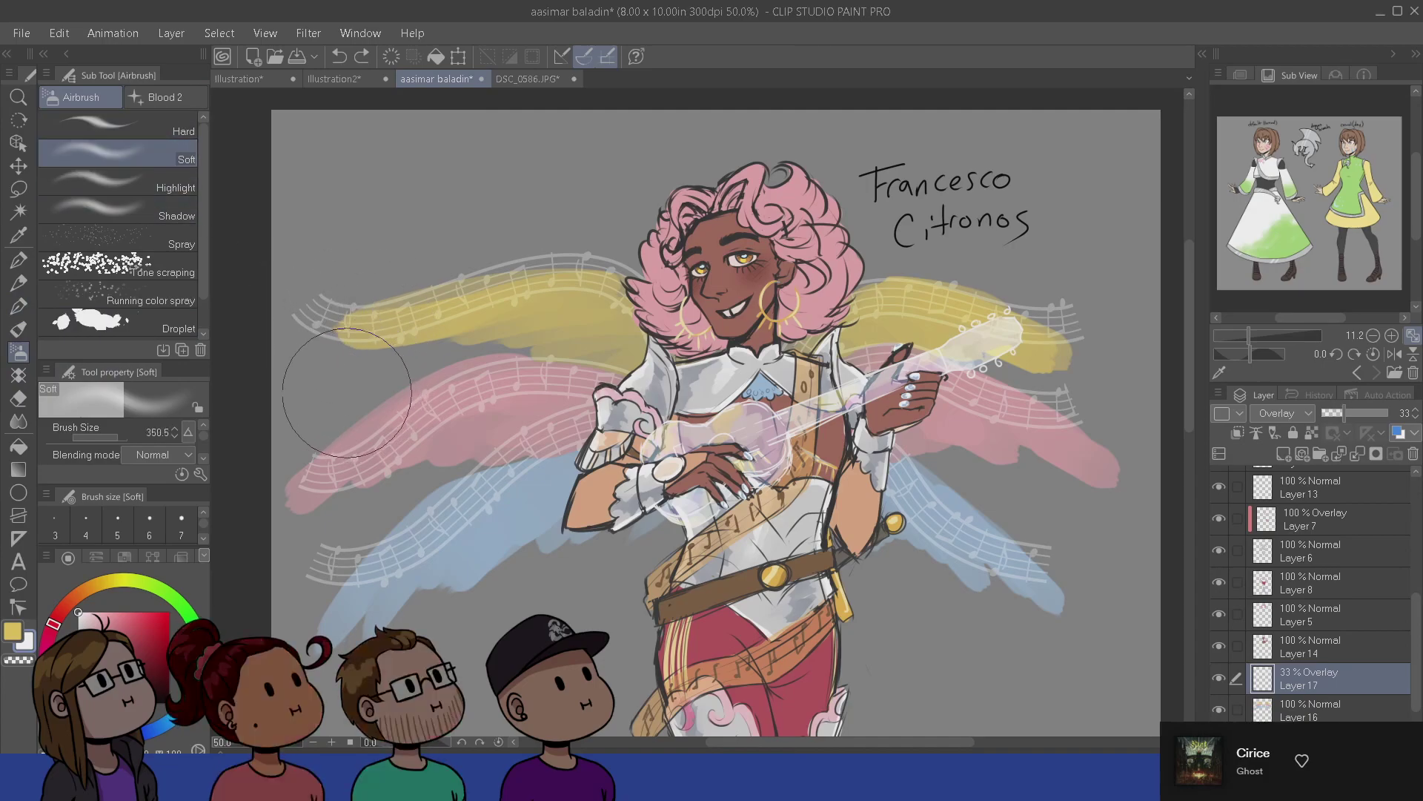
left_click(20, 663)
mouse_move(285, 288)
left_mouse_down()
mouse_move(338, 315)
mouse_move(352, 298)
left_mouse_up()
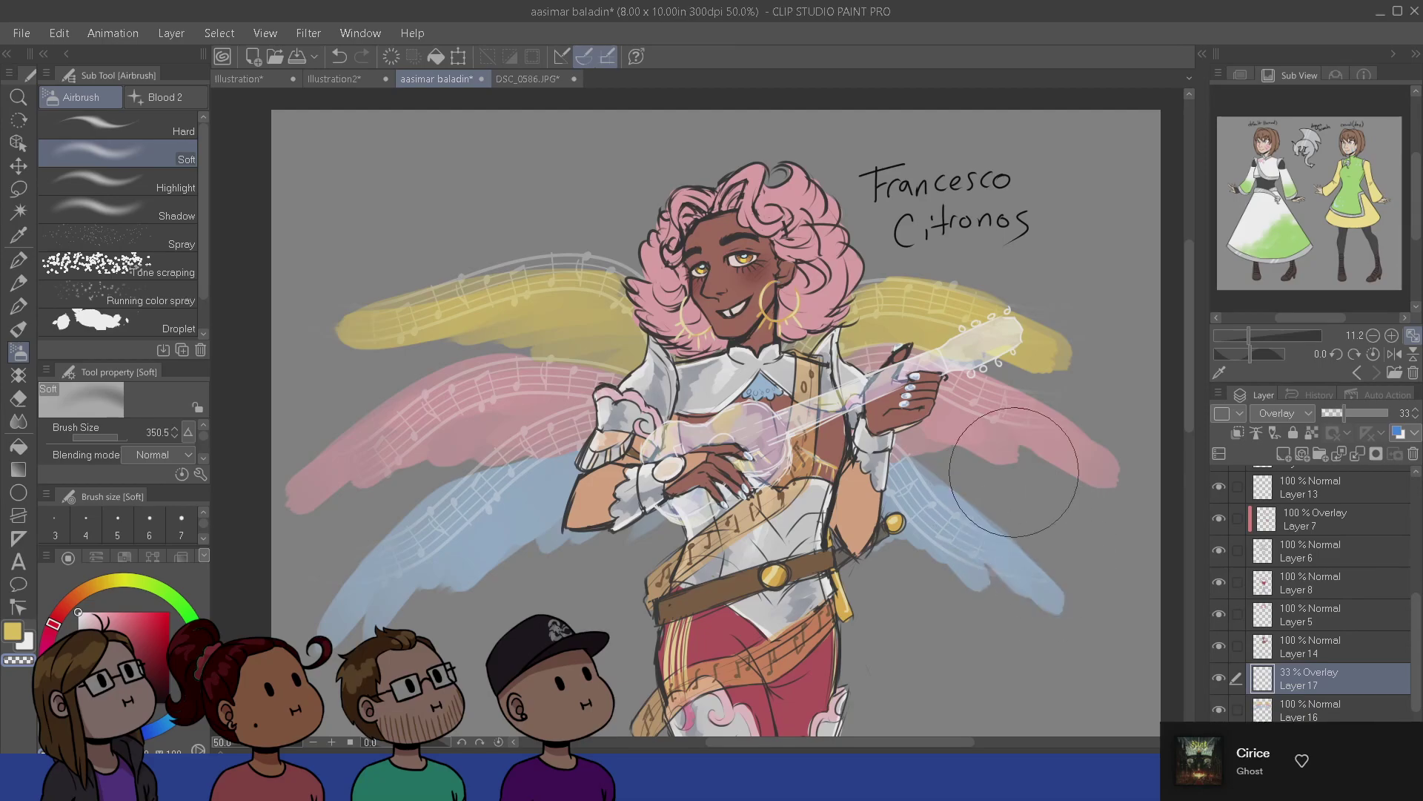
- Try Add (Glow) on the music-staff layer, then set it to Glow dodge at 23% opacity
left_click_drag(880, 614, 866, 572)
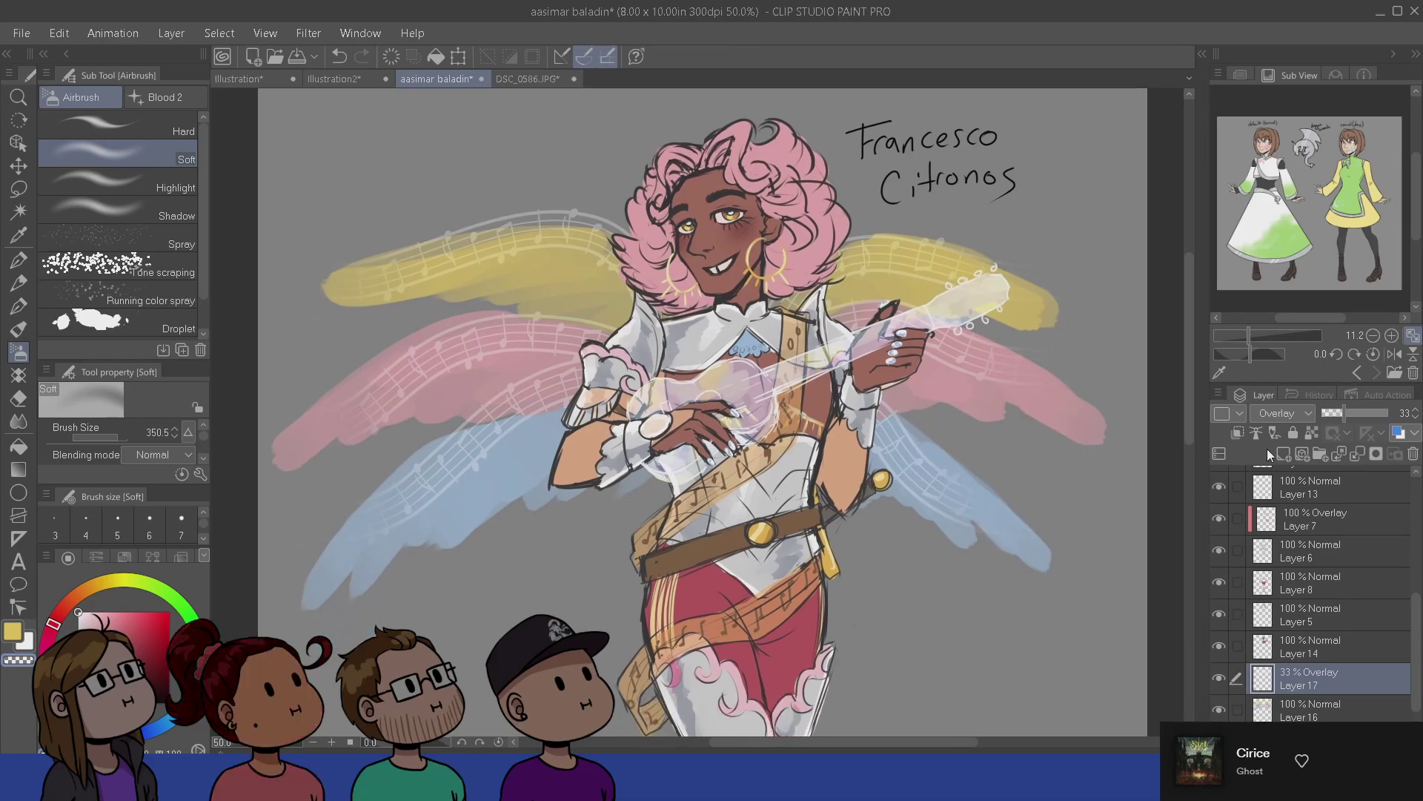
left_click(1280, 414)
left_click(1278, 216)
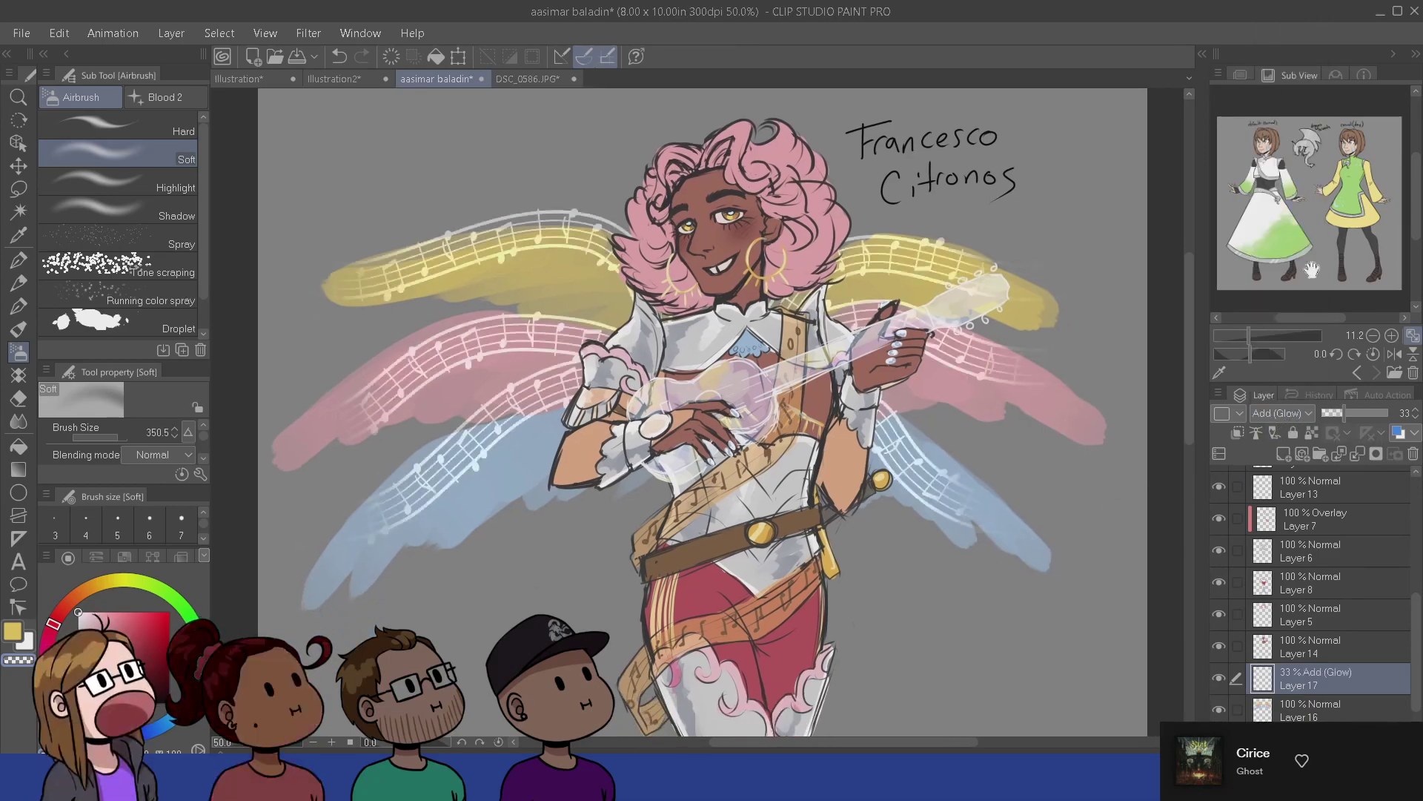
left_click(1280, 413)
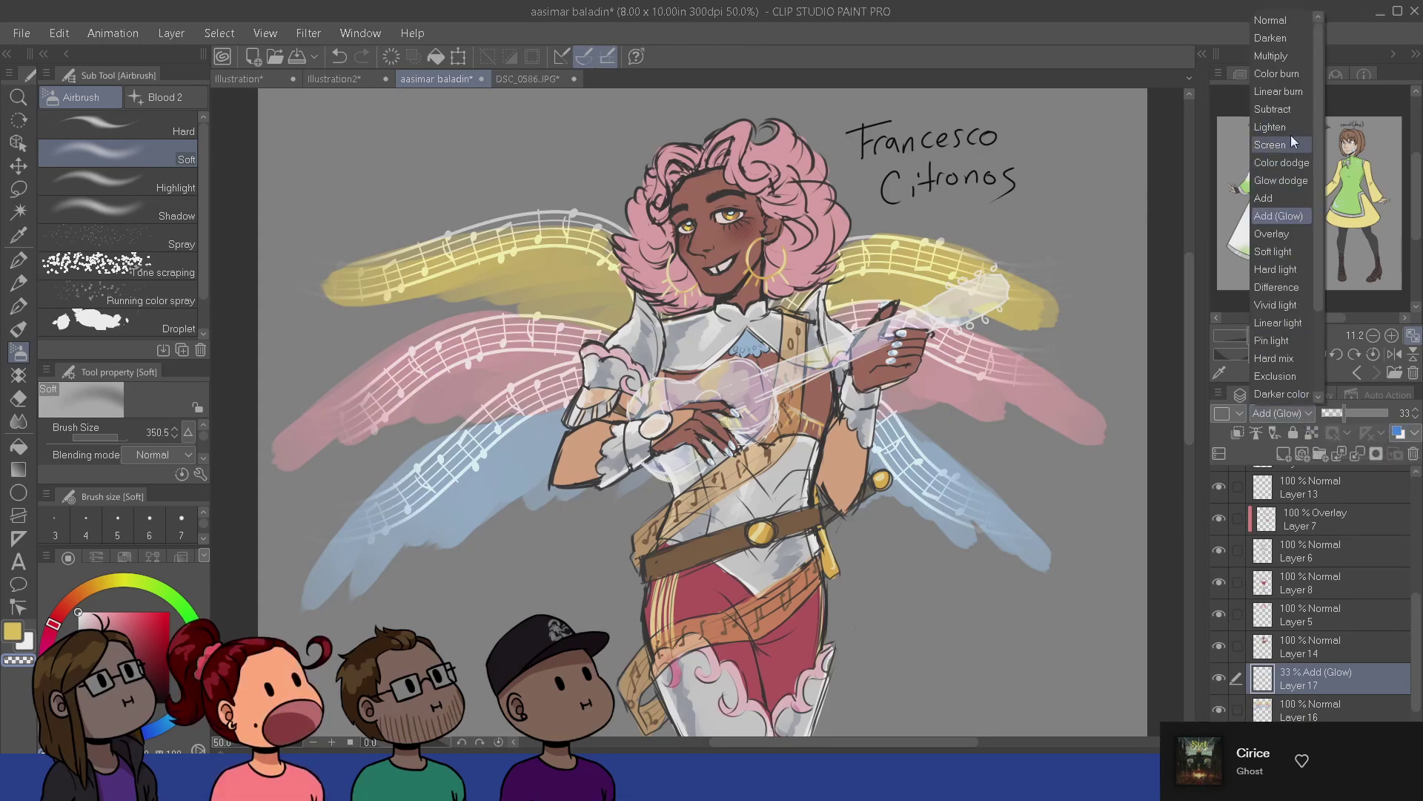
left_click(1295, 182)
mouse_move(1349, 419)
left_mouse_down()
mouse_move(1324, 412)
mouse_move(1339, 421)
left_mouse_up()
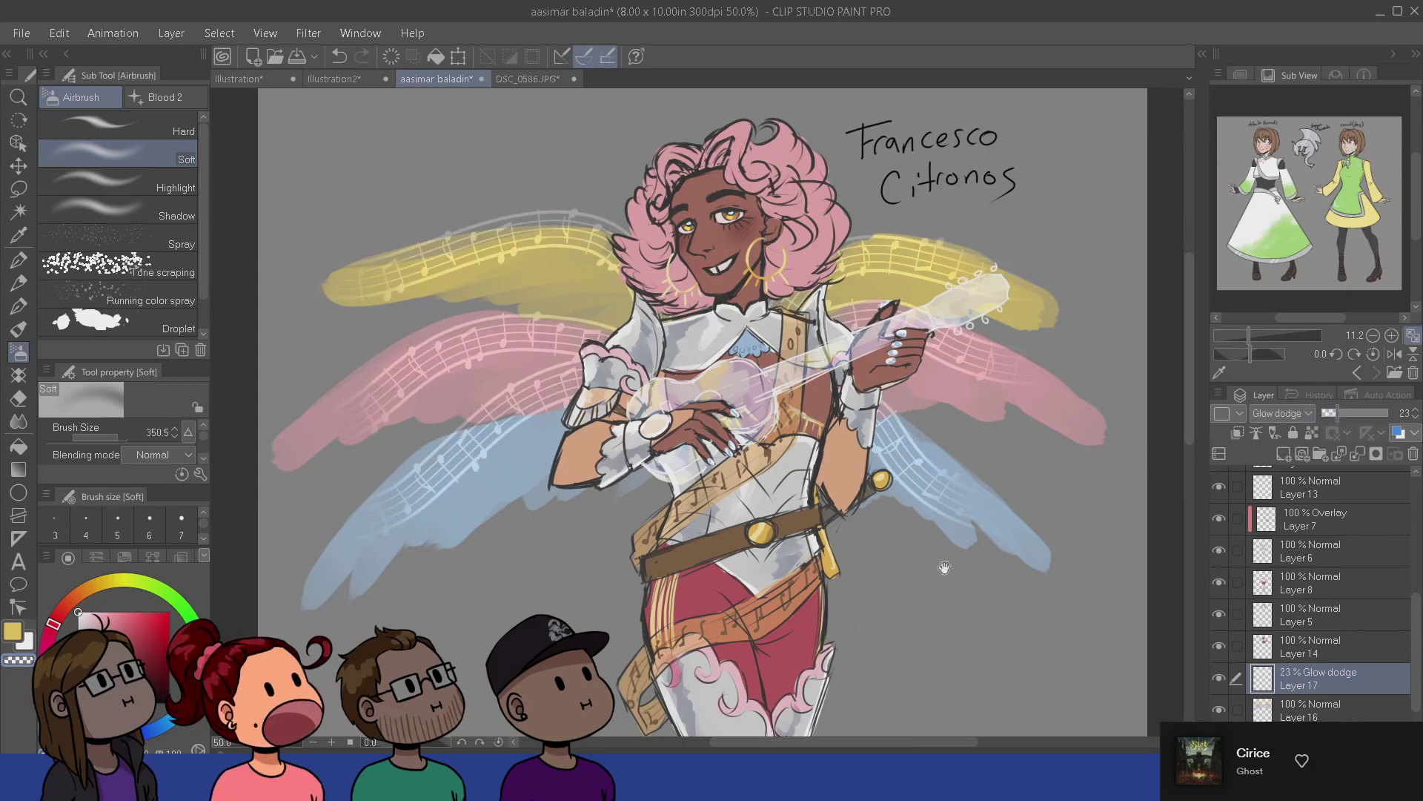
left_click_drag(943, 685, 921, 624)
left_click_drag(874, 506, 861, 562)
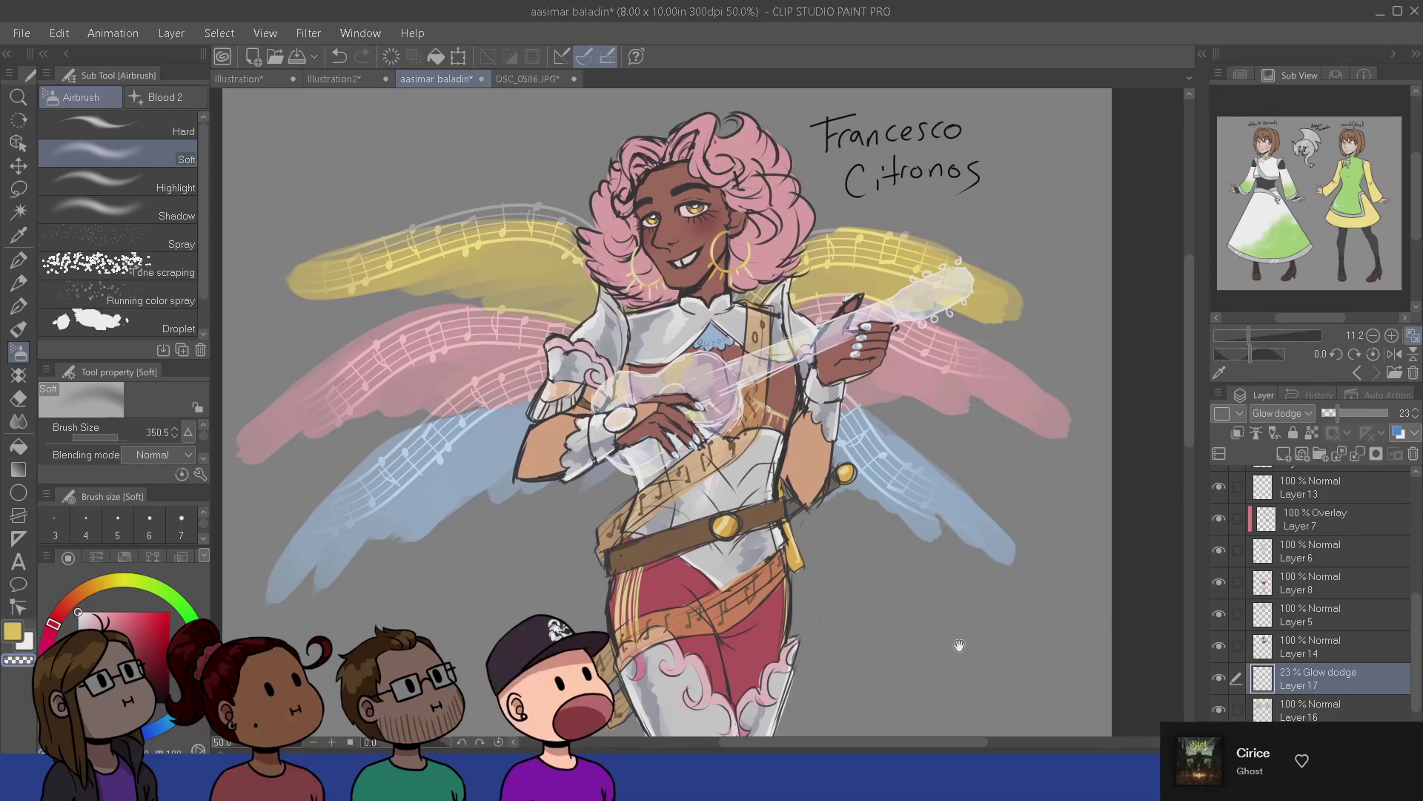
left_click_drag(960, 646, 953, 614)
left_click_drag(907, 502, 913, 613)
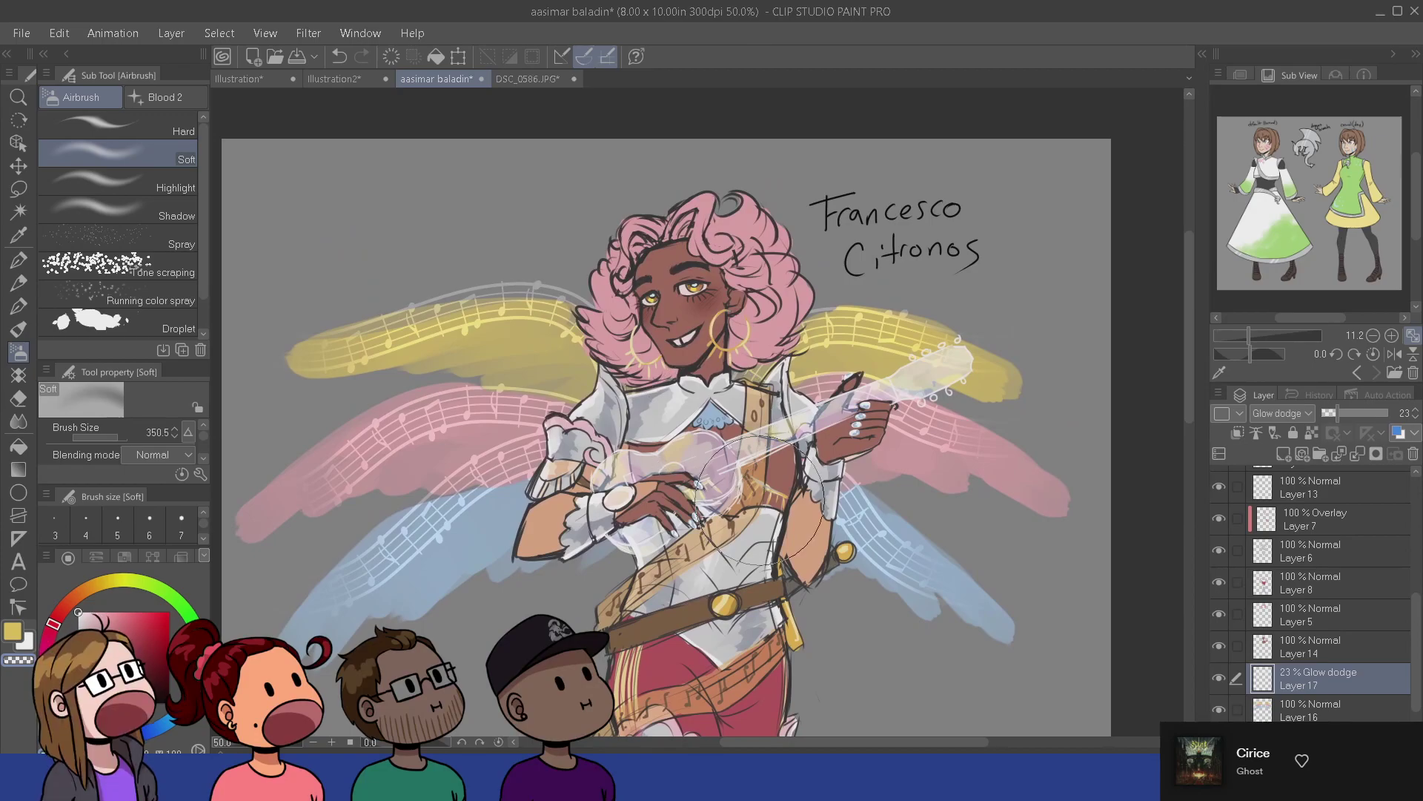
left_click_drag(771, 530, 762, 498)
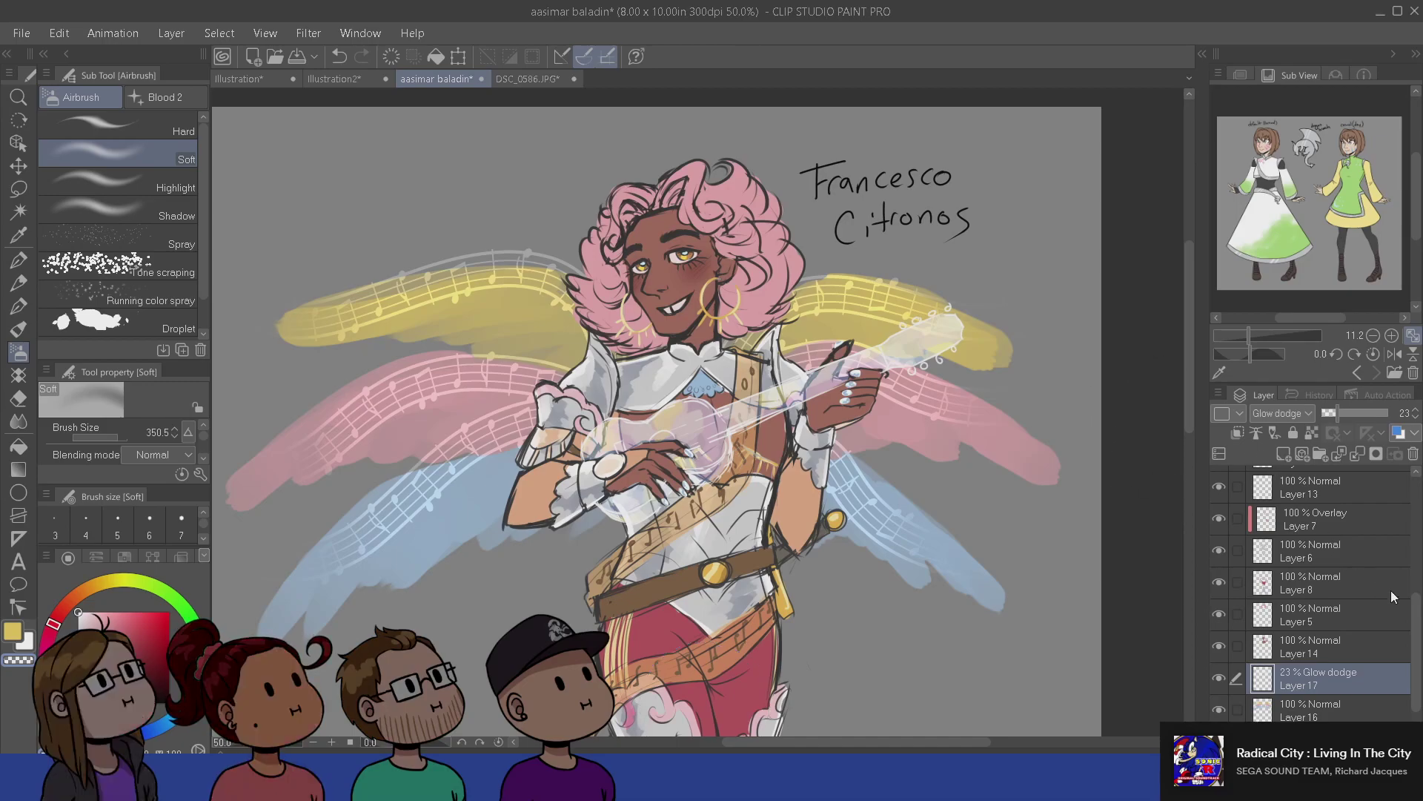
- Select the topmost layer, Layer 15, and switch to the Dense watercolor brush for sketching beside the boots
scroll(1351, 497, "up", 5)
left_click(1351, 497)
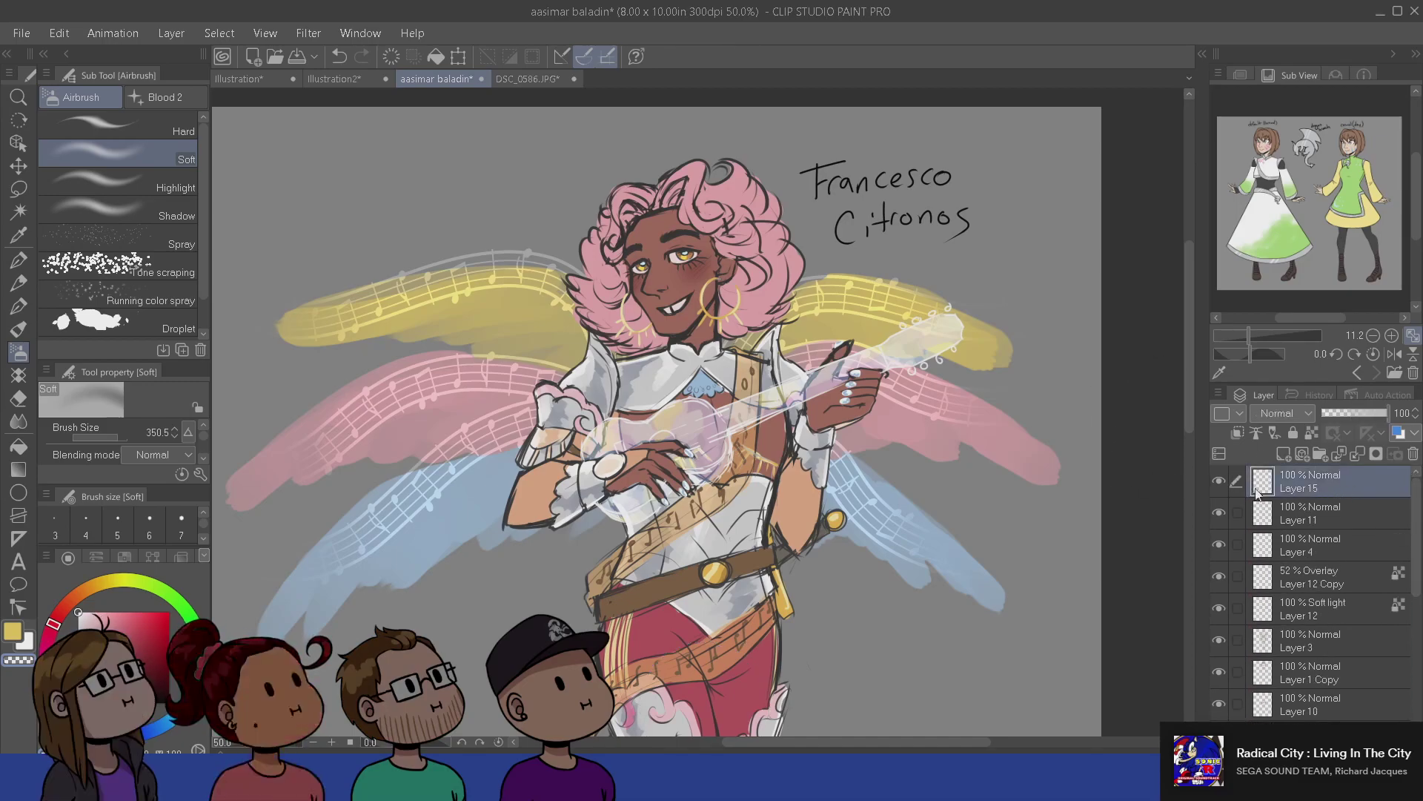
left_click_drag(681, 641, 690, 474)
key("p")
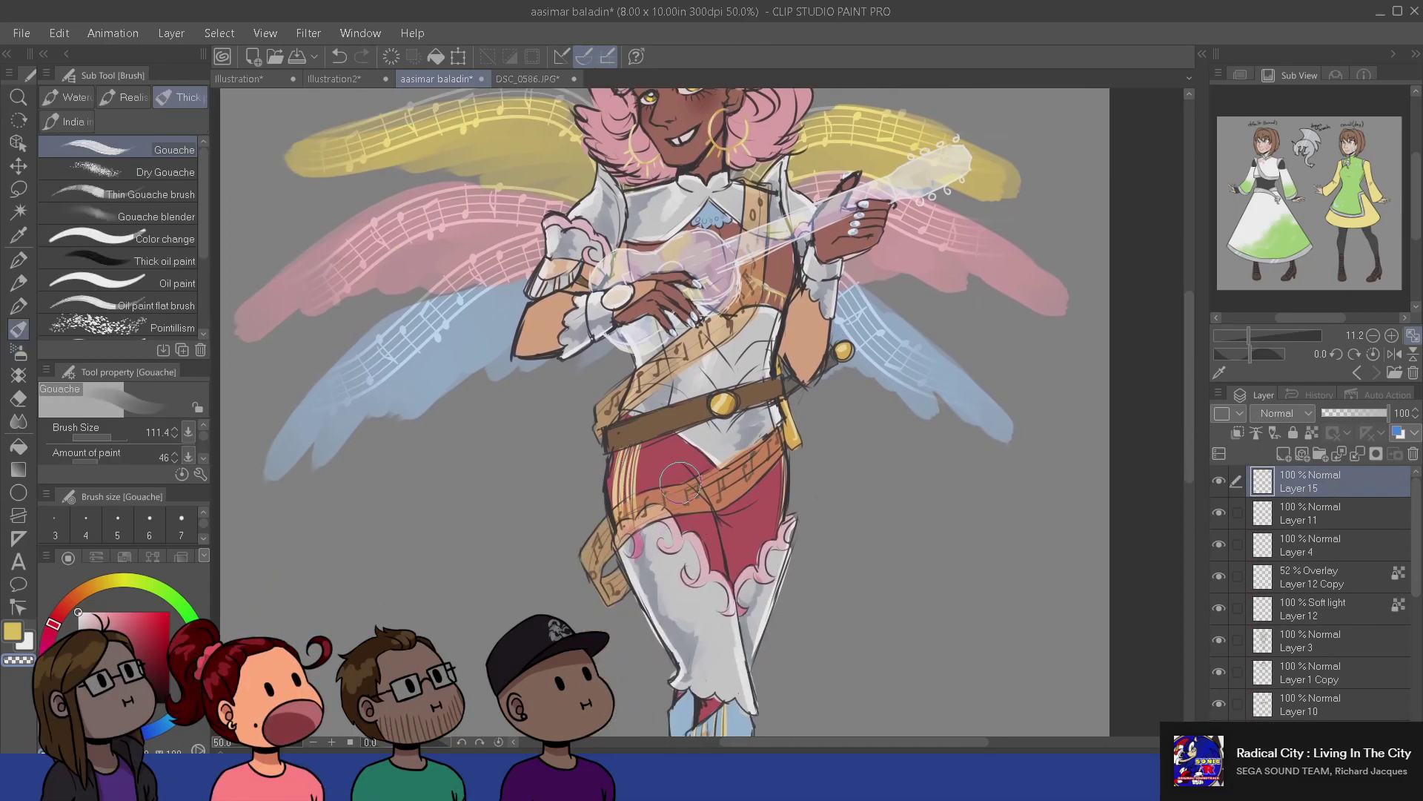
key("b")
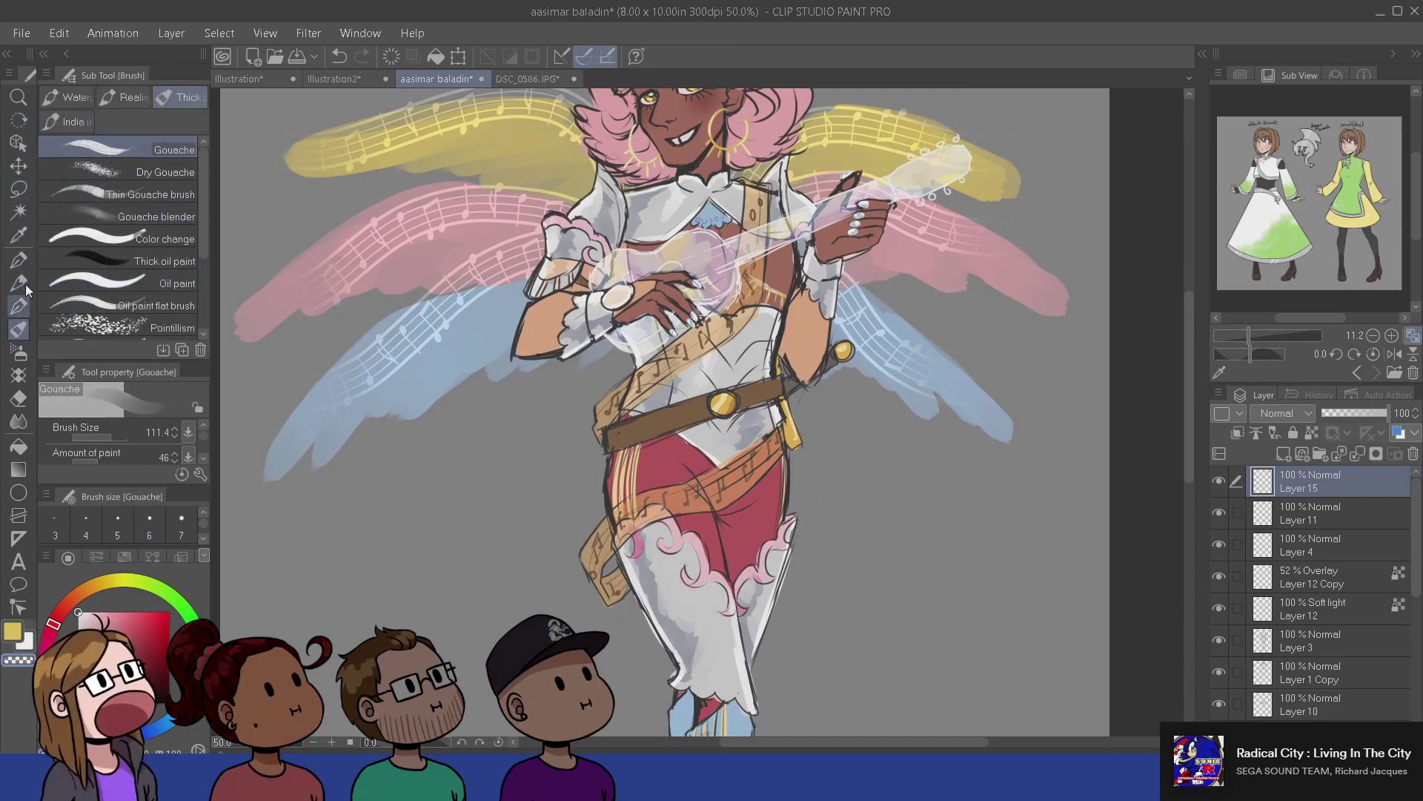
left_click(74, 101)
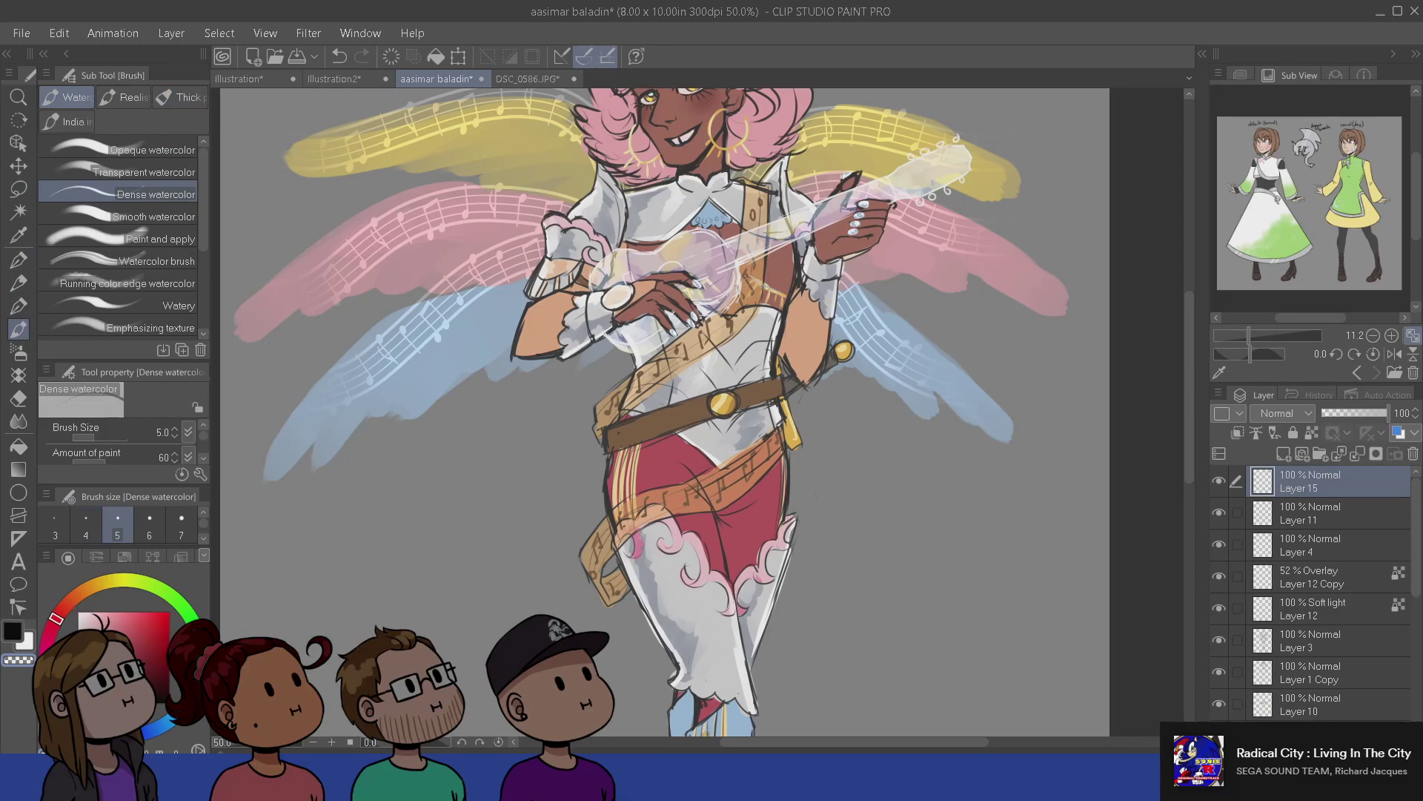
left_click_drag(511, 675, 517, 346)
scroll(541, 563, "up", 3)
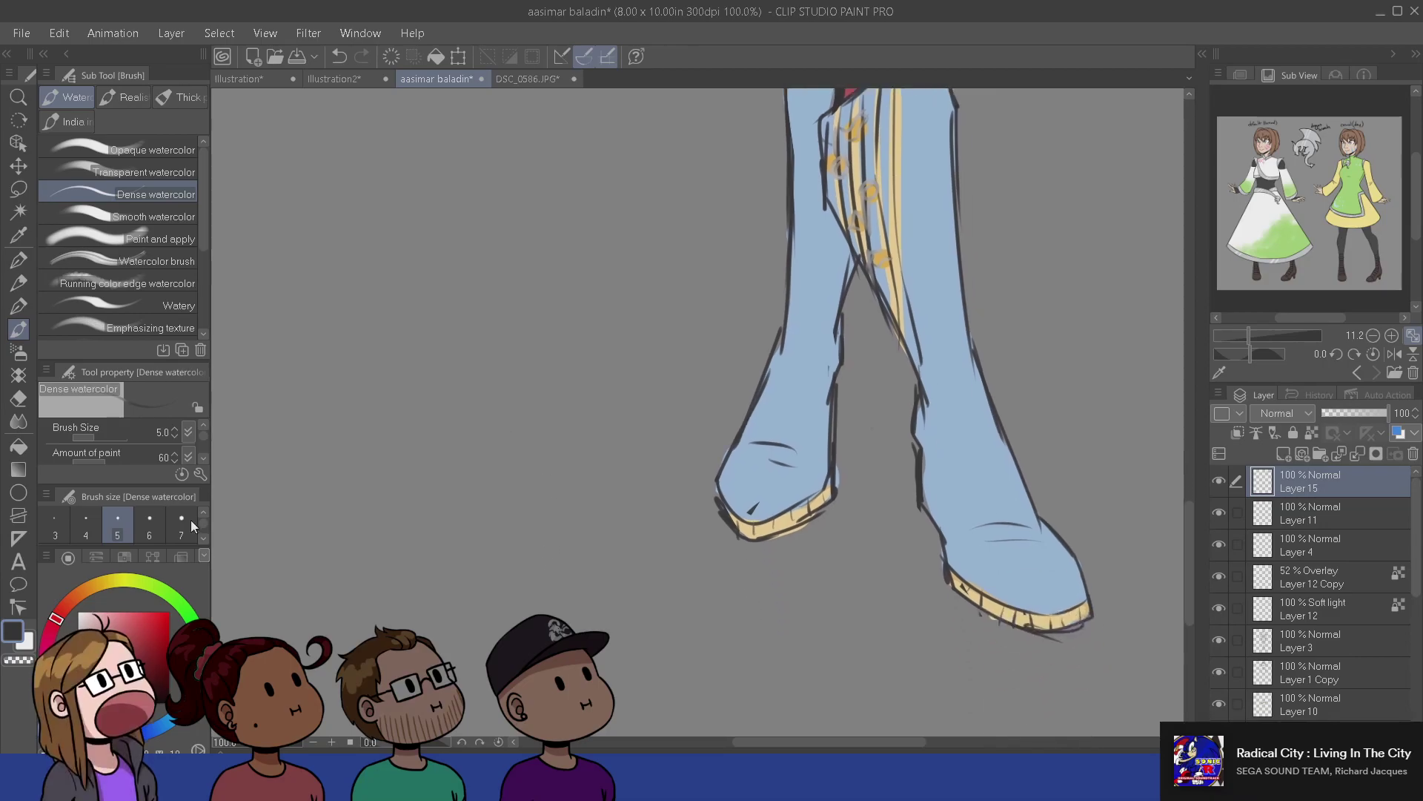
- Try sketching a small rounded head in the empty area beside the boots at brush sizes 6 and 5, and remove it
left_click(149, 523)
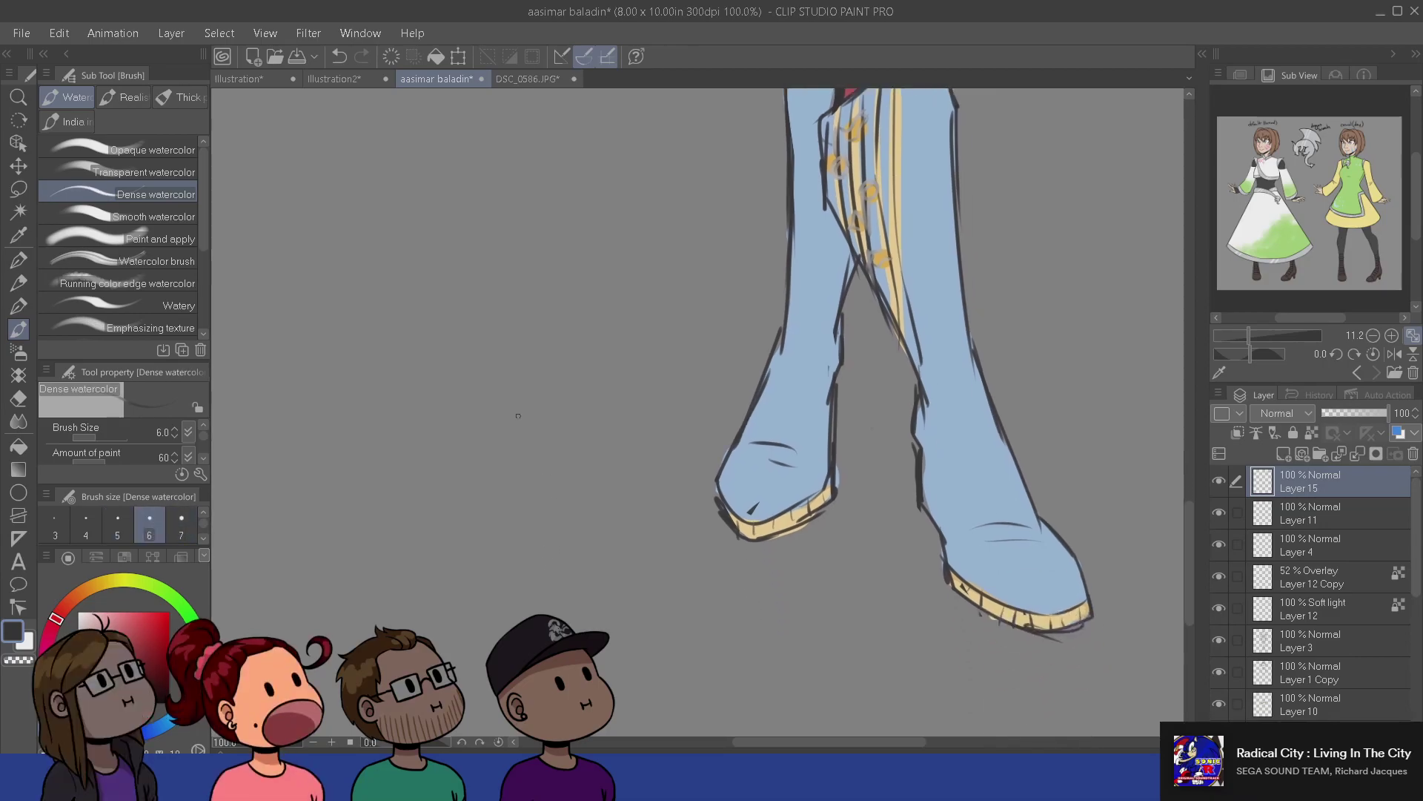
mouse_move(521, 423)
left_mouse_down()
mouse_move(510, 455)
mouse_move(531, 418)
mouse_move(516, 438)
mouse_move(563, 443)
left_mouse_up()
key("ctrl+z")
left_click(117, 523)
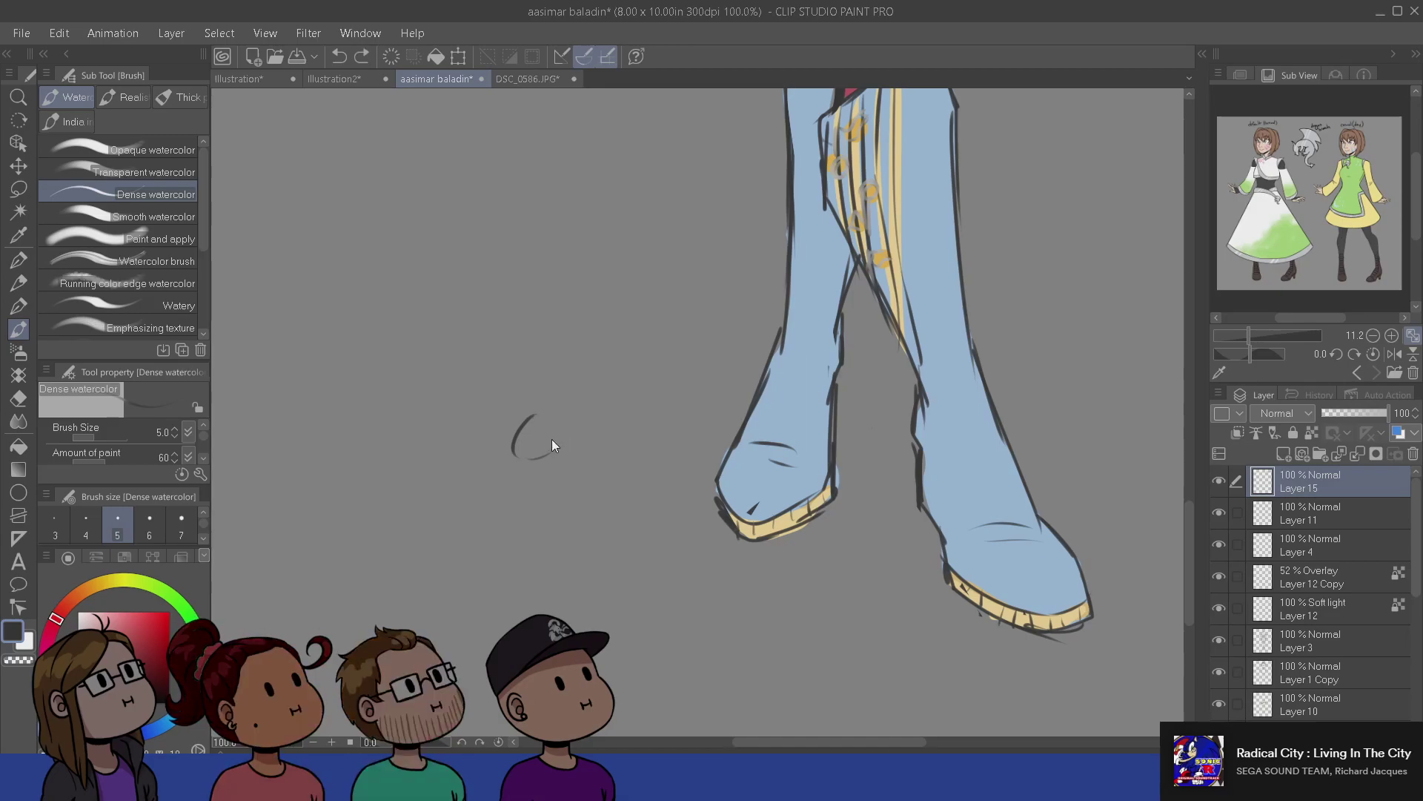
mouse_move(517, 445)
left_mouse_down()
mouse_move(566, 436)
mouse_move(555, 429)
mouse_move(543, 462)
mouse_move(563, 454)
left_mouse_up()
key("e")
key("b")
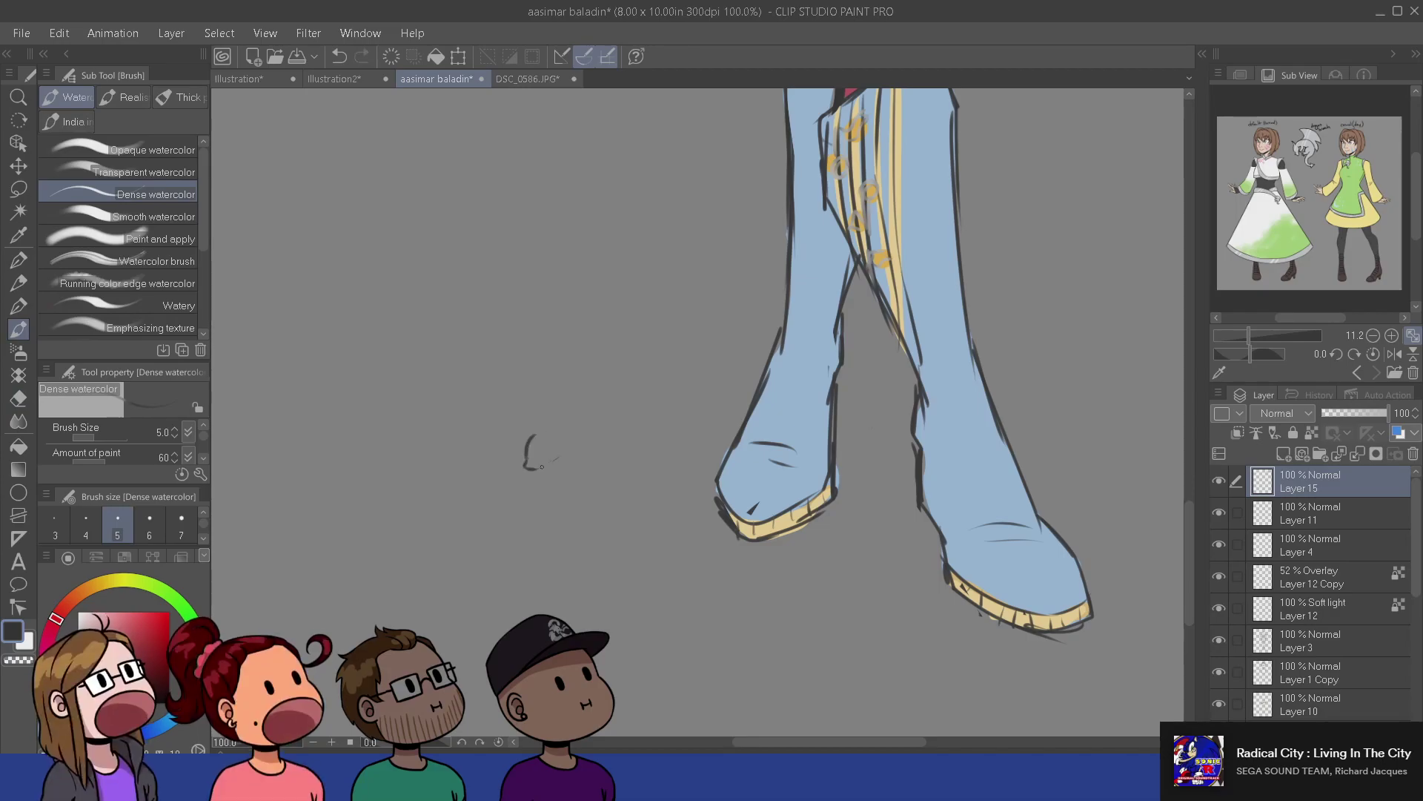
- Sketch a small animal beside the boots with round ears, a face, front legs and a curved back at brush size 5
left_click_drag(536, 434, 561, 430)
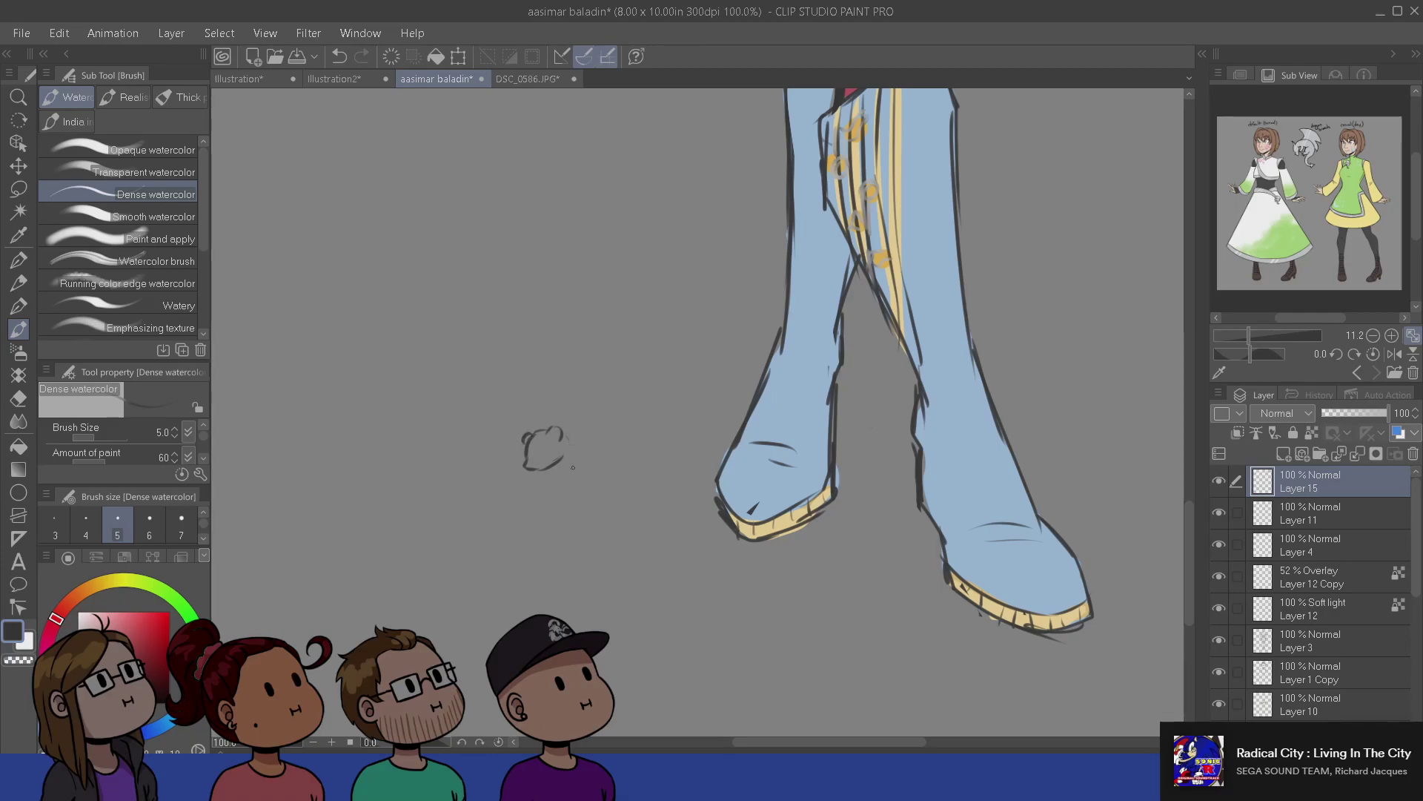
mouse_move(569, 448)
left_mouse_down()
mouse_move(572, 478)
mouse_move(542, 492)
left_mouse_up()
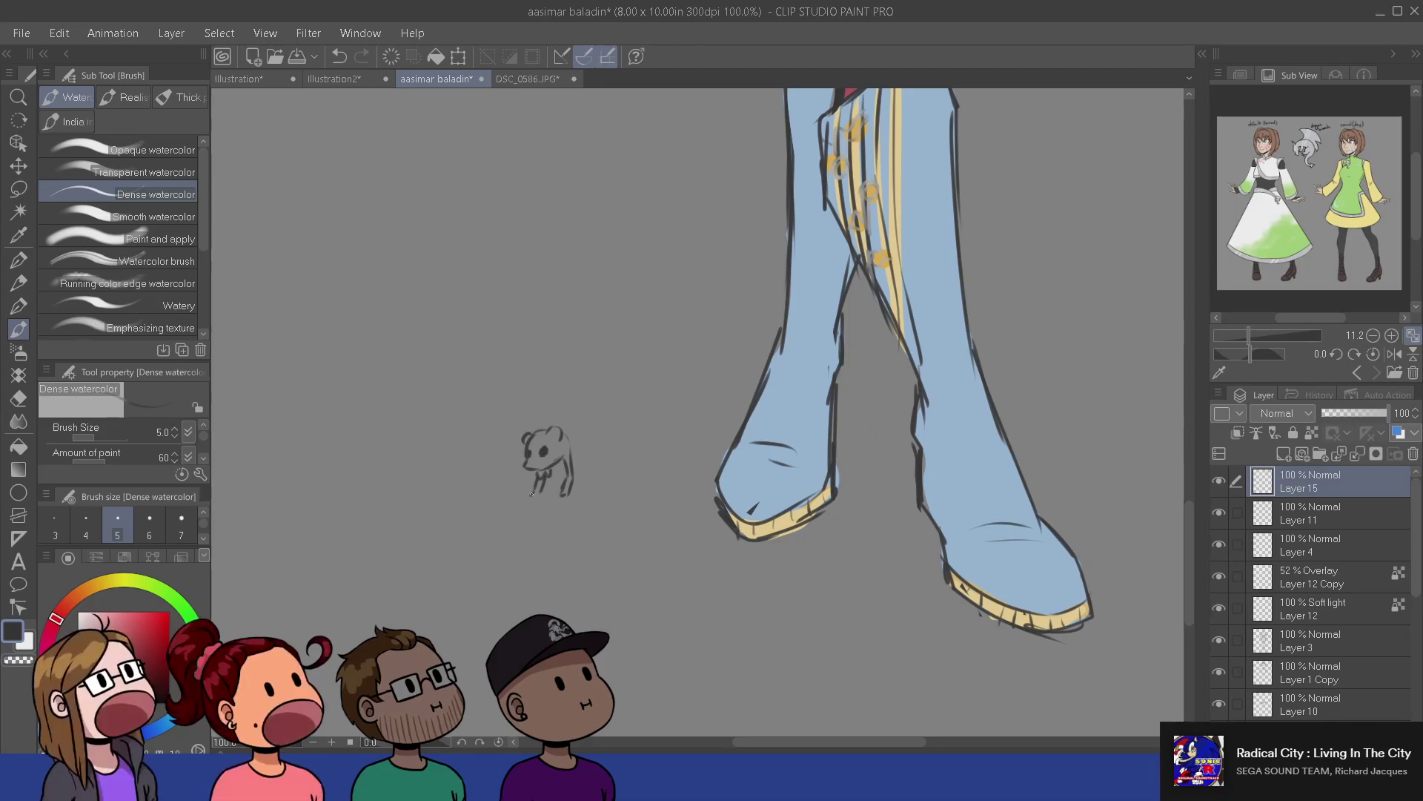
mouse_move(571, 440)
left_mouse_down()
mouse_move(598, 446)
mouse_move(599, 421)
left_mouse_up()
key("ctrl+z")
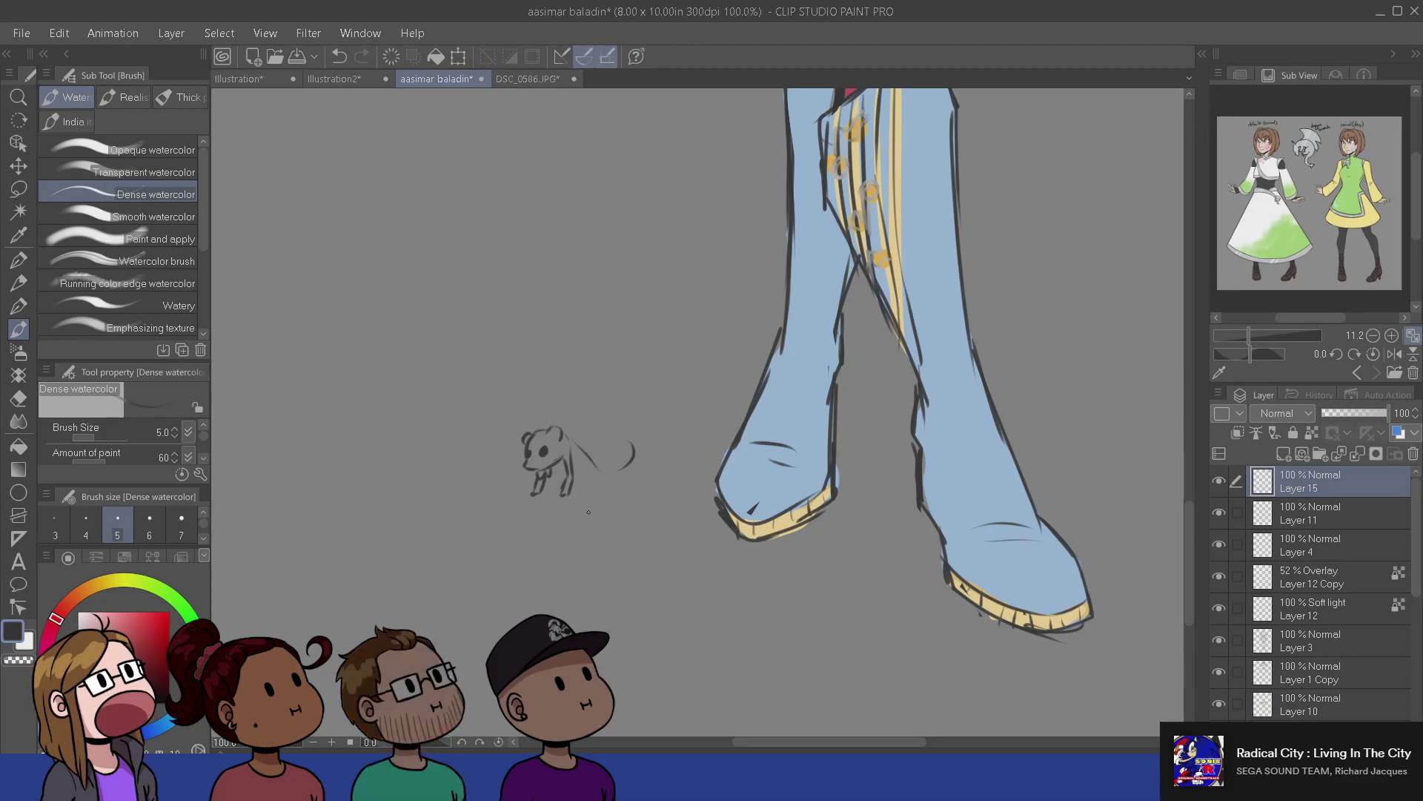
- Erase the small animal's front legs and redraw them beneath the head at brush size 5
left_click_drag(762, 546, 780, 542)
left_click_drag(577, 454, 563, 464)
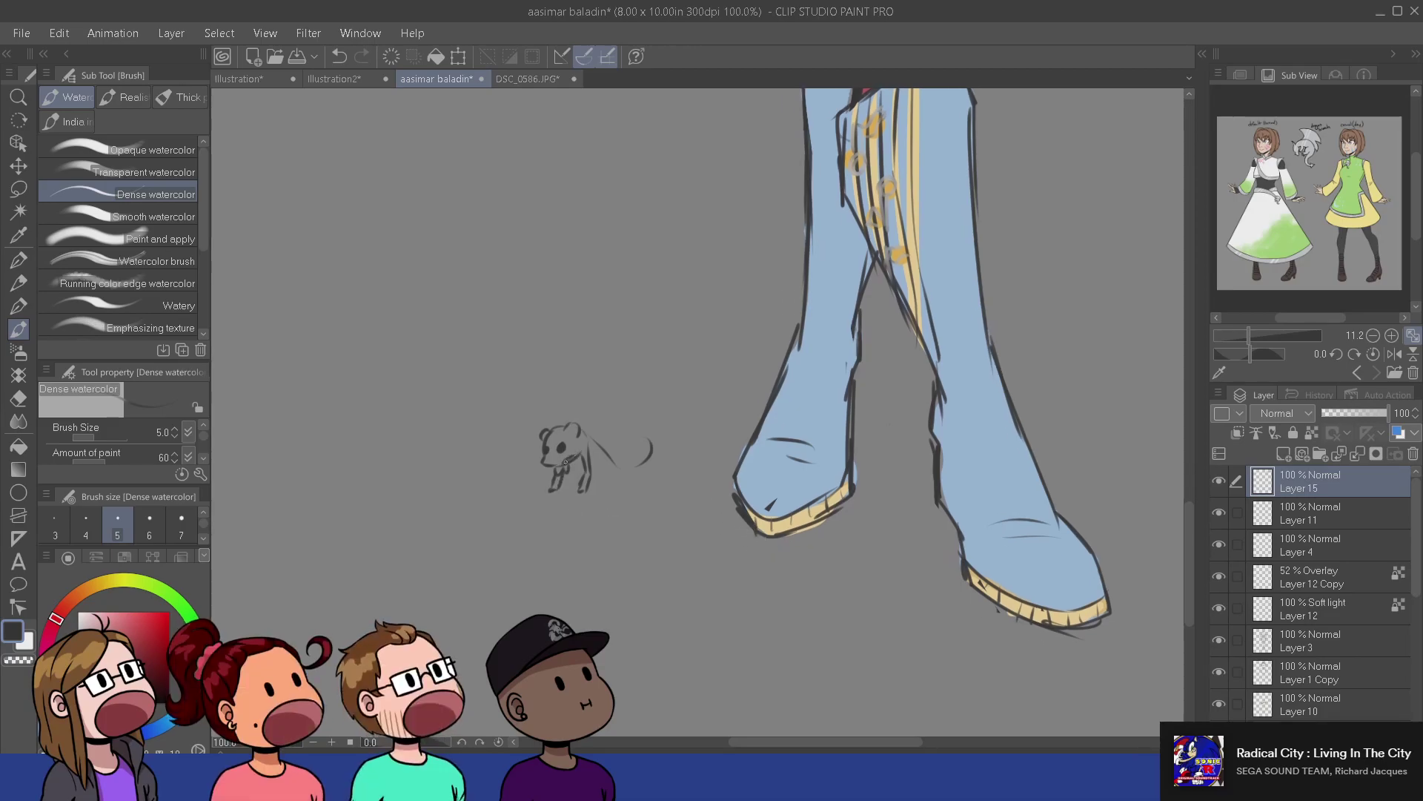
key("e")
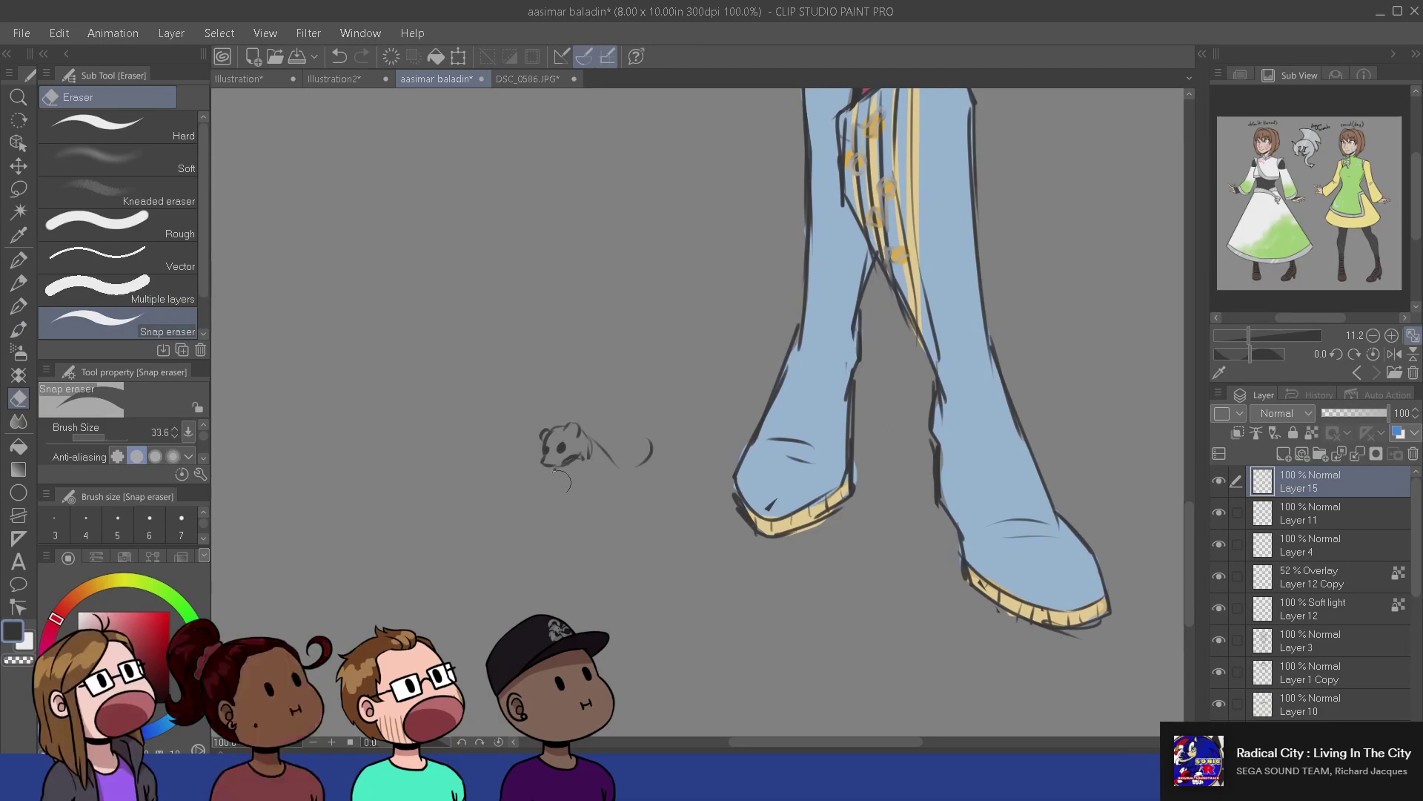
key("b")
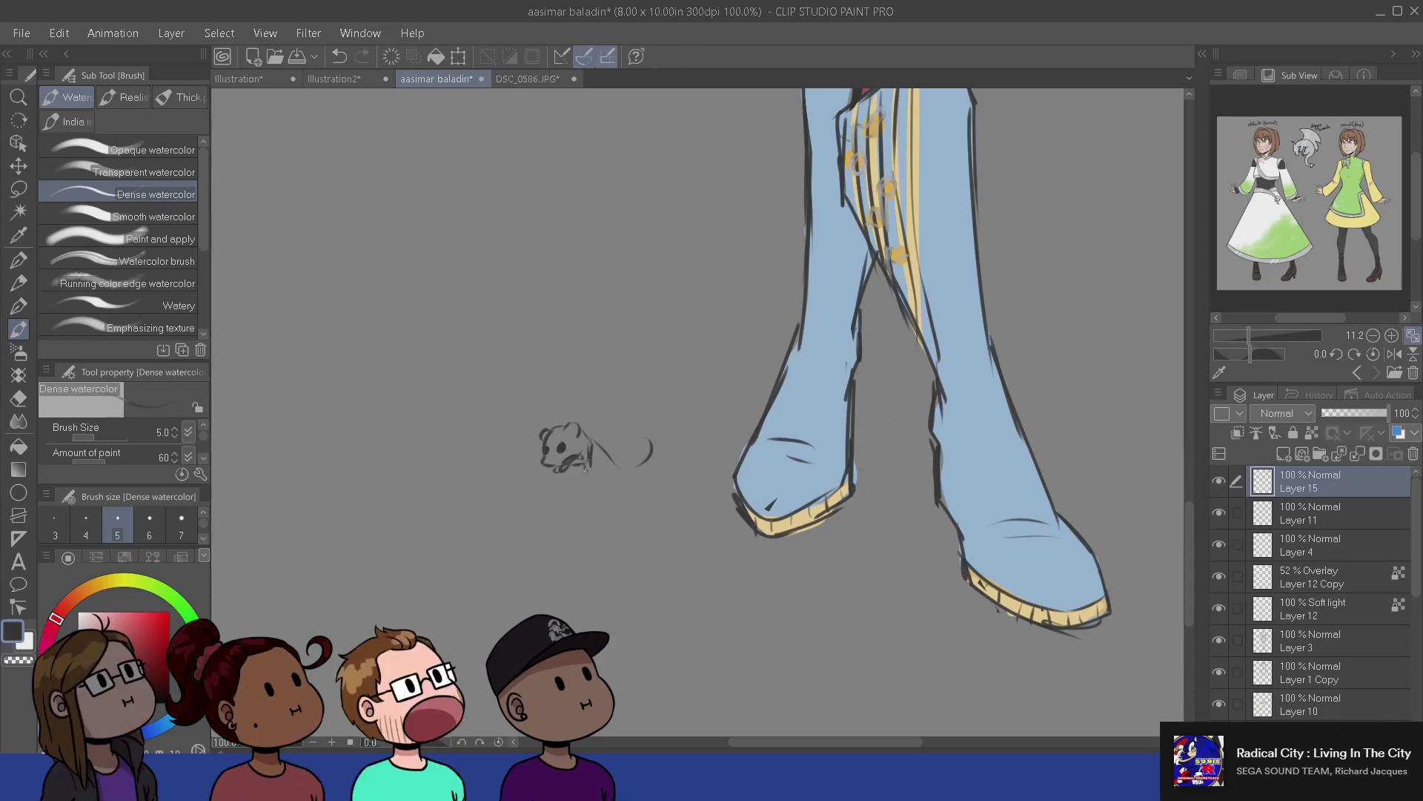
left_click_drag(591, 467, 585, 494)
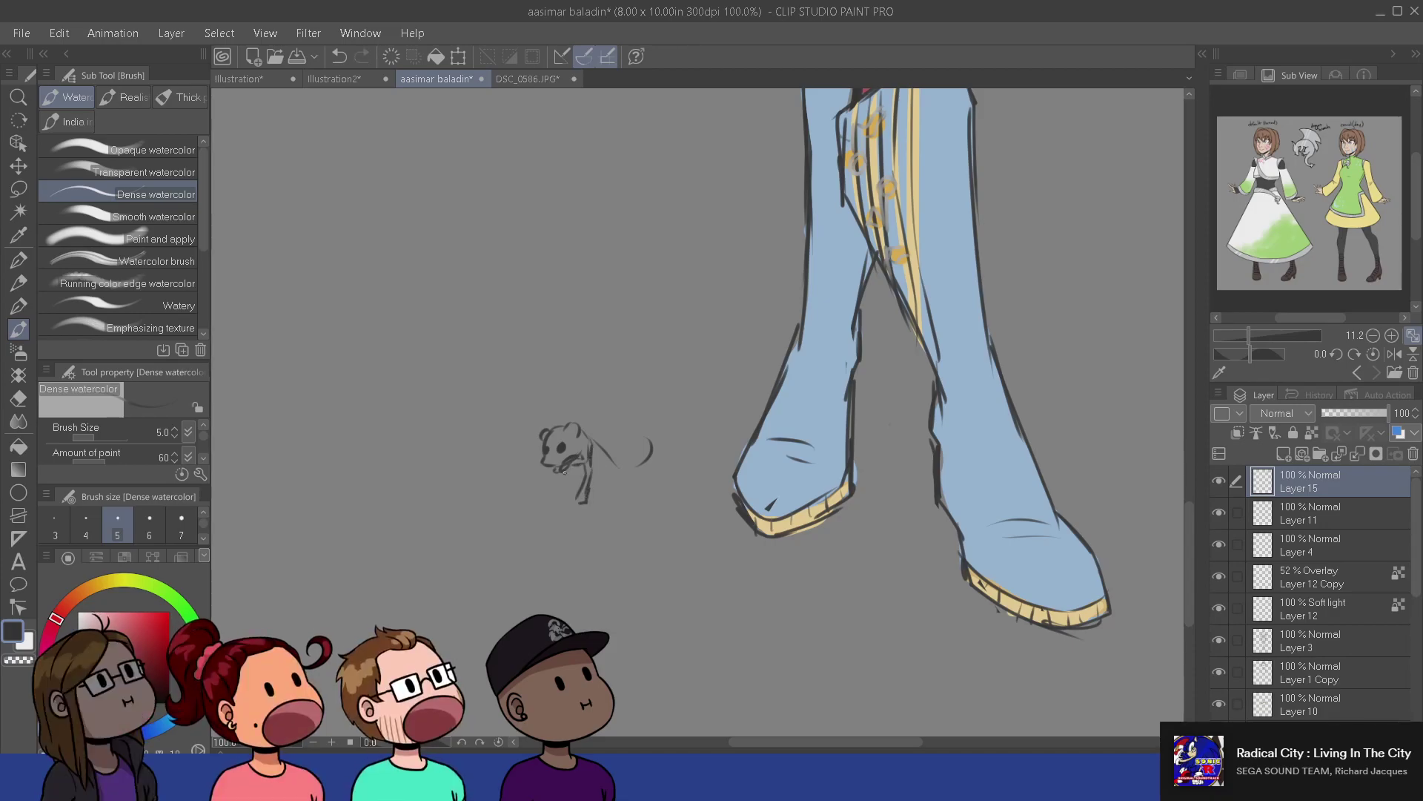
- Erase the animal's curved back line and replace it with a long, thin tail ending in a tuft
key("e")
mouse_move(593, 460)
left_mouse_down()
mouse_move(642, 440)
mouse_move(615, 468)
mouse_move(671, 455)
mouse_move(626, 478)
mouse_move(648, 465)
left_mouse_up()
key("b")
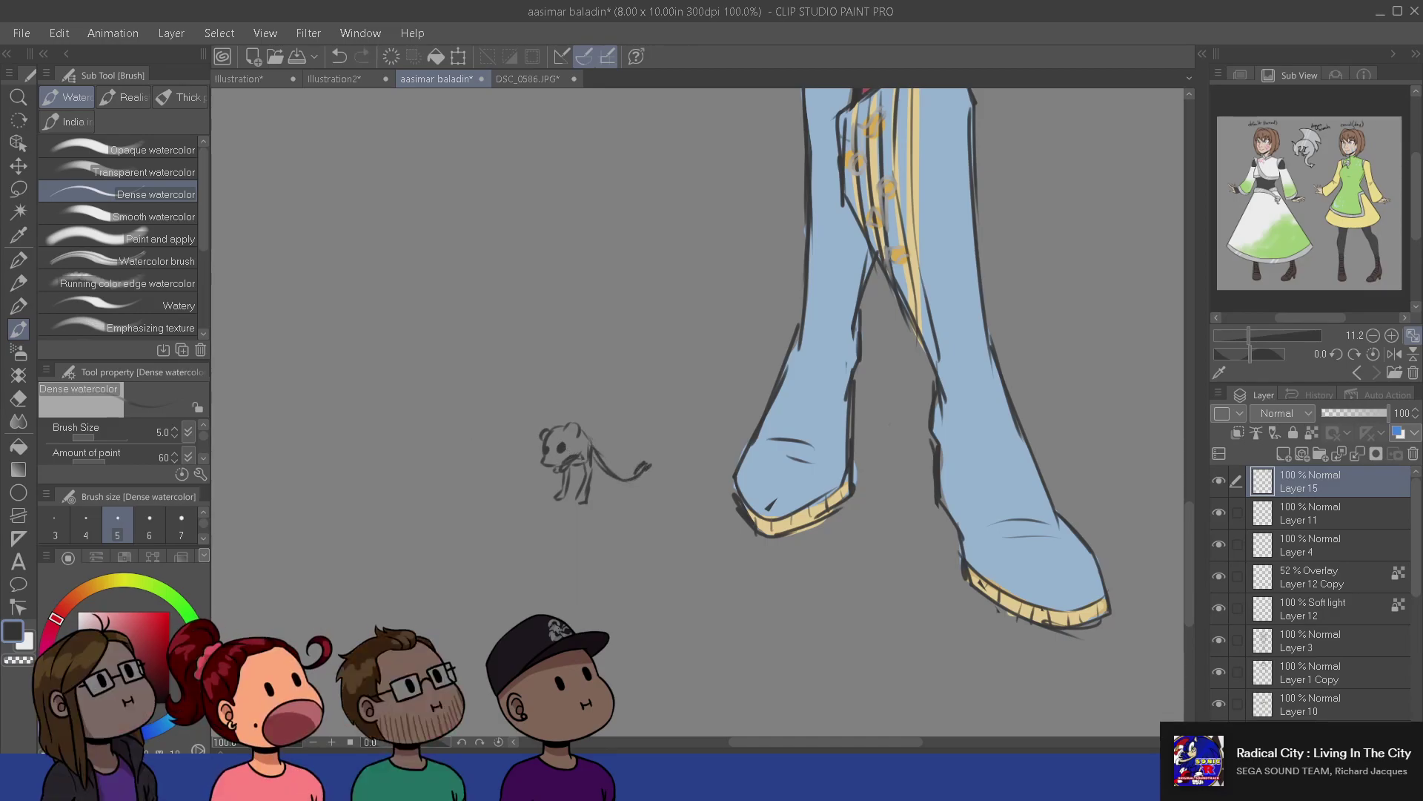
- Handwrite "familiar" with an arrow aimed at the small animal, and reshape its round ears into large pointed ones
mouse_move(388, 401)
left_mouse_down()
mouse_move(412, 389)
mouse_move(436, 402)
mouse_move(445, 364)
mouse_move(465, 374)
mouse_move(488, 362)
left_mouse_up()
left_click_drag(430, 410, 579, 467)
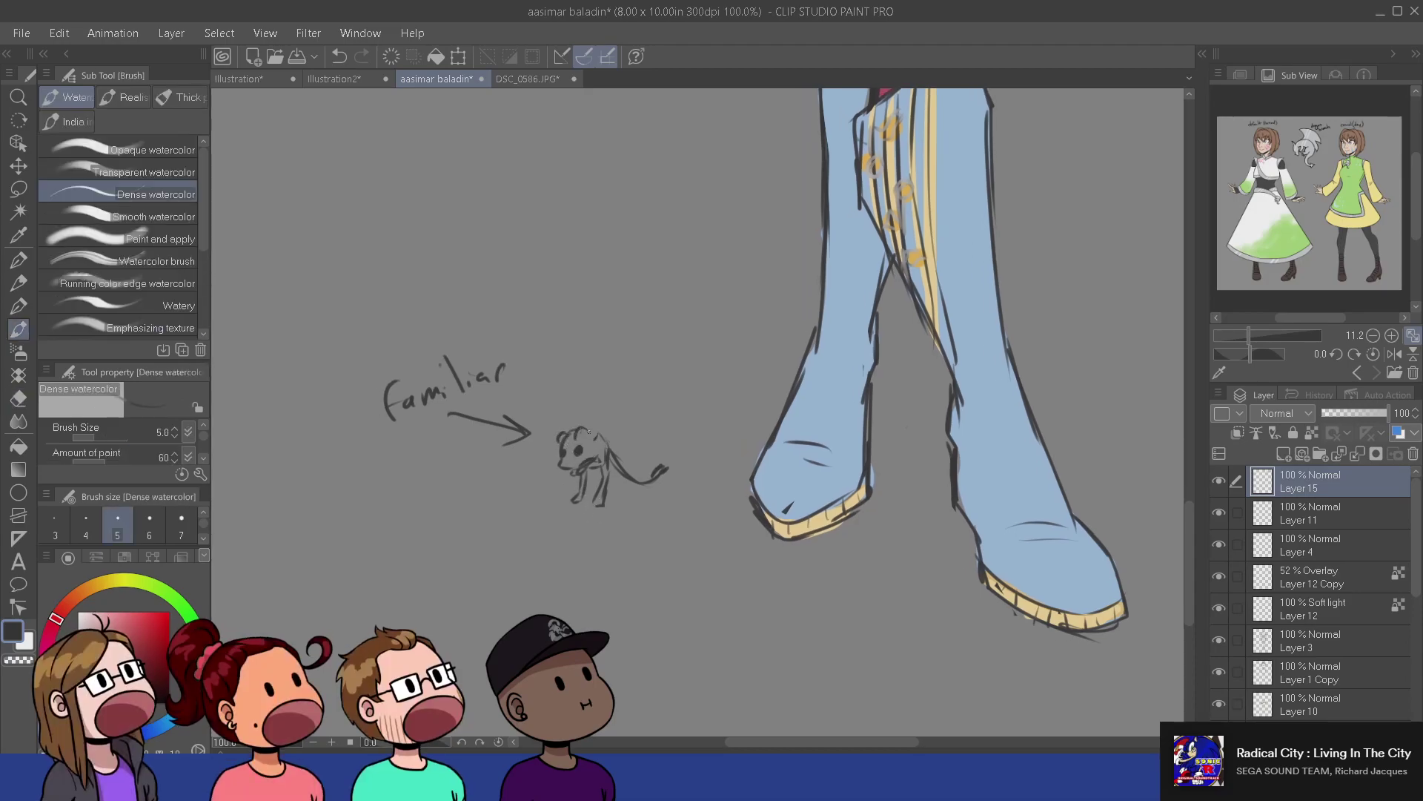
left_click_drag(580, 441, 590, 418)
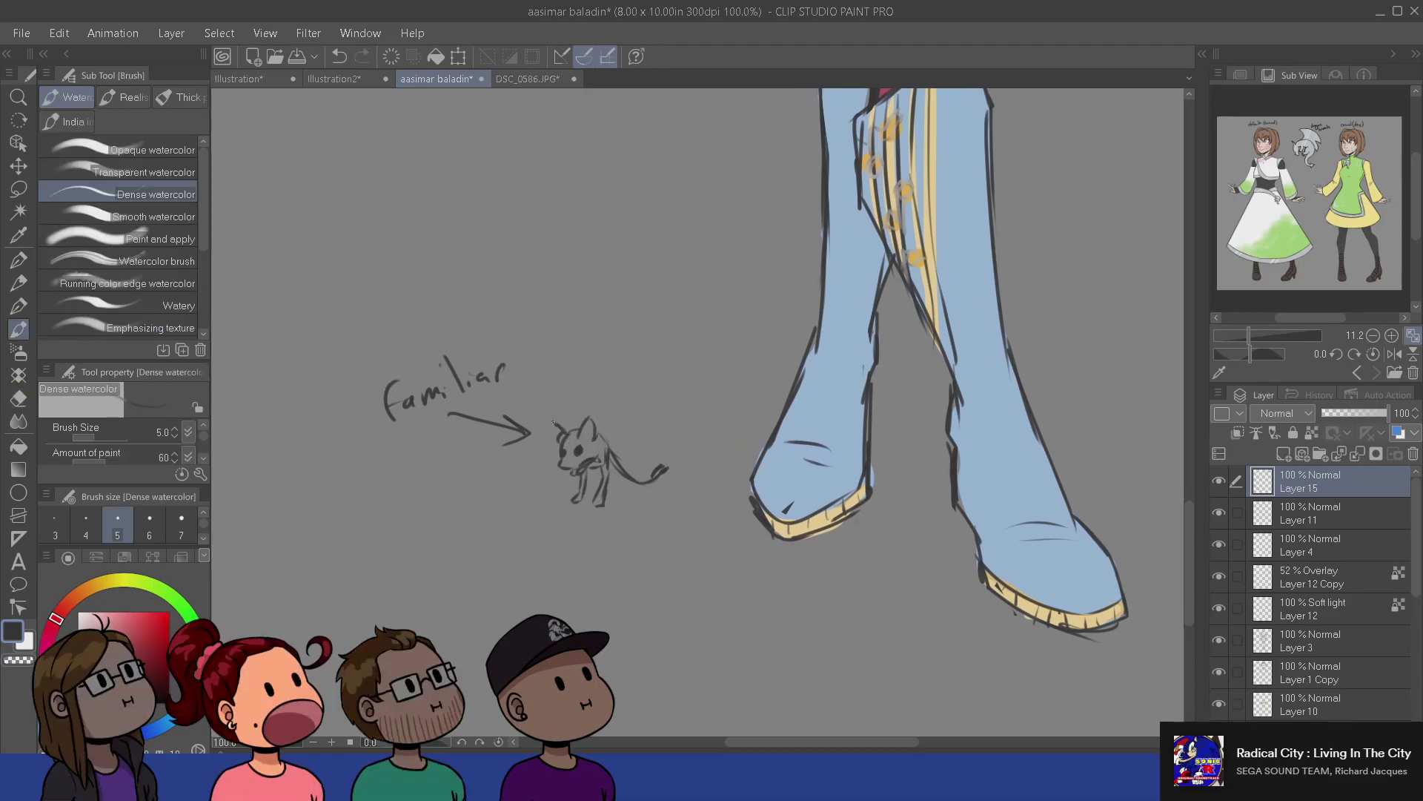
key("e")
key("b")
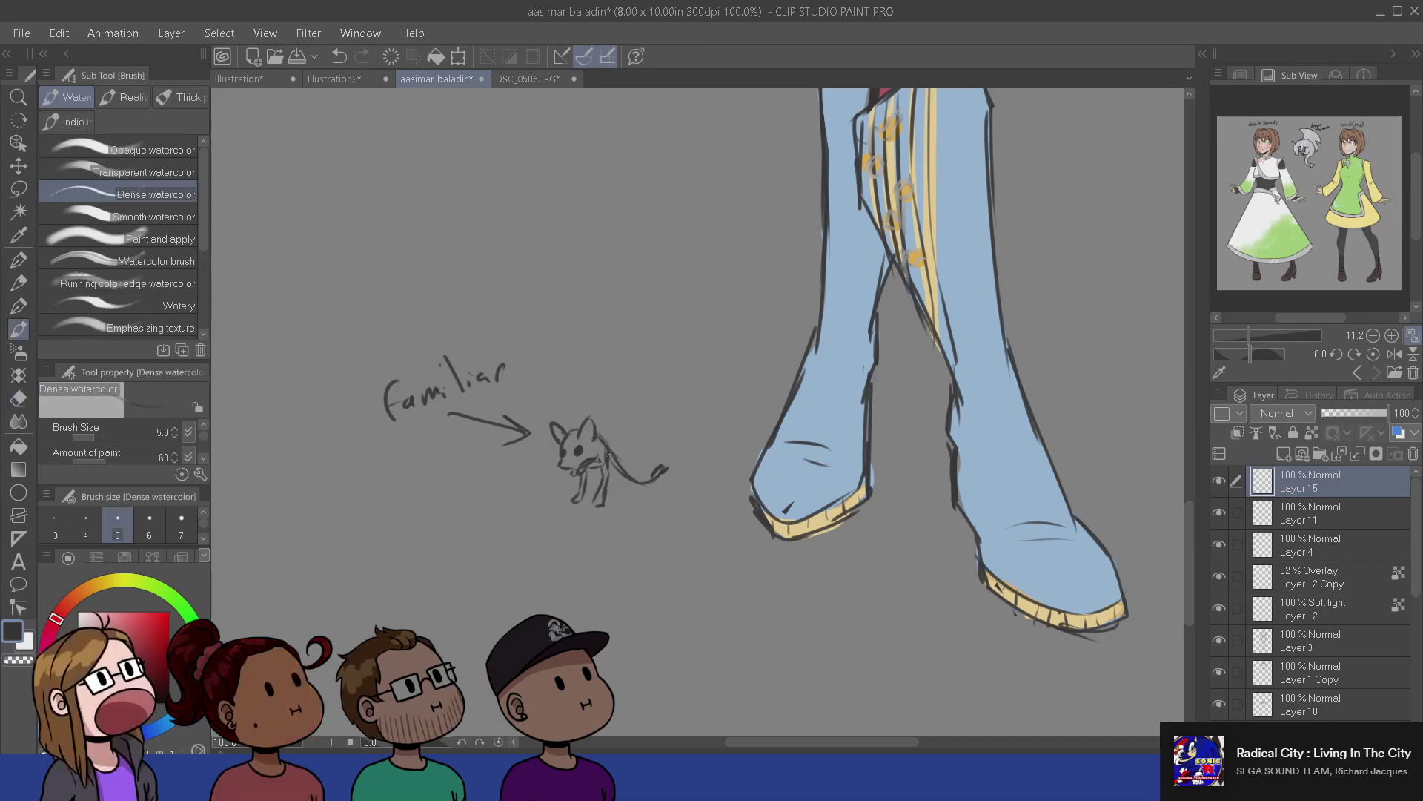
- Select the handwritten "familiar" label and its arrow, and enlarge them with Scale/Rotate
left_click_drag(740, 527, 699, 605)
scroll(847, 722, "down", 1)
scroll(847, 722, "down", 3)
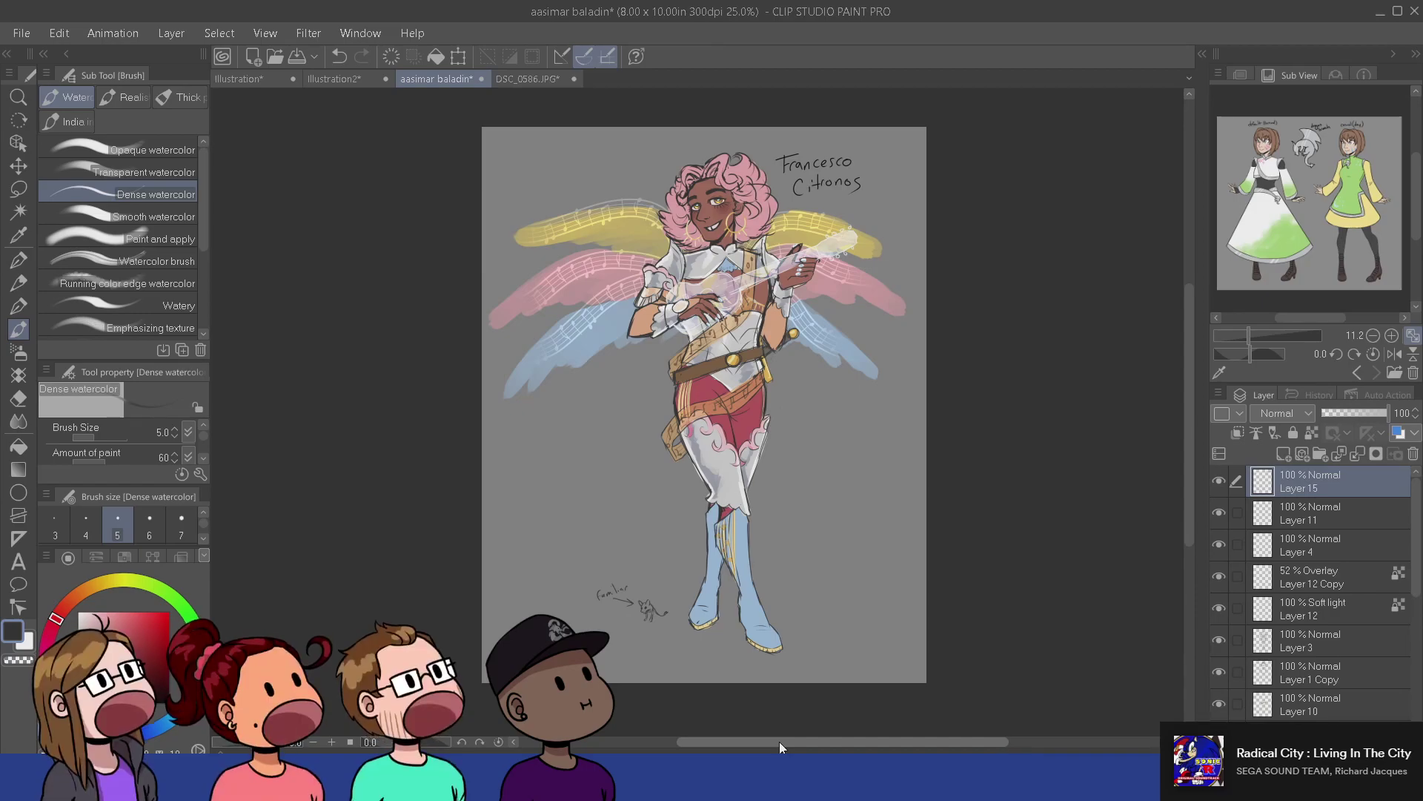
key("ctrl+plus")
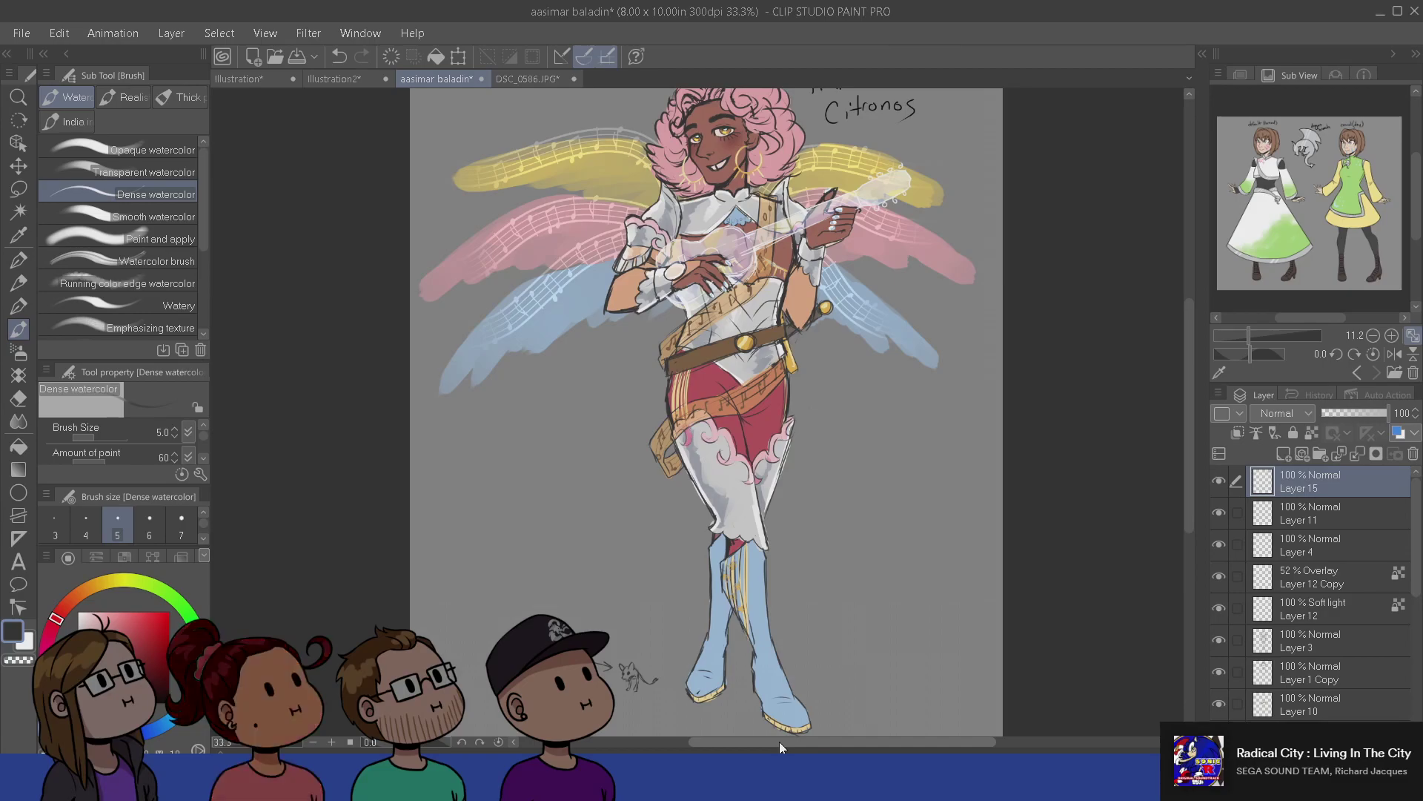
key("m")
mouse_move(593, 616)
left_mouse_down()
mouse_move(608, 685)
mouse_move(623, 663)
mouse_move(584, 614)
left_mouse_up()
key("b")
key("ctrl+t")
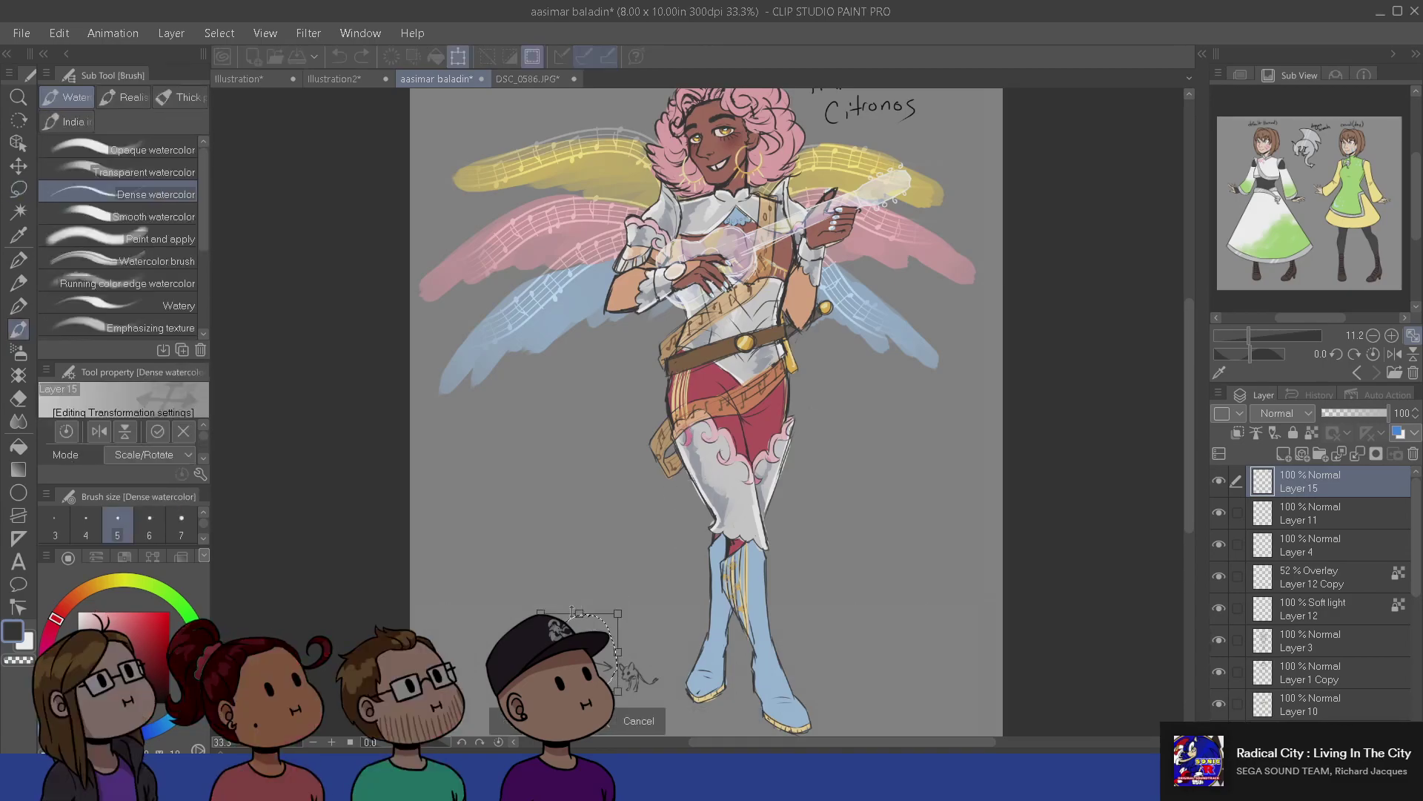
left_click_drag(441, 553, 435, 551)
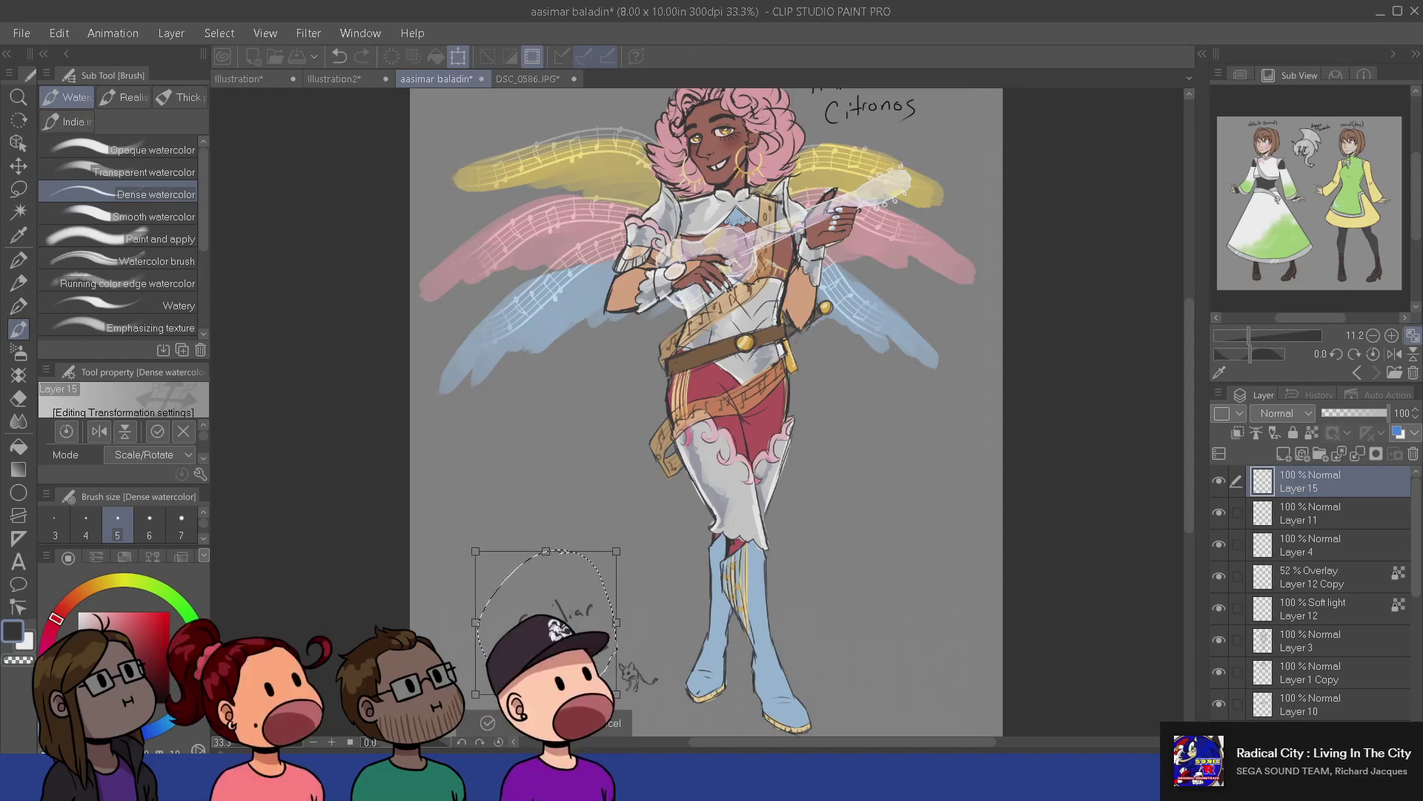
key("Return")
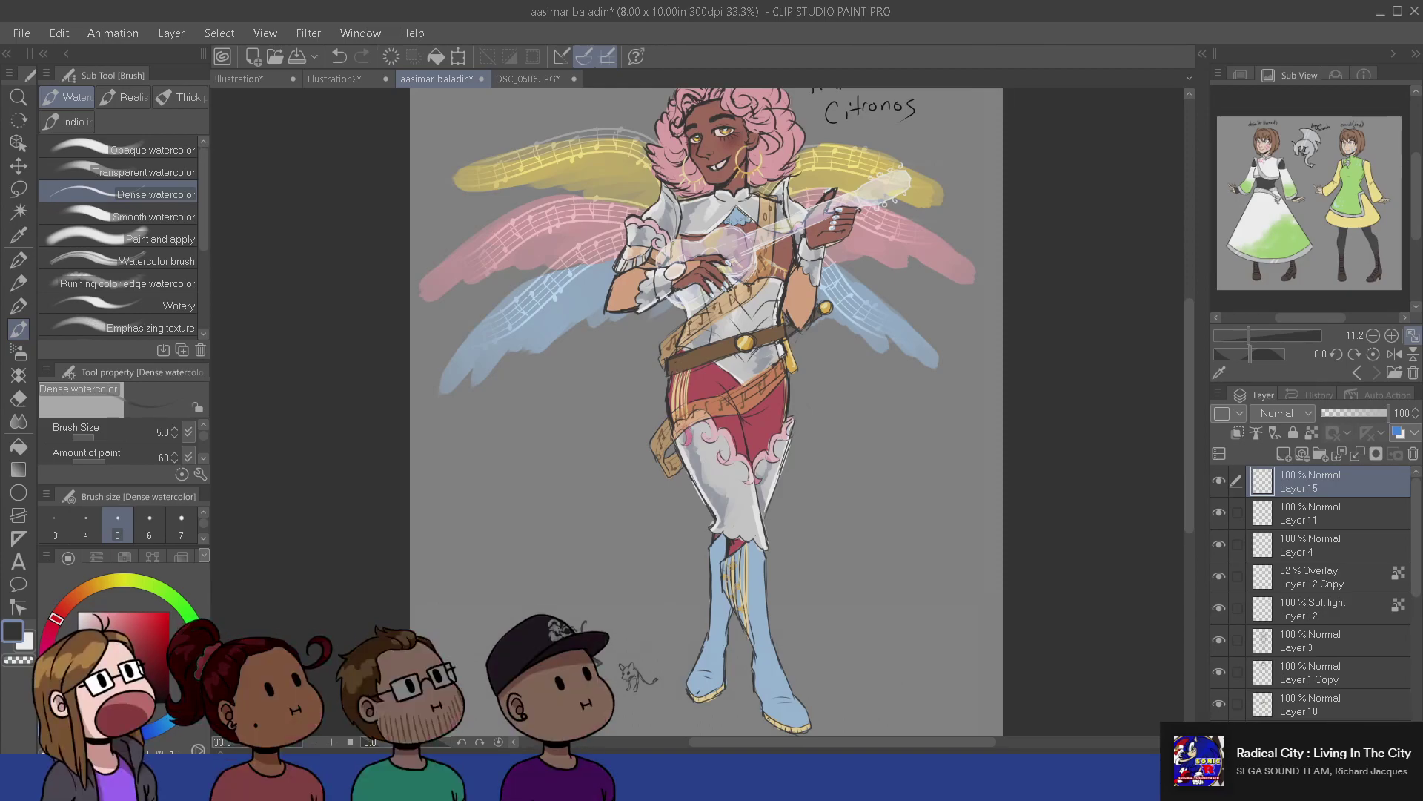
- Create a new layer beneath Layer 15 and color the familiar pale pink with Dense watercolor at brush size 23.7
scroll(910, 549, "down", 1)
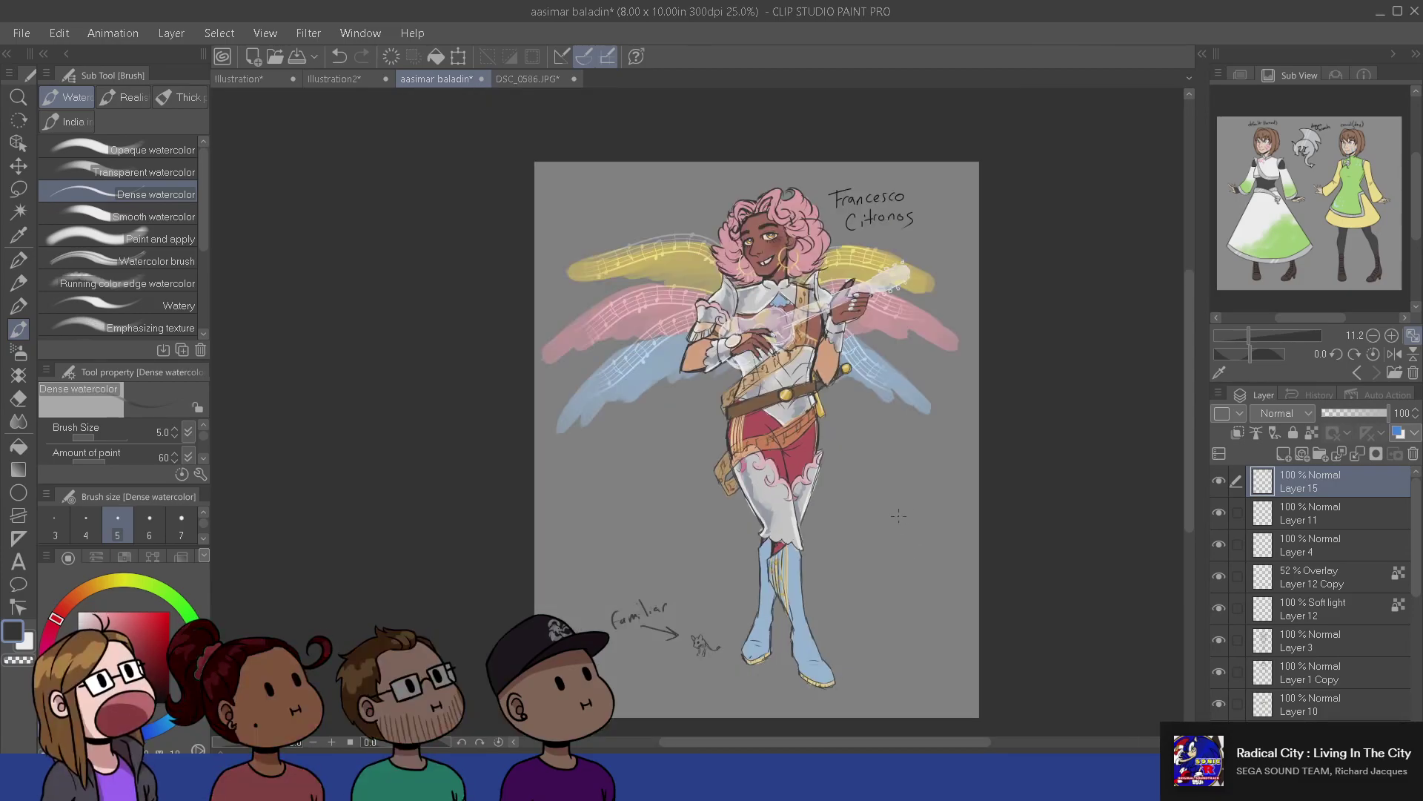
left_click_drag(881, 575, 855, 556)
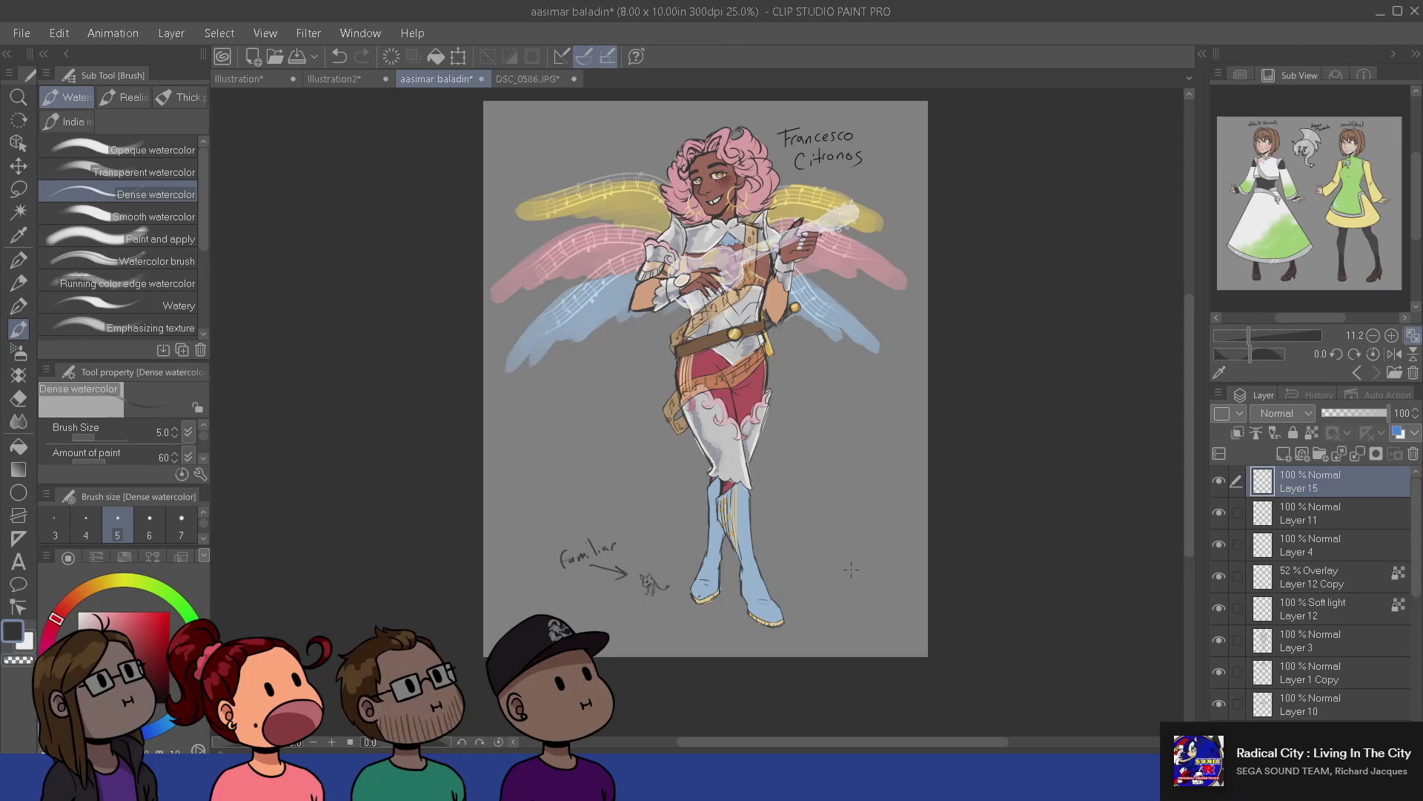
scroll(851, 569, "up", 5)
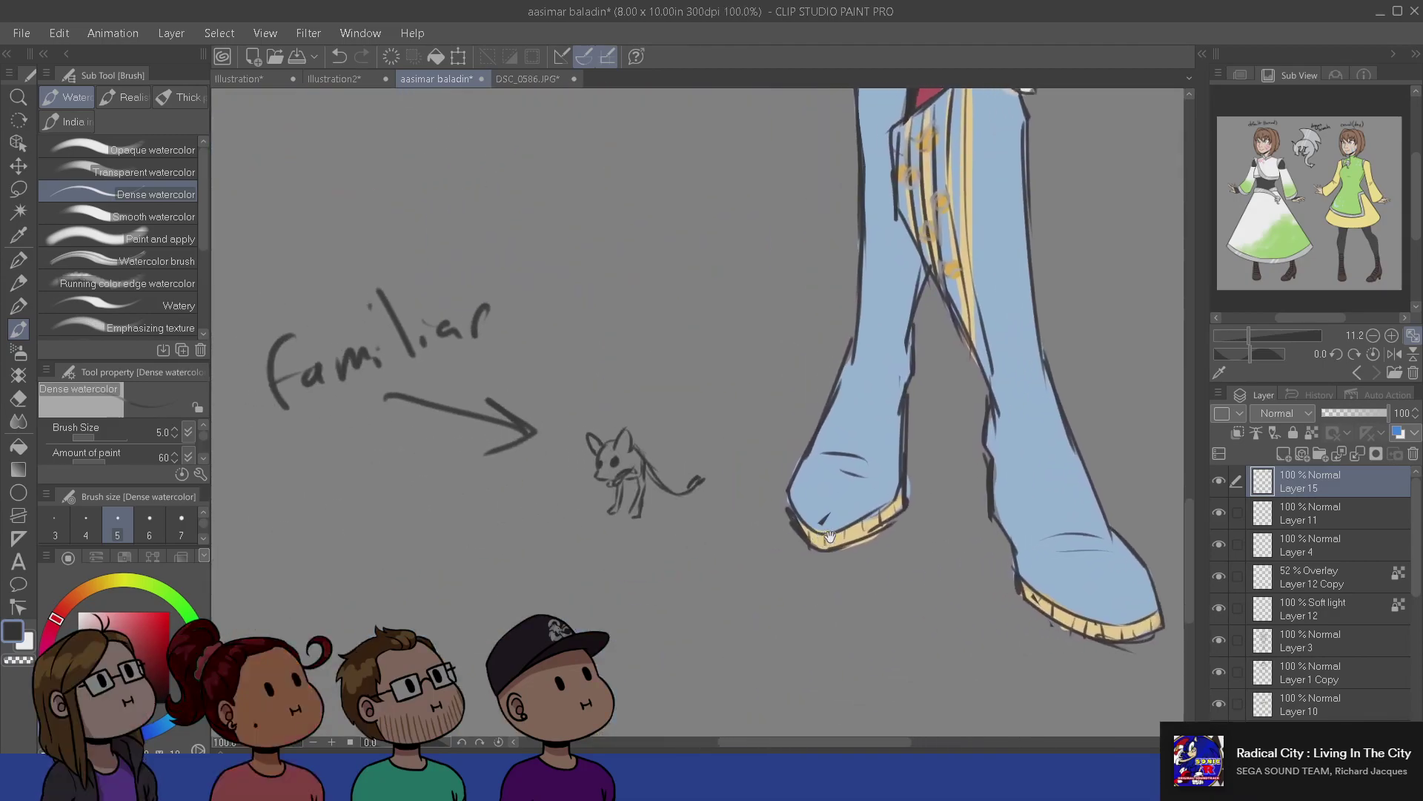
scroll(1413, 612, "down", 3)
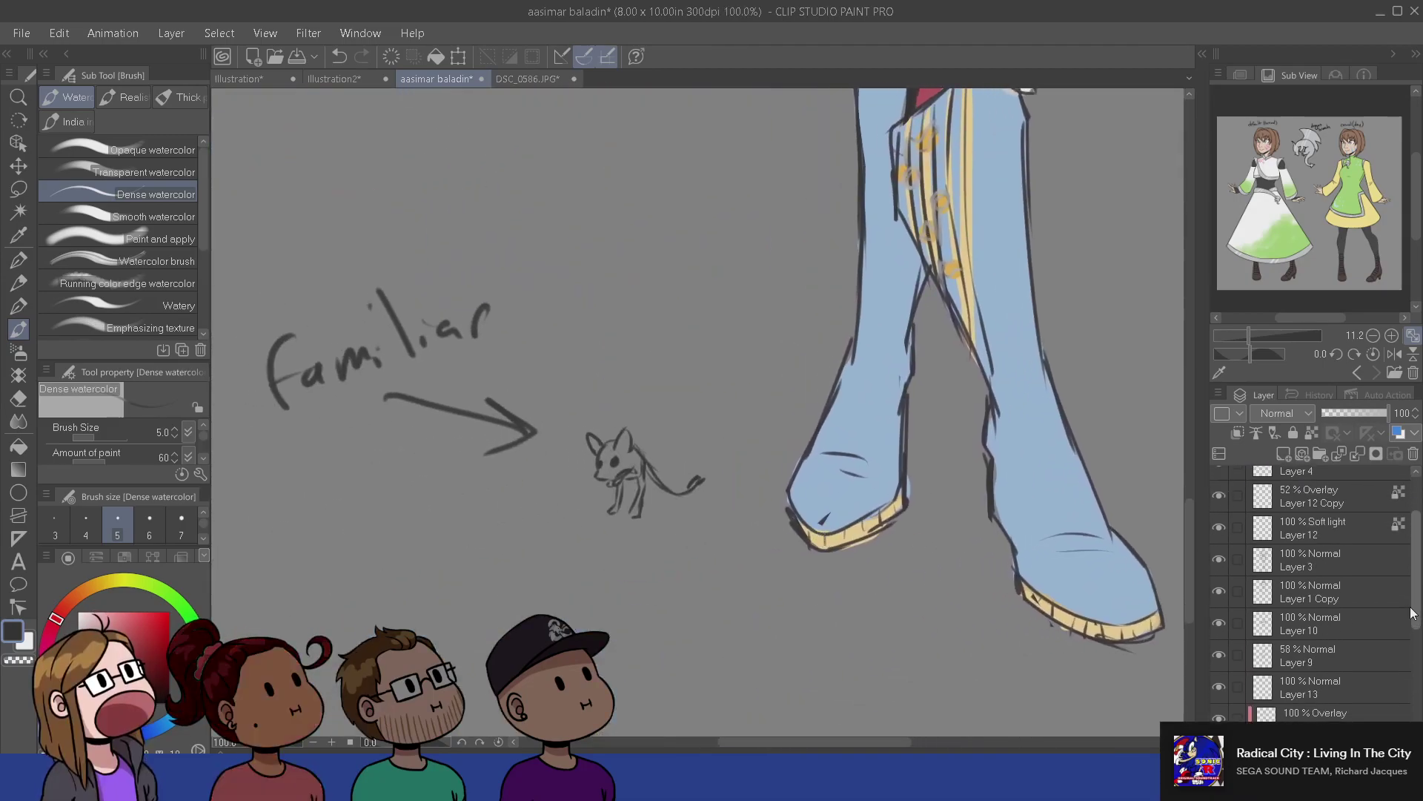
scroll(1337, 513, "up", 2)
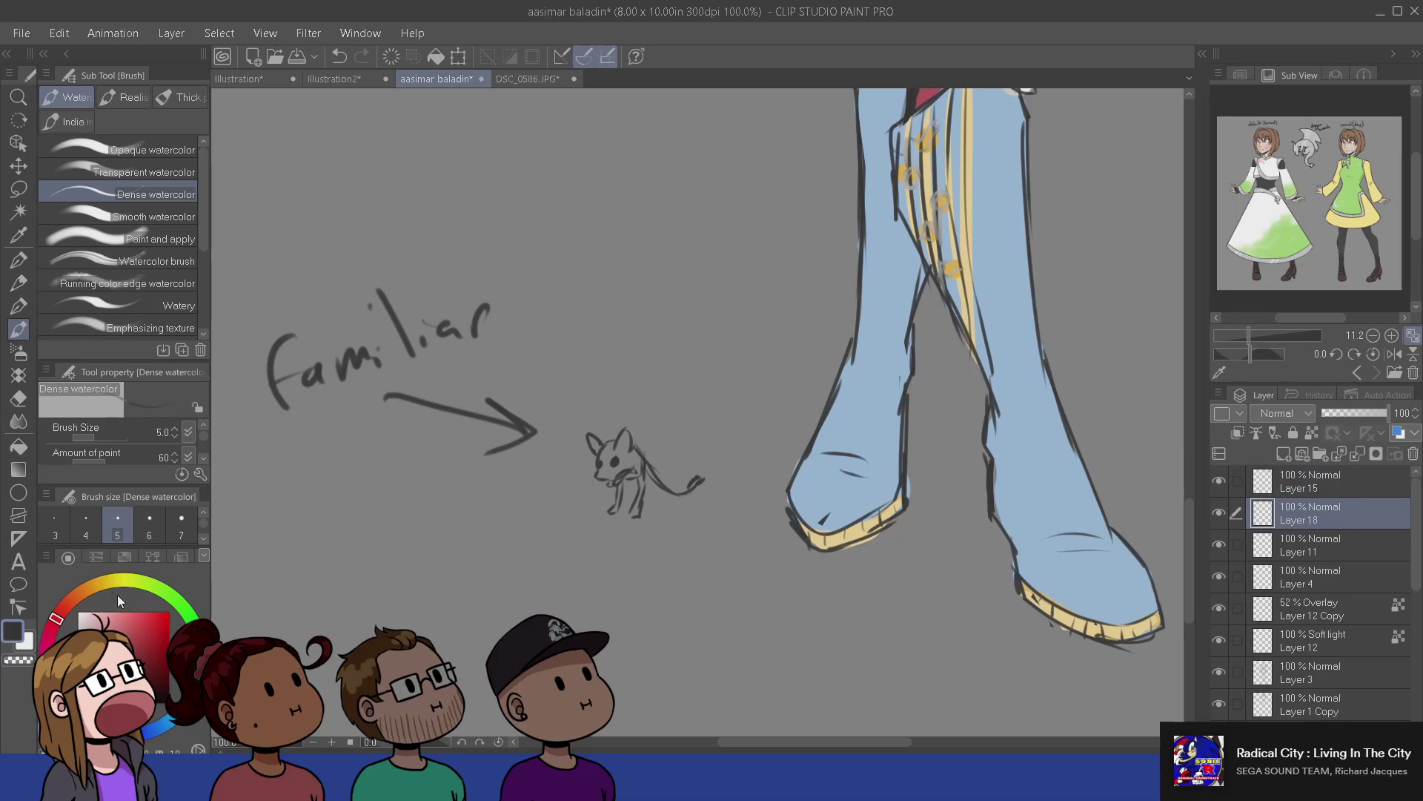
left_click(106, 626)
left_click(58, 630)
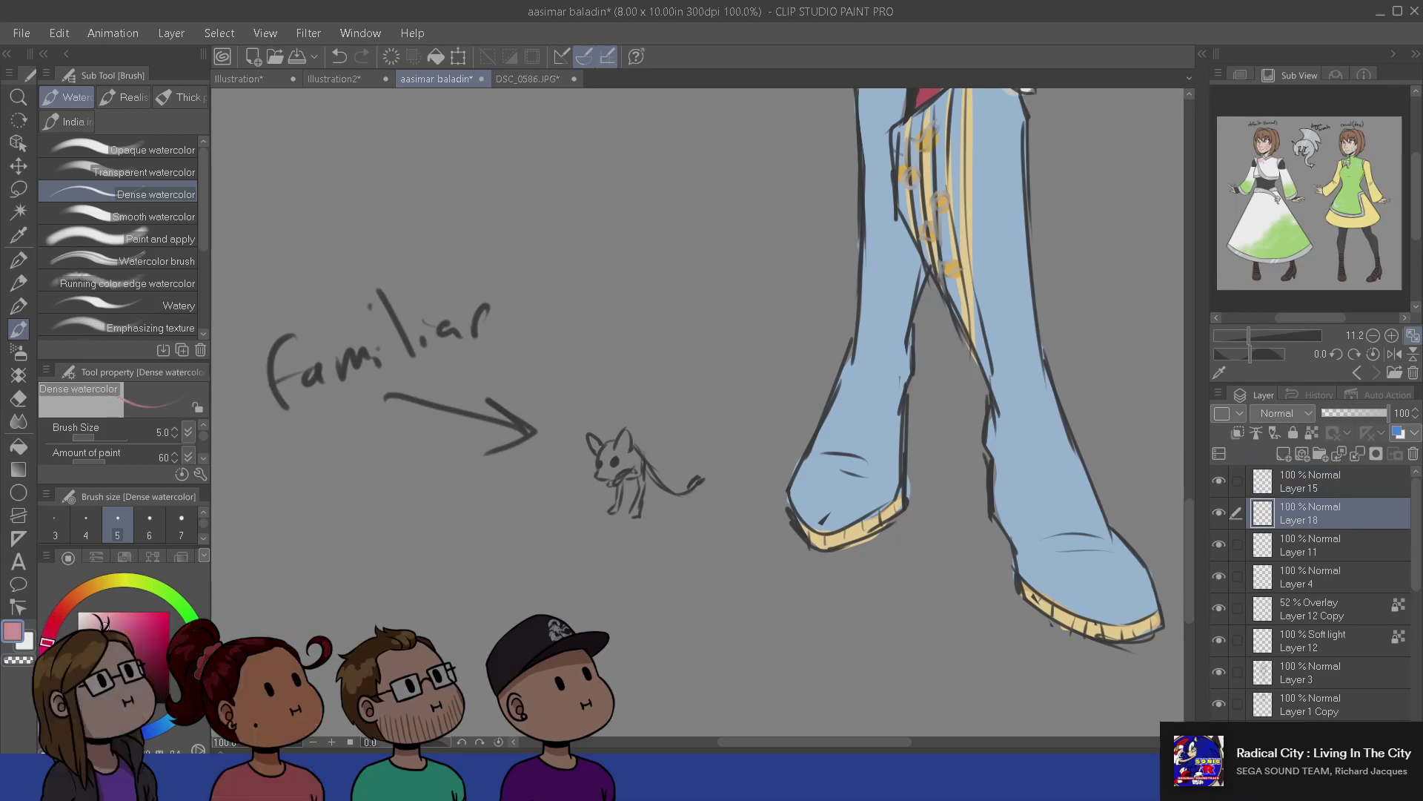
left_click(94, 617)
mouse_move(630, 453)
left_mouse_down()
mouse_move(619, 450)
mouse_move(628, 442)
mouse_move(637, 508)
mouse_move(615, 509)
mouse_move(646, 464)
mouse_move(683, 484)
left_mouse_up()
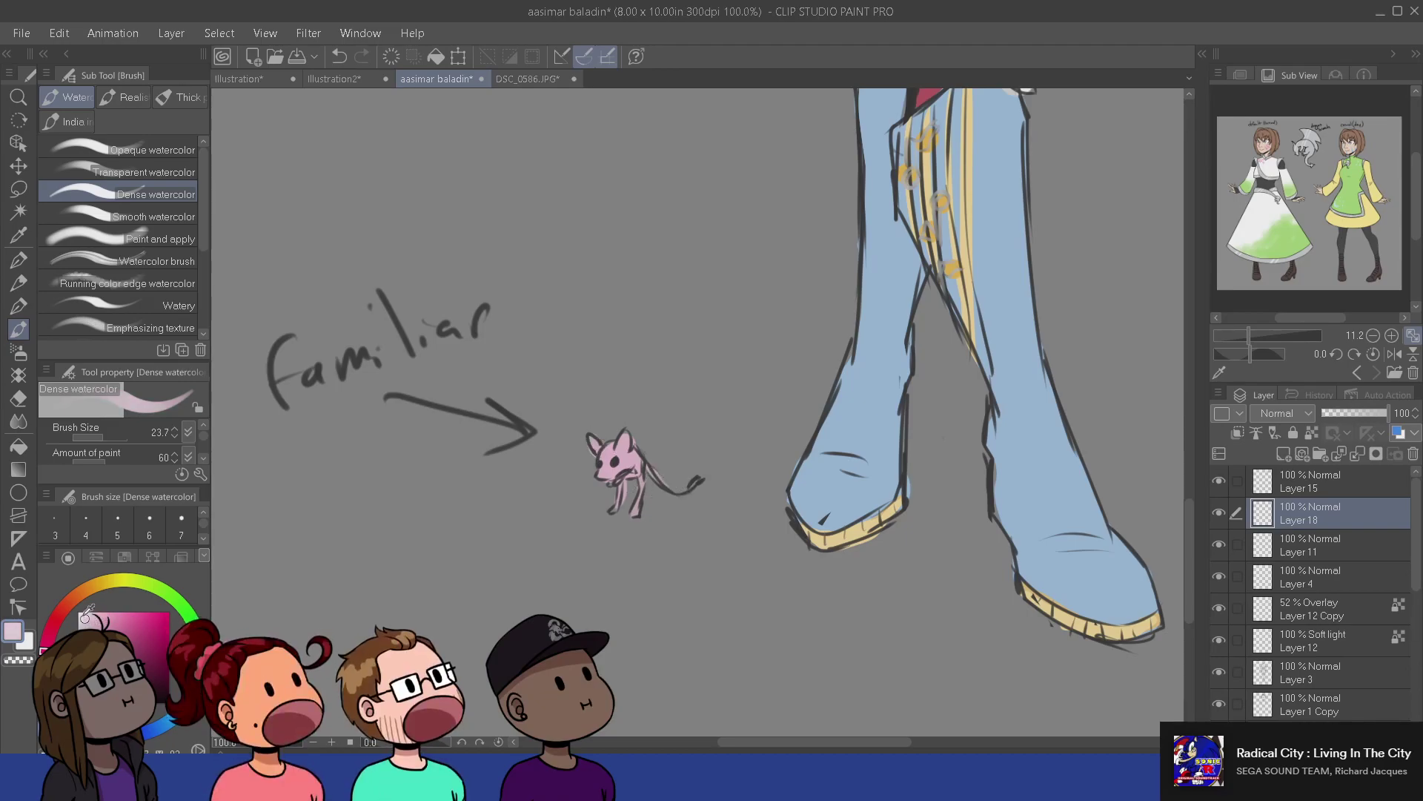
- Tint the familiar's ears and legs salmon pink and erase the color that spills past the lines
left_click(66, 605)
left_click(108, 625)
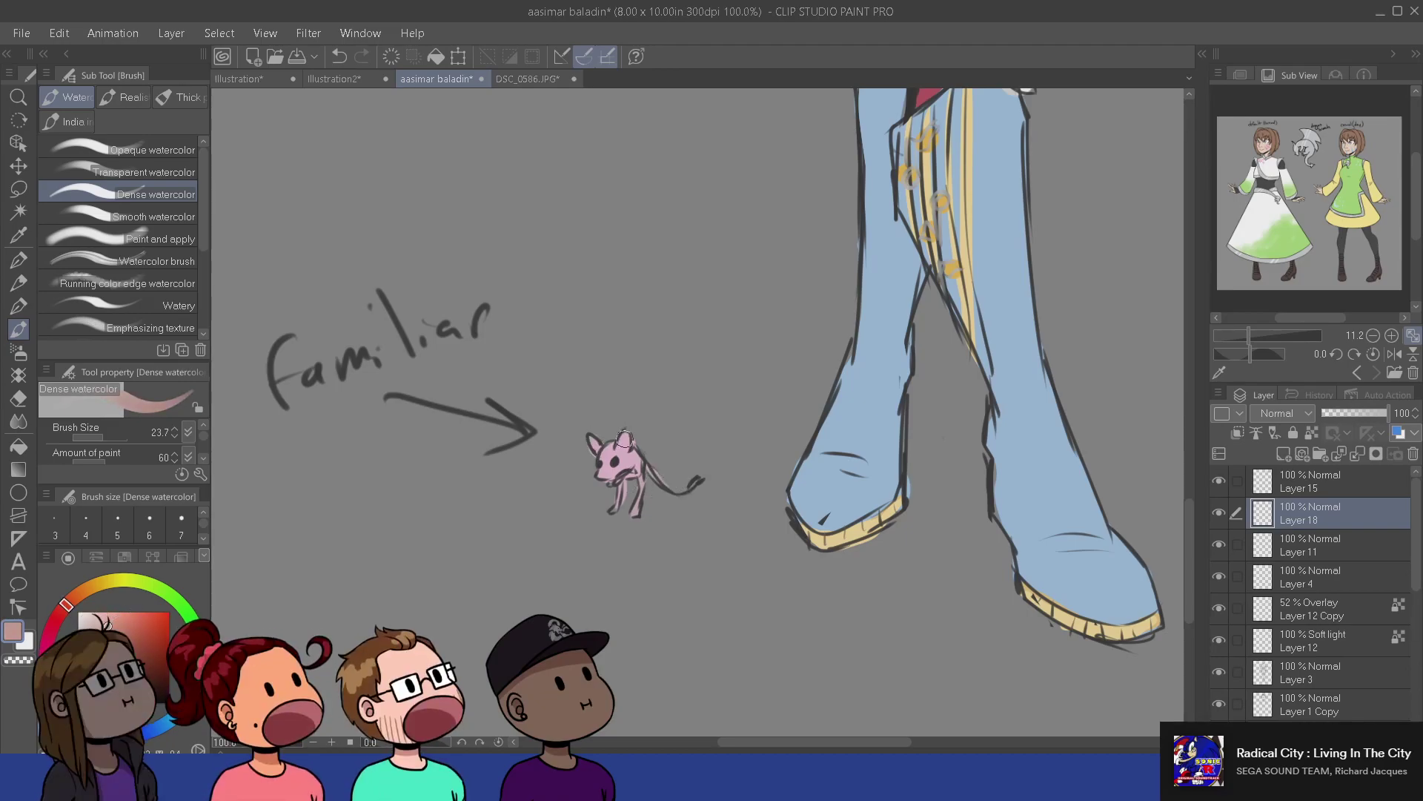
key("e")
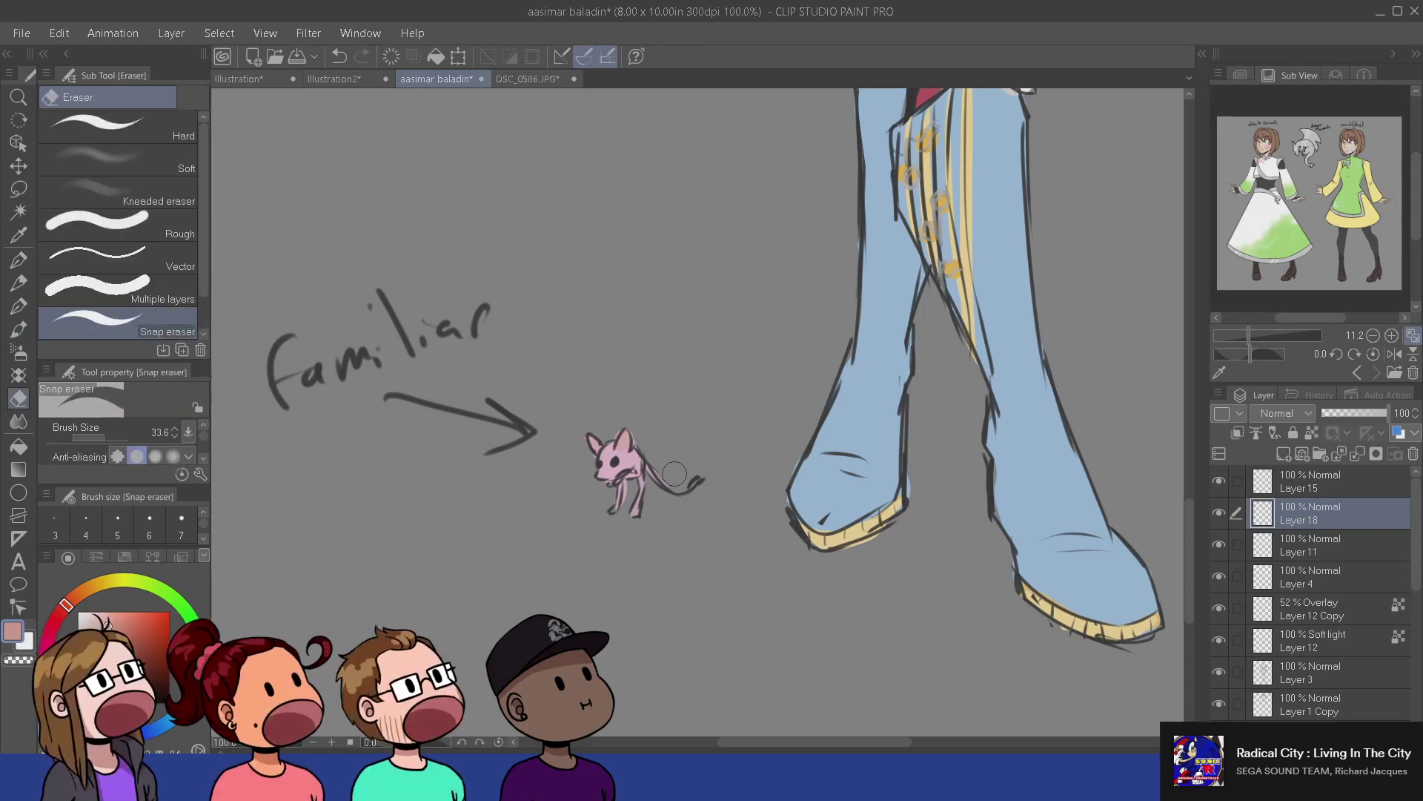
key("b")
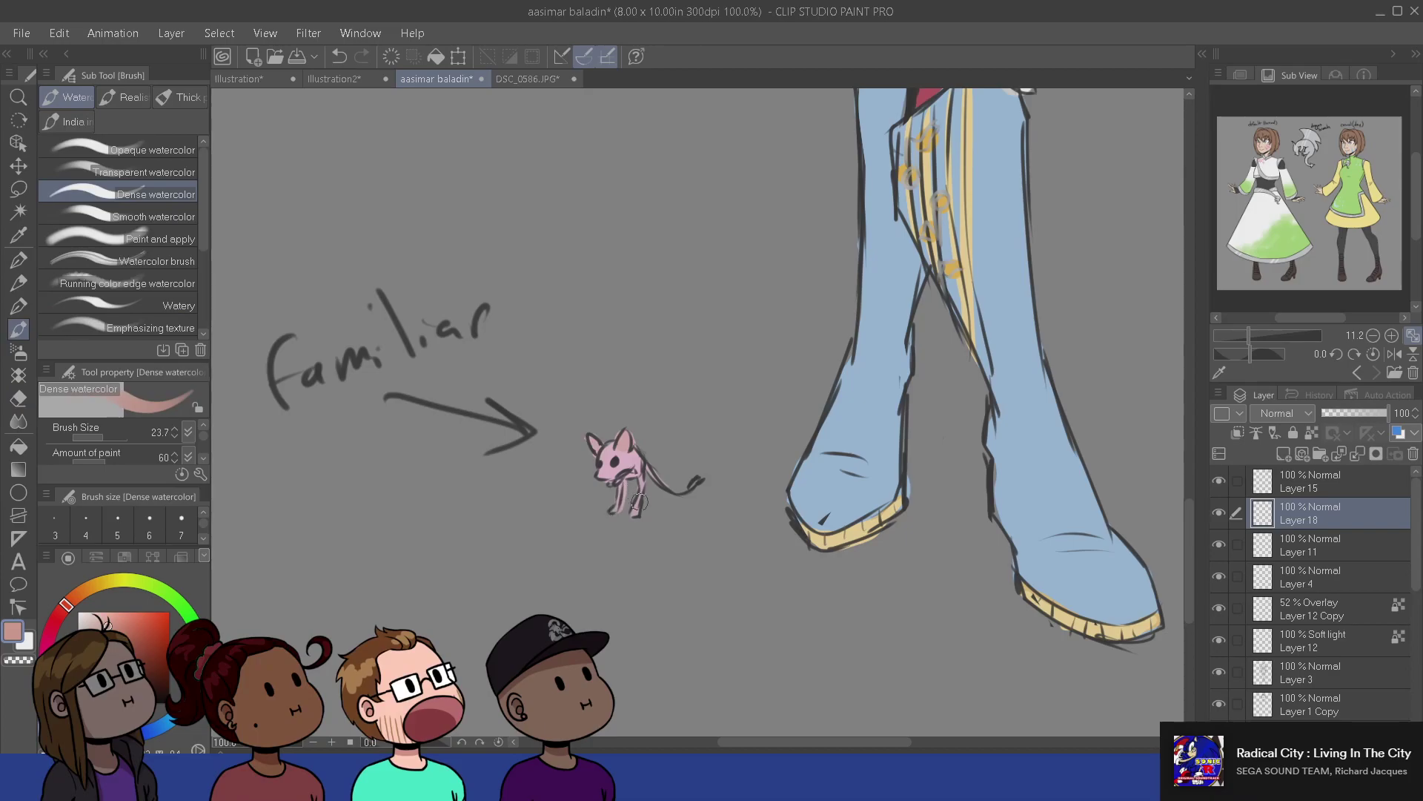
key("e")
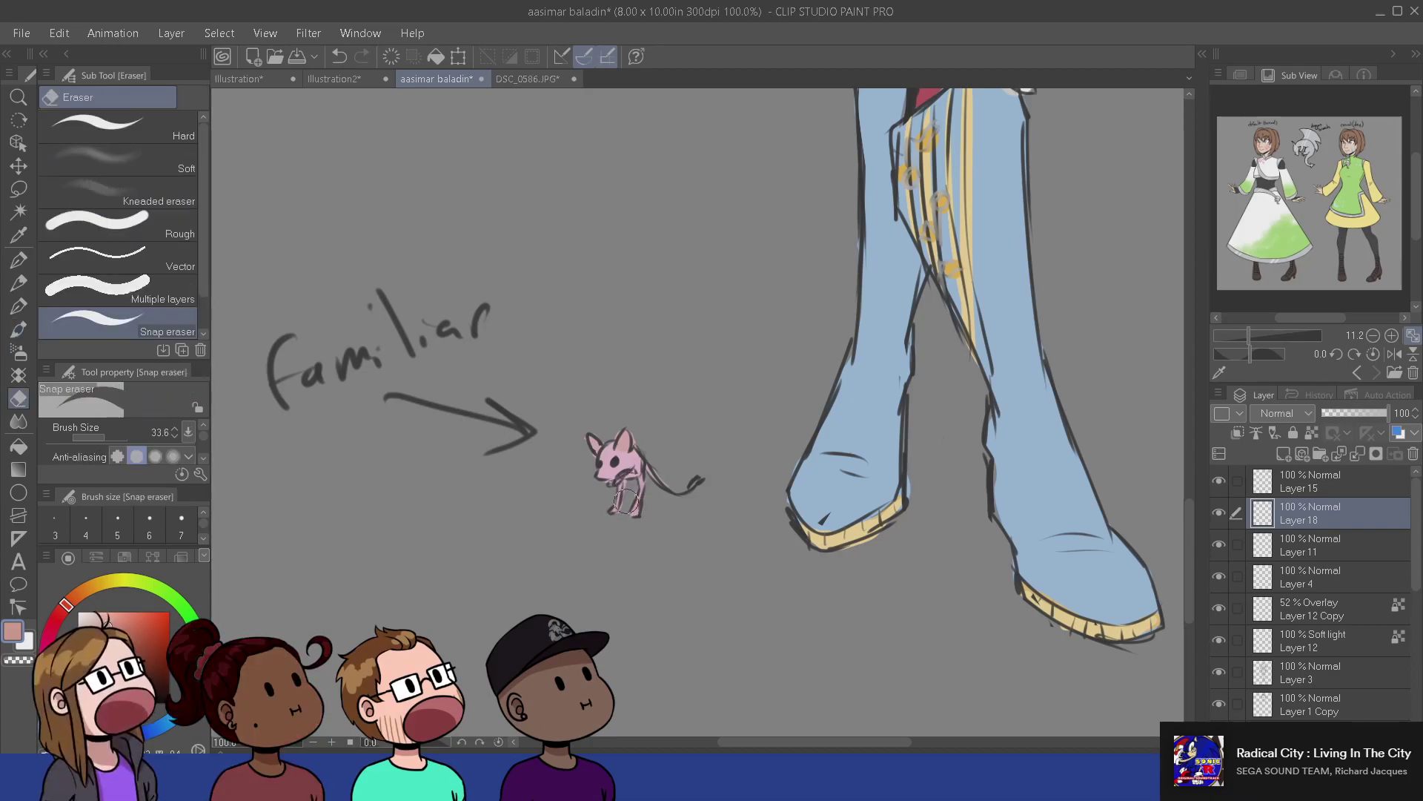
key("b")
- Paint the familiar's head and body mint green, and clean up the edges with the Snap eraser reduced to size 15.1
mouse_move(776, 580)
left_mouse_down()
mouse_move(839, 591)
mouse_move(776, 640)
left_mouse_up()
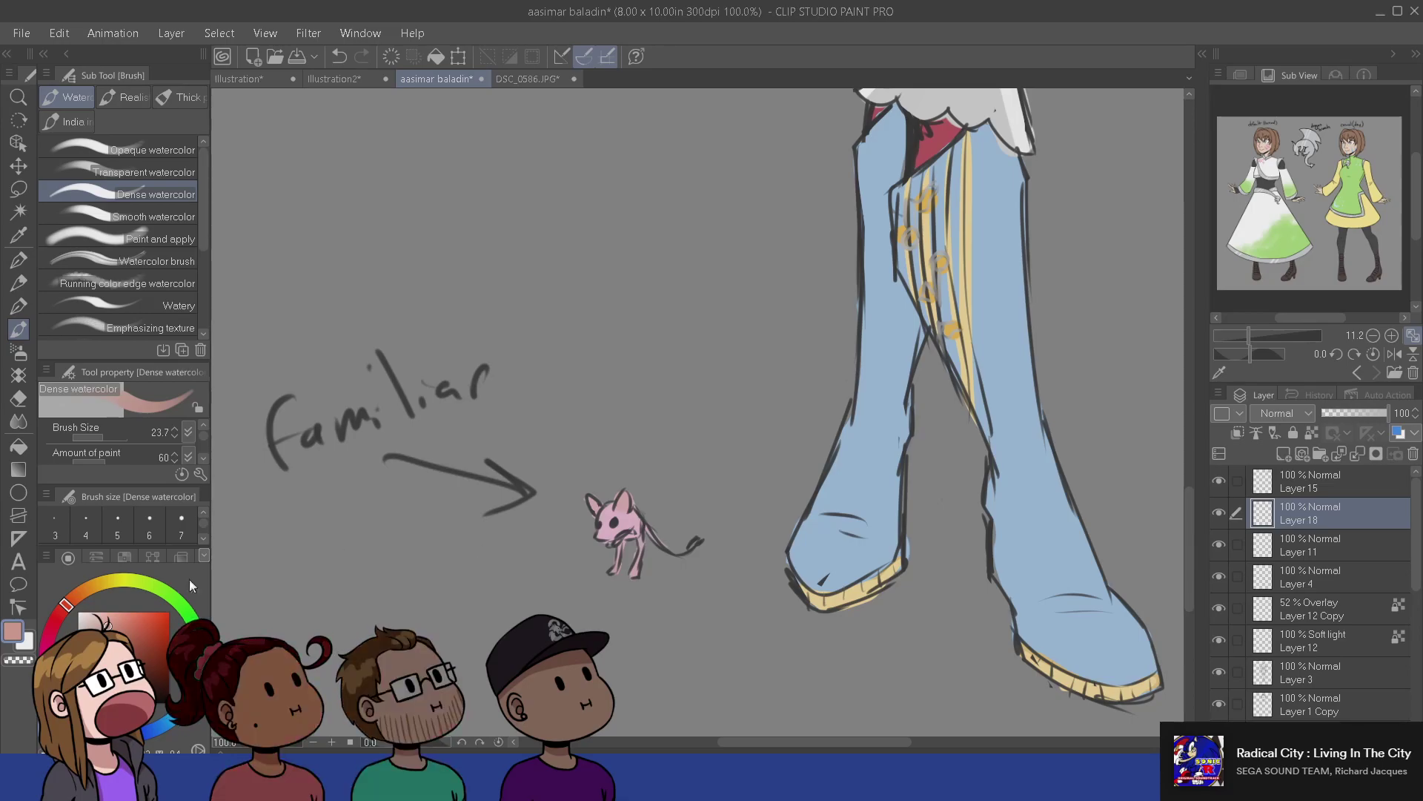
left_click(182, 612)
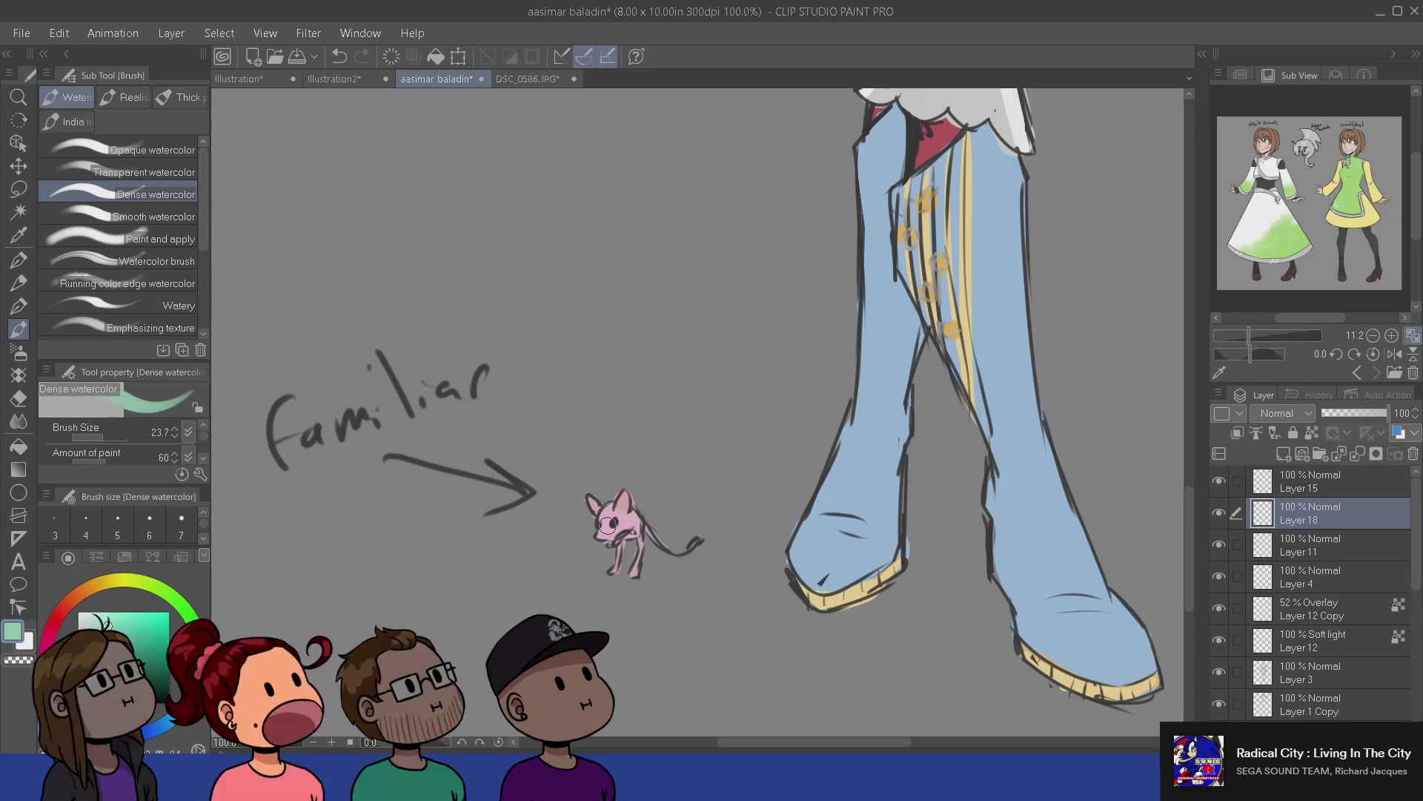
mouse_move(608, 523)
left_mouse_down()
mouse_move(636, 520)
mouse_move(646, 538)
mouse_move(641, 523)
left_mouse_up()
key("e")
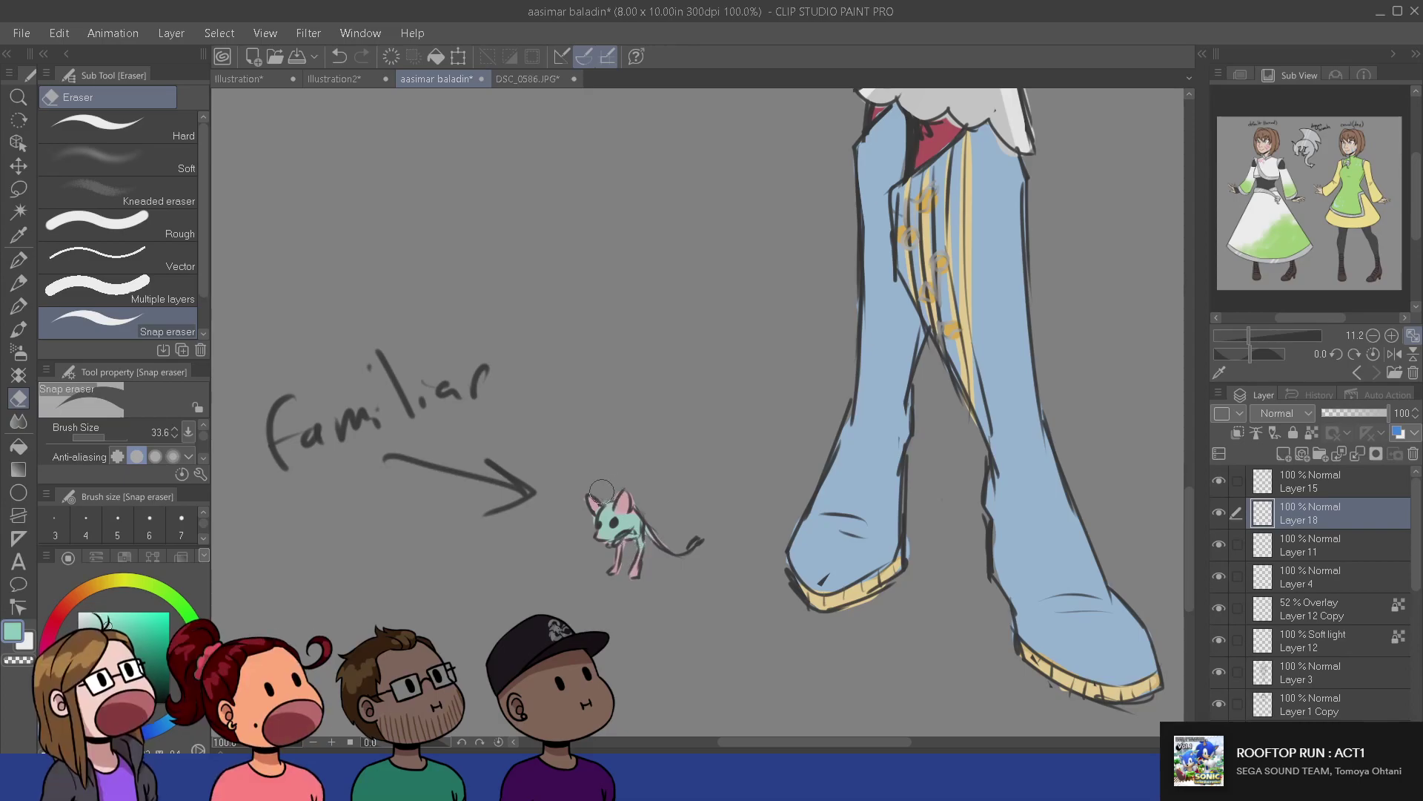
key("[")
key("[")
key("[")
key("[")
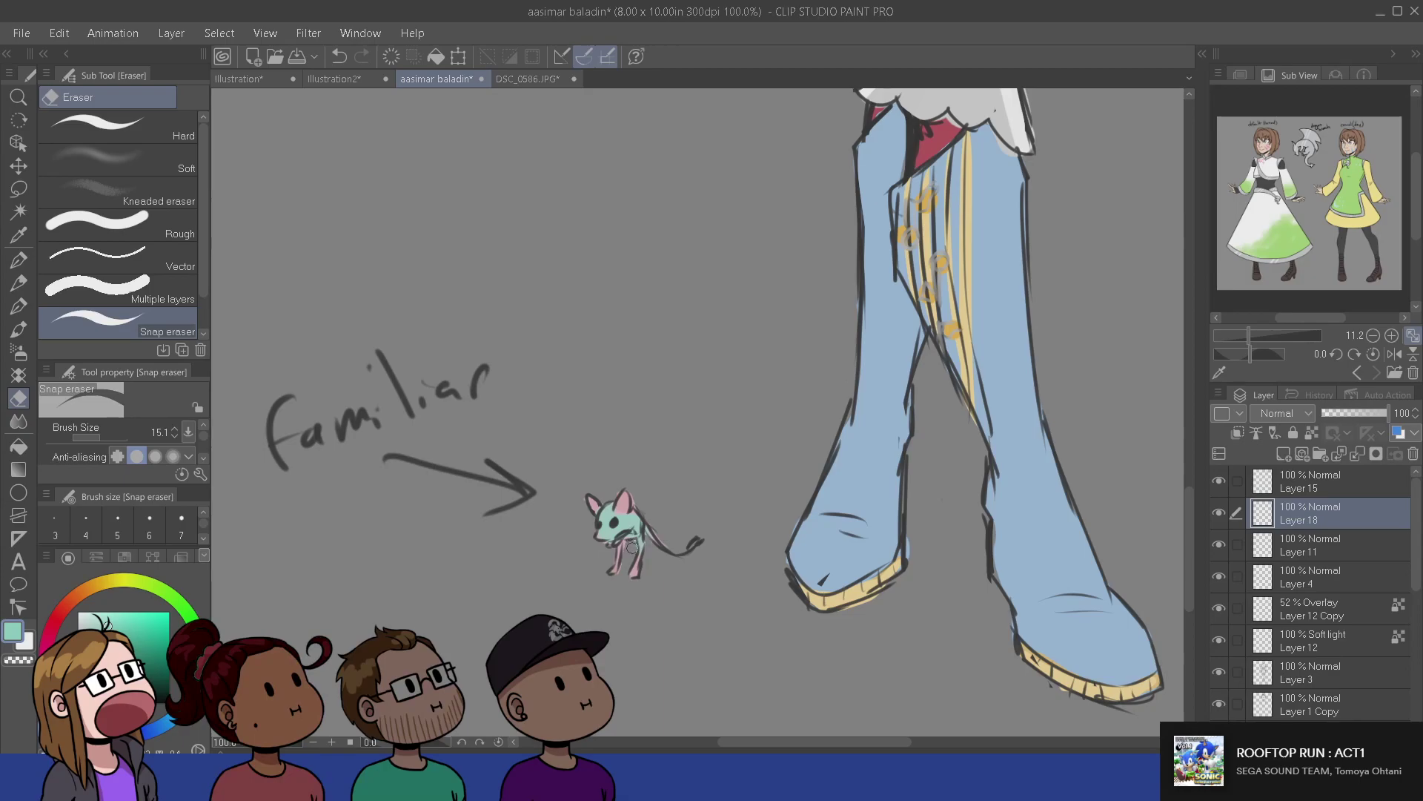
- Color the familiar's tail tuft mint green and erase the excess around it
key("b")
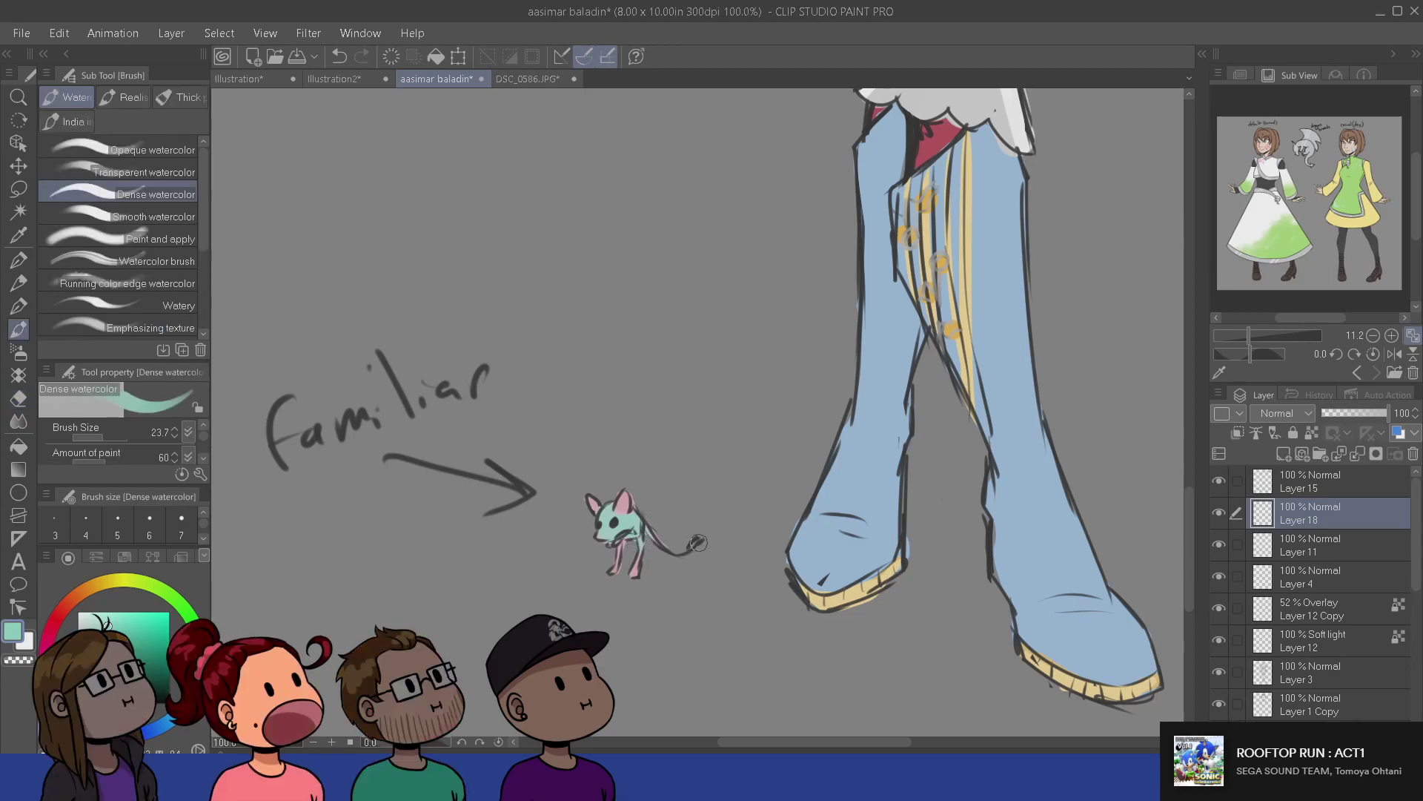
key("e")
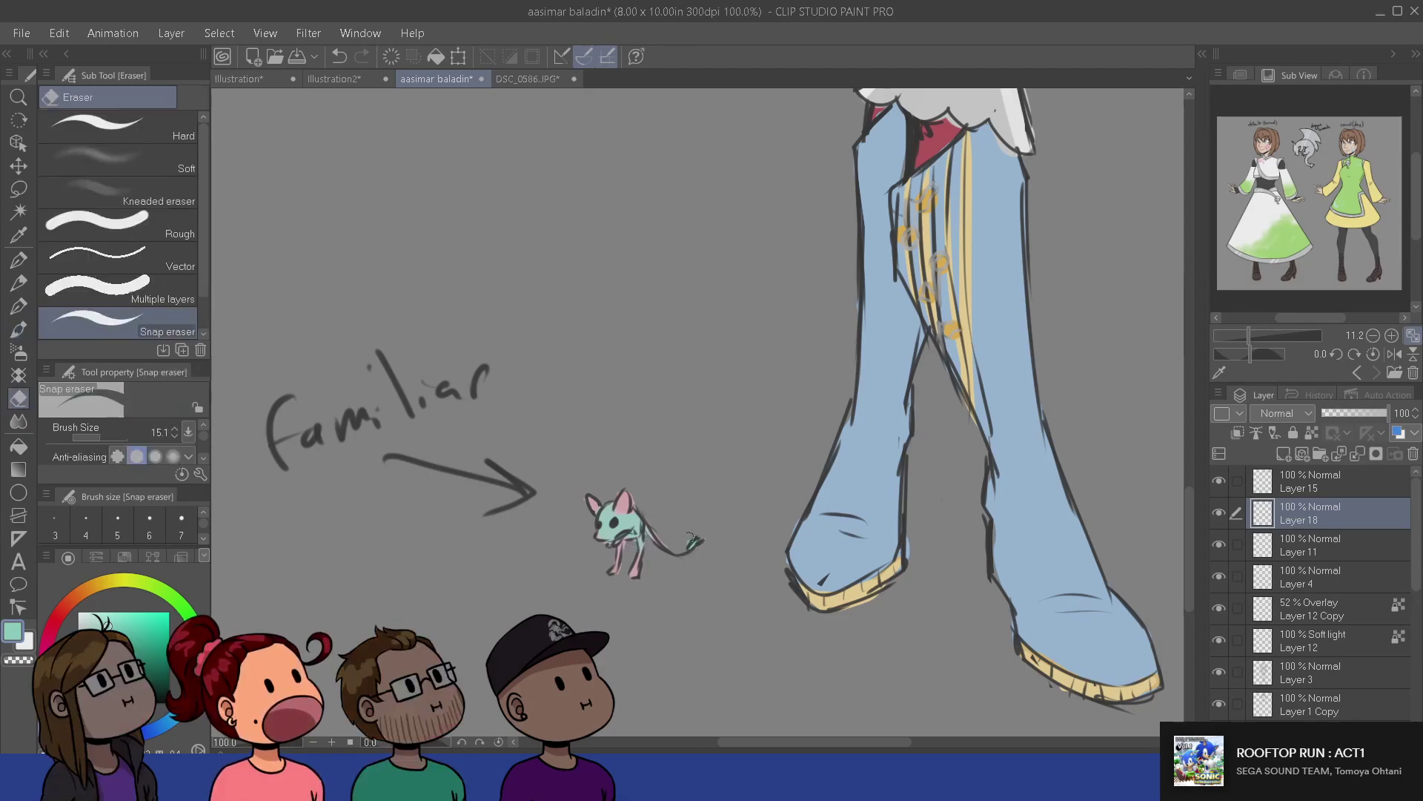
key("b")
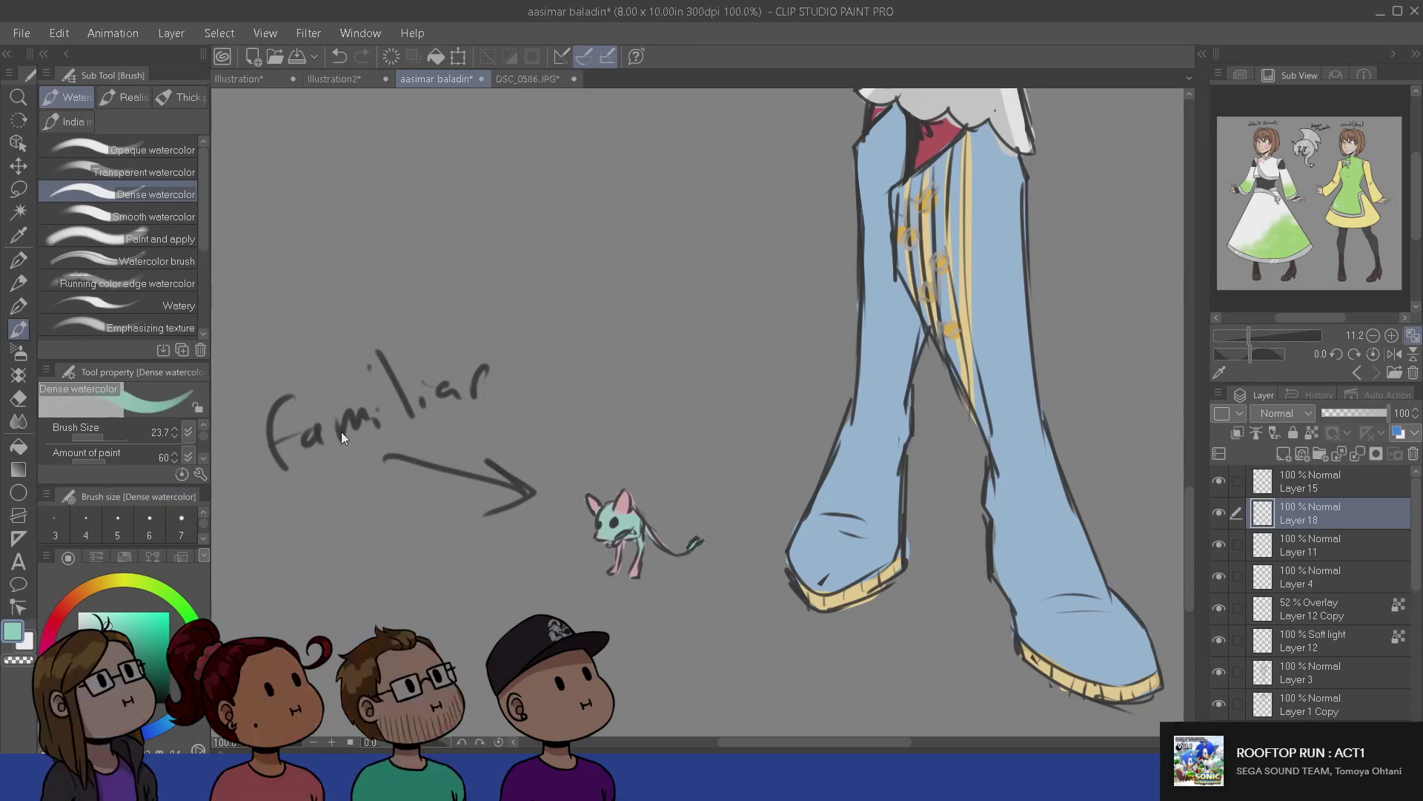
- Handwrite "(Bubblegum)" beside the "familiar" label in mint green with the G-pen at size 6, with an arrow pointing to the animal
key("p")
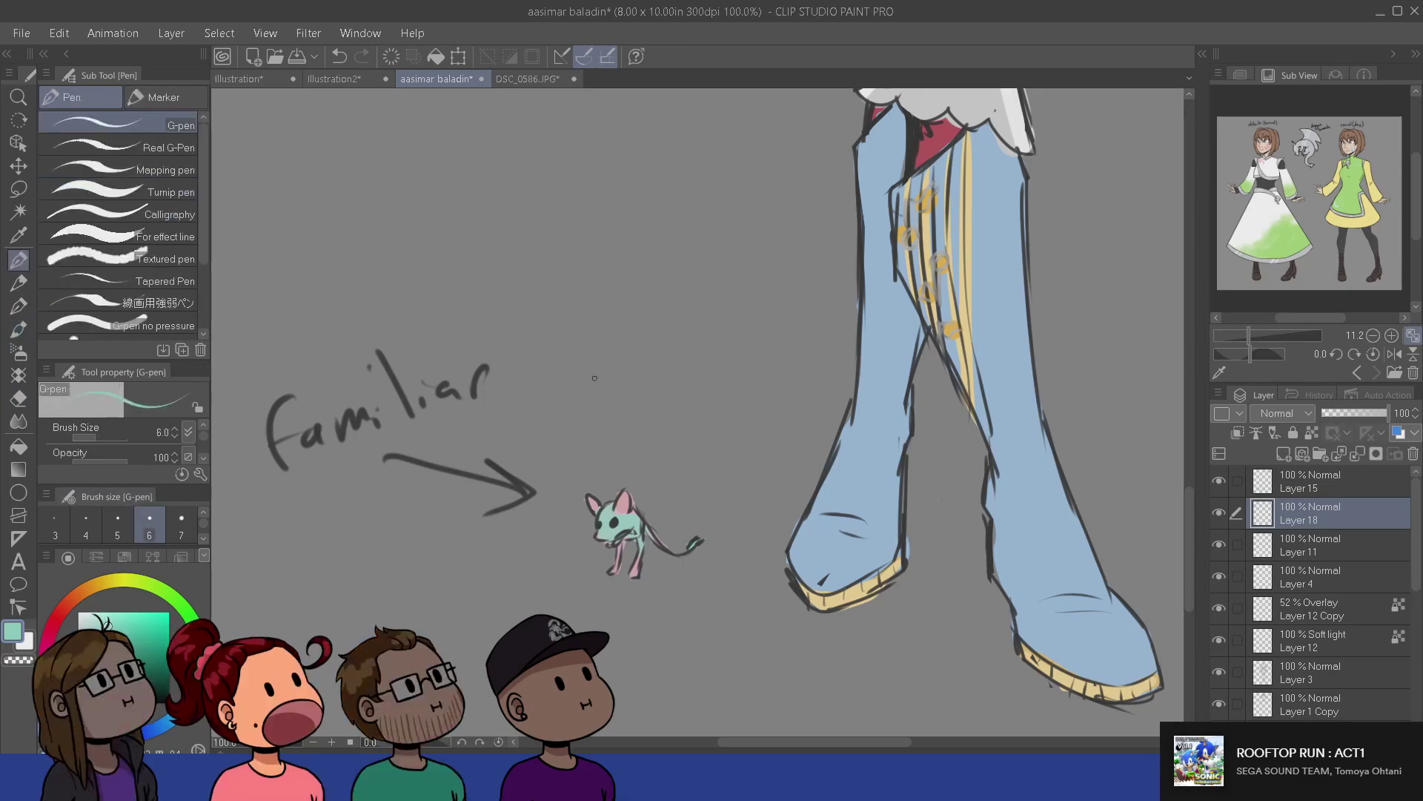
mouse_move(527, 354)
left_mouse_down()
mouse_move(518, 389)
mouse_move(573, 376)
left_mouse_up()
mouse_move(578, 346)
left_mouse_down()
mouse_move(580, 372)
mouse_move(650, 380)
mouse_move(631, 396)
left_mouse_up()
left_click_drag(660, 358, 713, 375)
left_click_drag(585, 389, 608, 454)
left_click_drag(631, 436, 615, 455)
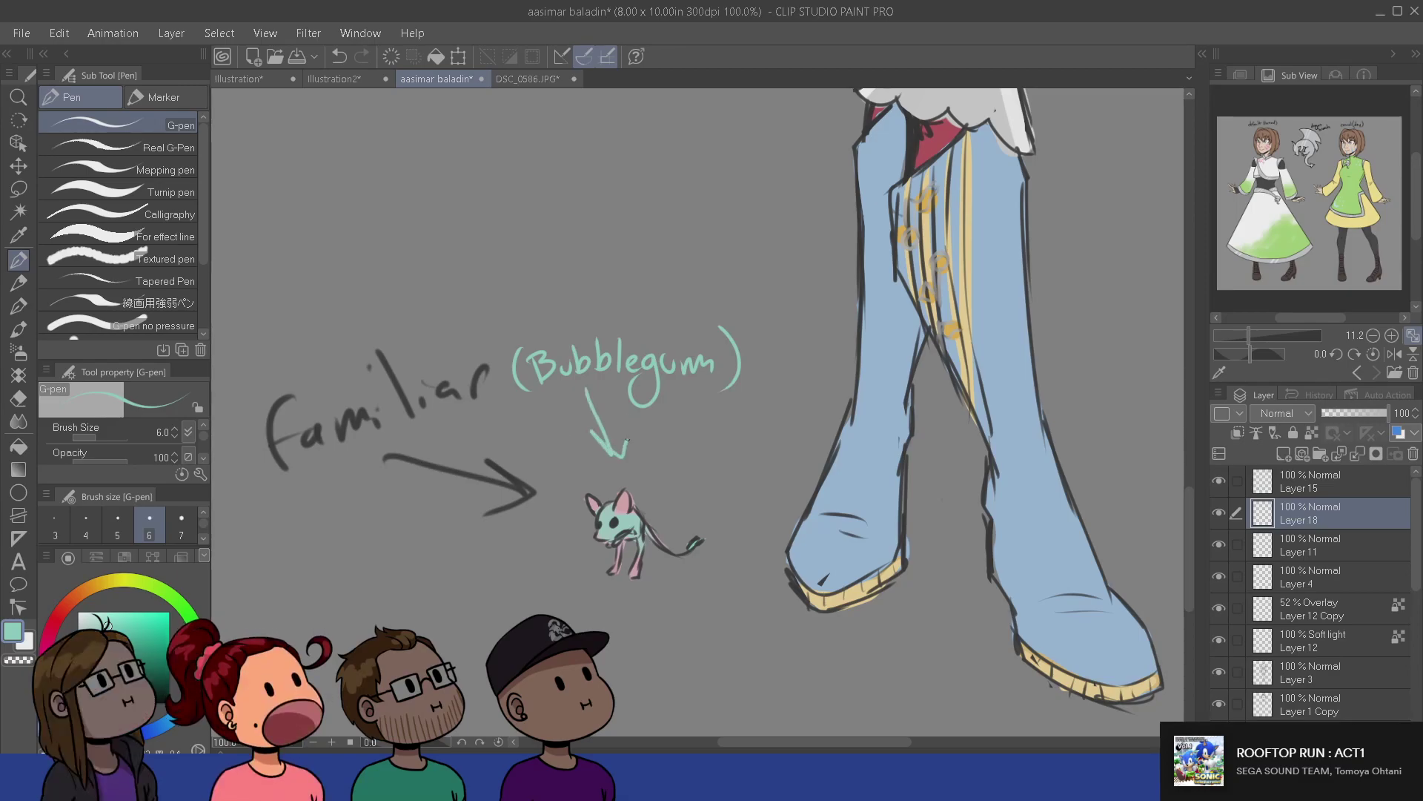
- Handwrite "(he came from the bubblegum machine)" in mint green on two lines below the familiar, tidying the lettering with the eraser
left_click_drag(558, 534, 588, 393)
mouse_move(433, 479)
left_mouse_down()
mouse_move(416, 539)
mouse_move(489, 525)
left_mouse_up()
mouse_move(504, 512)
left_mouse_down()
mouse_move(507, 525)
mouse_move(590, 523)
left_mouse_up()
left_click_drag(583, 504, 622, 500)
mouse_move(635, 495)
left_mouse_down()
mouse_move(694, 503)
mouse_move(715, 469)
mouse_move(748, 493)
left_mouse_up()
mouse_move(416, 560)
left_mouse_down()
mouse_move(473, 581)
mouse_move(484, 562)
mouse_move(497, 589)
left_mouse_up()
mouse_move(503, 580)
left_mouse_down()
mouse_move(531, 571)
mouse_move(514, 604)
mouse_move(566, 581)
left_mouse_up()
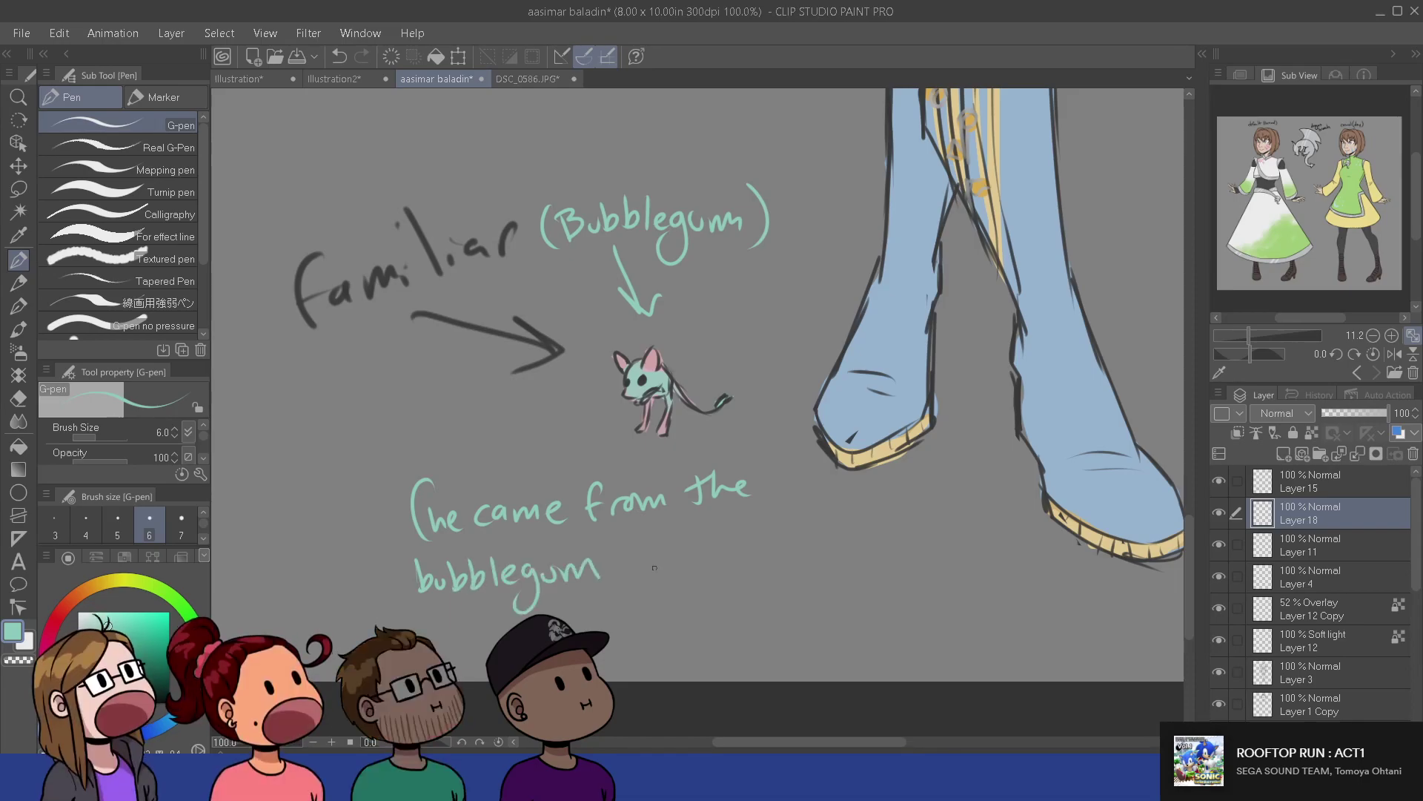
left_click_drag(642, 557, 664, 571)
mouse_move(686, 557)
left_mouse_down()
mouse_move(682, 572)
mouse_move(739, 570)
left_mouse_up()
mouse_move(744, 571)
left_mouse_down()
mouse_move(756, 553)
mouse_move(784, 572)
left_mouse_up()
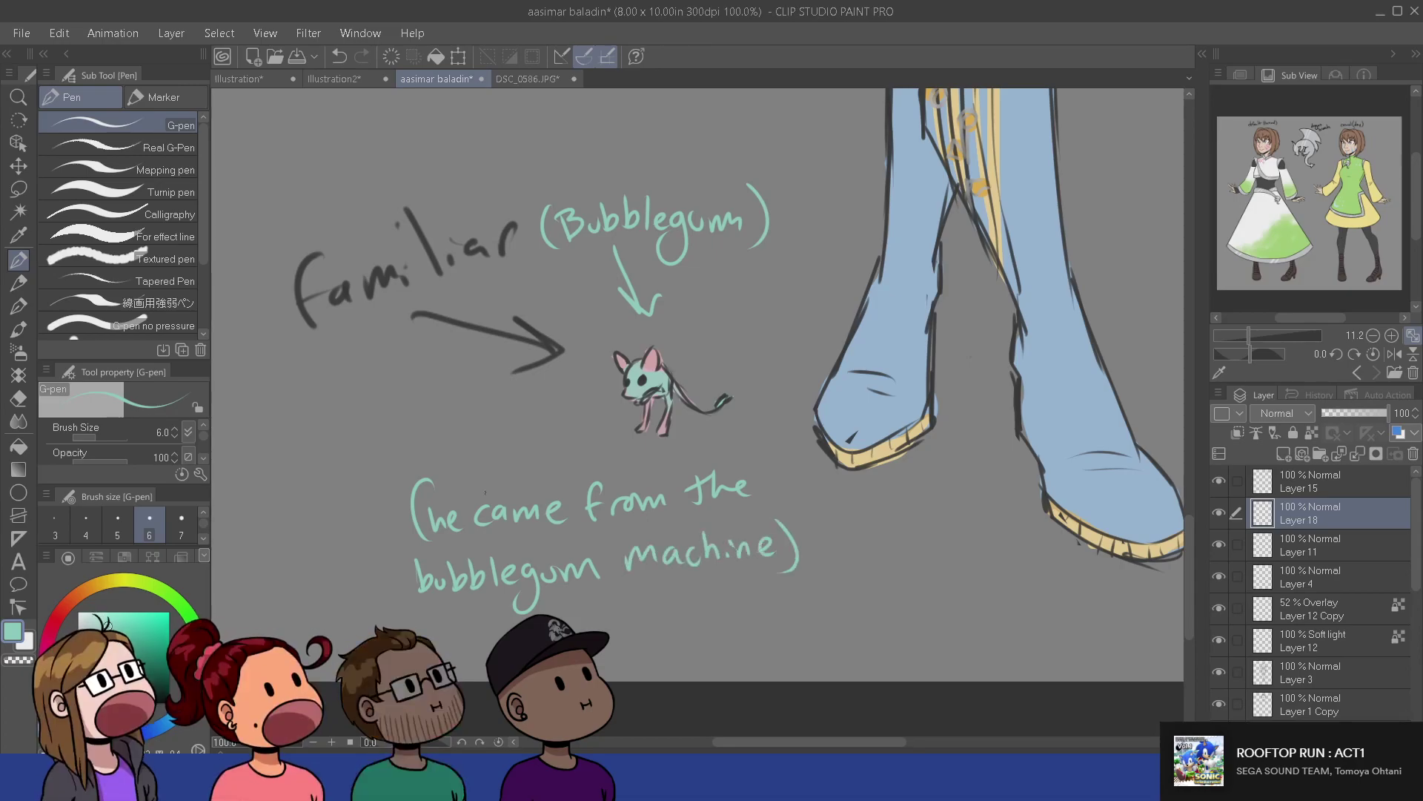
key("e")
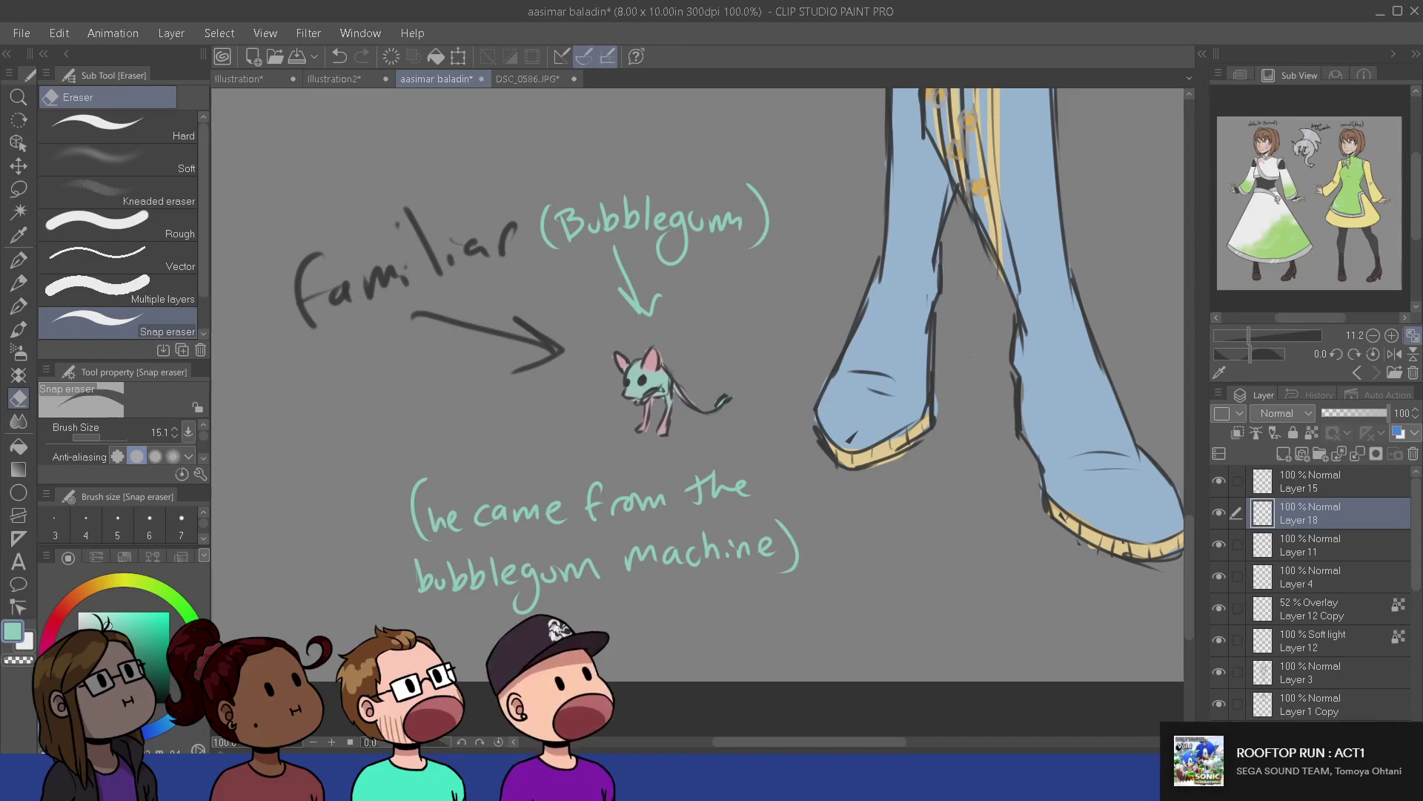
key("p")
- Save the illustration and view the full figure
scroll(823, 564, "down", 2)
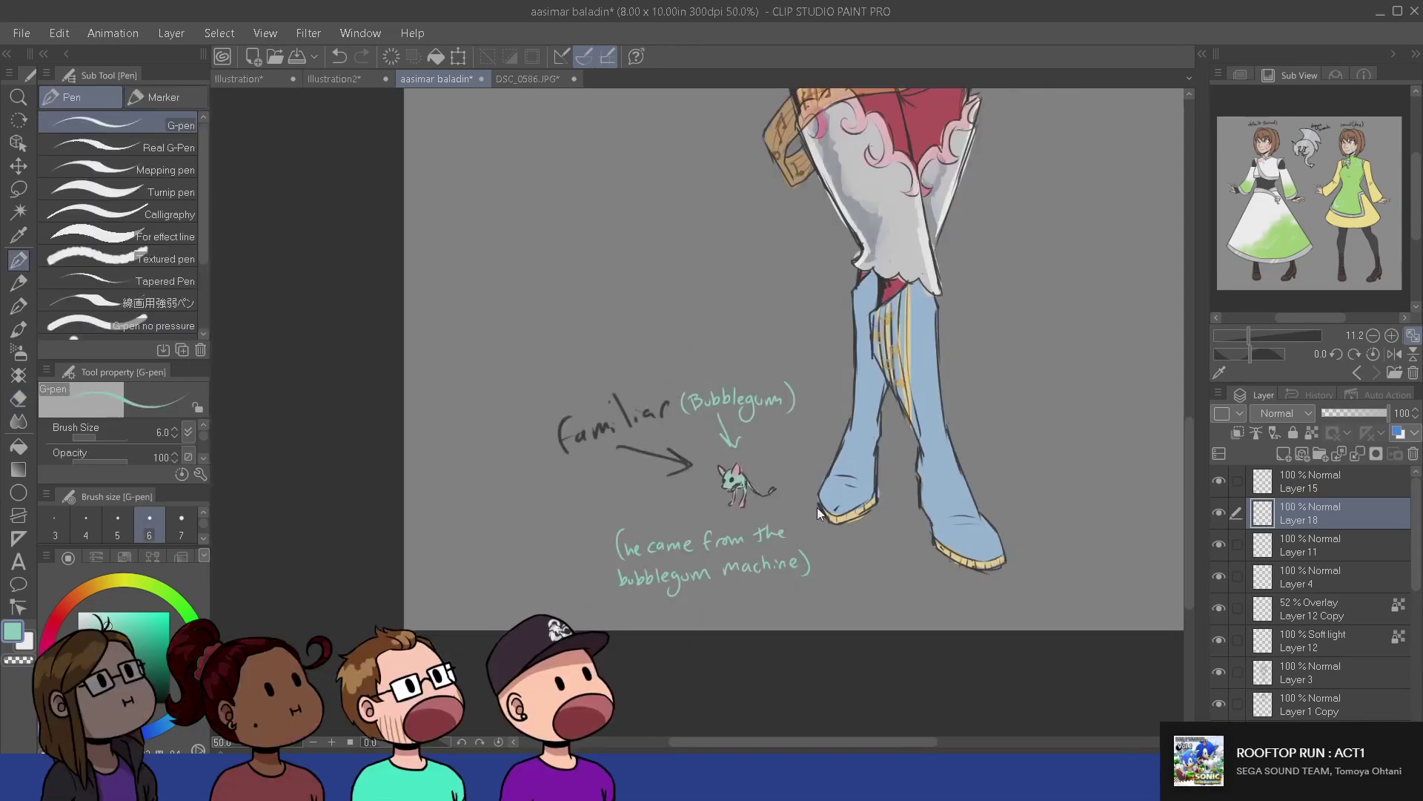
scroll(862, 575, "down", 1)
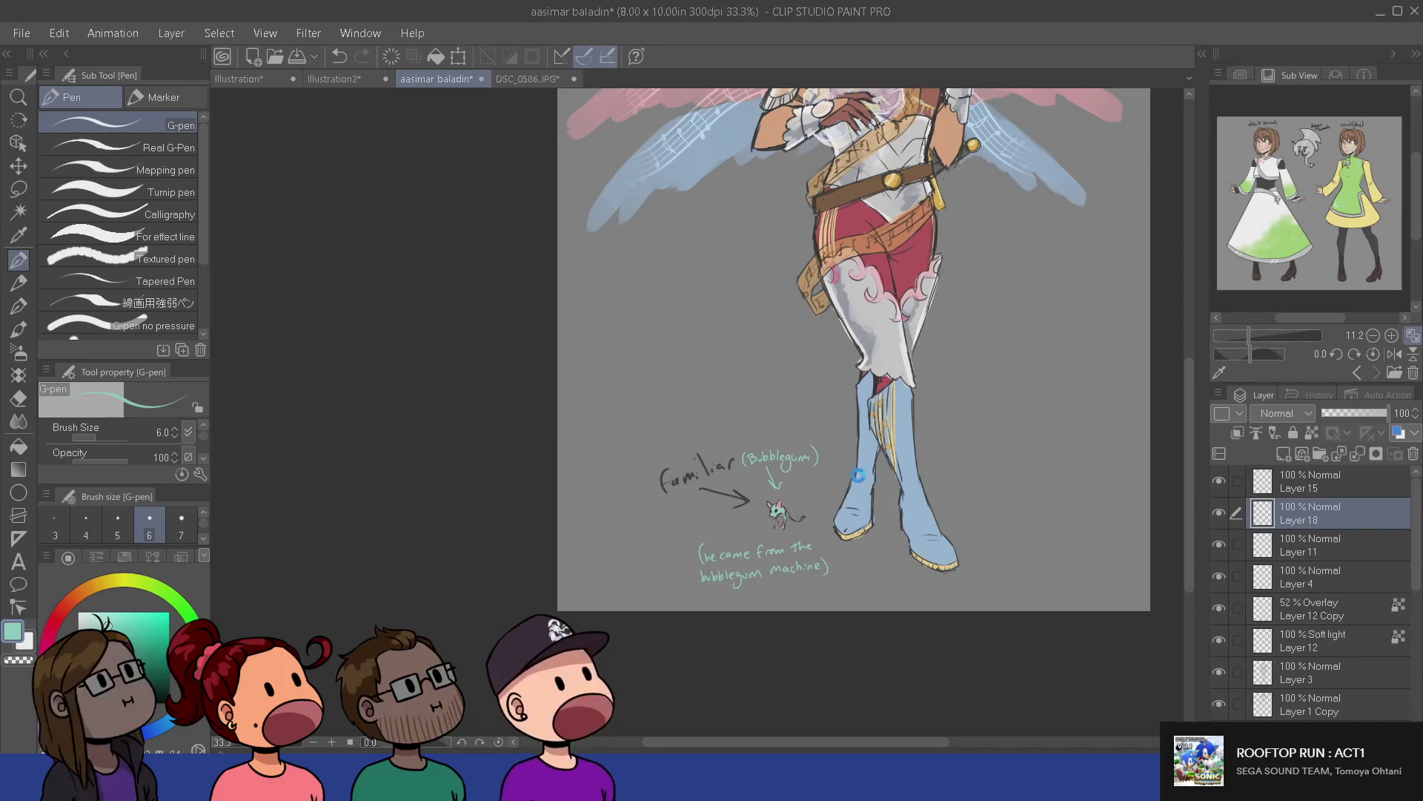
key("ctrl+s")
left_click_drag(905, 396, 786, 542)
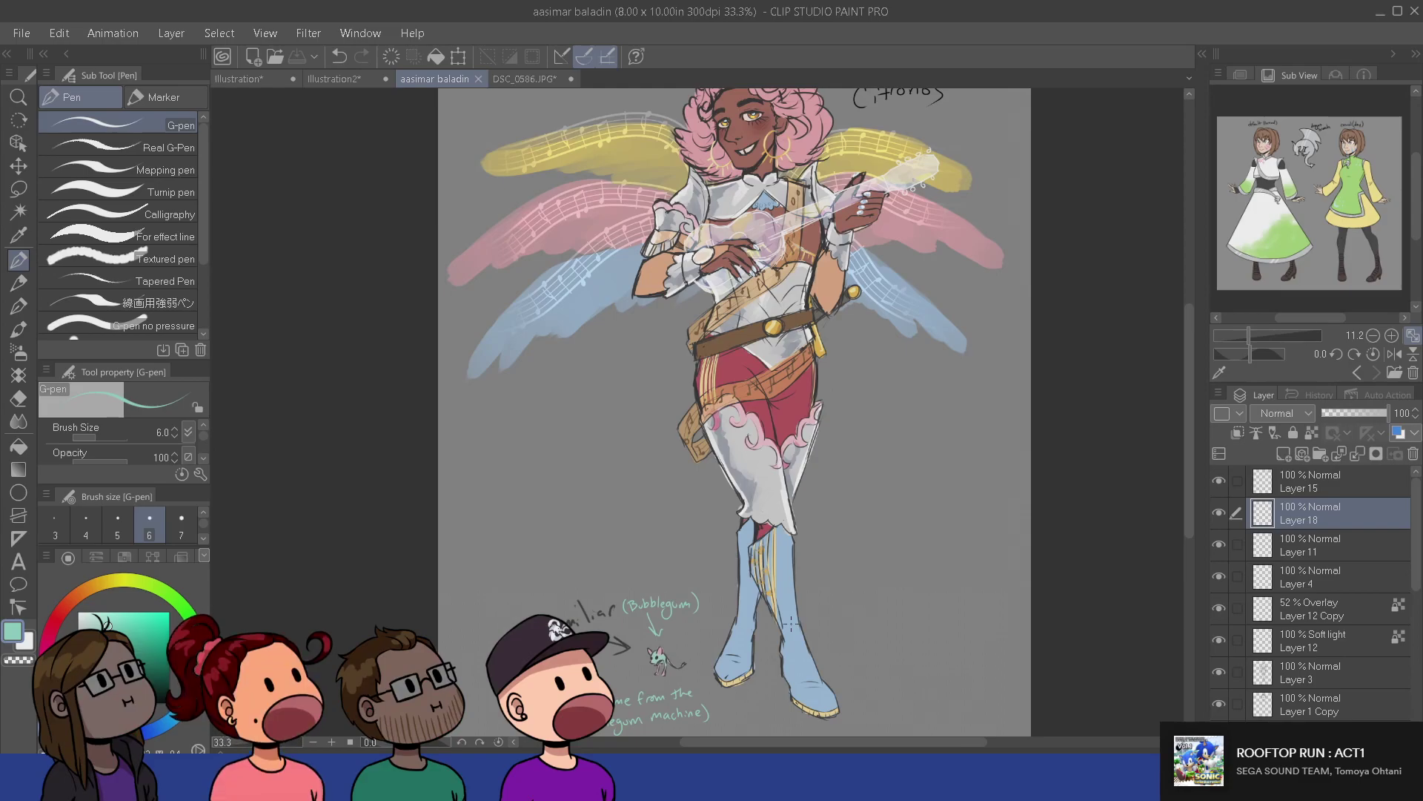
scroll(790, 624, "down", 1)
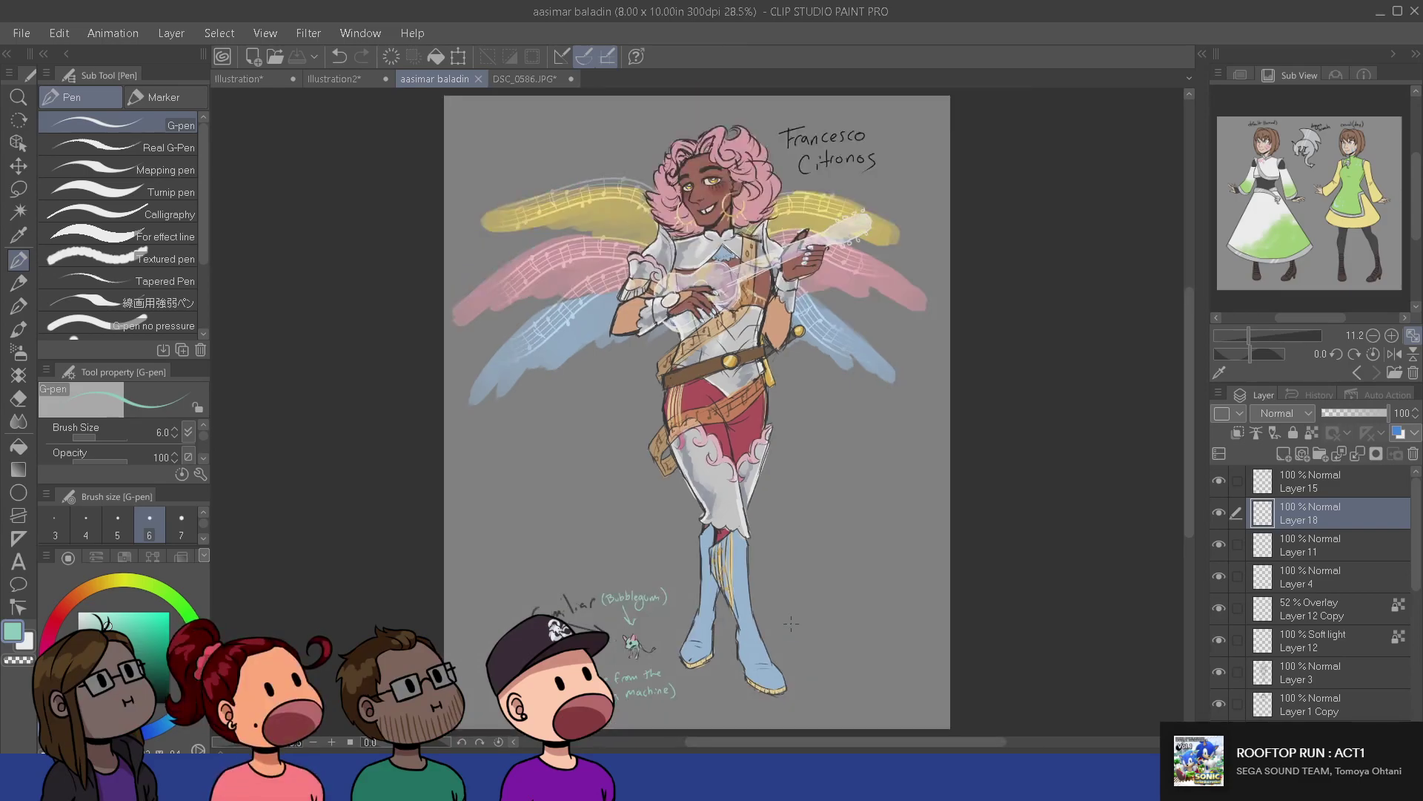